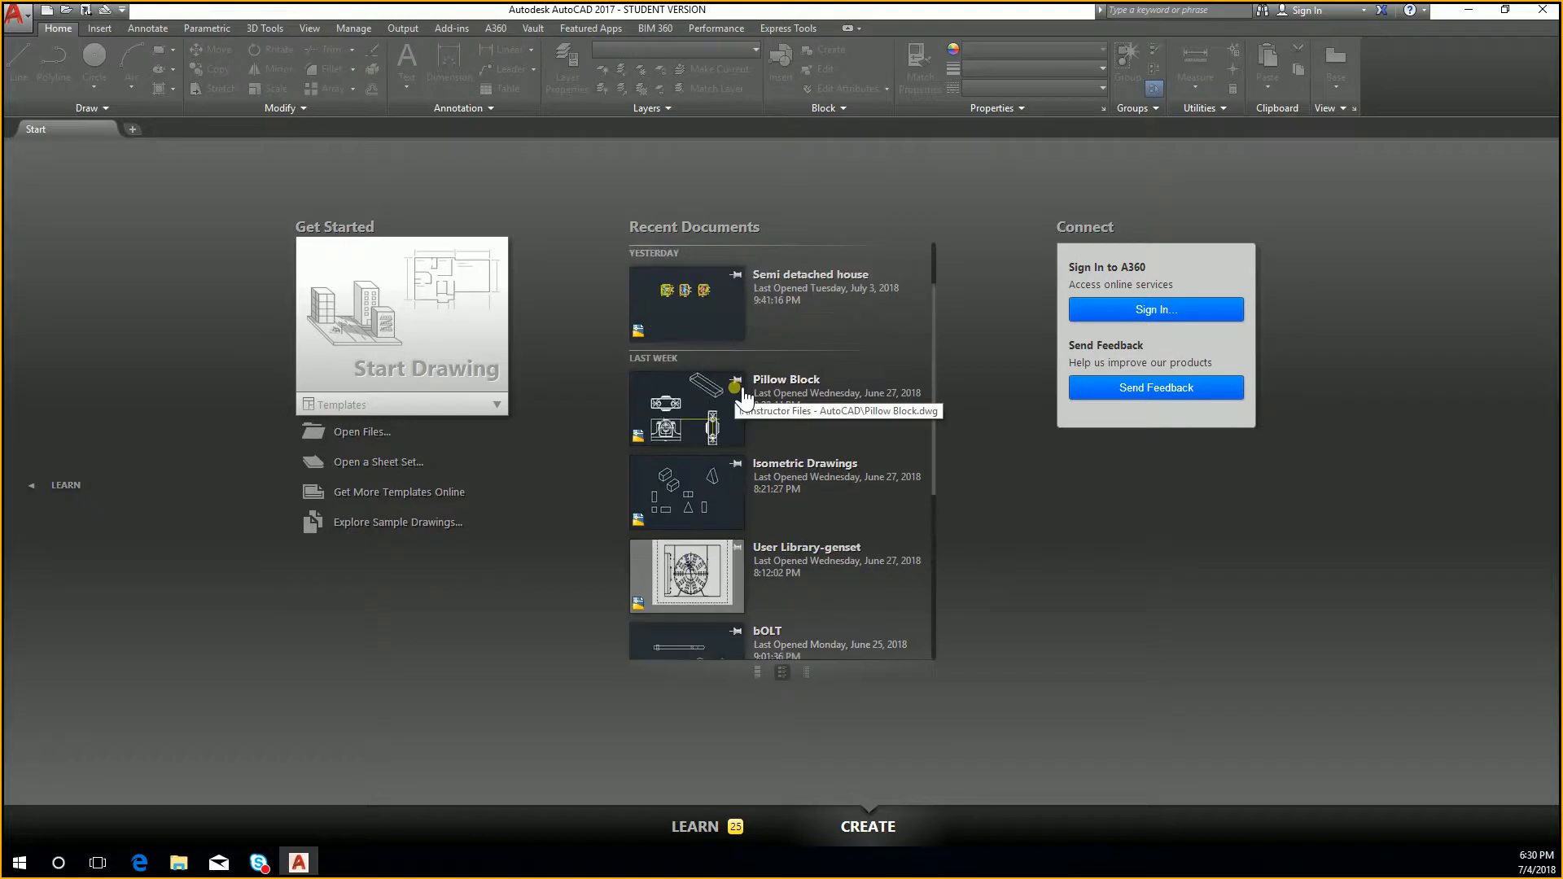
Open the blocks_and_tables_-_metric drawing and switch from the ISO A1 layout to model space
scroll(737, 411, "down", 1)
scroll(696, 412, "down", 3)
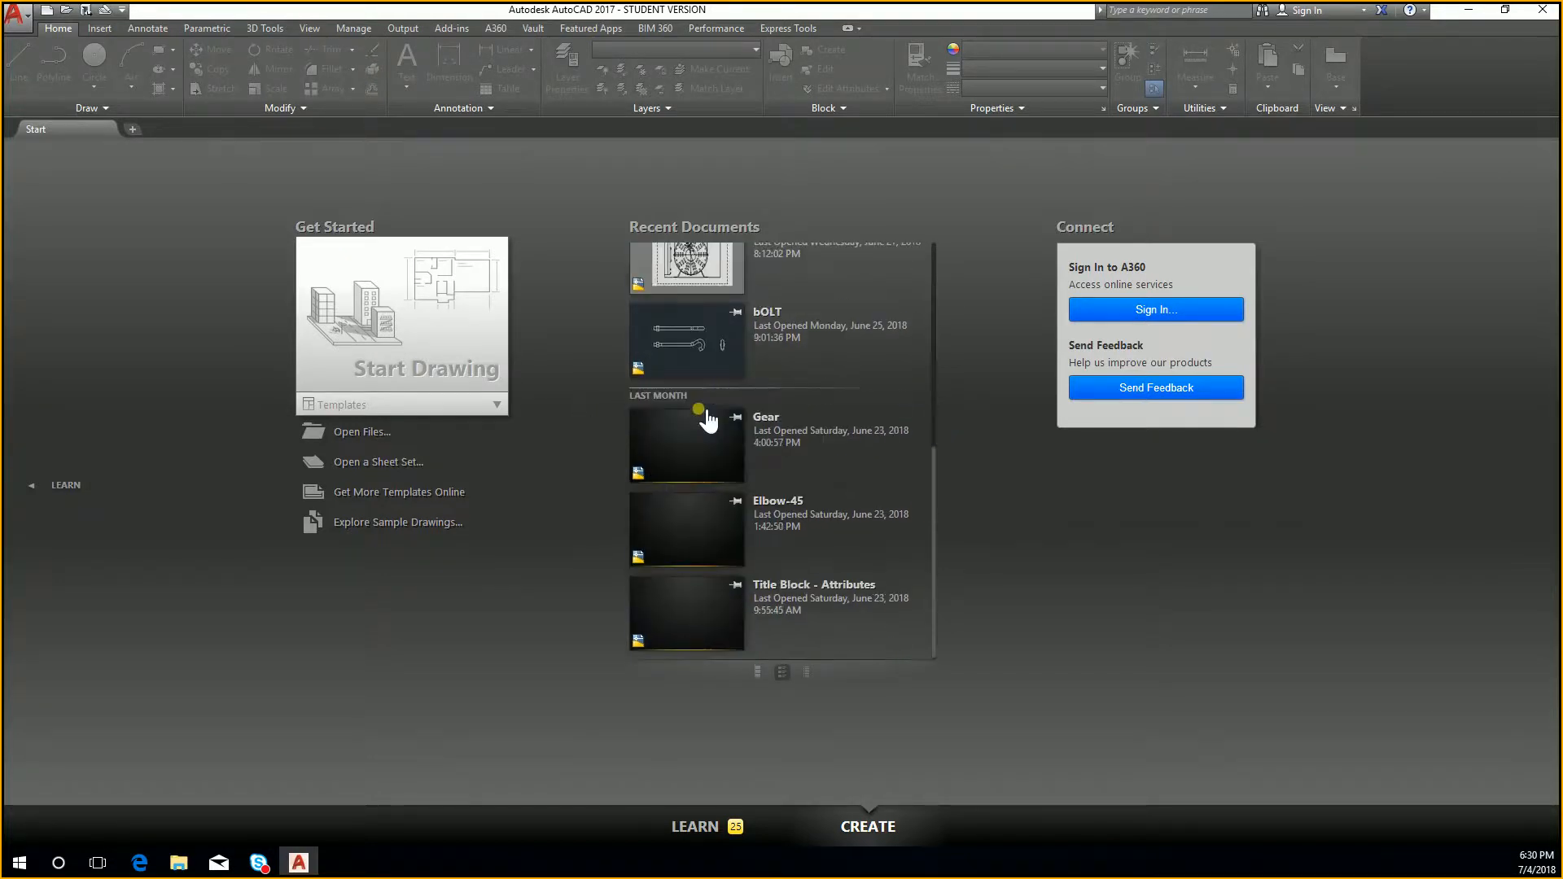
left_click(63, 11)
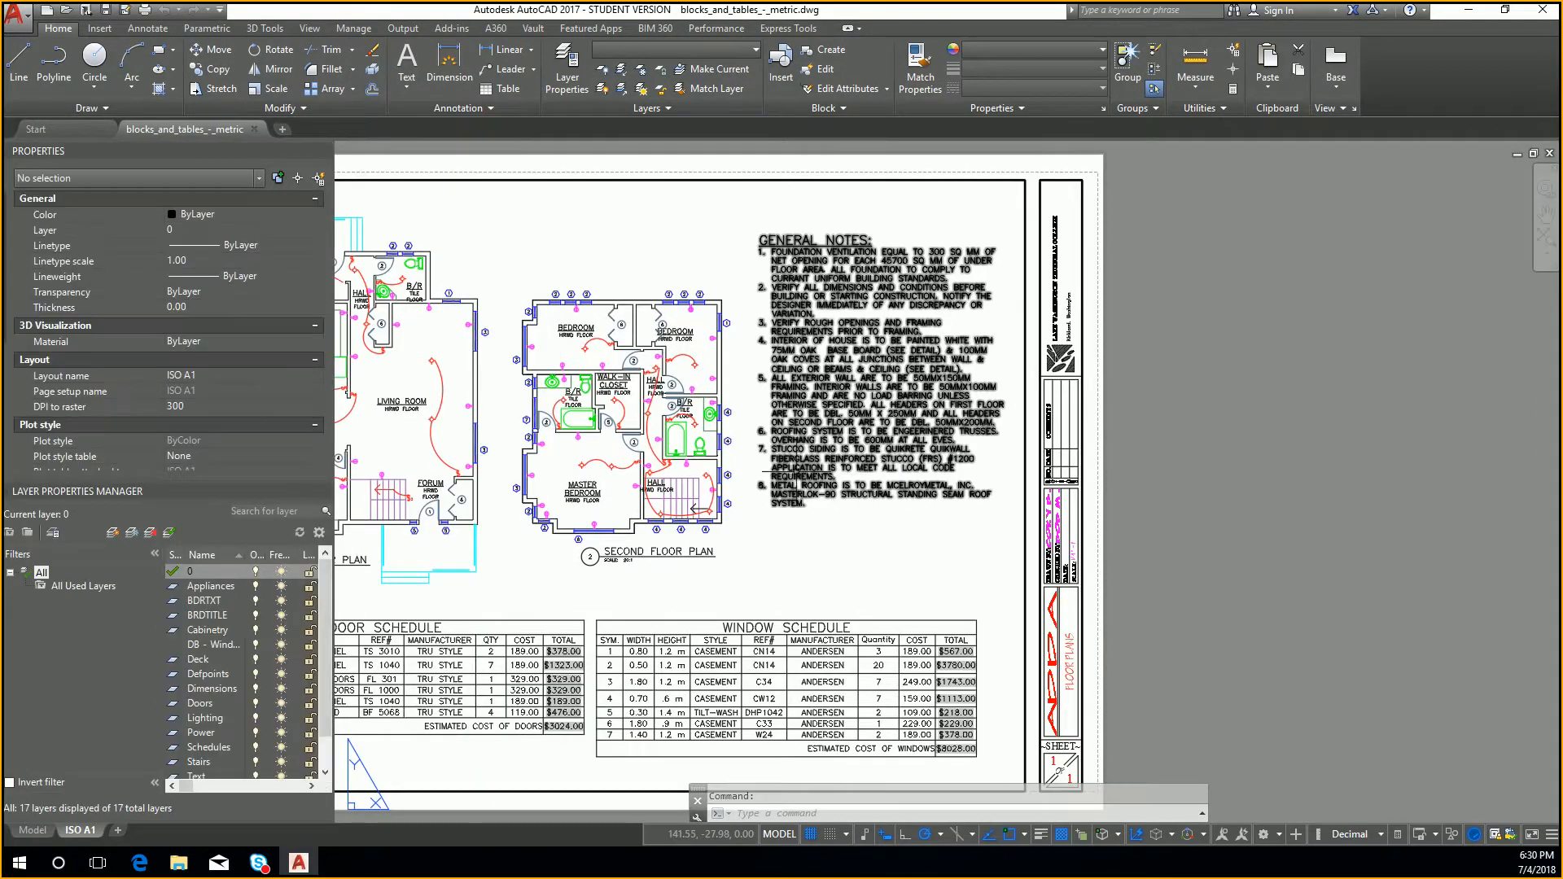
scroll(748, 377, "up", 2)
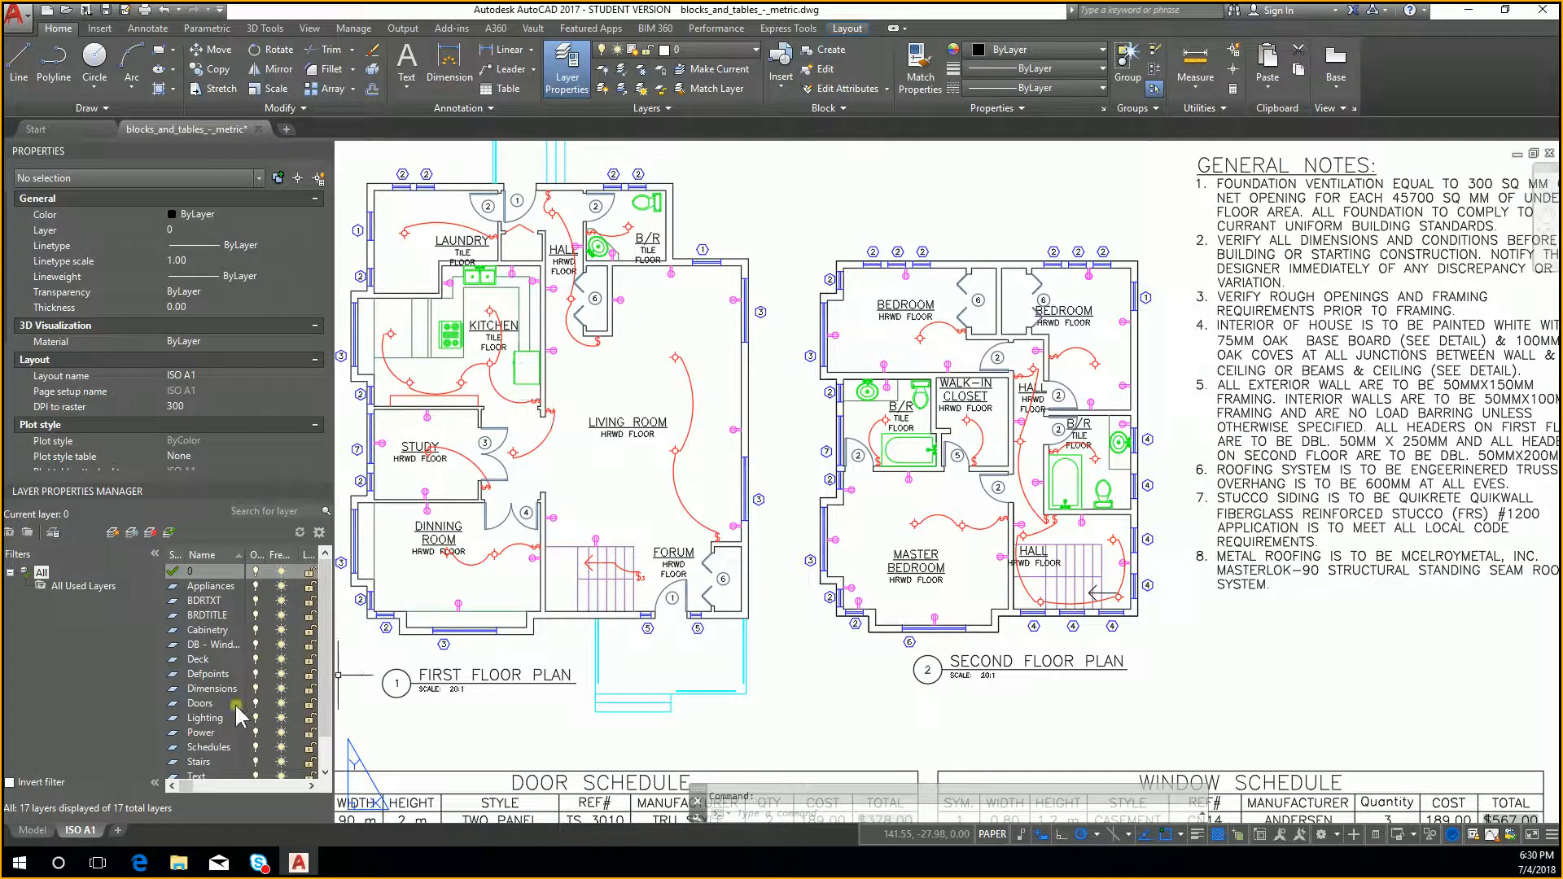
left_click(32, 831)
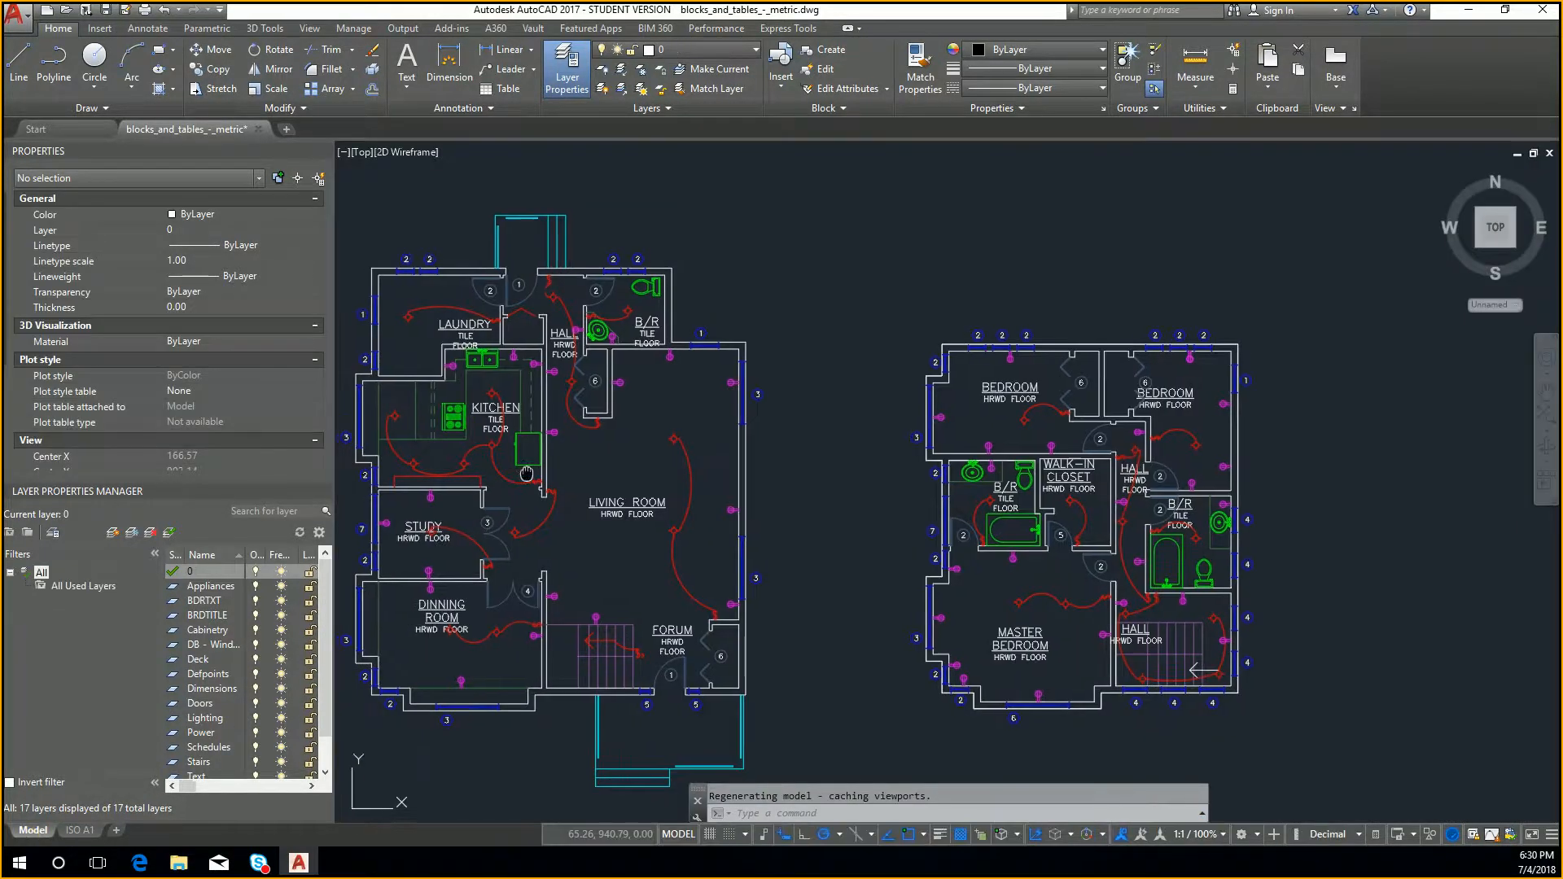
Count the block references in the whole drawing with BCOUNT and review the resulting list
type("boucnt")
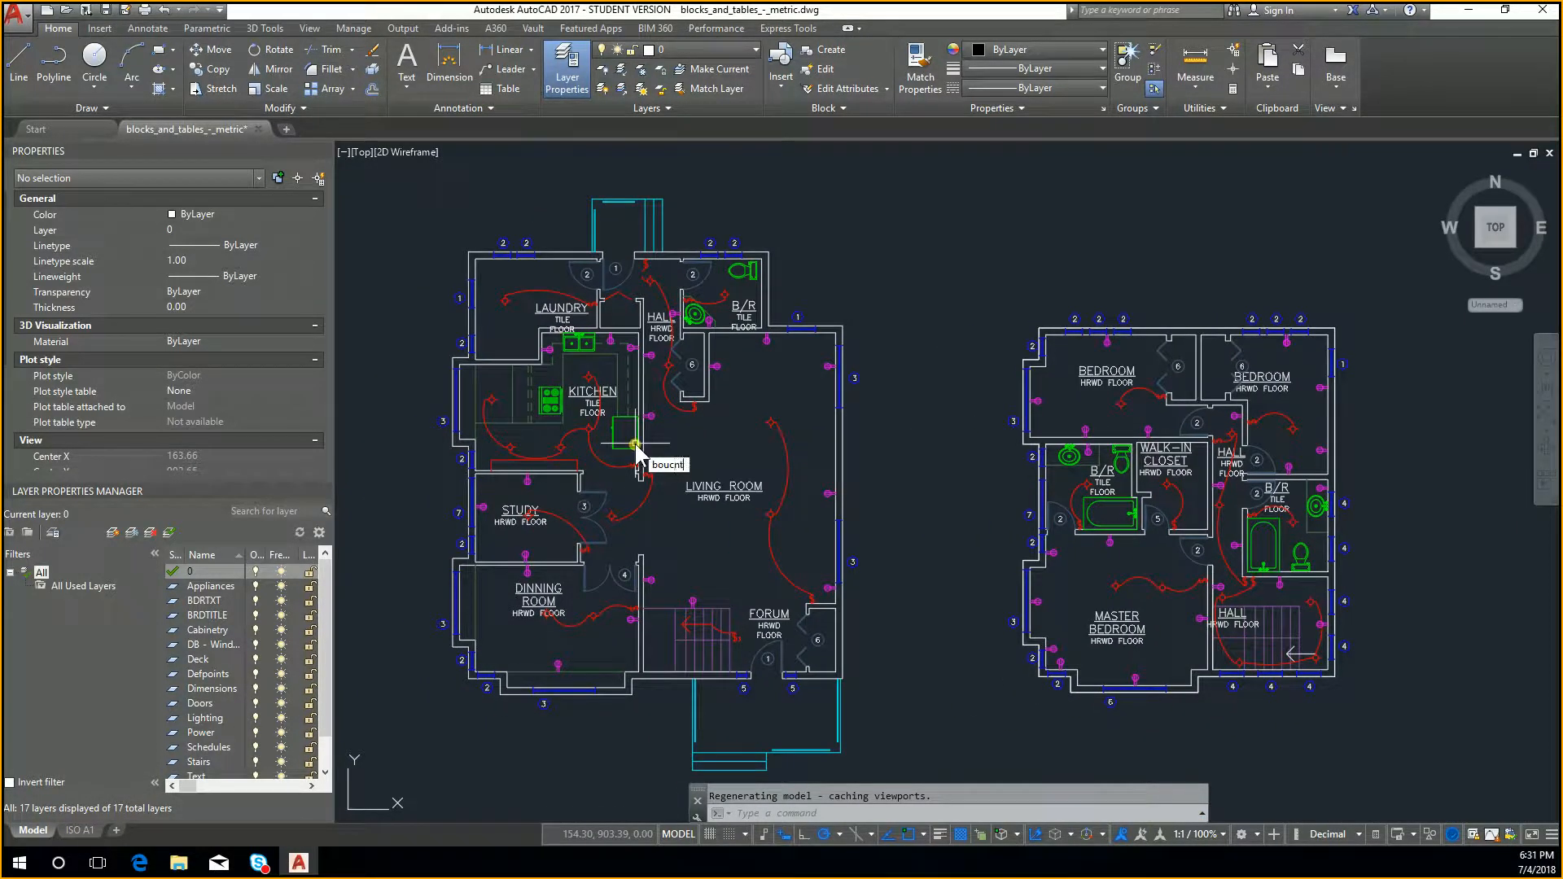
key("Return")
type("bcoun")
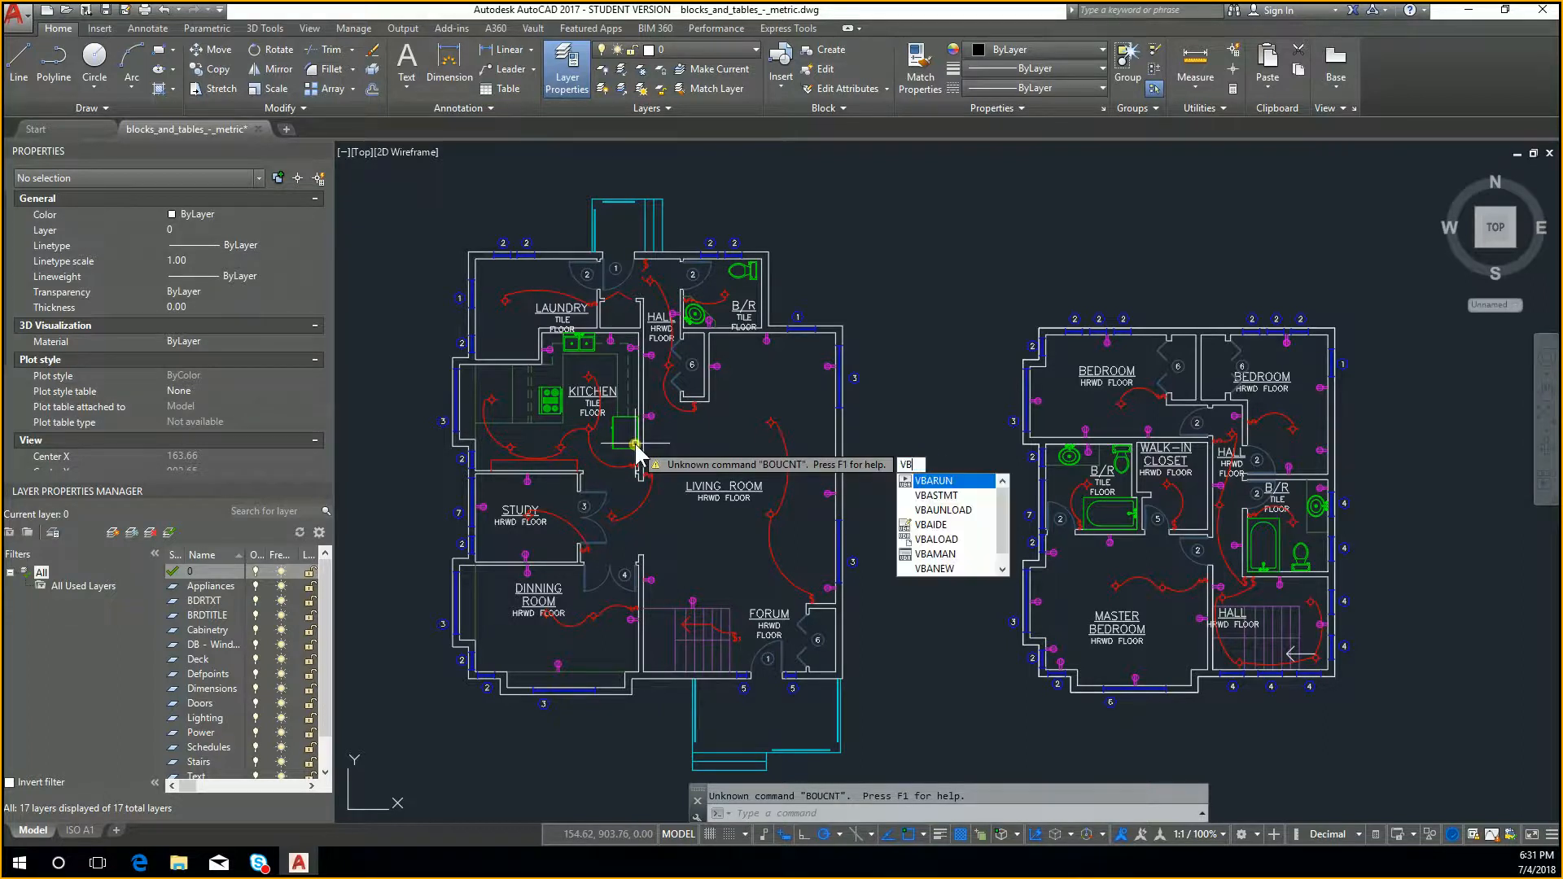
type("t")
key("Return")
type("all")
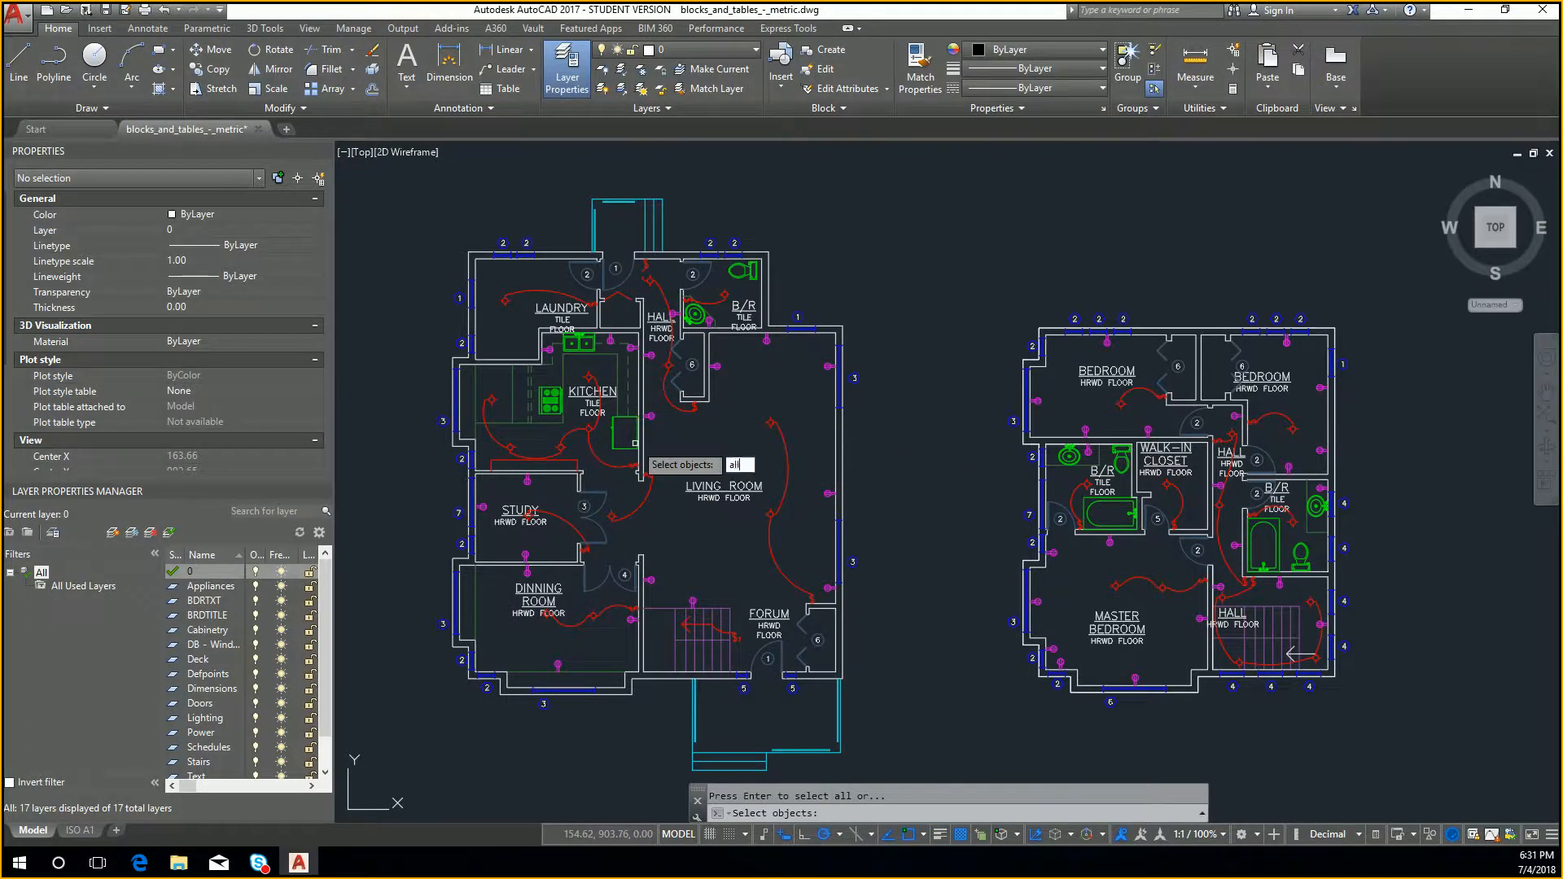
key("Return")
key("Return")
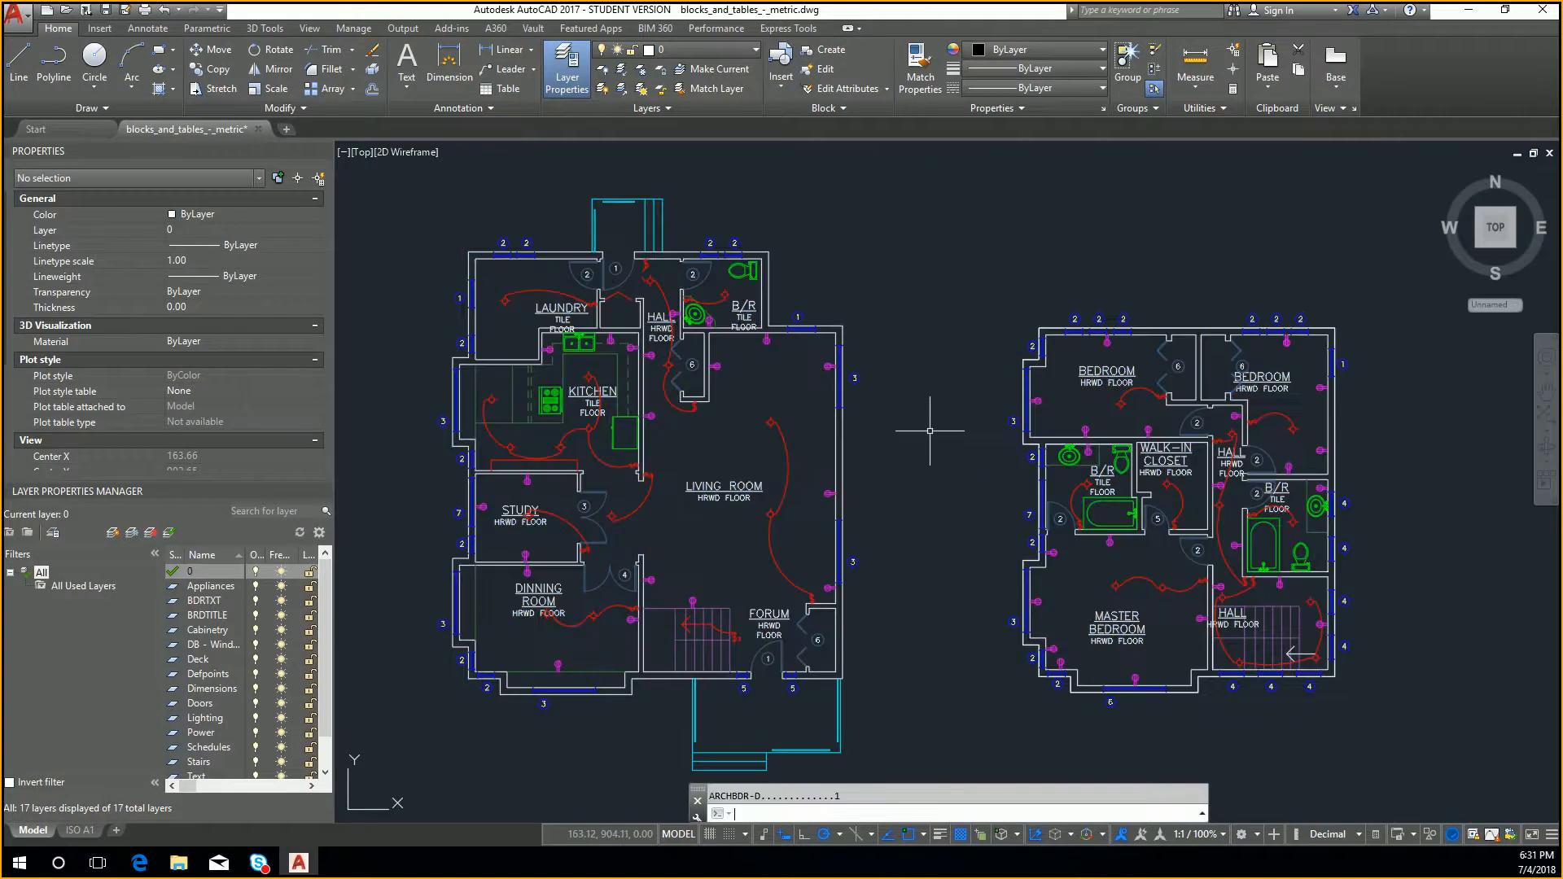
mouse_move(975, 784)
left_mouse_down()
mouse_move(1012, 481)
mouse_move(981, 780)
left_mouse_up()
left_click(923, 714)
left_click(924, 675)
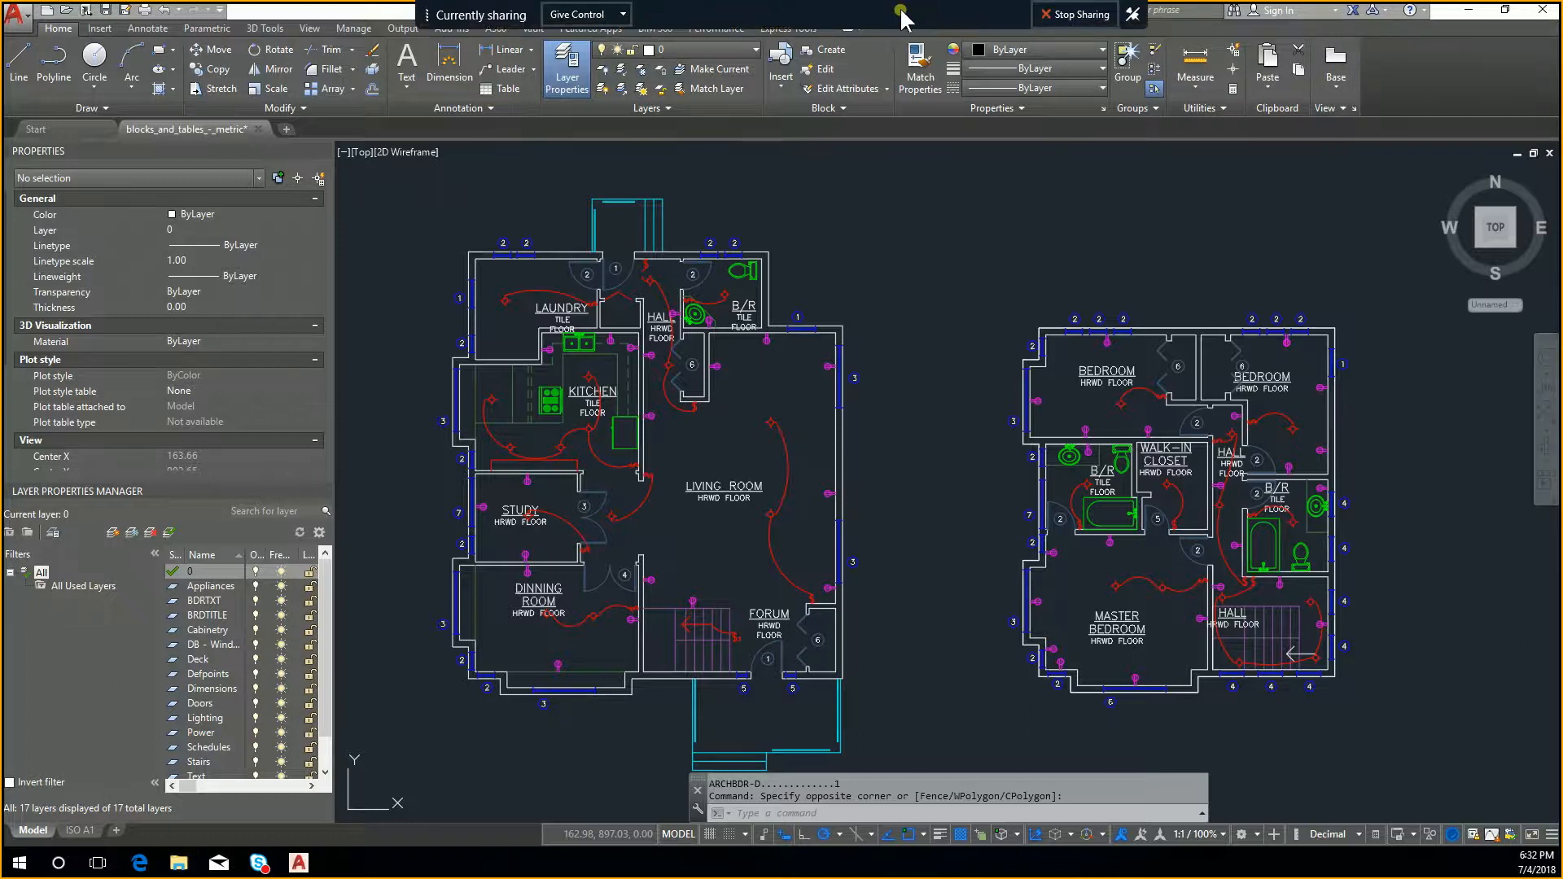
Try US Survey Feet as the insertion scale unit in the drawing units, then discard the change
left_click_drag(338, 8, 1562, 269)
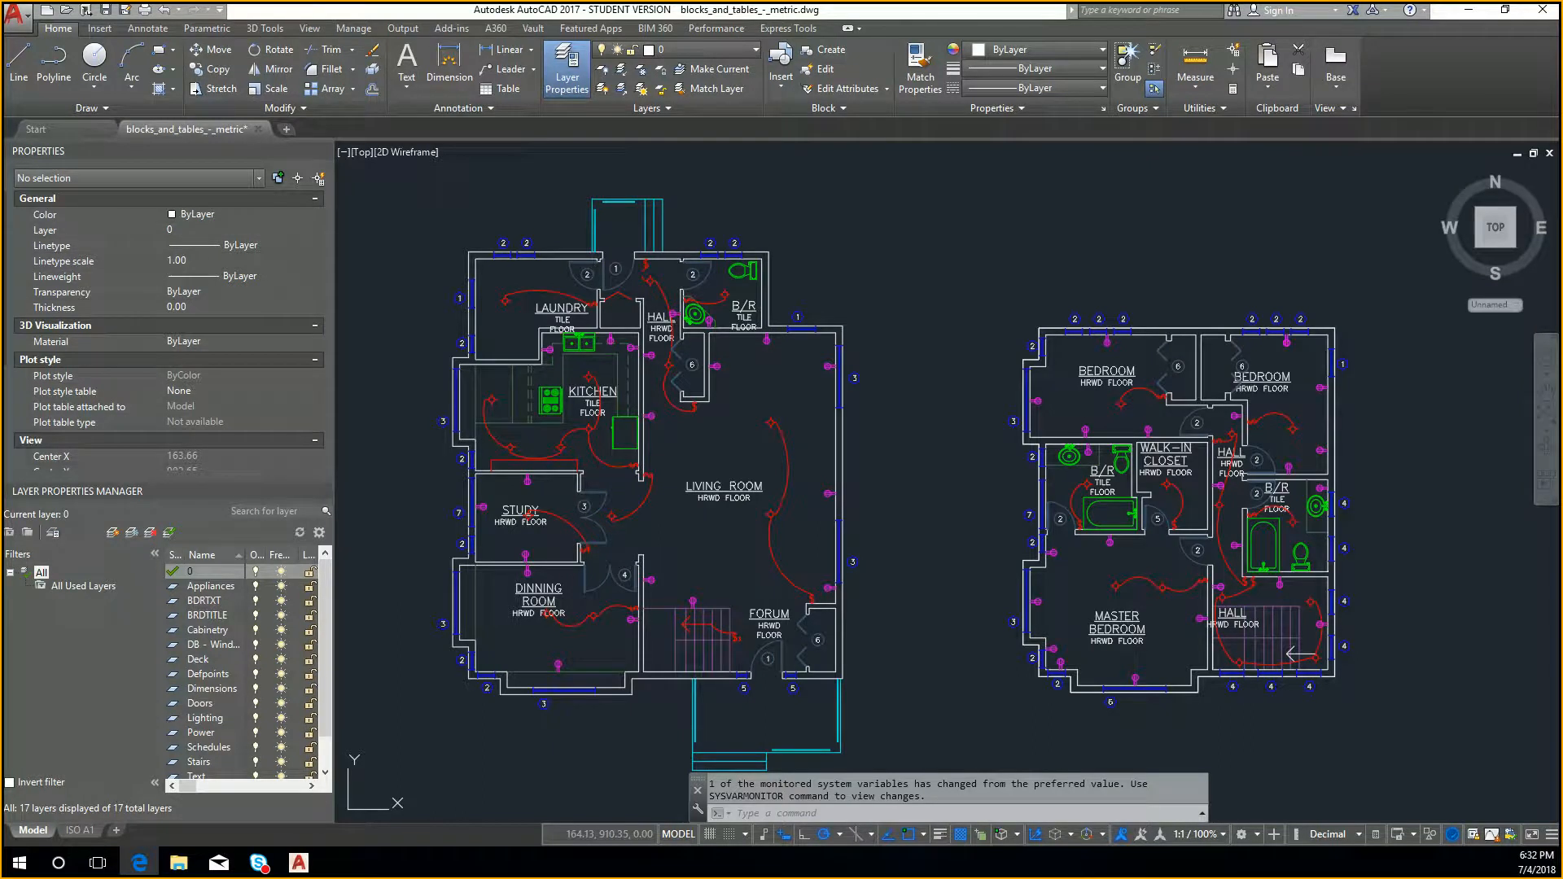
left_click(1009, 324)
key("Escape")
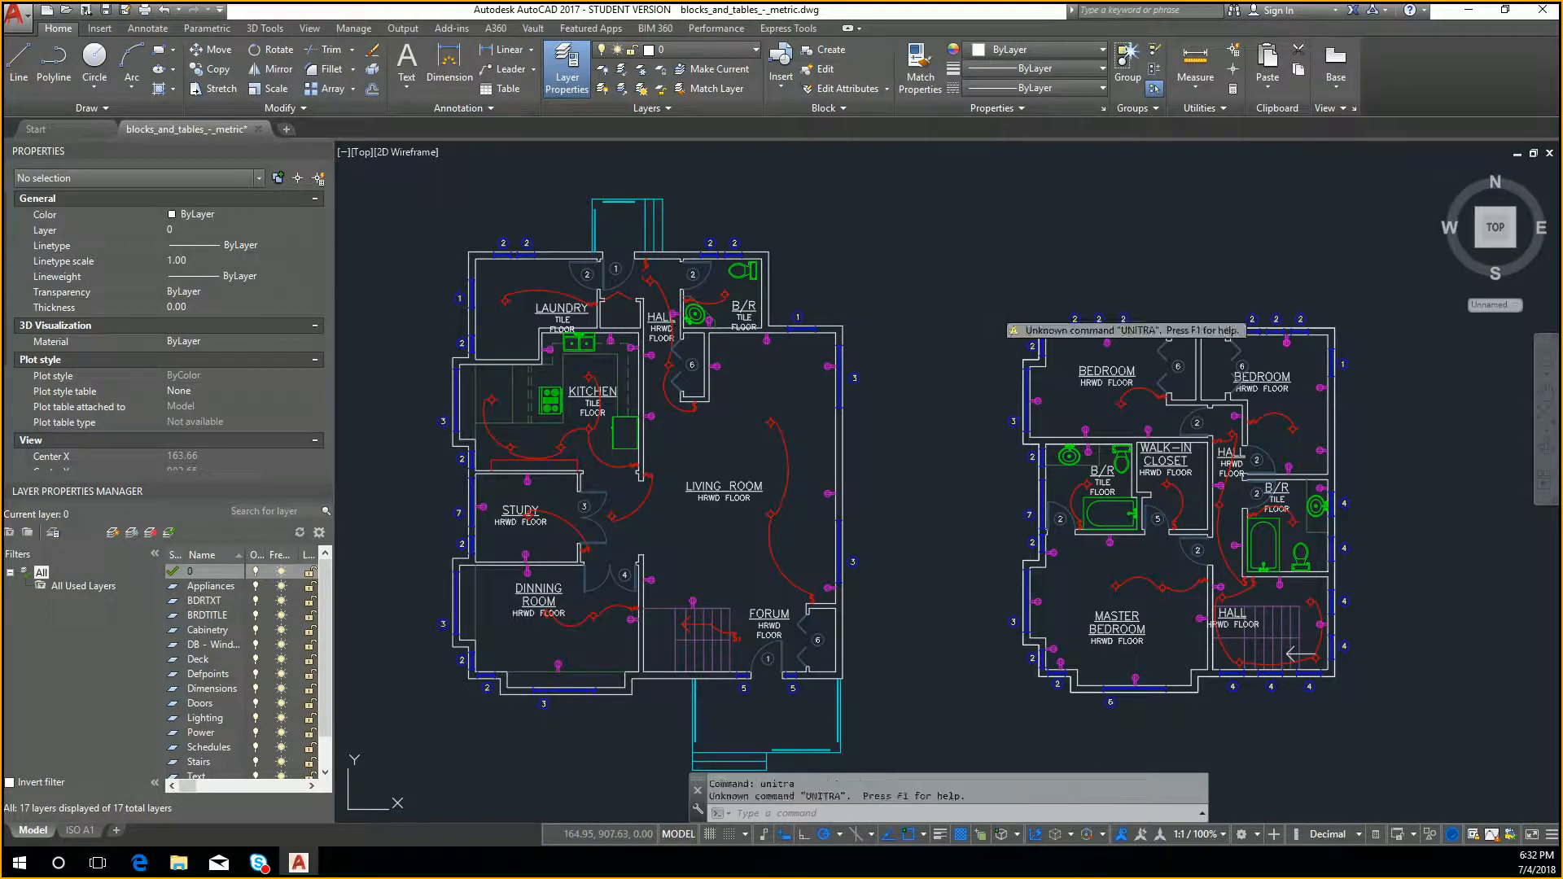
type("units")
key("Return")
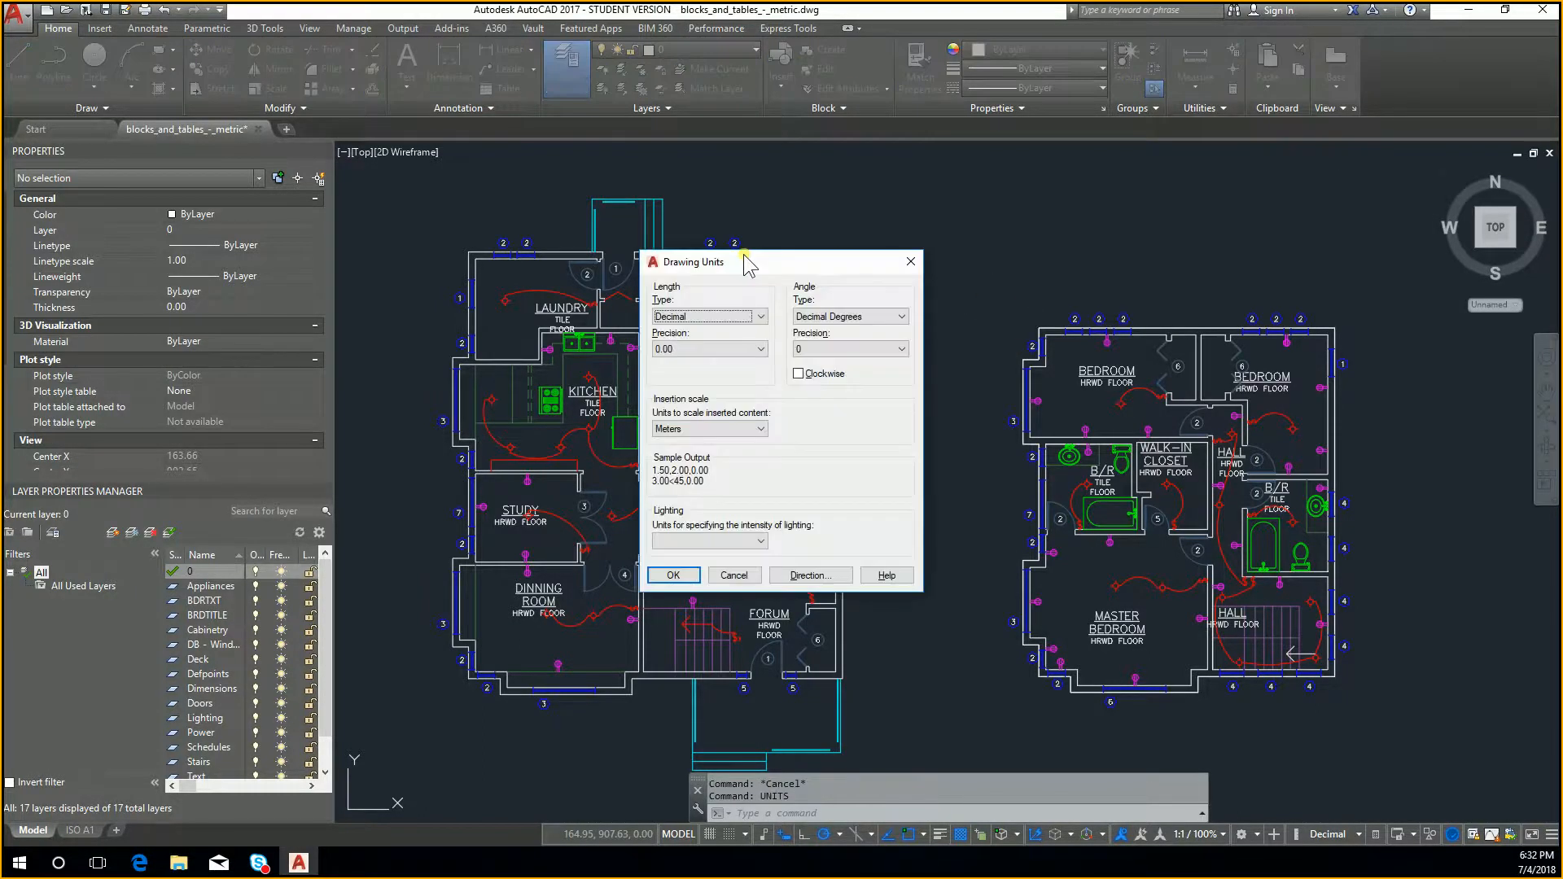
left_click(743, 317)
left_click(757, 429)
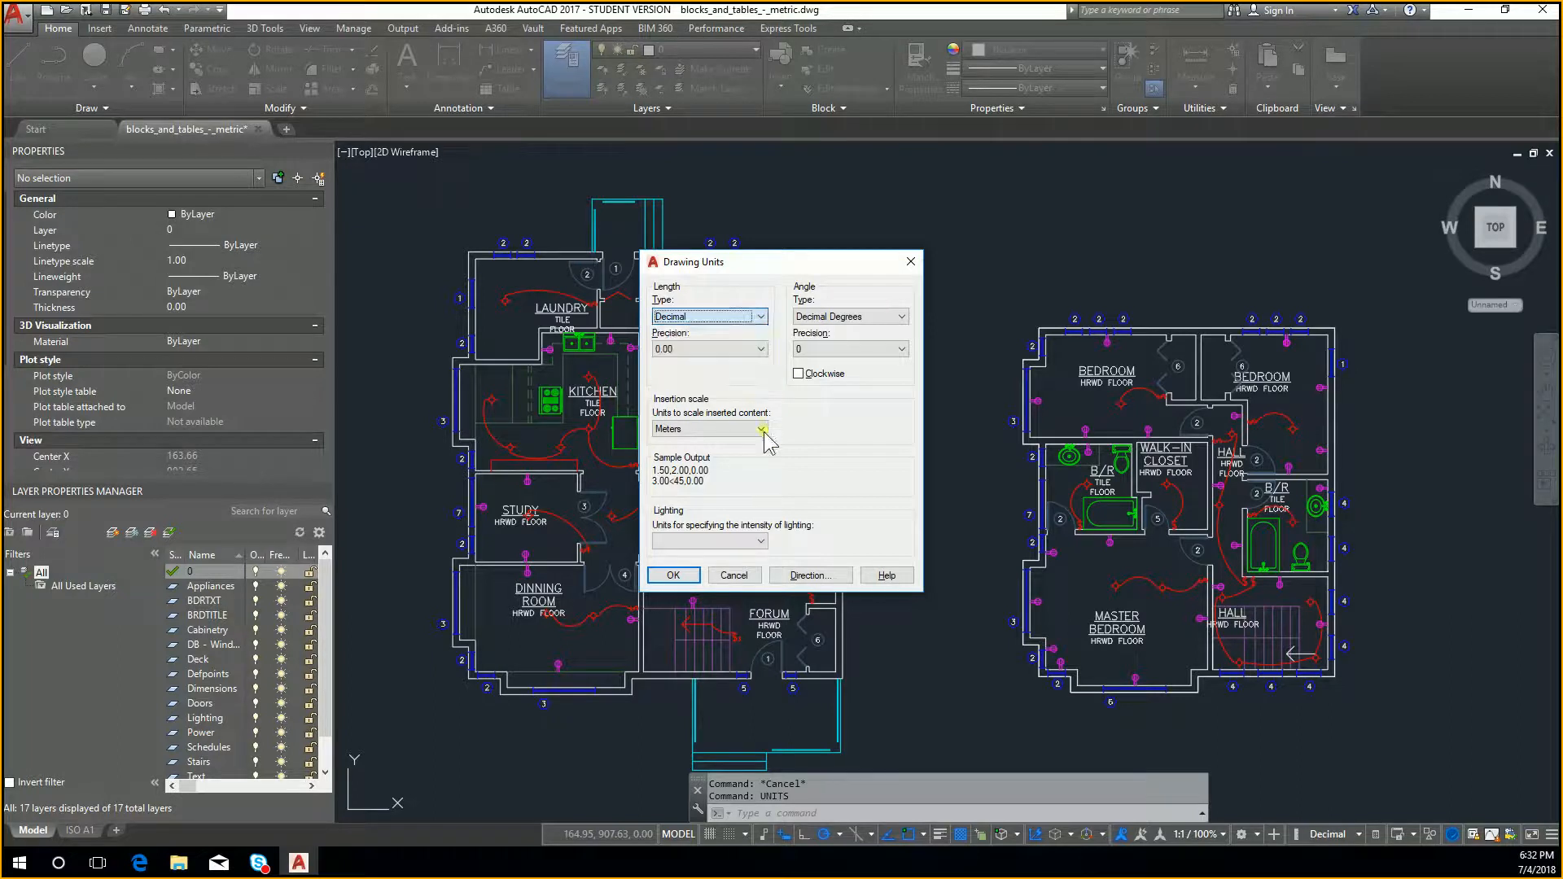
left_click(757, 429)
left_click(757, 474)
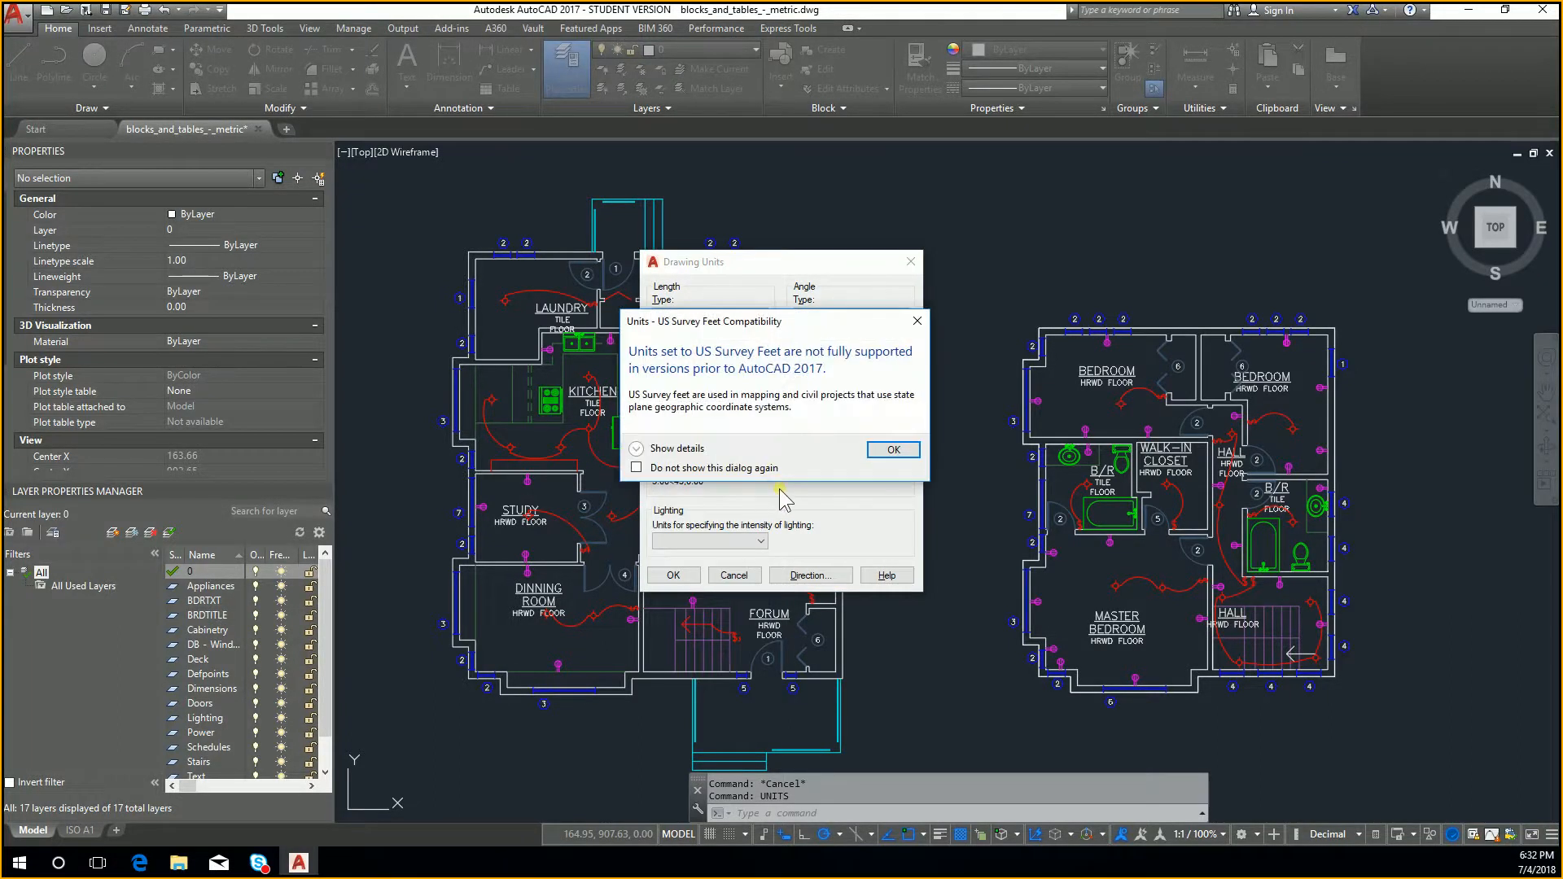
left_click(888, 451)
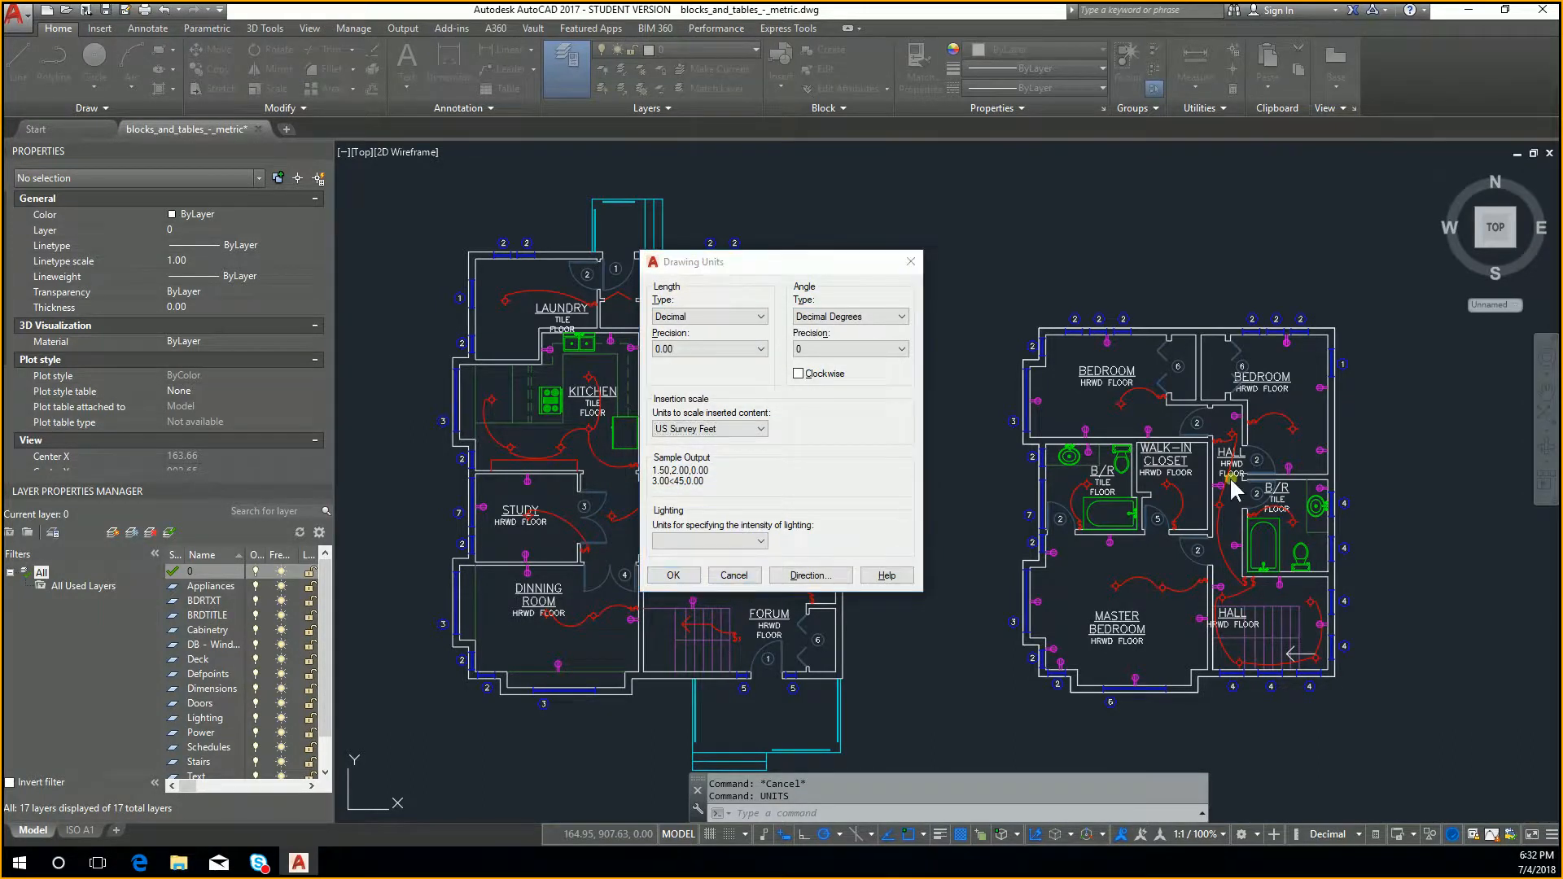
key("Return")
left_click(887, 447)
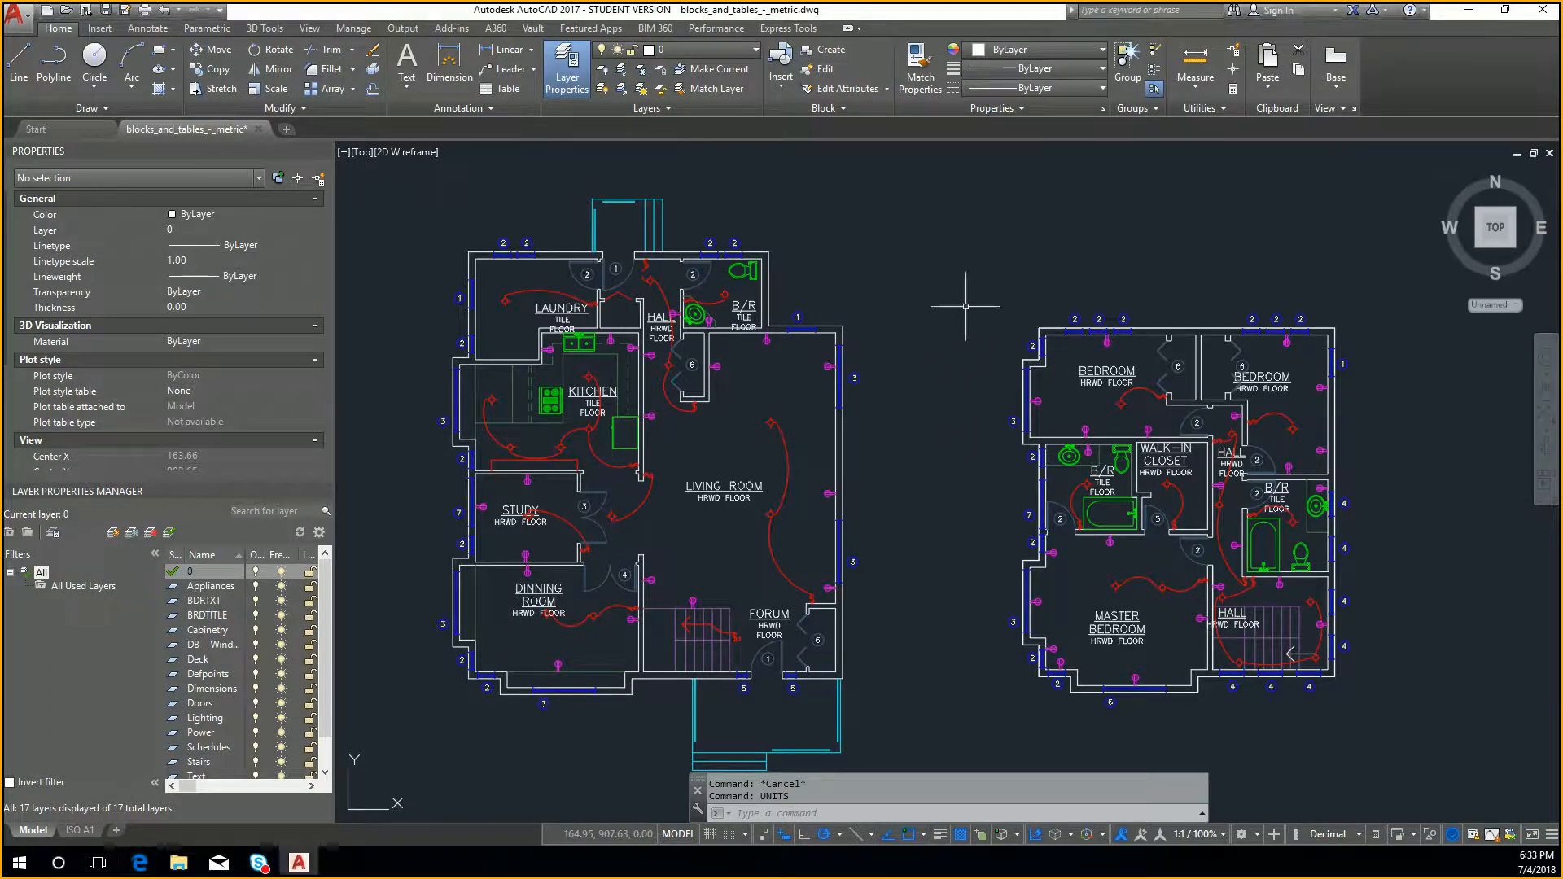
key("Escape")
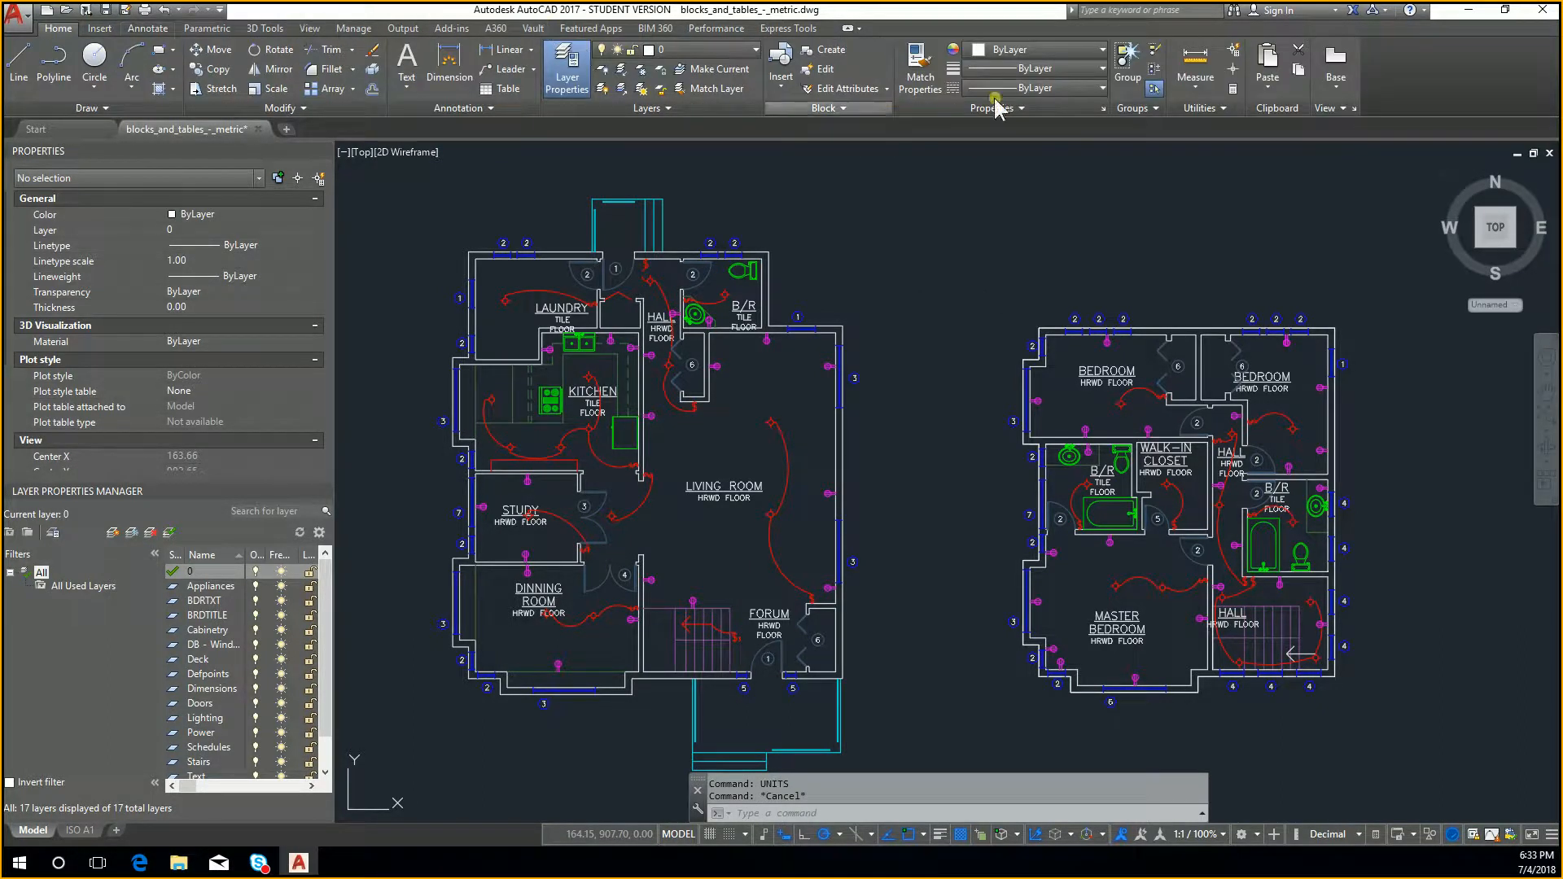
right_click(1413, 96)
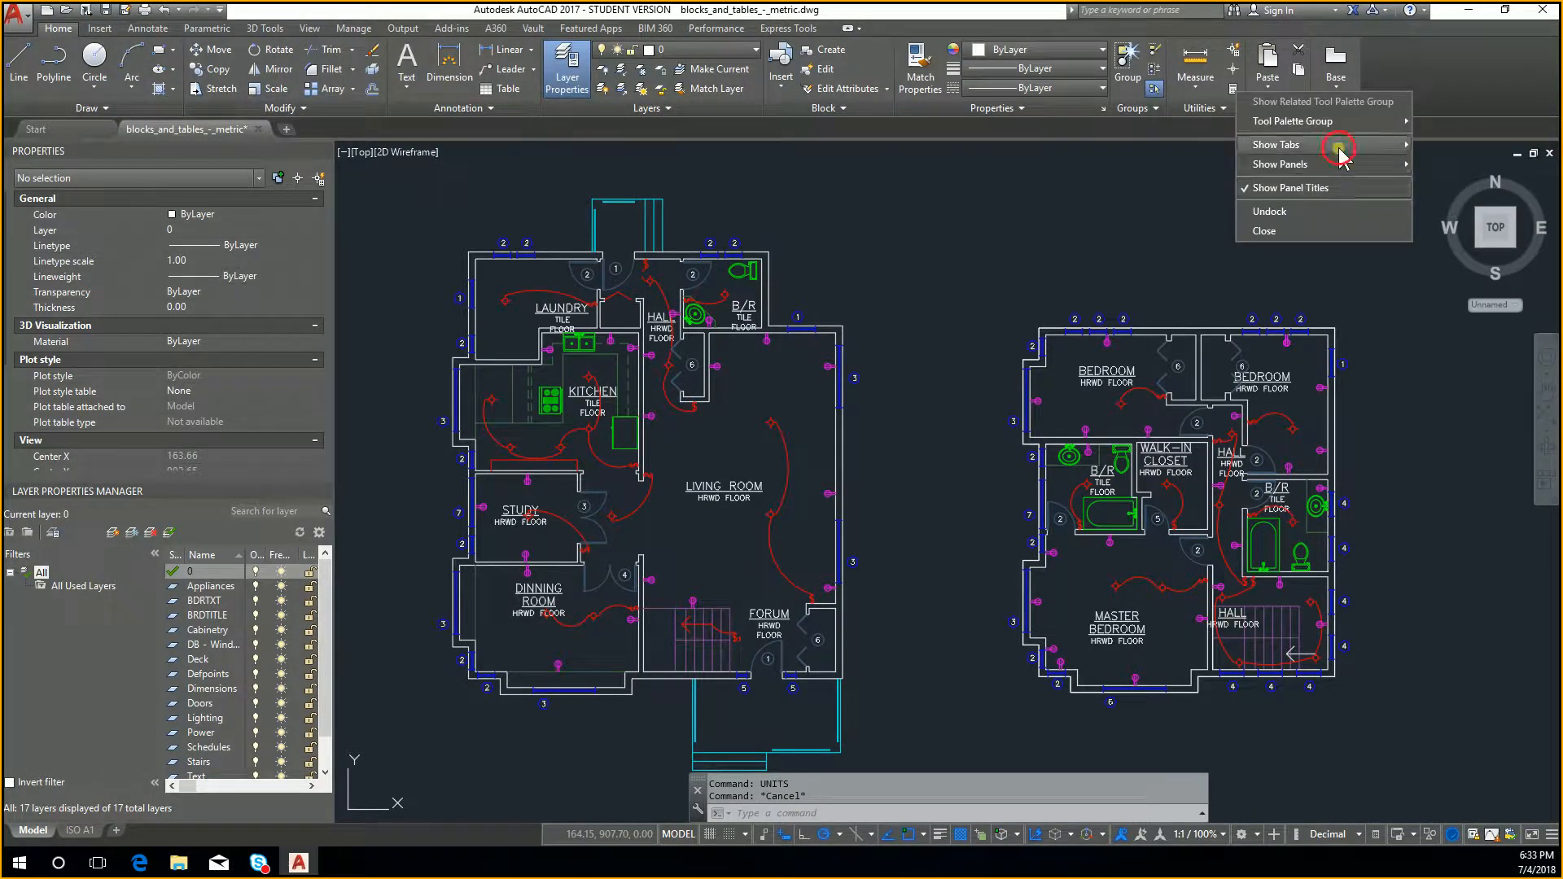
mouse_move(1340, 167)
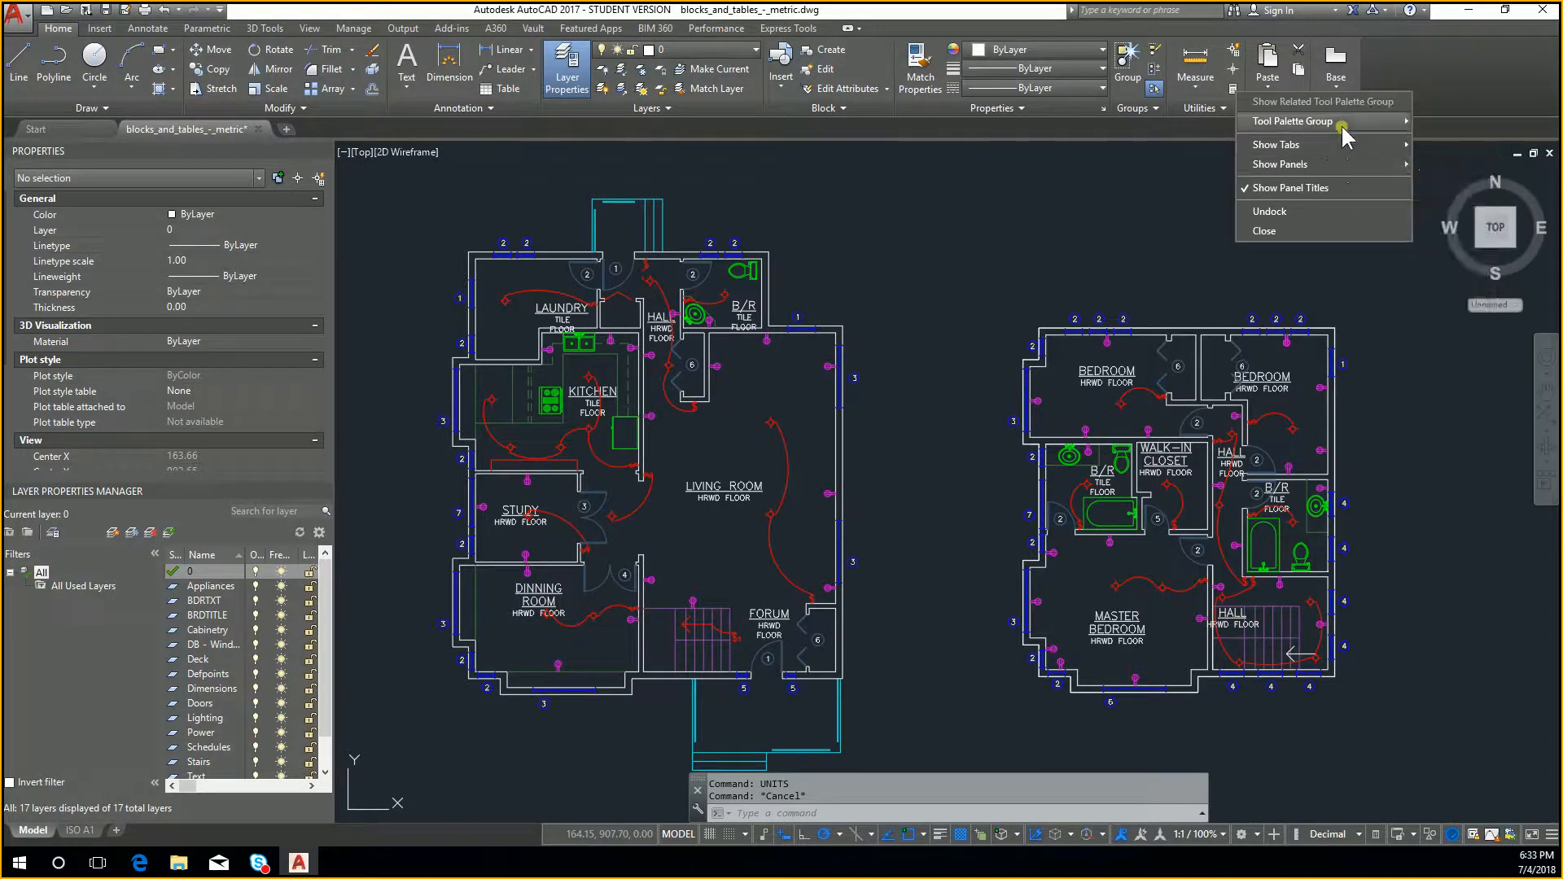
left_click(1507, 219)
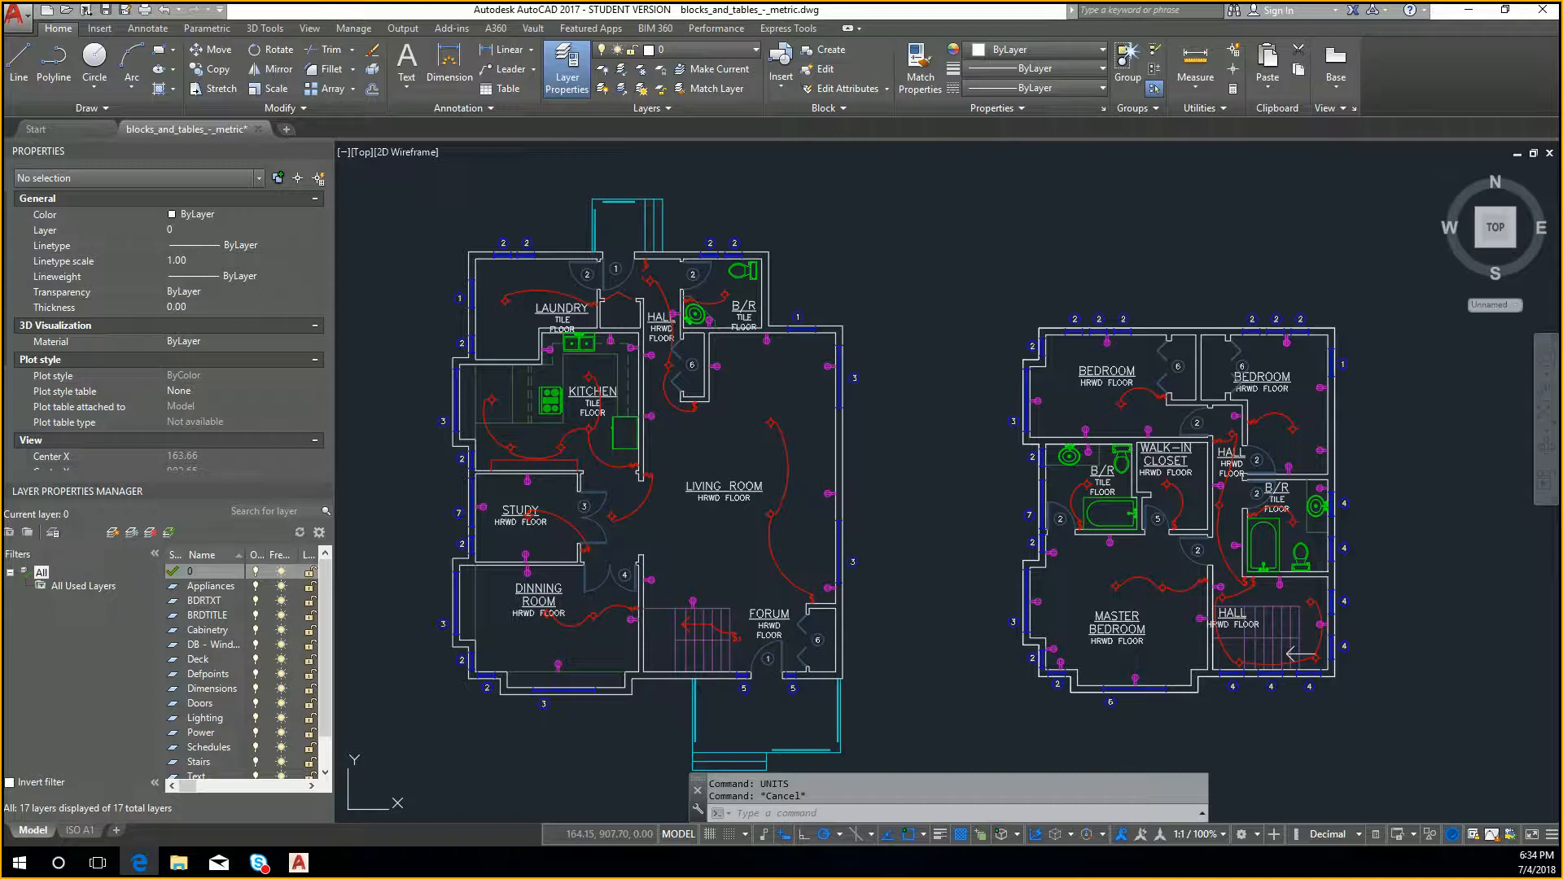
Reopen the drawing units, check the length types, and try Deg/Min/Sec as the angle type
left_click(942, 391)
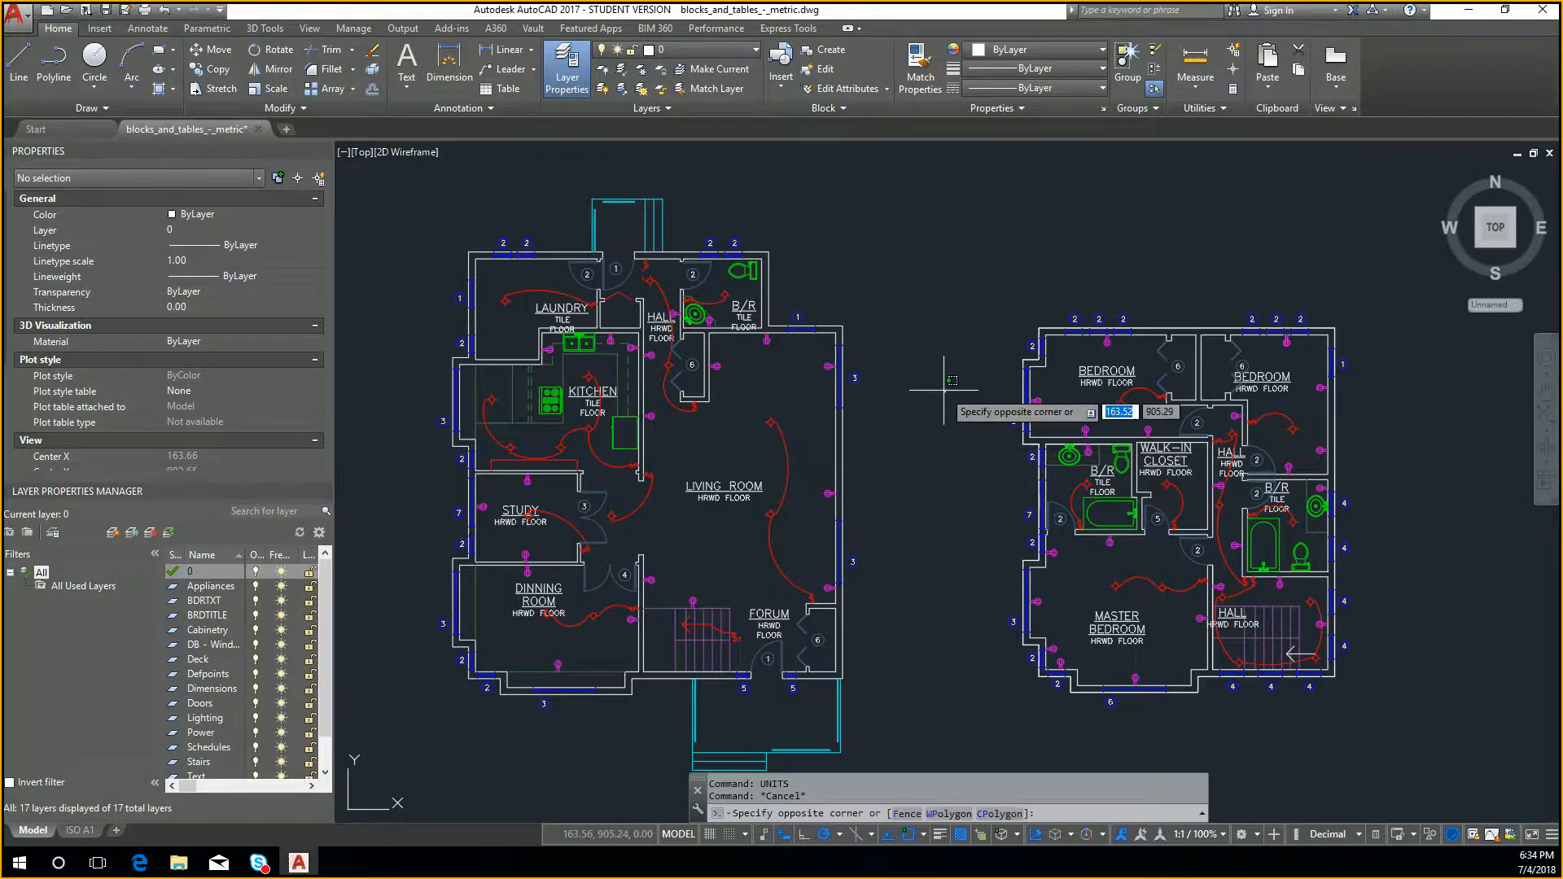
key("Escape")
type("units")
key("Return")
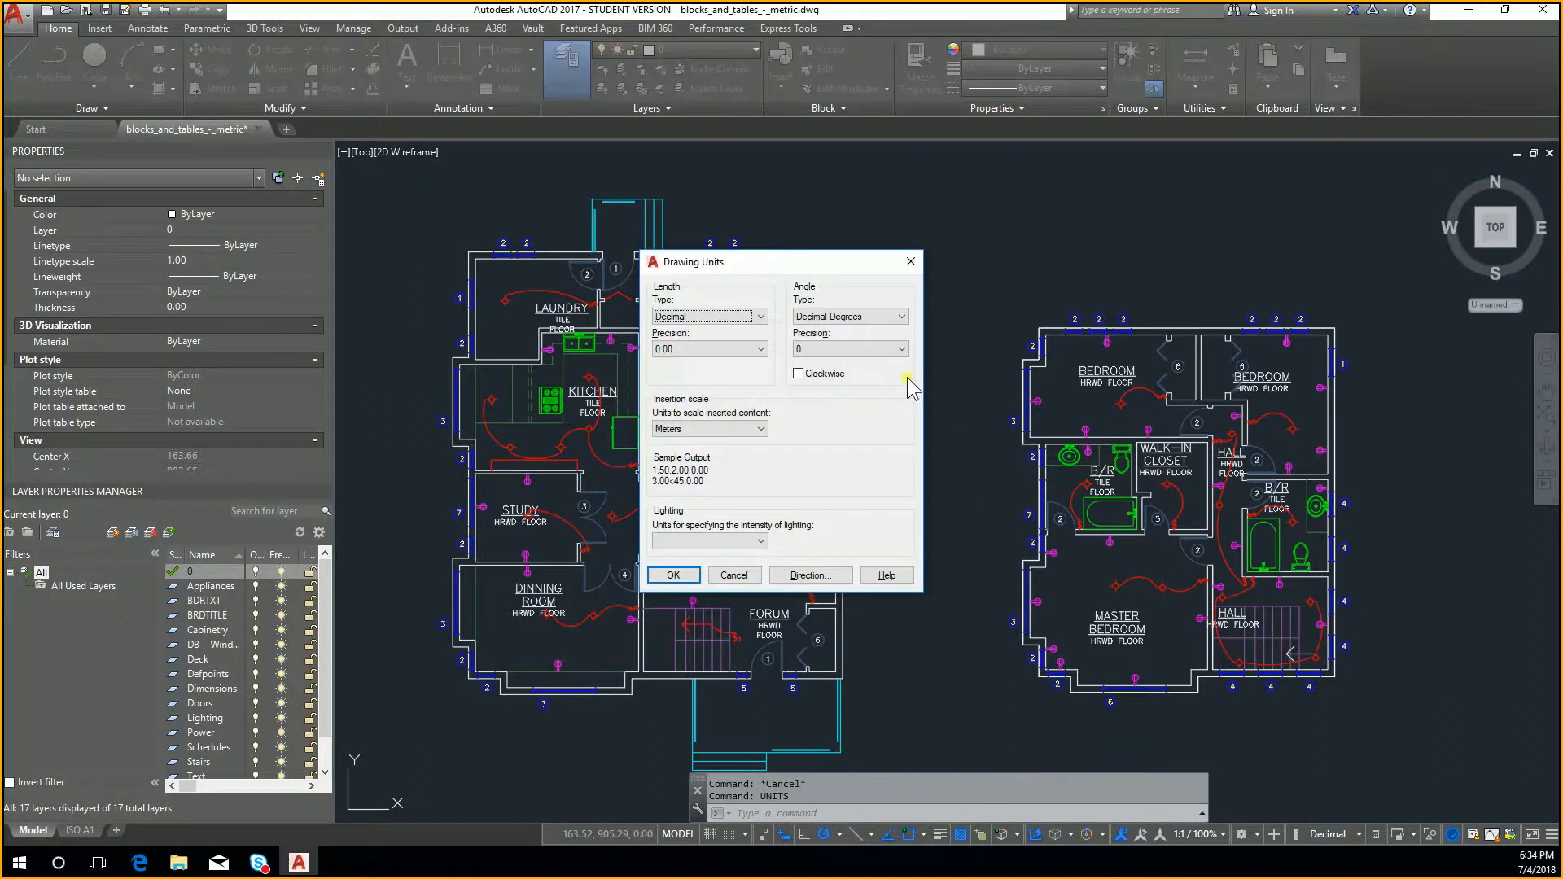
left_click(747, 318)
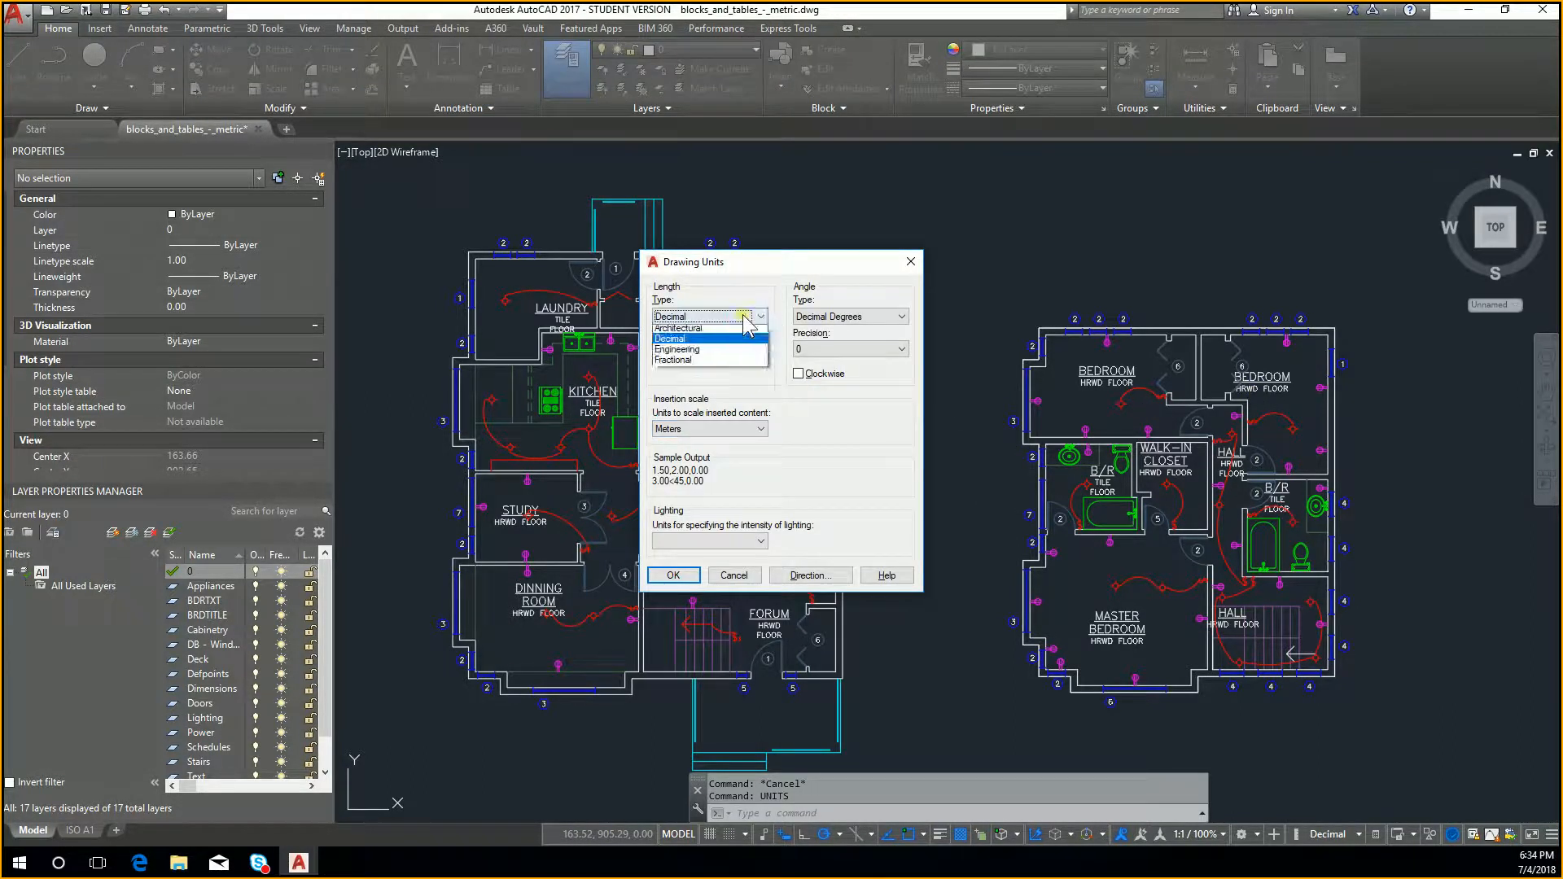
left_click(863, 334)
left_click(871, 317)
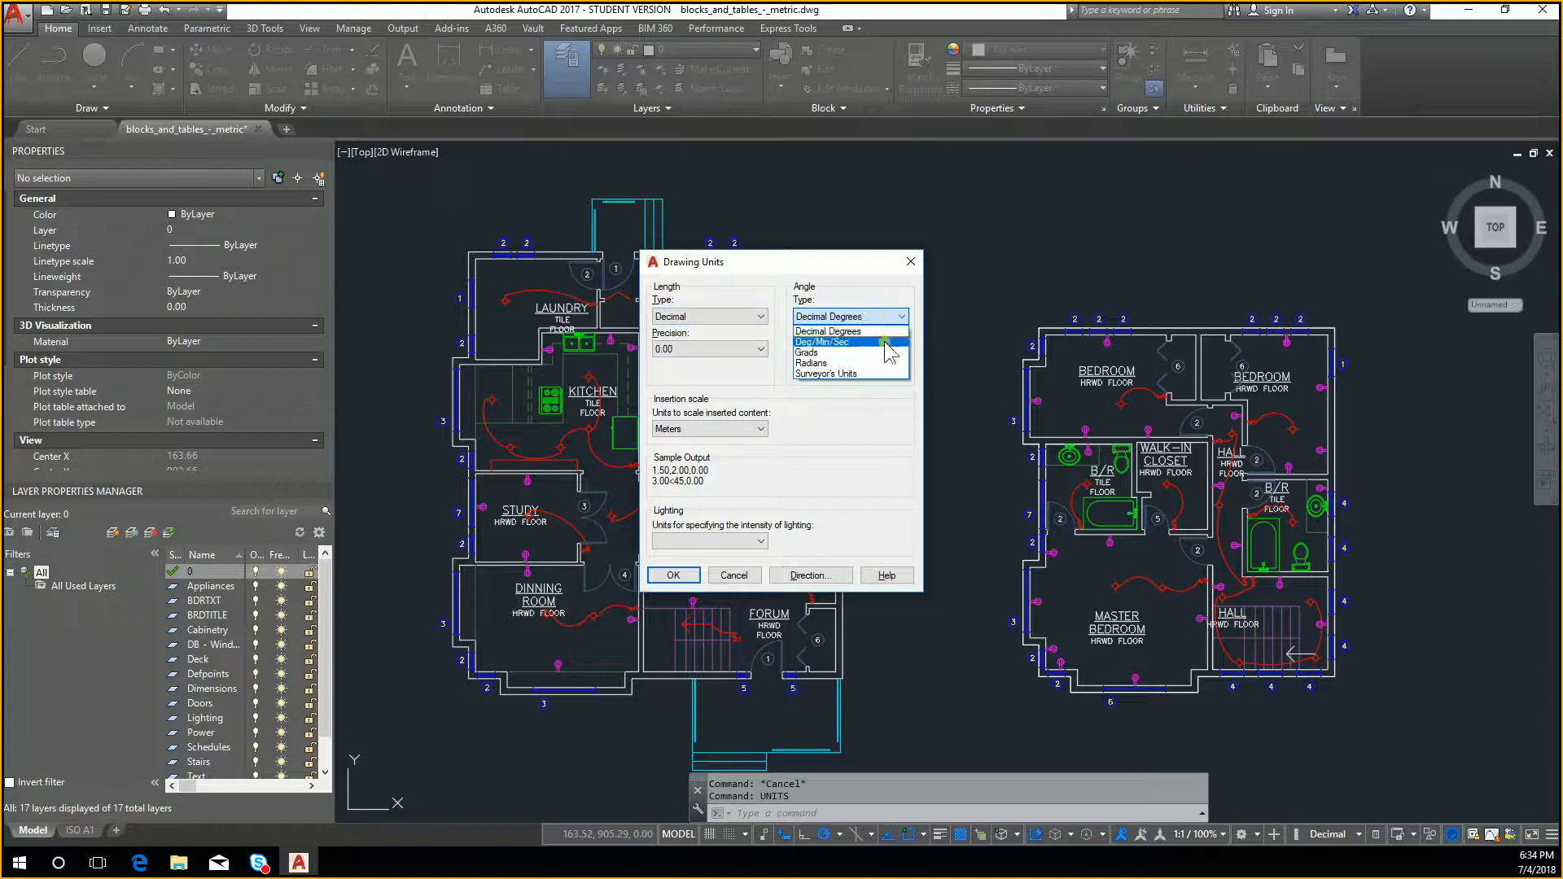
left_click(888, 339)
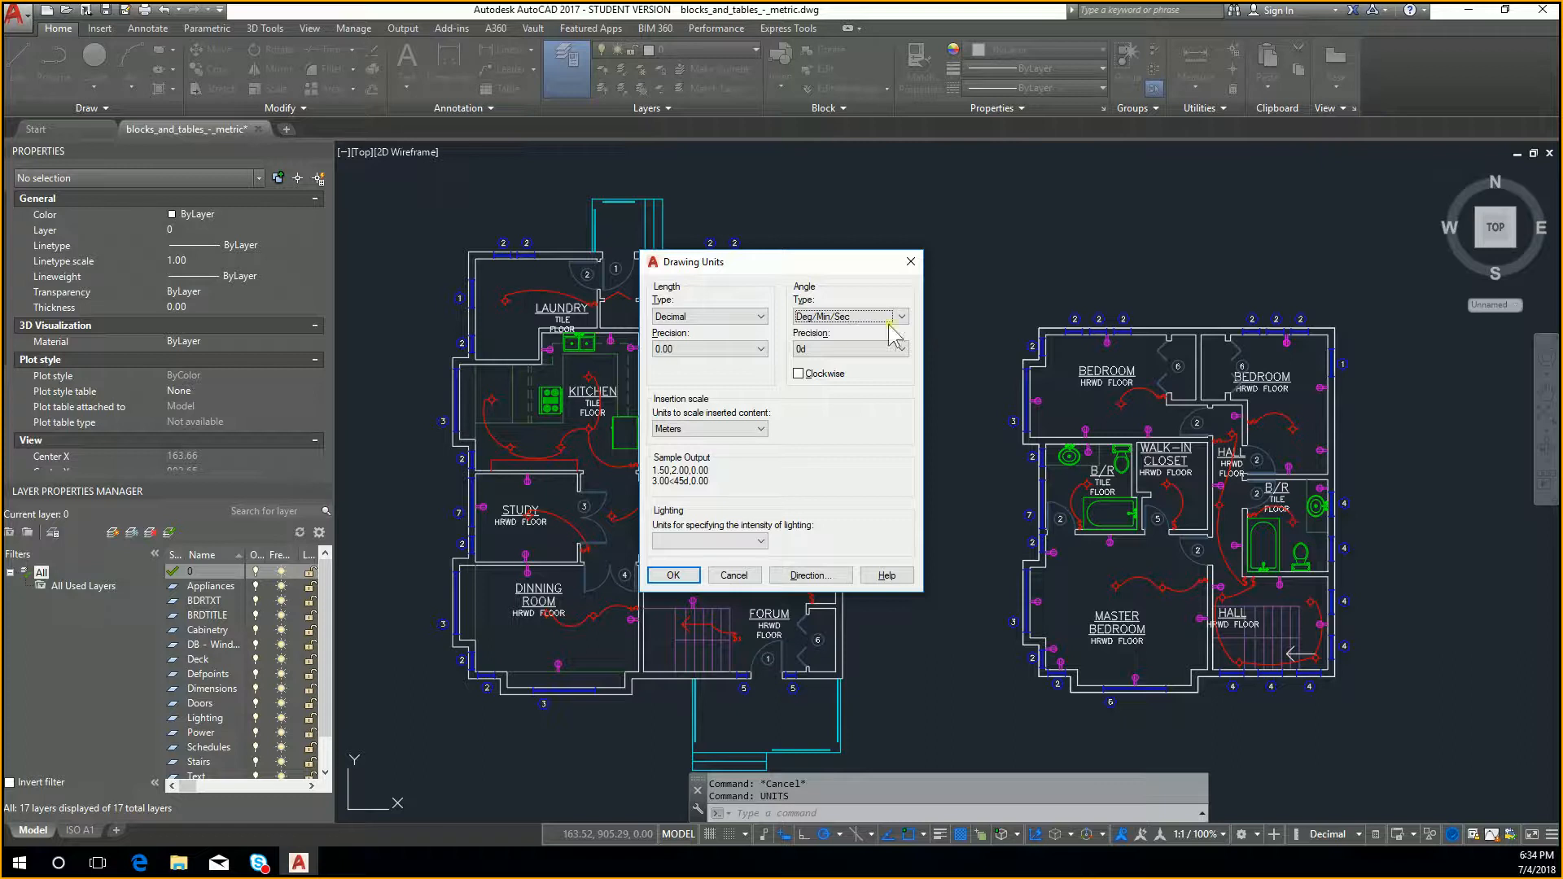
Try US Survey Feet as the unit for scaling inserted content and accept the compatibility notice
left_click(761, 539)
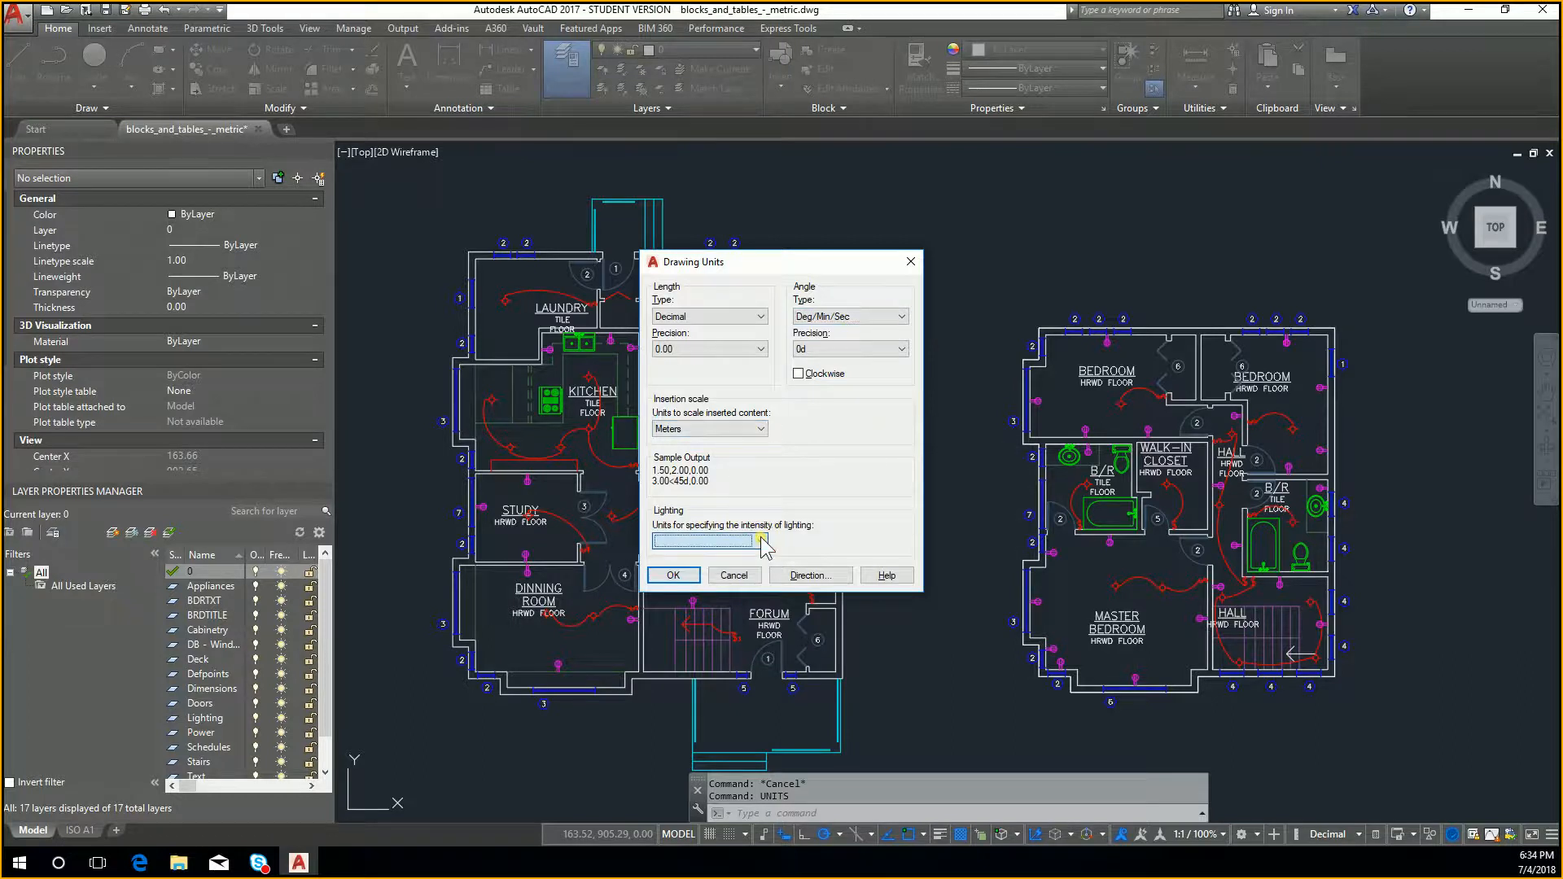
left_click(737, 429)
left_click(737, 428)
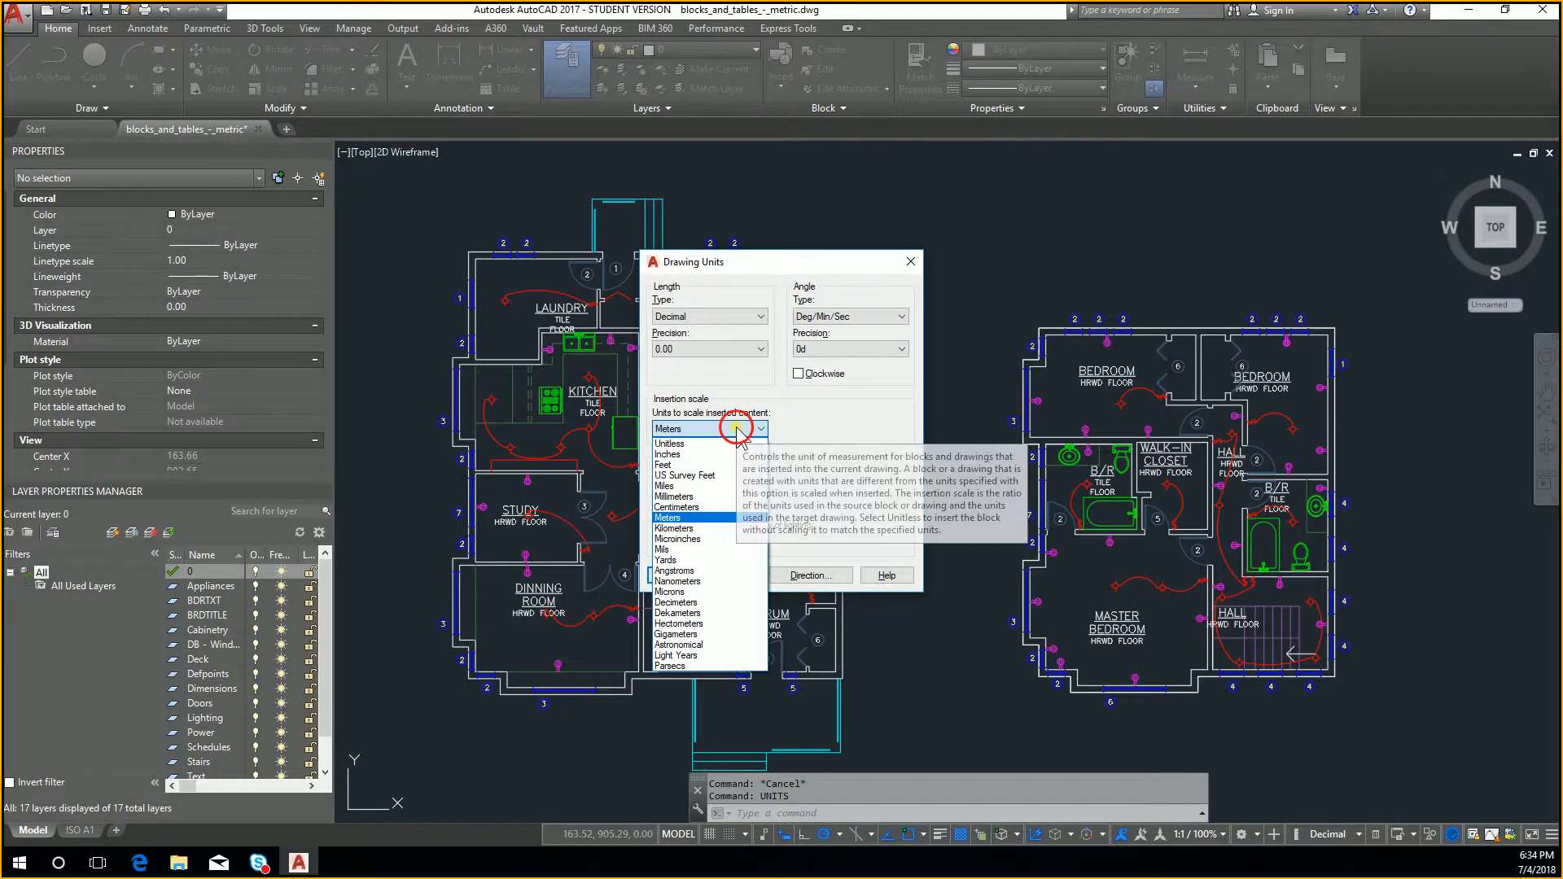
left_click(713, 427)
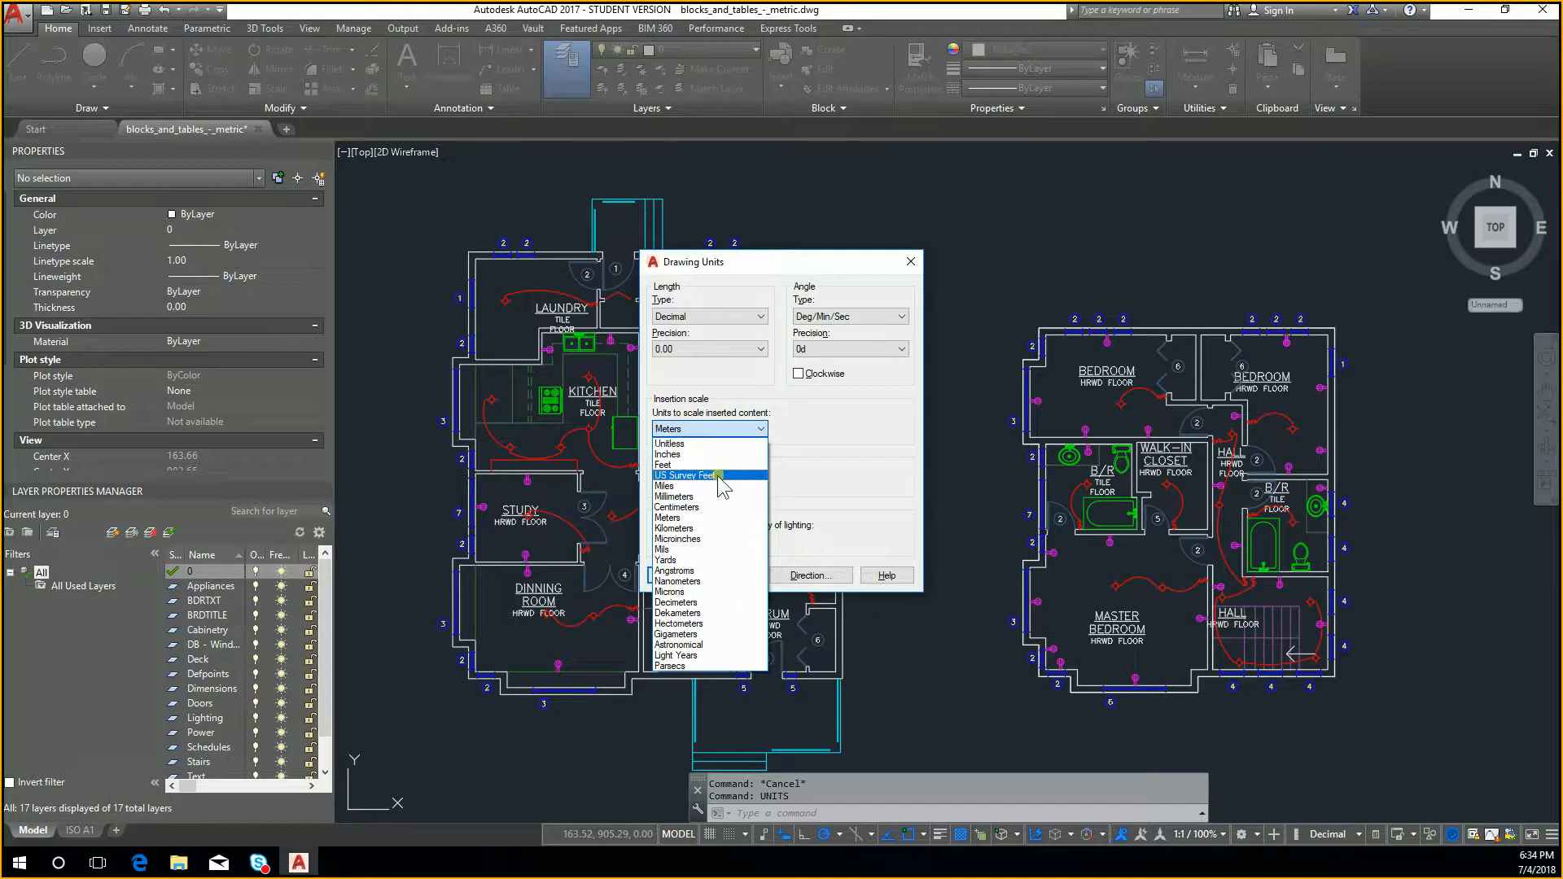
left_click(719, 477)
left_click(886, 448)
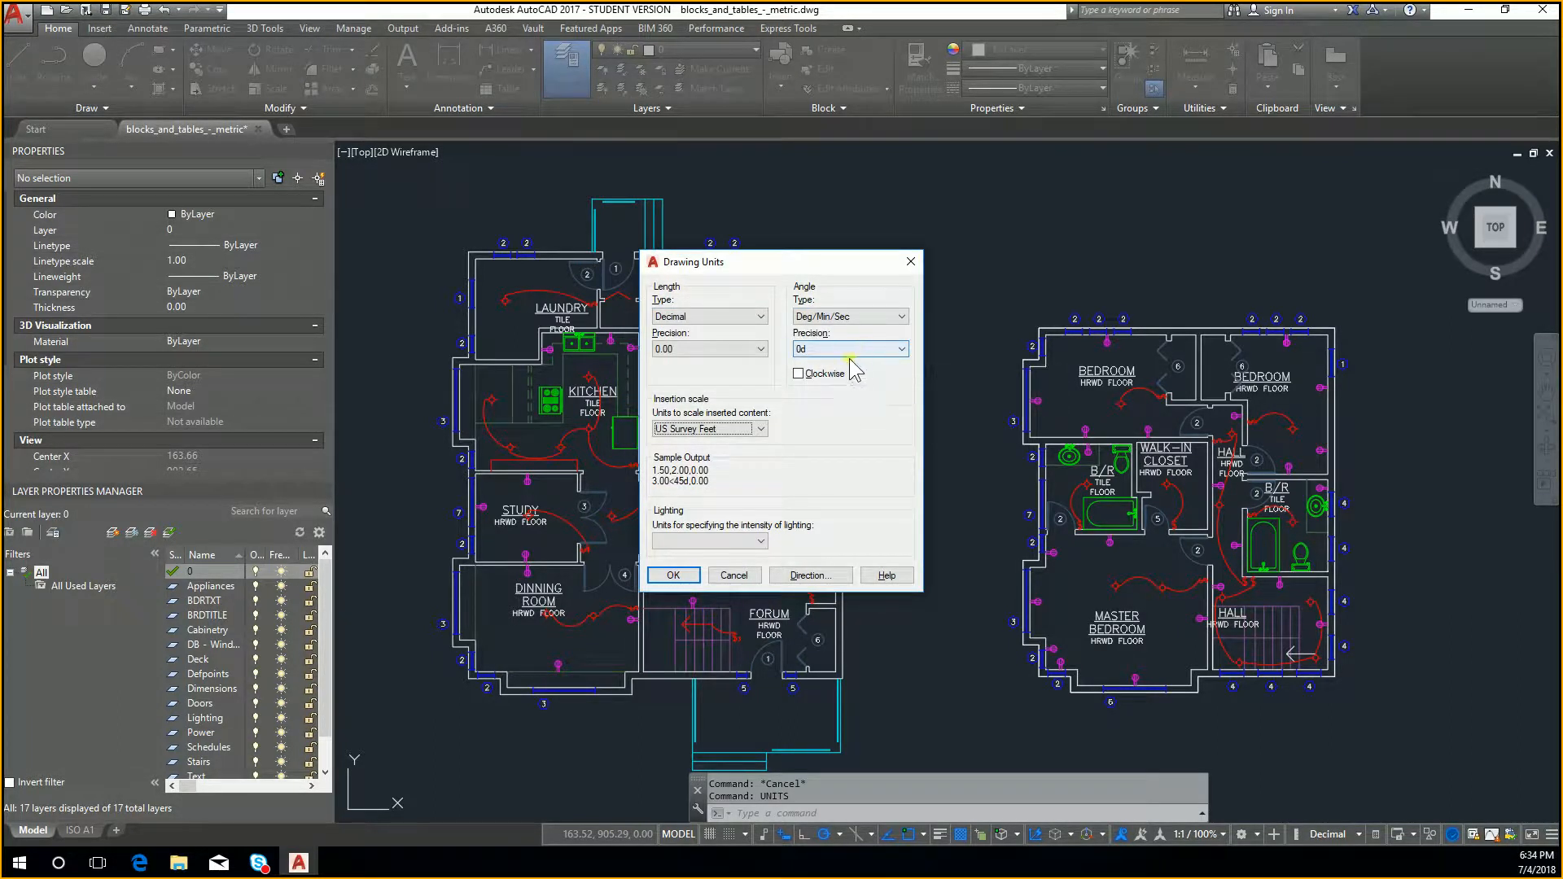
Toggle the clockwise angle option on and off, and try Unitless as the insertion scale
left_click(839, 372)
left_click(839, 373)
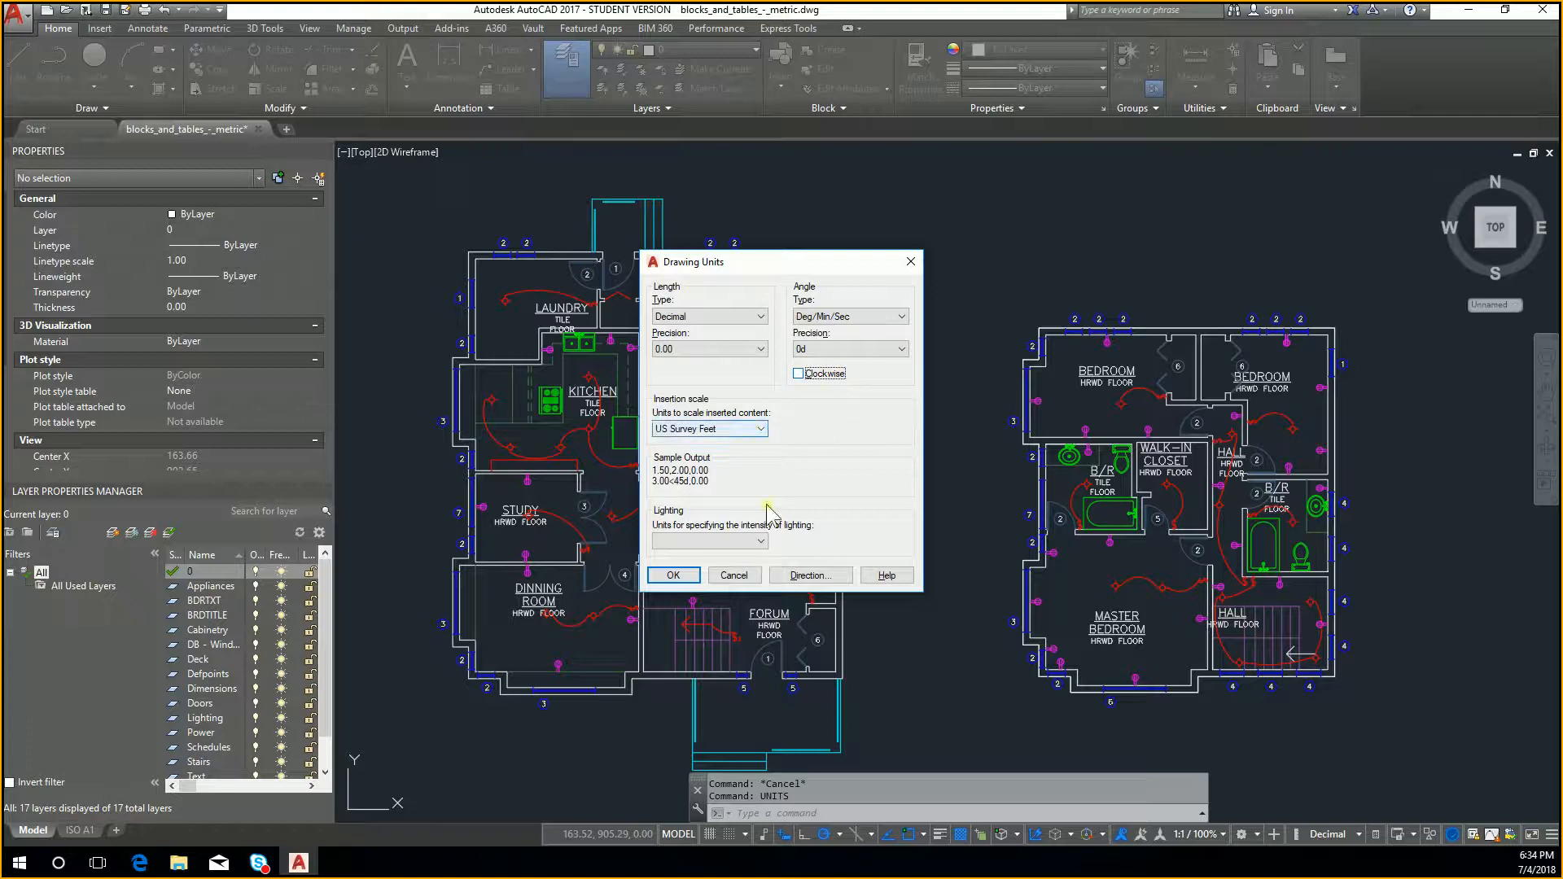
left_click(759, 428)
left_click(733, 442)
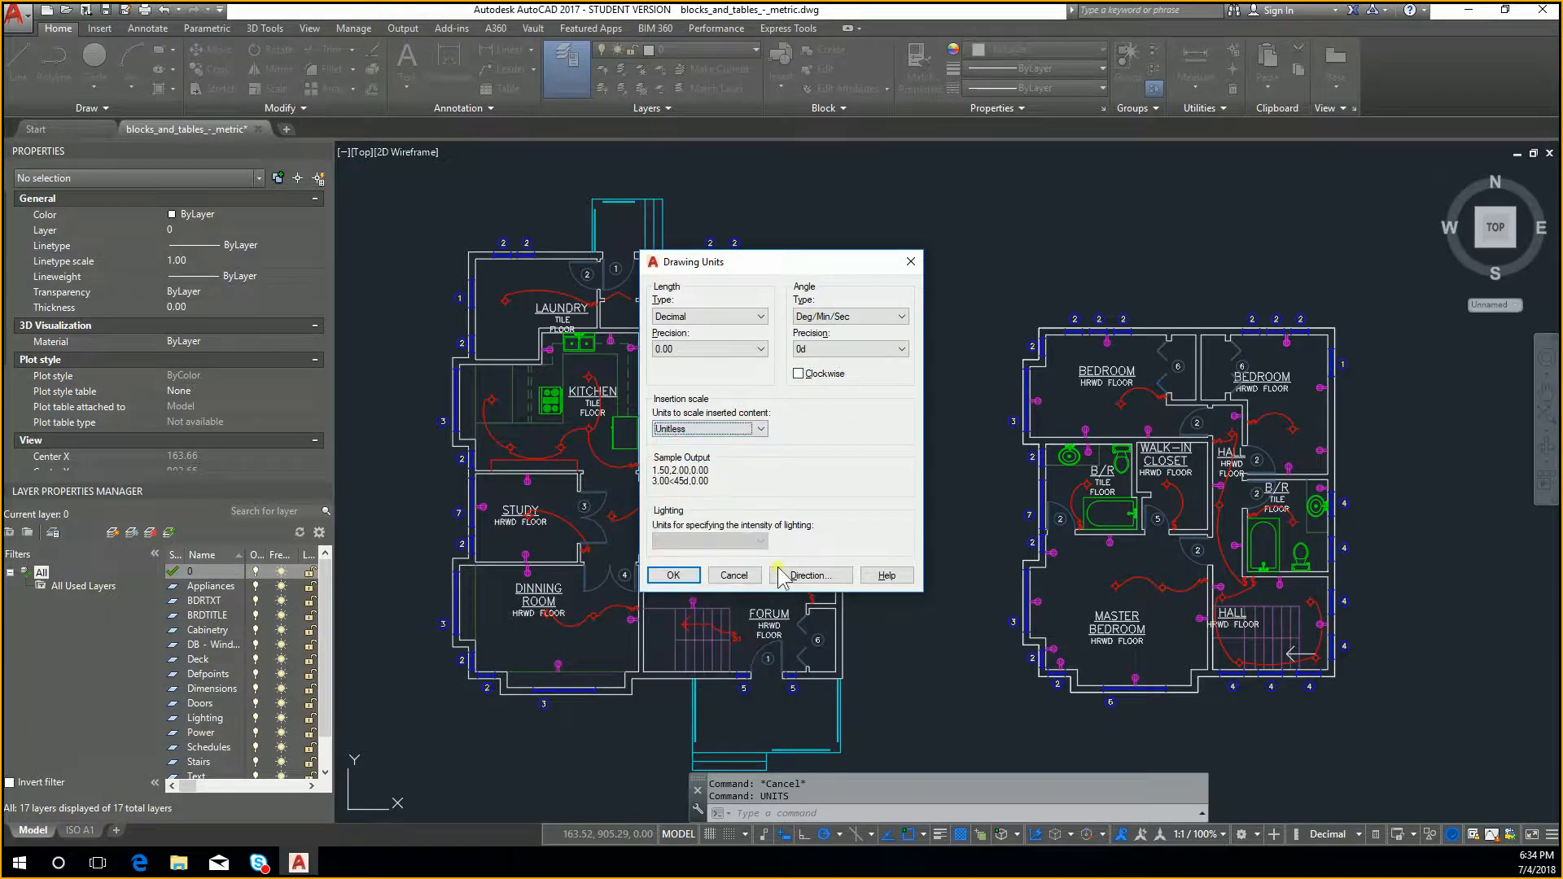
Try North as the base angle, then cancel it and discard the drawing unit changes
left_click(781, 577)
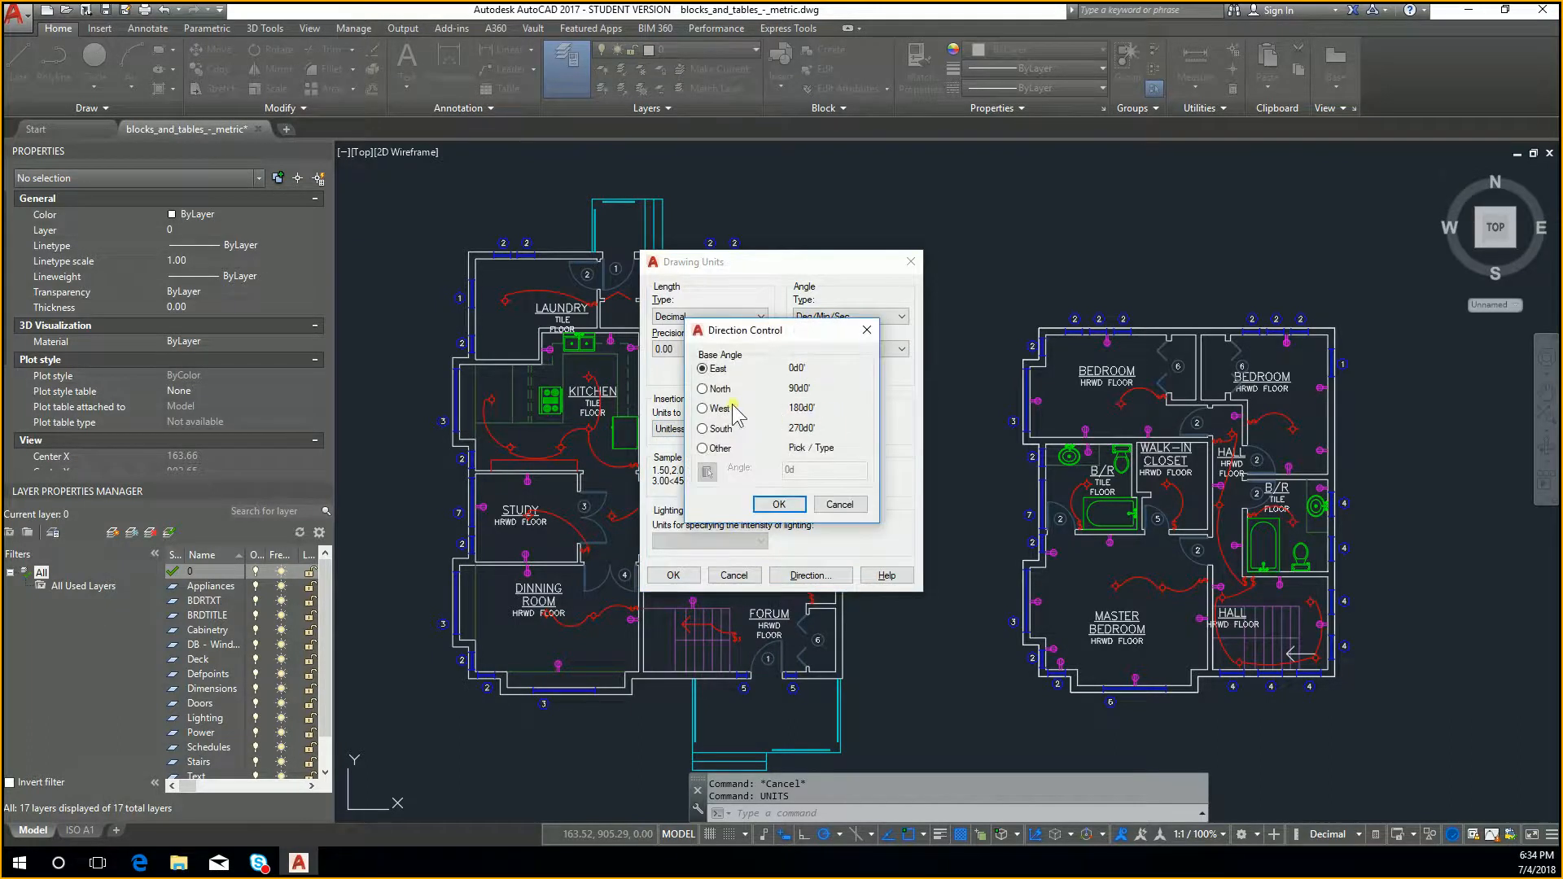
left_click(705, 390)
left_click(839, 504)
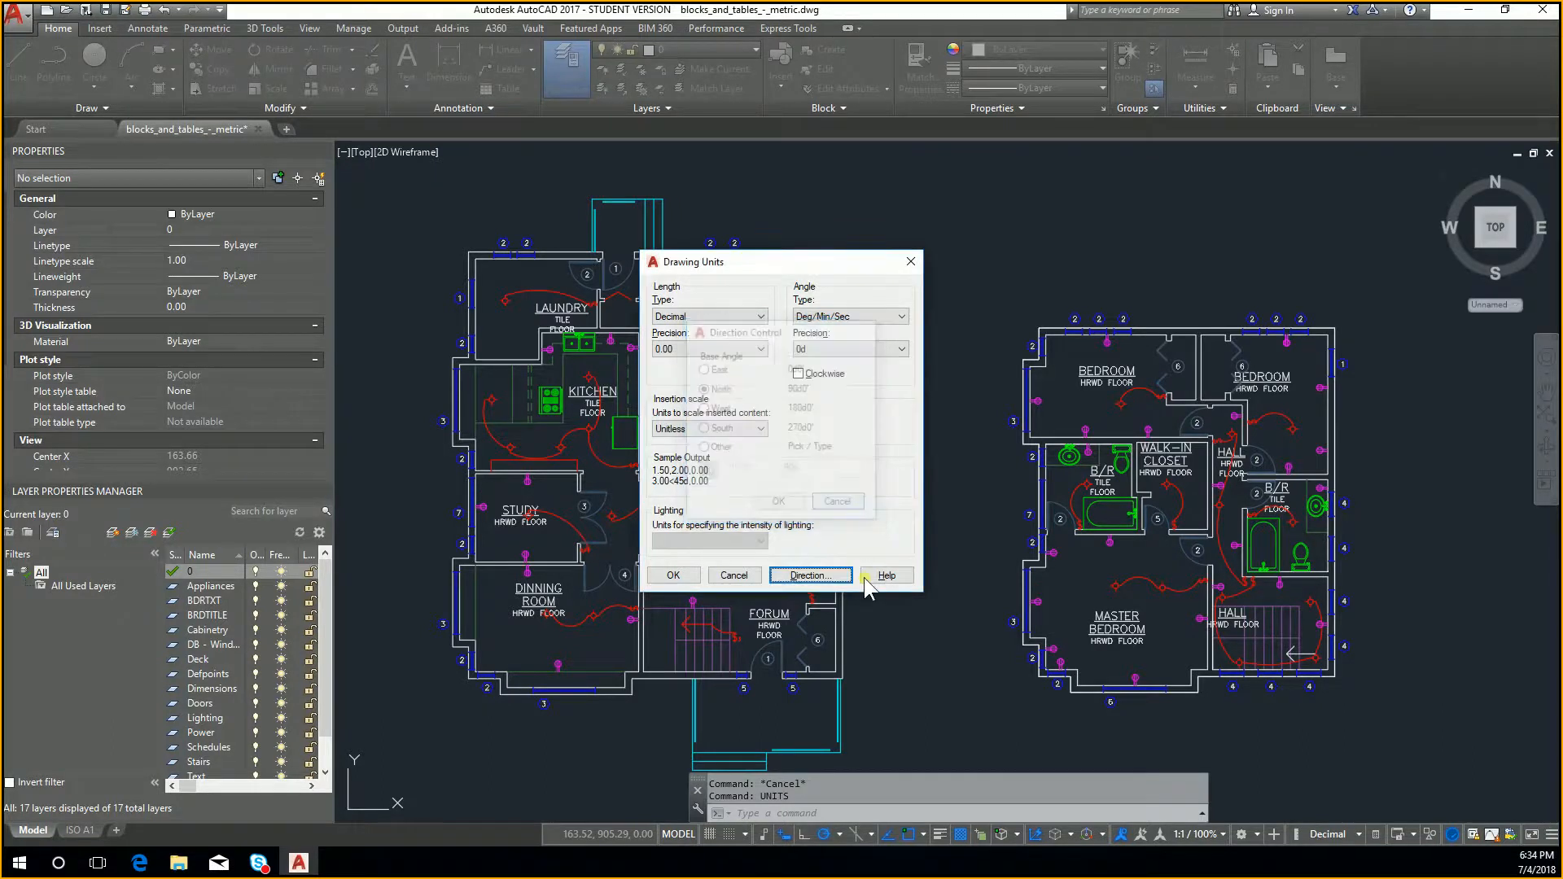
left_click(673, 574)
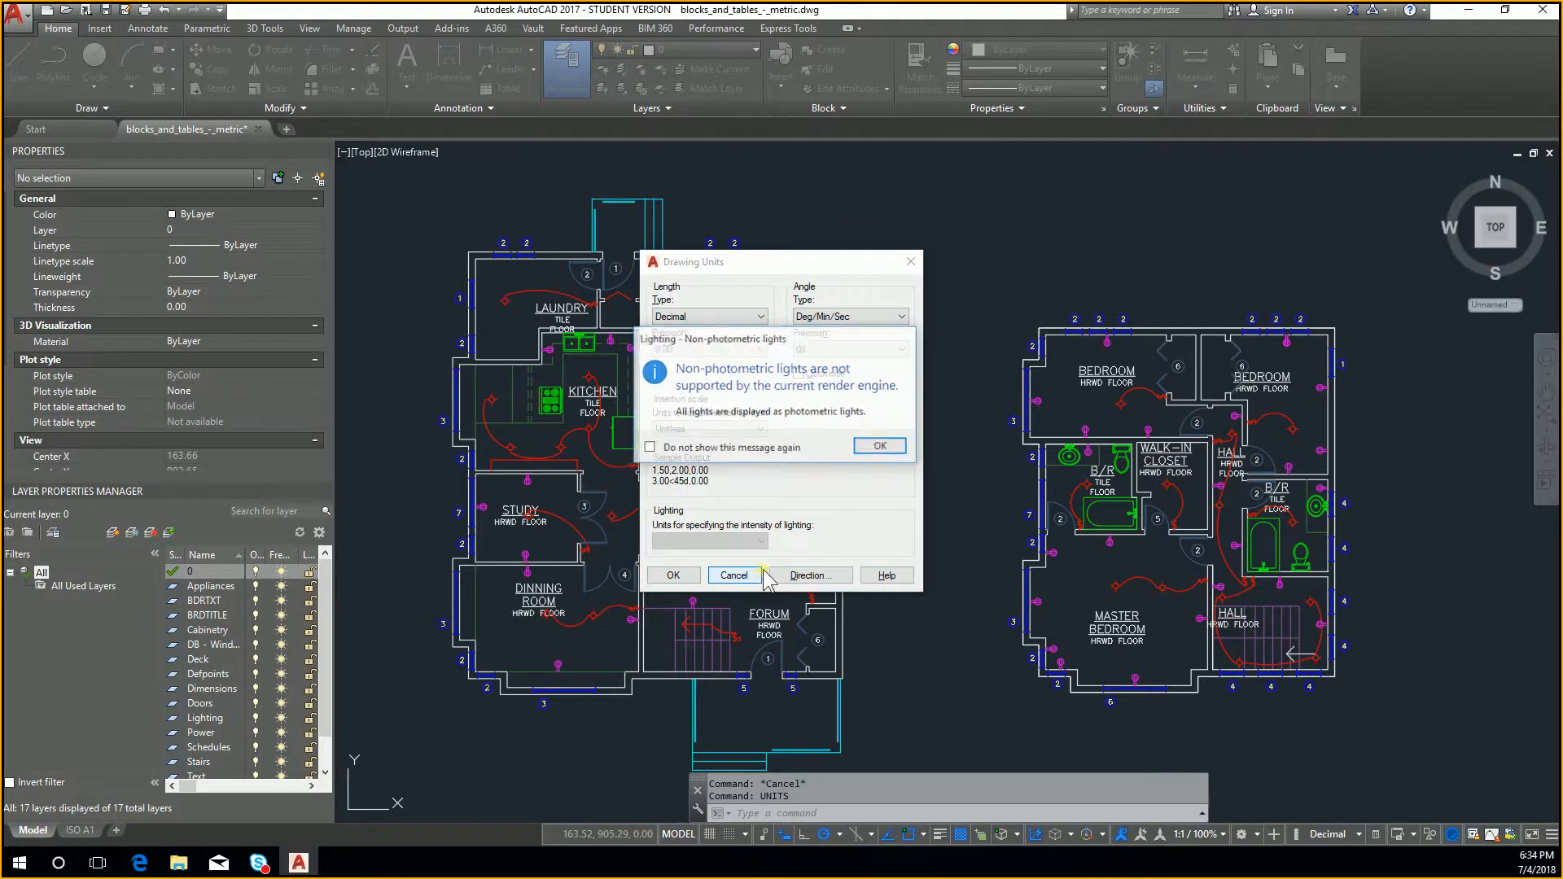
left_click(879, 447)
middle_click_drag(964, 331, 938, 307)
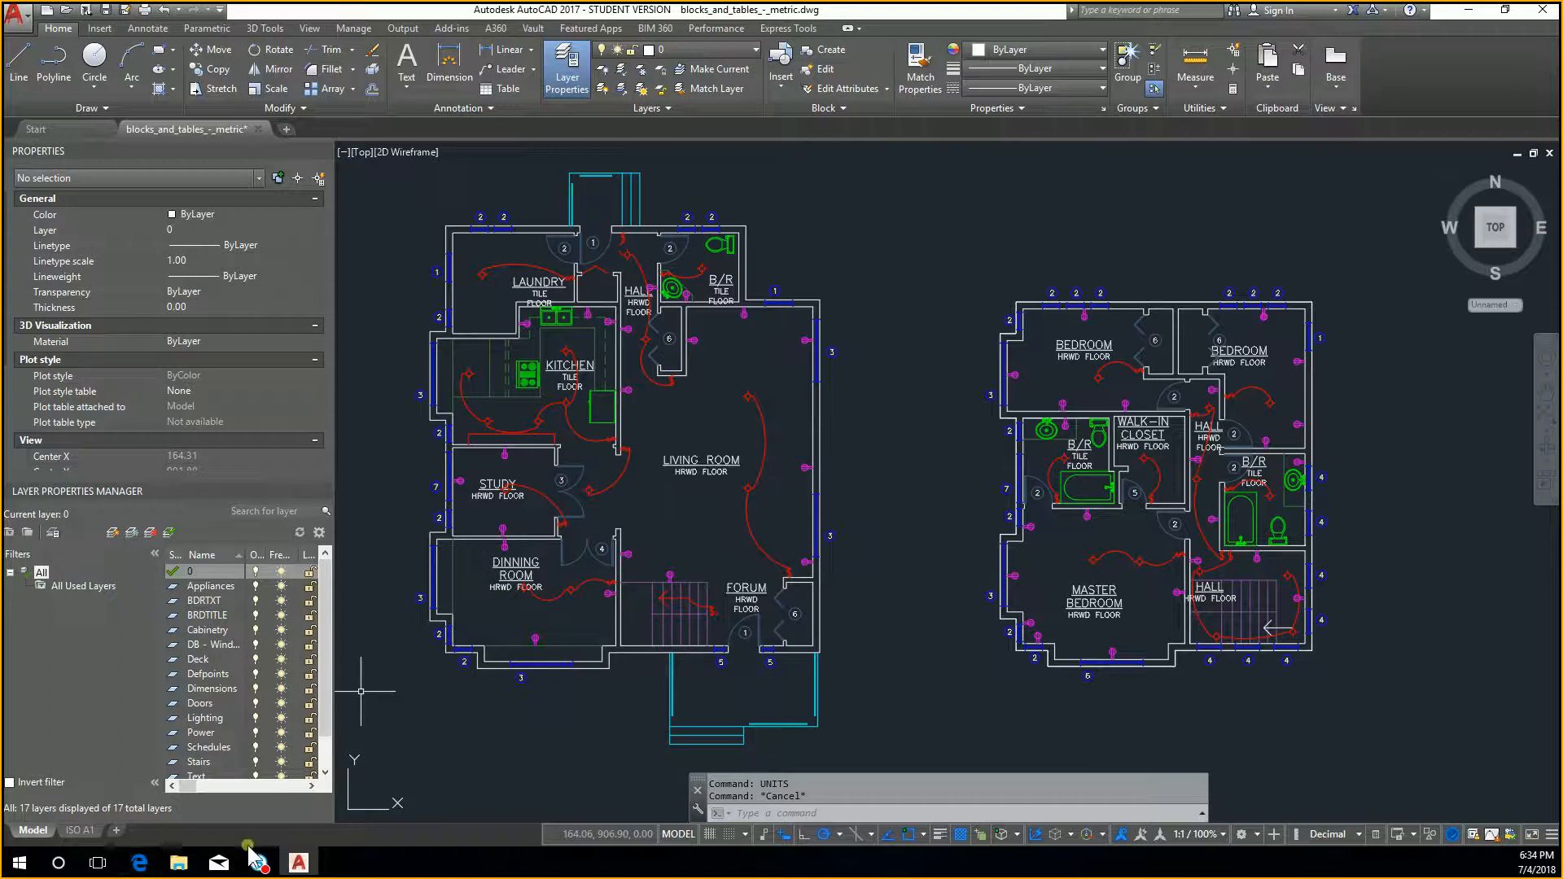
mouse_move(259, 865)
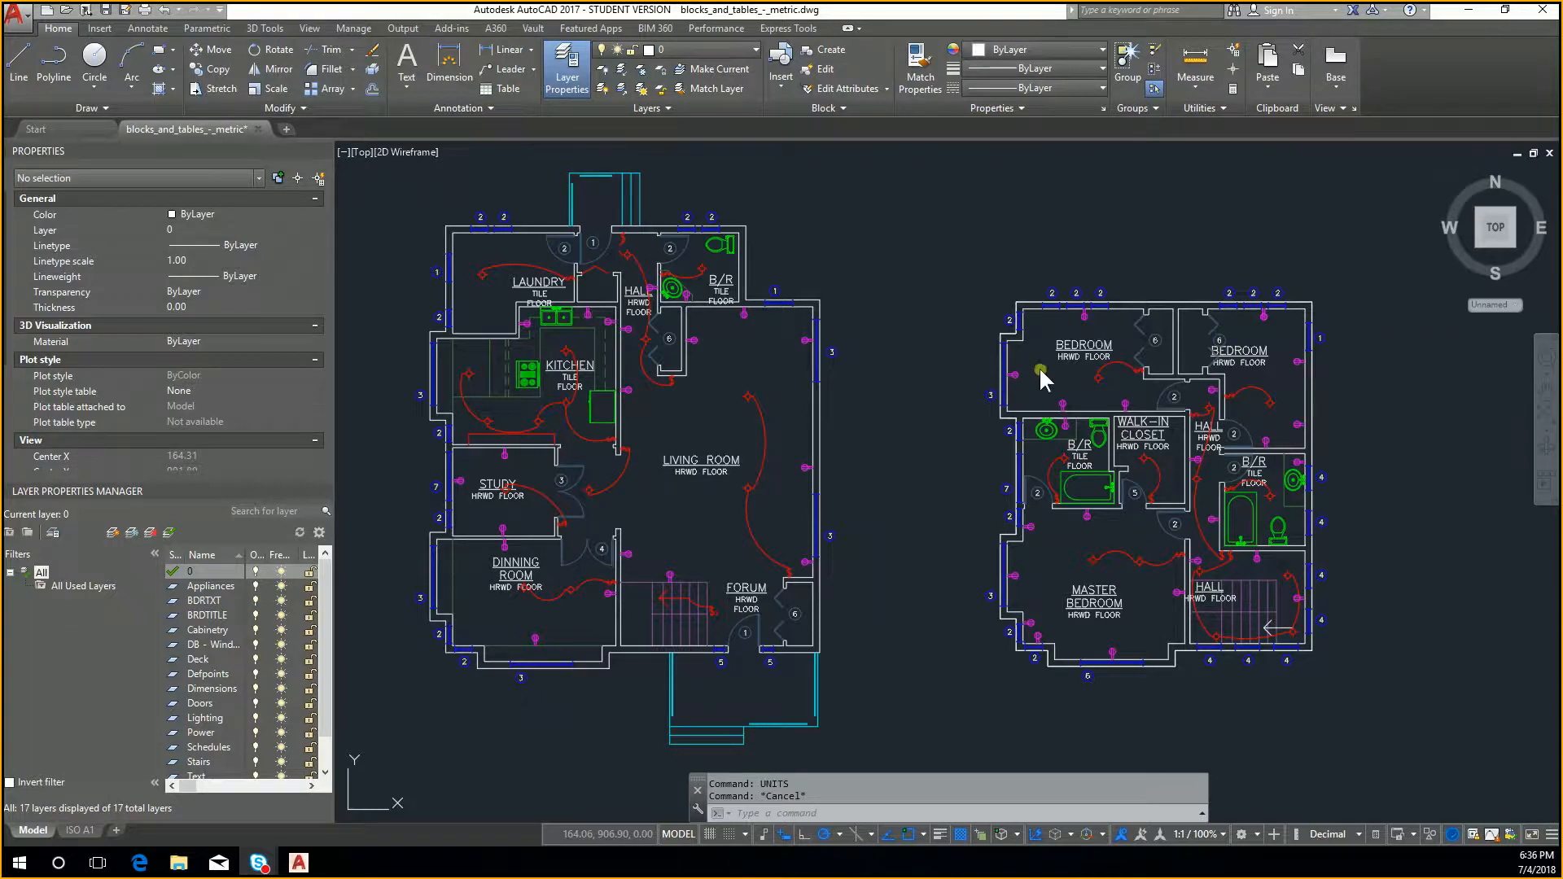
middle_click_drag(938, 385, 923, 373)
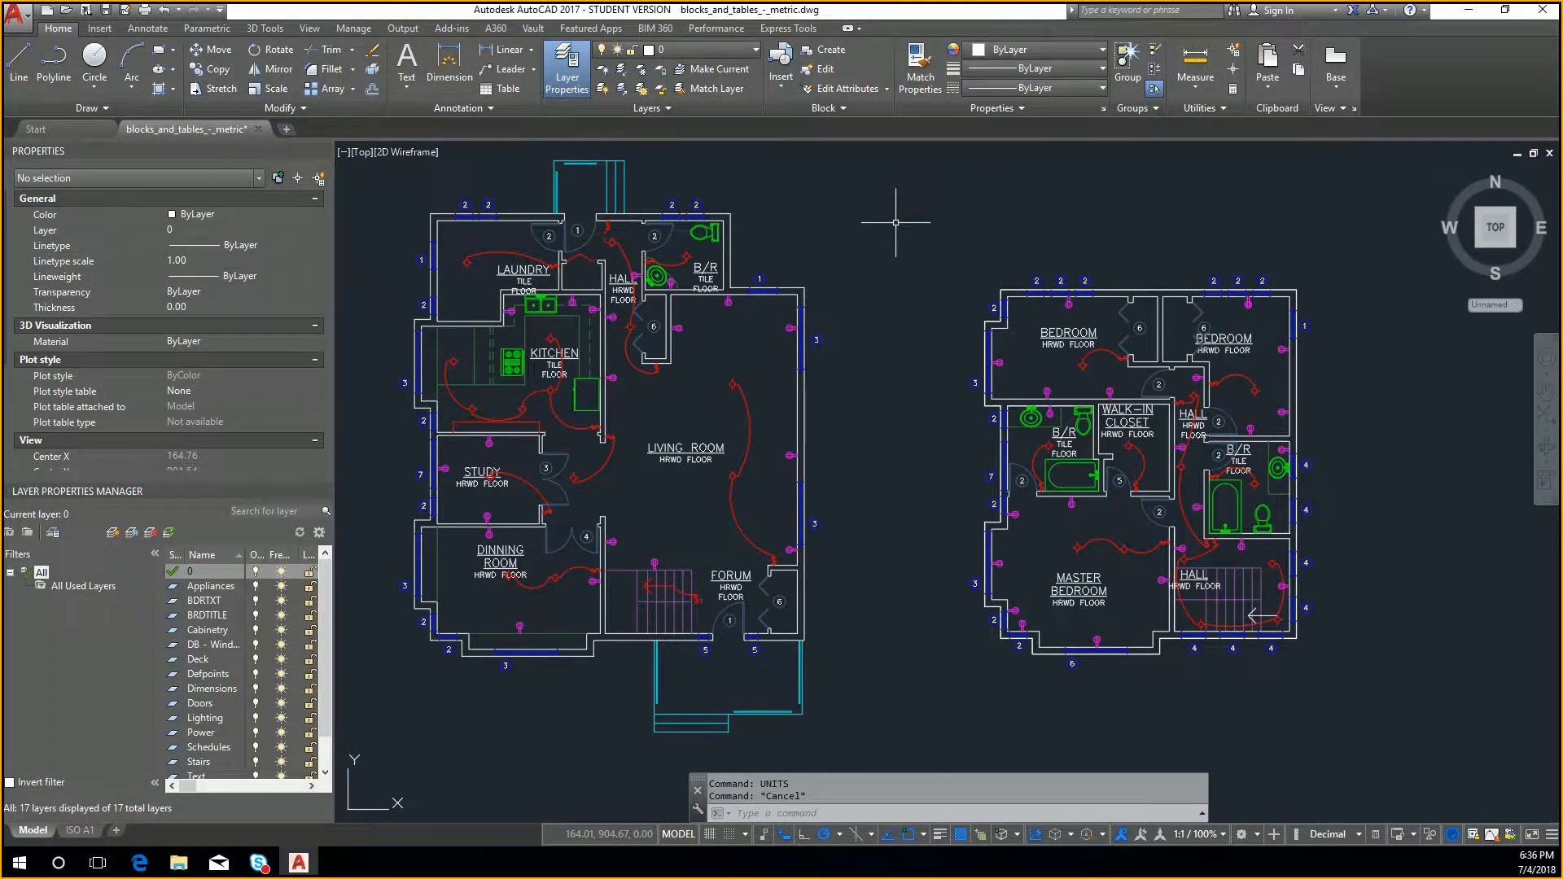
middle_click_drag(930, 293, 941, 314)
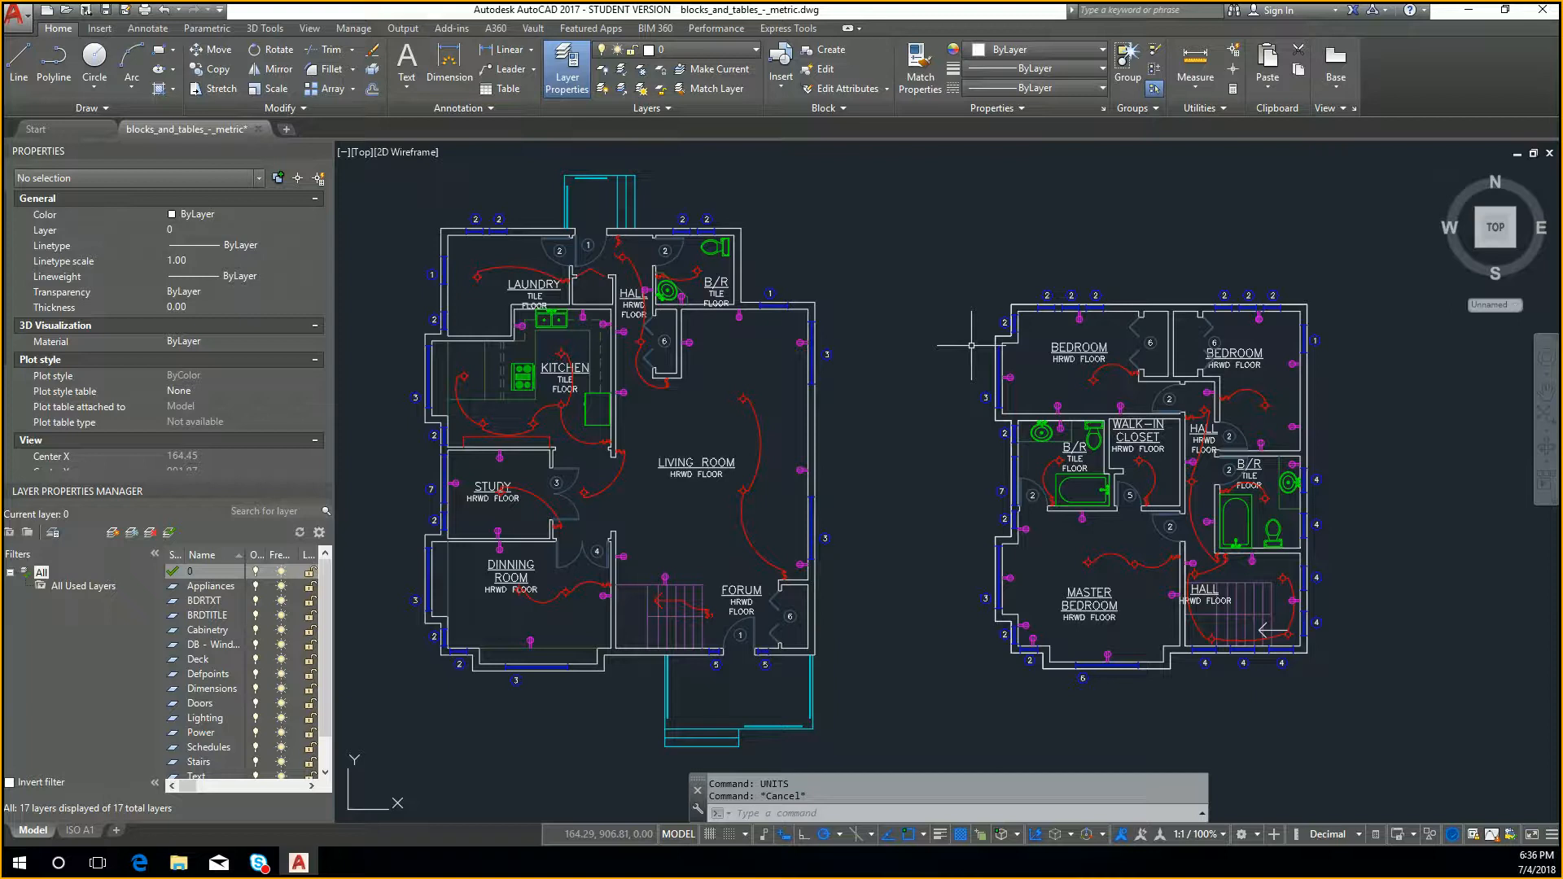
Look through the preset and layout views in the View Manager, and close it without changes
type("view")
key("Return")
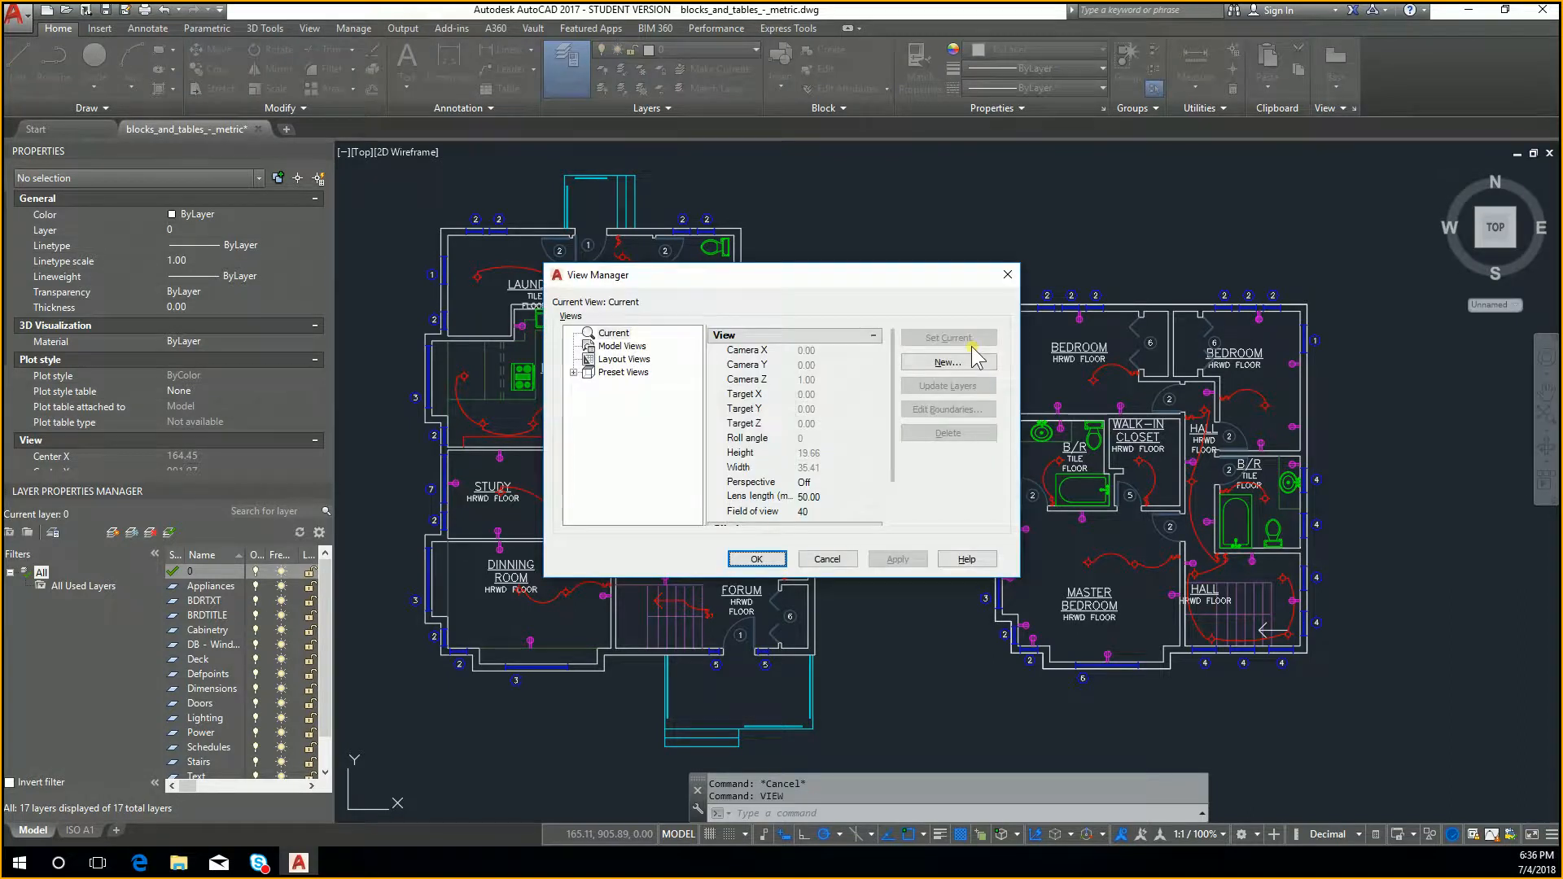
left_click(573, 372)
left_click(625, 359)
key("Escape")
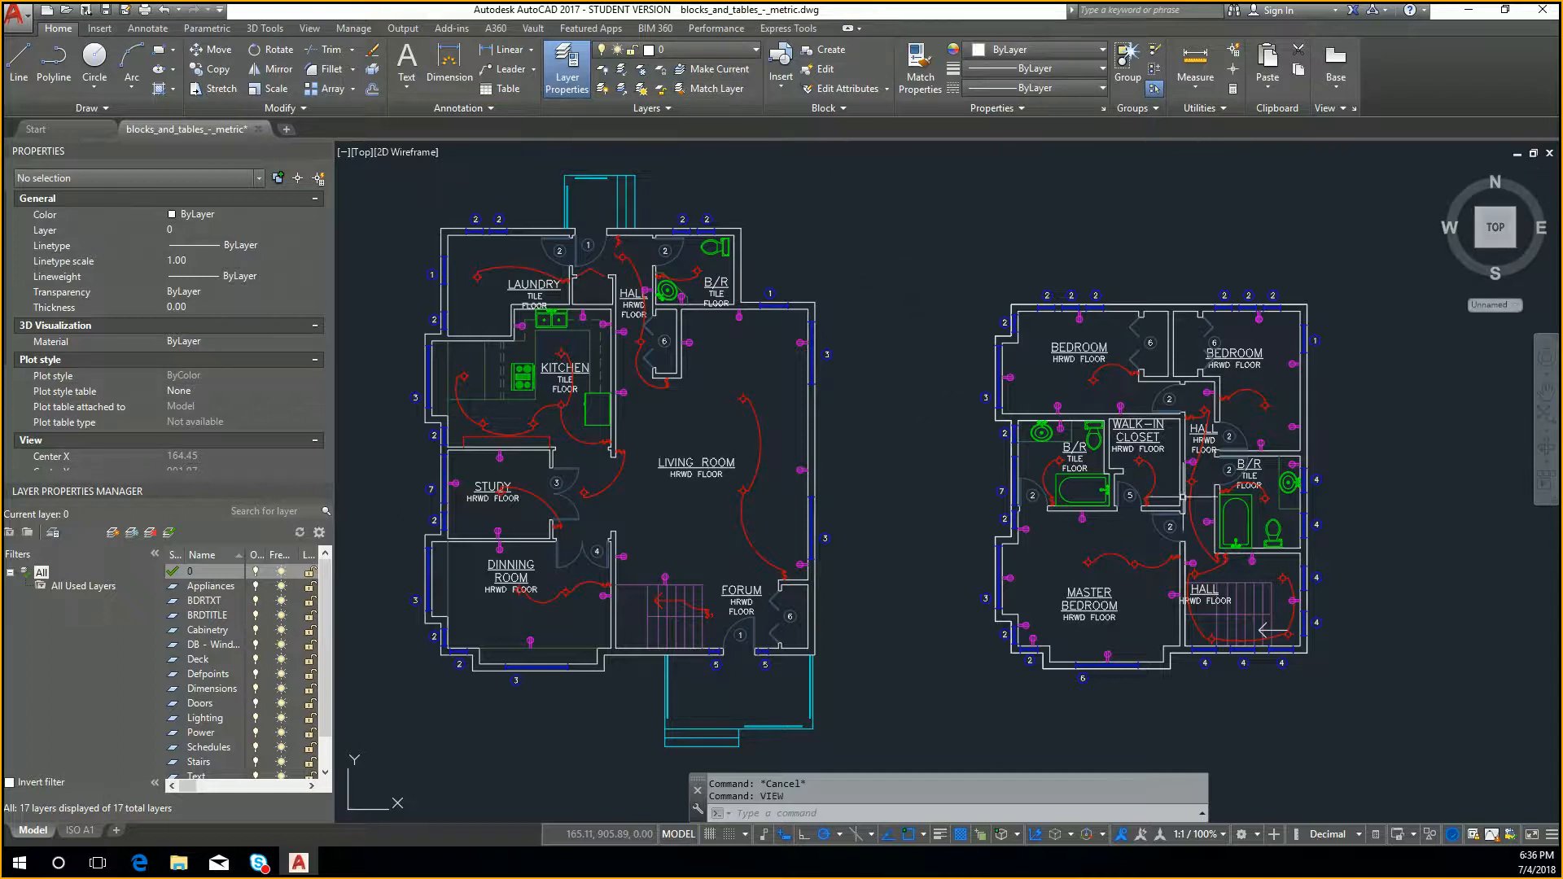
Close the second open floor plan drawing and return to the original blocks_and_tables_-_metric drawing
scroll(537, 432, "up", 3)
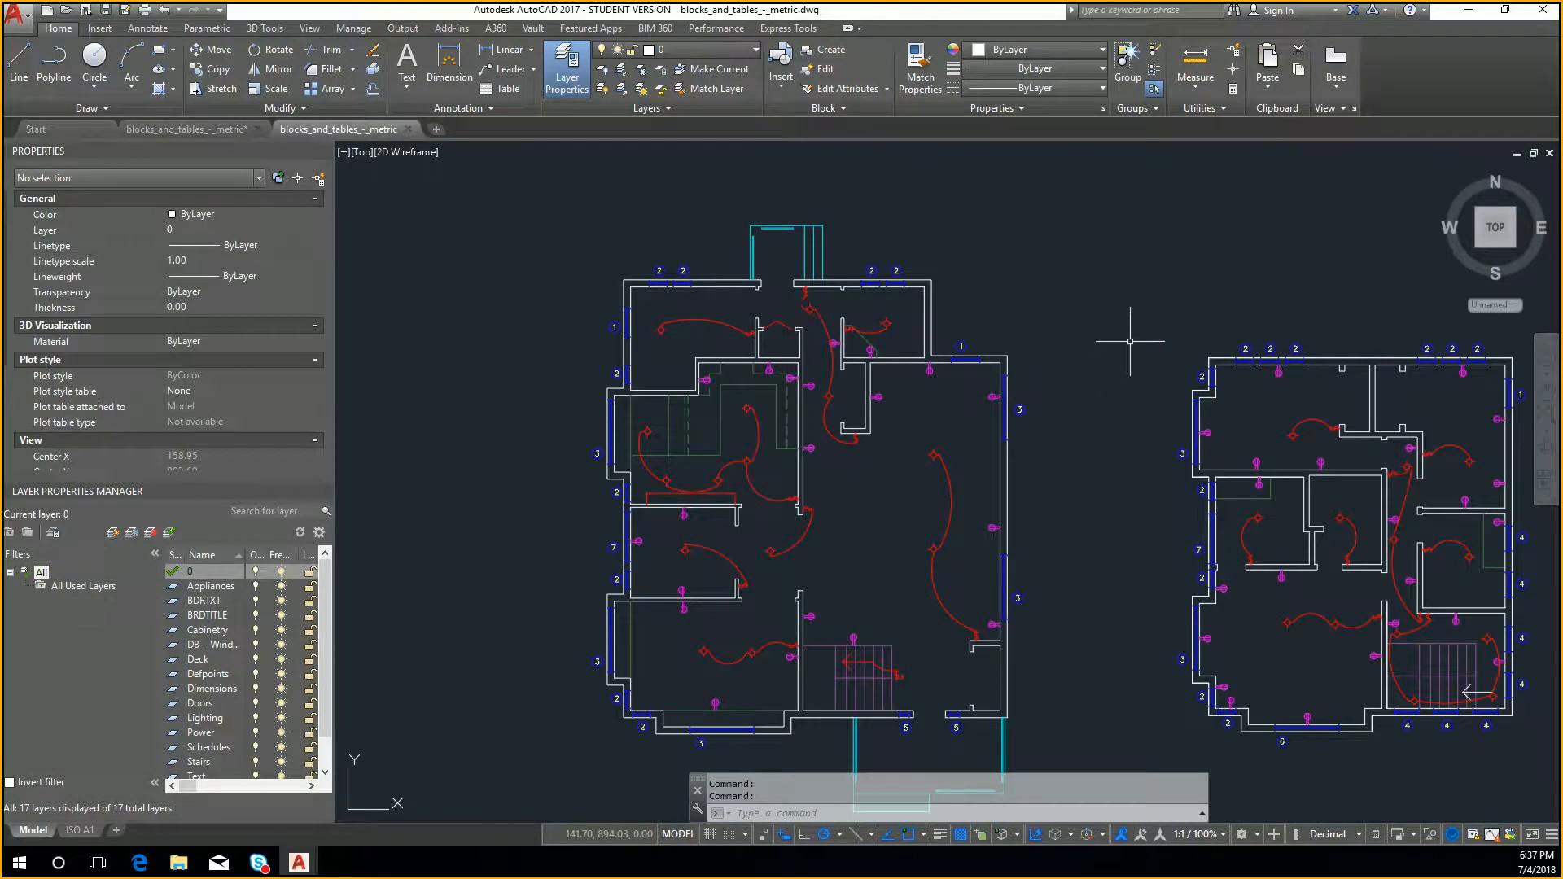
left_click(1550, 152)
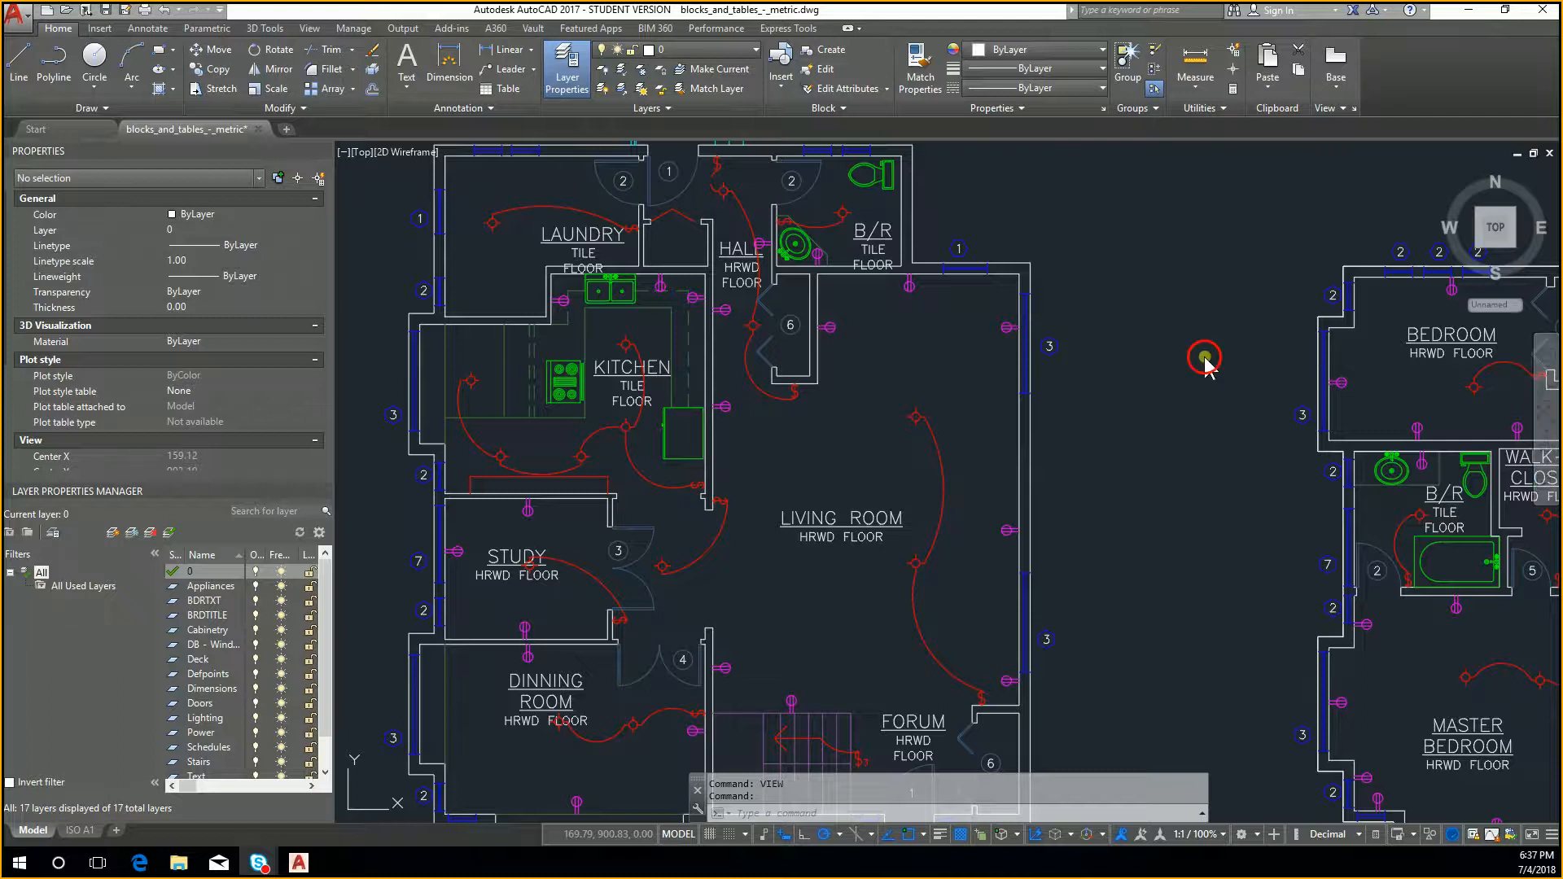
scroll(1196, 340, "down", 2)
middle_click_drag(1193, 341, 1147, 342)
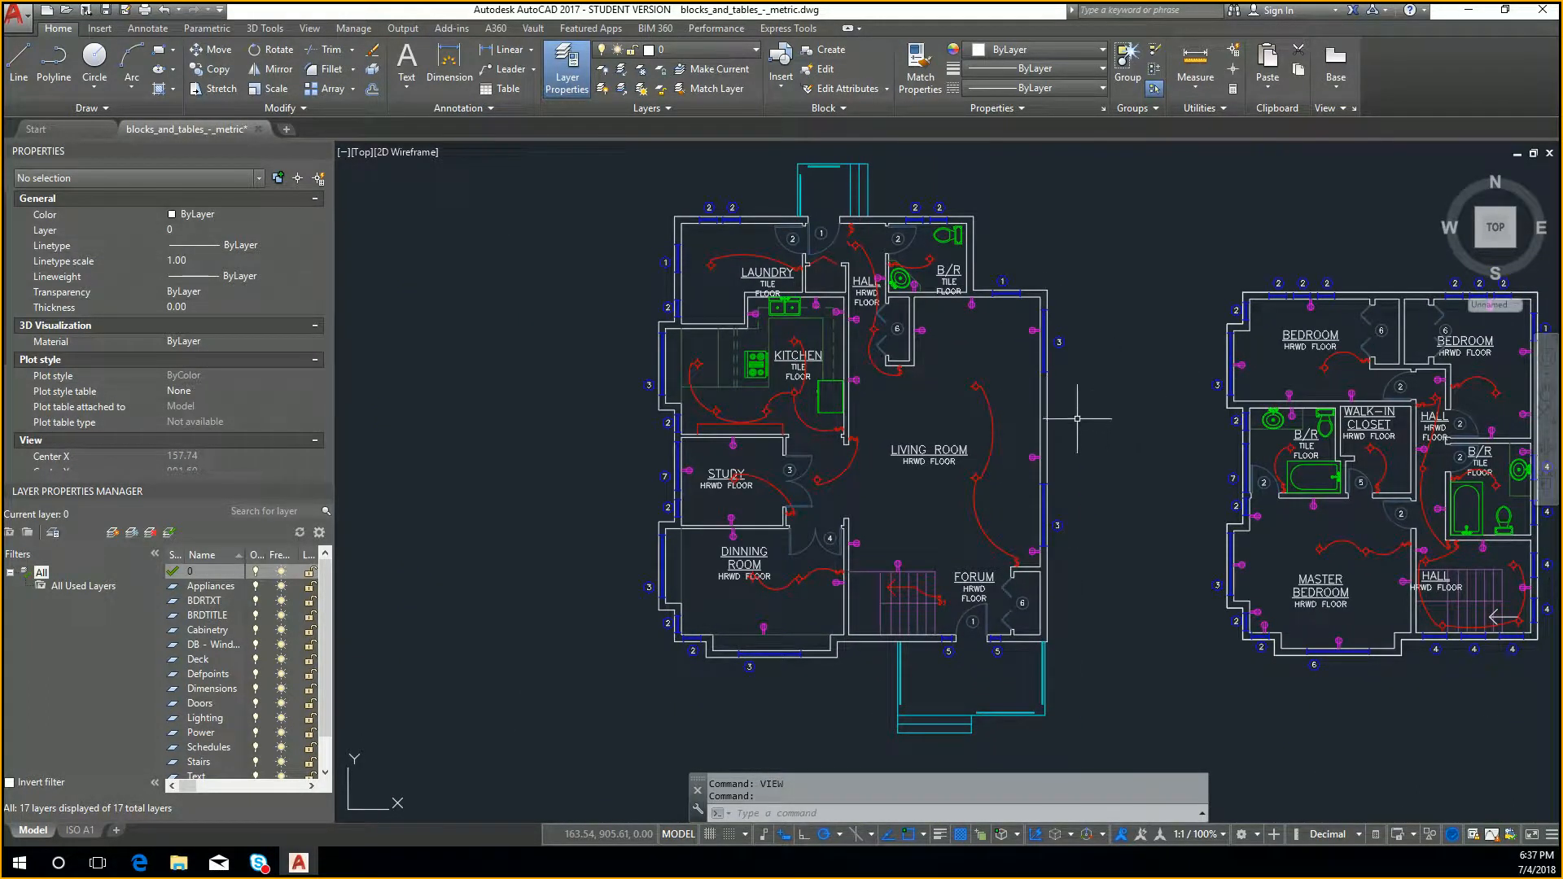
middle_click_drag(1052, 436, 977, 446)
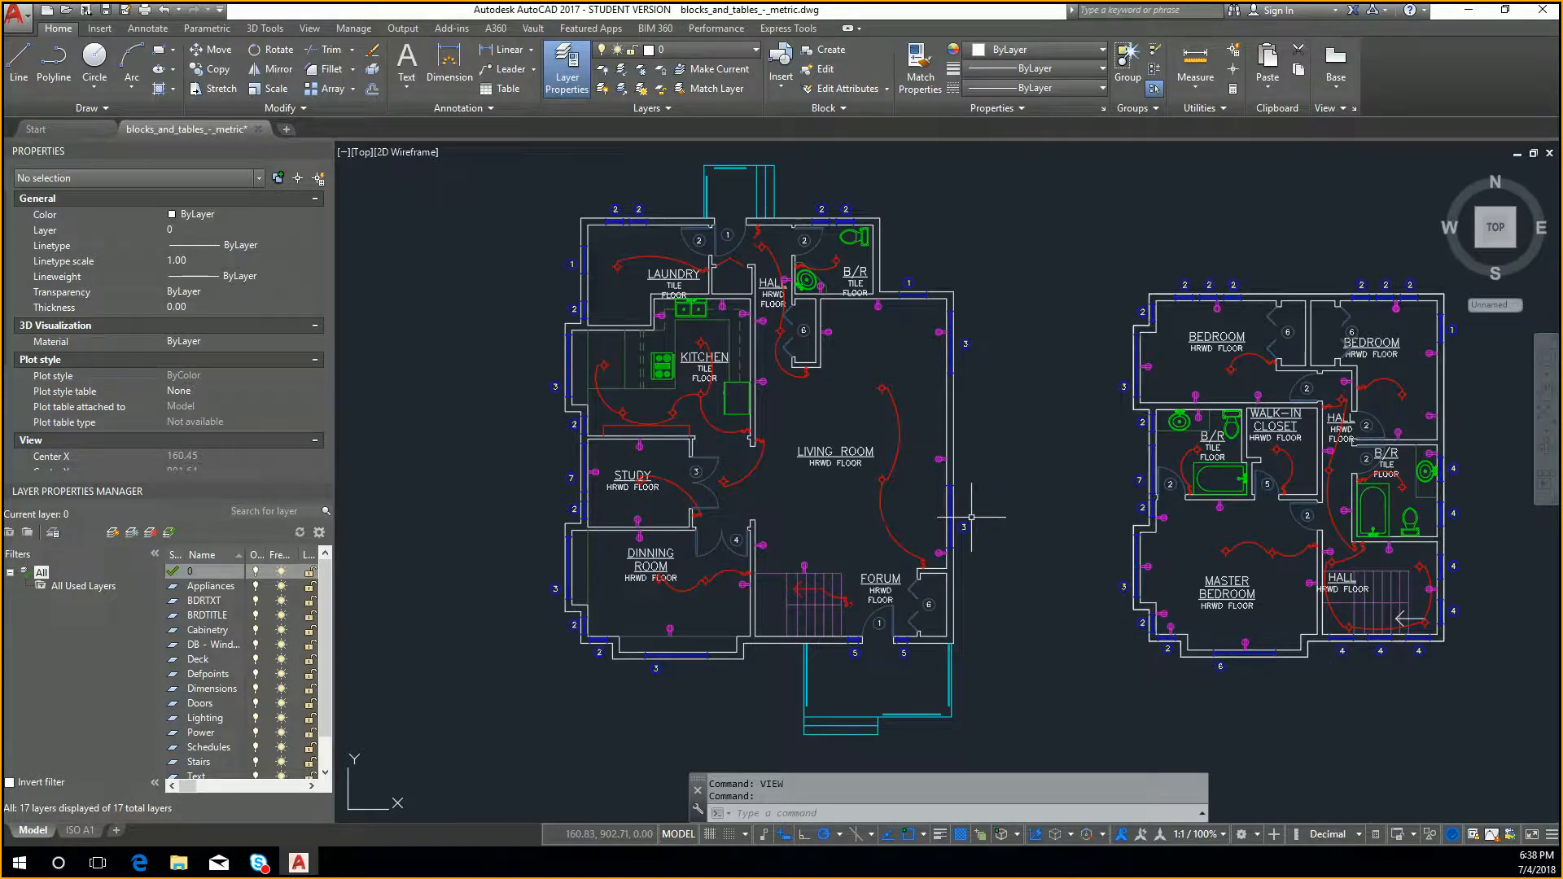
Count all block references in the drawing with BCOUNT and enlarge the command history to read the whole list
type("BCOUN")
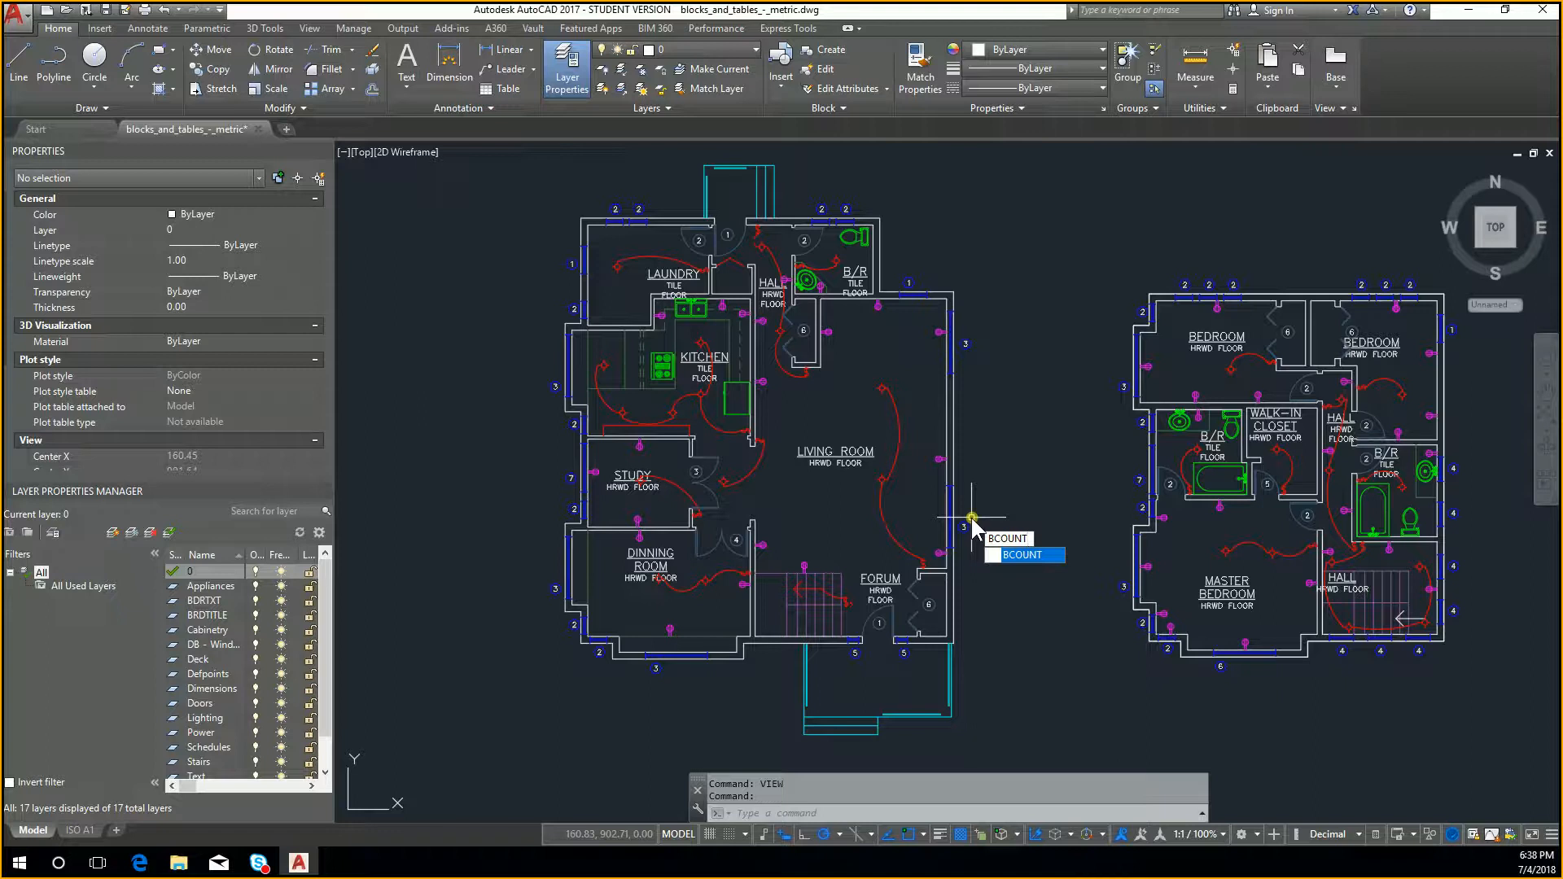
type("T")
key("Return")
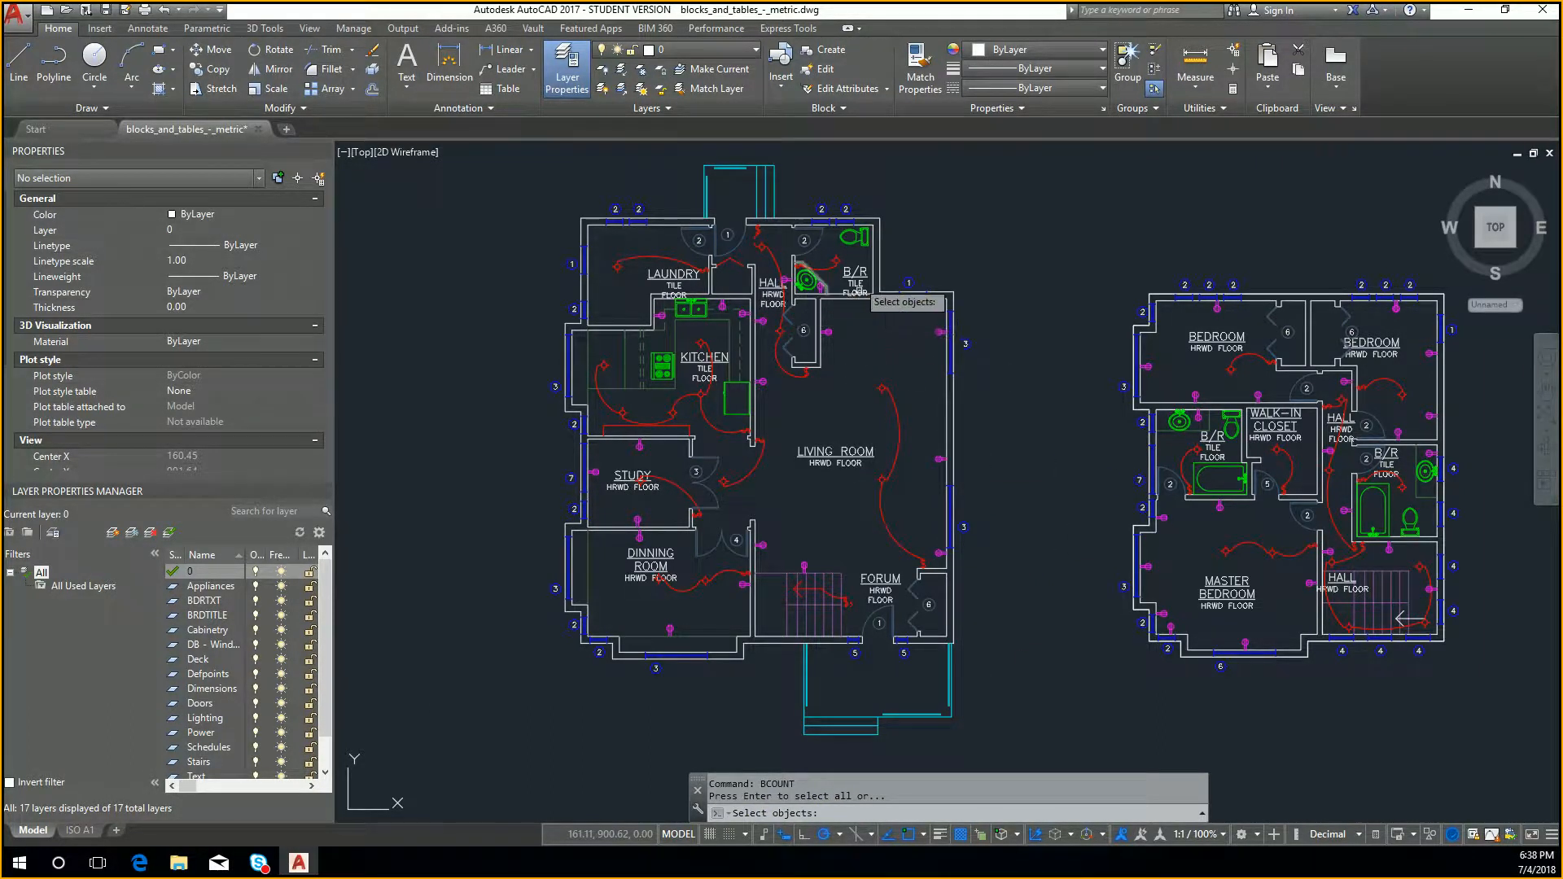
key("Return")
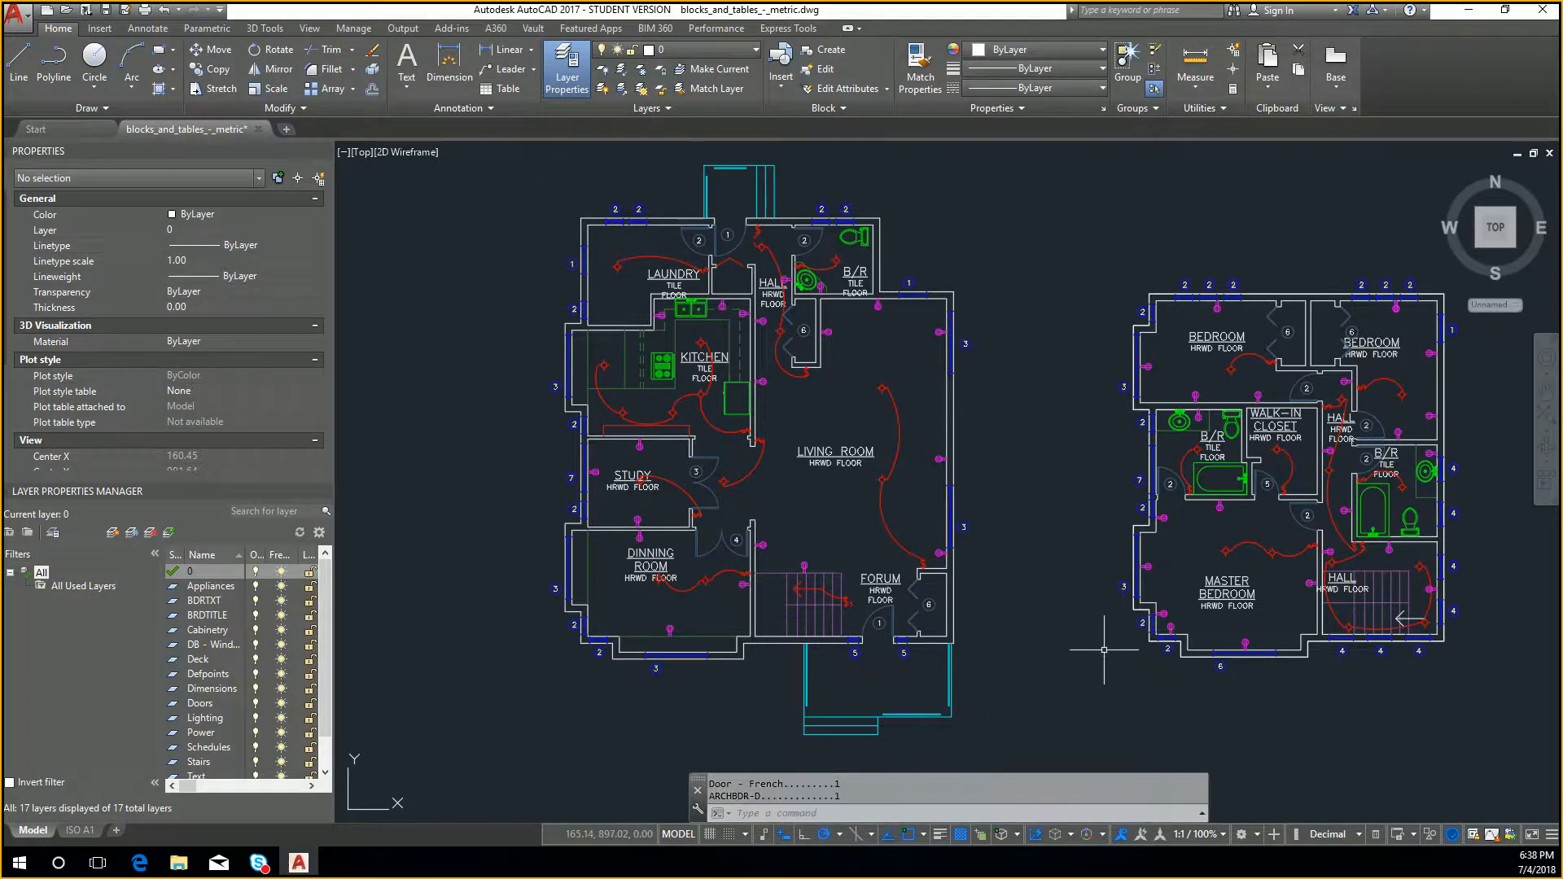
left_click_drag(1023, 774, 1008, 693)
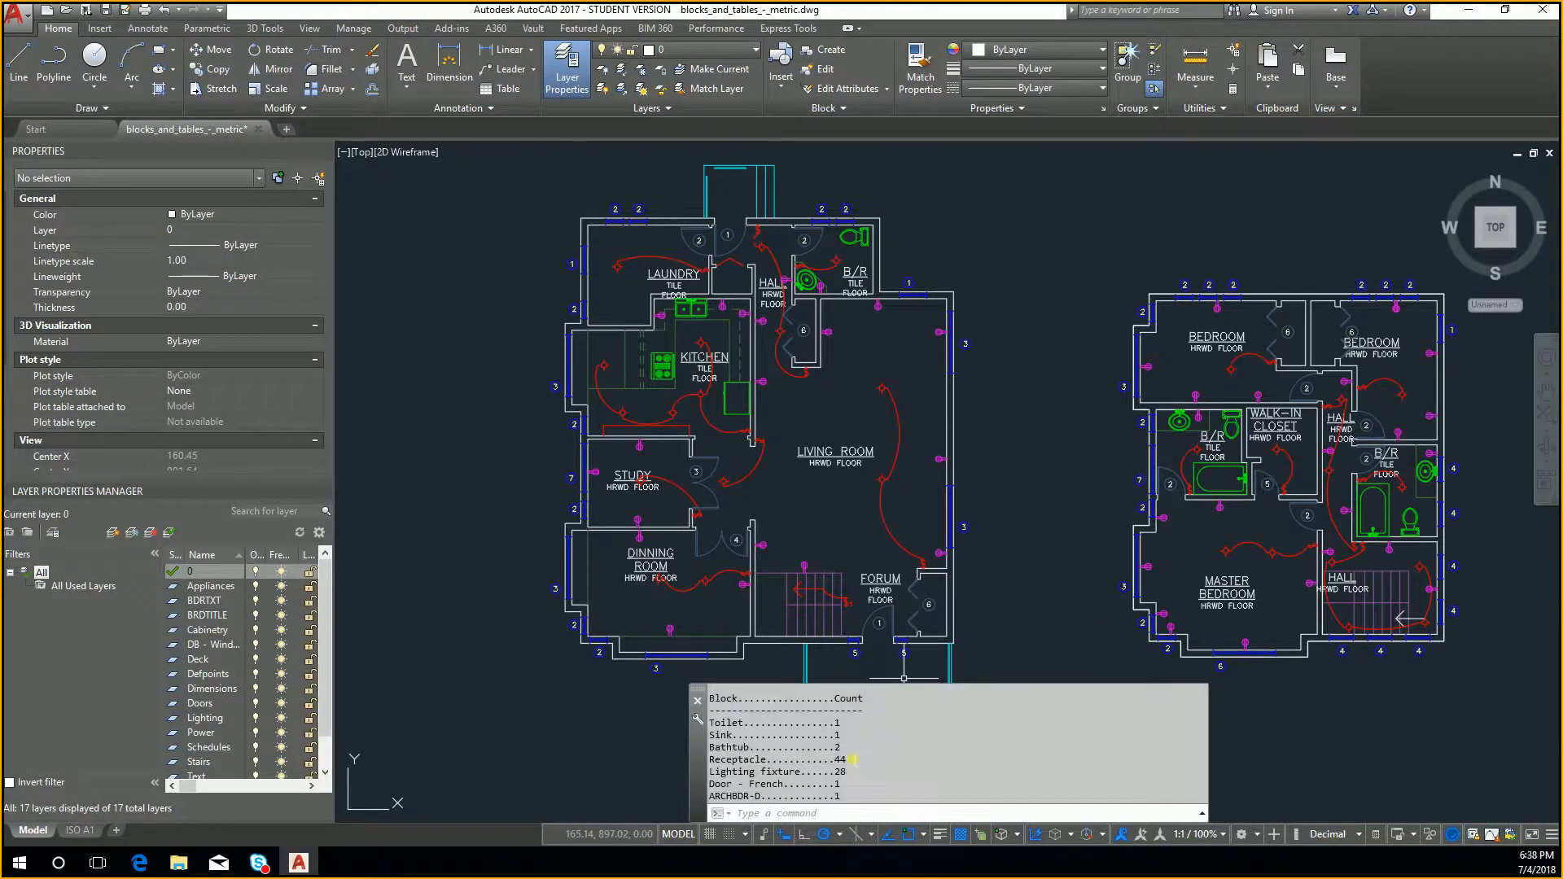
Copy the toilet block from the ground-floor bathroom and paste it near the upper right corner of the living room
middle_click_drag(859, 568, 962, 508)
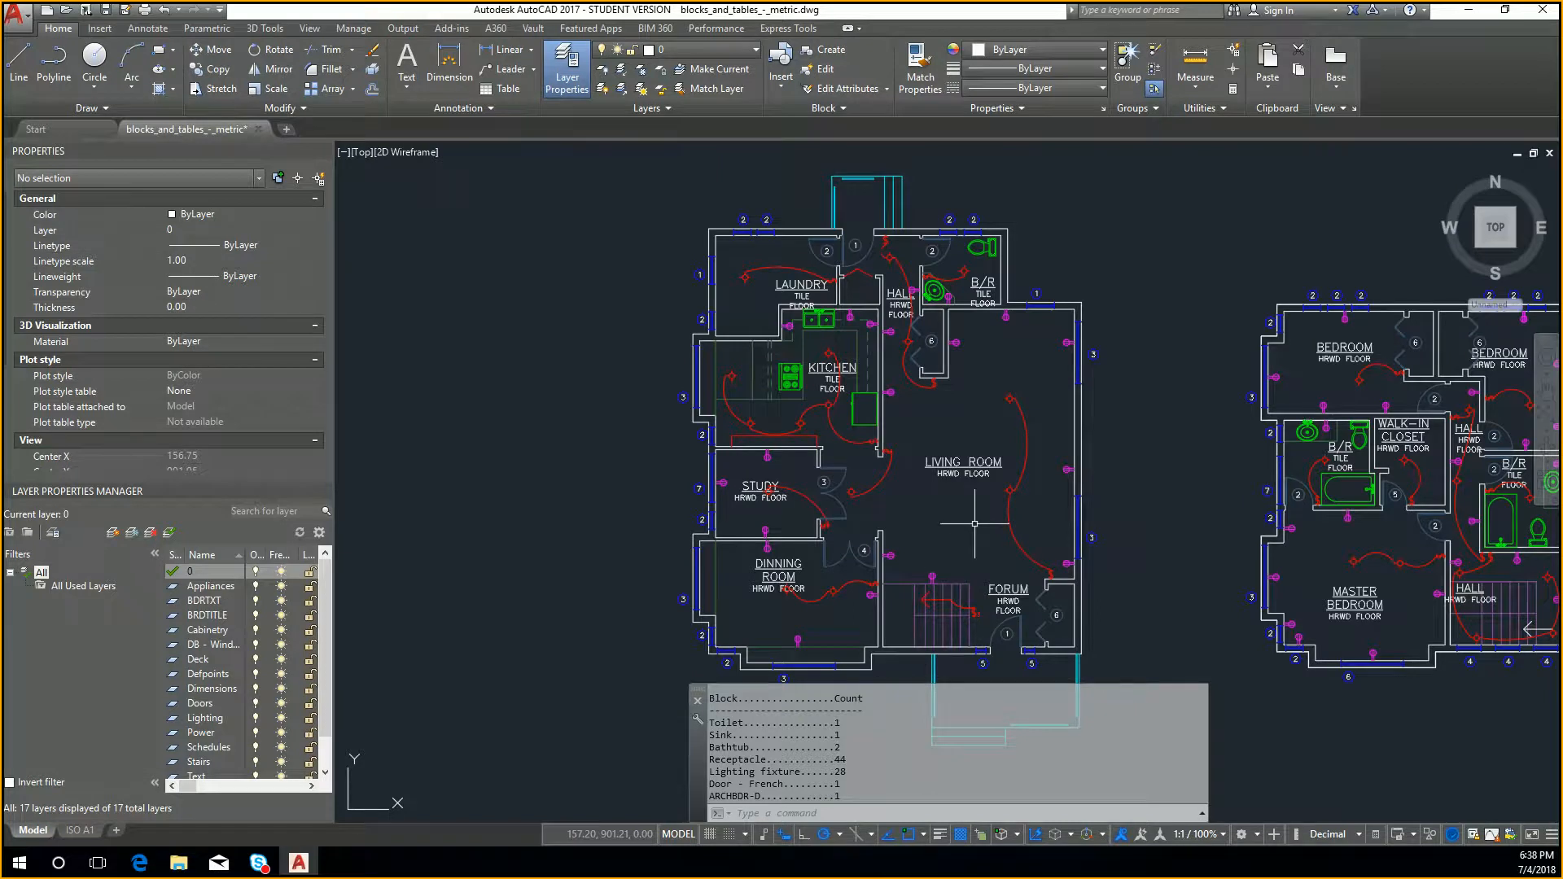
scroll(933, 543, "up", 2)
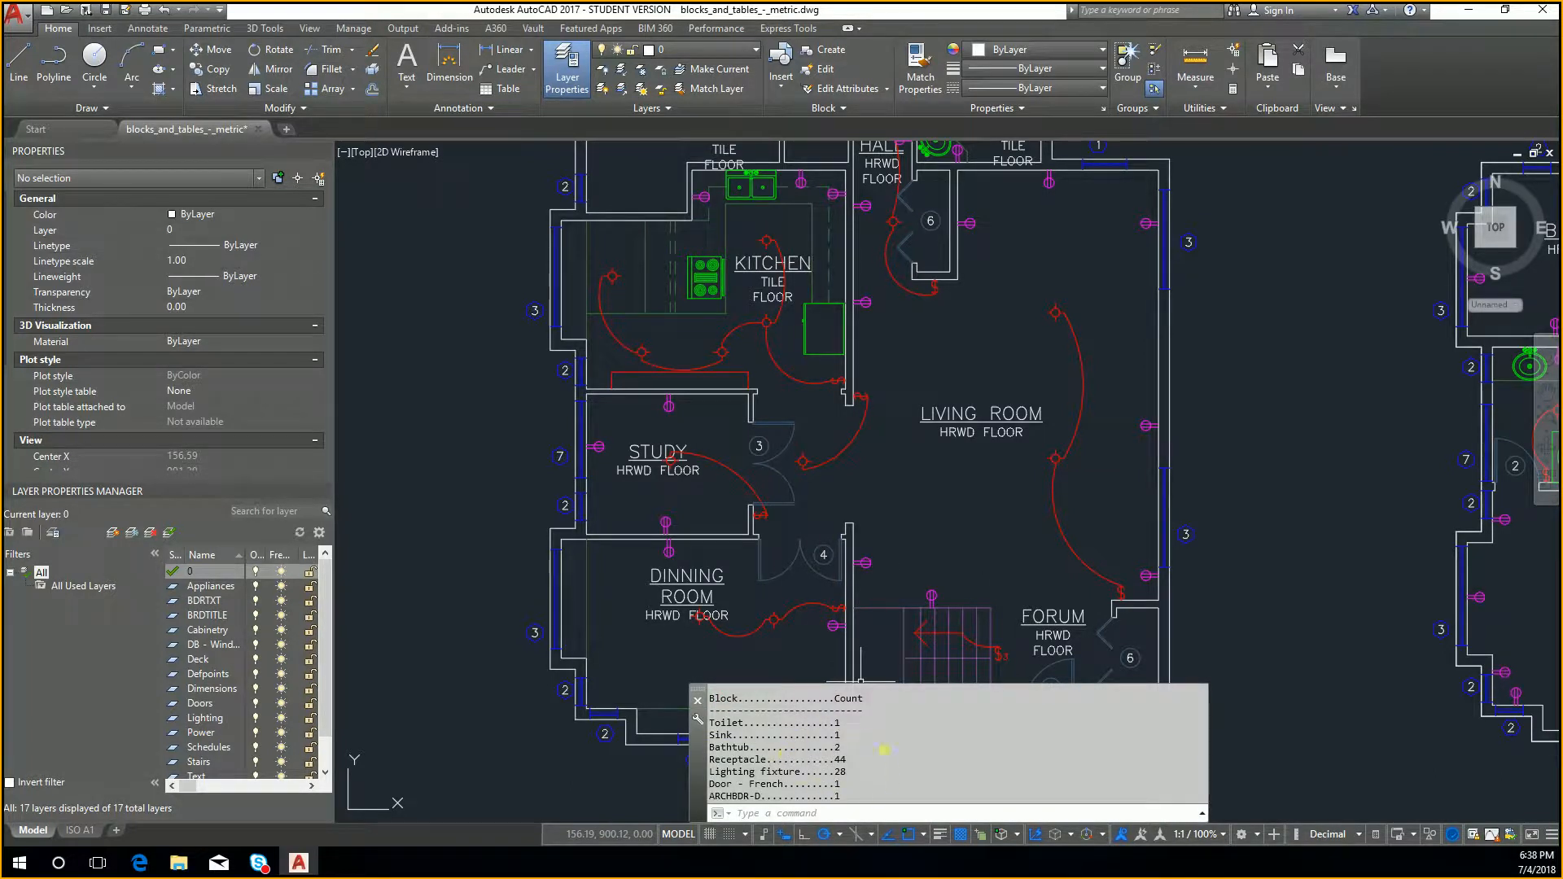
middle_click_drag(953, 210, 1010, 314)
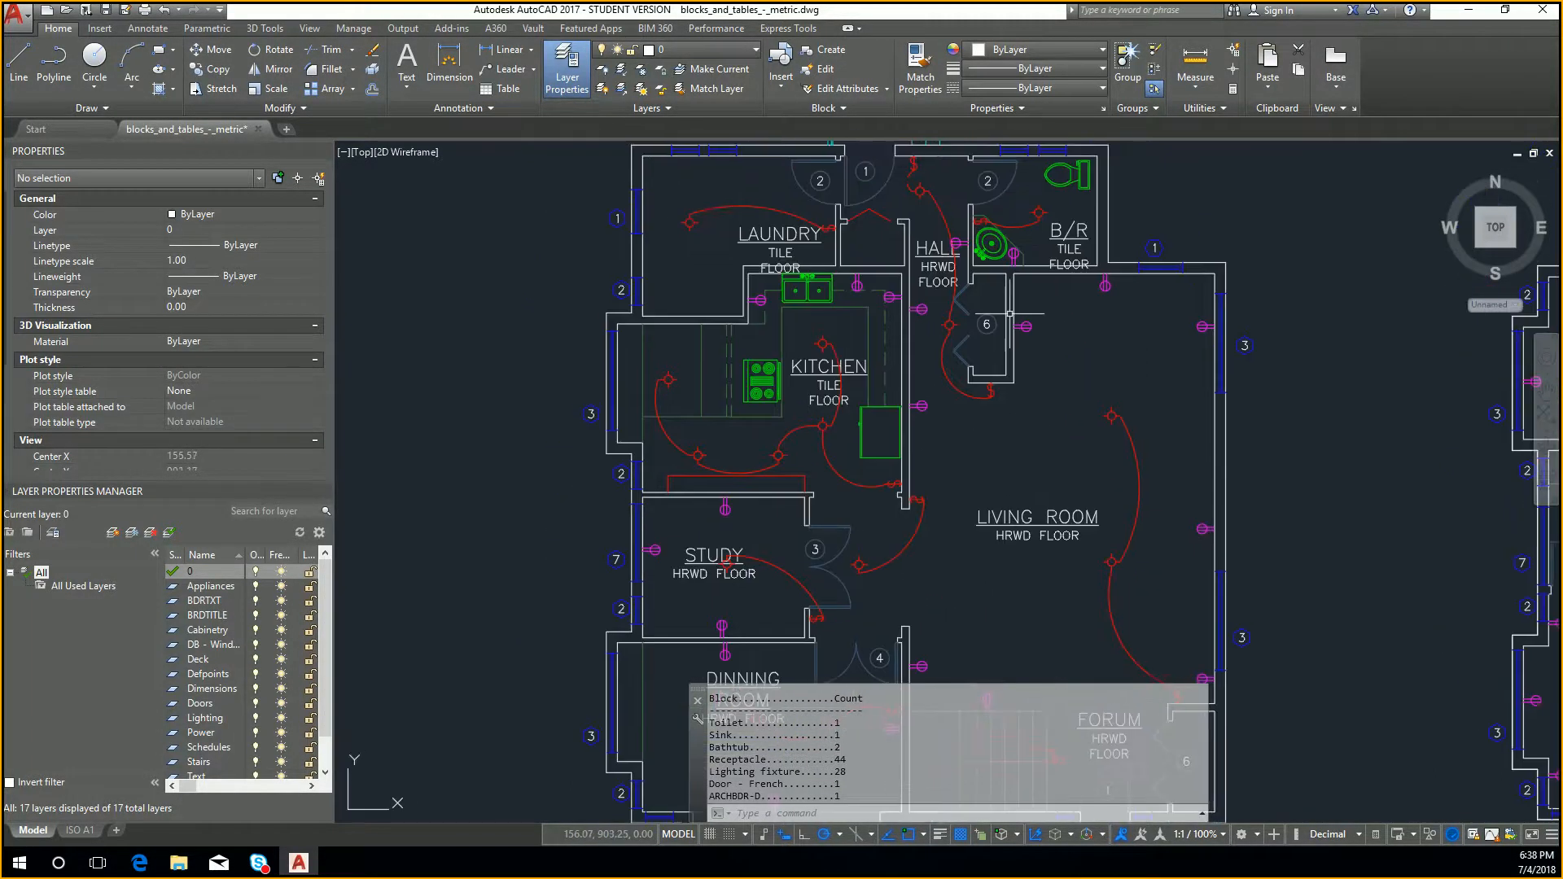
left_click(1085, 177)
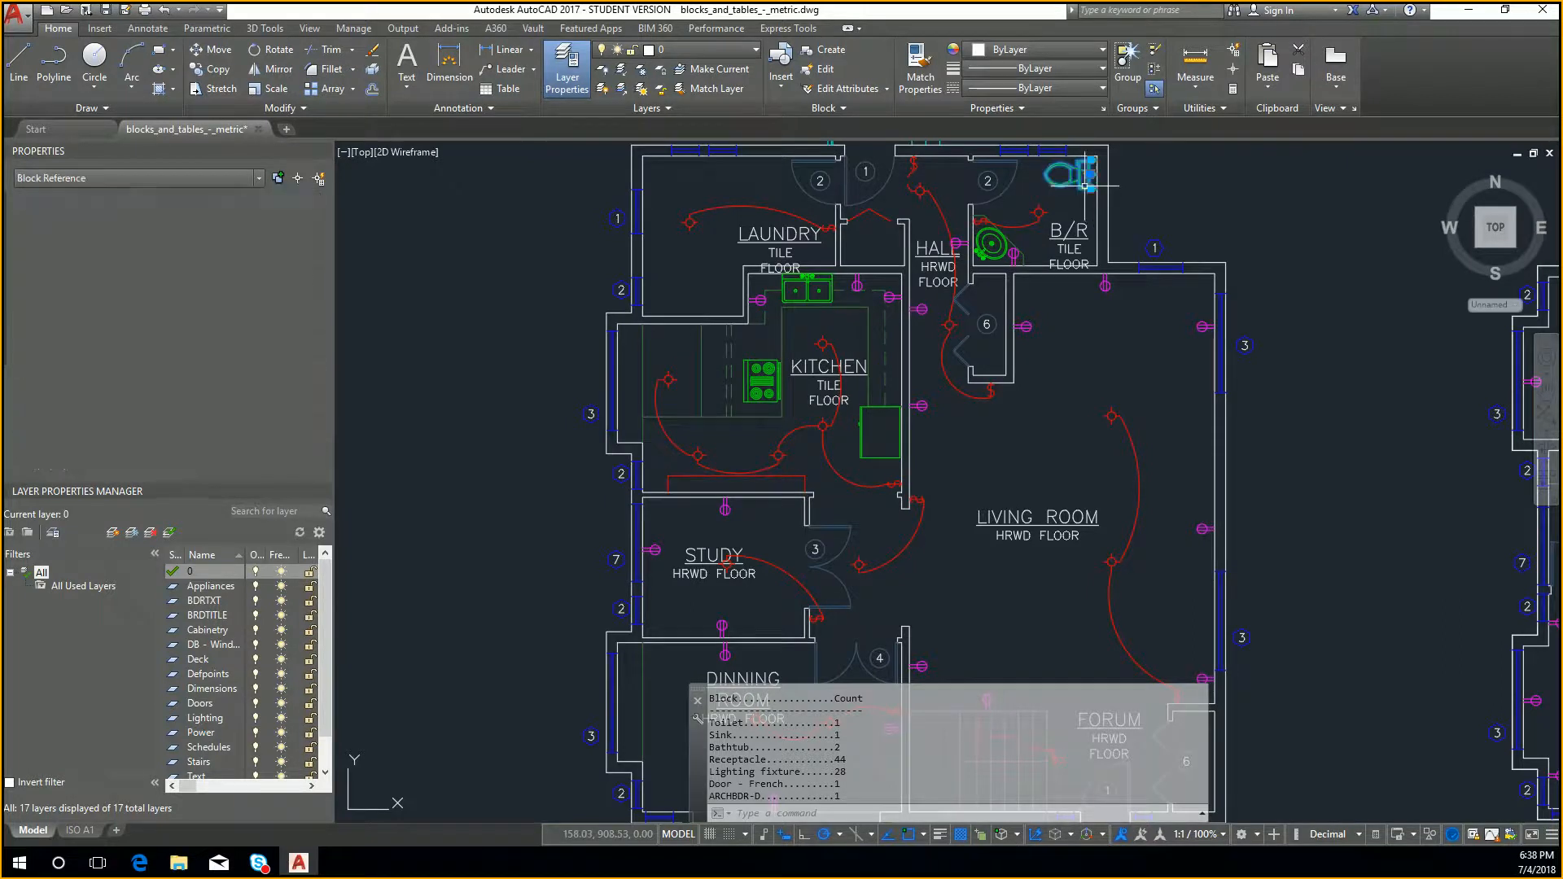
key("ctrl+c")
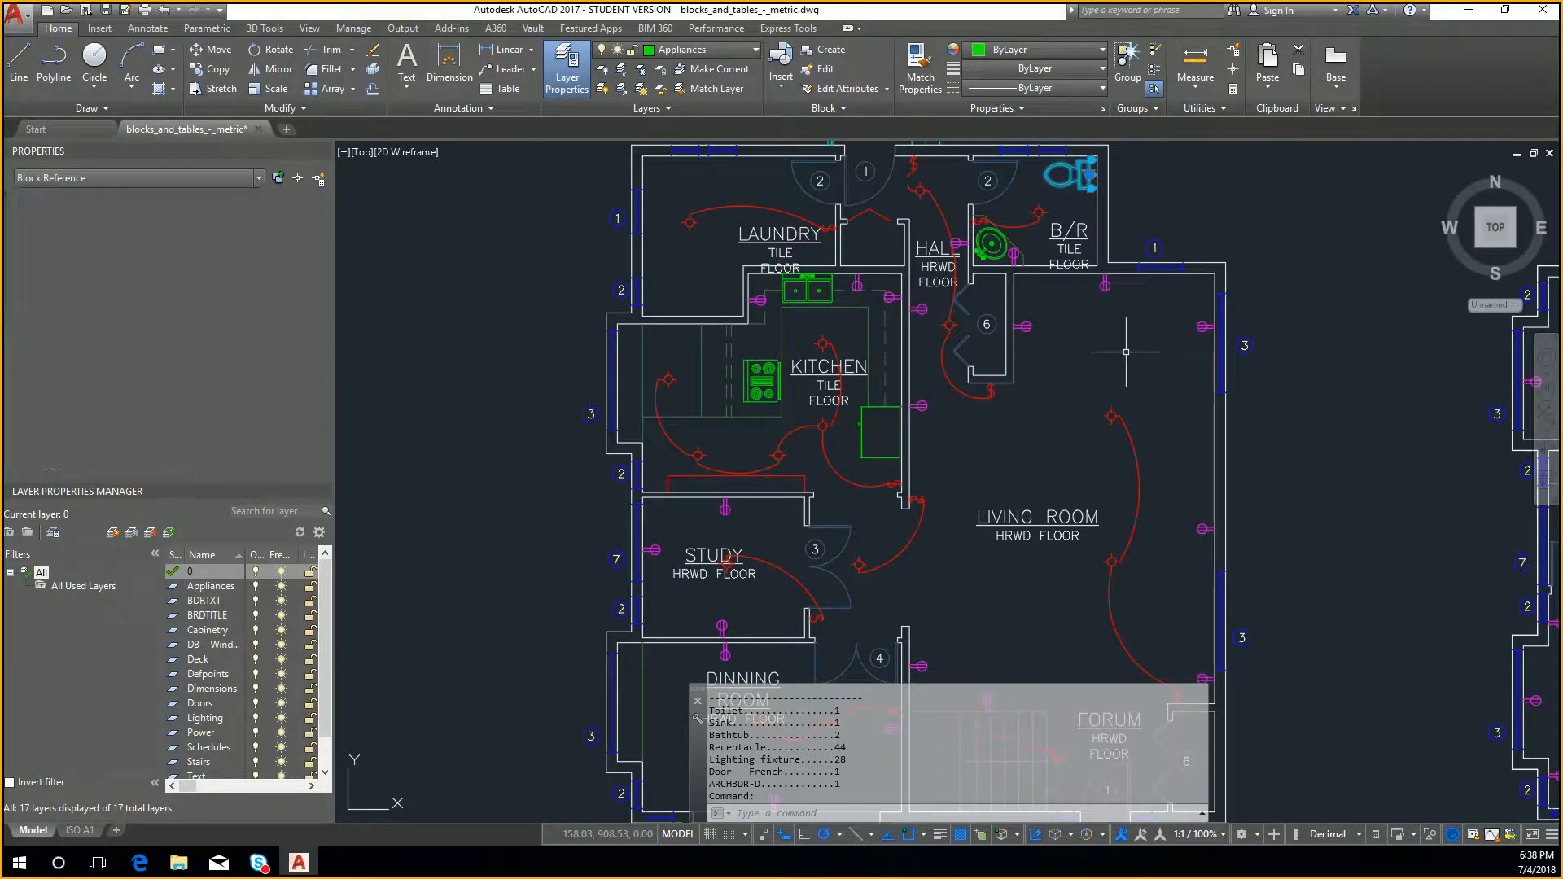
key("ctrl+v")
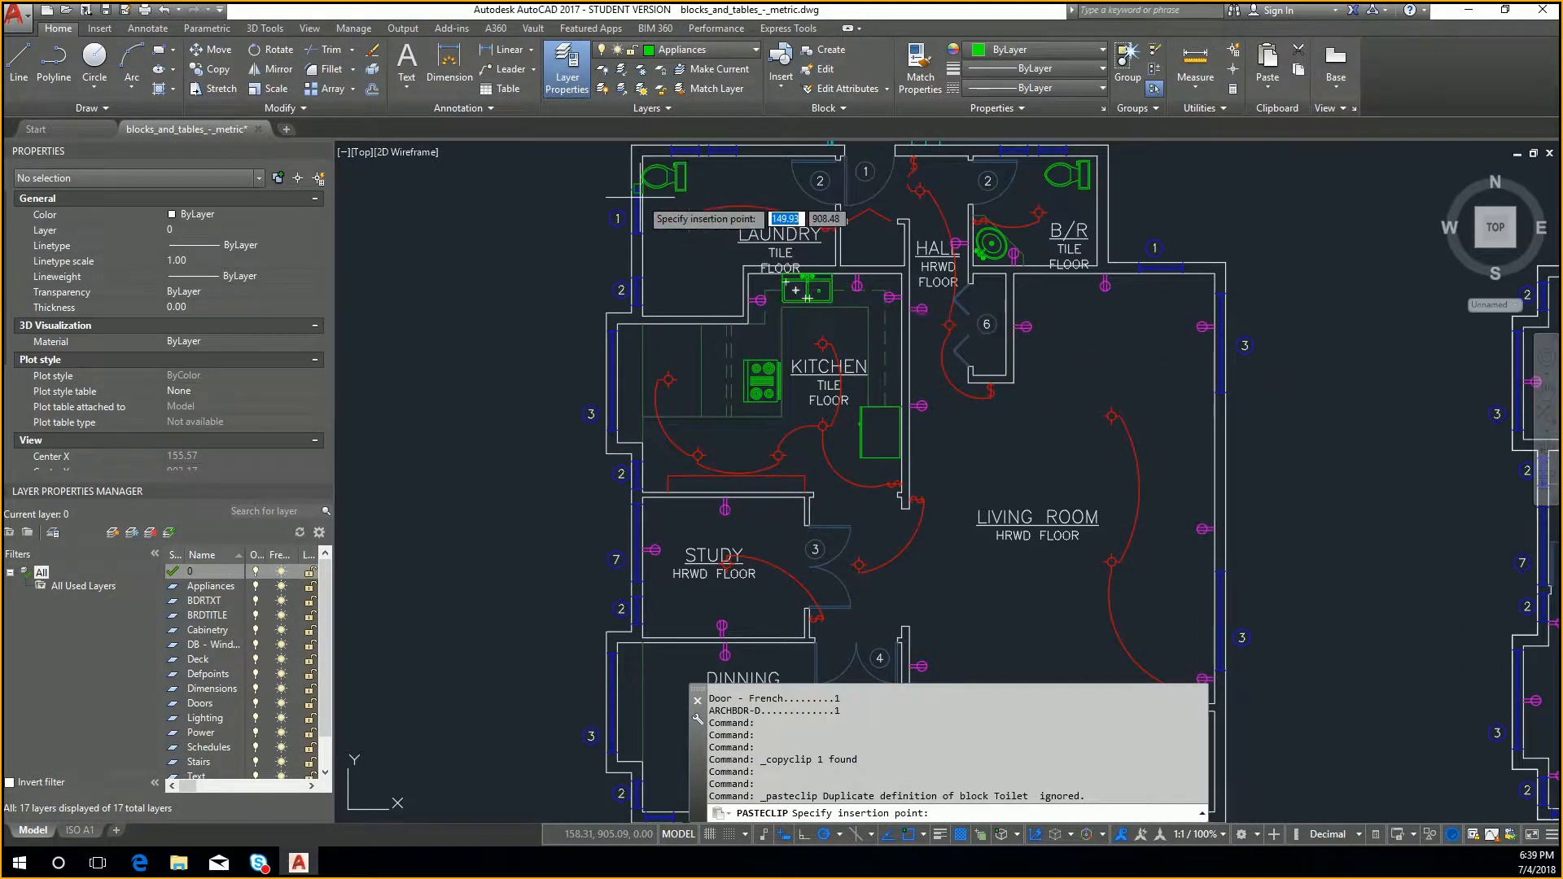
left_click(1146, 321)
Copy the bathroom's round sink block and paste it on the counter area at the kitchen's left side
left_click(991, 242)
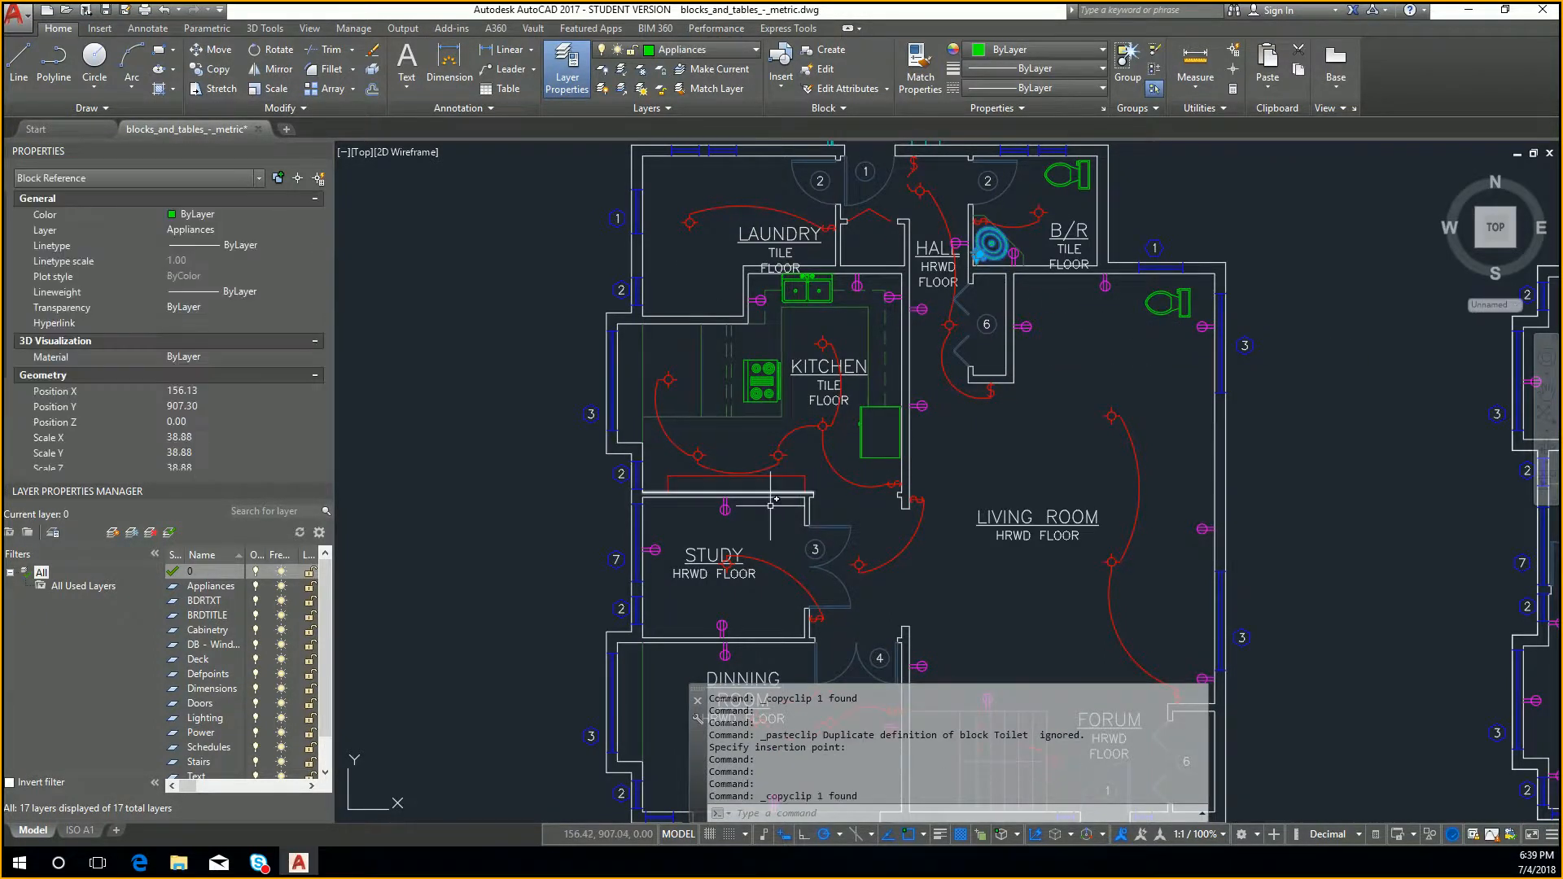
key("ctrl+c")
key("ctrl+v")
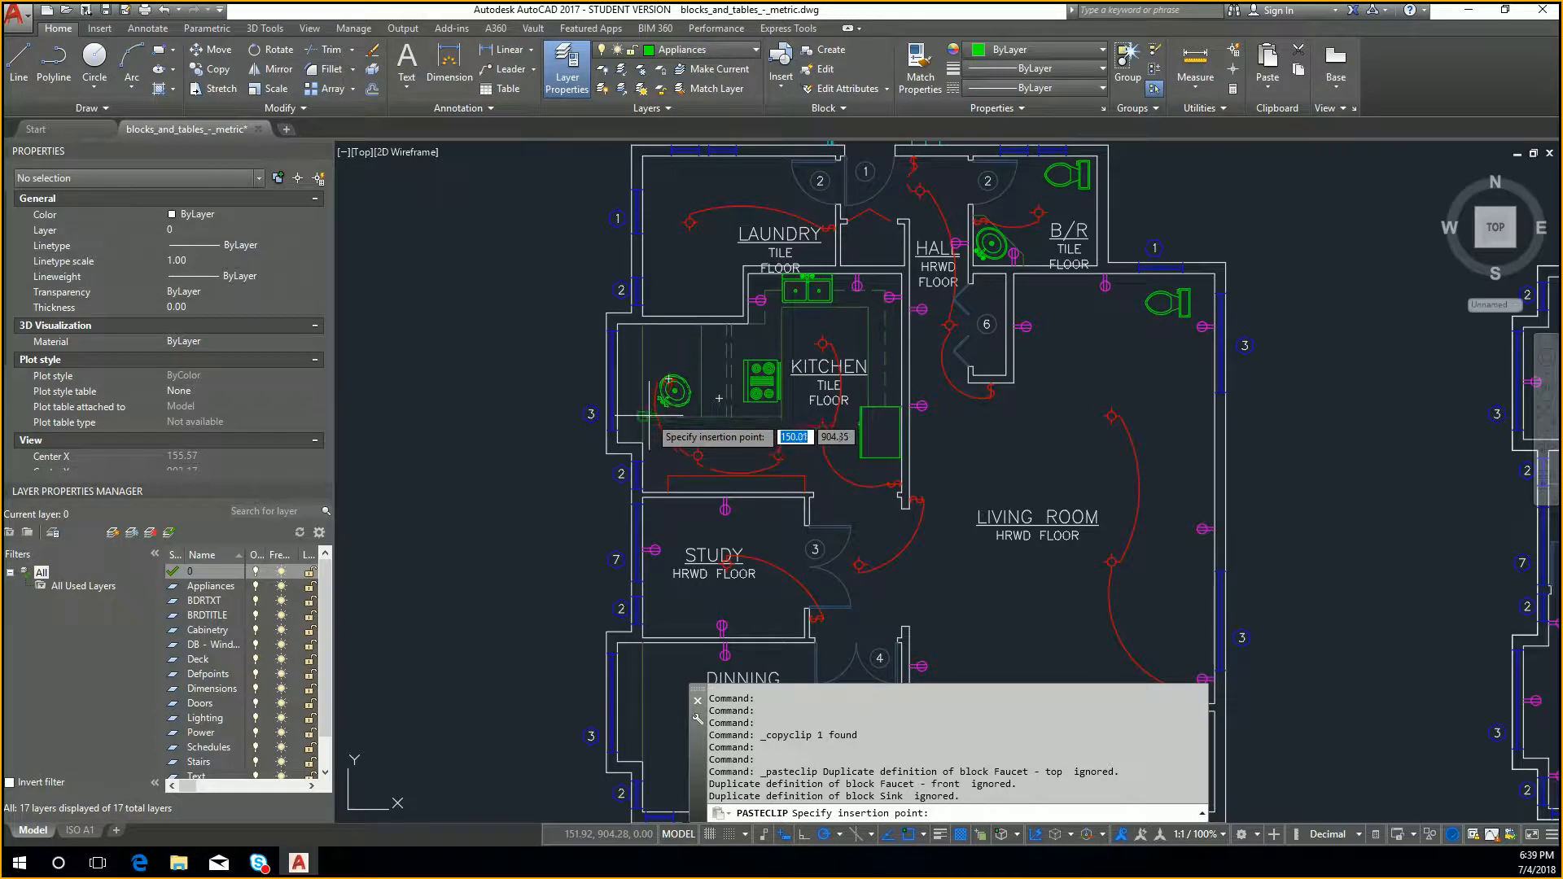
left_click(670, 379)
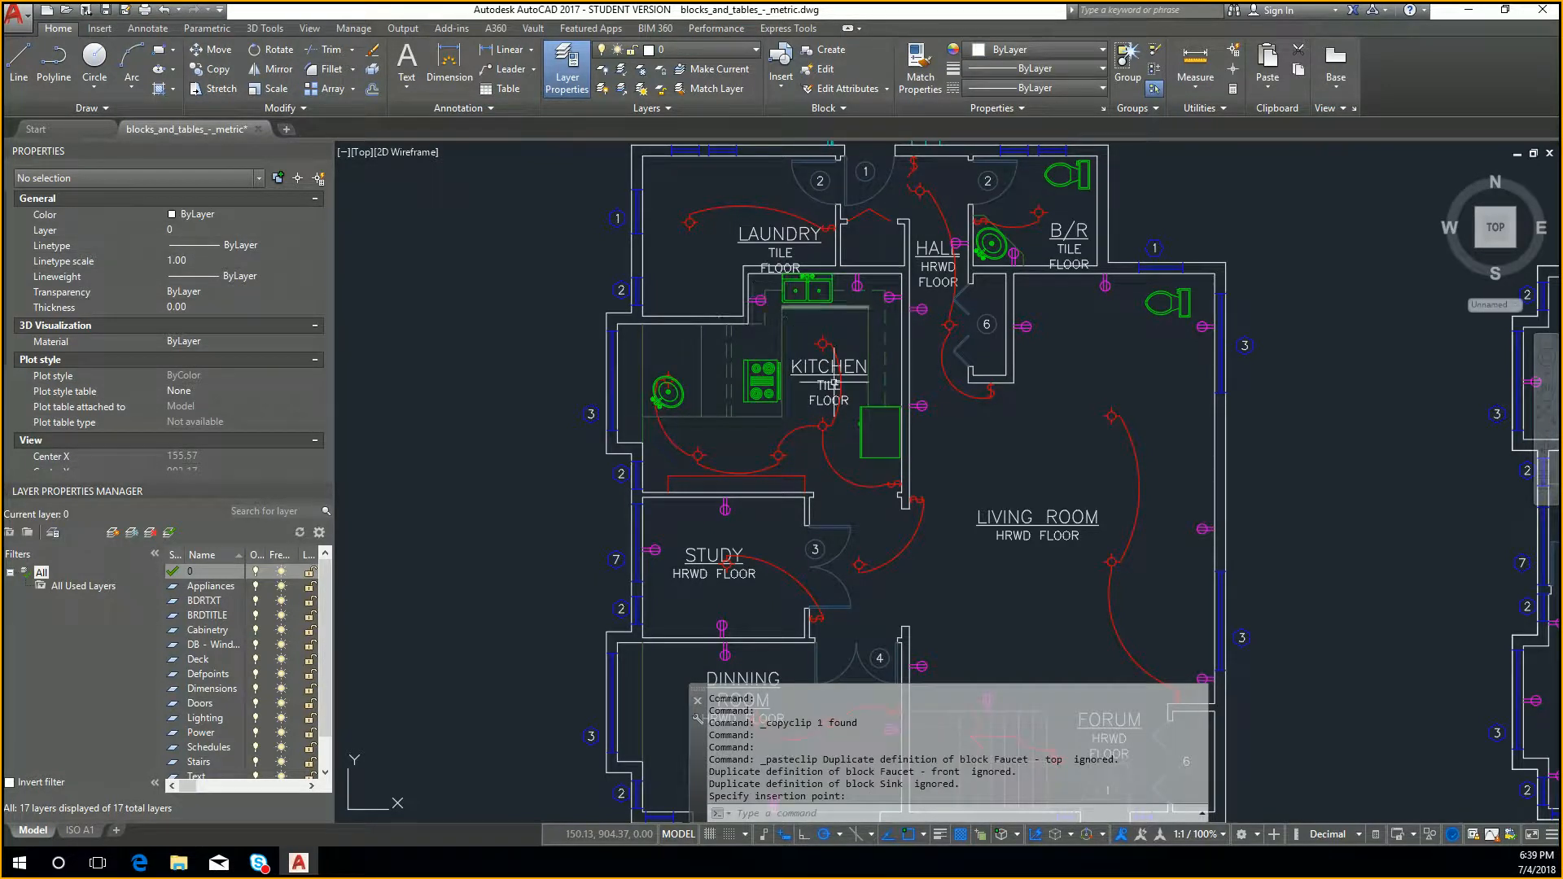
Copy the kitchen's refrigerator block and paste it against the lower wall of the study
middle_click_drag(852, 409, 722, 344)
left_click(721, 344)
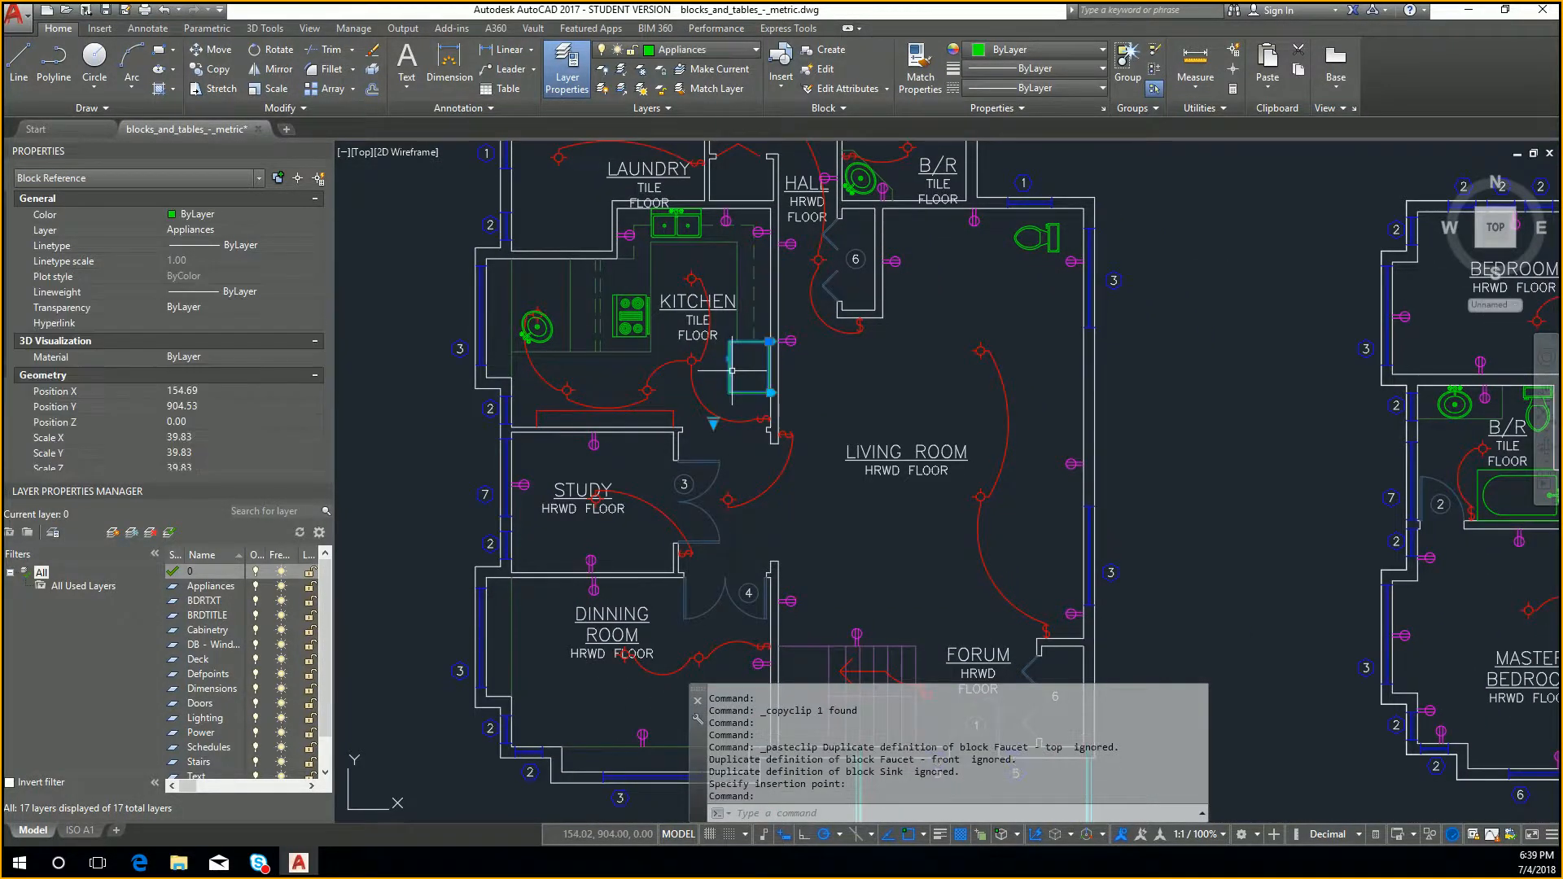
key("ctrl+c")
key("ctrl+v")
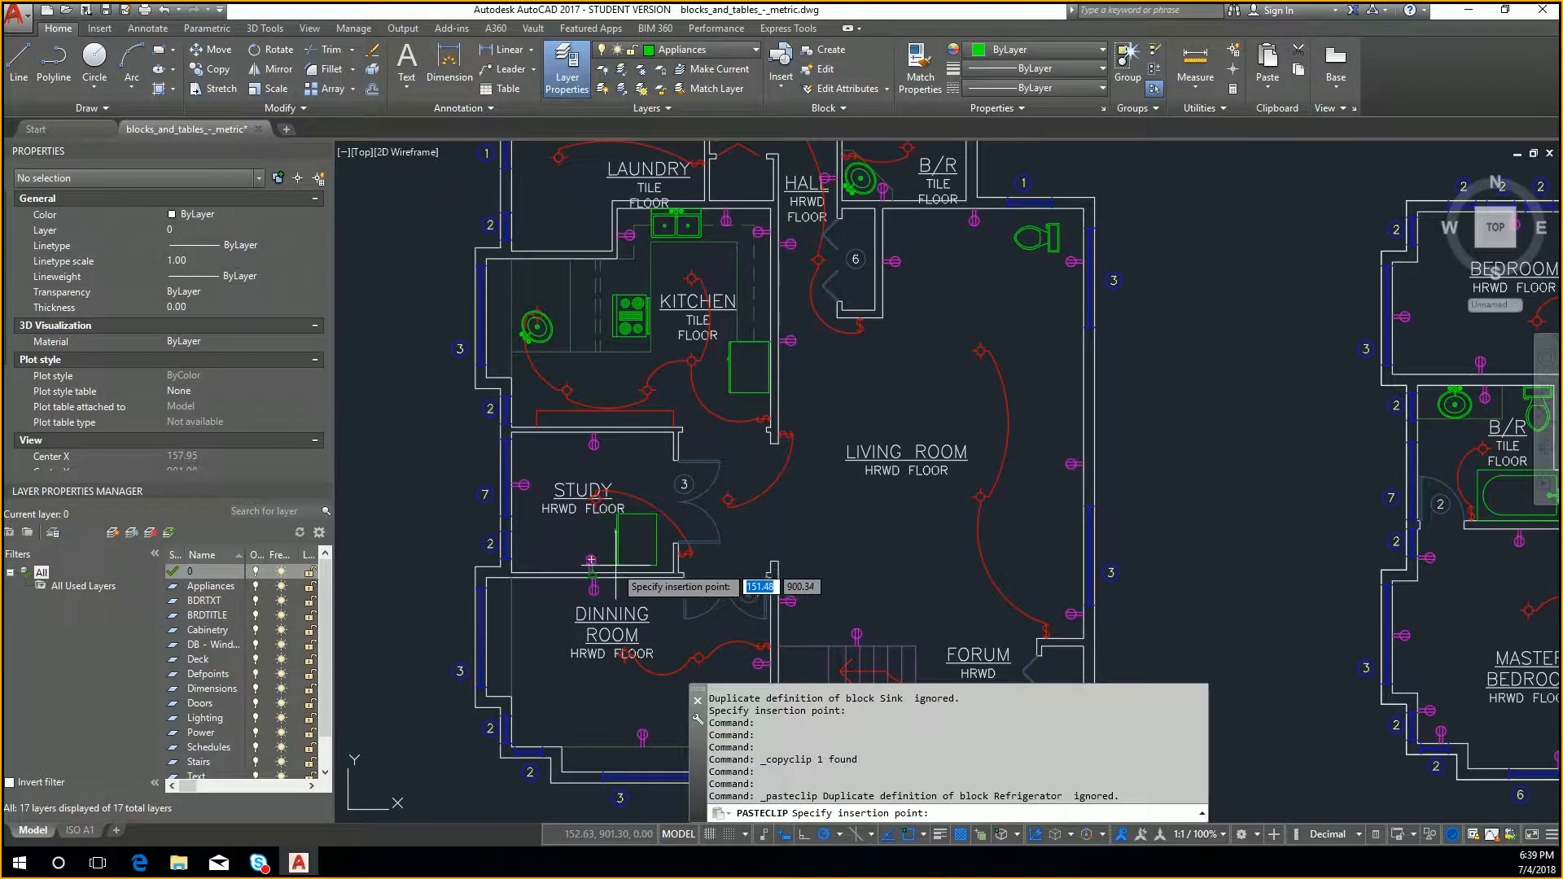
left_click(595, 592)
key("Escape")
key("Escape")
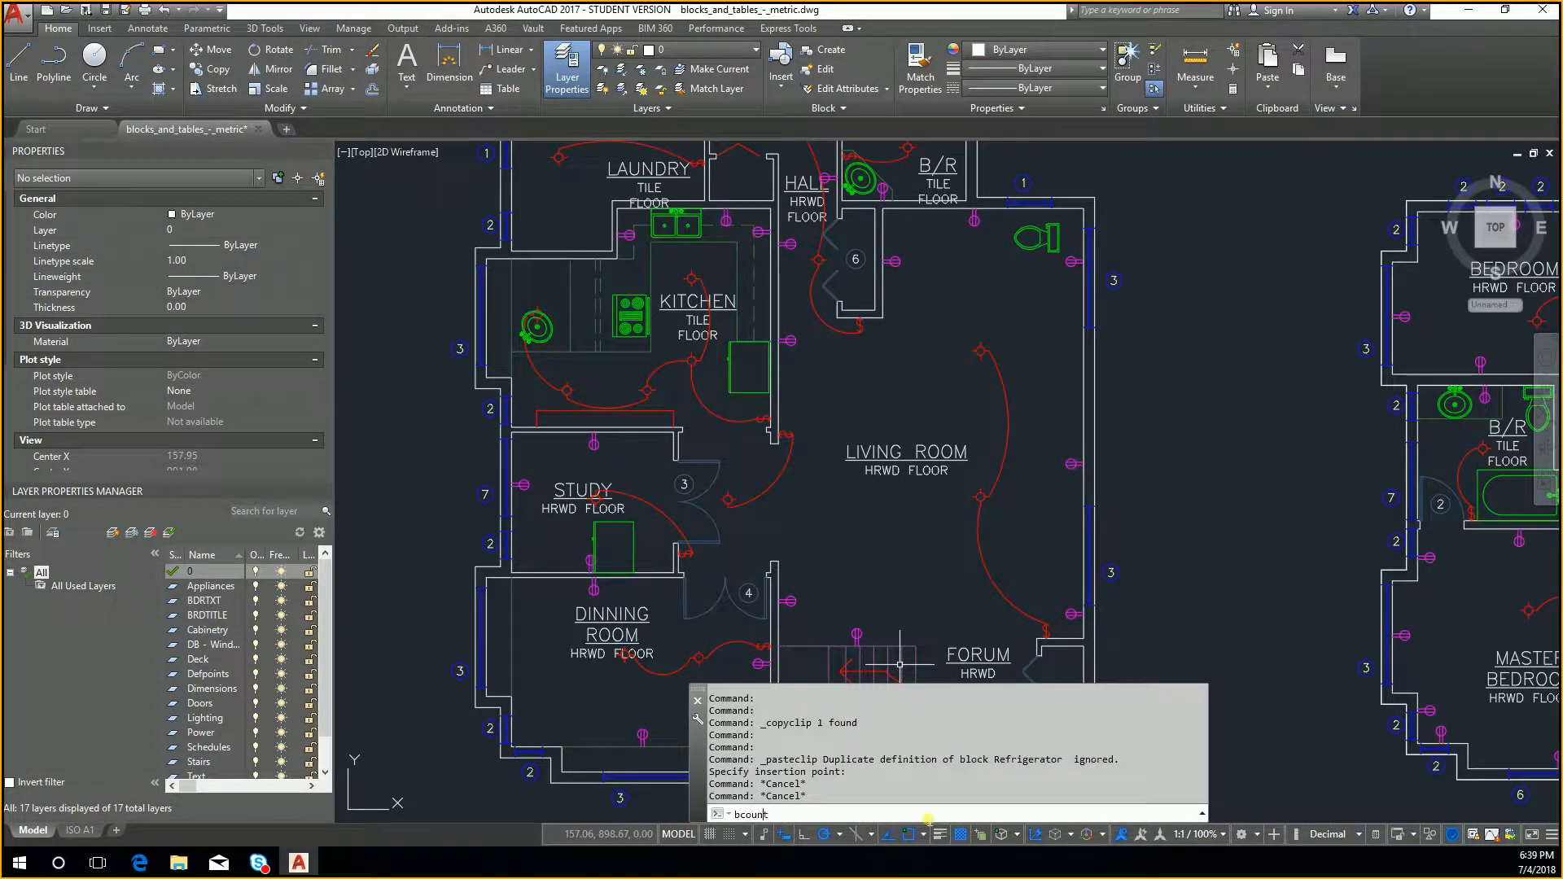
Repeat the BCOUNT block count for the whole drawing and check the pasted refrigerator in the study
type("bcount")
key("Return")
key("Return")
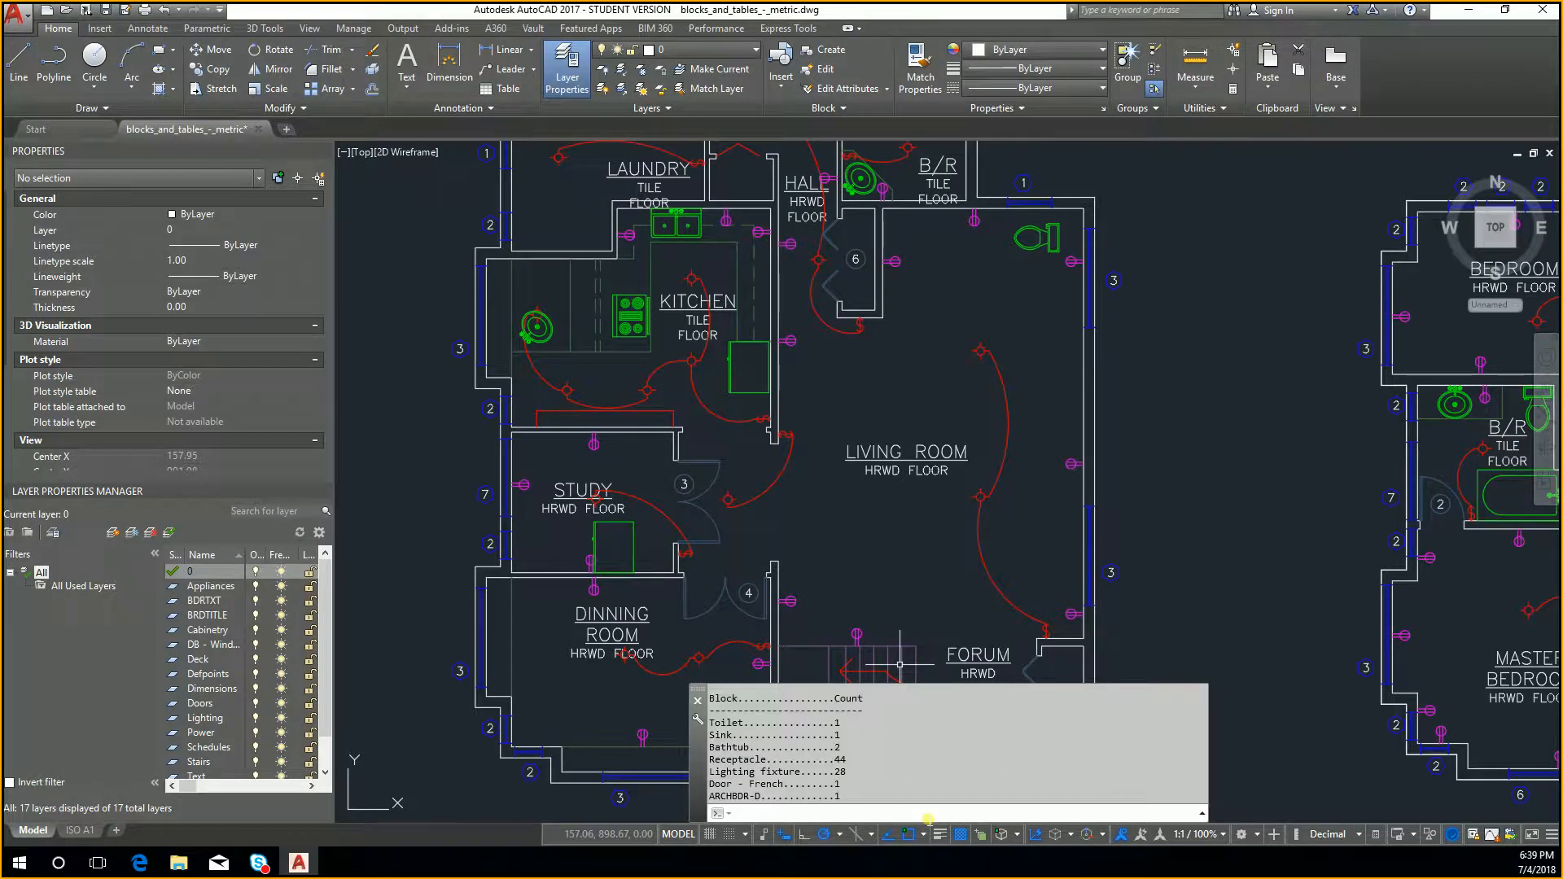
left_click_drag(849, 753, 833, 748)
left_click(857, 764)
left_click(634, 545)
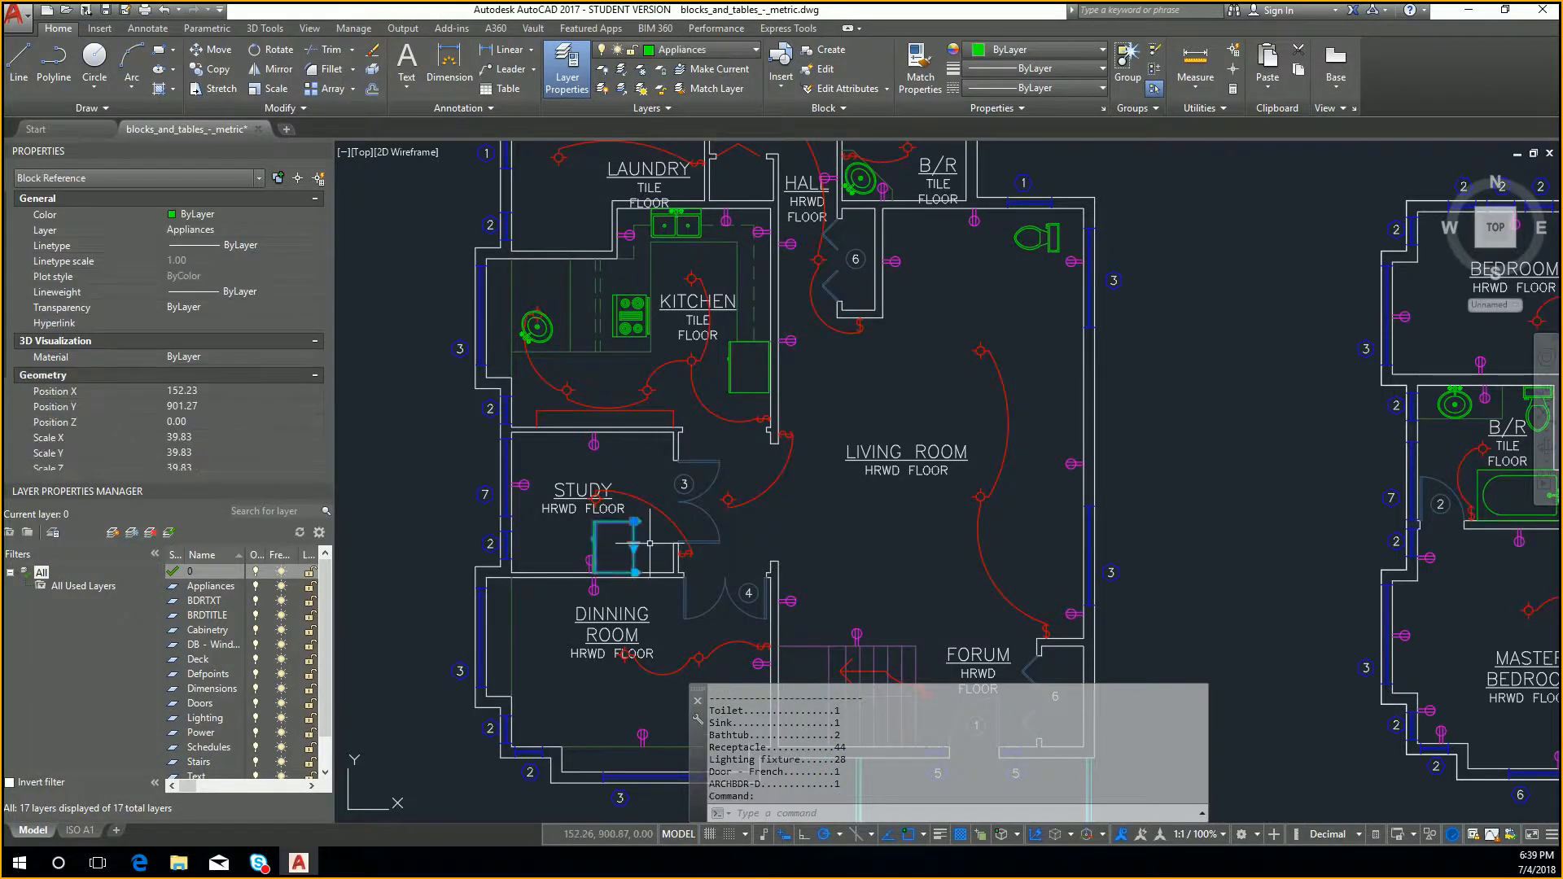
key("Escape")
key("Escape")
Insert the Bathtub block in the living room, above the room label
type("i")
key("Return")
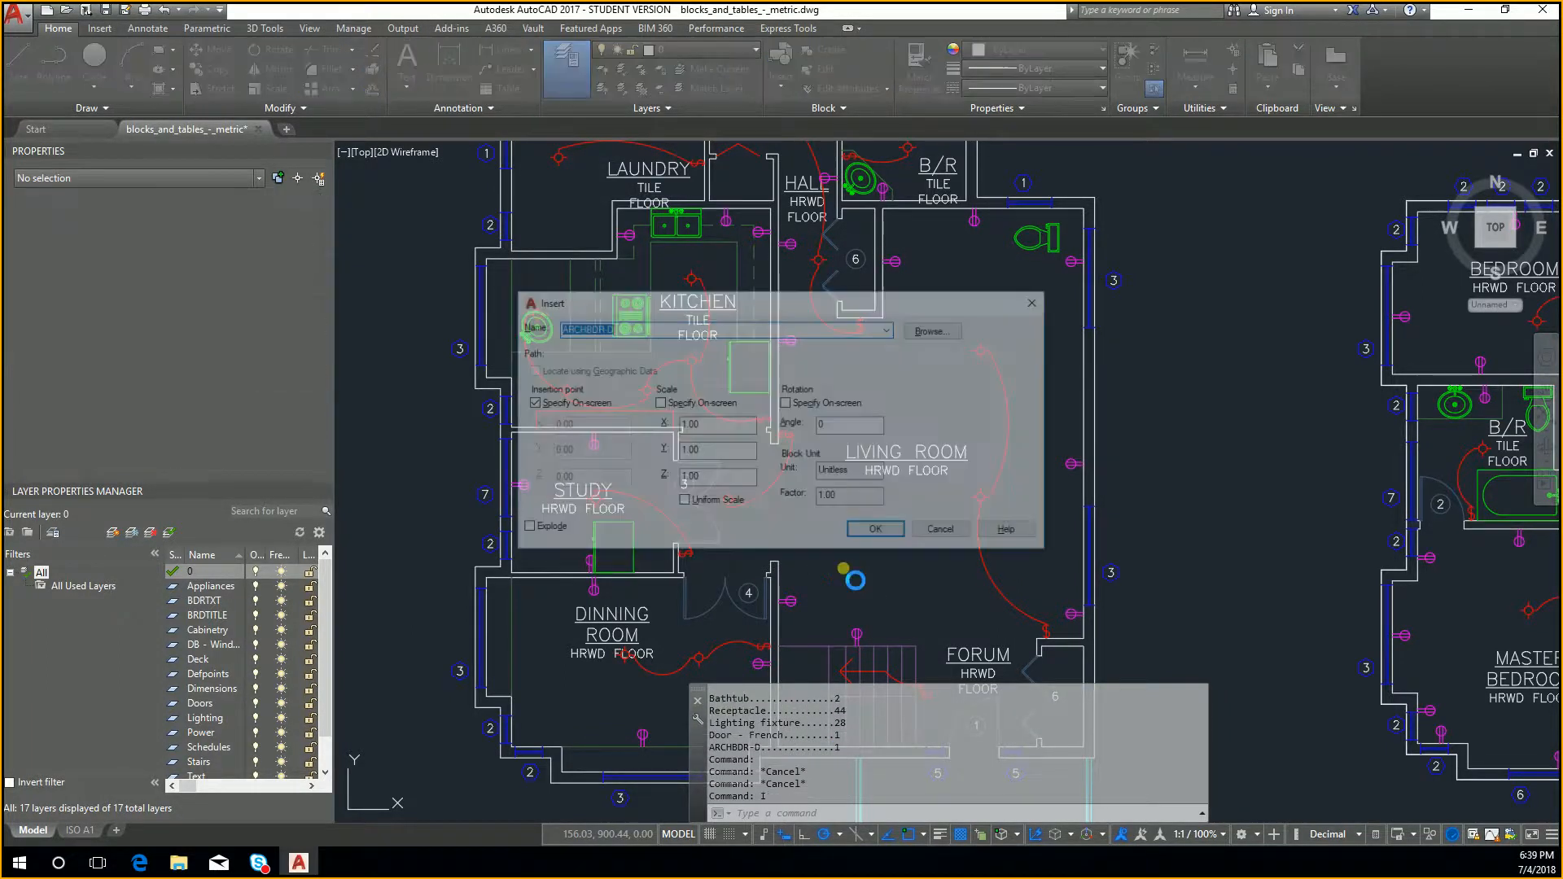
left_click(889, 328)
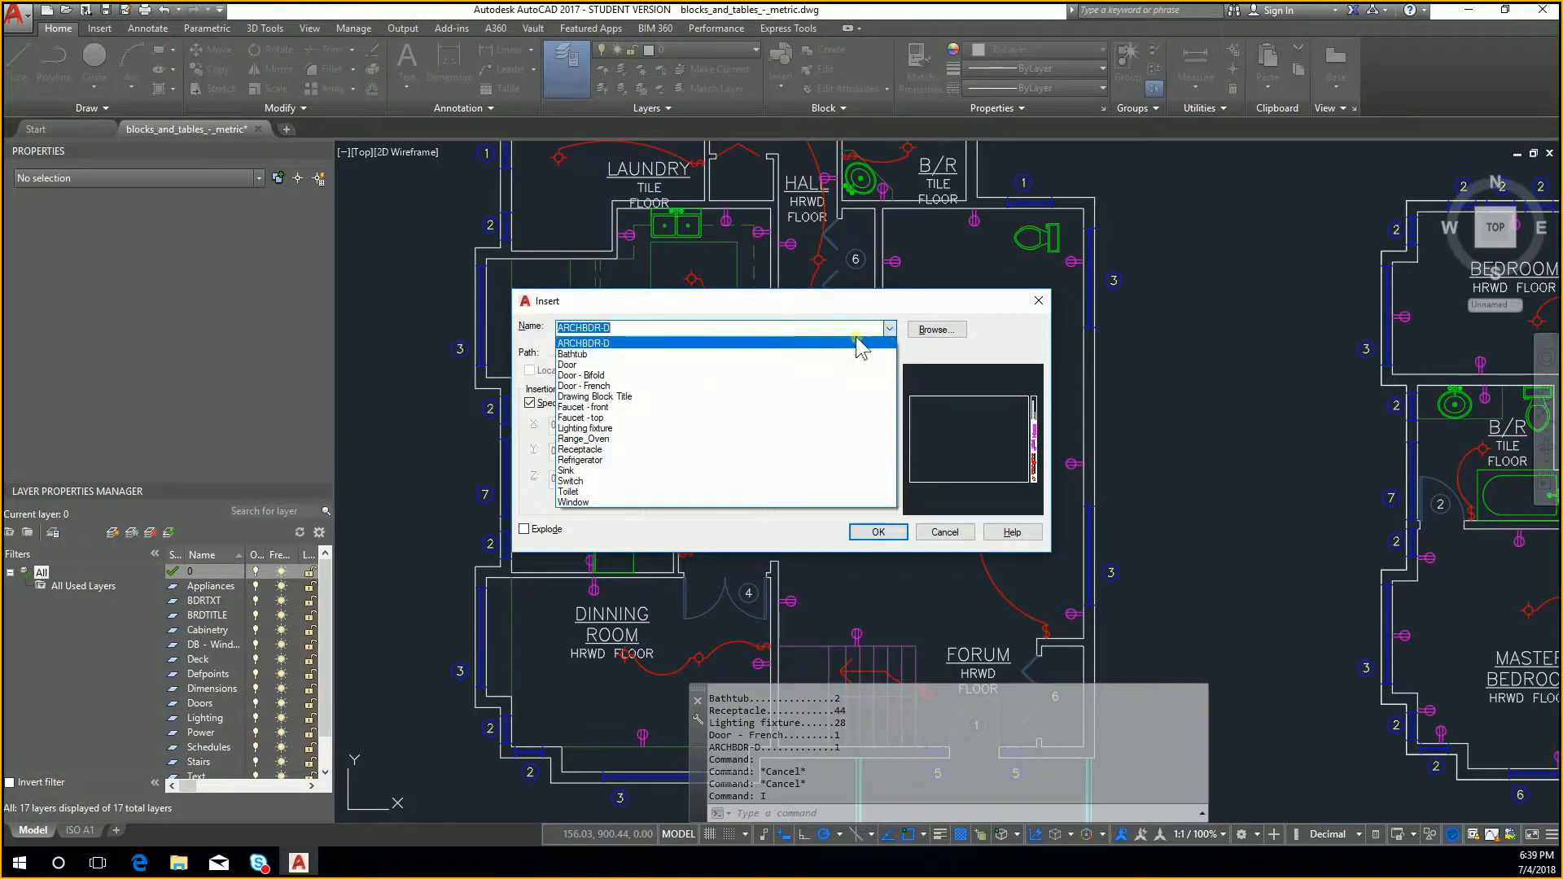
left_click(786, 353)
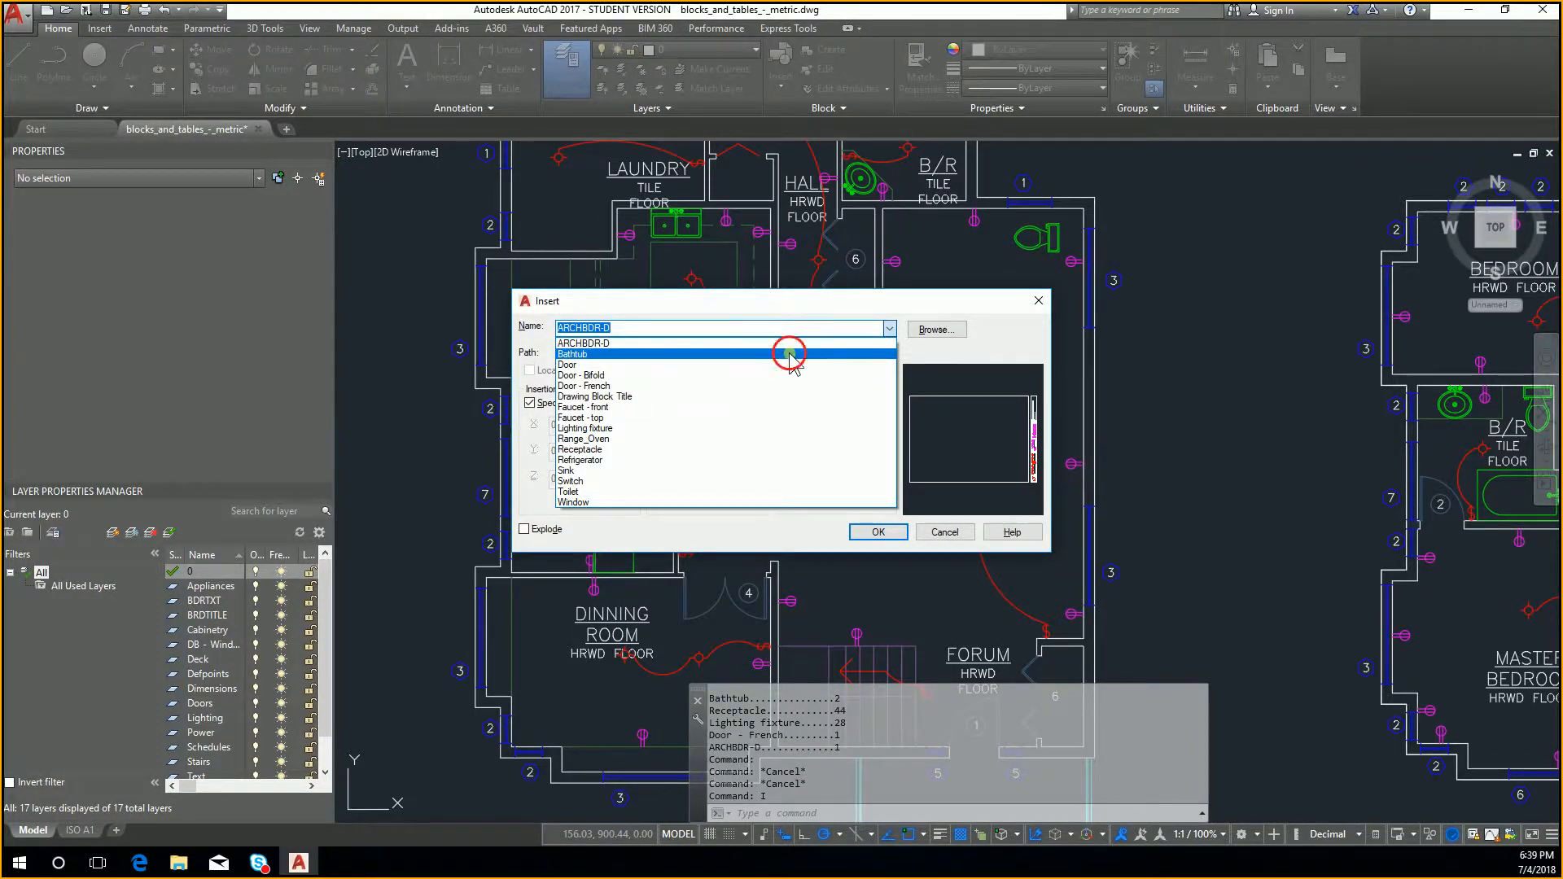
left_click(875, 532)
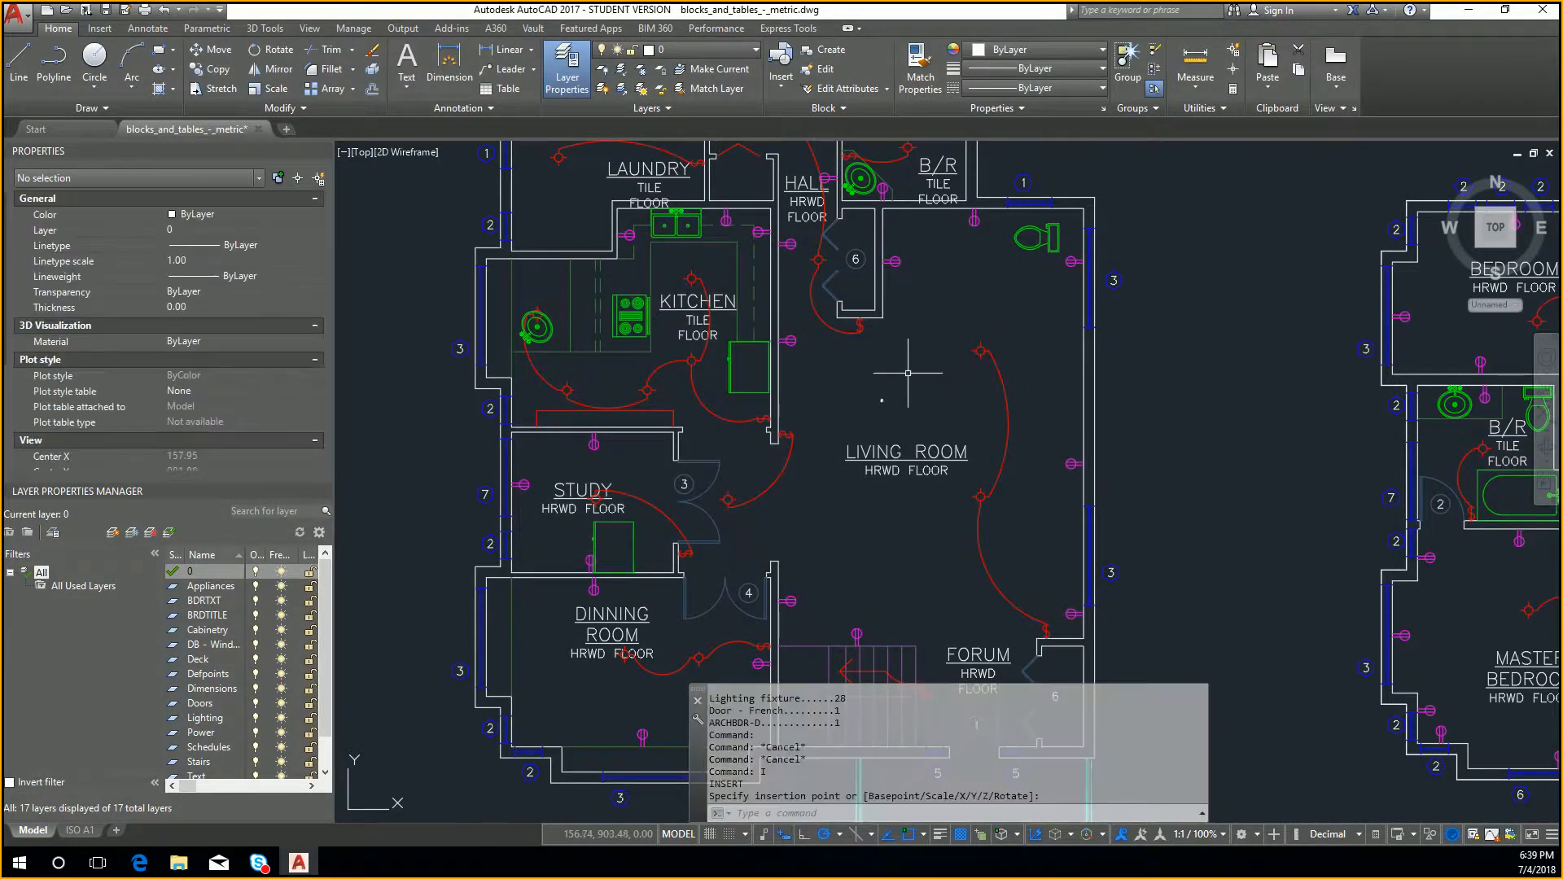
Examine the inserted bathtub up close and run BCOUNT on all objects again
scroll(898, 400, "up", 6)
type("bcou")
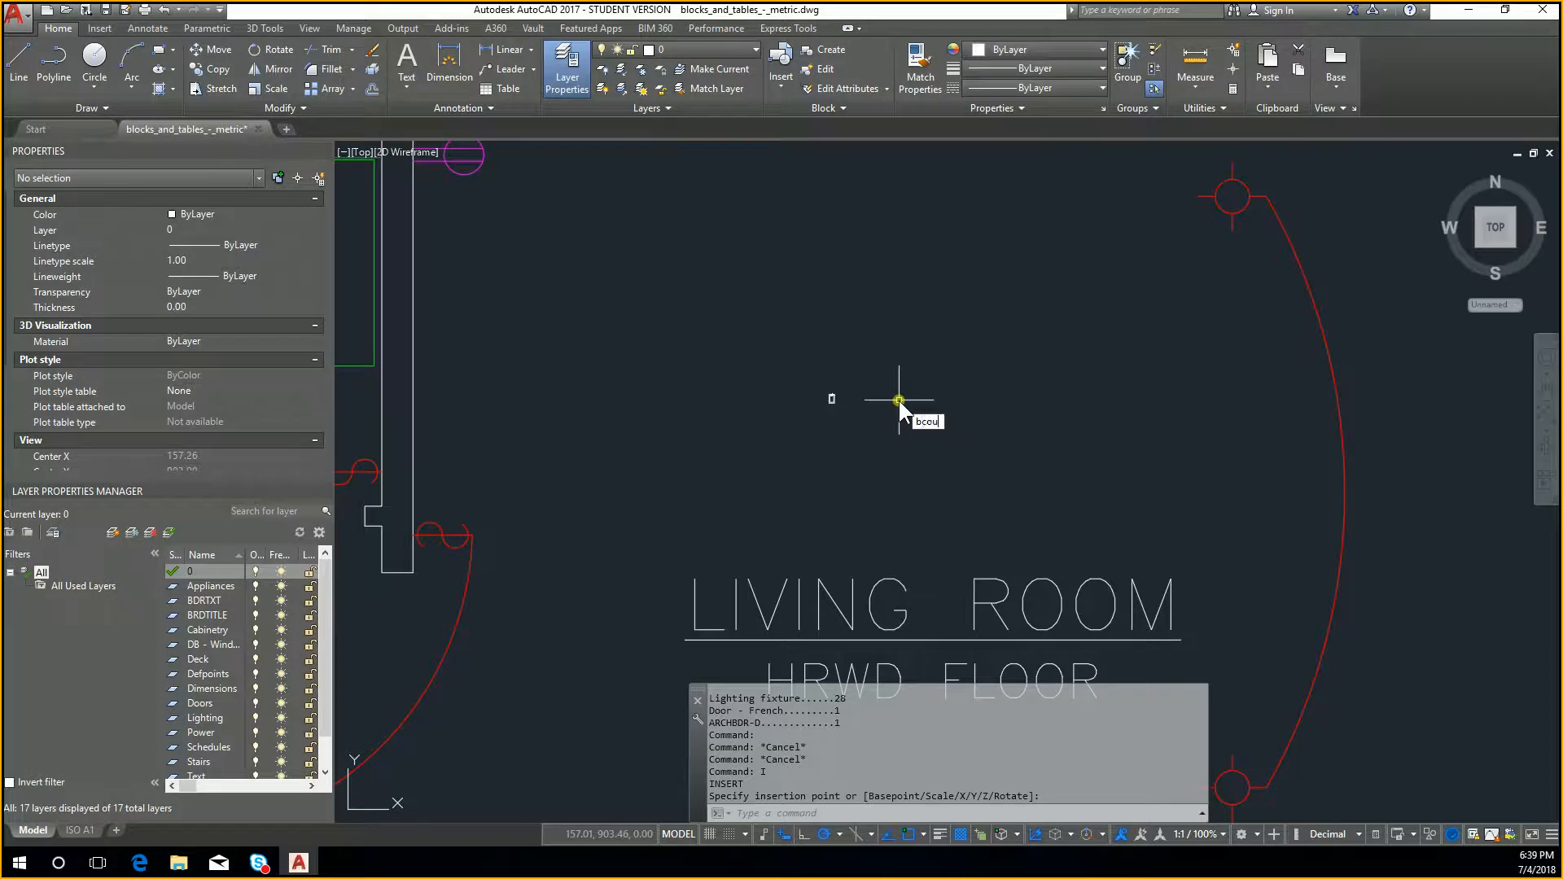
type("nt")
key("Return")
key("Return")
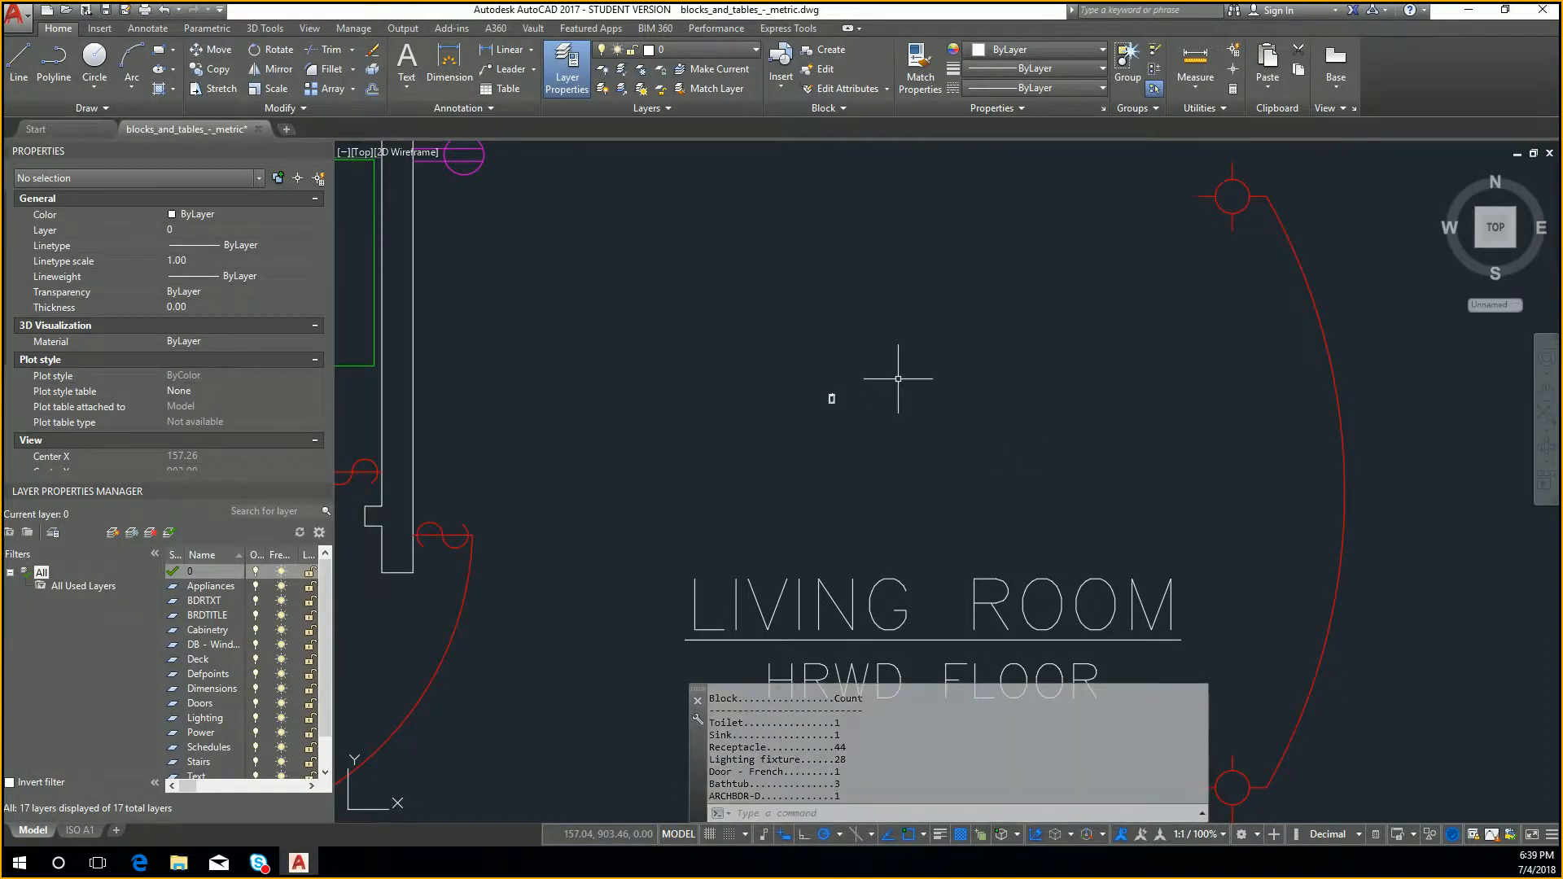
Regenerate the drawing with REGEN and repeat BCOUNT for all objects
scroll(901, 374, "down", 4)
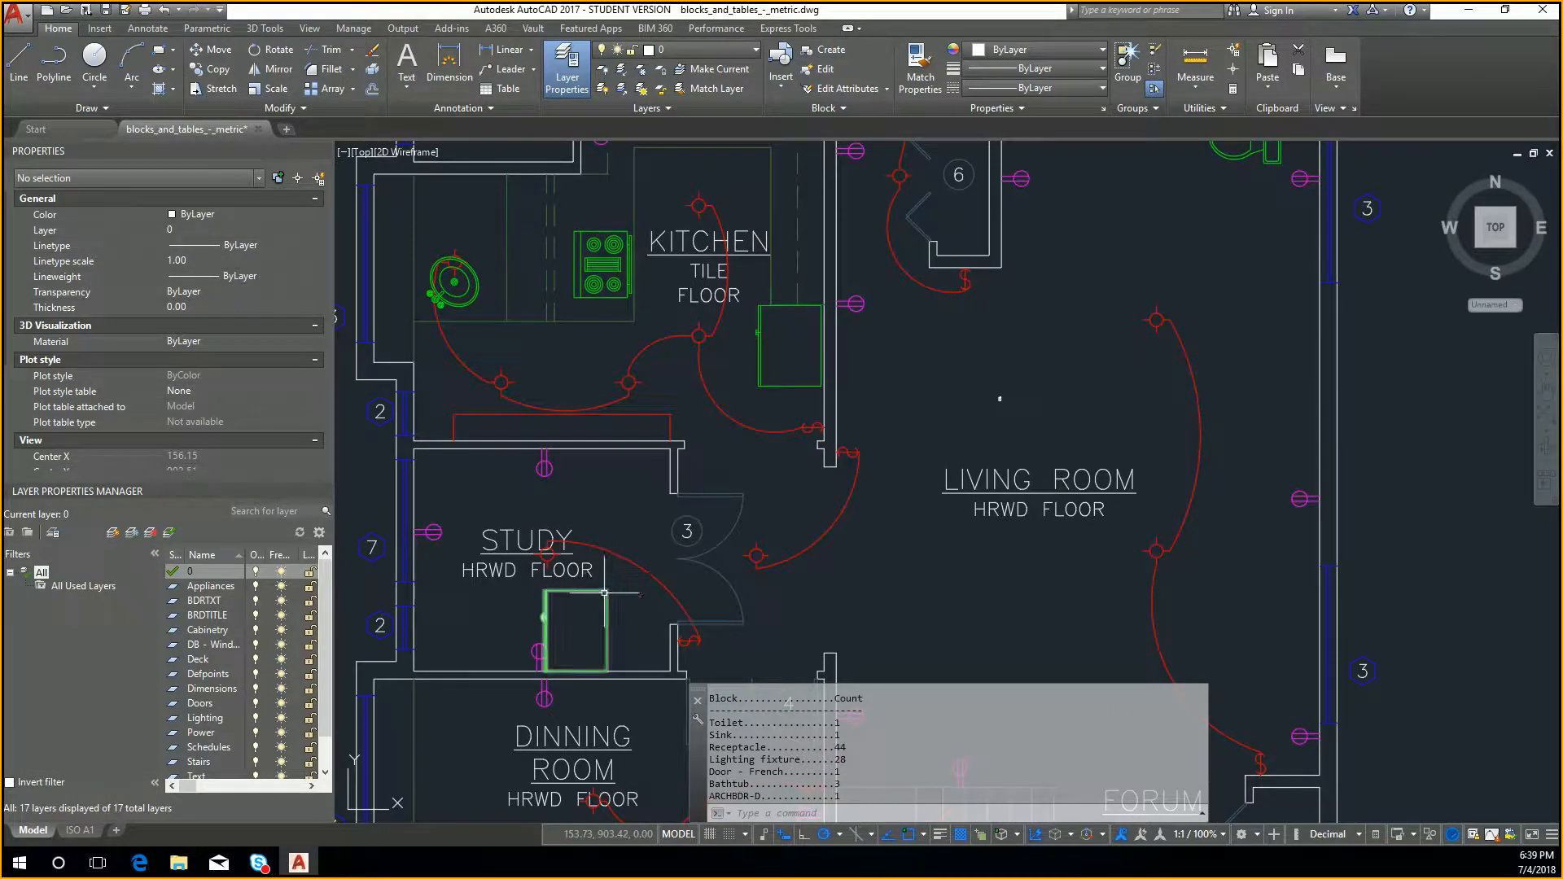
left_click(604, 593)
left_click(562, 581)
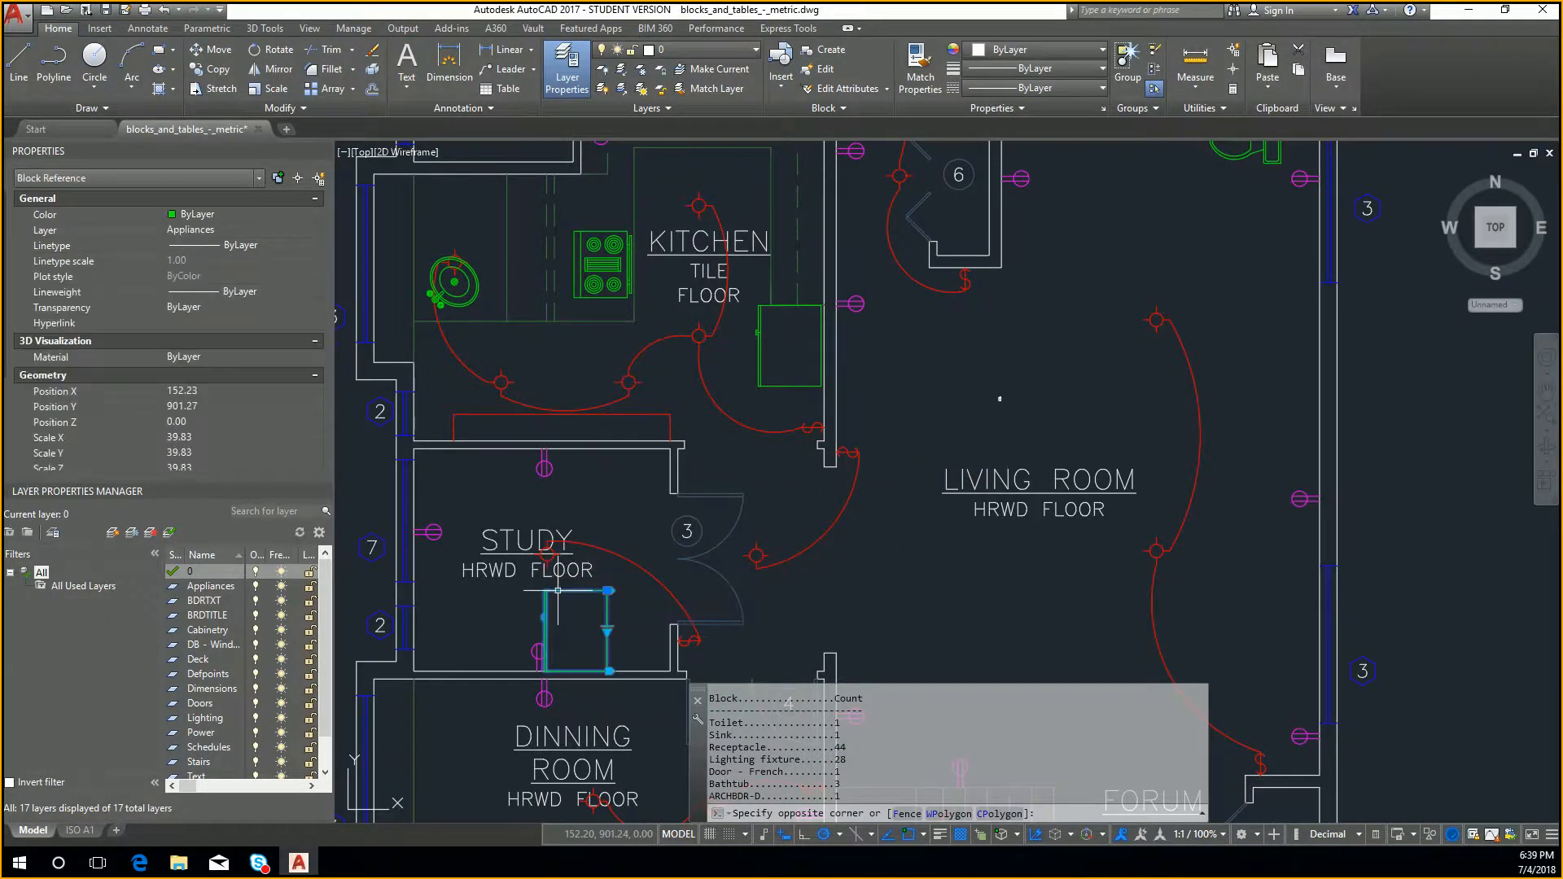
key("Escape")
key("Escape")
key("Escape")
key("Escape")
type("rege")
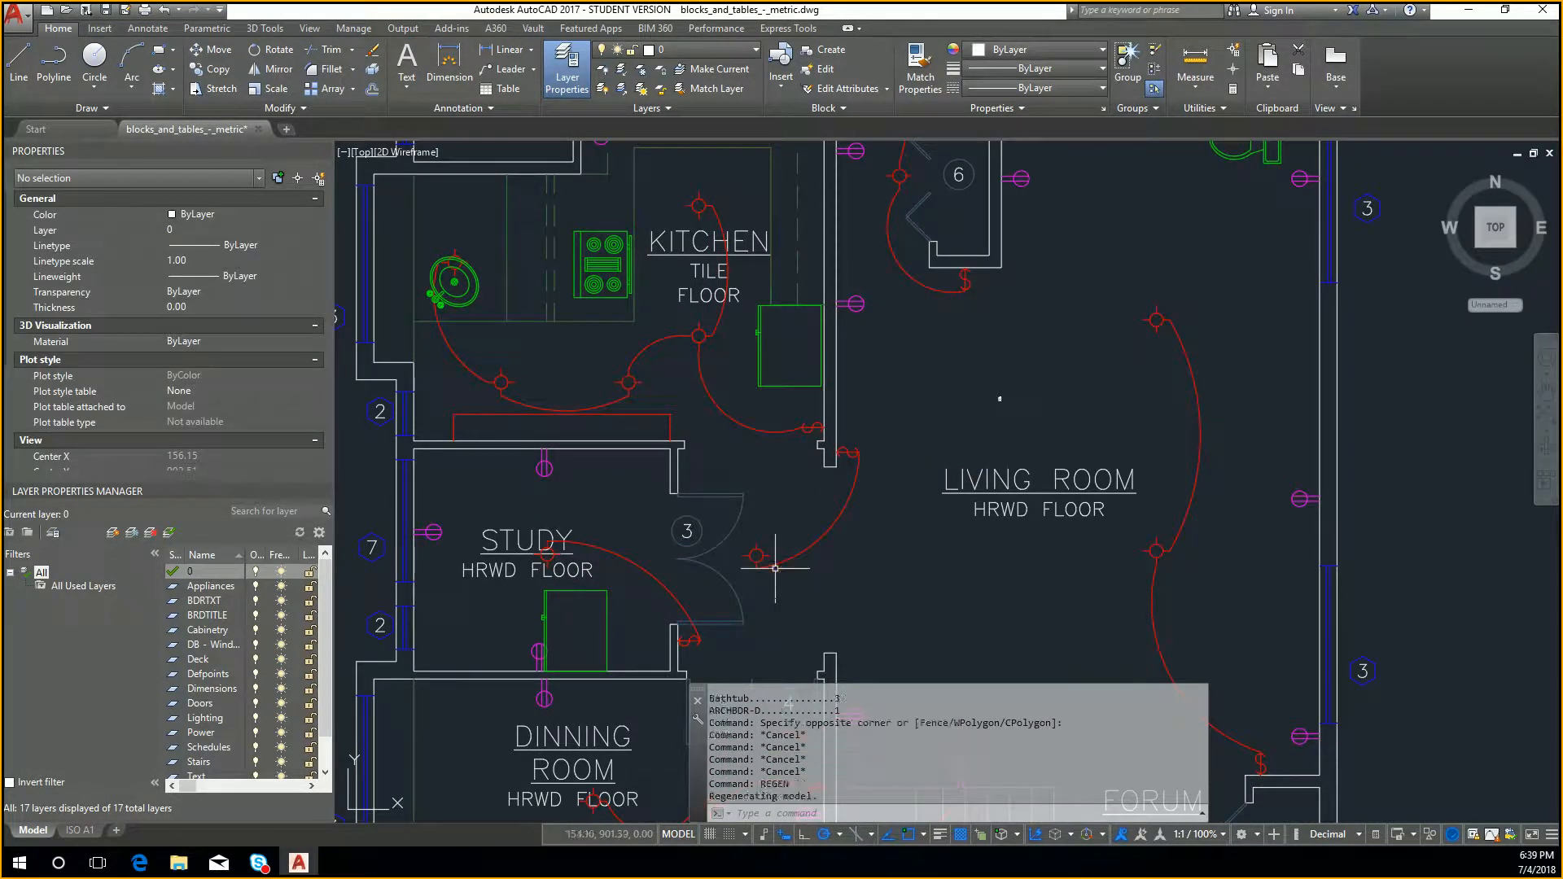
key("Return")
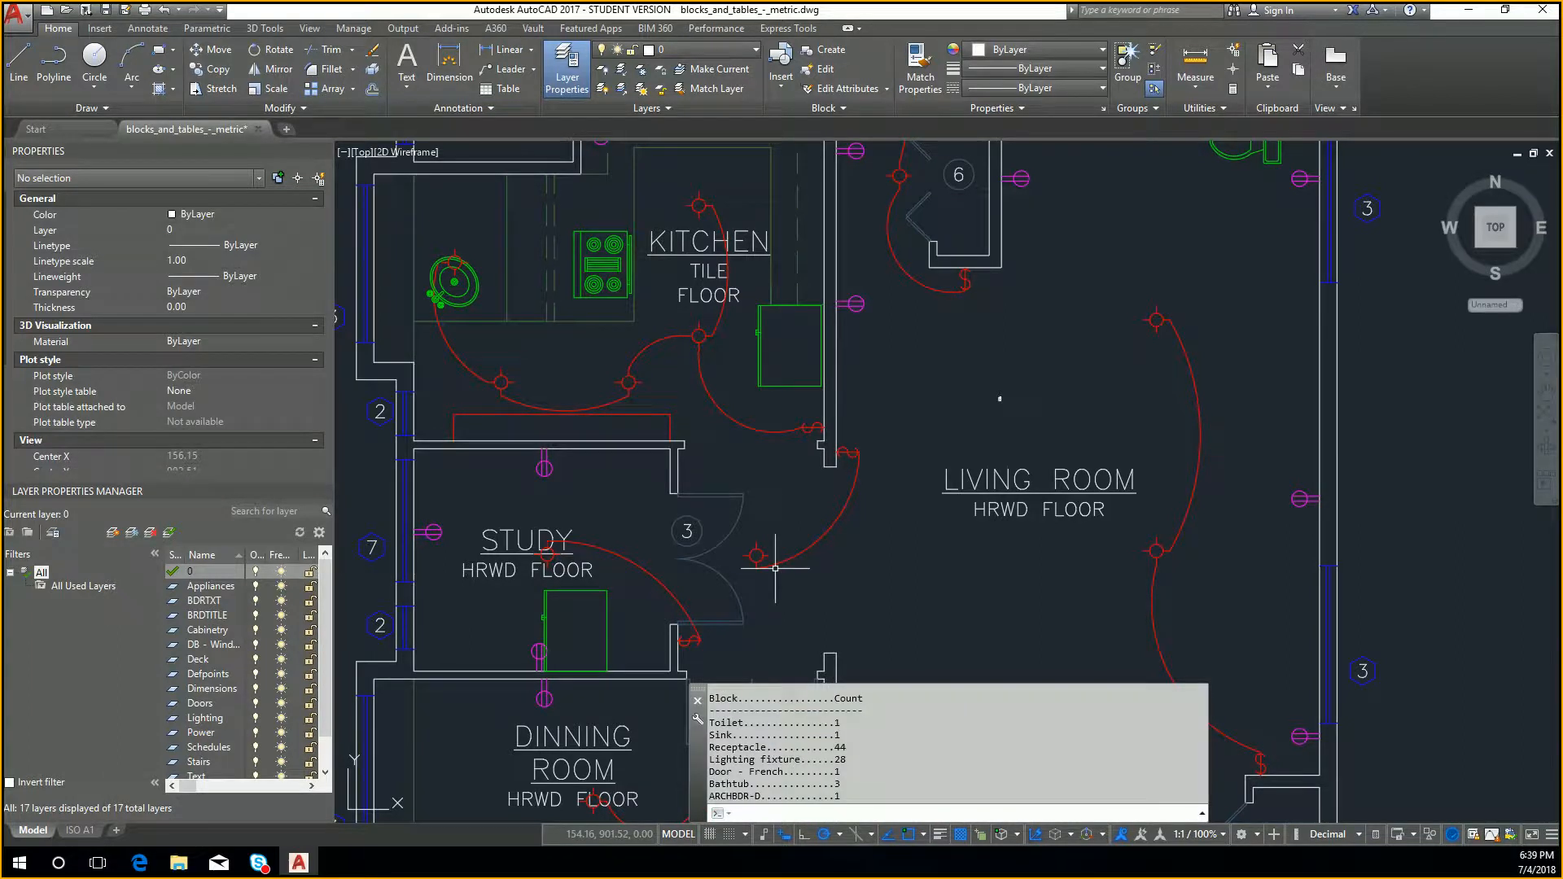
Delete the refrigerator copy from the study and the round sink copy from the kitchen
left_click(607, 606)
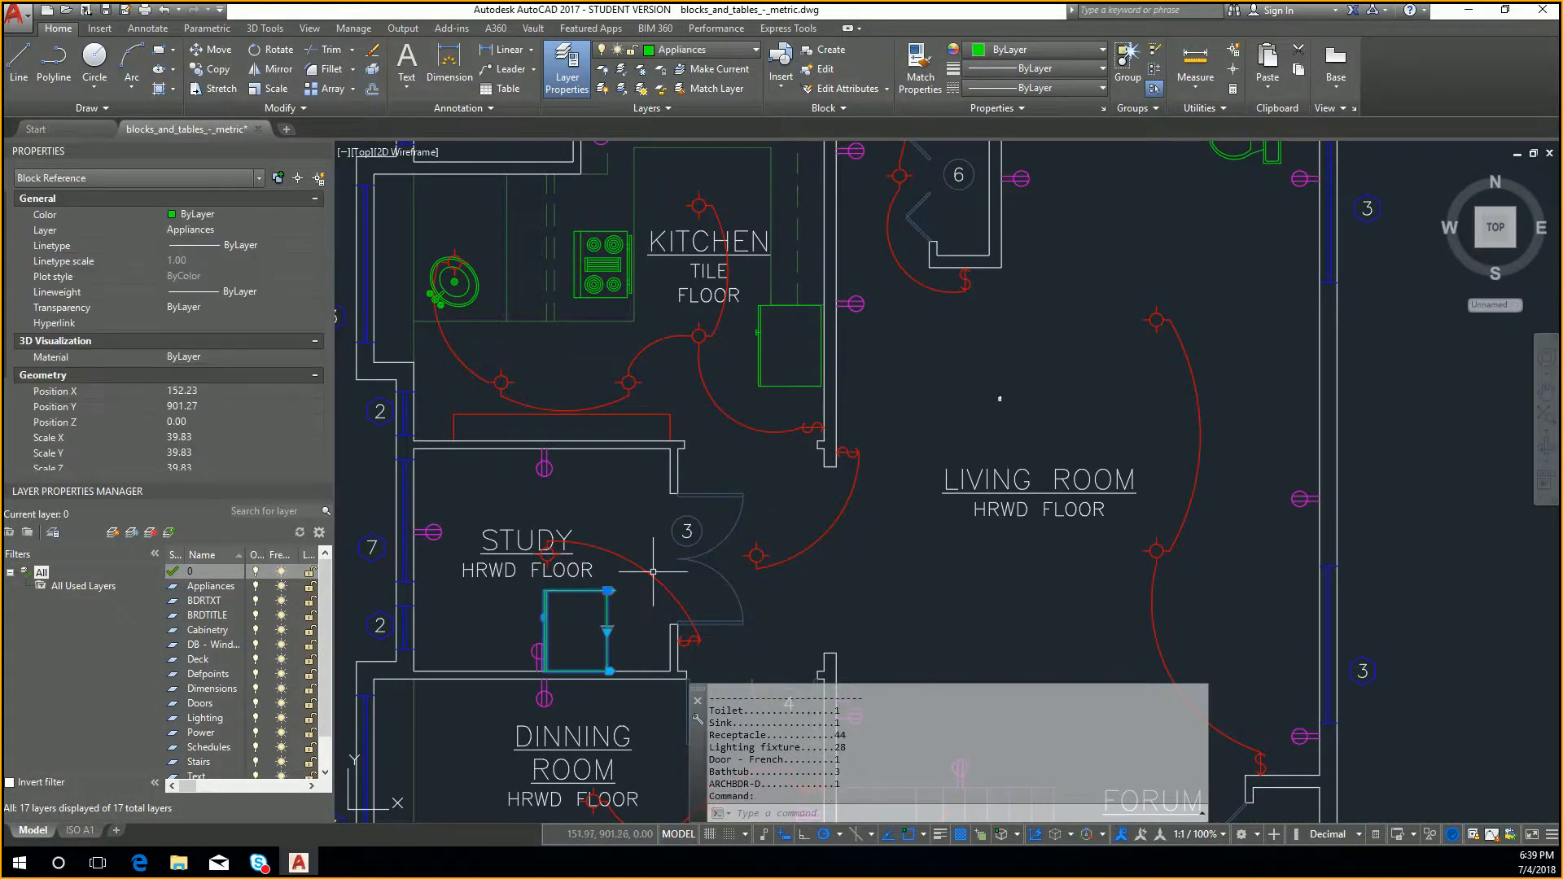
key("Delete")
middle_click_drag(718, 405, 699, 517)
left_click(699, 517)
key("Delete")
Delete the toilet copy and the tiny inserted bathtub from the living room
mouse_move(958, 166)
middle_mouse_down()
mouse_move(943, 287)
mouse_move(874, 306)
middle_mouse_up()
left_click(1108, 391)
key("Delete")
middle_click_drag(1090, 526, 968, 436)
scroll(969, 436, "down", 3)
scroll(904, 483, "up", 4)
left_click(903, 484)
left_click(856, 453)
key("Delete")
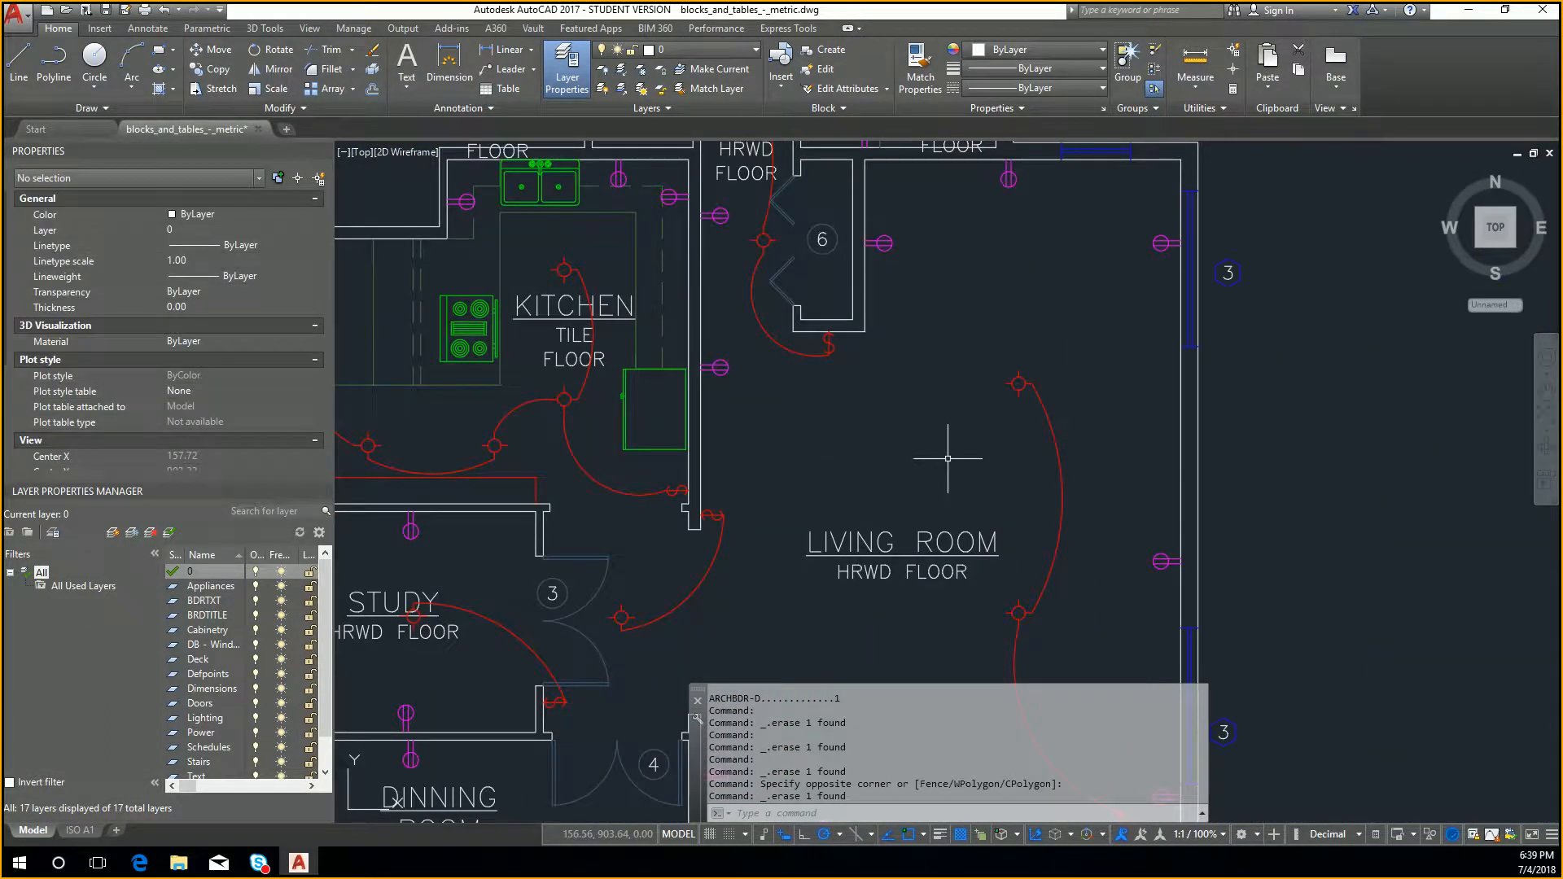
Recount the blocks of the whole drawing with BCOUNT now that the test copies are erased
type("bco")
key("Return")
key("Return")
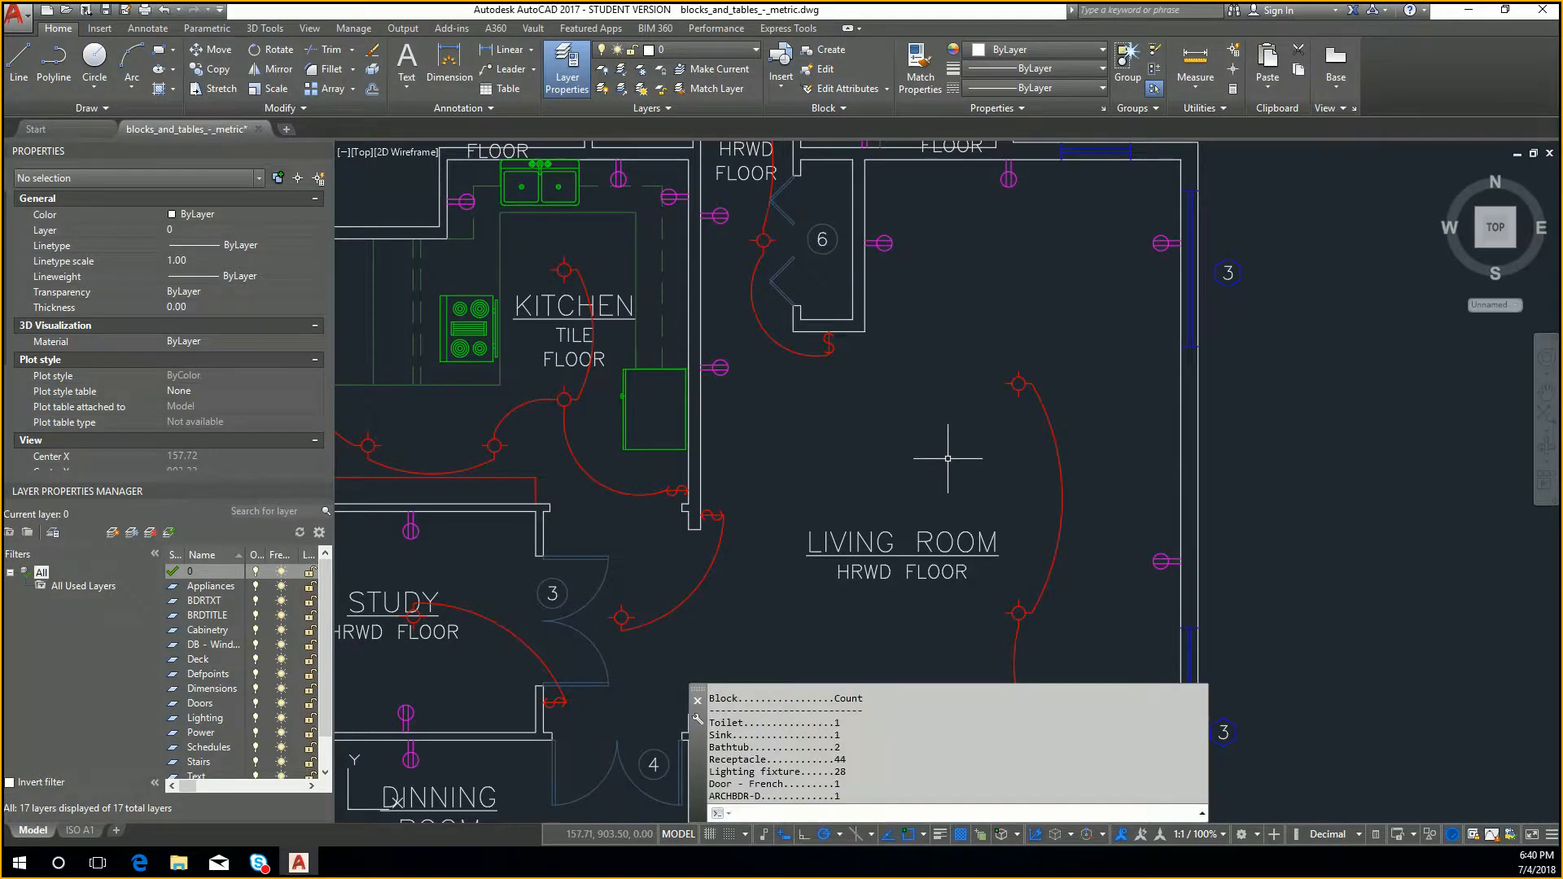
Insert the Refrigerator block at scale 1.00 and rotation 0 in the study, above the room label
type("i")
key("Return")
left_click(890, 328)
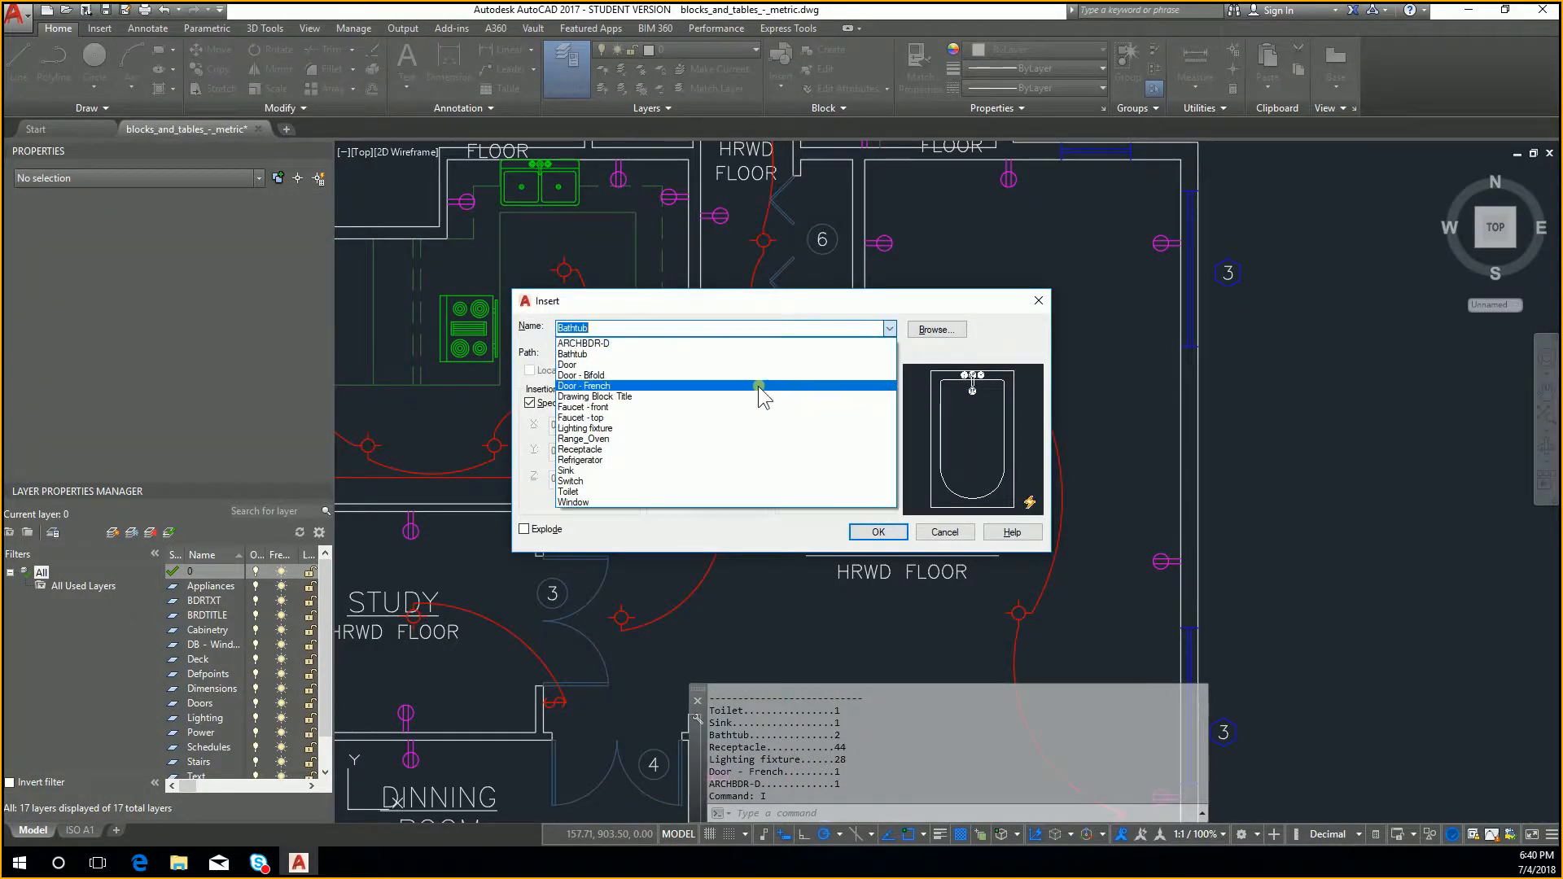
left_click(734, 460)
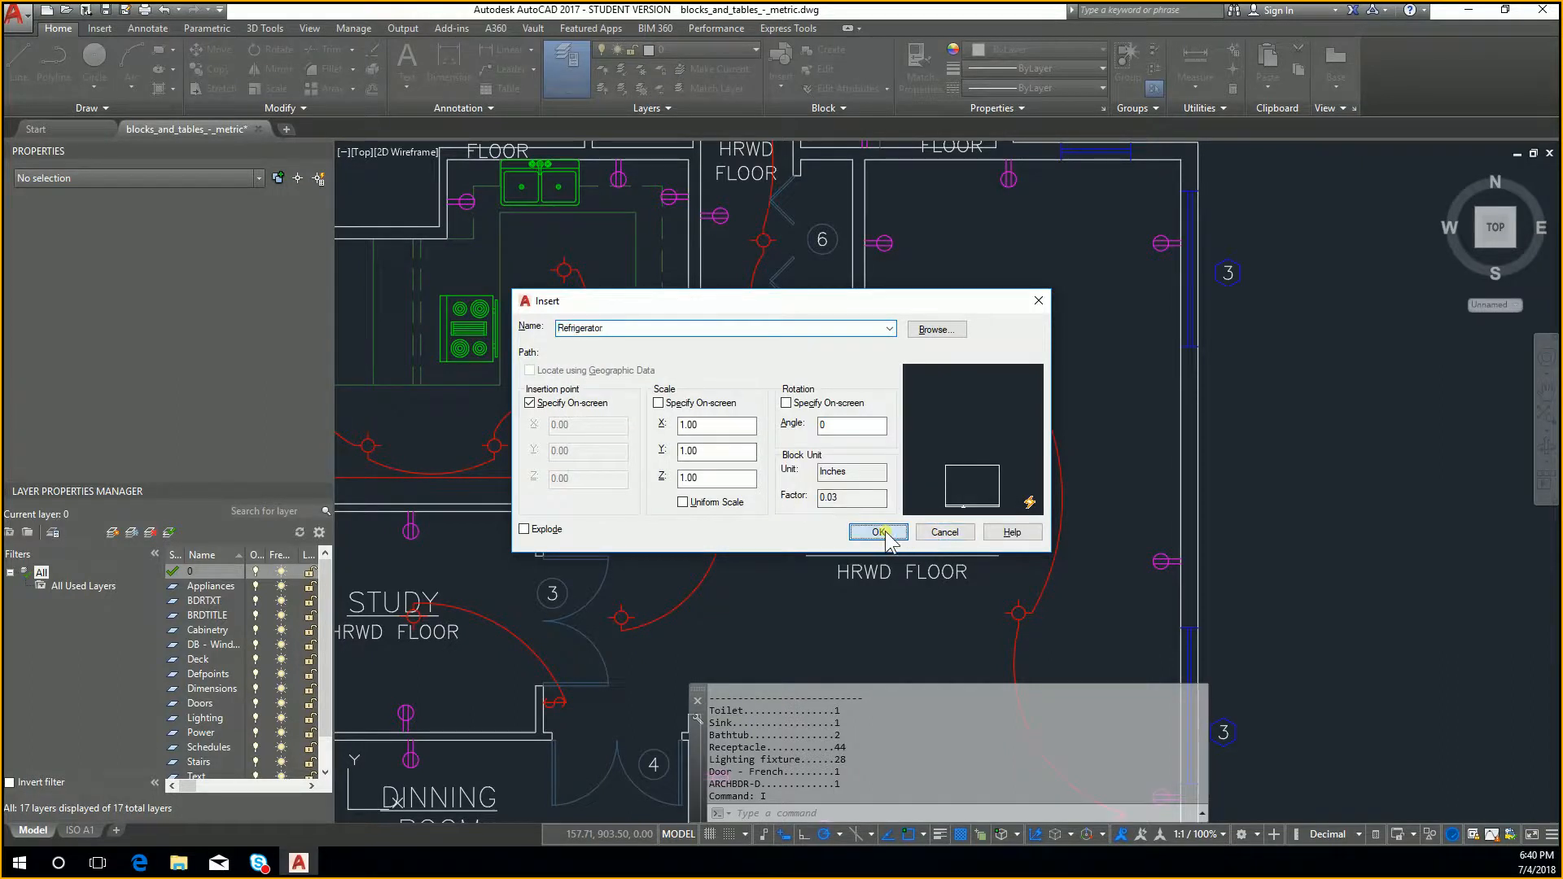
left_click(878, 531)
middle_click_drag(508, 519, 744, 486)
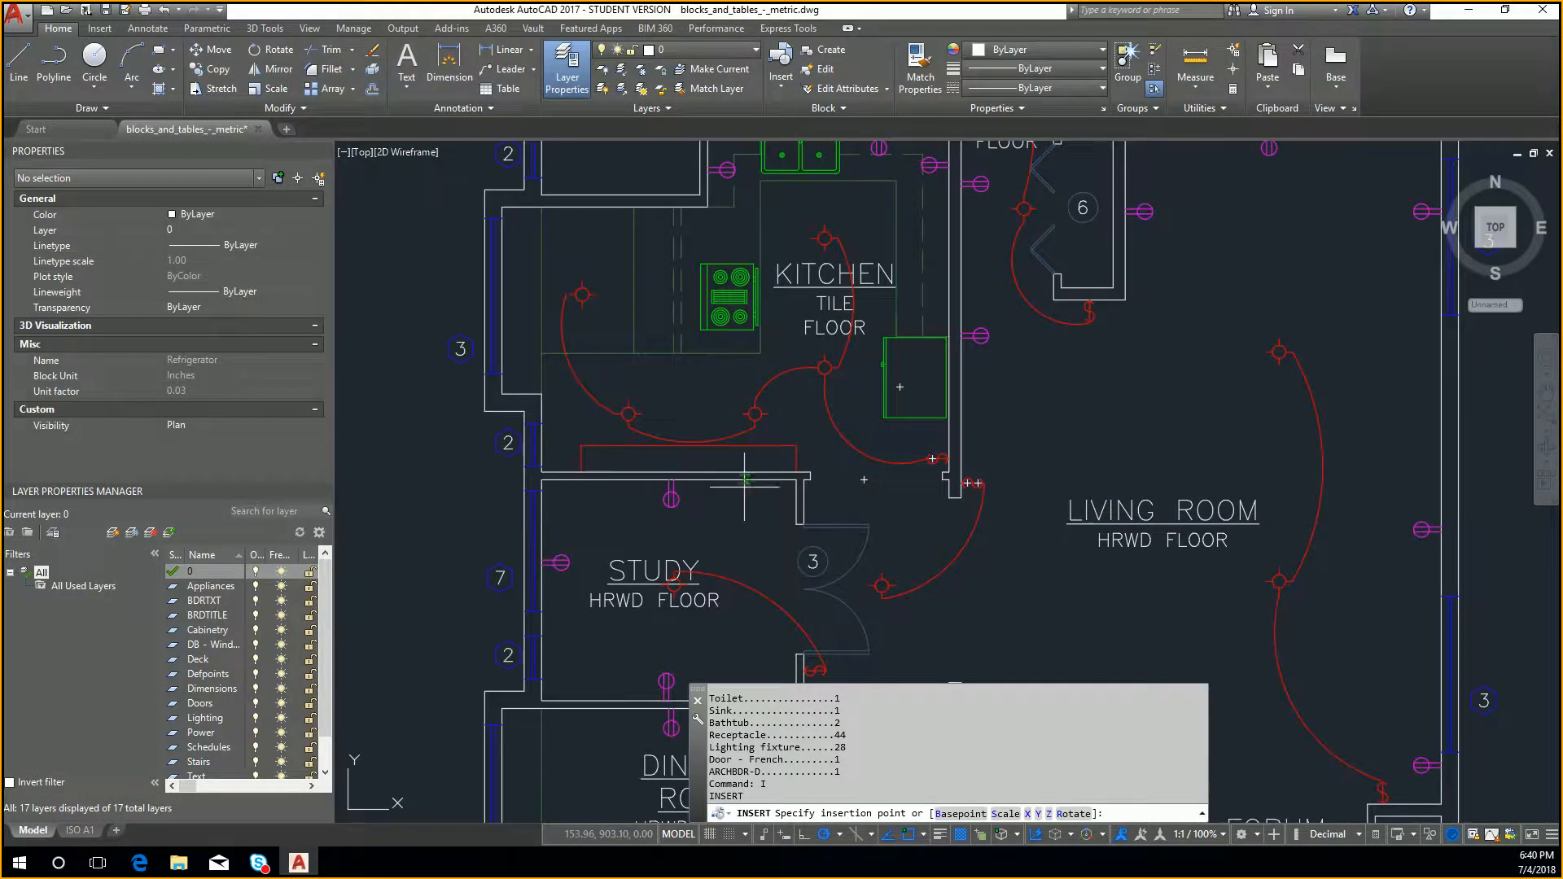
key("Escape")
Try to scale the tiny refrigerator block in the study, entering 10 for the base point
left_click(713, 540)
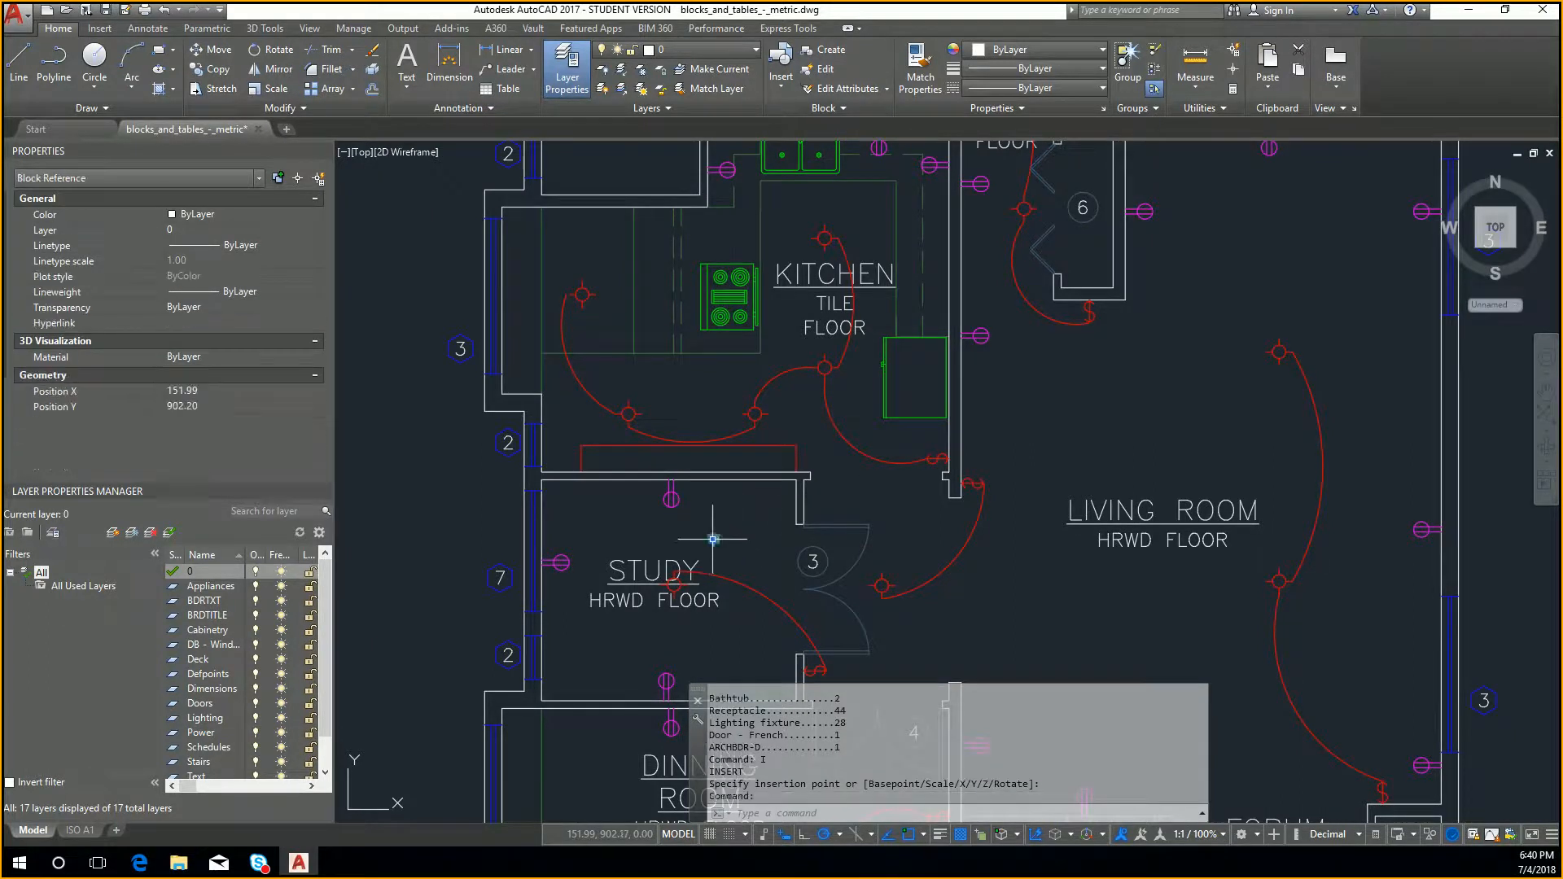
scroll(718, 534, "up", 12)
type("scale")
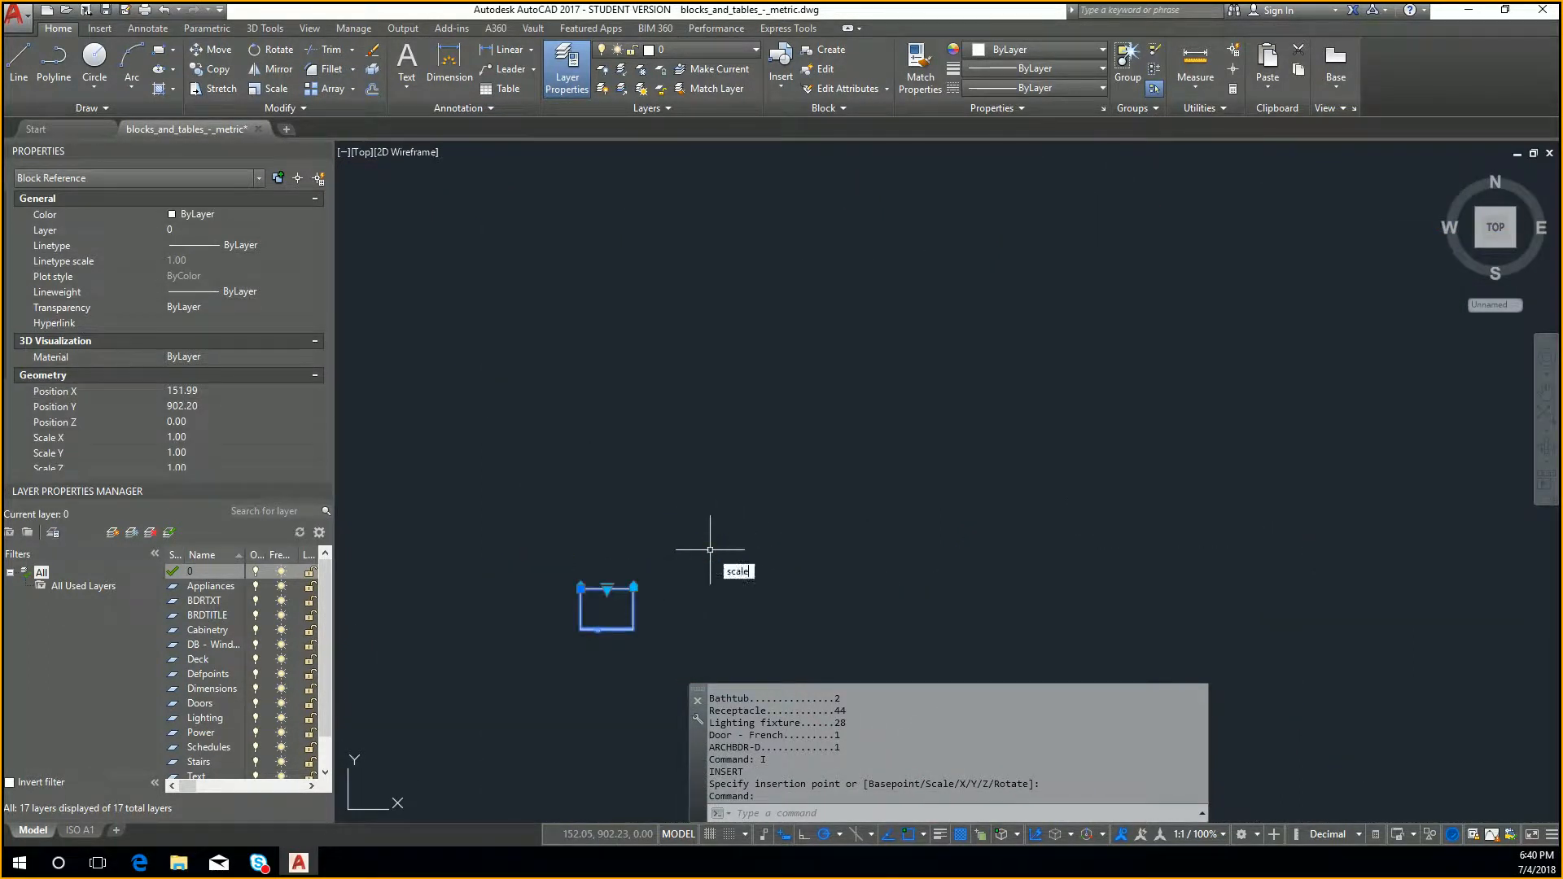
key("Return")
type("10")
key("Return")
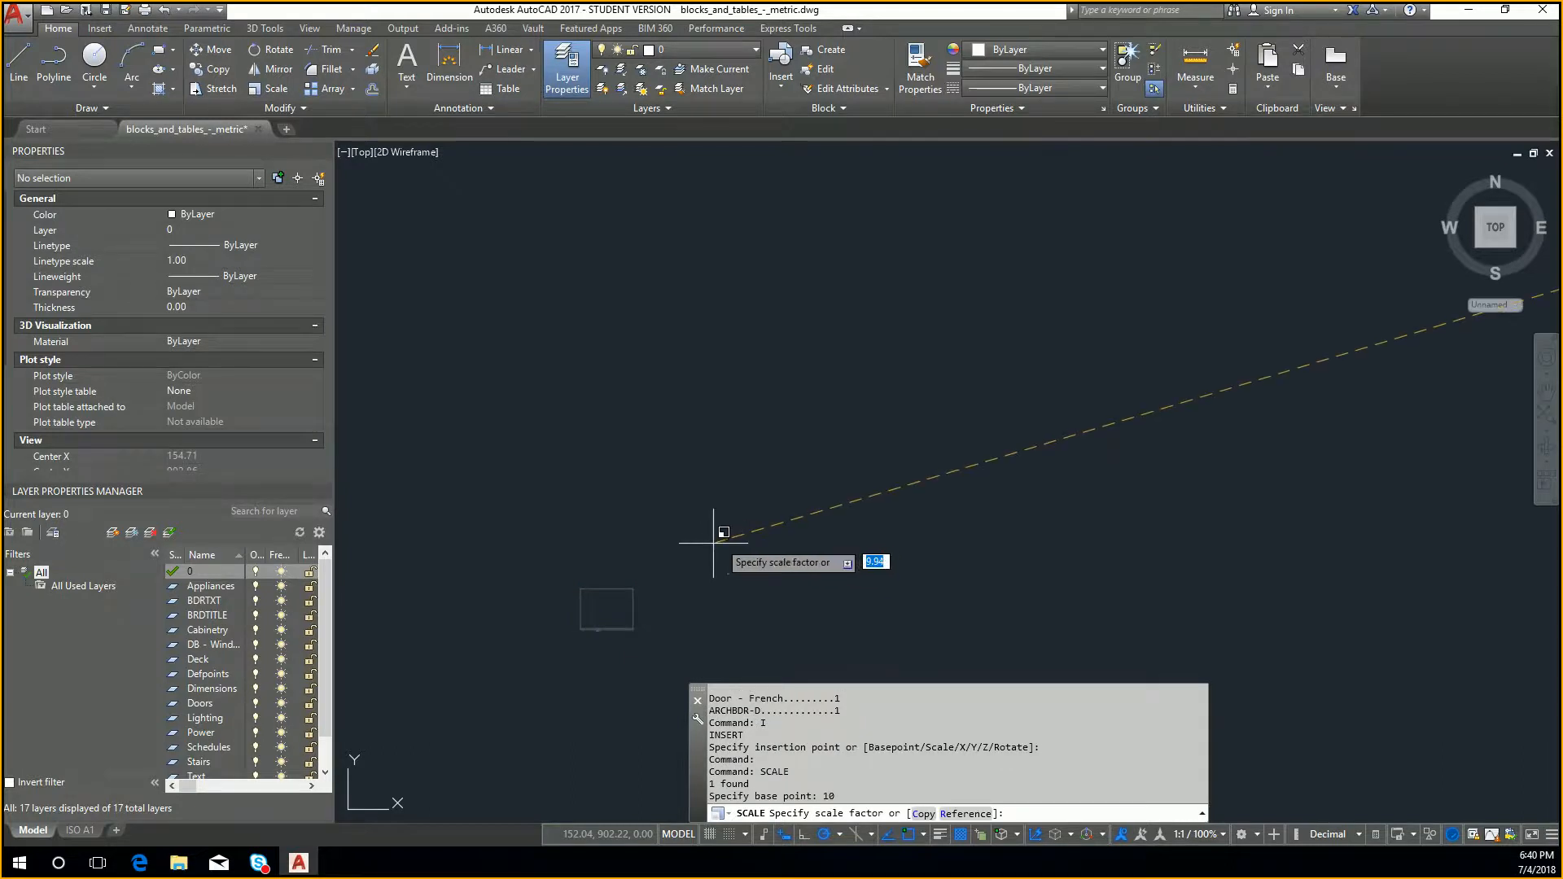
scroll(713, 539, "down", 6)
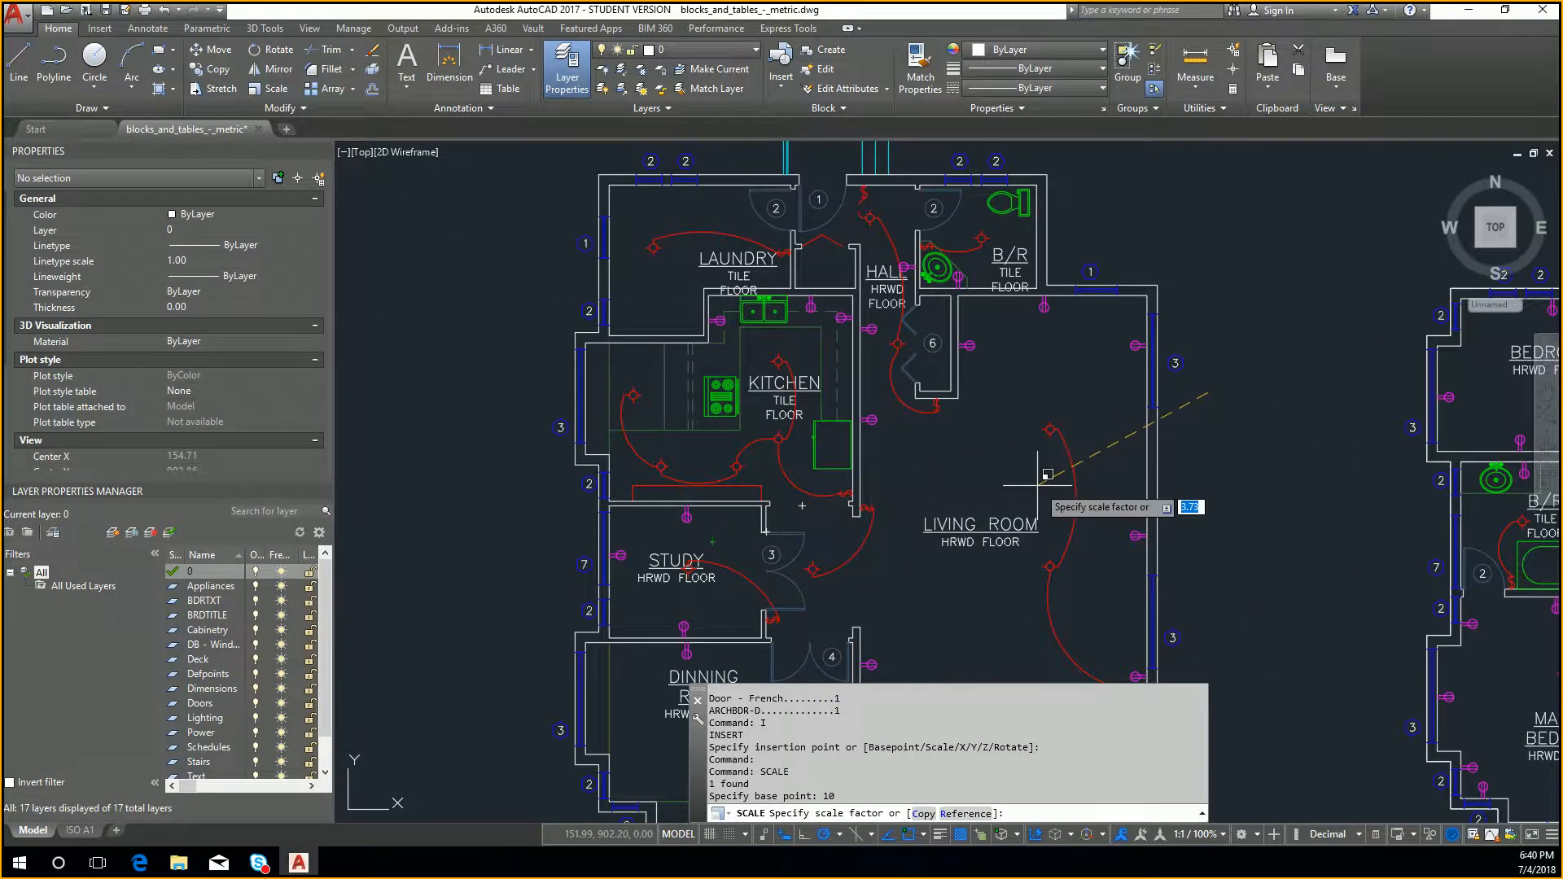
key("Return")
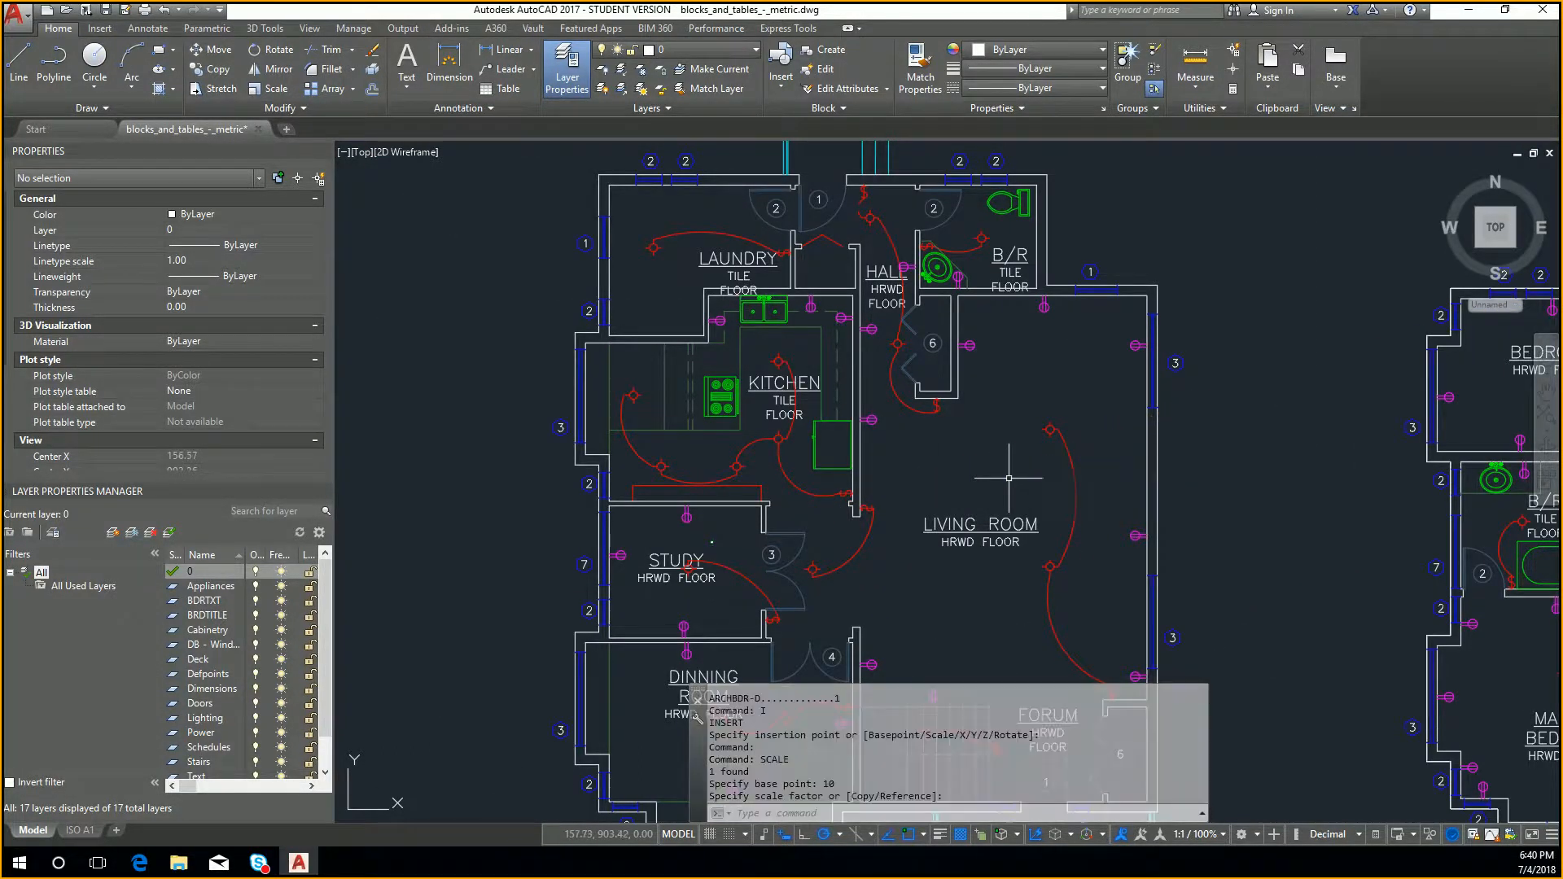
key("Return")
key("Escape")
key("Escape")
Insert the Toilet block at scale 1.00 in the bedroom, just above the wall shared with the bathroom
type("I")
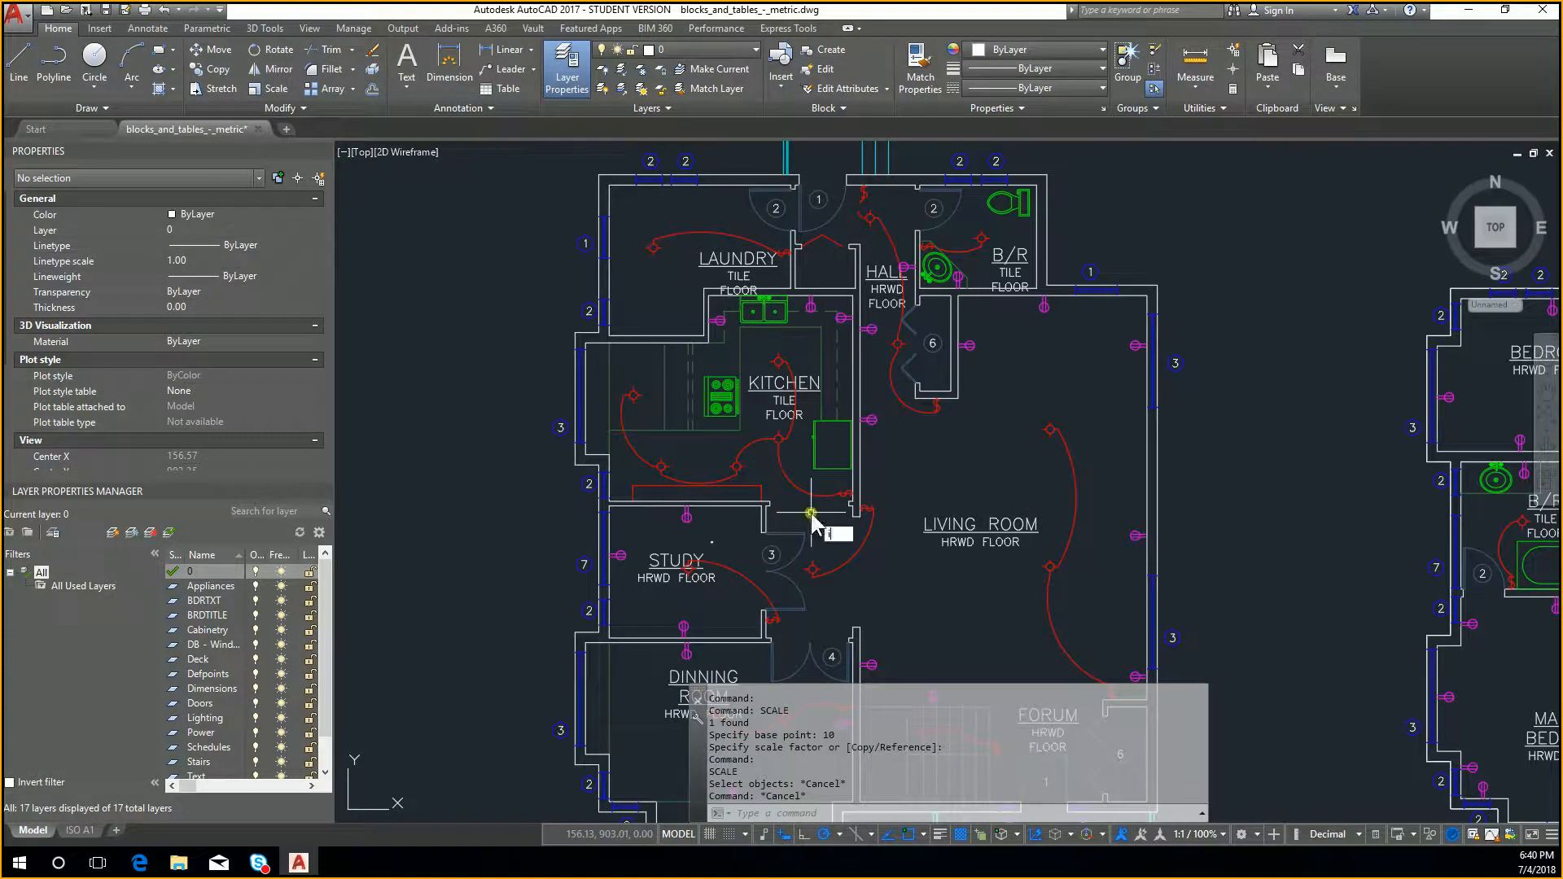
key("Return")
left_click(891, 330)
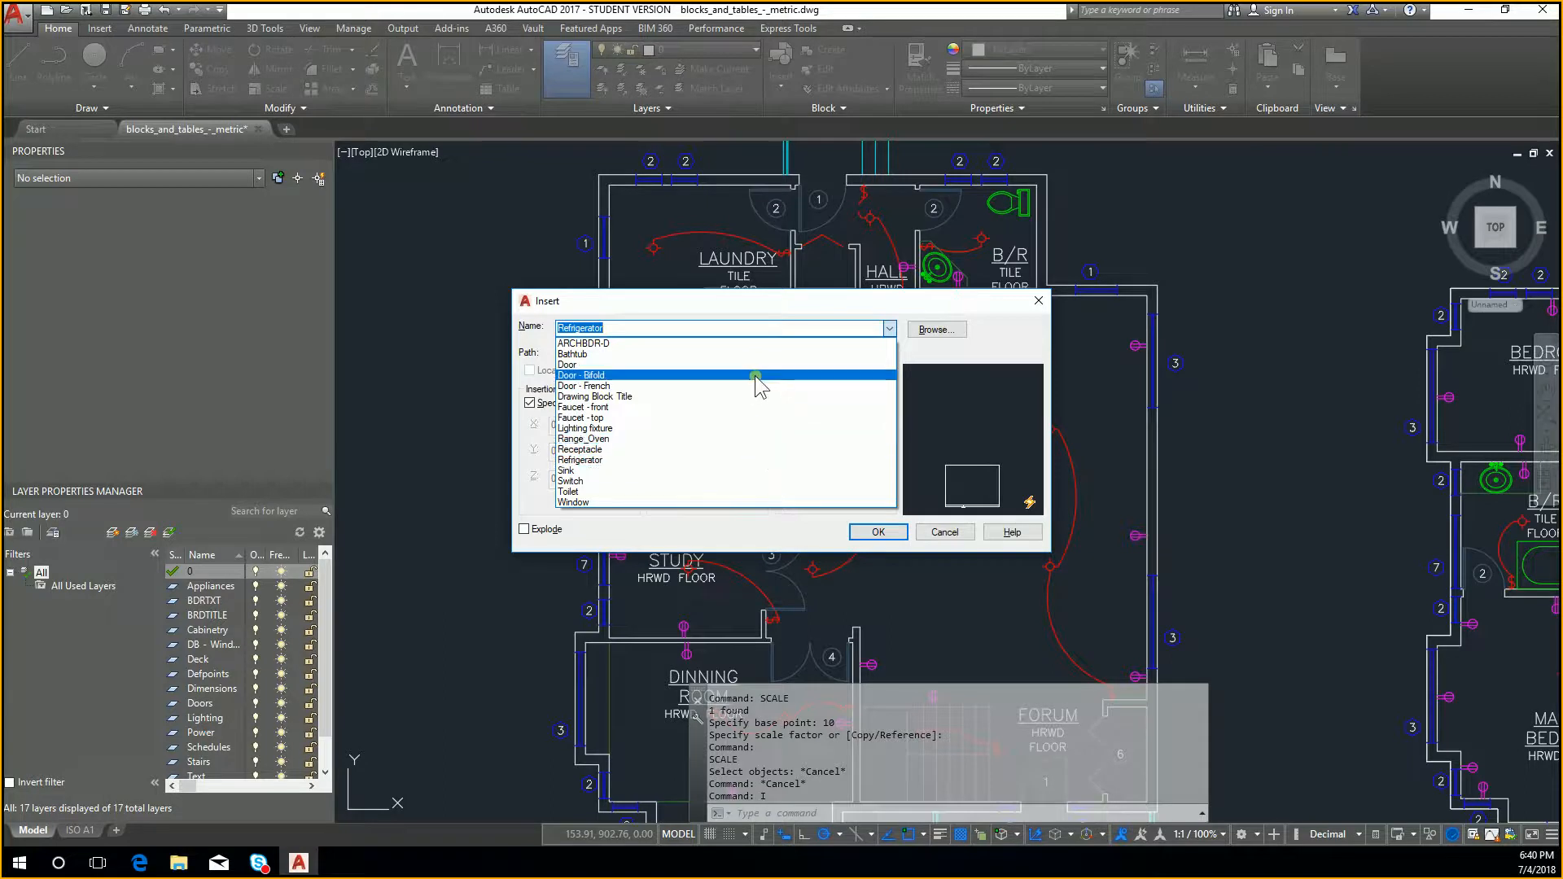
left_click(730, 492)
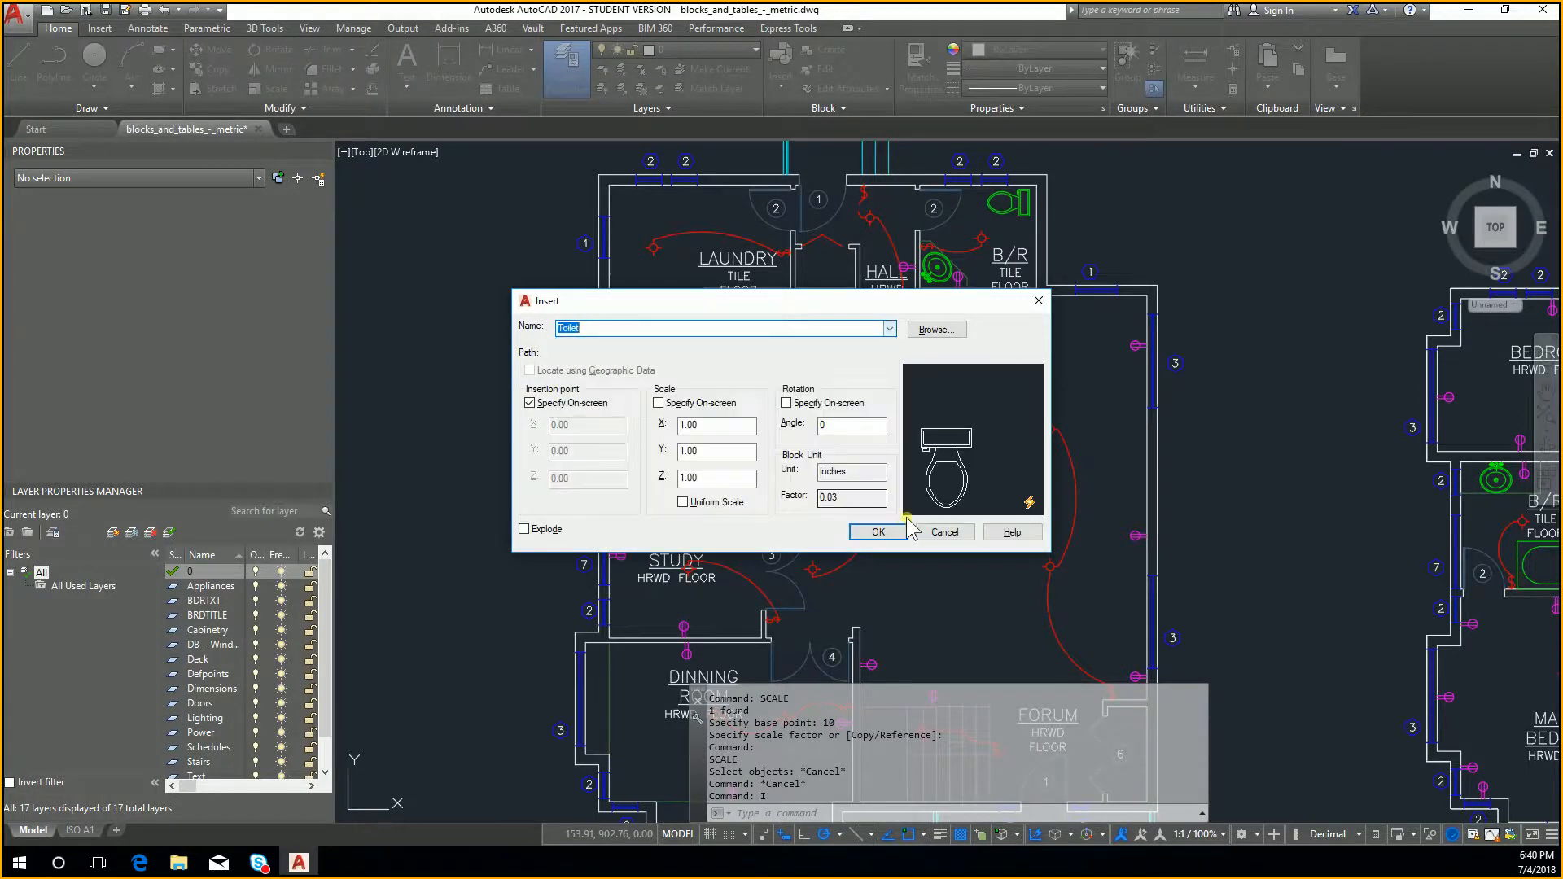
left_click(893, 534)
middle_click_drag(1166, 512, 844, 510)
middle_click_drag(1092, 469, 790, 432)
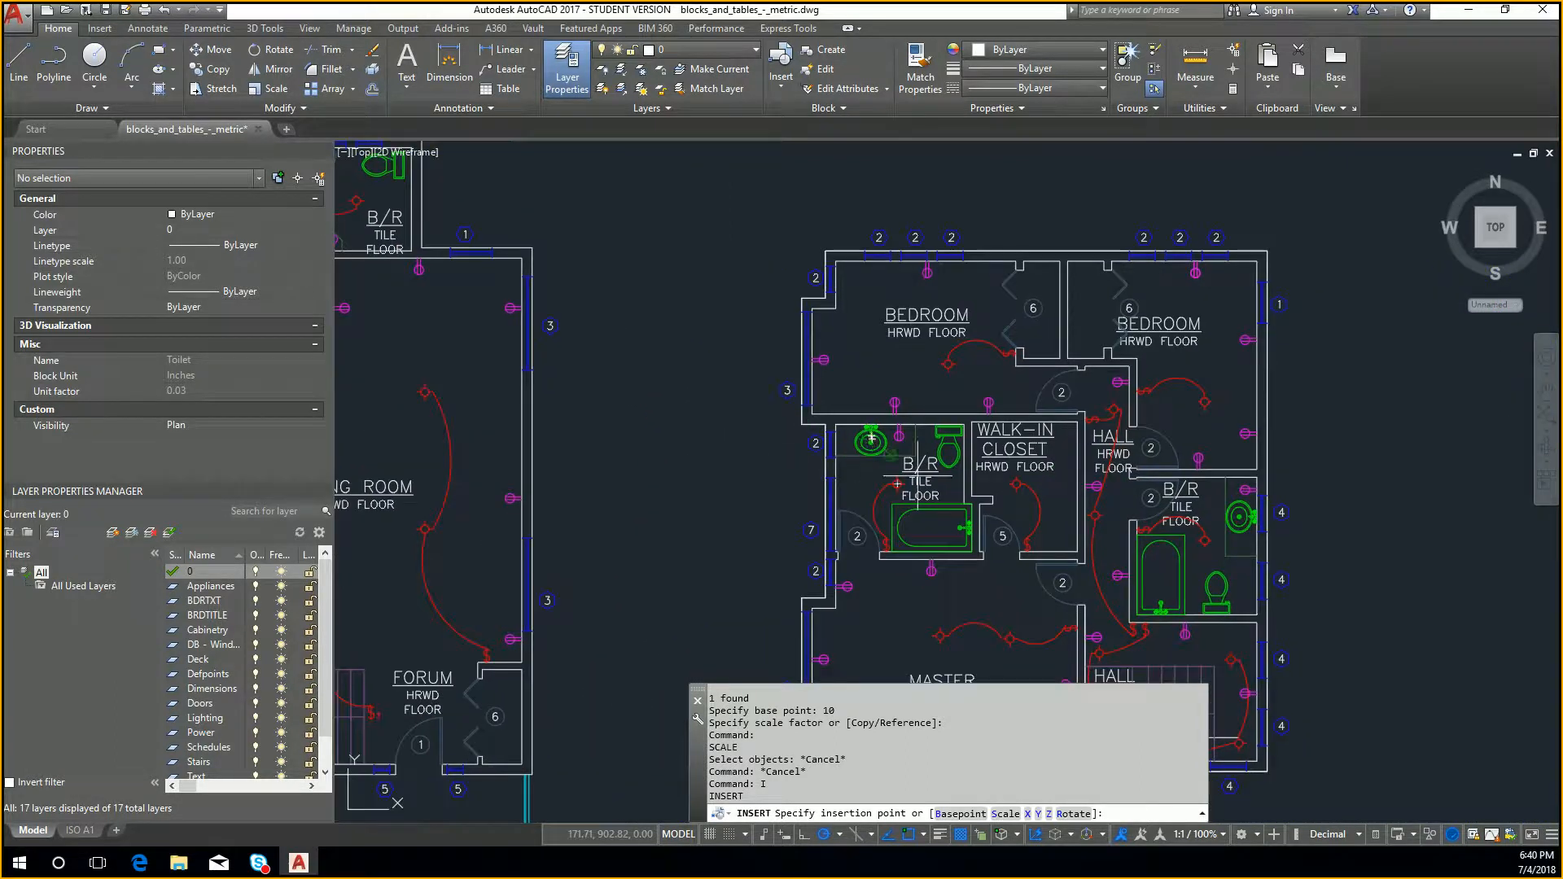
left_click(940, 399)
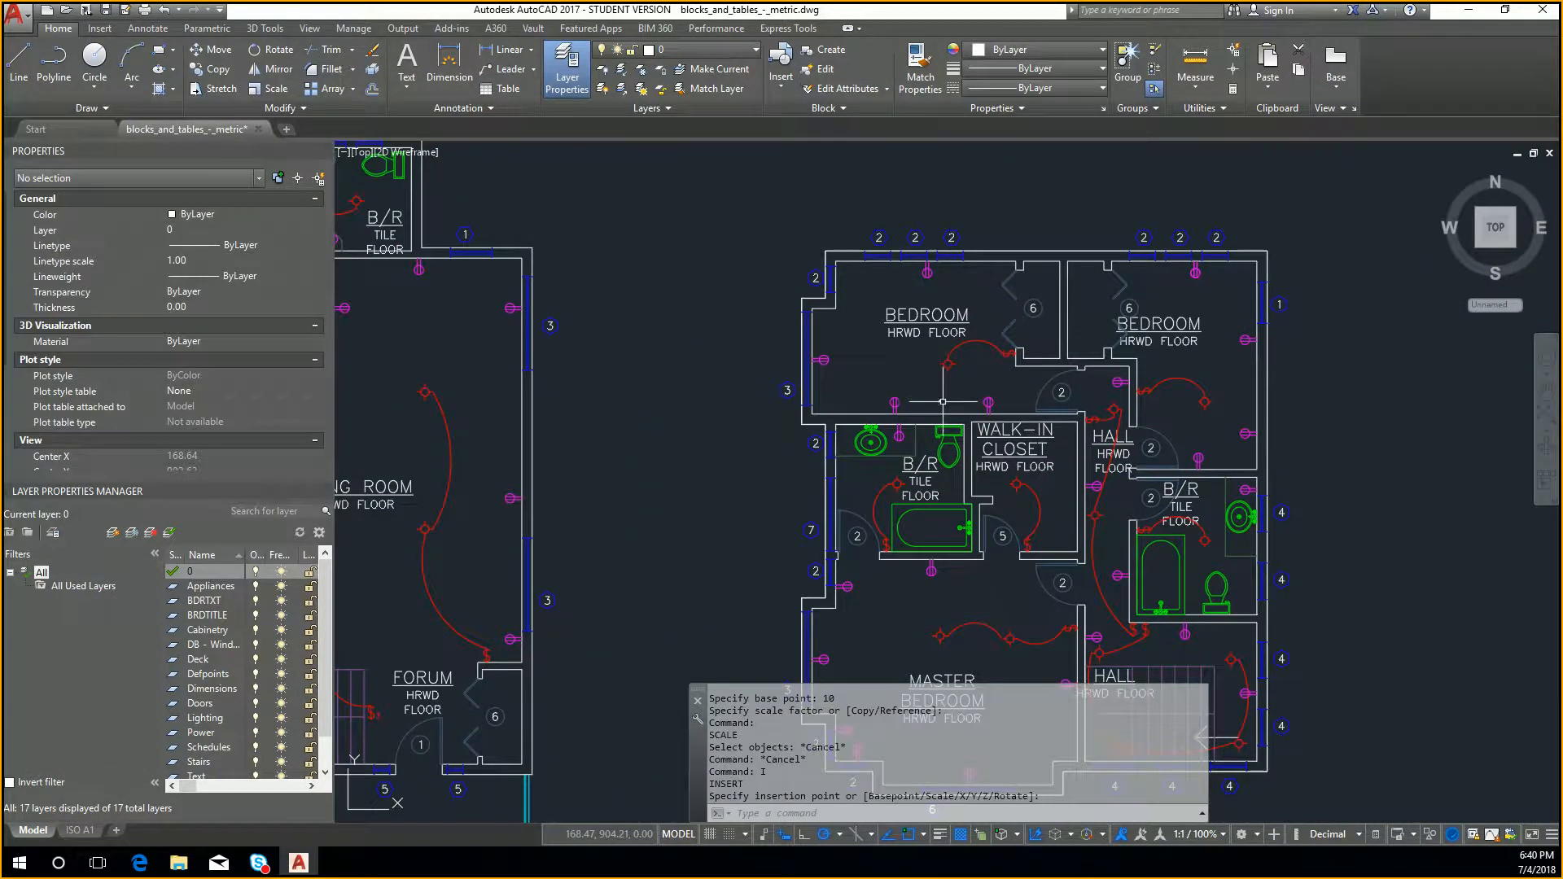
left_click(942, 402)
key("Escape")
key("Escape")
Run BCOUNT on all objects and check the refrigerator and toilet entries against the floor plan
type("bcount")
key("Return")
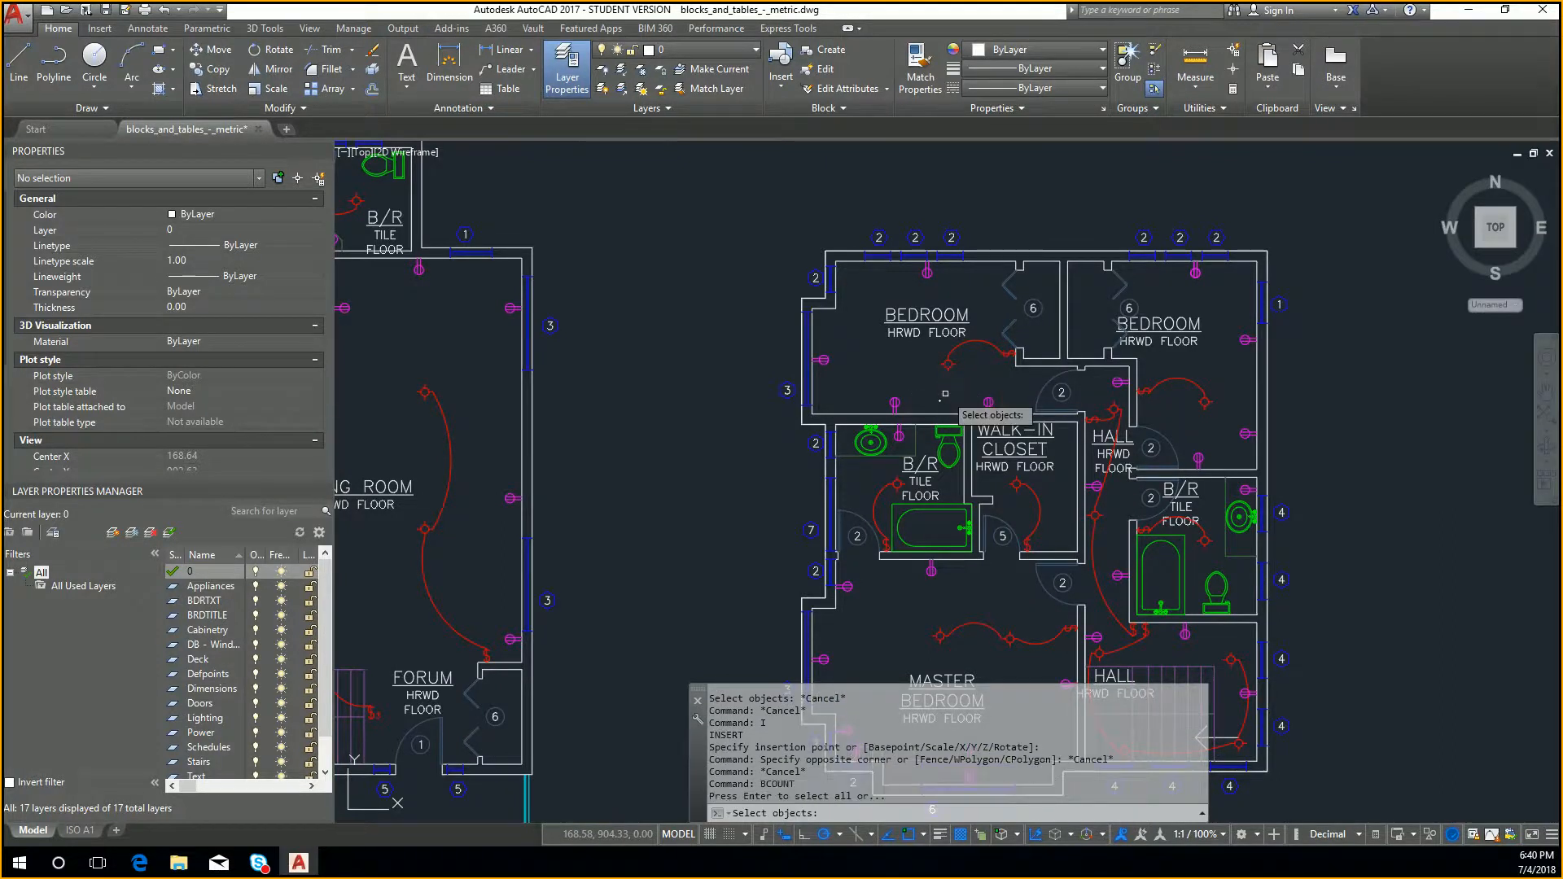
key("Return")
middle_click_drag(703, 525, 970, 488)
middle_click_drag(798, 391, 895, 464)
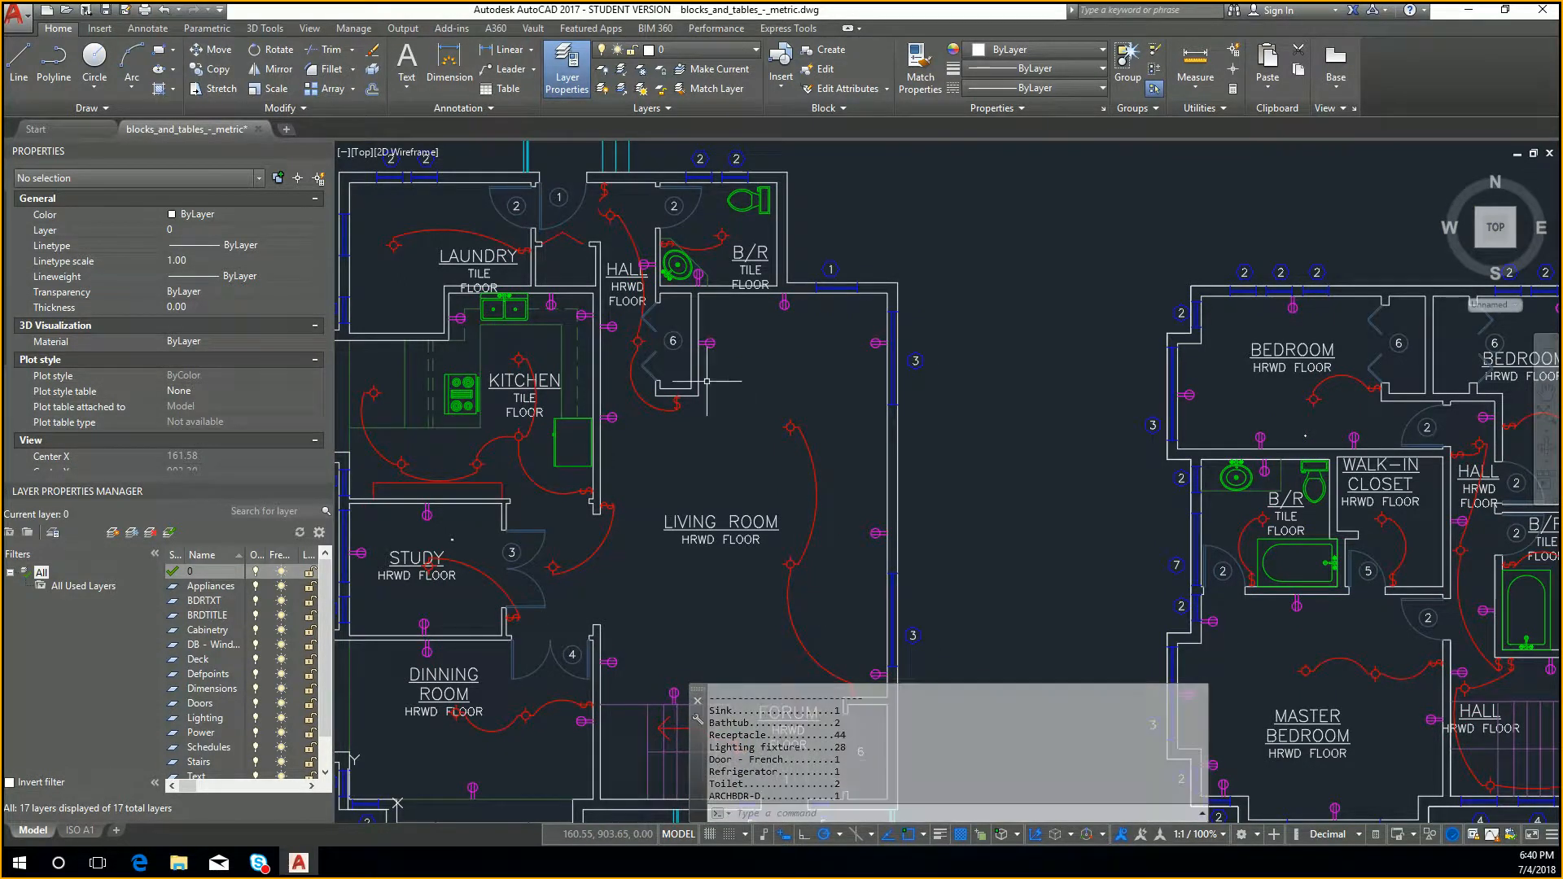
middle_click_drag(707, 383, 752, 381)
left_click_drag(843, 786, 778, 724)
left_click(780, 727)
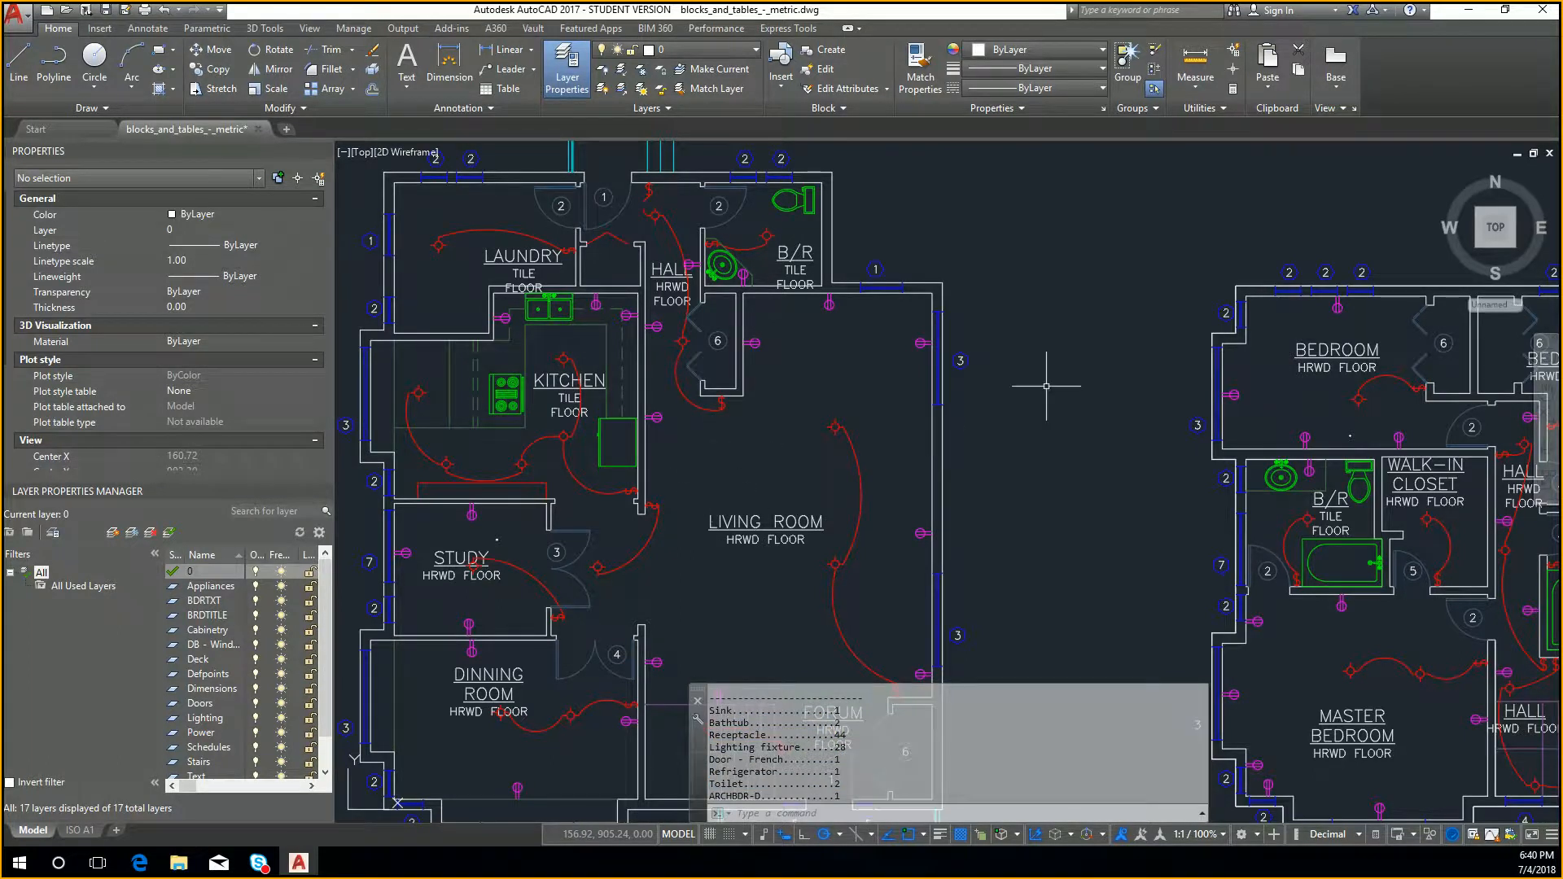
Copy the kitchen's double sink block and paste three copies in the living room, above the room label
left_click(548, 310)
key("ctrl+c")
key("ctrl+v")
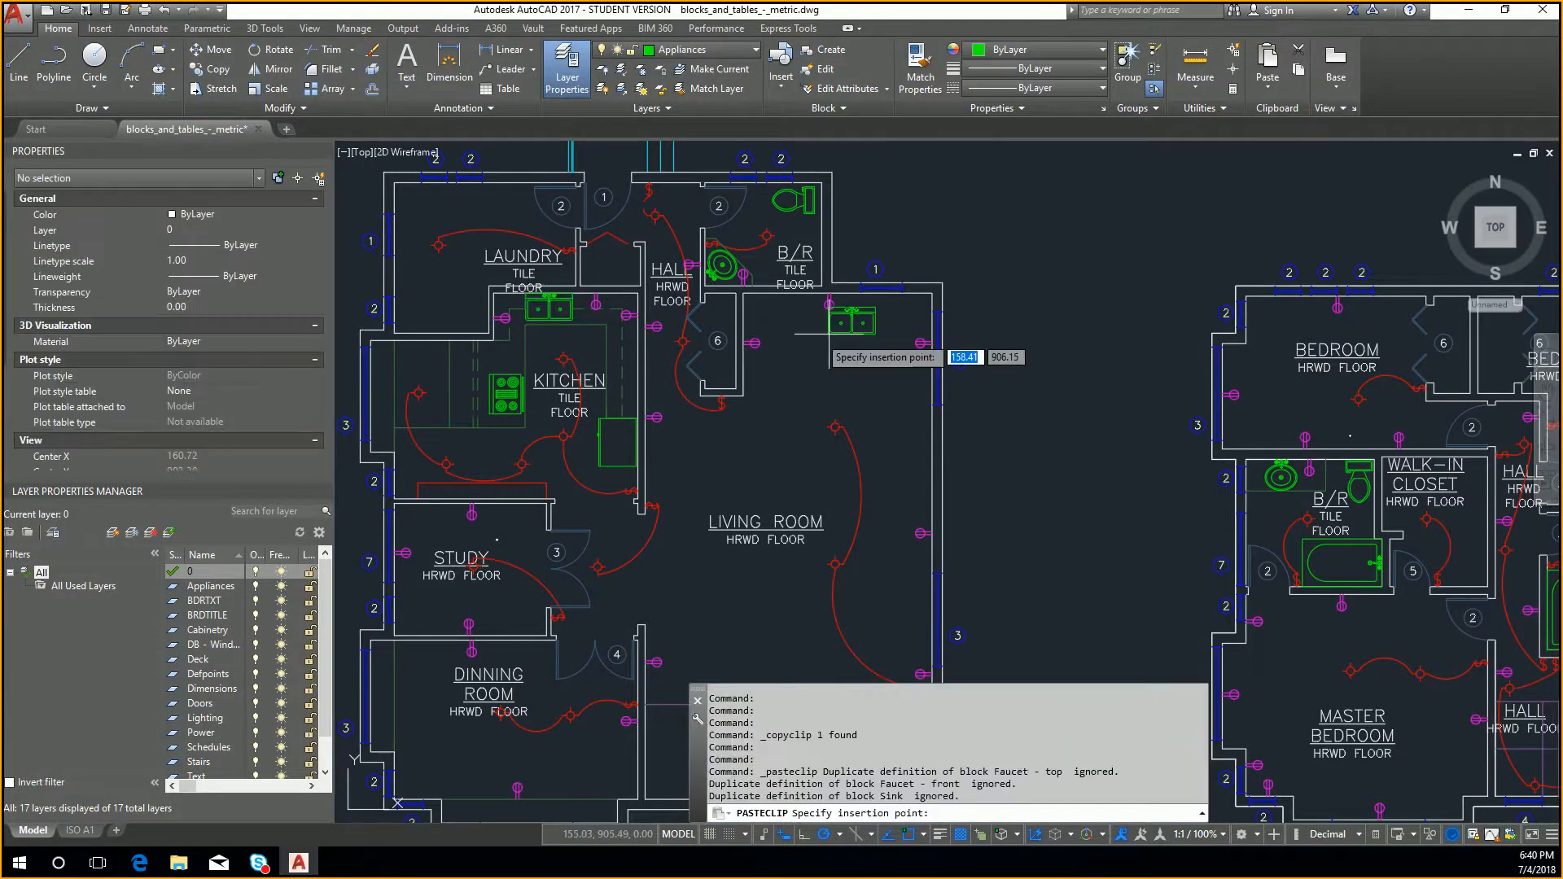
left_click(795, 366)
key("ctrl+v")
left_click(782, 459)
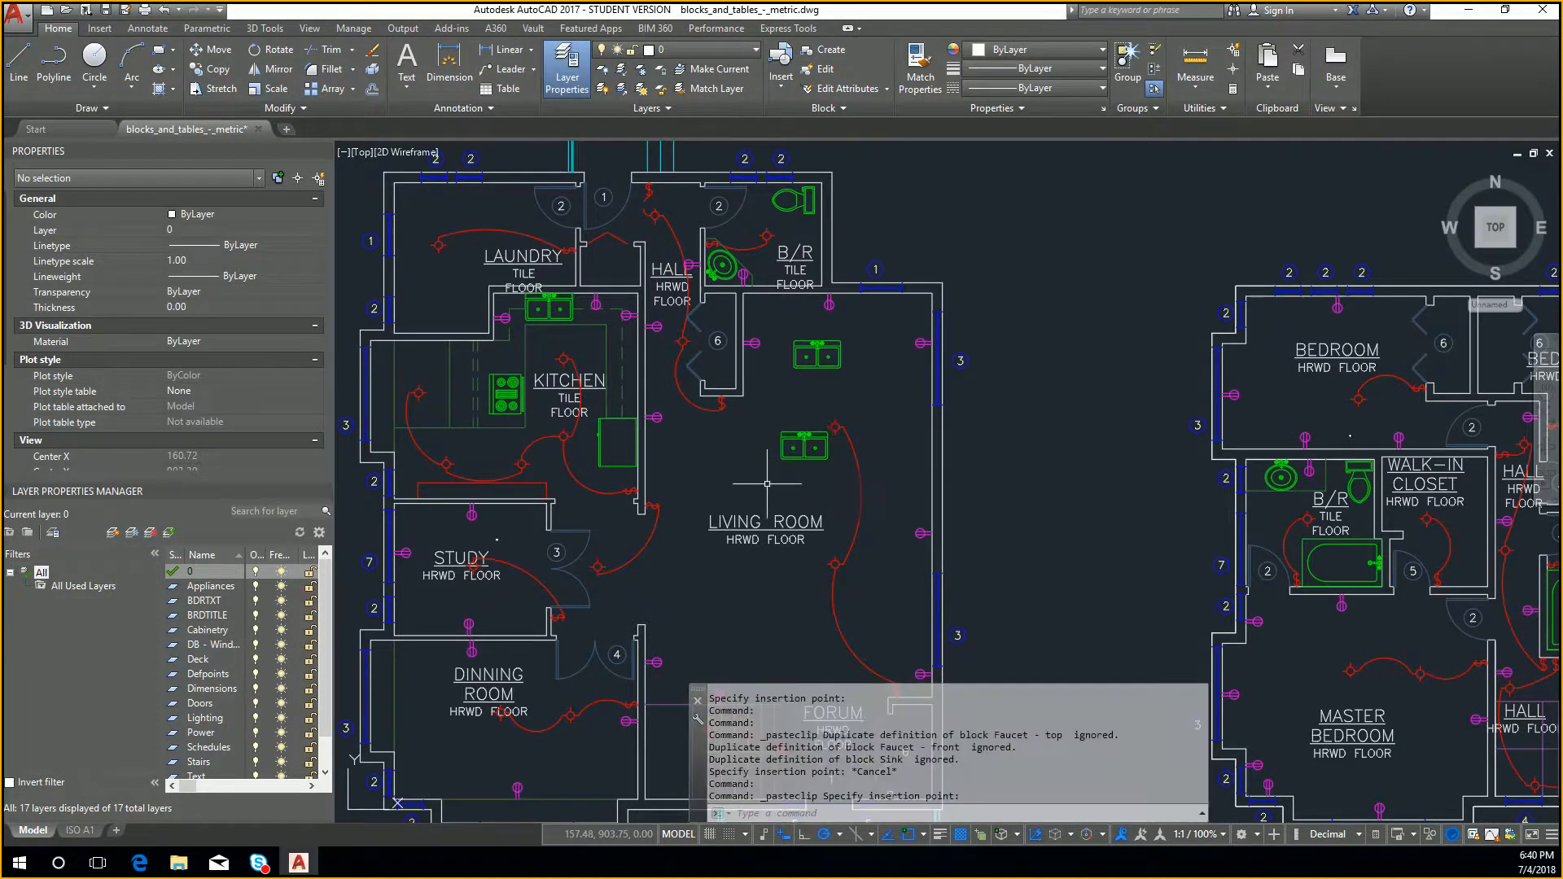
key("ctrl+v")
key("Escape")
key("Escape")
Count the blocks of the whole drawing again with BCOUNT to check the pasted sinks
type("bcount")
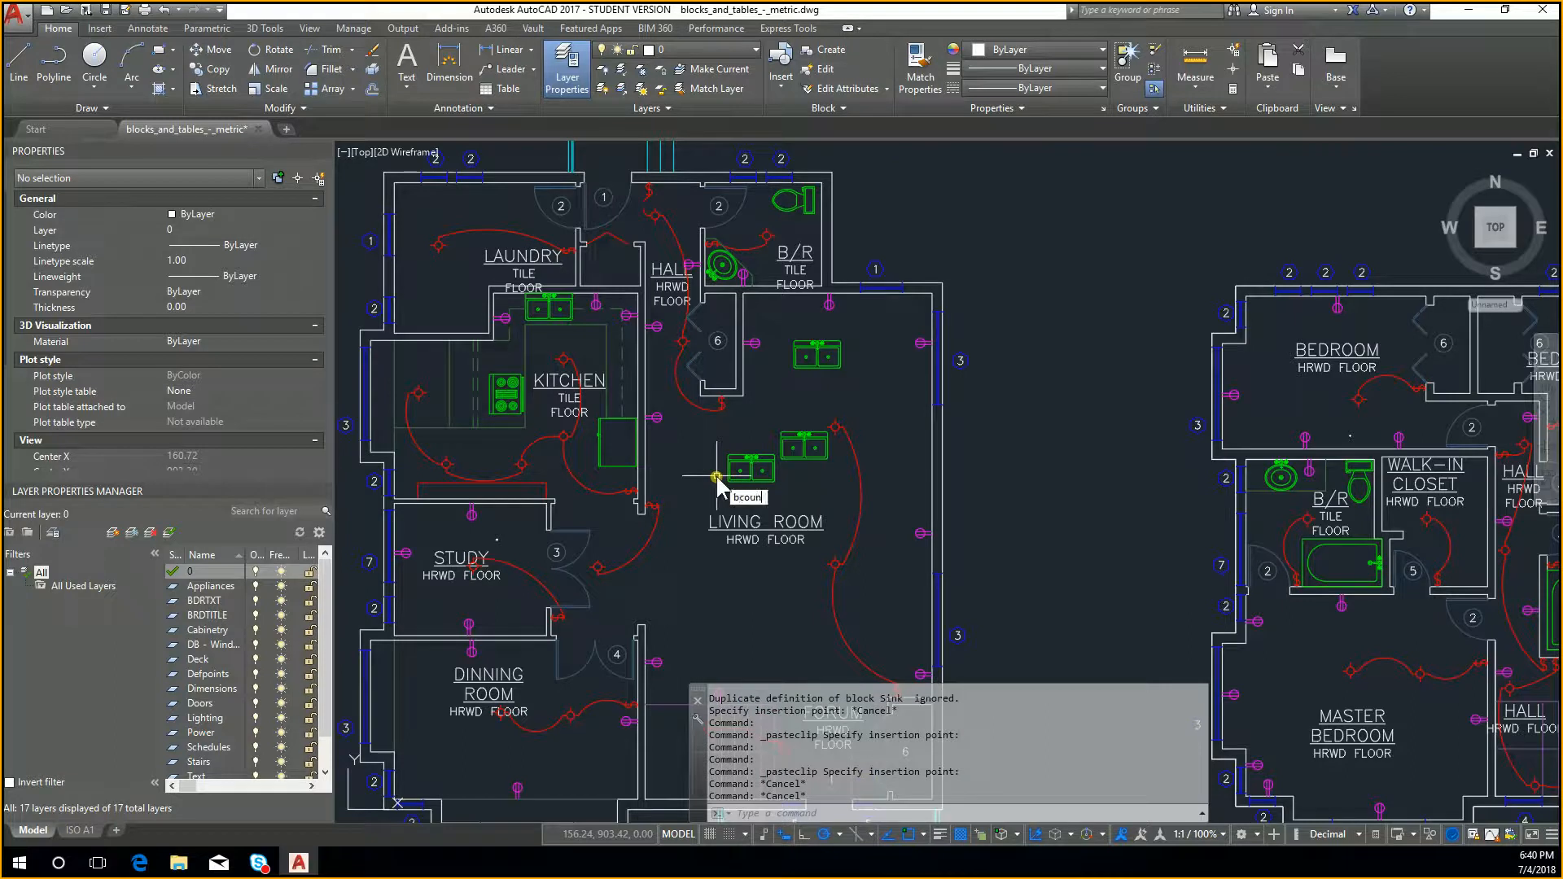
key("Return")
key("Return")
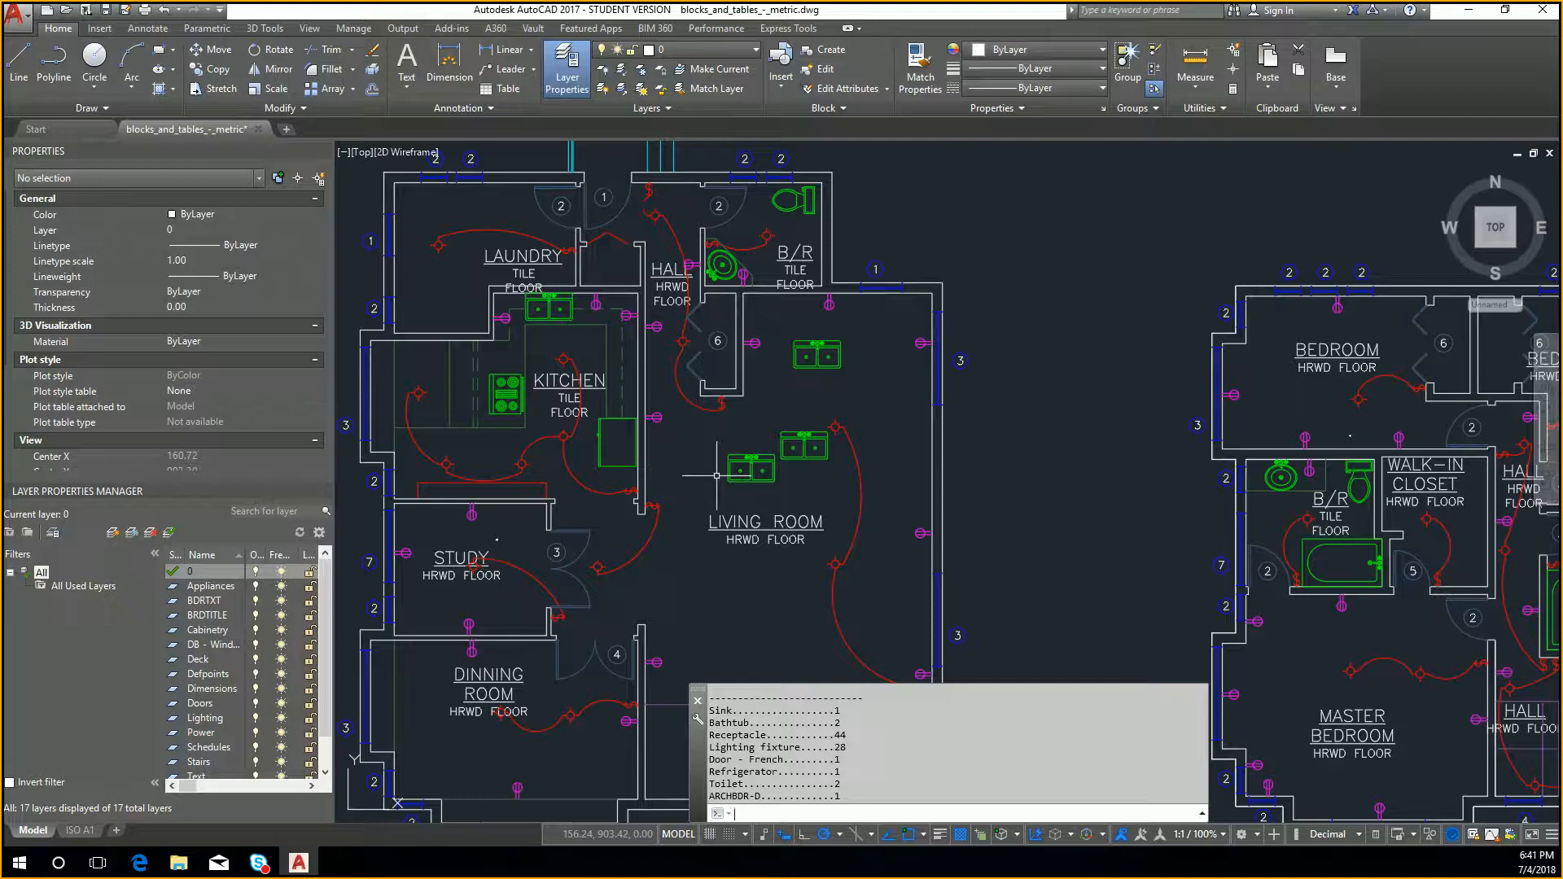
Try to synchronize the attributes of the pasted sink nearest the living room label with ATTSYNC
type("att")
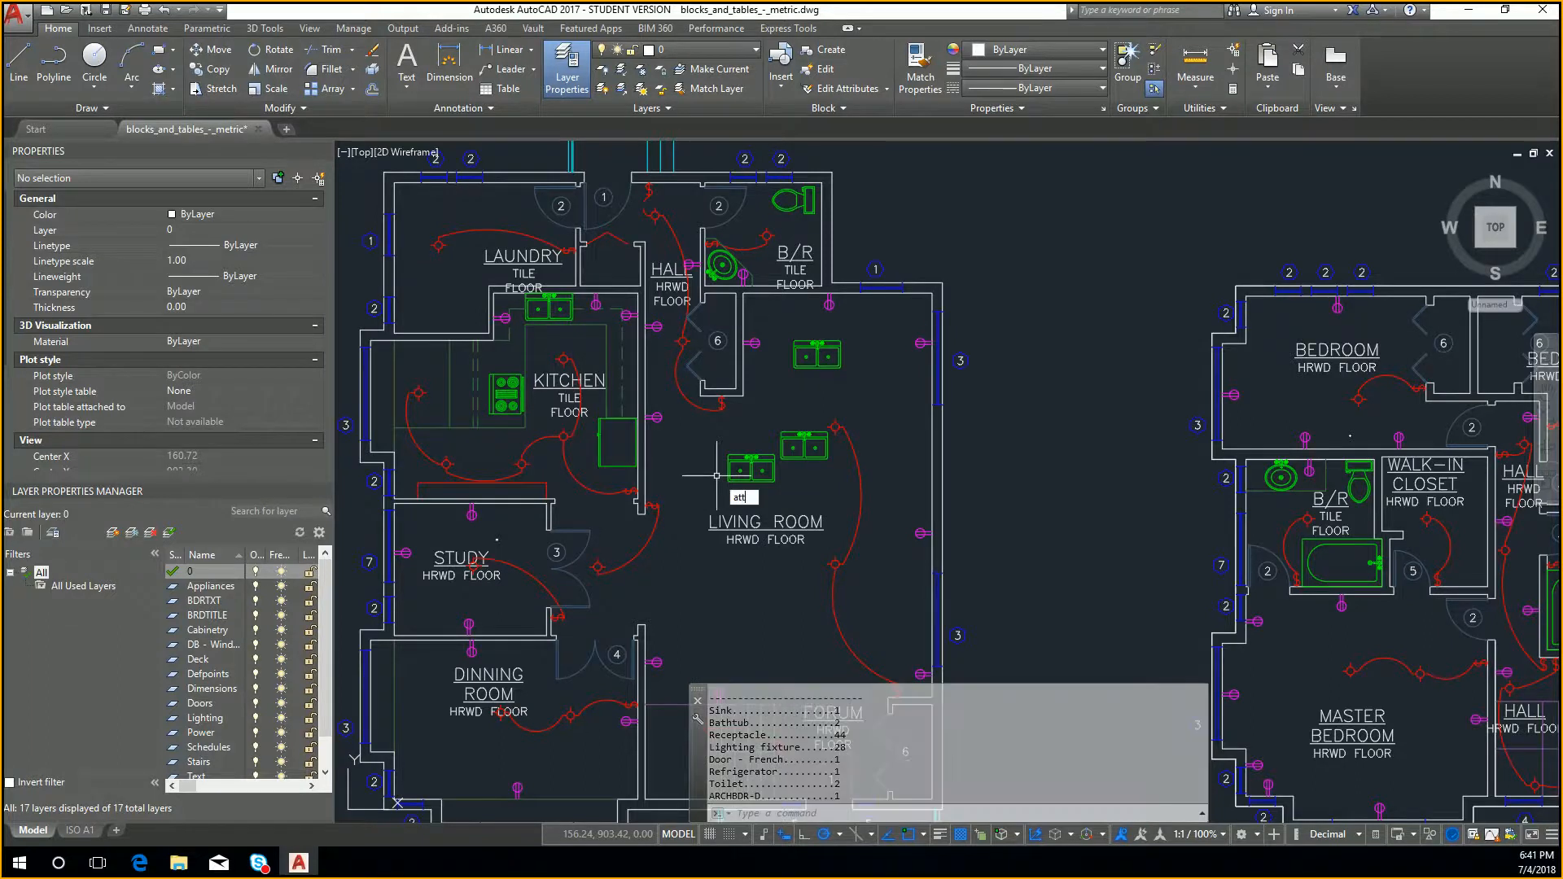
type("r")
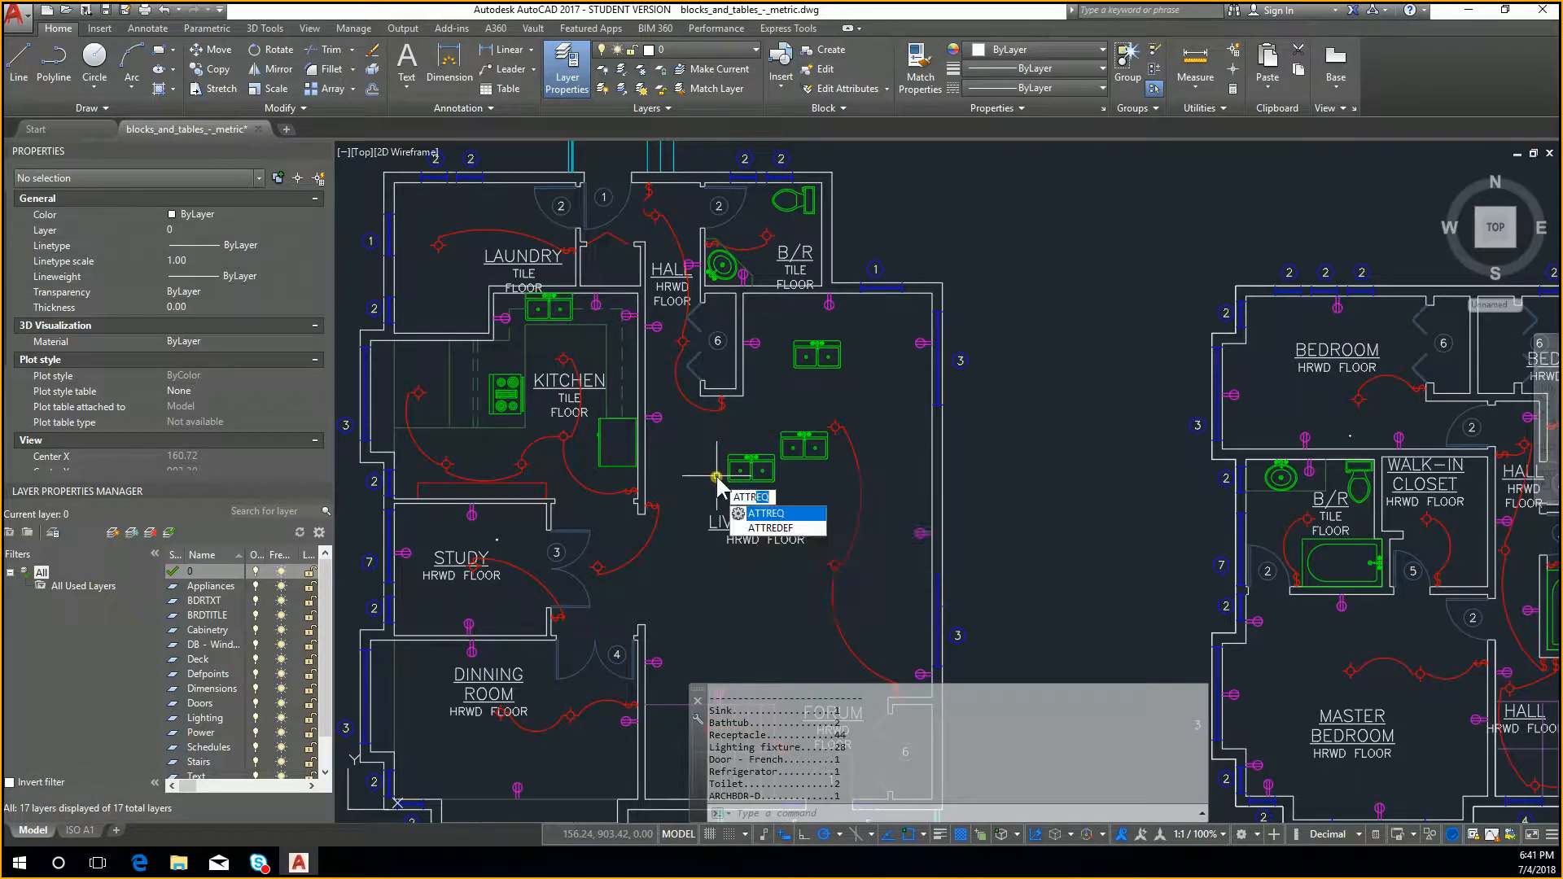
type("sync")
key("Return")
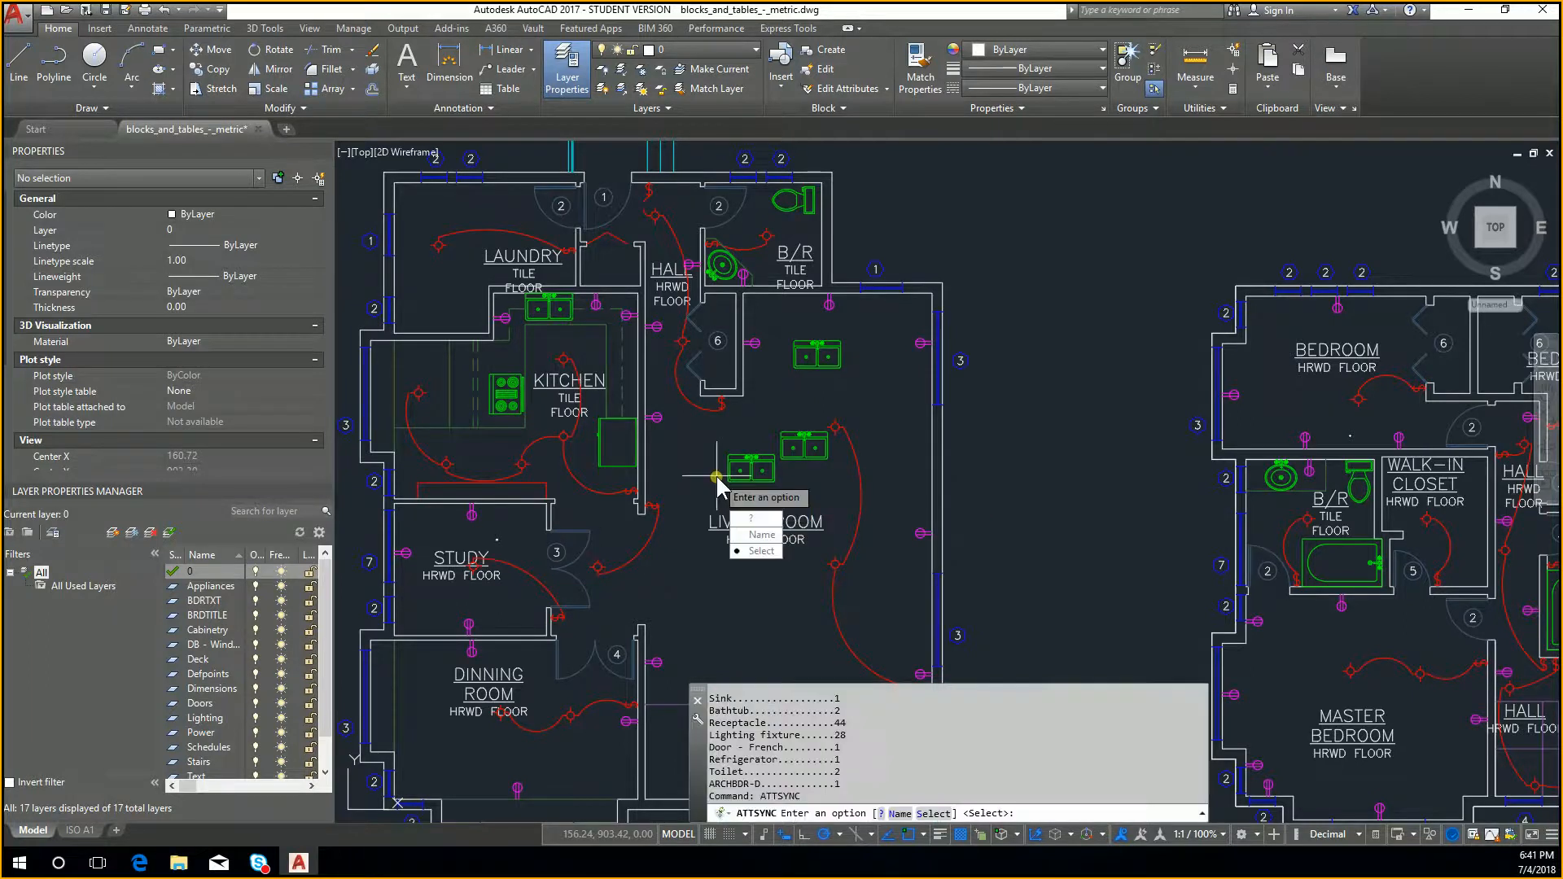
key("Return")
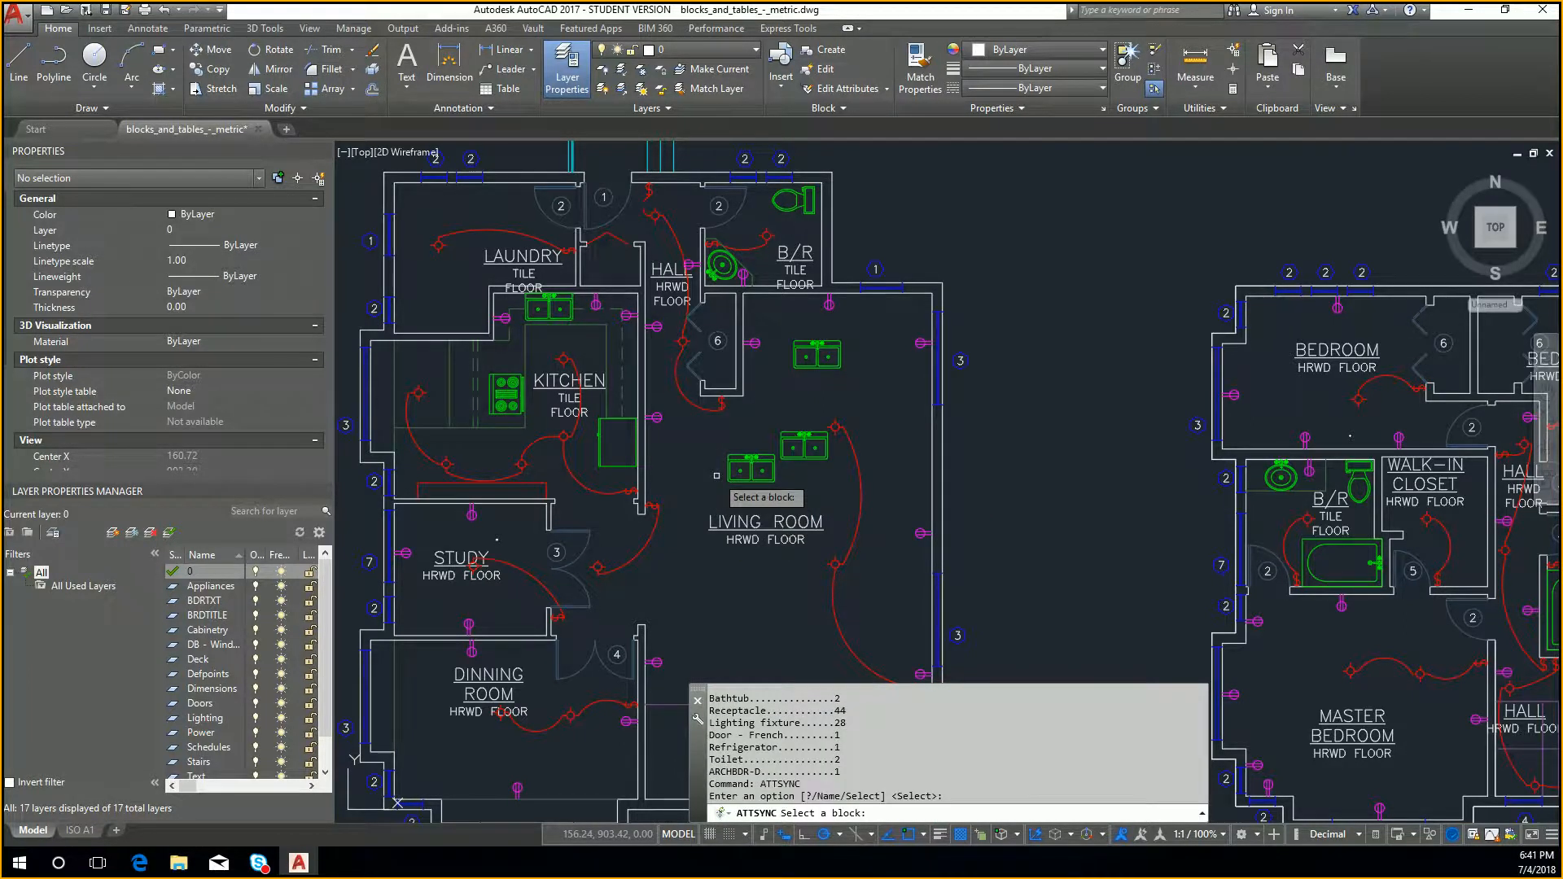
left_click(769, 470)
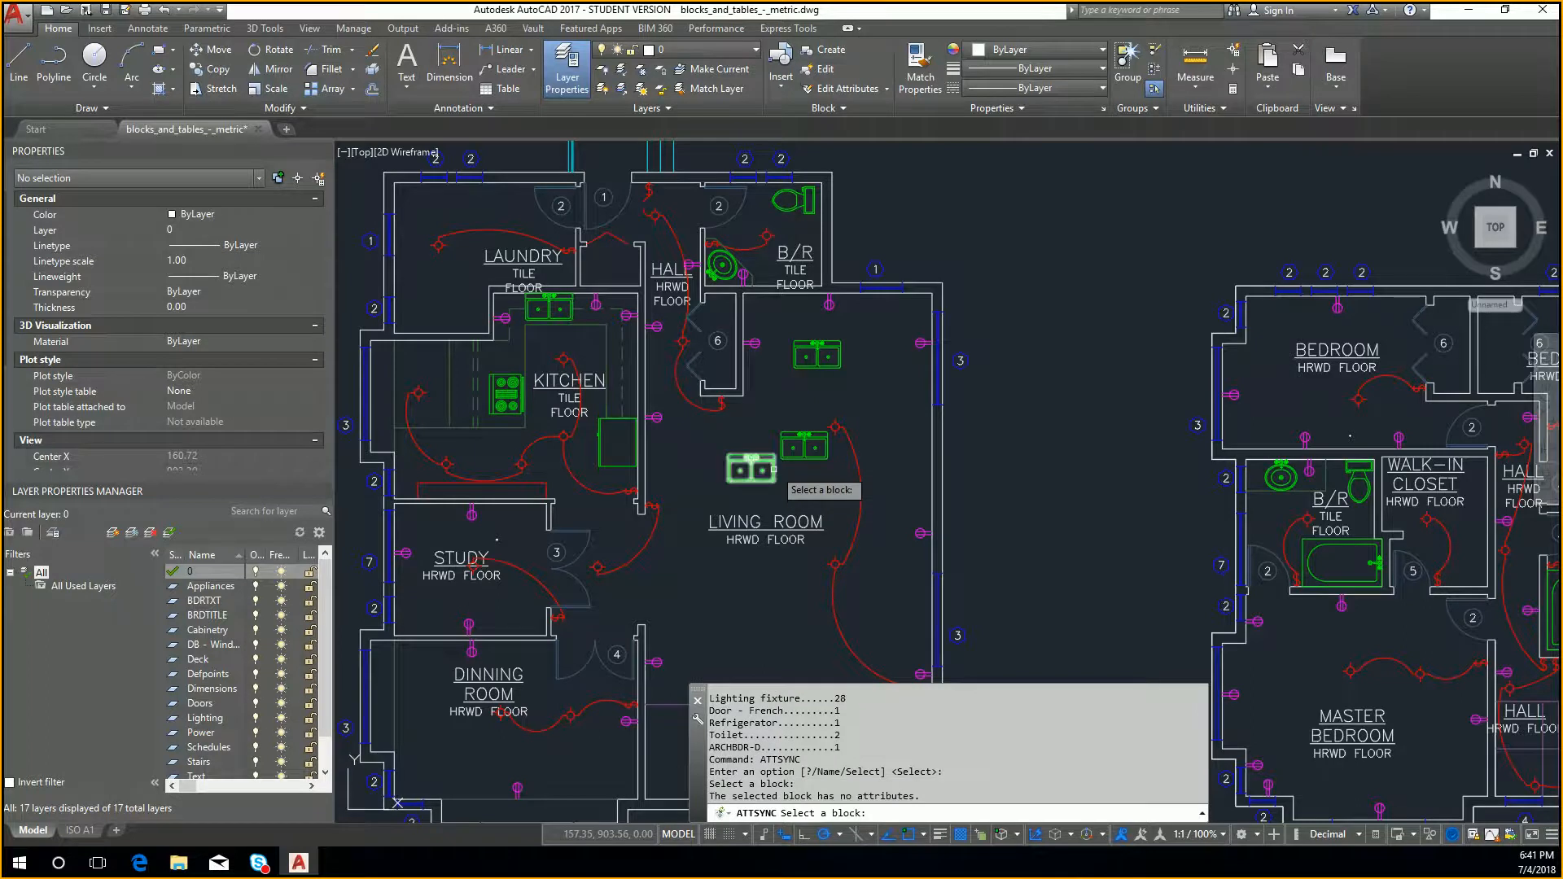
key("Return")
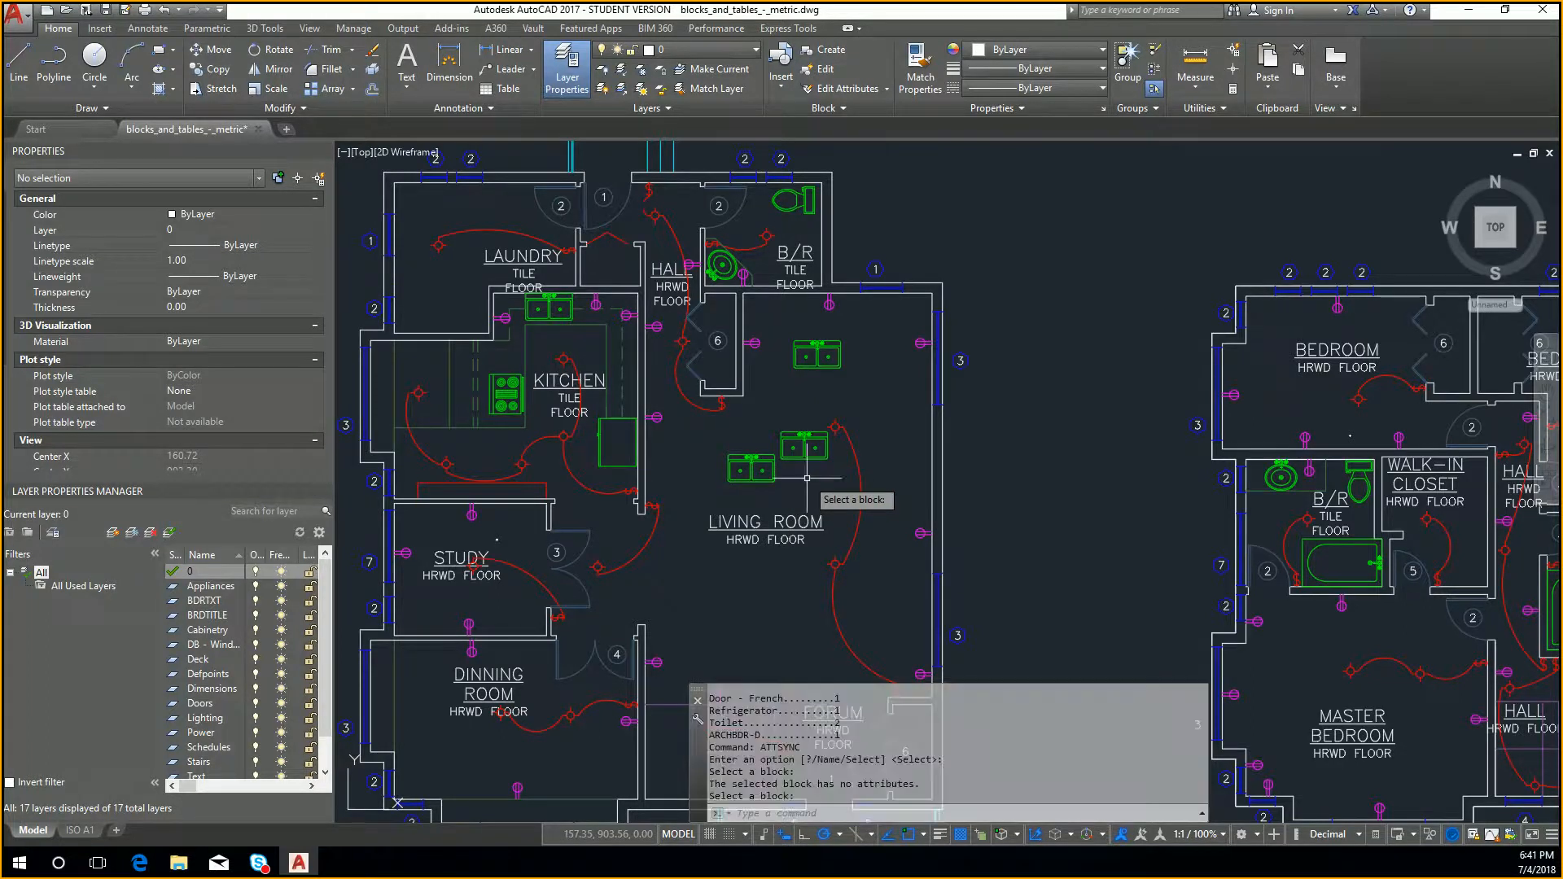
key("Escape")
key("Escape")
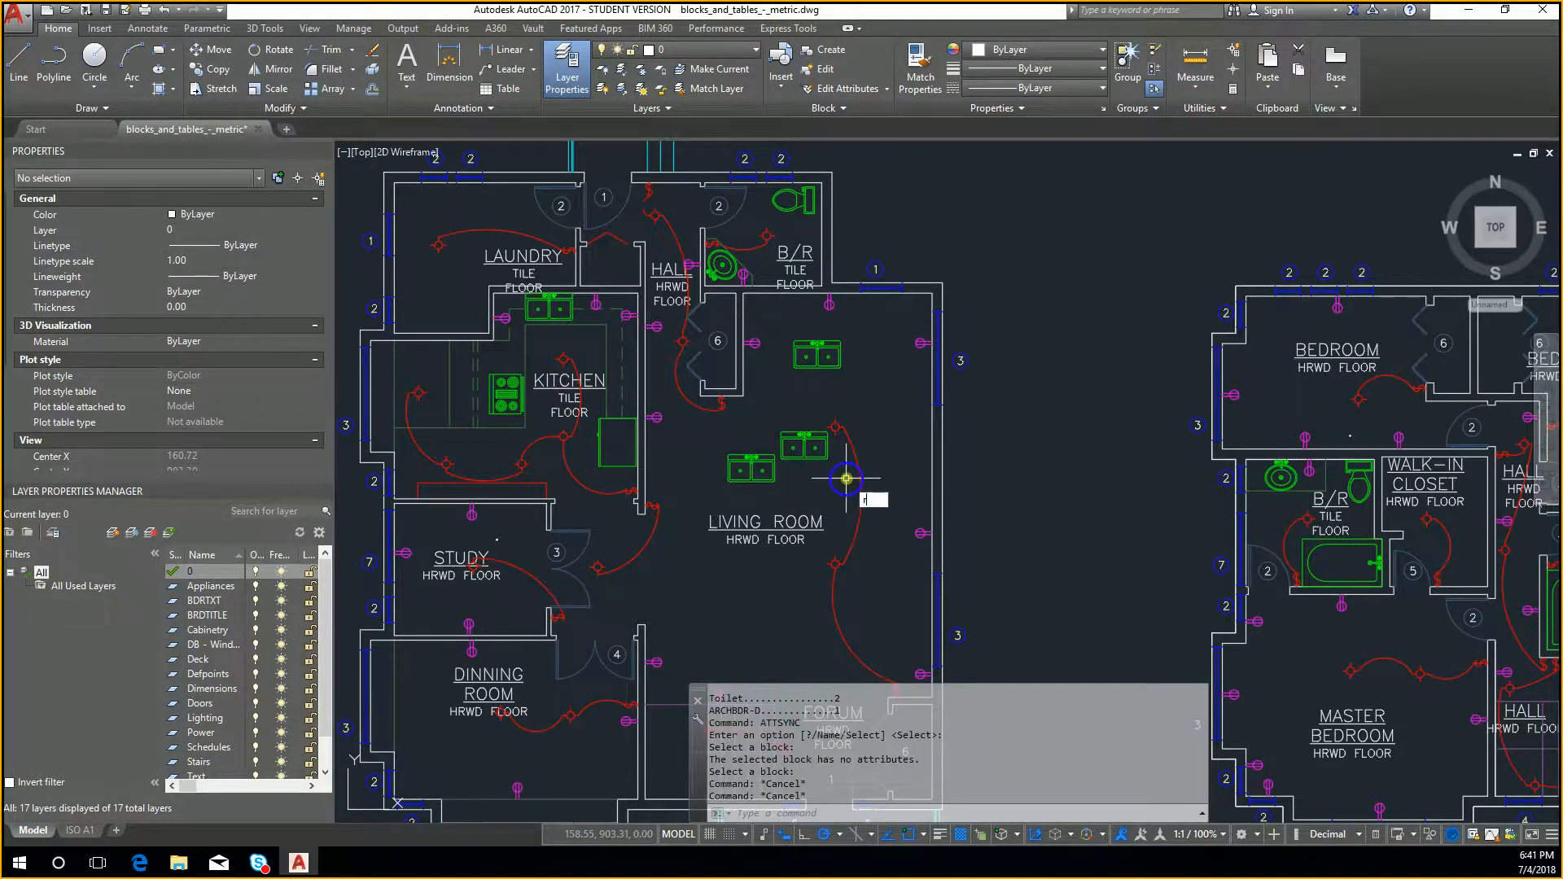
key("Return")
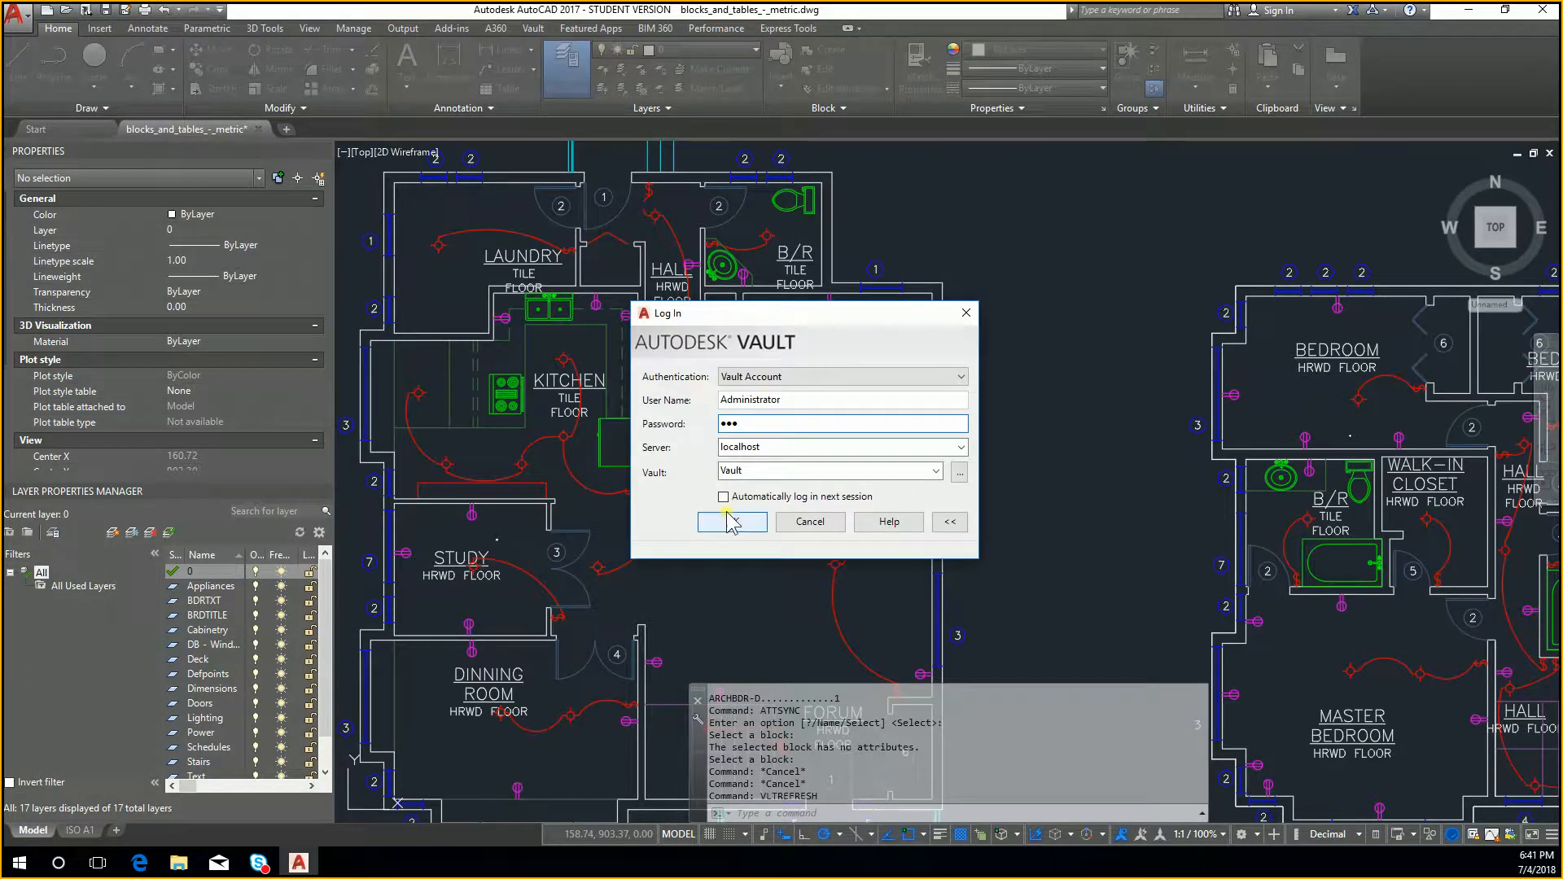
left_click(815, 522)
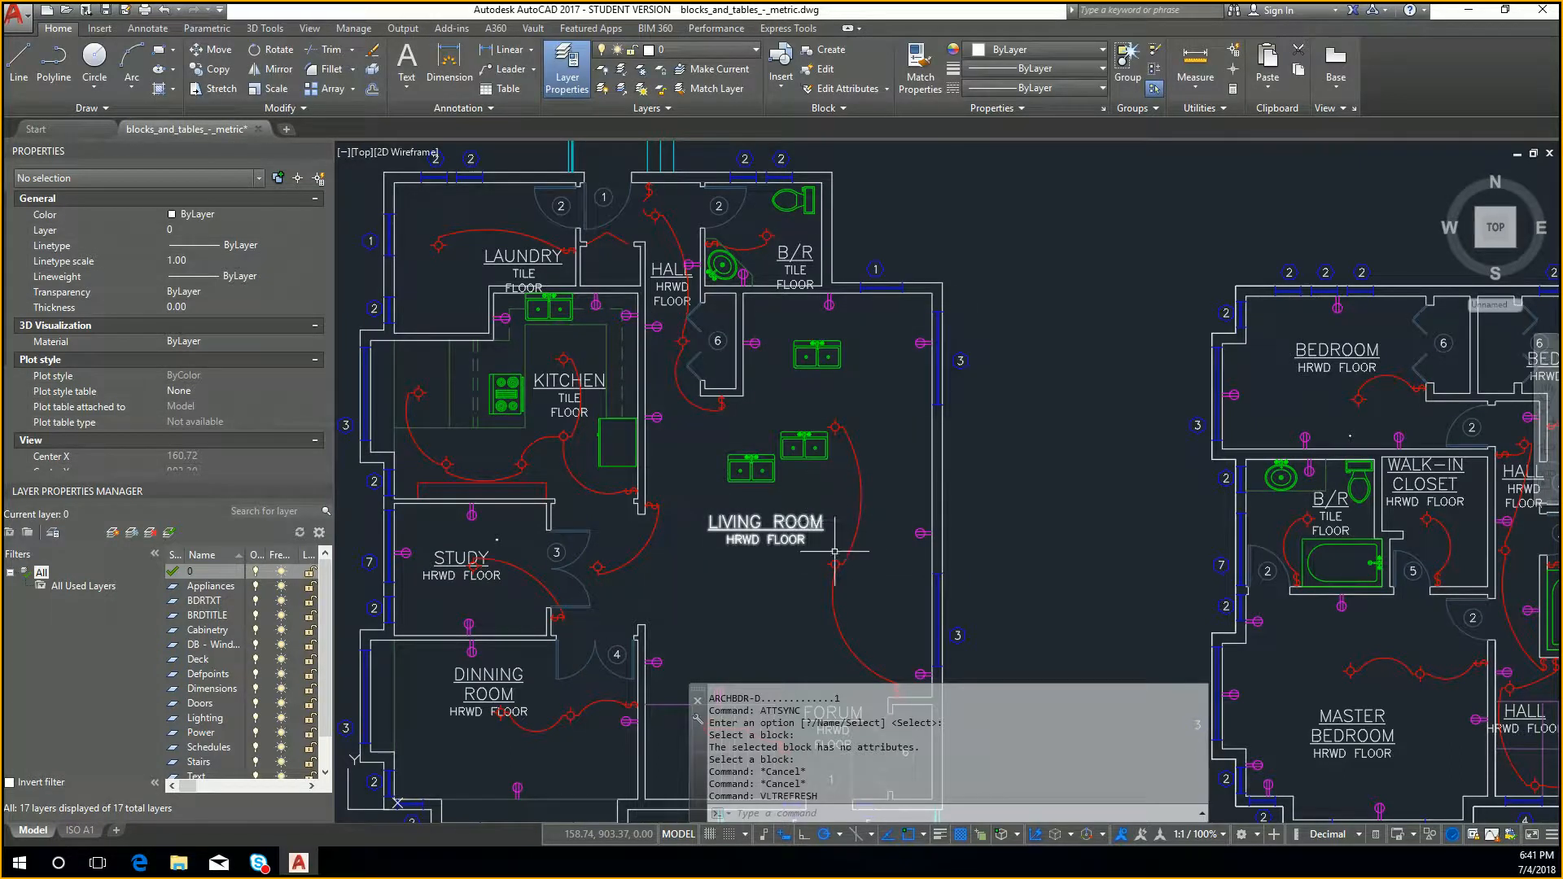
middle_click_drag(856, 535, 923, 573)
key("Escape")
Regenerate the drawing with REGEN and run BCOUNT on all objects again to check the sink entry
type("rege")
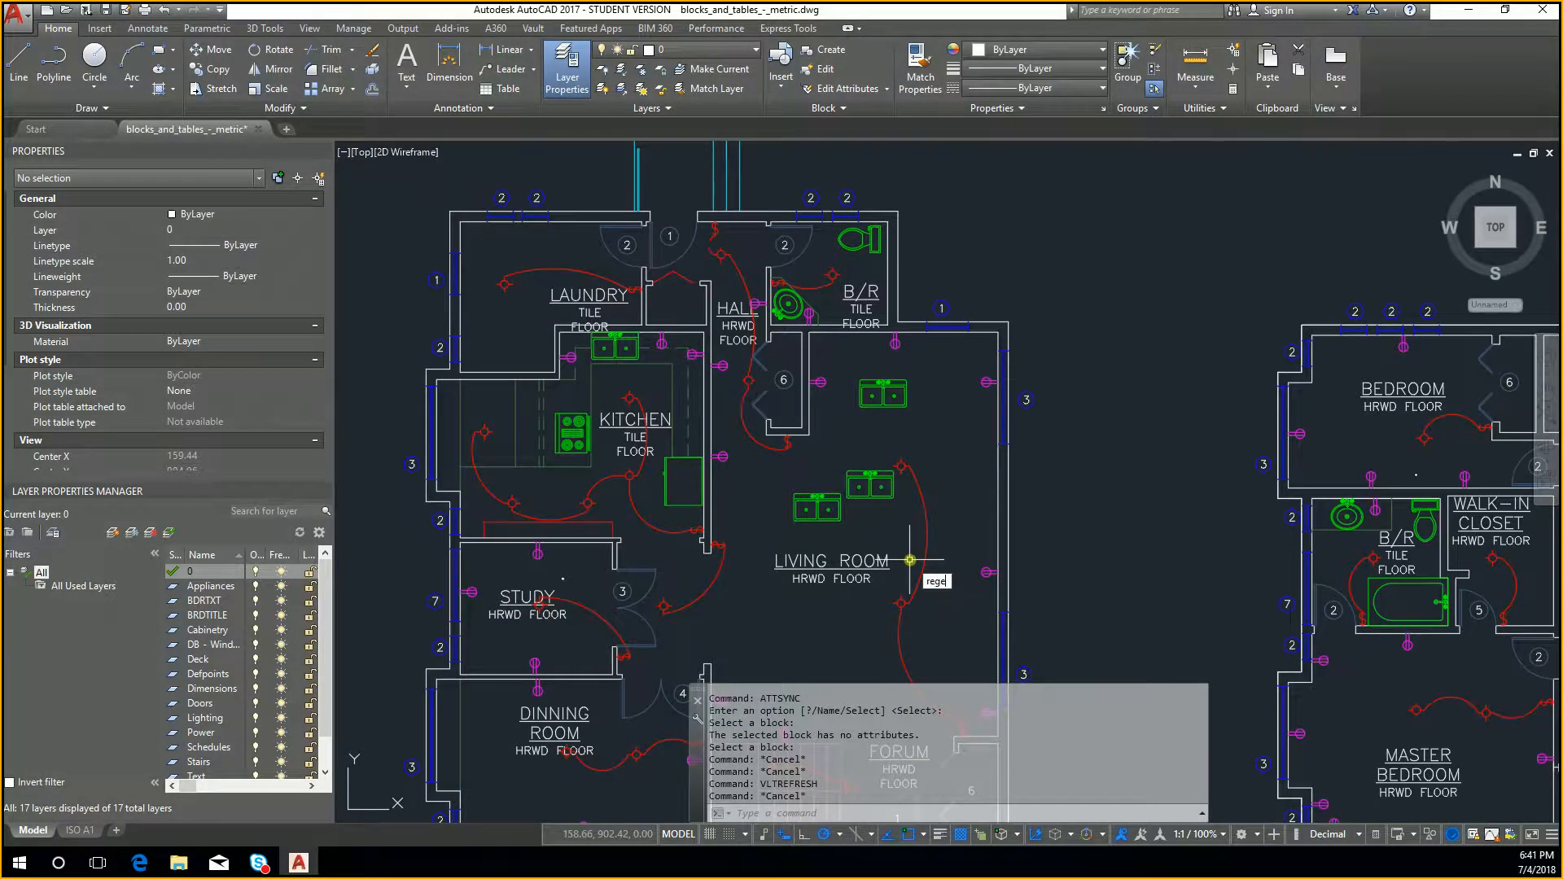
type("n")
key("Return")
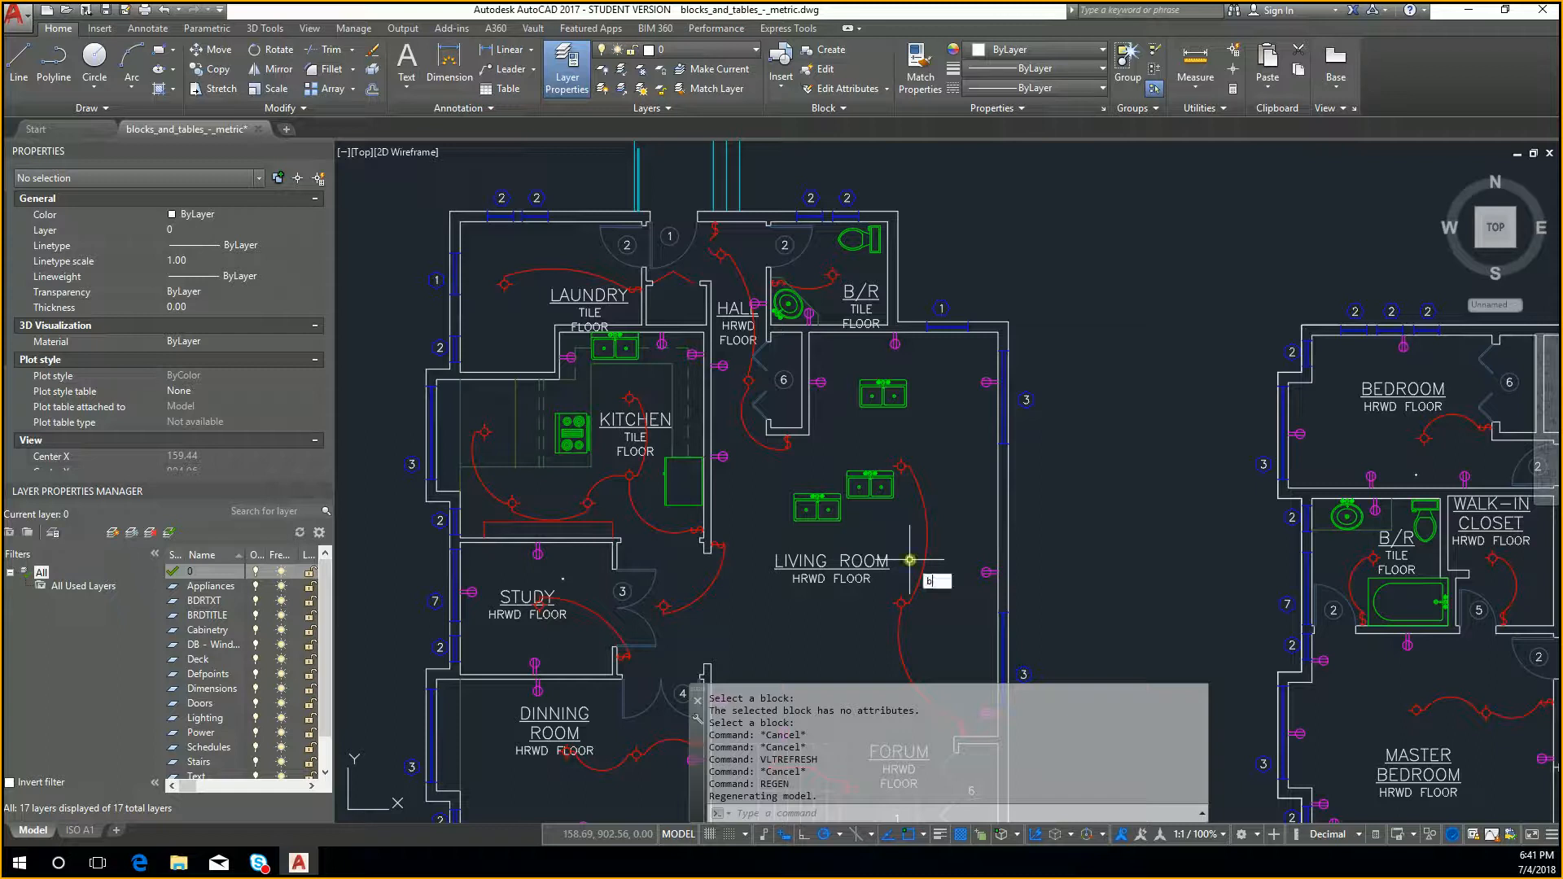
type("bcount")
key("Return")
key("Return")
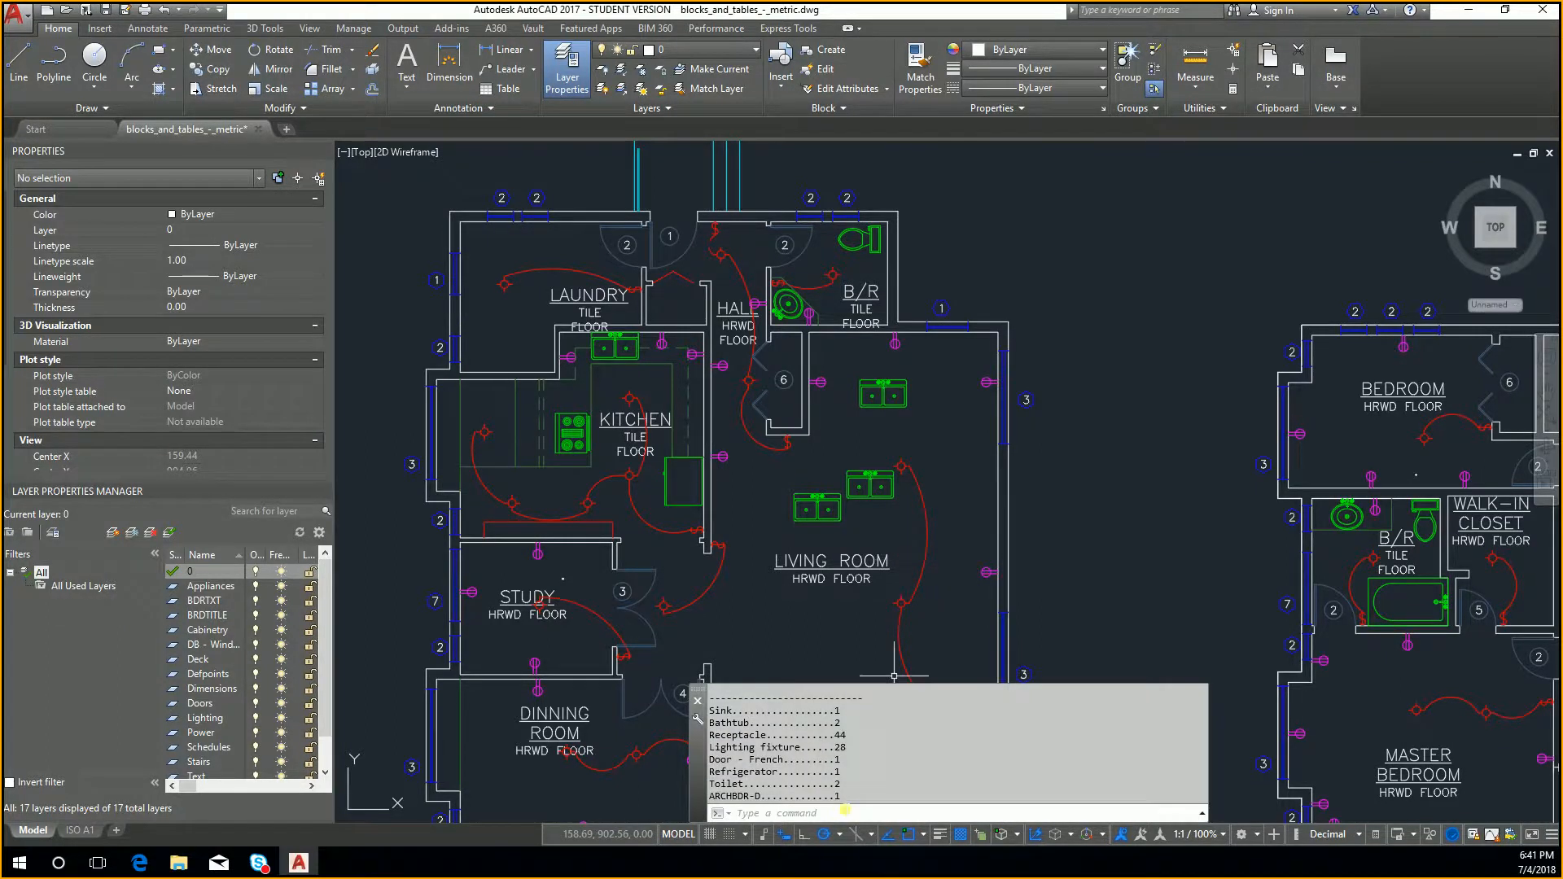
left_click_drag(845, 802, 819, 725)
left_click(930, 748)
middle_click_drag(884, 627, 915, 627)
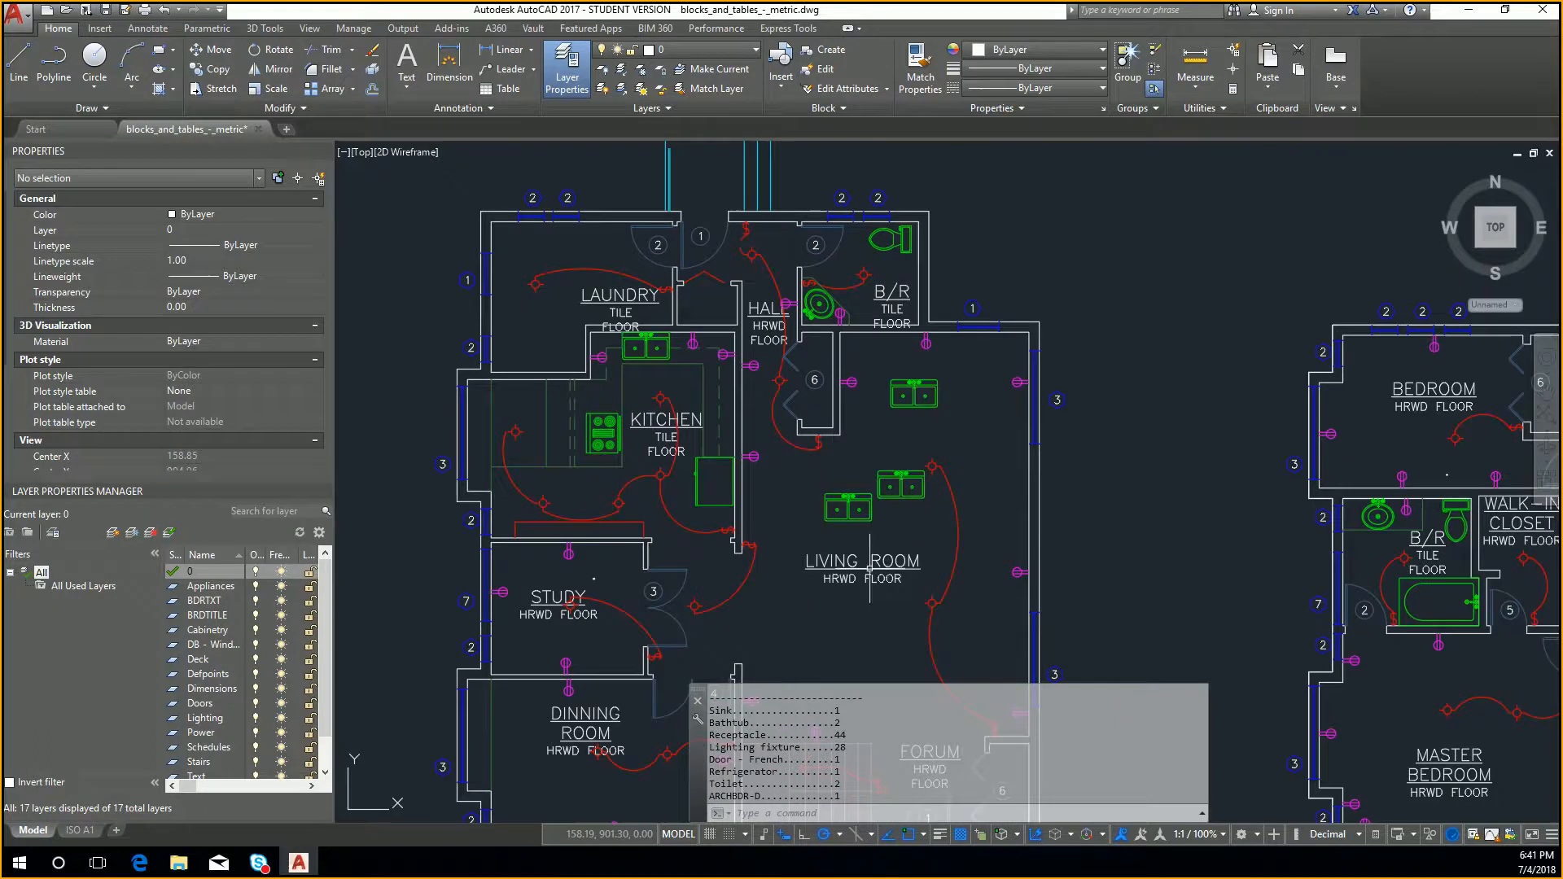
mouse_move(724, 712)
left_mouse_down()
mouse_move(892, 797)
mouse_move(771, 724)
mouse_move(714, 712)
left_mouse_up()
left_click(713, 714)
Delete the three pasted double sinks above the living room label
middle_click_drag(1092, 506, 1172, 489)
key("Escape")
key("Escape")
left_click(994, 514)
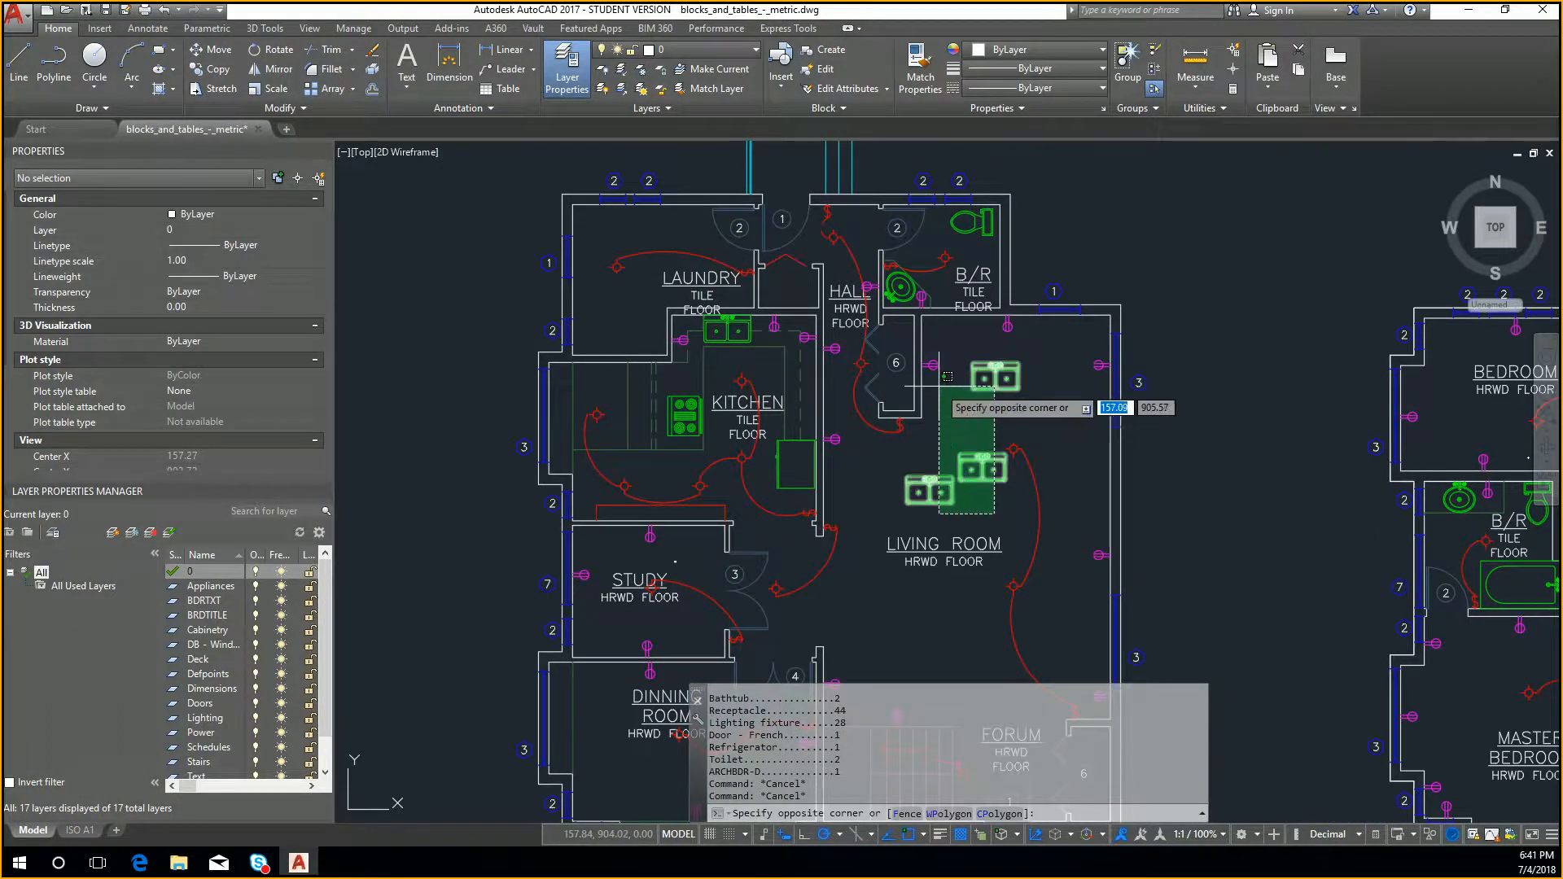
left_click(946, 377)
key("Delete")
Frame the kitchen and its adjoining rooms in the drawing area and open the View Manager
middle_click_drag(967, 484, 678, 407)
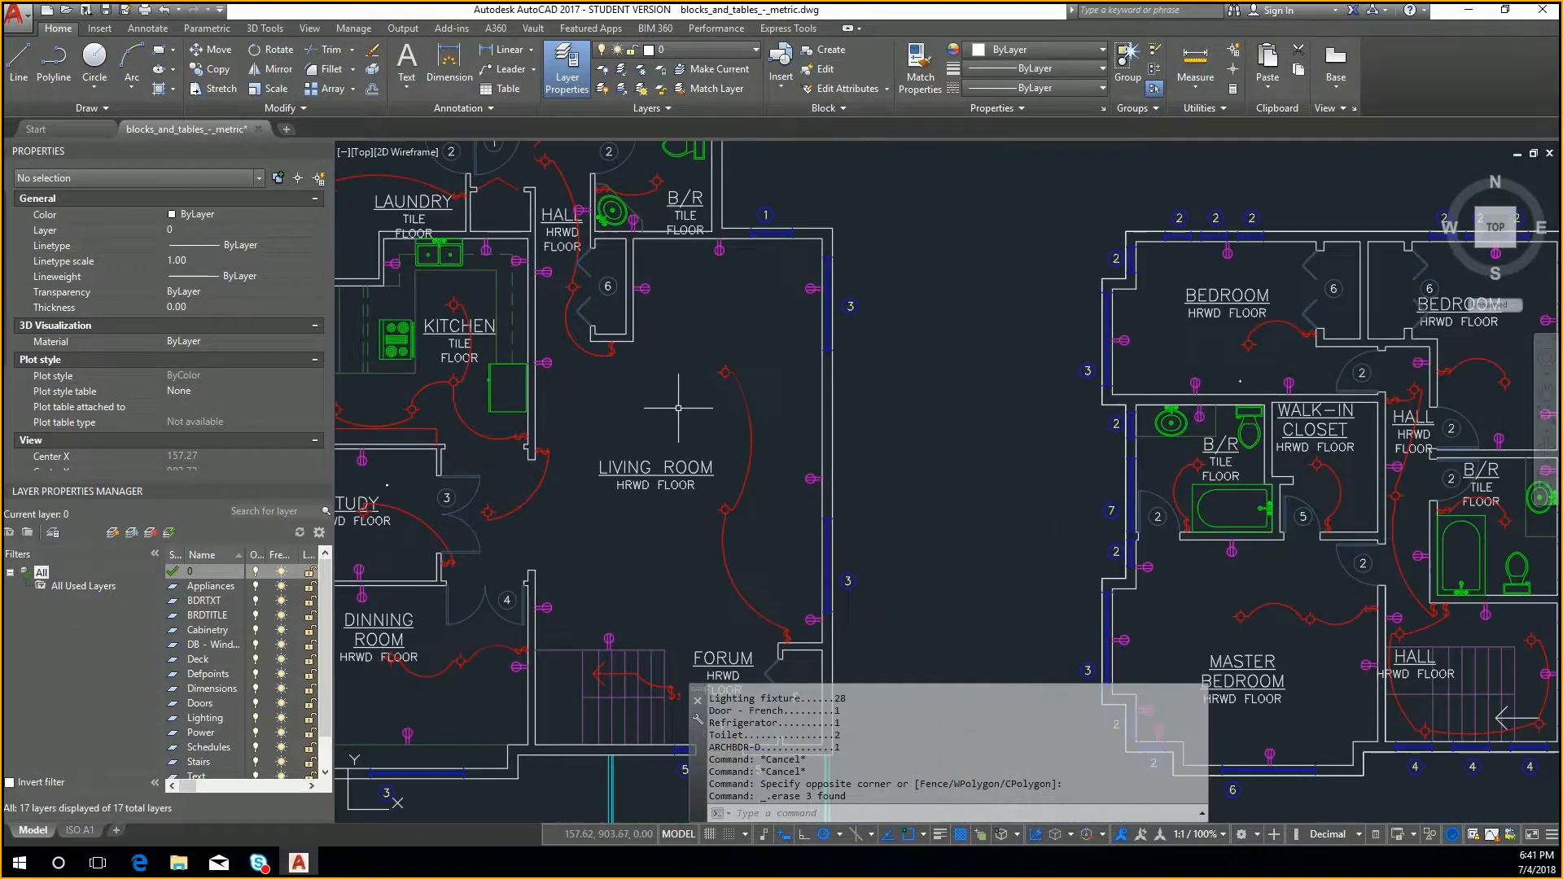
middle_click_drag(1170, 457, 960, 438)
middle_click(960, 438)
middle_click(961, 438)
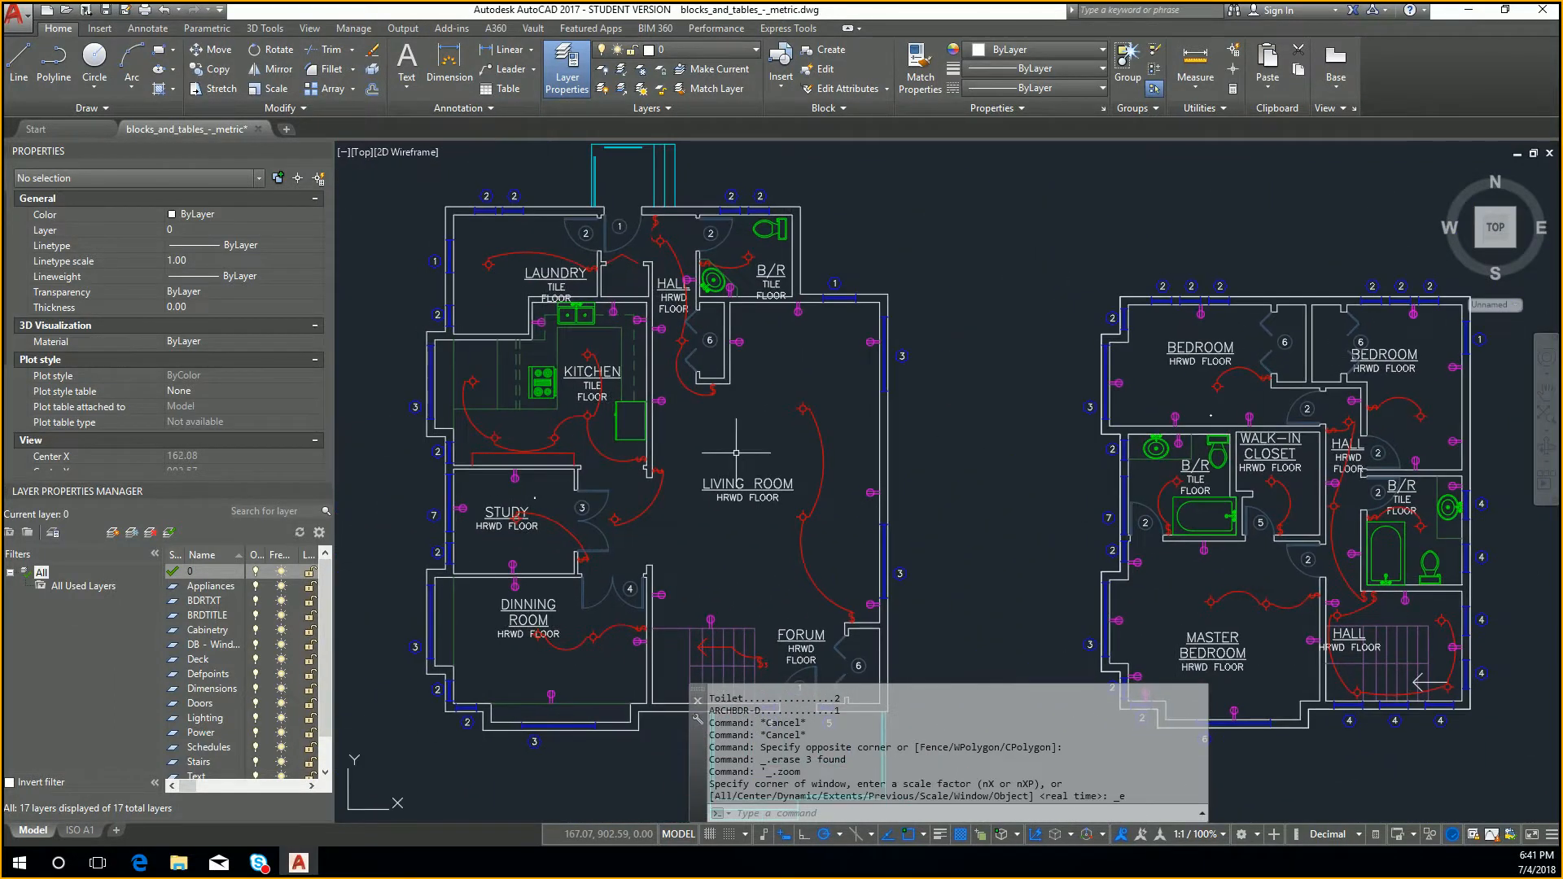
middle_click_drag(736, 452, 1002, 483)
scroll(899, 419, "up", 2)
type("i")
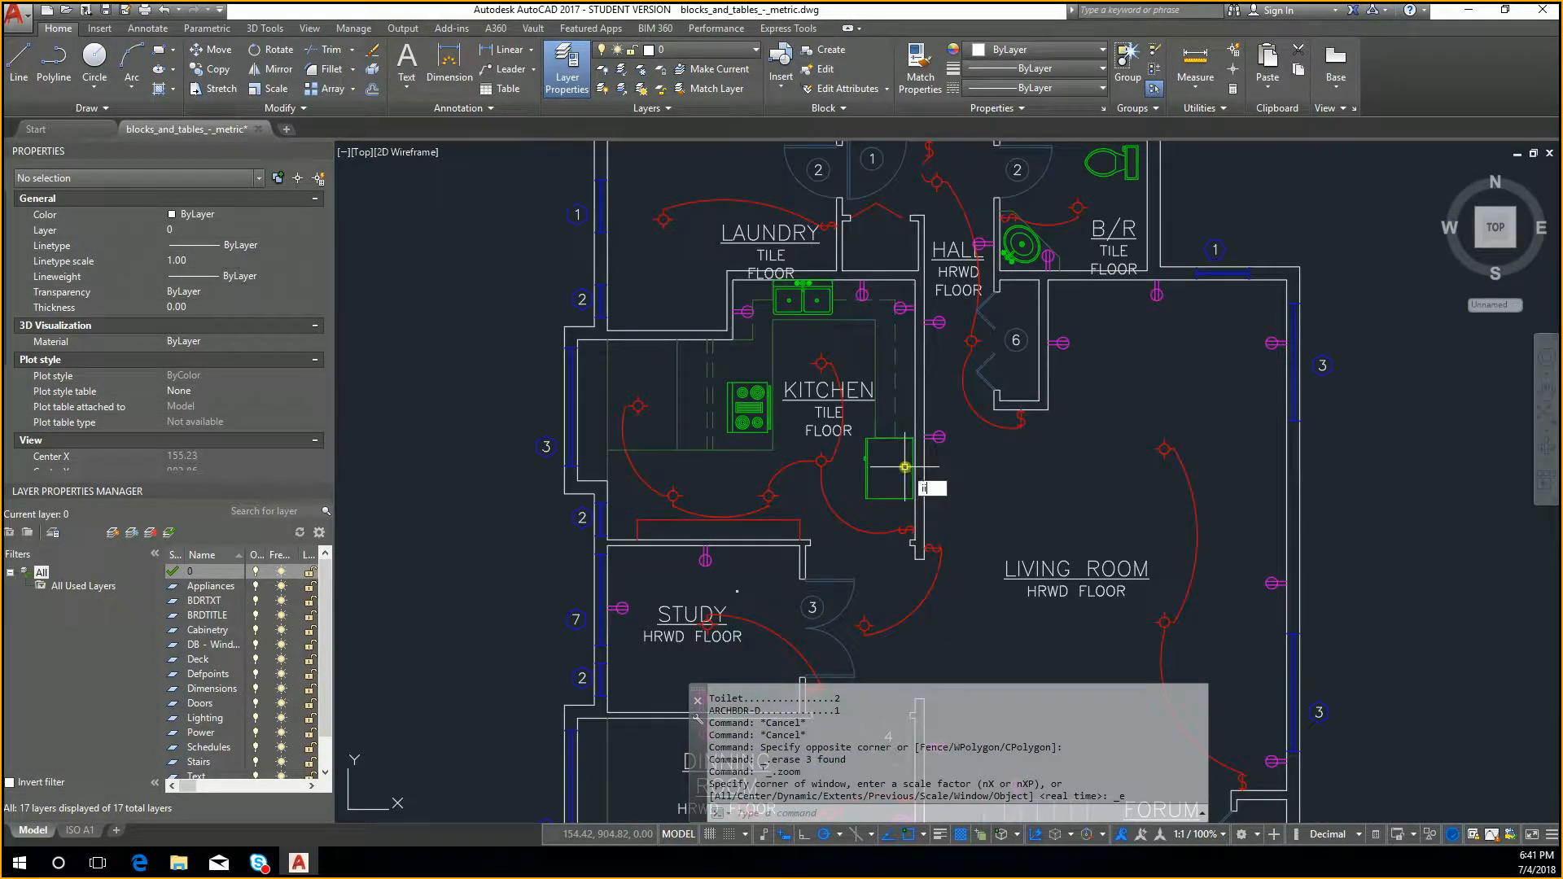
key("Escape")
key("Escape")
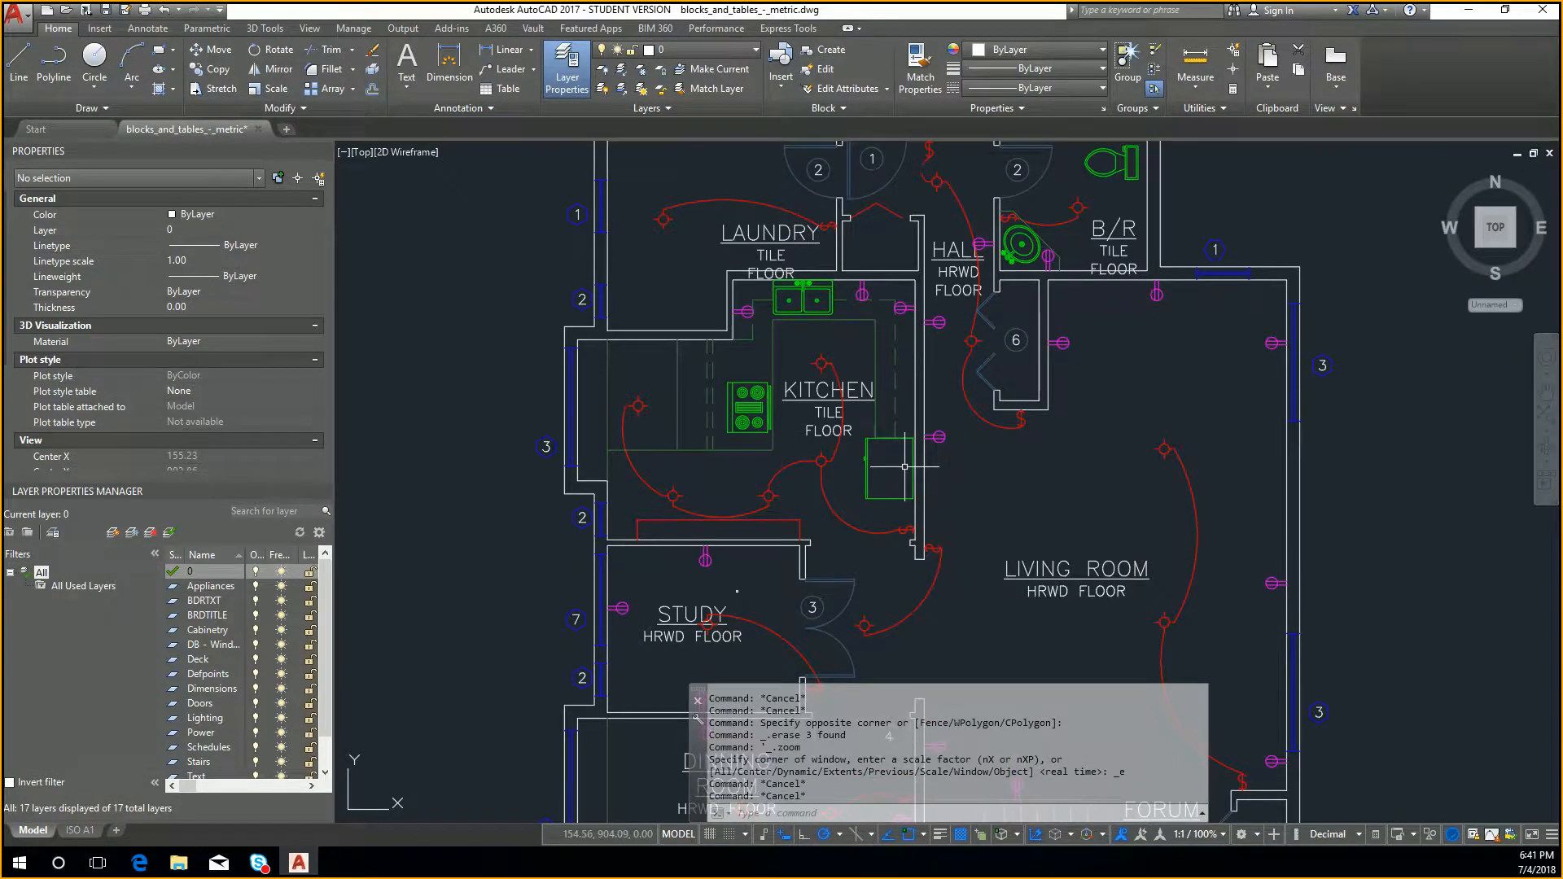
type("i")
type("VIEW")
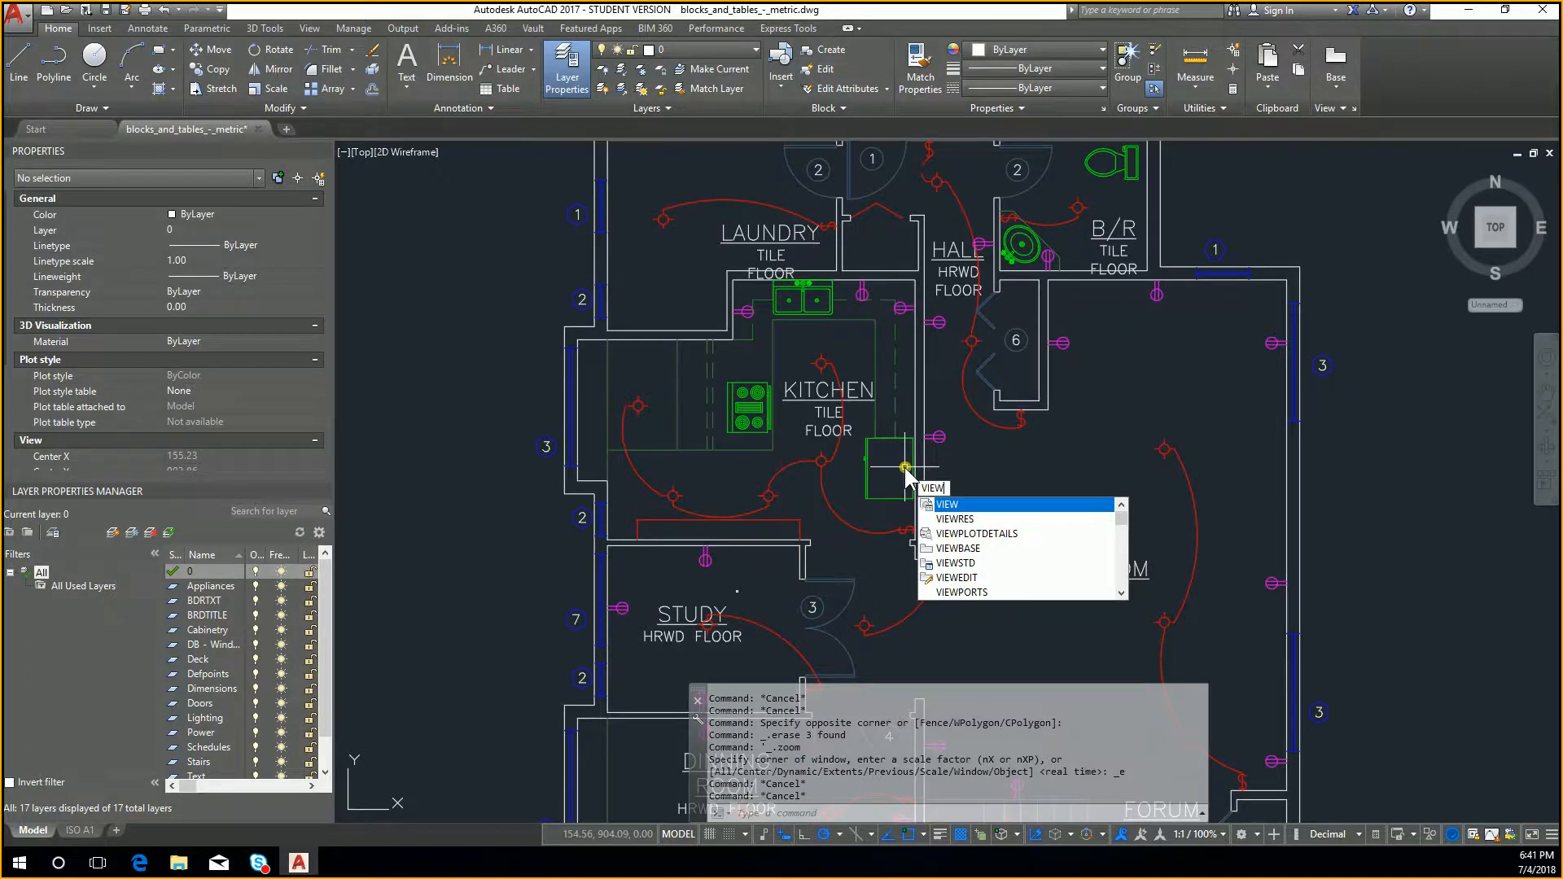
key("Return")
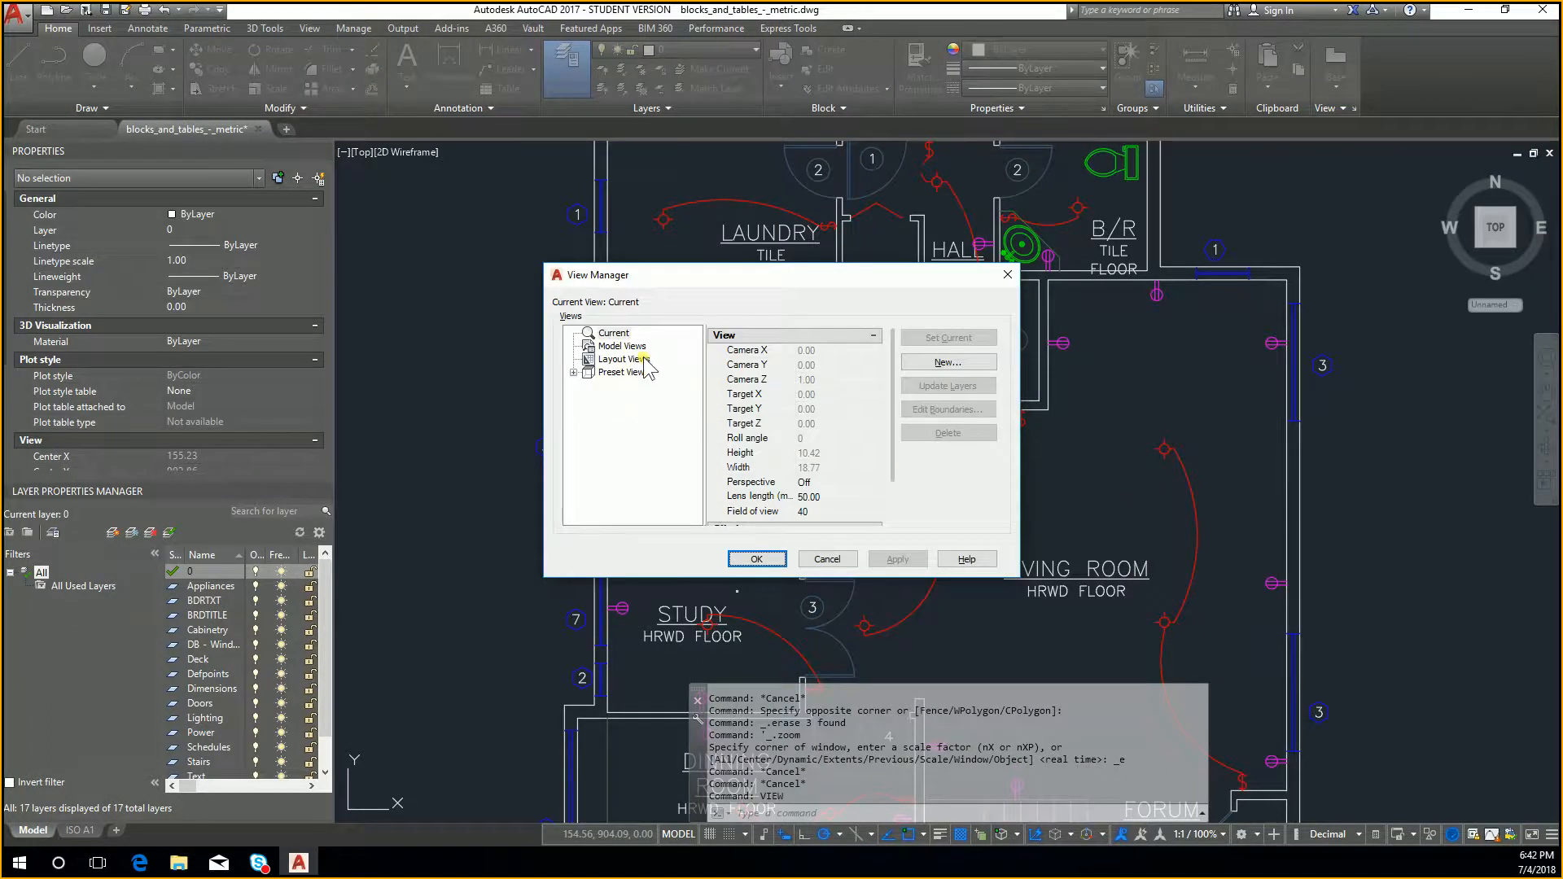
Create a Still model view named Kitchen from the current display, with its layer snapshot saved, and set it current
left_click(643, 361)
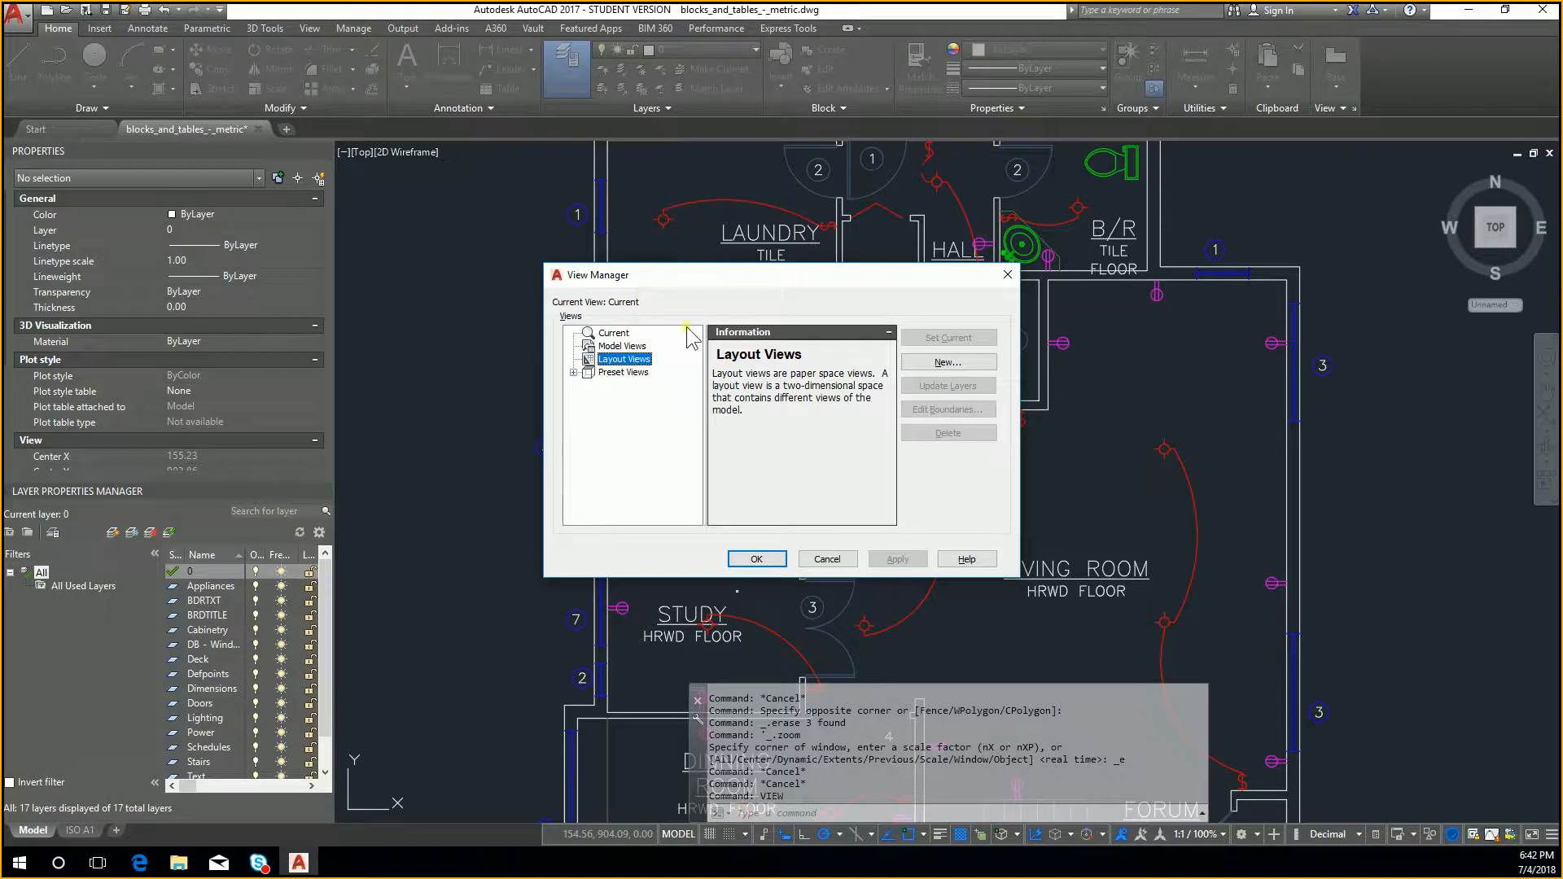
left_click(612, 346)
left_click(918, 367)
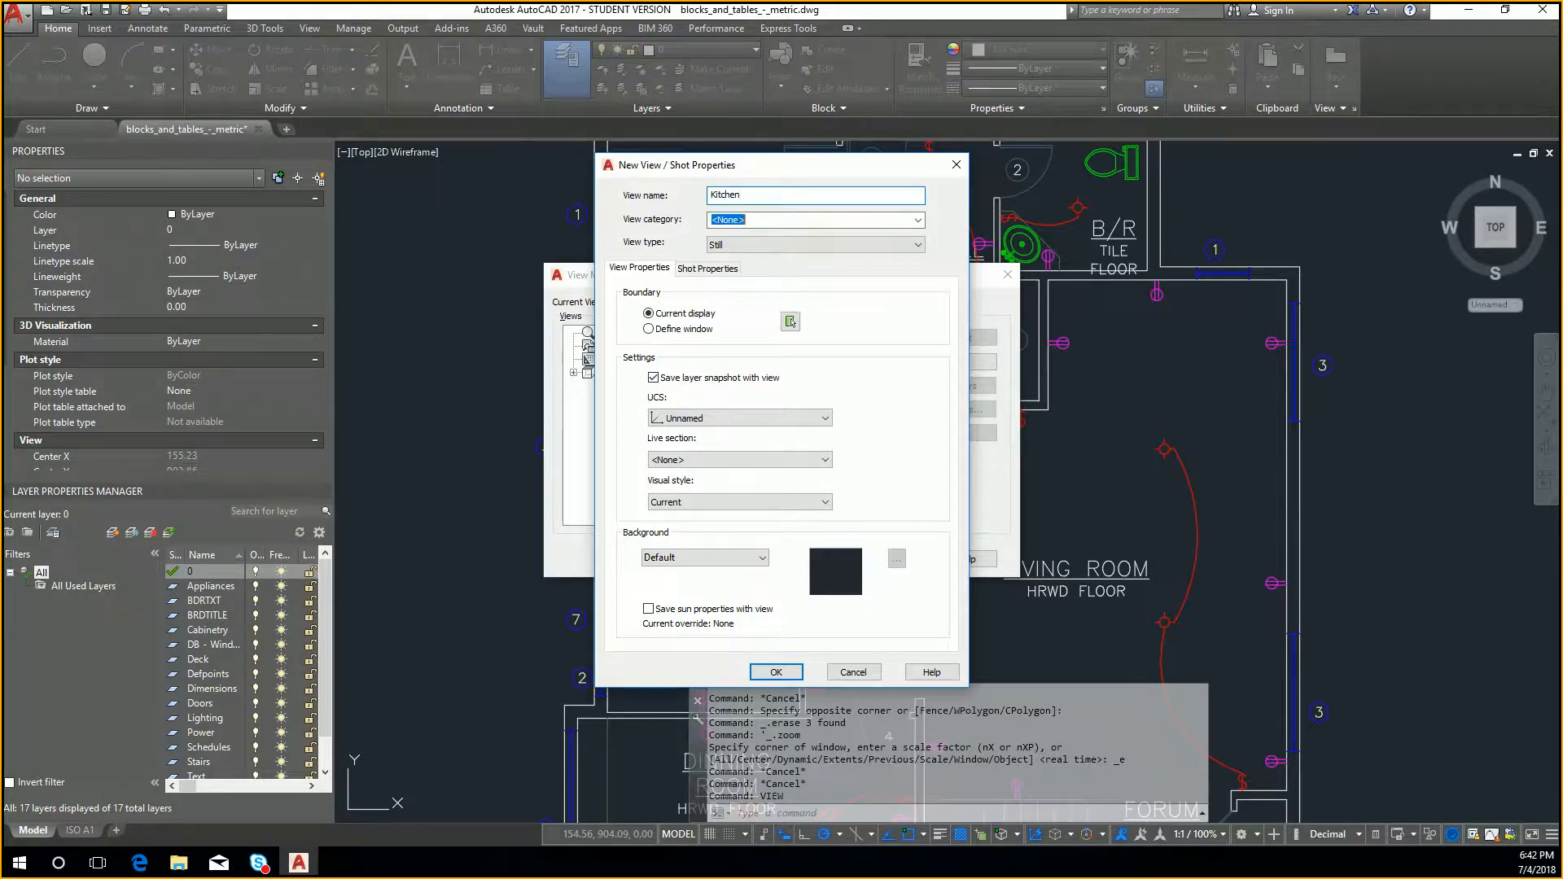
left_click(829, 243)
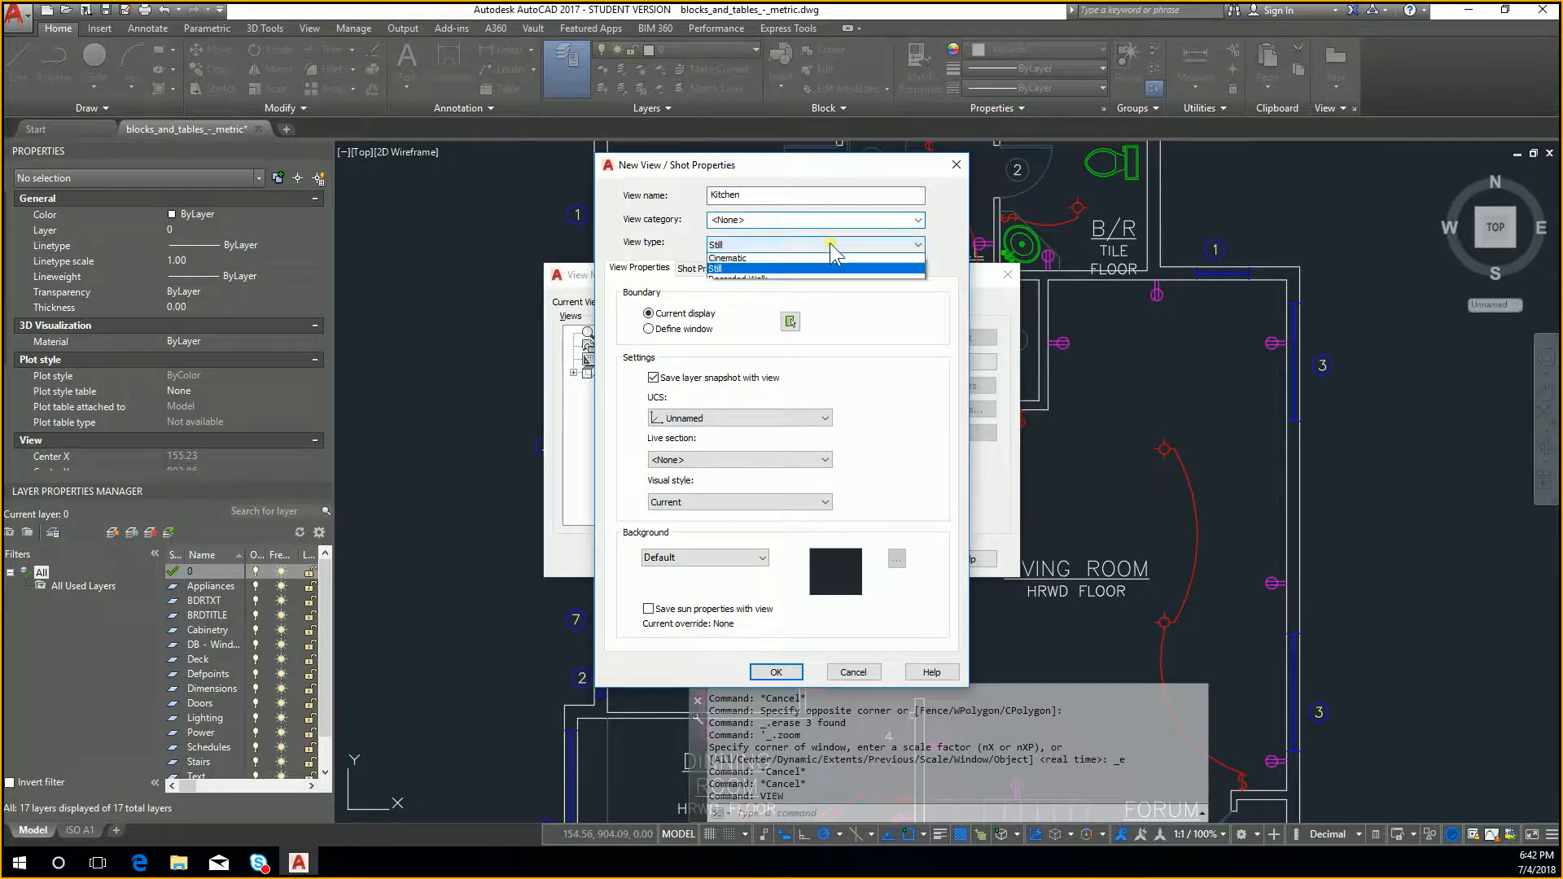
left_click(830, 243)
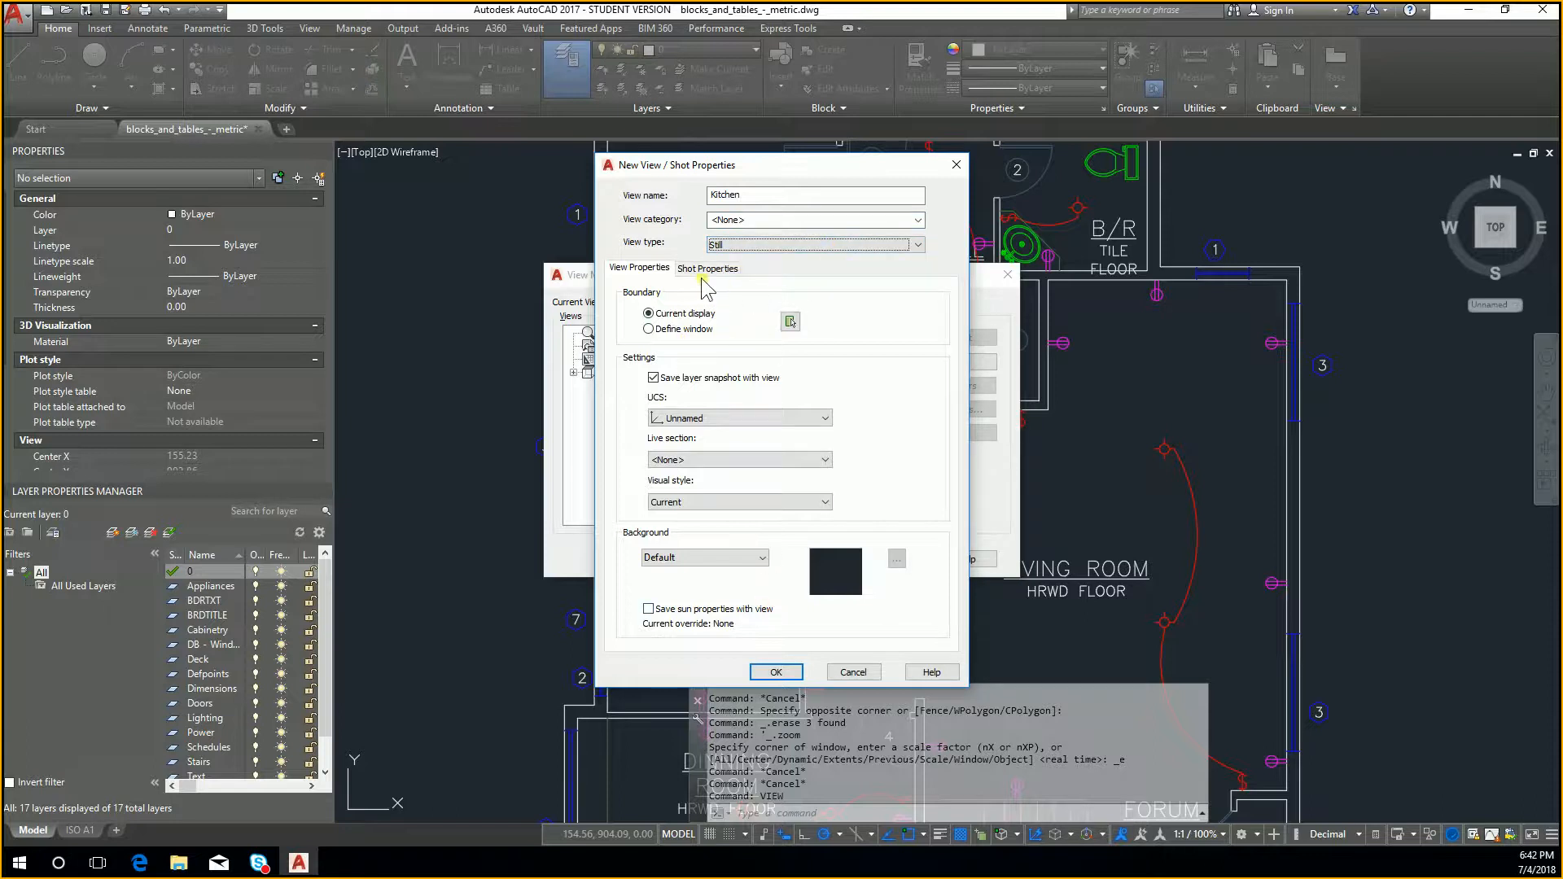
left_click(774, 673)
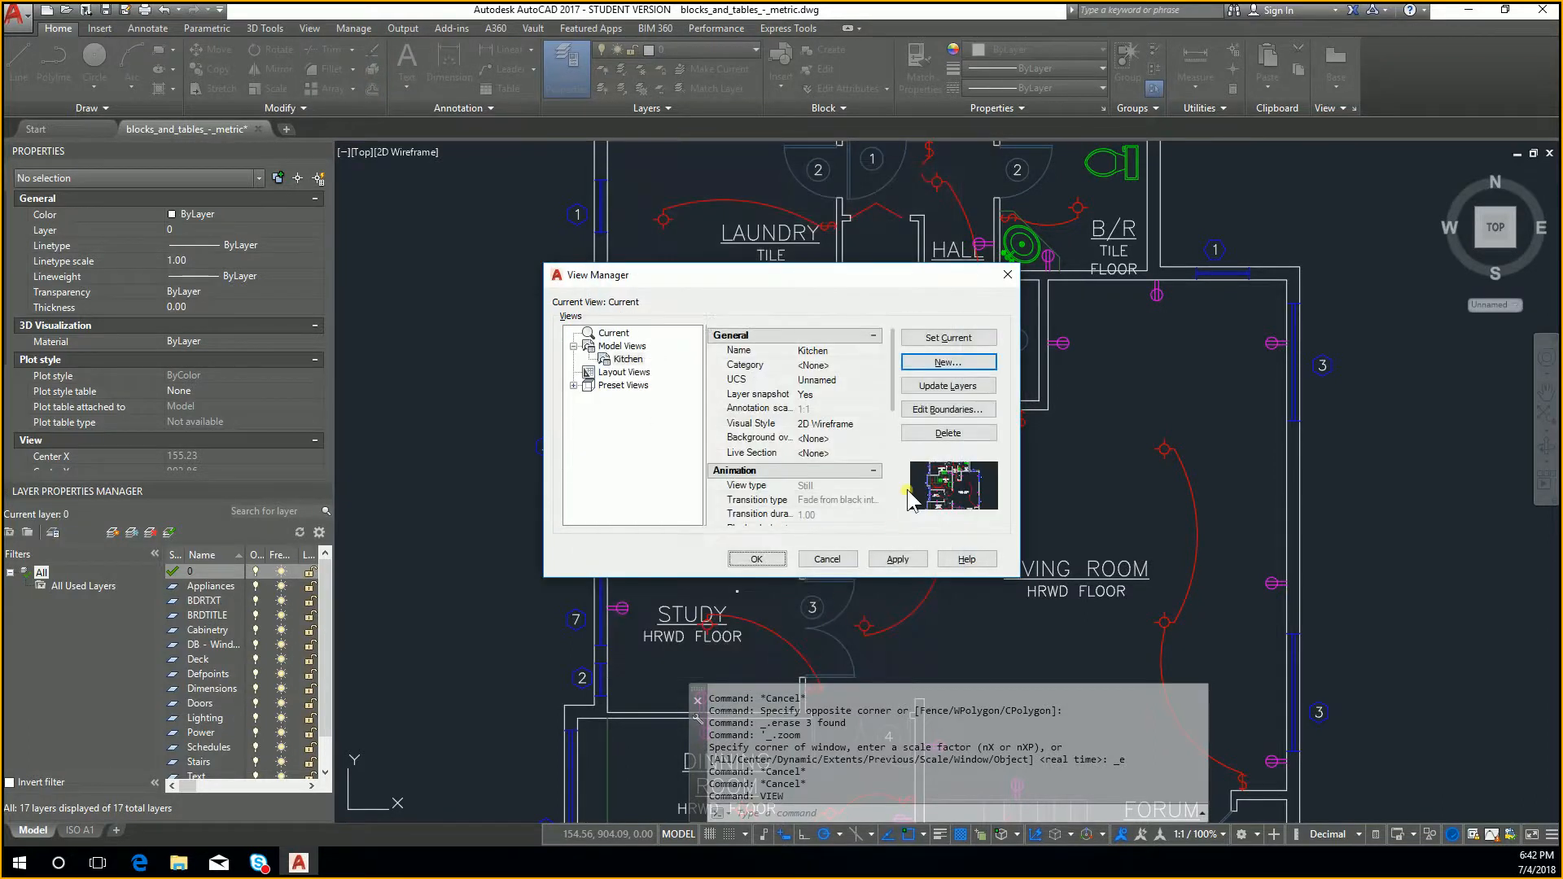
left_click(972, 339)
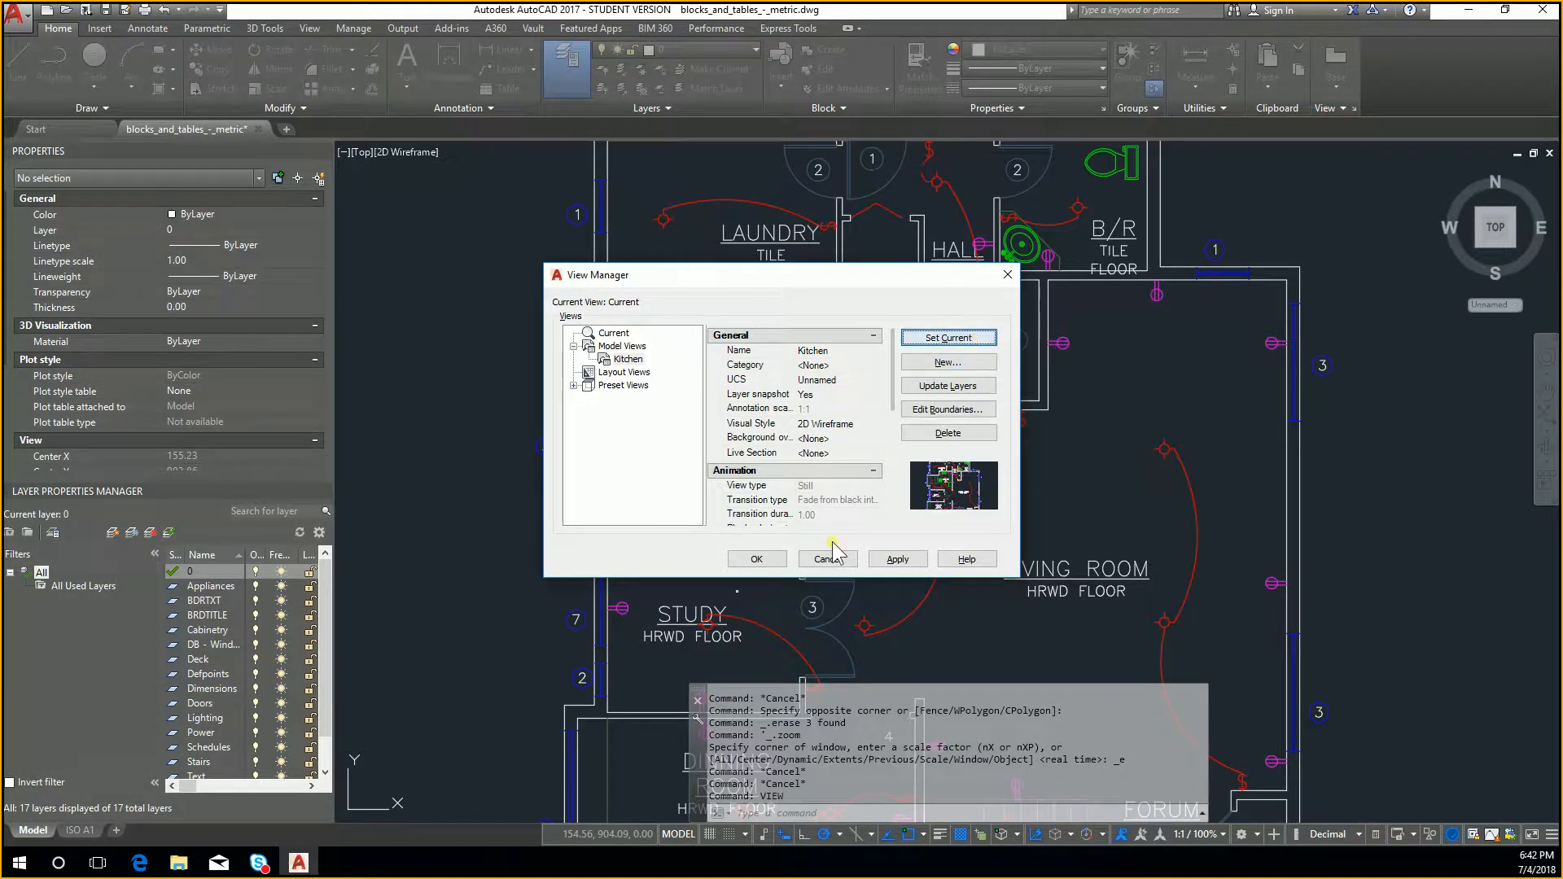
left_click(897, 559)
left_click(744, 560)
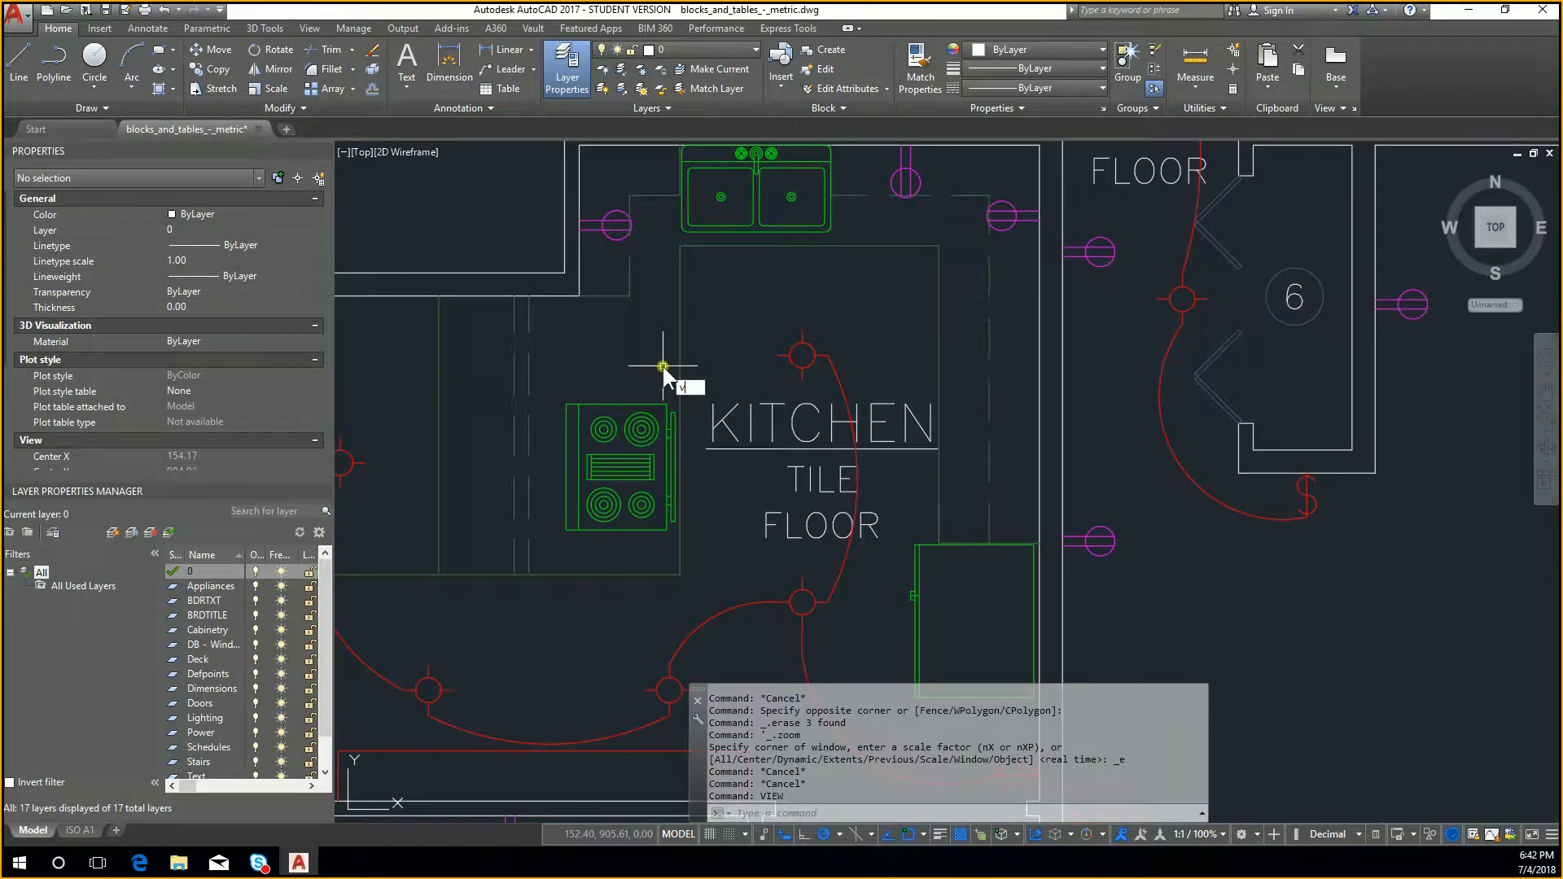
Update the Kitchen view's layers and redefine its boundary with a tight window around the kitchen
key("Return")
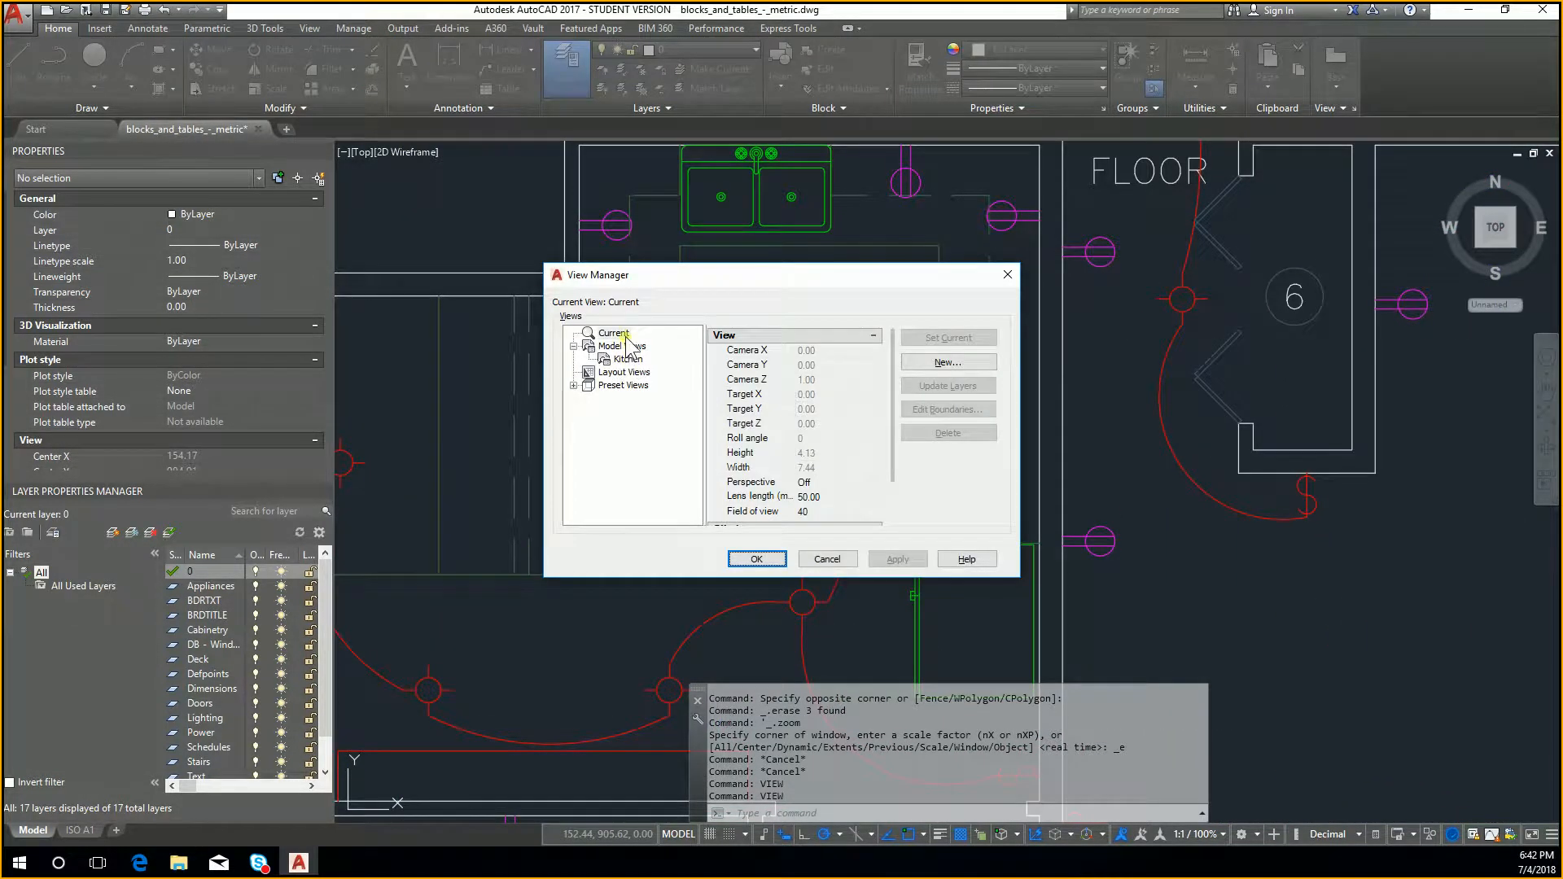
left_click(628, 359)
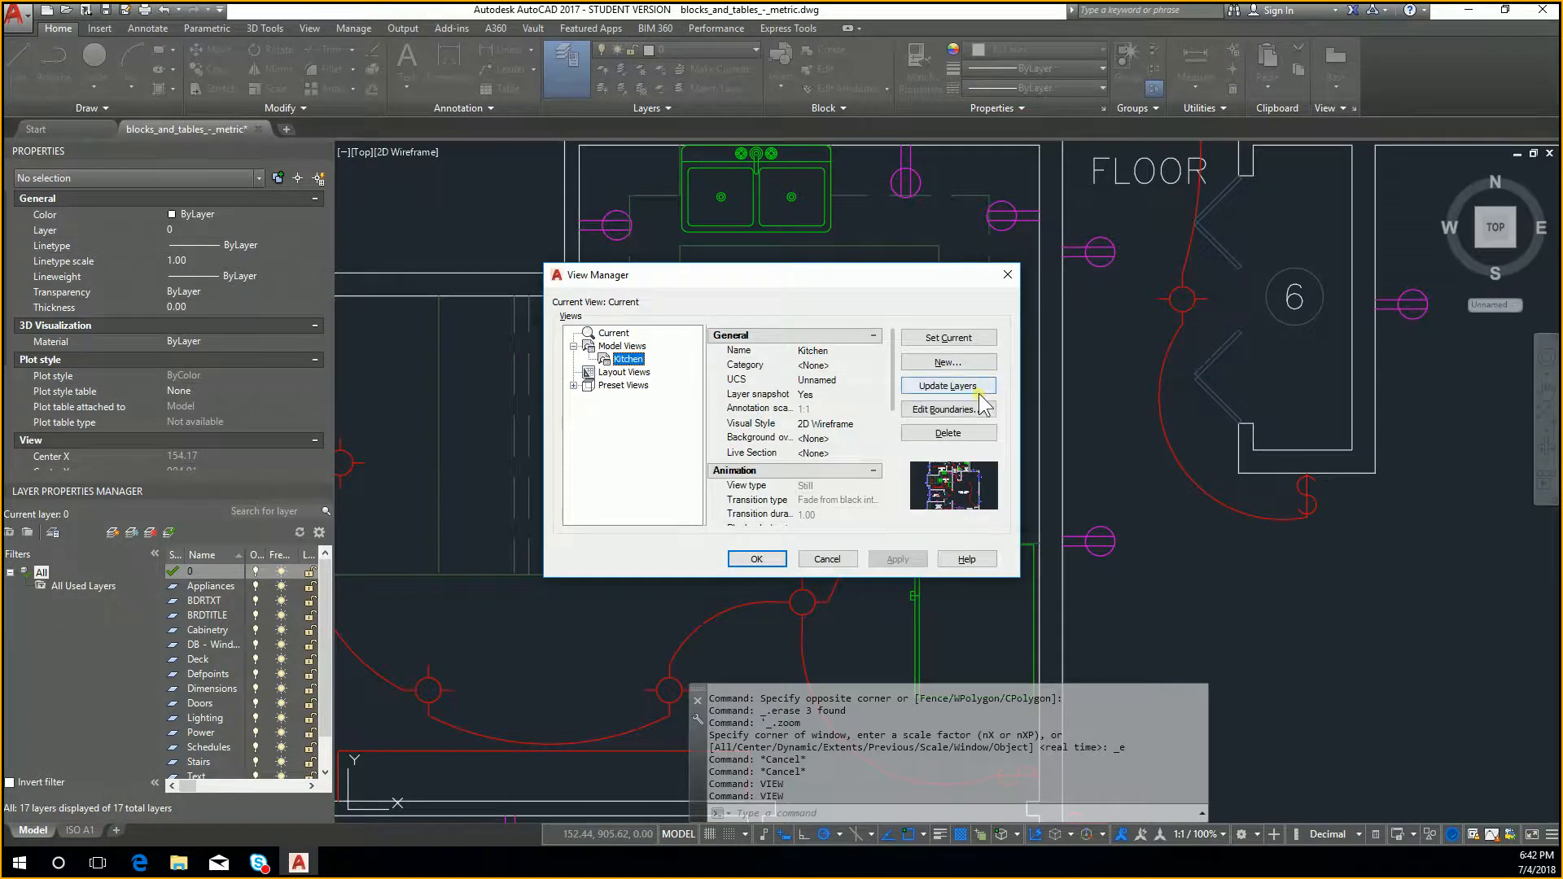
left_click(980, 390)
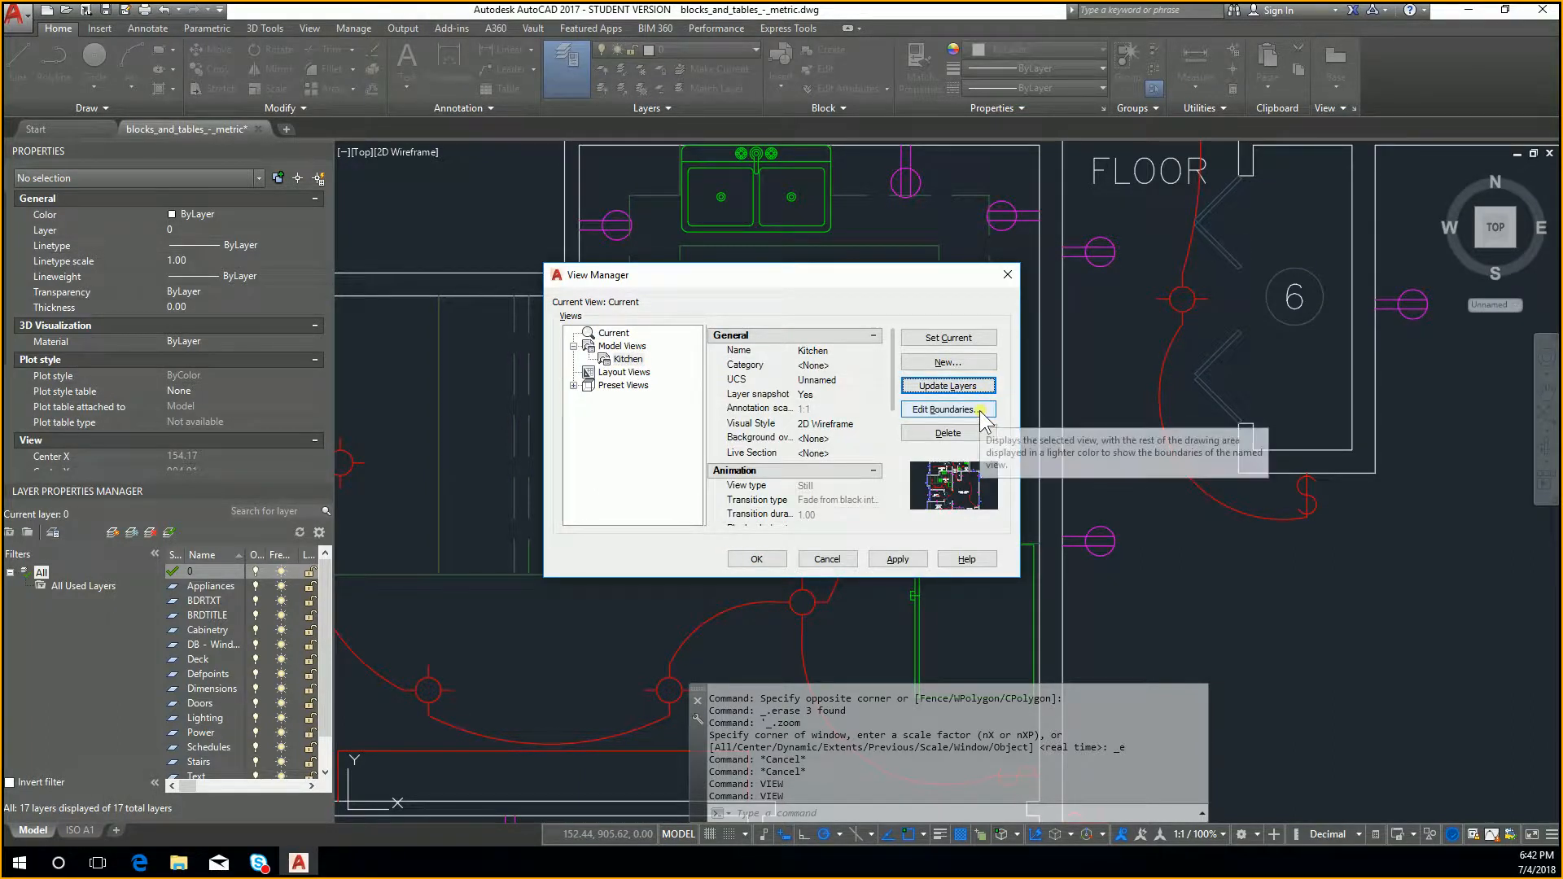
left_click(944, 409)
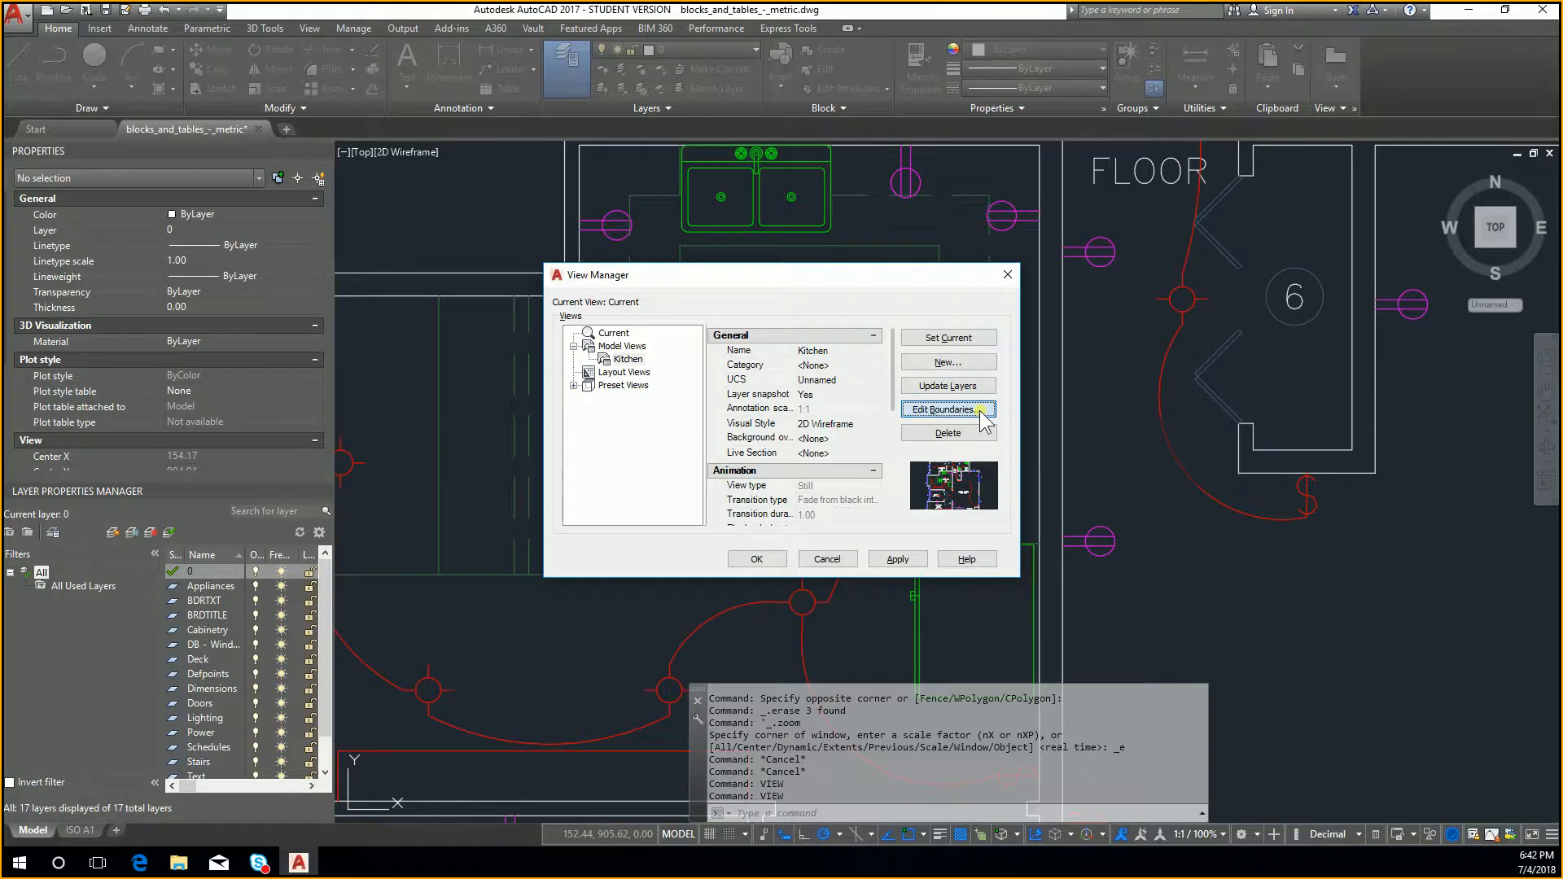
left_click(1253, 652)
left_click(656, 315)
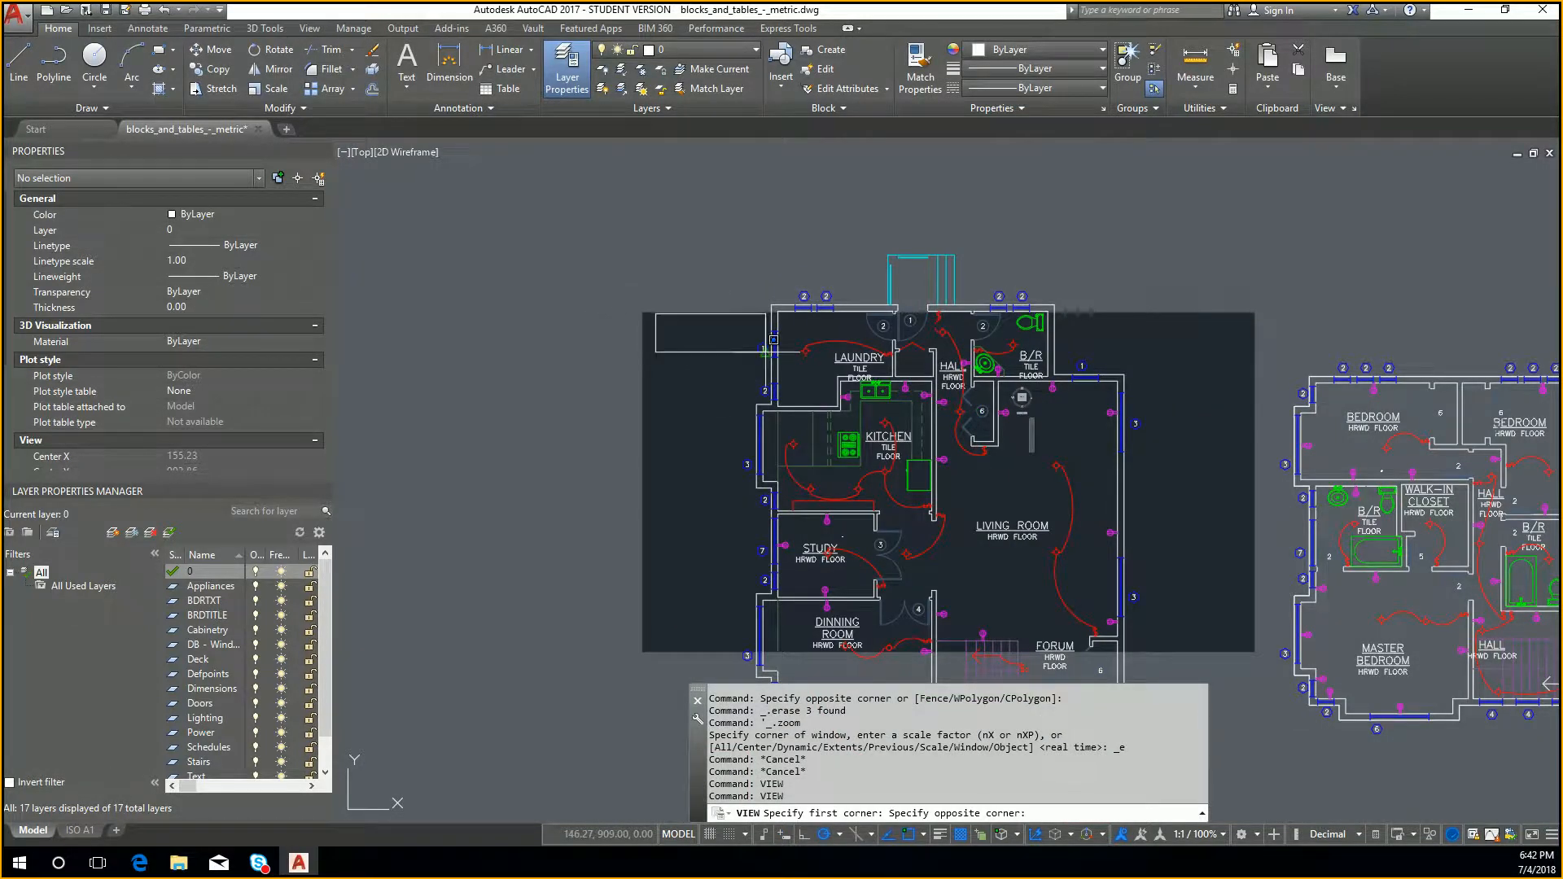
left_click(907, 432)
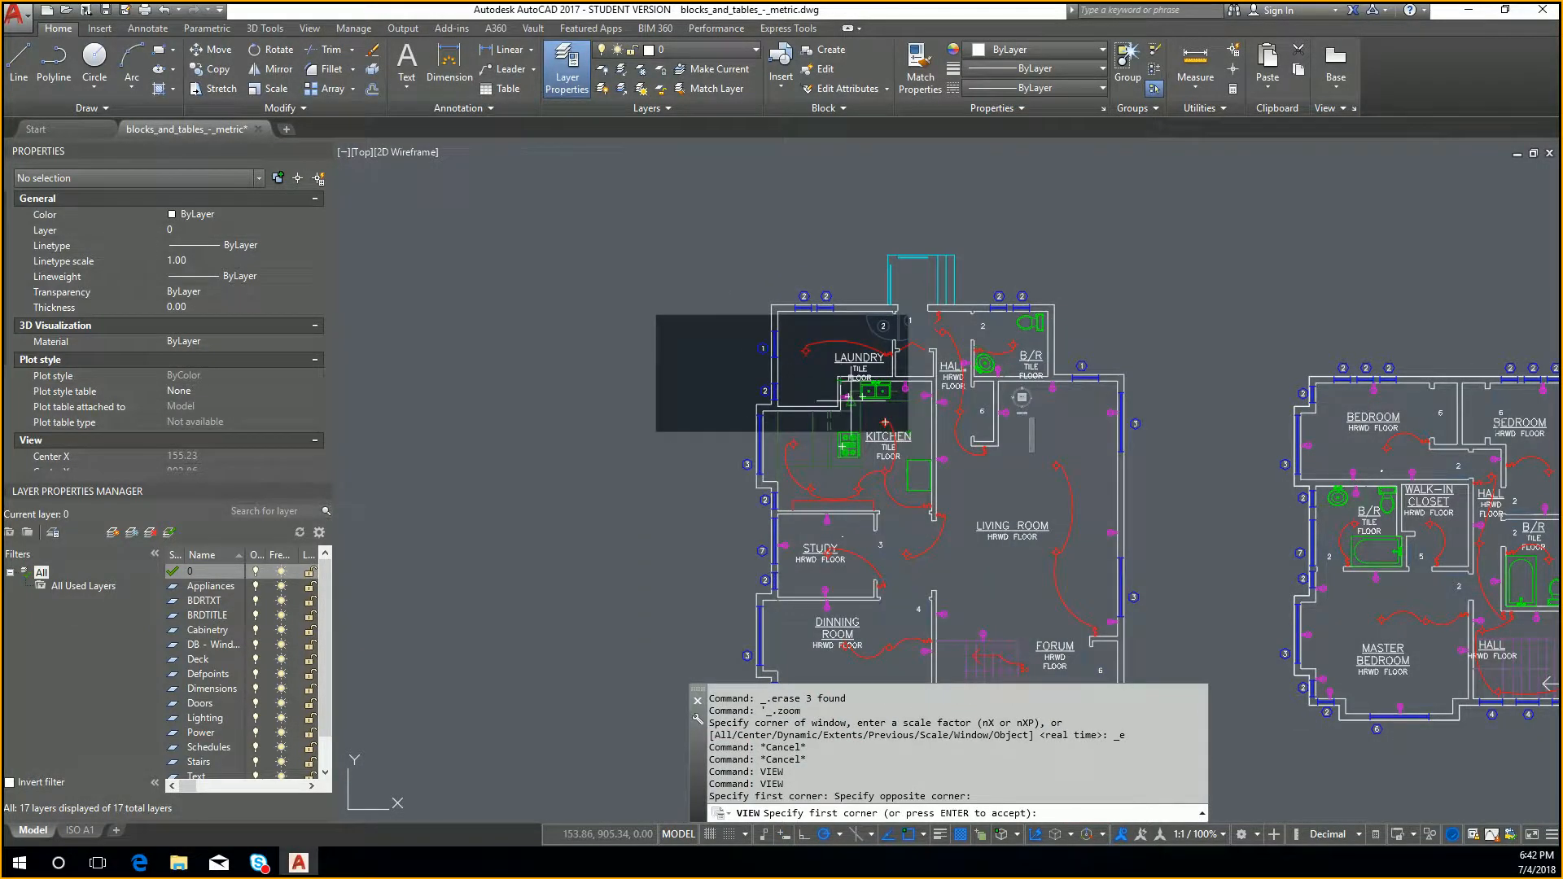
left_click(840, 376)
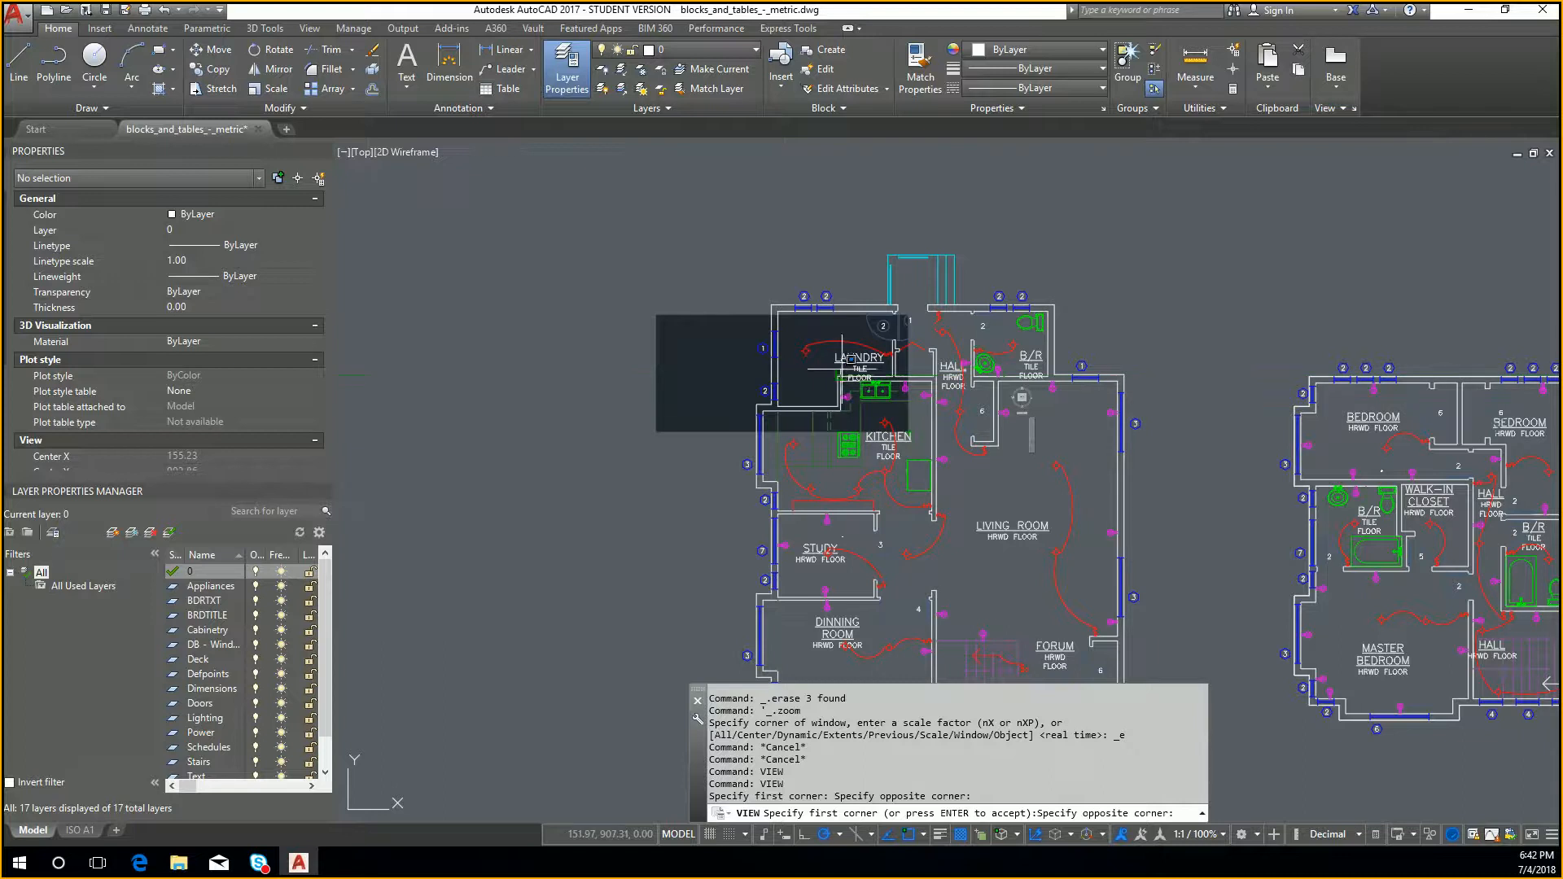
left_click(934, 515)
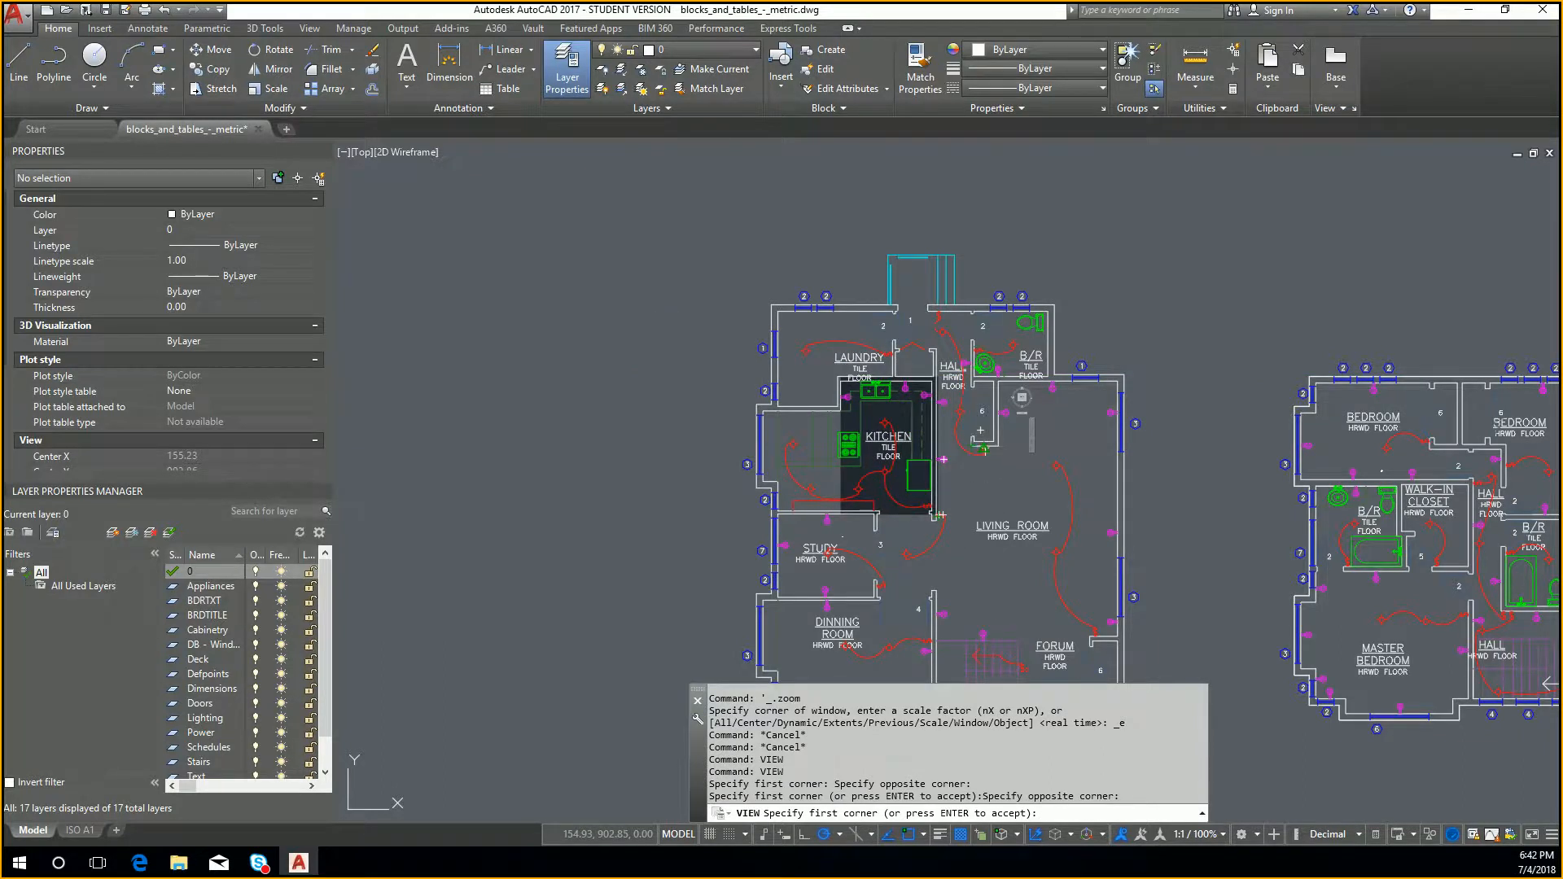
key("Return")
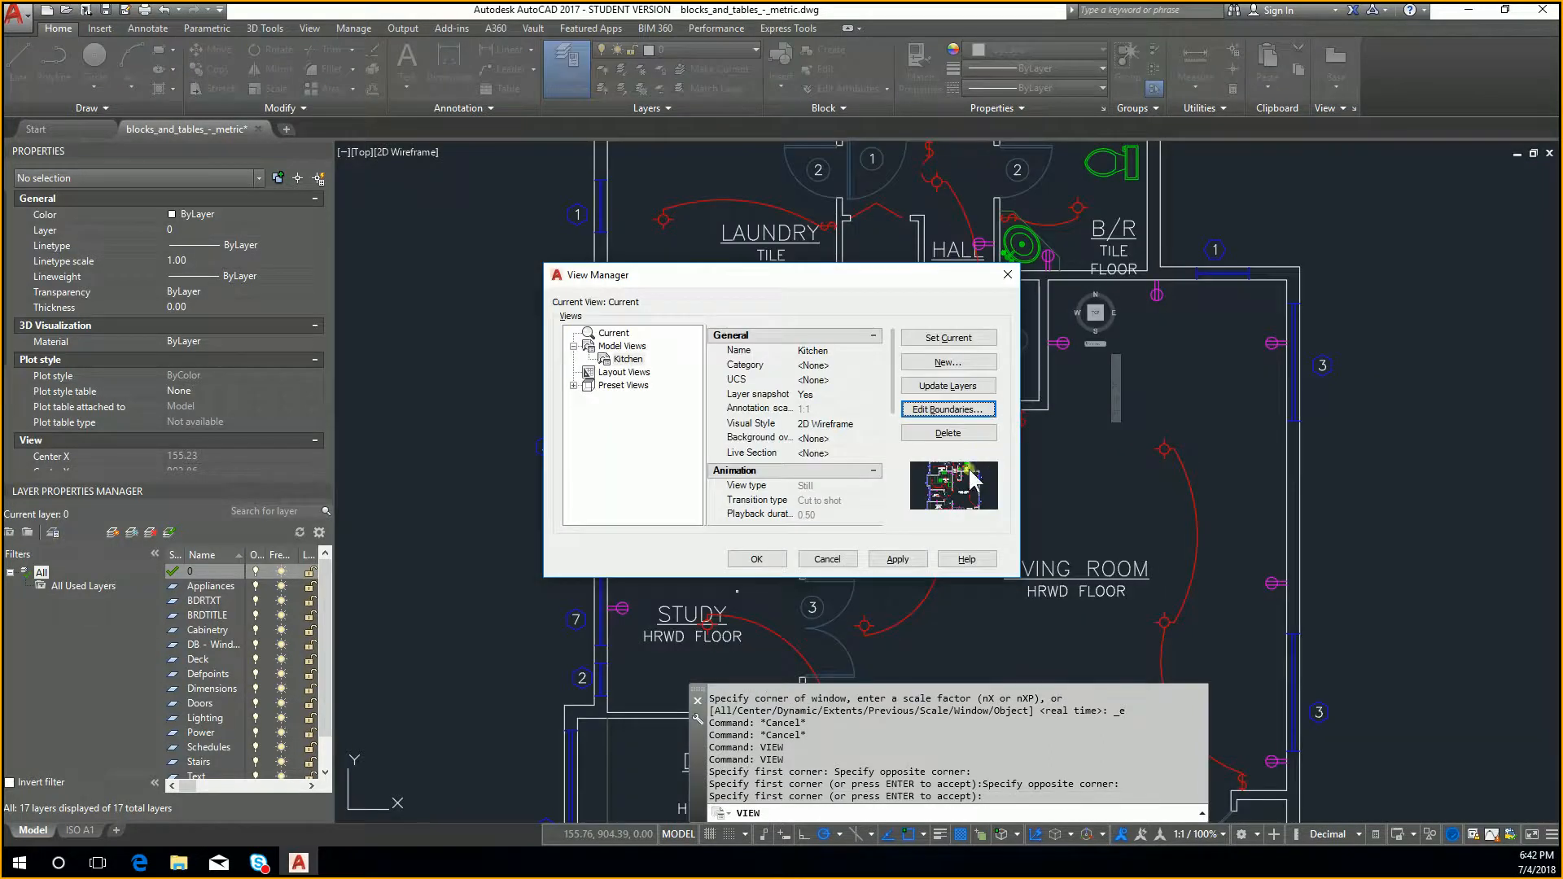
left_click(897, 559)
left_click(756, 559)
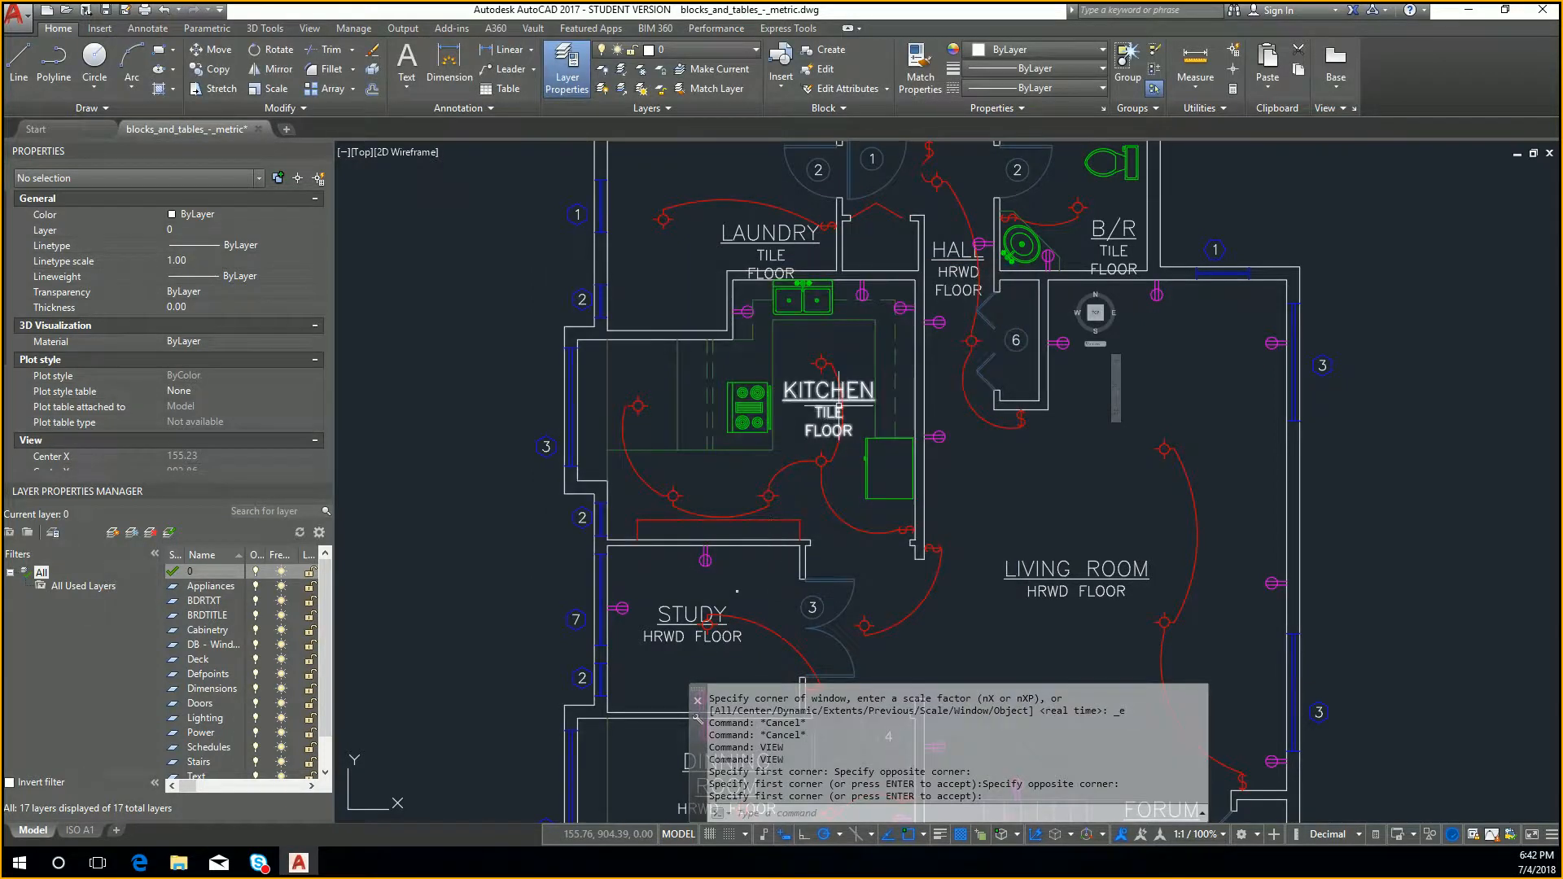
Restore the saved Kitchen view after moving away to the bedroom floor plan
scroll(832, 408, "down", 6)
middle_click_drag(1005, 458, 615, 491)
scroll(627, 484, "up", 4)
type("vie")
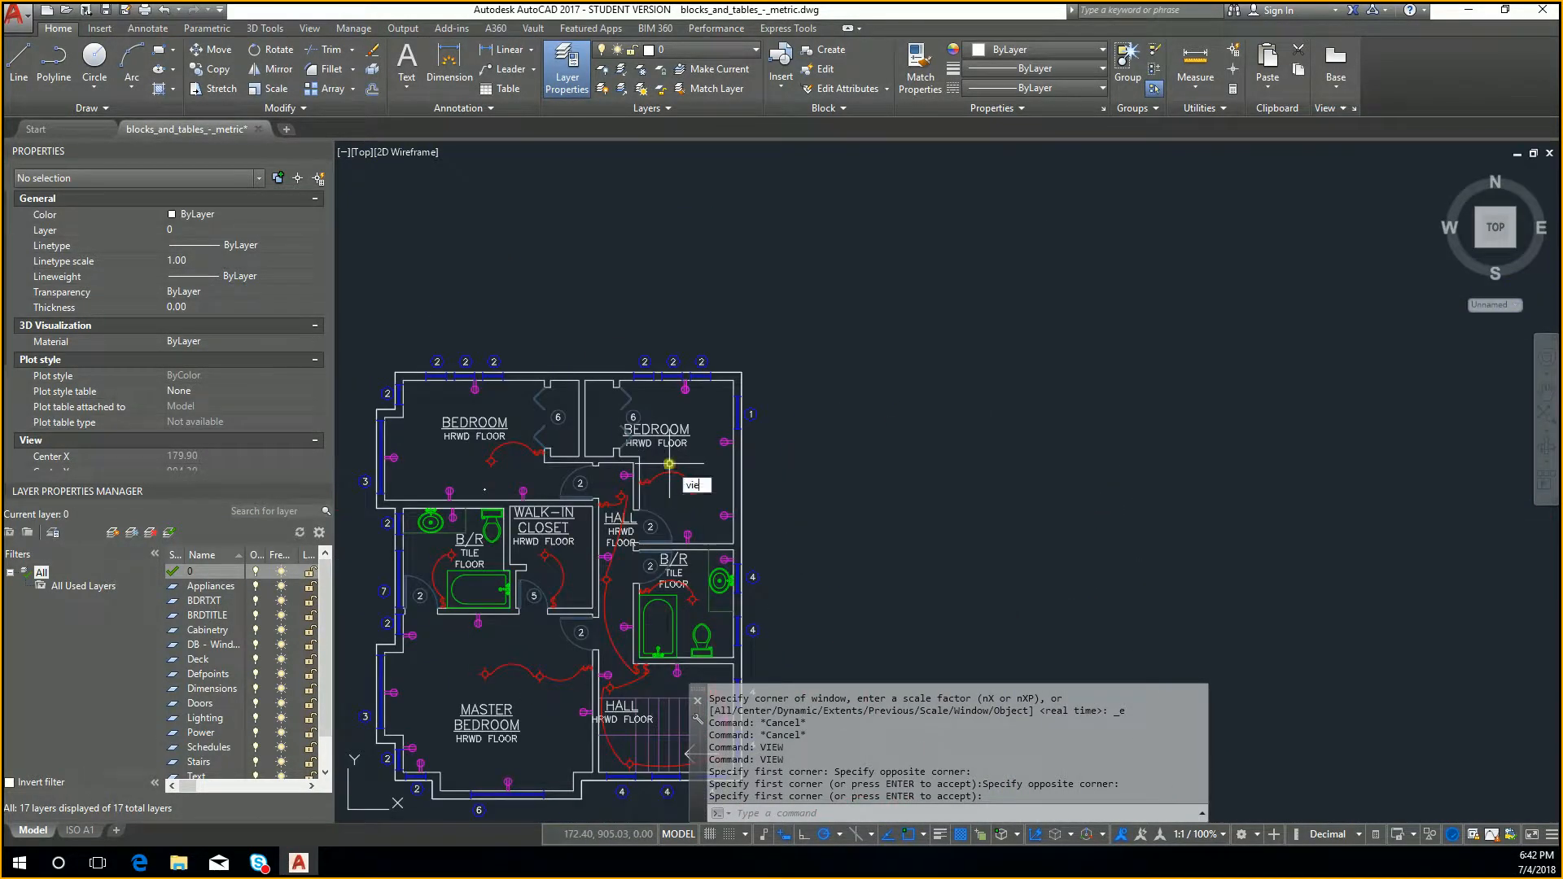
type("w")
key("Return")
left_click(628, 359)
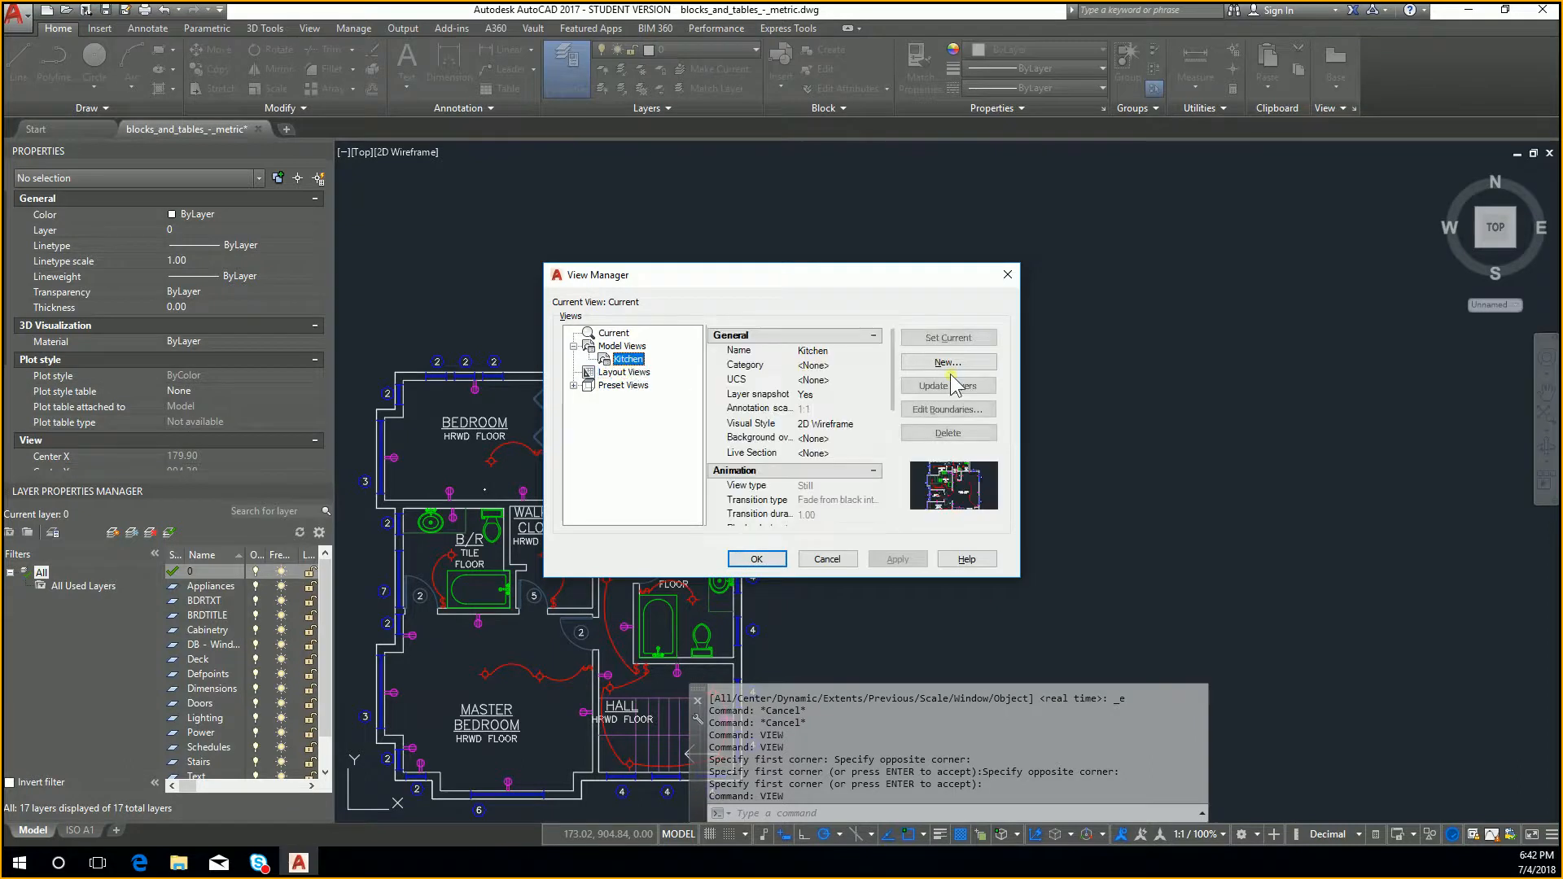
left_click(958, 338)
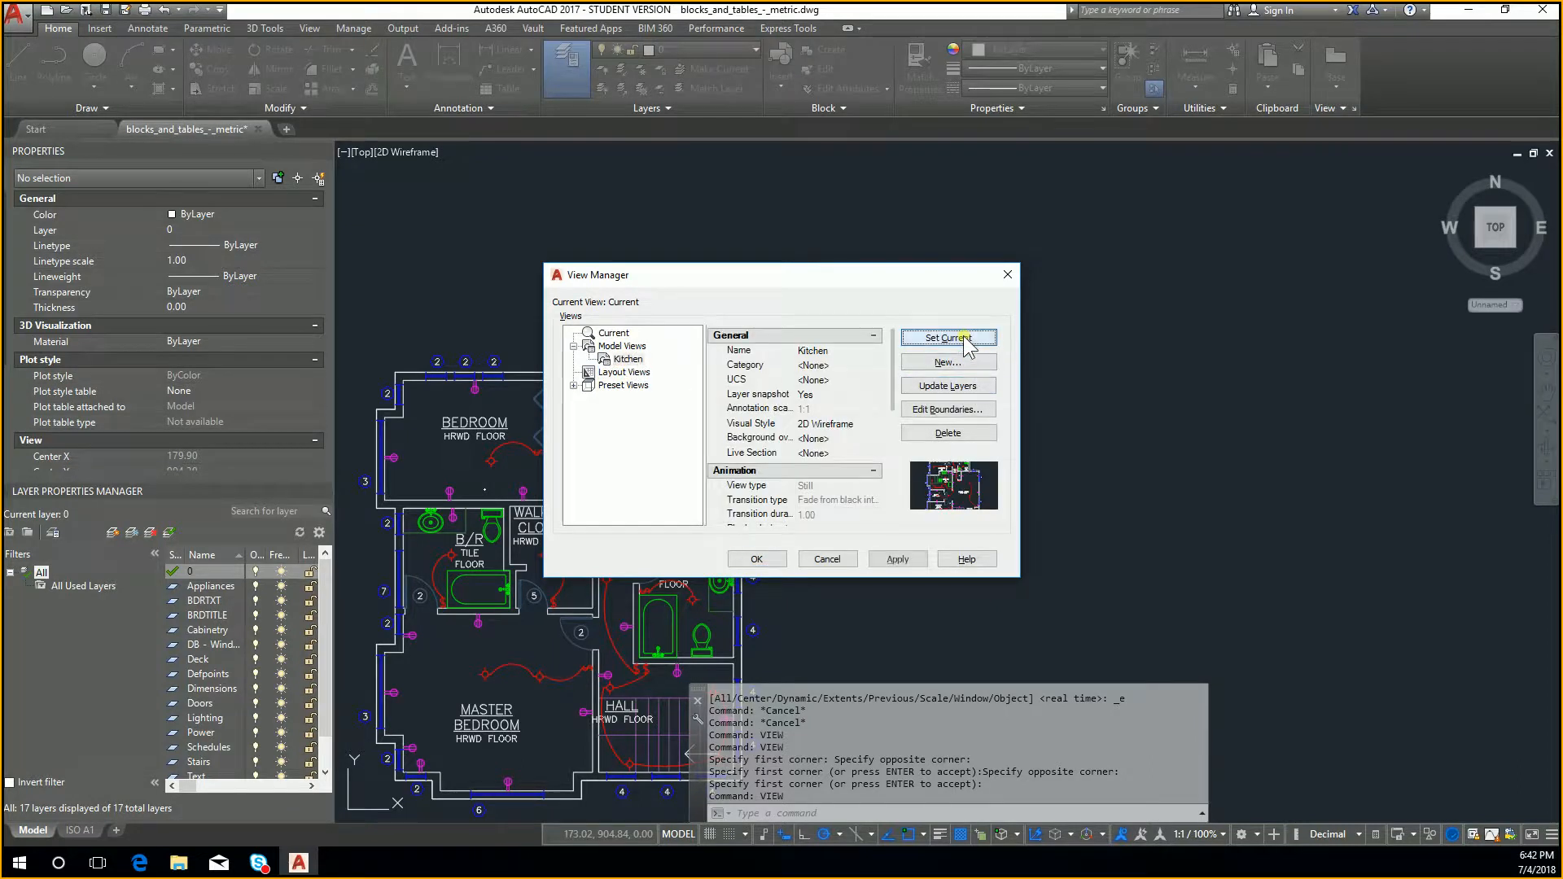
left_click(757, 562)
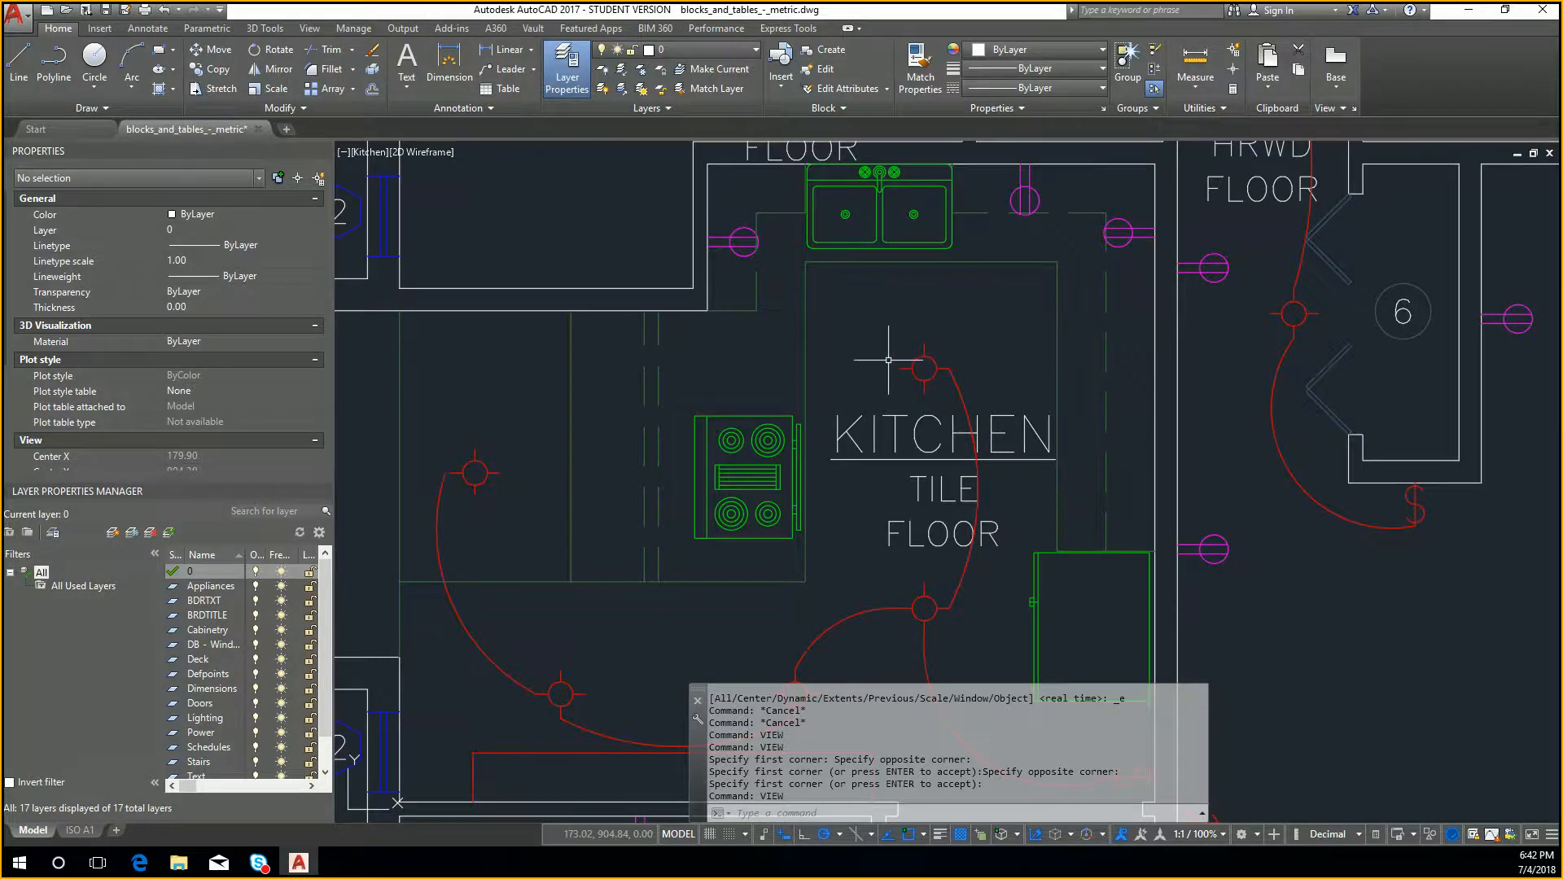
Frame the bedroom on the other floor plan, and set the saved Kitchen view current again from the View Manager
scroll(1119, 478, "down", 12)
middle_click_drag(1130, 483, 794, 378)
scroll(866, 384, "up", 7)
scroll(848, 324, "up", 4)
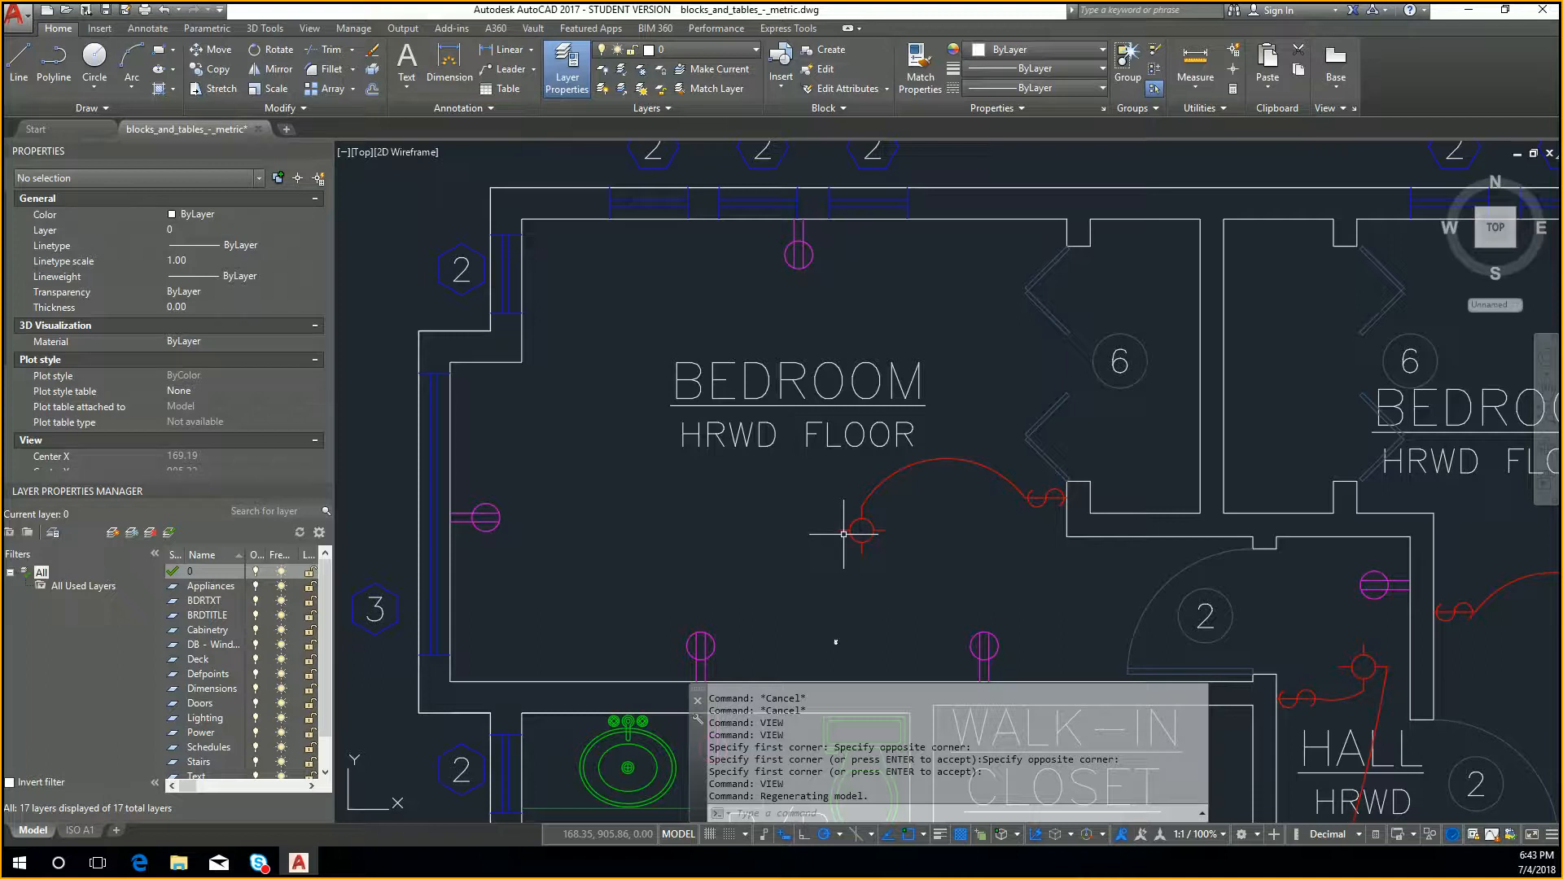
key("Return")
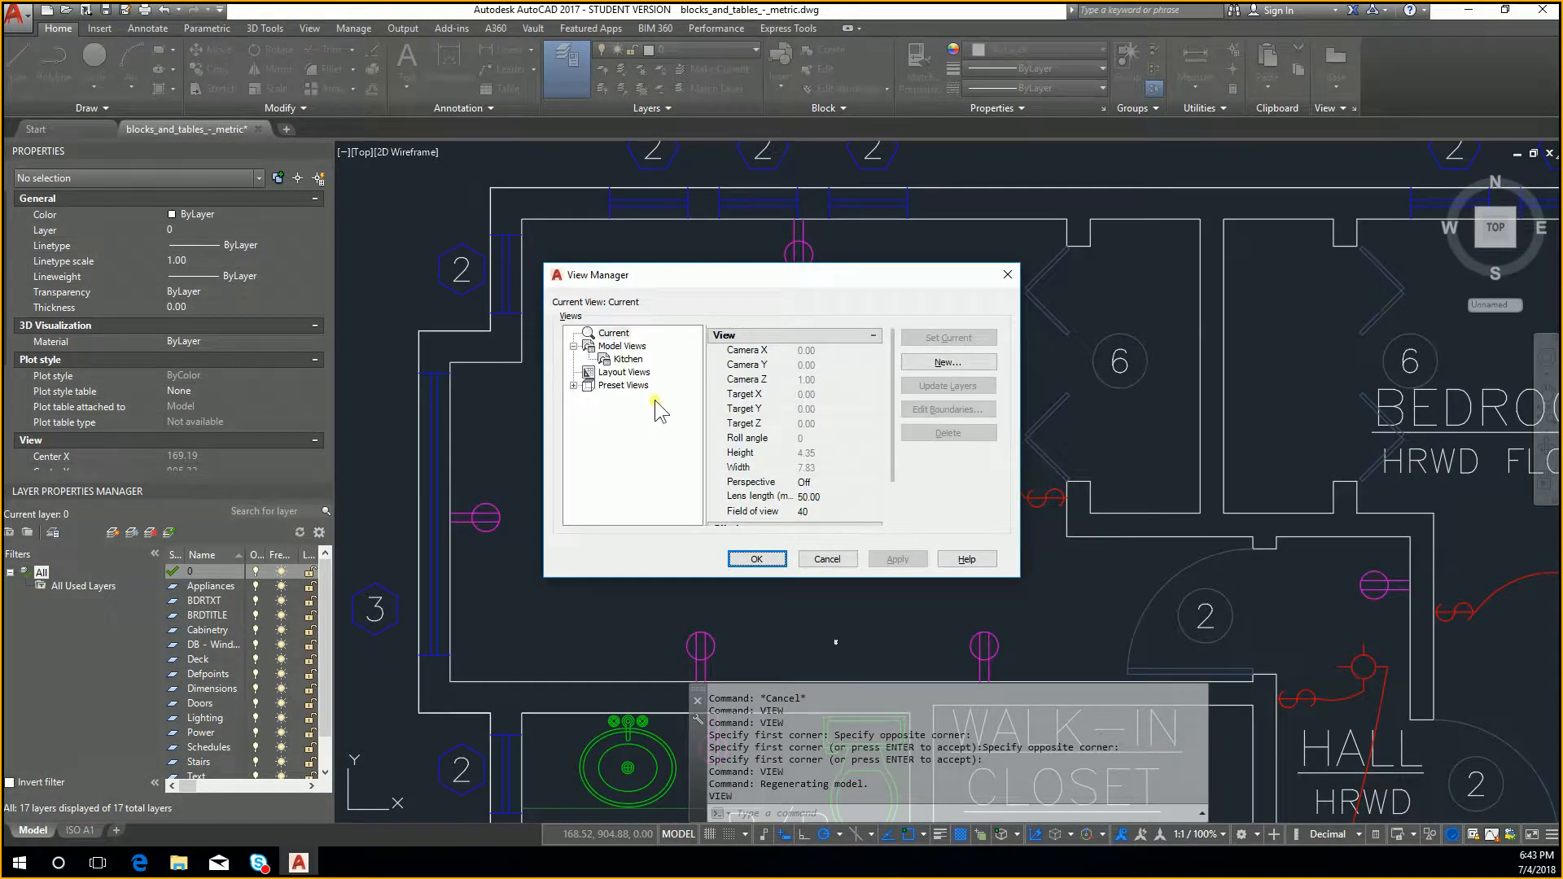
left_click(628, 359)
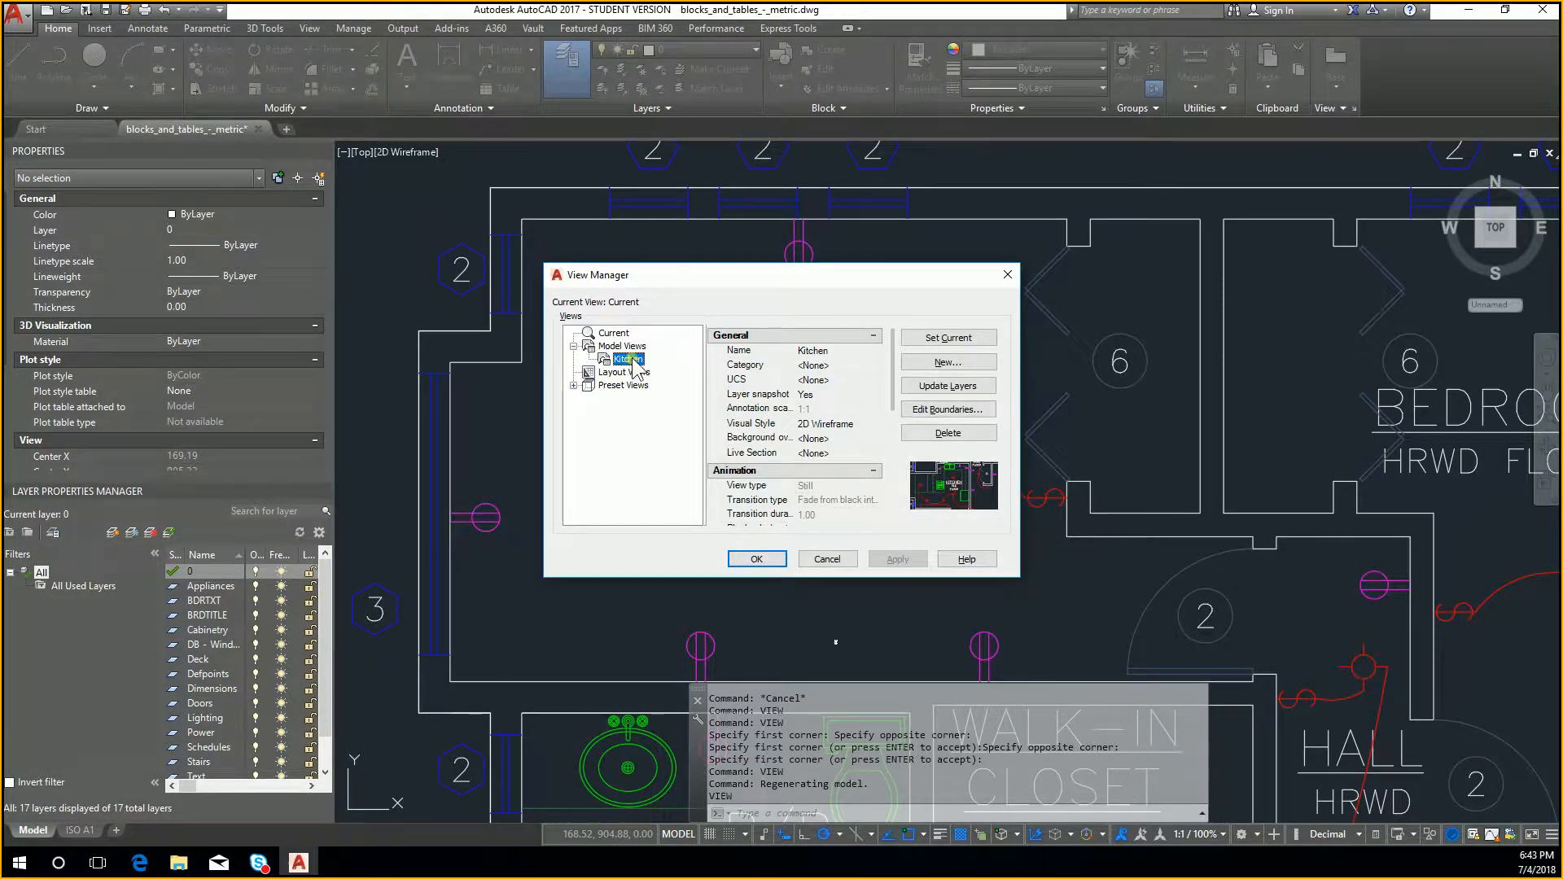
left_click(958, 342)
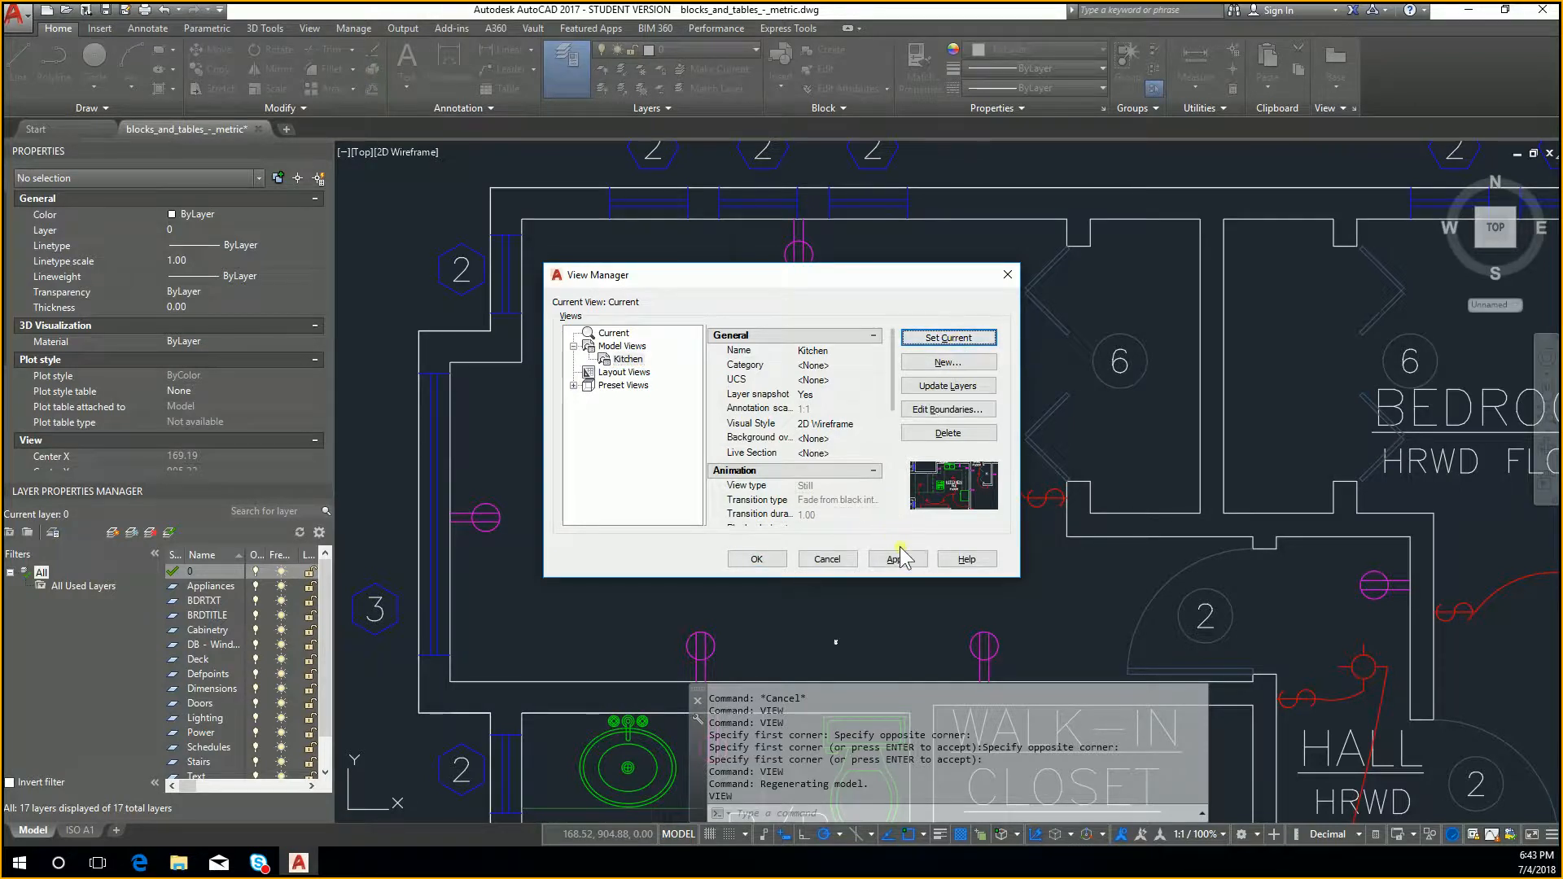
left_click(898, 559)
left_click(757, 559)
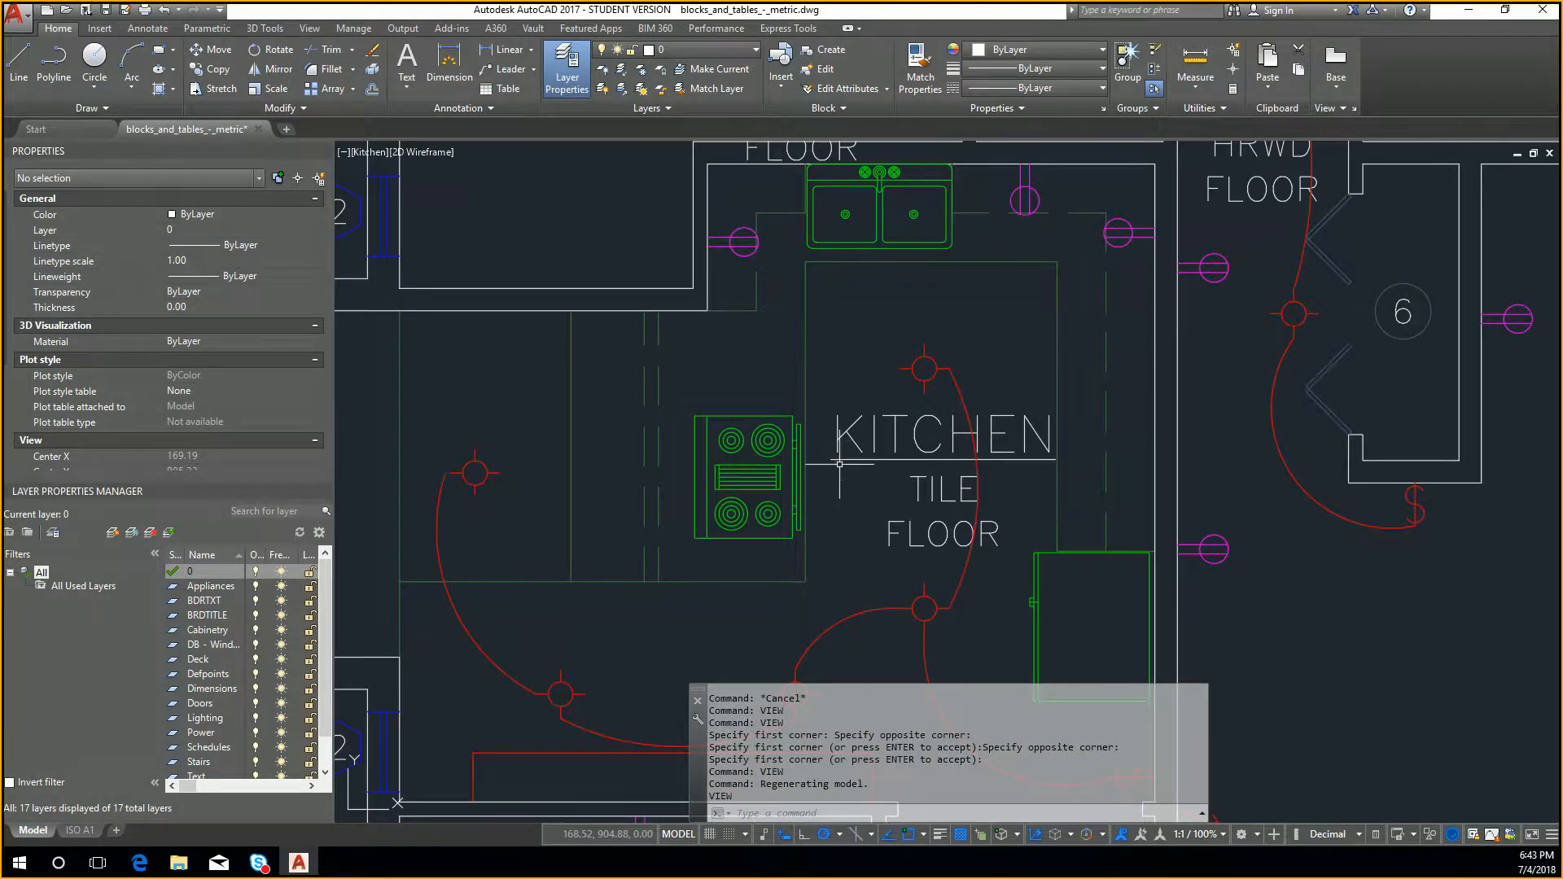
Frame the bedroom of the second floor plan and start a new Still model view named Bedroom
scroll(1018, 433, "down", 4)
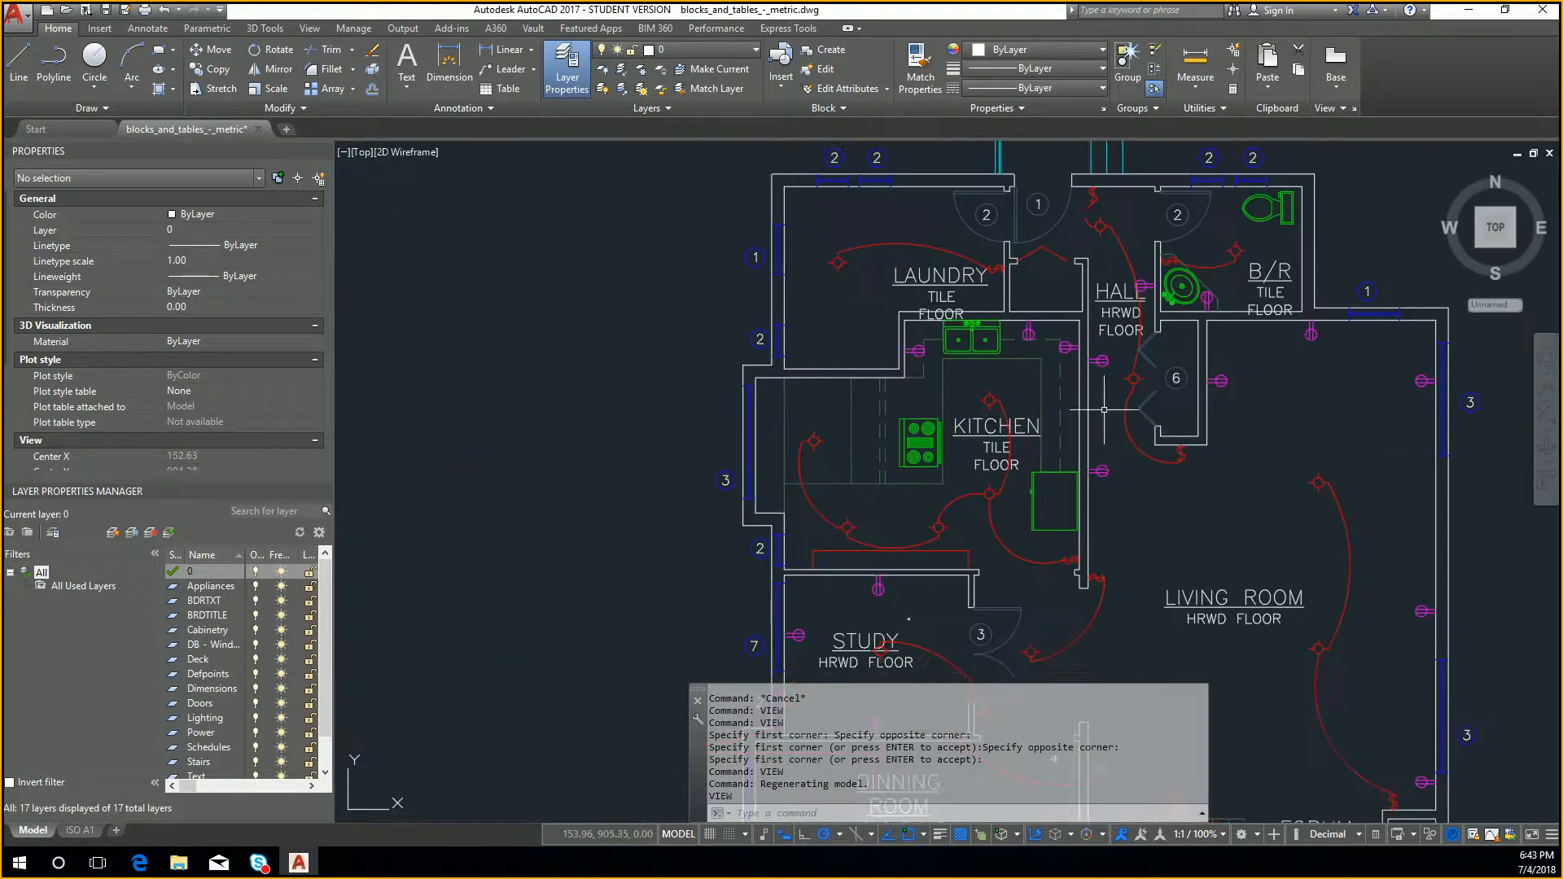
middle_click_drag(1106, 412, 716, 461)
middle_click_drag(1411, 499, 828, 421)
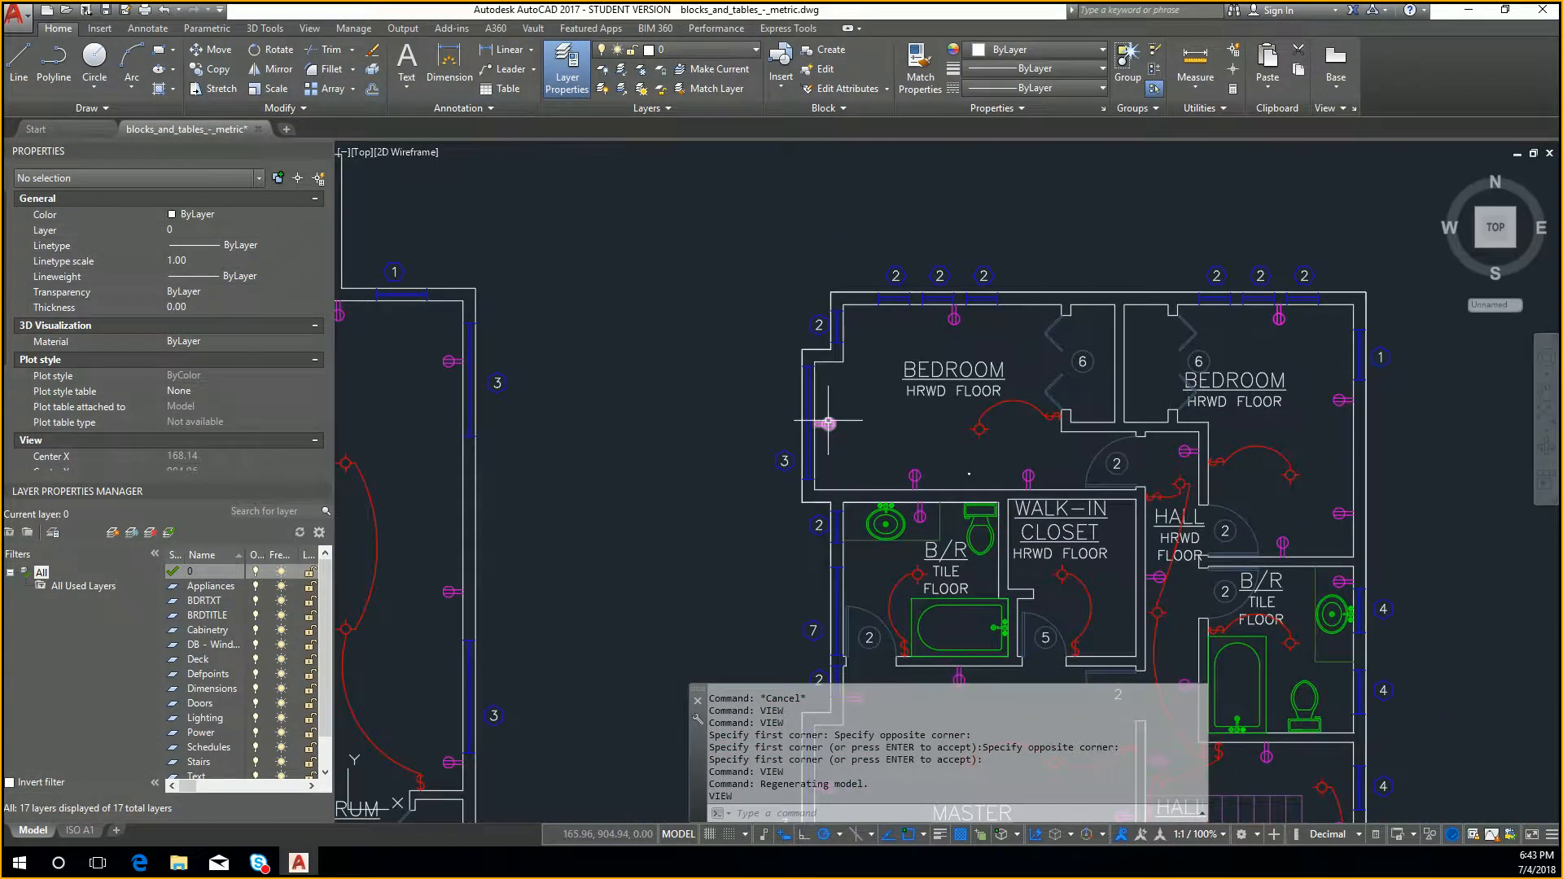
scroll(977, 370, "up", 4)
type("vi")
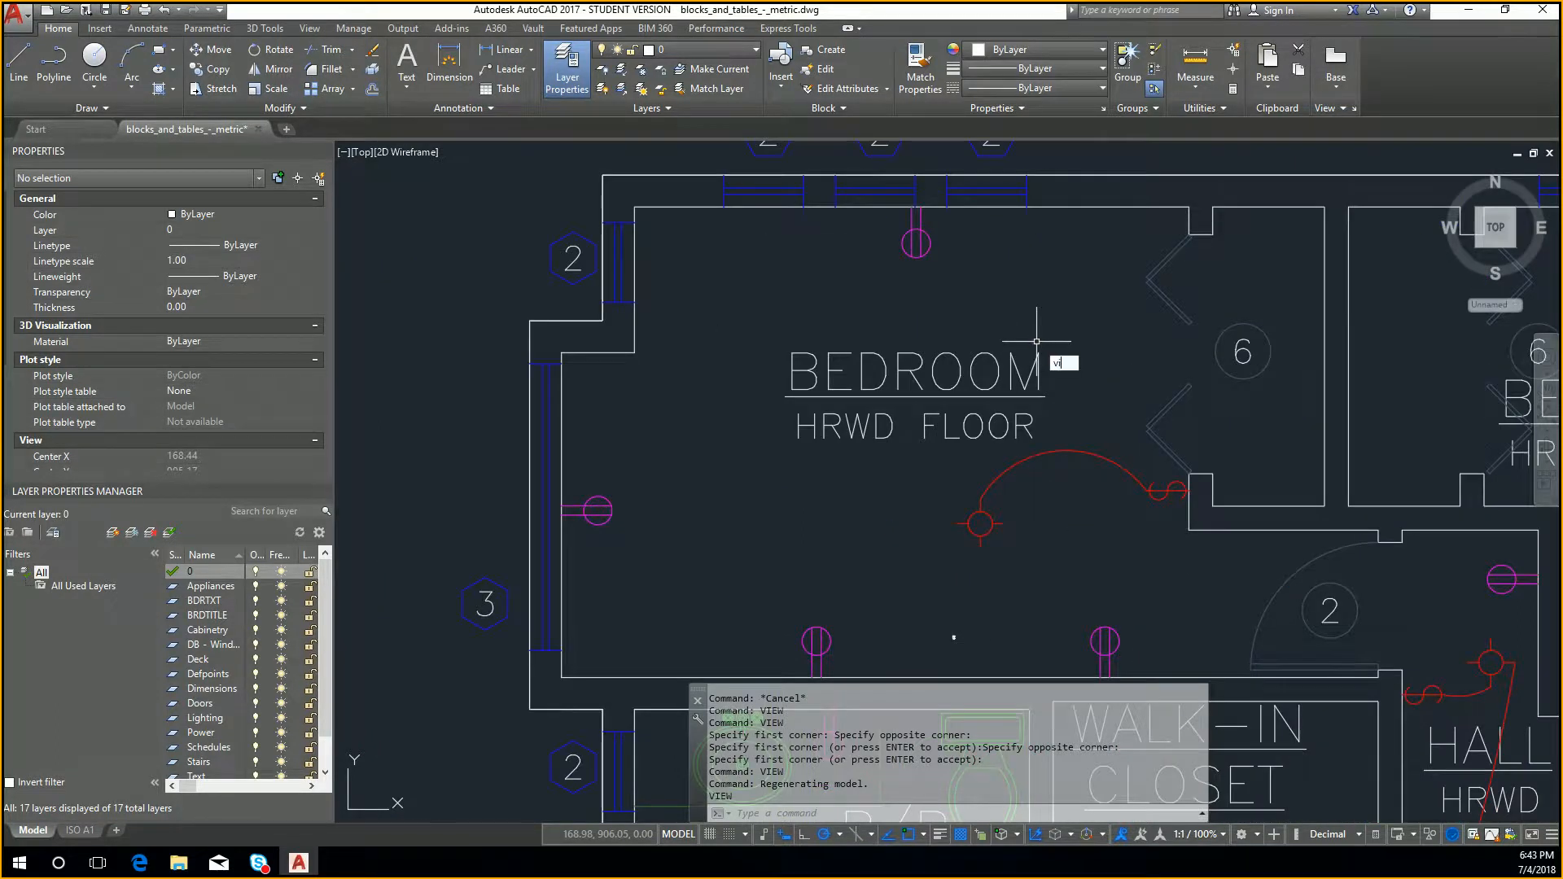
type("ew")
key("Return")
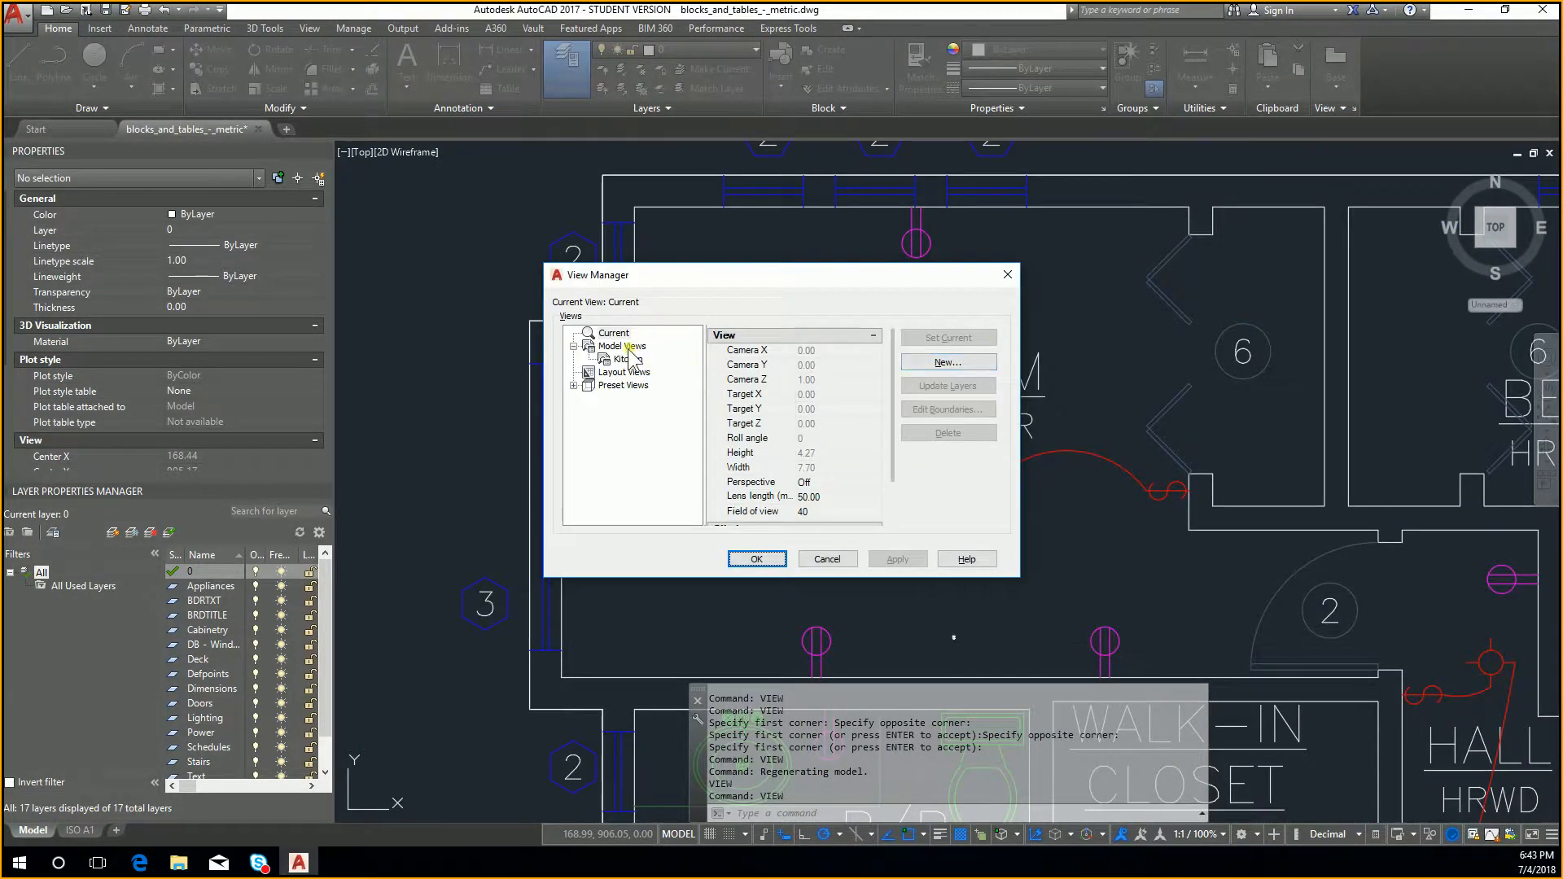
left_click(627, 347)
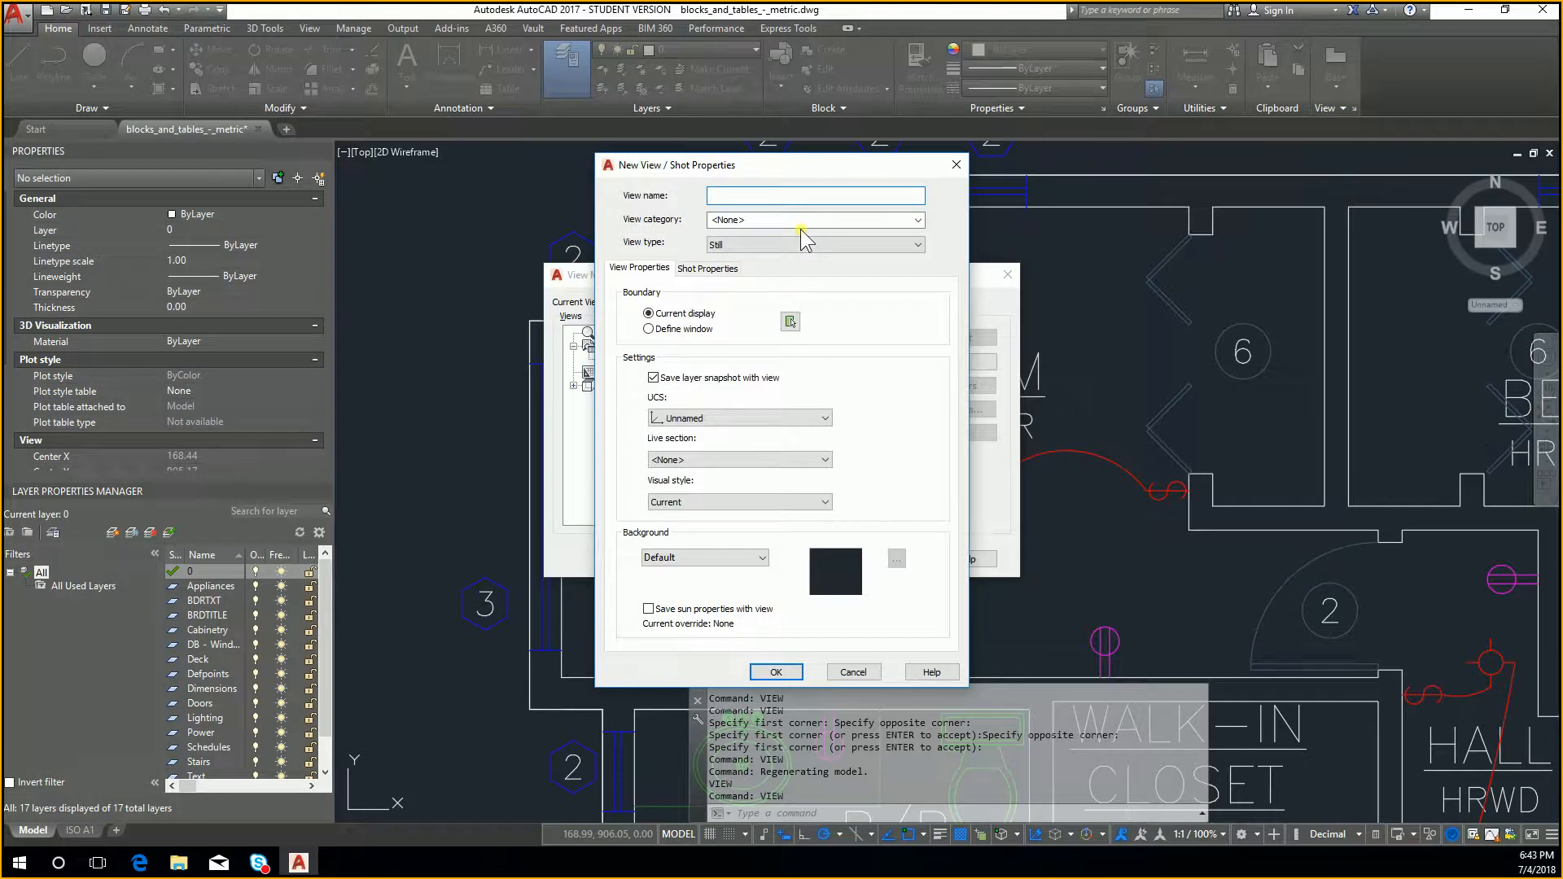
type("Bedroom")
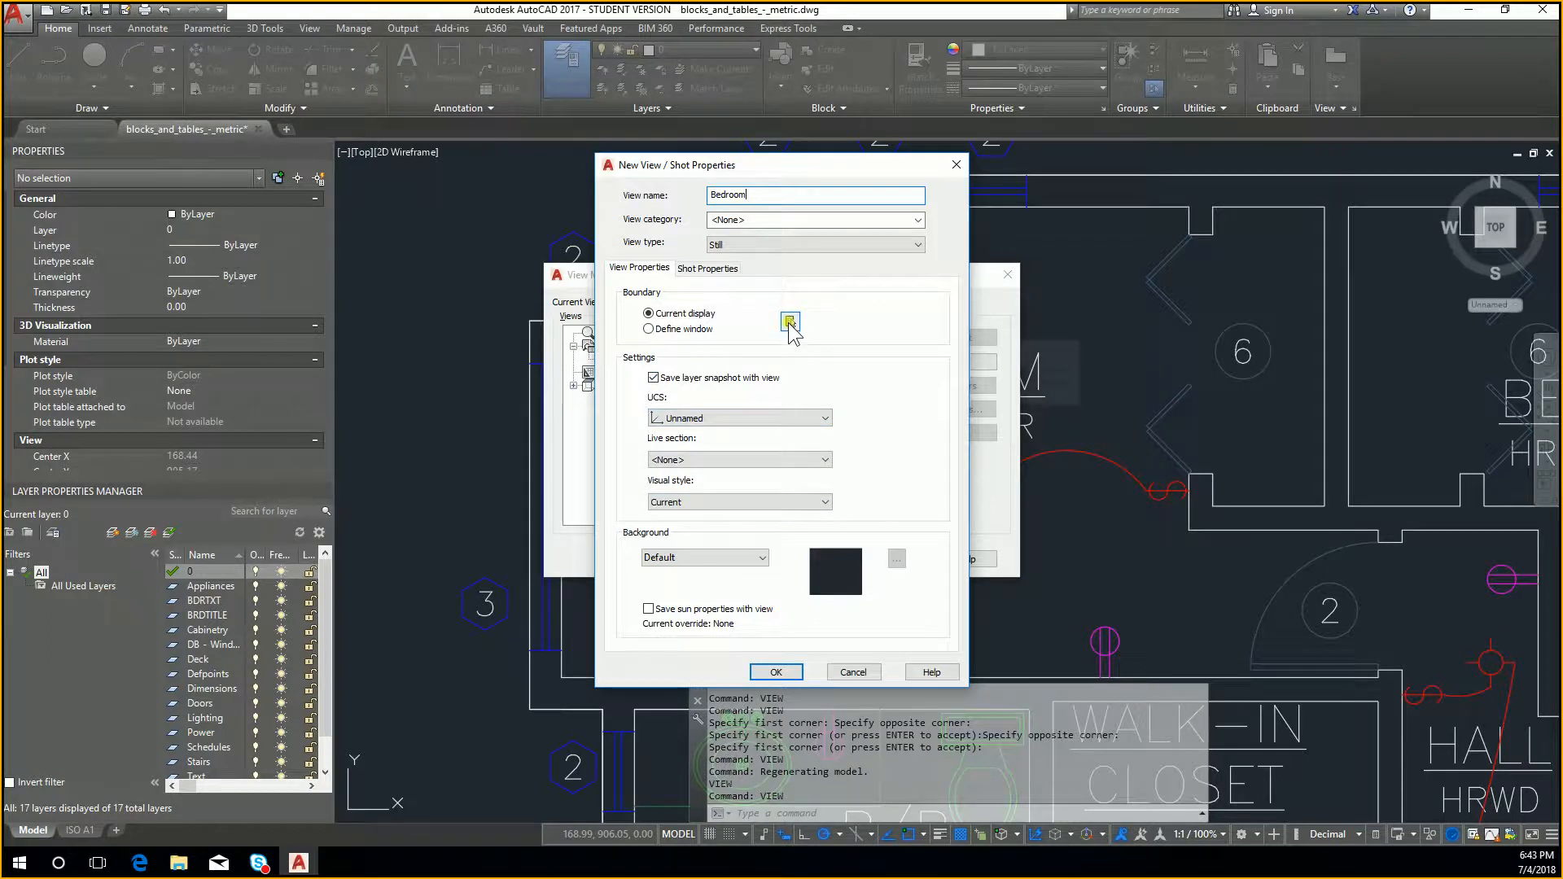
Define the Bedroom view's boundary with a window around the bedroom, and save the view with its layer snapshot
left_click(684, 329)
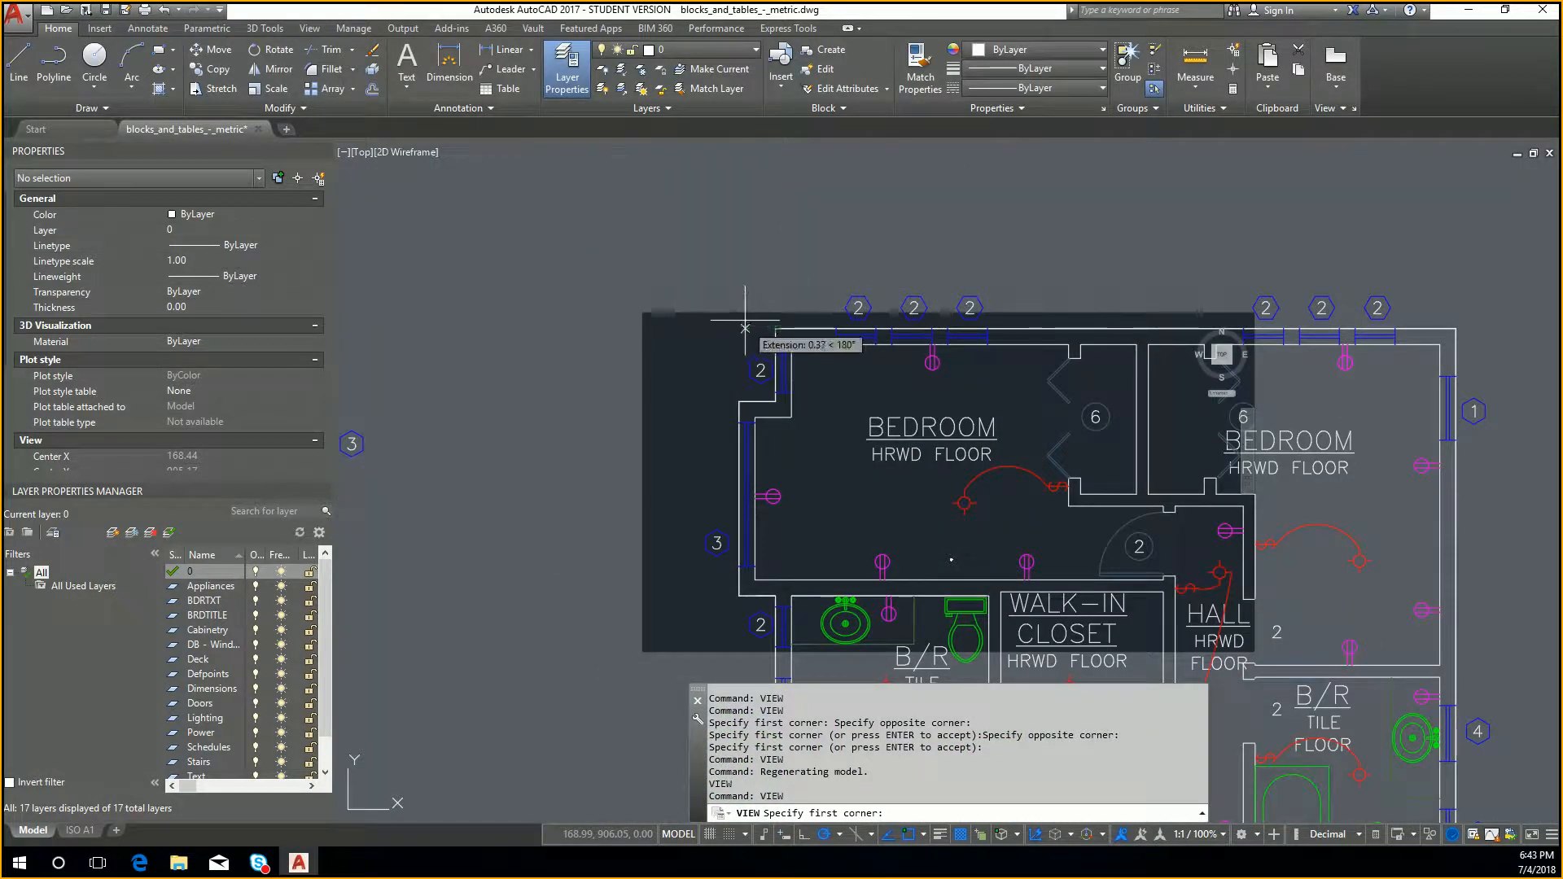
left_click(745, 328)
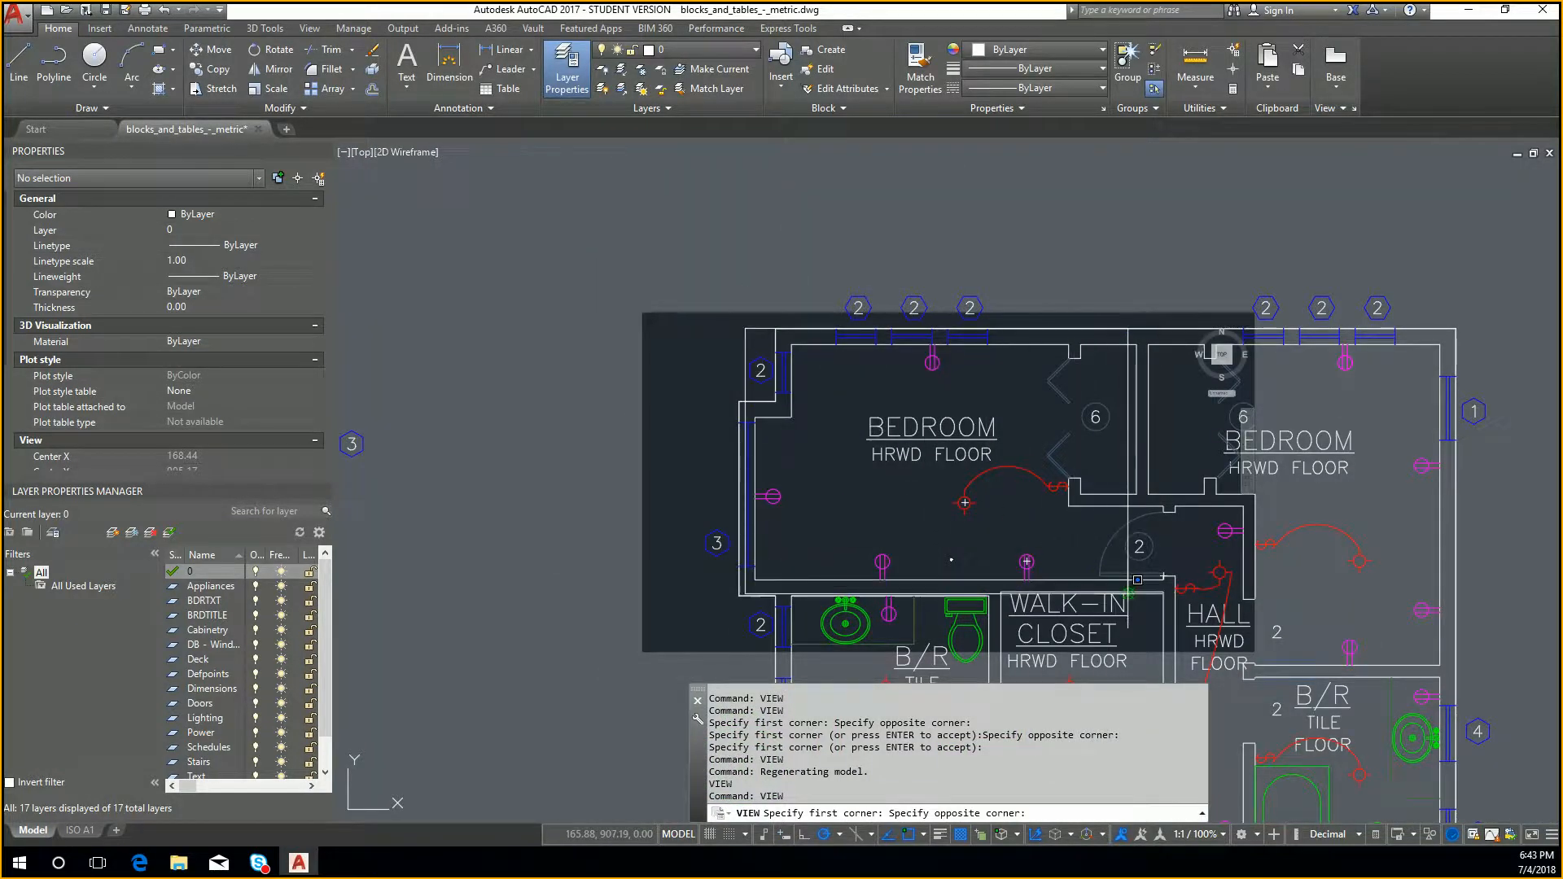
left_click(1129, 594)
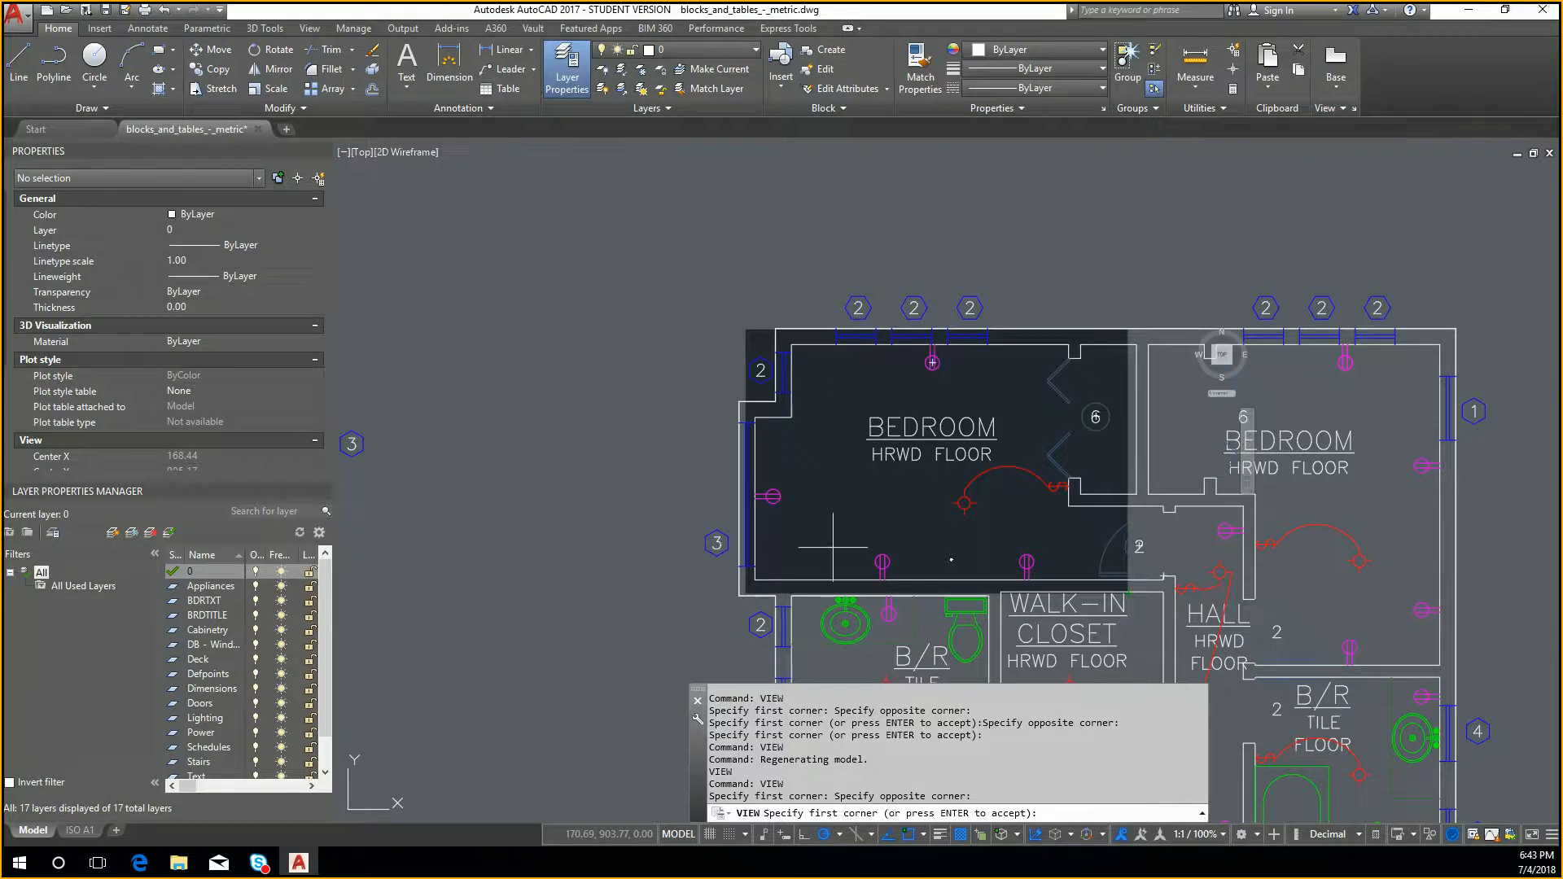
key("Return")
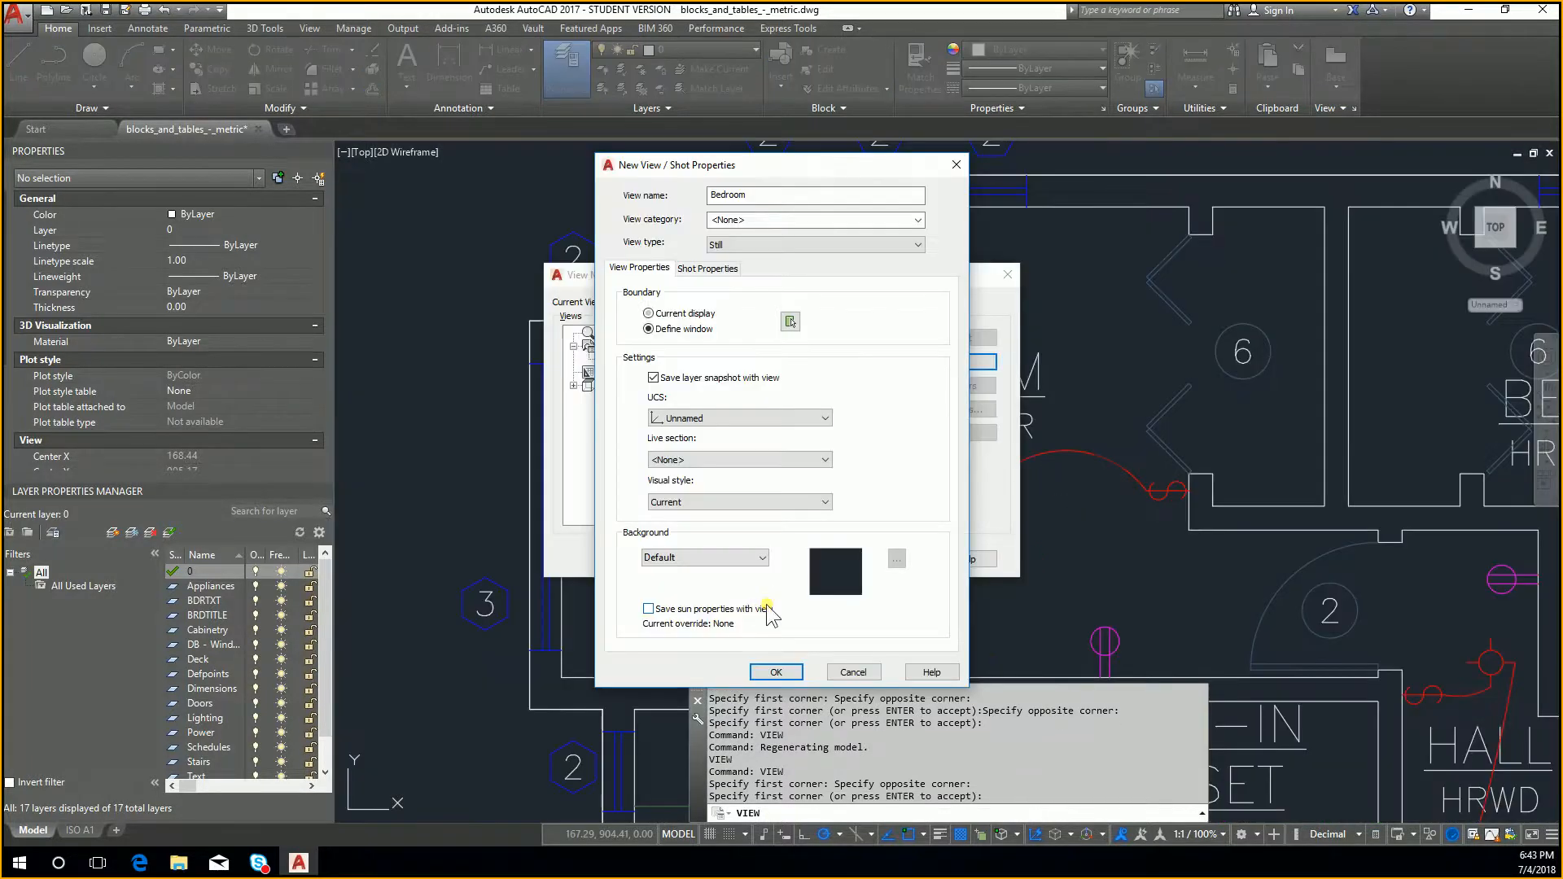
left_click(783, 672)
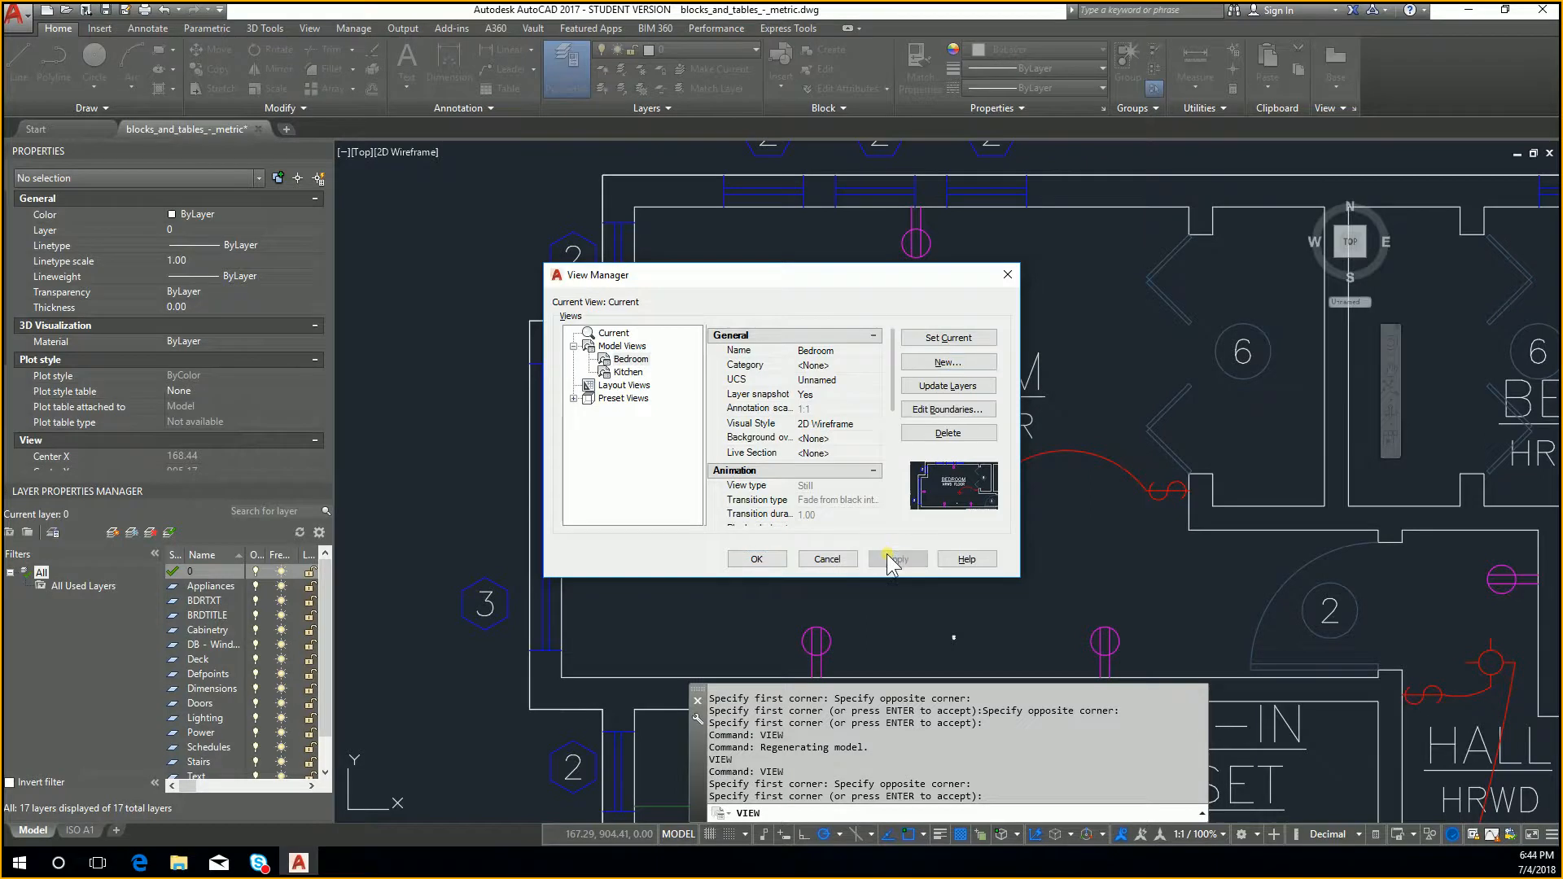
left_click(757, 558)
Zoom out to both floor plans, and restore the saved Bedroom view
scroll(767, 541, "down", 10)
mouse_move(775, 634)
middle_mouse_down()
mouse_move(901, 444)
mouse_move(946, 234)
middle_mouse_up()
scroll(956, 370, "down", 6)
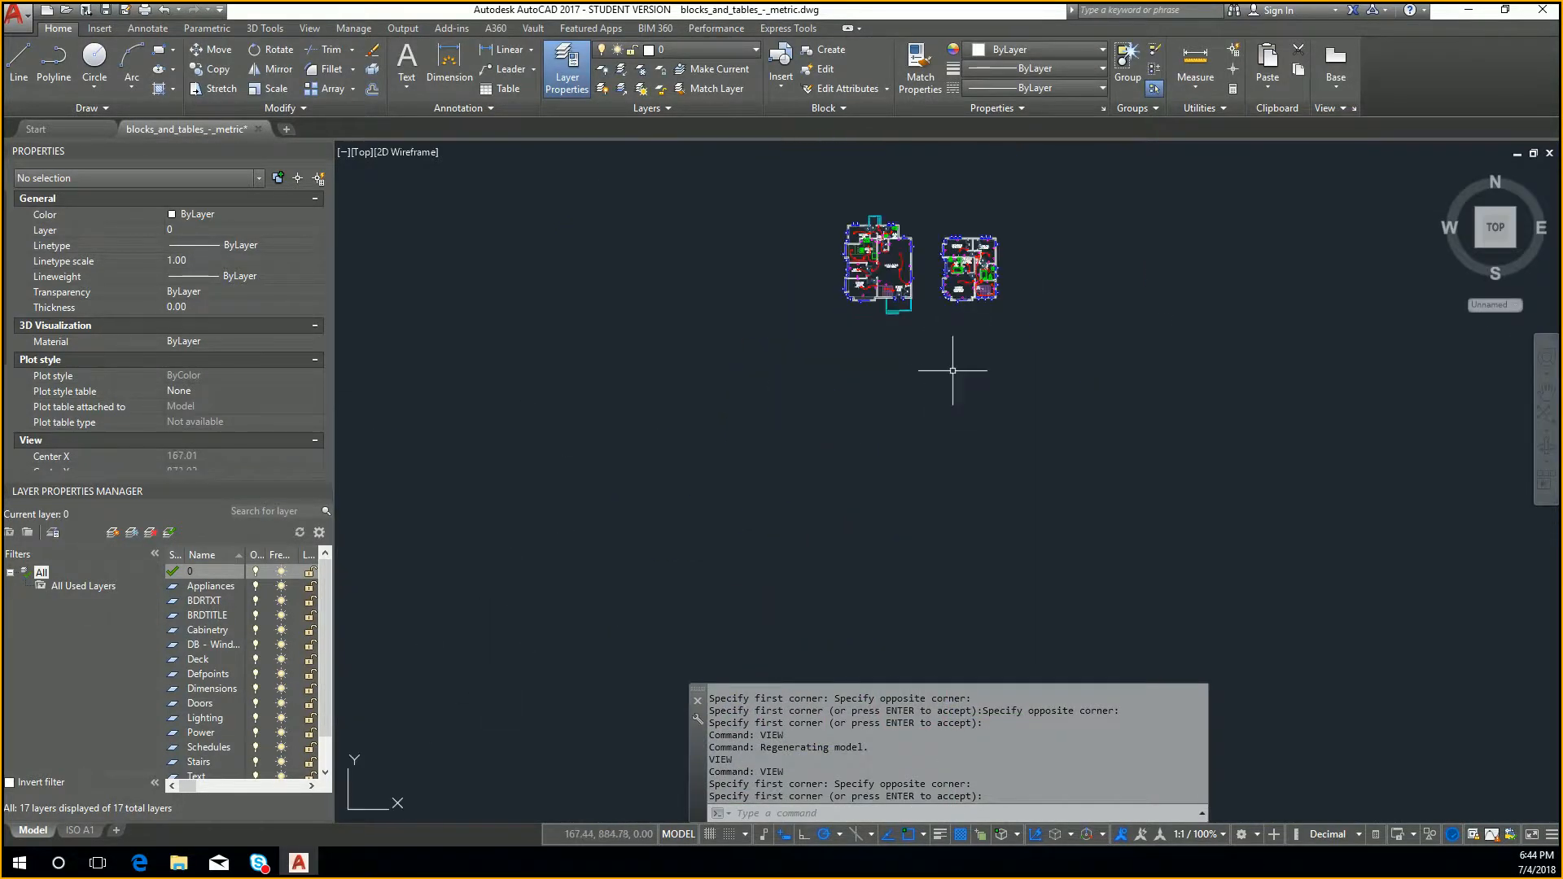
scroll(955, 336, "up", 10)
type("v")
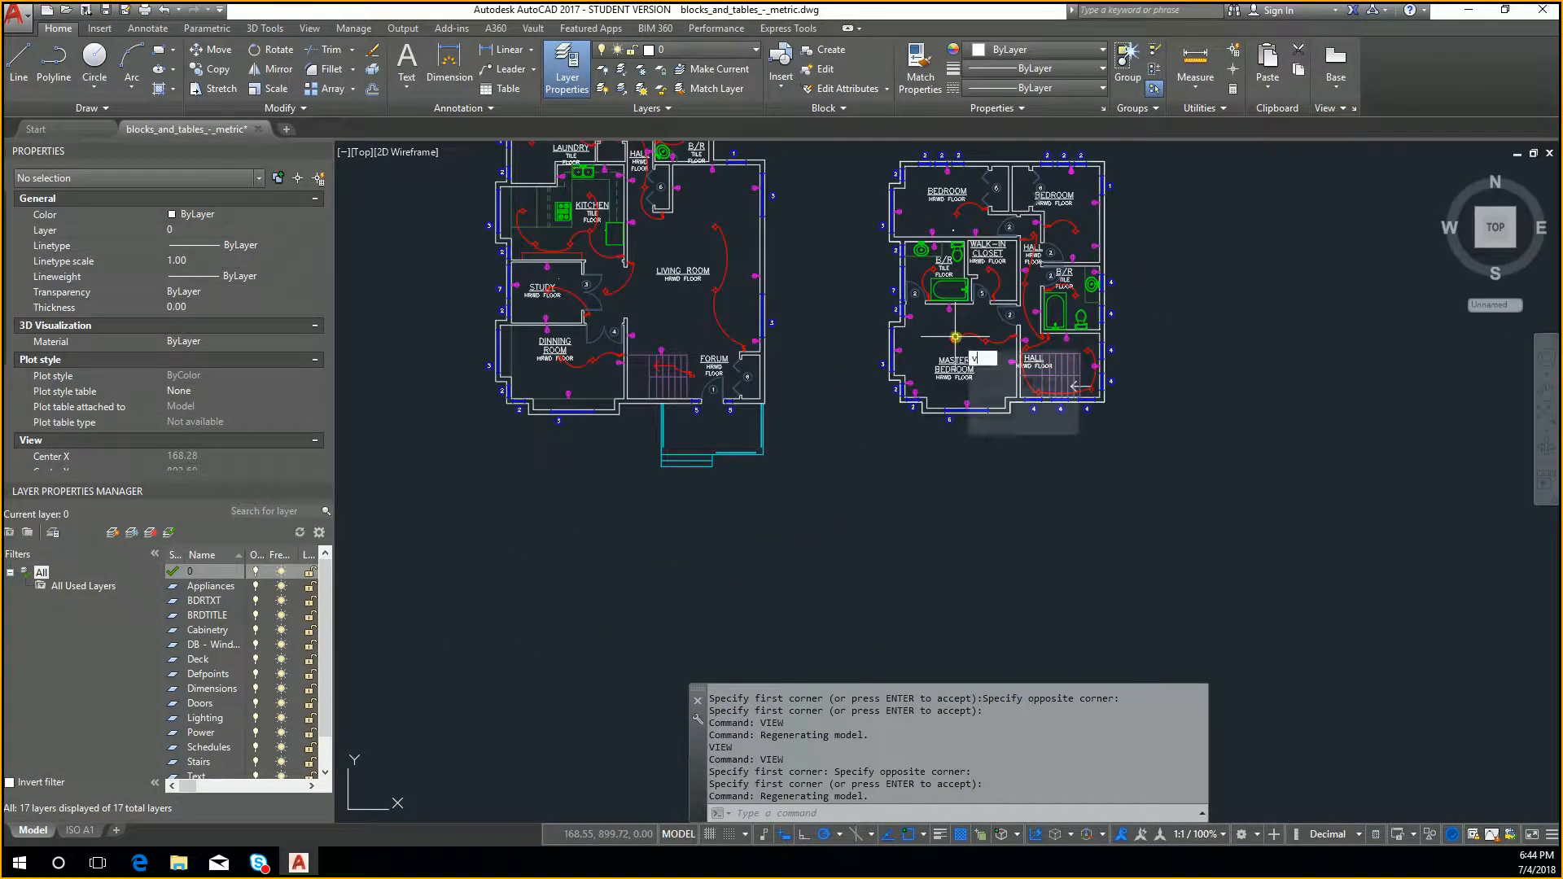
key("Return")
left_click(625, 359)
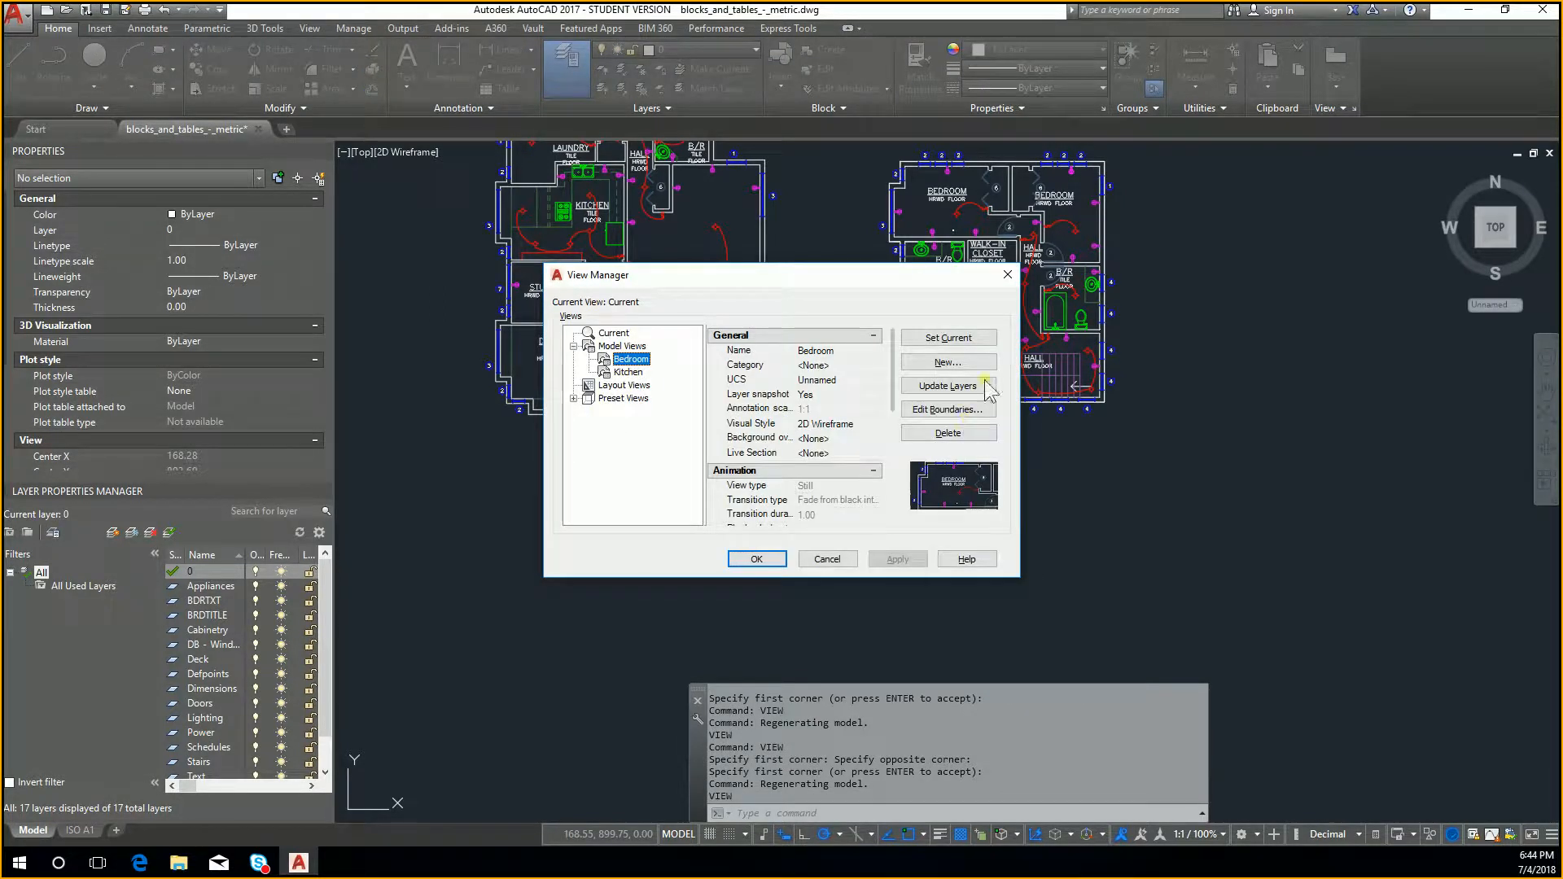
left_click(956, 341)
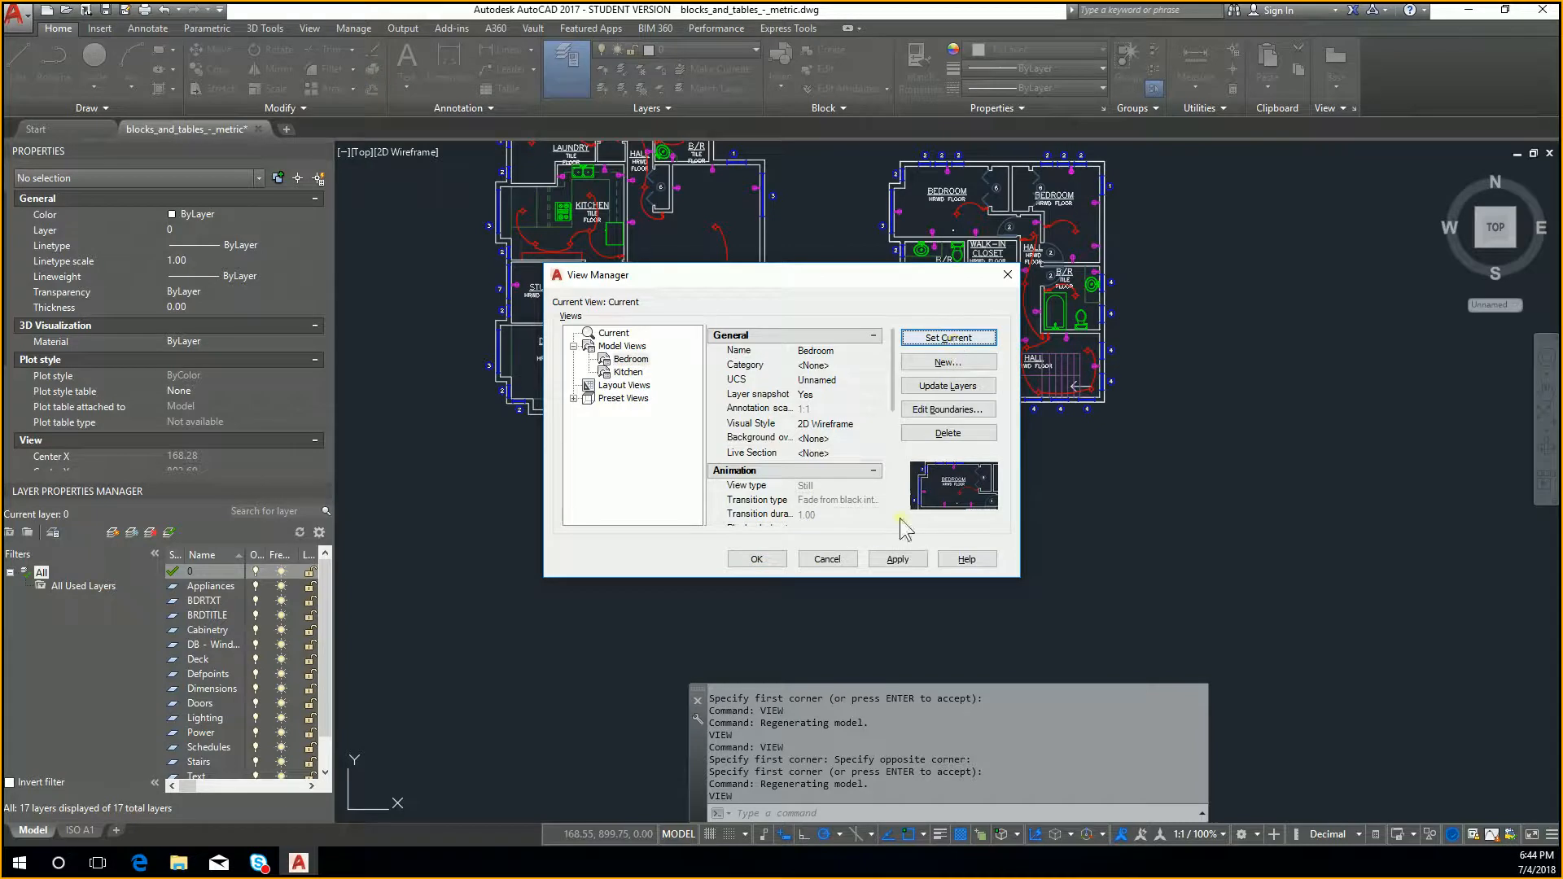
left_click(886, 559)
left_click(774, 561)
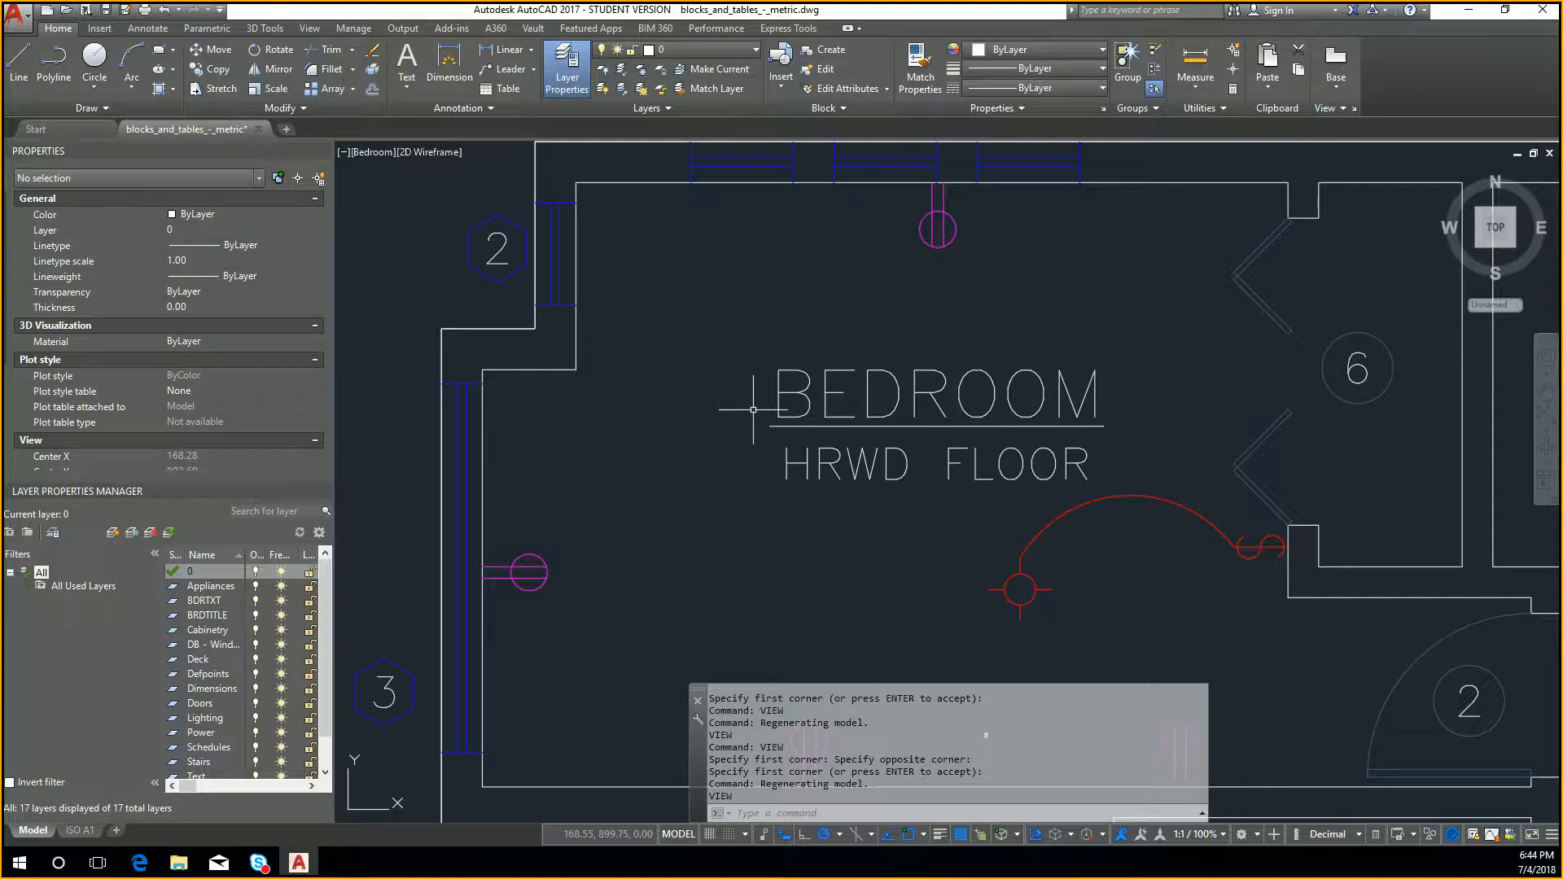
Switch from the Bedroom view to the saved Kitchen view
type("vi")
key("Return")
left_click(628, 372)
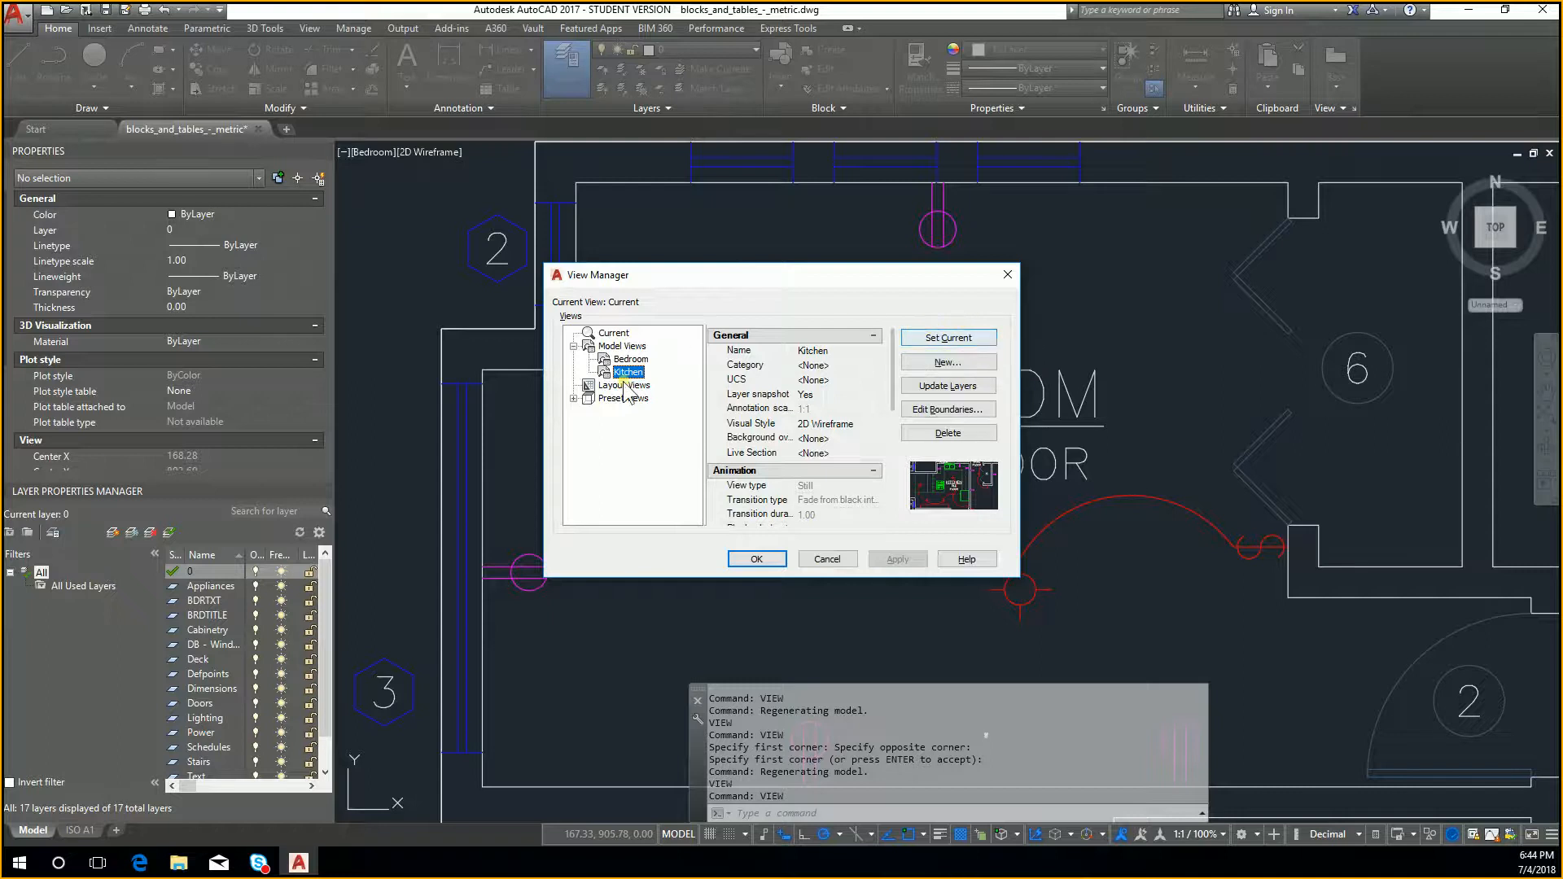
left_click(959, 338)
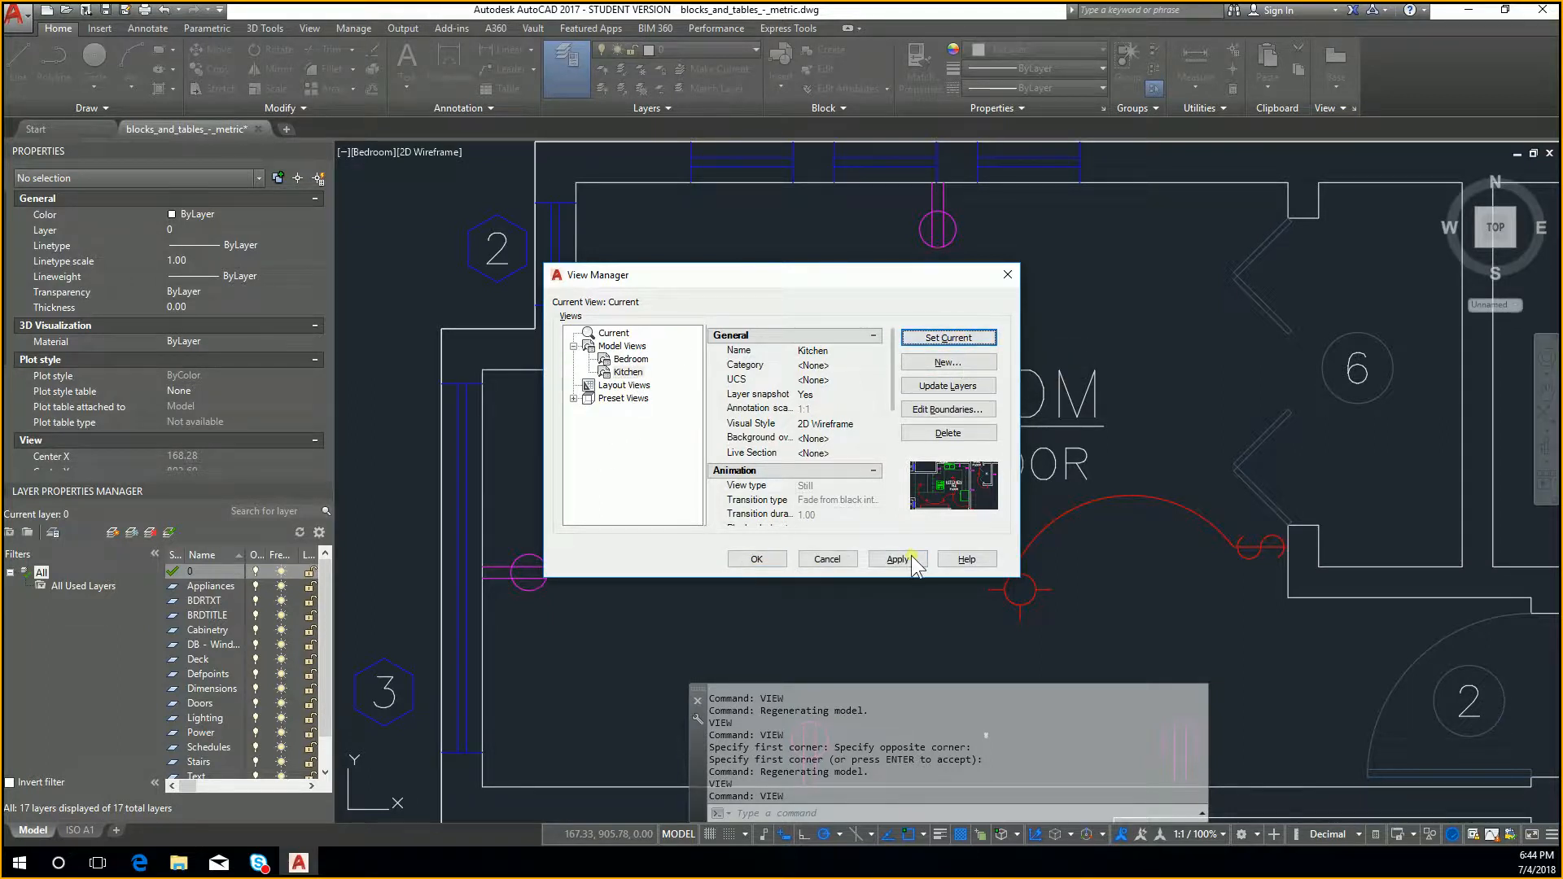
left_click(904, 560)
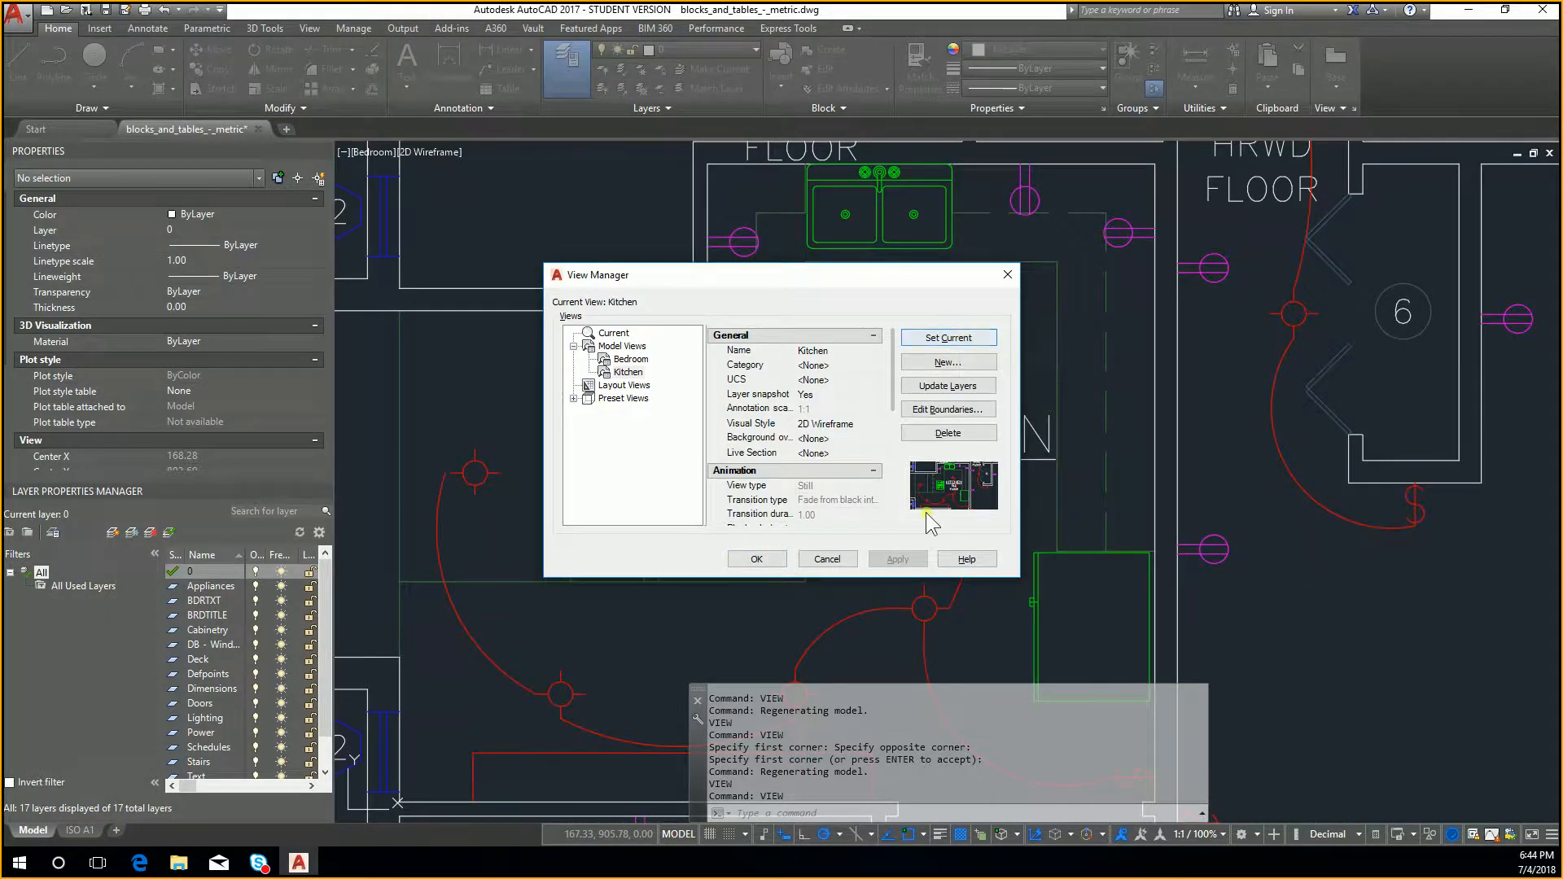
left_click(769, 559)
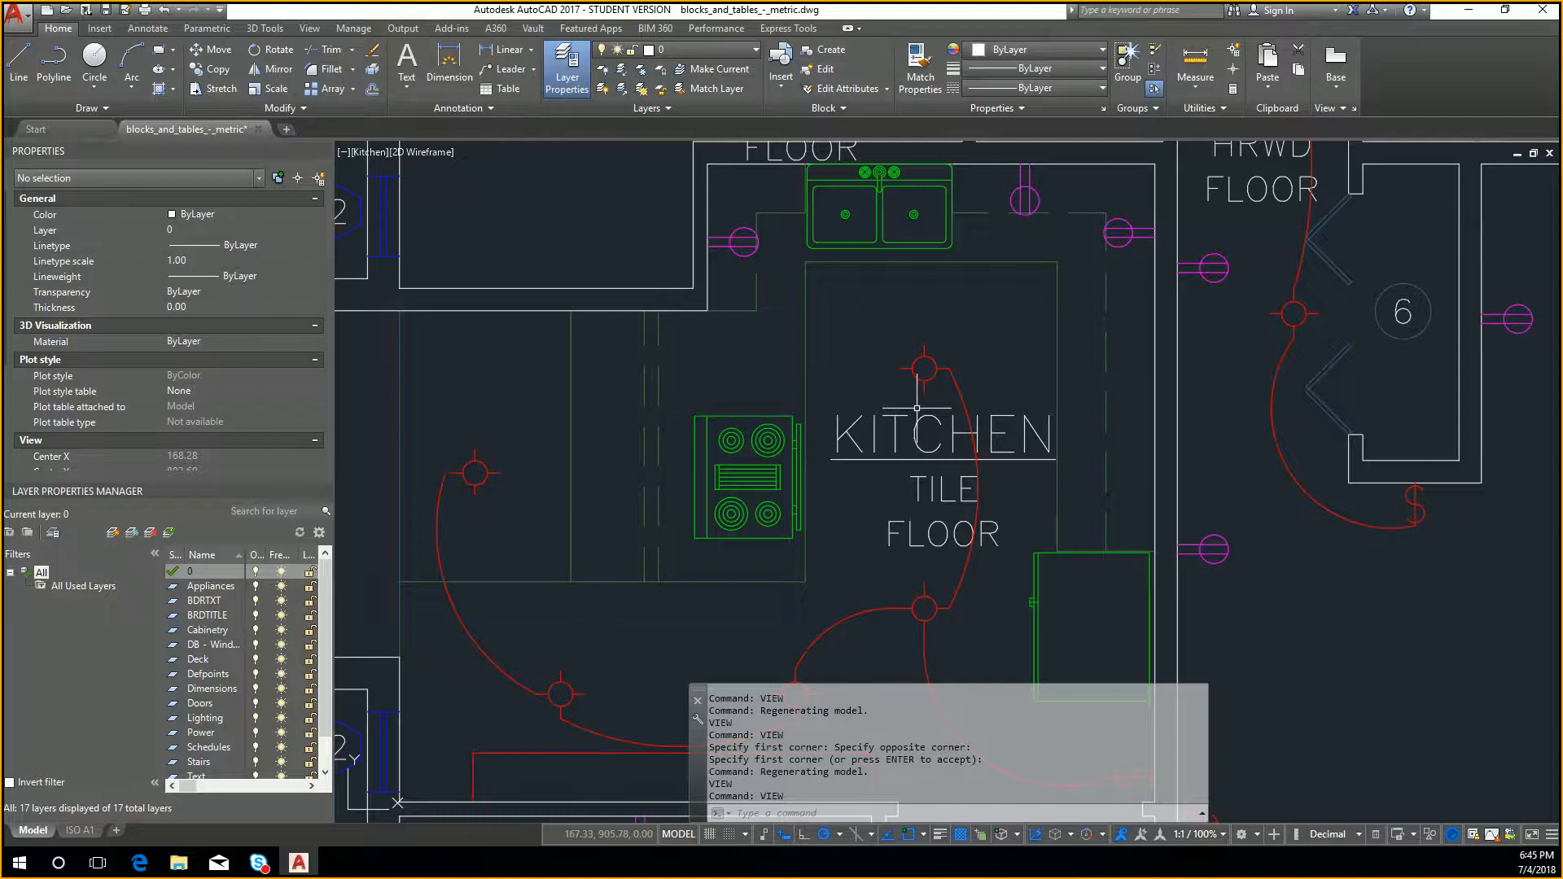
key("Escape")
key("Escape")
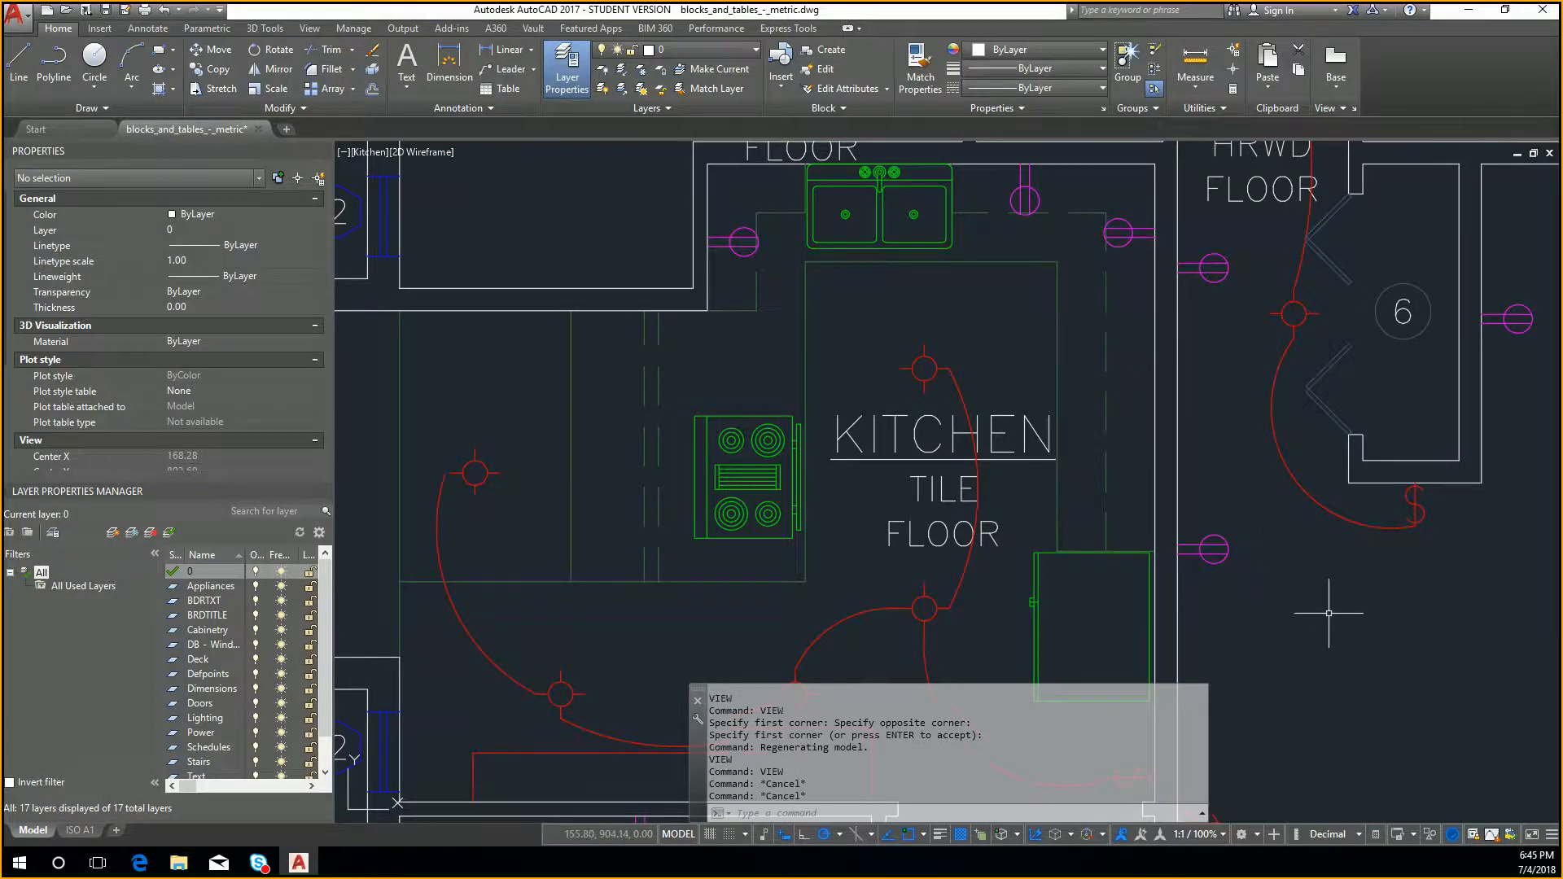
Widen the Layer Properties Manager to show the color, linetype, lineweight and plot style columns, and look through the layer list
middle_click_drag(1326, 610, 1295, 583)
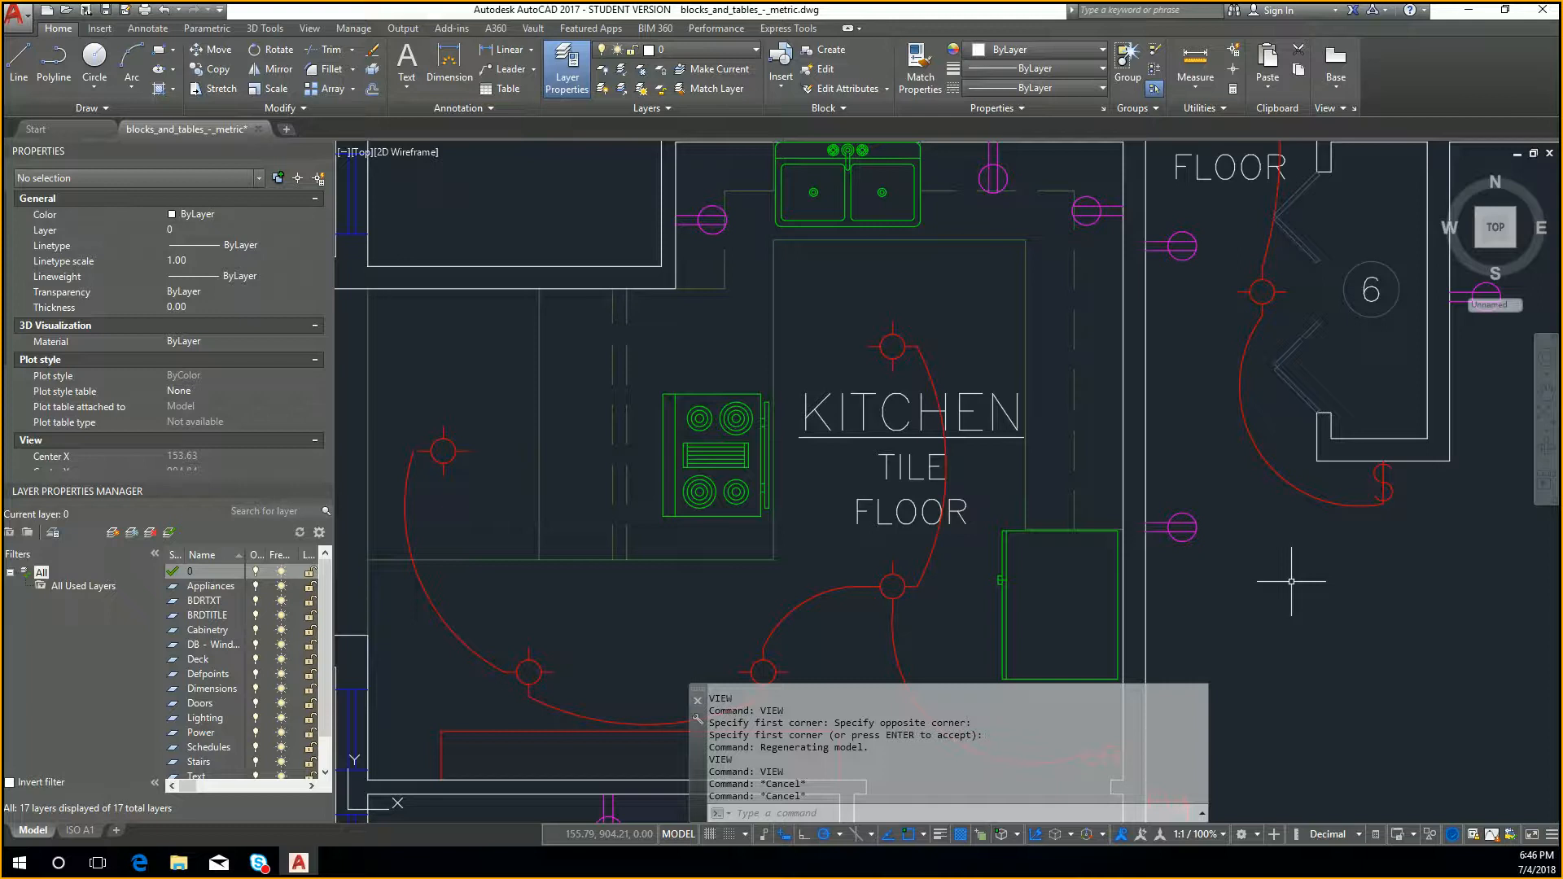
scroll(1005, 457, "down", 4)
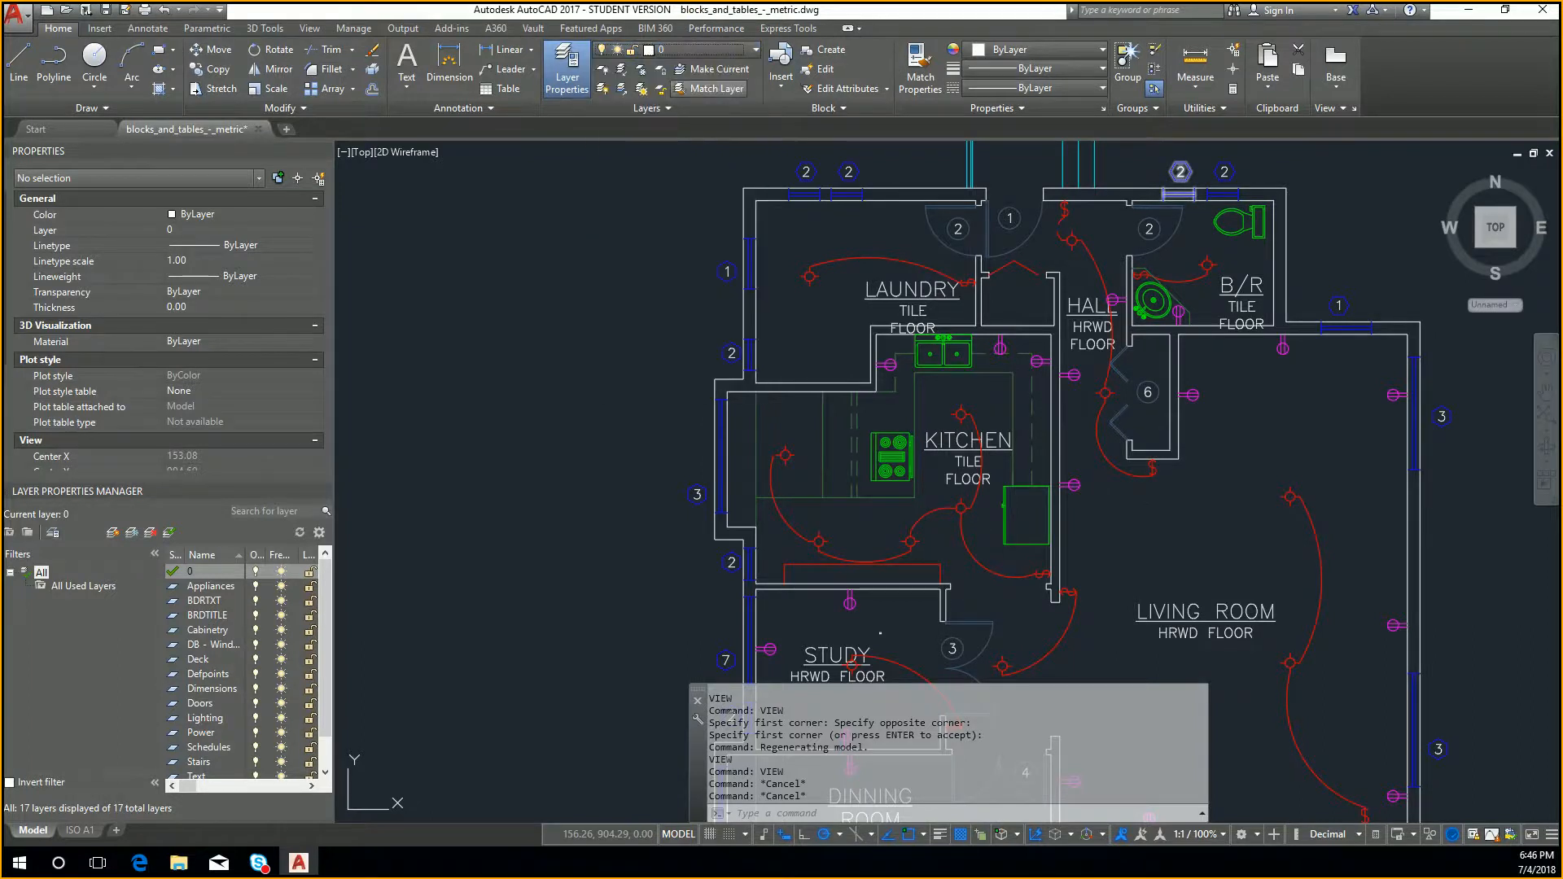
left_click(568, 69)
left_click(576, 69)
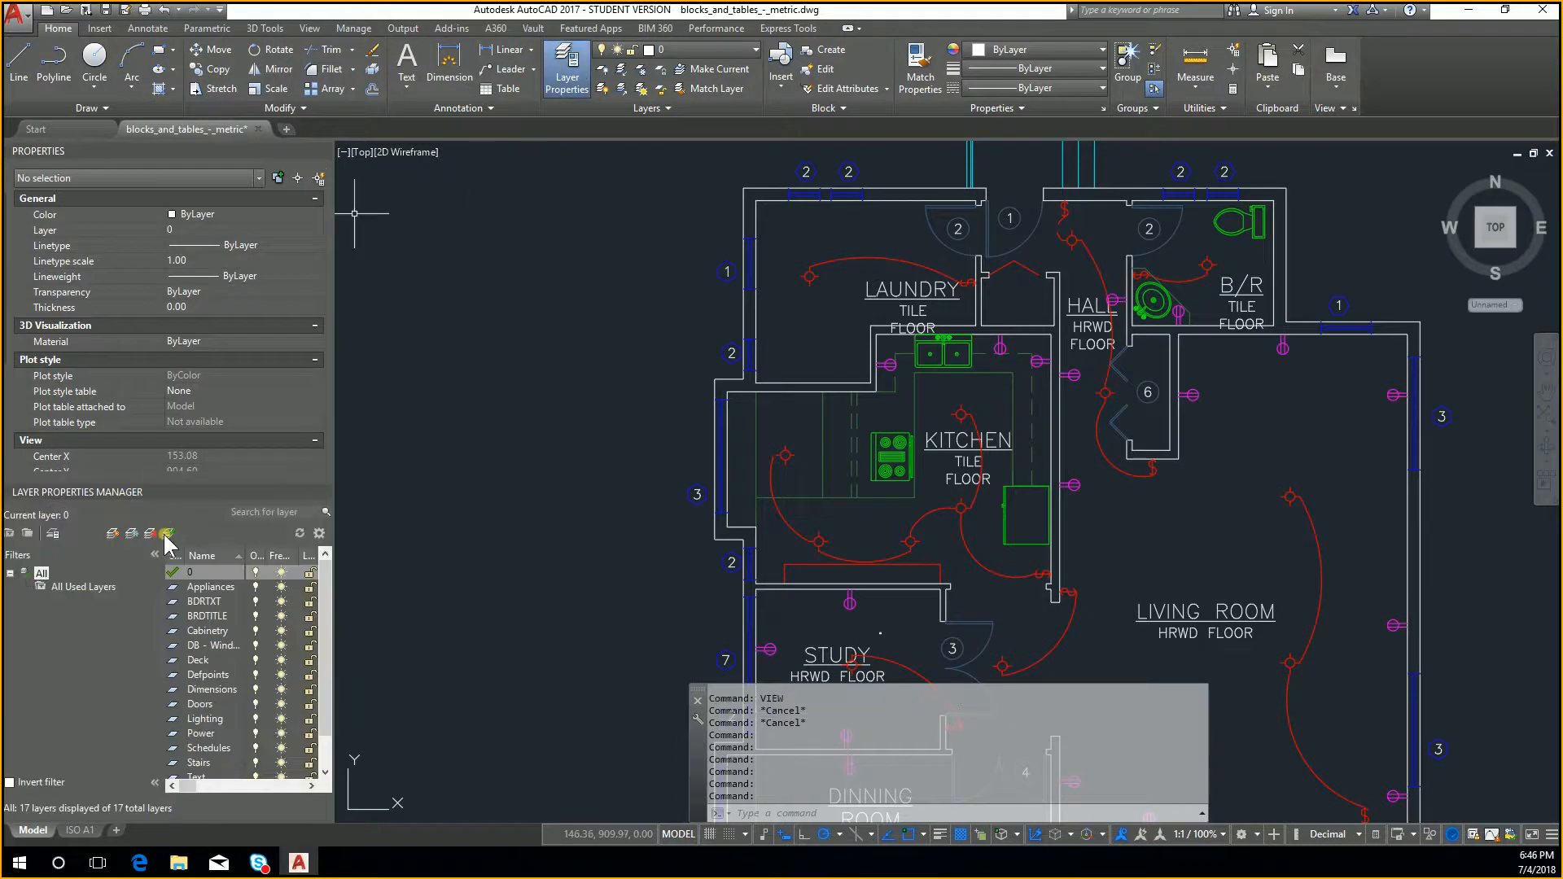
left_click_drag(332, 574, 590, 578)
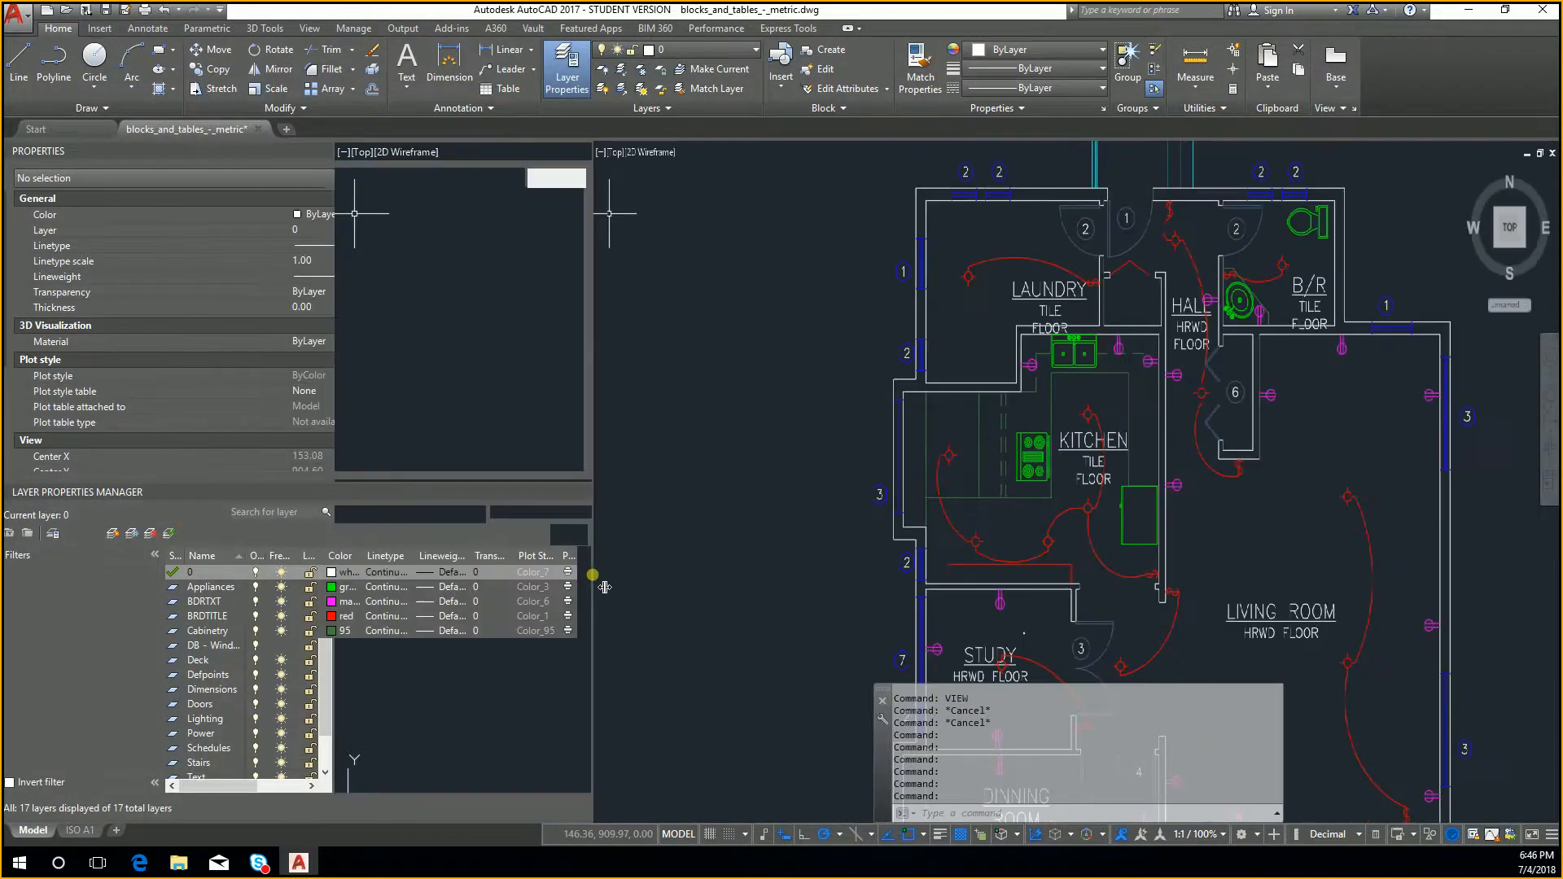
scroll(438, 596, "down", 1)
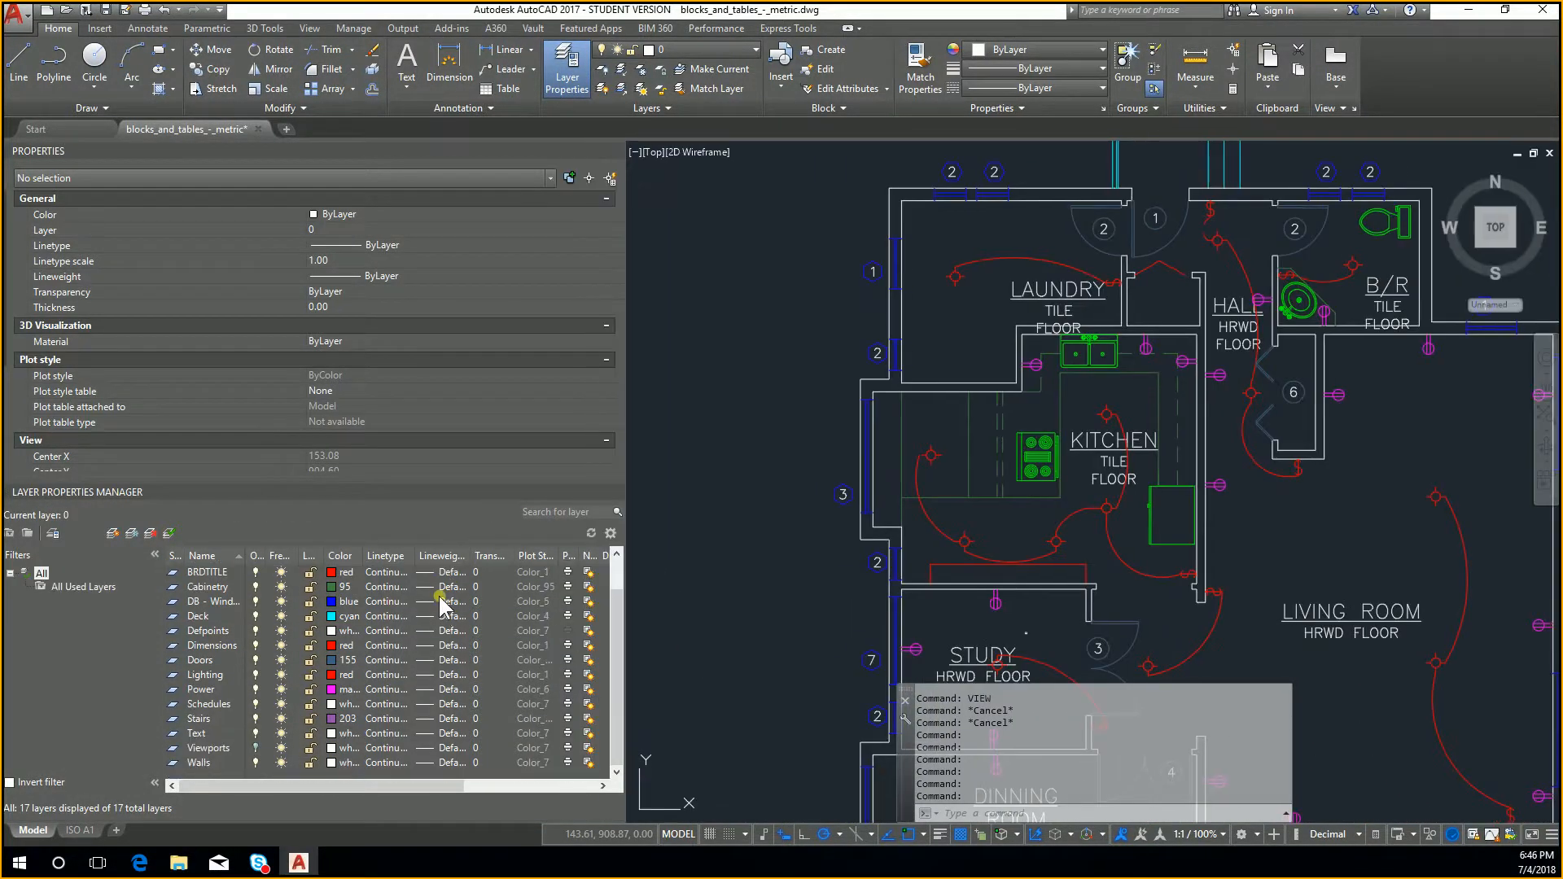
scroll(394, 607, "up", 1)
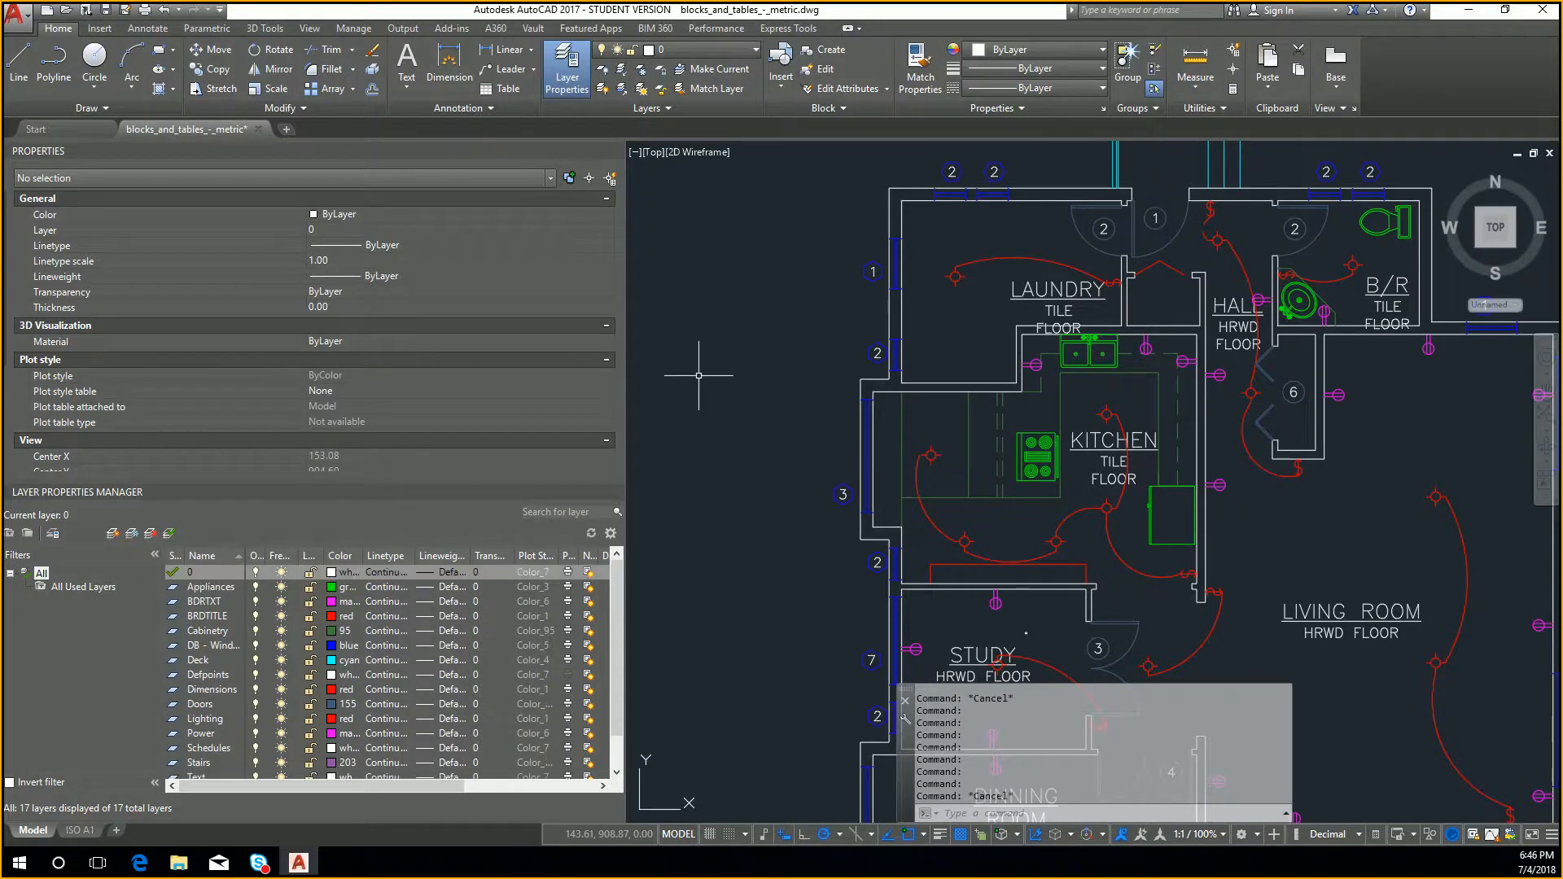
key("Escape")
key("Escape")
Close the floor plan drawing without saving its changes, and frame the staircase section in the architectural example drawing
left_click(258, 128)
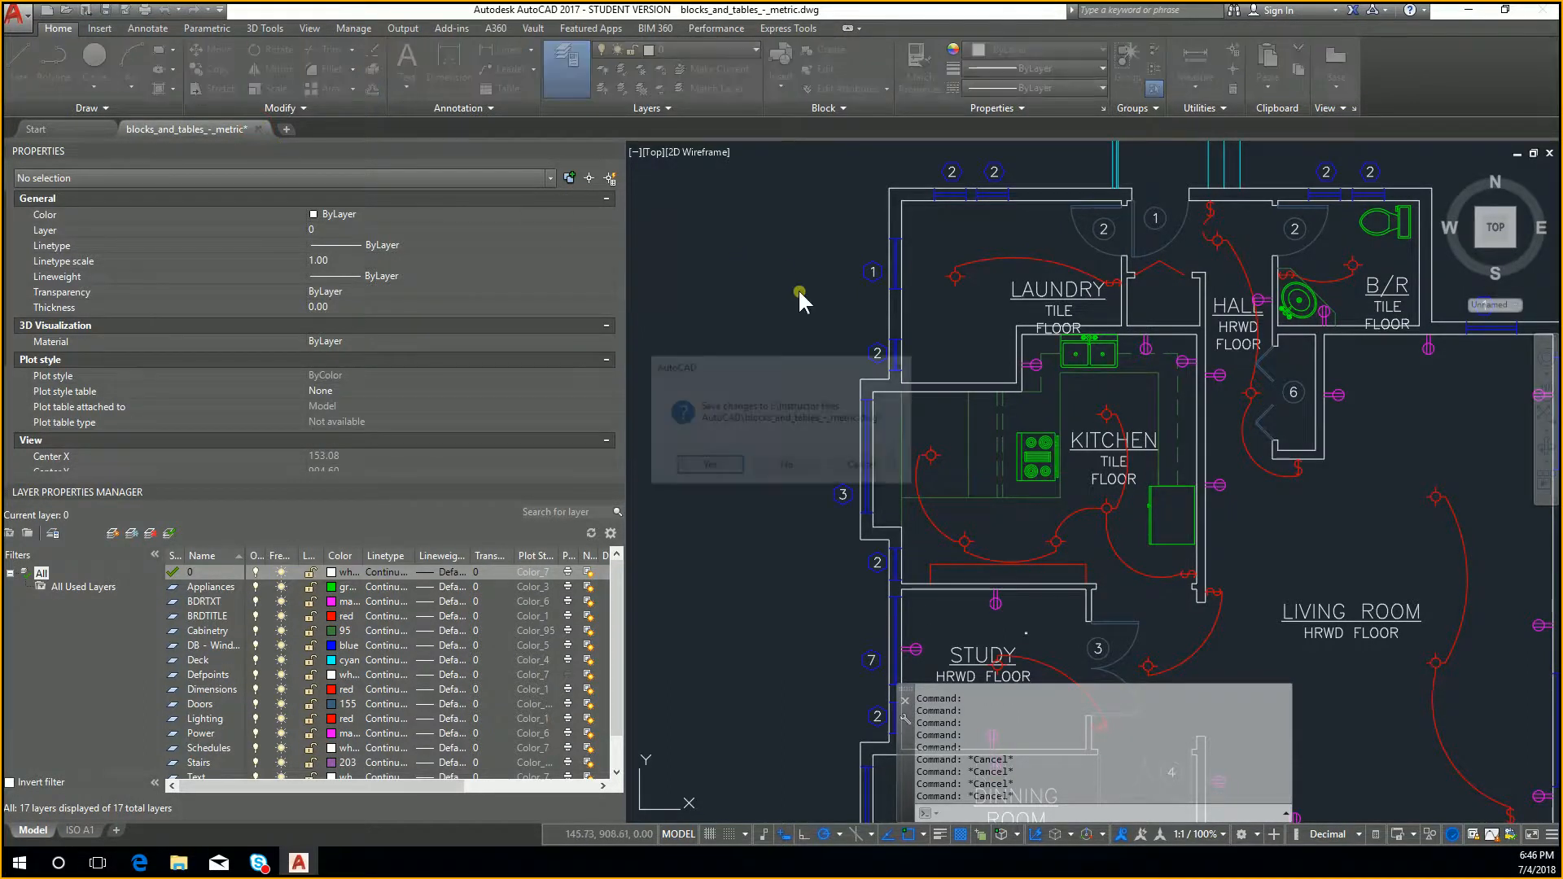
left_click(788, 468)
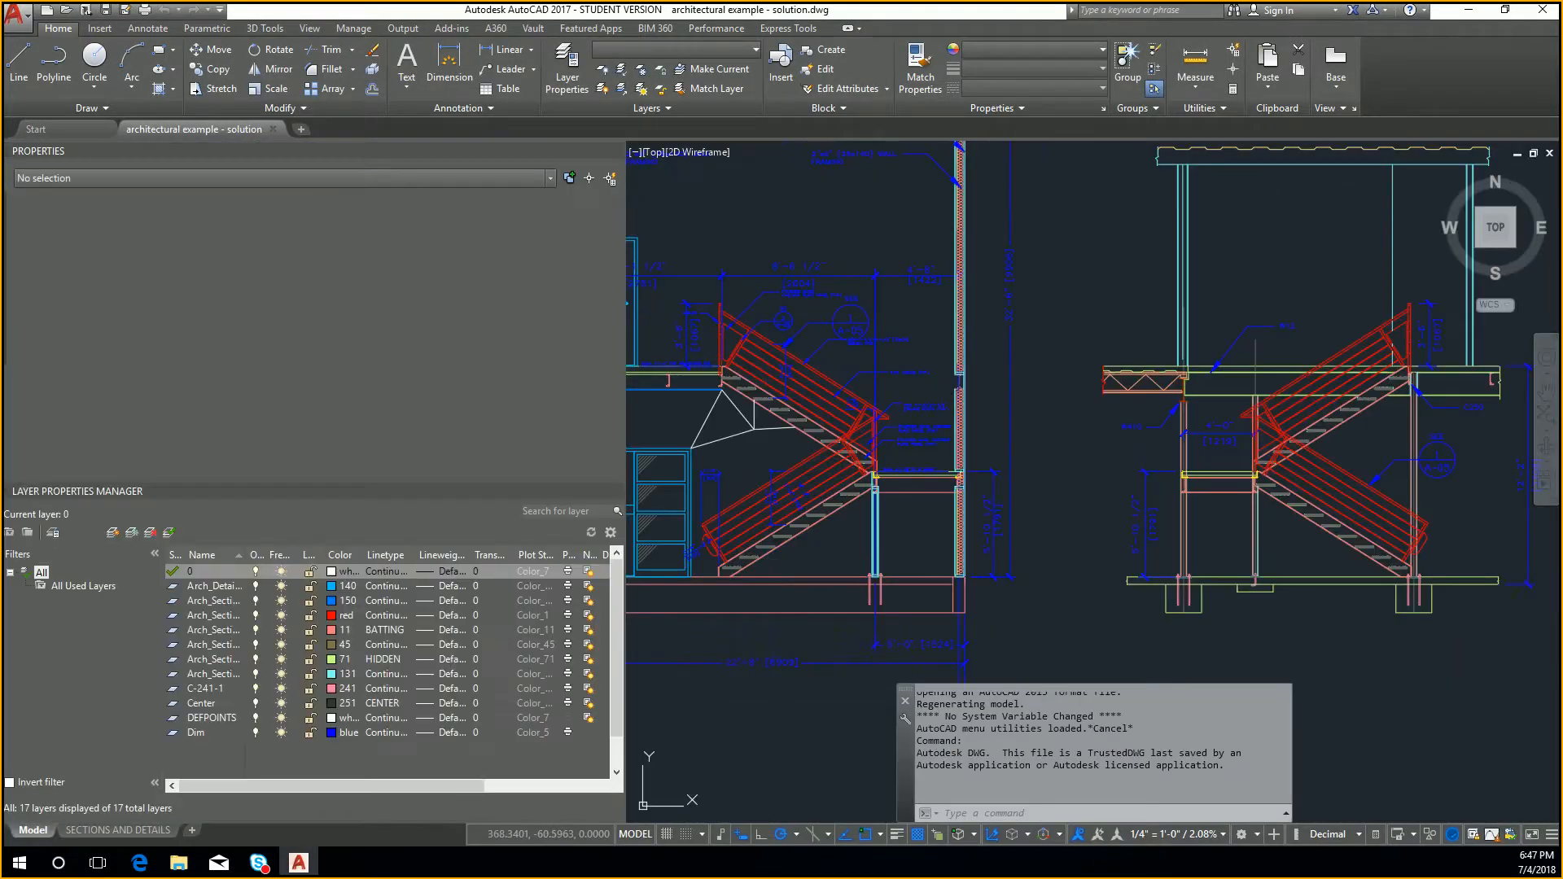
middle_click_drag(855, 326, 1048, 332)
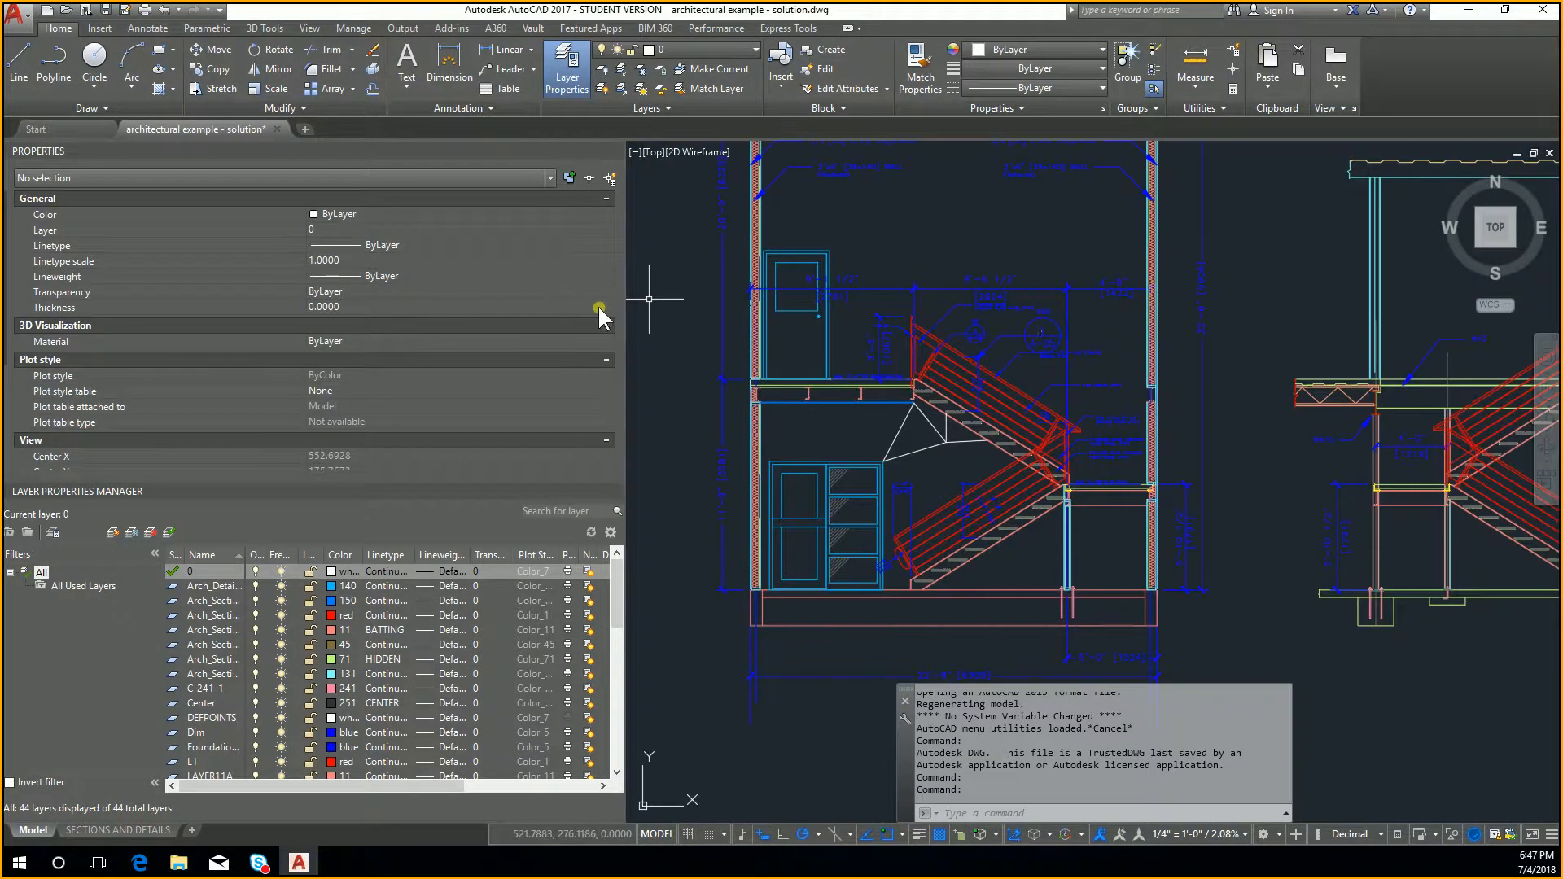
Widen the Linetype column of the layer list, and check which layer the upper door's top line belongs to
mouse_move(625, 308)
left_mouse_down()
mouse_move(323, 312)
mouse_move(623, 358)
left_mouse_up()
mouse_move(421, 560)
left_mouse_down()
mouse_move(475, 560)
mouse_move(444, 560)
left_mouse_up()
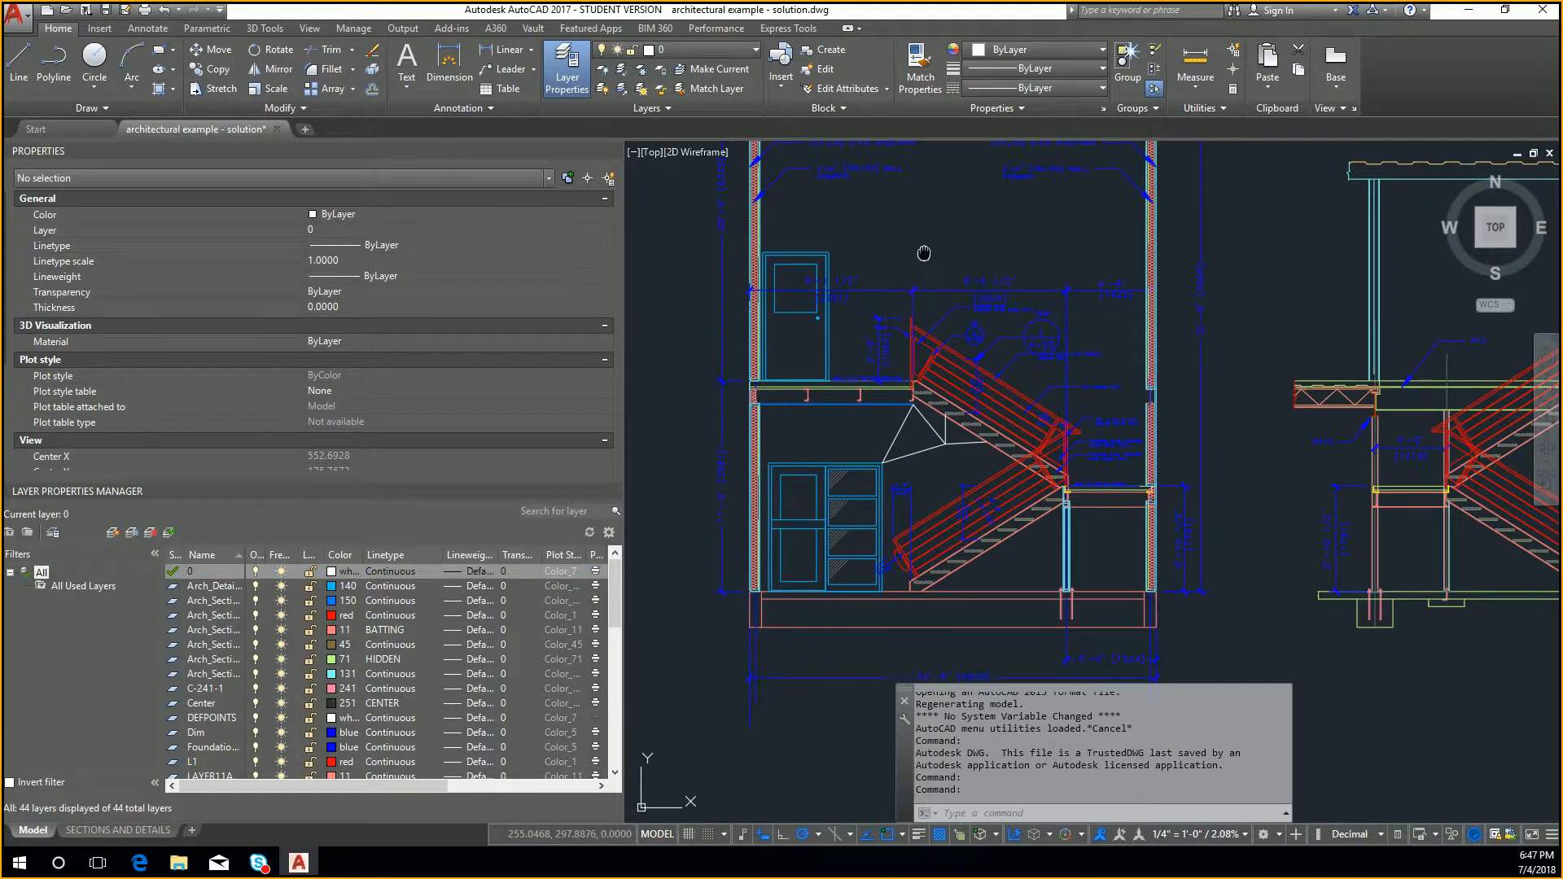
scroll(827, 350, "up", 4)
left_click(822, 361)
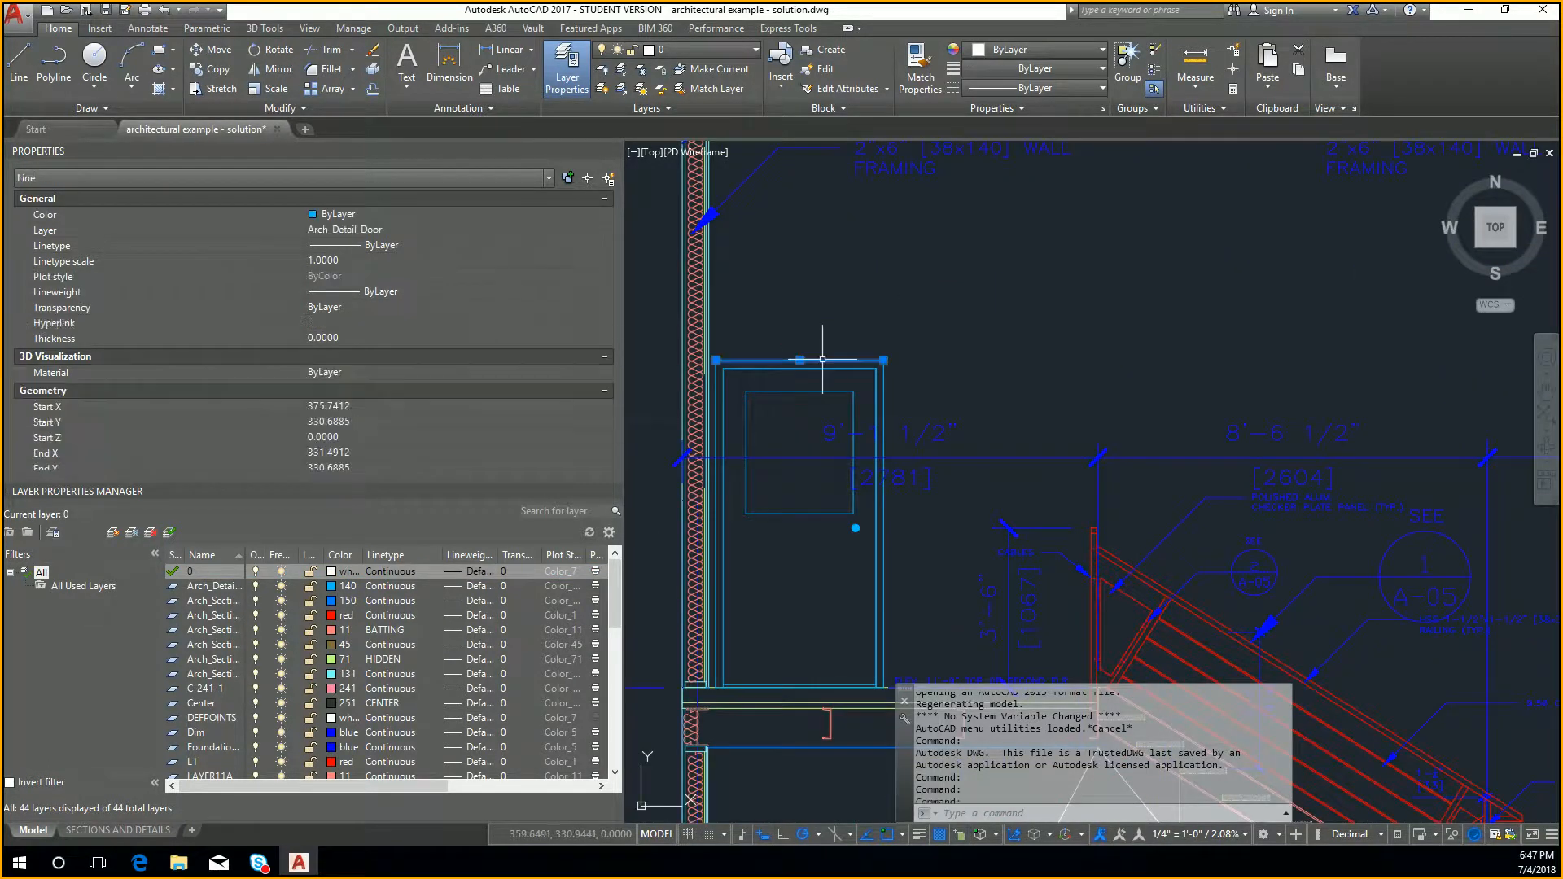
left_click(740, 50)
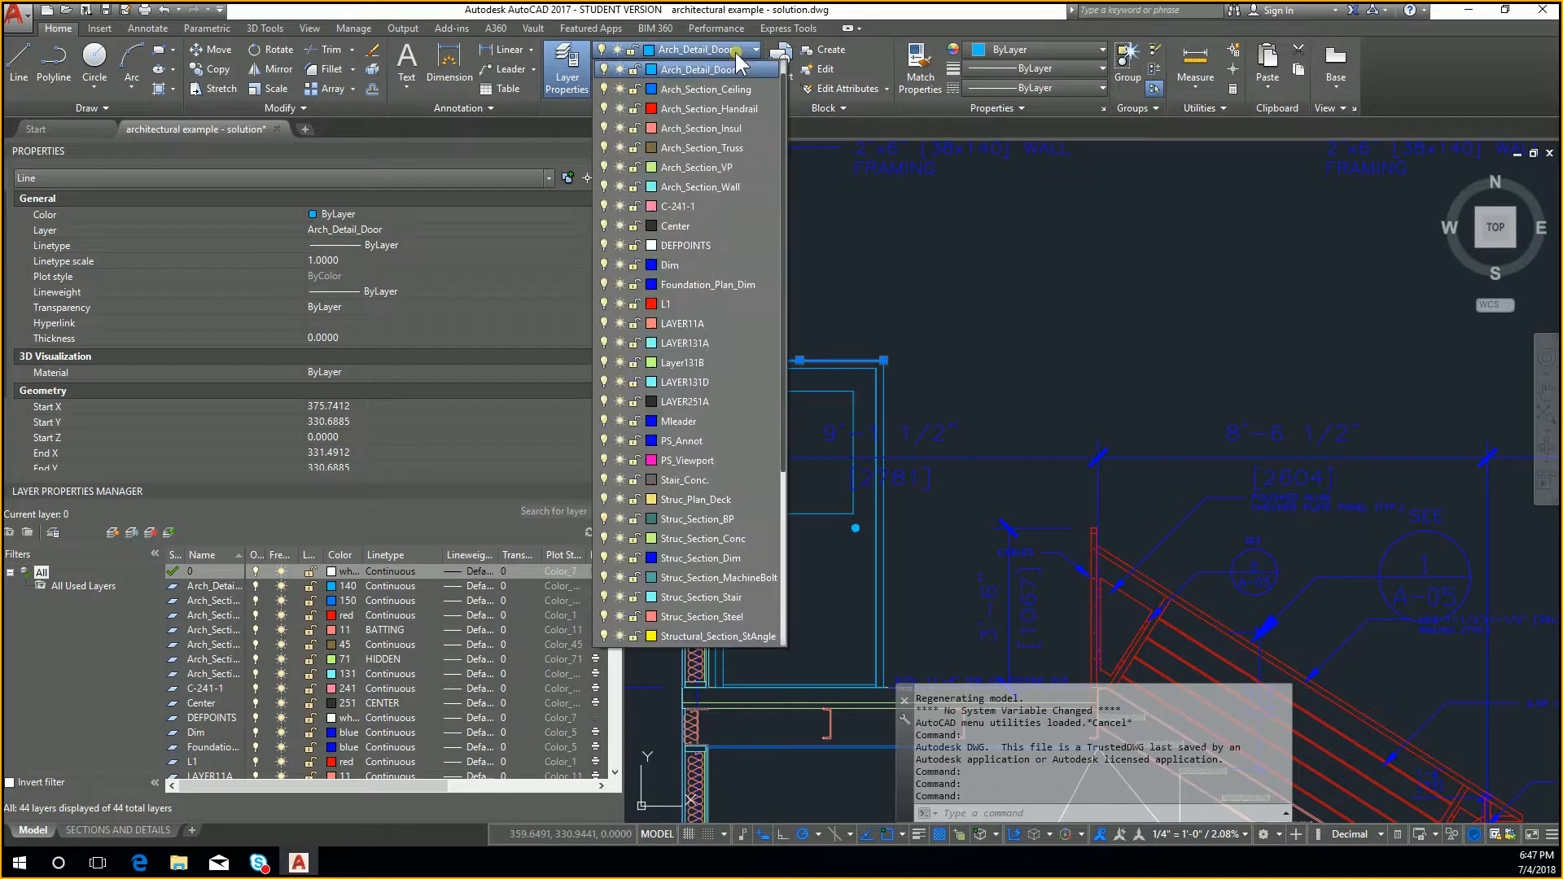
left_click(737, 68)
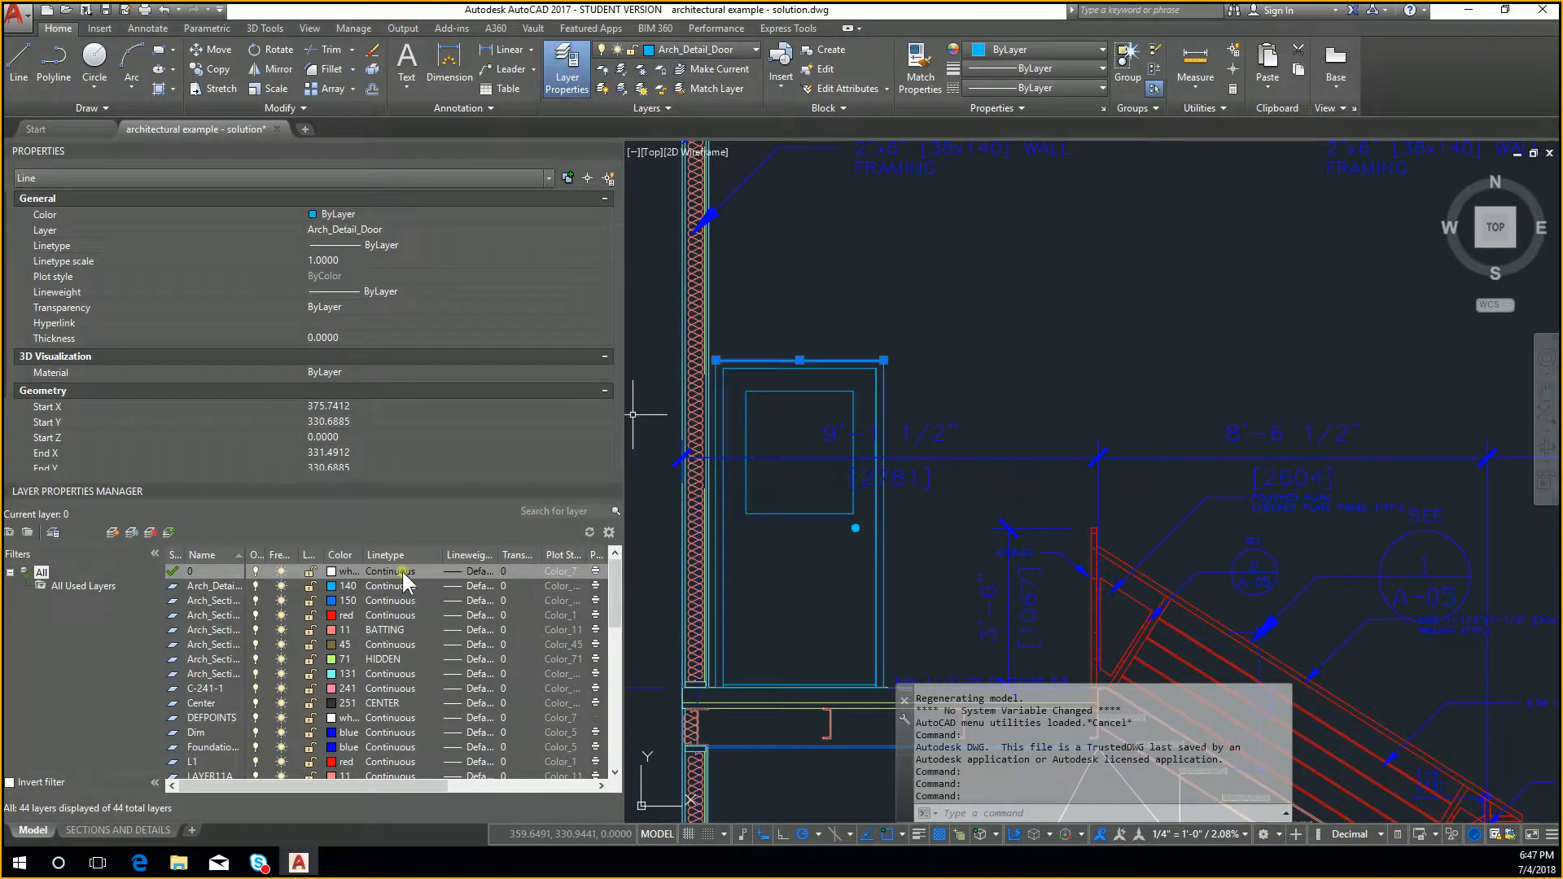
Look over all the stair sections, view the SECTIONS AND DETAILS layout, and return to model space
scroll(1151, 367, "down", 6)
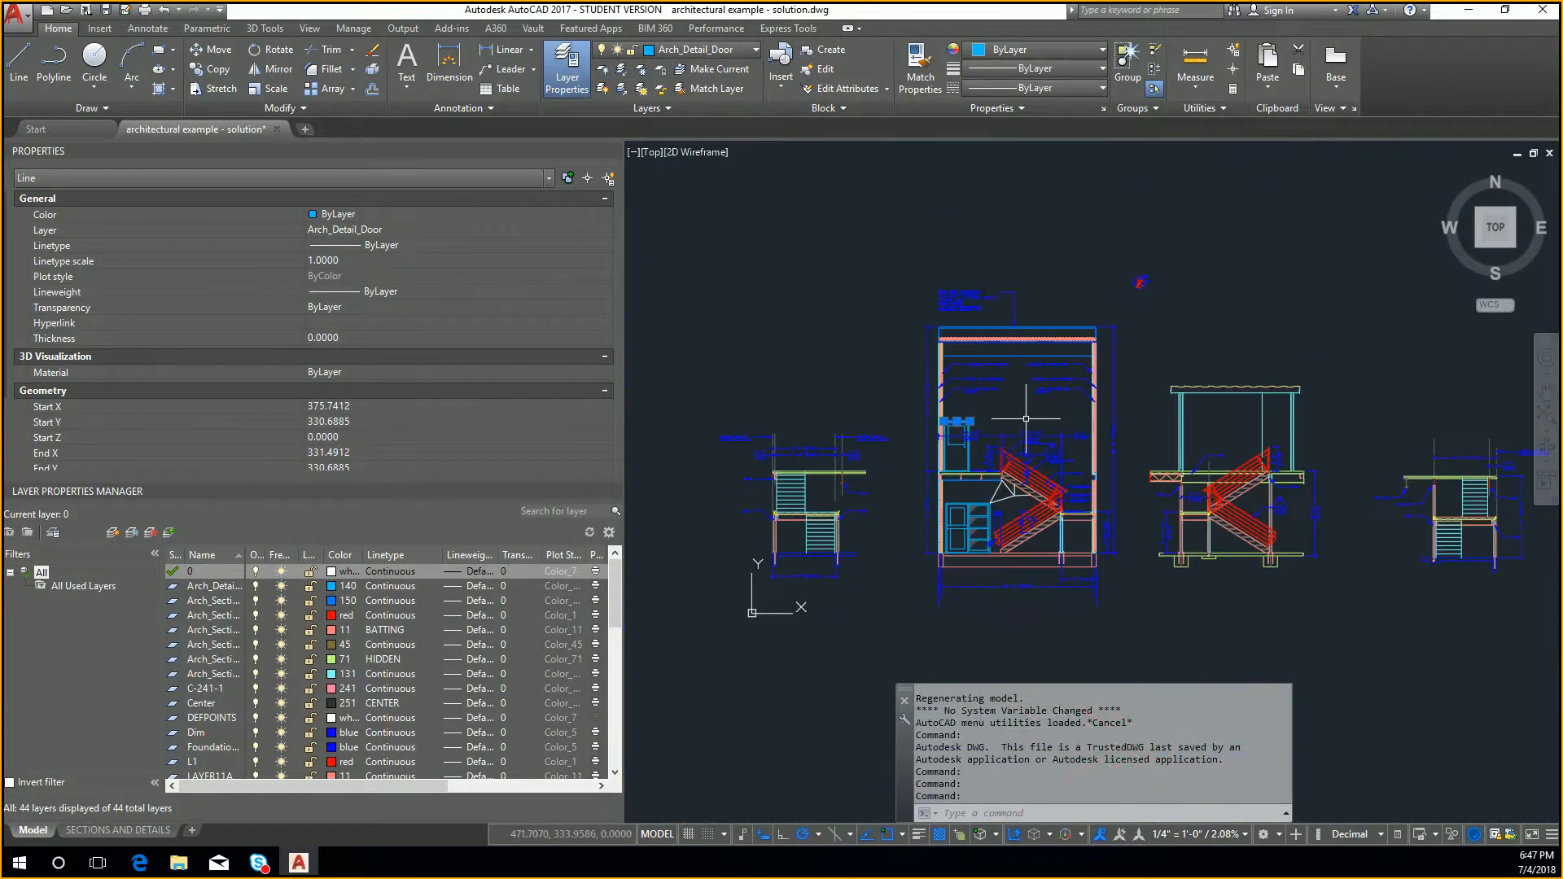
middle_click_drag(1116, 439, 992, 451)
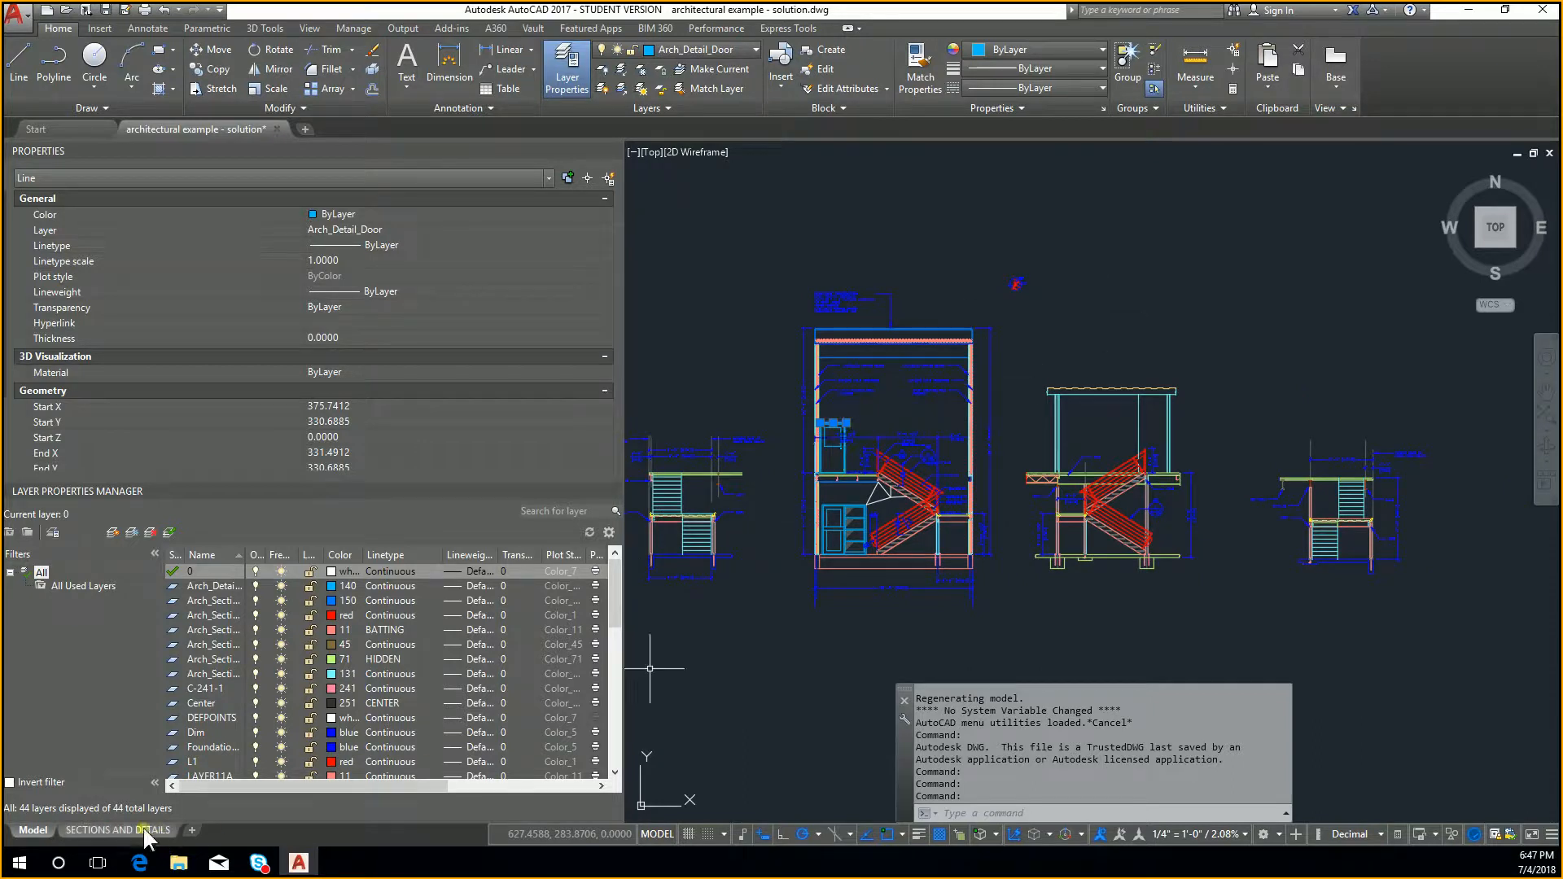
left_click(85, 830)
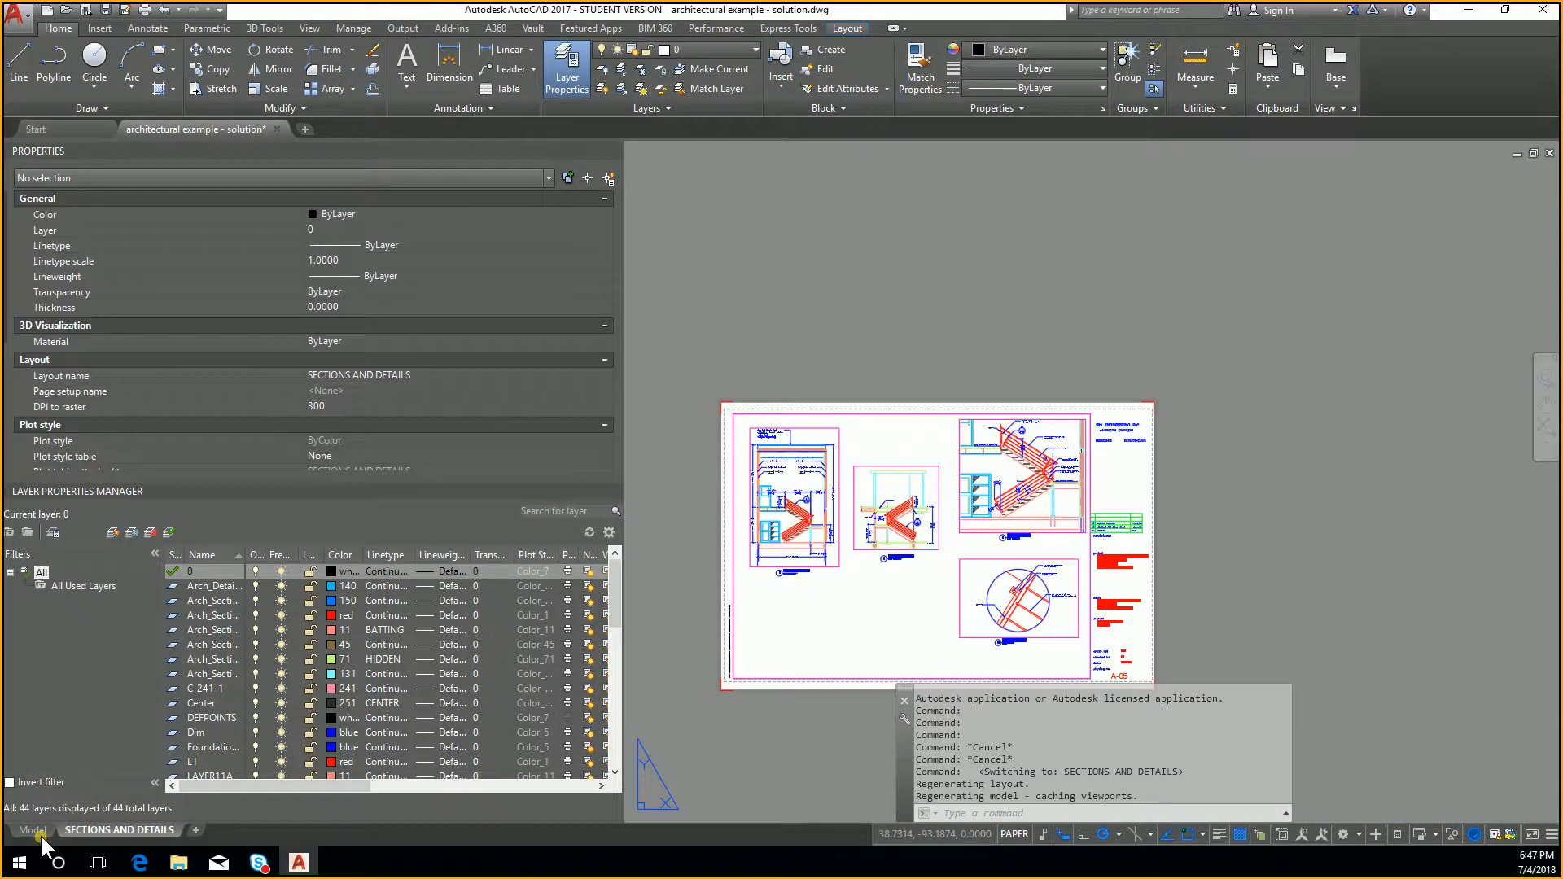
left_click(39, 832)
Inspect the linetype choices for the layers using BATTING and HIDDEN, cancelling each without a change
scroll(934, 443, "up", 5)
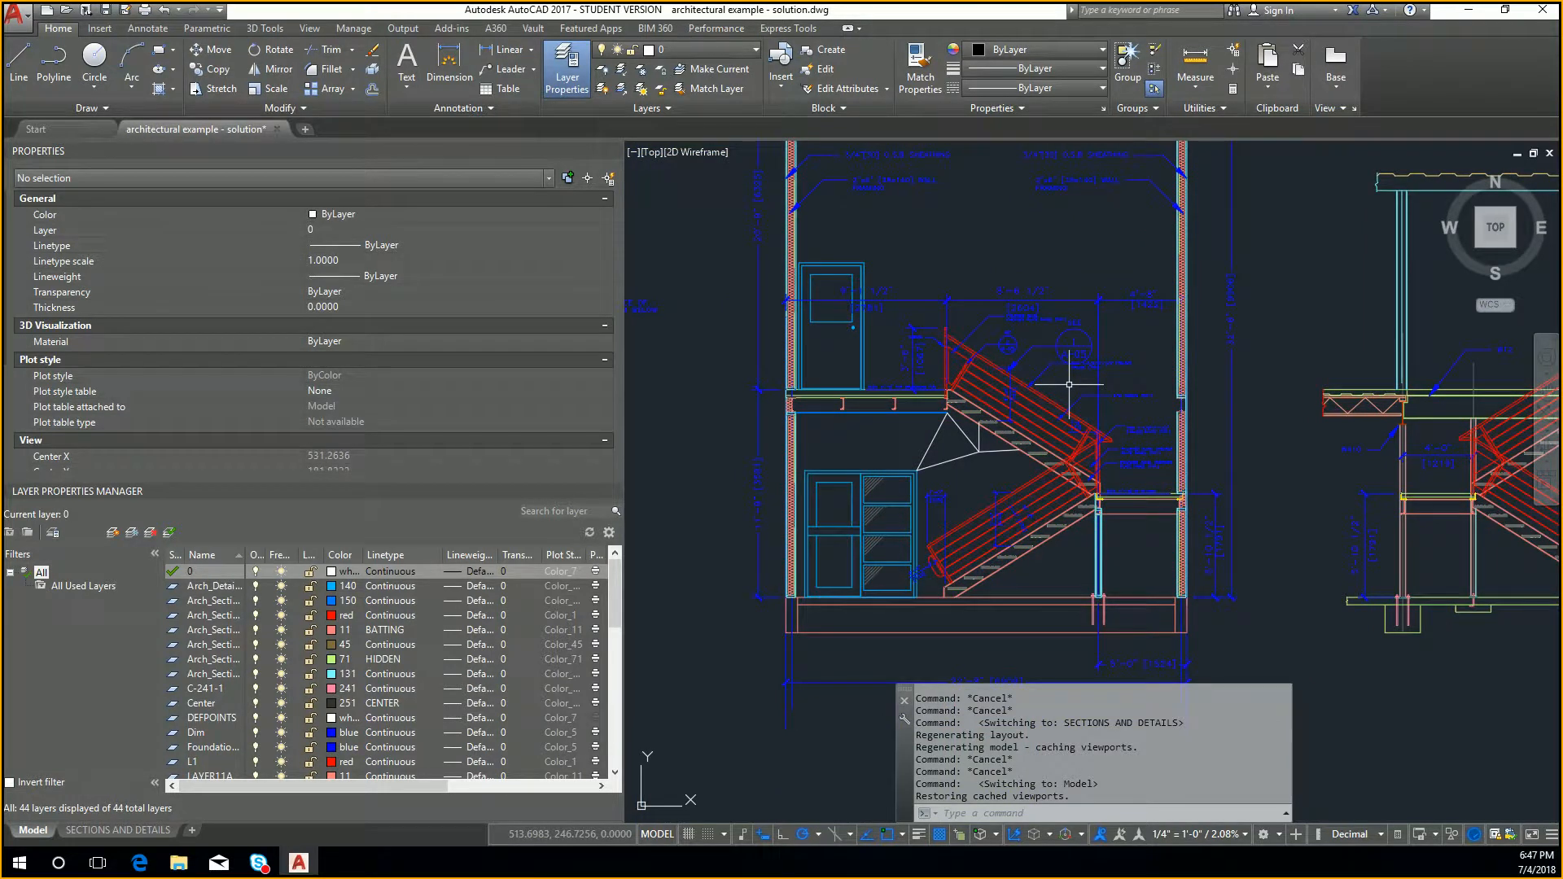
scroll(1105, 397, "up", 4)
mouse_move(882, 469)
middle_mouse_down()
mouse_move(1162, 465)
mouse_move(1279, 514)
middle_mouse_up()
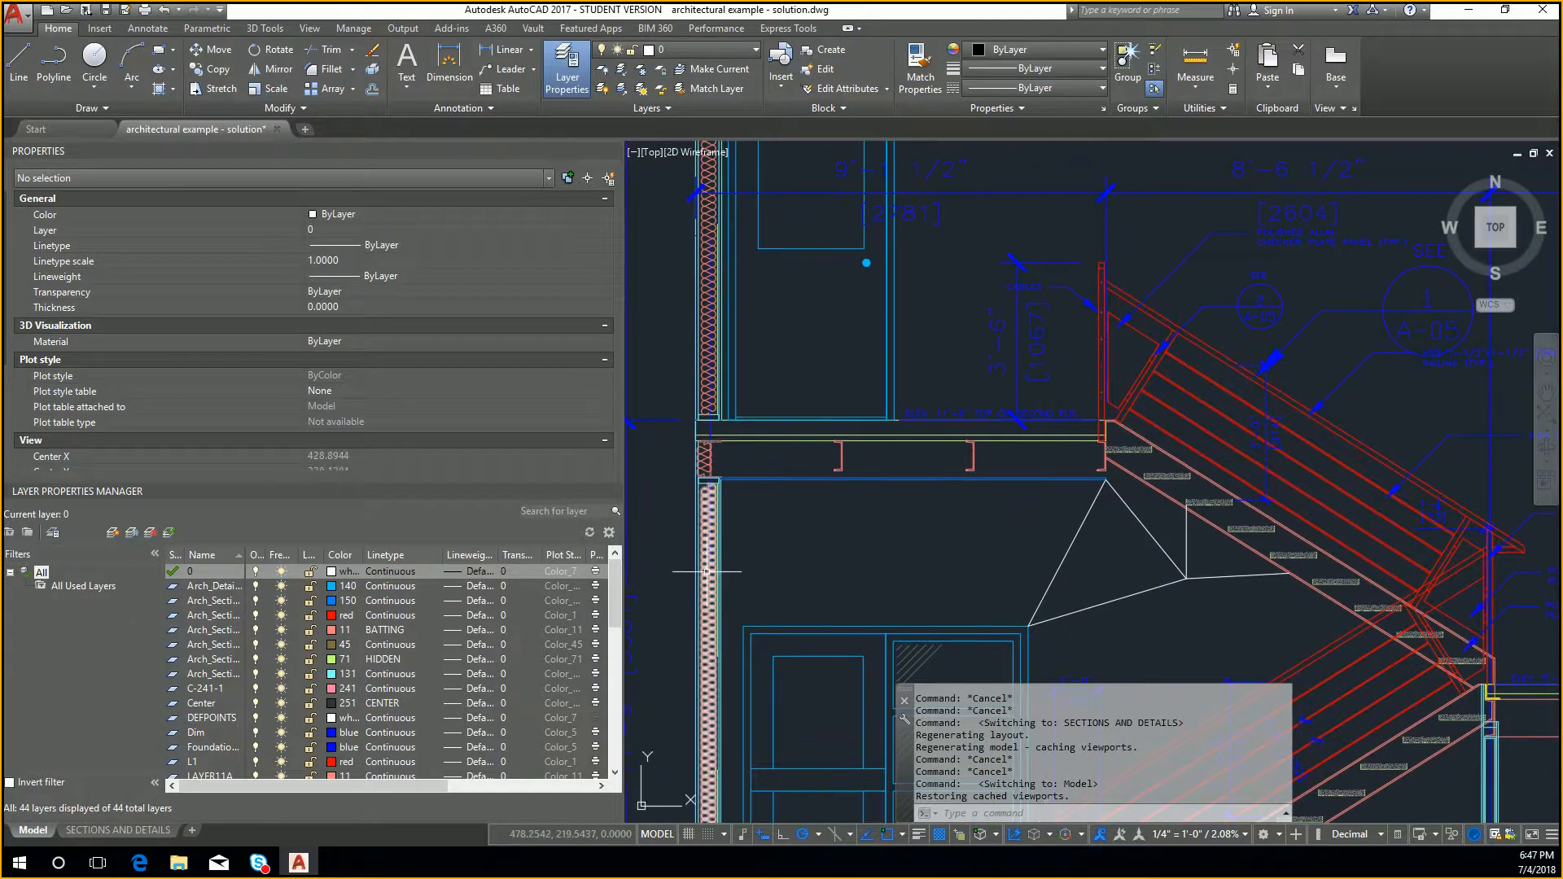
left_click(398, 631)
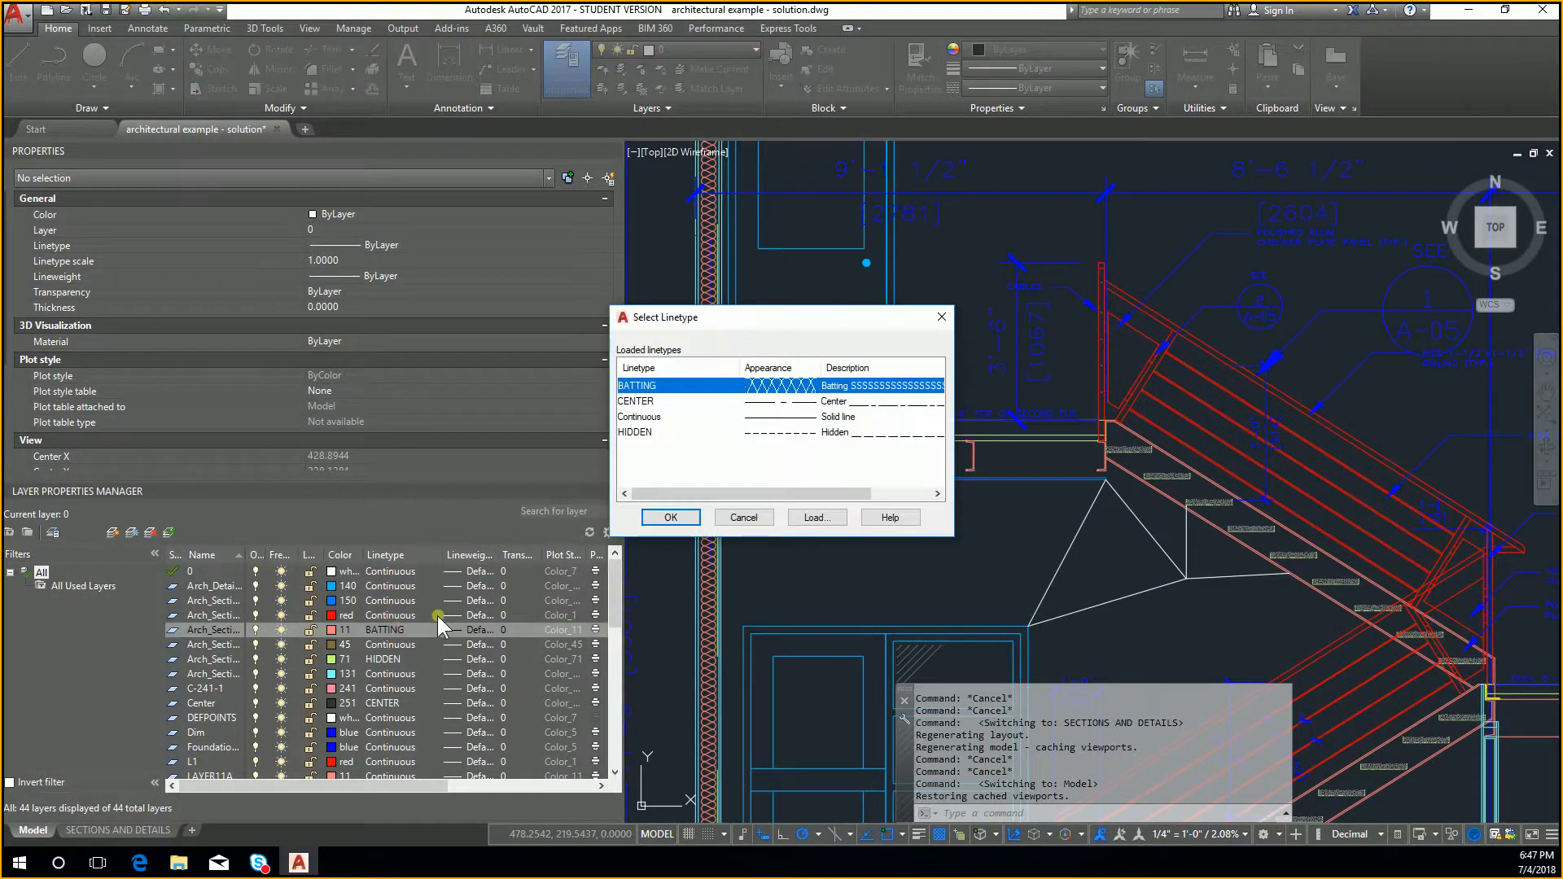
left_click(763, 521)
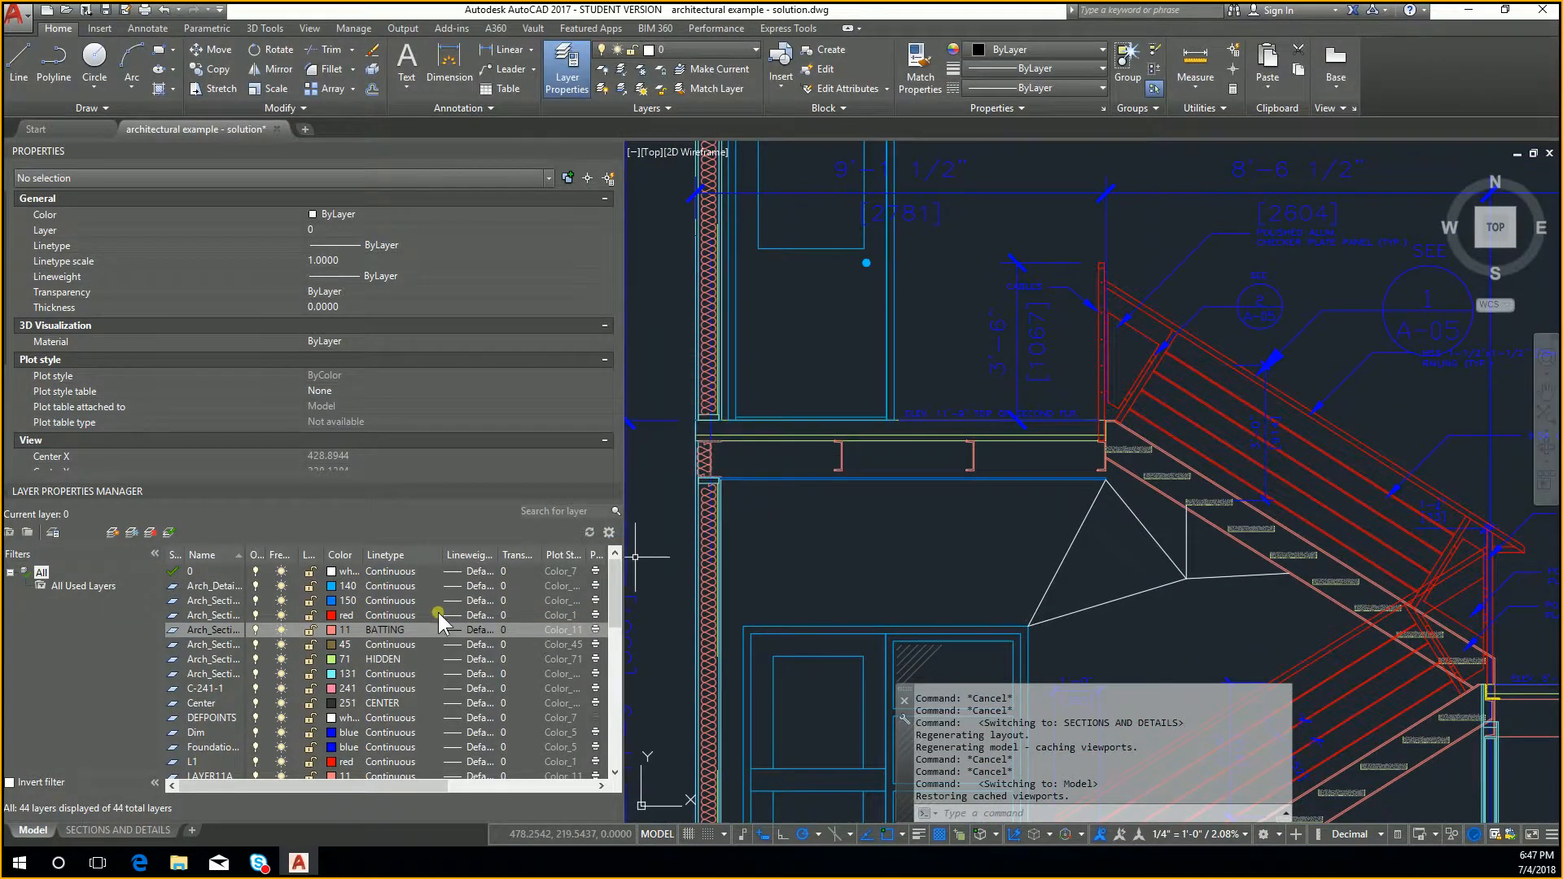
left_click(398, 661)
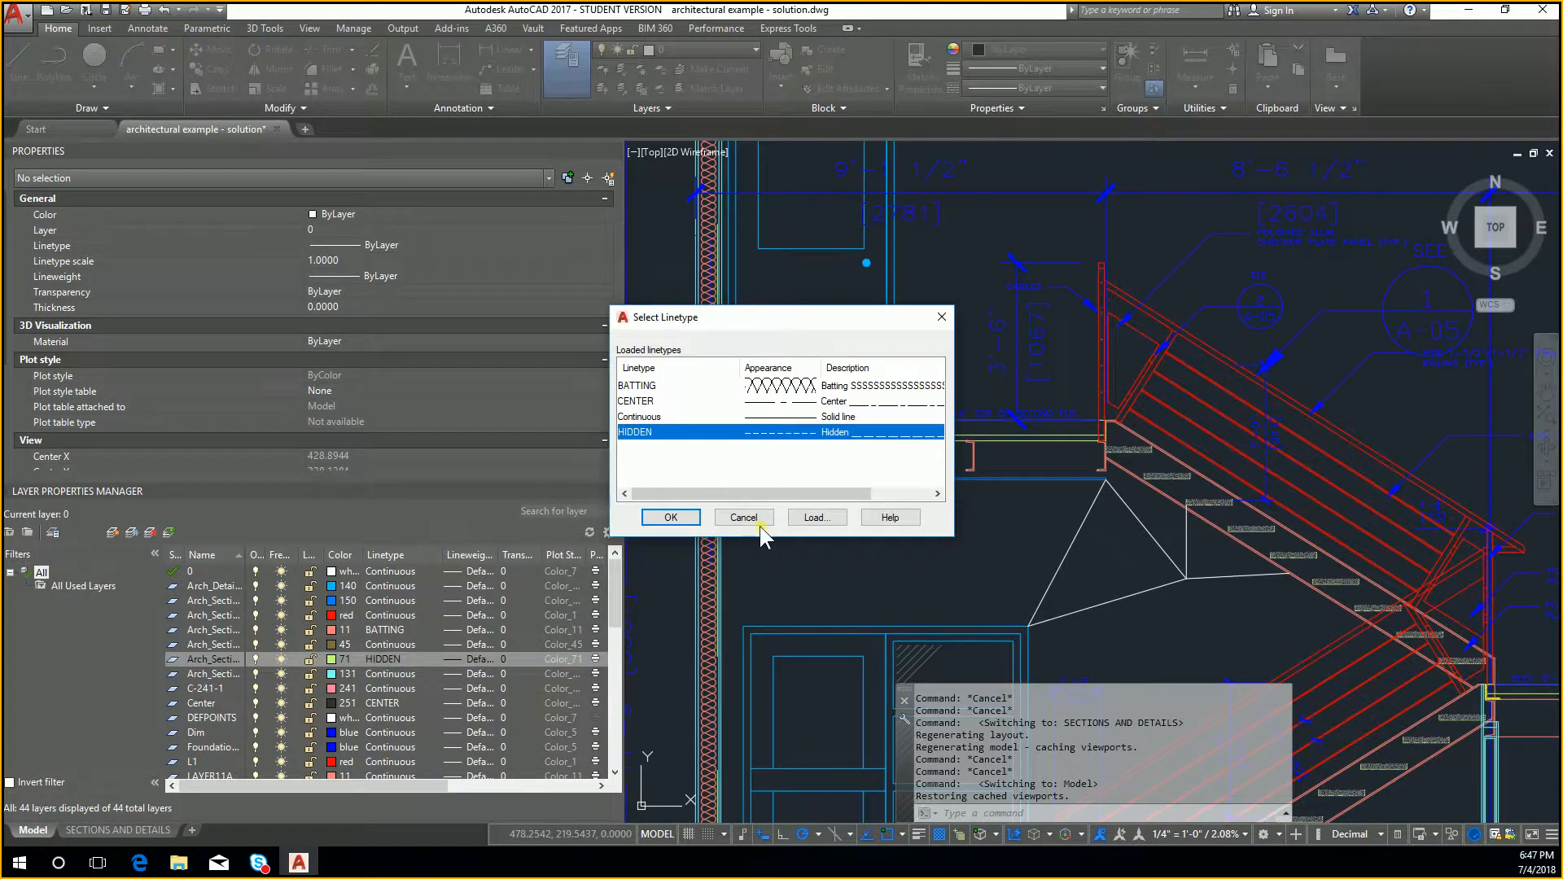
left_click(749, 521)
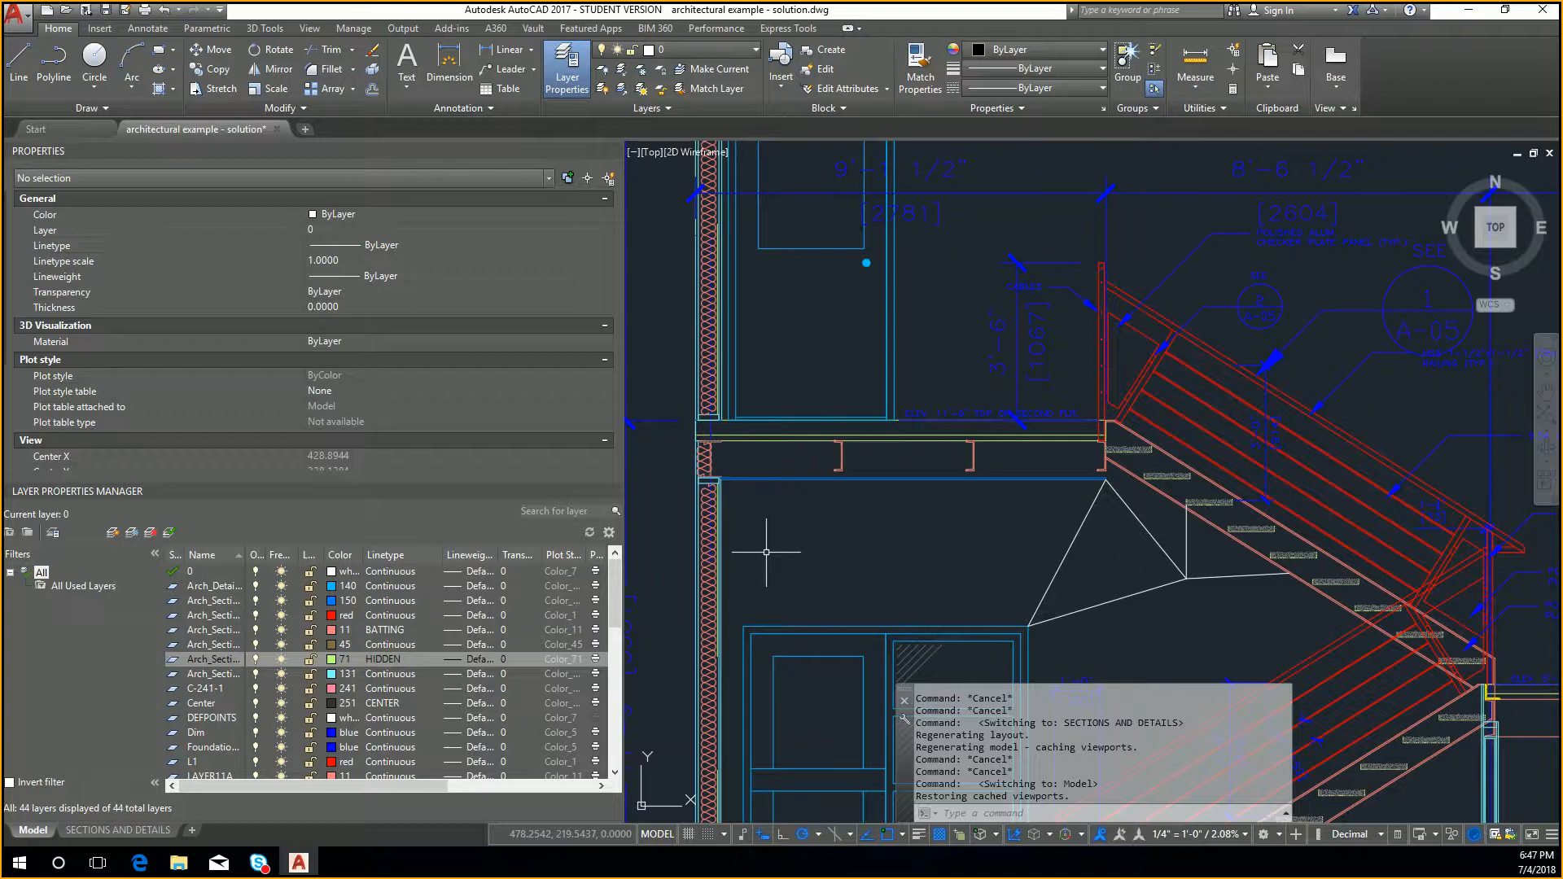
Dock the Layer Properties Manager as a full-height column beside the Properties palette, and narrow the Properties palette
scroll(802, 405, "down", 4)
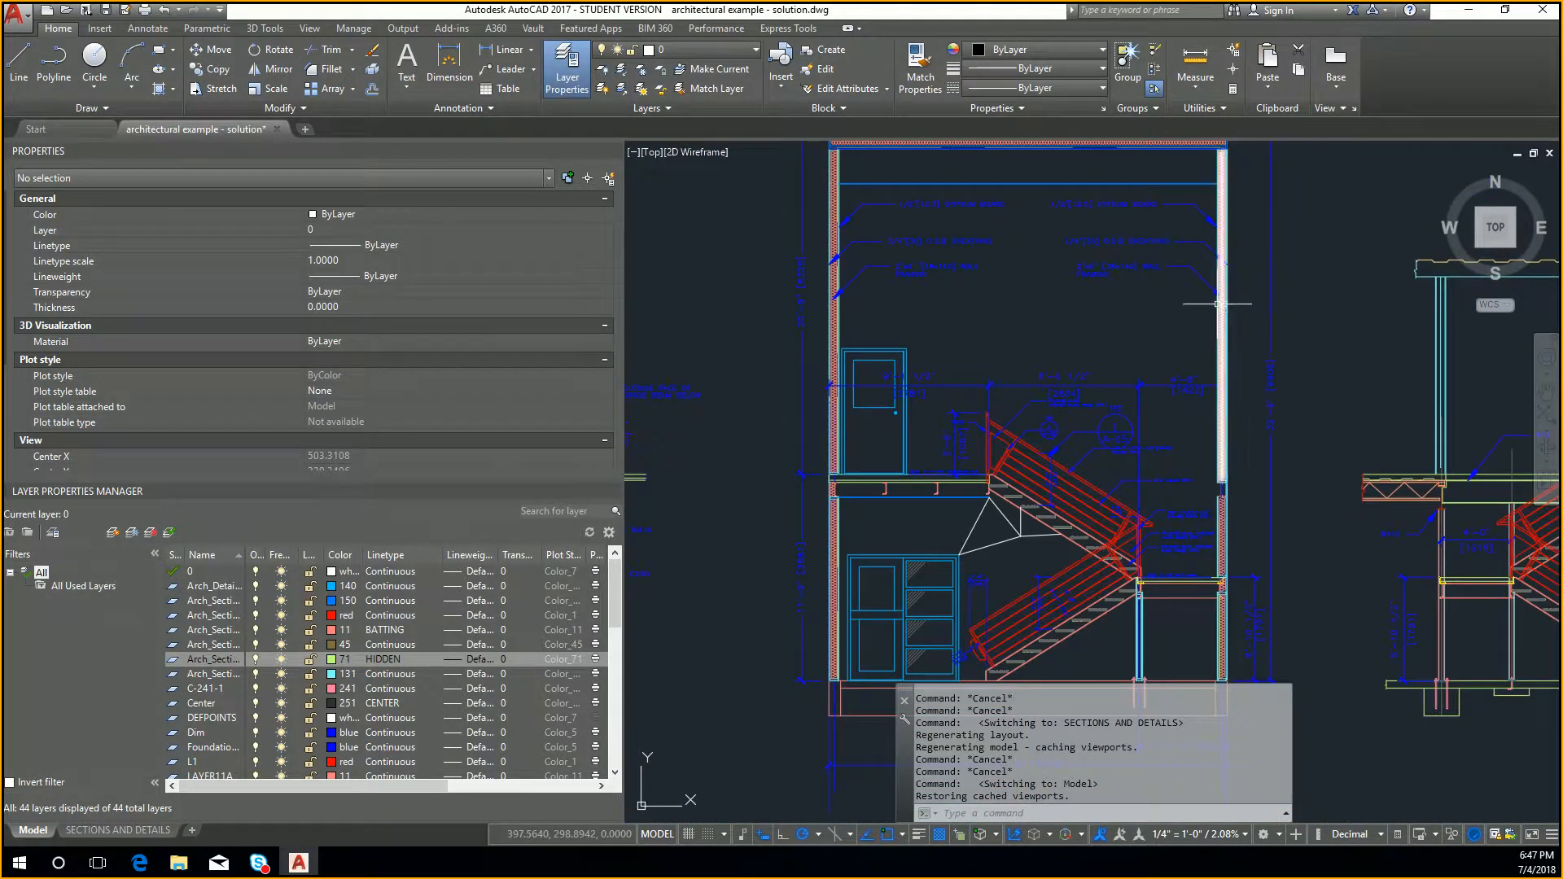
middle_click_drag(1281, 320, 878, 311)
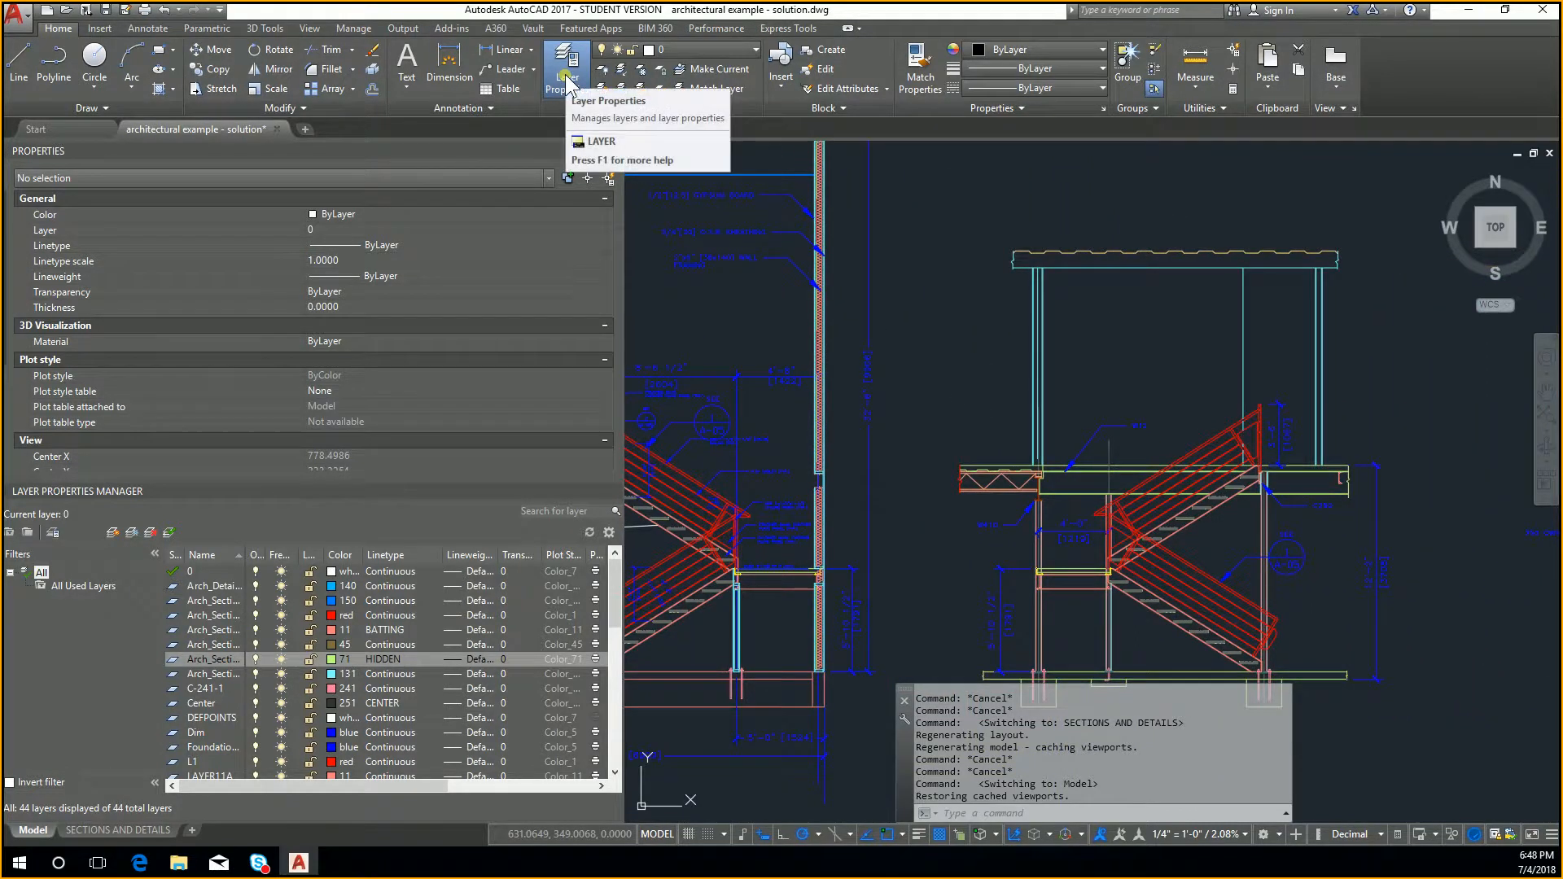
mouse_move(133, 499)
left_mouse_down()
mouse_move(750, 506)
mouse_move(785, 261)
left_mouse_up()
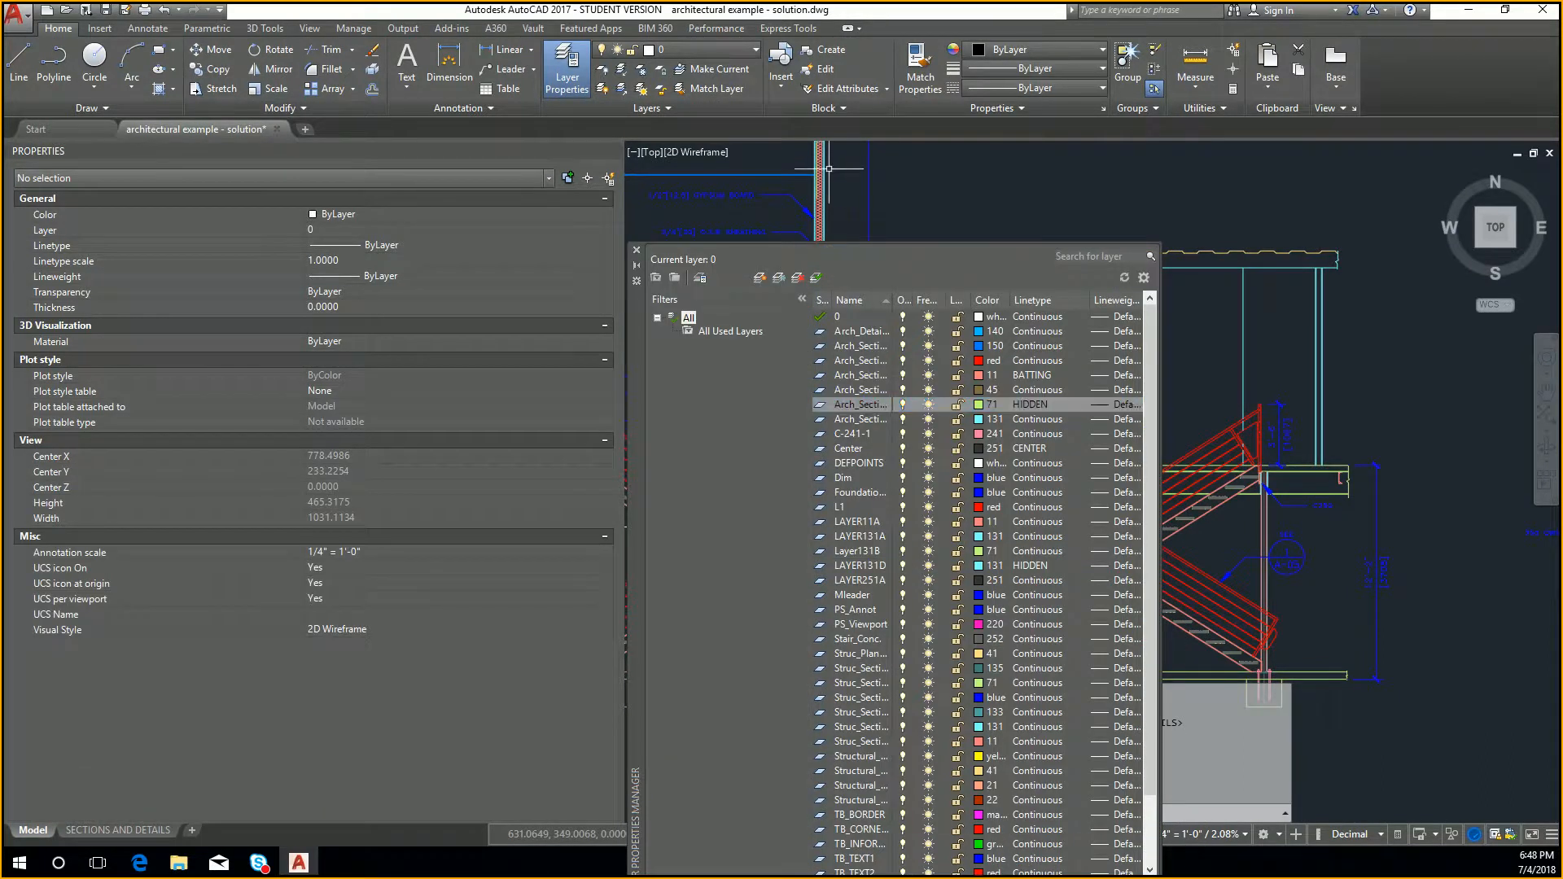
left_click(637, 250)
left_click_drag(654, 190, 655, 192)
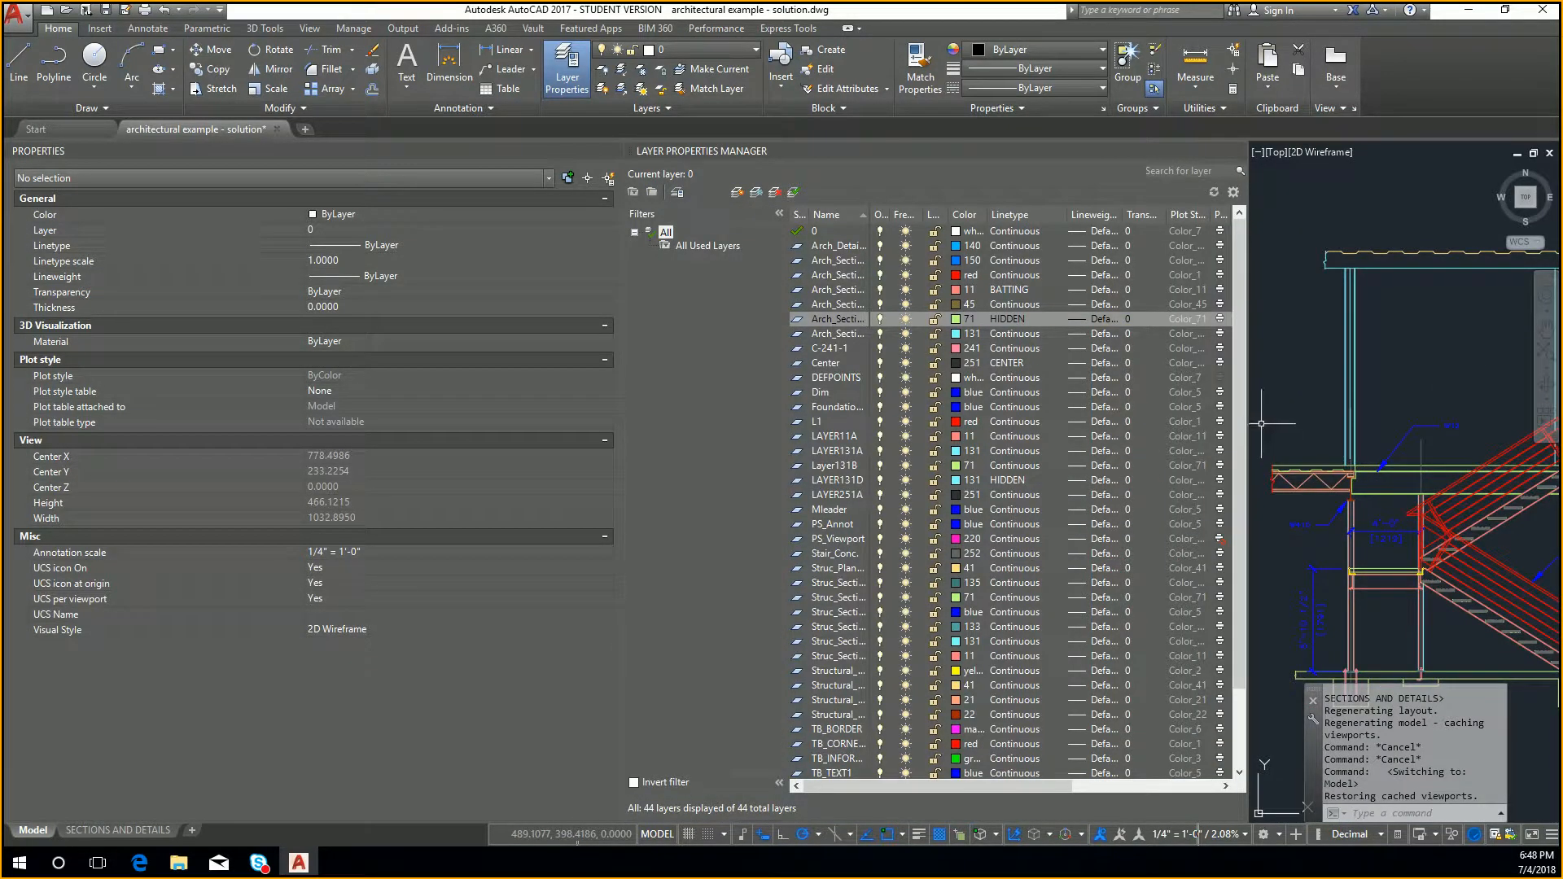
middle_click_drag(1316, 418, 1241, 405)
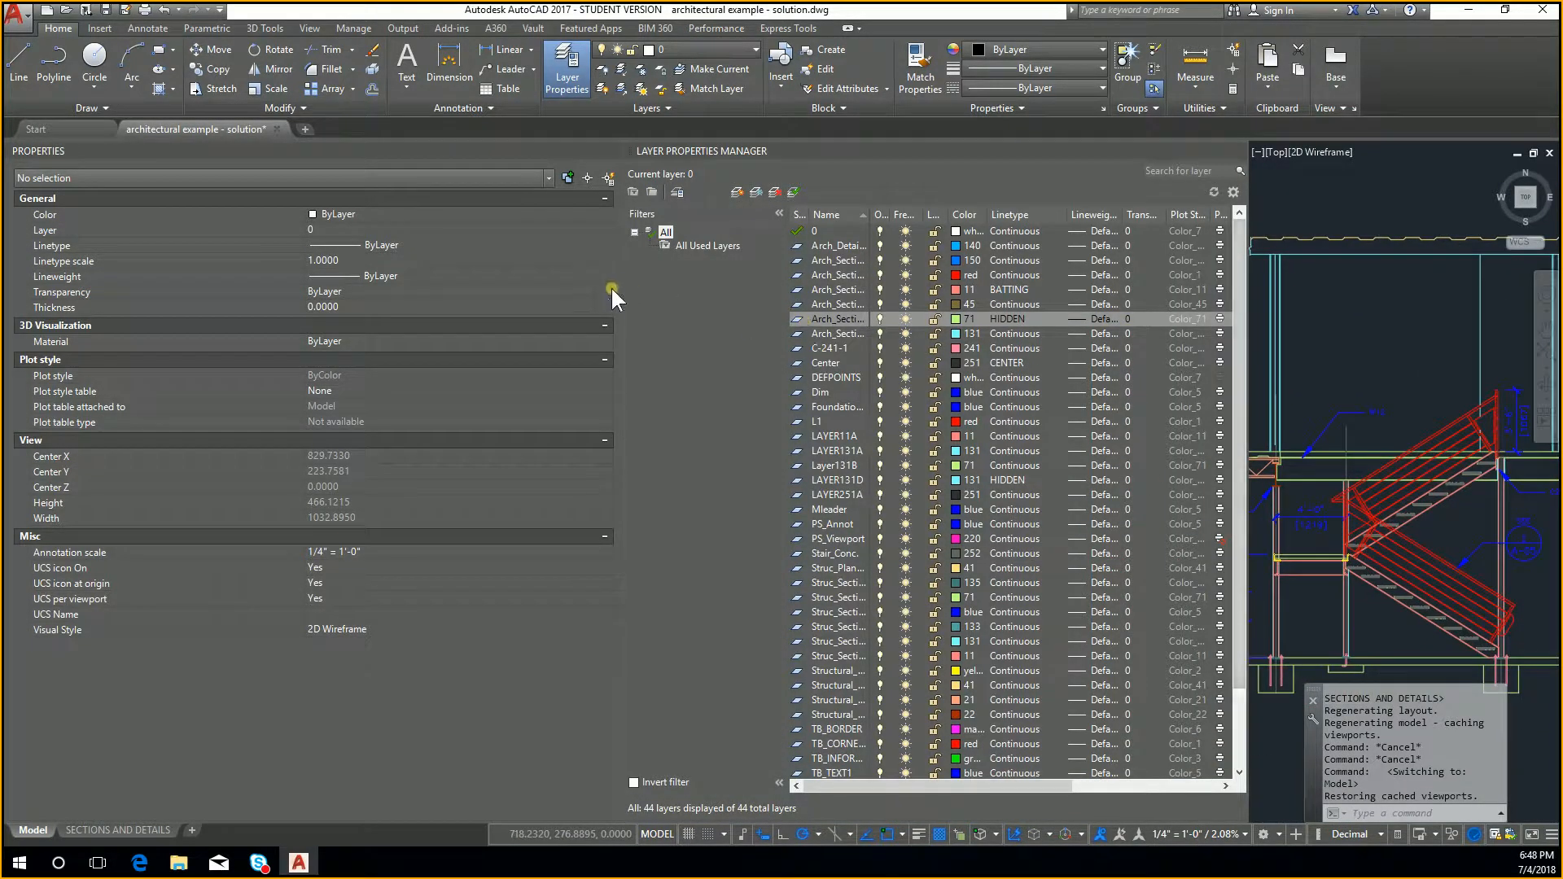
left_click_drag(636, 300, 358, 314)
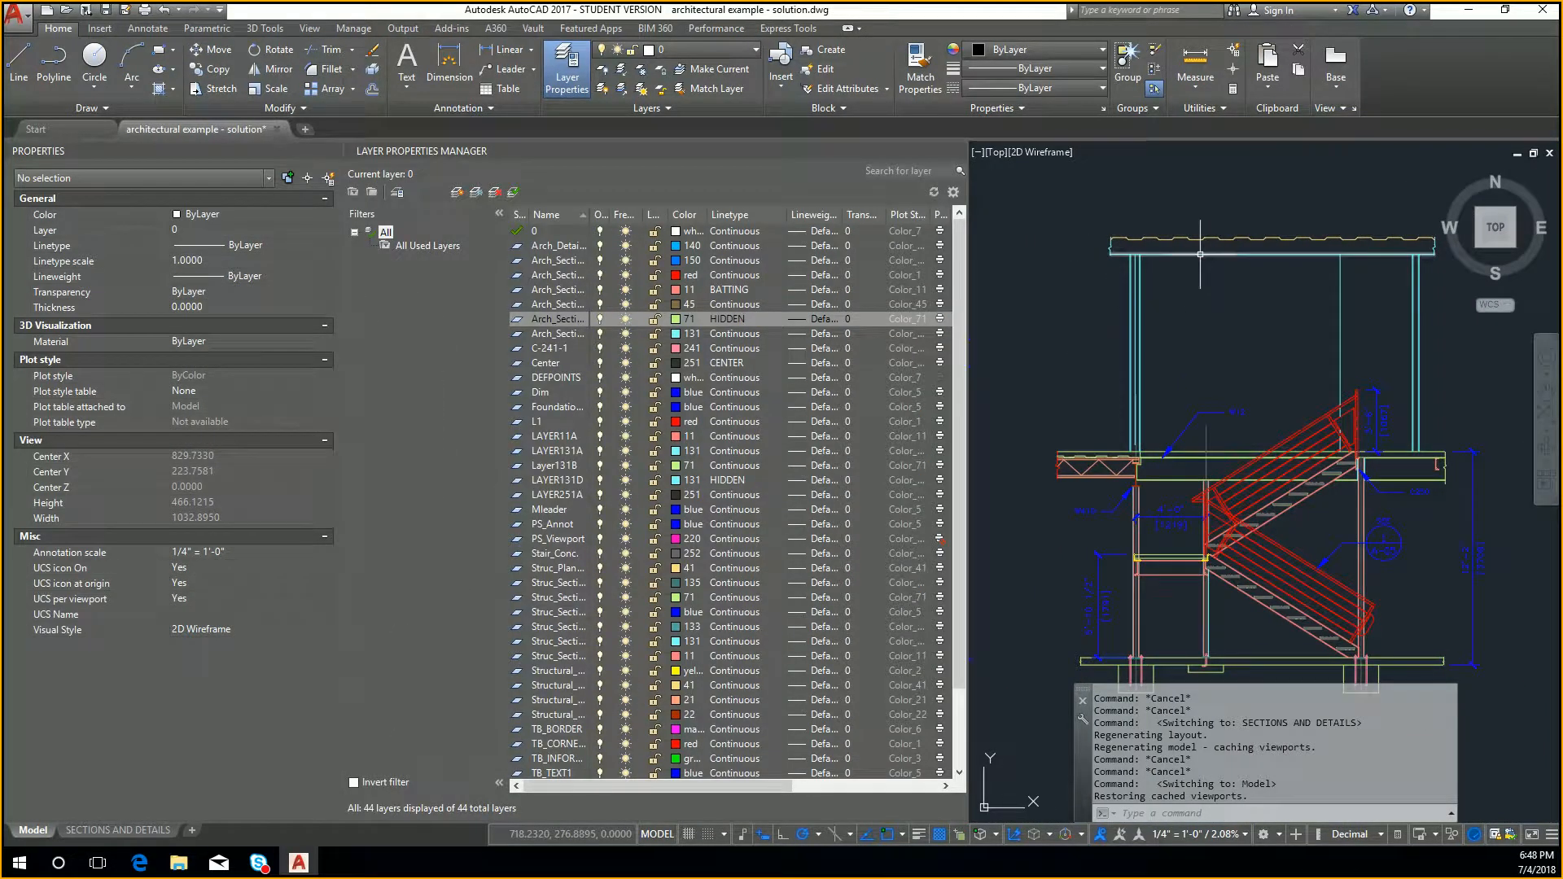
Compare the two staircase sections with the layer list, and highlight the Center layer
mouse_move(1200, 254)
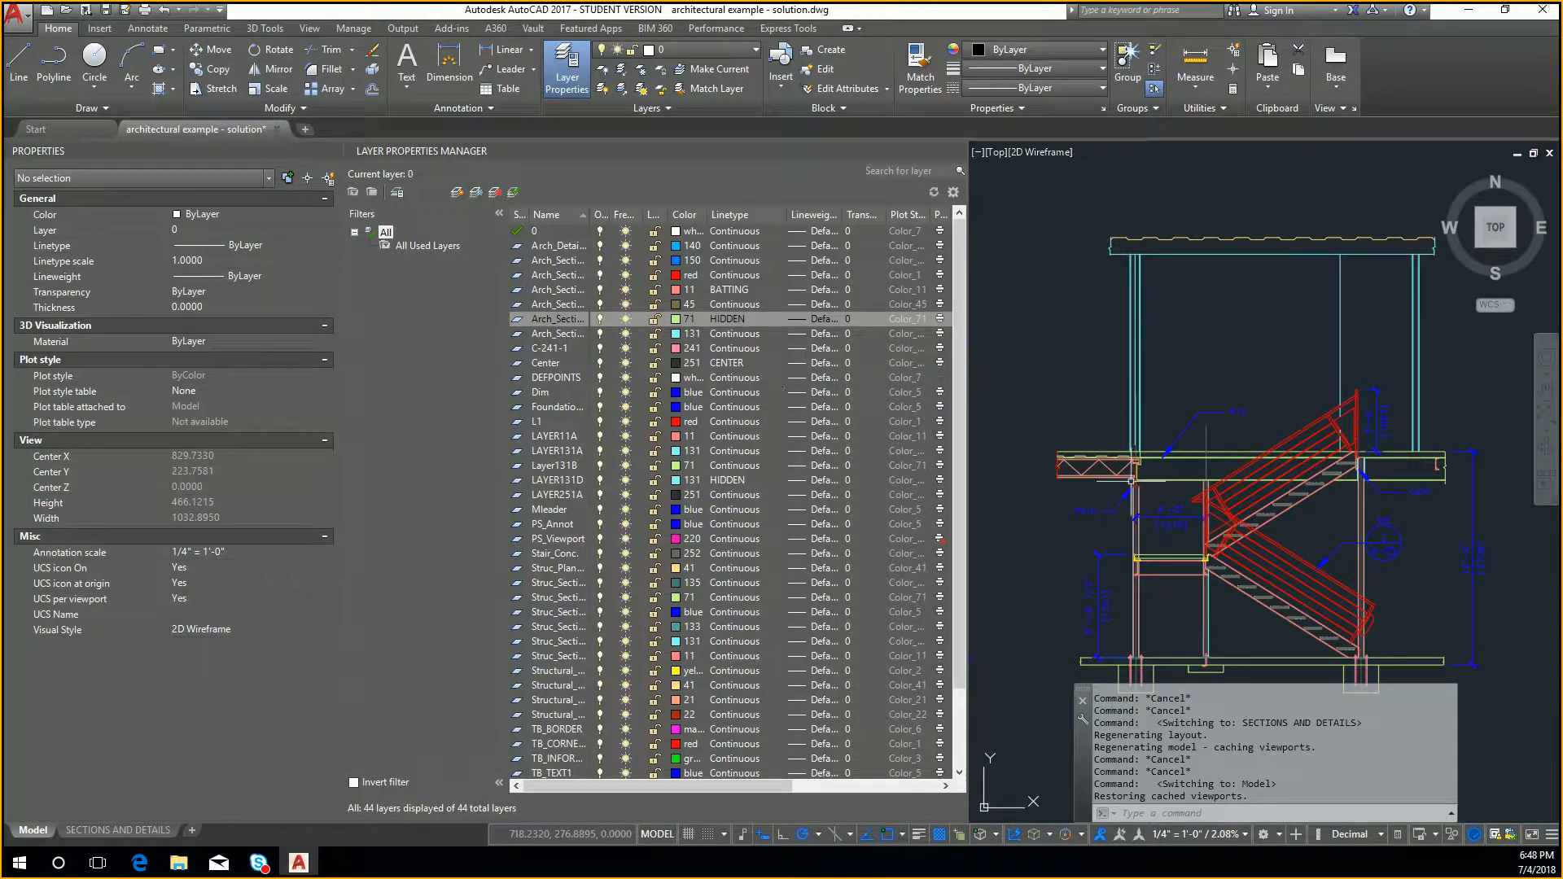
mouse_move(1267, 588)
middle_mouse_down()
mouse_move(1193, 436)
mouse_move(1339, 460)
middle_mouse_up()
middle_click_drag(1097, 481, 1409, 479)
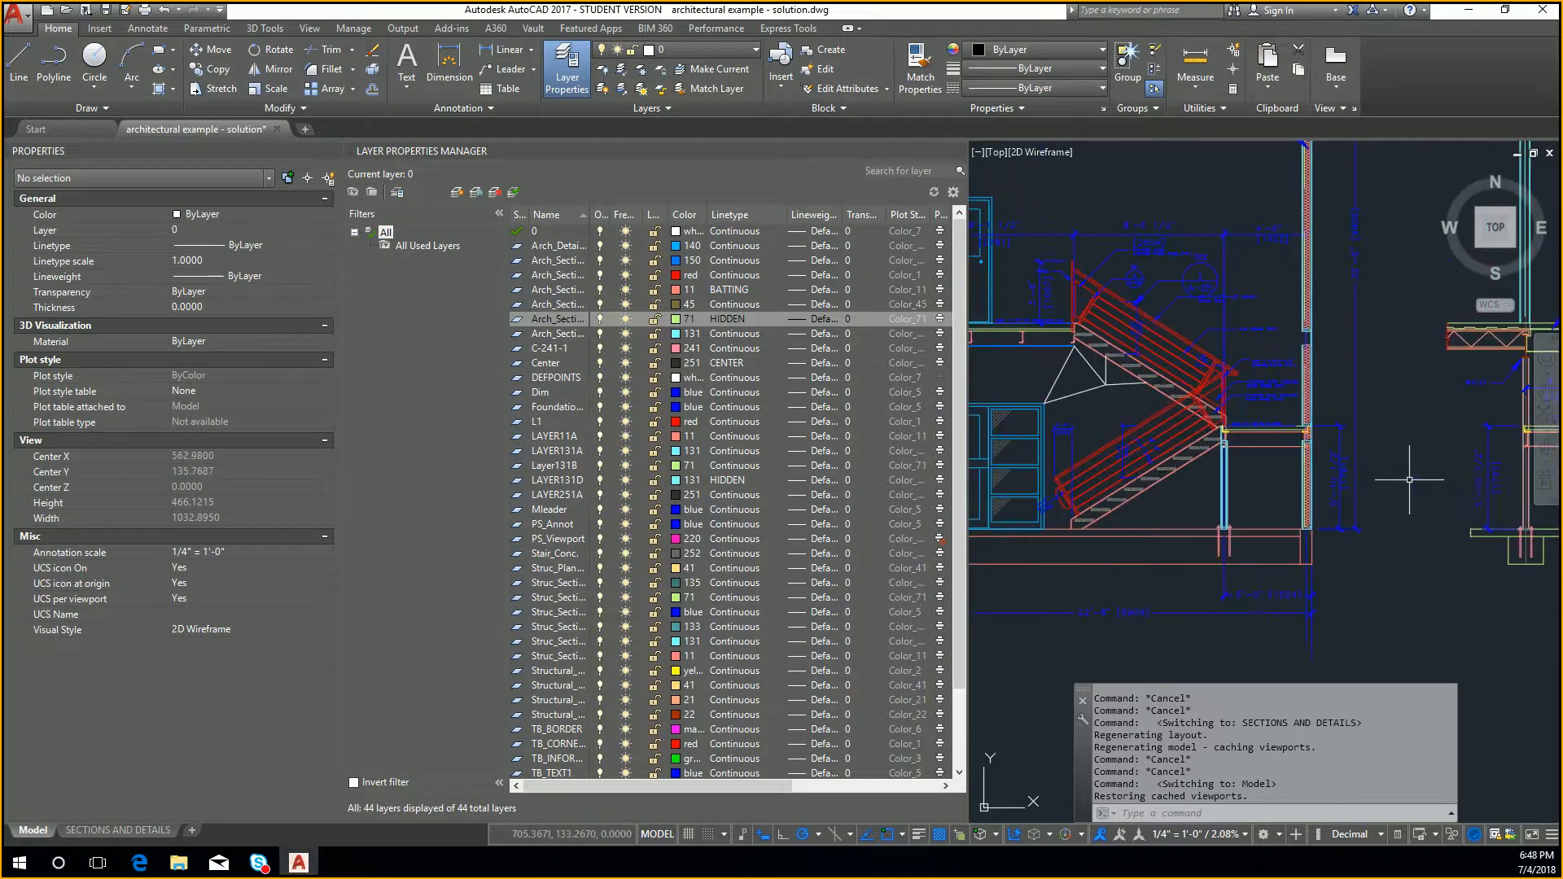
middle_click_drag(1075, 399, 1267, 423)
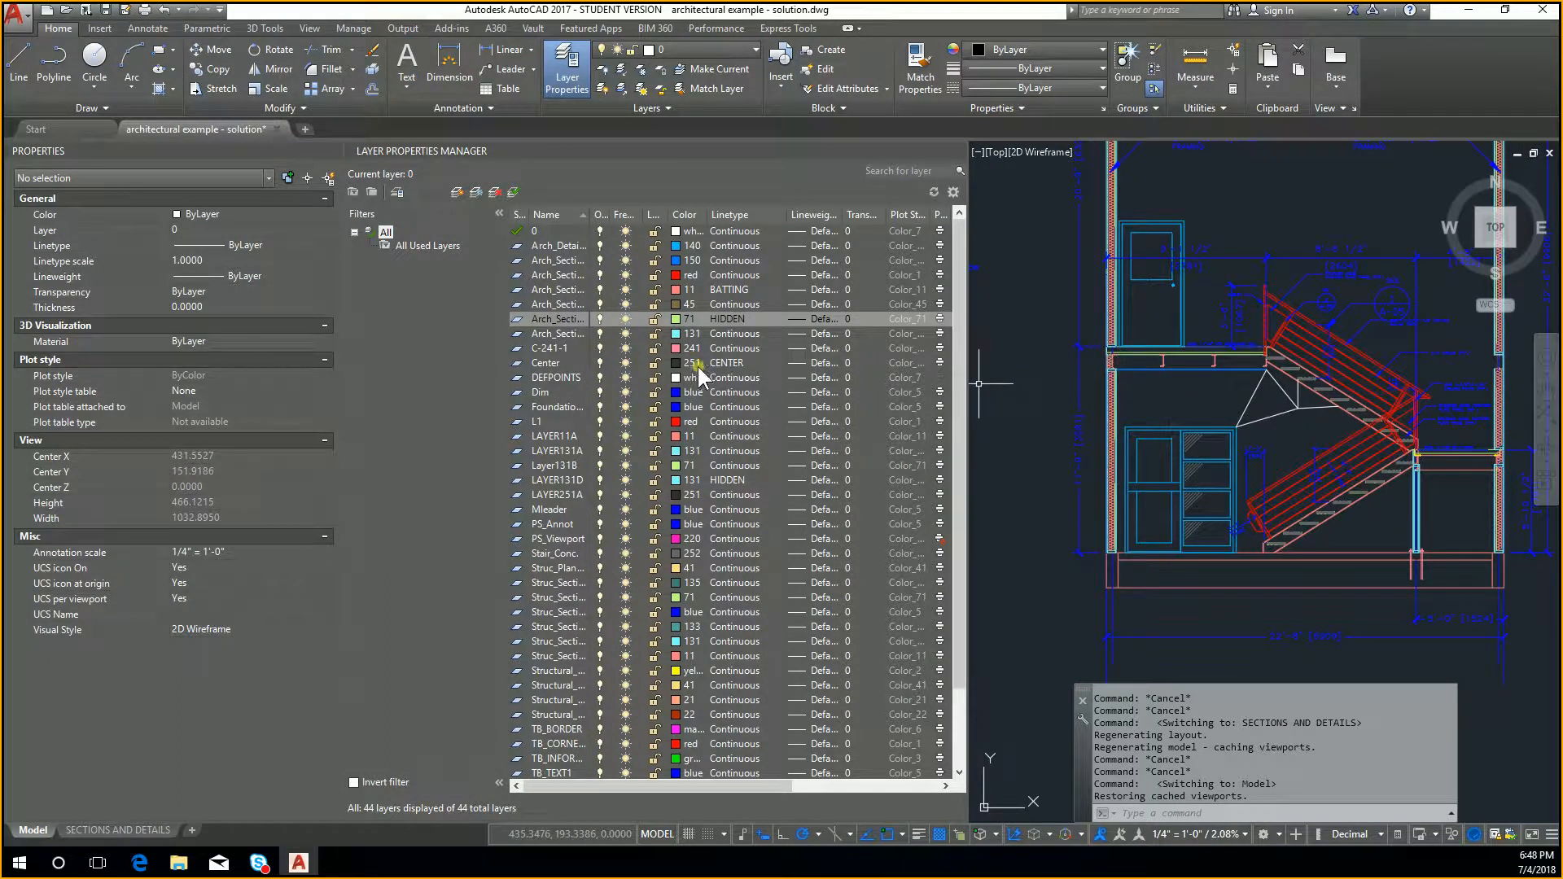
left_click(547, 363)
Examine the main section's roof, stair treads, lower doors and insulated walls, and the circular railing detail
scroll(1194, 342, "up", 3)
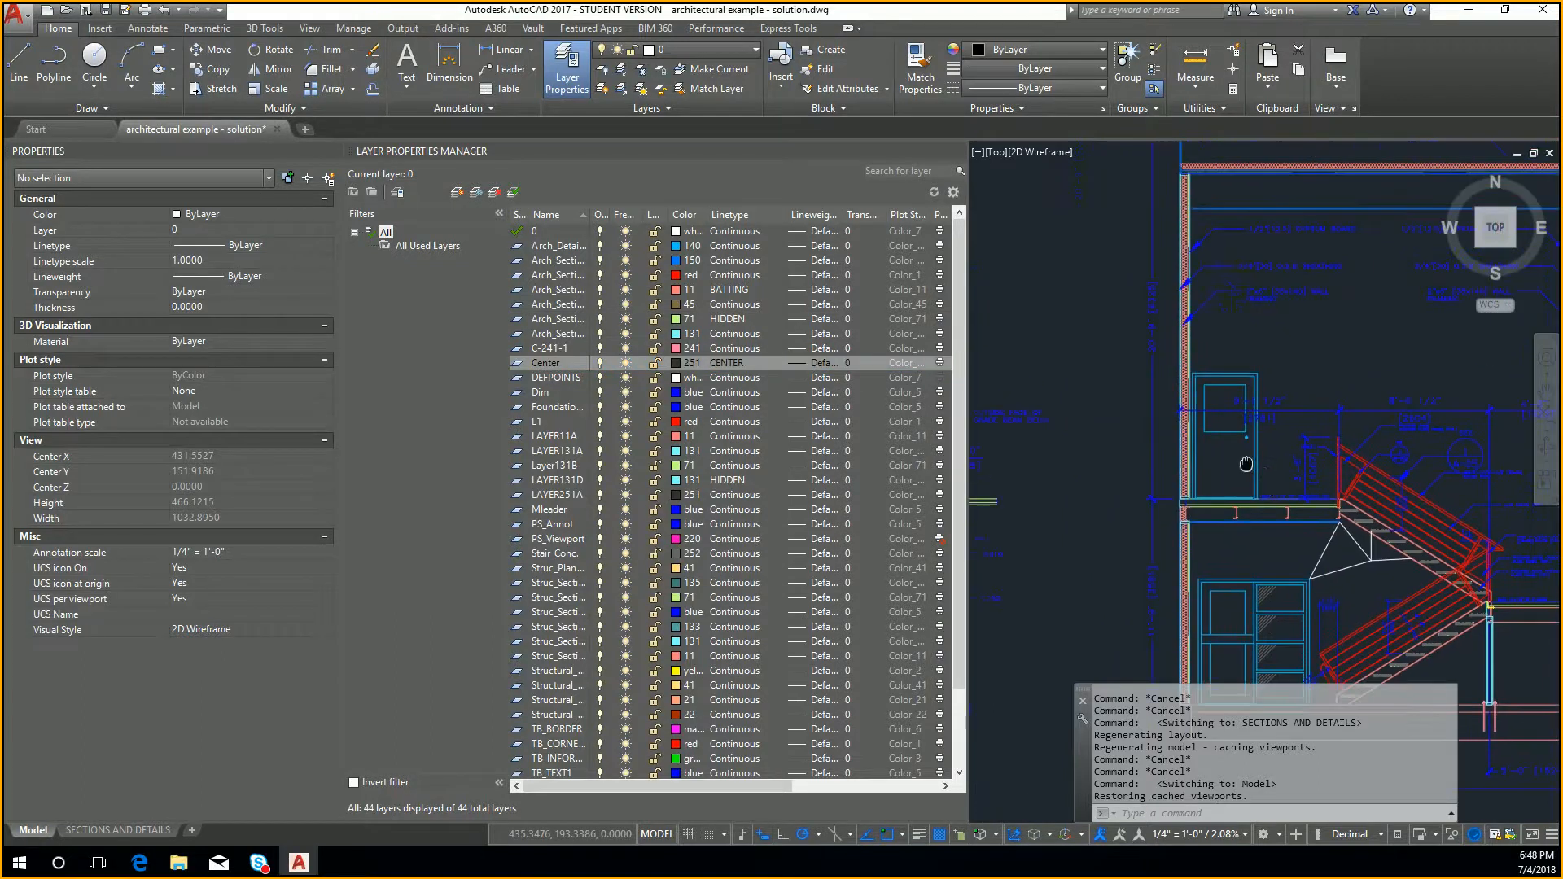
middle_click_drag(1180, 370, 1394, 357)
middle_click_drag(1210, 486, 1419, 424)
key("Escape")
key("Escape")
mouse_move(1538, 284)
middle_mouse_down()
mouse_move(1298, 437)
mouse_move(1340, 380)
mouse_move(1333, 391)
middle_mouse_up()
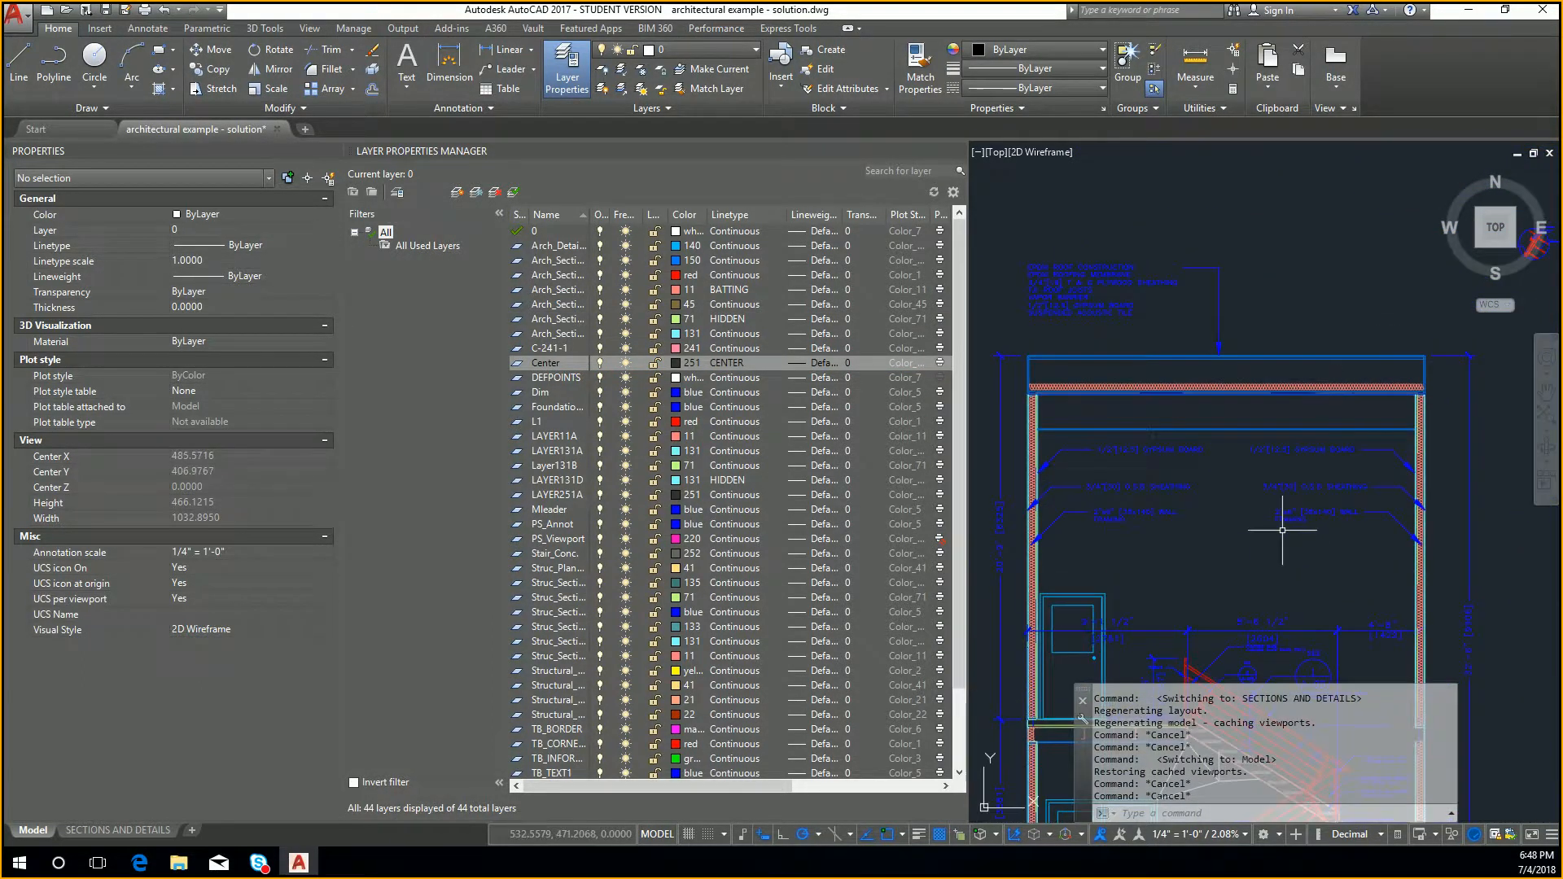
scroll(1281, 529, "up", 2)
middle_click_drag(1278, 513, 1330, 249)
scroll(1197, 574, "up", 4)
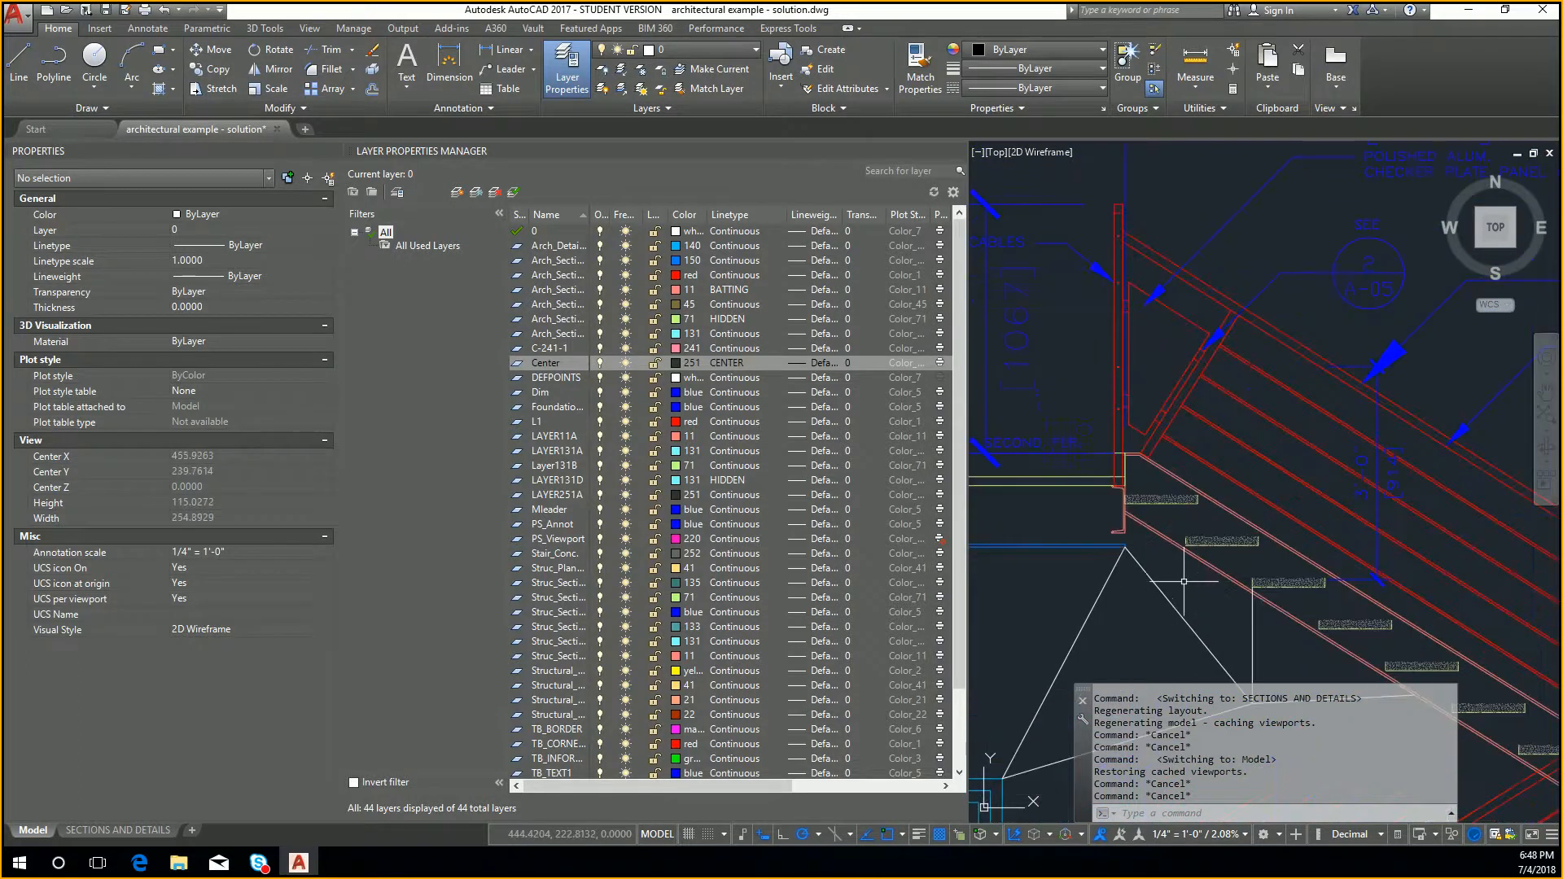
scroll(1205, 447, "up", 10)
scroll(1176, 360, "down", 14)
middle_click_drag(1177, 474, 1295, 388)
scroll(1214, 455, "up", 6)
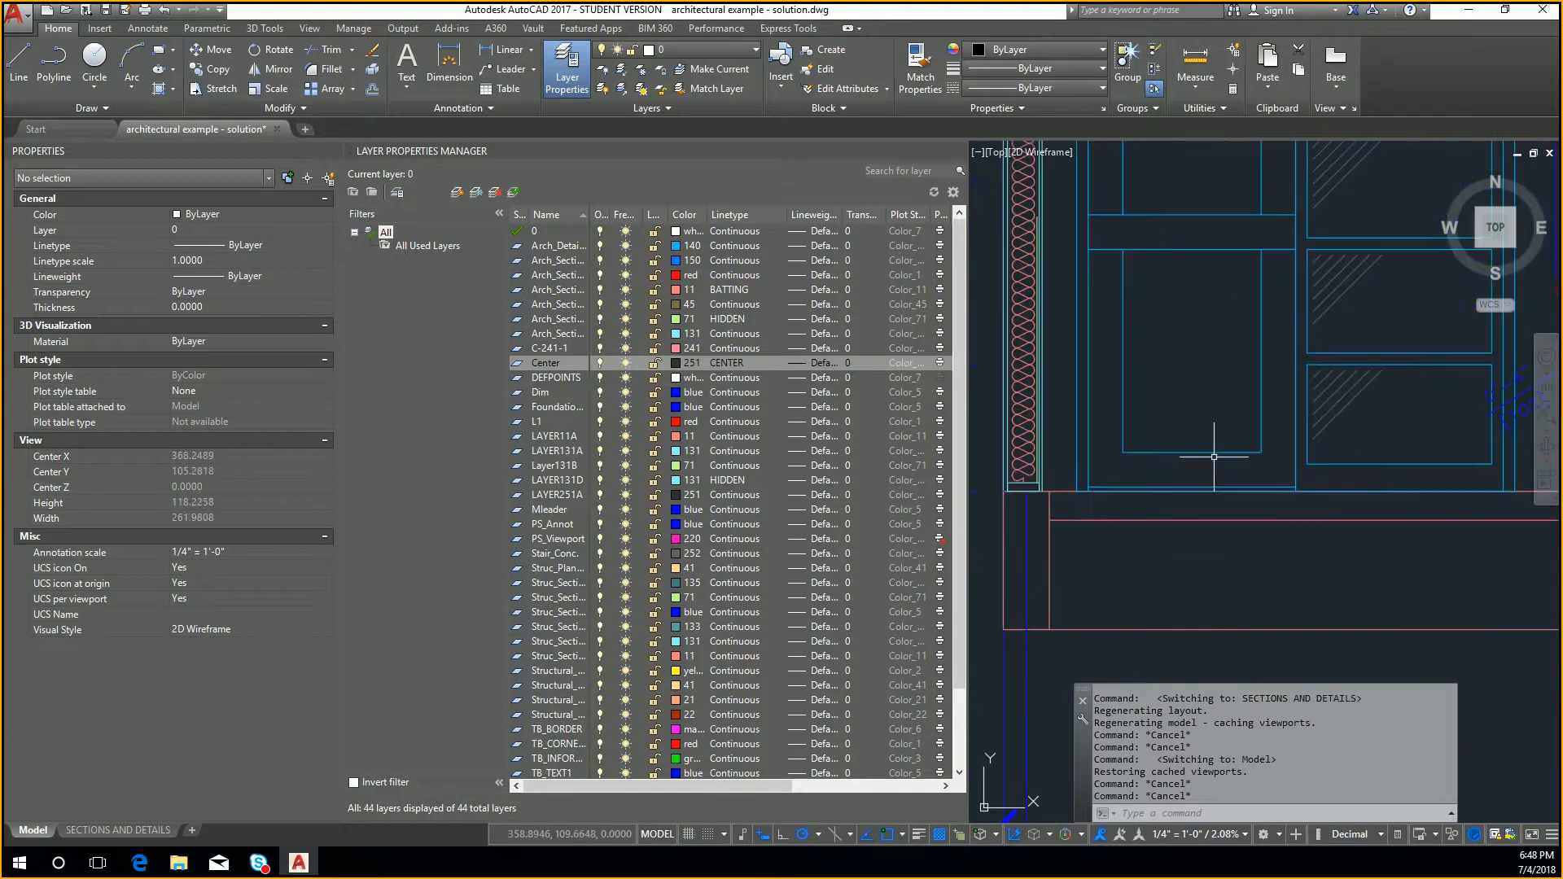
scroll(1320, 393, "down", 2)
scroll(1203, 471, "down", 4)
scroll(1203, 471, "up", 8)
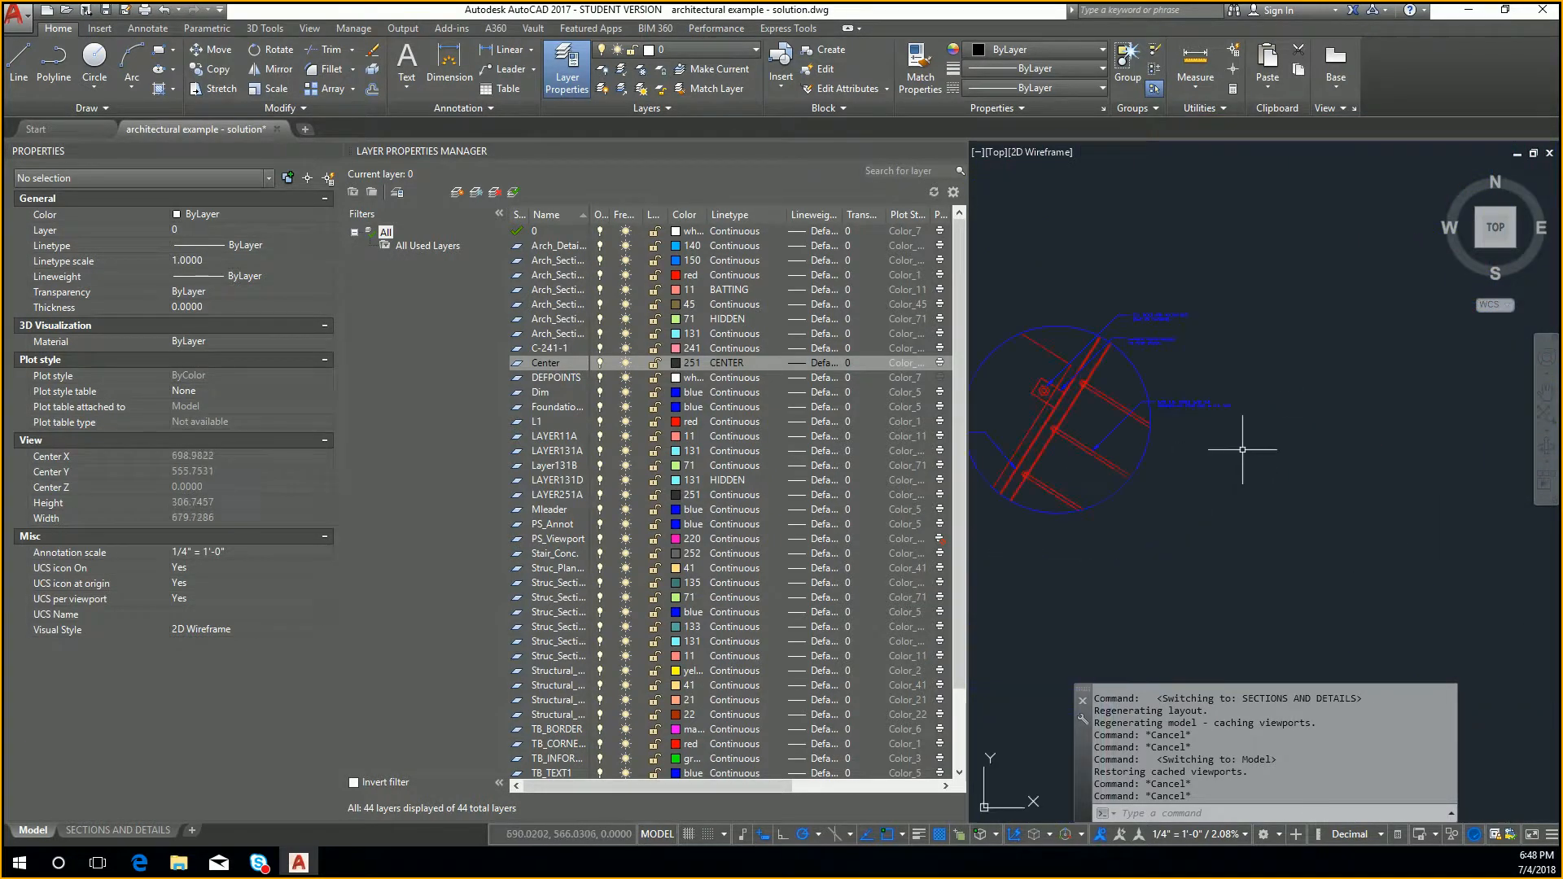
scroll(1131, 424, "down", 8)
scroll(1284, 433, "up", 6)
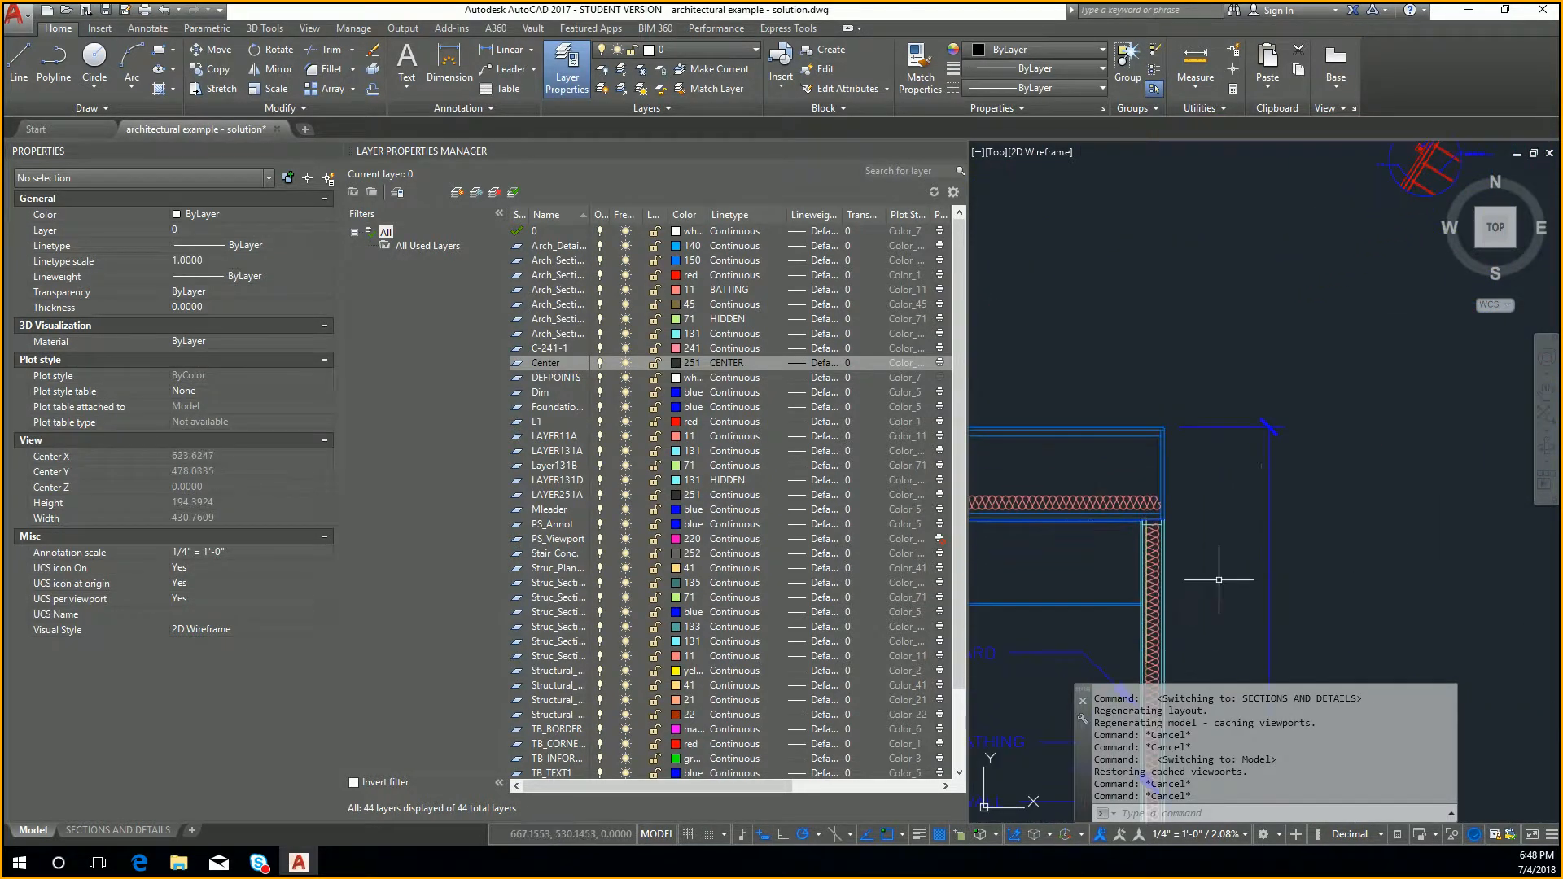
Select the short horizontal line above the yellow hatched steel angle at the stair landing to check its layer
middle_click_drag(1308, 511, 1430, 296)
middle_click_drag(1334, 562, 1378, 307)
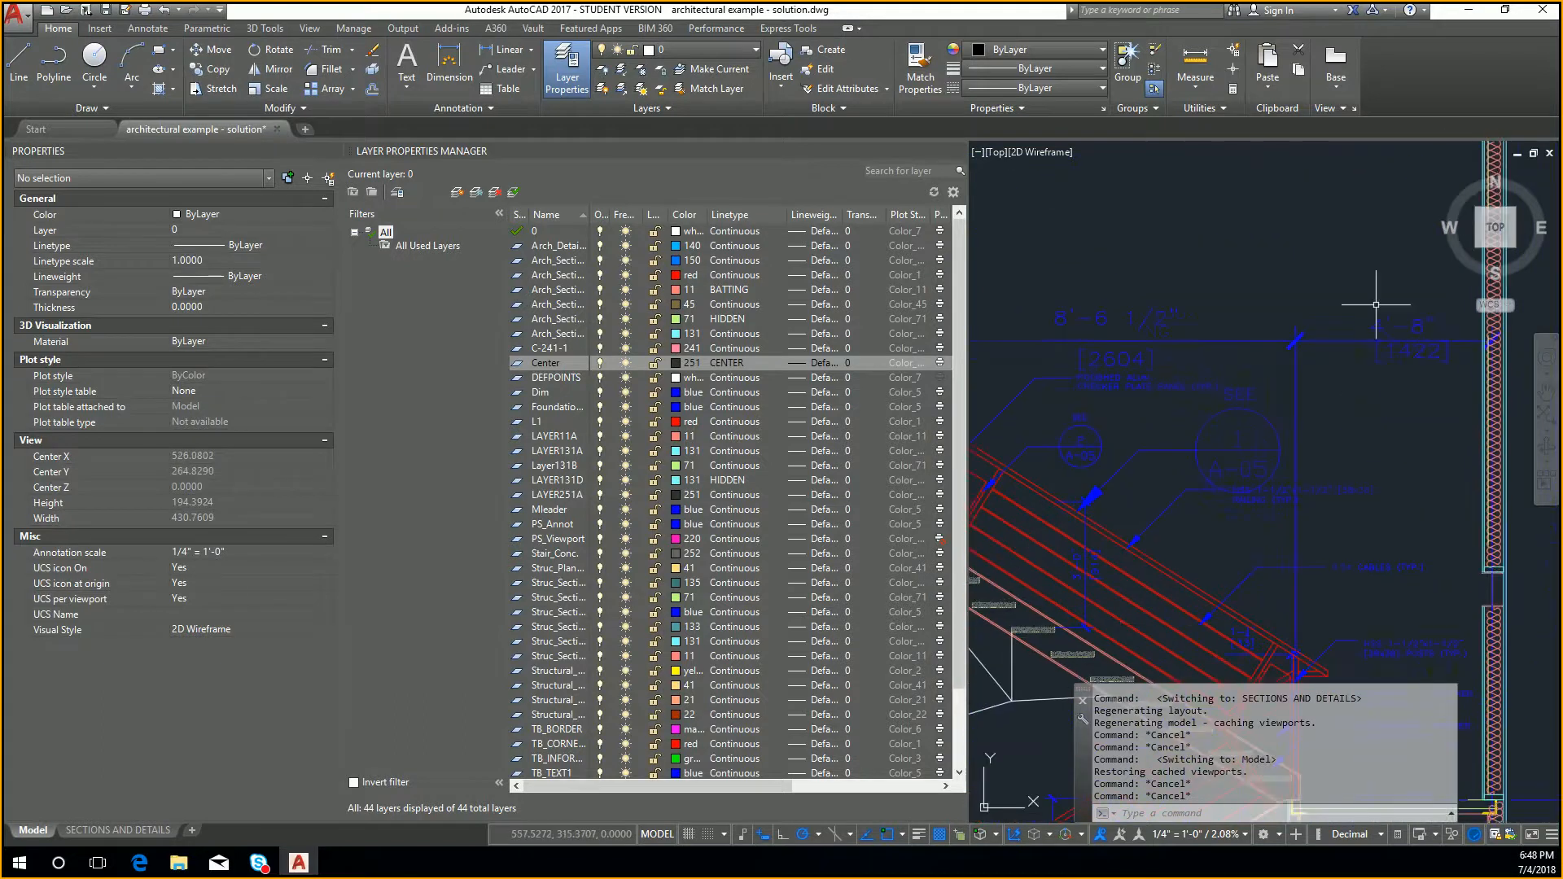
scroll(1366, 373, "down", 4)
scroll(1356, 457, "up", 10)
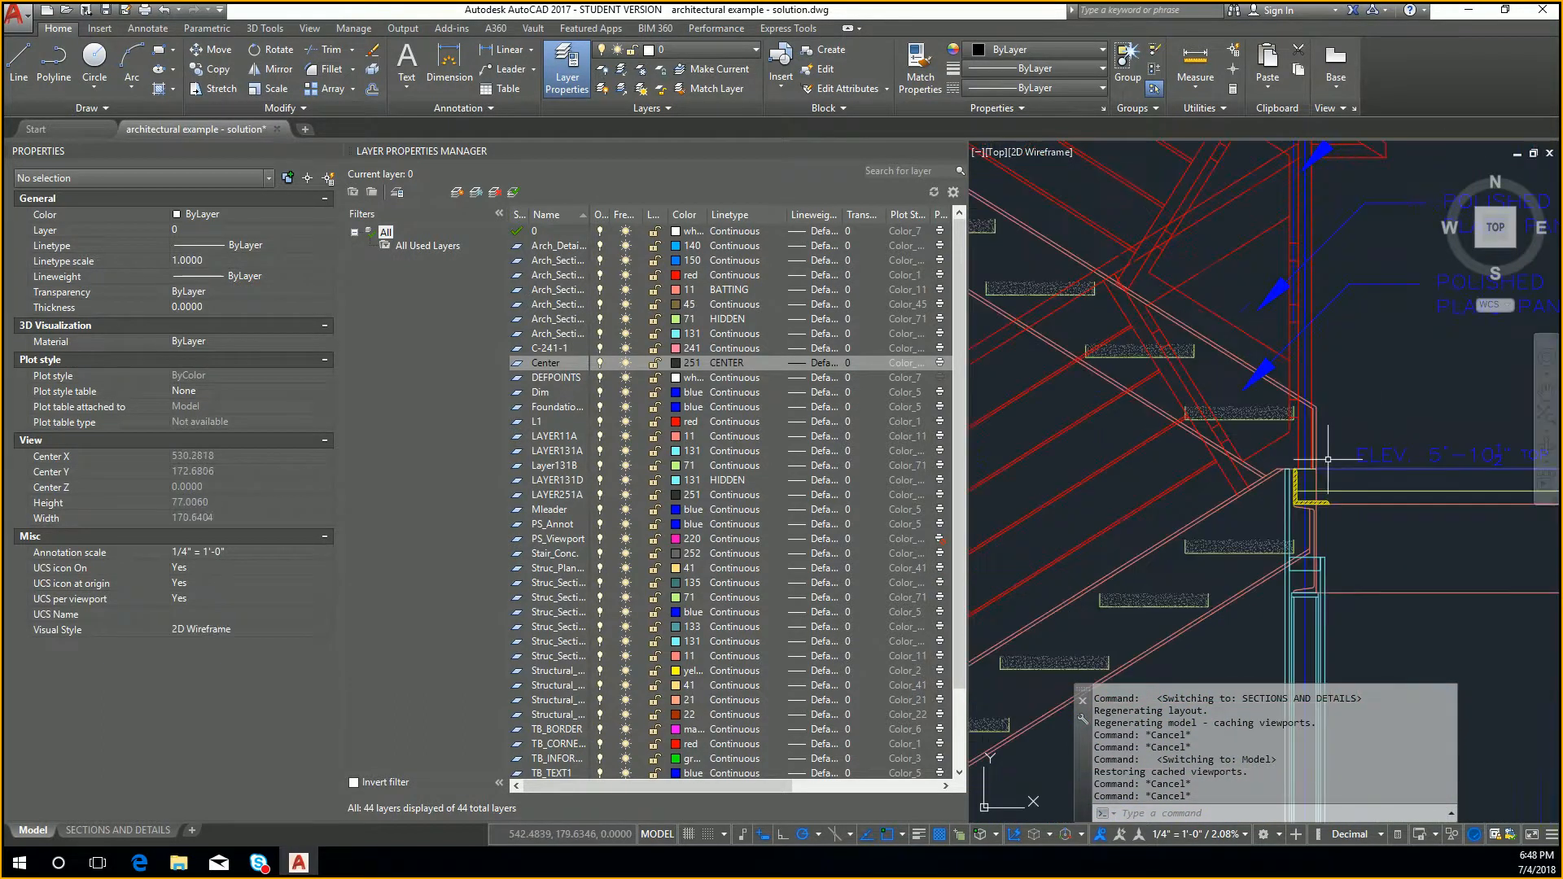
scroll(1298, 499, "up", 4)
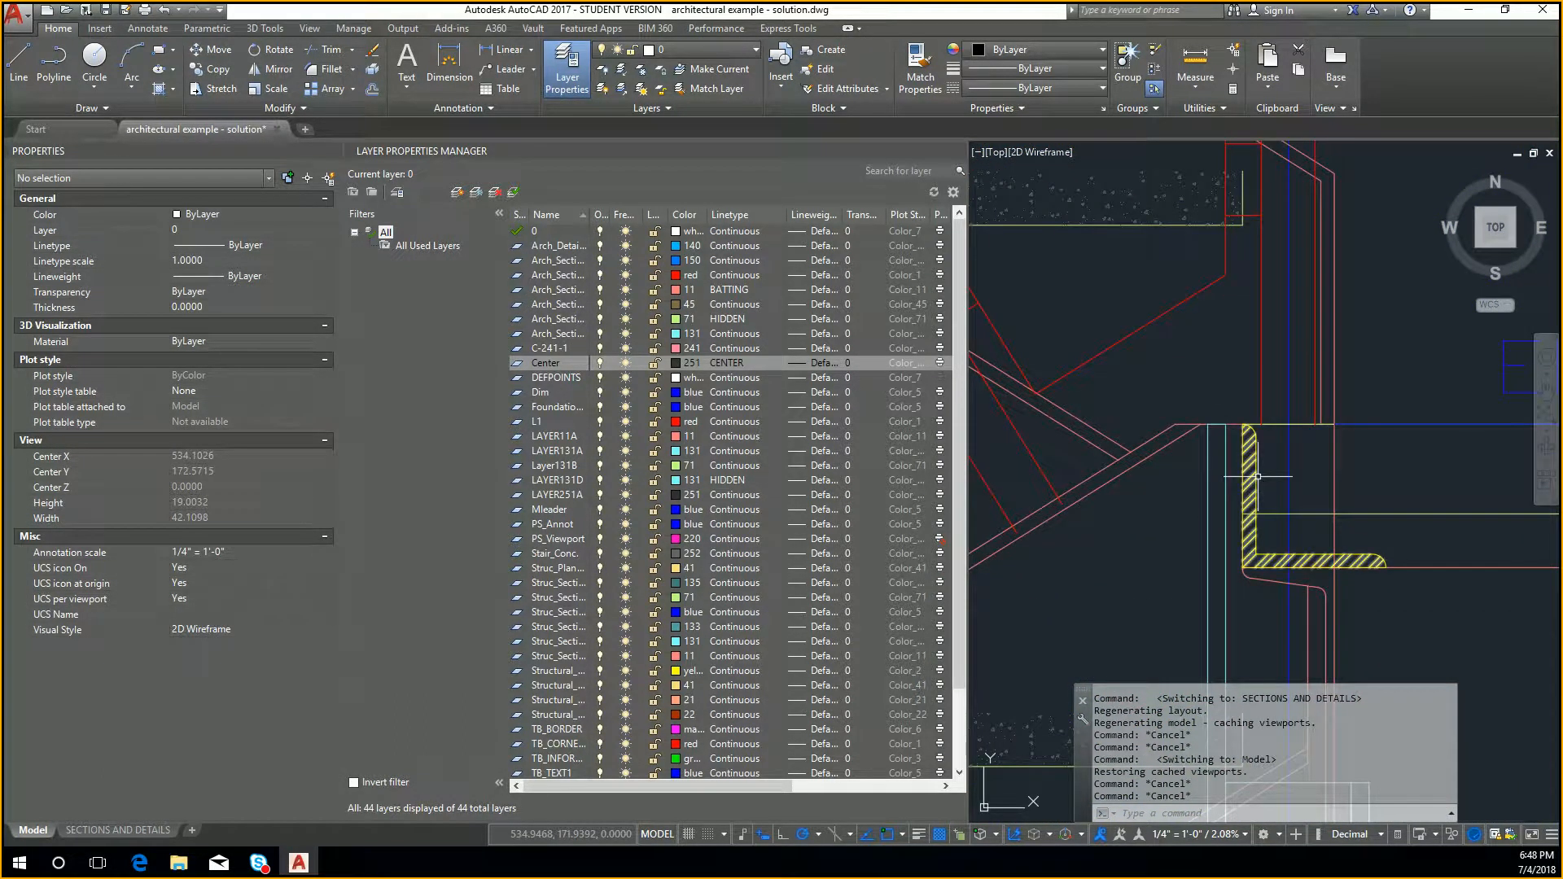
left_click(1229, 425)
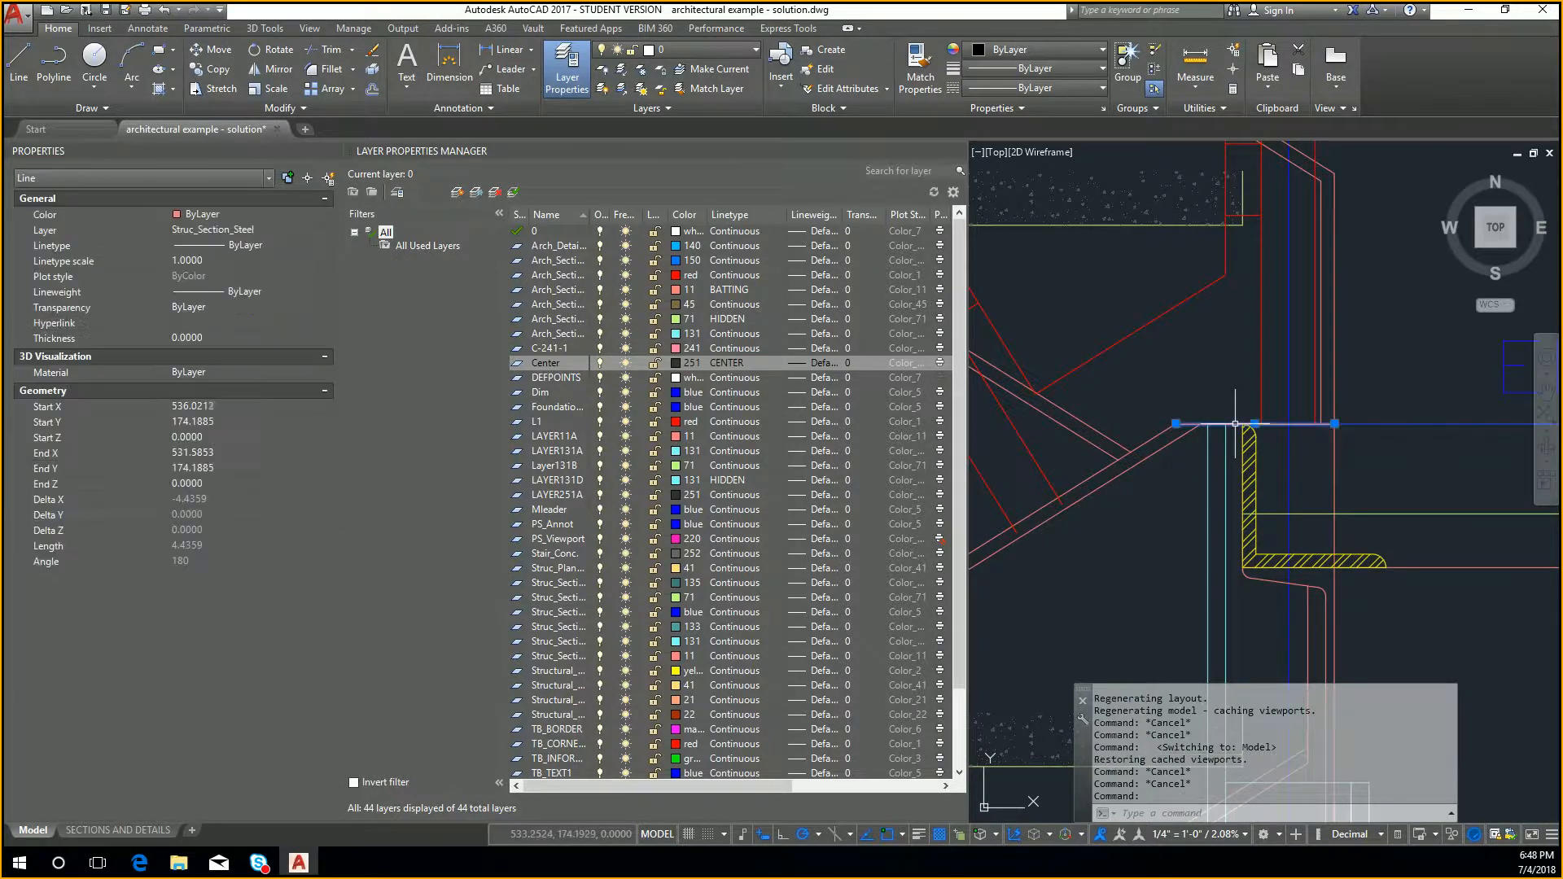
Review the layer operations available for LAYER131D, and look through the remaining layers down to TS-TEXT2
right_click(560, 479)
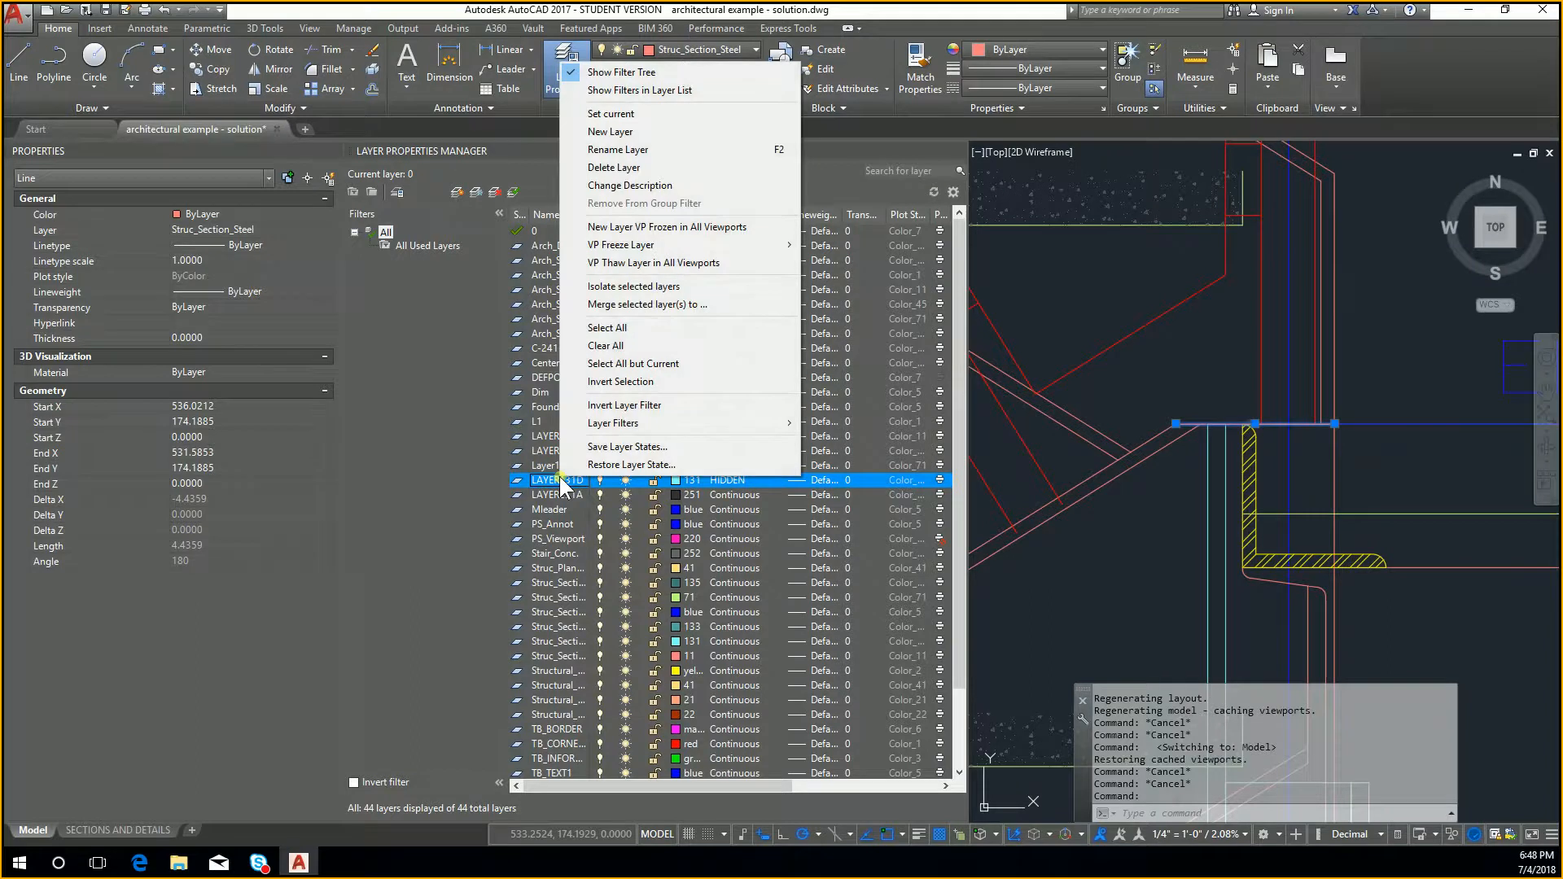
left_click(756, 286)
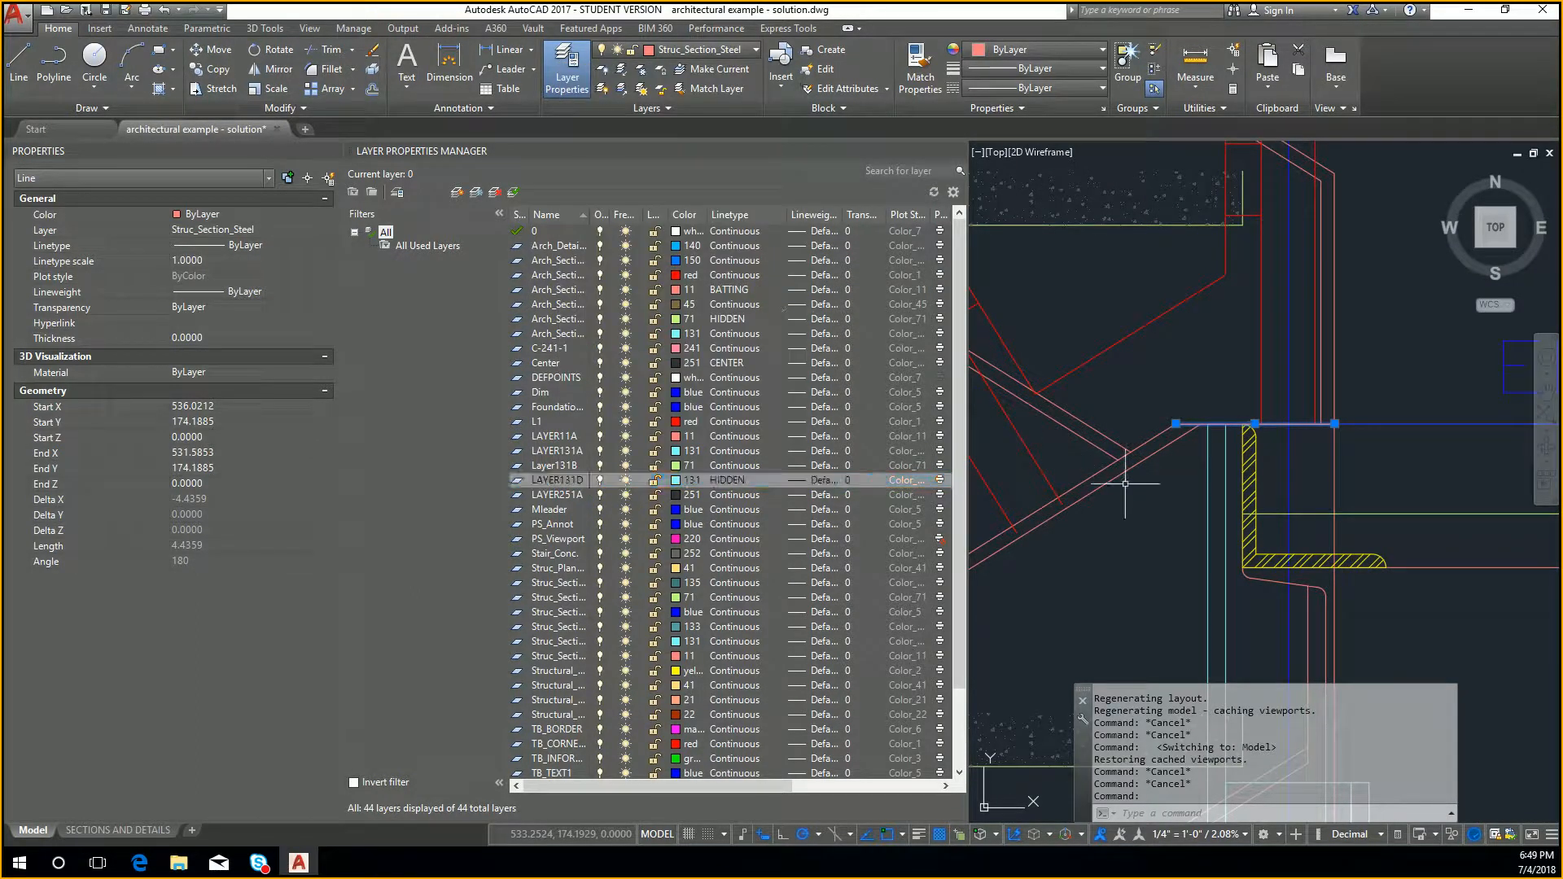
scroll(1080, 542, "down", 2)
scroll(817, 541, "down", 3)
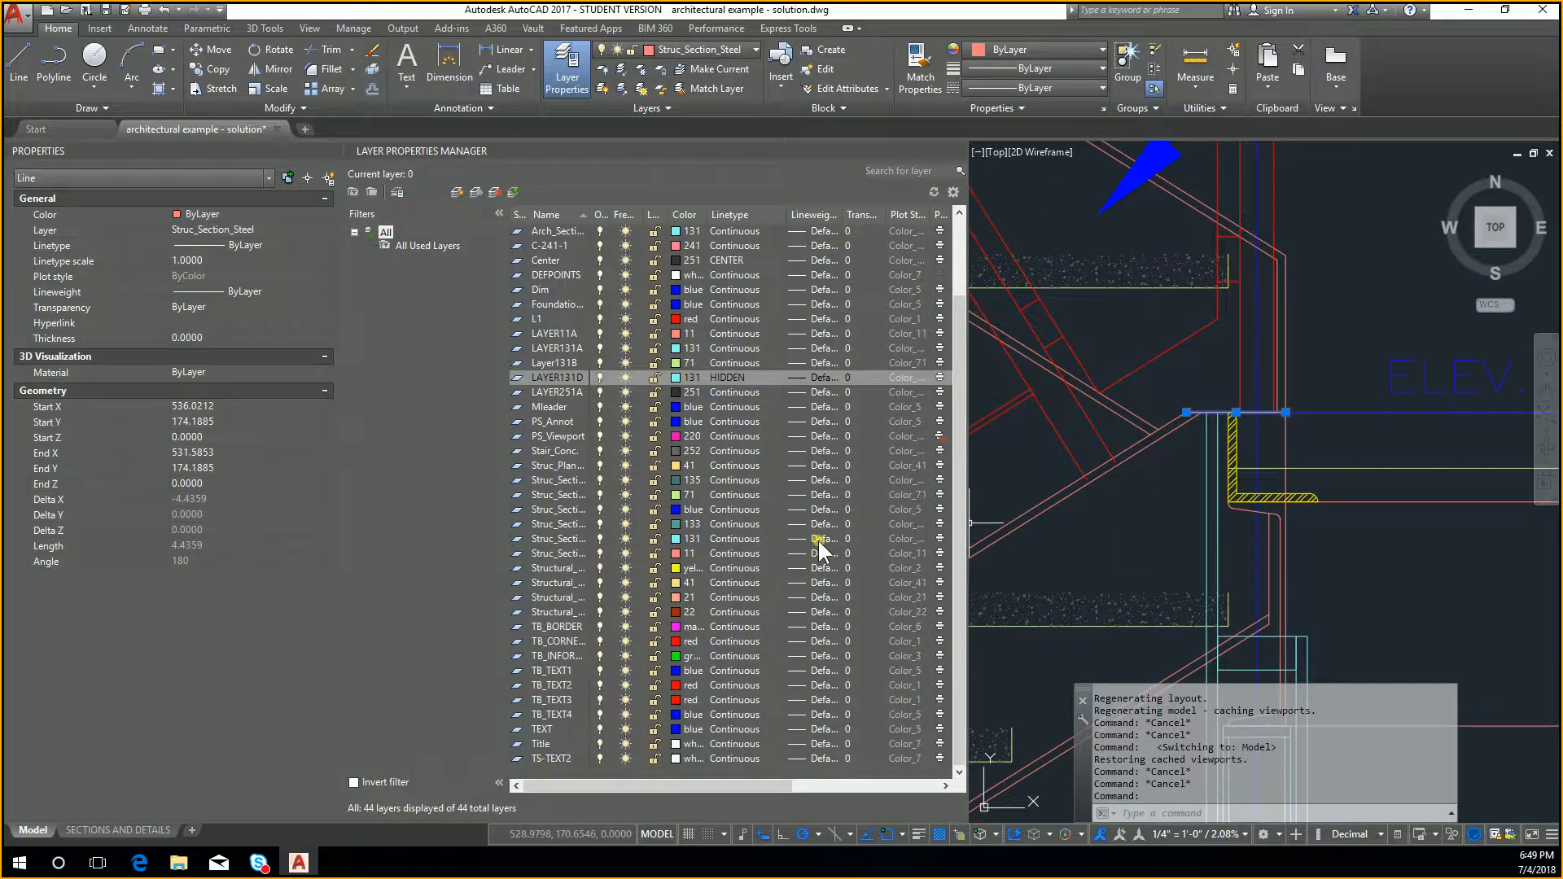
Review the loaded linetypes available for the color 11 architectural section layer, keeping BATTING assigned
scroll(771, 539, "up", 2)
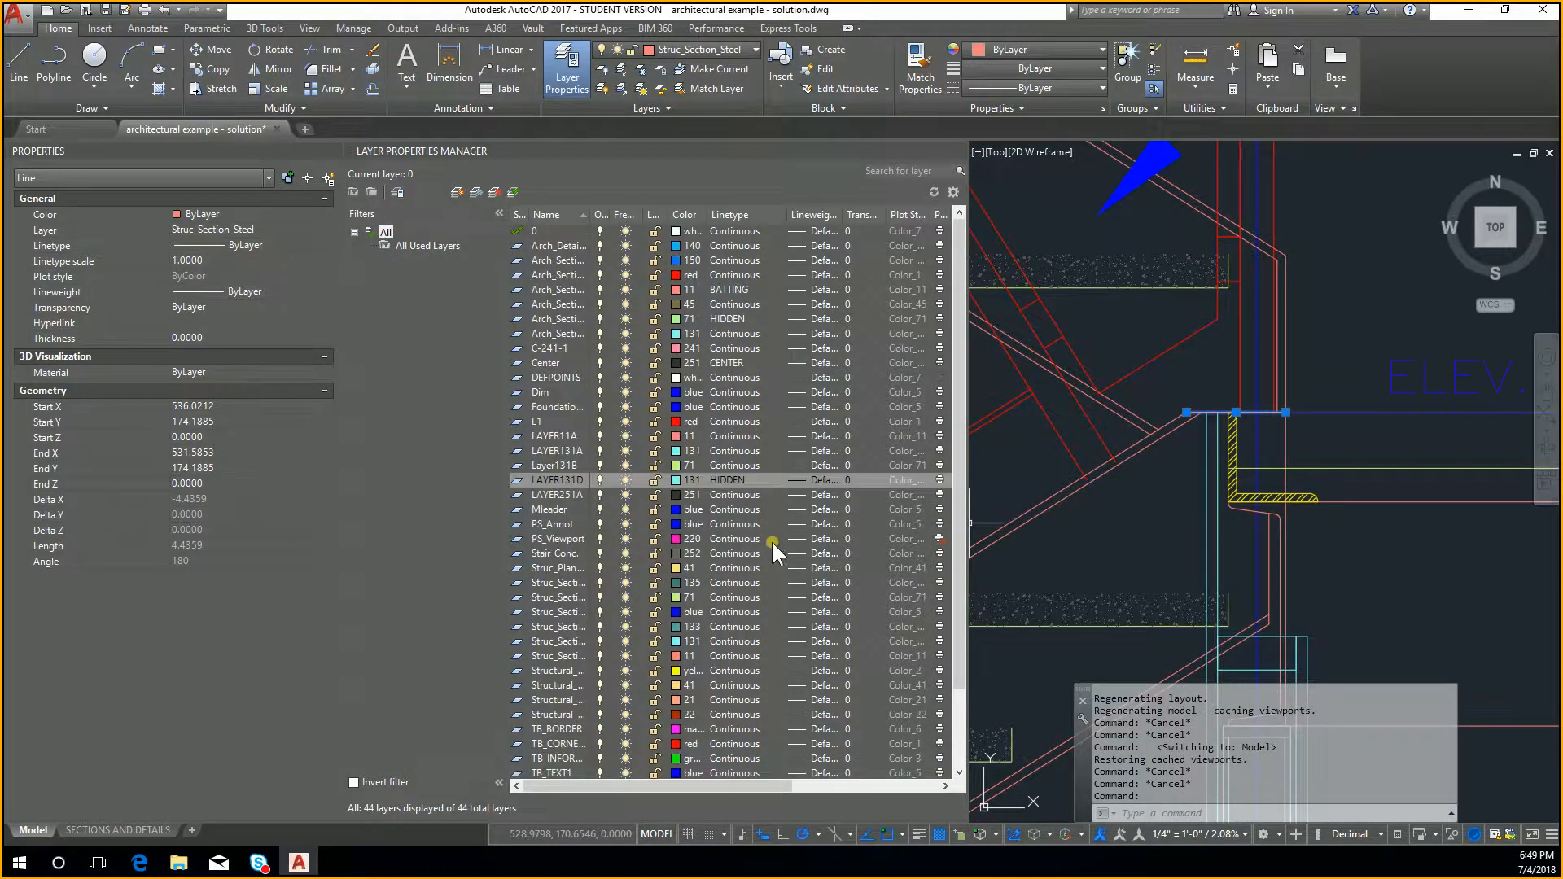
left_click(757, 289)
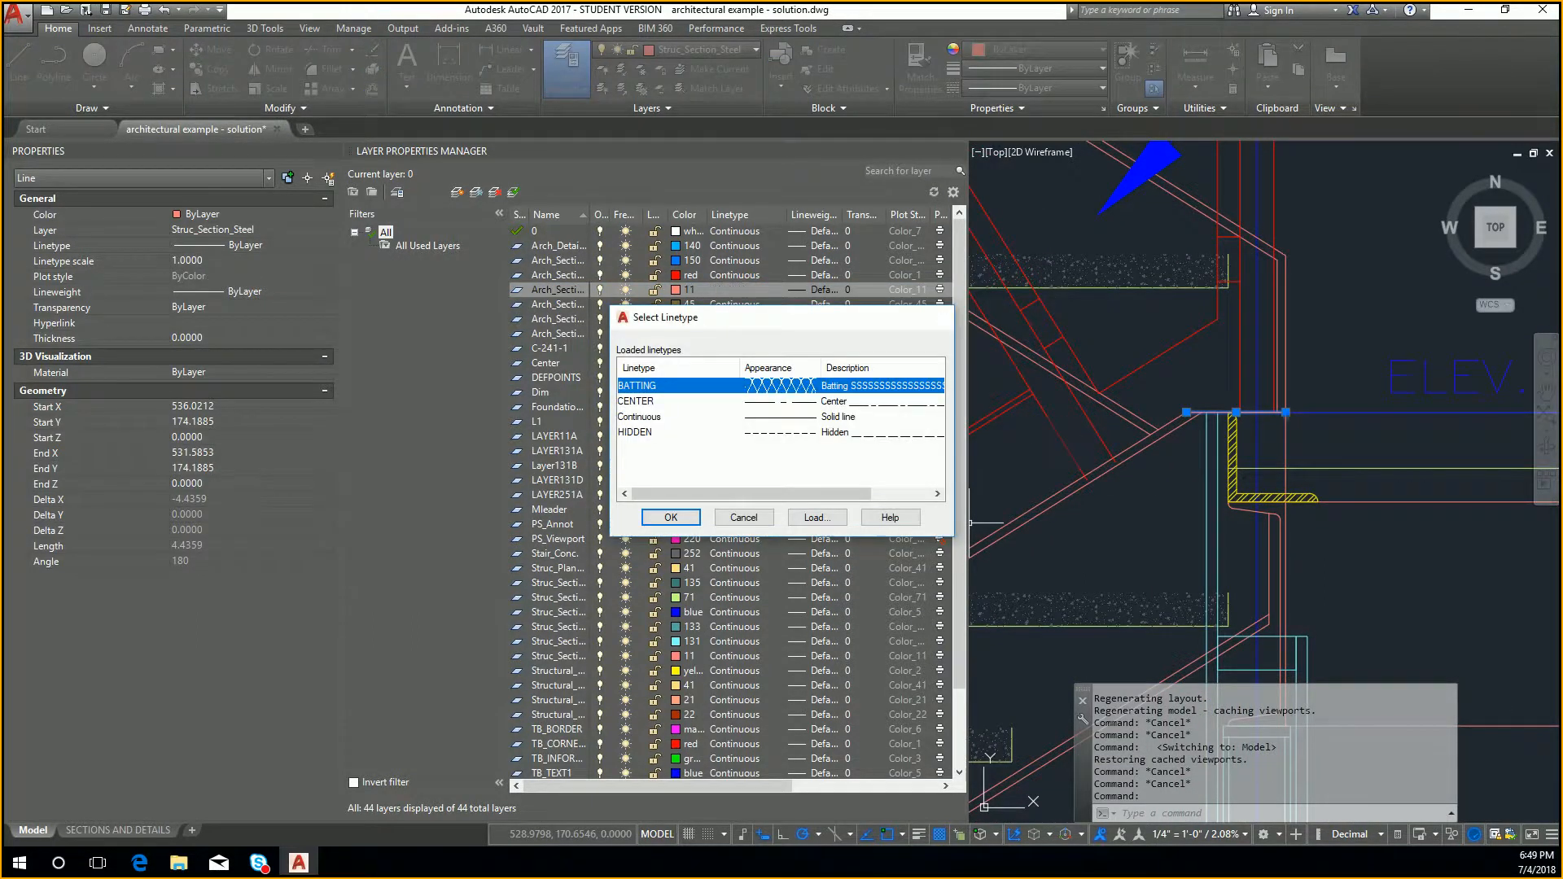
key("Return")
Select the long batting insulation line in the wall below the steel beam to check its layer and linetype, and clear the selection
scroll(1059, 431, "up", 5)
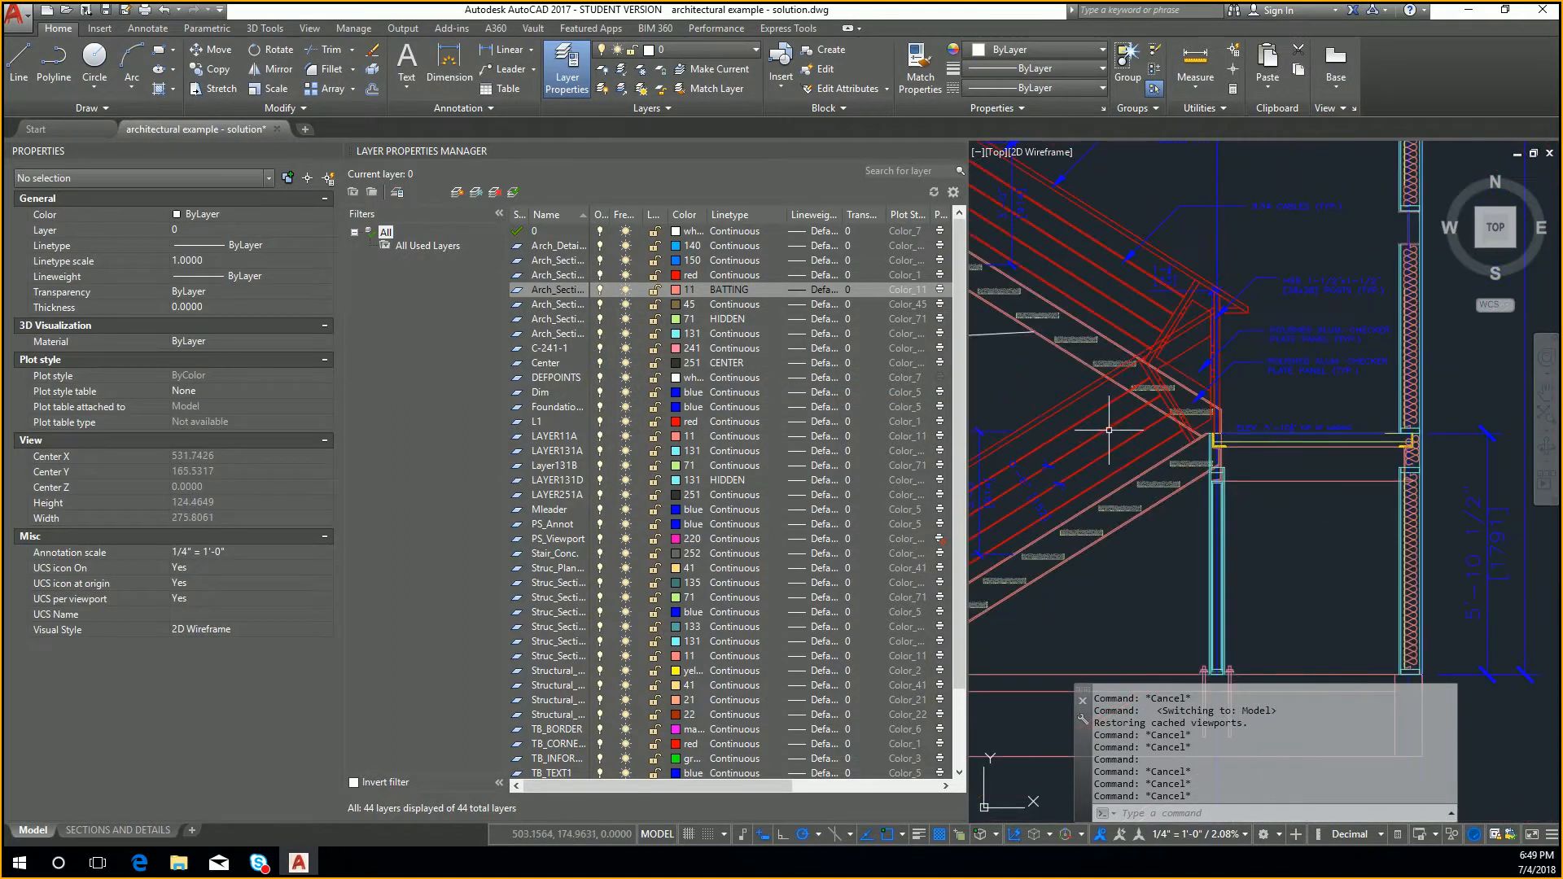
scroll(1109, 430, "down", 4)
scroll(1143, 339, "up", 4)
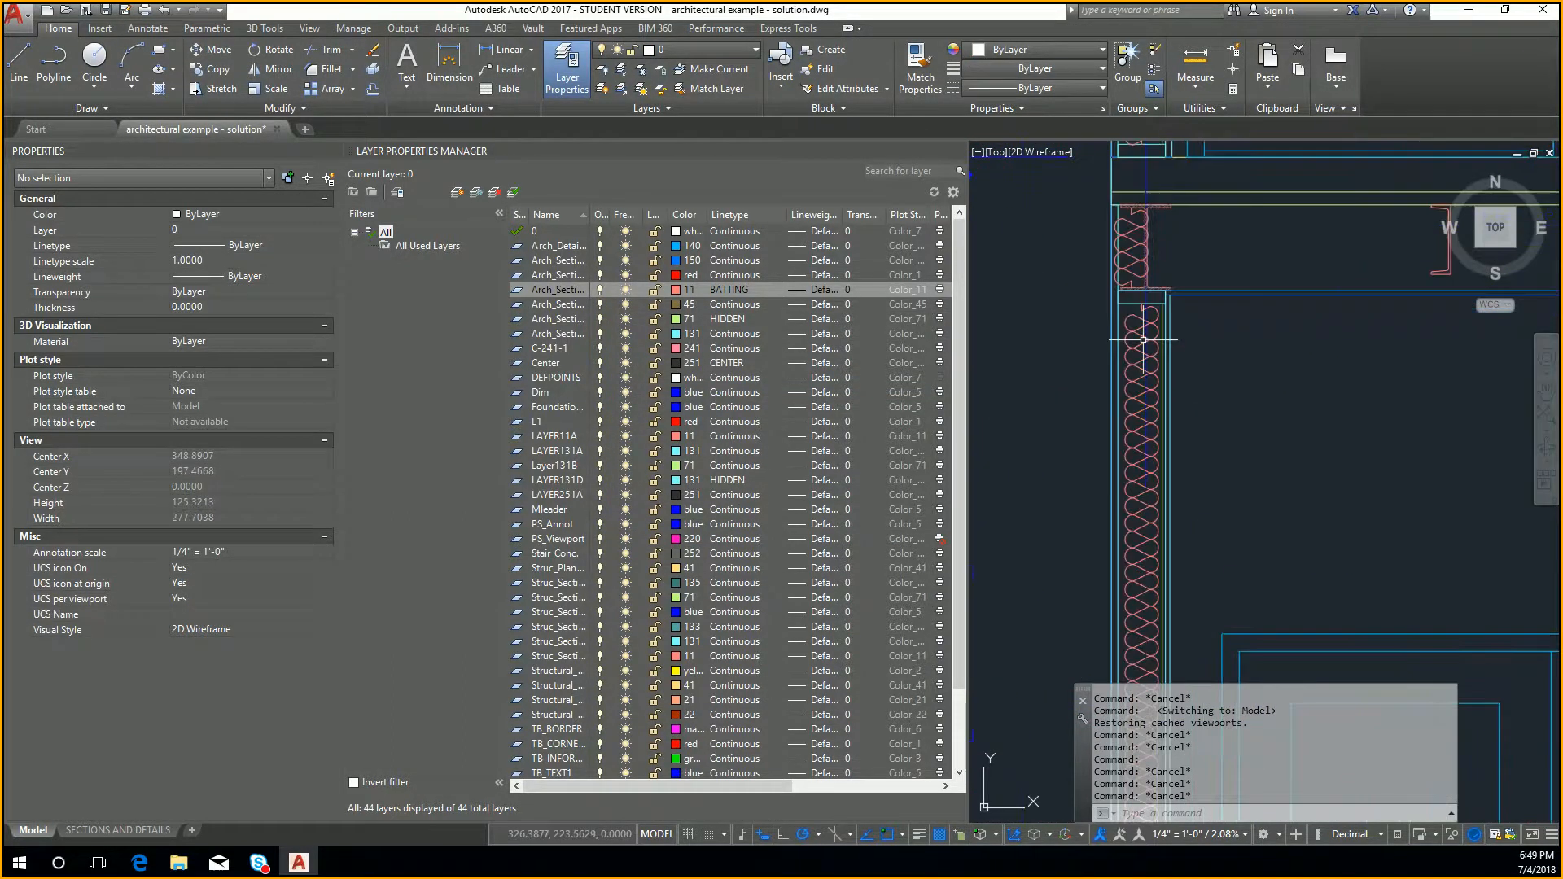
left_click(1131, 330)
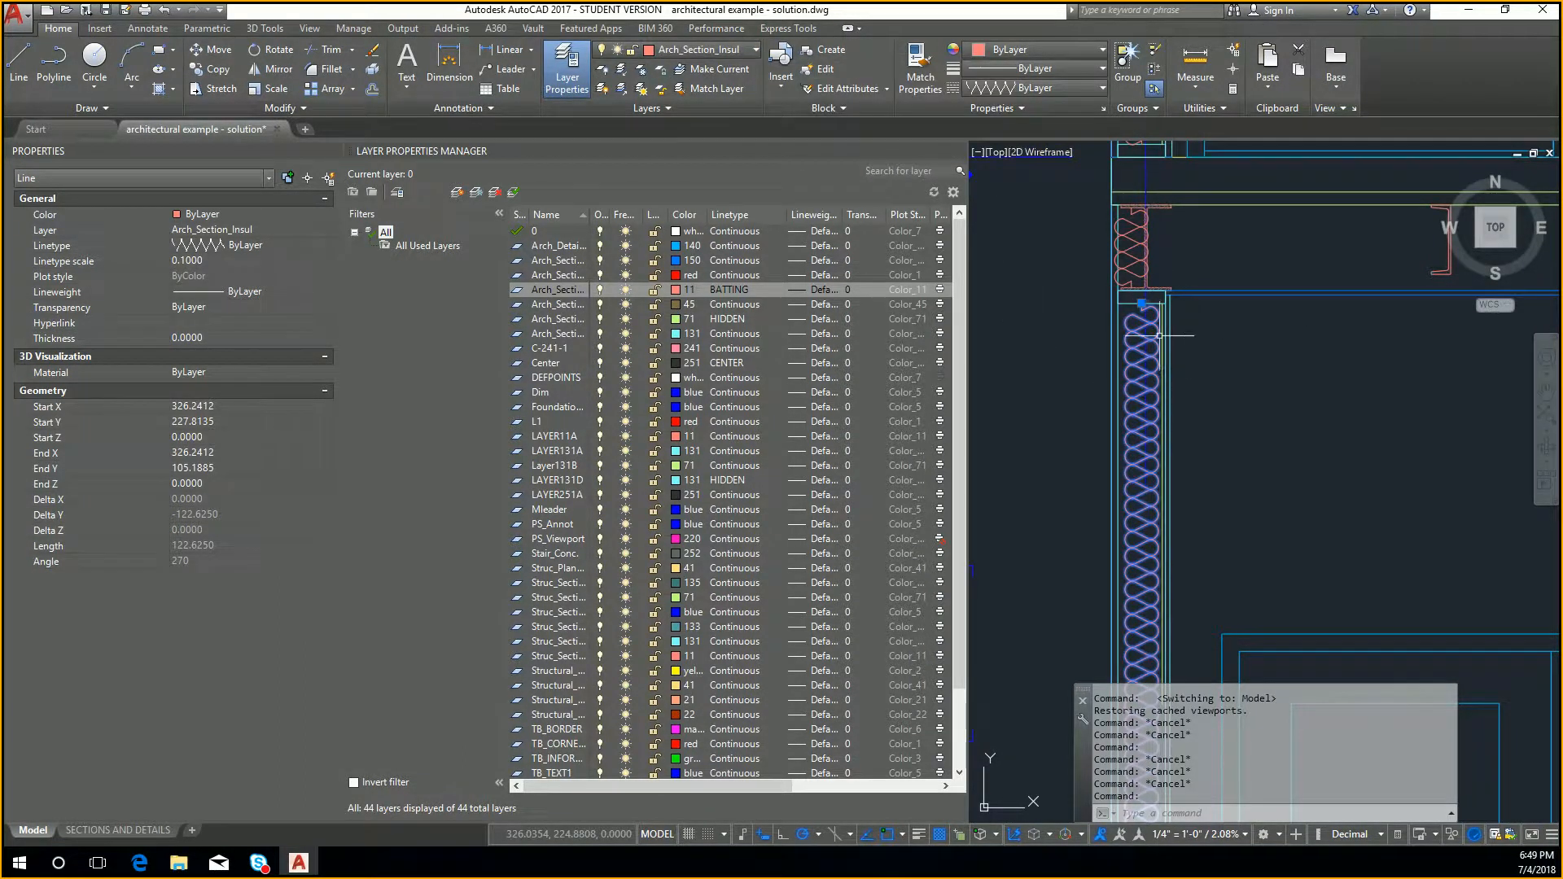
key("Escape")
key("Escape")
key("Escape")
key("Escape")
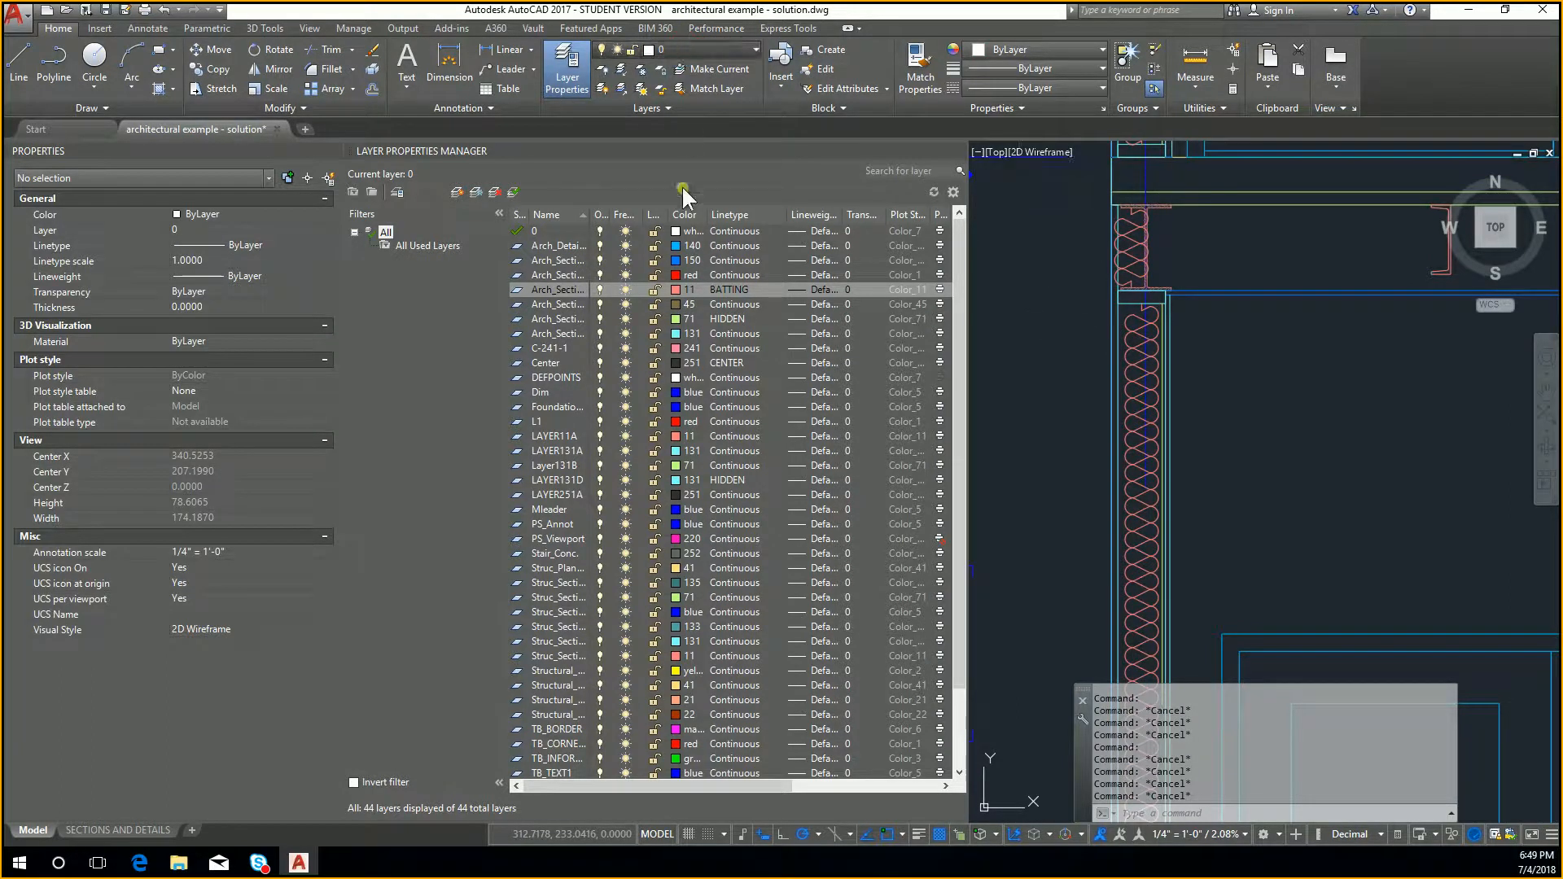
Select the short insulation line beside the steel beam web and find its layer, Arch_Section_Insul, in the list of layers
left_click(652, 49)
left_click(1132, 266)
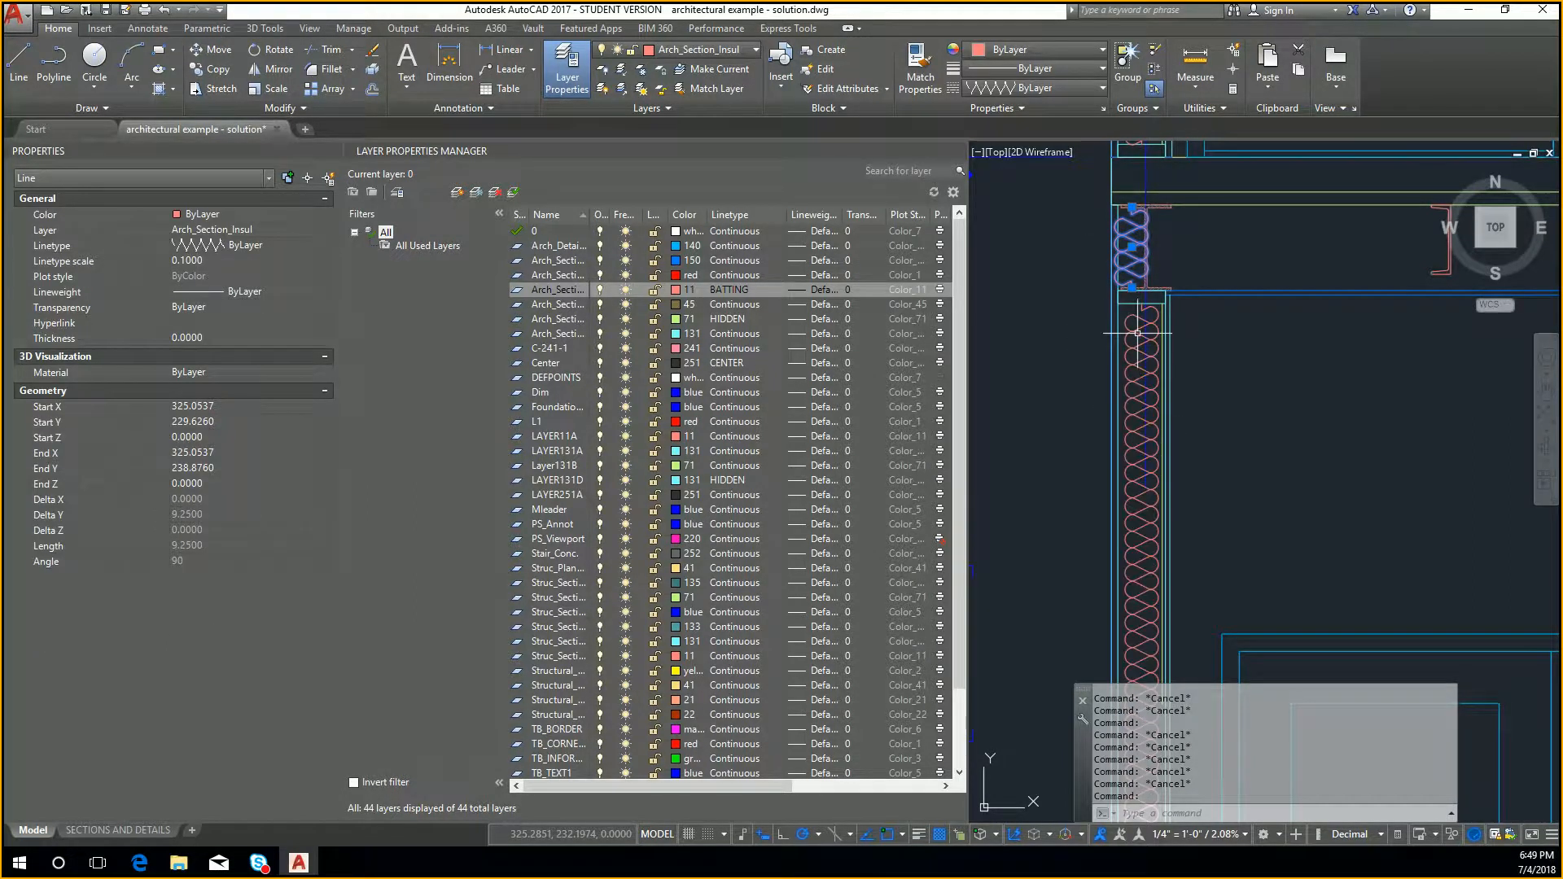
scroll(1128, 318, "up", 2)
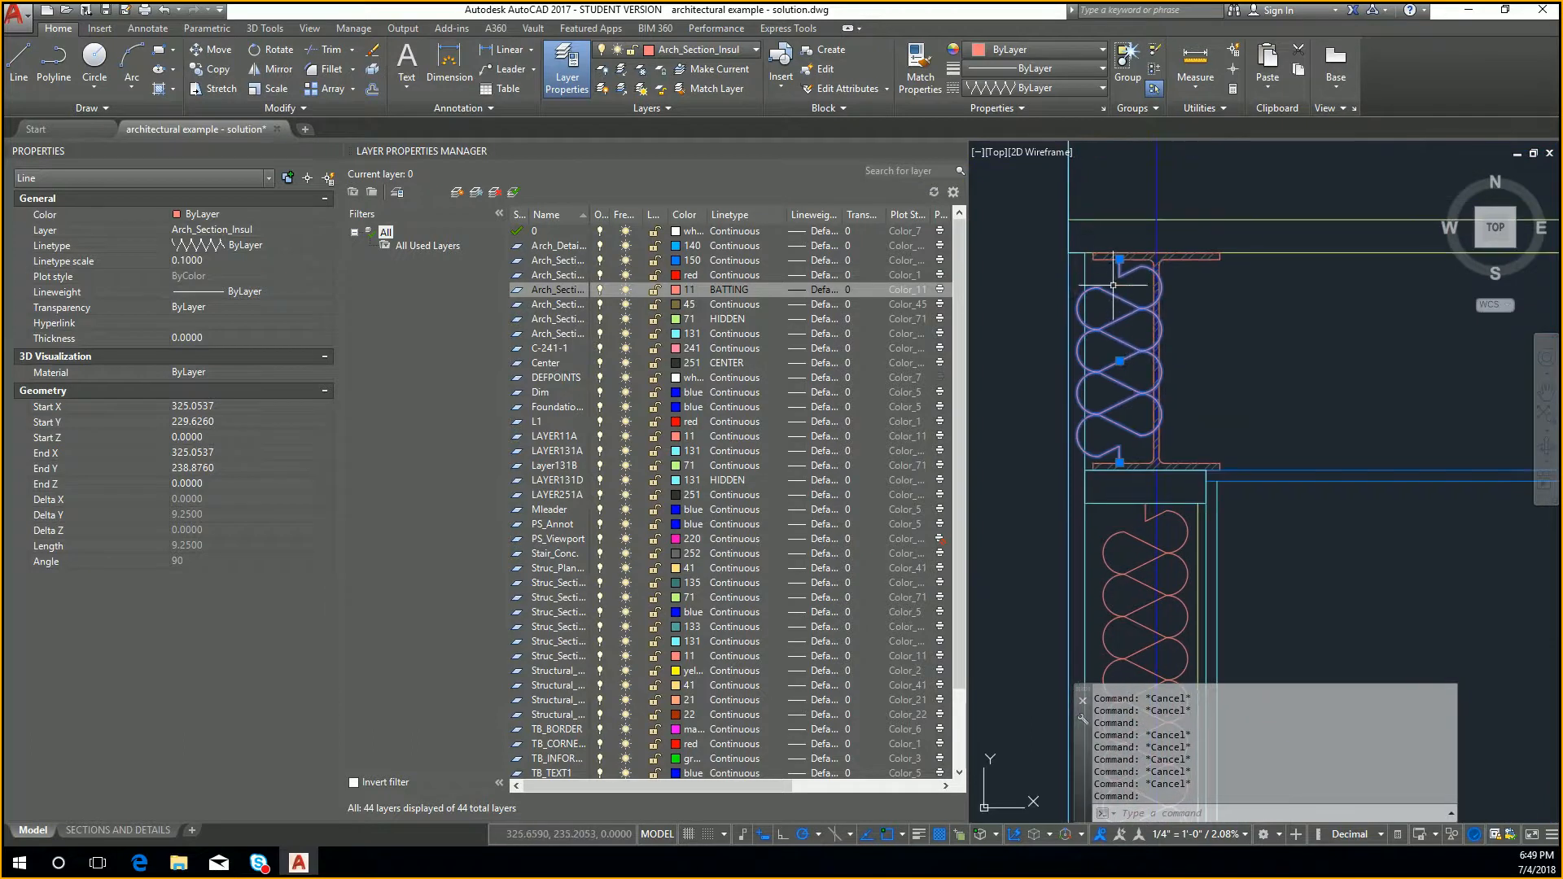
key("Escape")
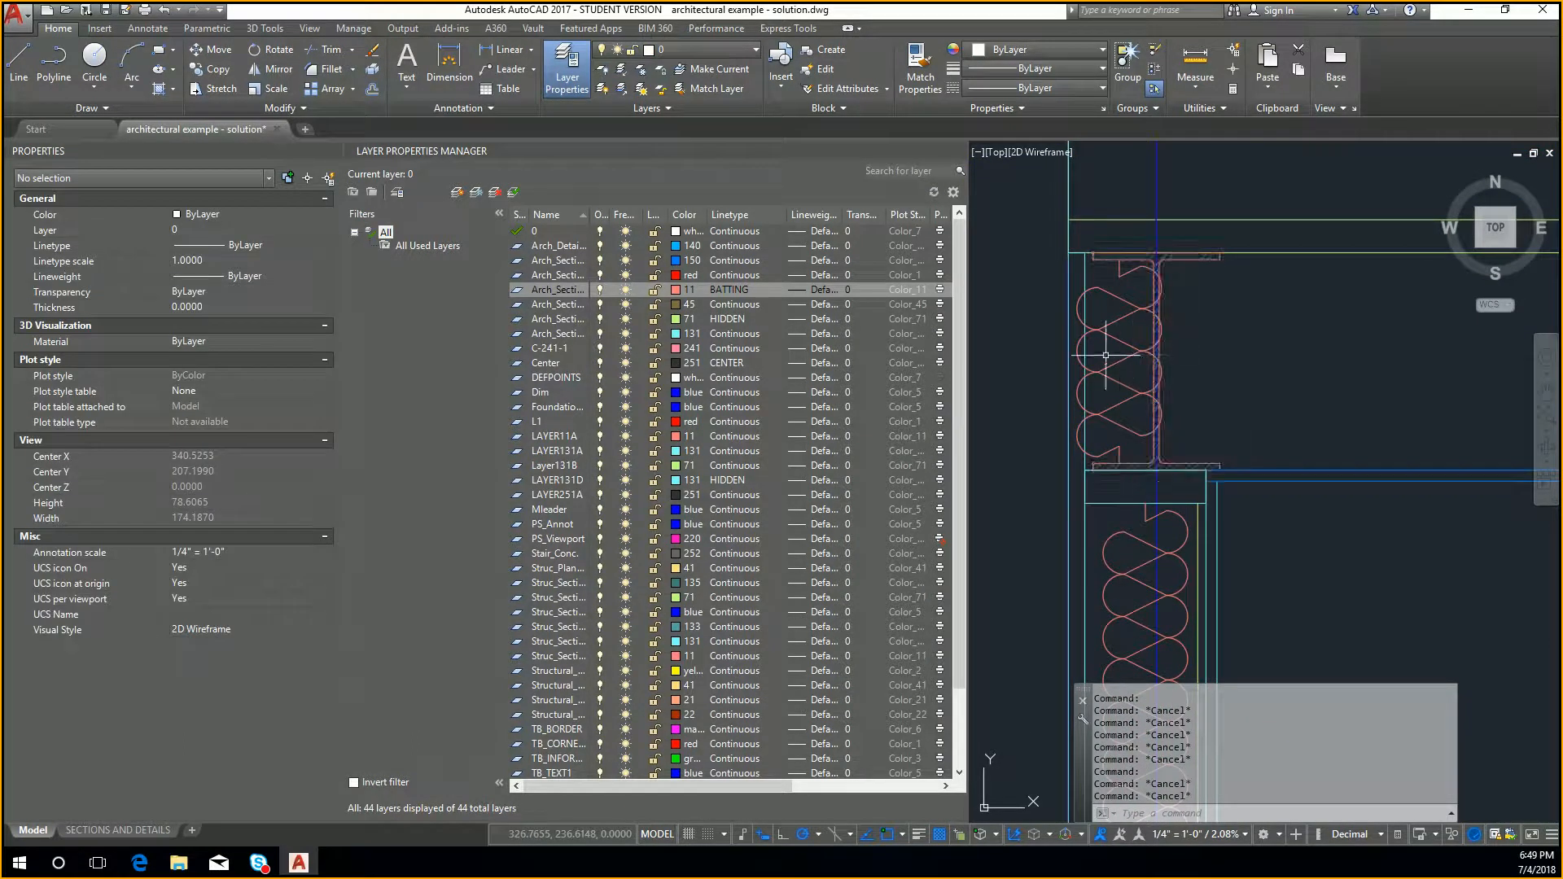
scroll(1113, 268, "up", 2)
left_click(1113, 268)
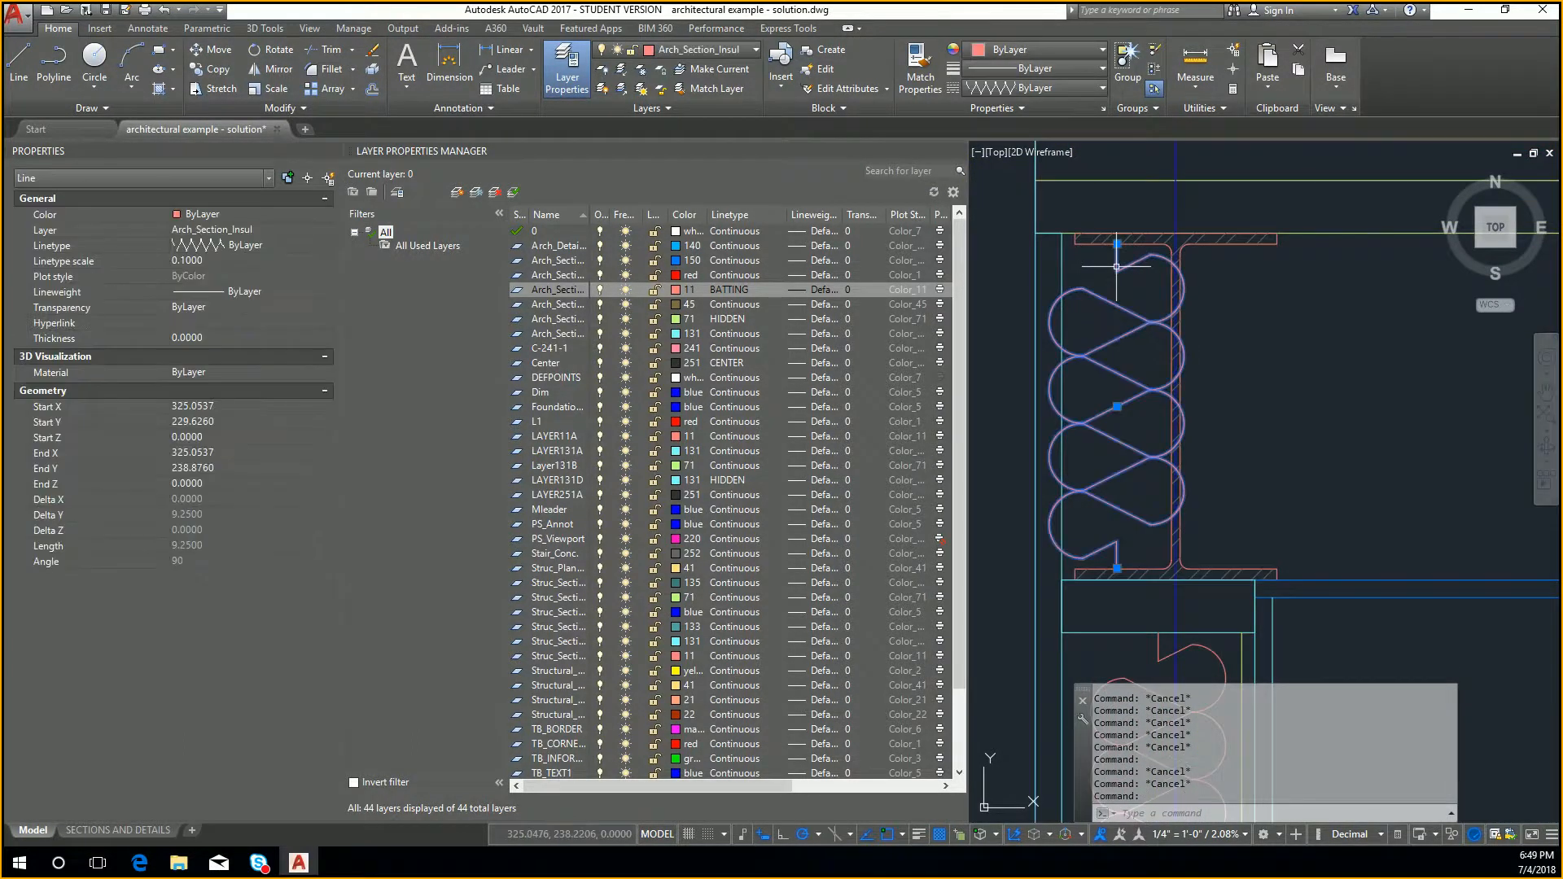
left_click(740, 51)
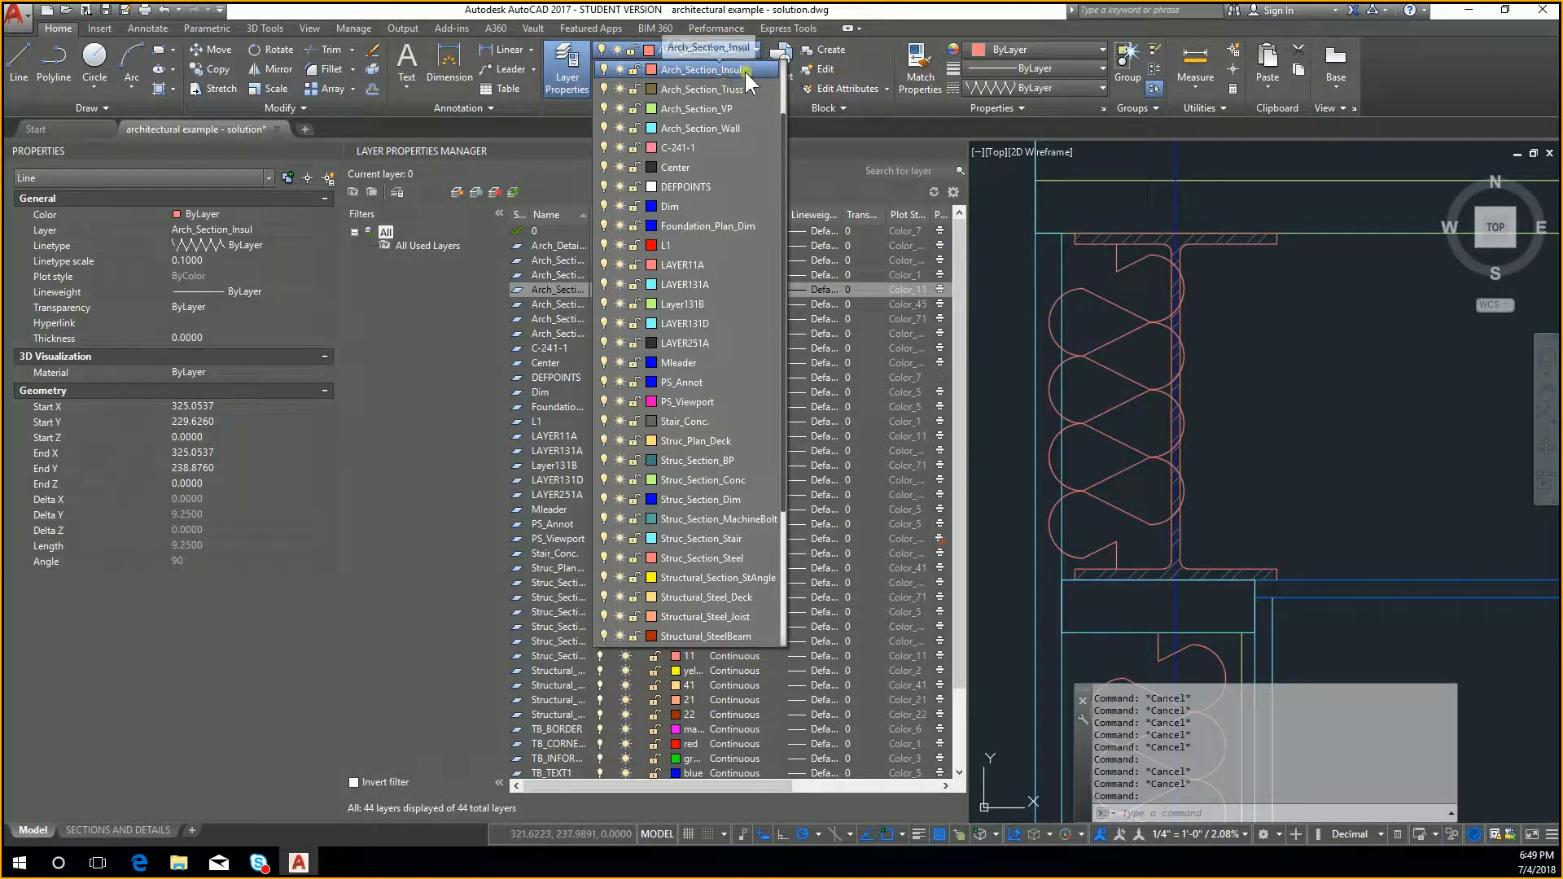
left_click(733, 51)
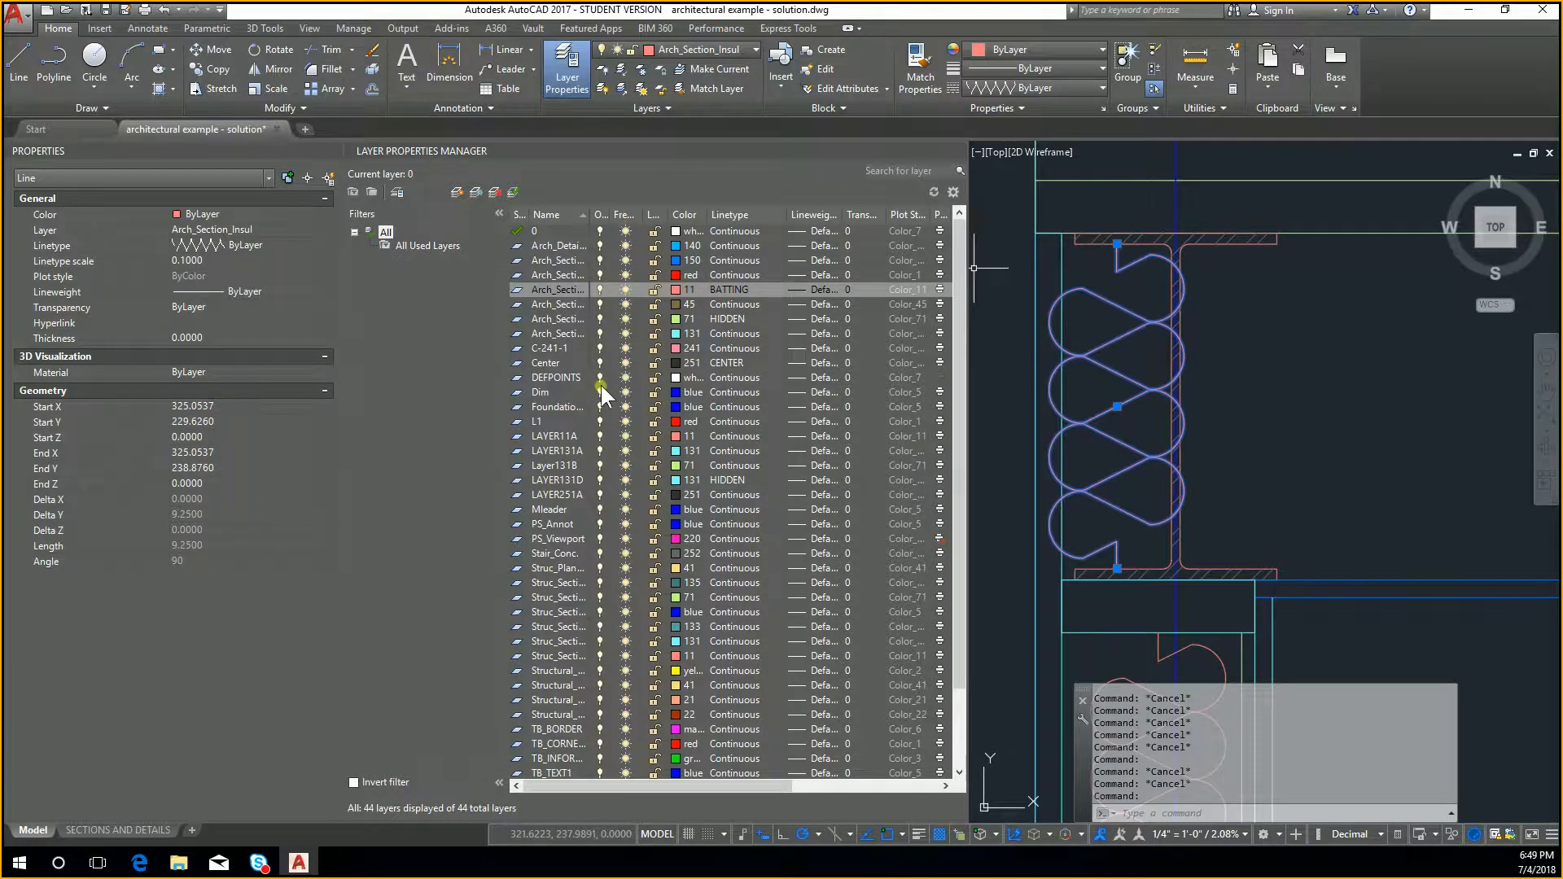
Review the linetype choices for the Arch_Section_Insul layer without changing anything, and clear the selection
left_click(737, 289)
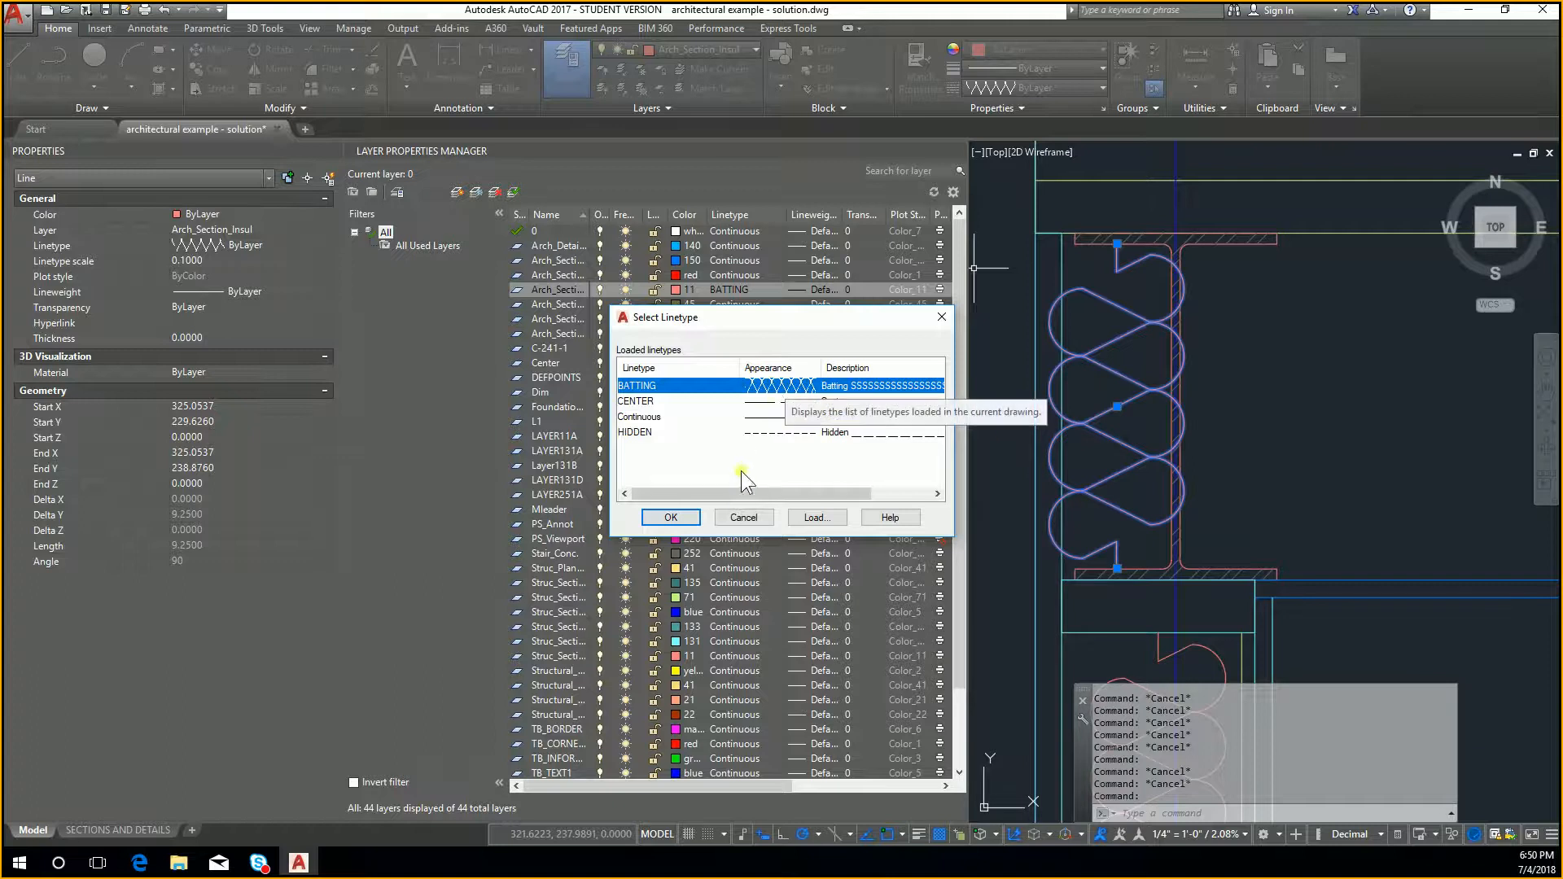
left_click(739, 517)
key("Escape")
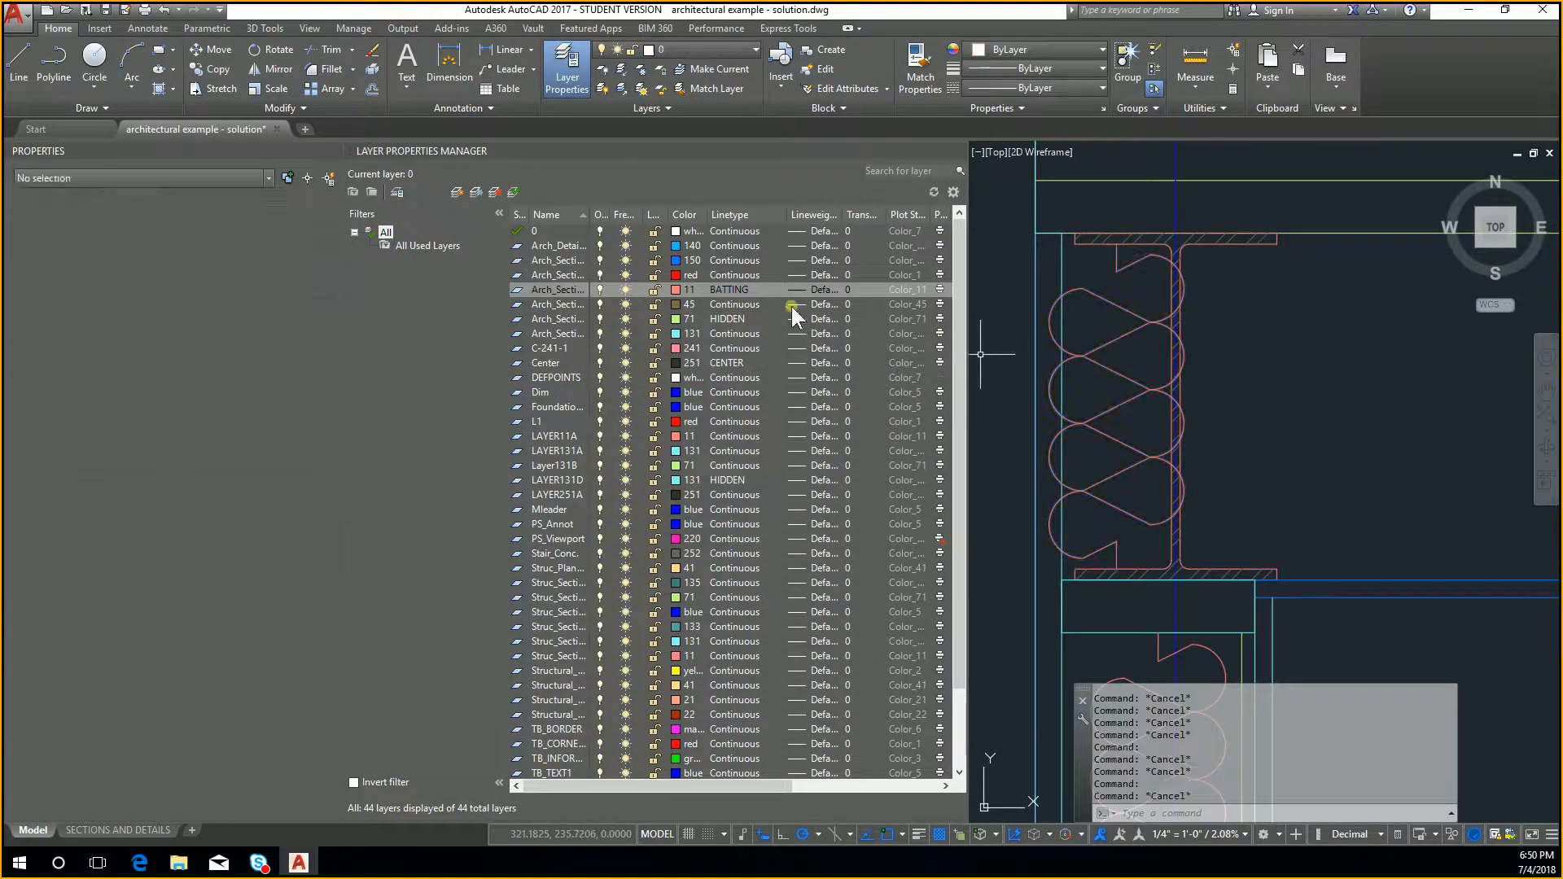
middle_click_drag(1118, 326, 1136, 331)
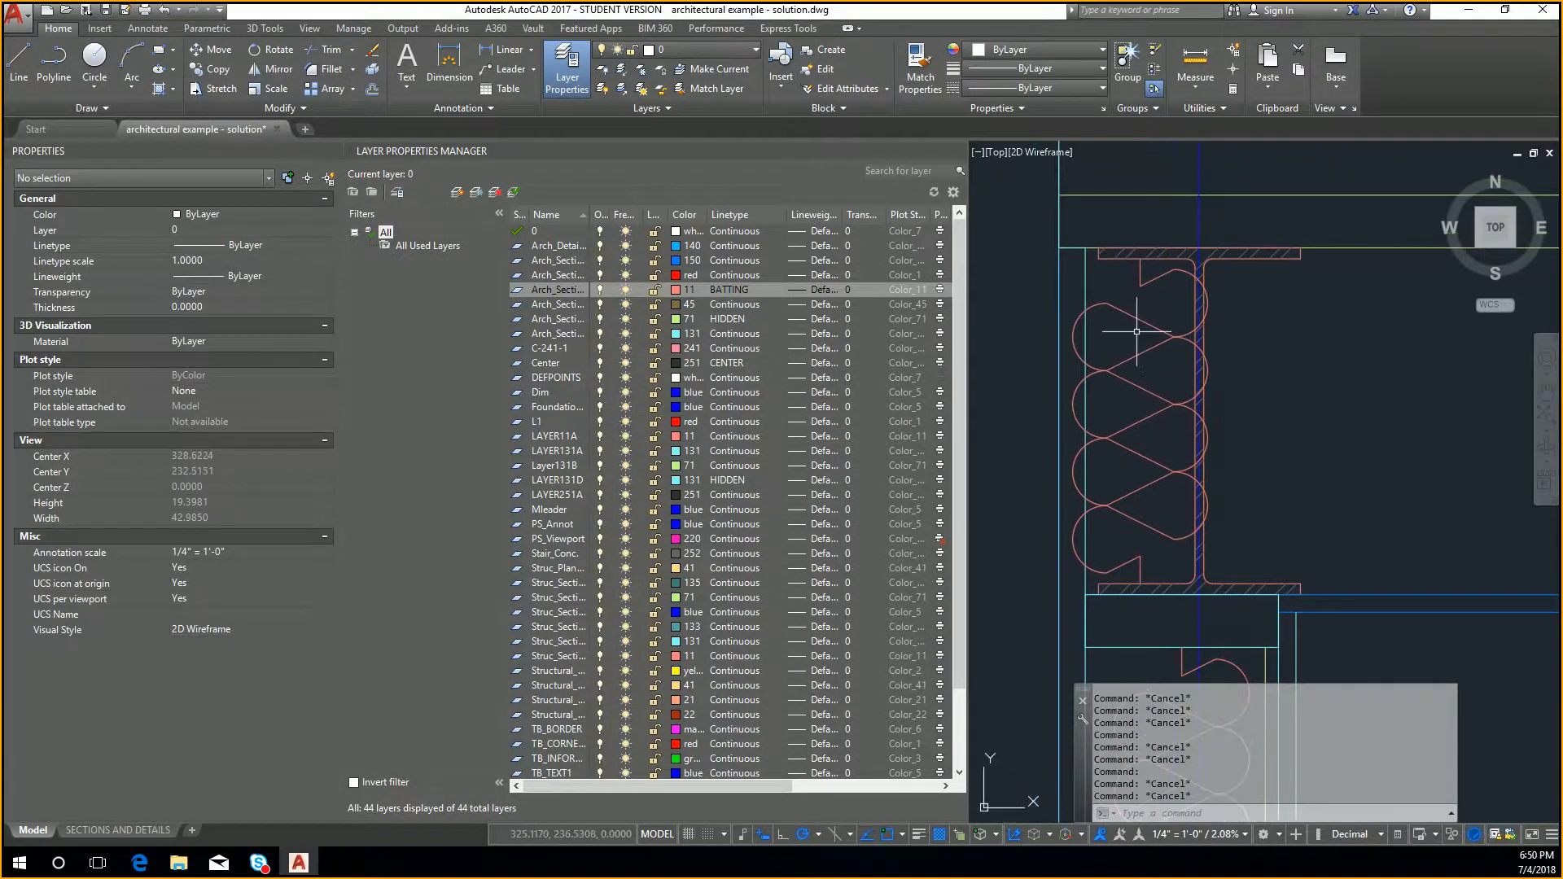
left_click(1129, 312)
left_click(1106, 311)
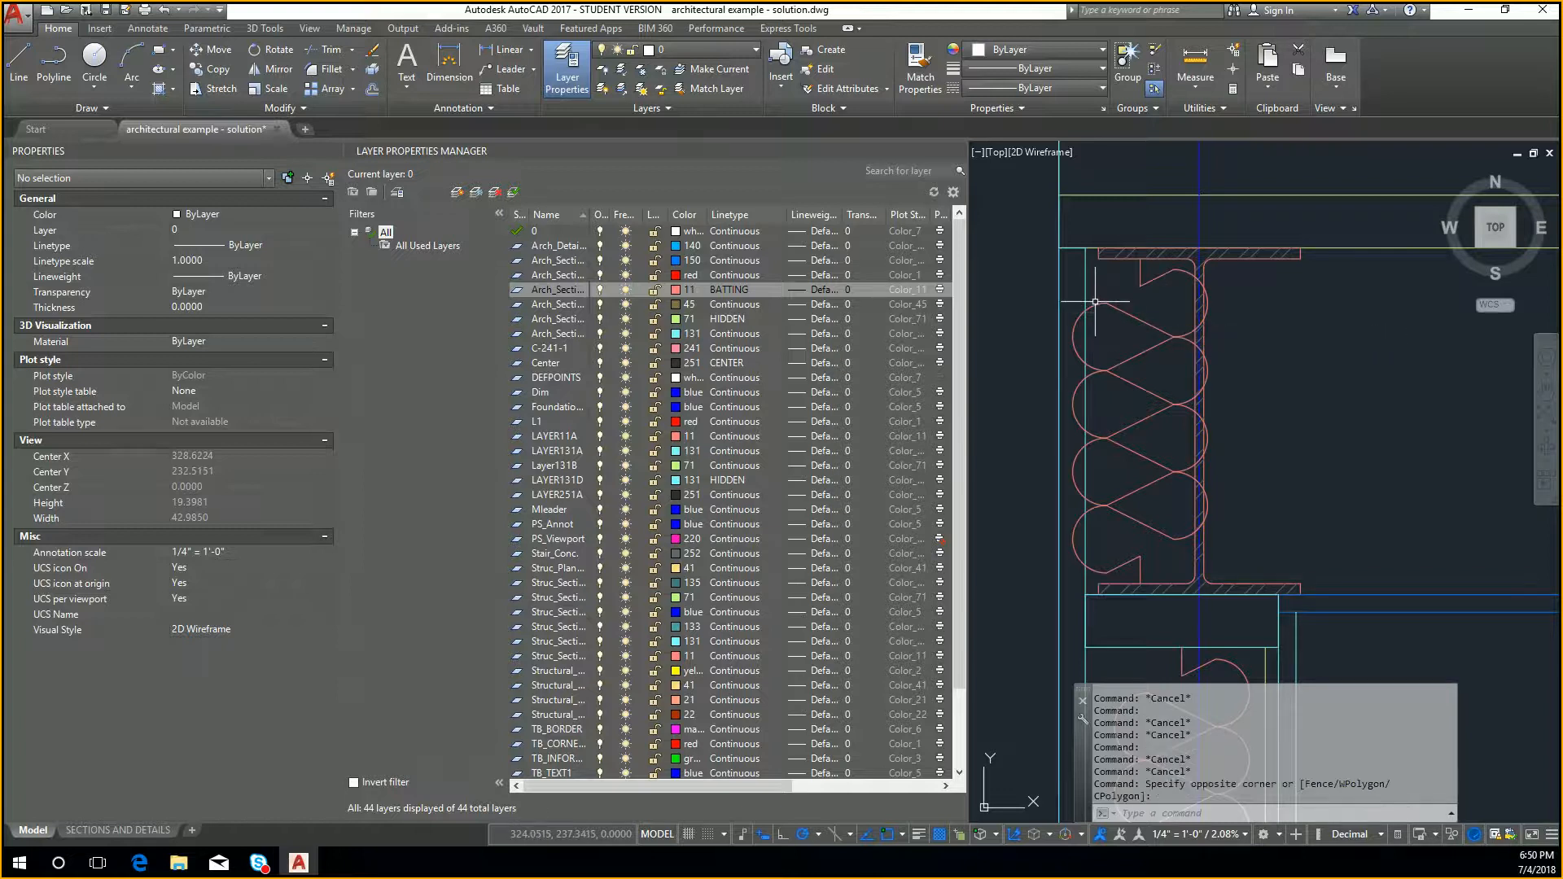
key("Escape")
key("Escape")
left_click(1109, 309)
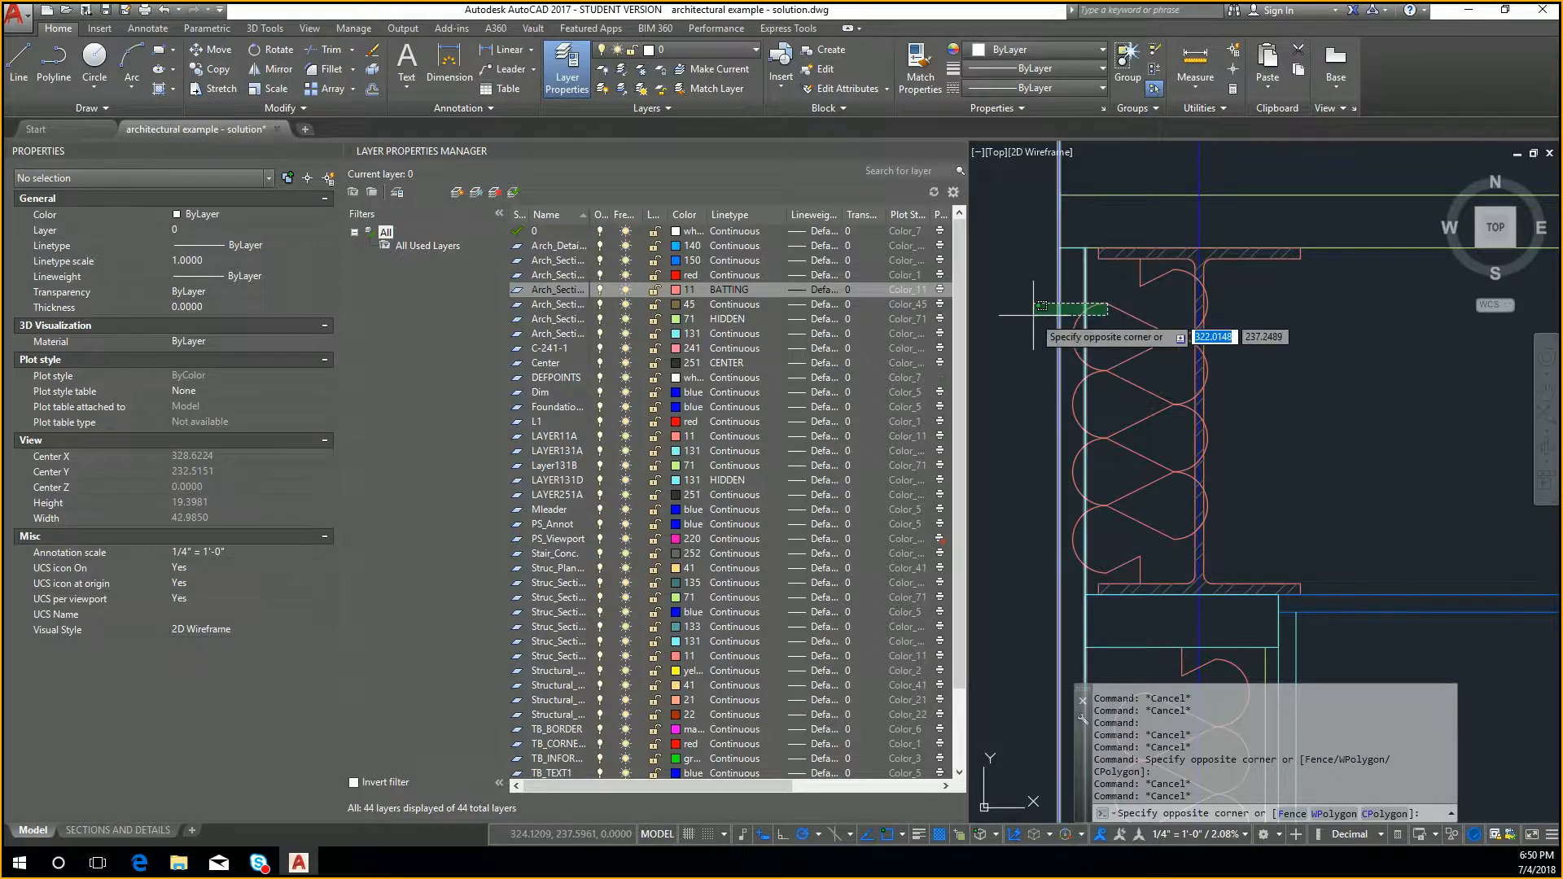
key("Escape")
scroll(1290, 354, "down", 4)
key("Escape")
key("Escape")
key("Escape")
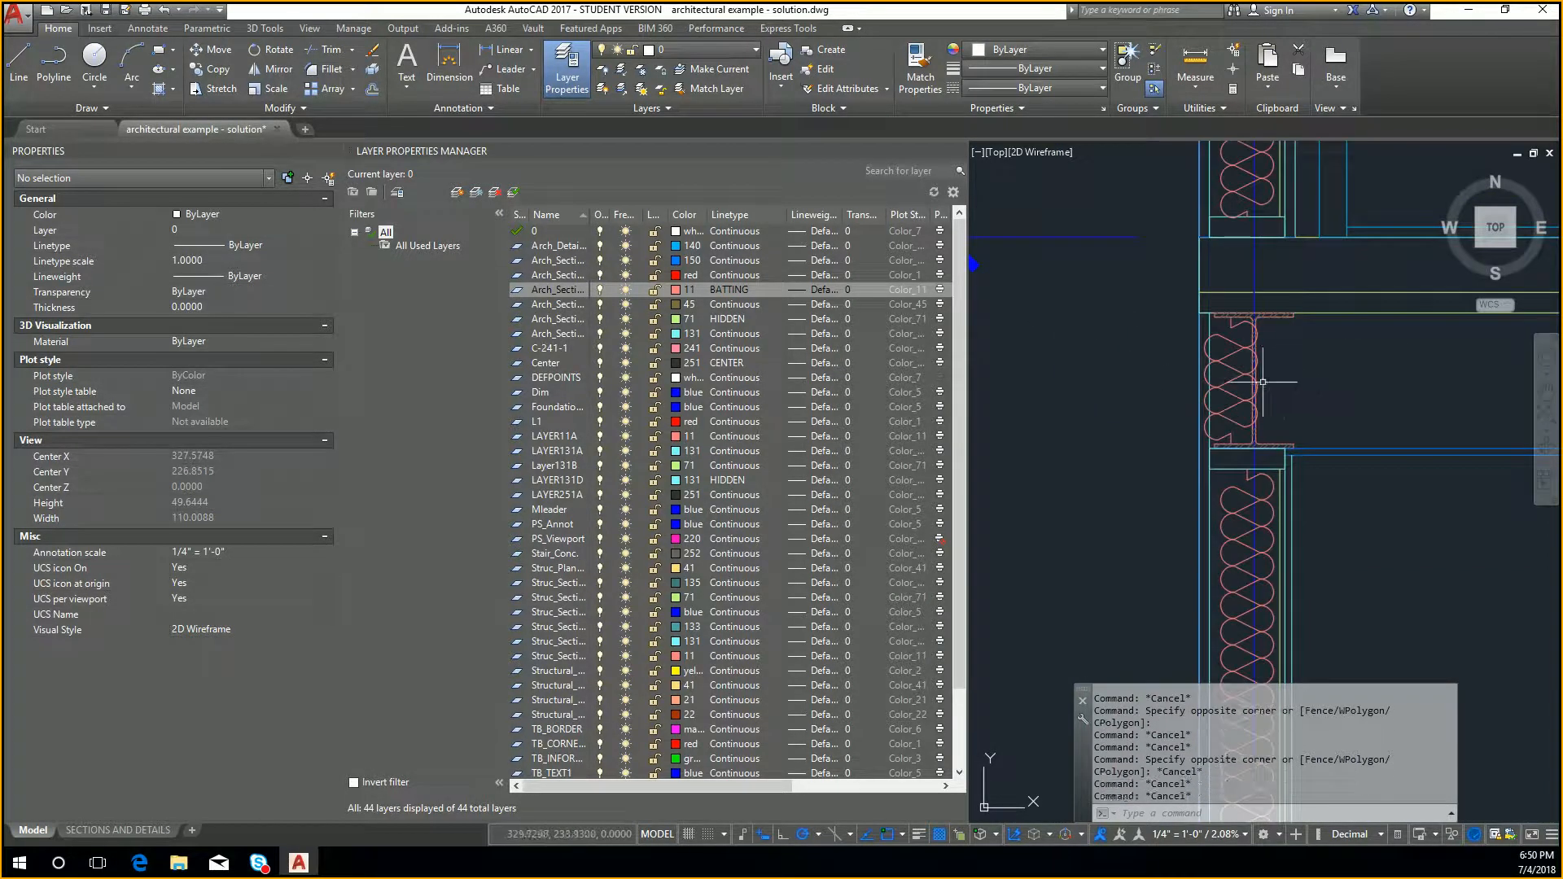
Select the short insulation line beside the steel beam again, confirm BATTING as the Arch_Section_Insul linetype, and clear the selection
left_click(1232, 367)
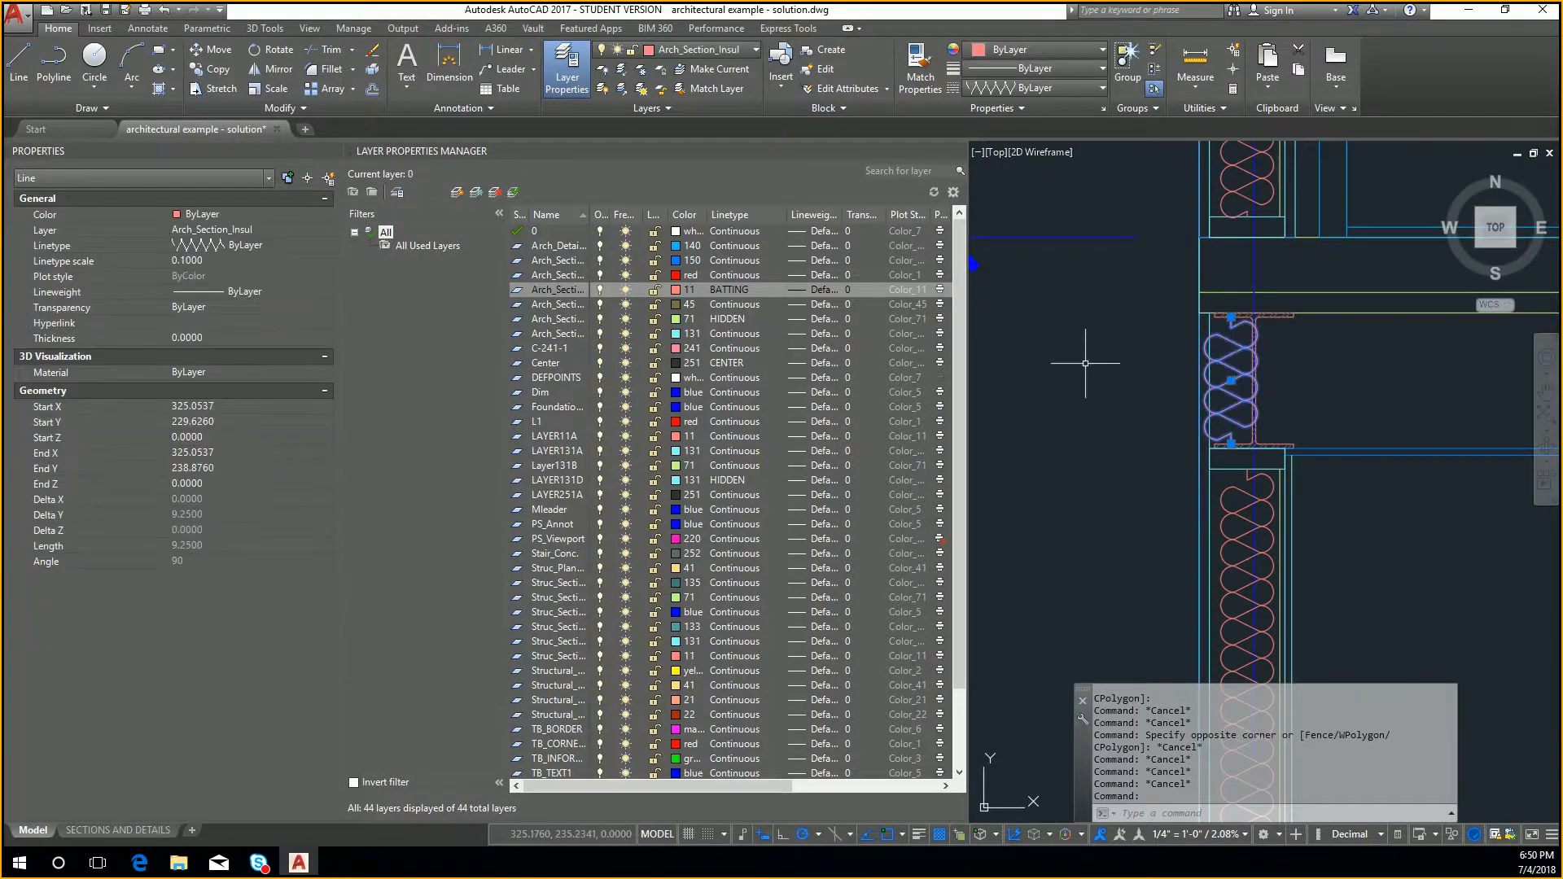
left_click(725, 290)
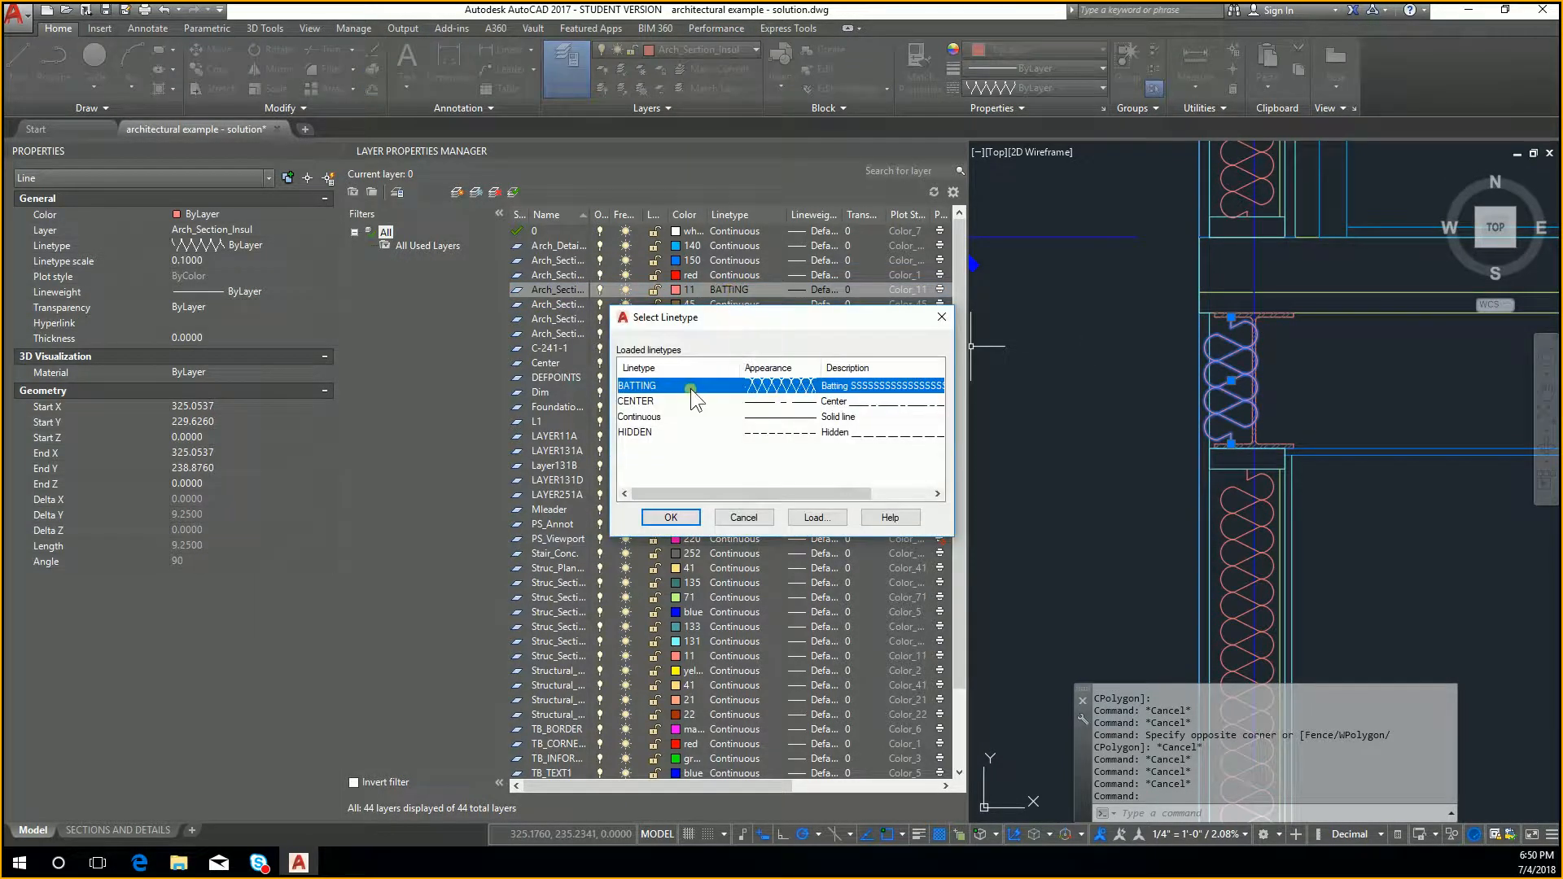
double_click(792, 378)
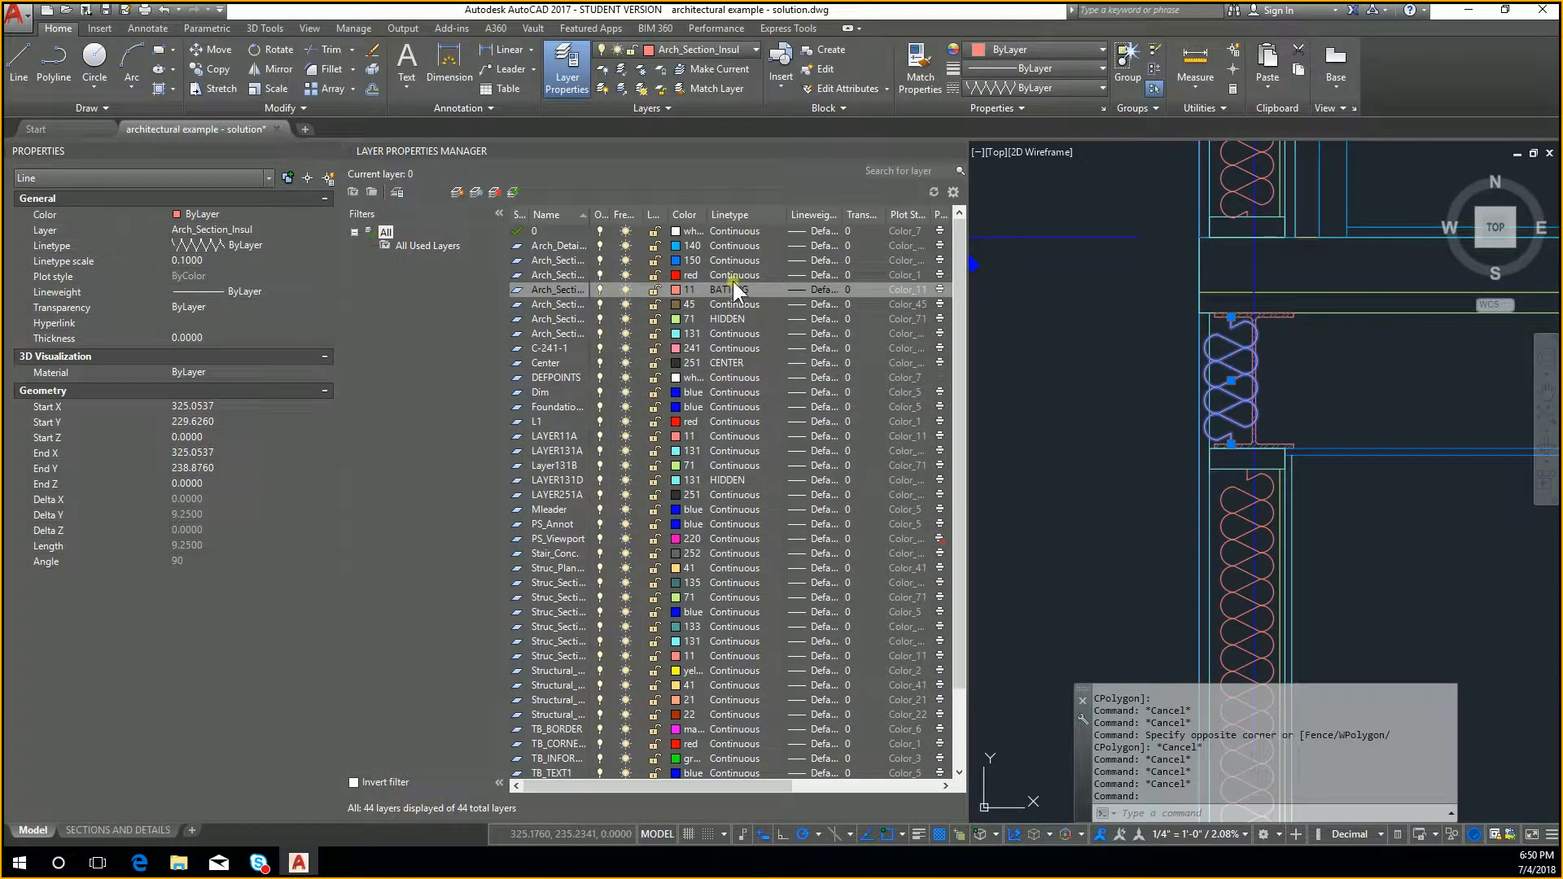
key("Escape")
key("Escape")
key("Escape")
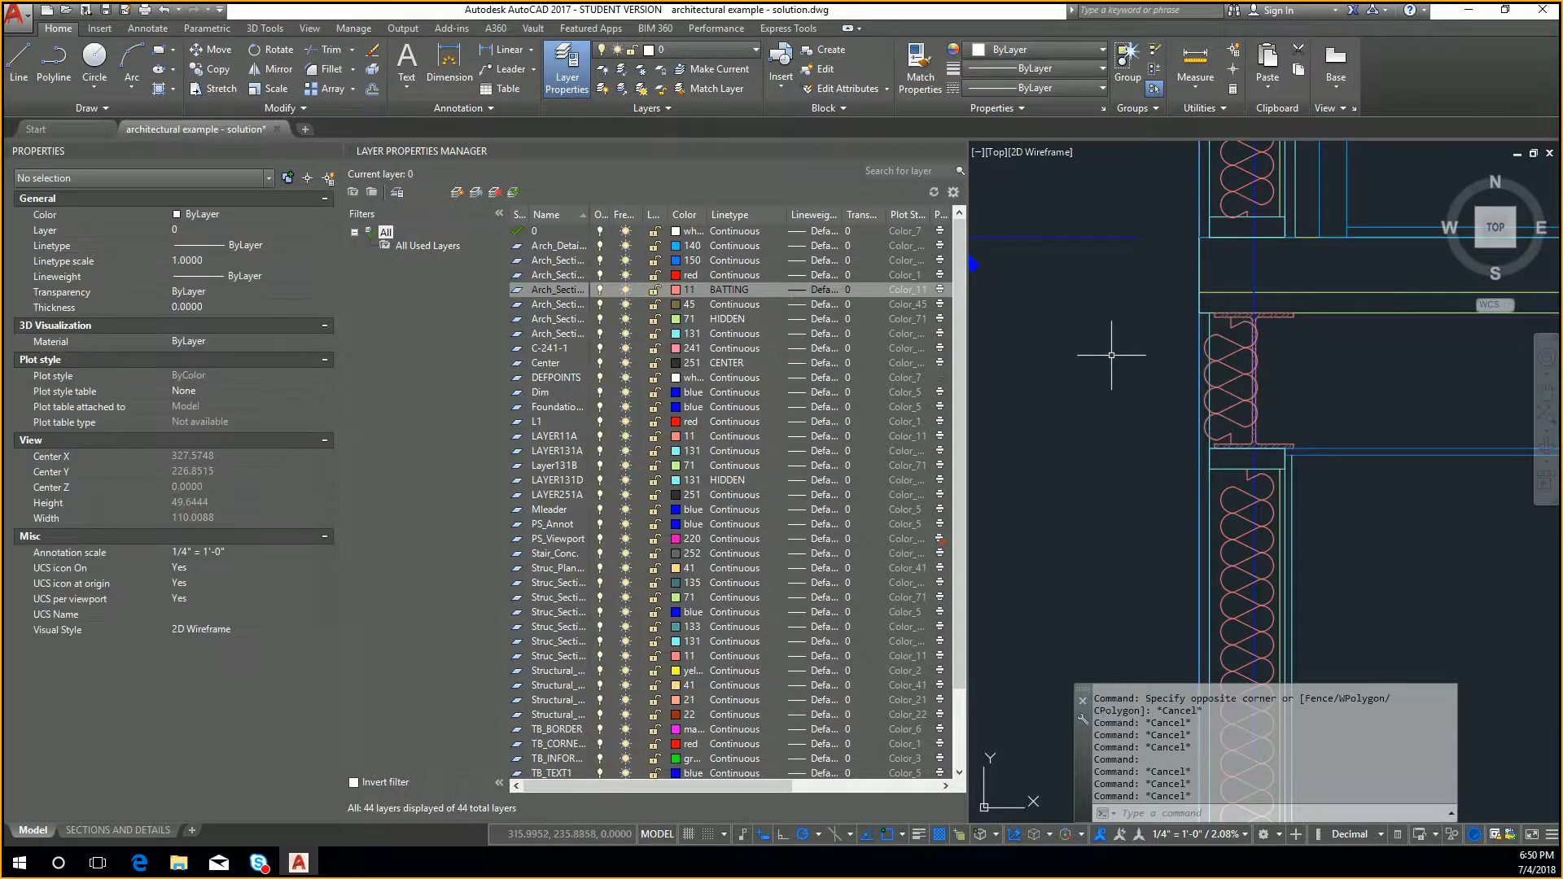
Review the linetypes available for overriding individual objects, leaving the current linetype at ByLayer
scroll(1112, 354, "down", 6)
mouse_move(1277, 363)
middle_mouse_down()
mouse_move(1200, 507)
mouse_move(1170, 486)
middle_mouse_up()
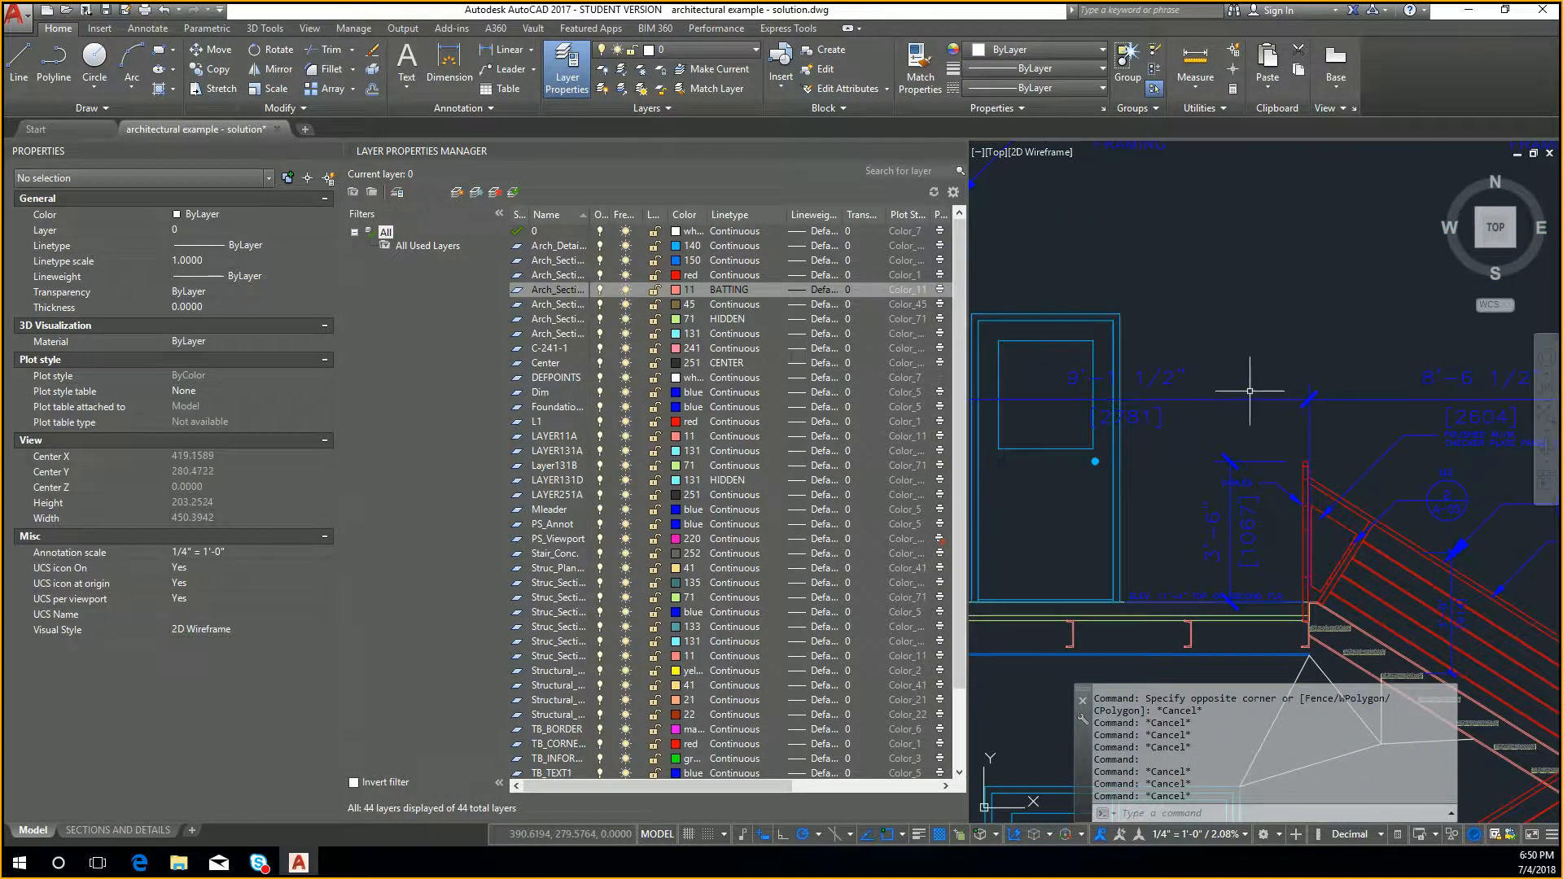
mouse_move(1255, 348)
middle_mouse_down()
mouse_move(1322, 353)
mouse_move(1231, 334)
middle_mouse_up()
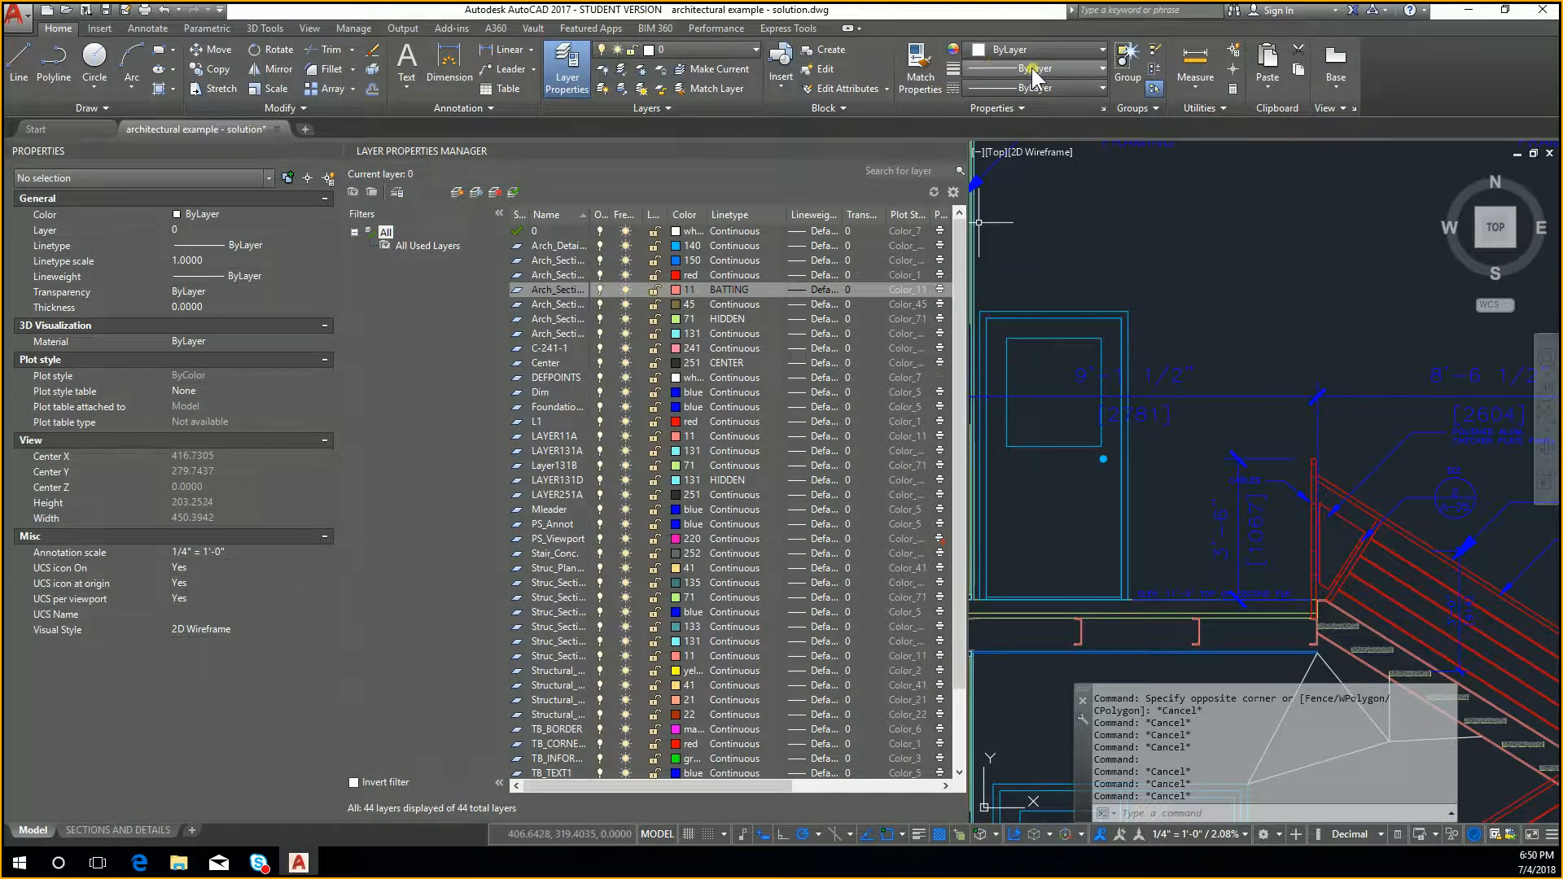
left_click(1068, 85)
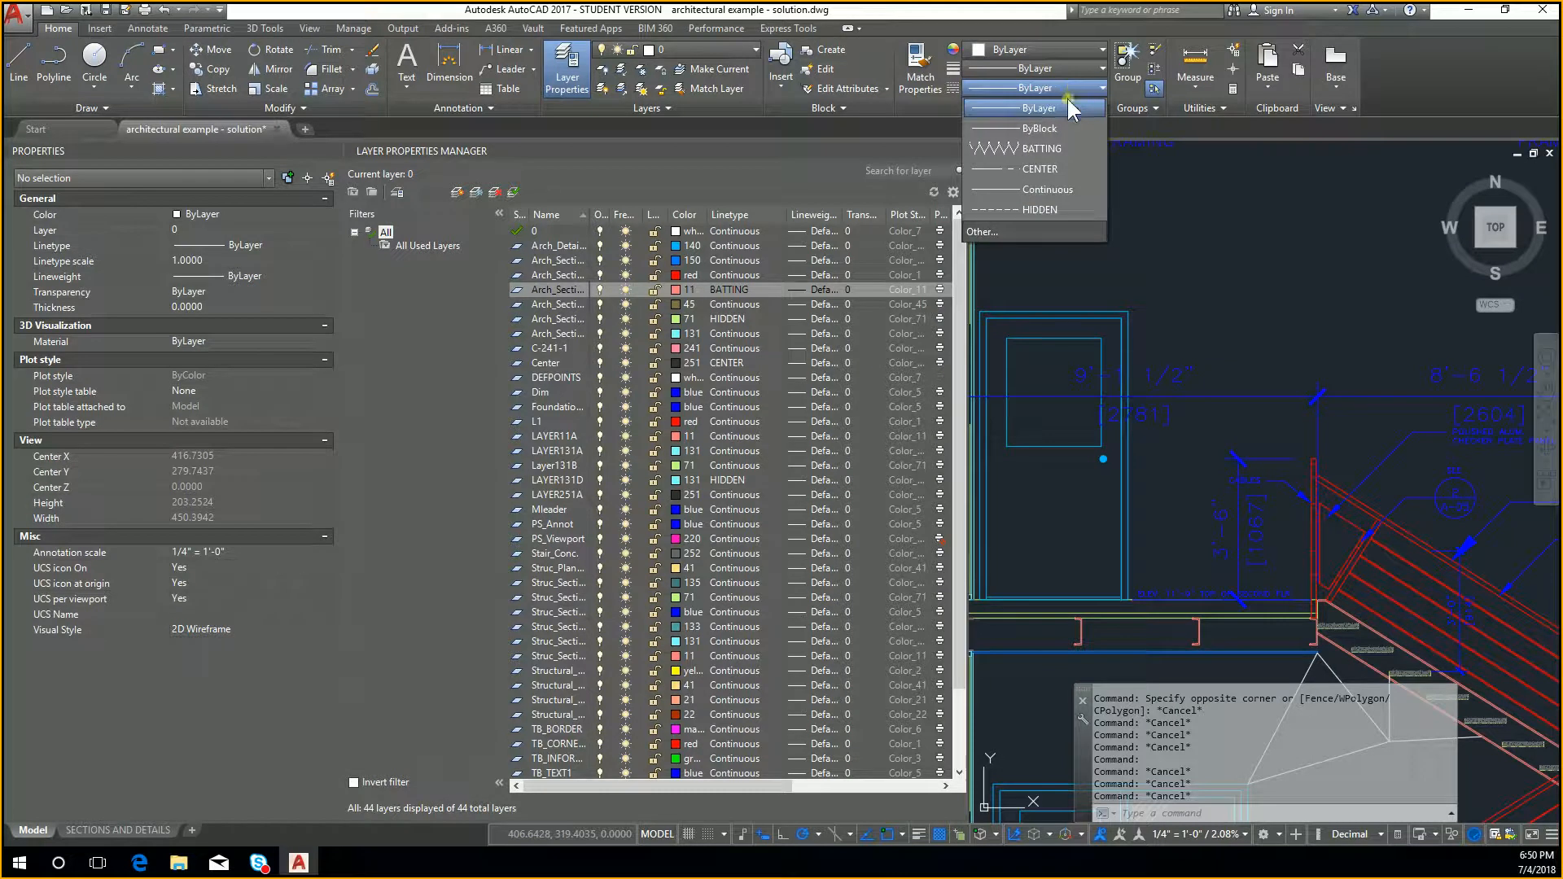
key("Escape")
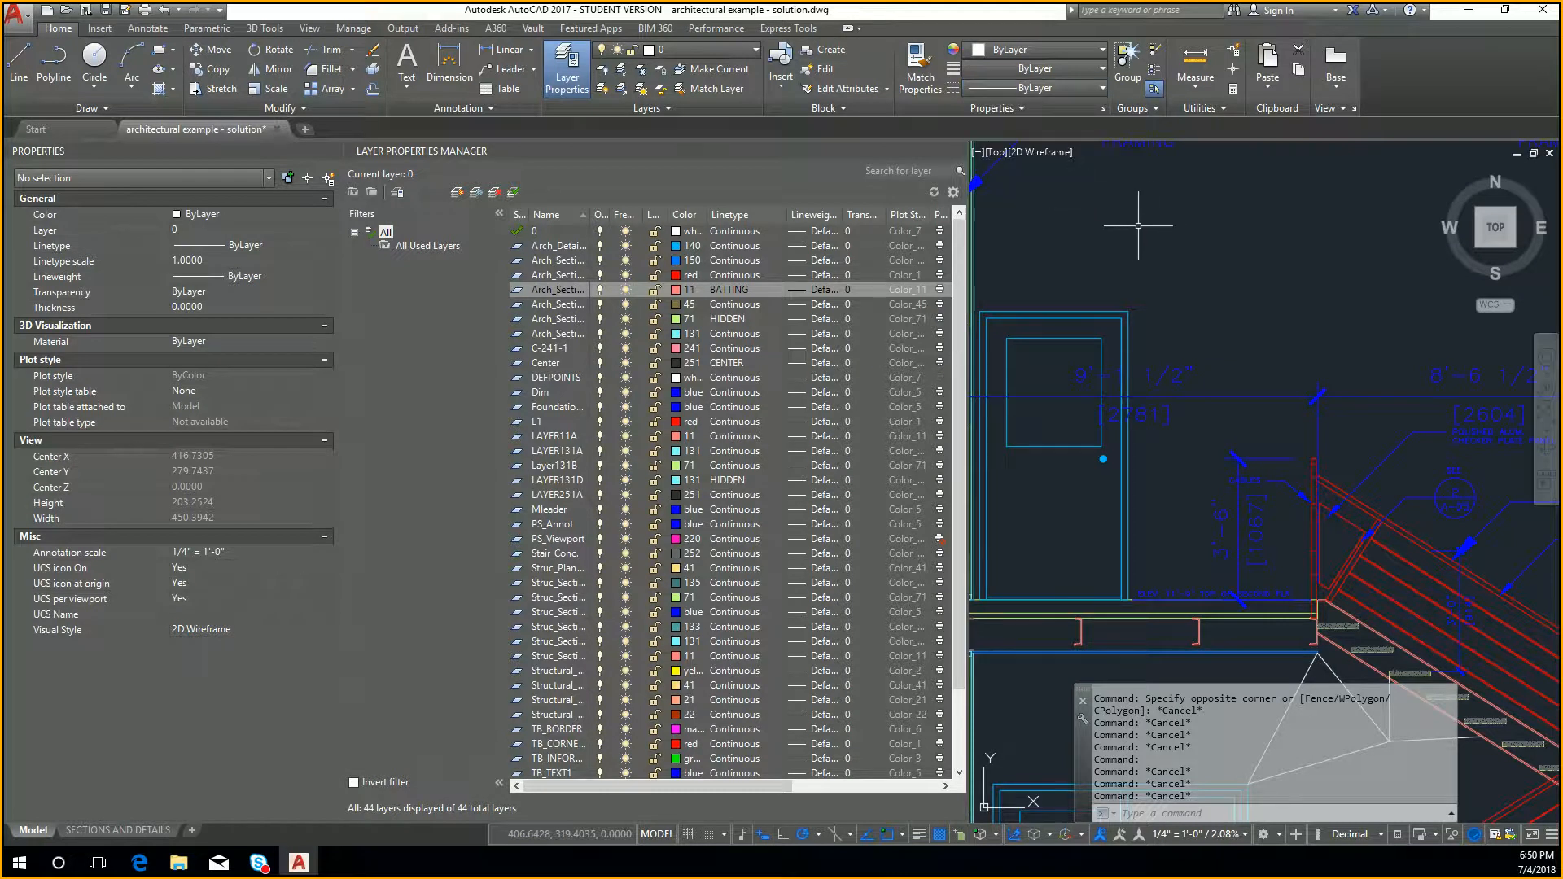
left_click(1082, 83)
left_click(1082, 85)
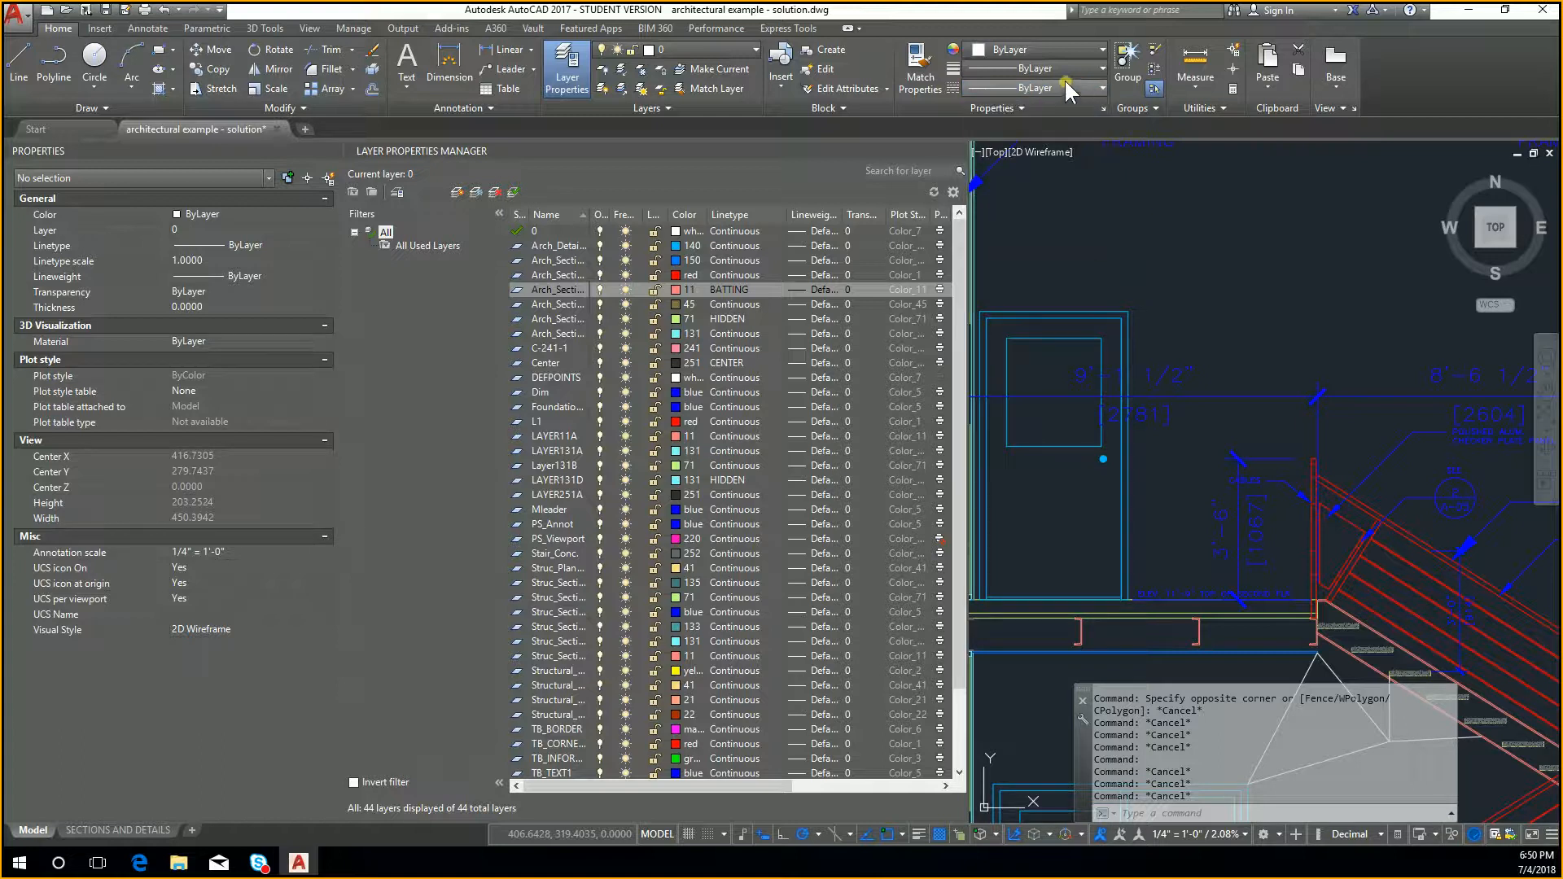
Select the concrete stair treads below the second floor landing to check their block and layer, and clear the selection
scroll(1152, 242, "down", 2)
middle_click_drag(1152, 242, 1207, 332)
scroll(1213, 388, "up", 10)
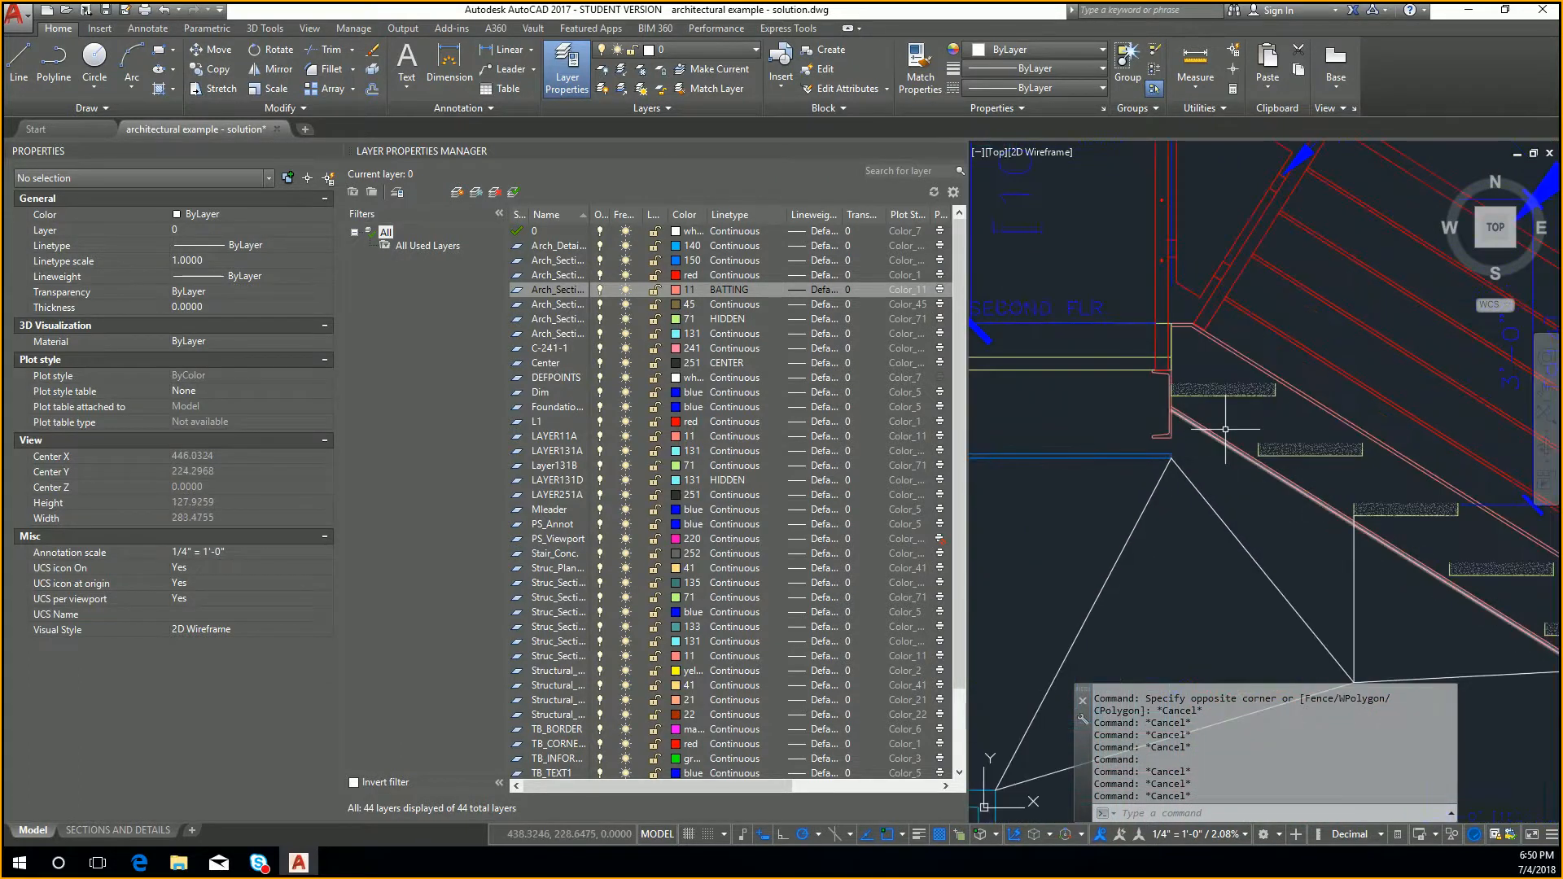
left_click(1213, 387)
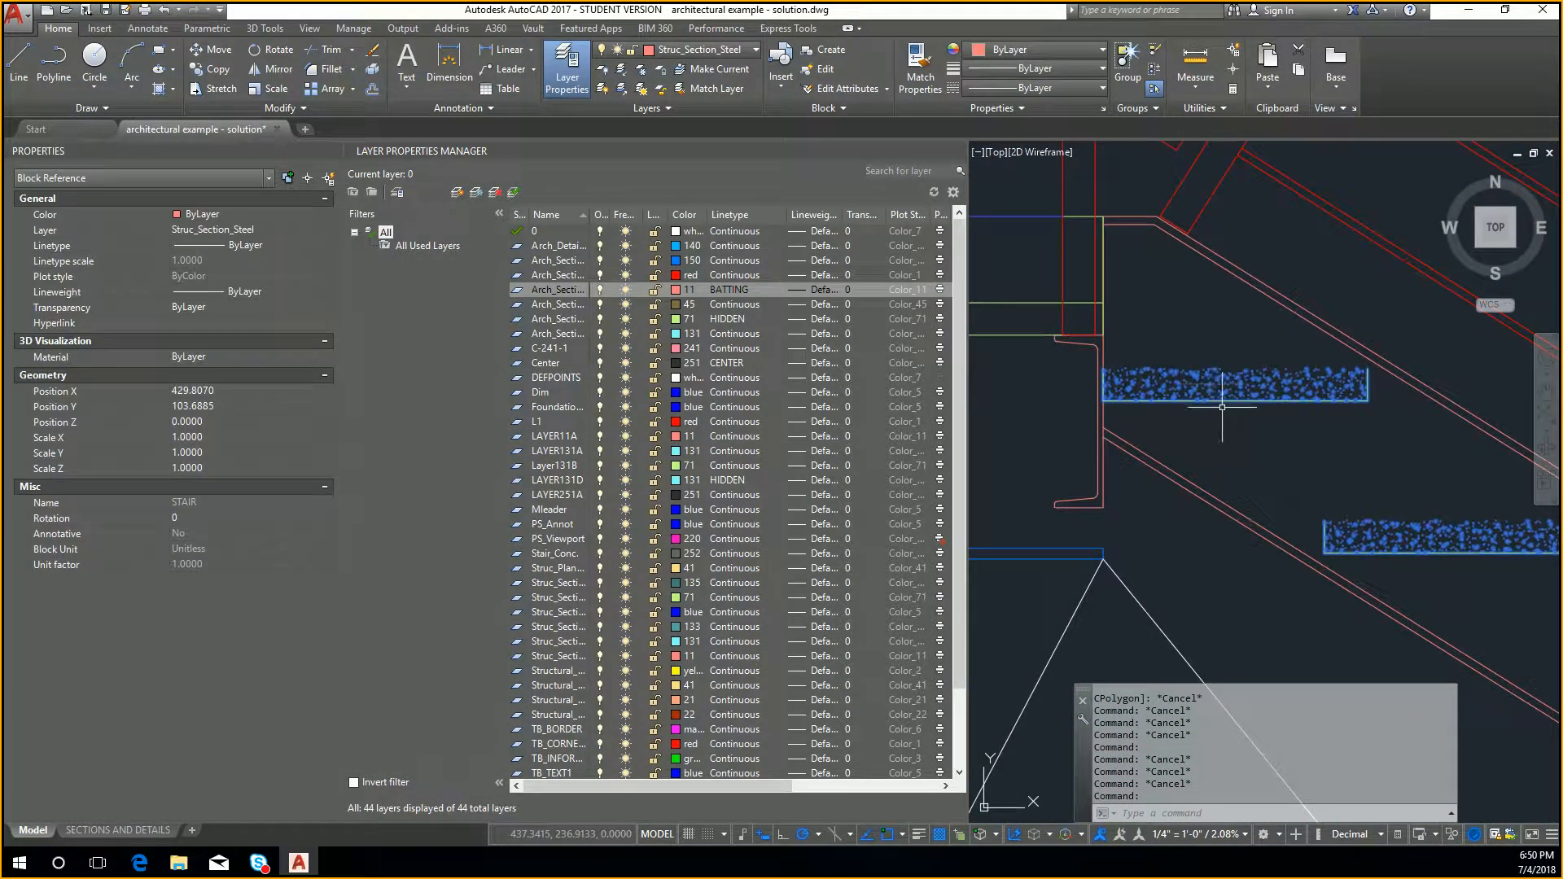
key("Escape")
scroll(1149, 470, "down", 6)
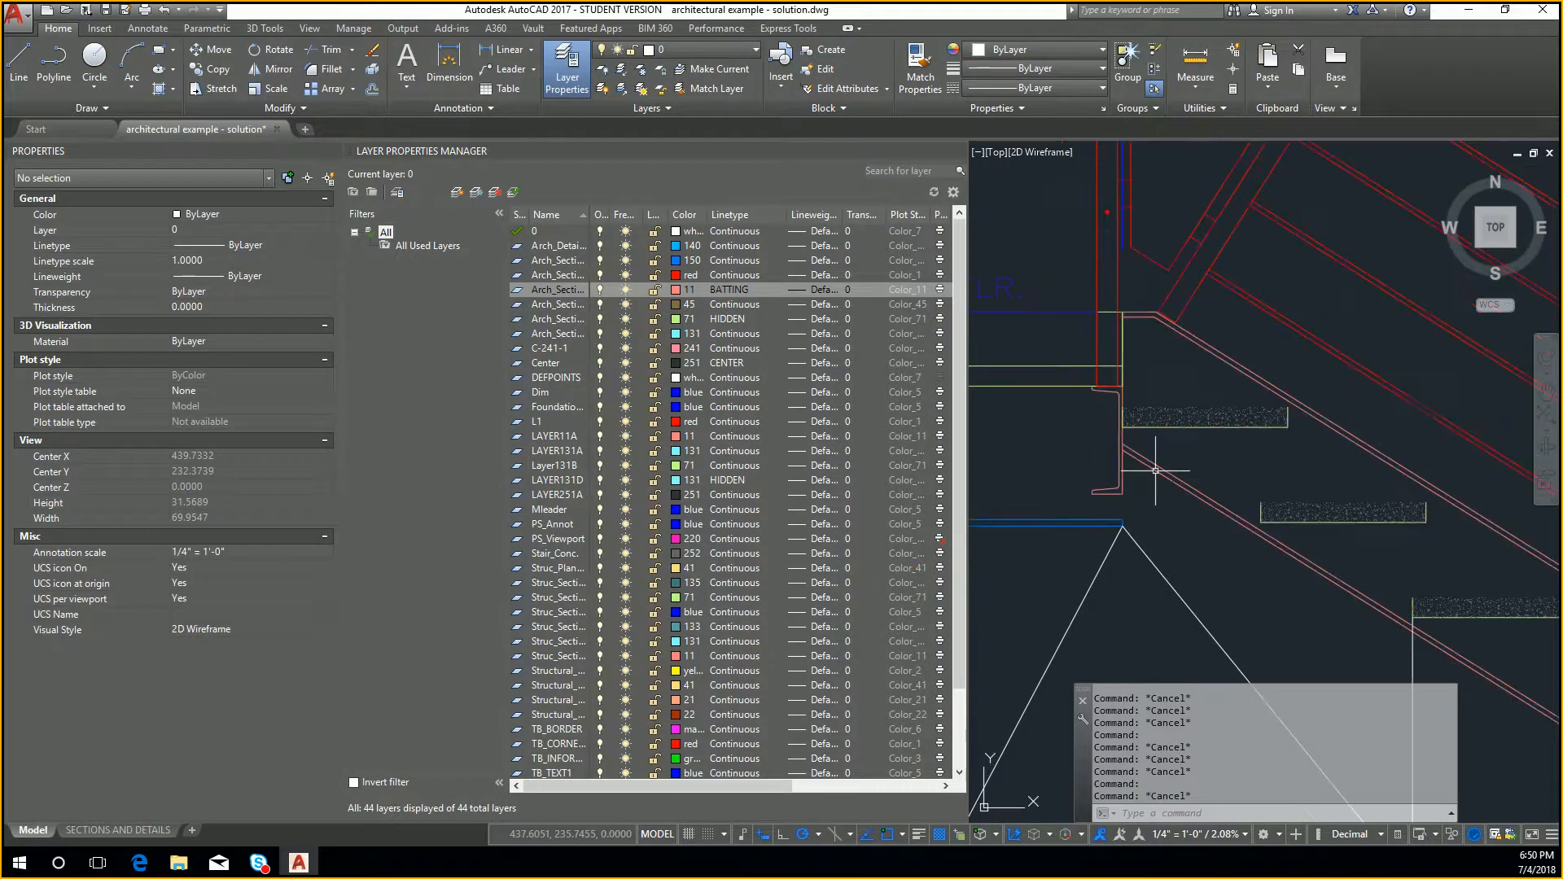
Examine the front-facing stair section, including its landing deck, hatched steel angle and bolted connection
middle_click_drag(1097, 540, 1219, 491)
scroll(1152, 481, "up", 6)
middle_click_drag(1113, 481, 1357, 481)
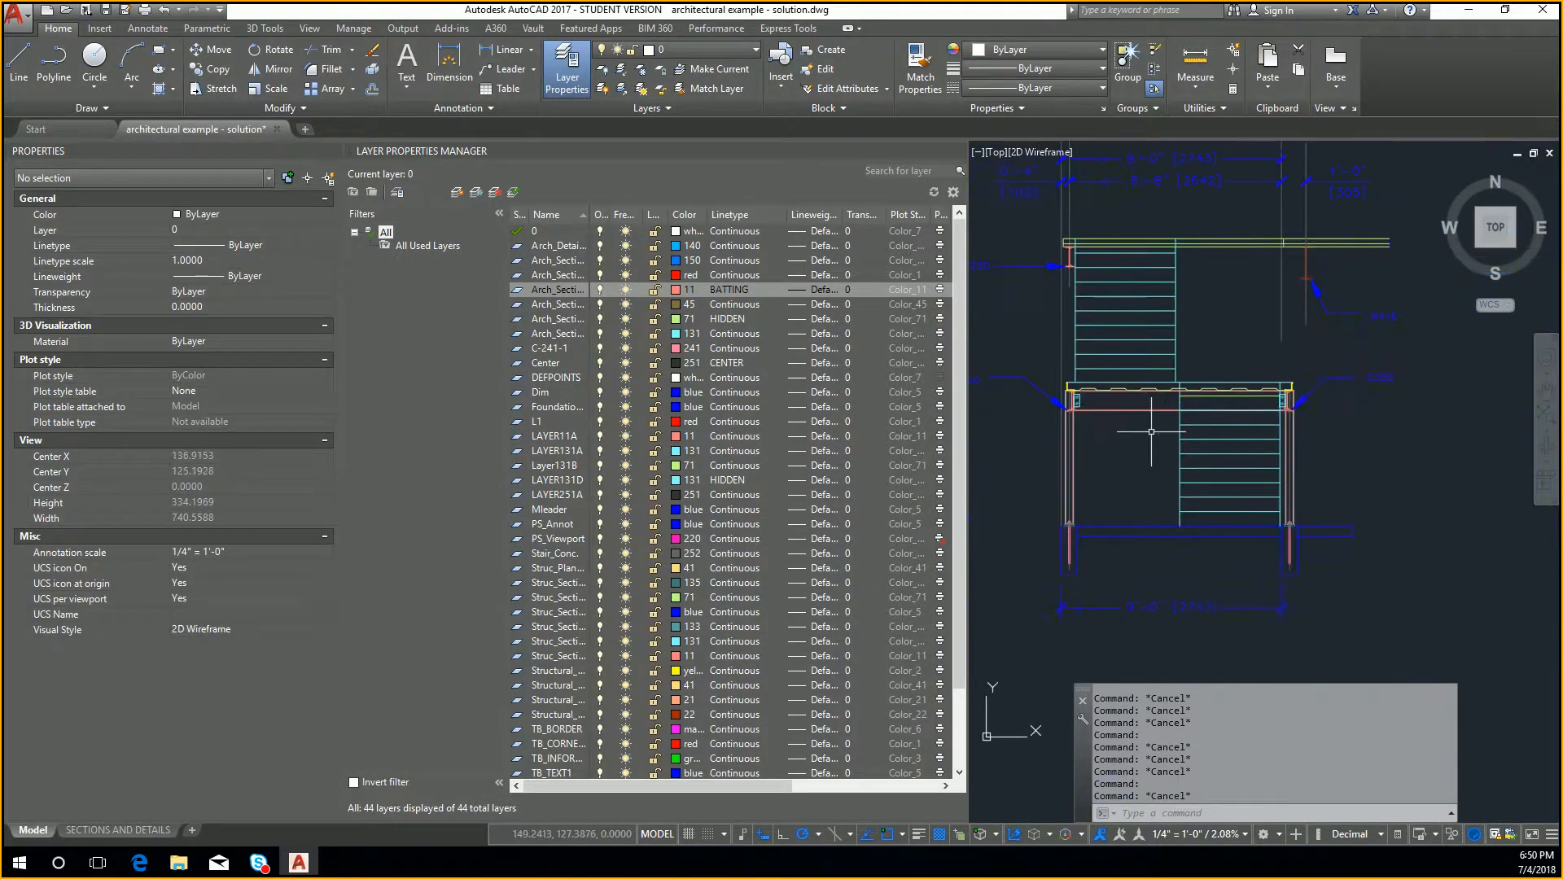
scroll(1151, 431, "up", 2)
scroll(1043, 374, "up", 7)
mouse_move(1043, 373)
middle_mouse_down()
mouse_move(1297, 457)
mouse_move(1284, 603)
middle_mouse_up()
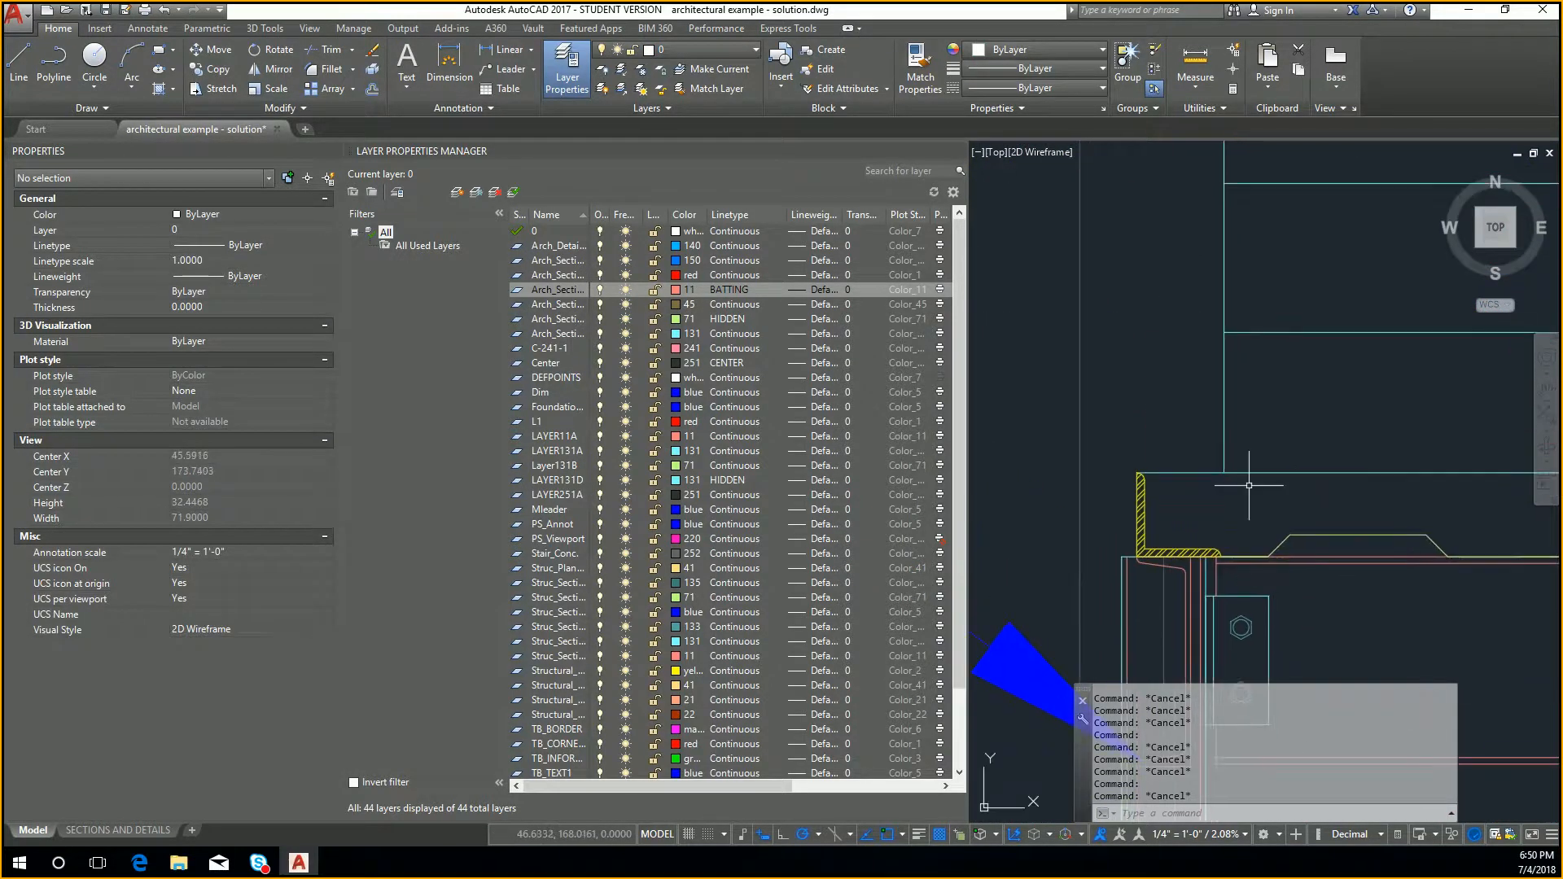
scroll(1248, 486, "down", 7)
mouse_move(1247, 378)
middle_mouse_down()
mouse_move(1238, 561)
mouse_move(1159, 432)
mouse_move(1110, 189)
middle_mouse_up()
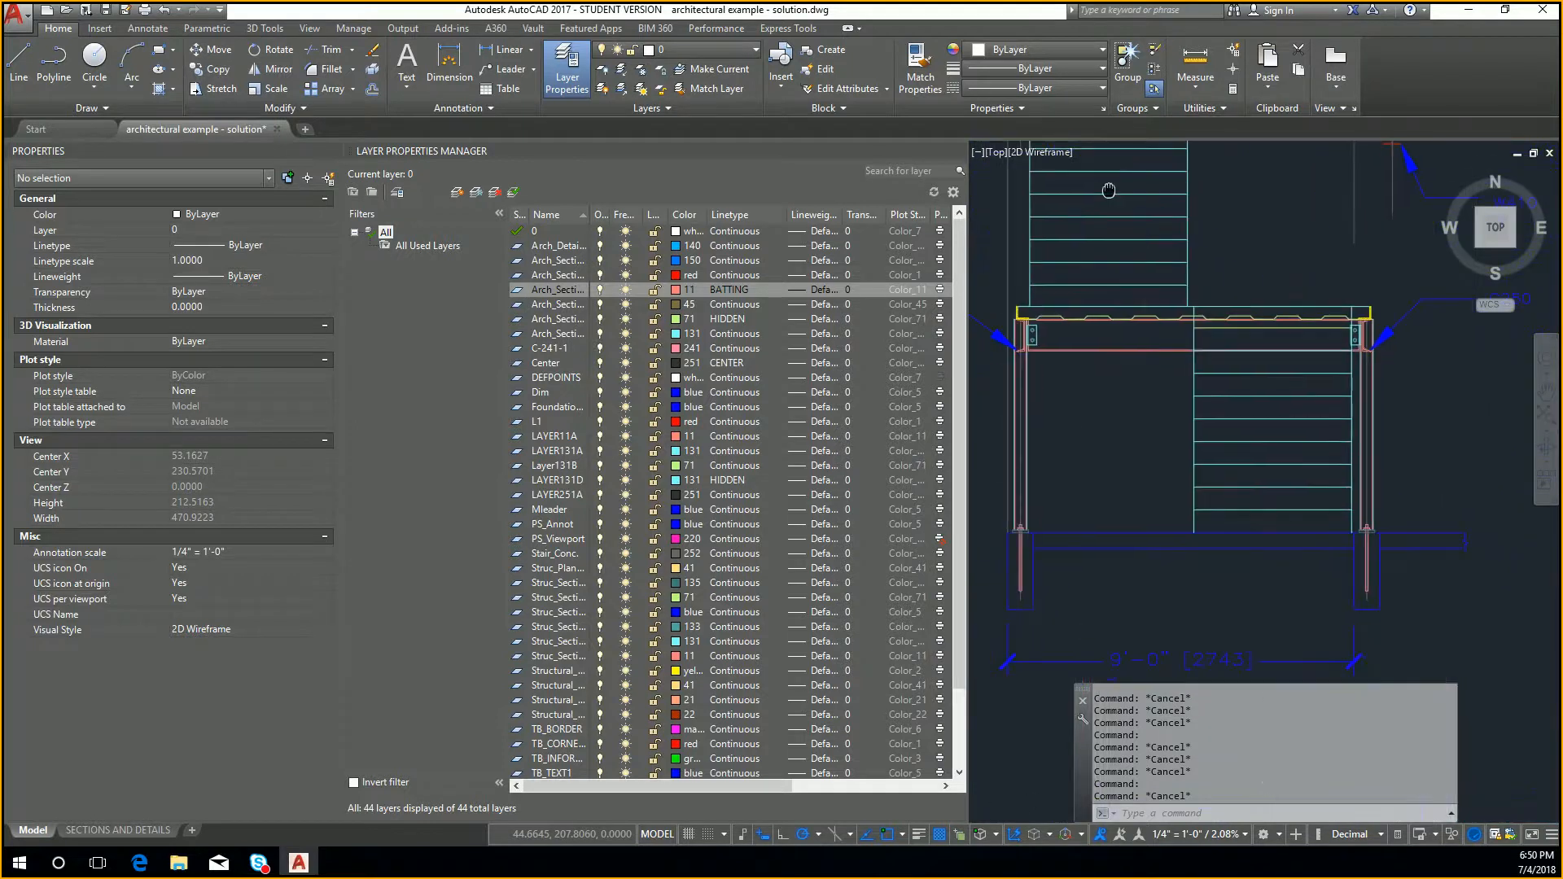
Look across the remaining stair sections and examine the 4'-0" wide landing with its hatched angles and steel channels
middle_click_drag(1380, 528, 972, 518)
mouse_move(1531, 489)
middle_mouse_down()
mouse_move(1266, 449)
mouse_move(1140, 460)
middle_mouse_up()
scroll(1176, 459, "down", 2)
middle_click_drag(1292, 457, 1043, 454)
middle_click_drag(1360, 447, 1042, 442)
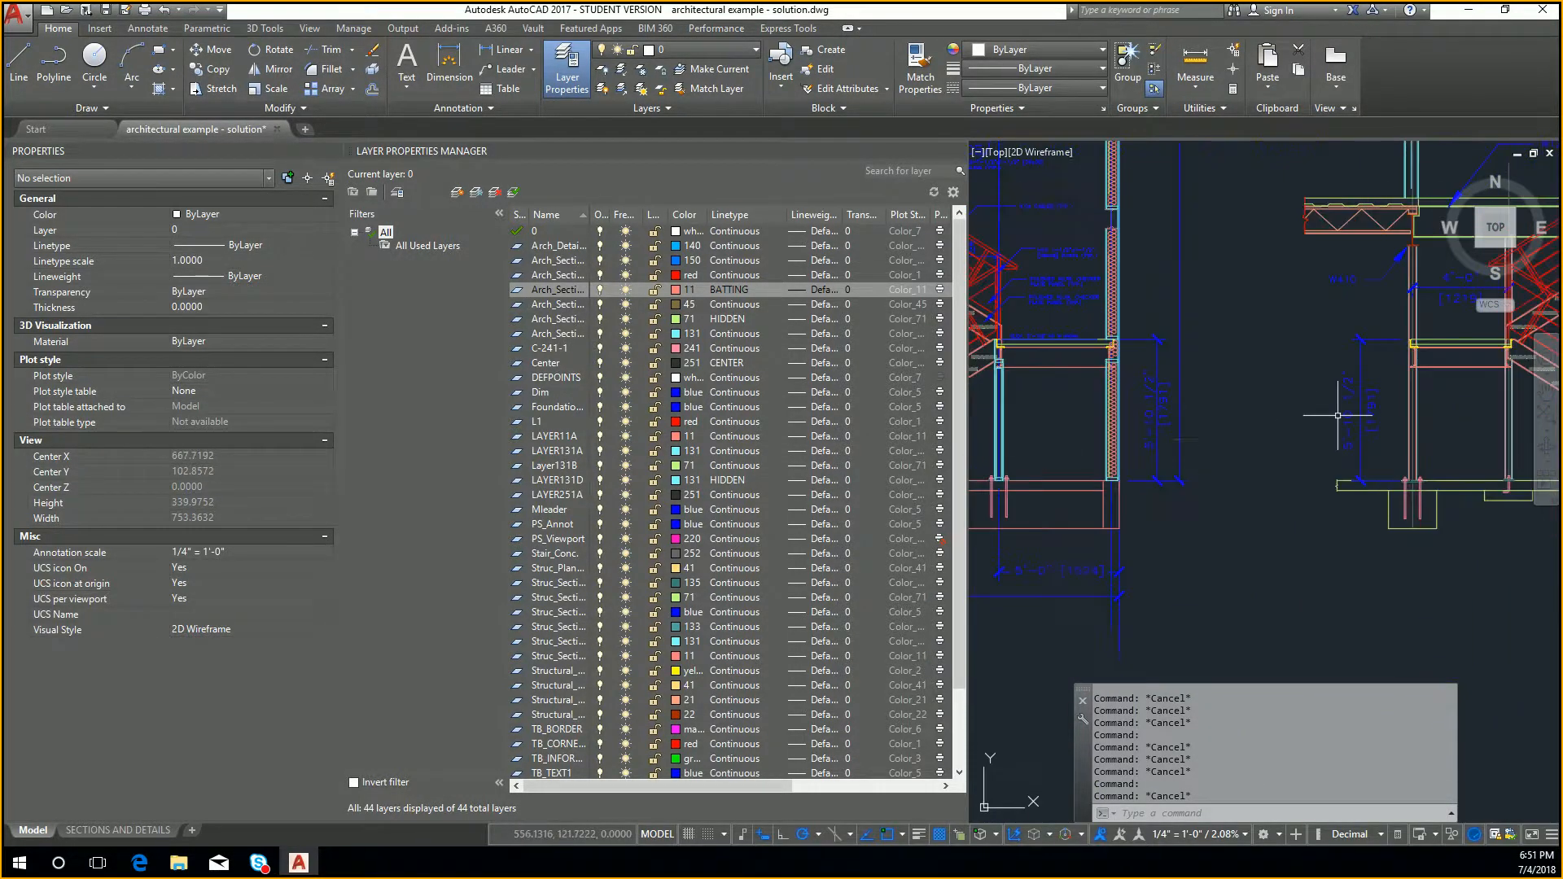
middle_click_drag(1521, 465, 1277, 470)
scroll(1276, 471, "up", 2)
scroll(1221, 262, "up", 5)
scroll(1343, 394, "down", 2)
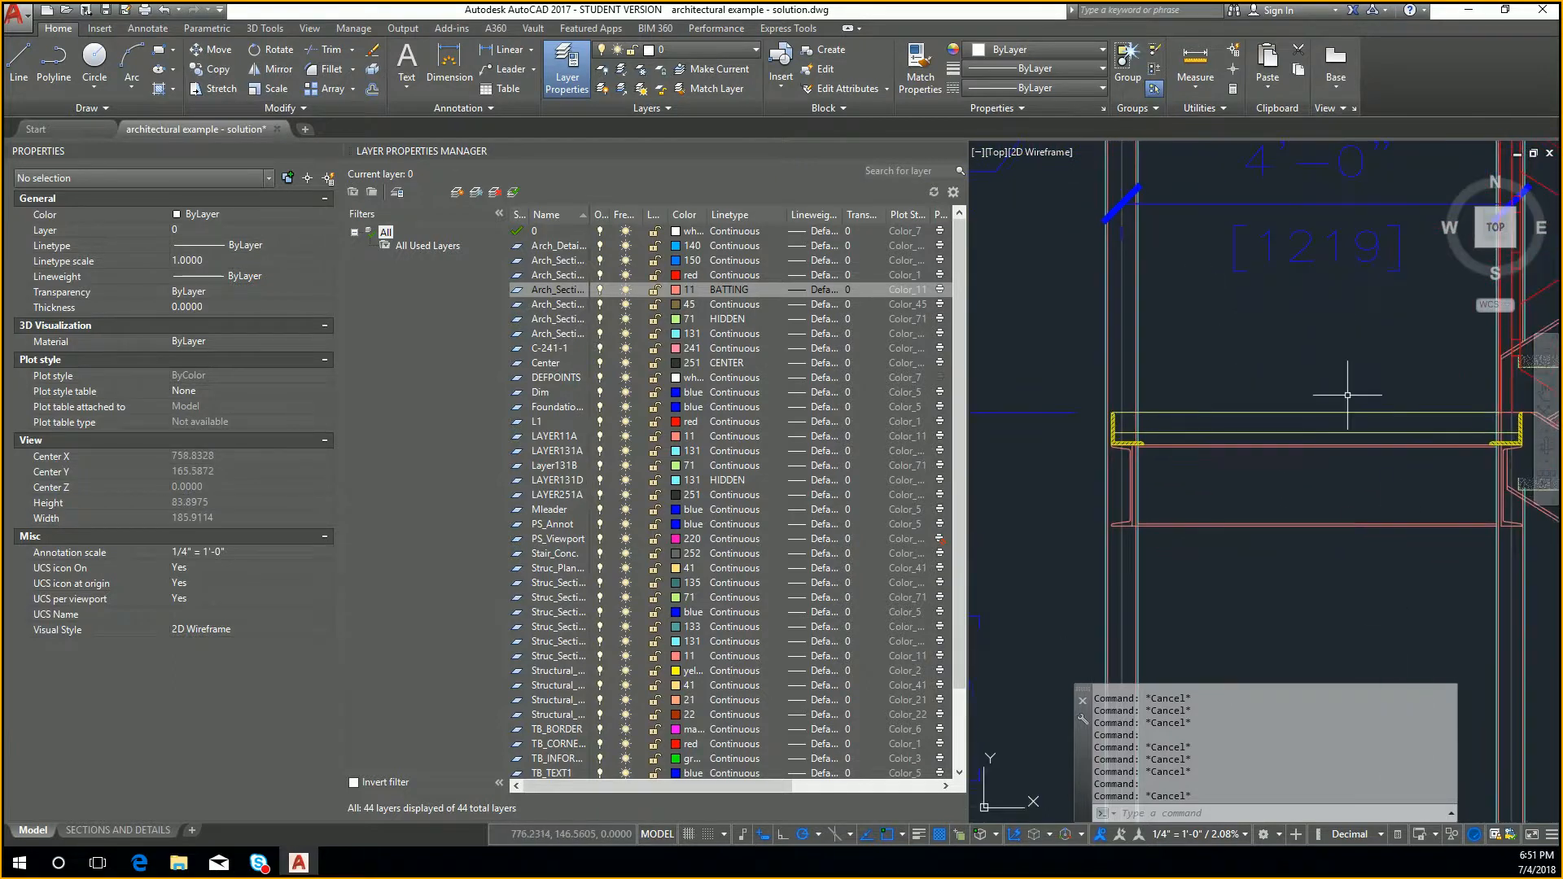
Select the steel hatch on the beam flange above the 4'-0" landing to check its layer and pattern, and clear the selection
mouse_move(1343, 394)
middle_mouse_down()
mouse_move(1355, 466)
mouse_move(1333, 578)
mouse_move(1289, 624)
middle_mouse_up()
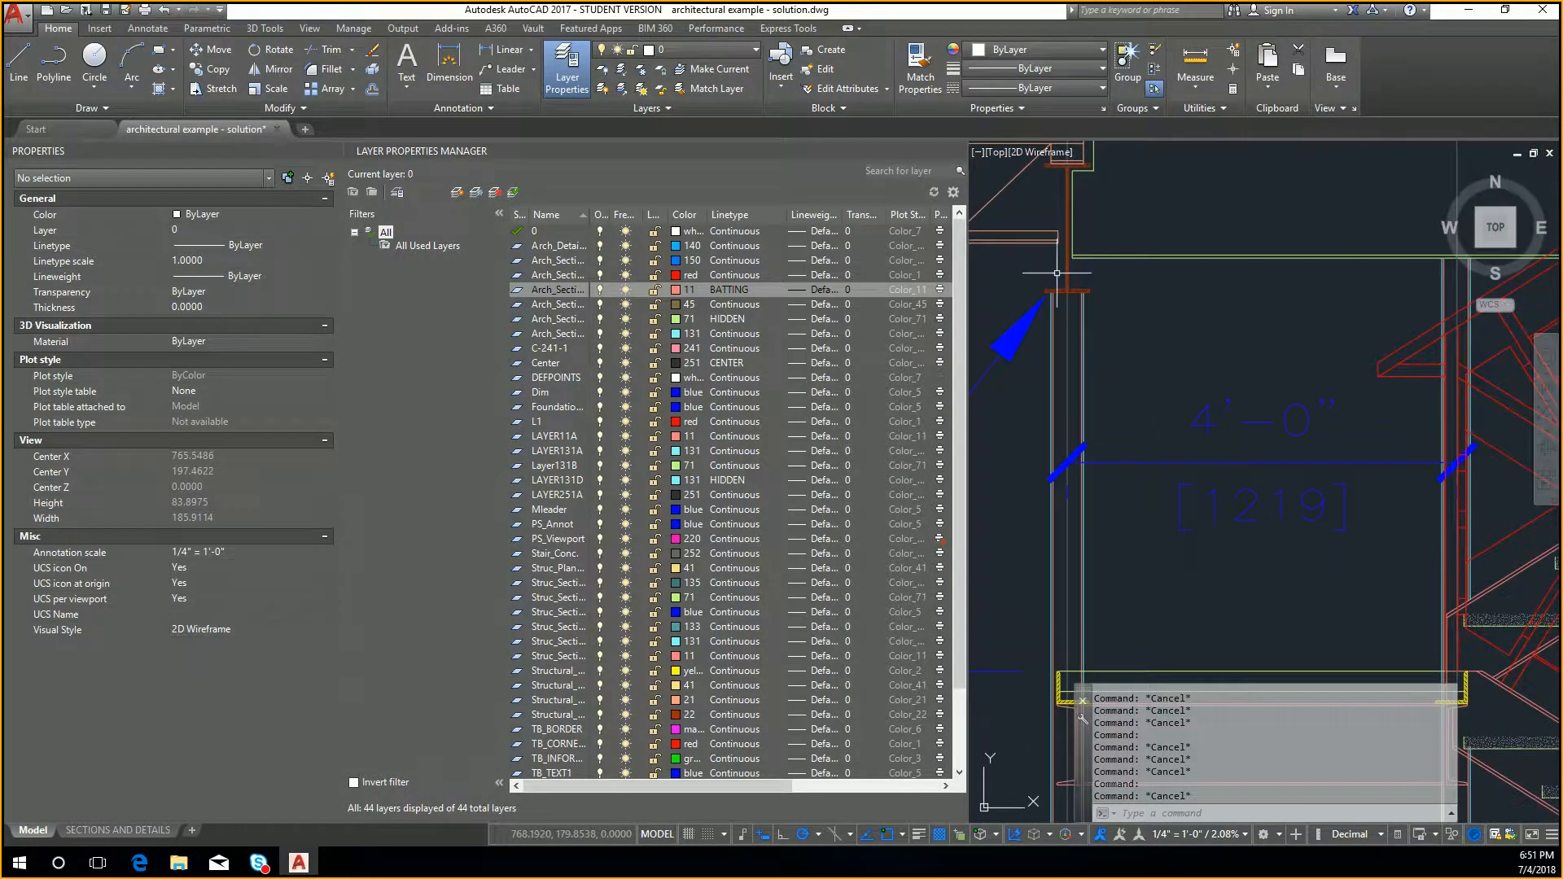
scroll(1070, 276, "up", 4)
scroll(1083, 330, "up", 3)
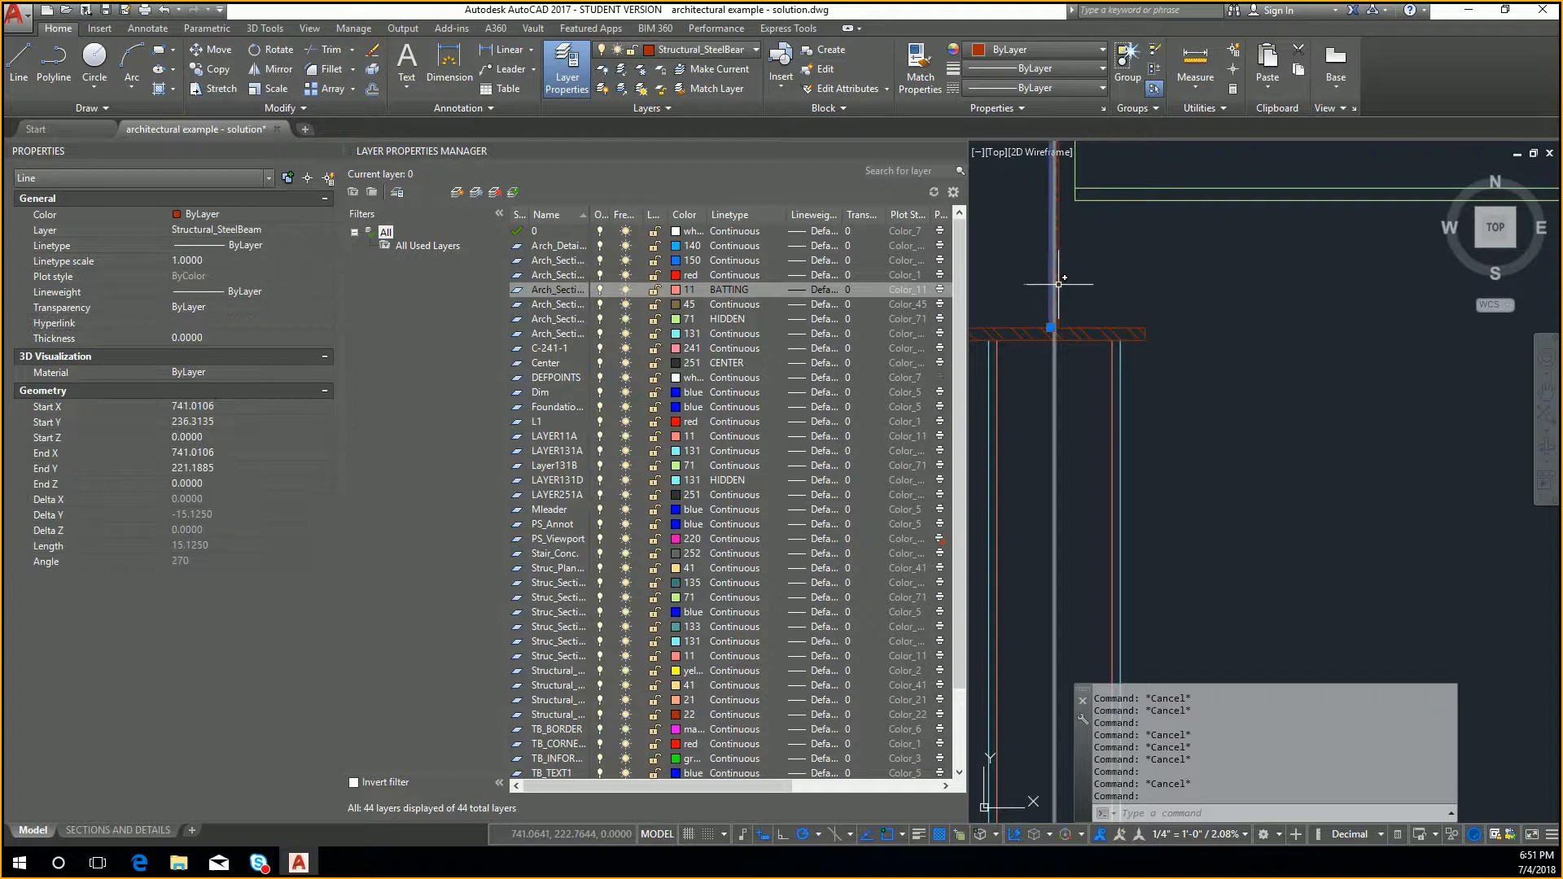
left_click(1089, 336)
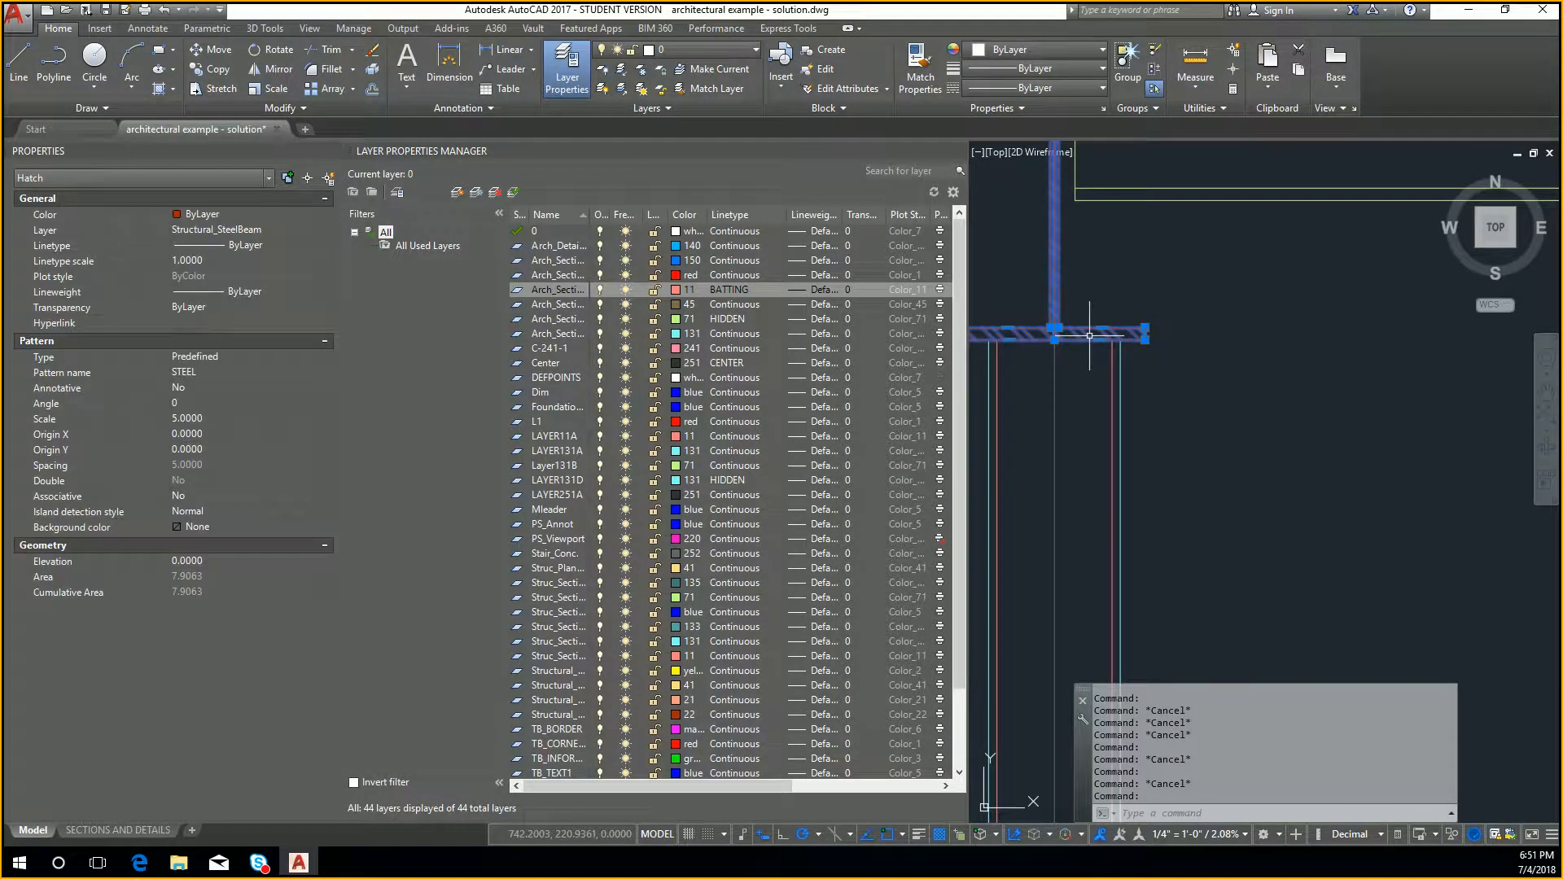
key("Escape")
scroll(1254, 335, "down", 6)
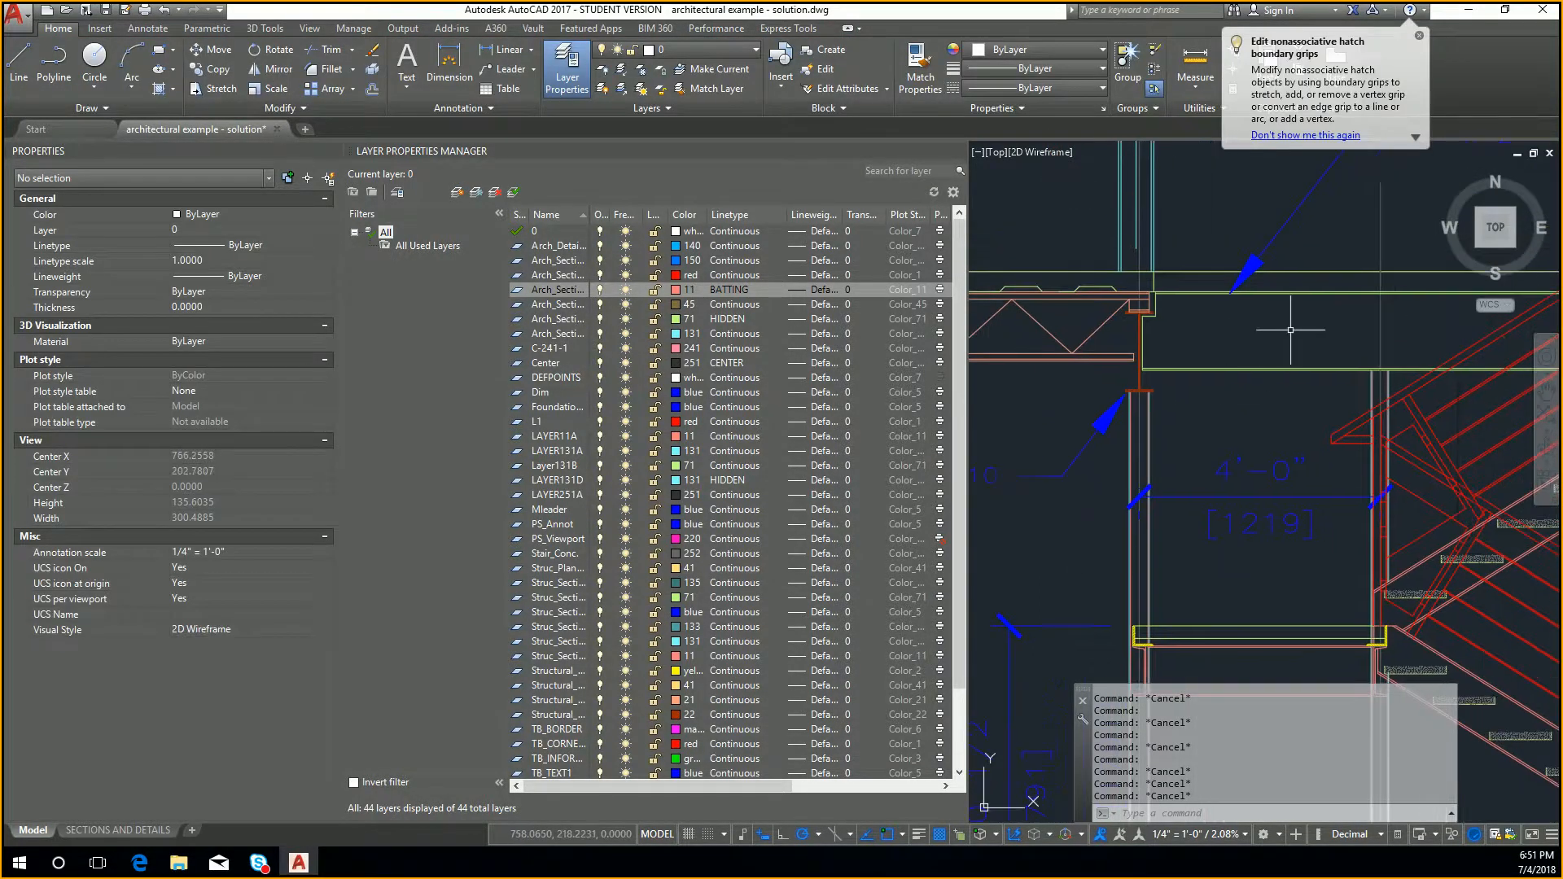
key("Escape")
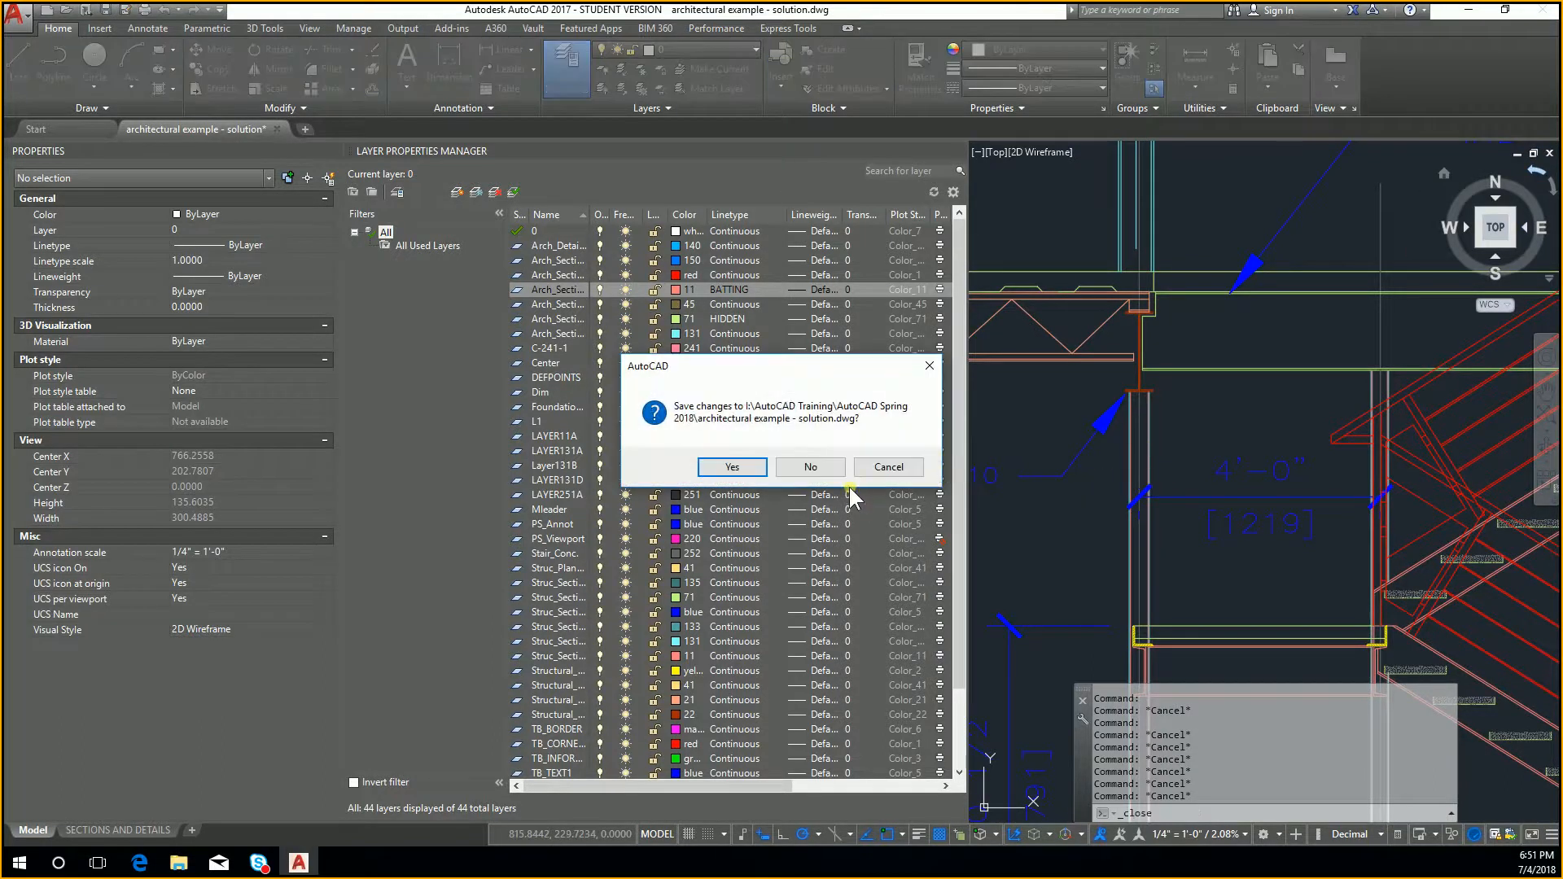
Close the architectural example drawing without saving its changes and start a new blank drawing
left_click(794, 469)
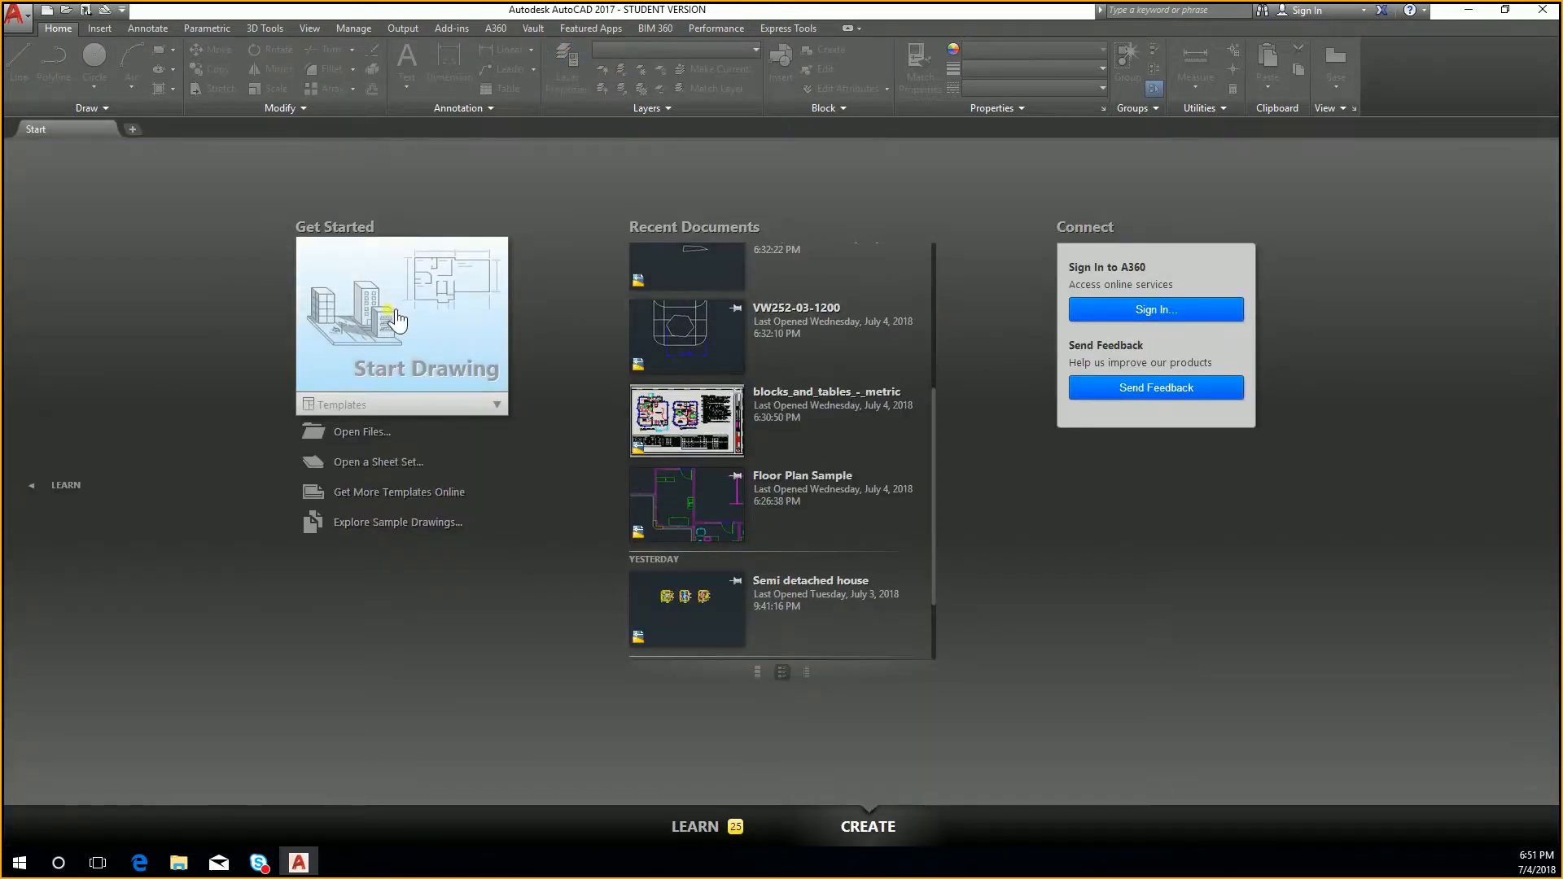
left_click(447, 377)
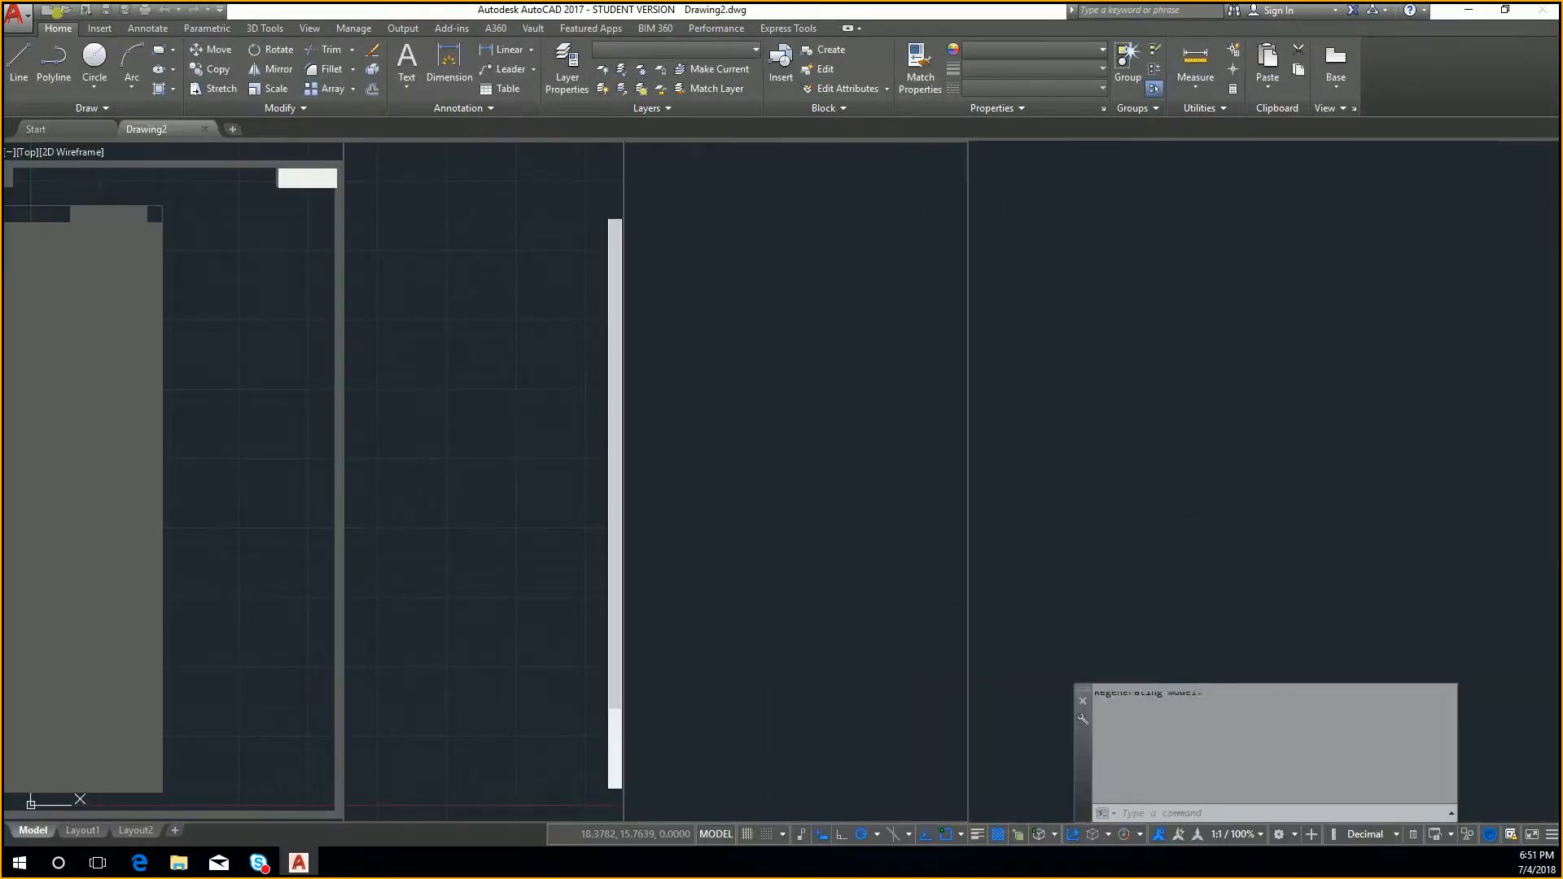
Narrow the layer manager to enlarge the drawing area, bring the origin into view and leave the Line command
left_click(22, 62)
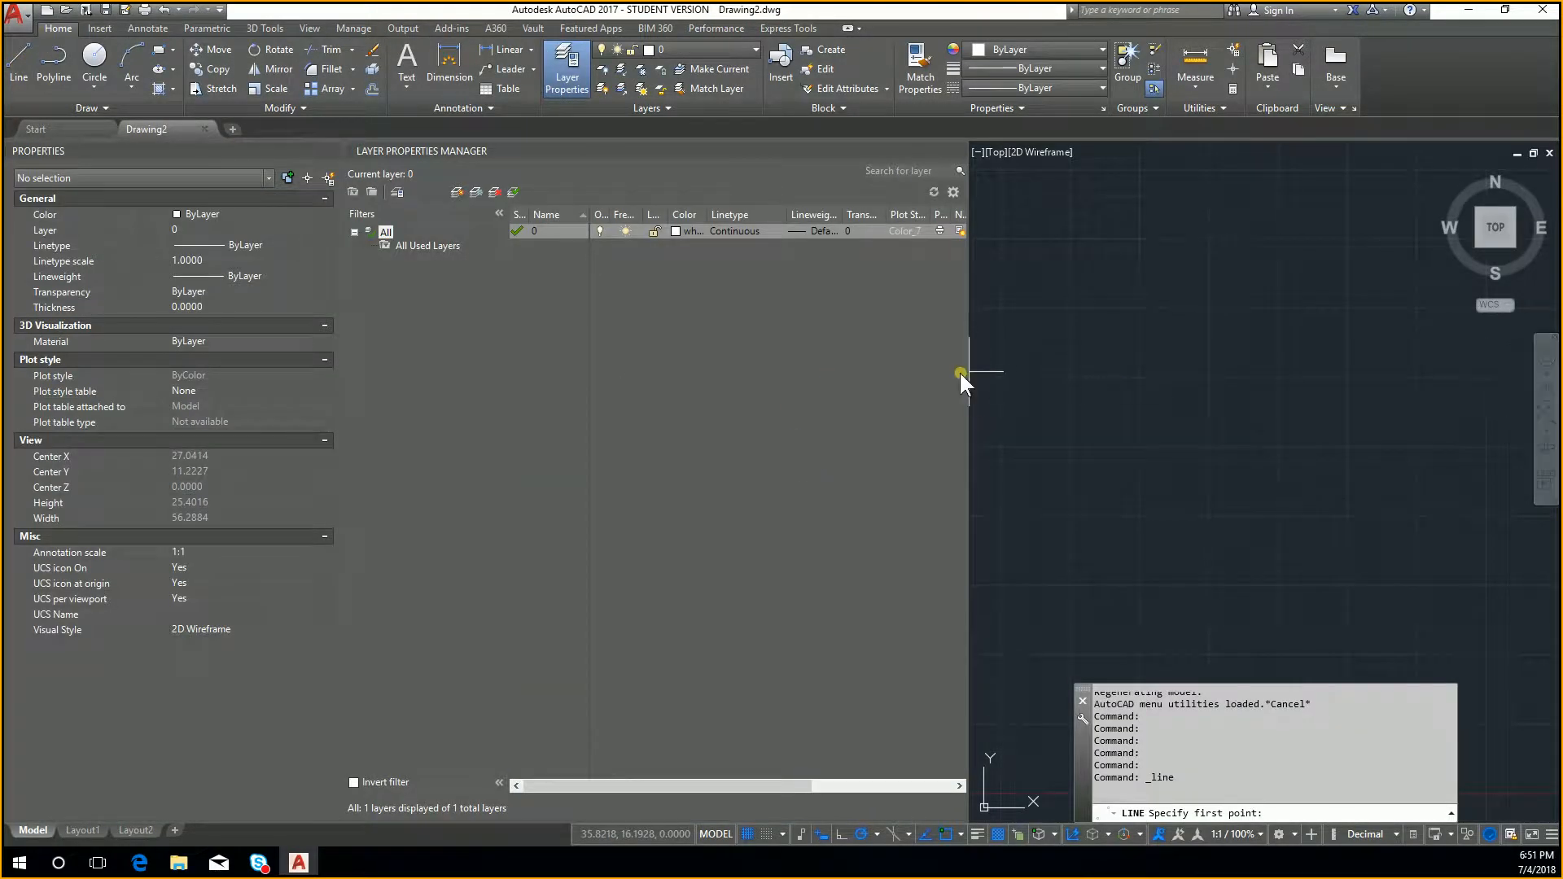
left_click_drag(969, 391, 747, 377)
scroll(1027, 390, "down", 8)
key("Escape")
key("Escape")
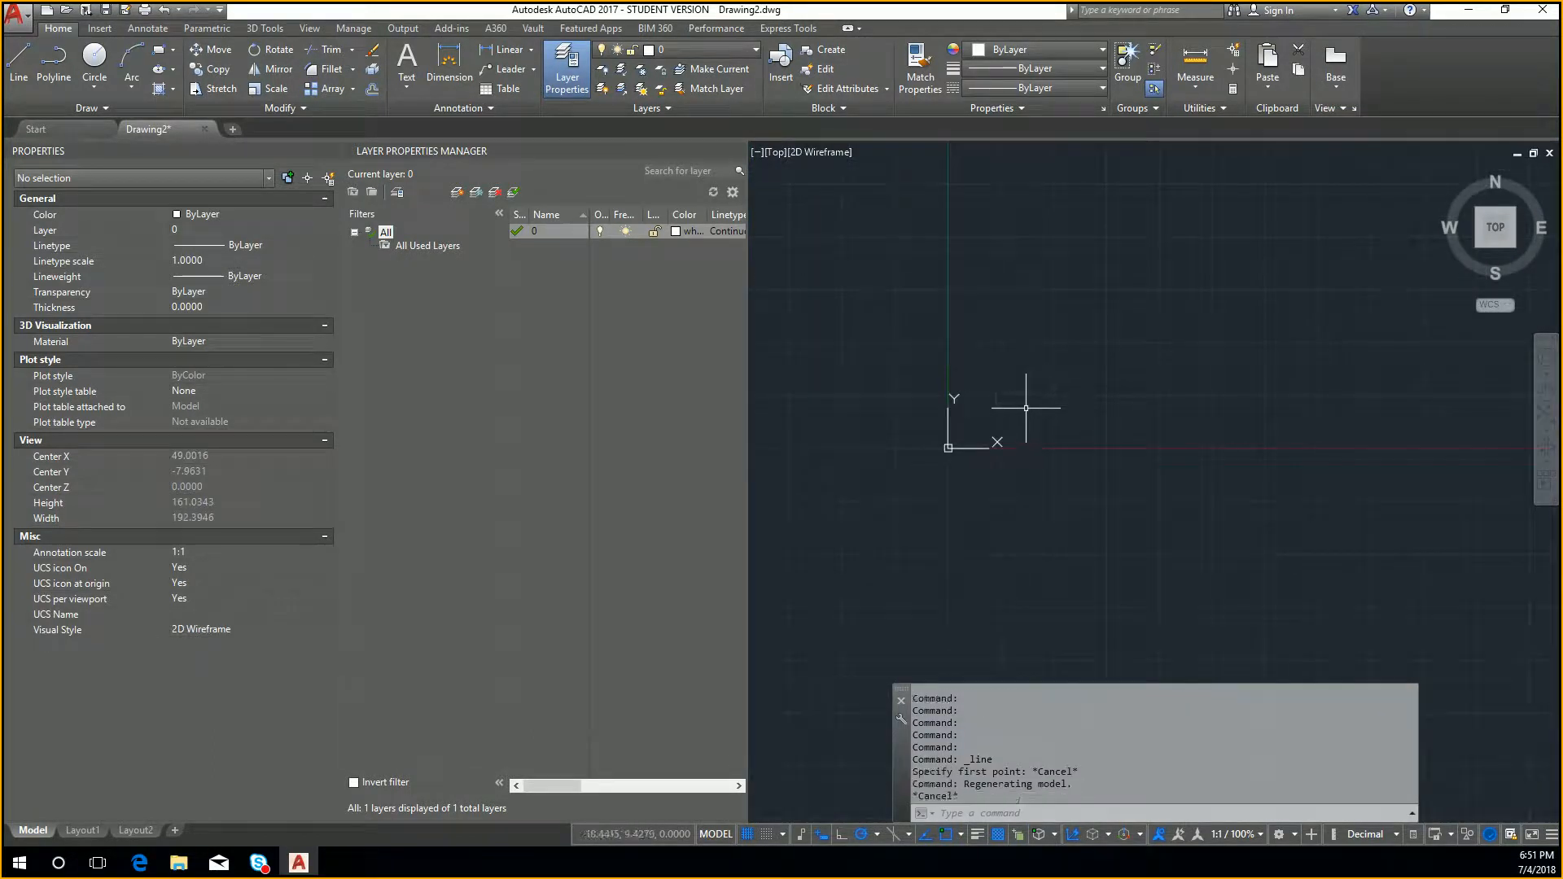
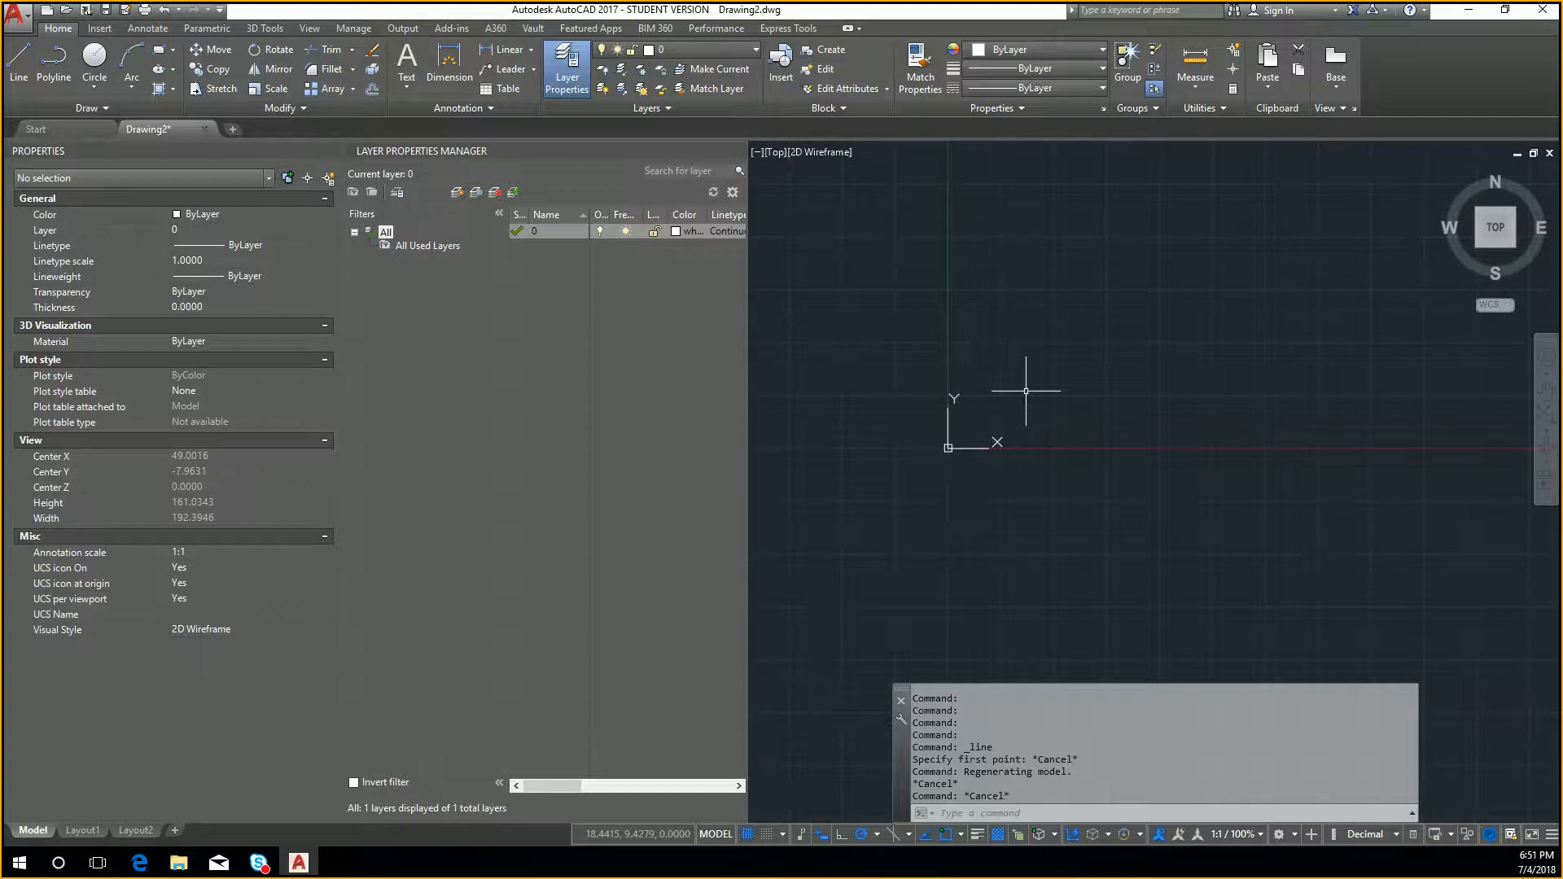
Start a line at 0,0 and draw its first segment 55 units long horizontally in the positive X direction
type("L")
key("Return")
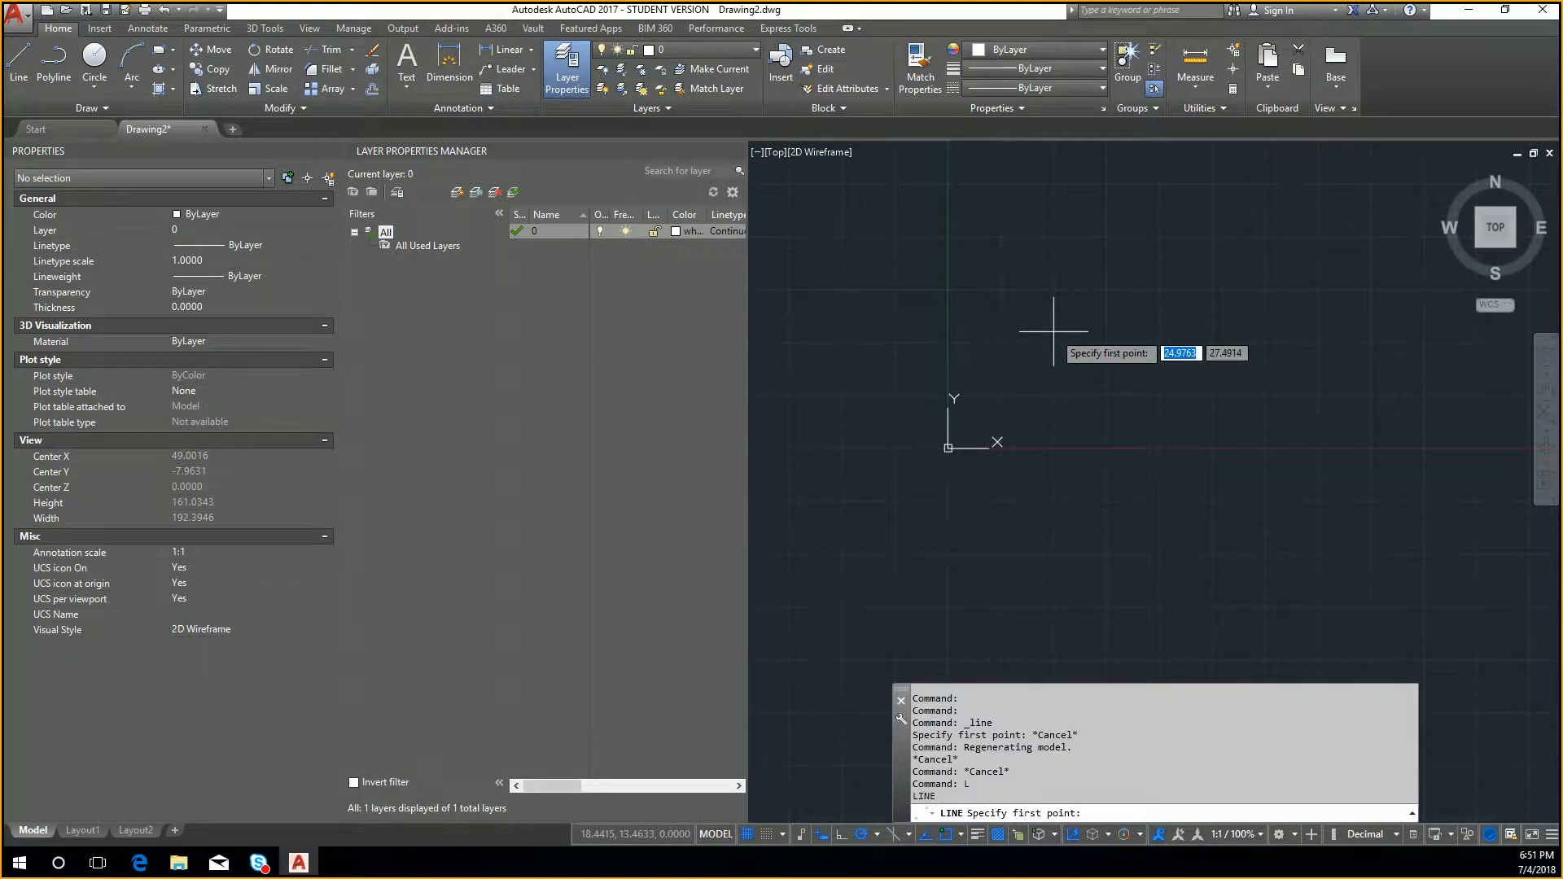
type("0,0")
key("Return")
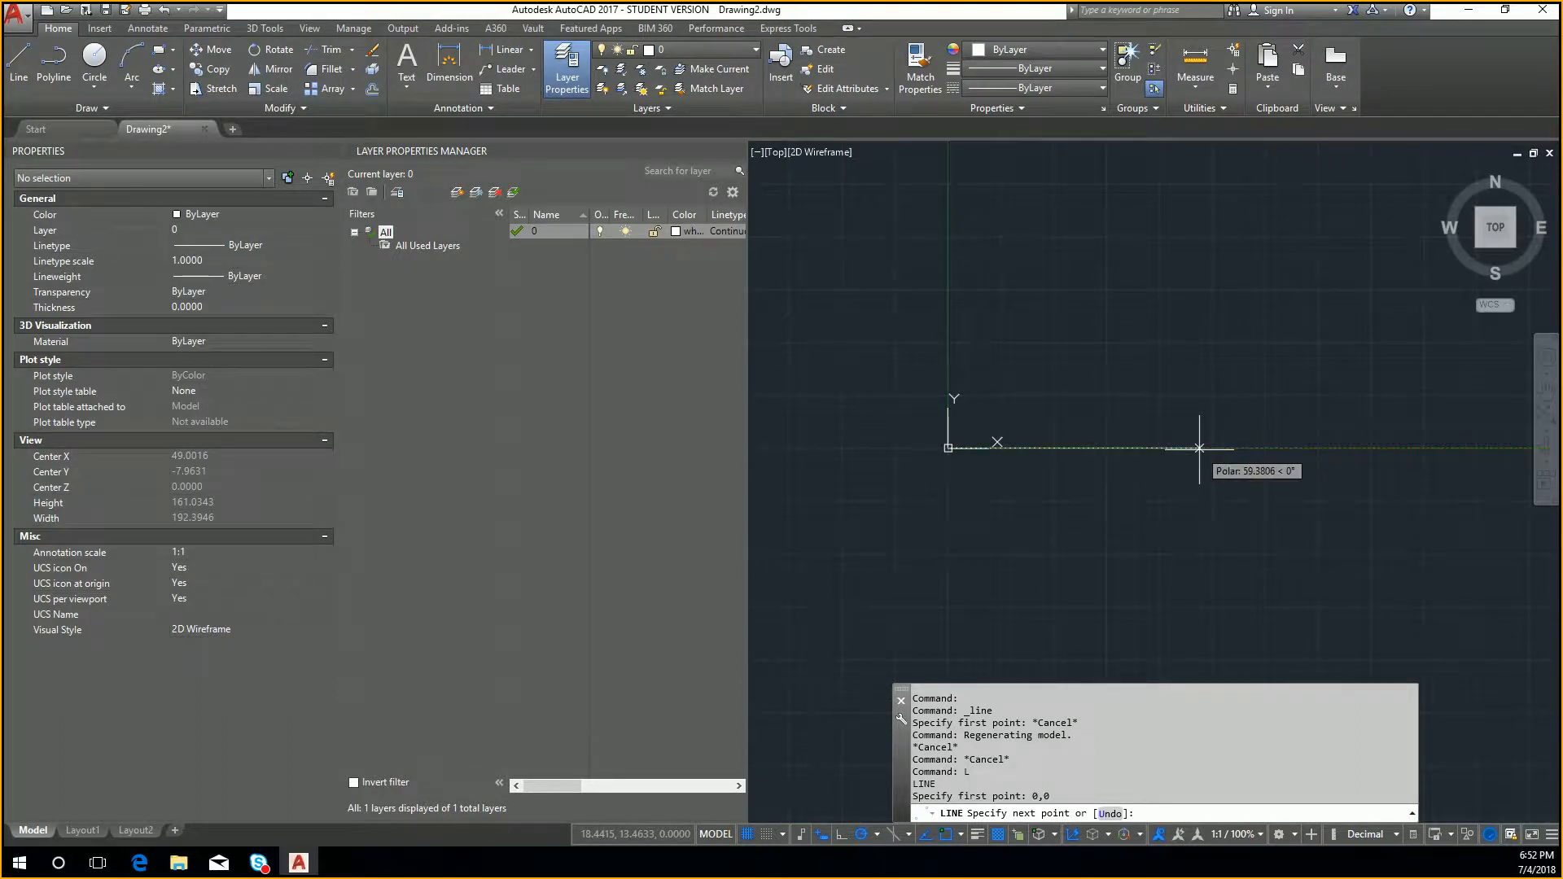
type("55")
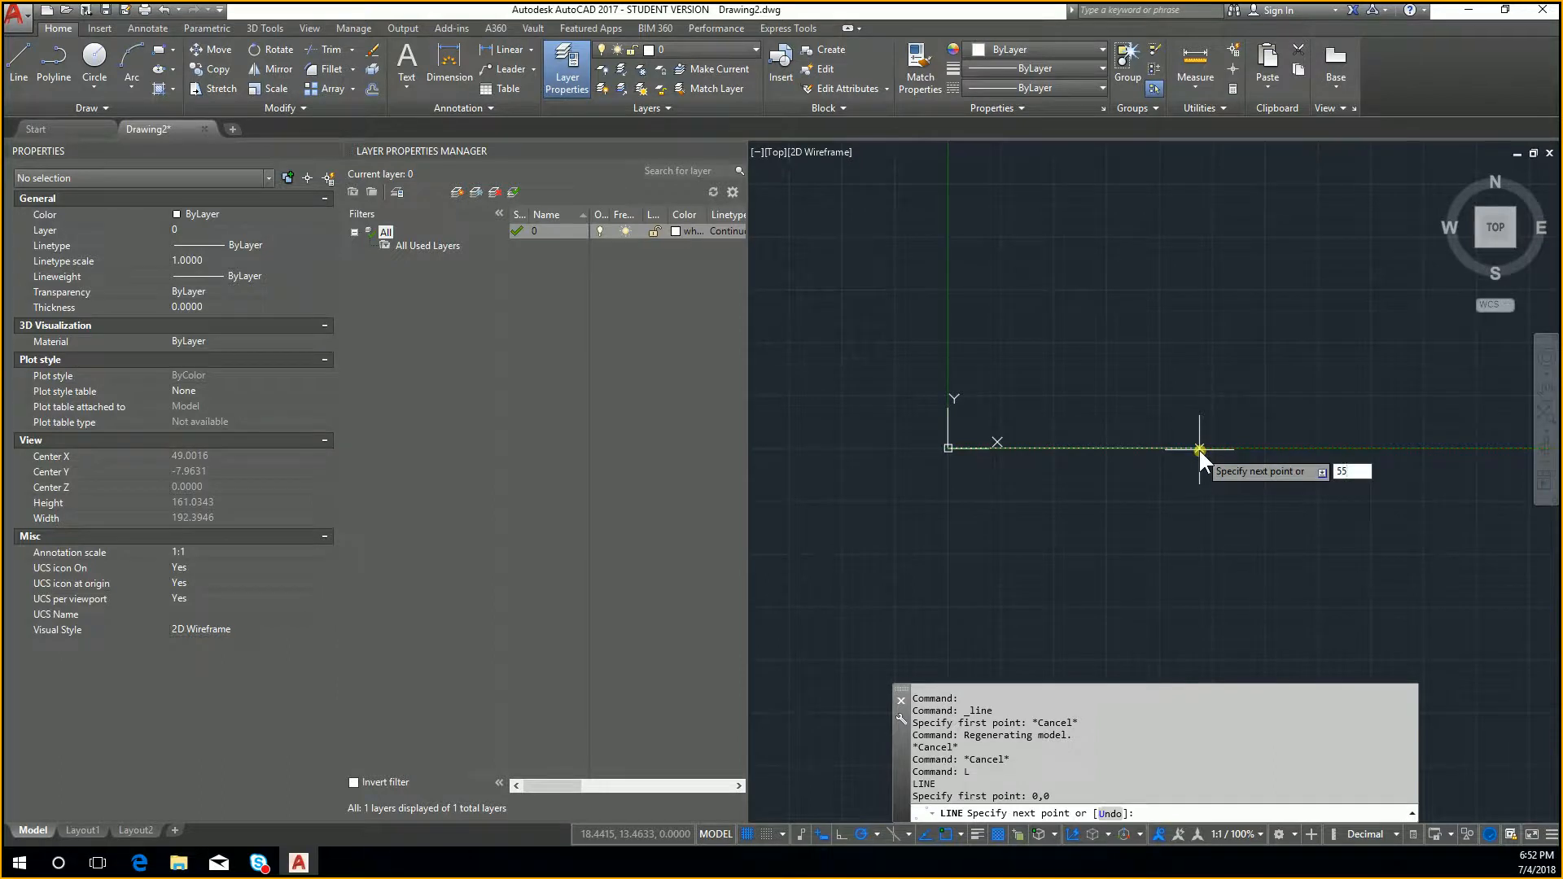
key("Return")
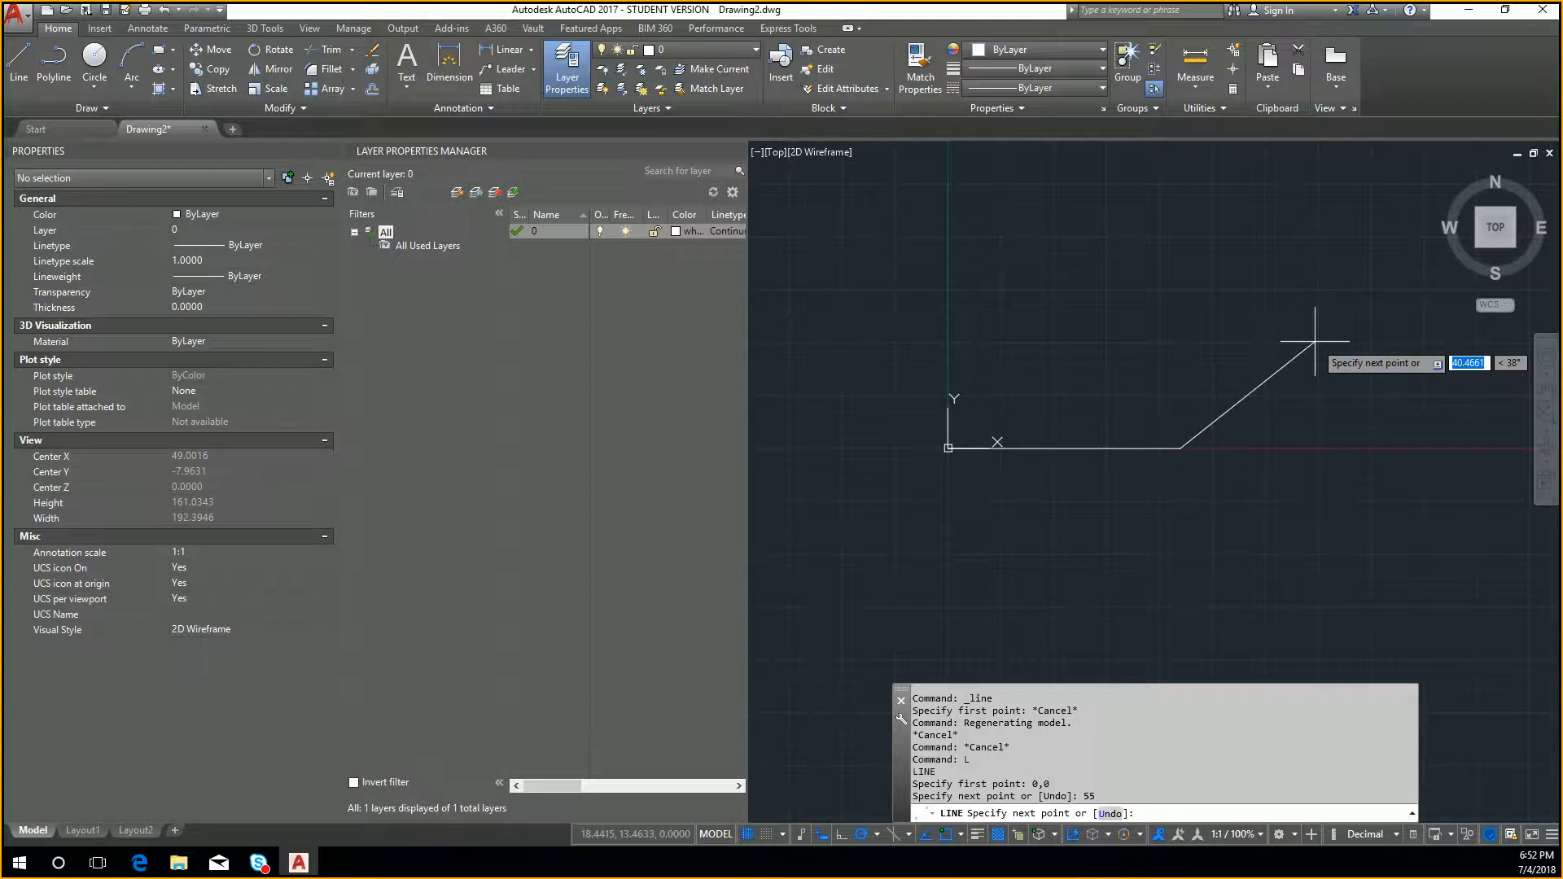
Continue the line with a 40-unit segment at 35° and a 50-unit horizontal segment in positive X, and end it
type("40")
key("Tab")
type("3")
key("Return")
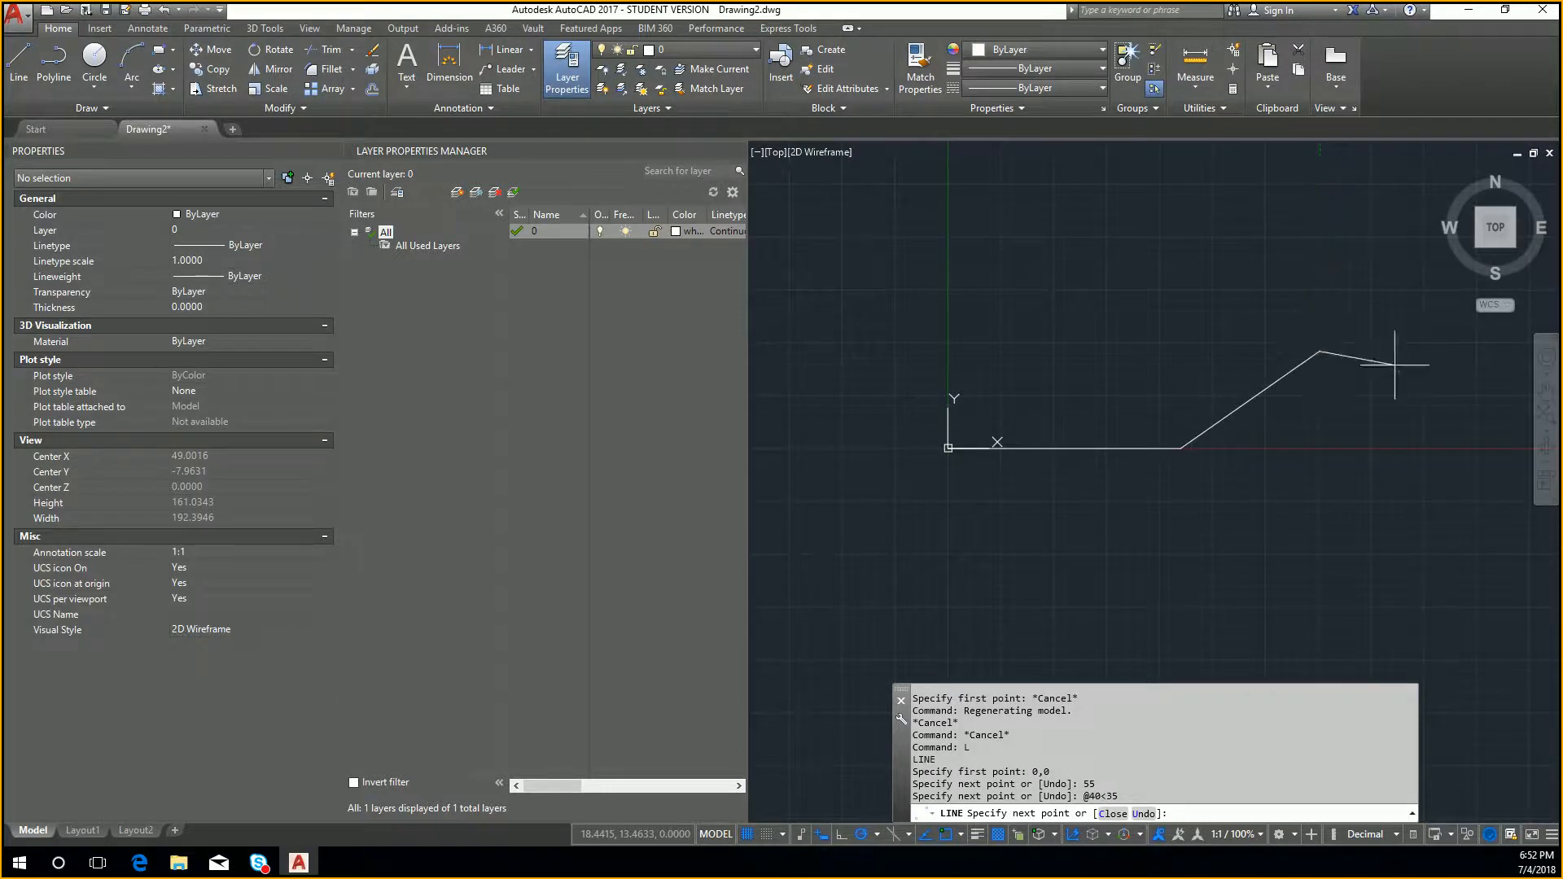
middle_click_drag(1382, 364, 1208, 366)
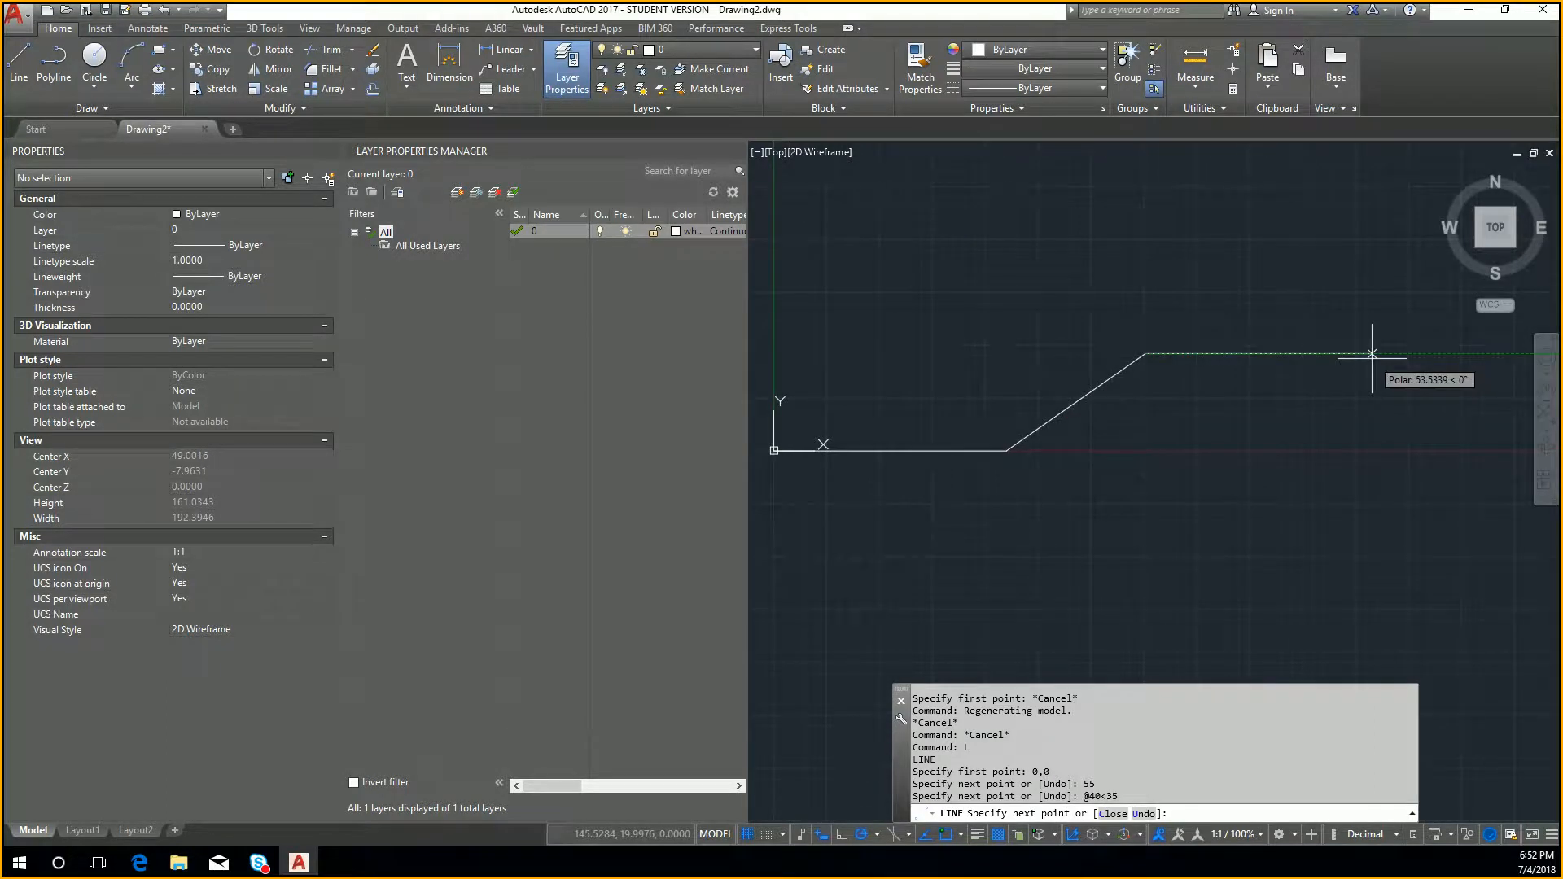
type("50")
key("Return")
key("Escape")
key("Escape")
middle_click_drag(1146, 406, 1254, 417)
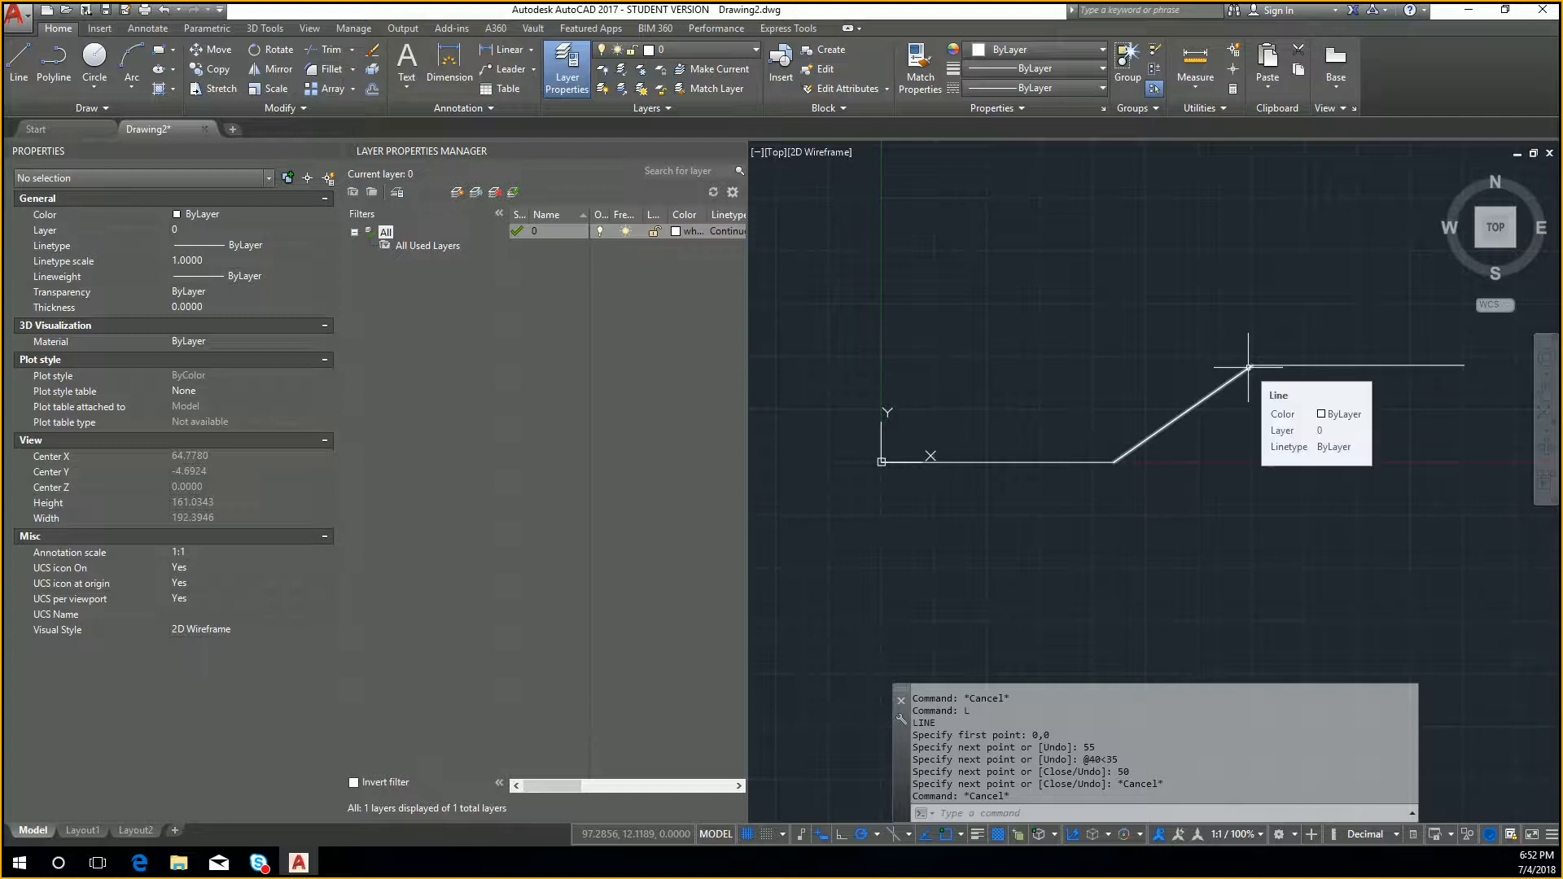
Draw a circle centered at 0,5 with a radius of 5
scroll(994, 419, "up", 4)
scroll(1111, 423, "down", 2)
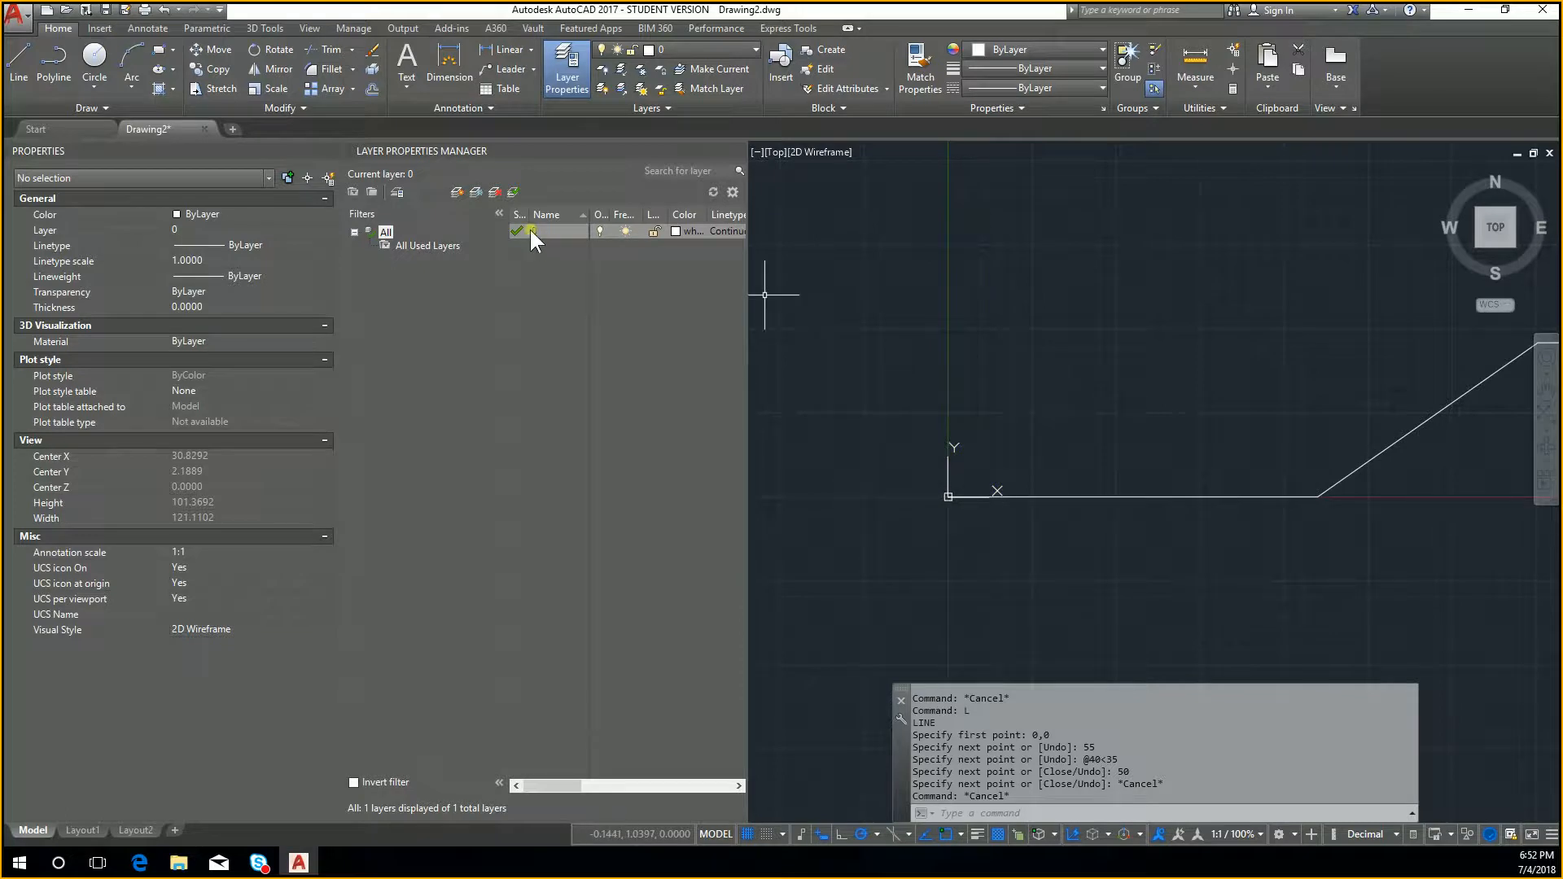
left_click(95, 70)
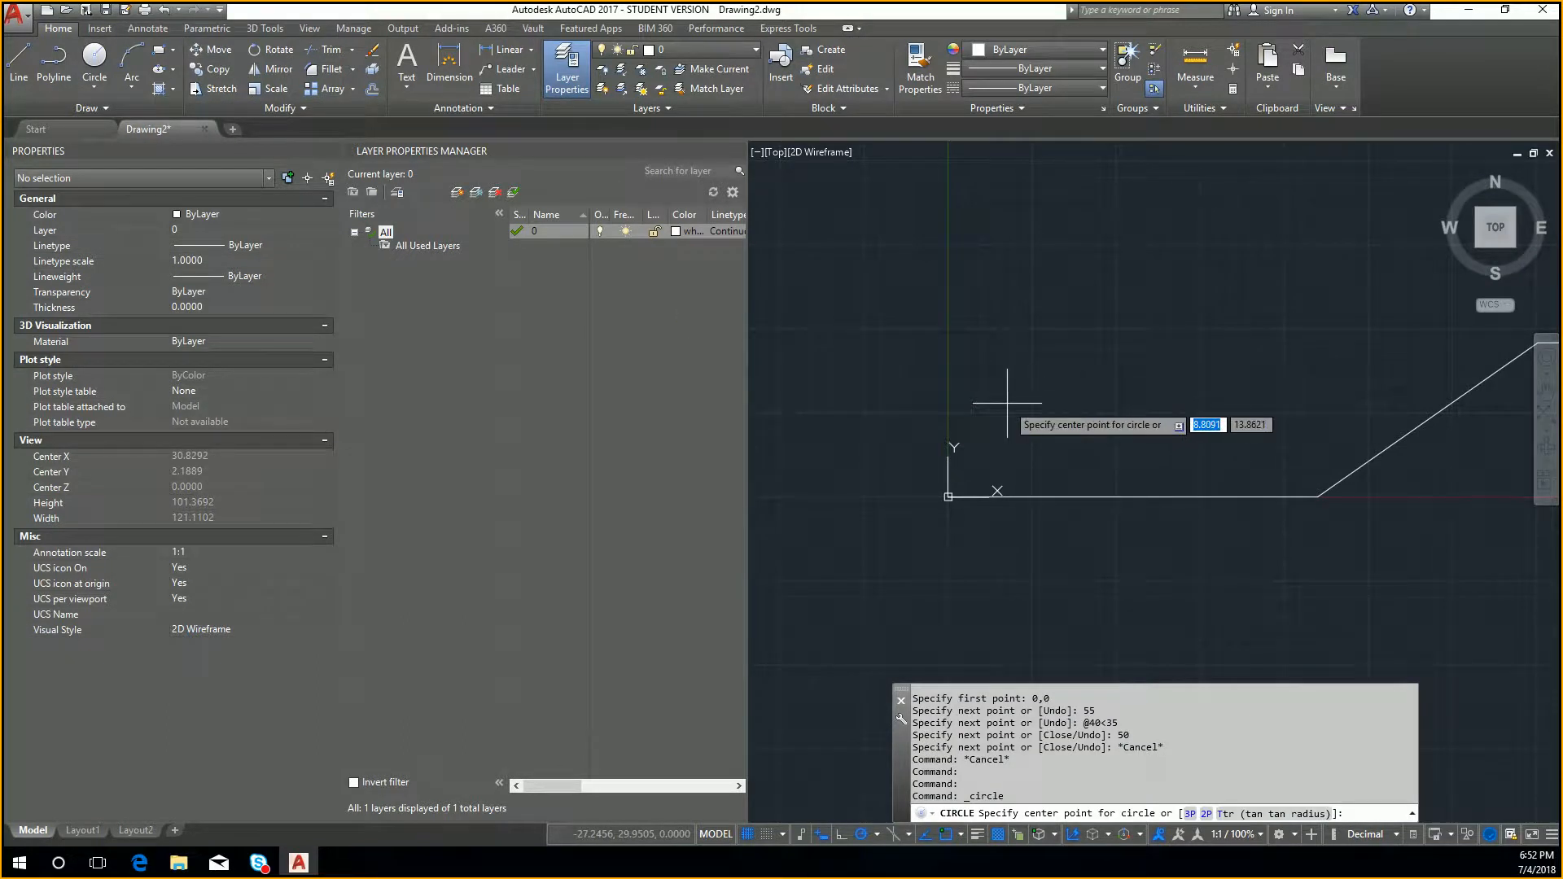
type("c")
key("Return")
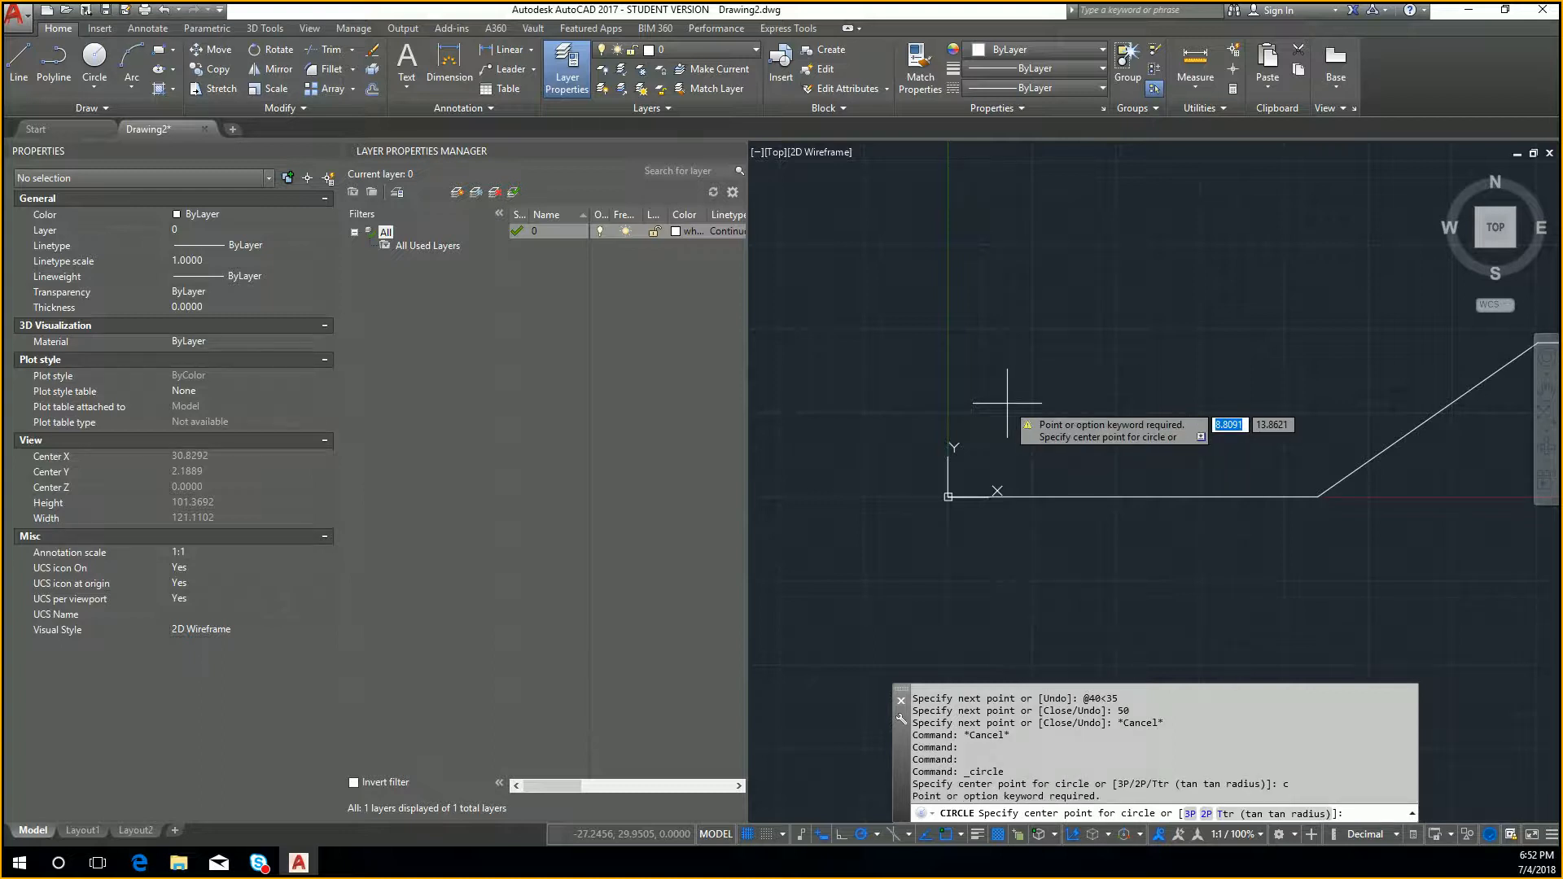
type("0,5")
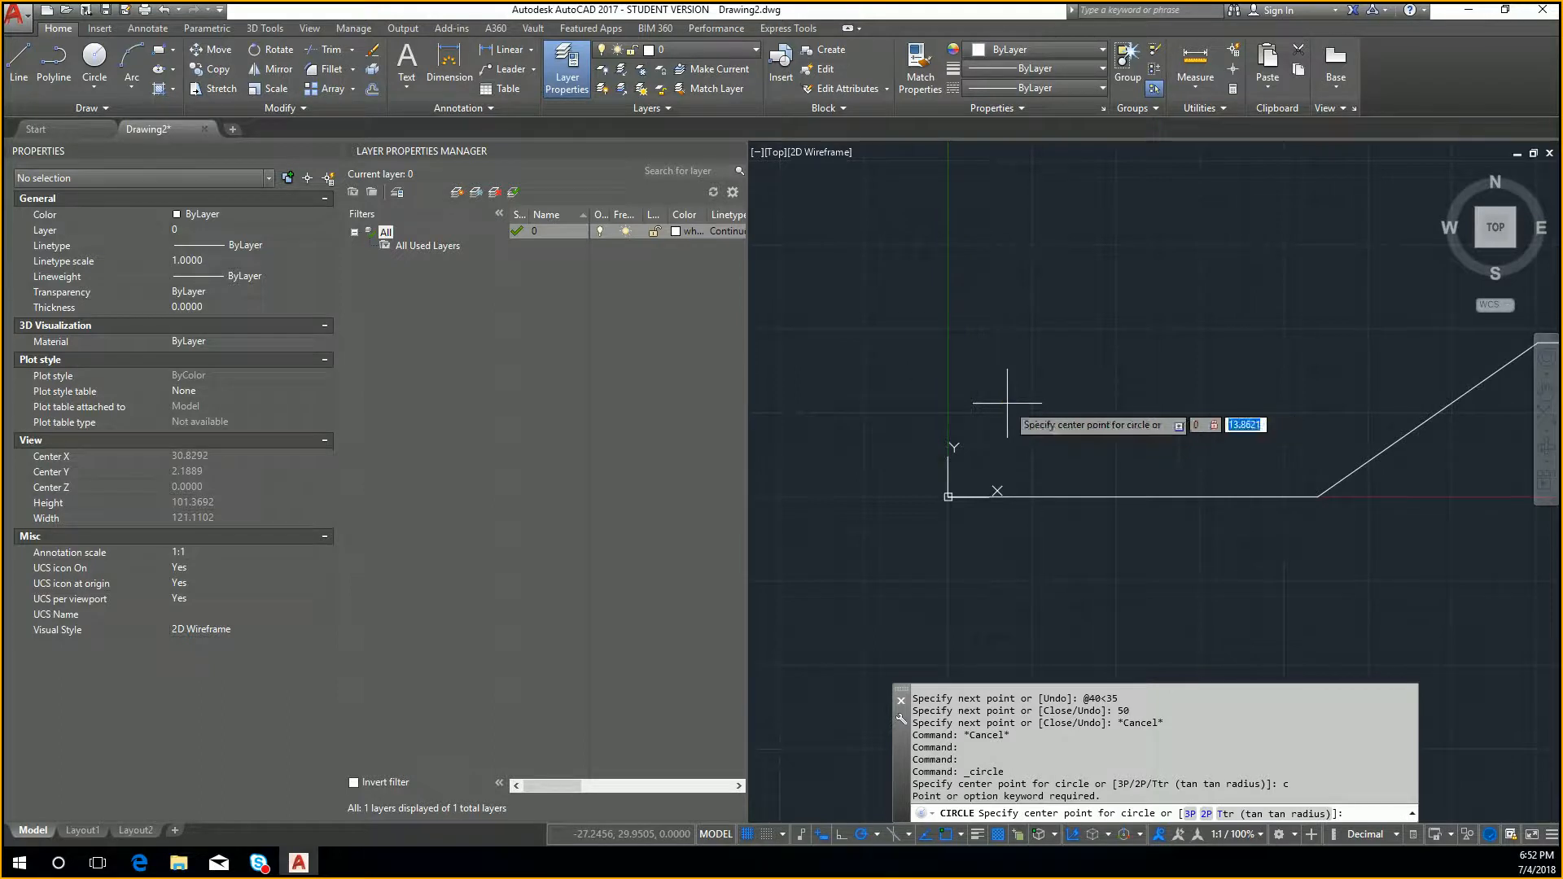
key("Return")
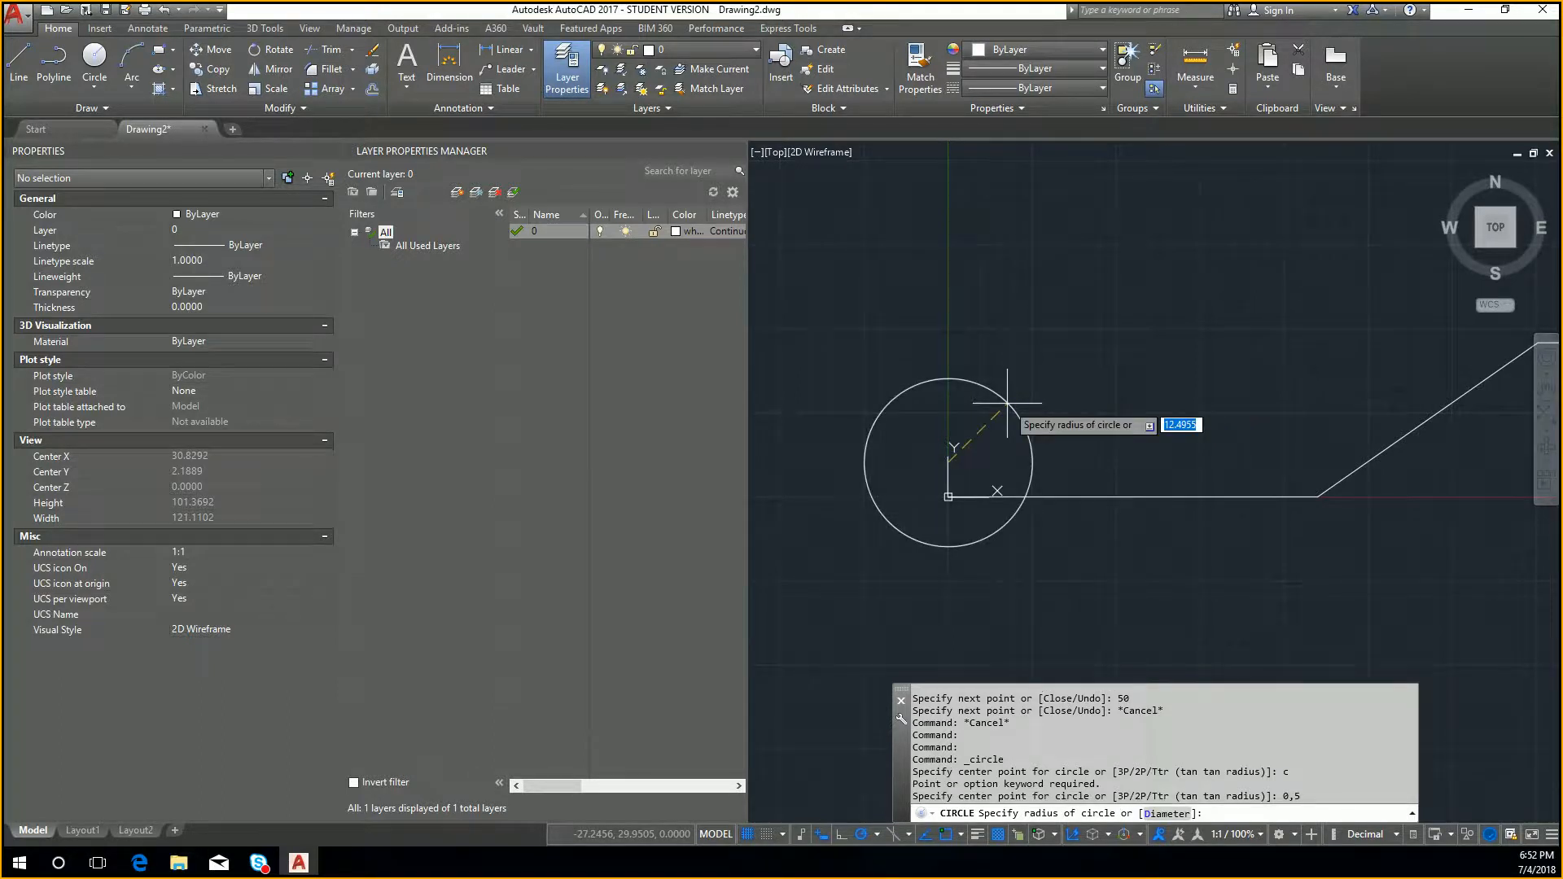
type("5")
key("Return")
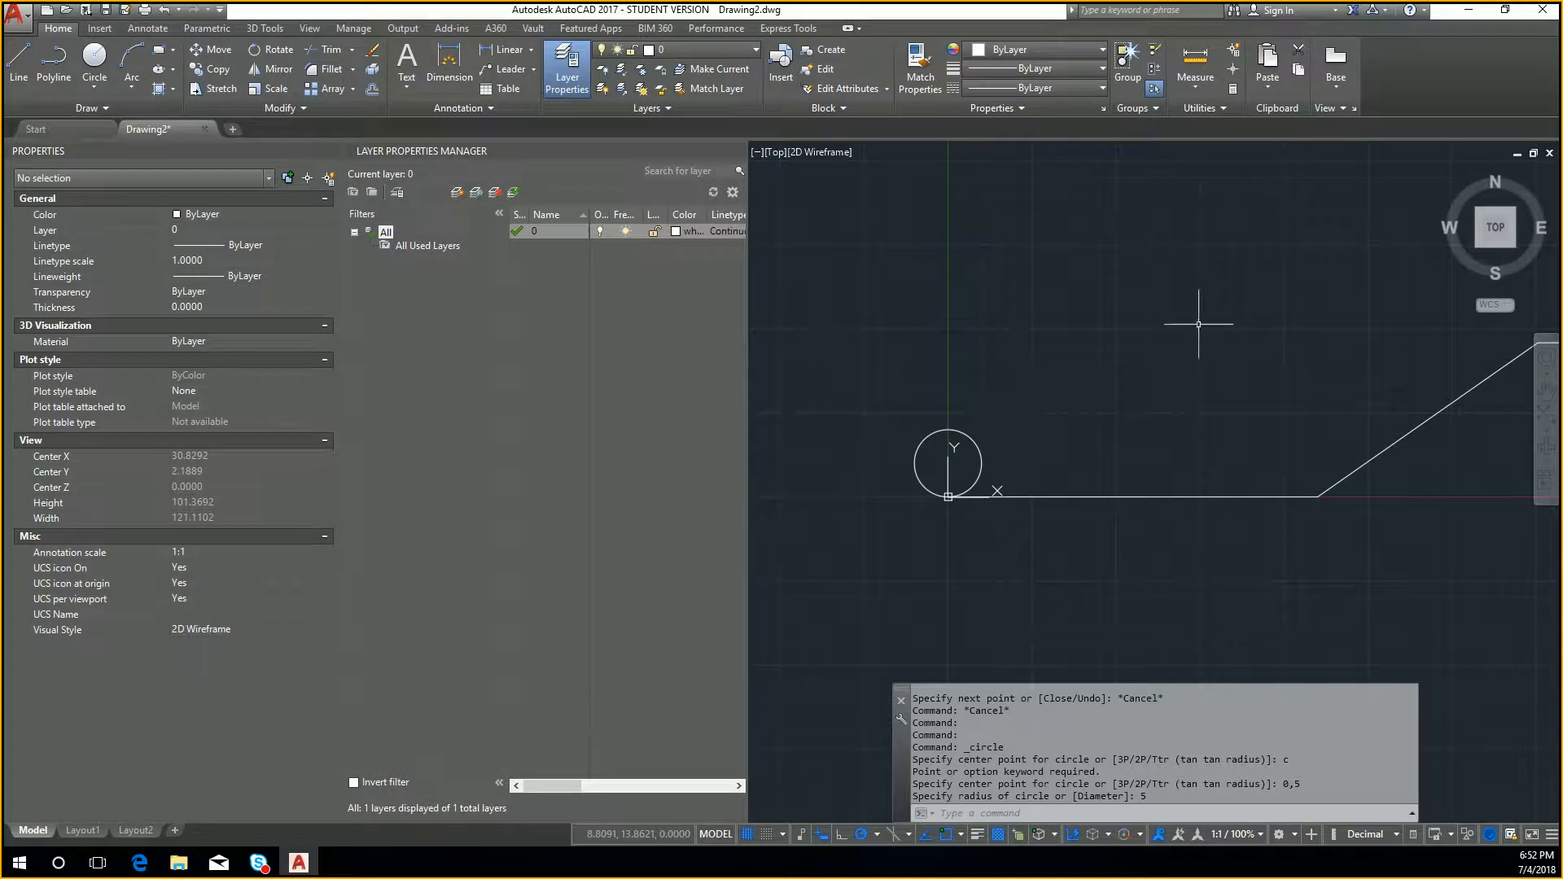
key("Escape")
Examine the circle and line where they meet at the origin, selecting the UCS icon there and clearing the selection
scroll(954, 486, "up", 2)
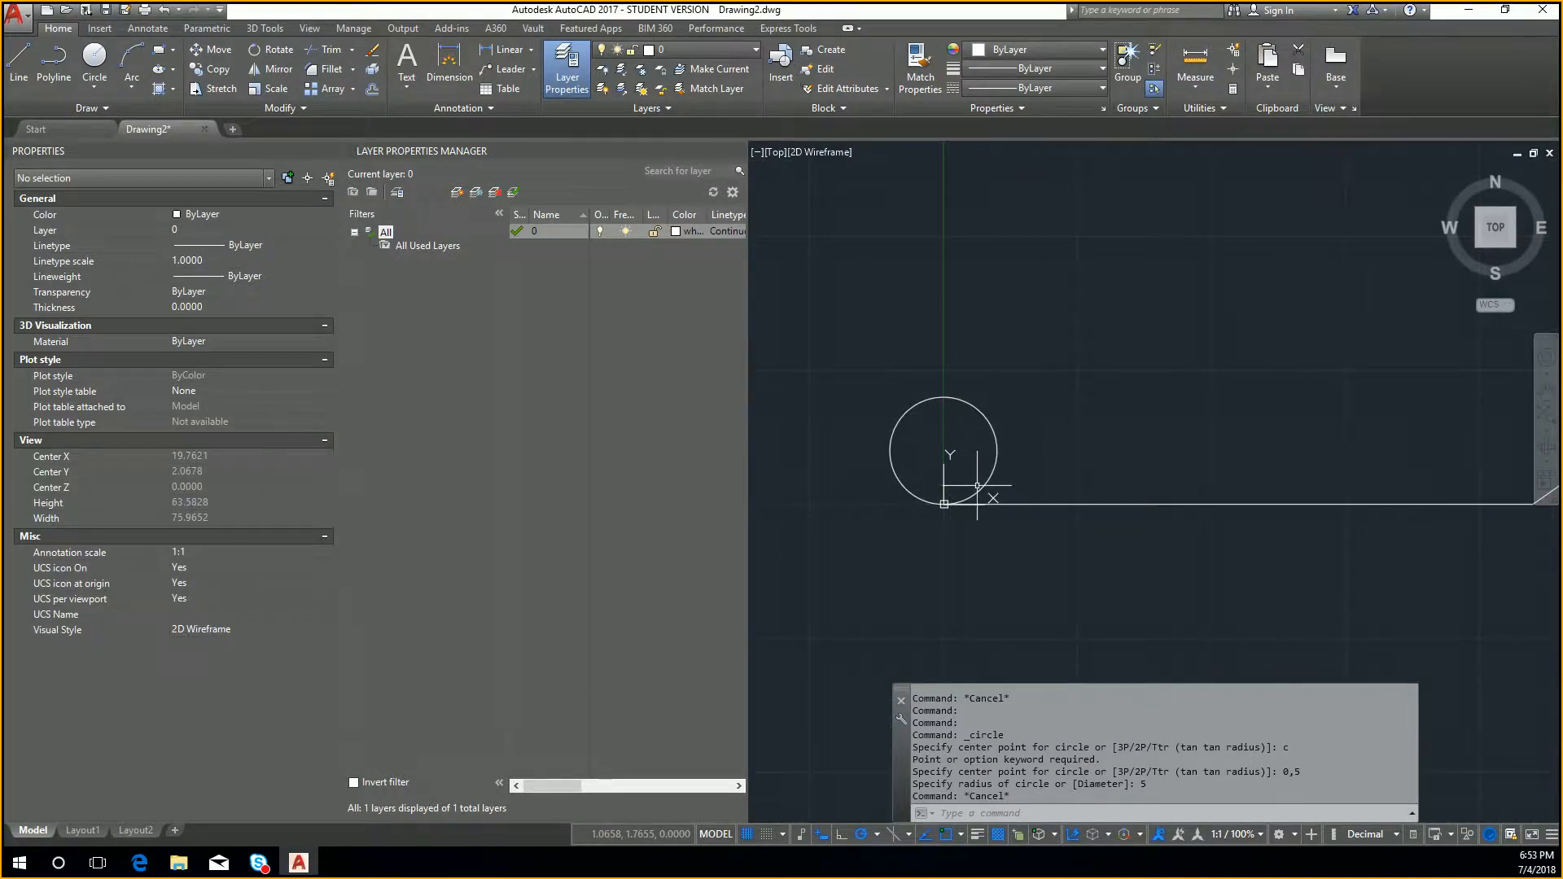
middle_click_drag(1063, 438, 1052, 434)
scroll(1001, 436, "down", 2)
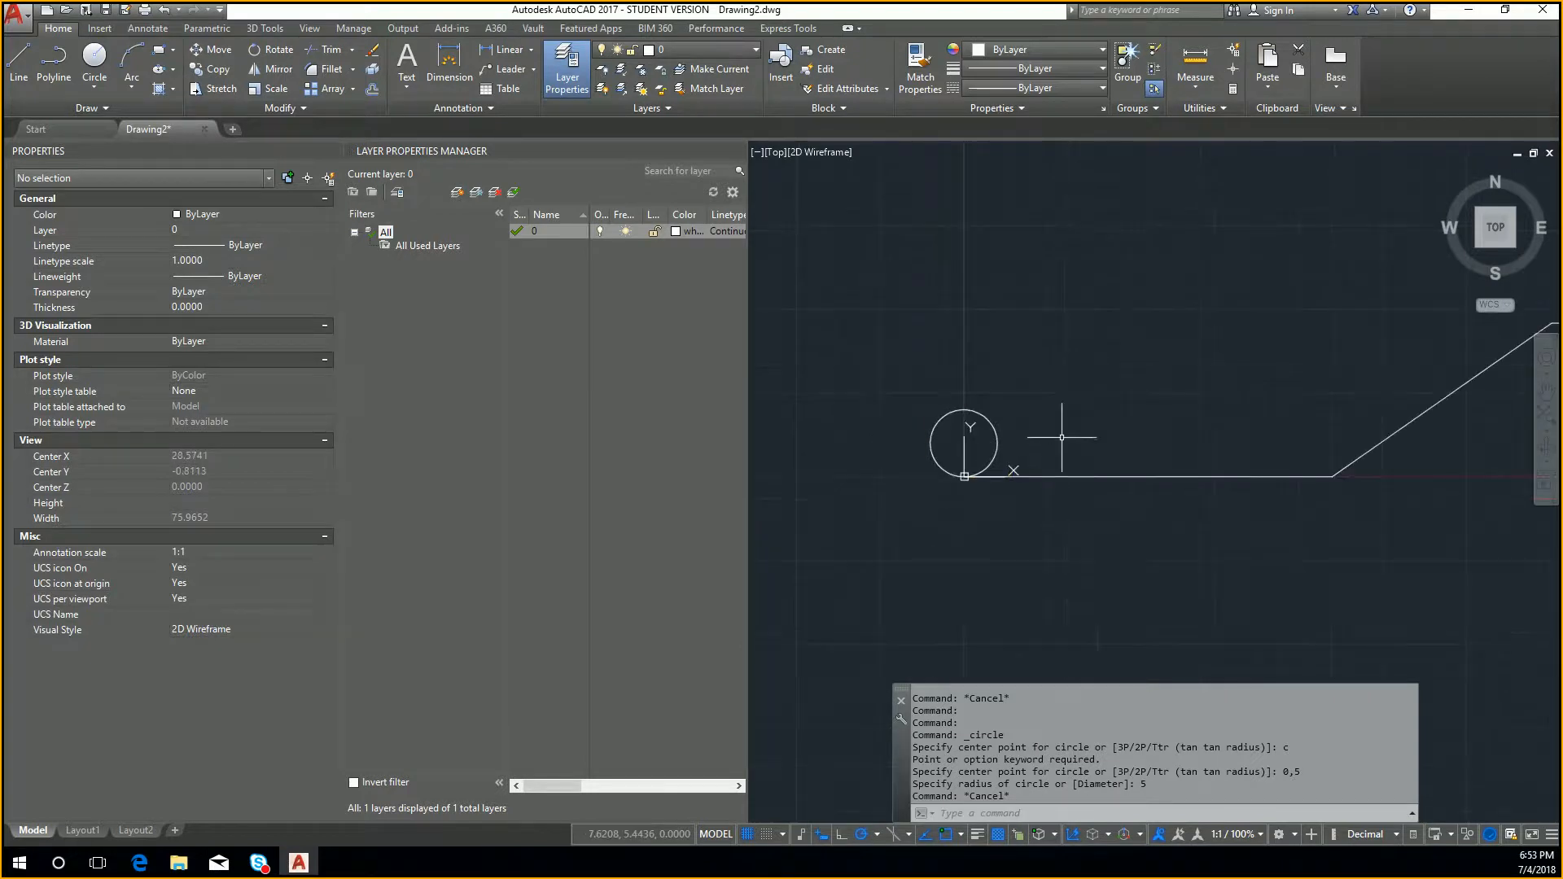
scroll(1062, 437, "down", 3)
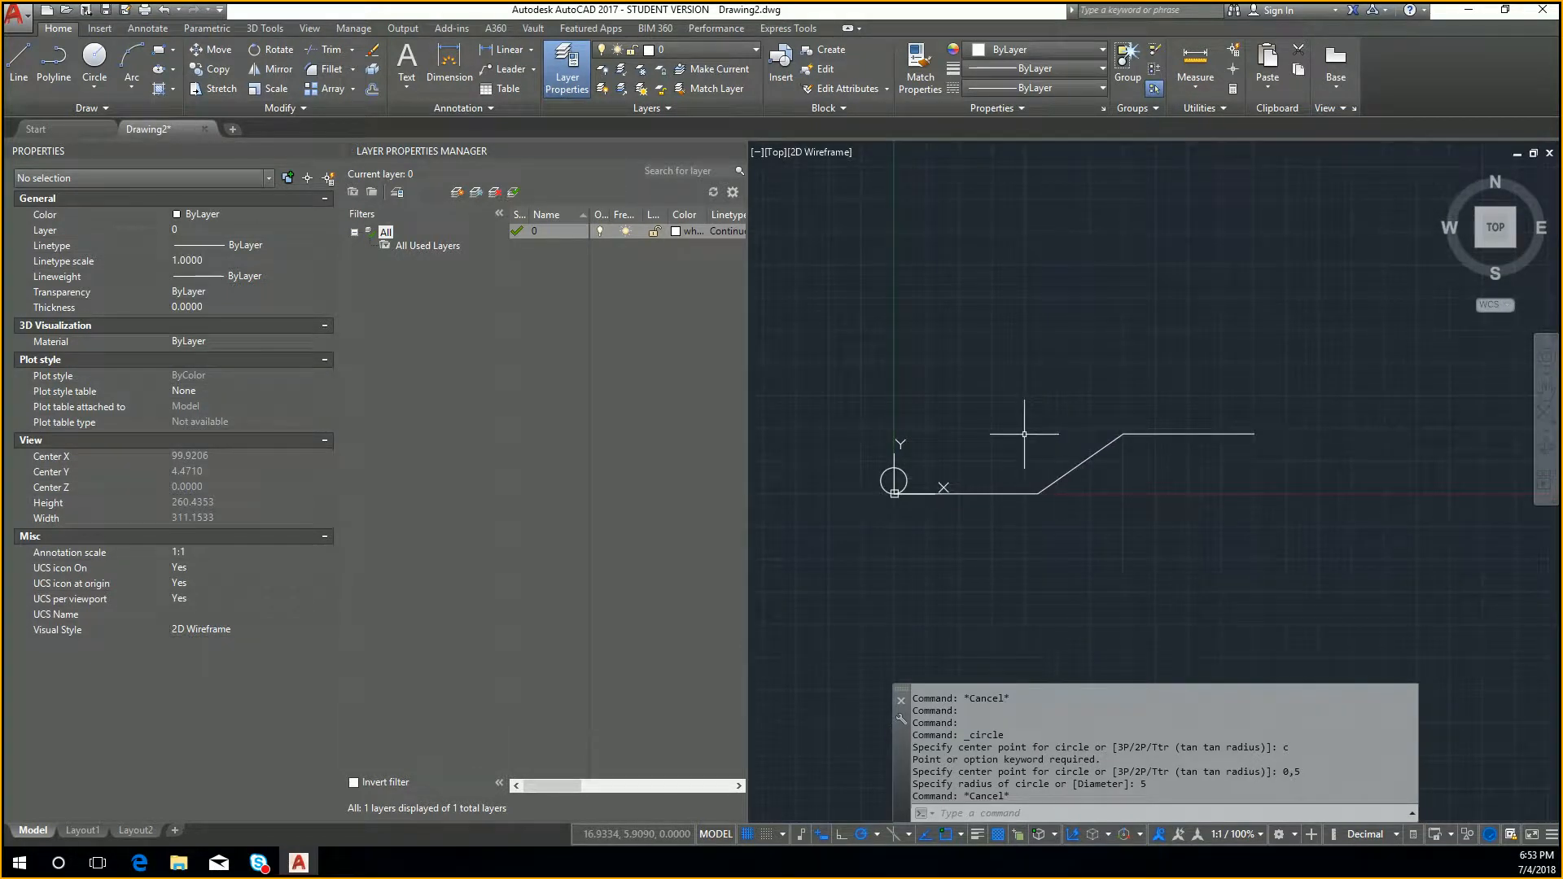
scroll(1006, 472, "up", 2)
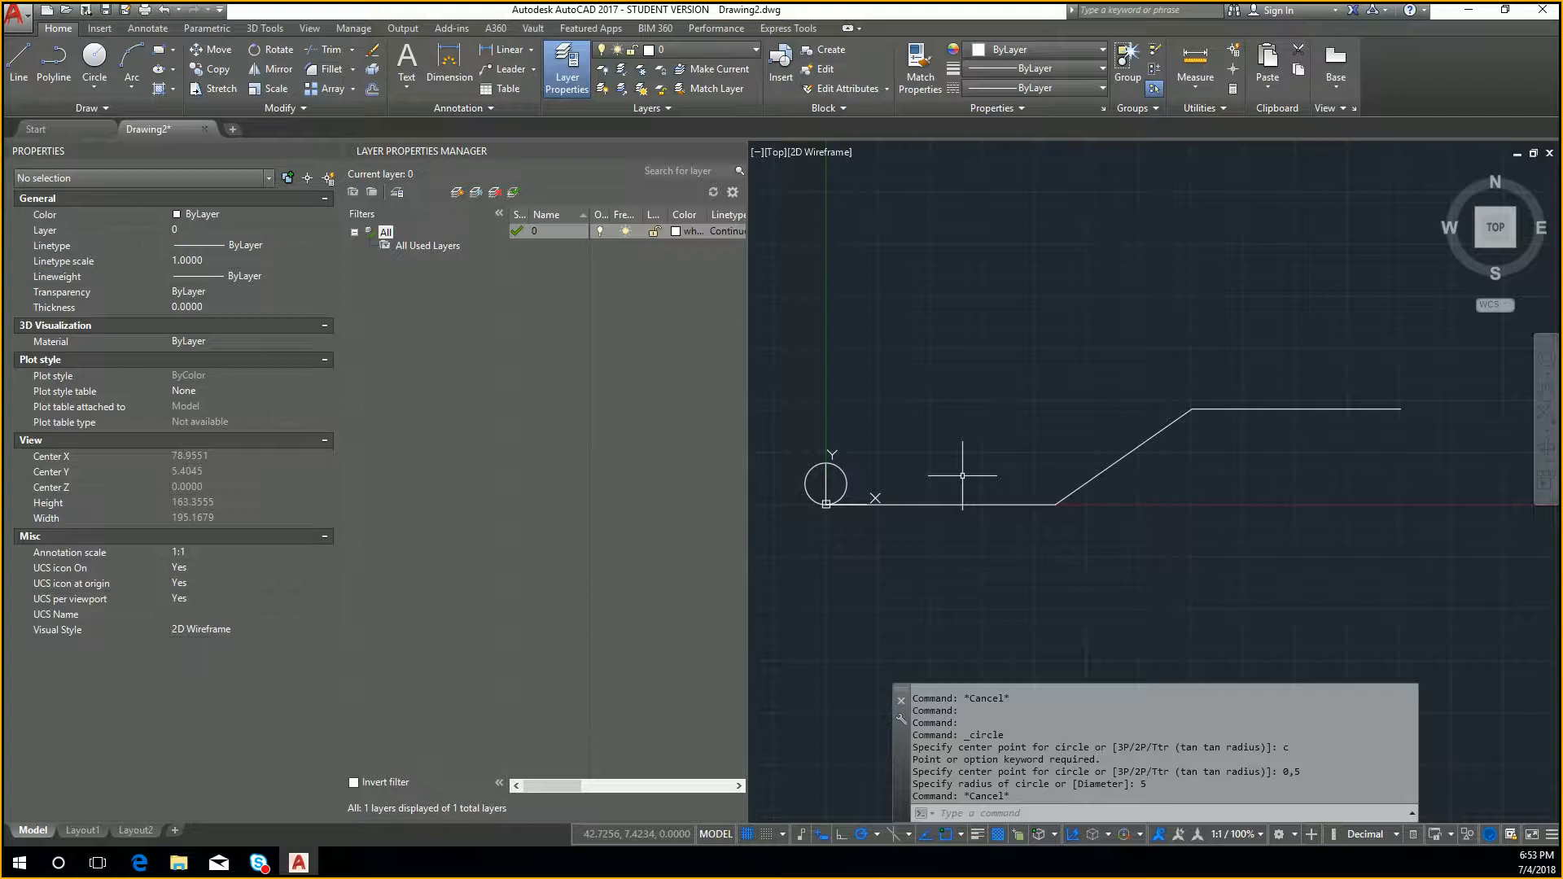
scroll(814, 472, "up", 6)
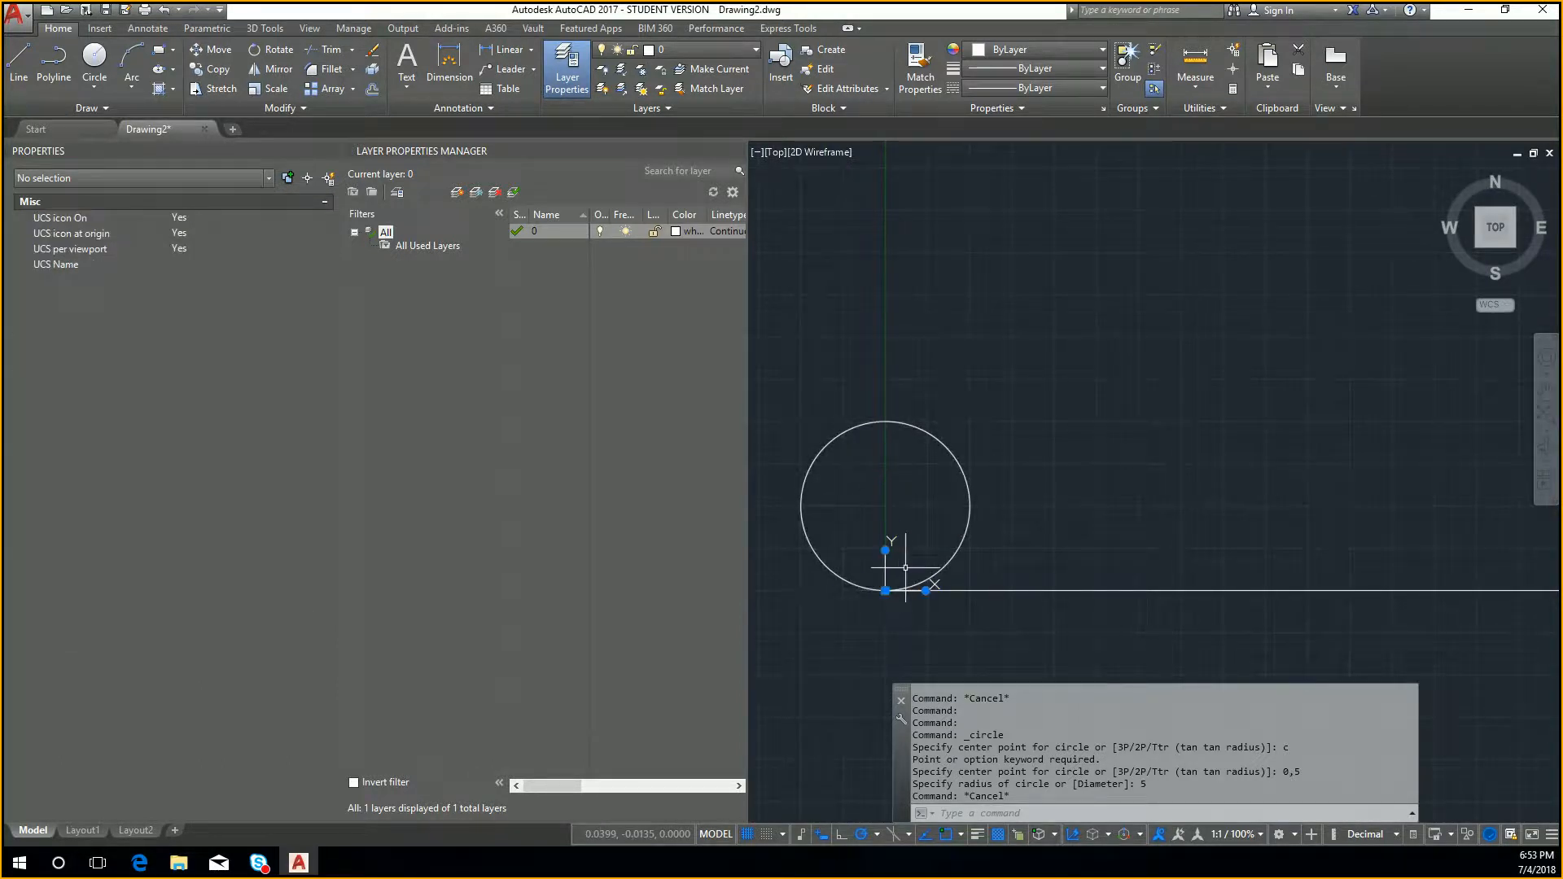
key("Escape")
key("Escape")
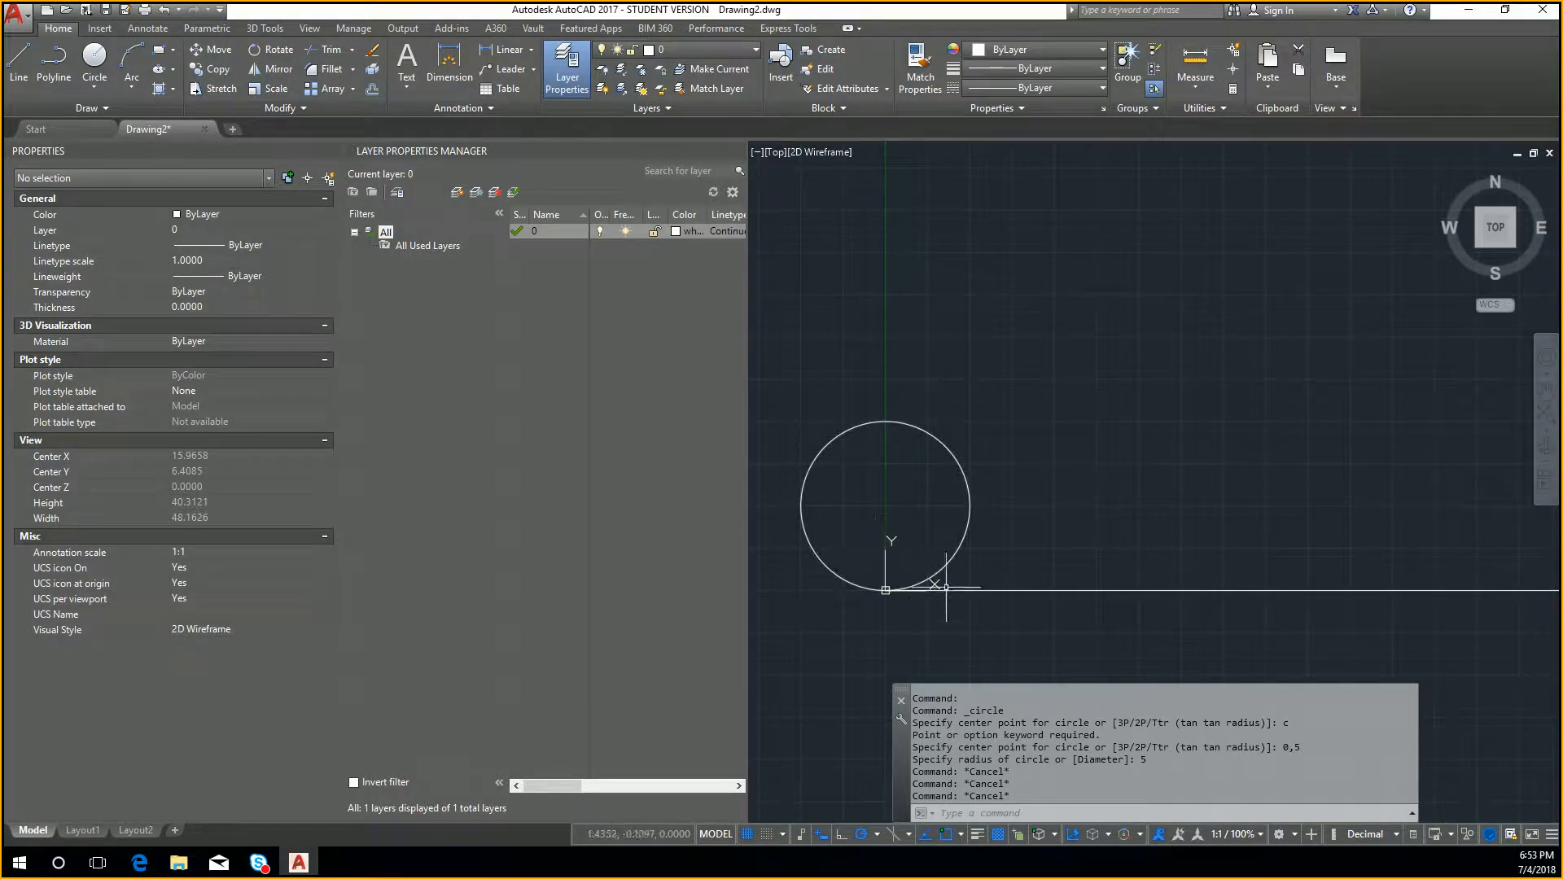
left_click(886, 591)
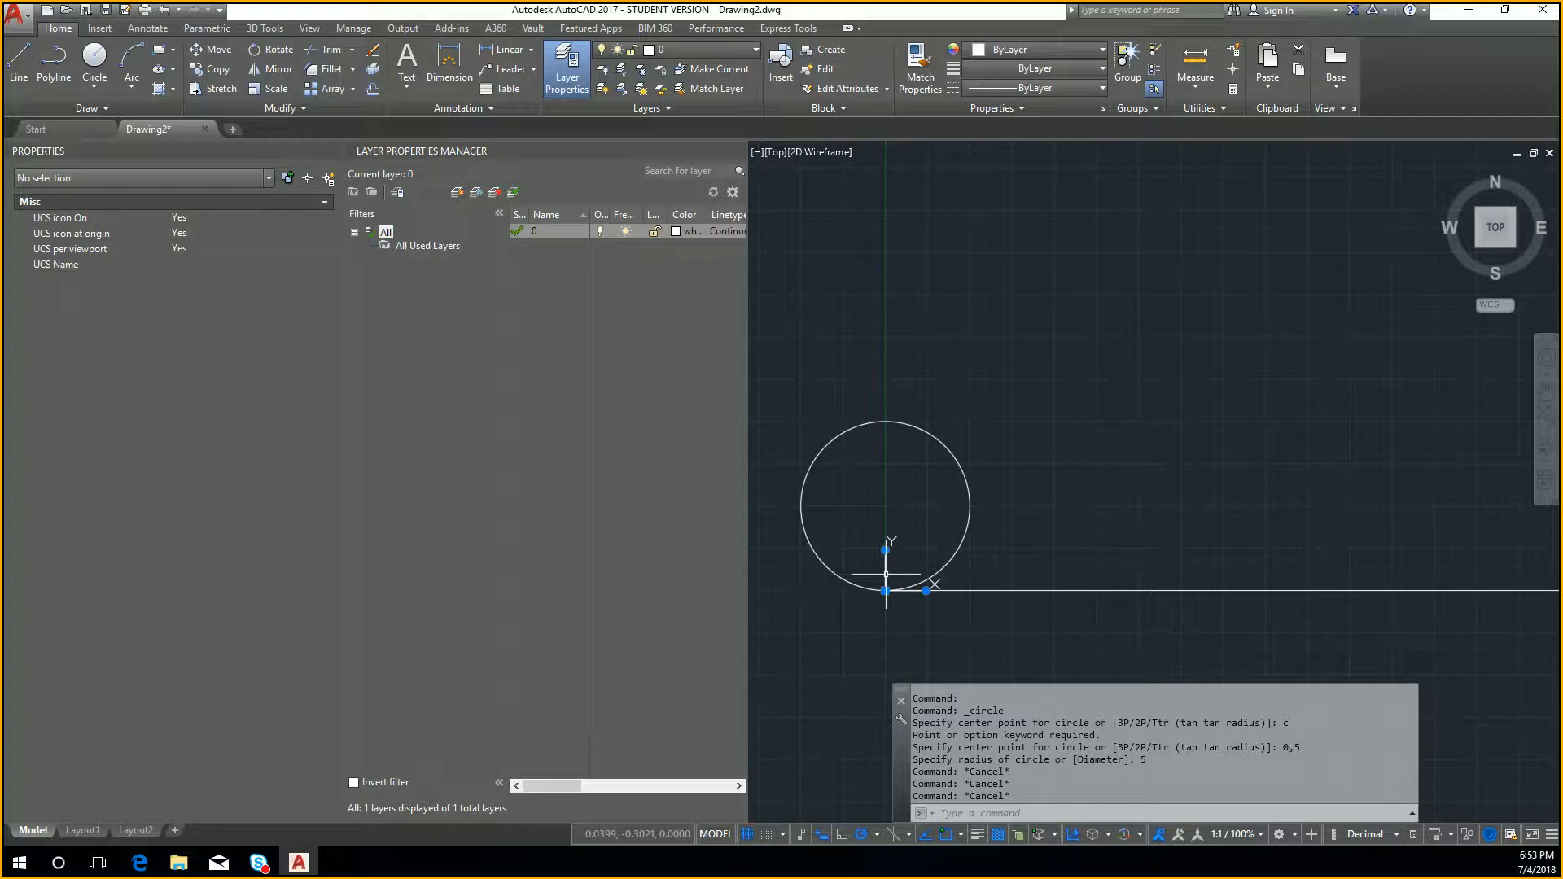
key("Escape")
key("Escape")
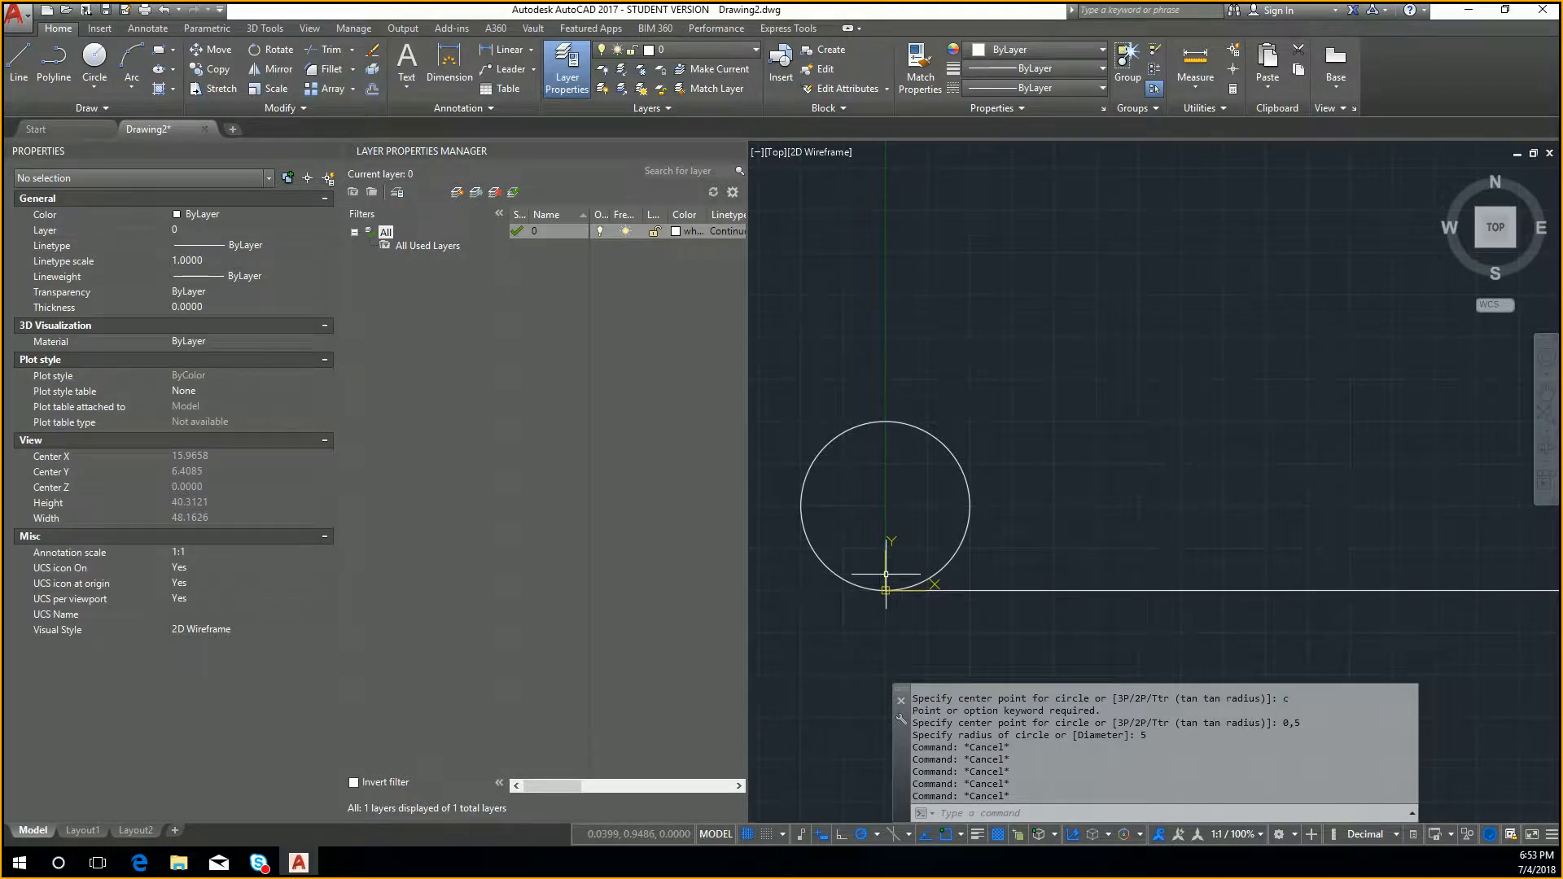
Relocate the UCS origin to the 55-unit line's far end, aligning X with the inclined 40-unit segment and Y toward its upper side
type("UCw")
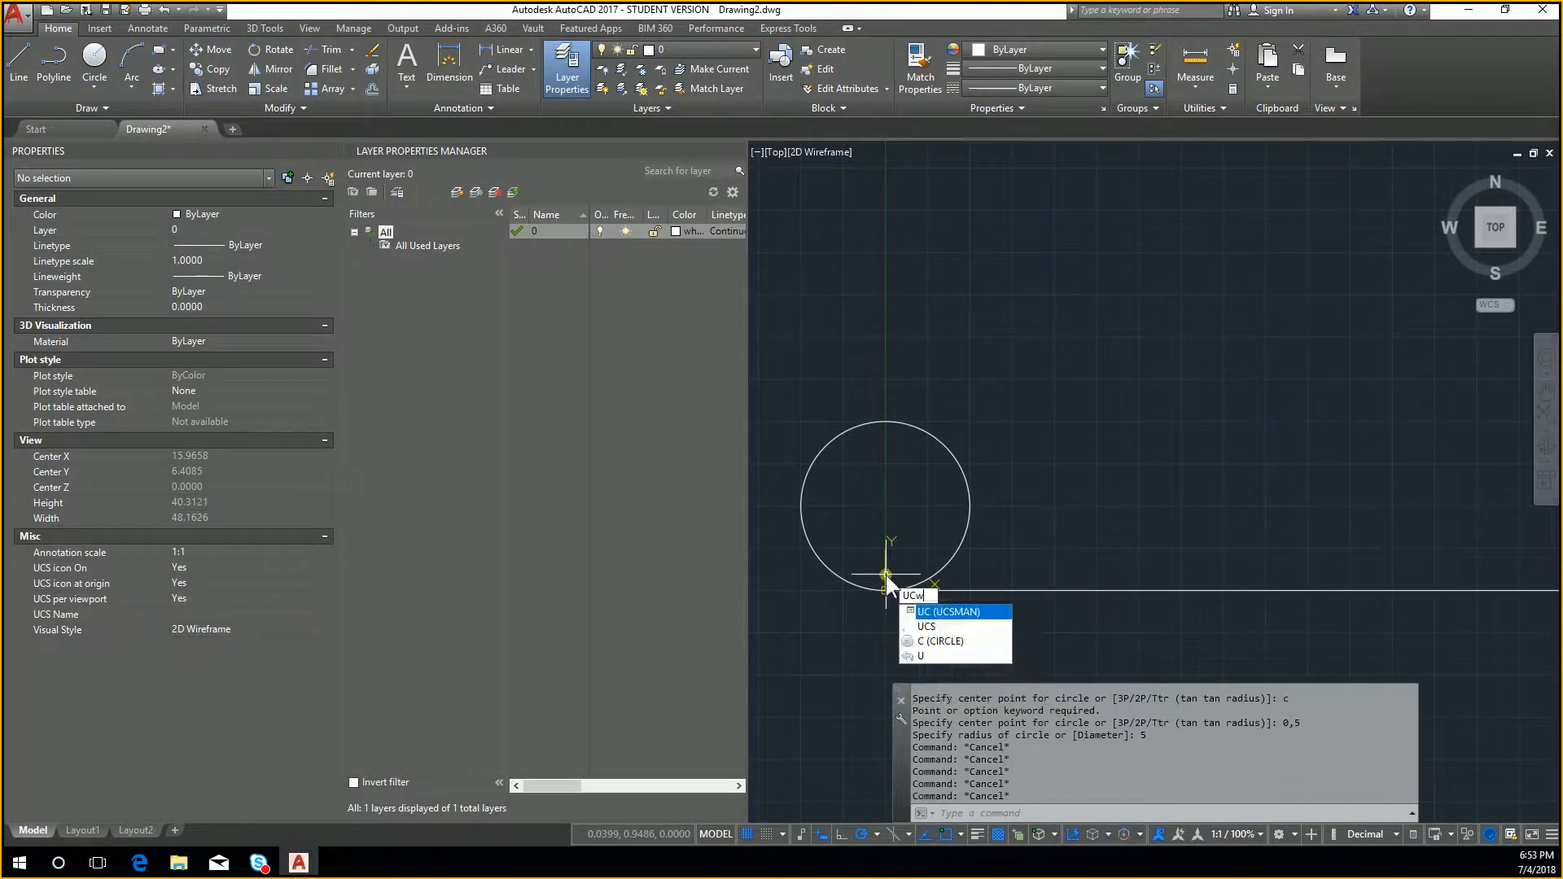
key("BackSpace")
type("S")
key("Return")
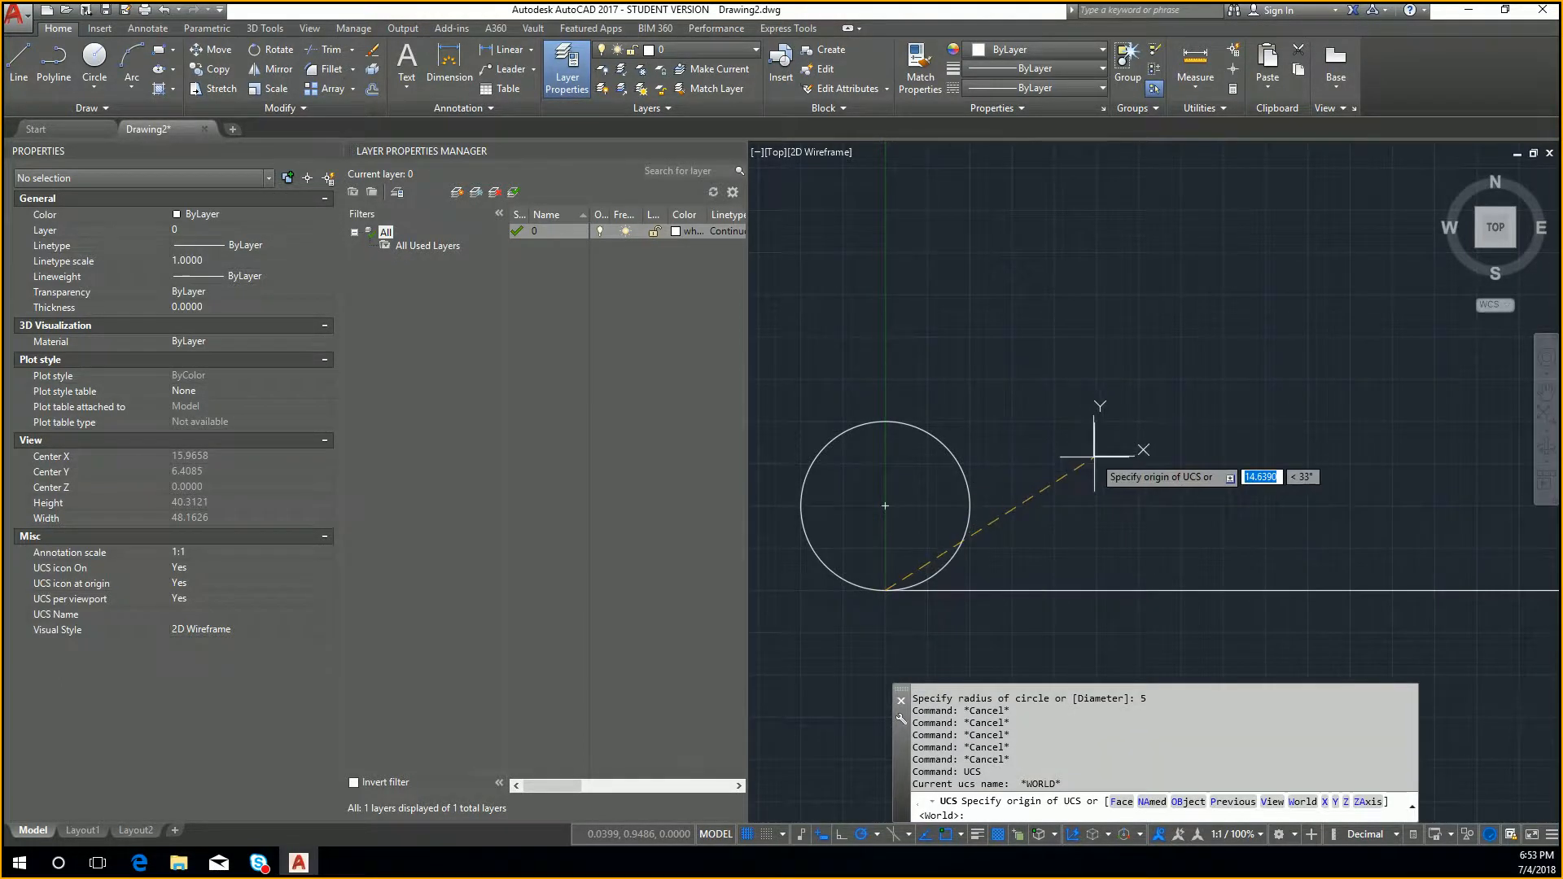
scroll(1082, 460, "down", 6)
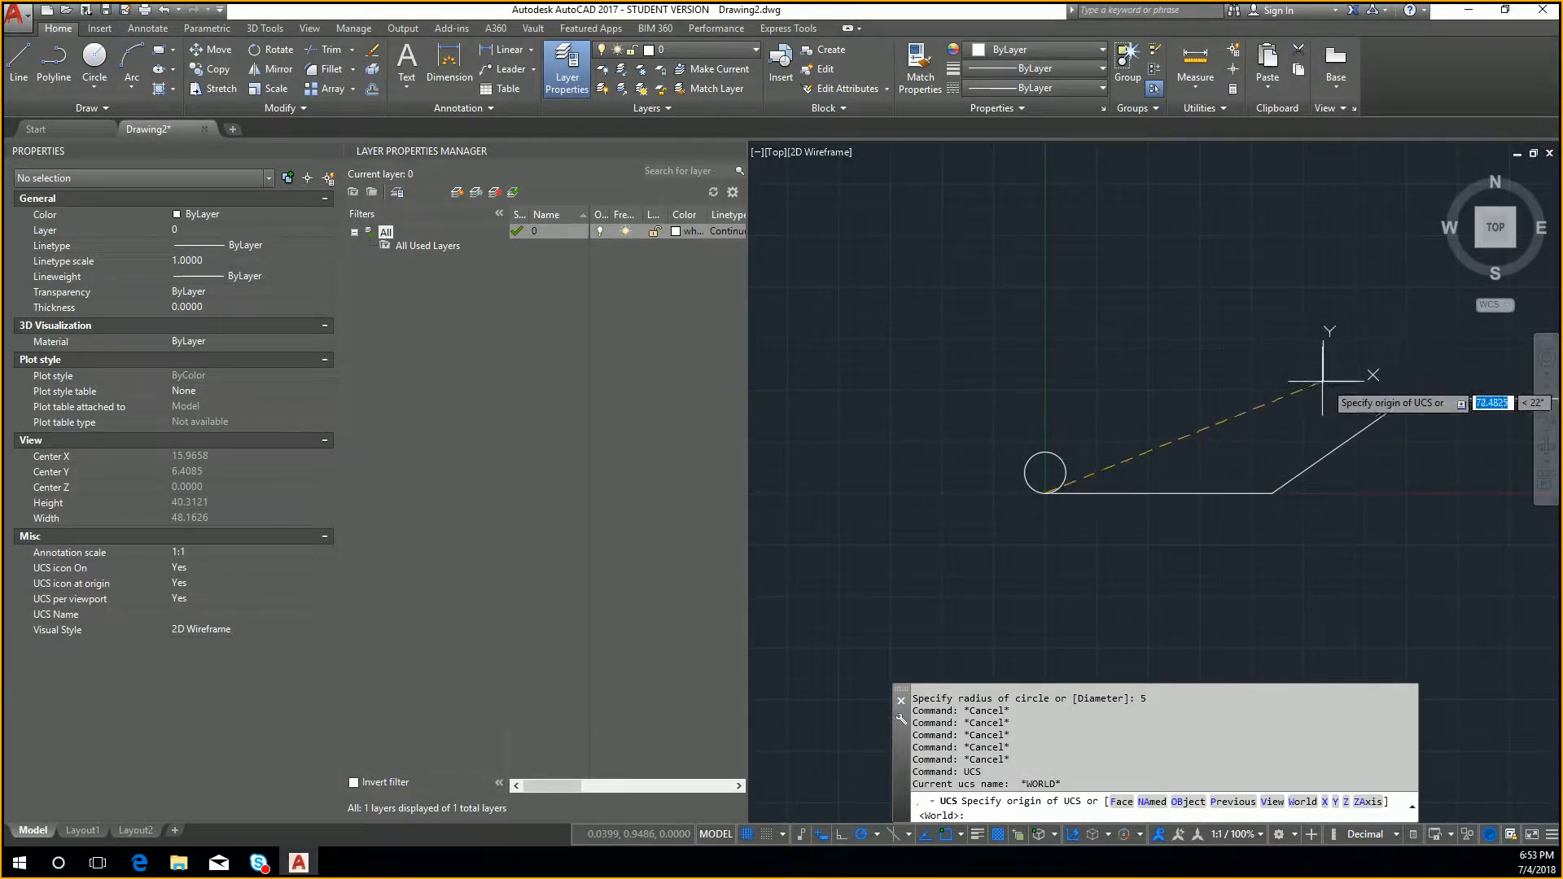
middle_click_drag(1326, 363, 1105, 389)
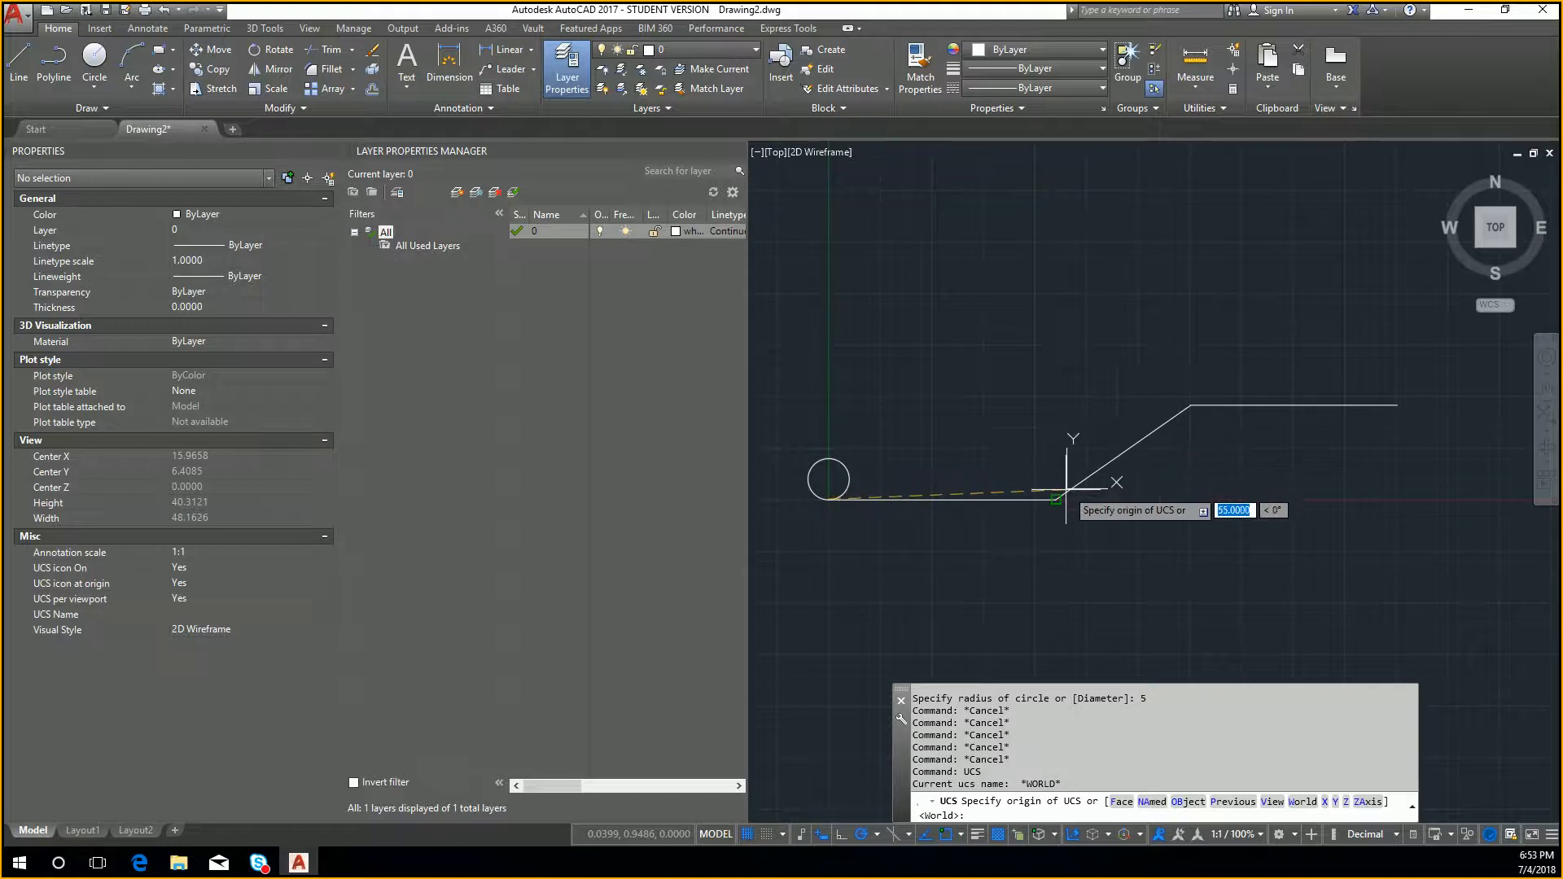
left_click(1055, 500)
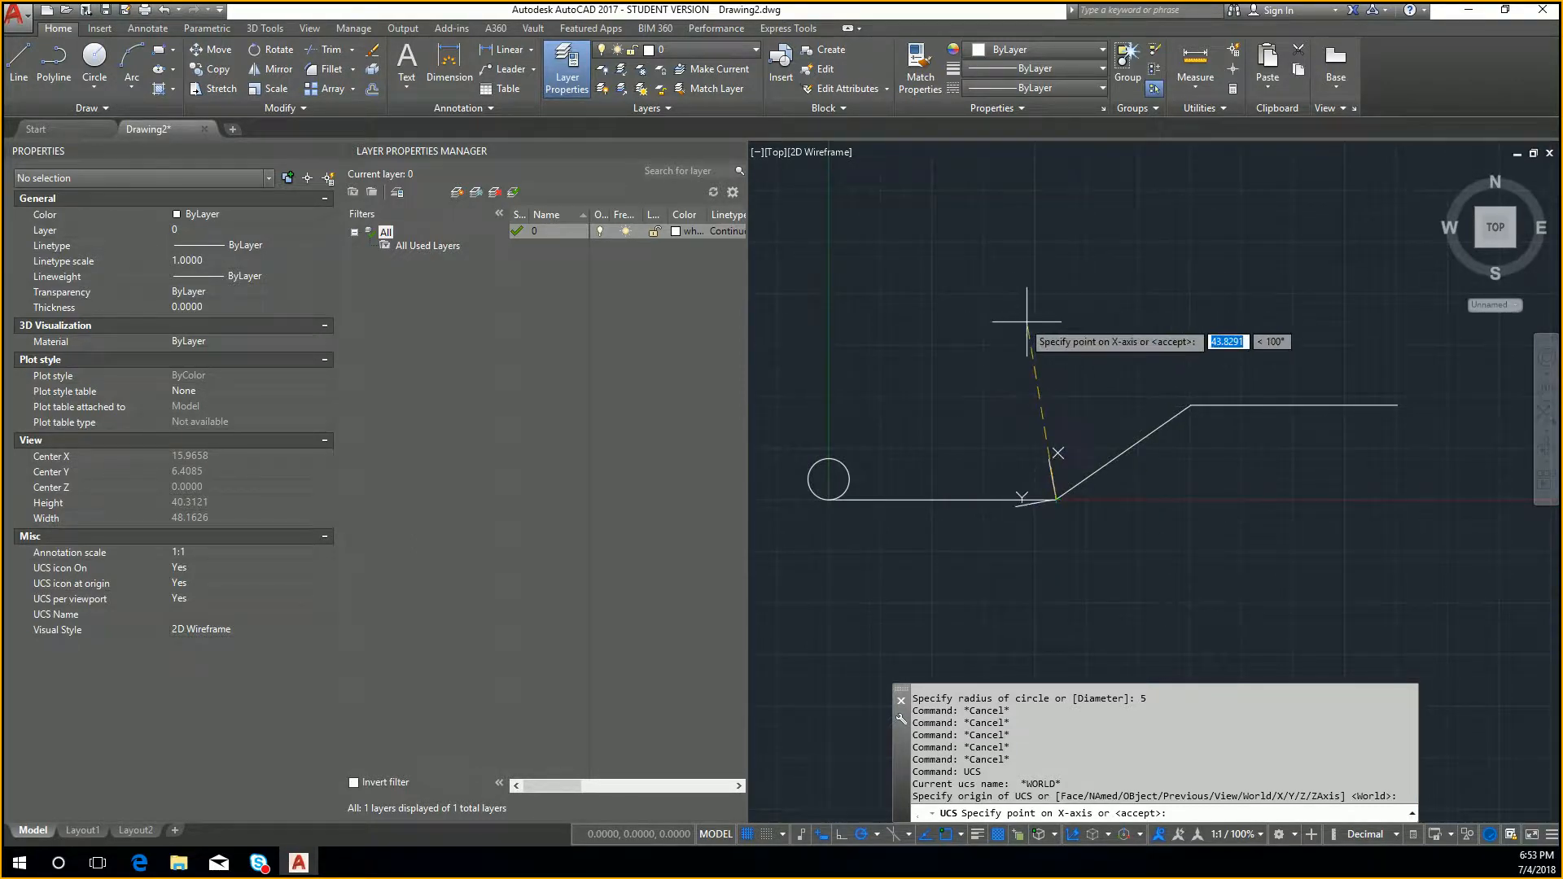
left_click(1191, 405)
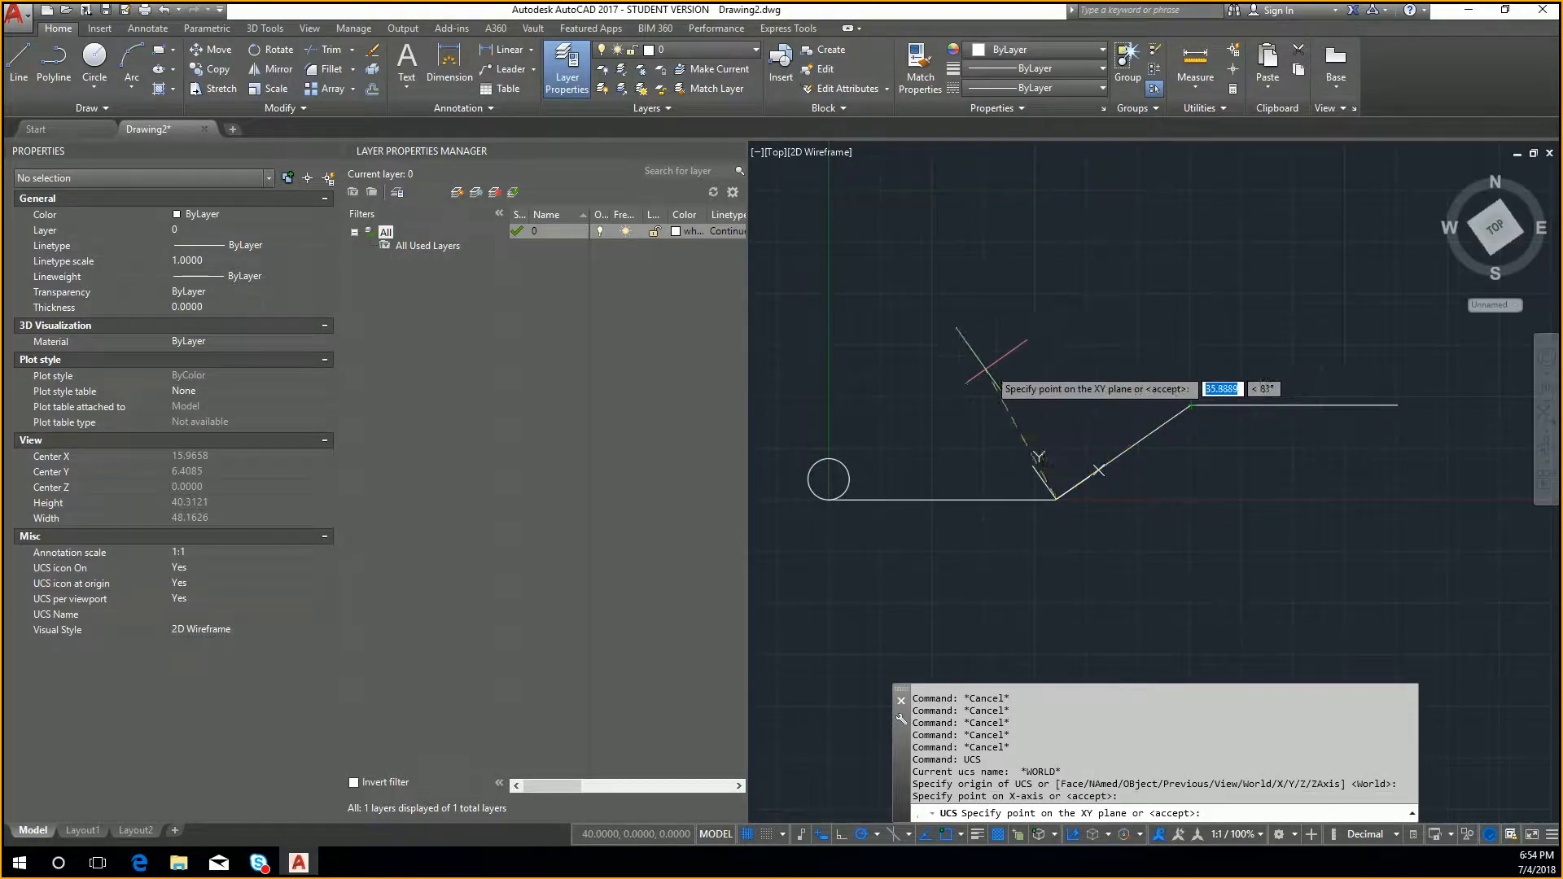
left_click(1016, 438)
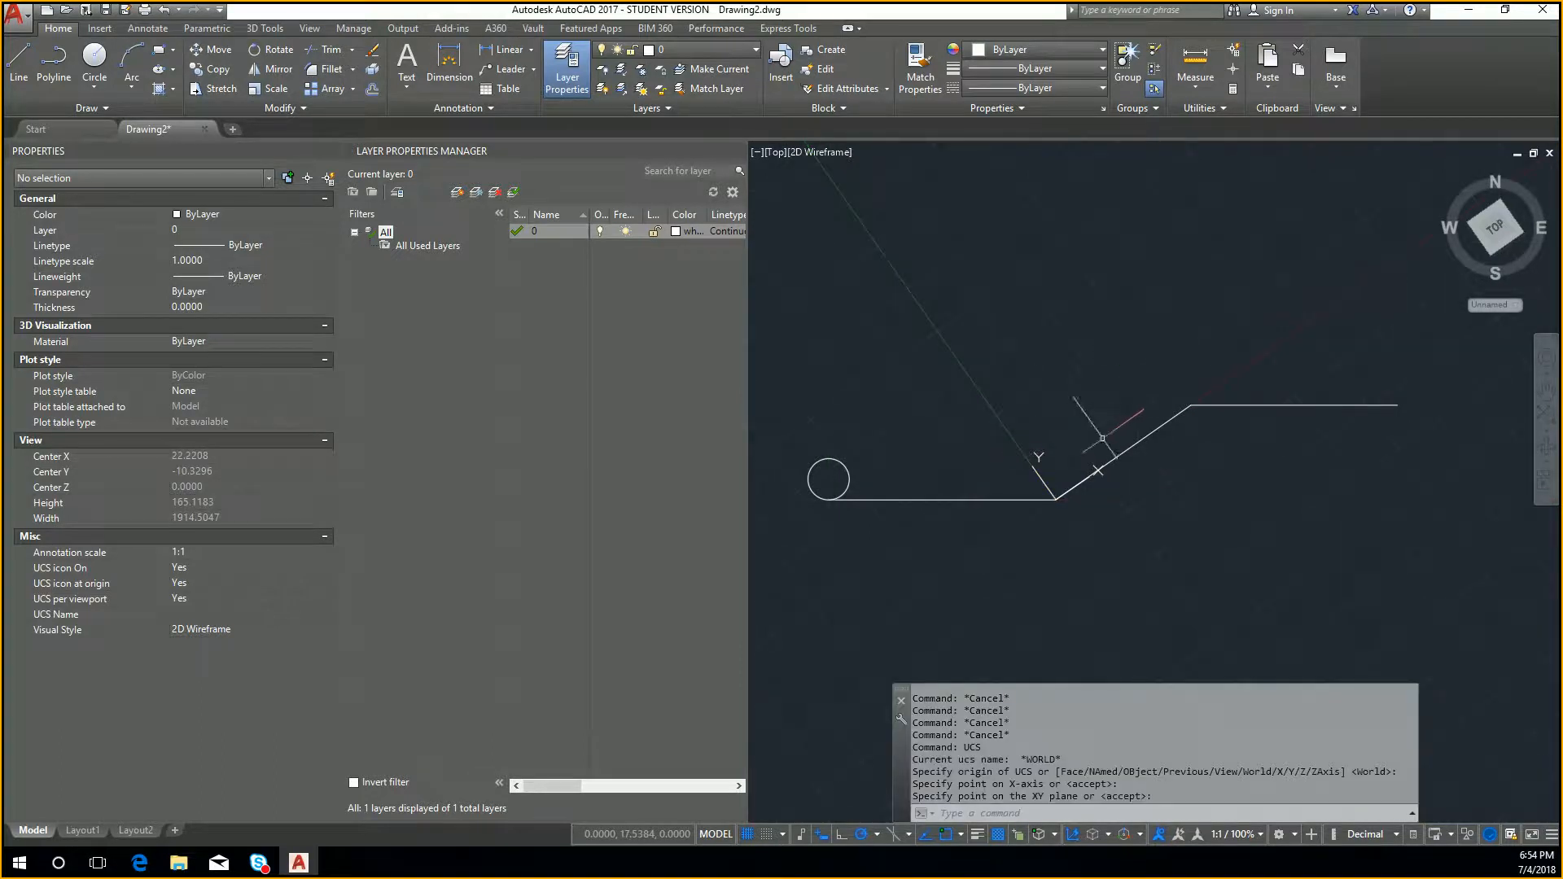
scroll(1069, 465, "up", 2)
scroll(1069, 464, "down", 4)
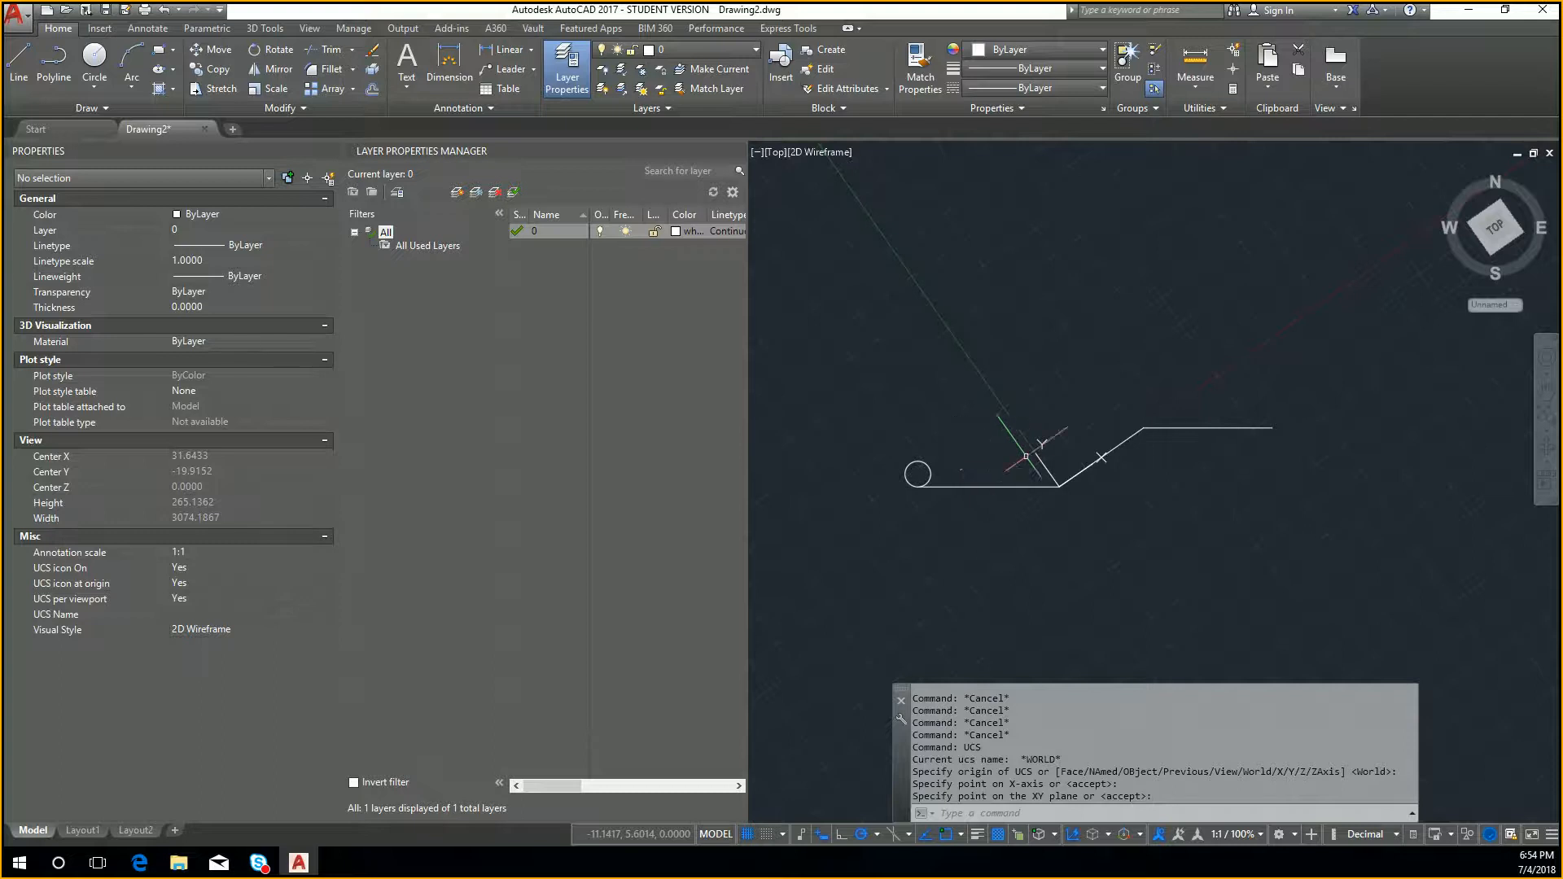
type("l")
key("Return")
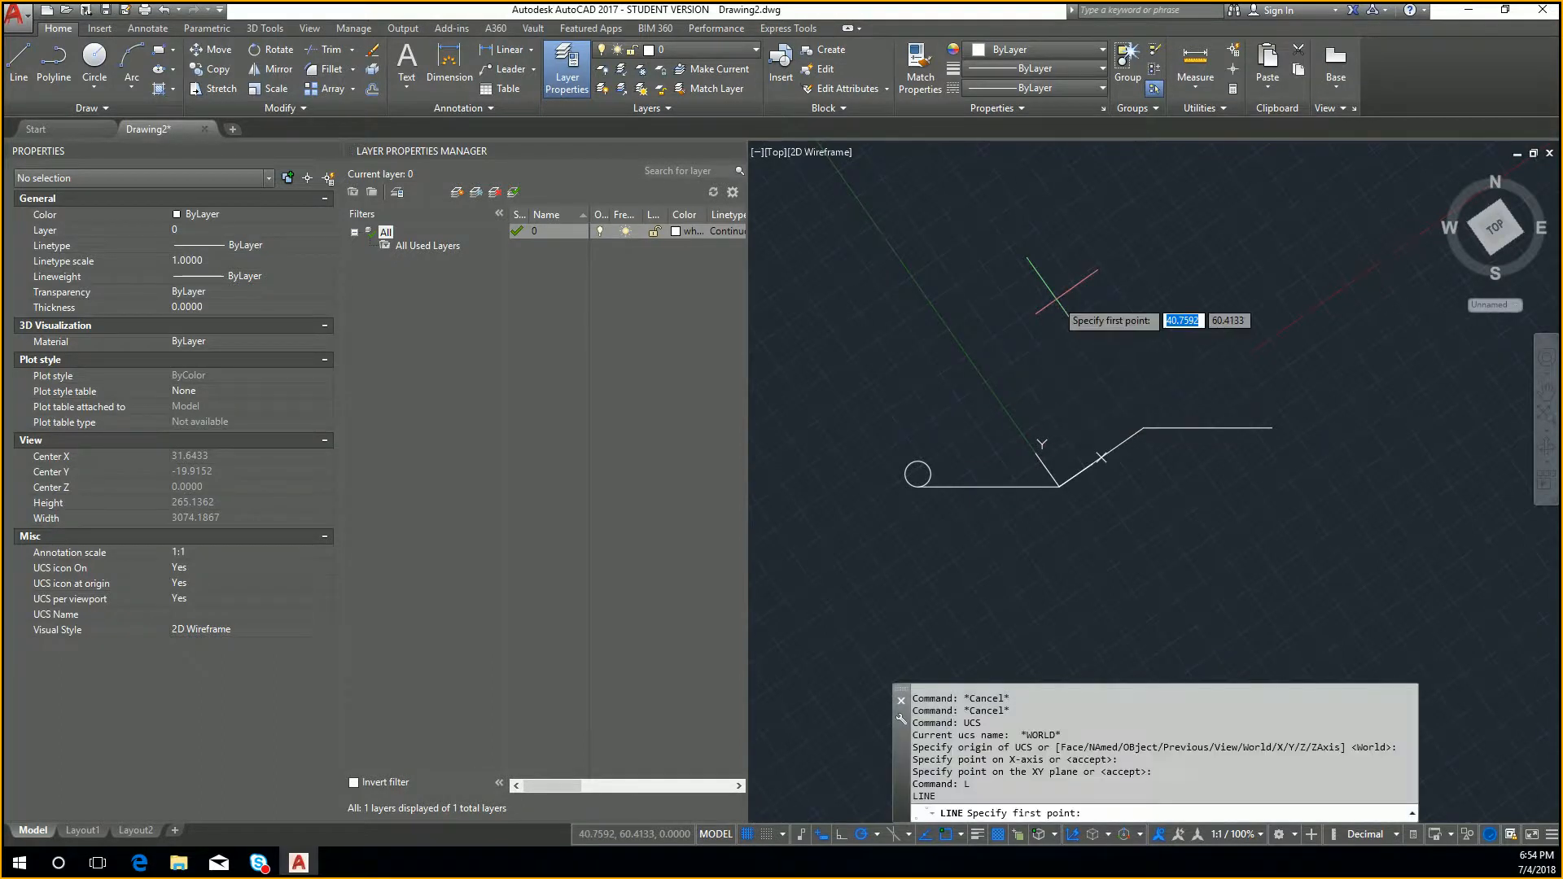
type("0,0")
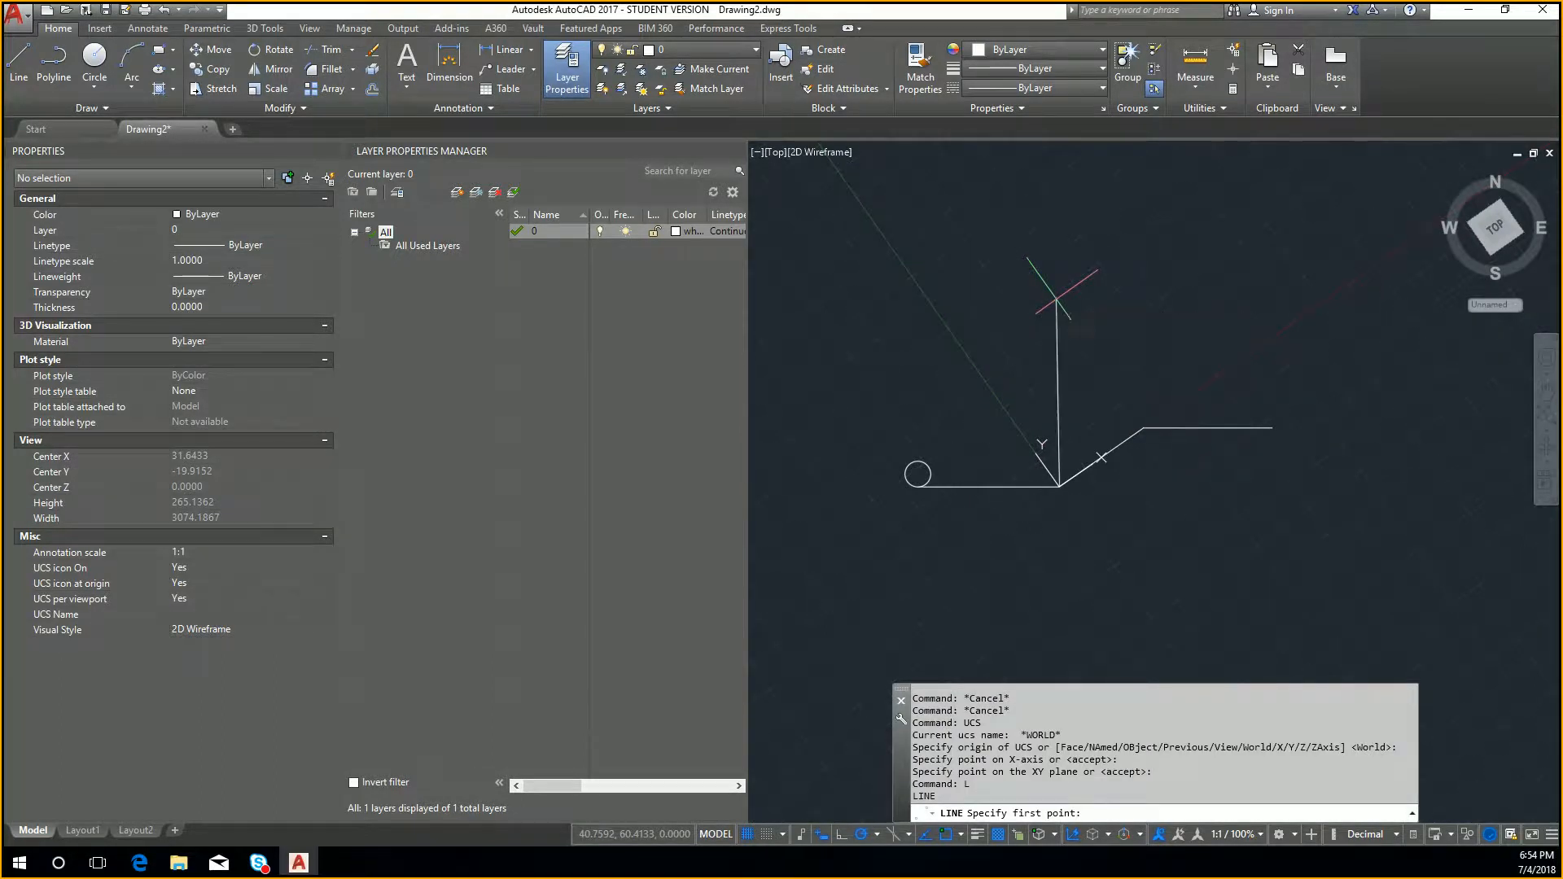
key("Return")
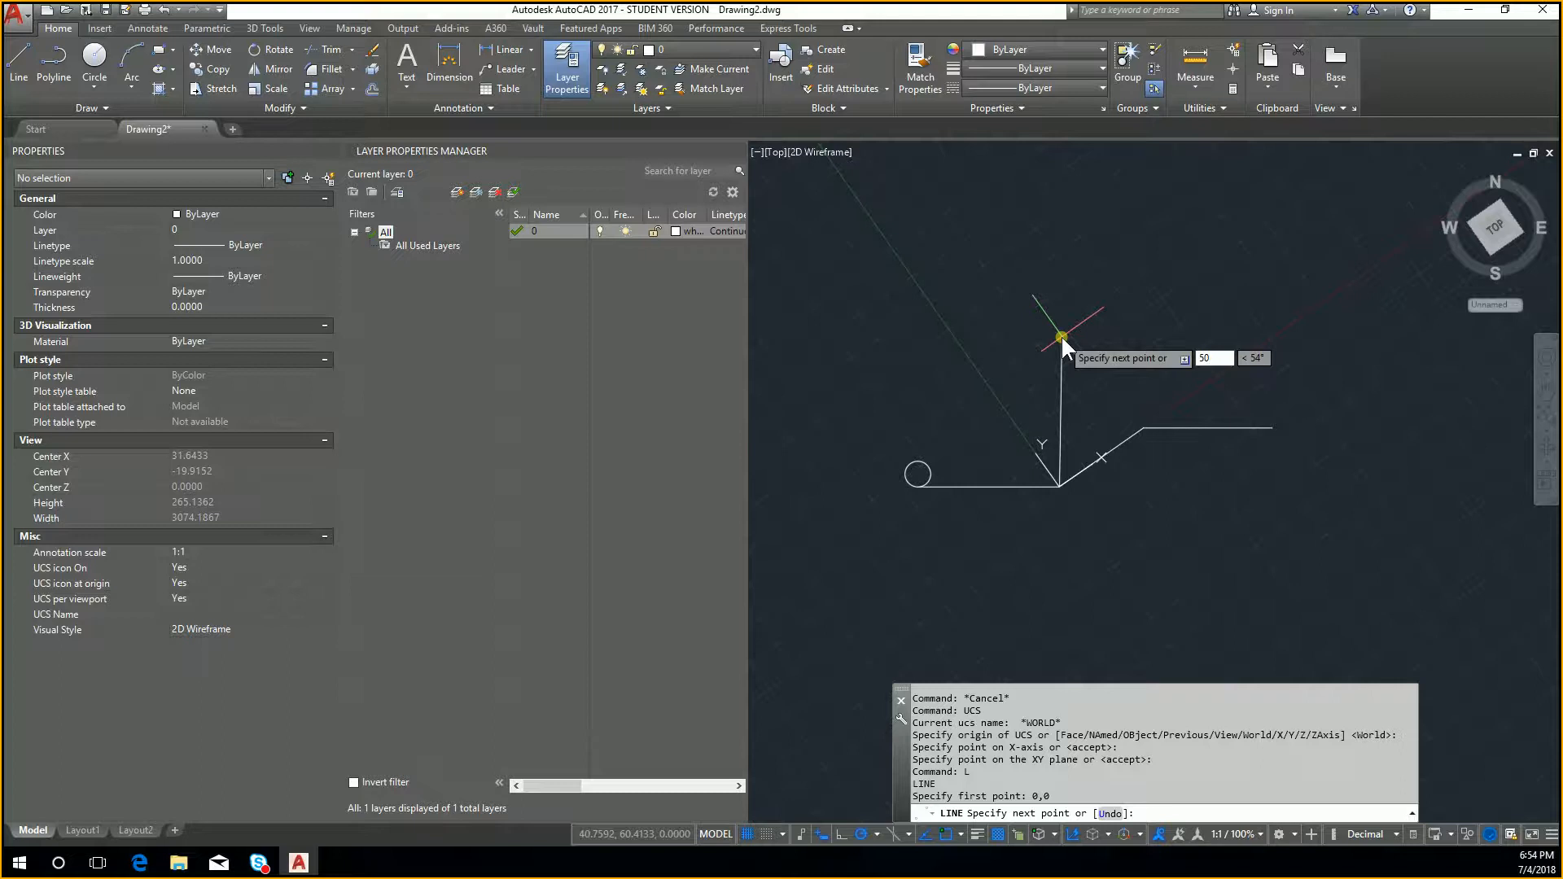
key("Tab")
key("Tab")
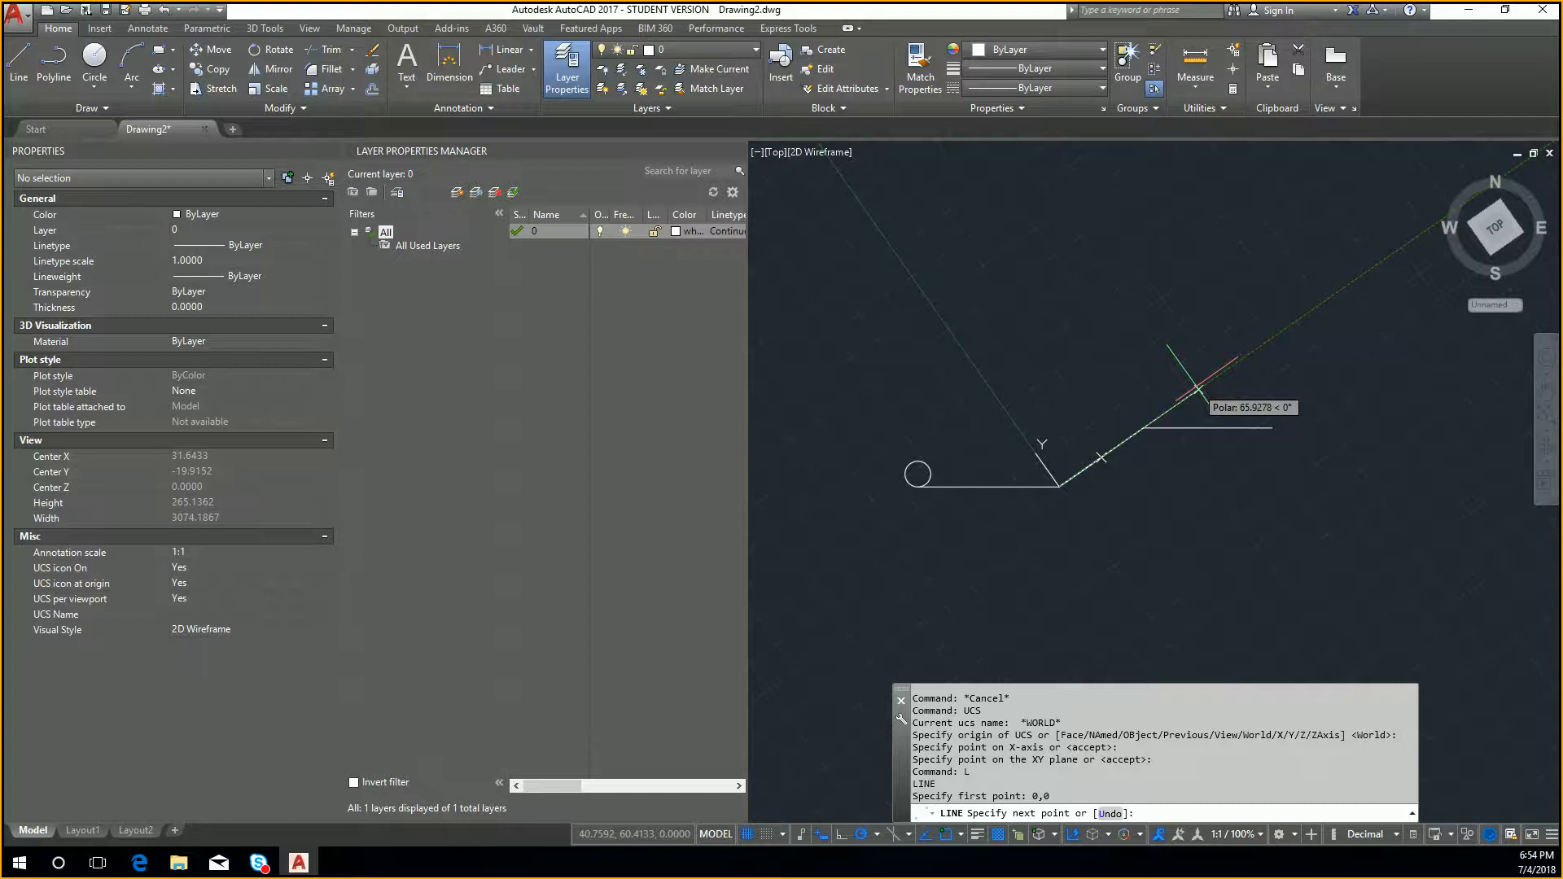
type("40")
key("Return")
key("Return")
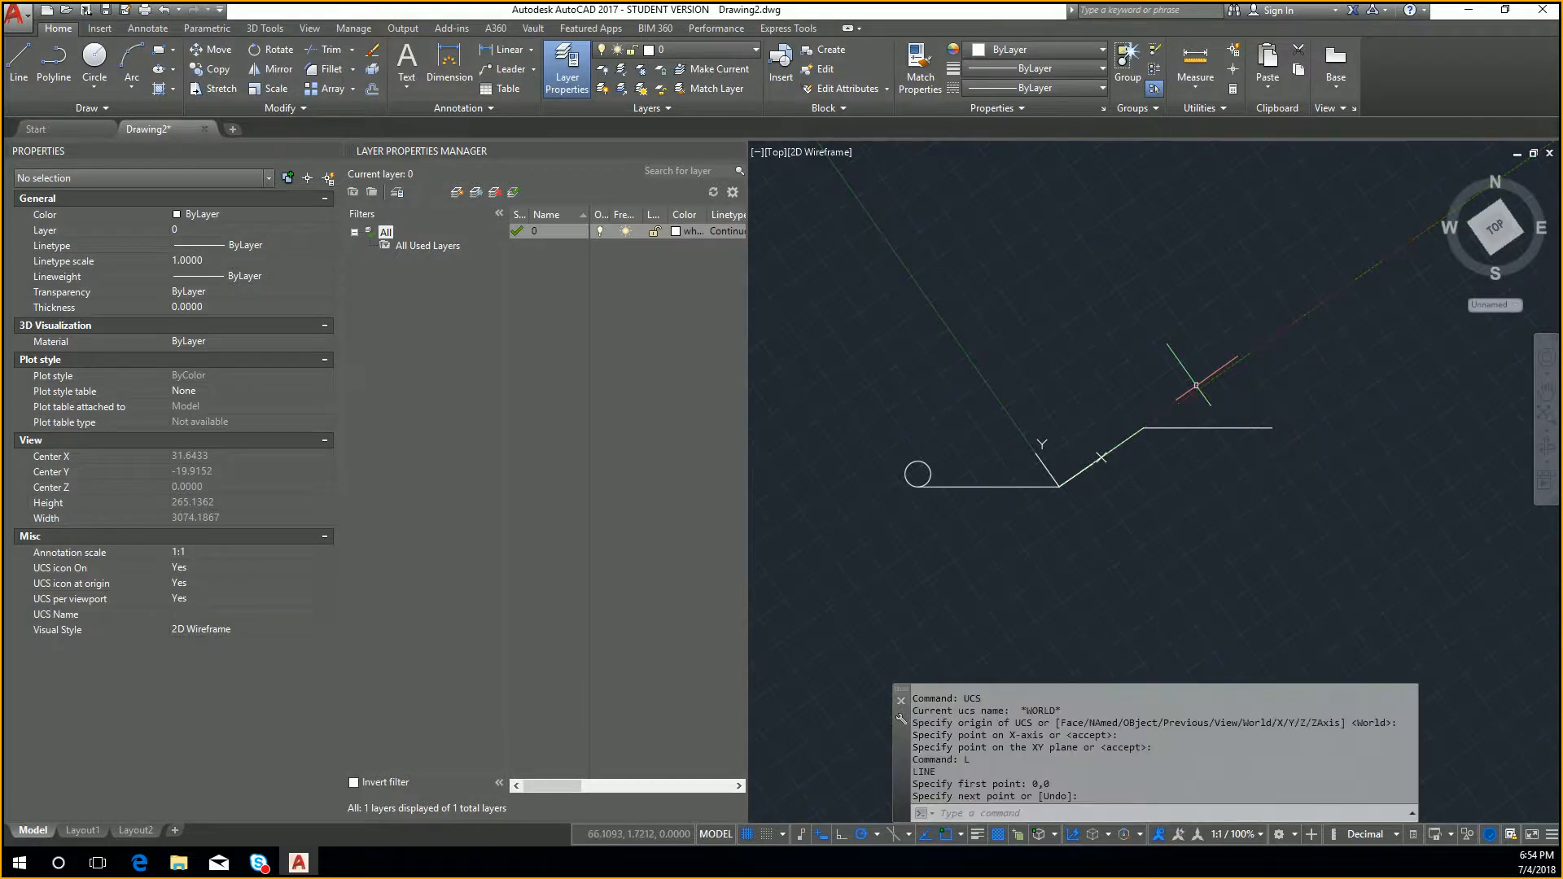
Inspect the inclined 40-unit segment's geometry coordinates in the rotated UCS, and clear the selection
left_click(1137, 431)
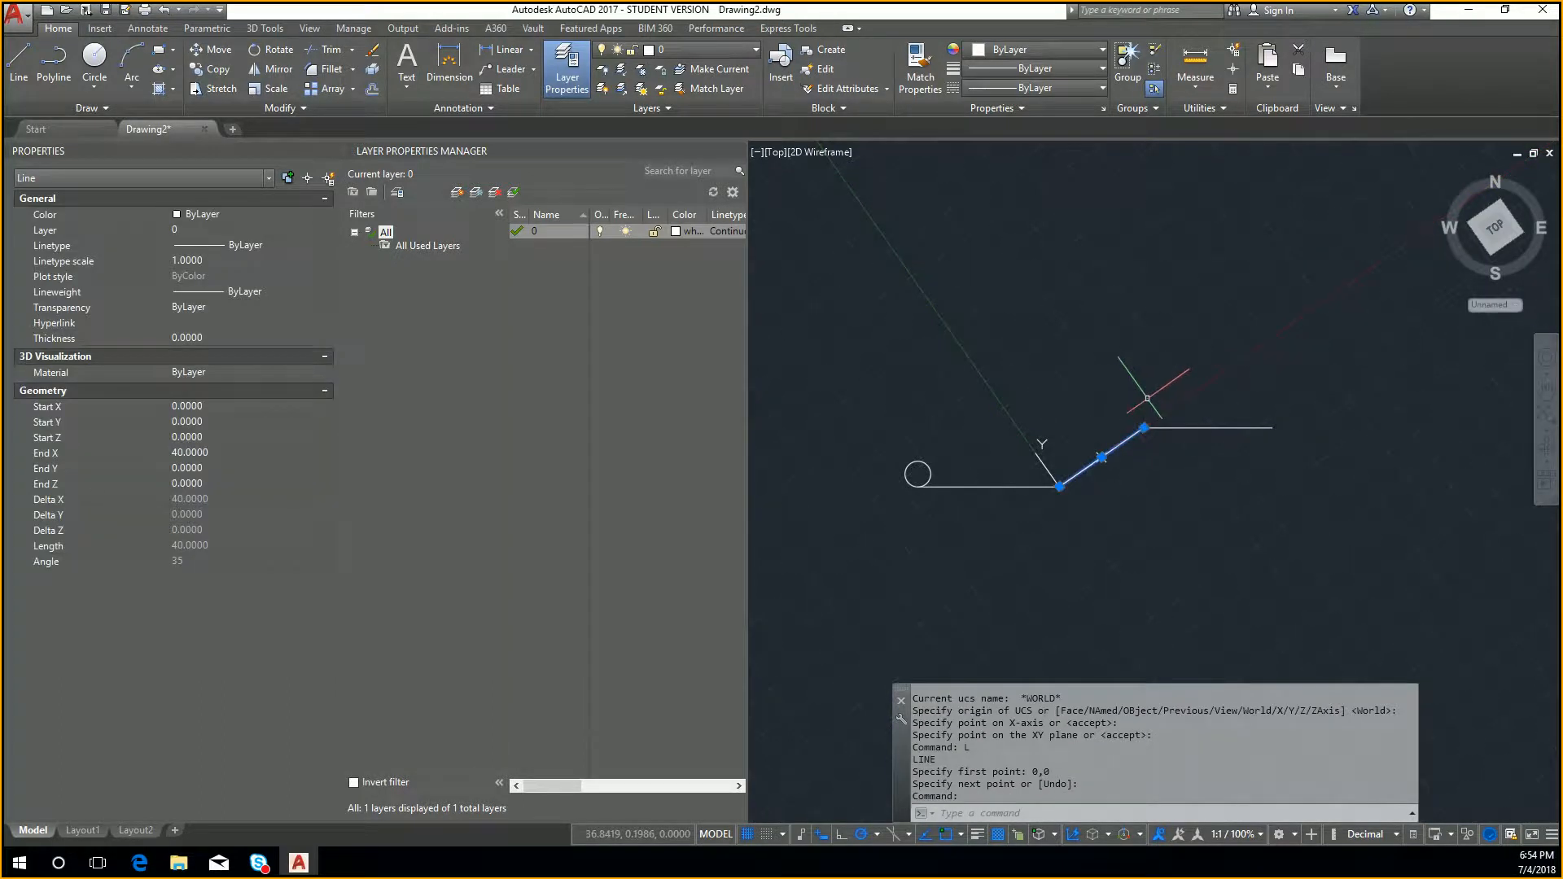
scroll(1147, 398, "up", 3)
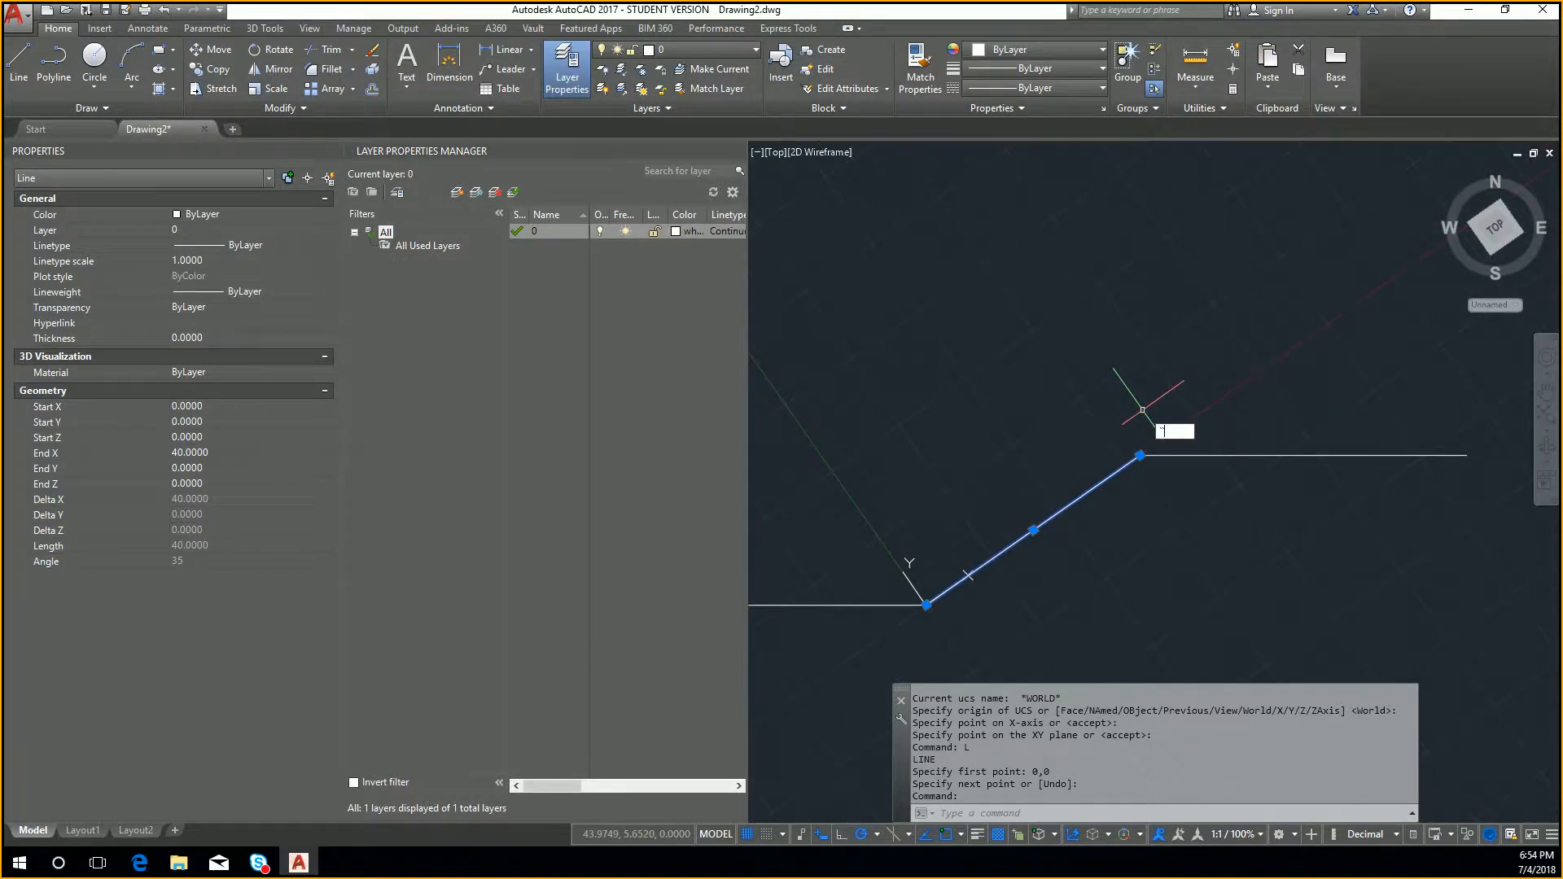
key("Escape")
key("Escape")
Draw a line from 0,0 of the rotated UCS, 100 units long at 0°
type("L")
key("Return")
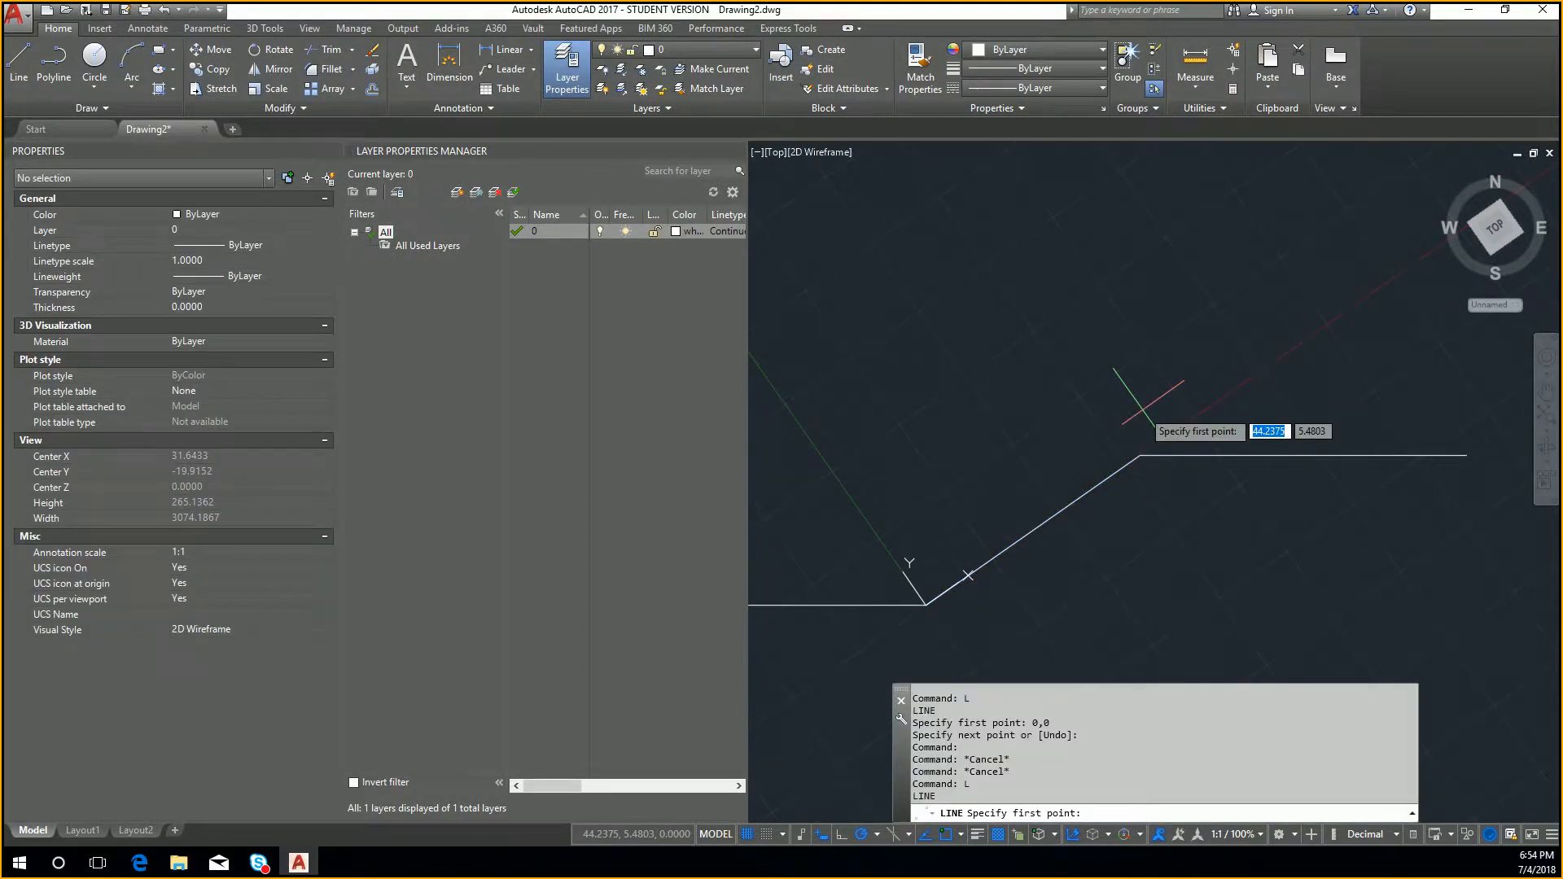
type("0,0")
key("Return")
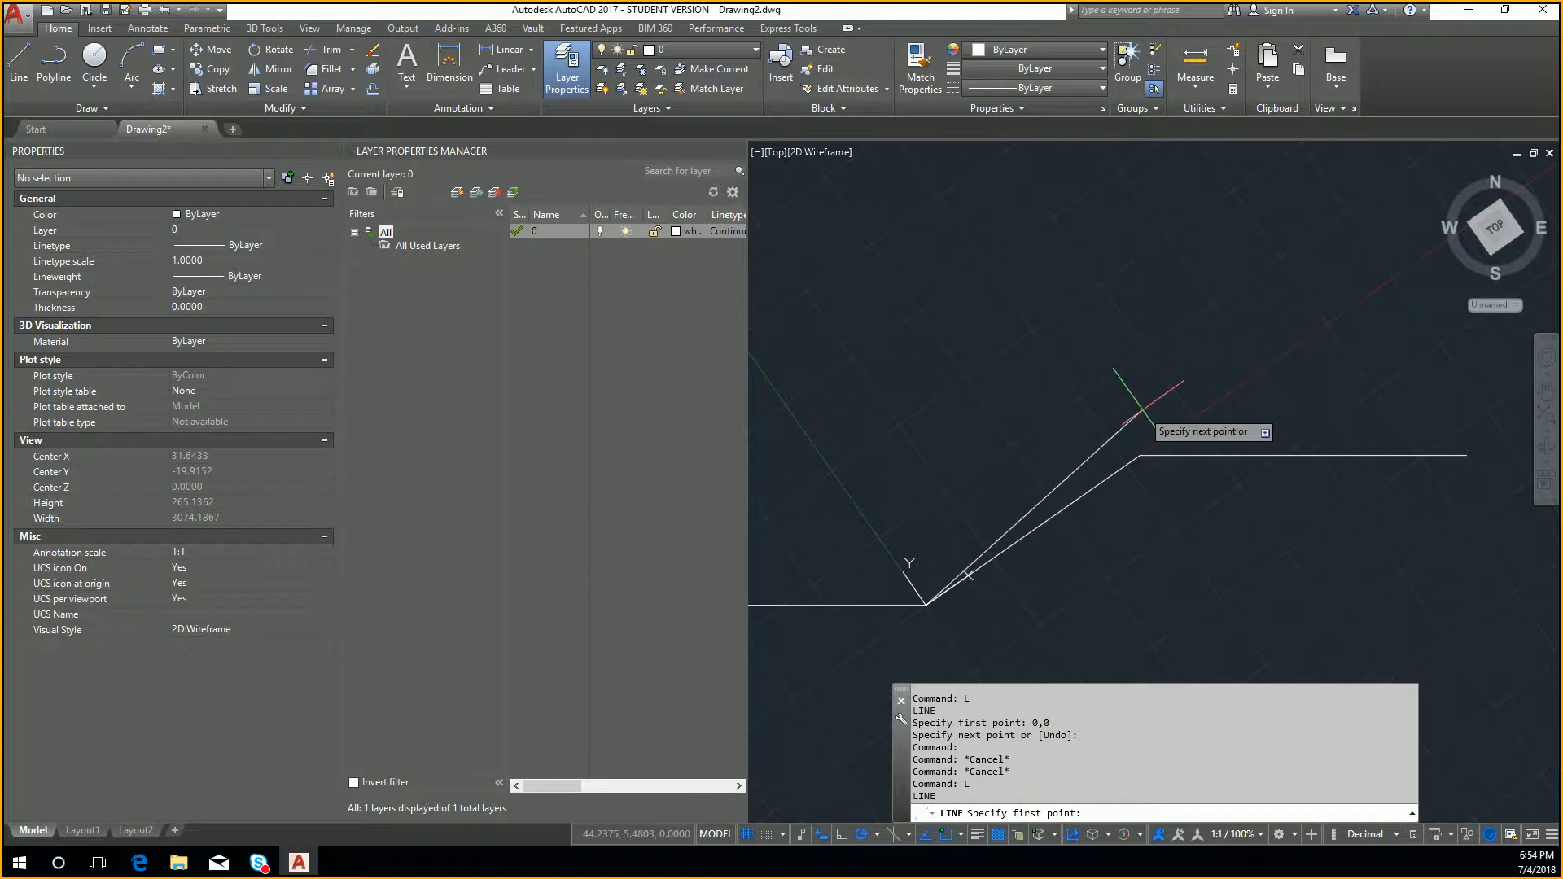
type("100<0")
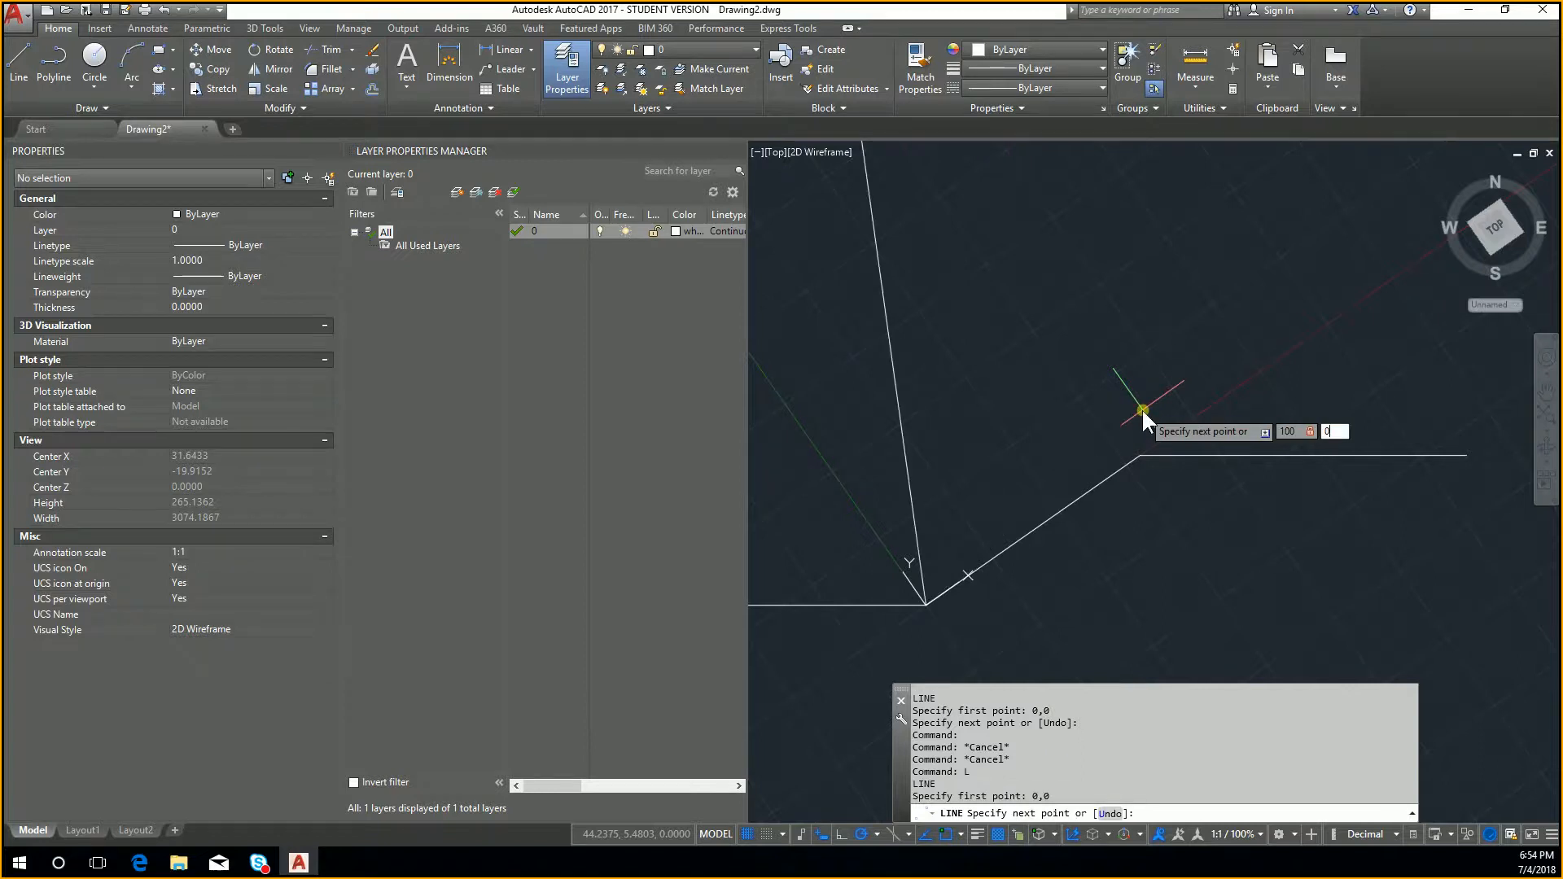
key("Return")
key("Escape")
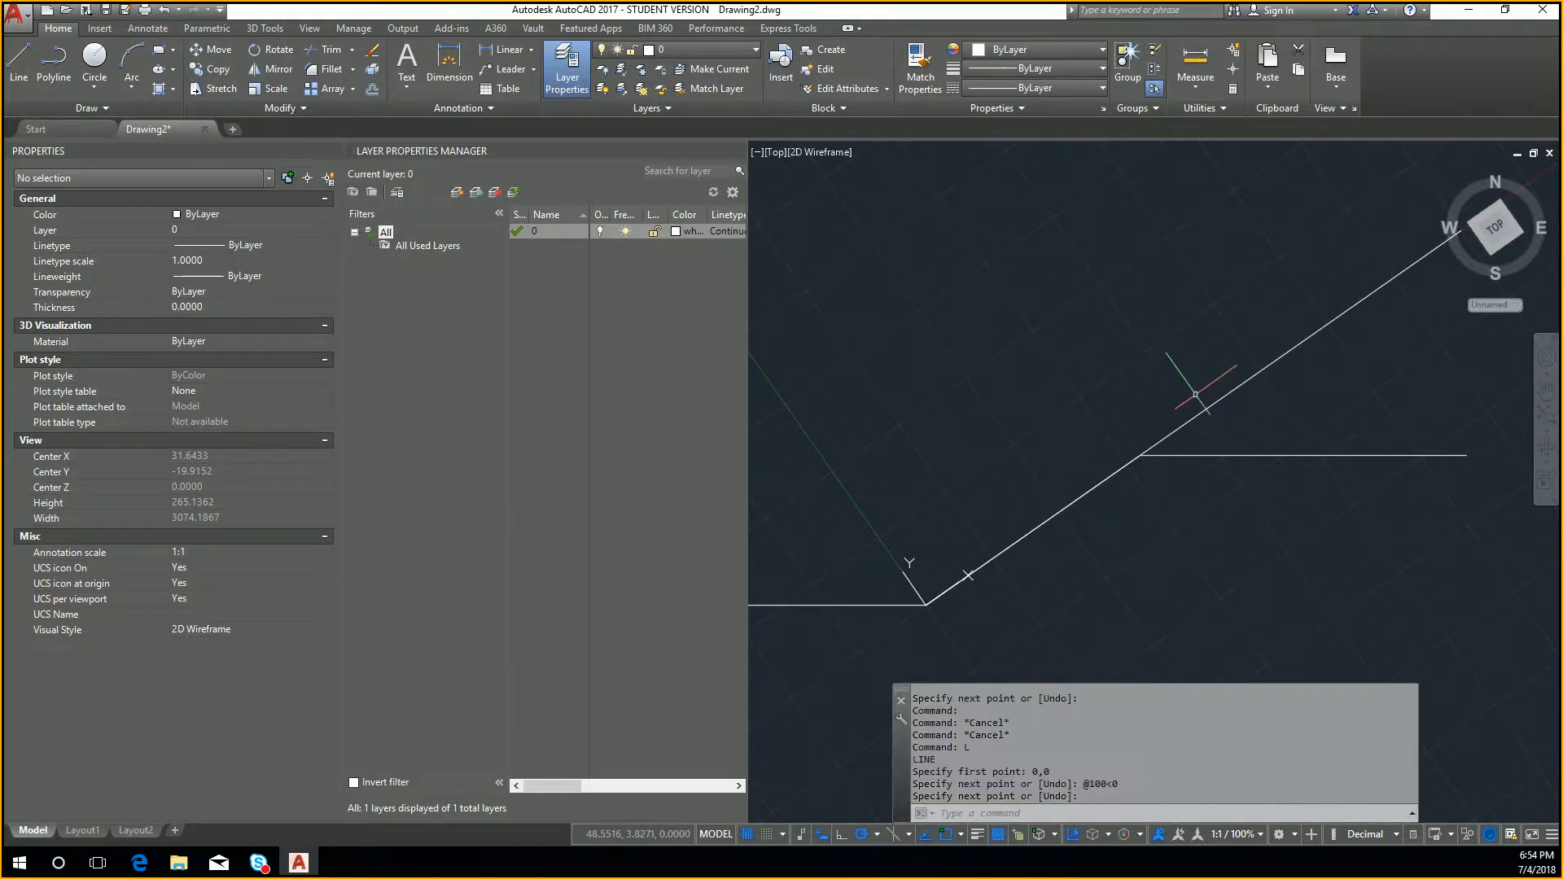
Inspect the 100-unit line's start, end and angle values, and clear the selection
scroll(1205, 377, "down", 2)
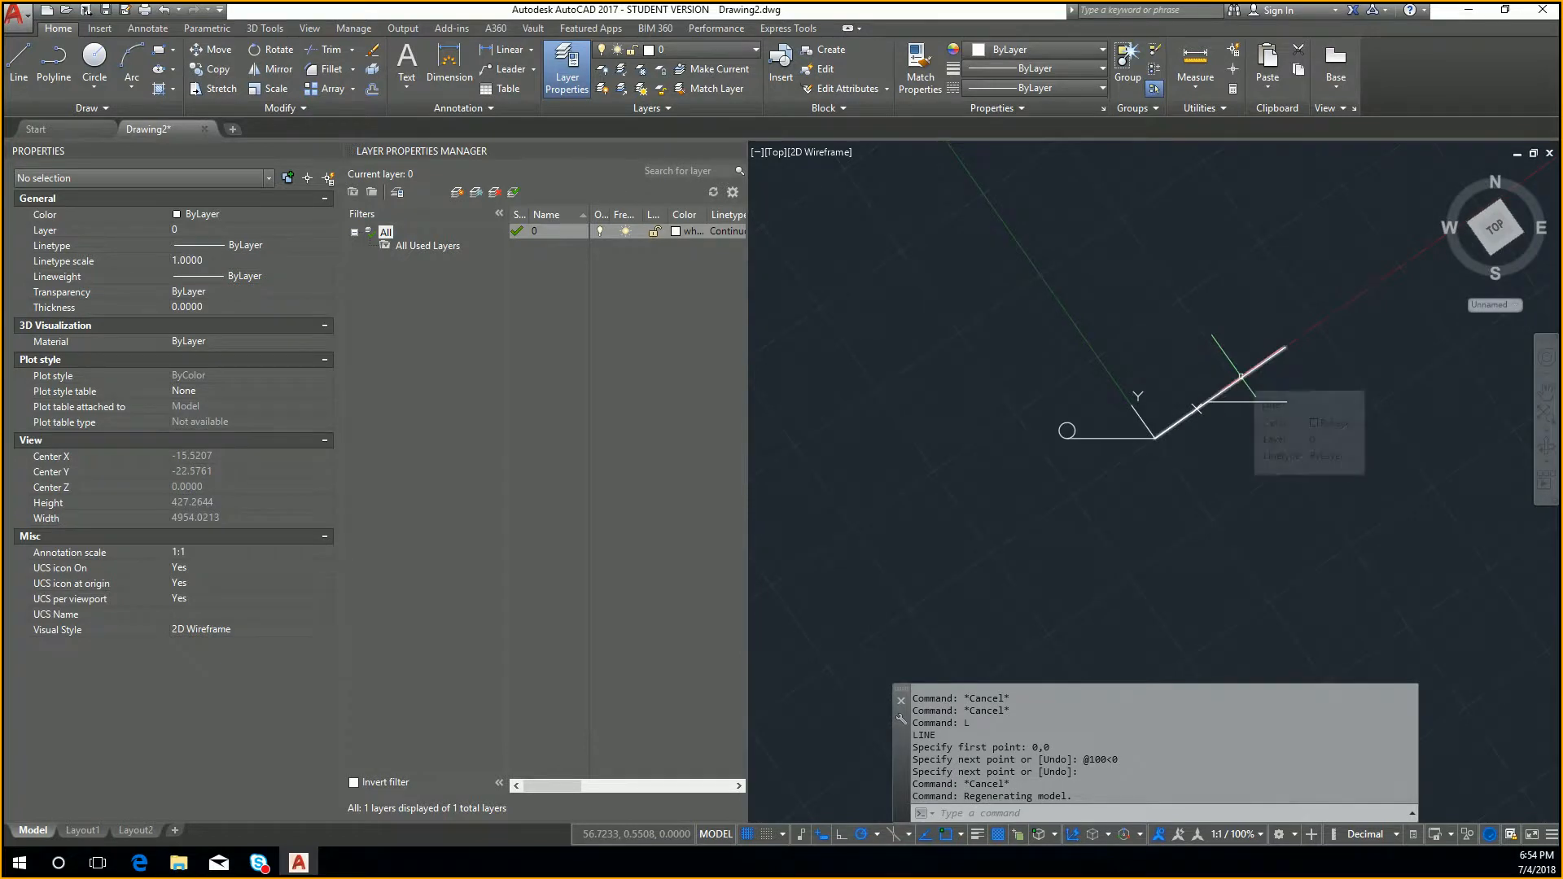
left_click(1241, 376)
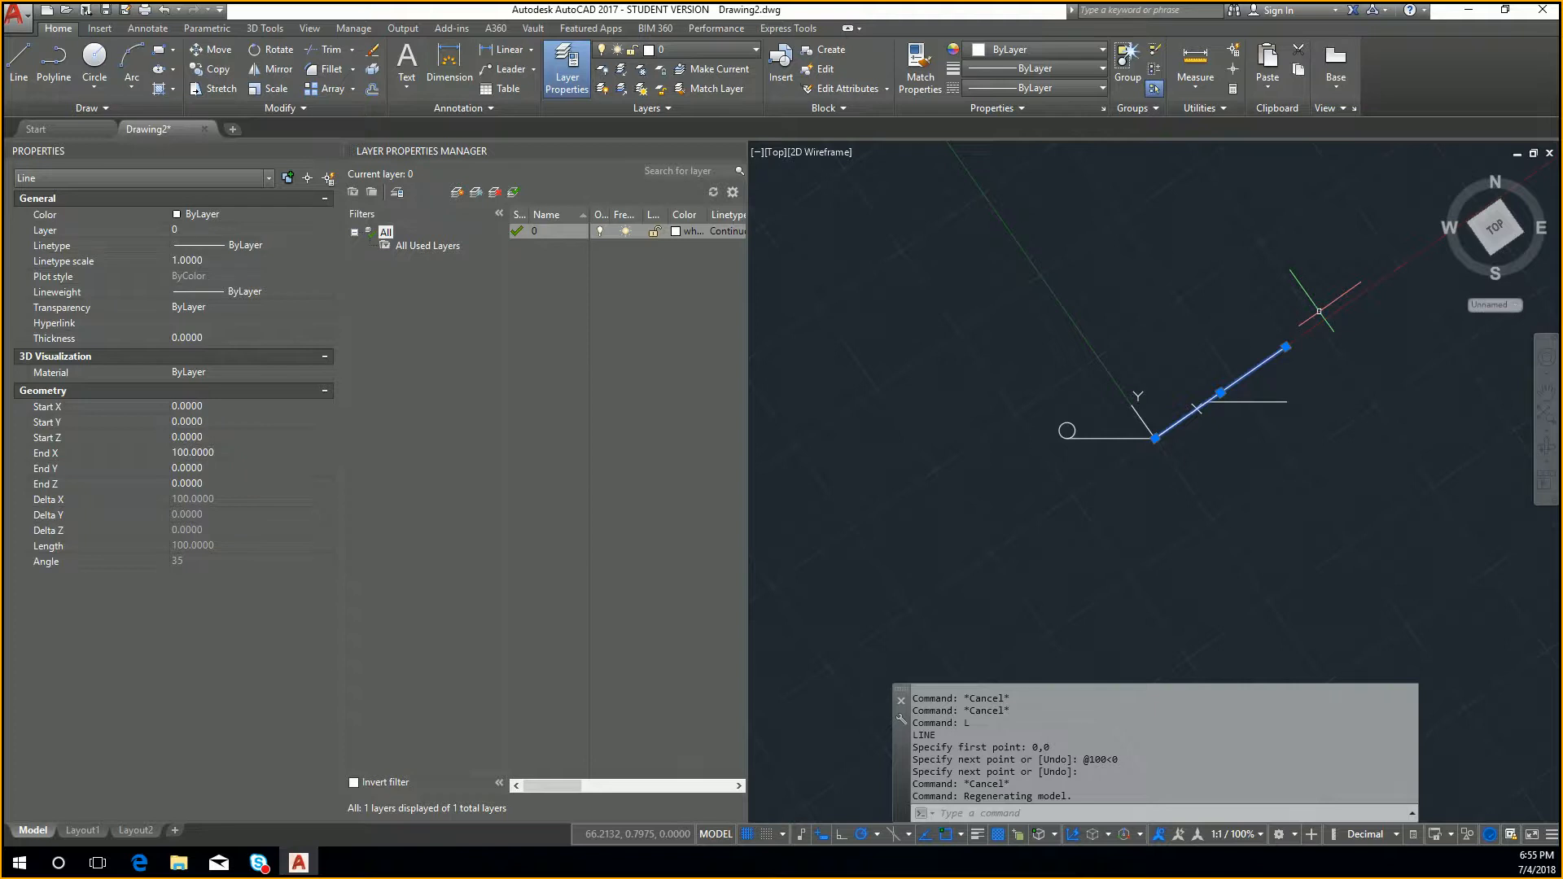
key("Escape")
key("Escape")
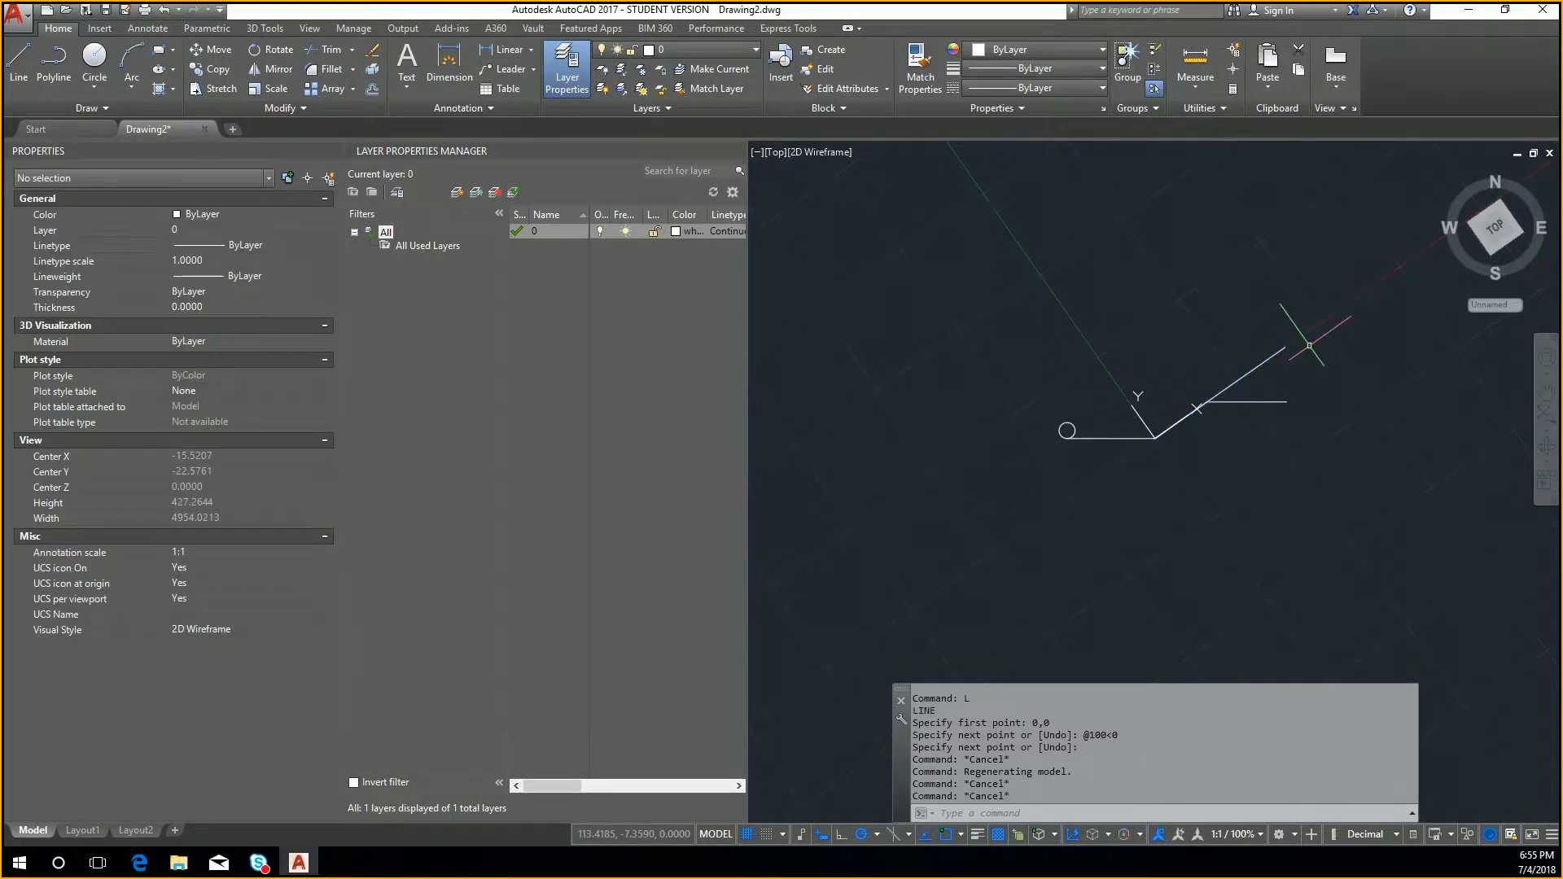
Draw a line from the 100-unit line's far end with a 50-unit segment at 35° and a 50-unit segment along positive X
type("l")
key("Return")
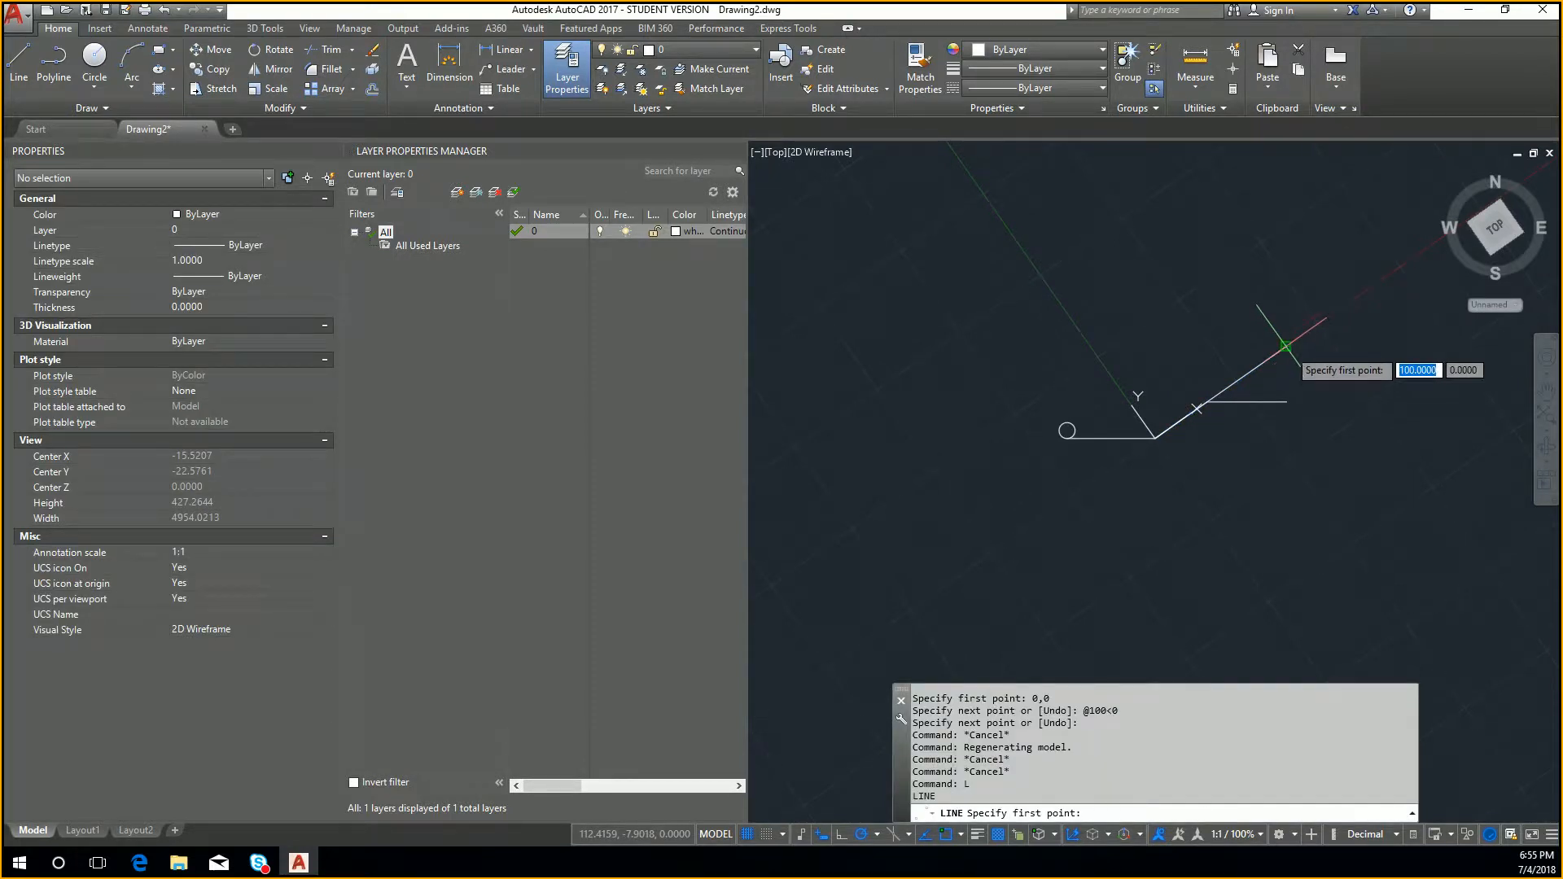
left_click(1284, 348)
middle_click_drag(1308, 285, 1241, 394)
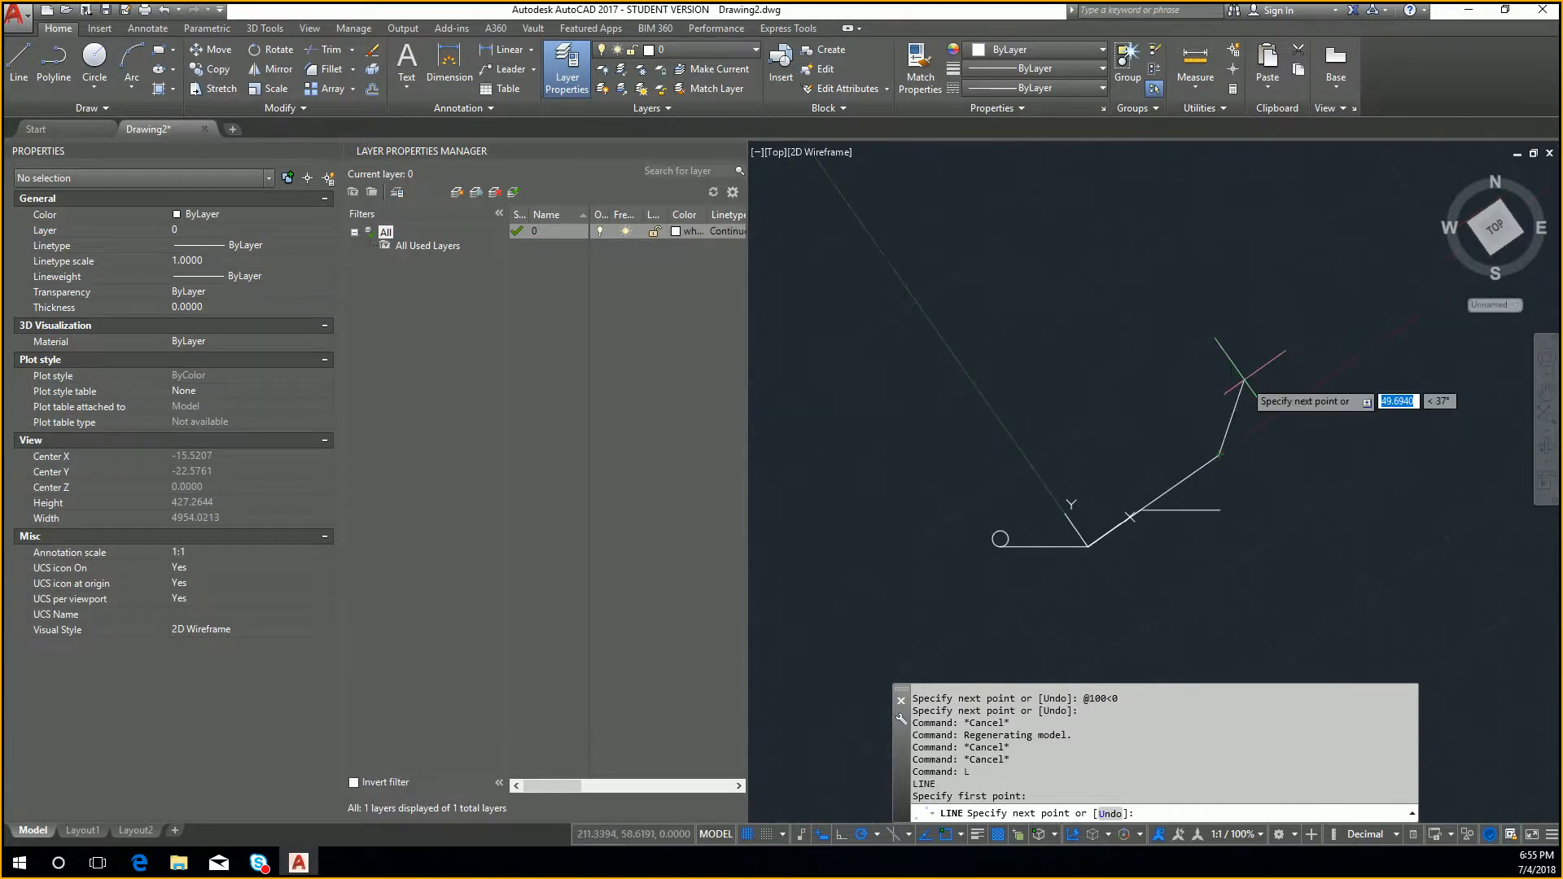
type("50")
key("Tab")
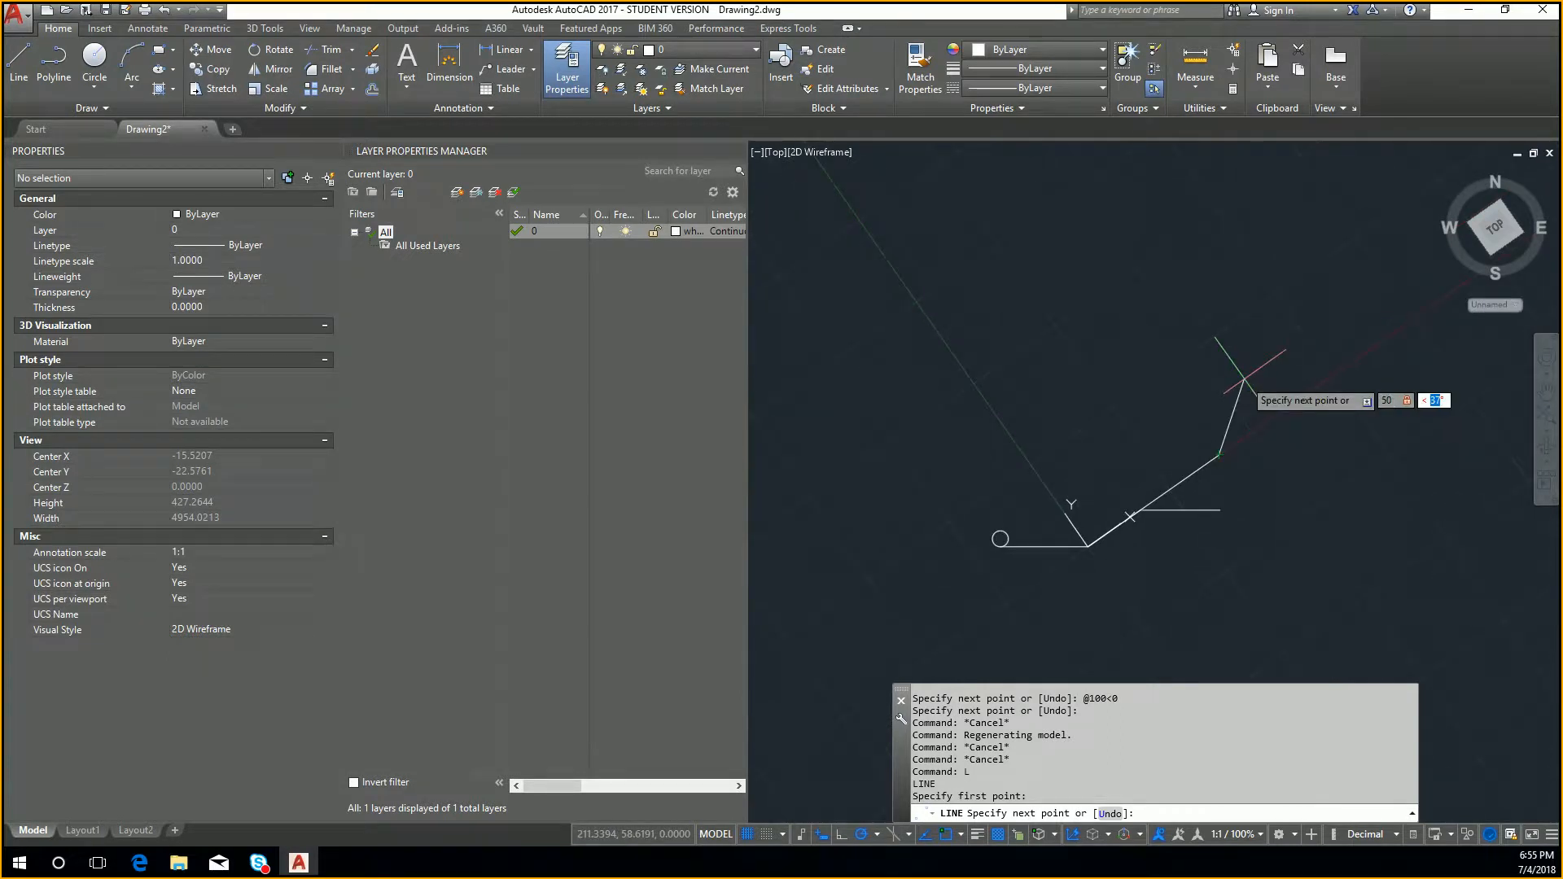
type("35")
key("Return")
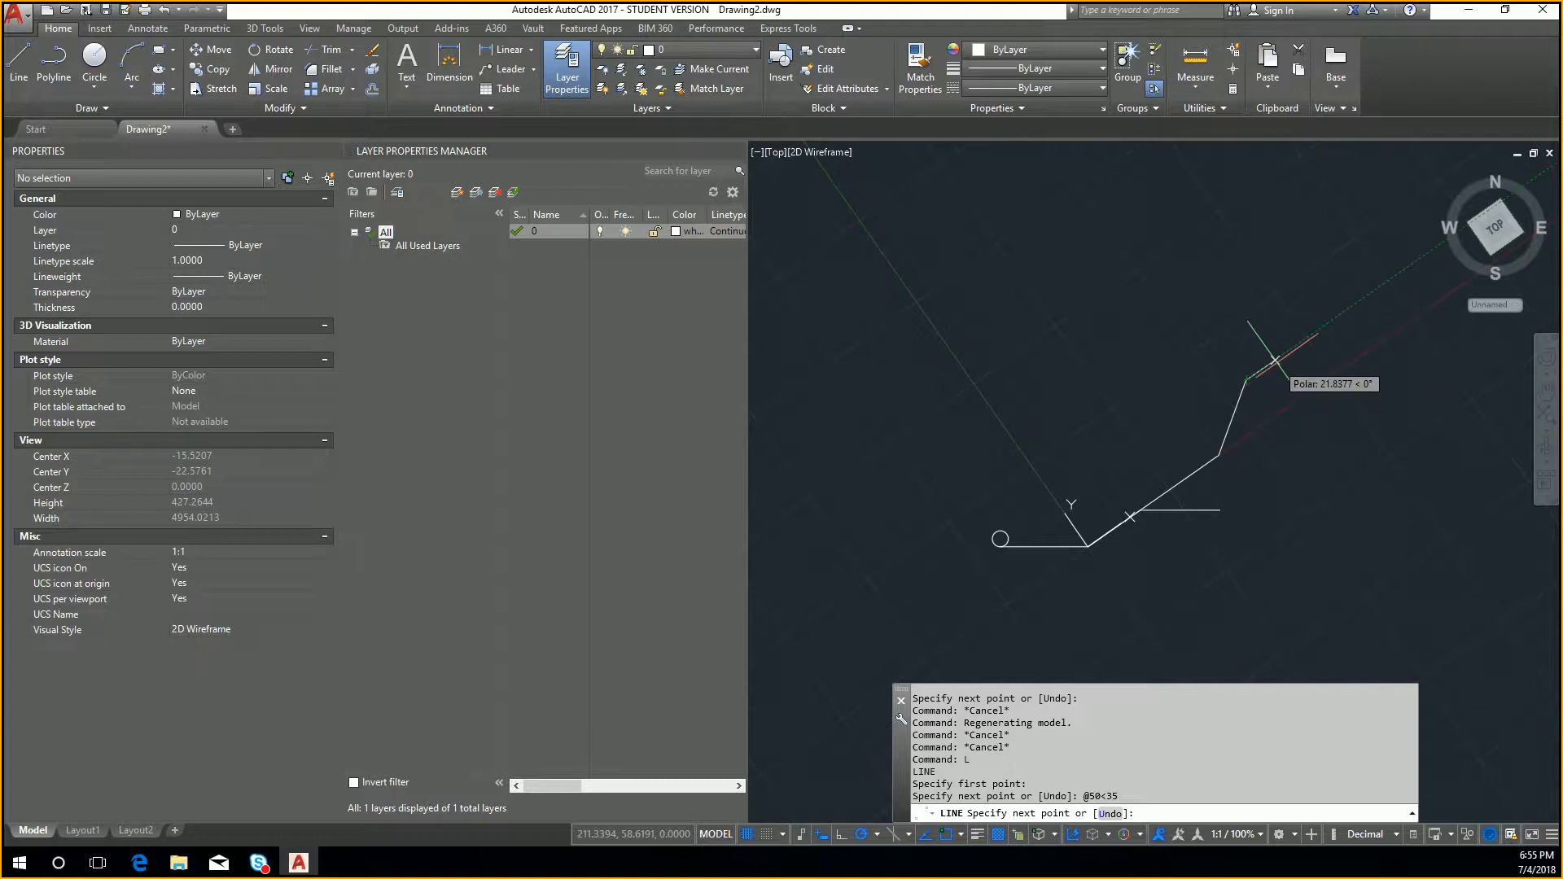
type("50")
key("Return")
key("Escape")
key("Escape")
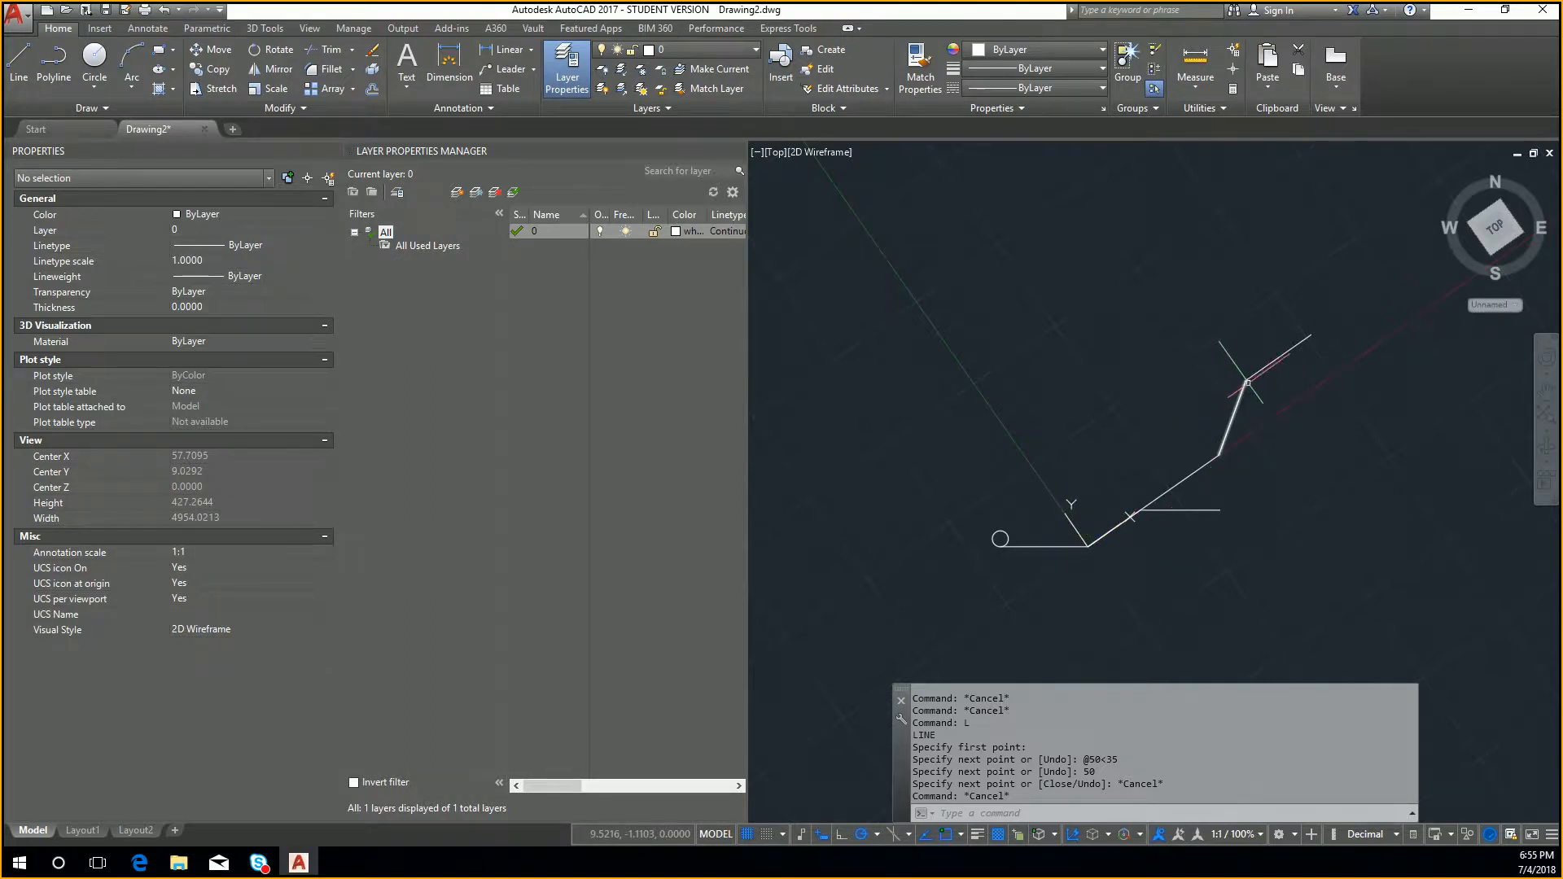
Inspect the geometry values of the last 50-unit segment parallel to the X axis, and clear its selection
left_click(1301, 342)
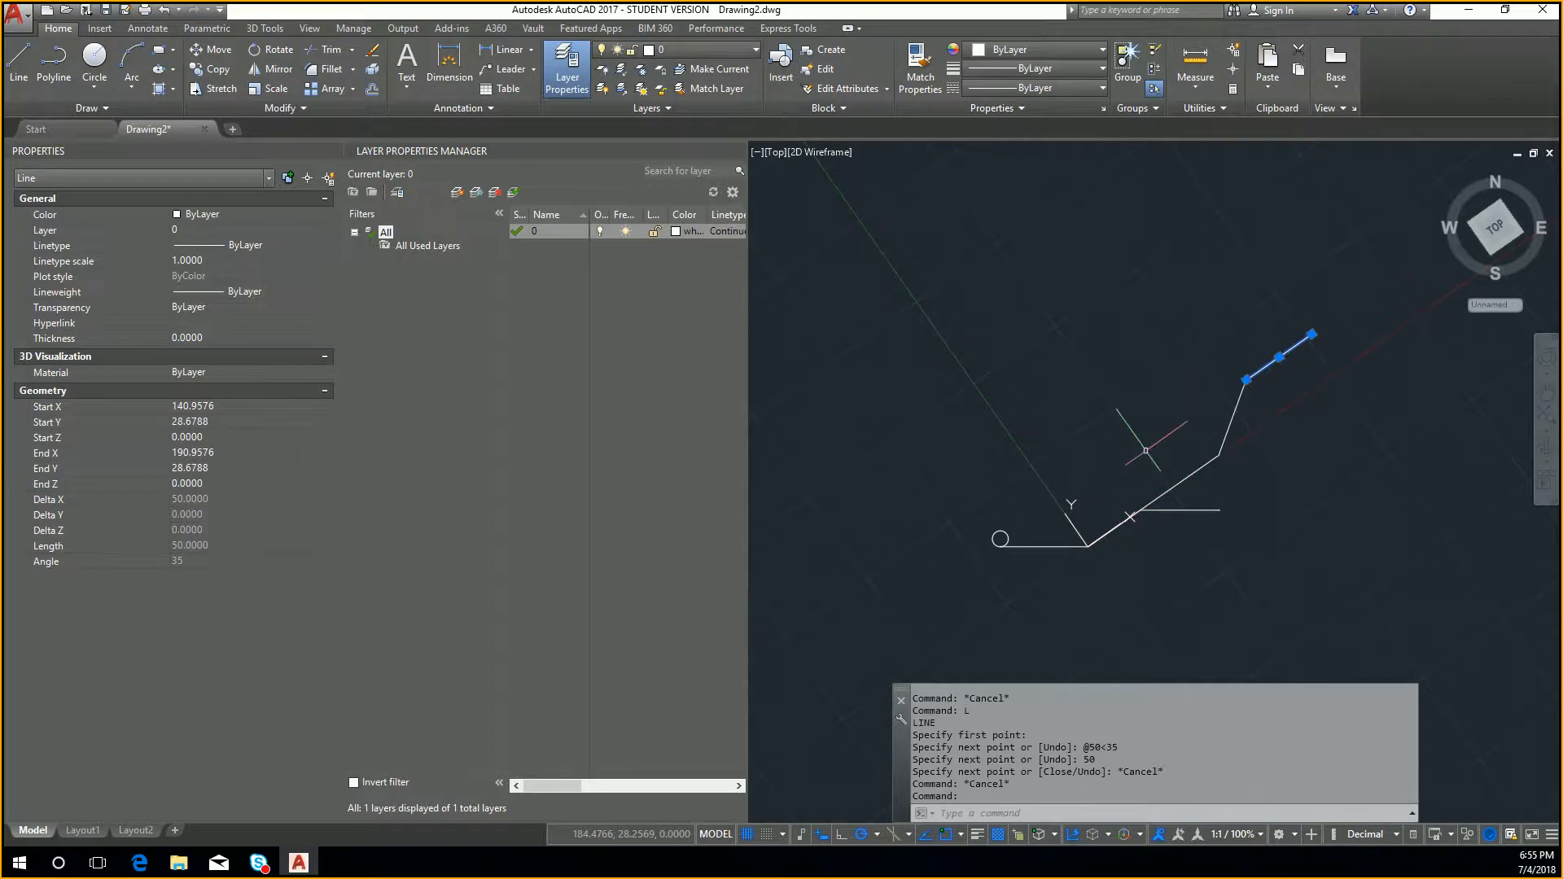
key("Escape")
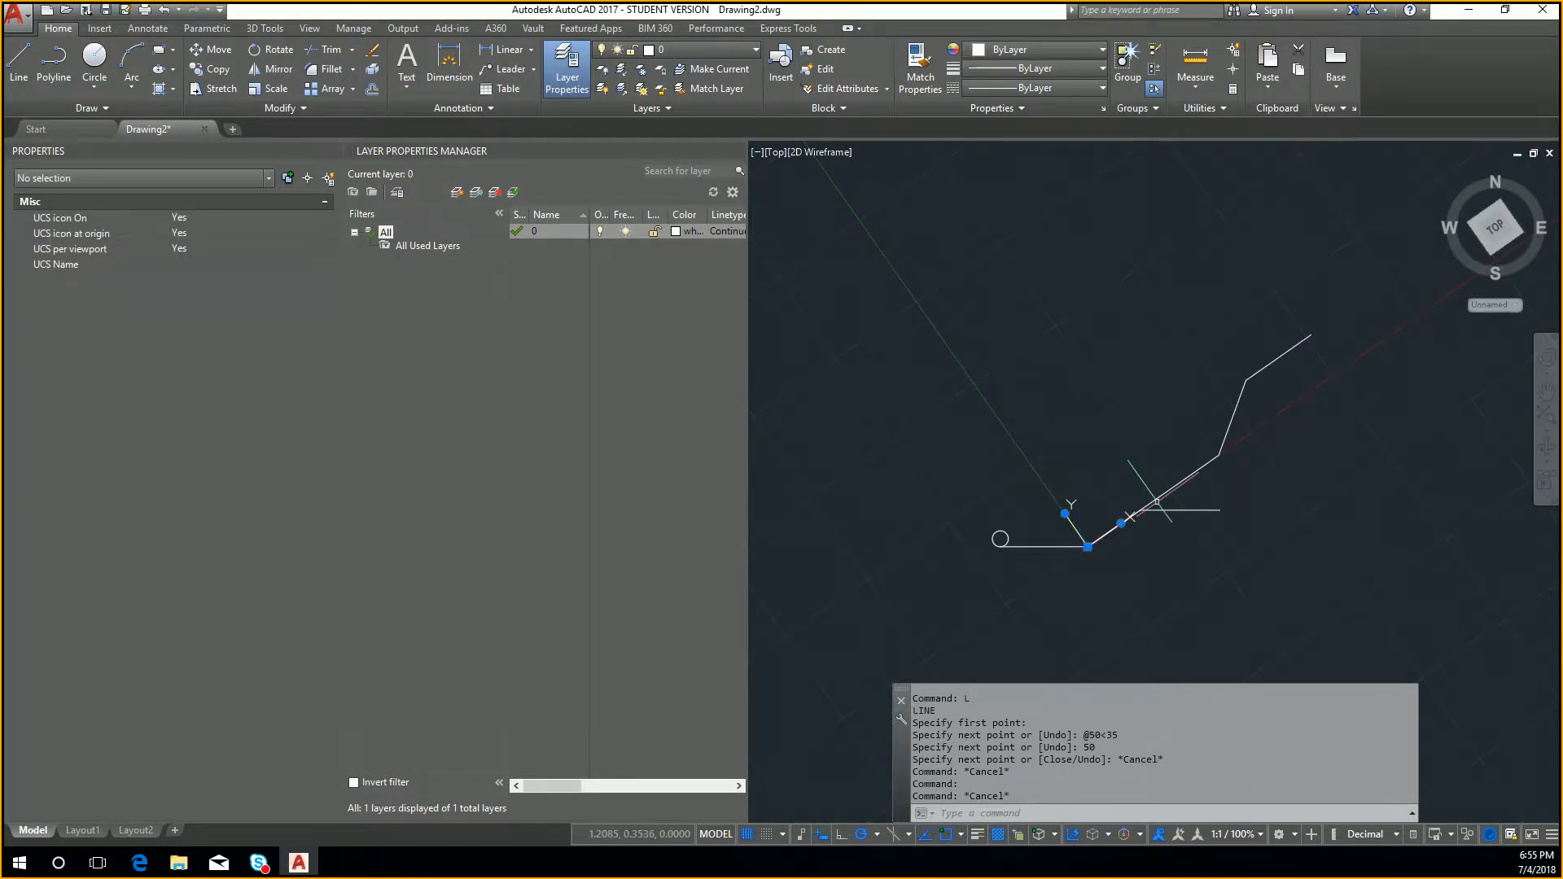
scroll(1126, 494, "up", 2)
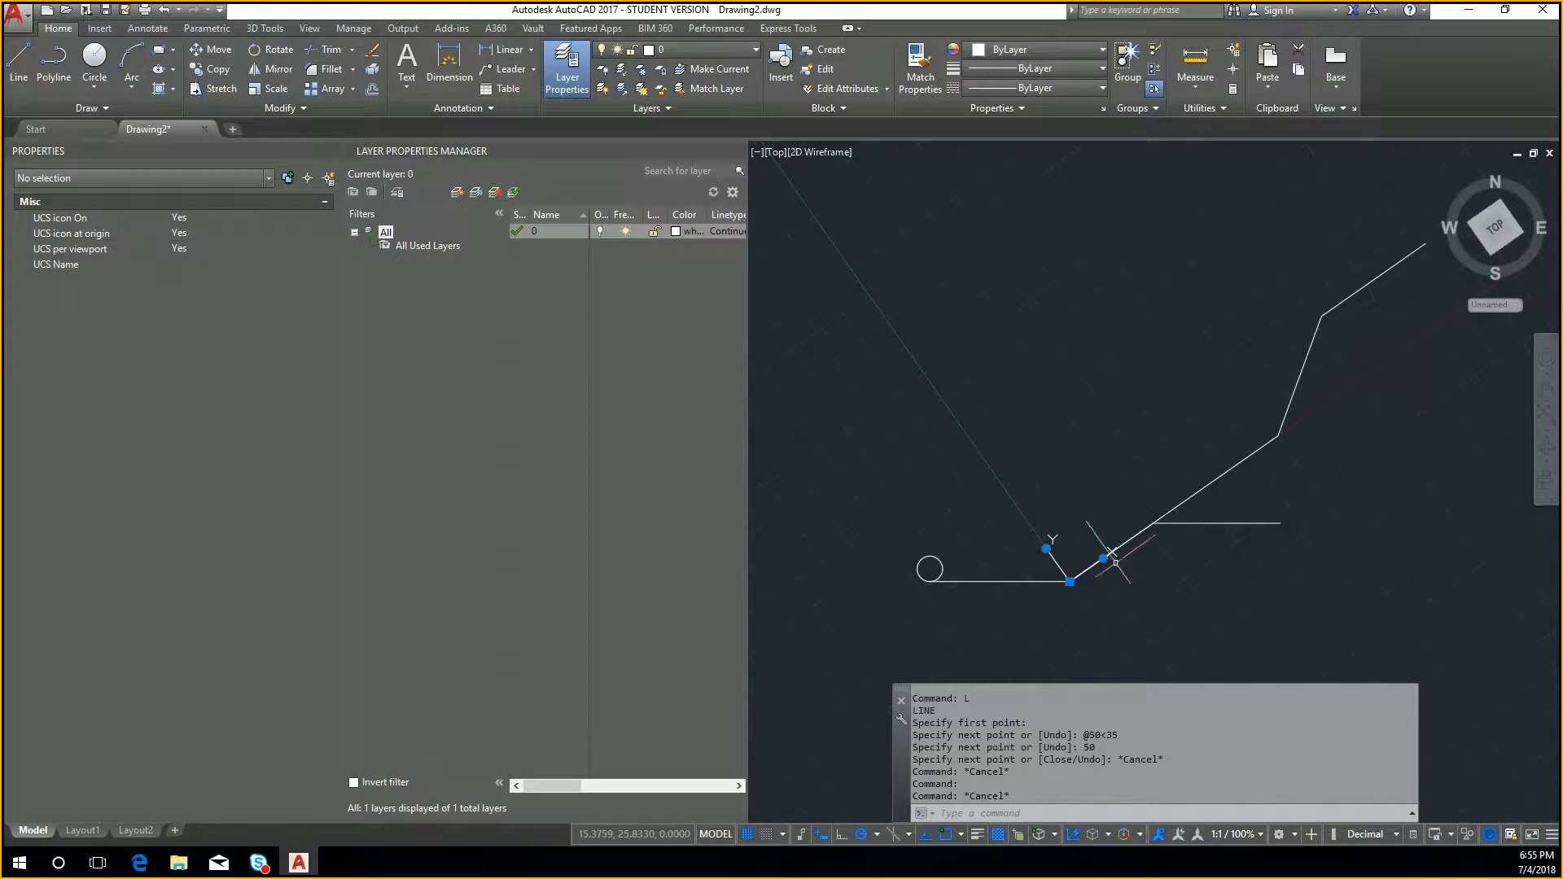
Move the UCS origin to the last segment's free end, with X perpendicular to the segment and Y continuing along it
key("Return")
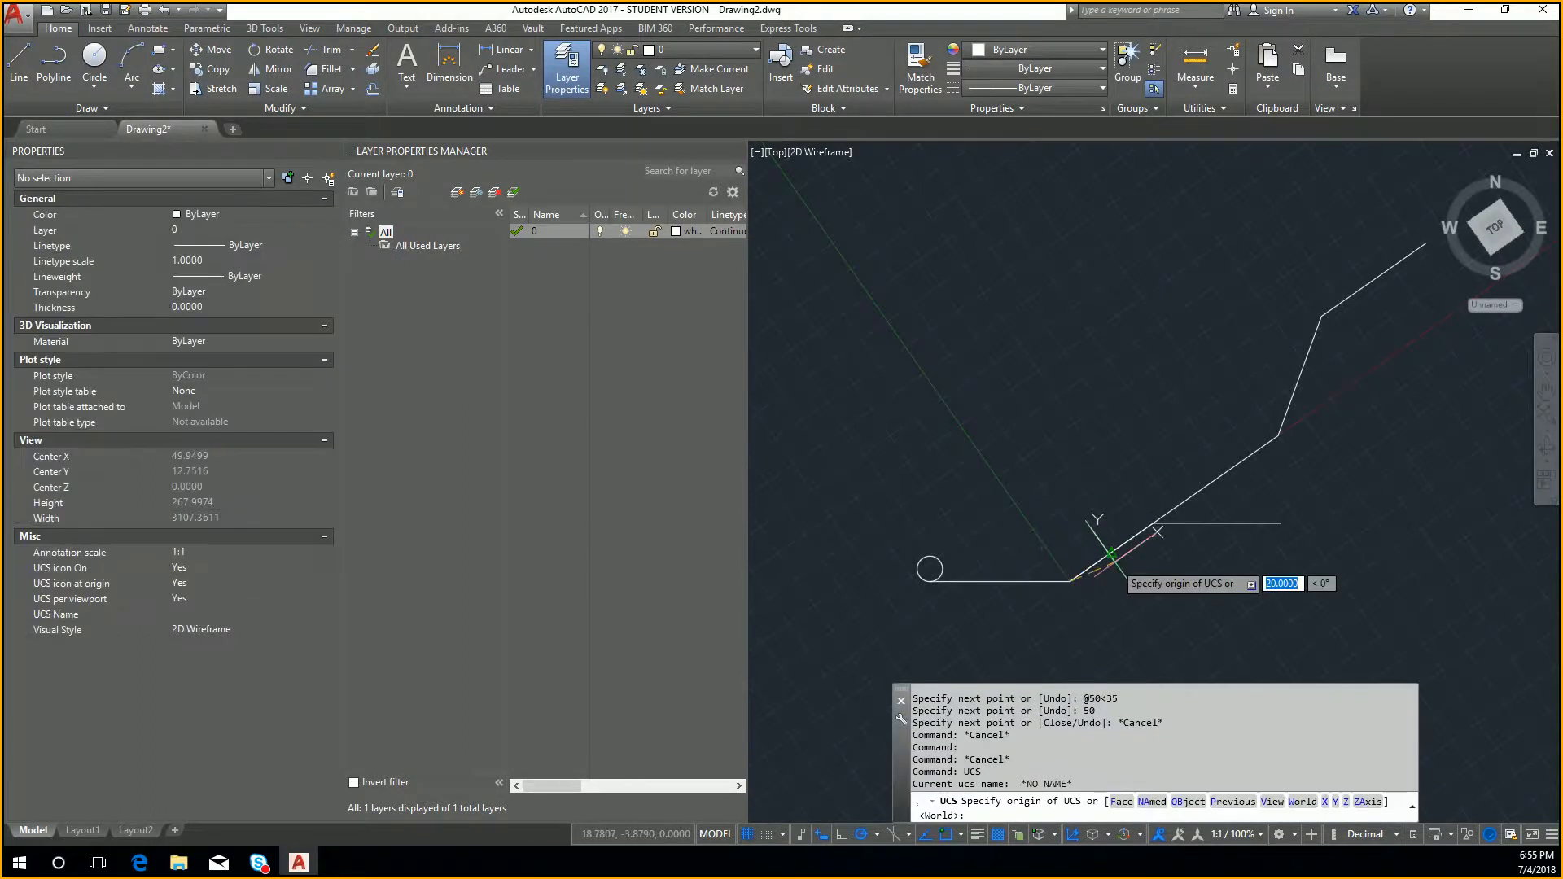
middle_click_drag(1188, 349, 1014, 443)
left_click(1250, 340)
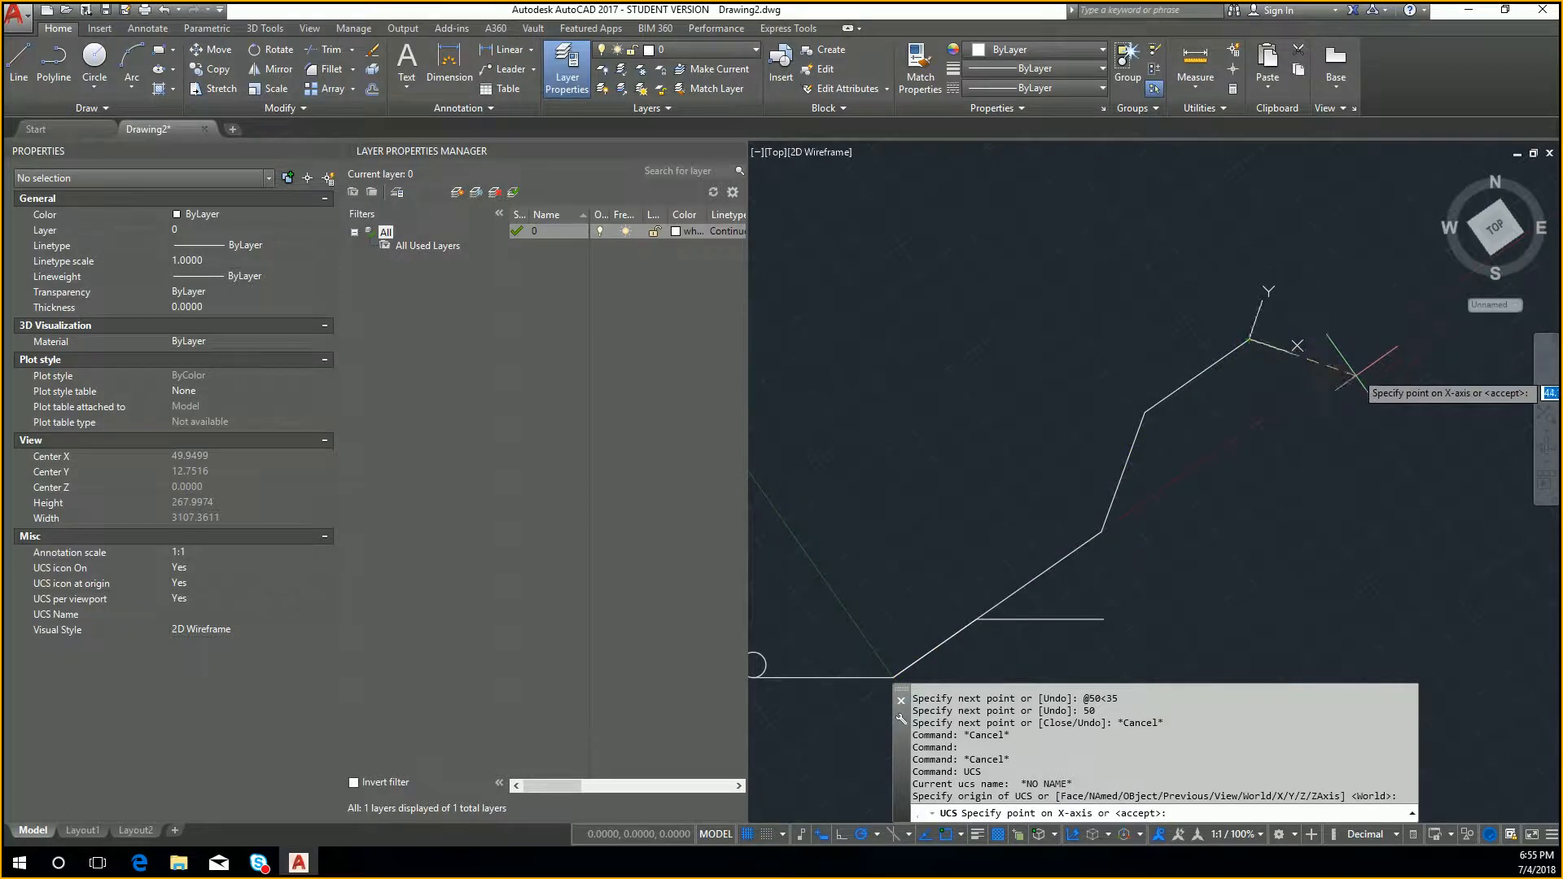
left_click(1317, 436)
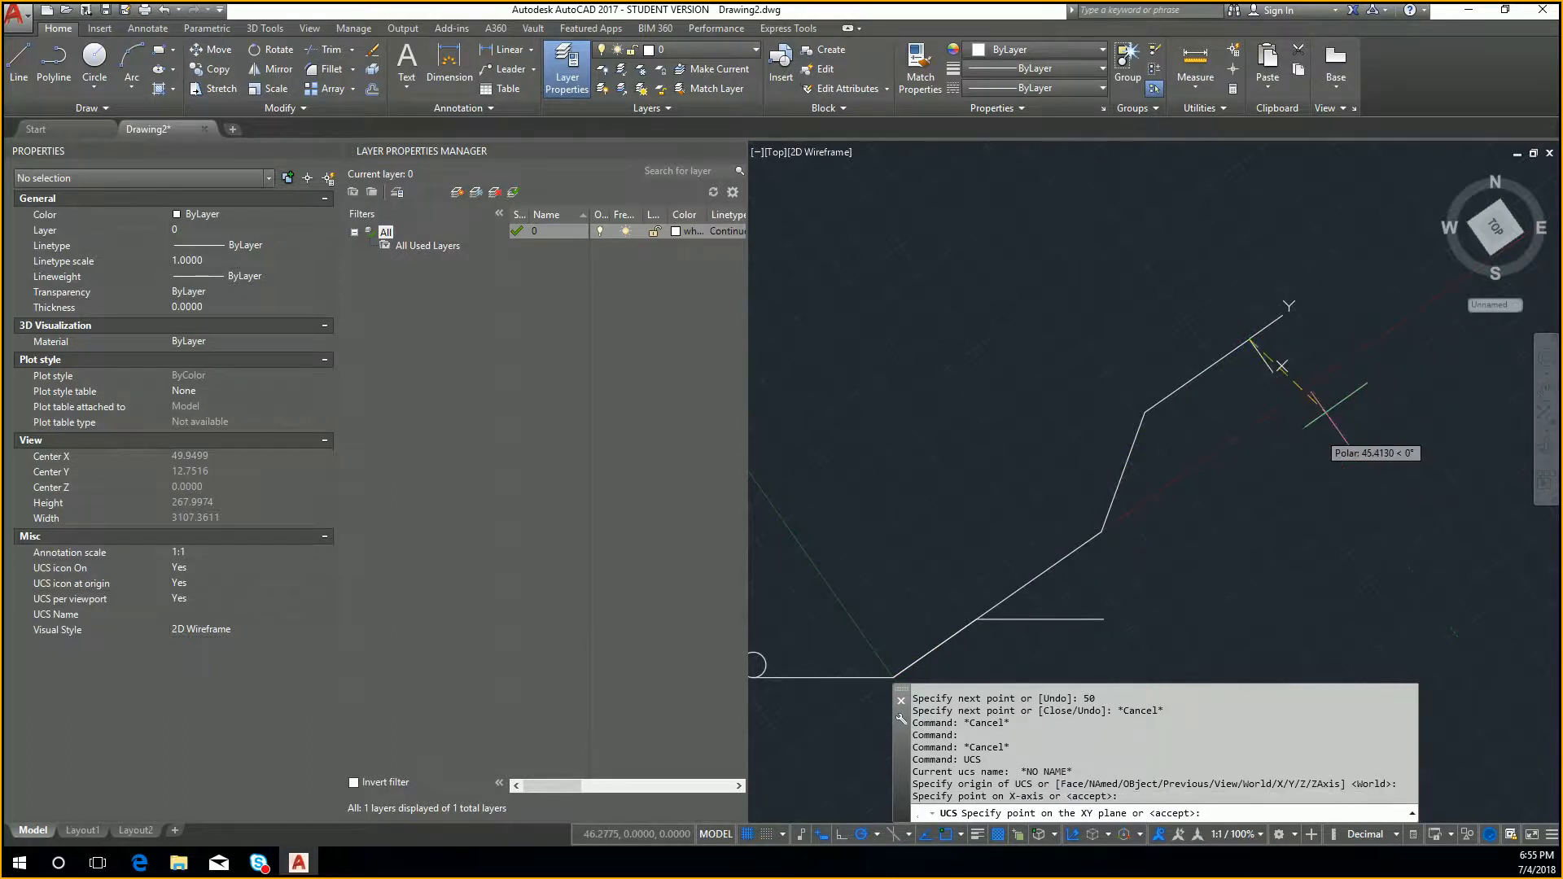
key("Return")
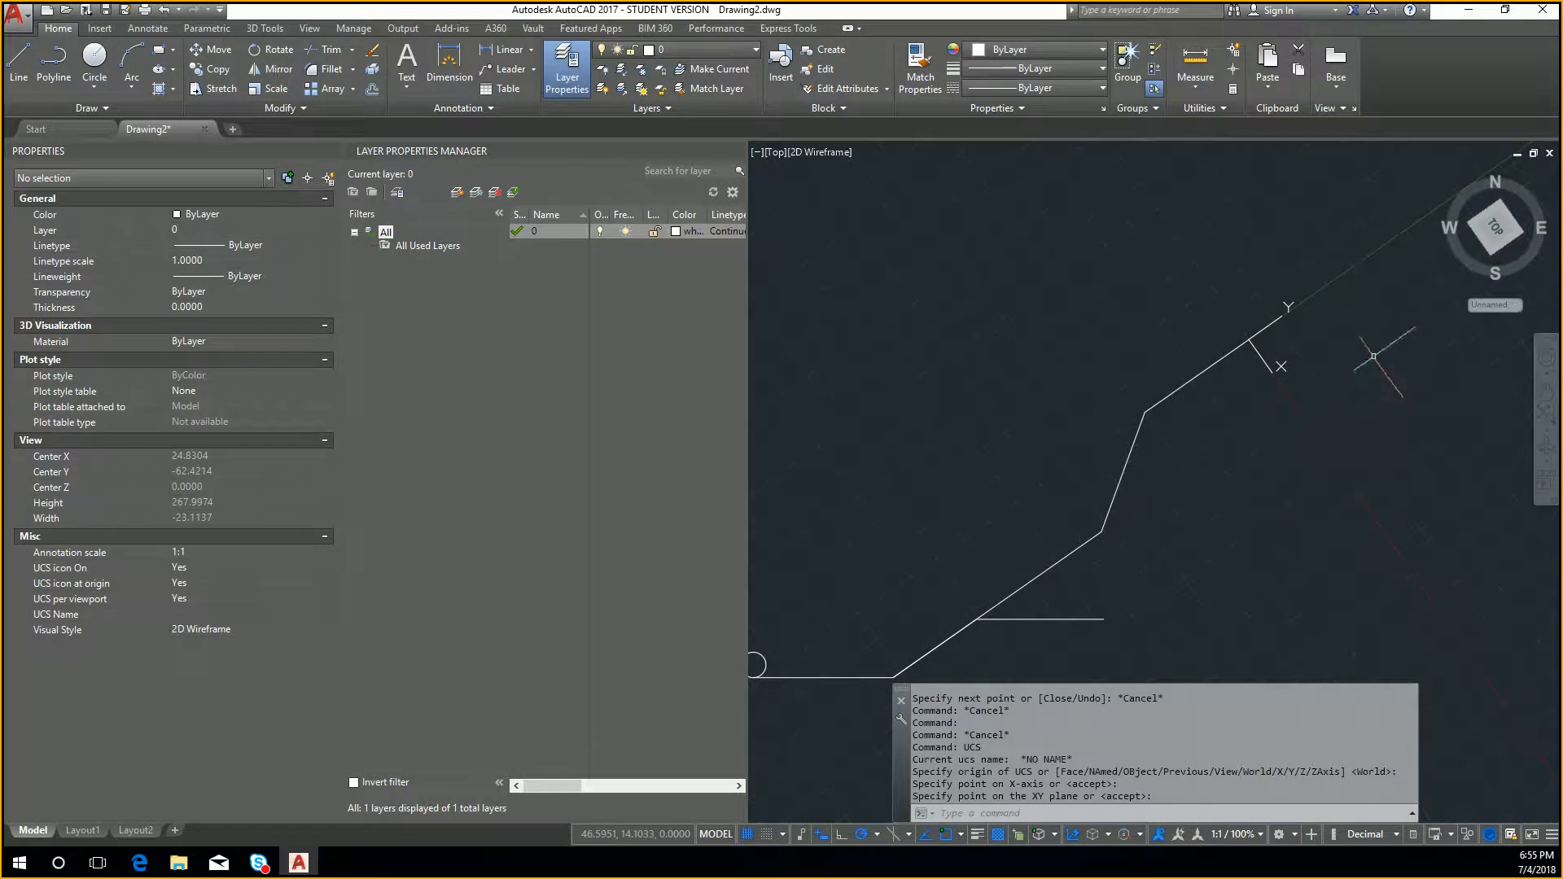
middle_click_drag(1370, 356, 1195, 346)
type("l")
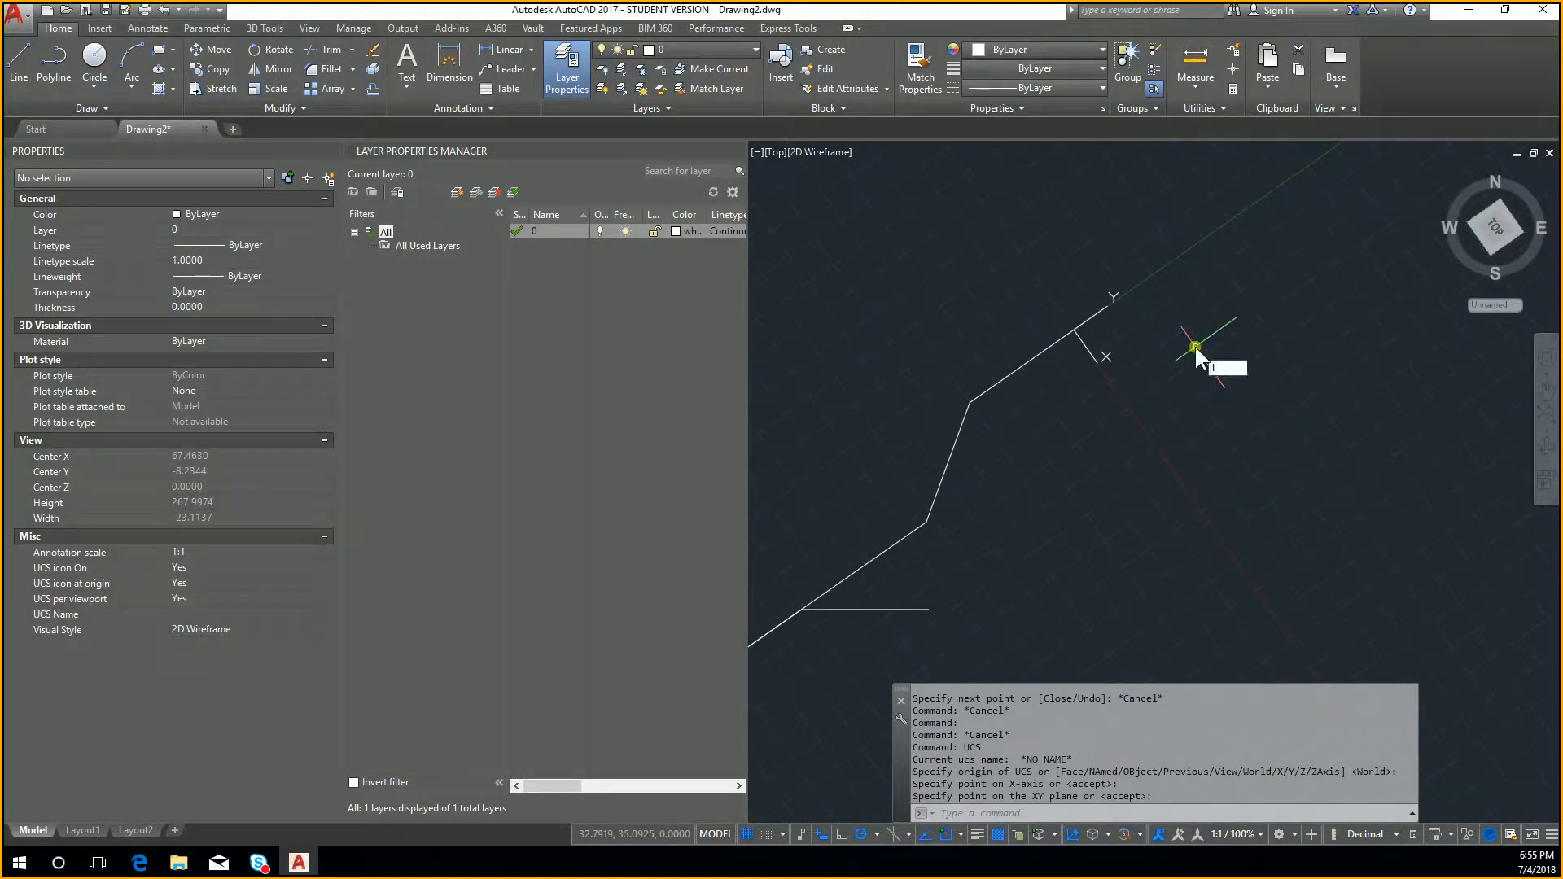
key("Return")
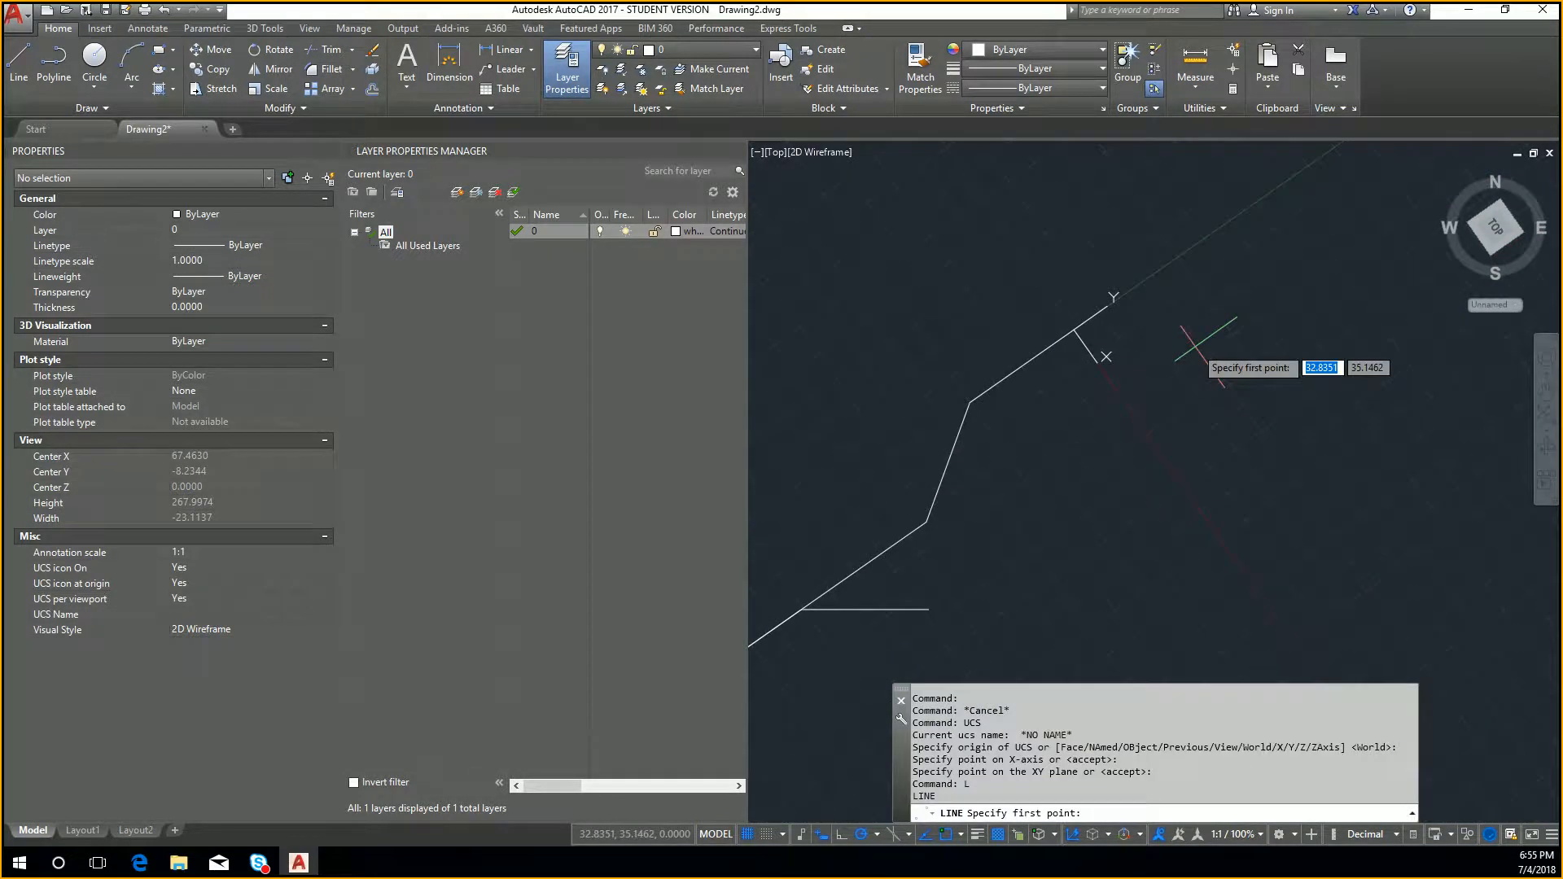
left_click(1076, 330)
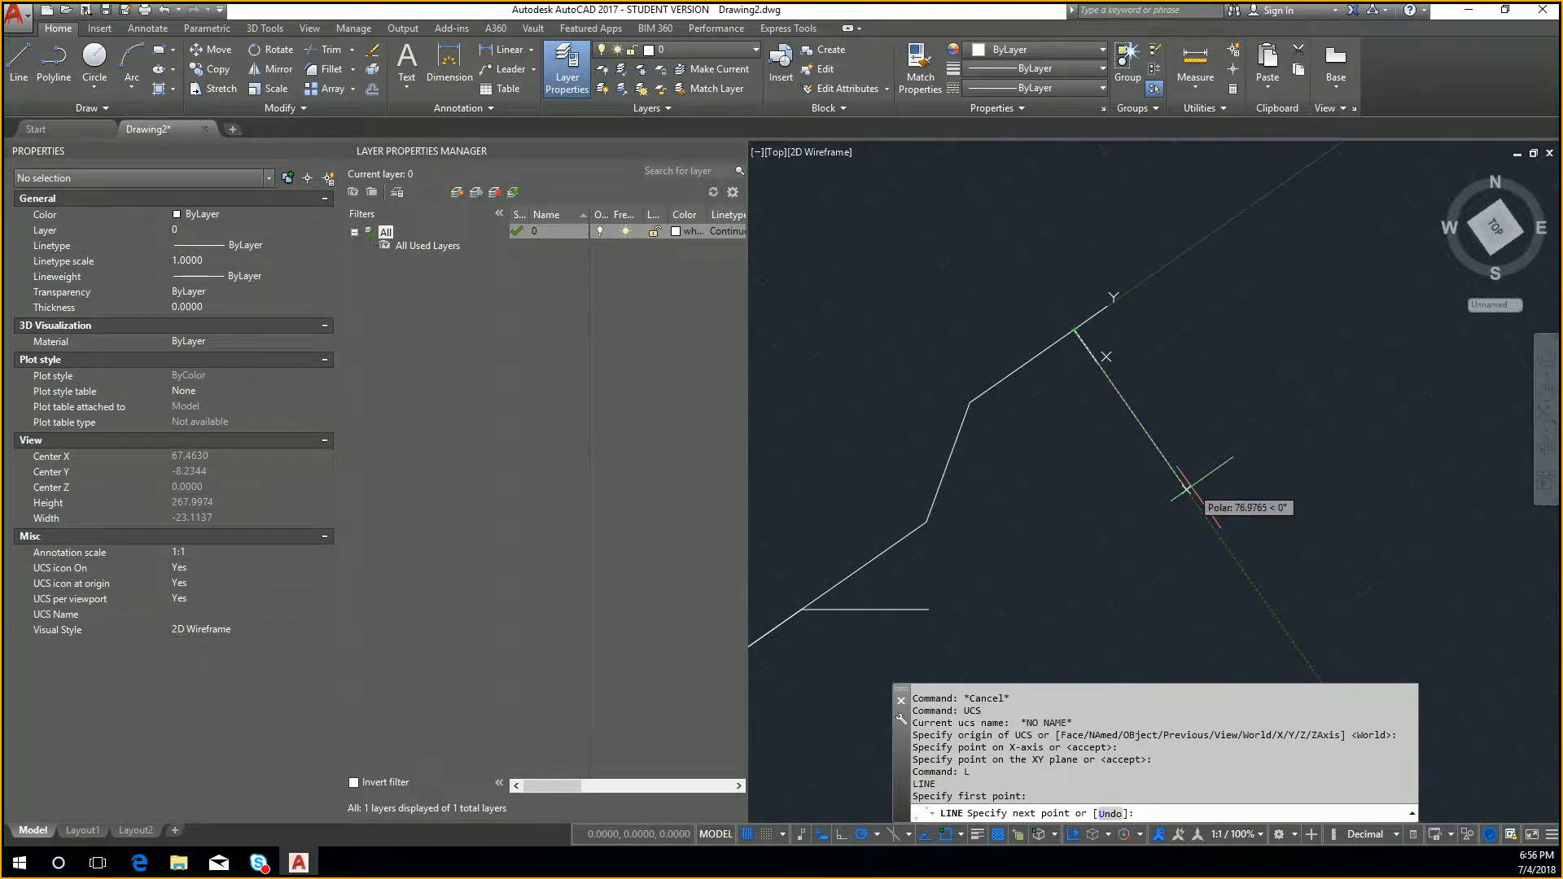
type("50")
key("Return")
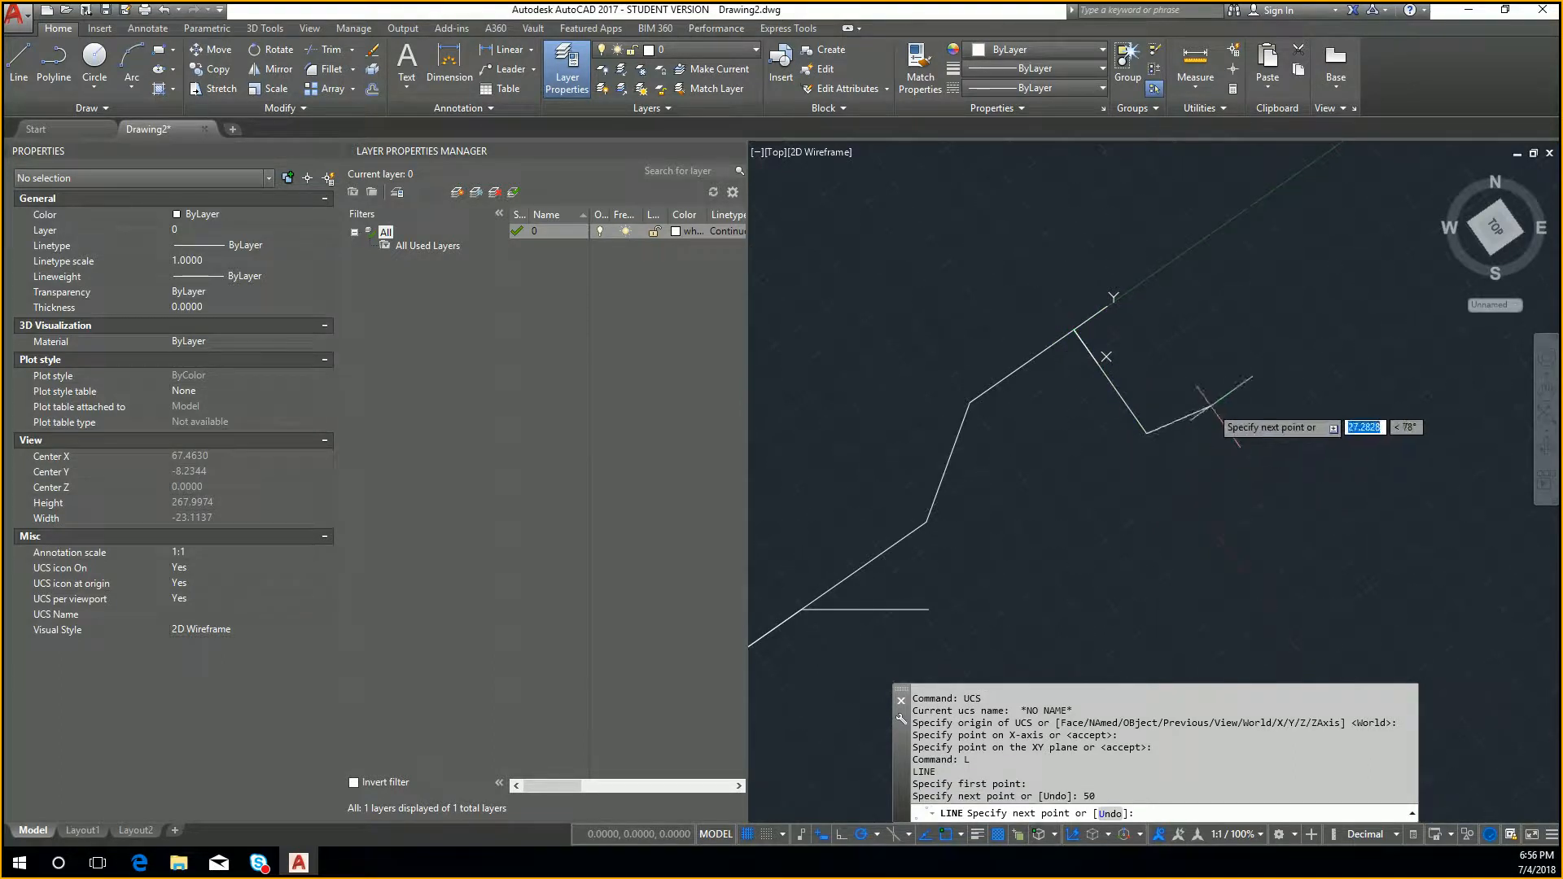
type("@50<35")
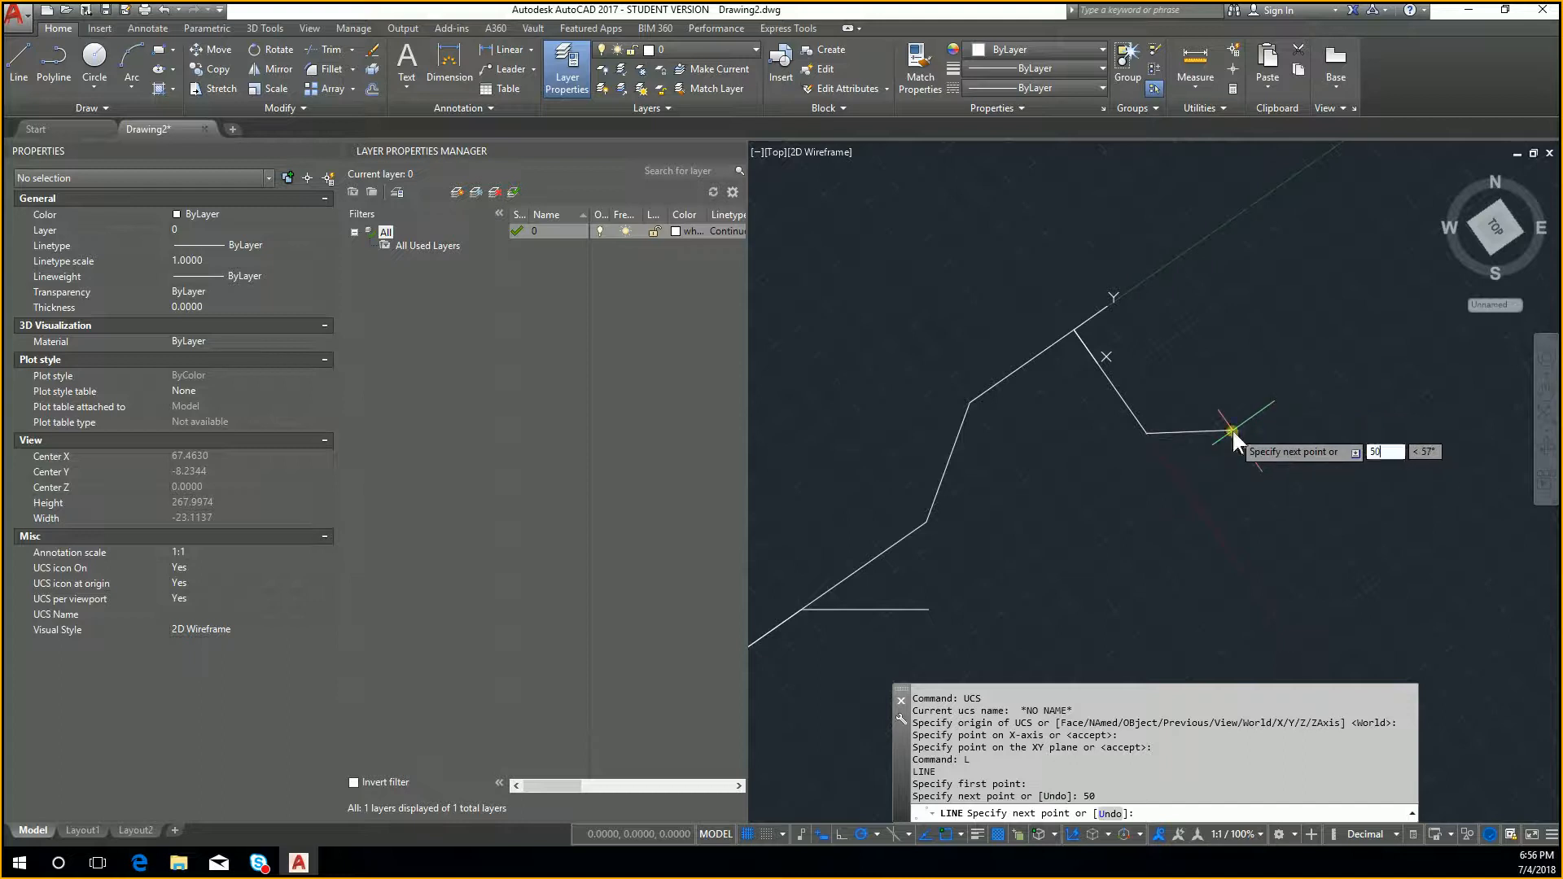
key("Return")
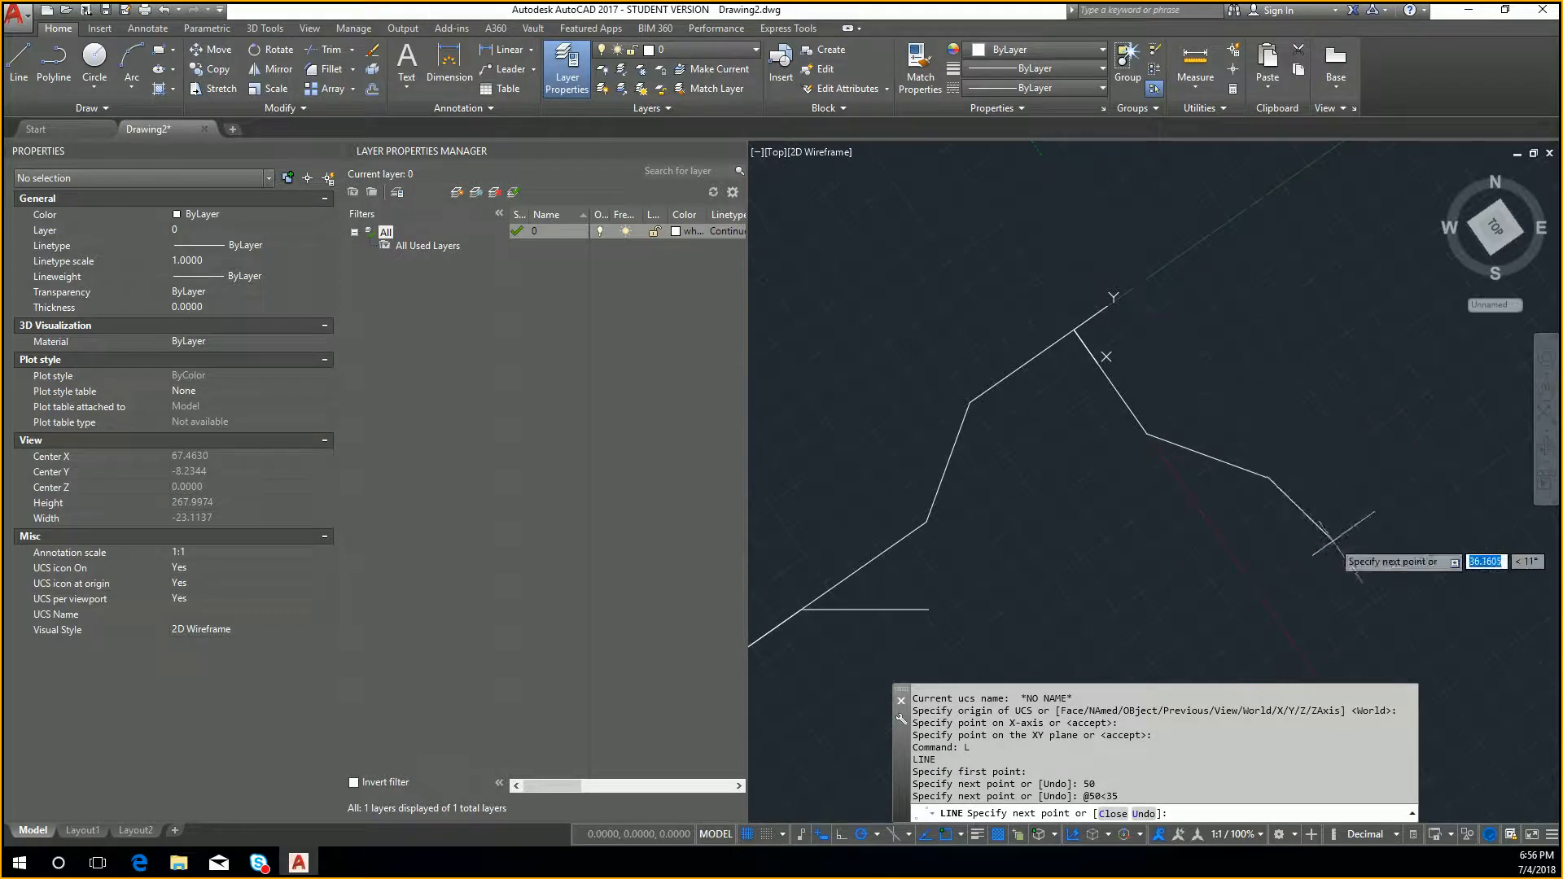
type("@50<0")
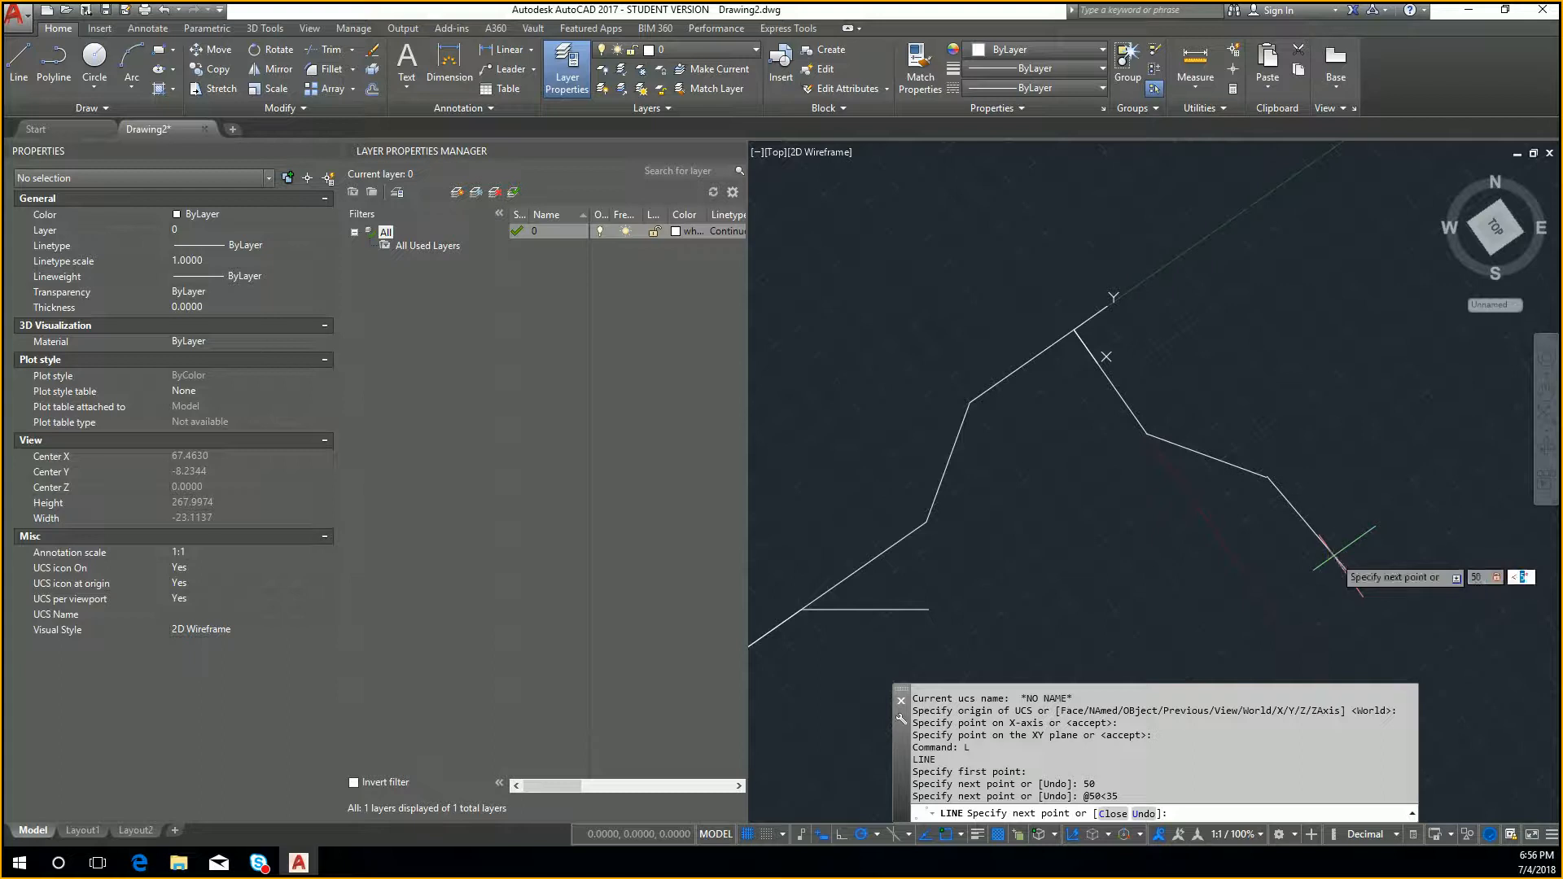
key("Return")
key("Escape")
Inspect the 100-unit line's geometry values relative to the rotated UCS, and clear the selection
scroll(1226, 545, "up", 4)
scroll(1225, 545, "down", 2)
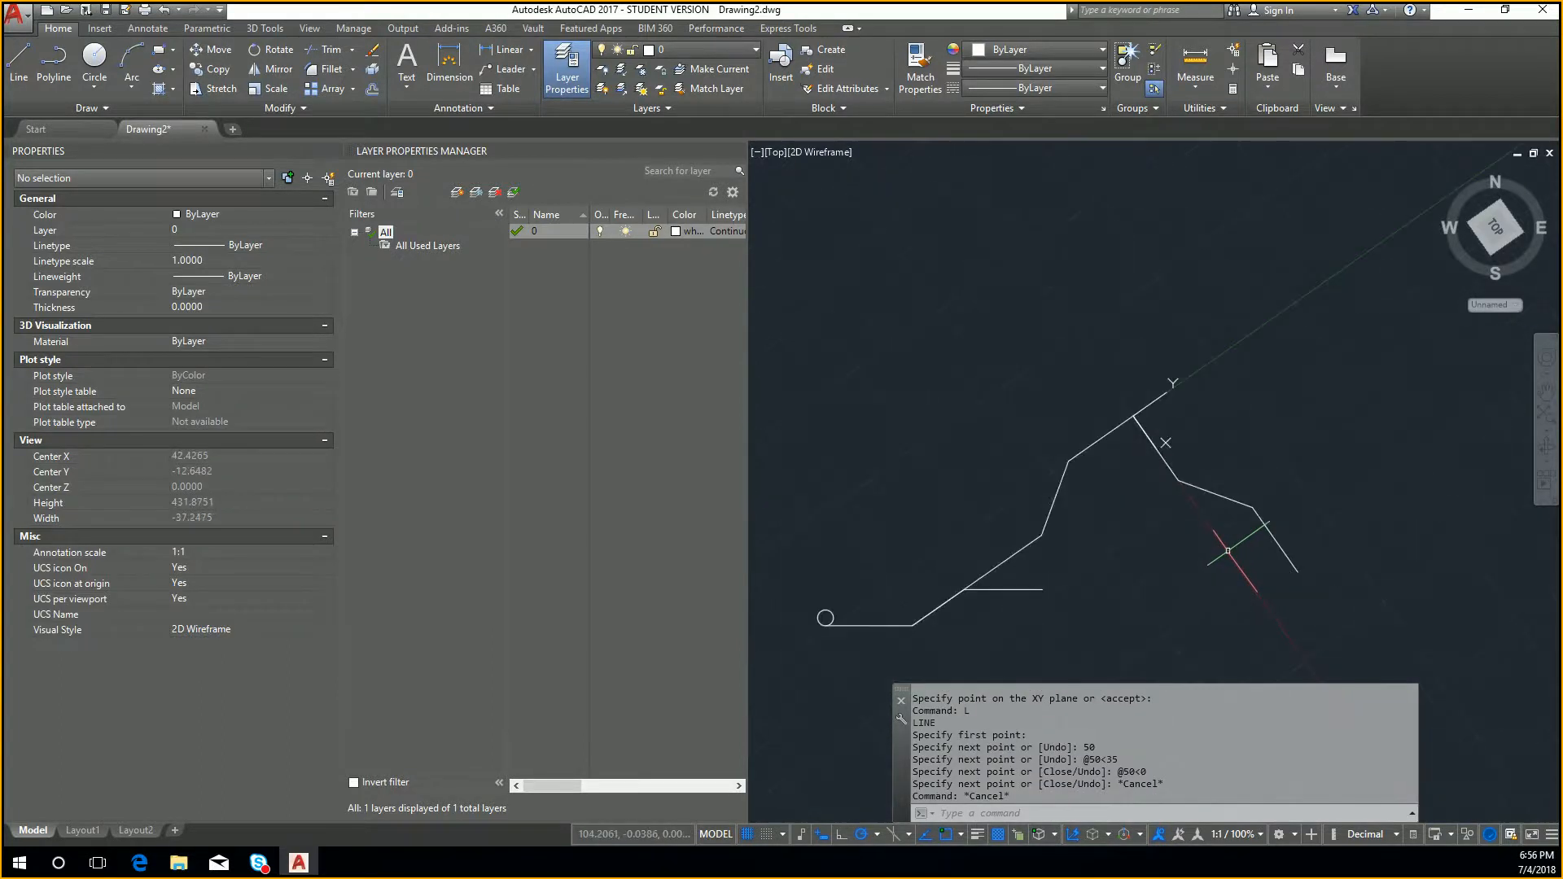
middle_click_drag(1226, 545, 1293, 504)
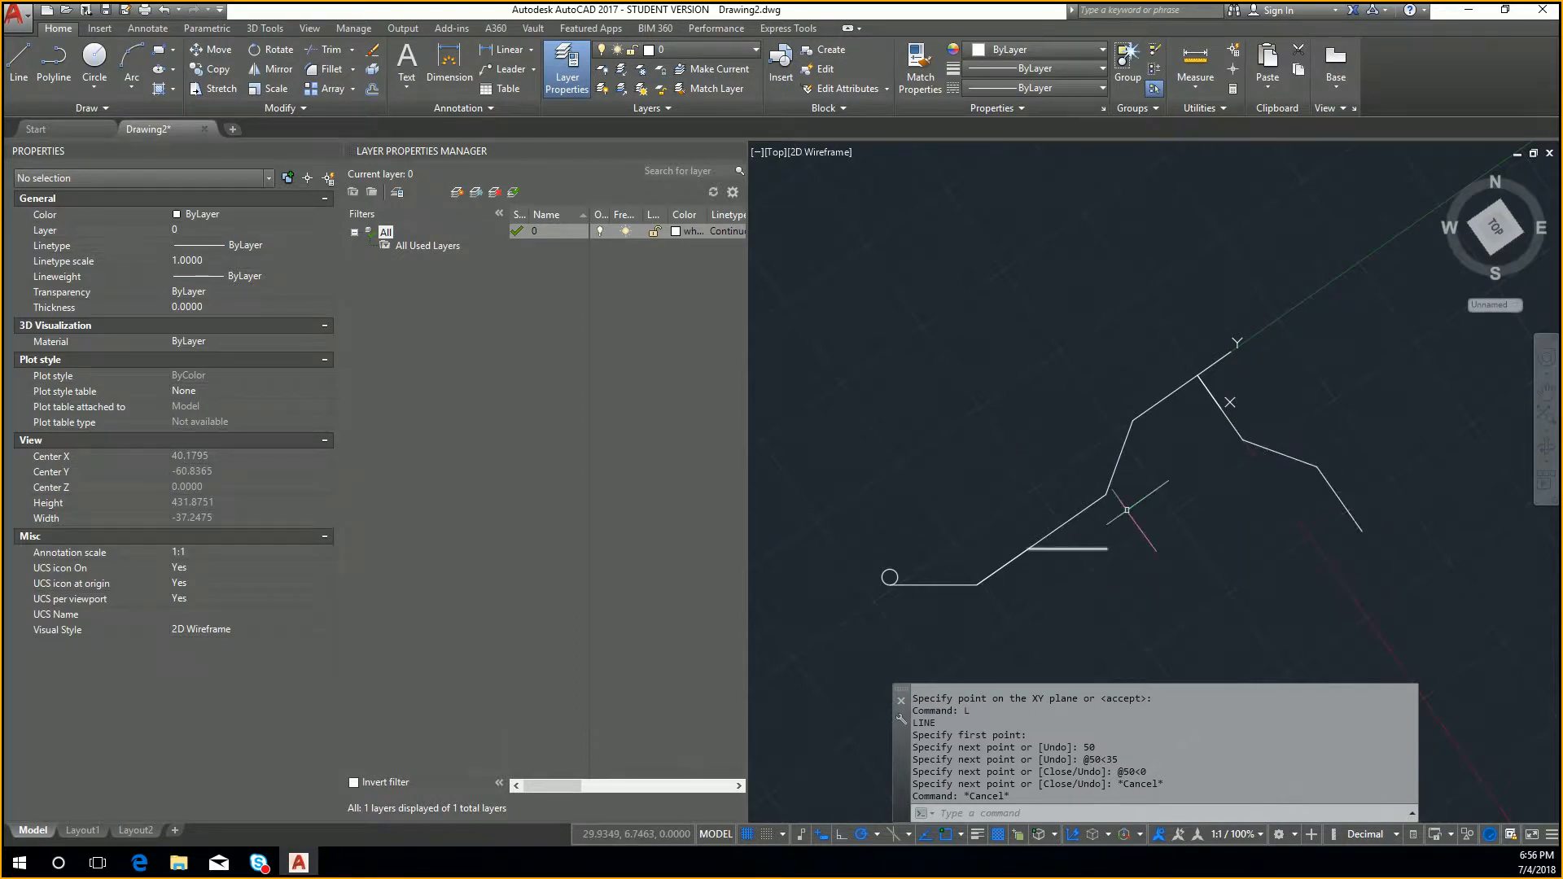
scroll(1092, 565, "up", 2)
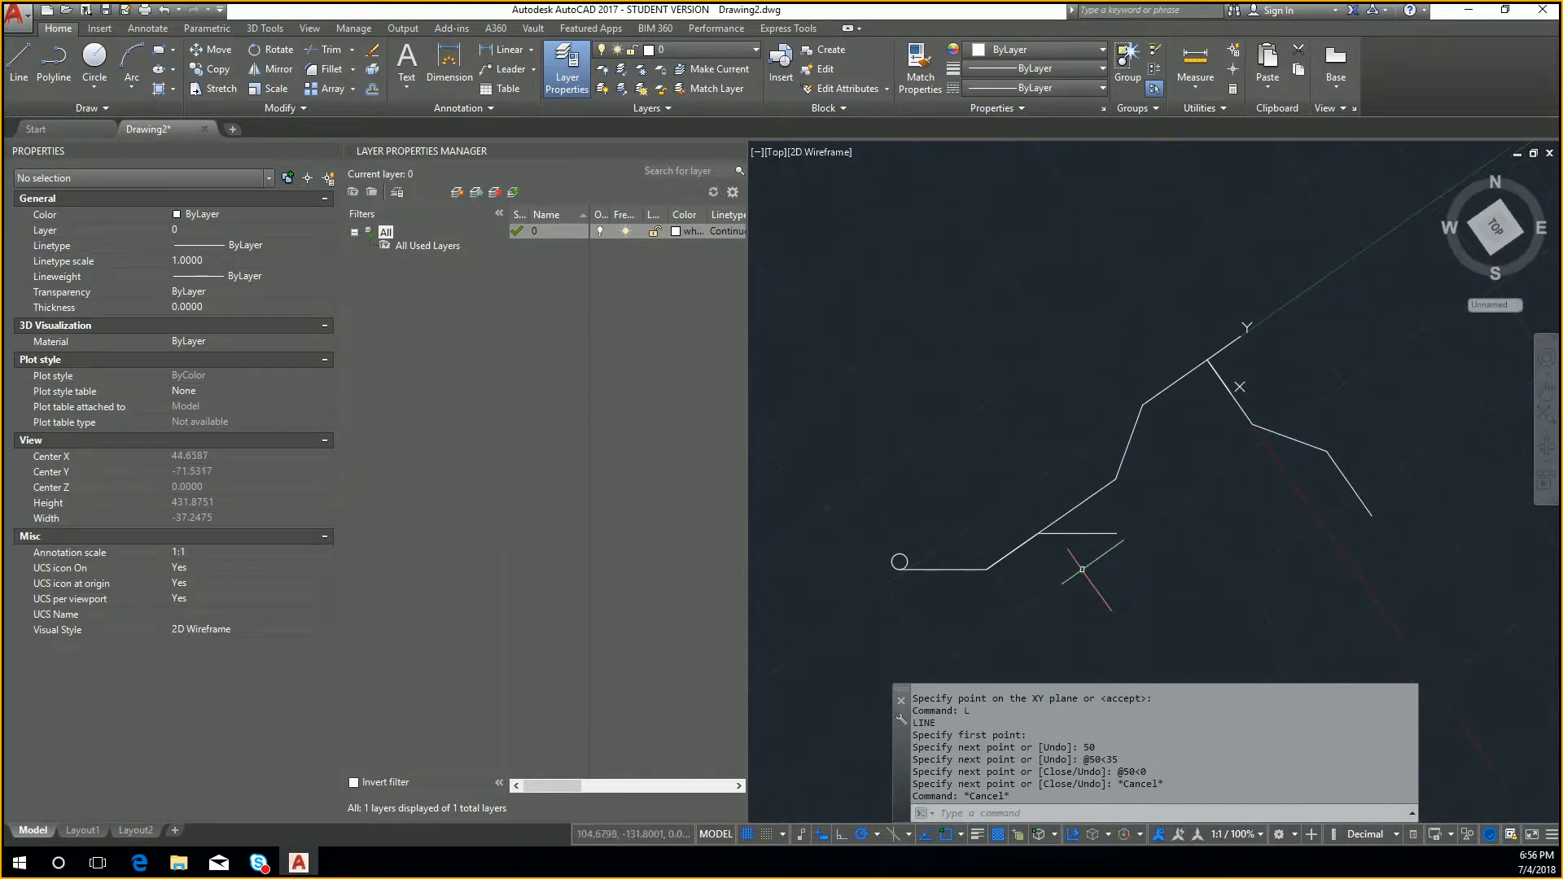
left_click(1037, 507)
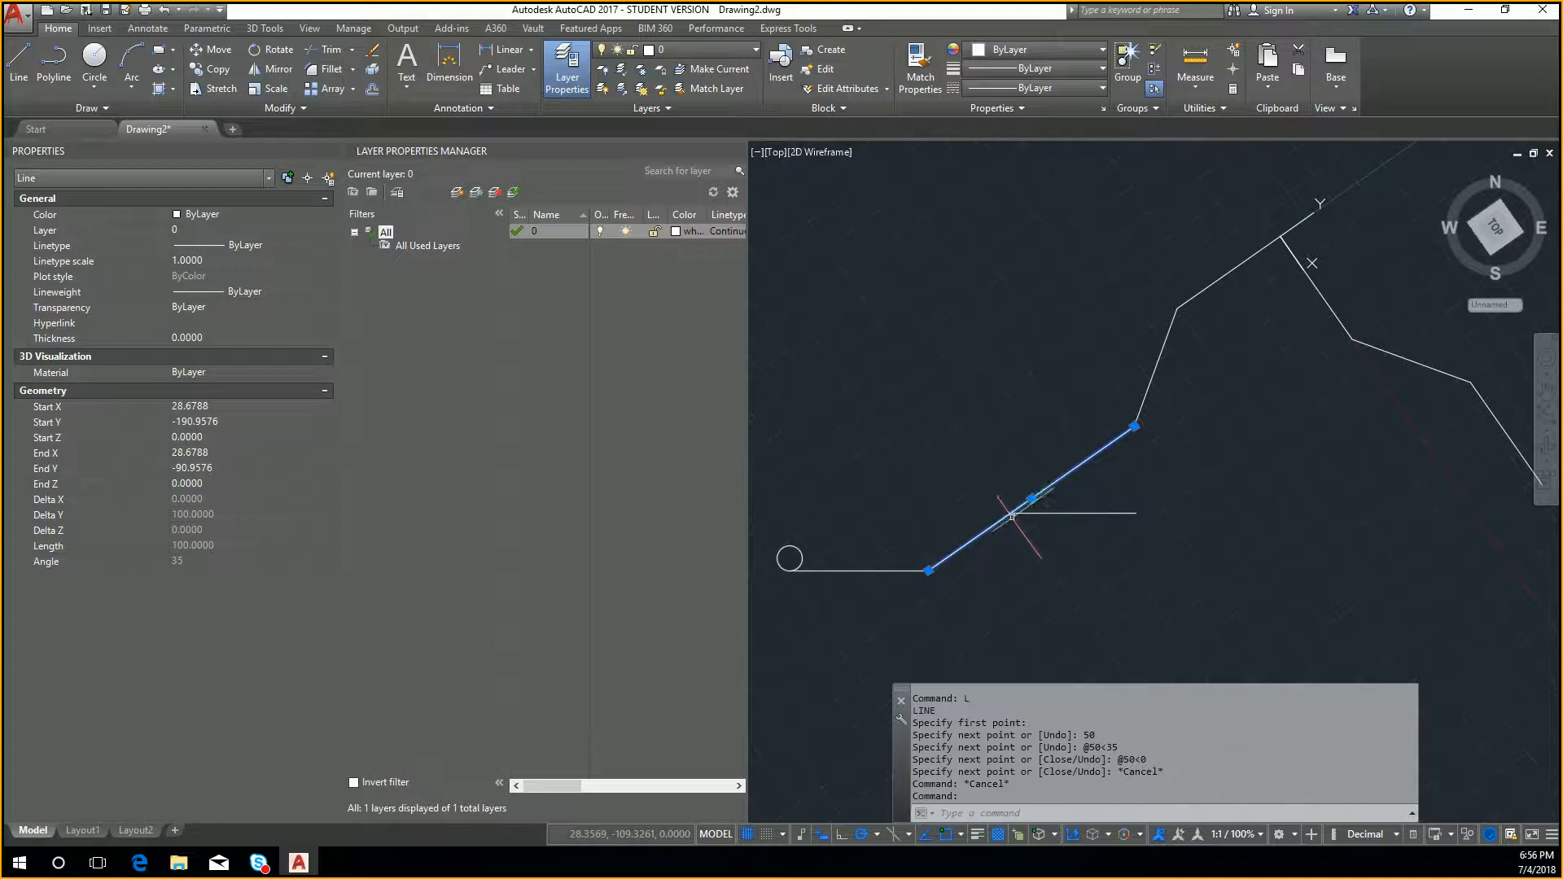
middle_click_drag(1303, 498, 1245, 512)
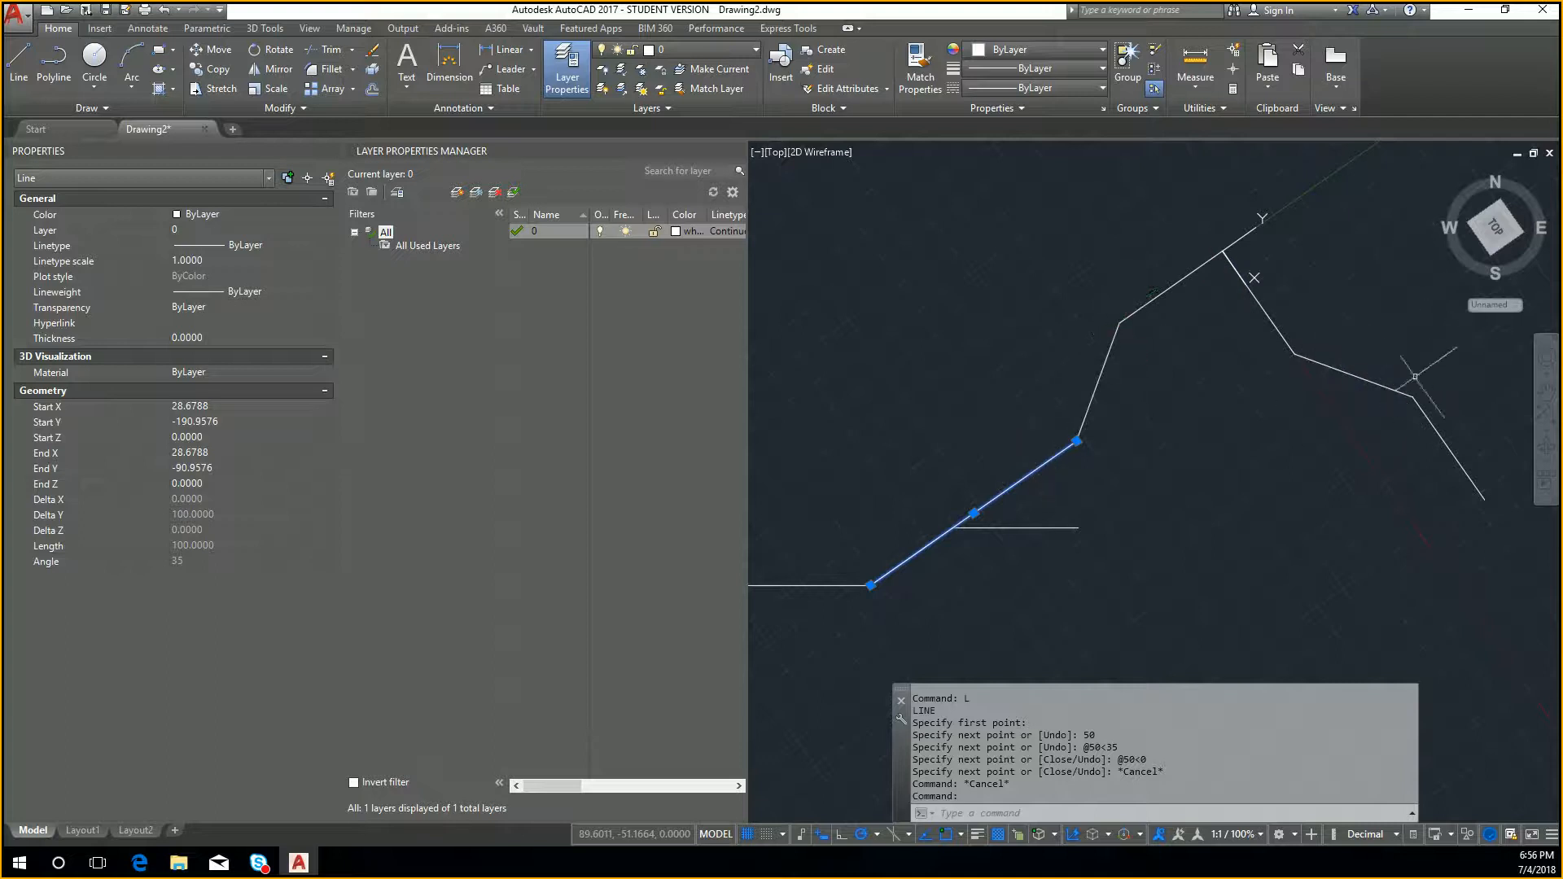
key("Escape")
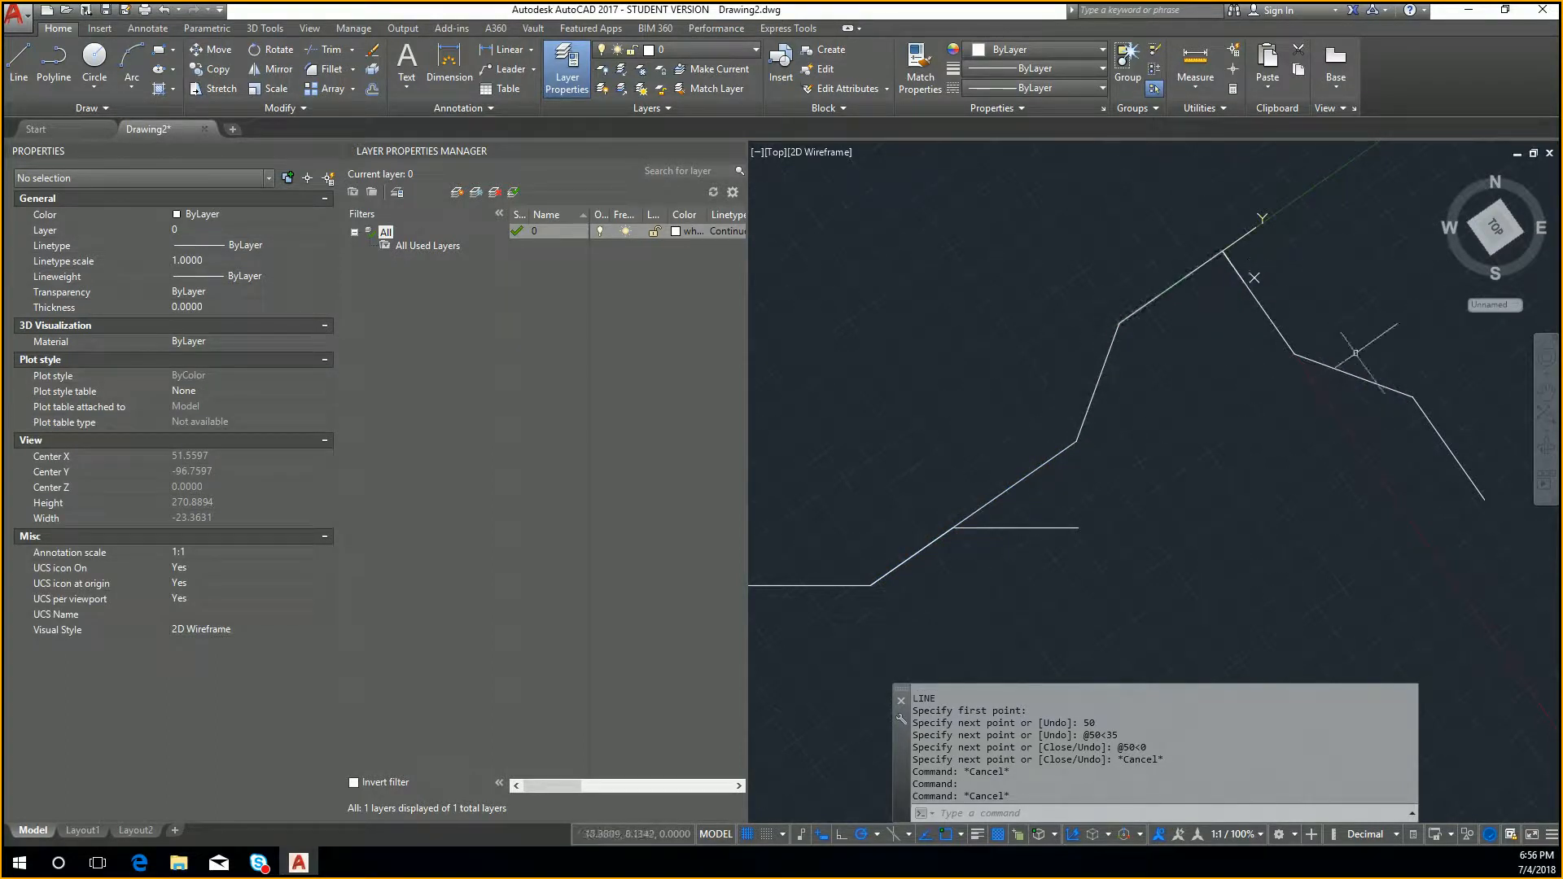
Move the UCS origin to the small circle's lowest point, with X running along the adjoining horizontal line
scroll(1443, 506, "down", 2)
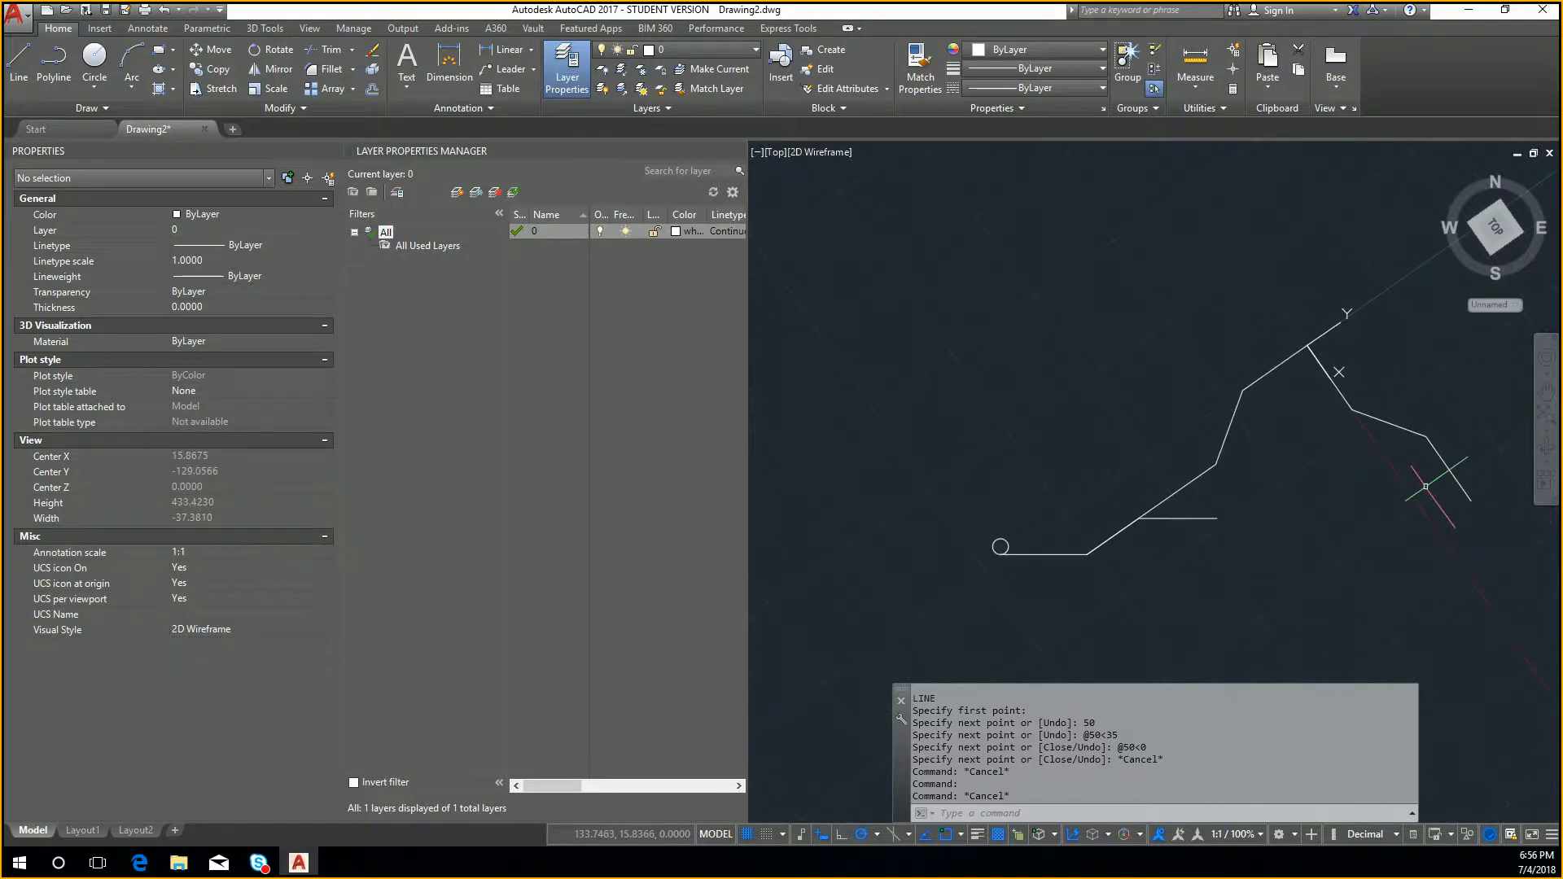
type("ucs")
key("Return")
middle_click_drag(995, 369, 1121, 335)
scroll(1180, 545, "up", 8)
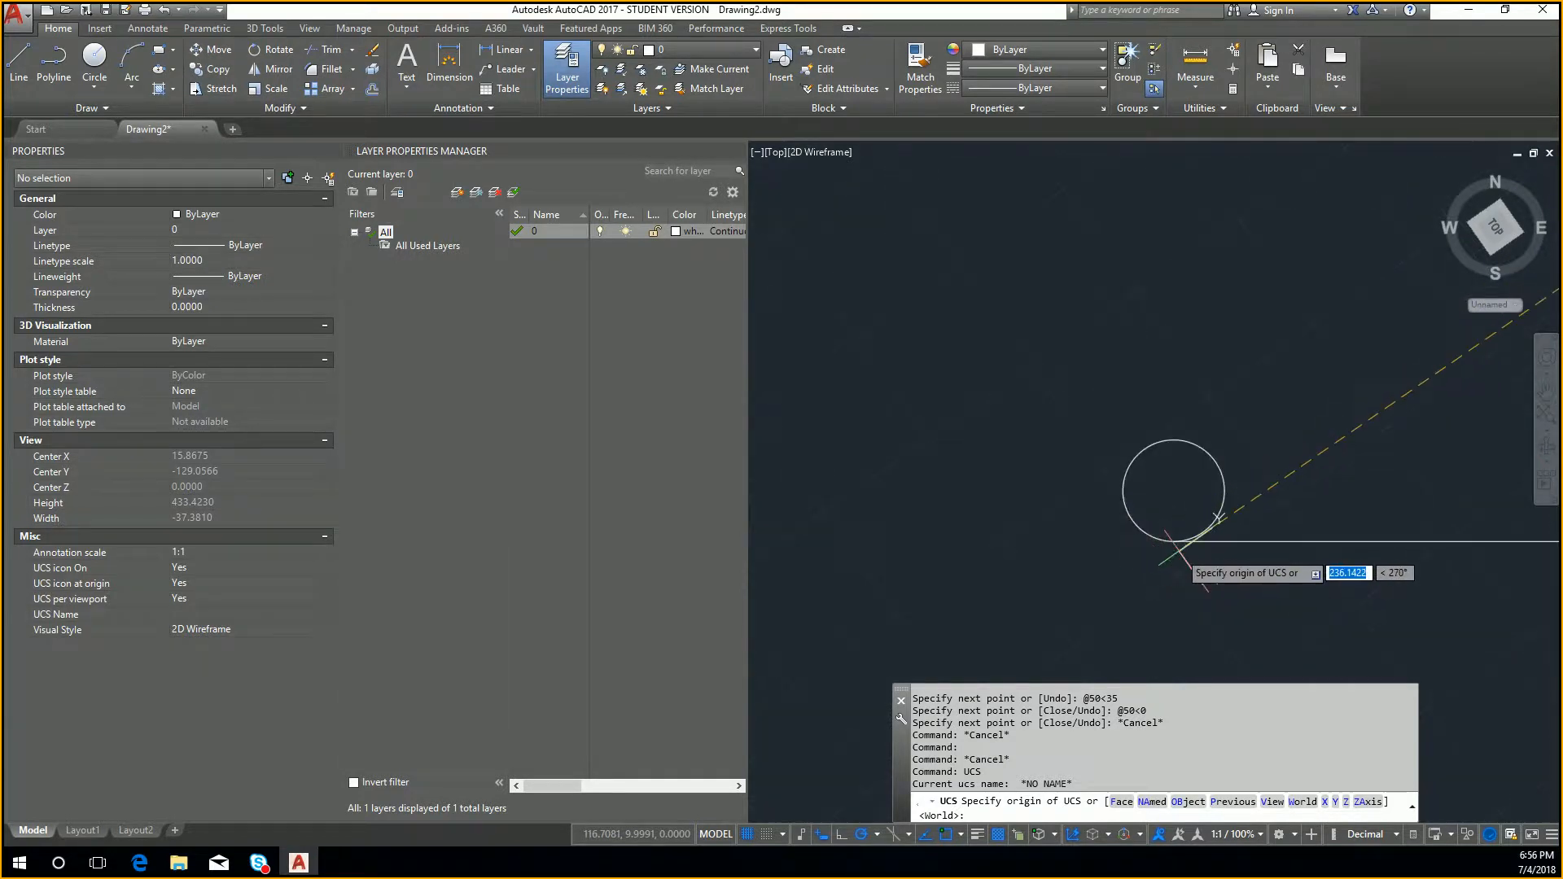
left_click(1175, 541)
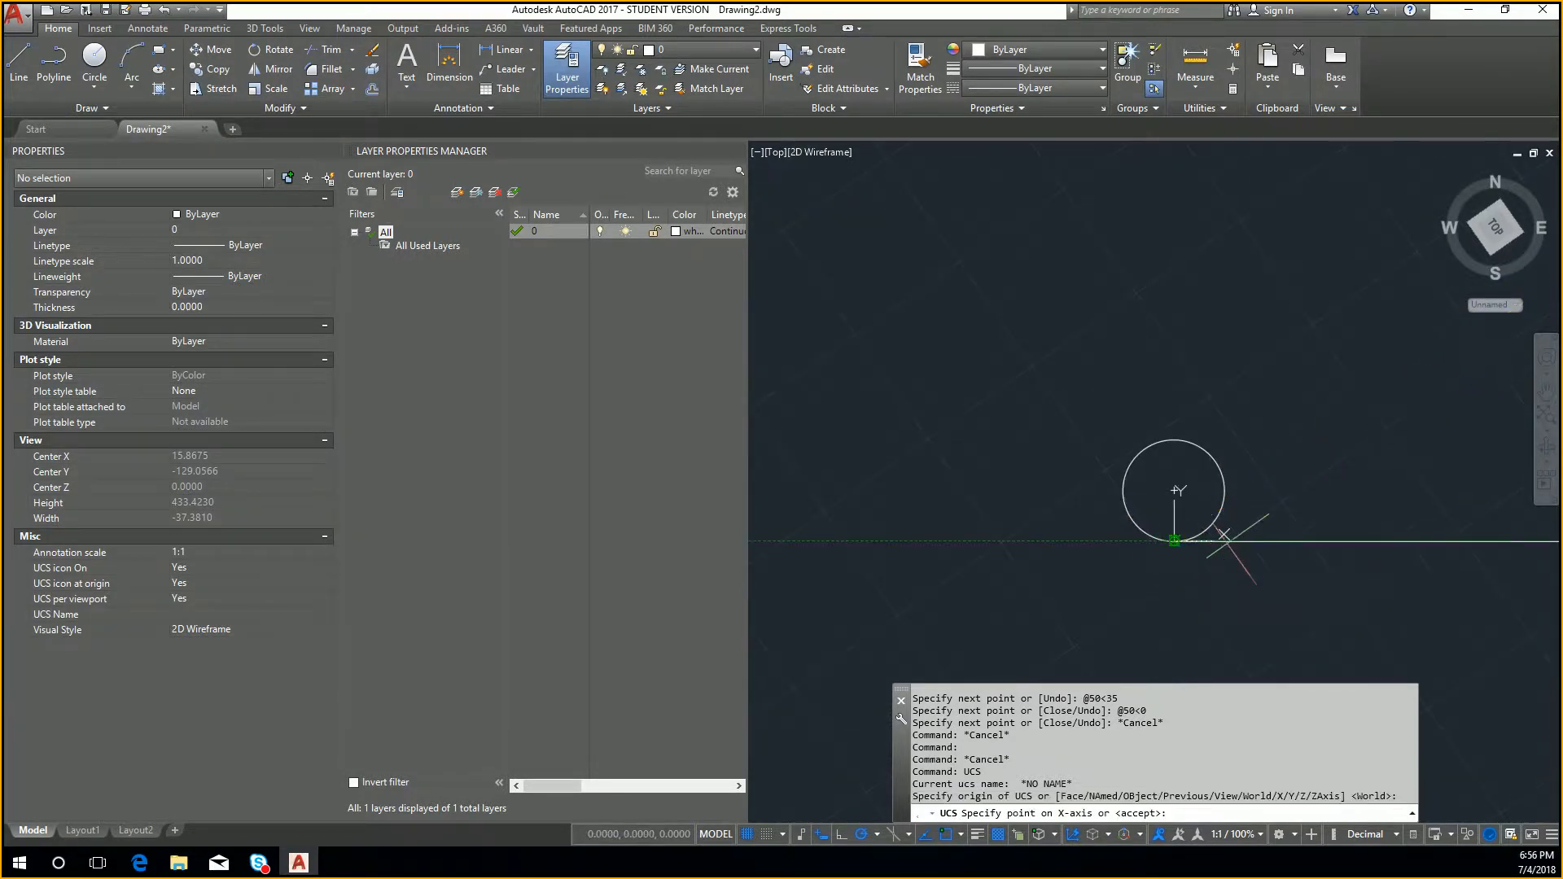
left_click(1288, 539)
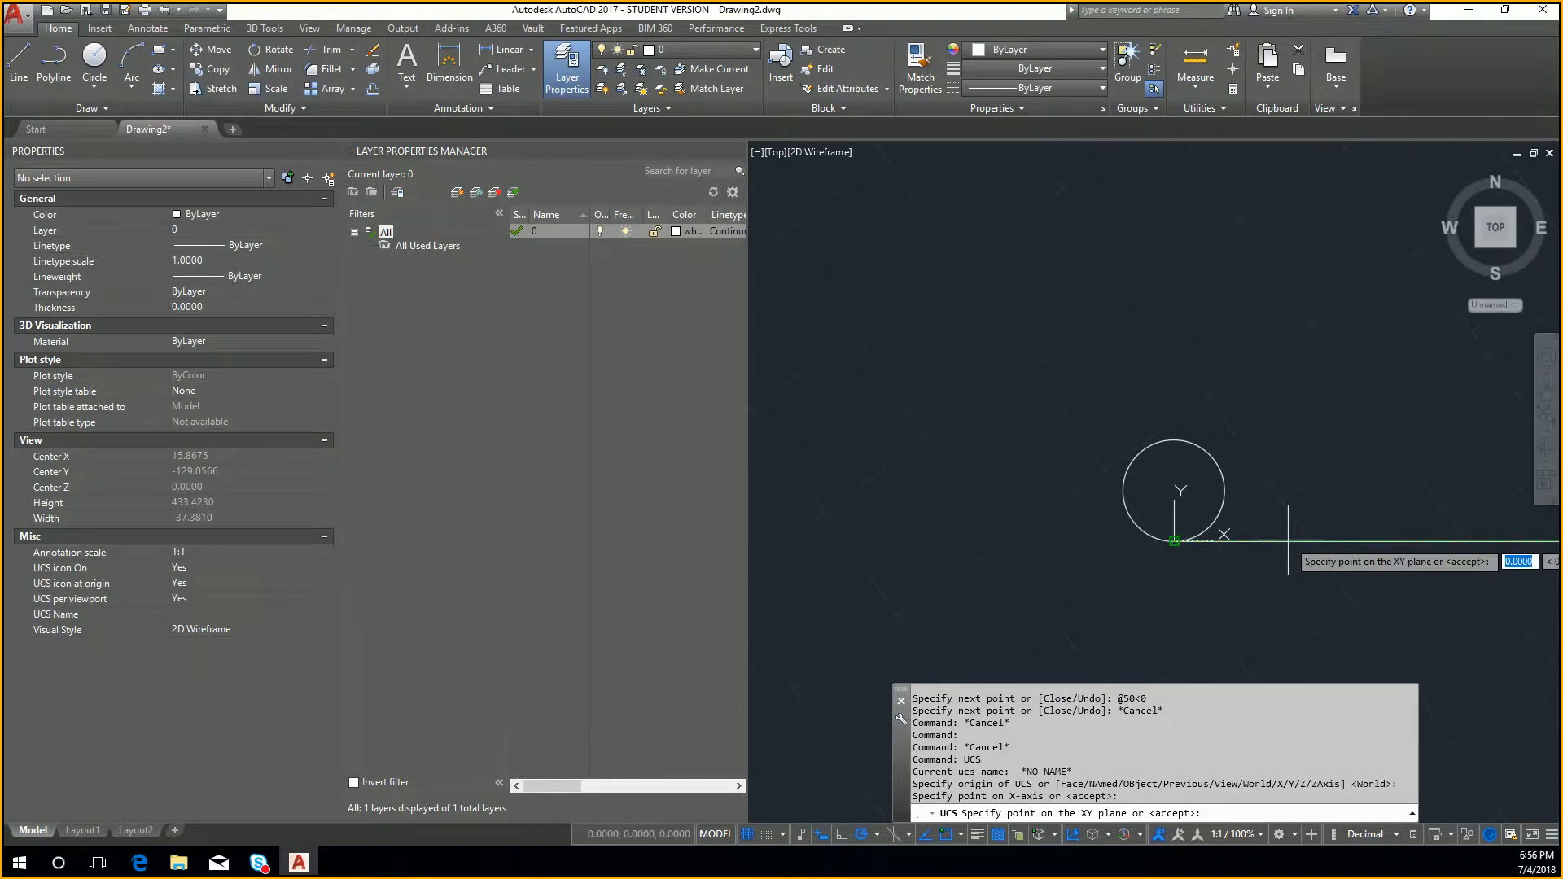
left_click(1286, 539)
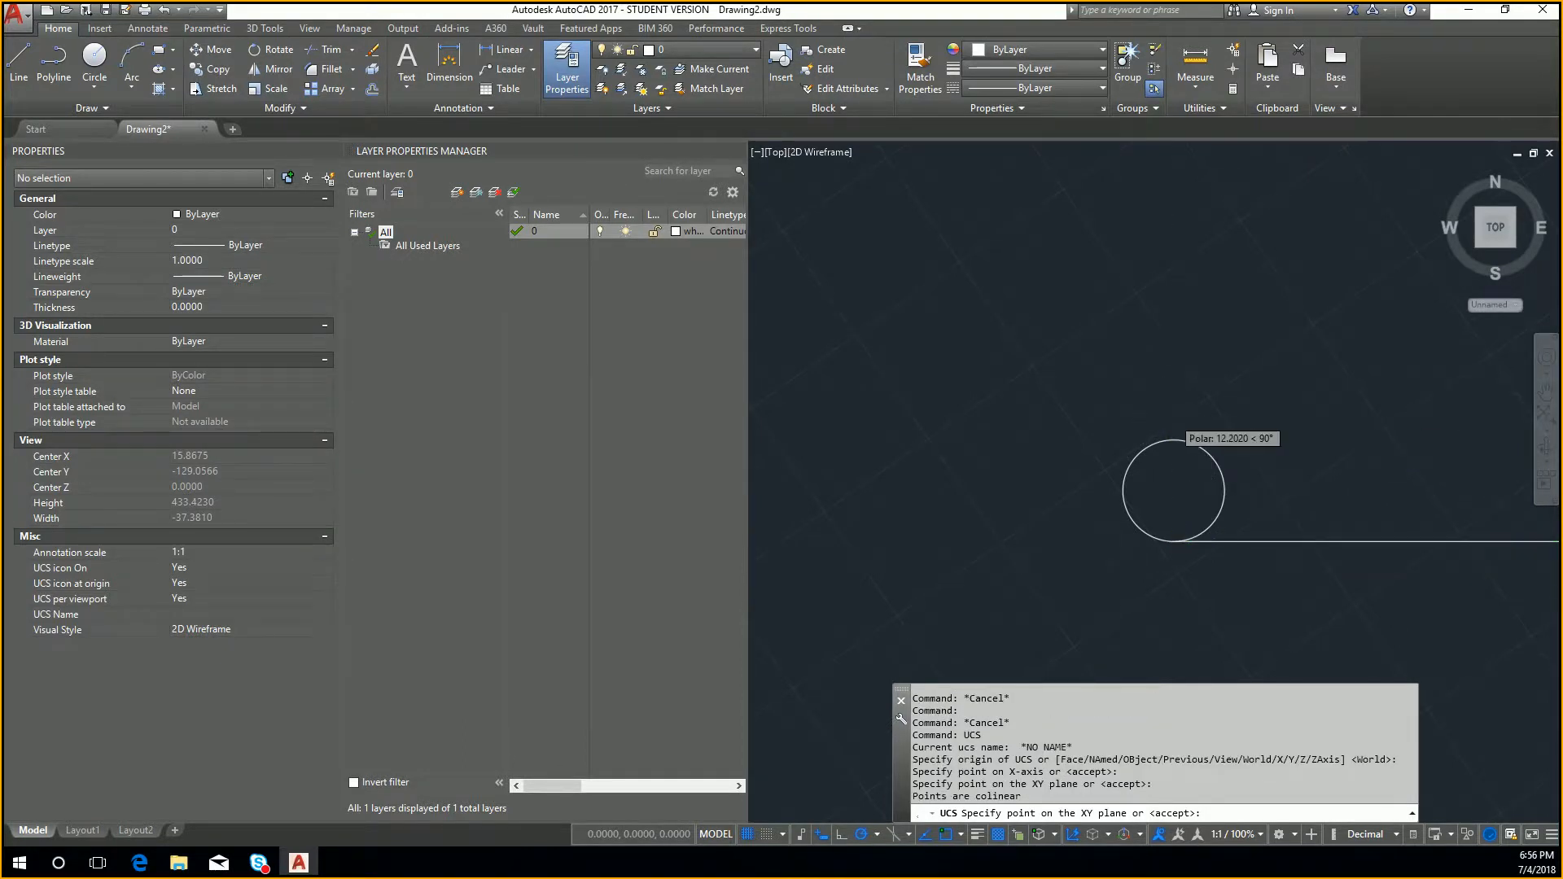
scroll(1172, 412, "down", 2)
key("Escape")
key("Escape")
scroll(1294, 415, "down", 2)
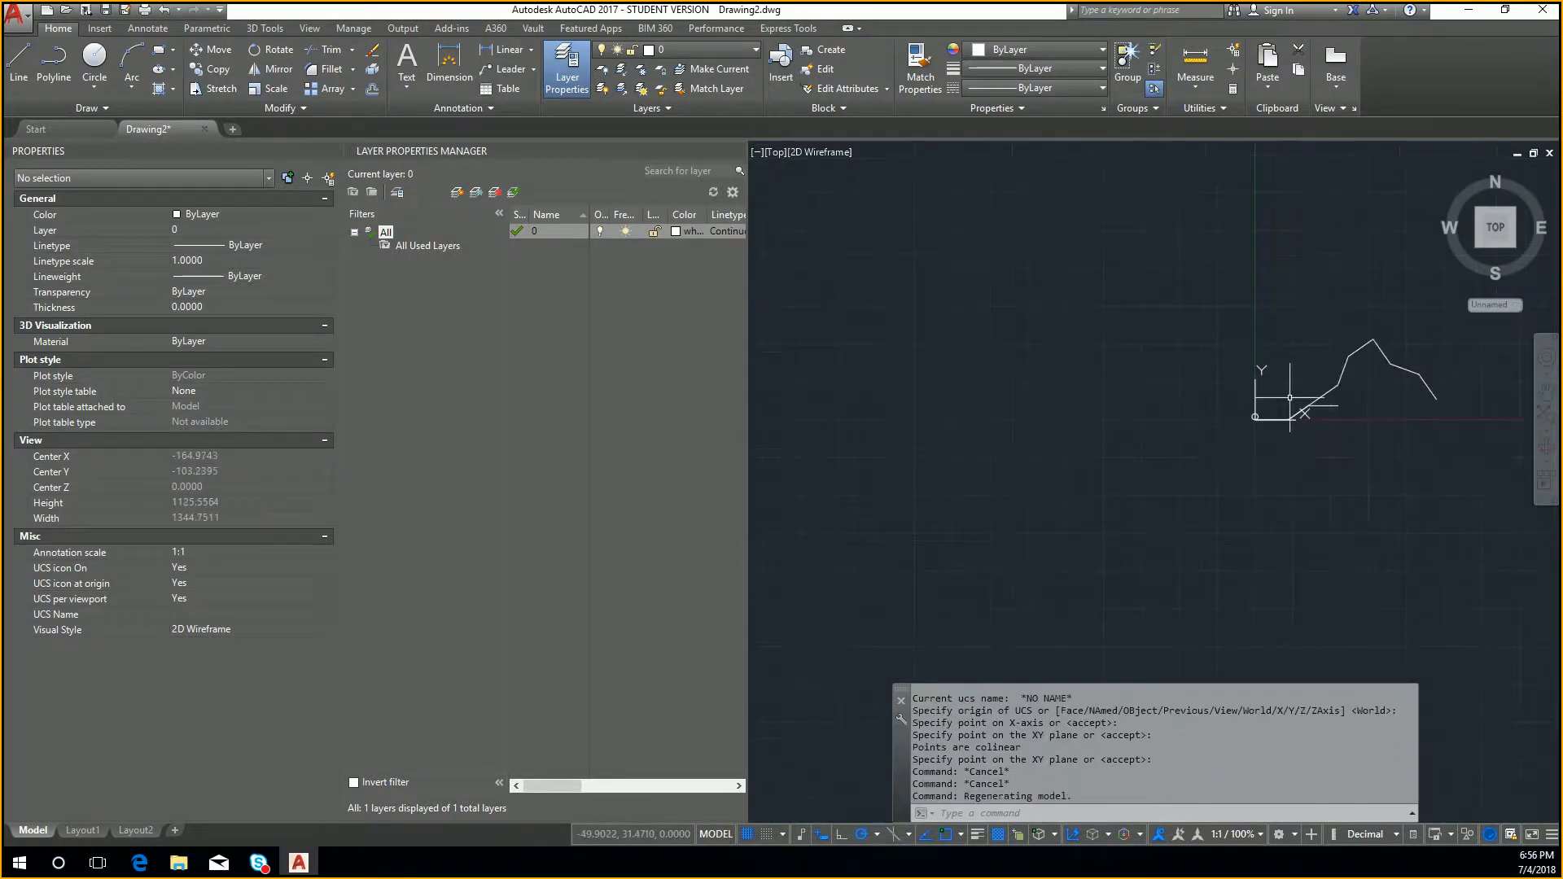
Check the relocated UCS origin by starting a line at 0,0, and cancel the line
middle_click_drag(1290, 398, 1197, 406)
scroll(1282, 420, "up", 2)
type("l")
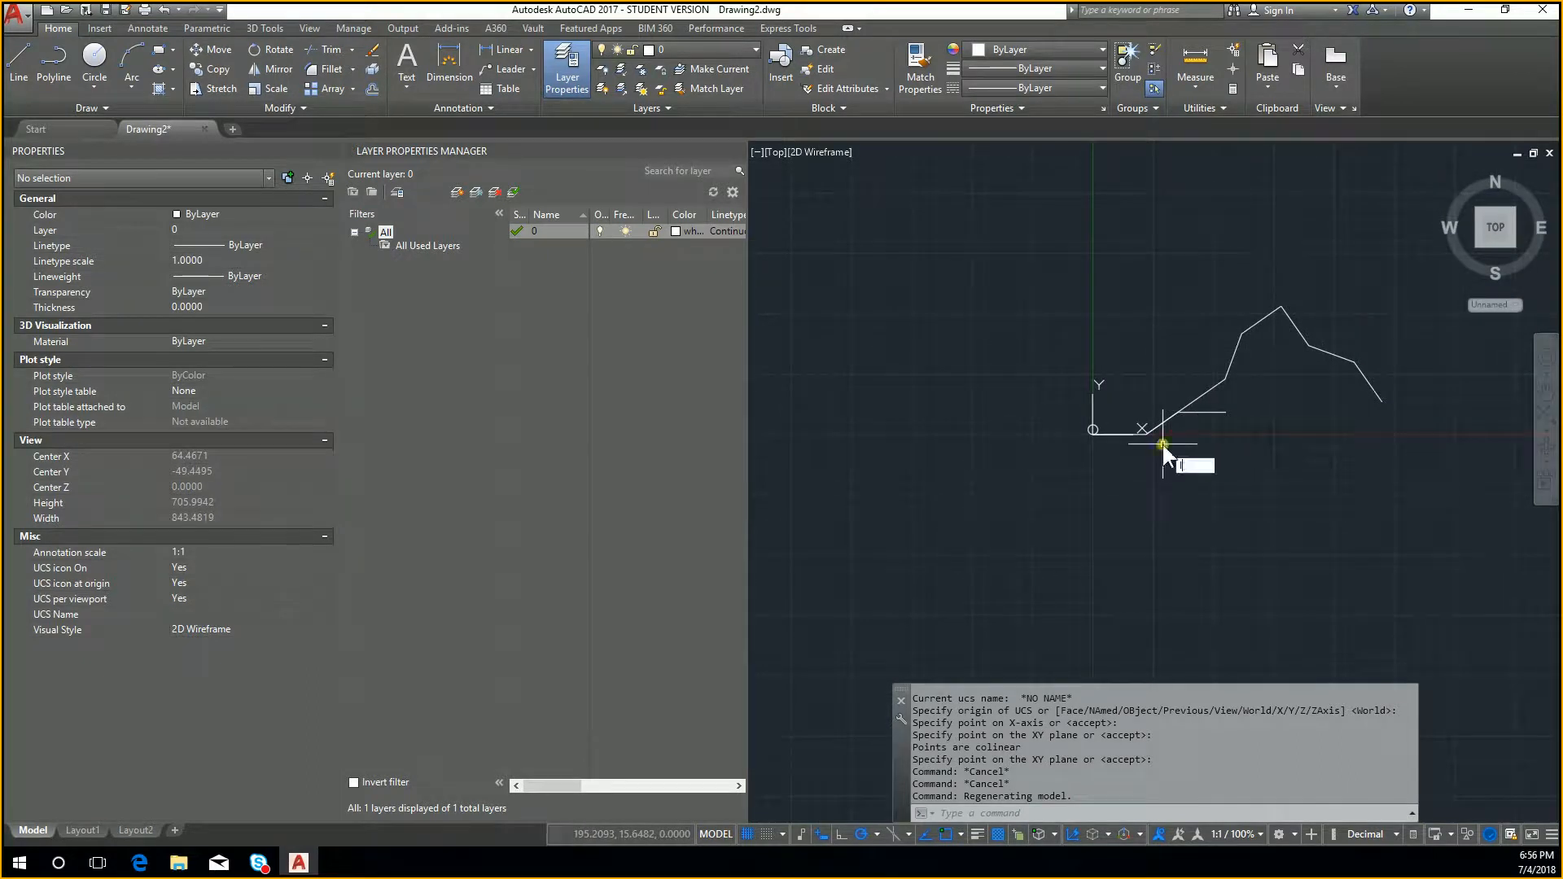
key("Return")
type("0,0")
key("Return")
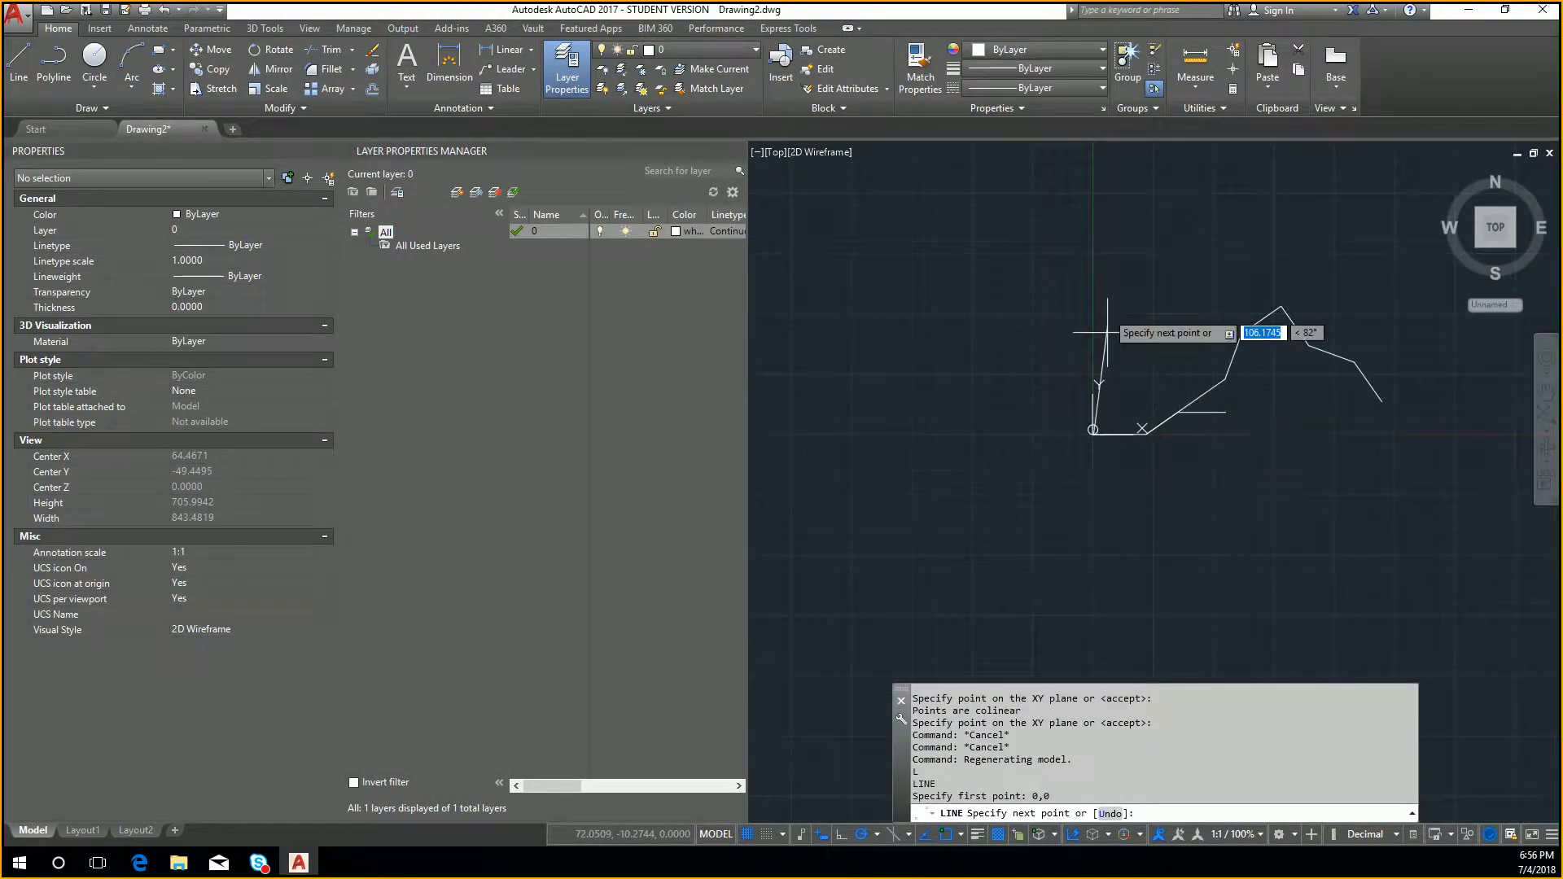
key("Escape")
key("Escape")
key("Escape")
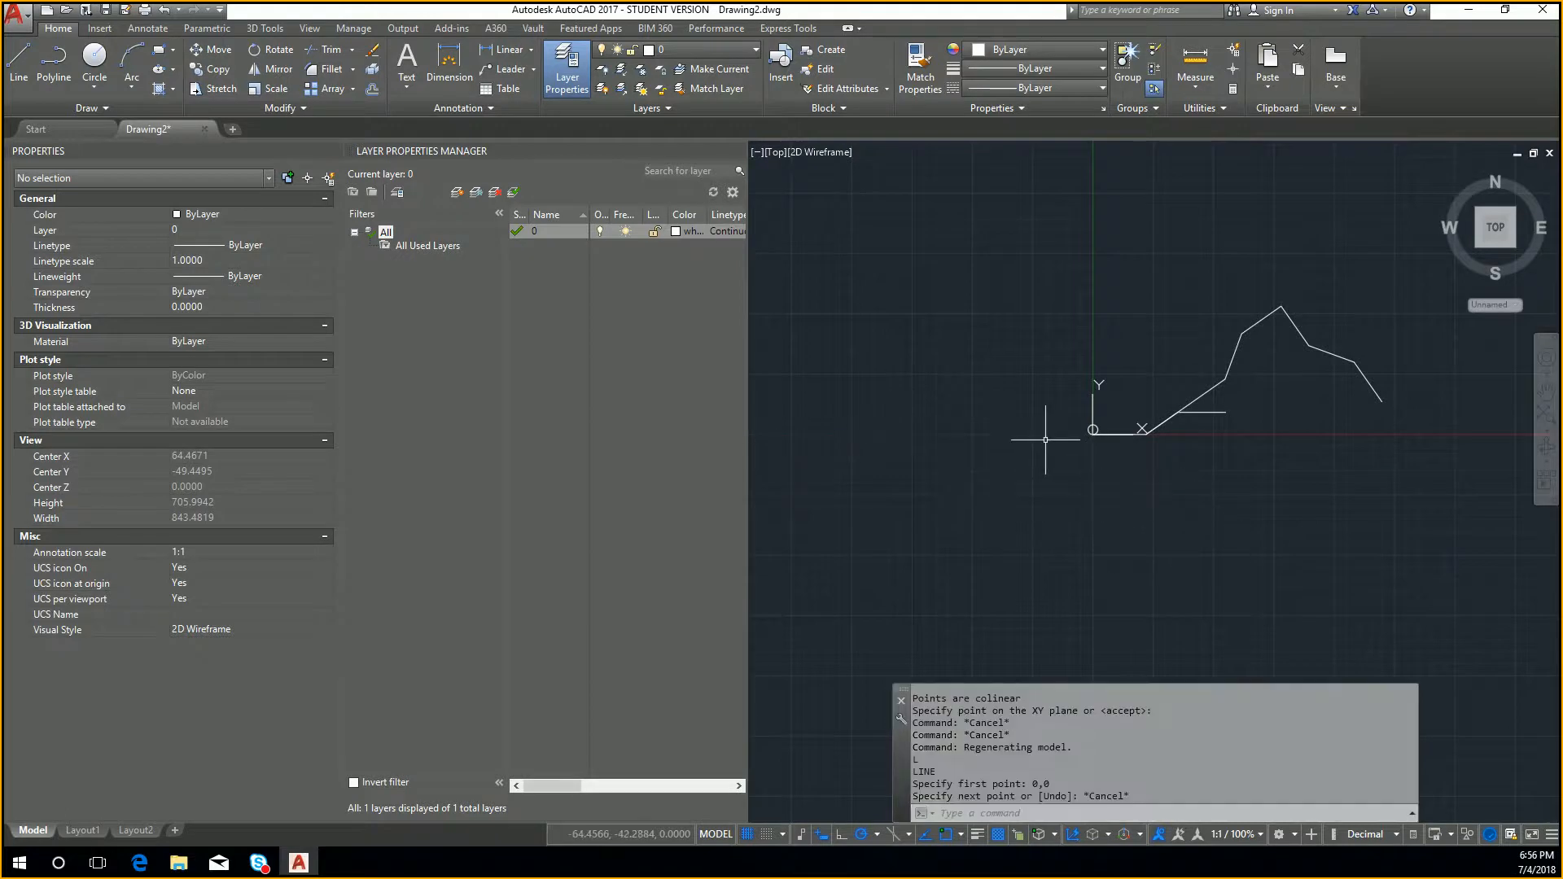
scroll(1103, 443, "up", 5)
middle_click_drag(1145, 440, 1046, 448)
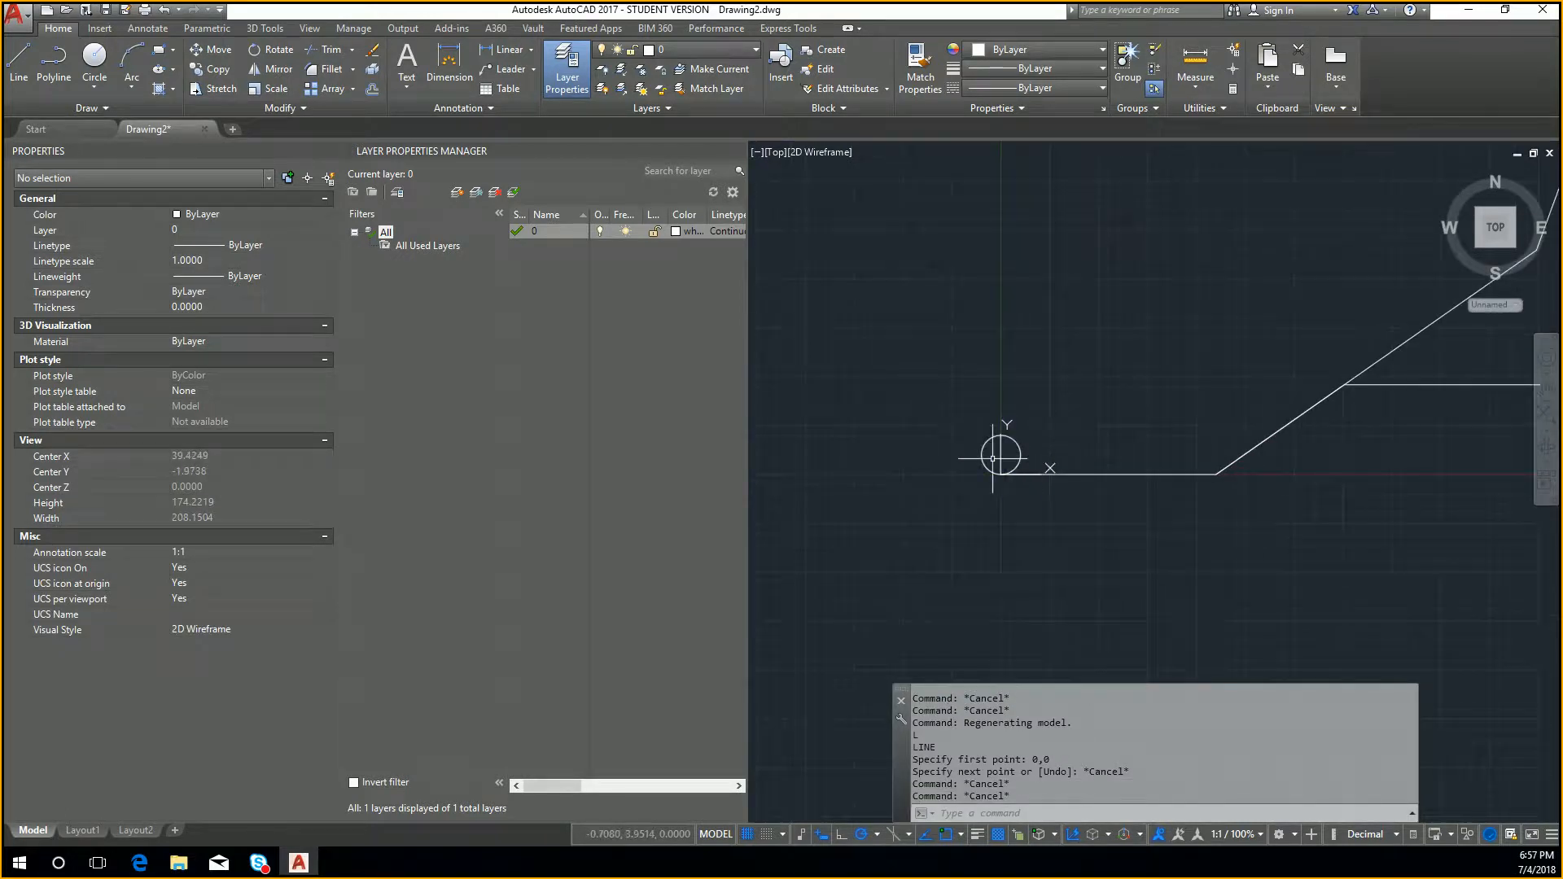
left_click(965, 422)
left_click(1075, 482)
type("m")
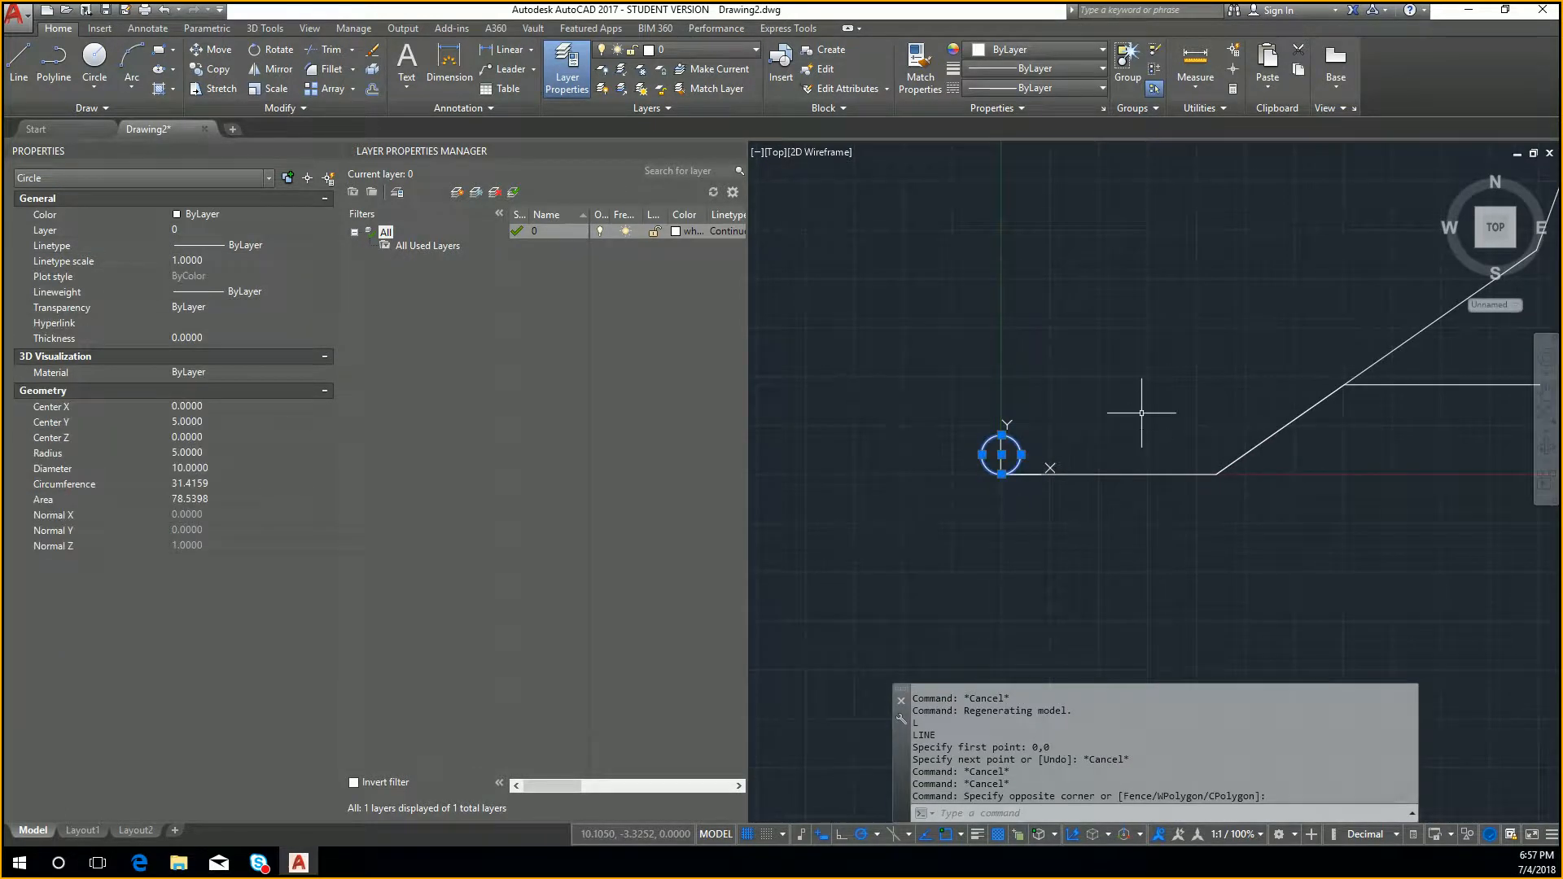
key("Return")
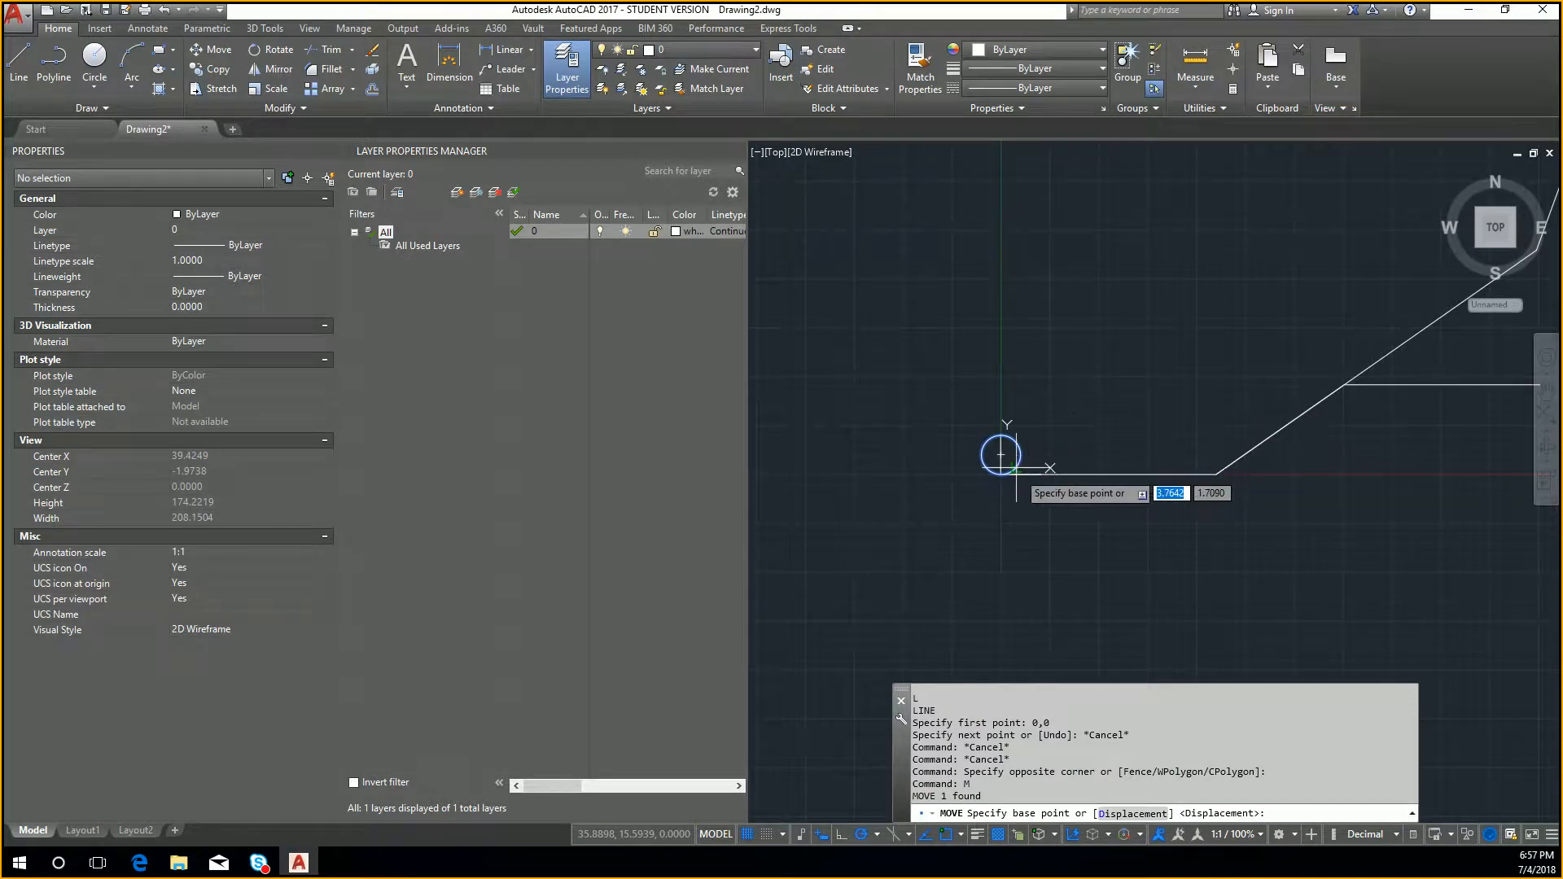
key("Escape")
key("Escape")
Copy the circle at the origin from its lowest point to the start of the short horizontal line branching off the 100-unit line
type("co")
key("Return")
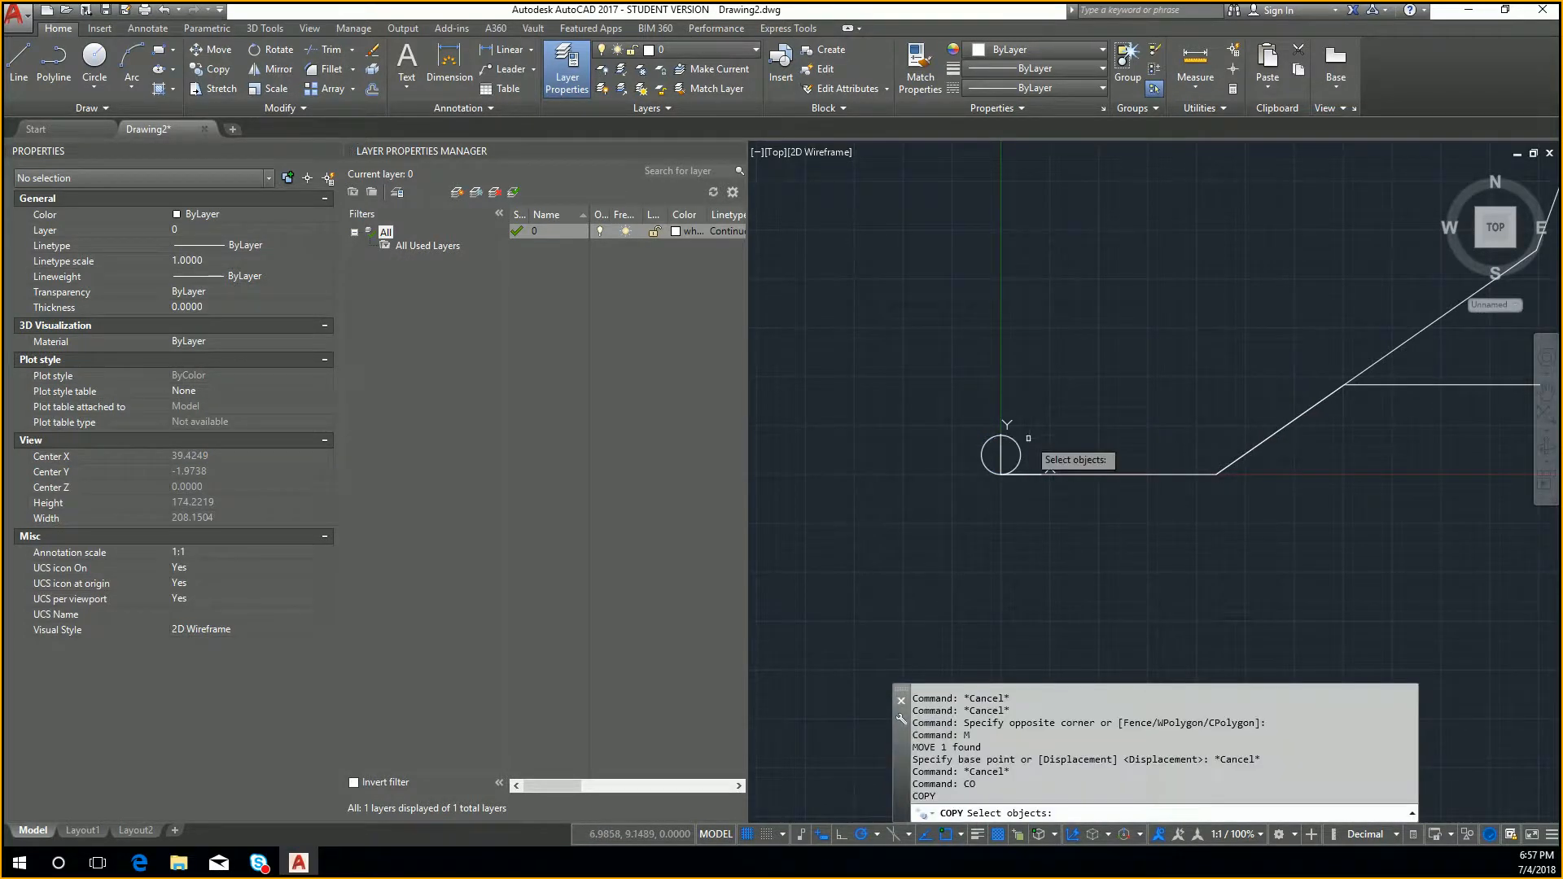
left_click(1019, 443)
key("Return")
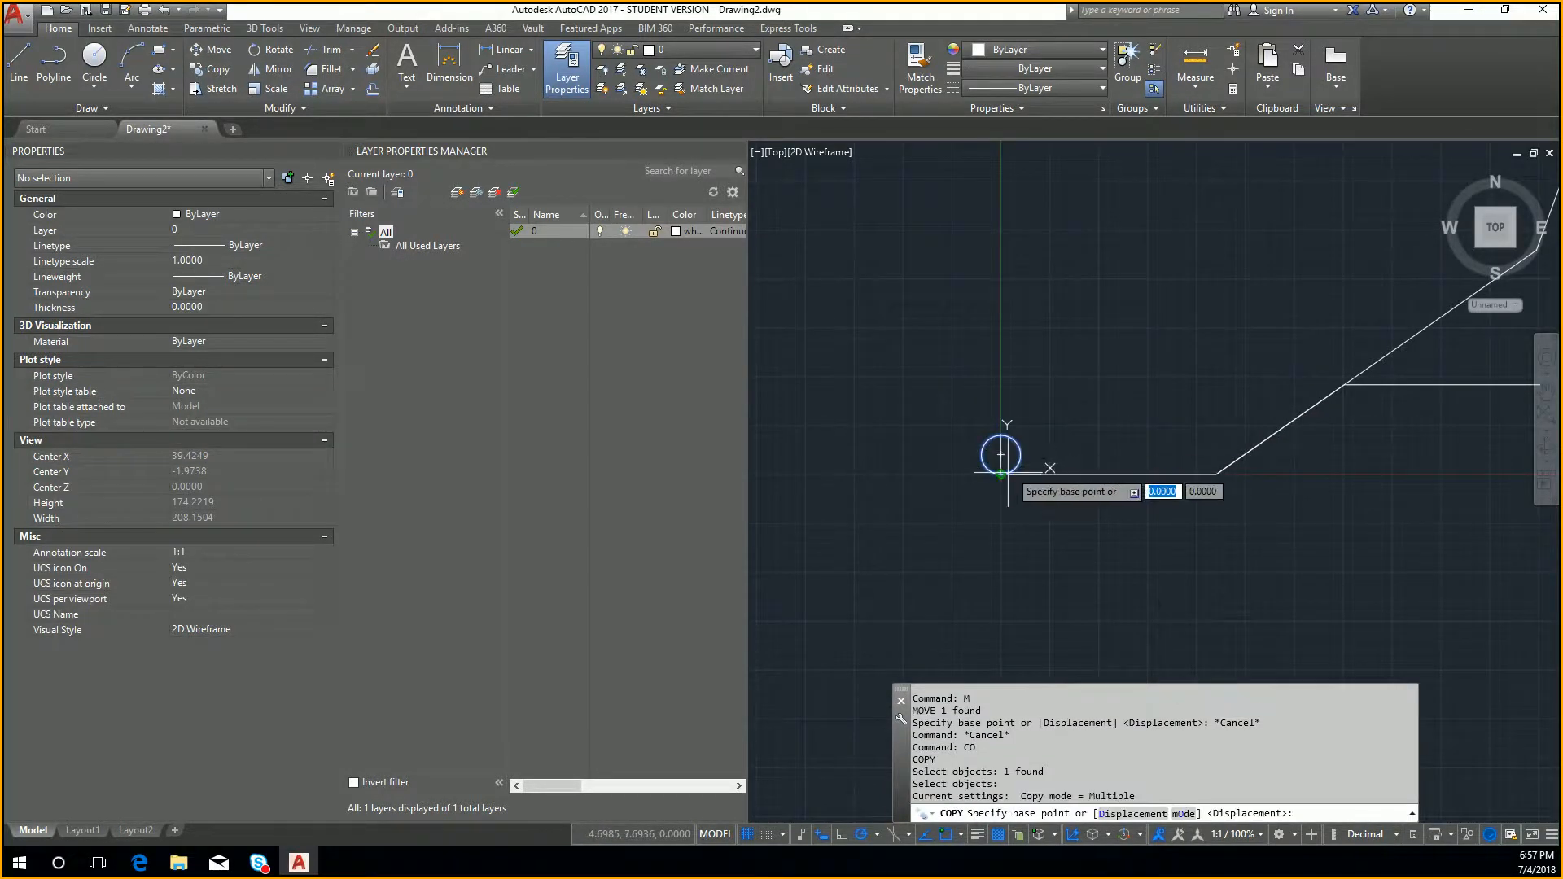
left_click(1001, 453)
middle_click_drag(1292, 345, 1012, 460)
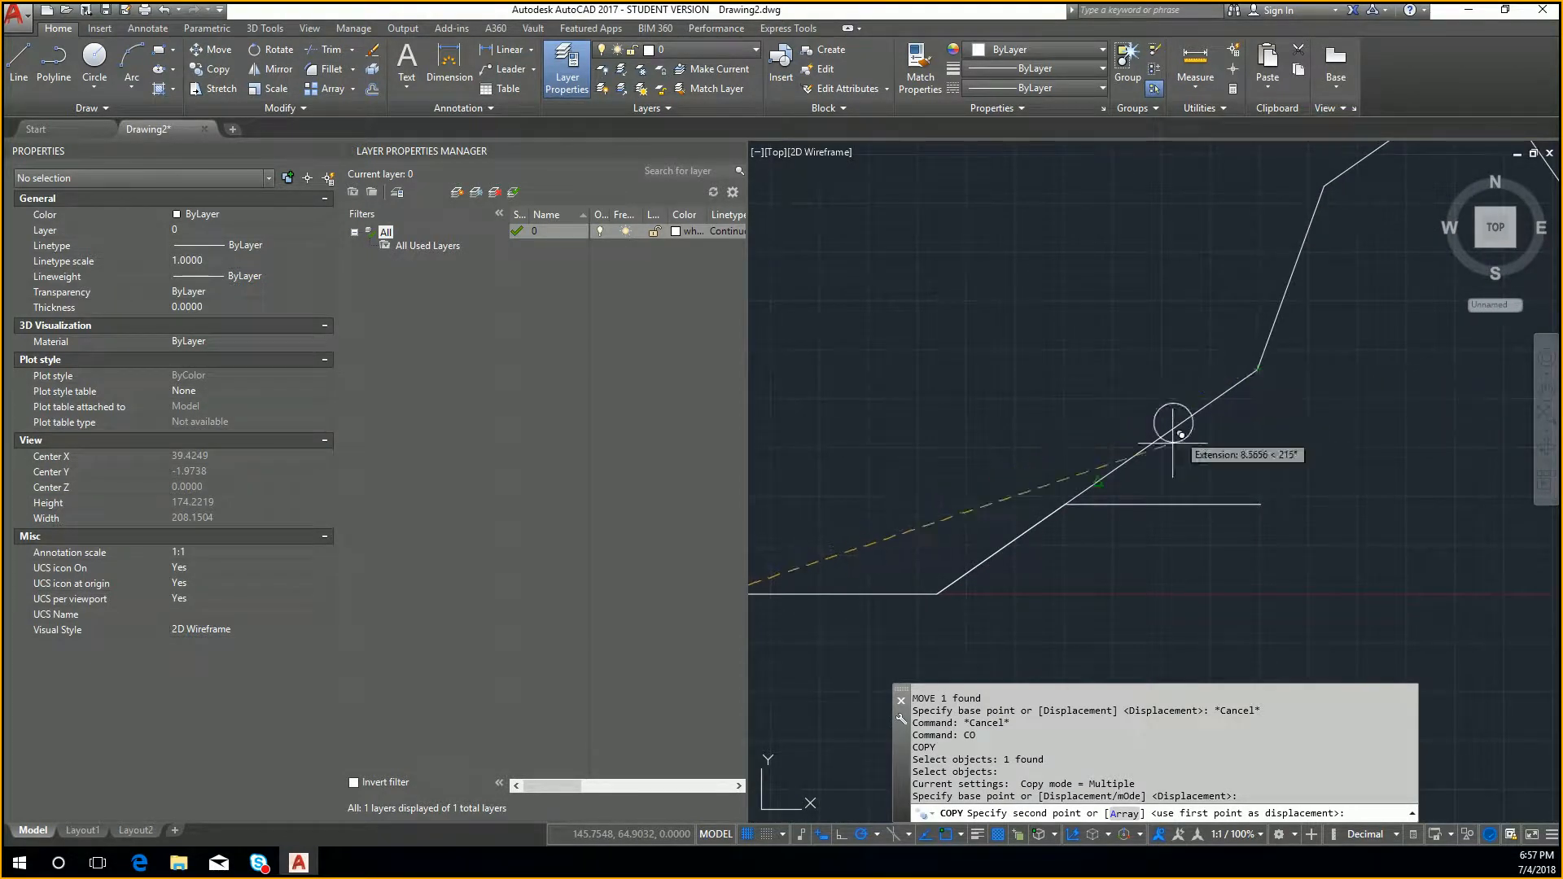
left_click(1072, 498)
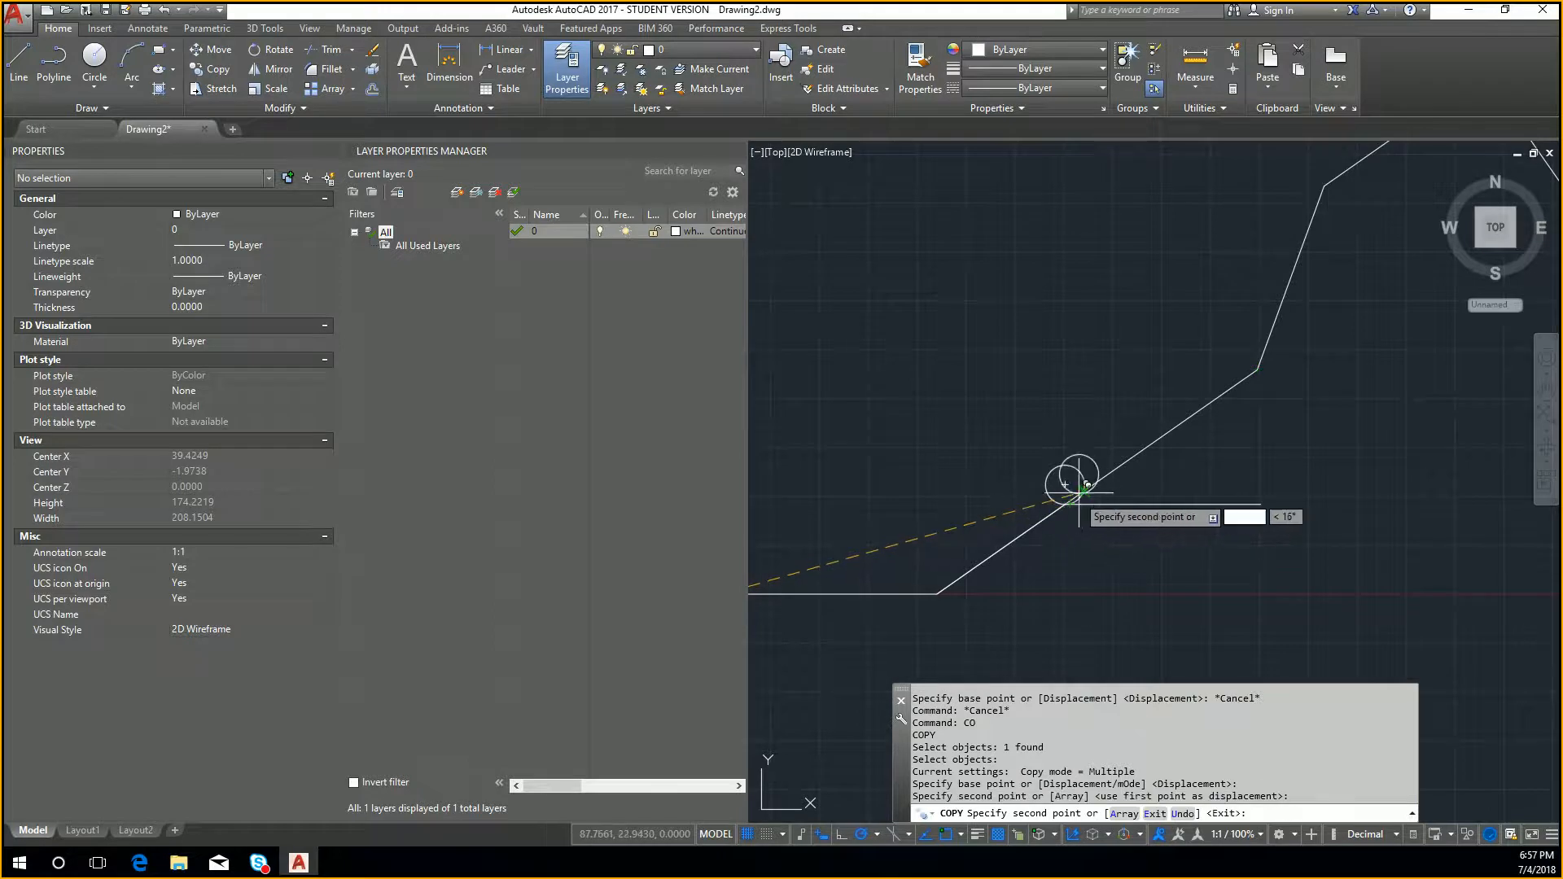
key("Return")
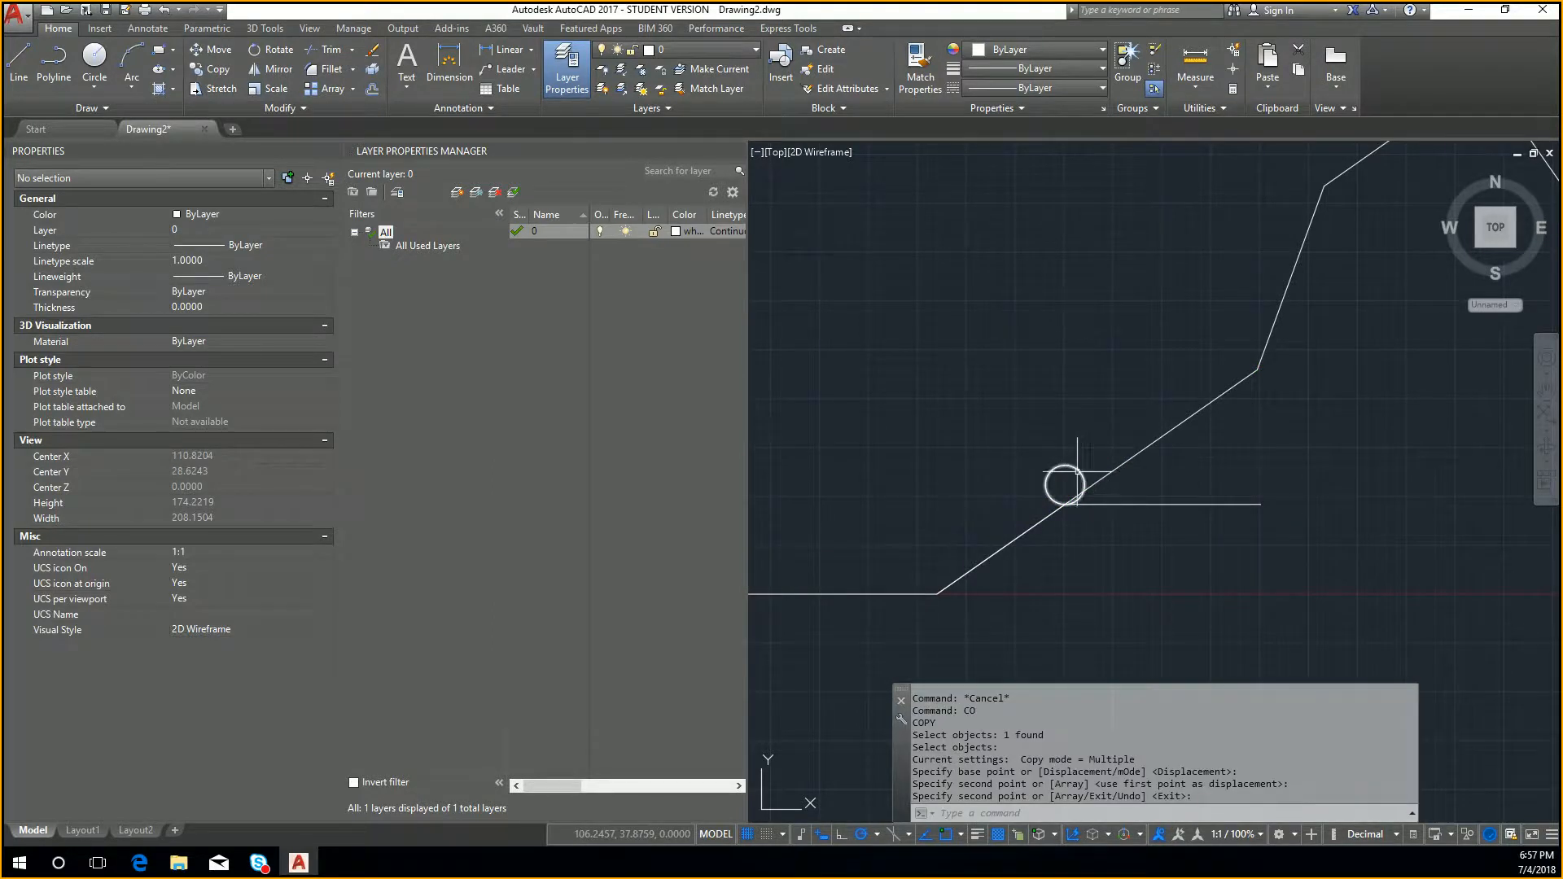
left_click(1078, 471)
middle_click_drag(1002, 440, 1166, 397)
key("Escape")
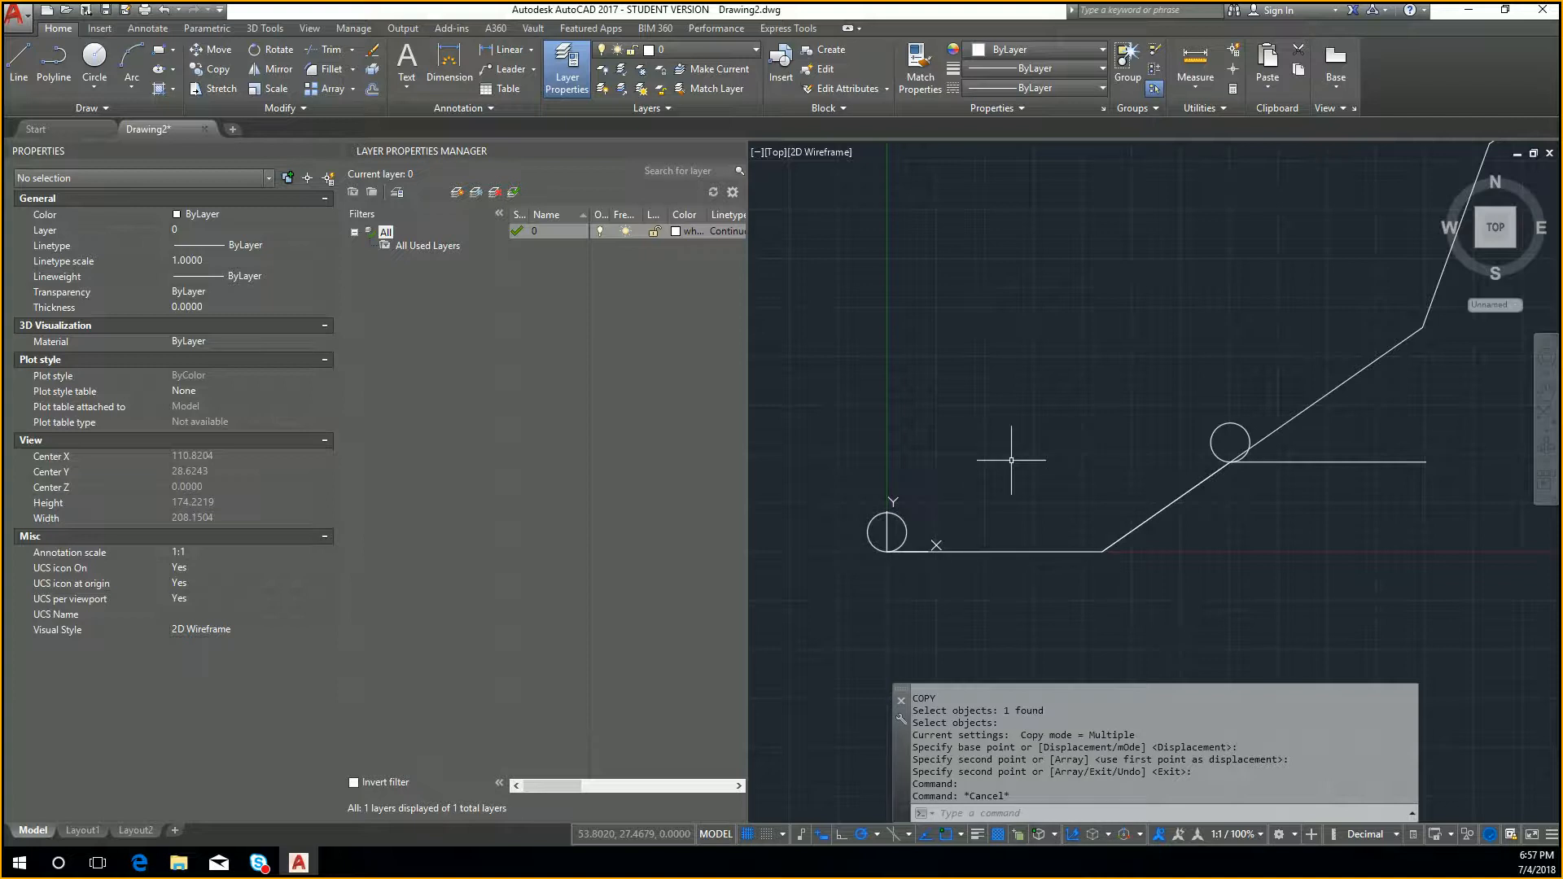
Start a distance measurement from the UCS origin at the original circle's lowest point
type("dist")
key("Return")
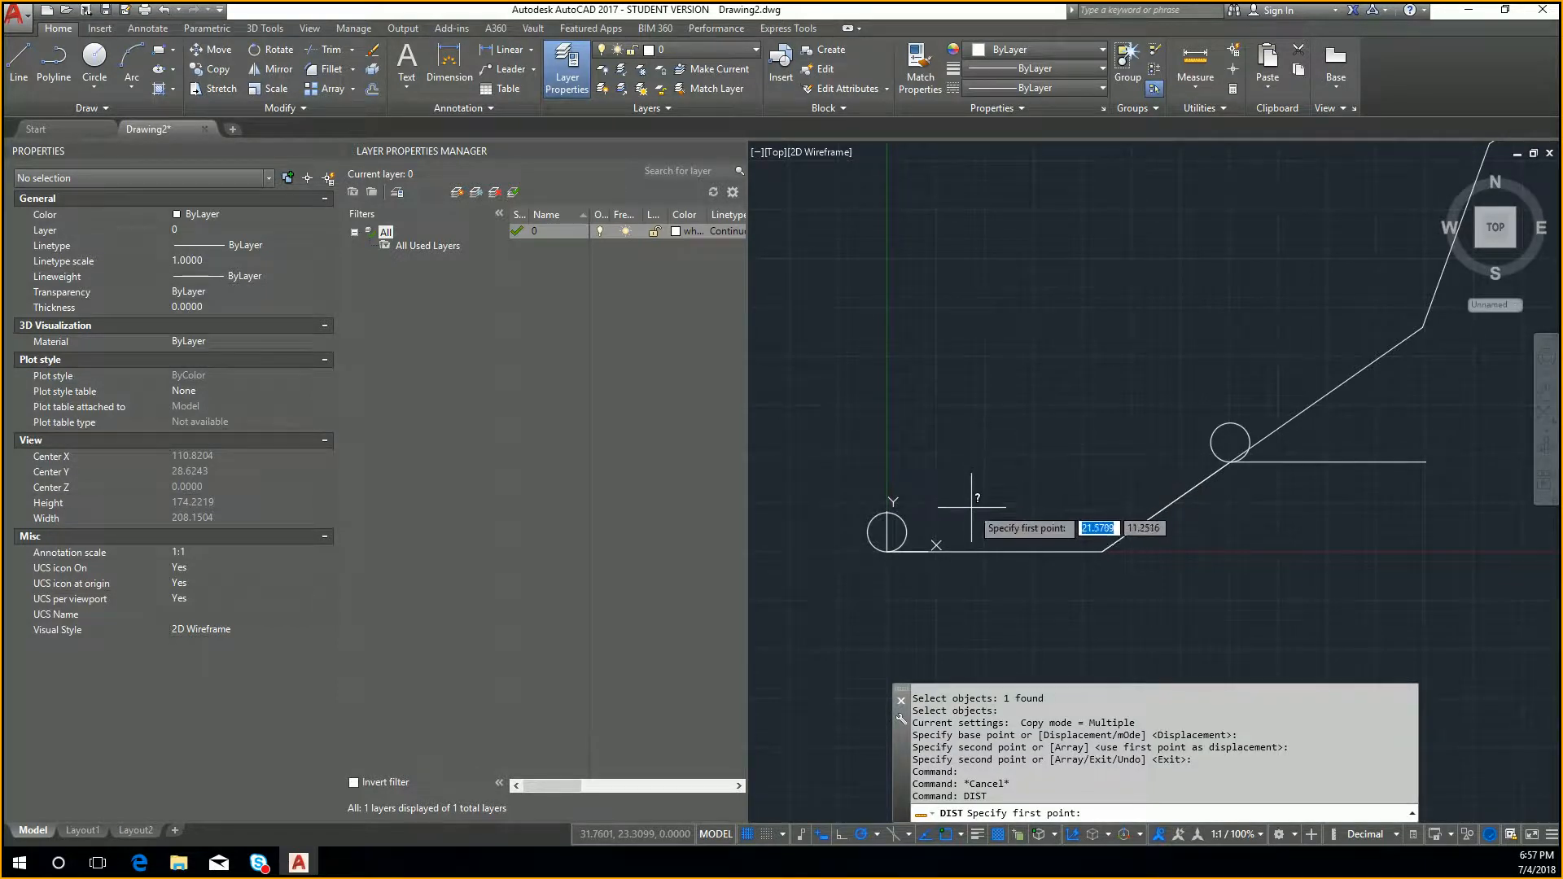
middle_click_drag(994, 452, 955, 447)
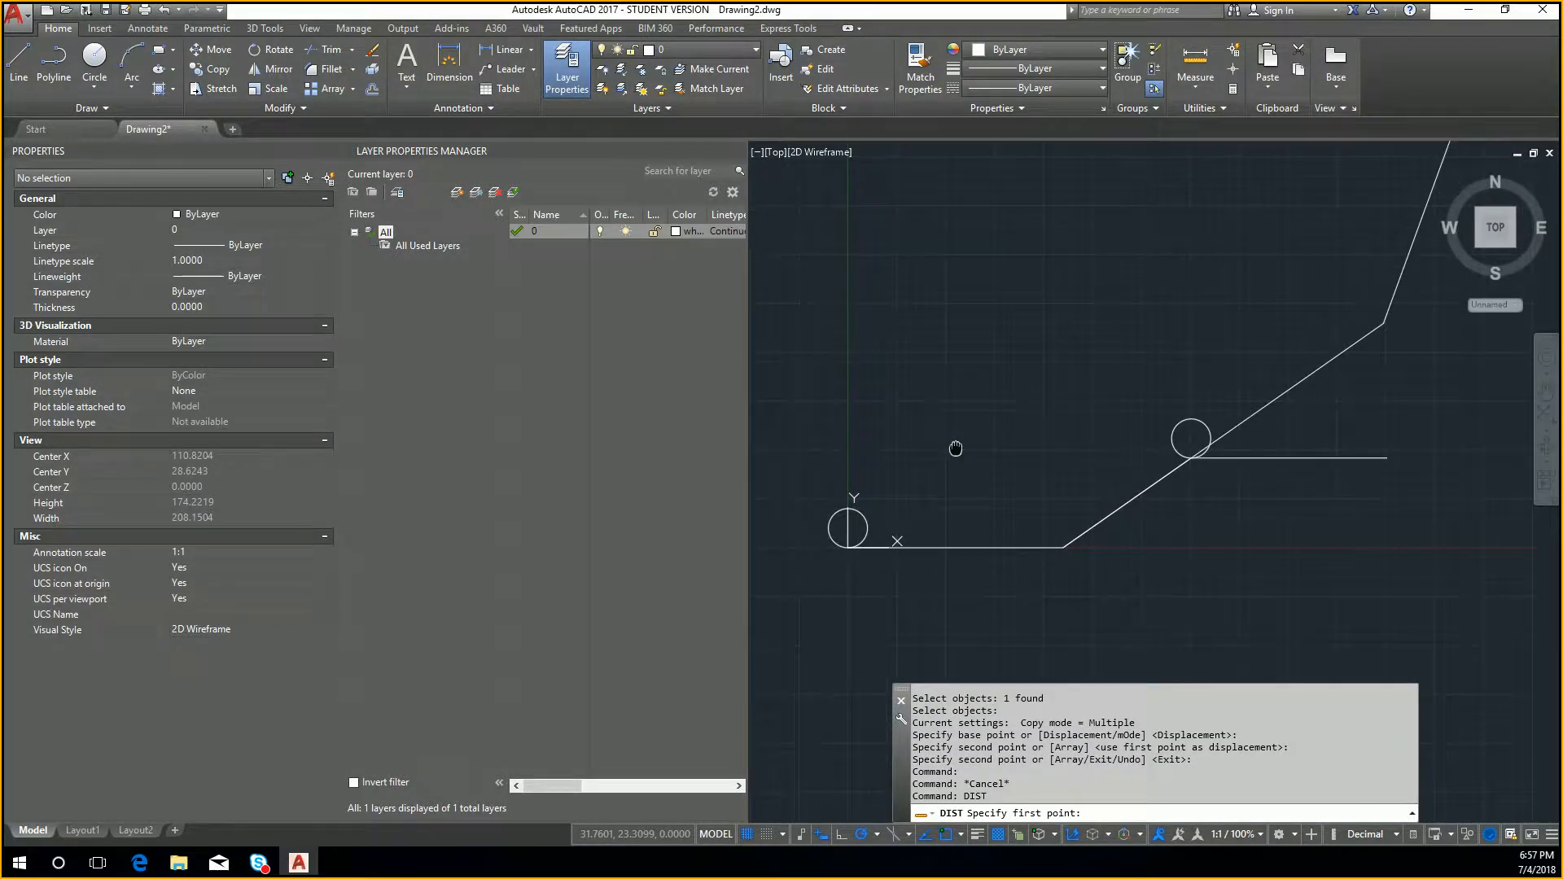
left_click(848, 547)
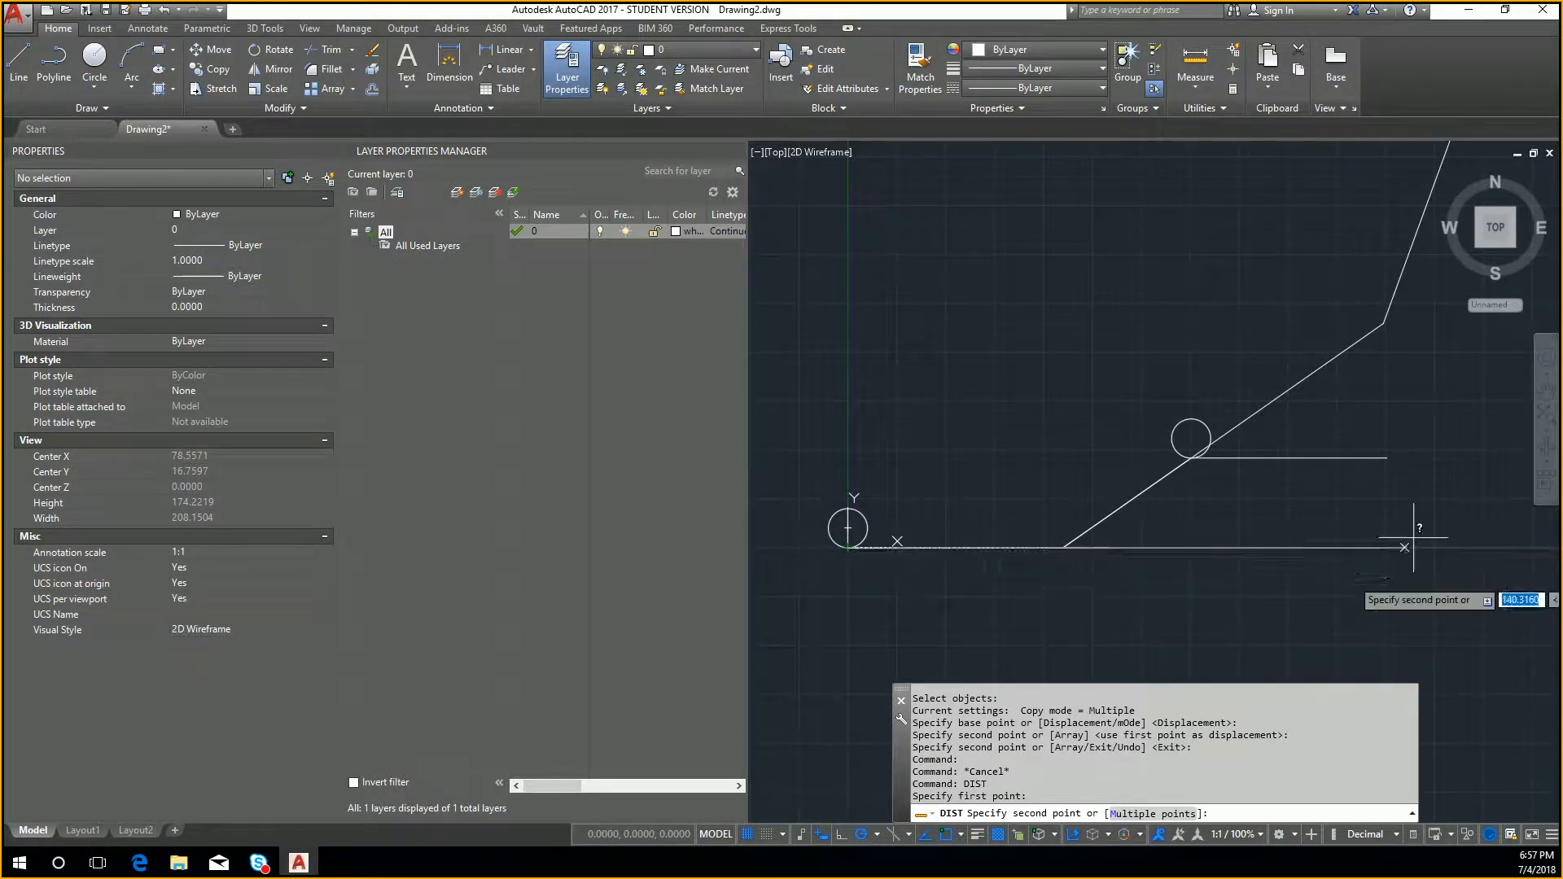
Measure the distance from the UCS origin to the free end of the upper horizontal line
left_click(1391, 459)
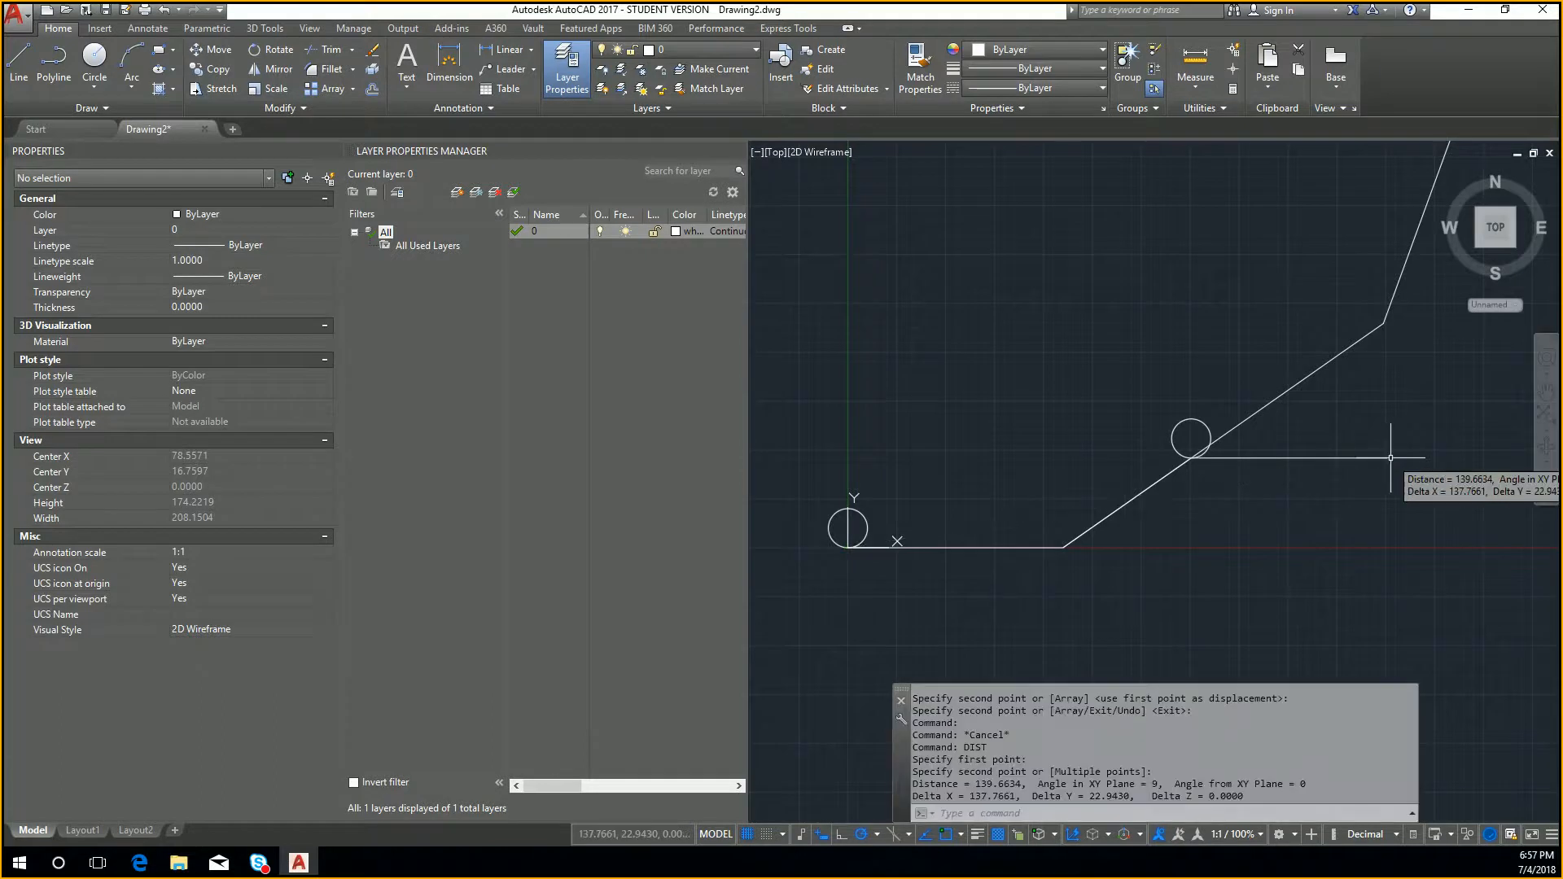
left_click_drag(977, 788, 1023, 790)
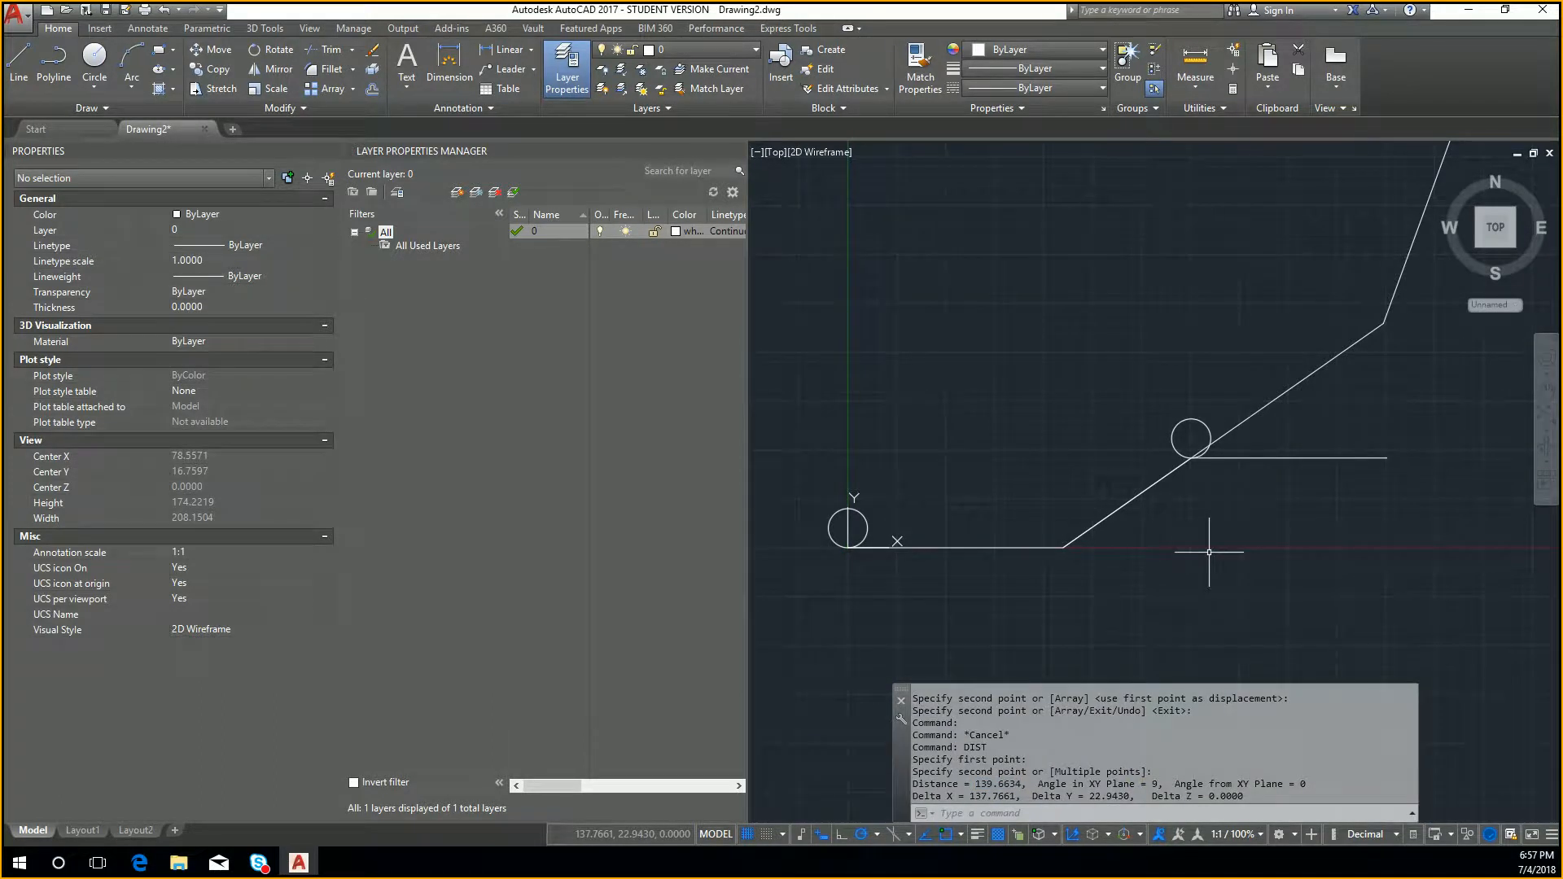
key("Escape")
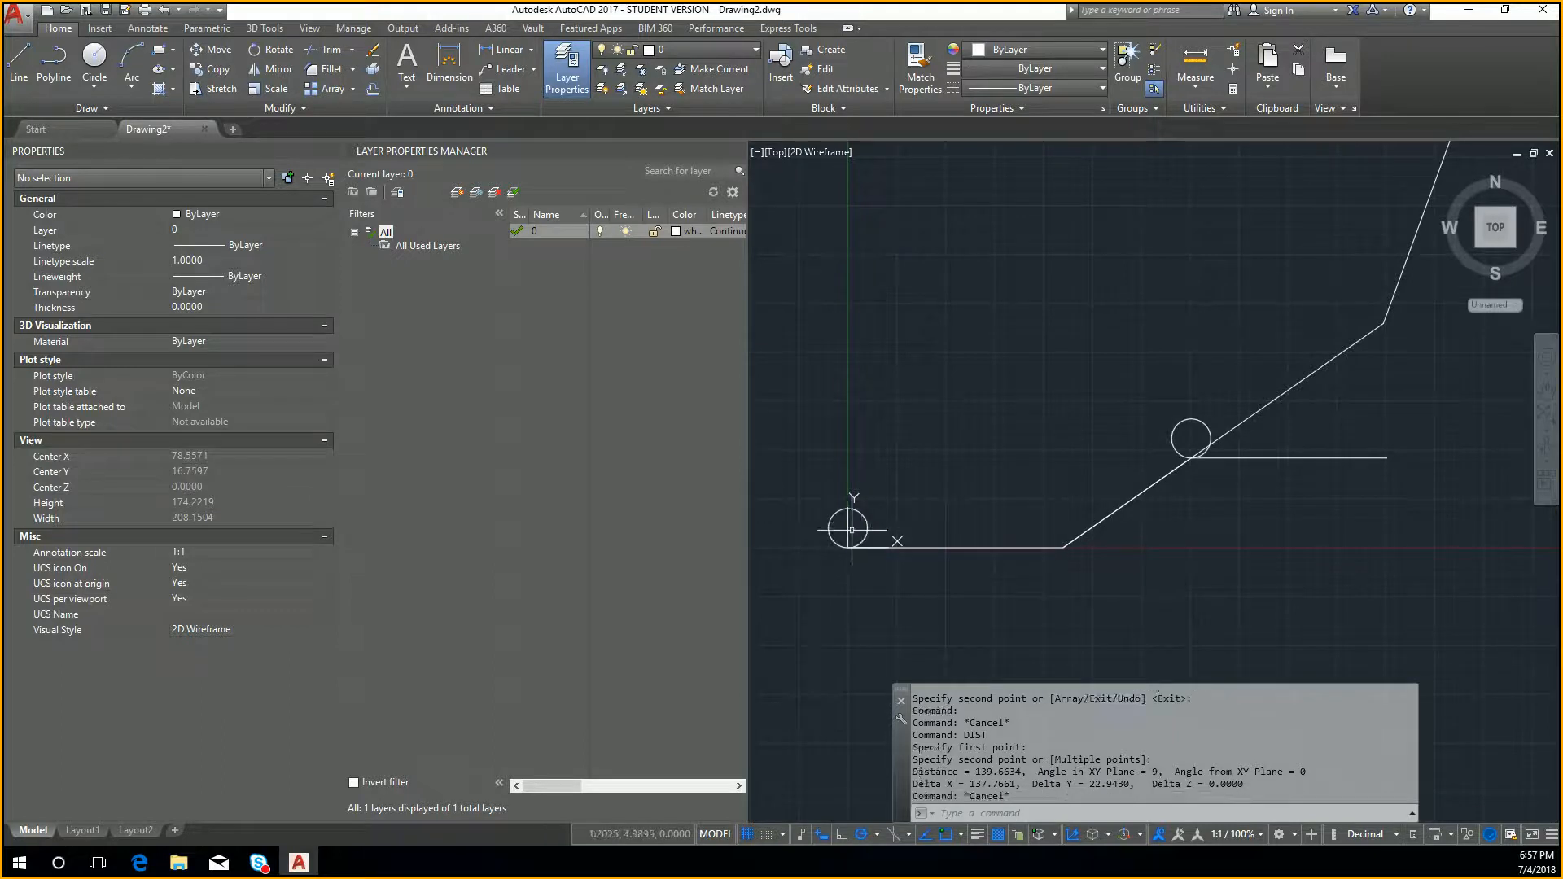
Set the UCS origin at the polyline's first bend, aligning X along the inclined segment and using the upper circle's geometry for the XY plane
left_click(847, 525)
left_click(848, 547)
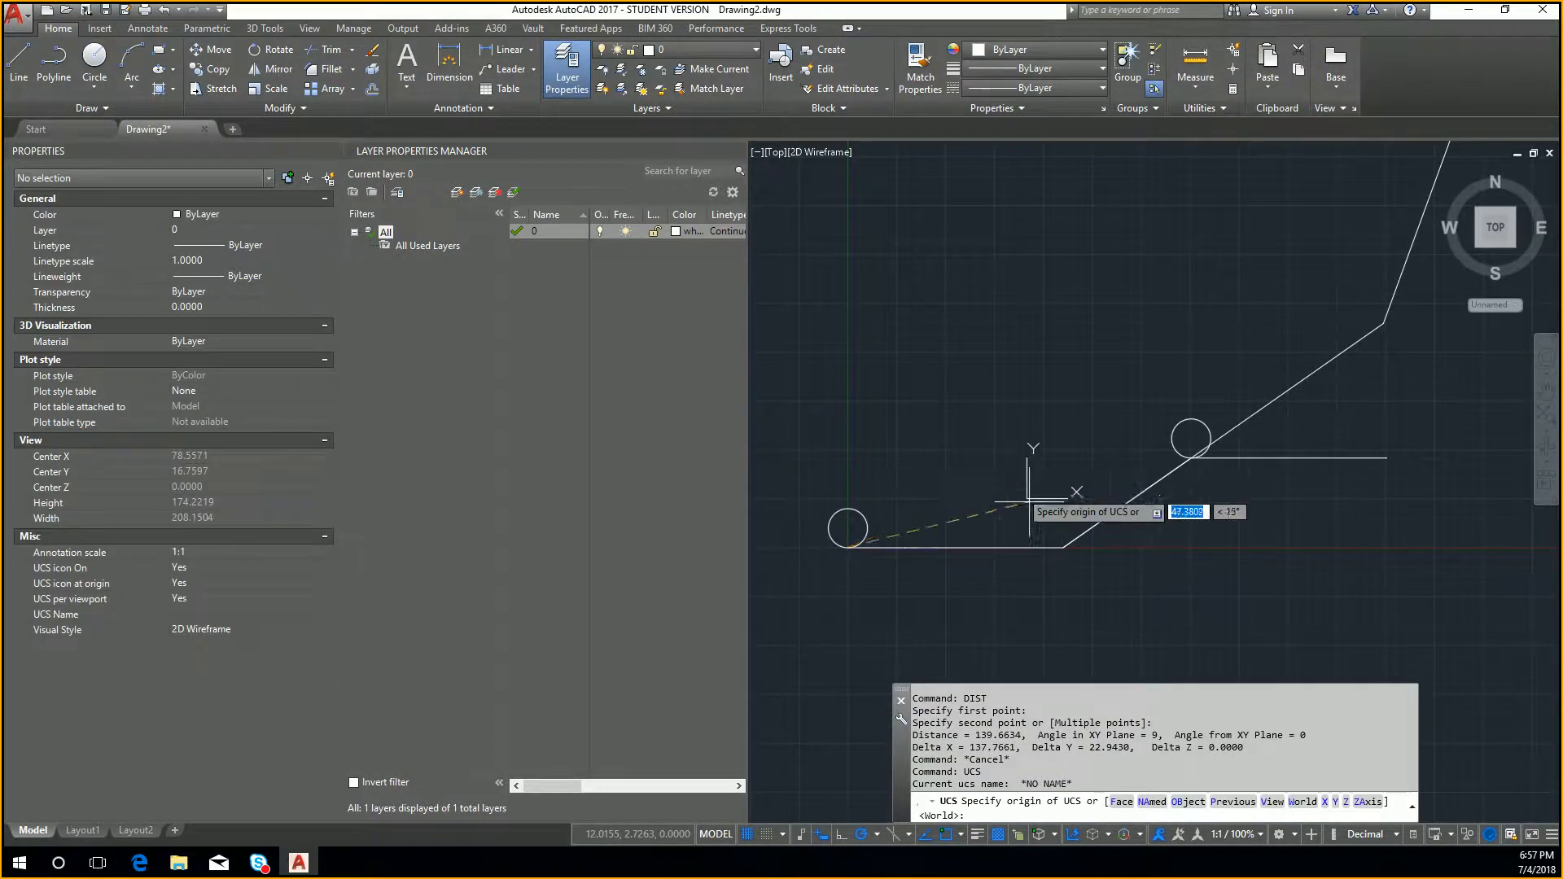
left_click(1064, 547)
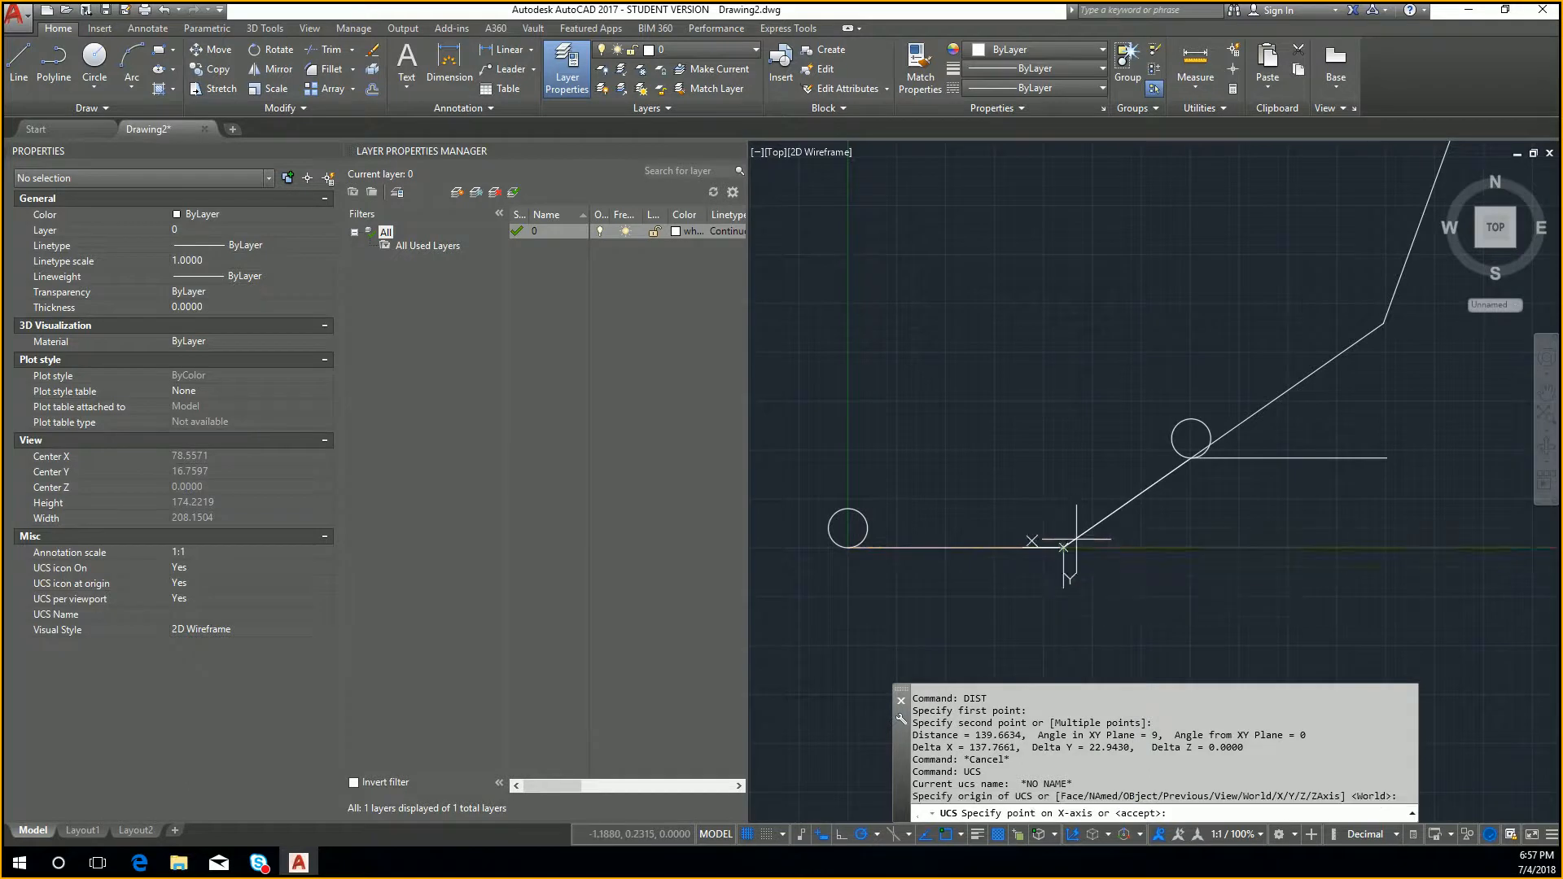
left_click(1187, 457)
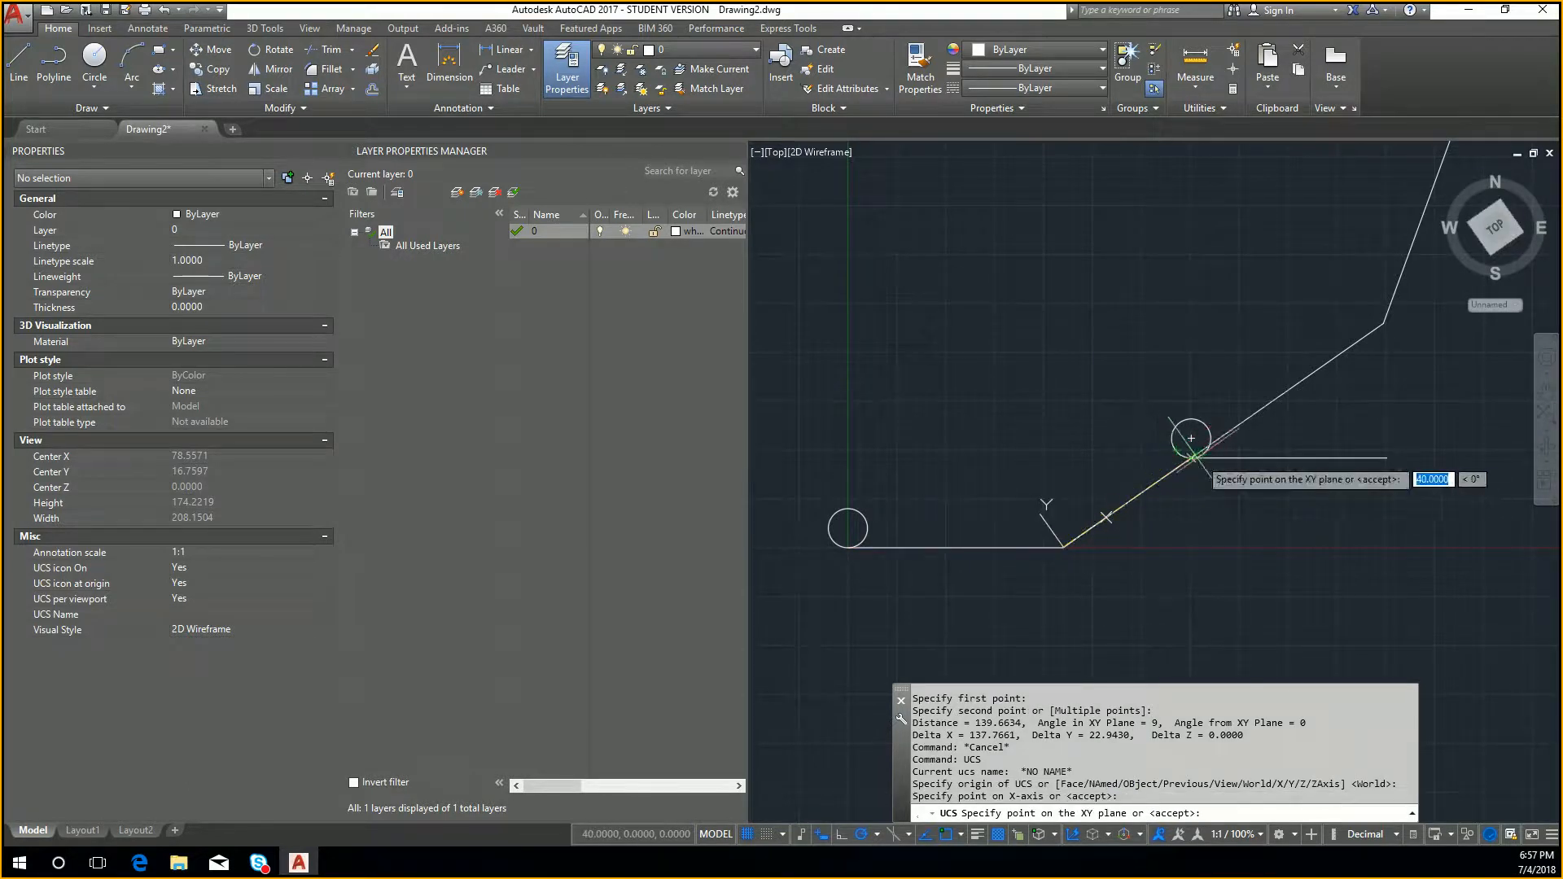
left_click(1188, 440)
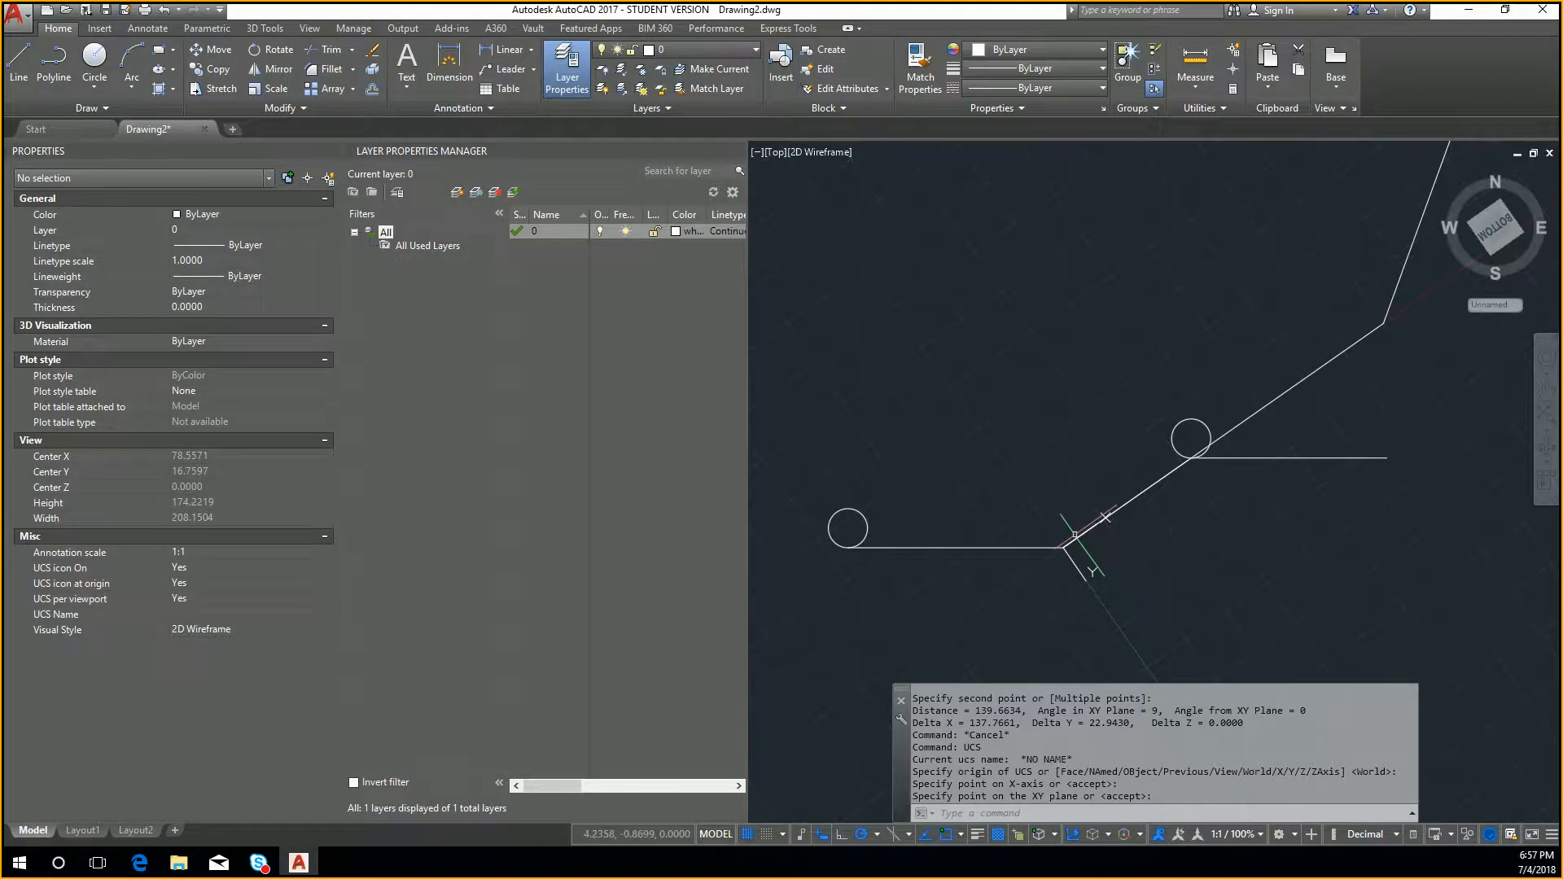
Redefine the UCS at the polyline's first bend with X along the inclined segment and Y pointing to its upper side
key("Return")
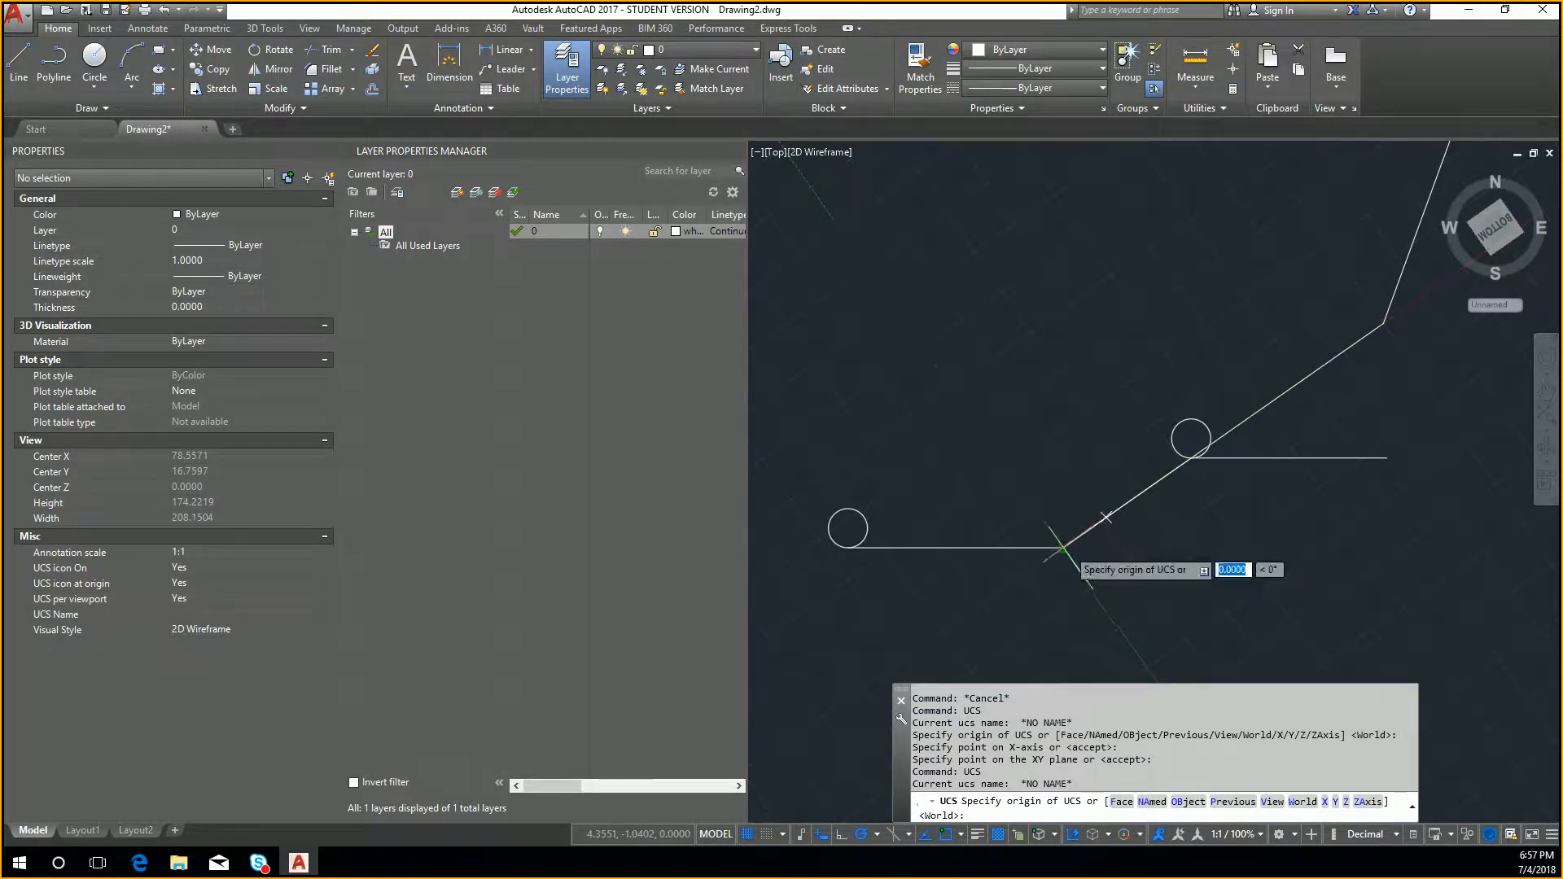
left_click(1065, 547)
left_click(1191, 458)
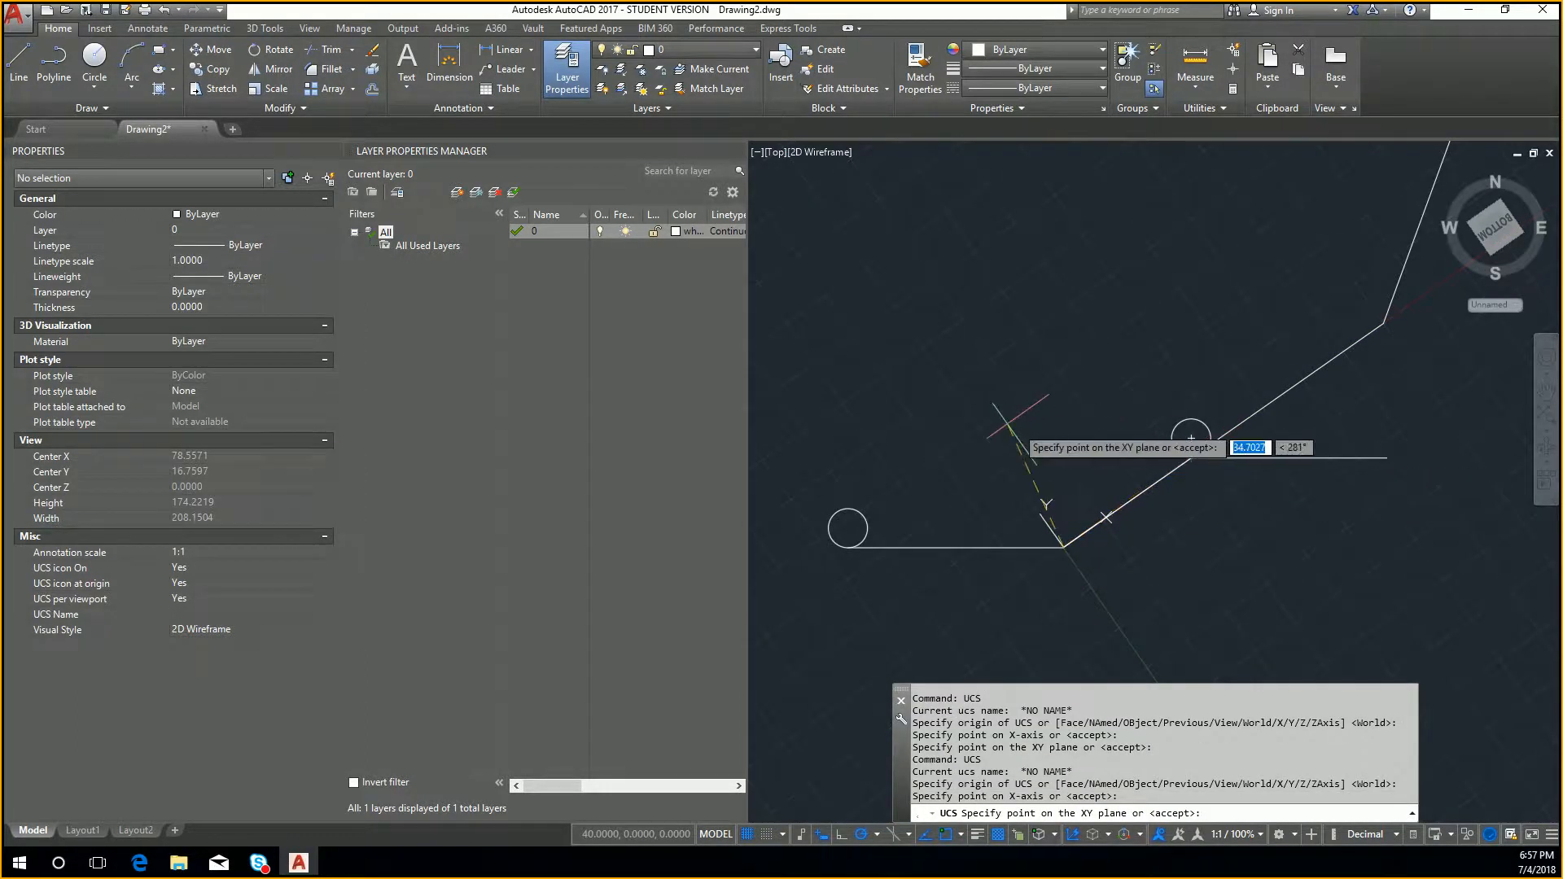
left_click(982, 427)
key("Escape")
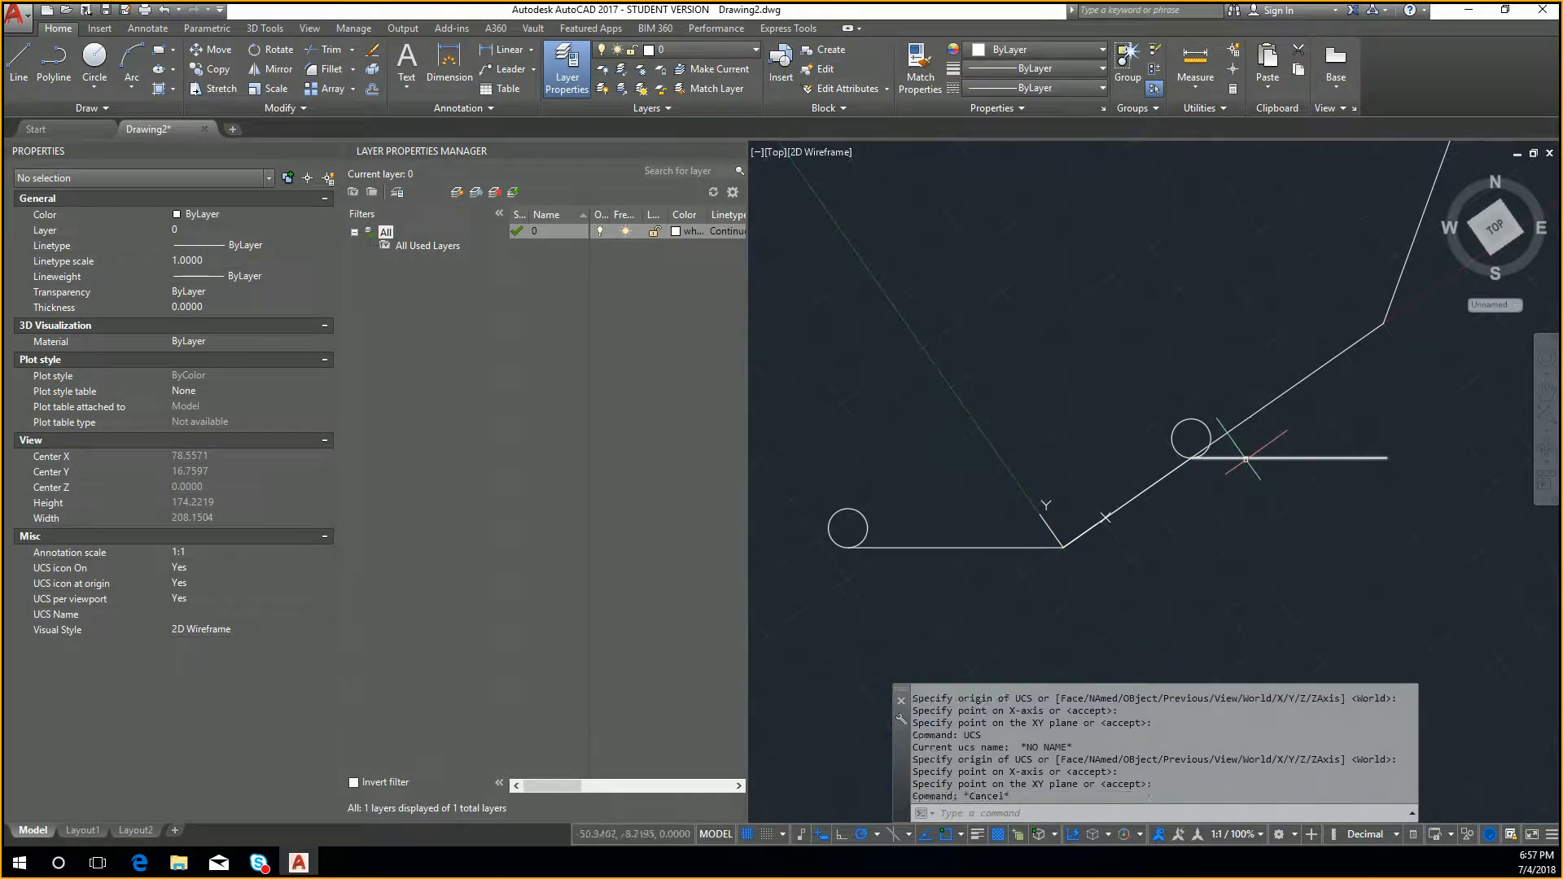
Measure the distance from the rotated UCS origin to the free end of the upper horizontal line
type("dist")
key("Return")
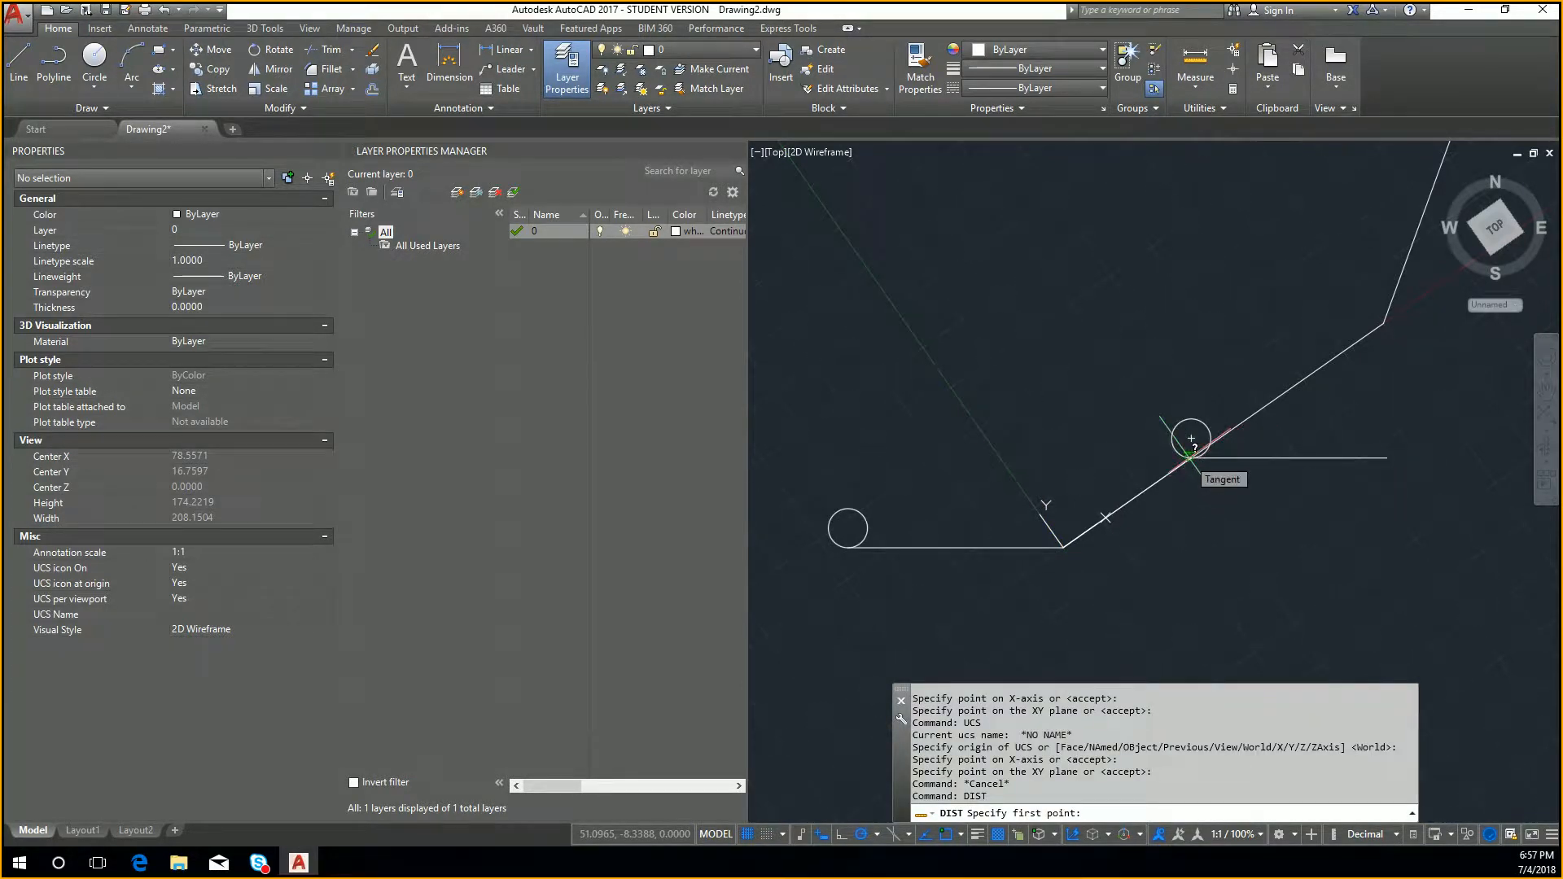
left_click(1063, 548)
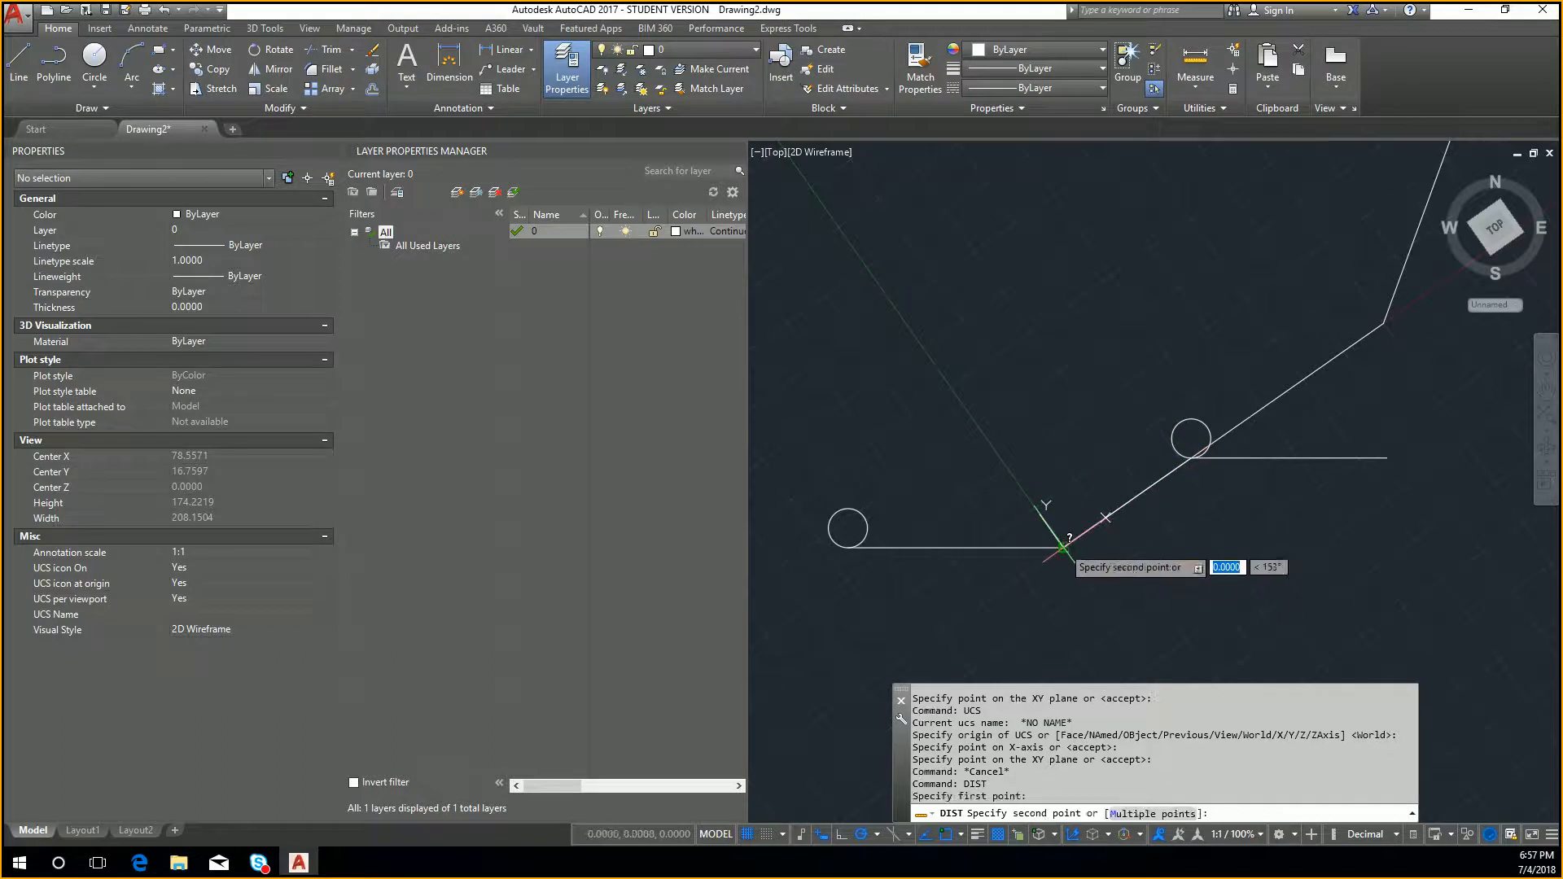
left_click(1386, 458)
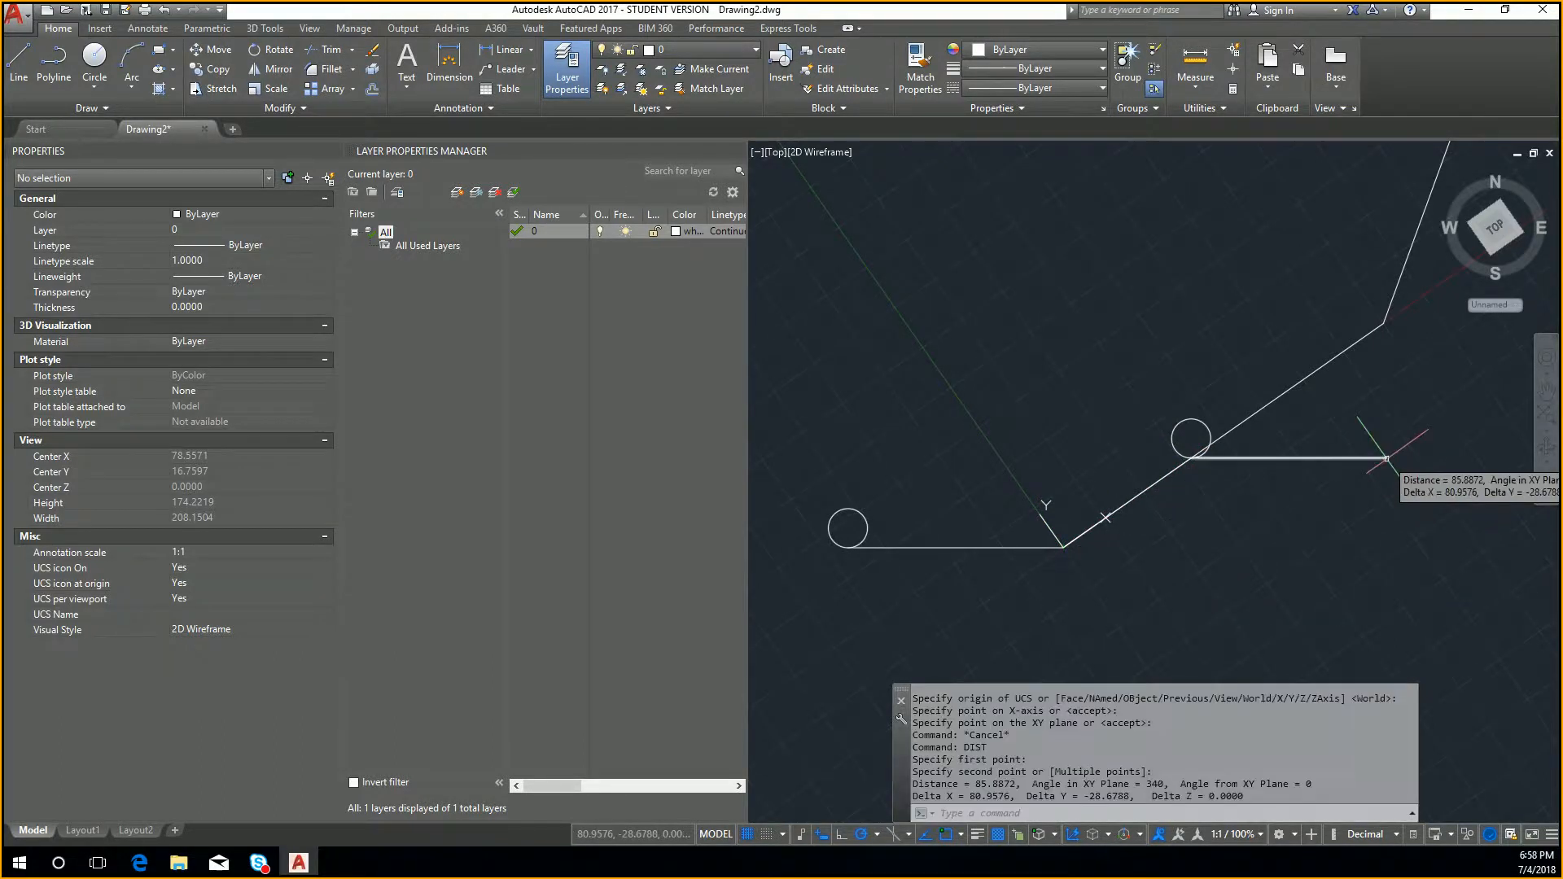
key("Escape")
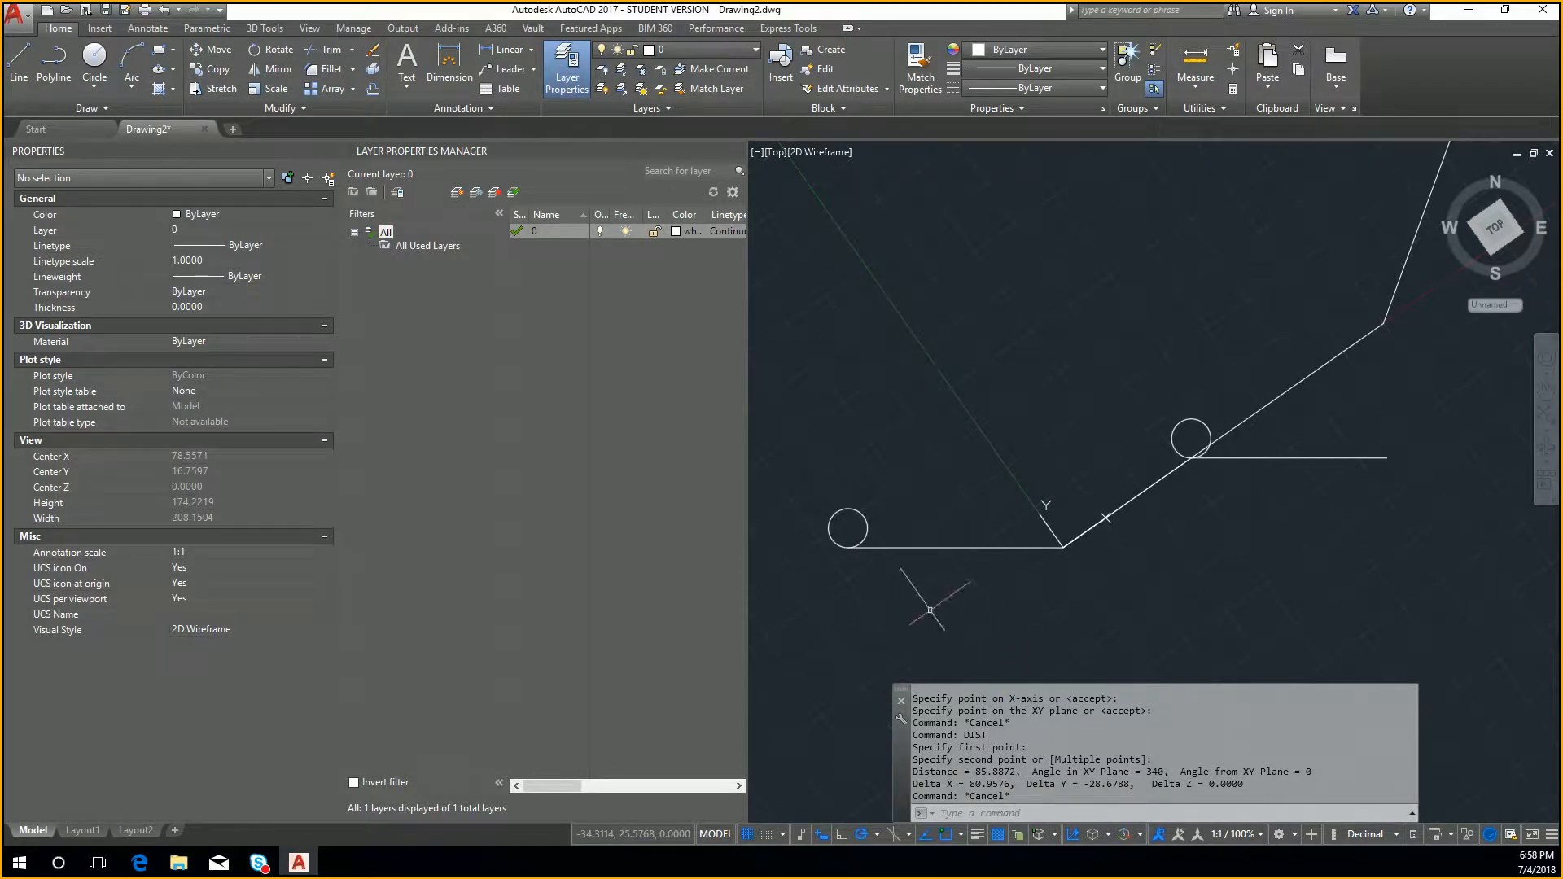
key("Escape")
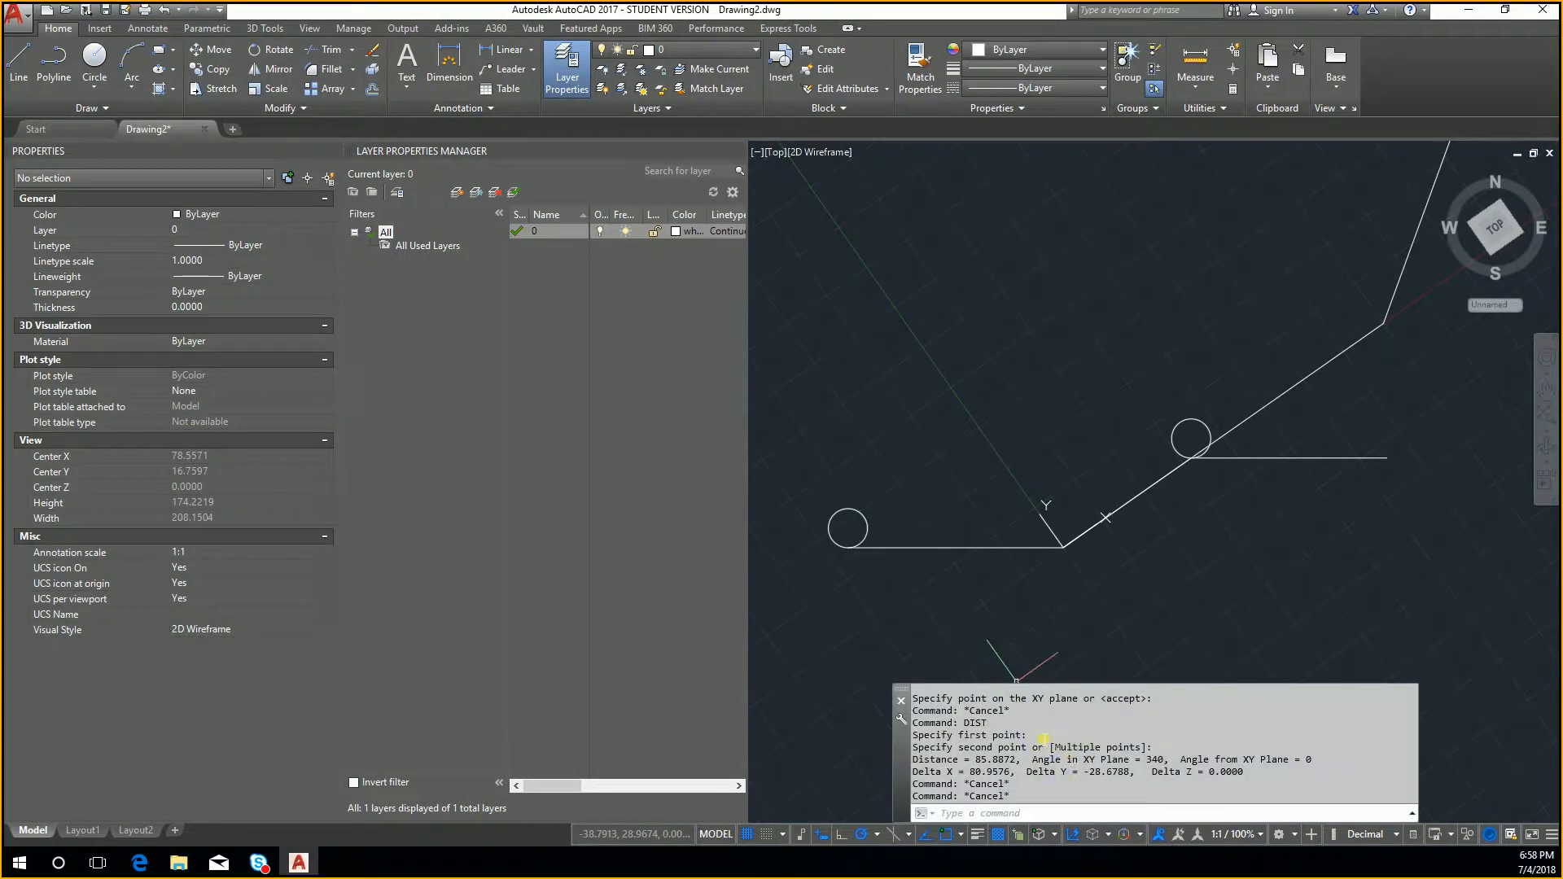
key("Escape")
Measure the distance from the polyline's start point to the free end of the upper horizontal line in the rotated UCS
key("Return")
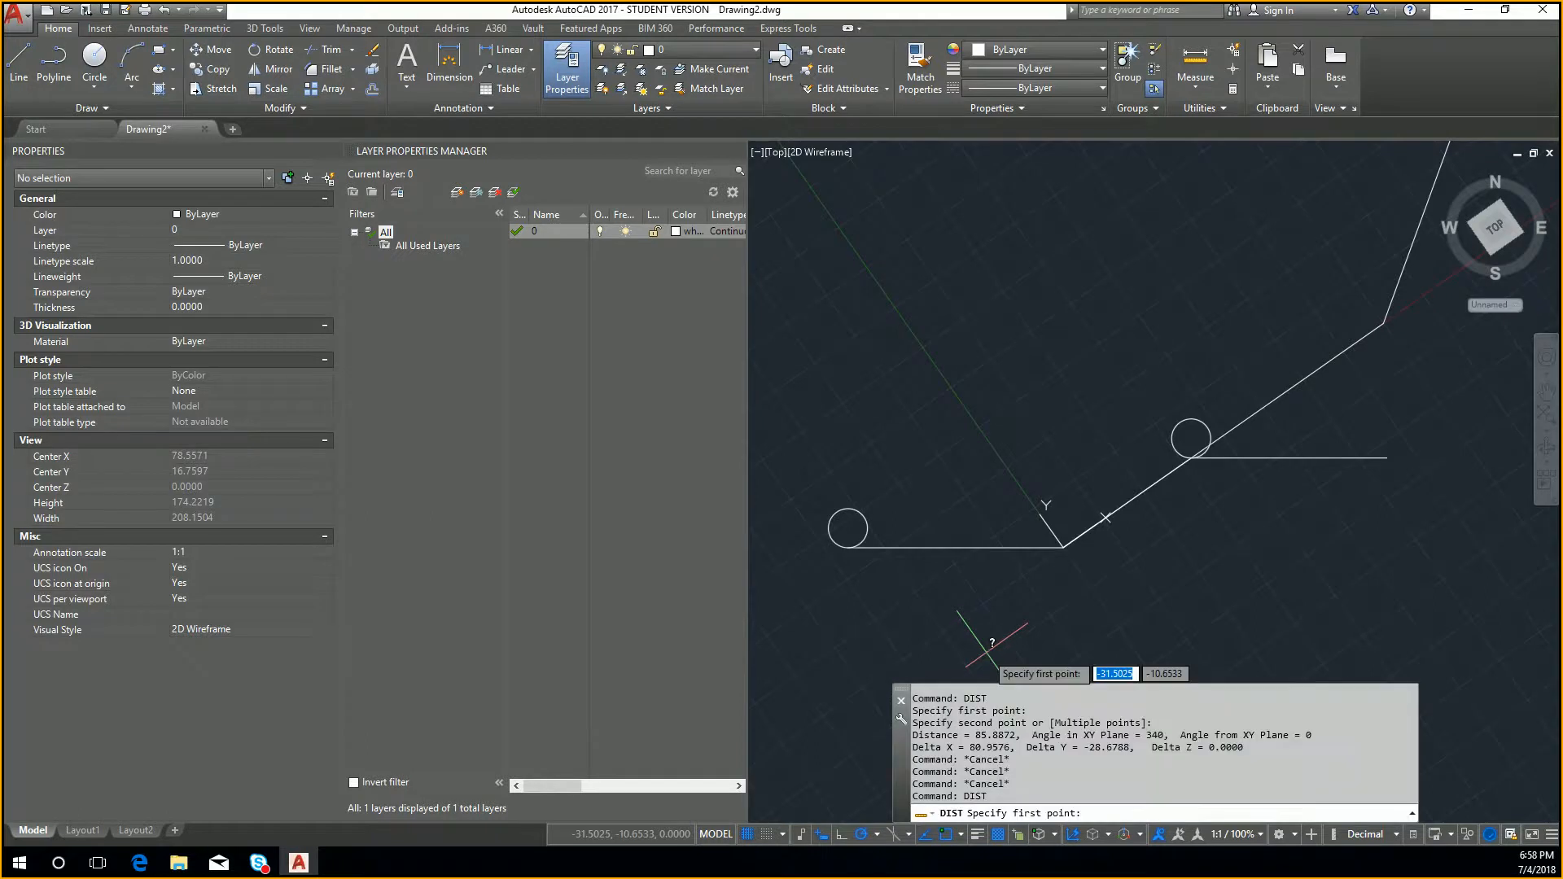
left_click(849, 546)
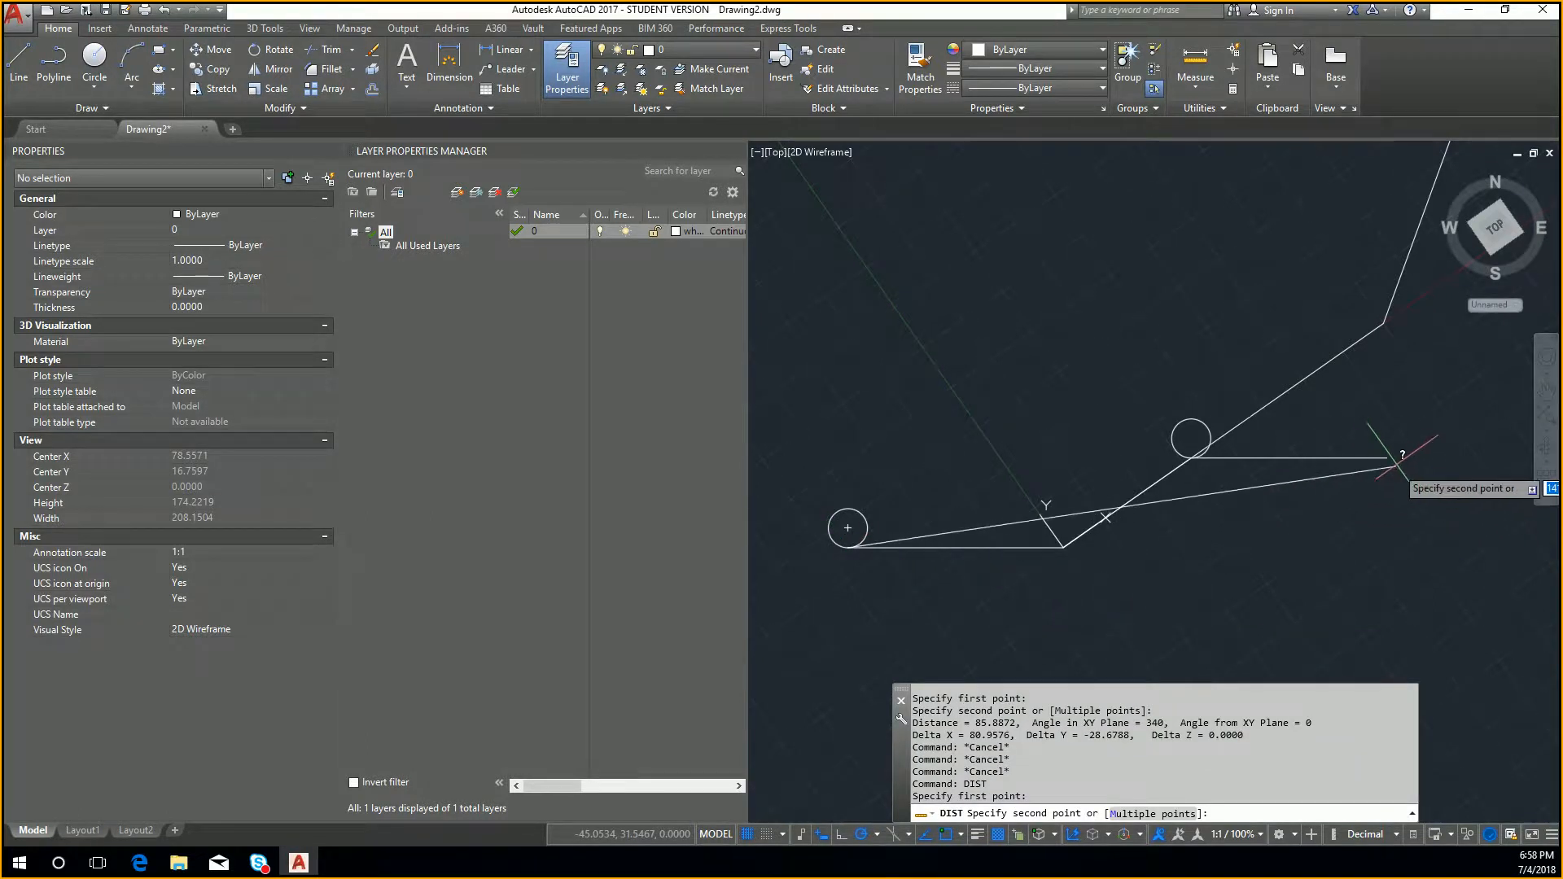
left_click(1397, 459)
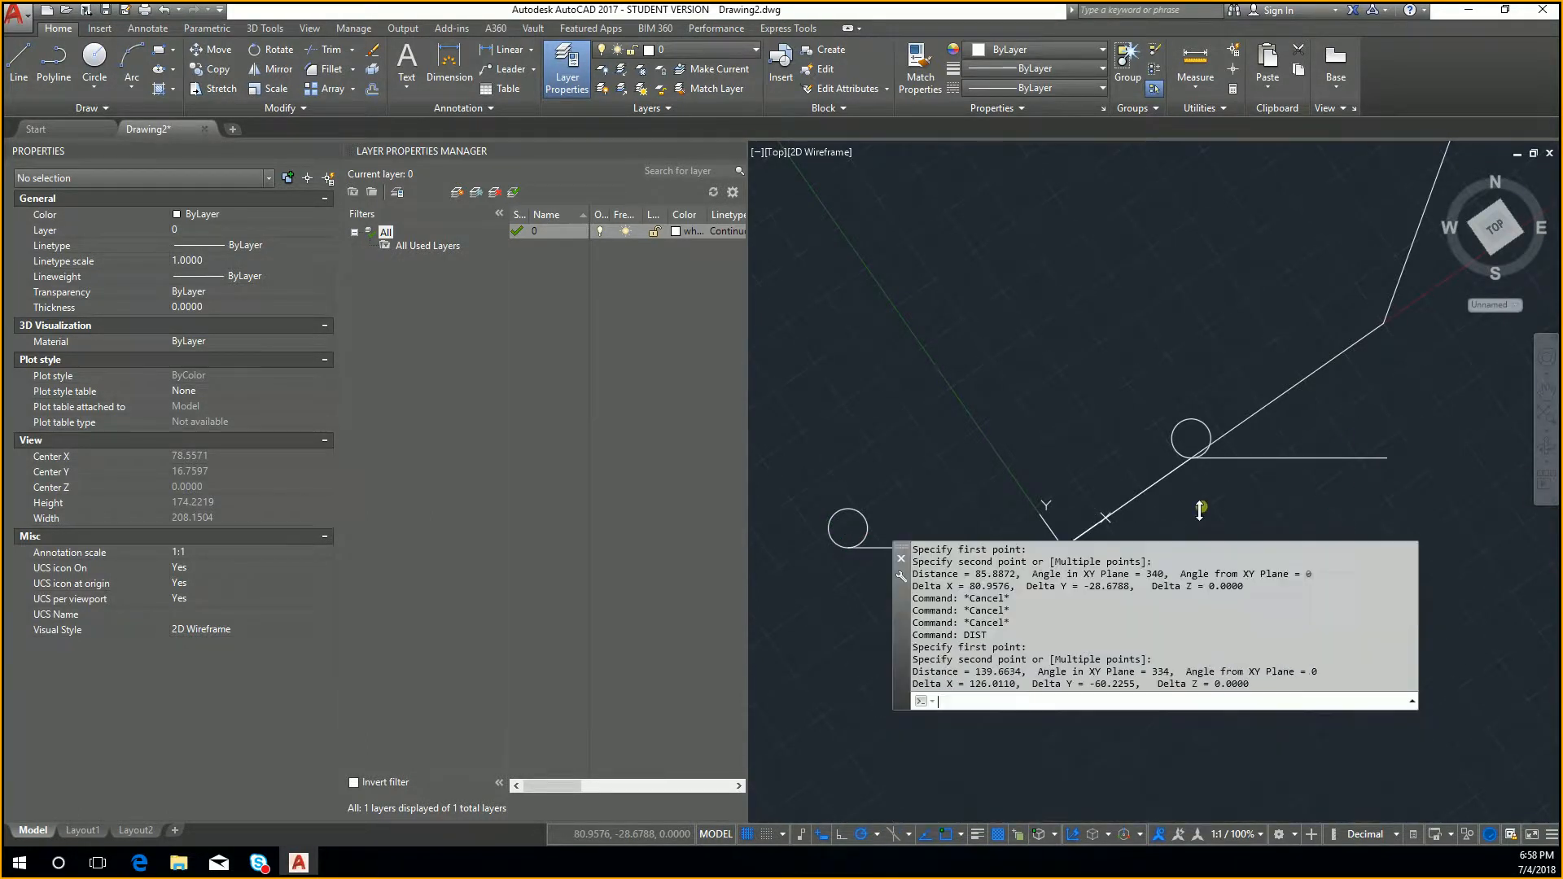
Compare the distances and X and Y deltas measured in the two coordinate systems in the expanded command history
left_click_drag(1200, 509, 1200, 312)
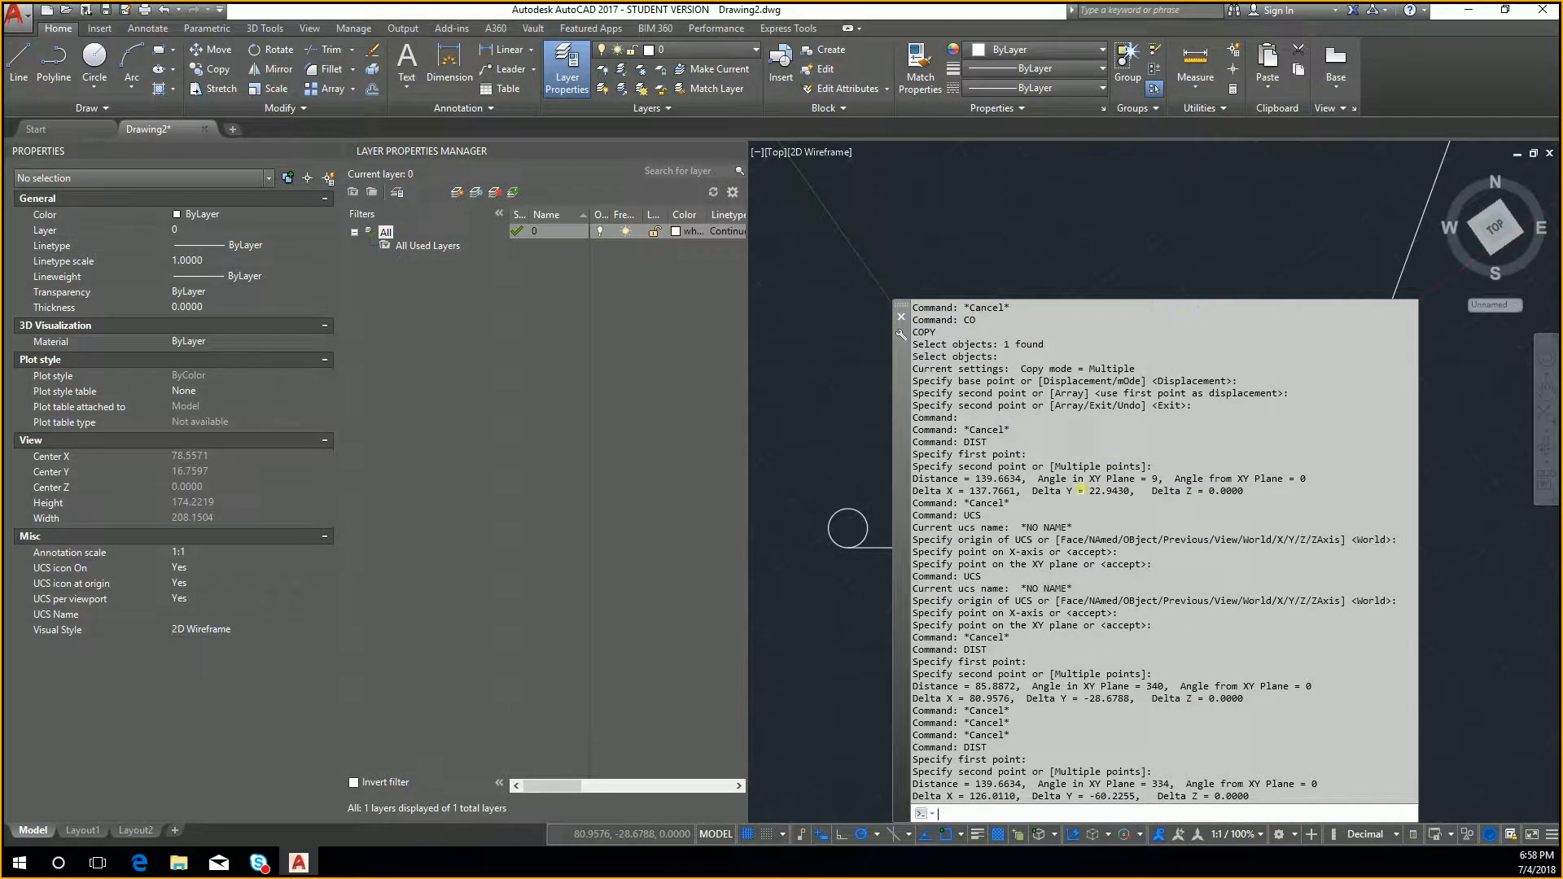
left_click_drag(975, 481, 1024, 481)
left_click_drag(971, 785, 1021, 786)
left_click(1024, 795)
left_click_drag(971, 798, 1032, 796)
left_click(1099, 802)
mouse_move(944, 302)
left_mouse_down()
mouse_move(977, 368)
mouse_move(984, 664)
left_mouse_up()
Move the UCS origin from the polyline's first bend to its start point, below the first circle
left_click(1061, 544)
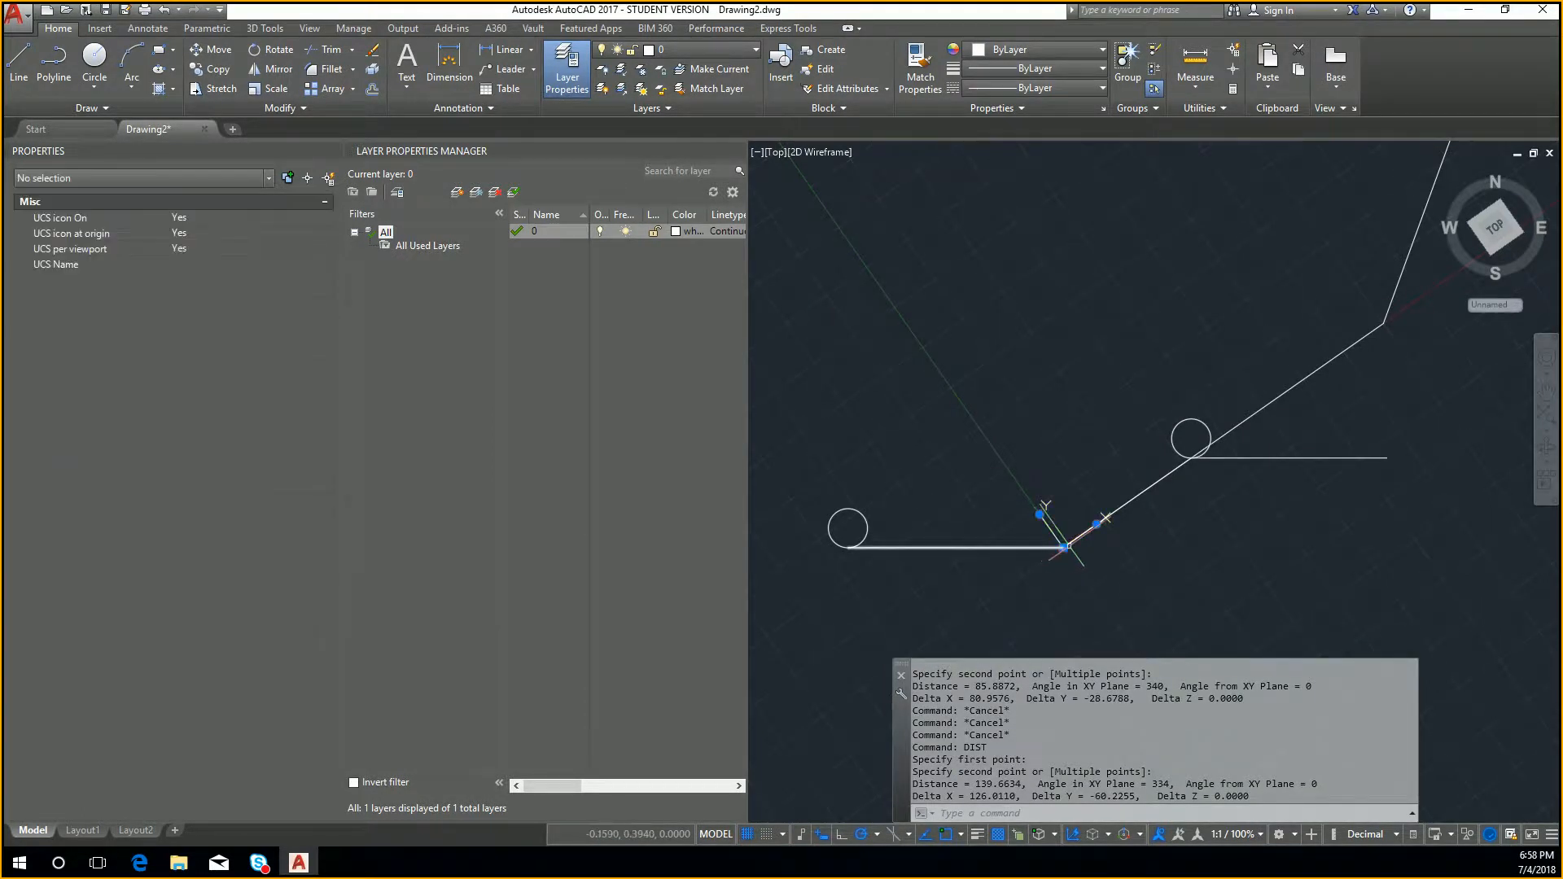
left_click(1062, 548)
scroll(988, 428, "down", 5)
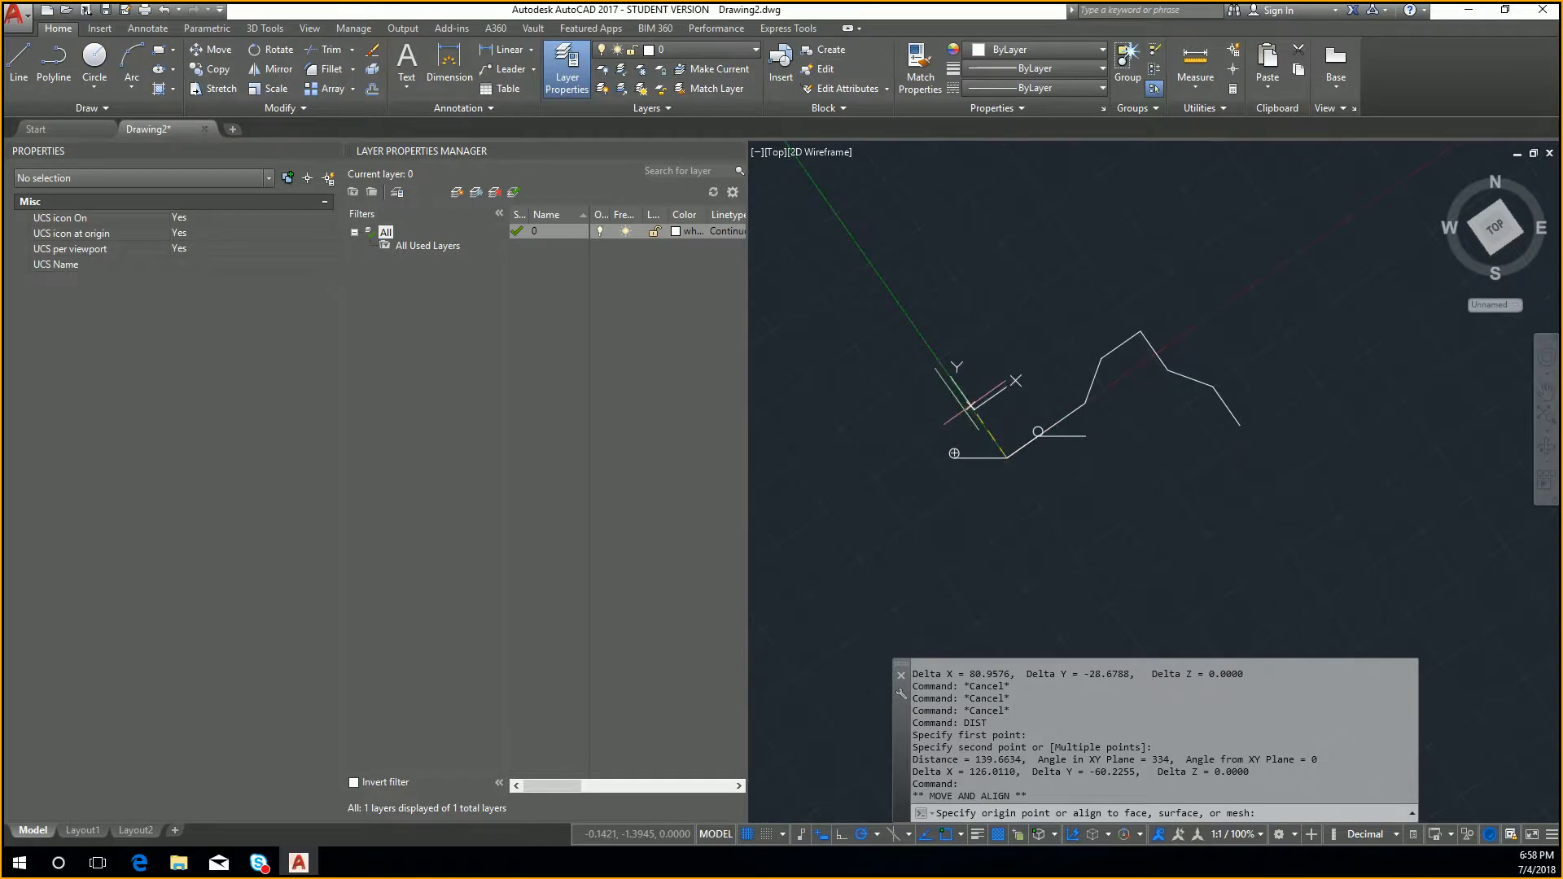
scroll(944, 450, "up", 2)
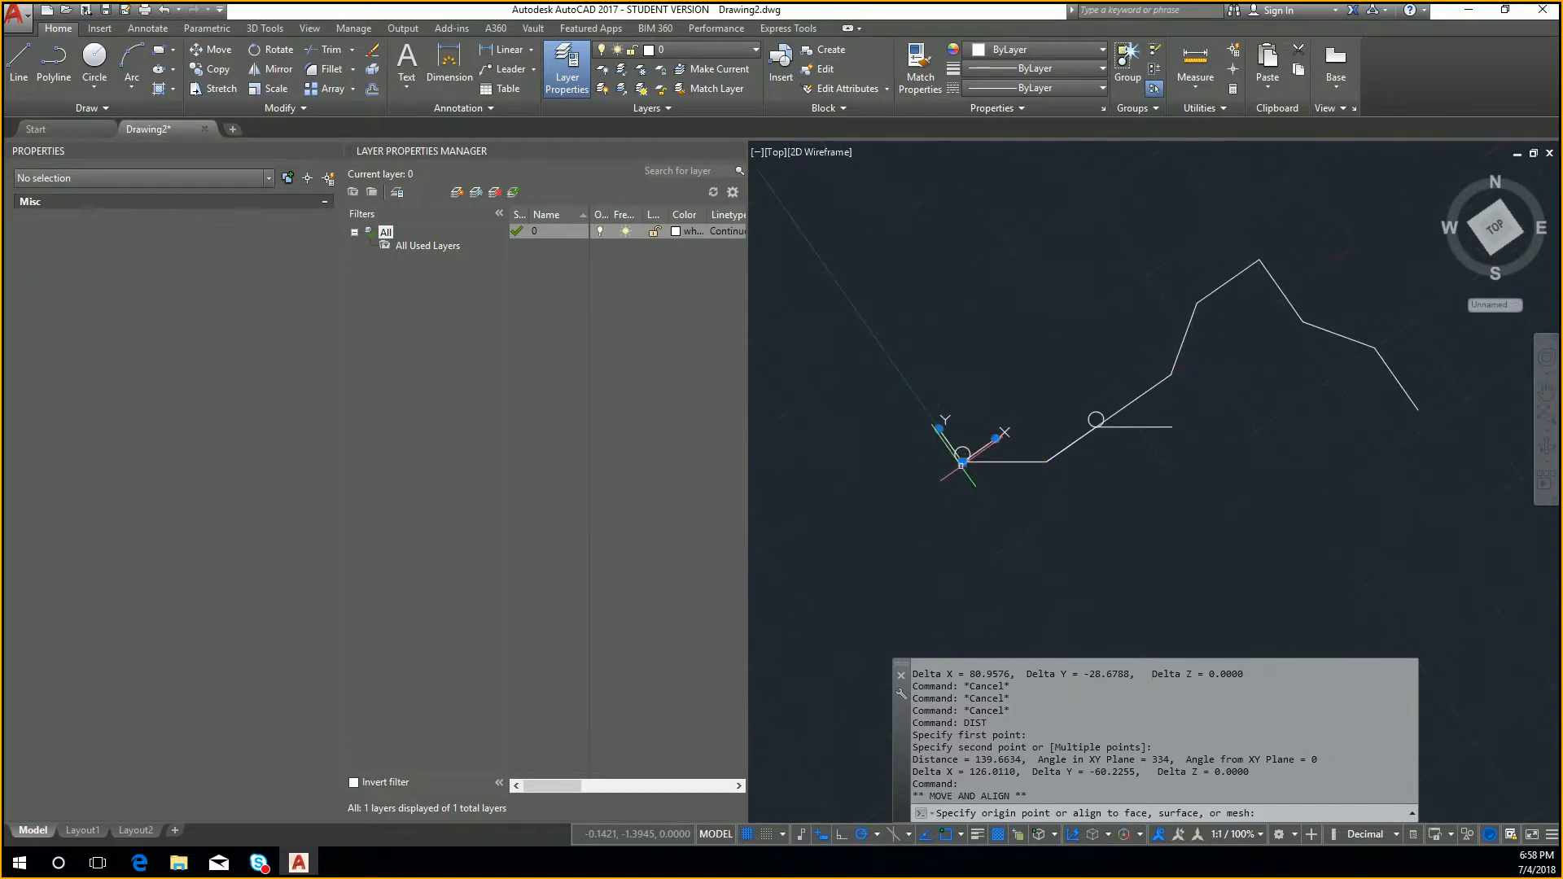
left_click(963, 461)
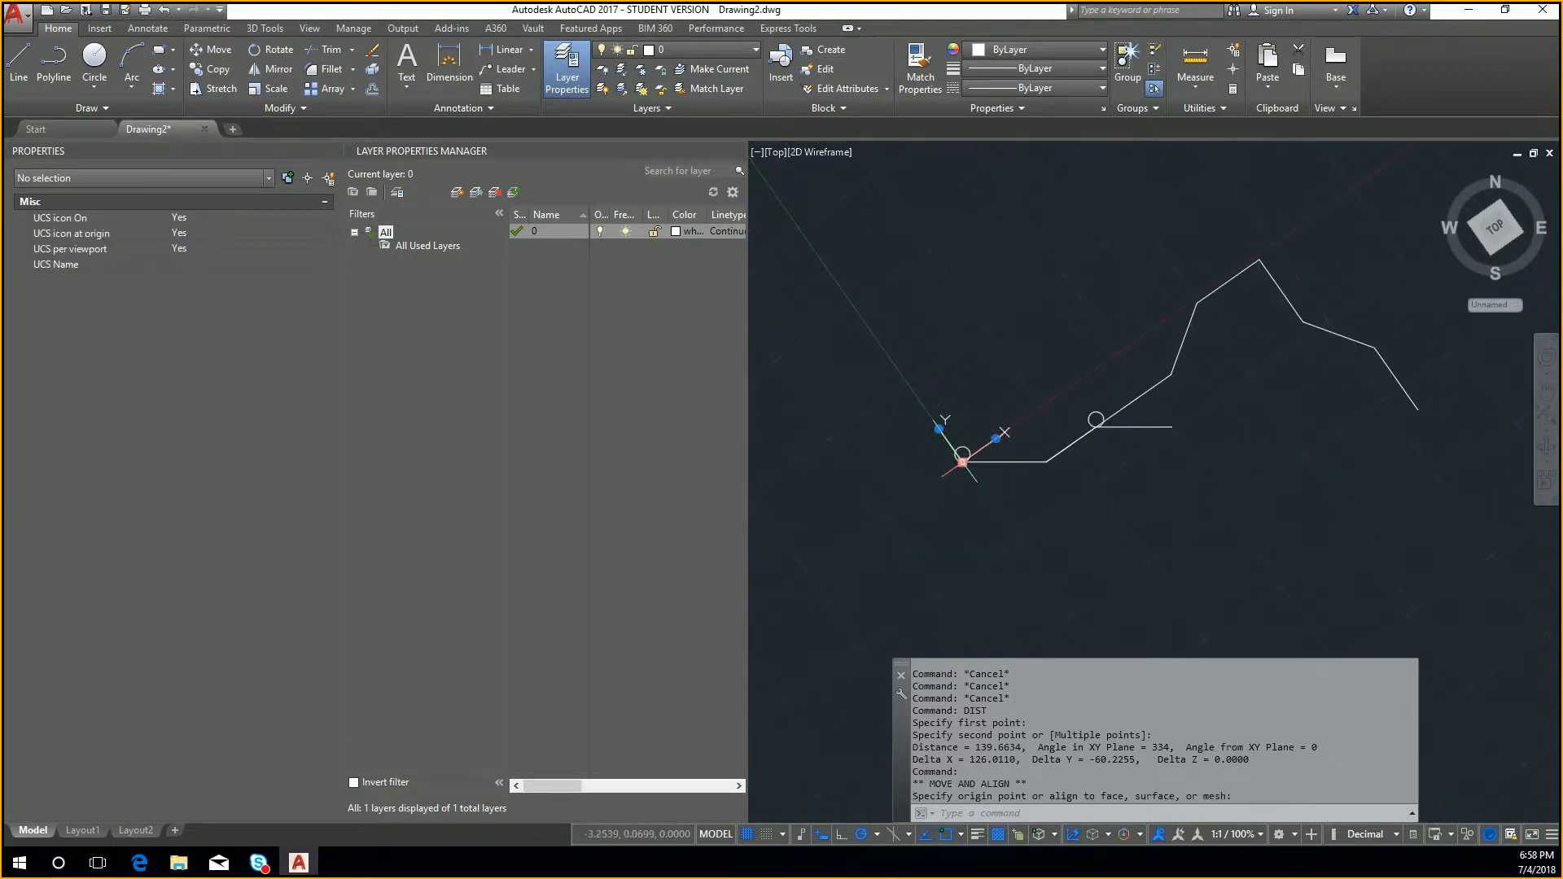
Move the UCS origin to the polyline's highest vertex and back to its start point
left_click(963, 462)
left_click(1259, 260)
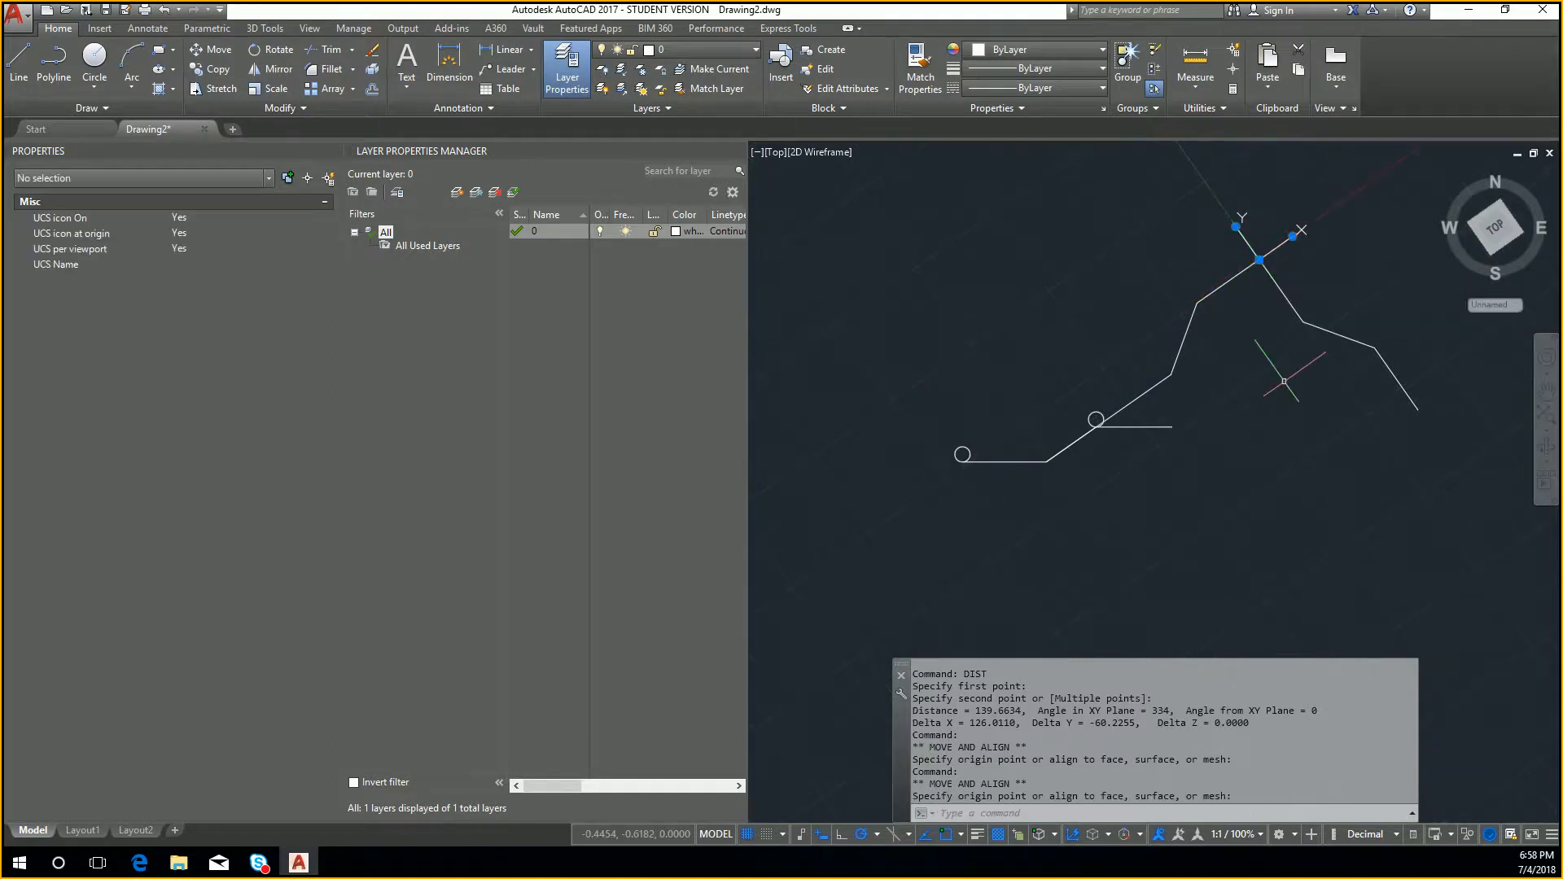
left_click(1259, 260)
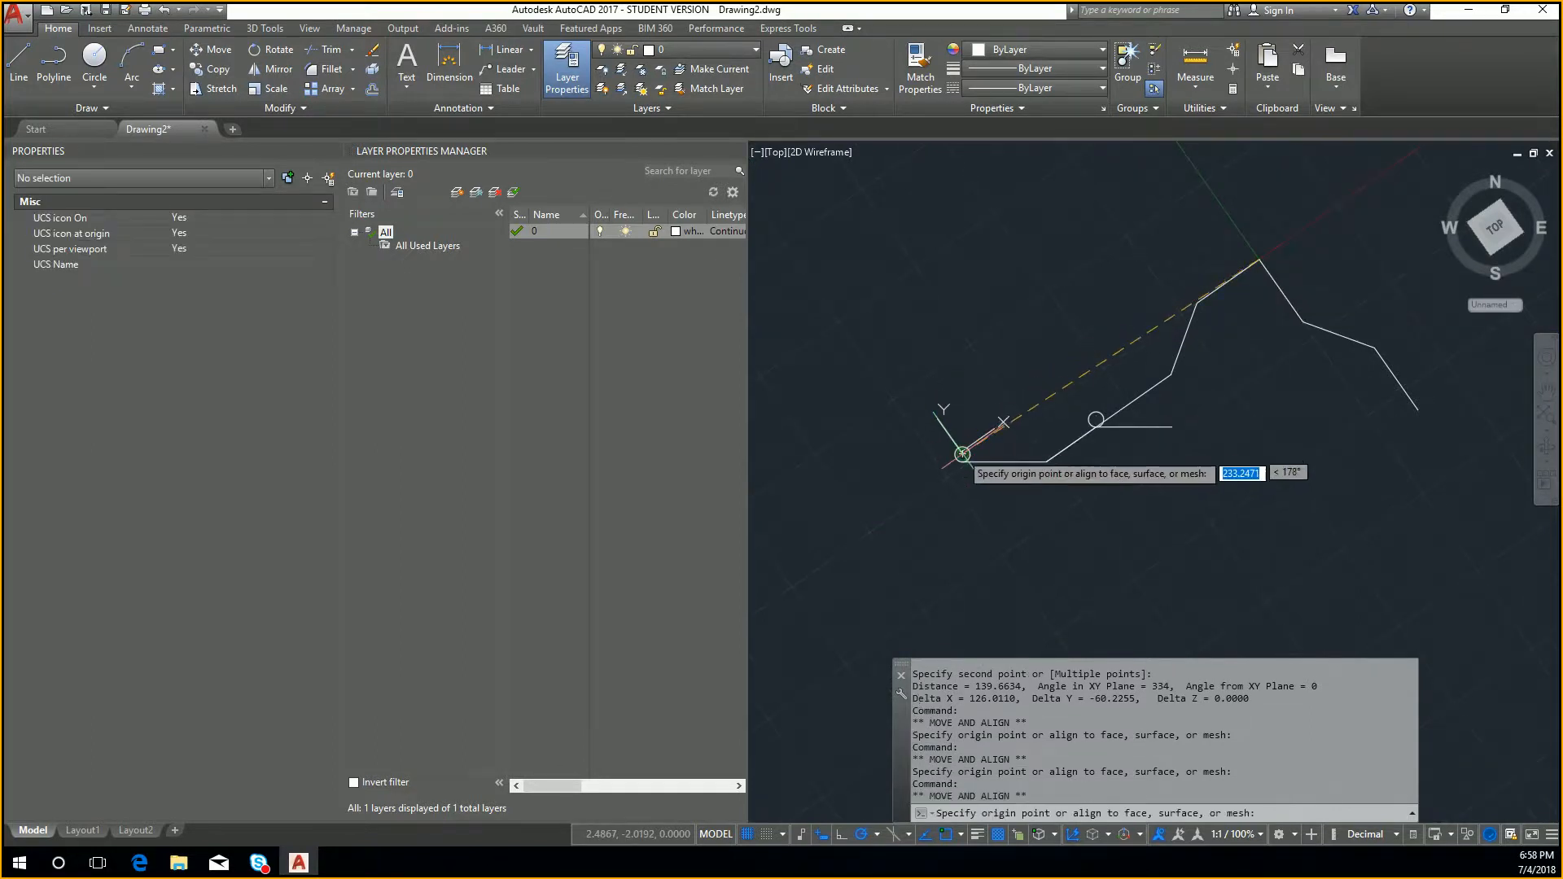
key("Escape")
Redefine the UCS at the polyline's start point with X along the horizontal first segment and Y pointing upward
scroll(989, 448, "up", 5)
scroll(961, 461, "down", 3)
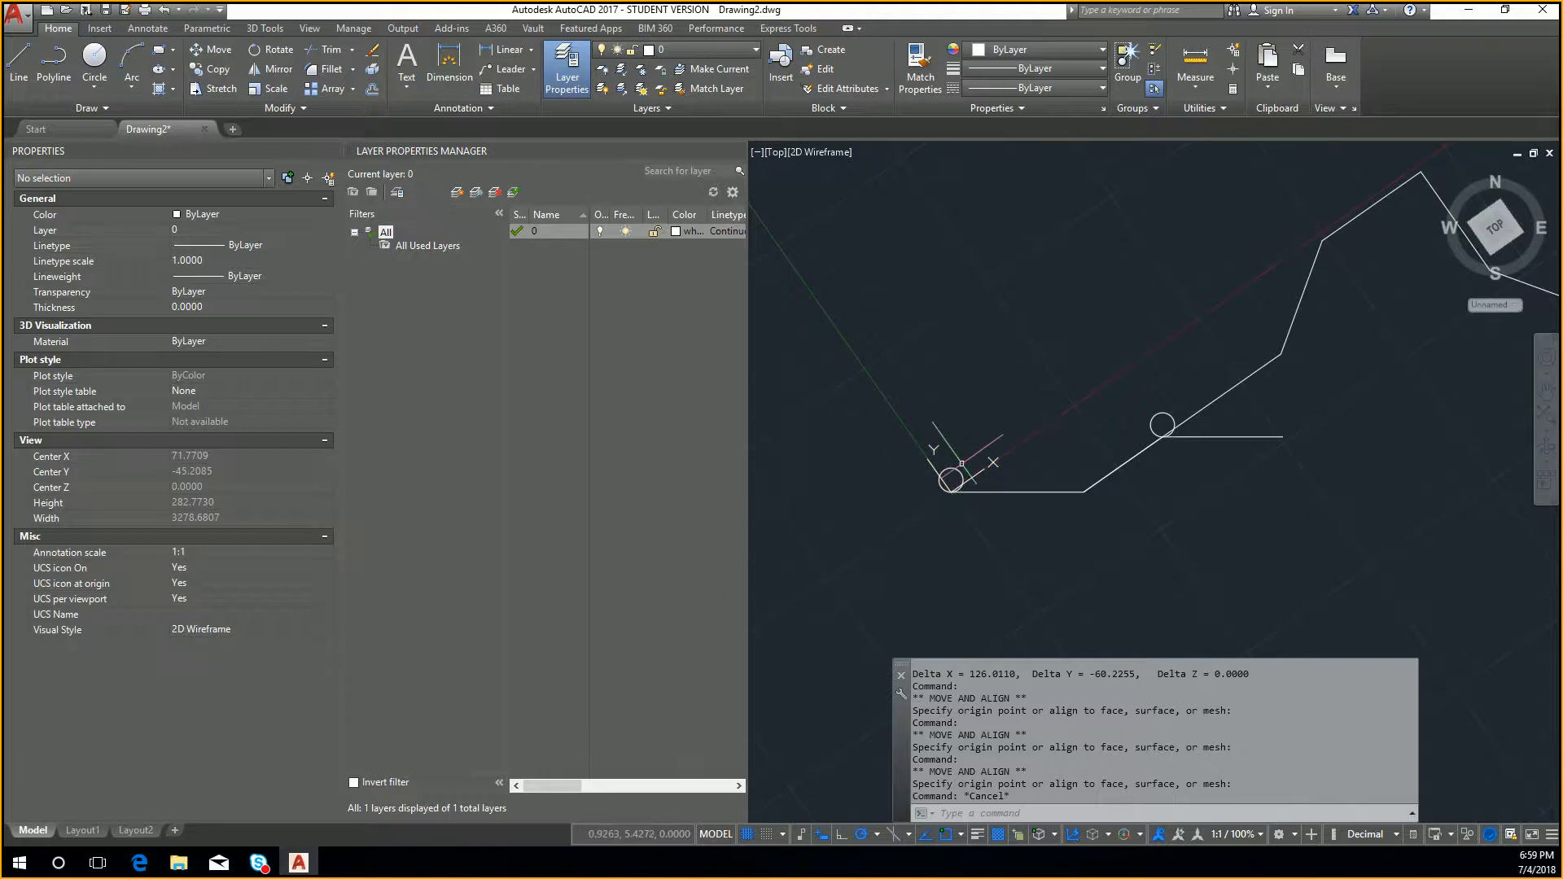
scroll(962, 490, "up", 4)
left_click(934, 491)
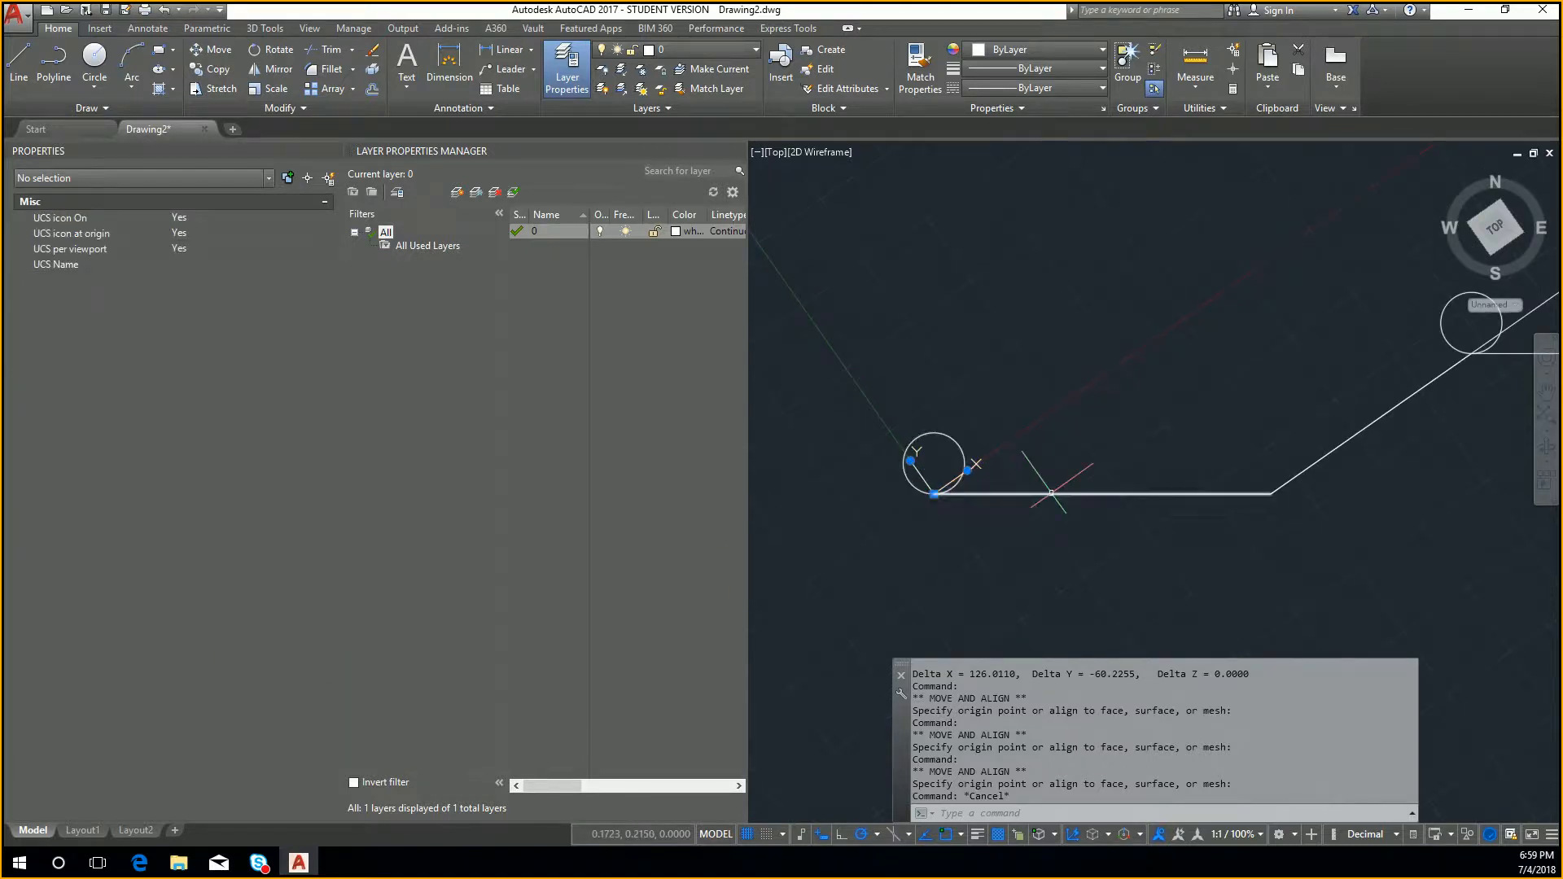
type("ucs")
key("Return")
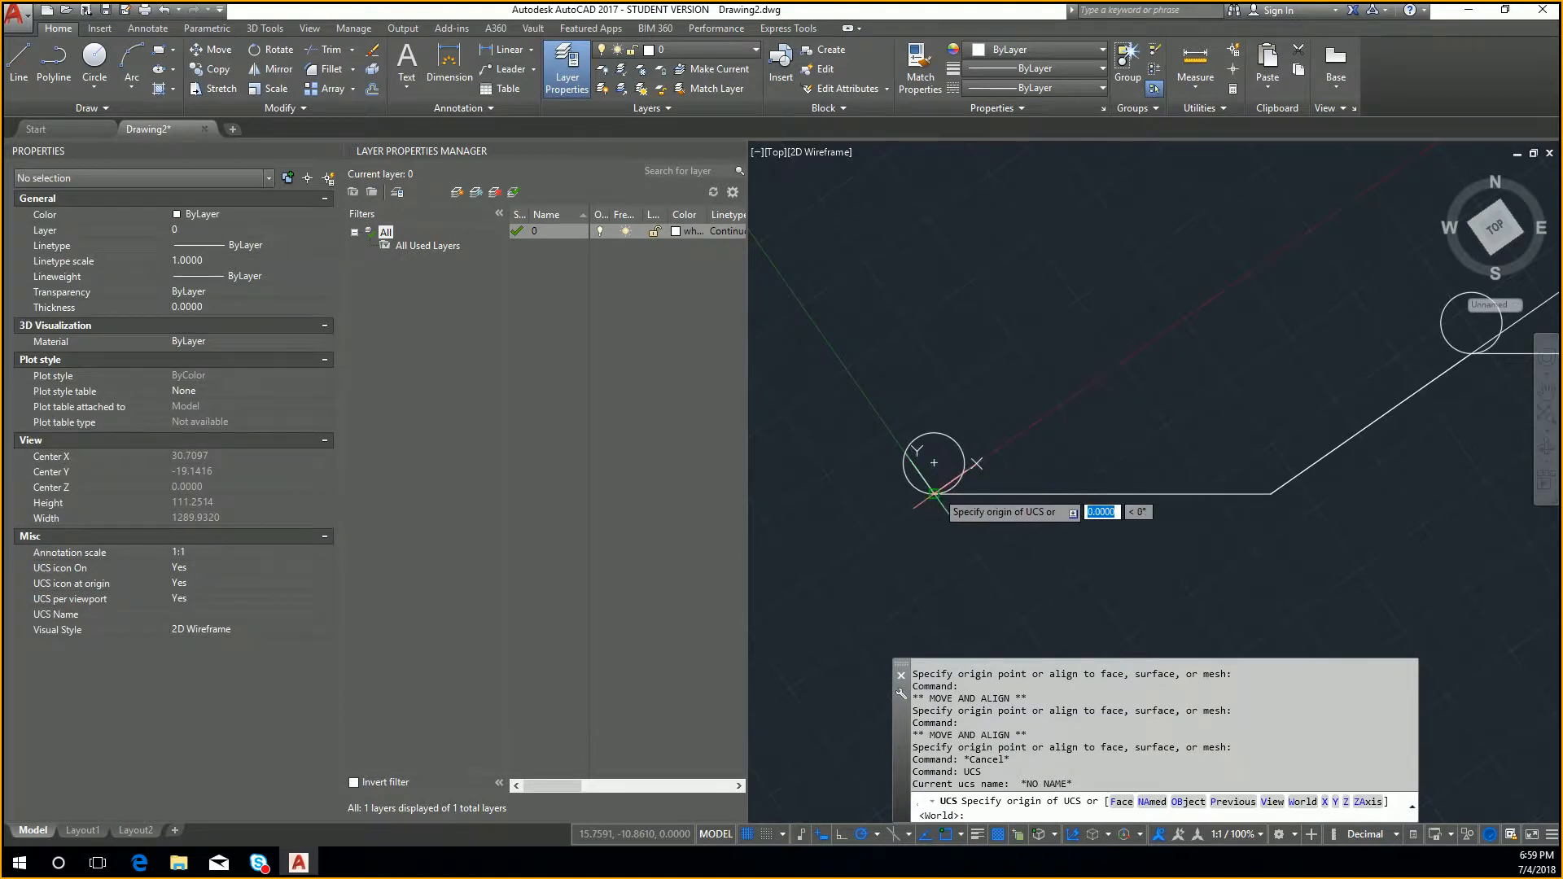
left_click(934, 493)
left_click(1268, 494)
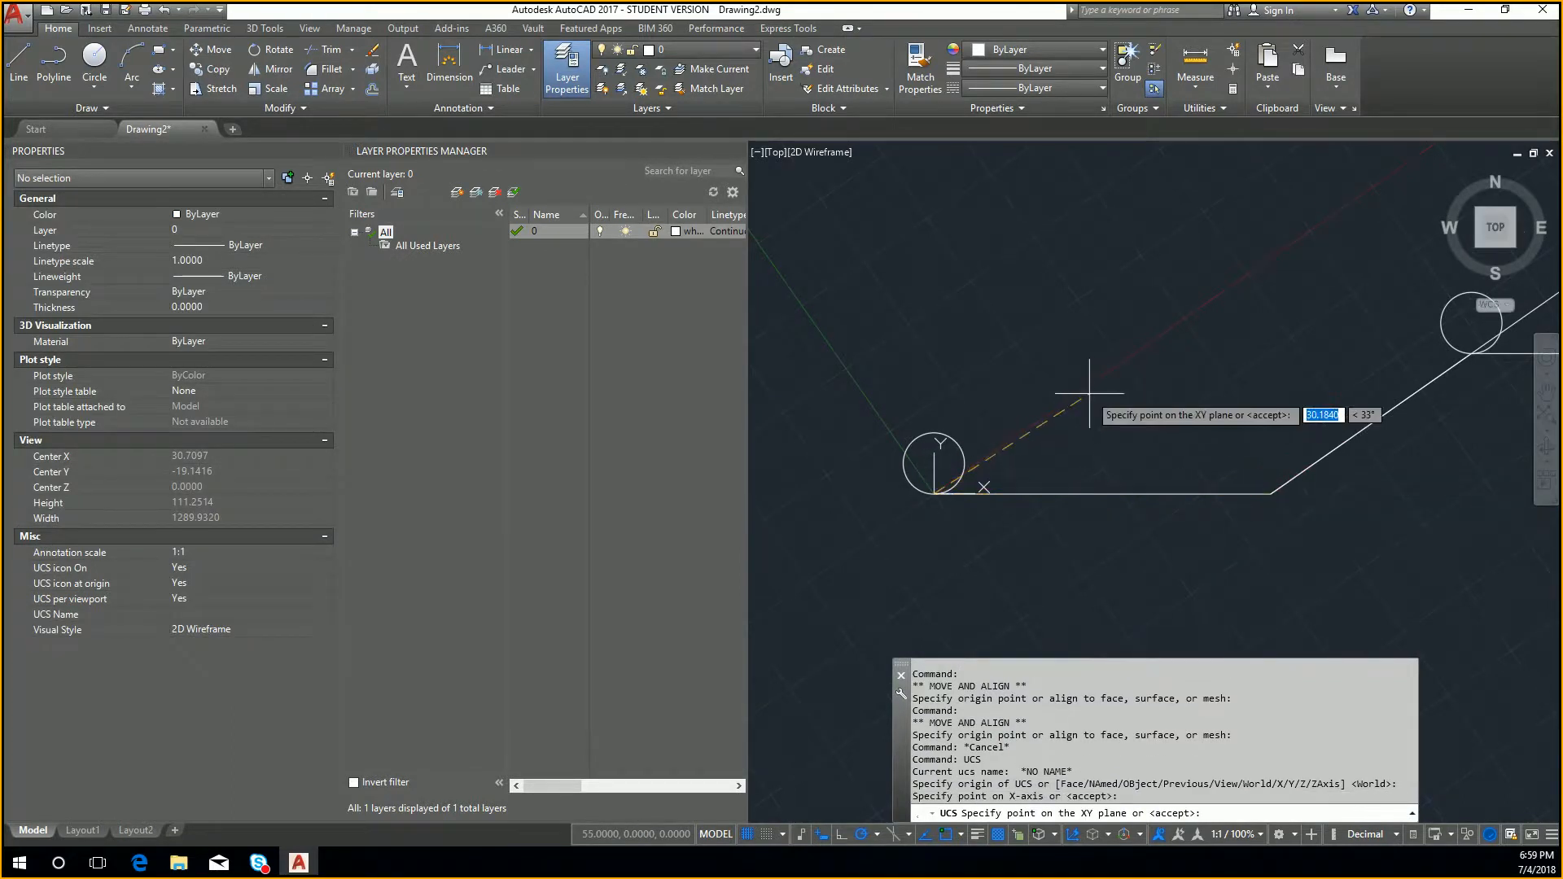
left_click(936, 332)
scroll(1325, 338, "down", 5)
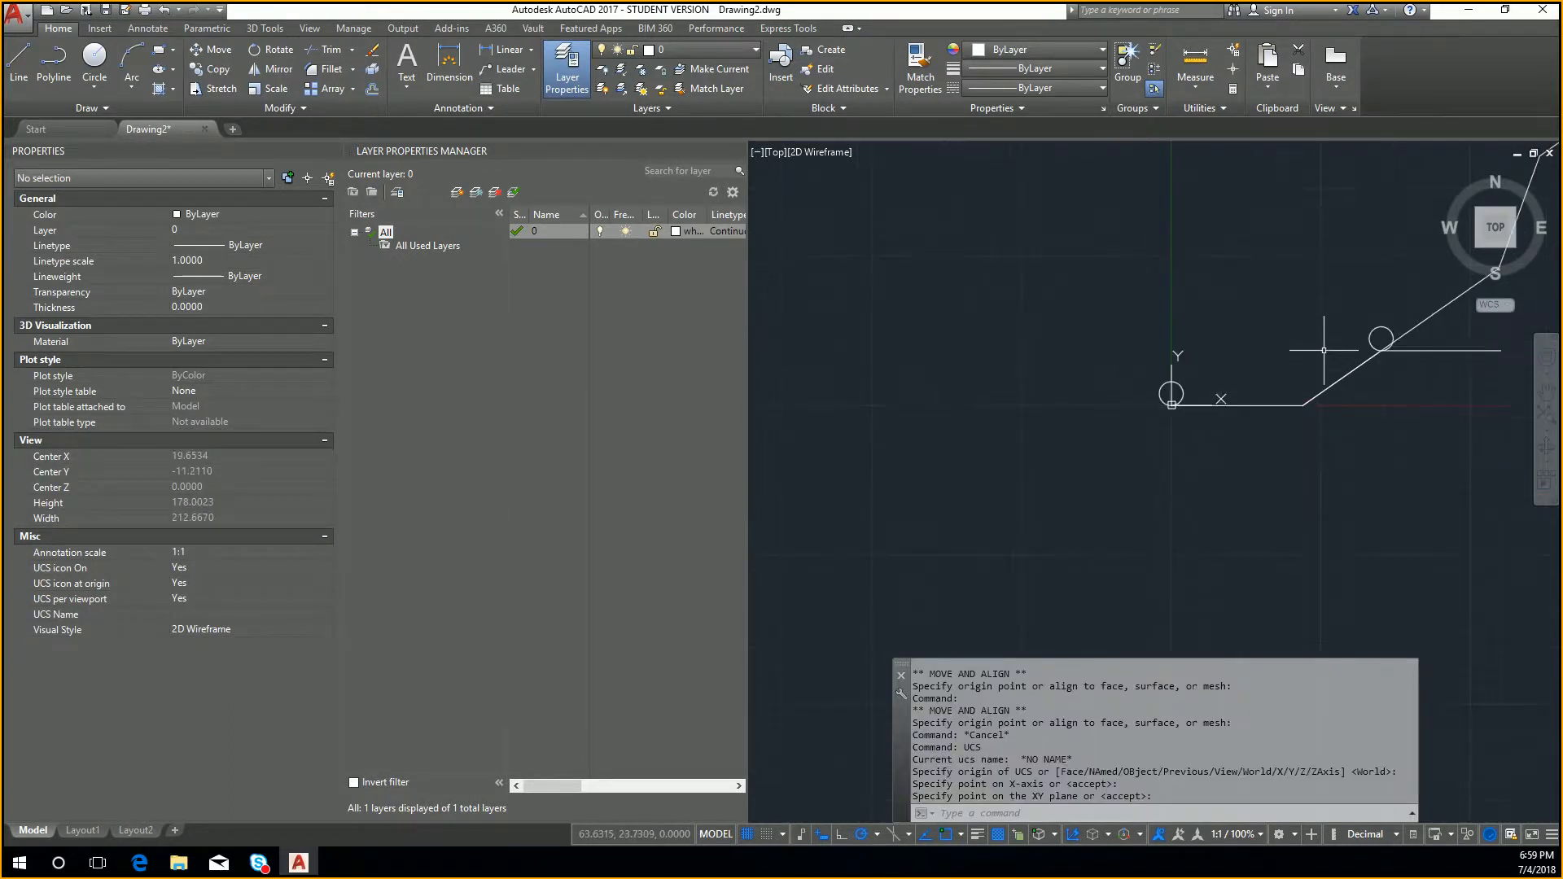
scroll(1203, 446, "up", 2)
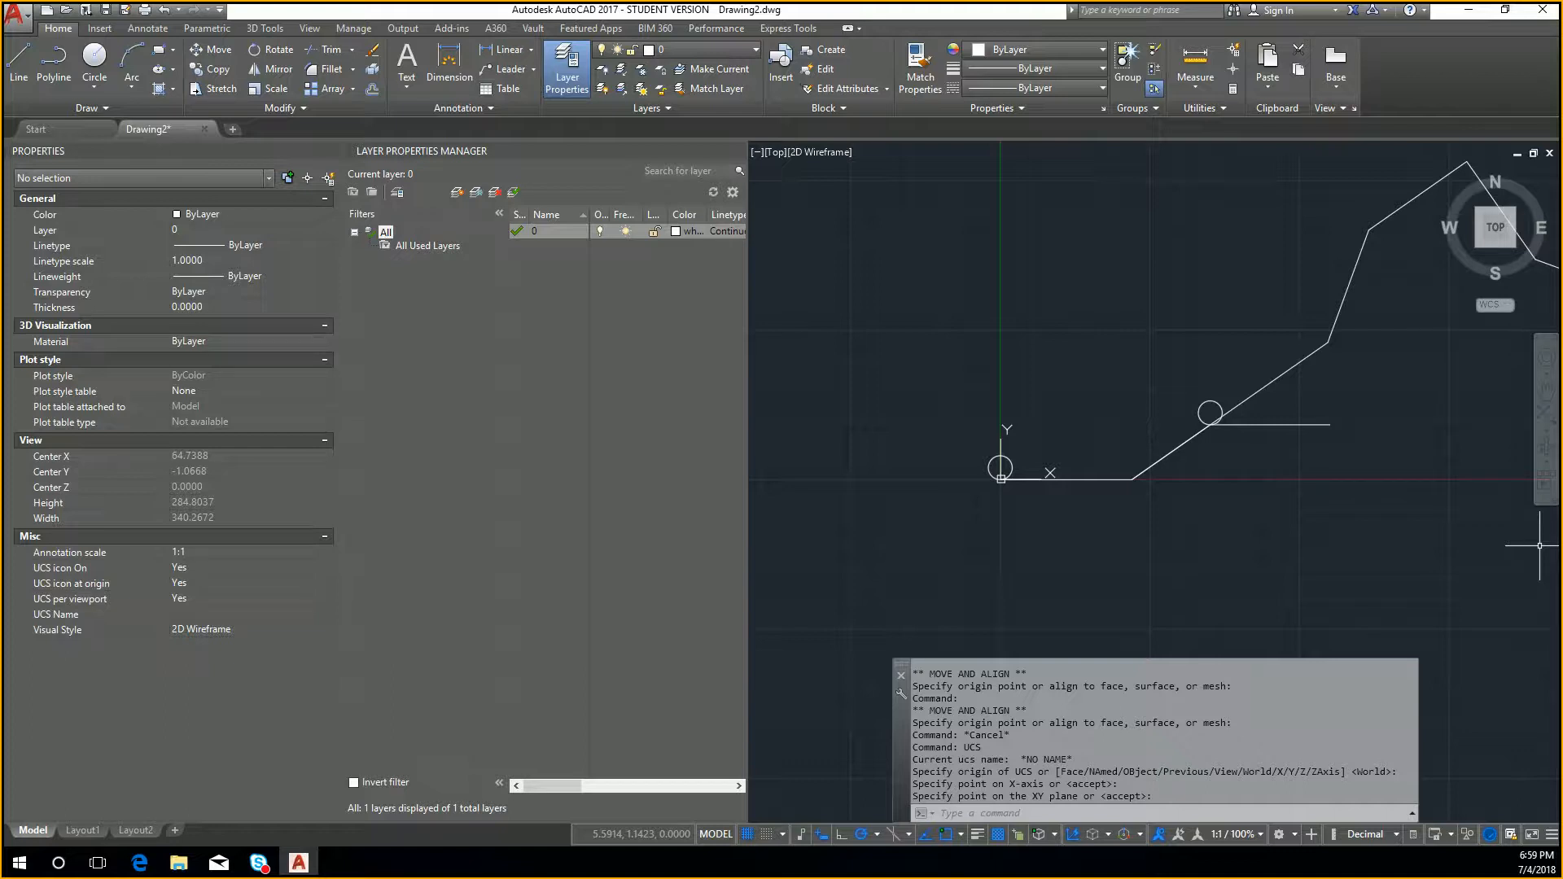
scroll(1538, 546, "down", 5)
middle_click_drag(1421, 505, 1186, 530)
key("Escape")
key("Escape")
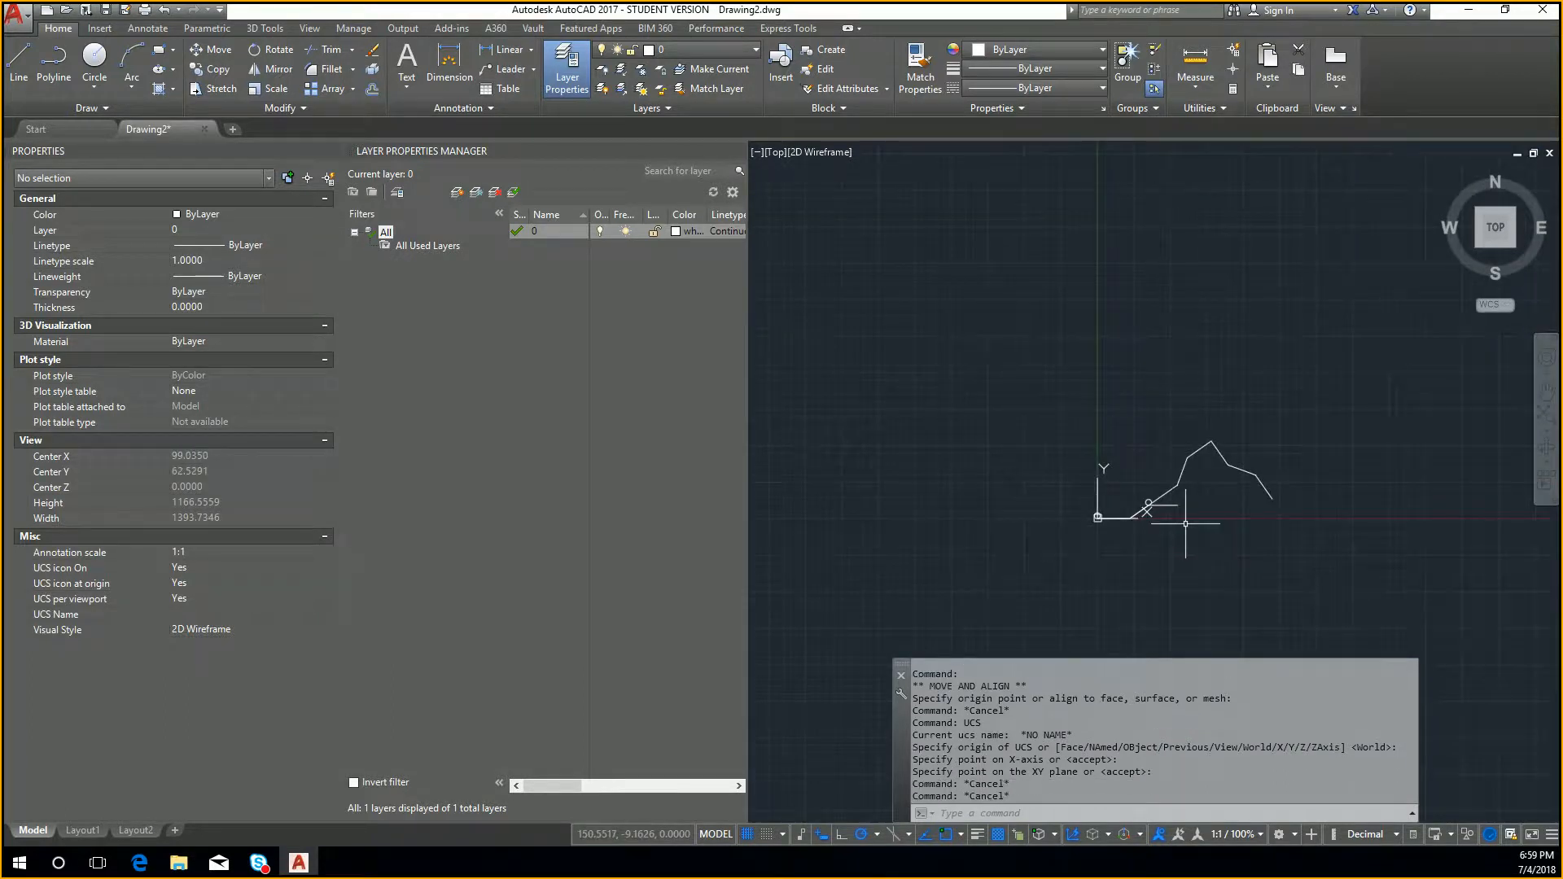
type("l")
key("Return")
scroll(1139, 505, "up", 10)
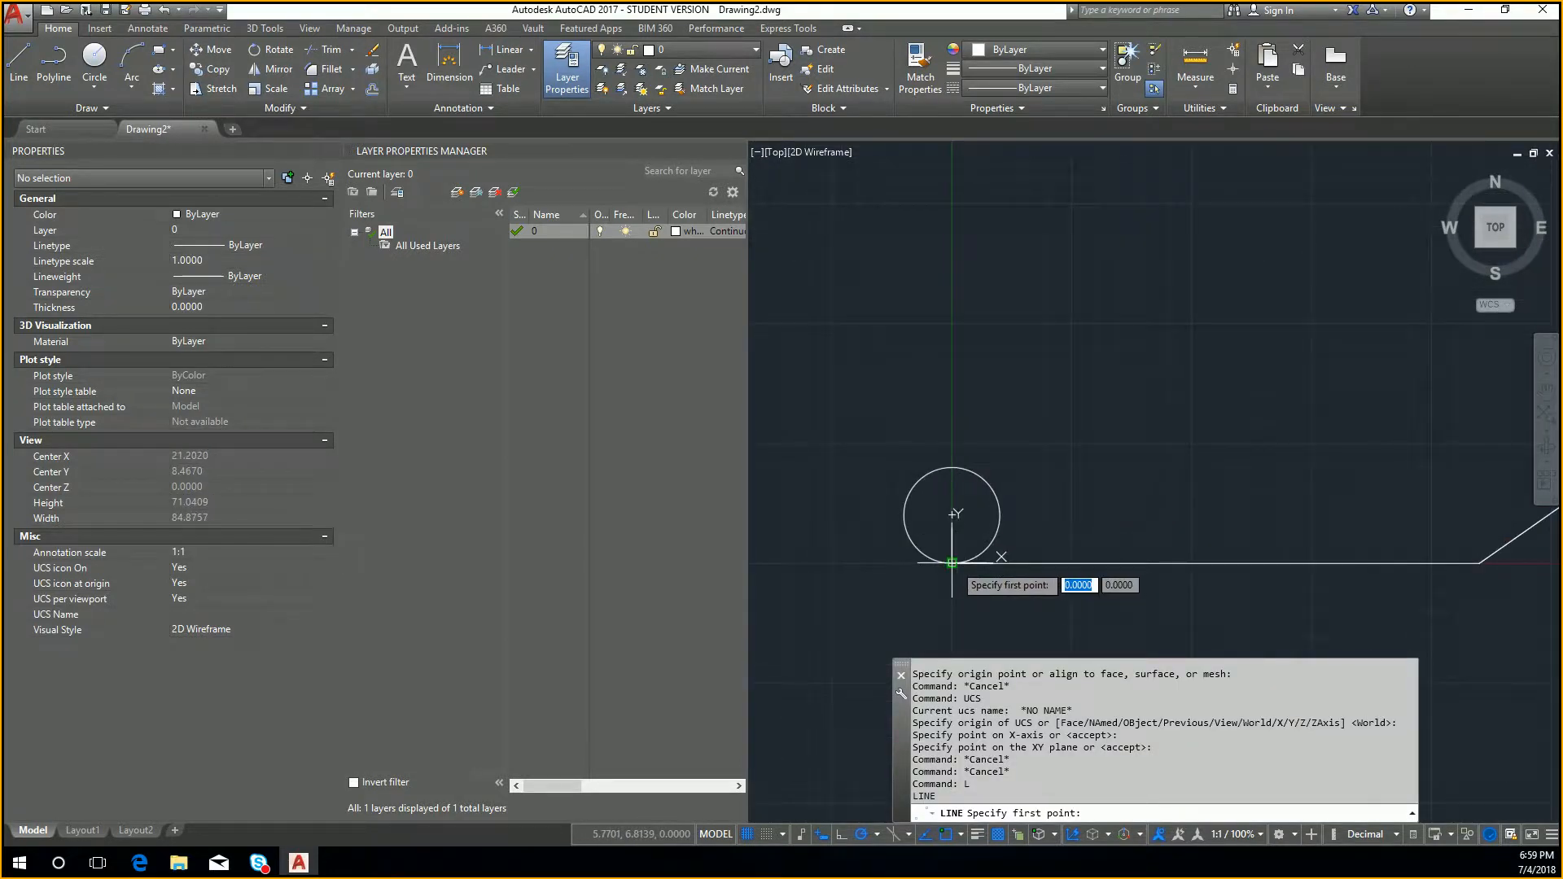
left_click(952, 515)
scroll(1080, 470, "down", 3)
middle_click_drag(1110, 543, 1153, 385)
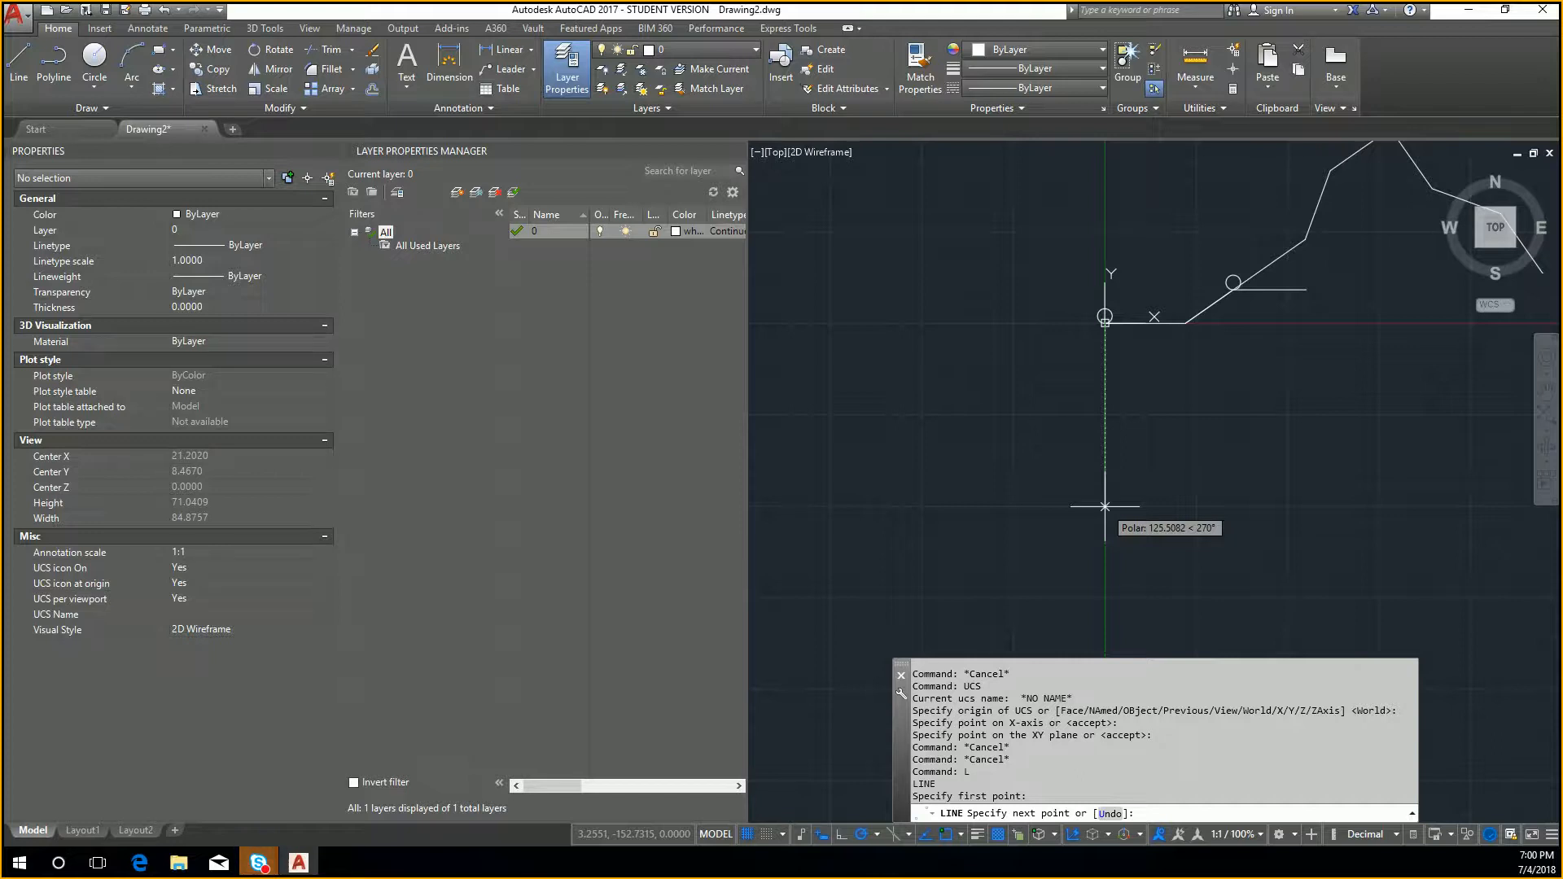
key("Escape")
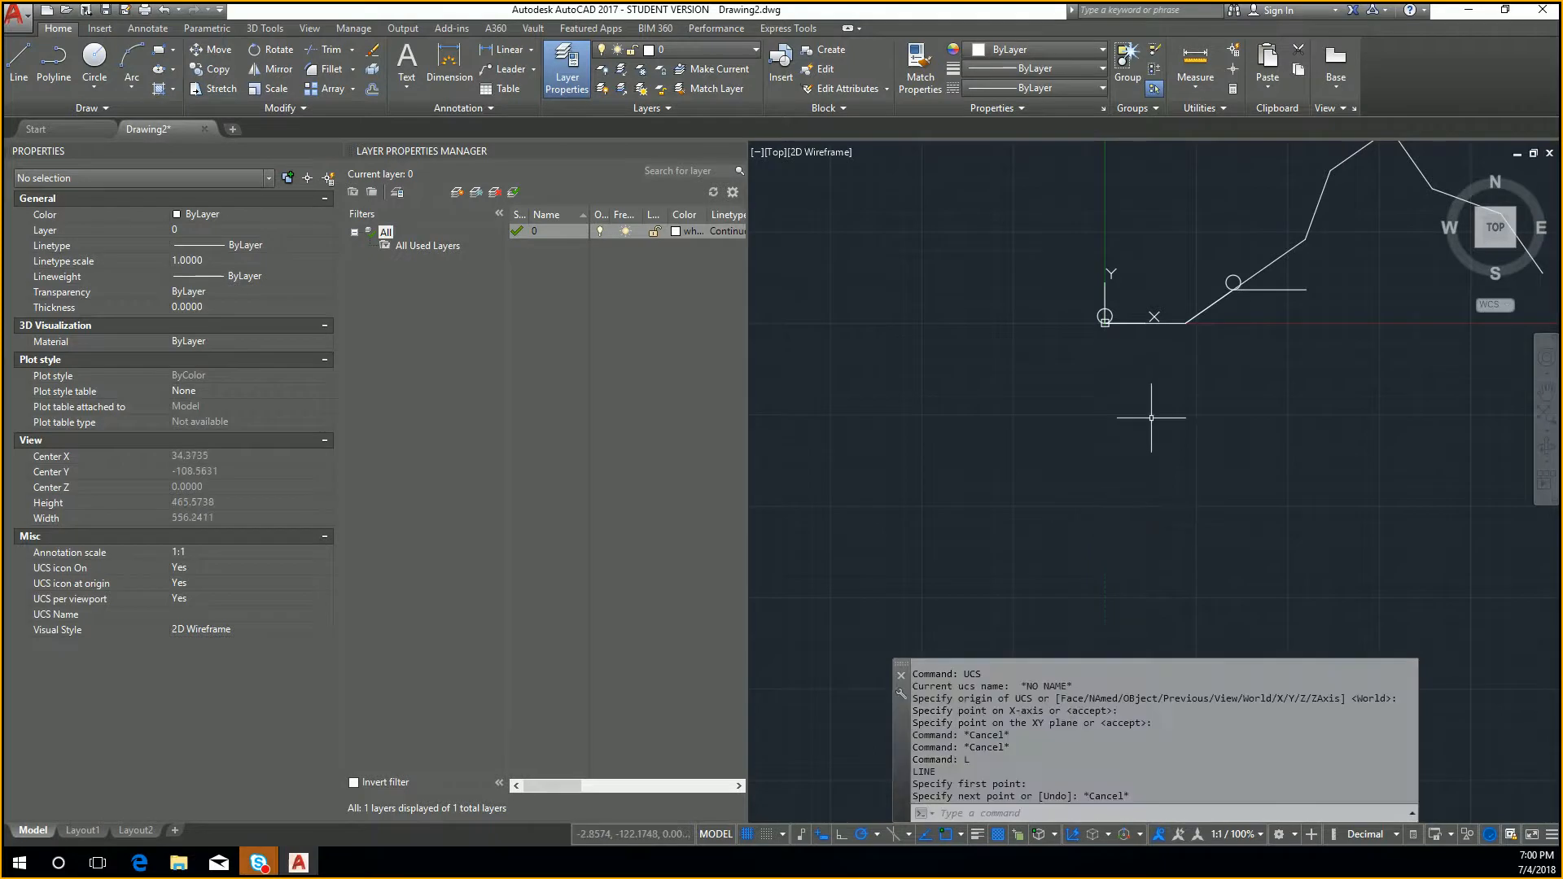
Move the UCS origin from the polyline's start point to its highest vertex
scroll(1033, 569, "down", 6)
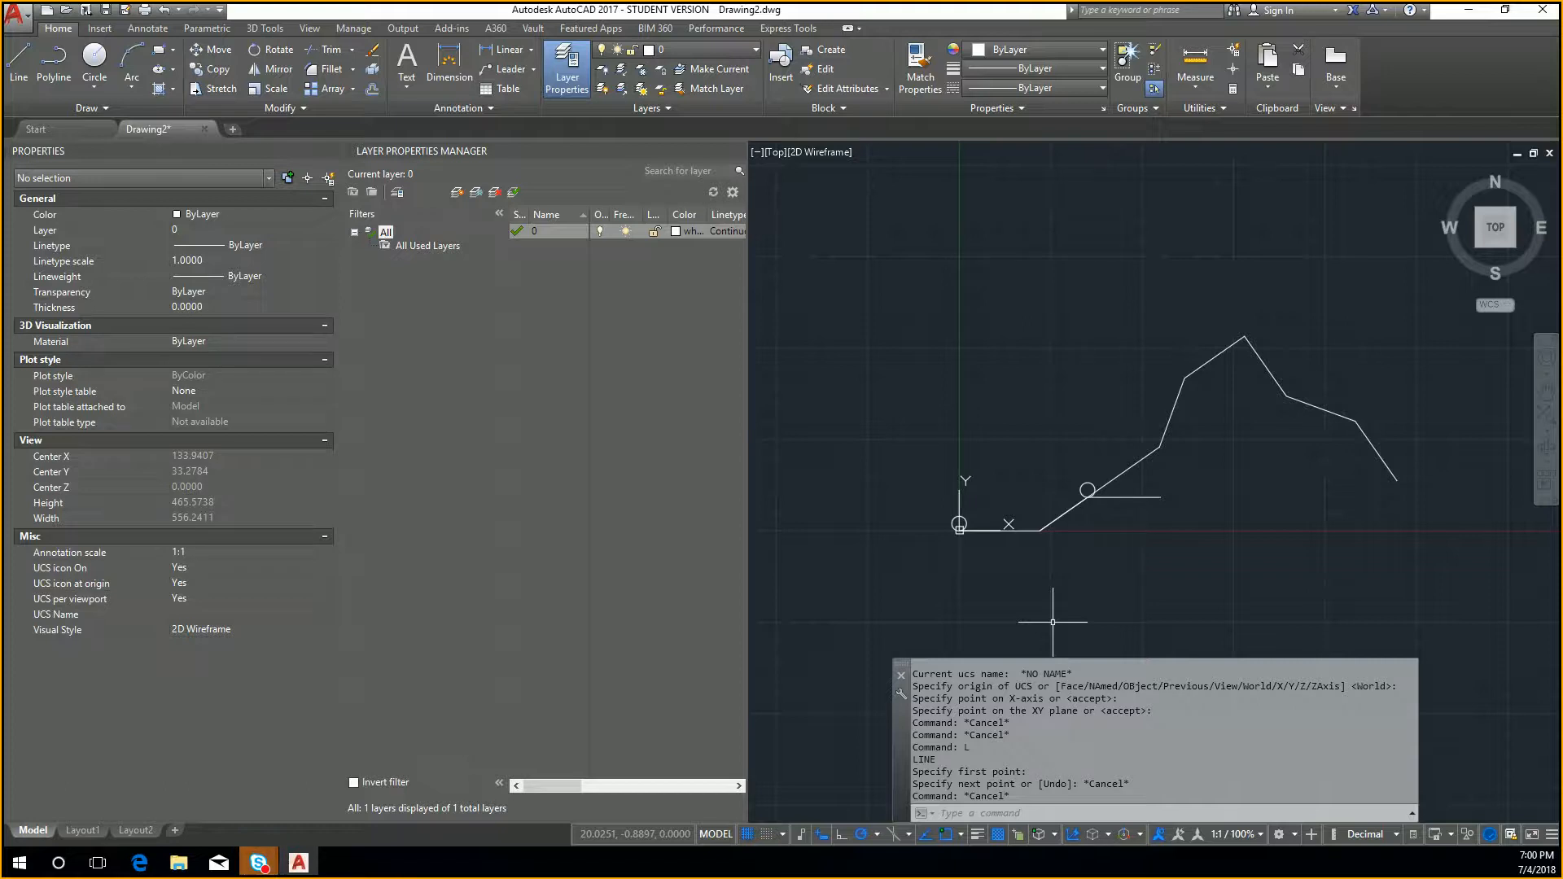
scroll(1111, 474, "up", 2)
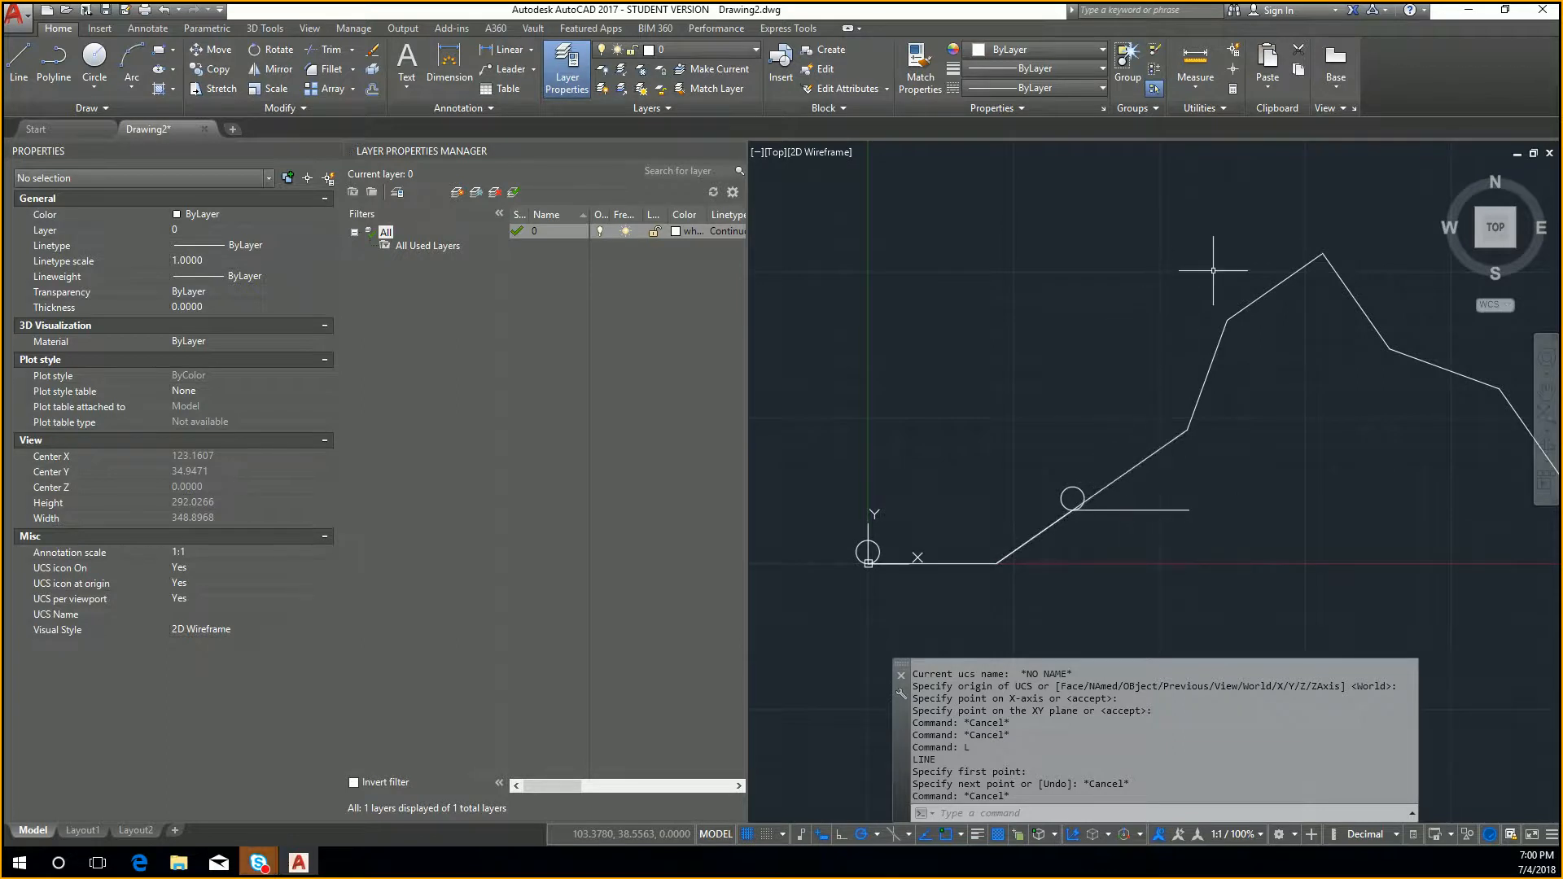
left_click(869, 562)
left_click(868, 562)
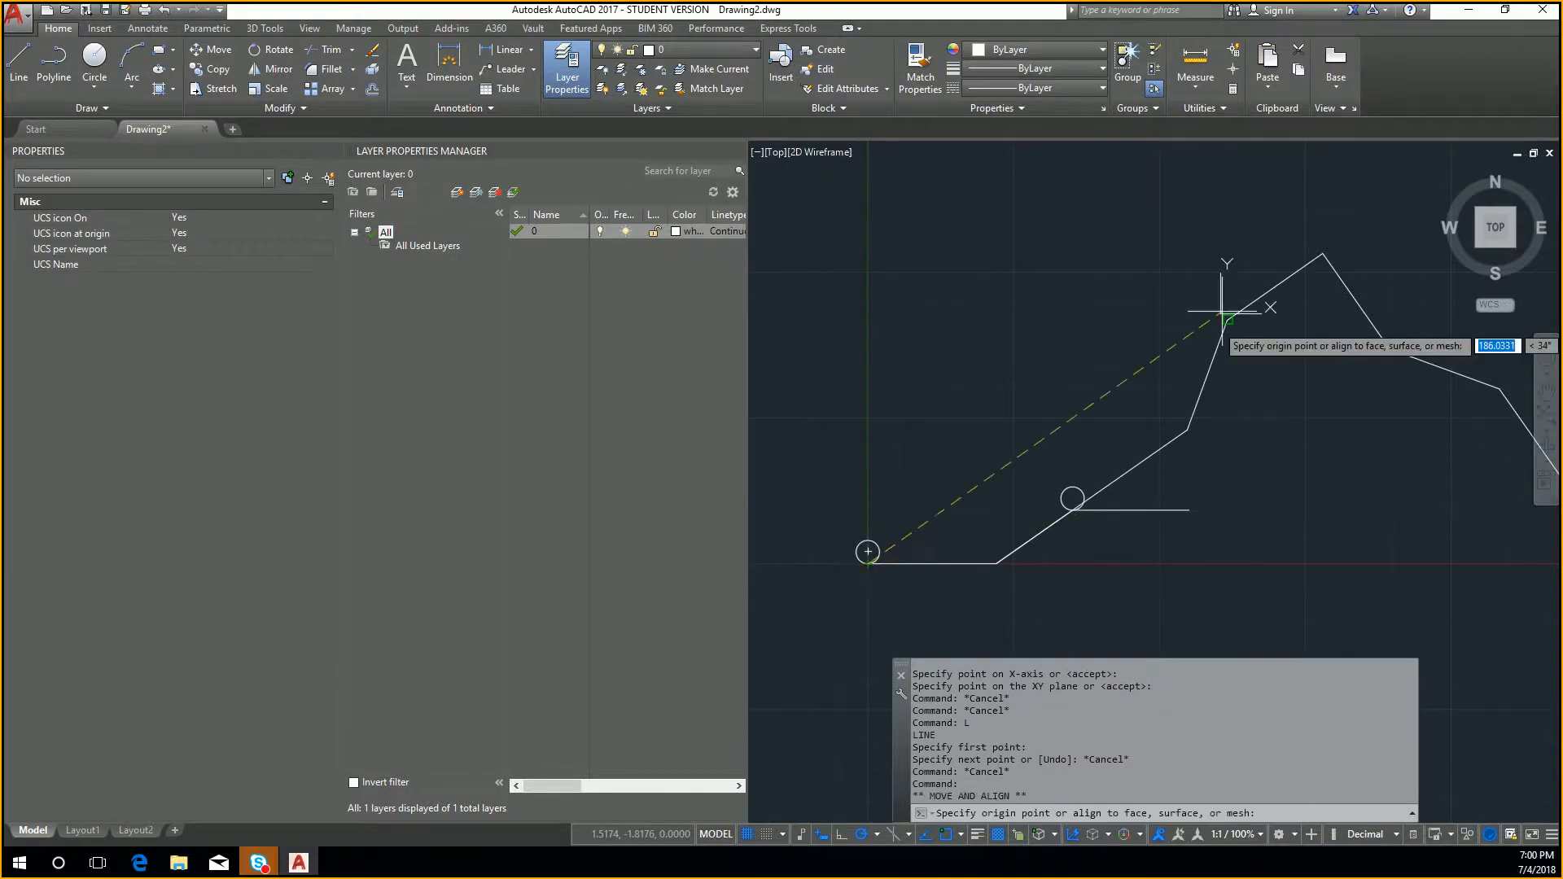
left_click(1322, 257)
middle_click_drag(1226, 399, 1176, 443)
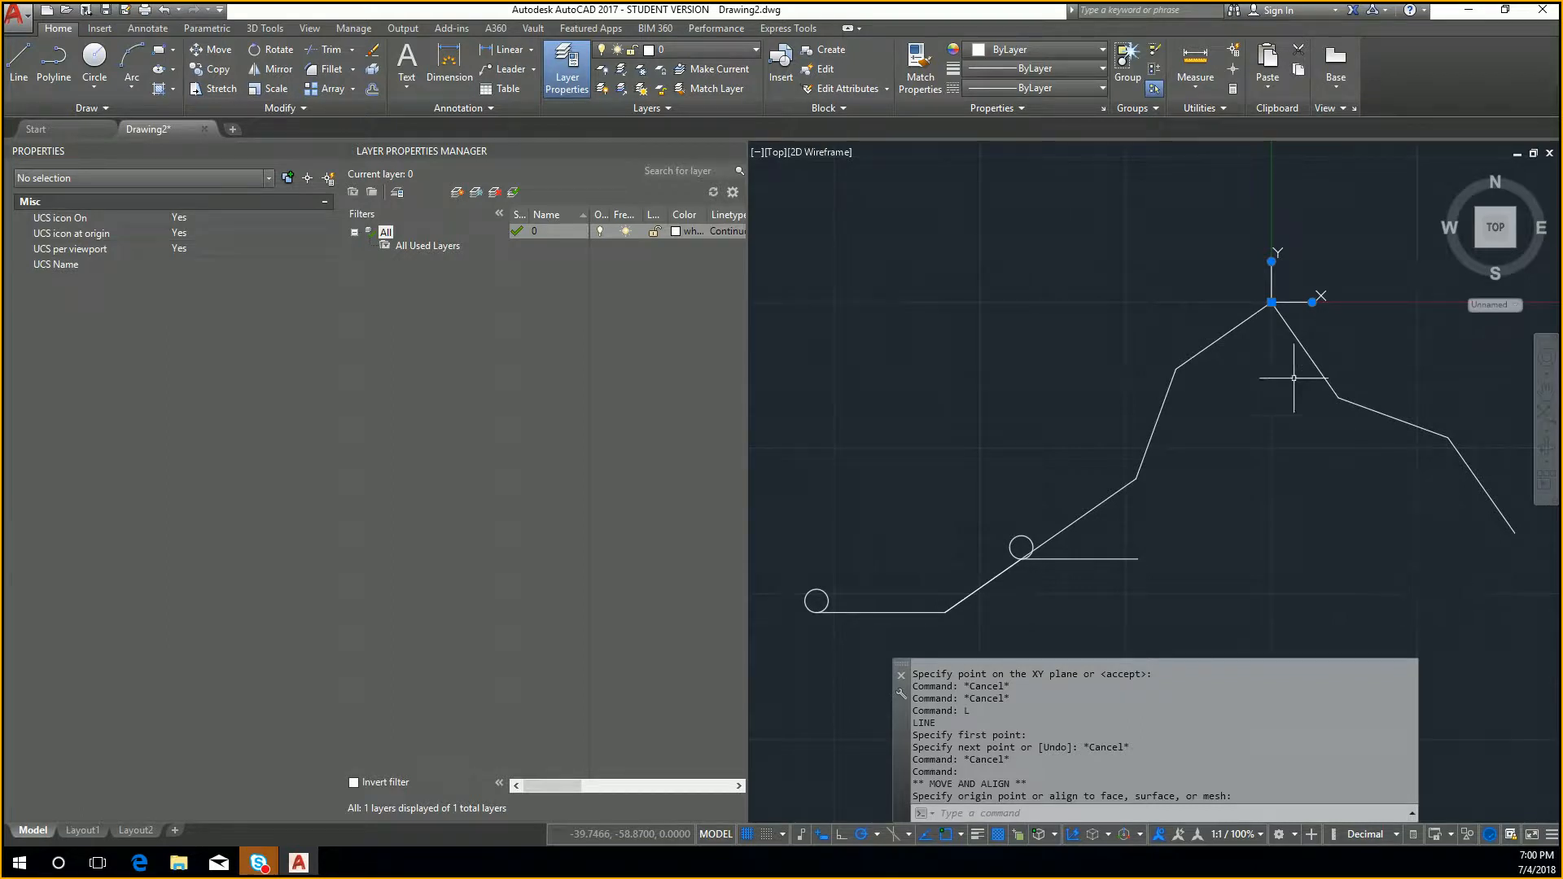
Measure the distances from the polyline's highest vertex to the vertex two segments before it and to the first bend
type("di")
key("Return")
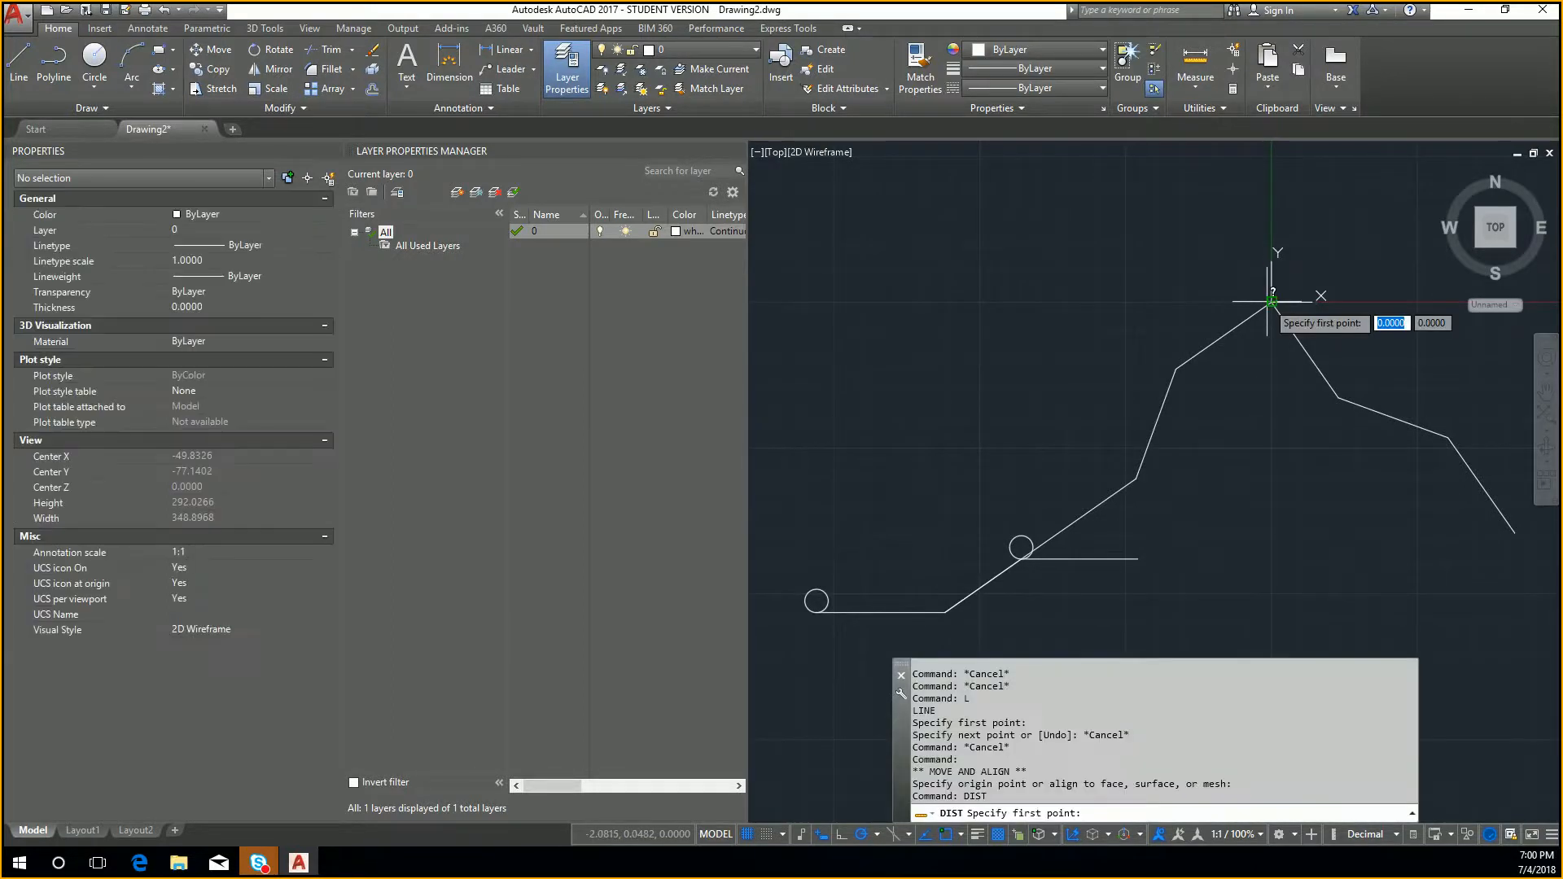
left_click(1272, 303)
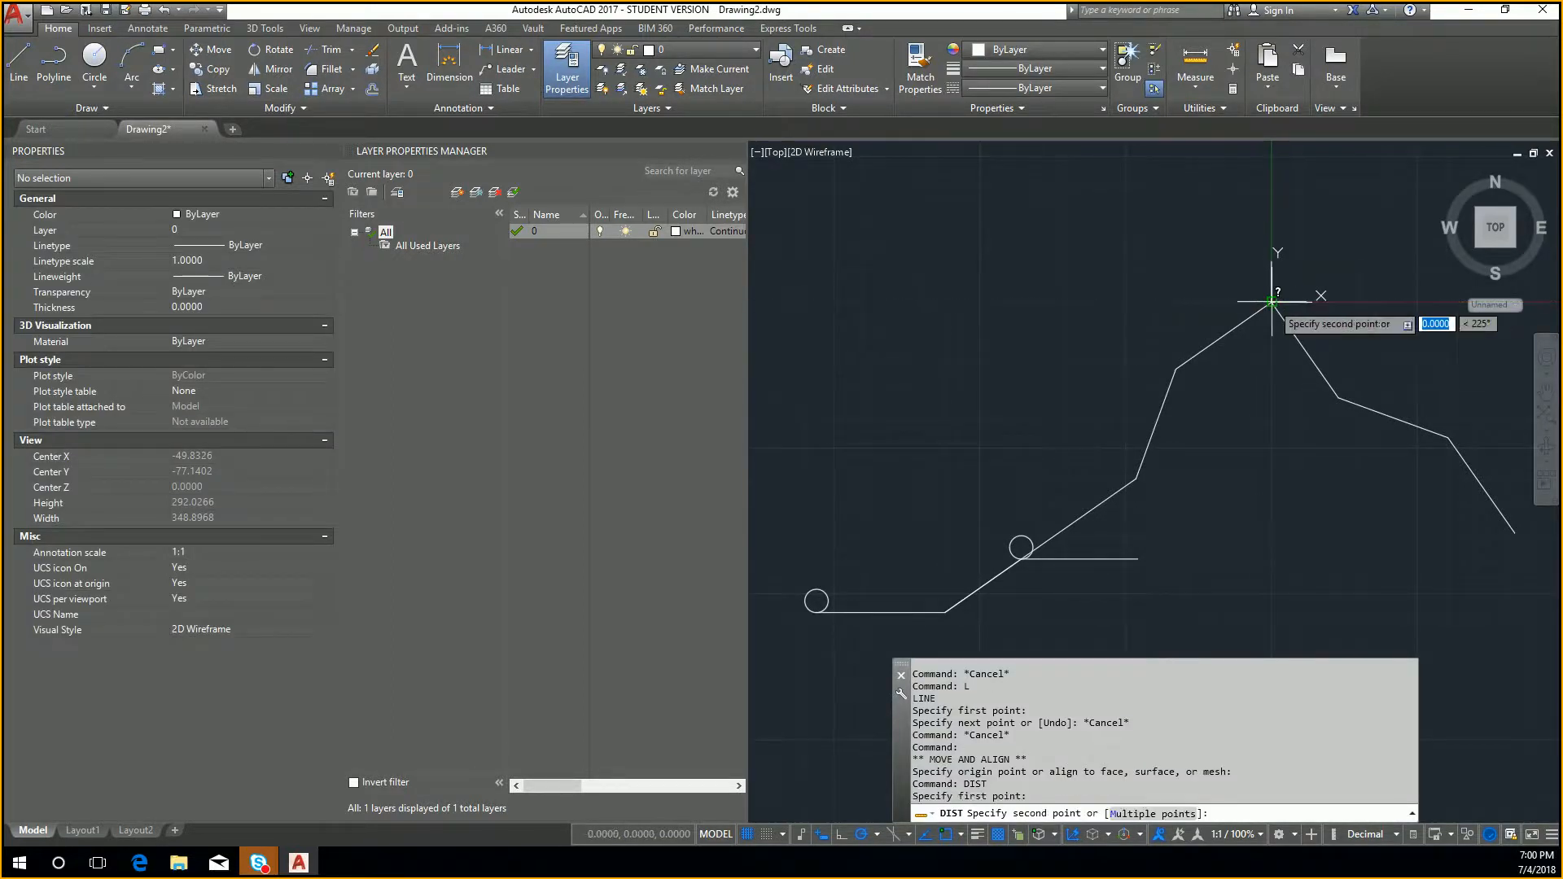
left_click(1137, 479)
key("Return")
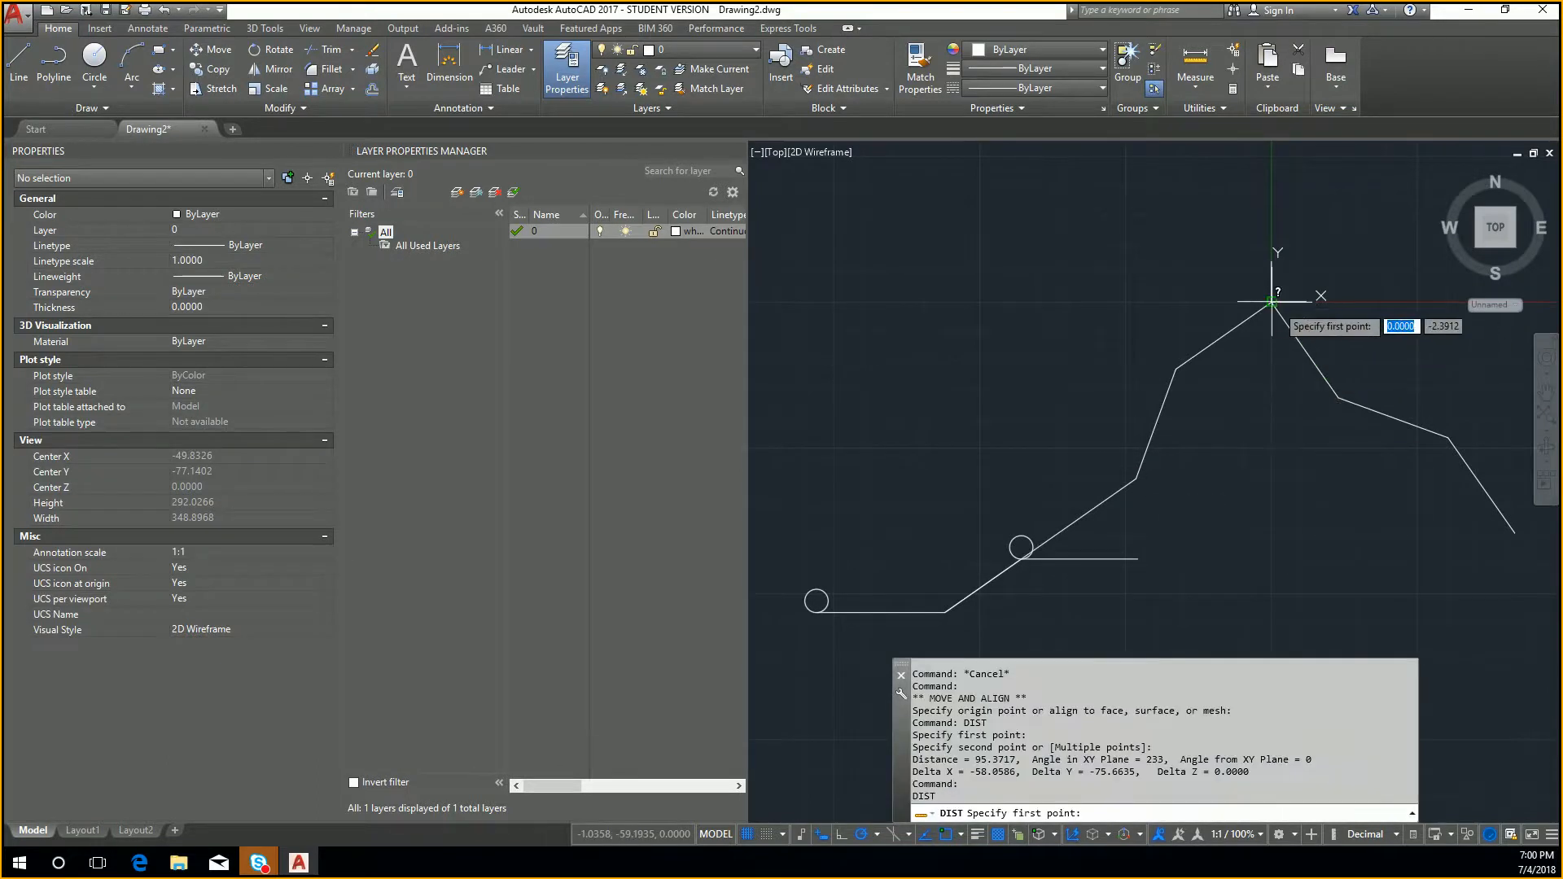
left_click(1271, 303)
left_click(945, 611)
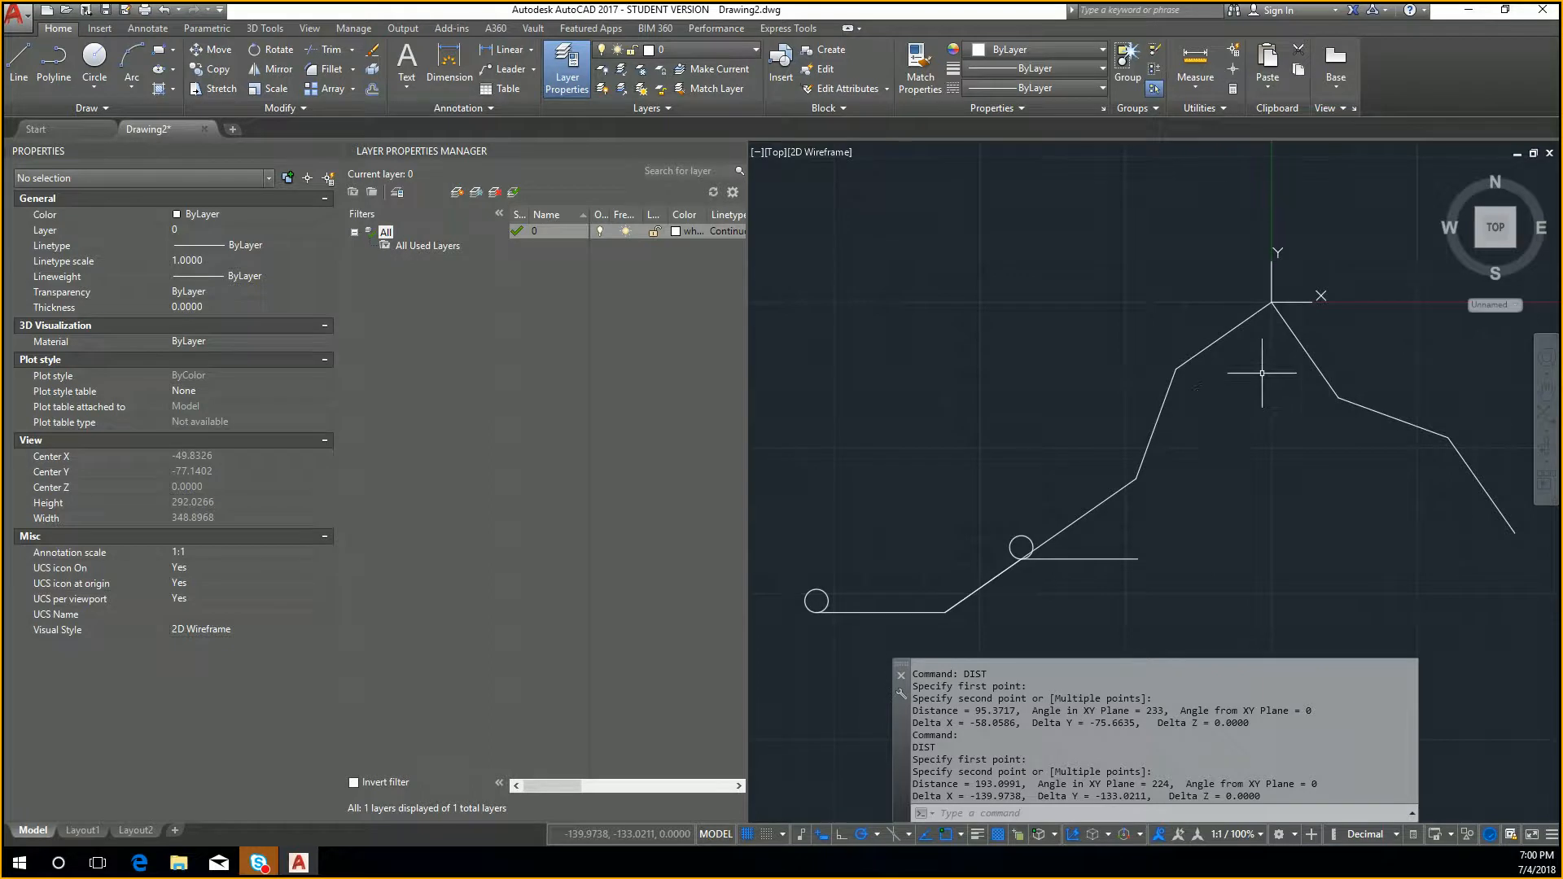
Return the UCS origin from the highest vertex to the polyline's start point below the first circle
left_click(1291, 309)
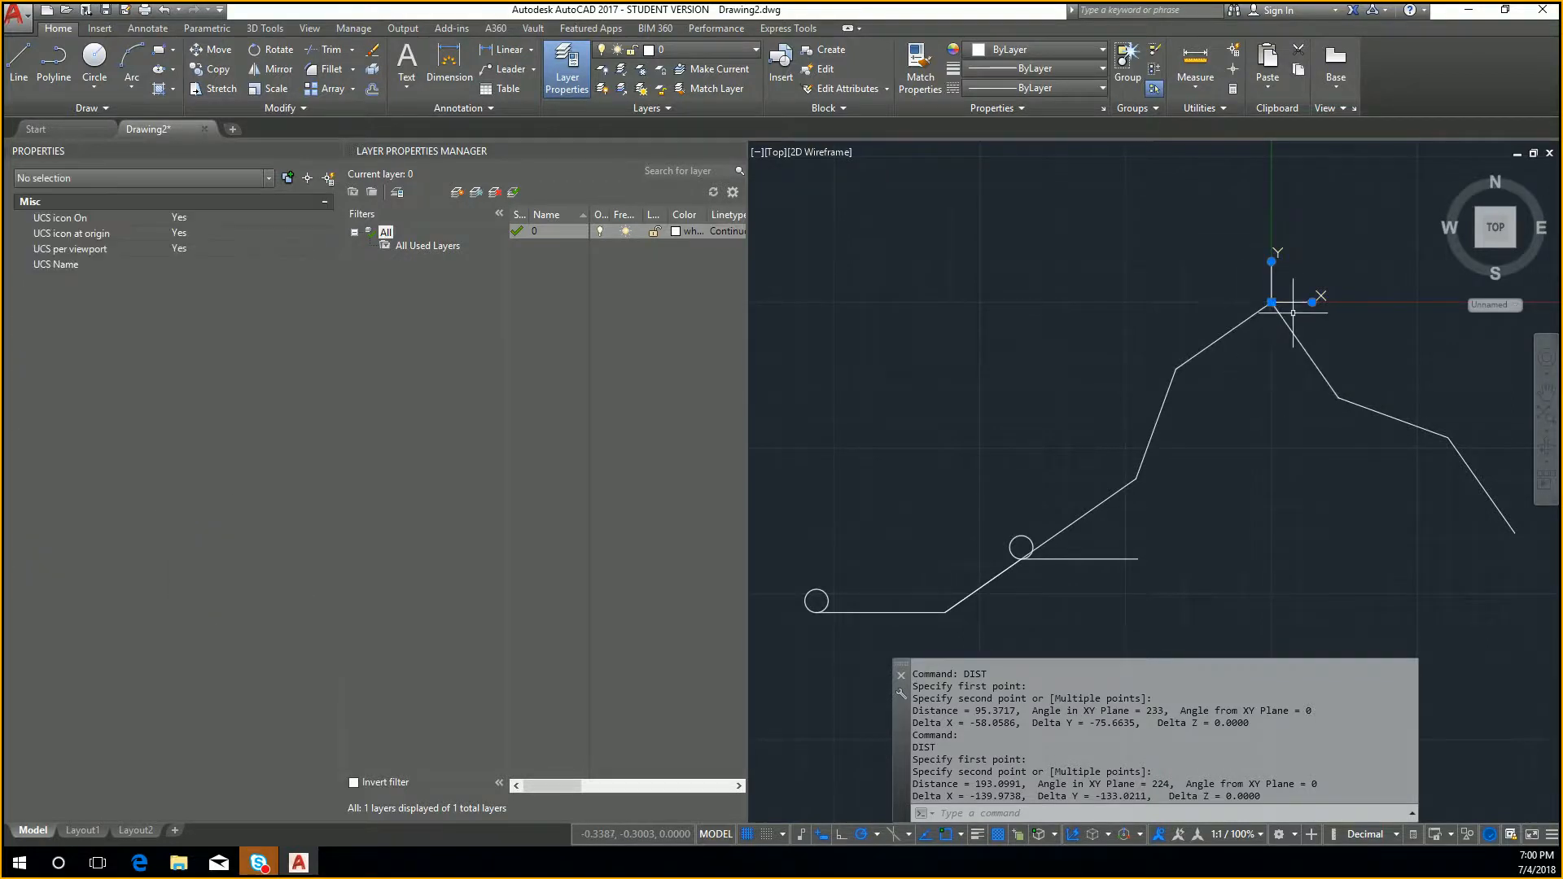
left_click(1271, 303)
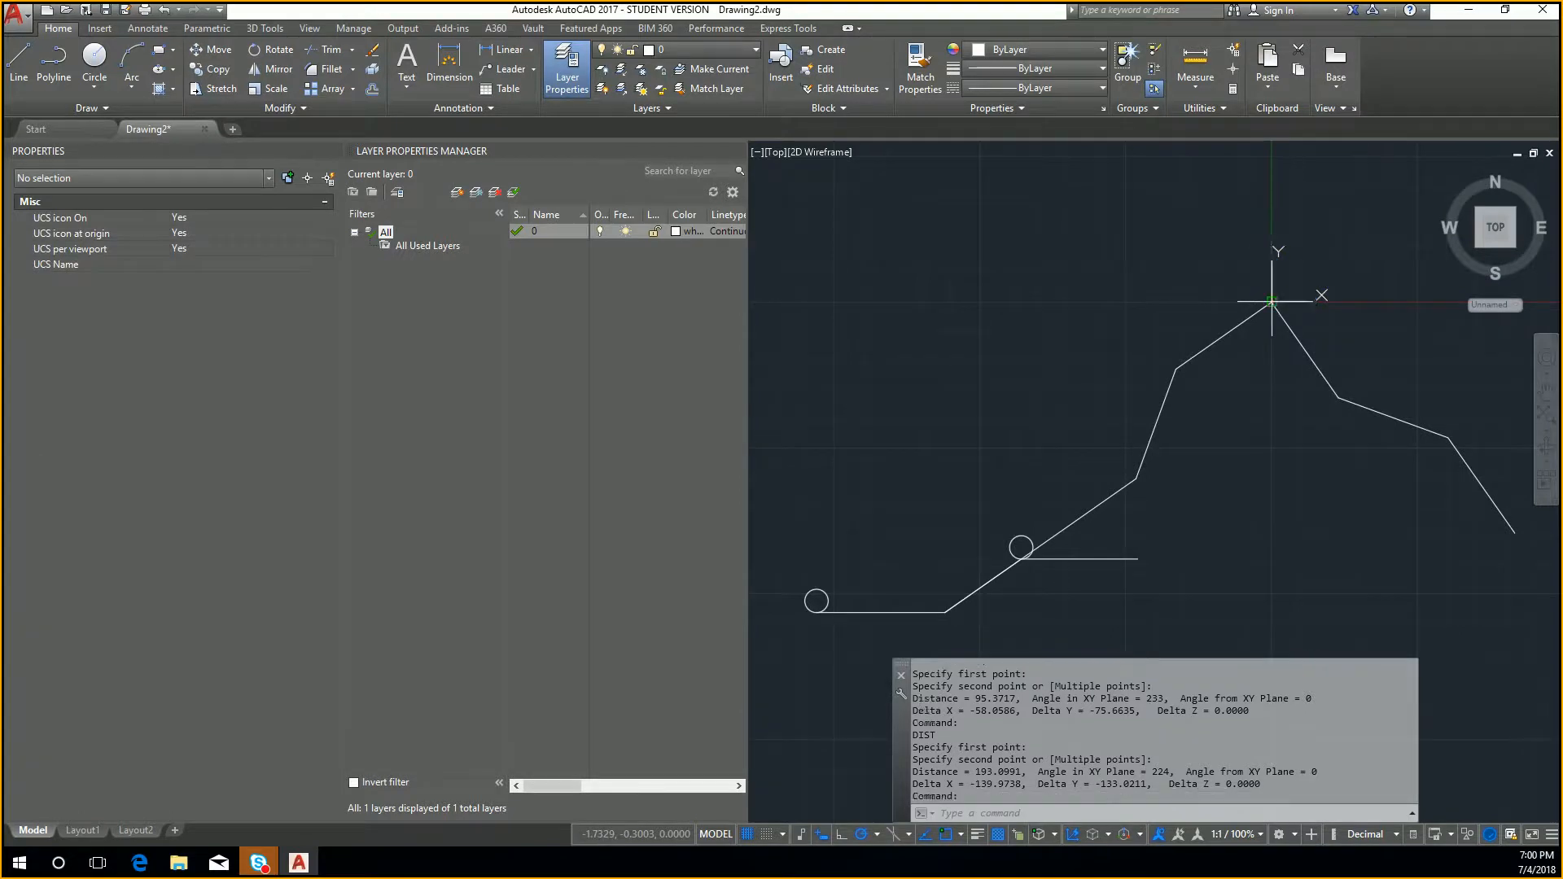
left_click(816, 611)
middle_click_drag(890, 516, 969, 460)
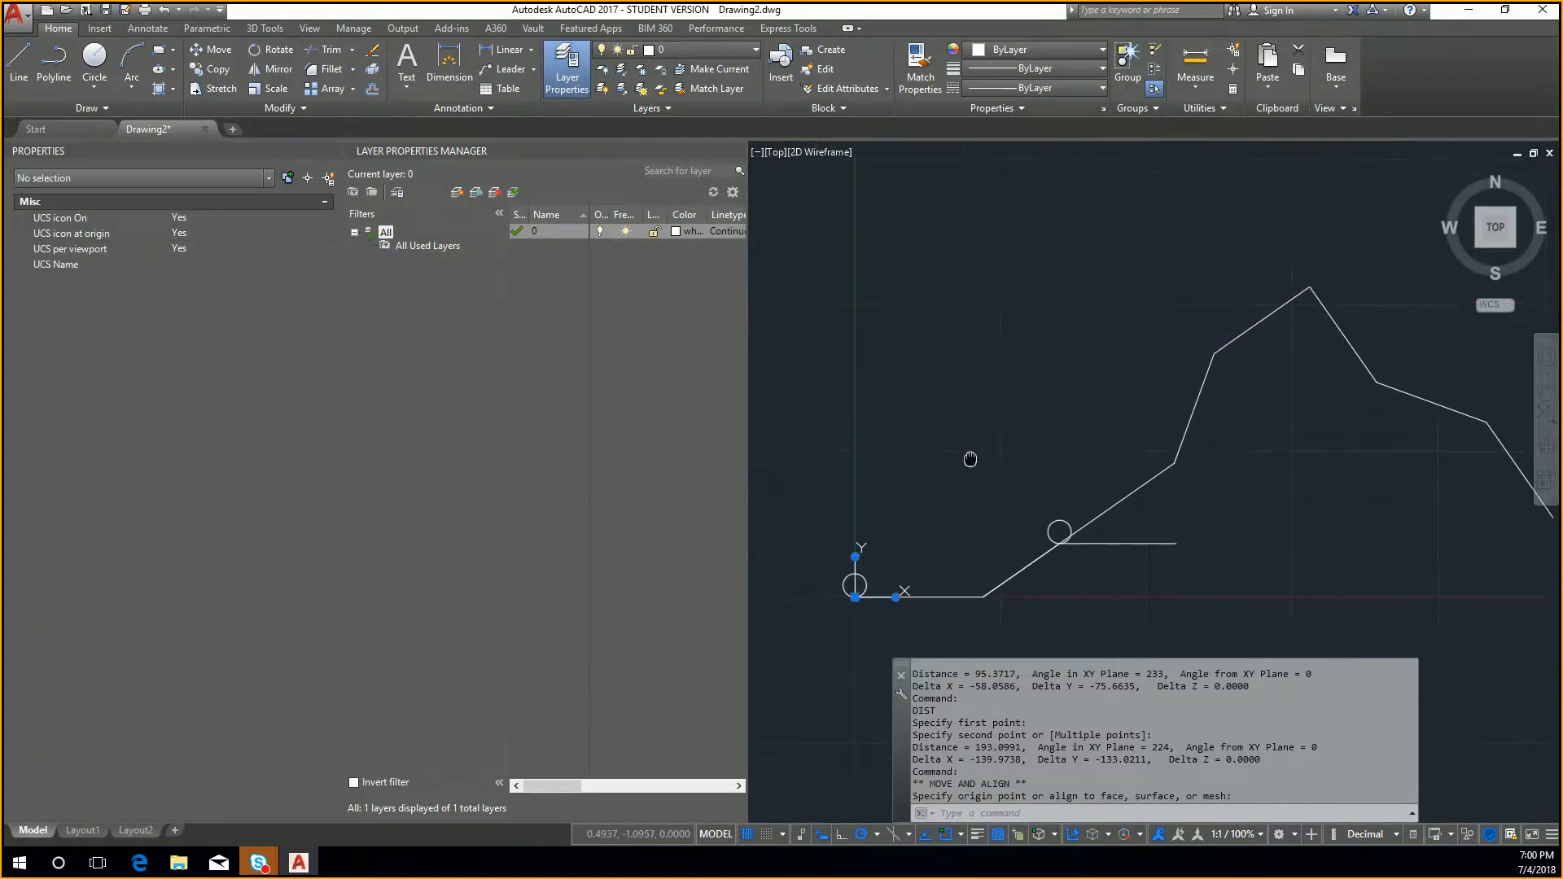
key("Escape")
scroll(1042, 440, "down", 2)
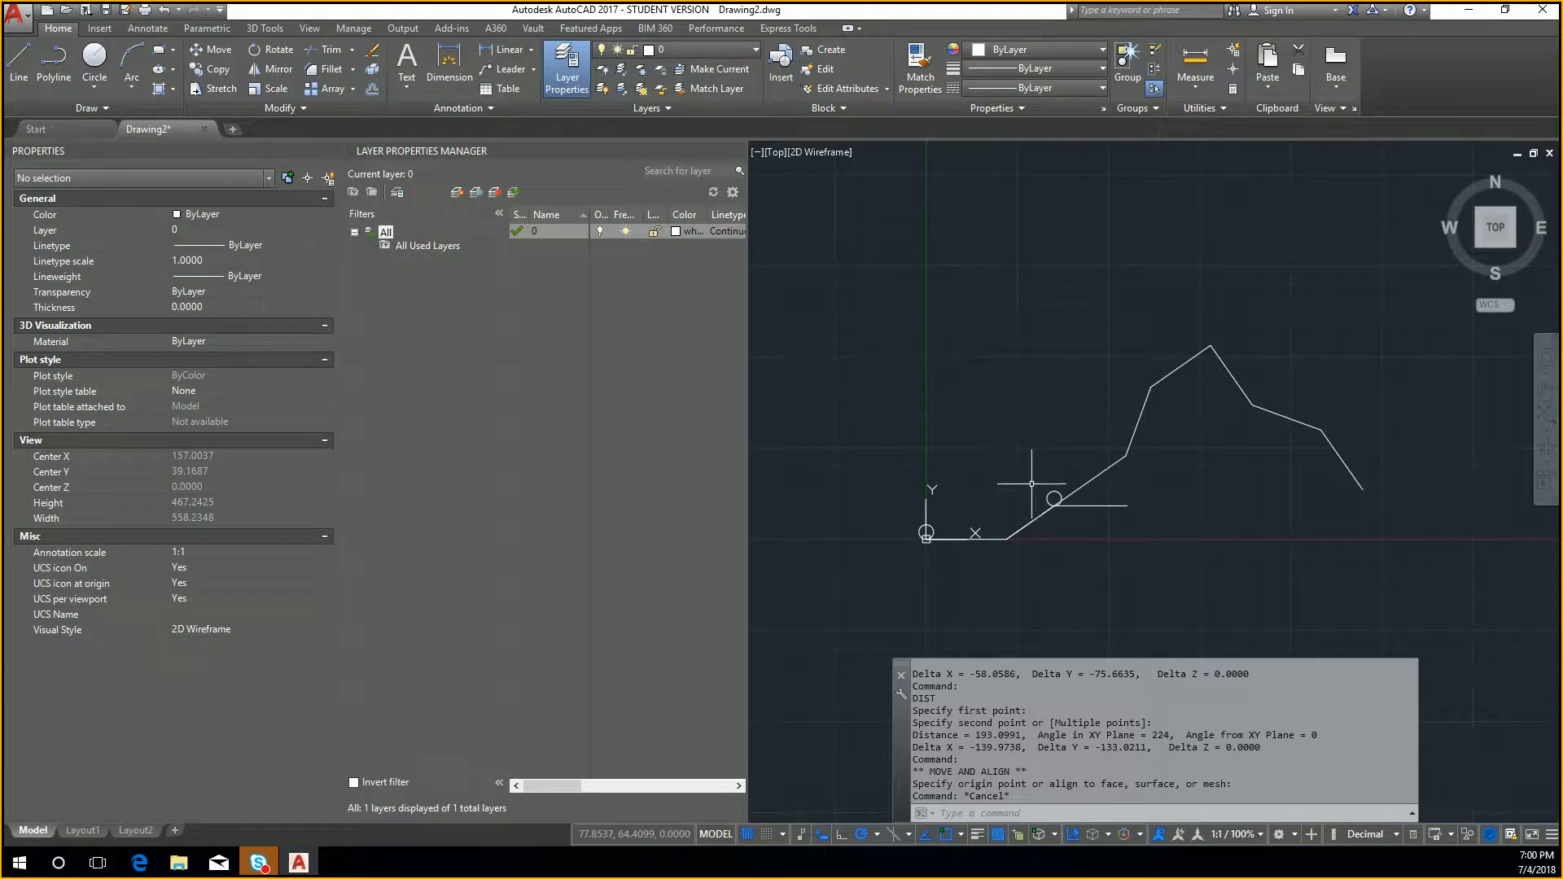
scroll(1026, 456, "up", 2)
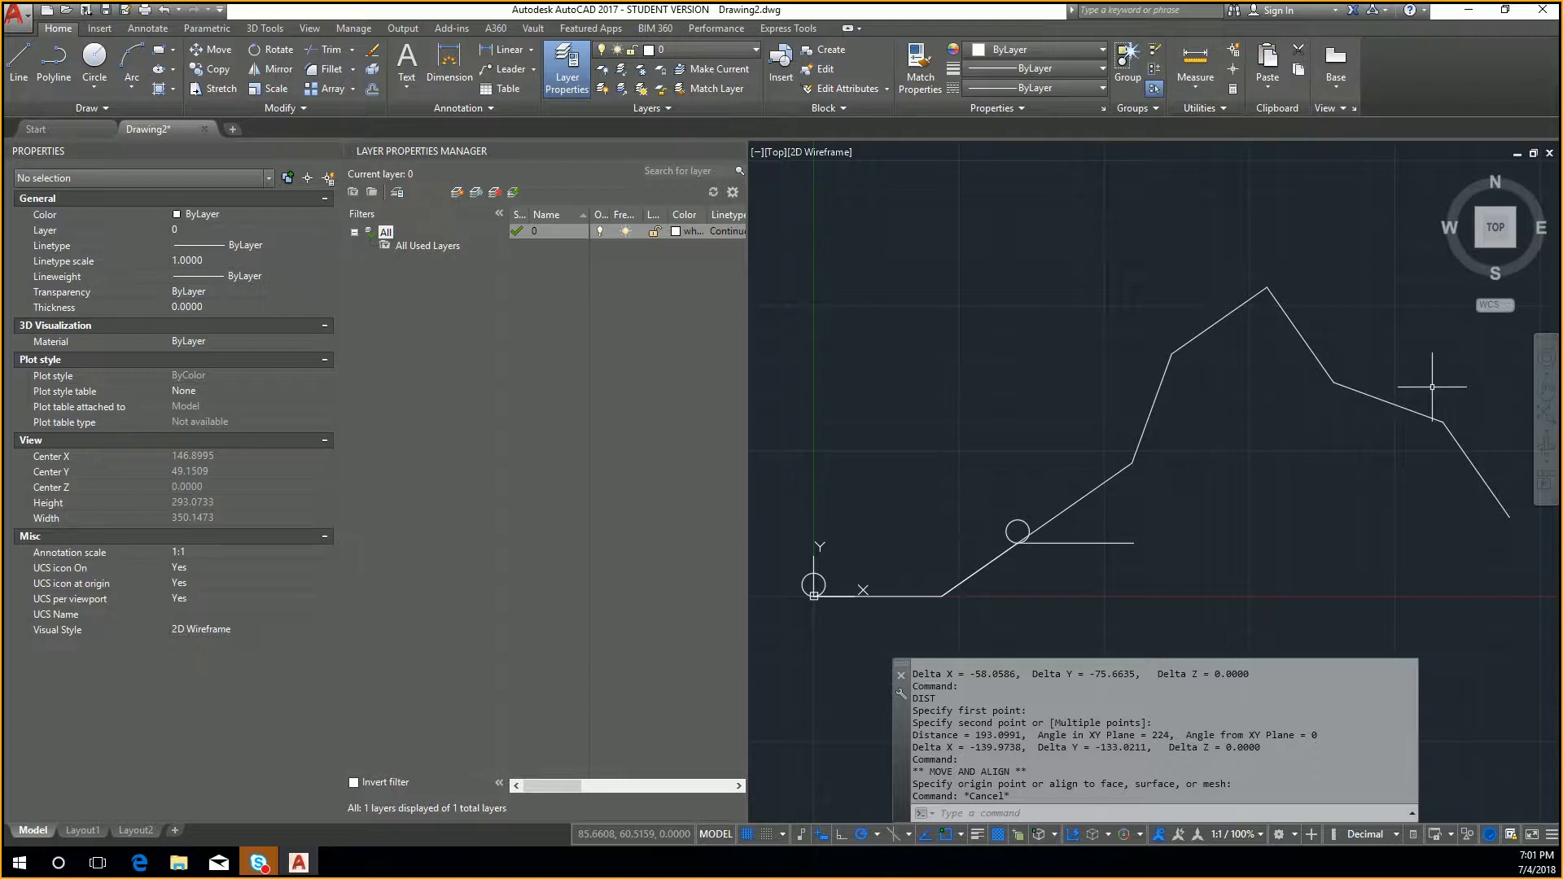
Close the current drawing without saving and start a new blank drawing
left_click(1550, 152)
left_click(787, 466)
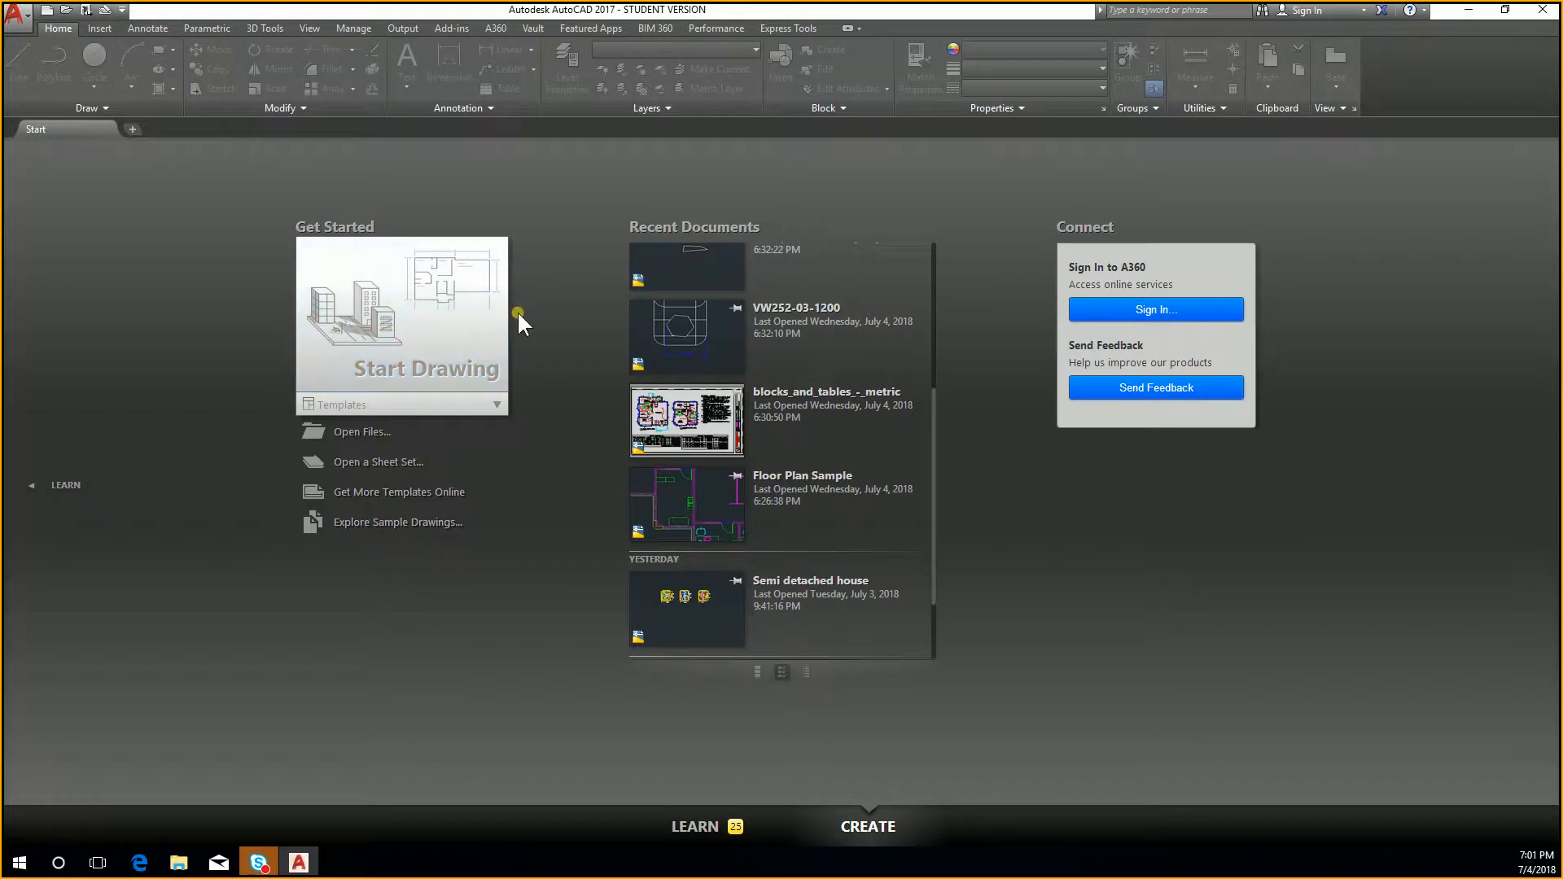
left_click(373, 334)
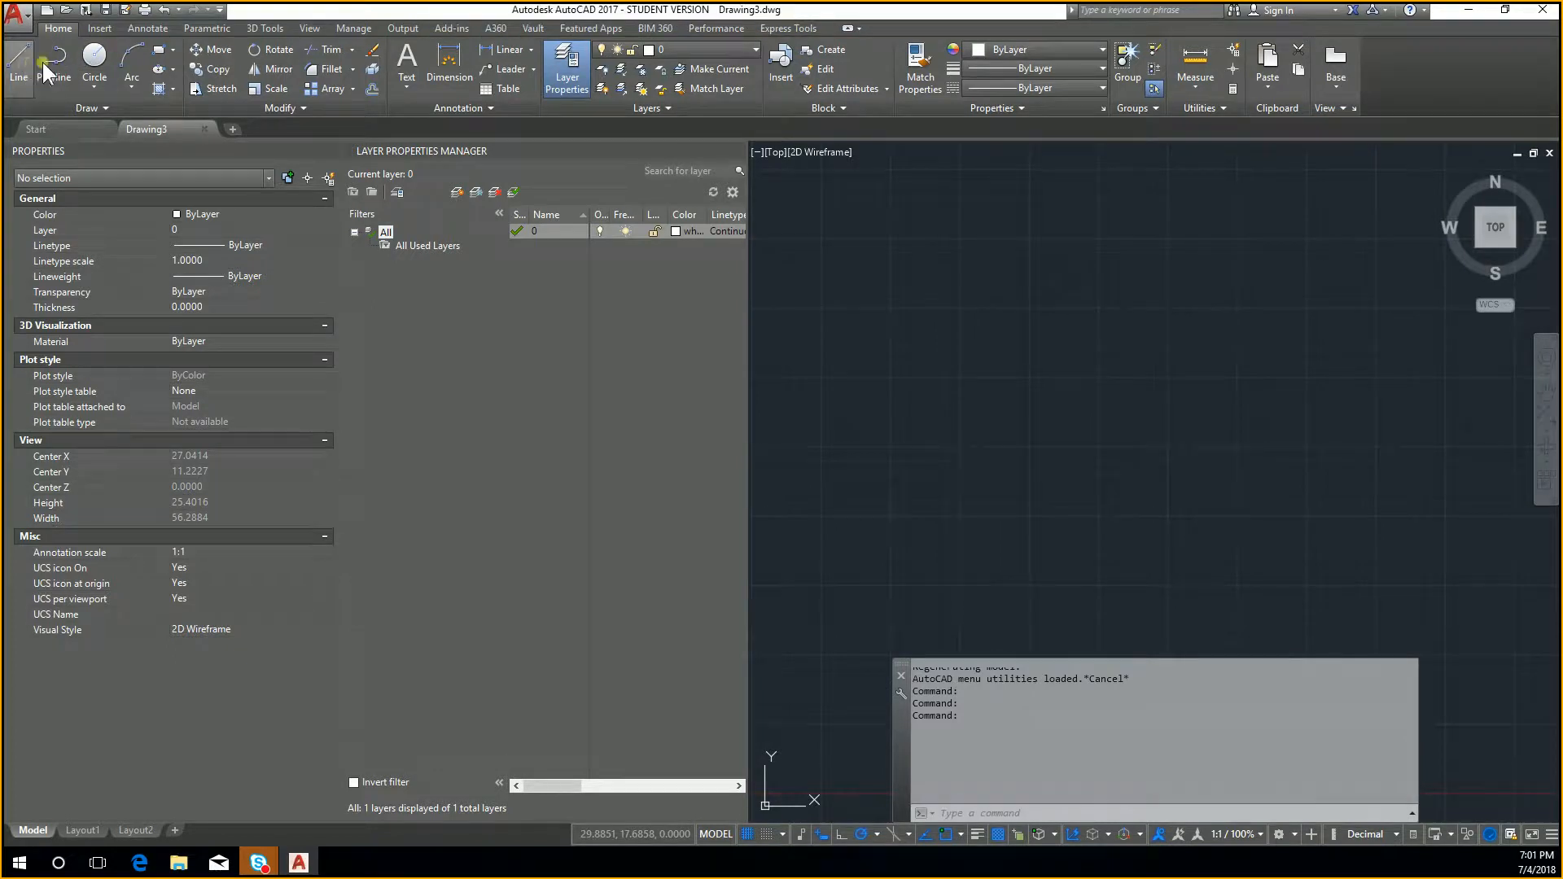
Draw a rectangle 40 units wide and 20 units high with its first corner at 0,0
left_click(160, 50)
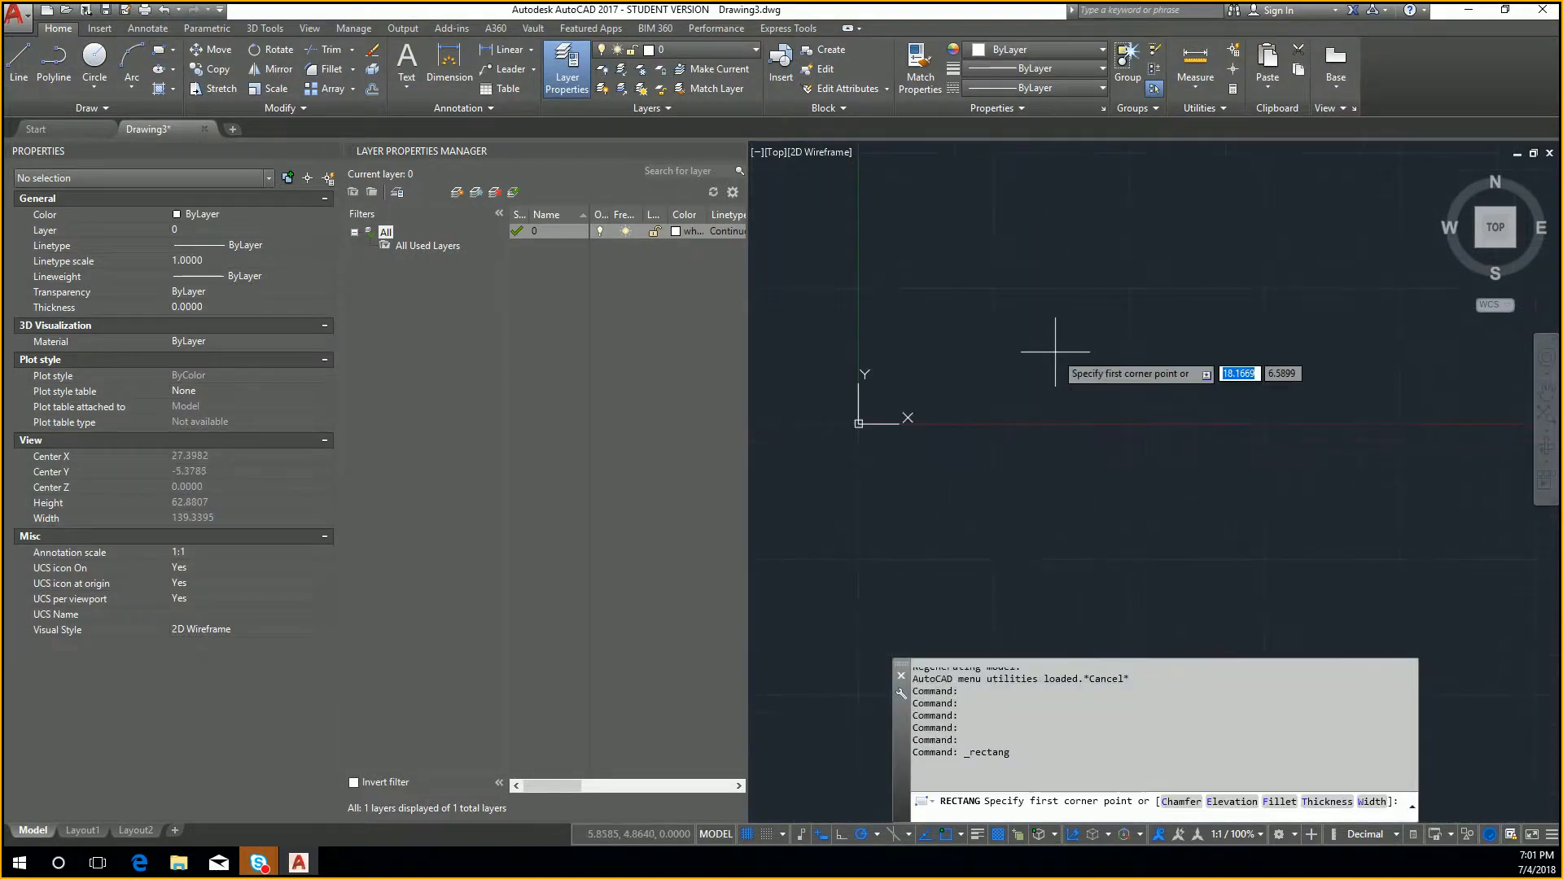
scroll(863, 391, "down", 4)
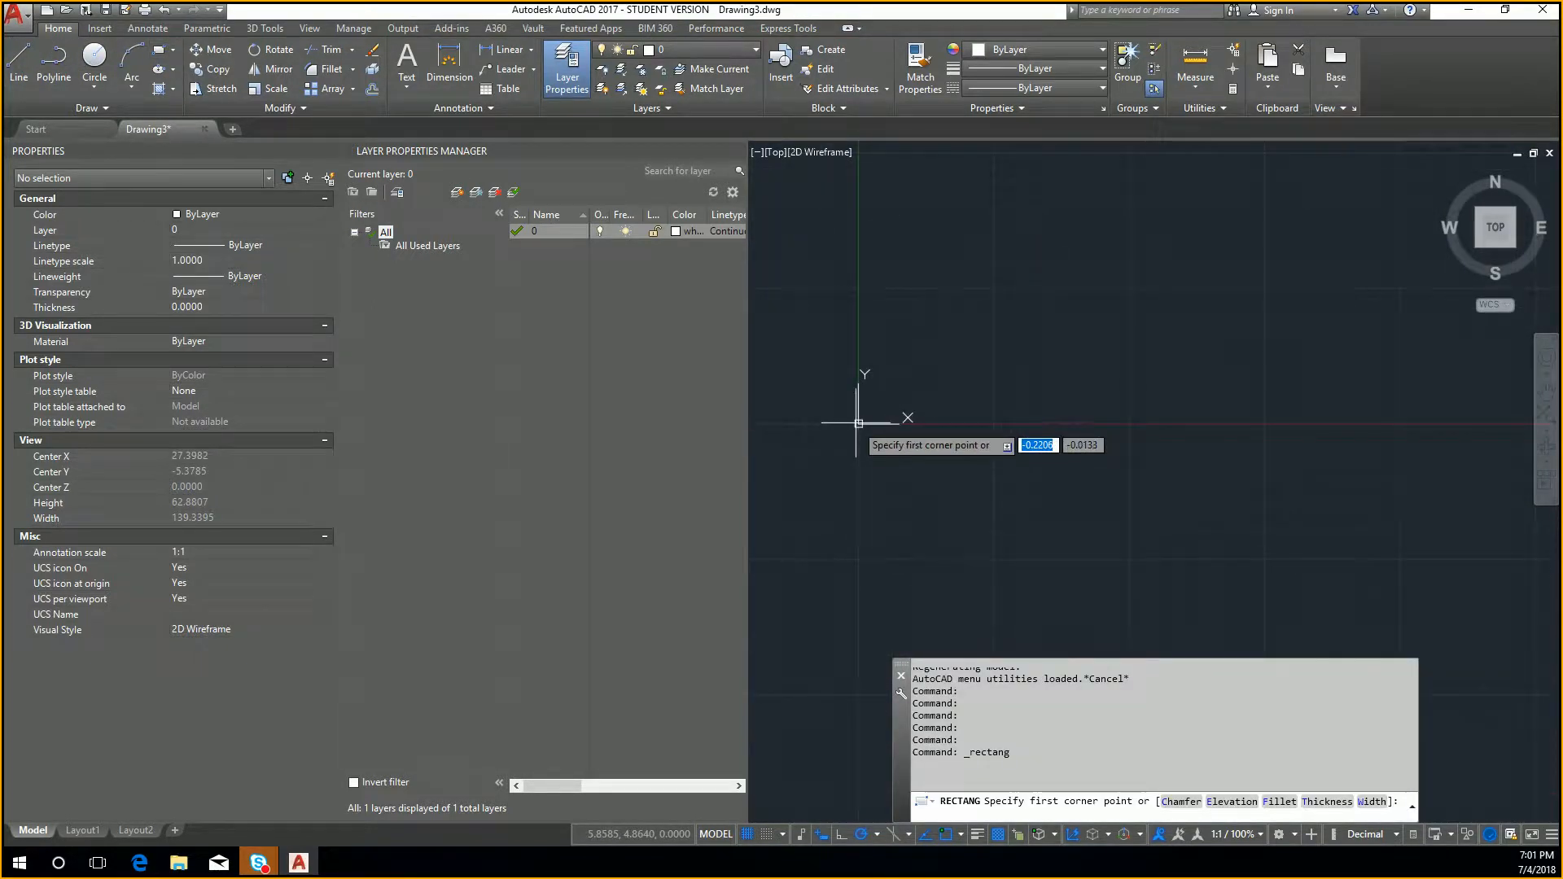
type("0")
key("Tab")
type("0")
key("Return")
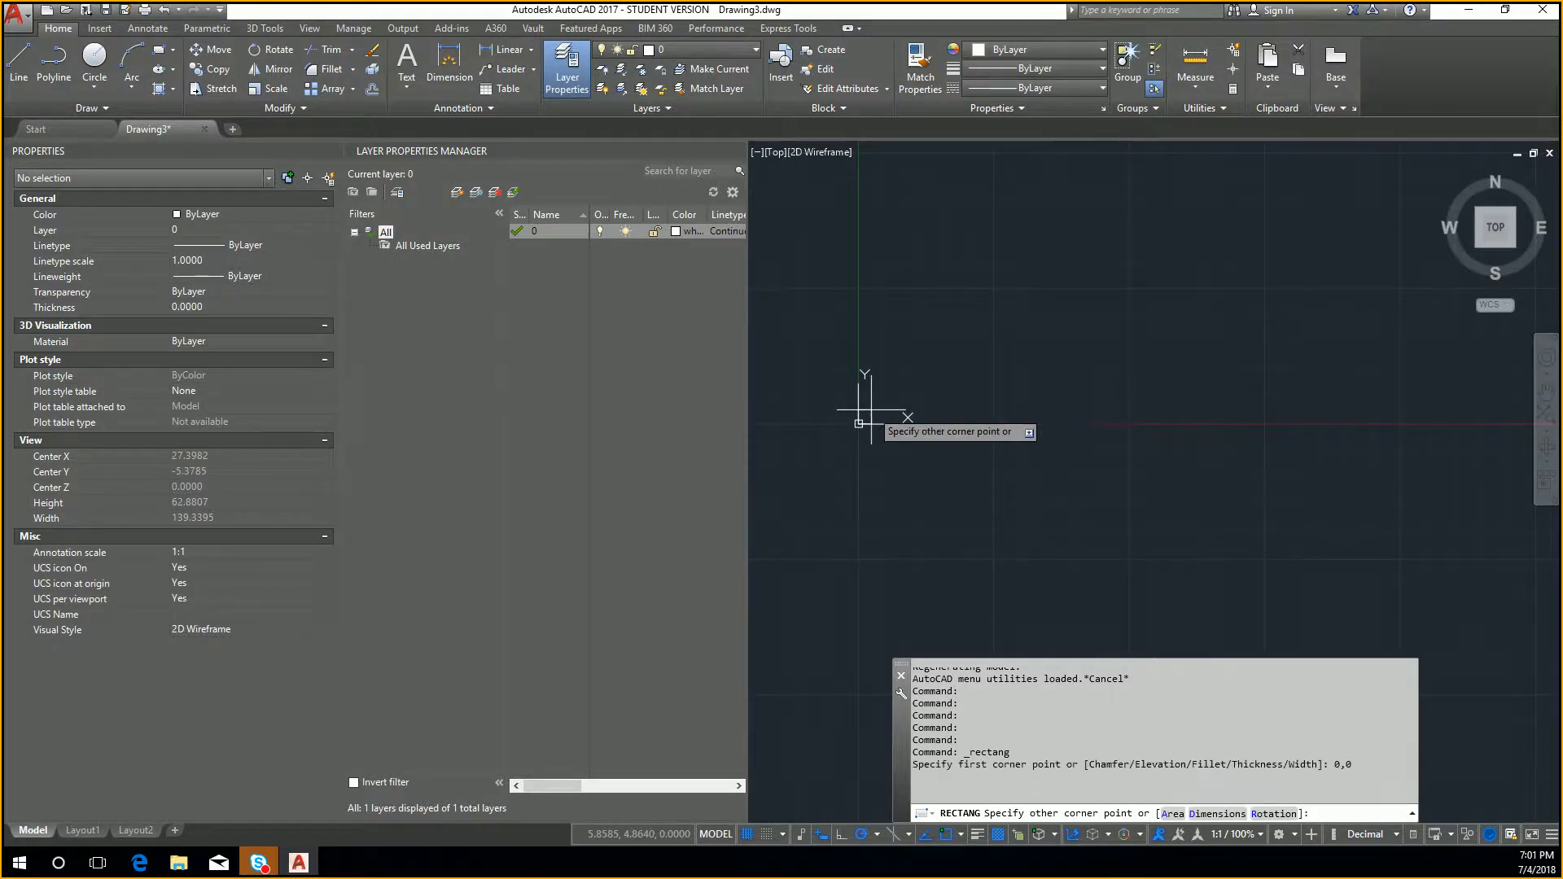
middle_click_drag(1169, 213, 1105, 269)
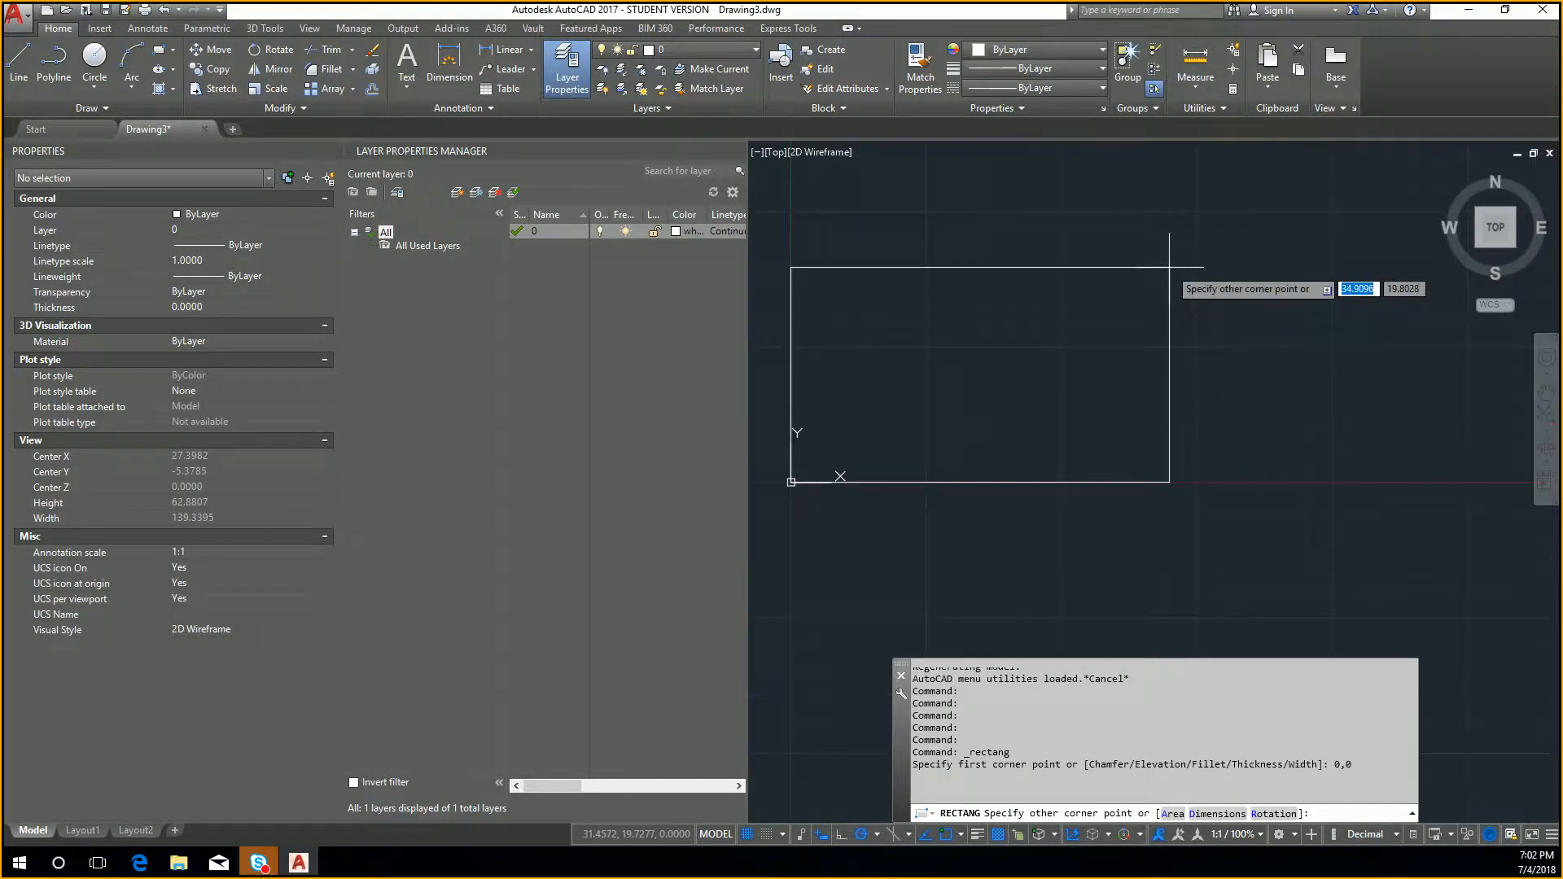
type("40")
key("Tab")
type("20")
key("Return")
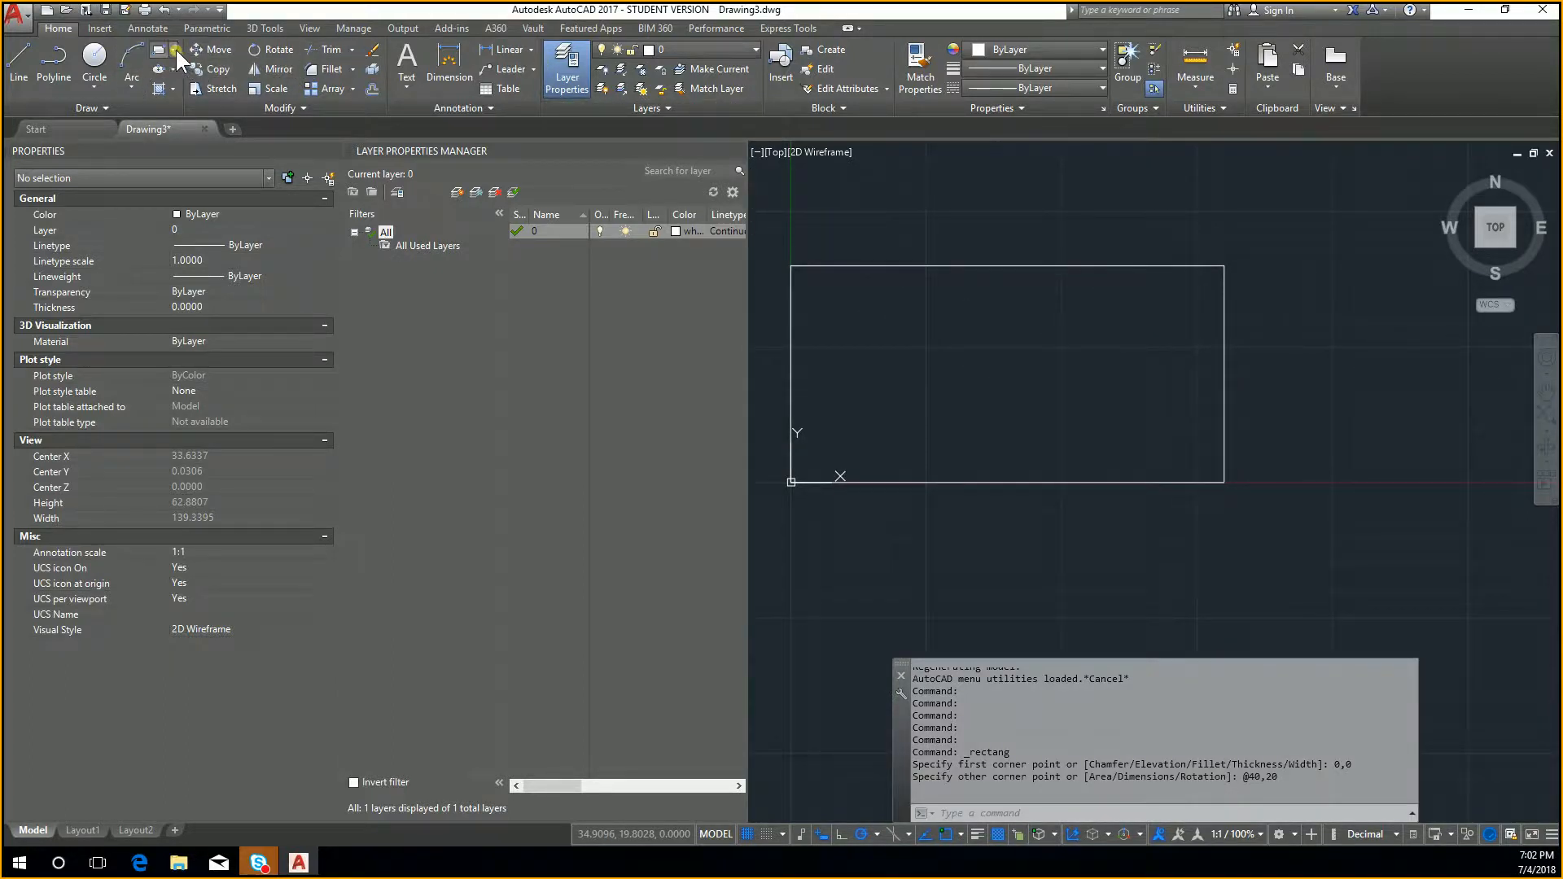
Draw a circle with radius 5 at the centre of the rectangle
left_click(94, 57)
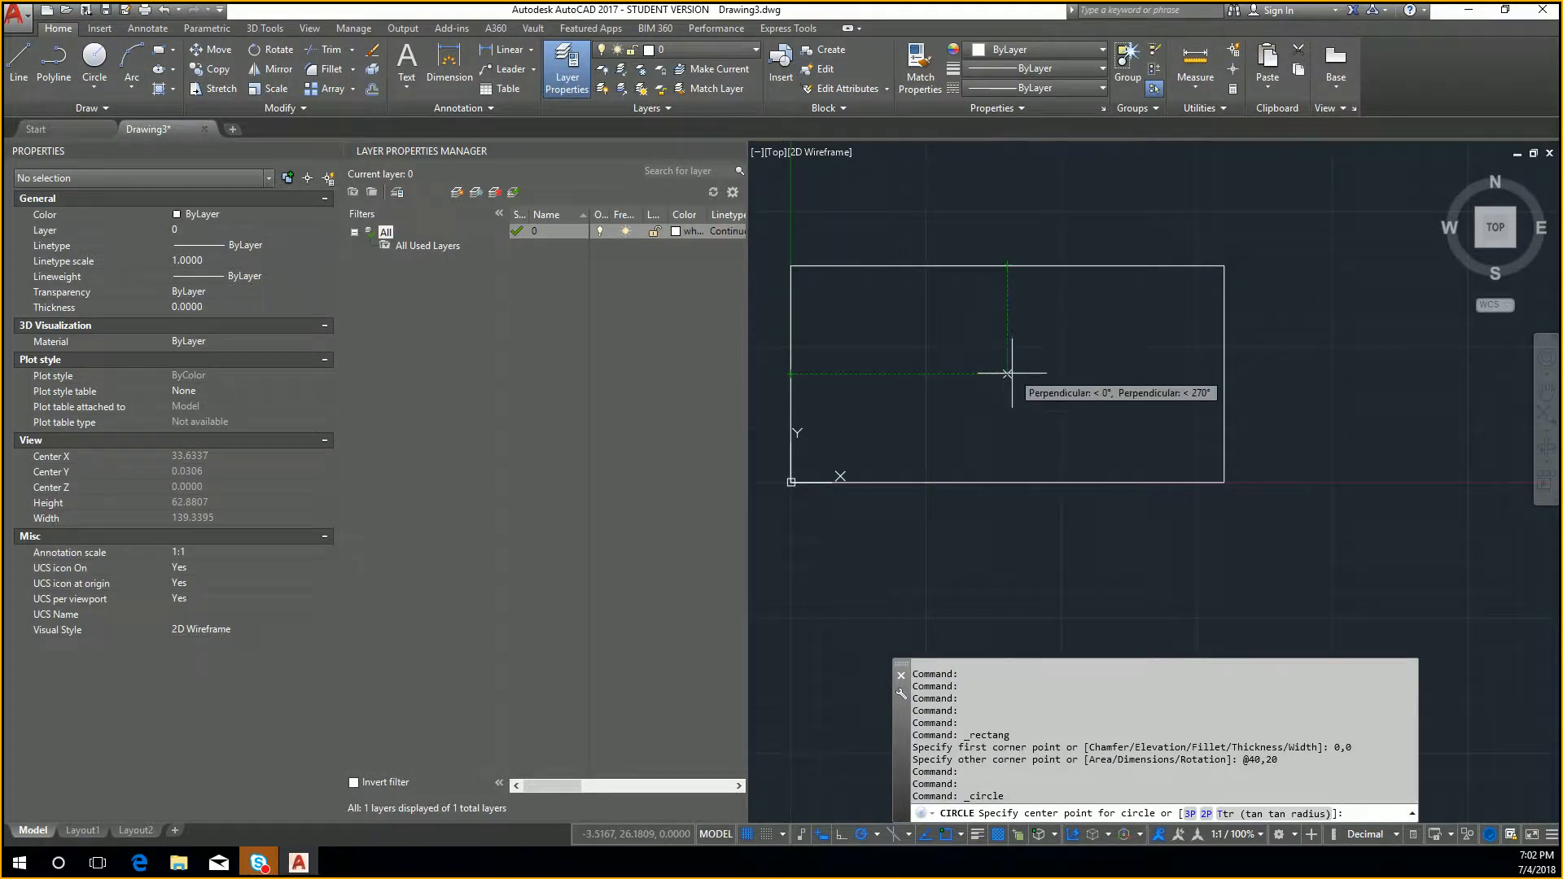
left_click(1008, 373)
type("5")
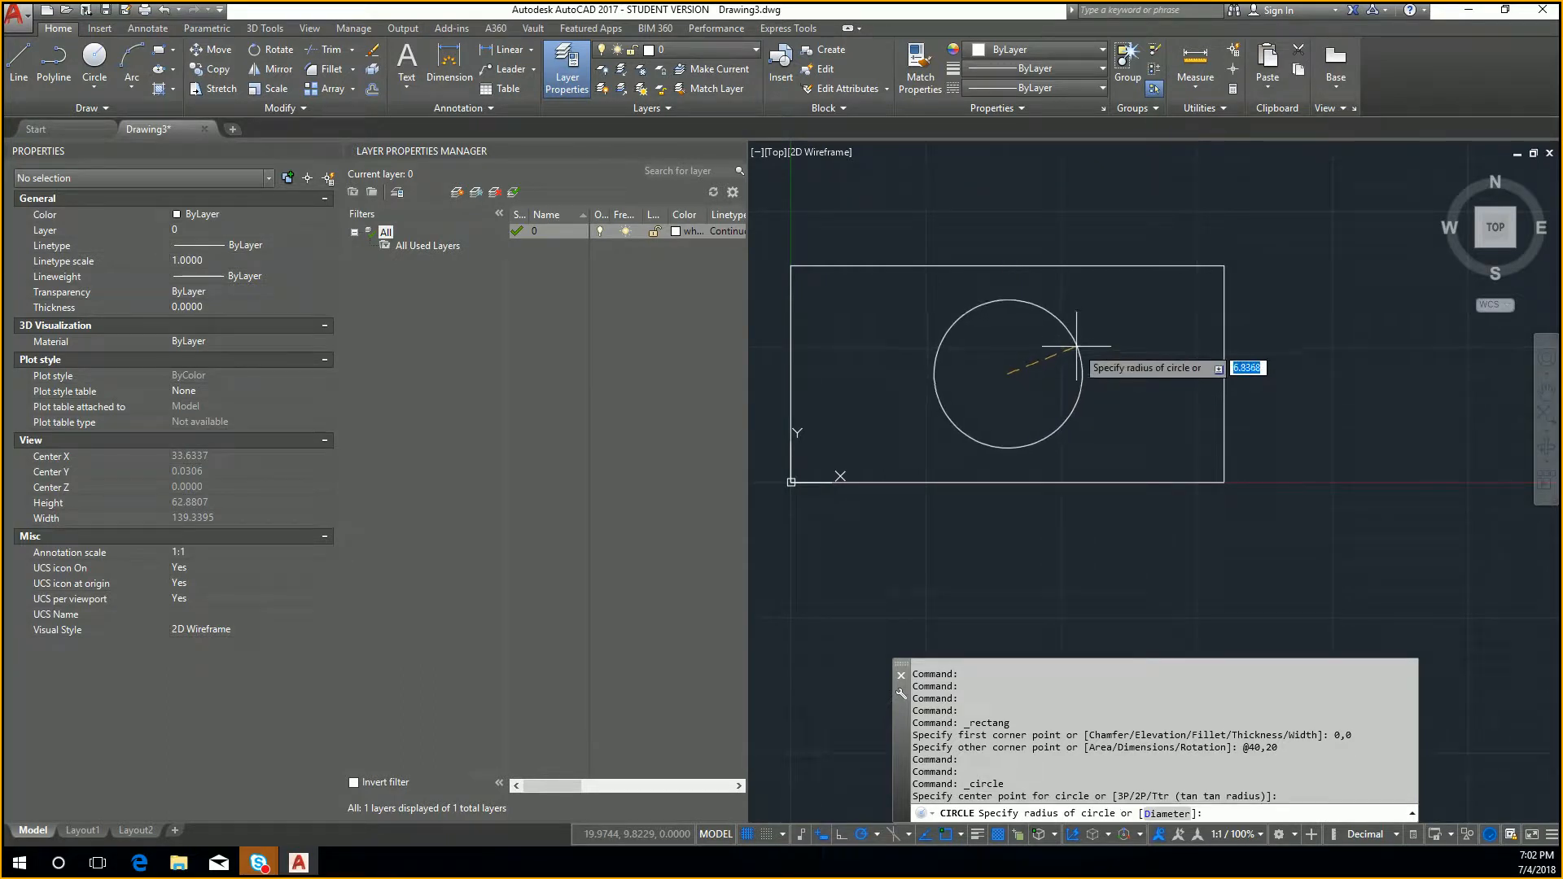
key("Return")
key("Escape")
key("Escape")
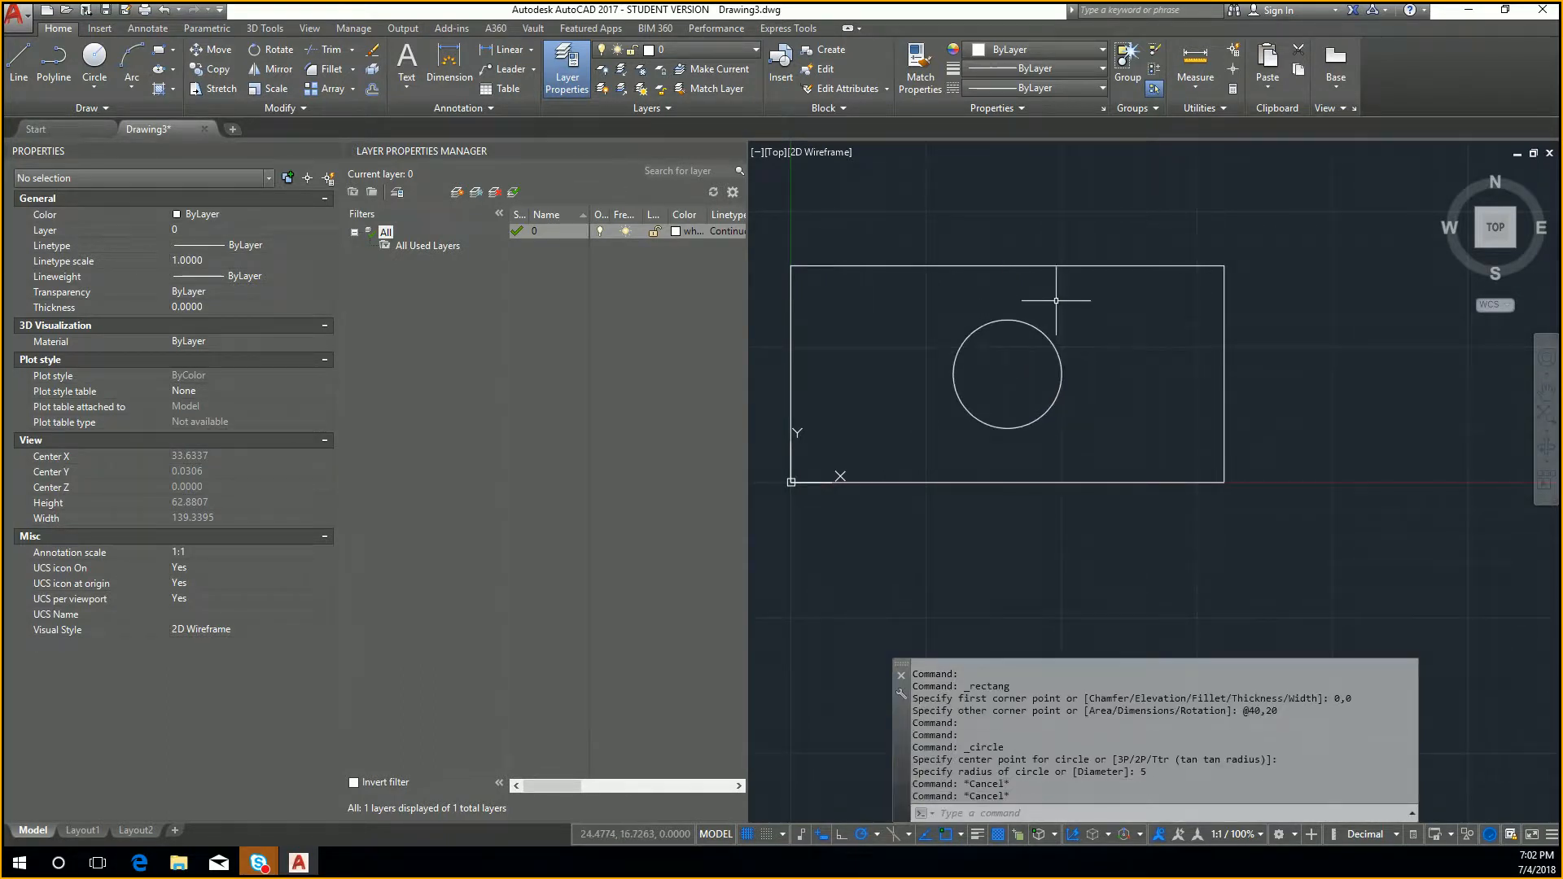
type("hatch")
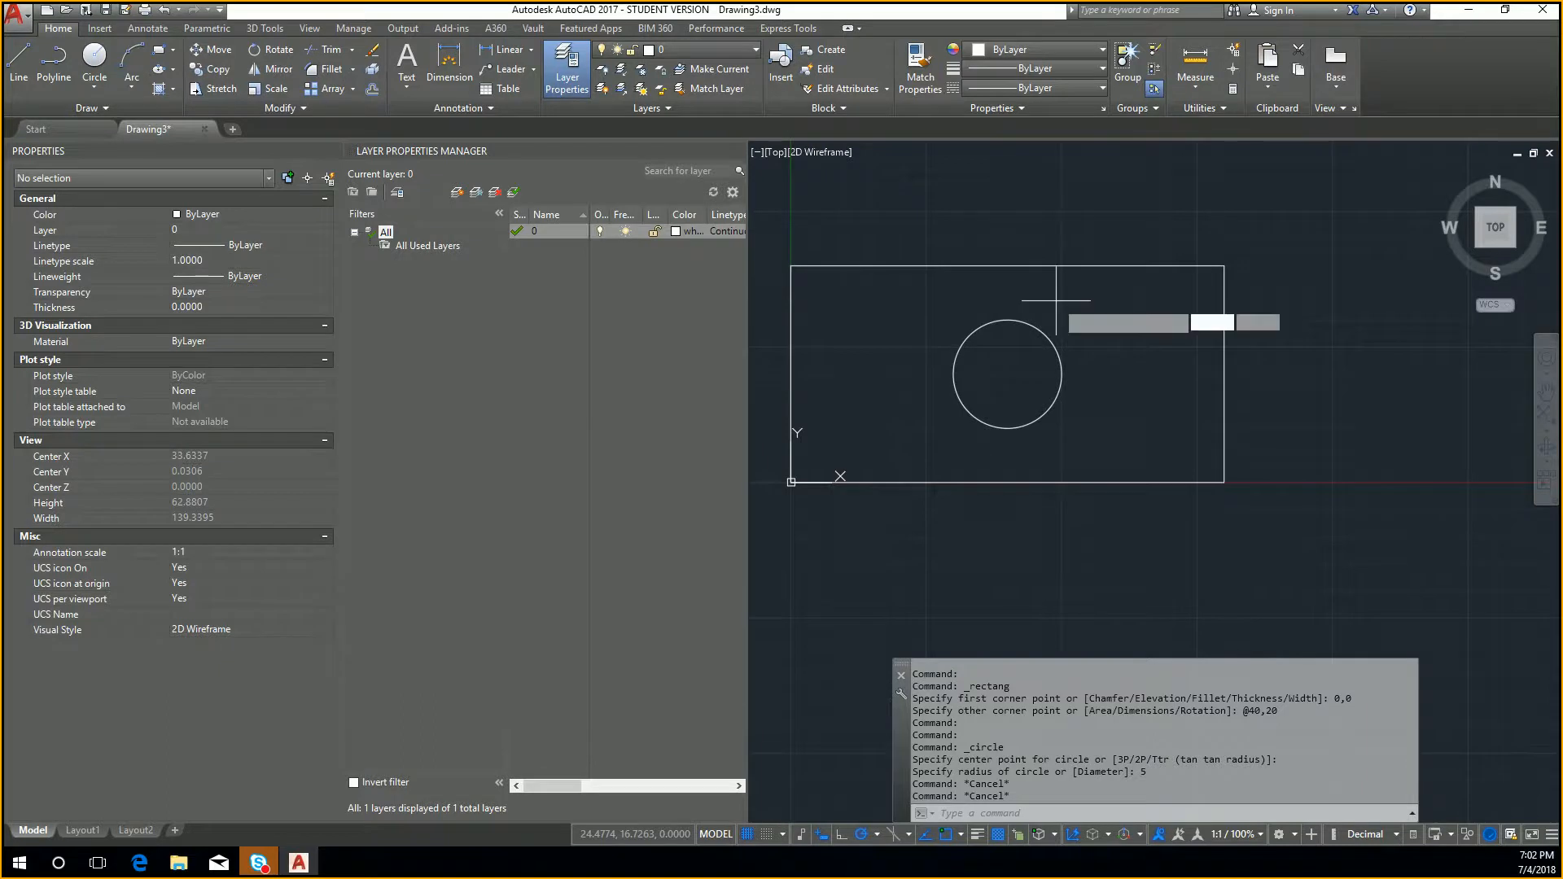
key("Return")
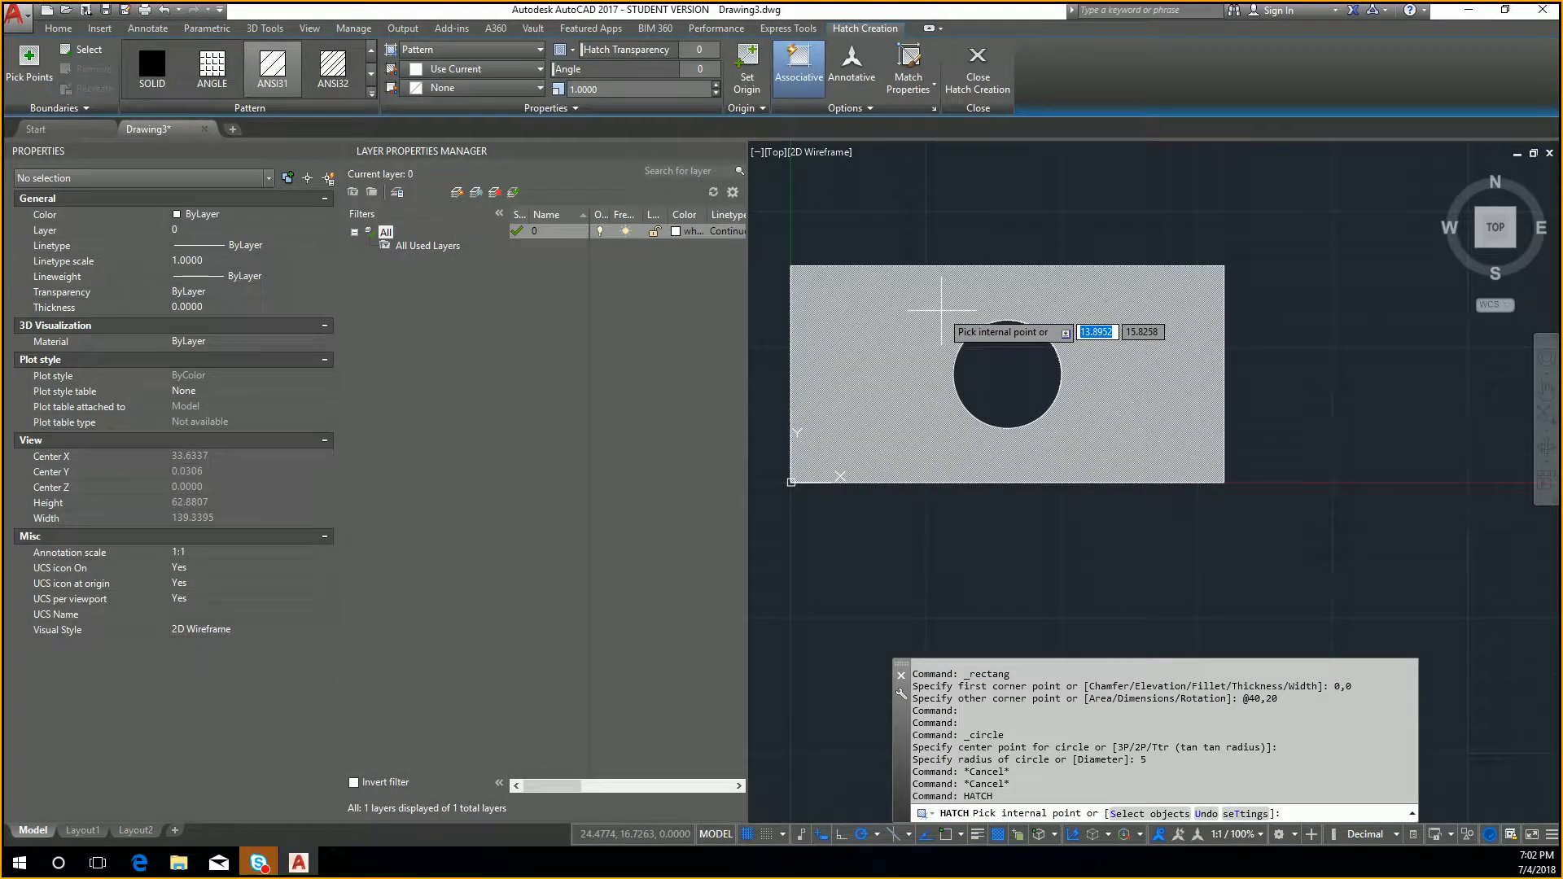
type("t")
key("Return")
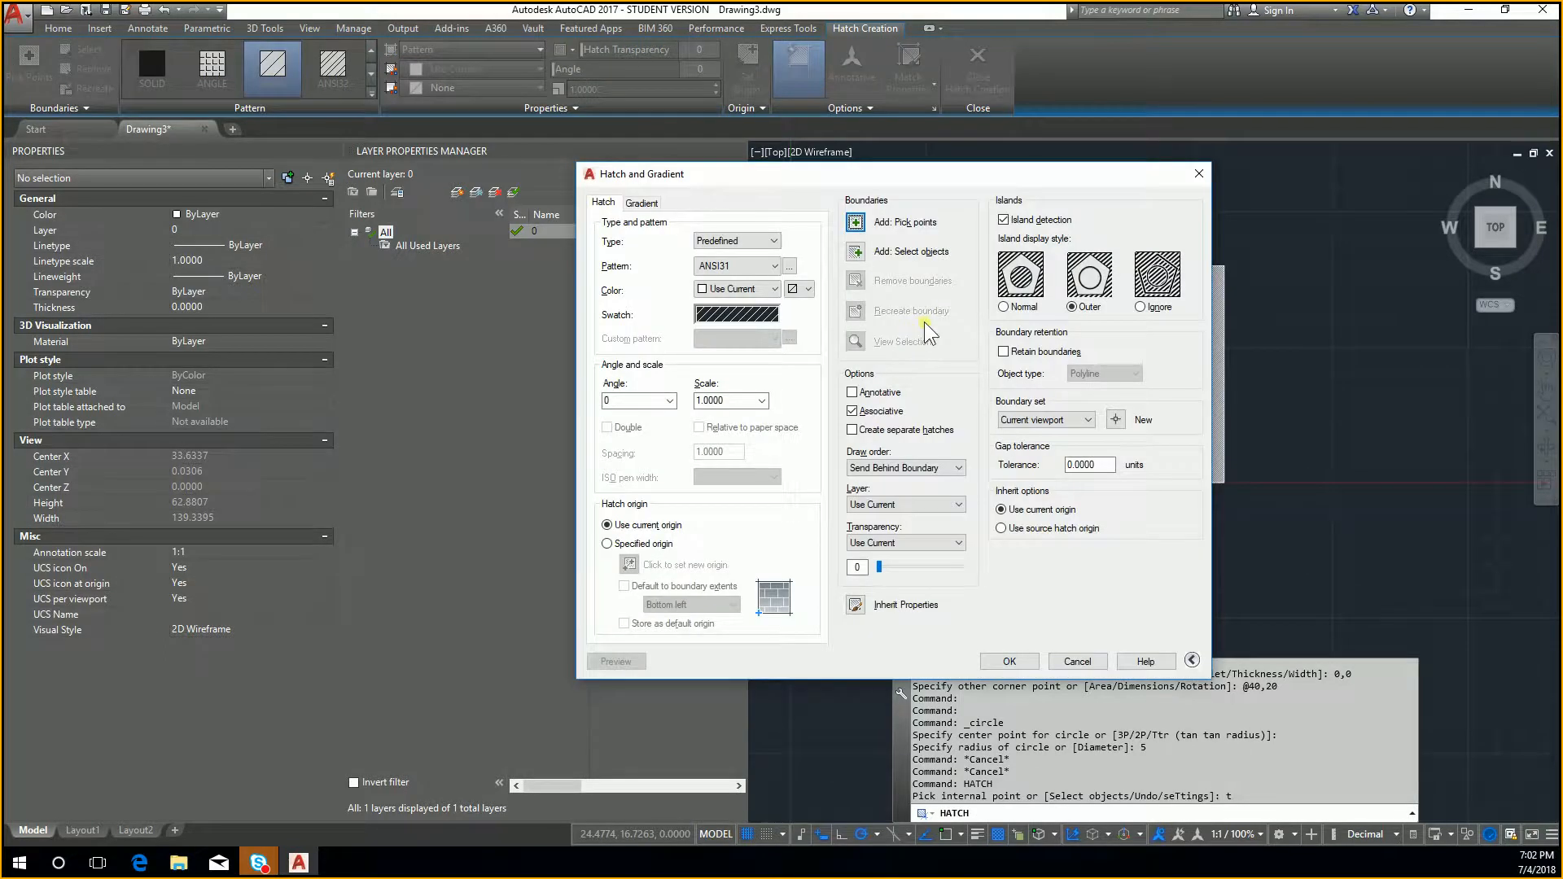
mouse_move(1001, 173)
left_mouse_down()
mouse_move(733, 154)
mouse_move(697, 177)
left_mouse_up()
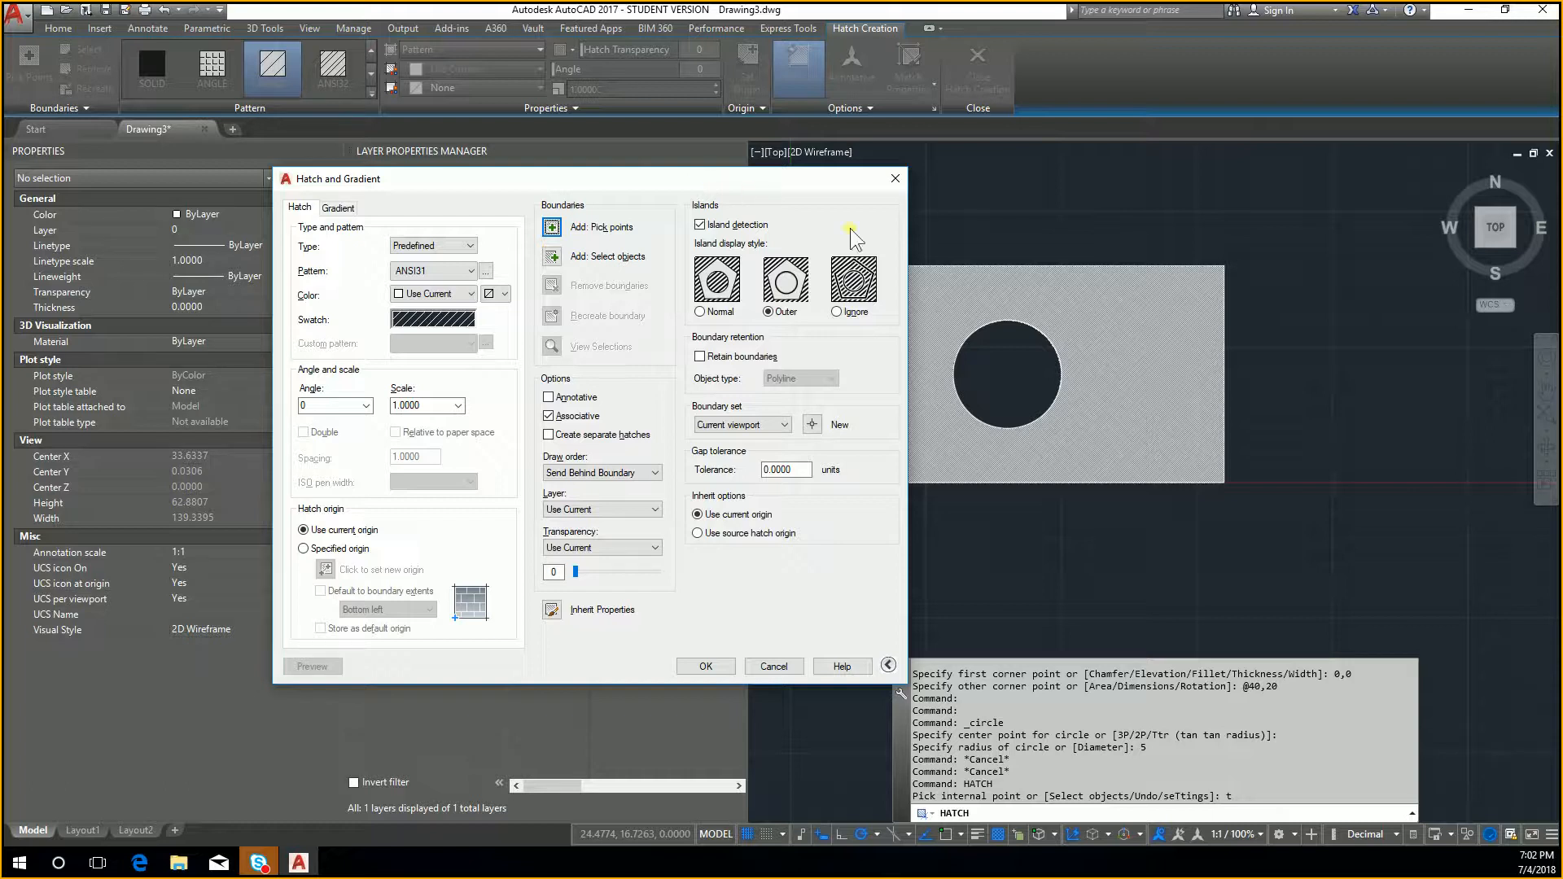
key("Escape")
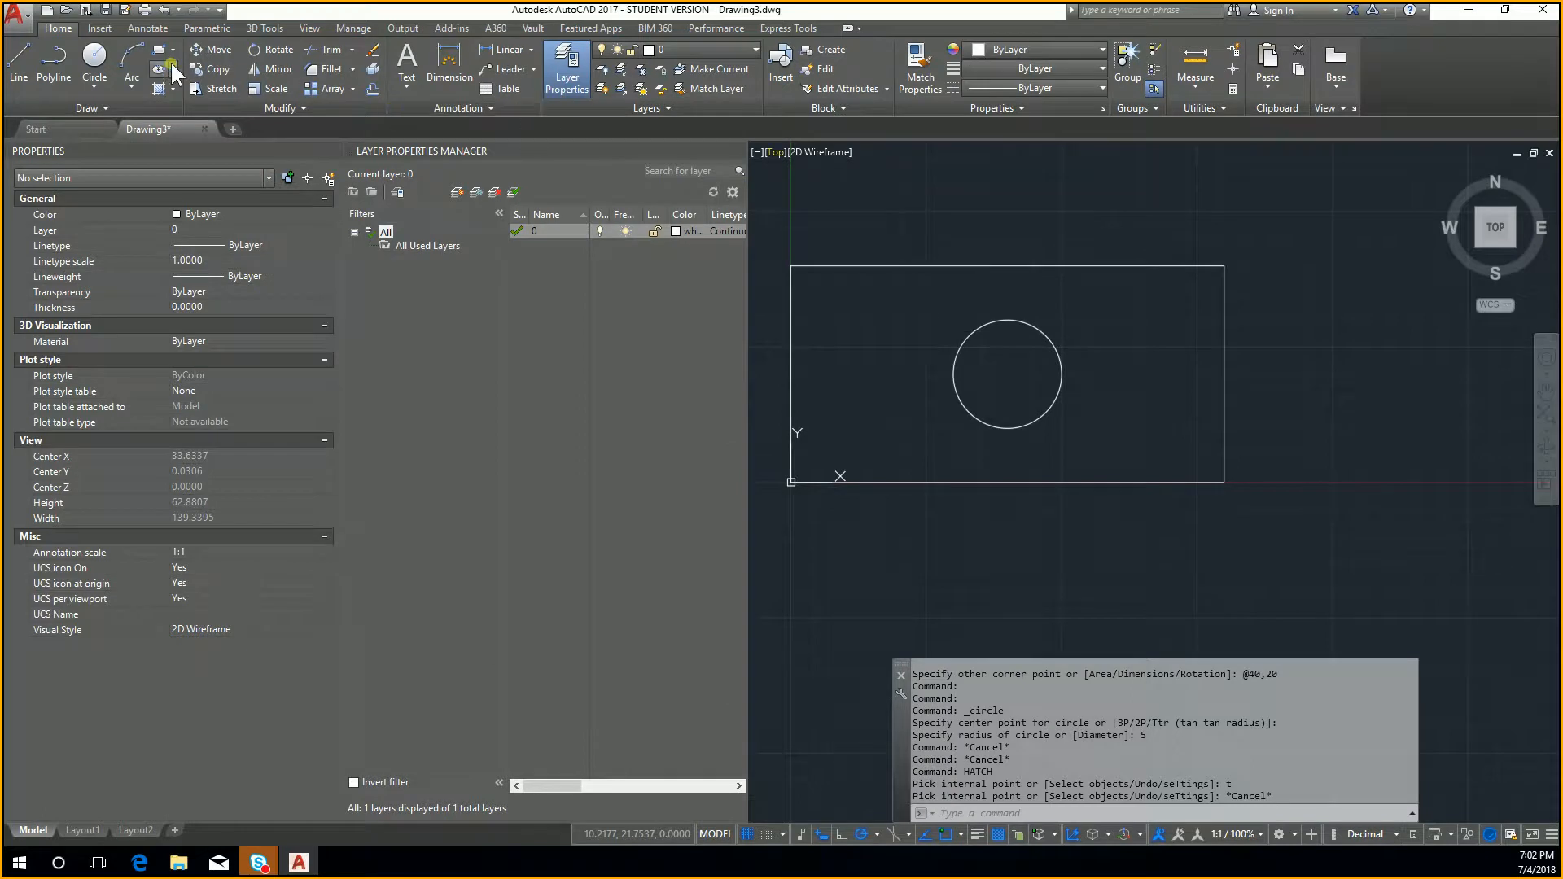
Draw a concentric circle with radius 2.5 inside the existing circle
left_click(98, 58)
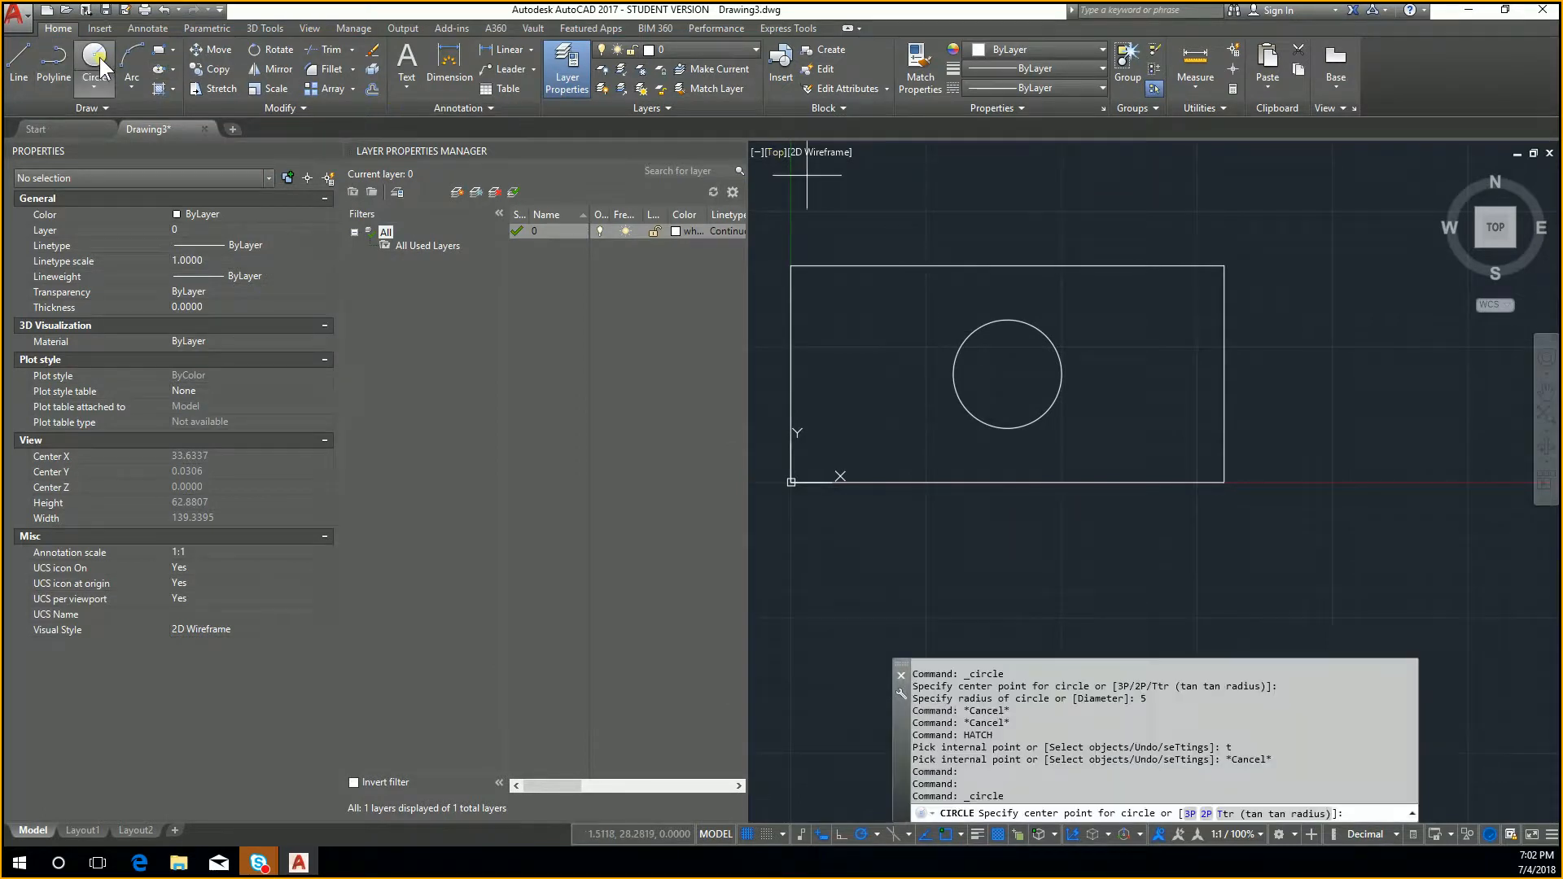
left_click(1008, 373)
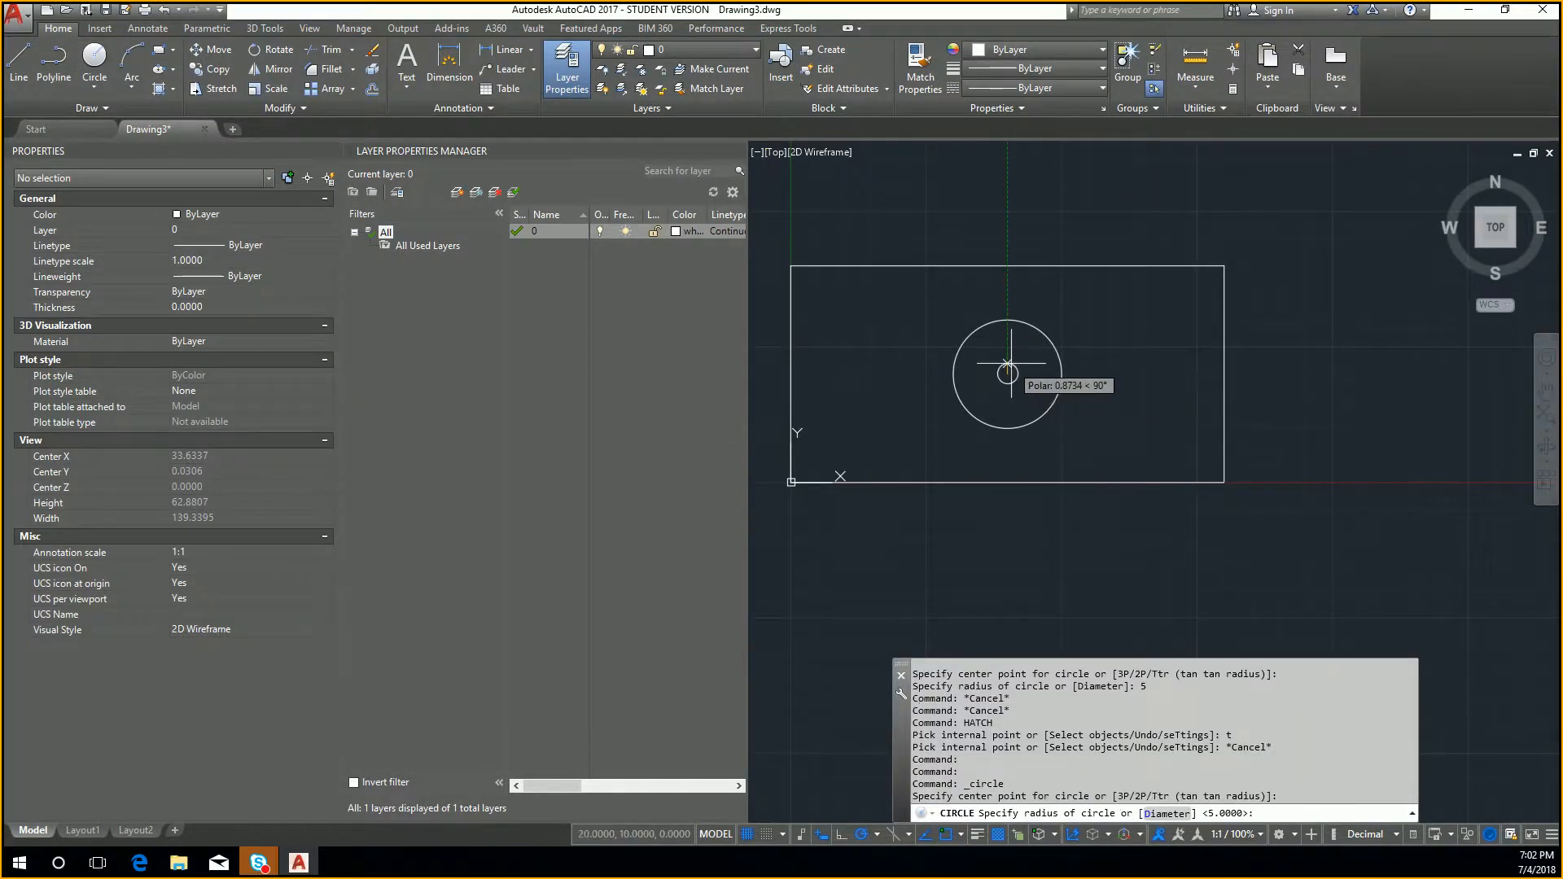
type("2.5")
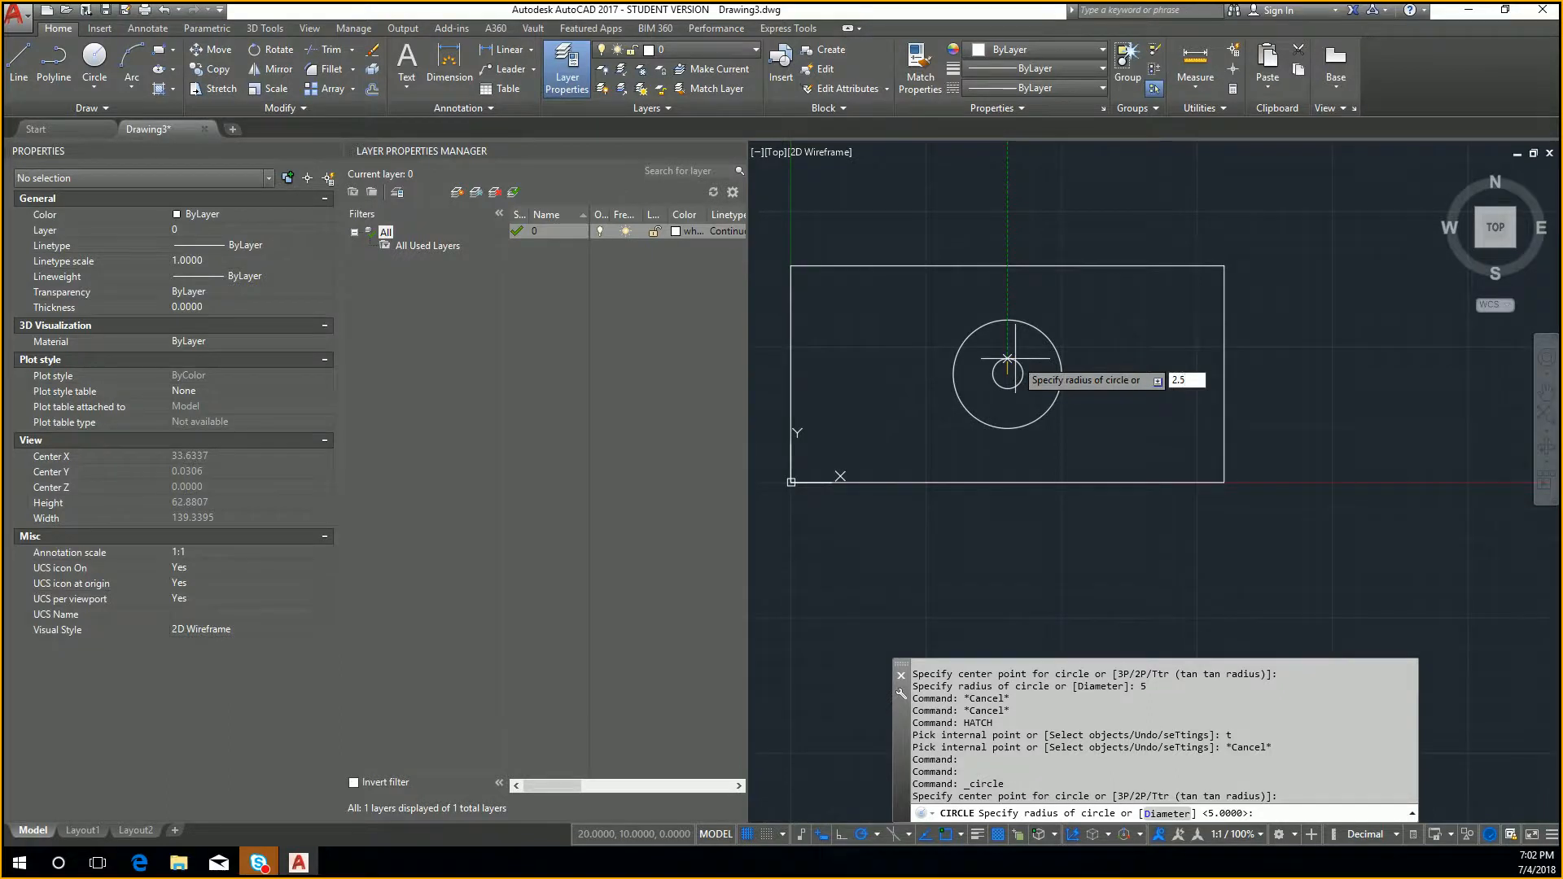
key("Return")
Start a hatch in the rectangle's area outside the outer circle and inside the inner circle, and open the hatch settings
type("hat")
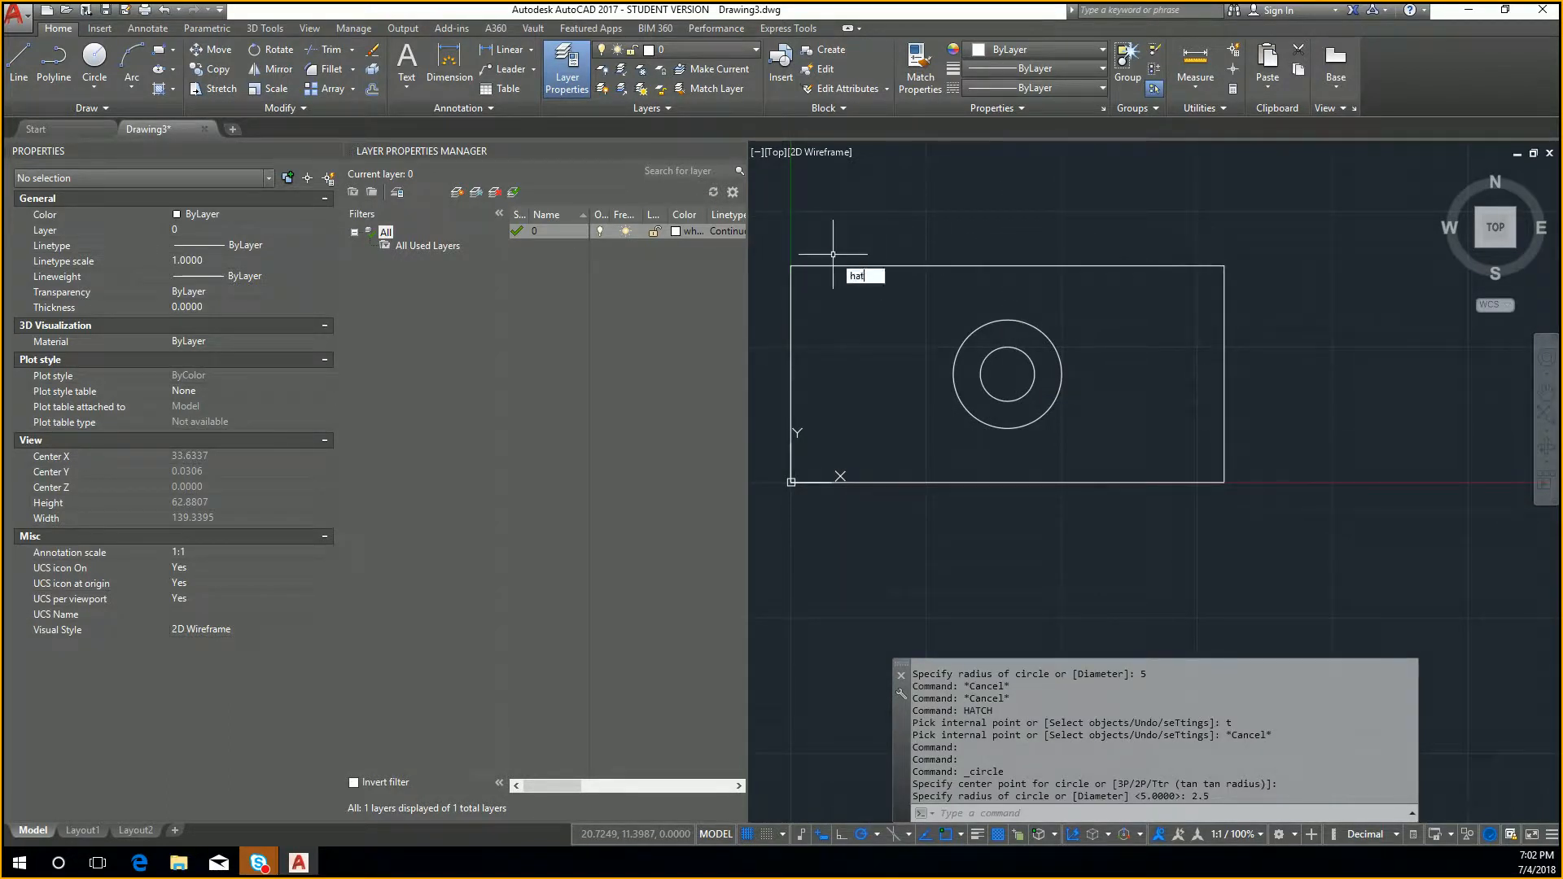
key("Return")
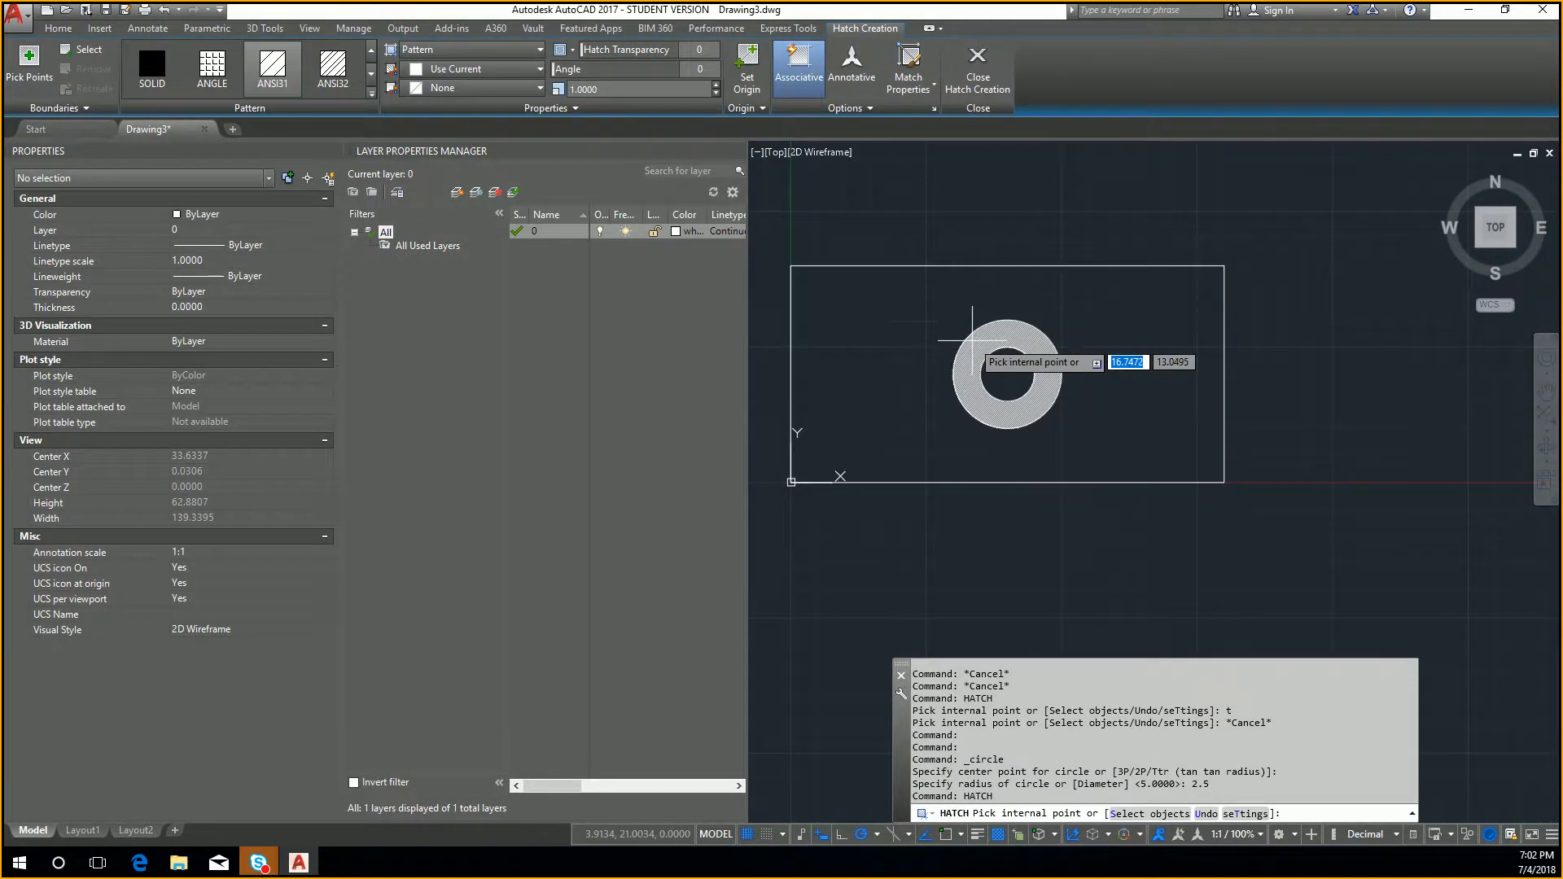
left_click(931, 337)
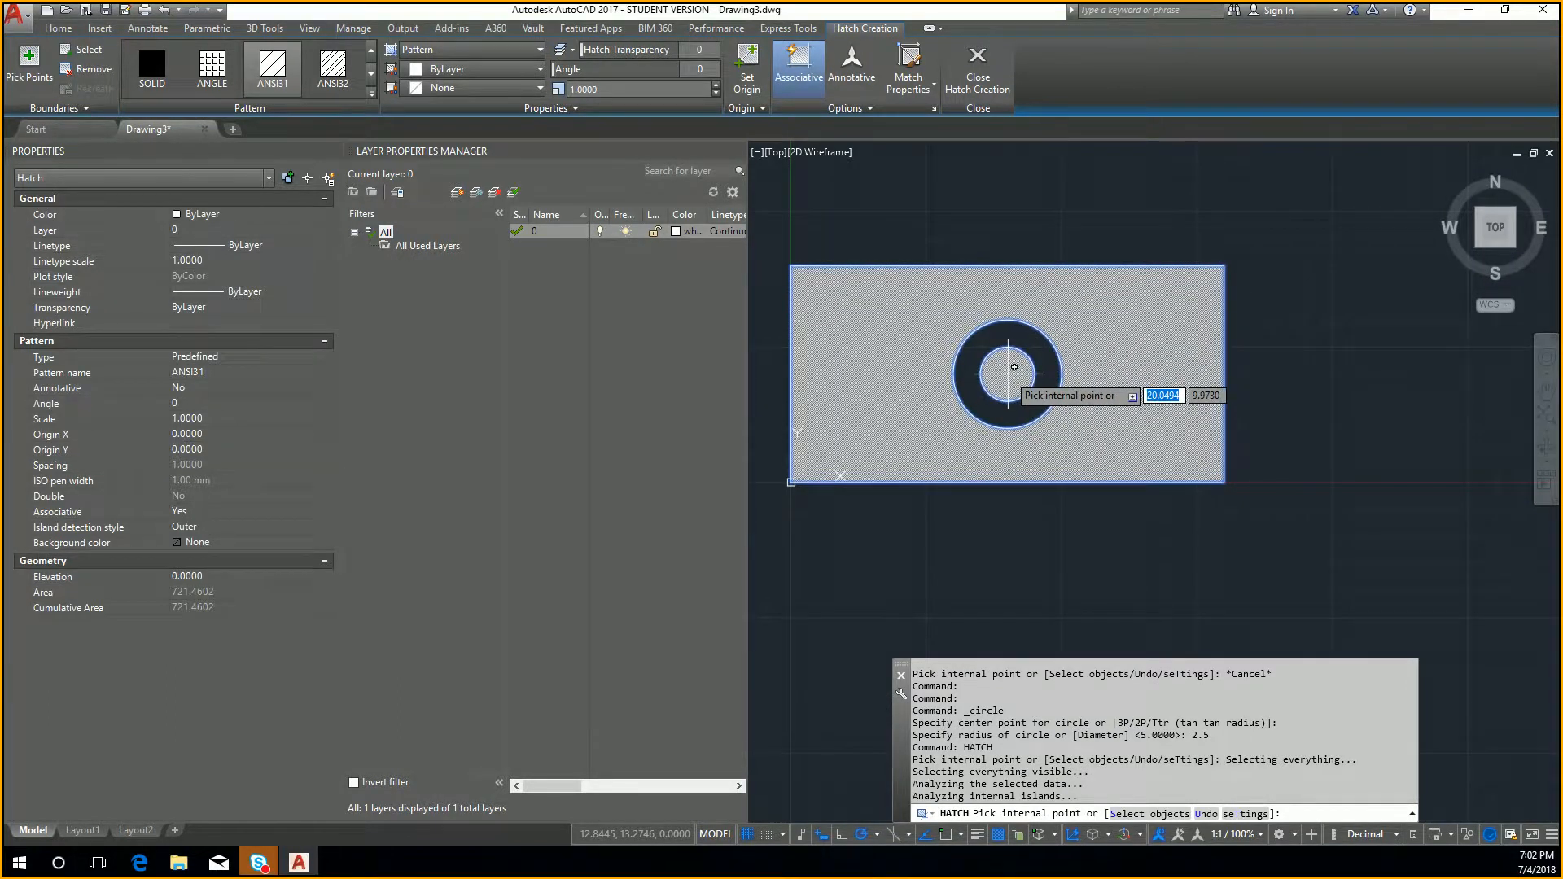
left_click(1014, 367)
type("t")
key("Return")
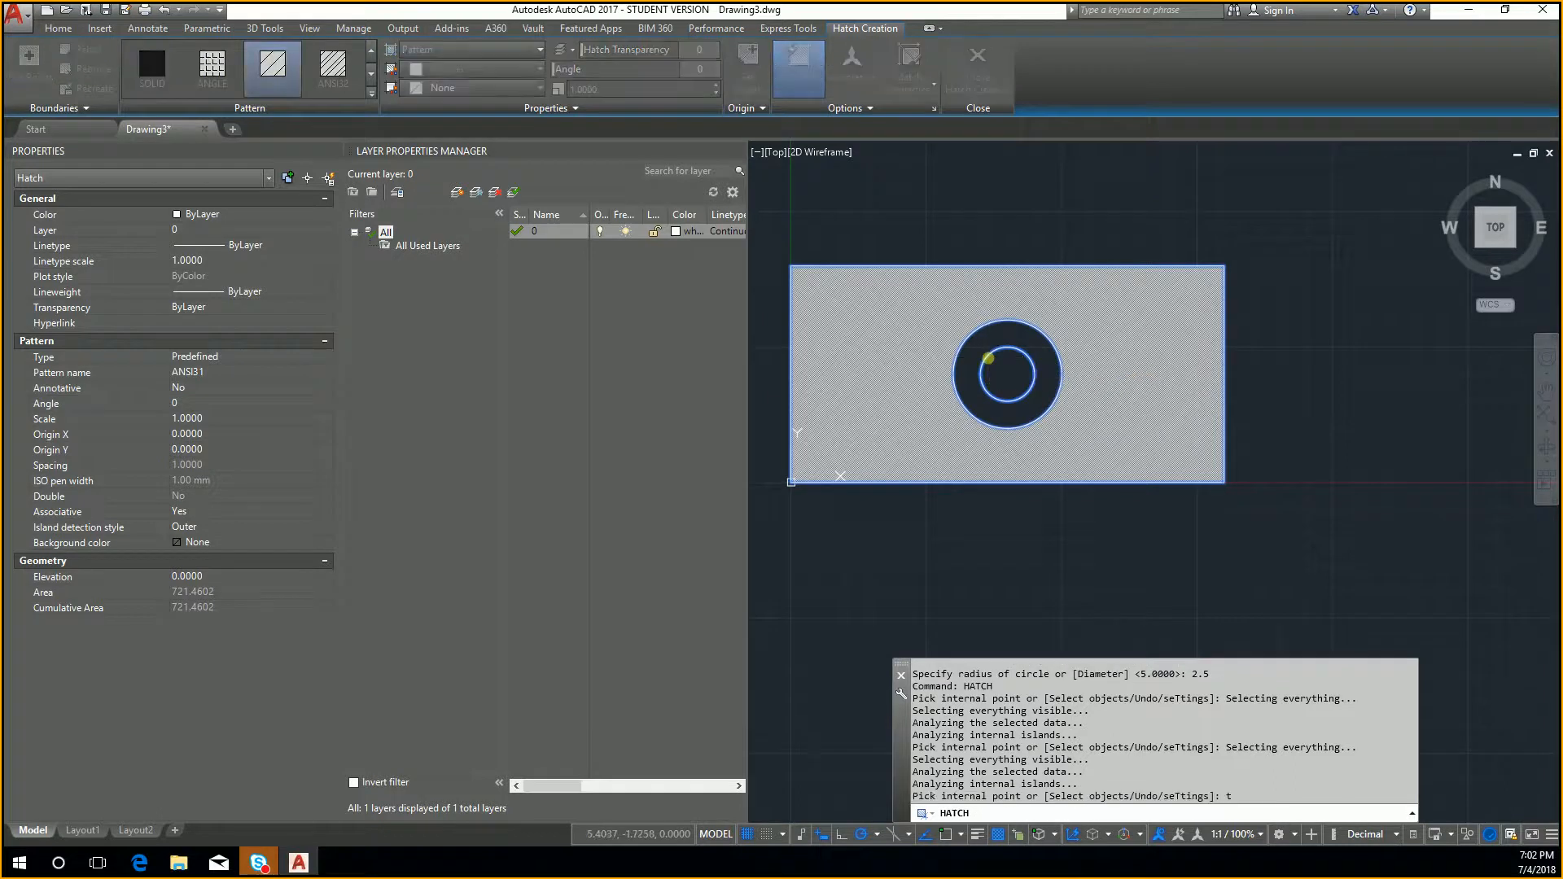
left_click_drag(1046, 179, 701, 179)
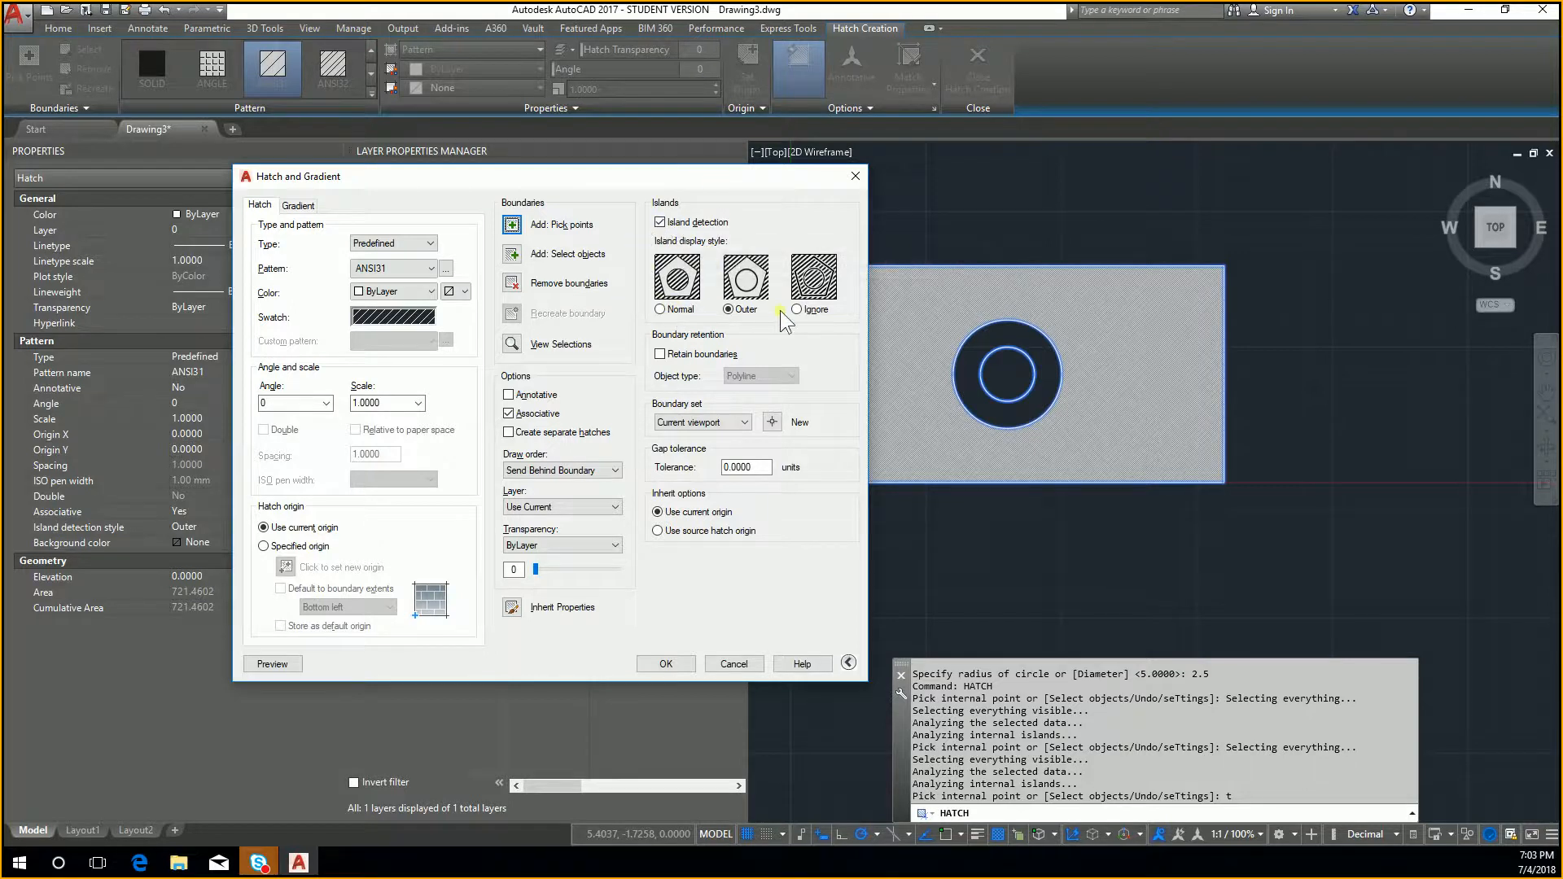
mouse_move(460, 181)
left_mouse_down()
mouse_move(565, 163)
mouse_move(442, 117)
left_mouse_up()
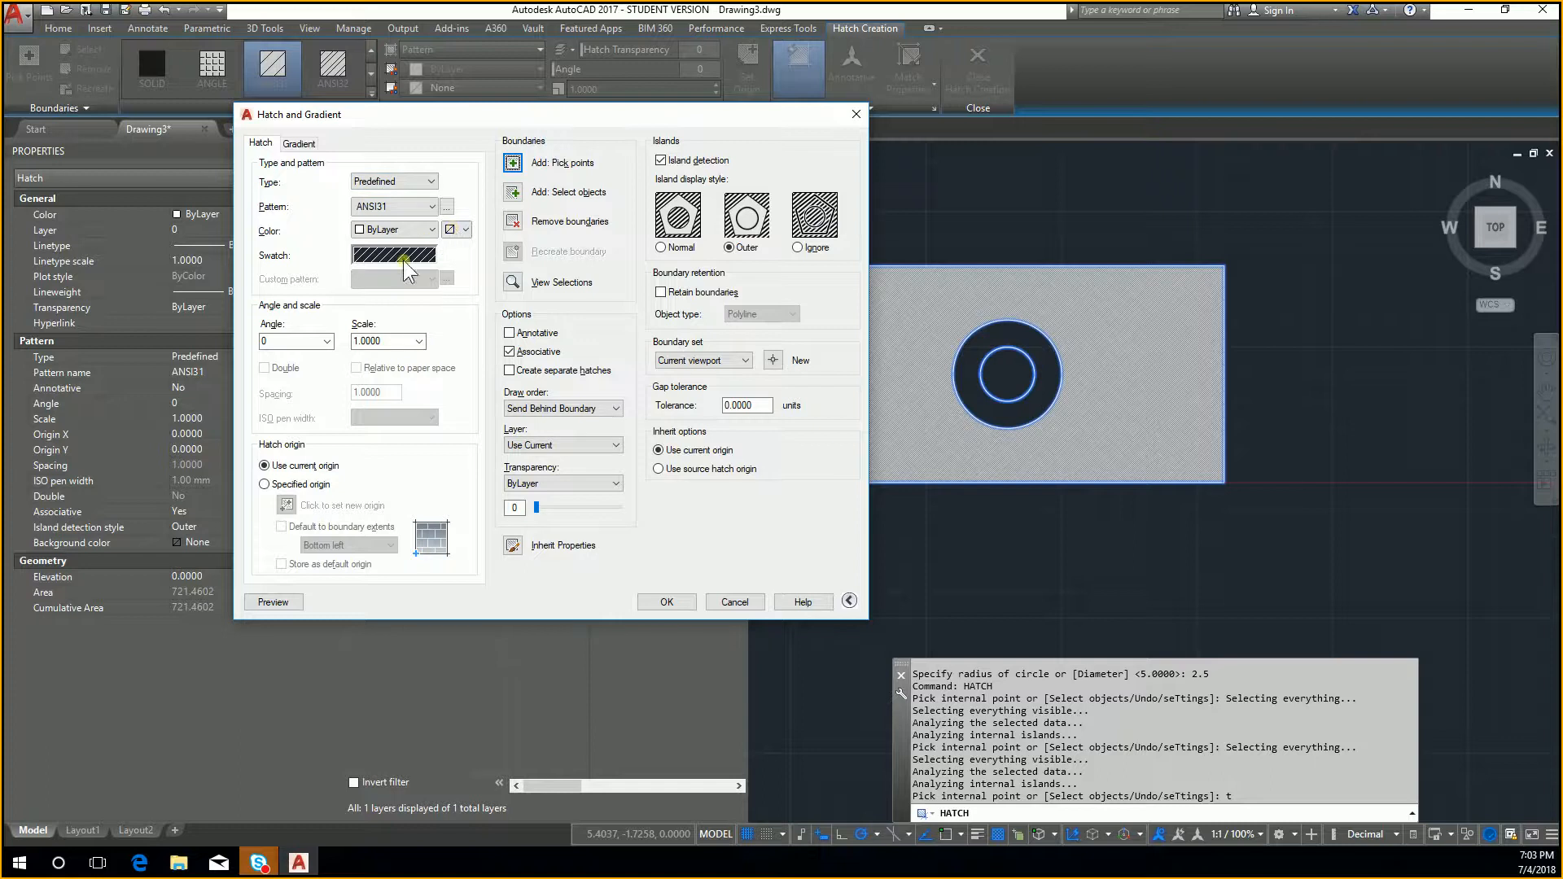
Look through the ANSI patterns in the hatch pattern palette and close it without applying another pattern
left_click(373, 255)
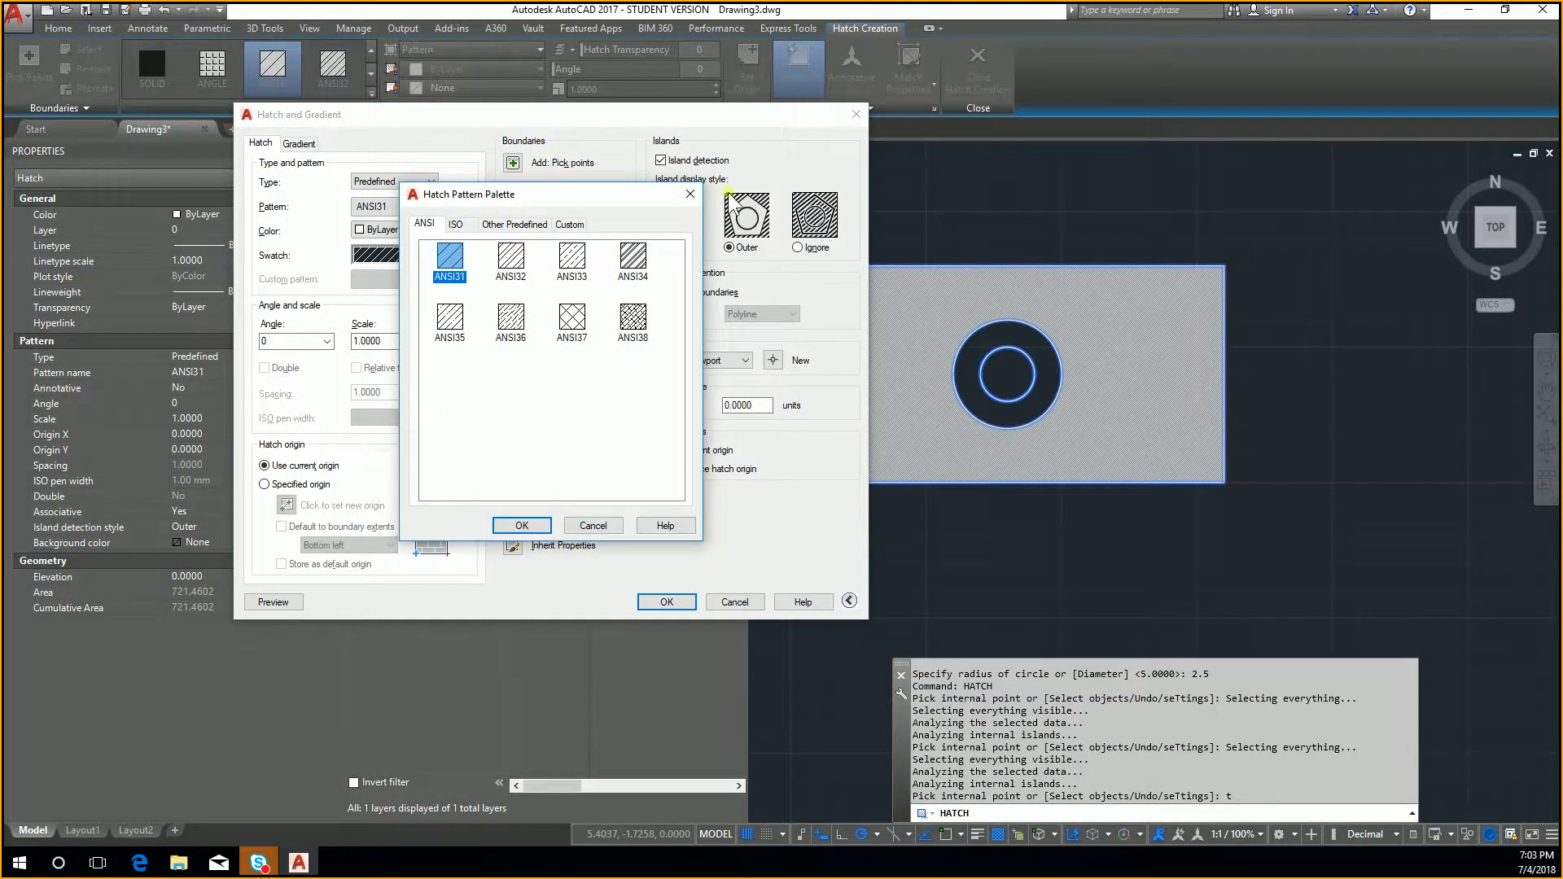
left_click(691, 195)
left_click(419, 256)
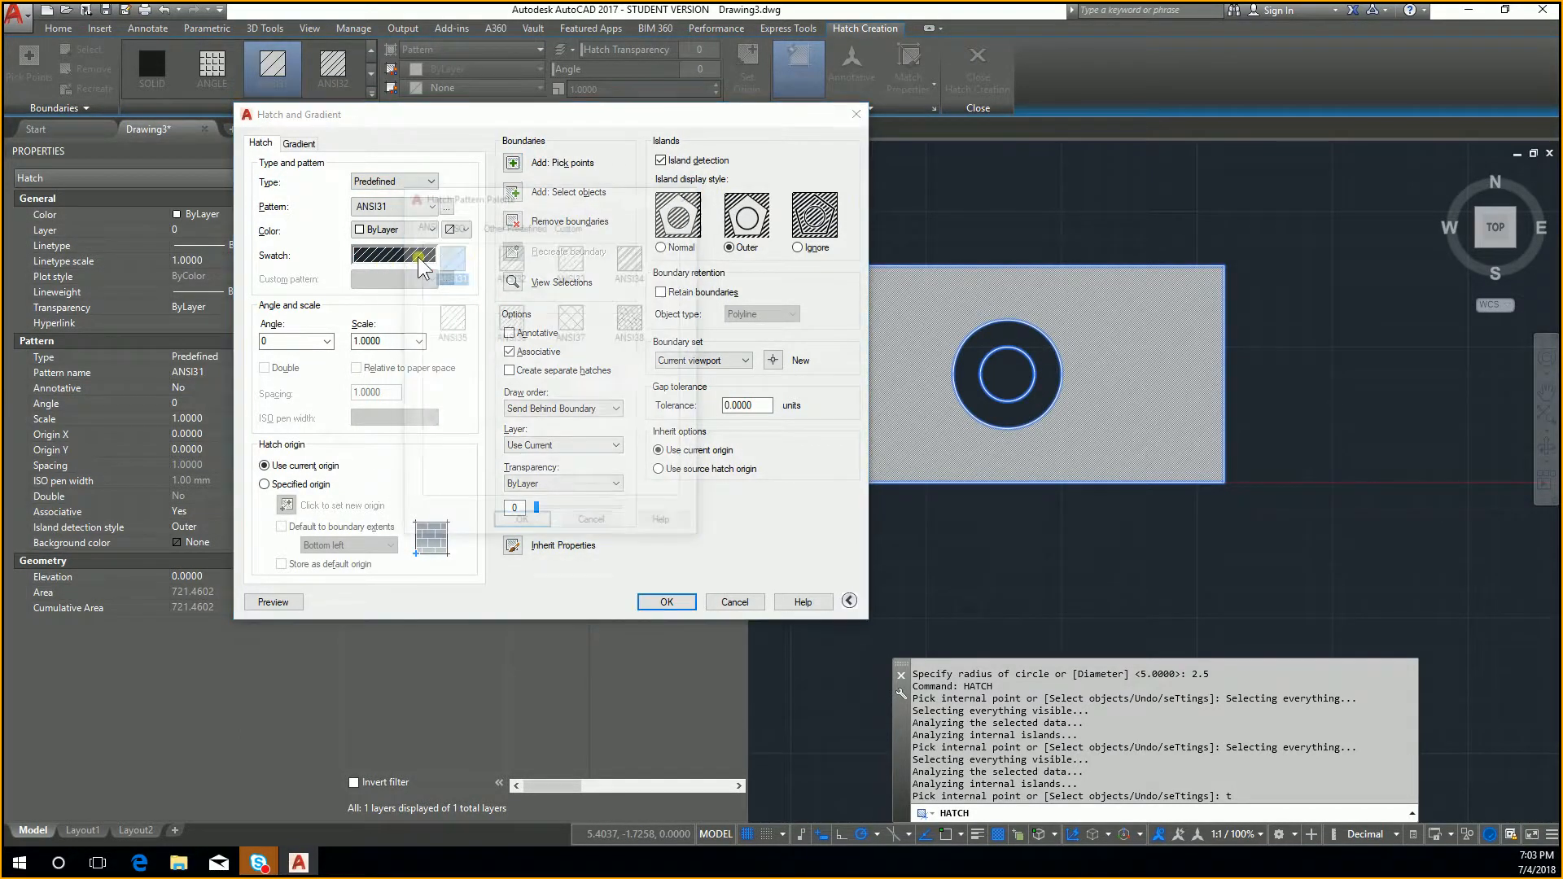
left_click(511, 318)
left_click(513, 259)
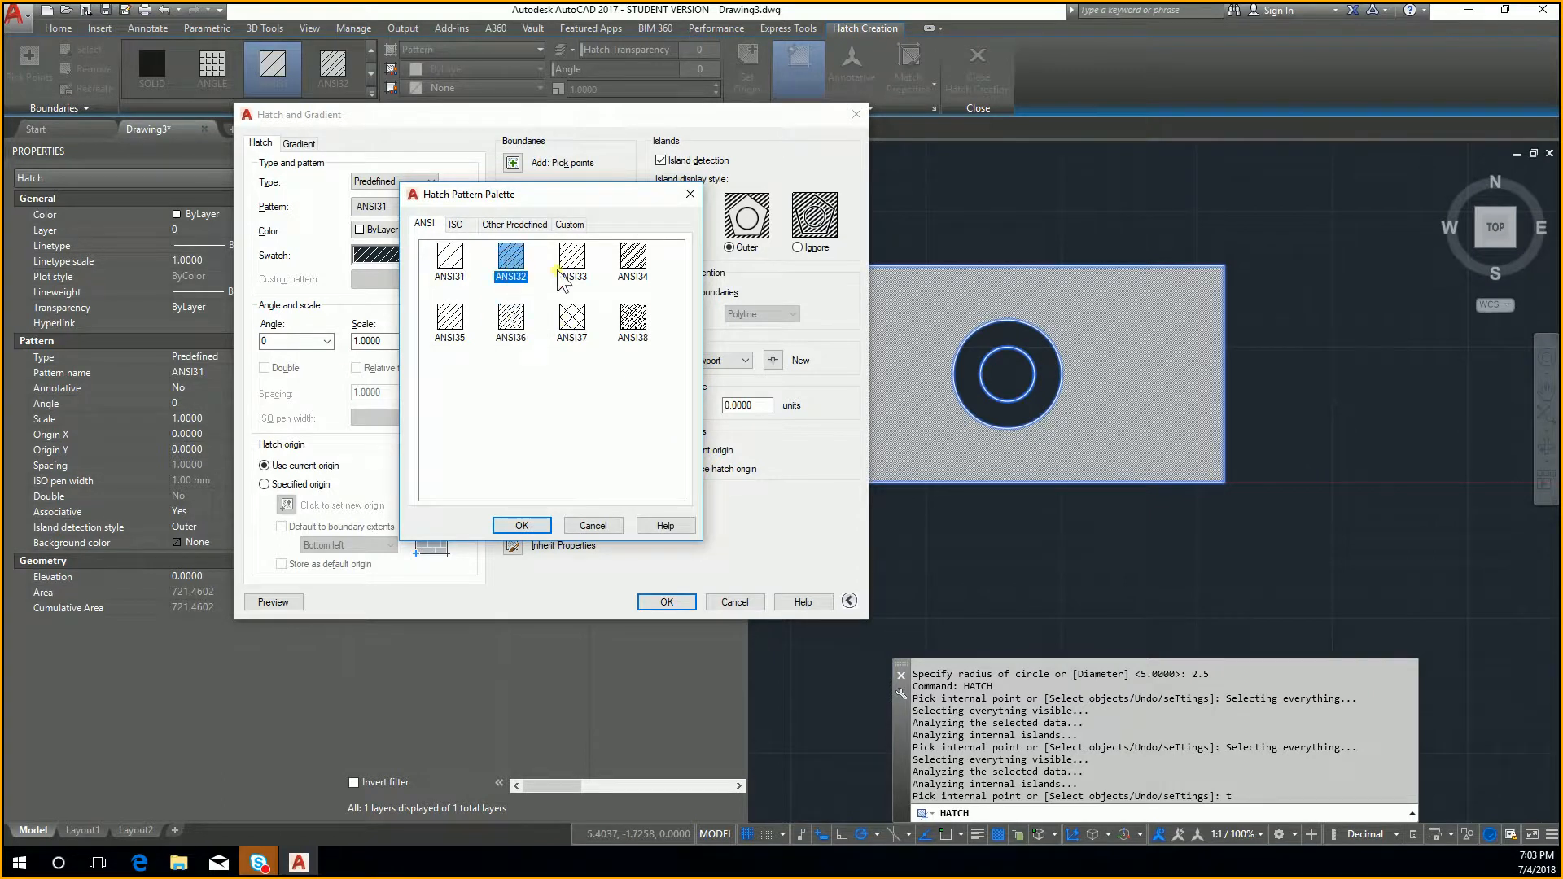
left_click(572, 259)
left_click(581, 330)
left_click(456, 264)
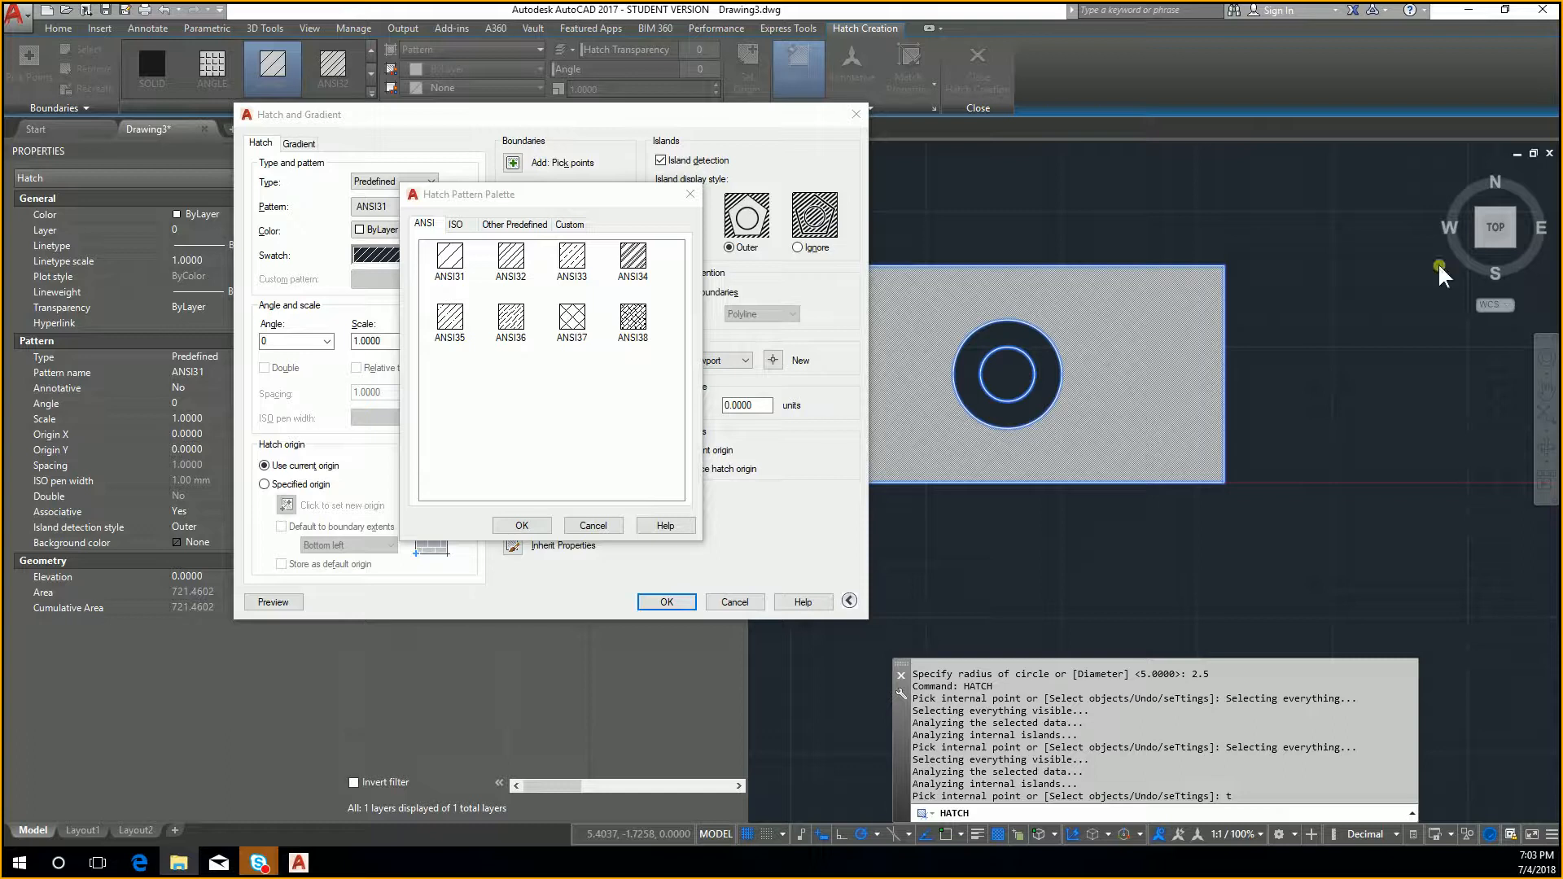
left_click(690, 195)
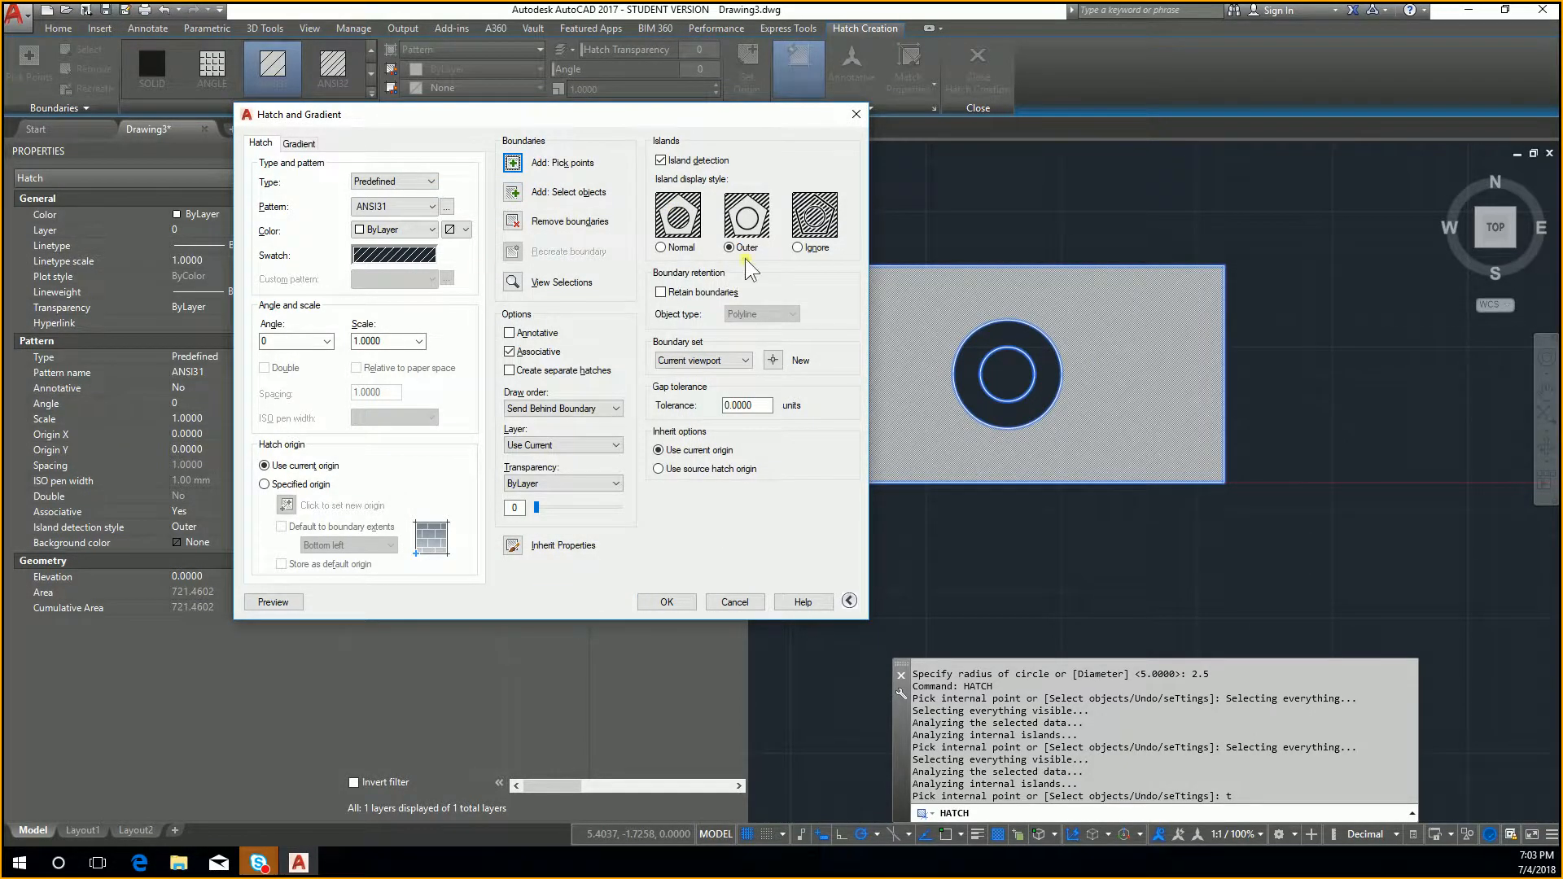
Set the hatch's island display style to Ignore, apply it and inspect the hatch around the circles
left_click(294, 349)
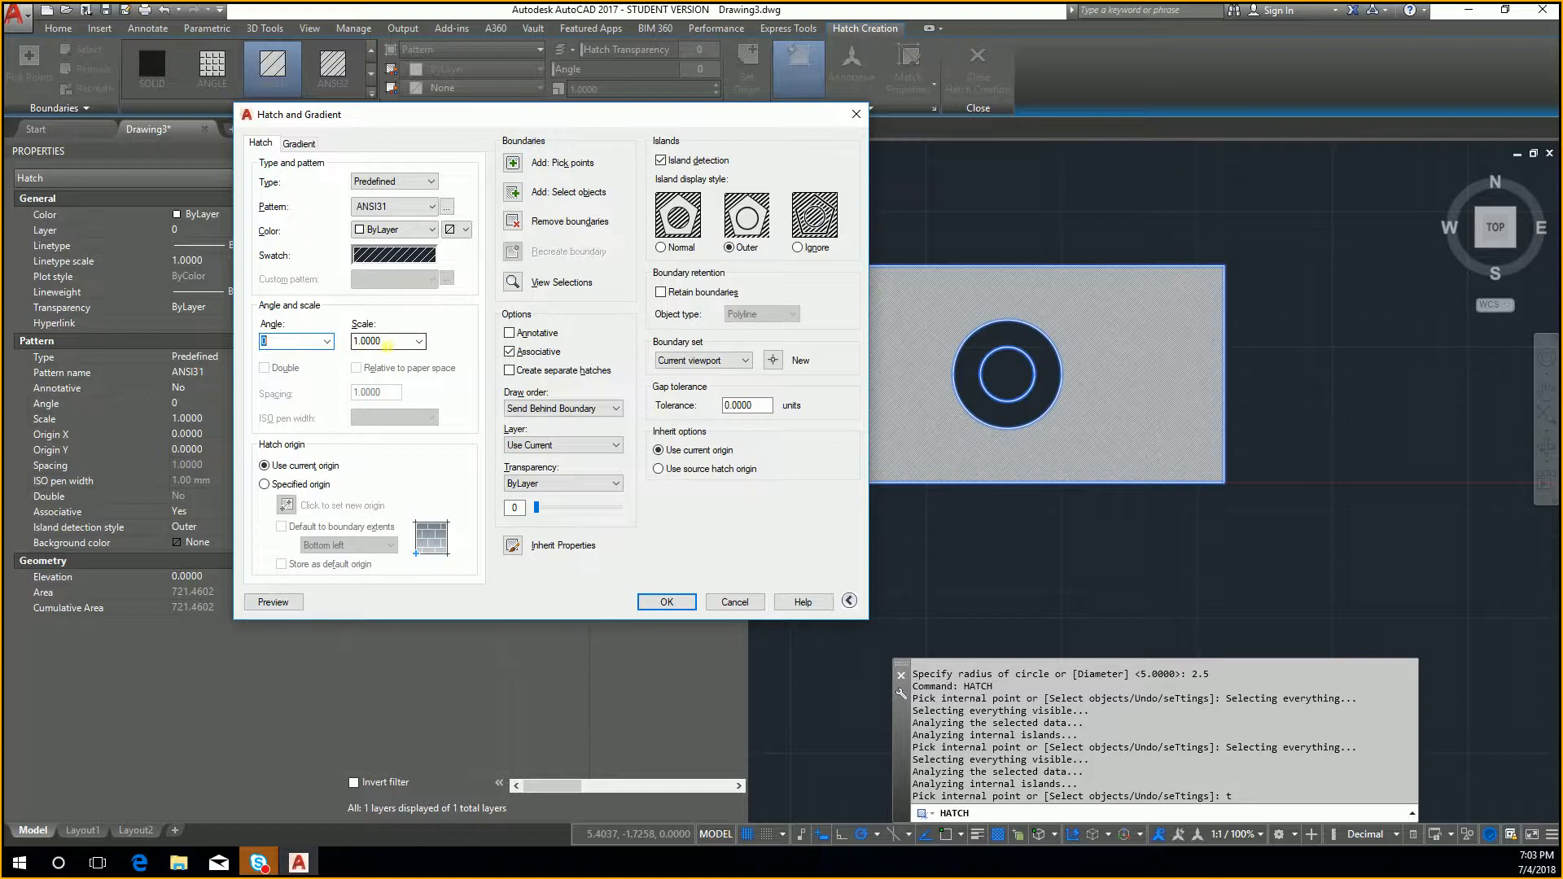
double_click(394, 345)
left_click(744, 248)
left_click(797, 249)
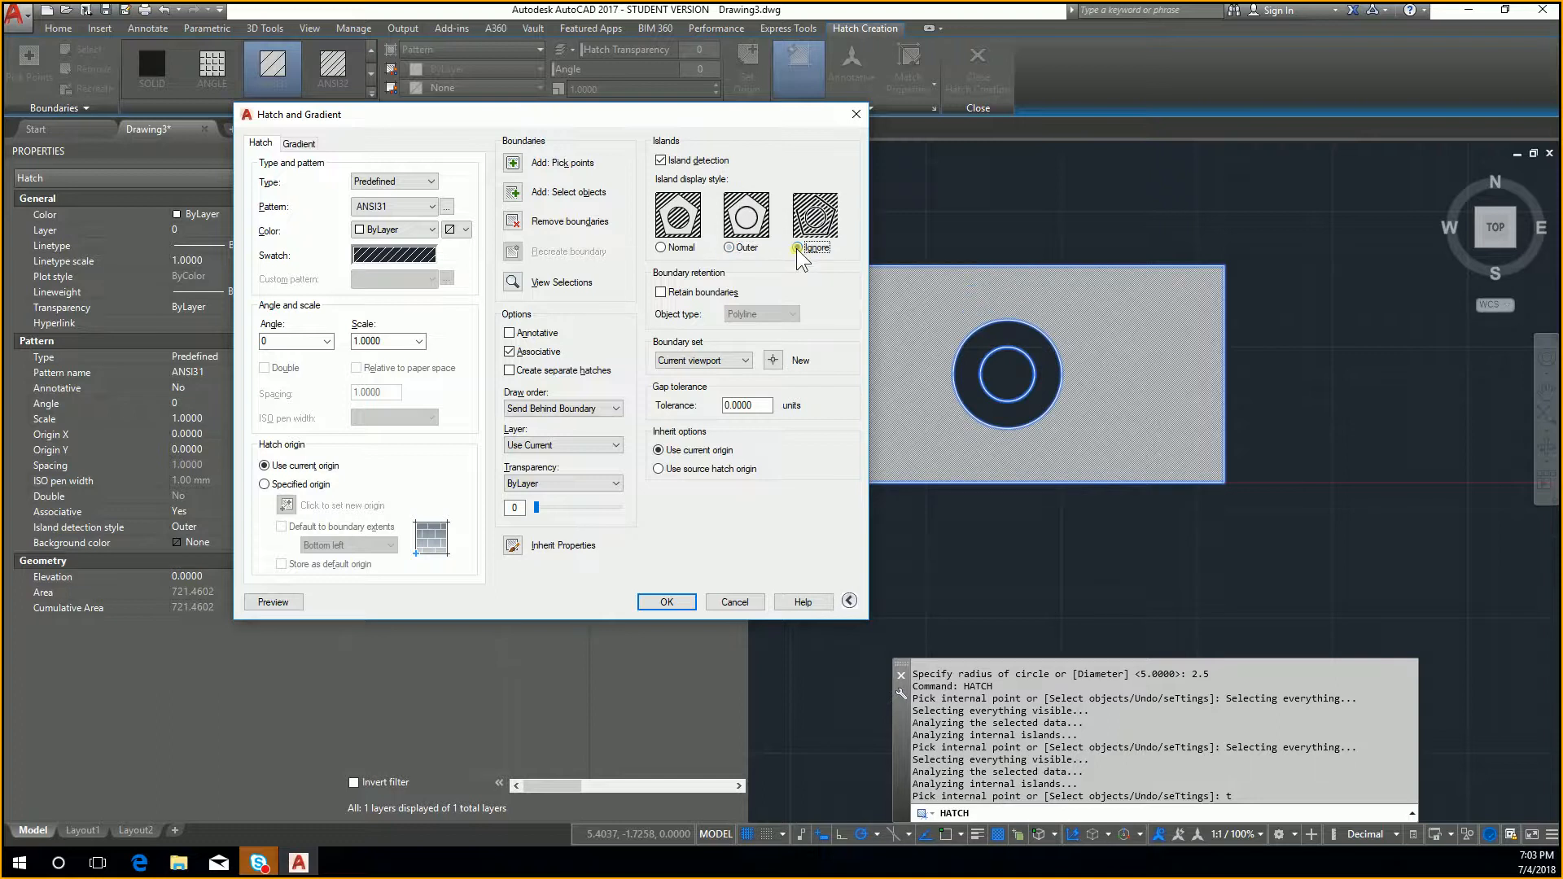
left_click(666, 601)
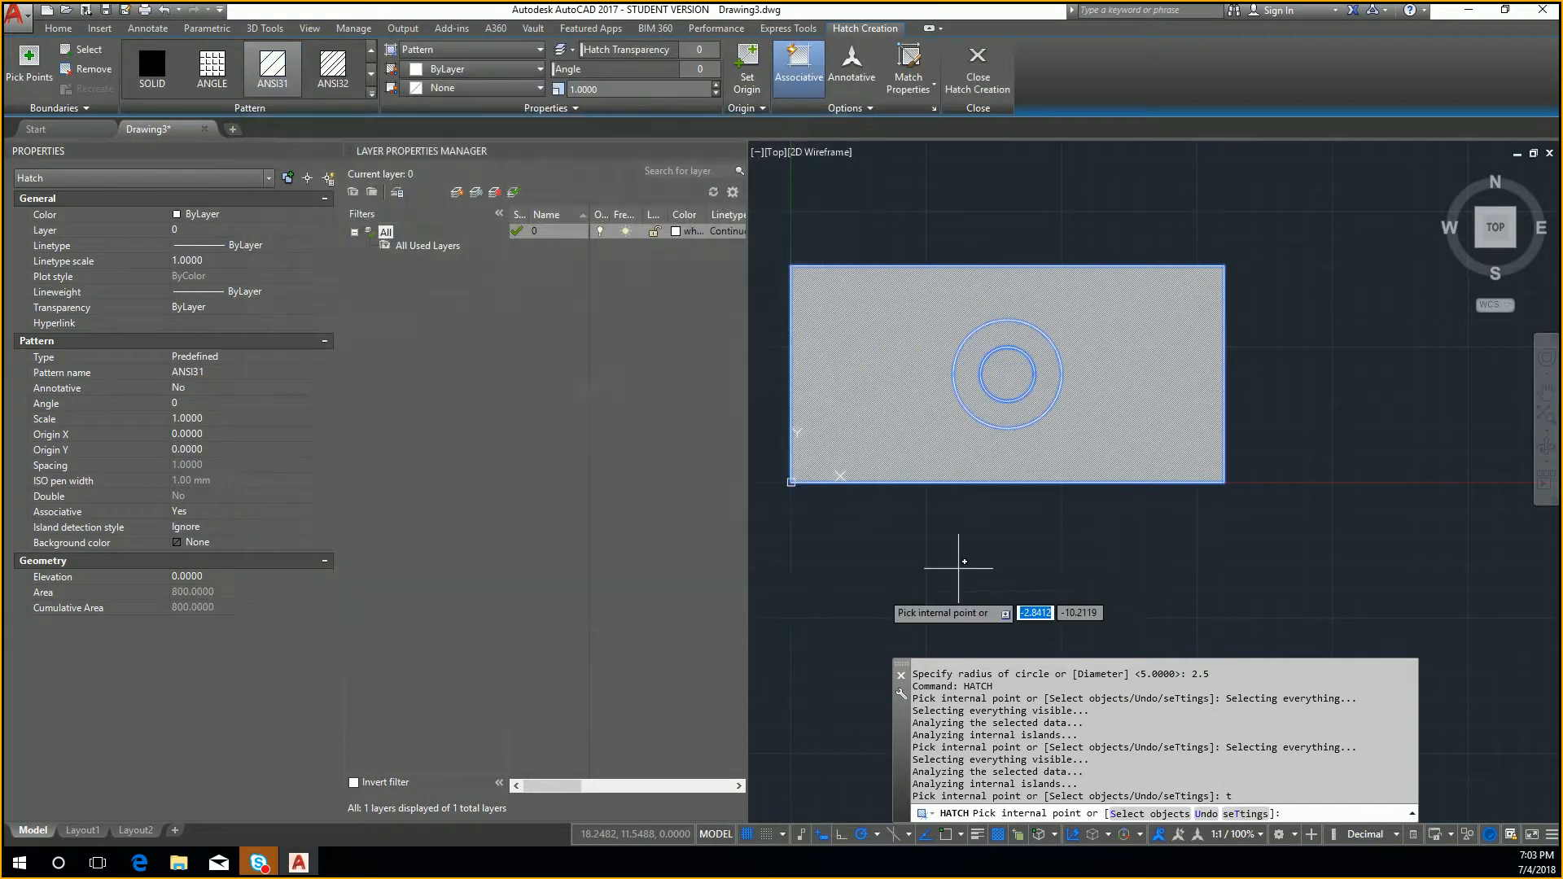
scroll(1007, 364, "up", 4)
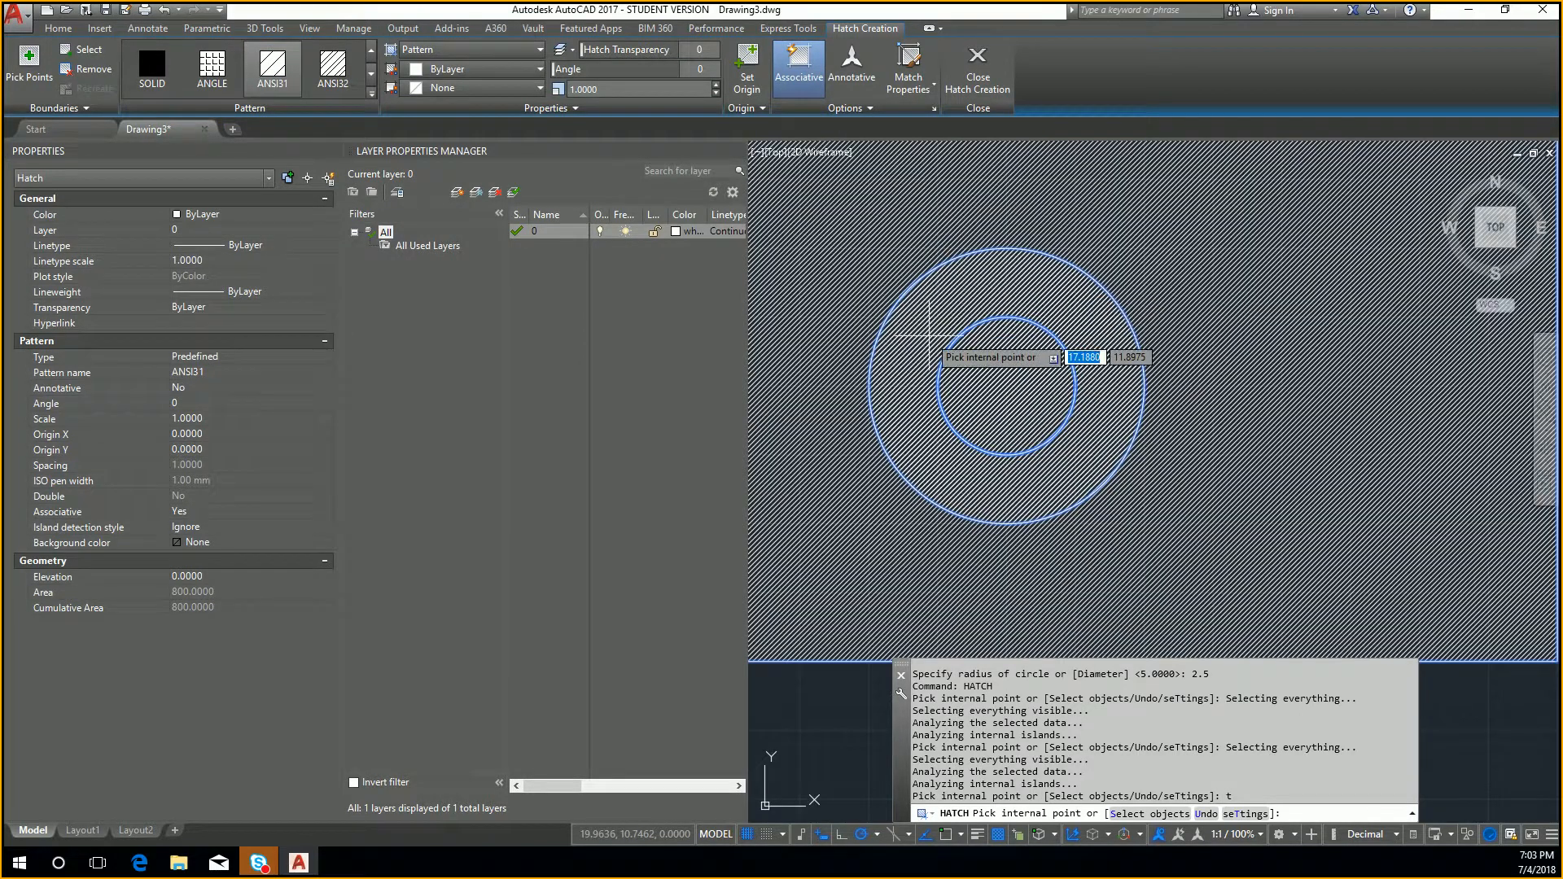
scroll(966, 272, "down", 2)
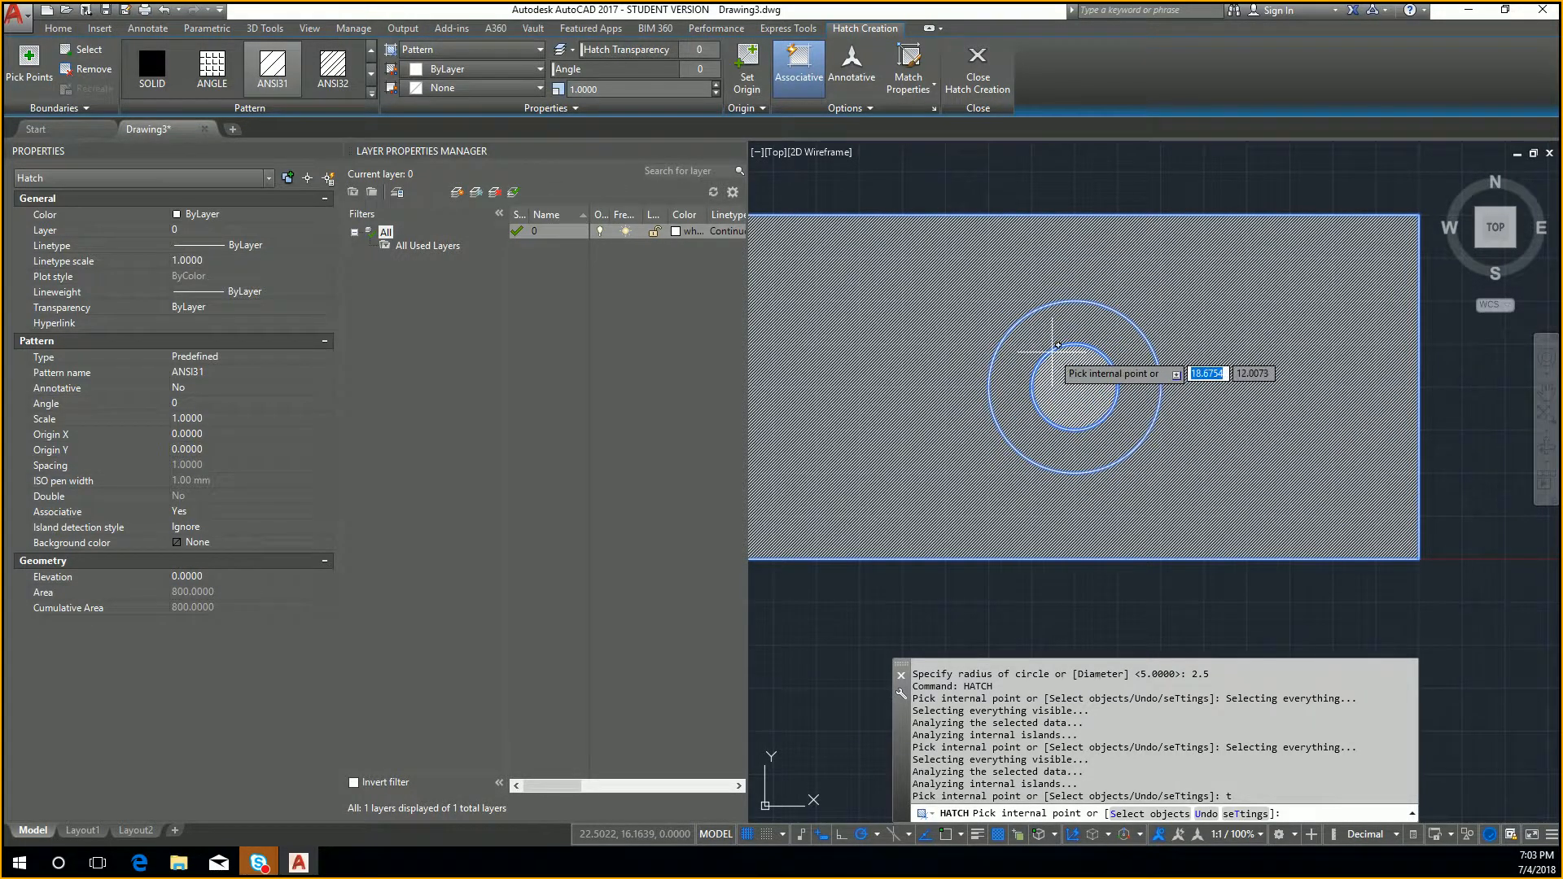
Reopen the hatch settings and change the island display style to Normal
type("t")
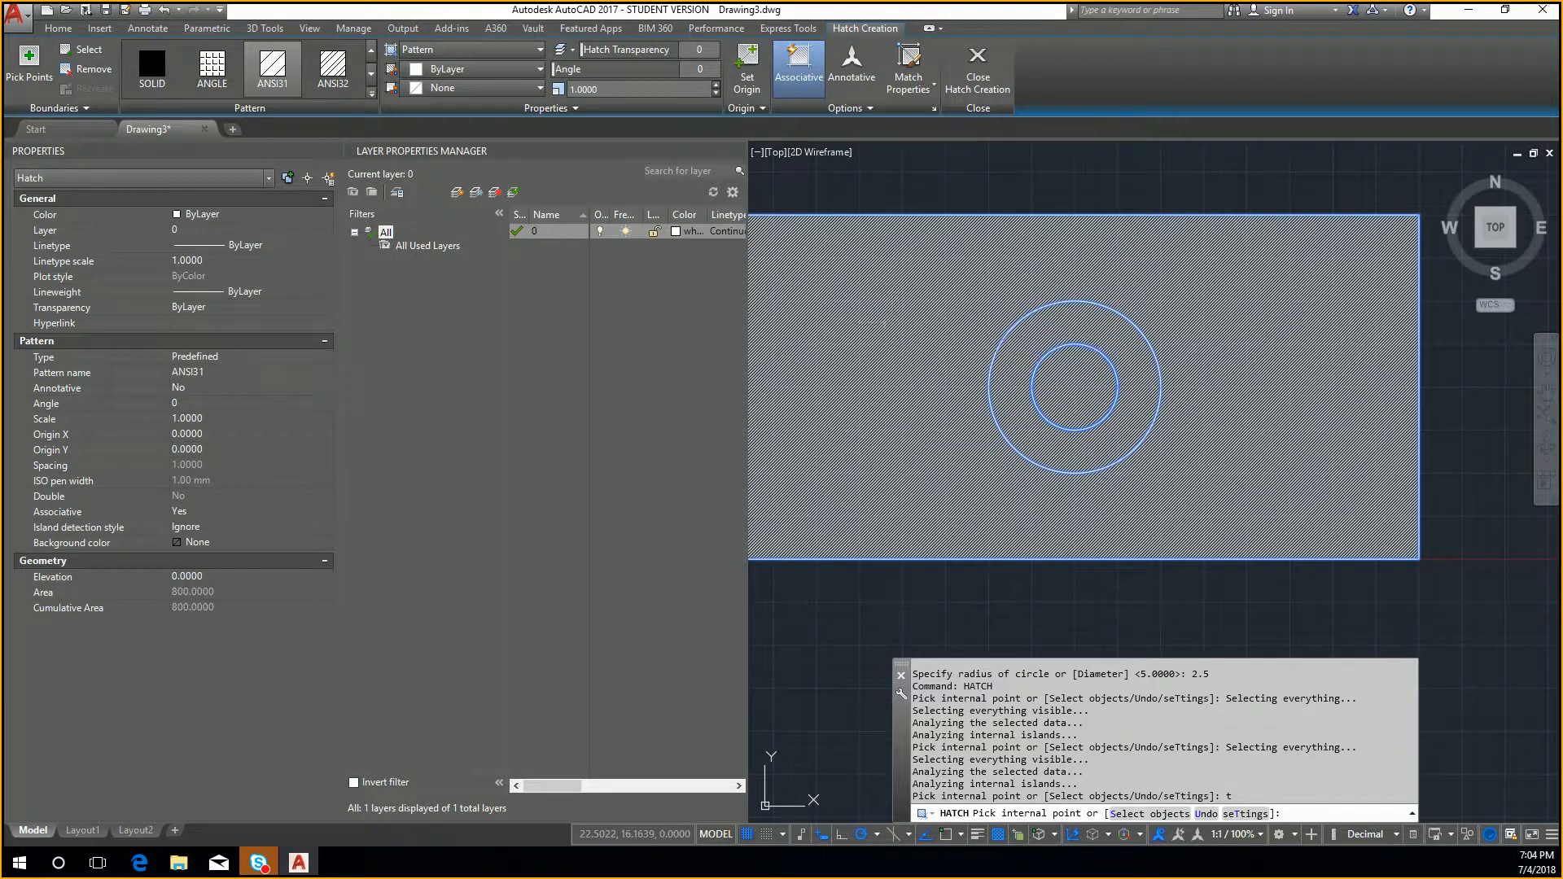
key("Return")
left_click(798, 248)
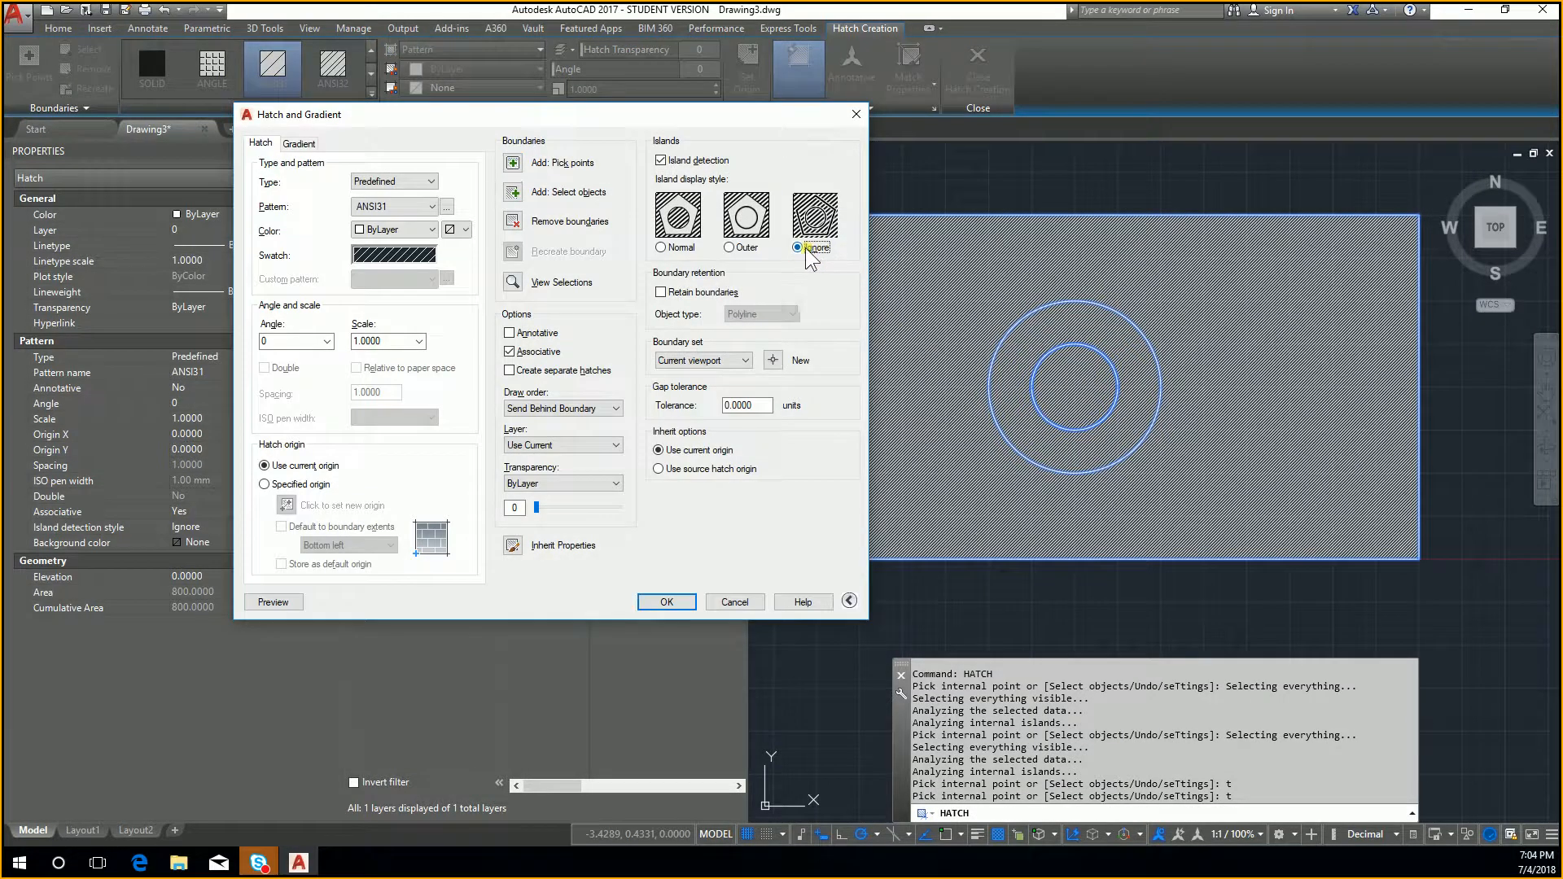
left_click(689, 249)
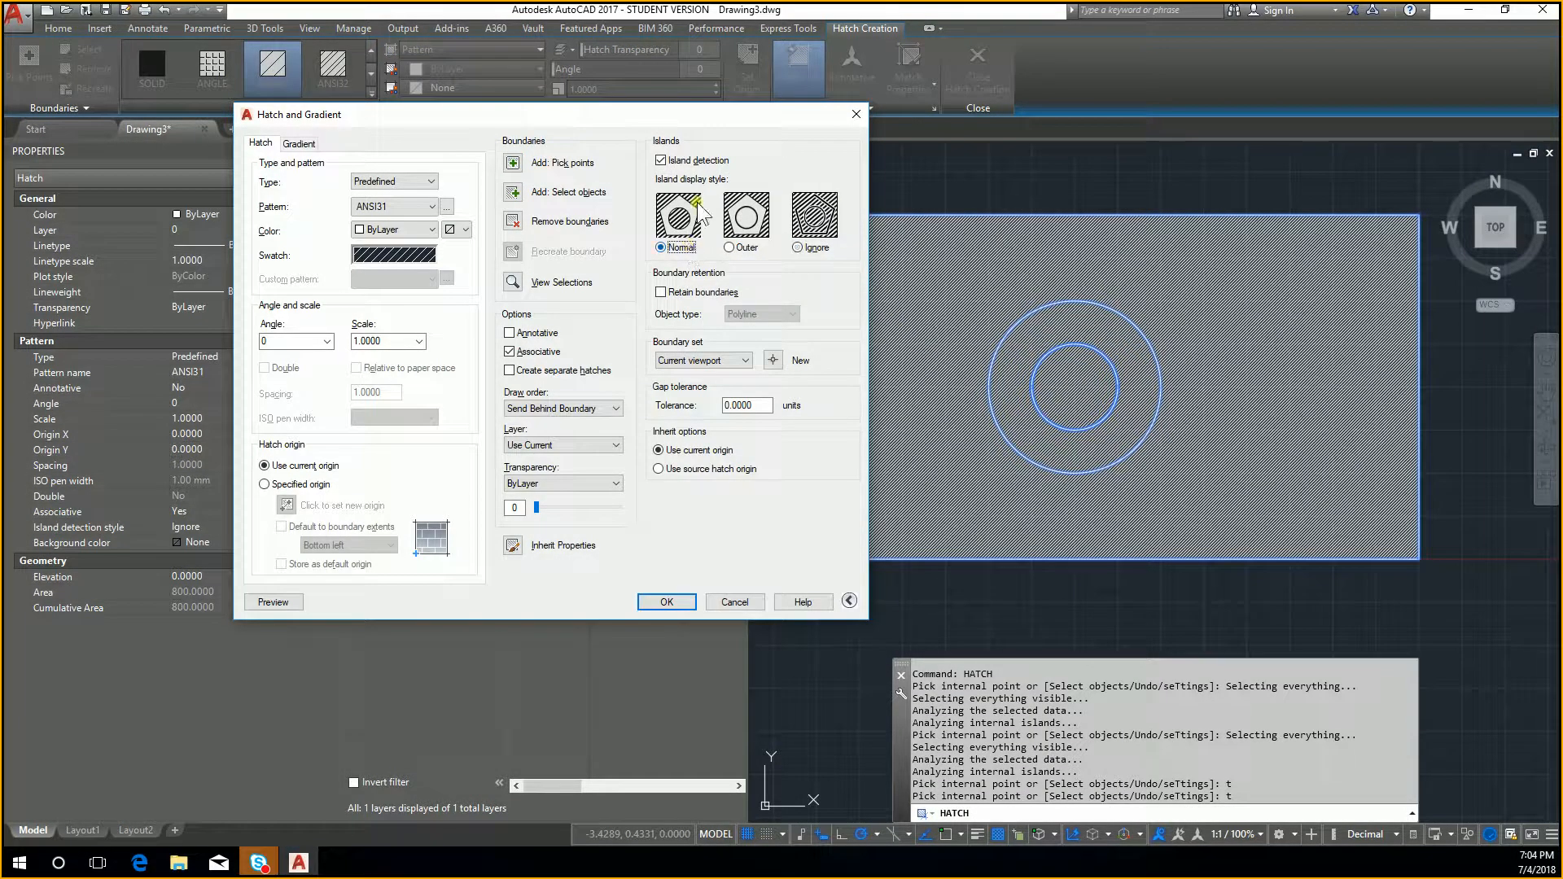
left_click(665, 602)
Pick the ring between the two circles as an additional hatch area
left_click(948, 529)
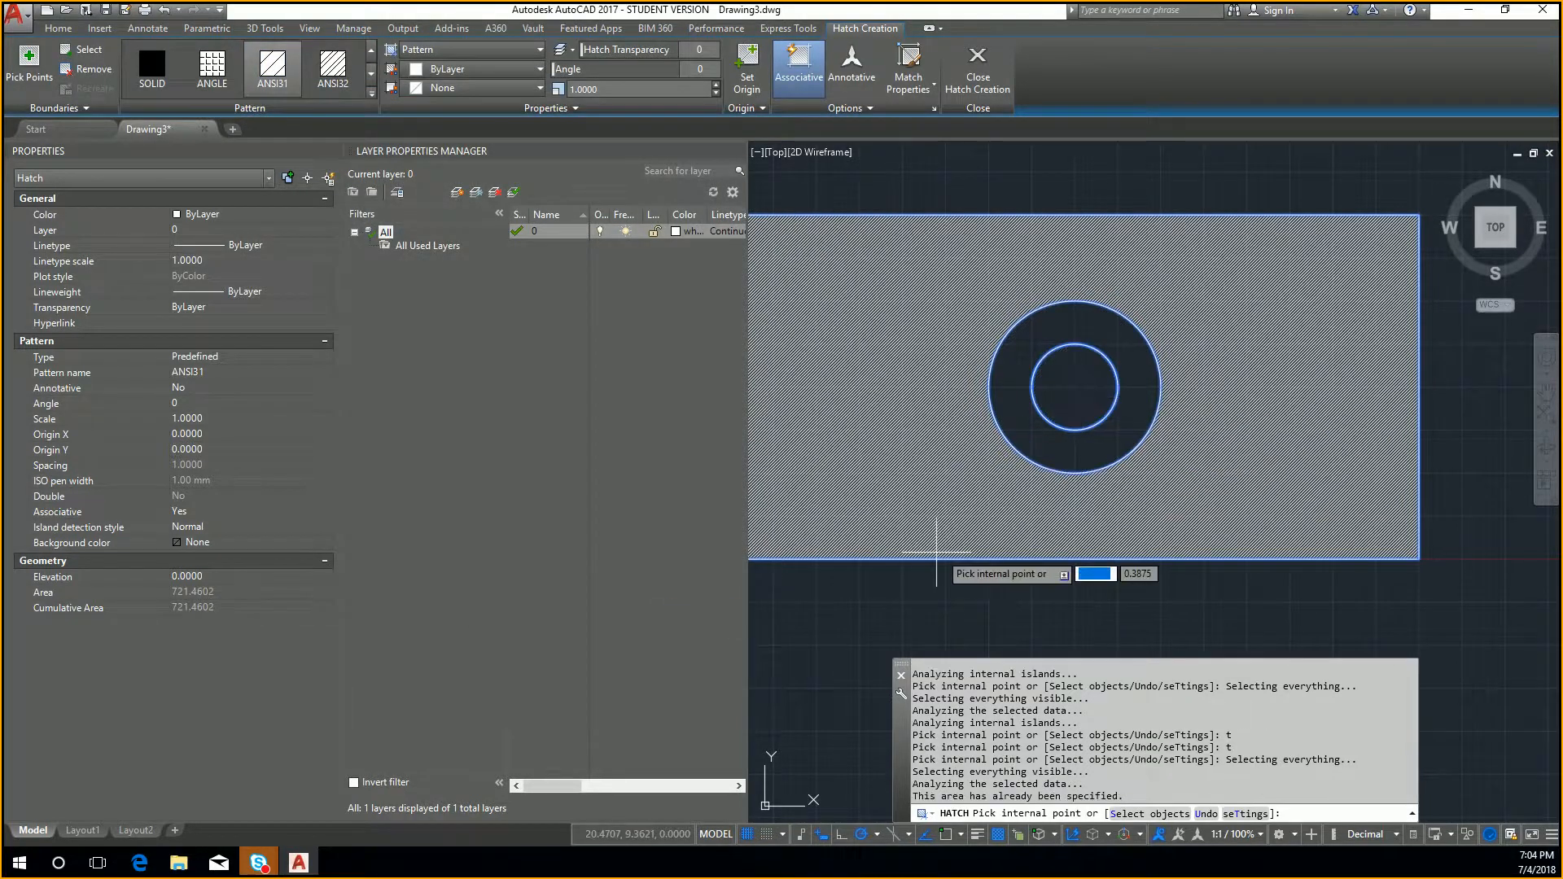
left_click(1050, 421)
left_click(1018, 414)
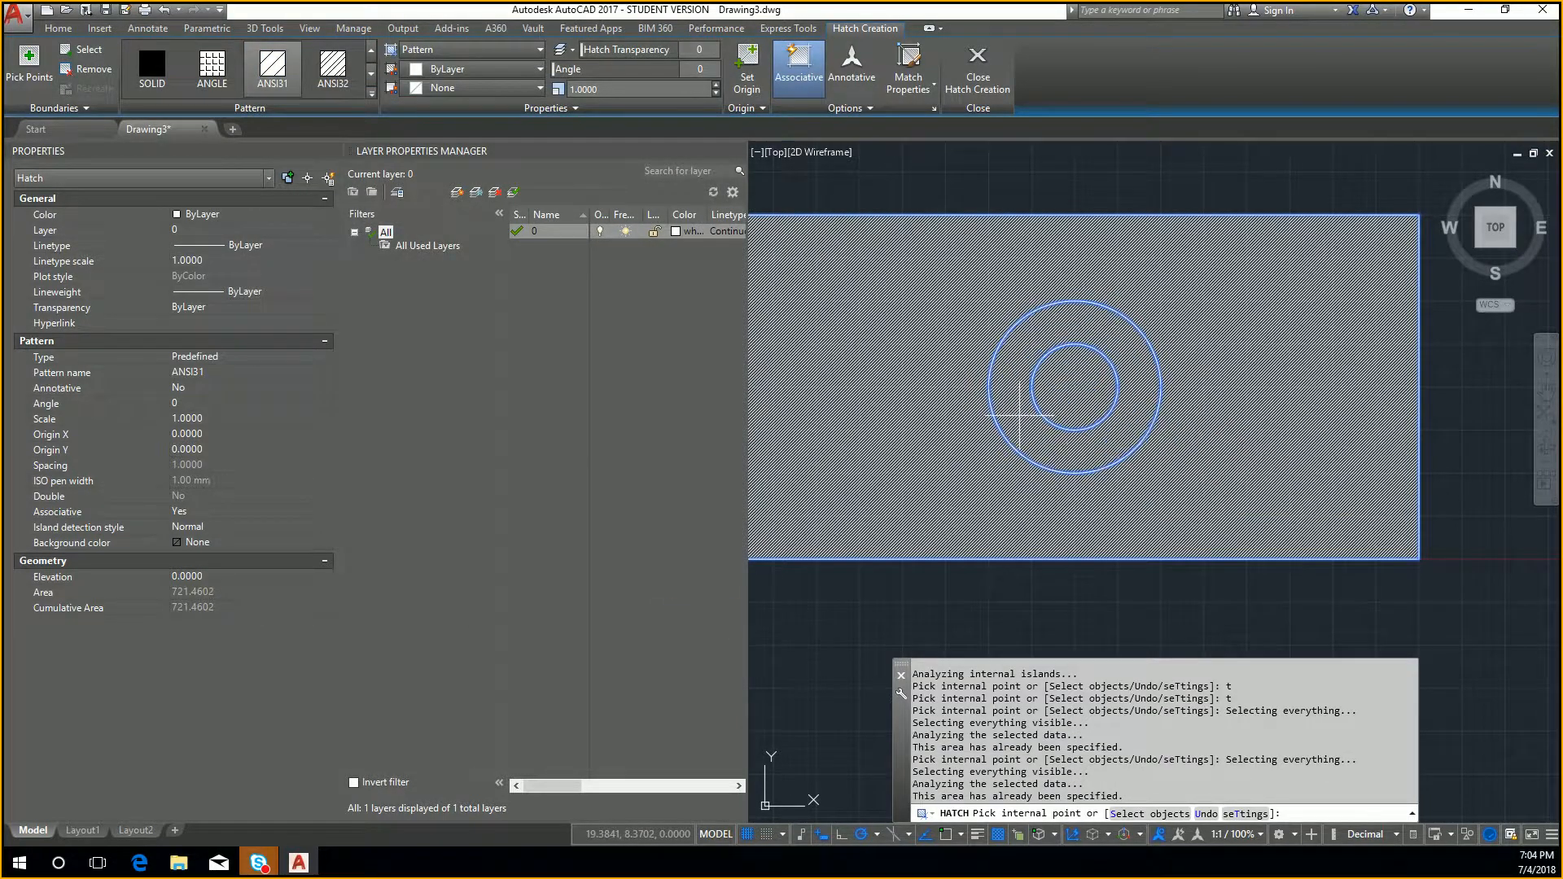
left_click(1026, 423)
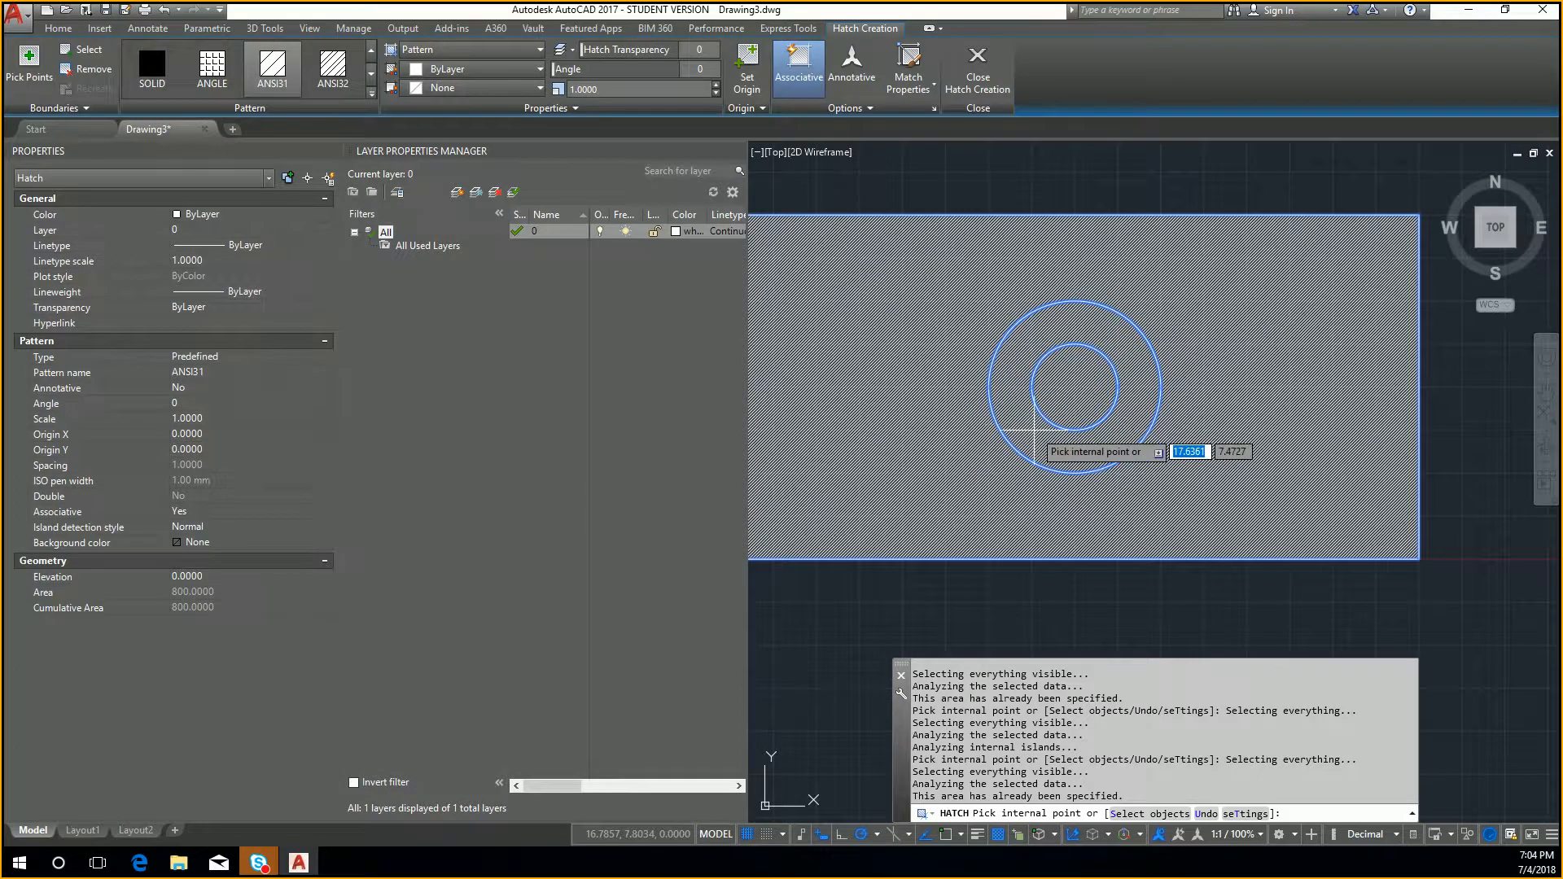
left_click(1032, 430)
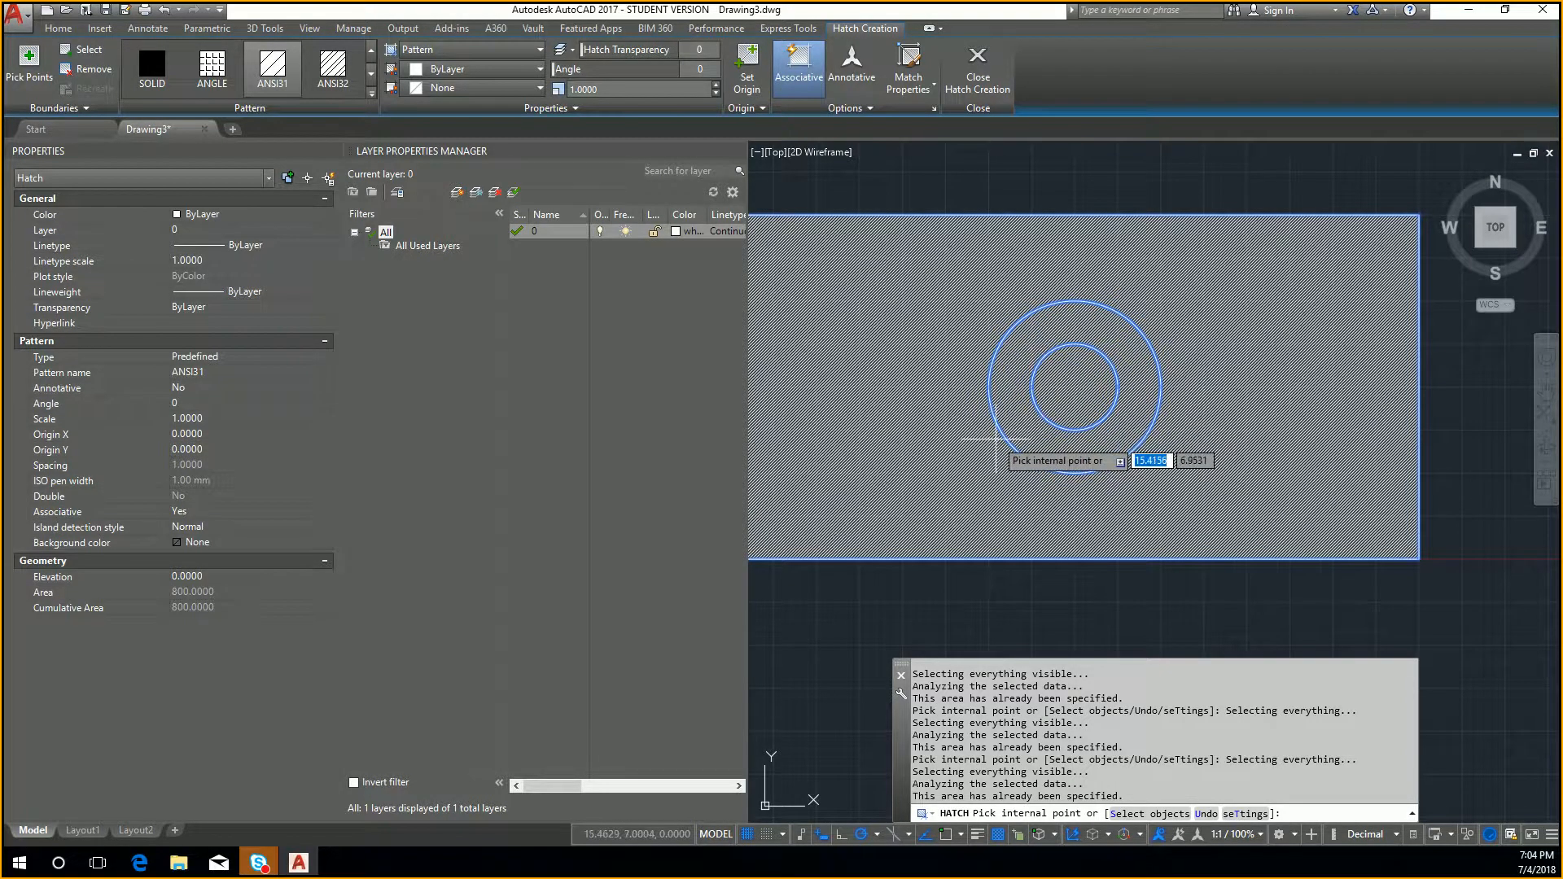
Start removing boundaries from the hatch settings and remove the outer circle's boundary around the ring
type("t")
key("Return")
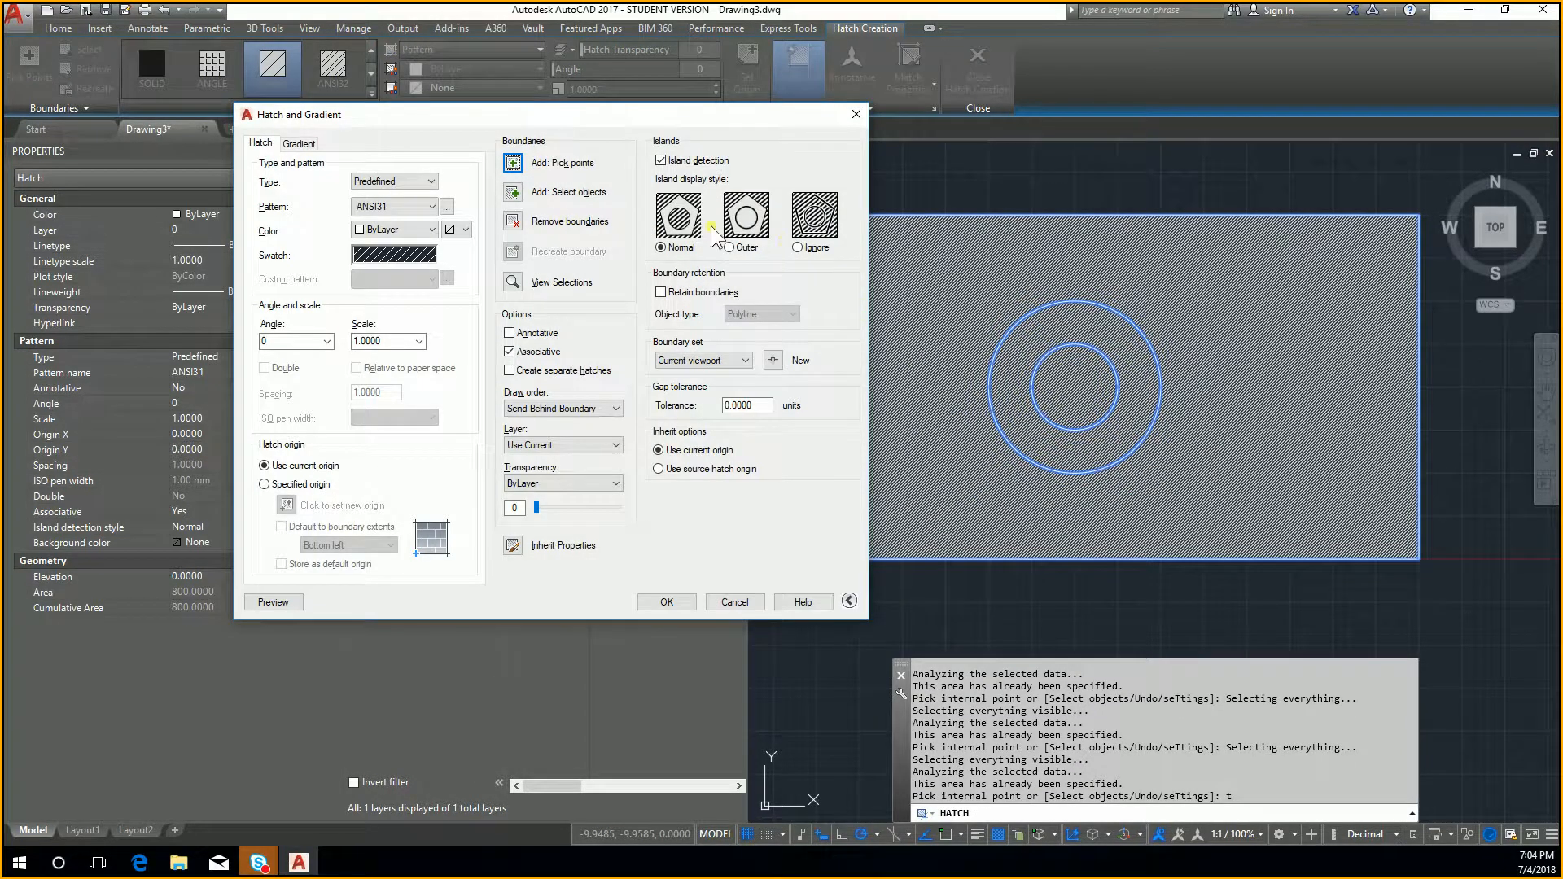
left_click(513, 221)
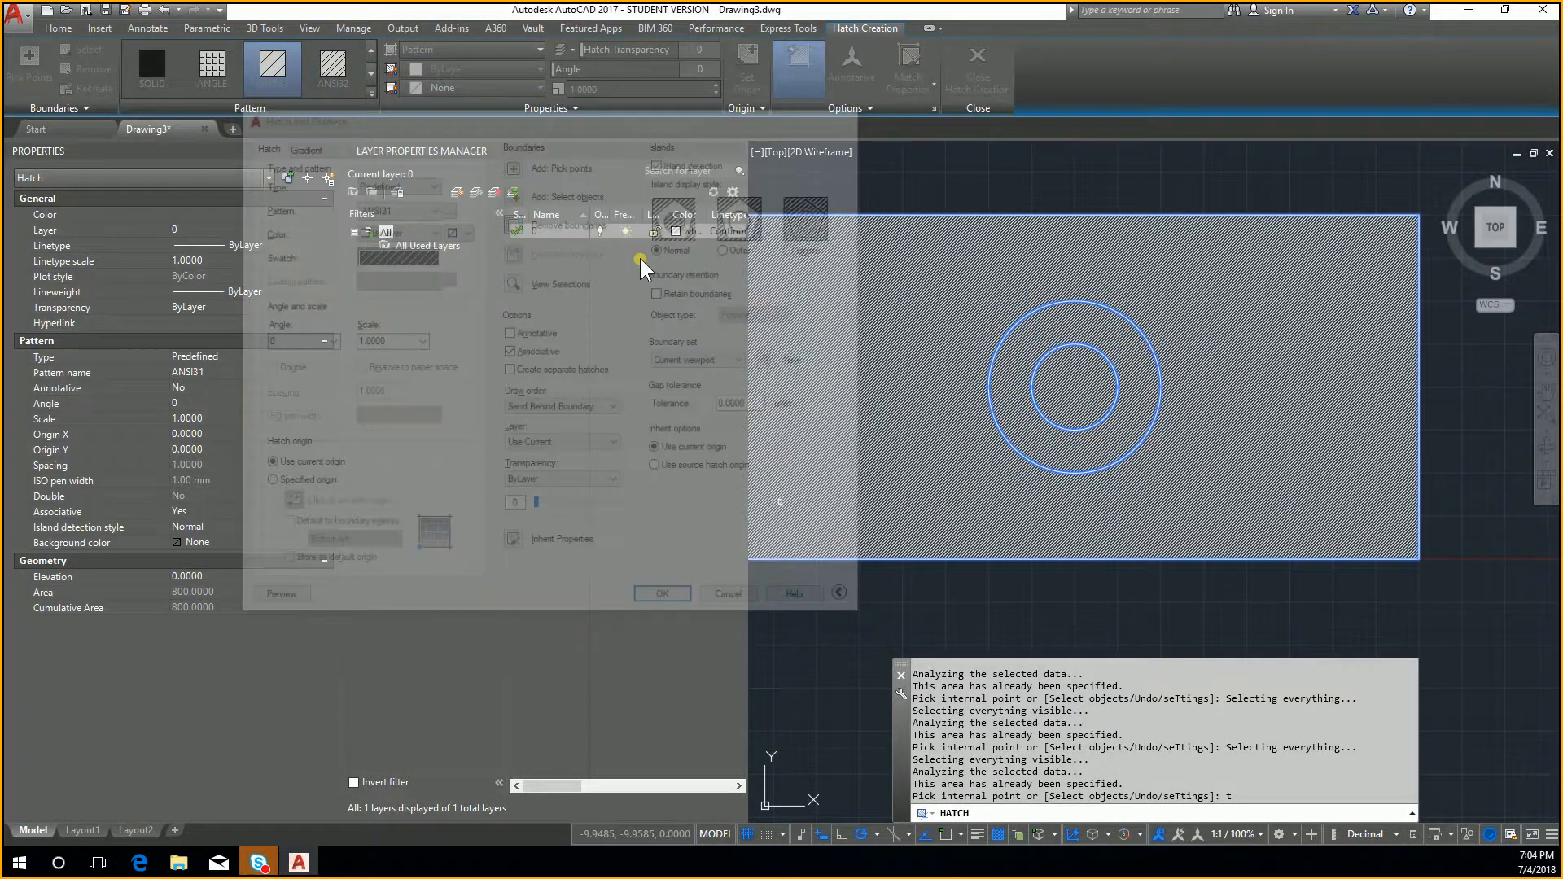
left_click(1008, 336)
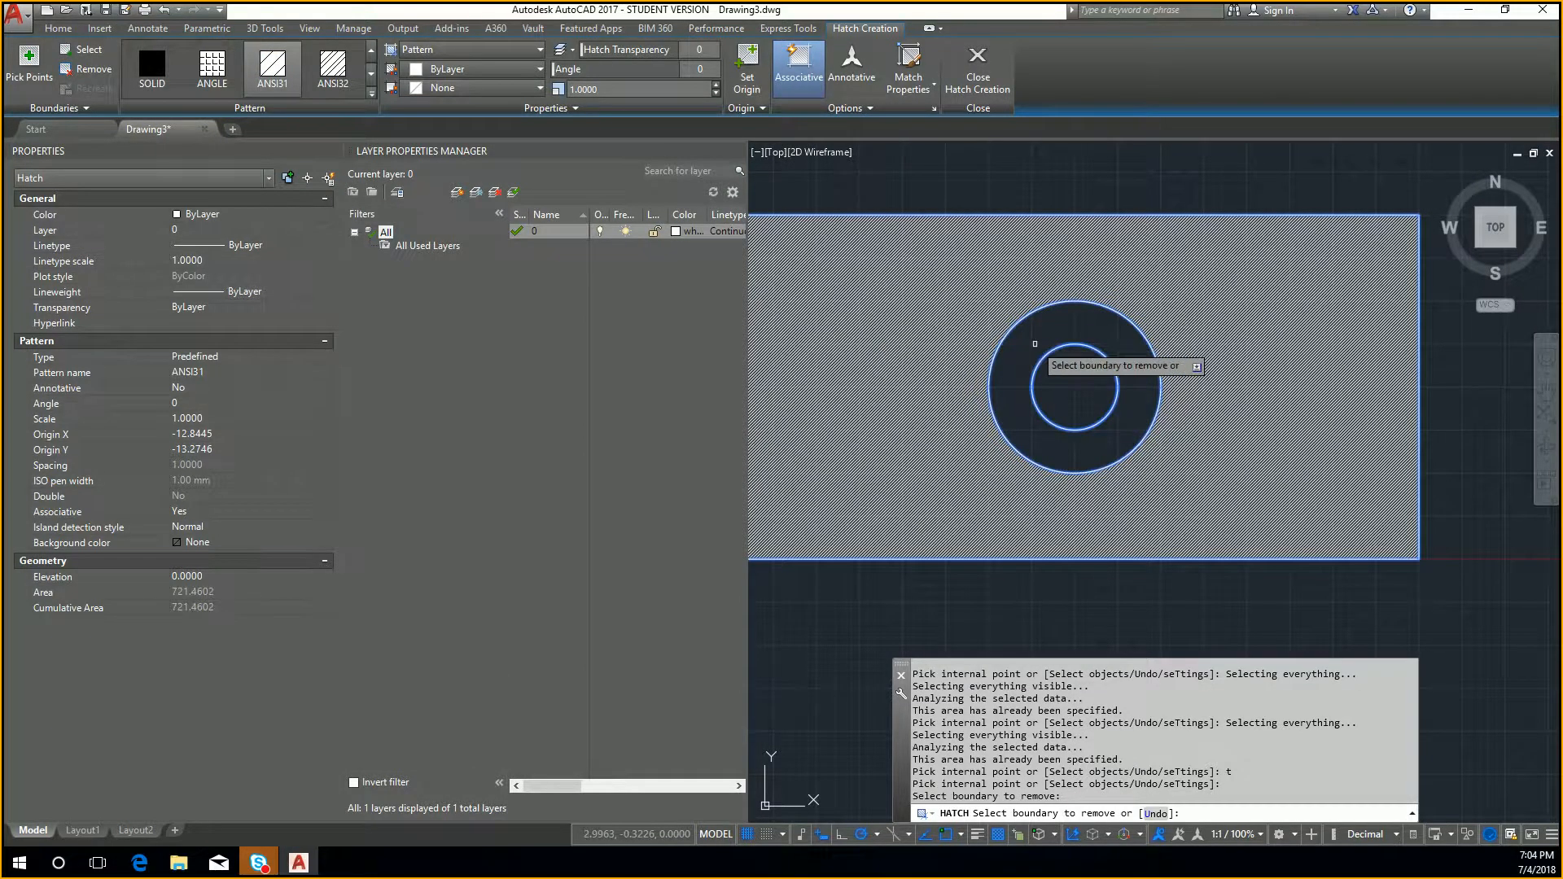
Return to the hatch settings and set the island display style to Outer
type("t")
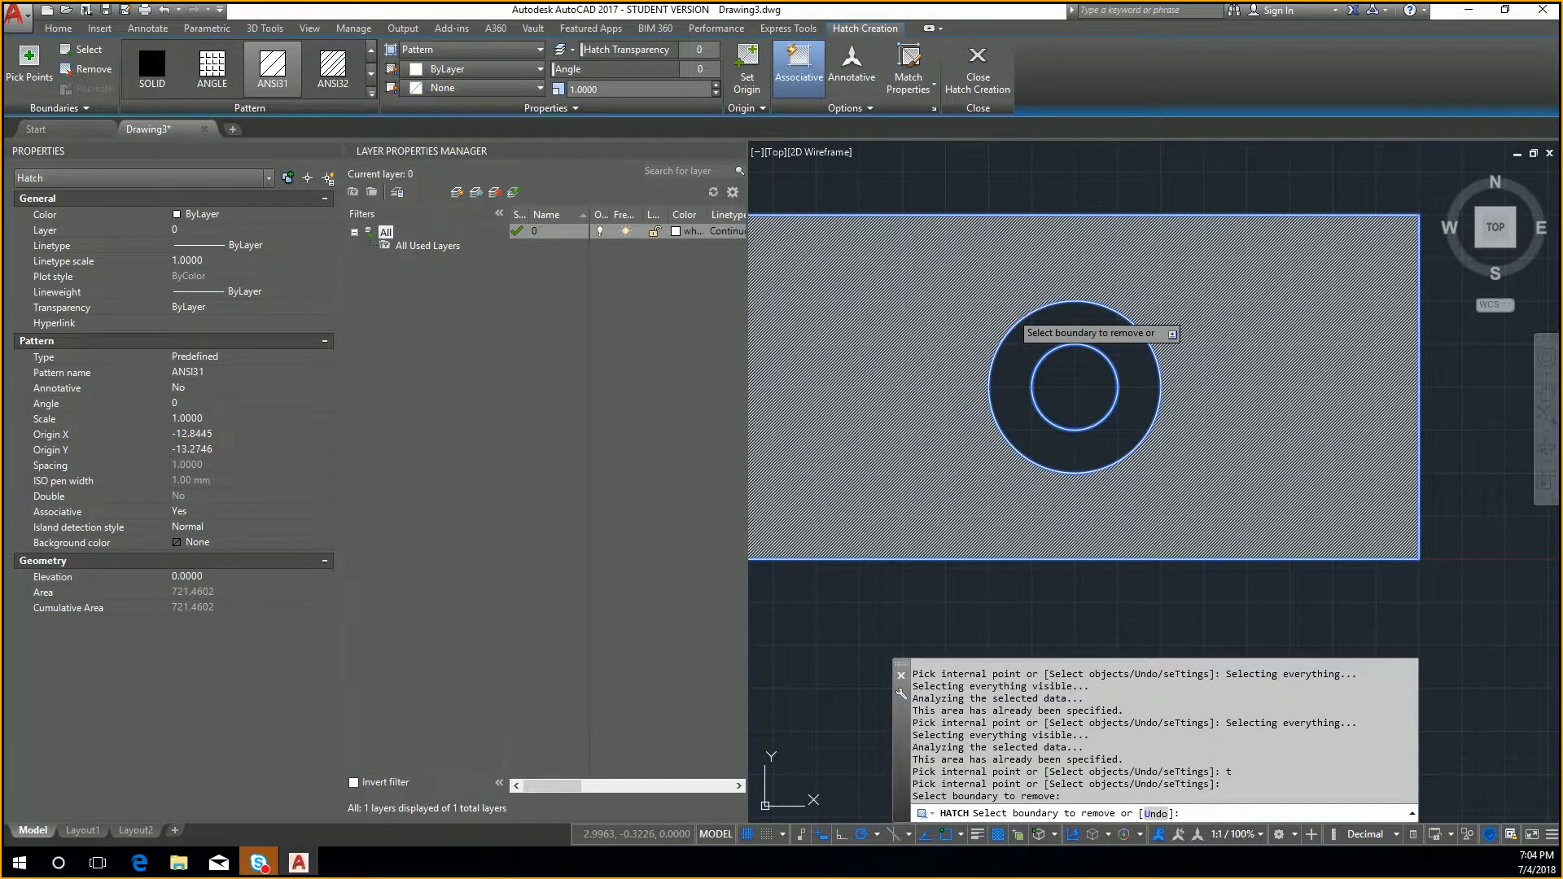
key("Return")
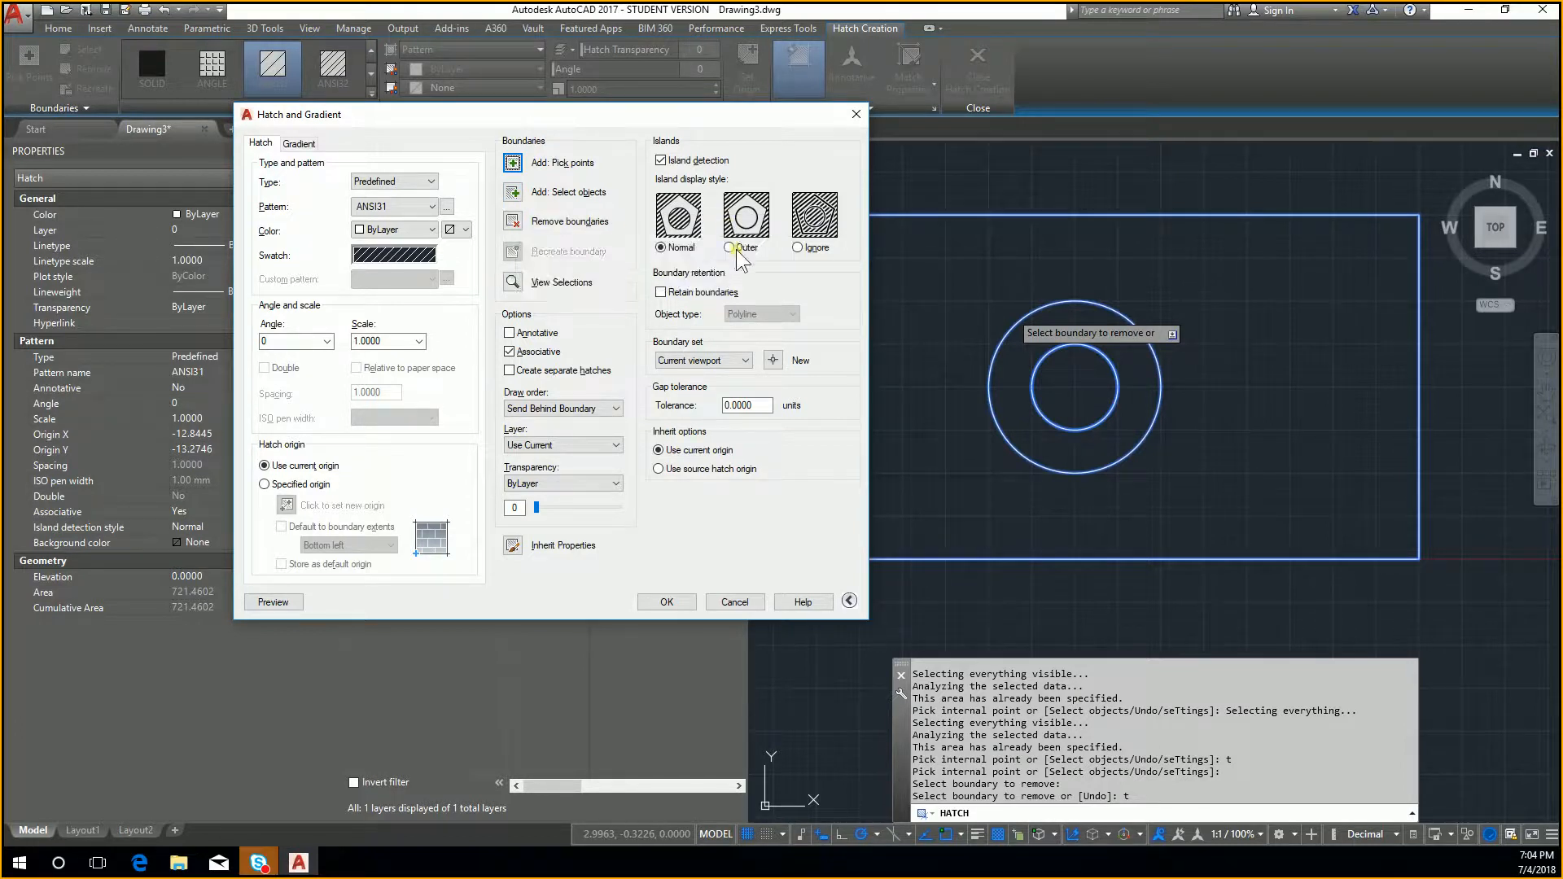
left_click(746, 218)
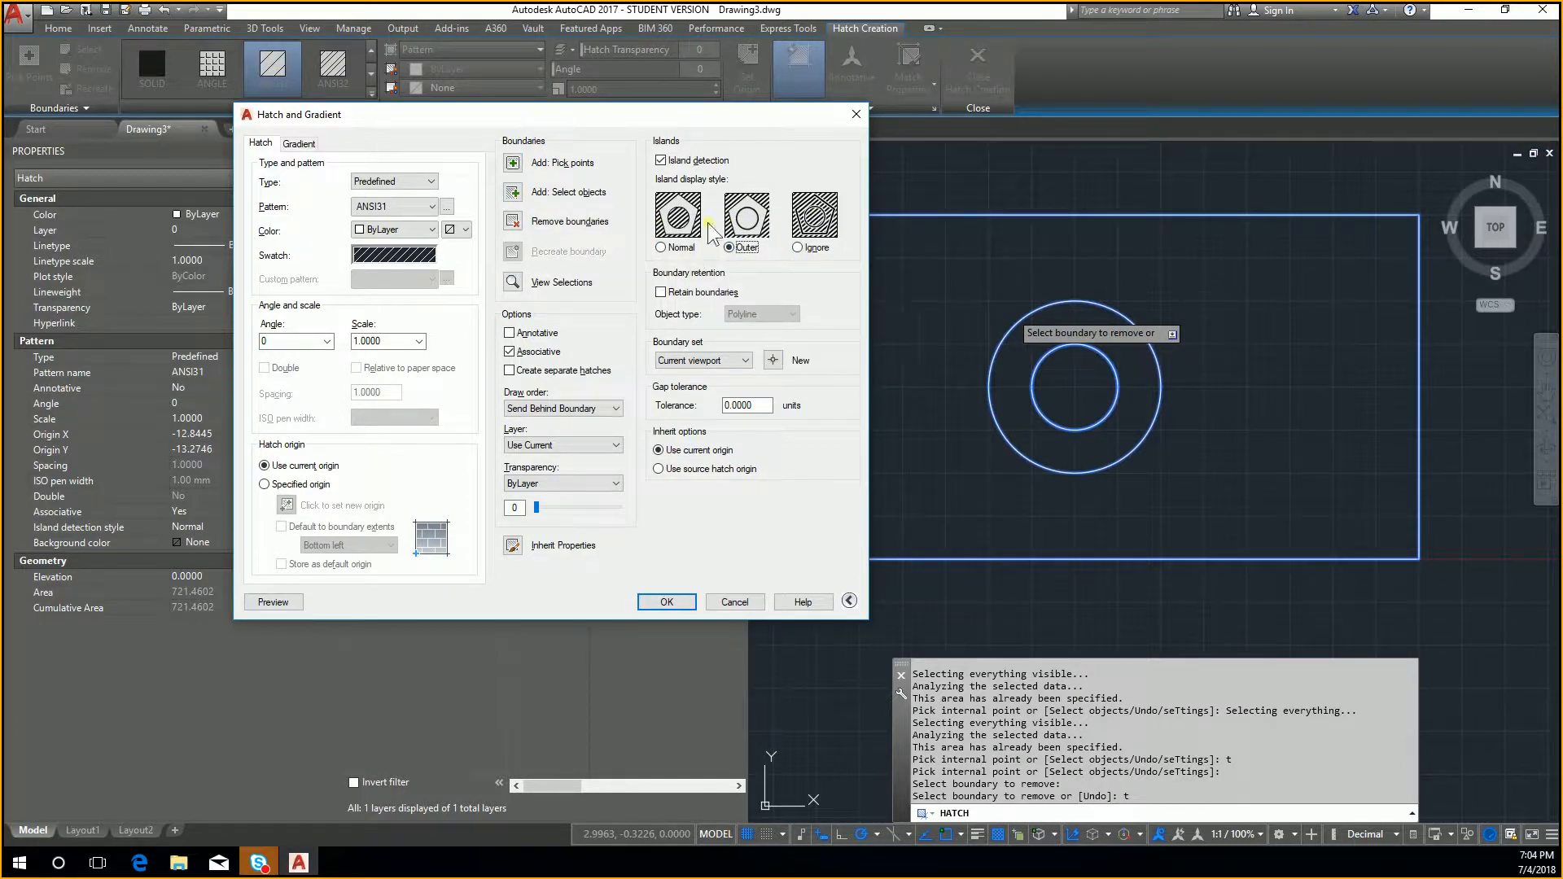
left_click(666, 602)
Remove the outer circle as an island so the hatch extends up to the inner circle
left_click(1019, 331)
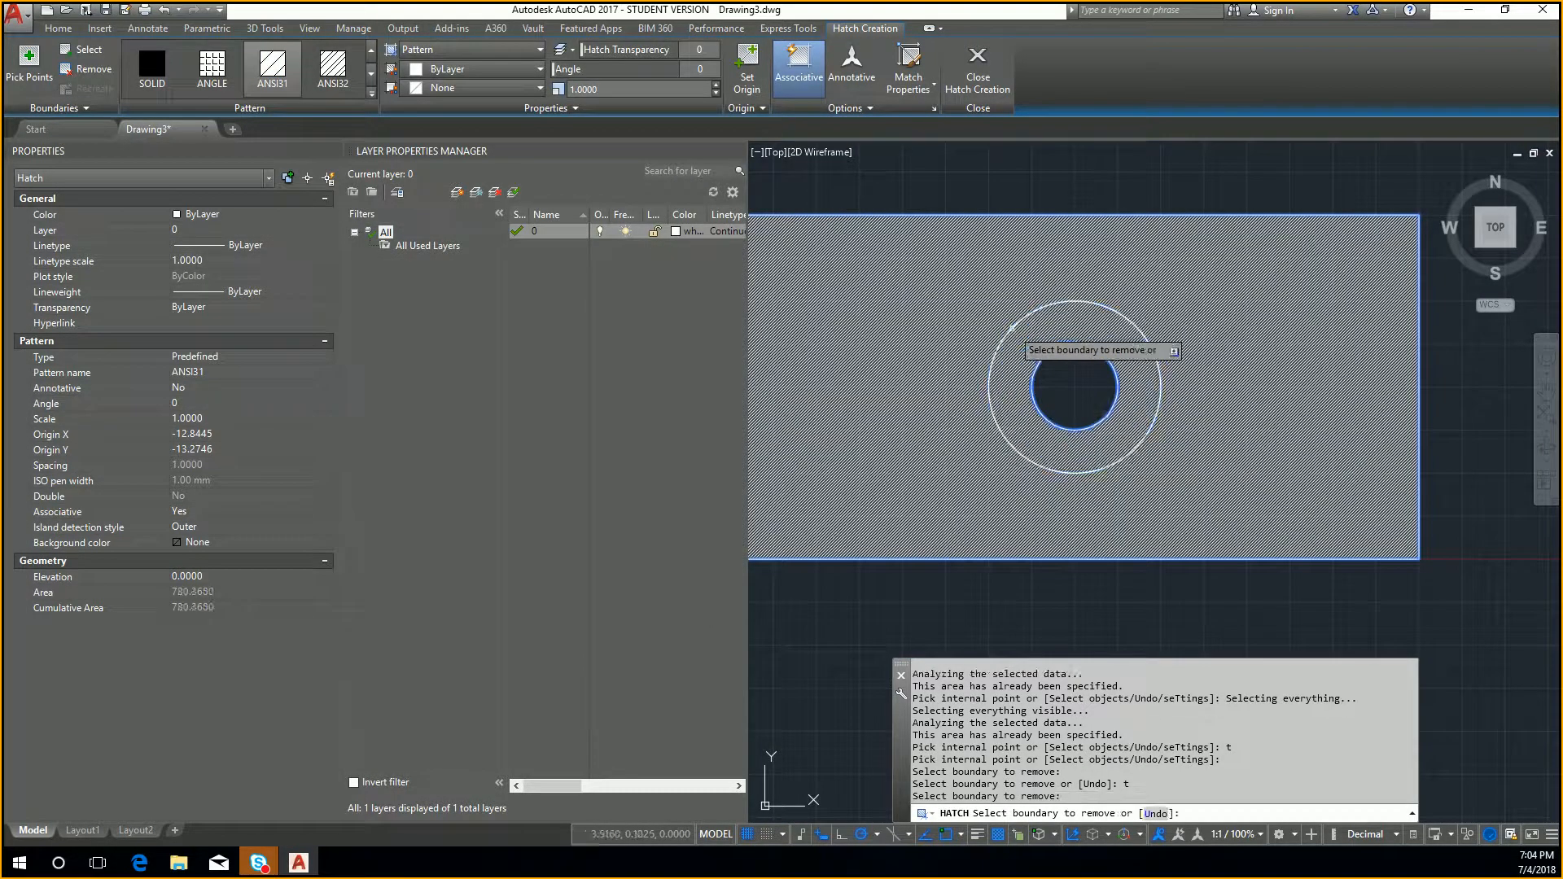
left_click(1019, 332)
left_click(1017, 334)
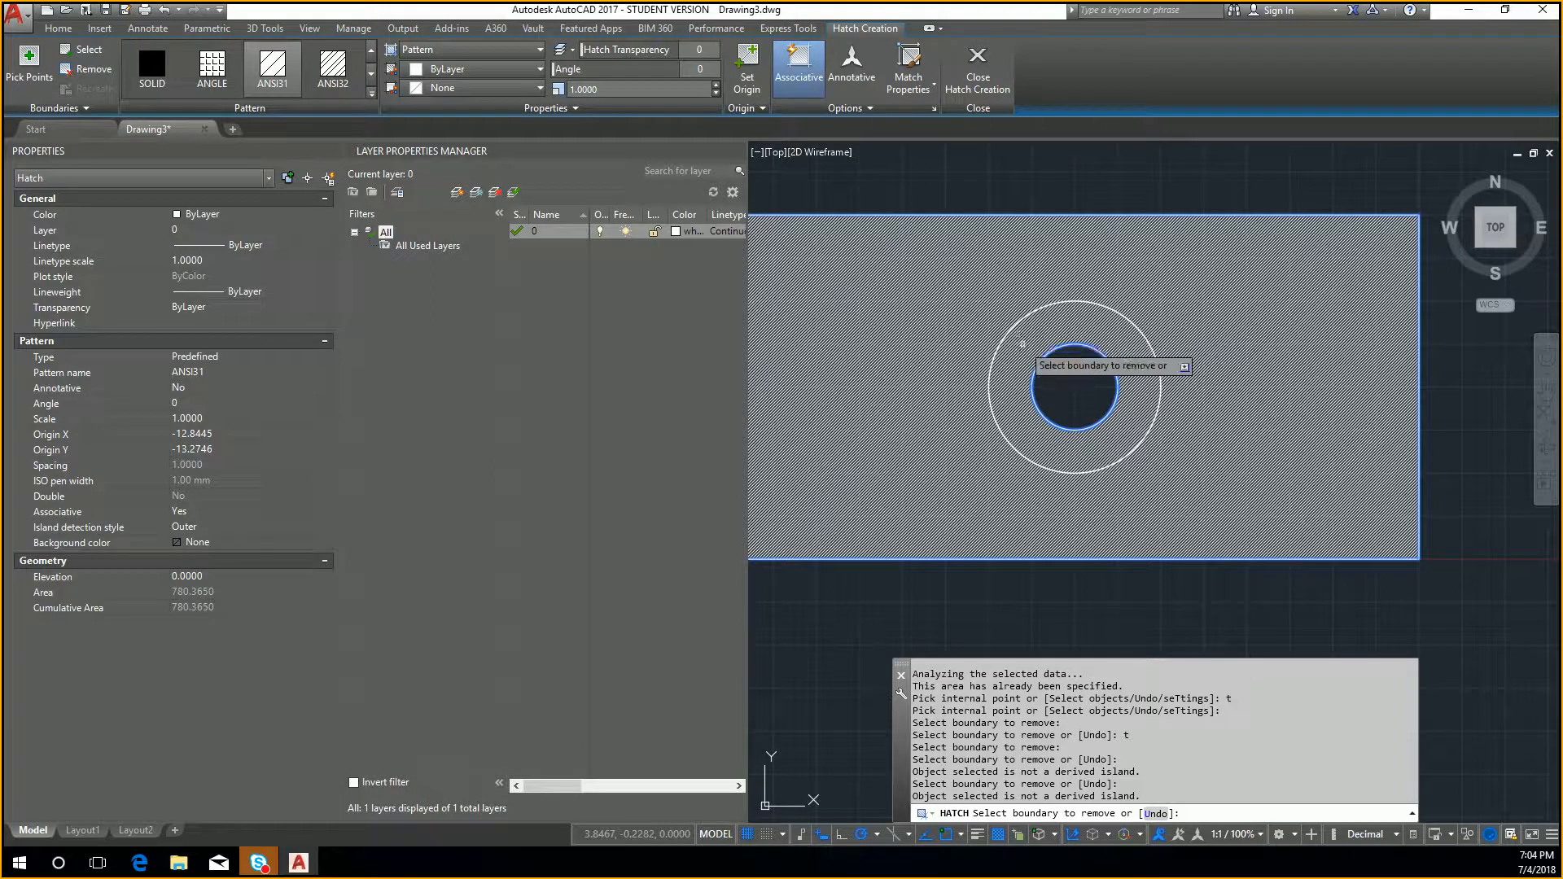
Try to remove the inner circle from the hatch boundaries as well, and finish the hatch
left_click(1043, 361)
left_click(1044, 362)
left_click(1043, 360)
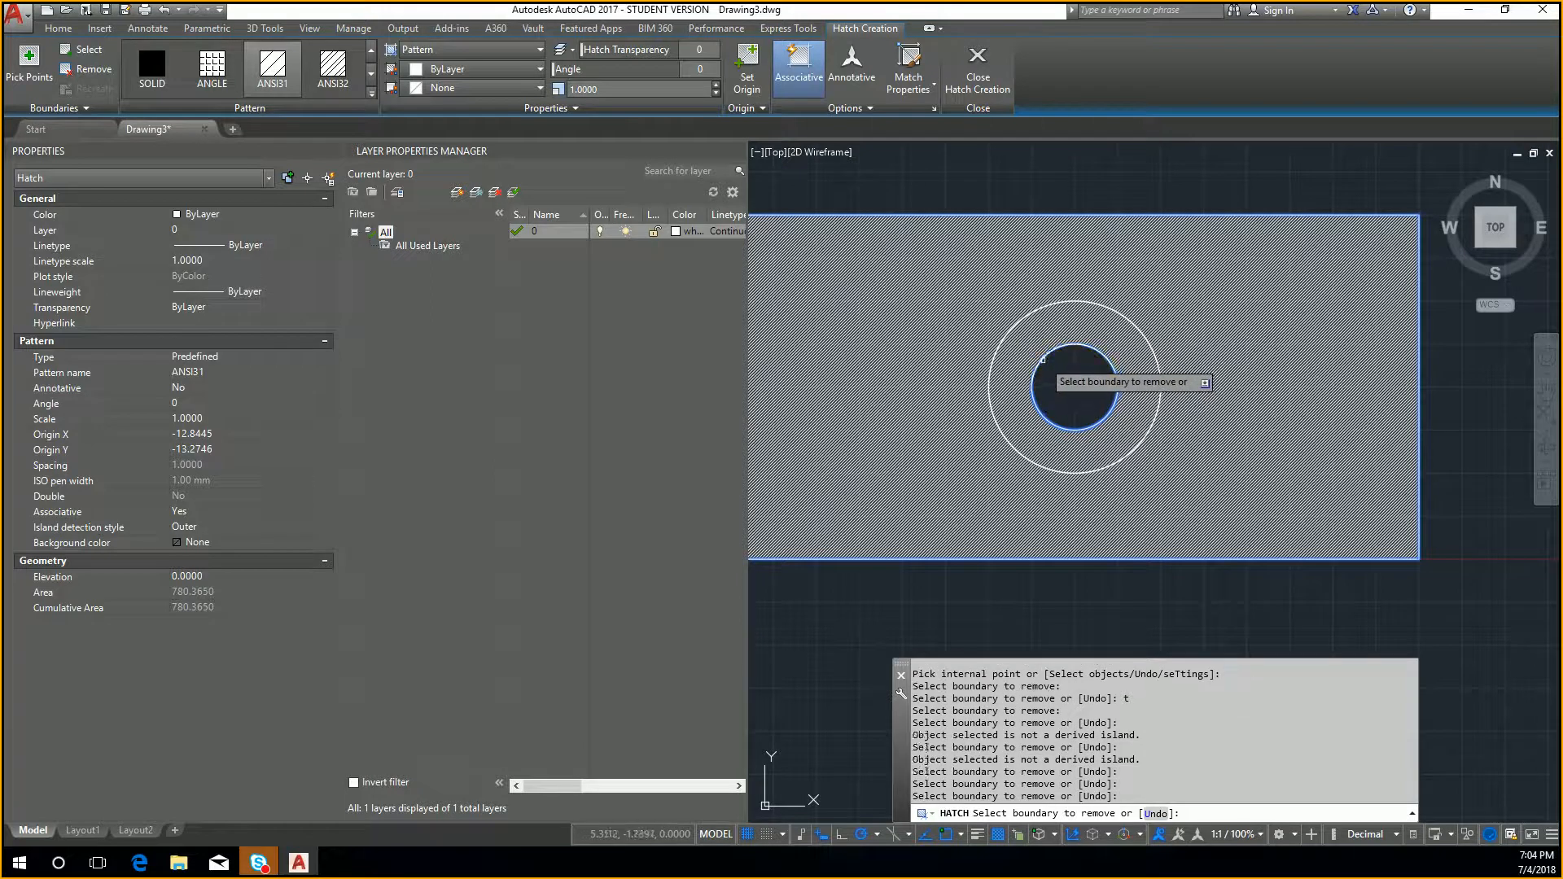
left_click(1037, 386)
left_click(1032, 400)
left_click(1032, 400)
left_click(1036, 404)
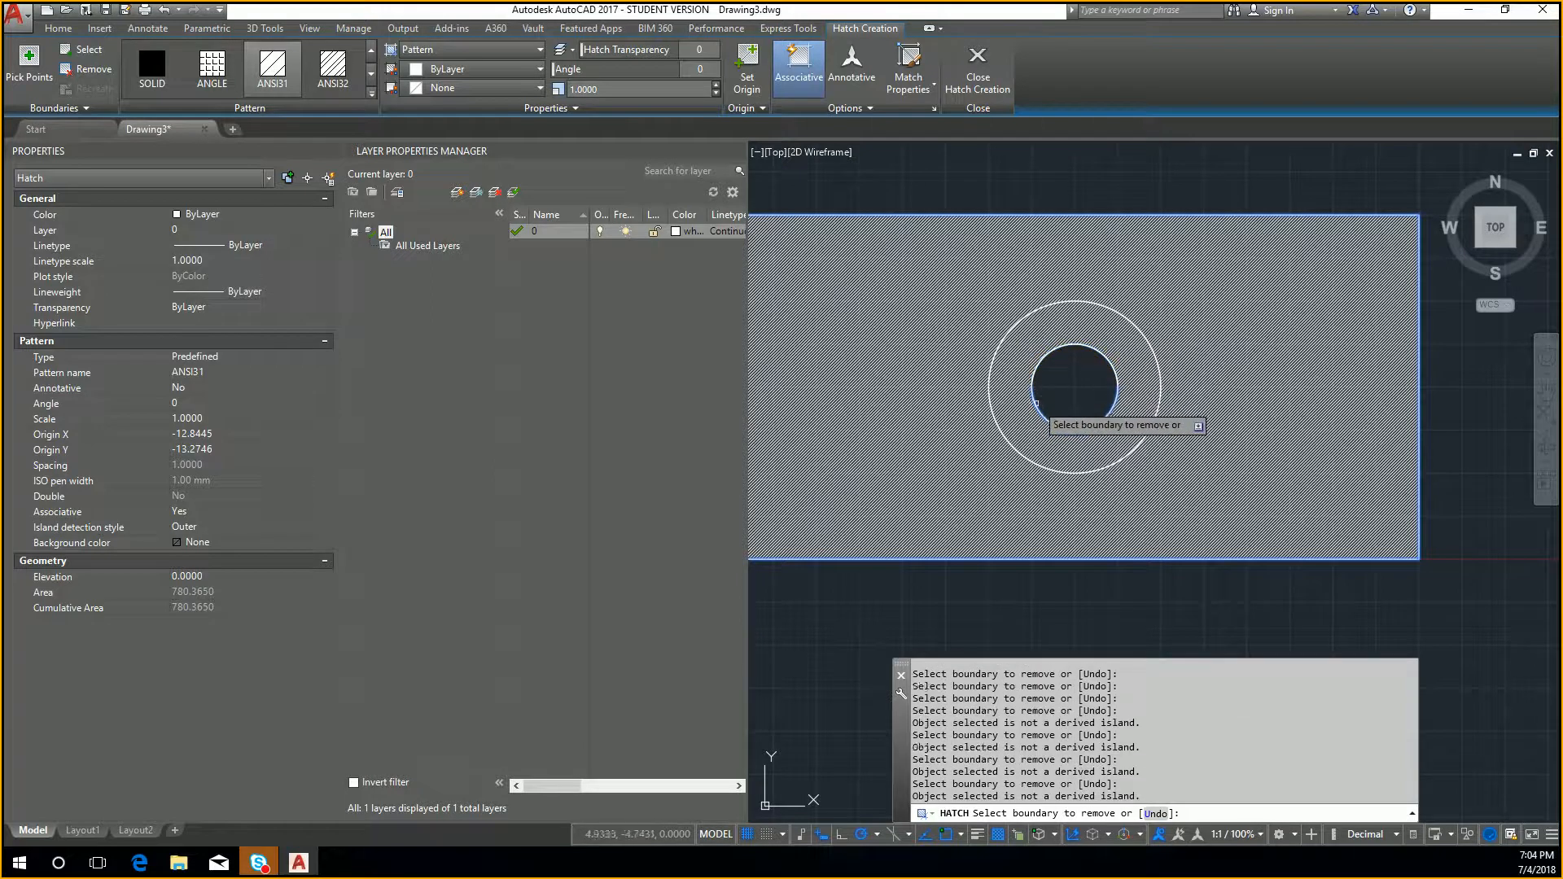
left_click(1042, 397)
key("Return")
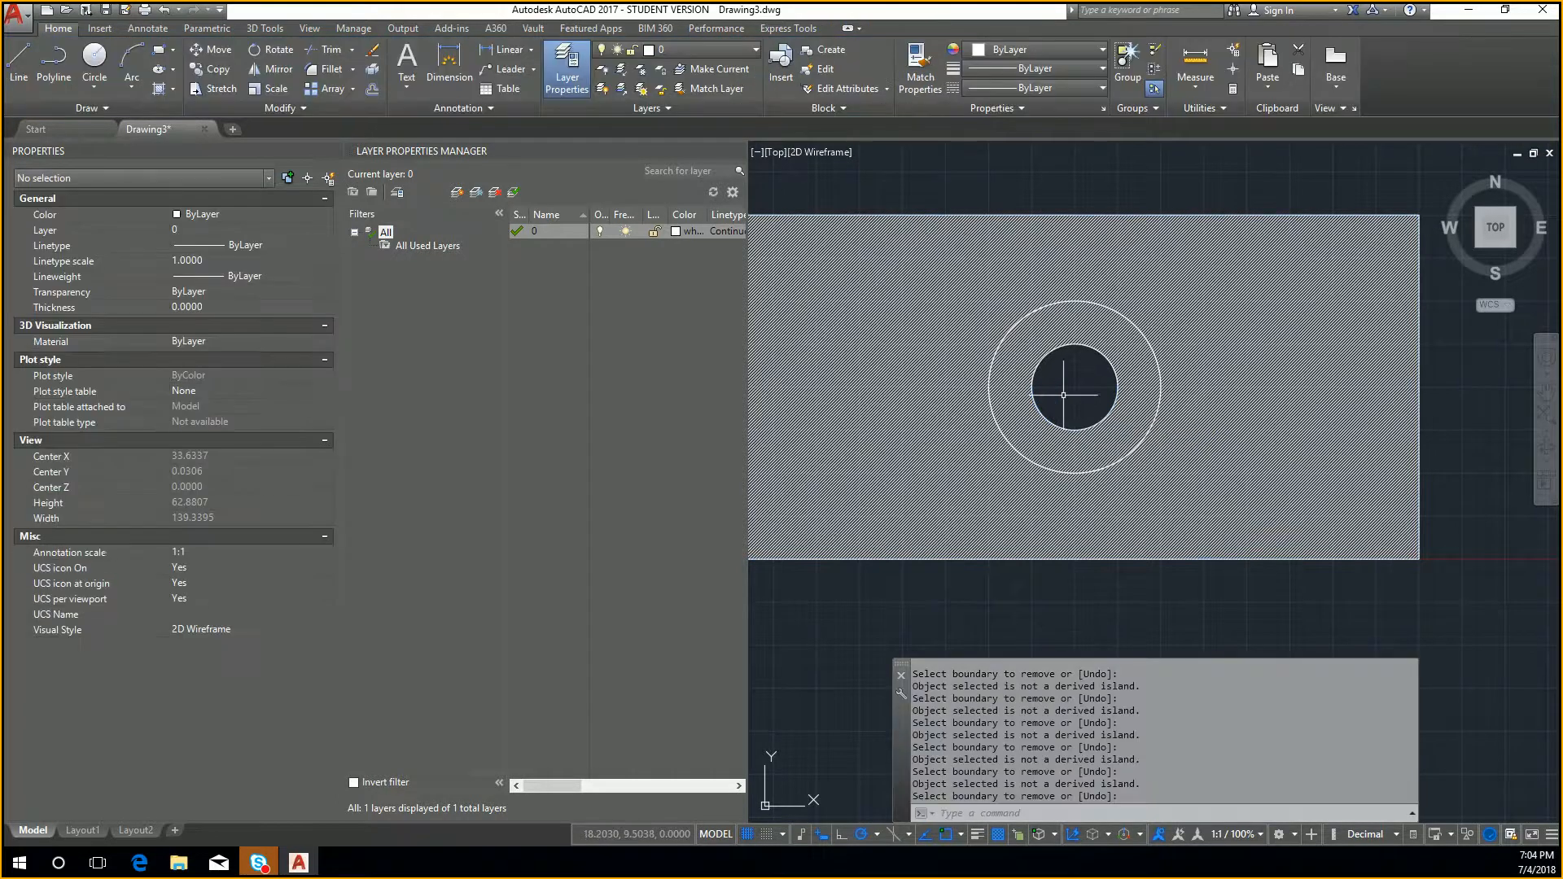
key("Escape")
key("Escape")
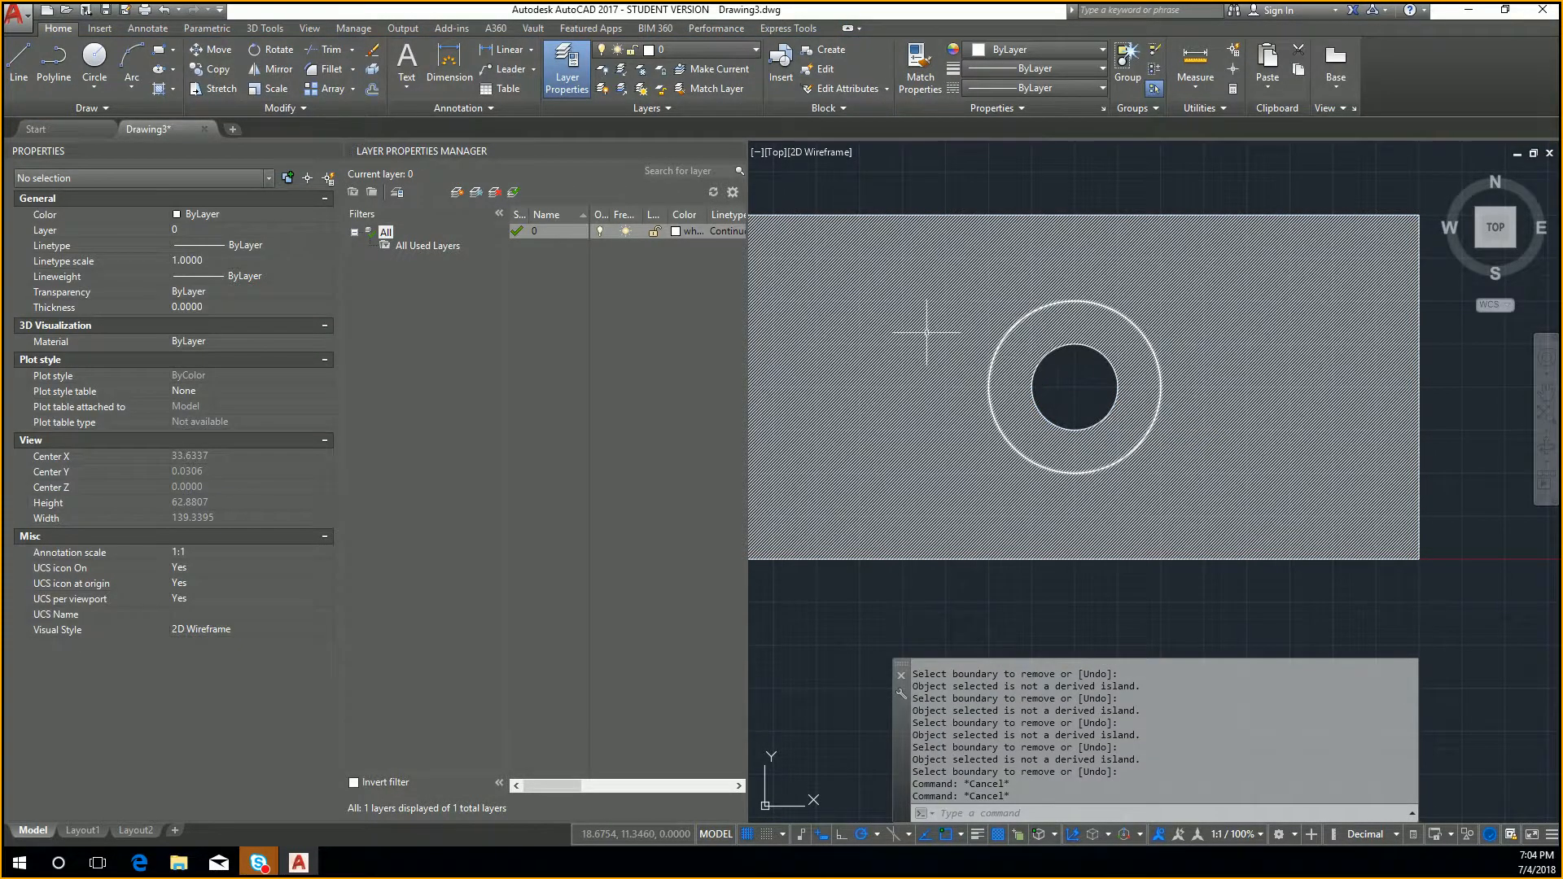
Delete the existing hatch and open the settings of a new Hatch command
left_click(933, 316)
key("Delete")
type("hatch")
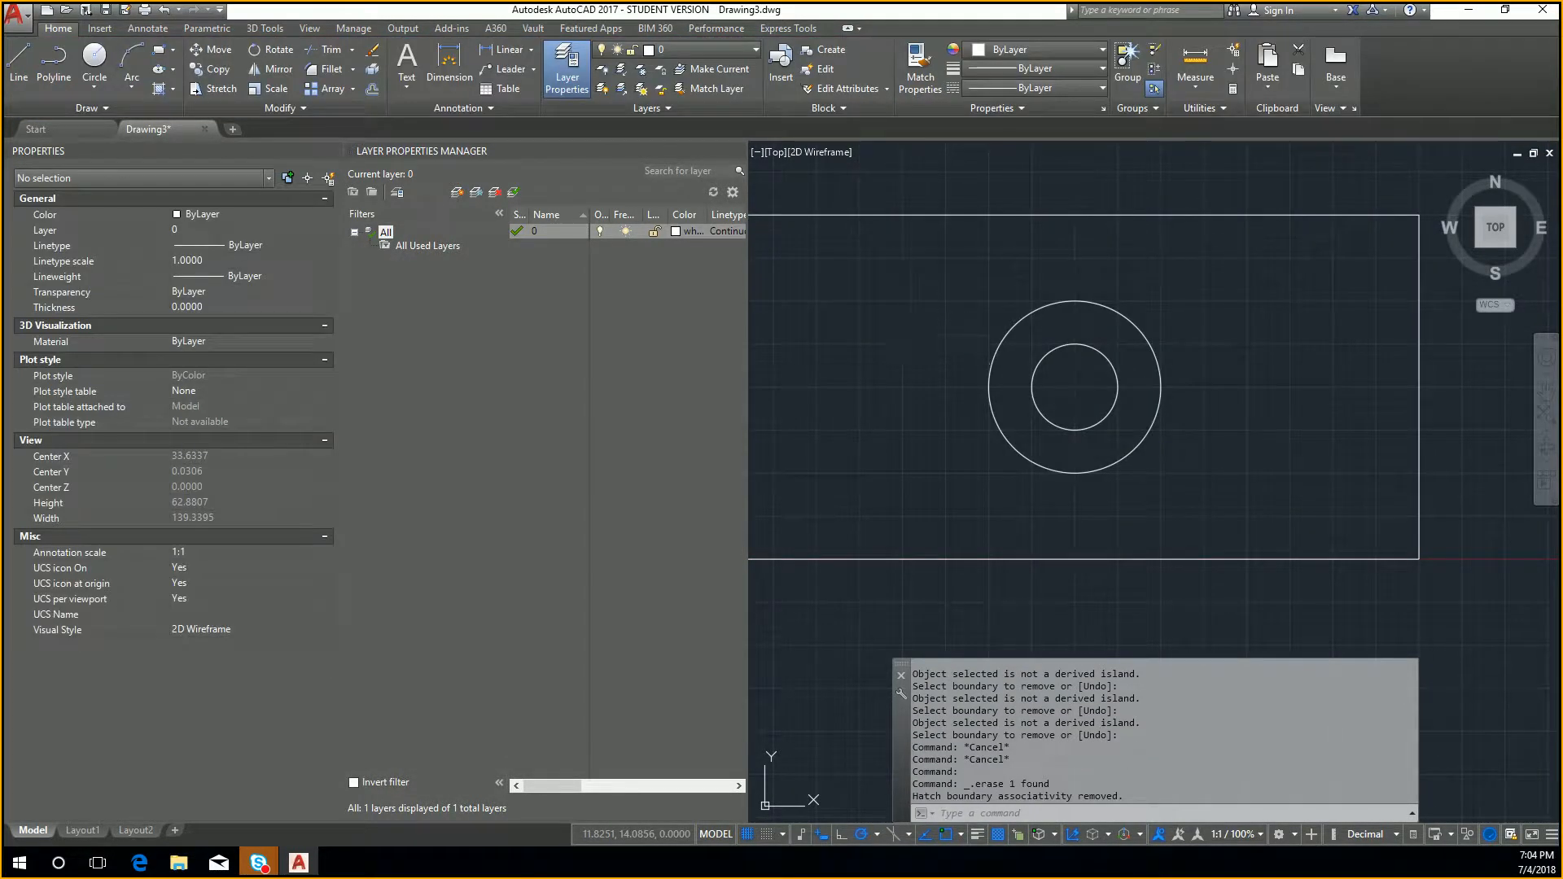
key("Return")
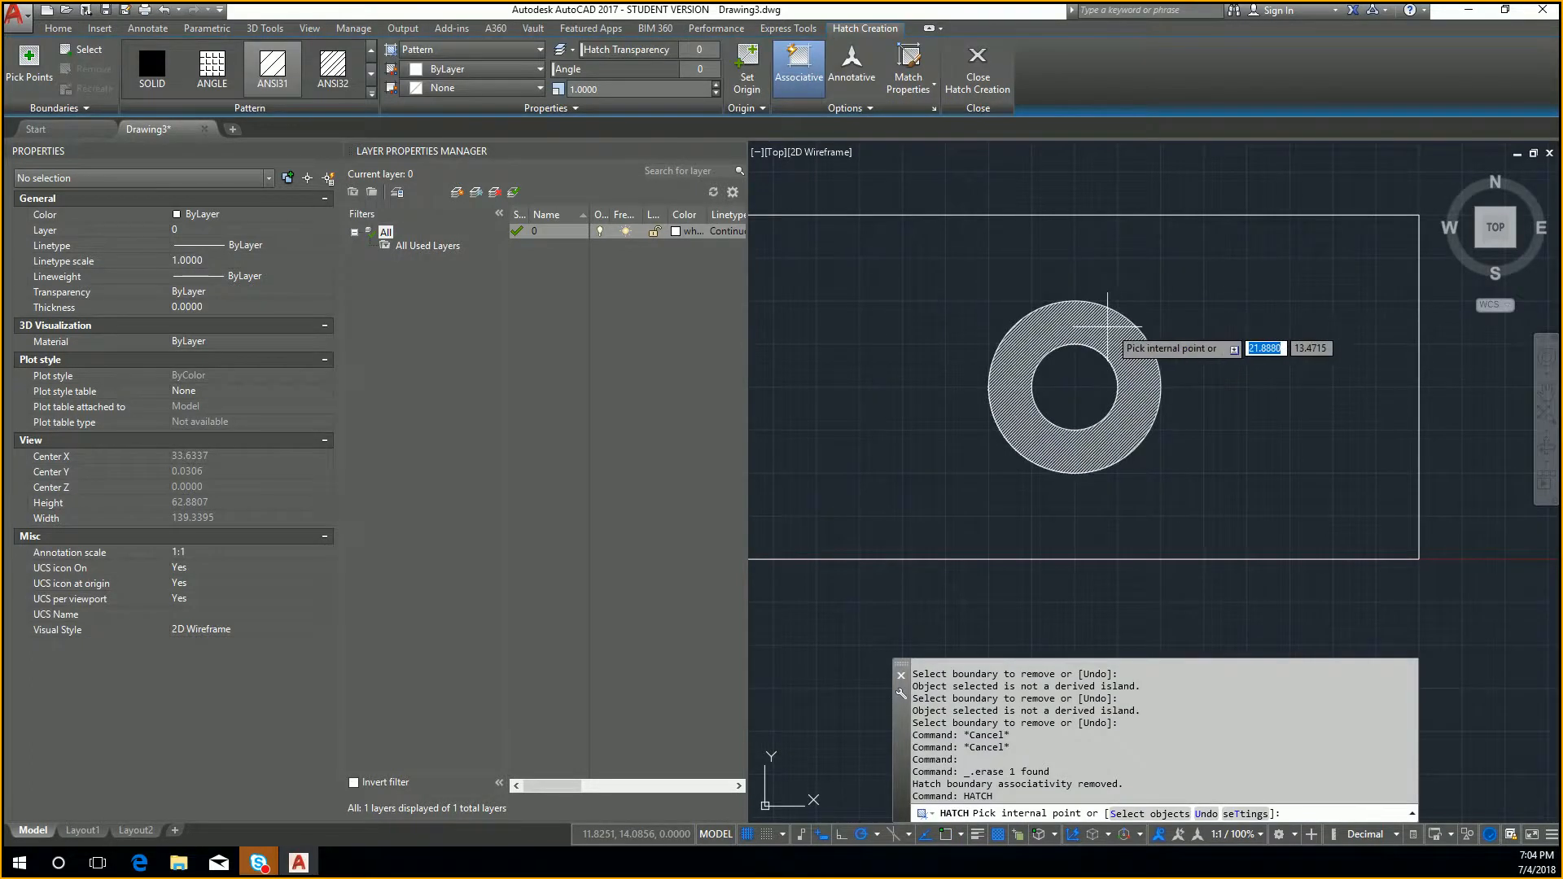
left_click(1103, 325)
type("t")
key("Return")
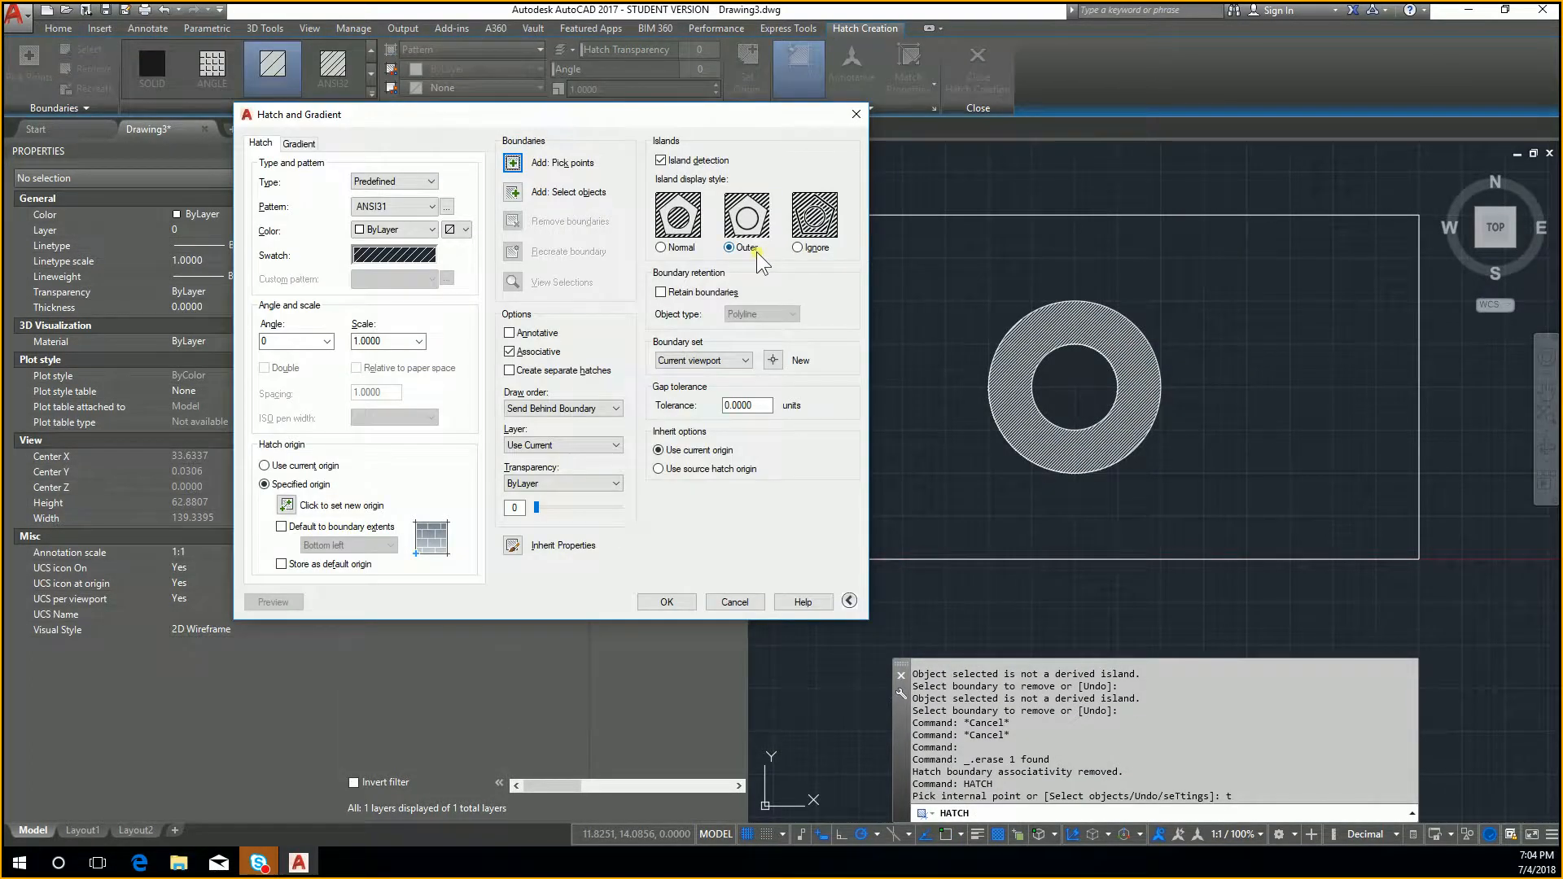
Try the Ignore island display style, settle on Normal and accept the hatch settings
left_click(817, 249)
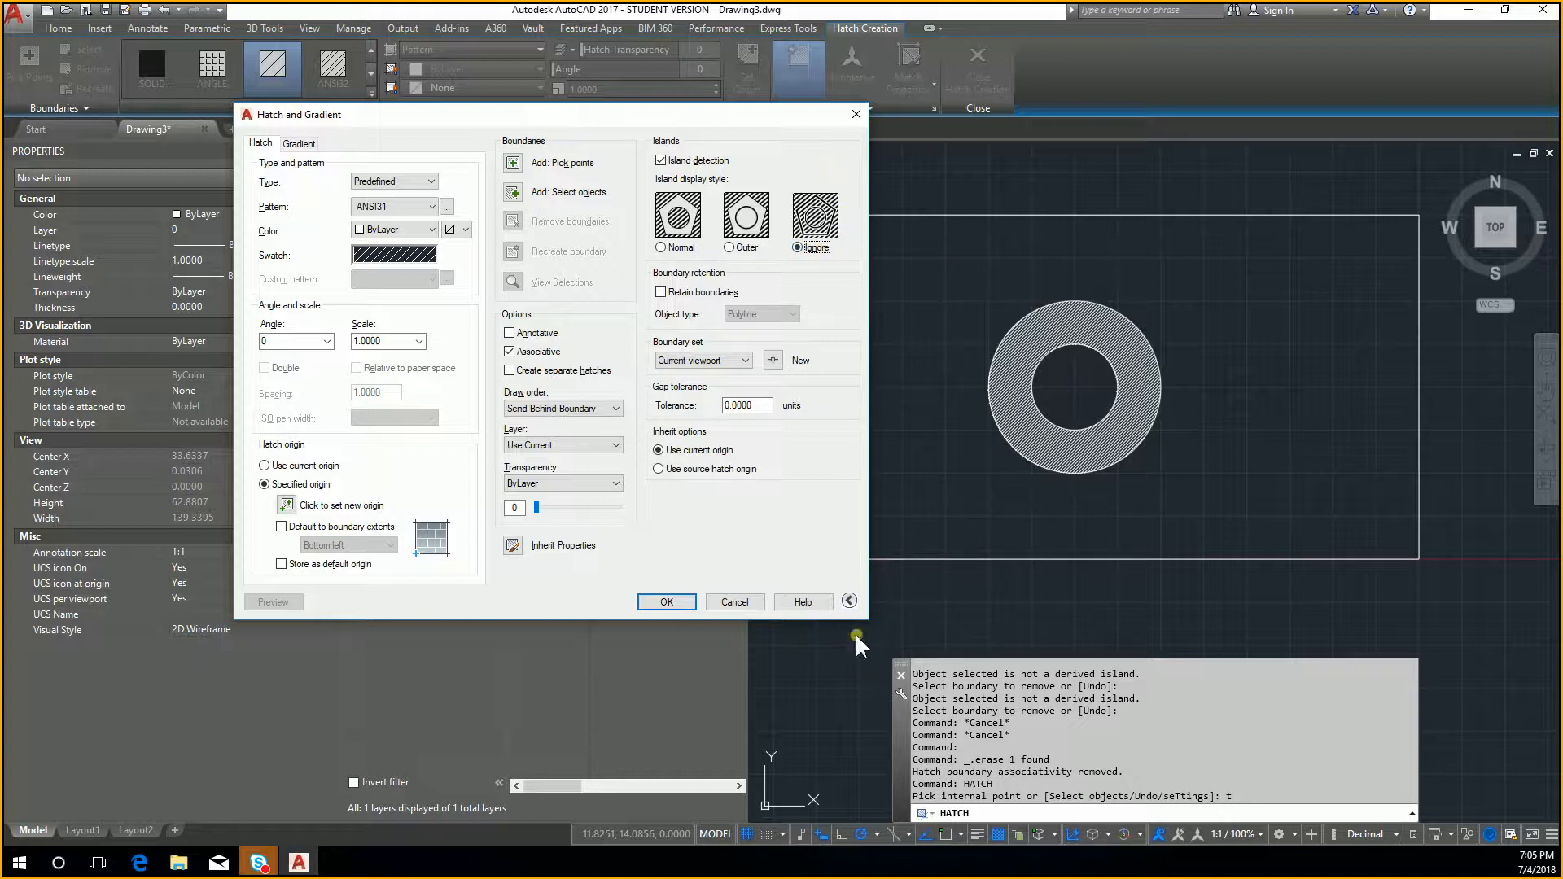
left_click(850, 601)
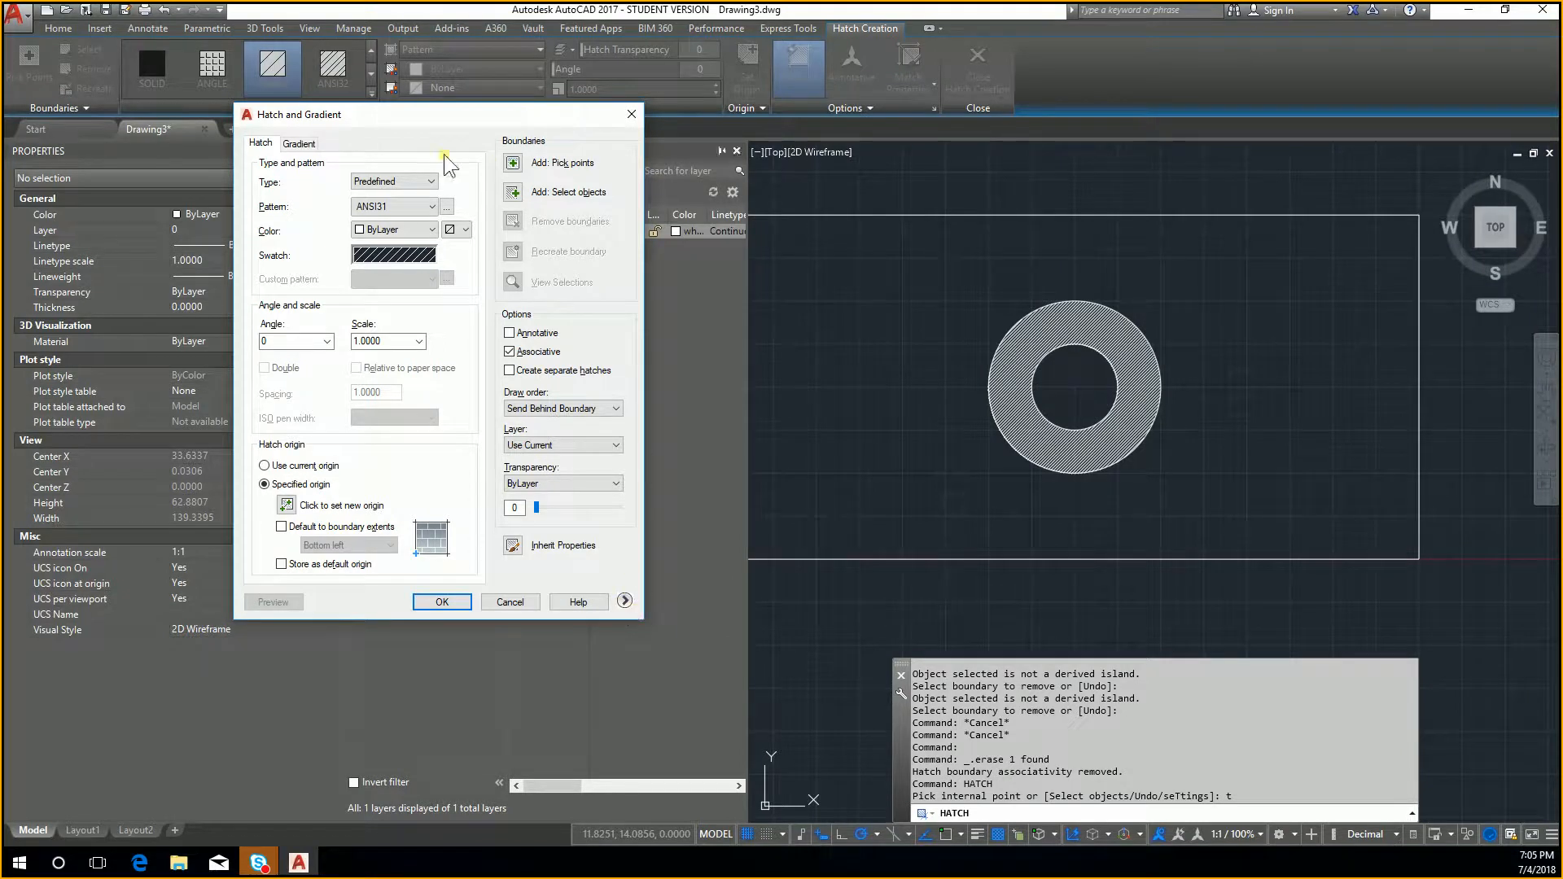
left_click(626, 601)
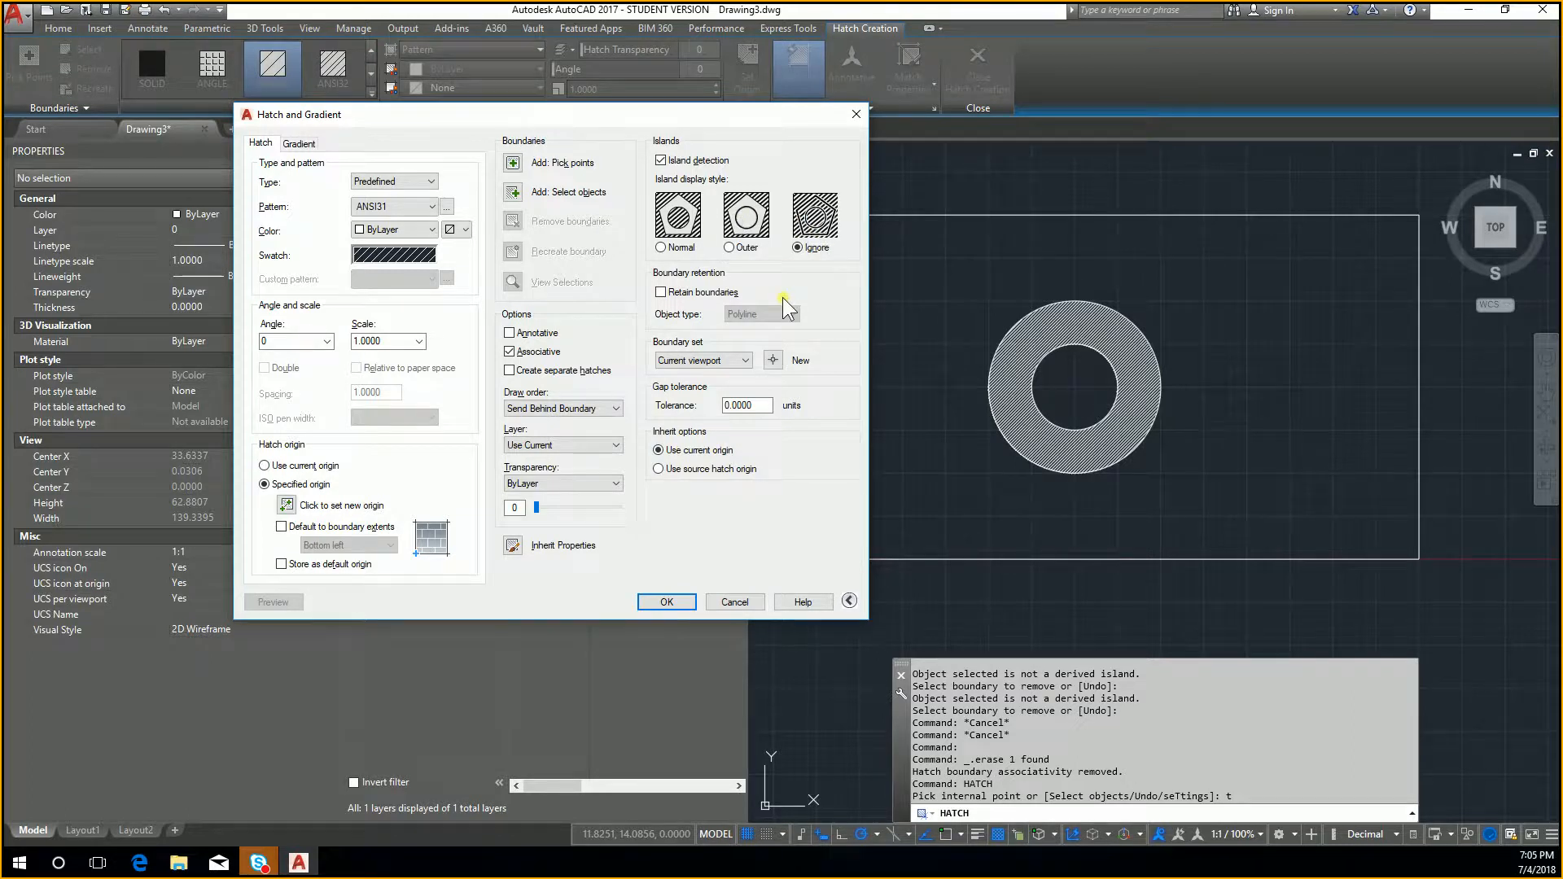
left_click_drag(725, 119, 659, 146)
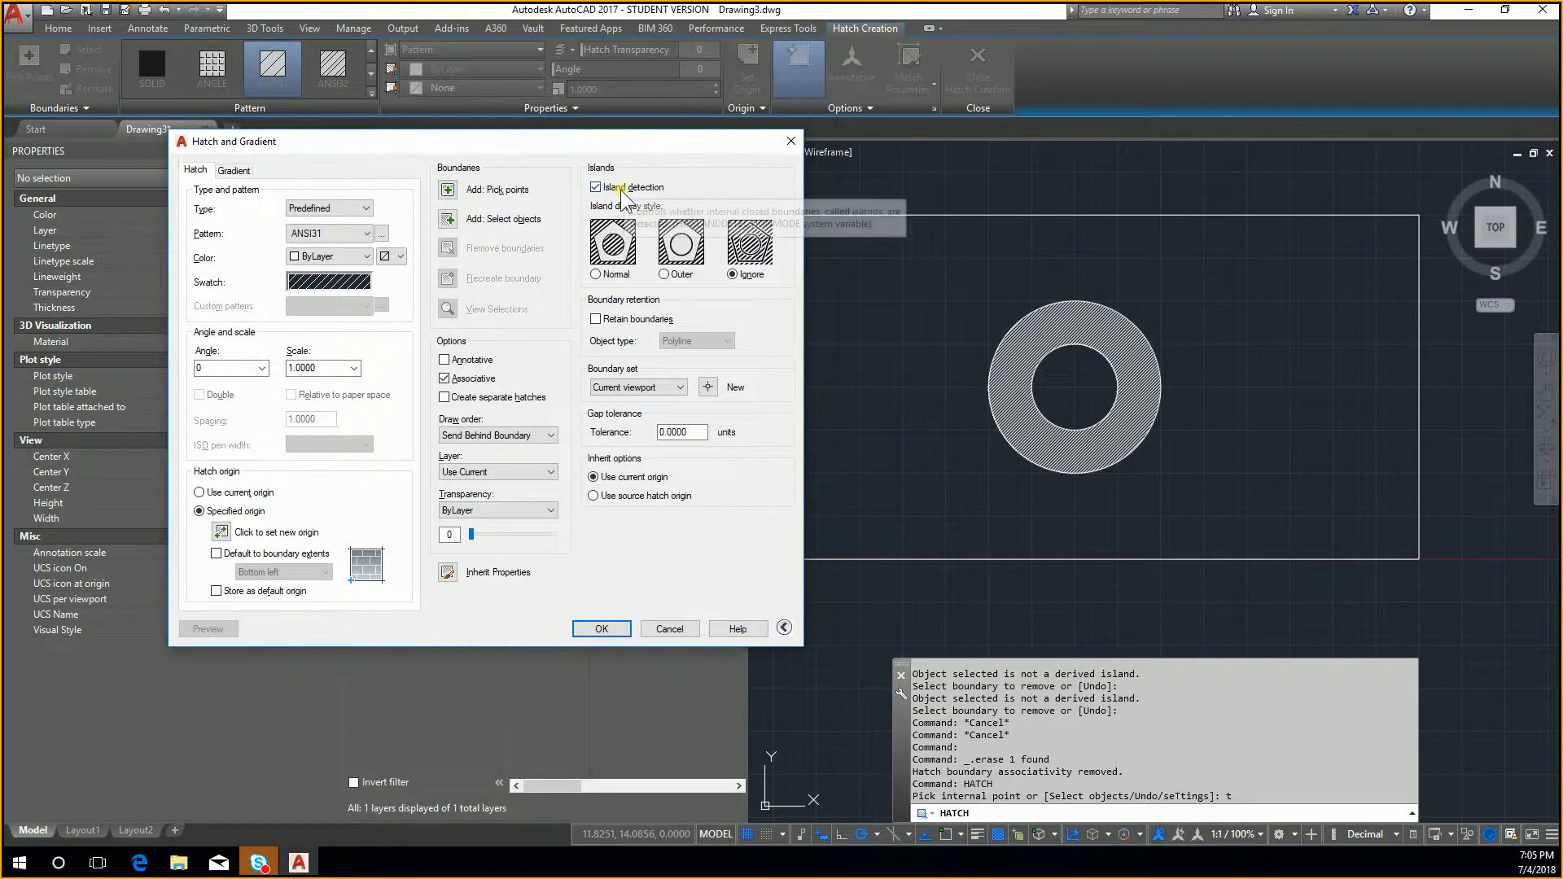
left_click(612, 275)
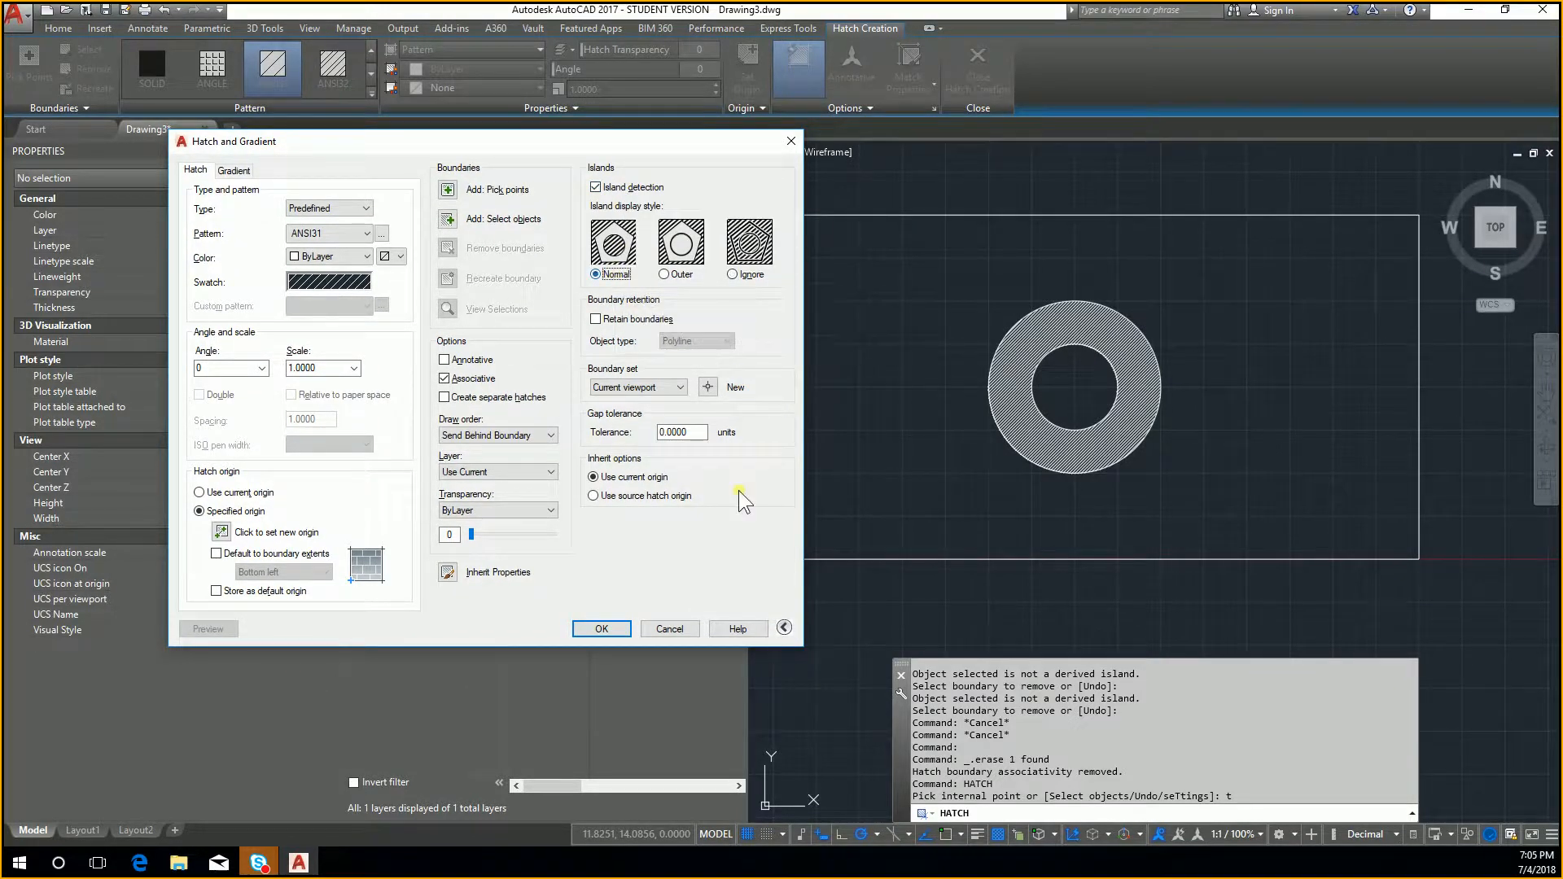
left_click(601, 629)
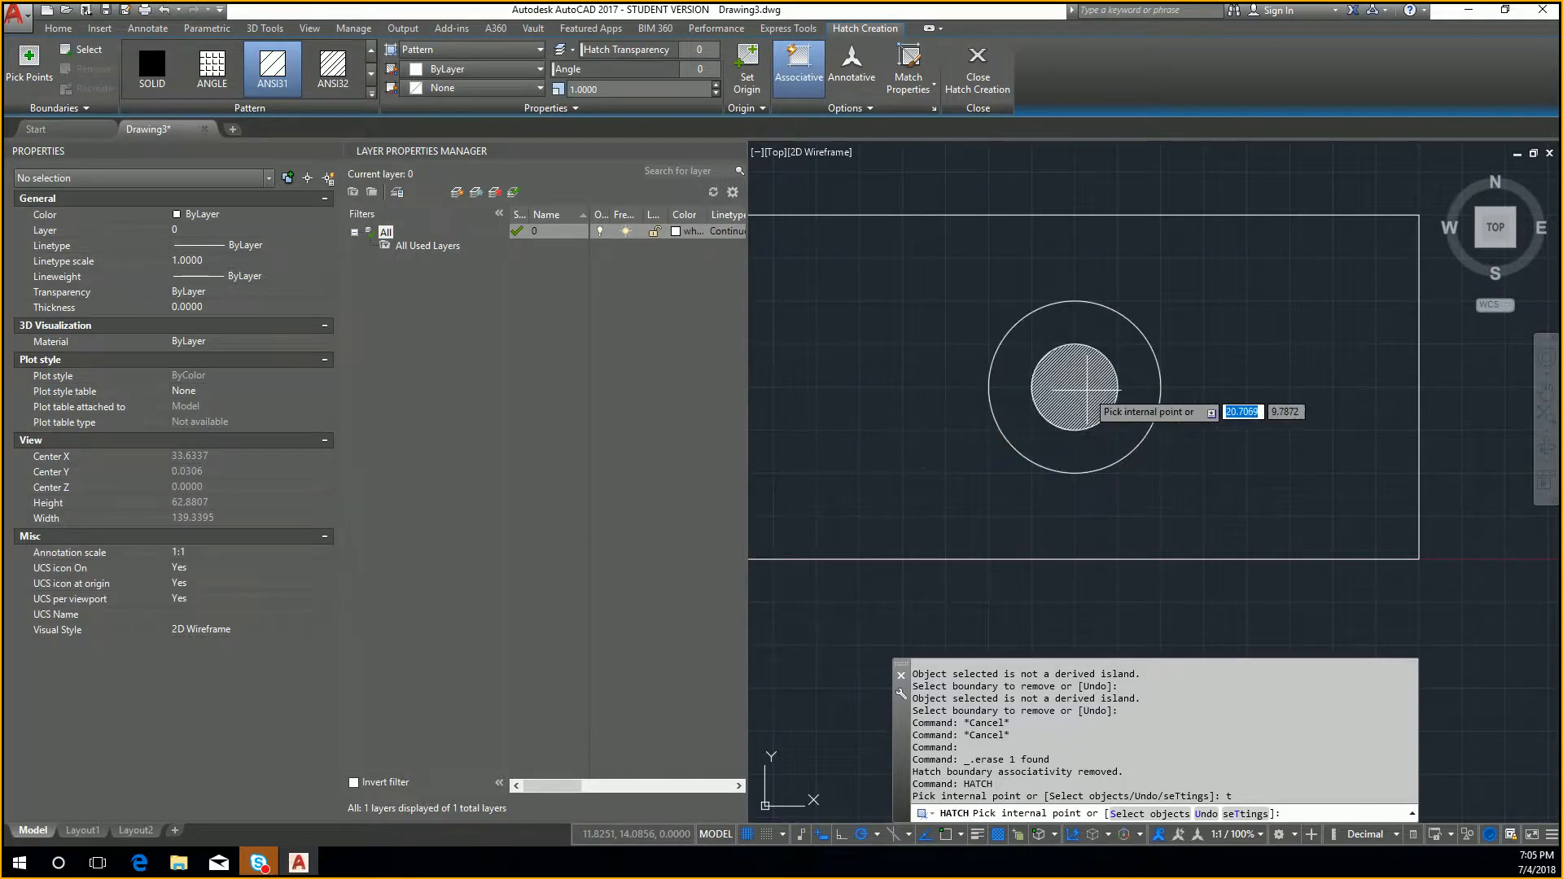
Pick the inner circle, the rectangle area around the circles and the ring between them as hatch areas
left_click(1095, 385)
left_click(935, 425)
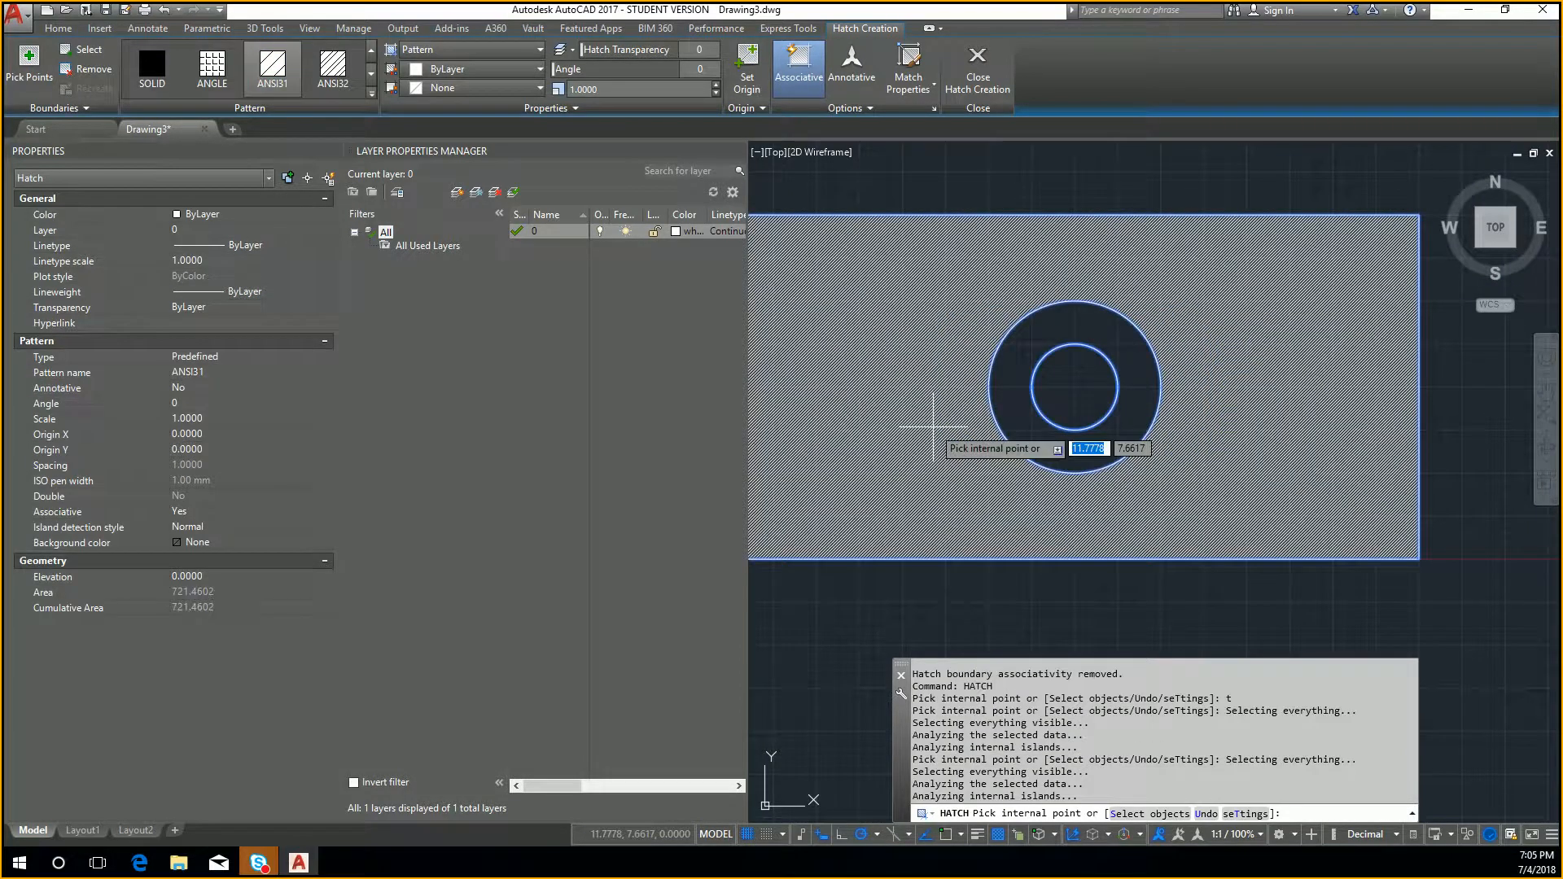
left_click(1083, 387)
left_click(1083, 387)
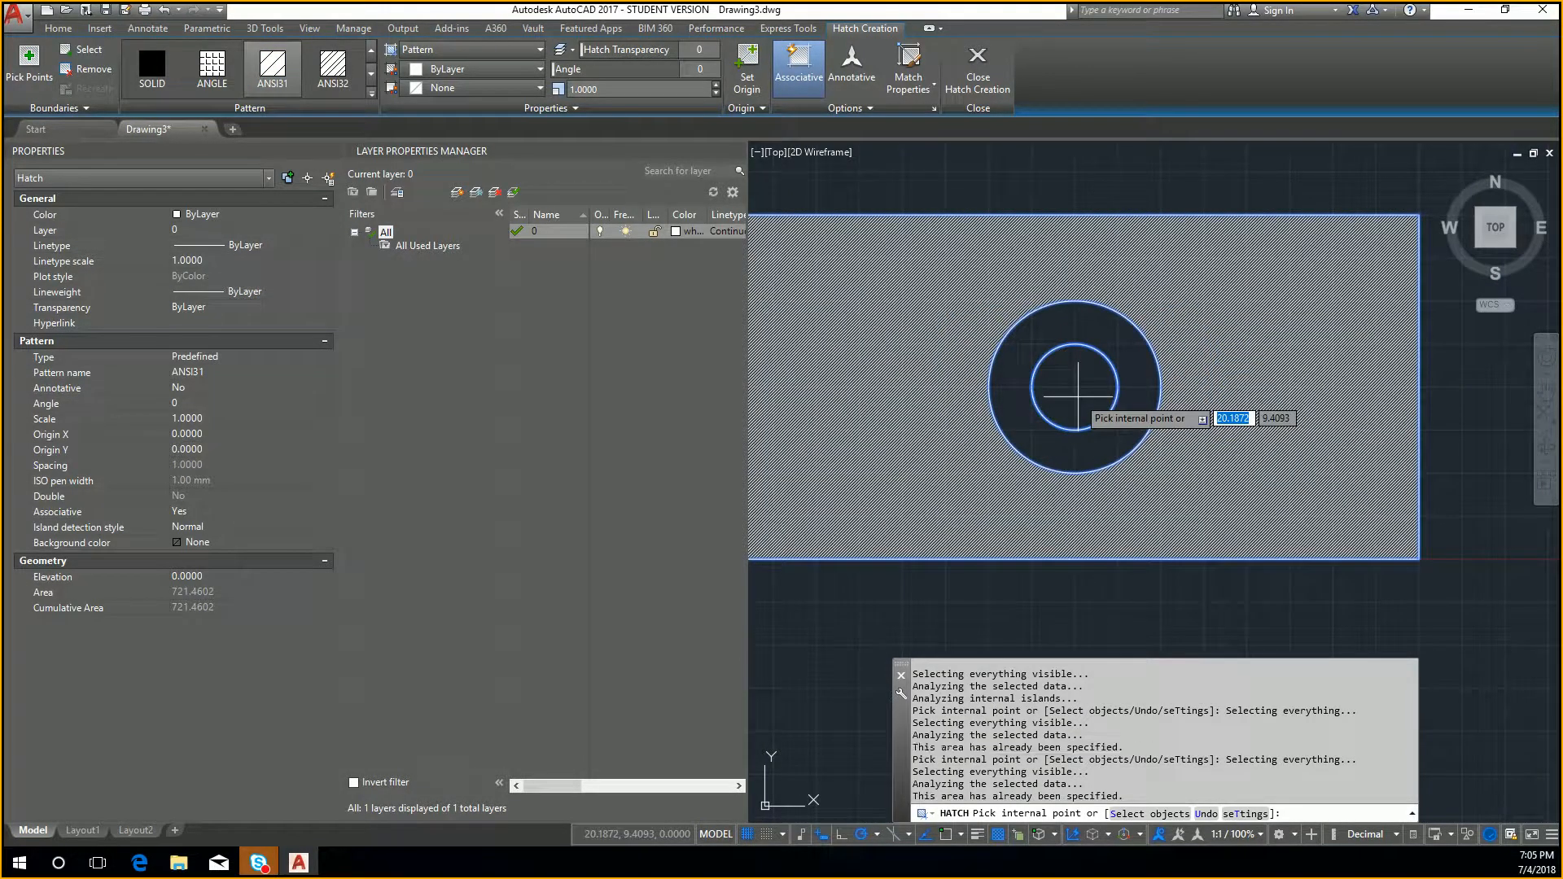
left_click(1095, 330)
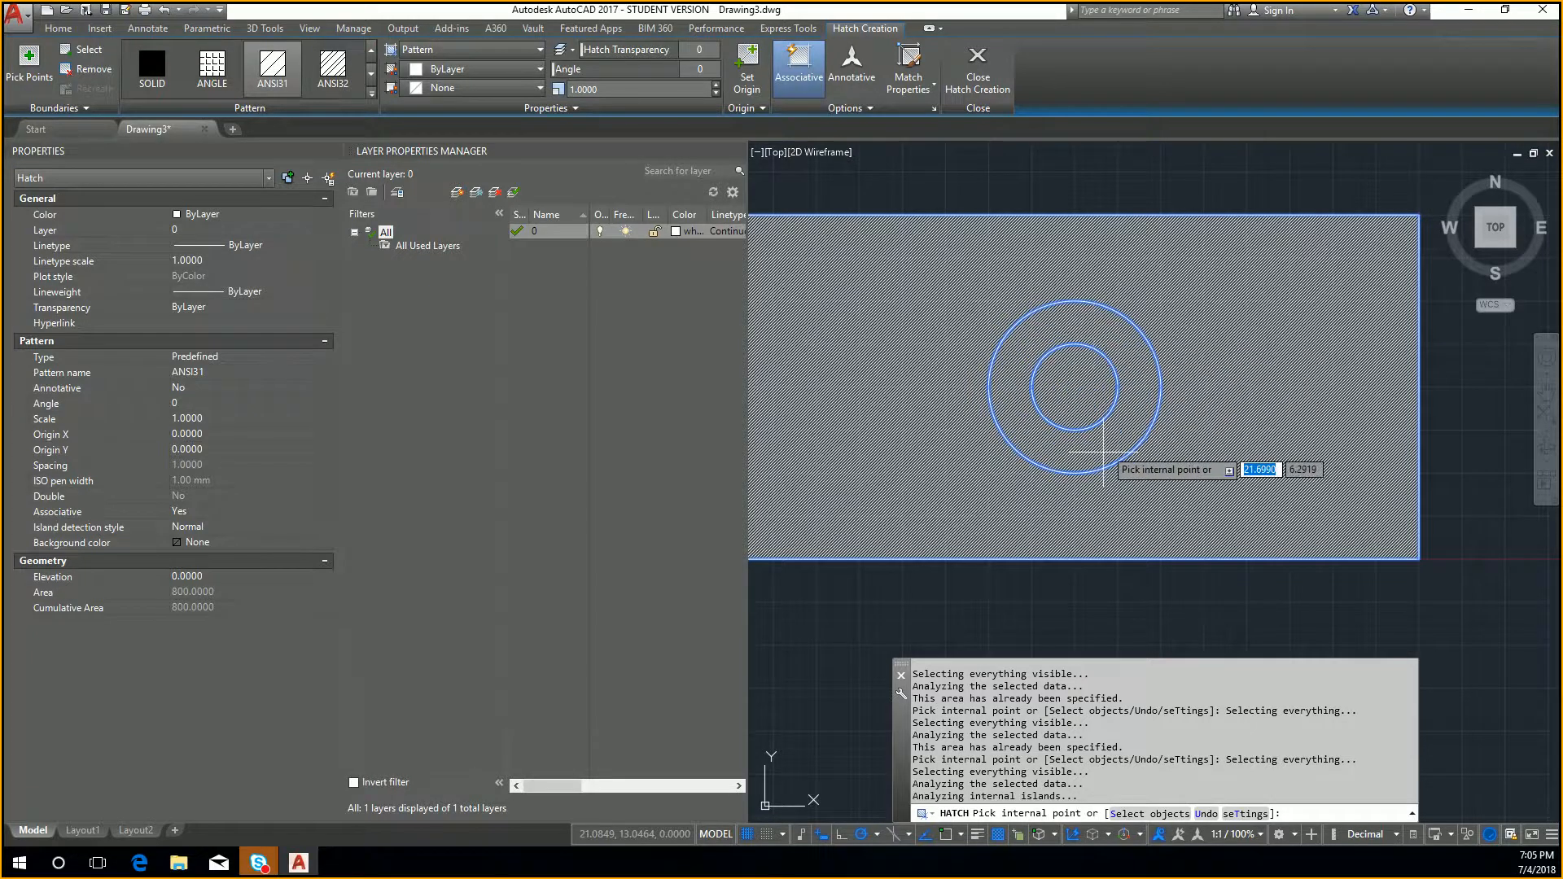
Change the hatch's island display style to Outer and finish the hatch
type("t")
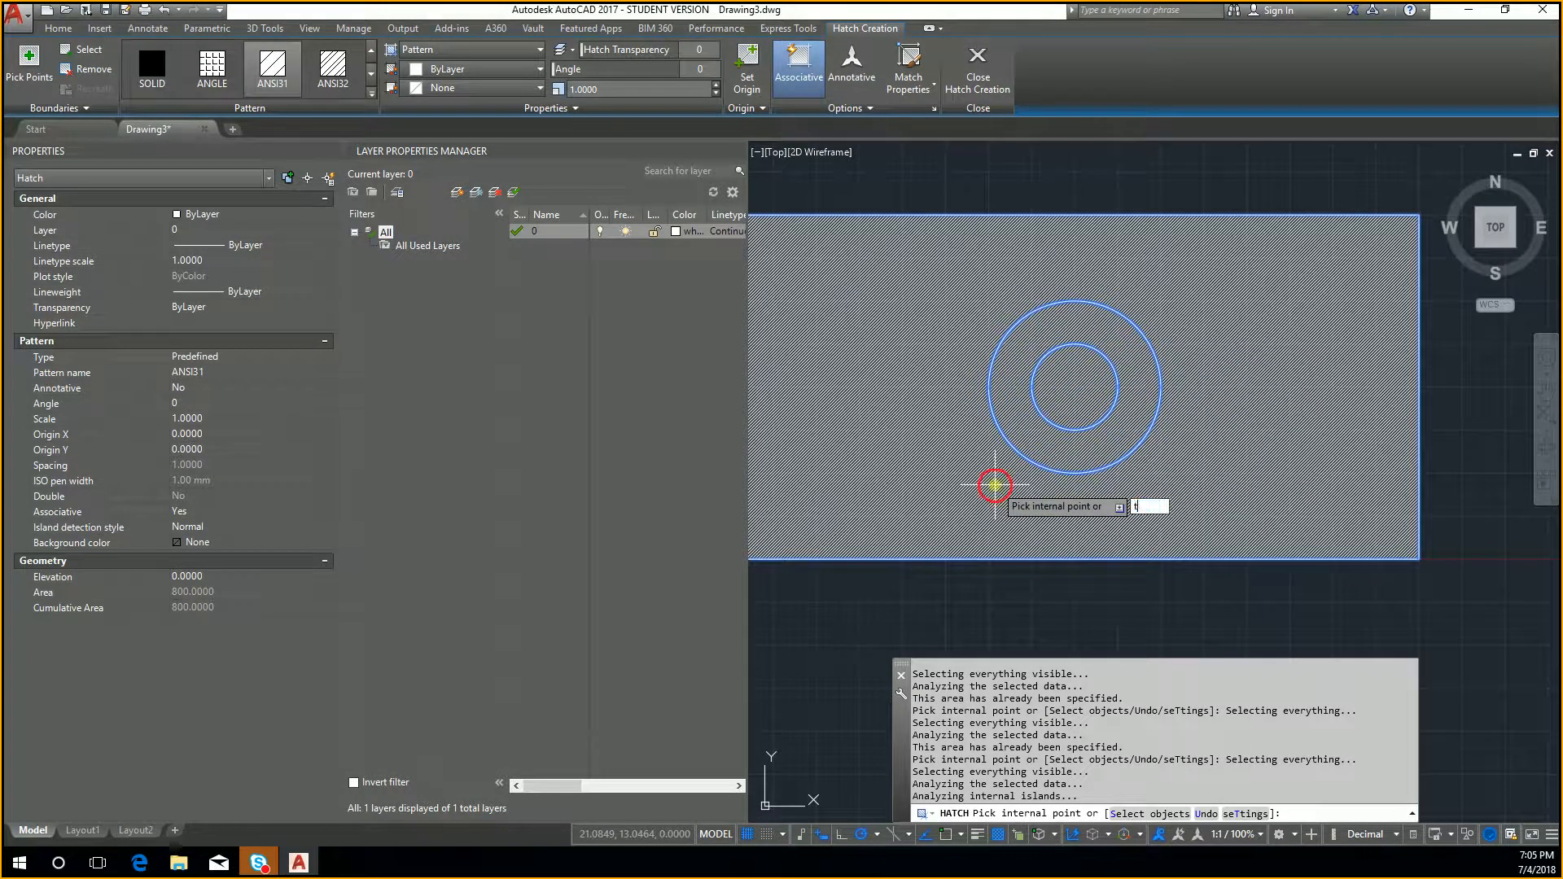
key("Return")
left_click(681, 275)
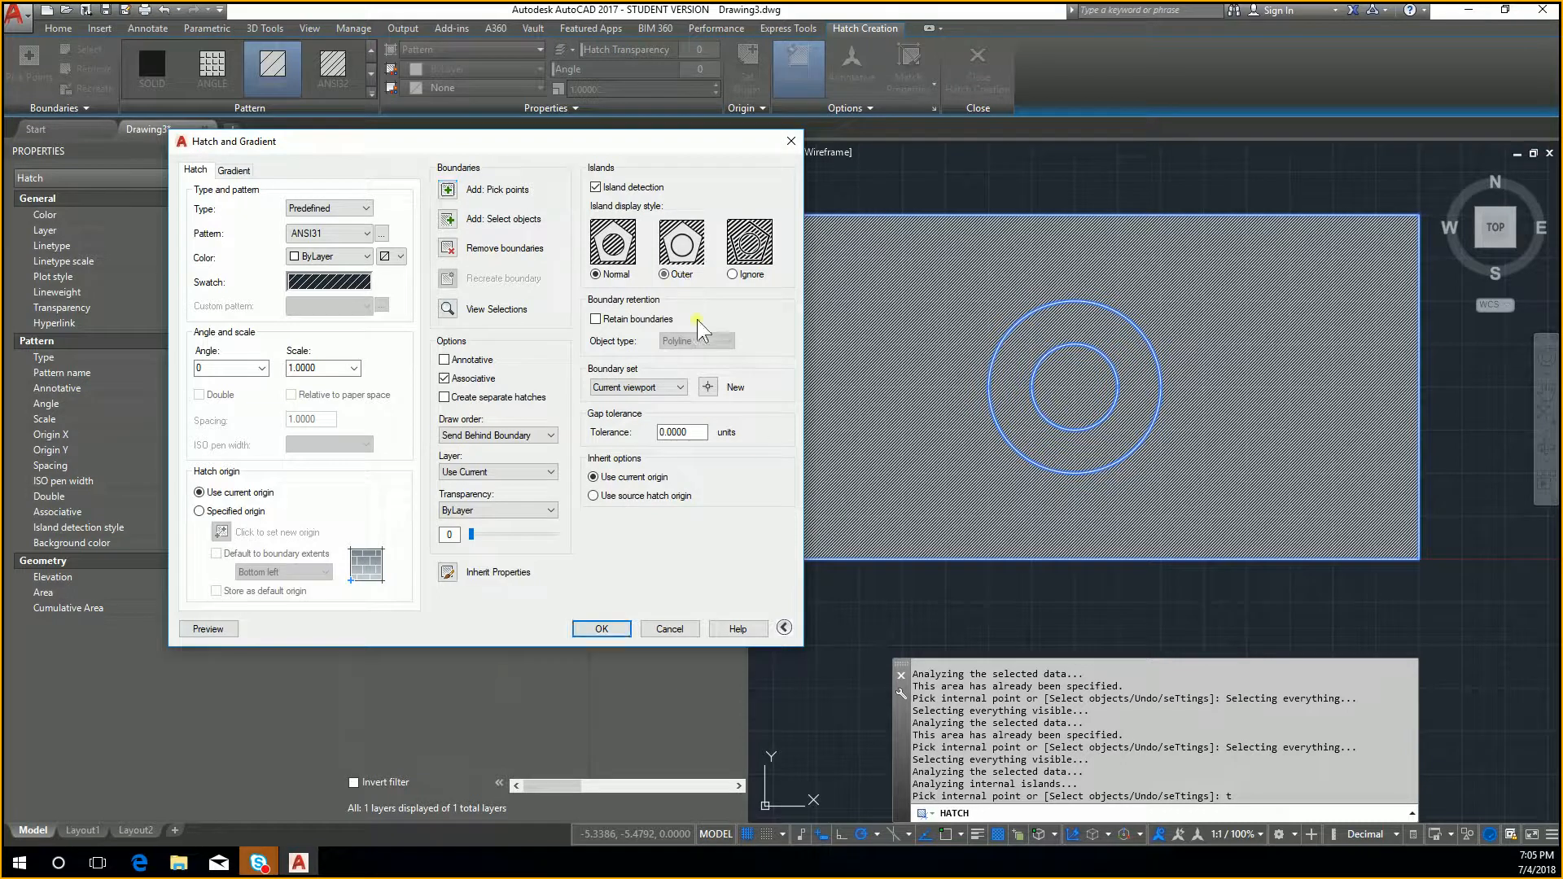
left_click(601, 628)
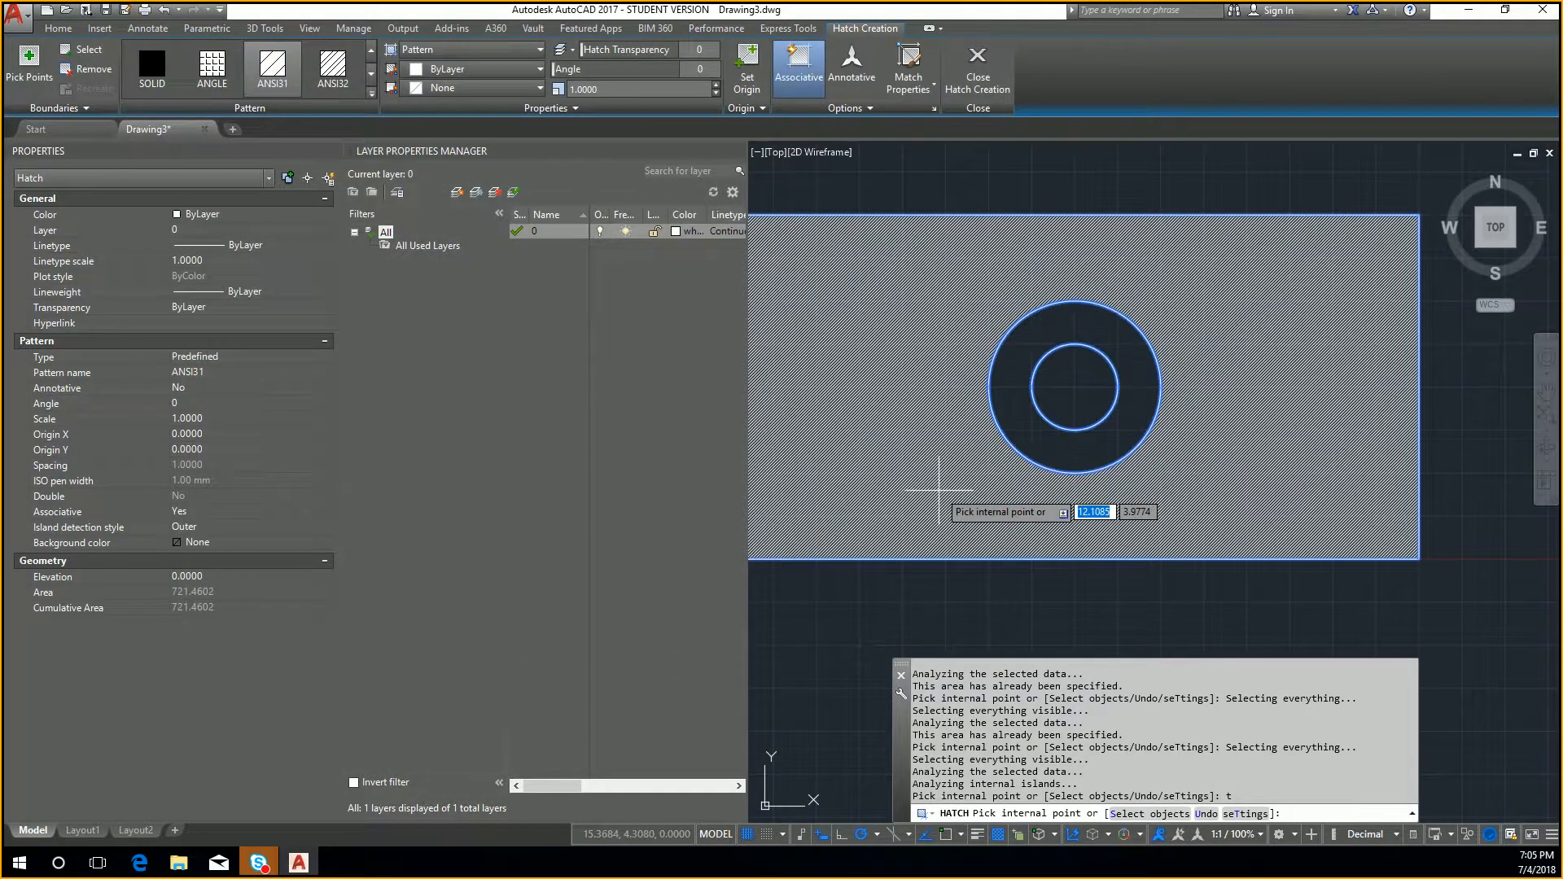
left_click(1483, 700)
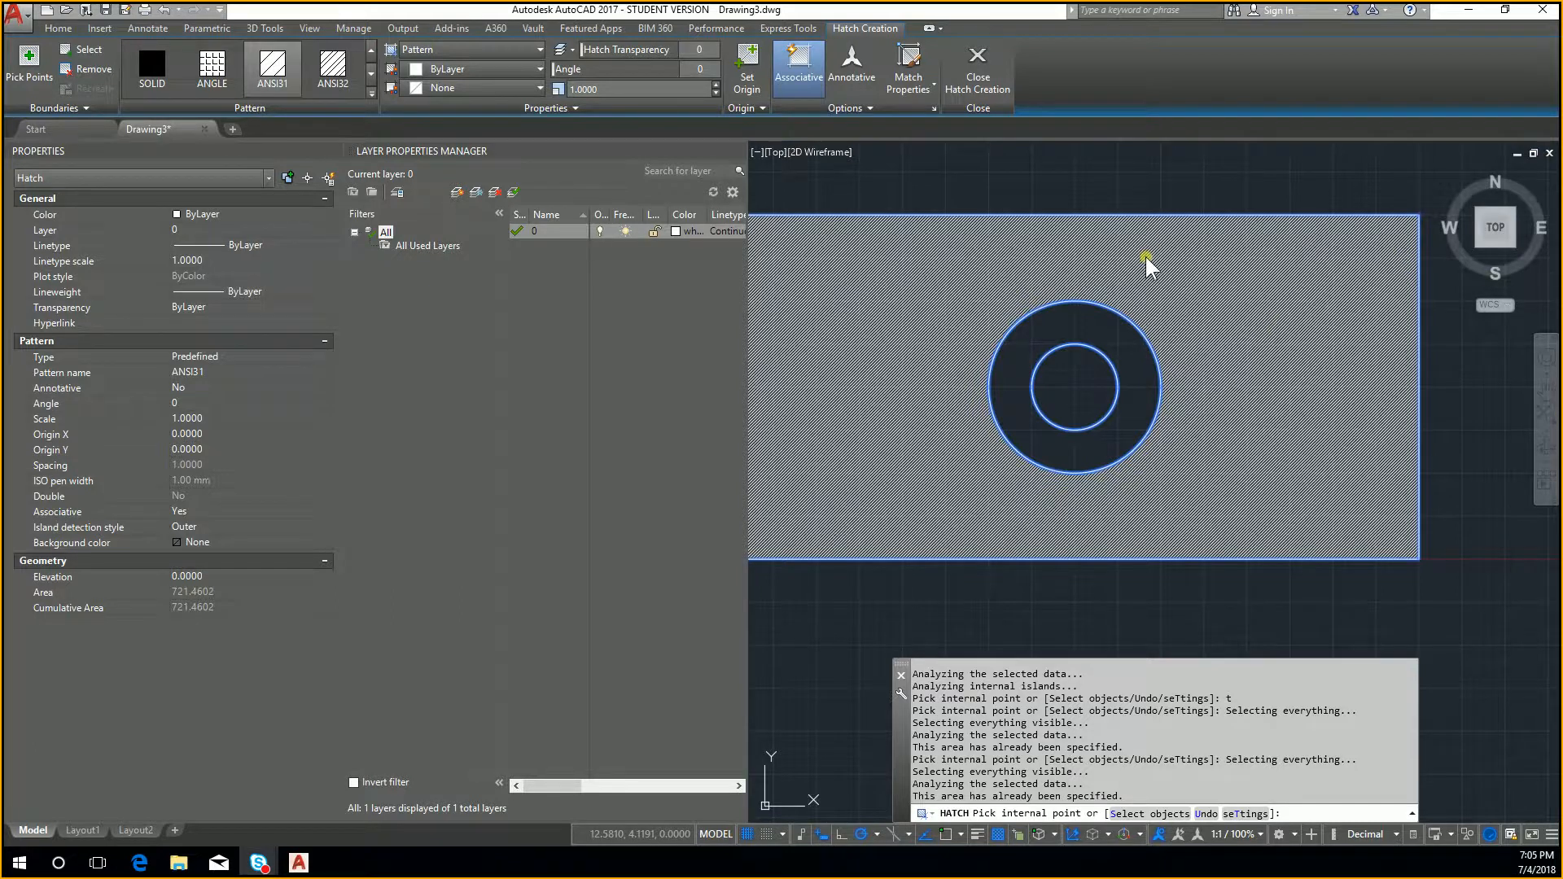
middle_click_drag(1144, 261, 1221, 269)
key("Escape")
type("ucs")
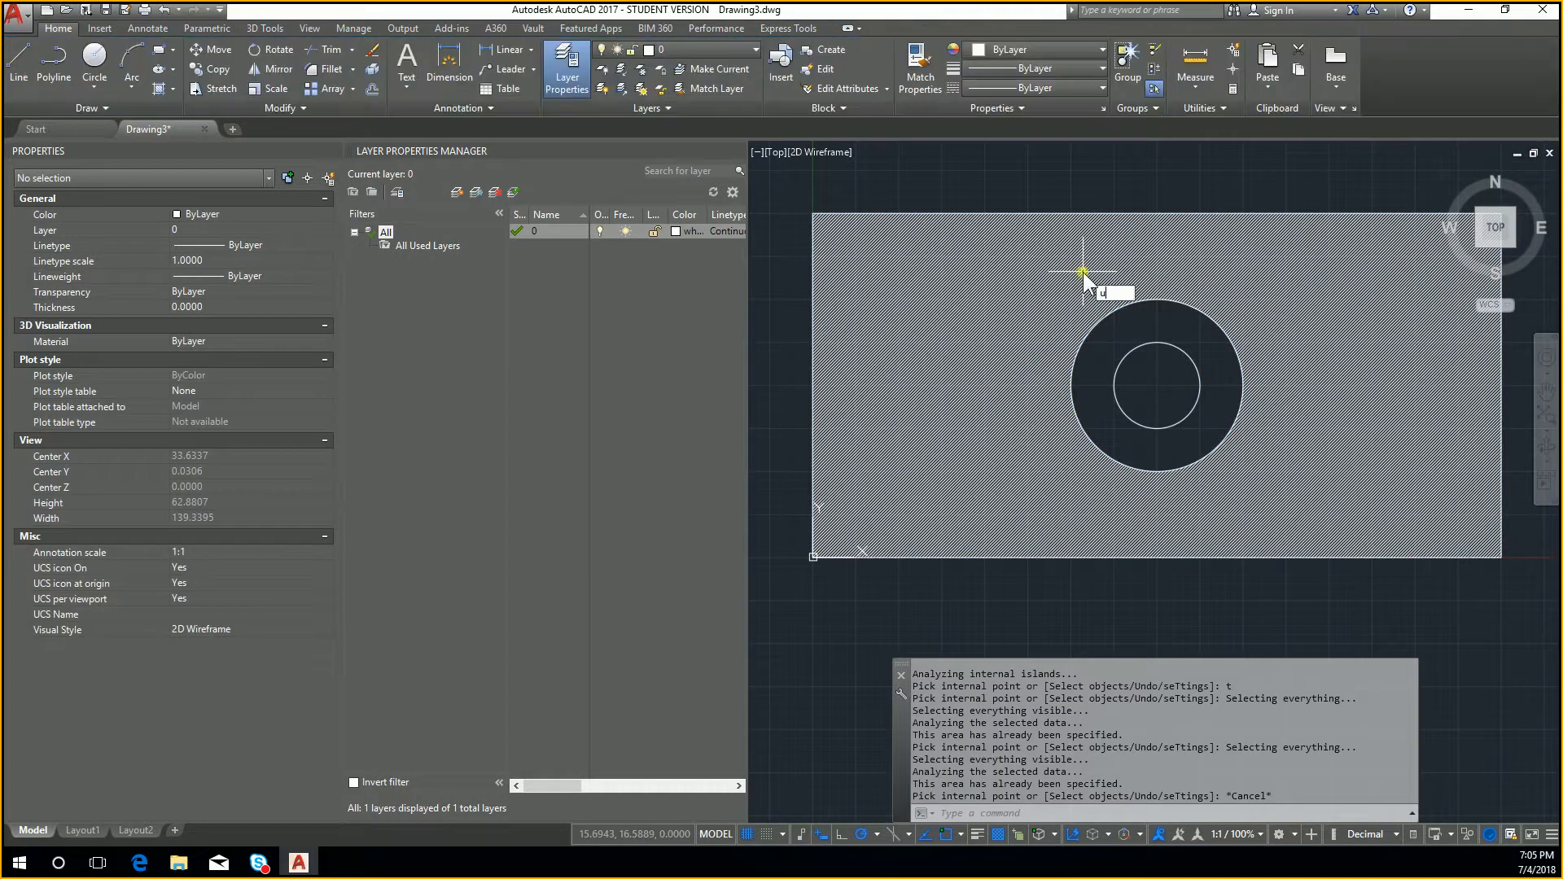
key("Return")
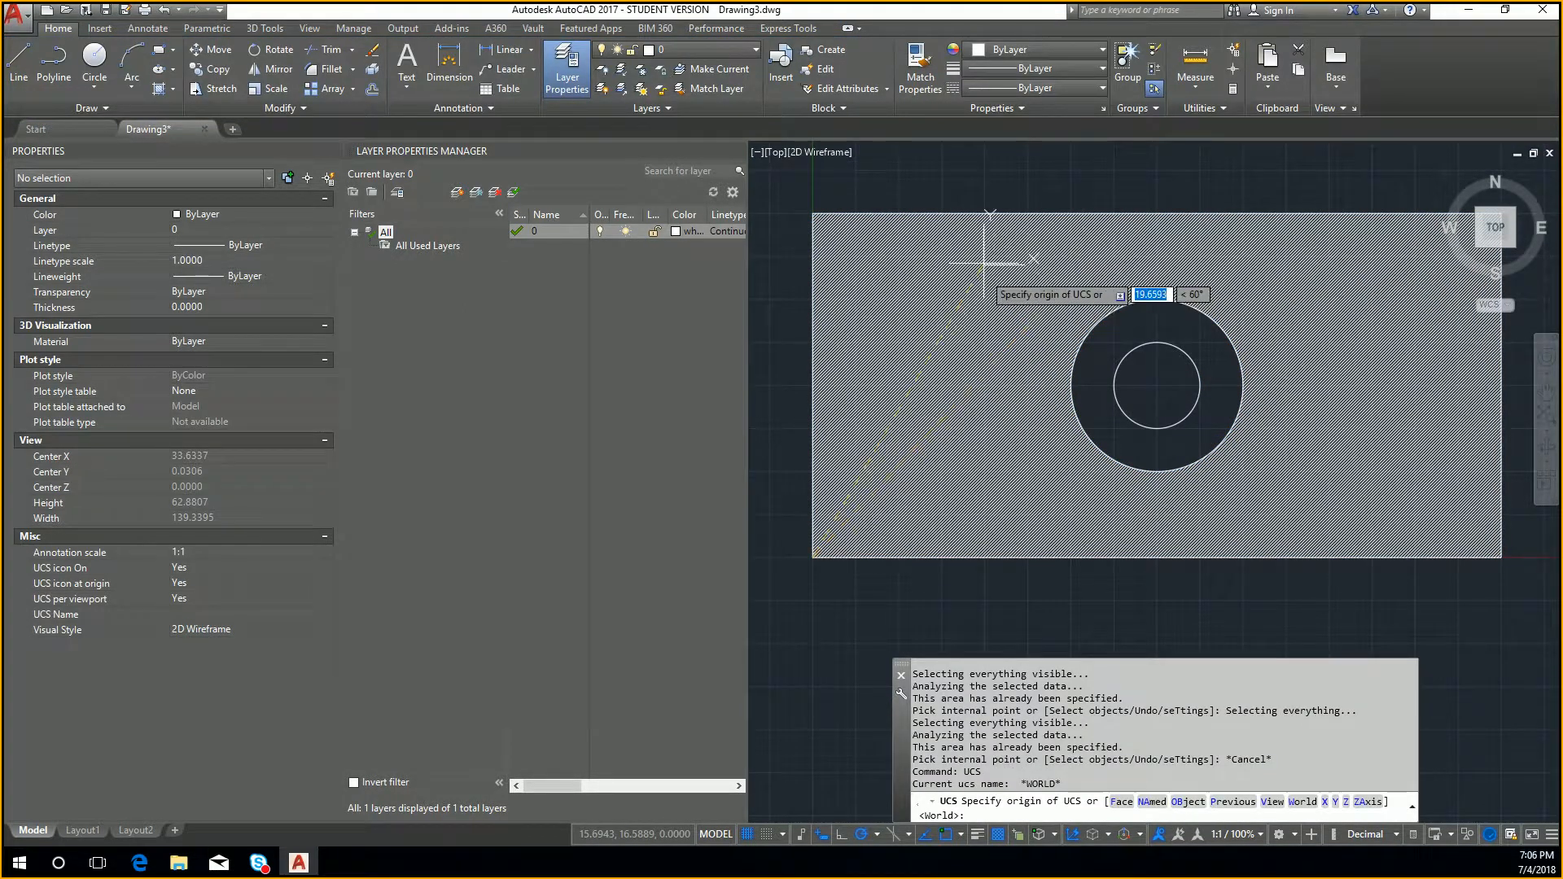
key("Escape")
key("Escape")
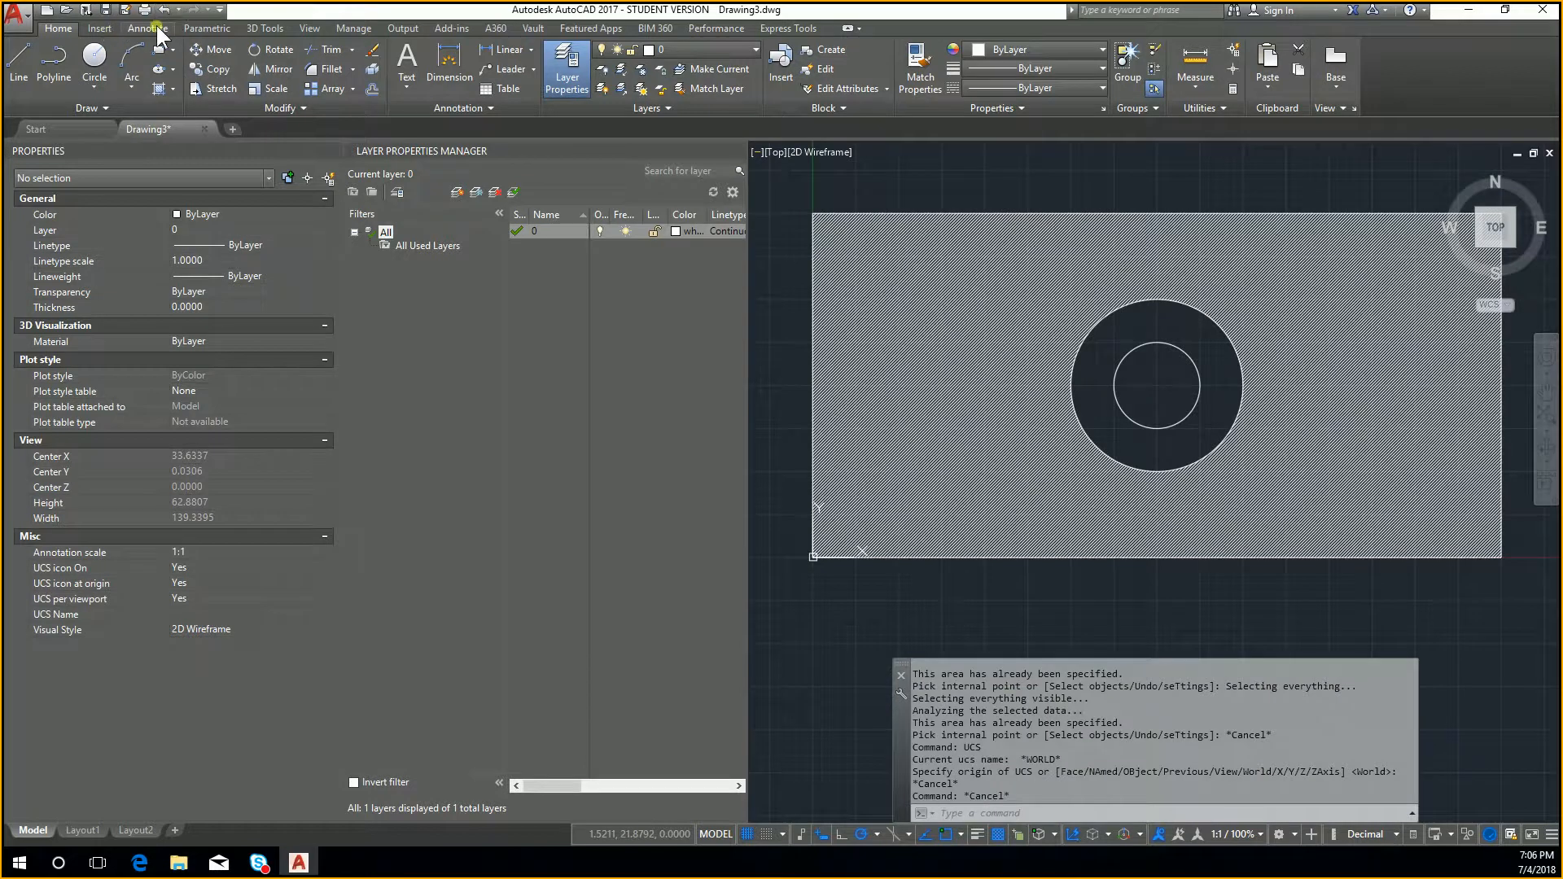
left_click(99, 30)
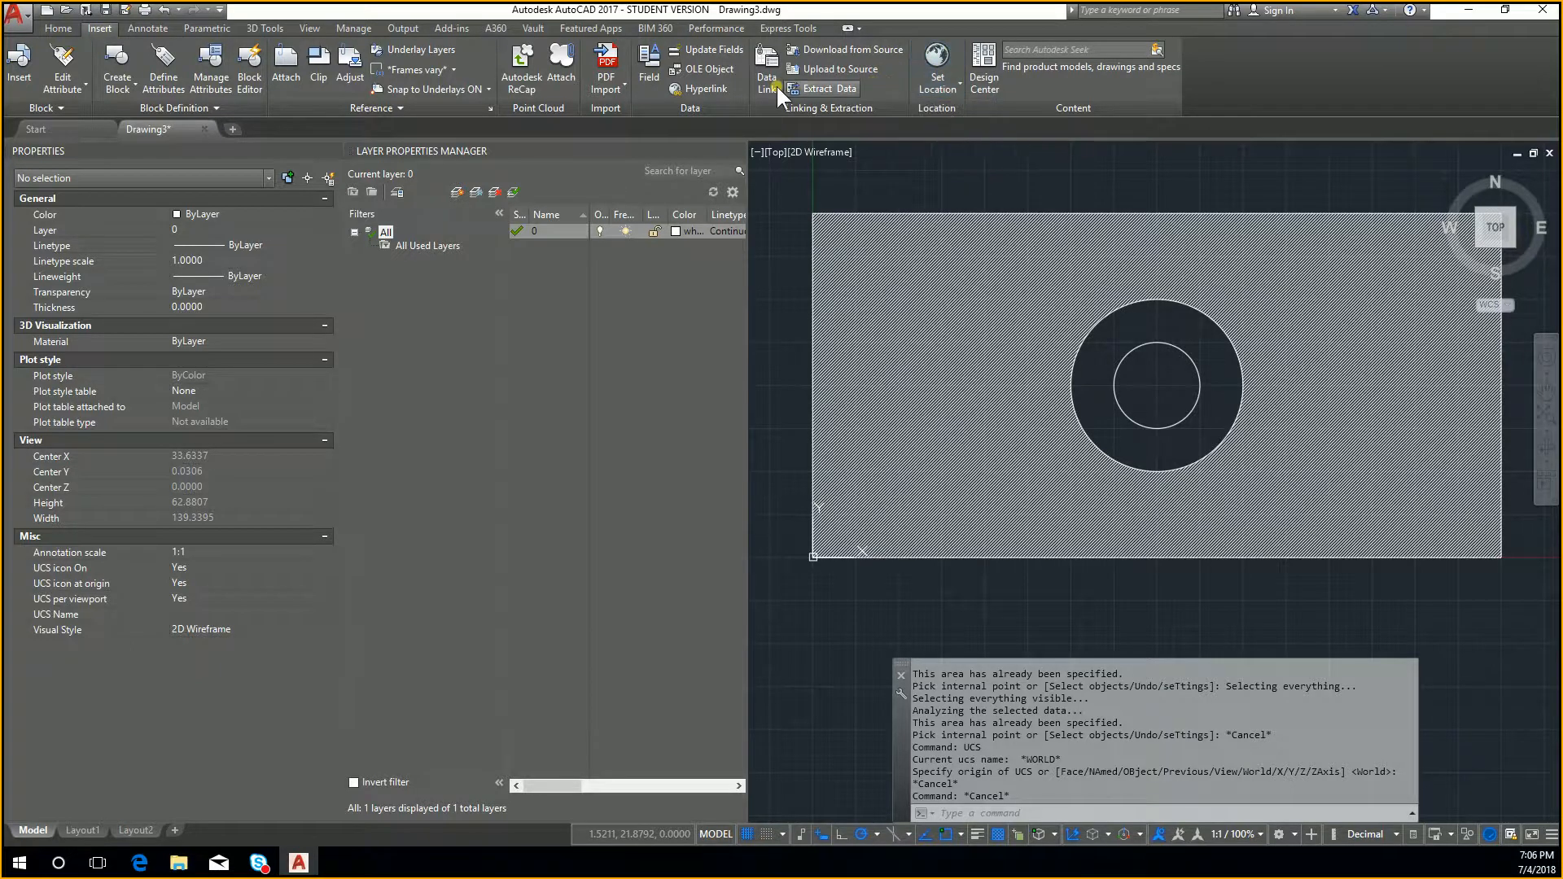
left_click(170, 24)
left_click(202, 26)
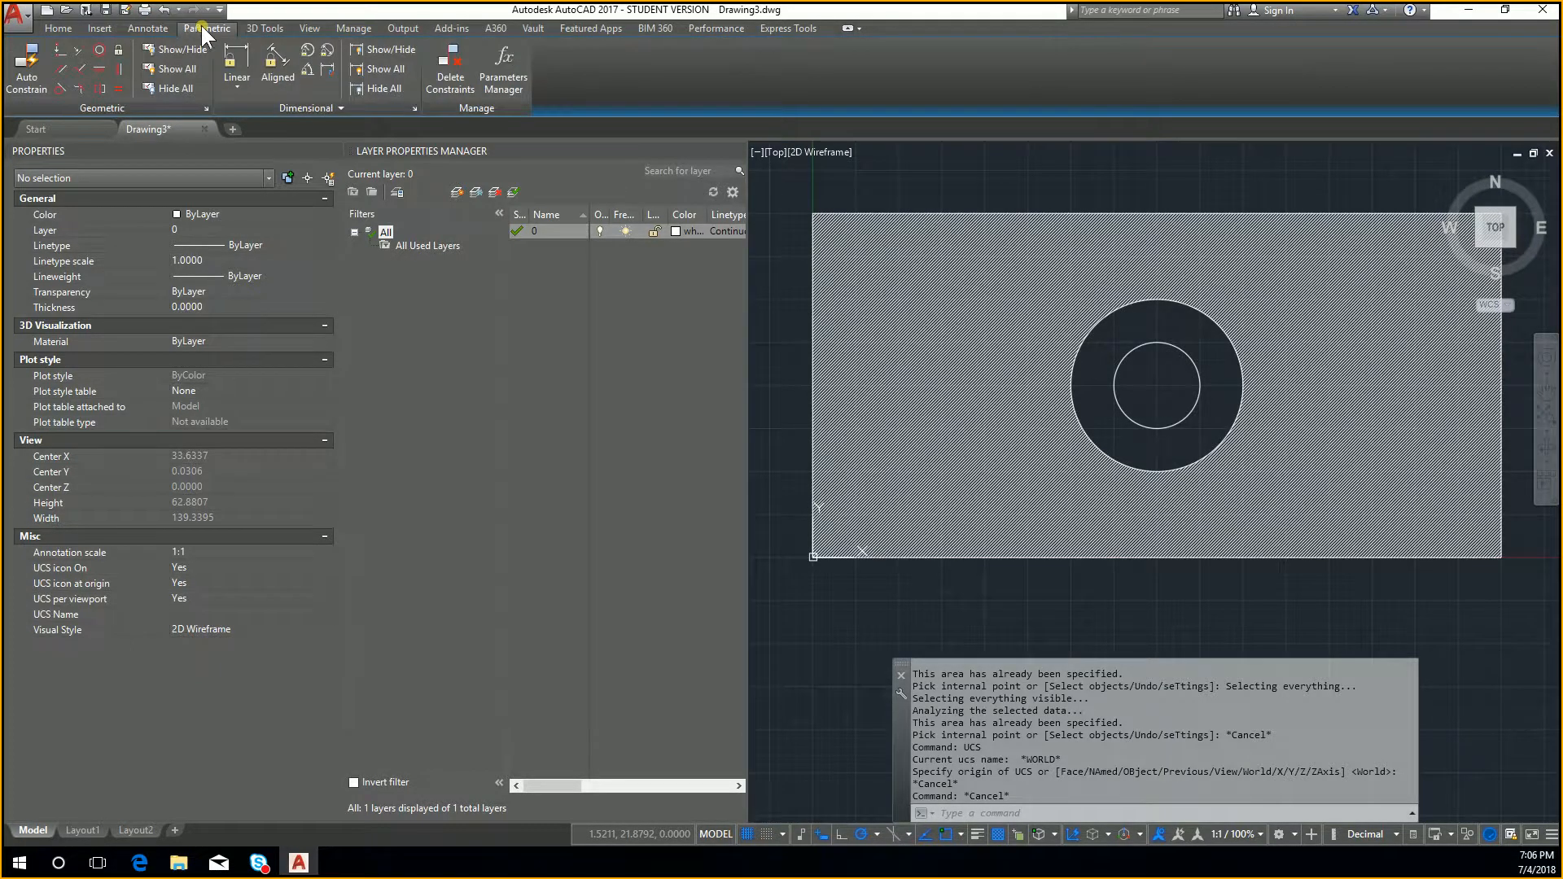
left_click(317, 28)
left_click(347, 26)
left_click(310, 28)
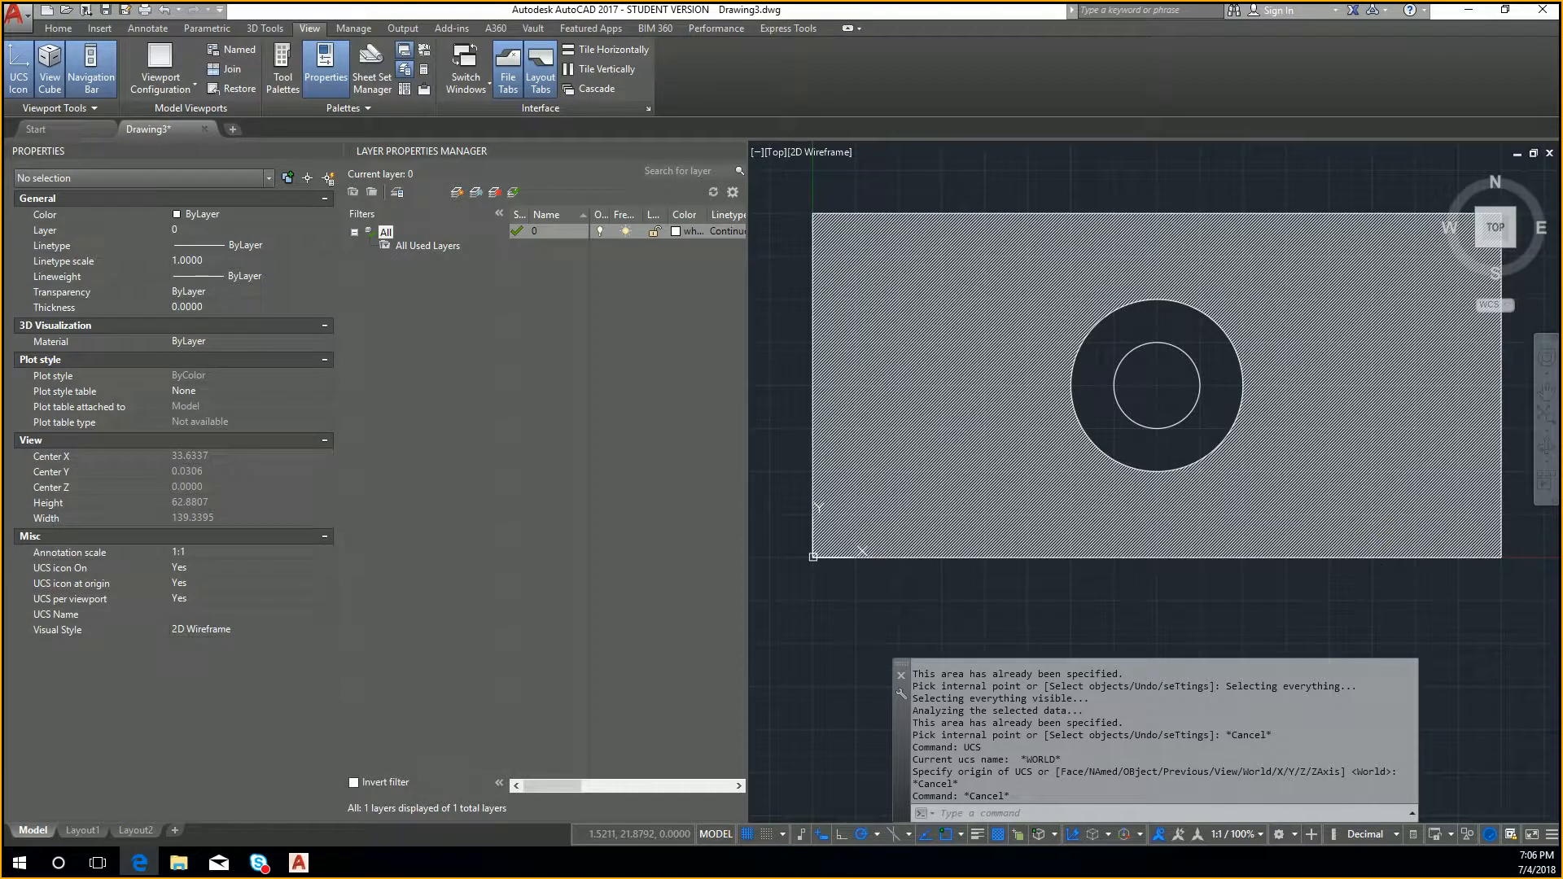
Try to place the UCS origin at a point below the rectangle with the UCS command
mouse_move(1329, 583)
middle_mouse_down()
mouse_move(1328, 551)
mouse_move(1312, 569)
mouse_move(1371, 545)
middle_mouse_up()
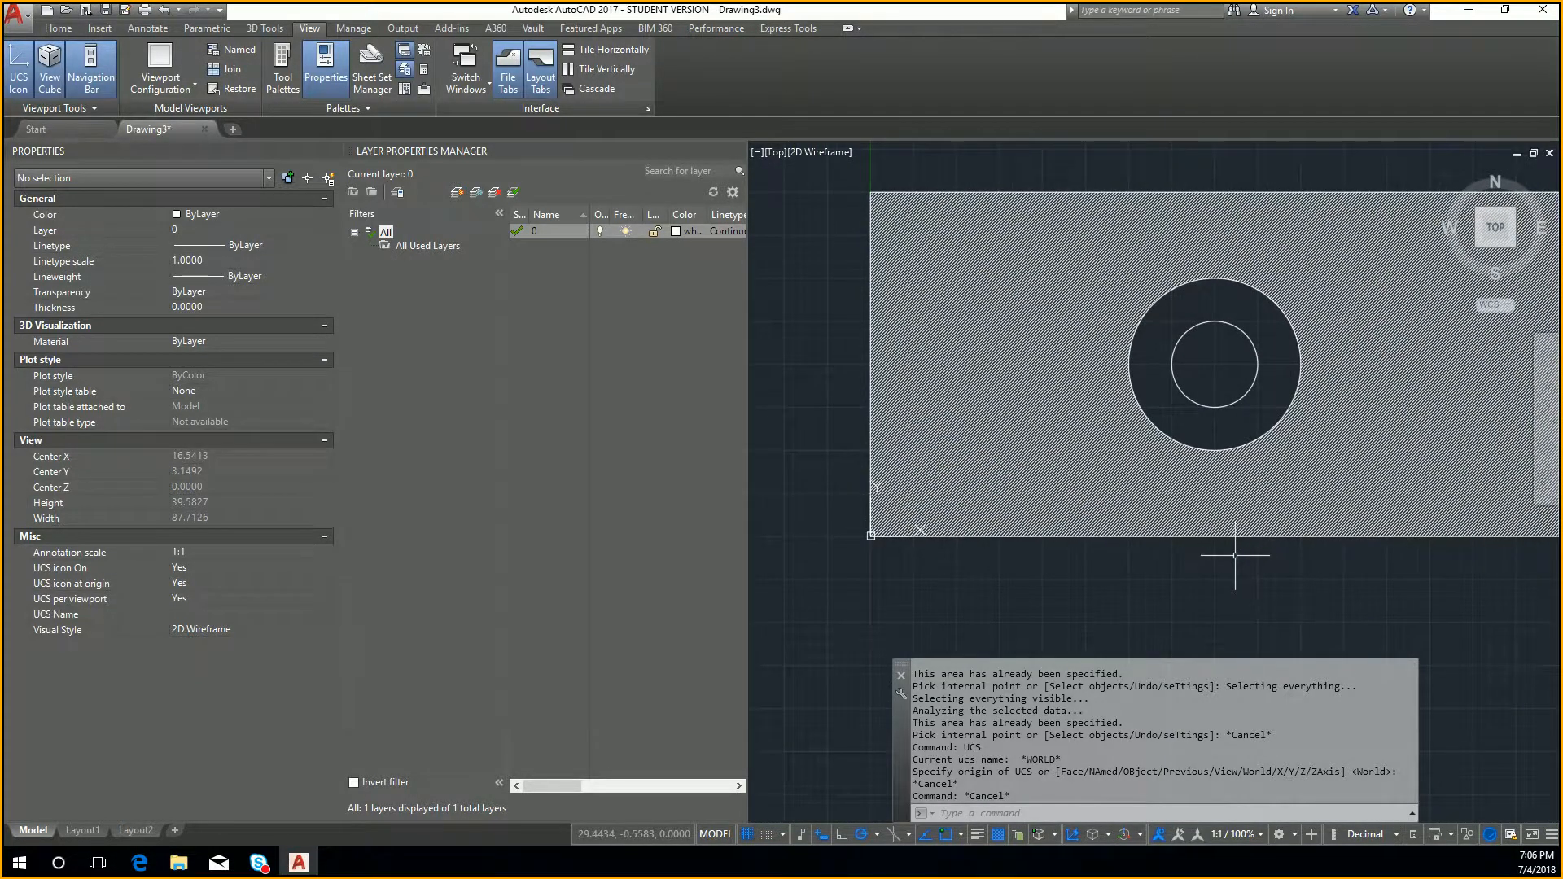
type("ucs")
key("Return")
left_click(1252, 609)
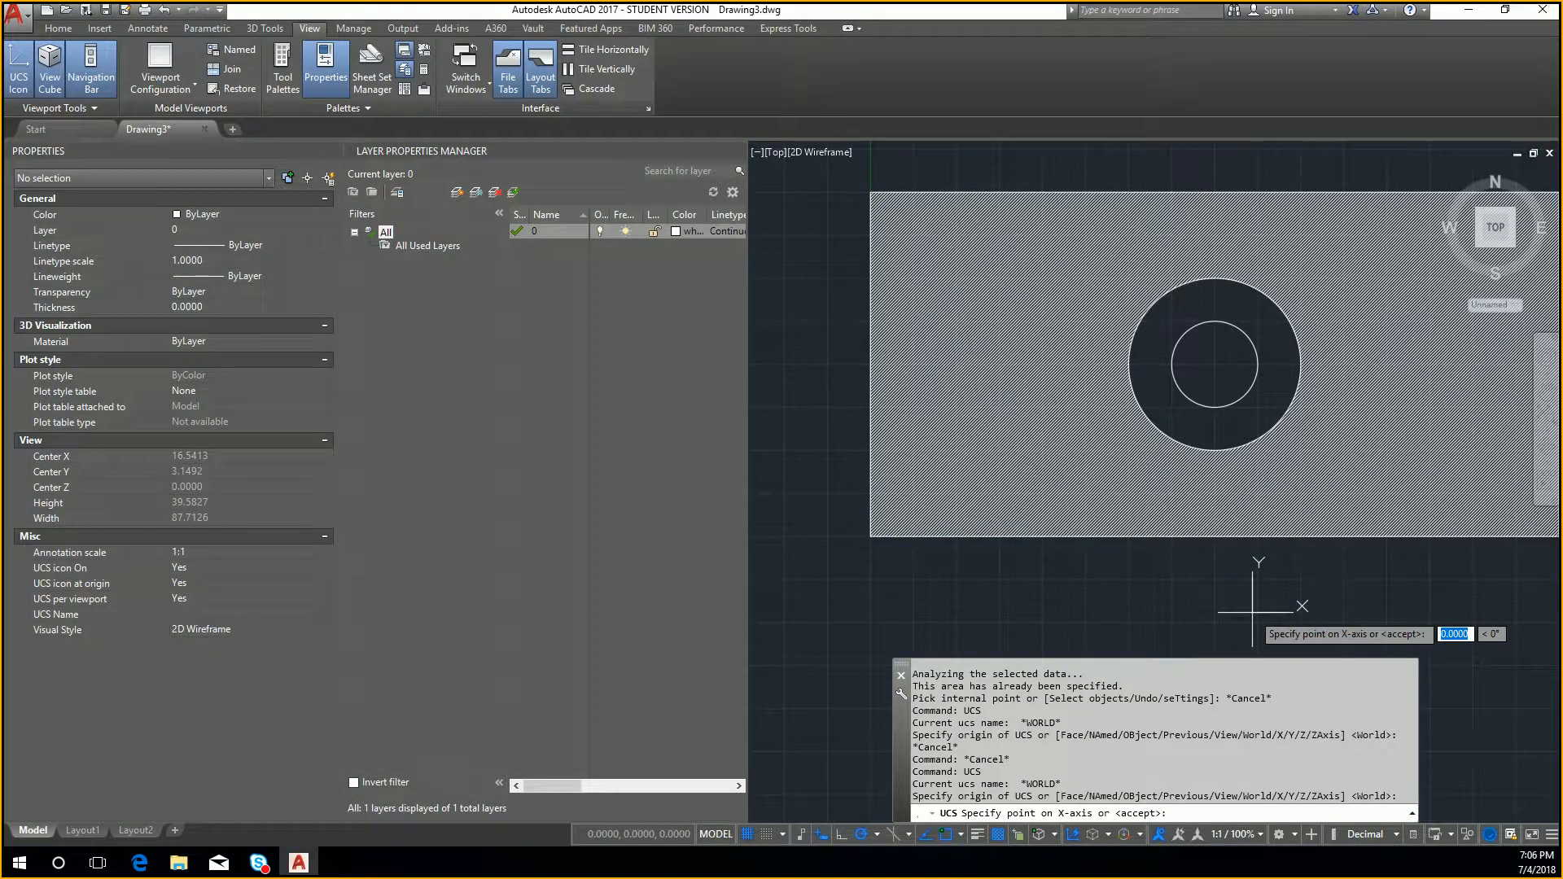
key("Escape")
key("Escape")
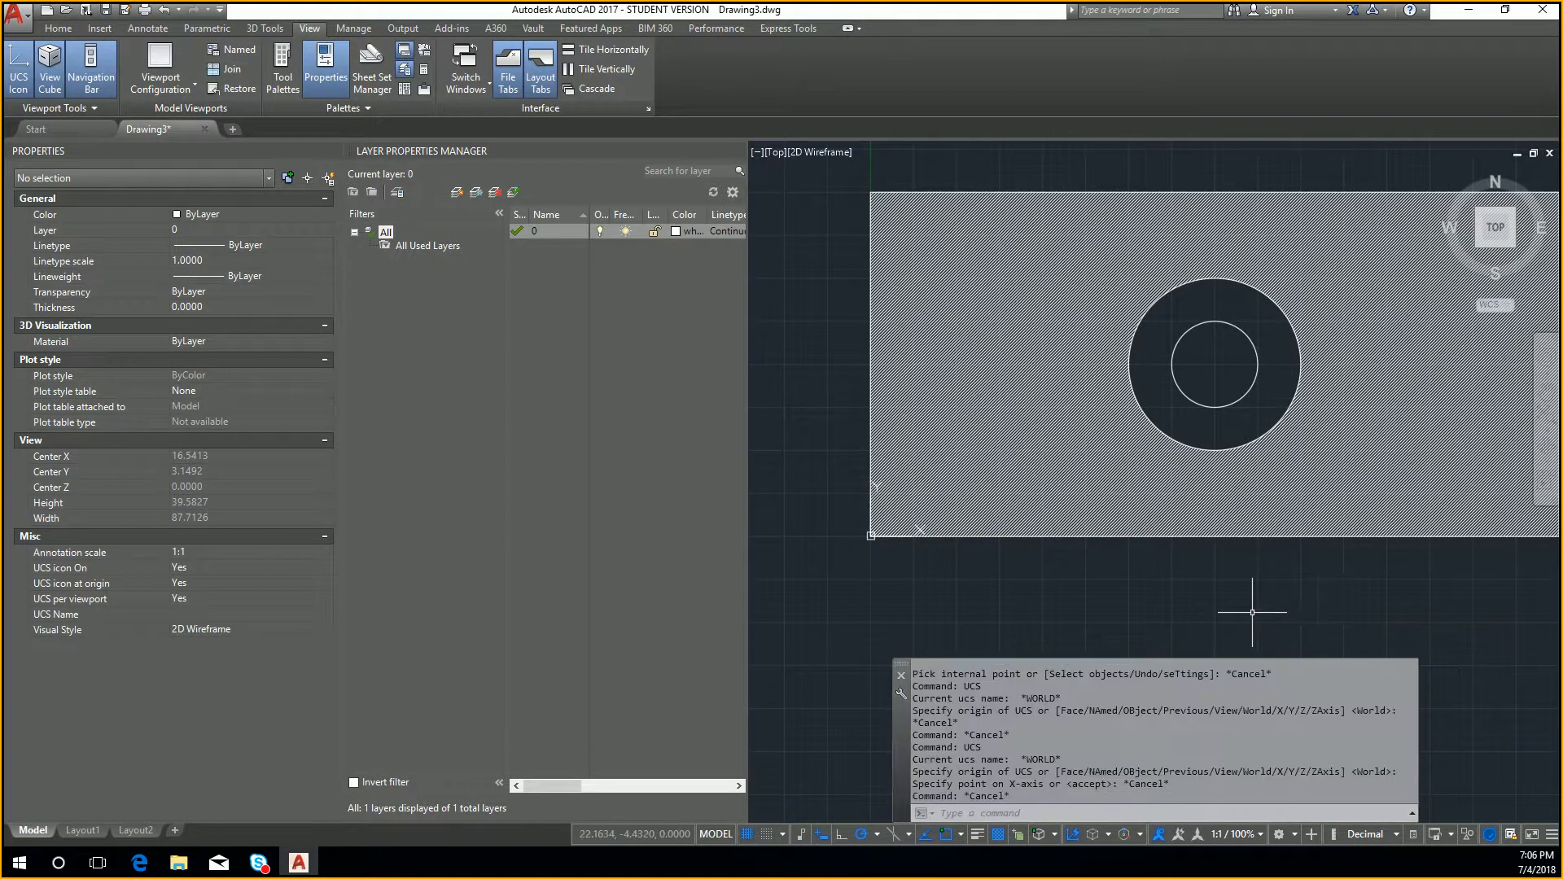
key("Escape")
key("Escape")
key("Escape")
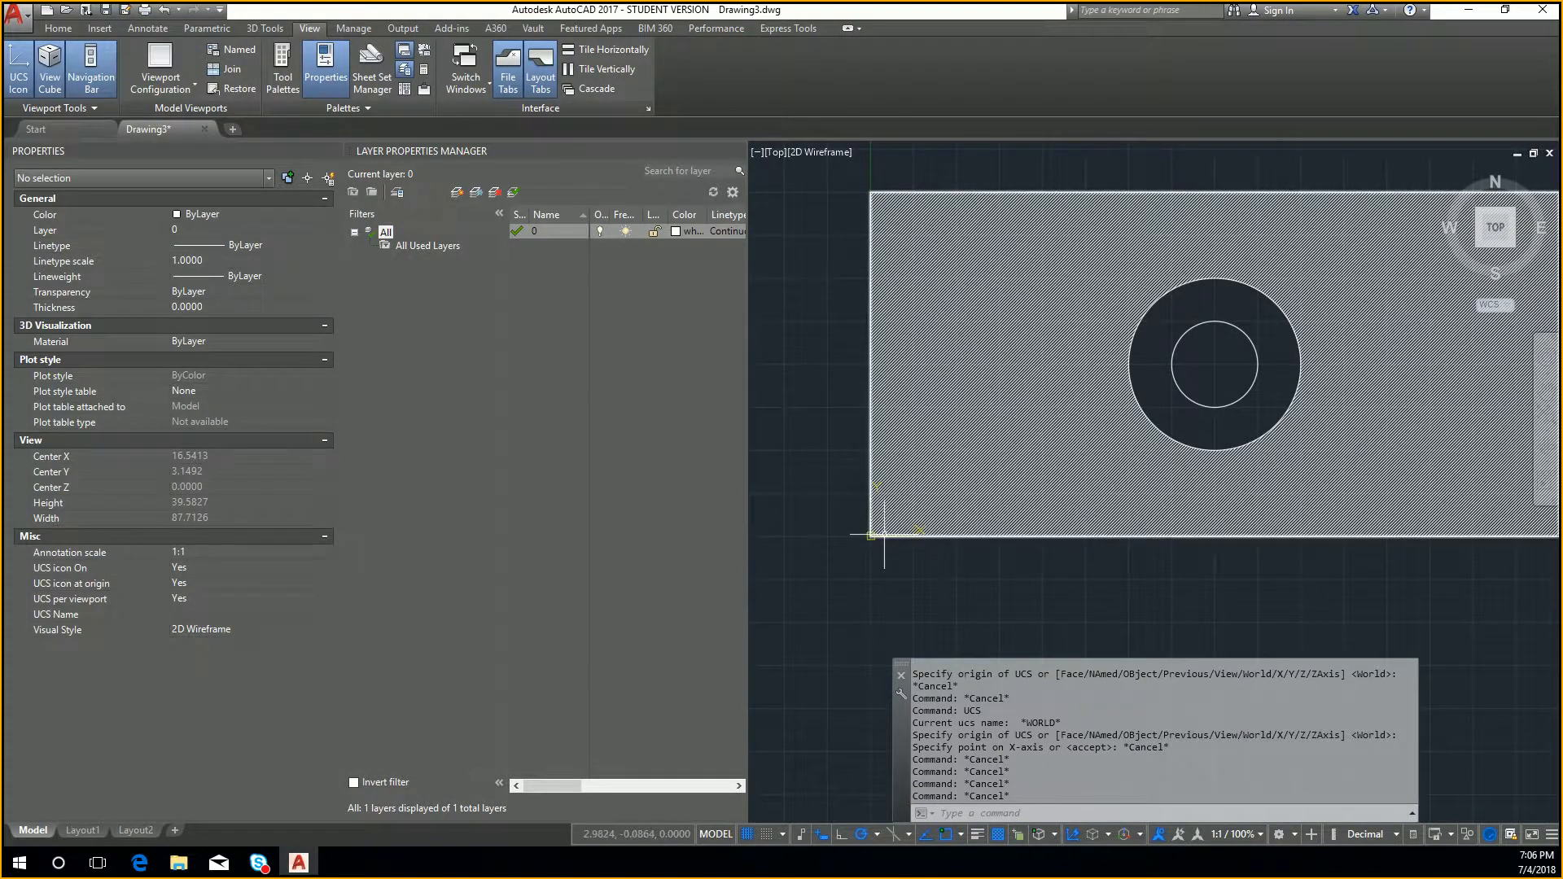
Move the UCS icon by its origin grip to a point below the rectangle
left_click(872, 536)
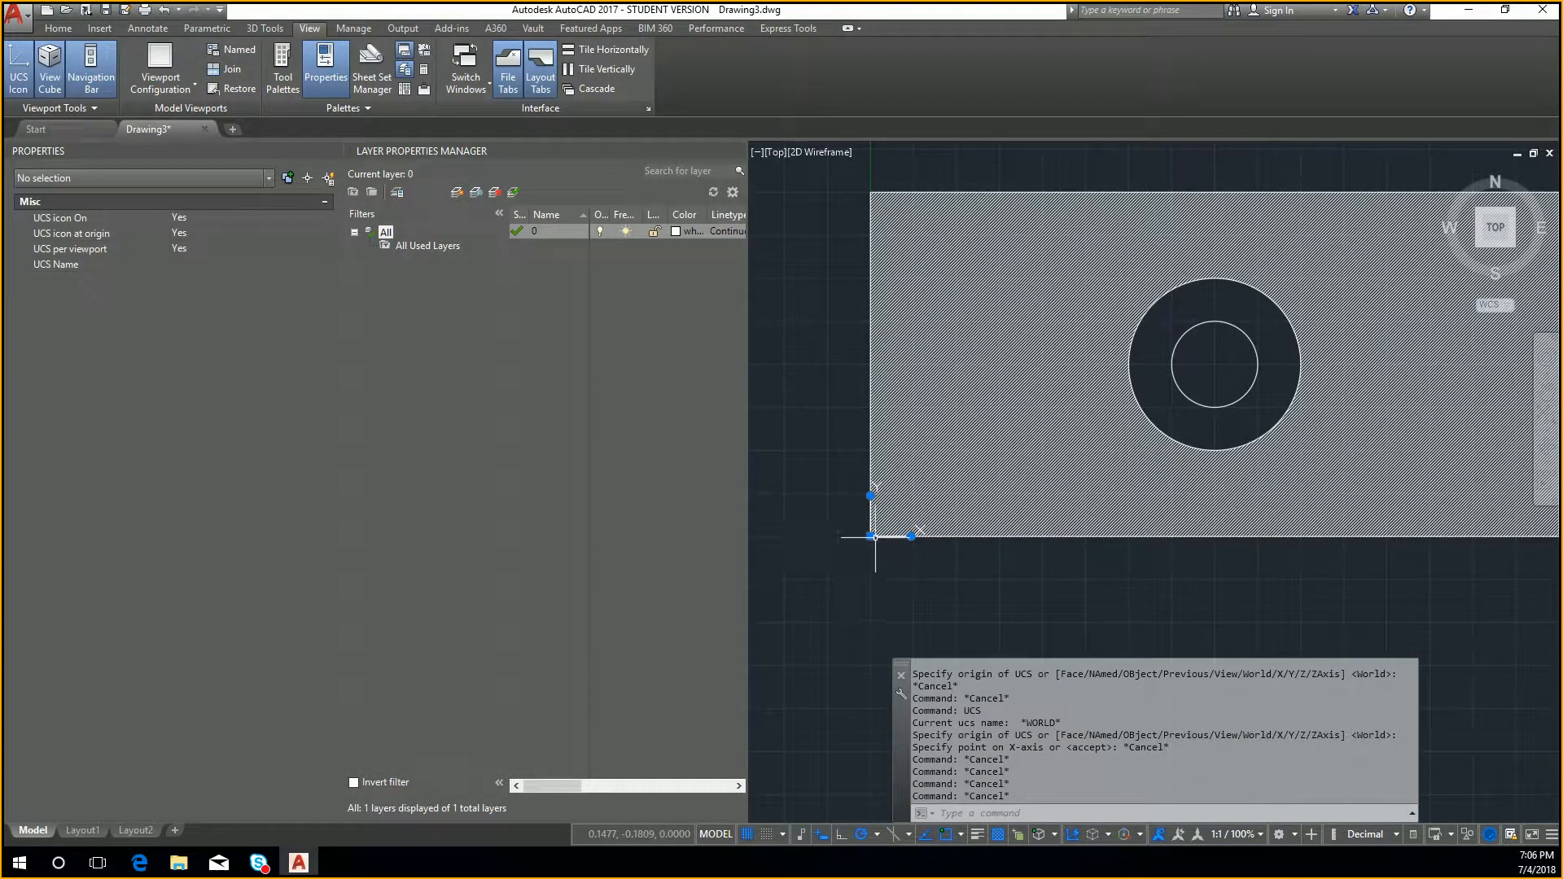
left_click(871, 536)
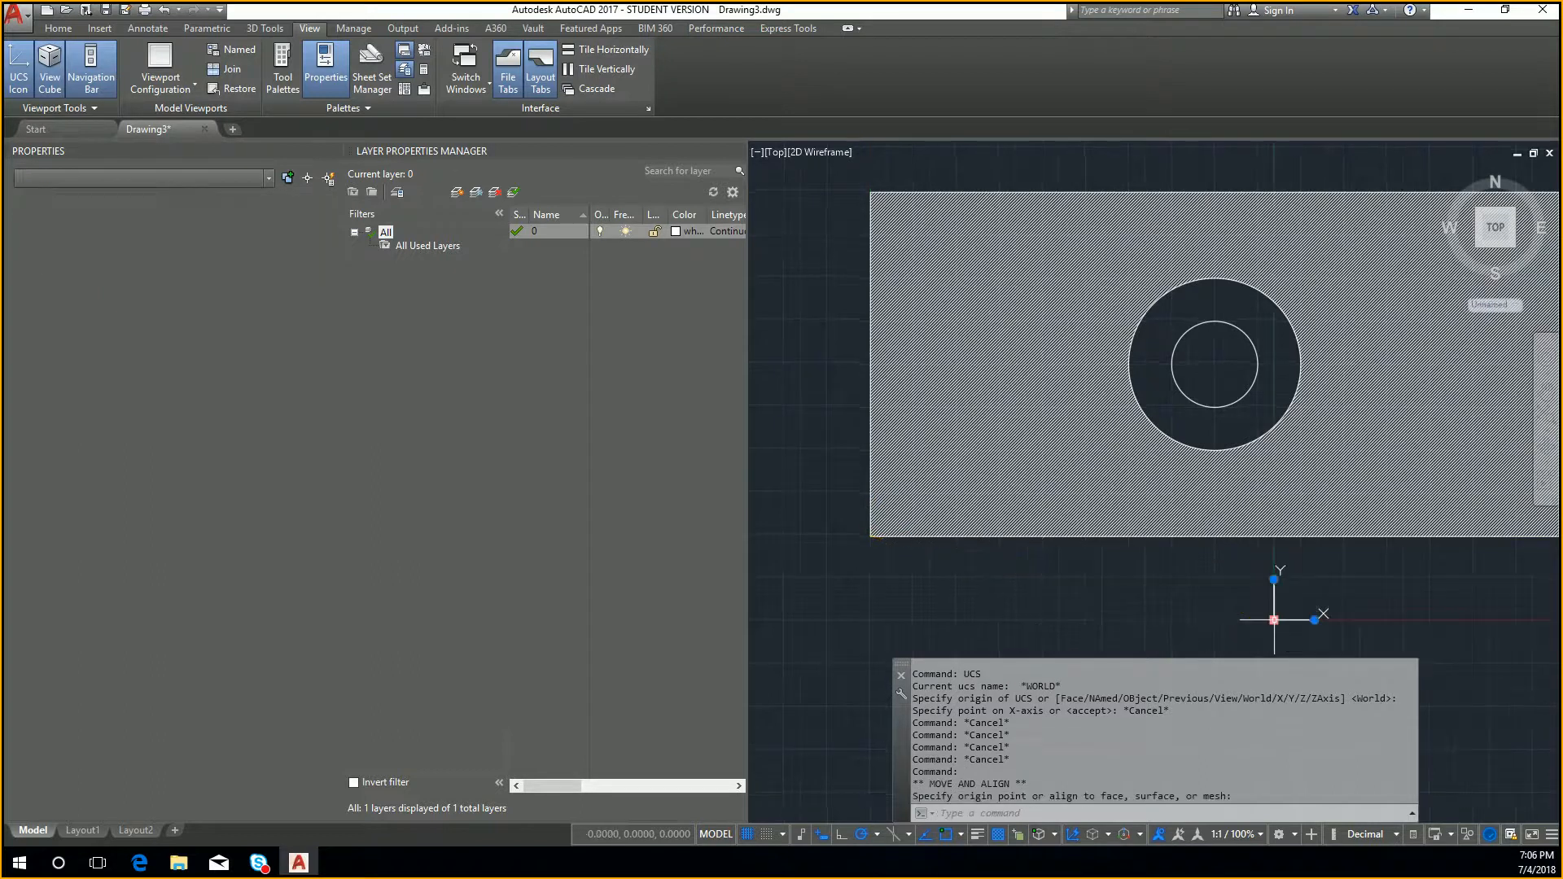
key("Escape")
key("Escape")
Switch to the World plan view with the PLAN command and fit the whole drawing in view
type("plan")
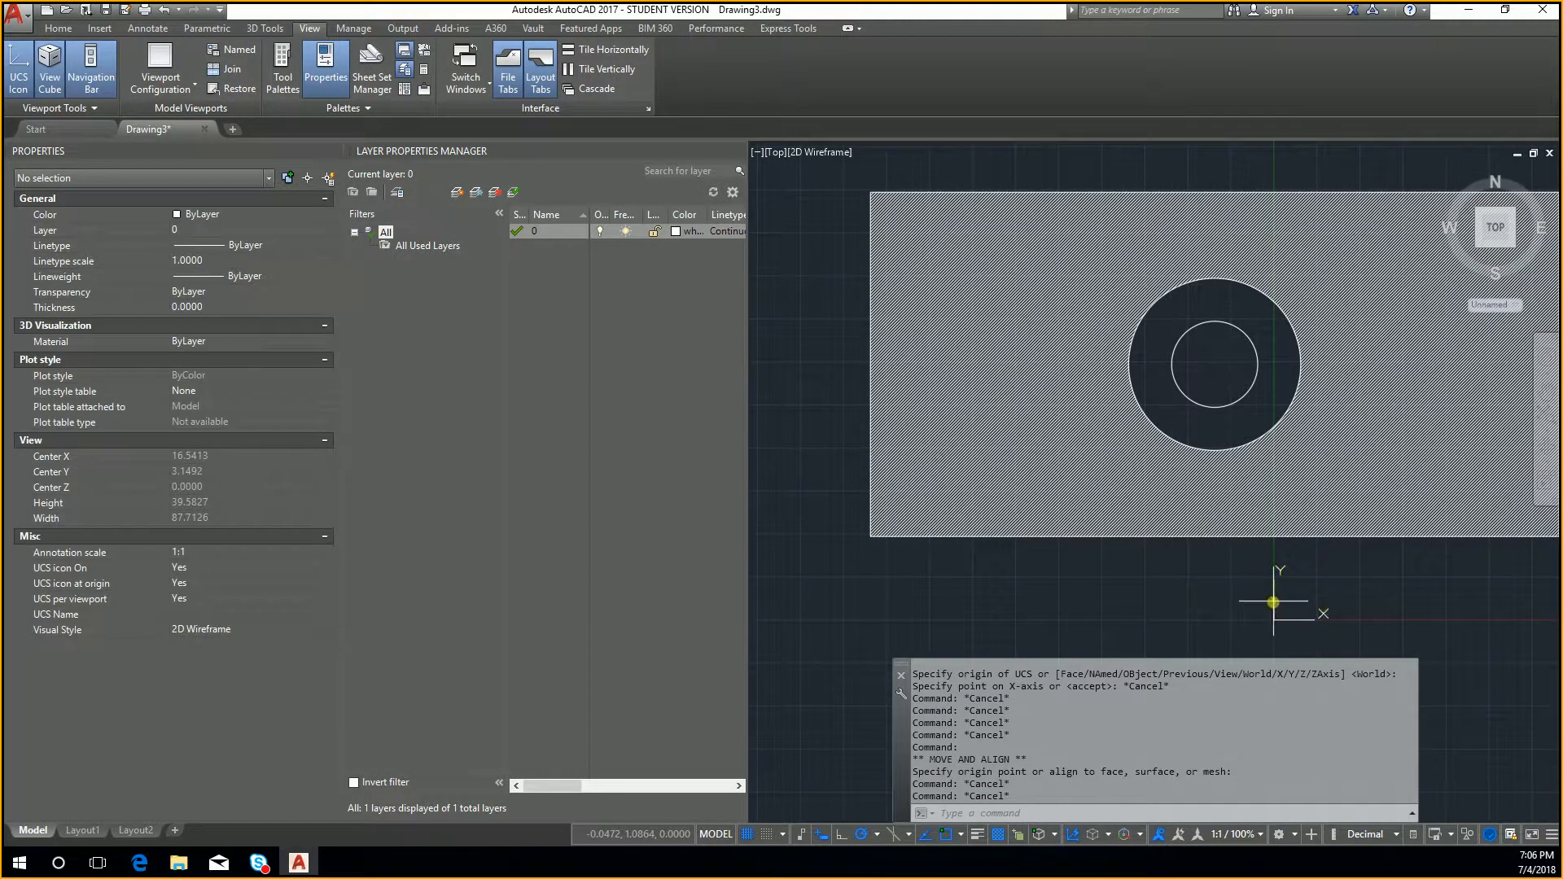
key("Return")
type("w")
key("Return")
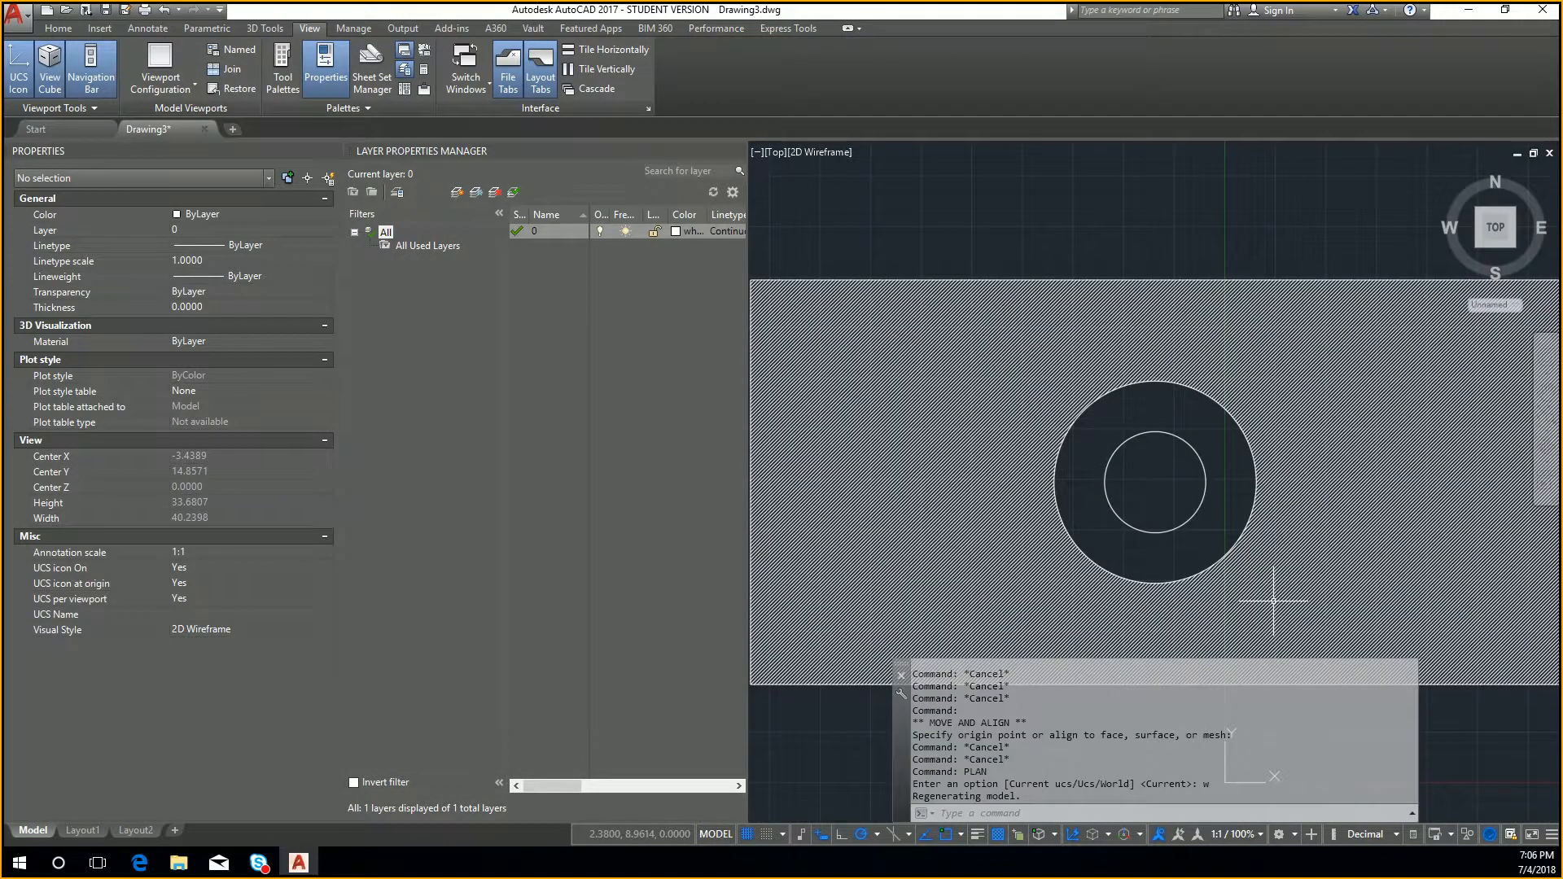
middle_click(1282, 597)
middle_click(1282, 597)
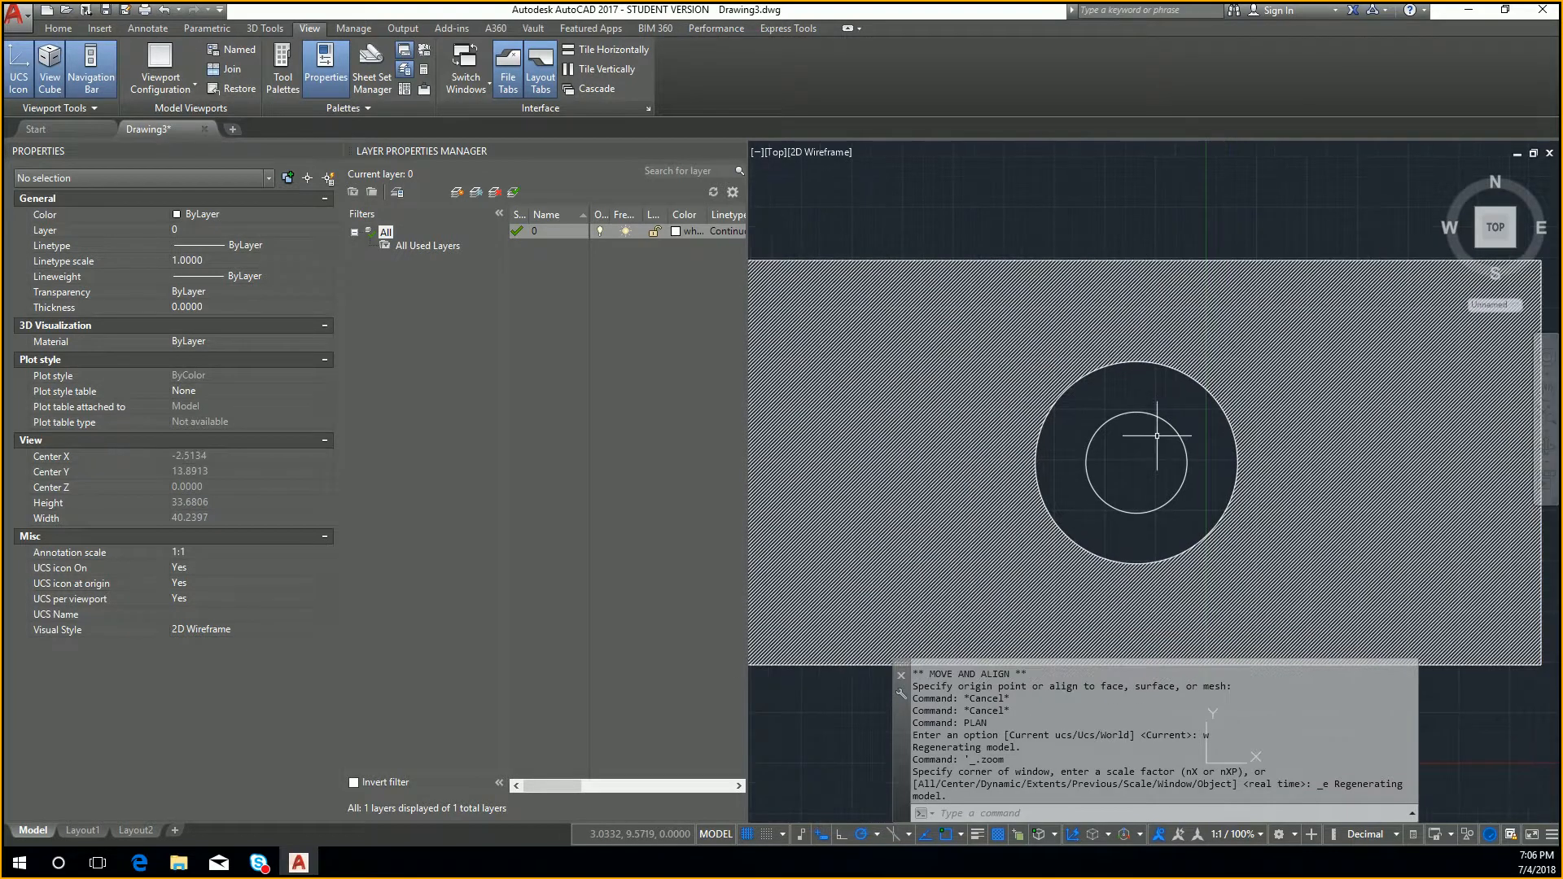
middle_click(1275, 775)
middle_click(1275, 775)
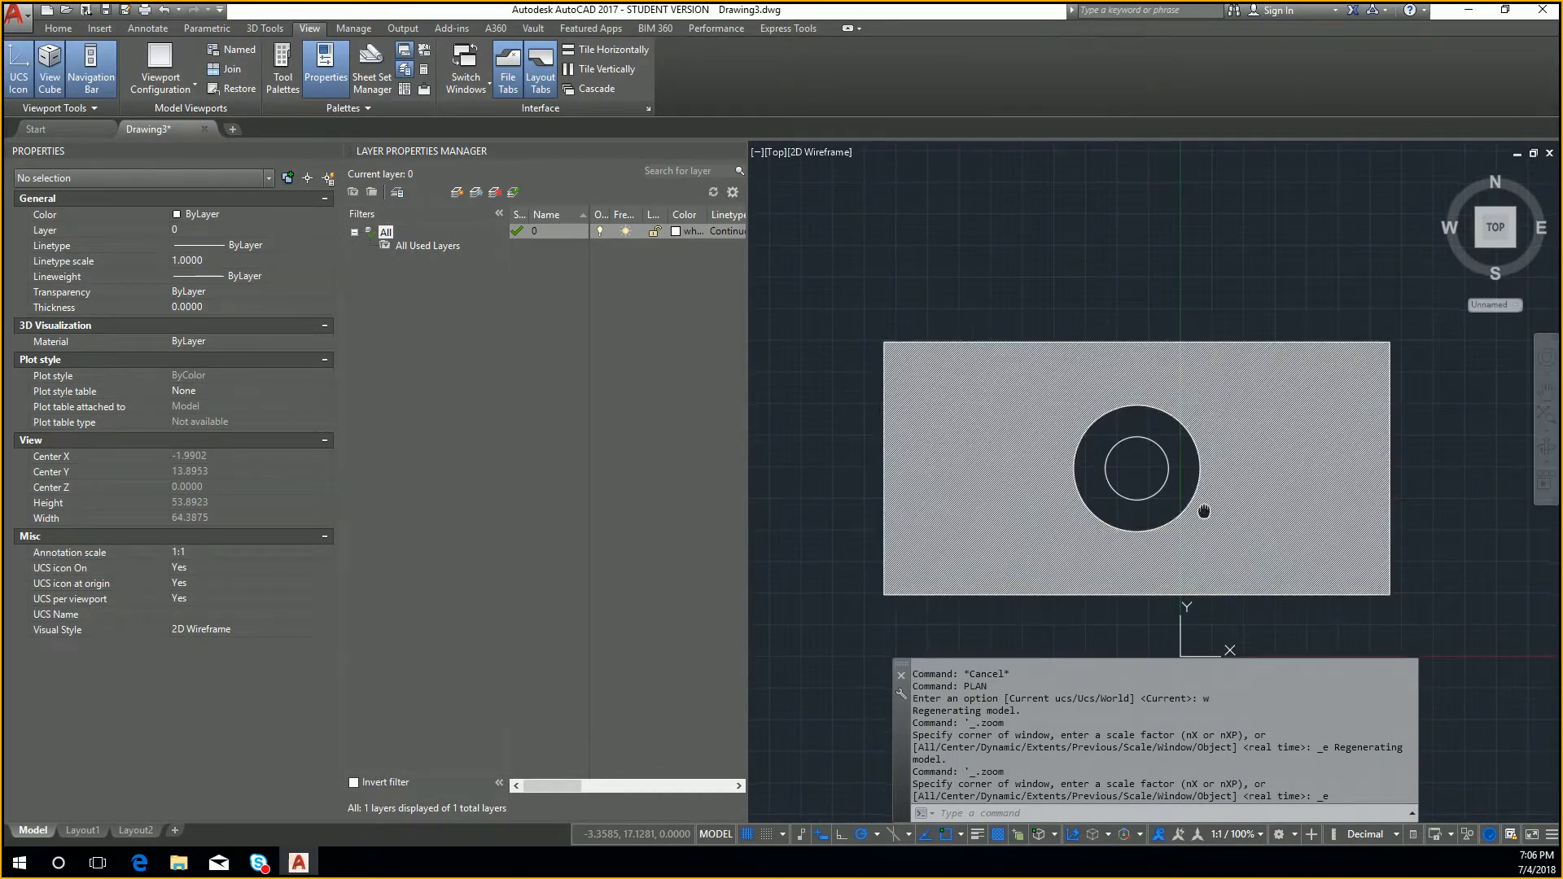
middle_click_drag(1203, 516, 1192, 439)
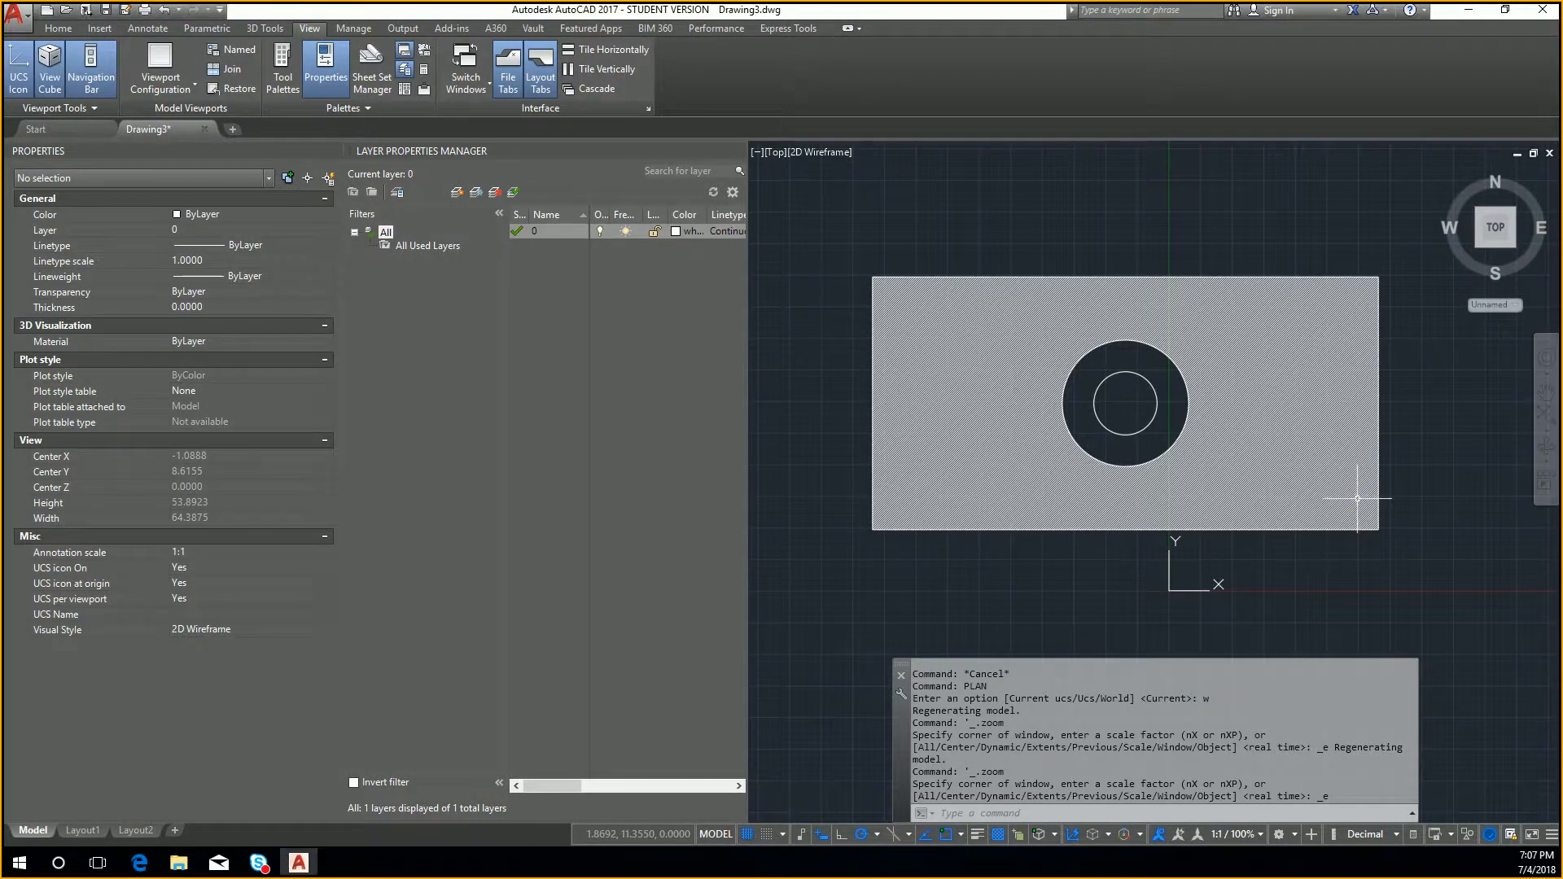
Undo the zooming, the plan view change and the UCS origin move
key("ctrl+z")
key("ctrl+z")
key("ctrl+z")
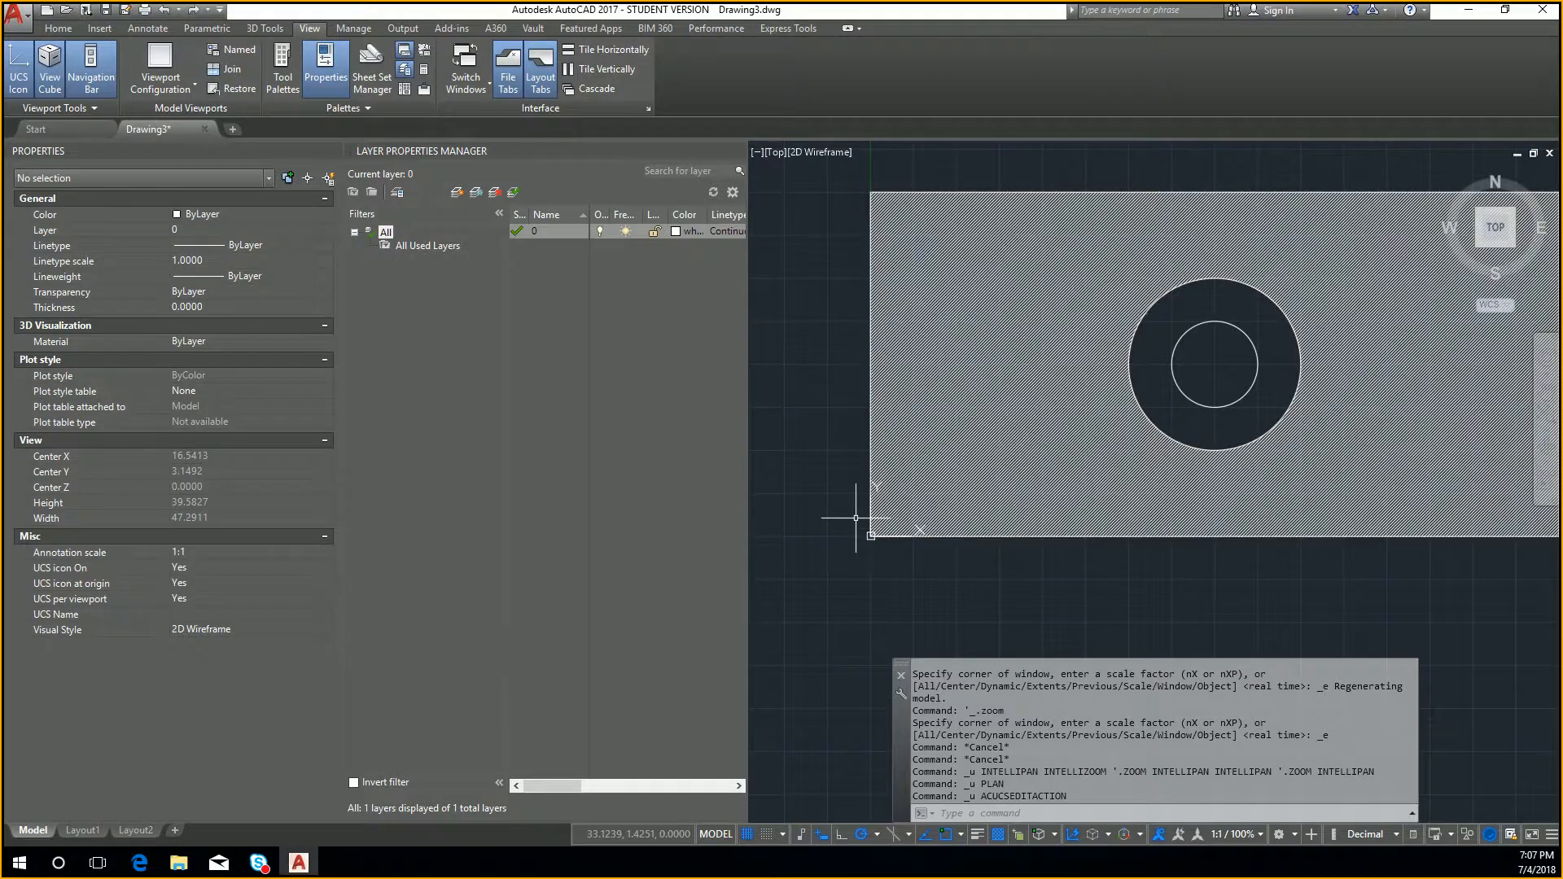
key("Escape")
key("Escape")
key("Escape")
type("h")
key("Return")
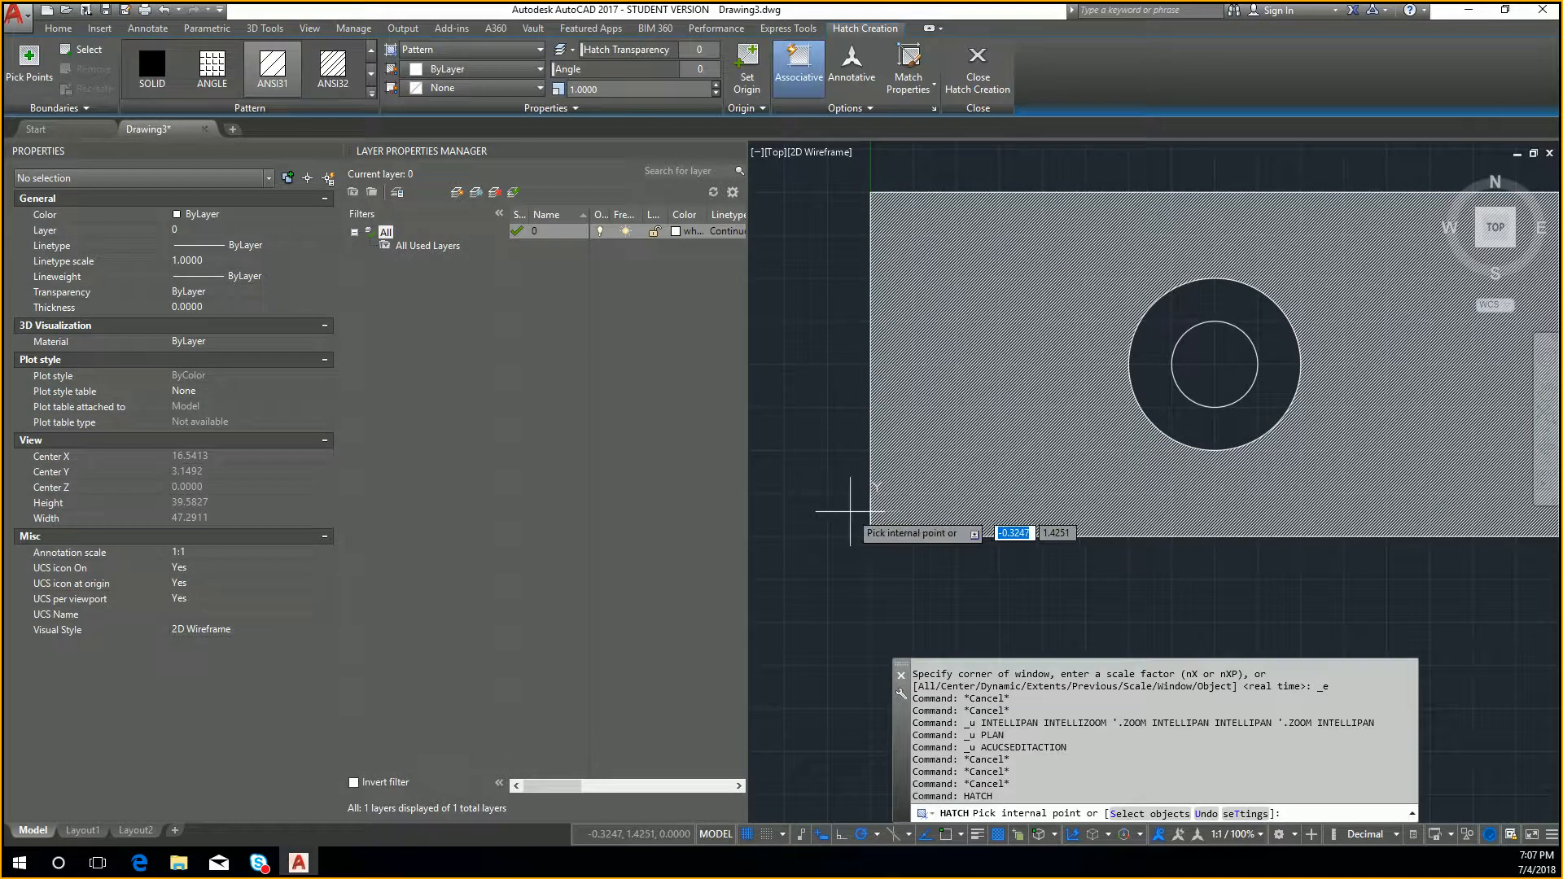
left_click(935, 464)
key("Escape")
Delete the hatches filling the area between the rectangle and the circles
left_click(967, 465)
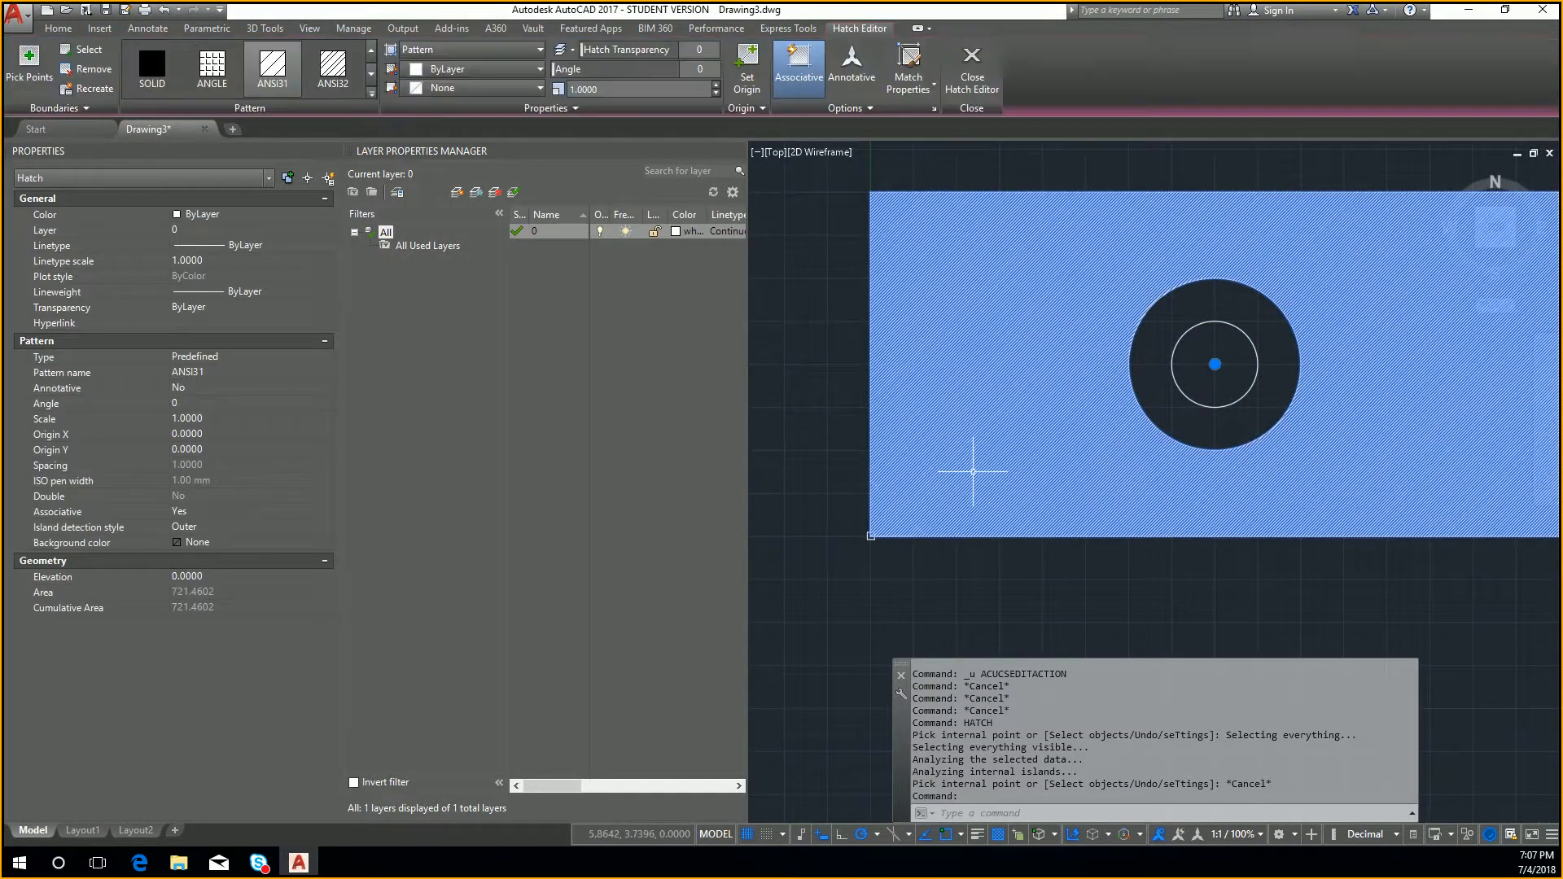
key("Delete")
left_click(967, 457)
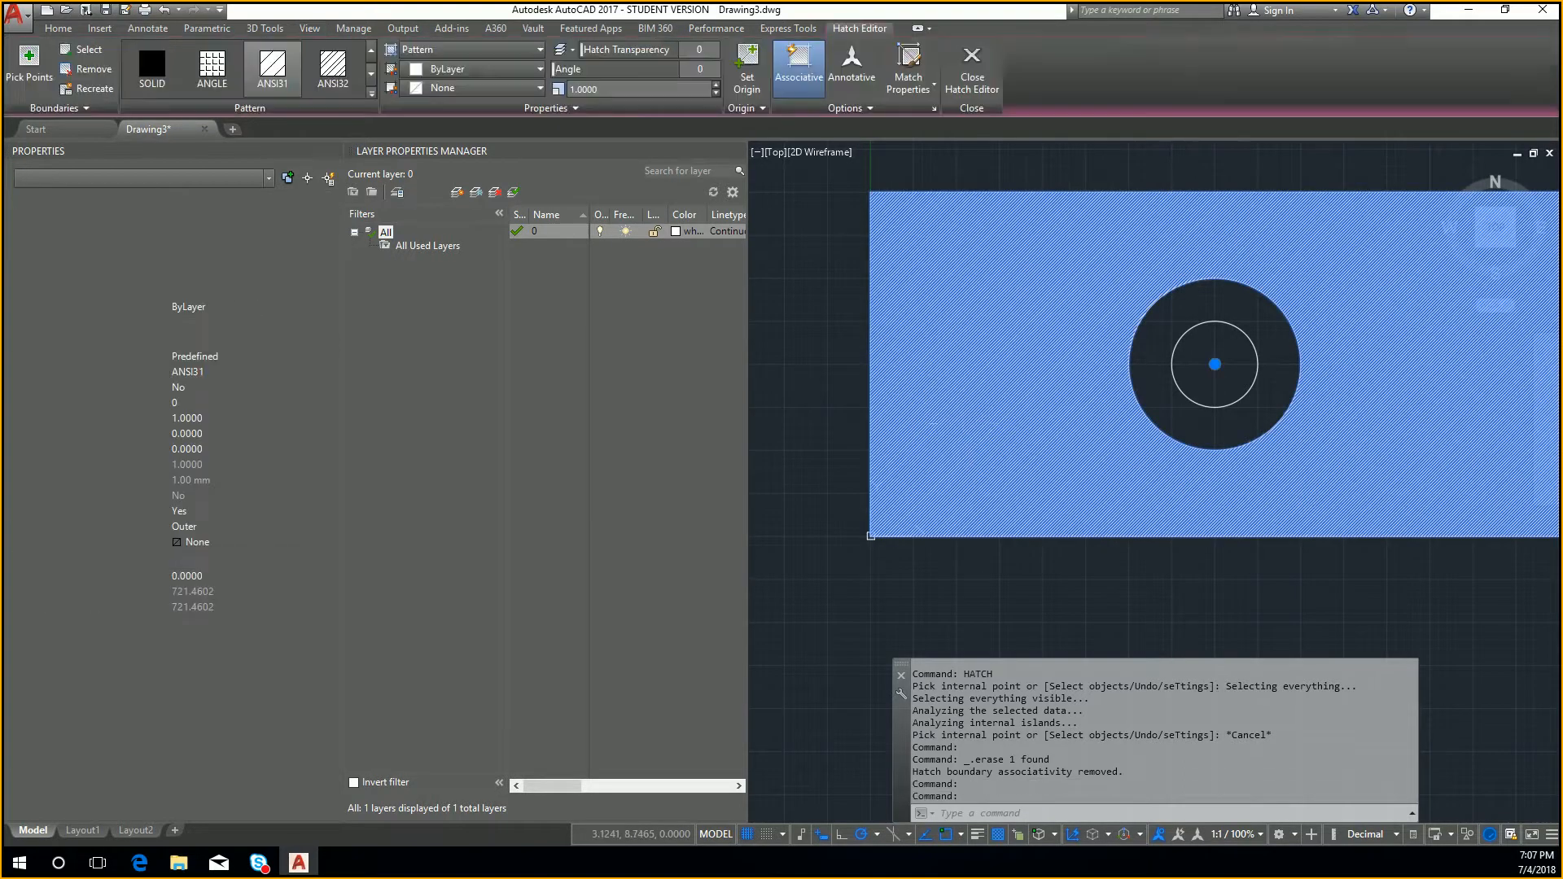
key("Delete")
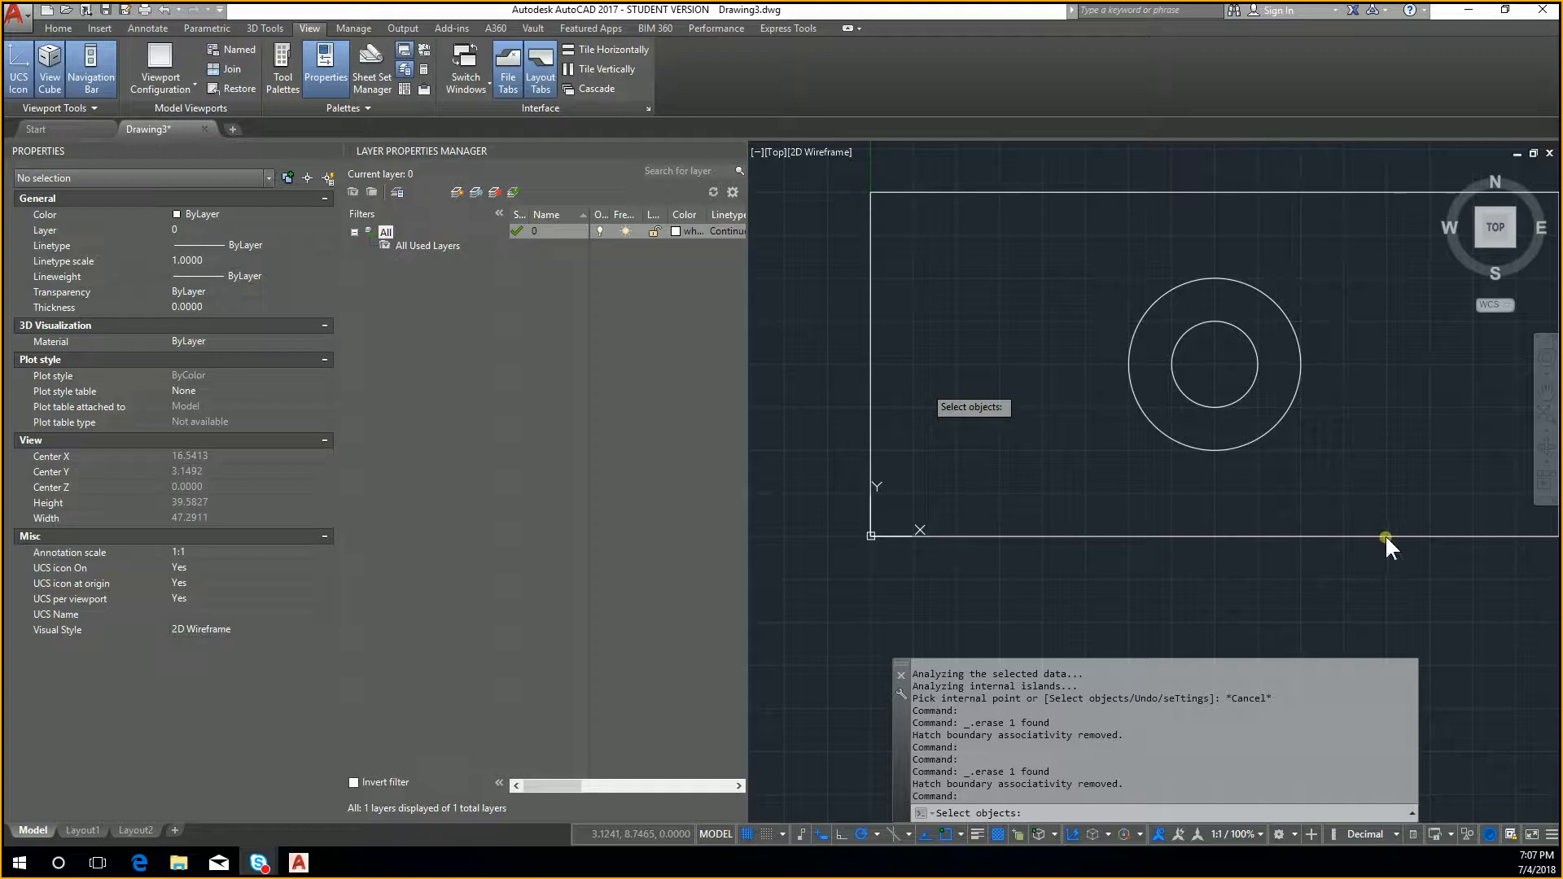
key("Escape")
type("h")
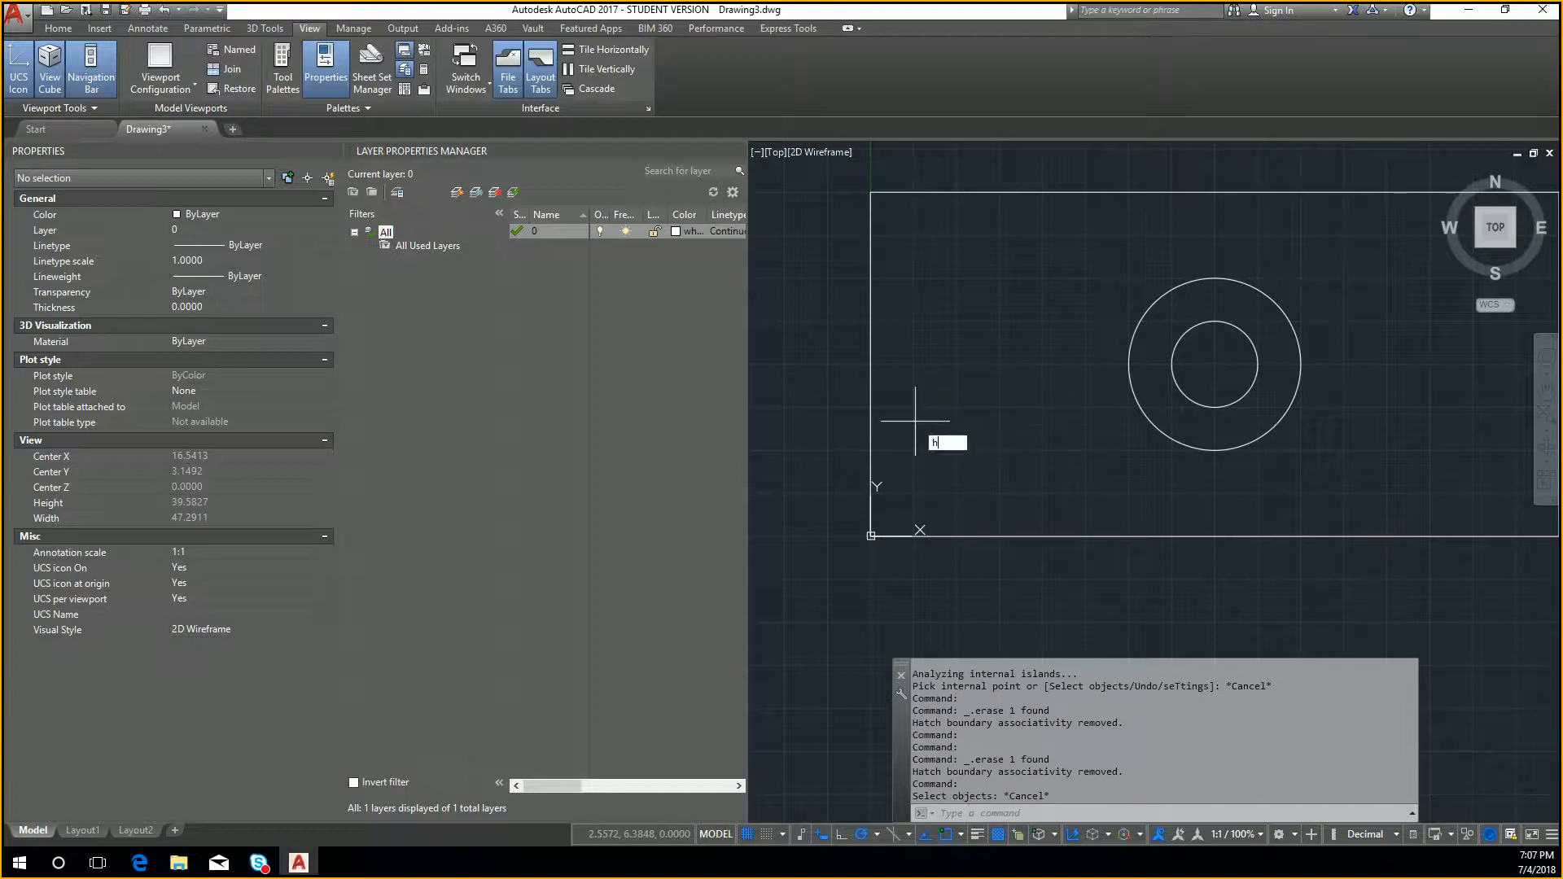
key("Return")
key("Escape")
key("Escape")
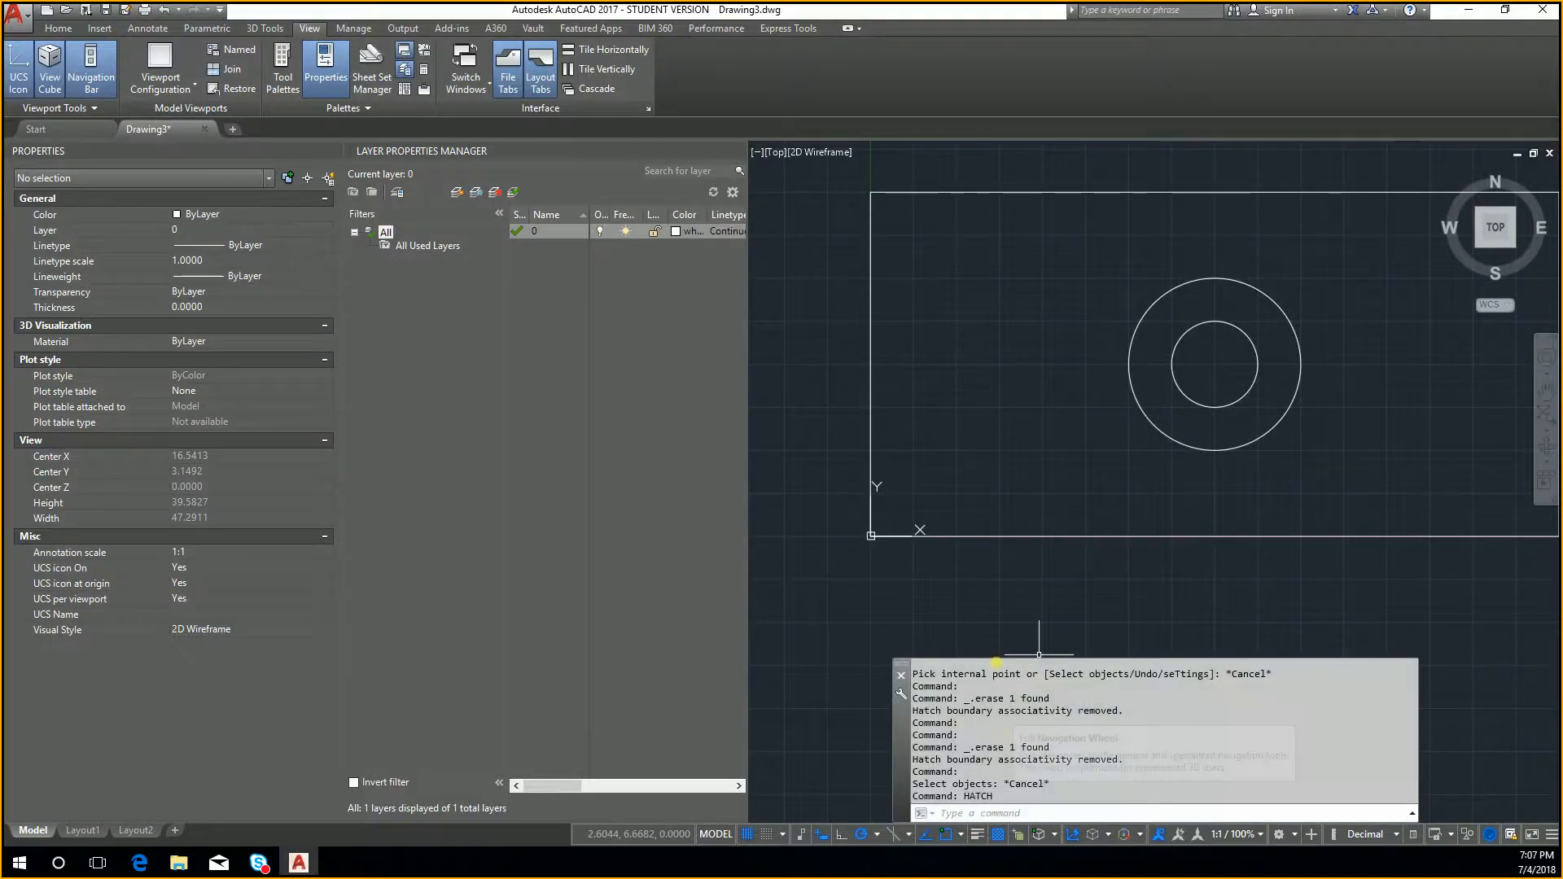
middle_click(1056, 583)
middle_click(1056, 582)
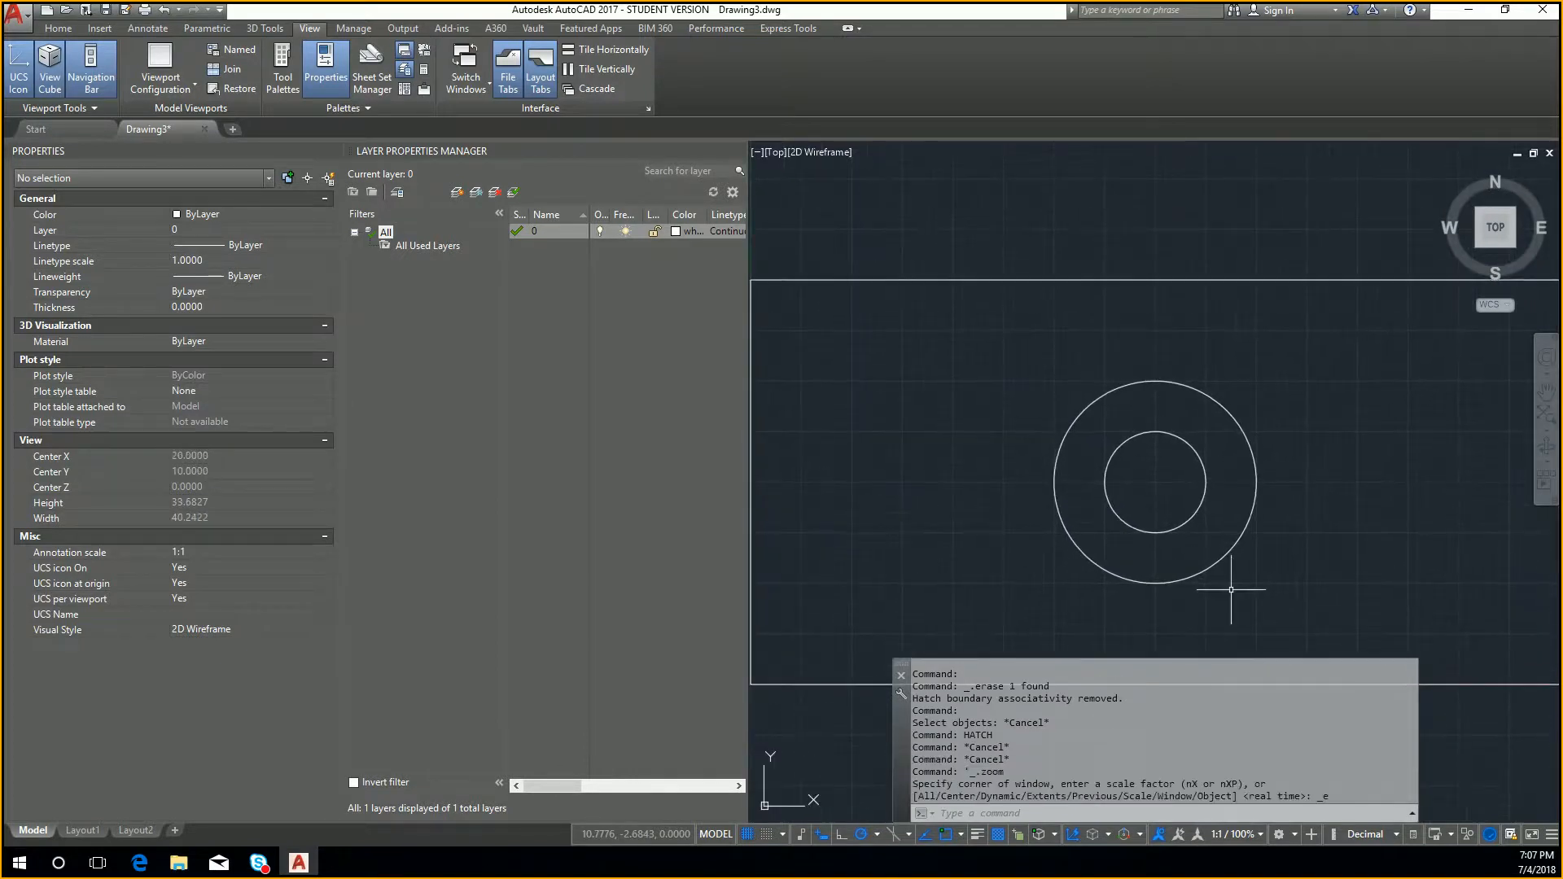
key("Escape")
type("jh")
key("Return")
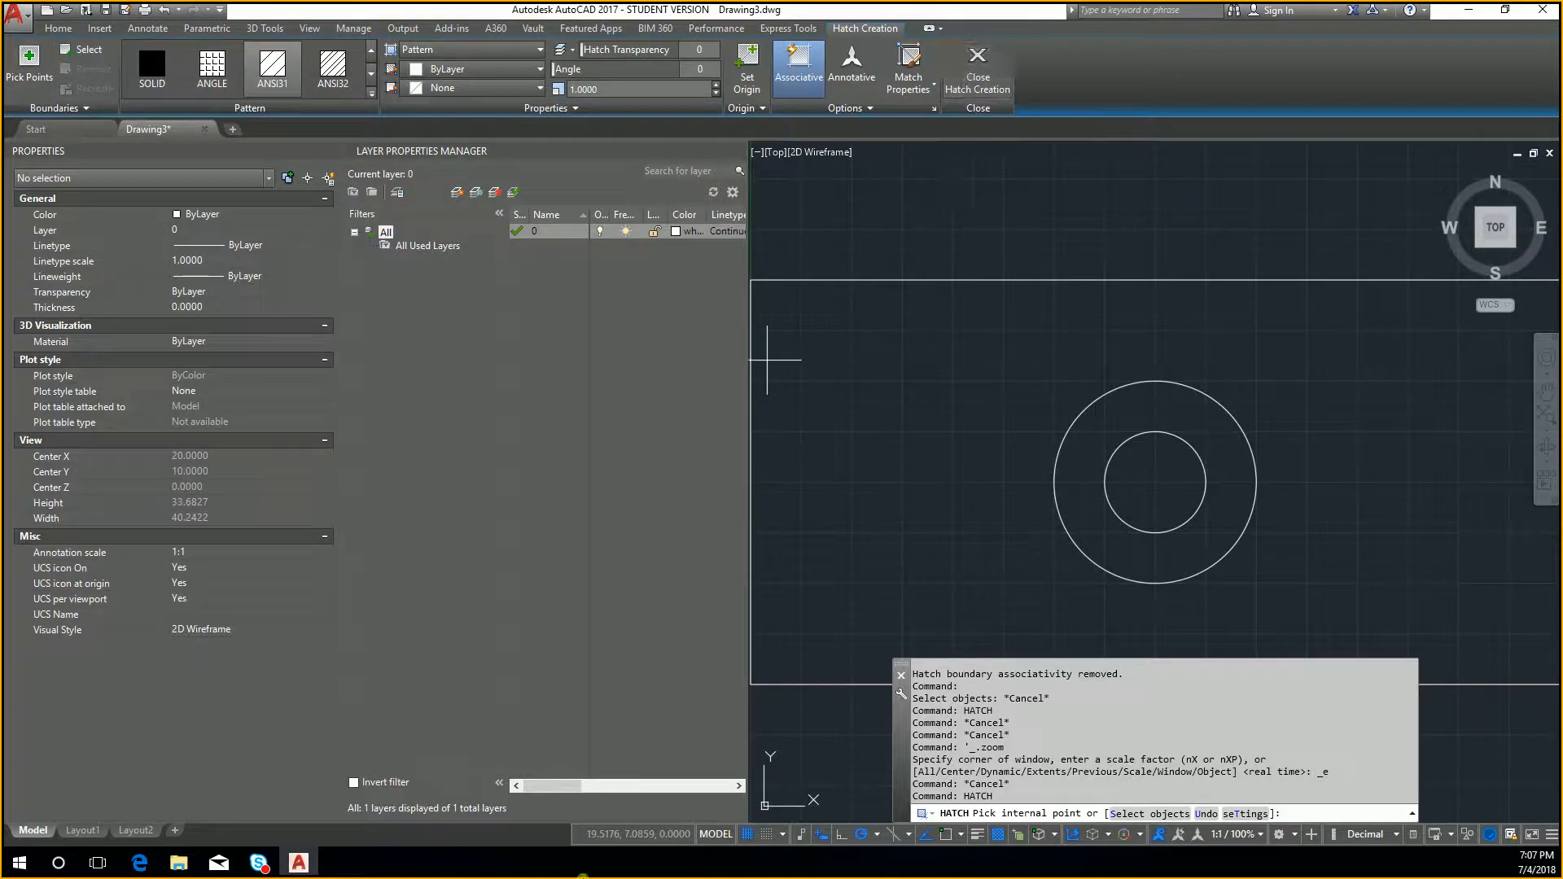
left_click(284, 867)
left_click(284, 866)
scroll(1009, 203, "down", 5)
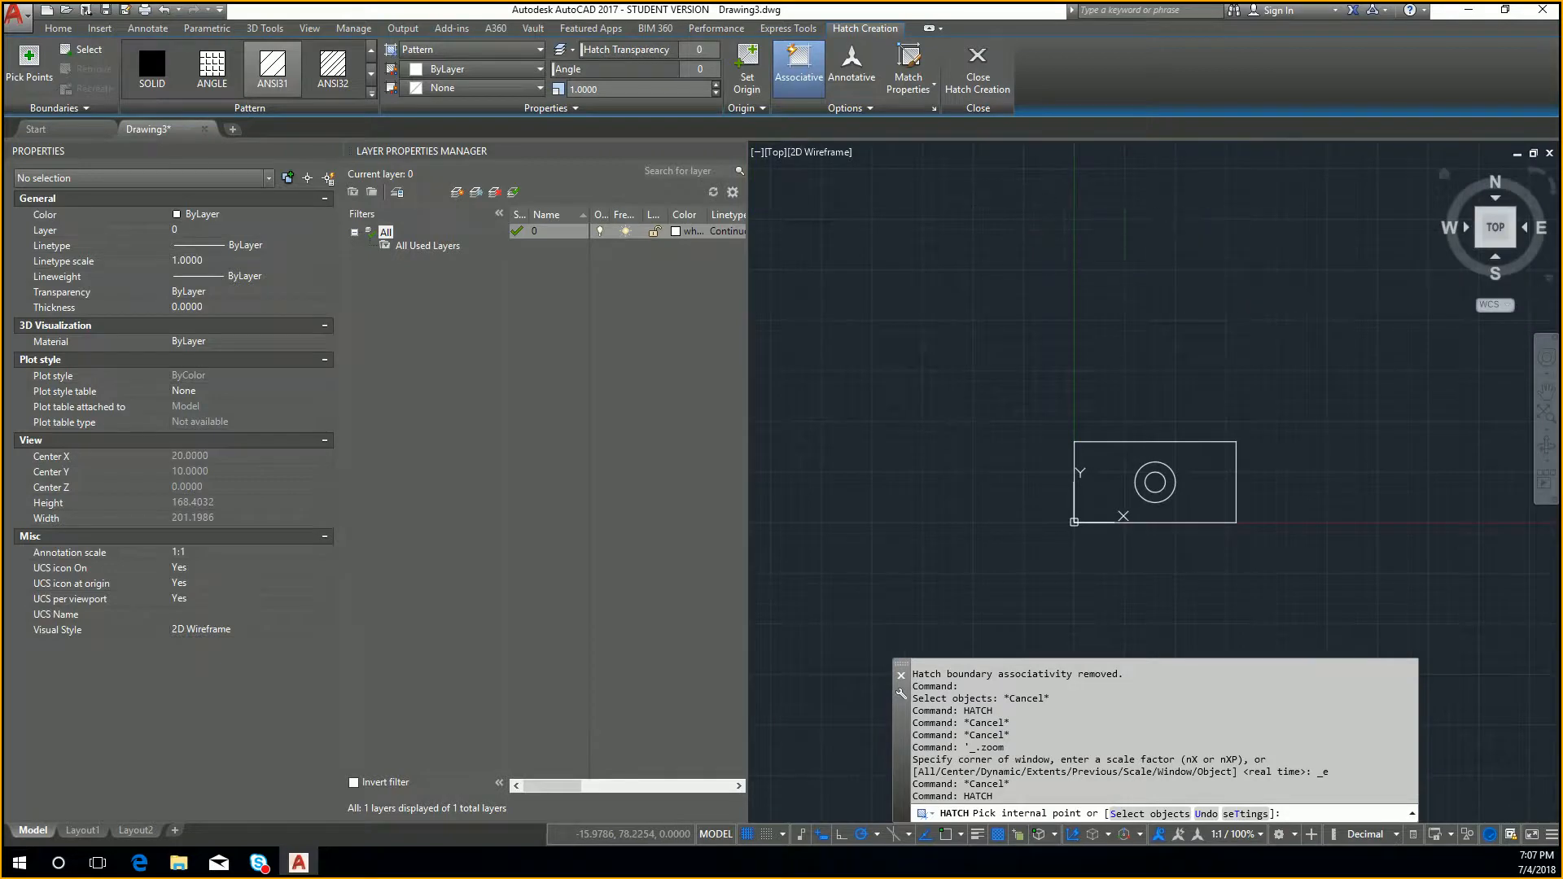
left_click(286, 864)
left_click(286, 864)
left_click(203, 129)
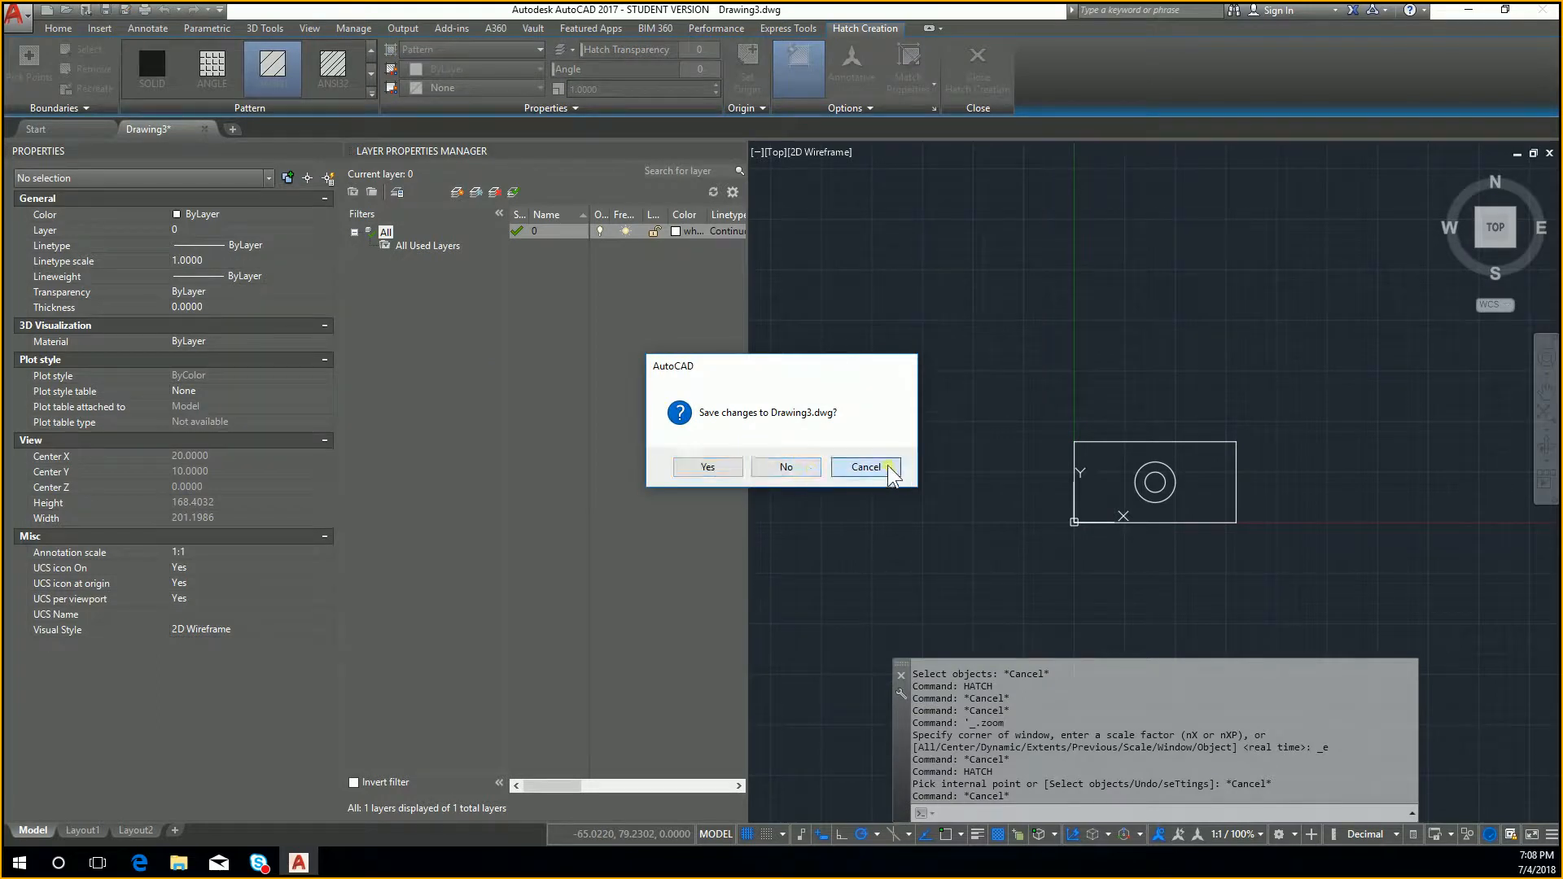
left_click(887, 466)
left_click(58, 28)
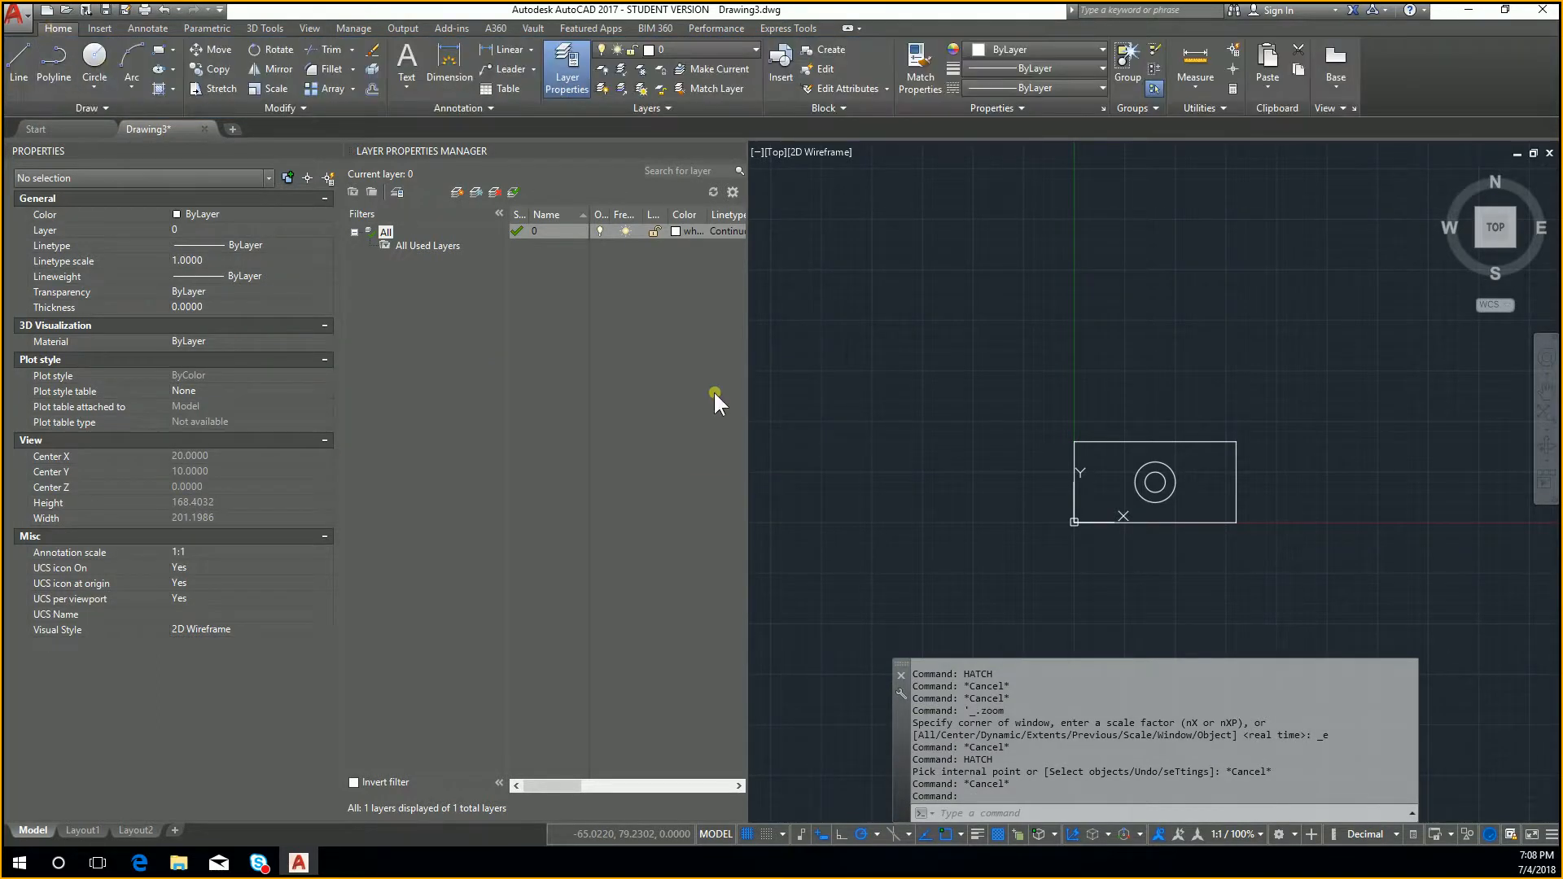
key("Escape")
key("Escape")
key("Escape")
Open the hatch settings to examine the Normal island display style
type("h")
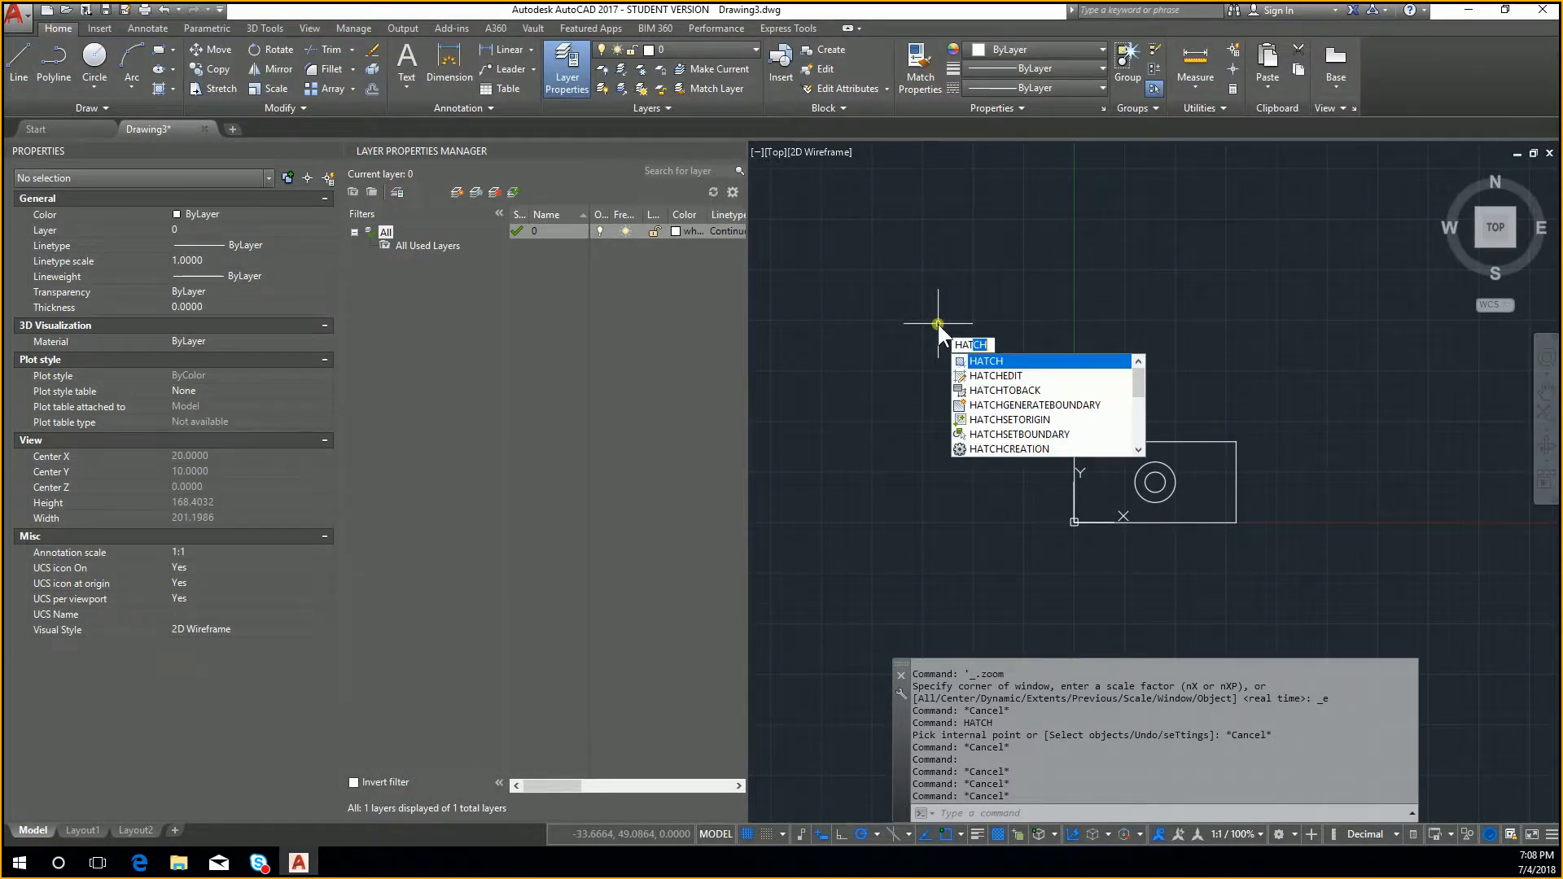
key("Return")
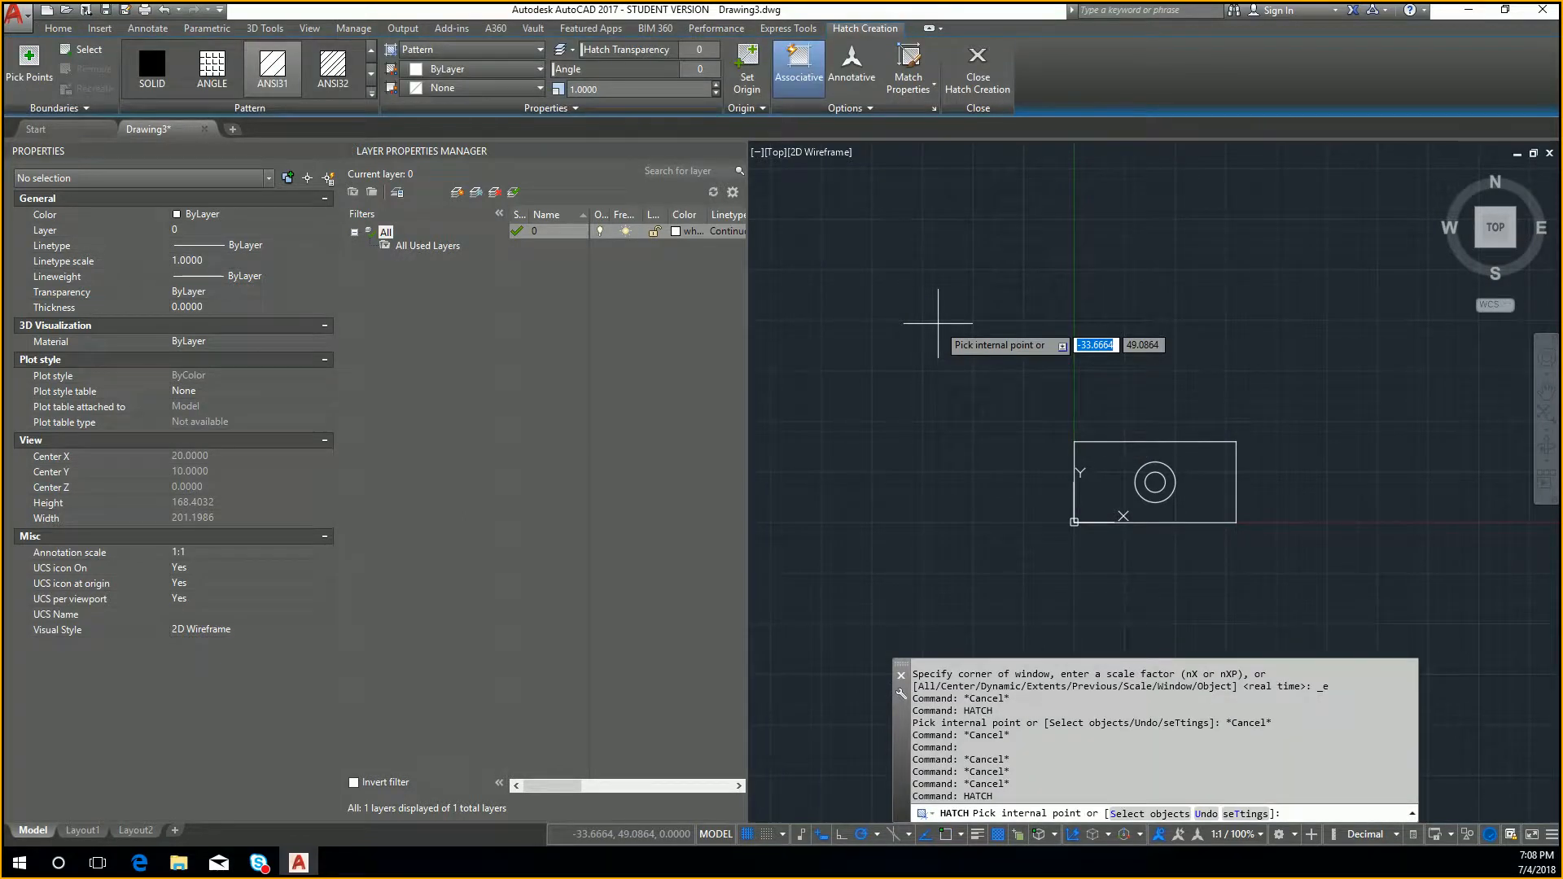
type("t")
key("Return")
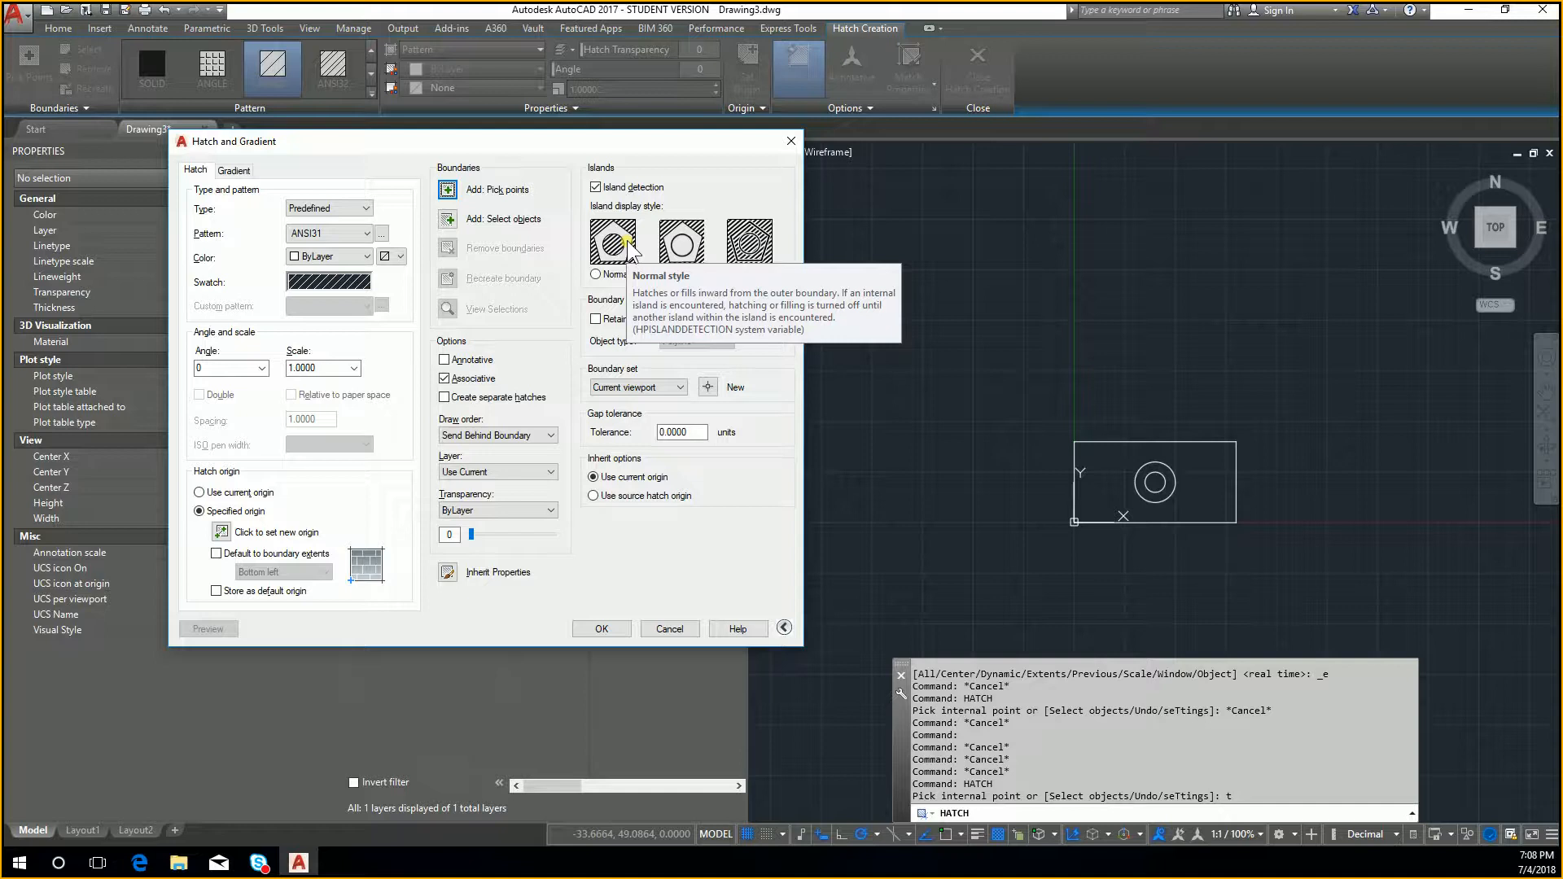
key("Escape")
Draw a second rectangle inside the large one, enclosing both concentric circles
scroll(1188, 472, "up", 5)
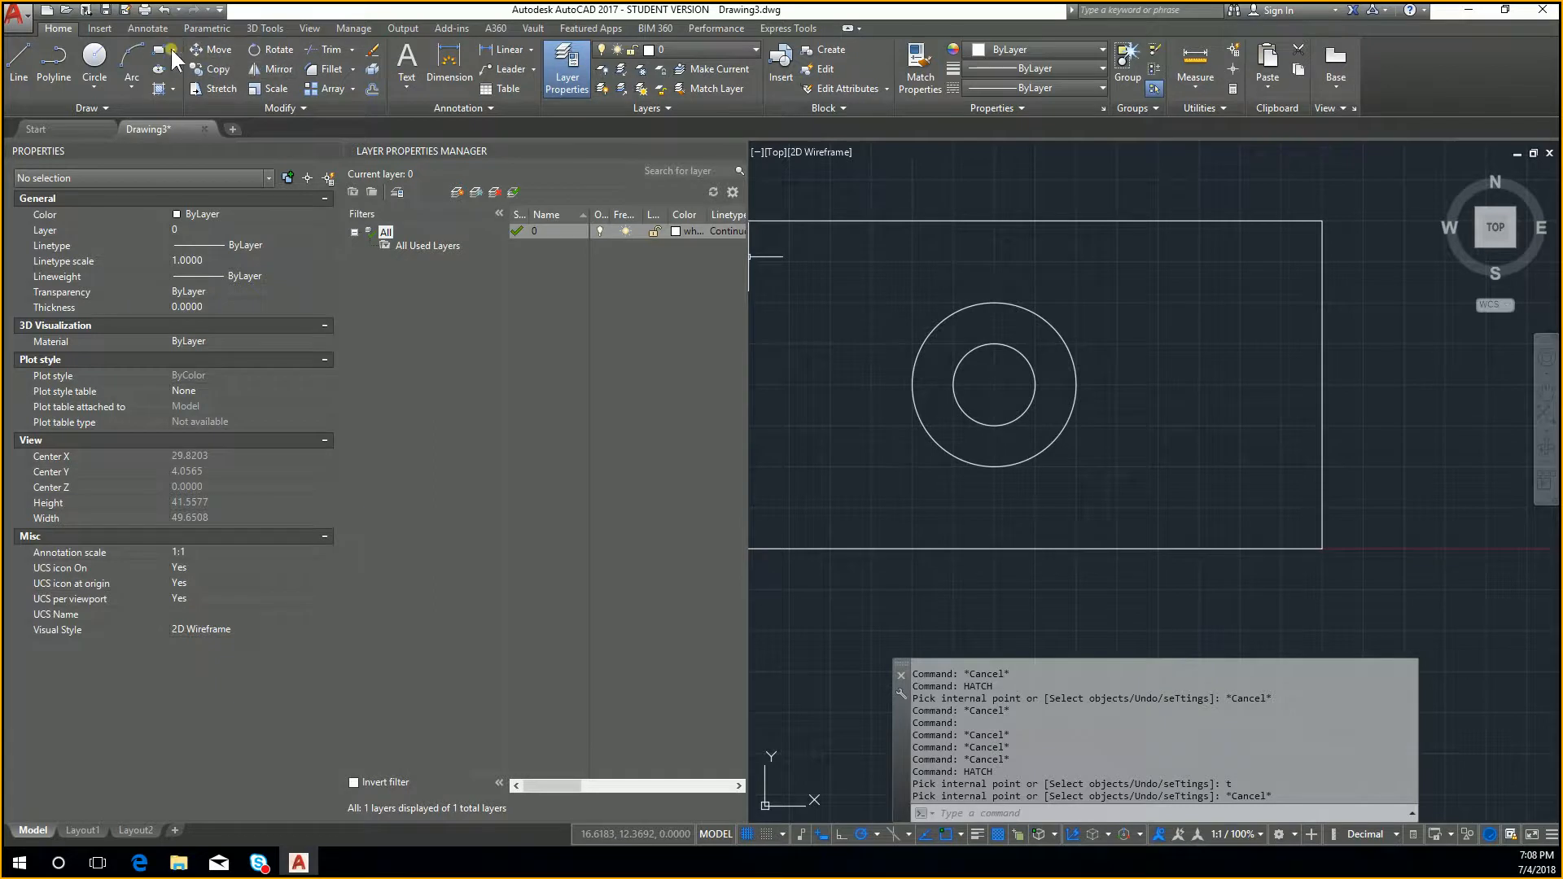
left_click(163, 56)
middle_click_drag(797, 325, 855, 325)
left_click(902, 276)
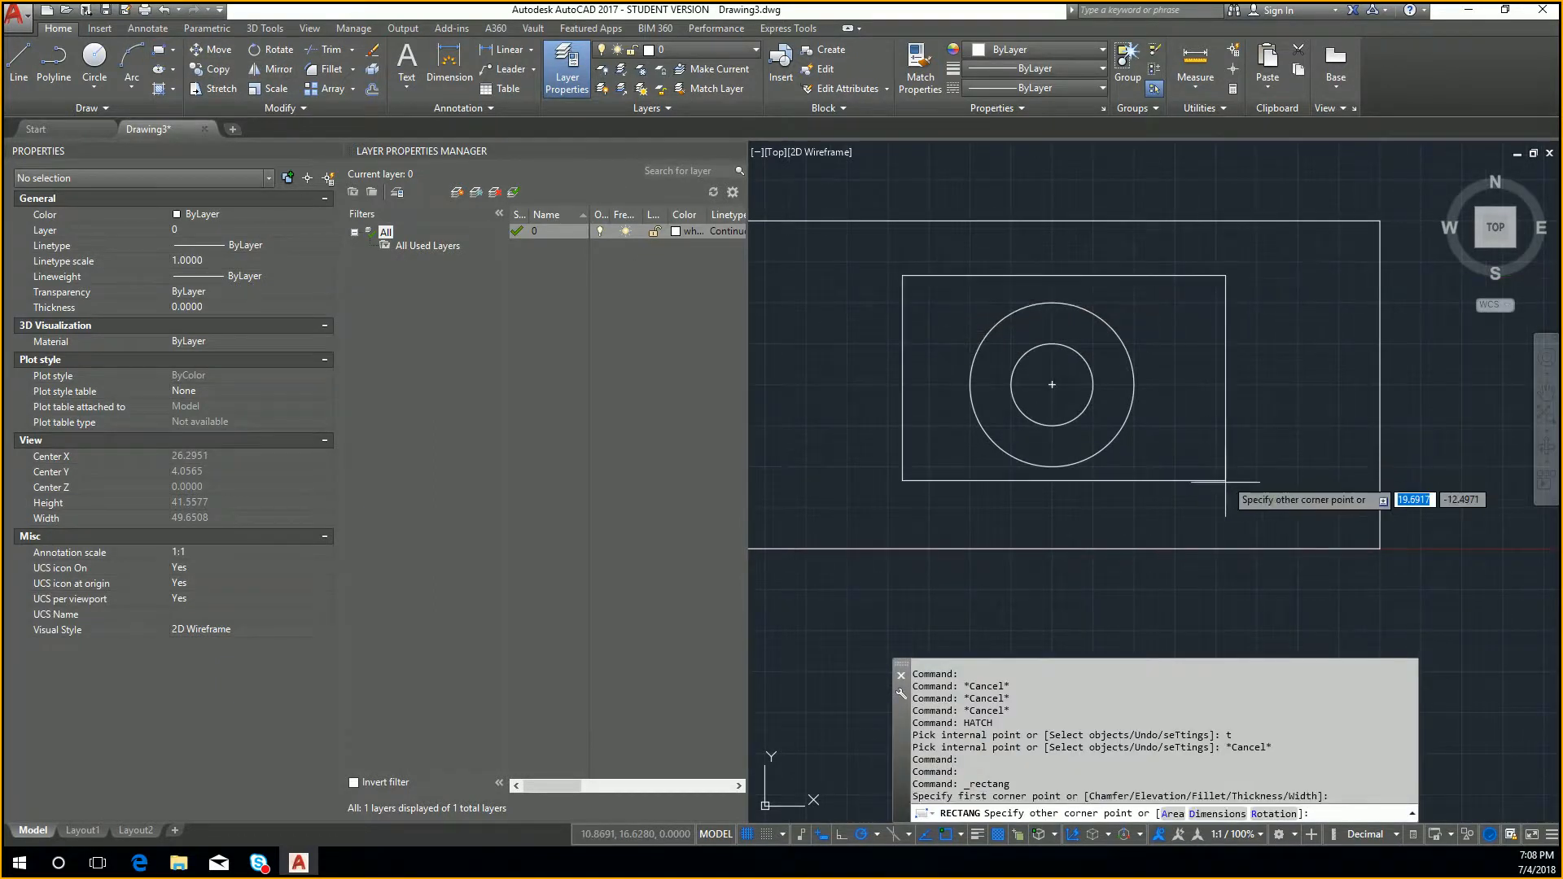
key("Escape")
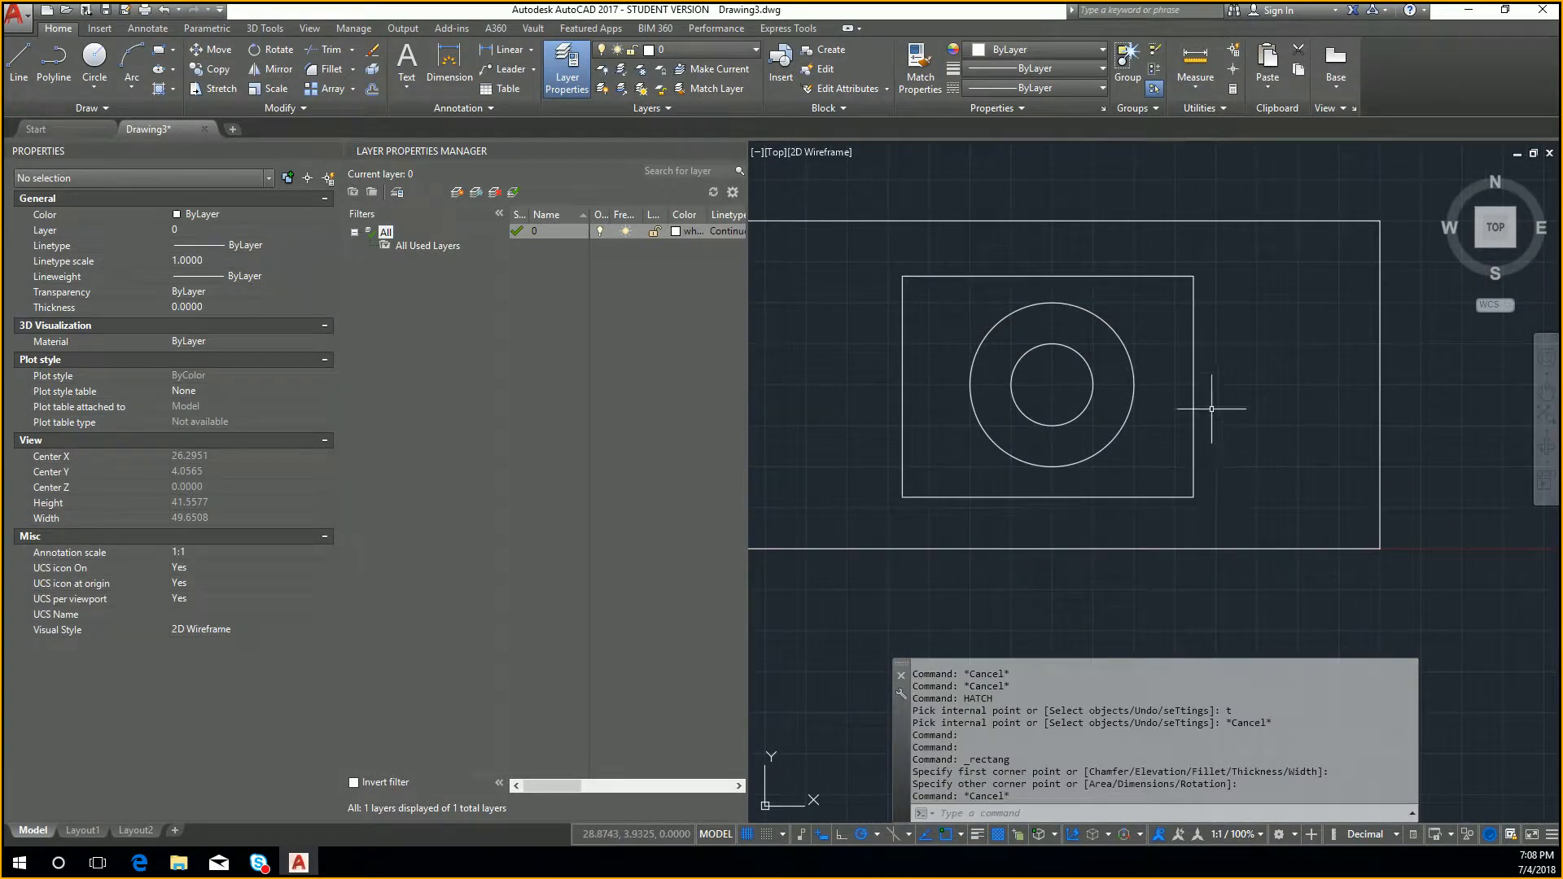
Hatch from the area between the two rectangles with ANSI31, using the Normal island display style
type("hat")
key("Return")
type("t")
key("Return")
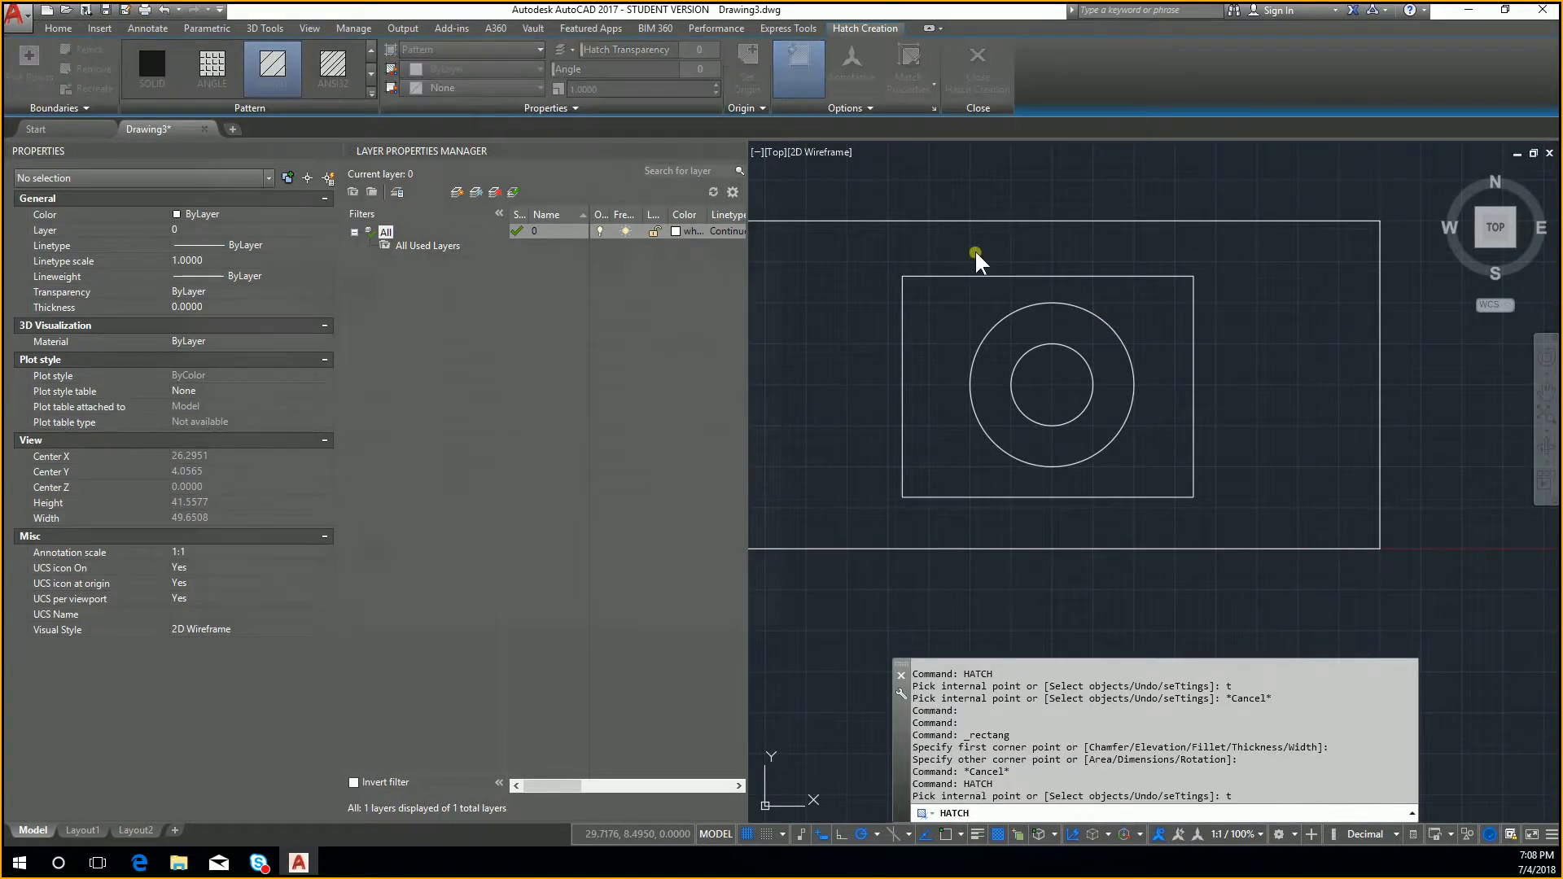
left_click(595, 274)
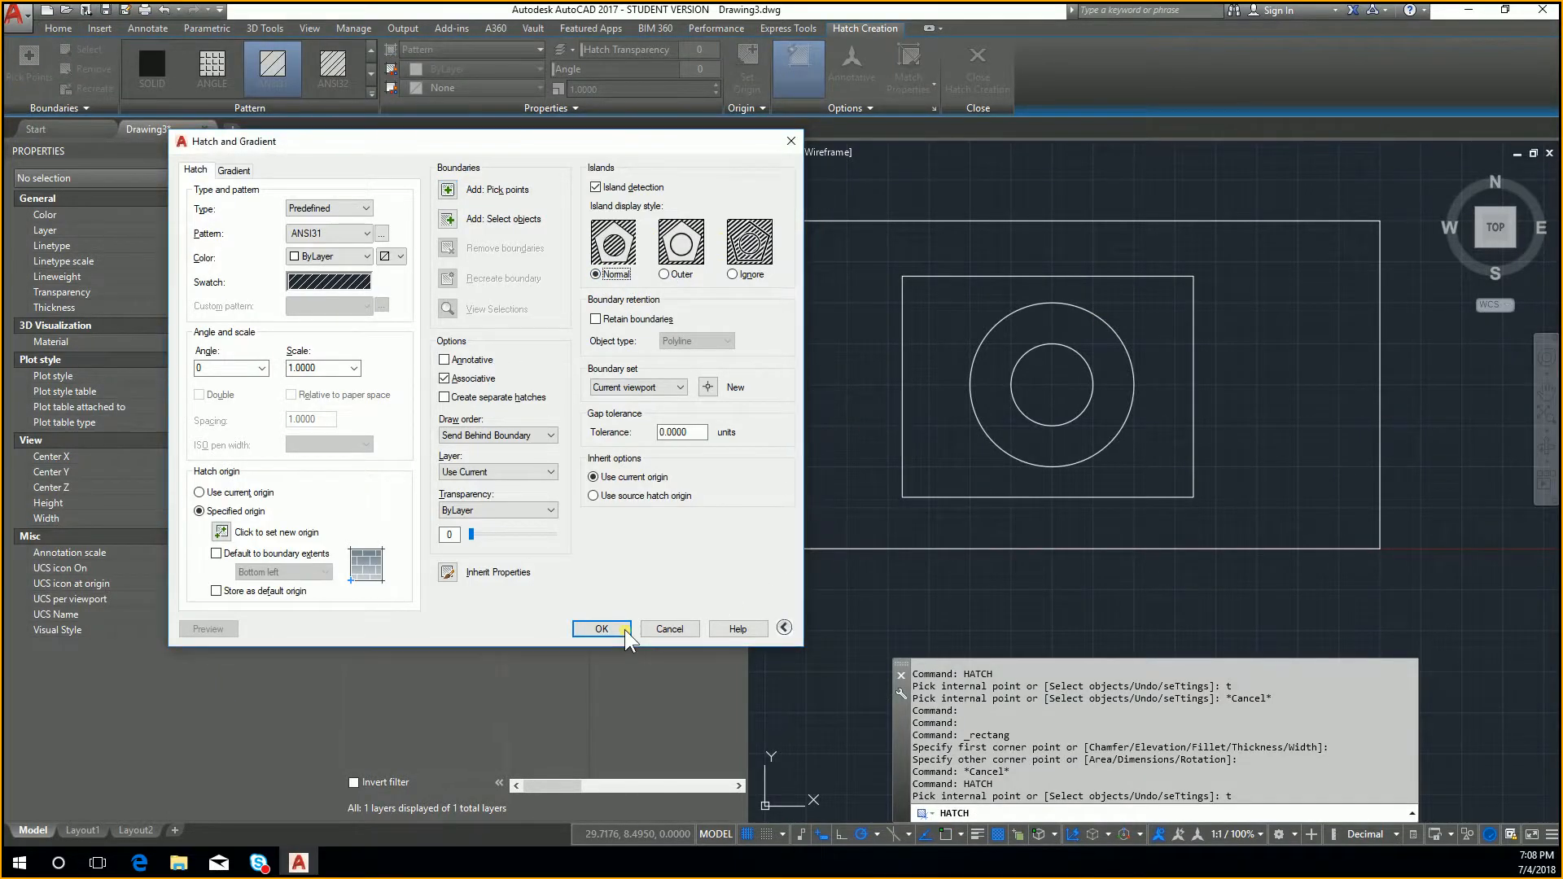
left_click(450, 189)
left_click(848, 448)
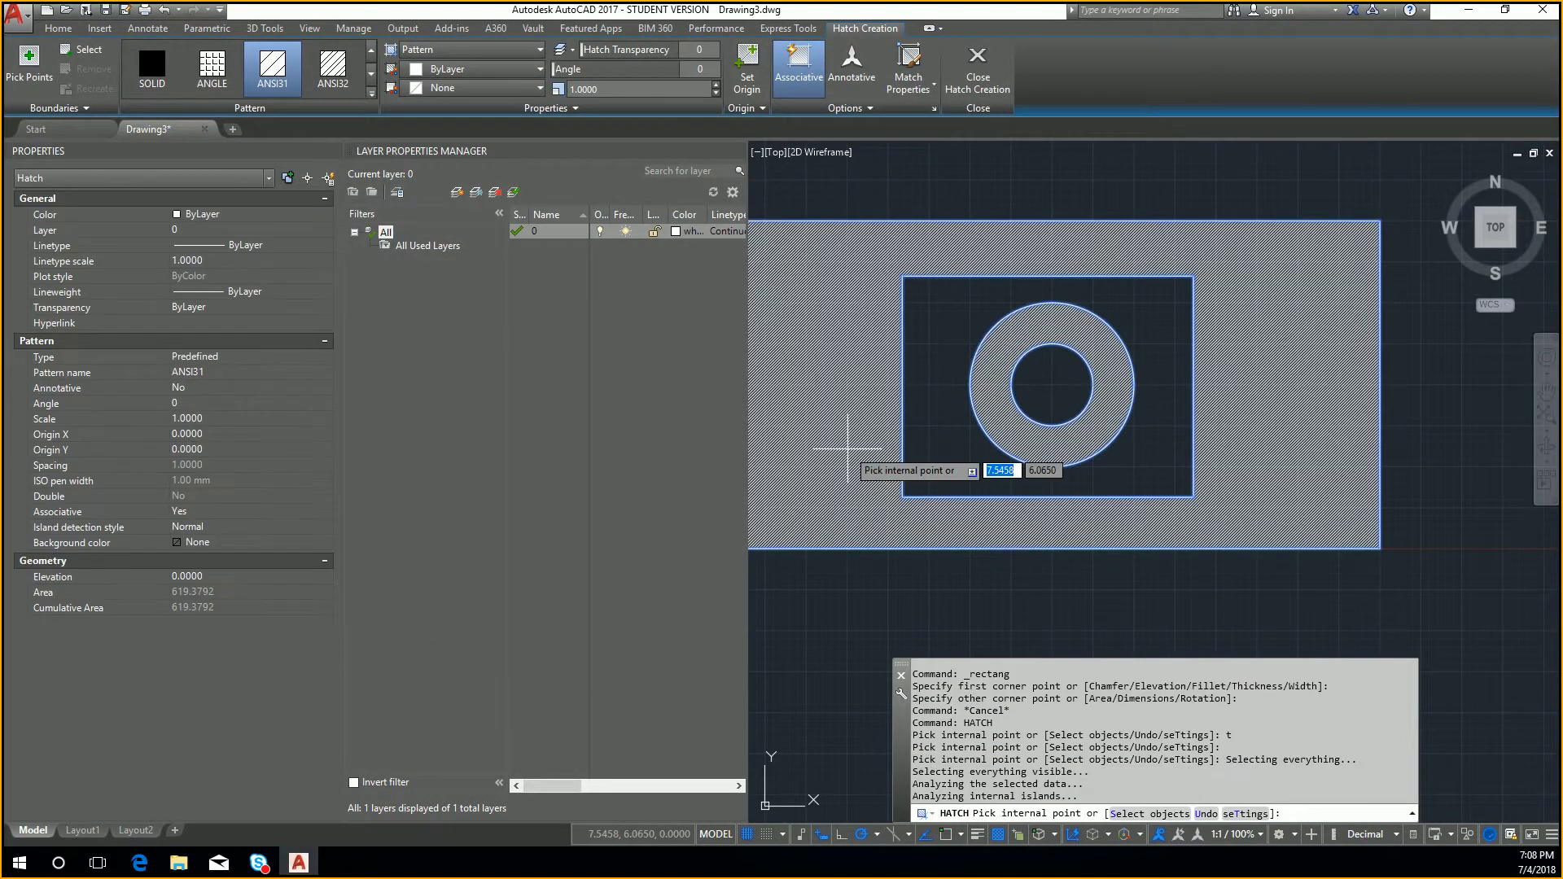
middle_click_drag(1029, 208, 1126, 225)
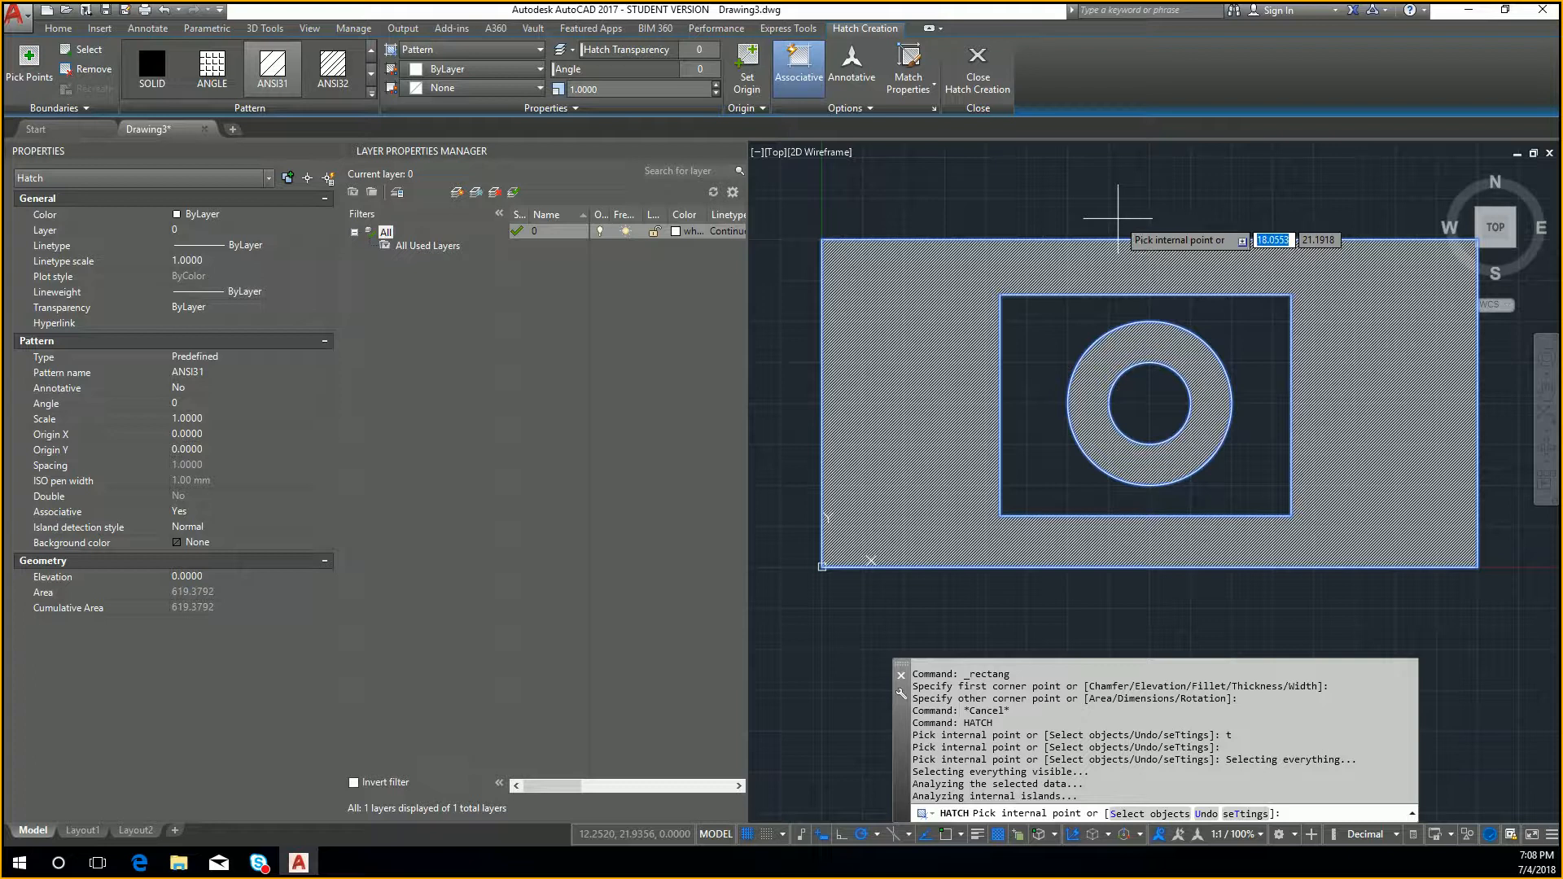
key("Return")
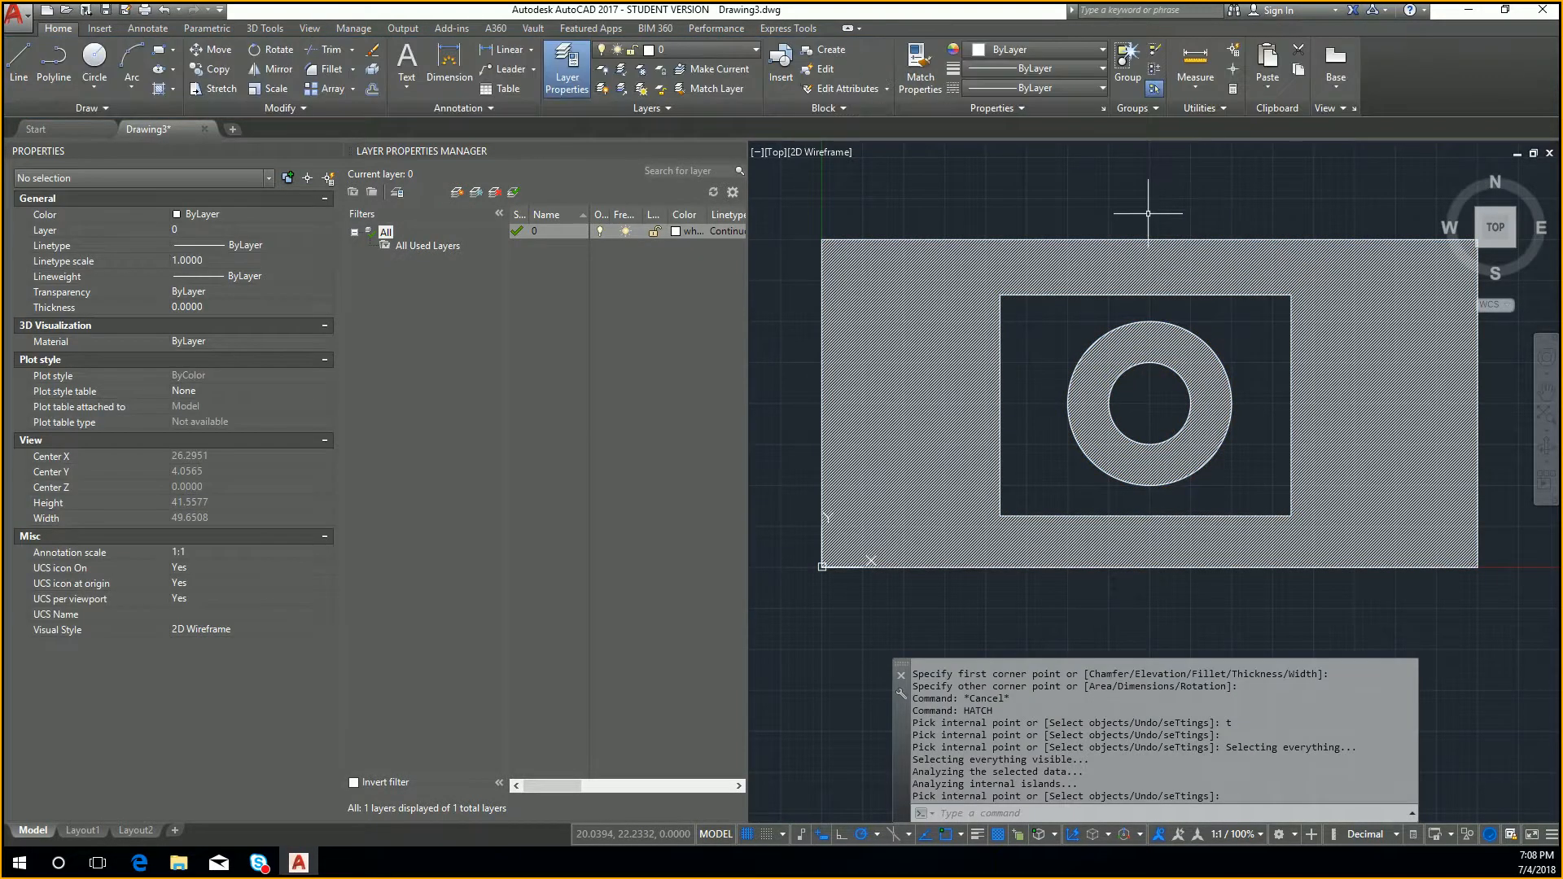
Replace the hatch with an ANSI31 one between the two rectangles, using the Outer island display style
left_click(1101, 367)
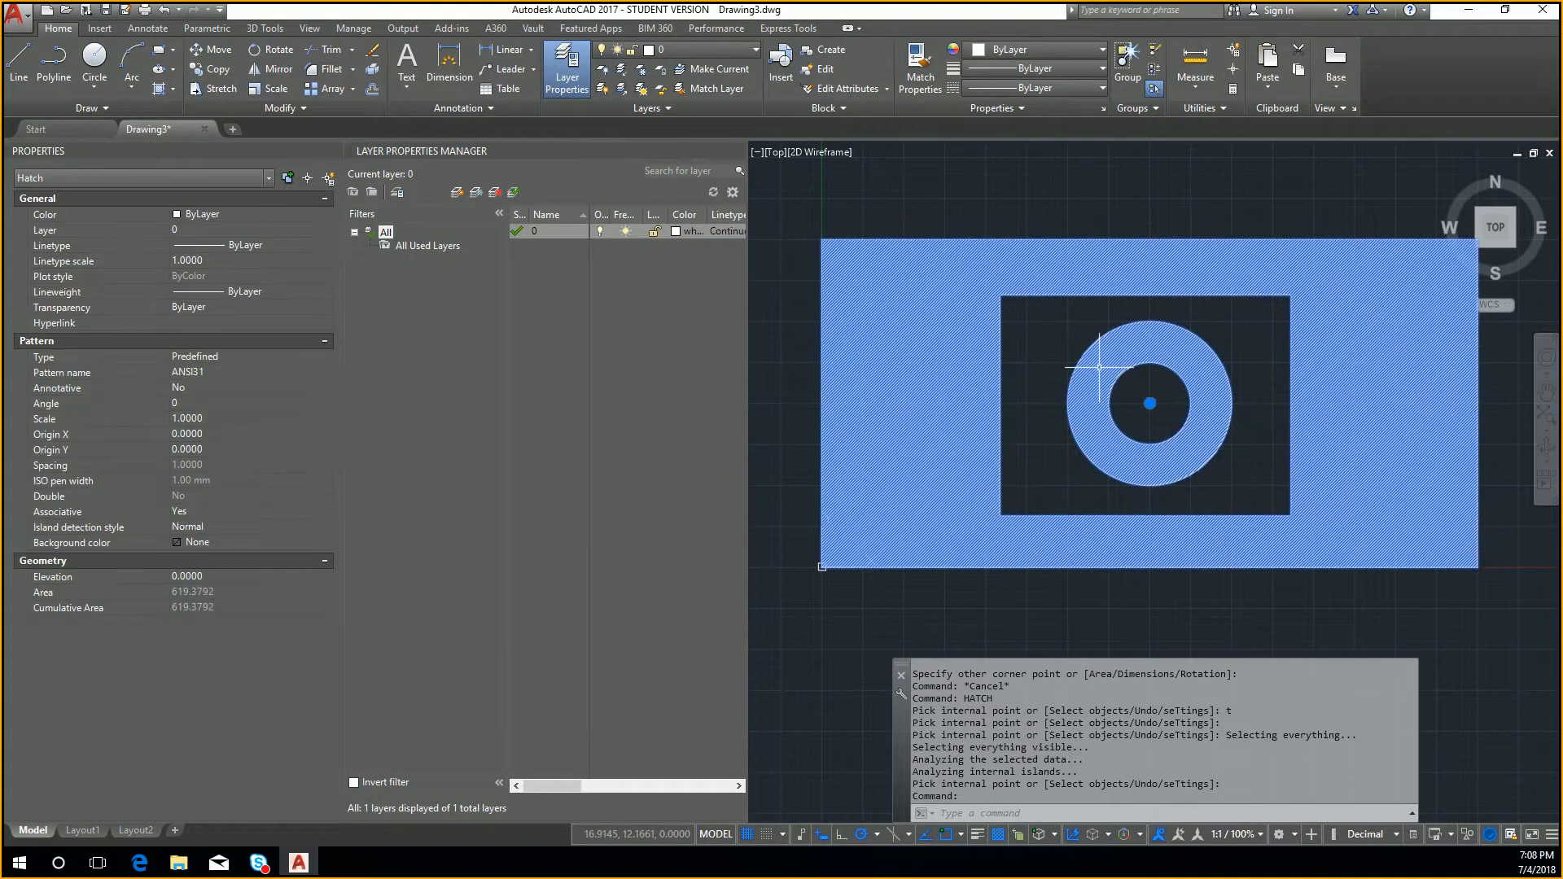
key("Delete")
type("hatch")
key("Return")
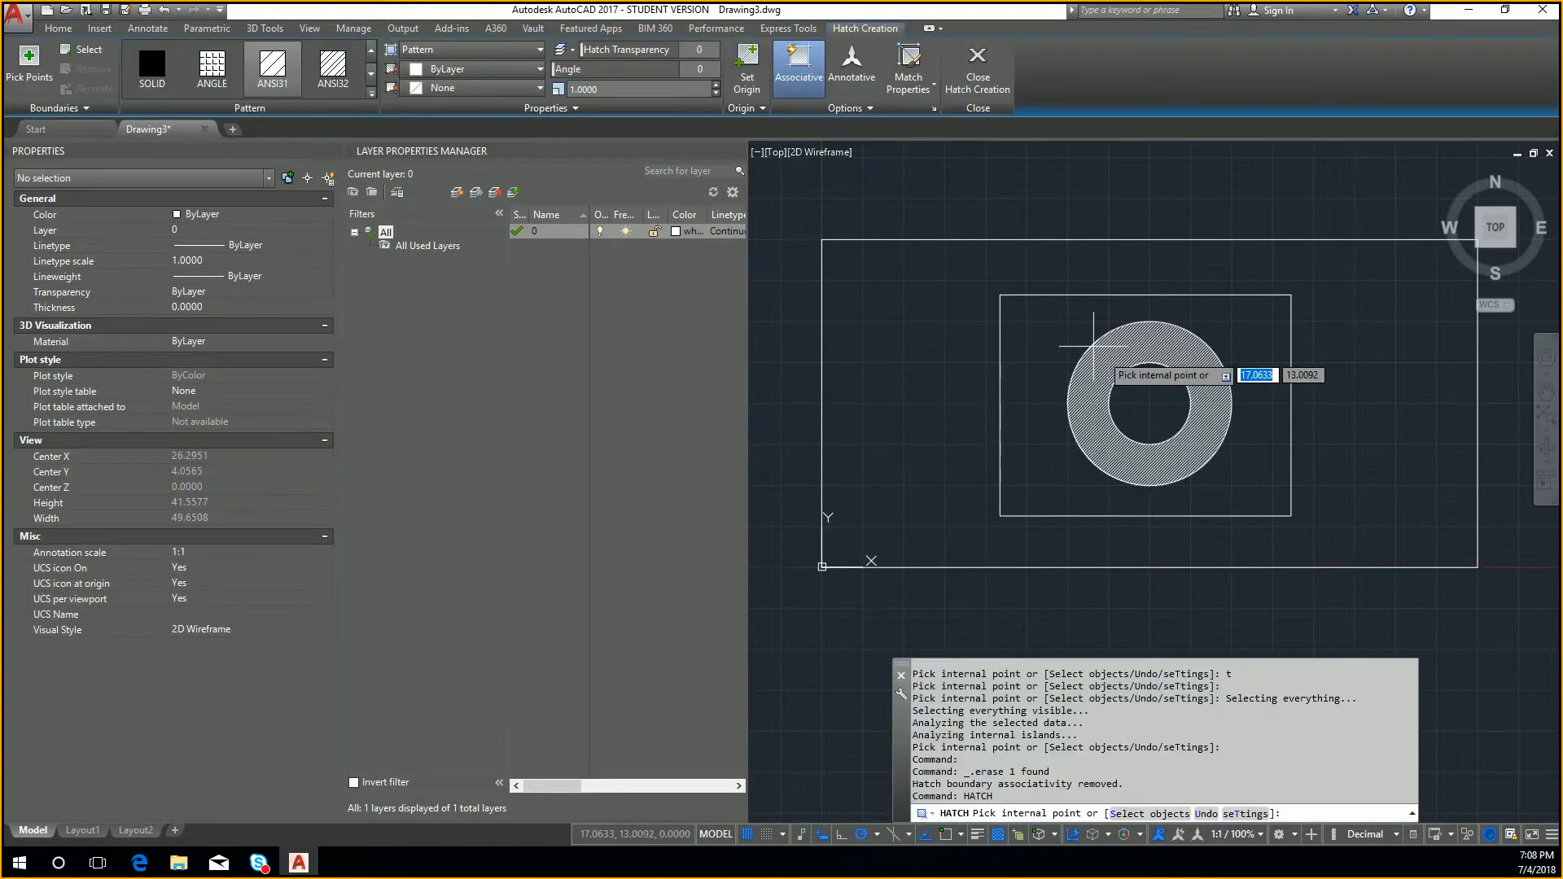
type("t")
key("Return")
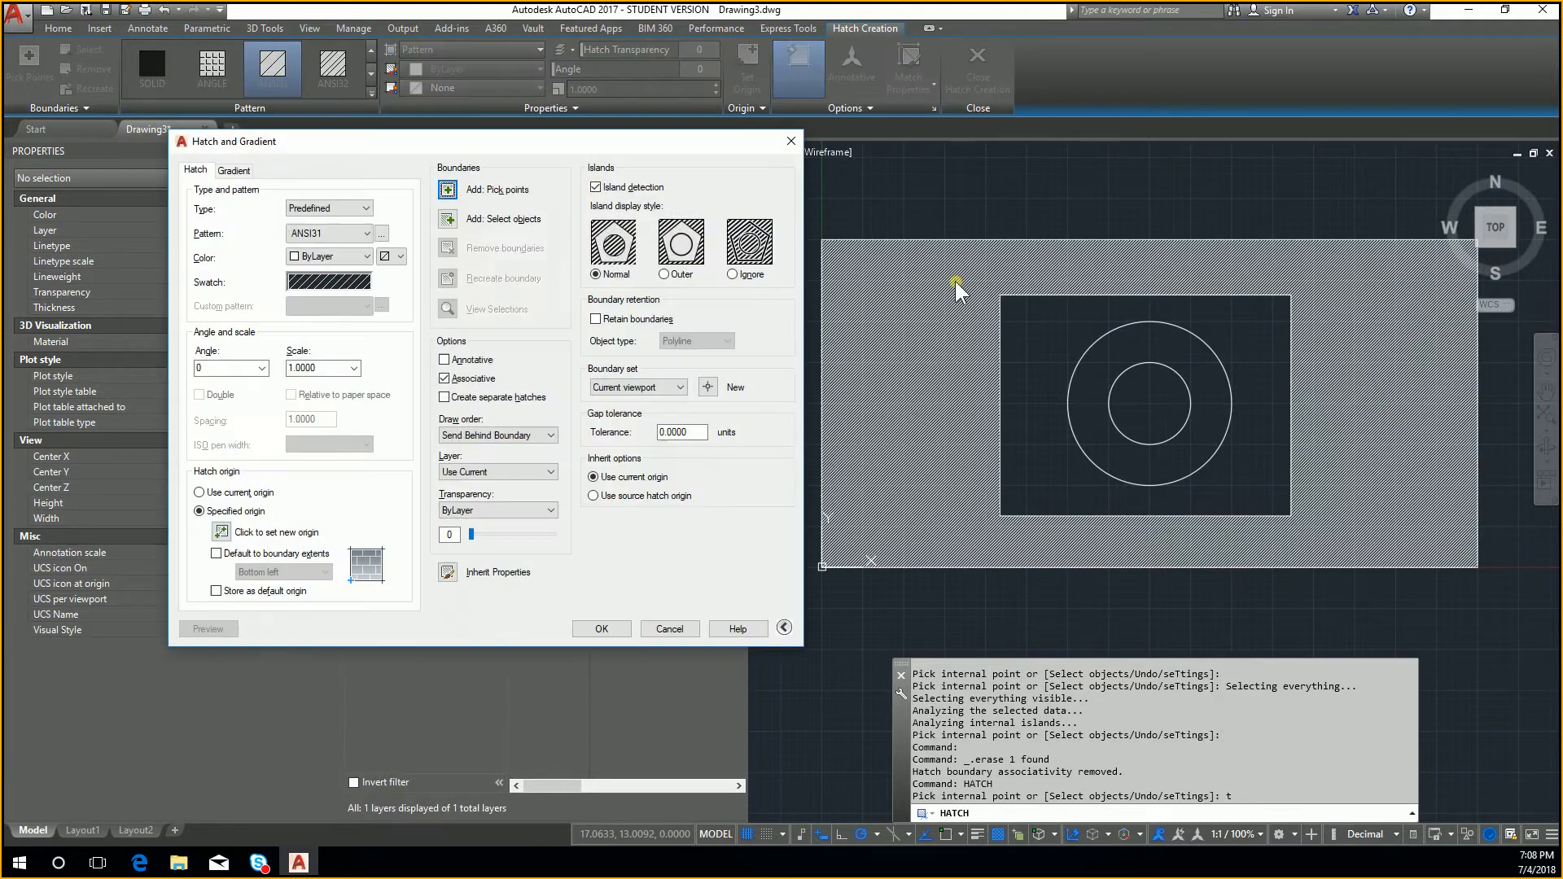
left_click(668, 275)
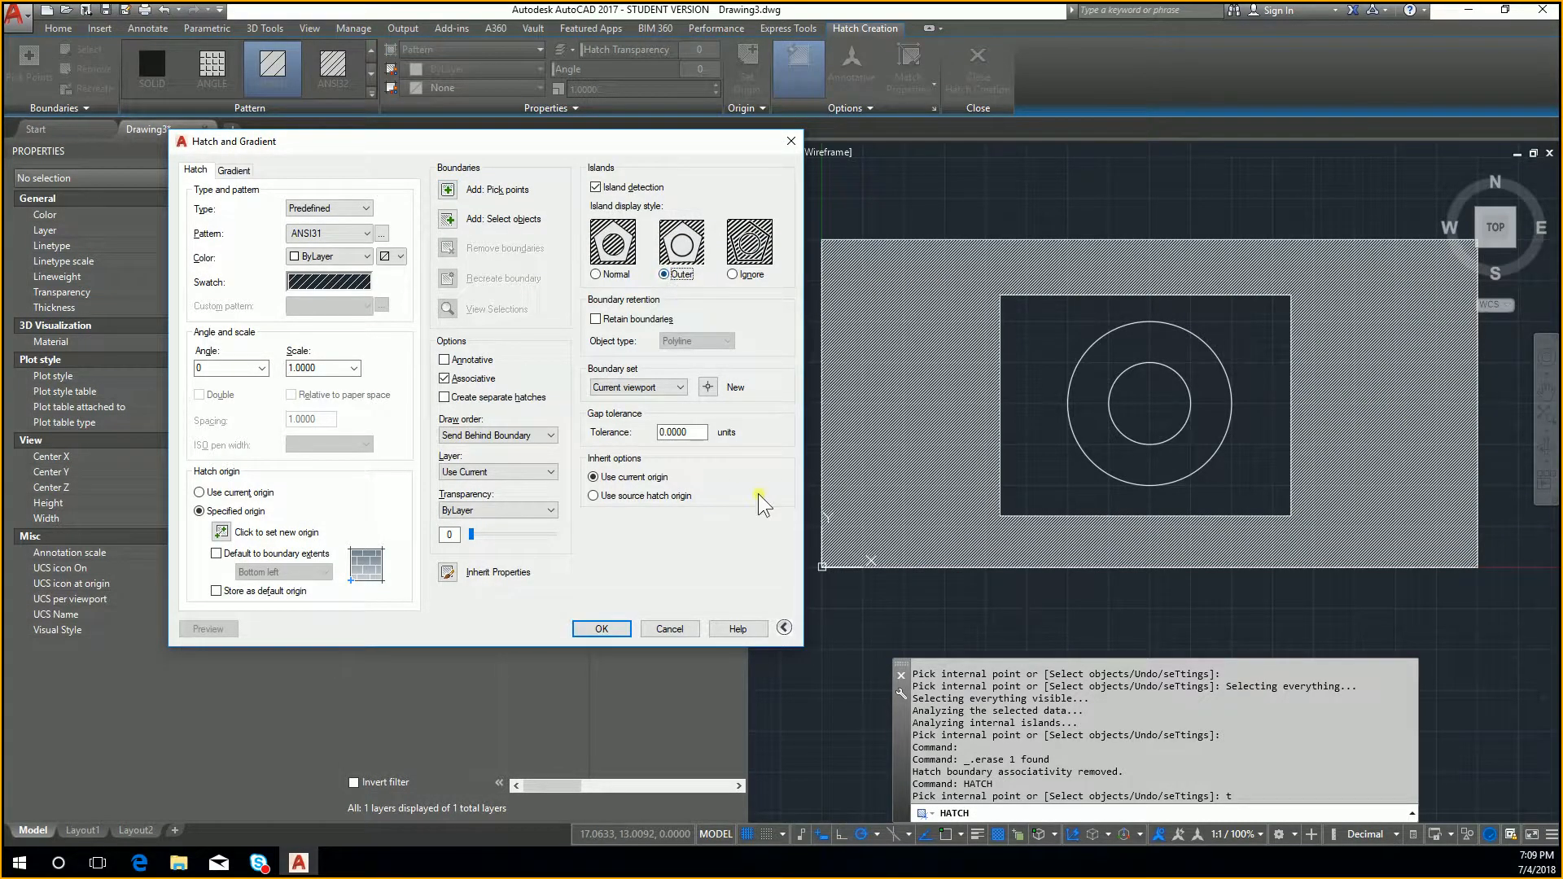
left_click(600, 628)
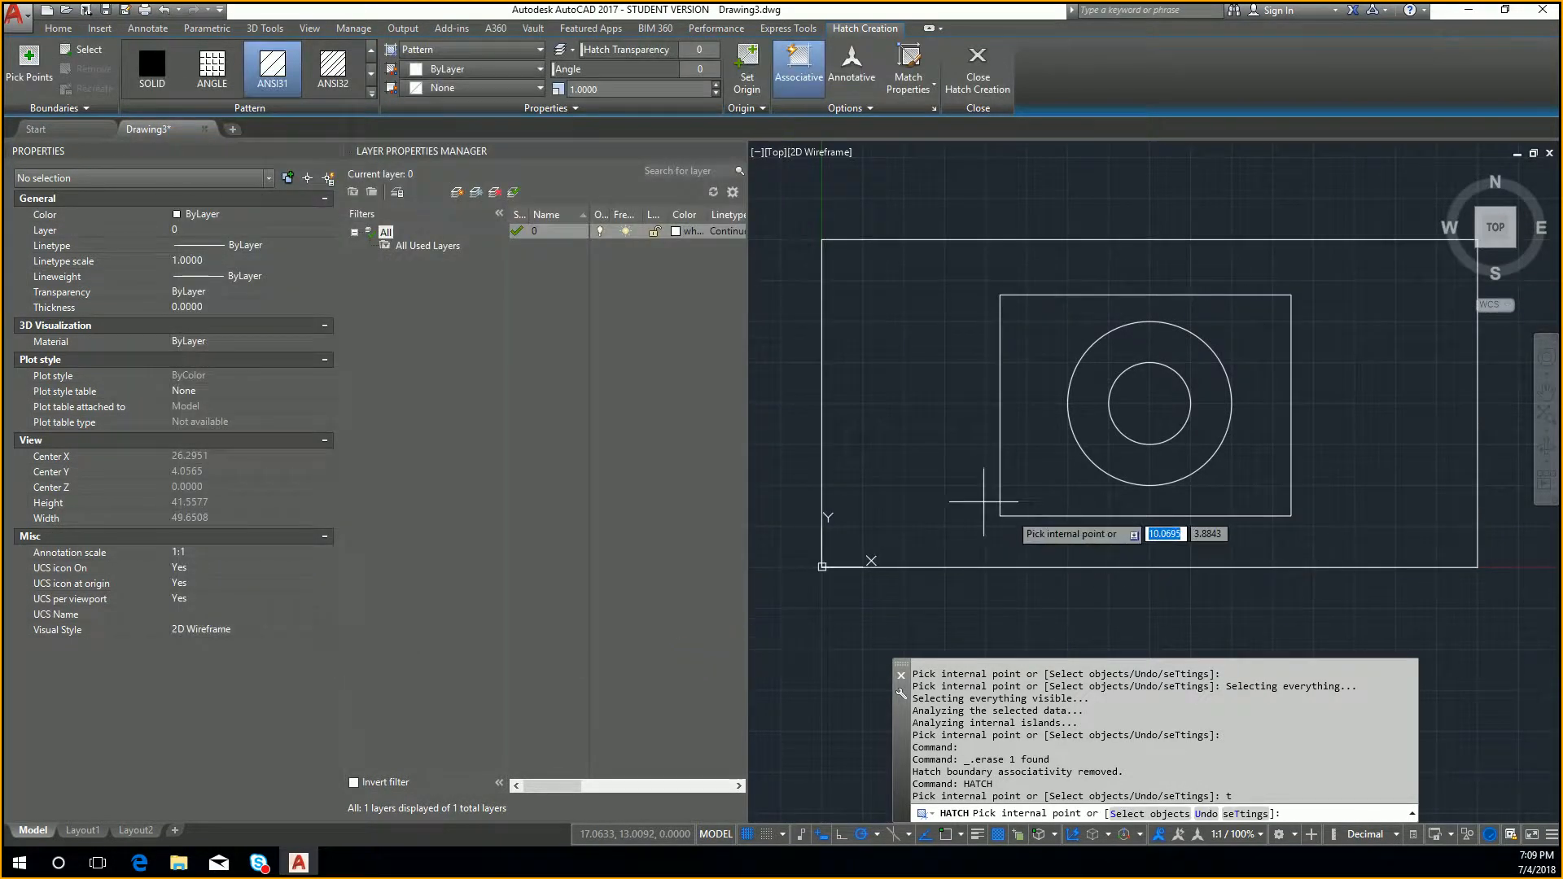
left_click(965, 465)
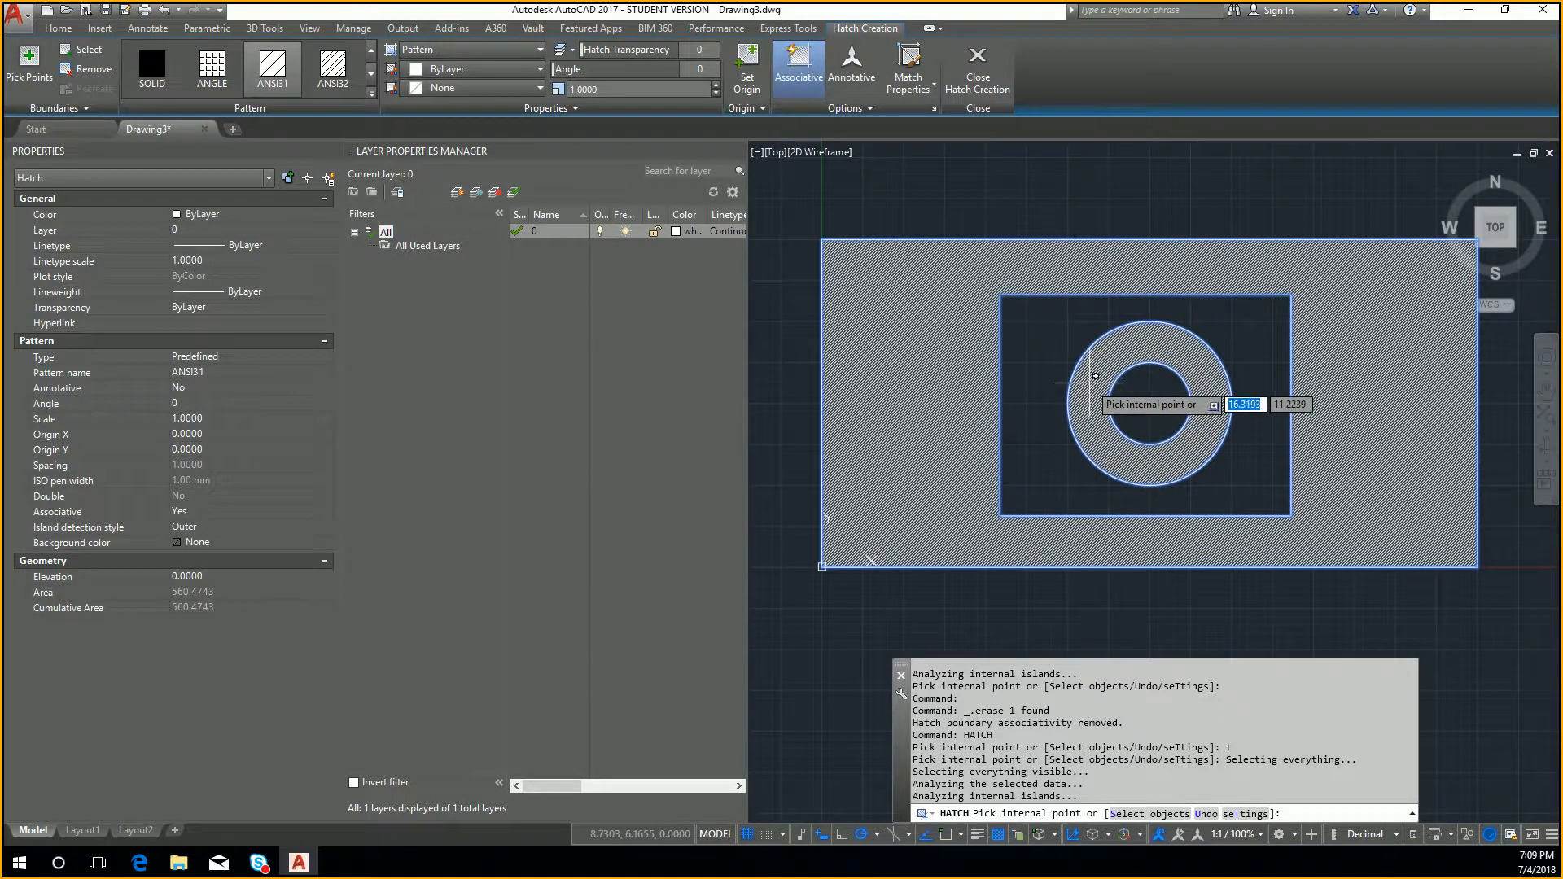
Try picking the ring between the circles and the area around them as additional hatch regions
left_click(1089, 383)
left_click(1084, 408)
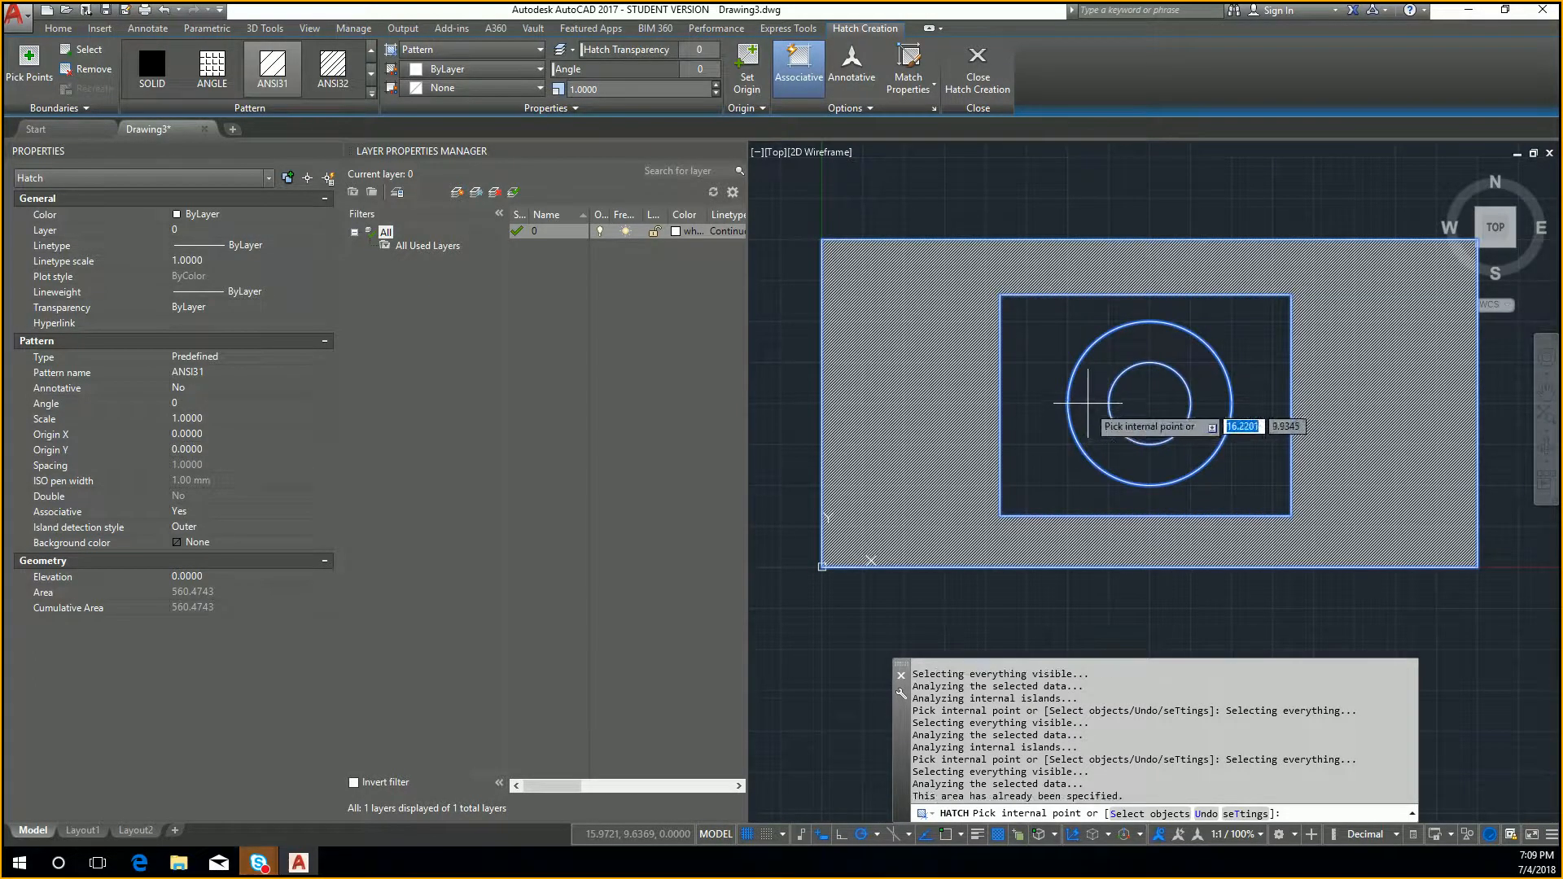
left_click(1117, 371)
left_click(1056, 396)
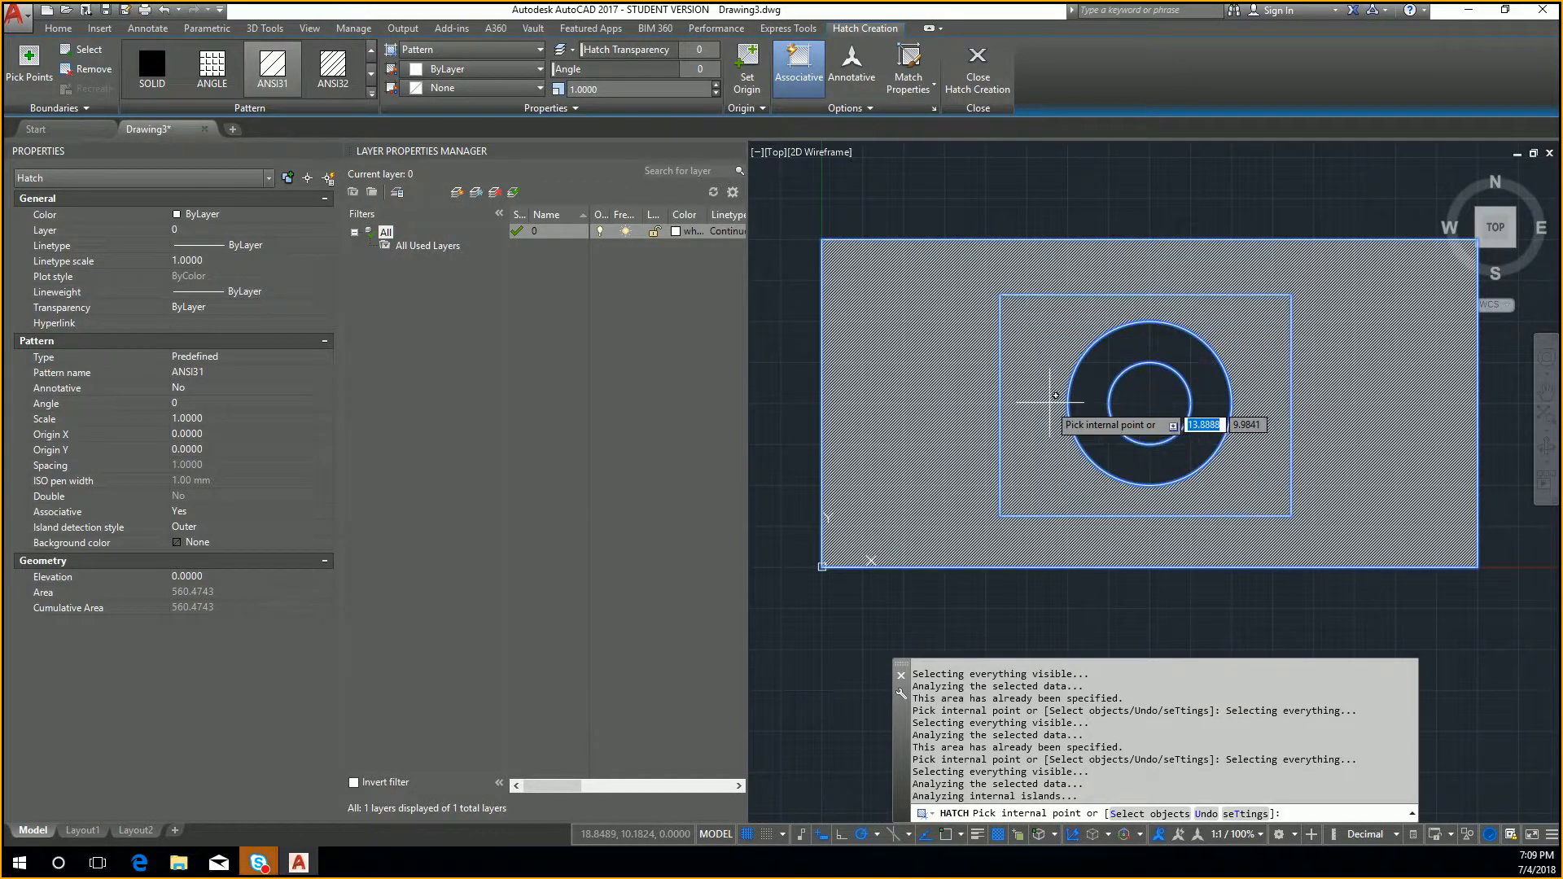
left_click(1053, 399)
key("Escape")
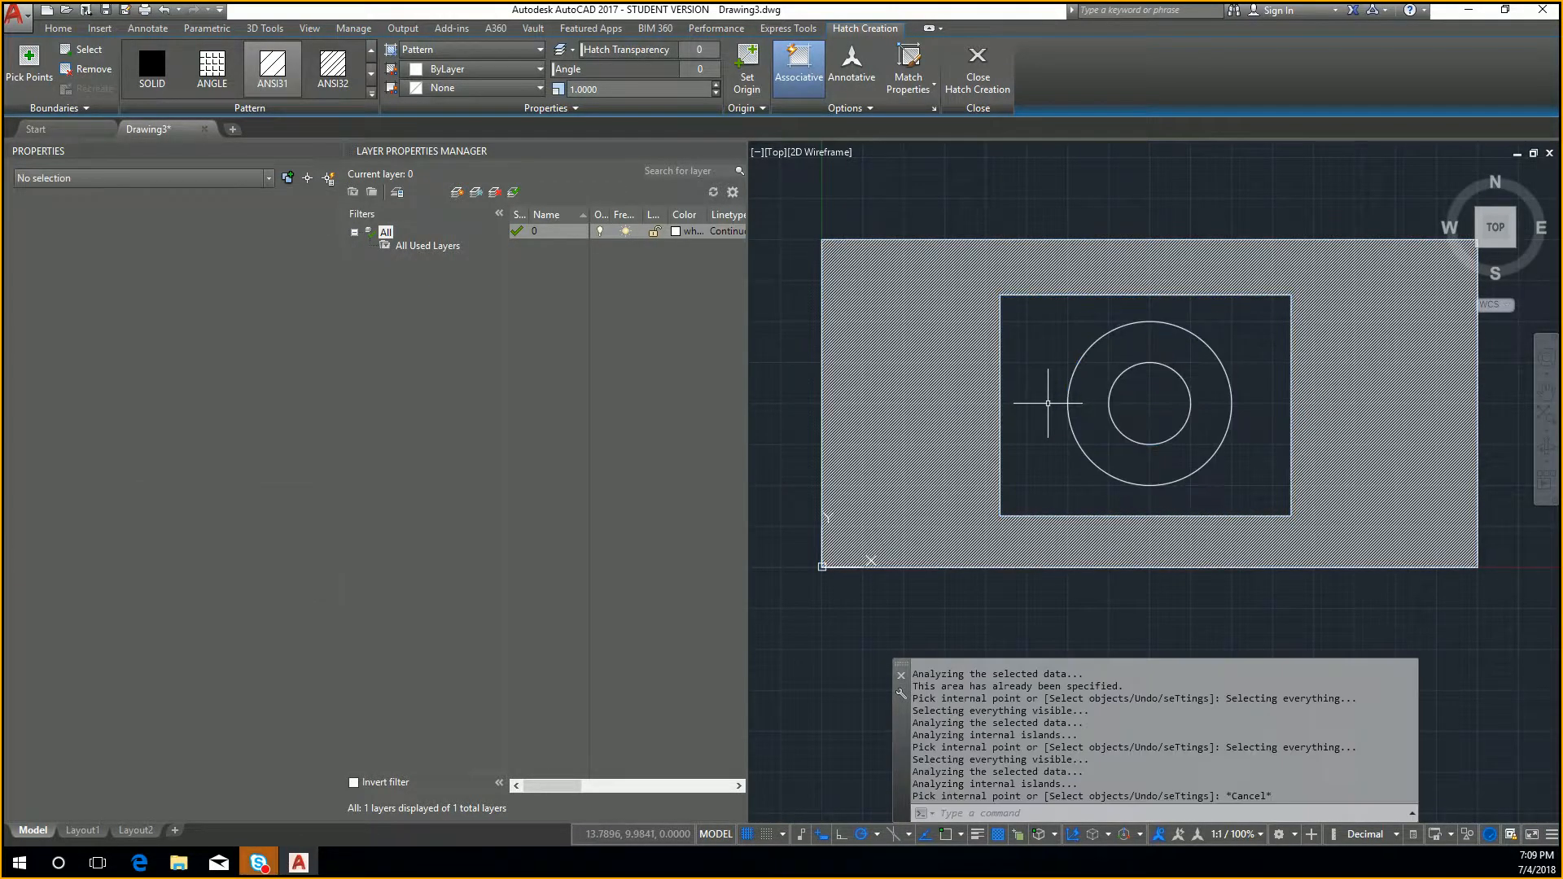
key("Escape")
Replace the hatch between the rectangles with an ANSI31 one picked inside the inner rectangle outside the circles, using the Normal island display style
left_click(925, 403)
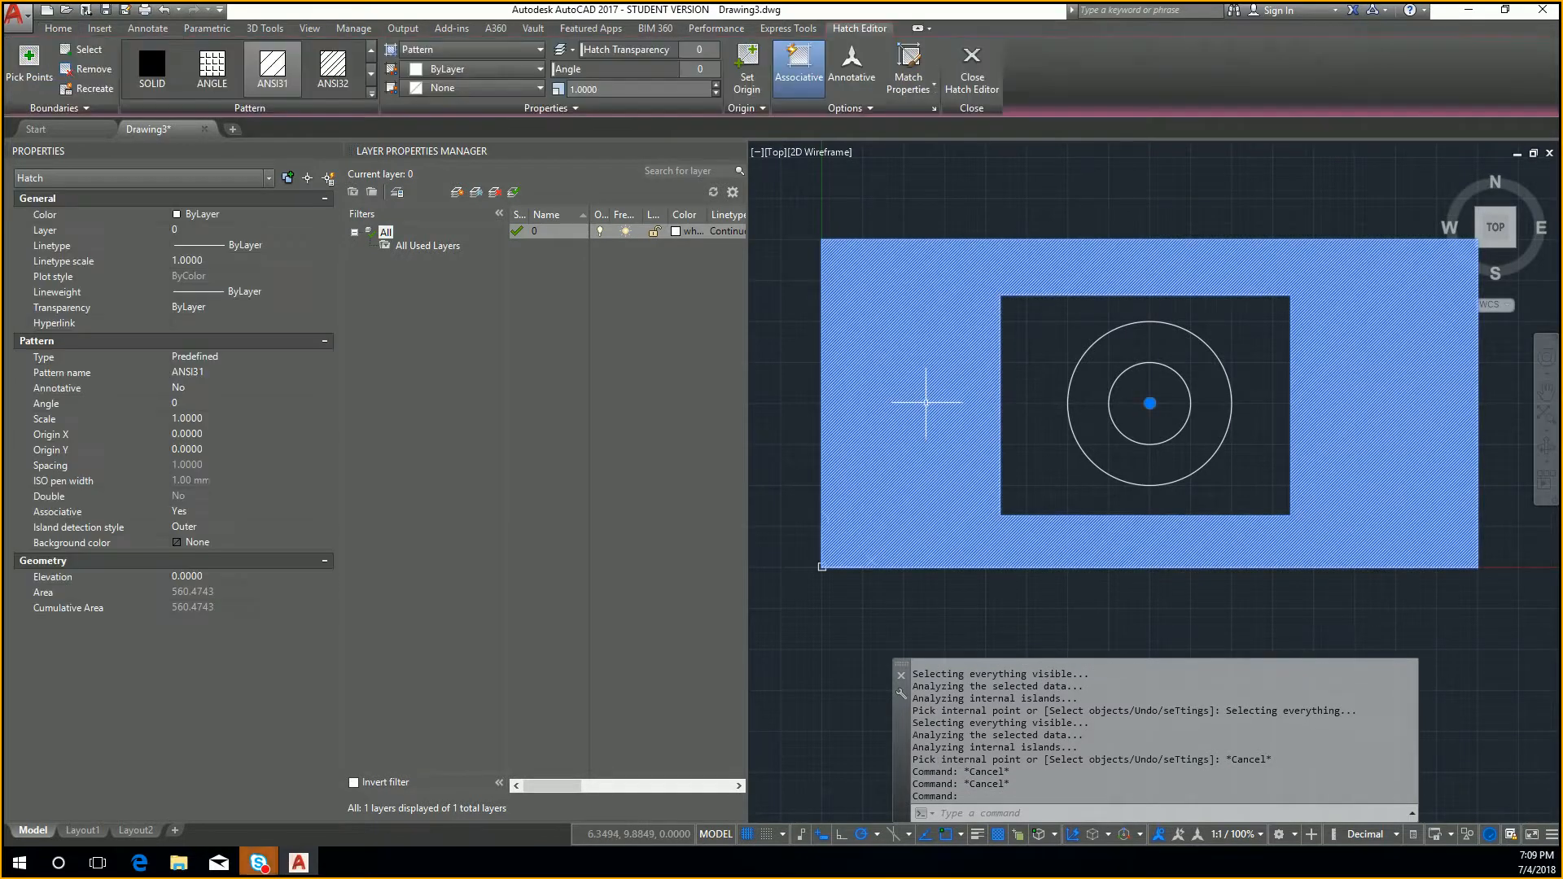
key("Delete")
type("hat")
key("Return")
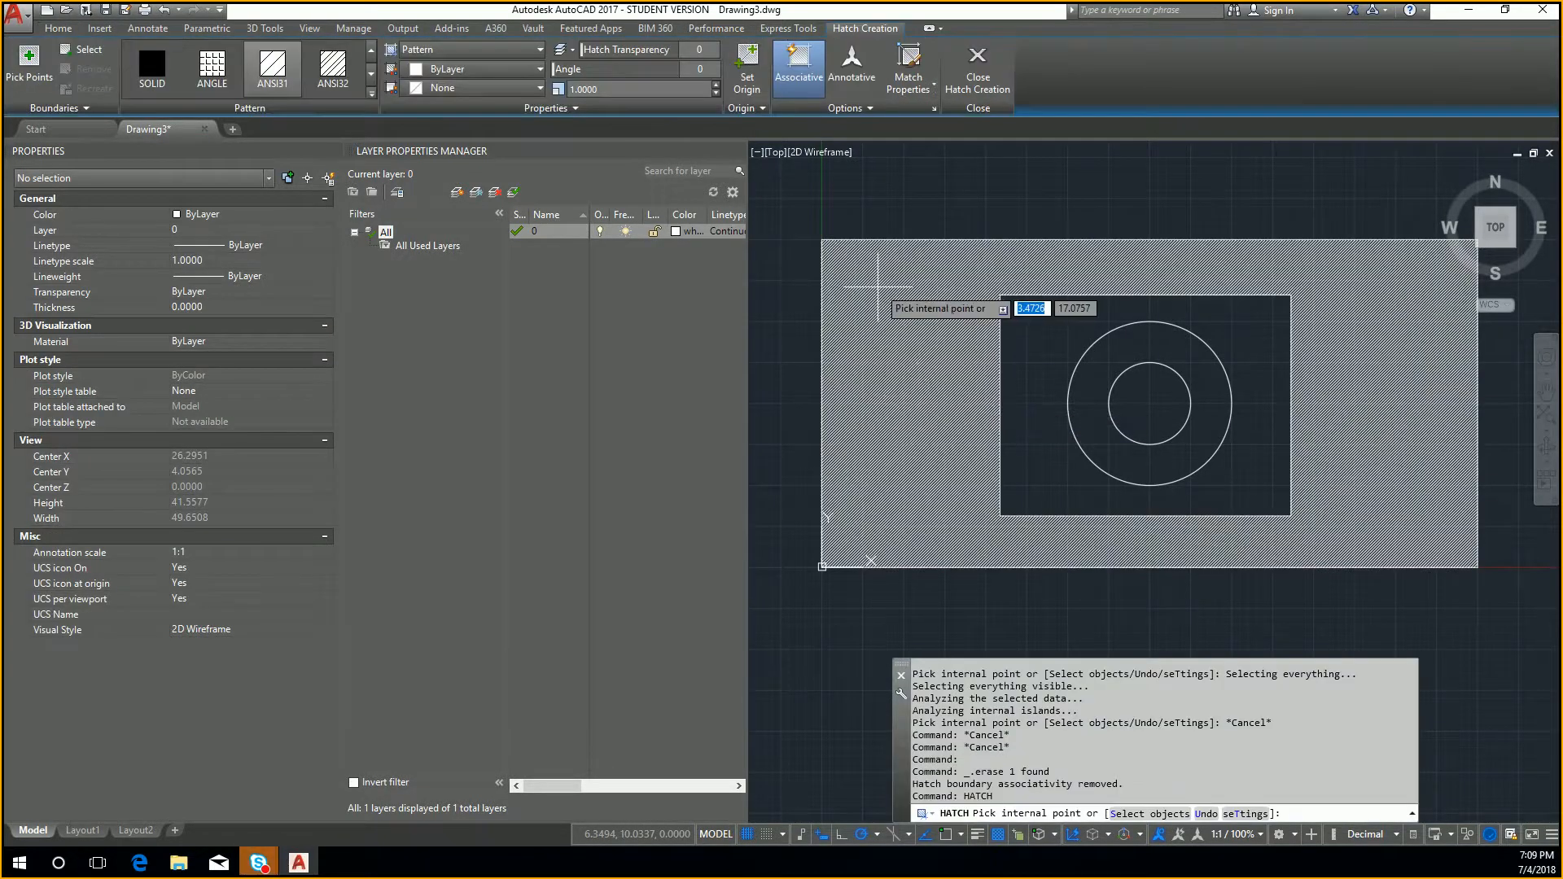
type("t")
key("Return")
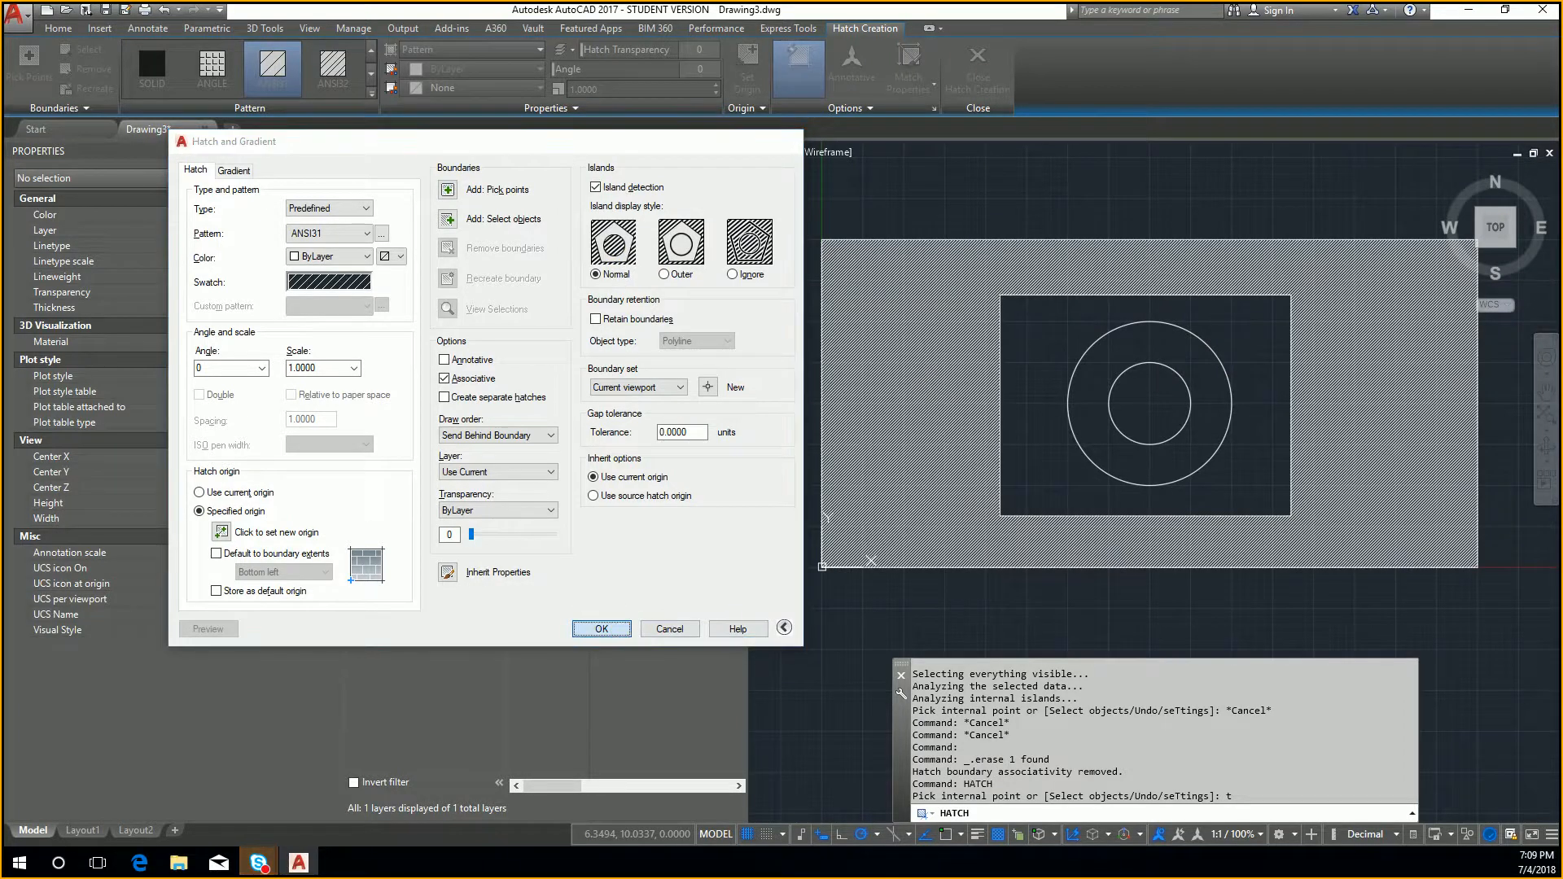
left_click(602, 629)
left_click(1050, 407)
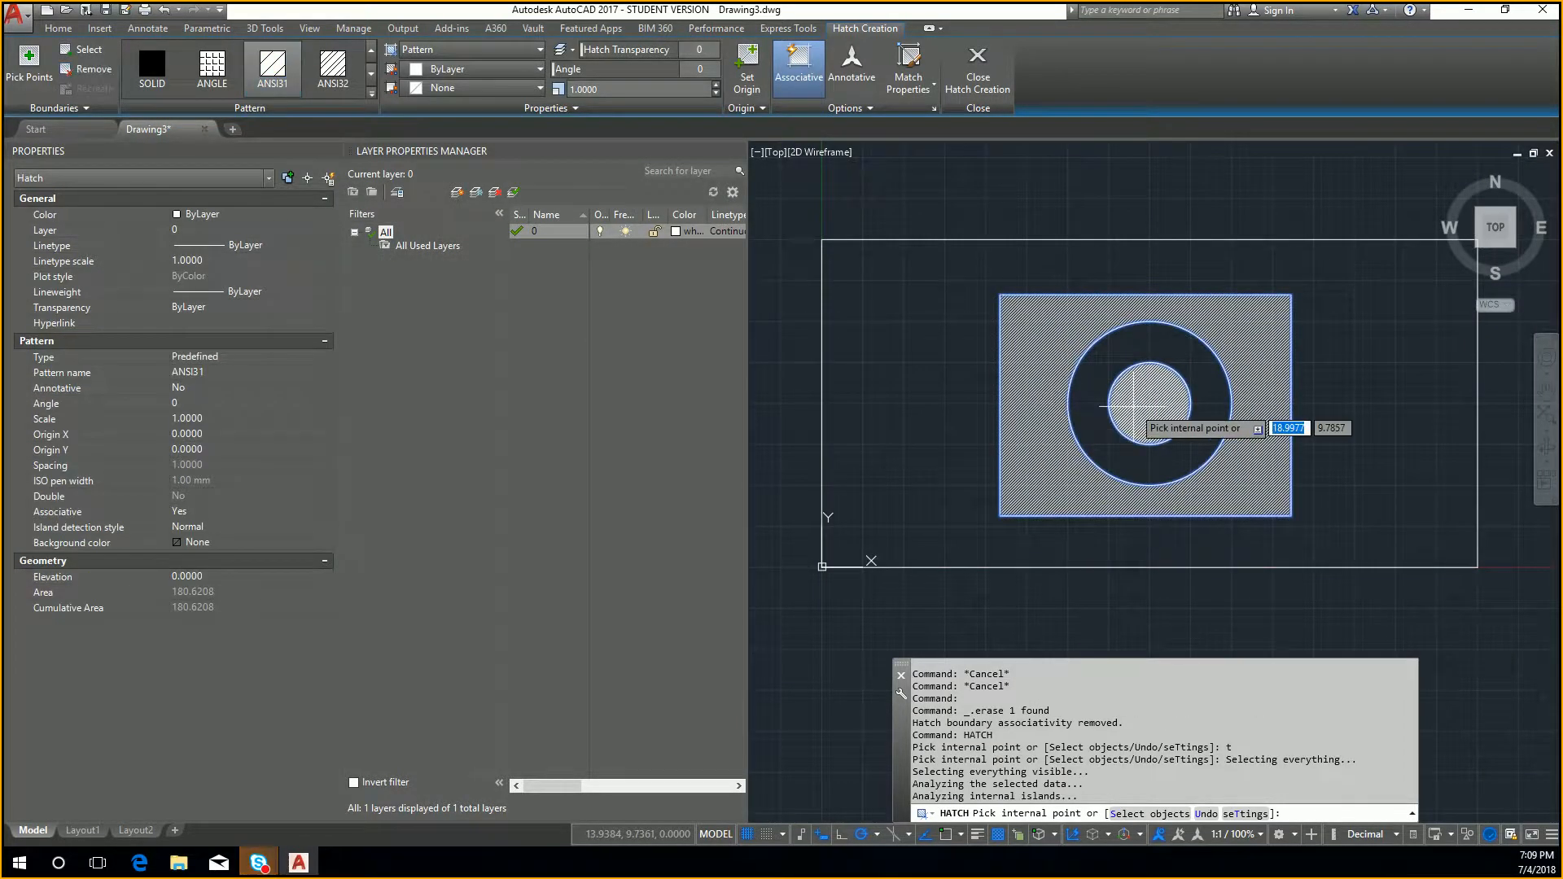
Add the ring between the circles, the area between the rectangles and the small circle's interior to the hatch
left_click(1123, 350)
left_click(936, 383)
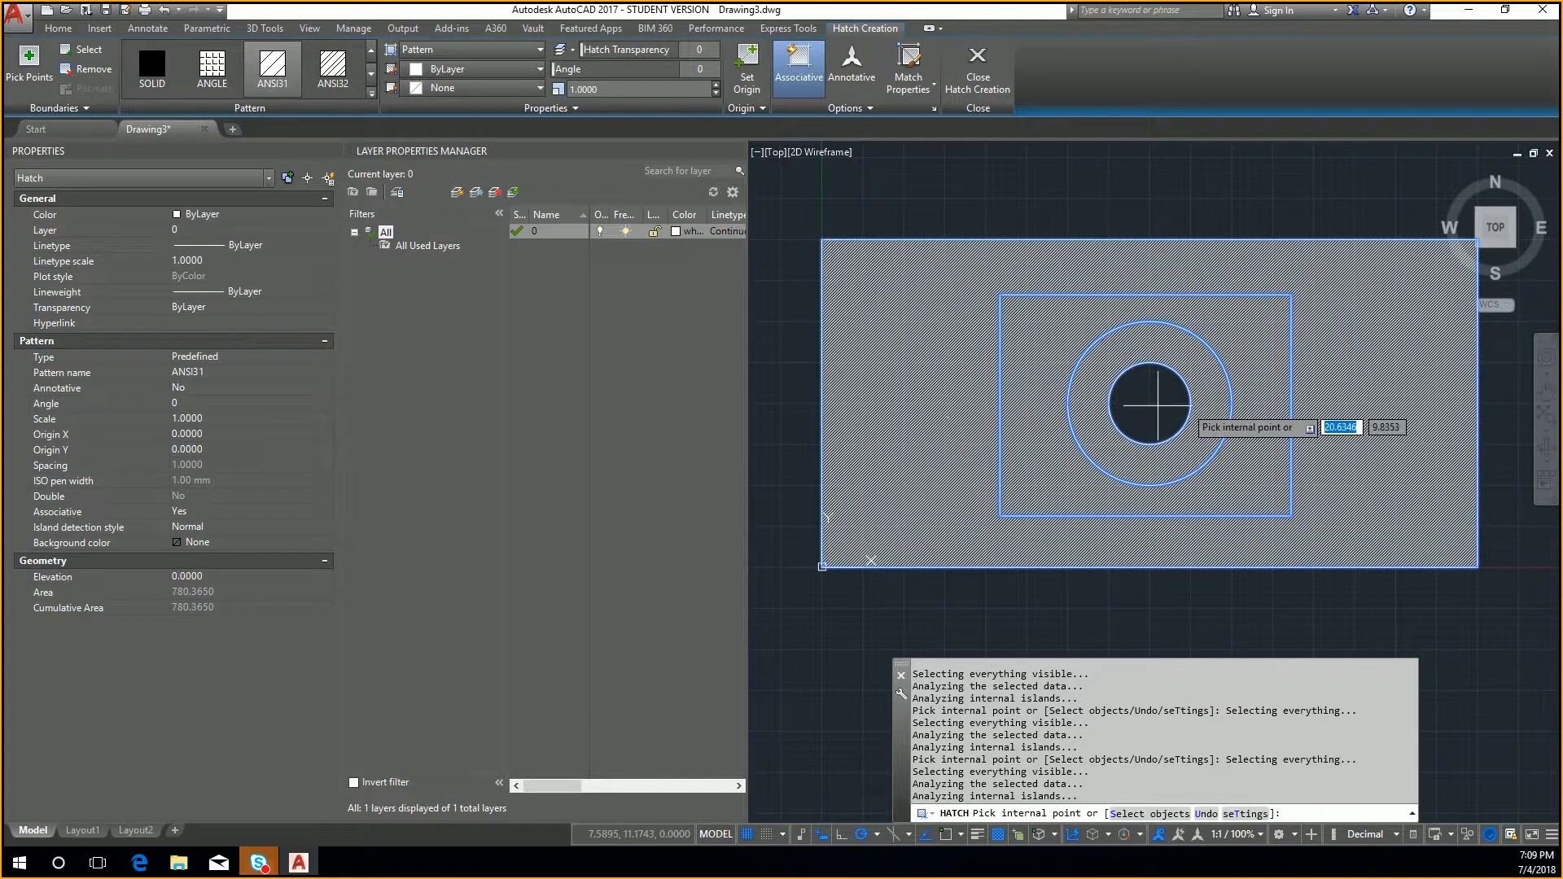
left_click(1173, 423)
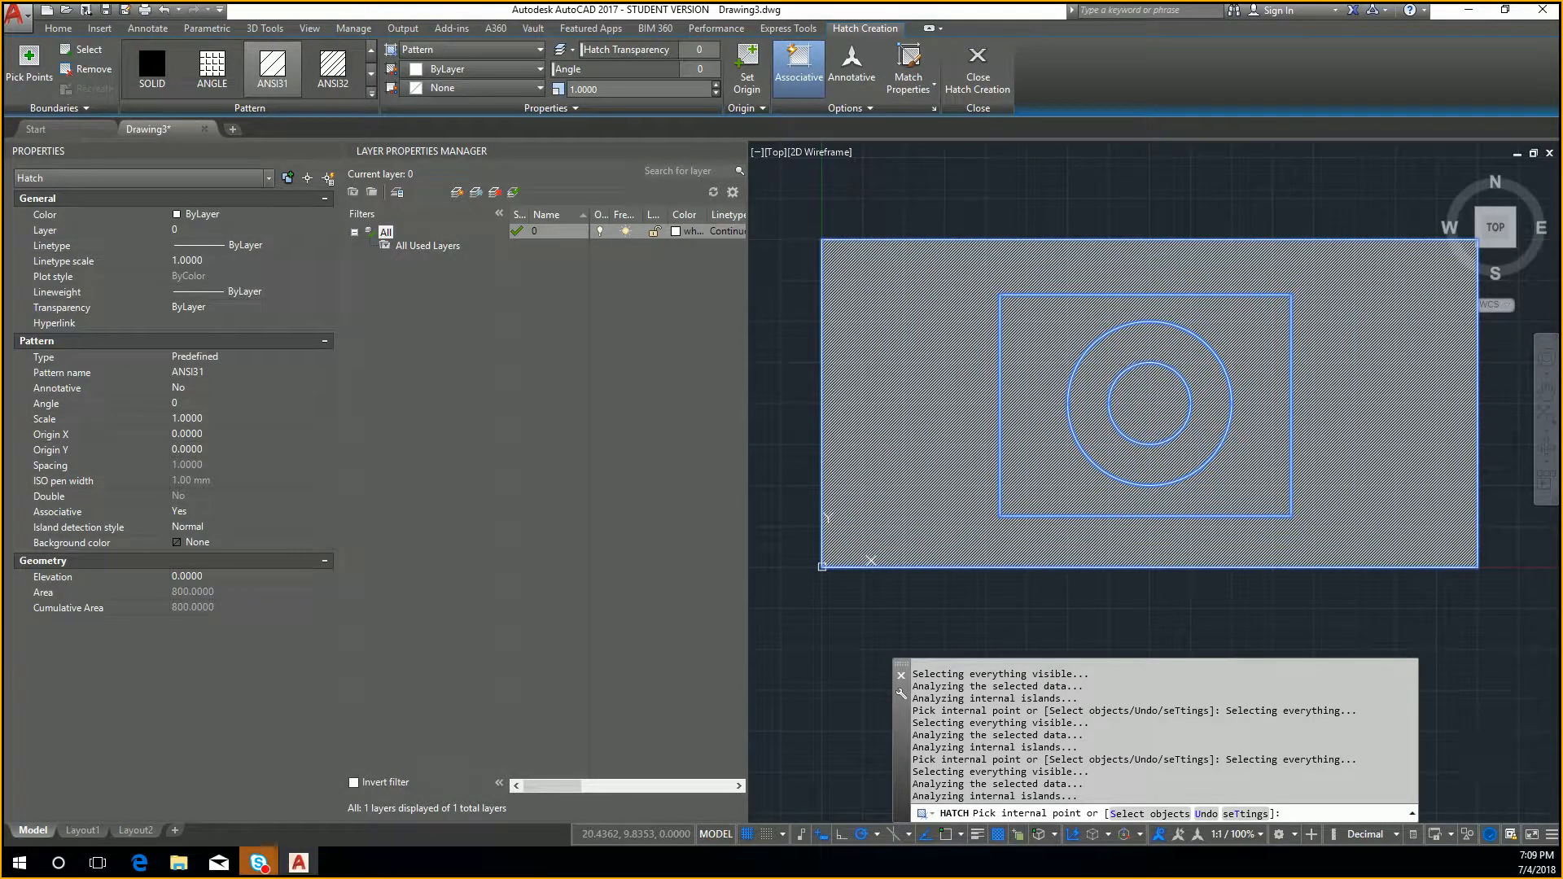
Set the island display style to Ignore for the picked regions and leave the hatch command
type("t")
key("Return")
left_click(673, 275)
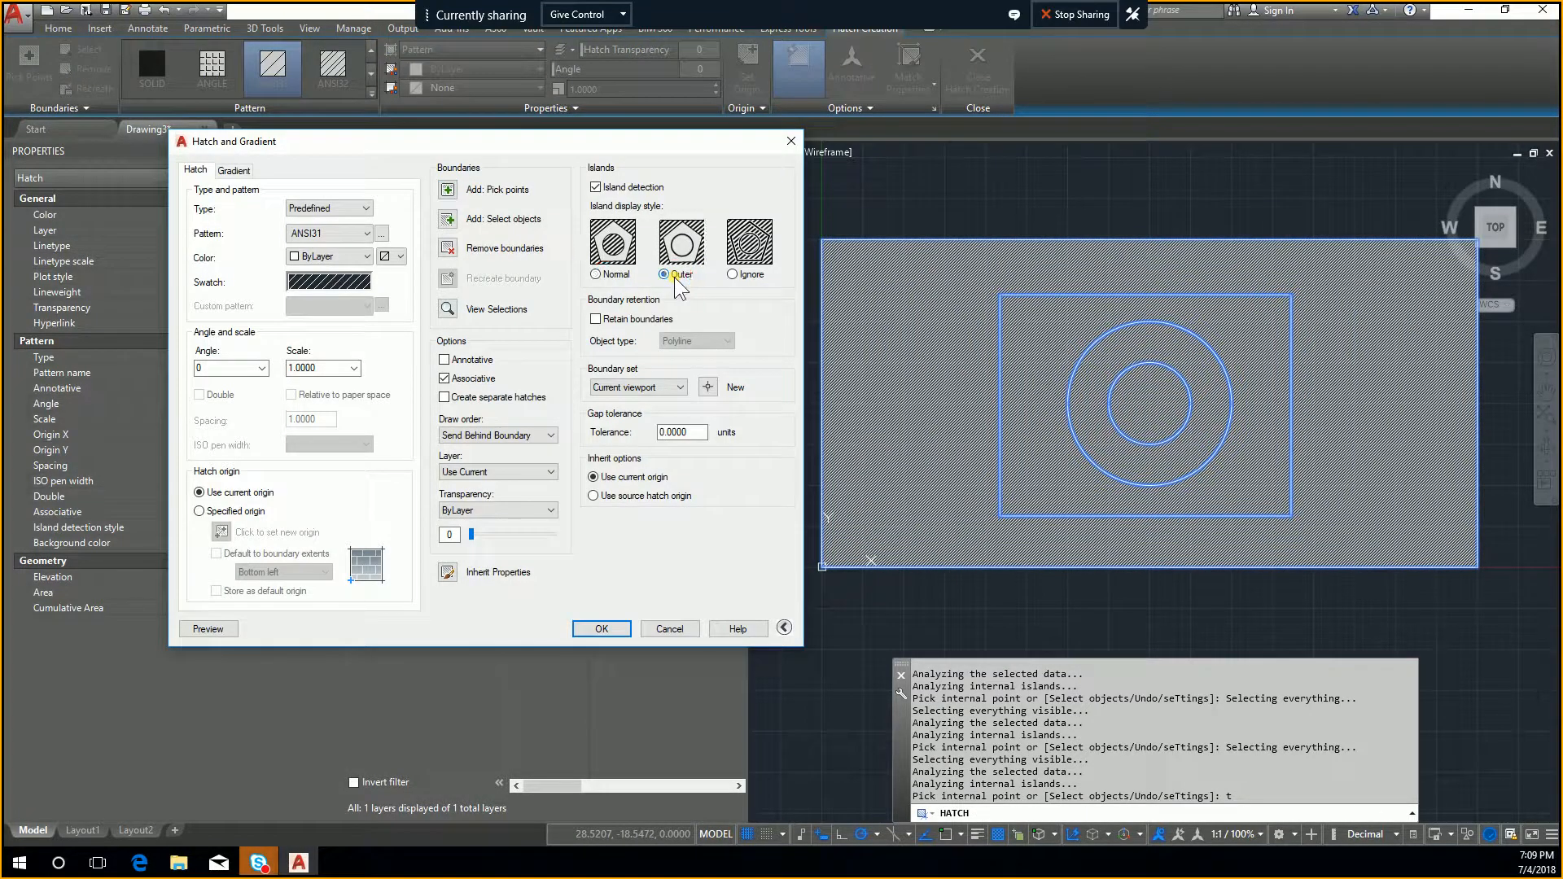
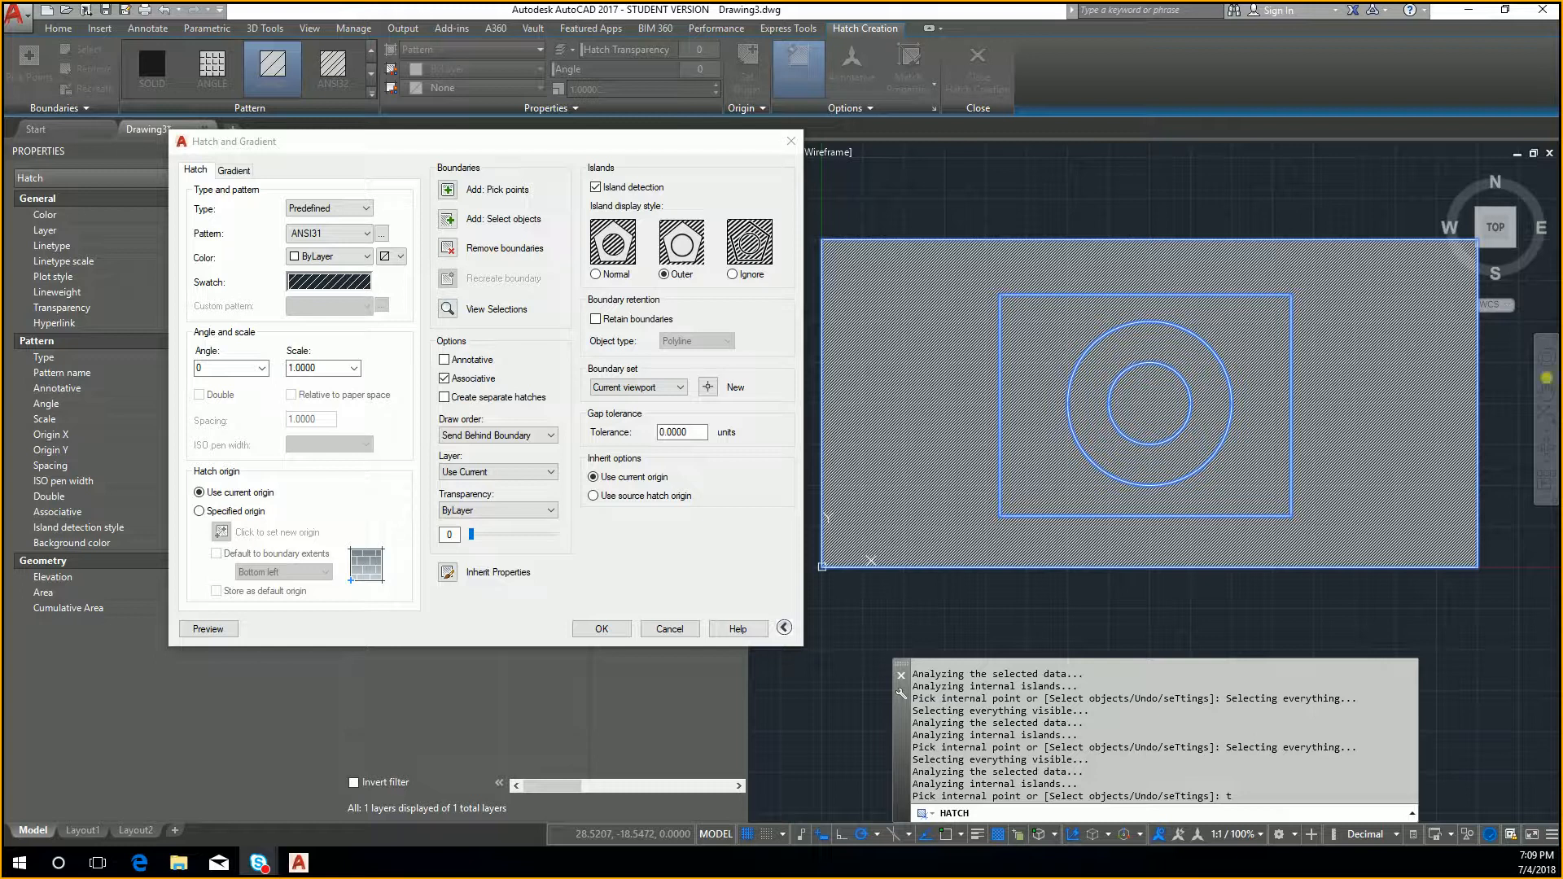
left_click(733, 275)
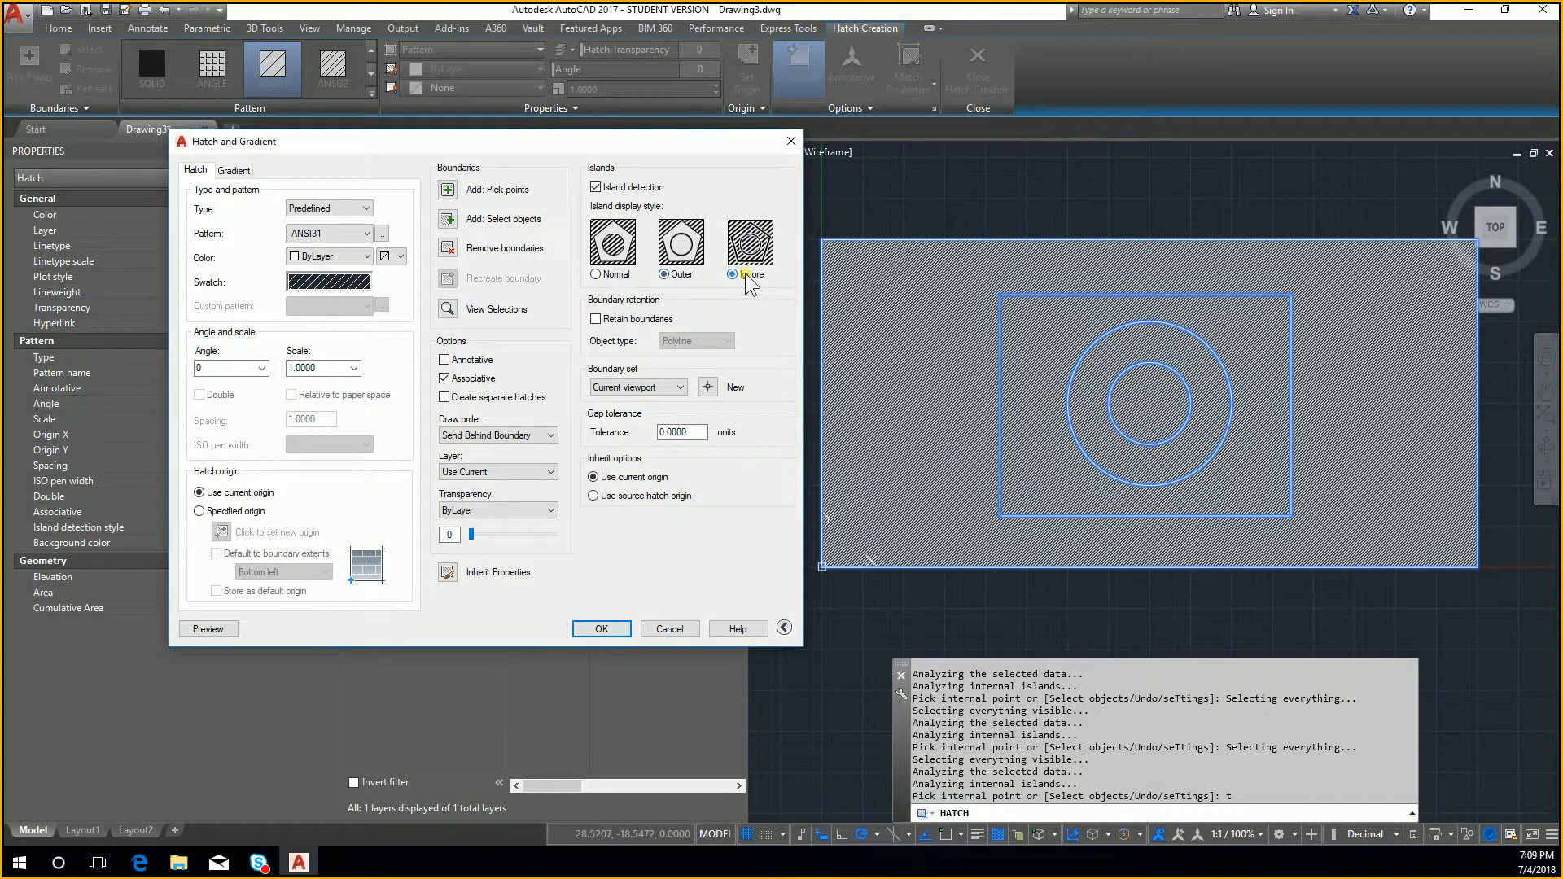
left_click(449, 249)
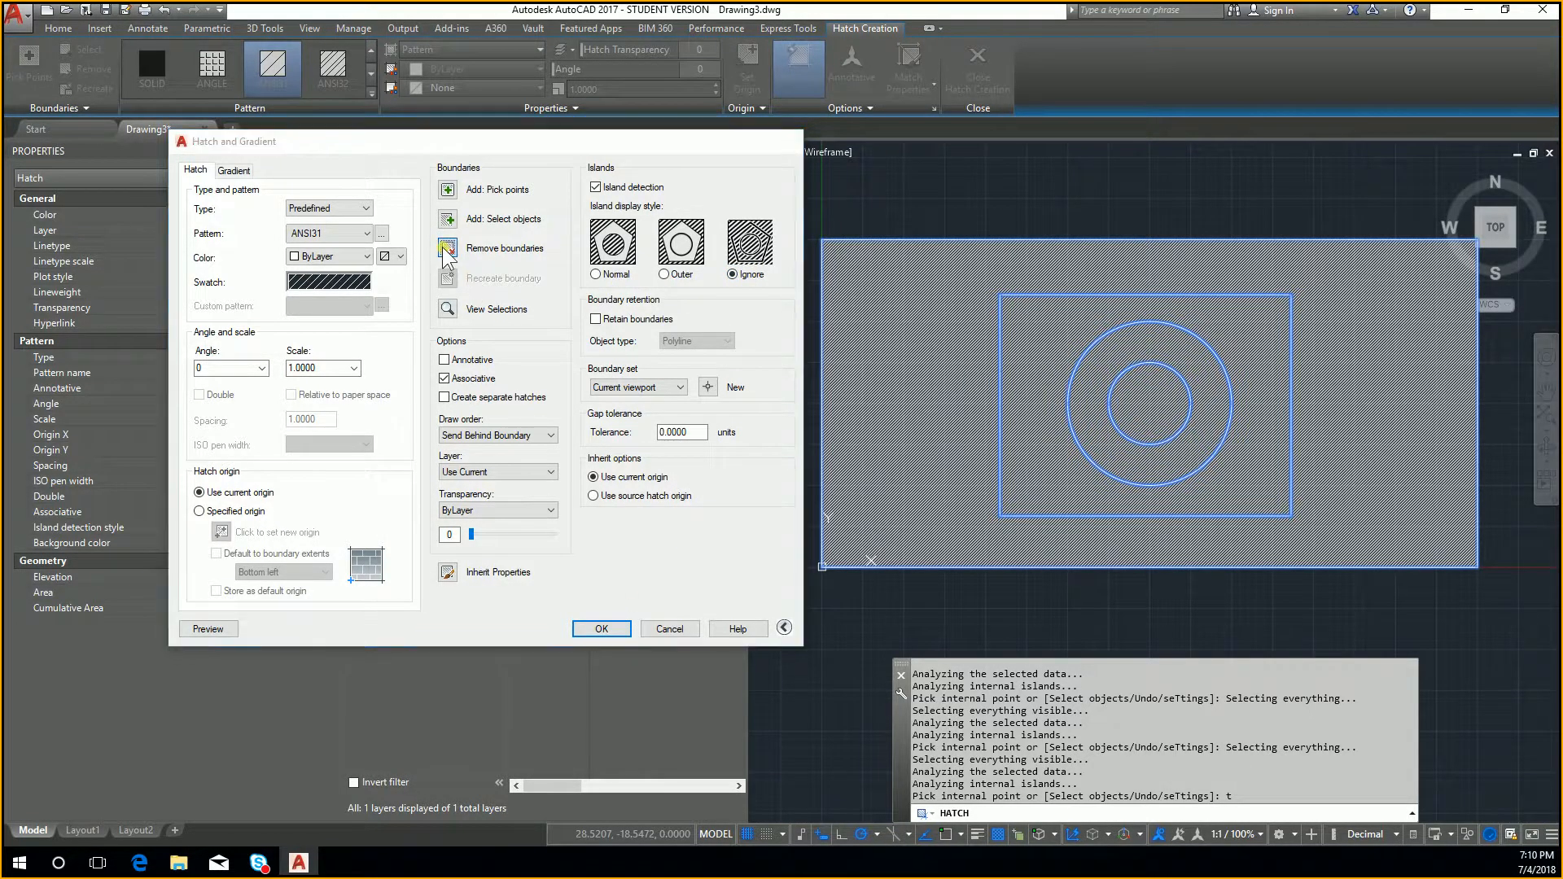
key("Escape")
key("Escape")
Delete the hatch covering the whole outer rectangle and preview a new ANSI31 hatch with the Ignore island display style
left_click(987, 352)
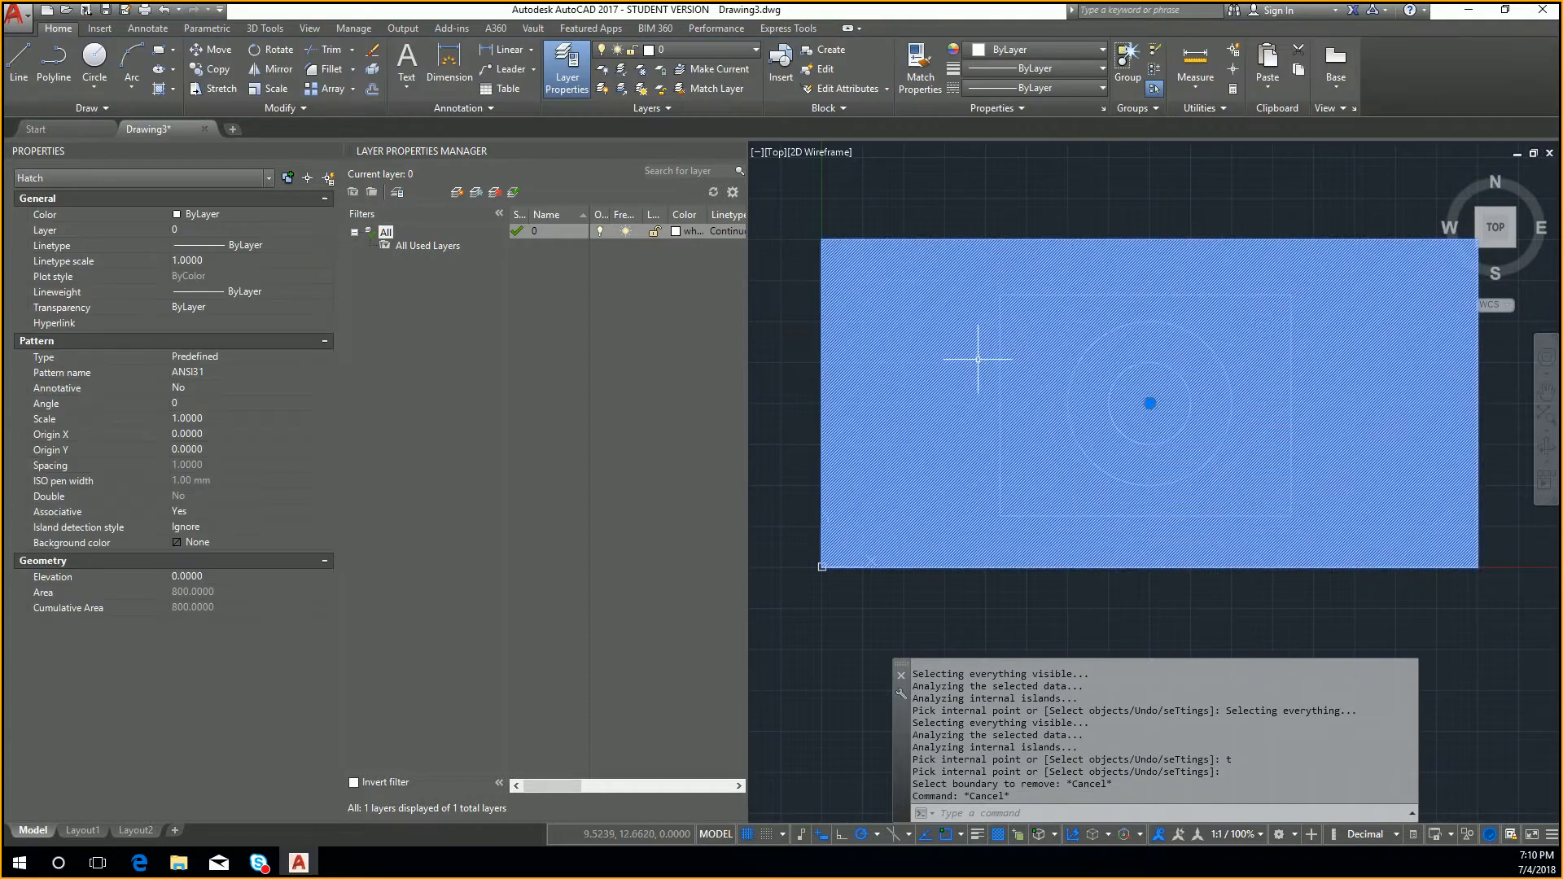
key("Delete")
type("hat")
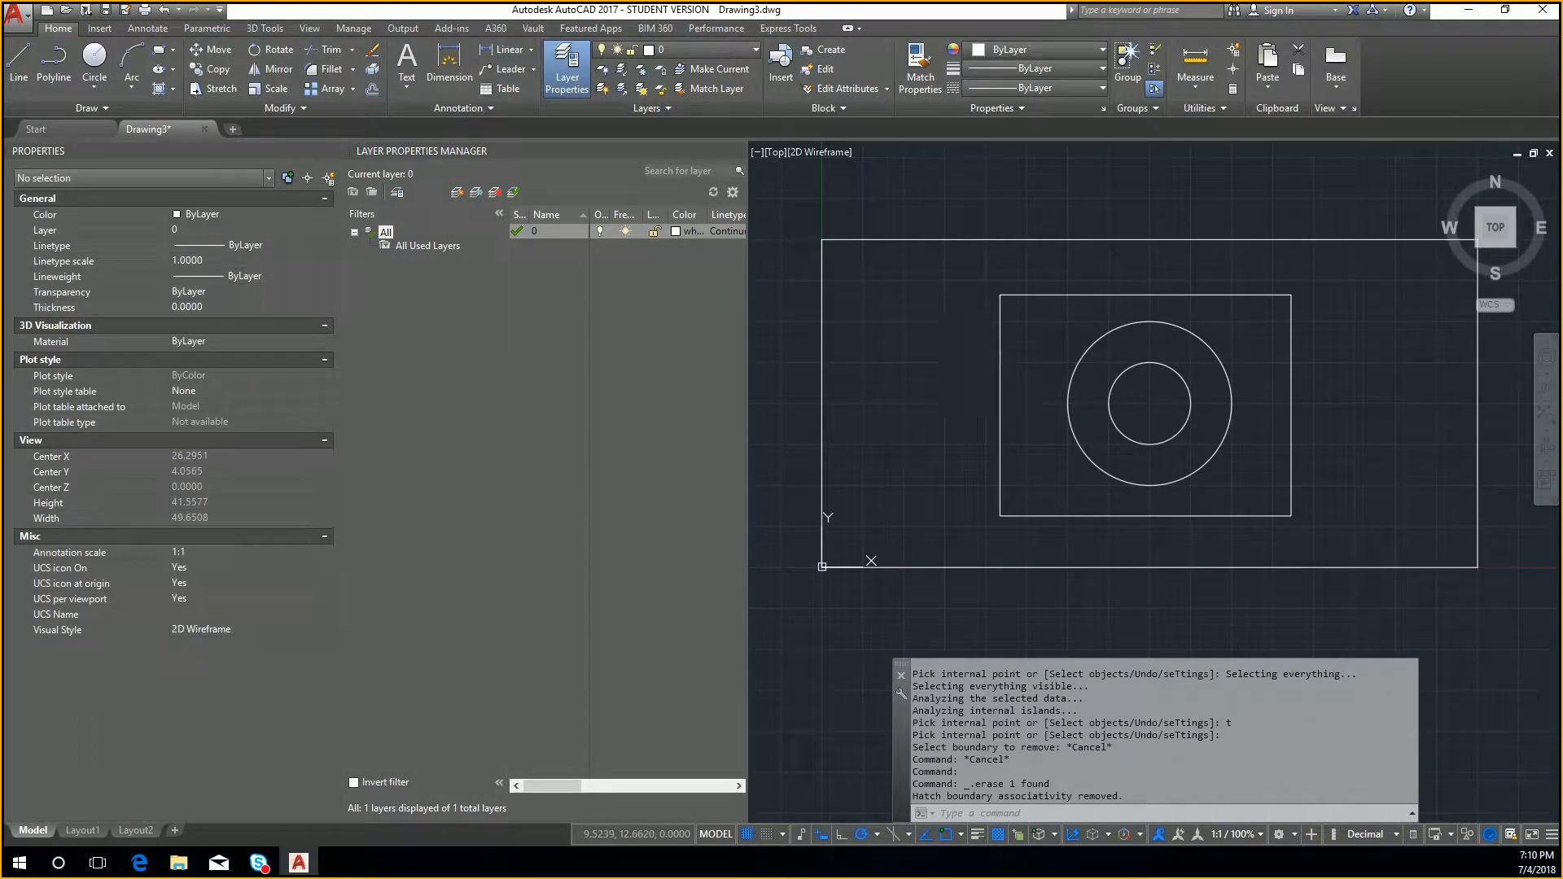
key("Return")
type("t")
key("Return")
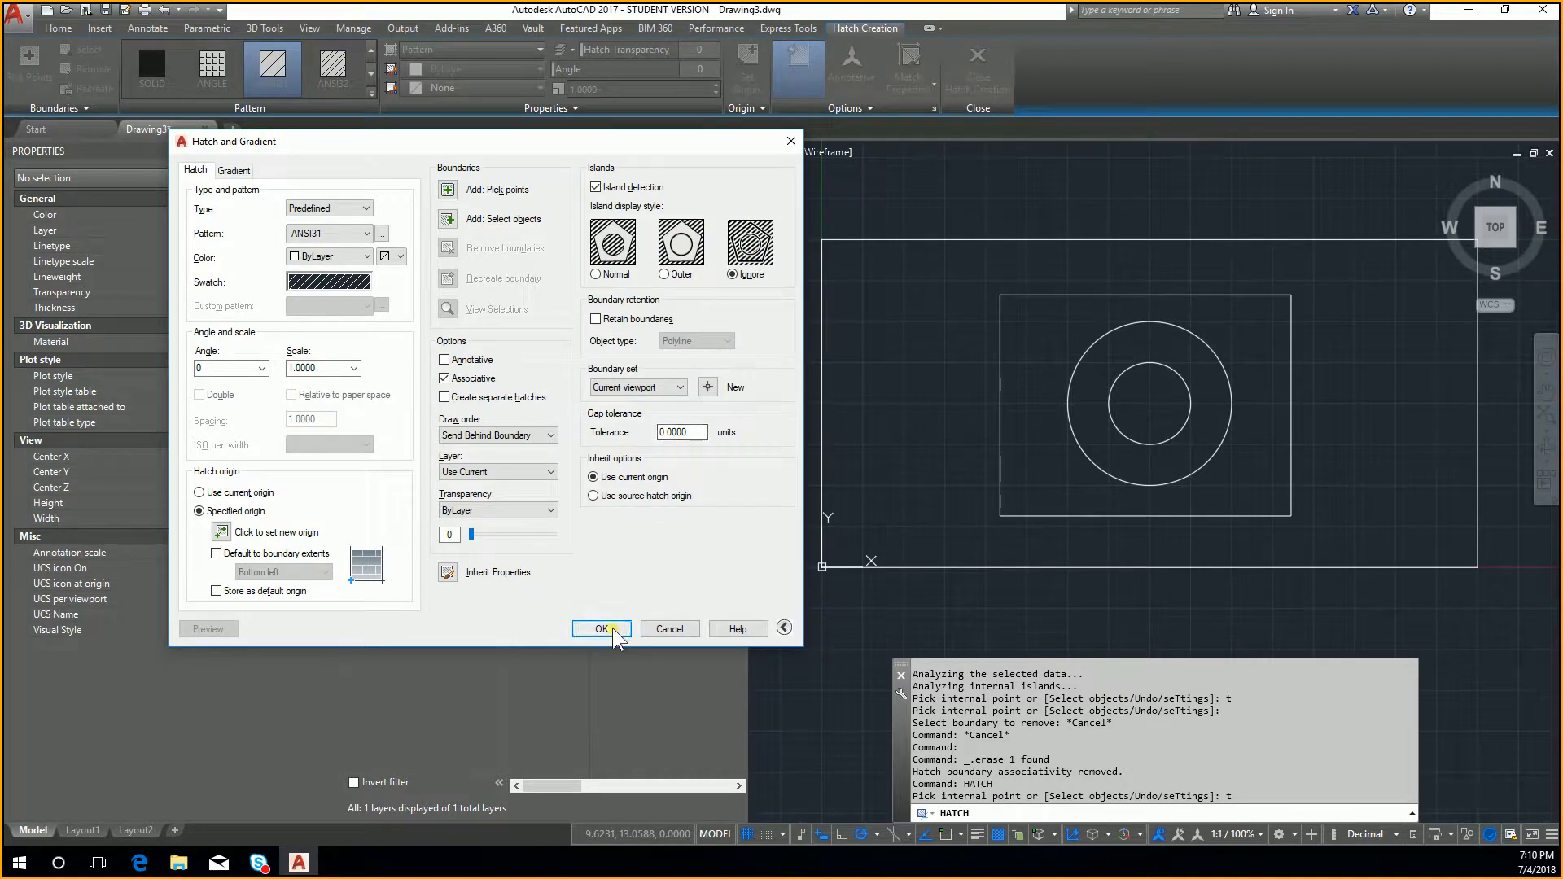
left_click(602, 628)
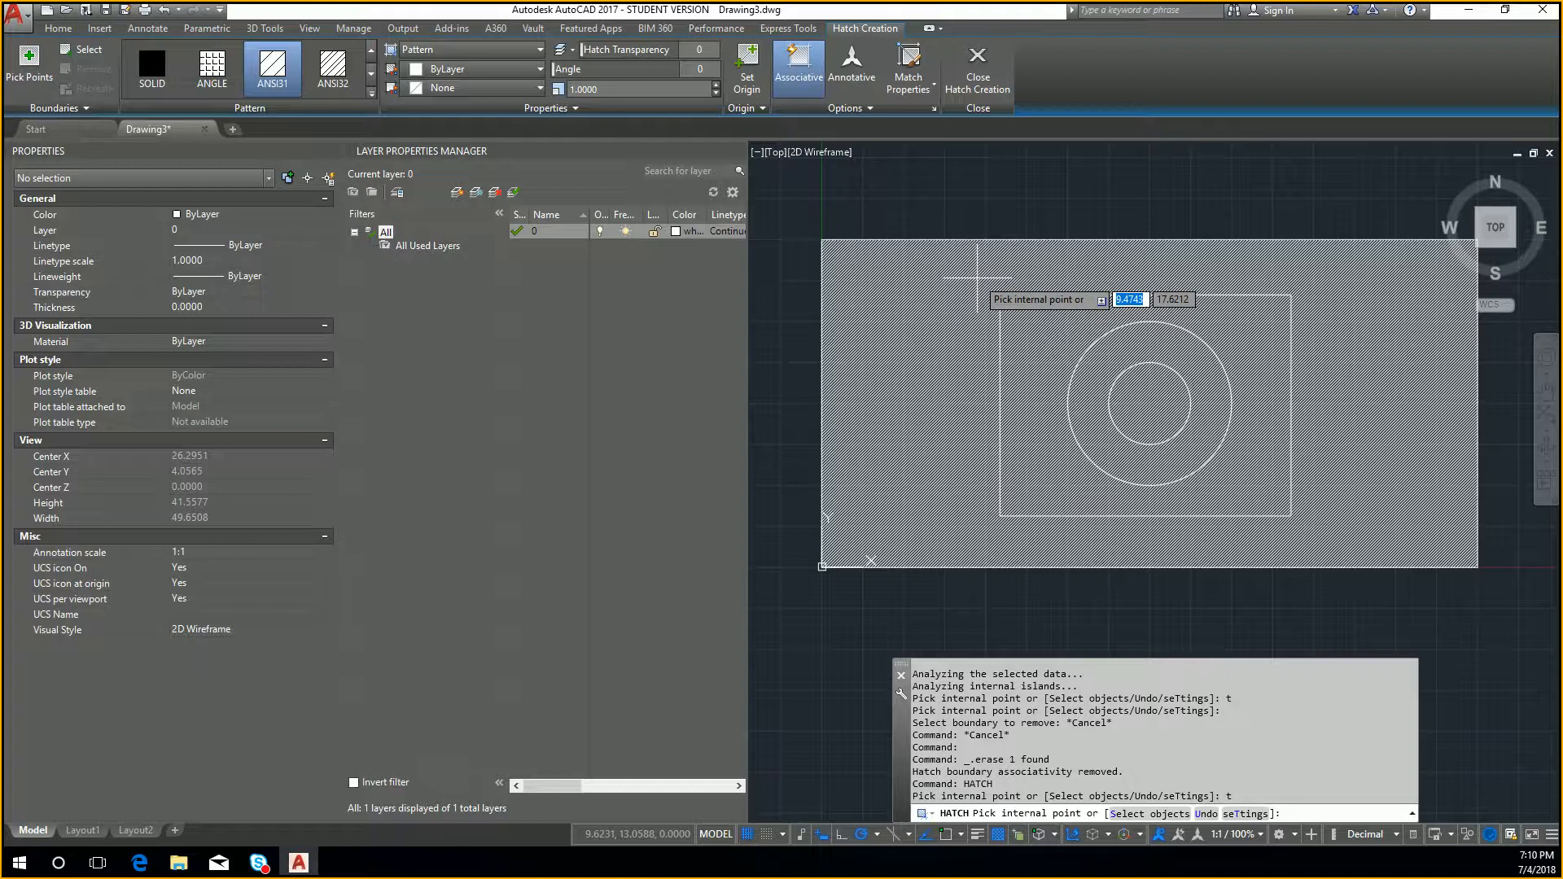
Hatch from the area between the two rectangles with ANSI31, switching the island display style to Normal
type("t")
key("Return")
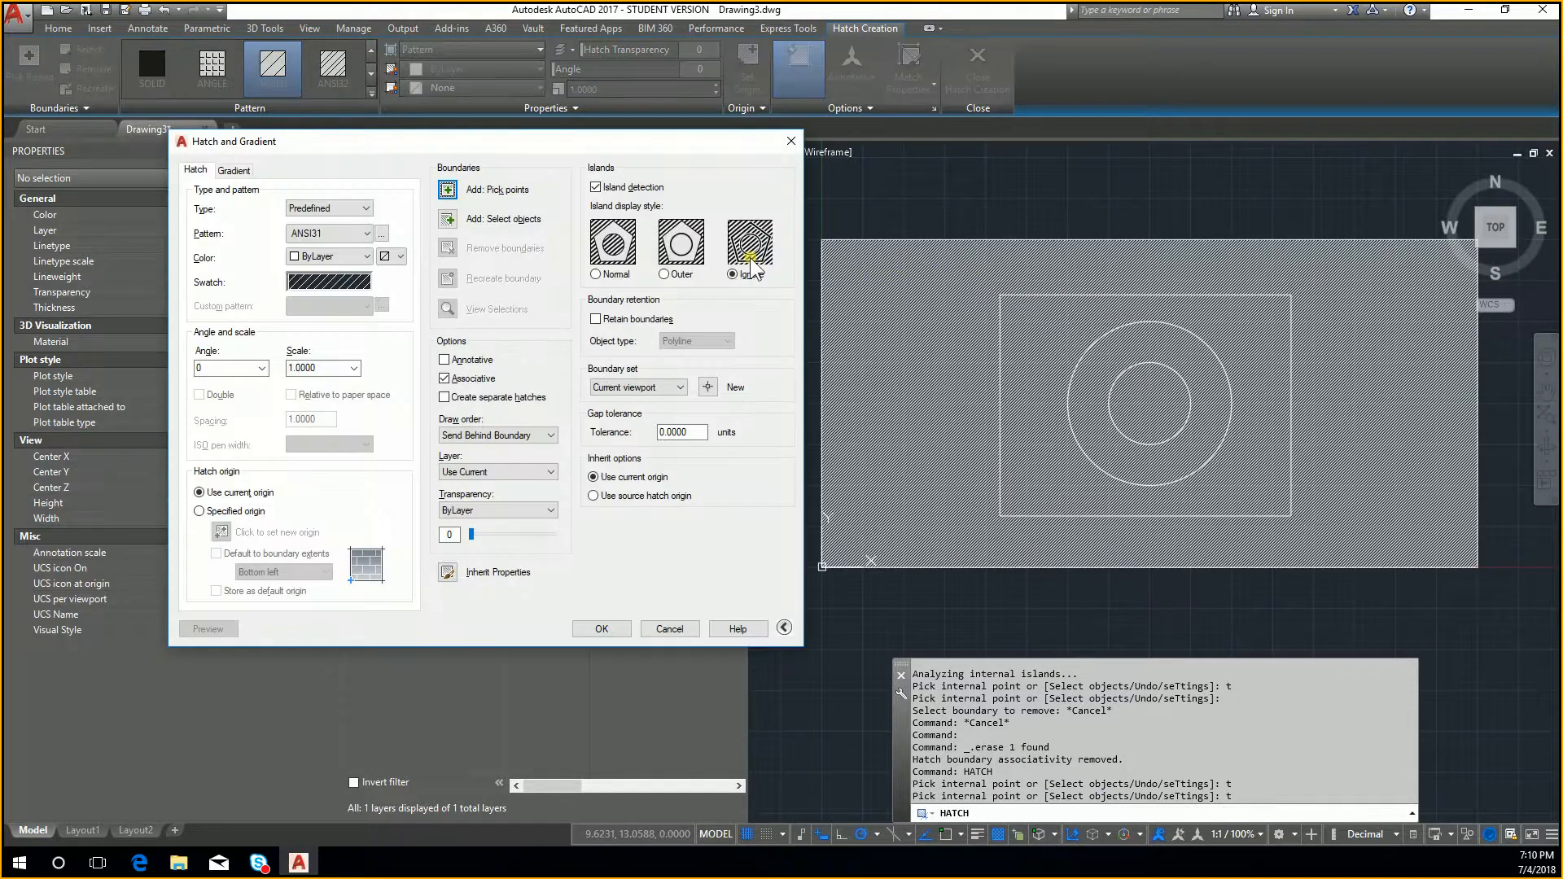
left_click(607, 276)
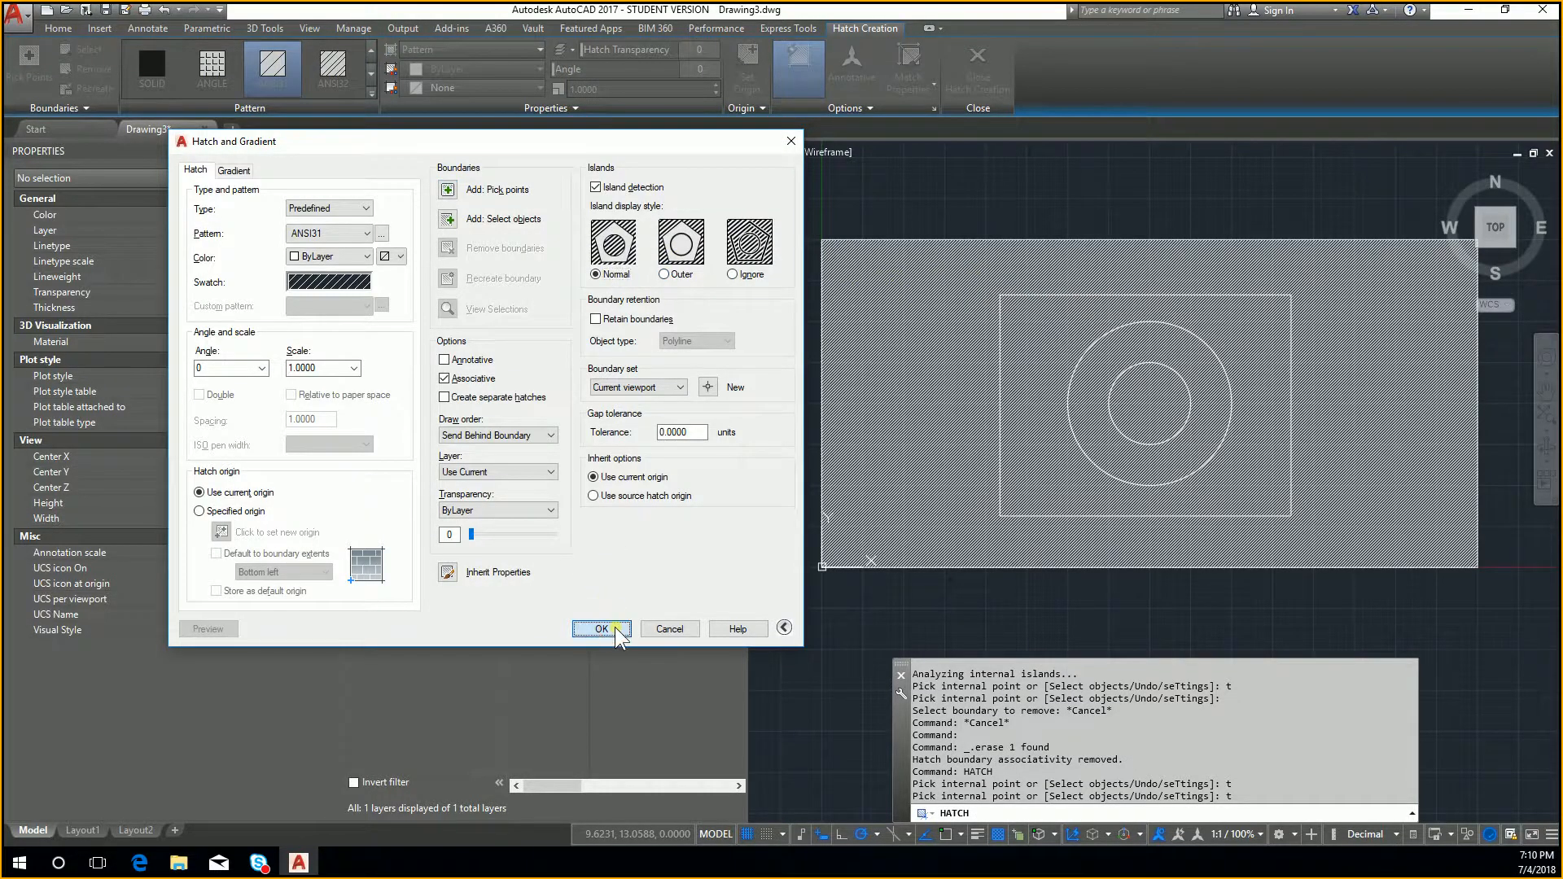
left_click(602, 629)
left_click(930, 402)
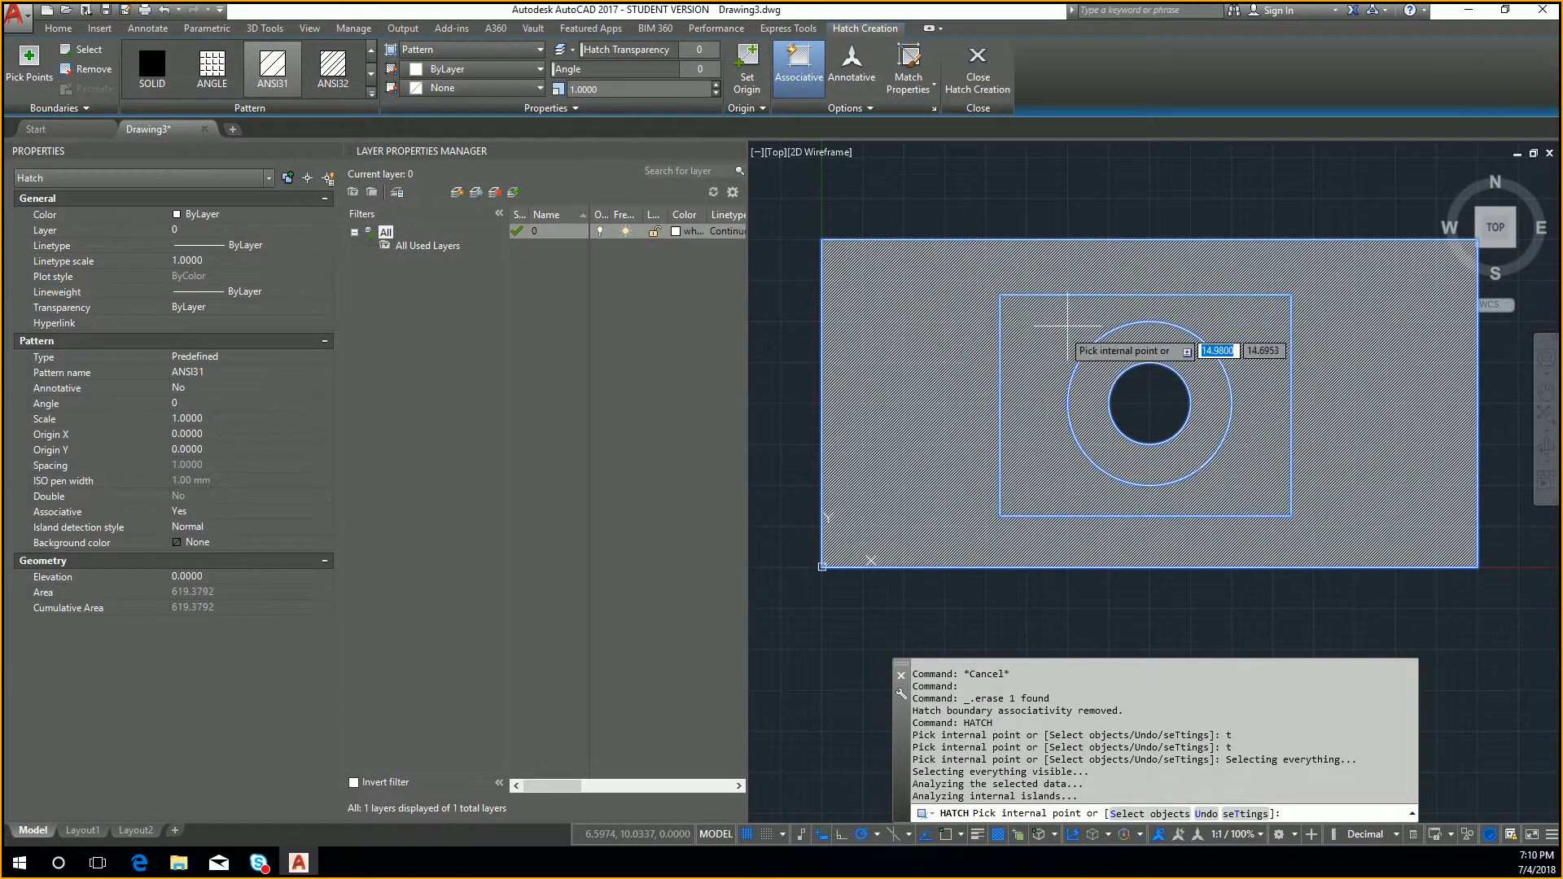
key("Escape")
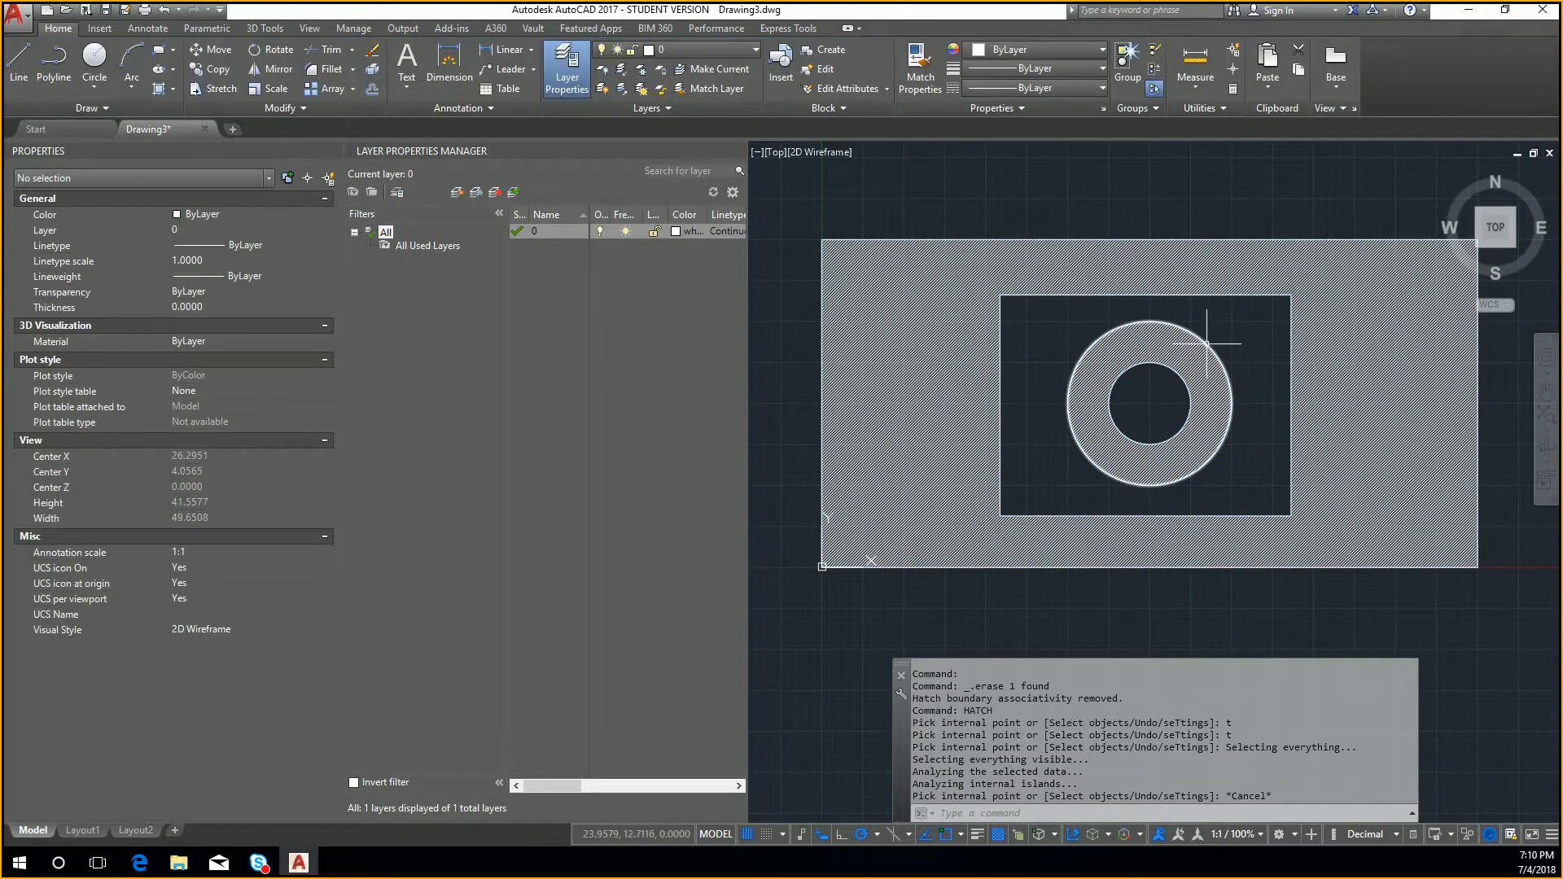
Delete the Normal-style hatch and open the hatch pattern palette for a new hatch
left_click(1192, 346)
key("Delete")
type("h")
key("Return")
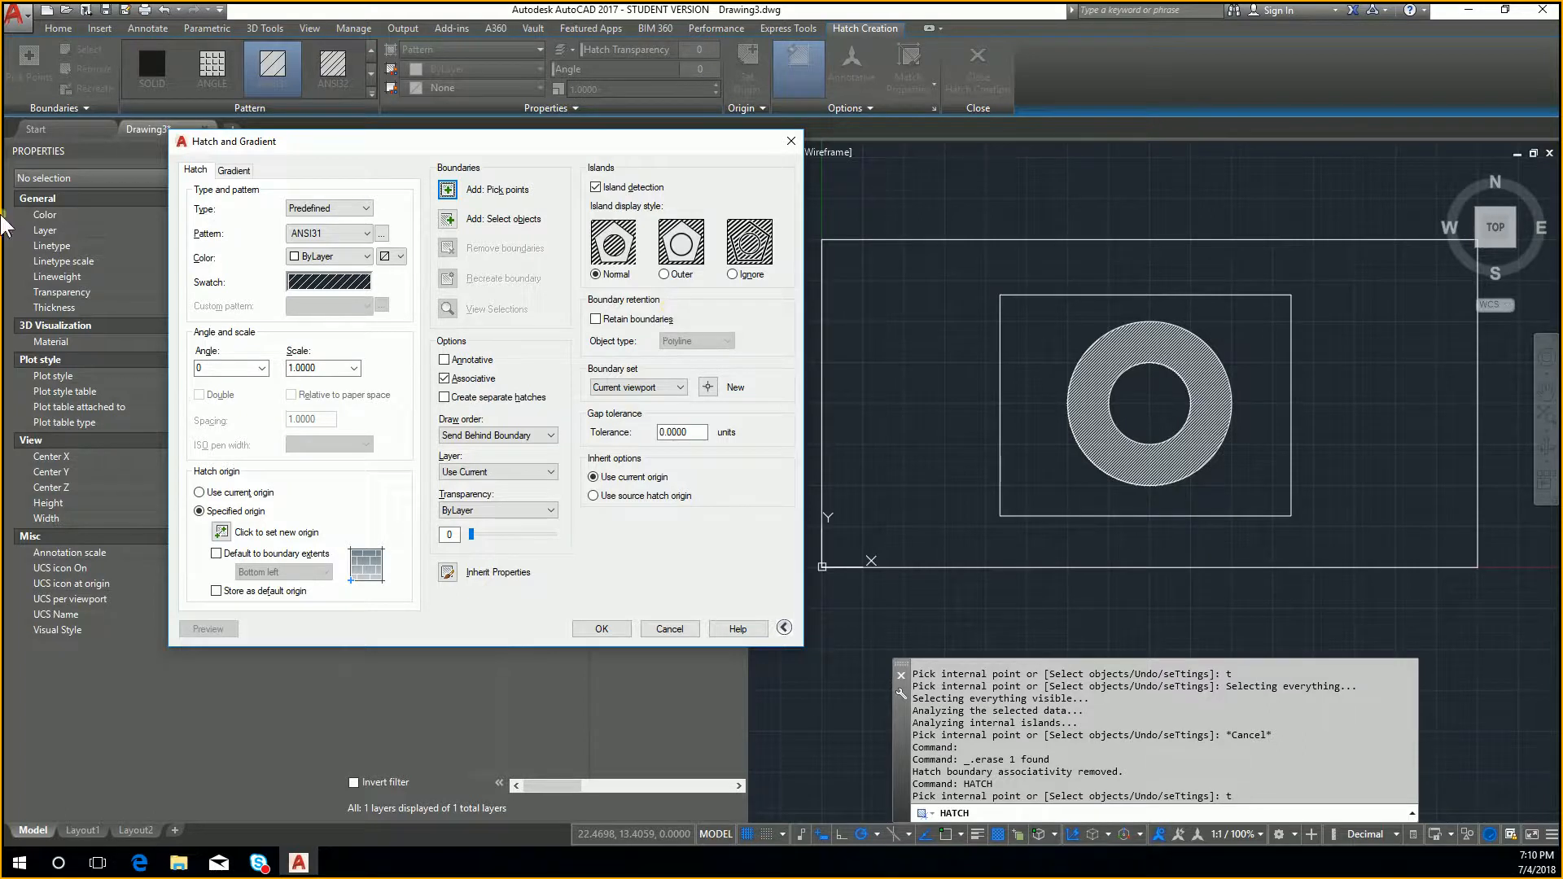
left_click(350, 281)
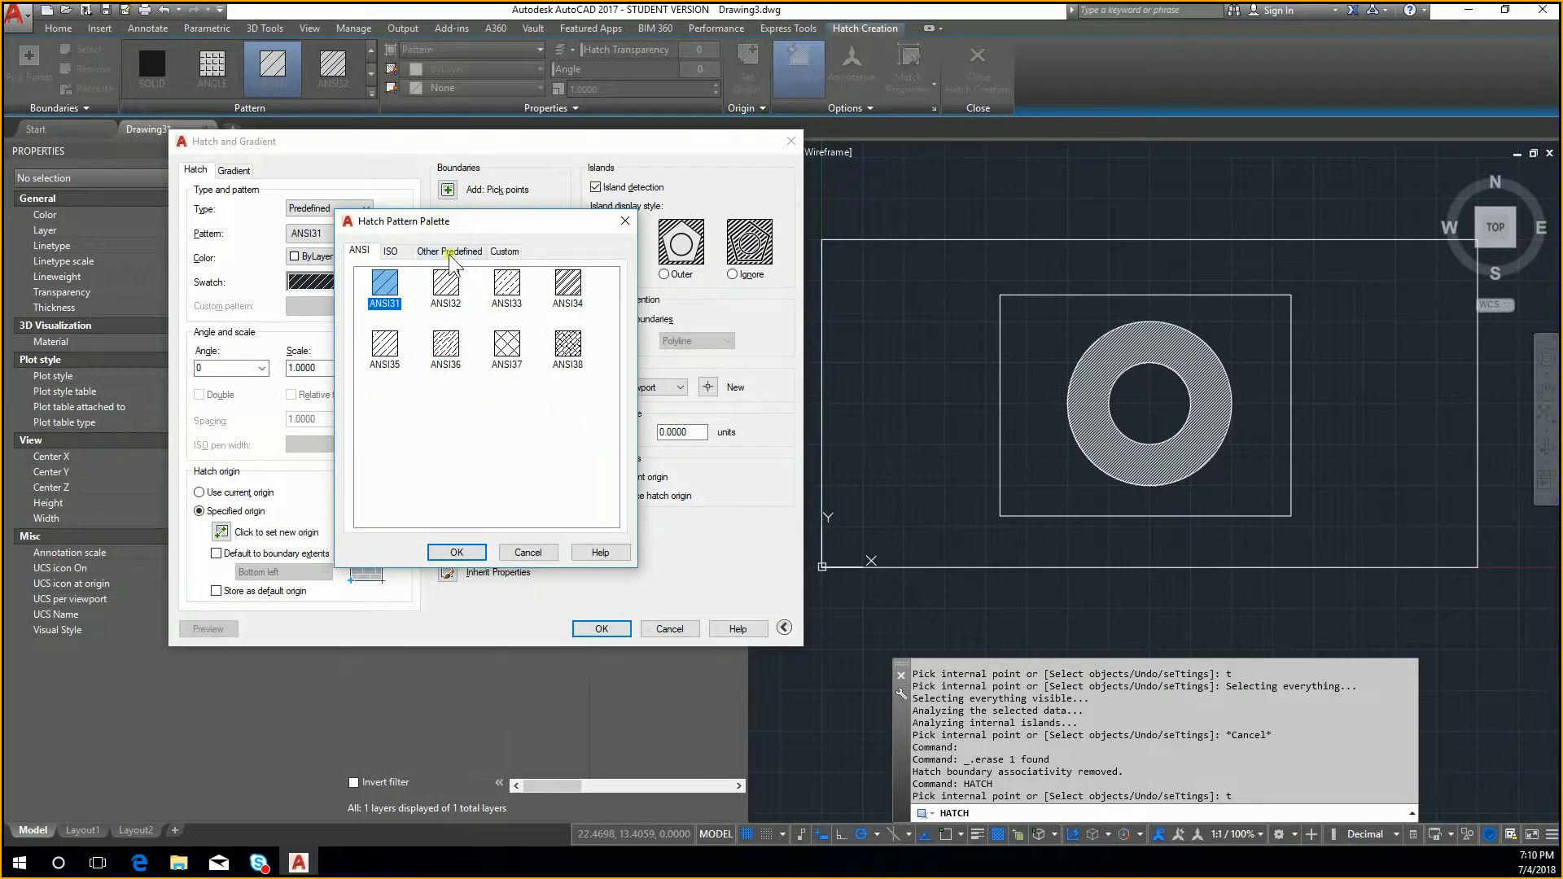
Browse the ISO, ANSI, Custom and Other Predefined hatch patterns, and choose ANSI31
left_click(394, 252)
left_click(364, 252)
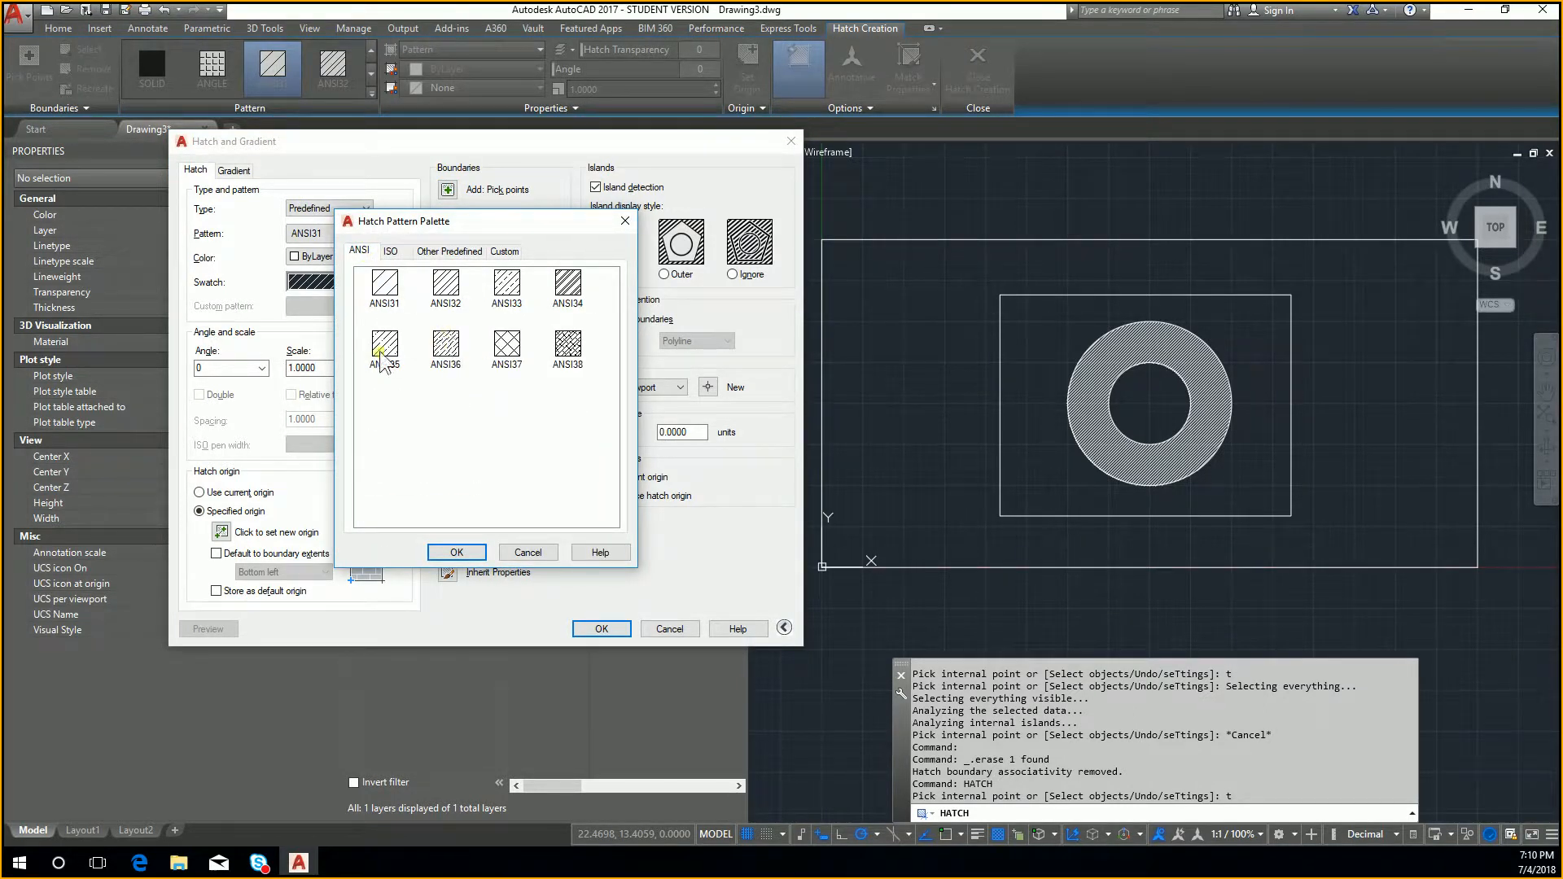
left_click(506, 346)
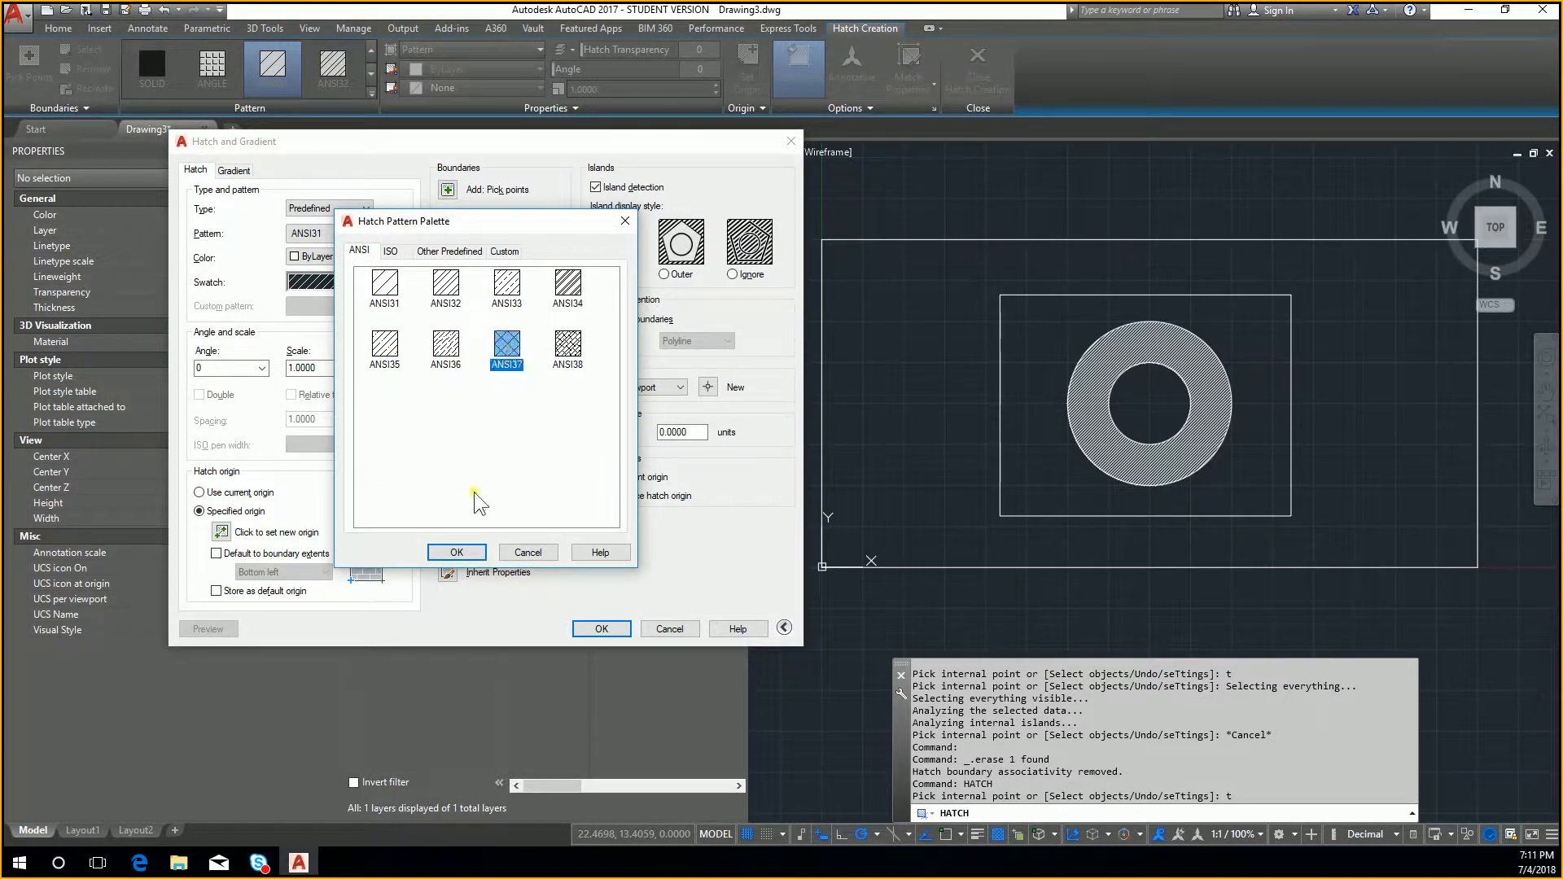
left_click(509, 254)
left_click(464, 250)
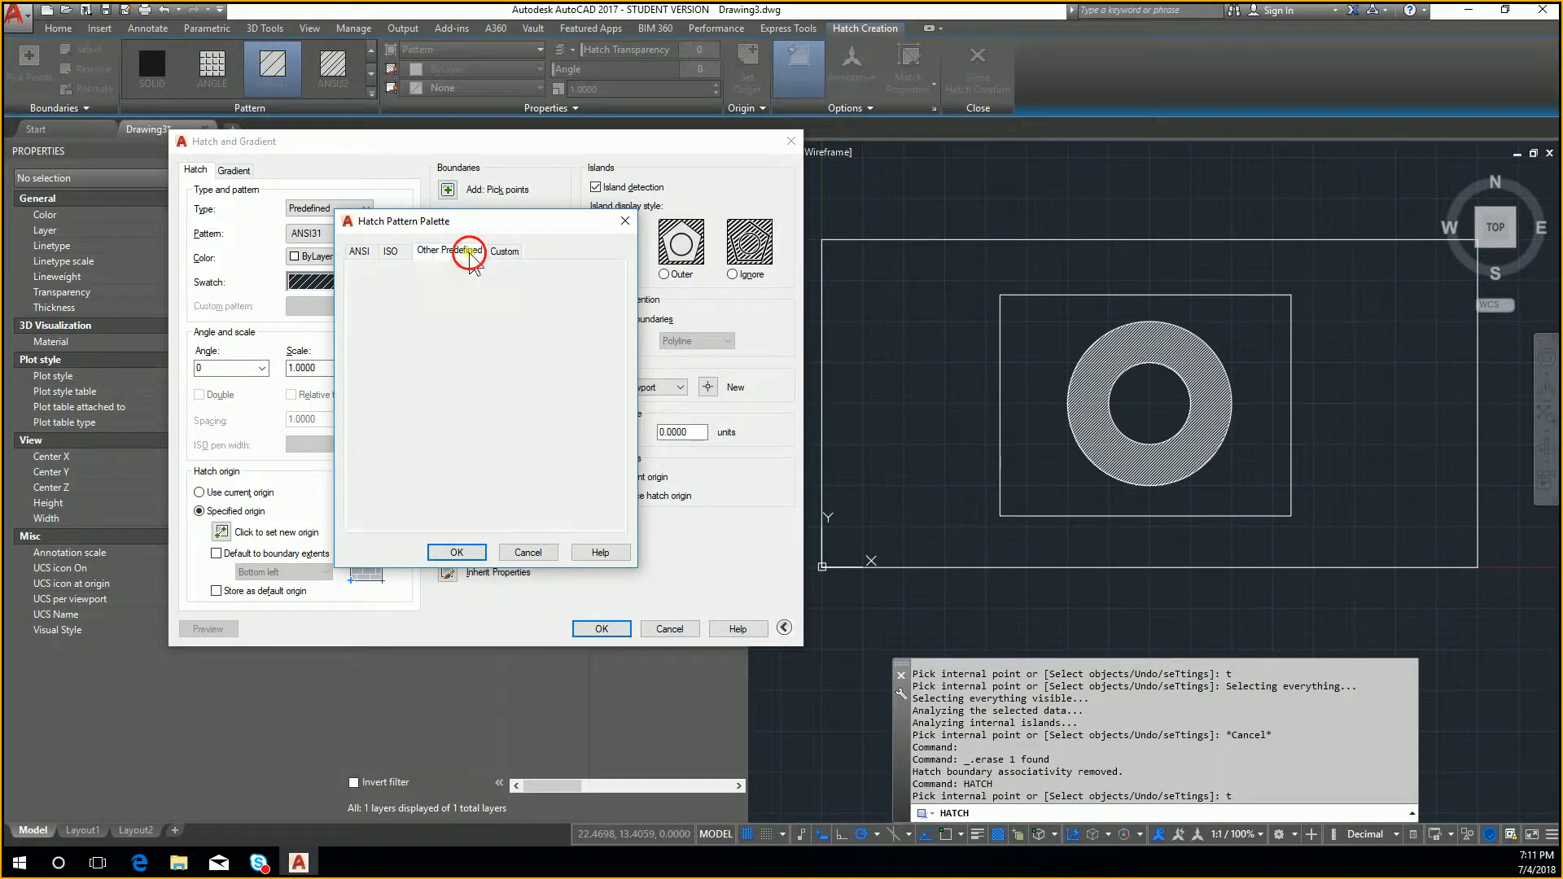
scroll(481, 366, "down", 10)
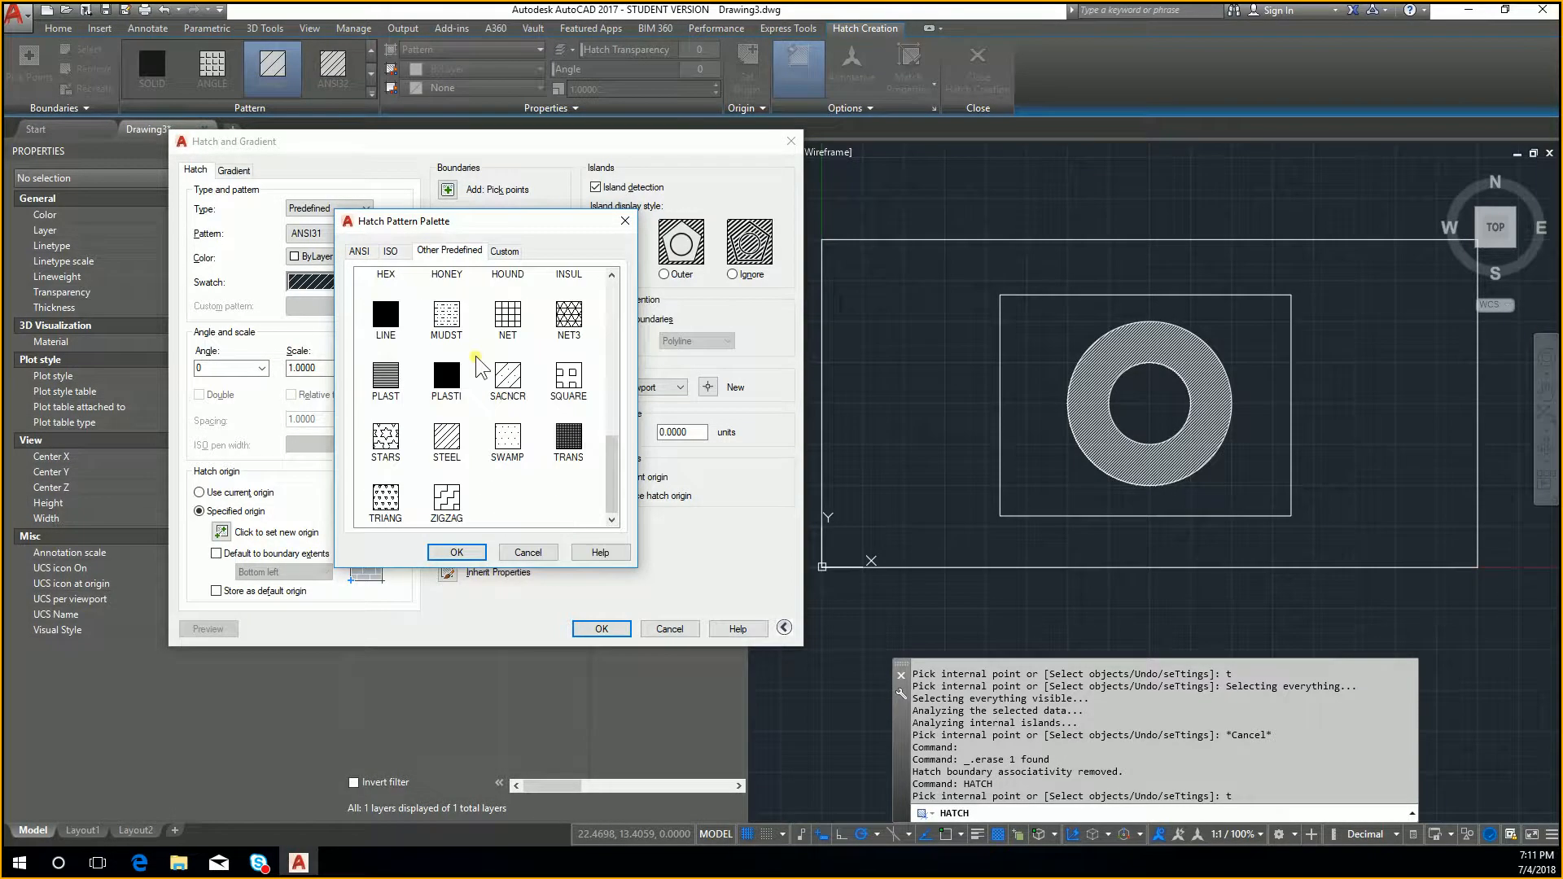
scroll(480, 366, "up", 10)
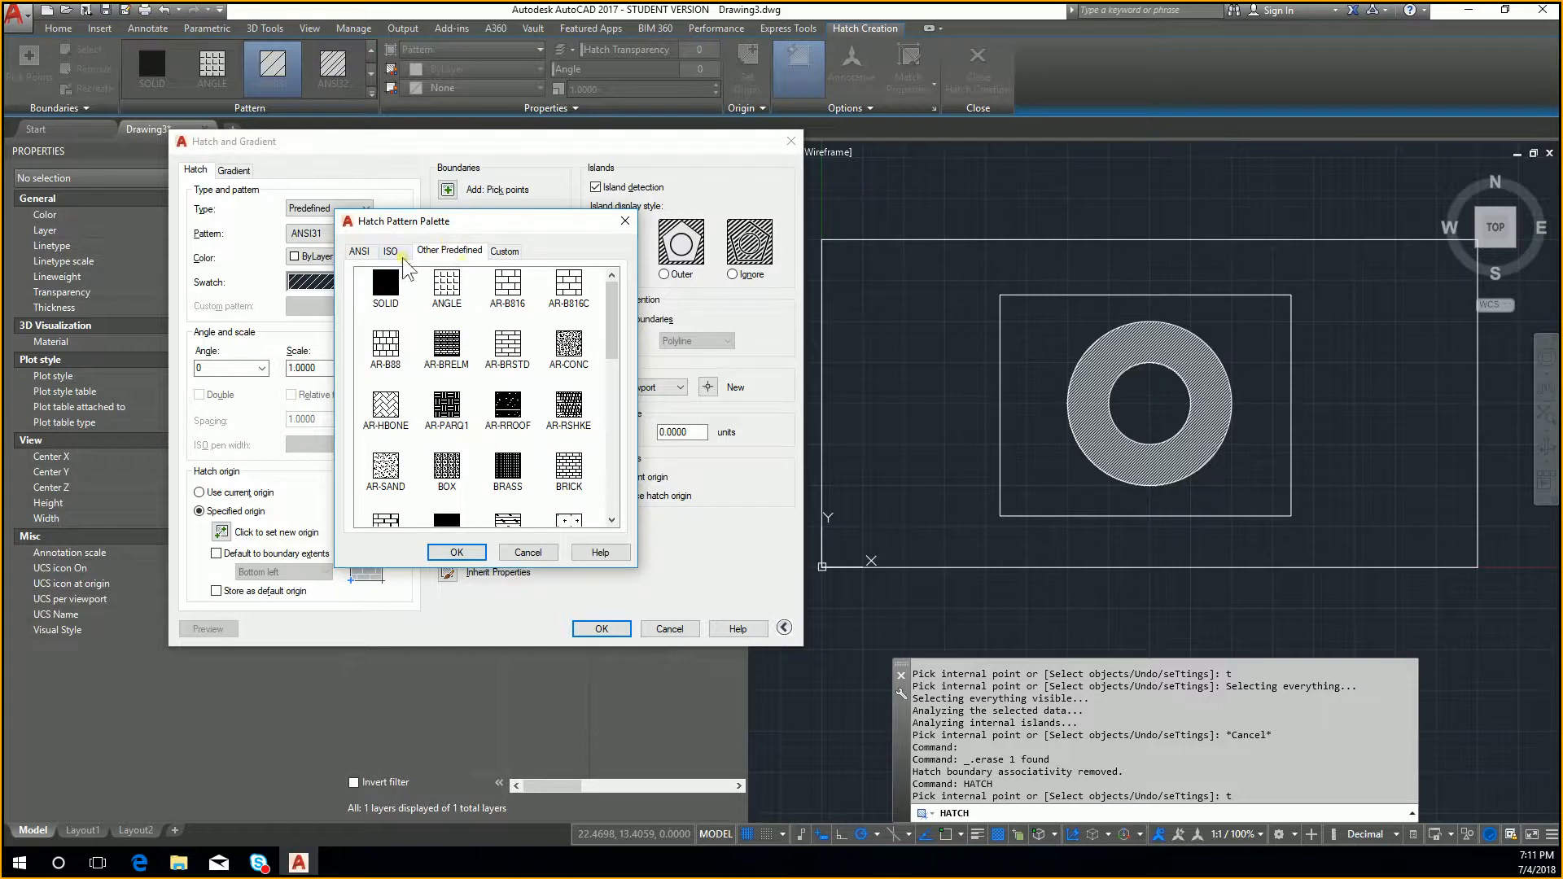
left_click(359, 251)
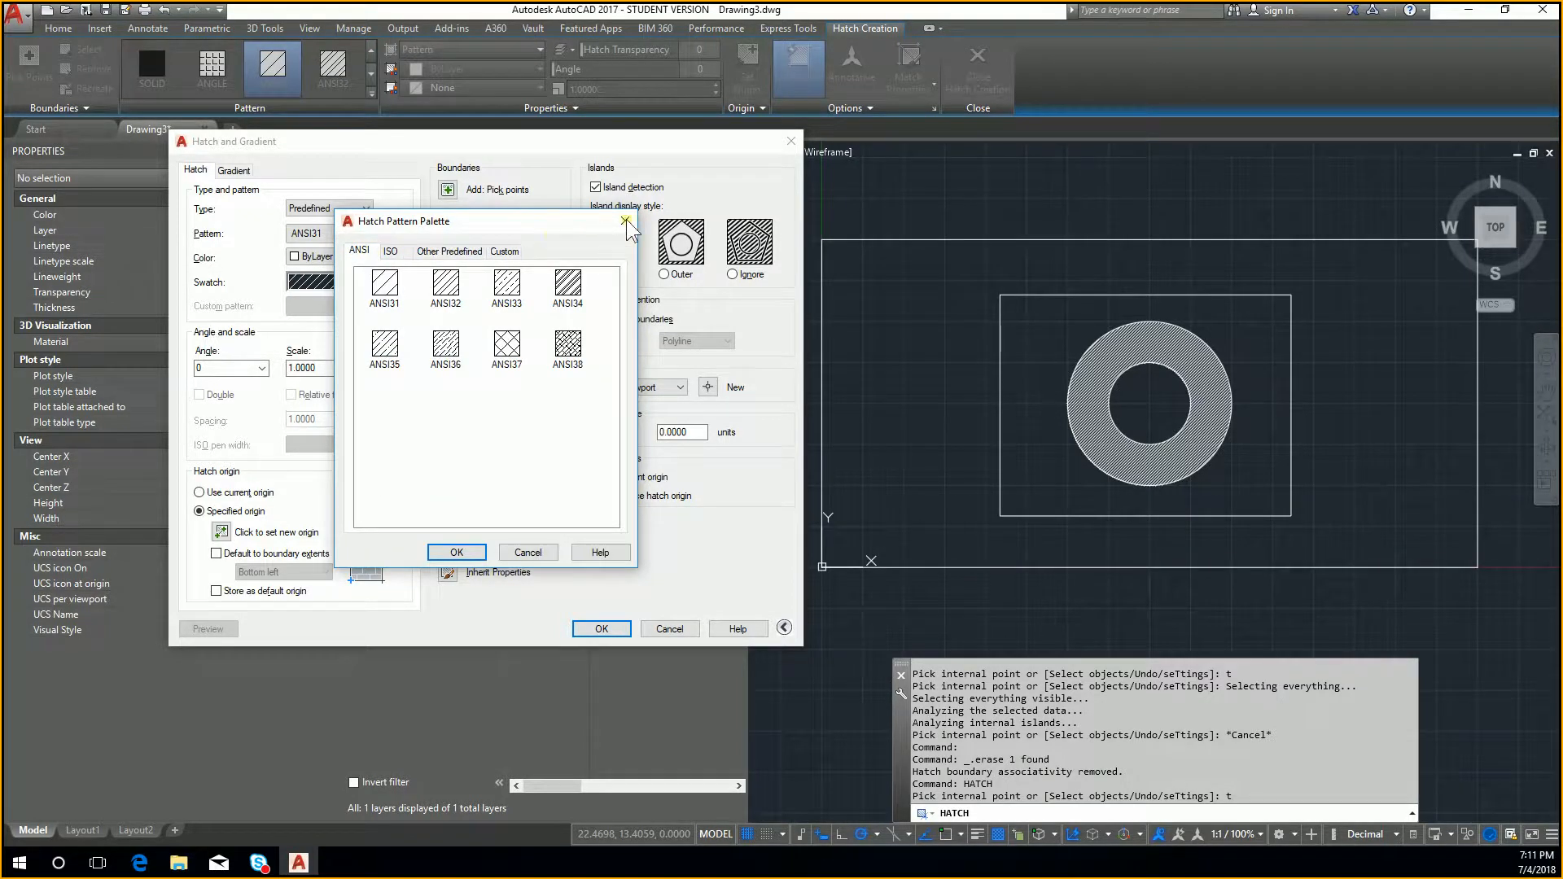
double_click(385, 283)
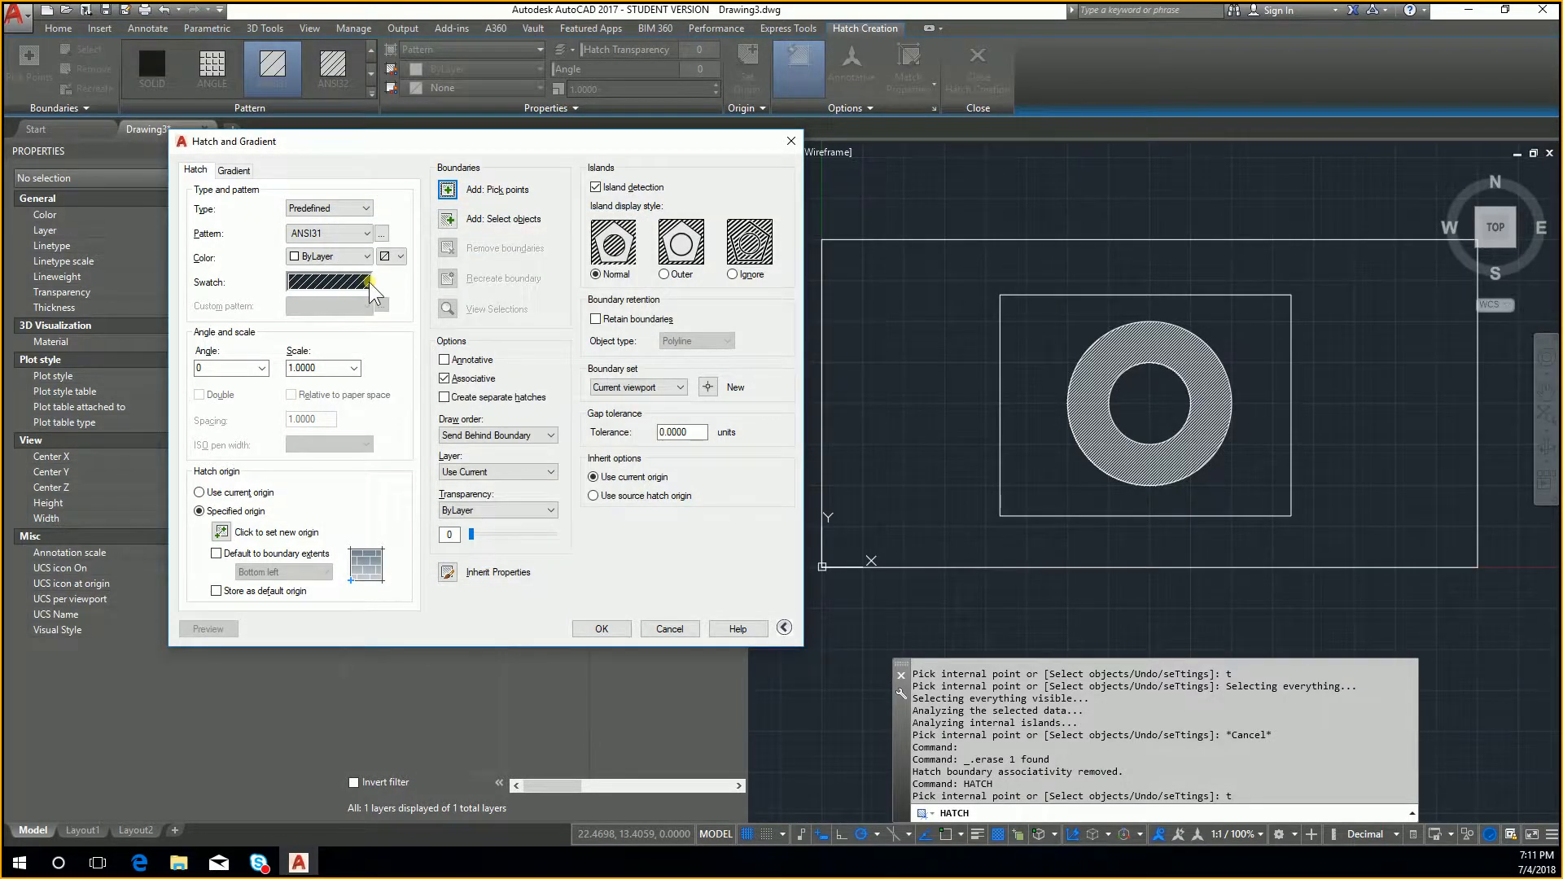
Review the ANSI, ISO, Other Predefined and Custom pattern groups in the hatch pattern palette
left_click(361, 233)
left_click(361, 233)
left_click(381, 234)
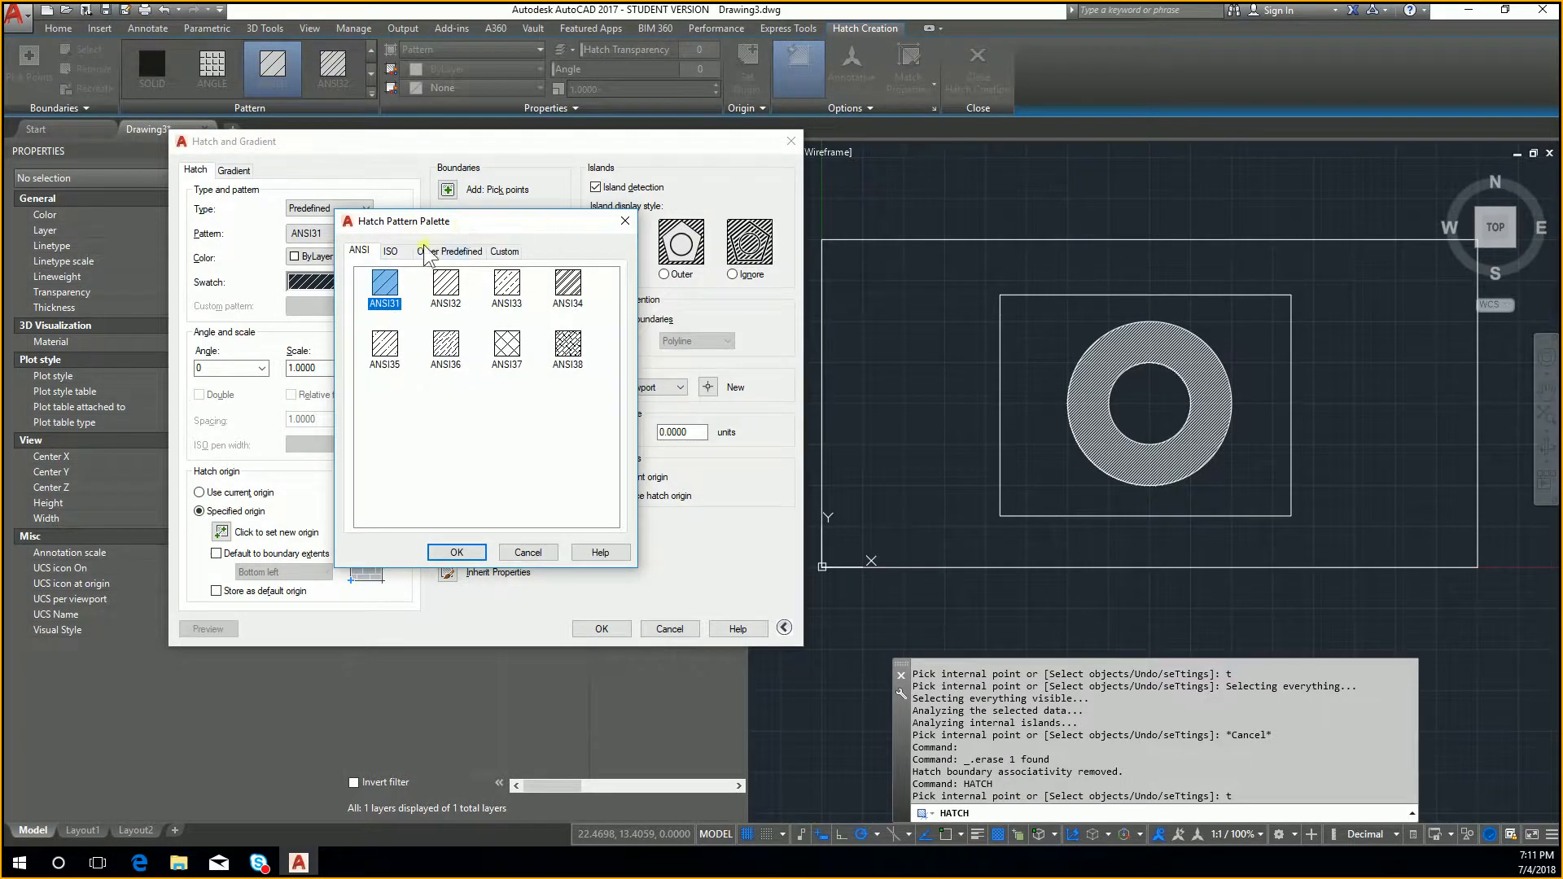
left_click(391, 254)
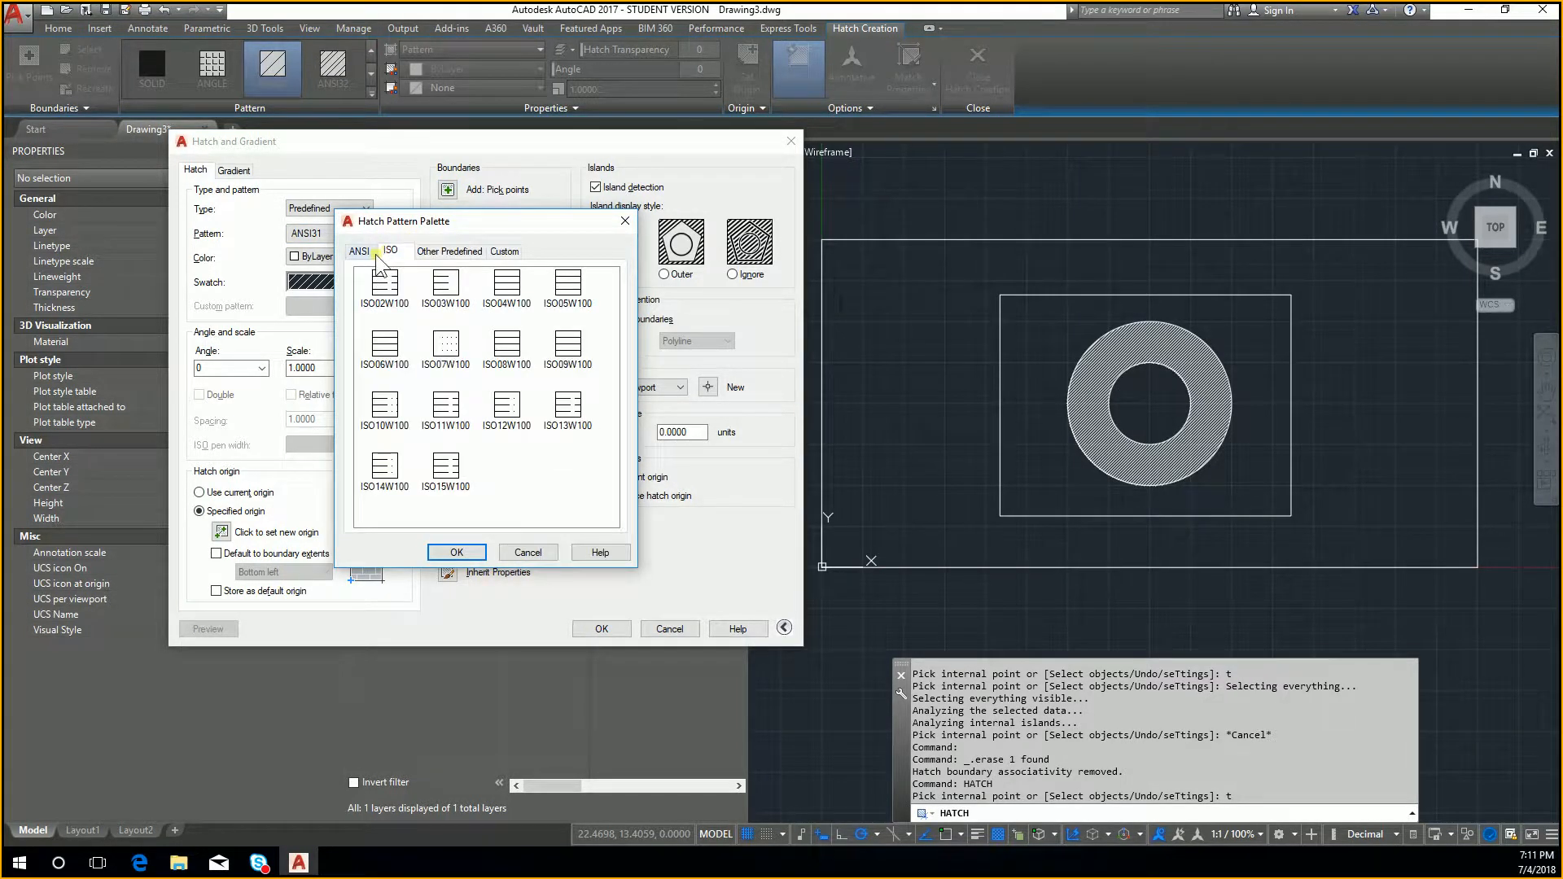
left_click(379, 254)
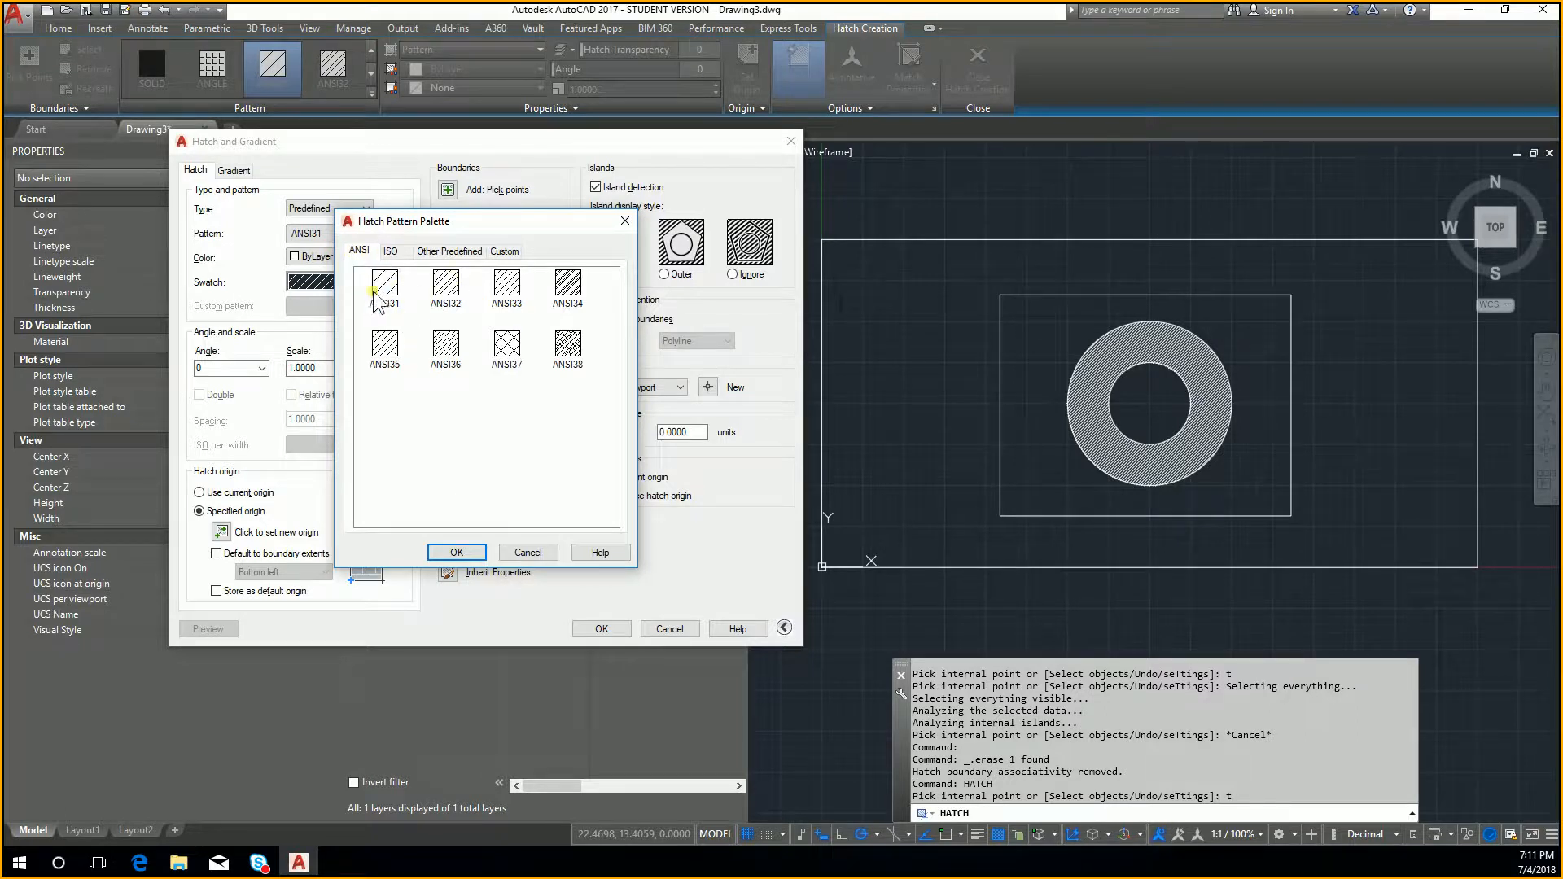
left_click(387, 289)
left_click(392, 251)
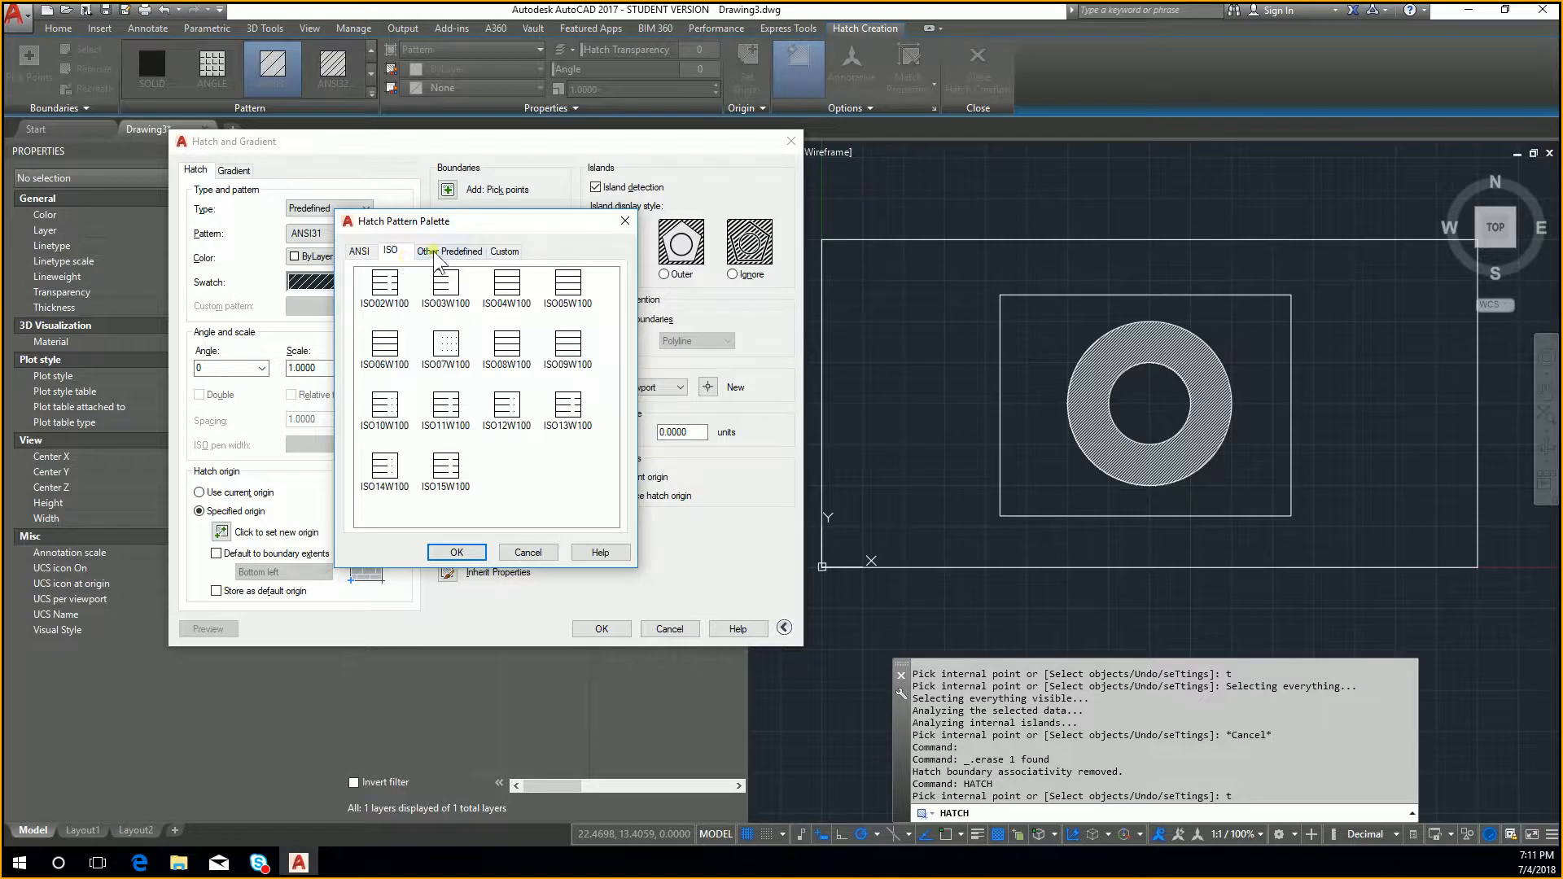
left_click(437, 253)
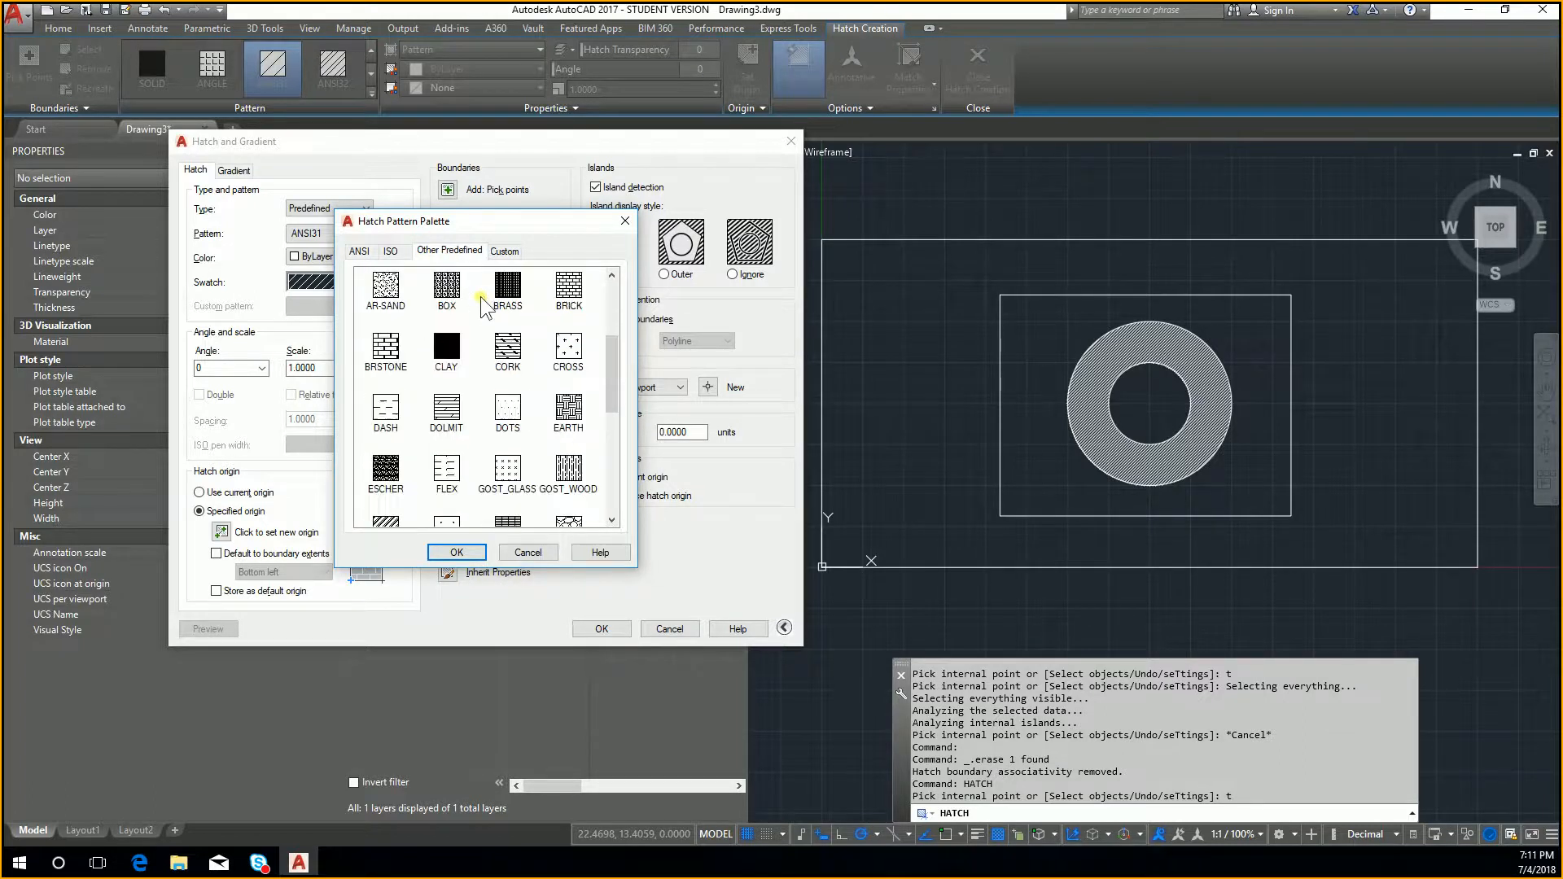
scroll(486, 308, "up", 3)
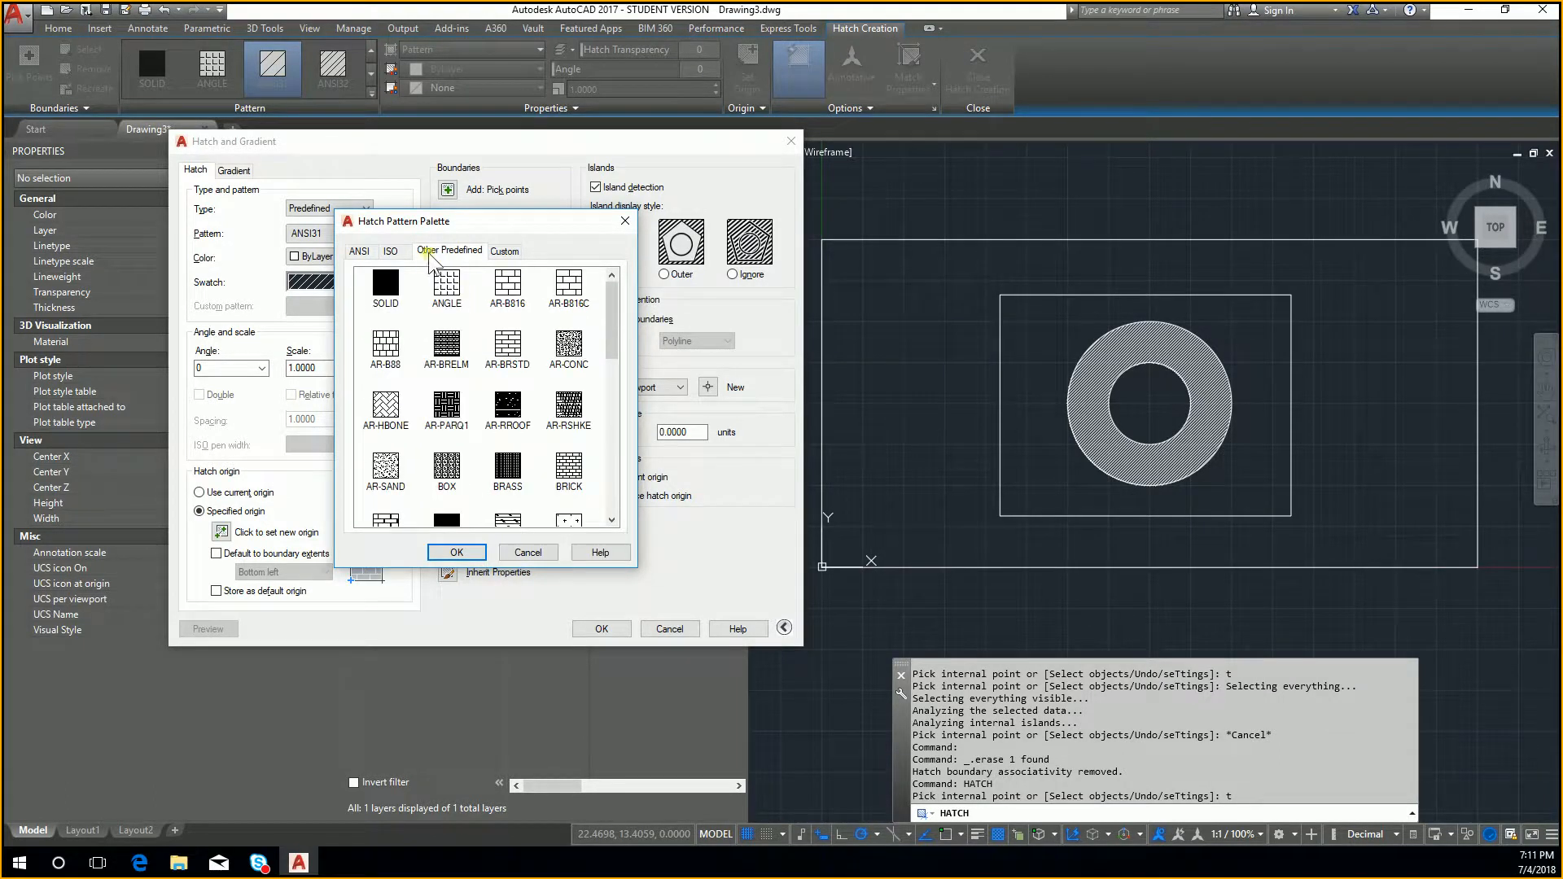
left_click(499, 251)
left_click(451, 251)
scroll(517, 342, "down", 9)
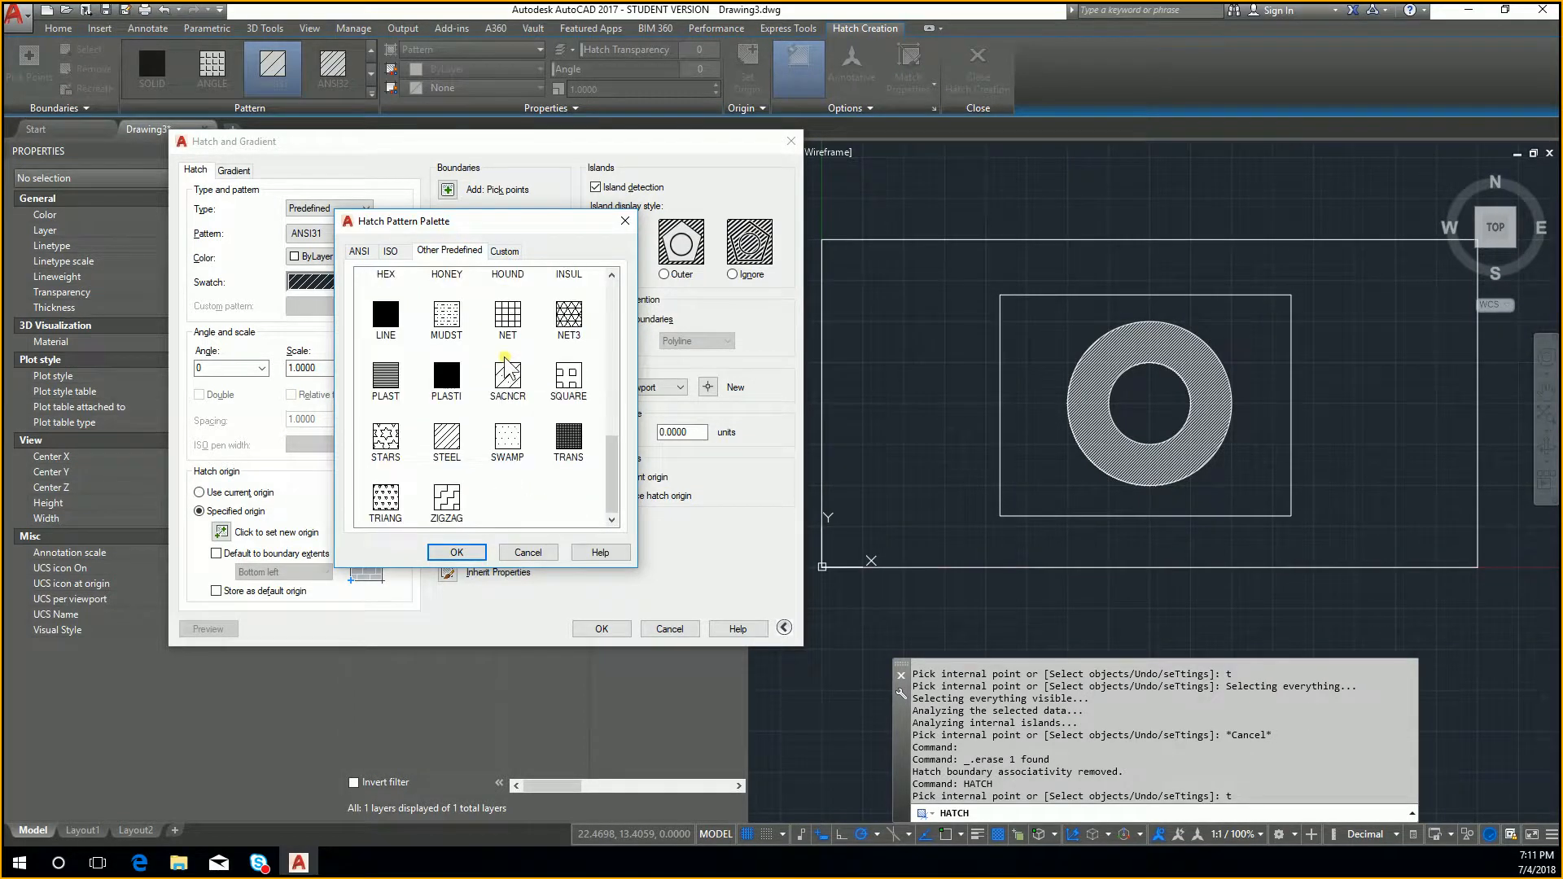
scroll(513, 362, "up", 8)
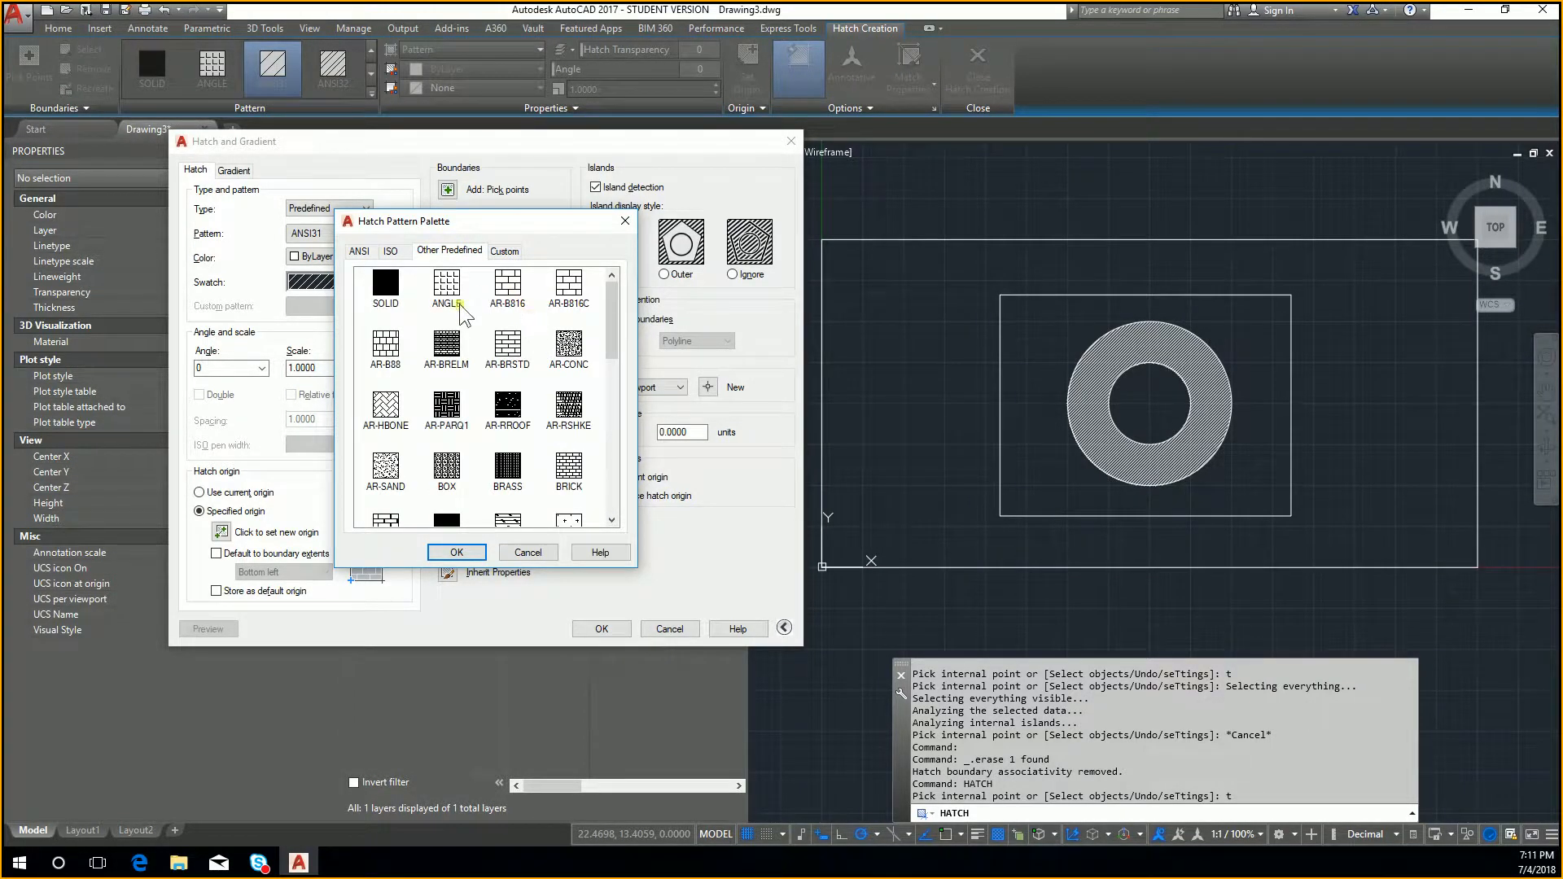
Choose the HONEY pattern and hatch the area between the two rectangles with it, keeping the Normal island display style
scroll(525, 354, "down", 2)
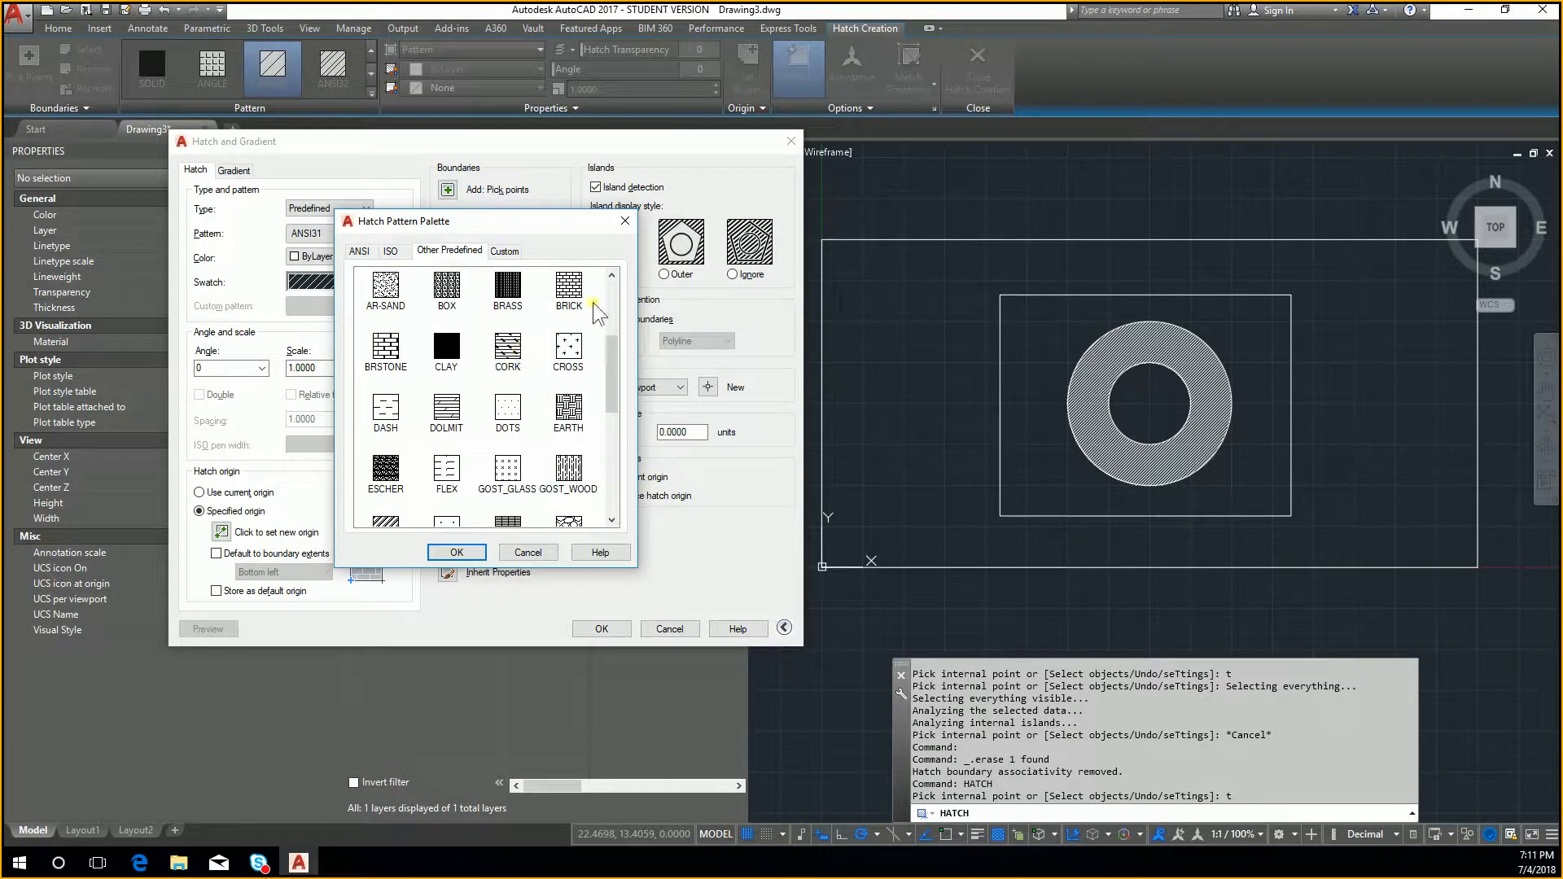
scroll(570, 354, "down", 1)
scroll(554, 403, "down", 2)
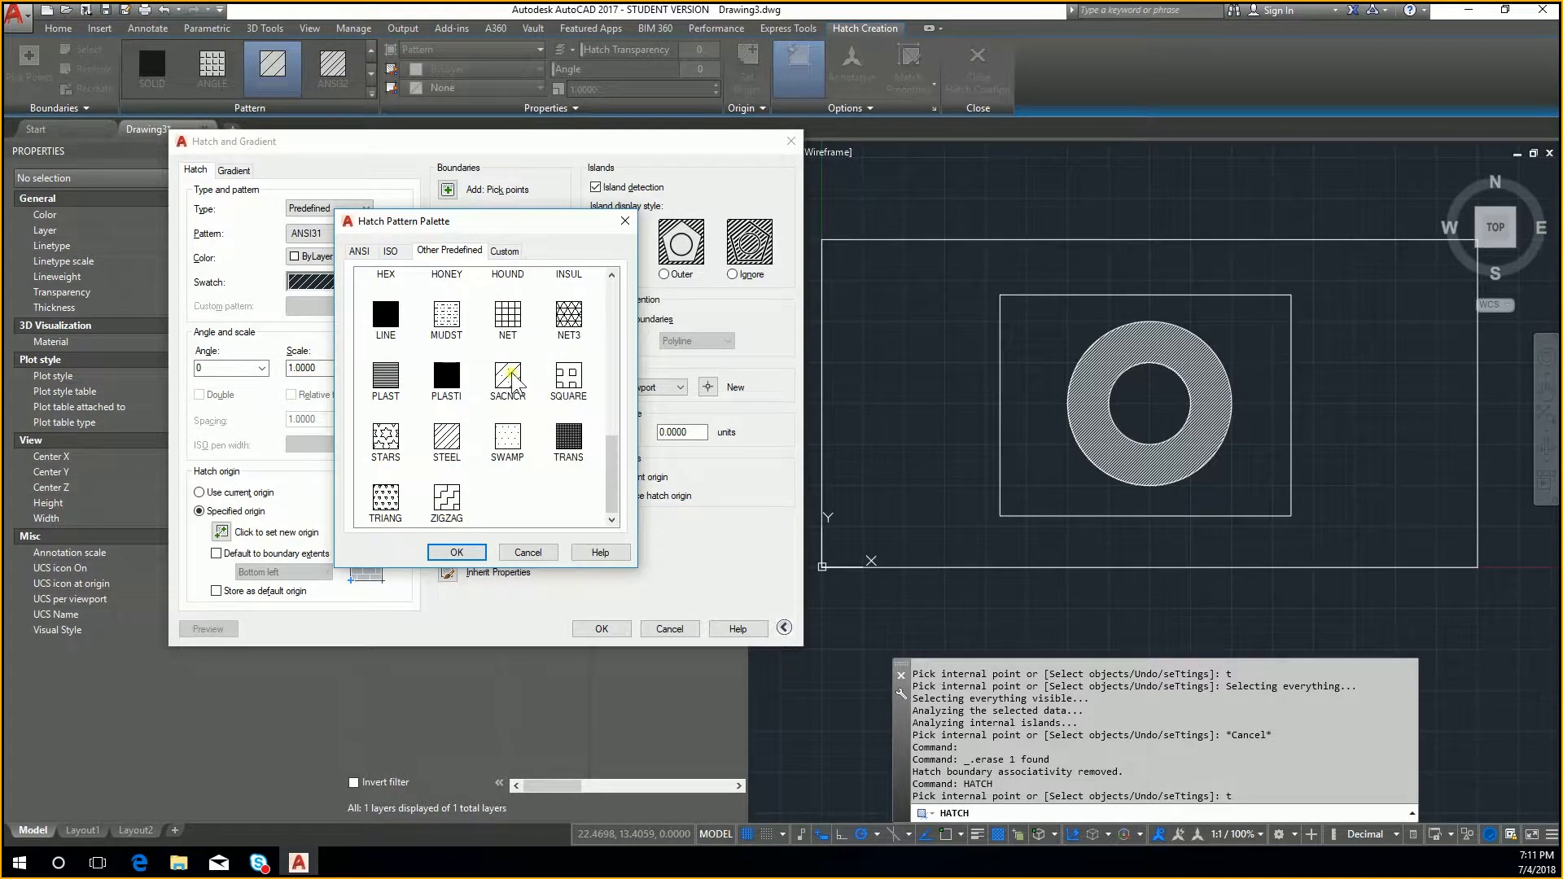
scroll(525, 383, "up", 1)
left_click(448, 351)
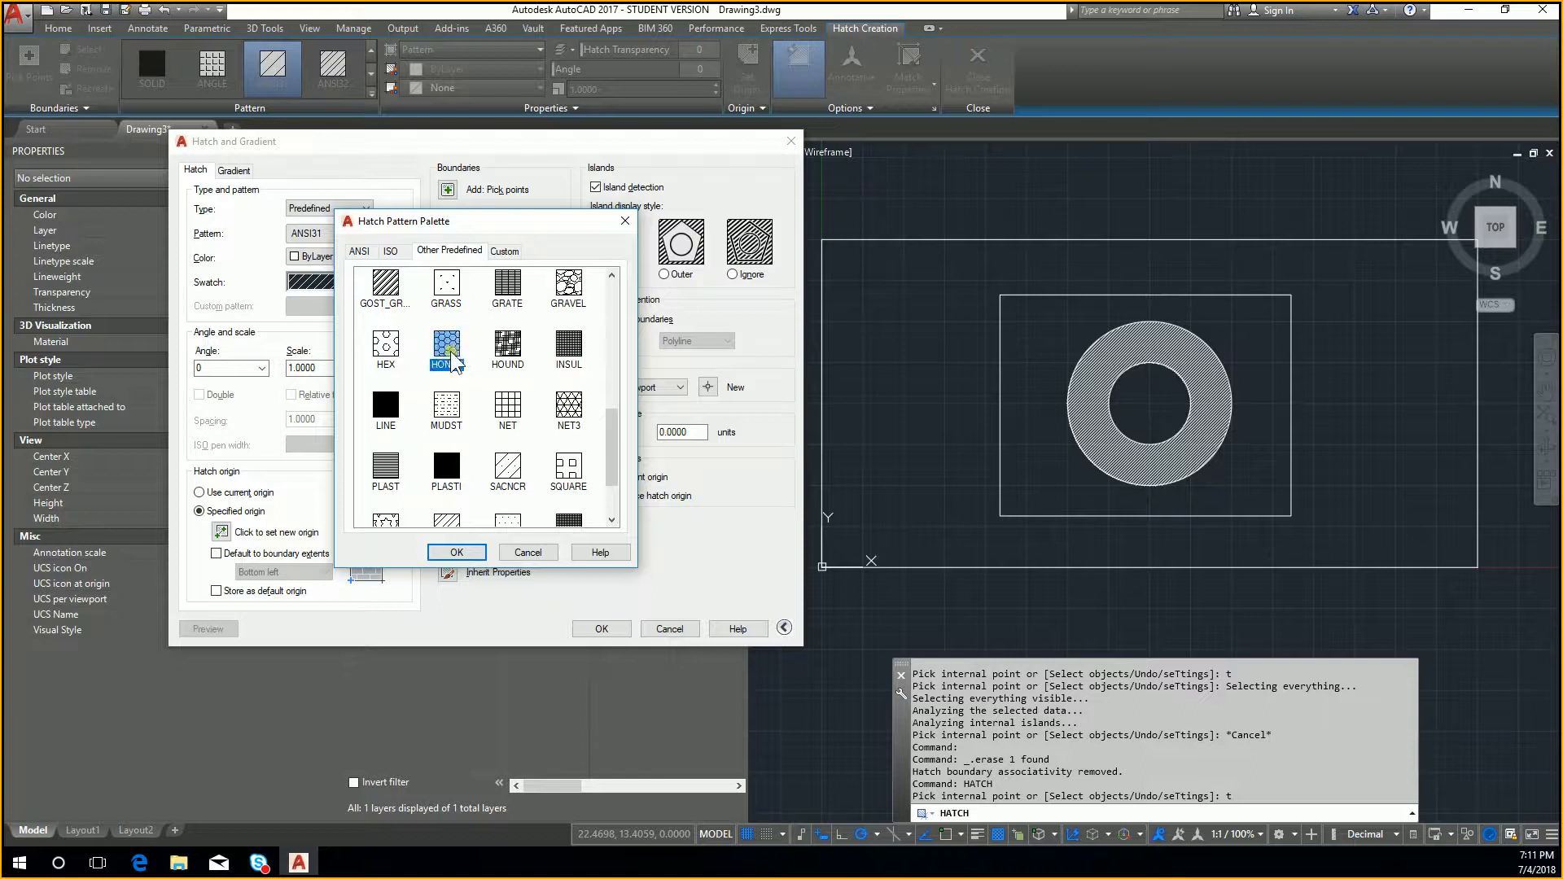
left_click(456, 553)
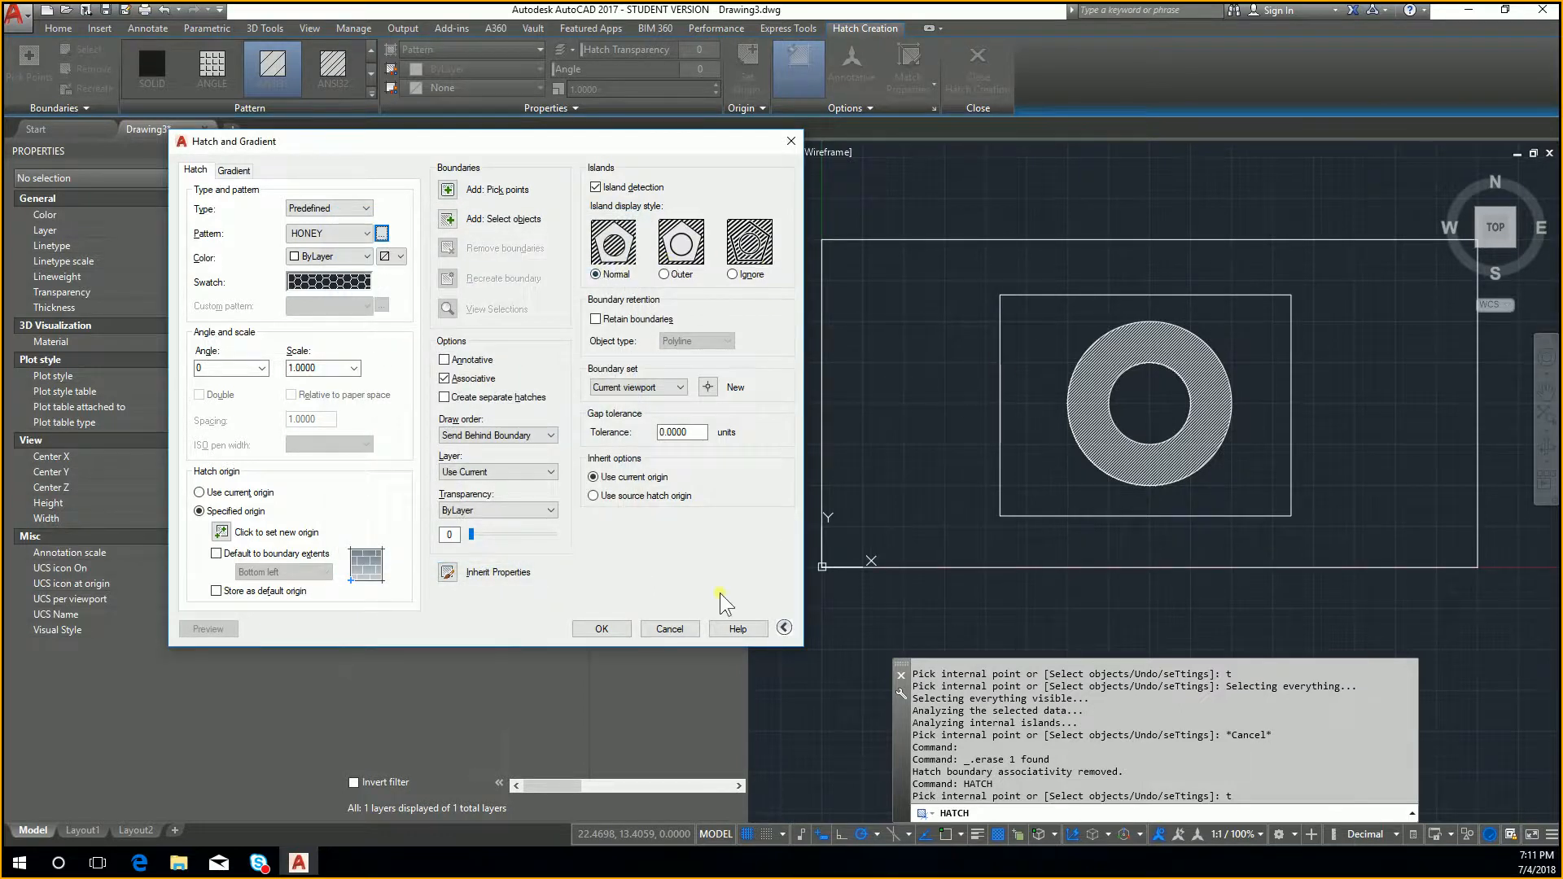
left_click(602, 628)
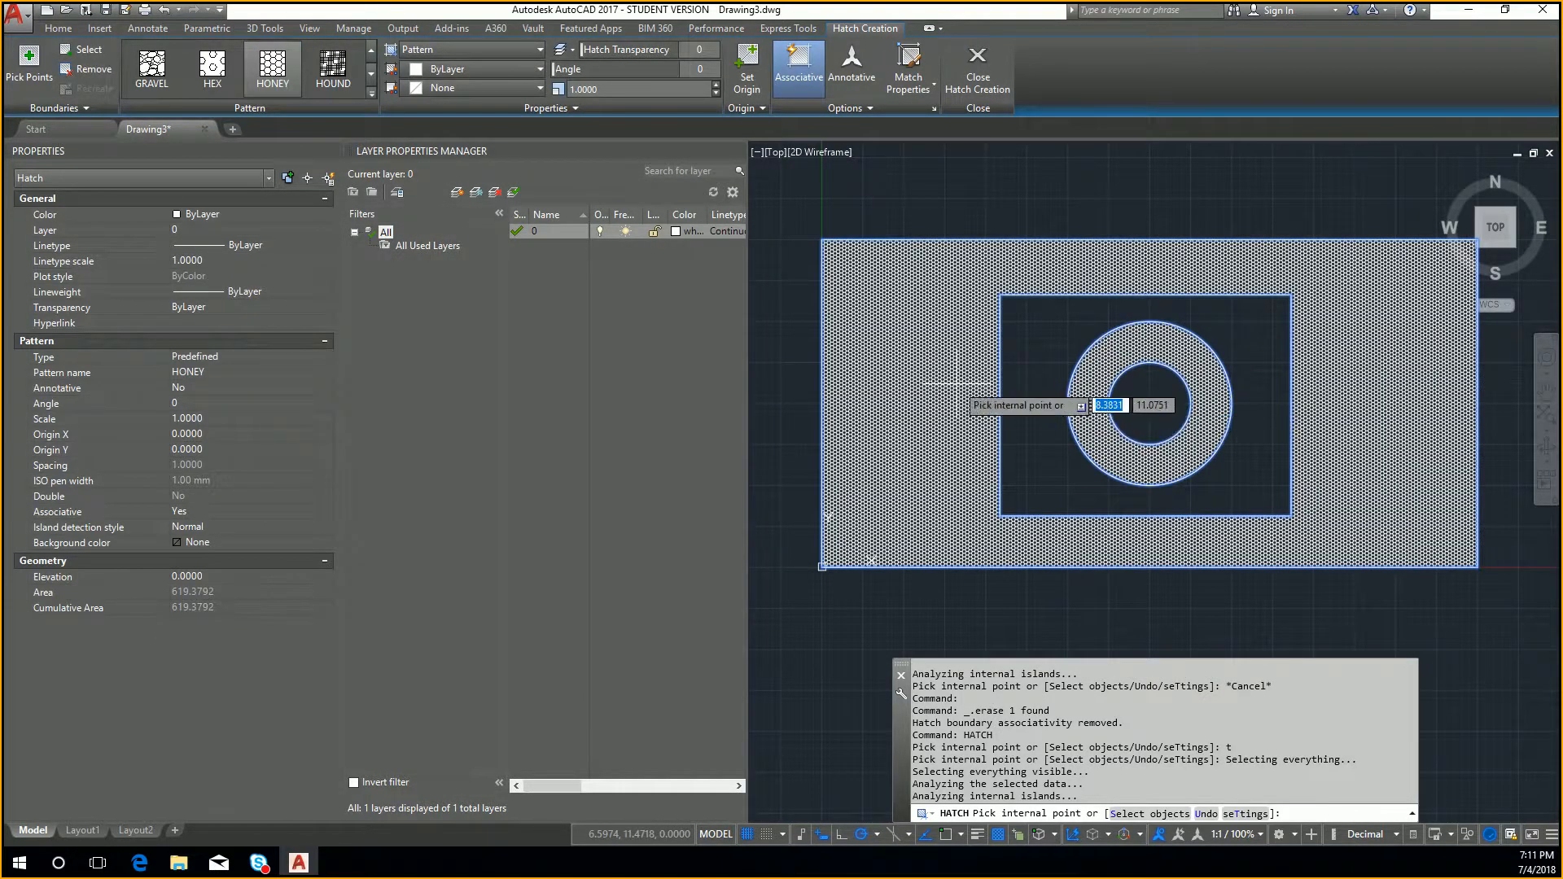
scroll(1075, 366, "up", 2)
key("Return")
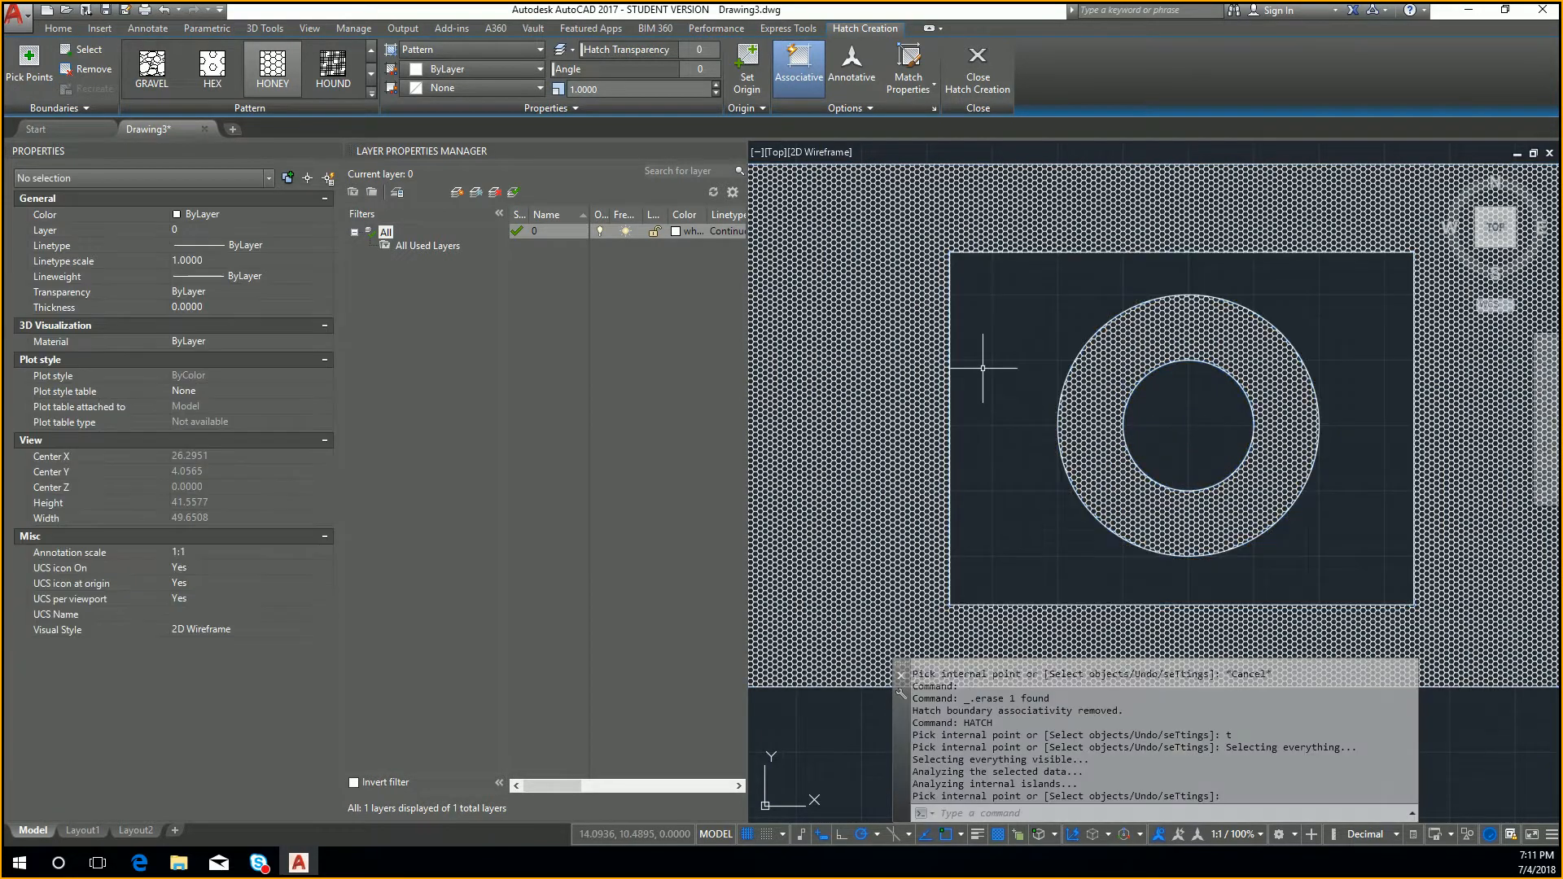
Start another hatch and choose the STARS pattern from the Other Predefined patterns
type("hat")
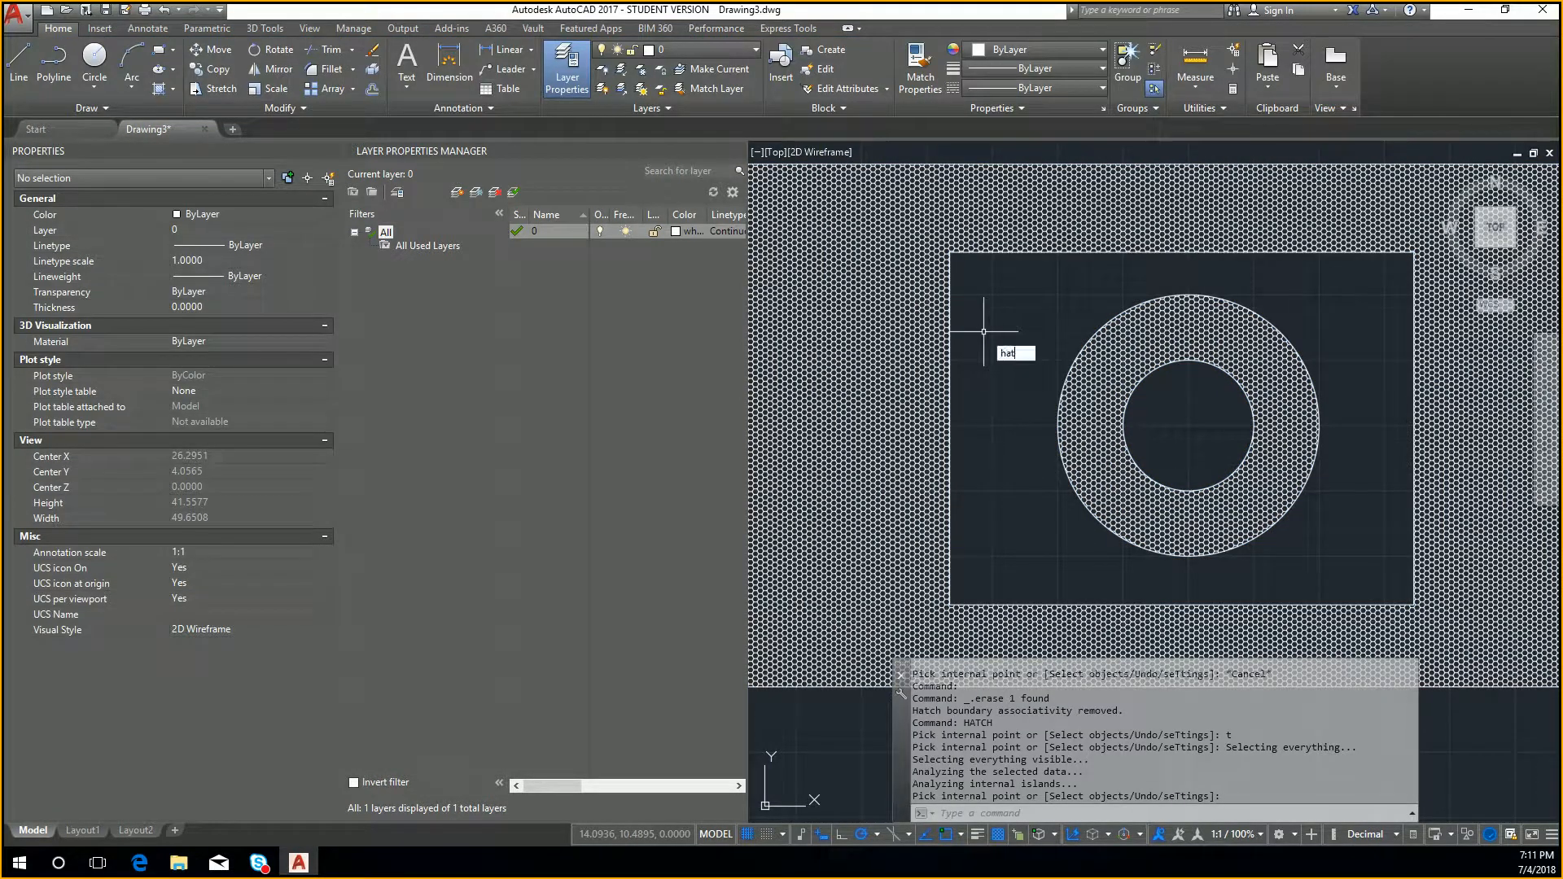
key("Return")
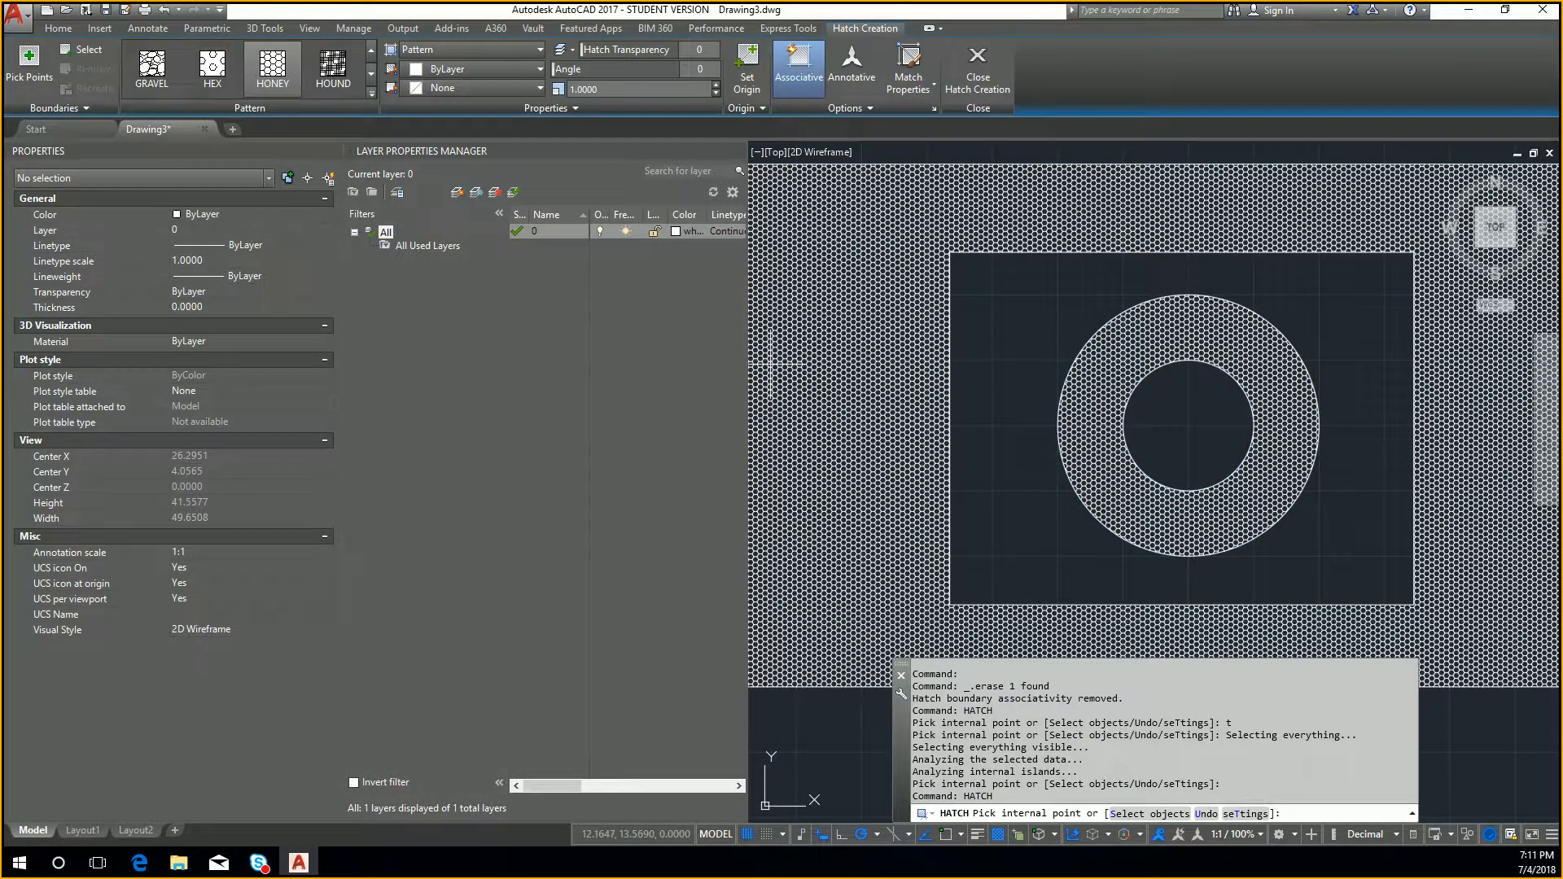
type("t")
key("Return")
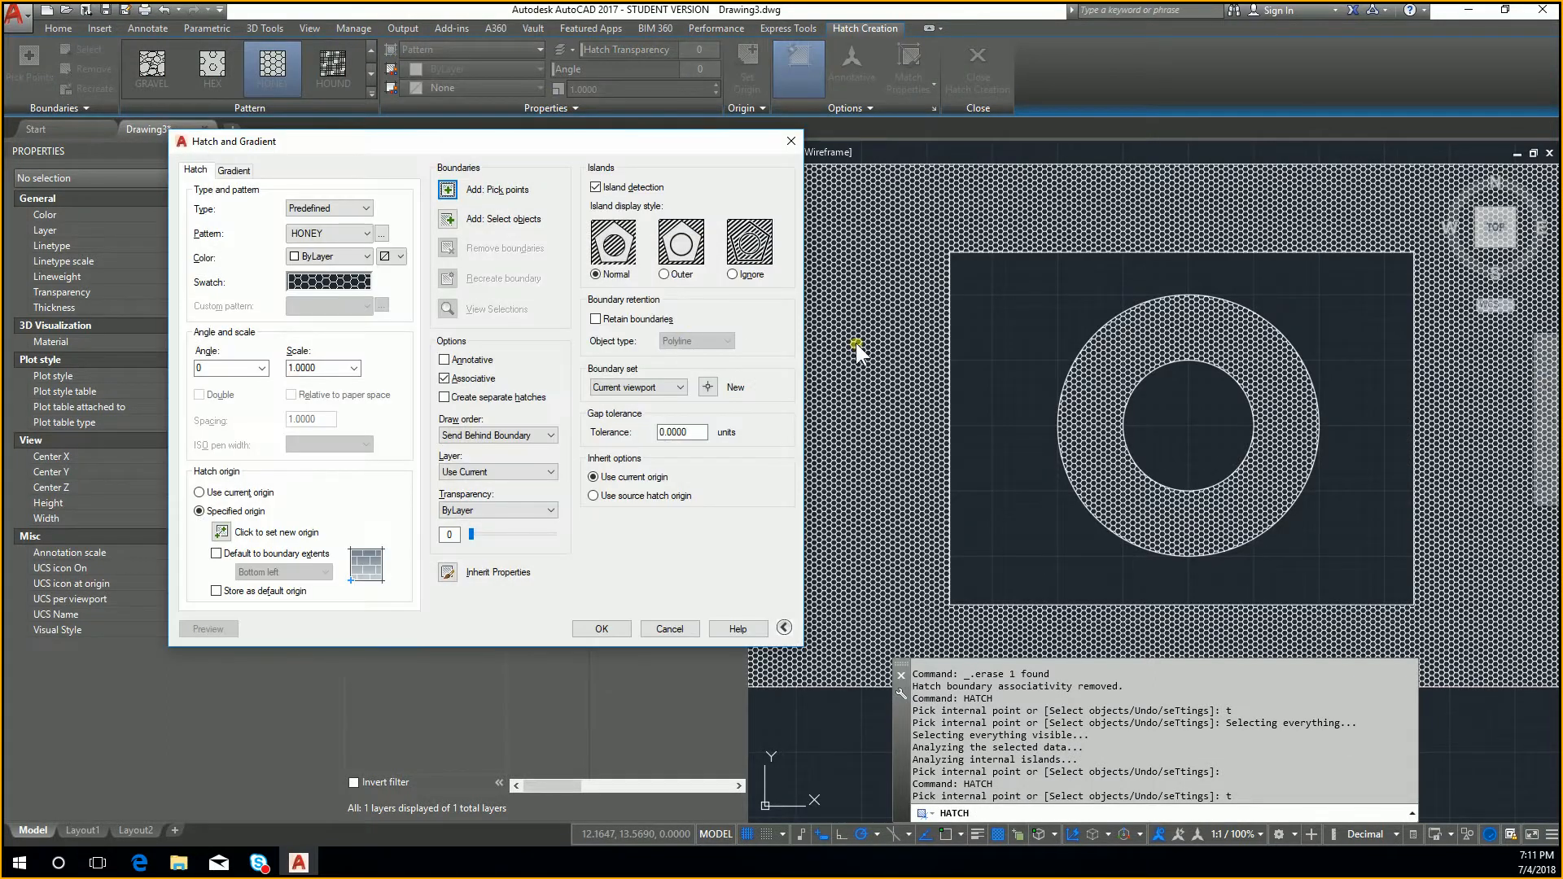
left_click(668, 629)
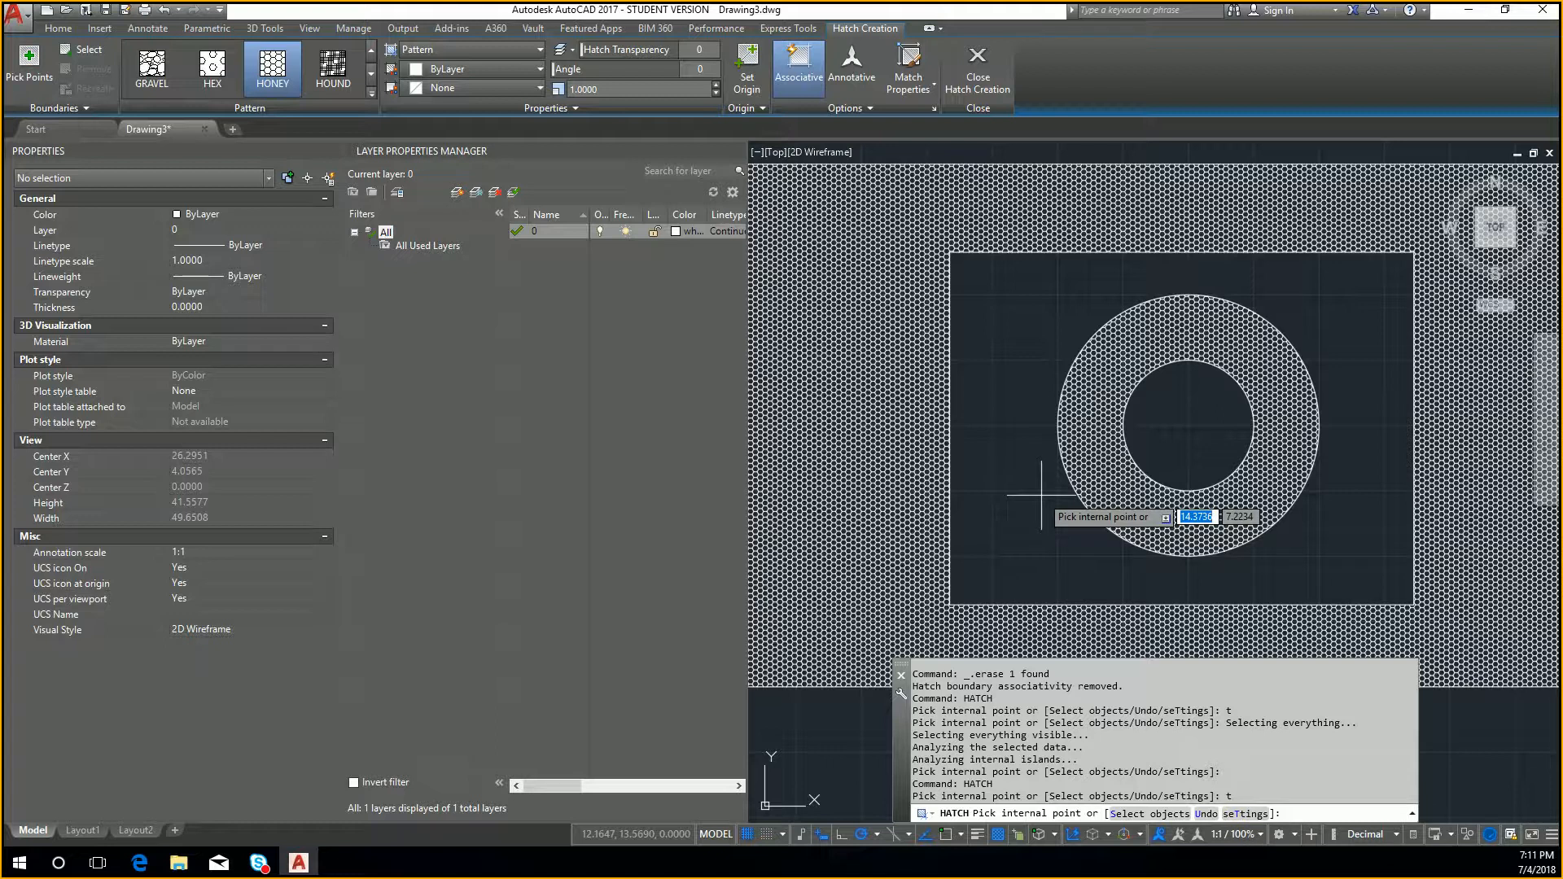
type("t")
key("Return")
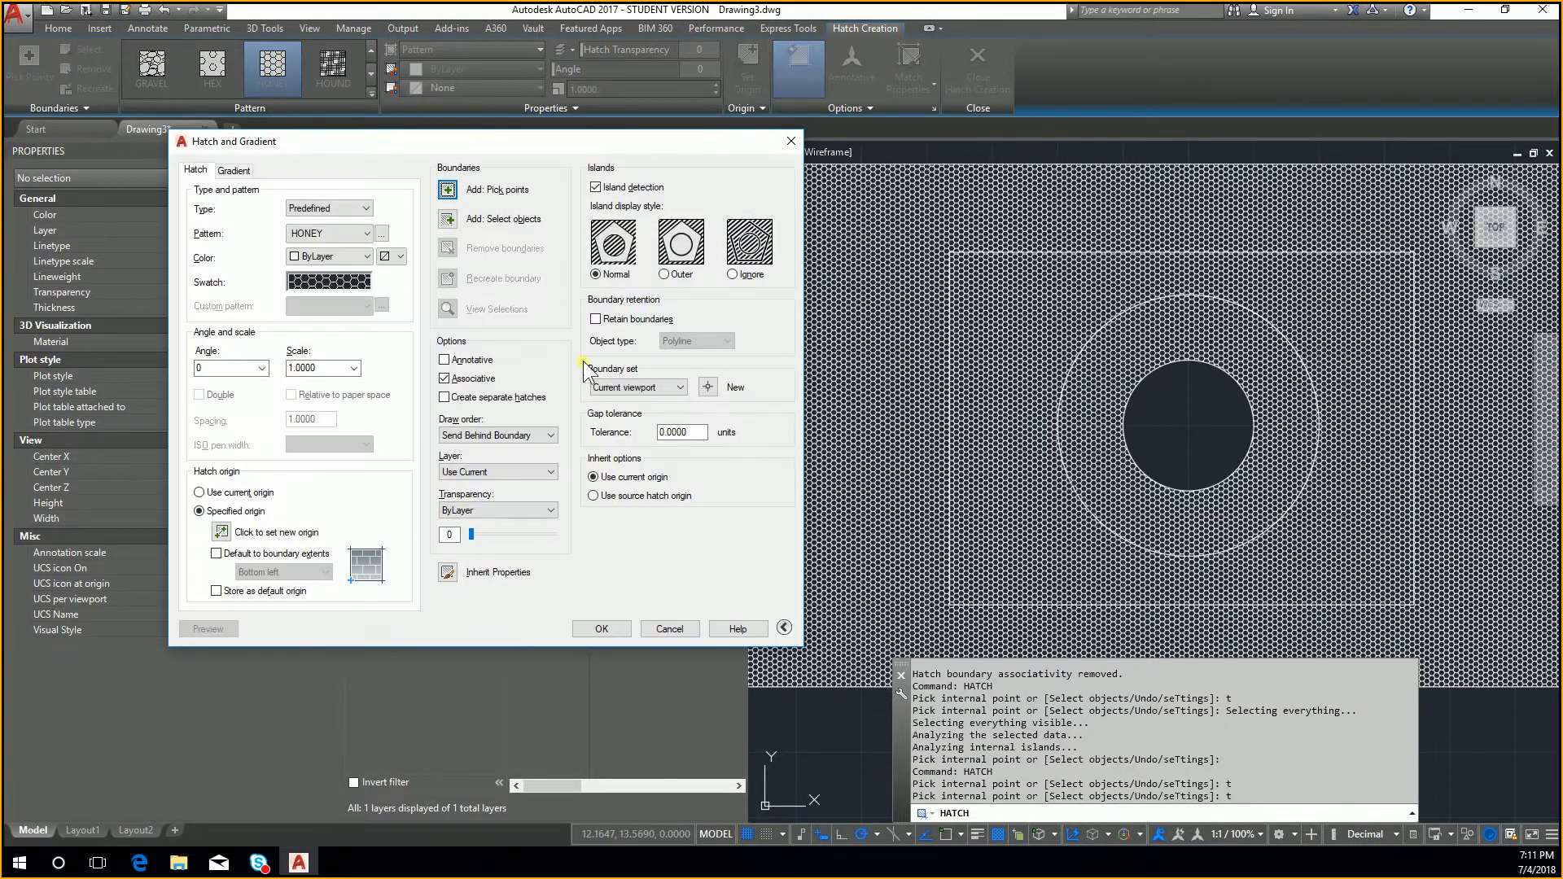
left_click(381, 234)
scroll(491, 314, "down", 5)
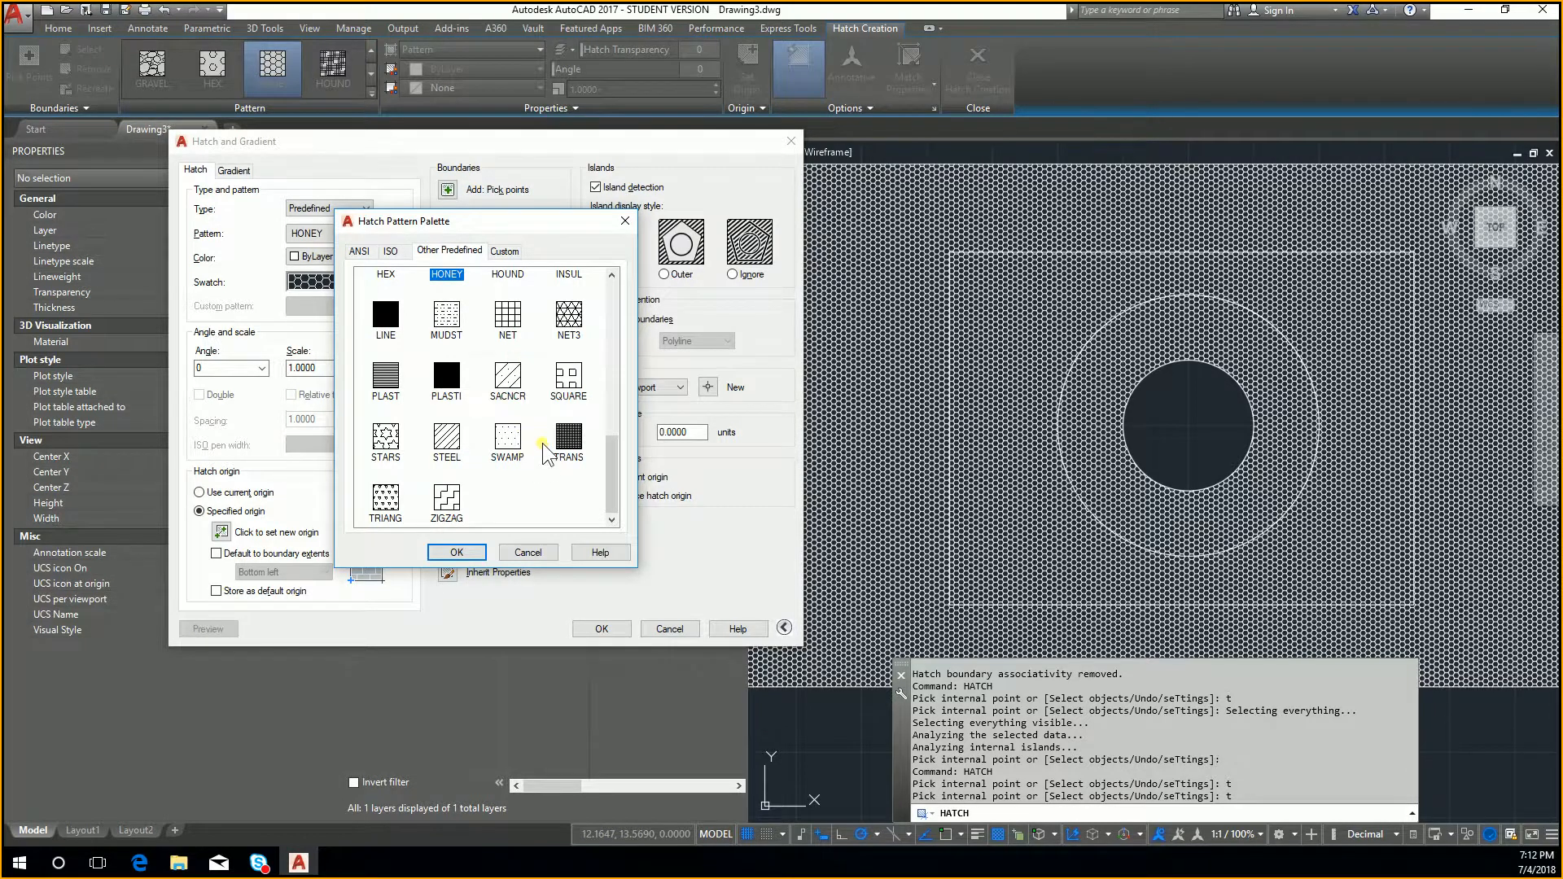
left_click(384, 453)
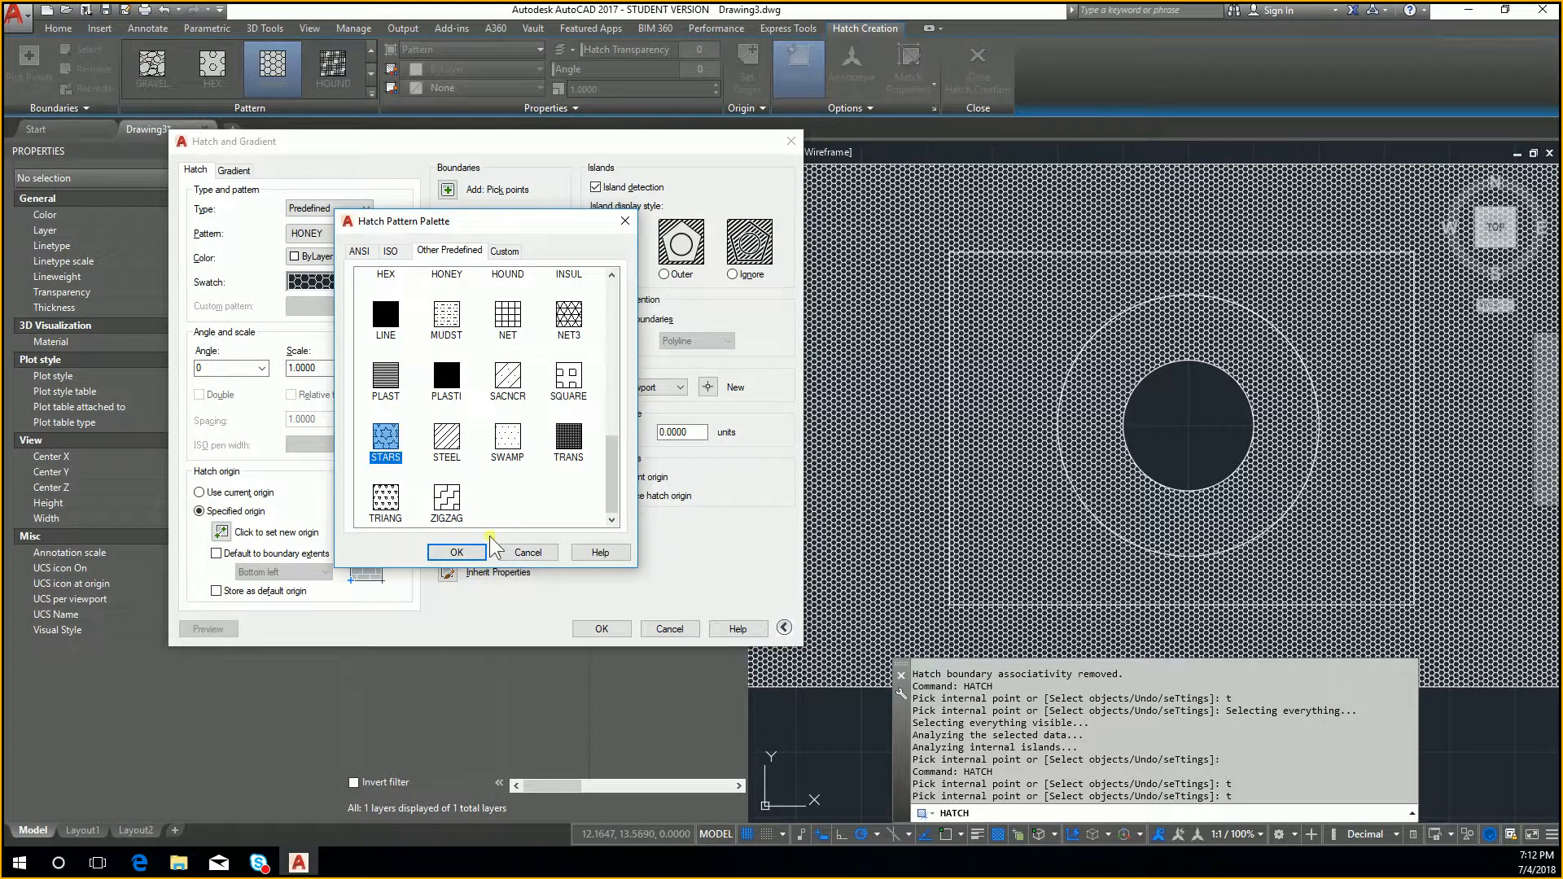
left_click(457, 552)
Apply the STARS hatch to the area between the inner rectangle and the outer circle, and inspect the two patterns
left_click(602, 628)
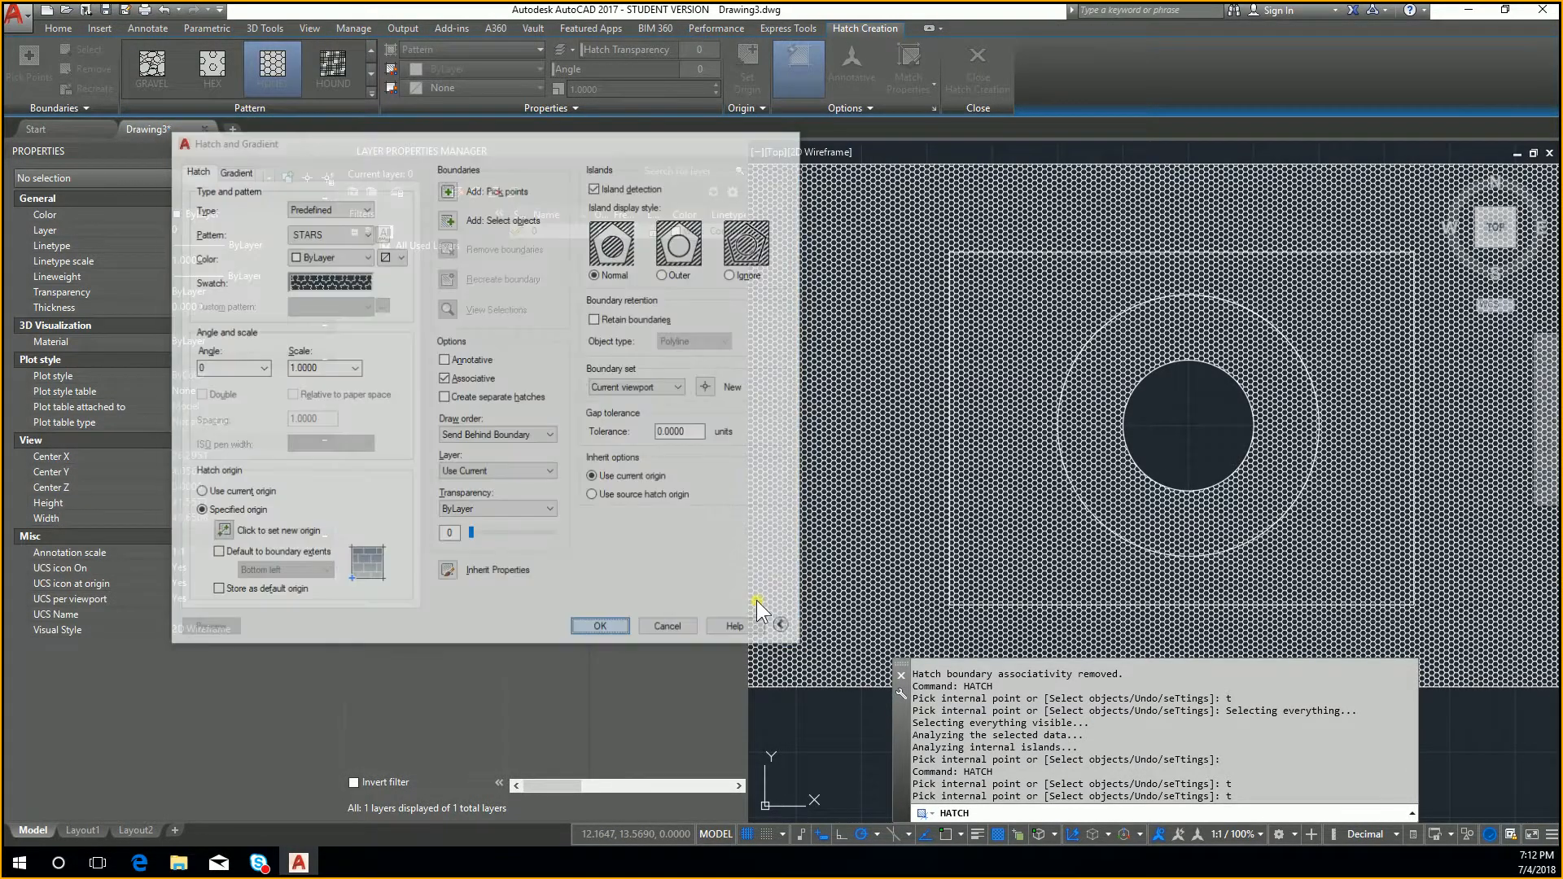
left_click(1013, 451)
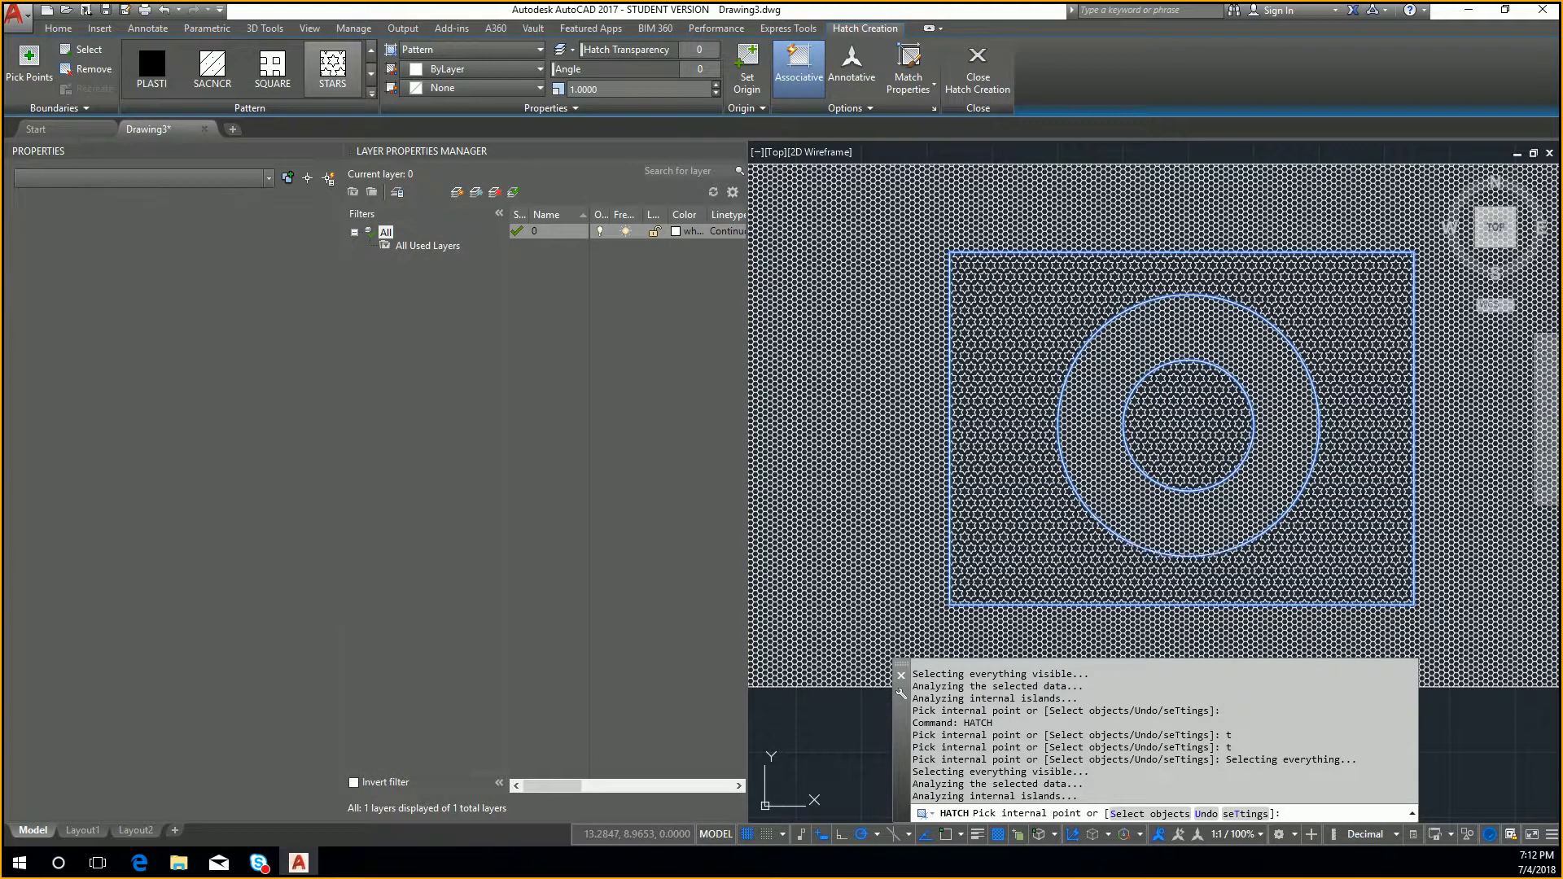
key("Return")
scroll(948, 243, "down", 2)
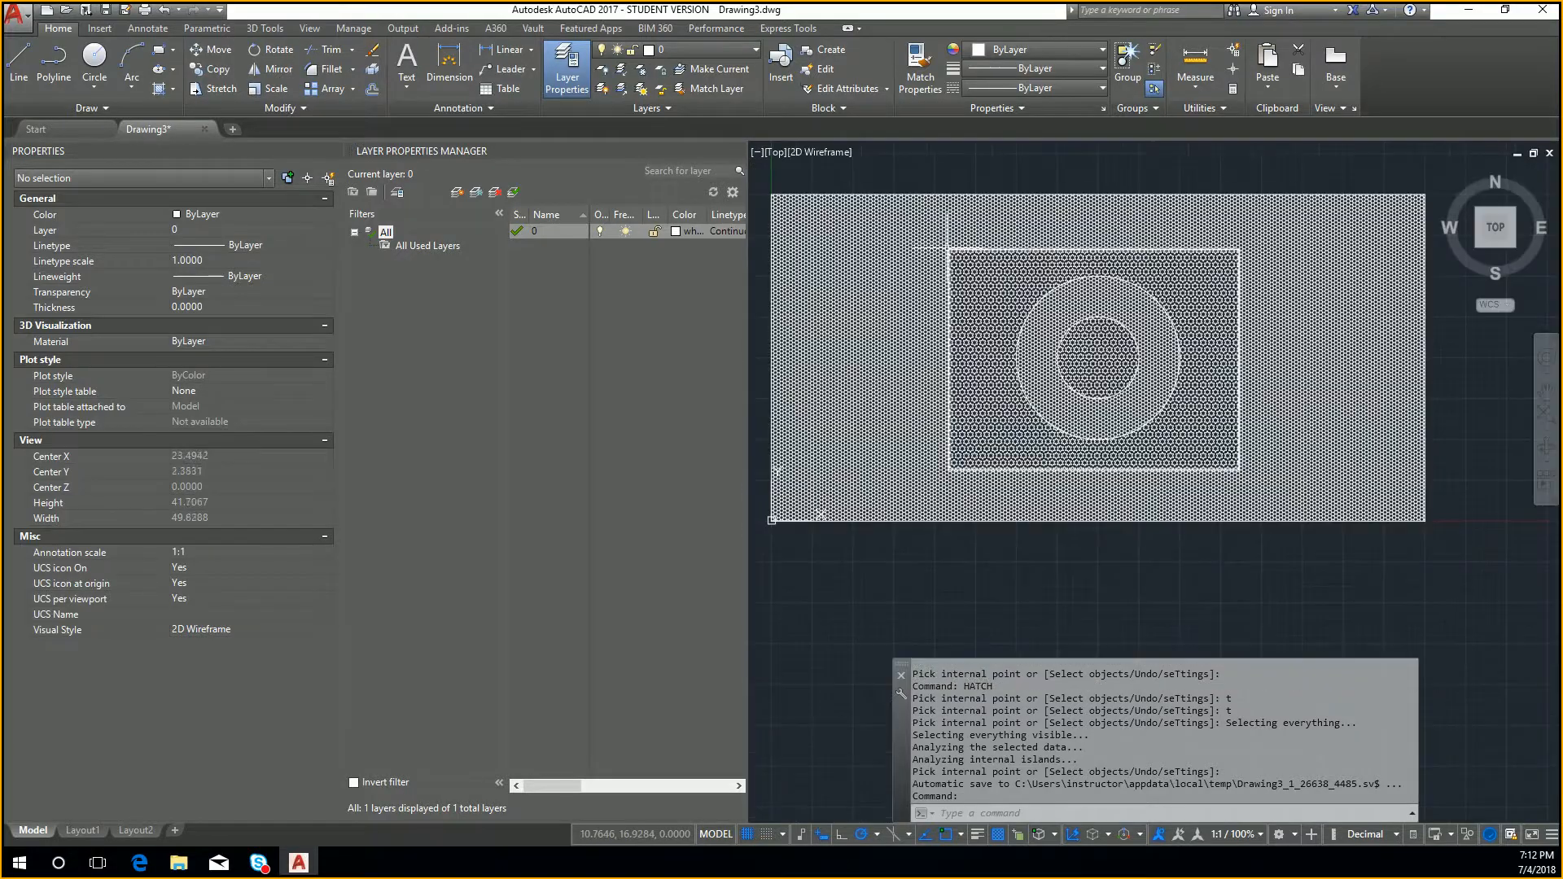
scroll(1058, 498, "up", 2)
scroll(924, 410, "up", 2)
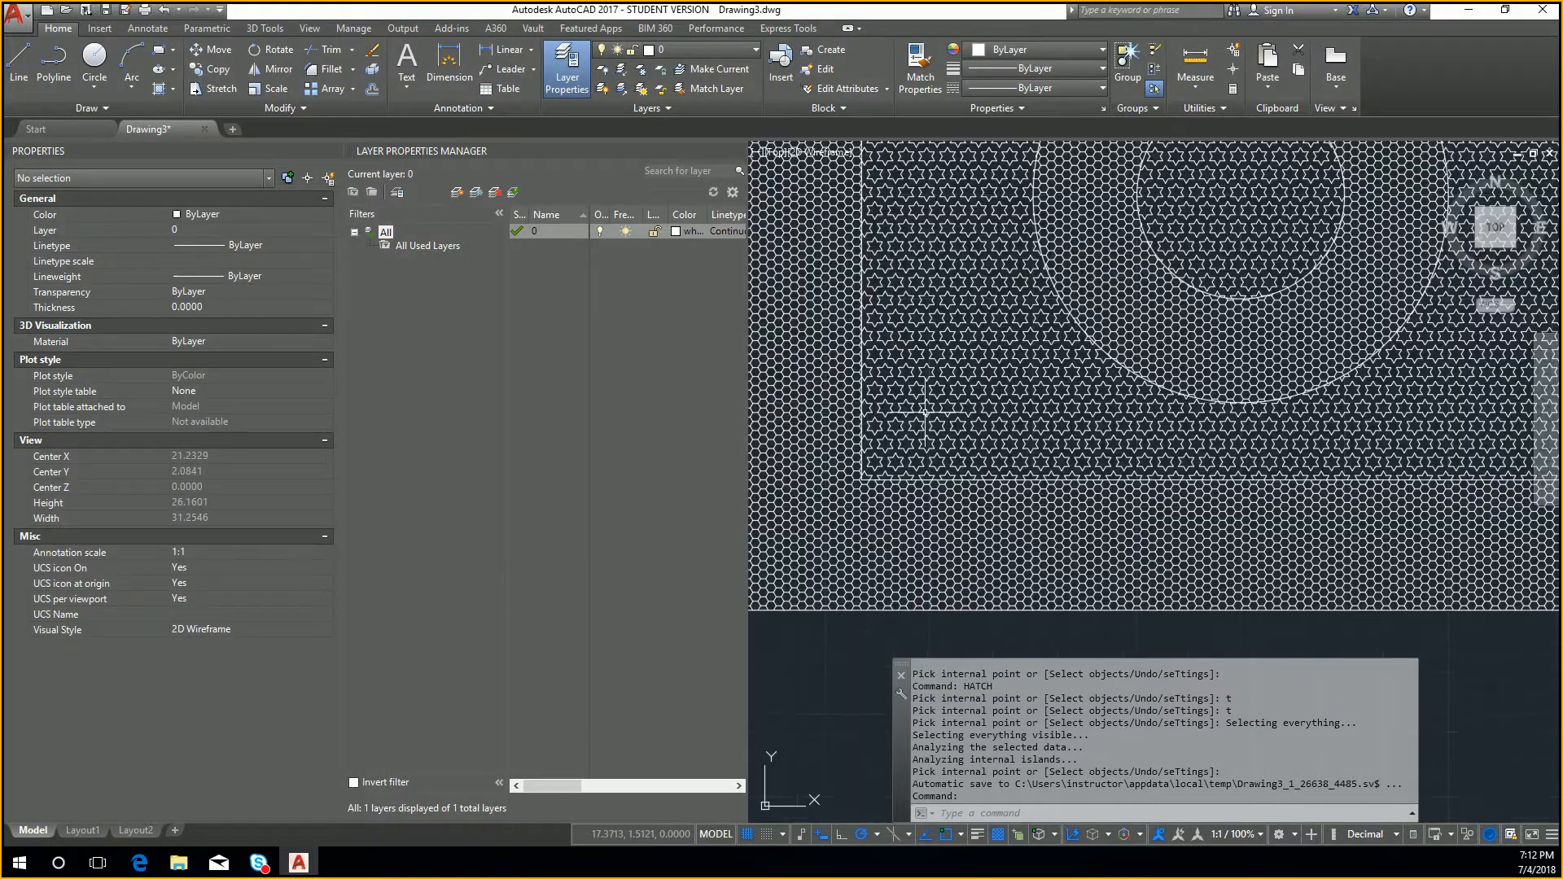
scroll(1201, 336, "down", 3)
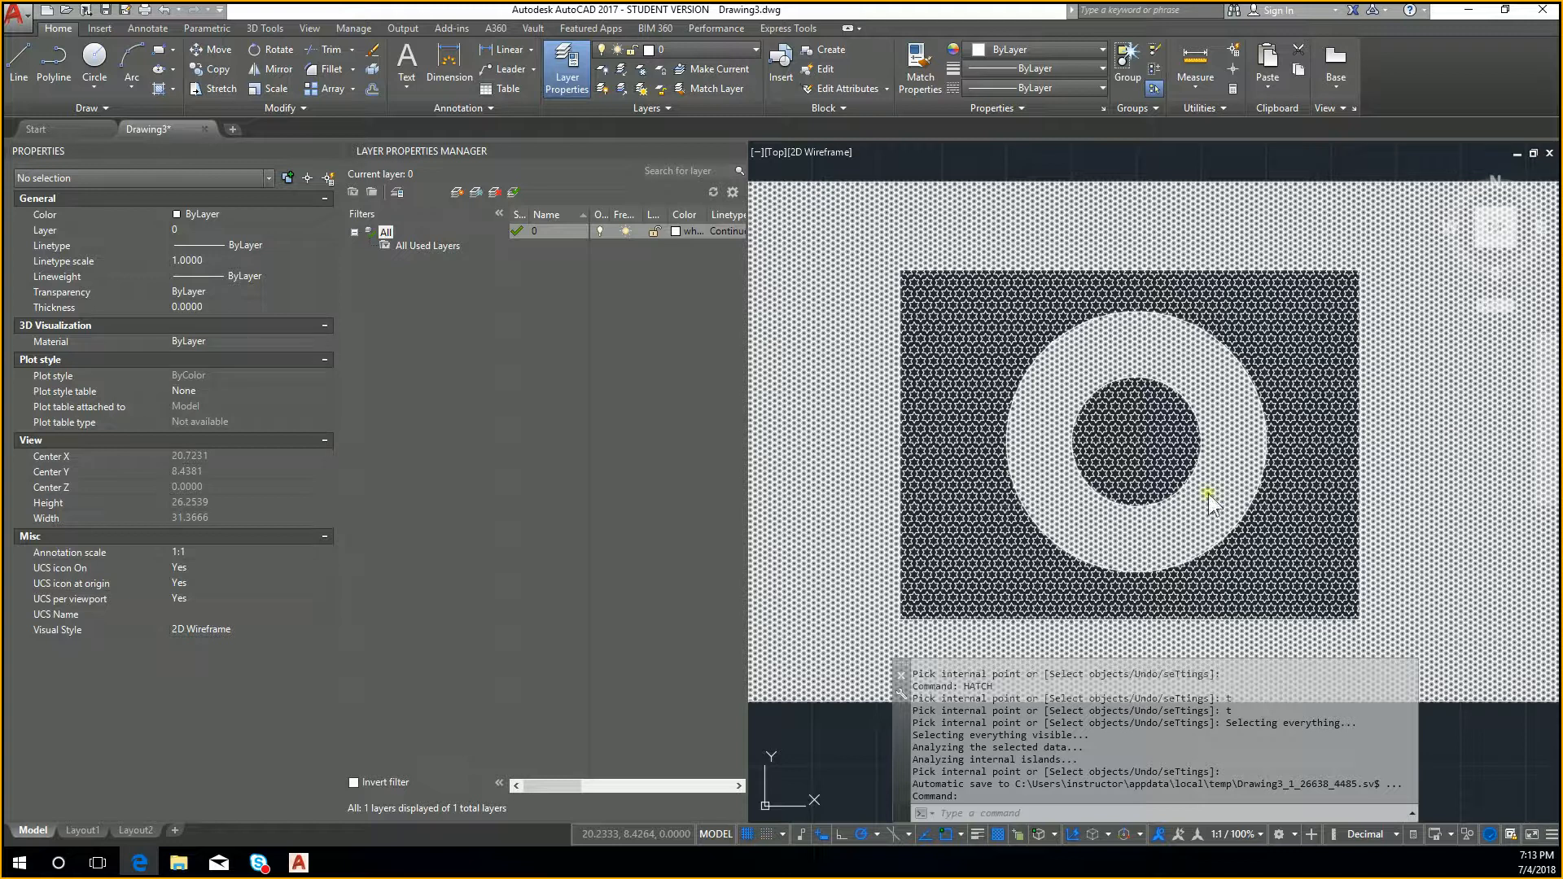
Move the UCS origin from the outer rectangle's lower-left corner to a point above the rectangle
scroll(1203, 566, "down", 6)
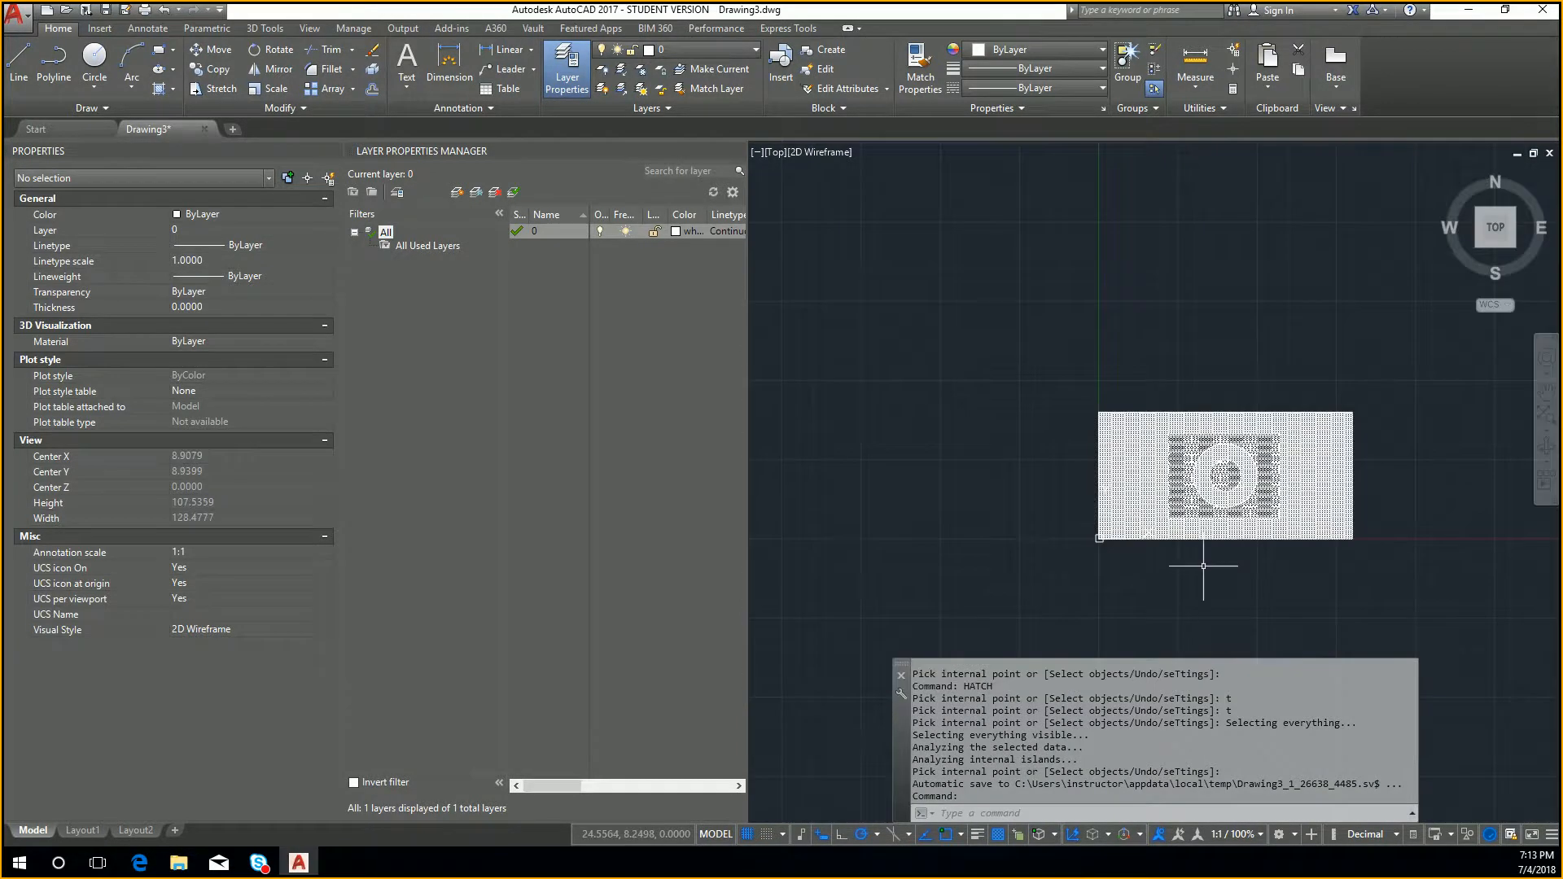
scroll(1117, 566, "up", 2)
key("Escape")
key("Escape")
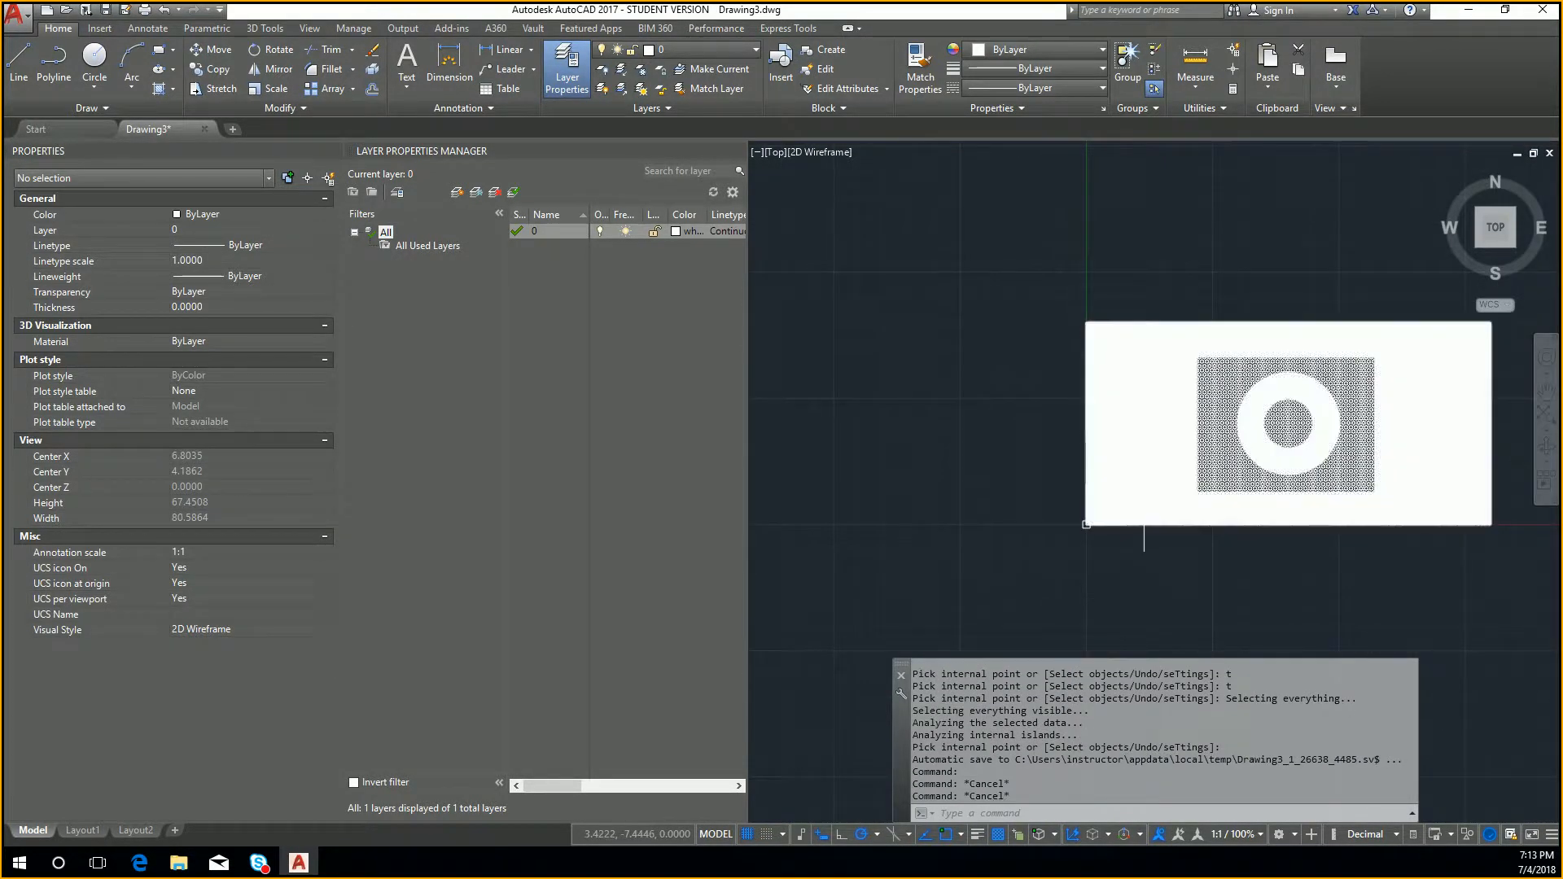
left_click(1086, 525)
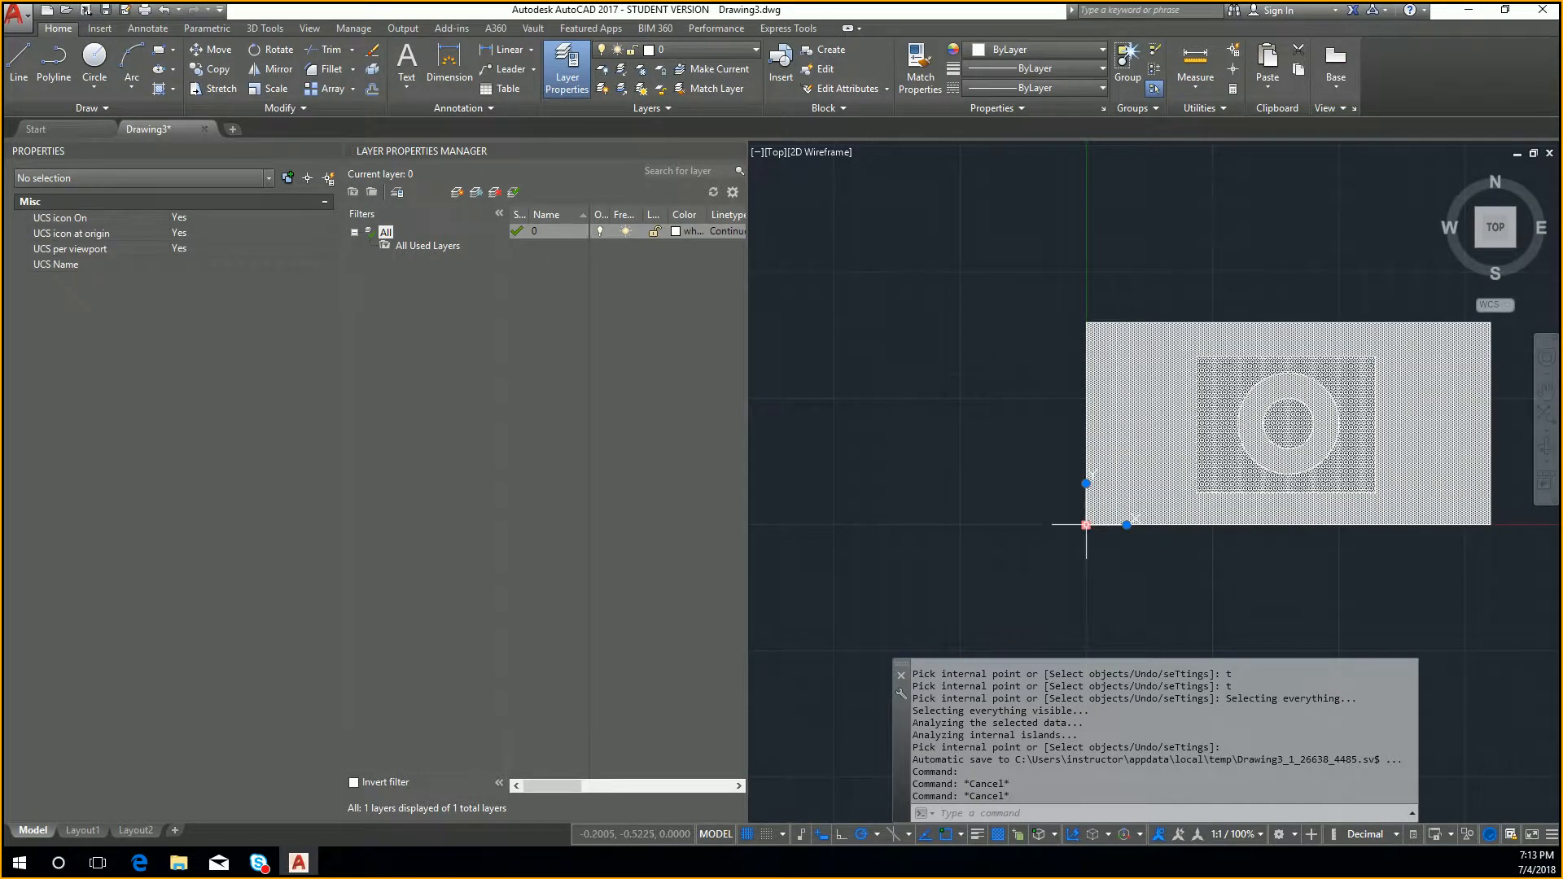
left_click(1086, 525)
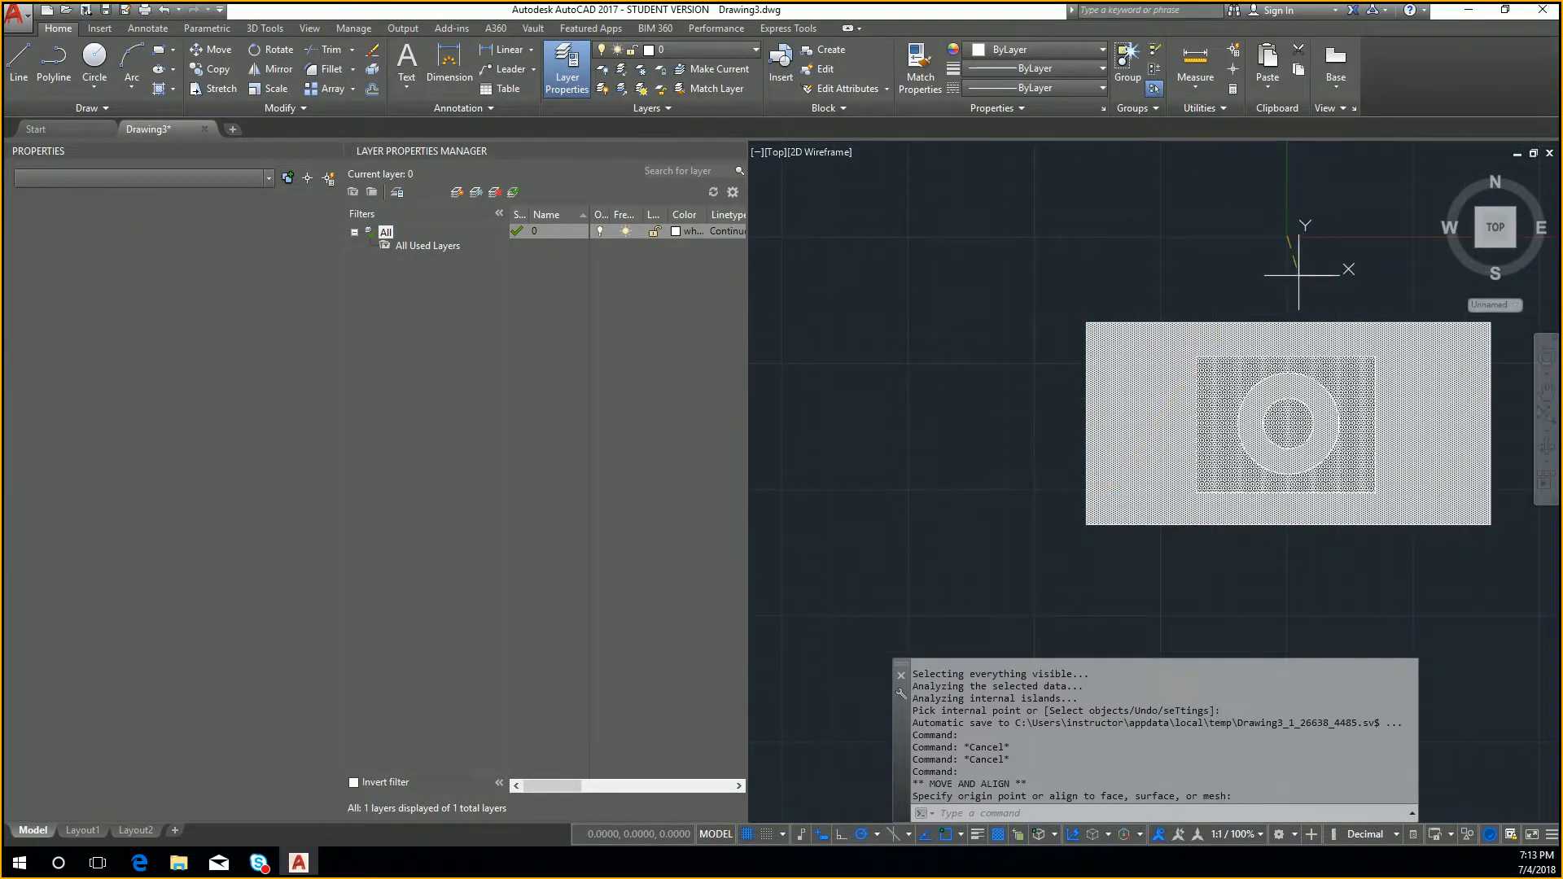
Restore the previous UCS with the UCS Previous option
type("p")
key("Return")
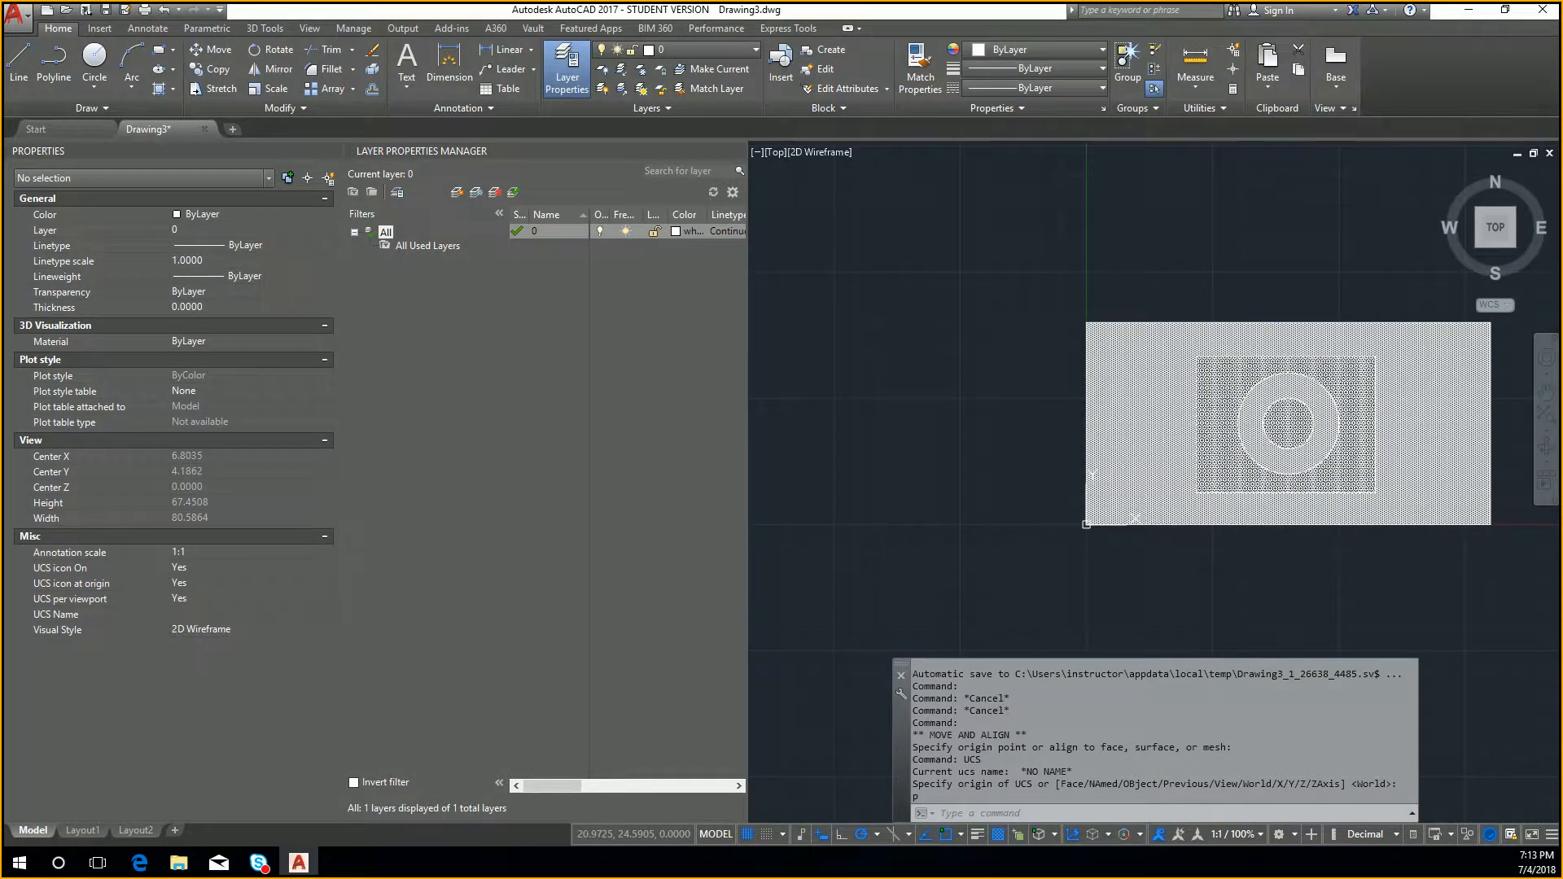
key("Escape")
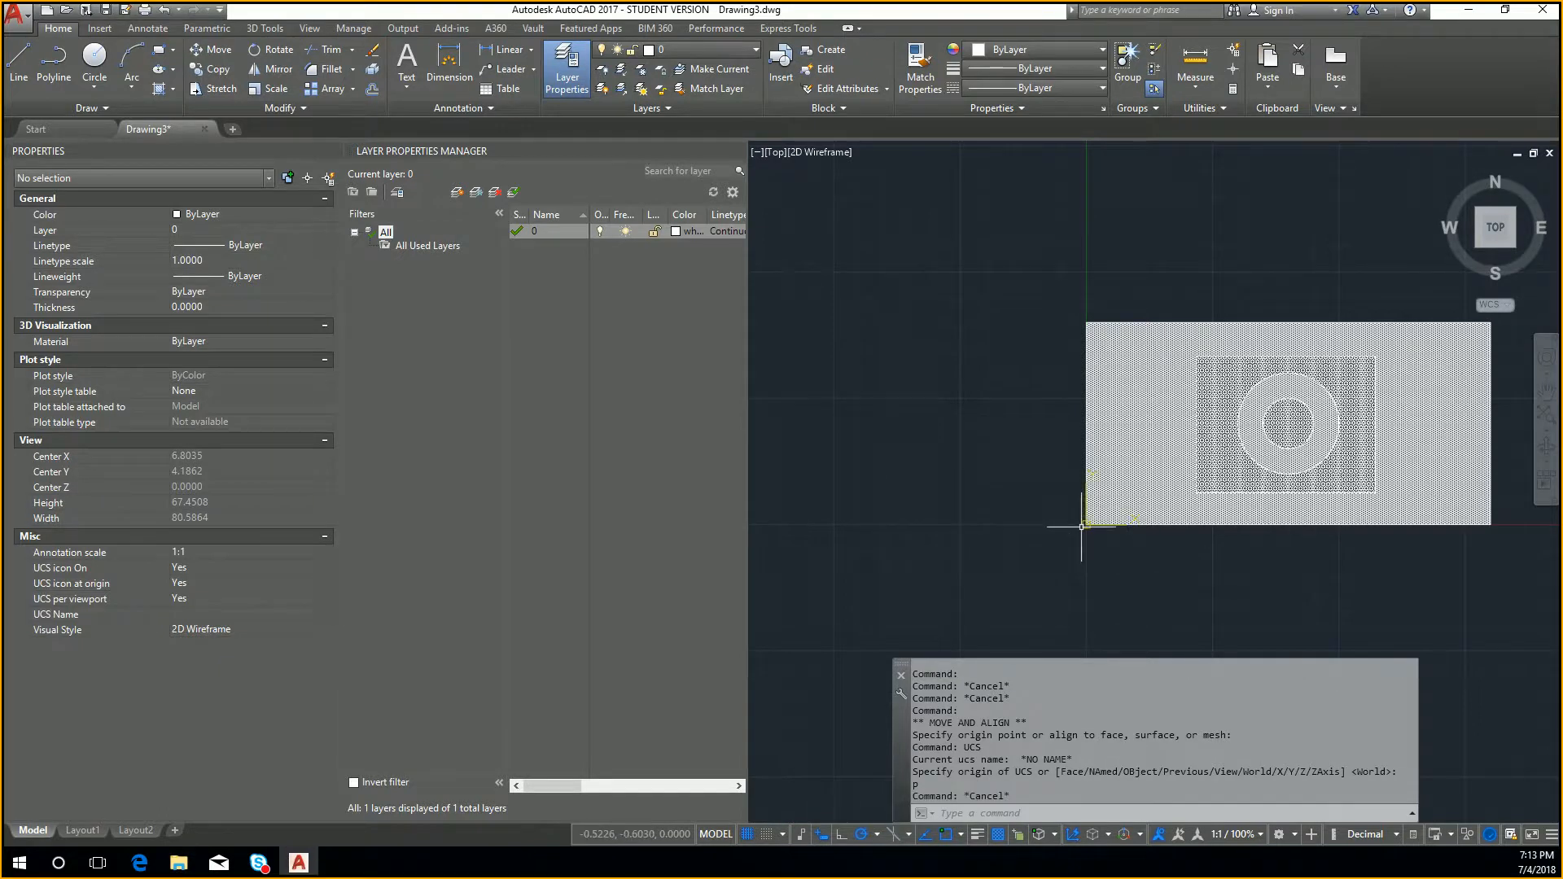
Relocate the UCS origin from the rectangle's lower-left corner to empty space above and to the right of the hatched rectangle
left_click(1083, 525)
left_click(1084, 525)
middle_click_drag(1247, 395, 910, 526)
left_click(1308, 238)
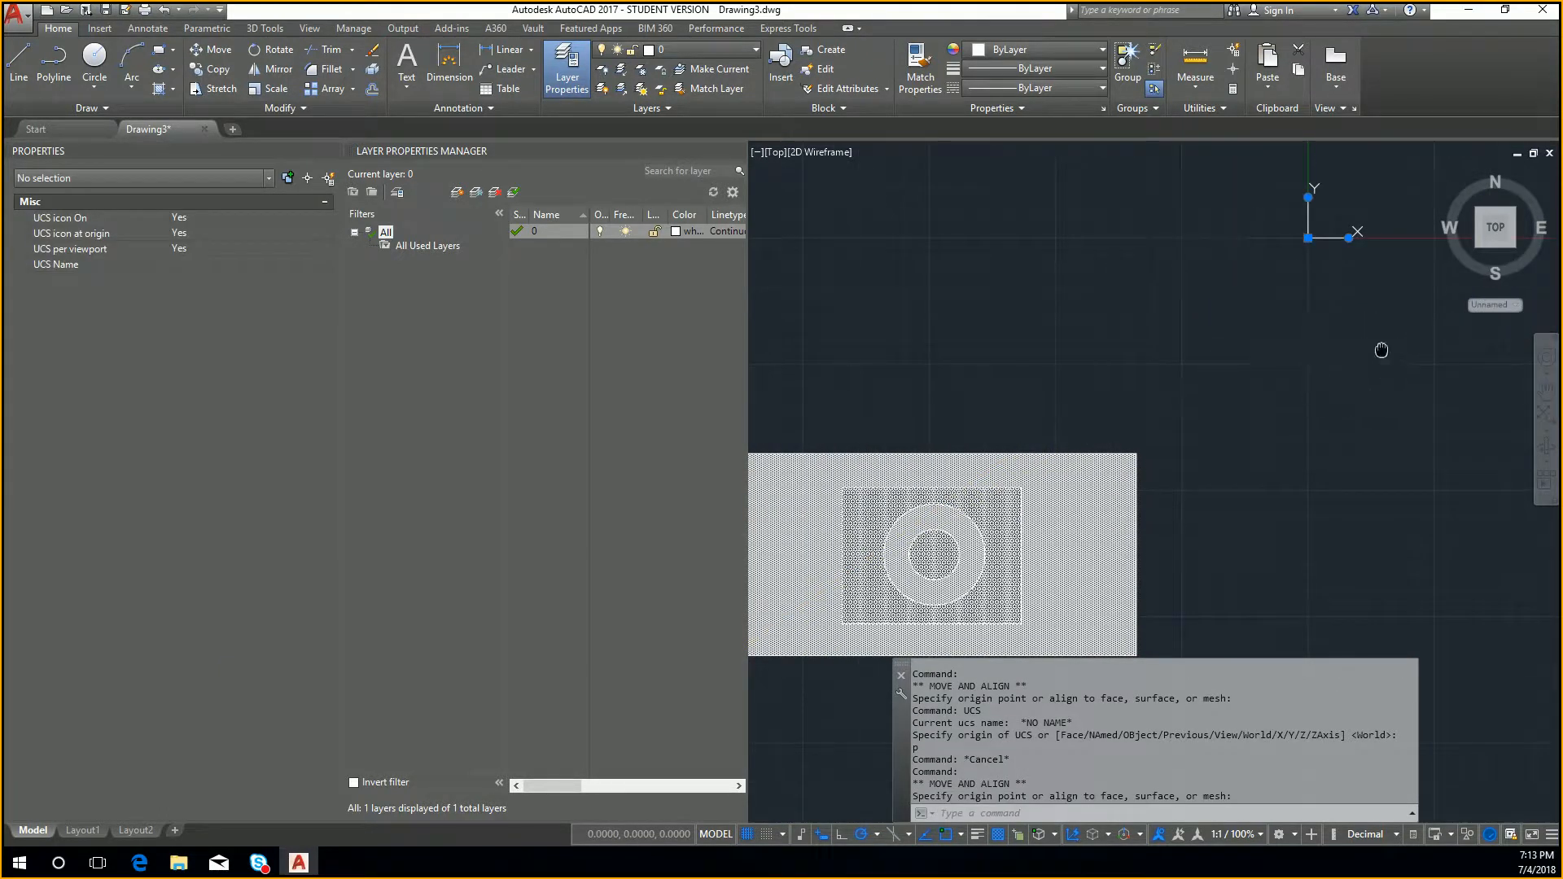
middle_click_drag(1382, 350, 1326, 443)
scroll(1326, 443, "down", 1)
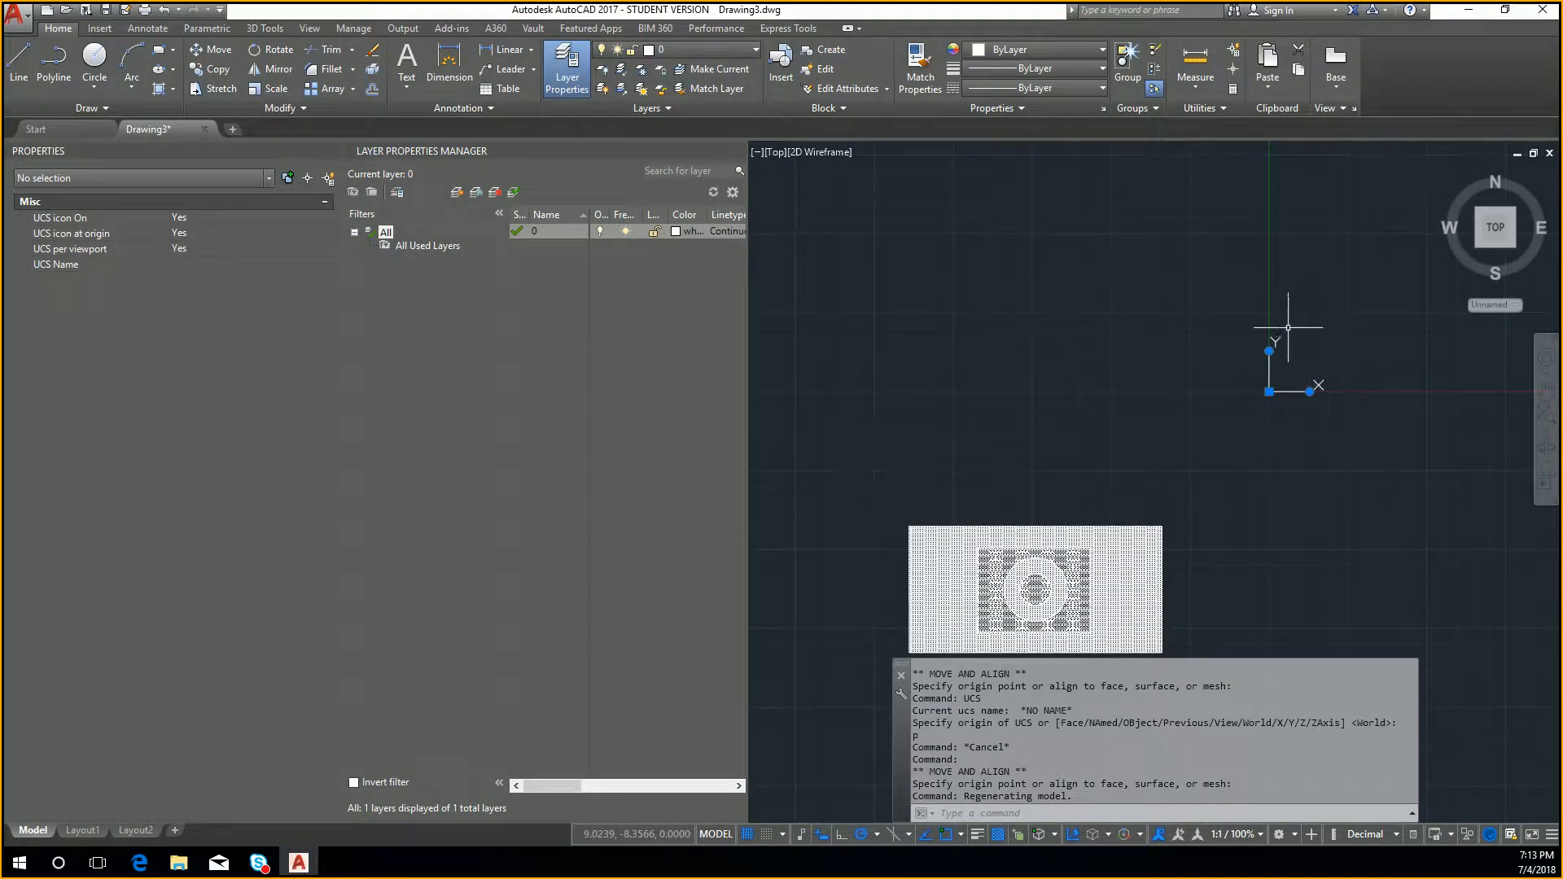
middle_click_drag(1099, 454, 996, 366)
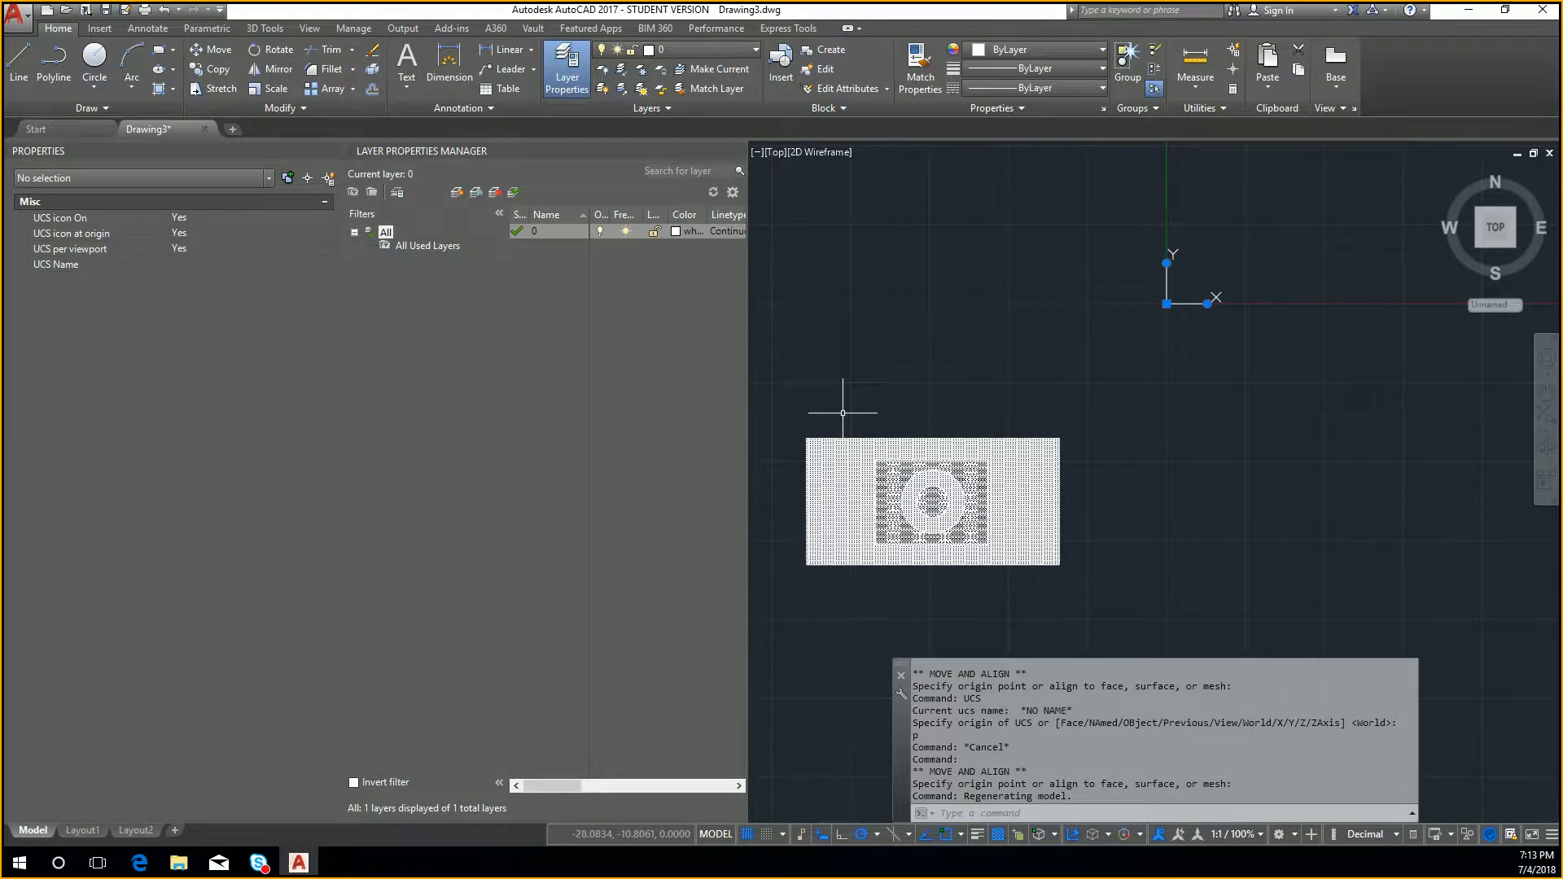
Return the UCS origin to the outer rectangle's lower-left corner with the UCS Previous option
type("ucs")
key("Return")
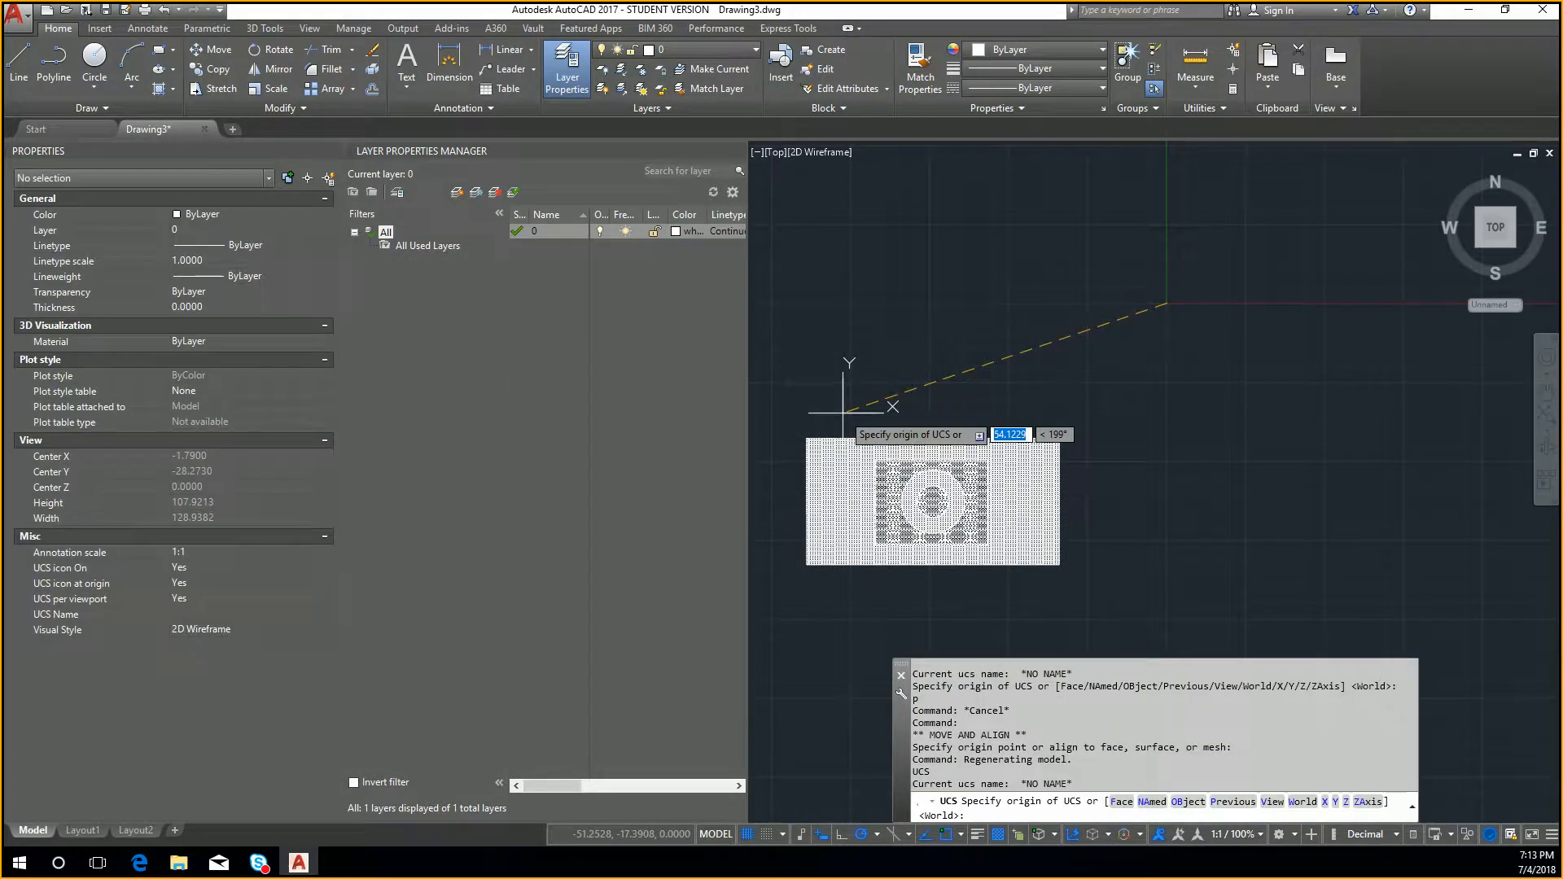
type("p")
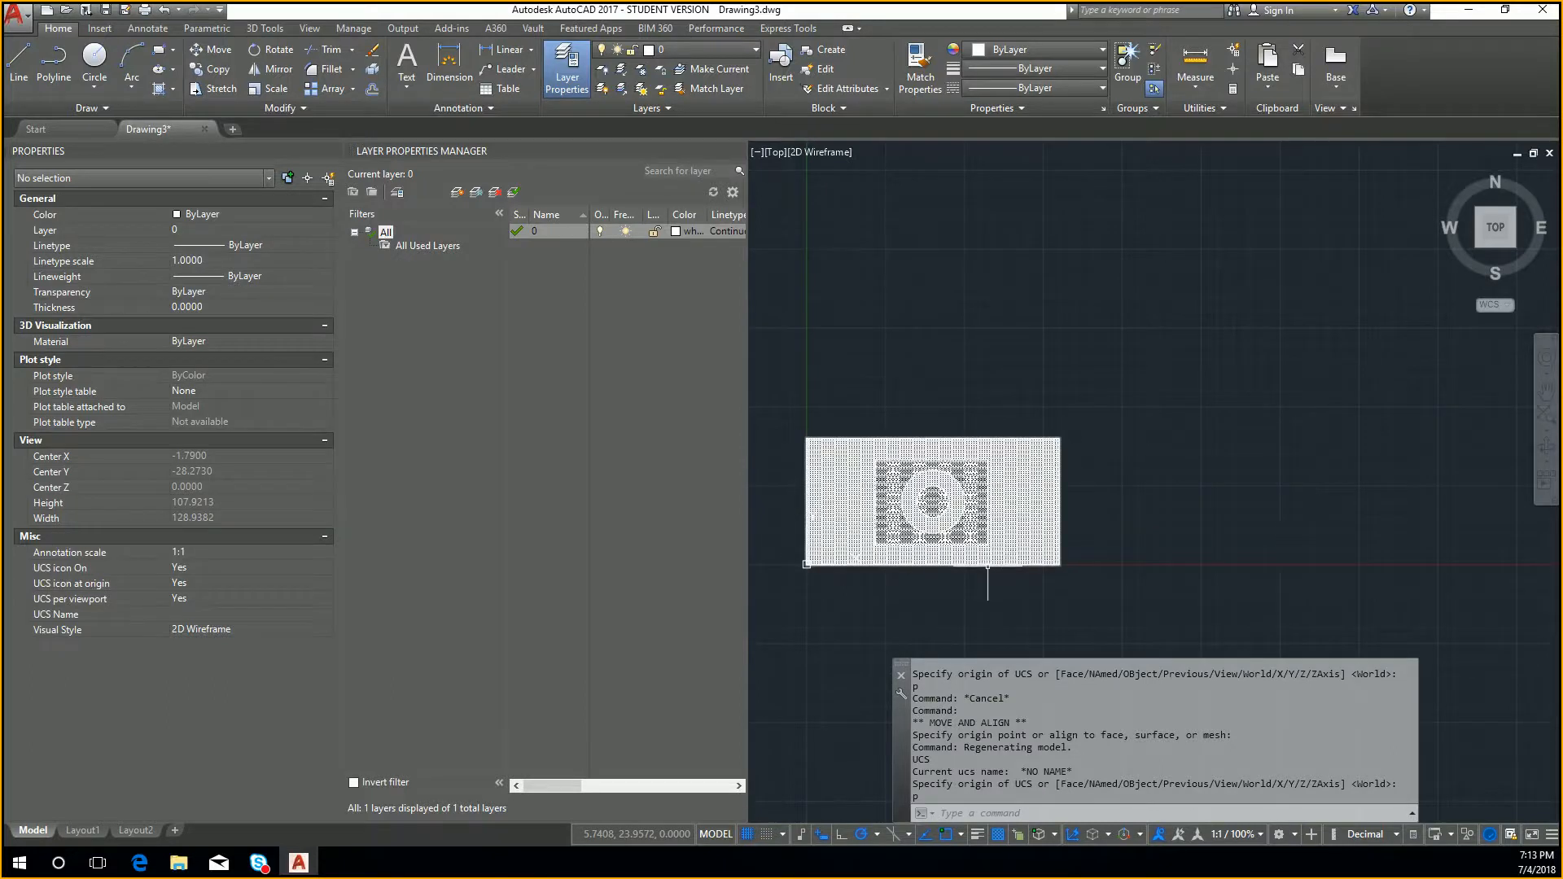
Move the UCS origin from the rectangle's corner to a point above and right of it, and on to empty space beside the rectangle
left_click(806, 566)
left_click(807, 566)
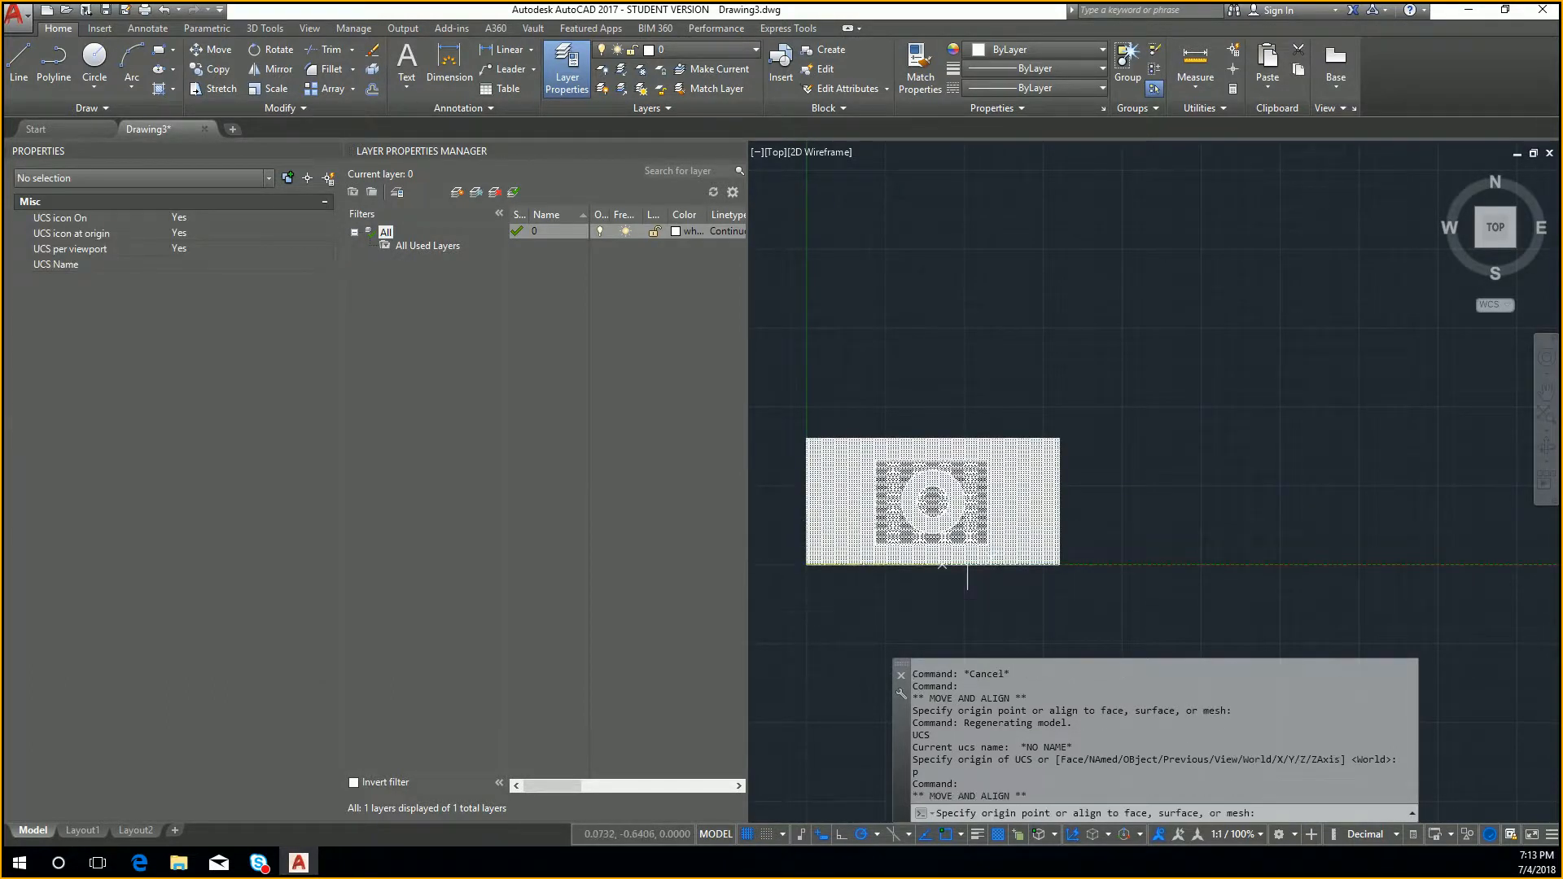
left_click(1083, 378)
left_click(1099, 398)
left_click(1059, 368)
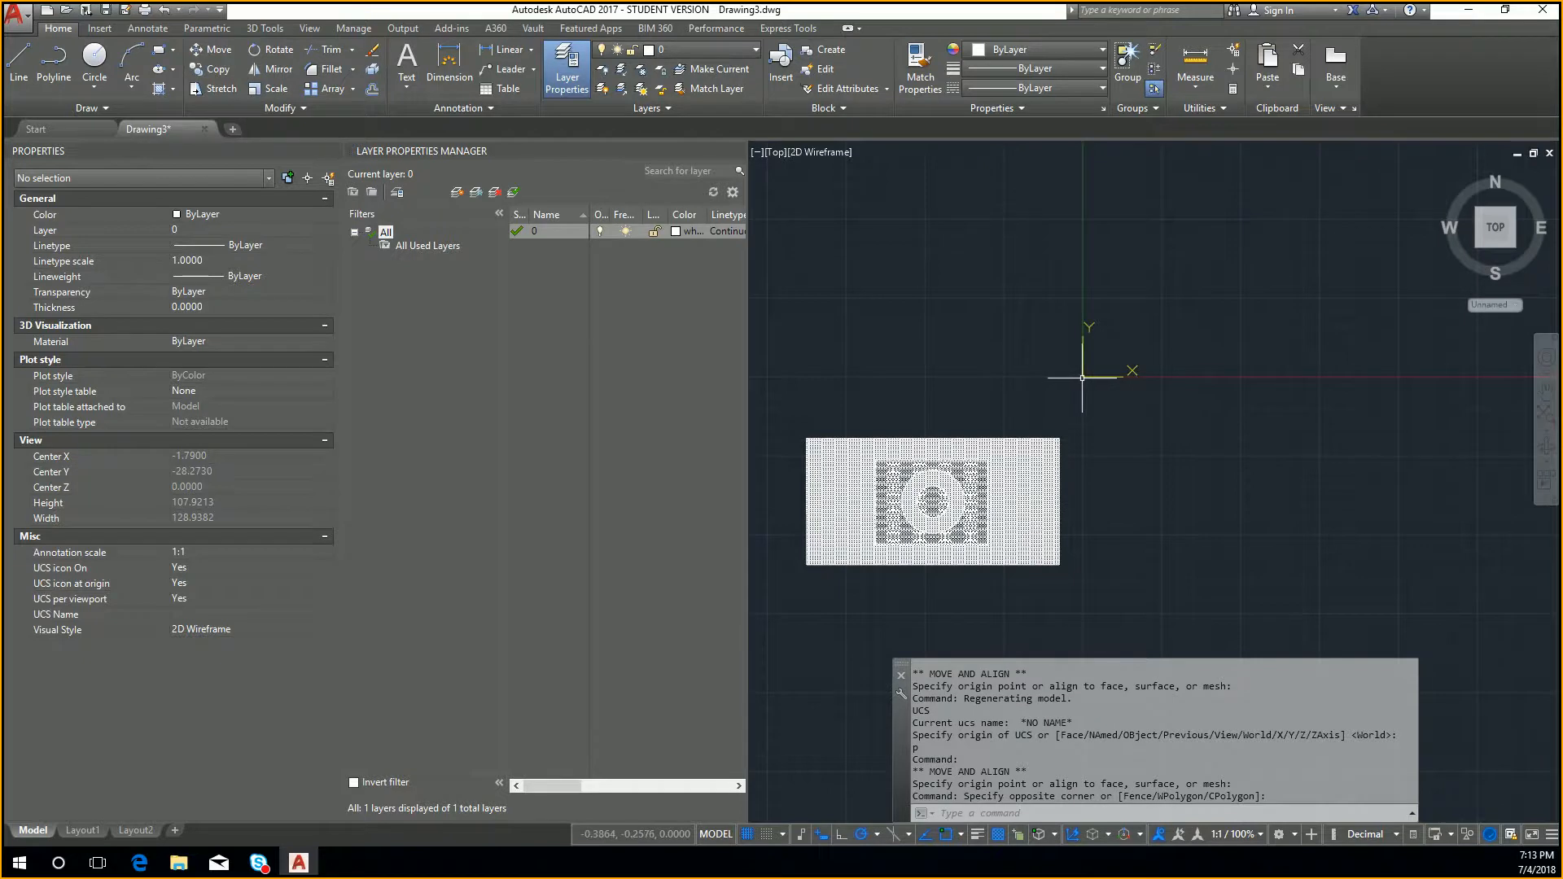
left_click(1080, 378)
left_click(1081, 377)
key("Escape")
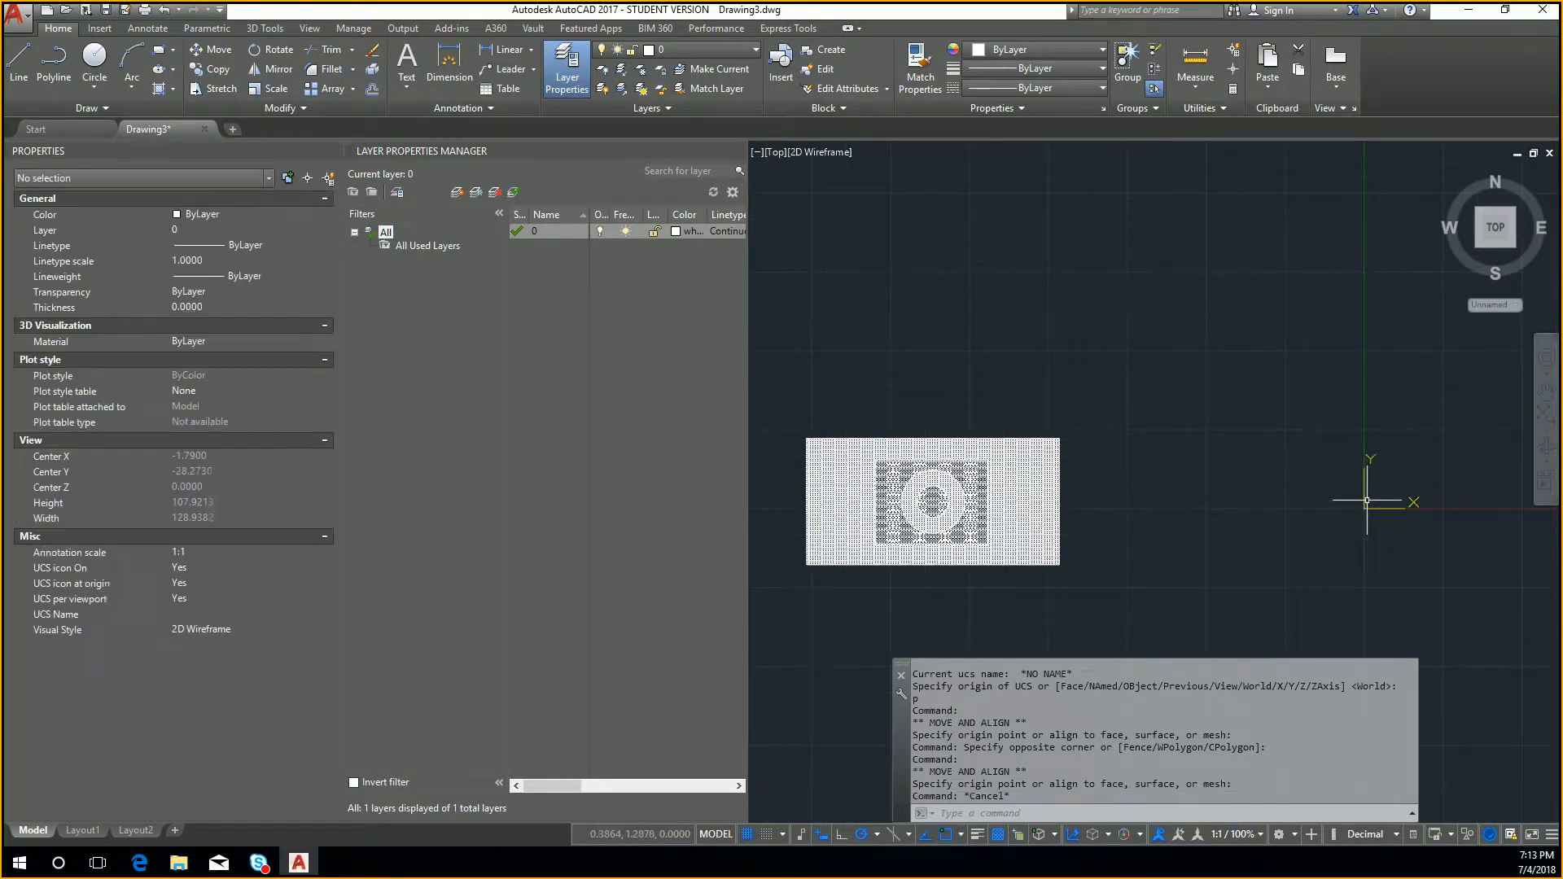
Step back through the last two UCS moves by running UCS Previous twice
type("ucs")
key("Return")
type("p")
key("Return")
type("ucs")
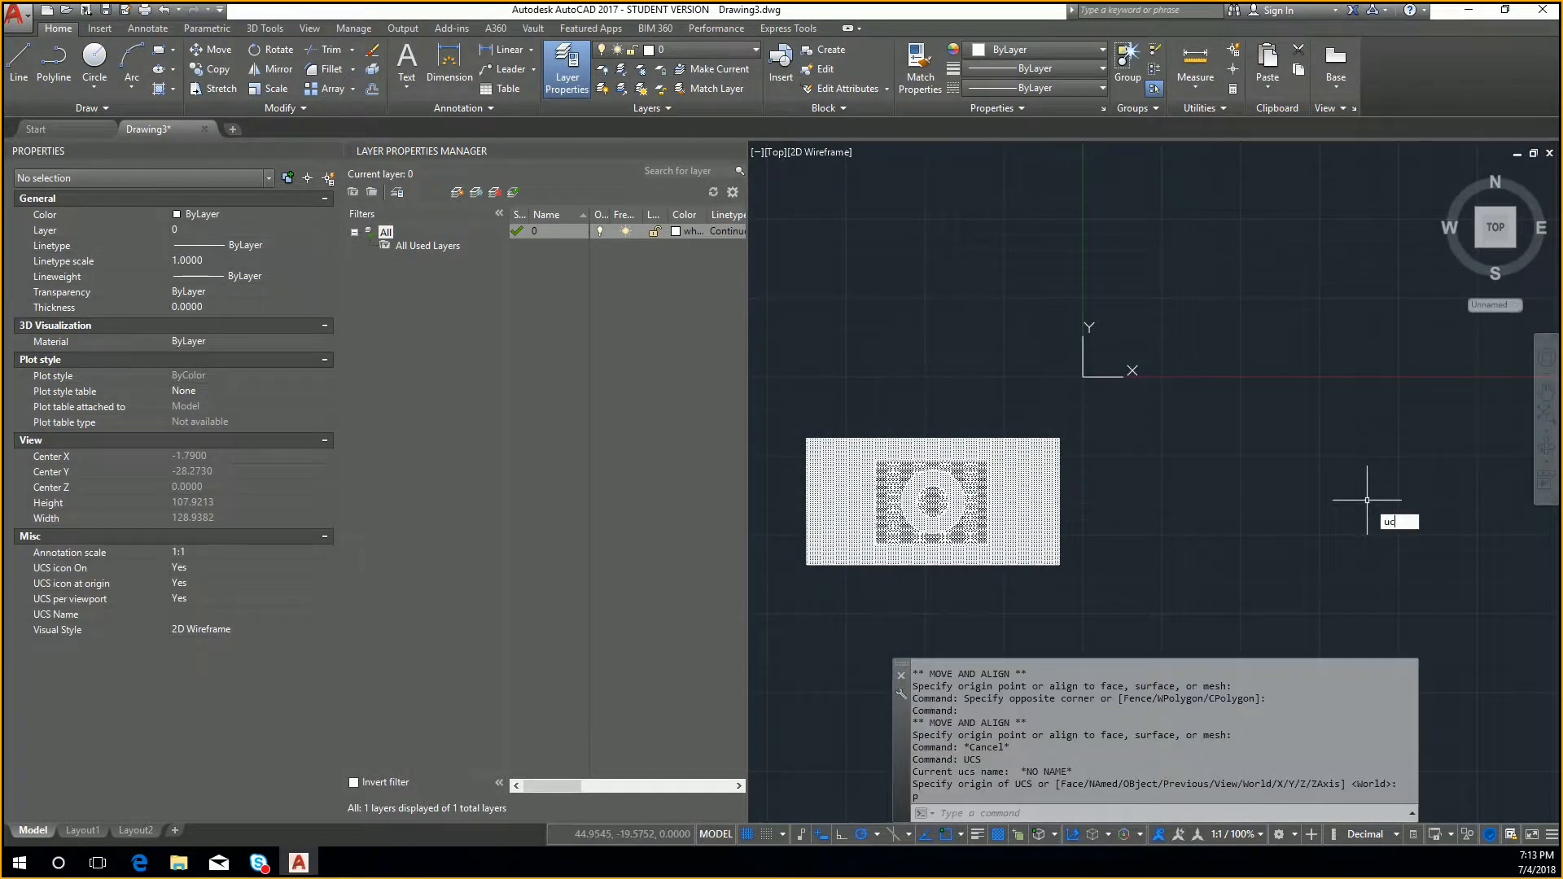
key("Return")
type("p")
key("Return")
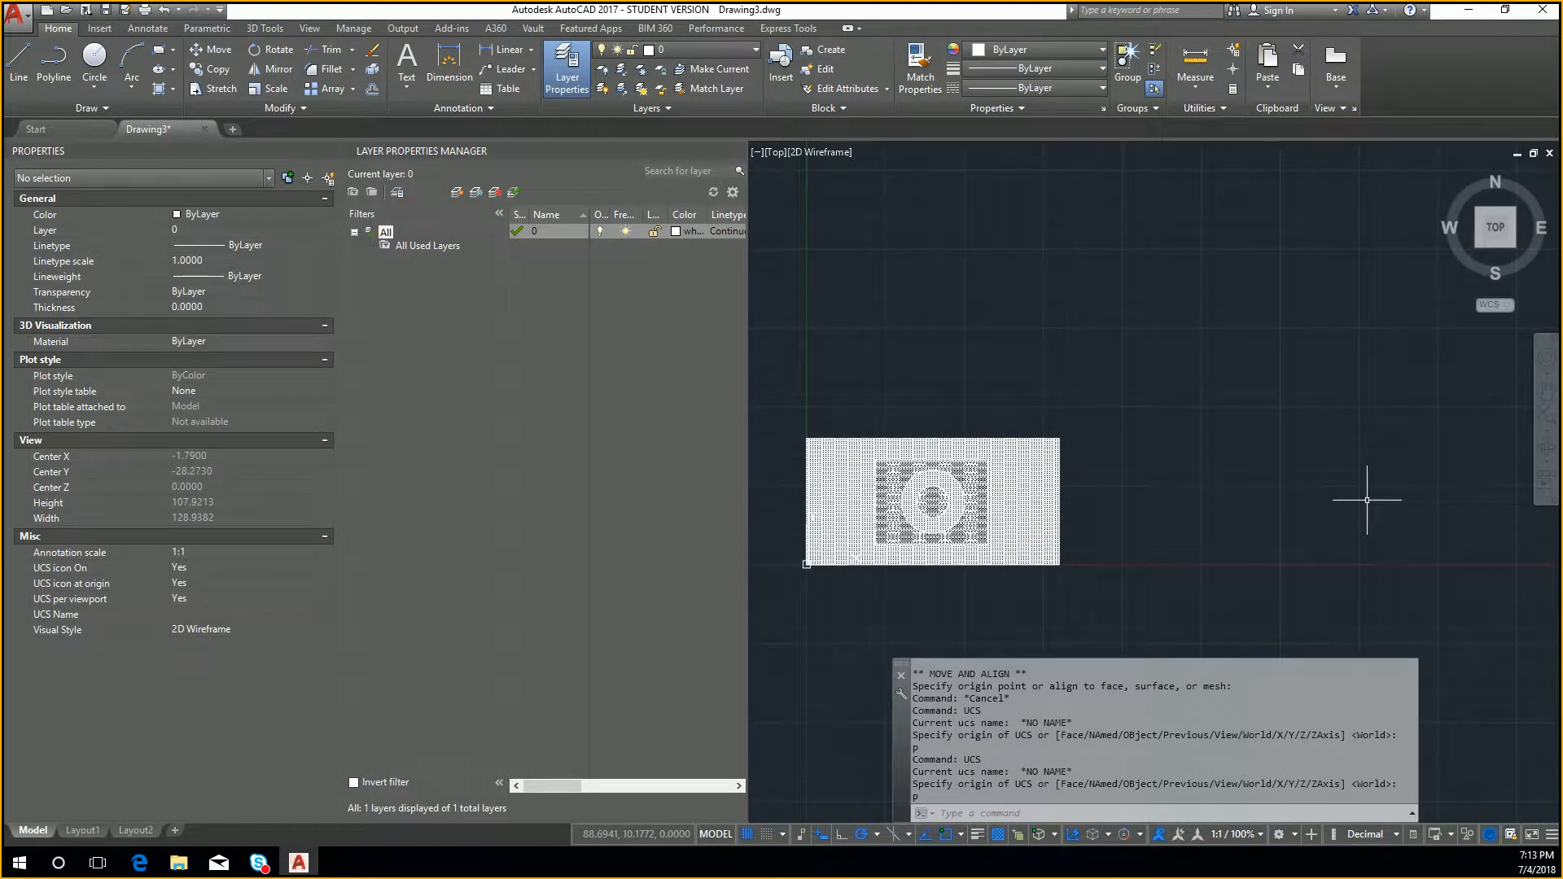
Move the UCS origin from the rectangle's lower-left corner to empty space above and to the right of the rectangle
left_click(804, 566)
left_click(805, 564)
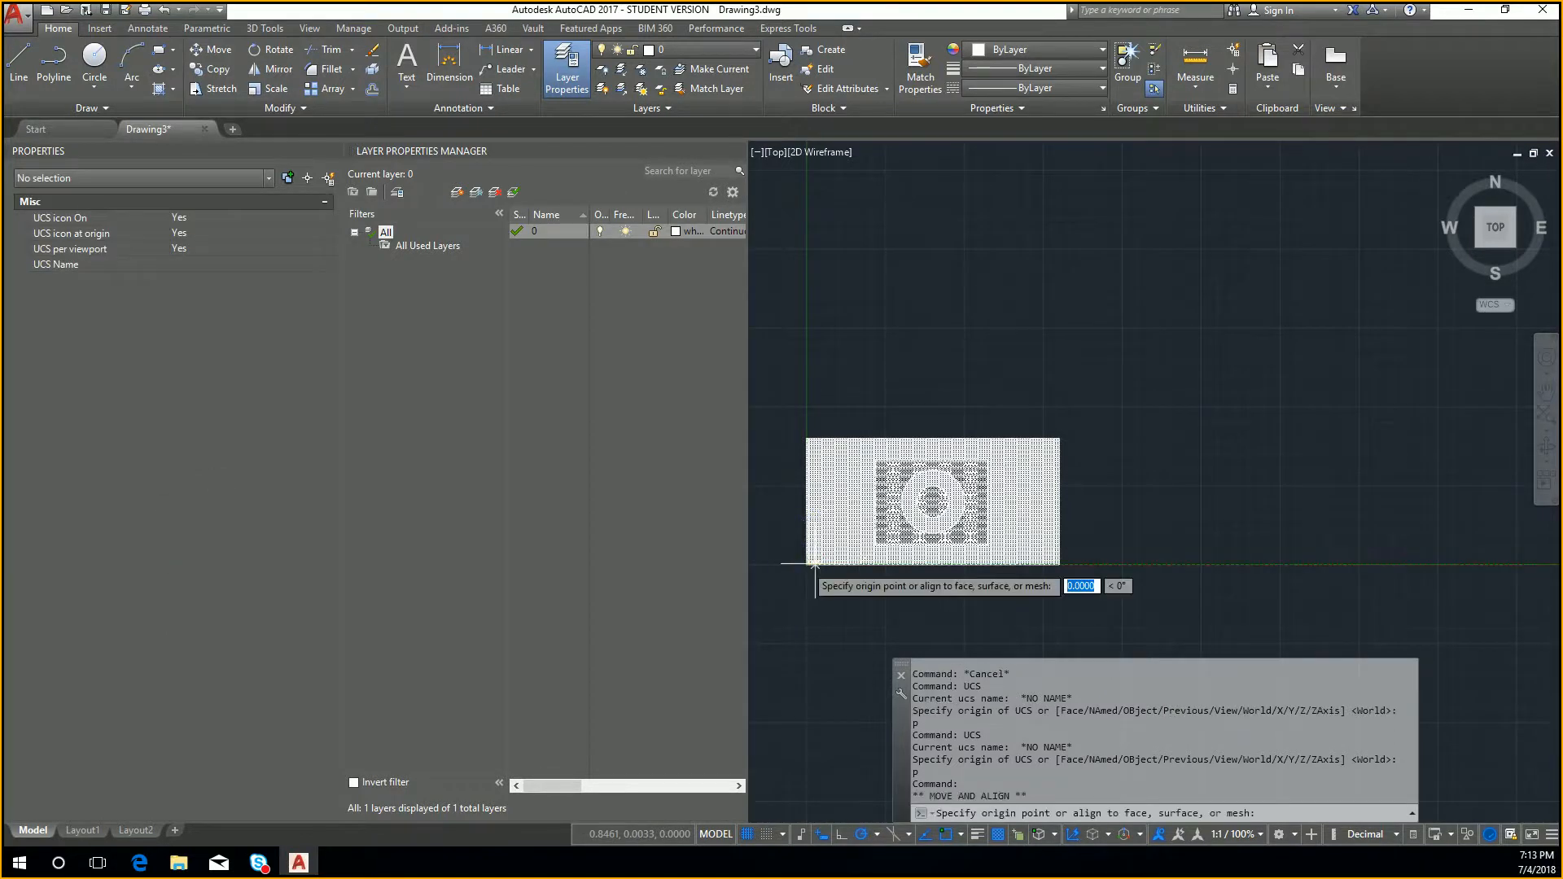
left_click(1182, 320)
left_click(1177, 324)
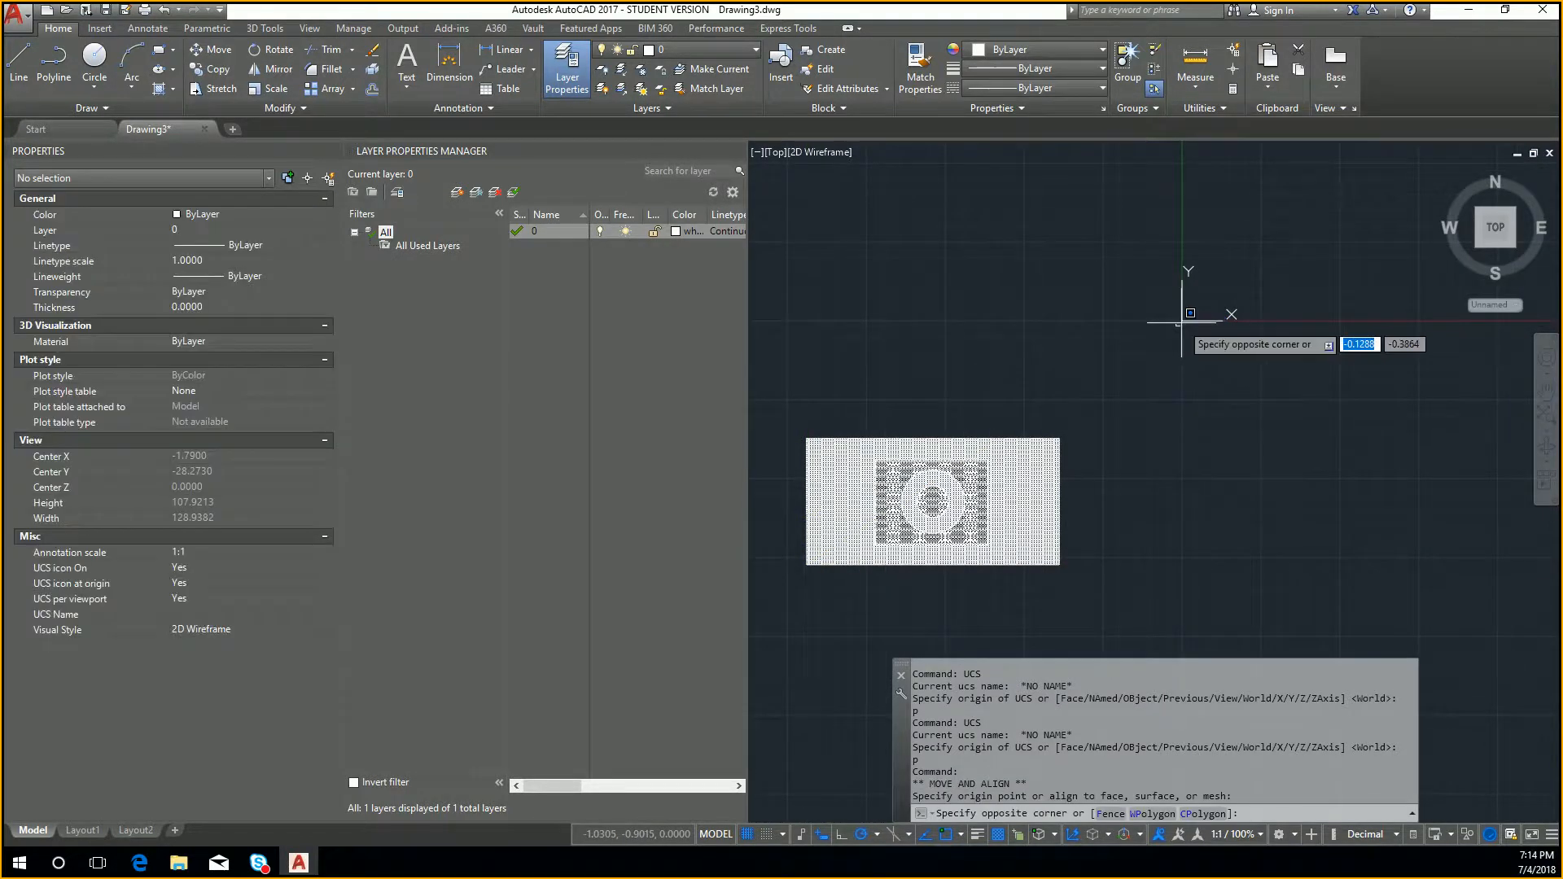
left_click(1181, 321)
Move the UCS origin two more times through the empty space to the right, ending below and to the right of the rectangle
left_click(1182, 316)
left_click(1182, 321)
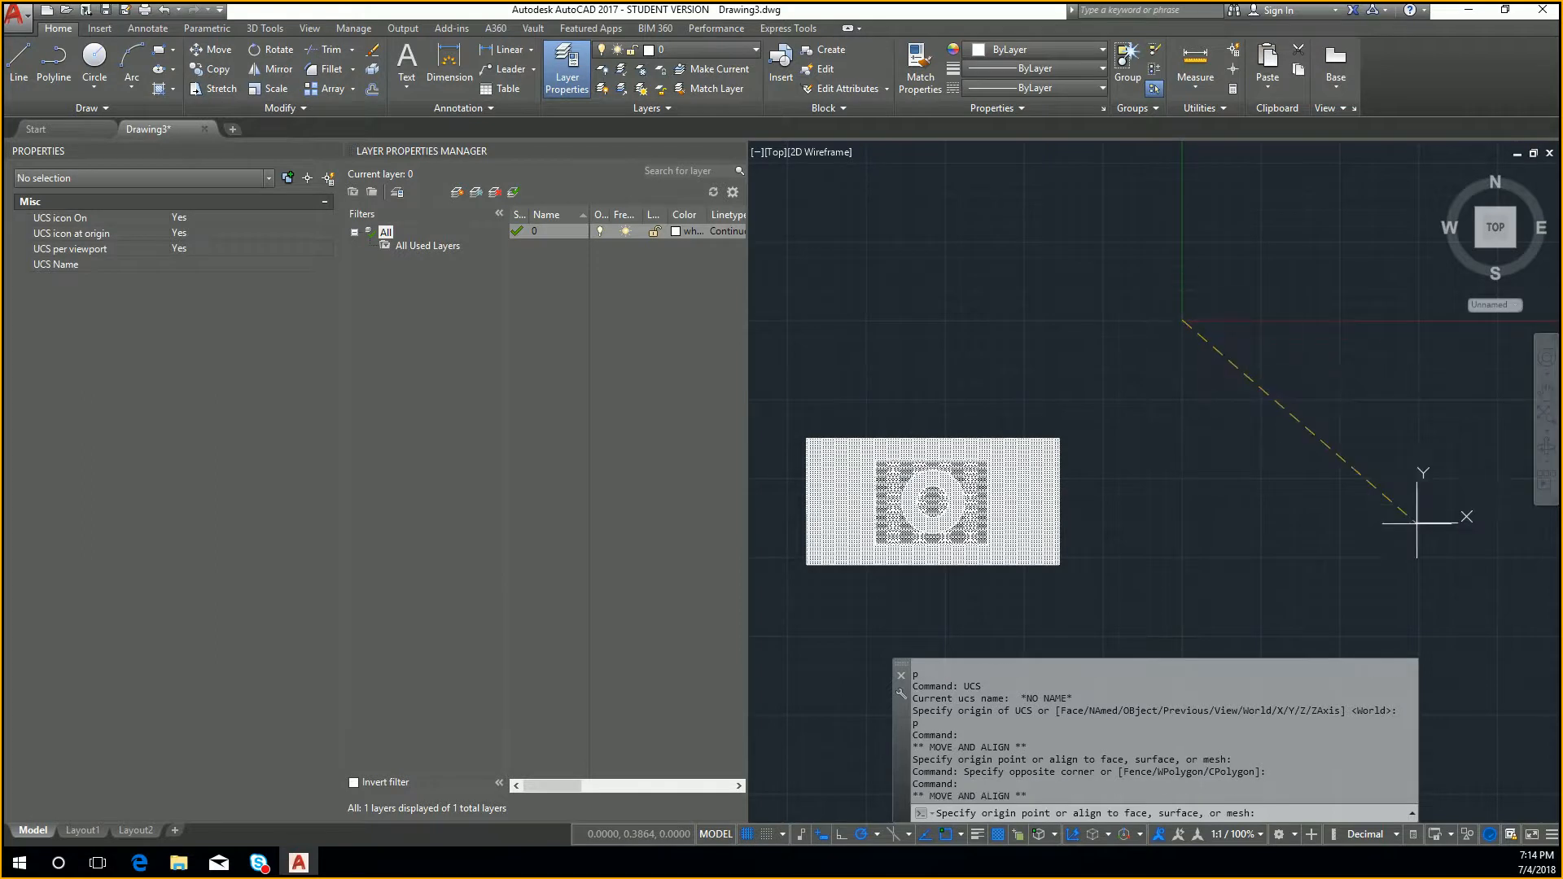
middle_click_drag(1420, 524, 1168, 393)
left_click(1287, 469)
left_click(1287, 469)
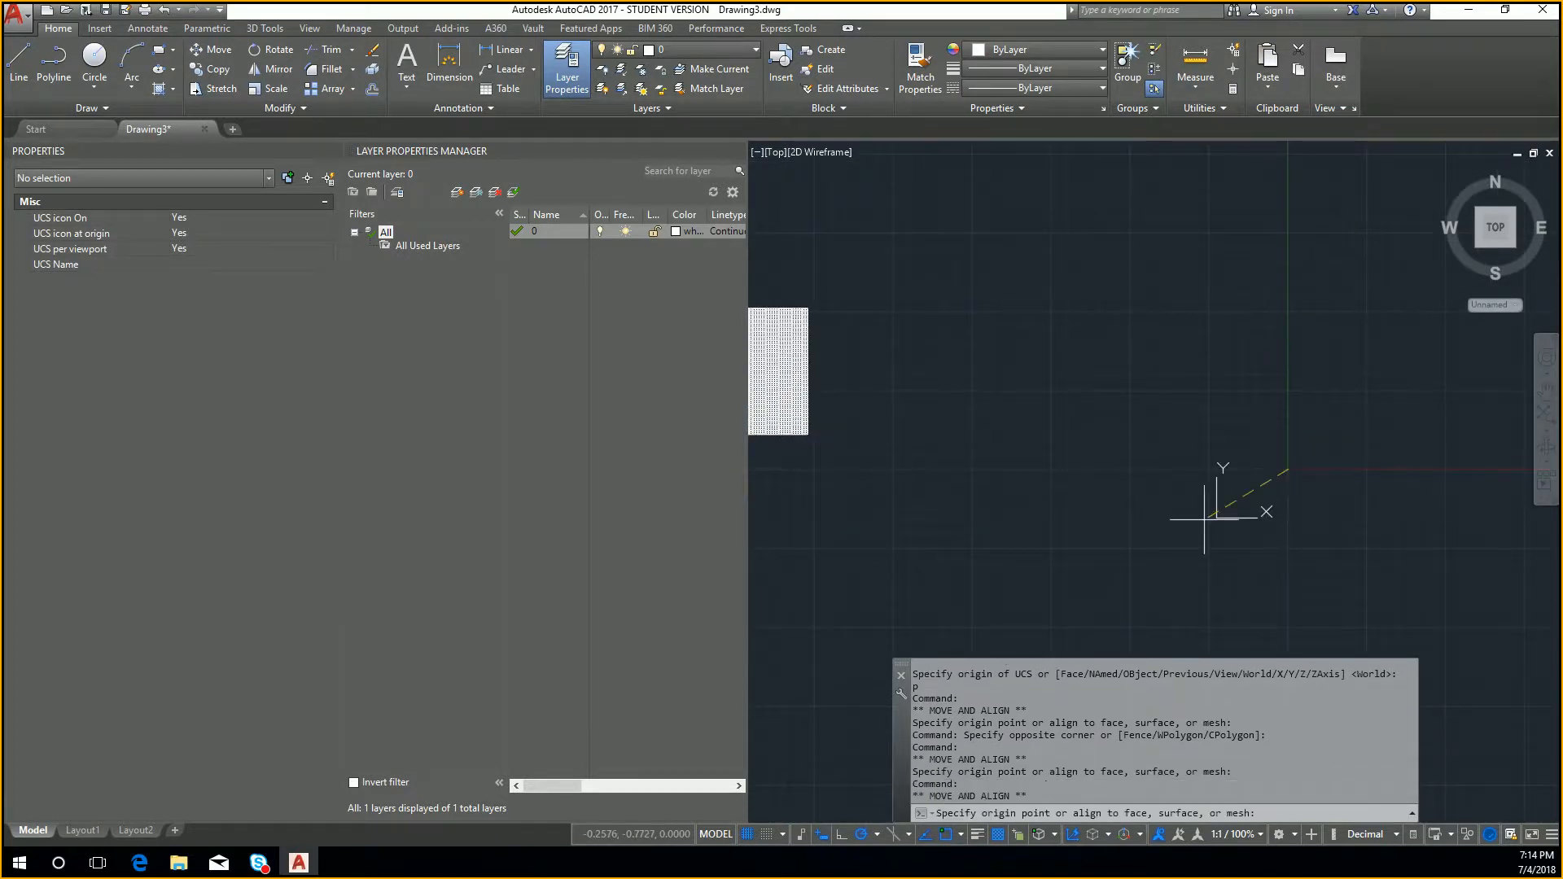
middle_click_drag(1177, 535, 1447, 426)
left_click(1332, 517)
mouse_move(1333, 519)
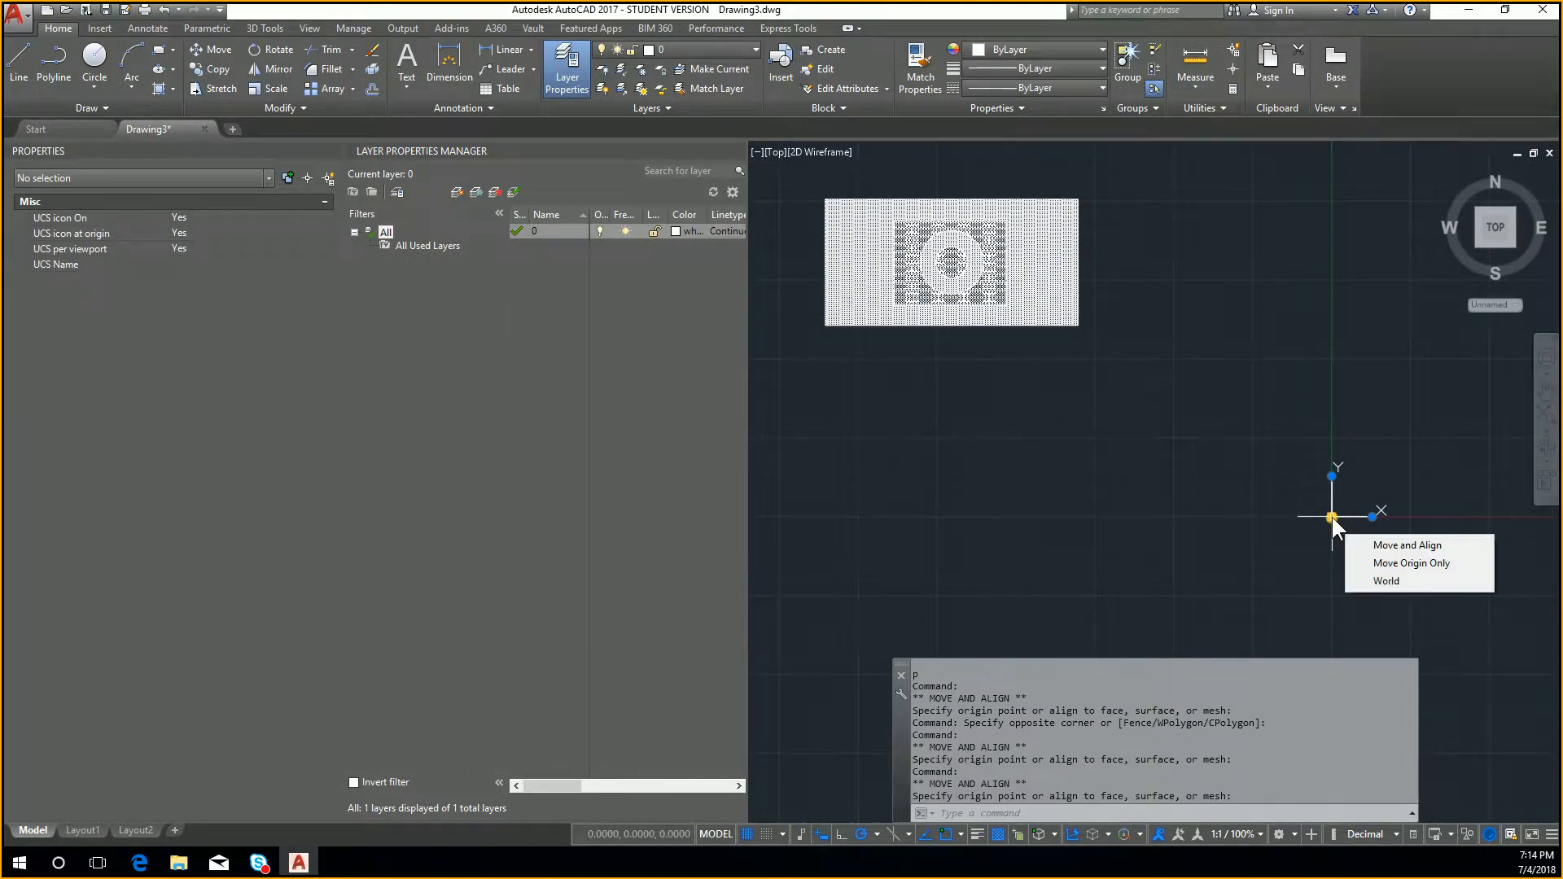
key("Escape")
key("Escape")
Undo the latest UCS move with the UCS Previous option
type("ucs")
key("Return")
type("p")
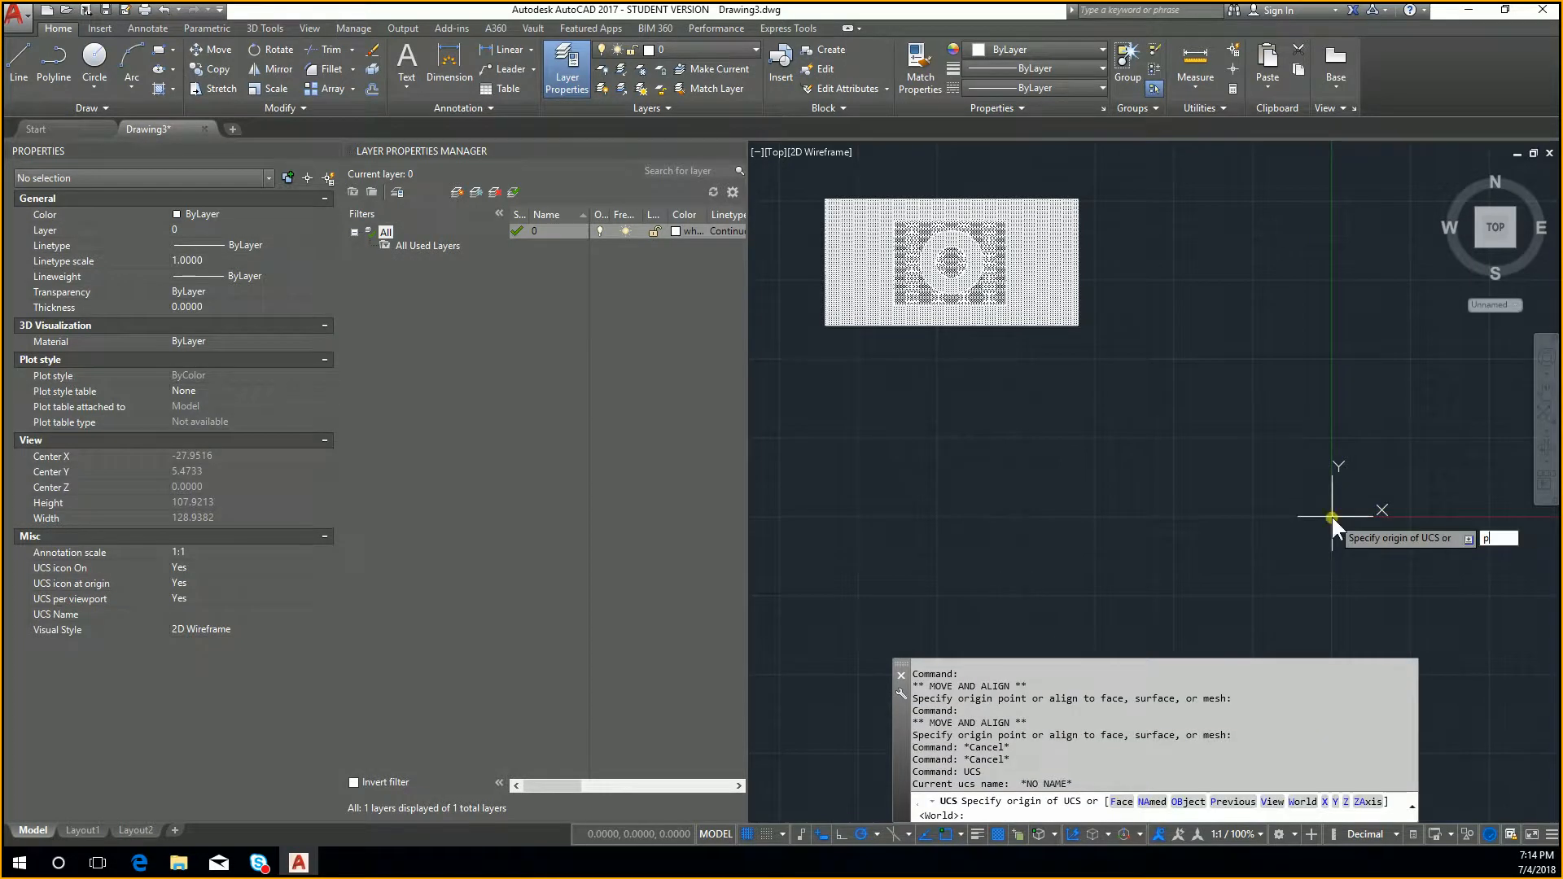
key("Return")
type("ucs")
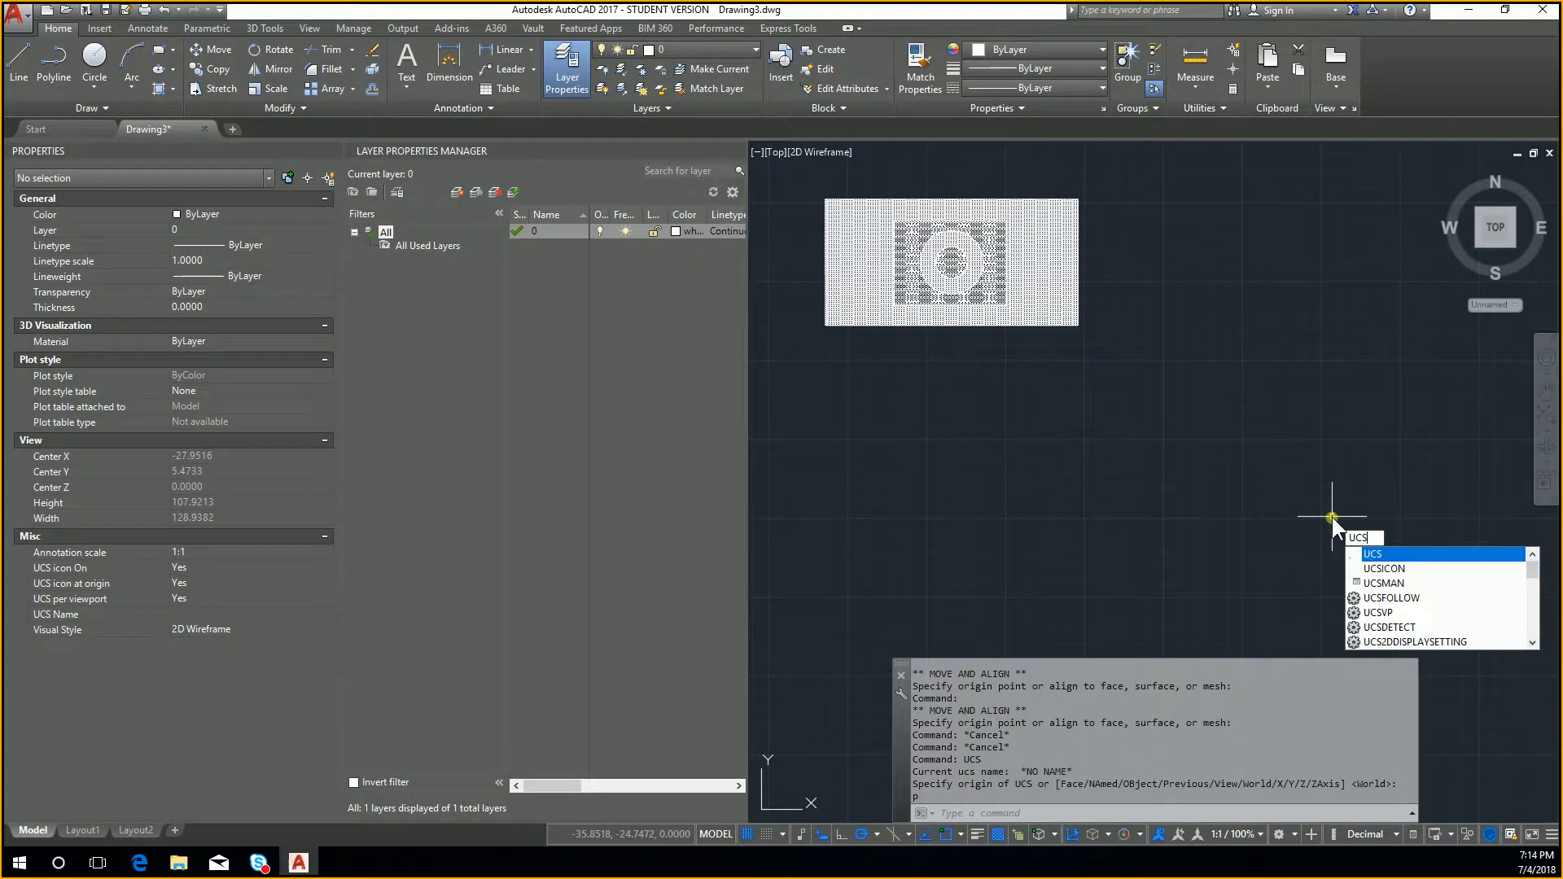
key("Escape")
key("Escape")
Run UCS Previous two more times to bring the UCS back to the world origin at the rectangle's lower-left corner
scroll(1320, 511, "down", 2)
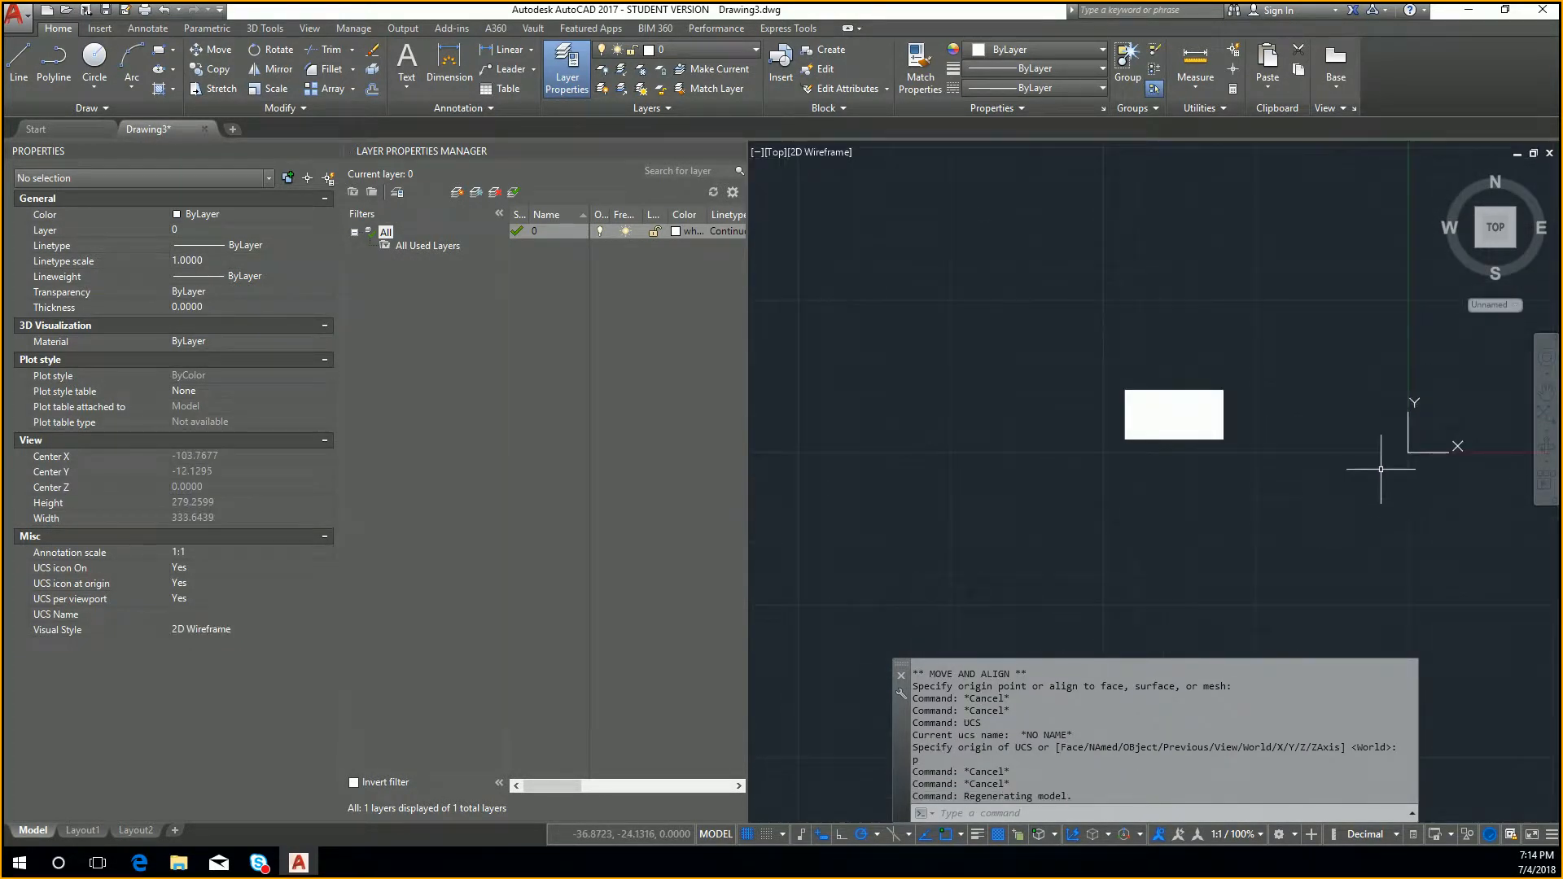
type("ucs")
key("Return")
type("p")
key("Return")
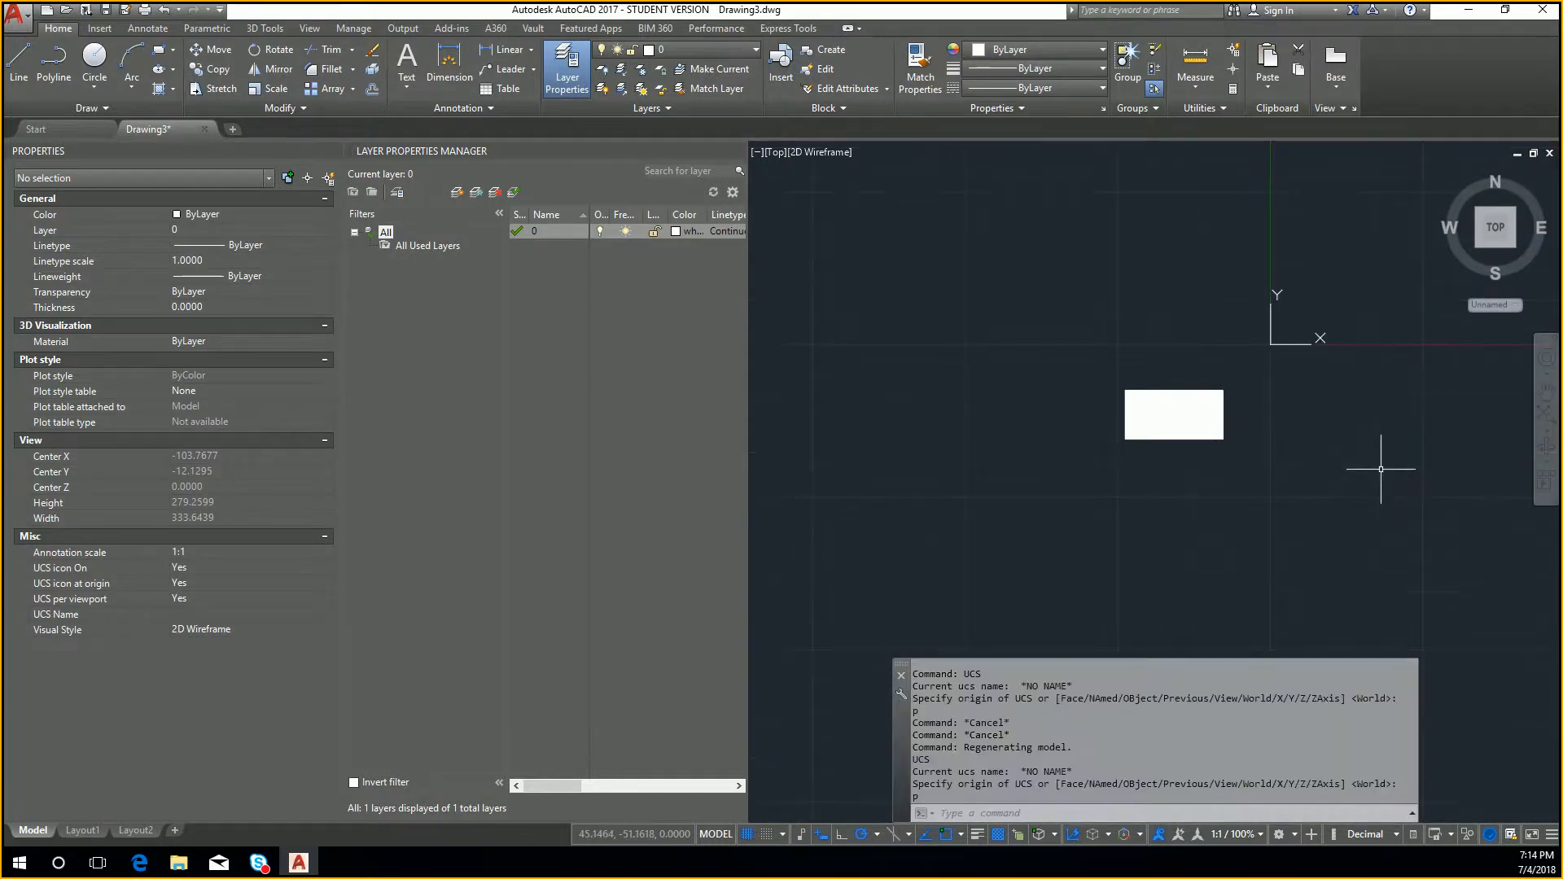
type("ucs")
key("Return")
type("p")
key("Return")
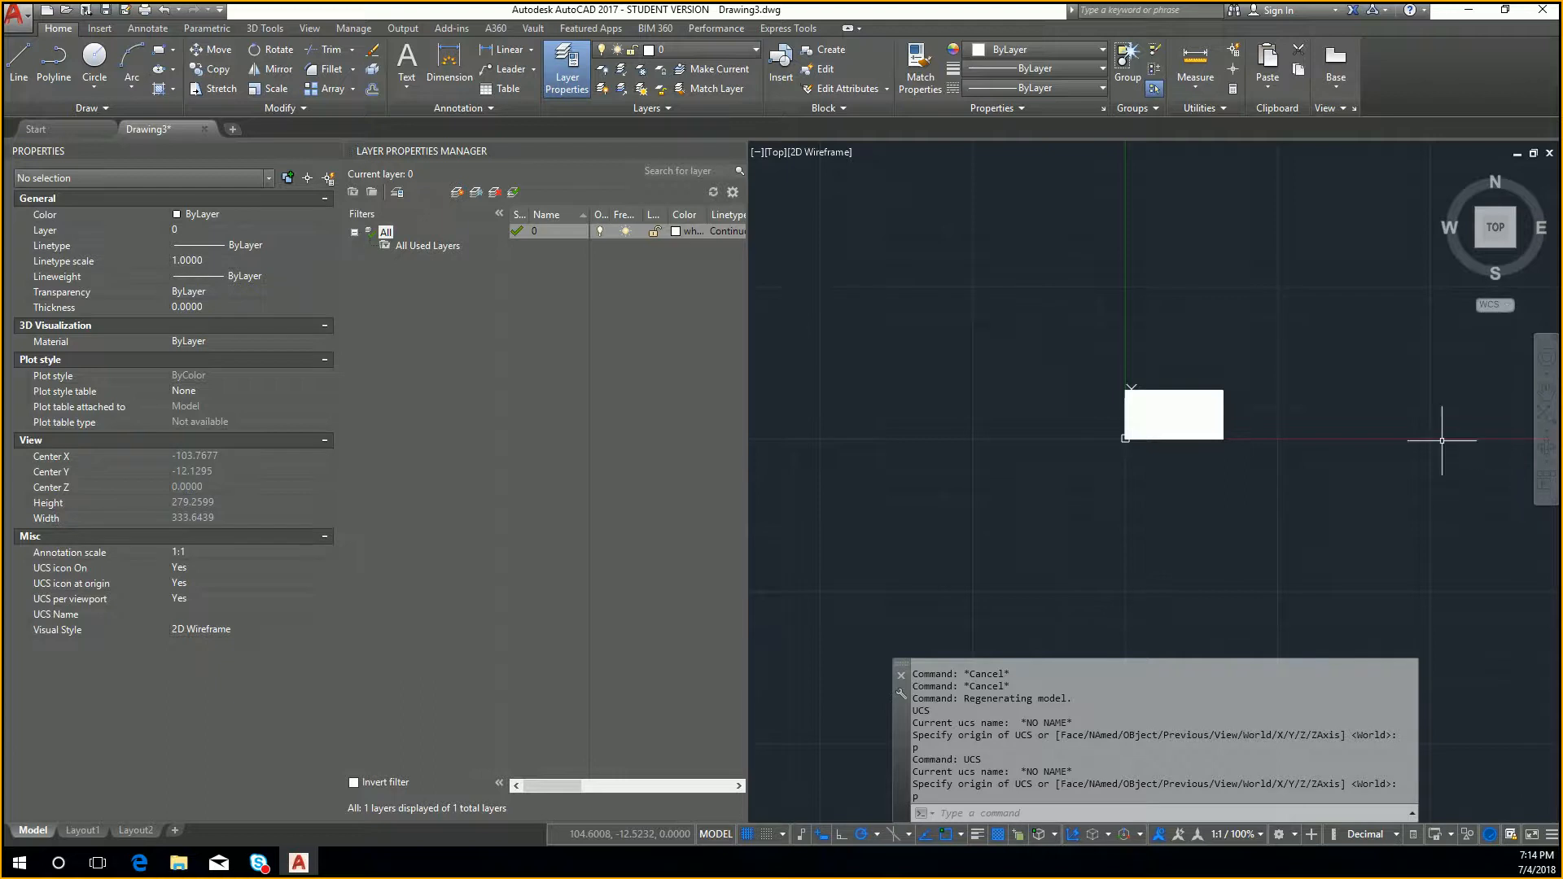
Delete both hatches, the one filling the outer rectangle and the one between the inner rectangle and outer circle
scroll(1246, 437, "up", 6)
left_click(1135, 378)
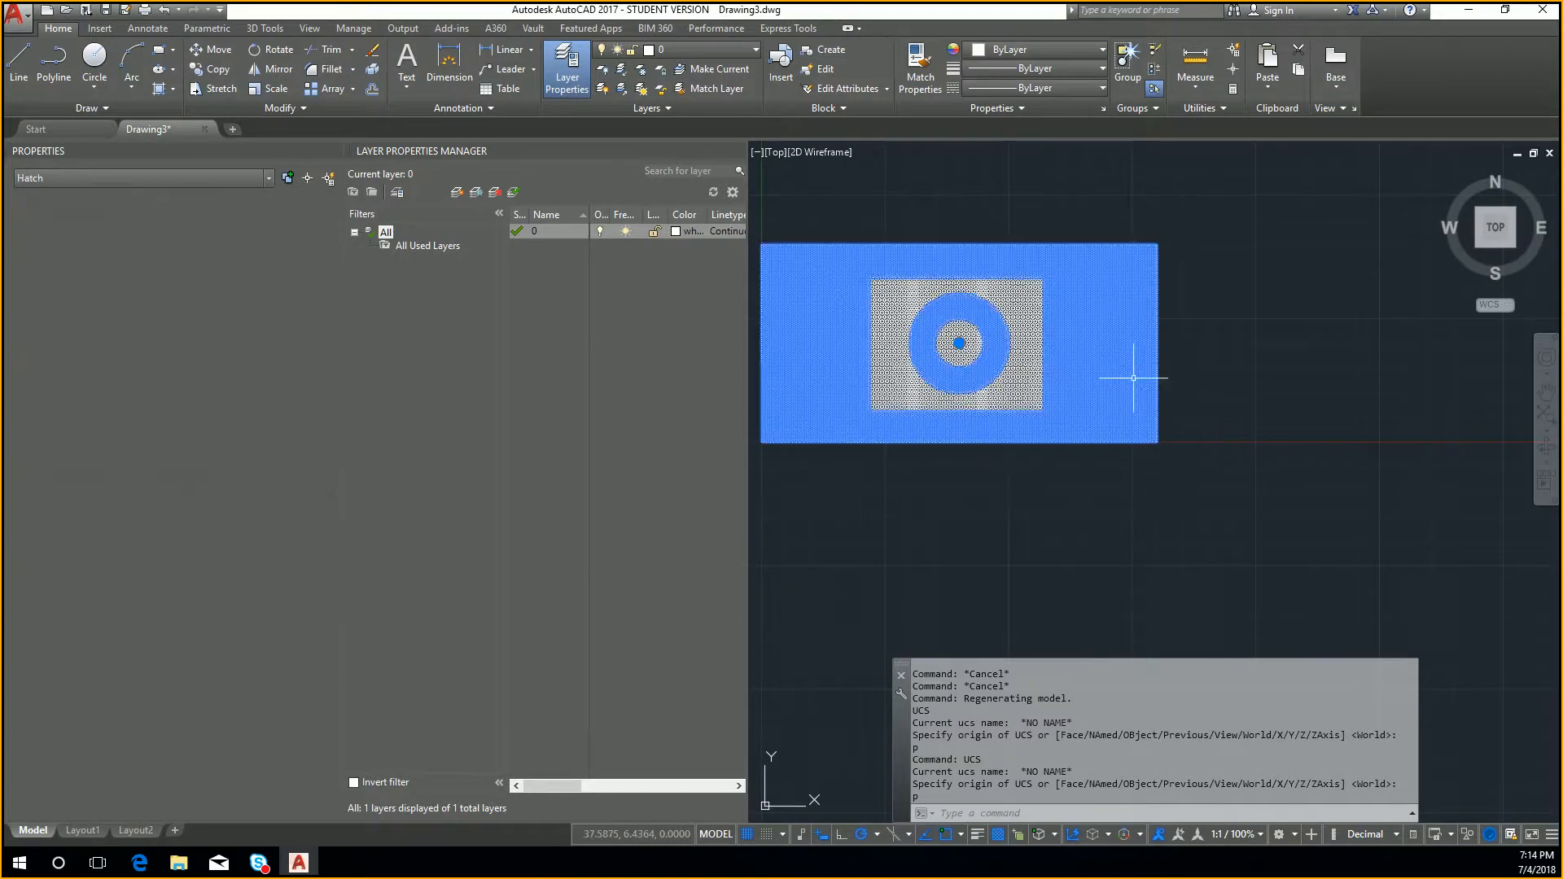
key("Delete")
left_click(1031, 377)
key("Delete")
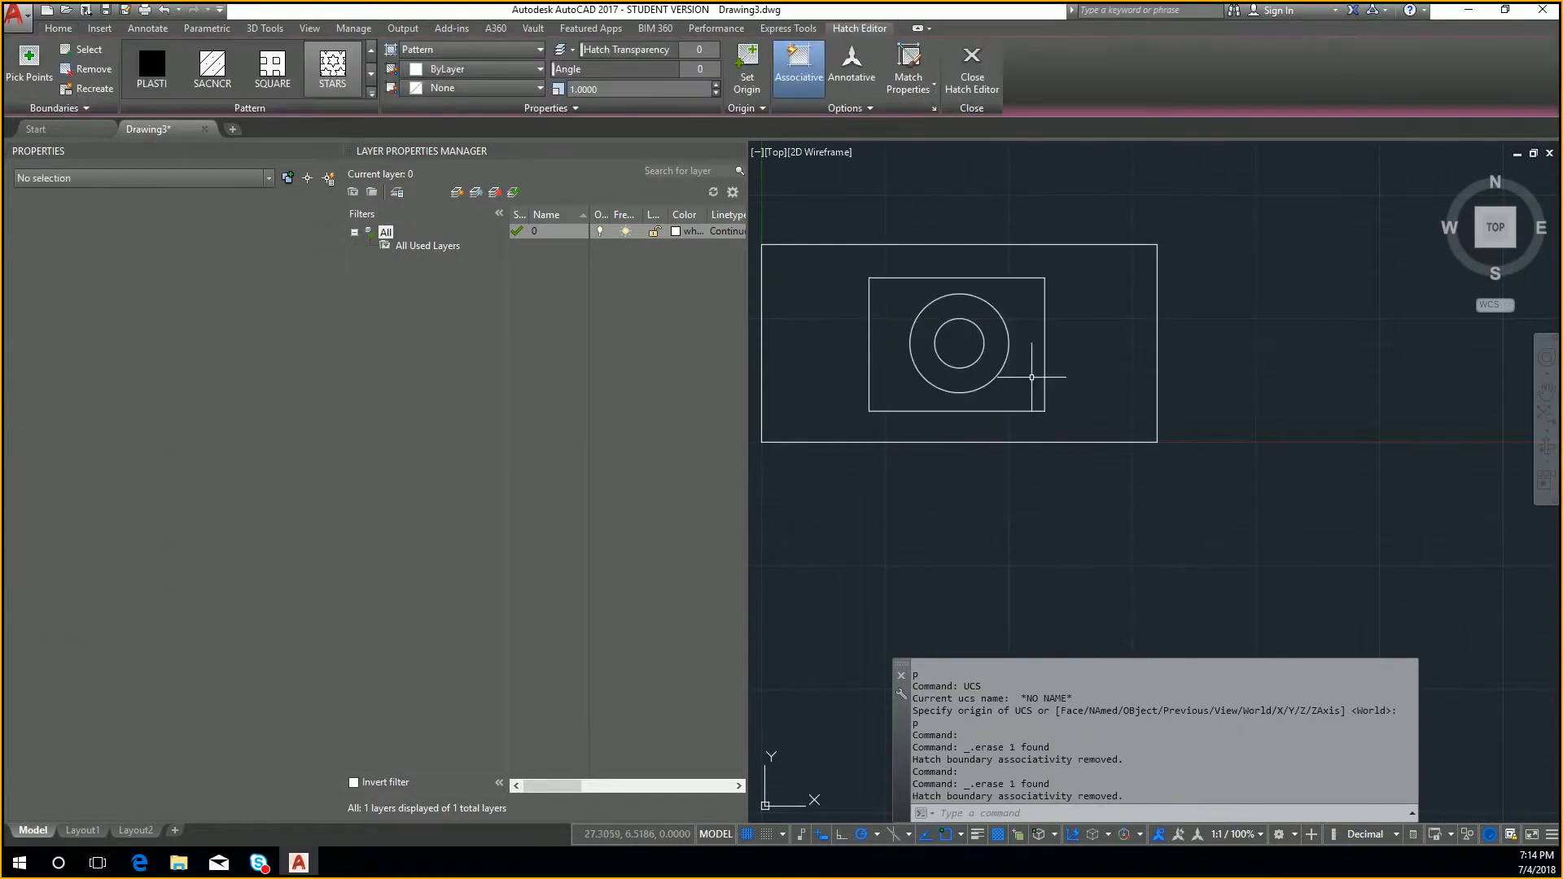
Delete the inner rectangle around the two circles
mouse_move(1069, 307)
middle_mouse_down()
mouse_move(1162, 342)
mouse_move(1128, 347)
middle_mouse_up()
scroll(1052, 302, "up", 2)
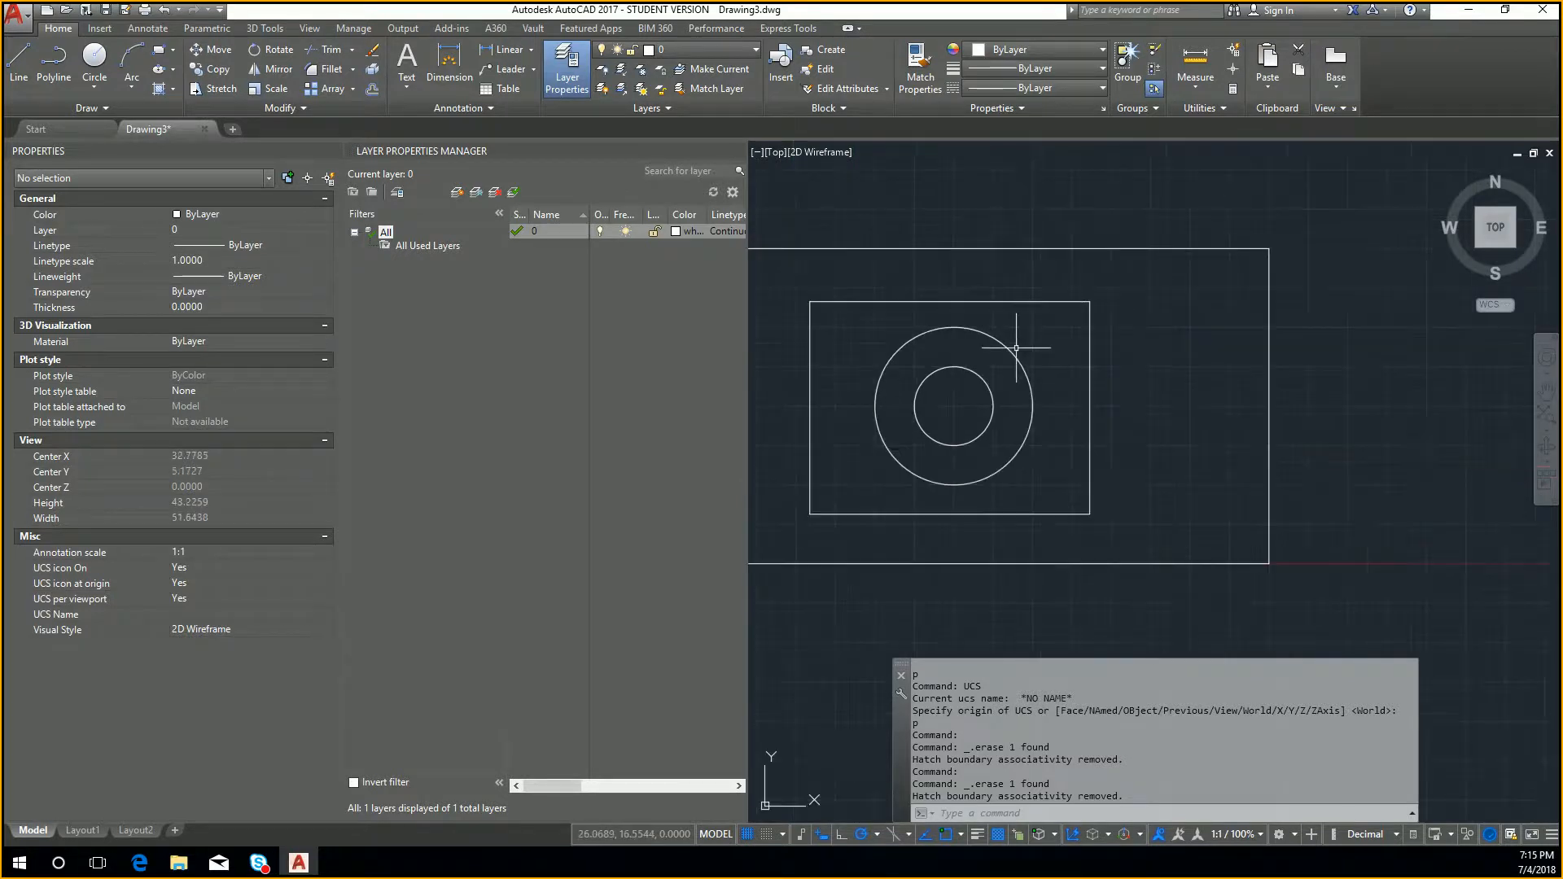
left_click_drag(1134, 331, 1088, 289)
key("Delete")
middle_click_drag(1078, 339, 1203, 352)
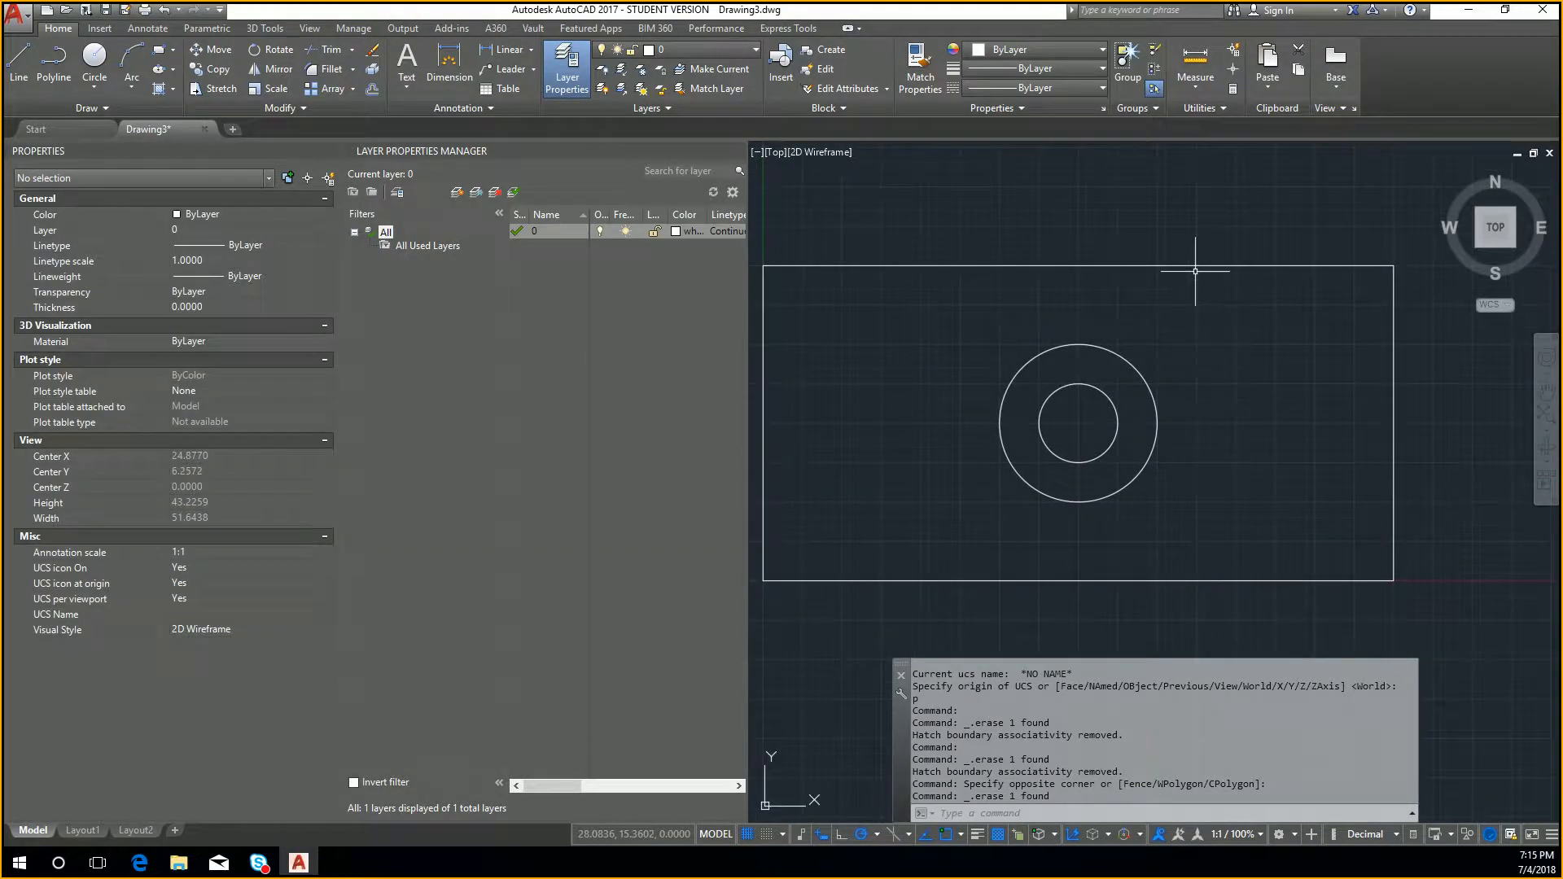
left_click(33, 62)
middle_click_drag(799, 218, 833, 285)
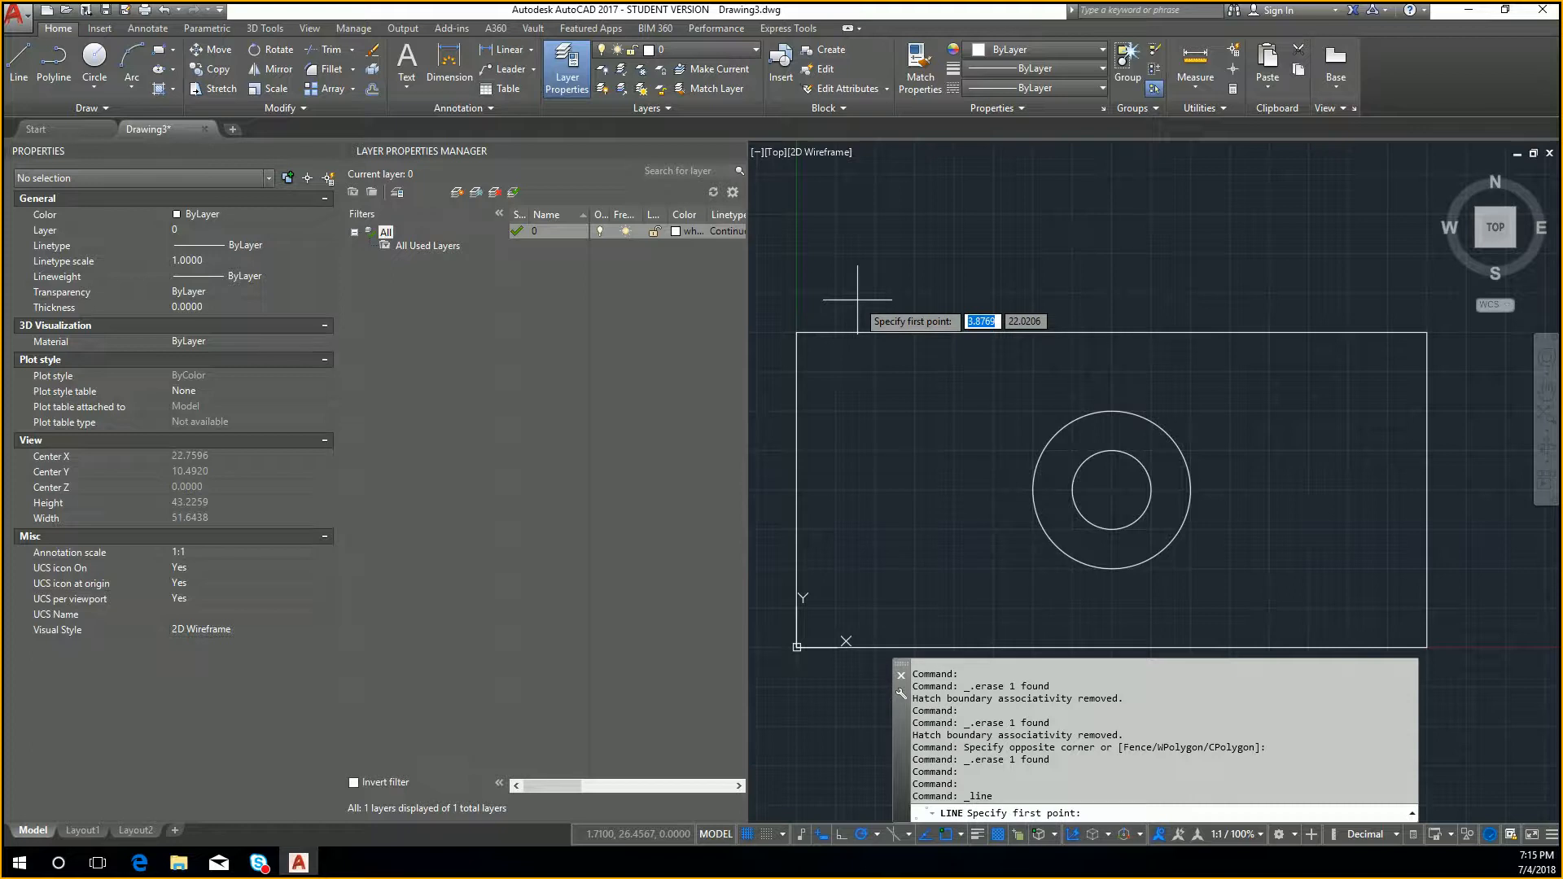
key("Escape")
key("Escape")
Inspect the remaining rectangle and measure the lengths of its bottom and right edges with DIST
left_click(822, 332)
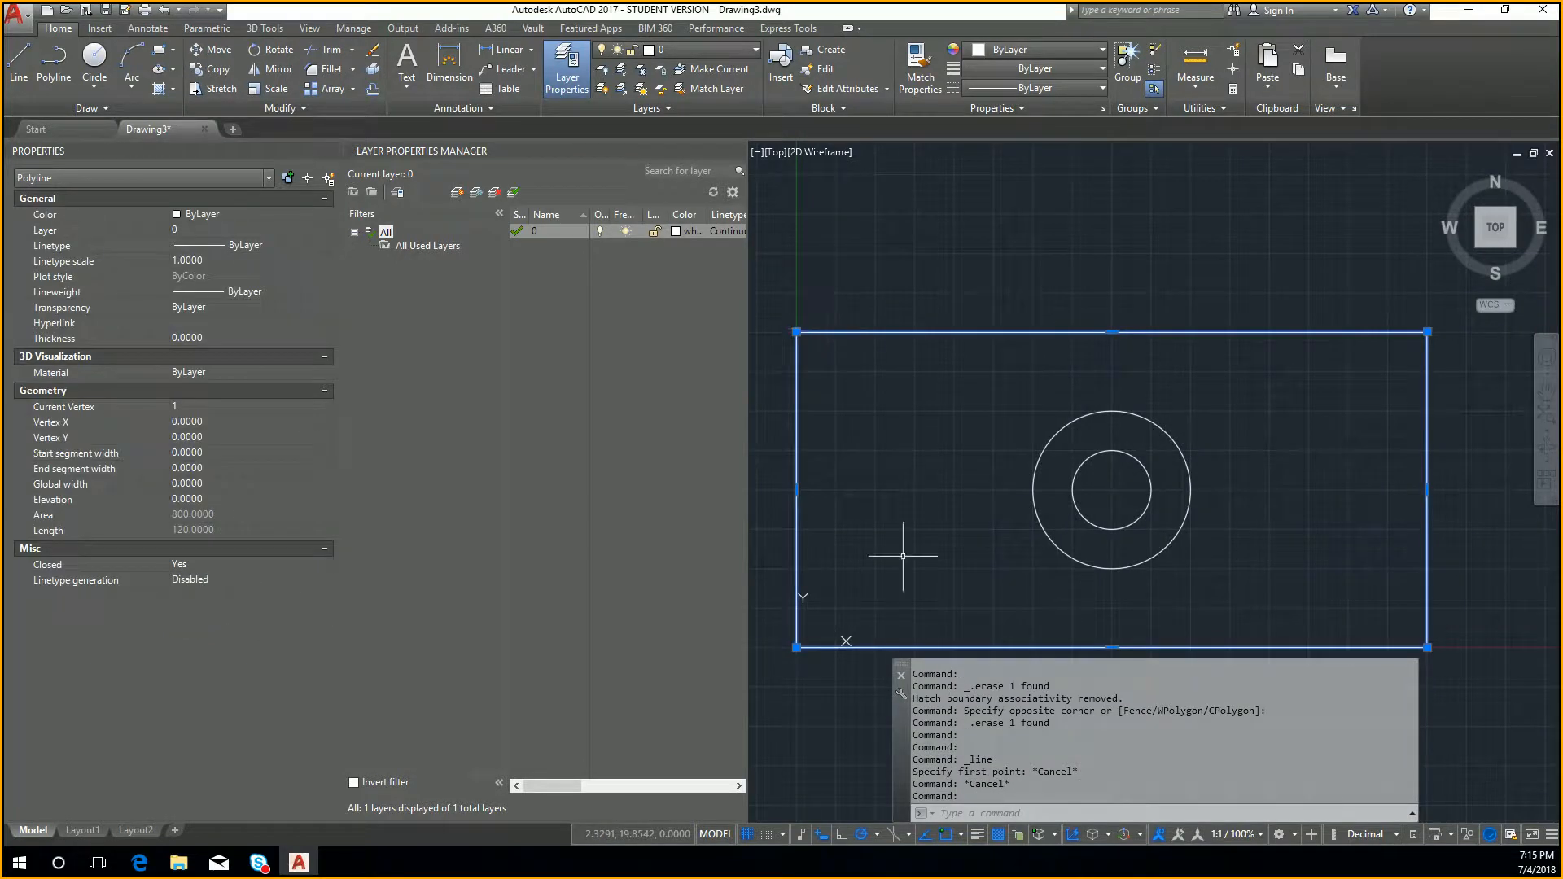
middle_click_drag(906, 507, 892, 464)
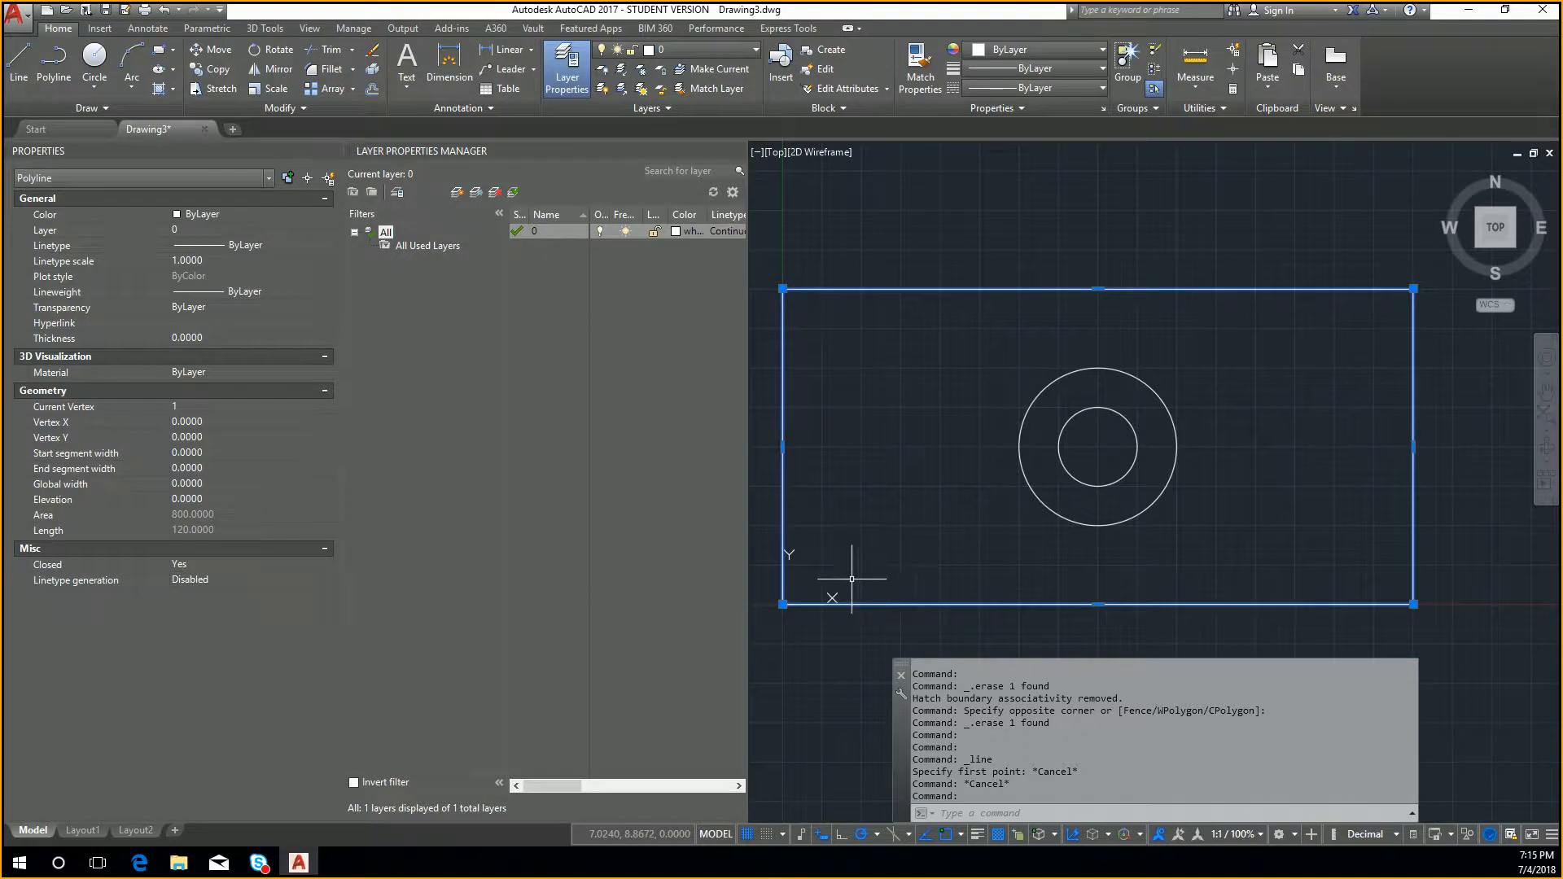
key("Escape")
type("dist")
key("Return")
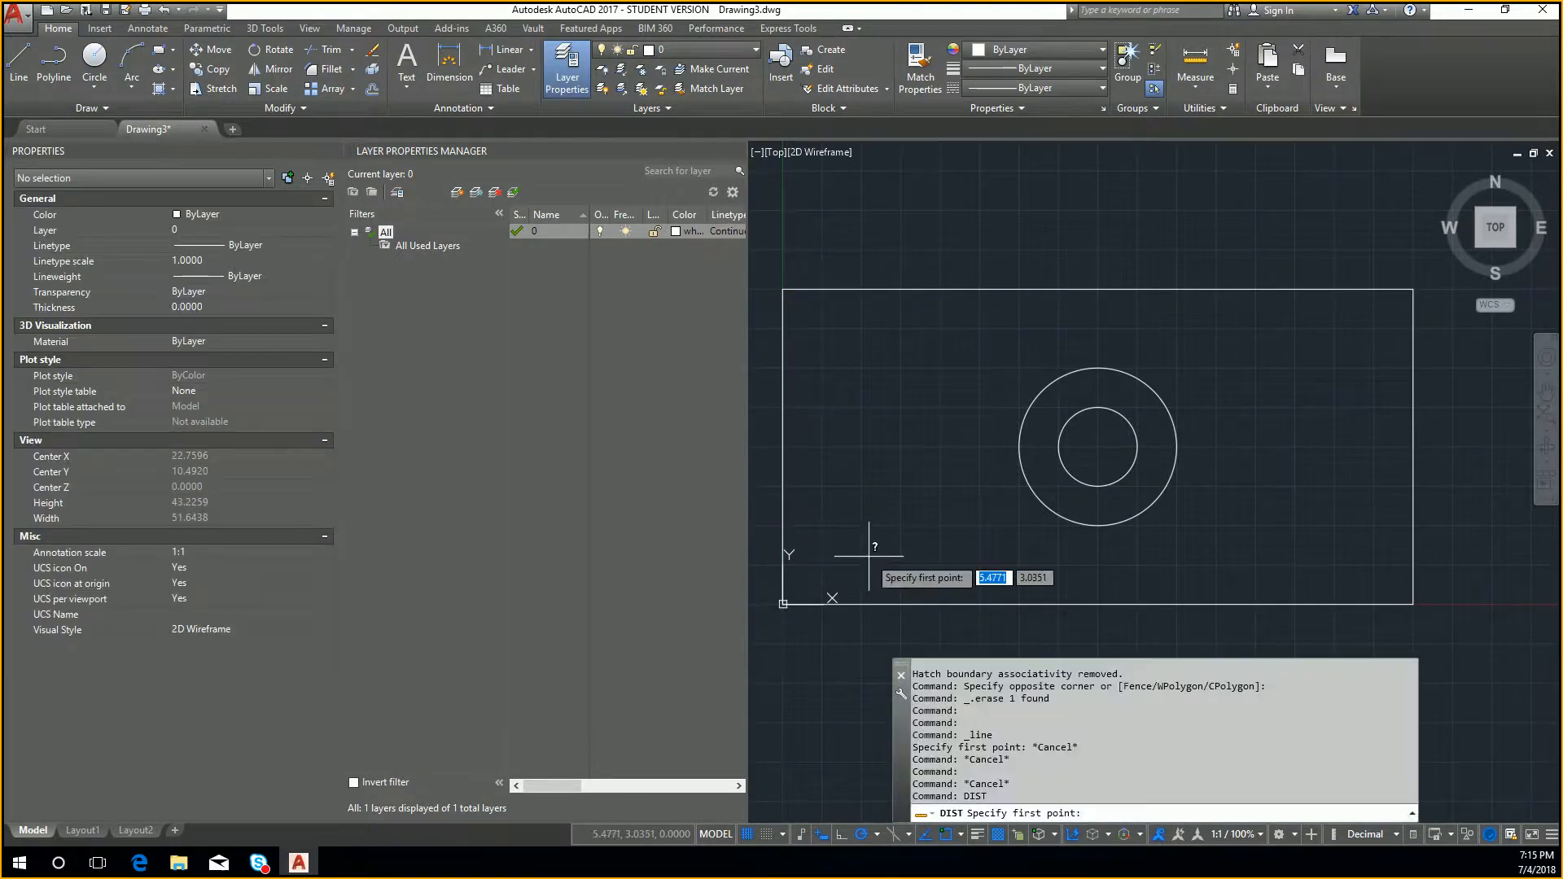
left_click(783, 604)
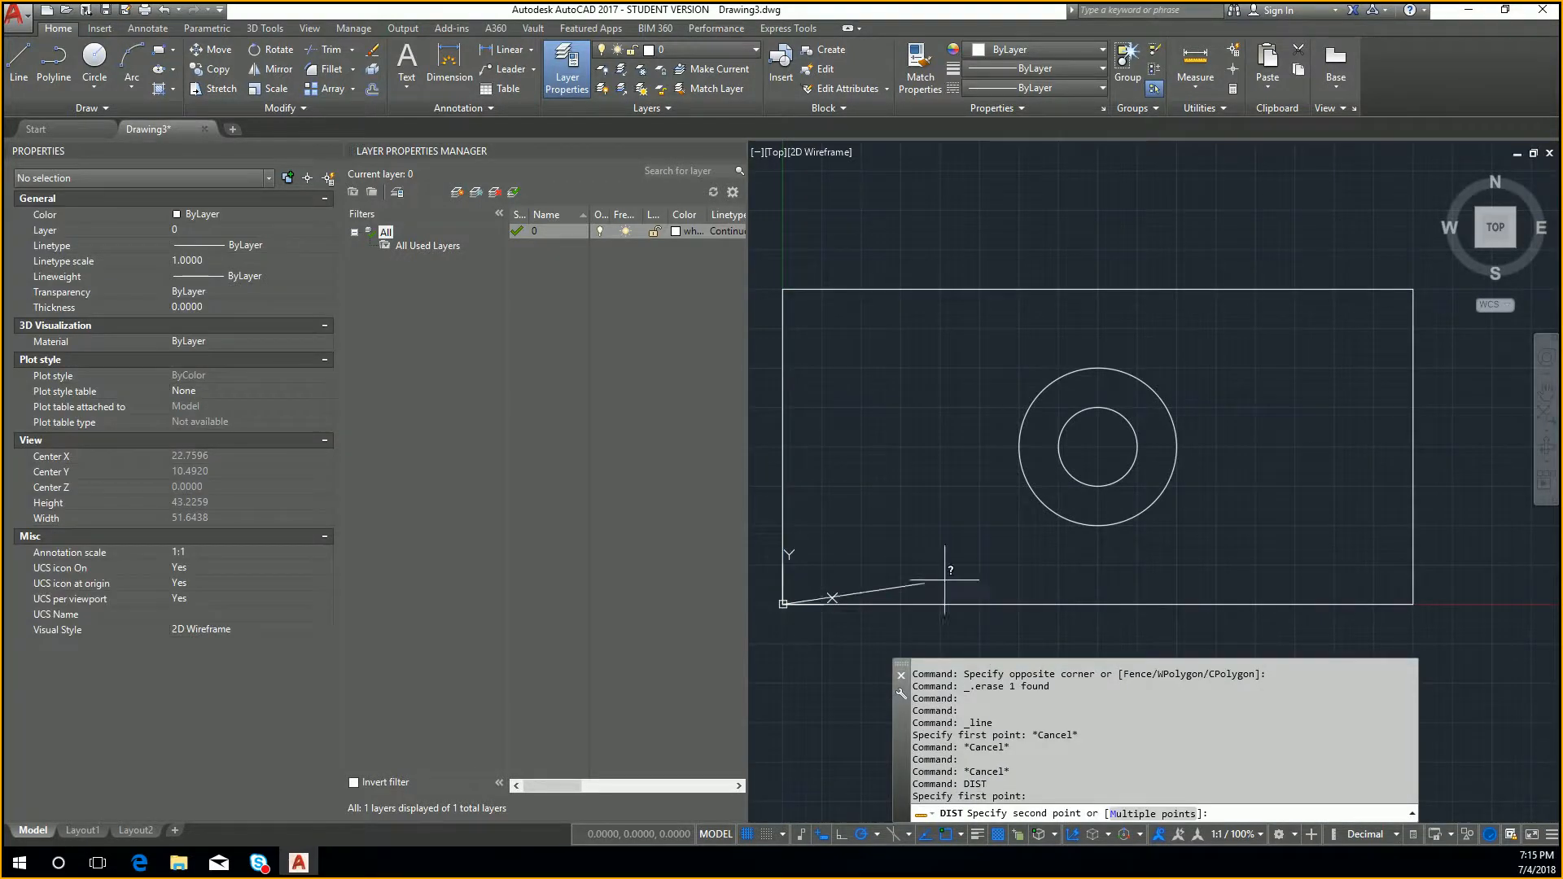
left_click(1412, 604)
key("Return")
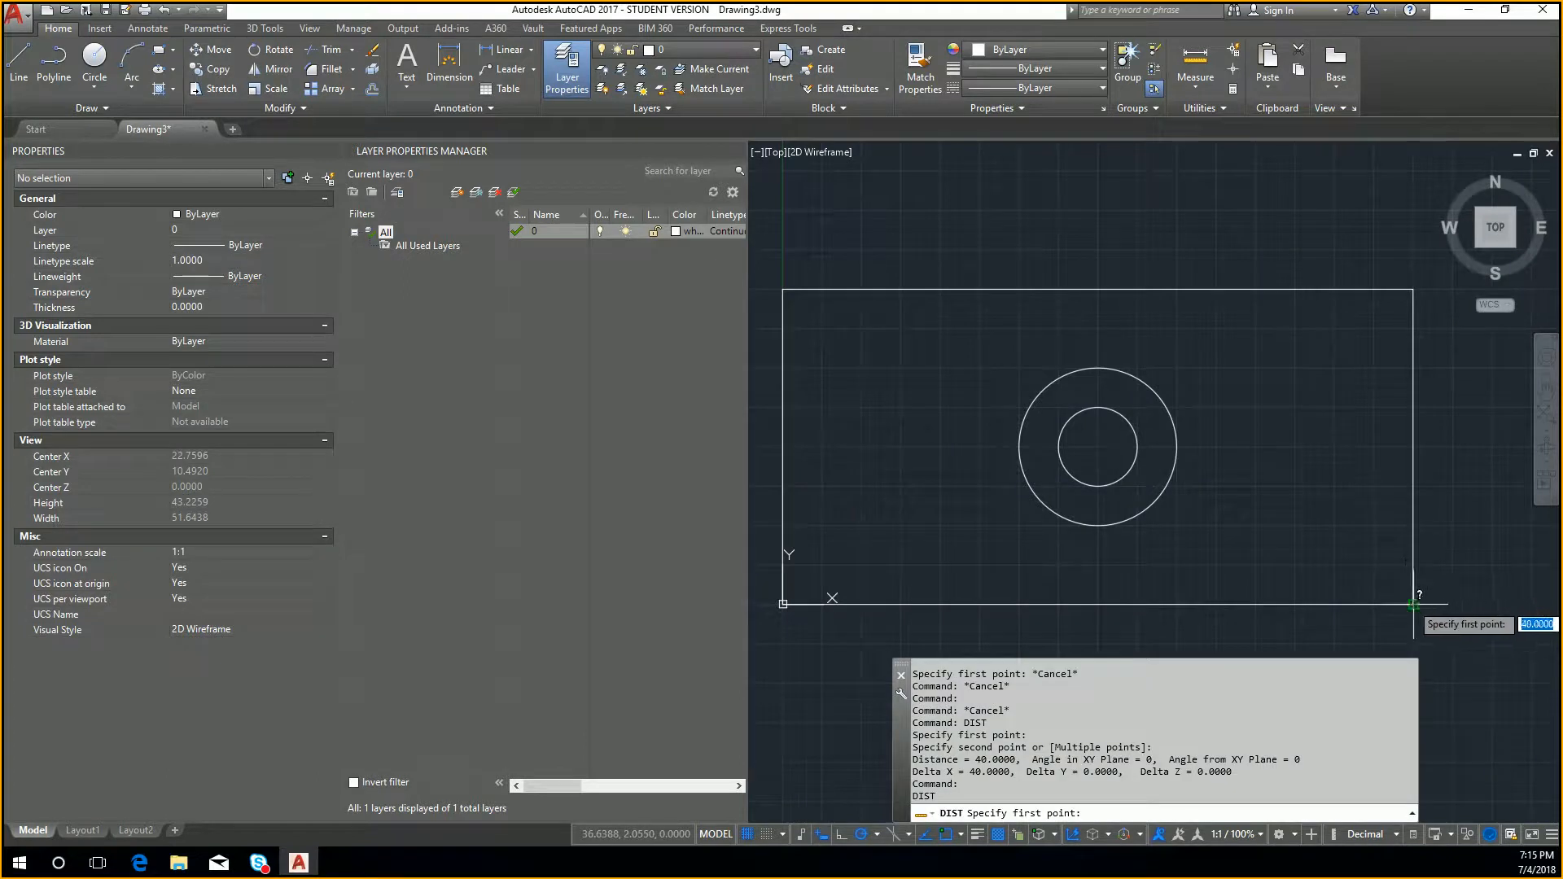
left_click(1413, 604)
left_click(1413, 290)
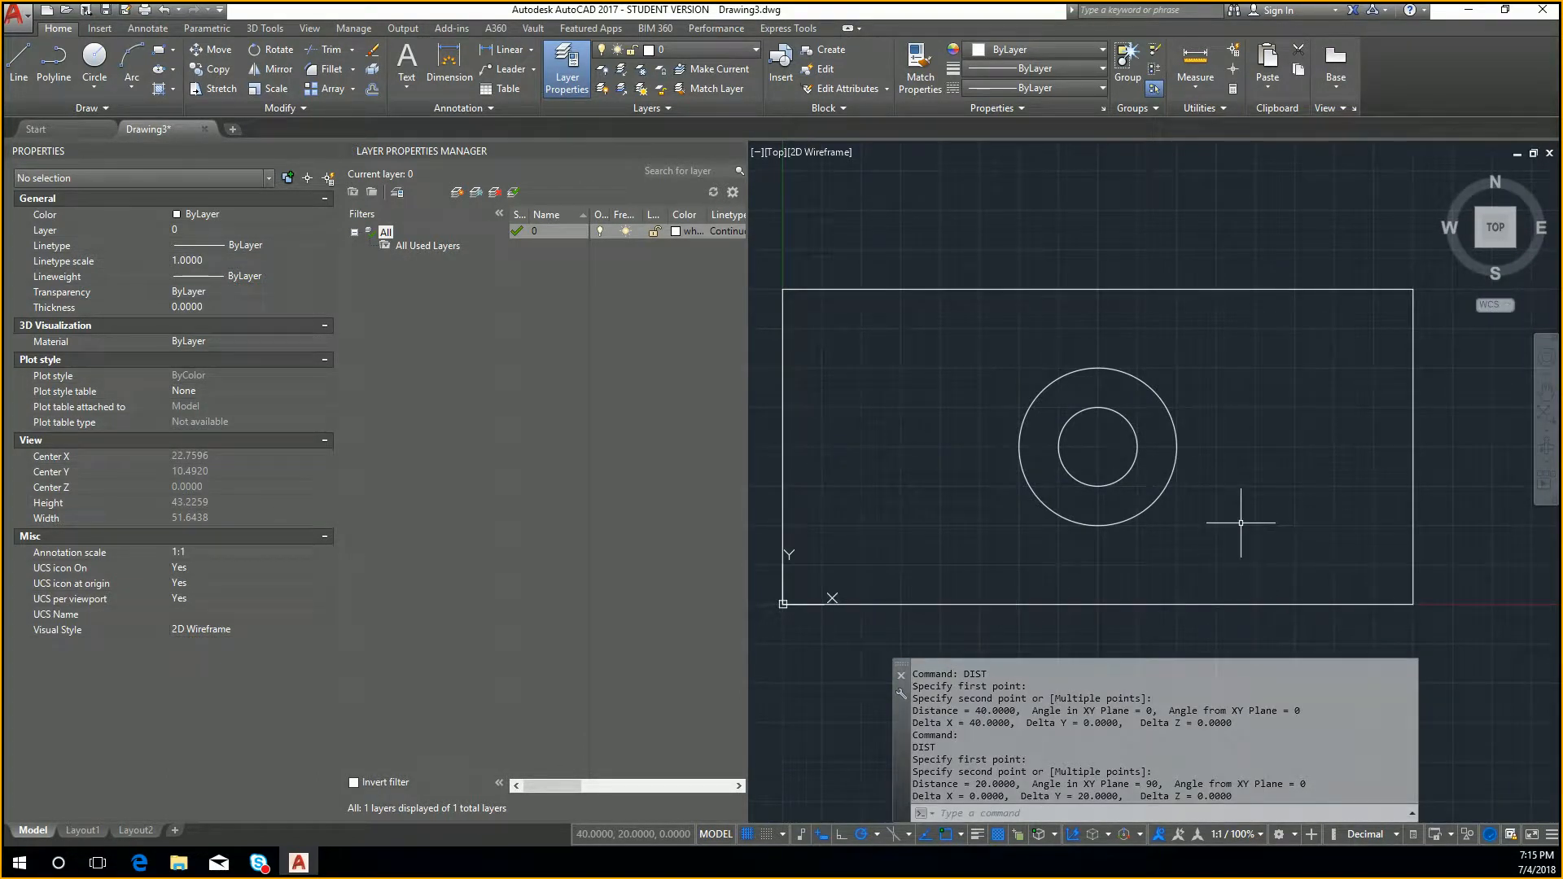
Draw a horizontal line 10 units long to the left, starting 5 units directly above the rectangle's upper-right corner
type("L")
key("Return")
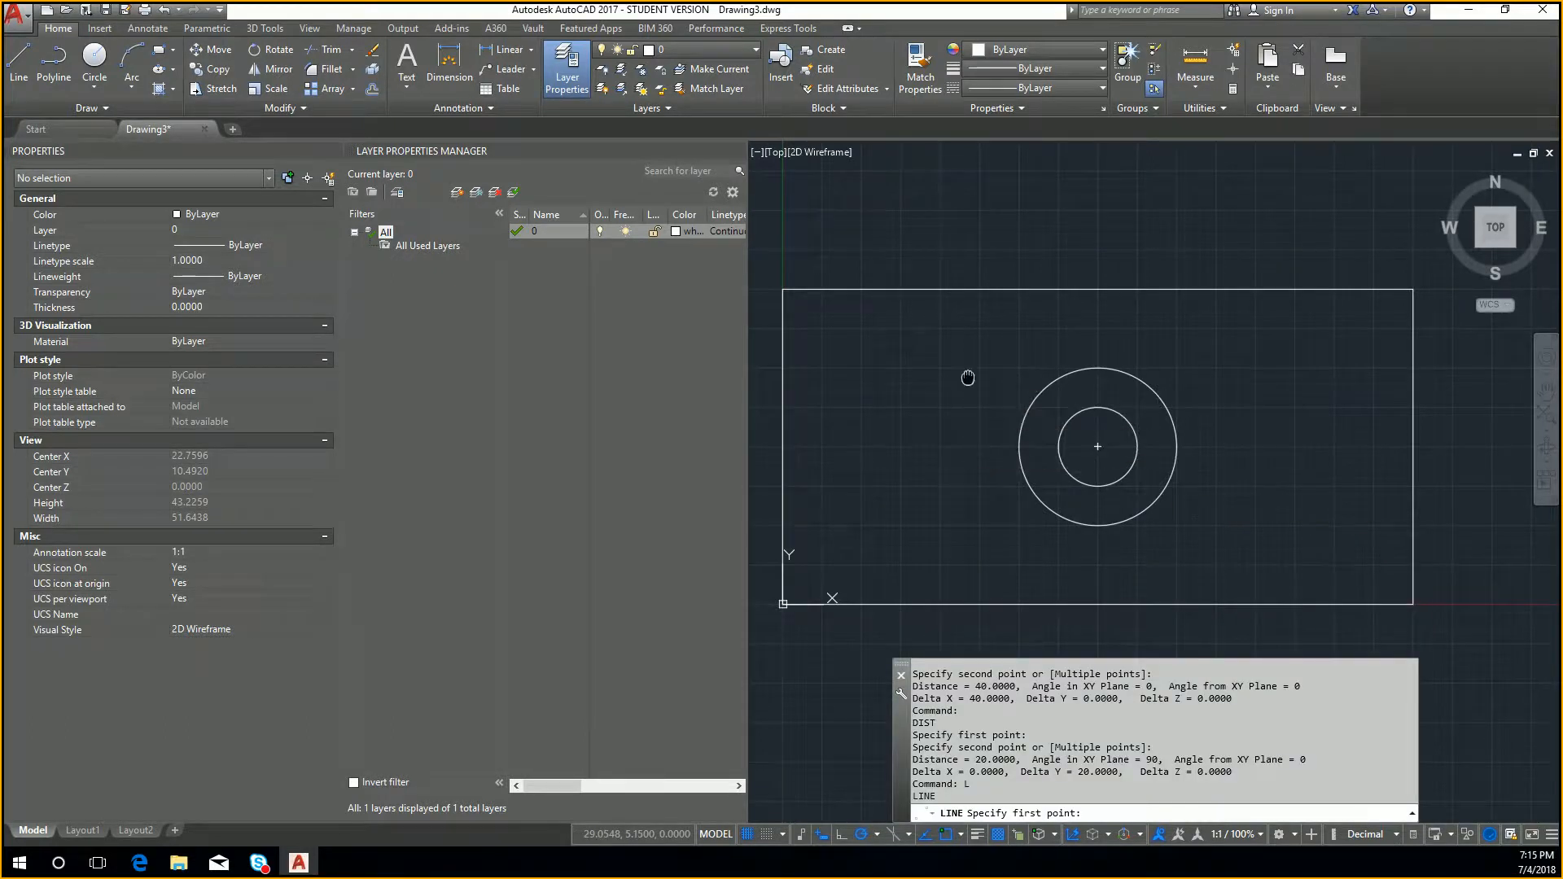
middle_click_drag(966, 377, 1013, 455)
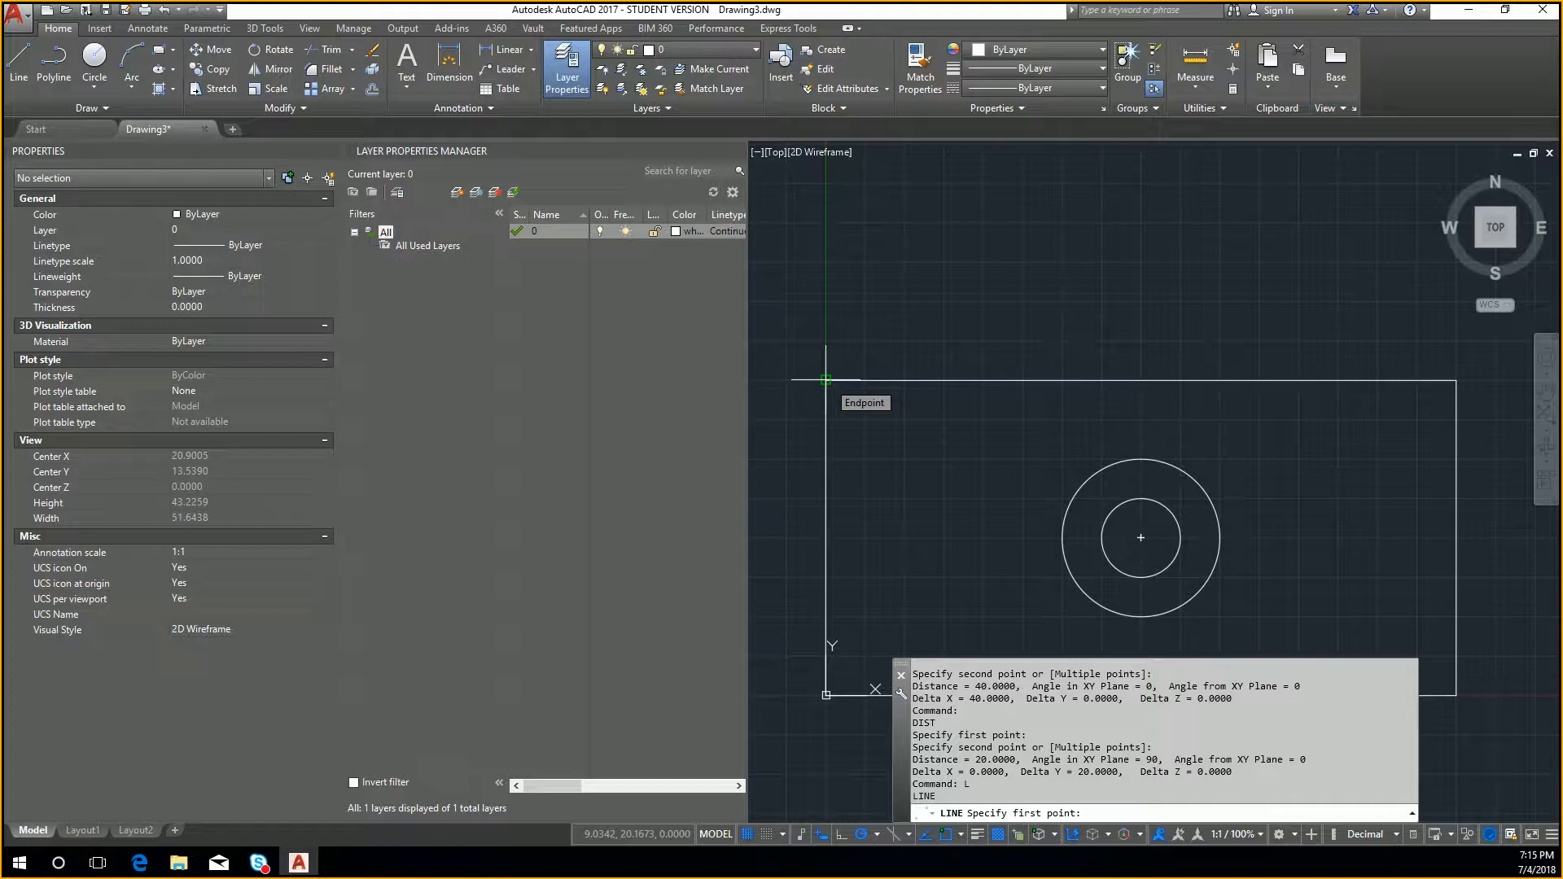
middle_click_drag(1339, 391, 1200, 426)
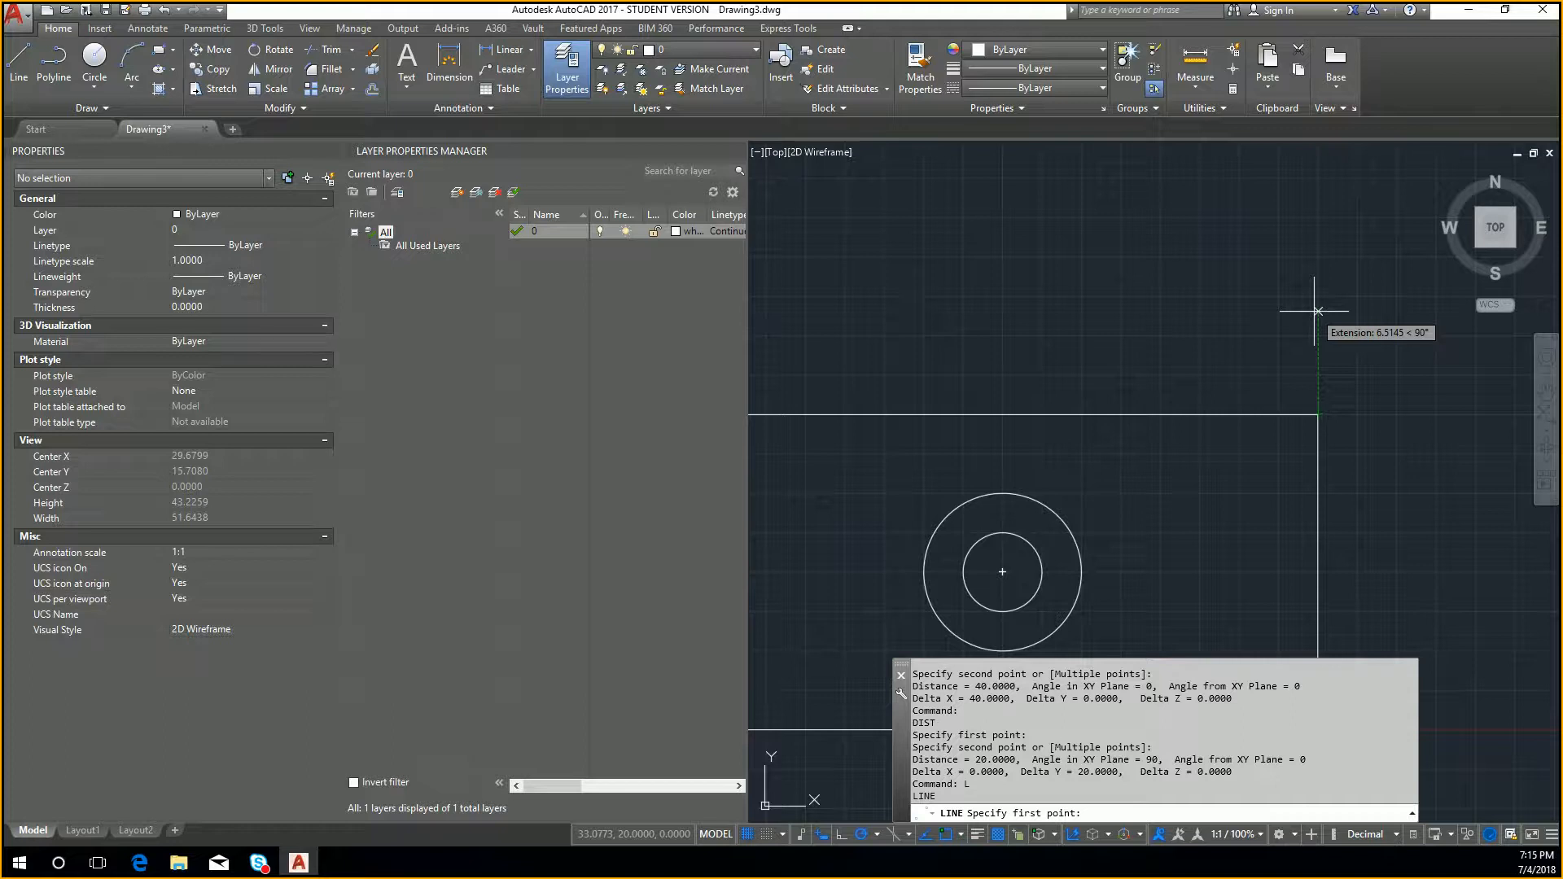
type("5")
key("Return")
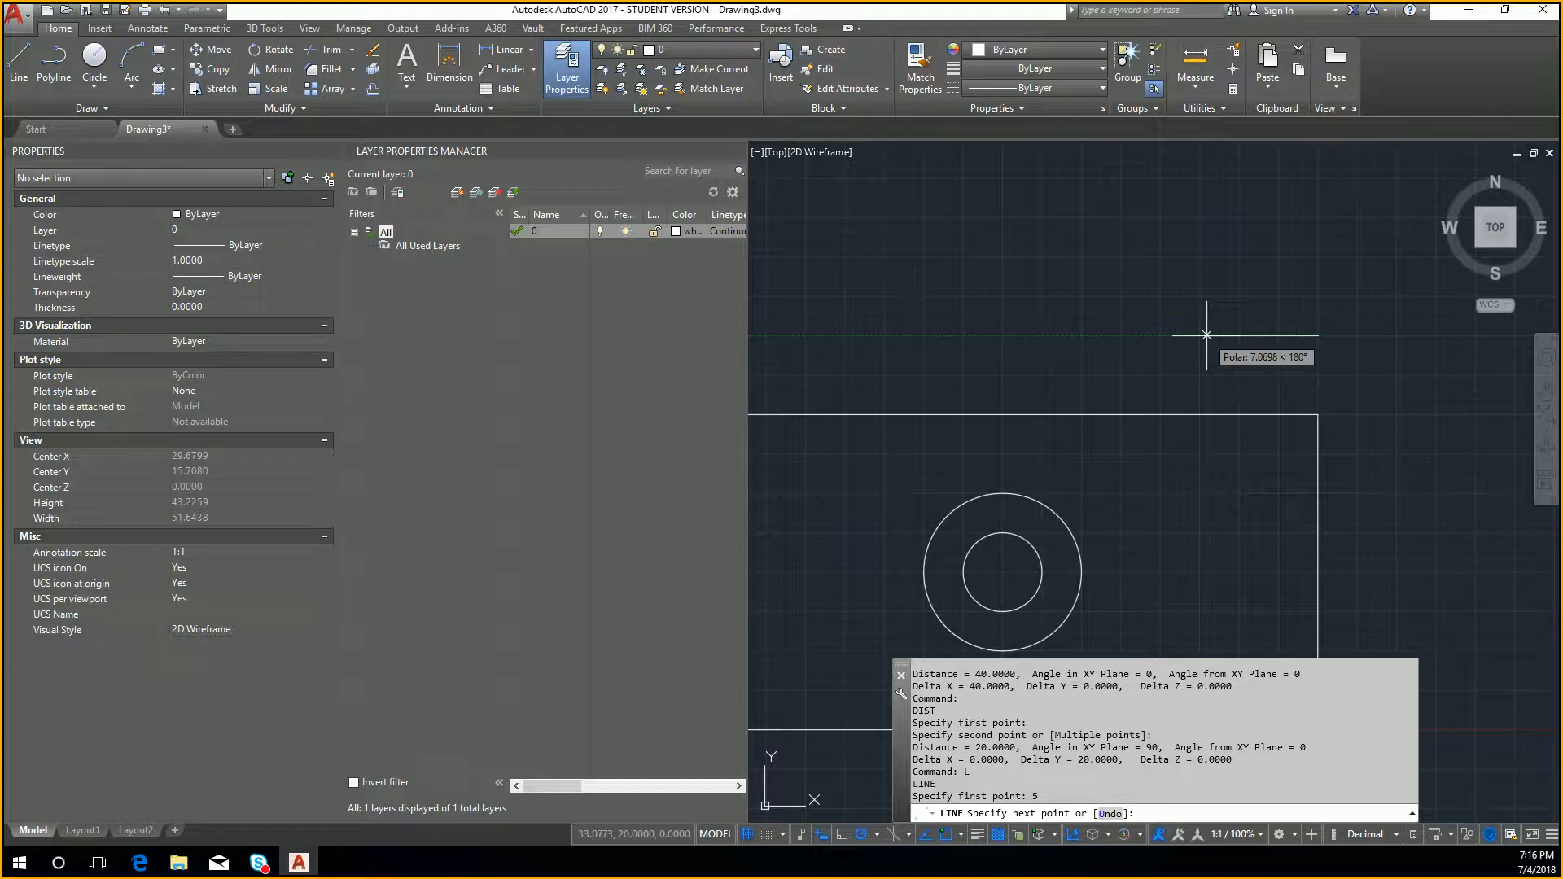
type("10")
key("Return")
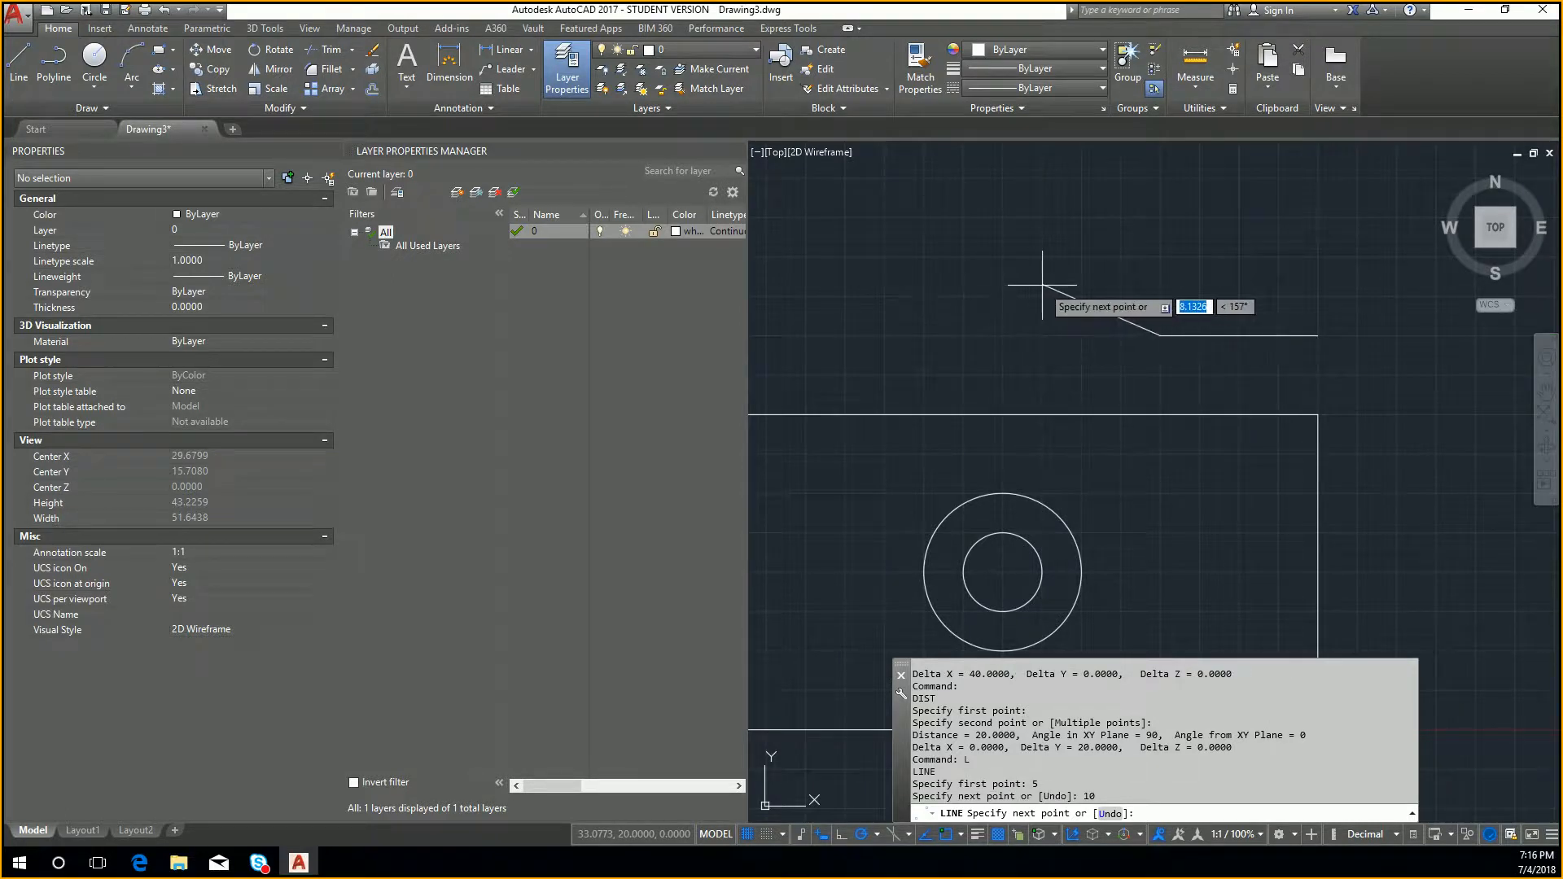
middle_click_drag(1059, 286, 1161, 339)
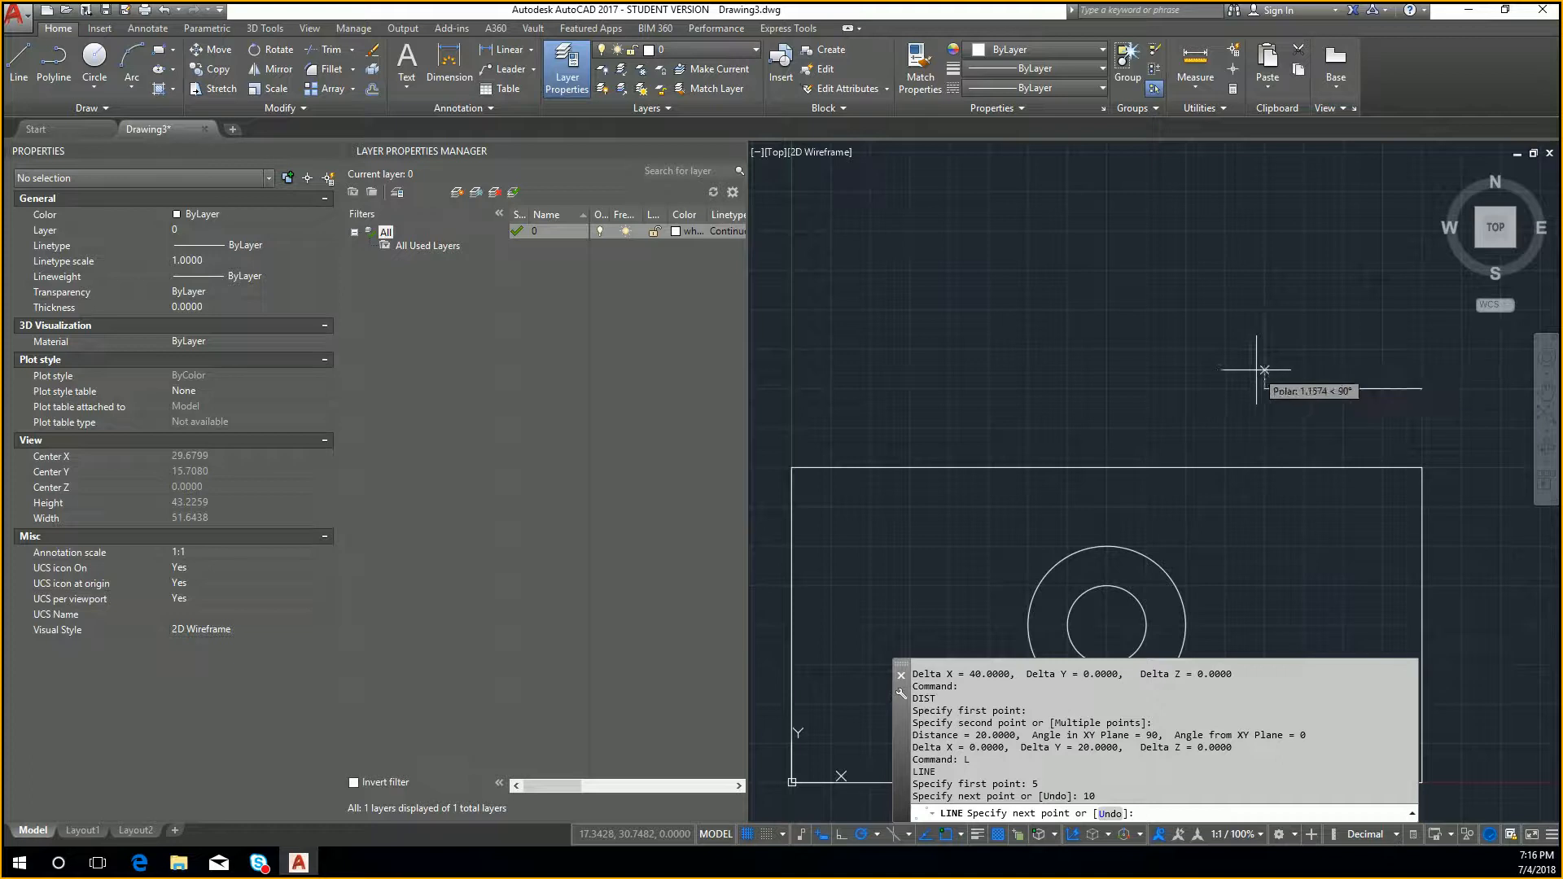
key("Escape")
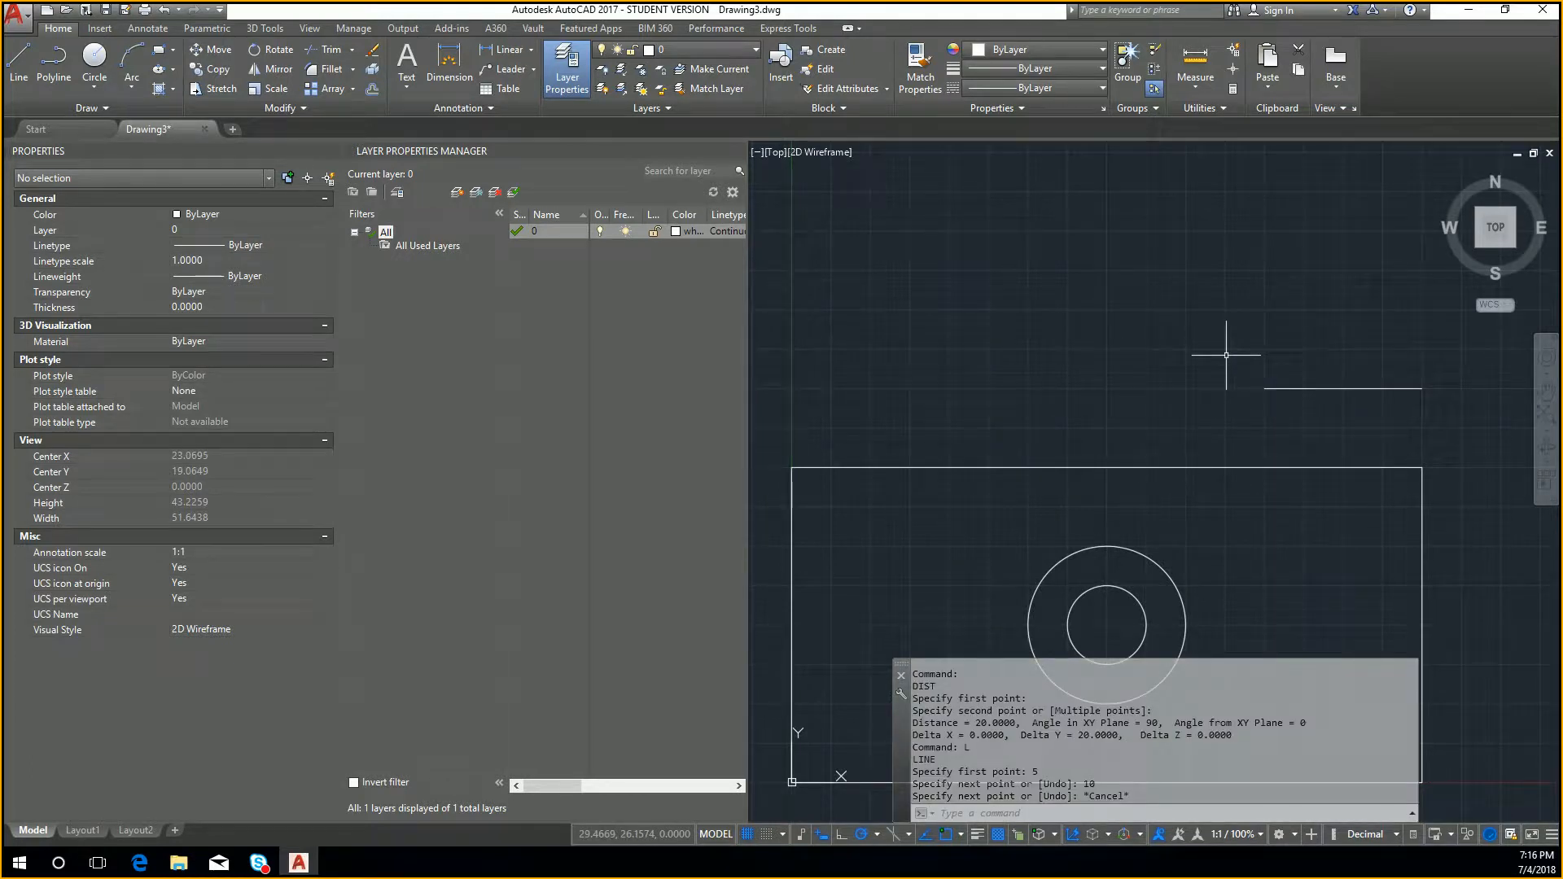
Draw a Start, End, Radius arc from the horizontal line's left endpoint, ending 20 units to its left, with a radius of 10
left_click(135, 60)
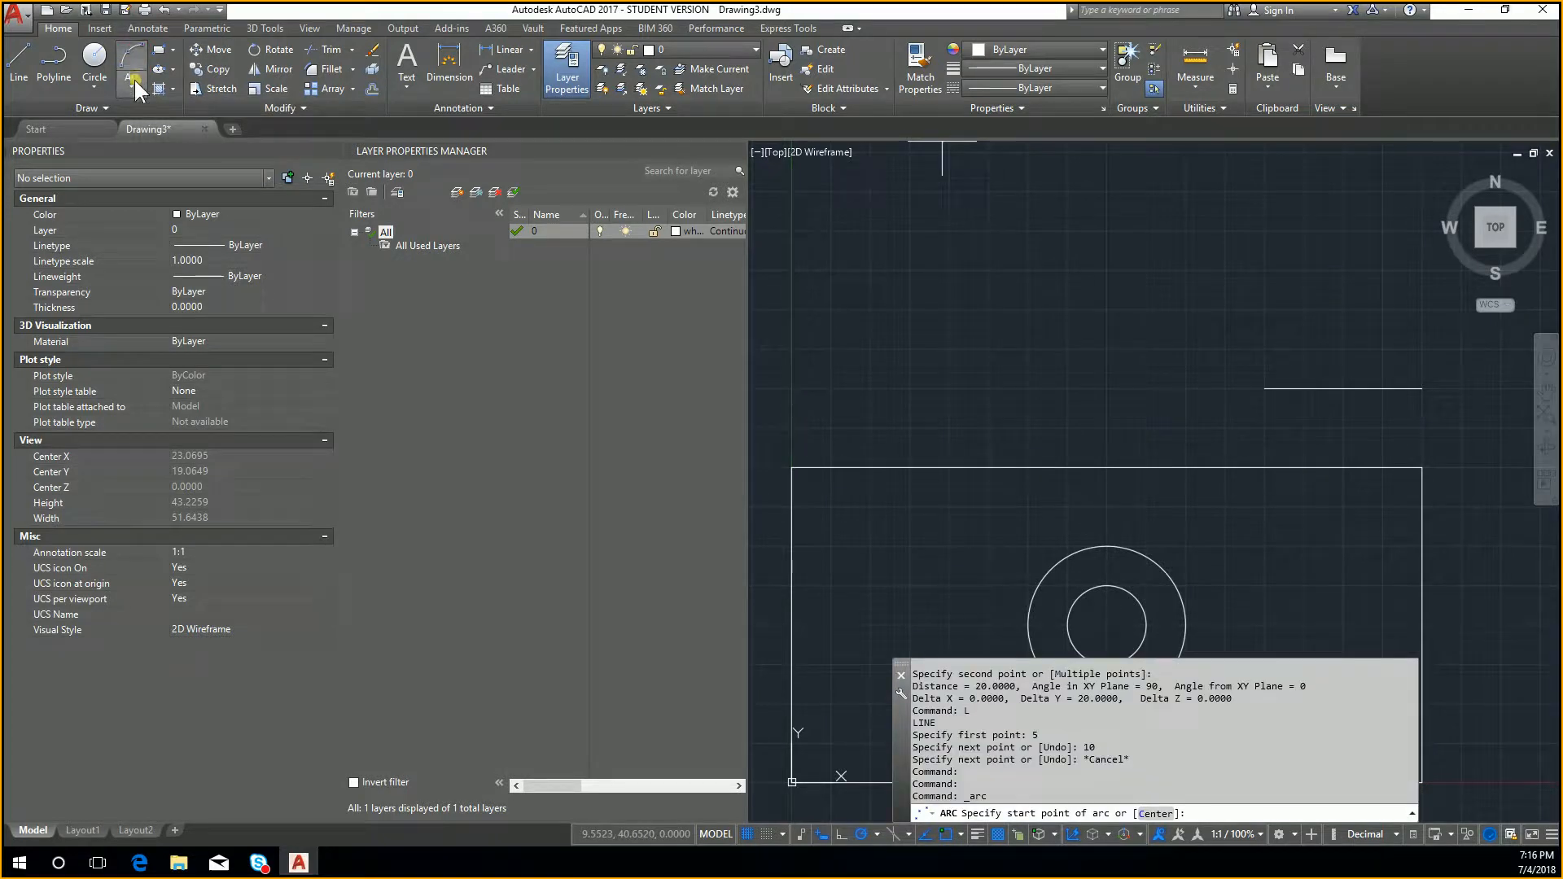
left_click(134, 80)
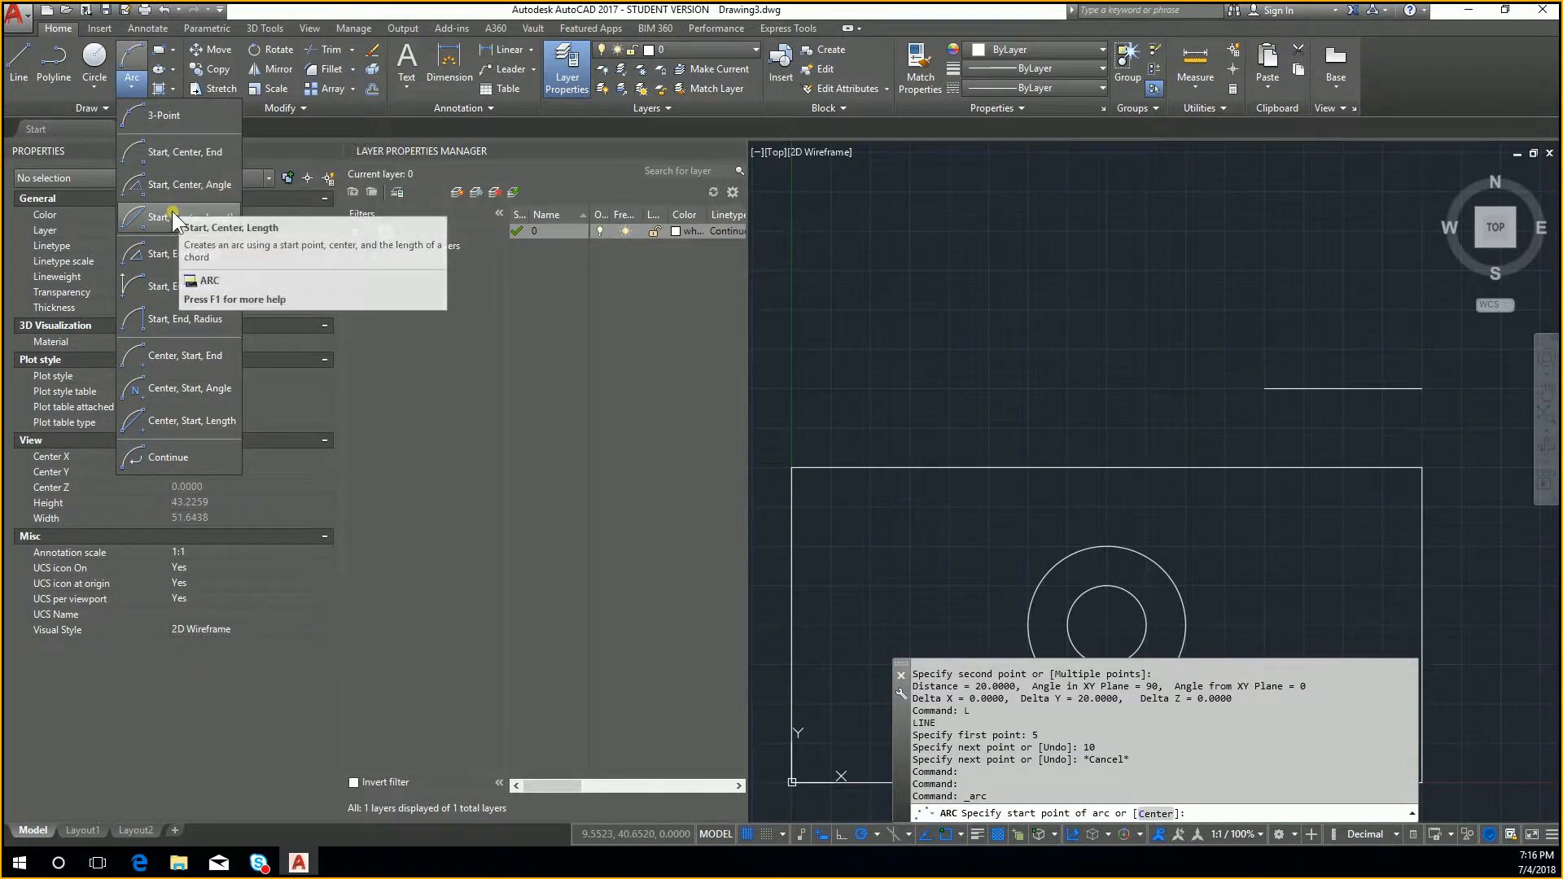
left_click(212, 317)
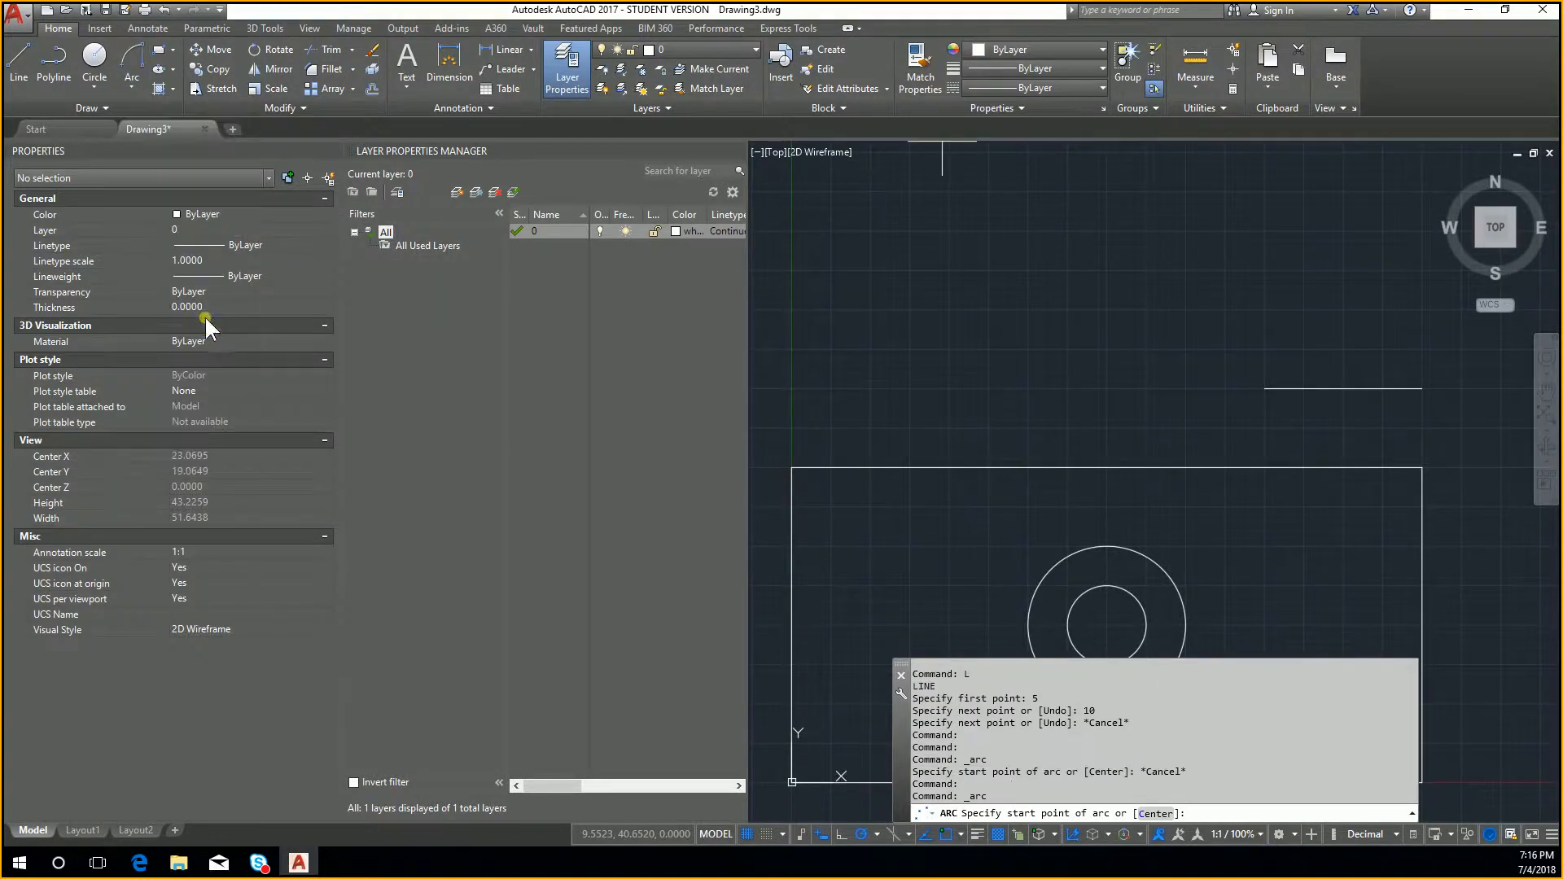
left_click(1264, 389)
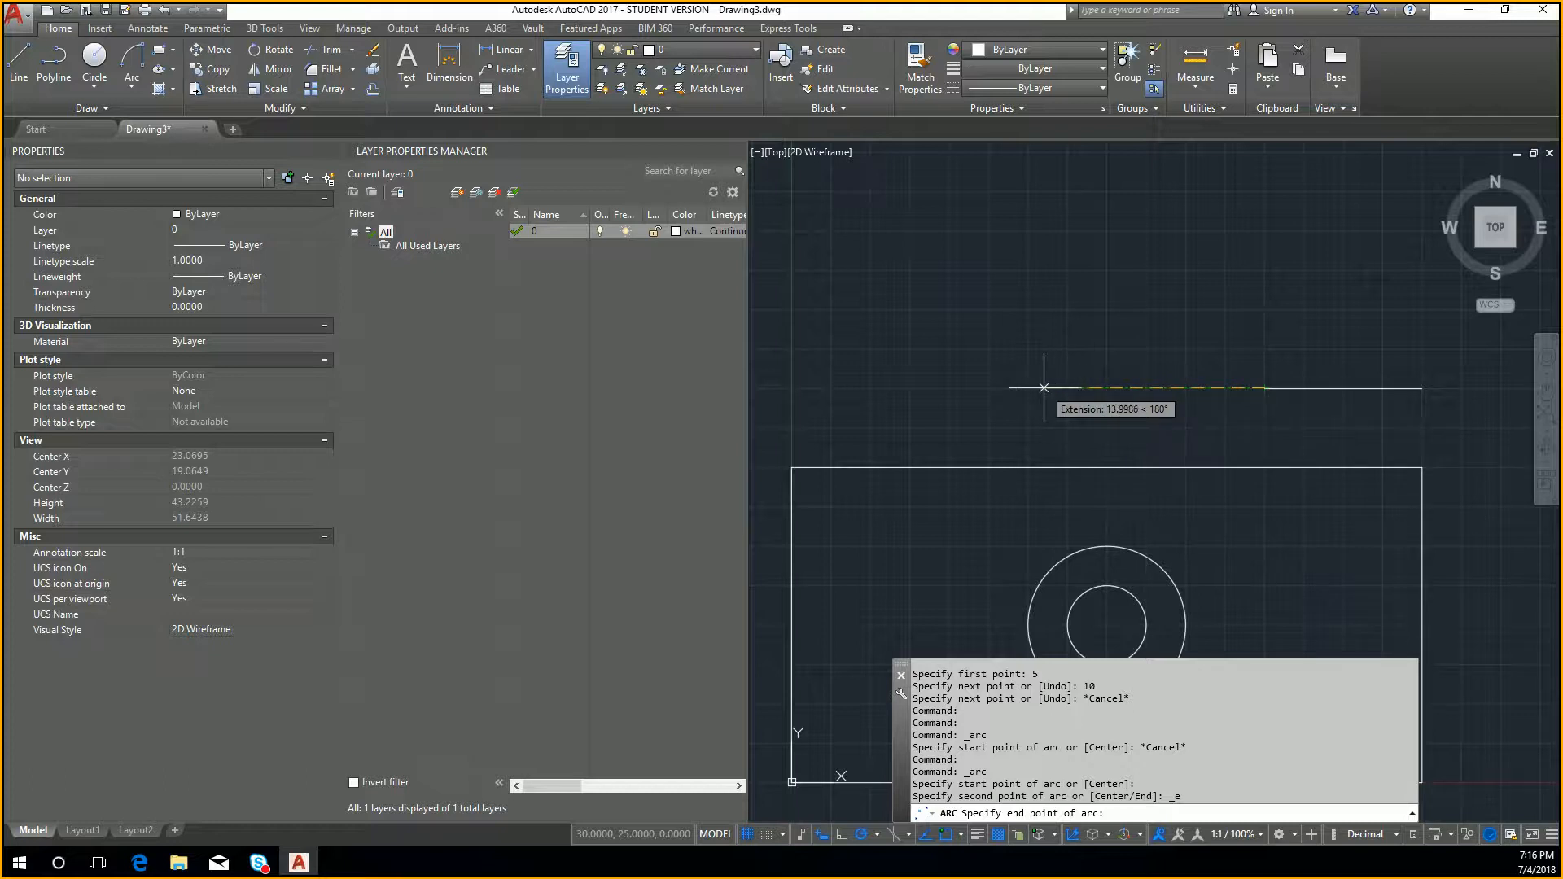
type("20")
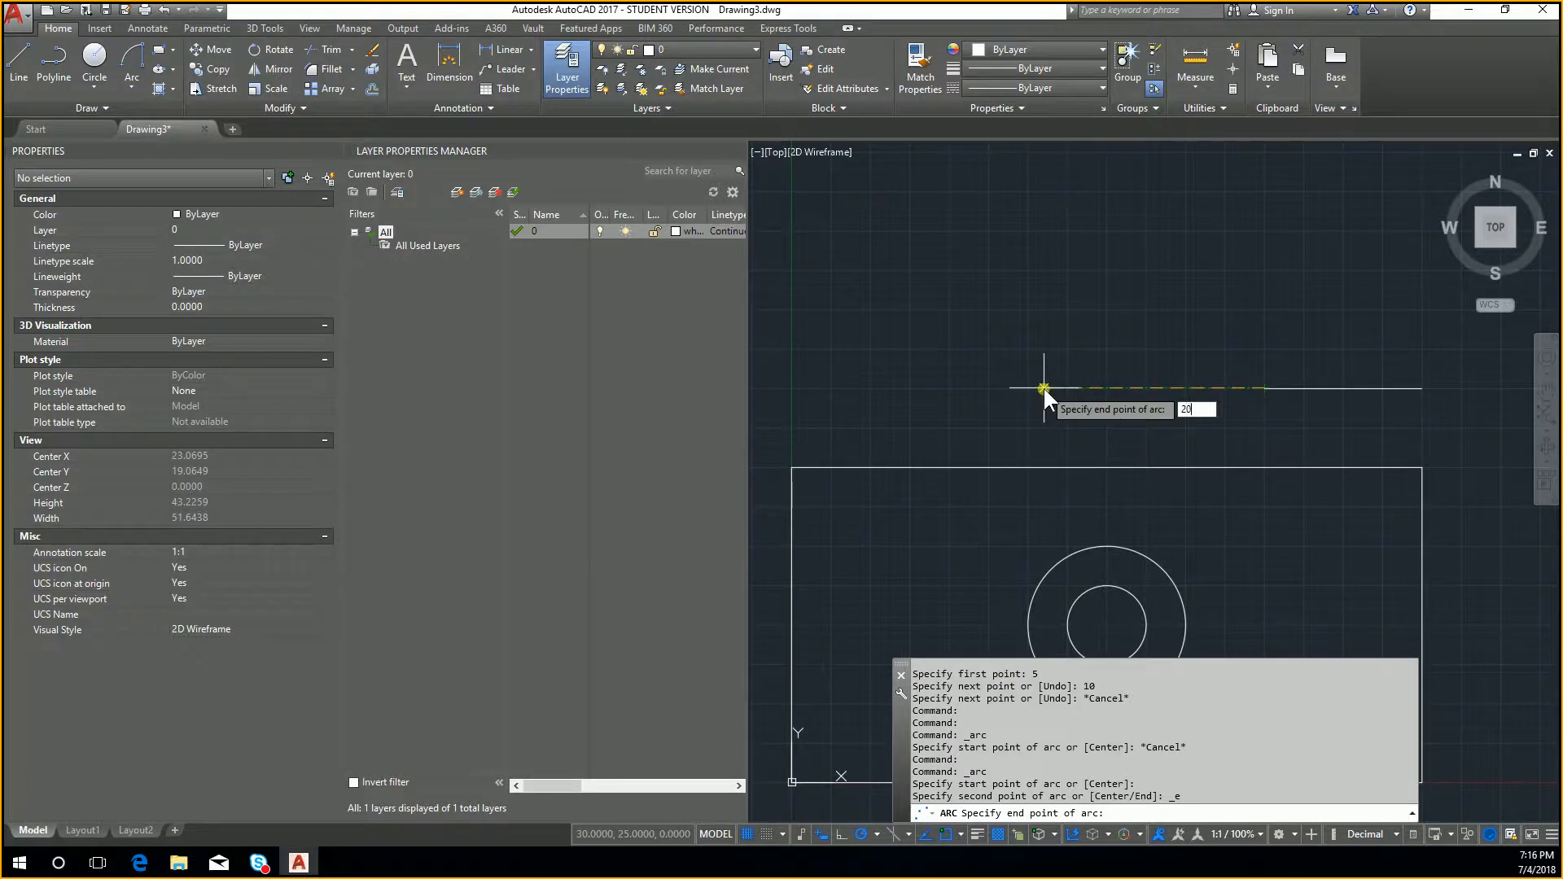
key("Return")
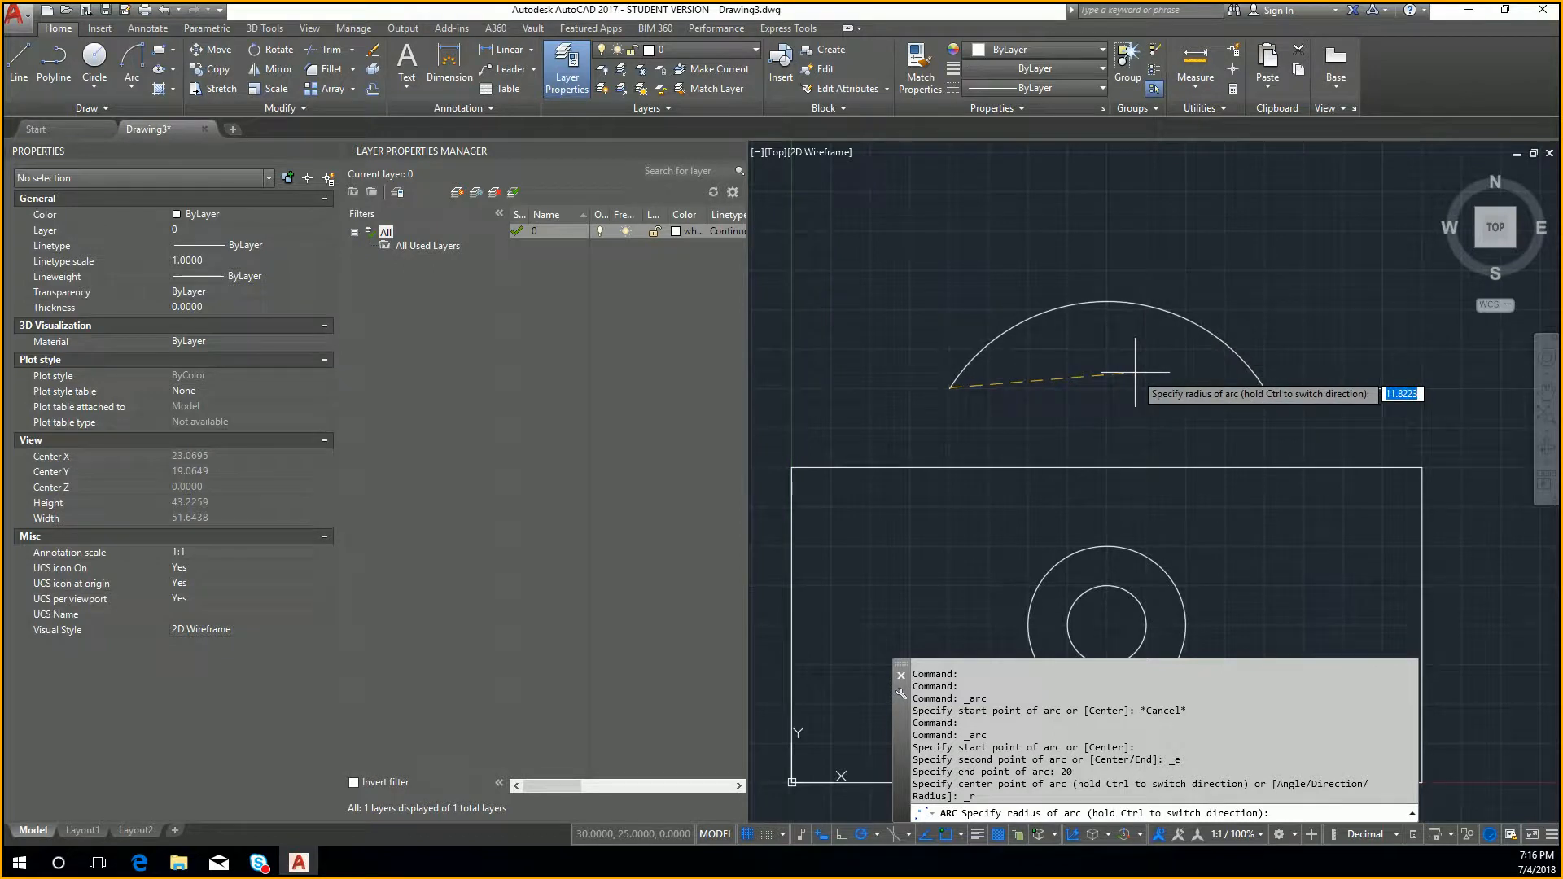
type("10")
key("Return")
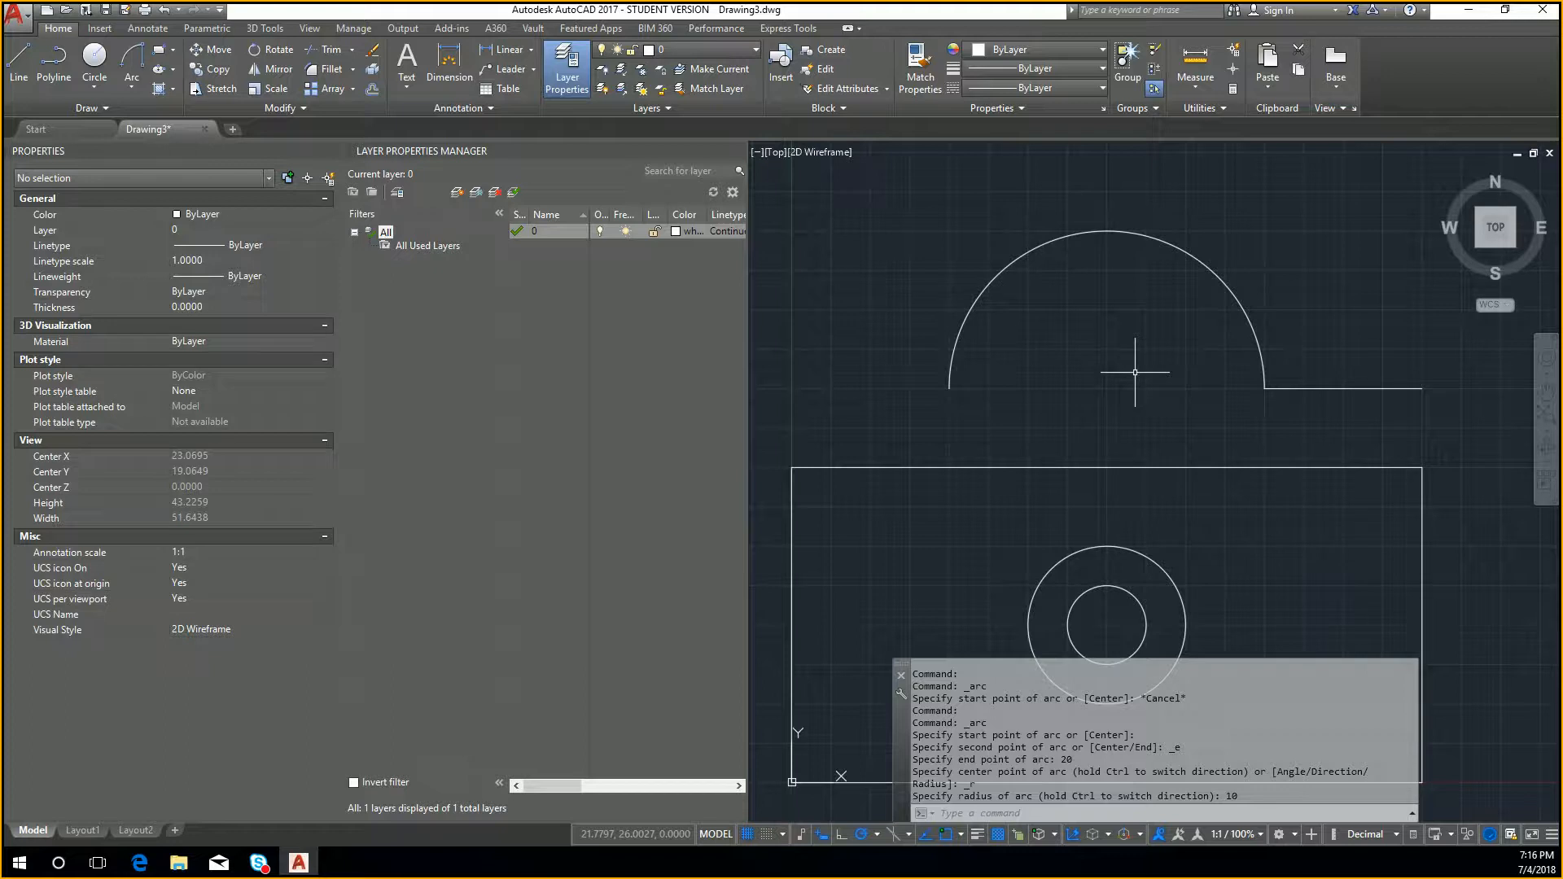
key("Escape")
Measure with DIST from the top midpoint of the arc to the rectangle's lower-left corner at the origin
scroll(1156, 358, "down", 2)
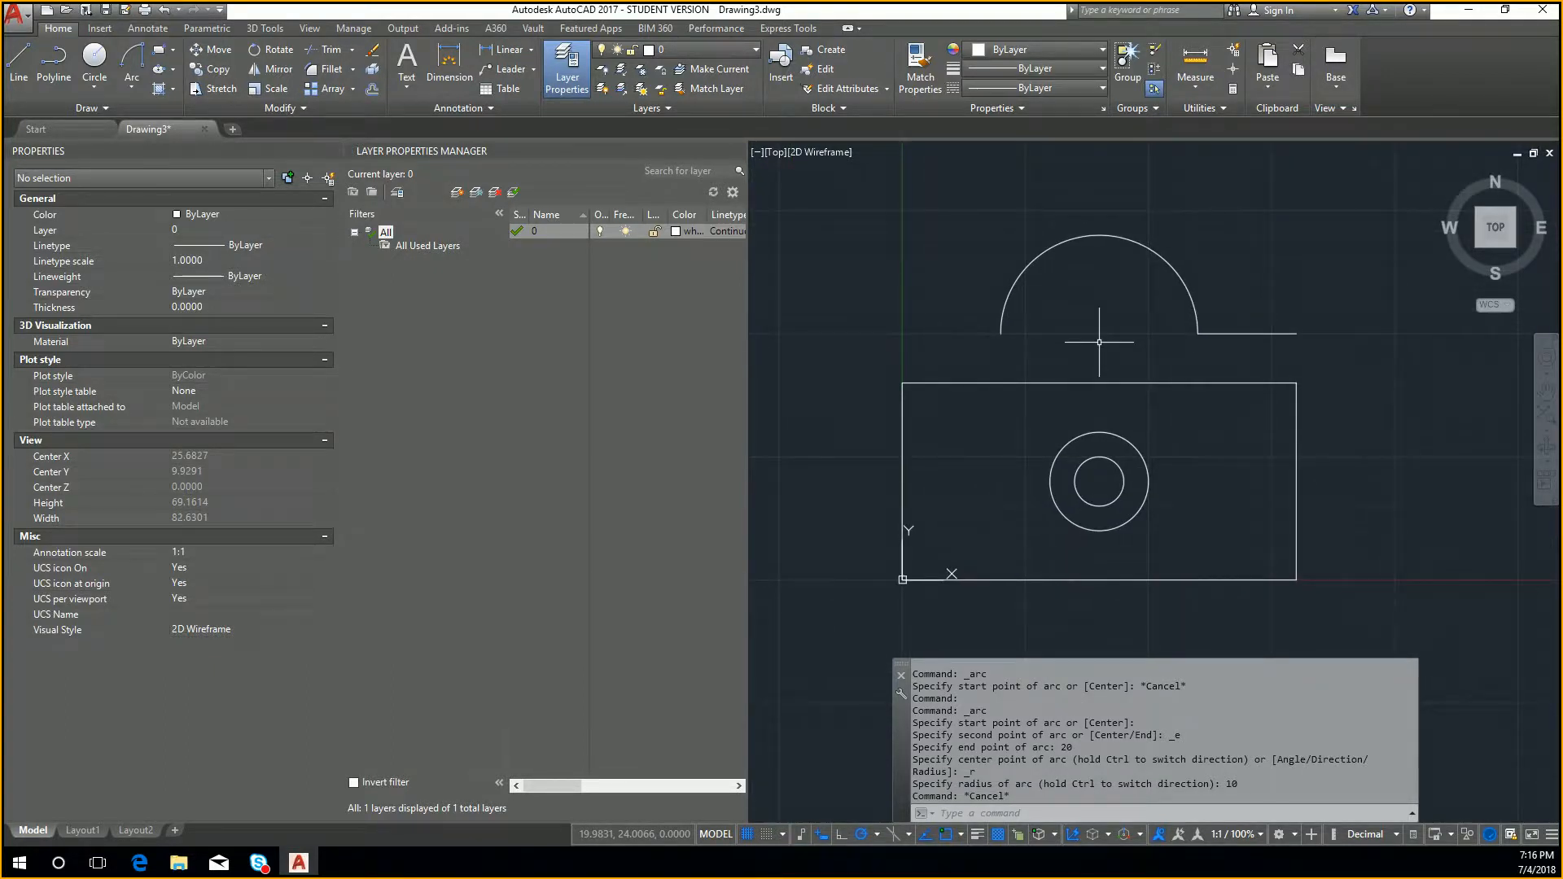
left_click(1099, 341)
key("Escape")
key("Escape")
scroll(1089, 258, "up", 2)
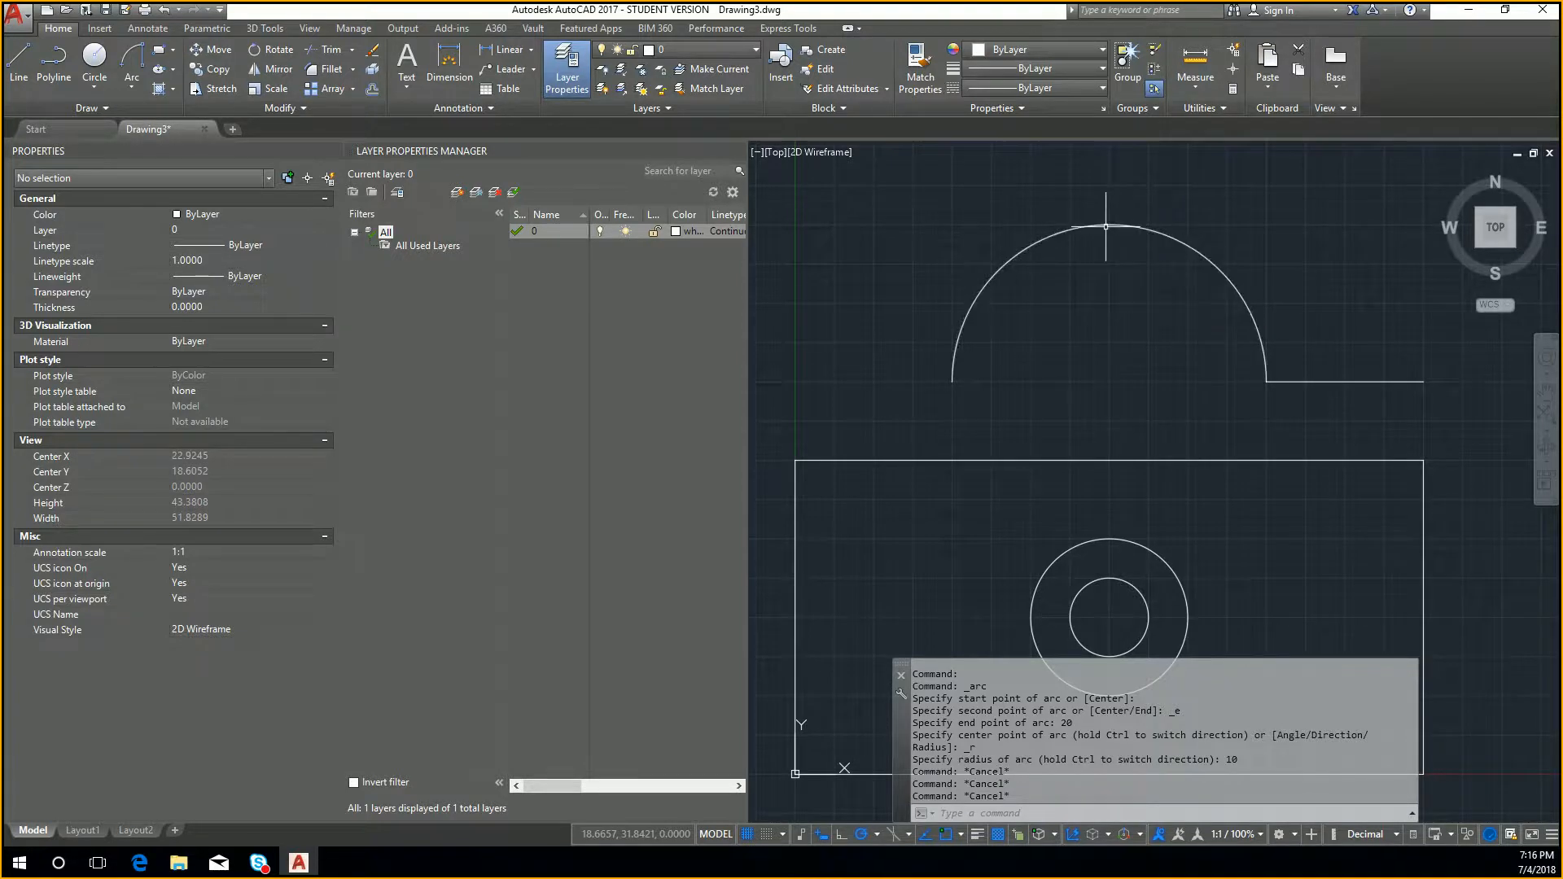
middle_click_drag(1090, 299, 1148, 215)
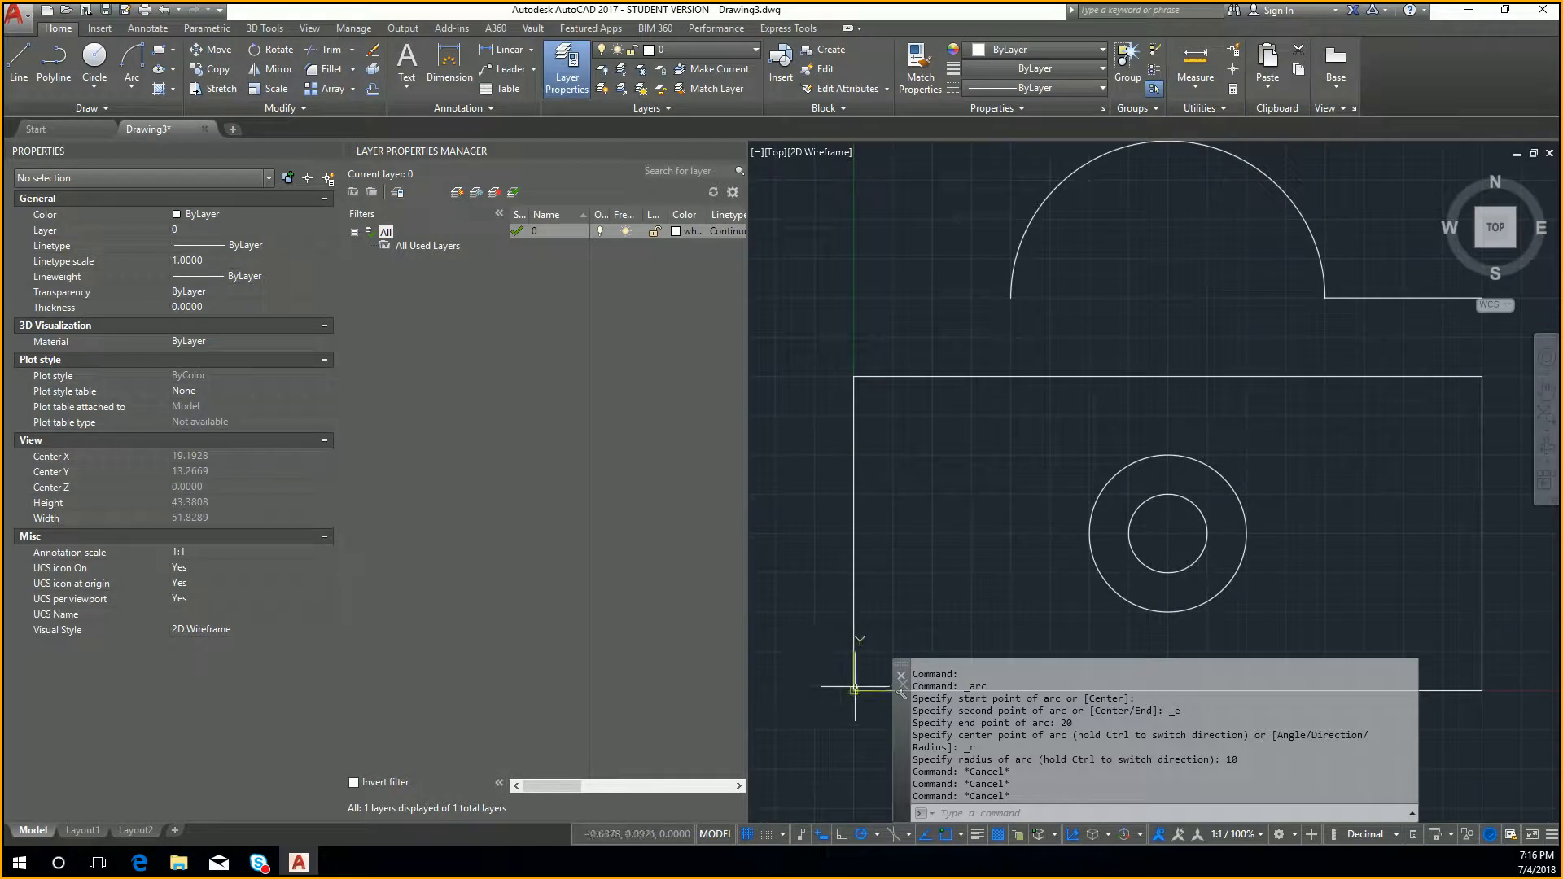
scroll(1170, 216, "down", 2)
middle_click_drag(1170, 216, 1126, 225)
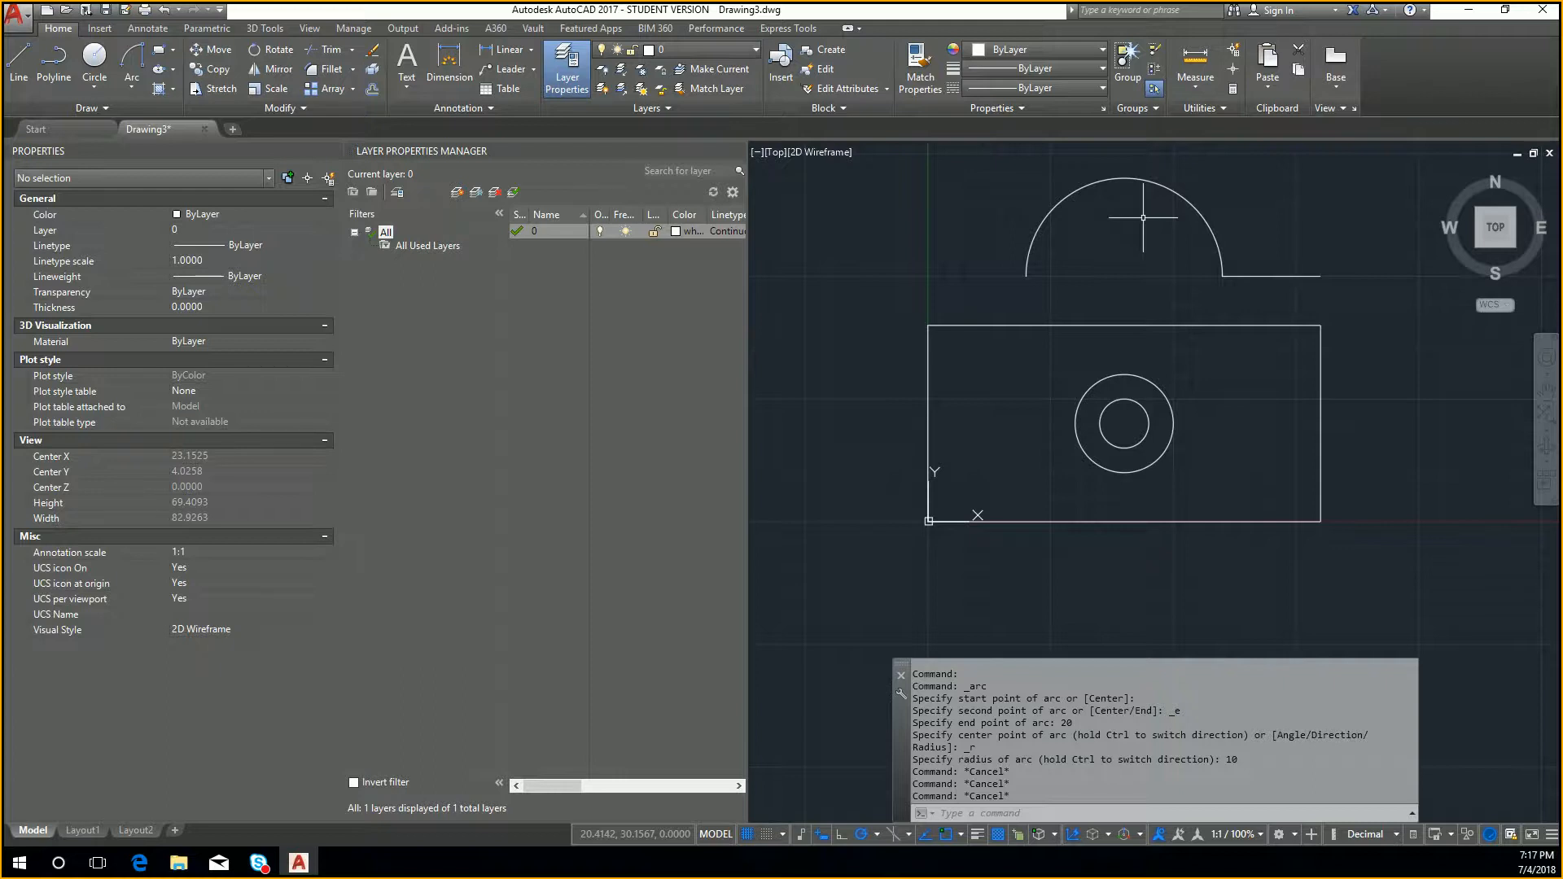
type("dist")
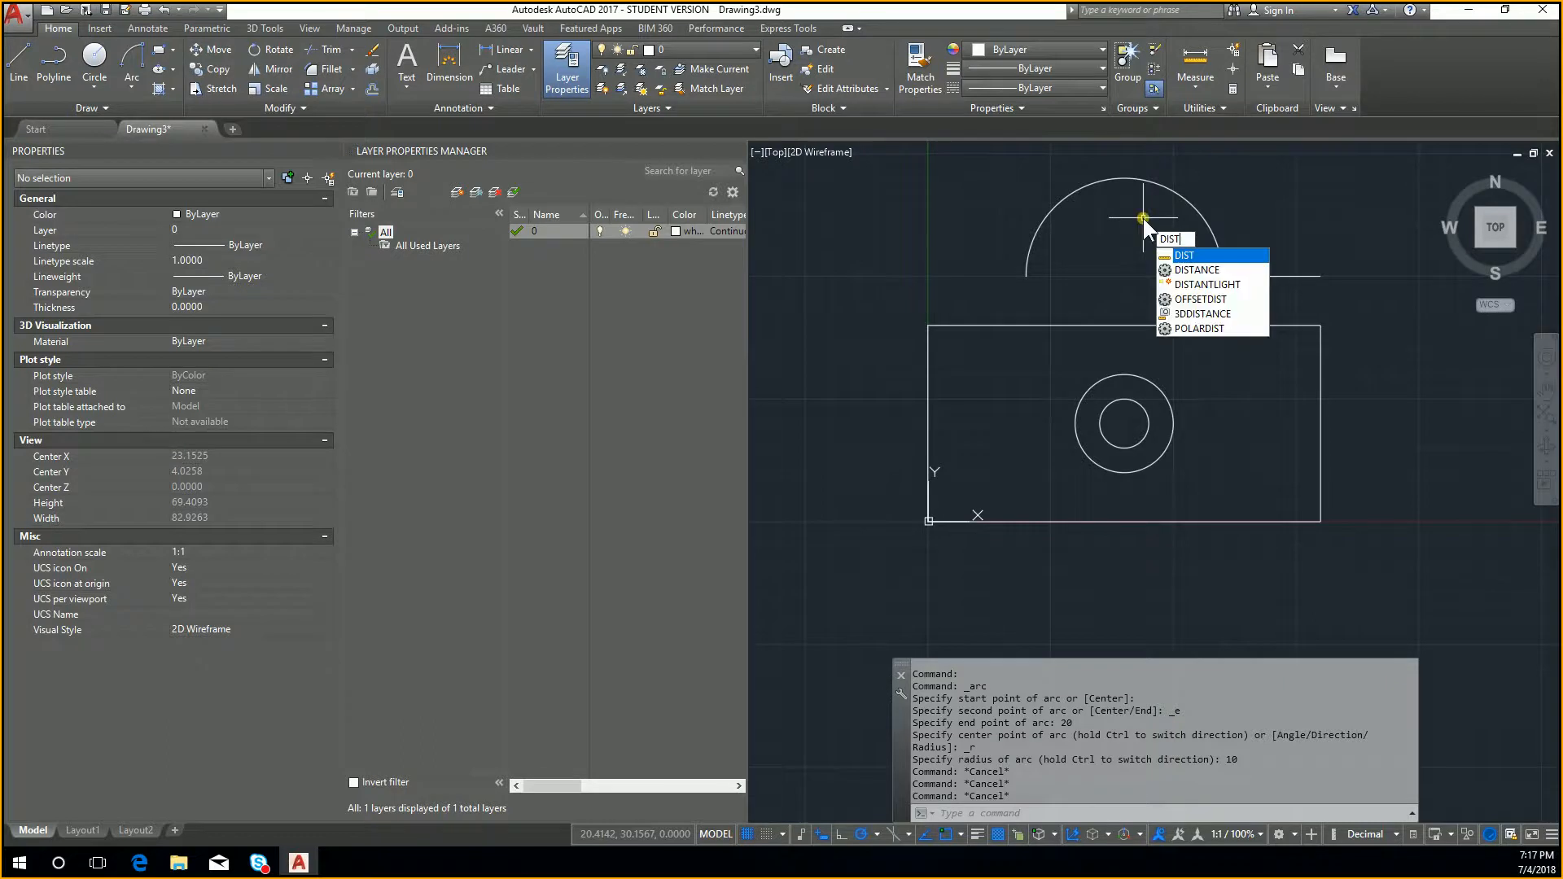
key("Return")
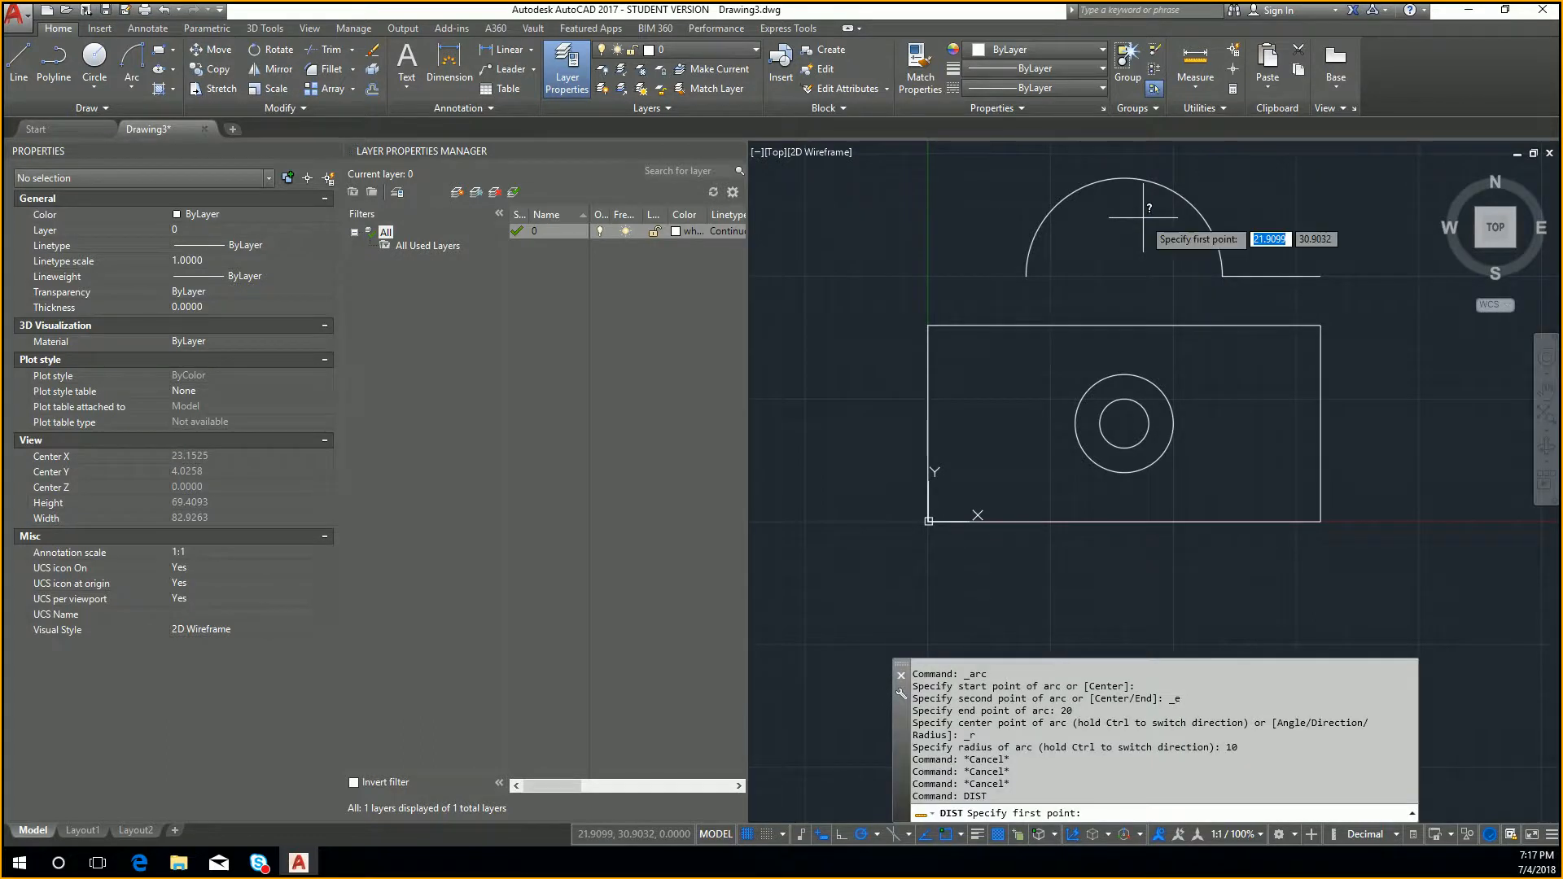
left_click(1124, 177)
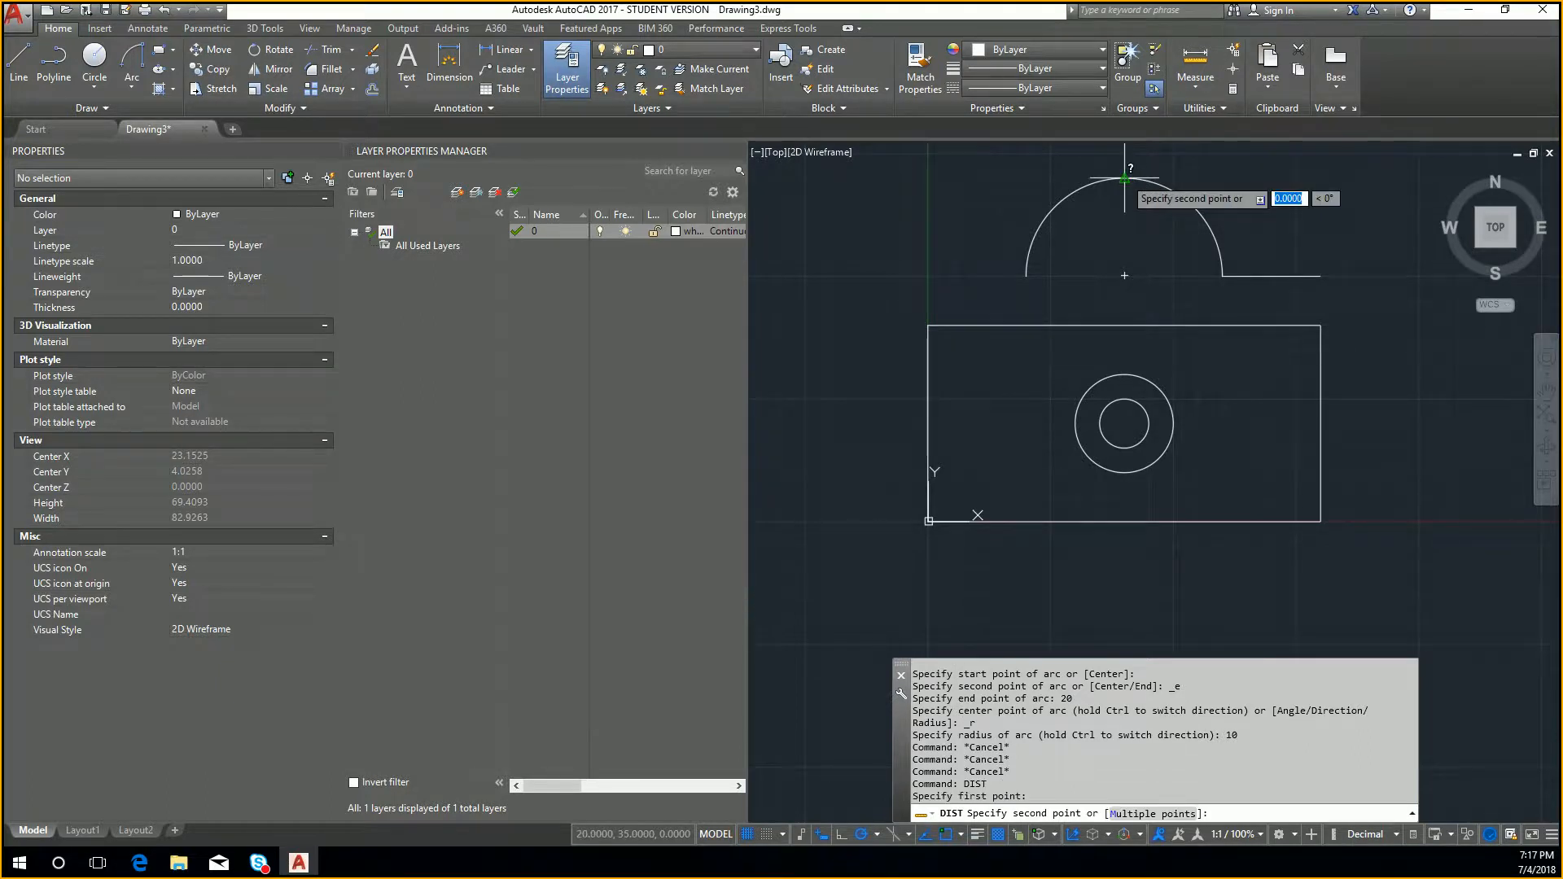
left_click(929, 521)
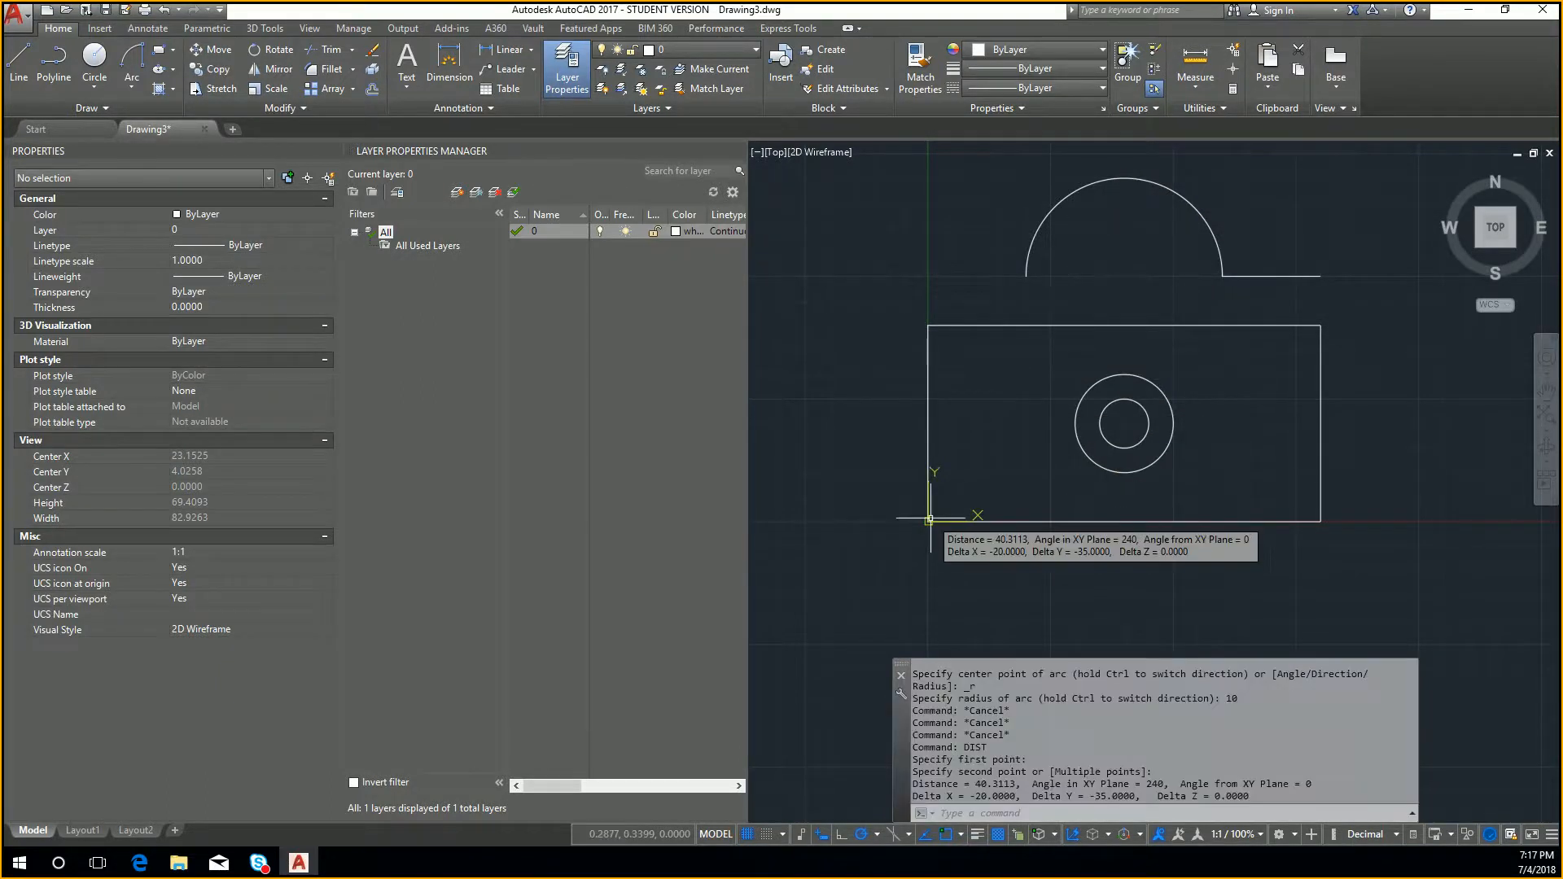
Examine the measured distance, angle and X and Y deltas in the command history, making the command window slightly shorter
left_click_drag(976, 784, 1251, 797)
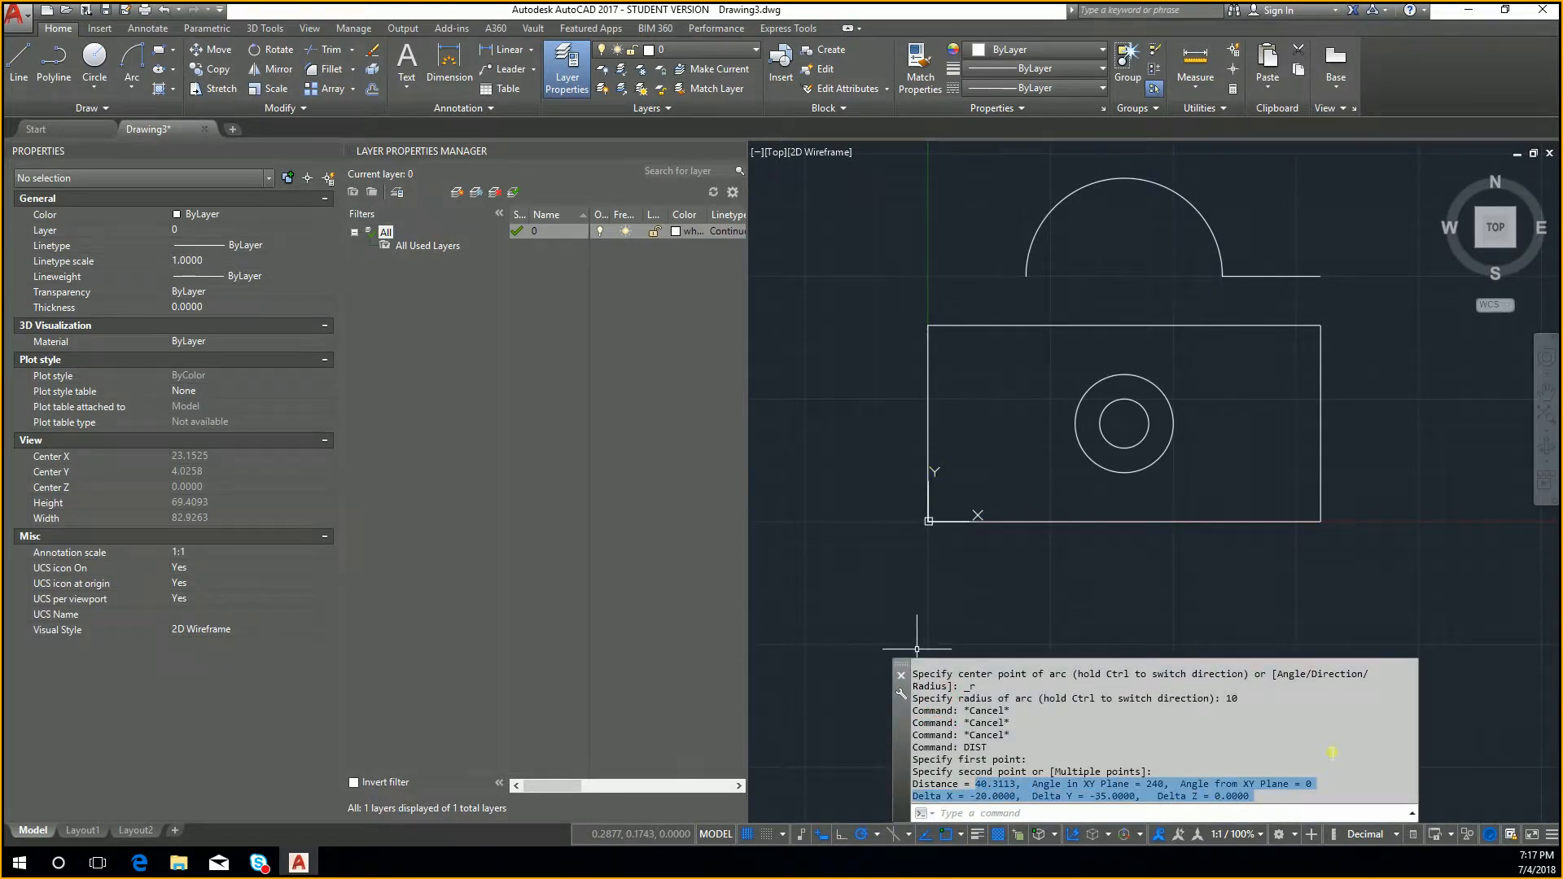
mouse_move(1232, 661)
left_mouse_down()
mouse_move(1235, 386)
mouse_move(1228, 682)
left_mouse_up()
left_click(1127, 799)
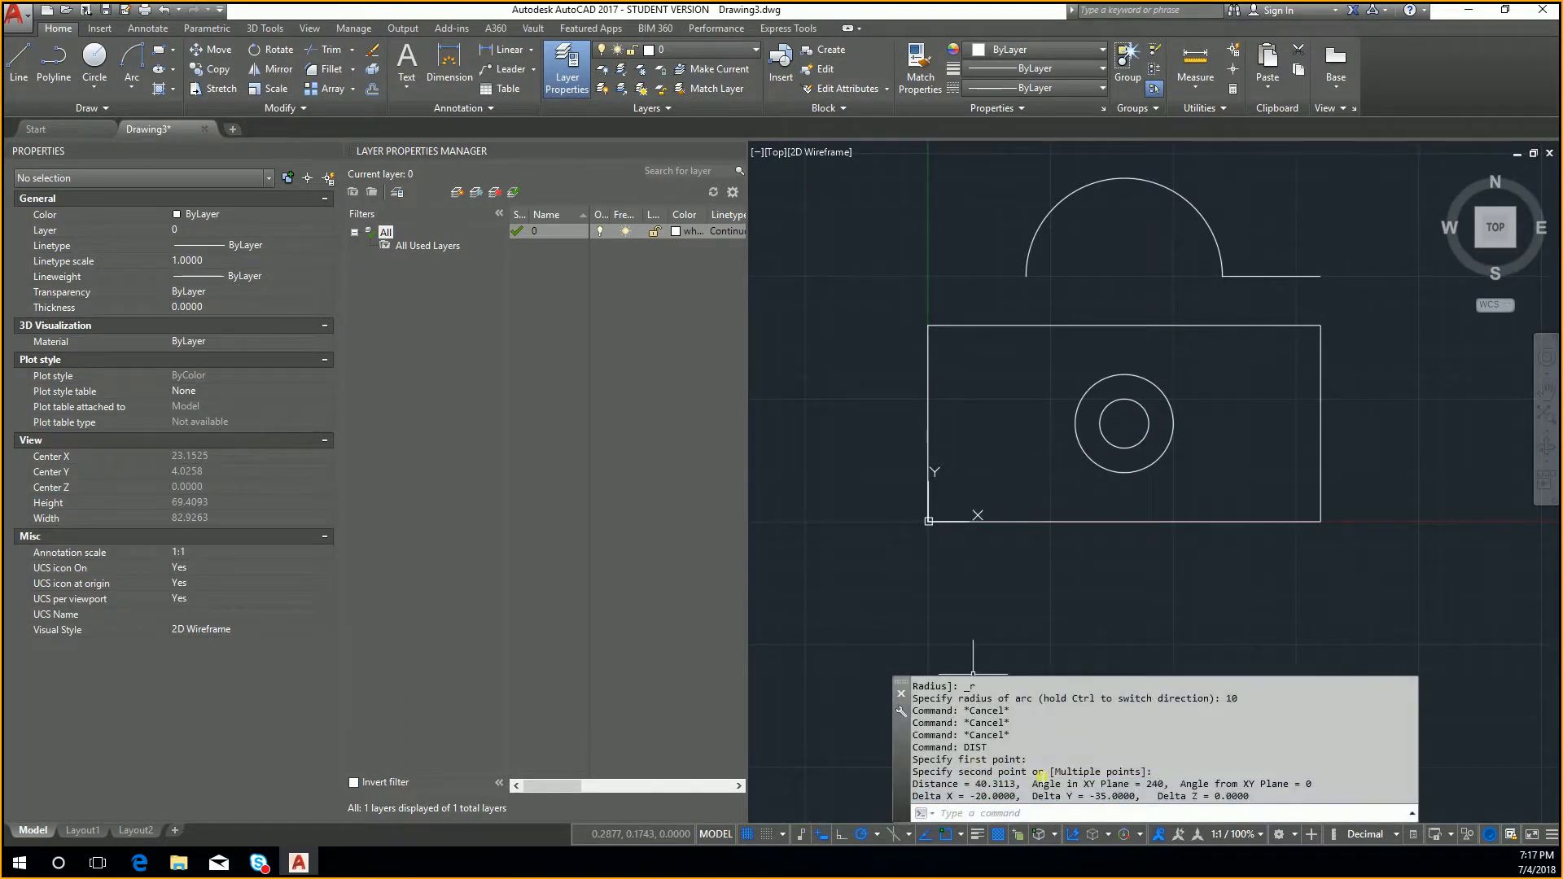
left_click_drag(1268, 806, 1011, 787)
left_click(982, 797)
left_click(1016, 789)
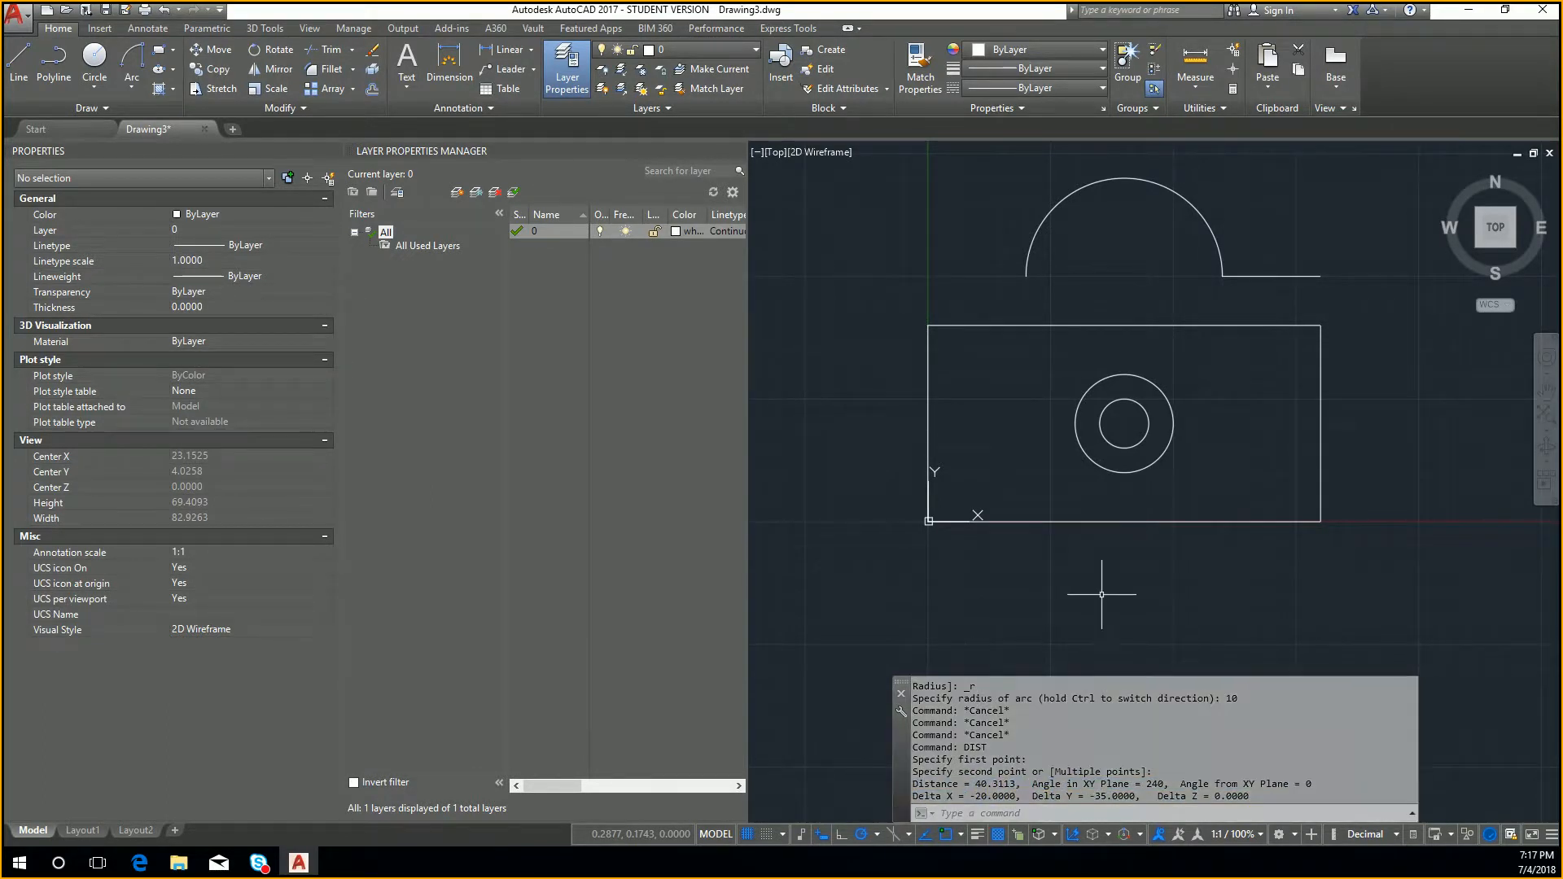
left_click_drag(975, 797, 1131, 799)
left_click(1049, 800)
left_click(1132, 798)
Select the arc and examine its center point and center X and Y coordinates in its properties, then clear the selection
left_click(1124, 178)
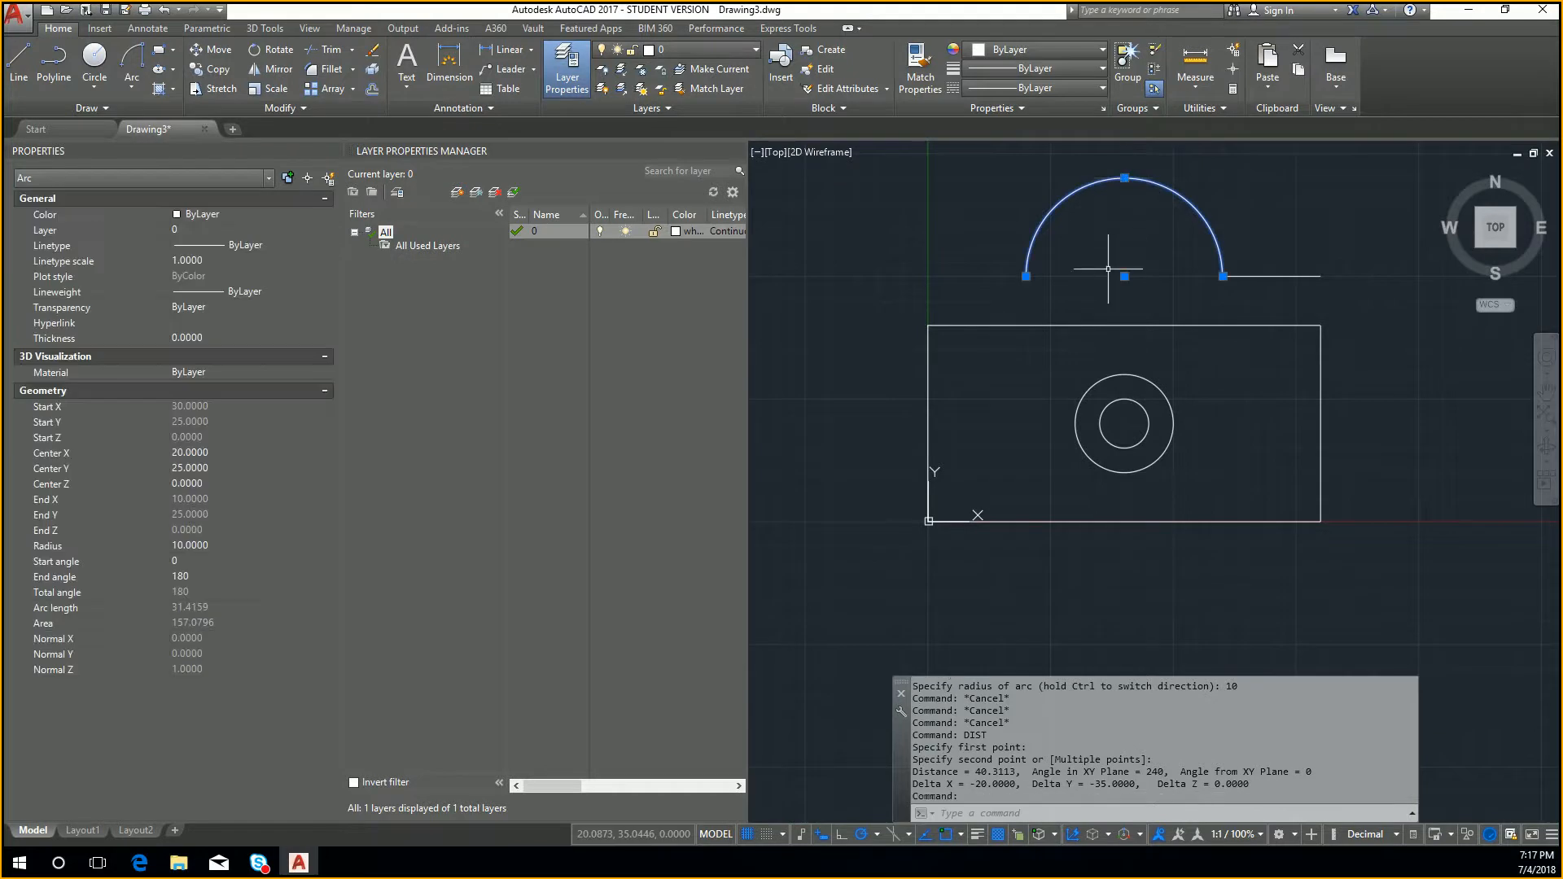
middle_click_drag(1170, 228, 1166, 303)
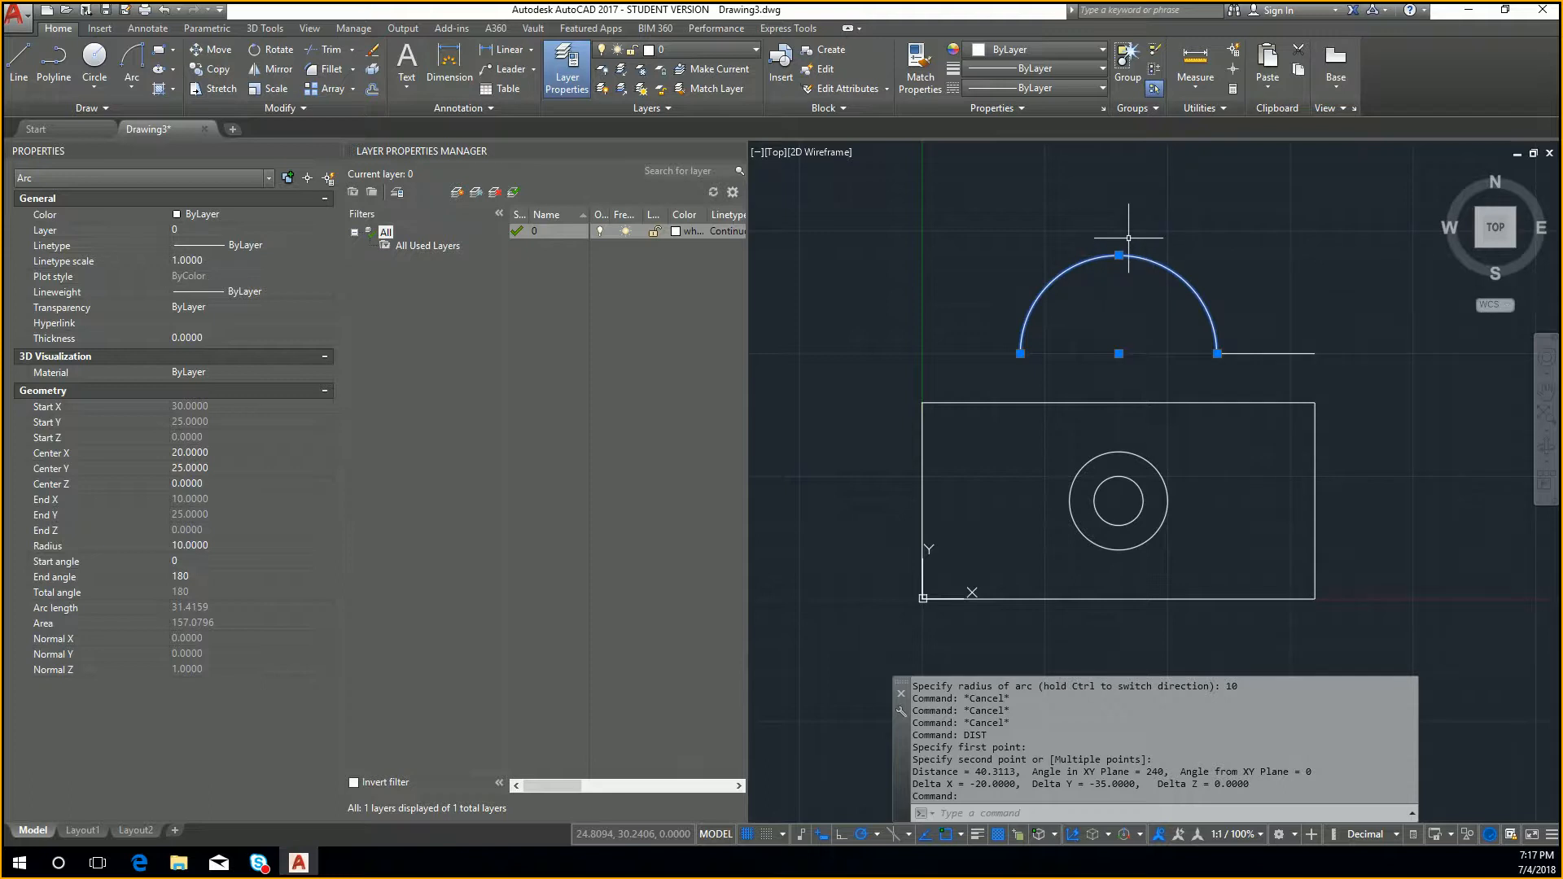
scroll(1143, 246, "up", 2)
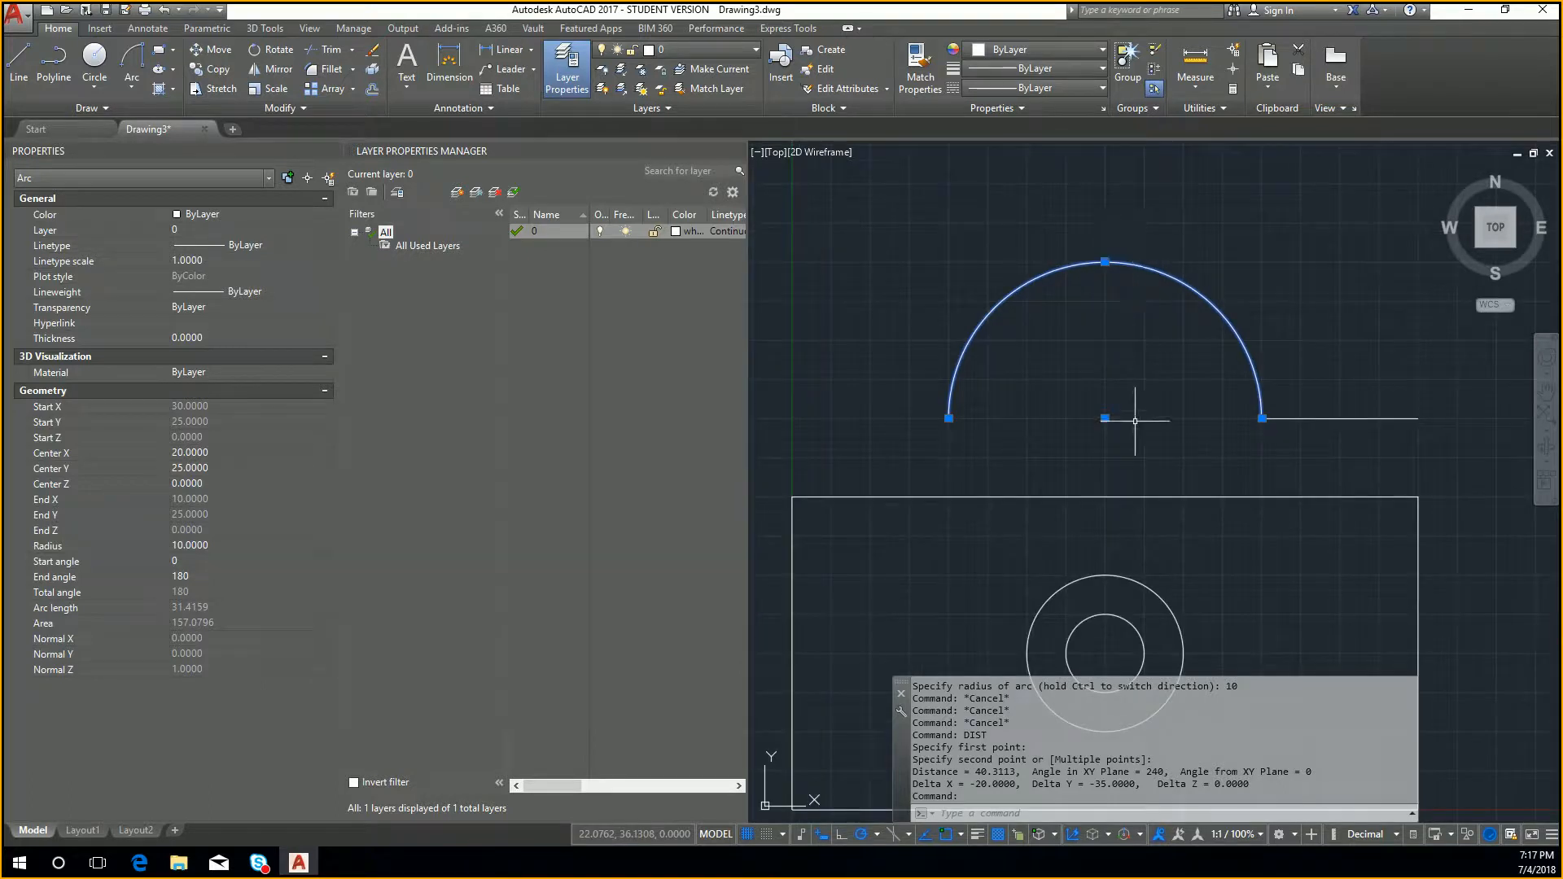
left_click(1105, 418)
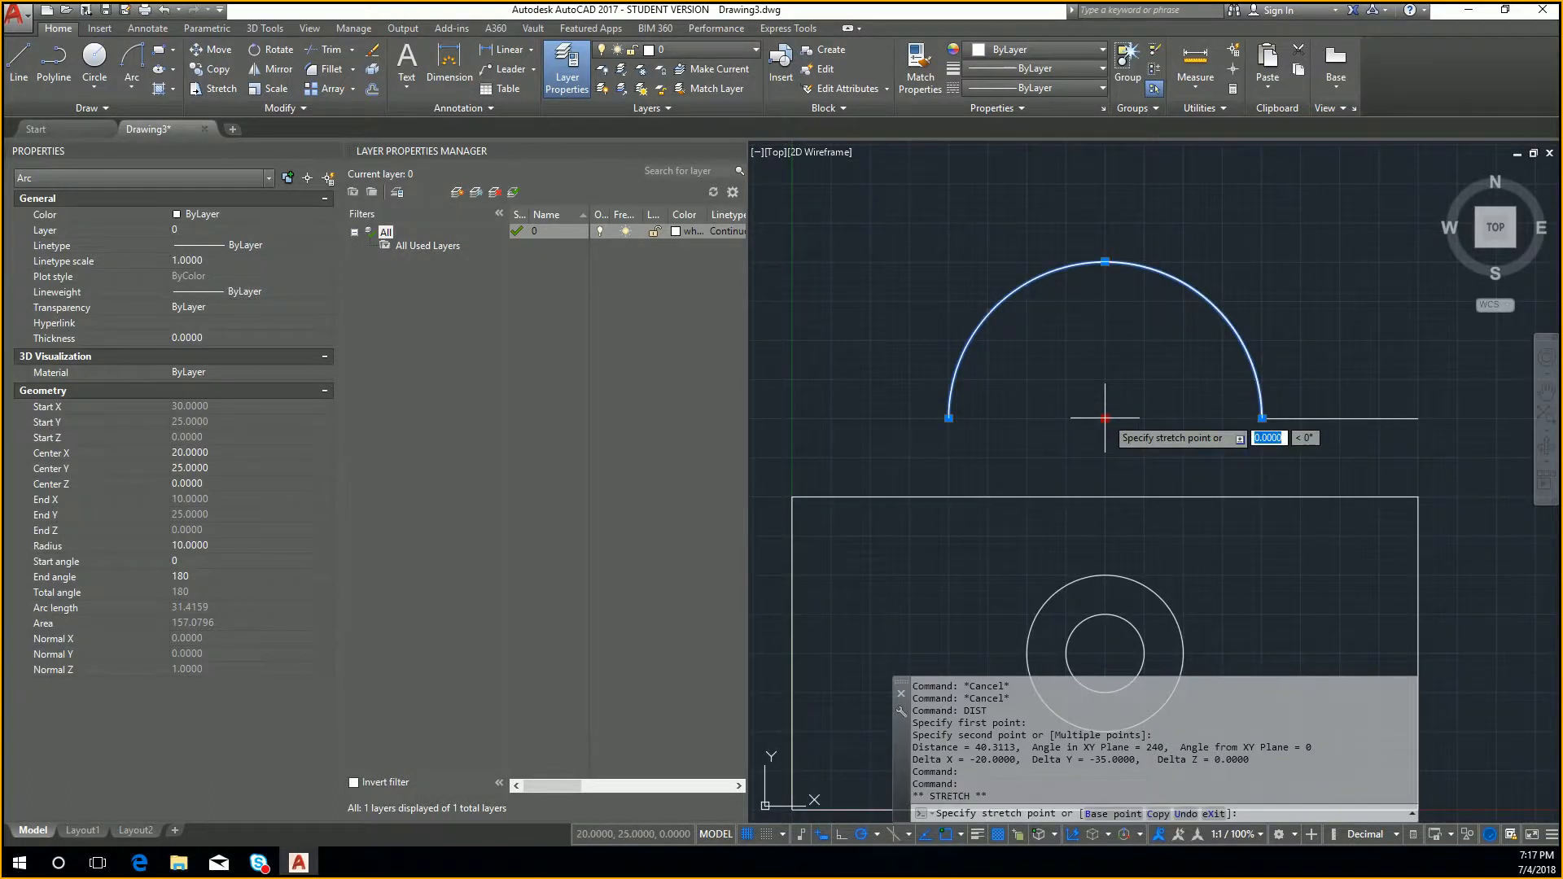
key("Escape")
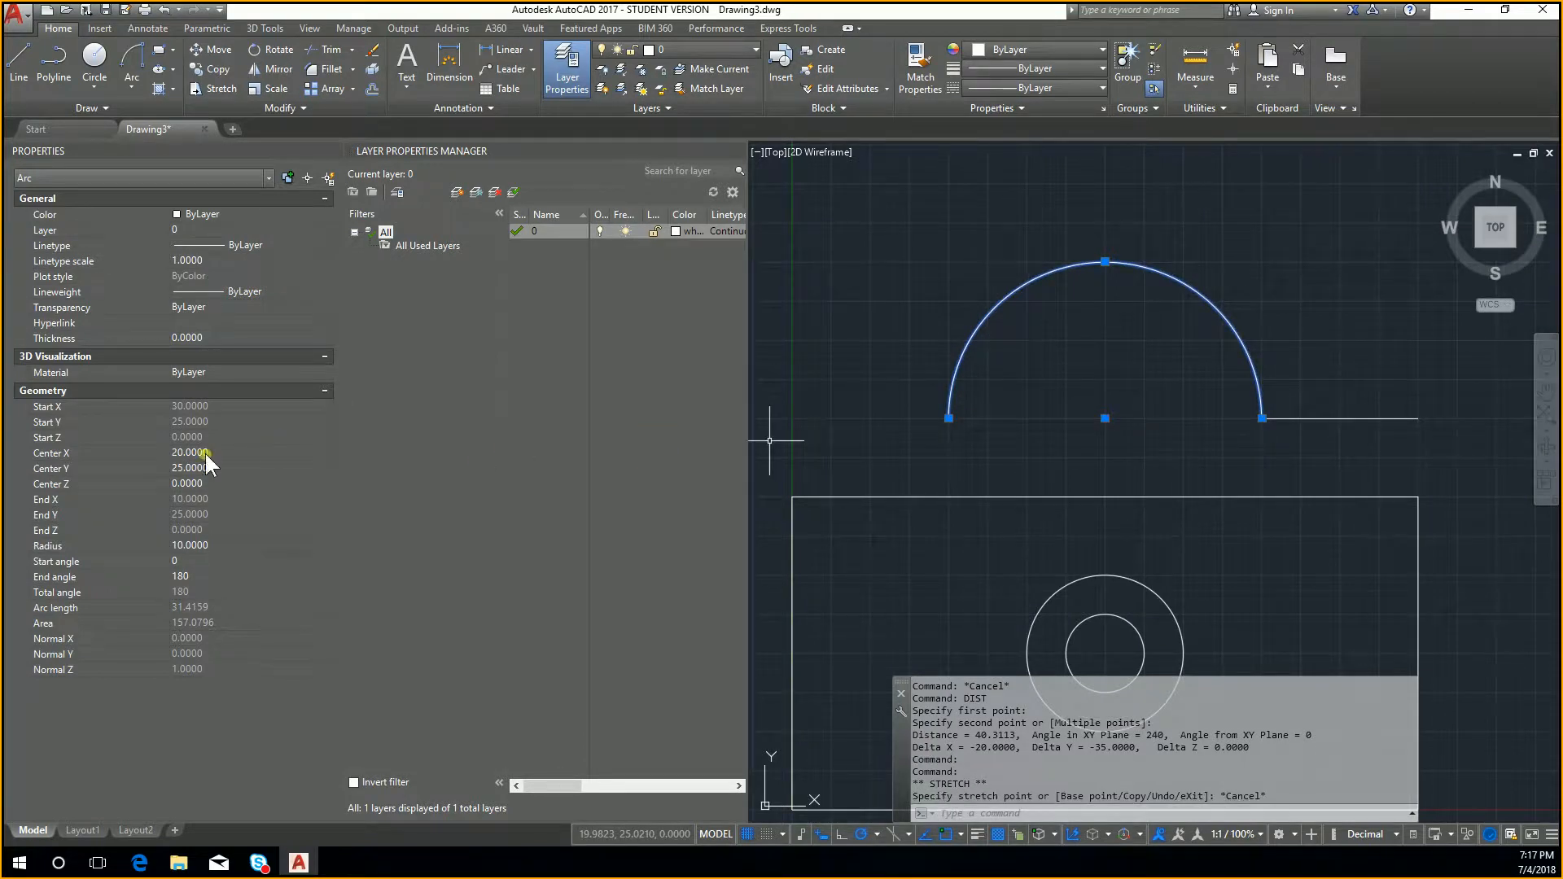
key("Escape")
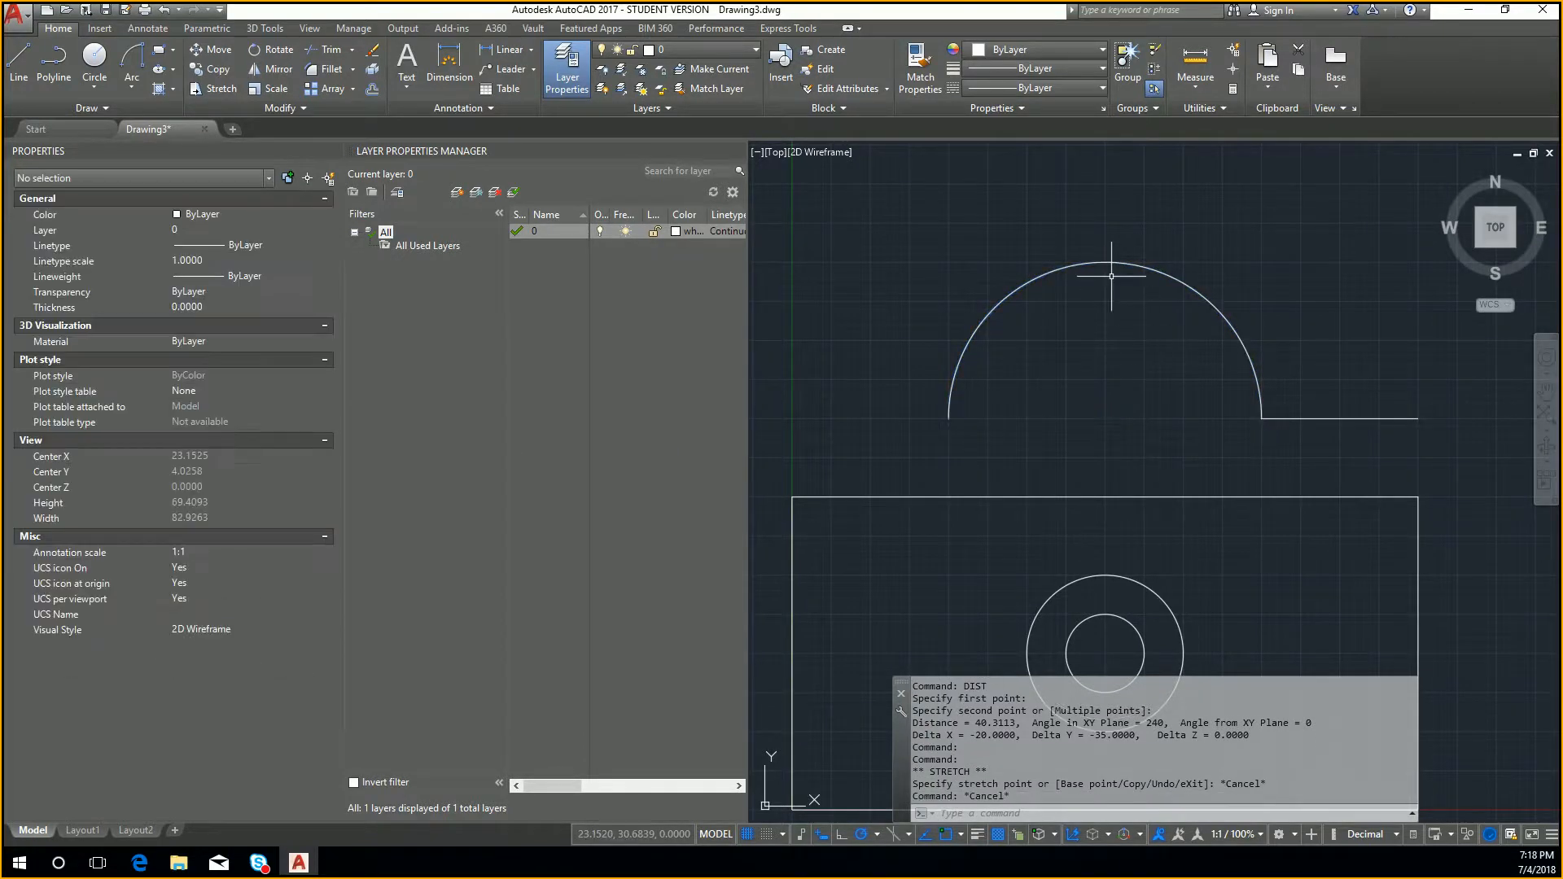
left_click(1115, 263)
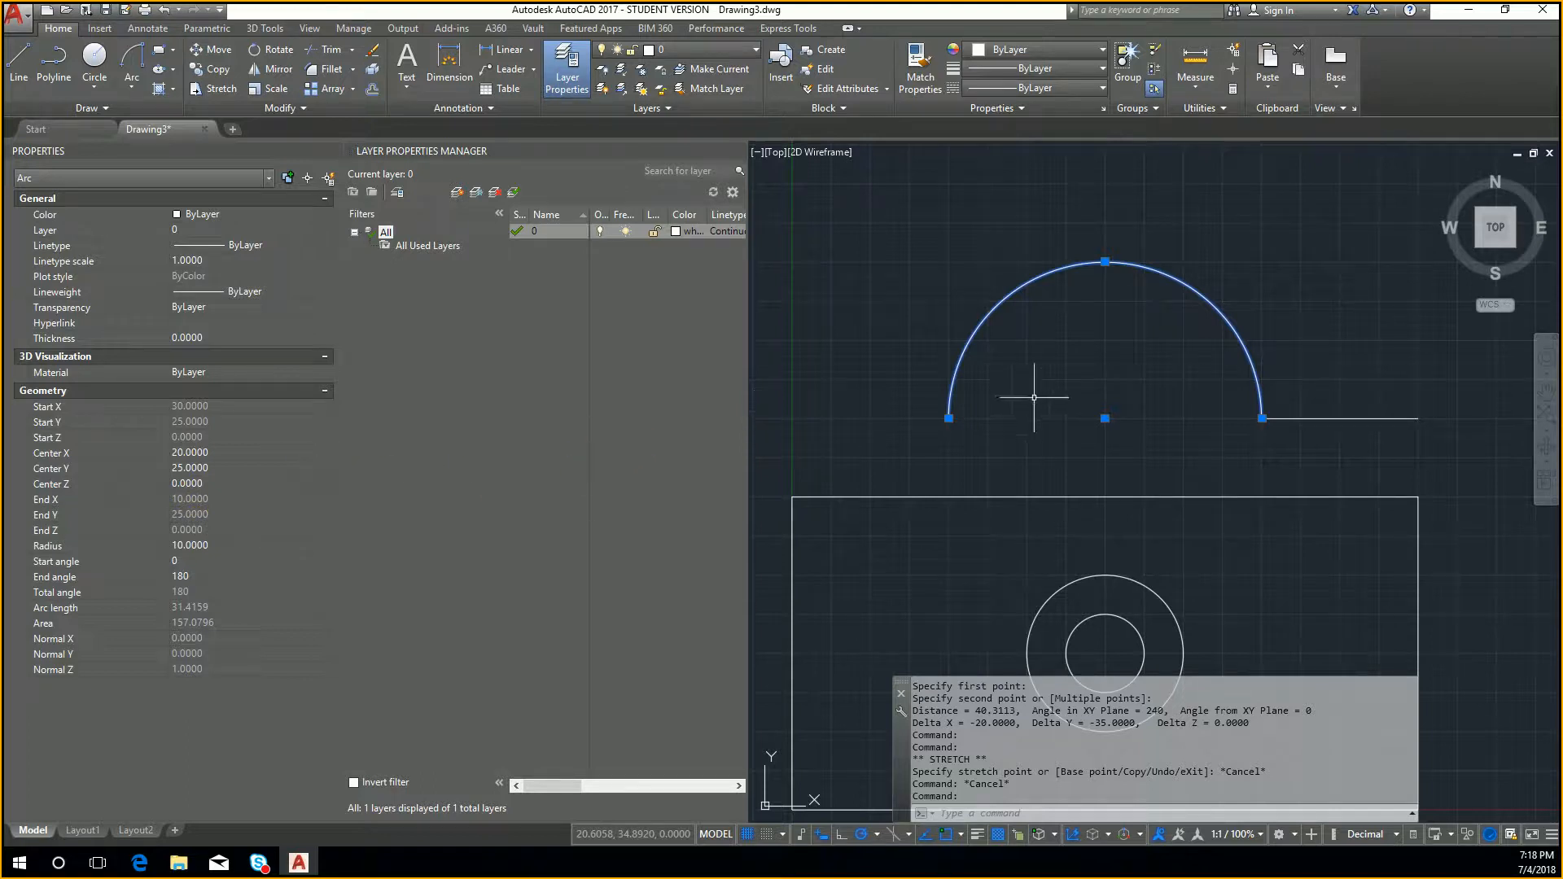
mouse_move(1033, 394)
middle_mouse_down()
mouse_move(1087, 353)
mouse_move(1100, 310)
middle_mouse_up()
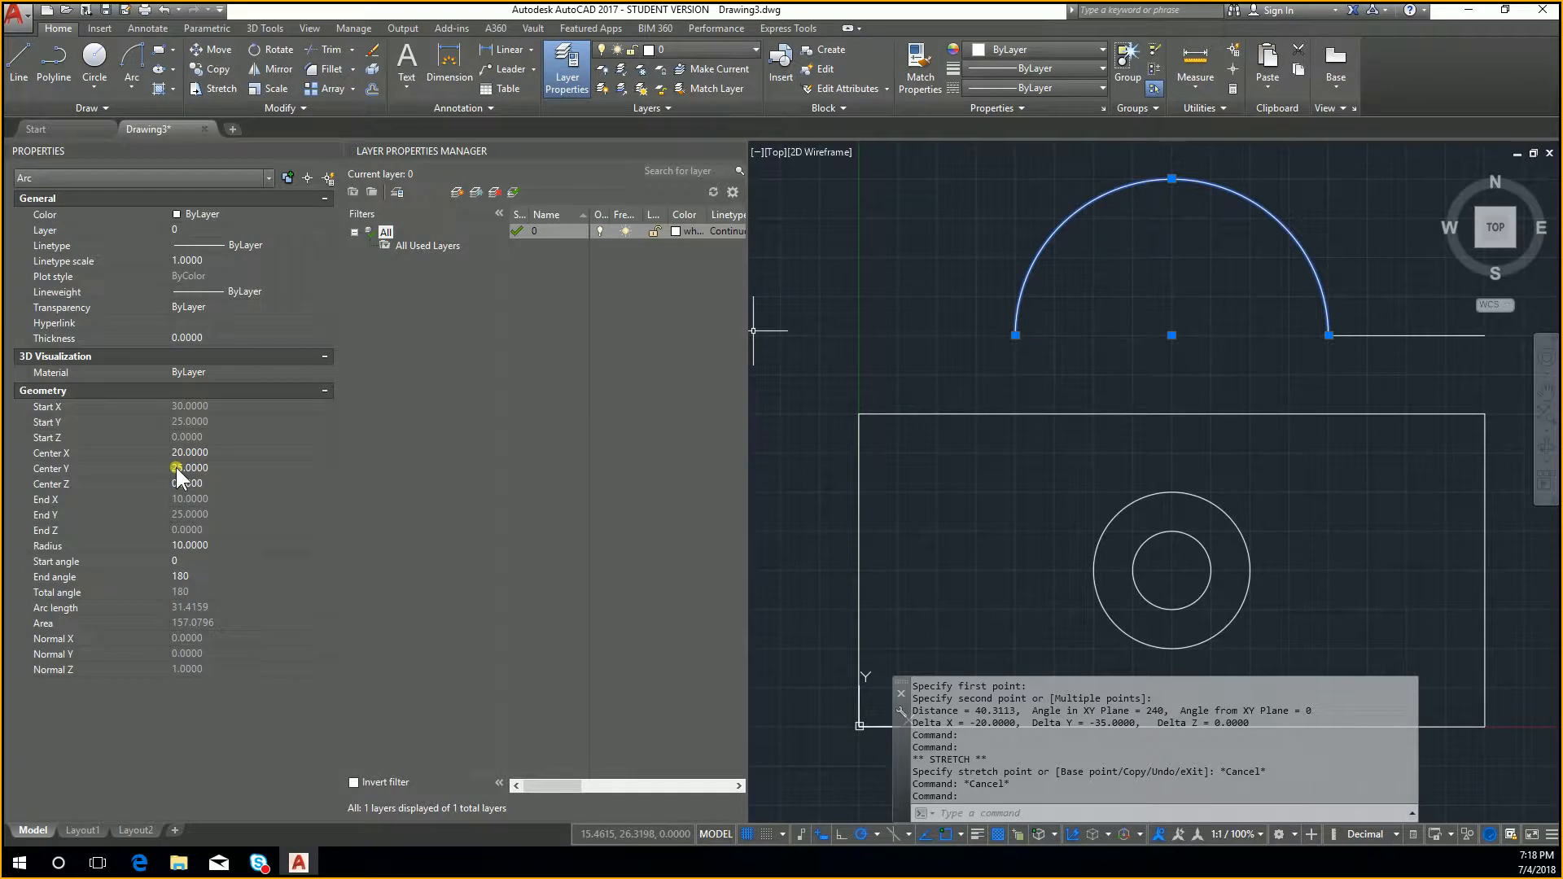
key("Escape")
key("Escape")
key("Escape")
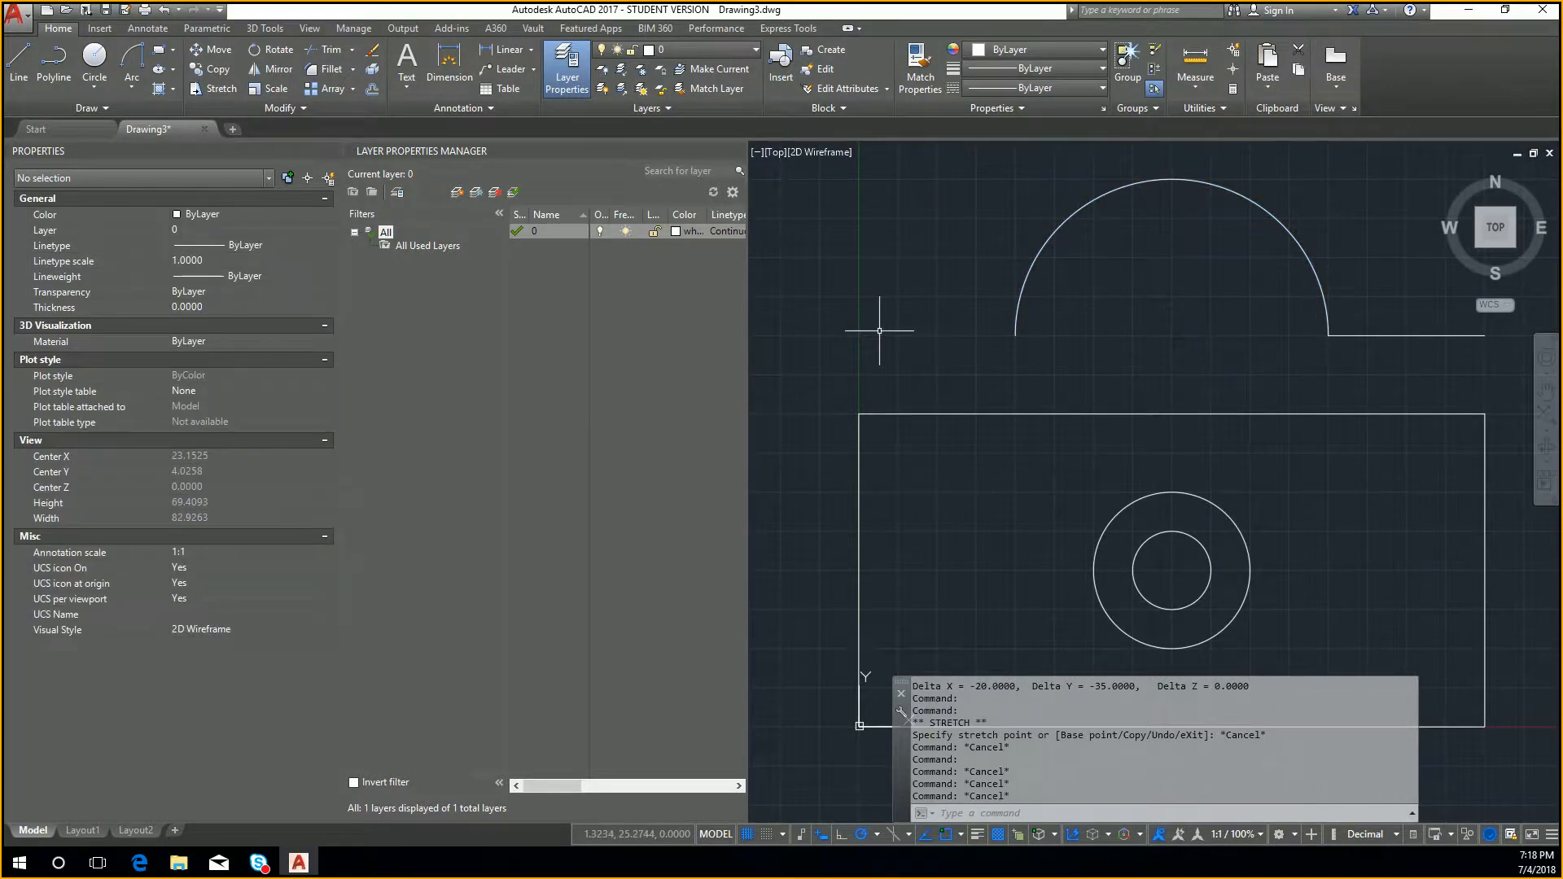
Try starting a line at the arc's center by entering absolute coordinates 20,25, and cancel before placing a second point
type("l")
key("Return")
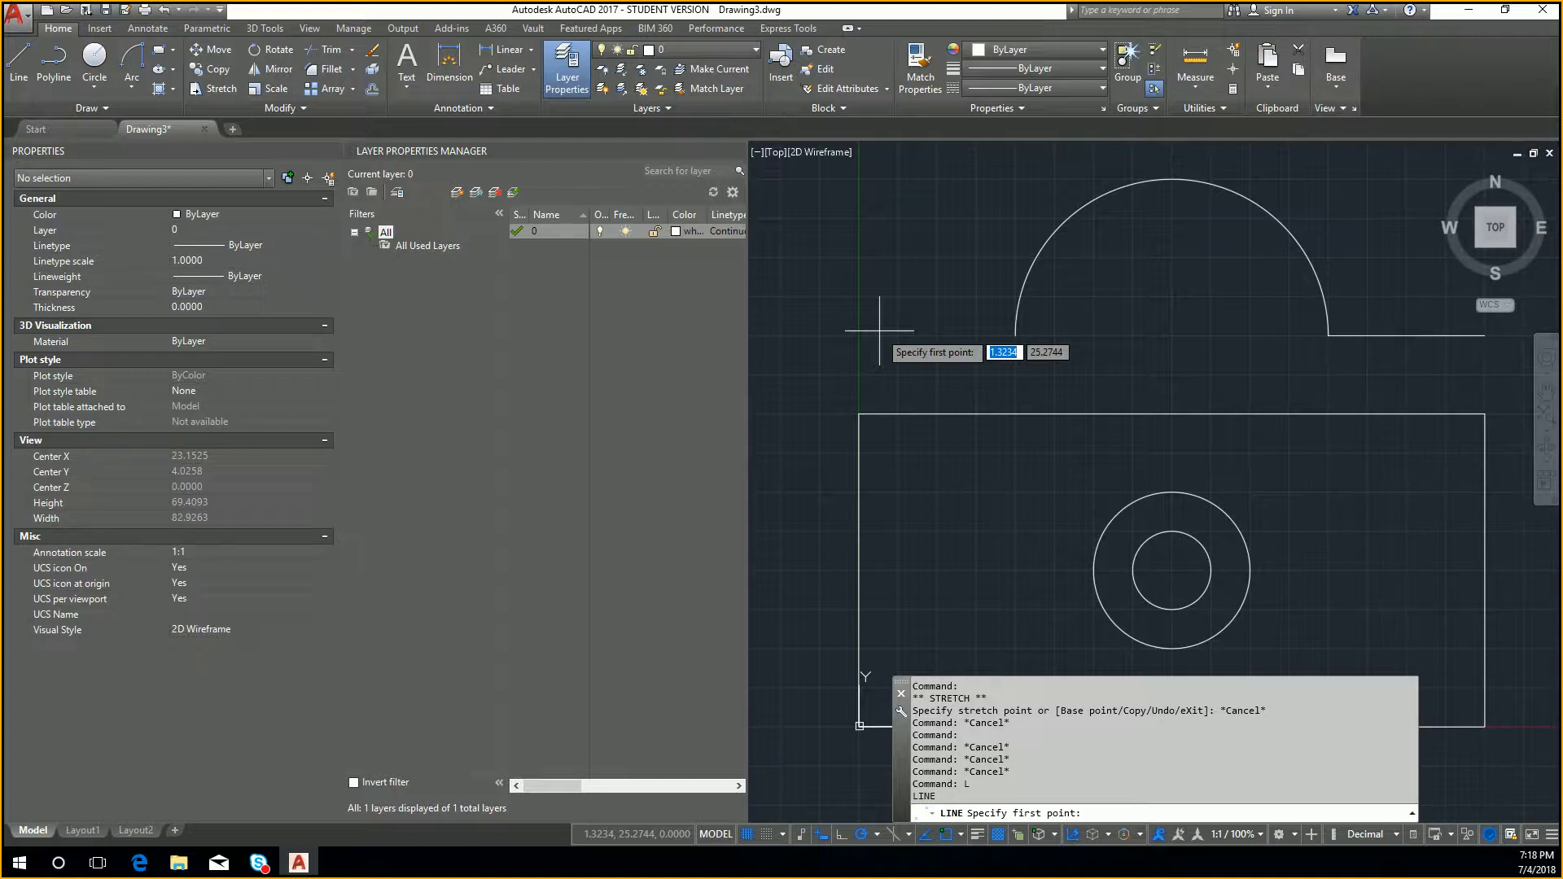
type("20")
key("Tab")
type("25")
key("Return")
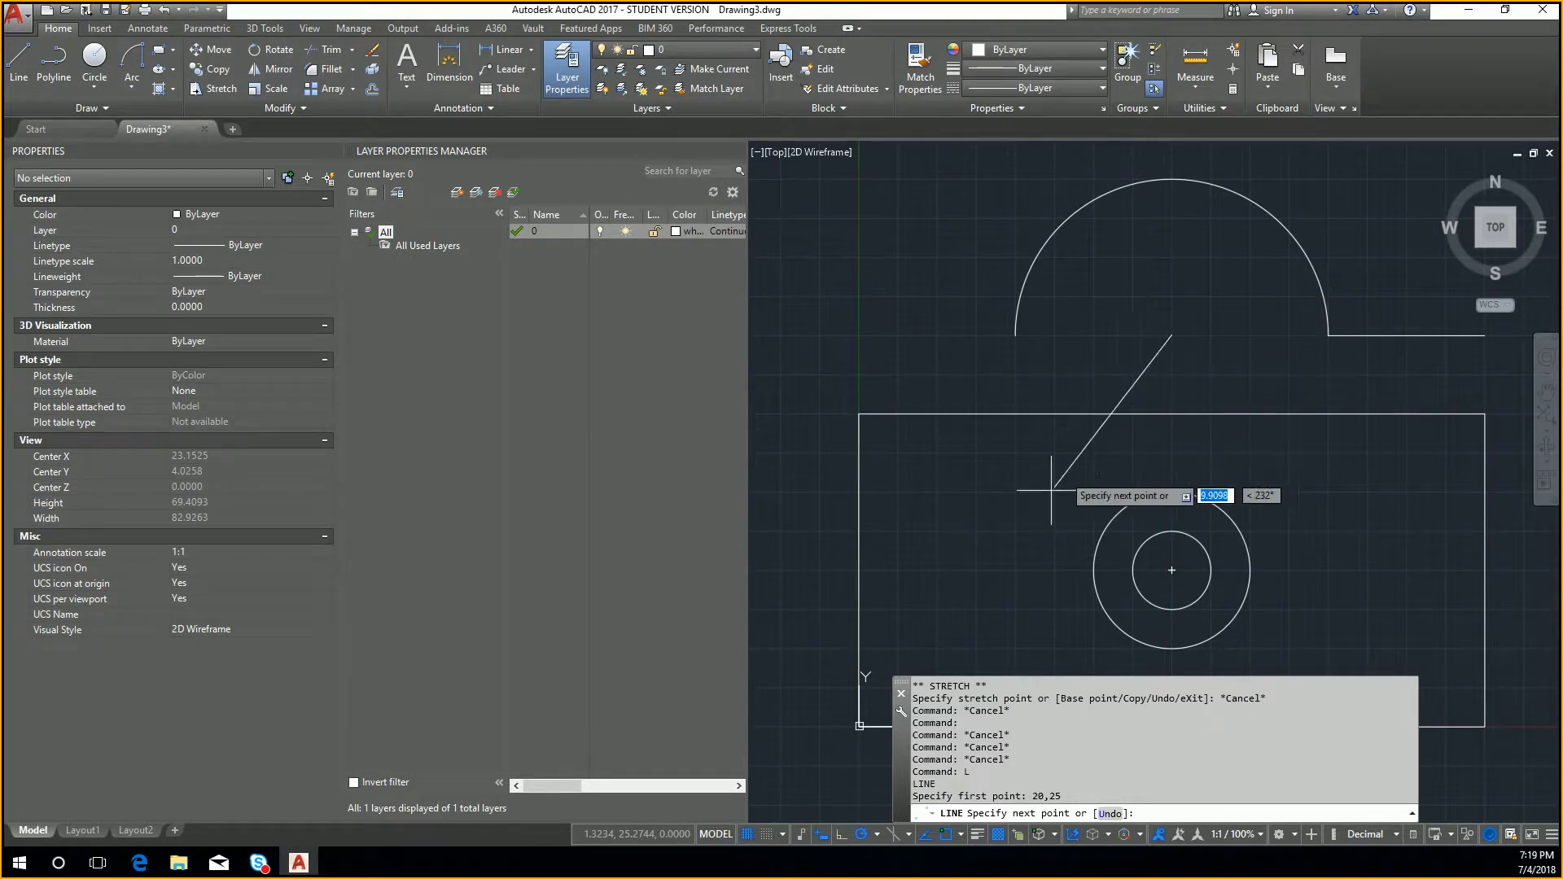
mouse_move(838, 635)
middle_mouse_down()
mouse_move(855, 468)
mouse_move(888, 545)
middle_mouse_up()
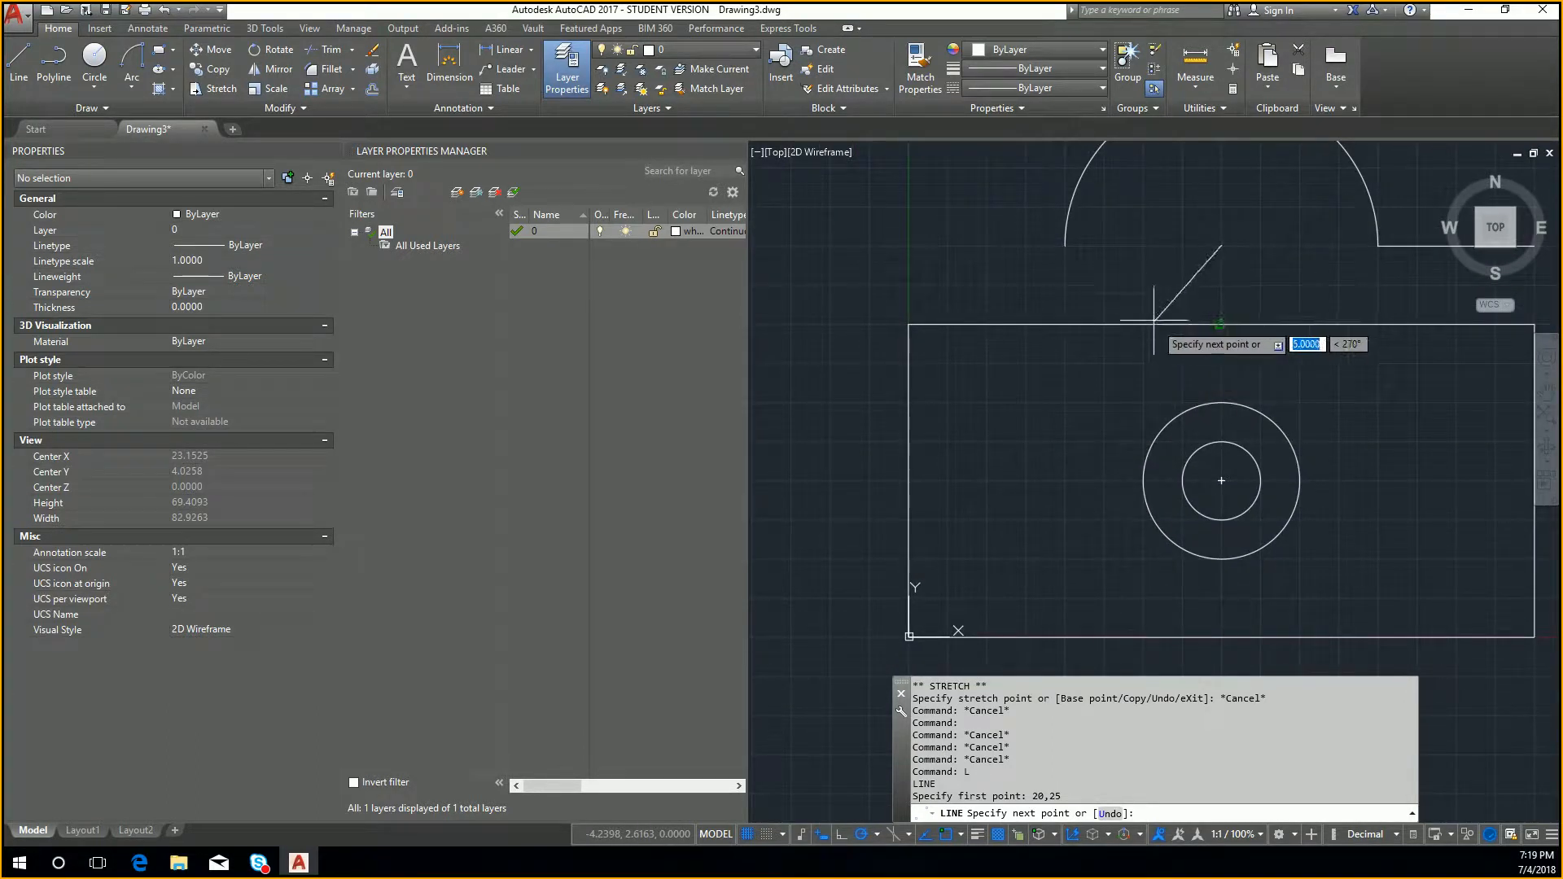
key("Escape")
key("Escape")
Select the horizontal line beside the arc and examine its start and end coordinates in its properties, then clear the selection
middle_click_drag(1109, 276, 1030, 260)
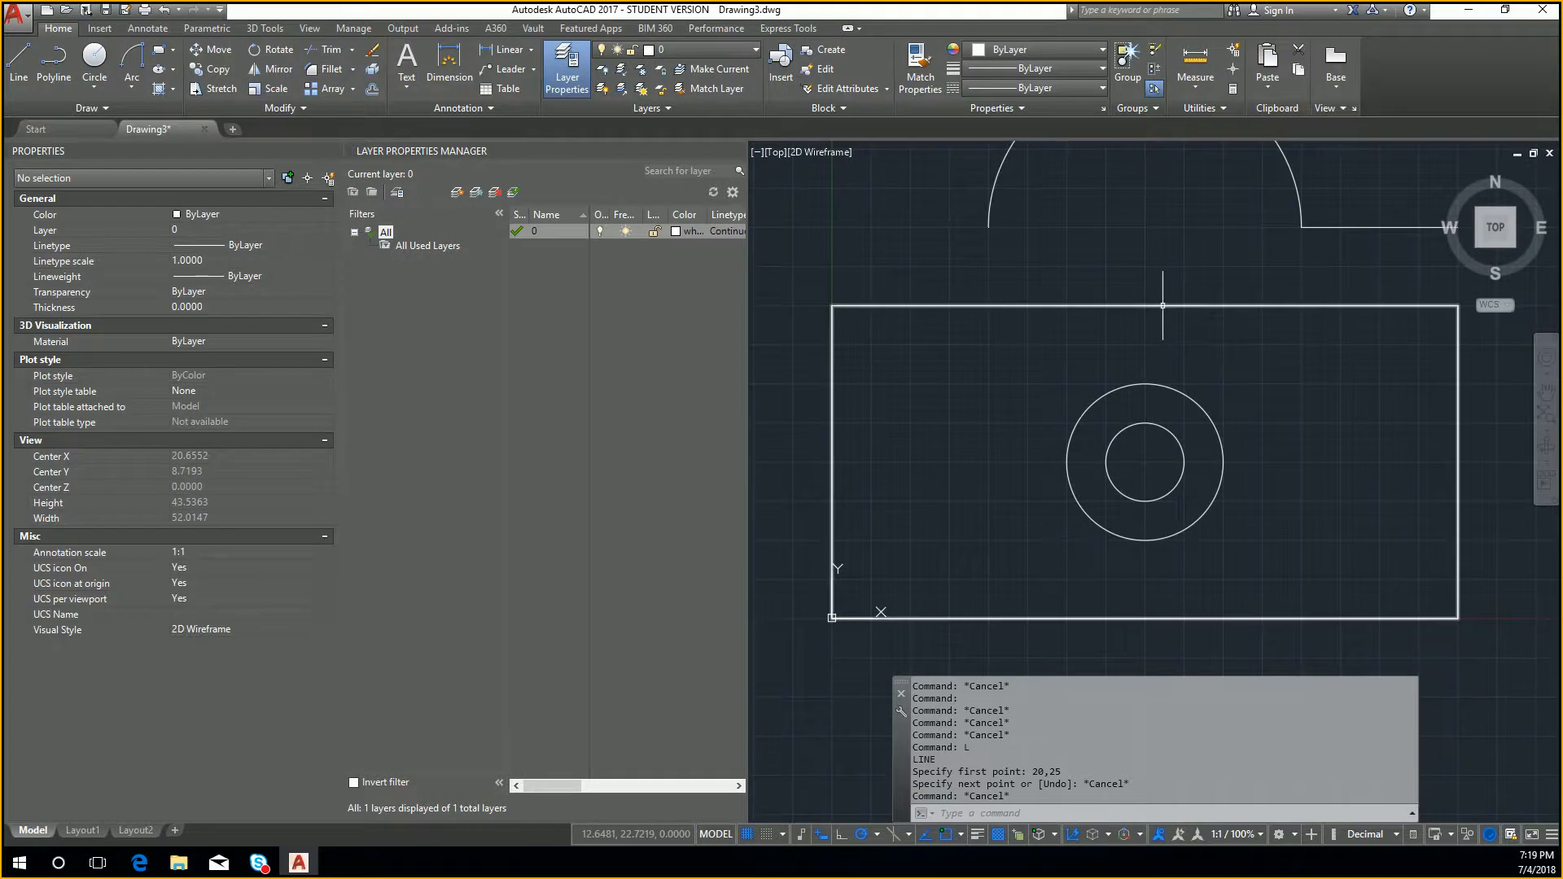
middle_click_drag(1214, 286, 1023, 374)
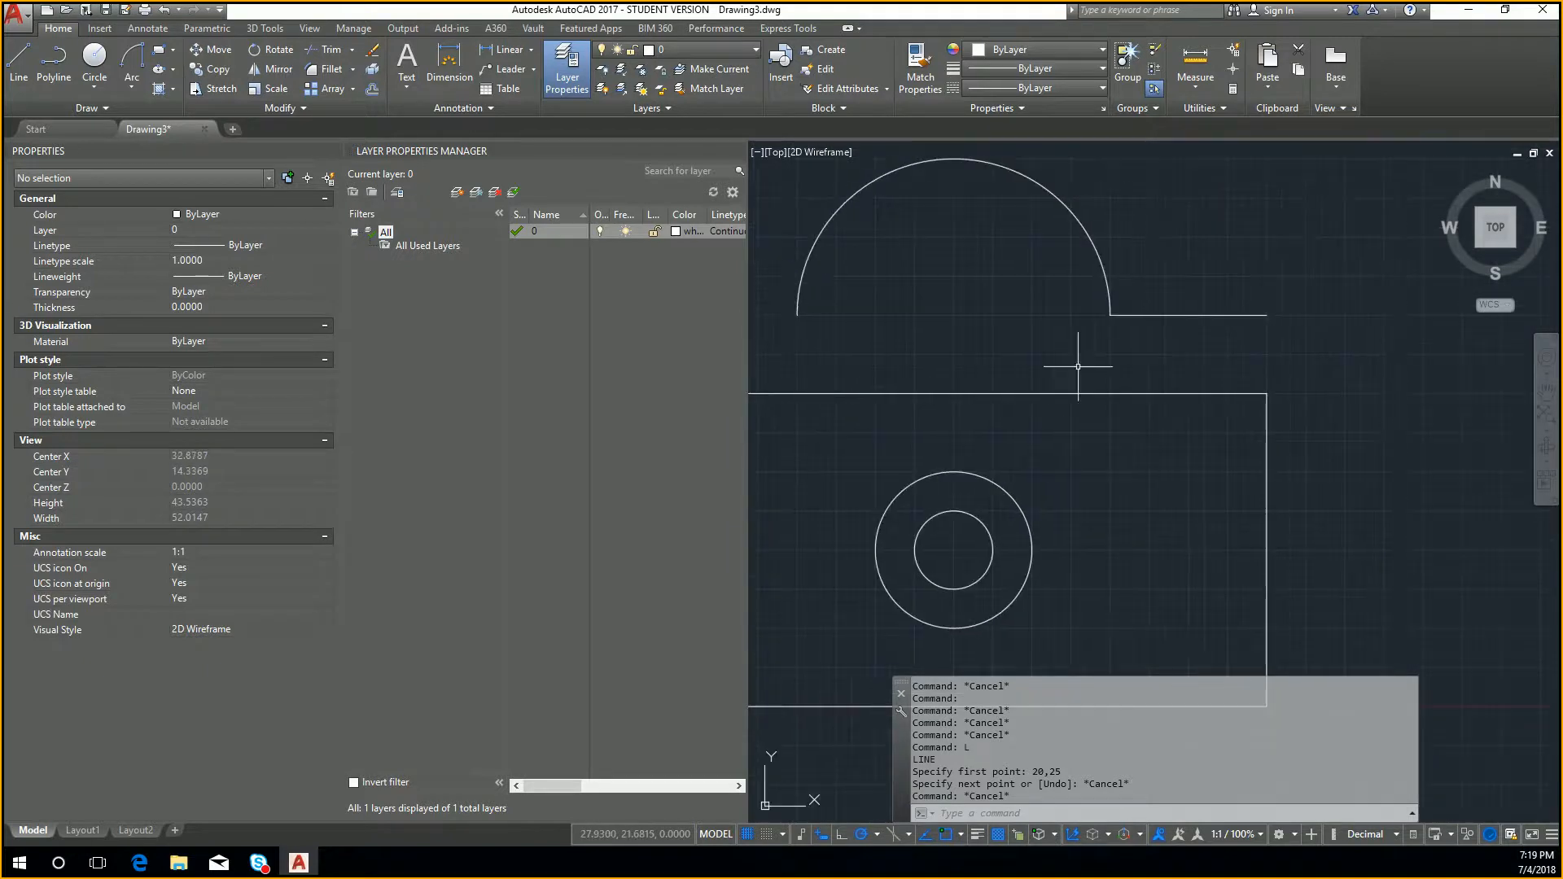
left_click(1184, 316)
scroll(1230, 312, "up", 4)
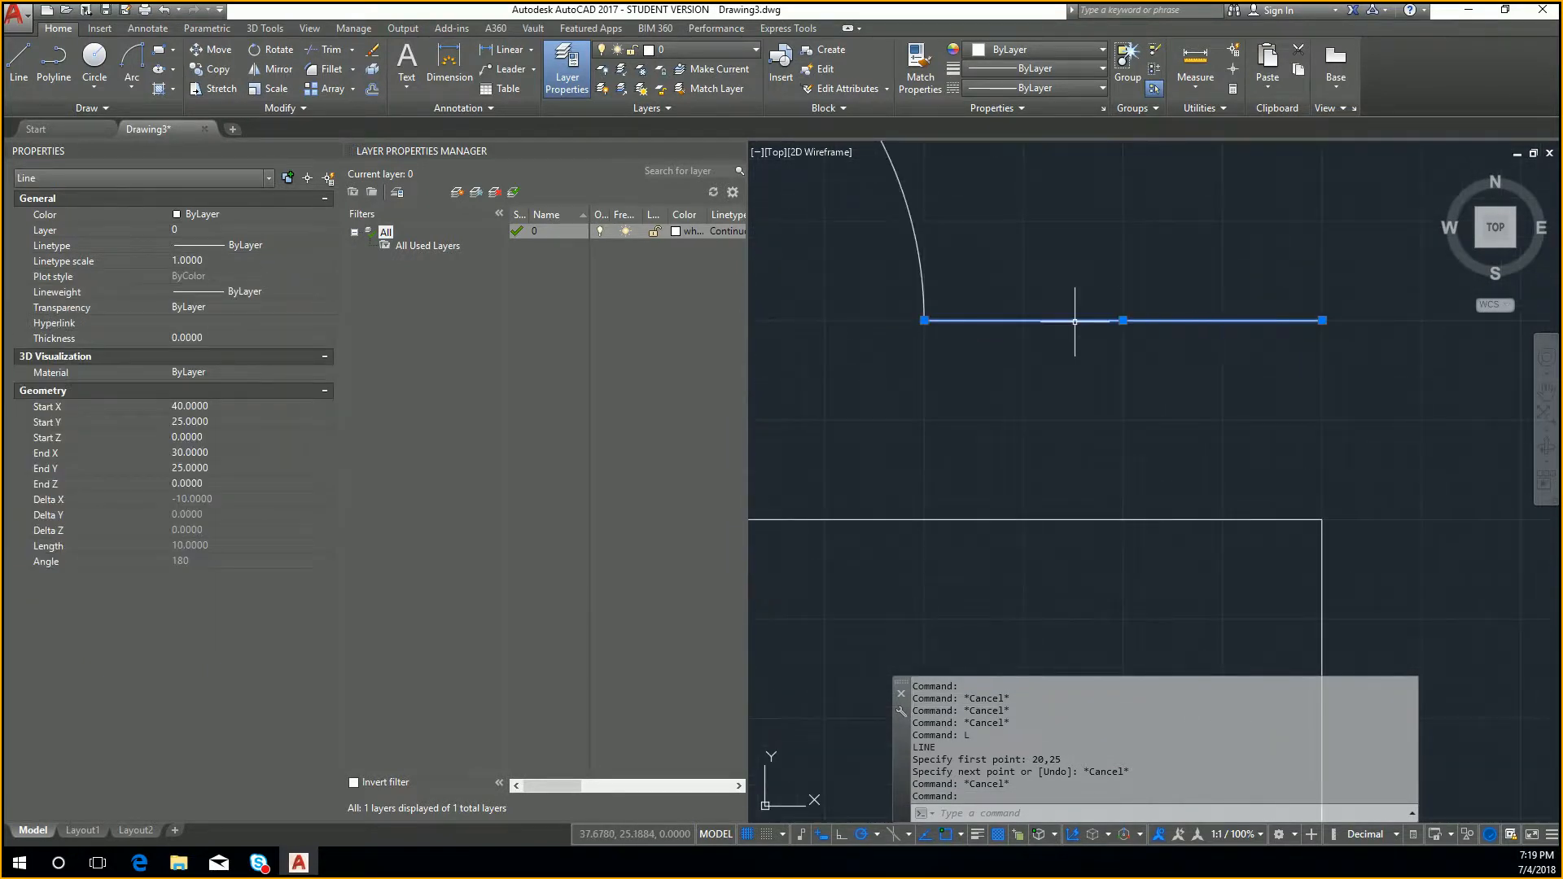
mouse_move(1076, 321)
middle_mouse_down()
mouse_move(1079, 367)
mouse_move(1058, 391)
middle_mouse_up()
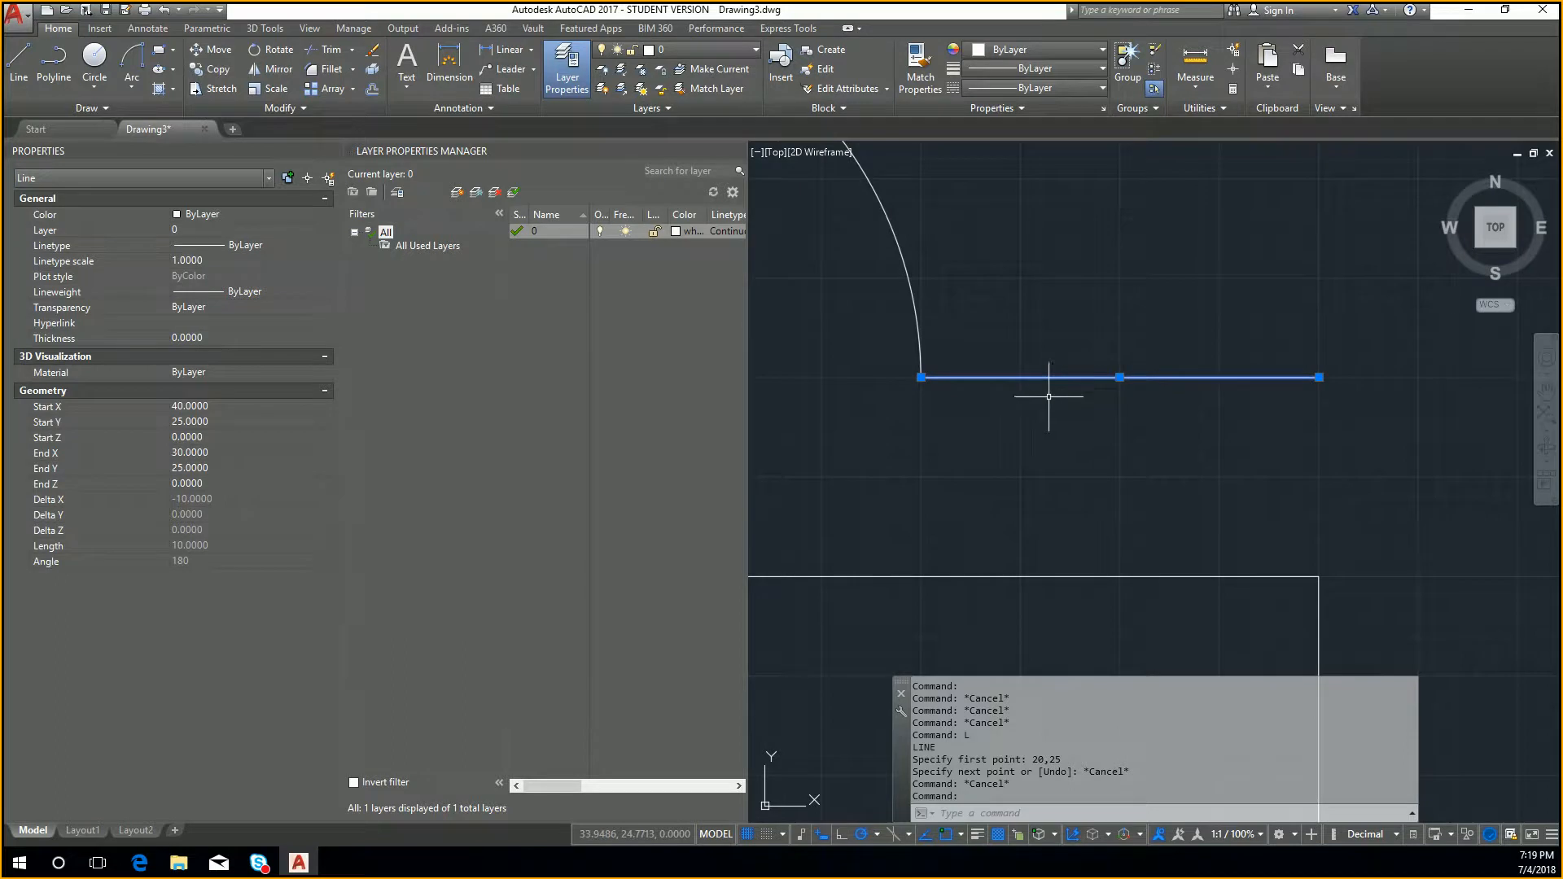
left_click(203, 407)
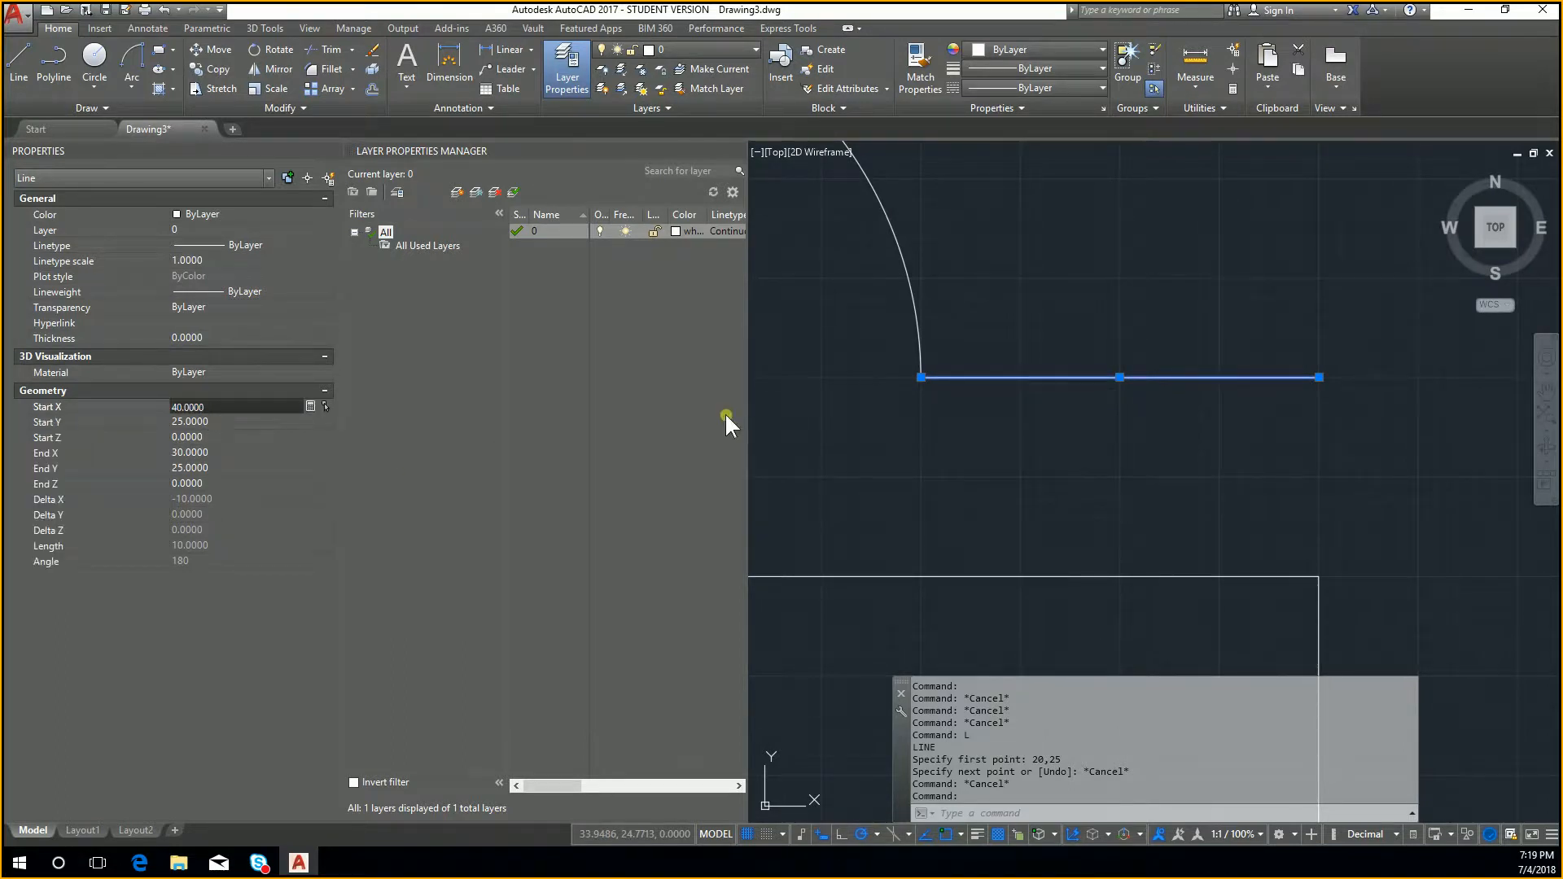
mouse_move(1319, 377)
mouse_move(921, 377)
key("Escape")
scroll(934, 412, "down", 4)
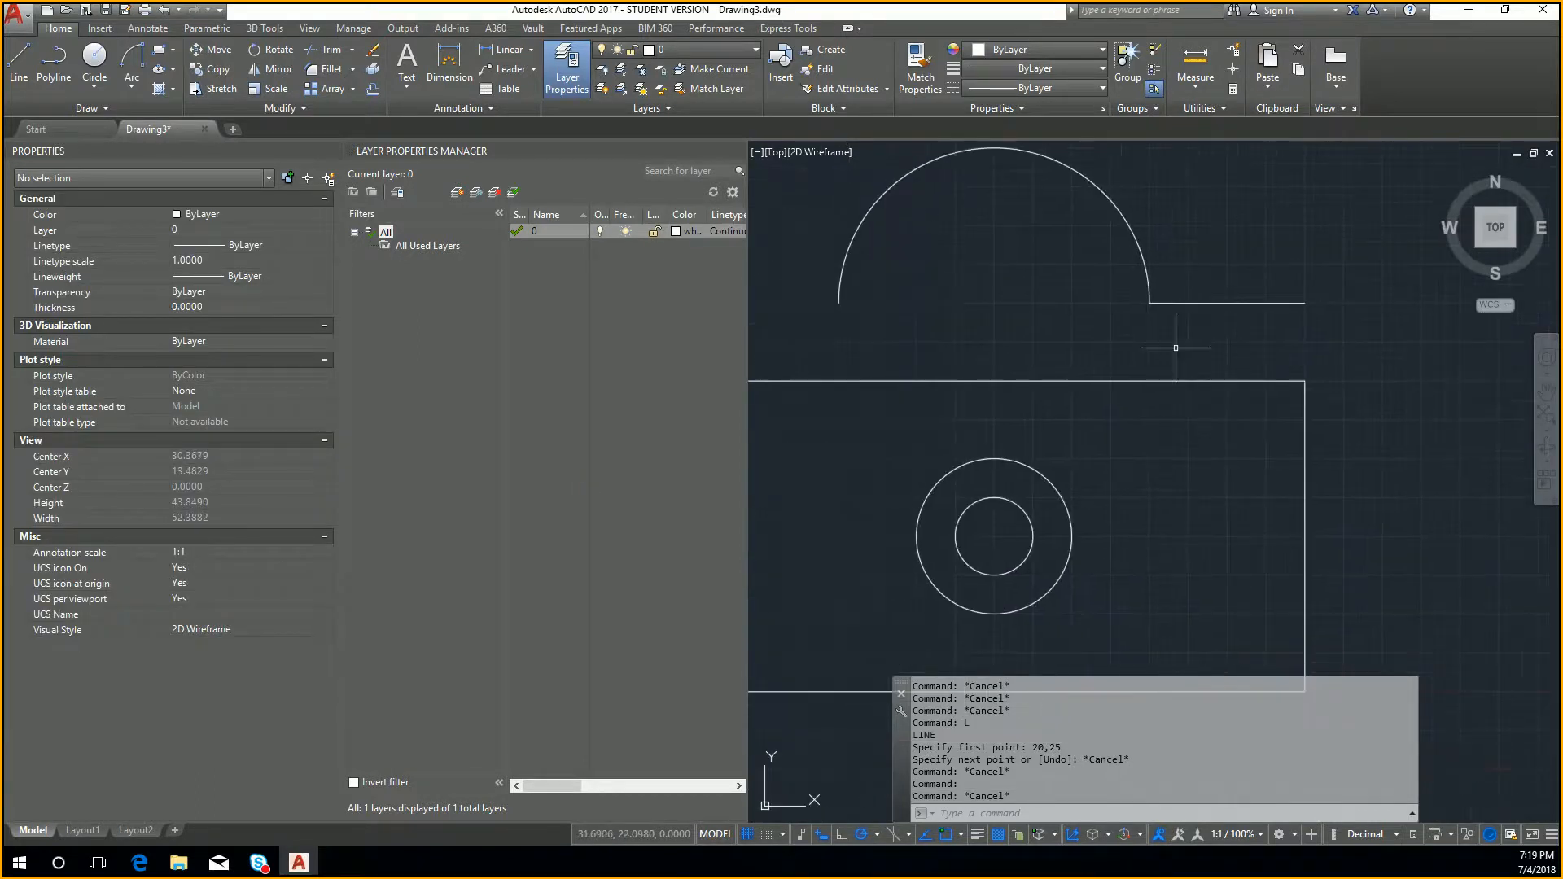
Examine the center coordinates, radius and diameter of the outer circle and the inner circle, leaving nothing selected
left_click(1041, 475)
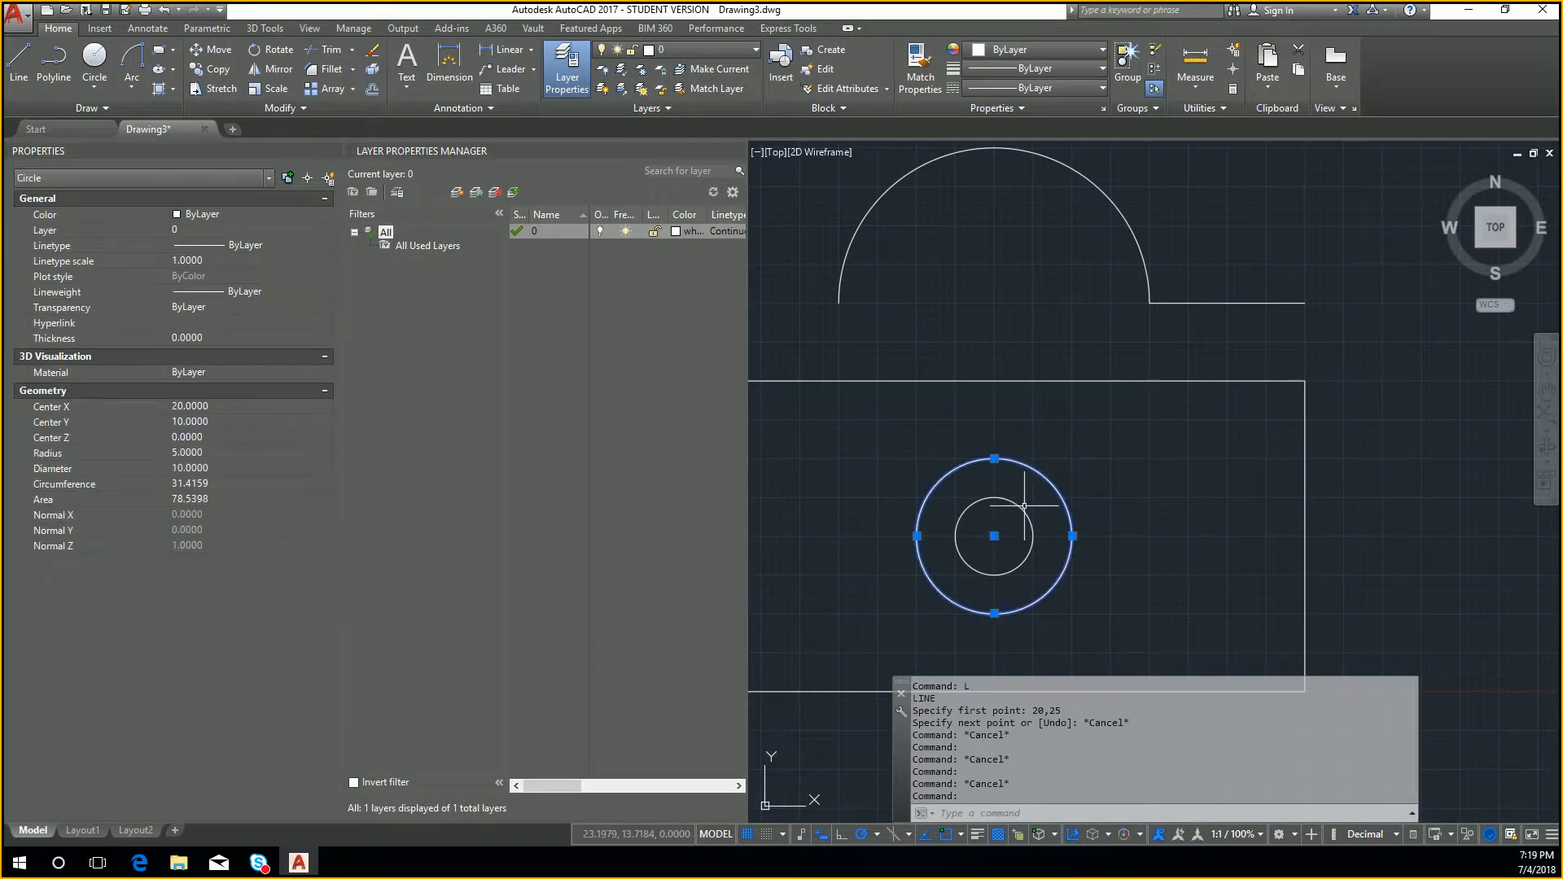
key("Escape")
left_click(1023, 506)
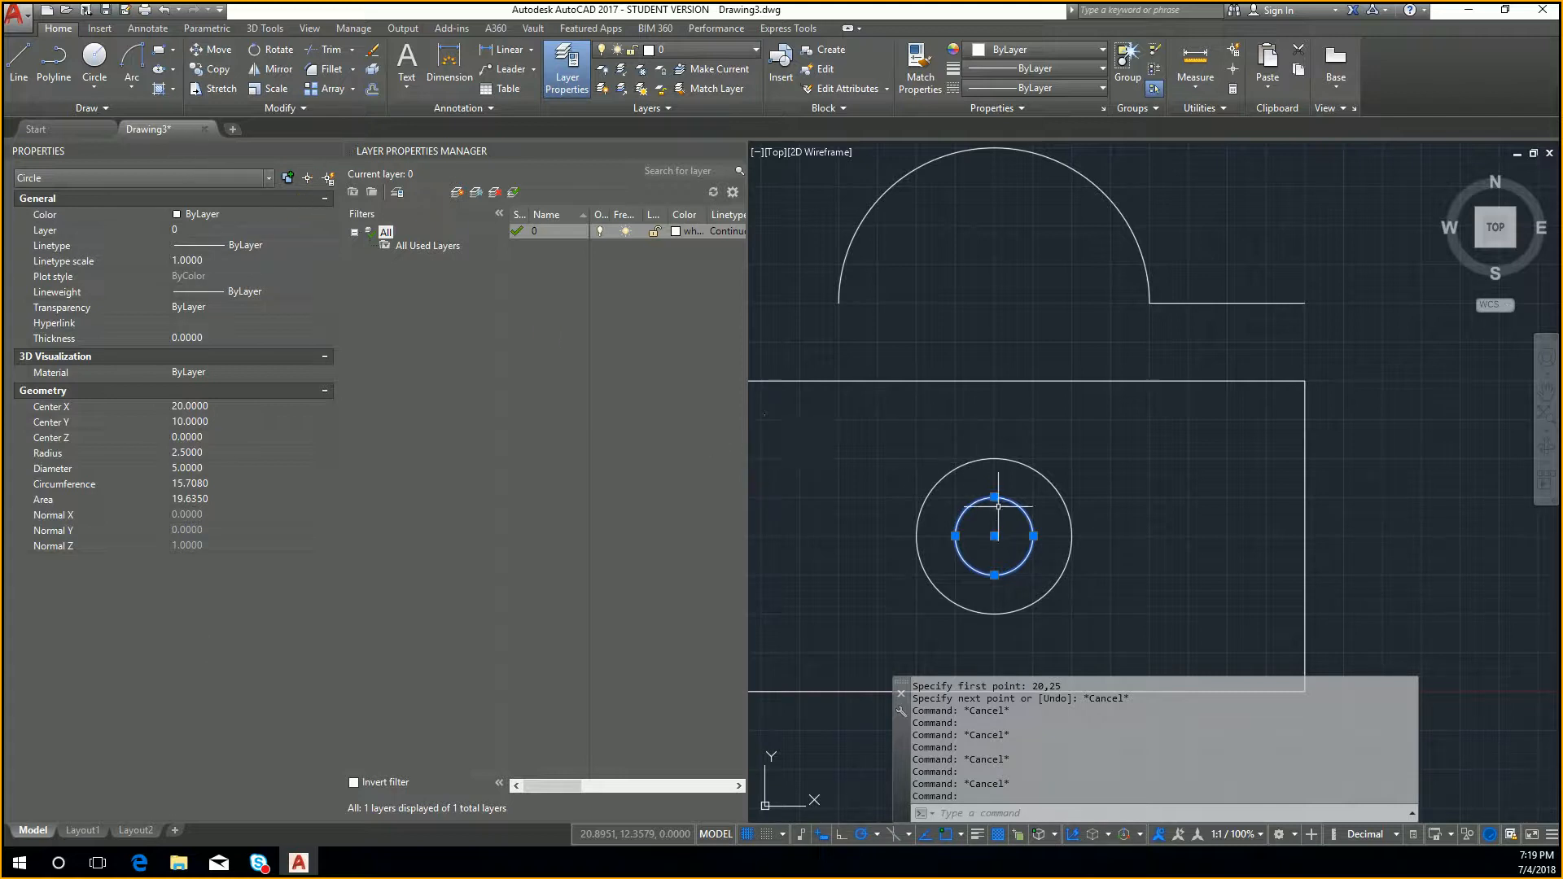
key("Escape")
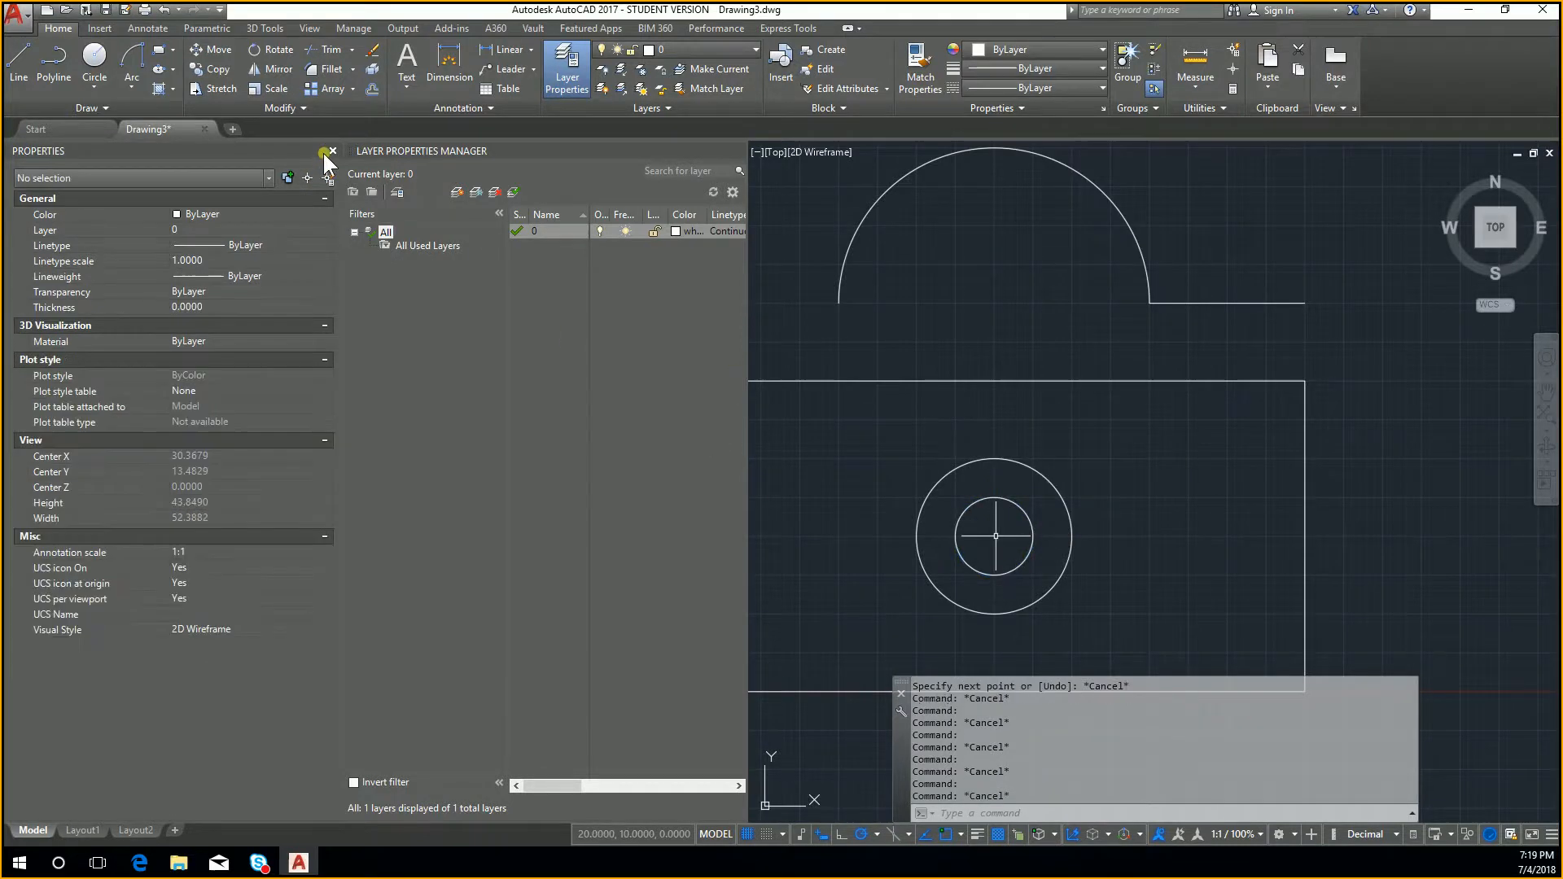
Close the Properties palette and the Layer Properties Manager to enlarge the drawing area
left_click(330, 149)
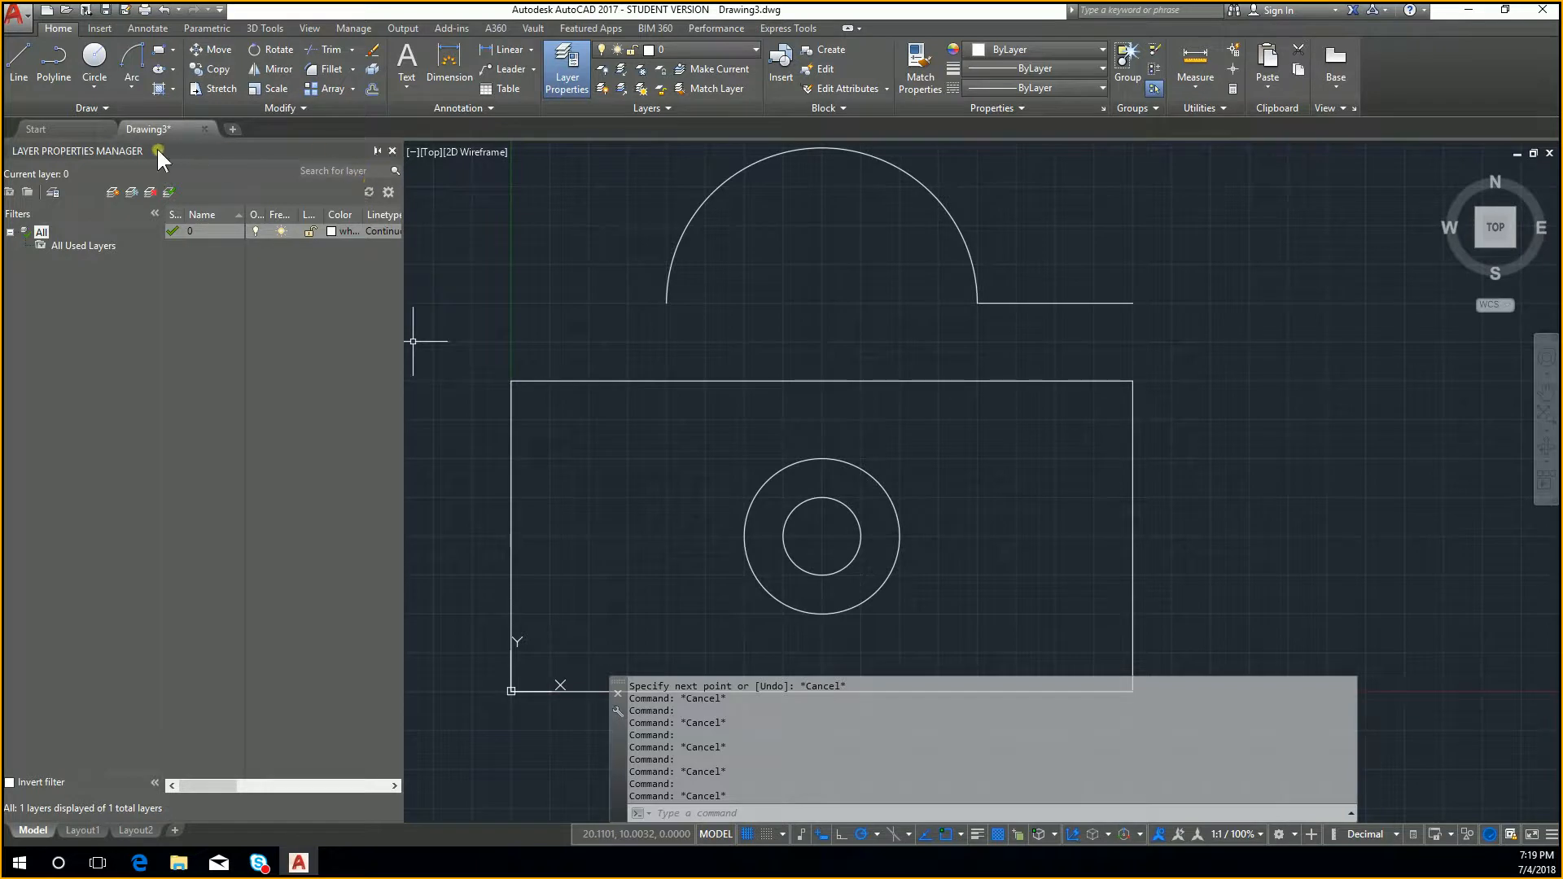
left_click(393, 151)
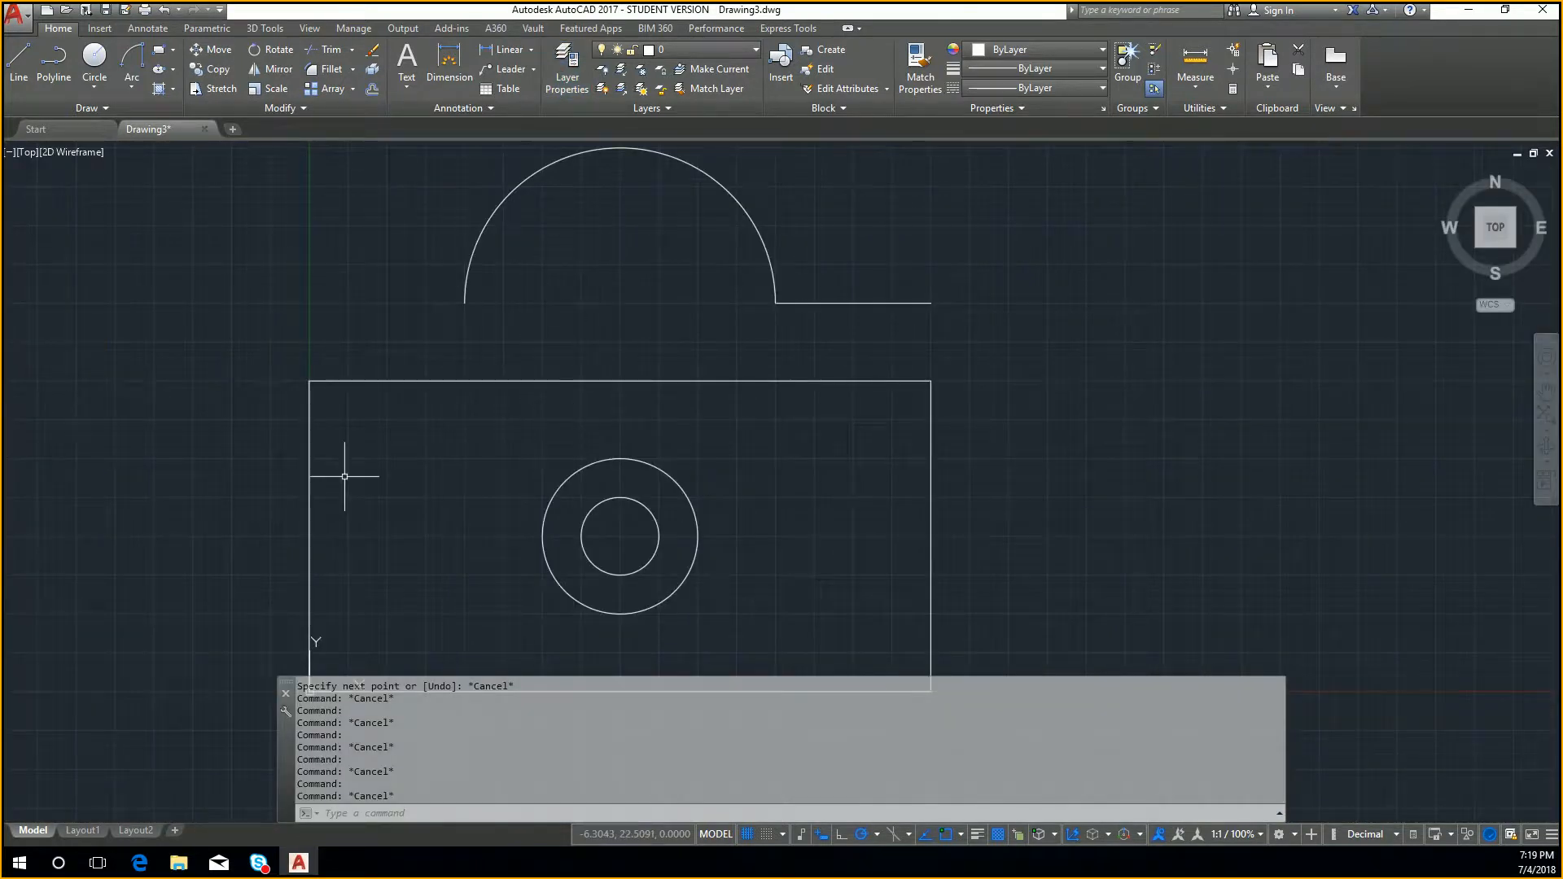
Select the inner circle in the rectangle and show its full properties
middle_click_drag(339, 471, 366, 365)
left_click(632, 398)
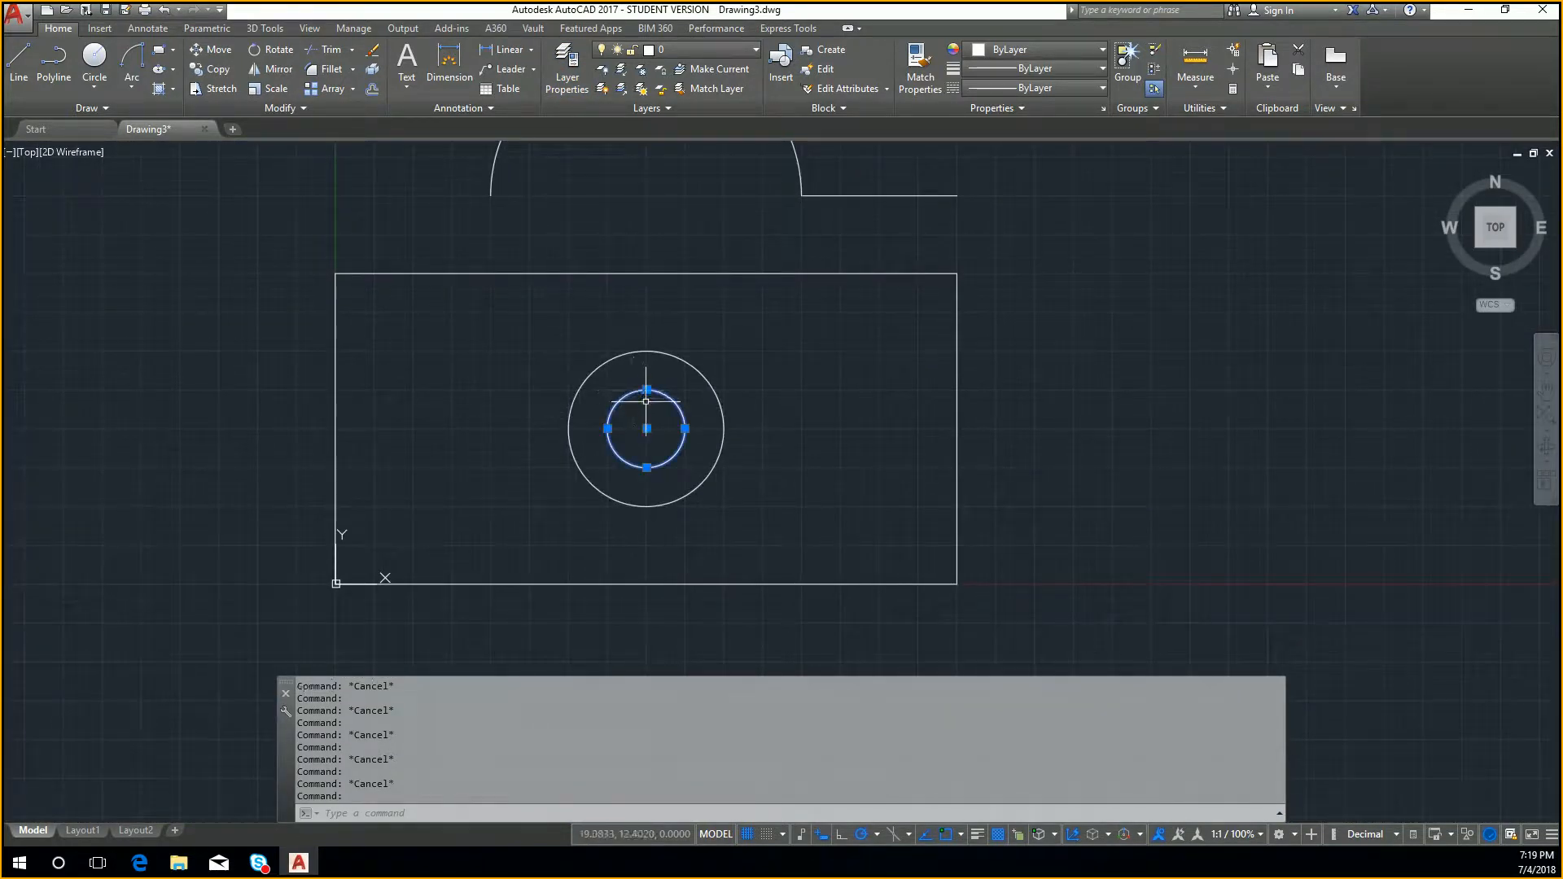
right_click(647, 429)
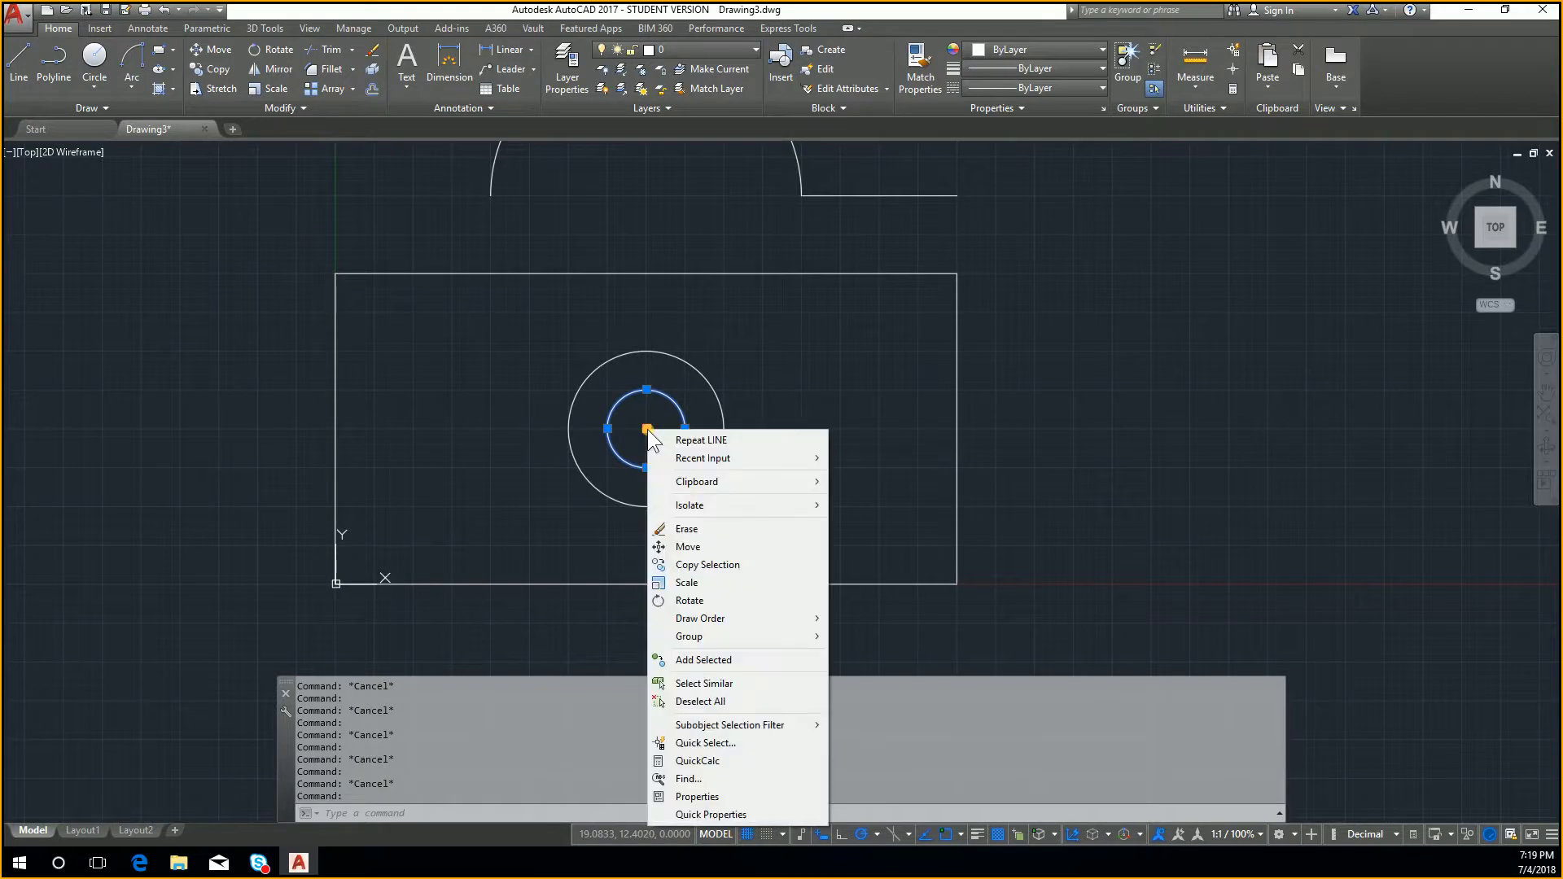
left_click(729, 796)
scroll(667, 434, "up", 4)
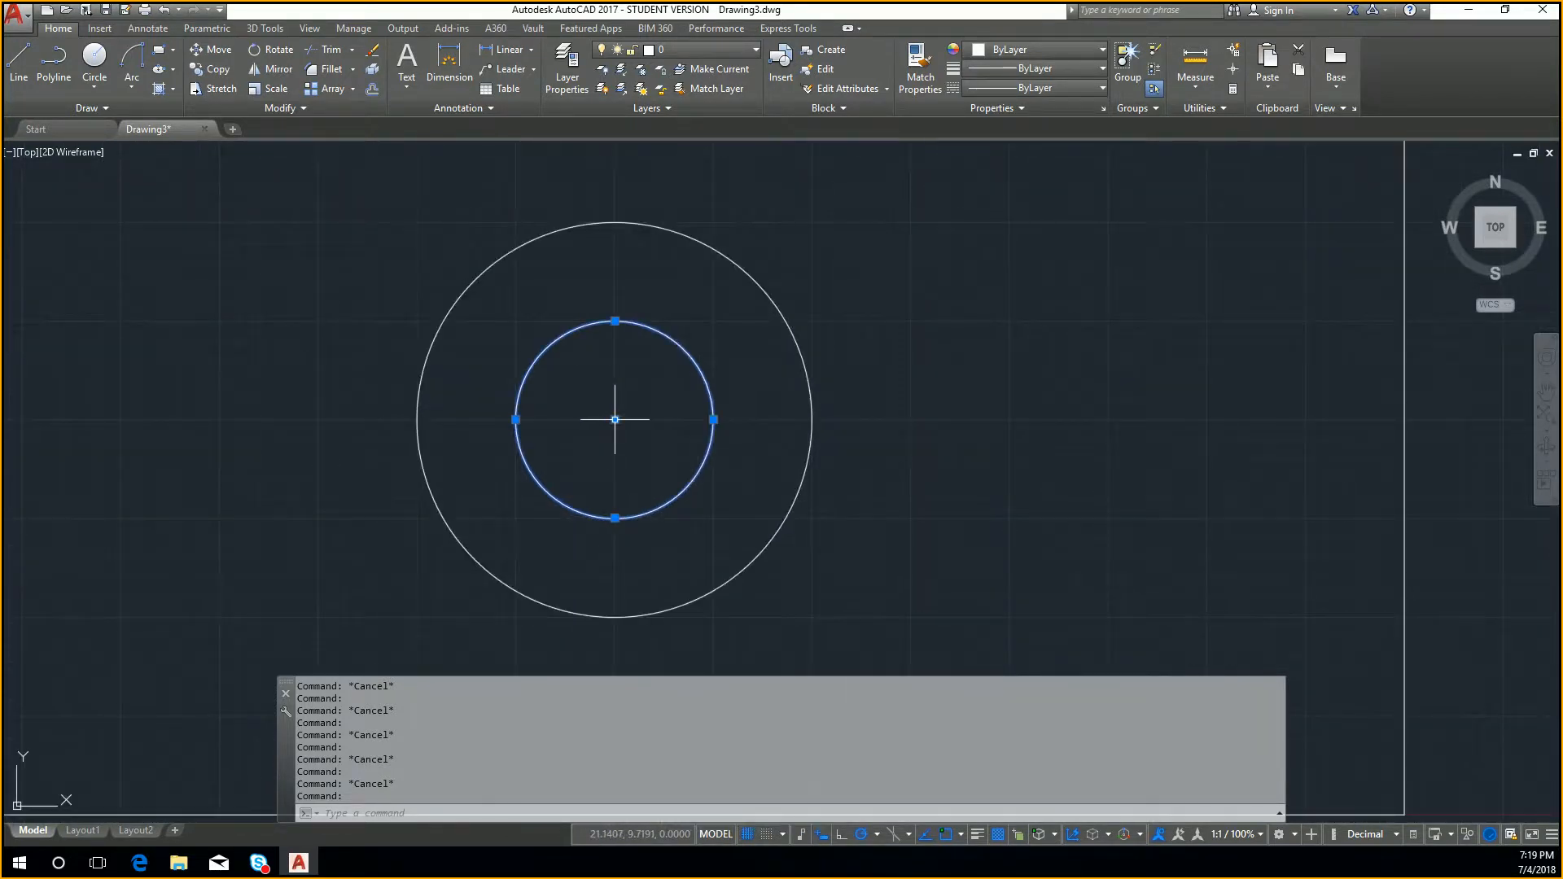
right_click(615, 420)
left_click(711, 784)
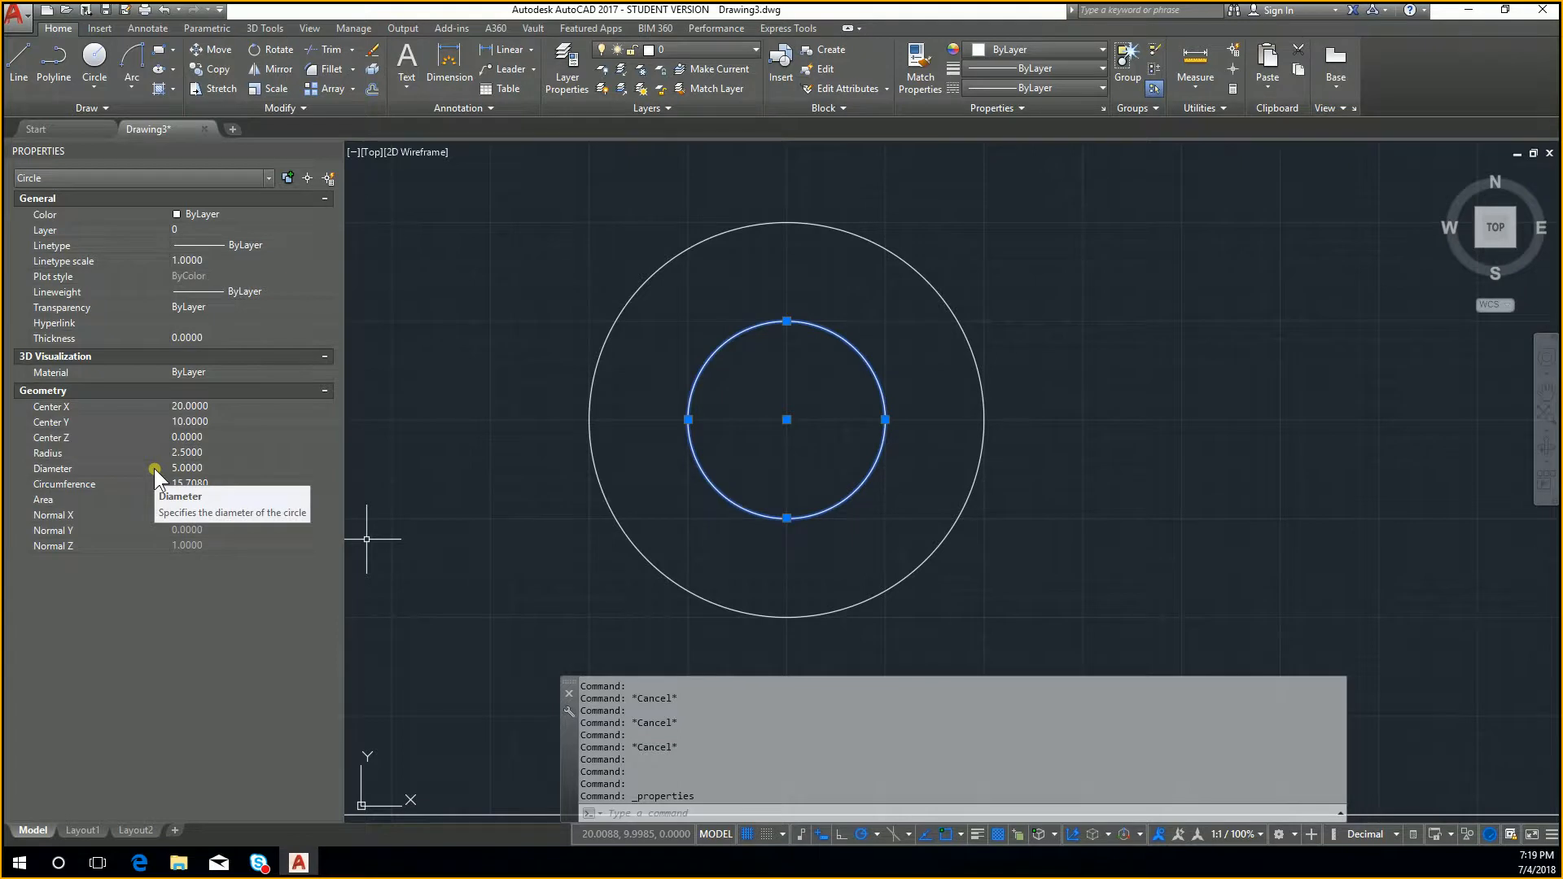
Examine the inner circle's geometry and color properties, then clear the selection
left_click(301, 213)
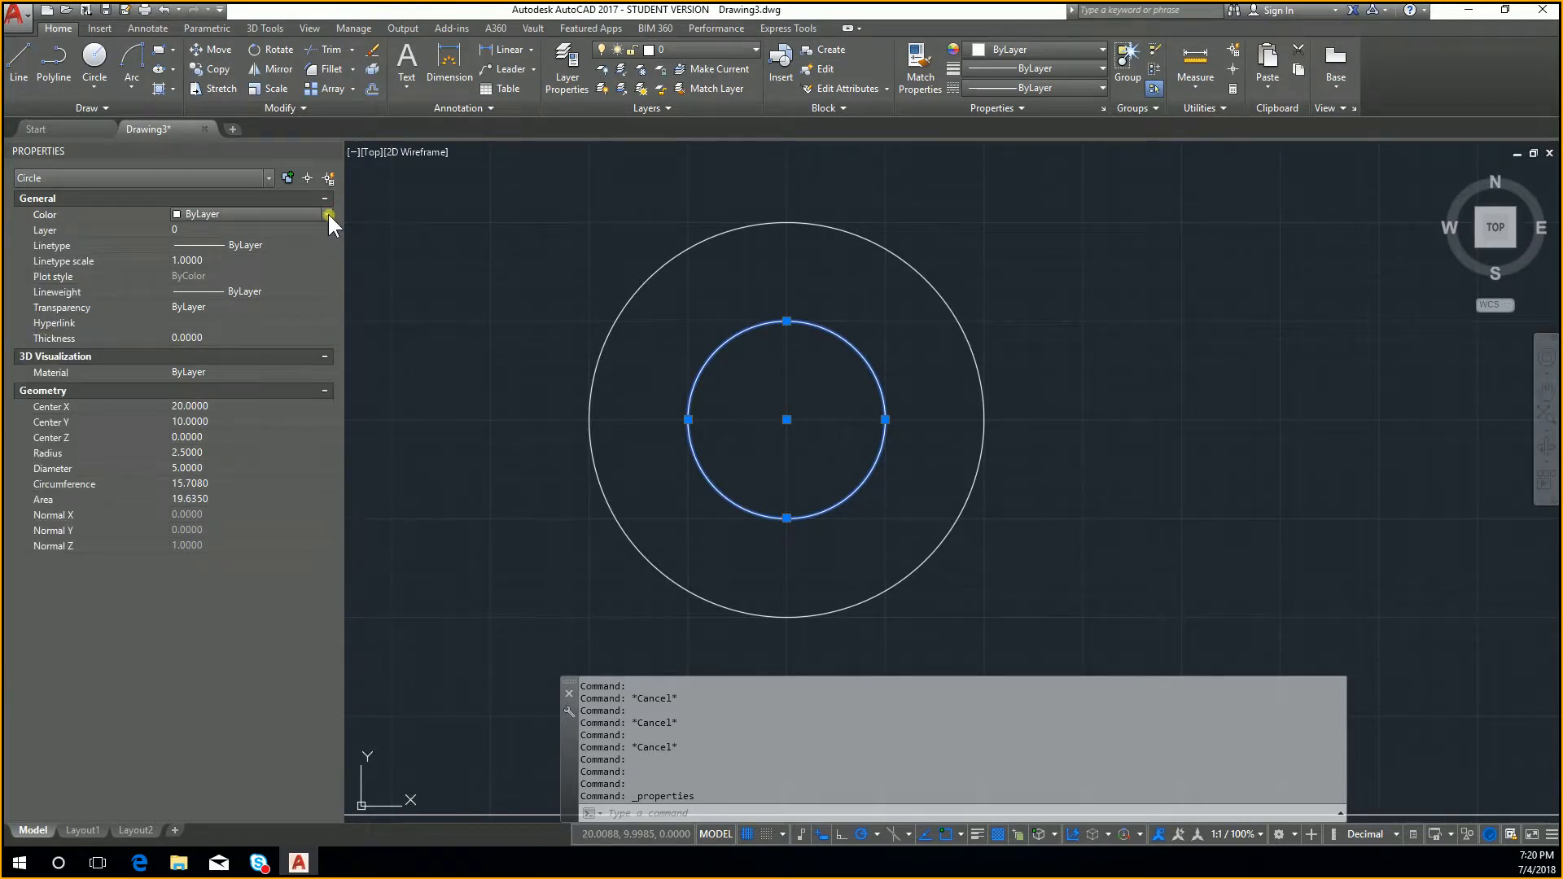
middle_click_drag(513, 366, 621, 350)
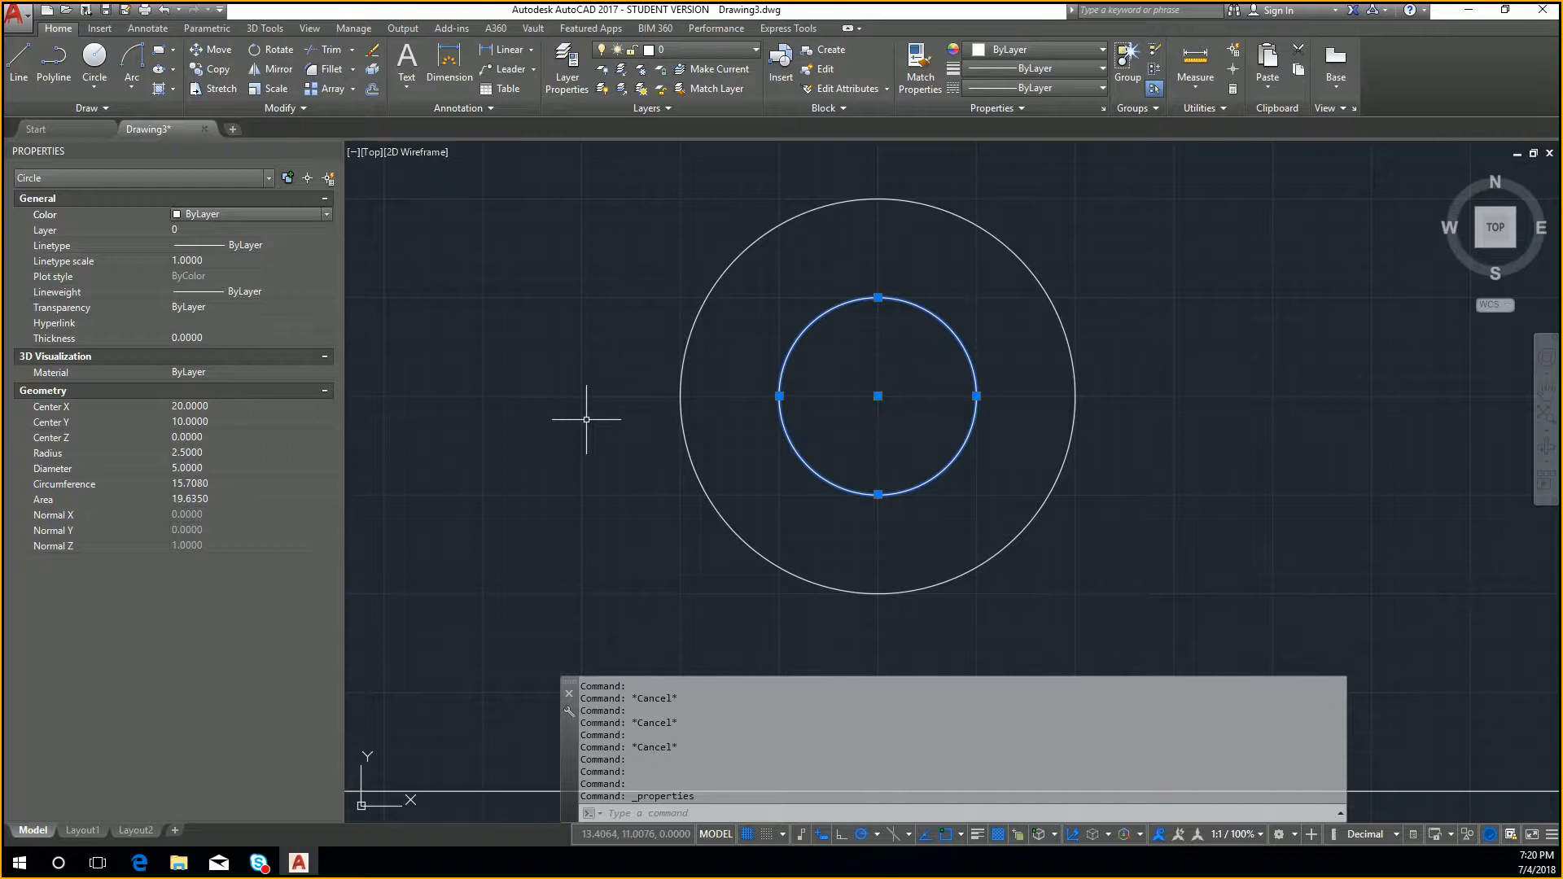
key("Escape")
key("Escape")
scroll(643, 392, "down", 8)
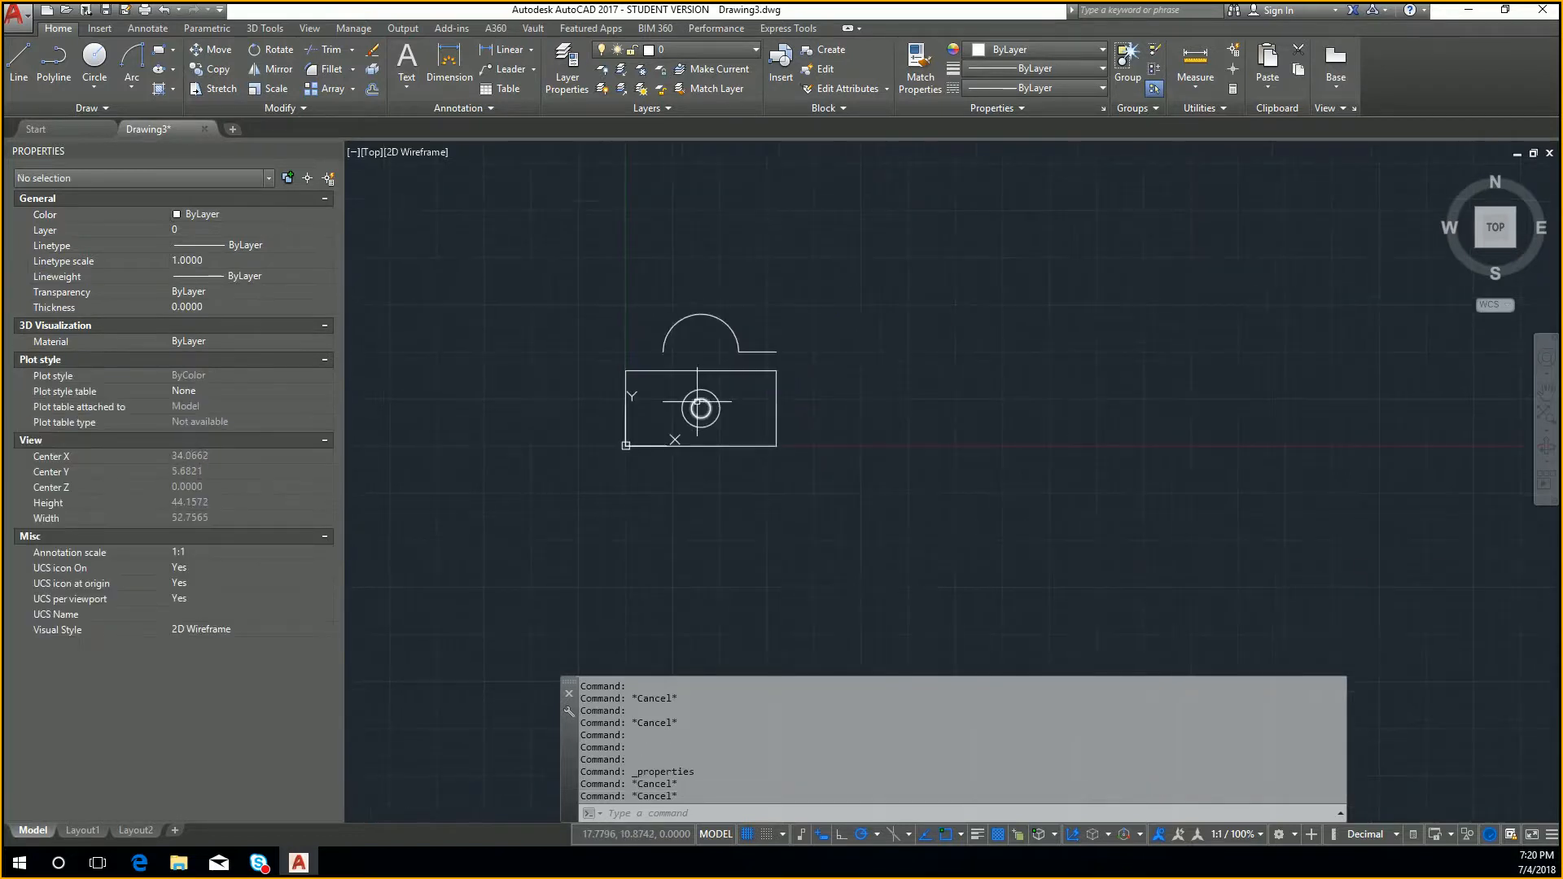
Add a radius dimension to the upper arc with its text placed inside the arc
scroll(691, 391, "up", 3)
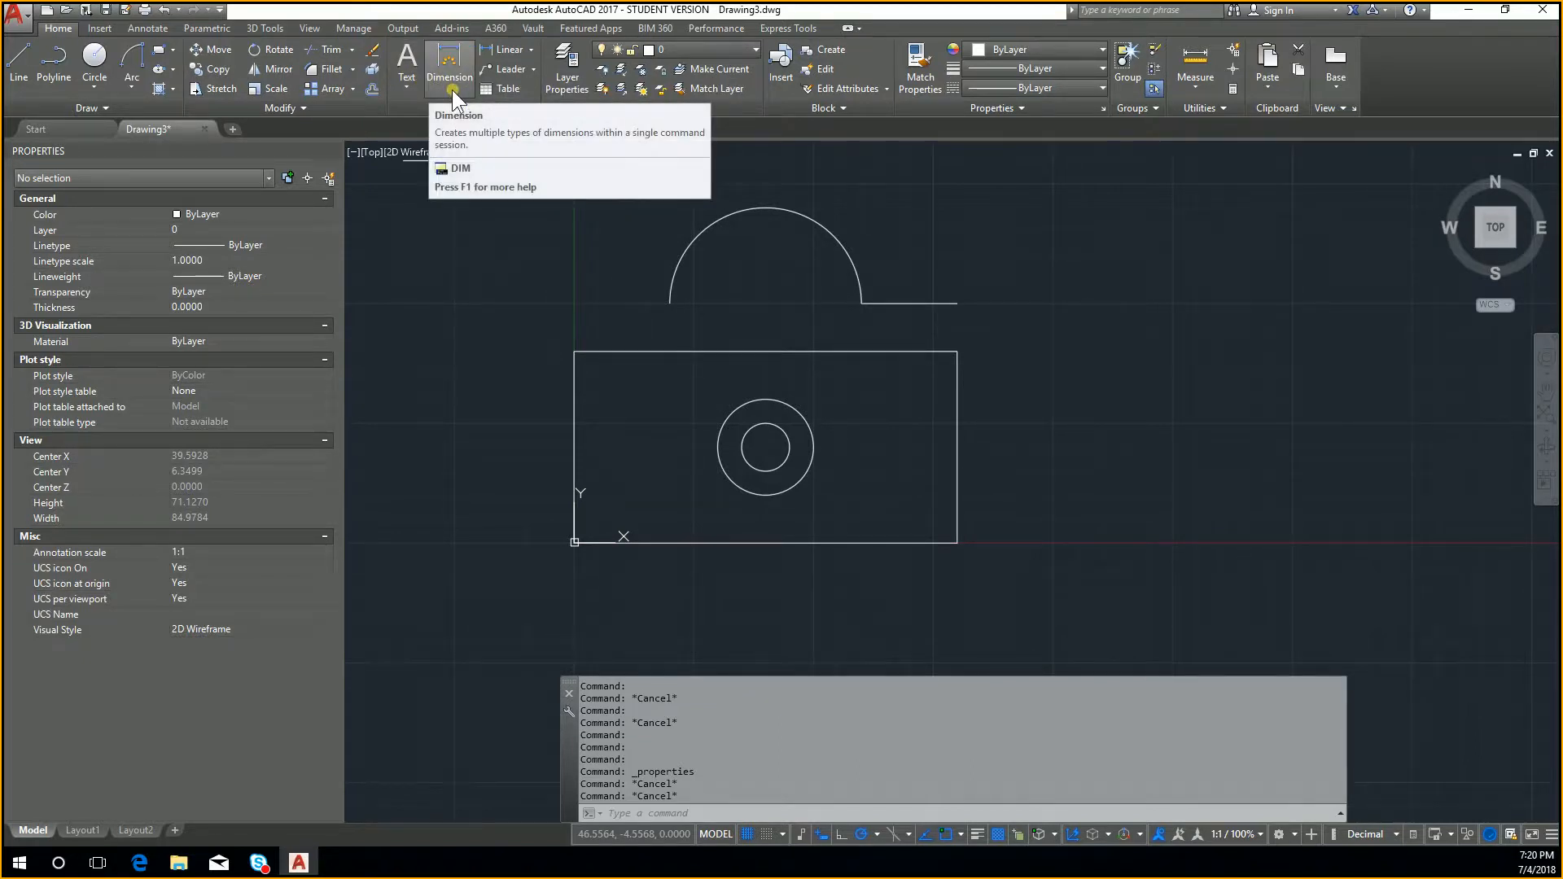
left_click(159, 29)
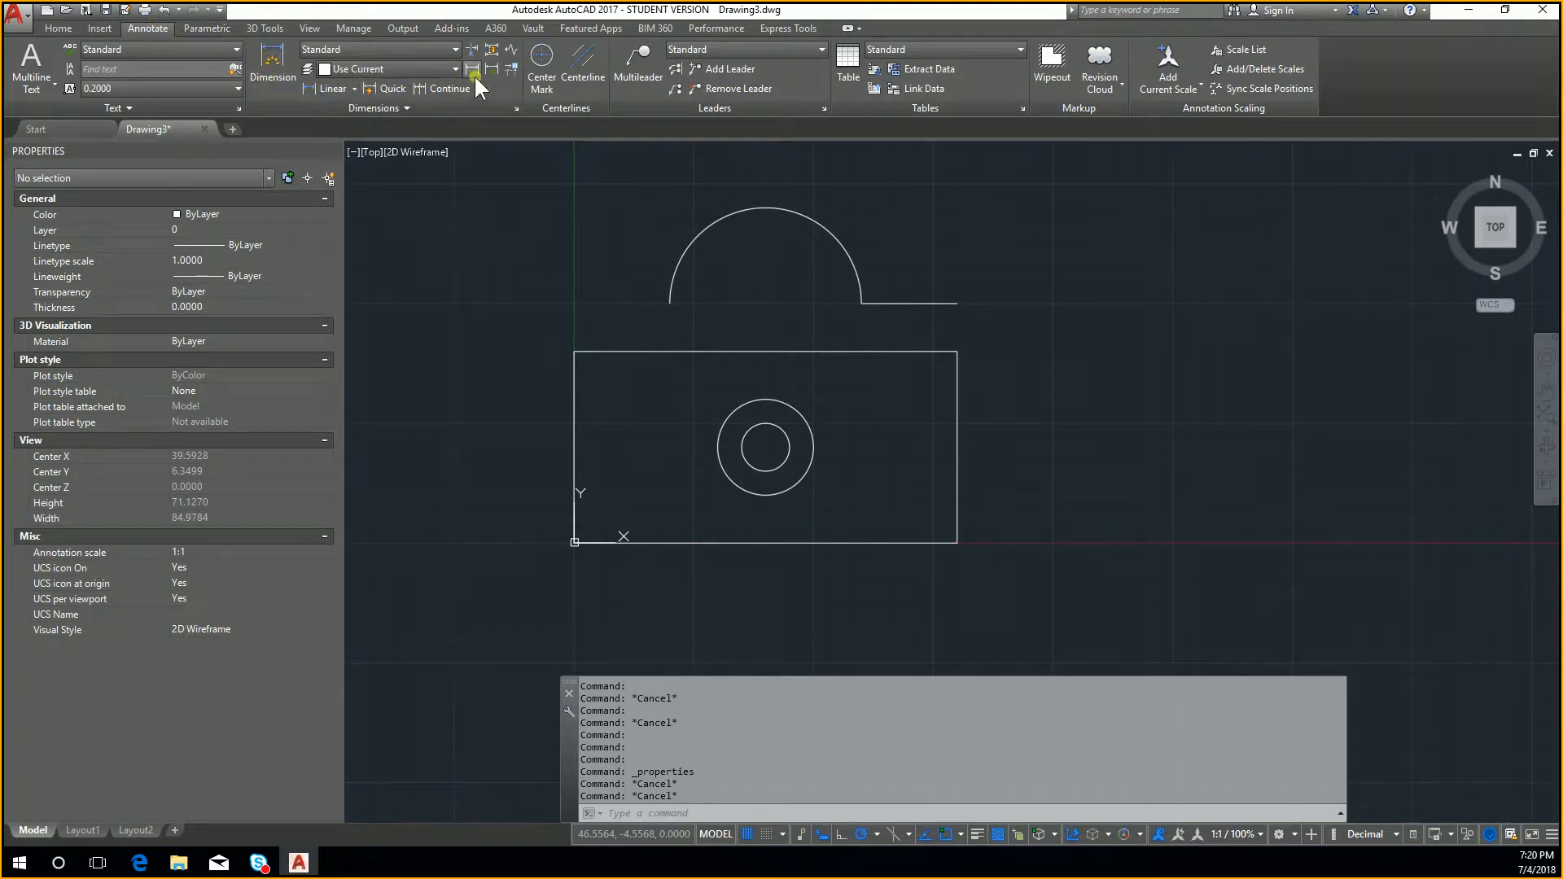
left_click(358, 91)
left_click(348, 252)
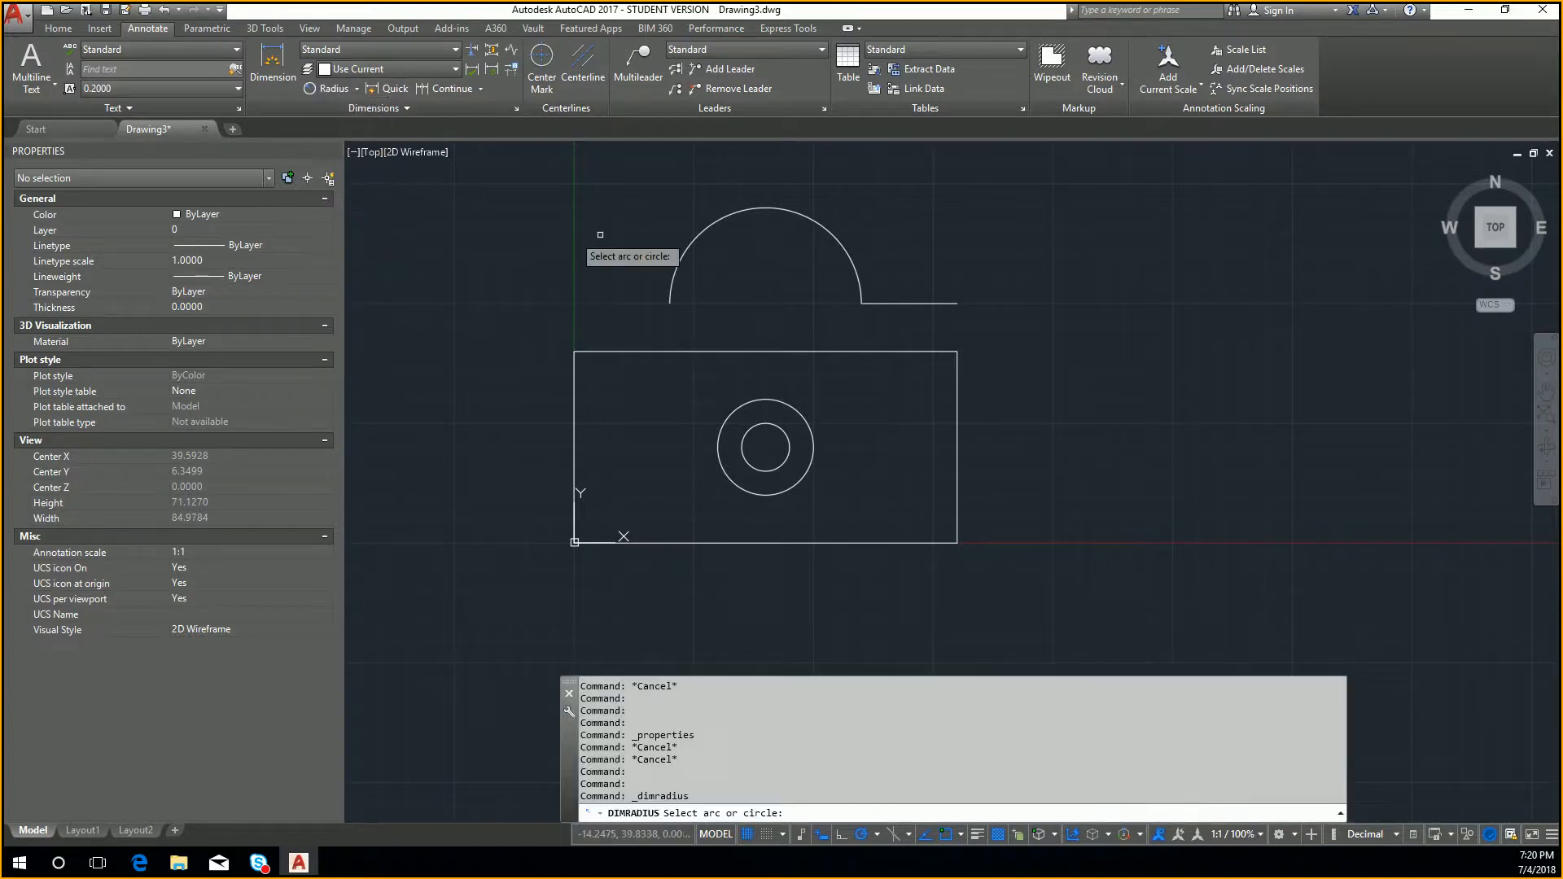
left_click(716, 221)
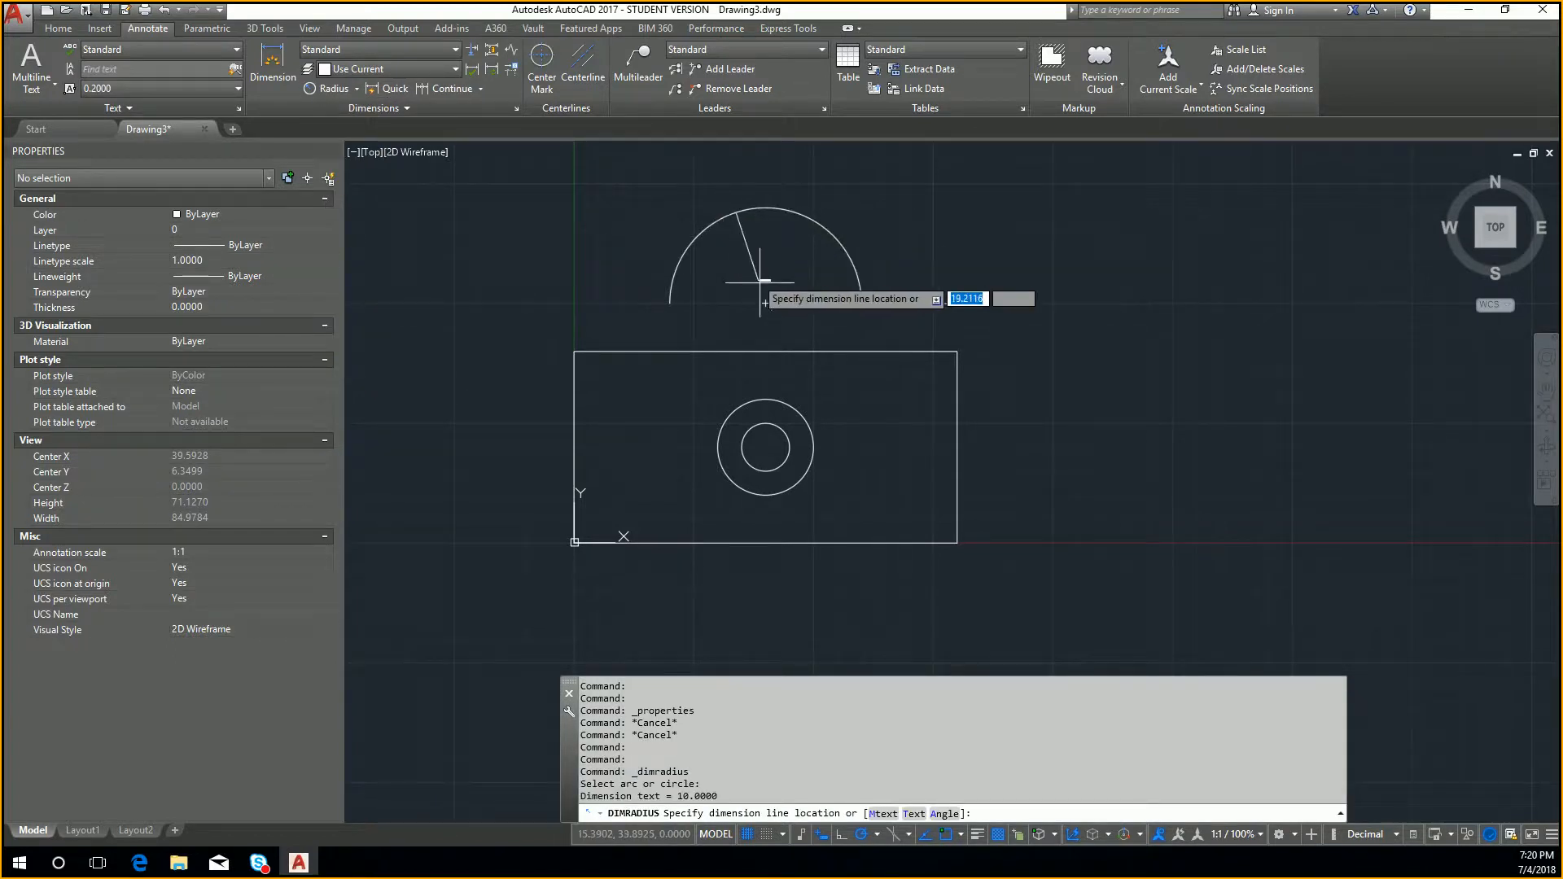
left_click(742, 259)
Select the new radius dimension and set the annotation text height to 2
scroll(757, 268, "up", 4)
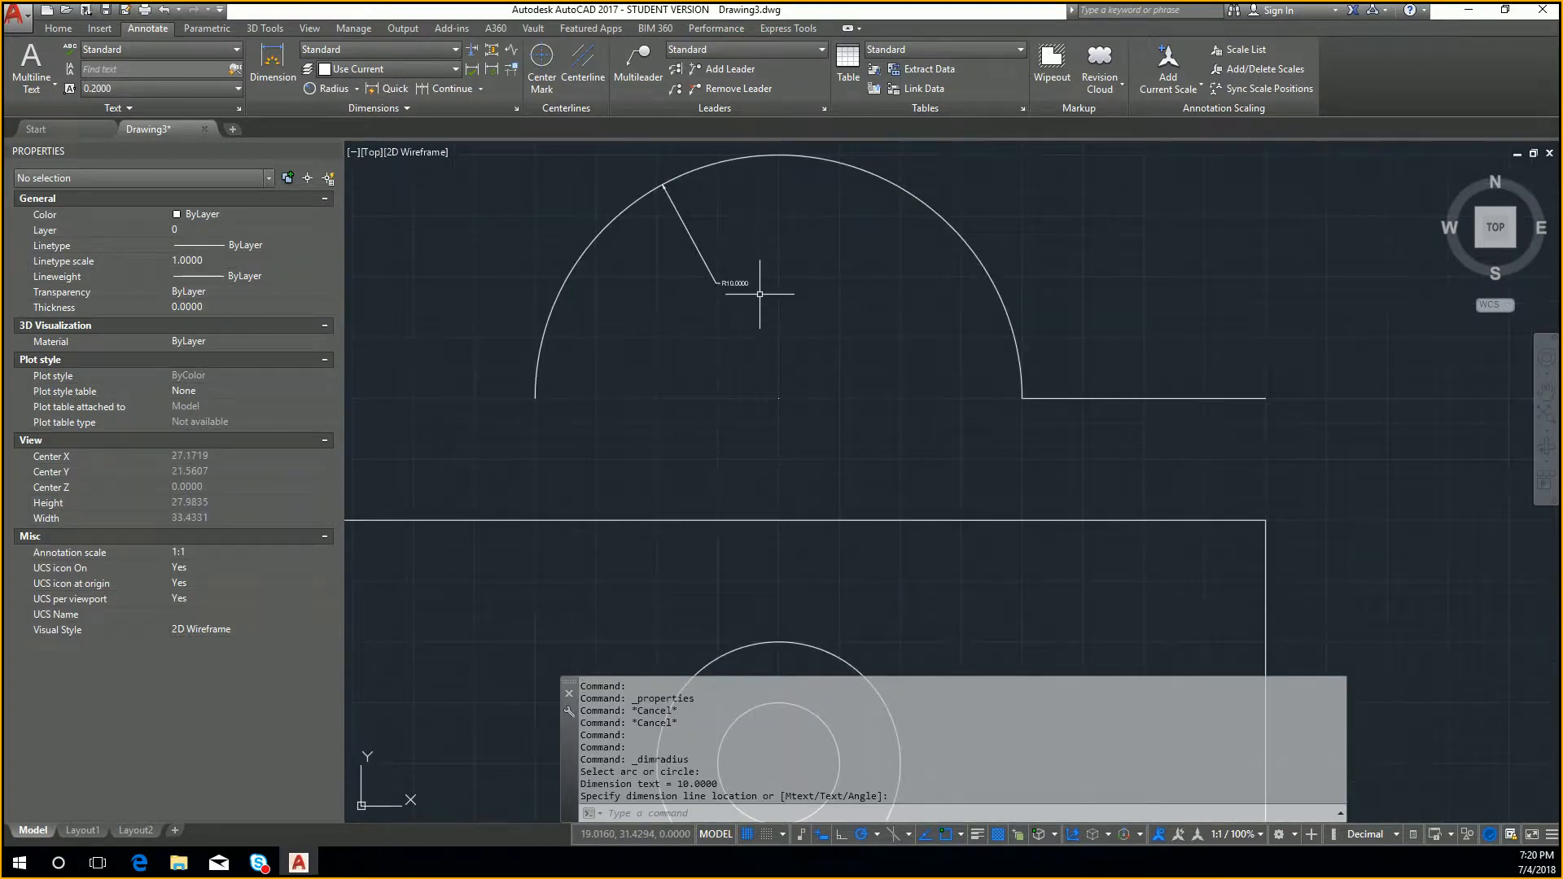
left_click_drag(973, 187, 661, 326)
left_click(233, 86)
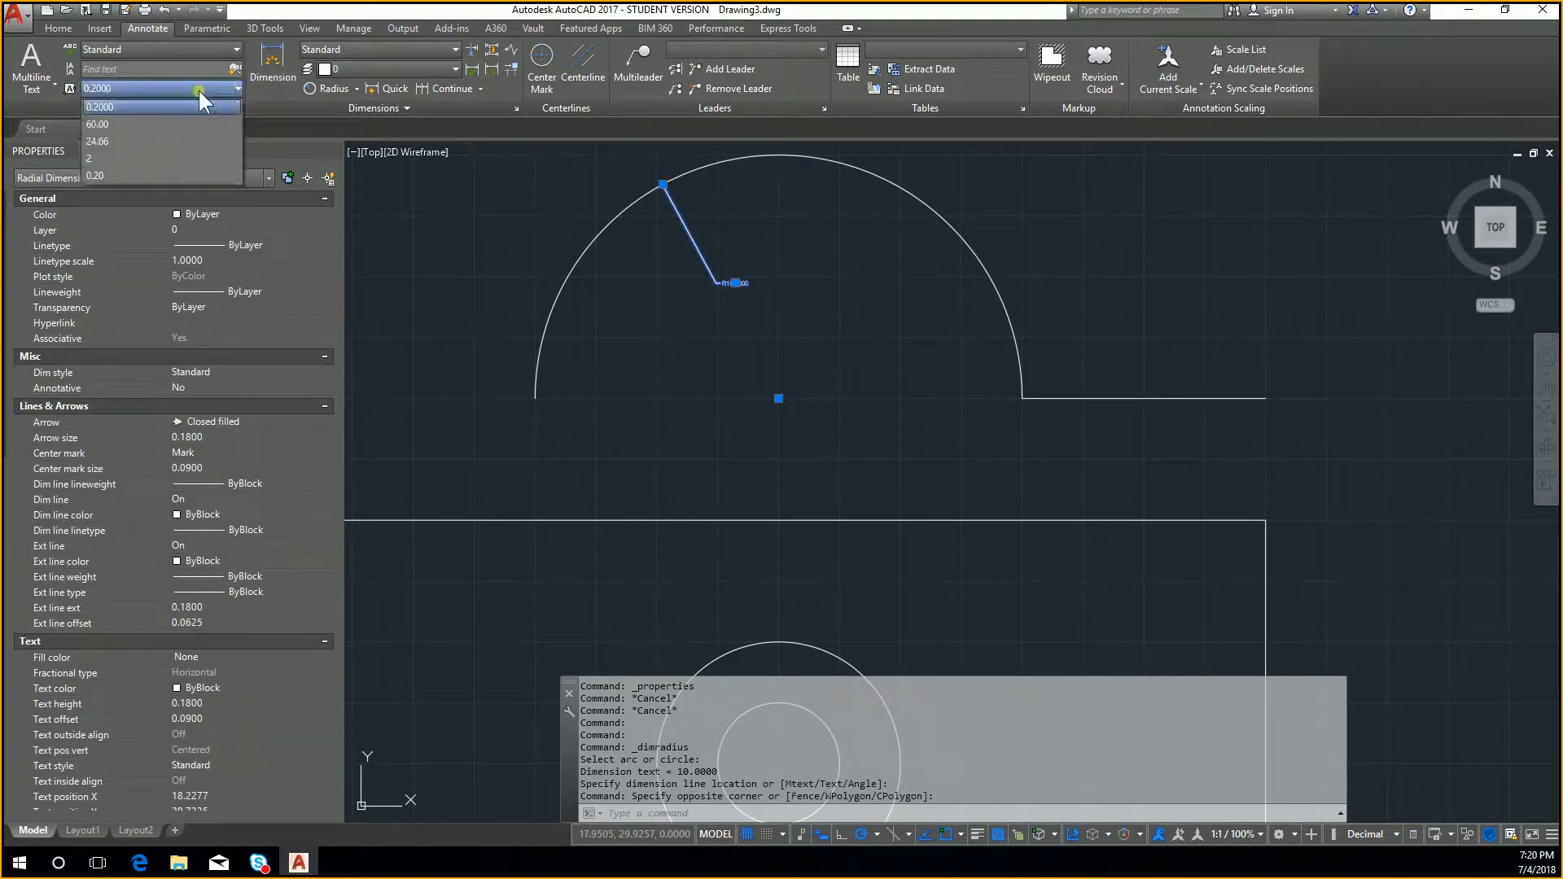
left_click(154, 154)
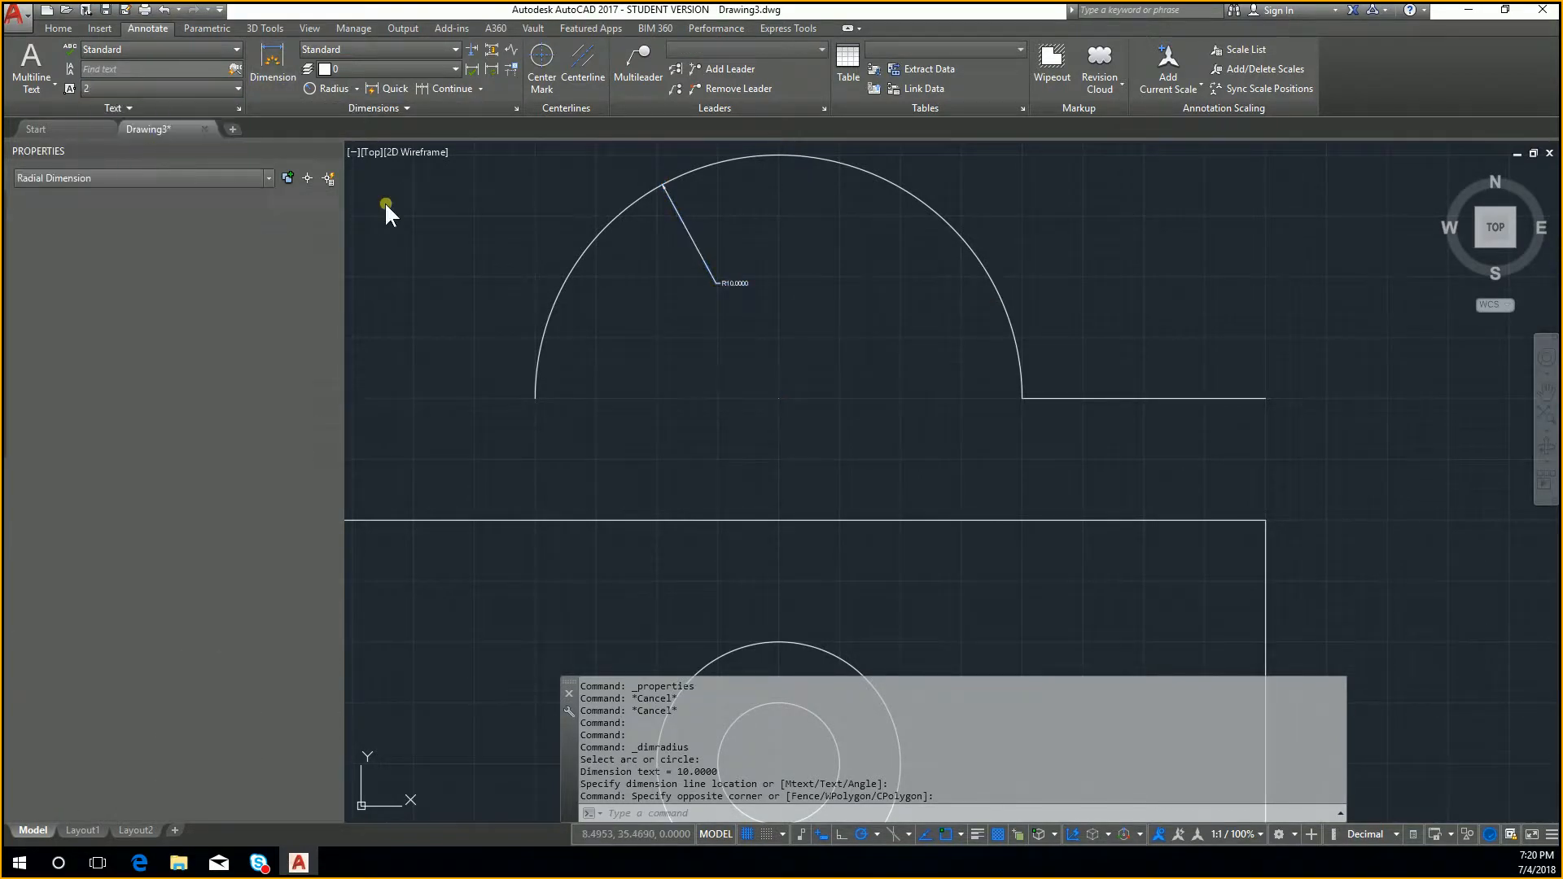
Try setting the radius dimension's text height to 2 in its properties, and enlarge it to 10
left_click(154, 491)
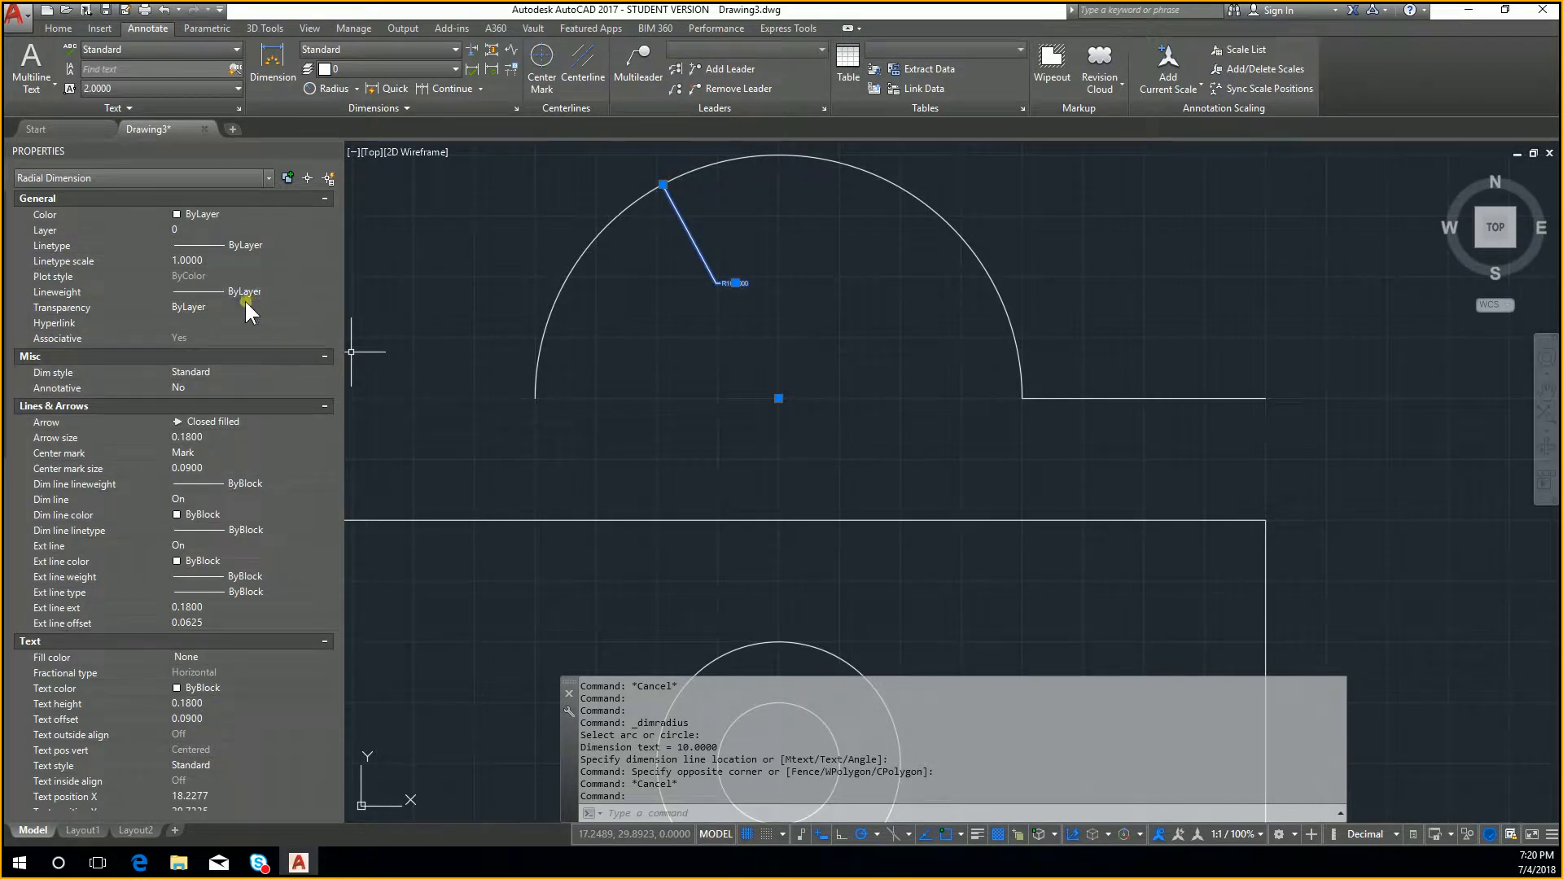
left_click(249, 437)
left_click(245, 469)
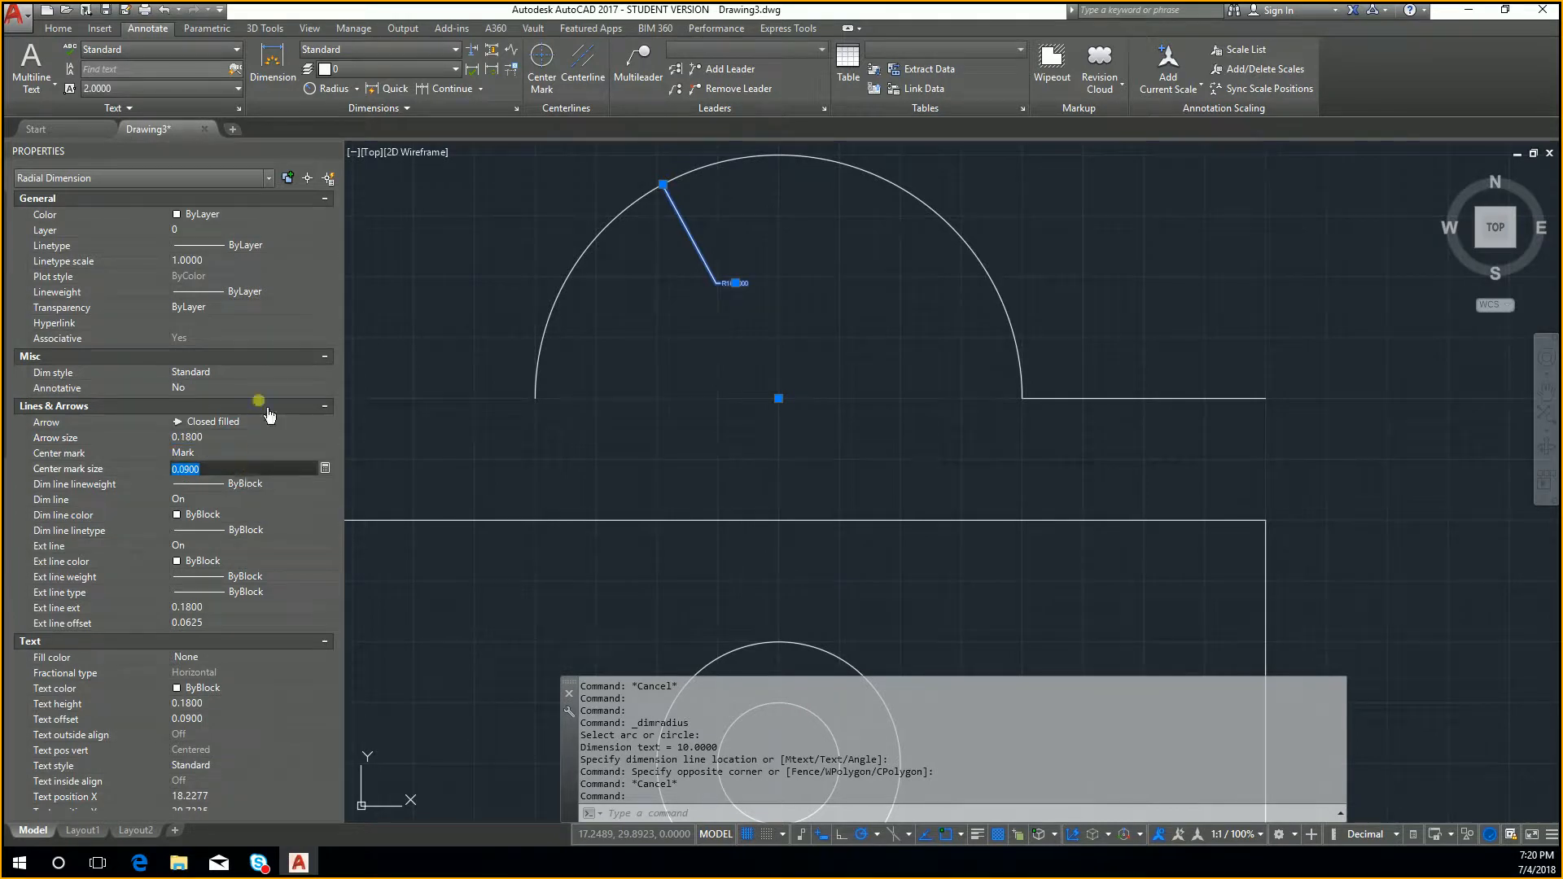
left_click(214, 702)
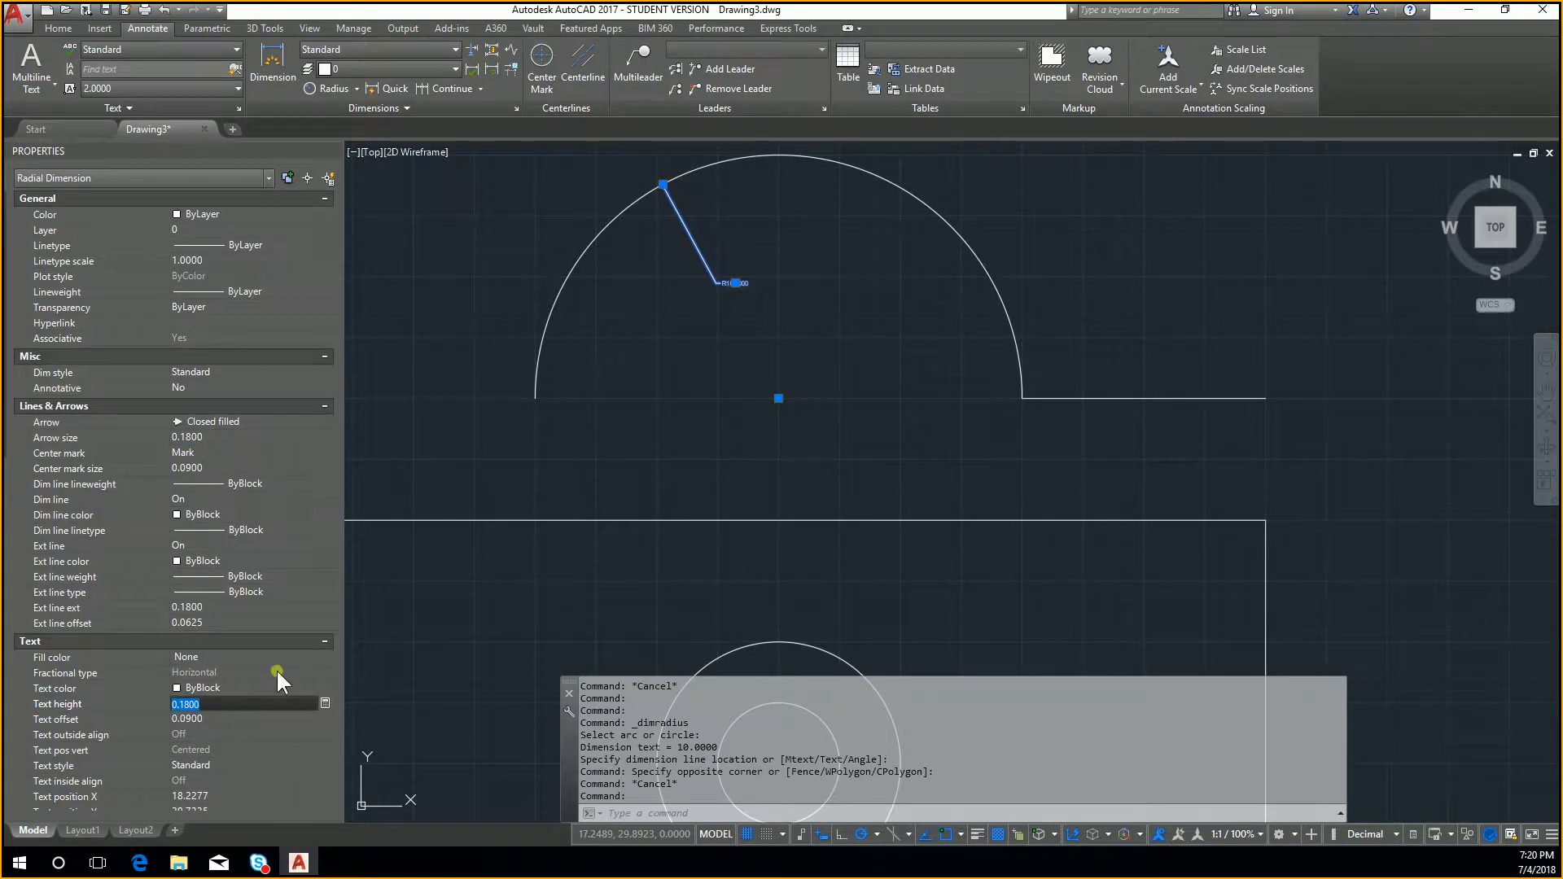
type("2")
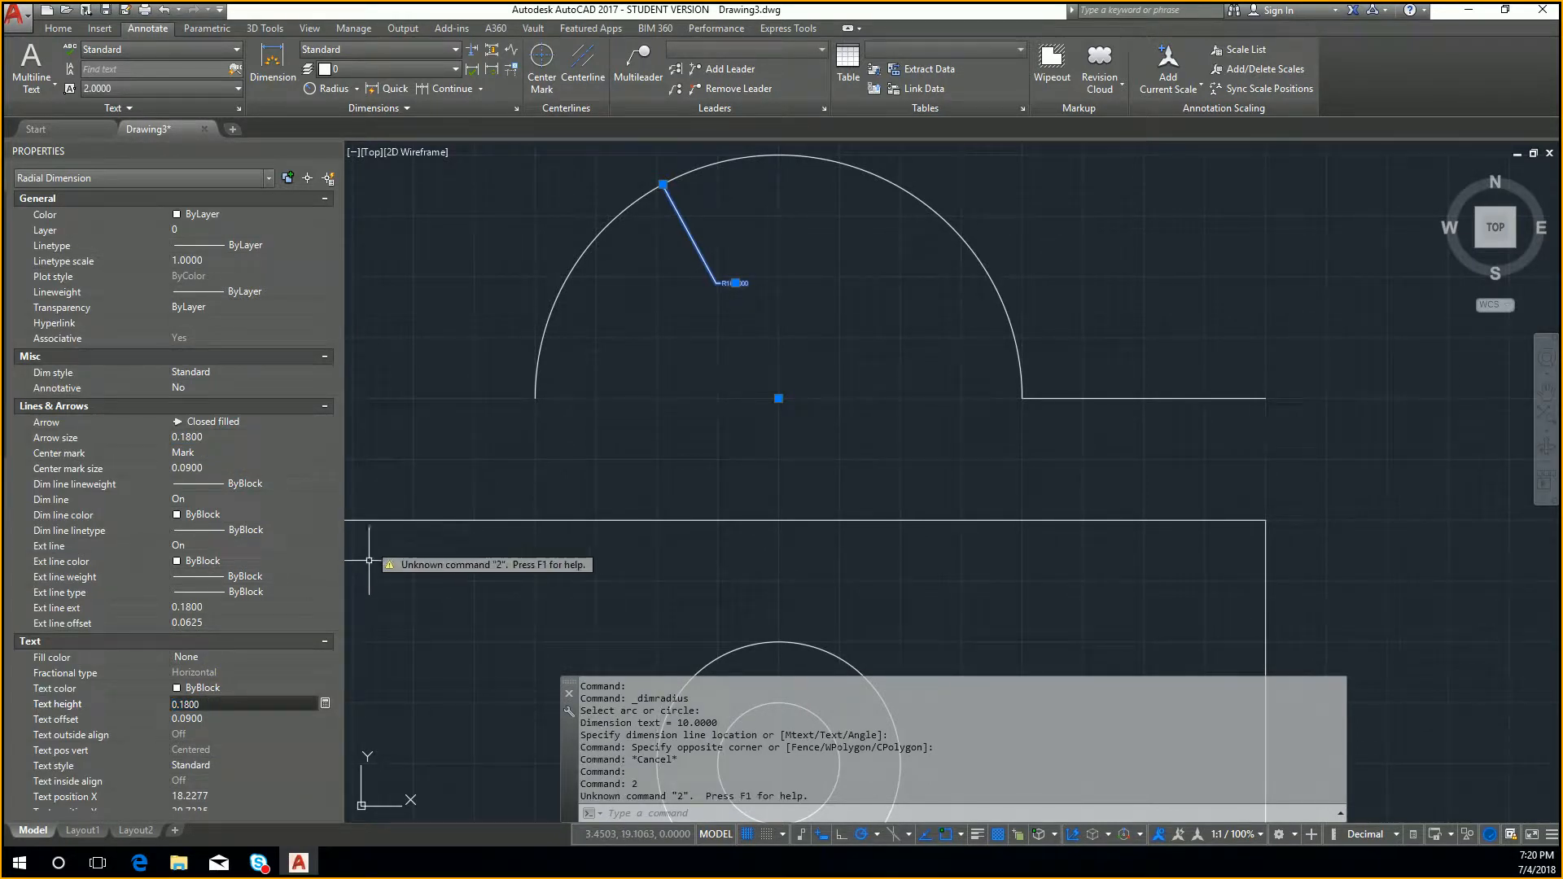
key("Return")
double_click(234, 705)
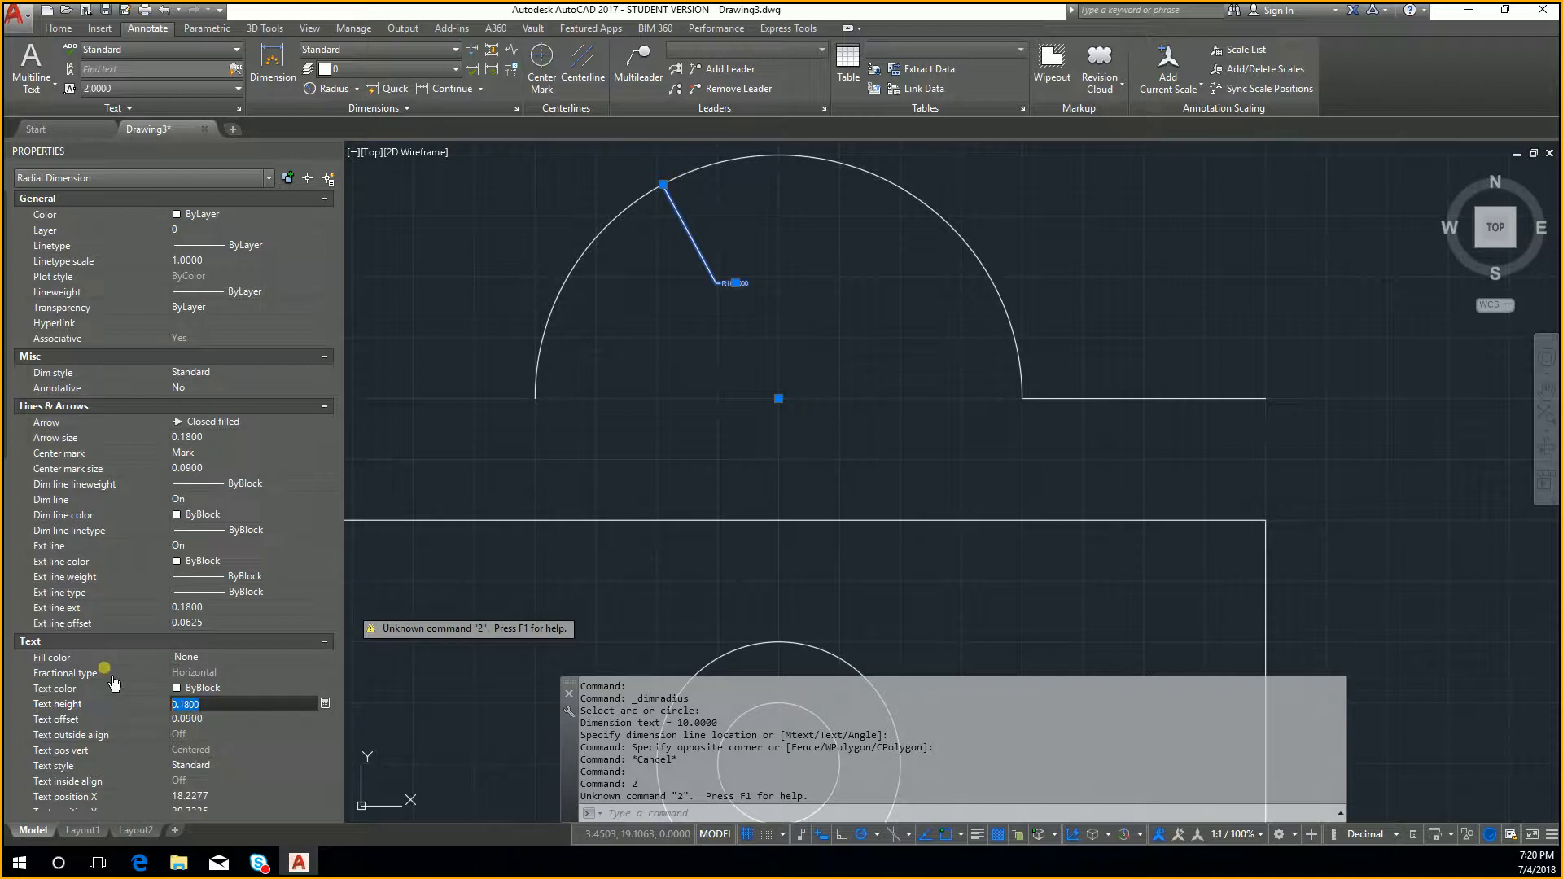
type("10")
key("Return")
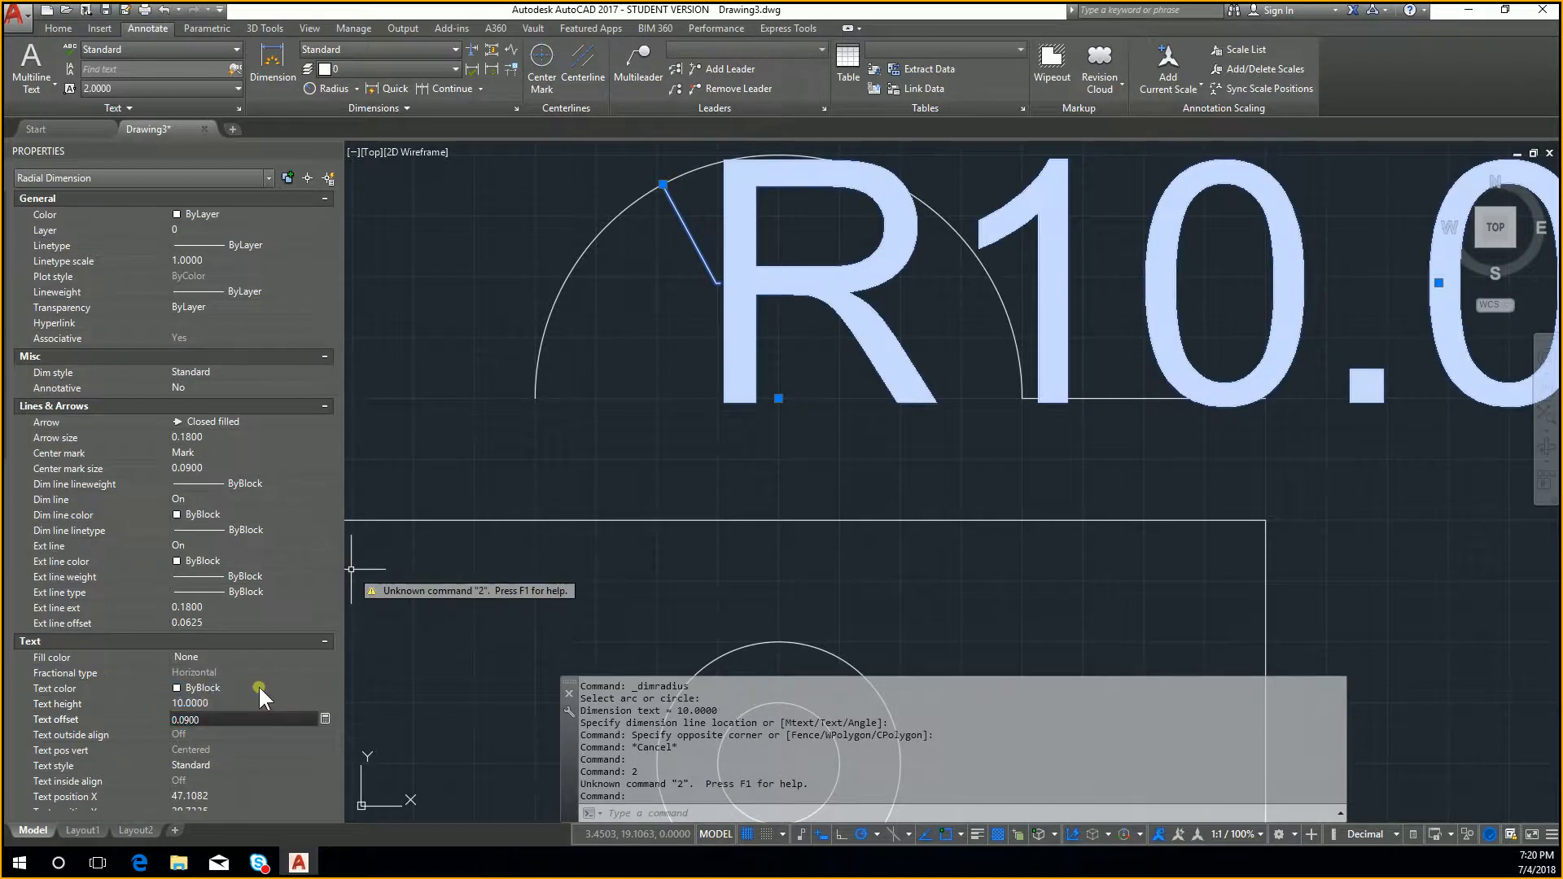
Set the radius dimension's text height to 2 in its properties and clear the selection
double_click(209, 705)
type("2")
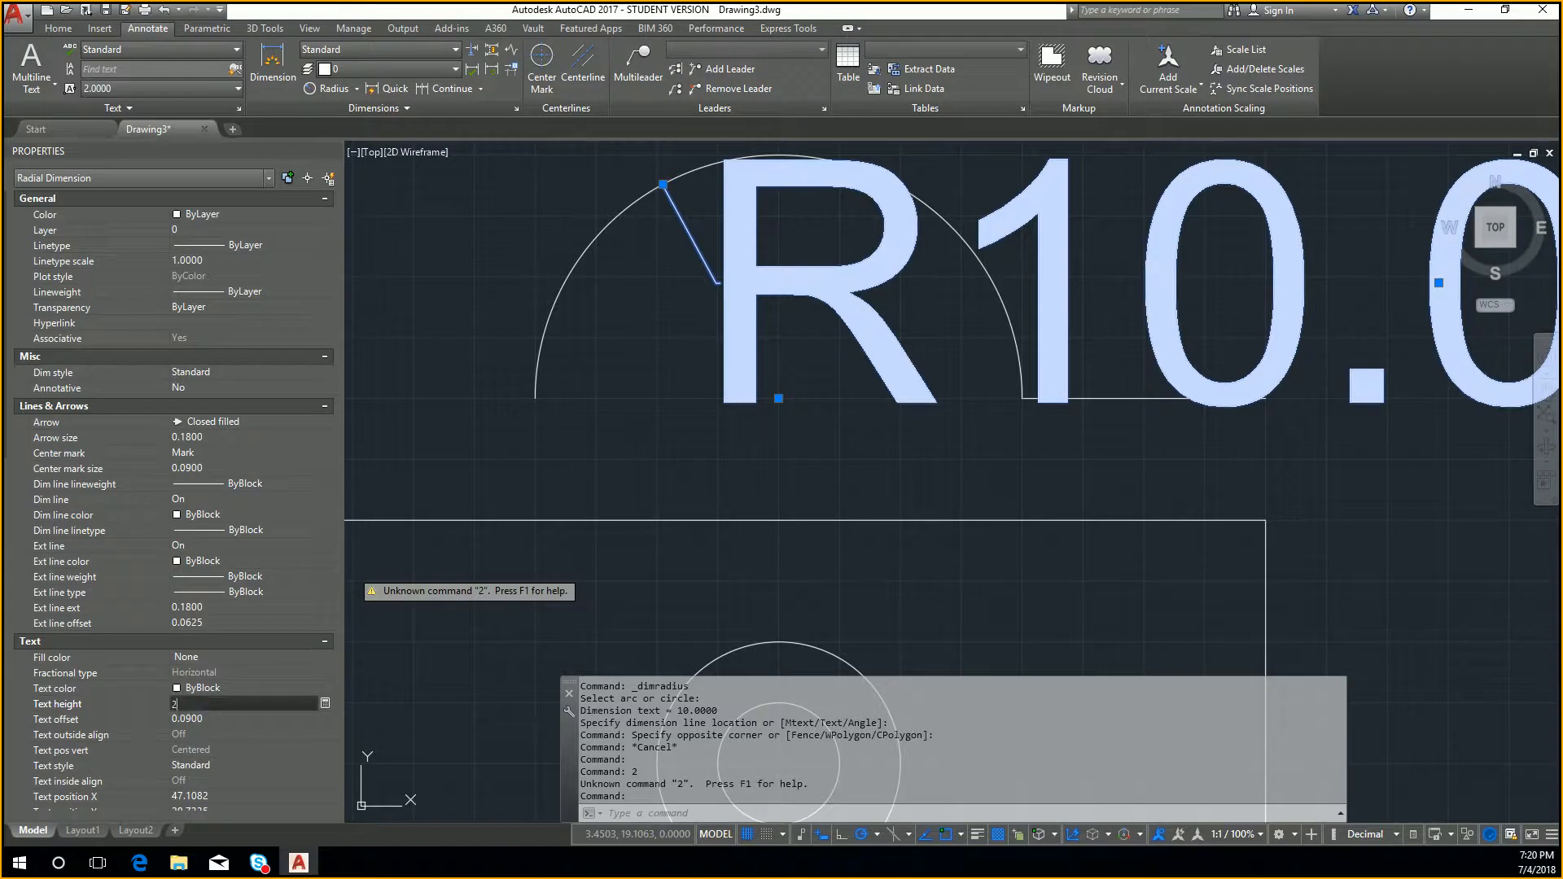
key("Return")
key("Escape")
key("Escape")
Move the radius dimension's text back inside the arc, just above the arc's center
scroll(1230, 358, "up", 2)
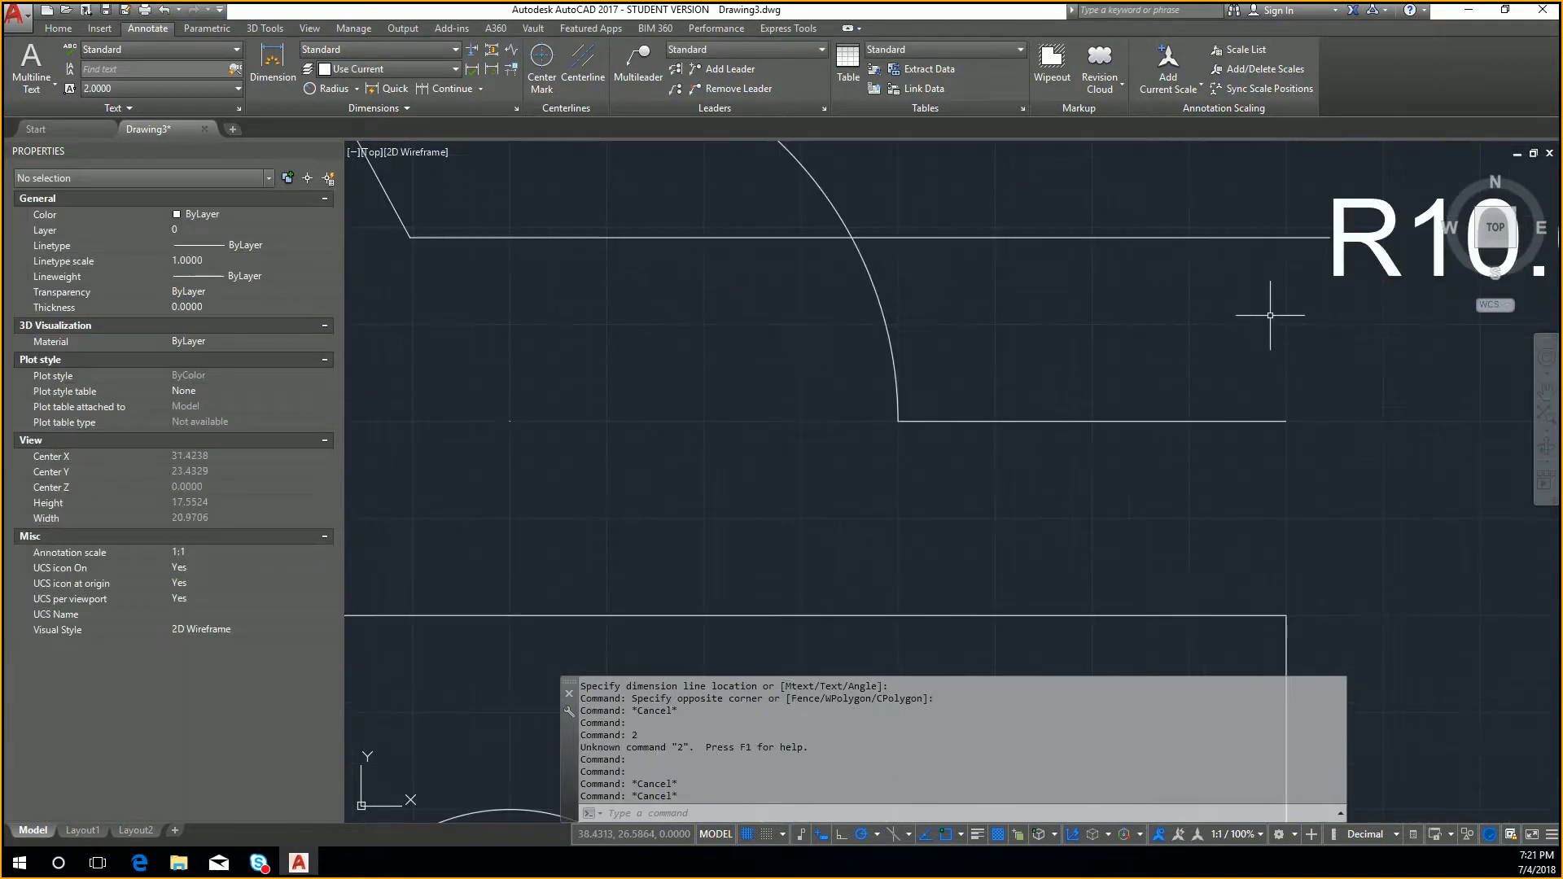
scroll(1270, 315, "down", 3)
left_click(1323, 301)
left_click(1315, 300)
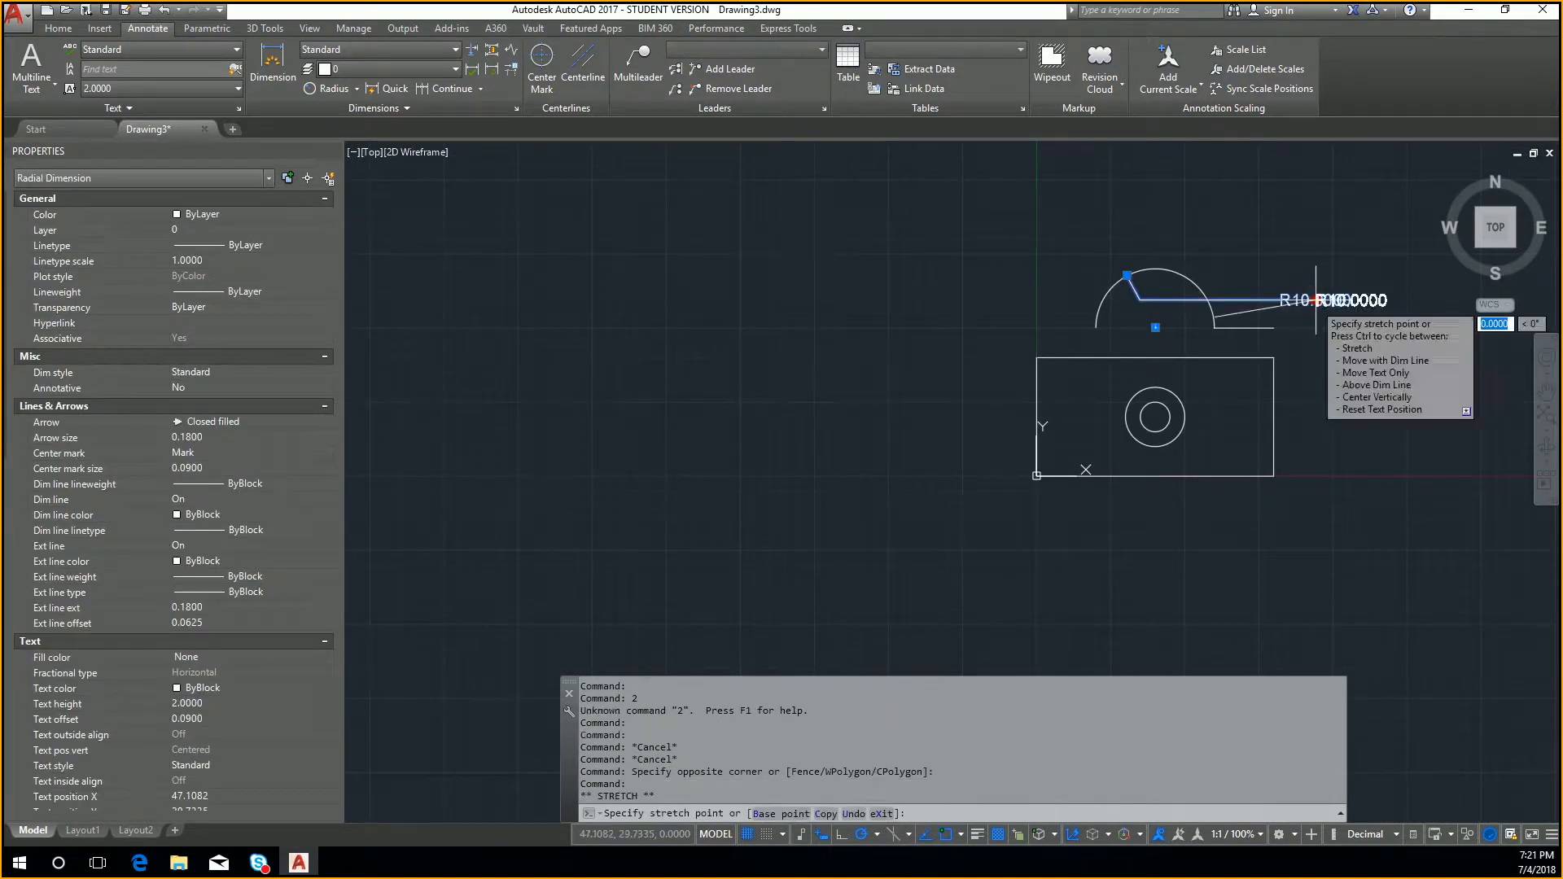
left_click(1150, 319)
scroll(1183, 323, "up", 3)
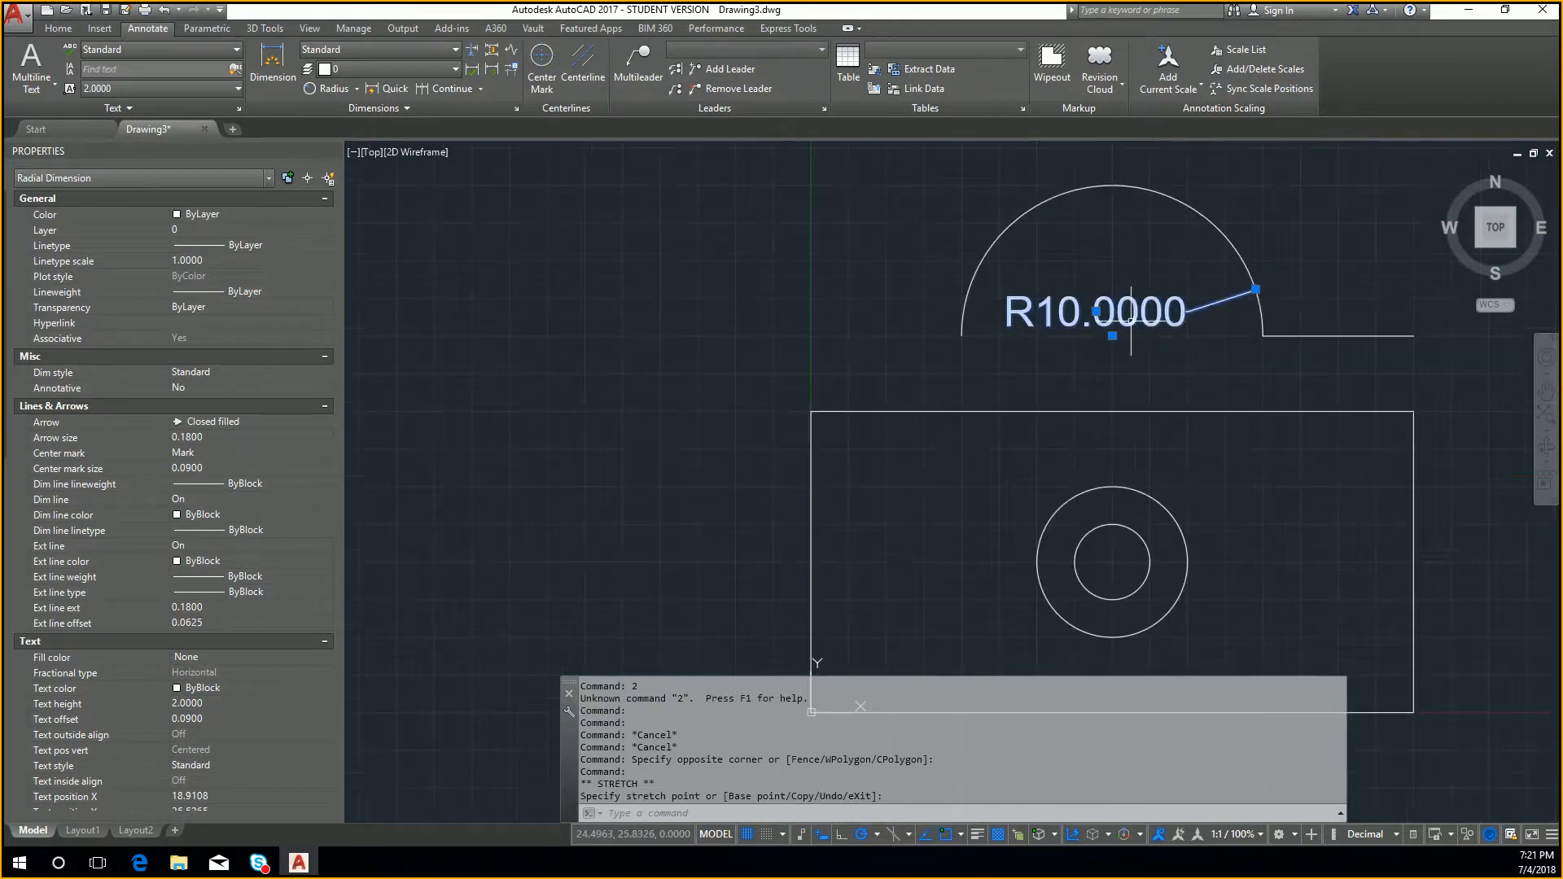
Move the radius dimension's text outside the arc, above and to its right, and clear the selection
left_click(1096, 311)
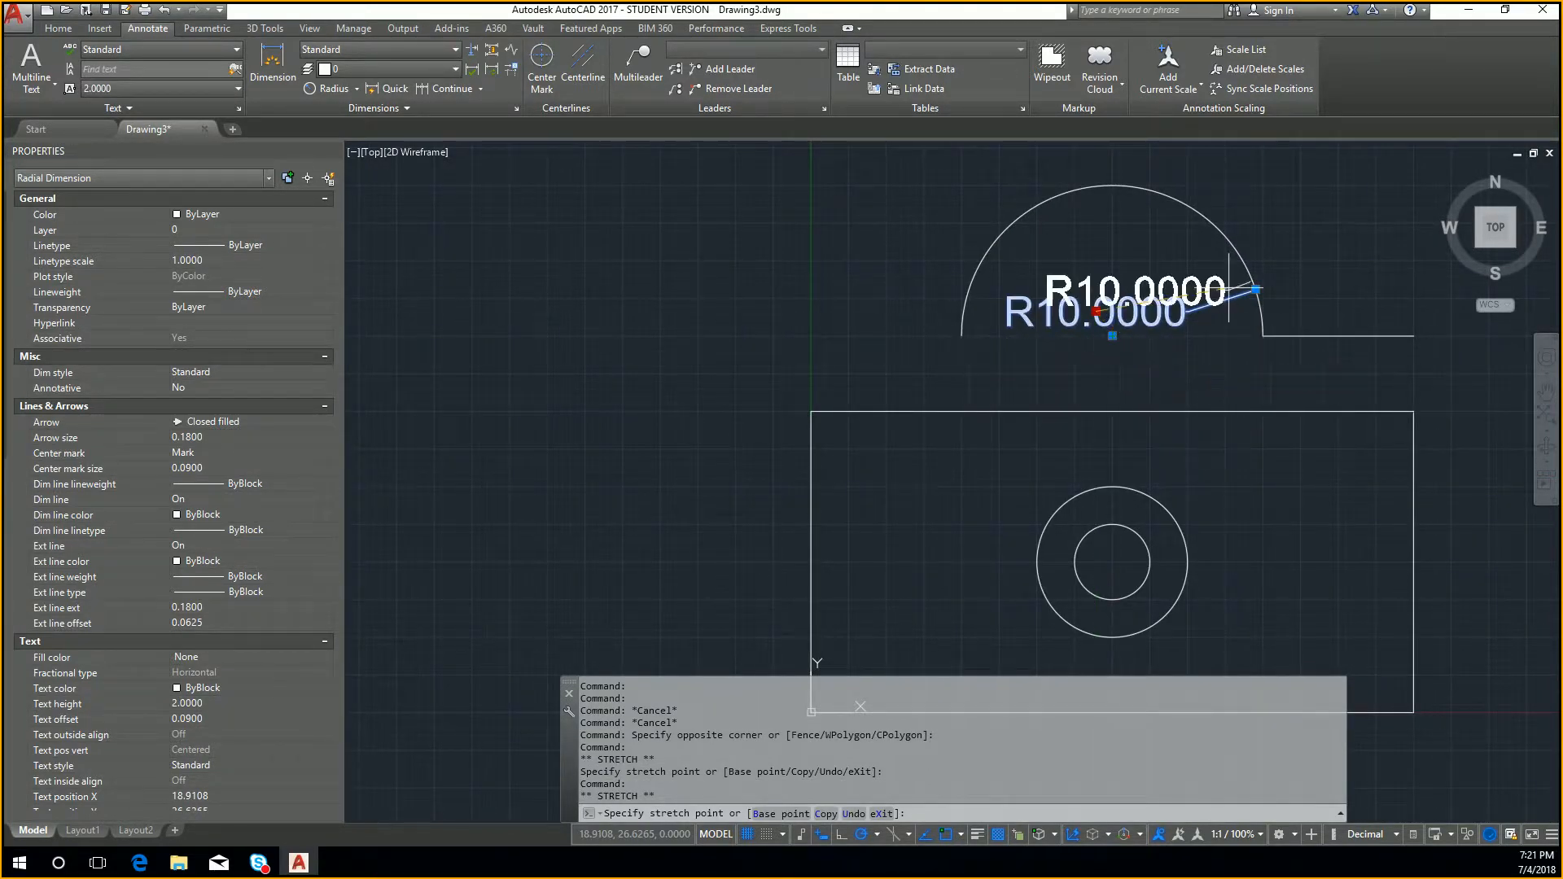
middle_click_drag(1266, 171, 1132, 270)
left_click(1224, 242)
key("Escape")
left_click(1210, 283)
left_click(1101, 225)
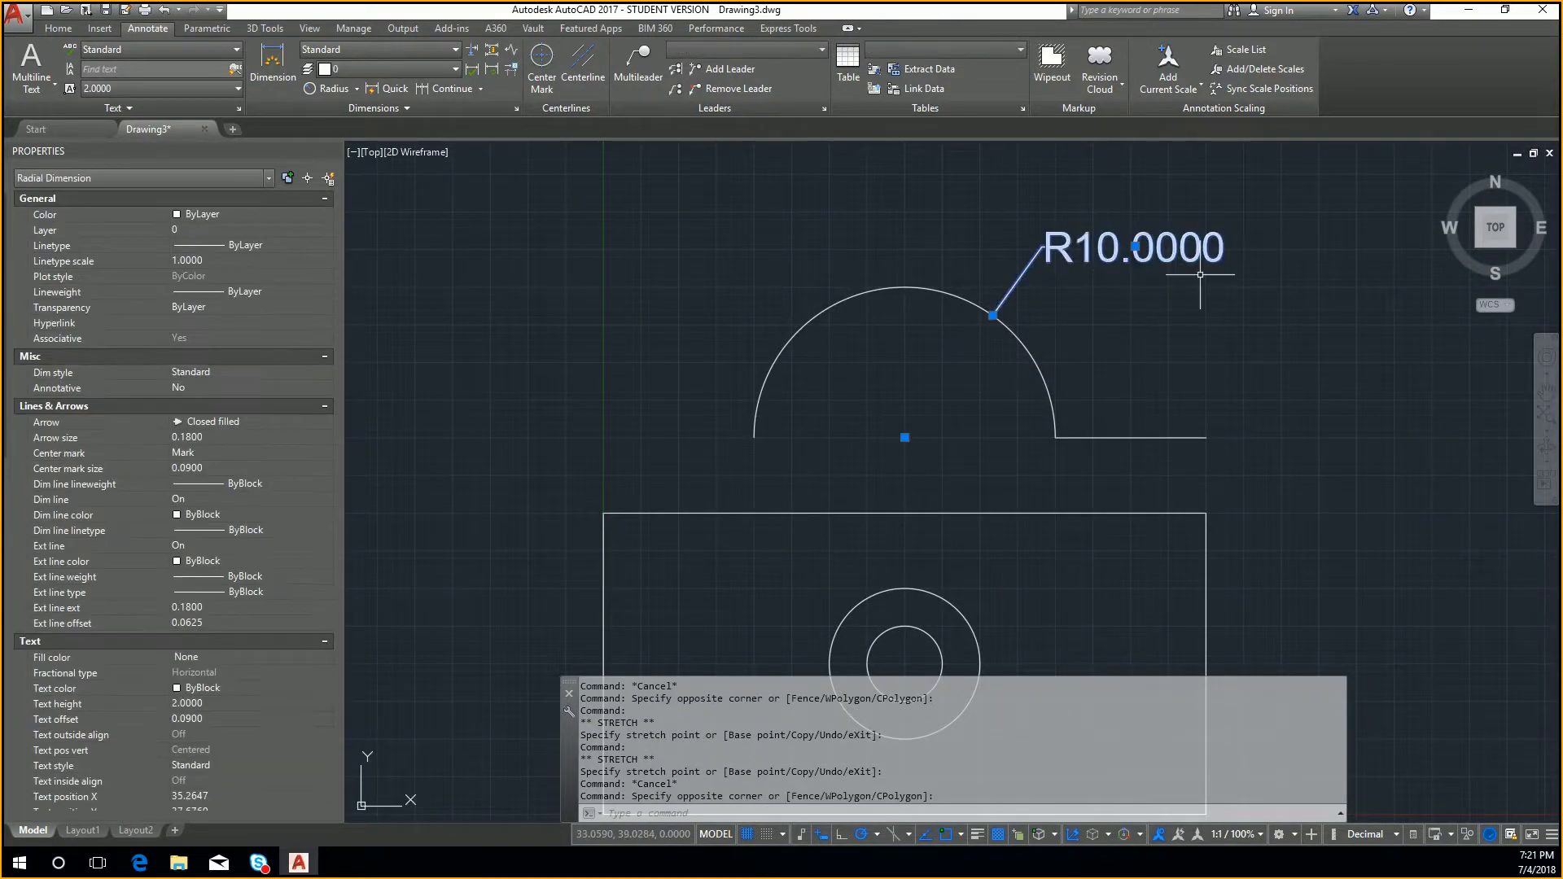
key("Escape")
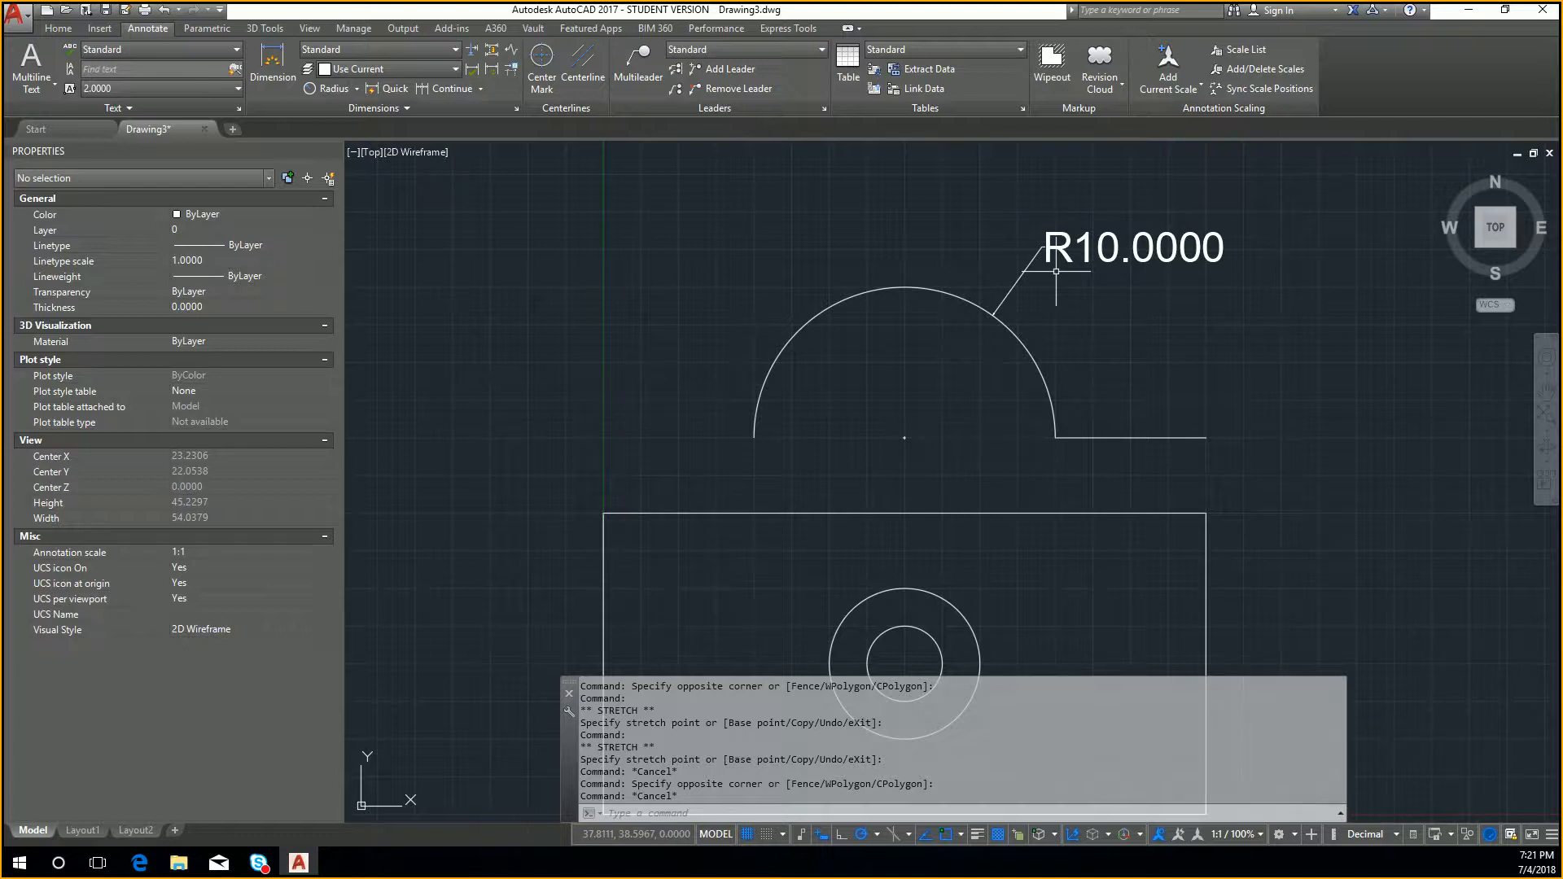
Open the Dimension Style Manager and view the Standard style's line settings without changing them
type("DIMSTY")
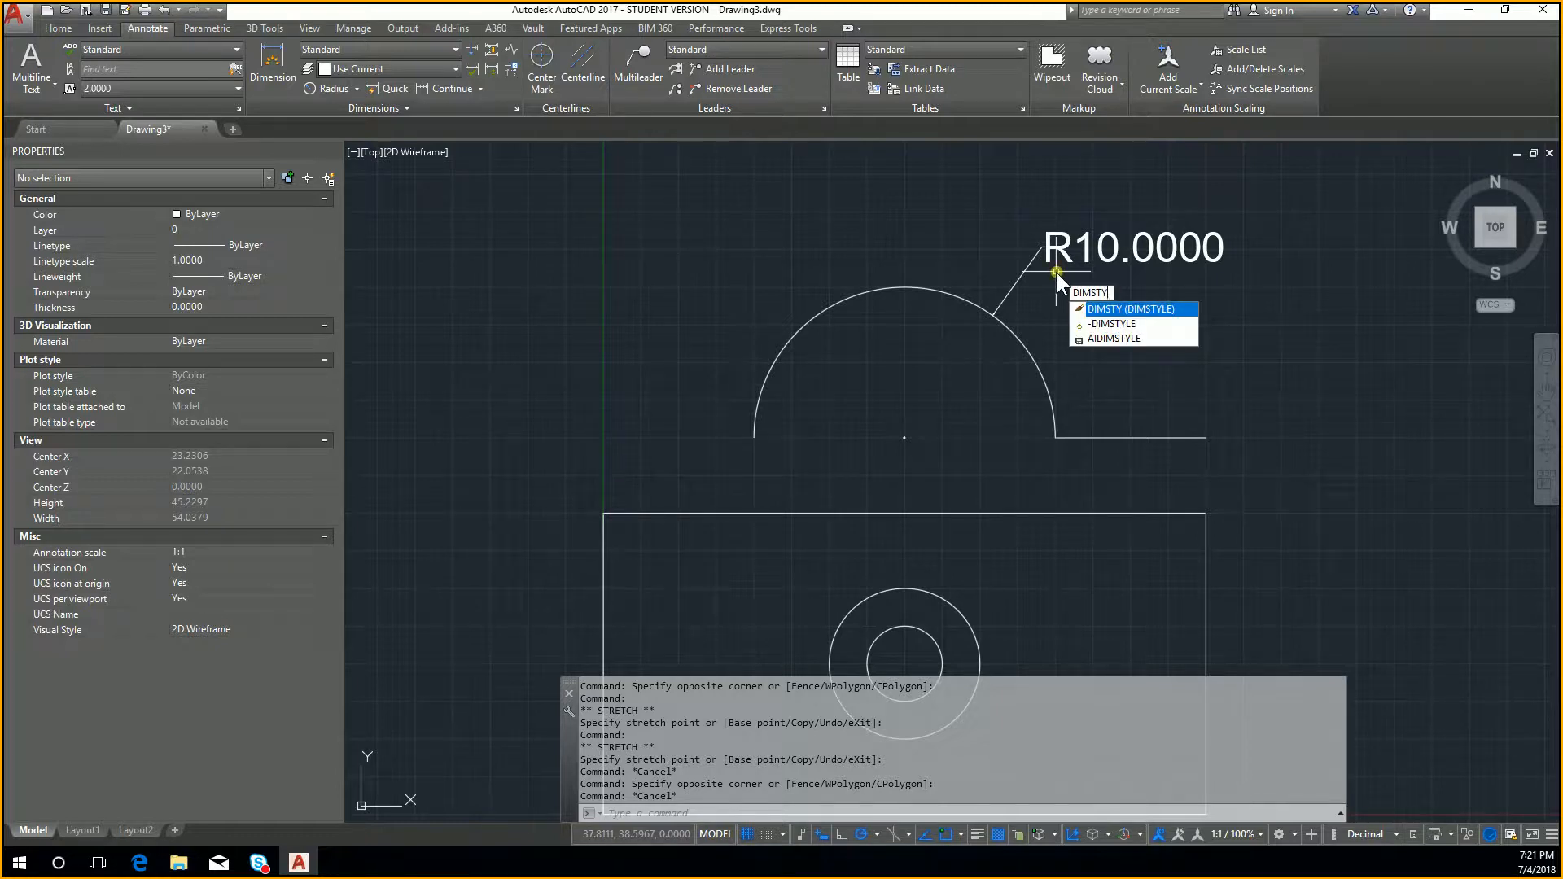
key("Return")
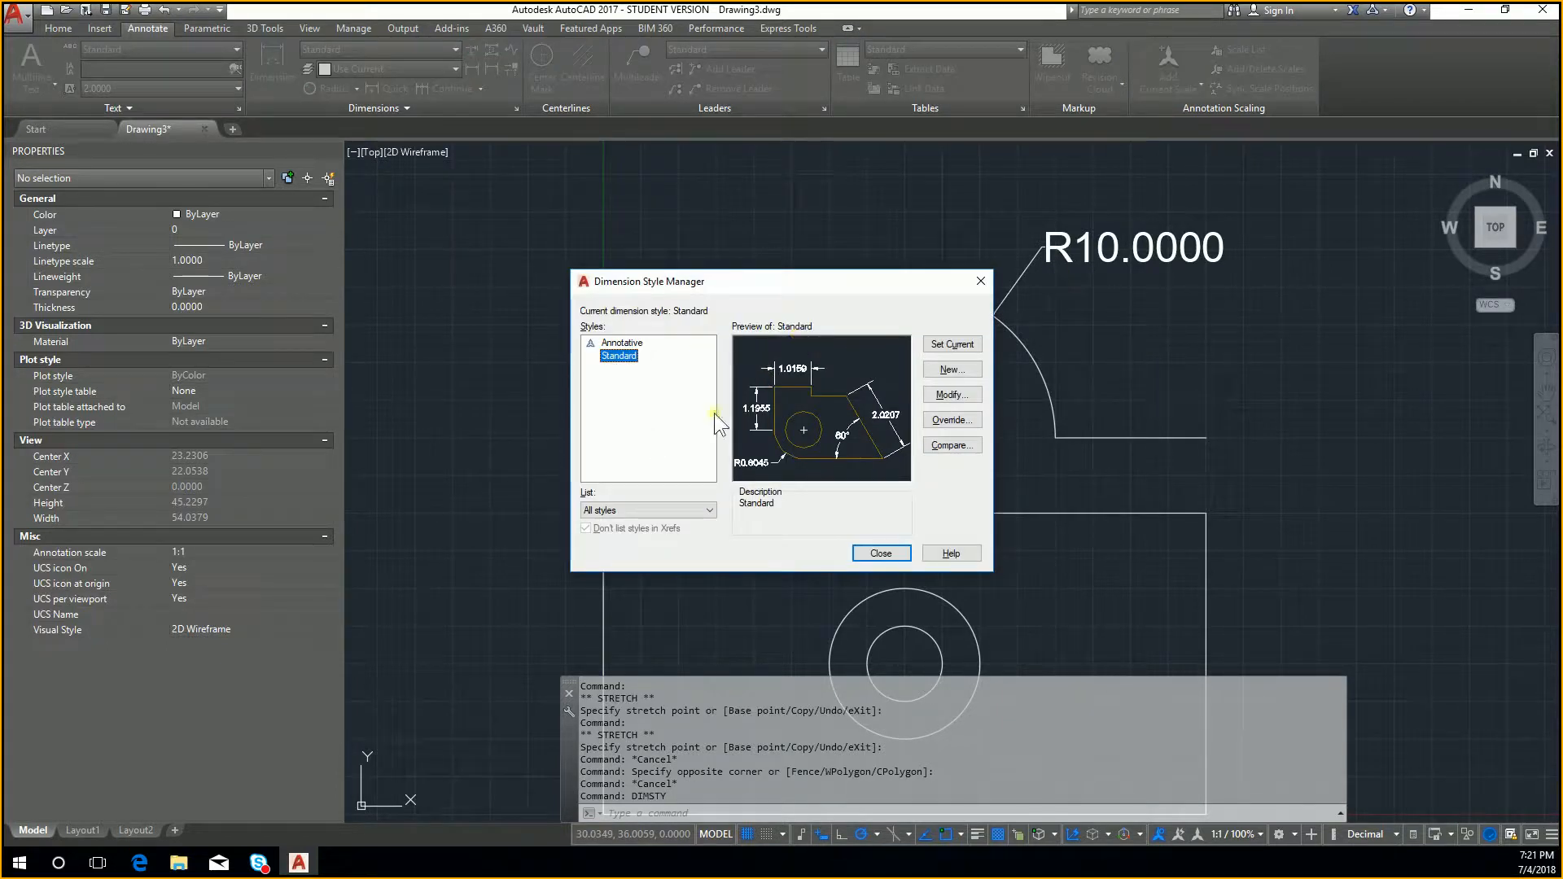
left_click(969, 395)
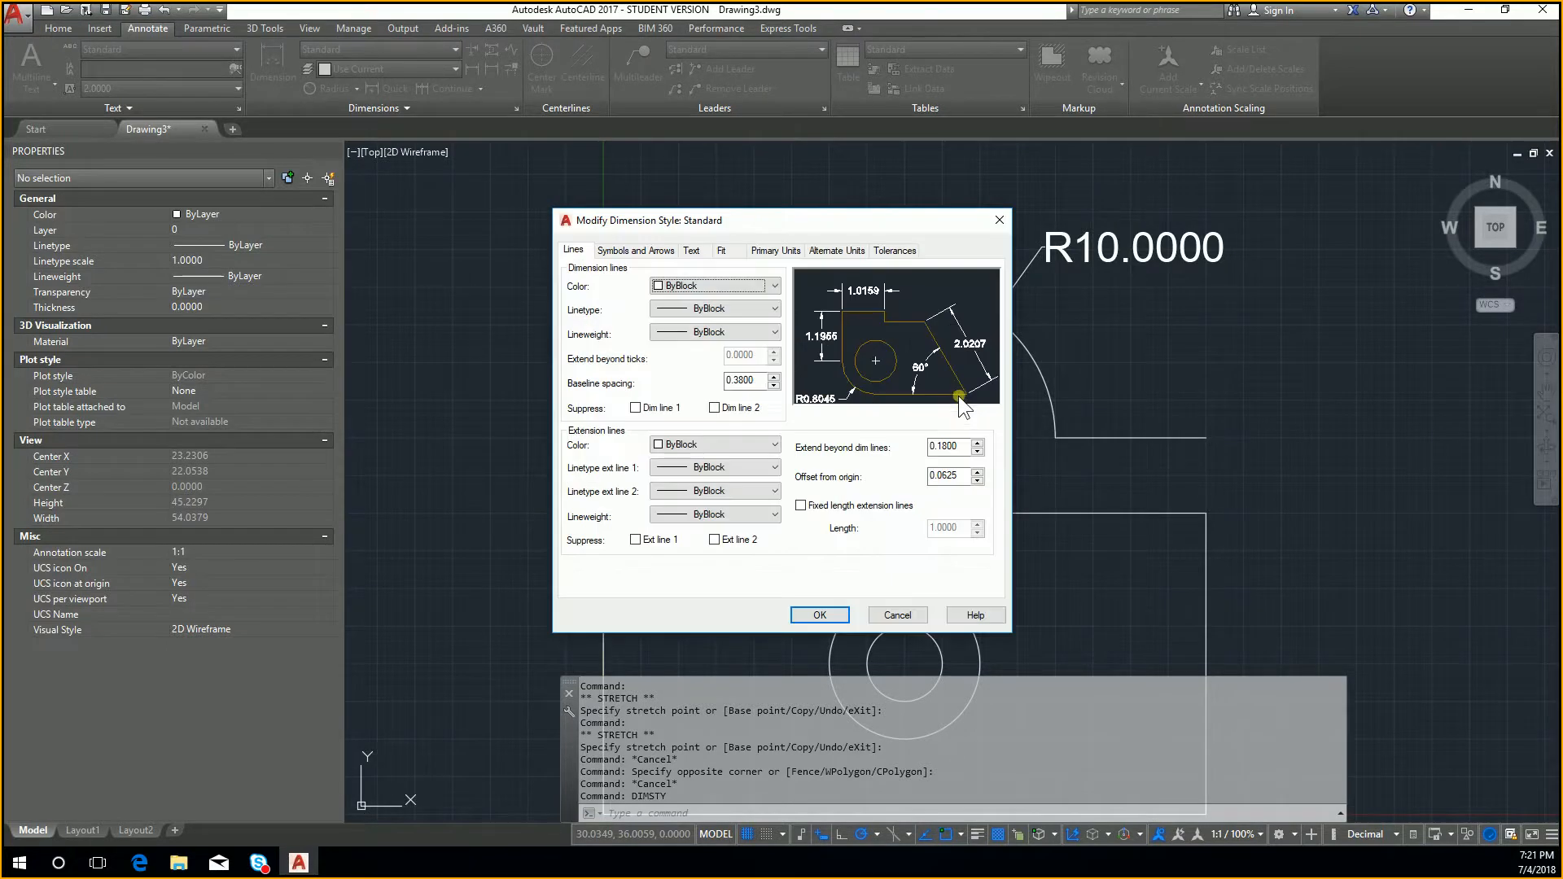
left_click(999, 220)
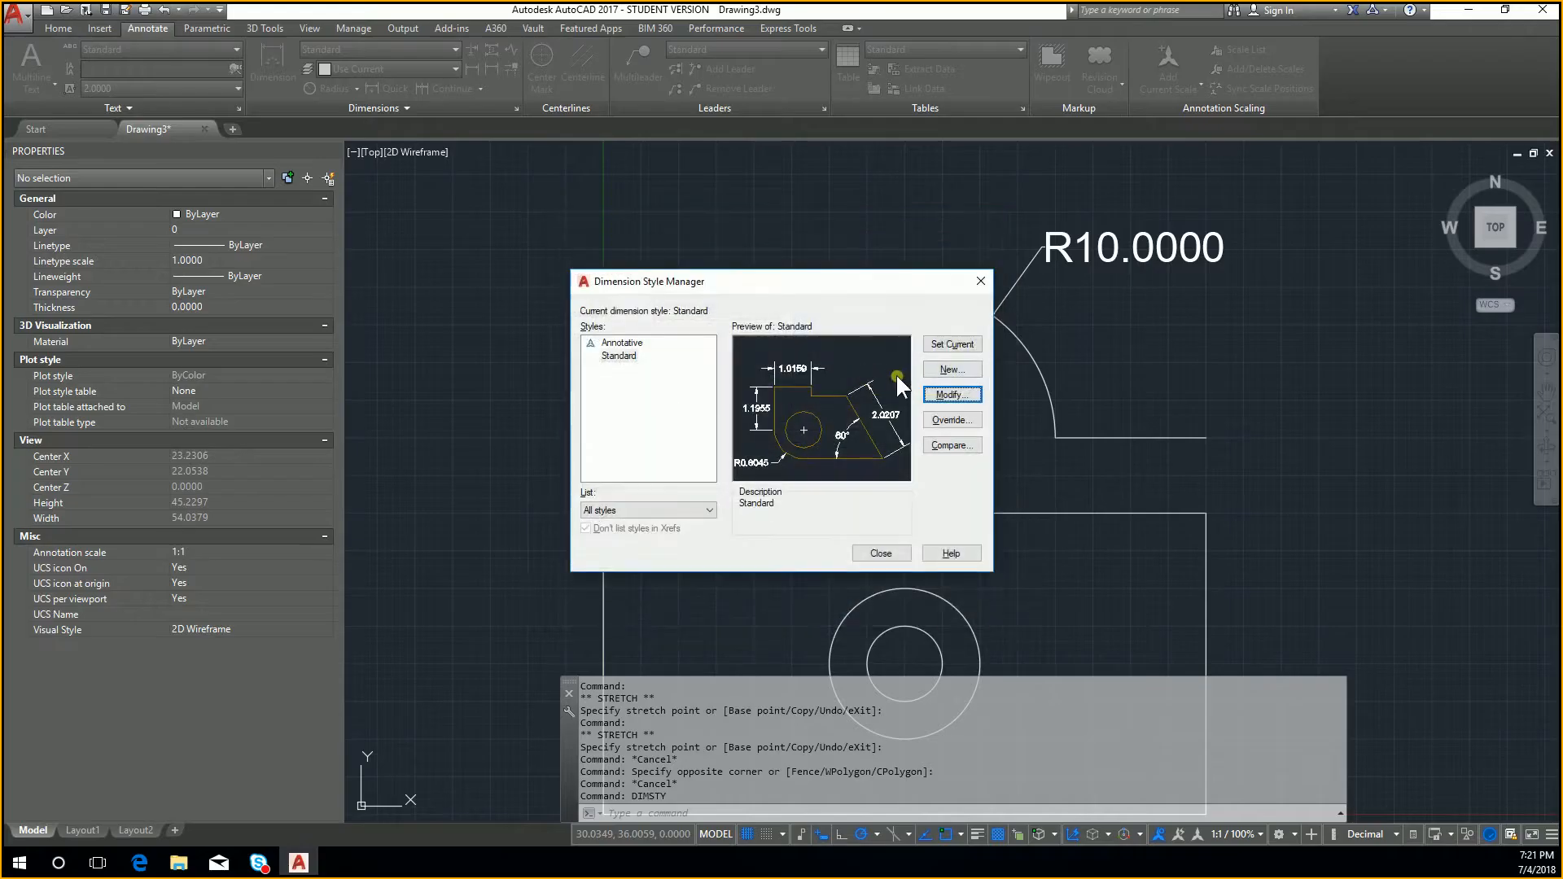
Start a new dimension style based on Standard for all dimensions, keeping the suggested name, and continue to its settings
left_click(621, 343)
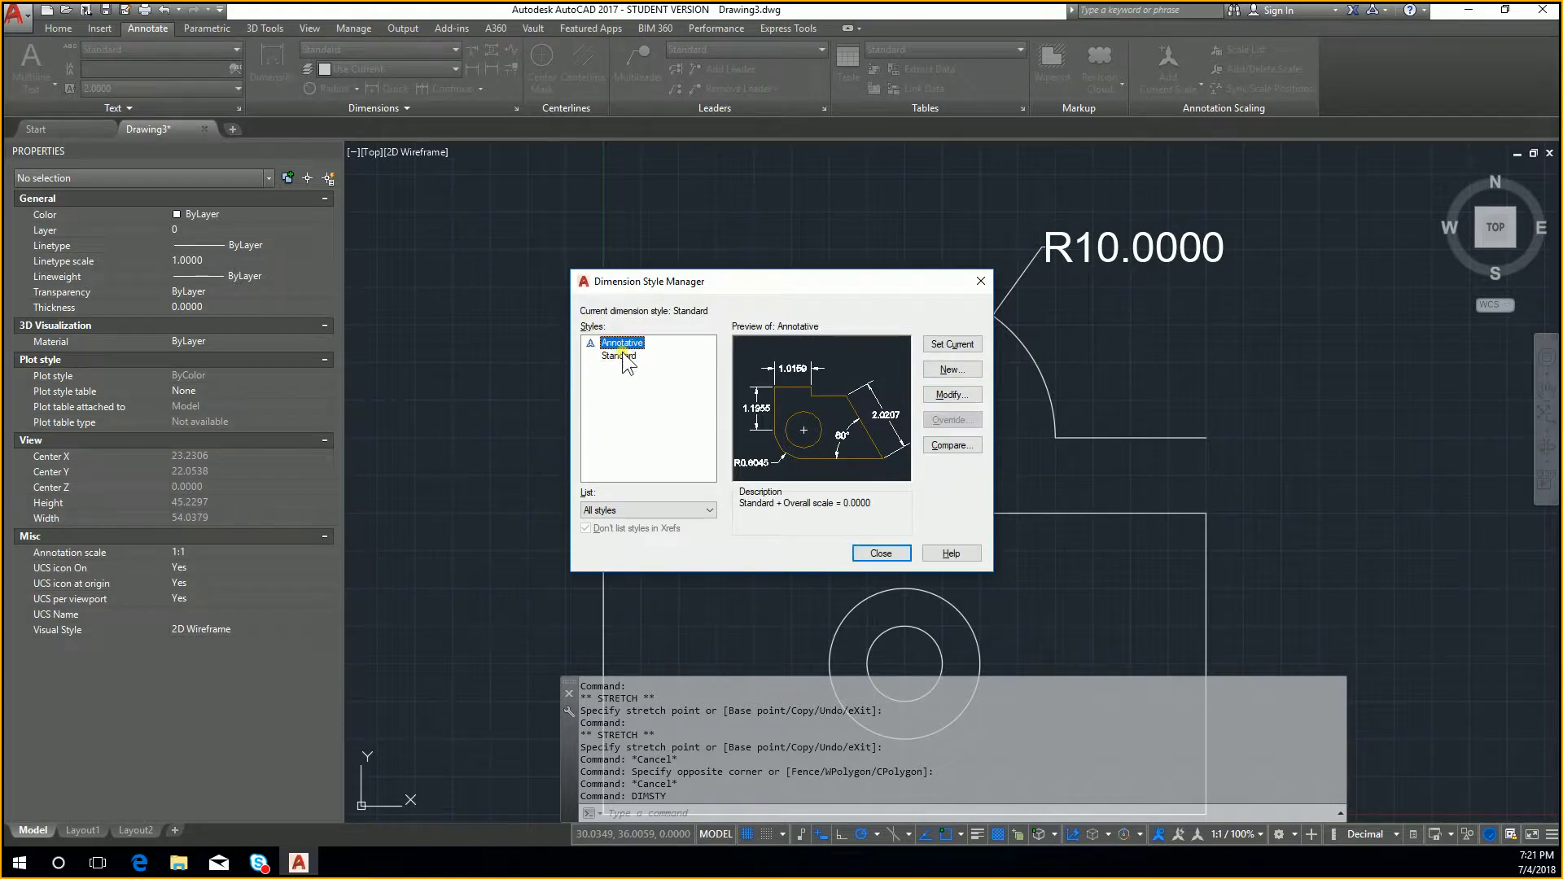
left_click(622, 355)
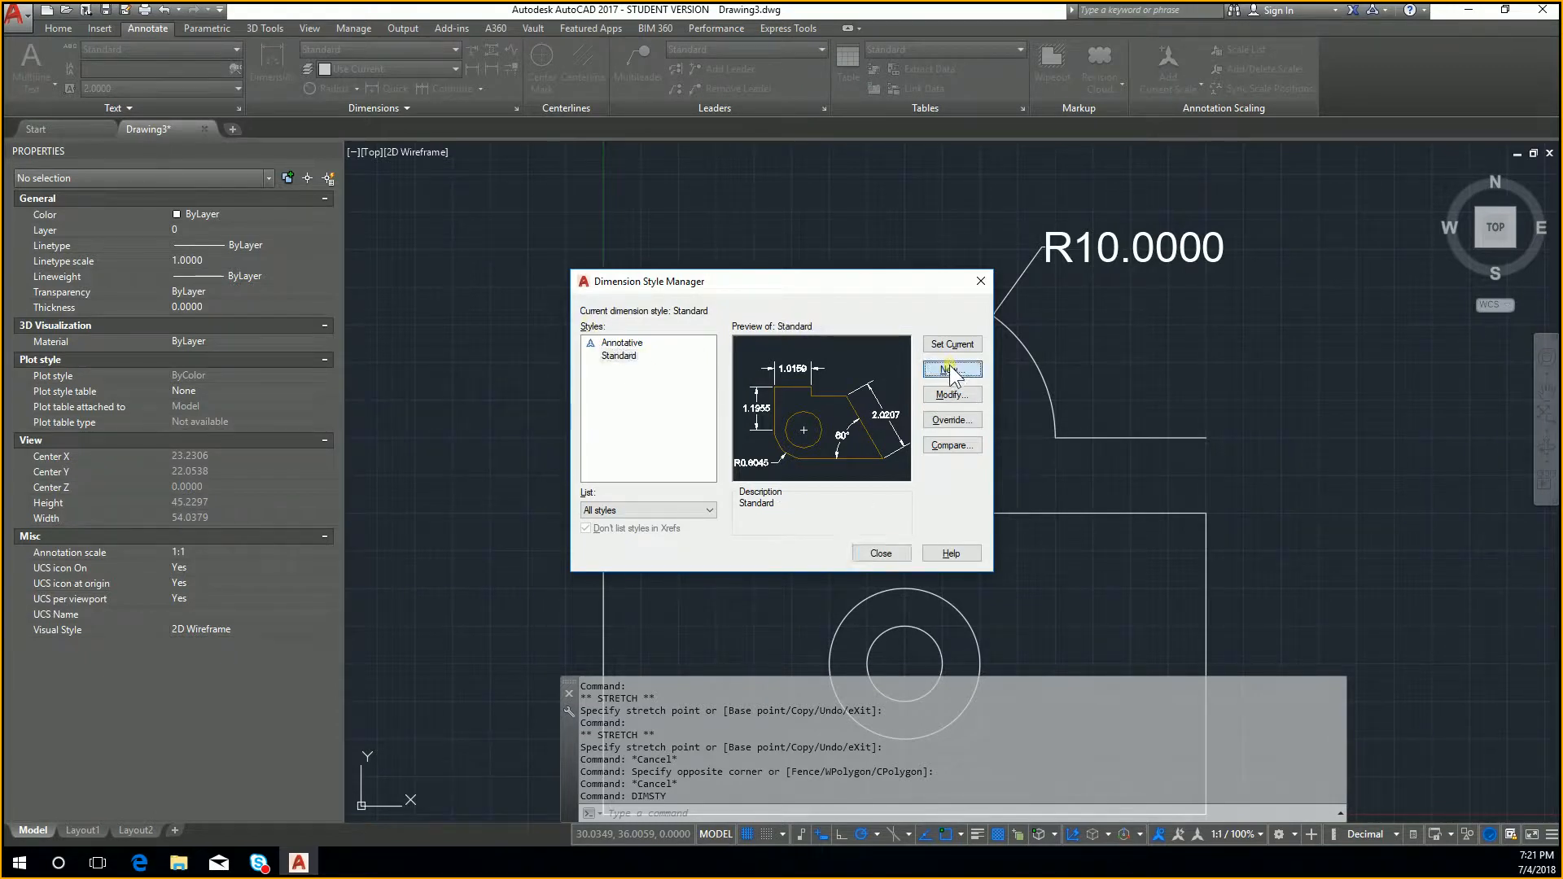
left_click(951, 371)
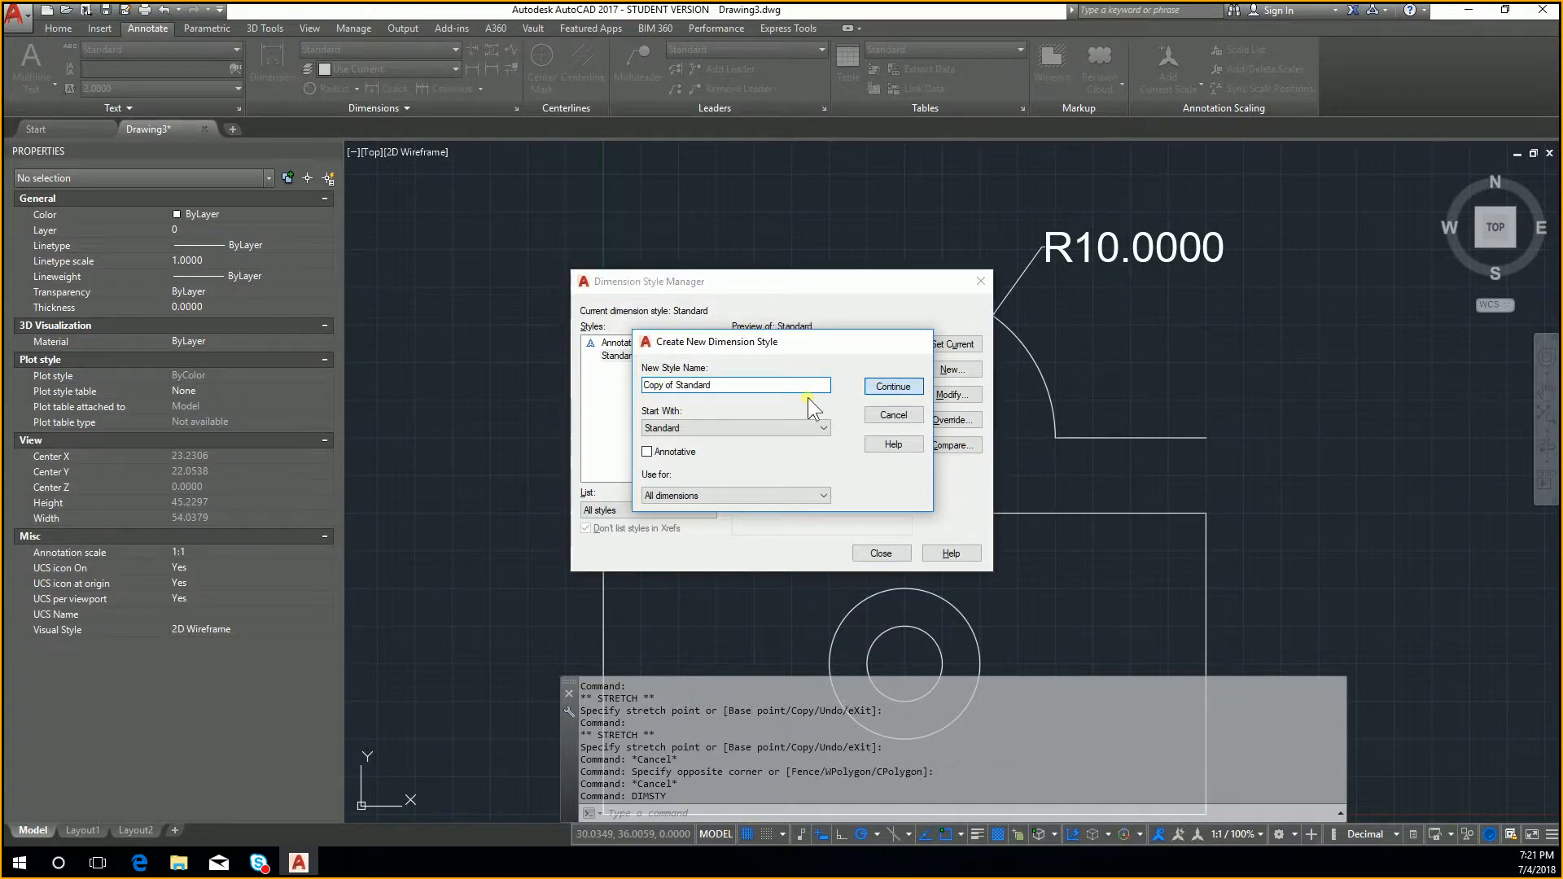
left_click(893, 386)
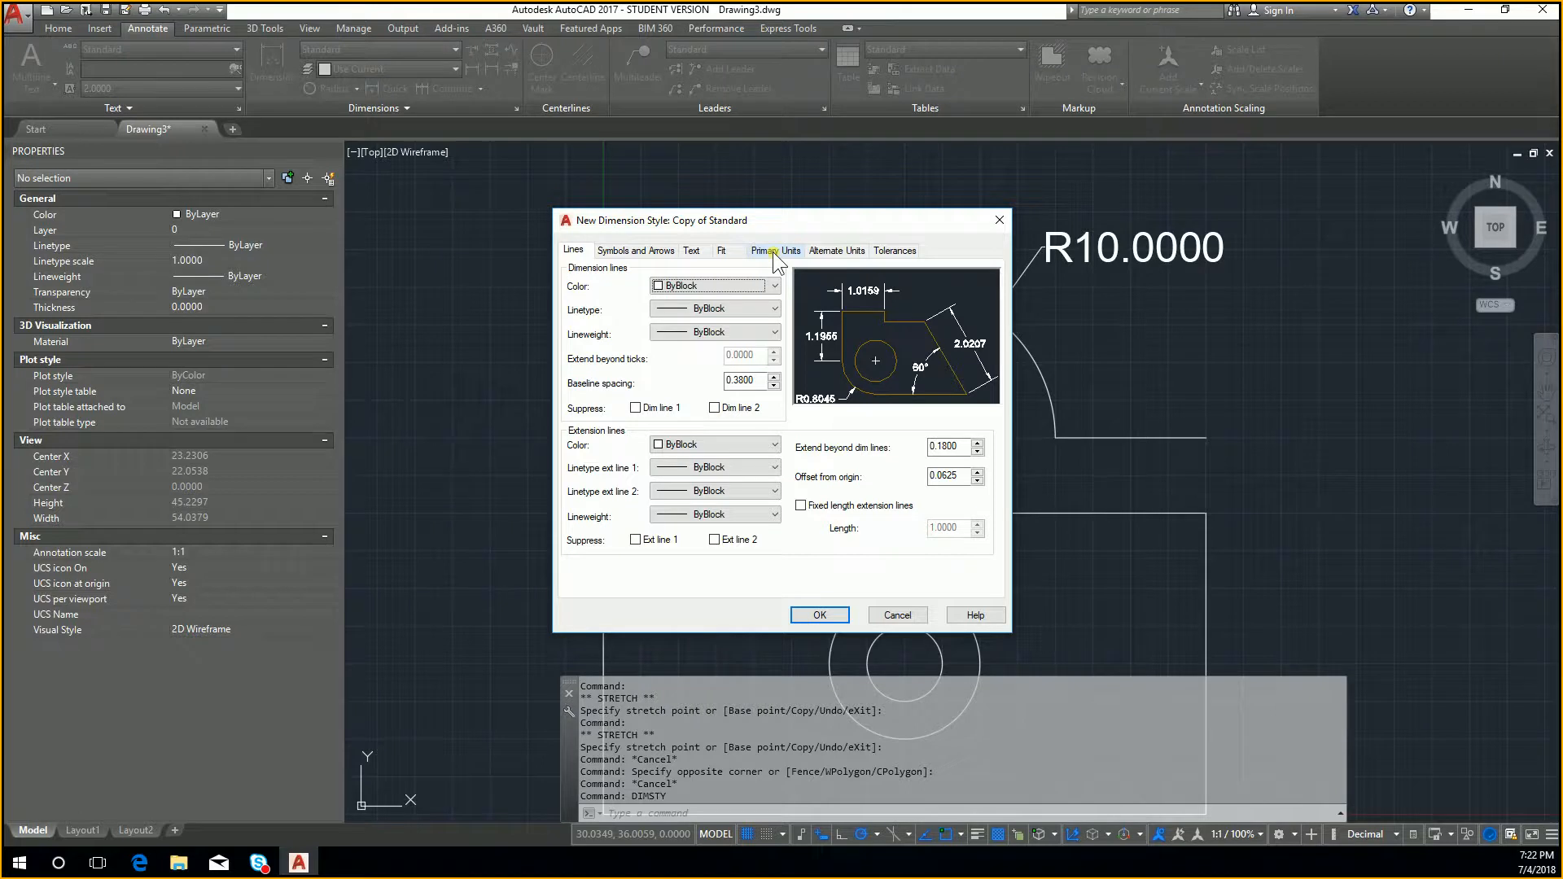
Set the linear precision of the new Copy of Standard dimension style to 0.00 and make that style current
left_click(774, 252)
left_click(774, 307)
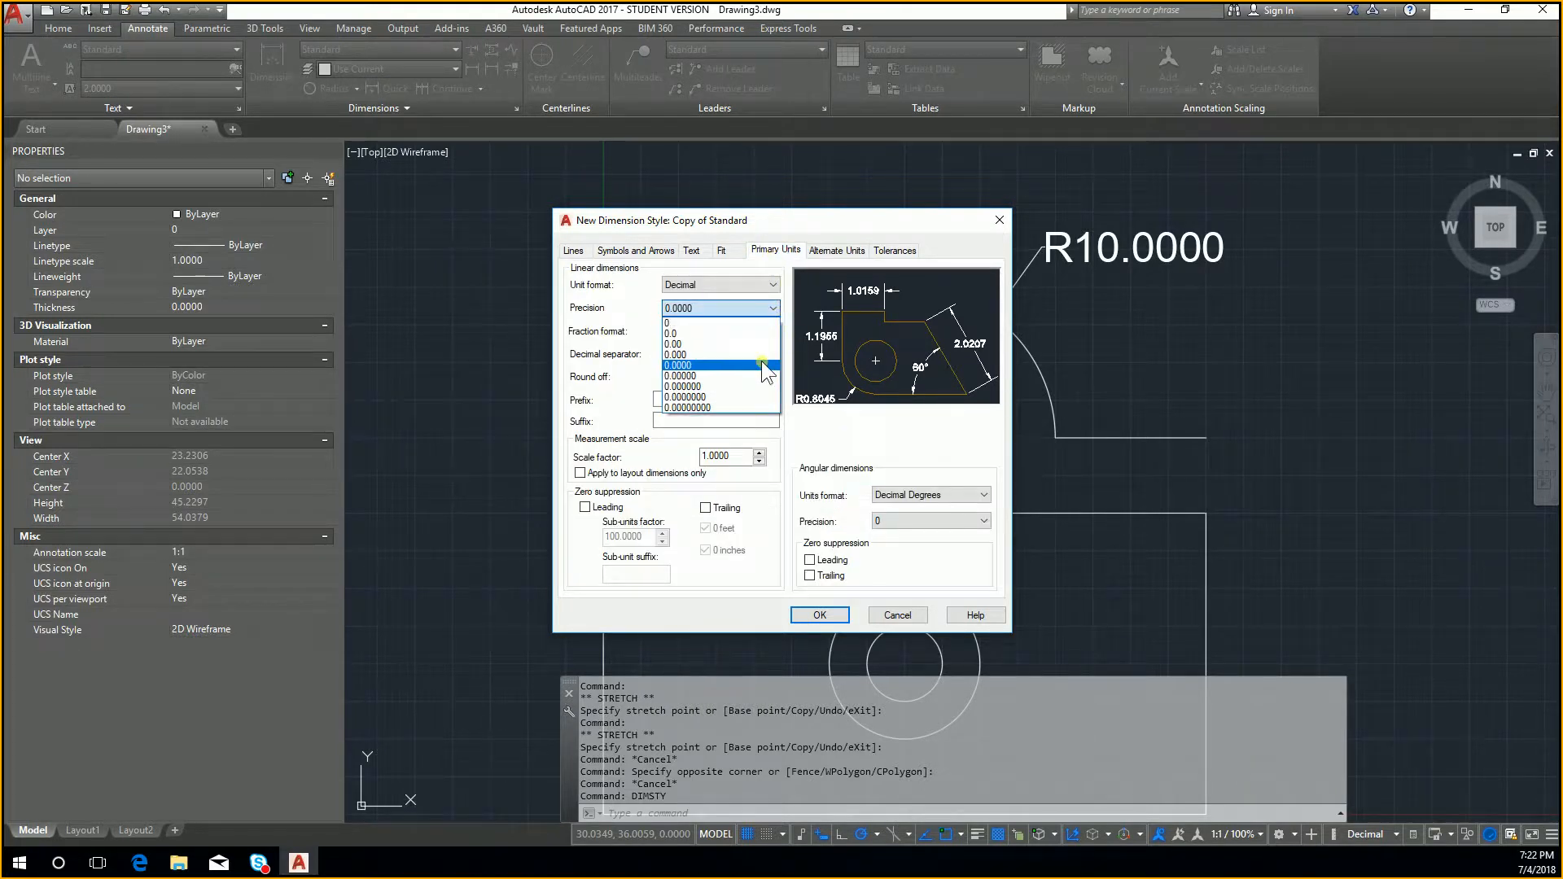
left_click(724, 334)
left_click(730, 344)
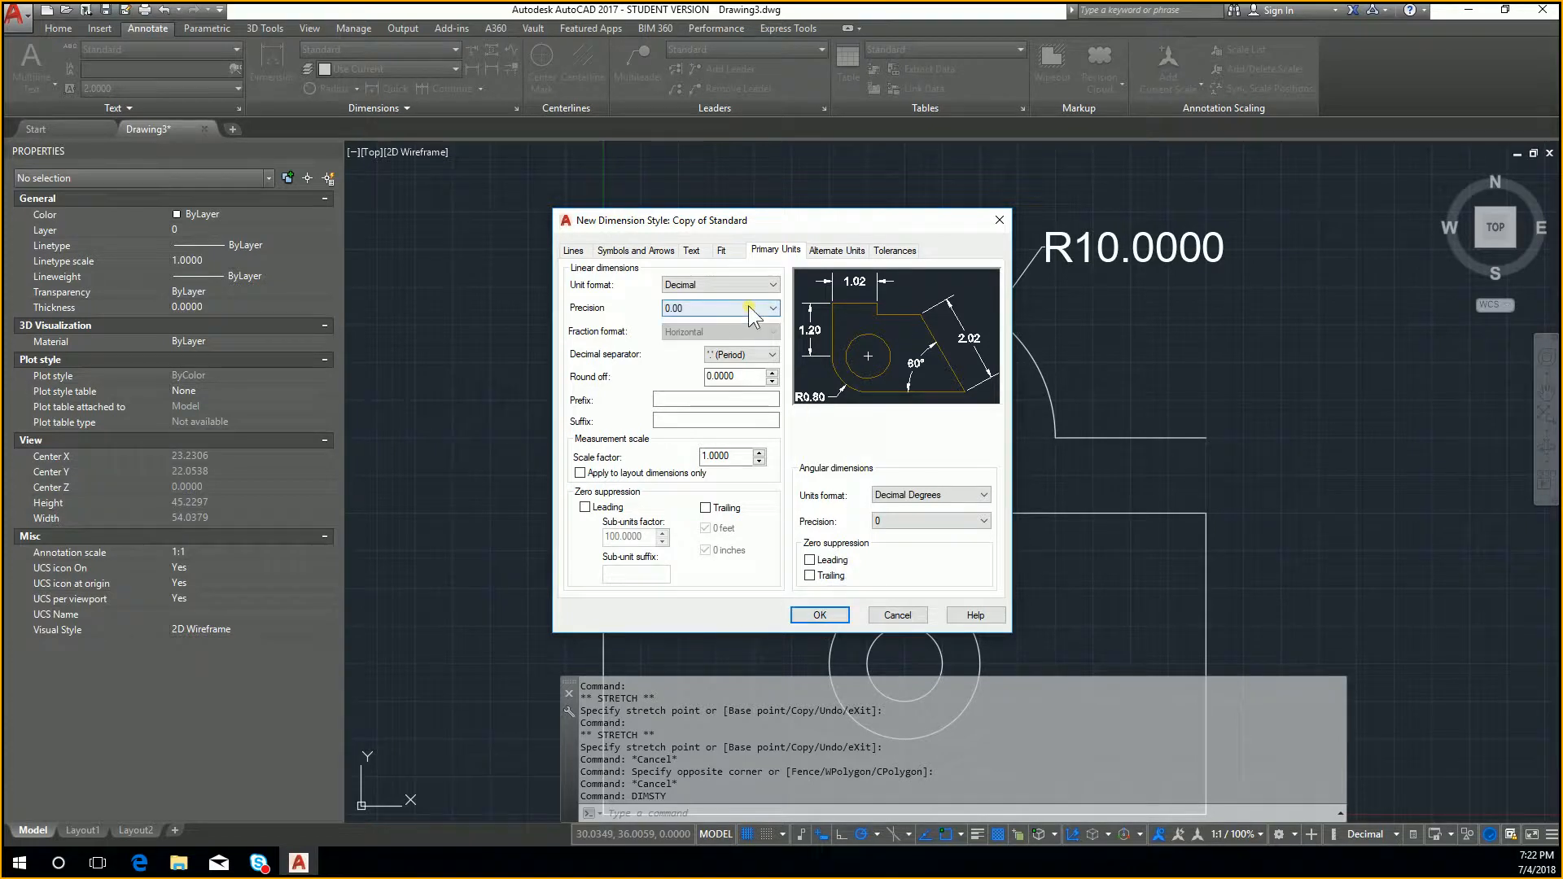
left_click(820, 615)
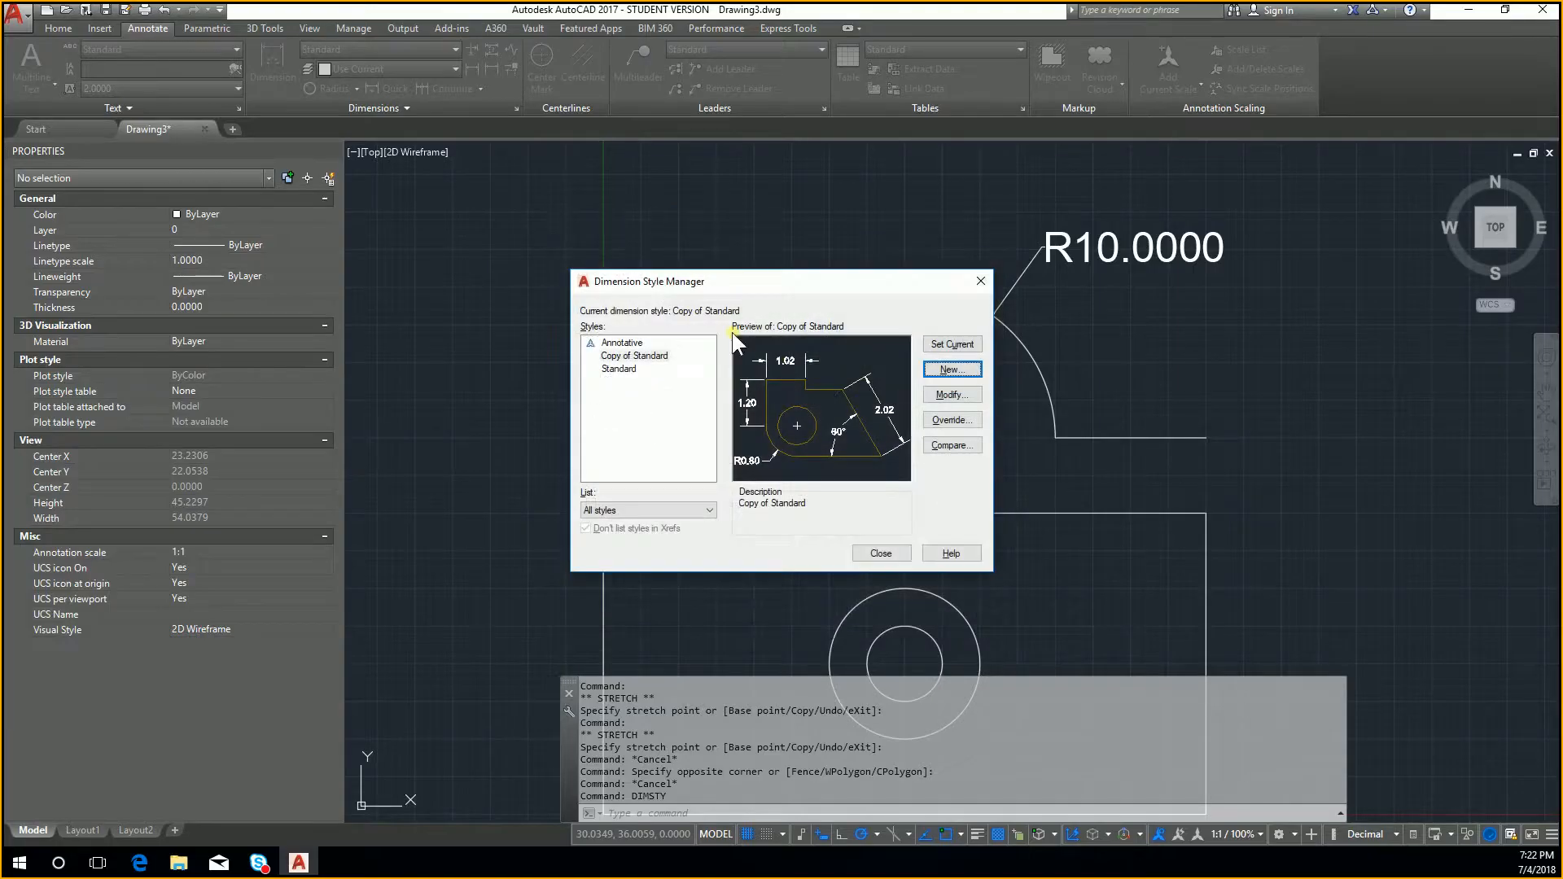
left_click(948, 345)
left_click(878, 552)
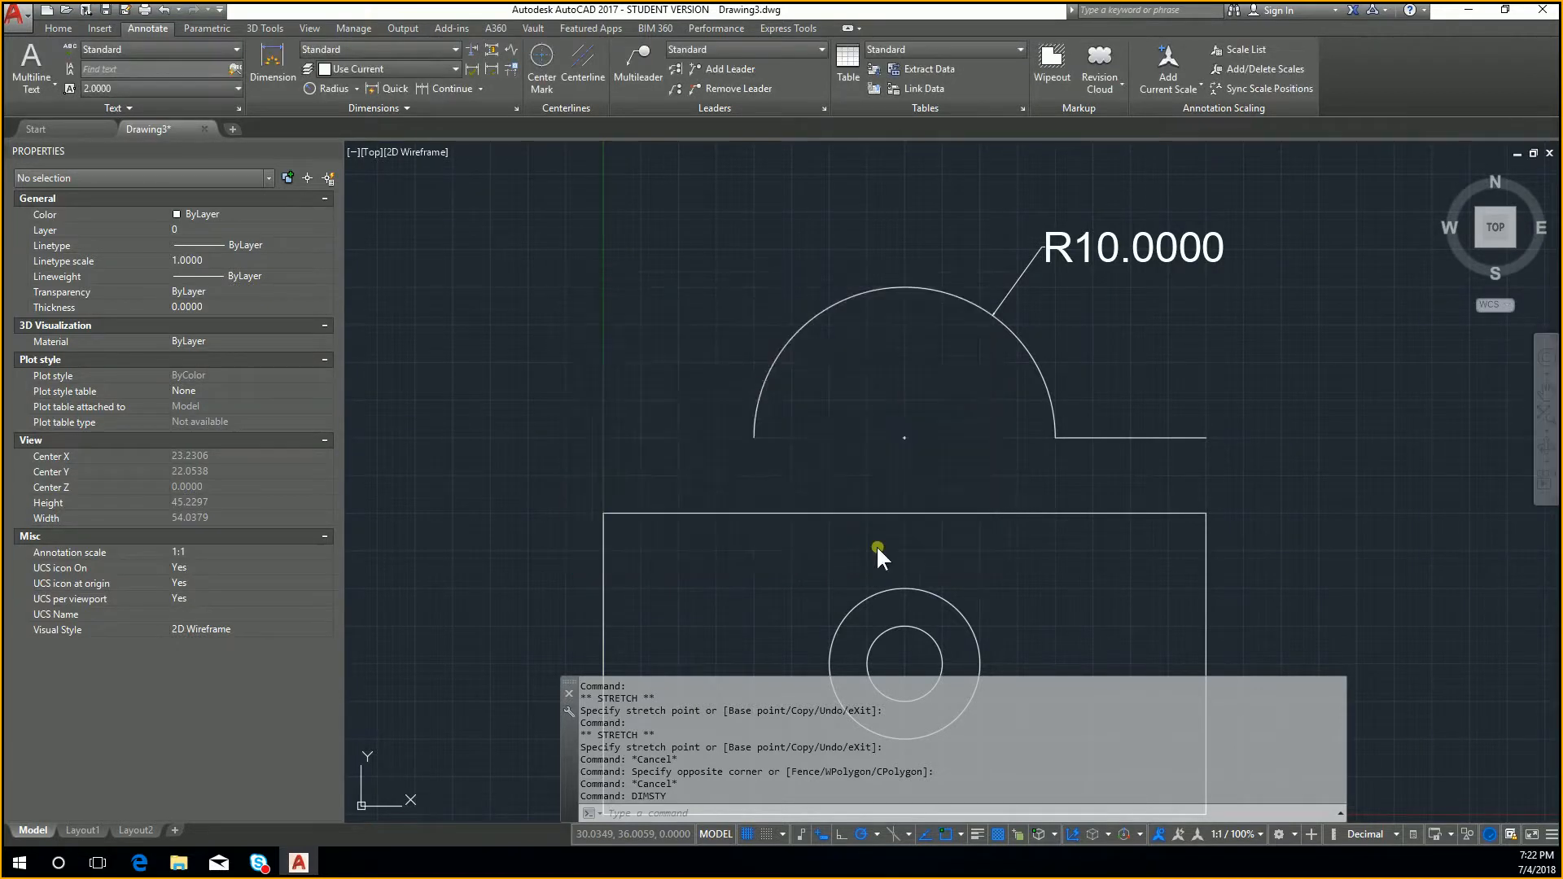
left_click(1062, 258)
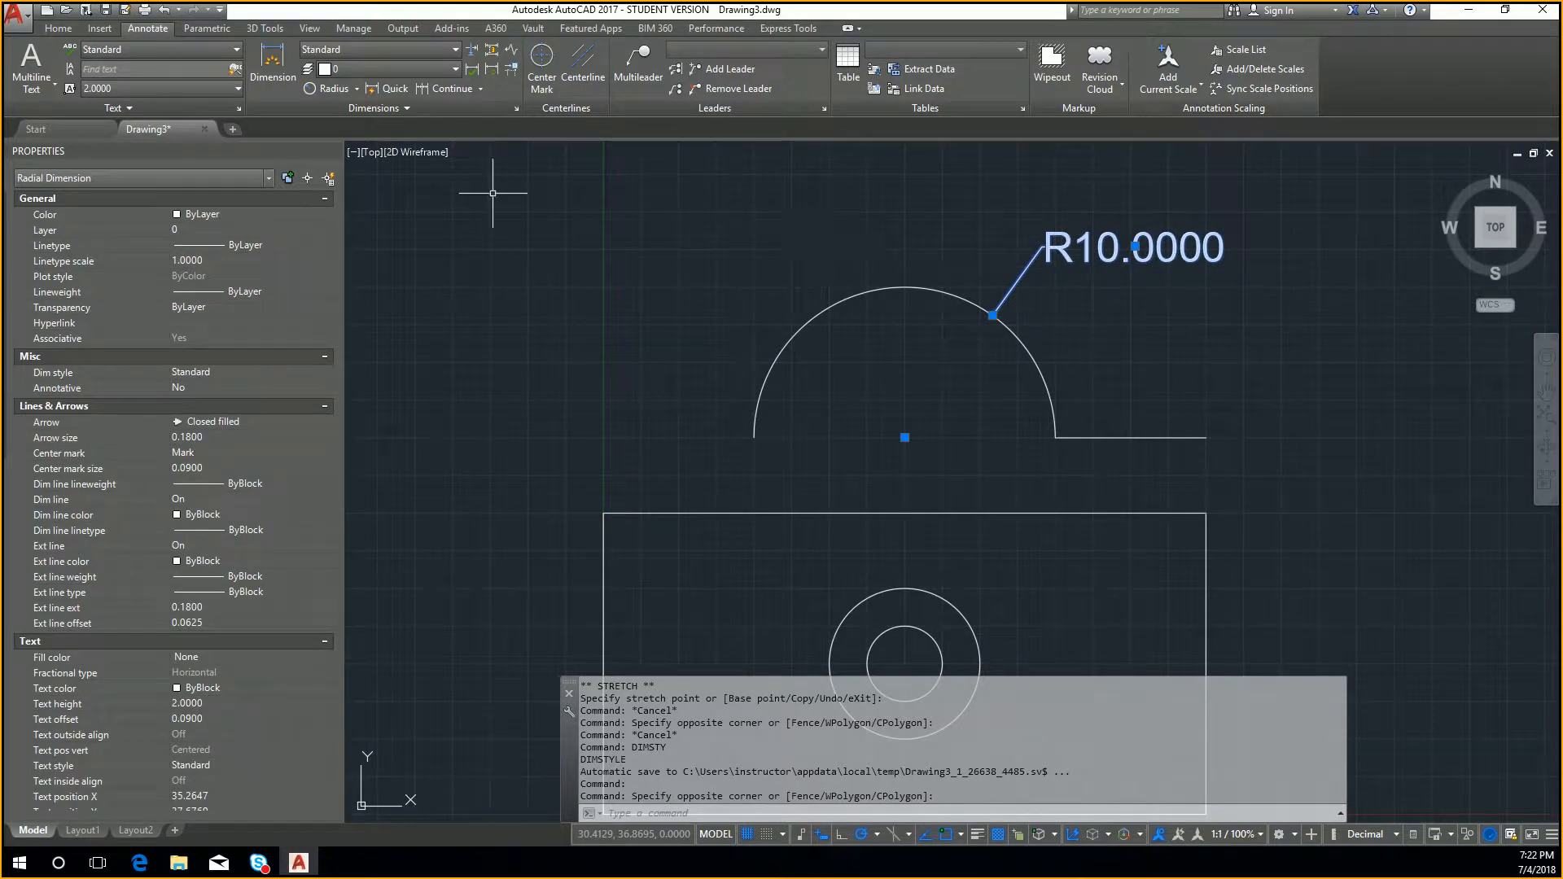
left_click(174, 50)
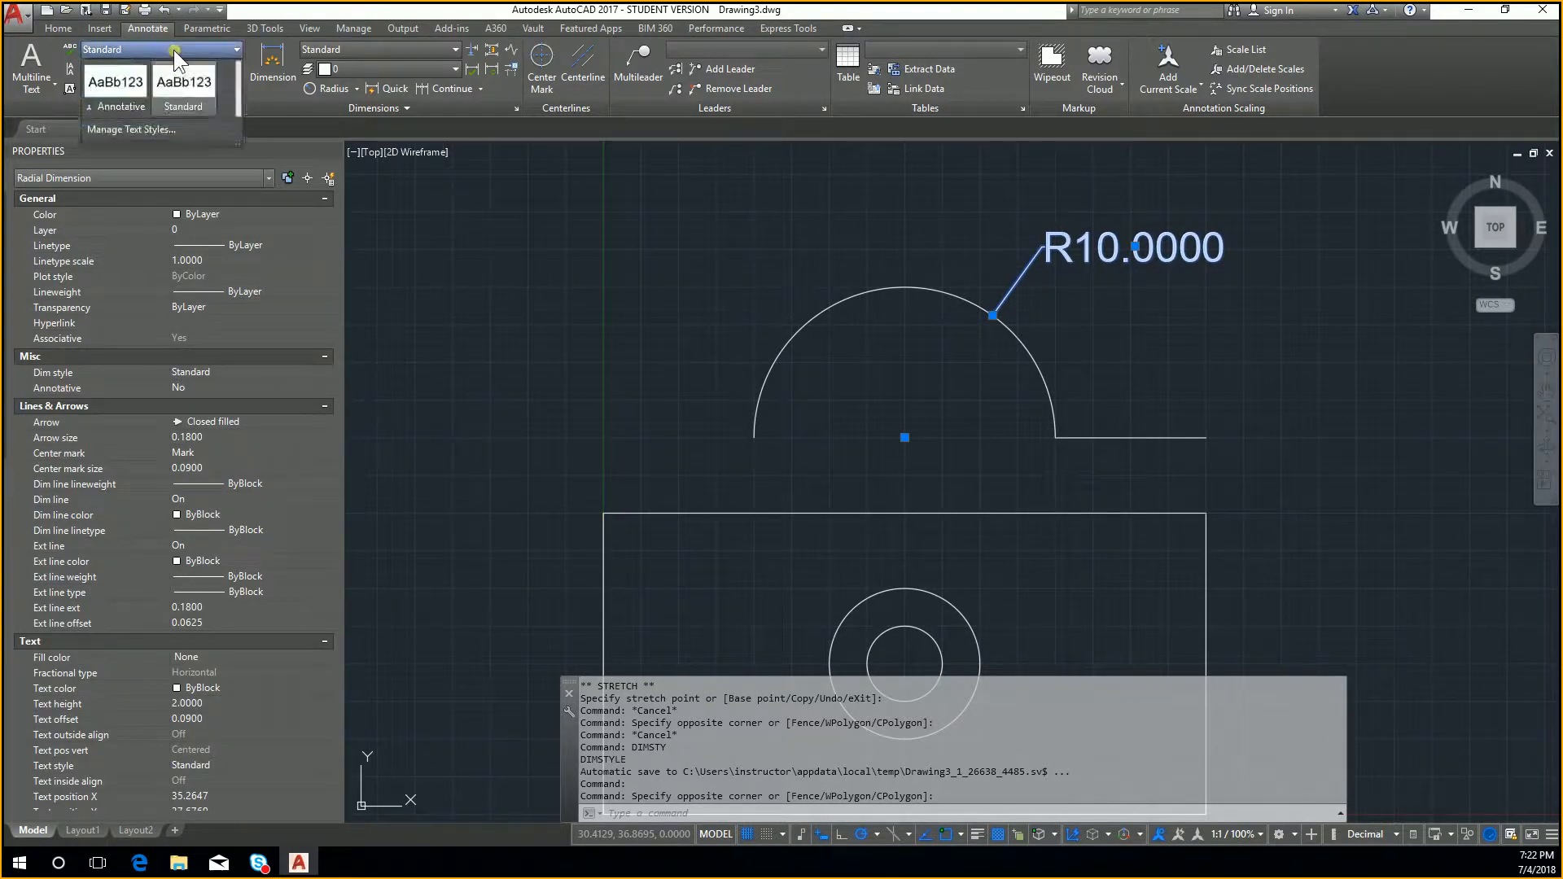
left_click(145, 129)
key("Escape")
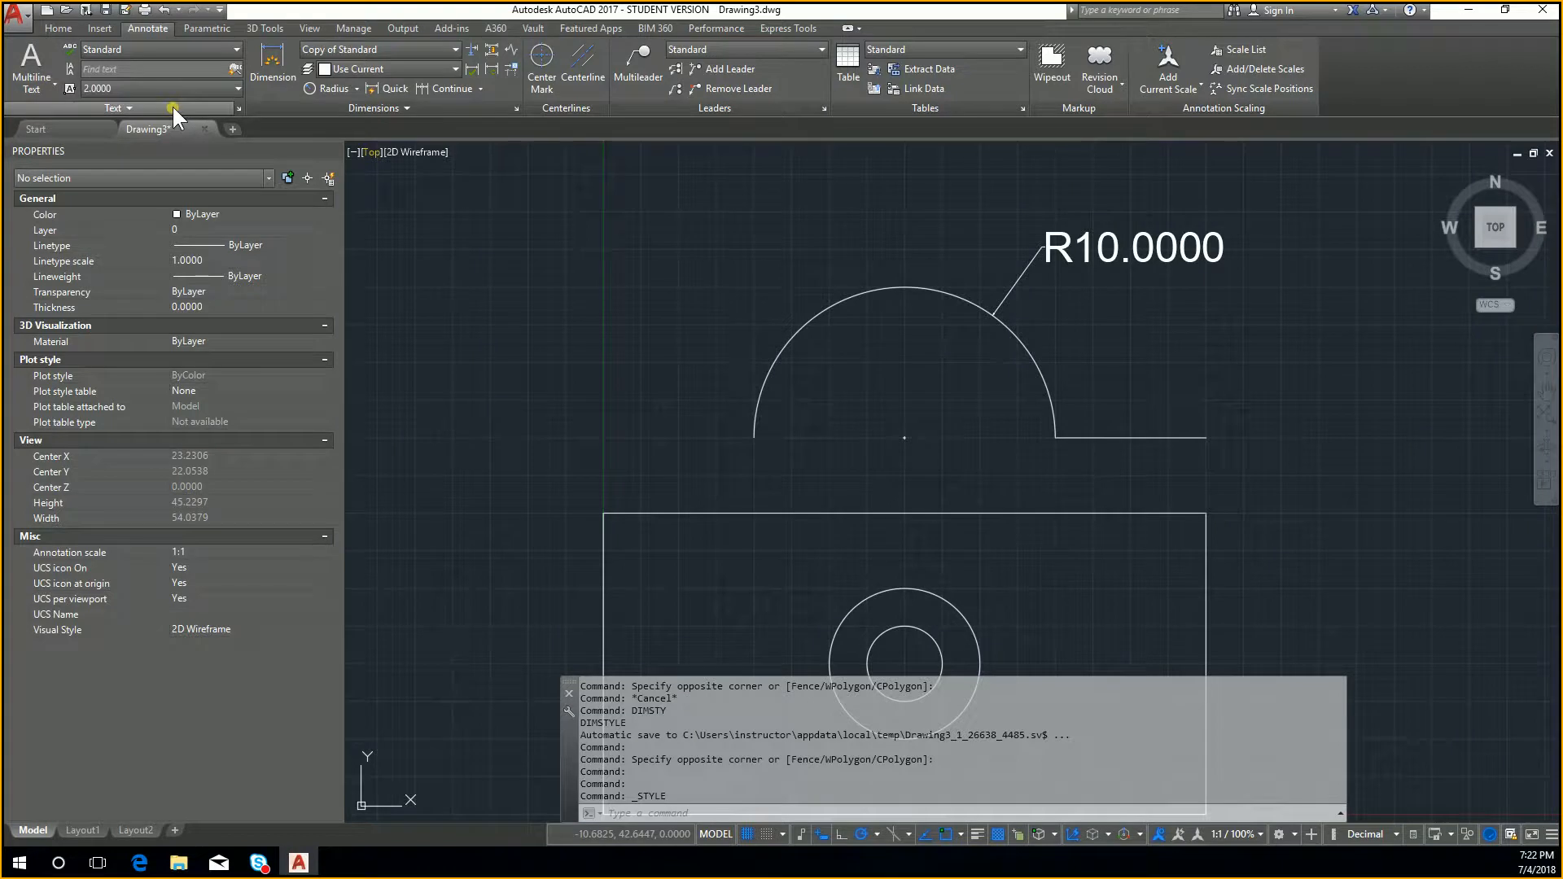
left_click(785, 49)
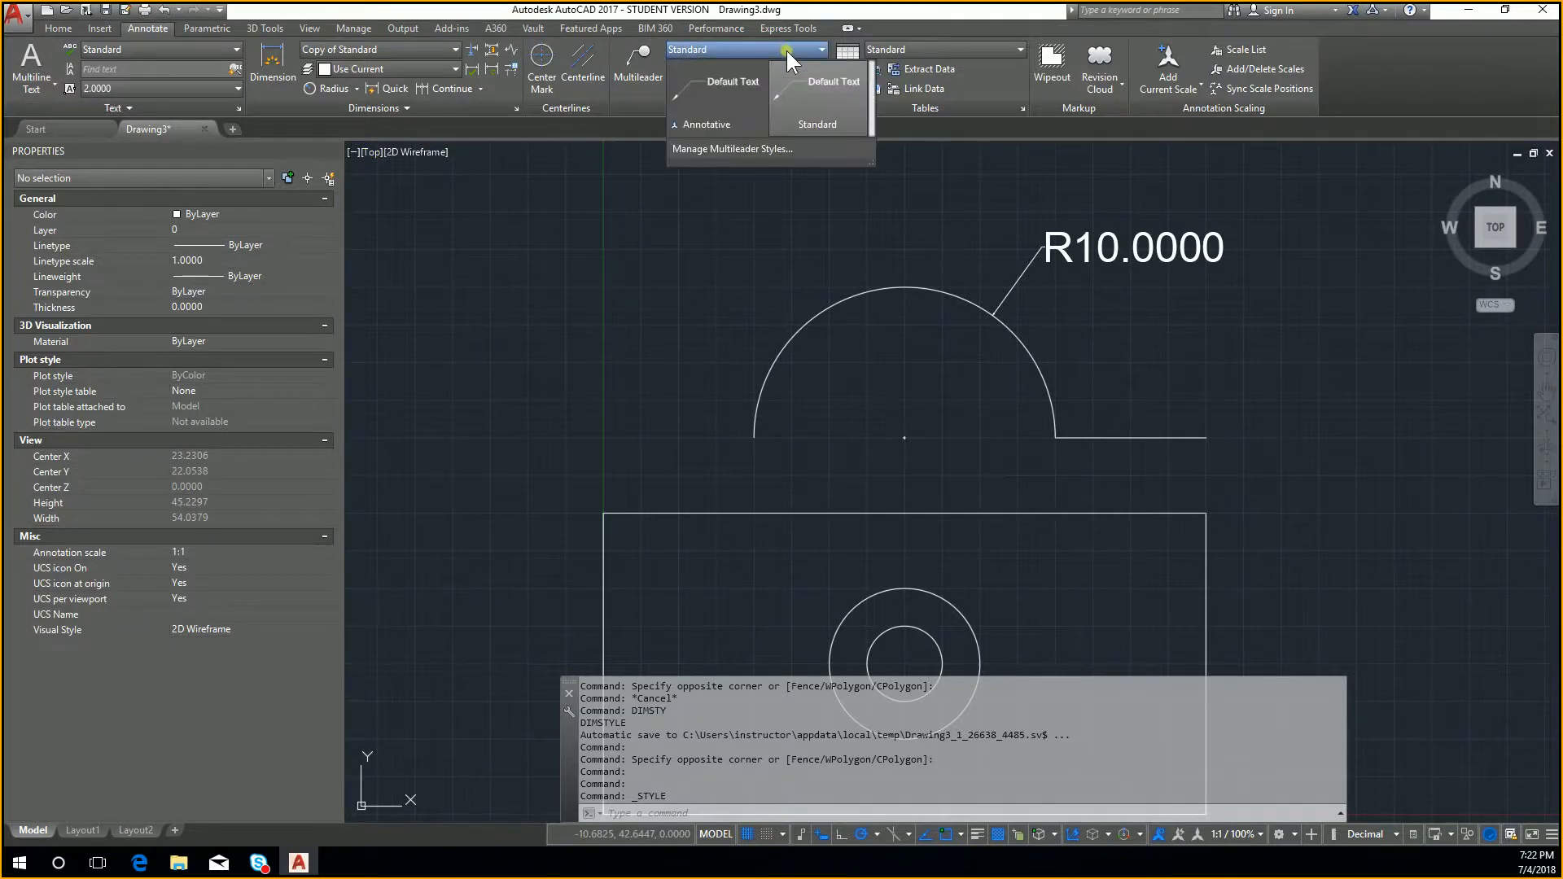
left_click(786, 51)
left_click(403, 106)
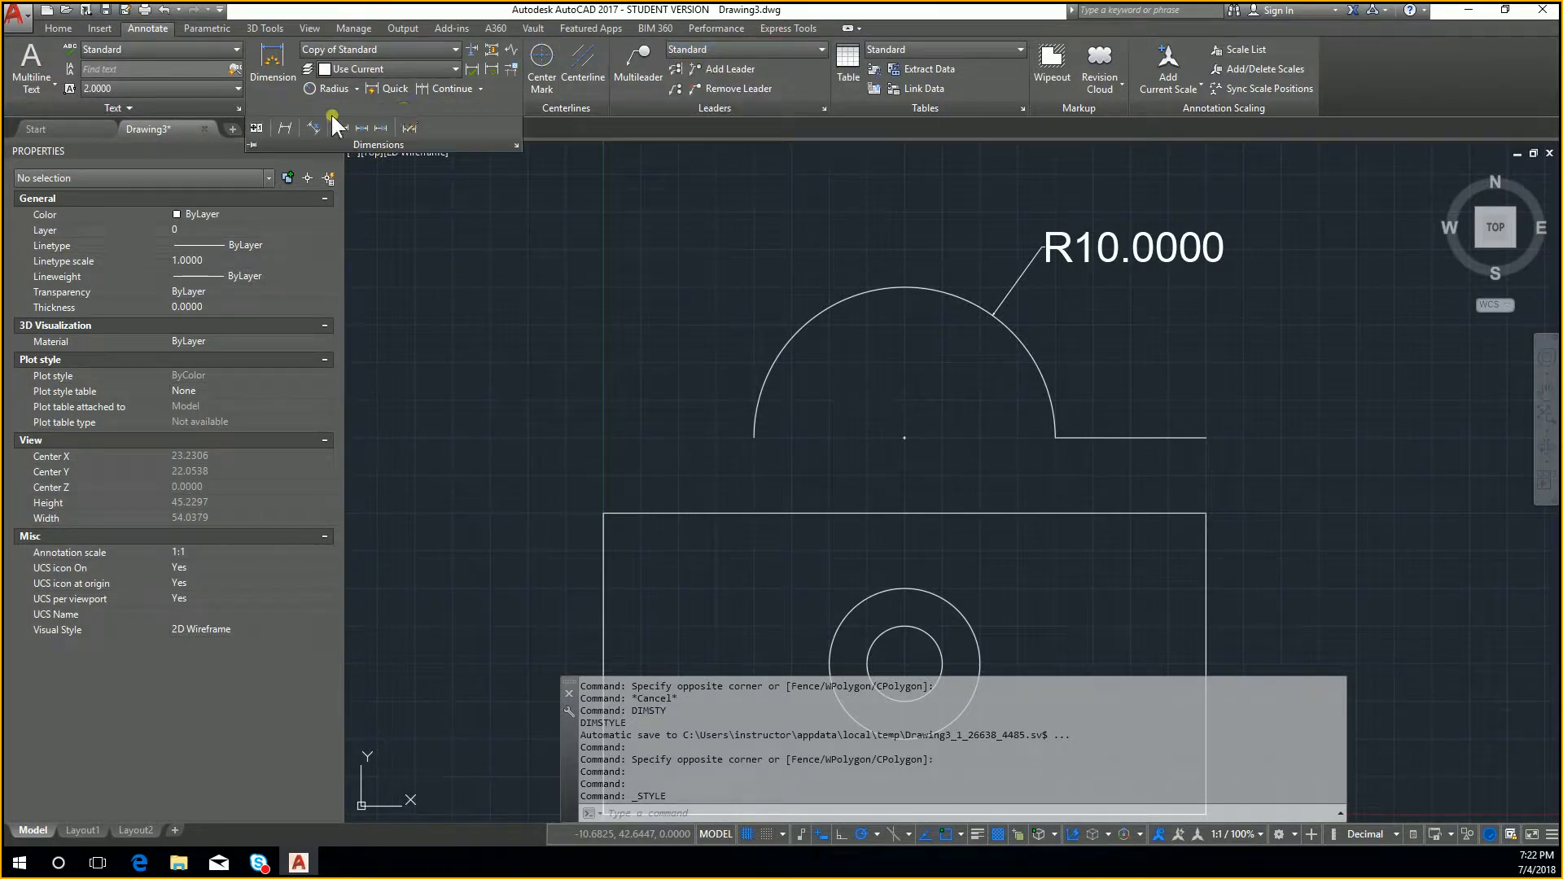
Apply the Copy of Standard dimension style to the arc's radius dimension
left_click(398, 50)
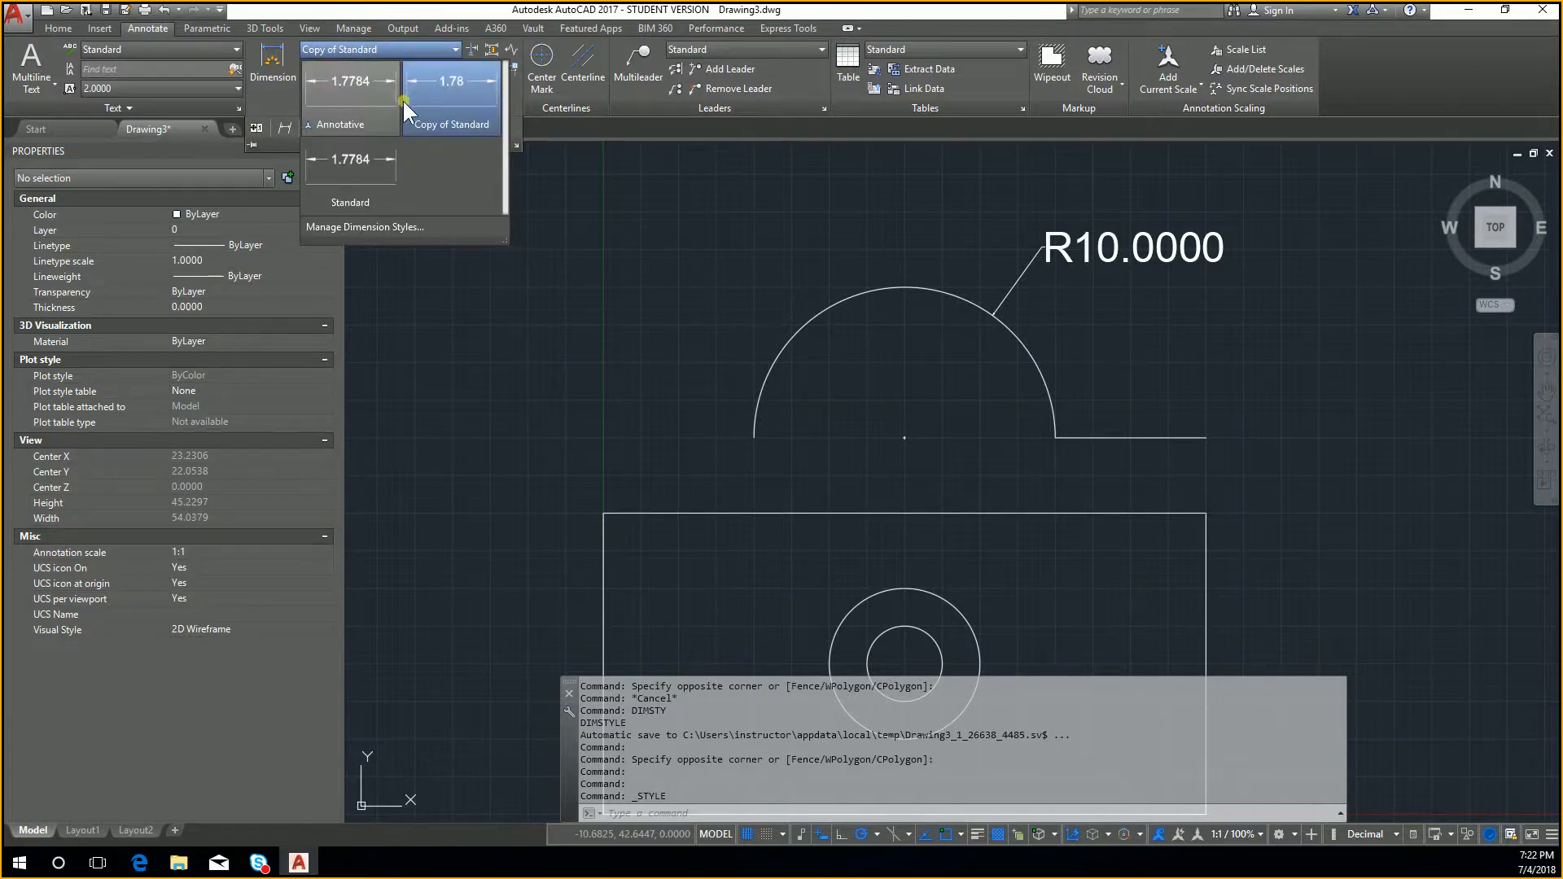
left_click(456, 107)
left_click(1102, 246)
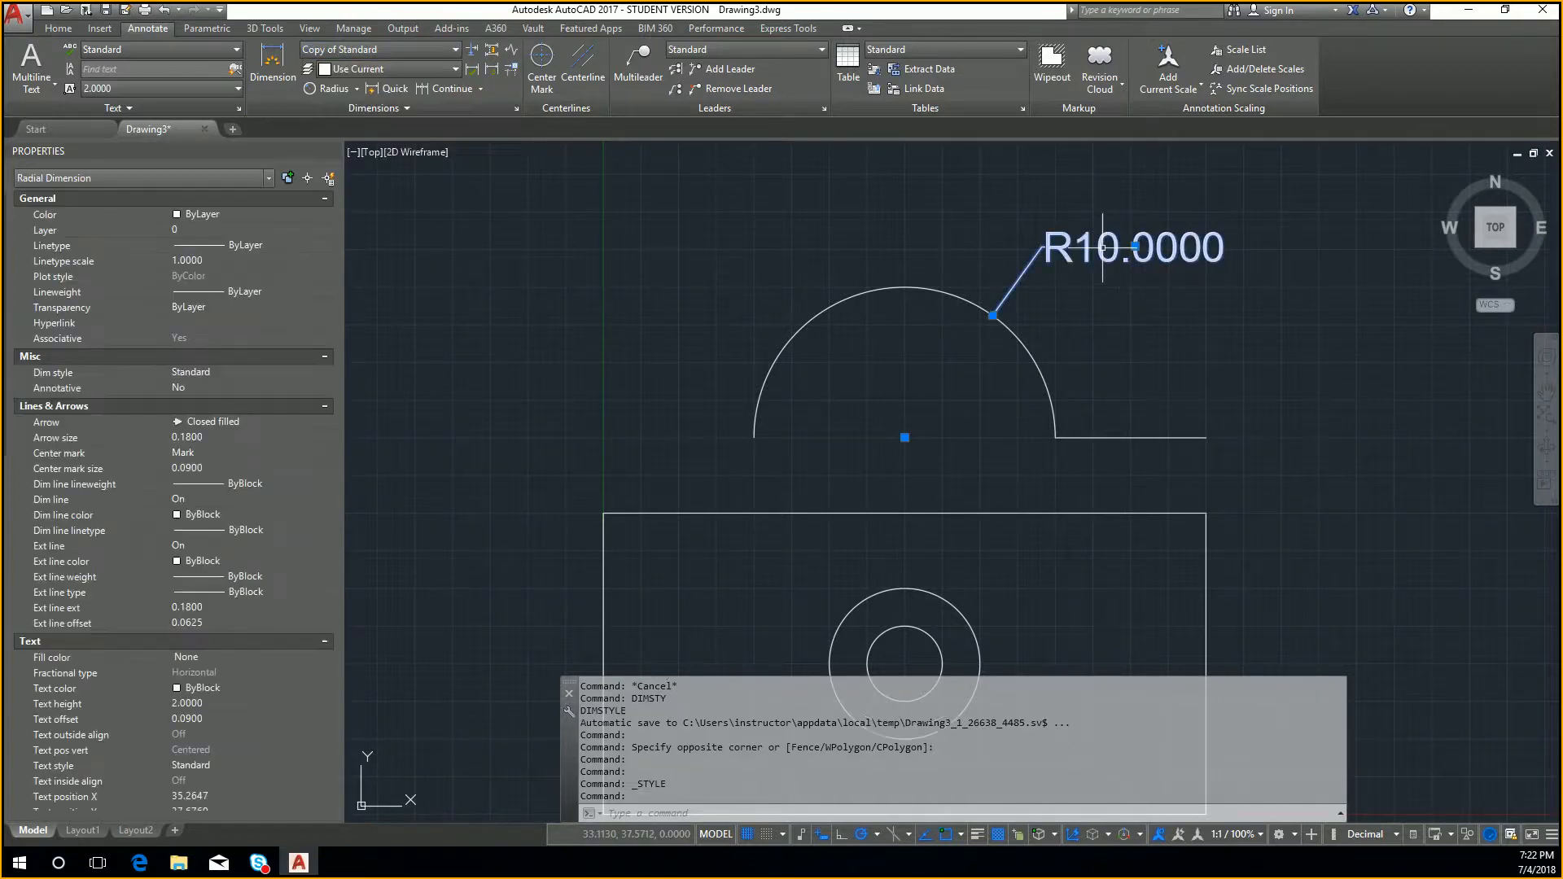
left_click(431, 47)
left_click(452, 91)
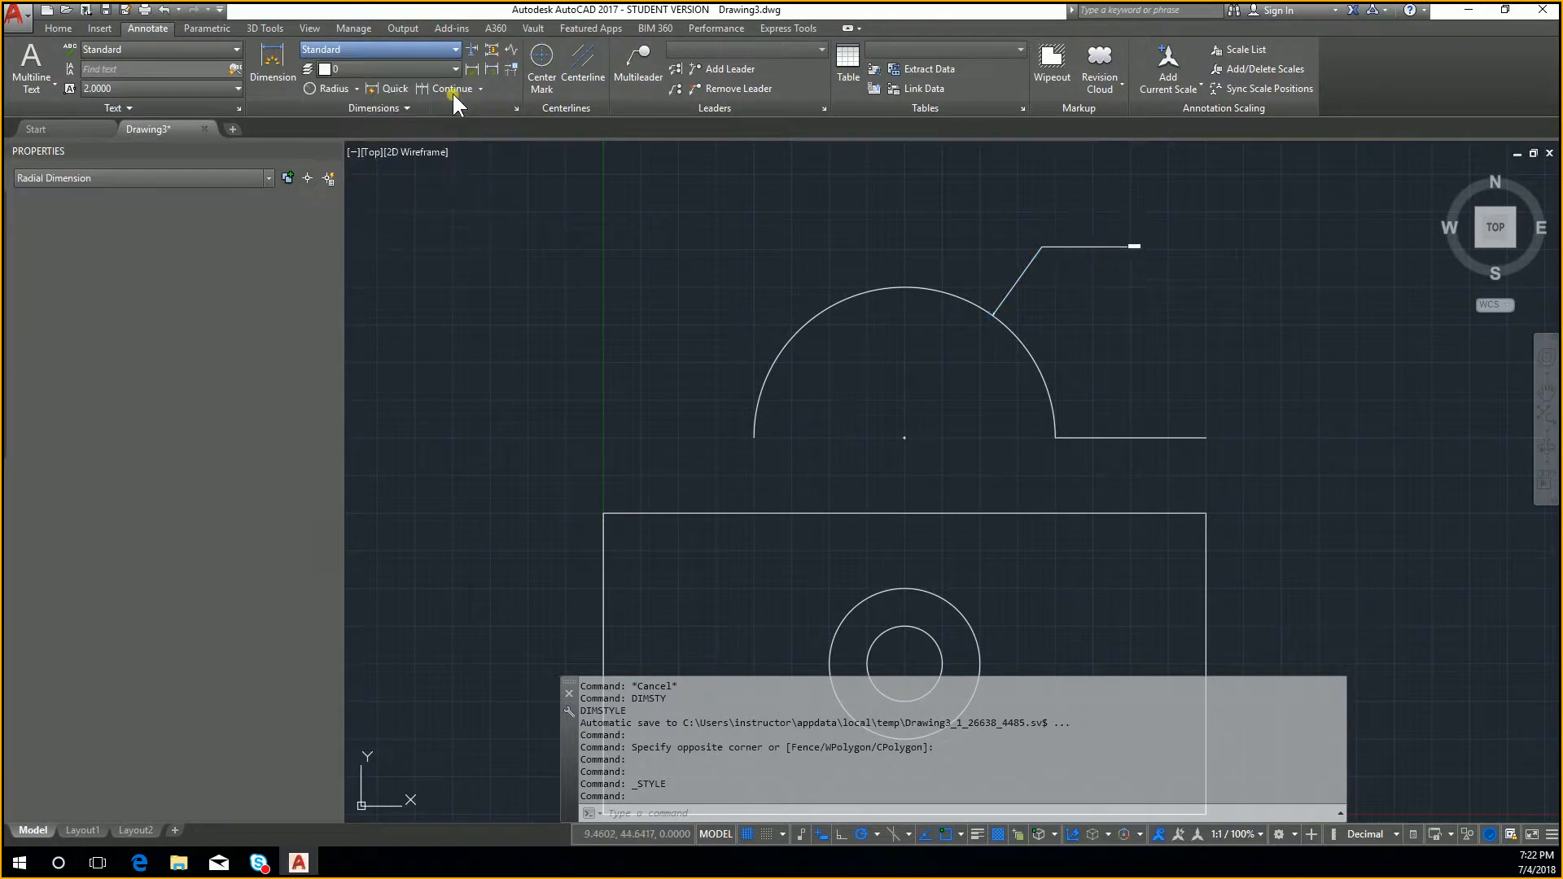
scroll(1246, 228, "up", 2)
scroll(1089, 261, "up", 4)
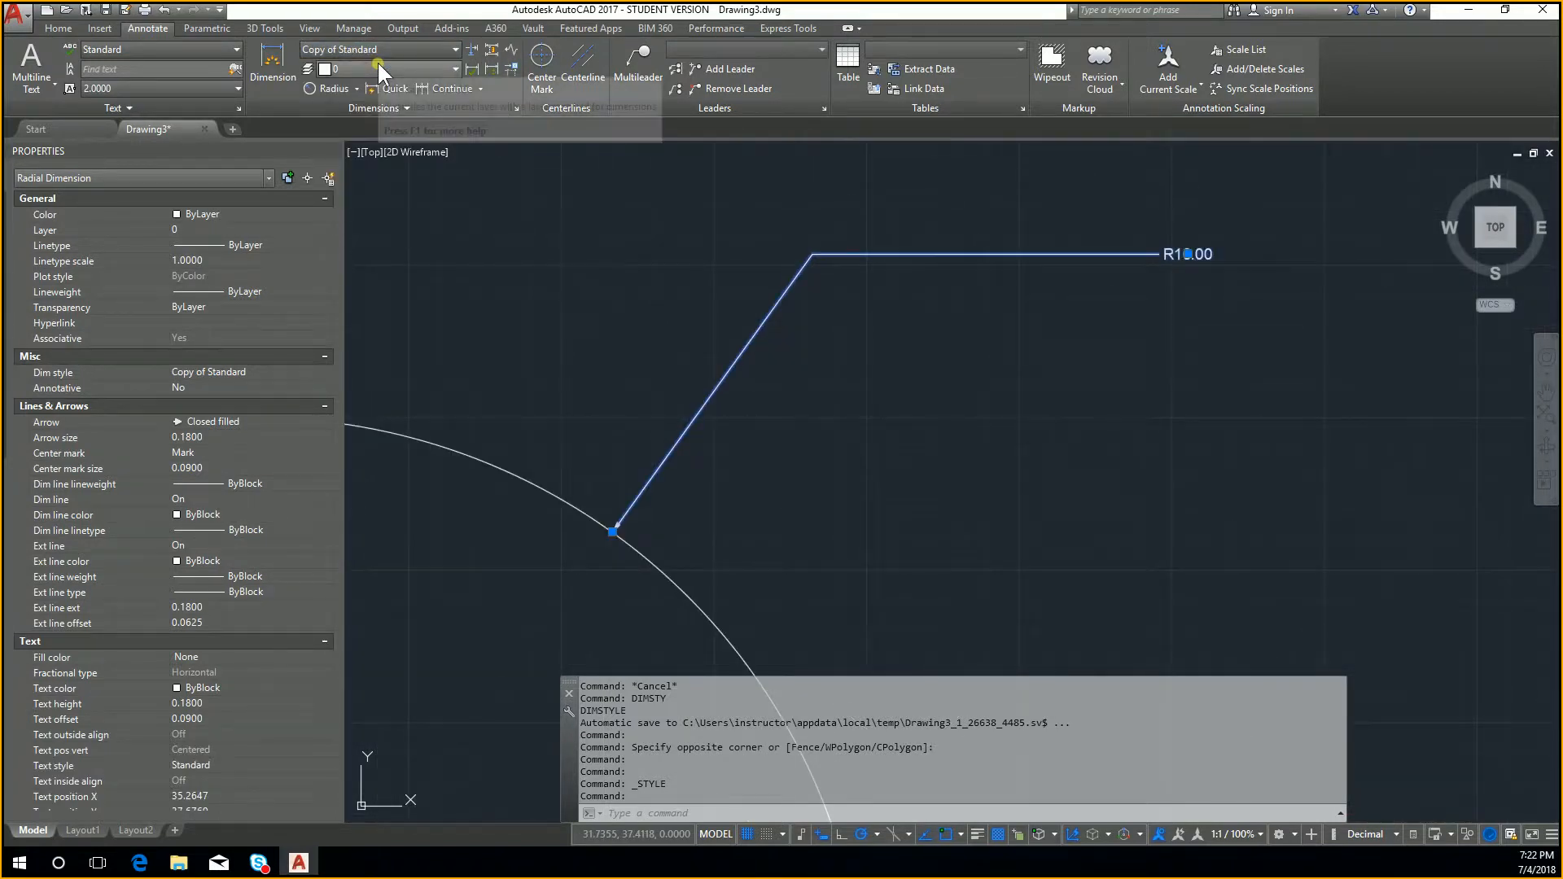
key("Escape")
key("Escape")
key("Escape")
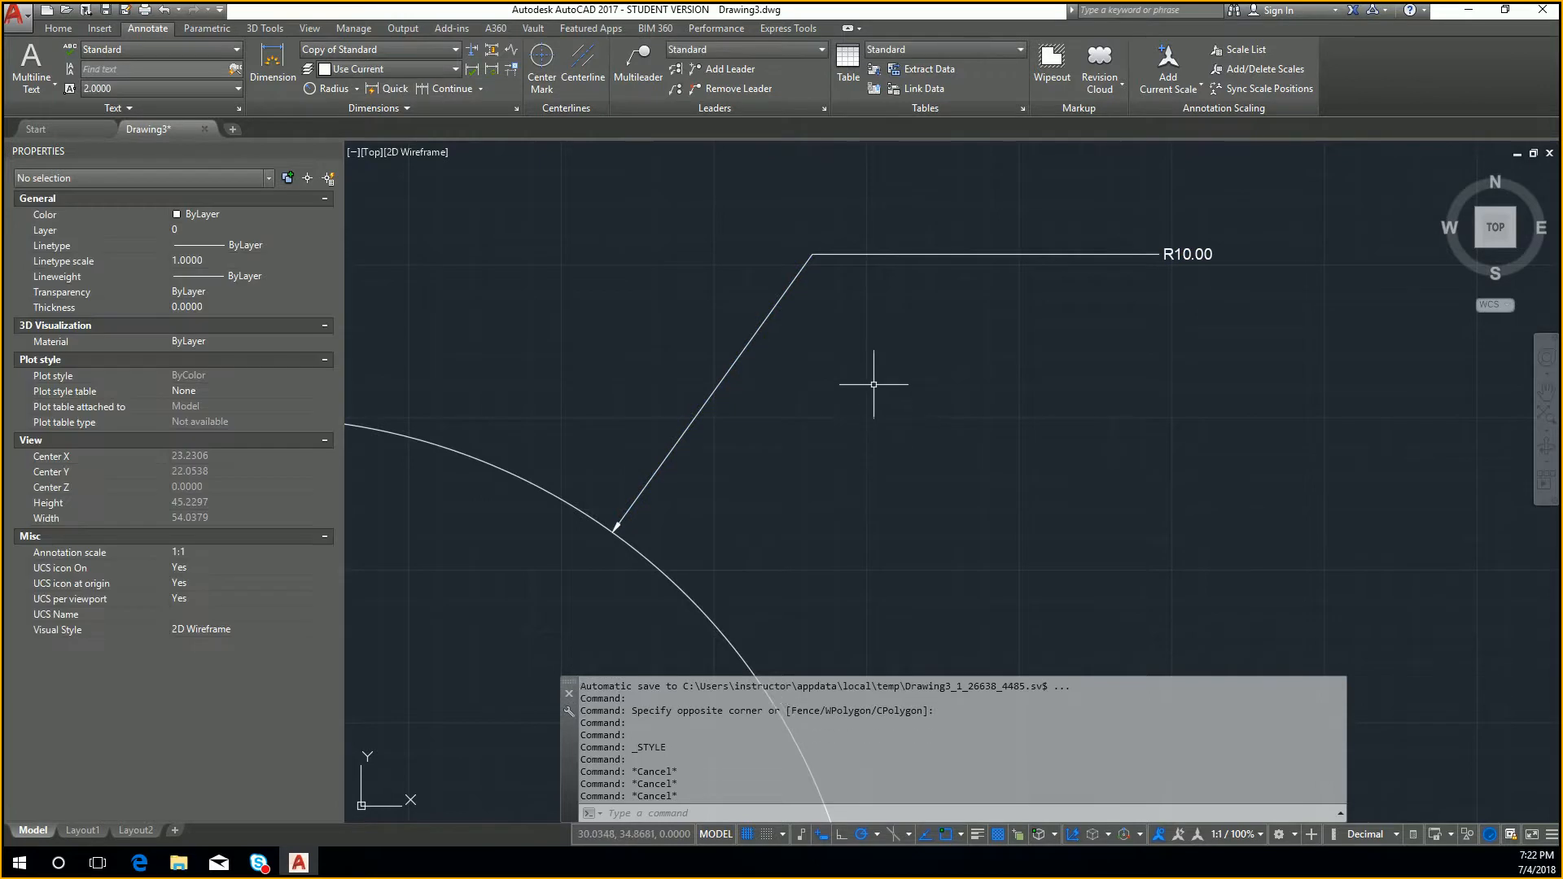
Modify the Copy of Standard dimension style to use a text height of 2
type("dium")
key("BackSpace")
key("BackSpace")
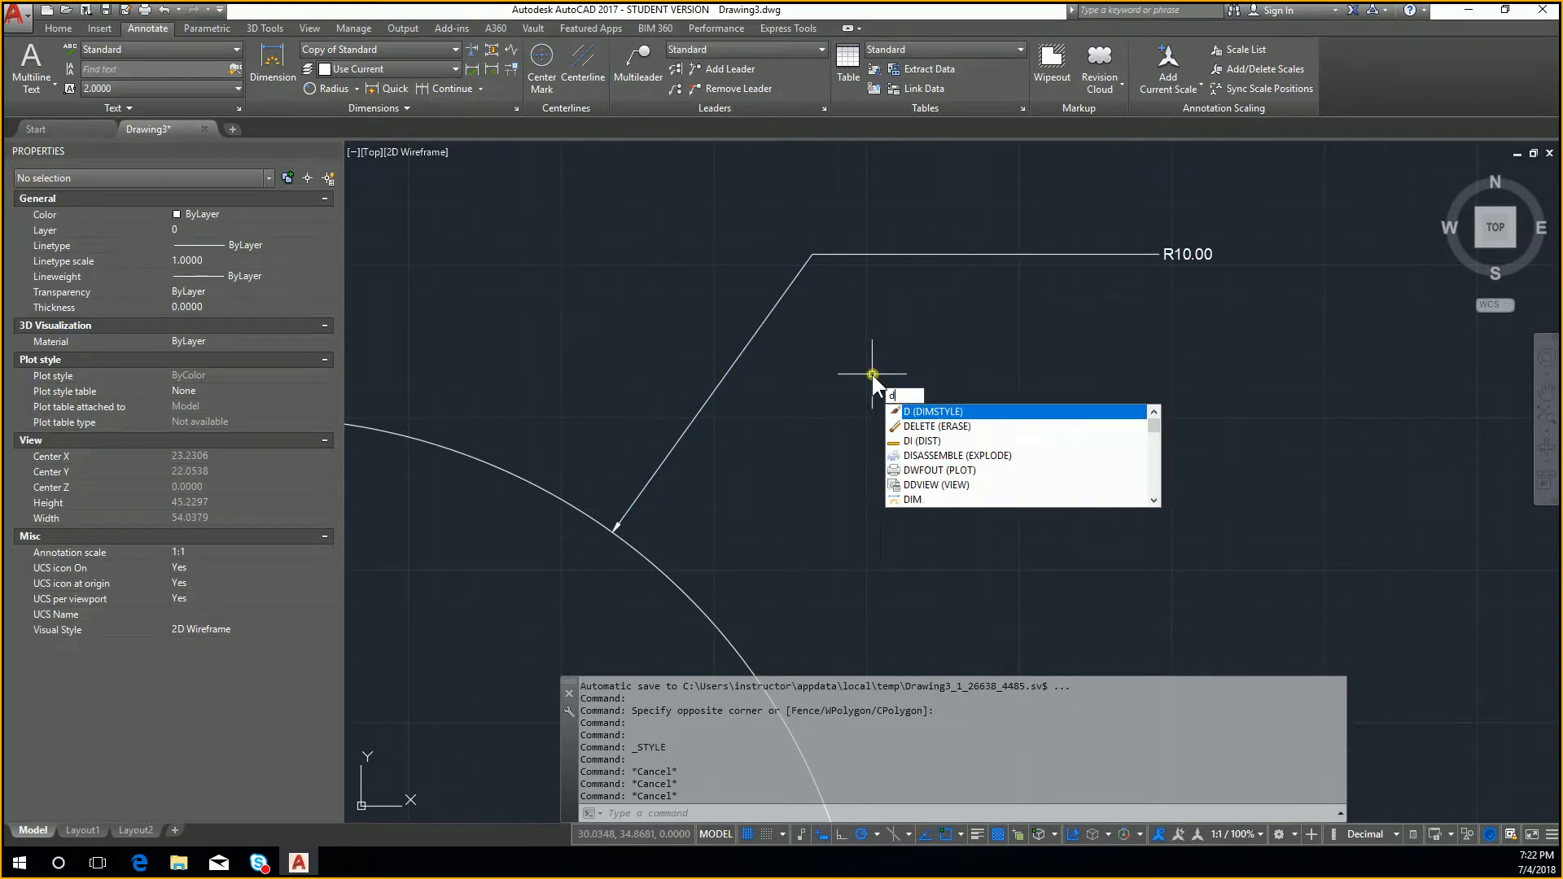
type("ims")
key("Return")
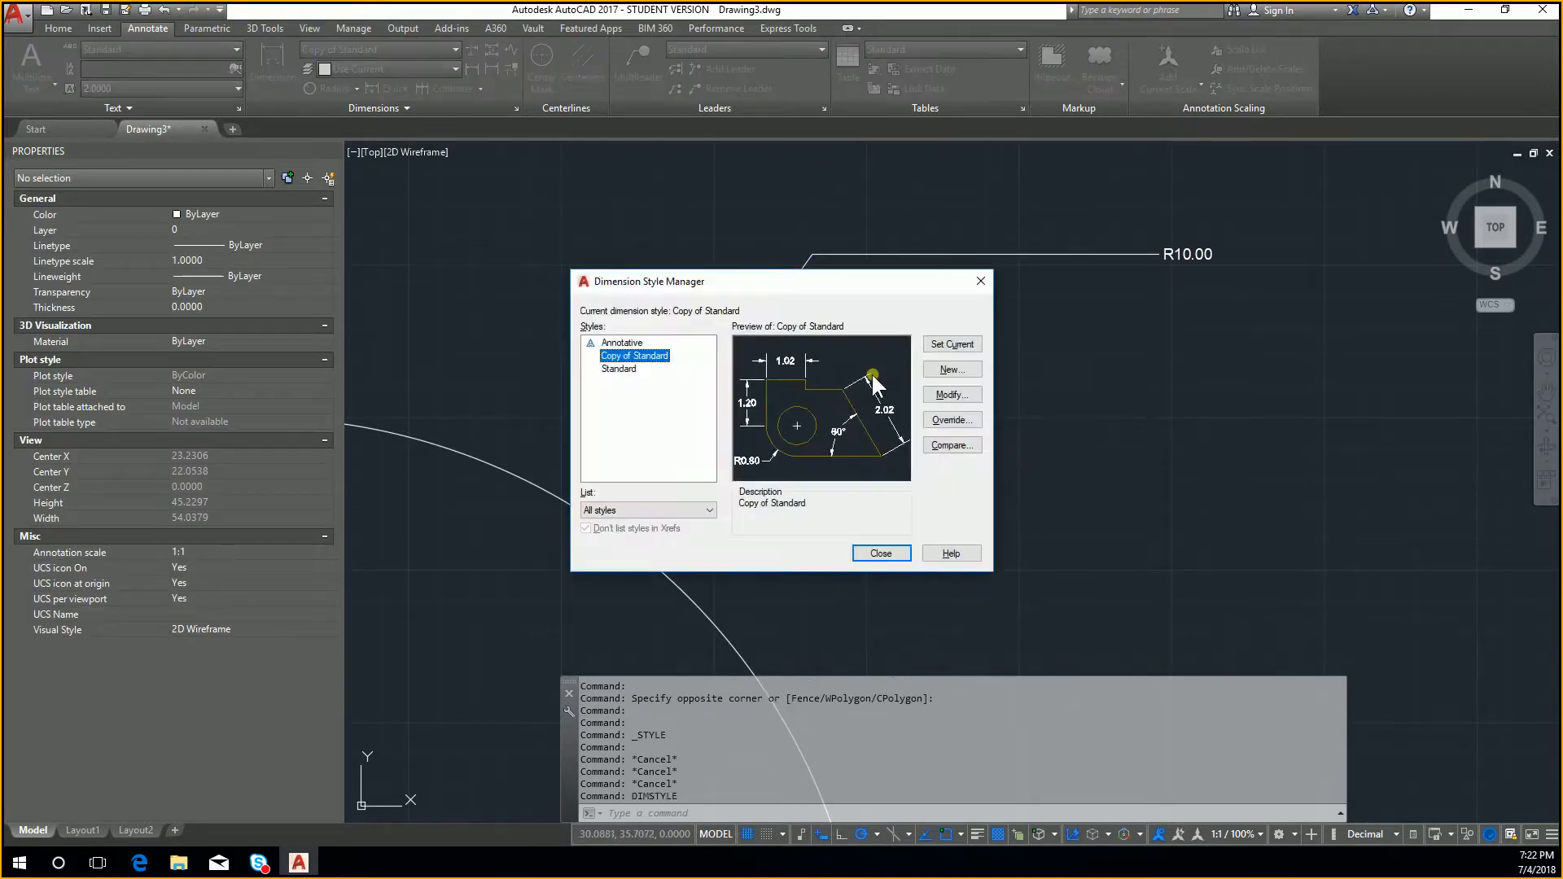
left_click(950, 395)
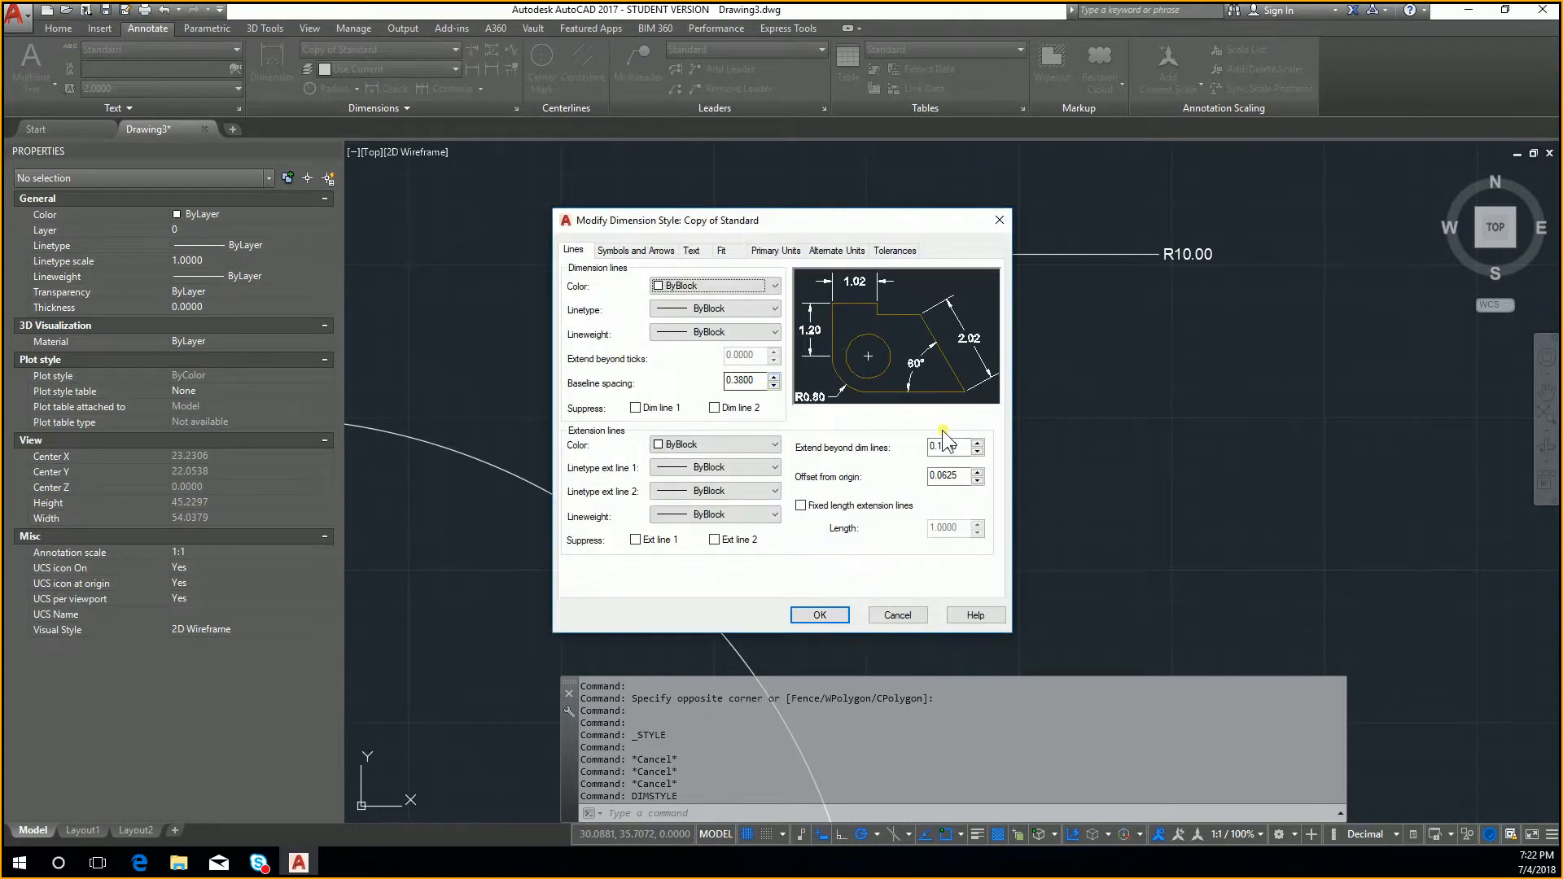
left_click(777, 251)
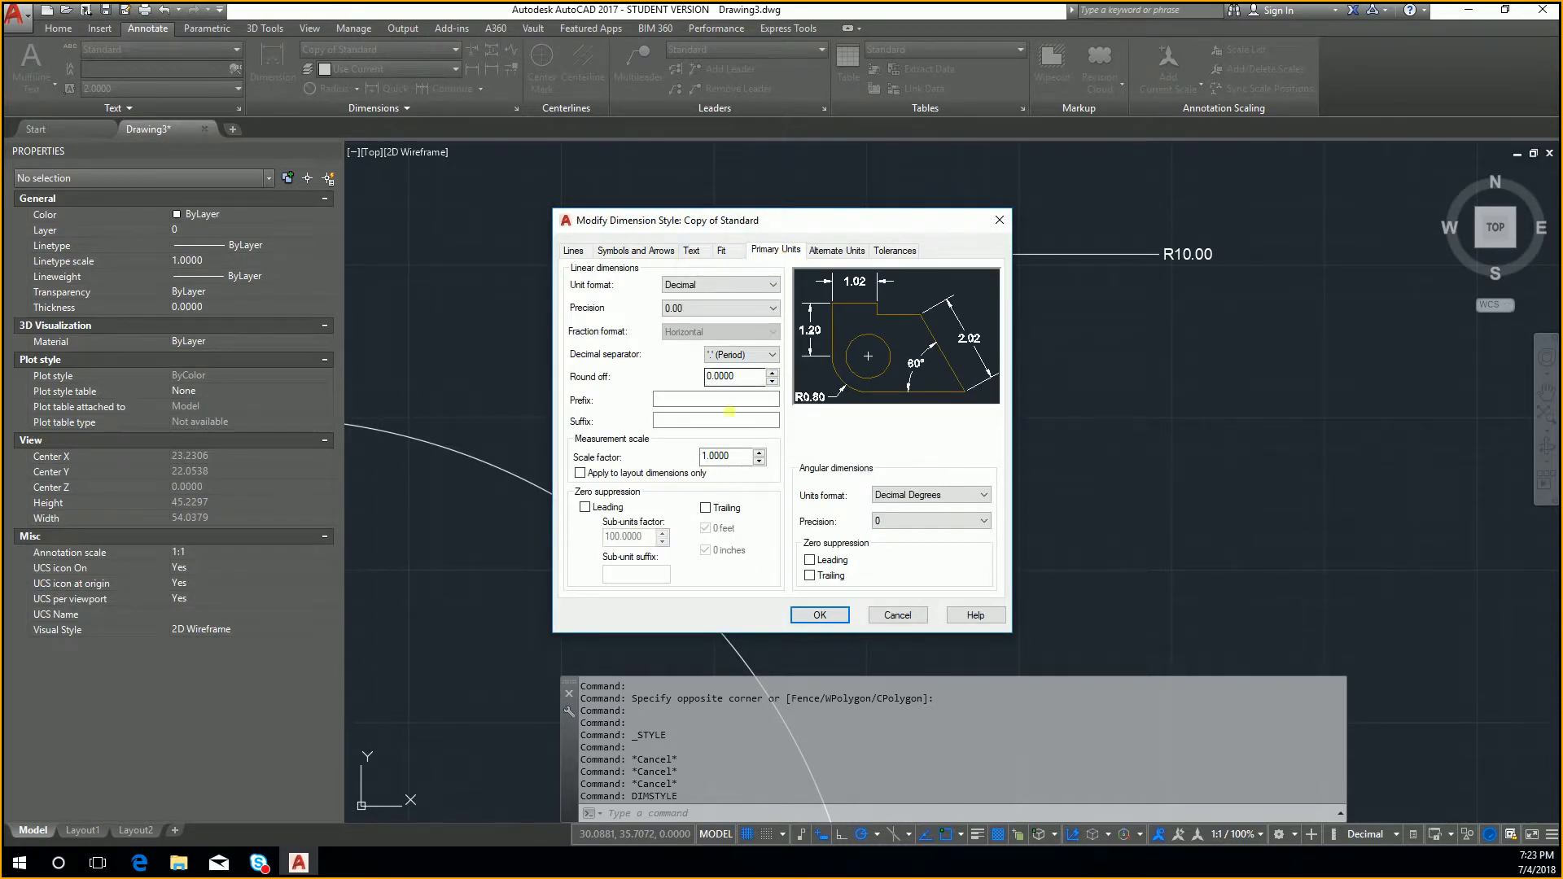
left_click(578, 250)
left_click(692, 252)
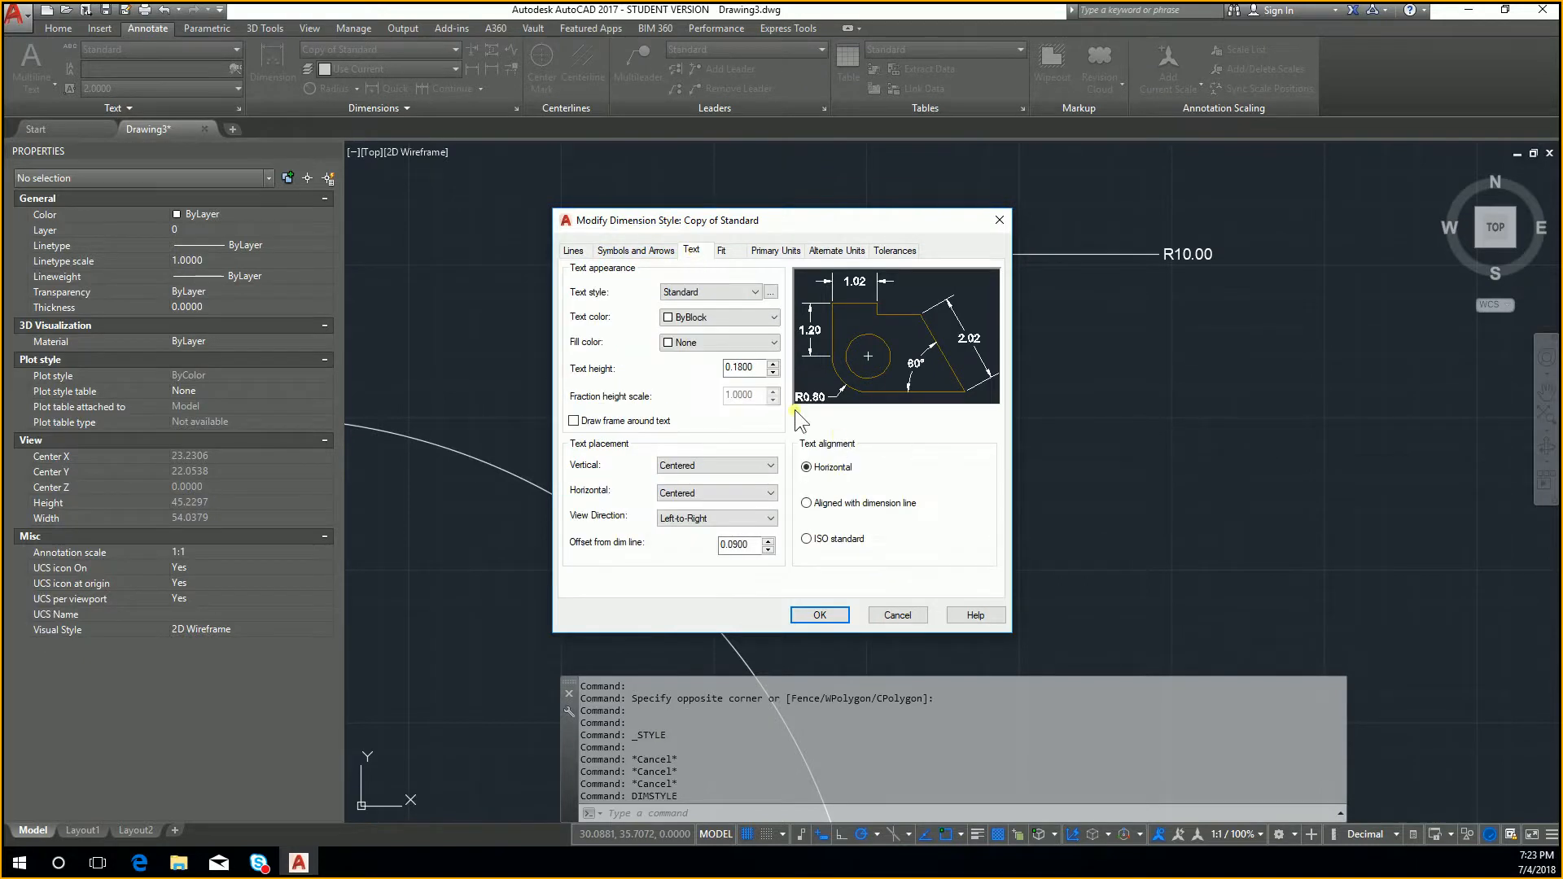
left_click_drag(760, 369, 670, 376)
type("2")
left_click(821, 612)
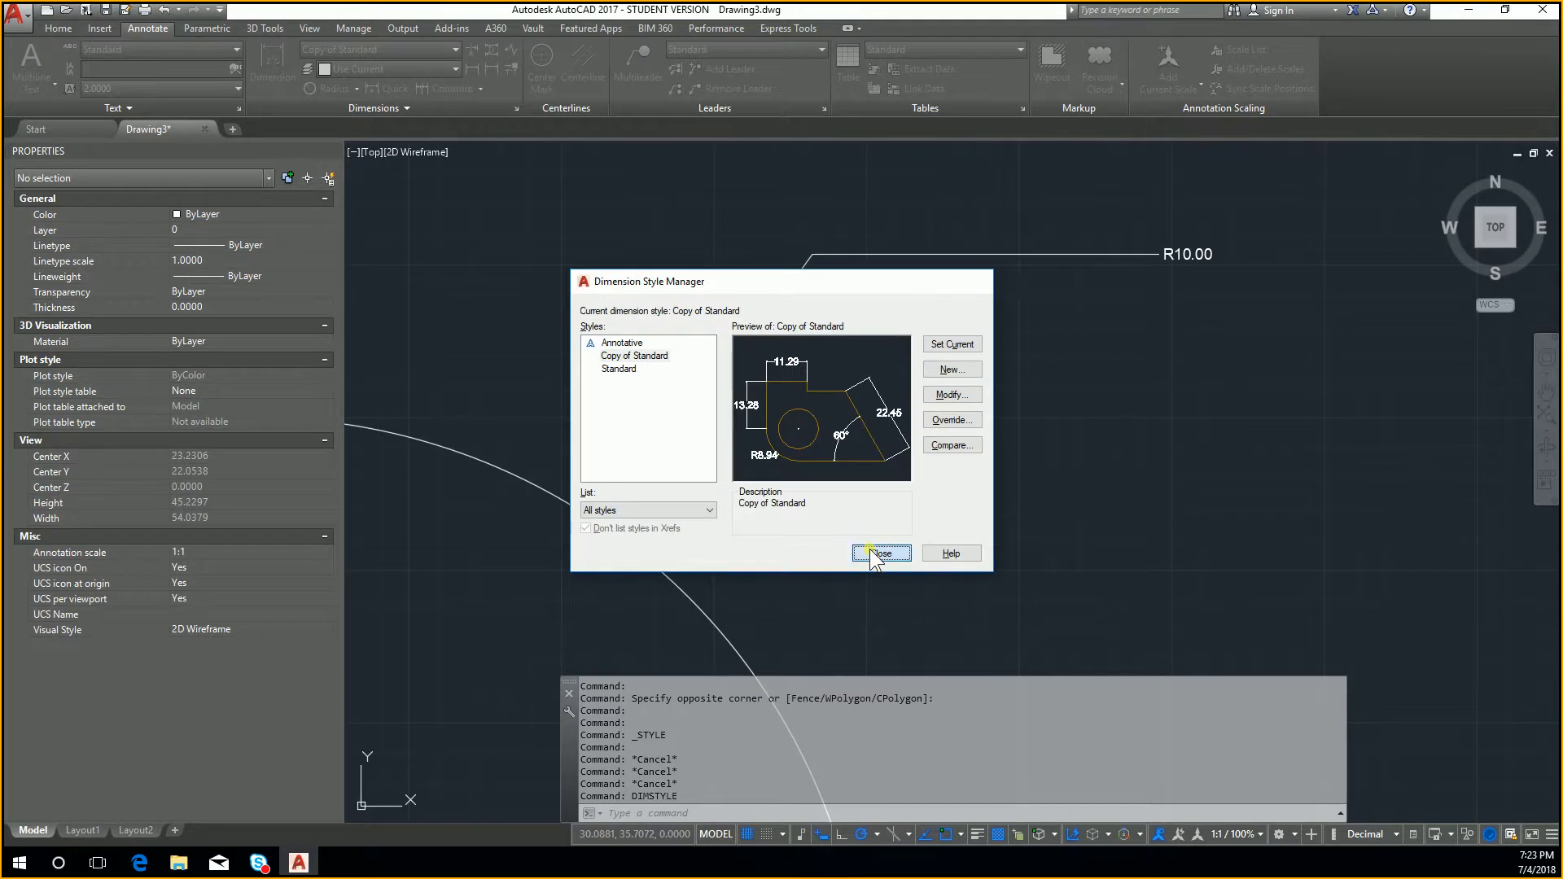
left_click(870, 550)
scroll(1225, 368, "down", 3)
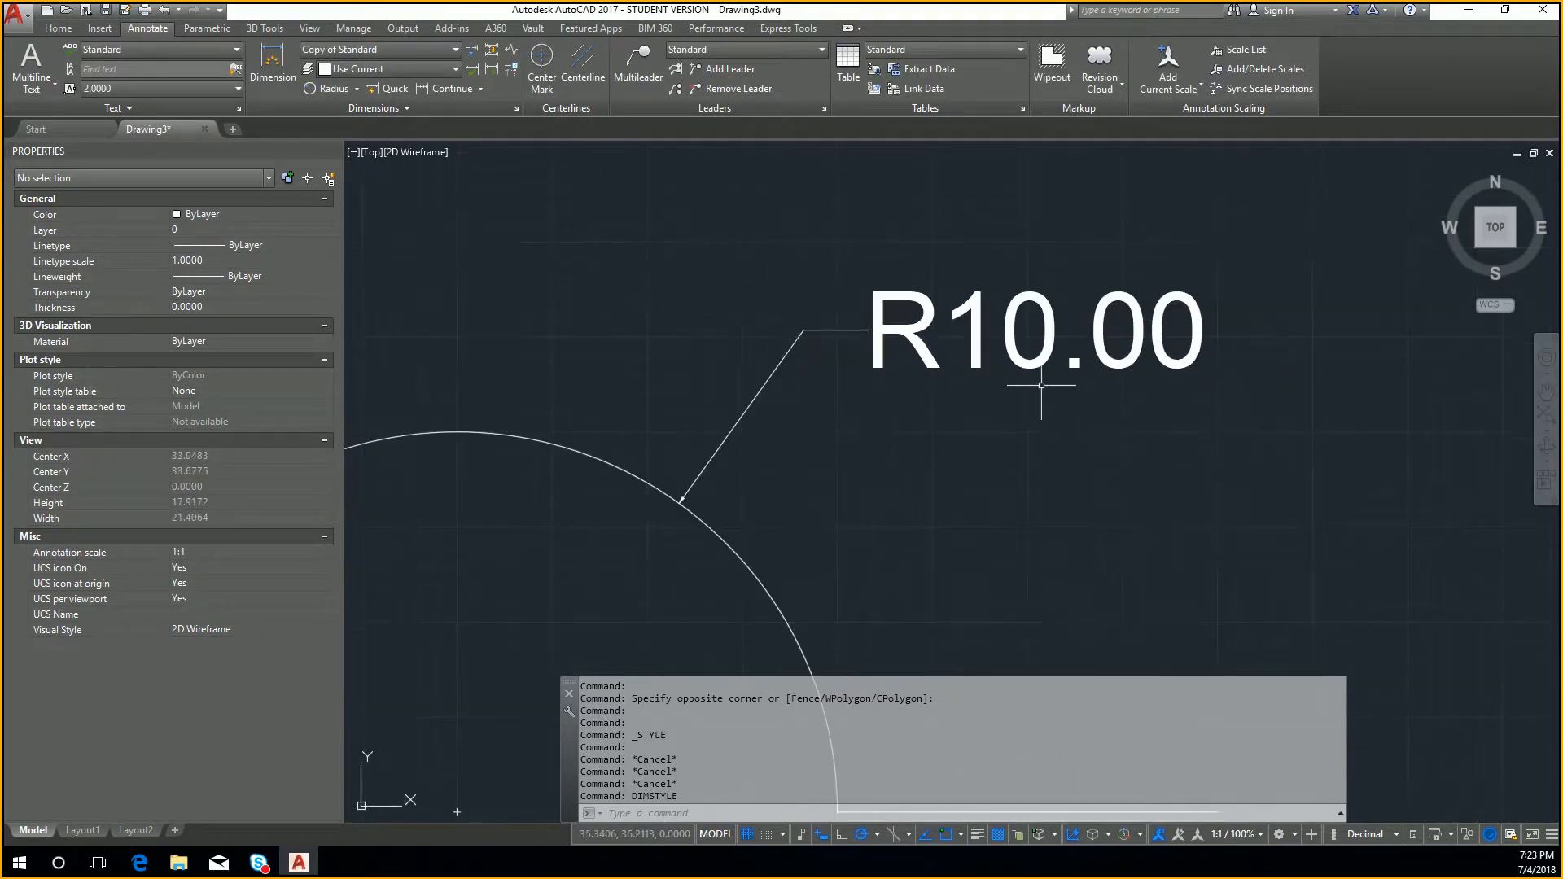
Make Standard the current dimension style and apply it to the arc's radius dimension
left_click(413, 49)
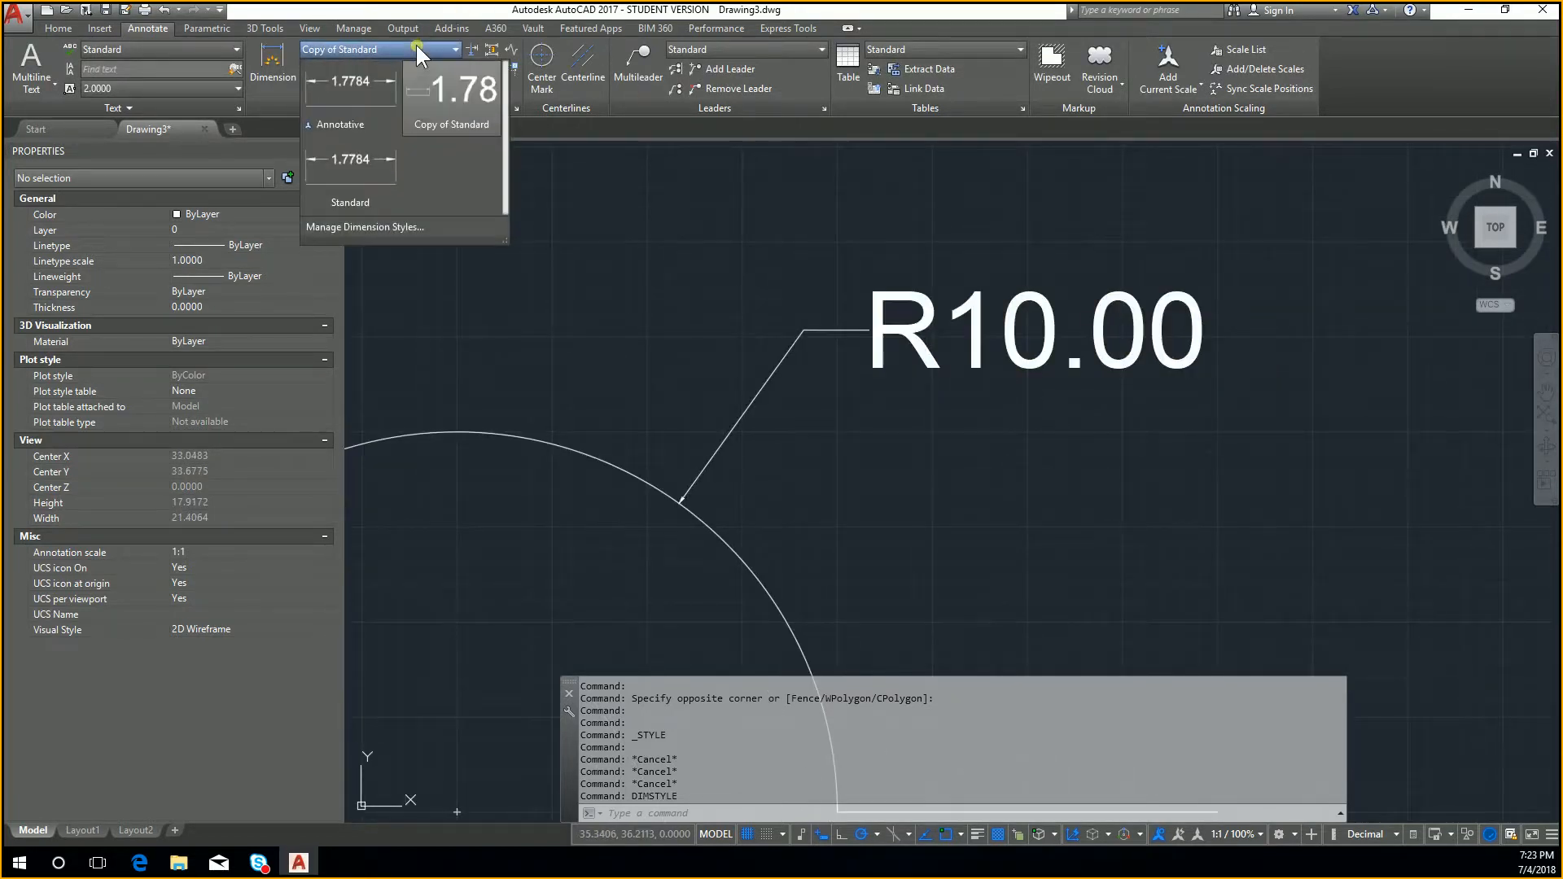
left_click(378, 153)
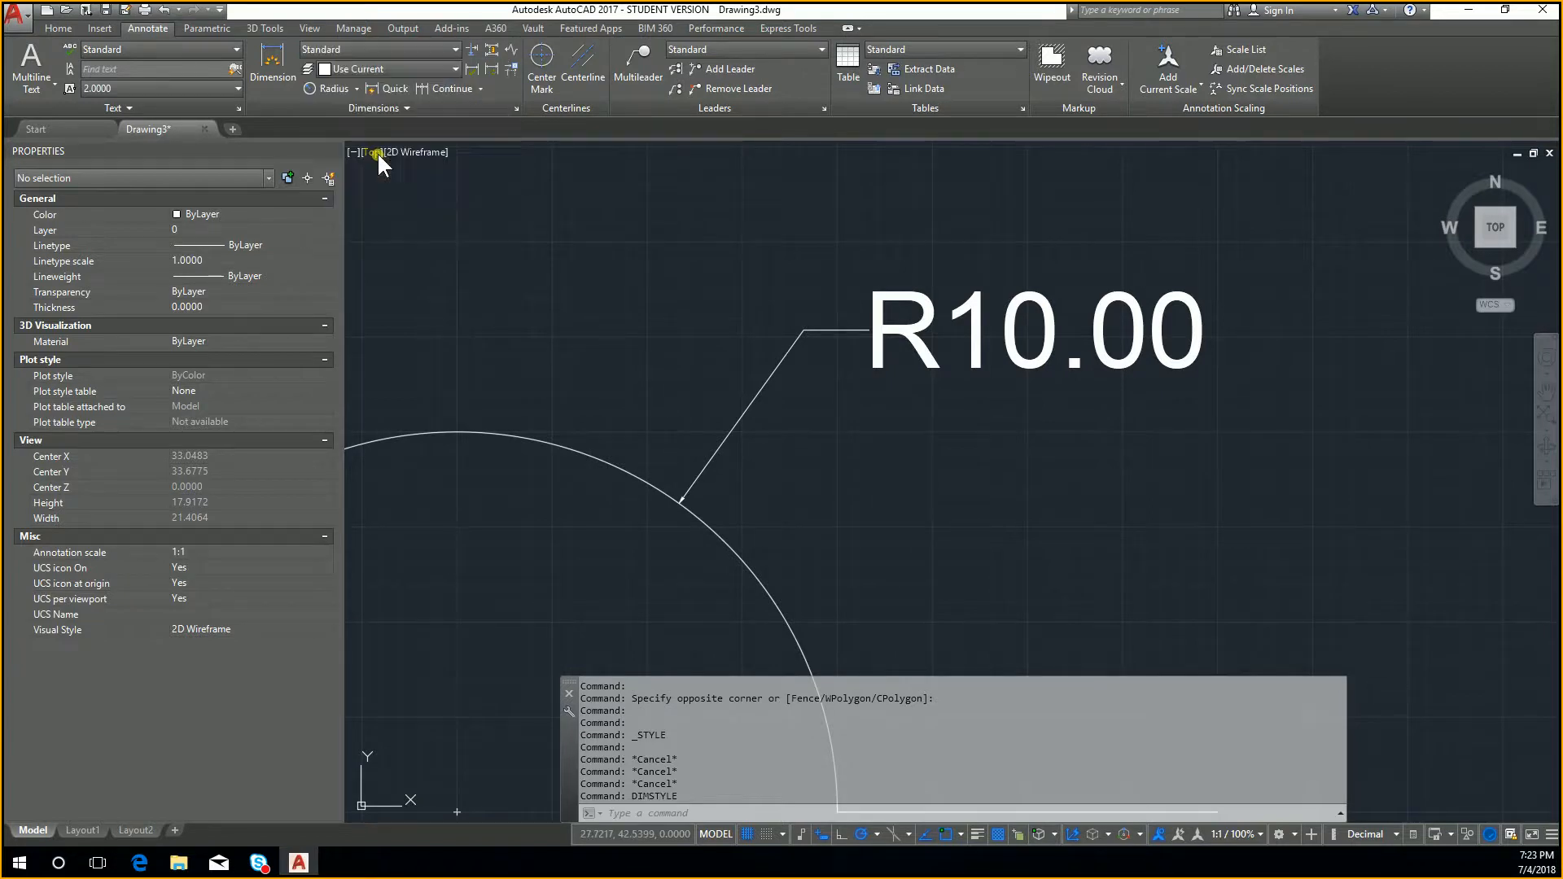
left_click(979, 351)
left_click(442, 51)
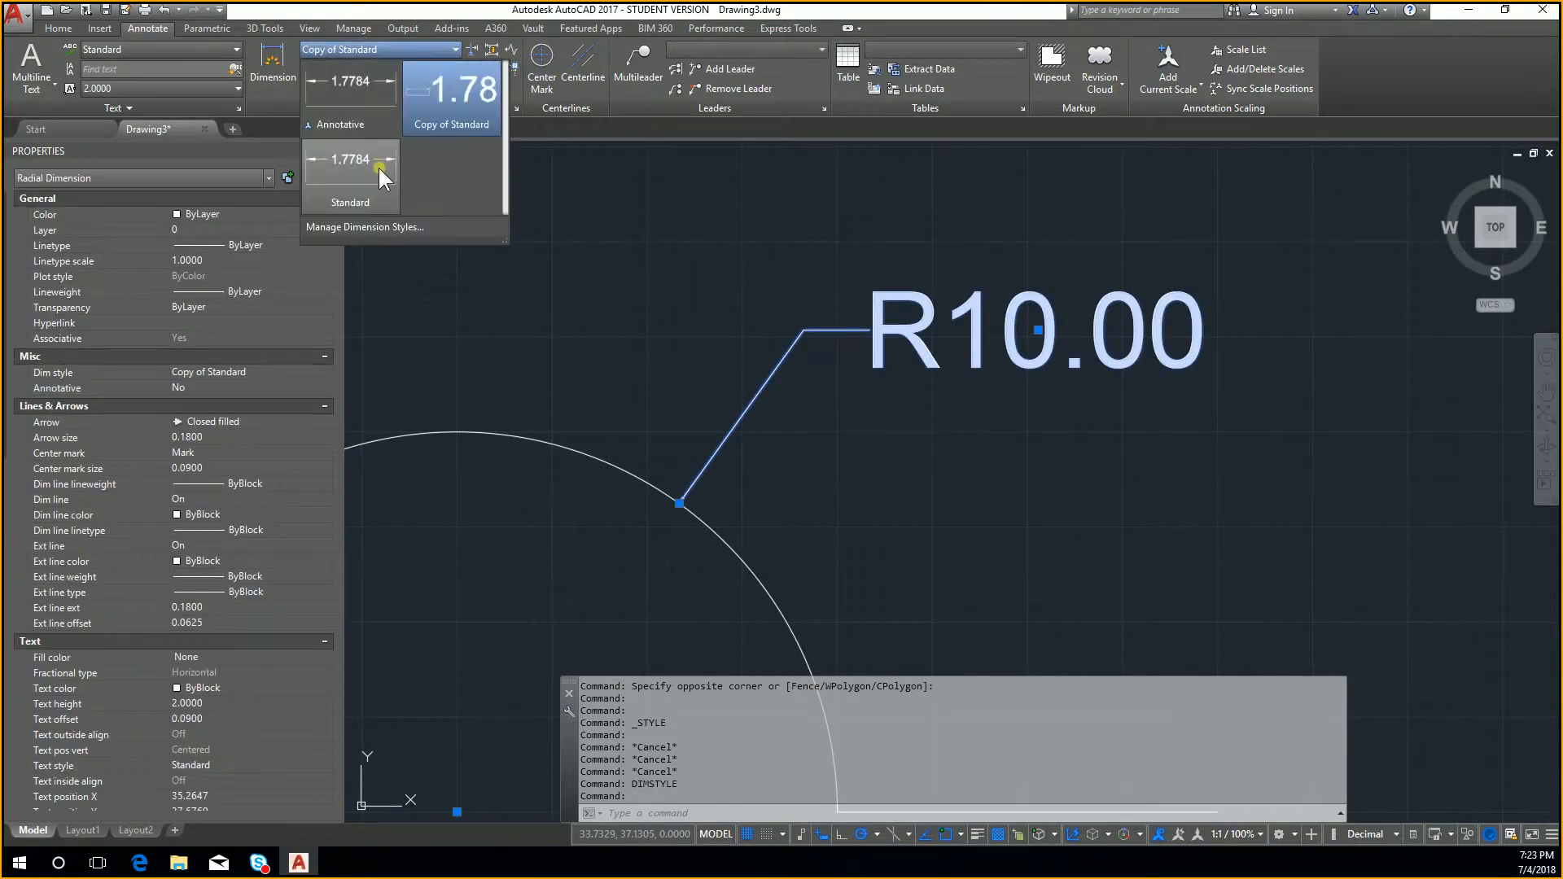
left_click(377, 178)
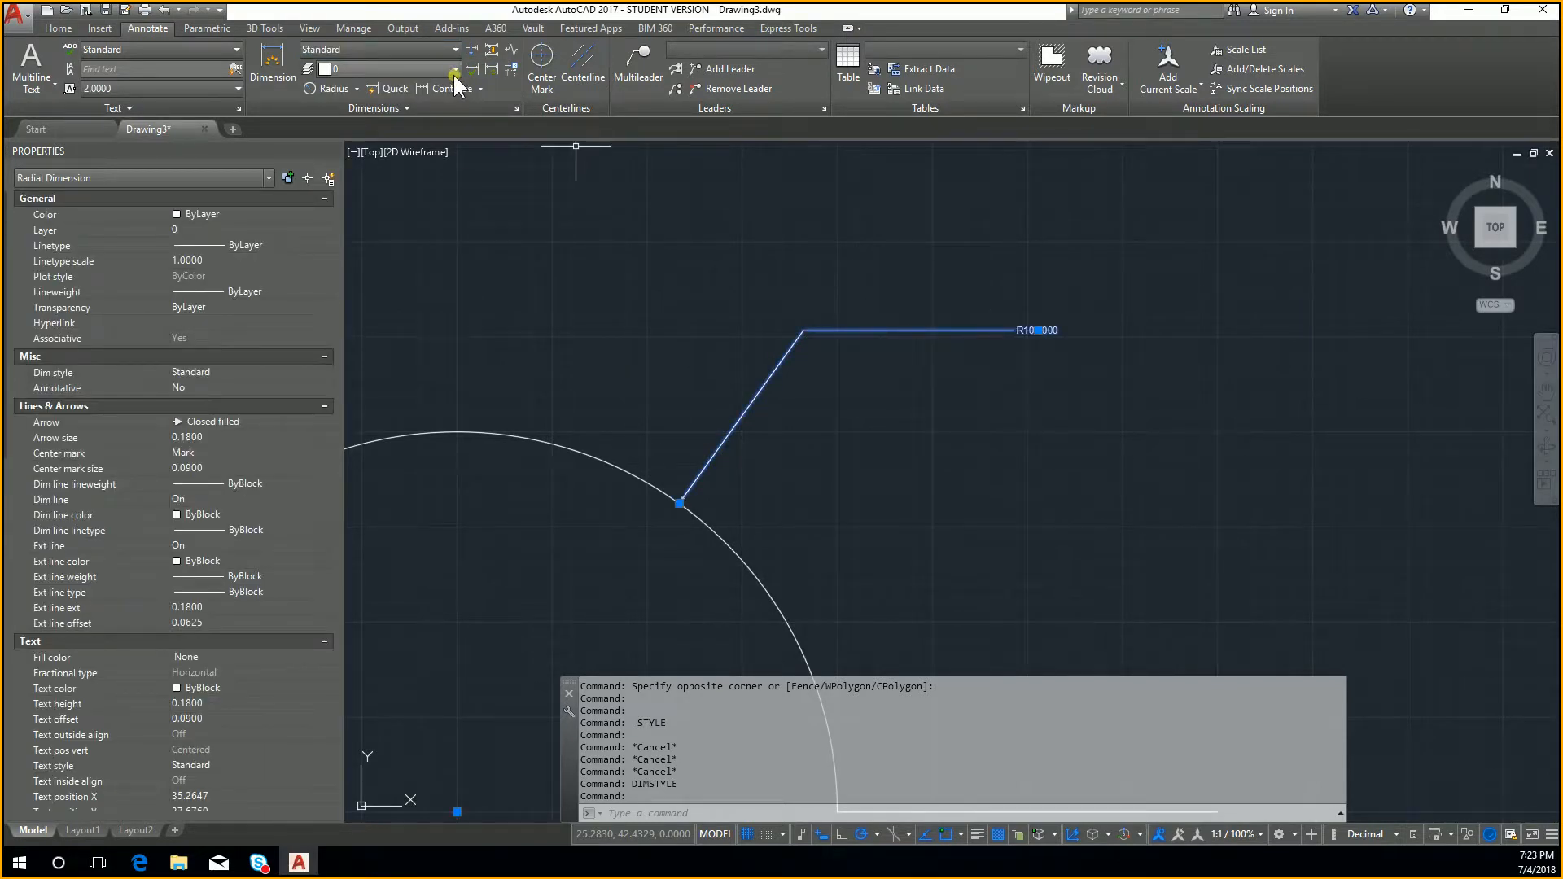
key("Escape")
Switch the arc's radius dimension back to the Copy of Standard dimension style
left_click(1160, 369)
left_click(880, 272)
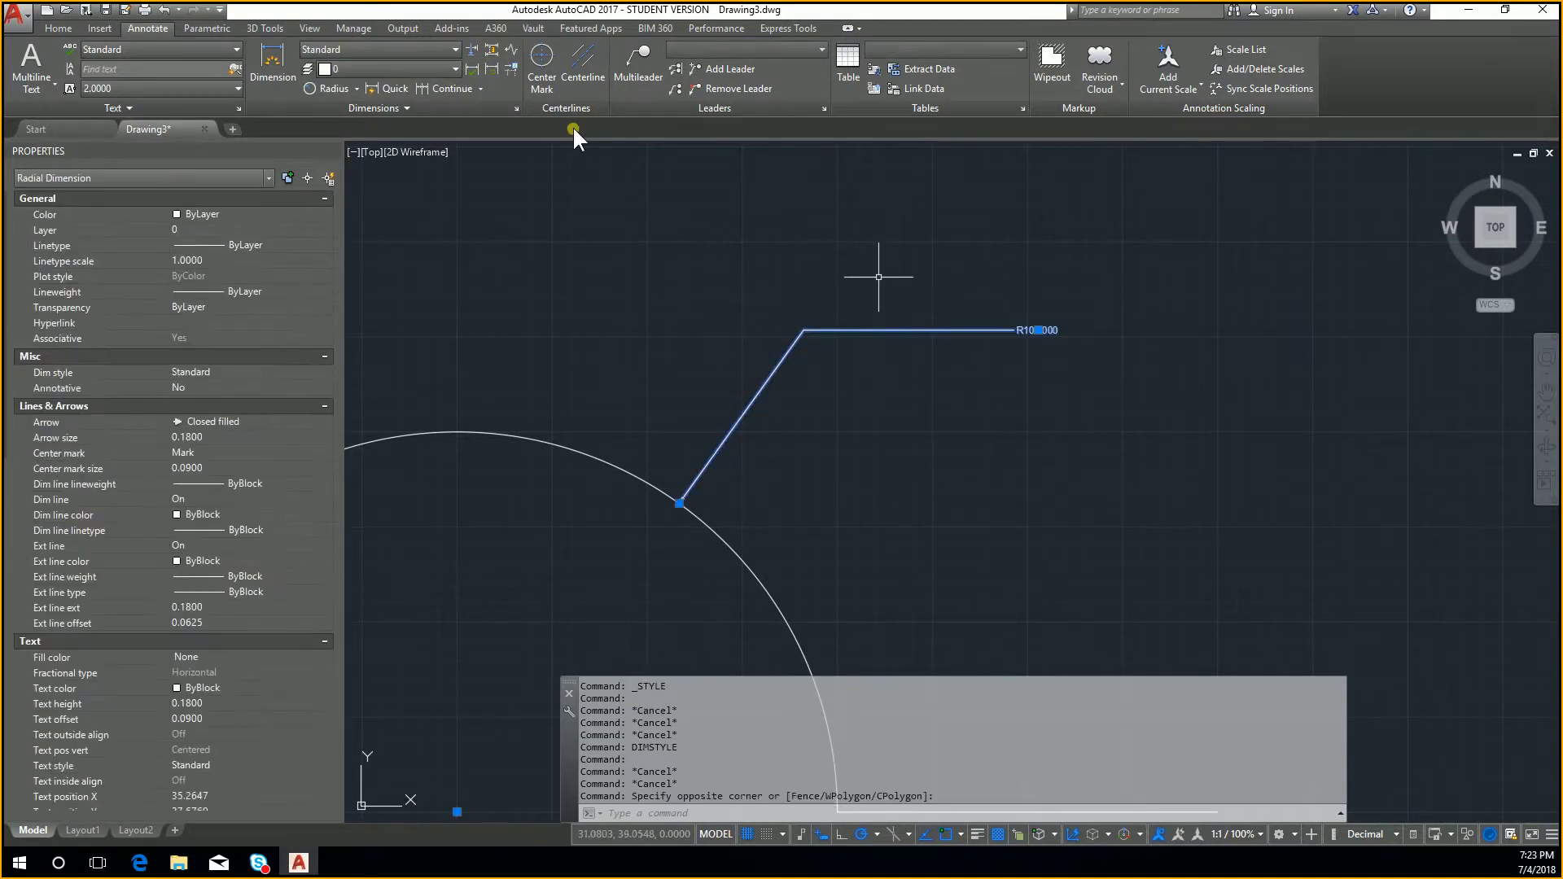
left_click(420, 46)
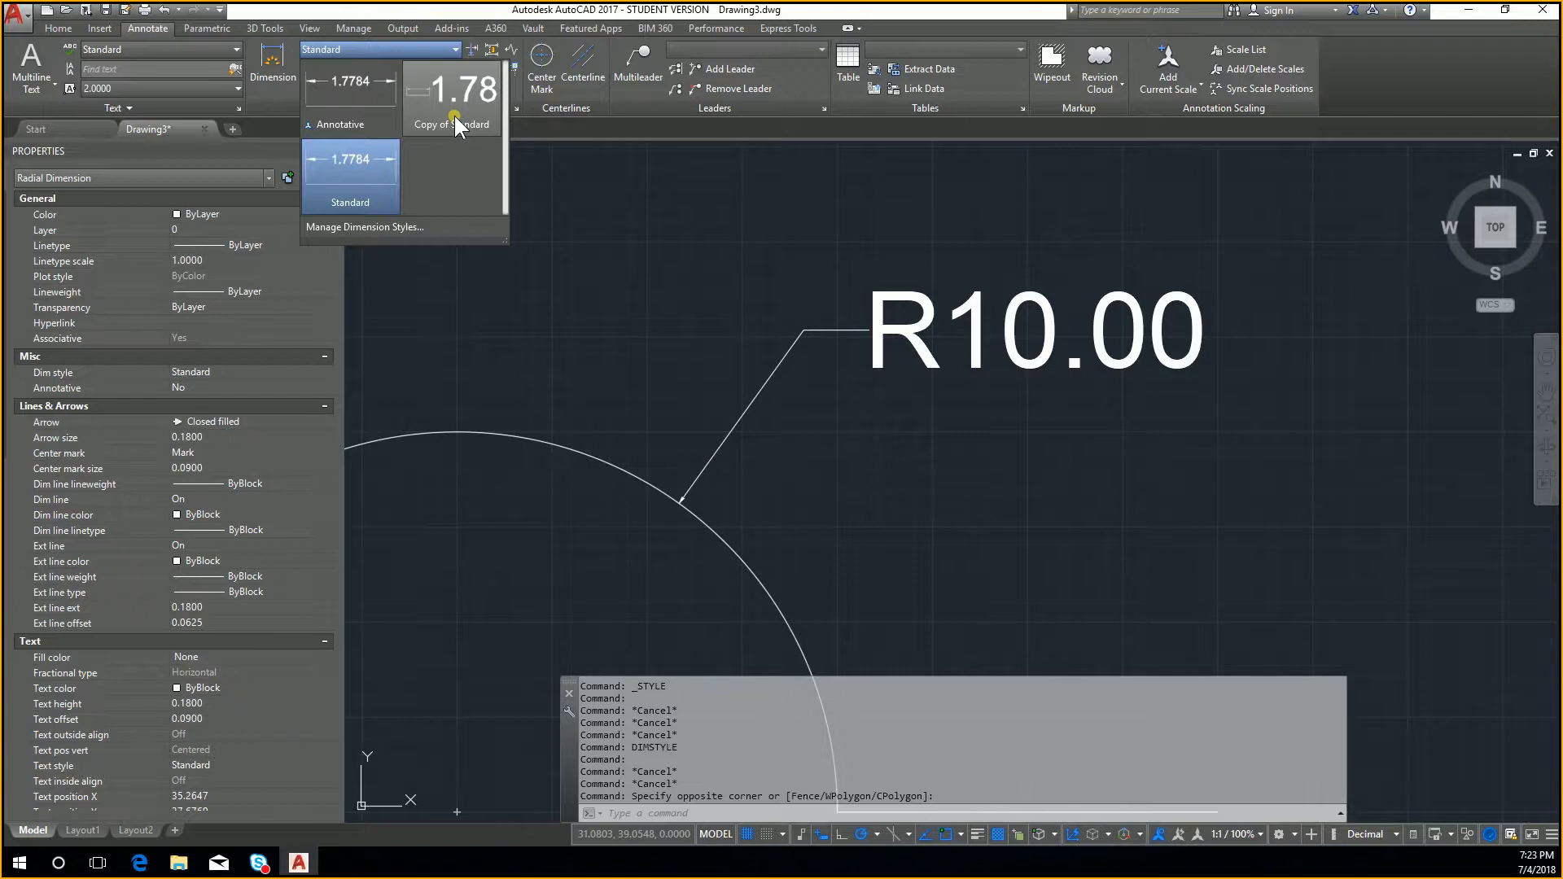
left_click(454, 116)
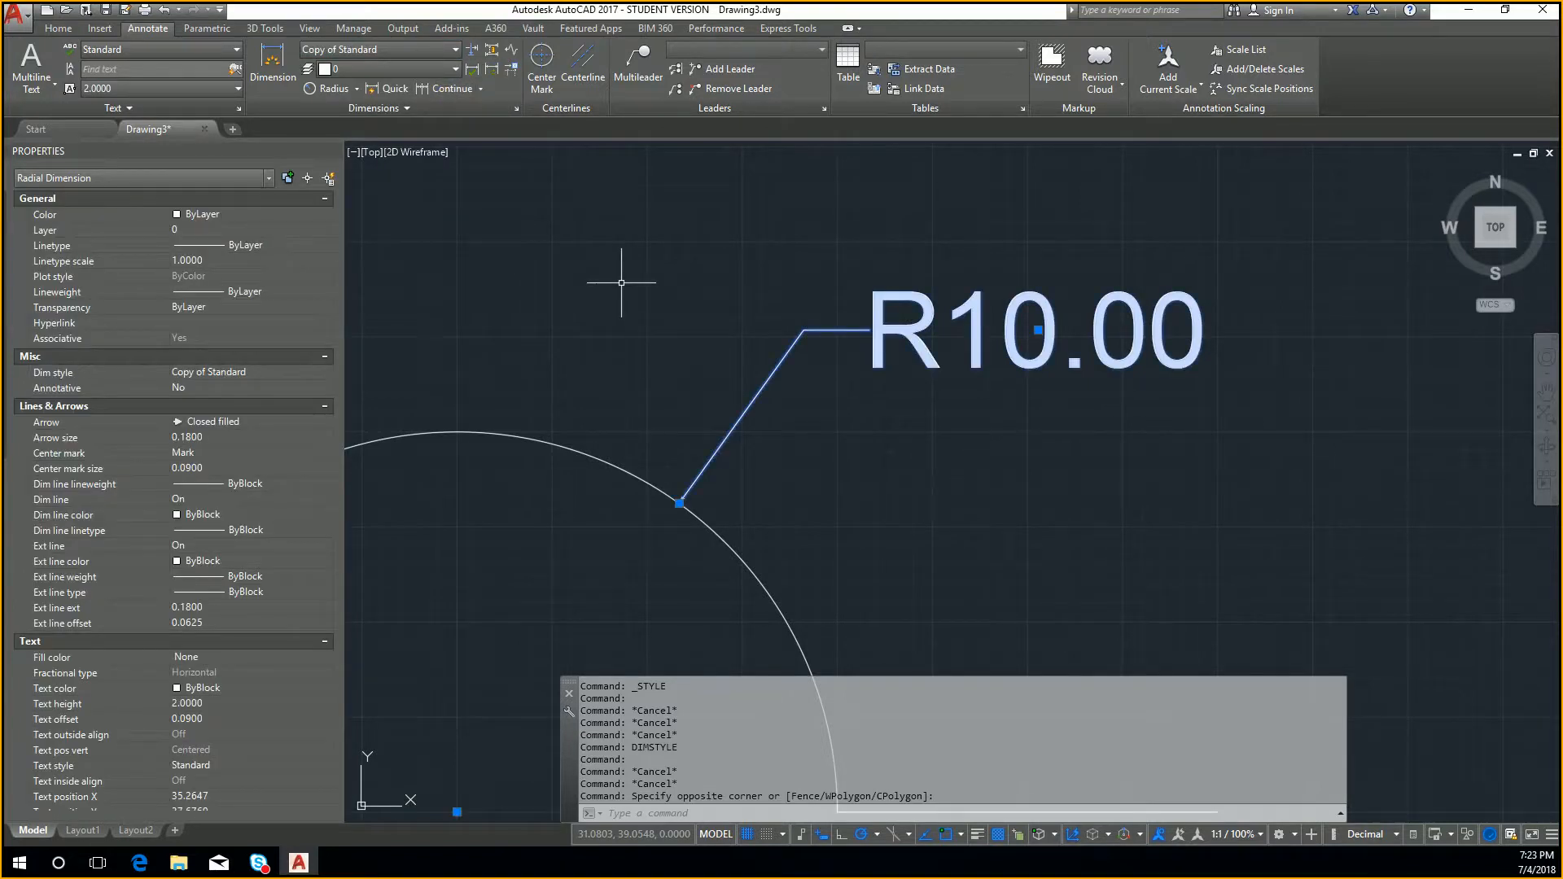
key("Escape")
key("Escape")
Modify the Copy of Standard dimension style to use a primary units linear precision of 0.000
type("dimstyl")
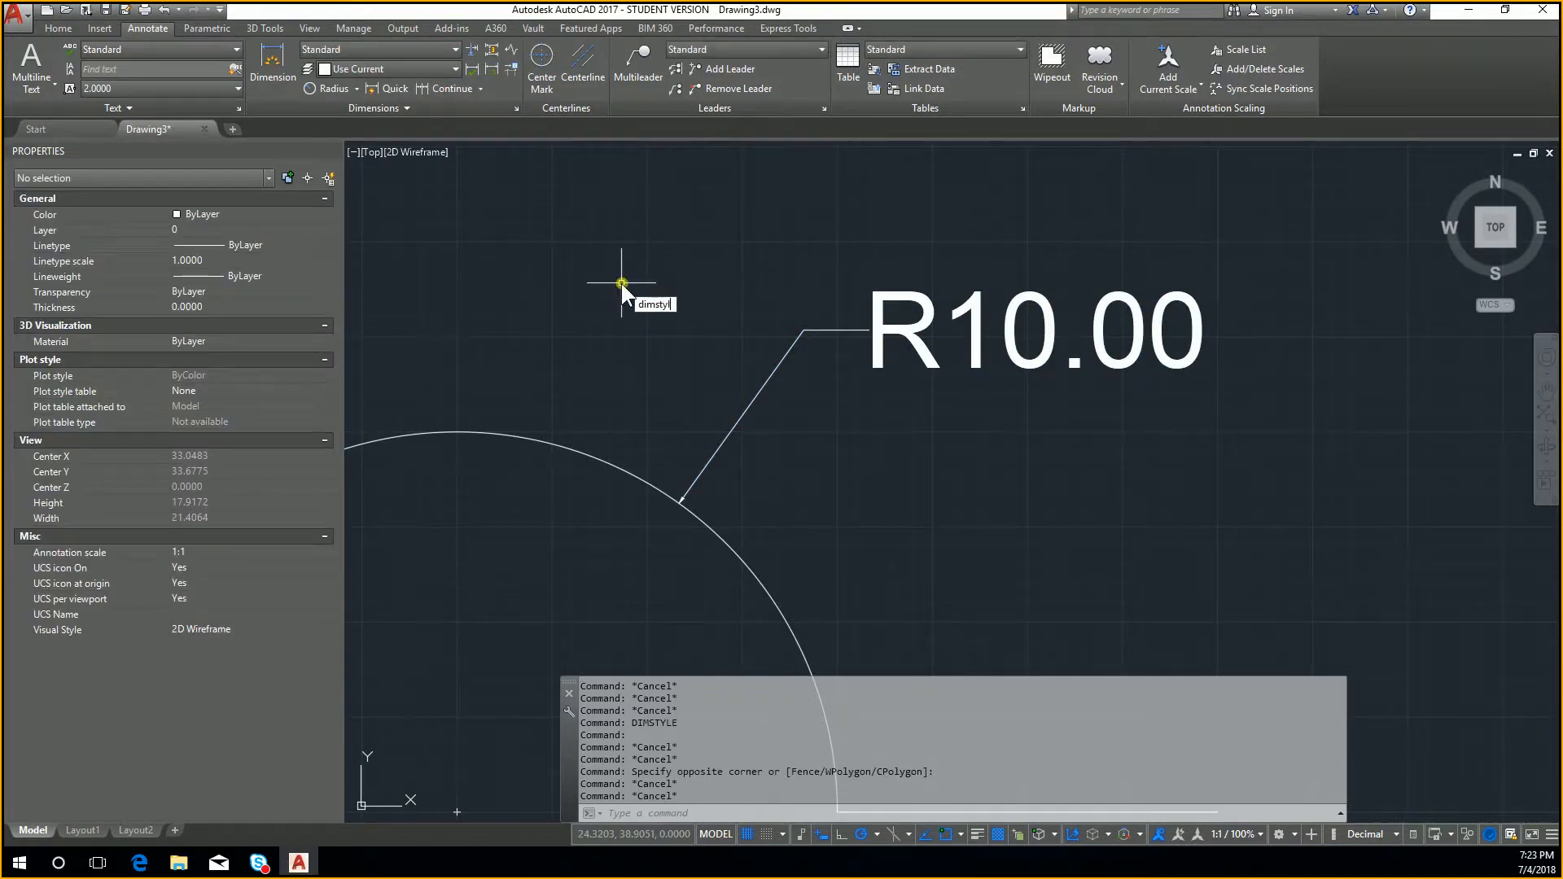
type("e")
key("Return")
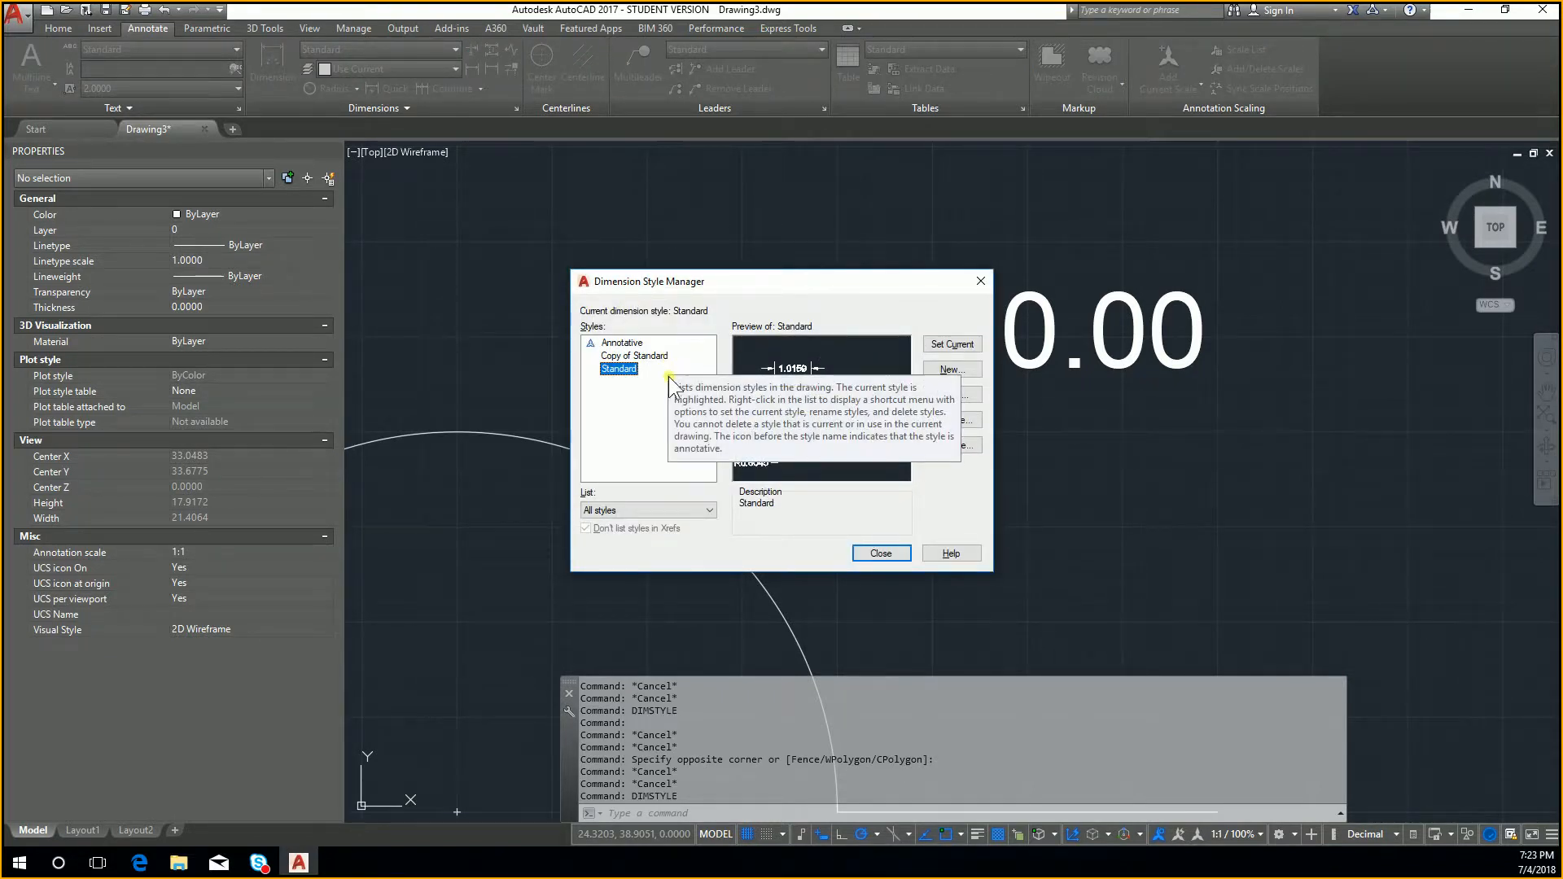
left_click(636, 357)
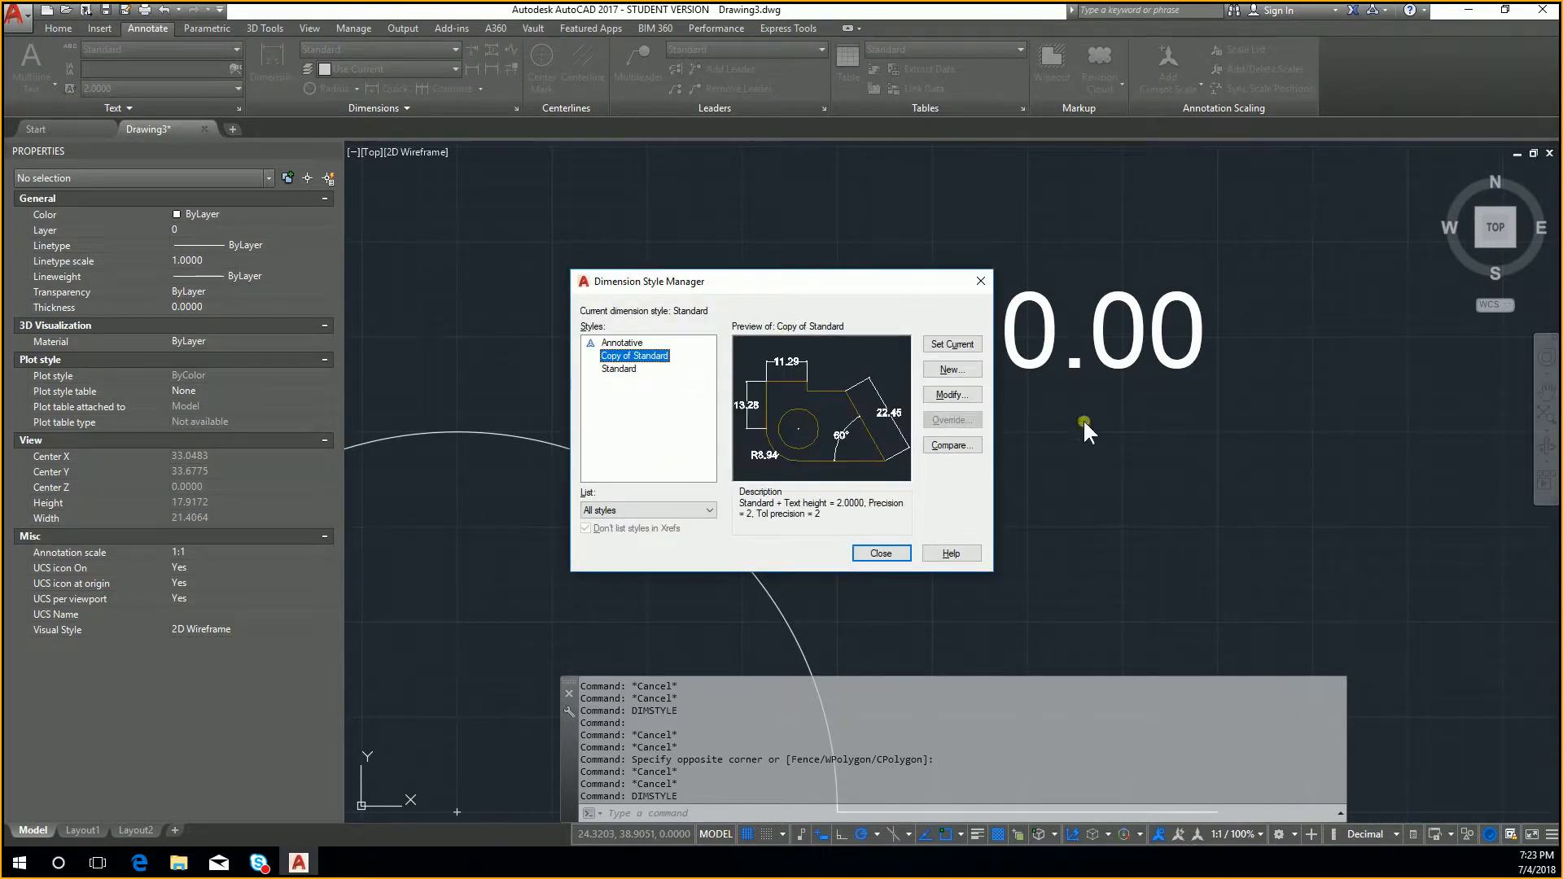
left_click(964, 396)
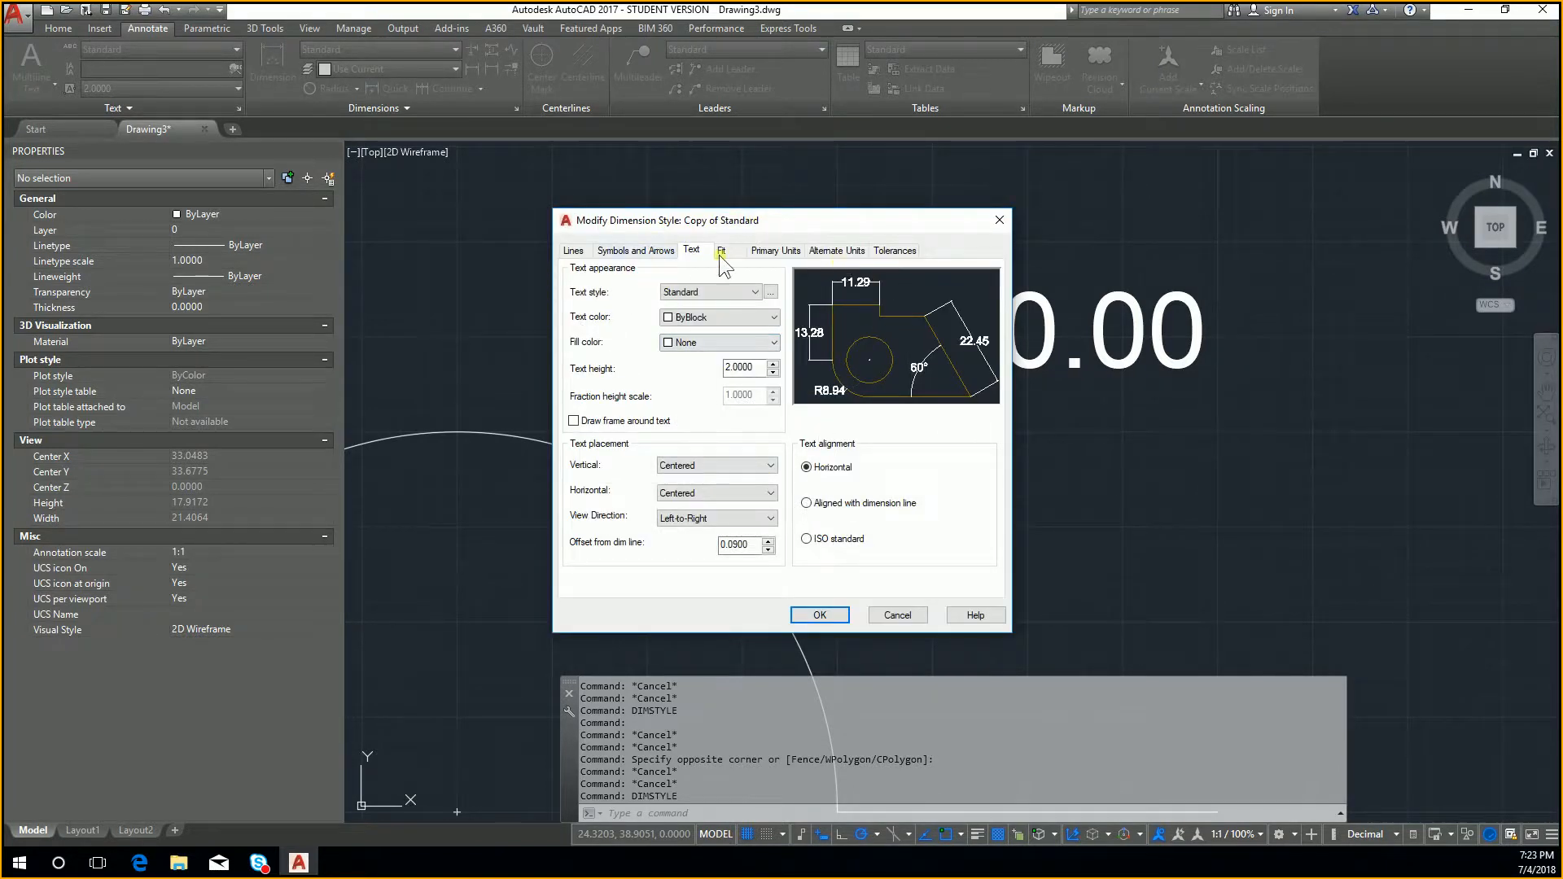
left_click(651, 251)
left_click(588, 257)
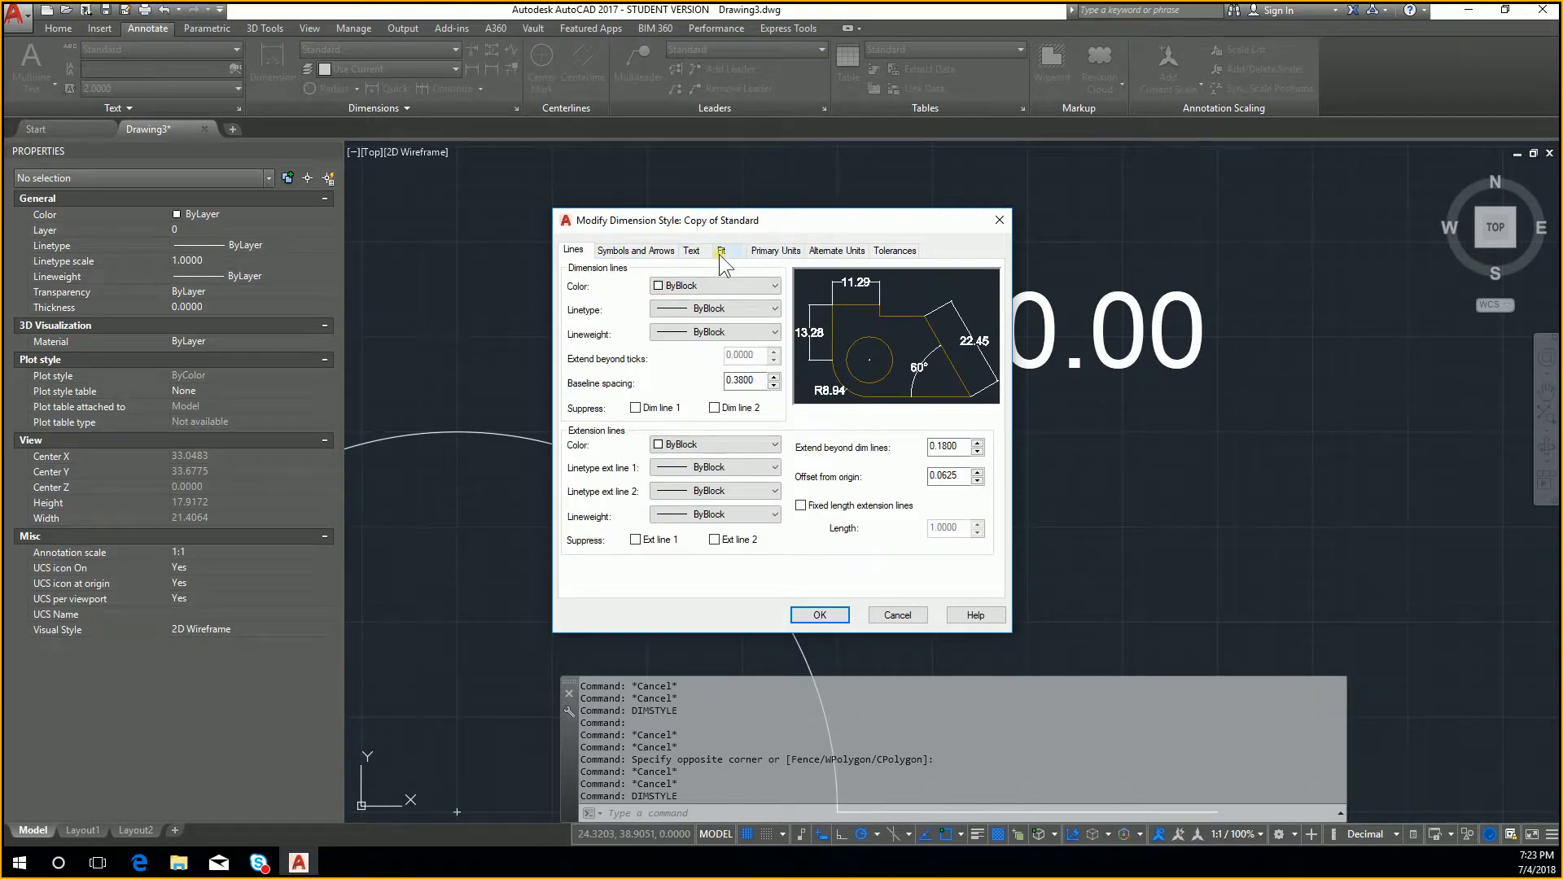
left_click(697, 253)
left_click(736, 252)
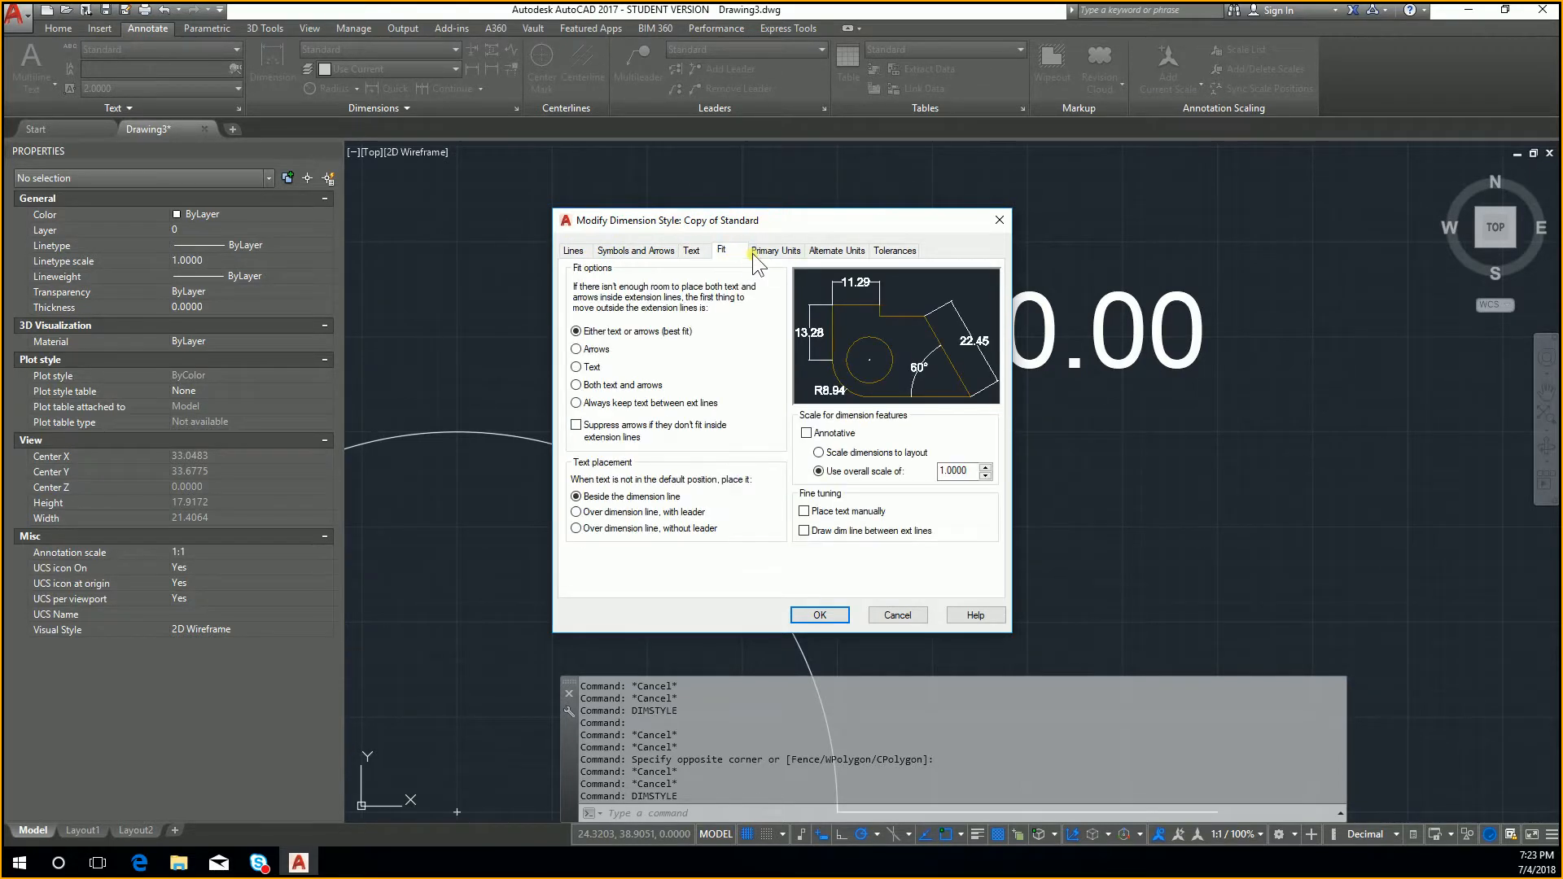
left_click(757, 253)
left_click(736, 310)
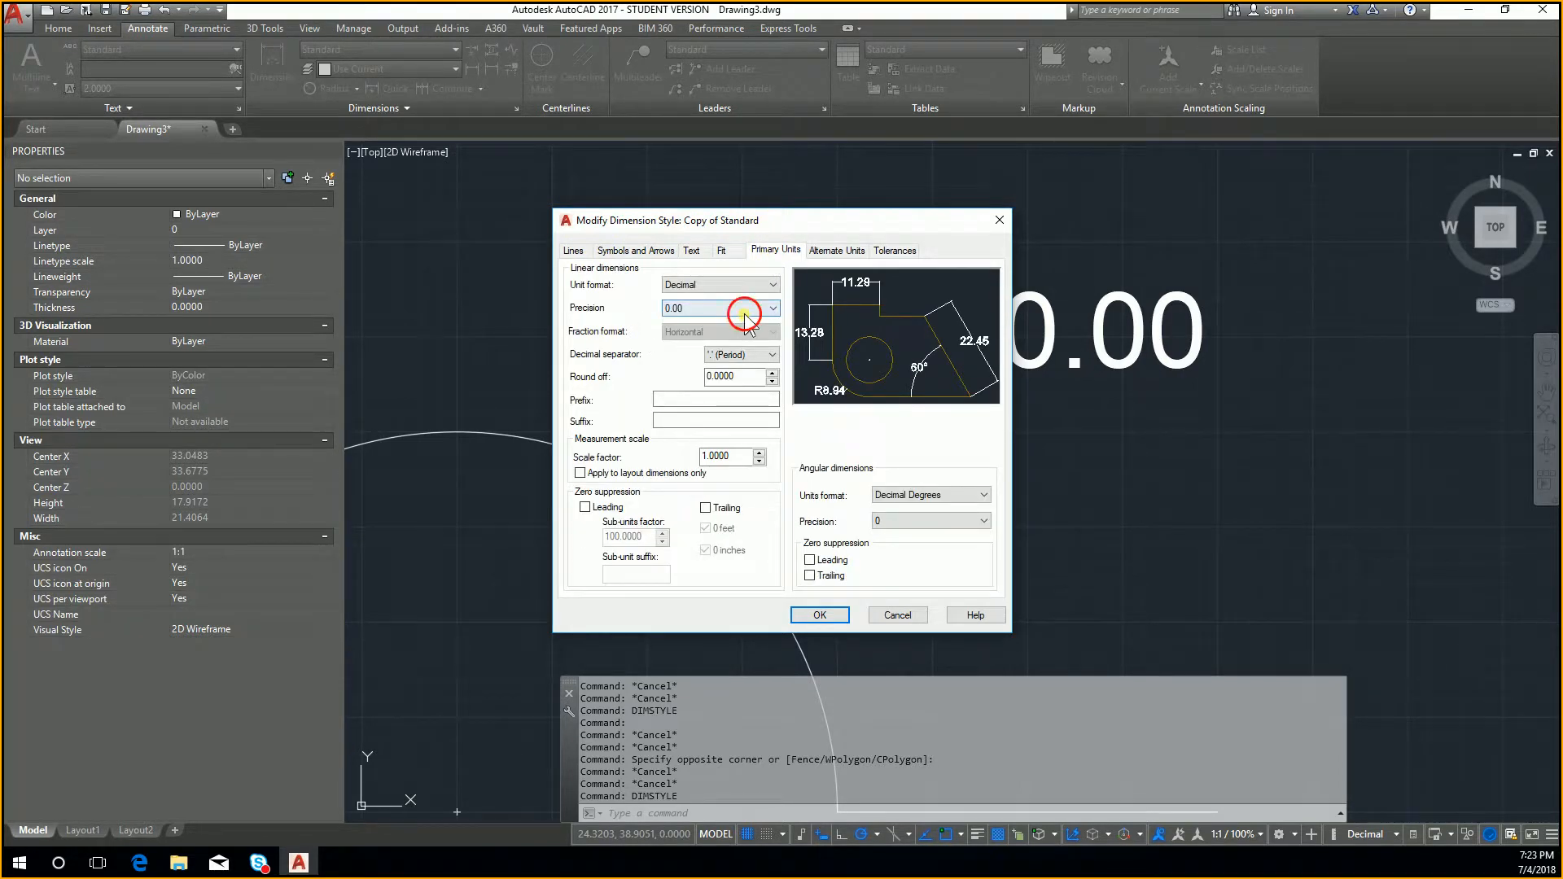
left_click(742, 354)
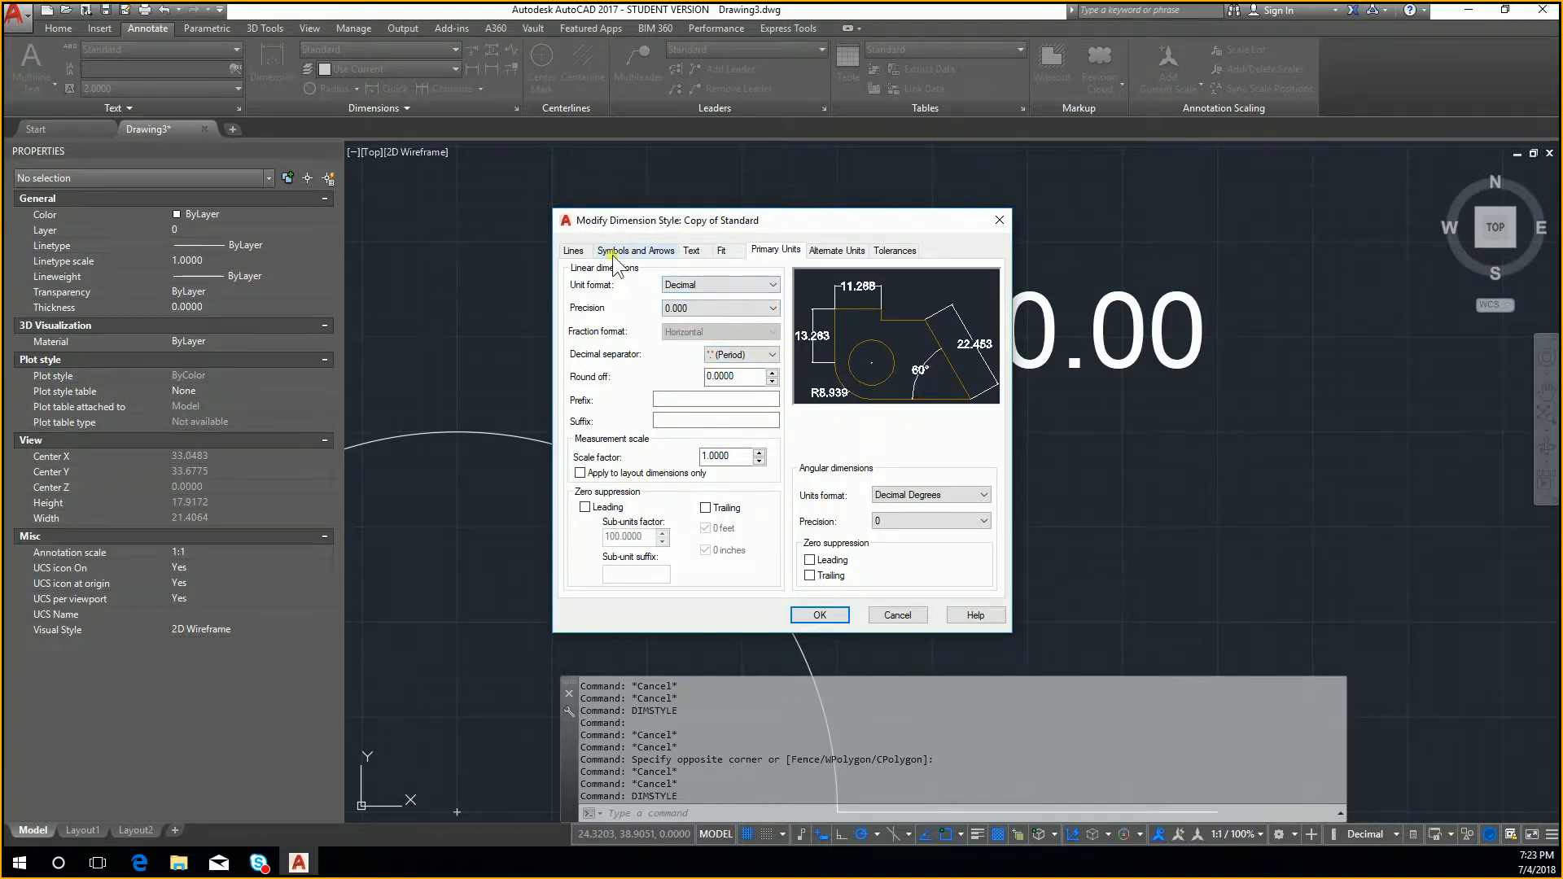
Set the arrow size of the Copy of Standard dimension style to 2, save it and close the style manager
left_click(694, 250)
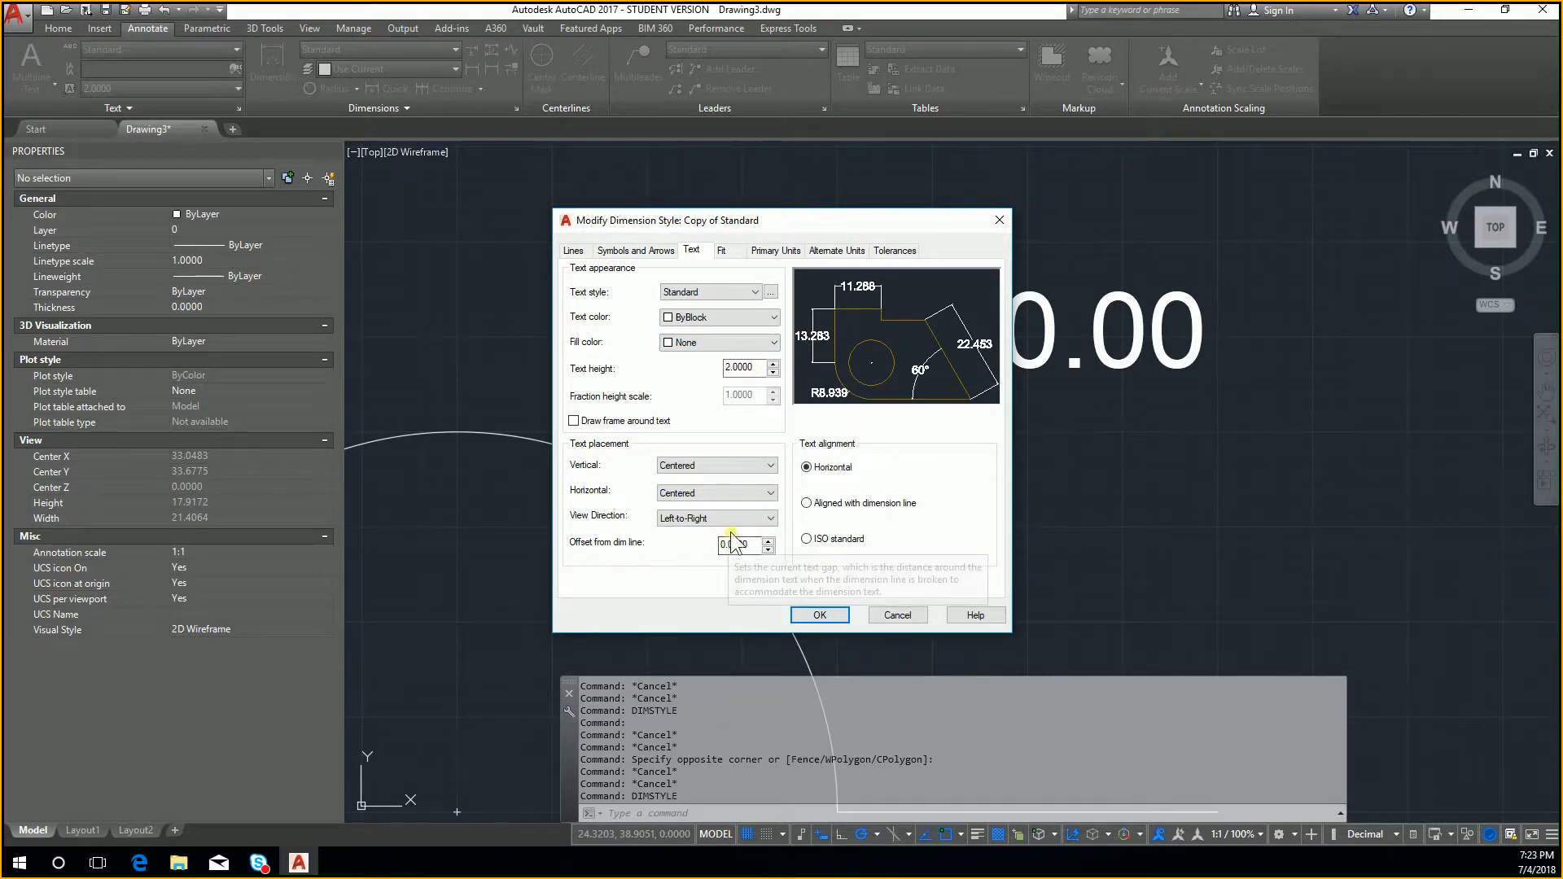
left_click(636, 250)
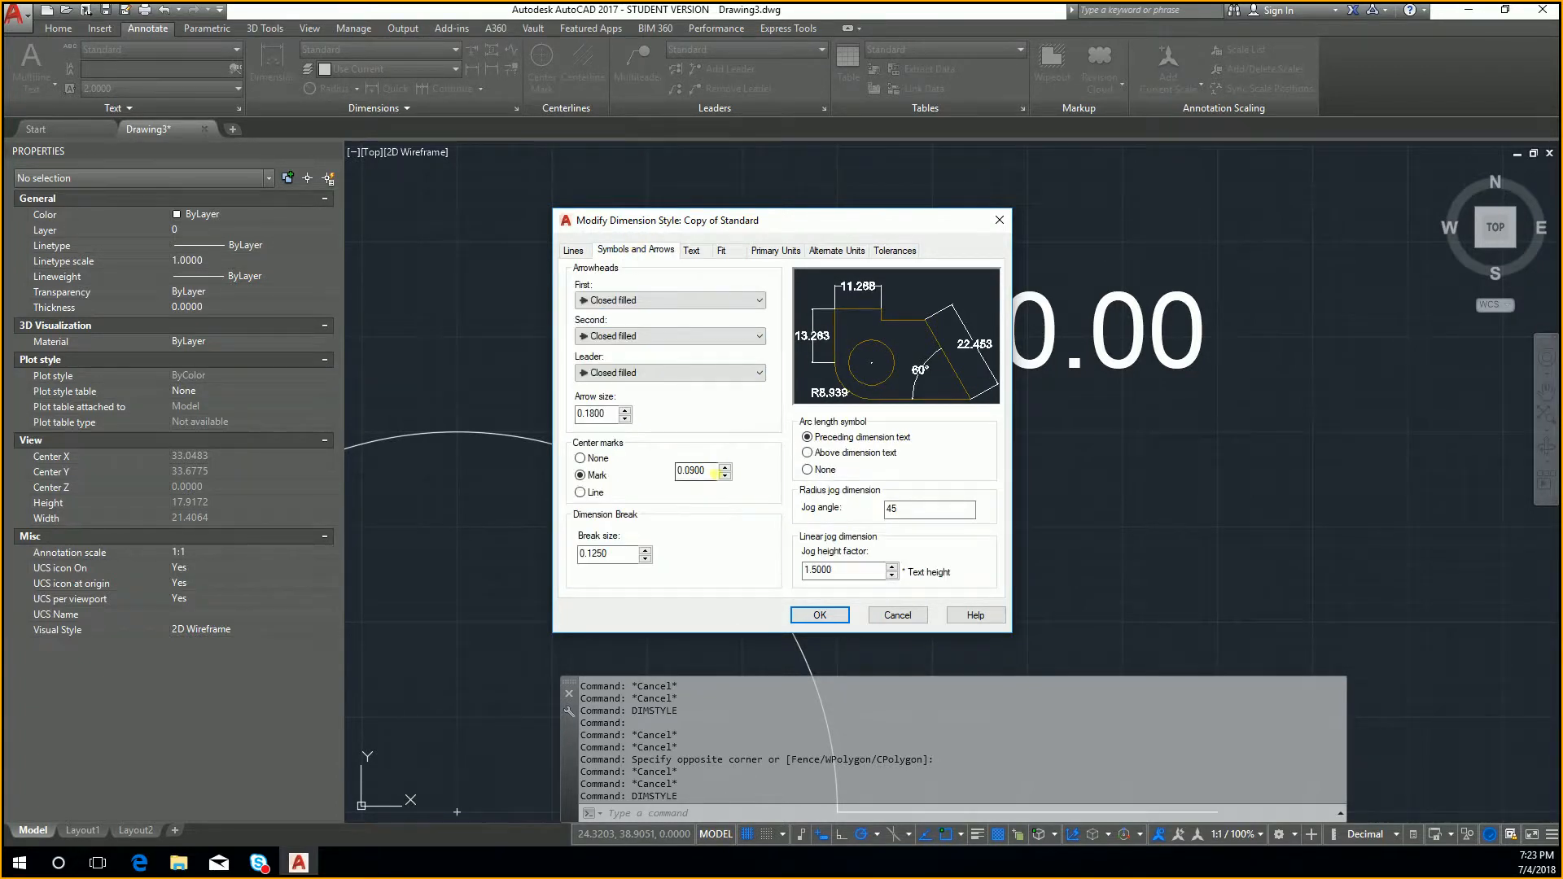
left_click_drag(611, 414, 487, 414)
type("2")
left_click(819, 614)
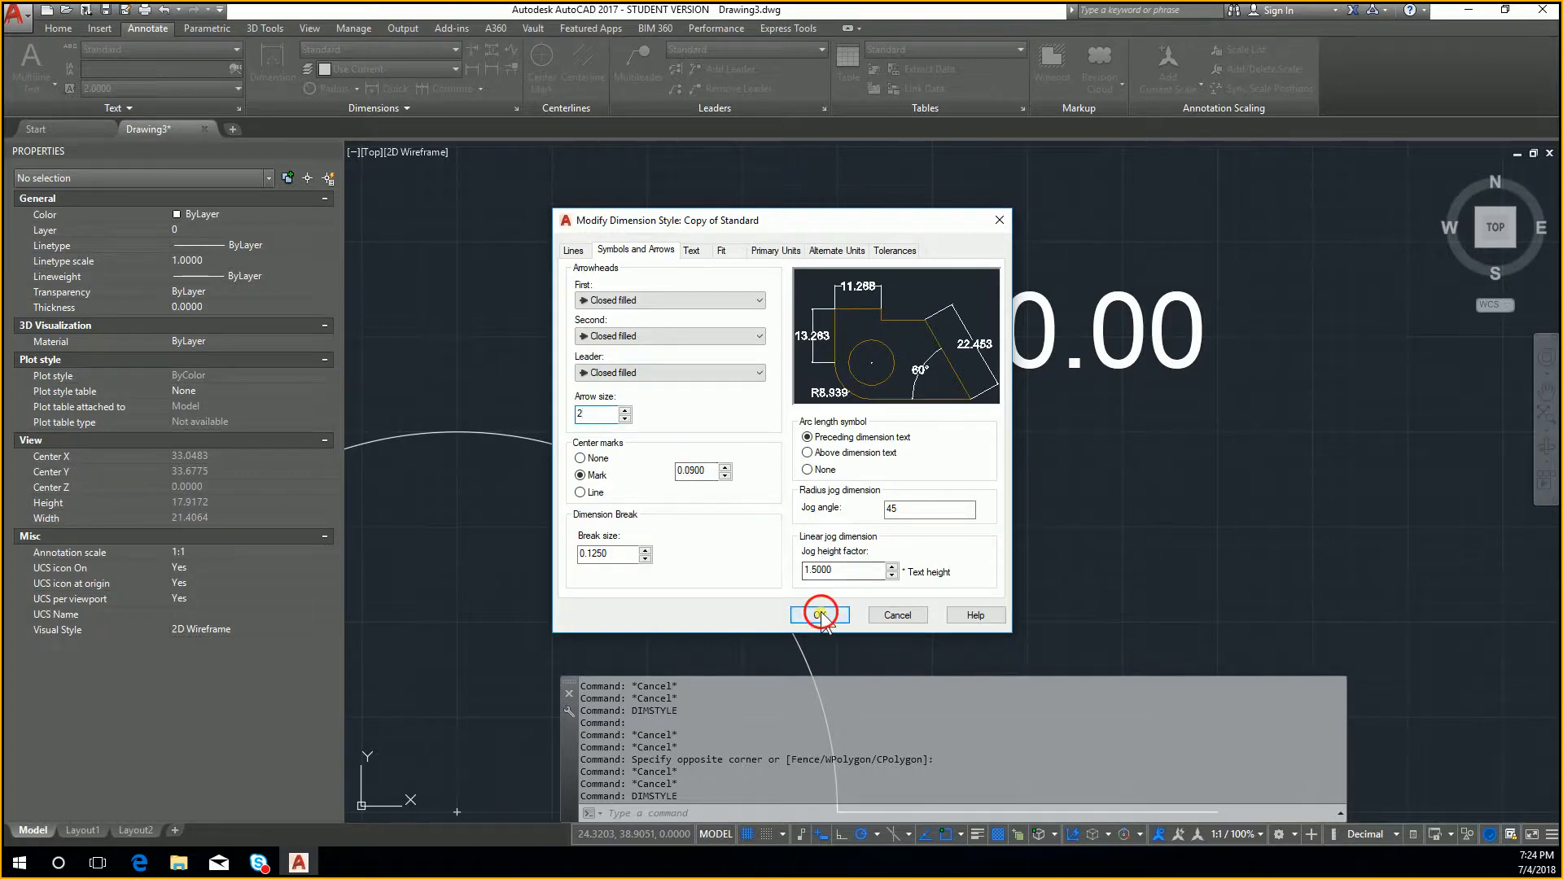
left_click(876, 551)
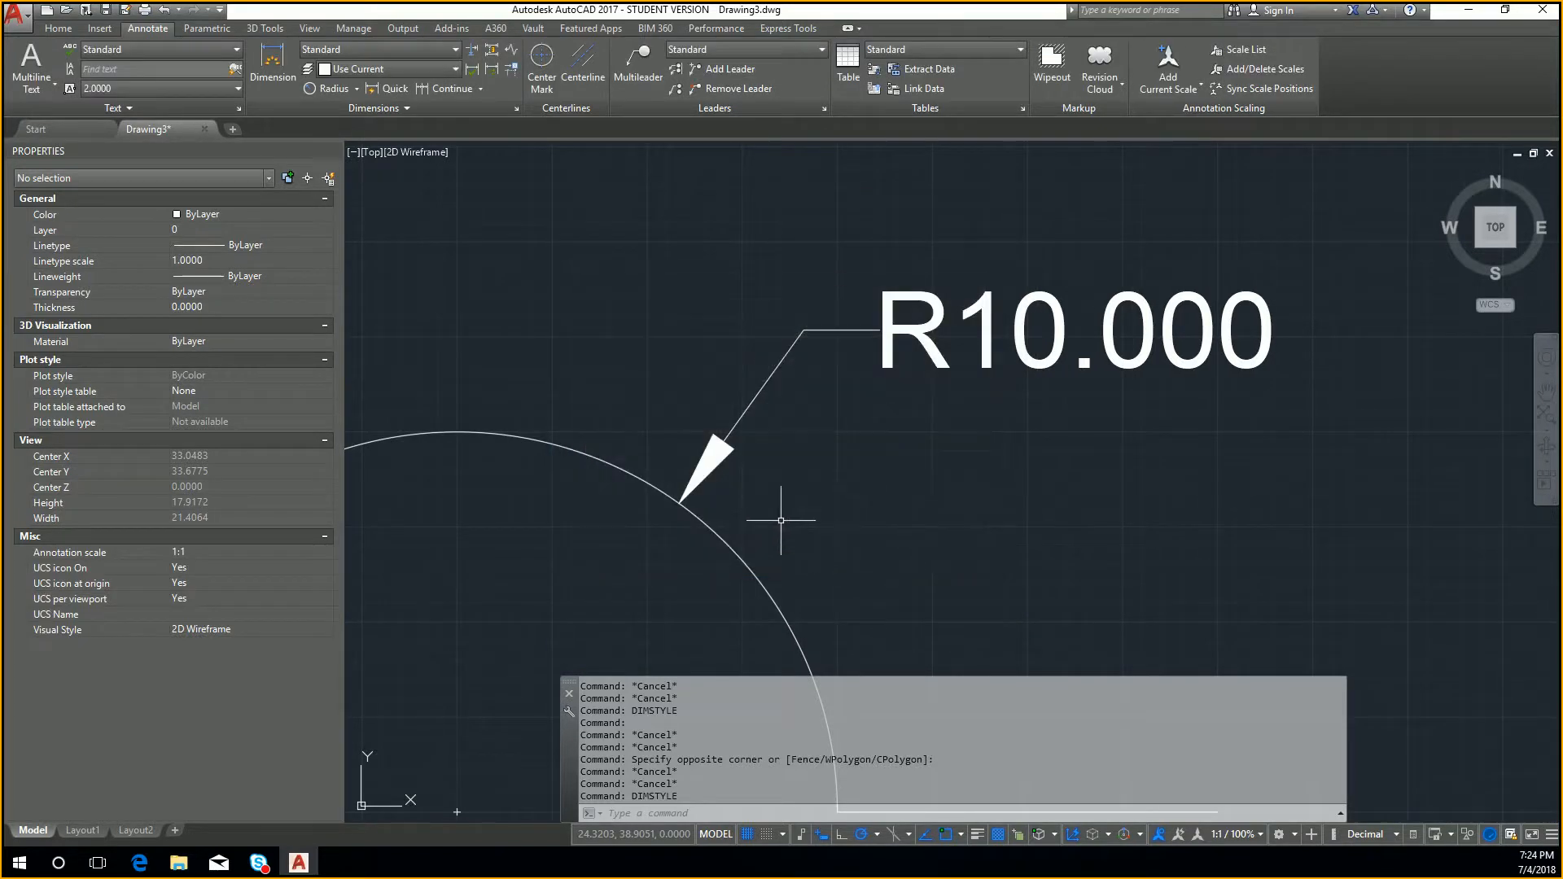
left_click(731, 446)
left_click(657, 329)
key("Escape")
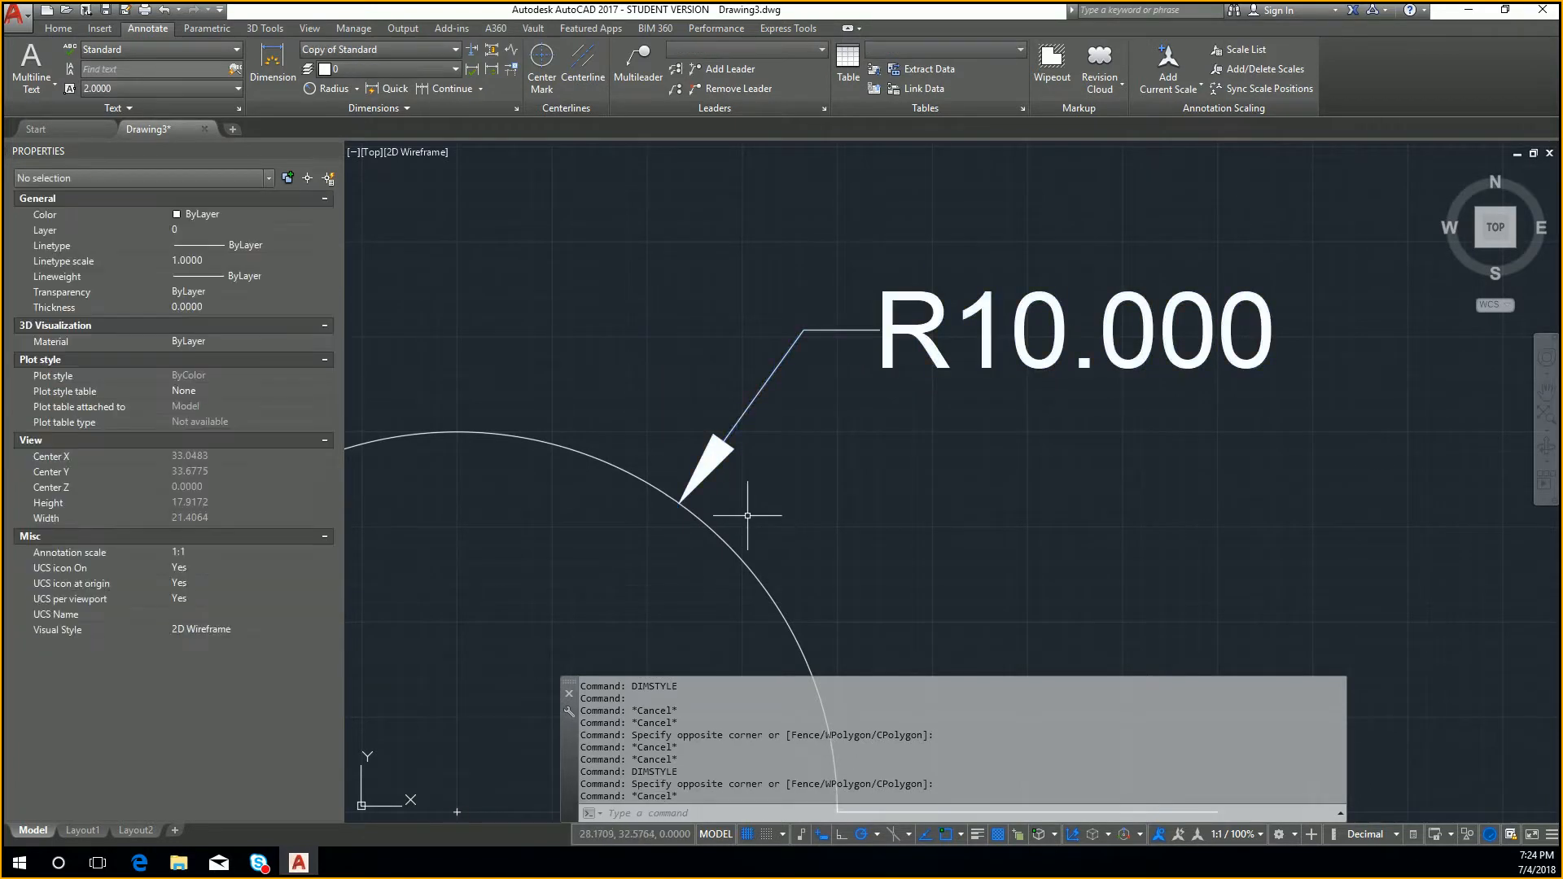
scroll(1105, 375, "down", 5)
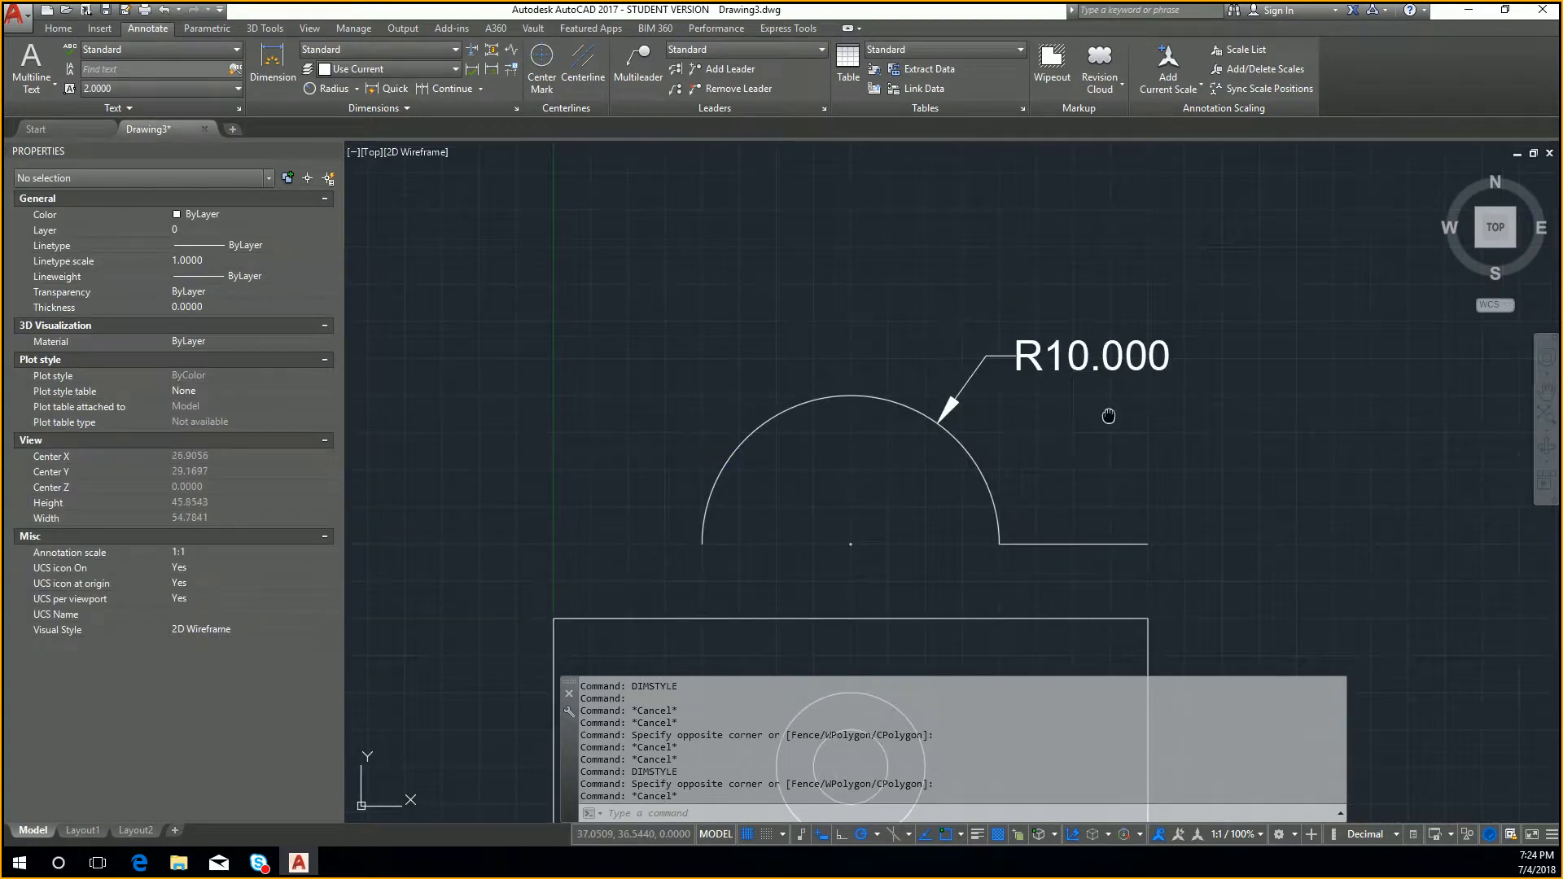
middle_click_drag(1109, 416, 1090, 388)
With the arc's radius dimension selected, set Standard as the current dimension style in the Dimension Style Manager
left_click(1125, 329)
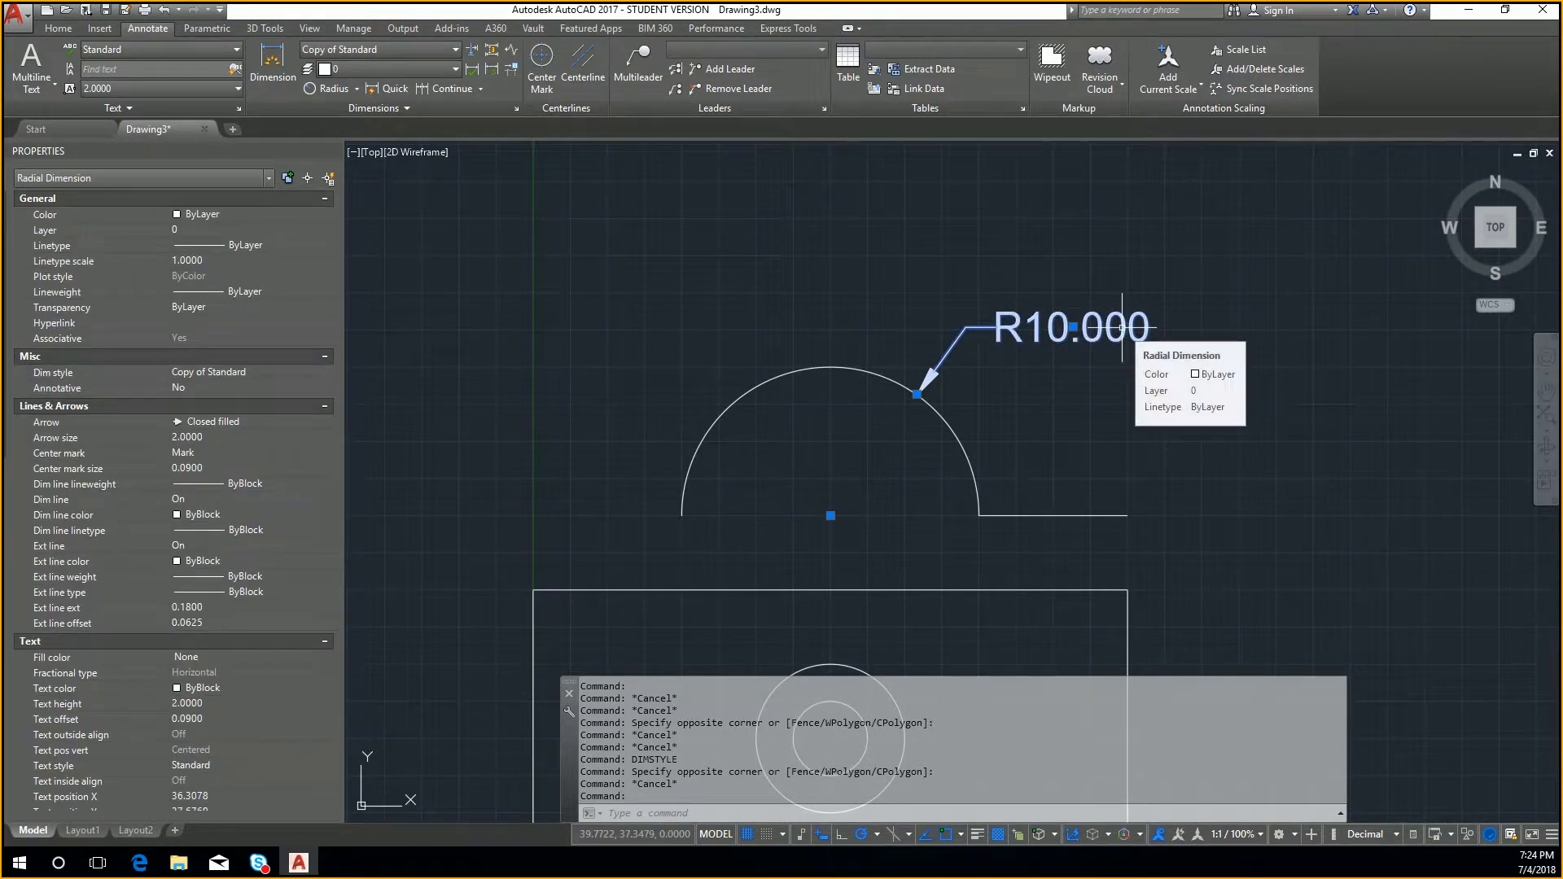
type("dimstyle")
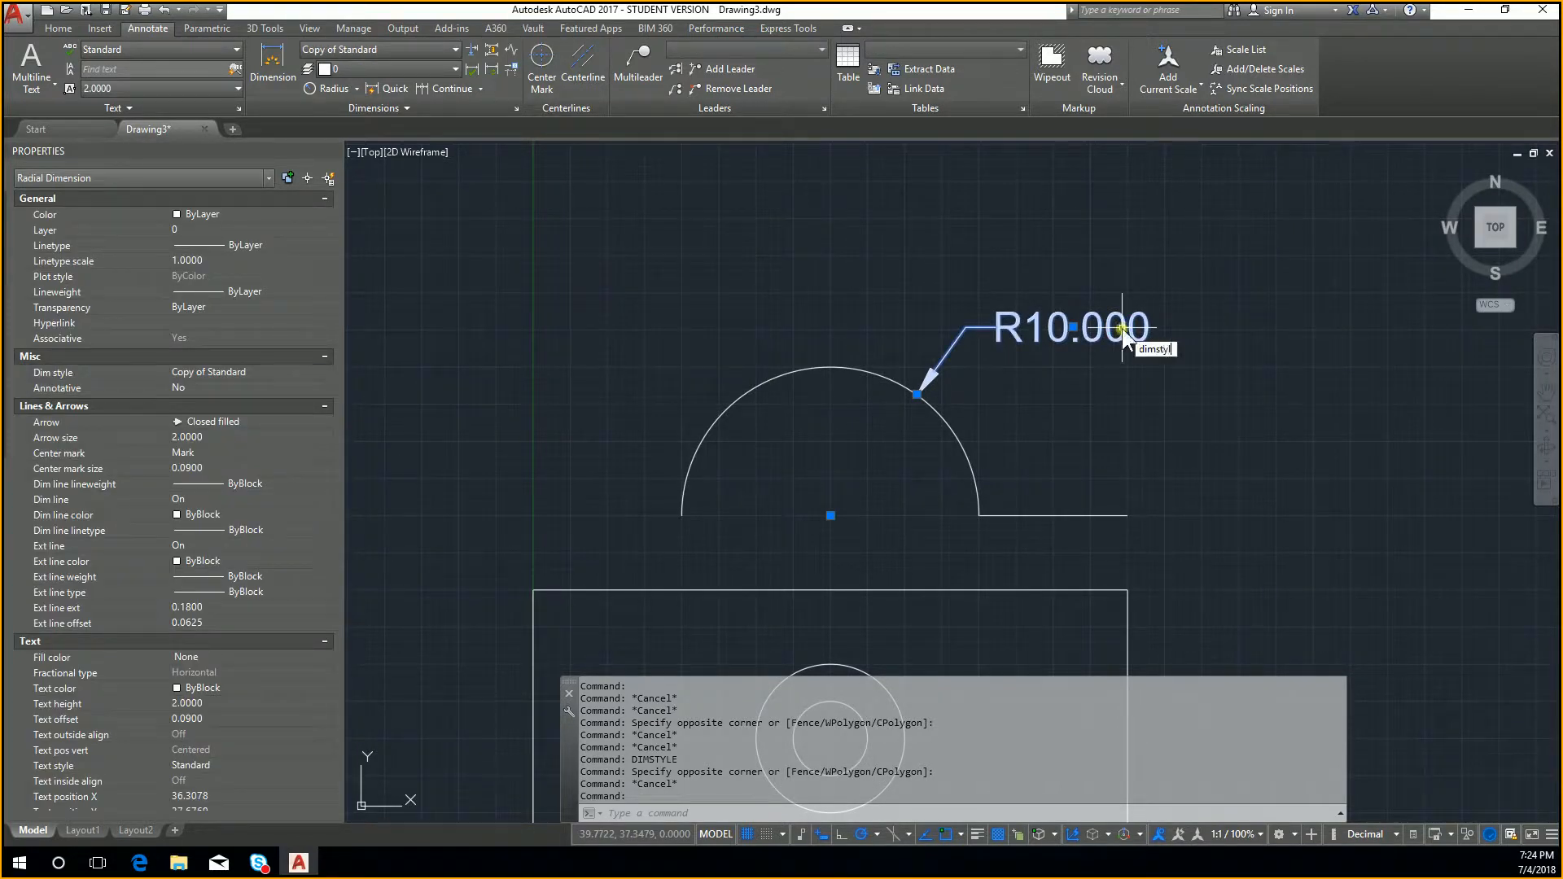
key("Return")
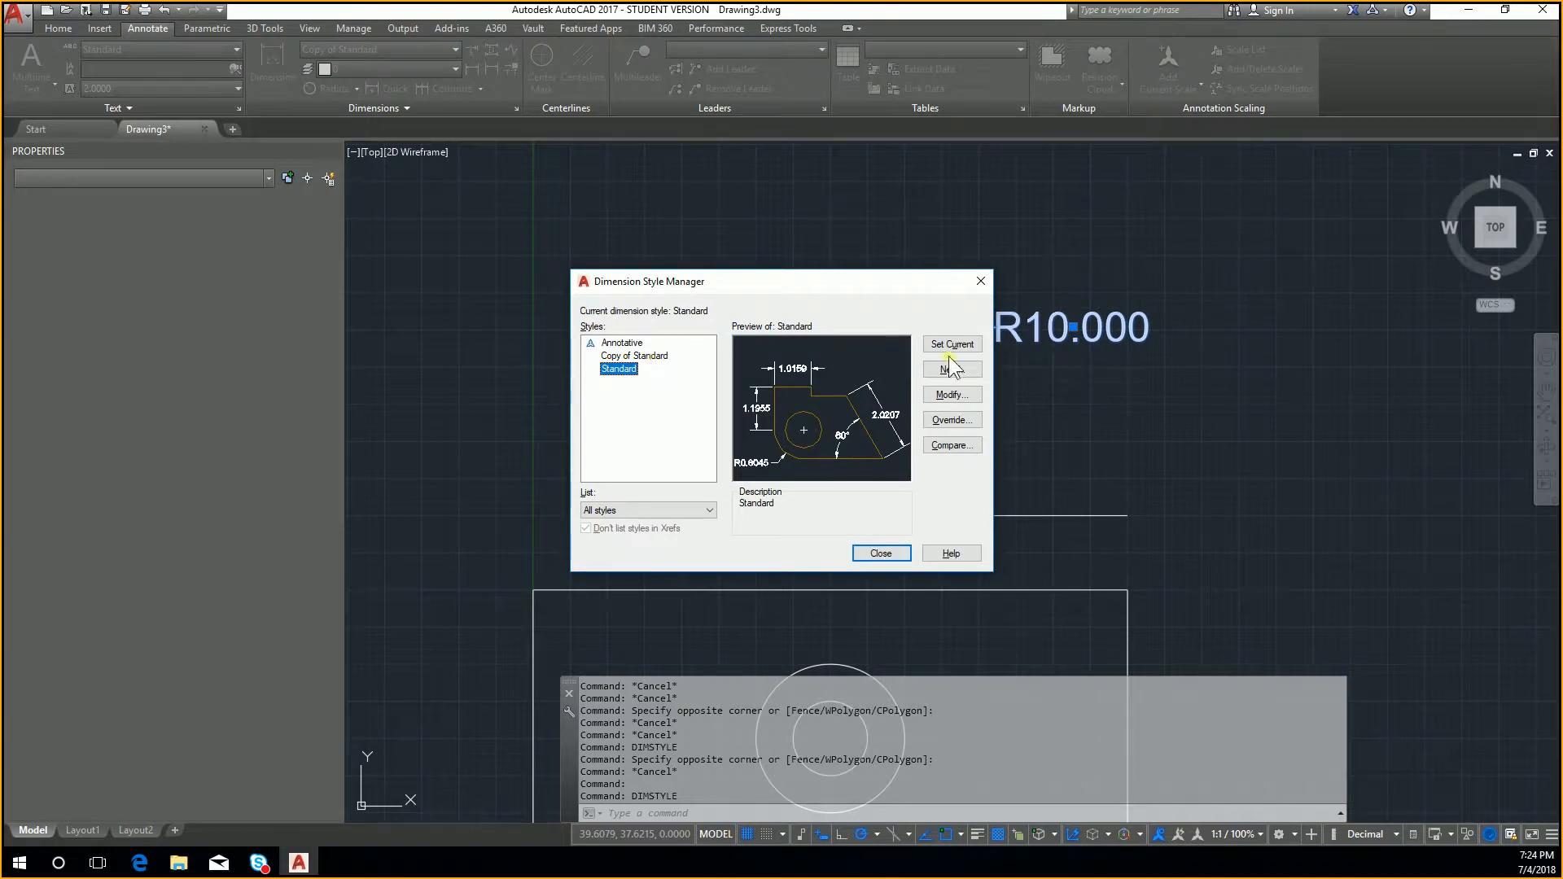
left_click(951, 349)
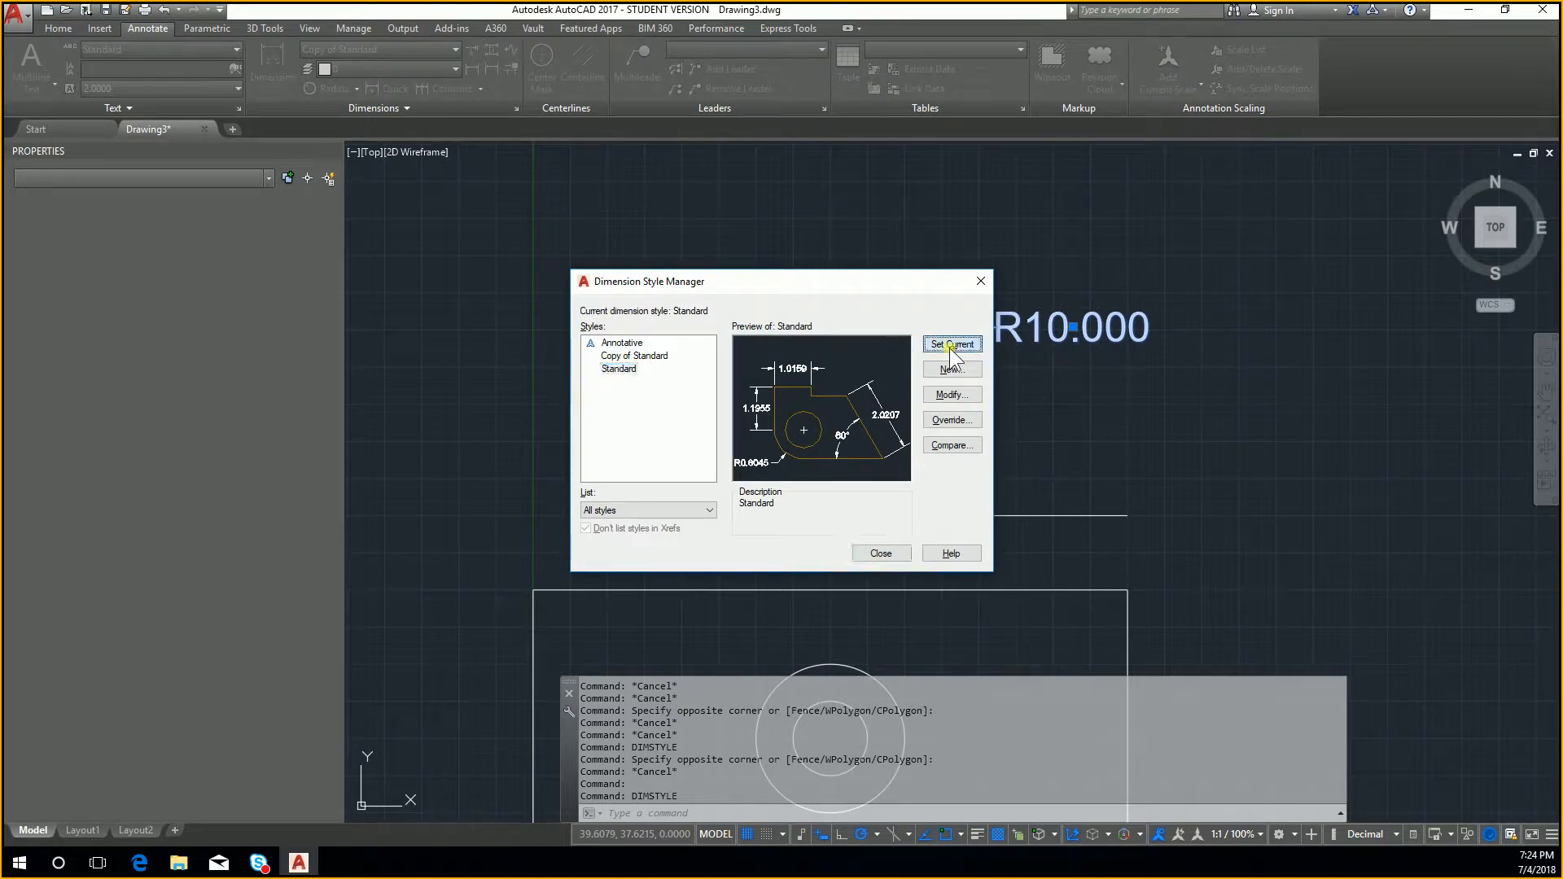
left_click(879, 551)
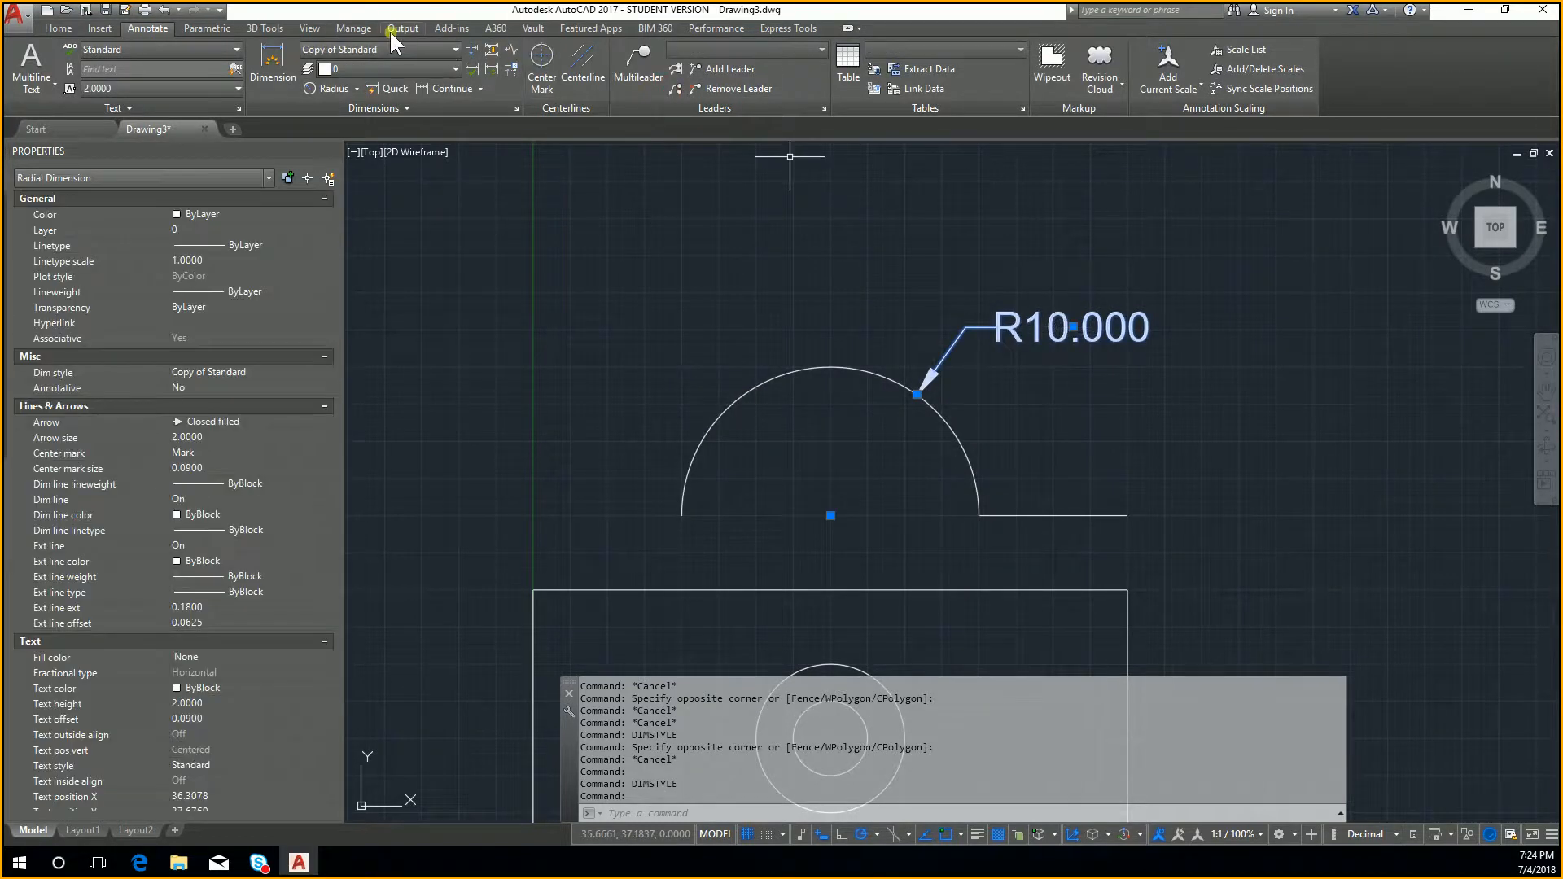
left_click(418, 49)
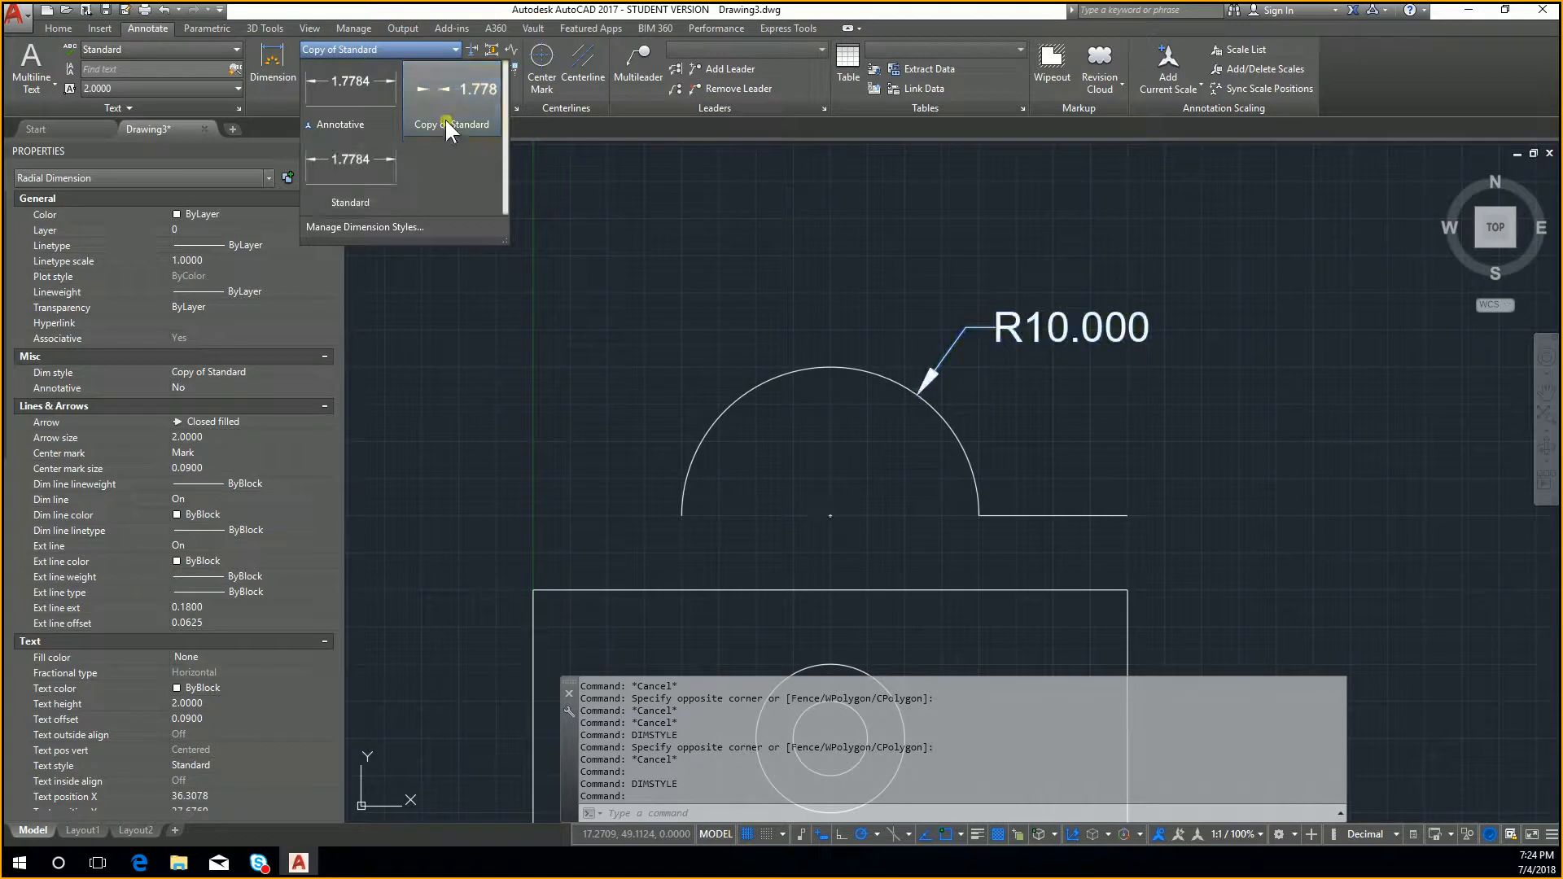
key("Escape")
key("Escape")
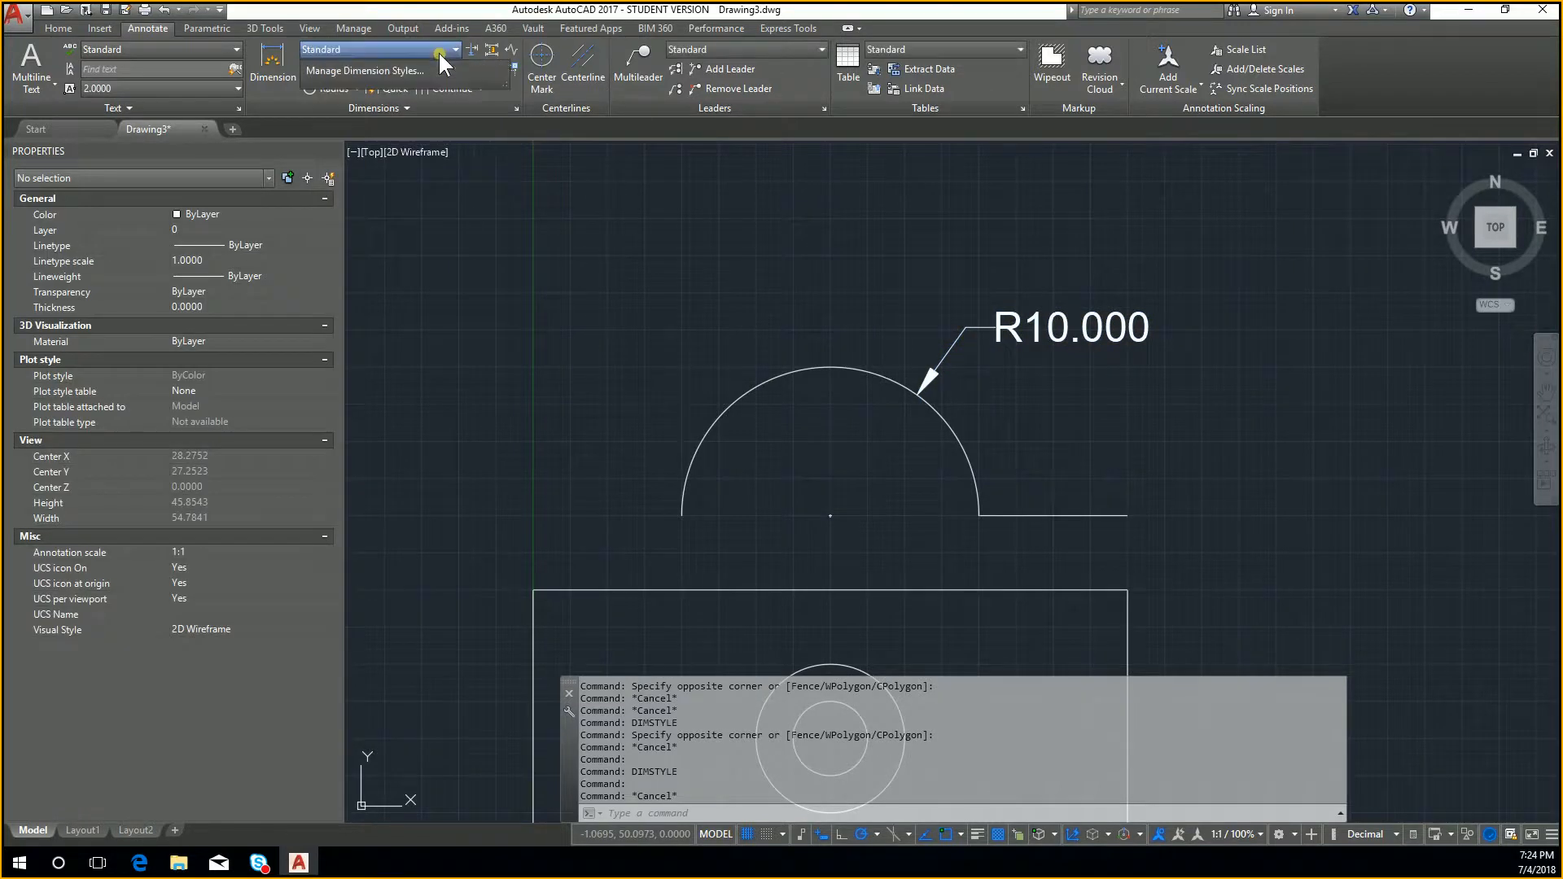
Assign the Copy of Standard dimension style to the arc's radius dimension and clear the selection
left_click(1099, 365)
left_click(960, 284)
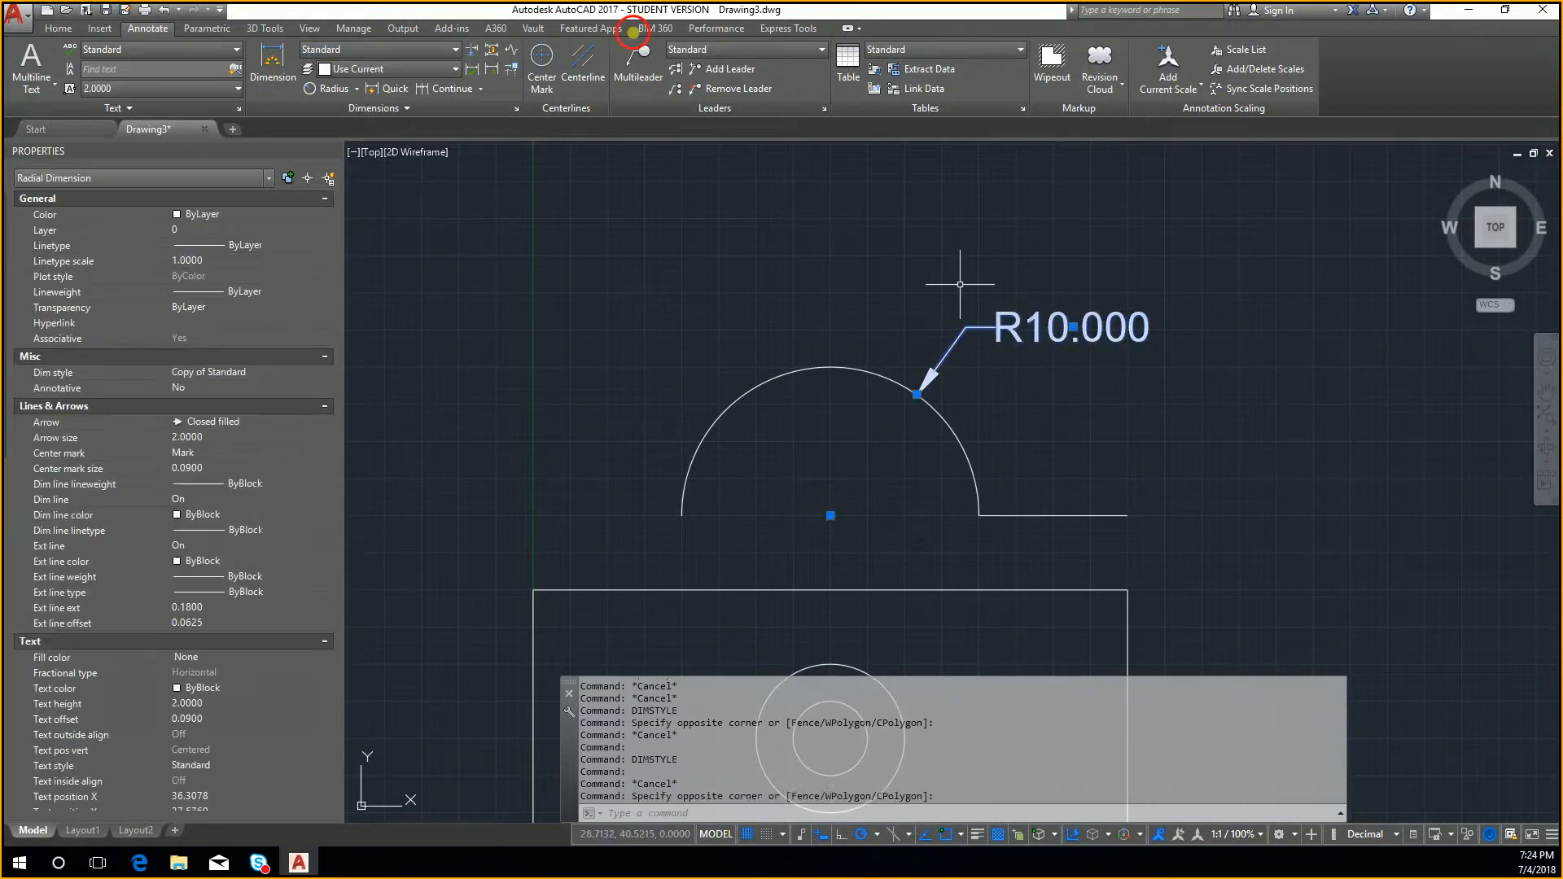
left_click(419, 47)
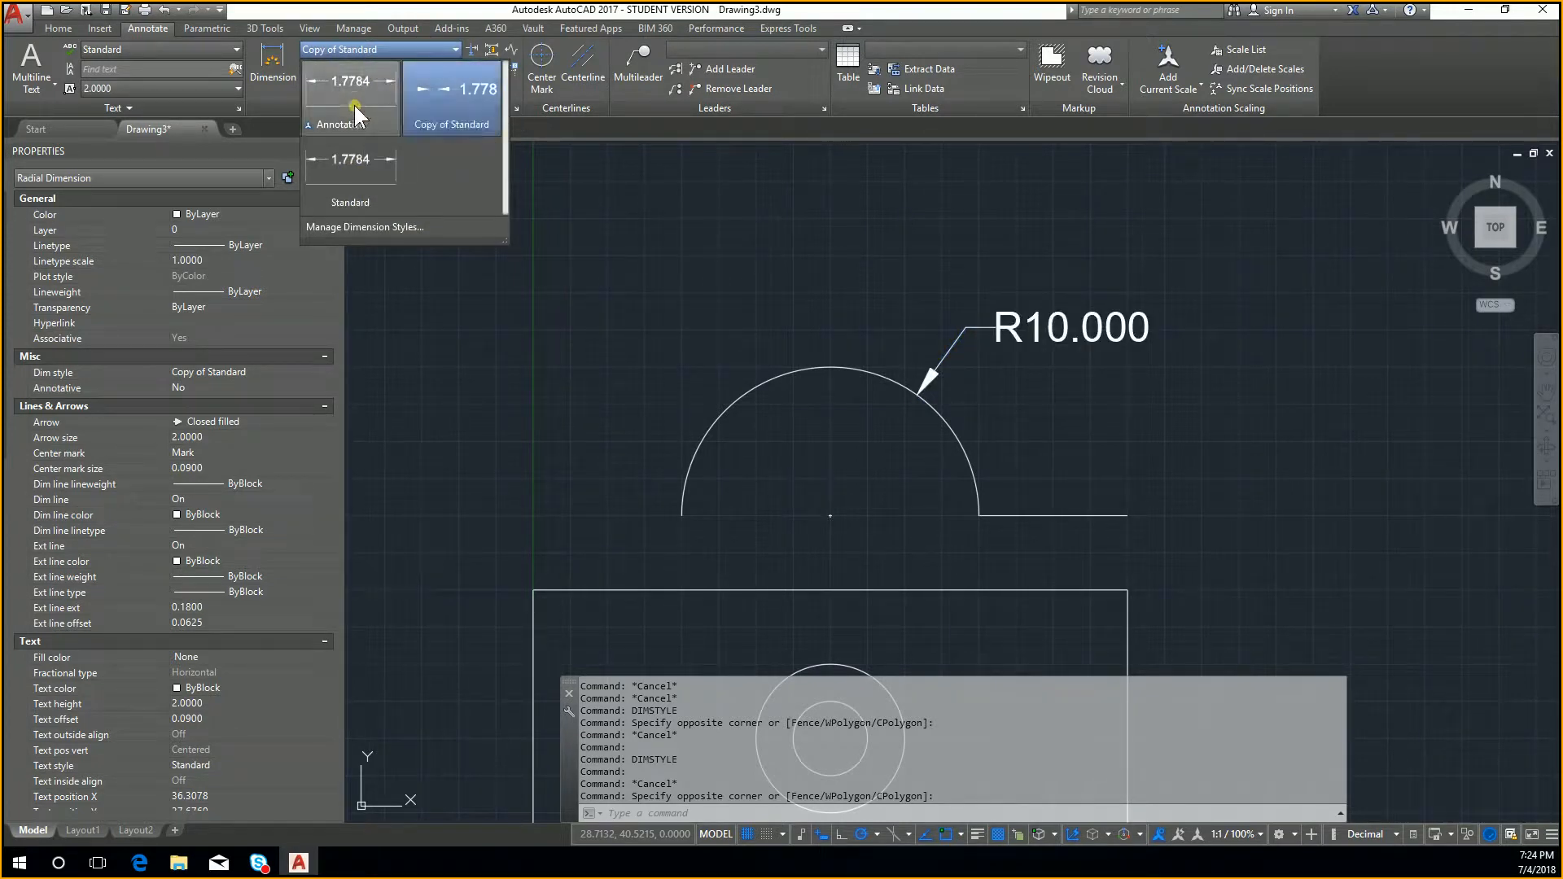
left_click(450, 93)
key("Escape")
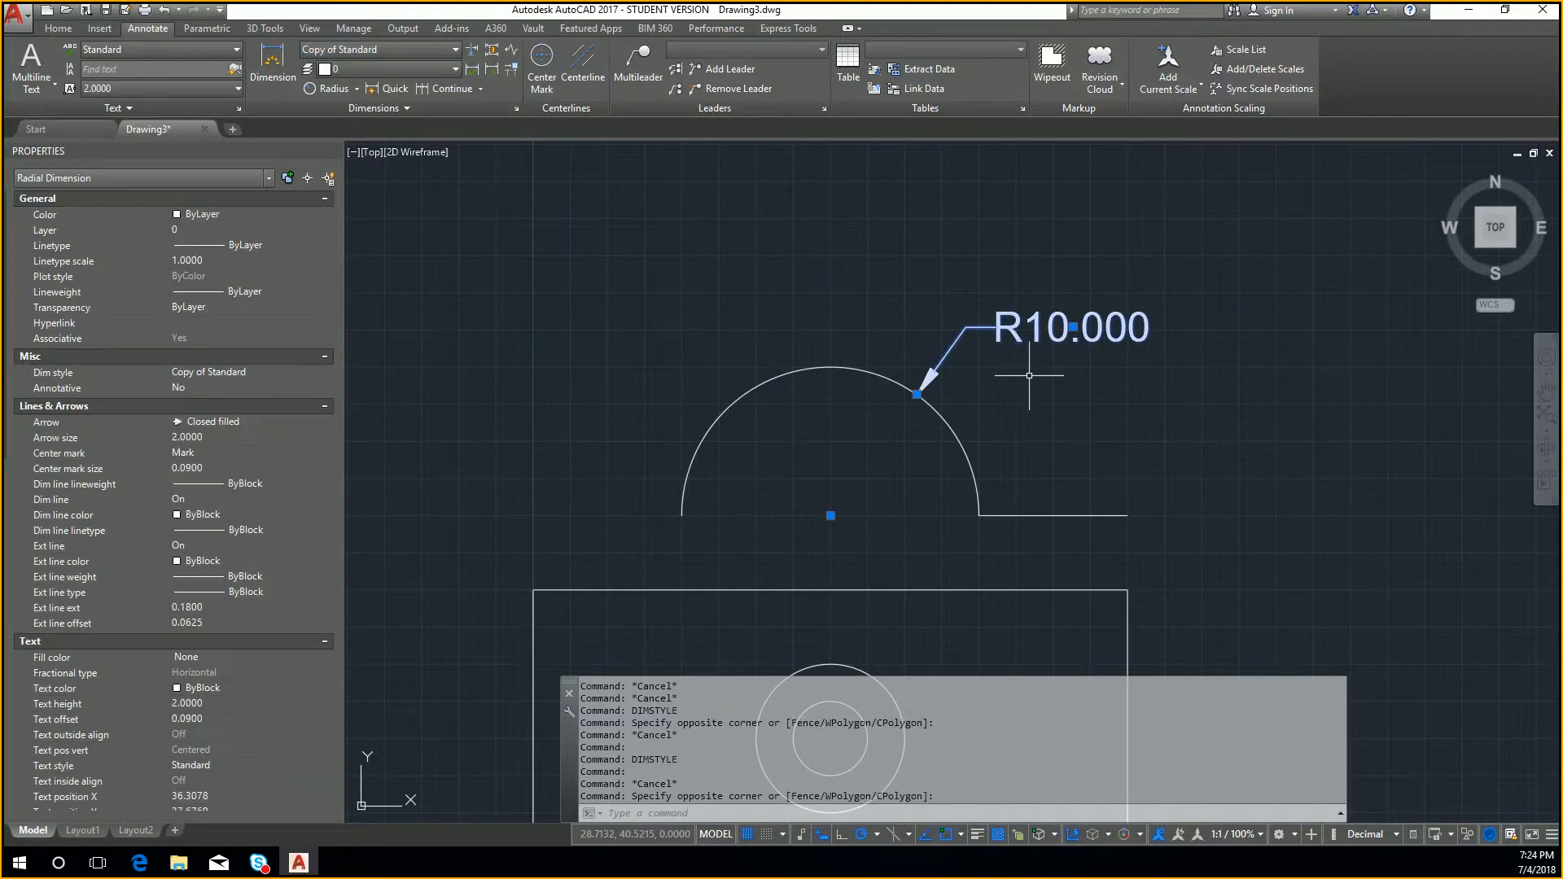
scroll(1046, 379, "up", 2)
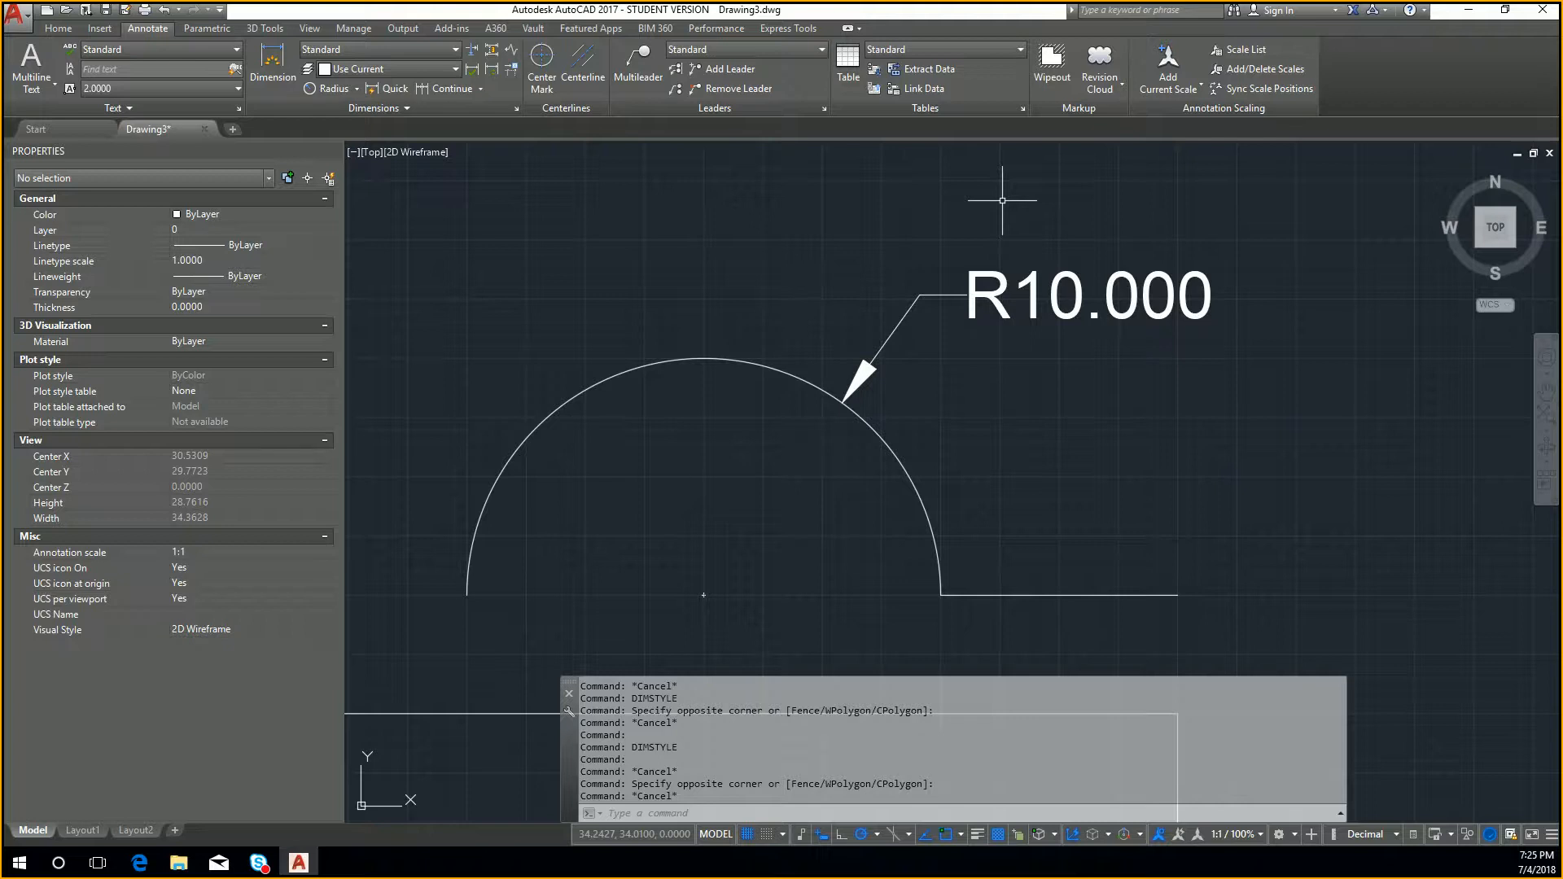
scroll(920, 248, "down", 1)
middle_click_drag(903, 384, 936, 245)
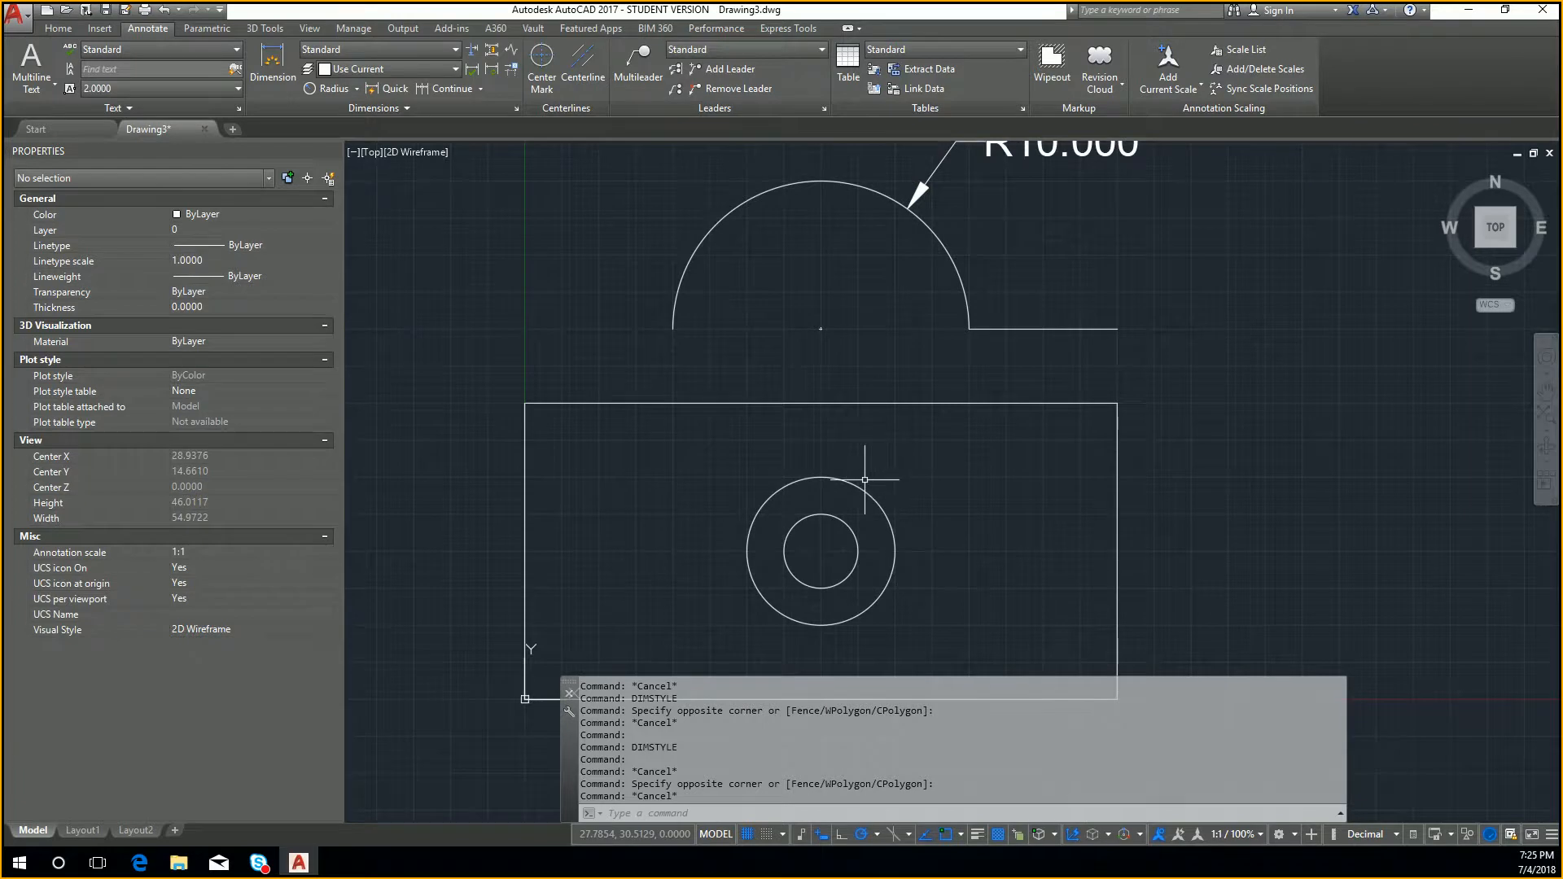
left_click(861, 487)
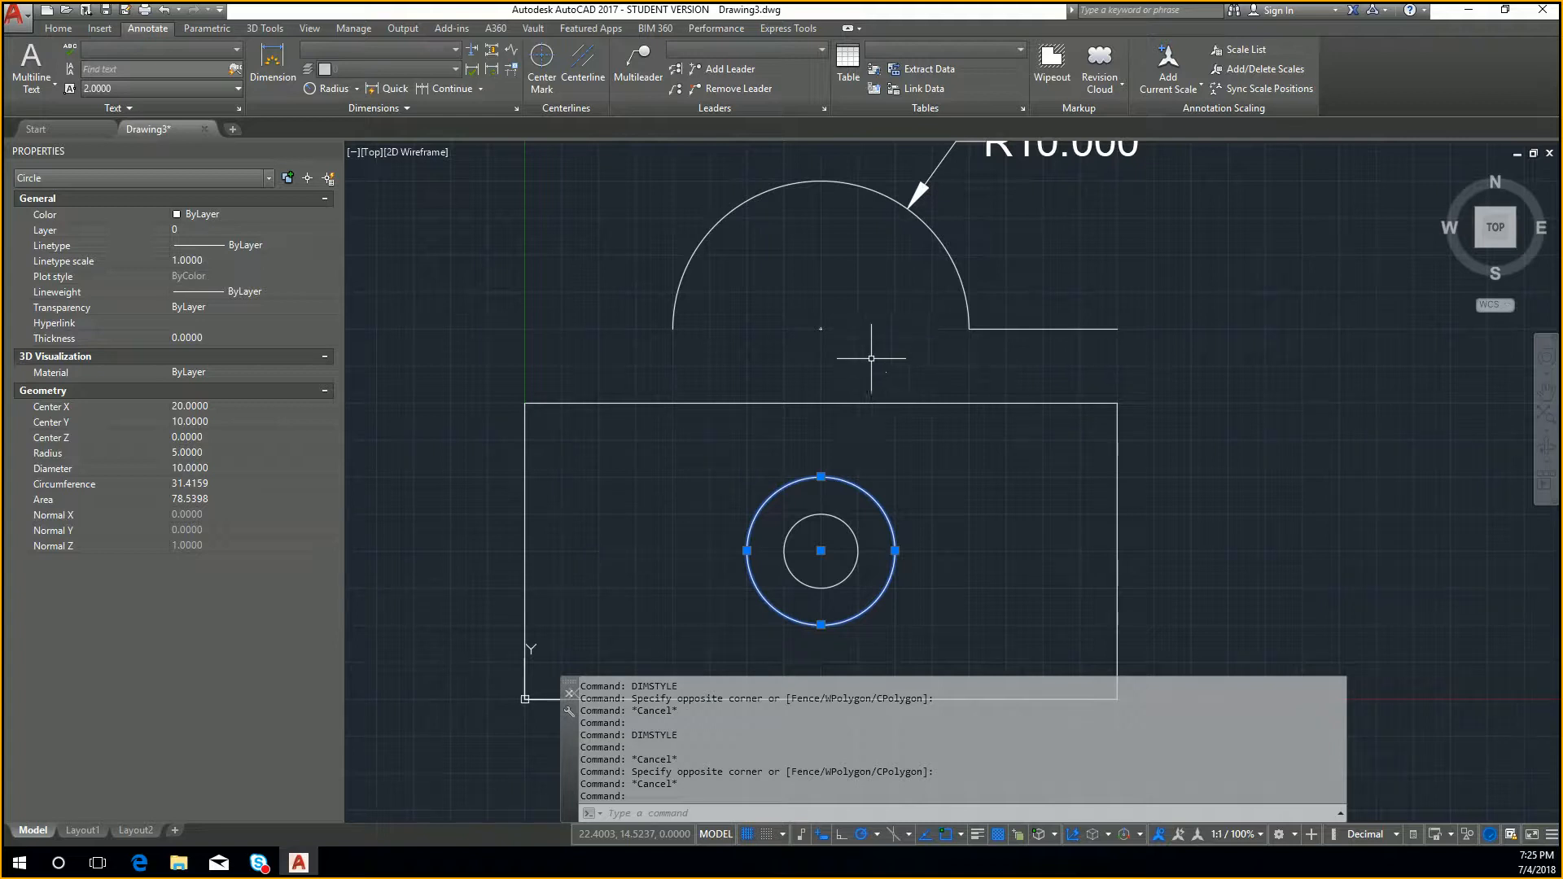
key("Escape")
middle_click_drag(924, 354, 941, 357)
scroll(941, 358, "down", 2)
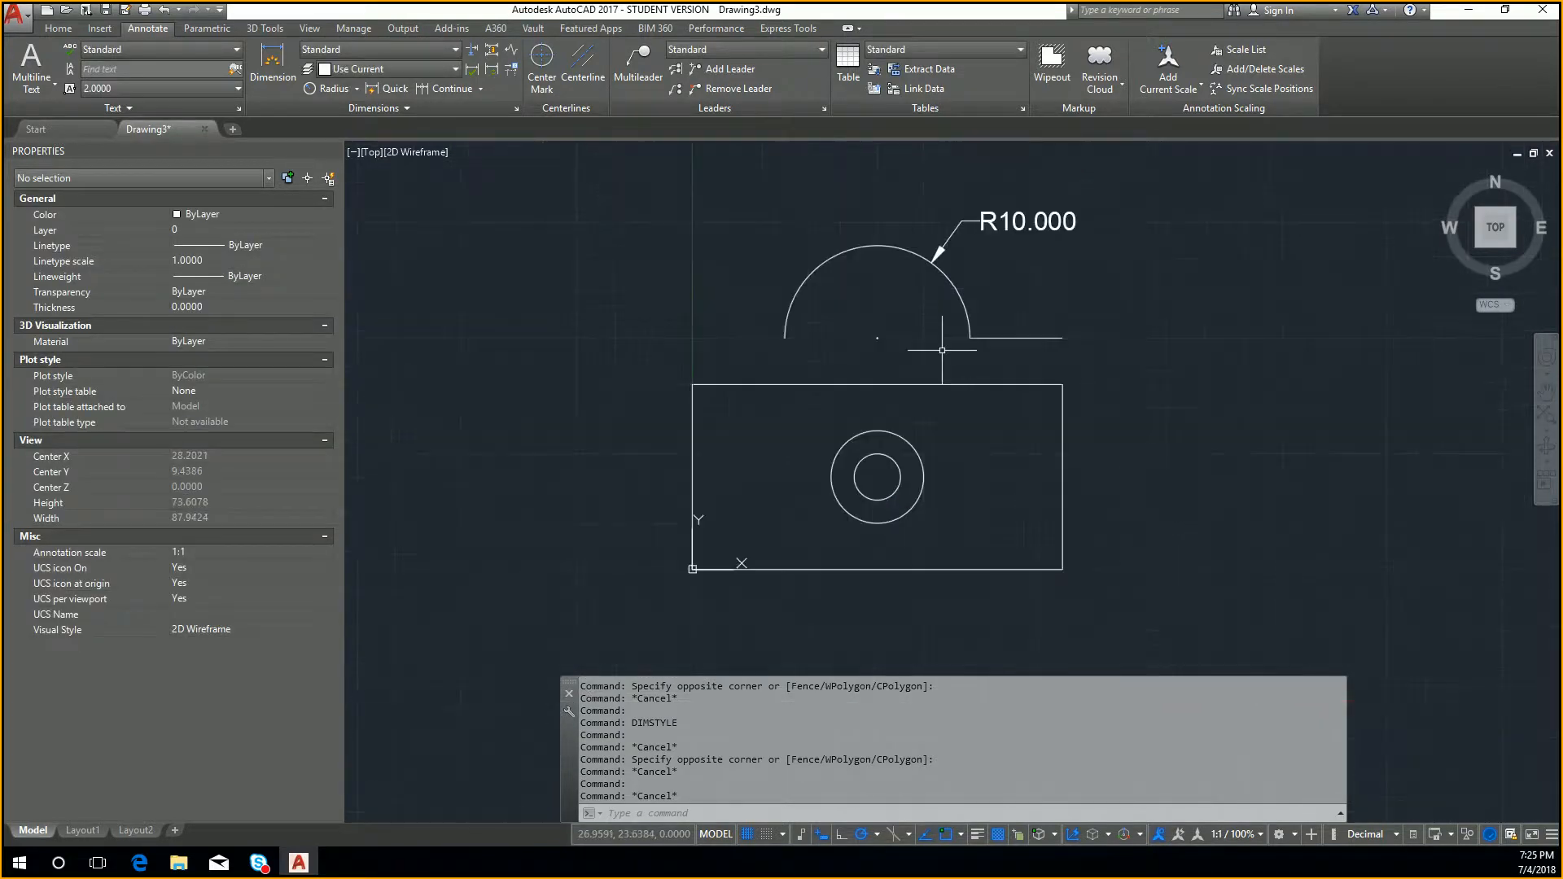
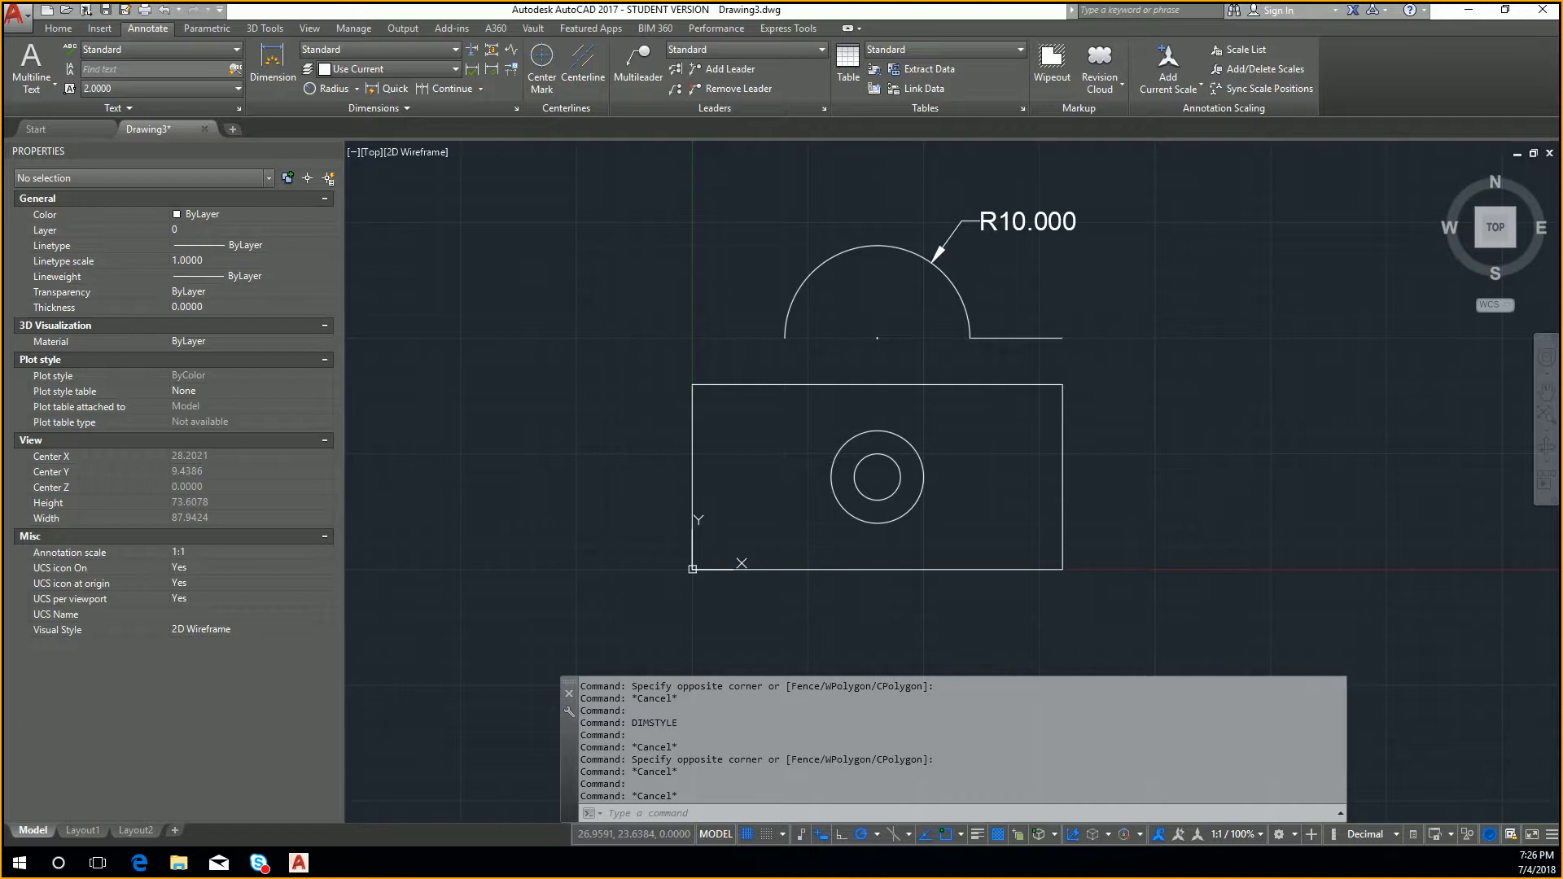
Review the symbols and arrows settings of the Standard dimension style, including its break size, and leave without saving
scroll(937, 254, "up", 2)
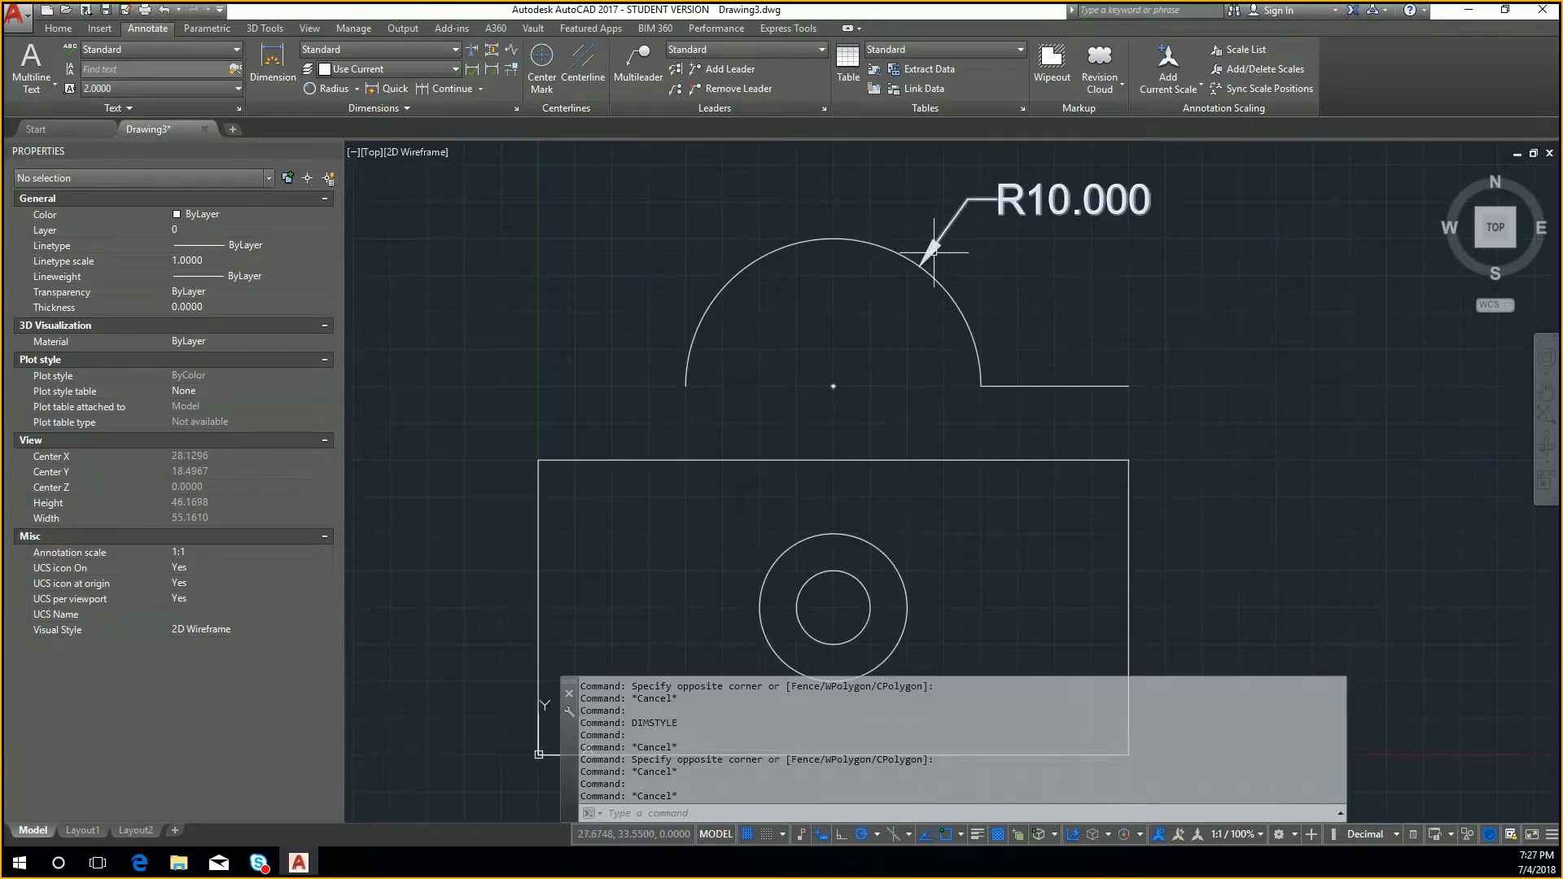
left_click(932, 255)
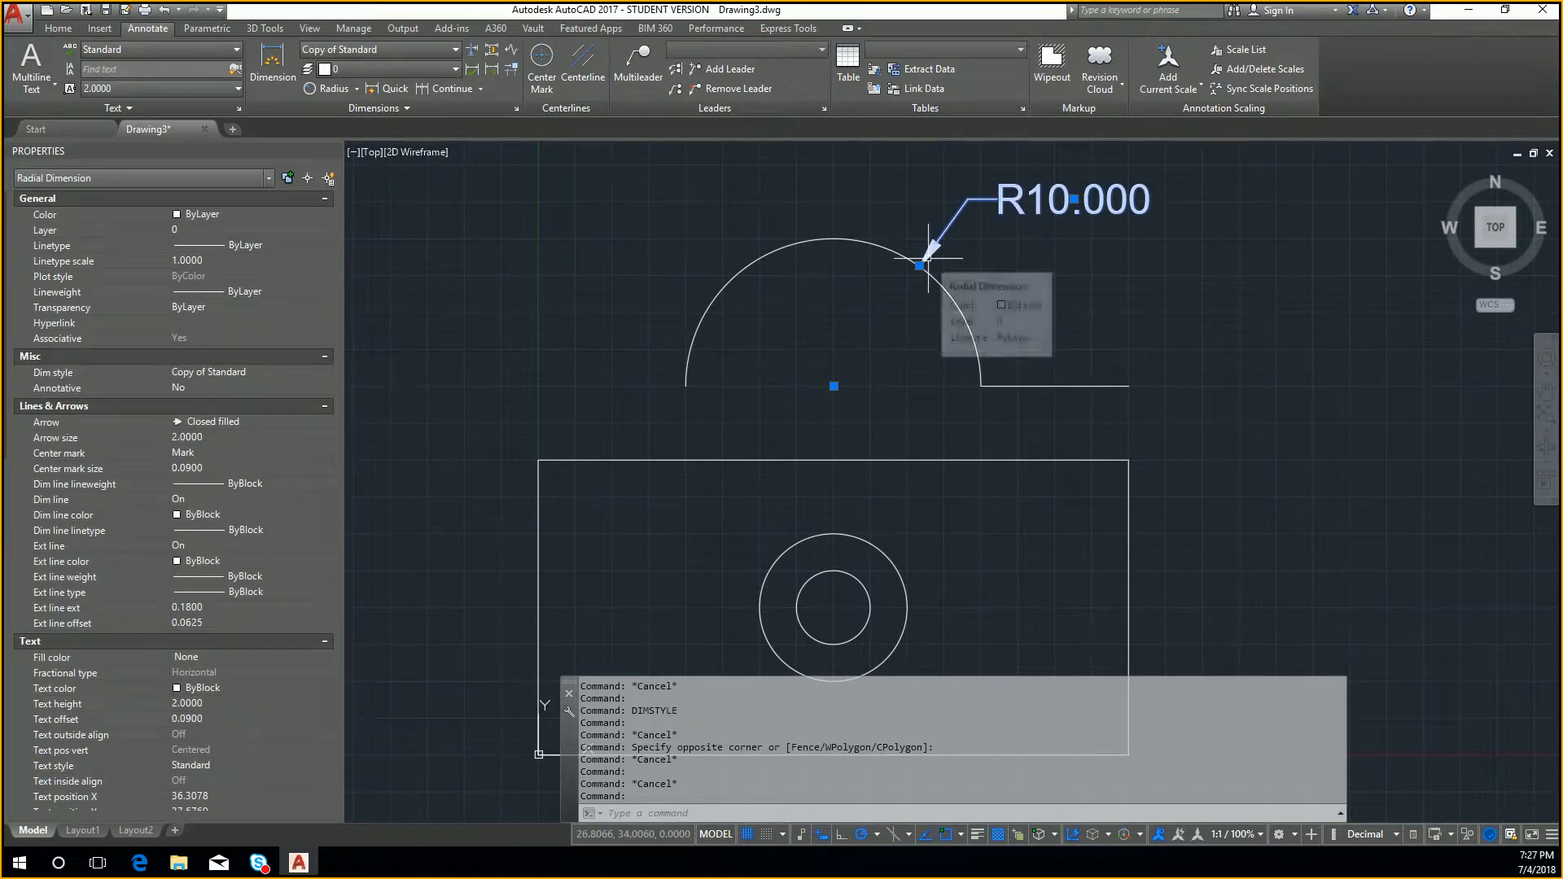
type("dimstyle")
key("Return")
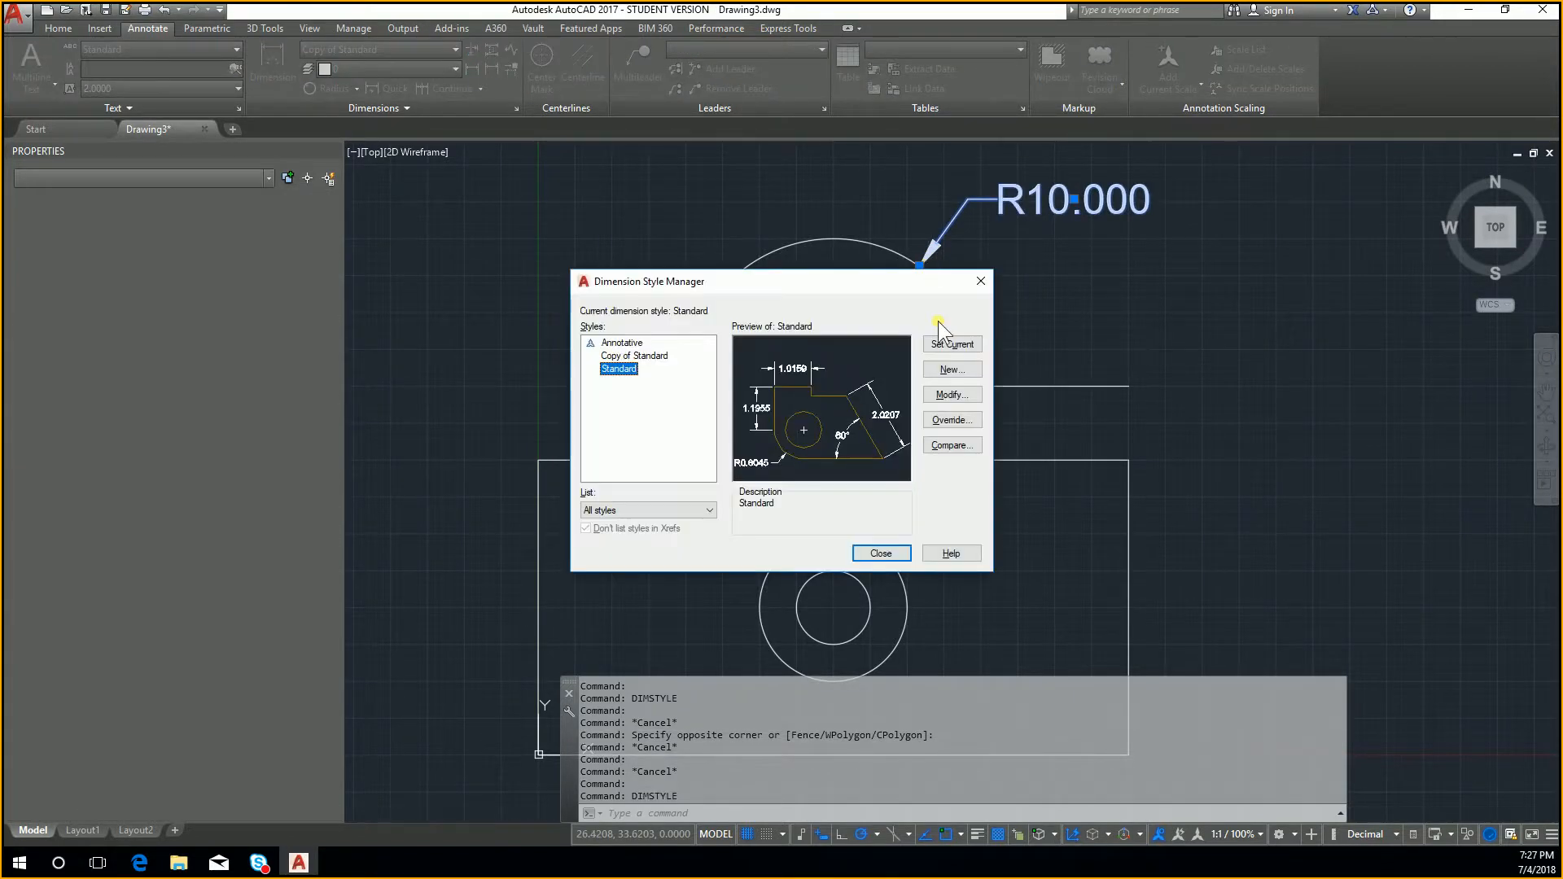
left_click(952, 395)
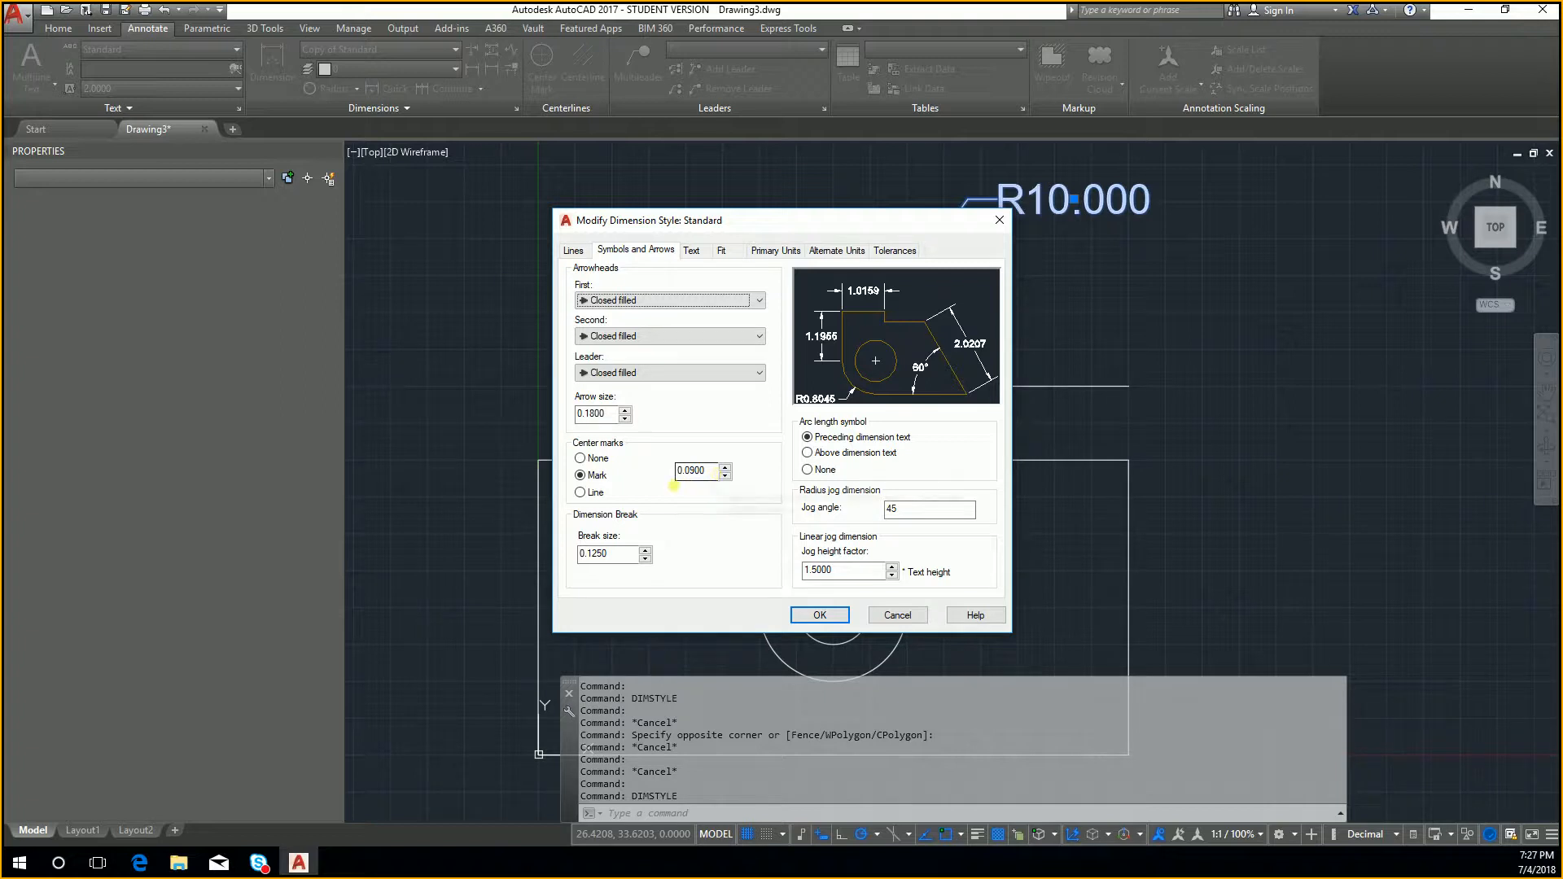
left_click(623, 561)
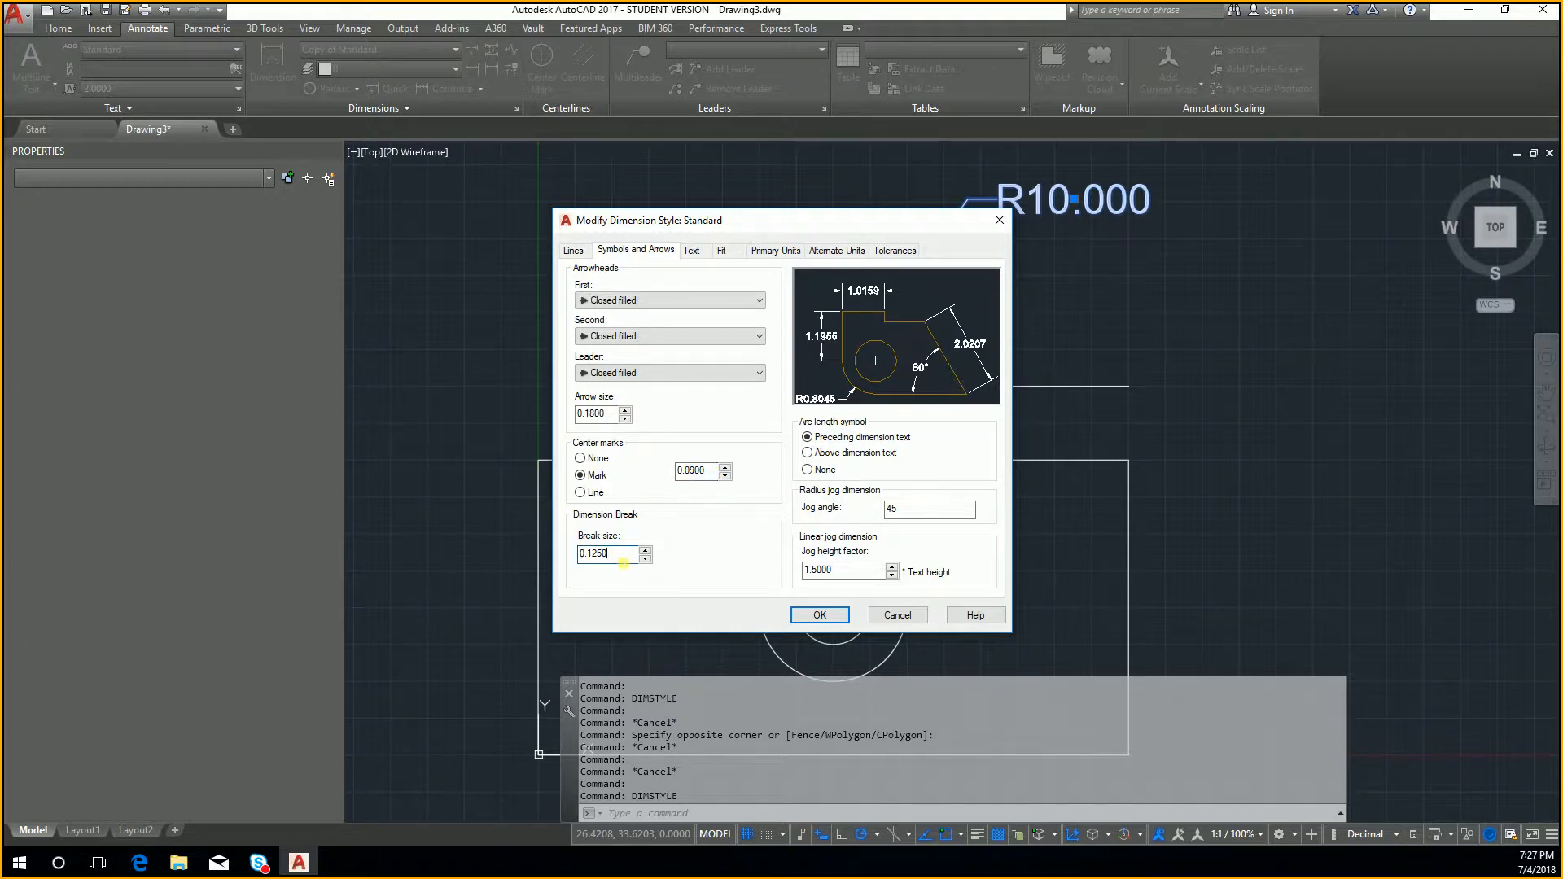
left_click(896, 614)
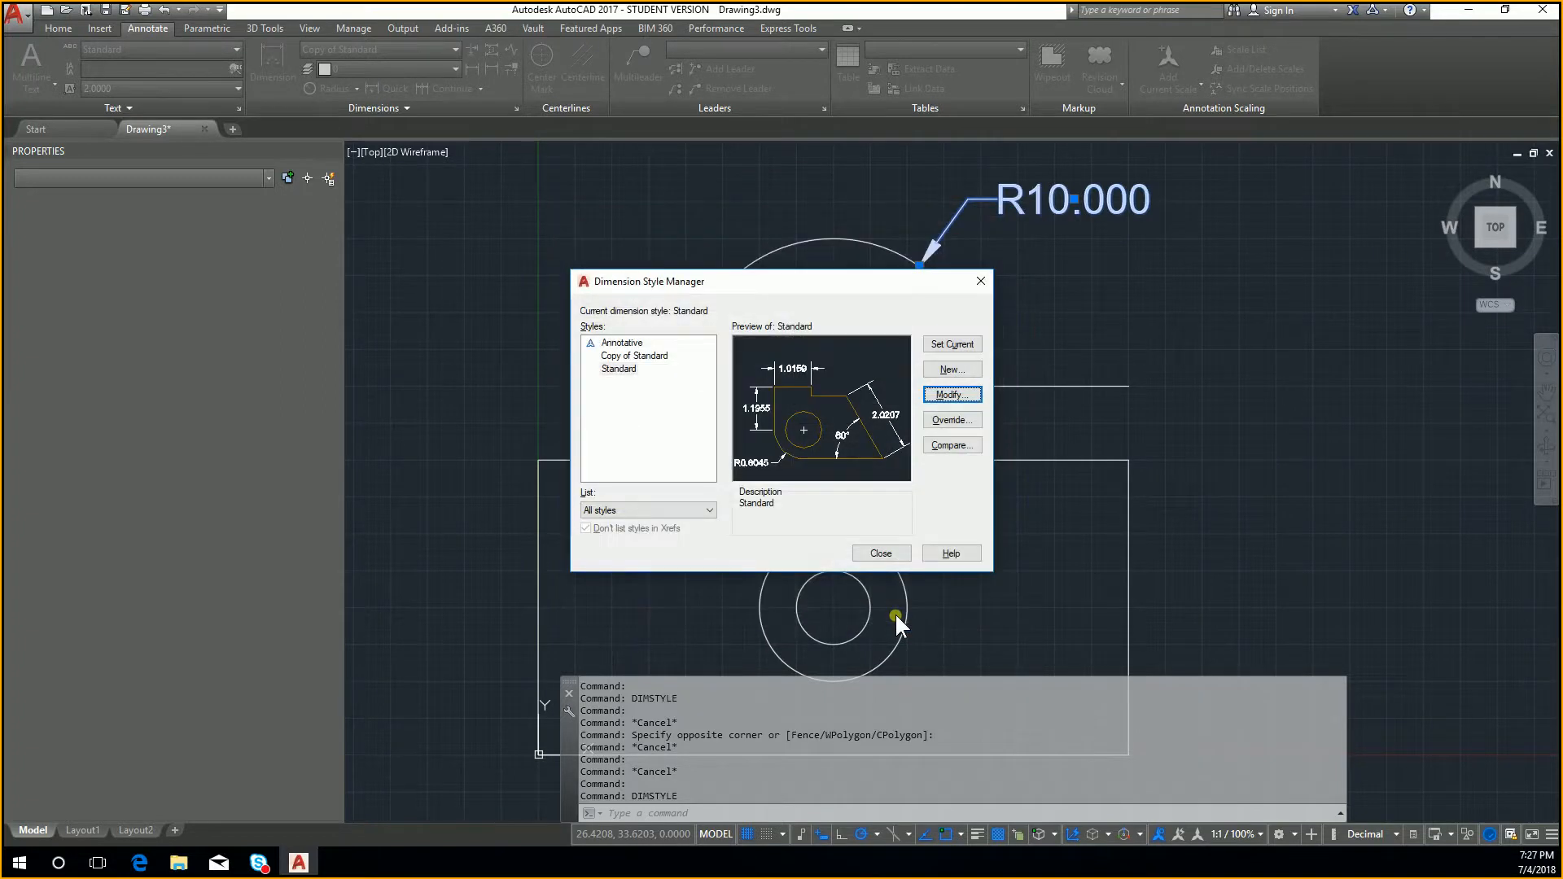
Close the style manager and add a linear dimension above the rectangle's top edge
left_click(891, 554)
middle_click_drag(955, 563, 936, 459)
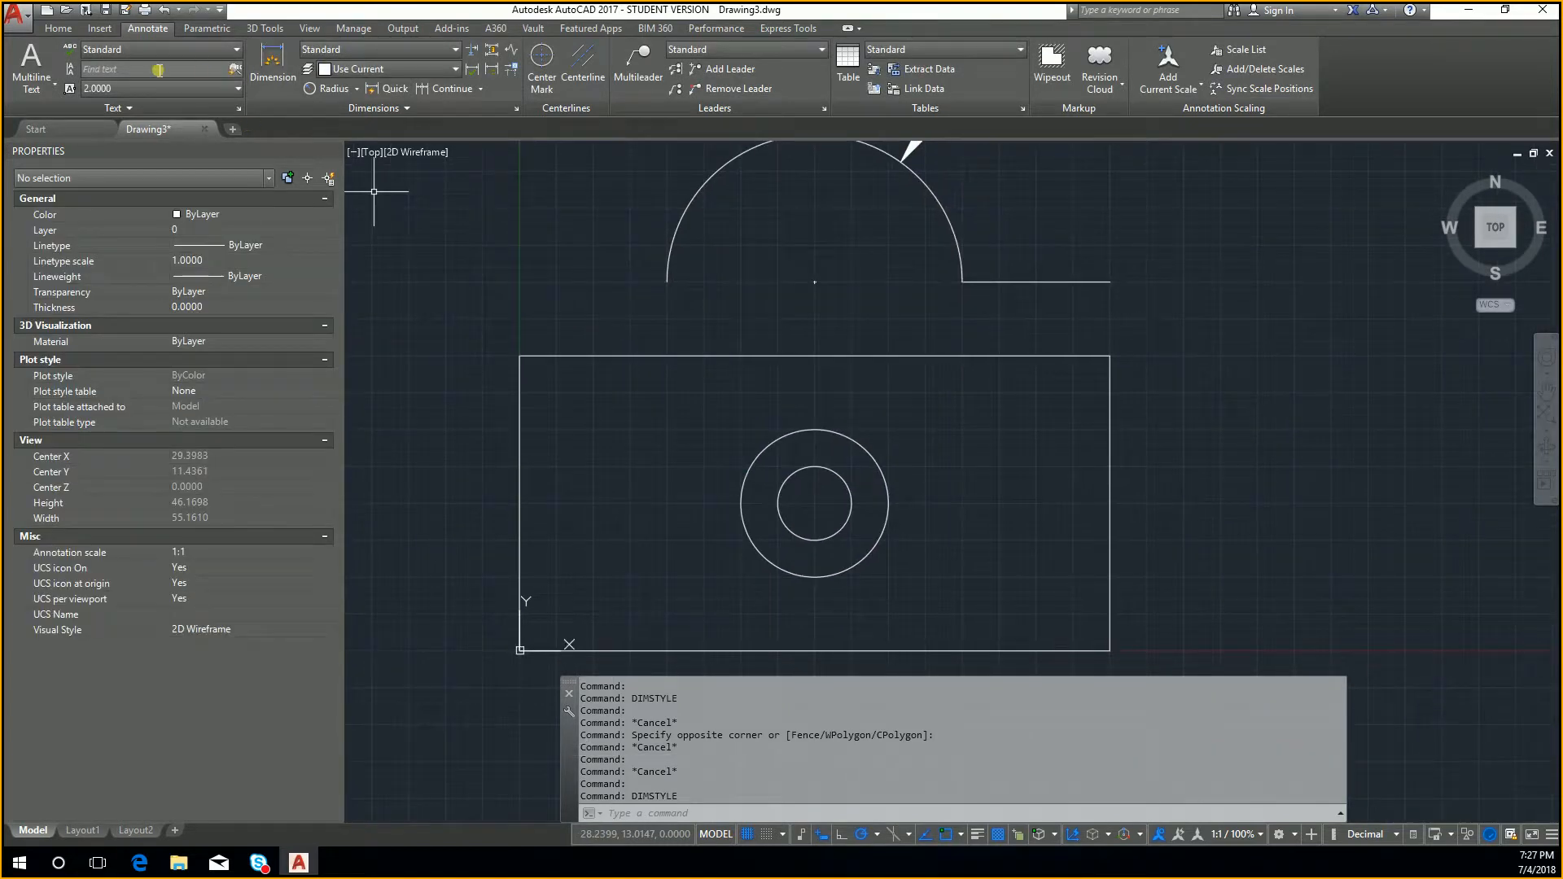
left_click(269, 83)
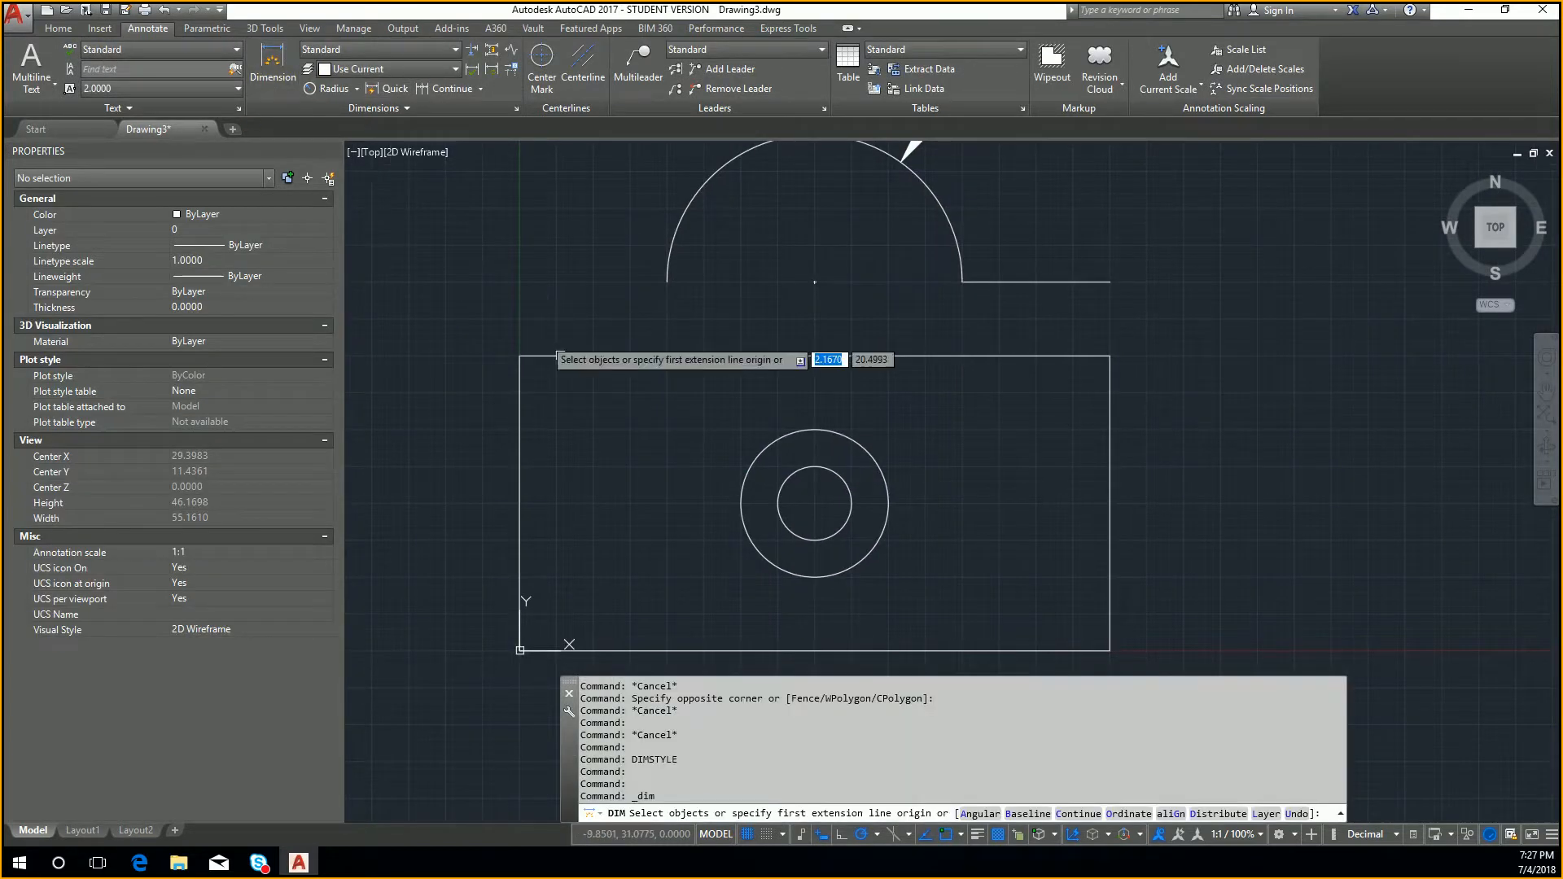
left_click(519, 356)
left_click(1111, 358)
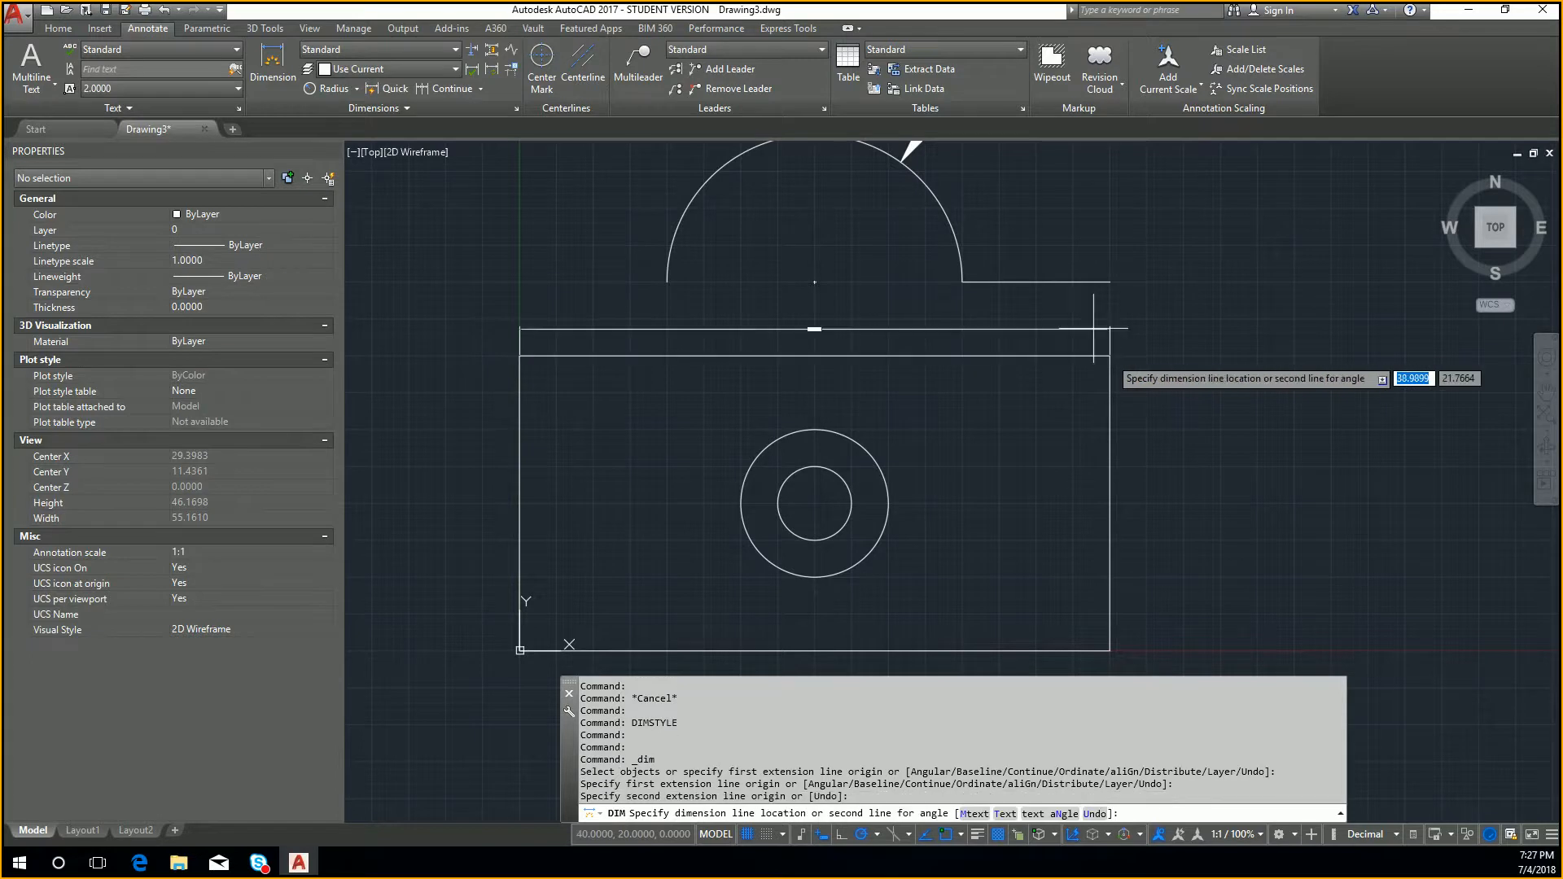
left_click(920, 327)
key("Escape")
Assign the Copy of Standard dimension style to the rectangle's width dimension
left_click(814, 327)
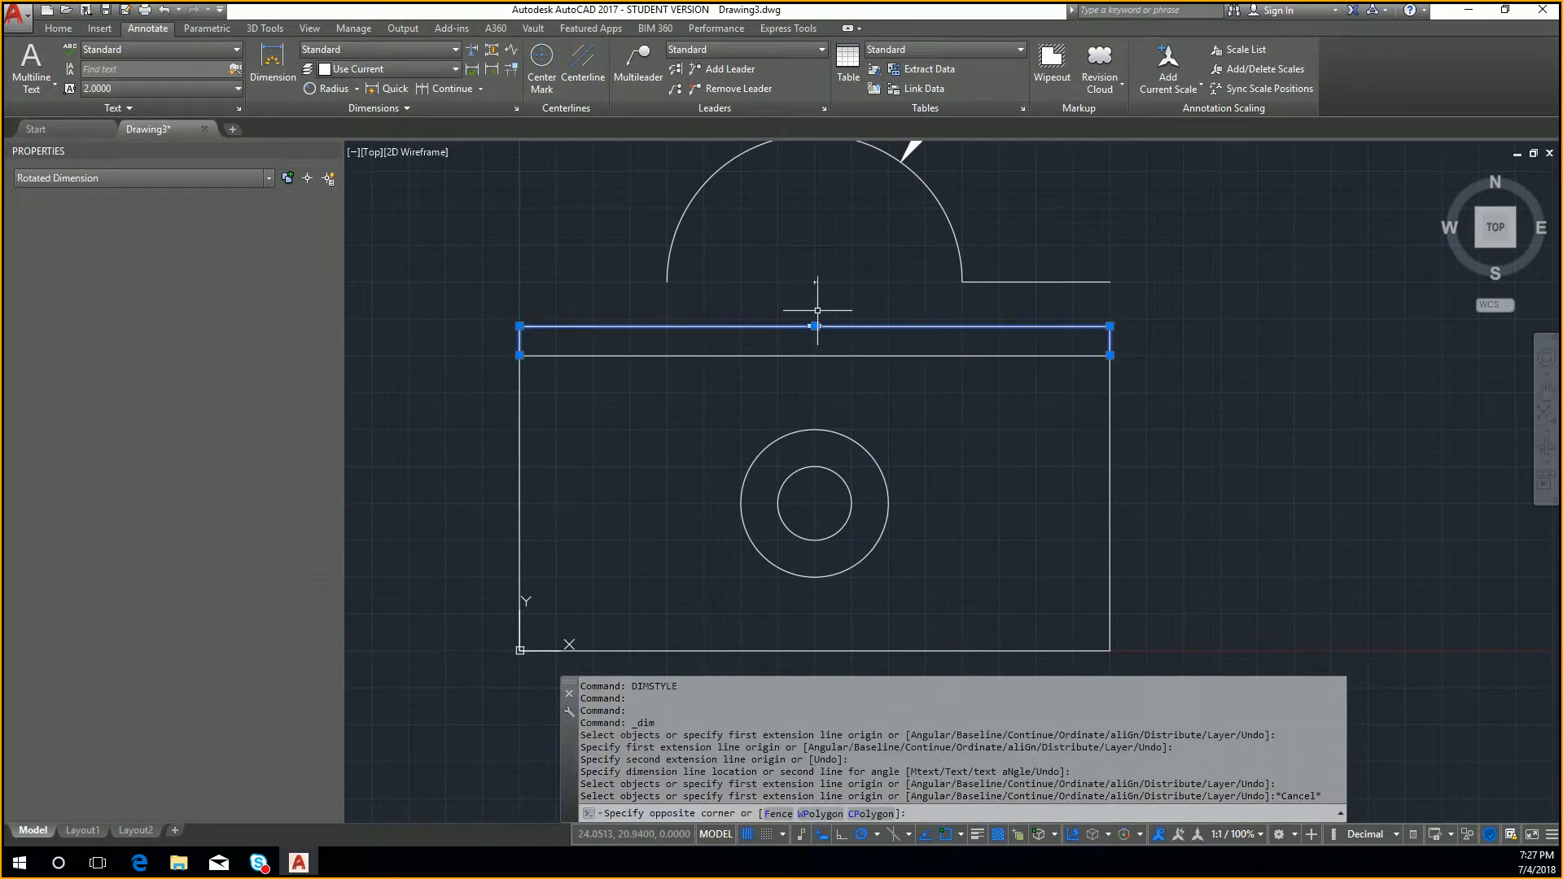
left_click(435, 50)
left_click(453, 107)
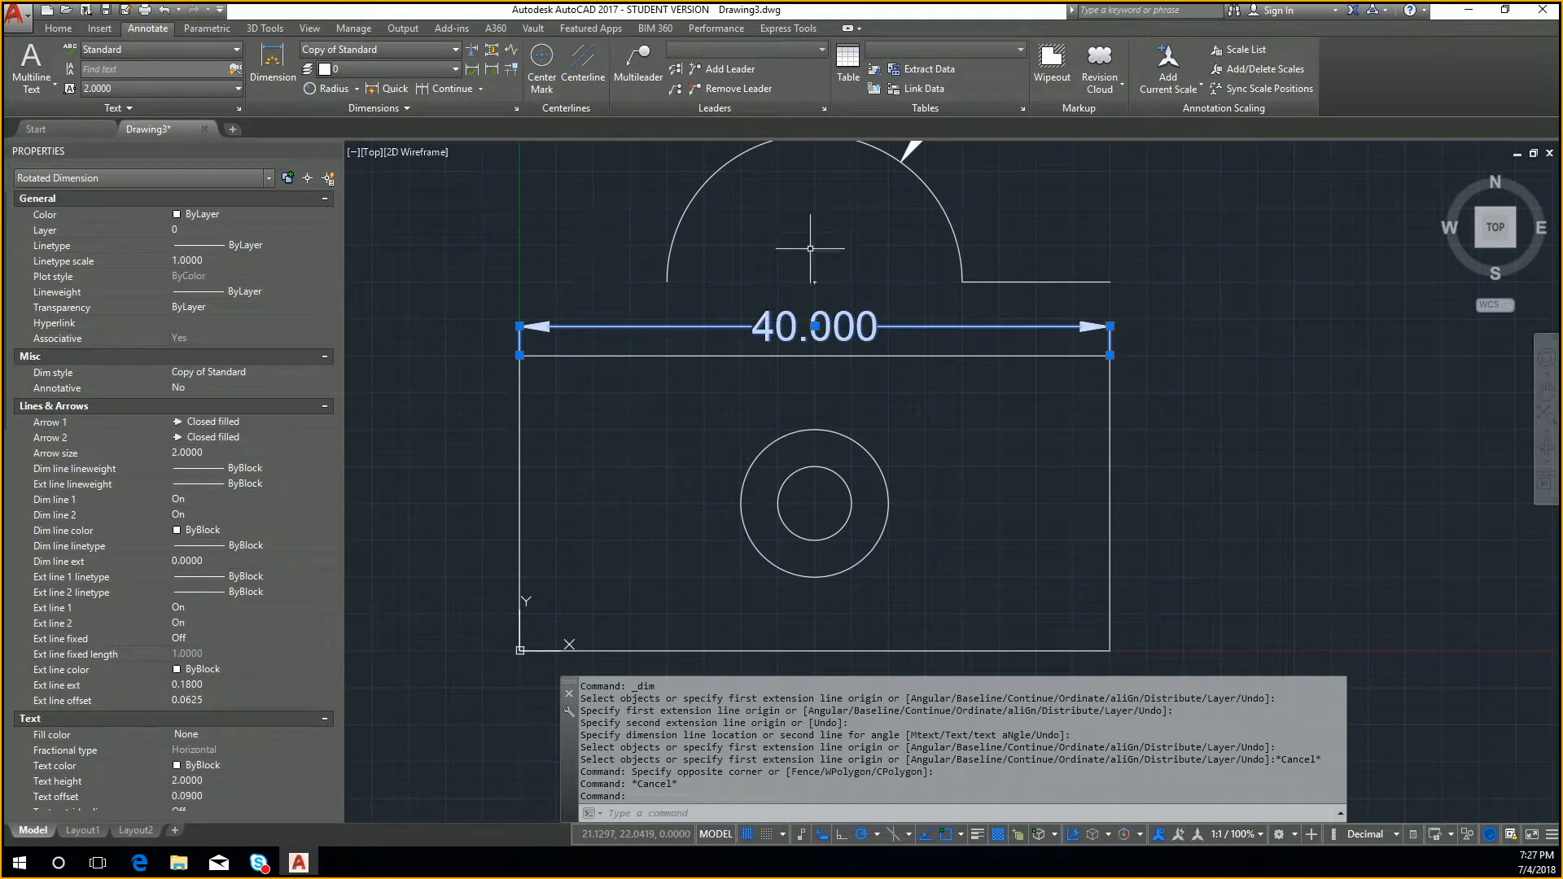
Set the Copy of Standard style's dimension break size to 0.25 and make it the current dimension style
type("dimstyle")
key("Return")
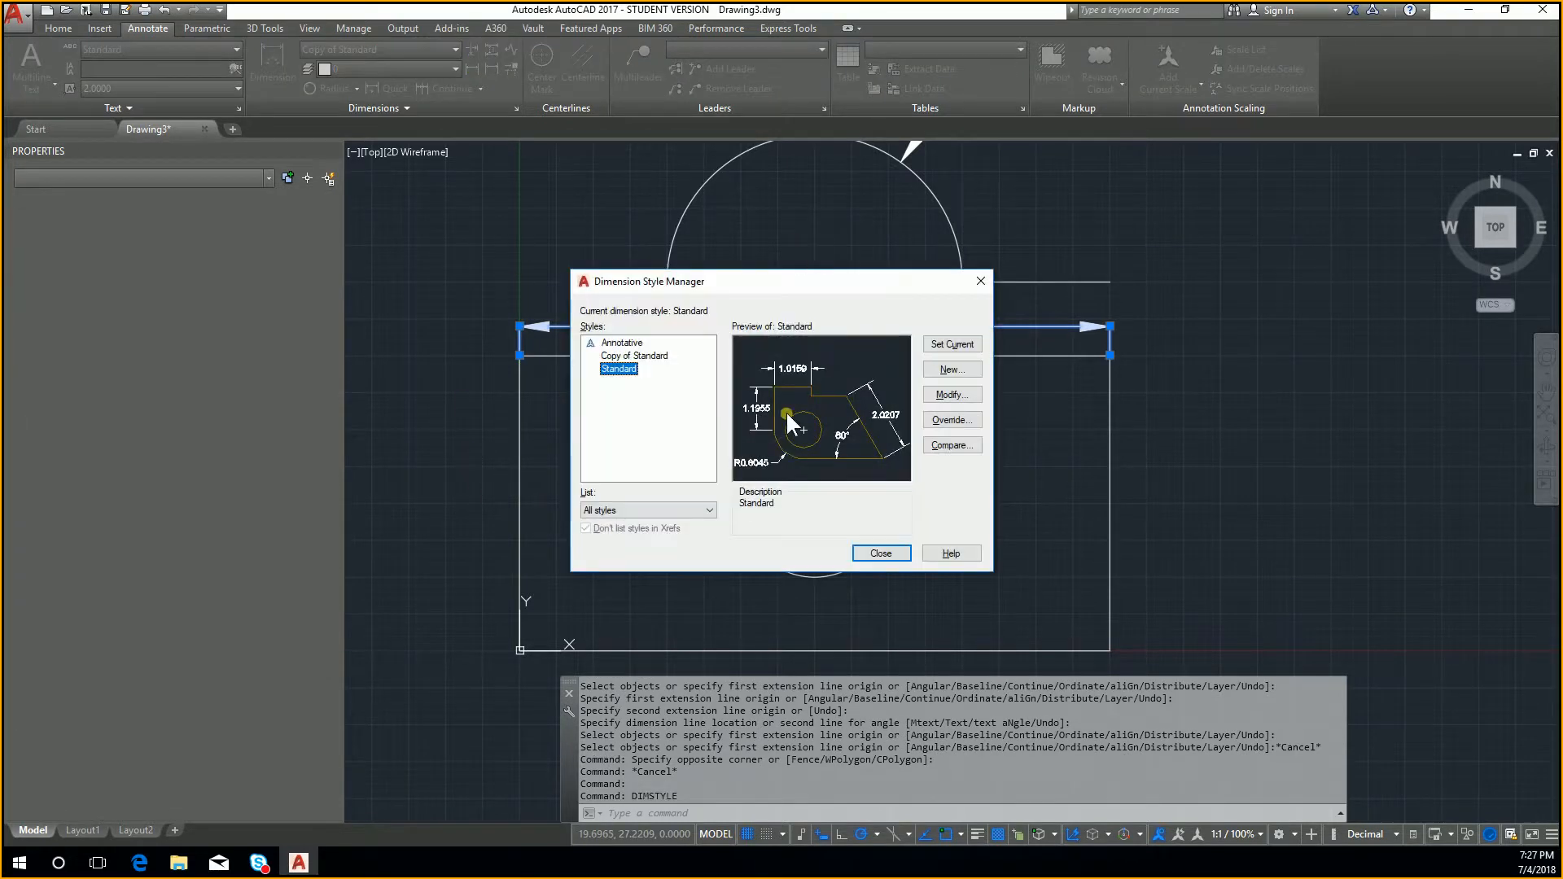
left_click(952, 395)
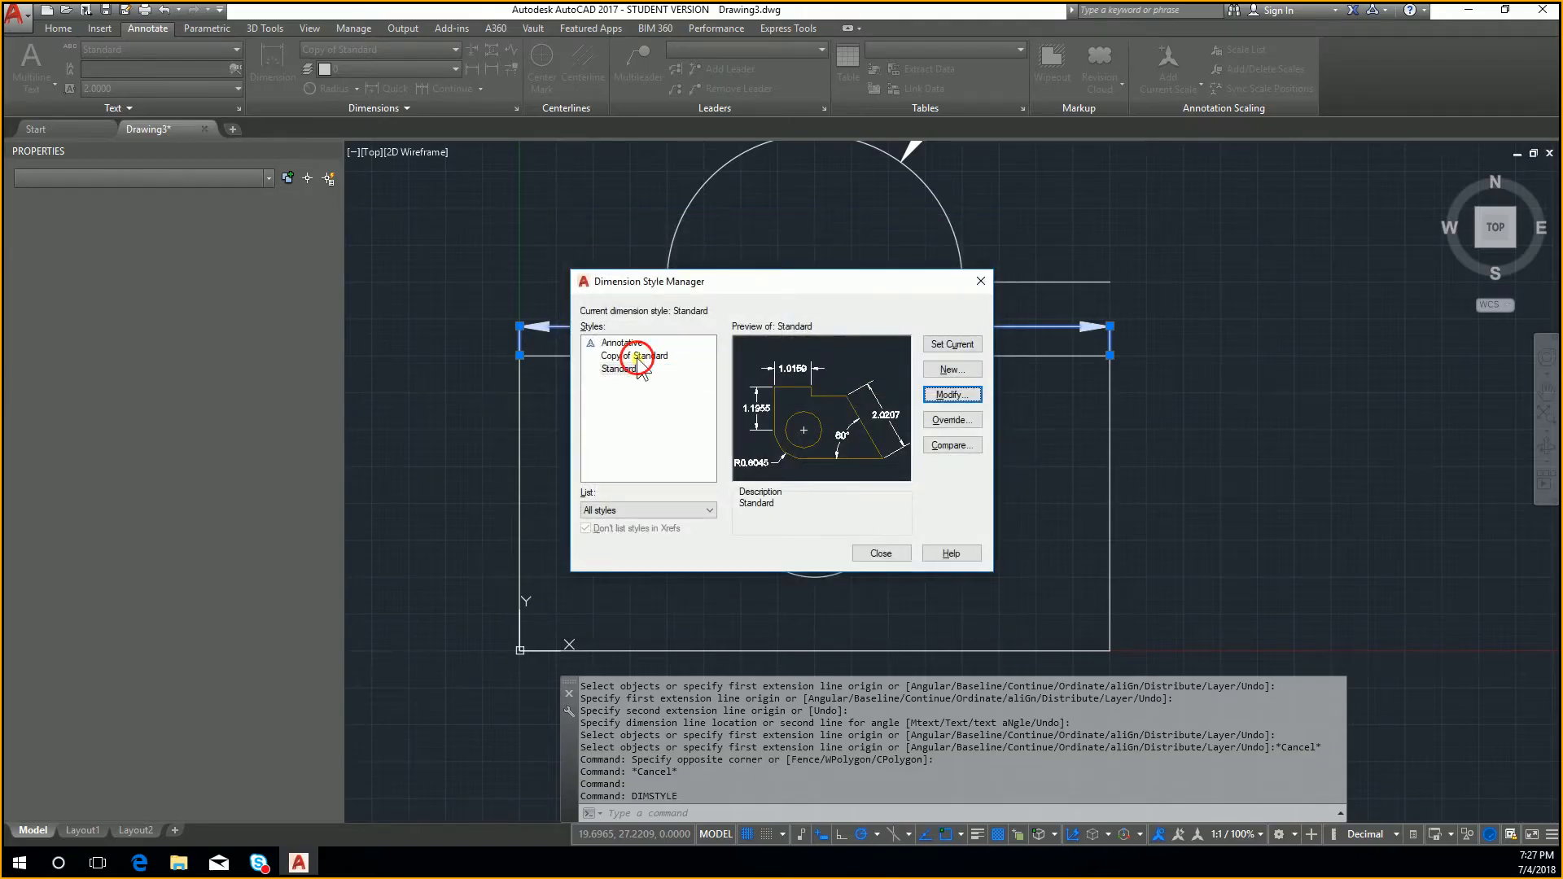
left_click(638, 358)
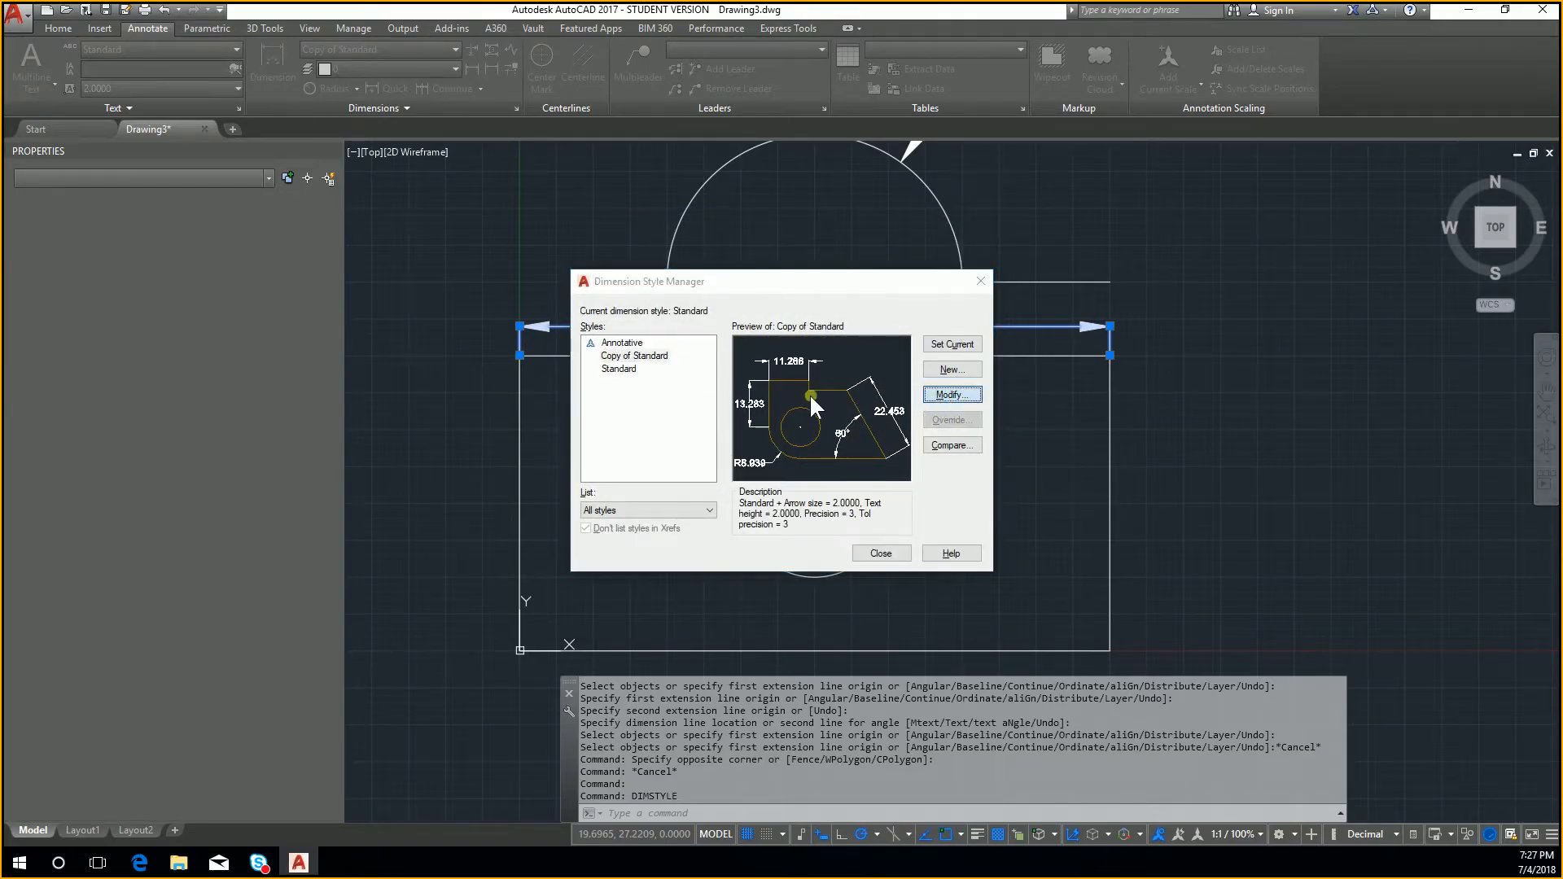
left_click(952, 395)
left_click(617, 556)
left_click_drag(618, 556, 456, 512)
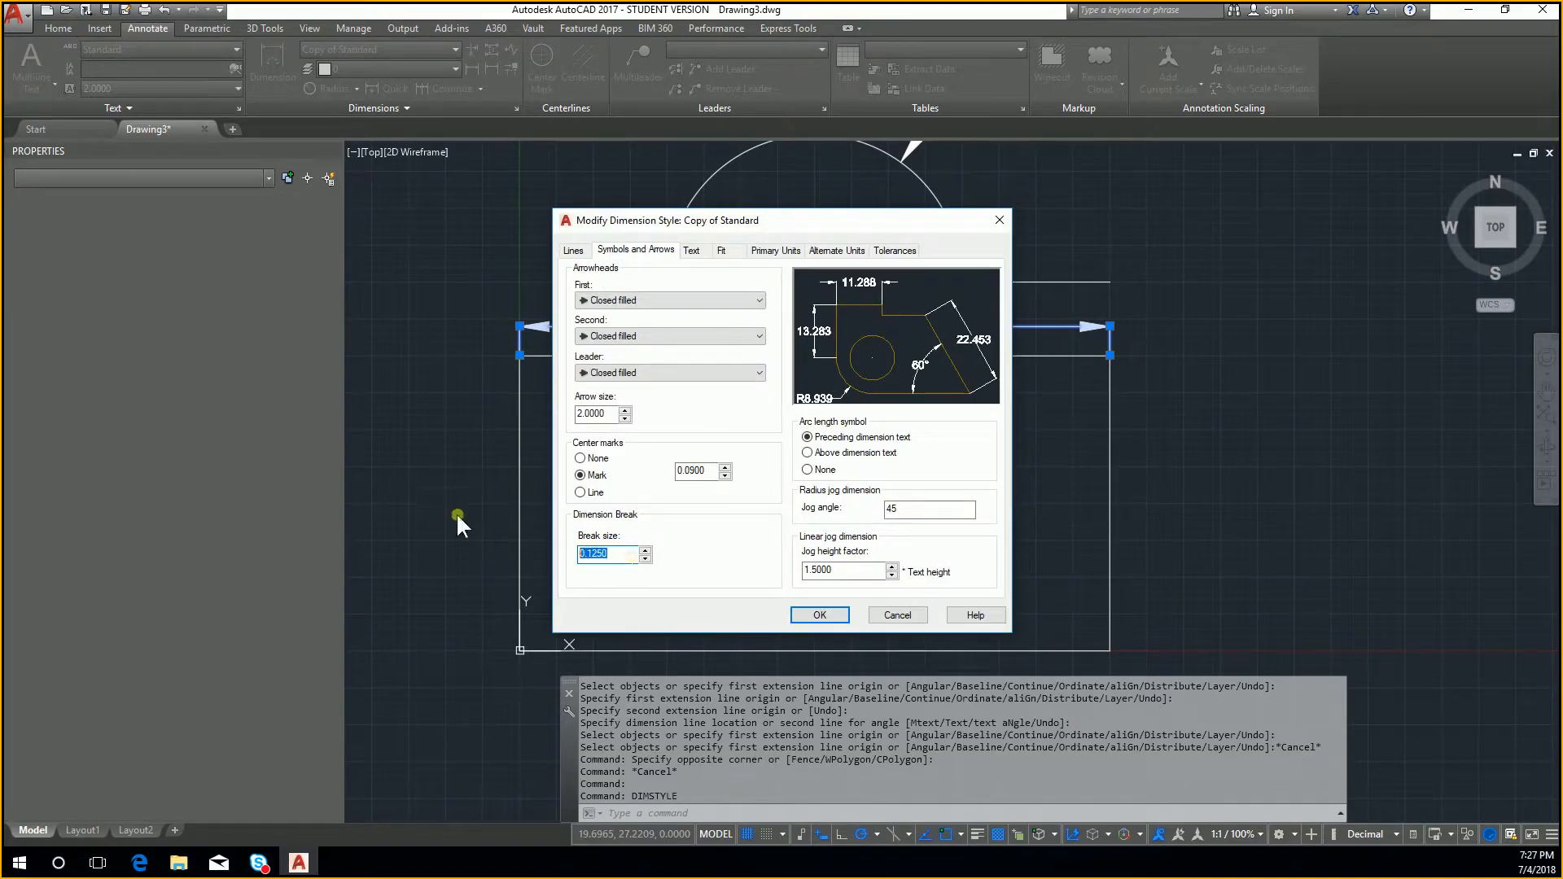
type(".25")
left_click(837, 616)
left_click(951, 343)
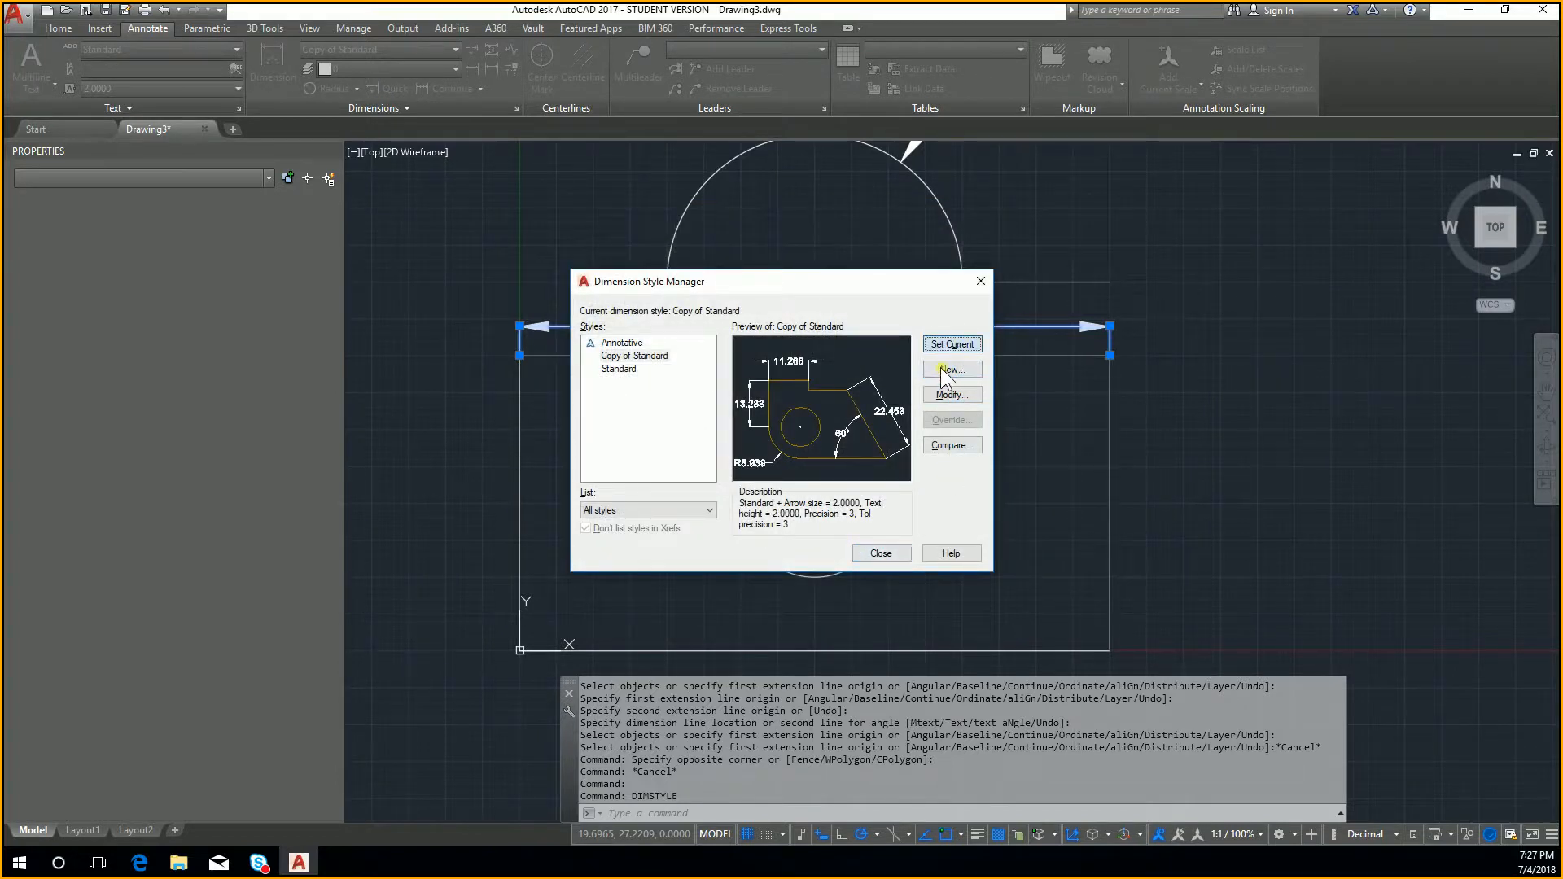
left_click(880, 554)
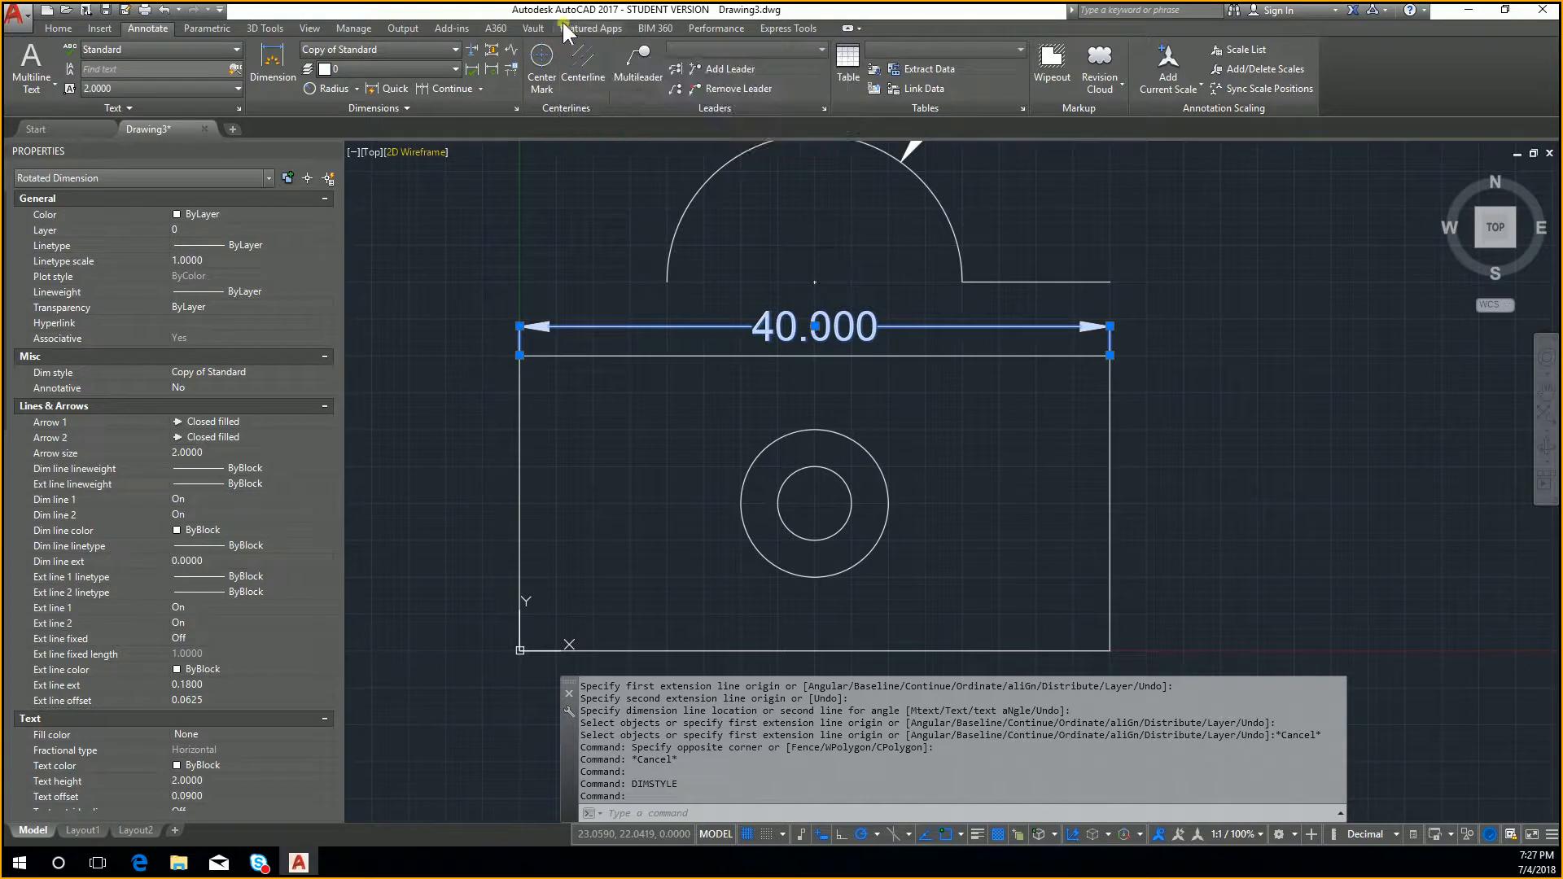
Add a vertical dimension along the rectangle's right edge, placed outside the rectangle
left_click(297, 56)
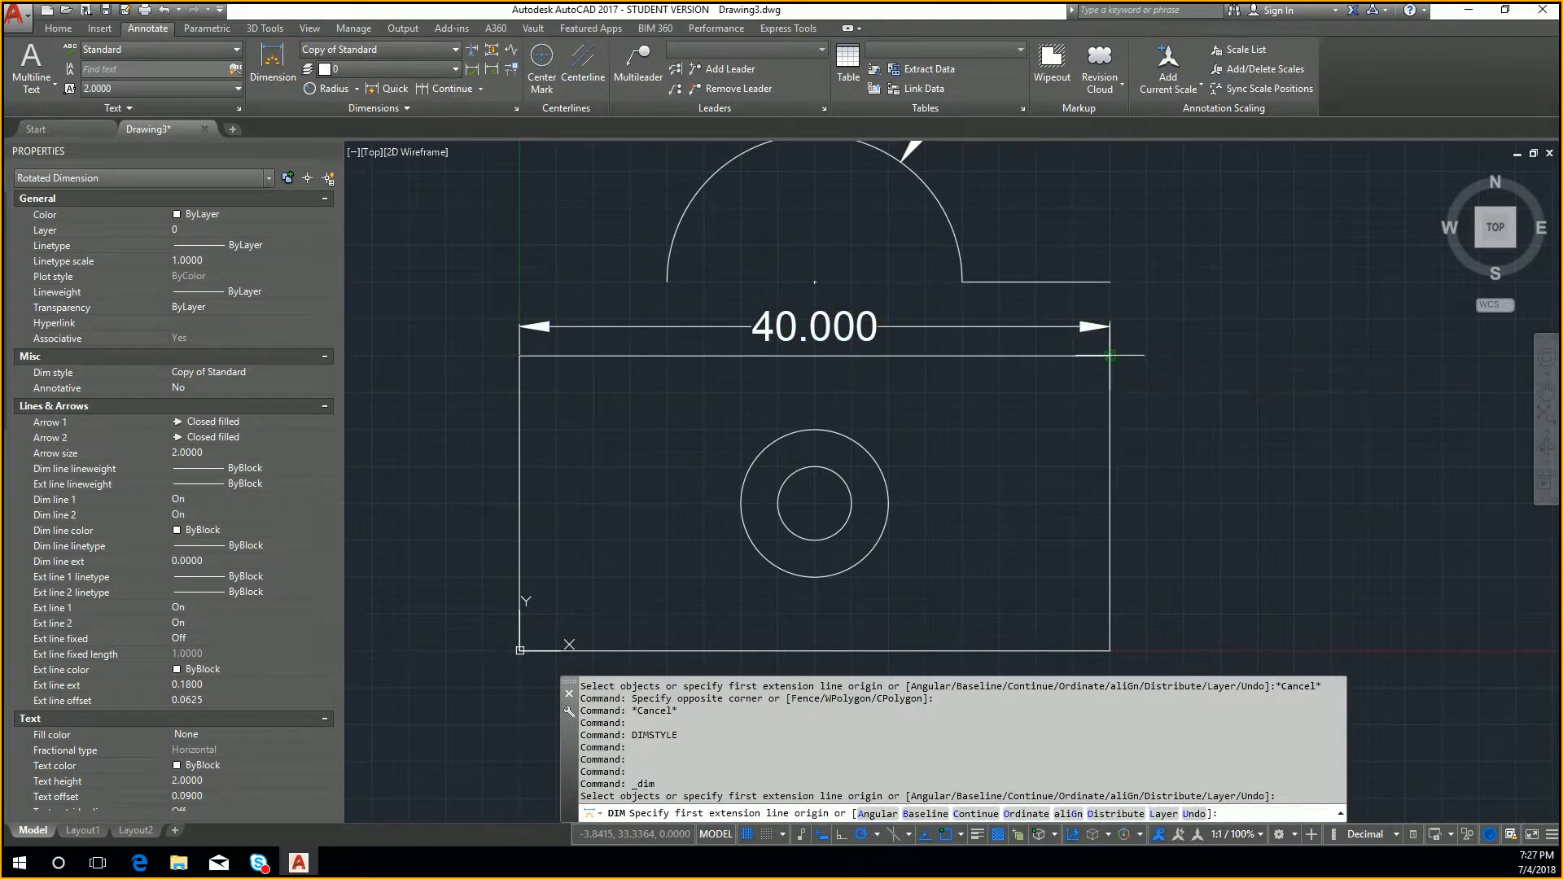
left_click(1109, 355)
left_click(1109, 650)
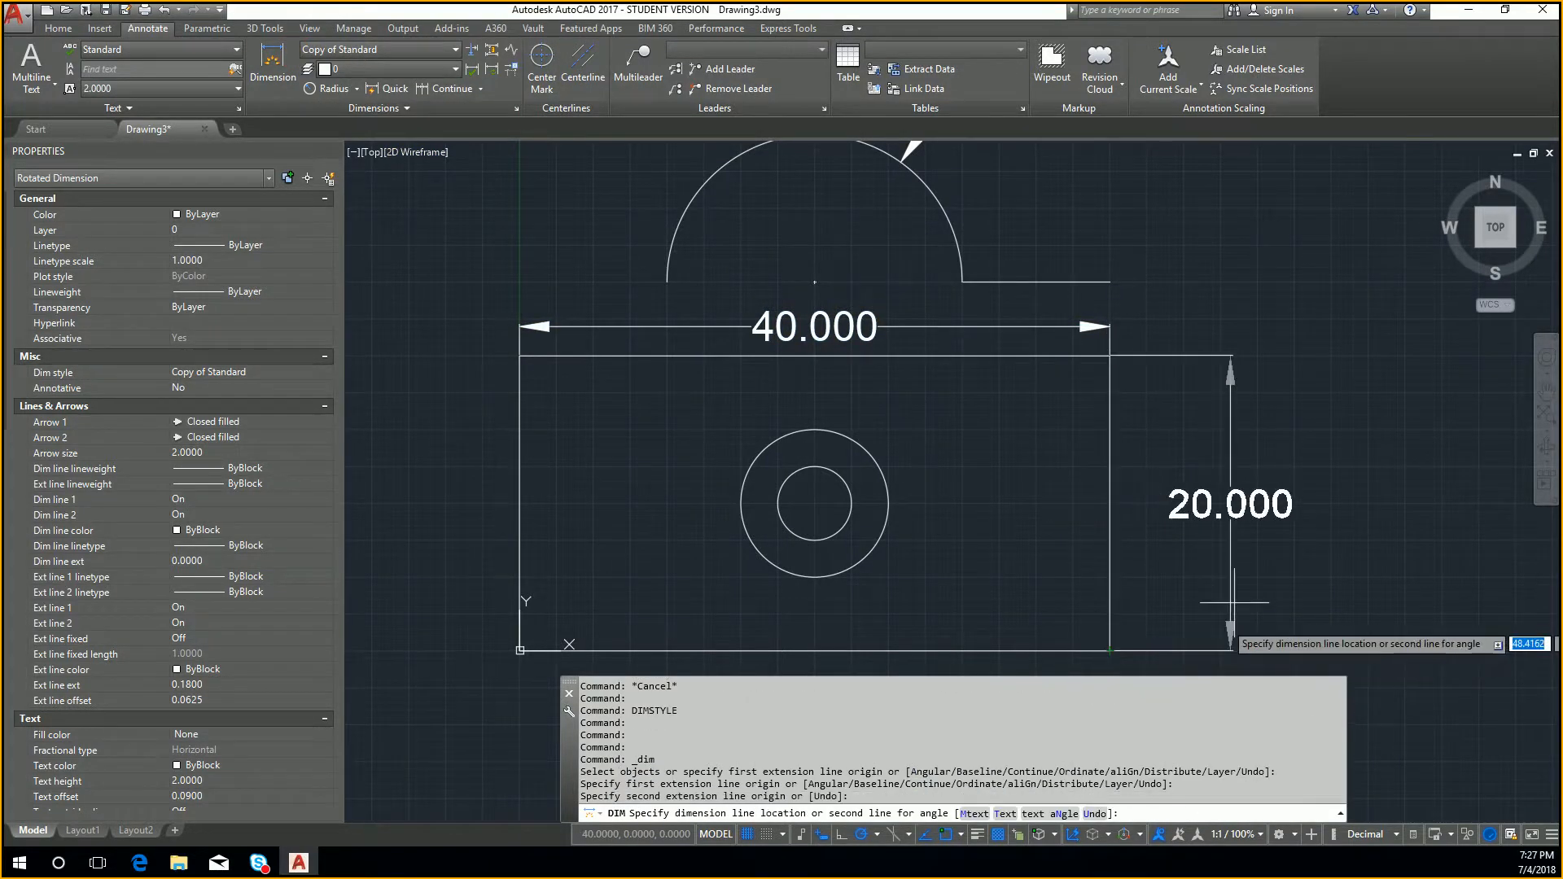
left_click(1190, 476)
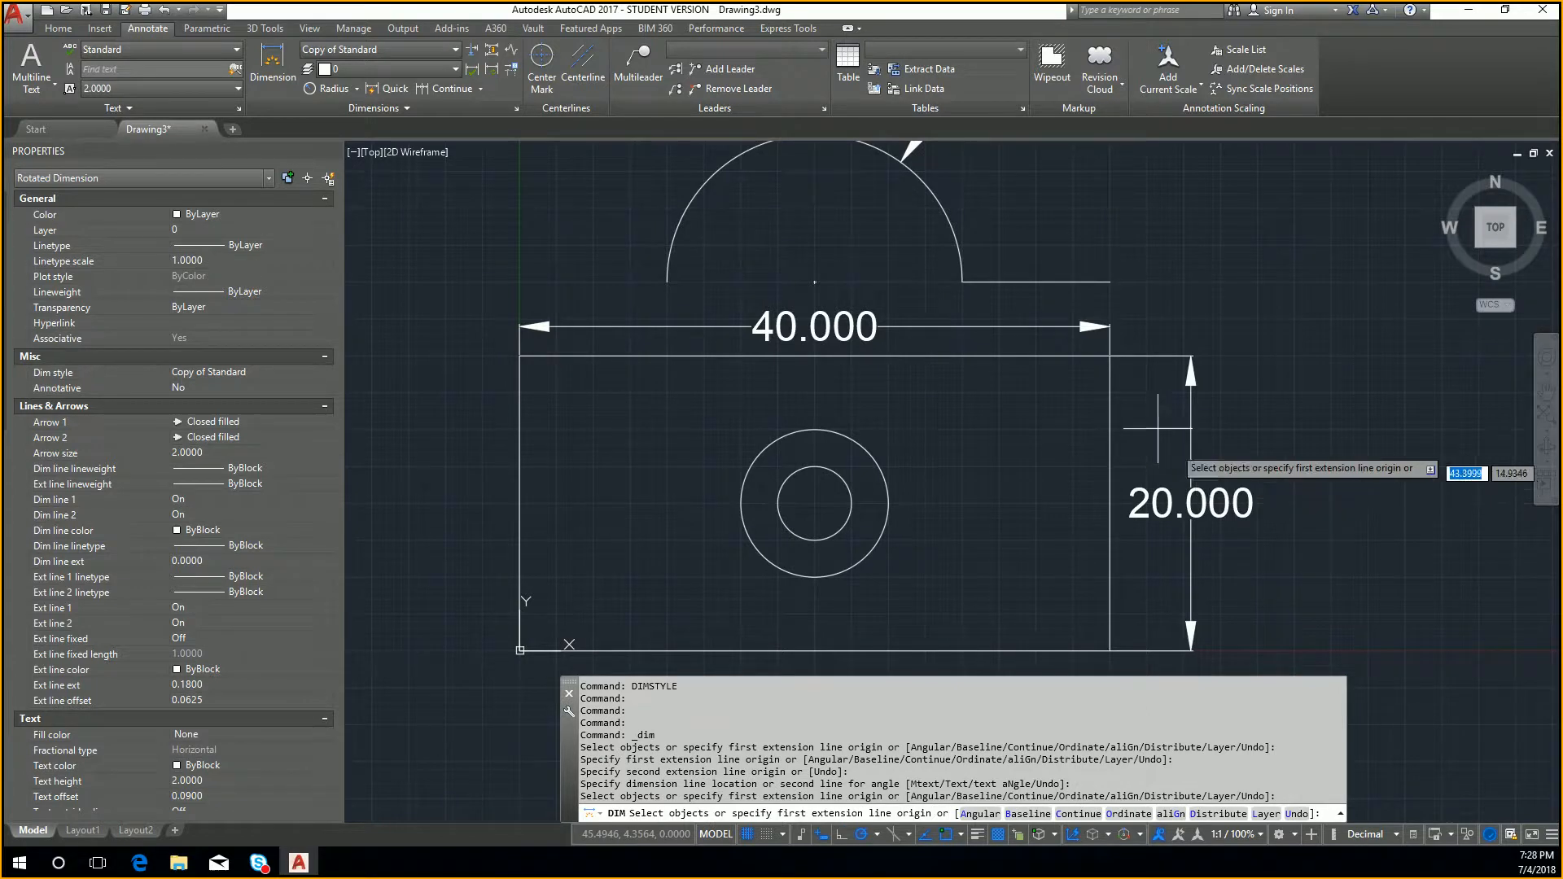
scroll(1140, 367, "up", 5)
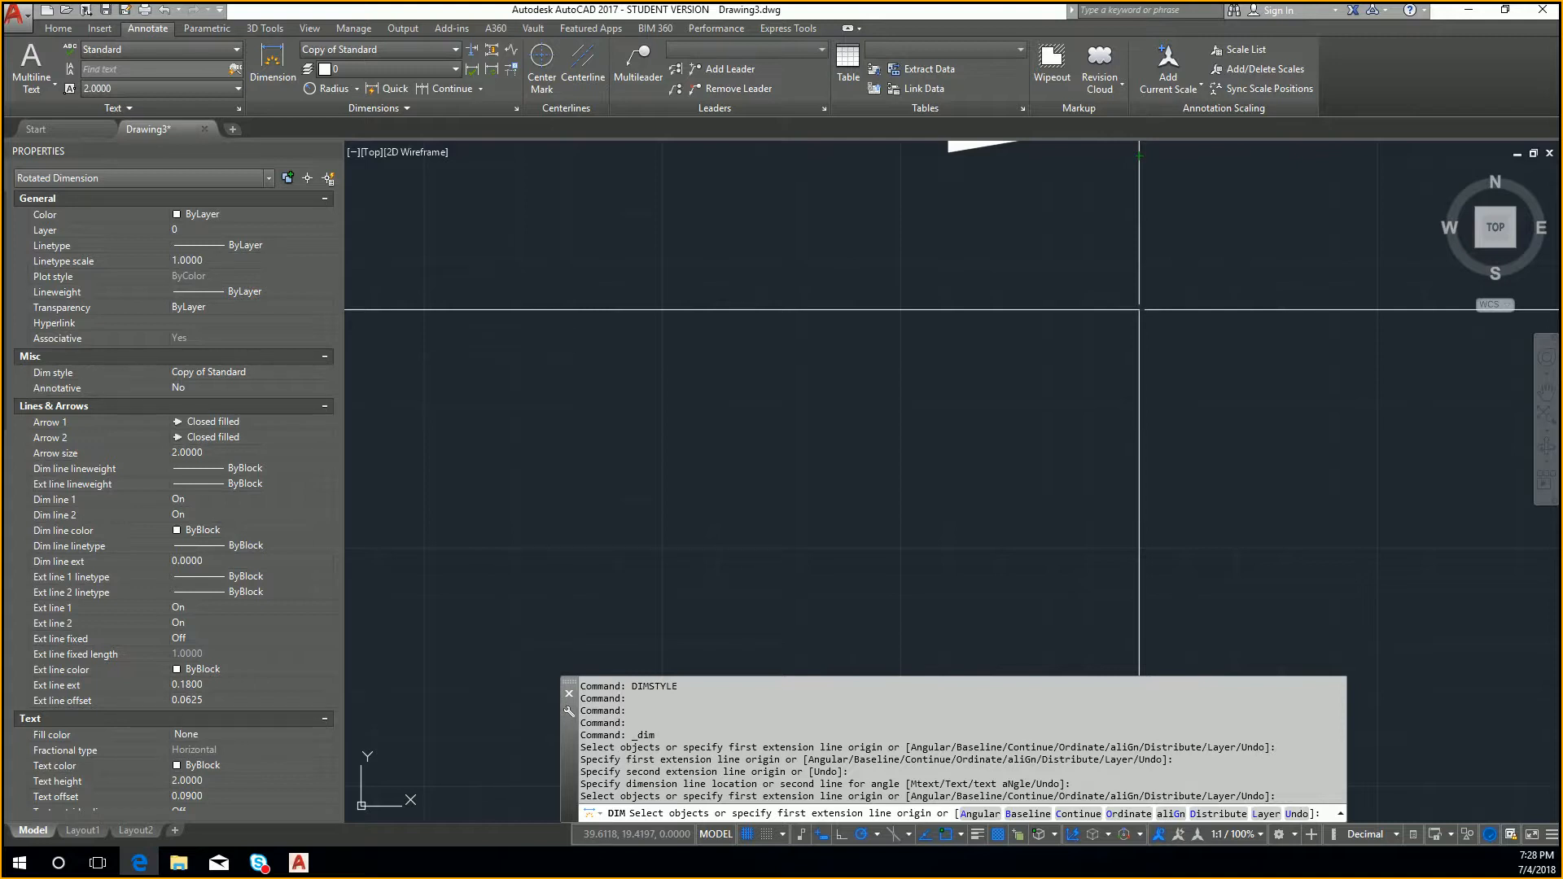
left_click(1326, 304)
left_click(1215, 310)
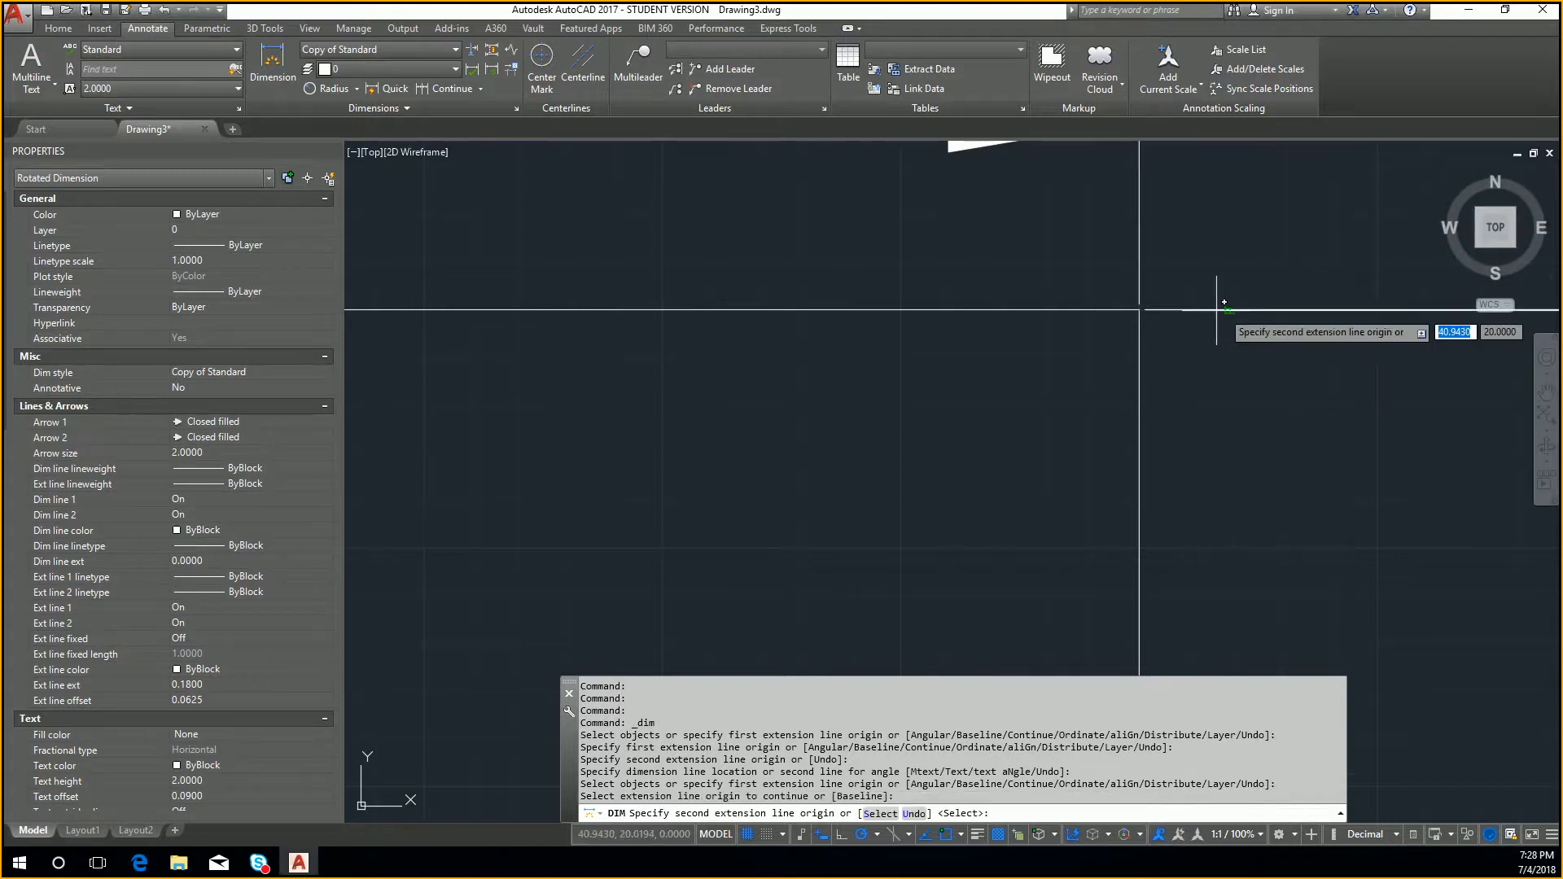
key("Escape")
key("Escape")
With the rectangle's height dimension selected, modify the Copy of Standard style and set its break size to 0.5
left_click(1199, 310)
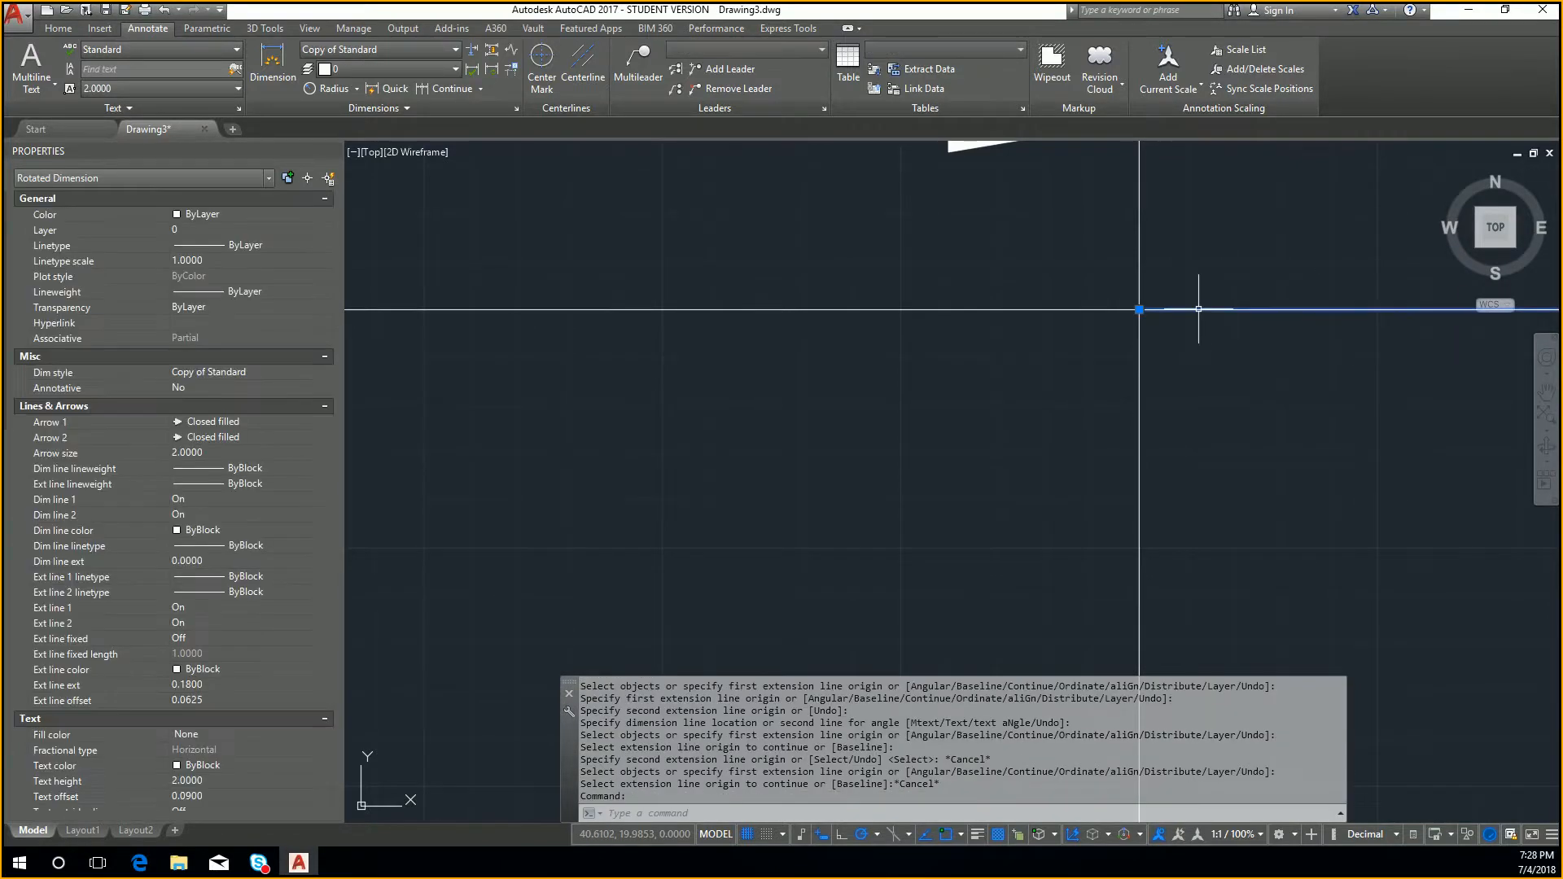
type("dimstyle")
key("Return")
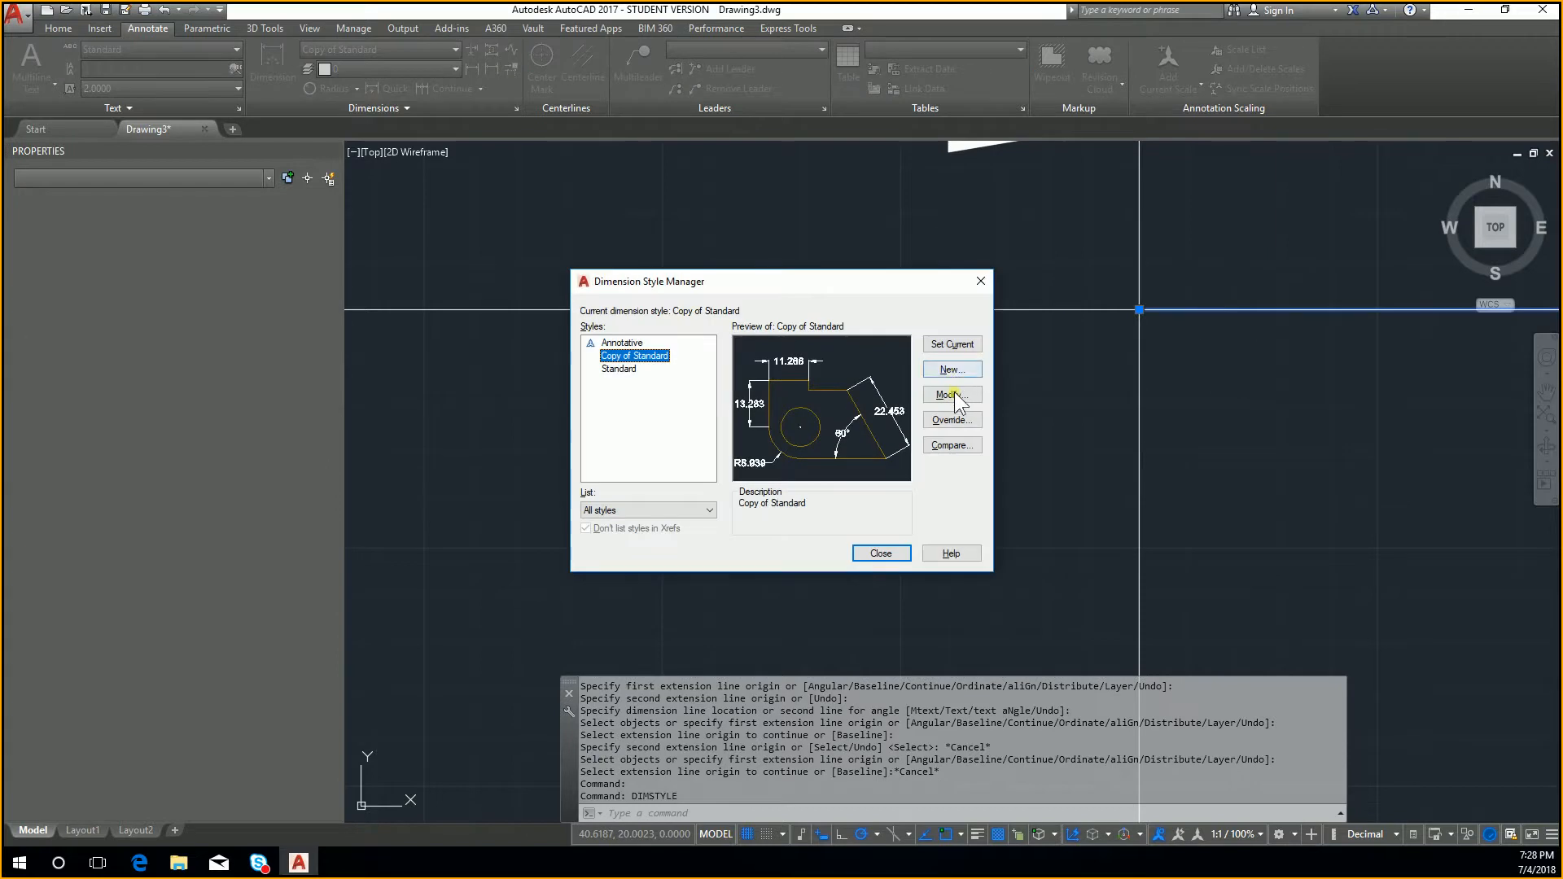
left_click(952, 394)
left_click_drag(641, 555, 453, 541)
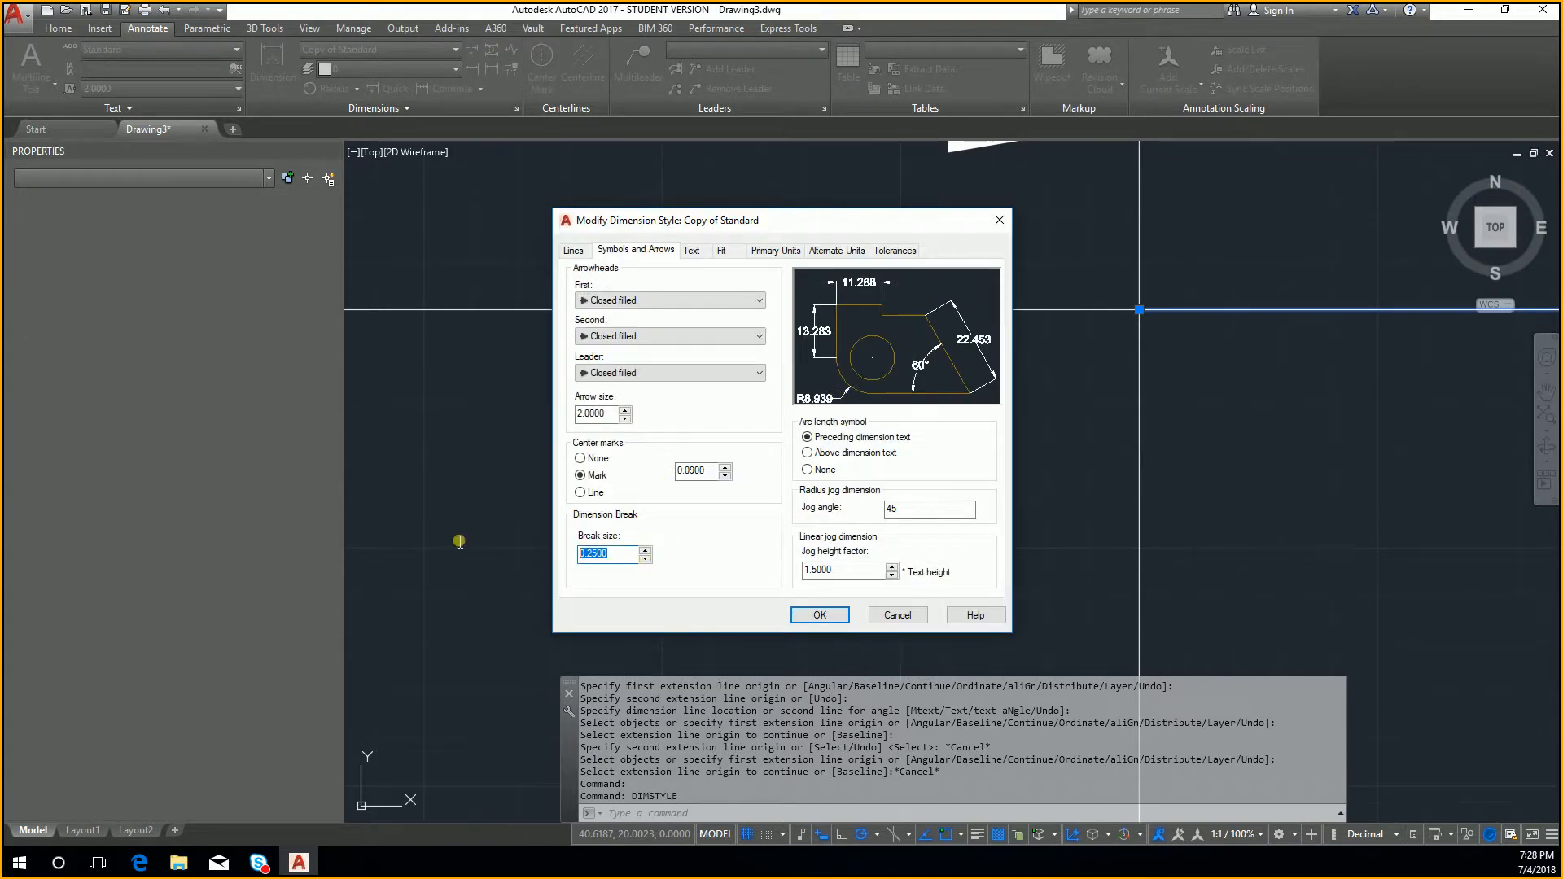
type("0.5000")
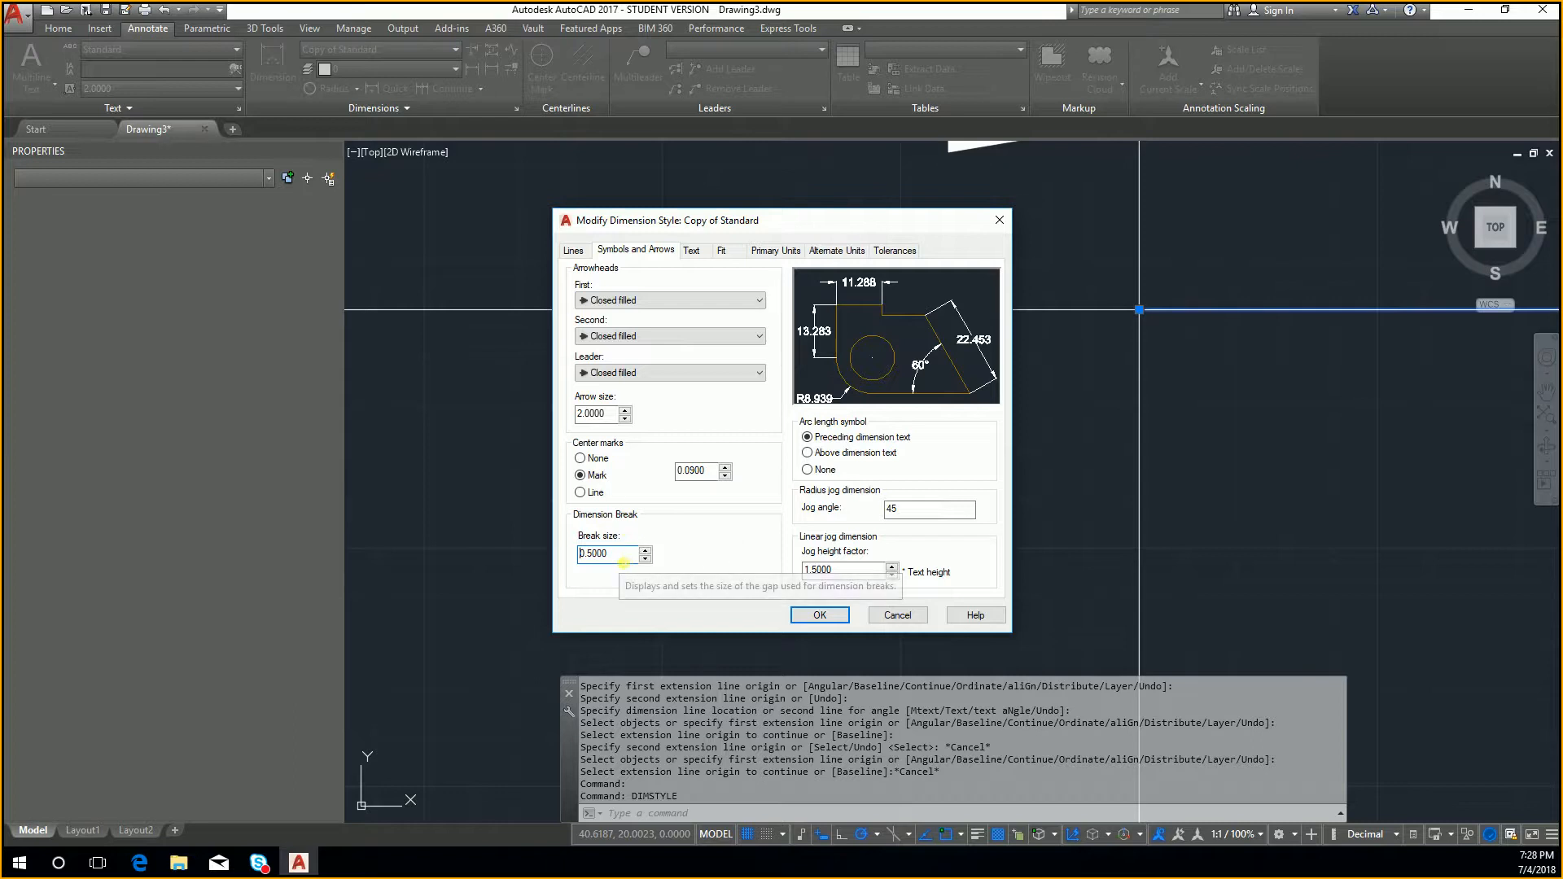
Glance at the style's text settings, set the break size to 1, save the style and close the style manager
left_click(690, 250)
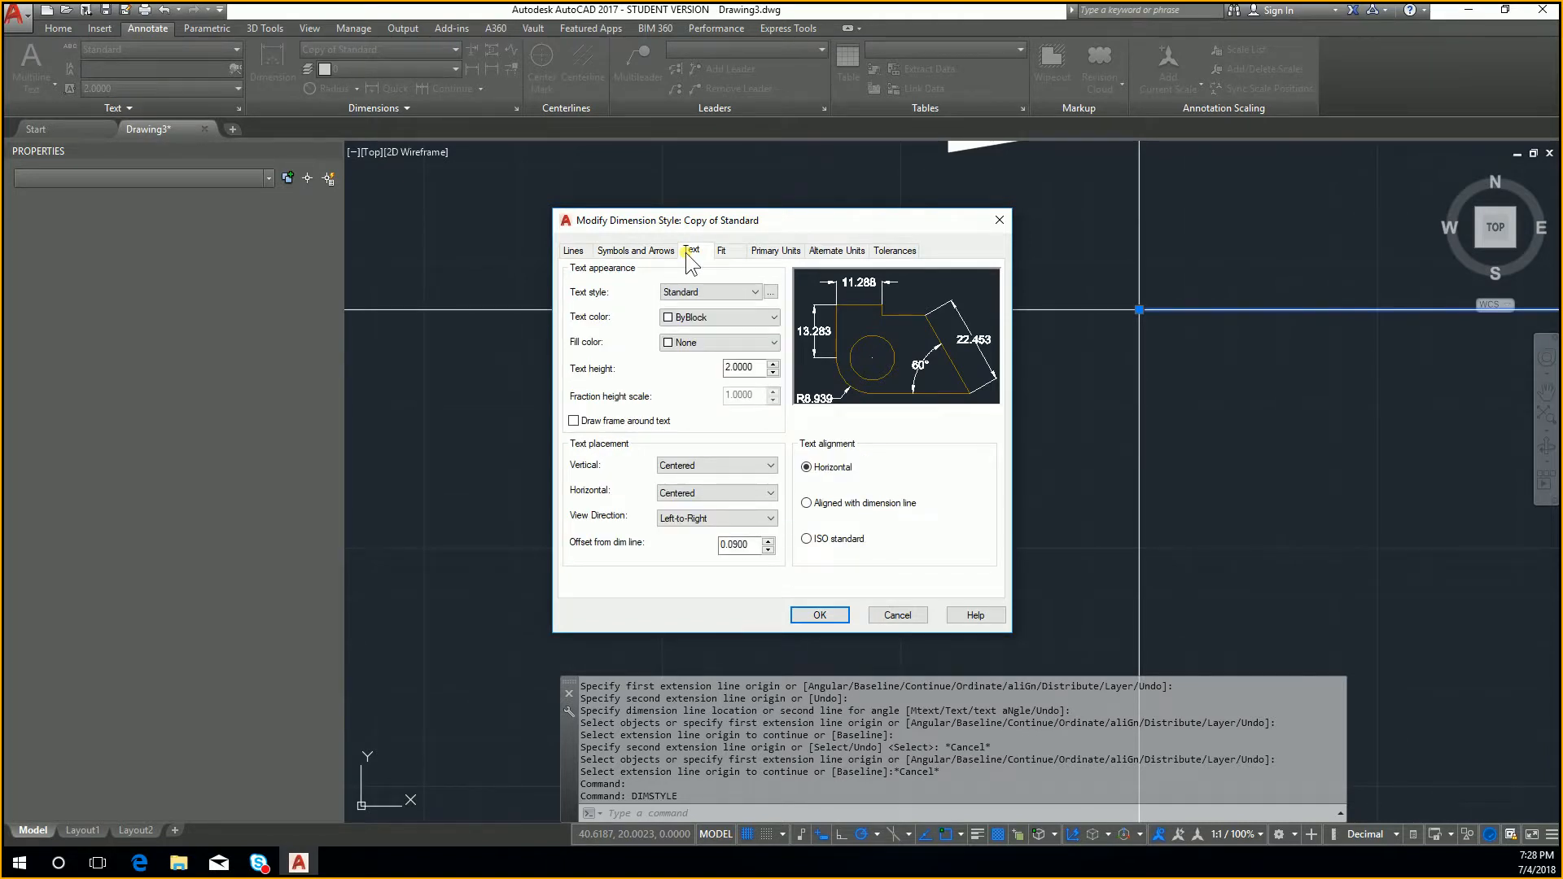
left_click(663, 258)
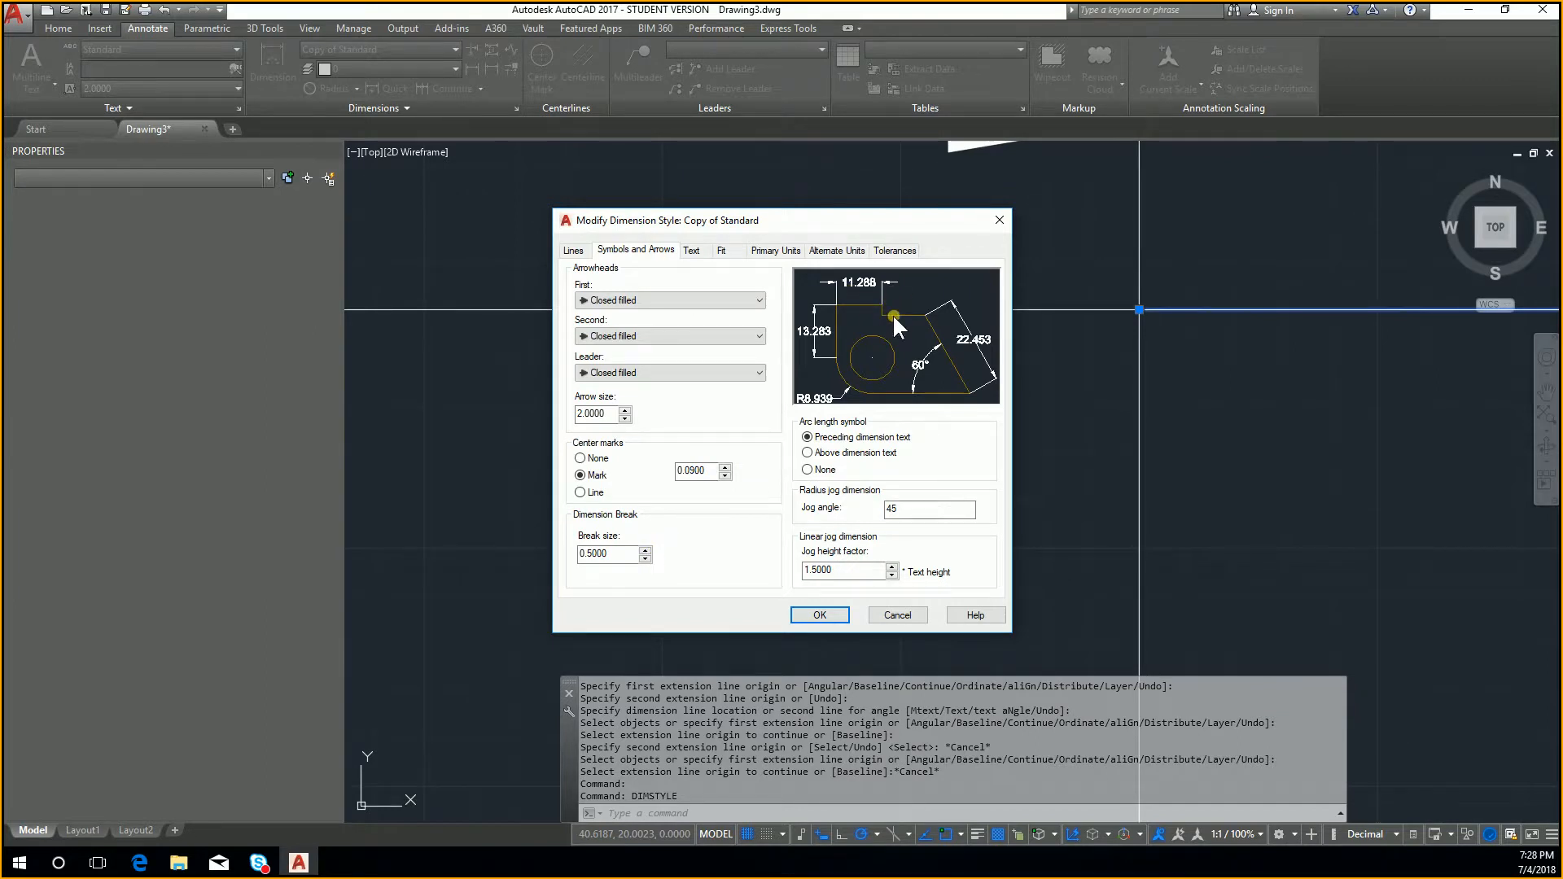
left_click_drag(625, 557, 537, 566)
type("1")
left_click(814, 614)
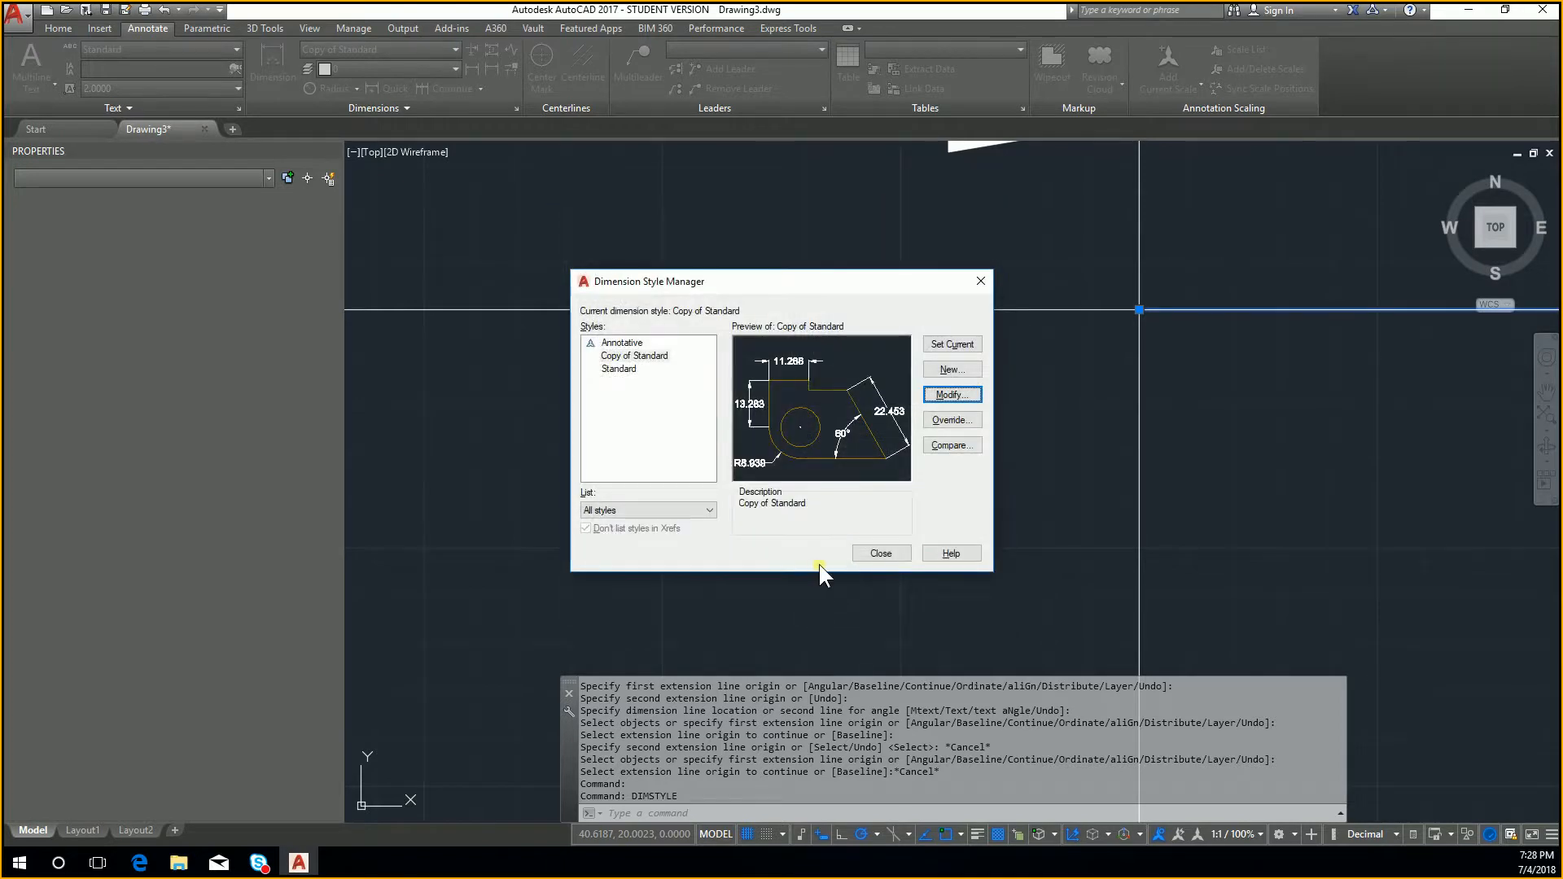
left_click(878, 554)
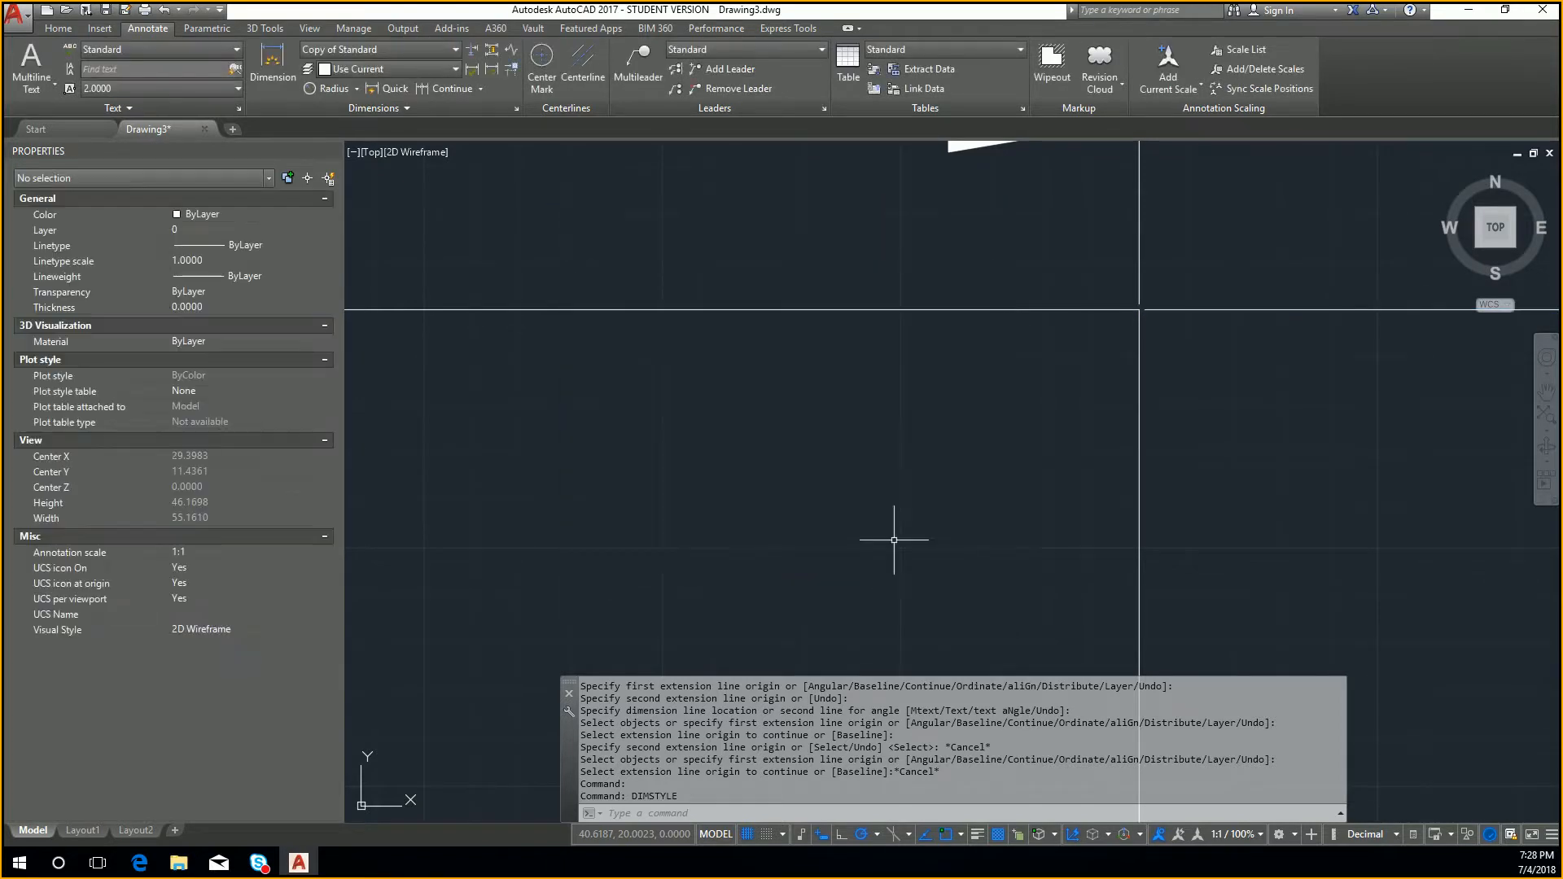
Try the Annotative style on the rectangle's height dimension, reassign Copy of Standard and clear the selection
left_click(1181, 310)
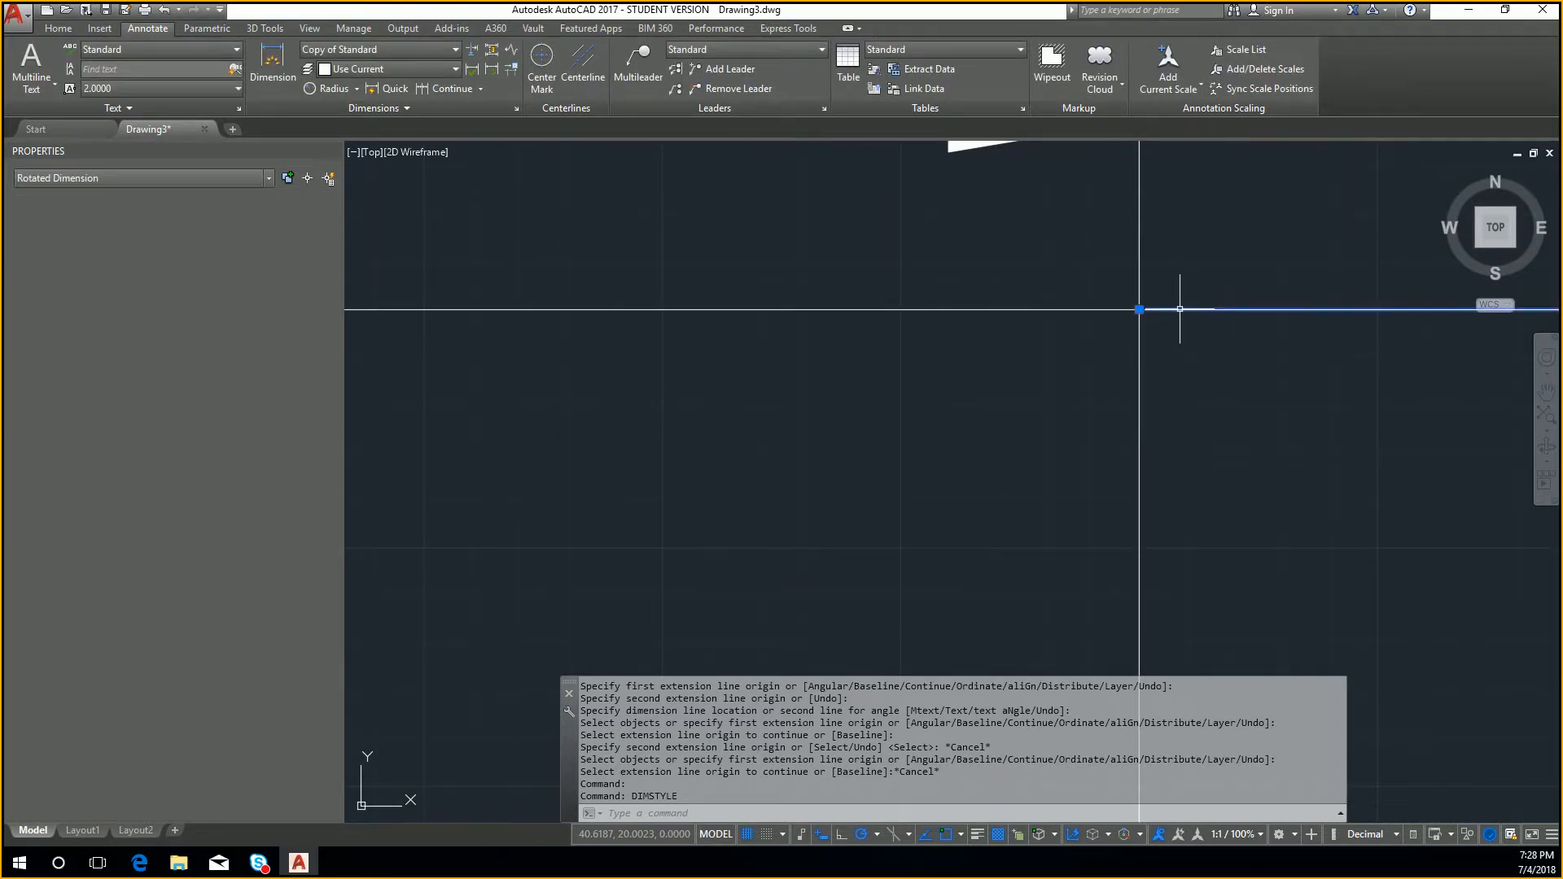
left_click(404, 48)
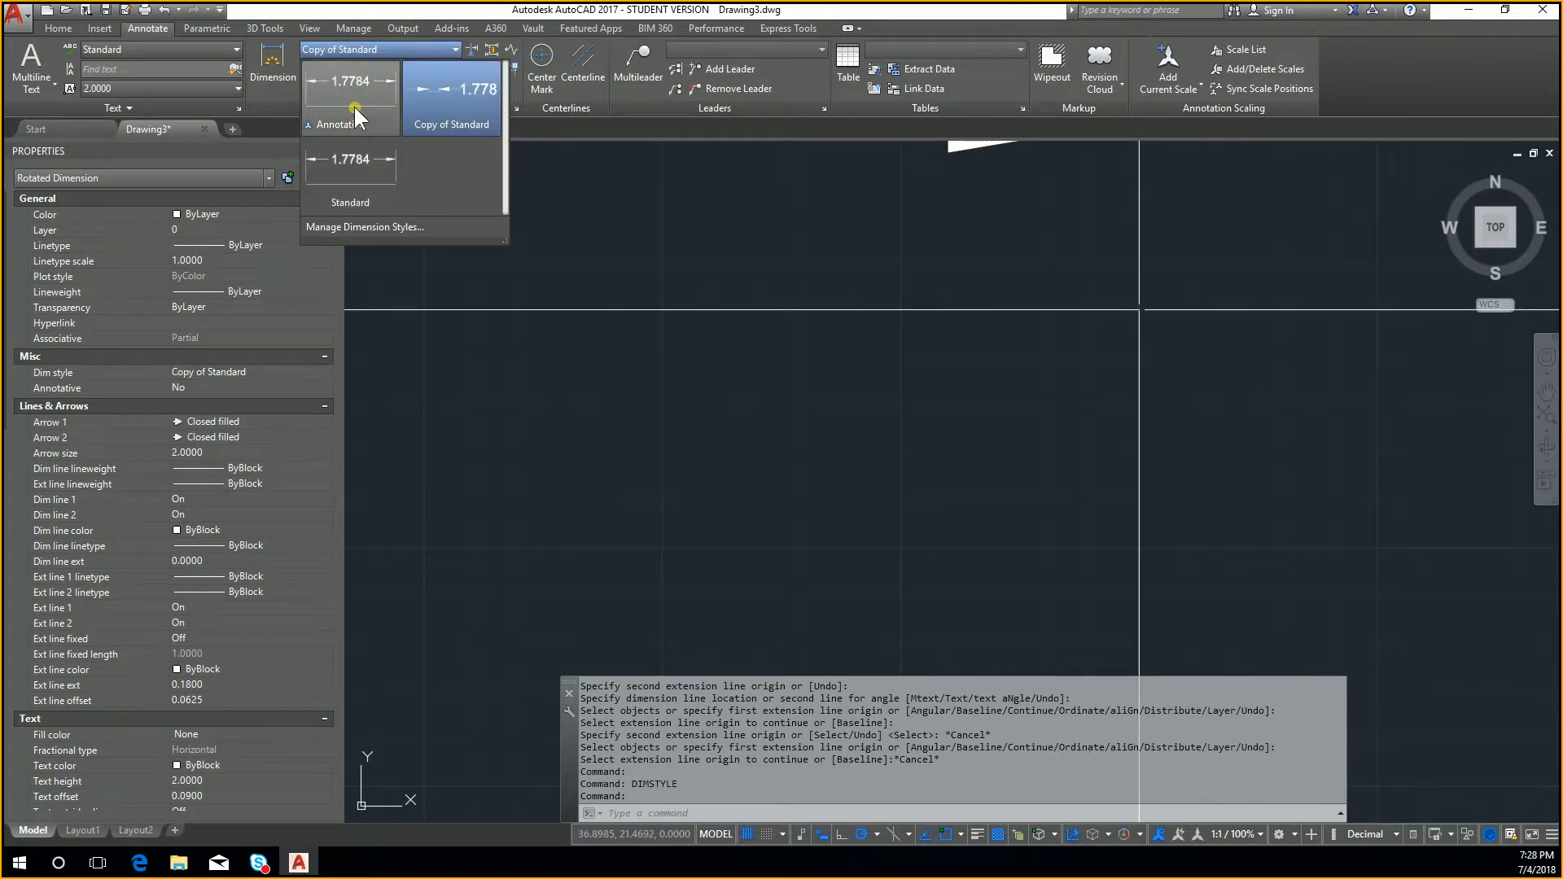
left_click(351, 96)
left_click(407, 49)
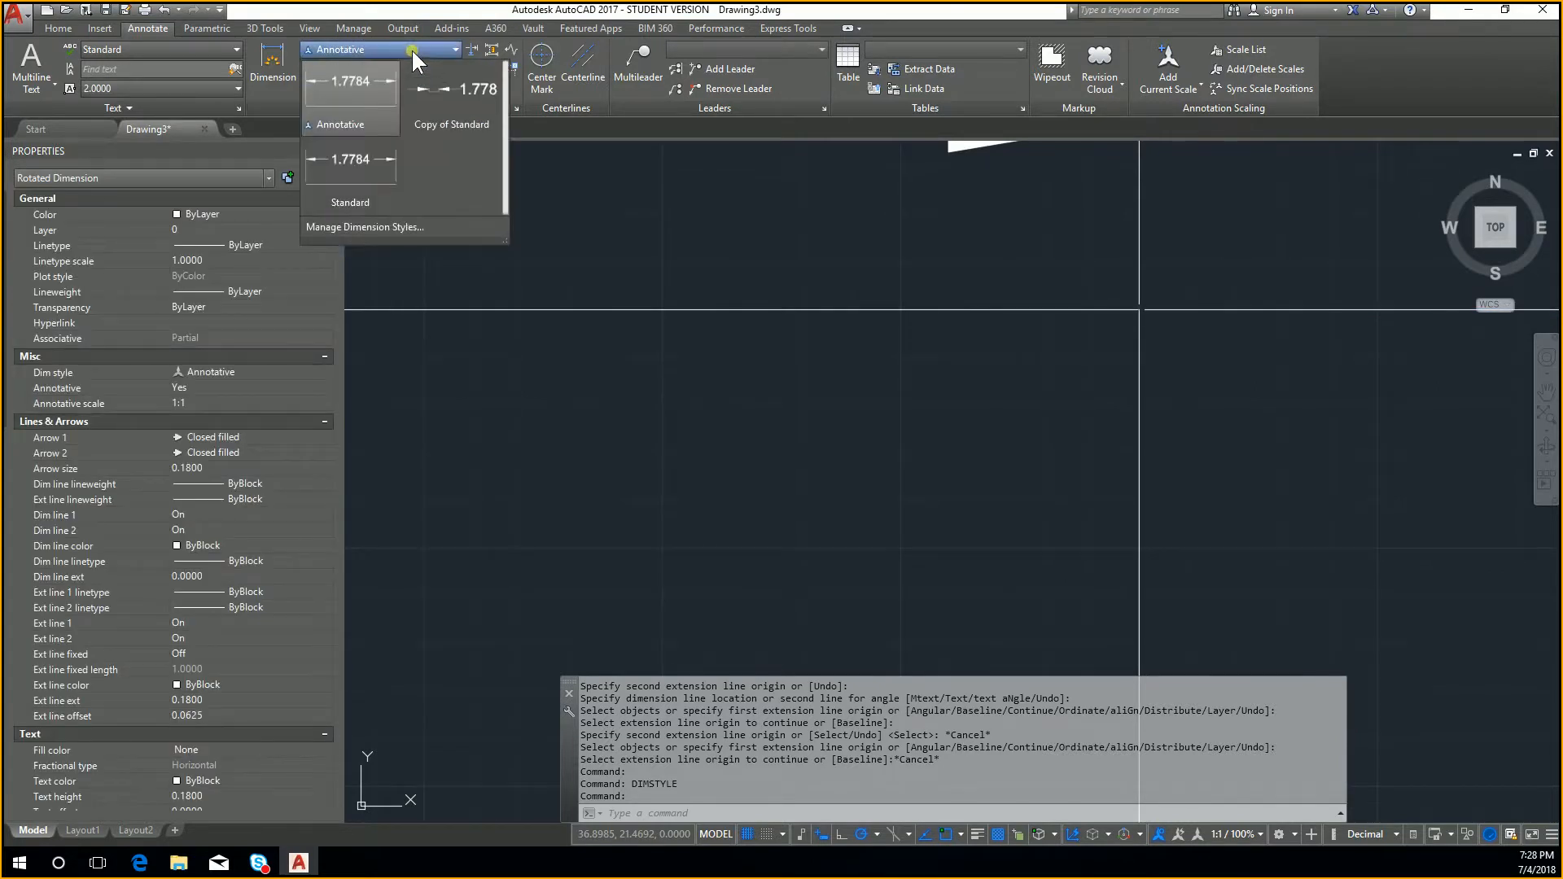
left_click(448, 108)
scroll(1227, 210, "down", 7)
scroll(1239, 223, "up", 4)
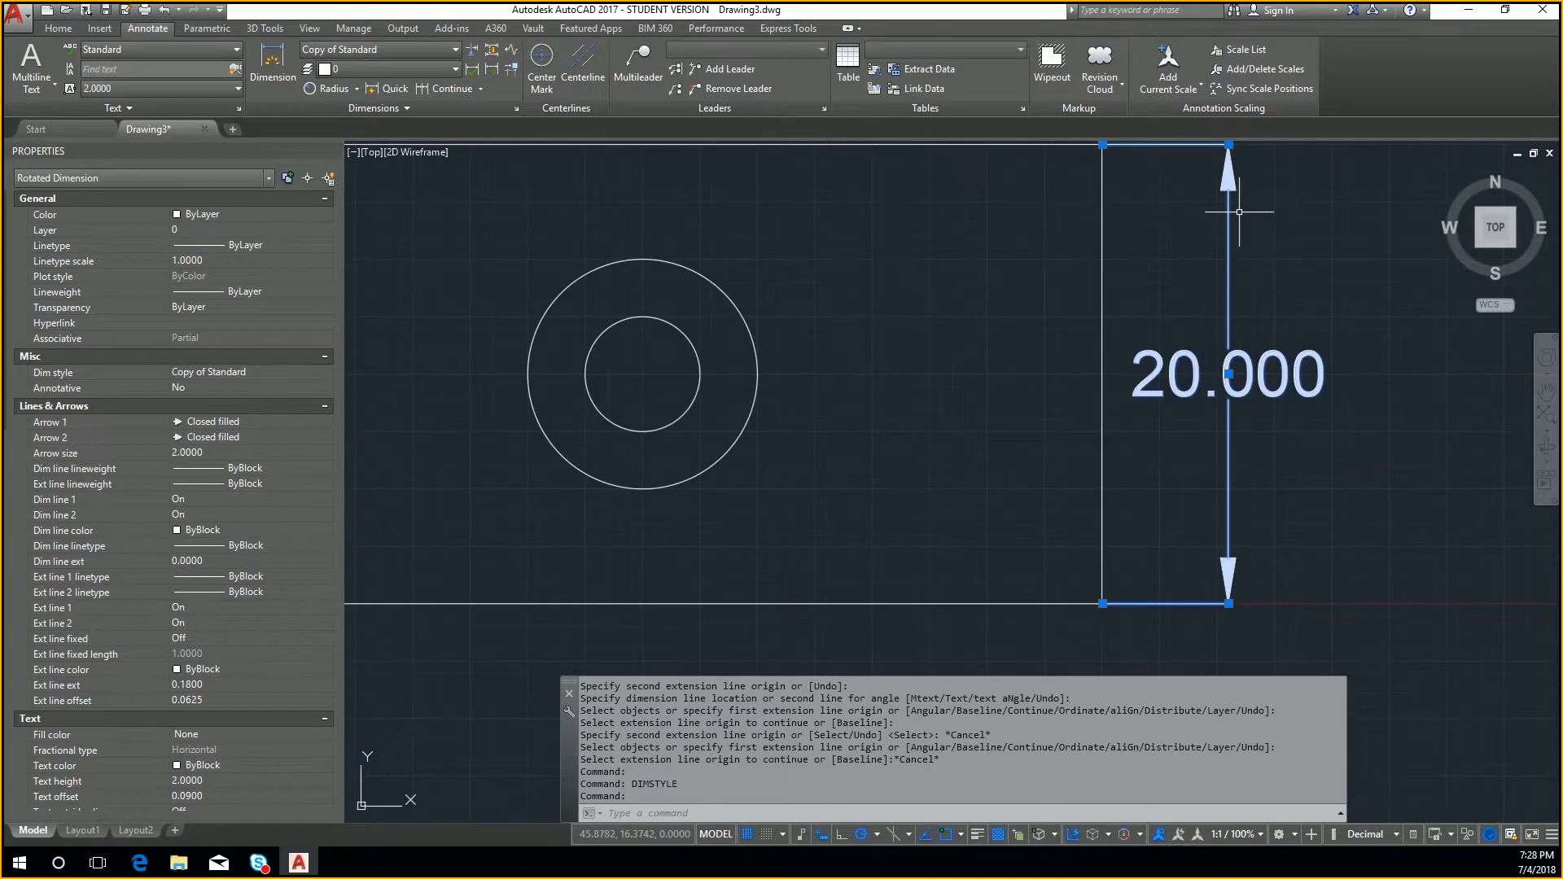
middle_click_drag(1239, 198, 1233, 315)
key("Escape")
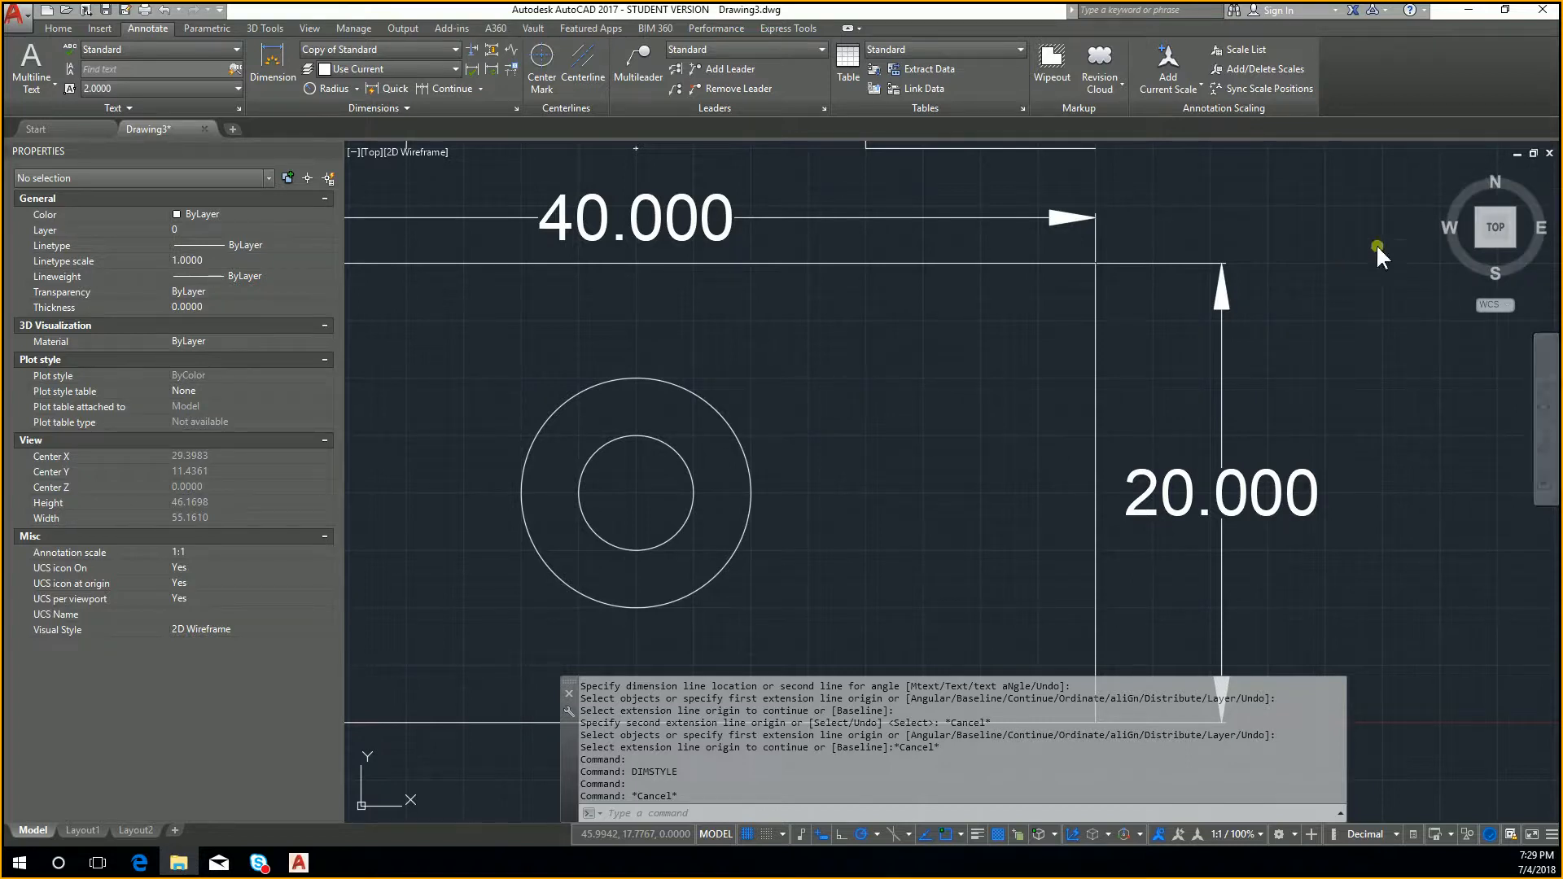
Open the text settings of the Copy of Standard dimension style for modification
left_click(1220, 215)
key("Escape")
key("Escape")
type("dimsty")
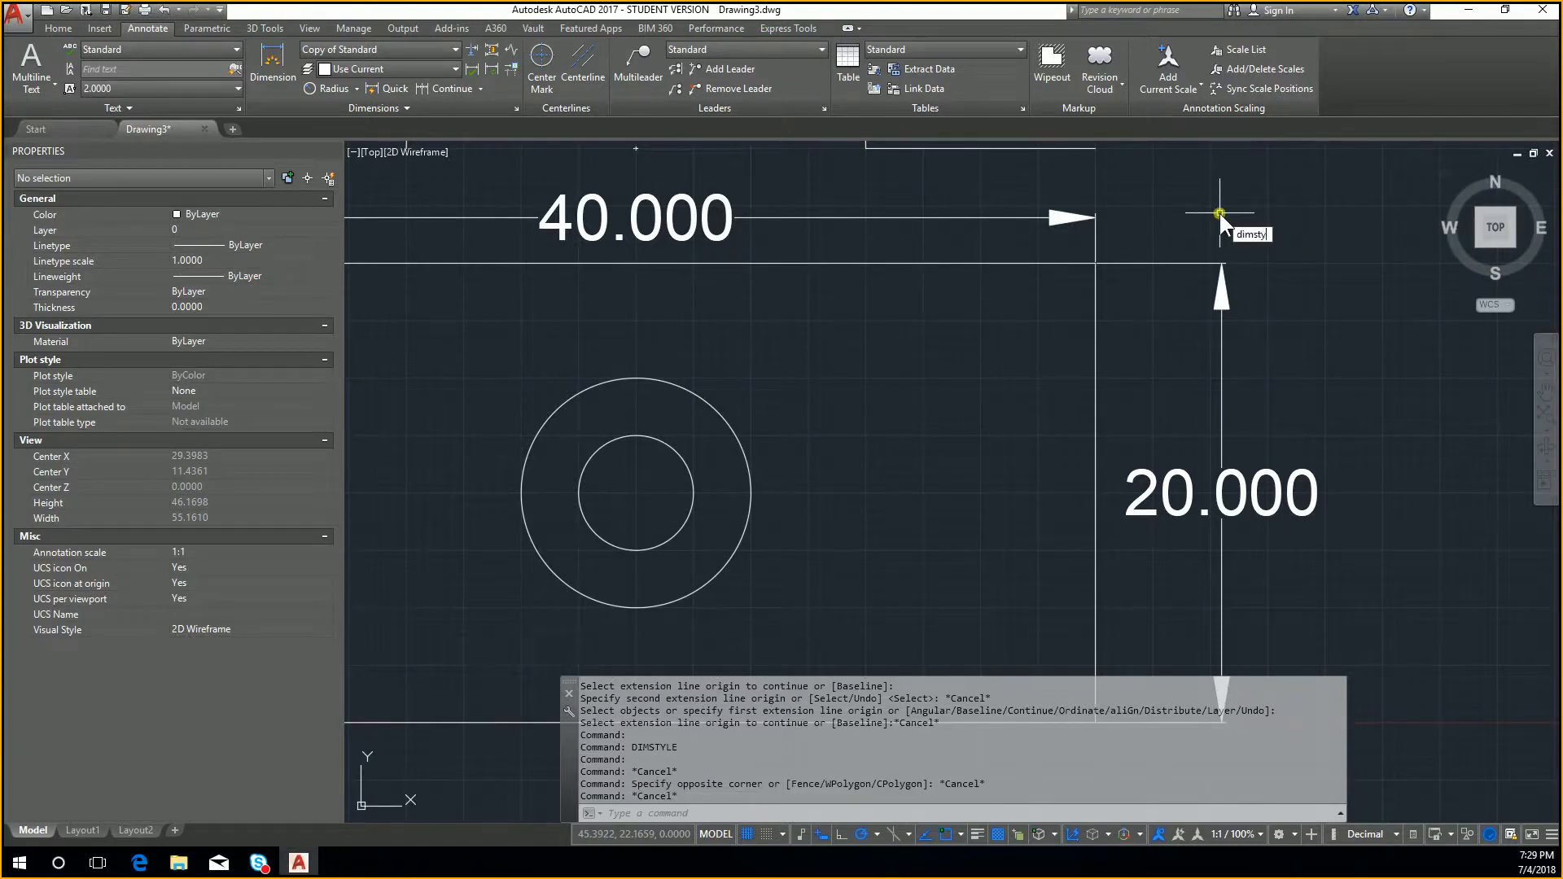
key("Return")
left_click(962, 394)
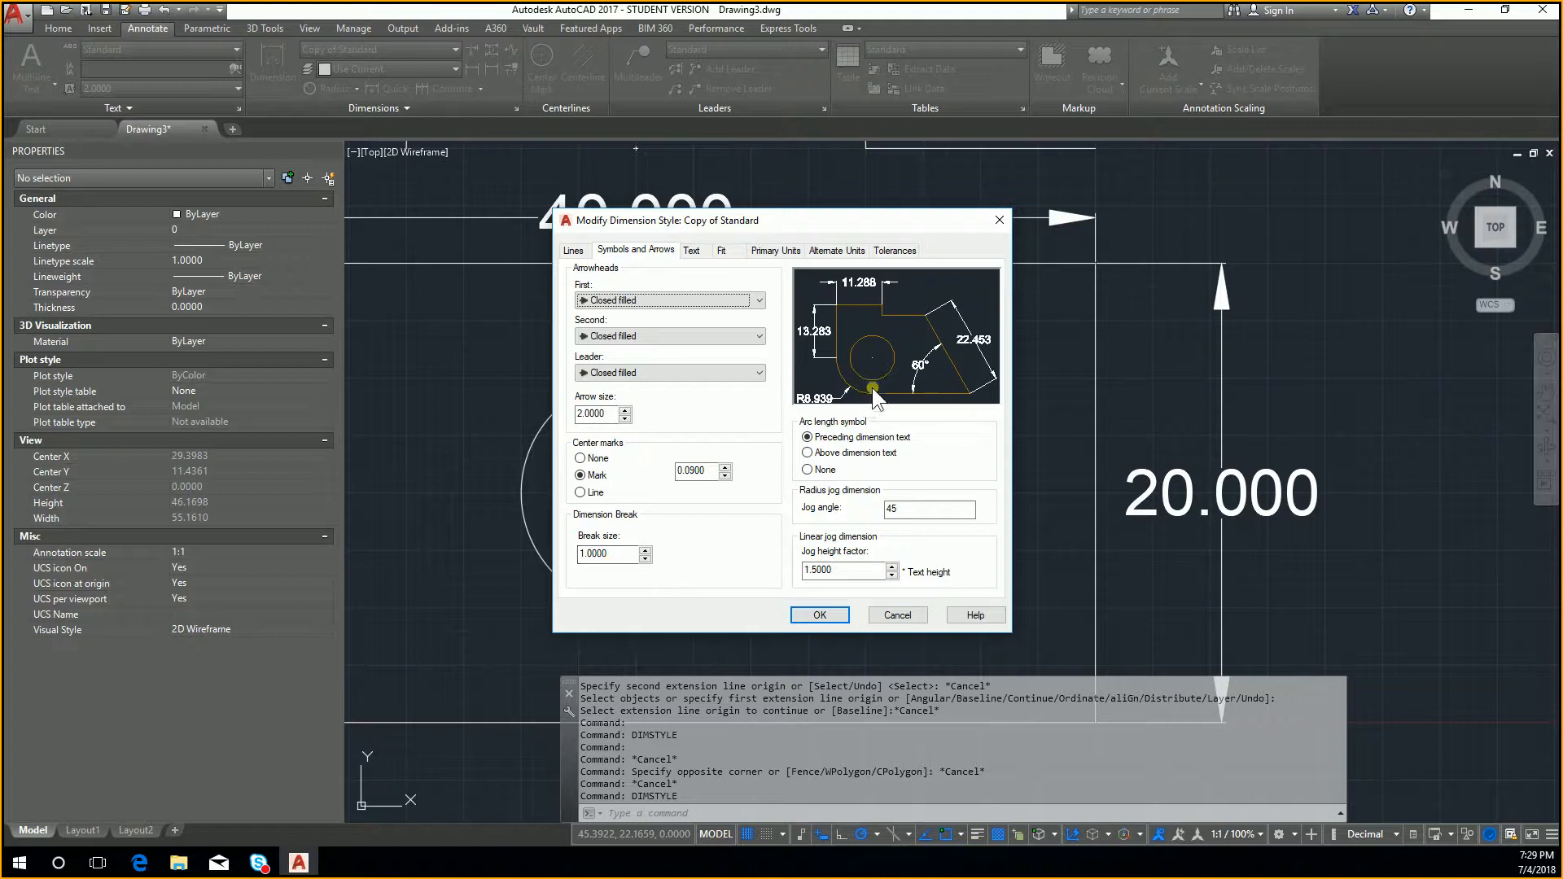
left_click(693, 250)
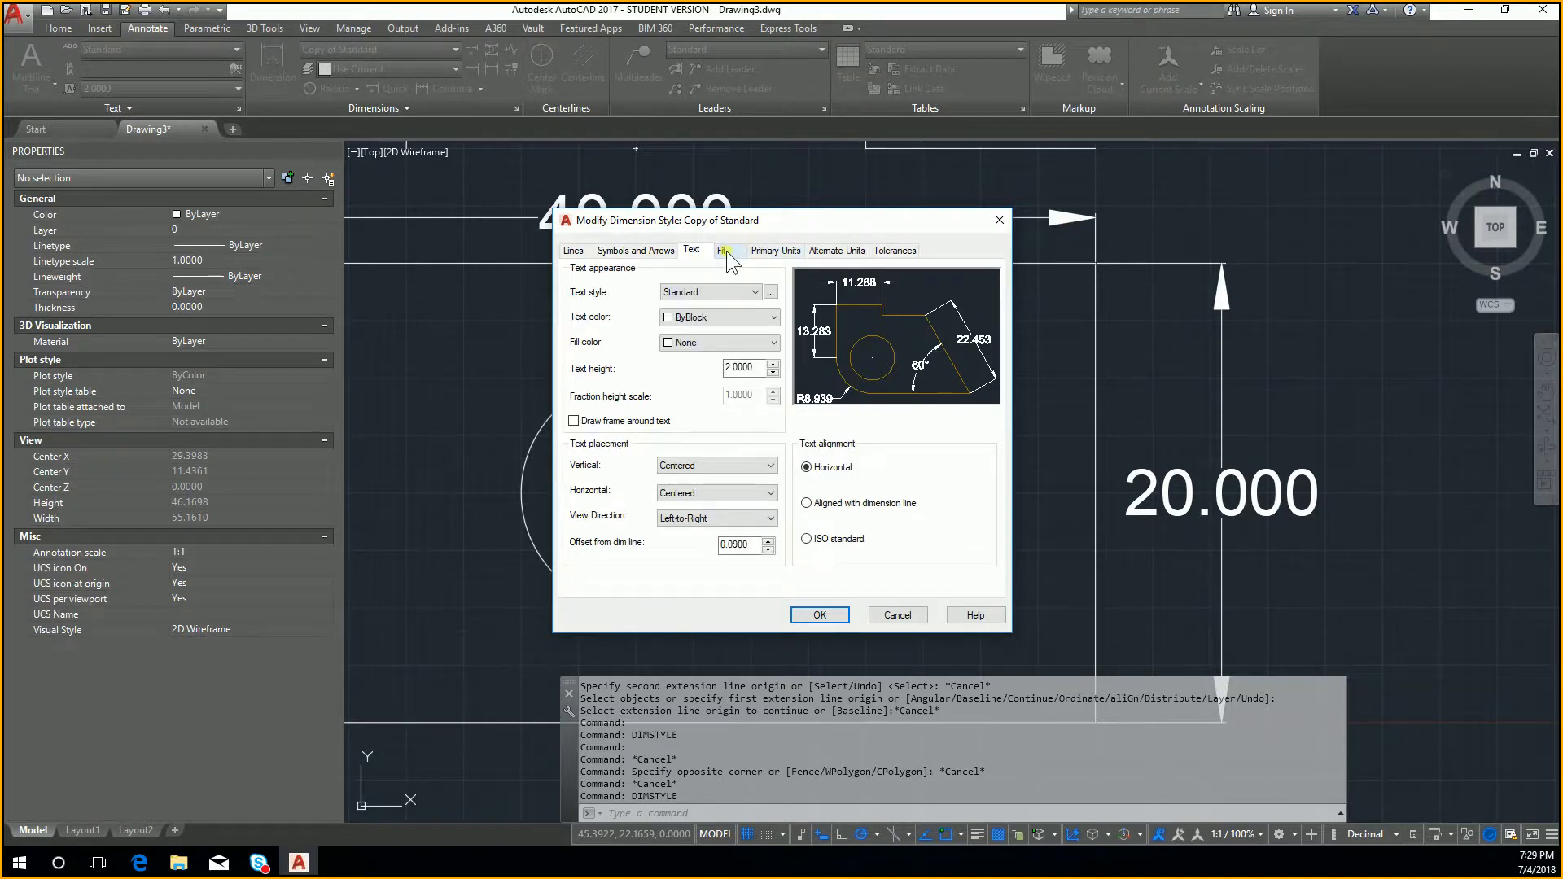
Try text offsets from the dimension line of 0.18 and 20, and set the offset back to 0.09
double_click(736, 544)
type("0.1800")
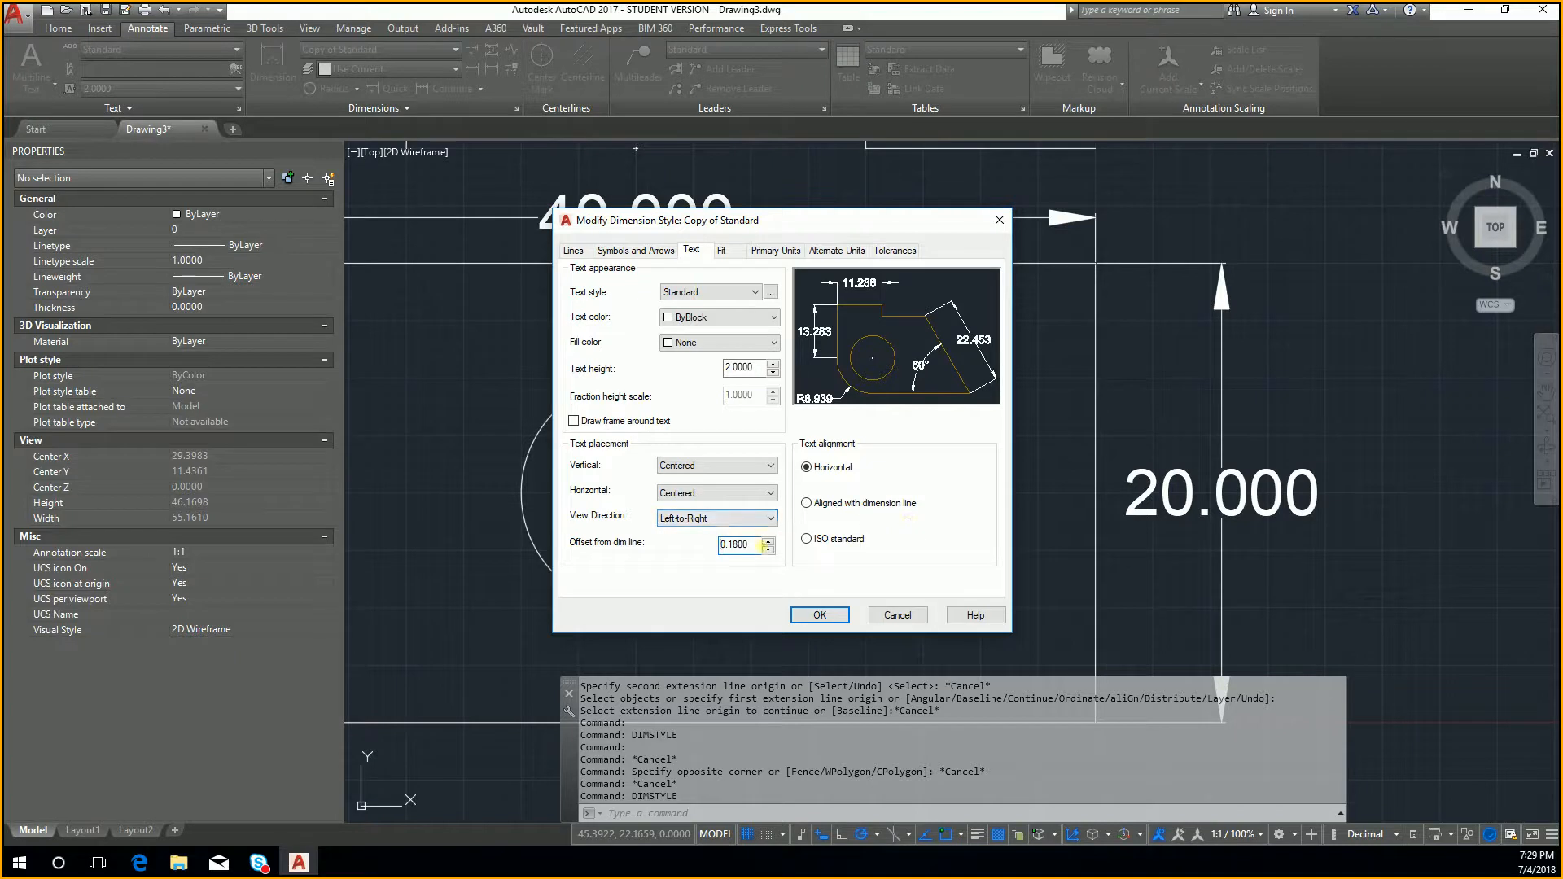
double_click(740, 544)
type("20")
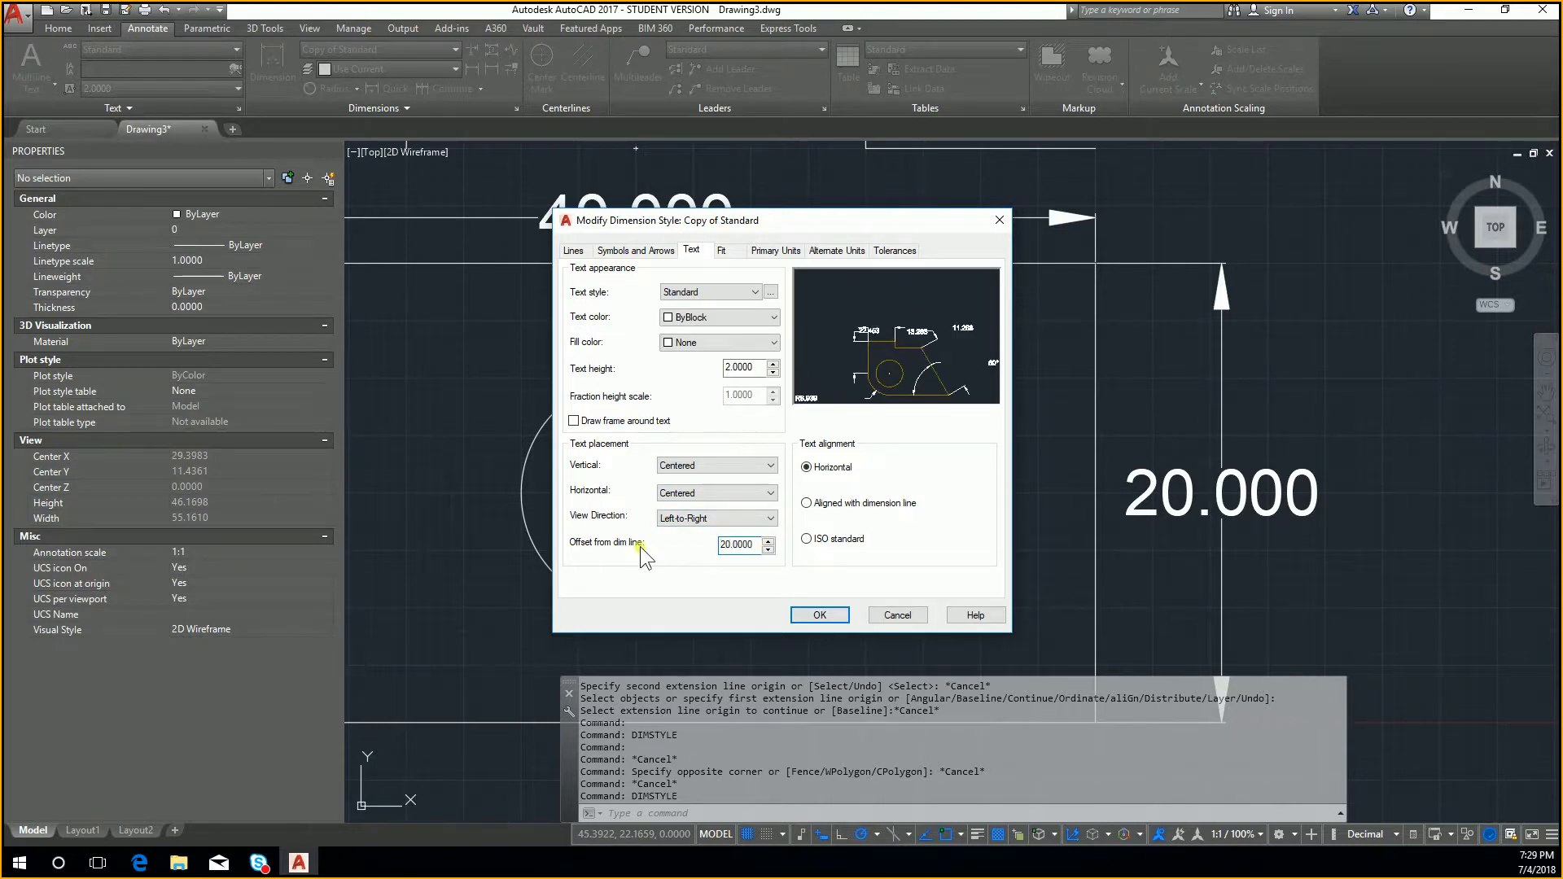
double_click(740, 544)
type("0.09")
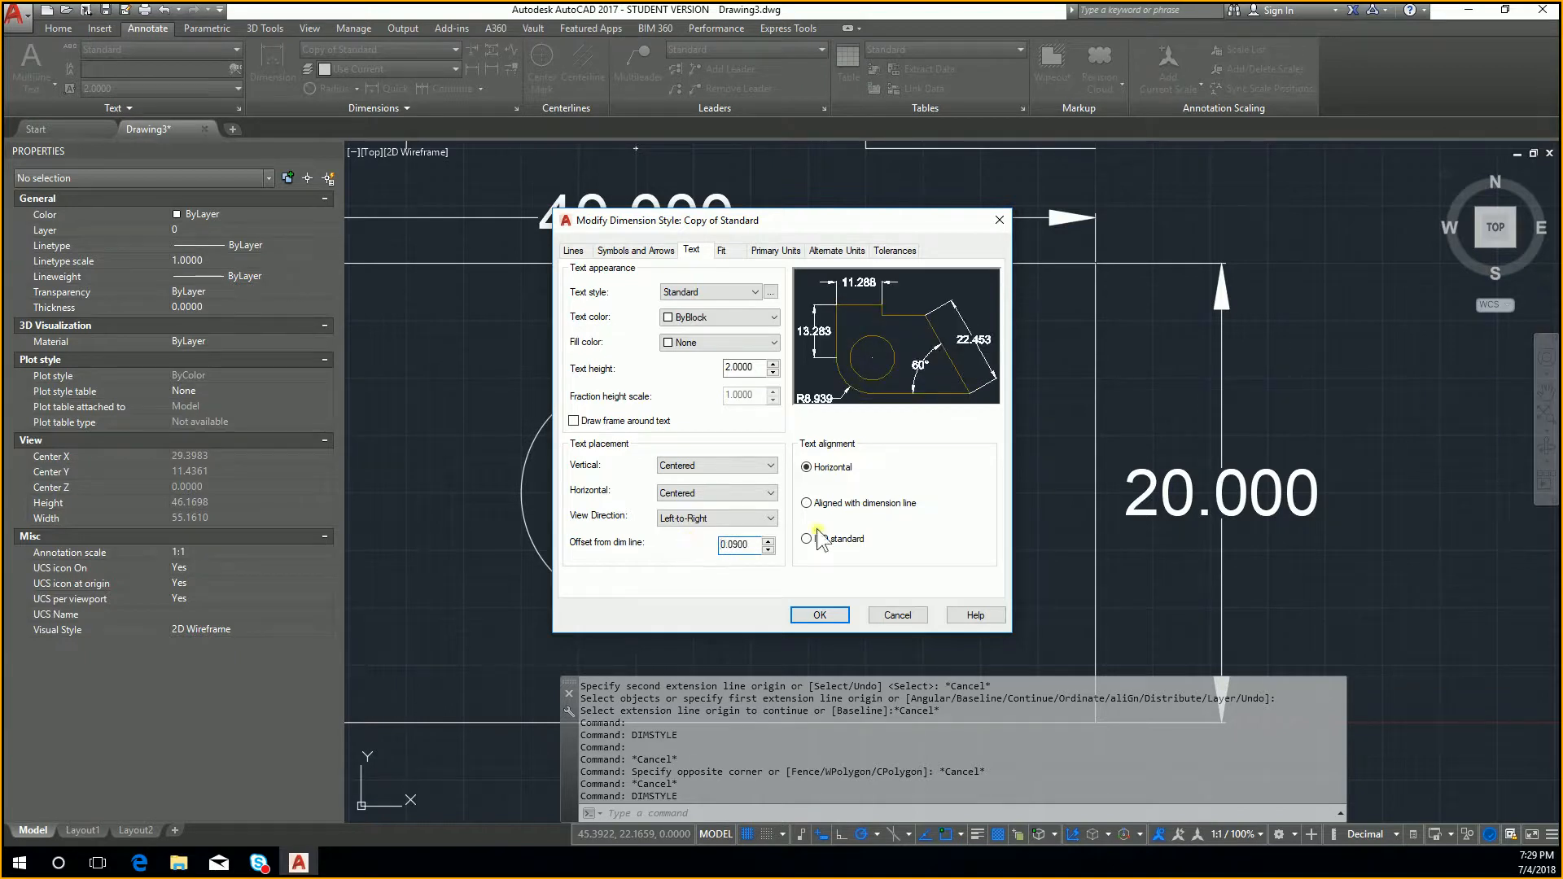
Try text offsets from the dimension line of 0.5 and 2, and restore the offset of 0.09
double_click(737, 543)
type("0.5")
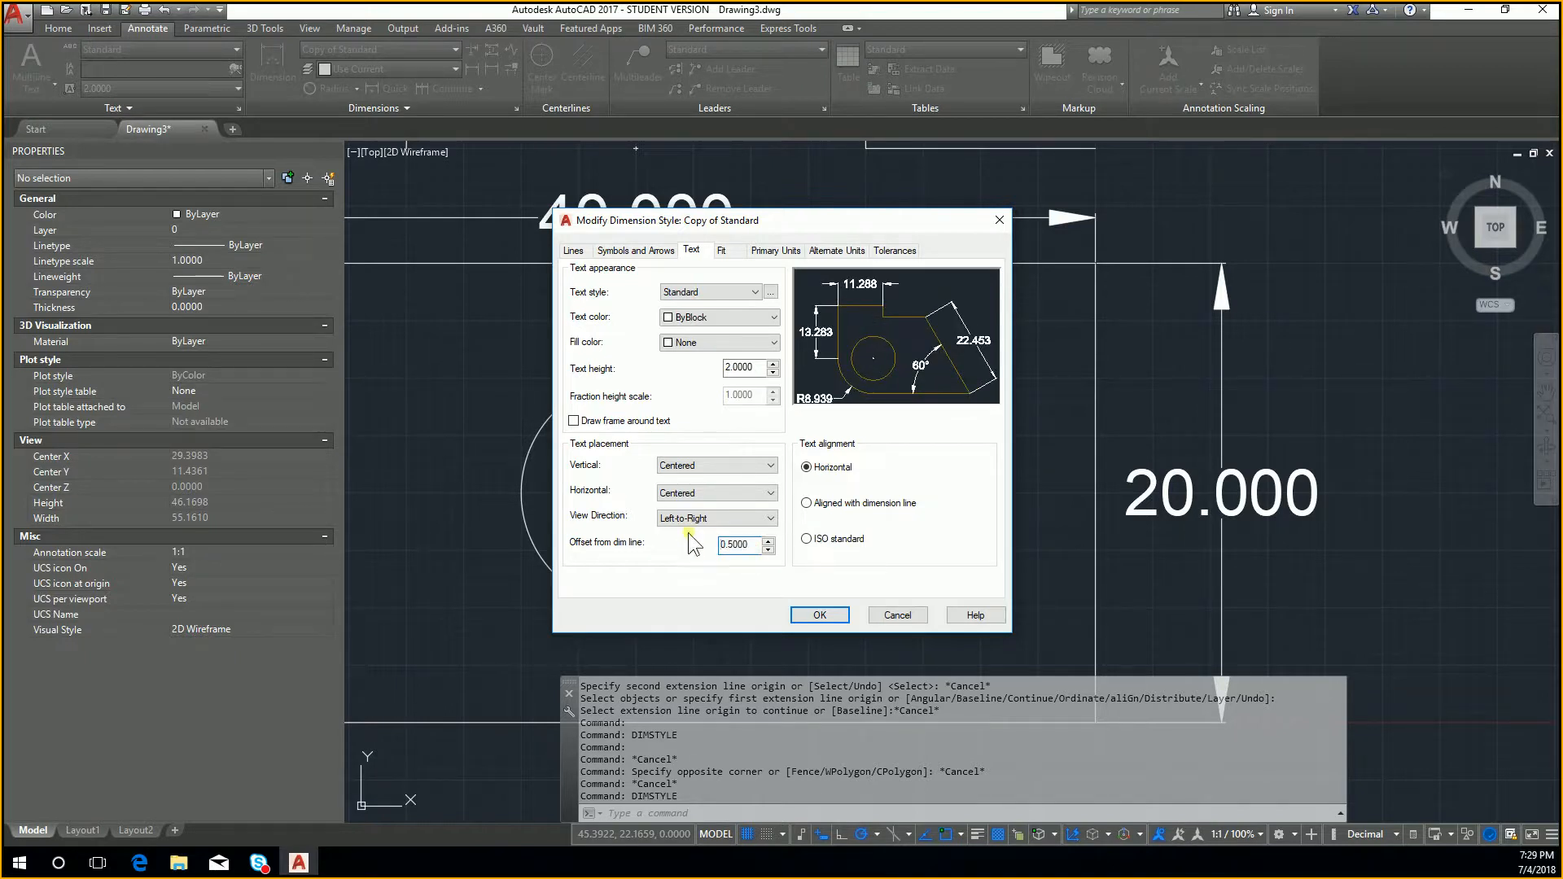
double_click(736, 543)
type("2")
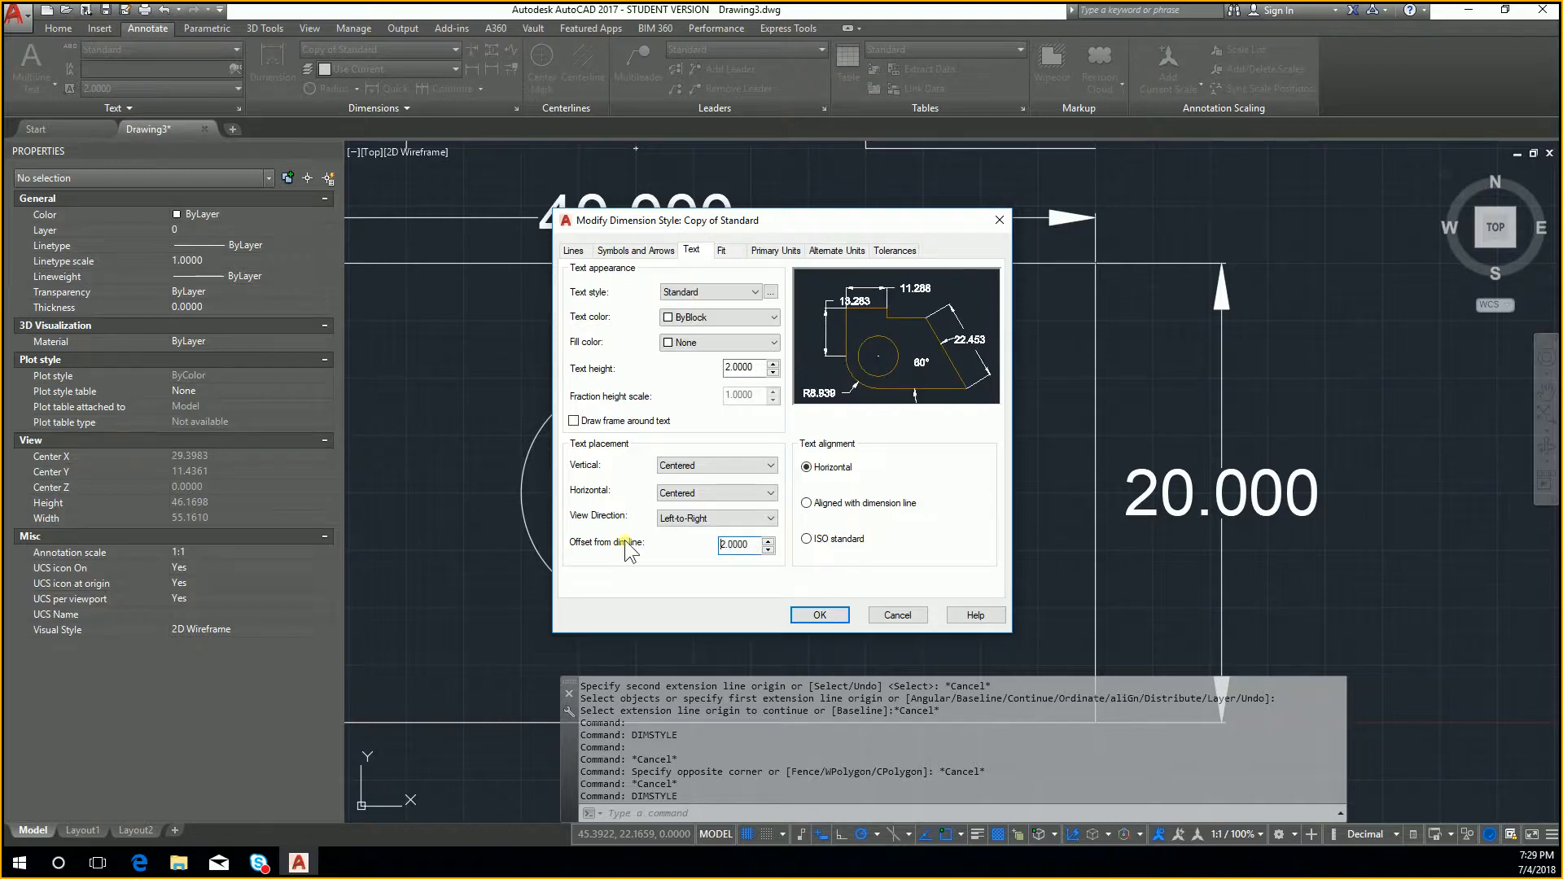
left_click(745, 544)
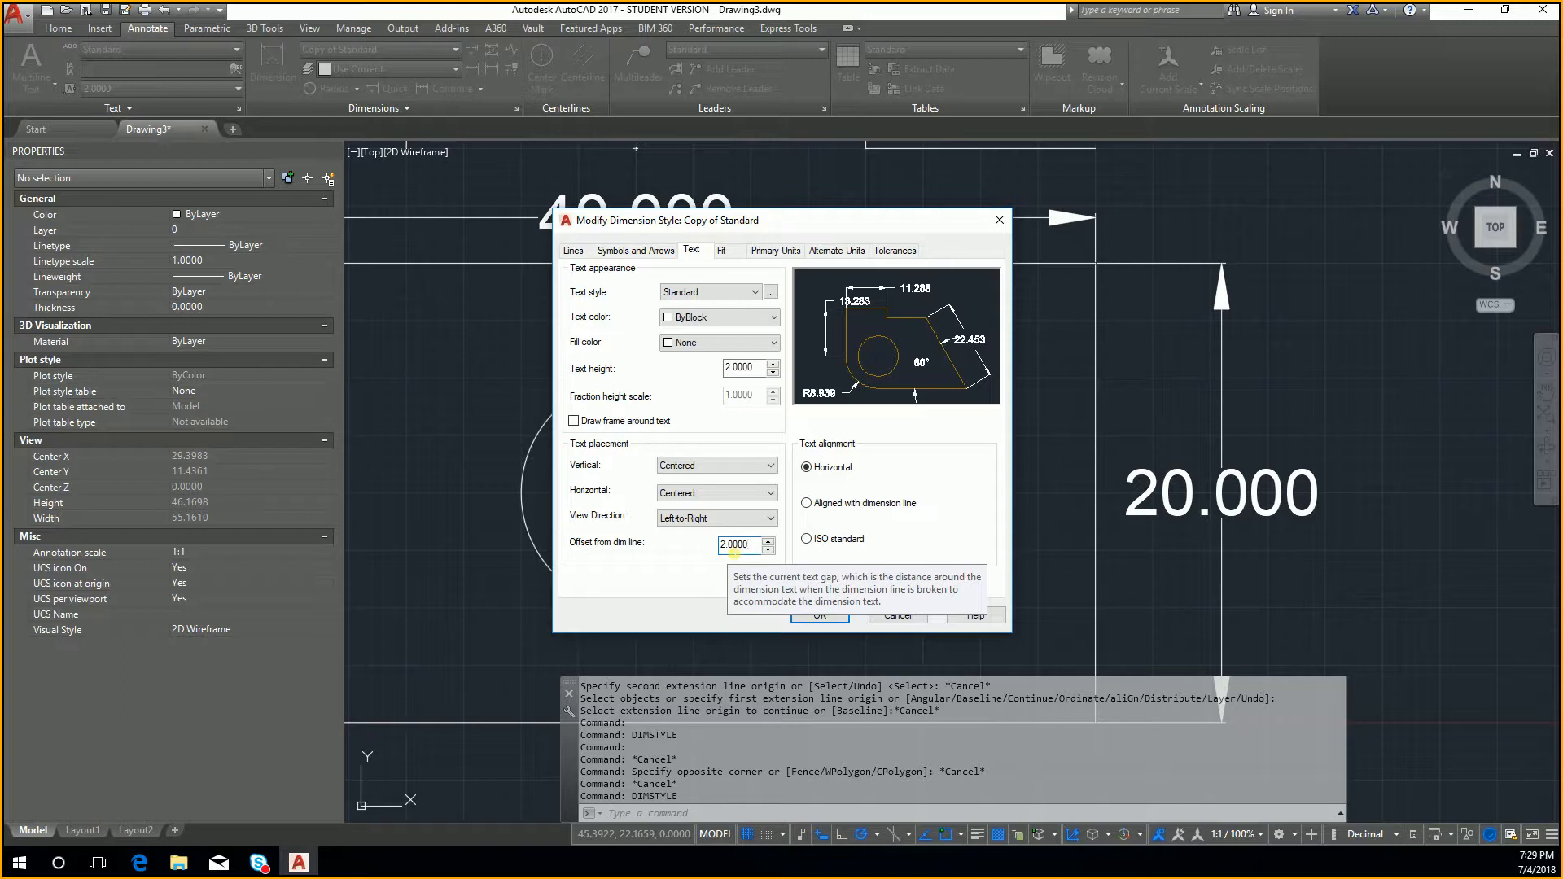
double_click(734, 550)
type("0.09")
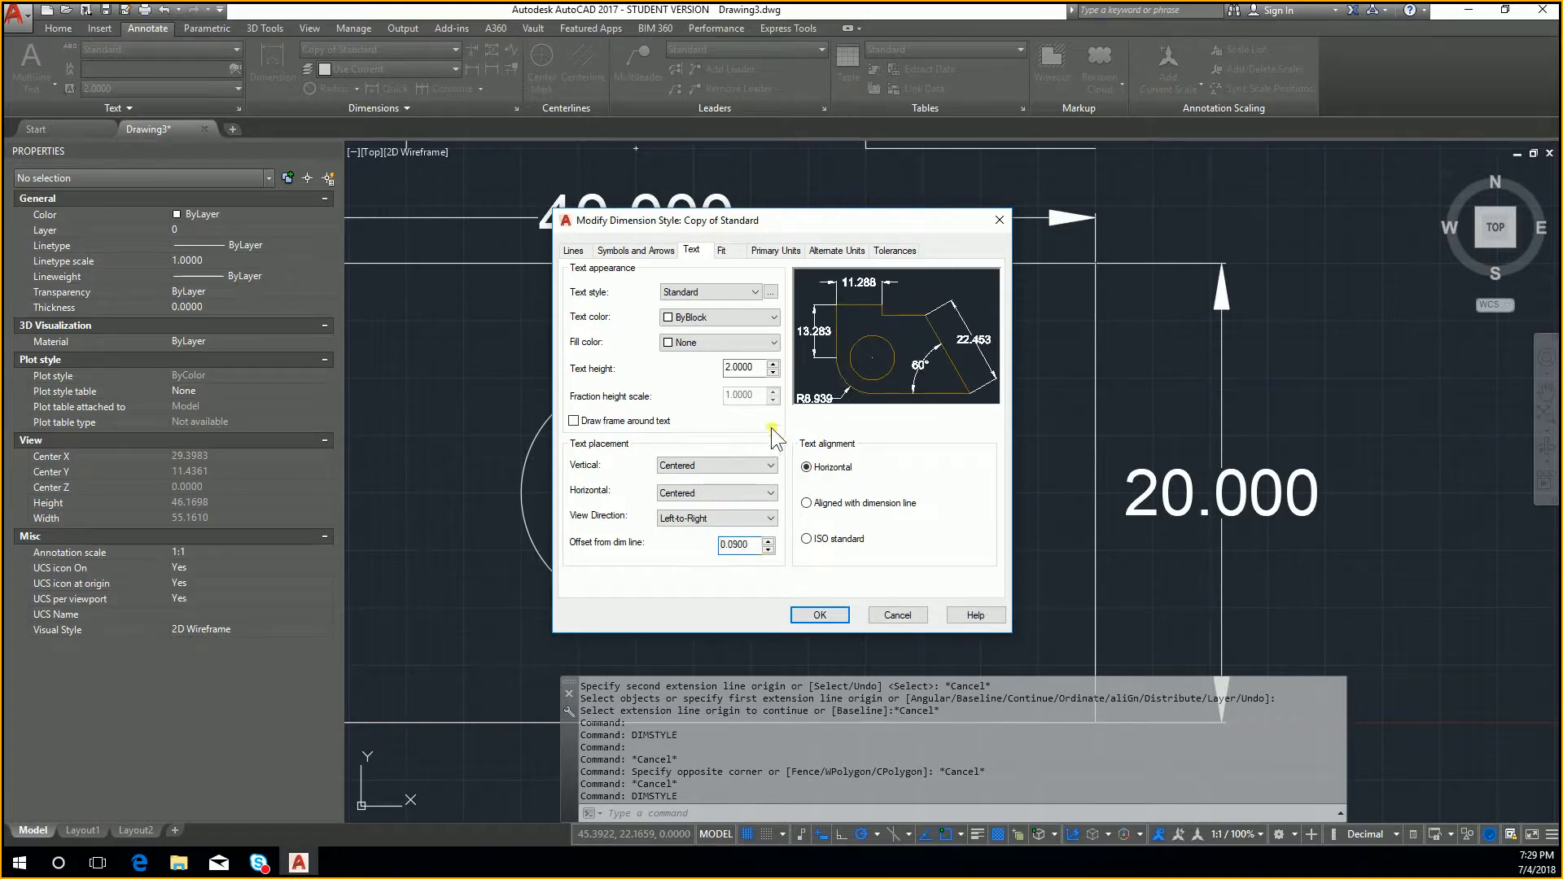
Check the style's fit settings and its symbols and arrows settings, accept the style and close the style manager
left_click(731, 249)
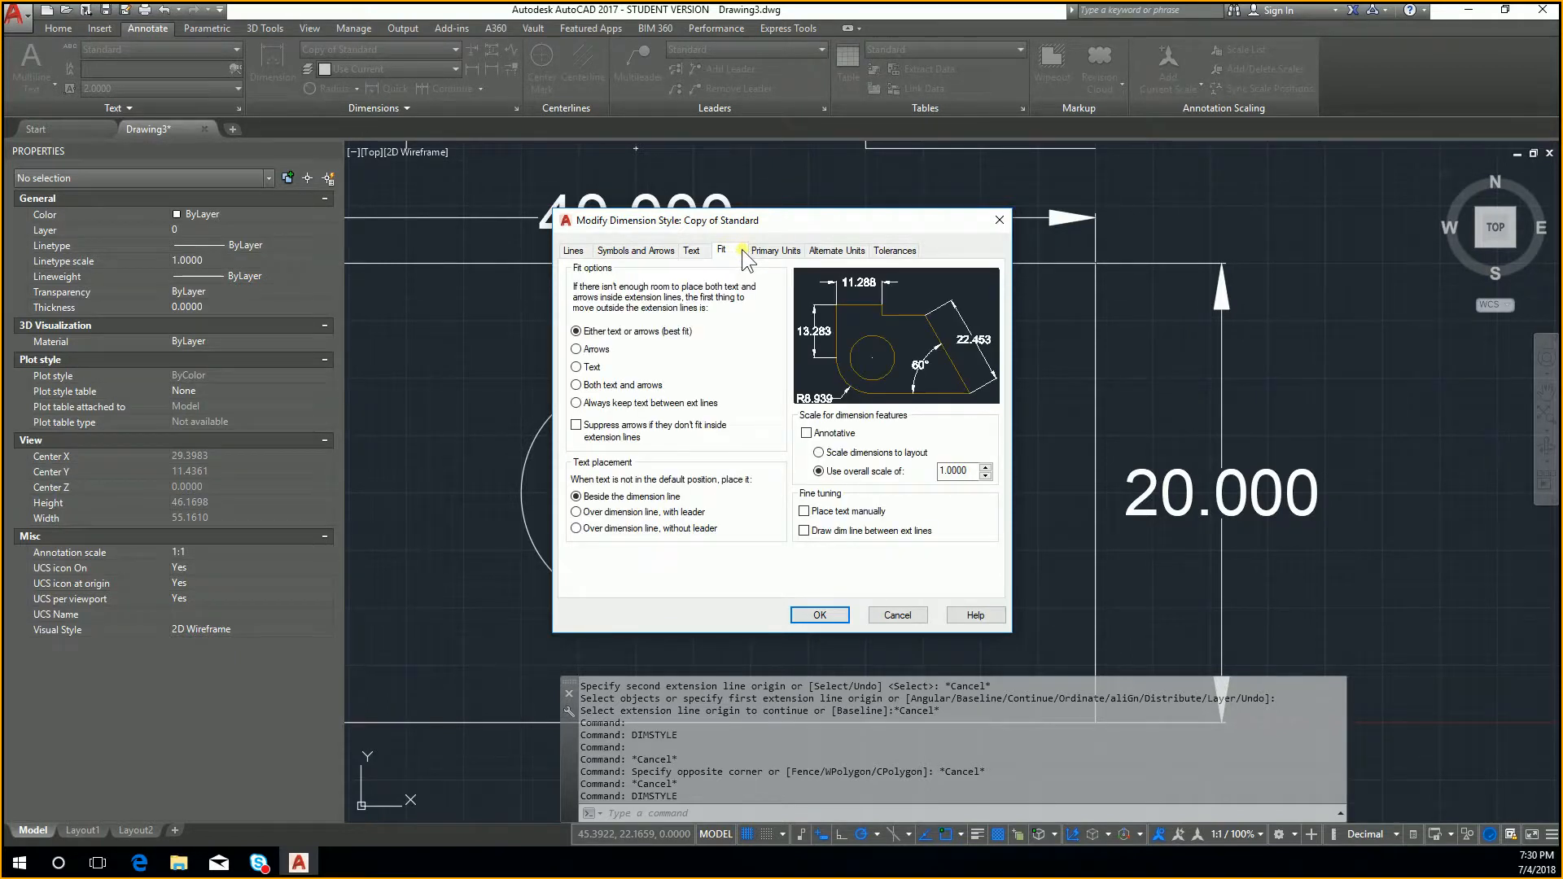
left_click(622, 250)
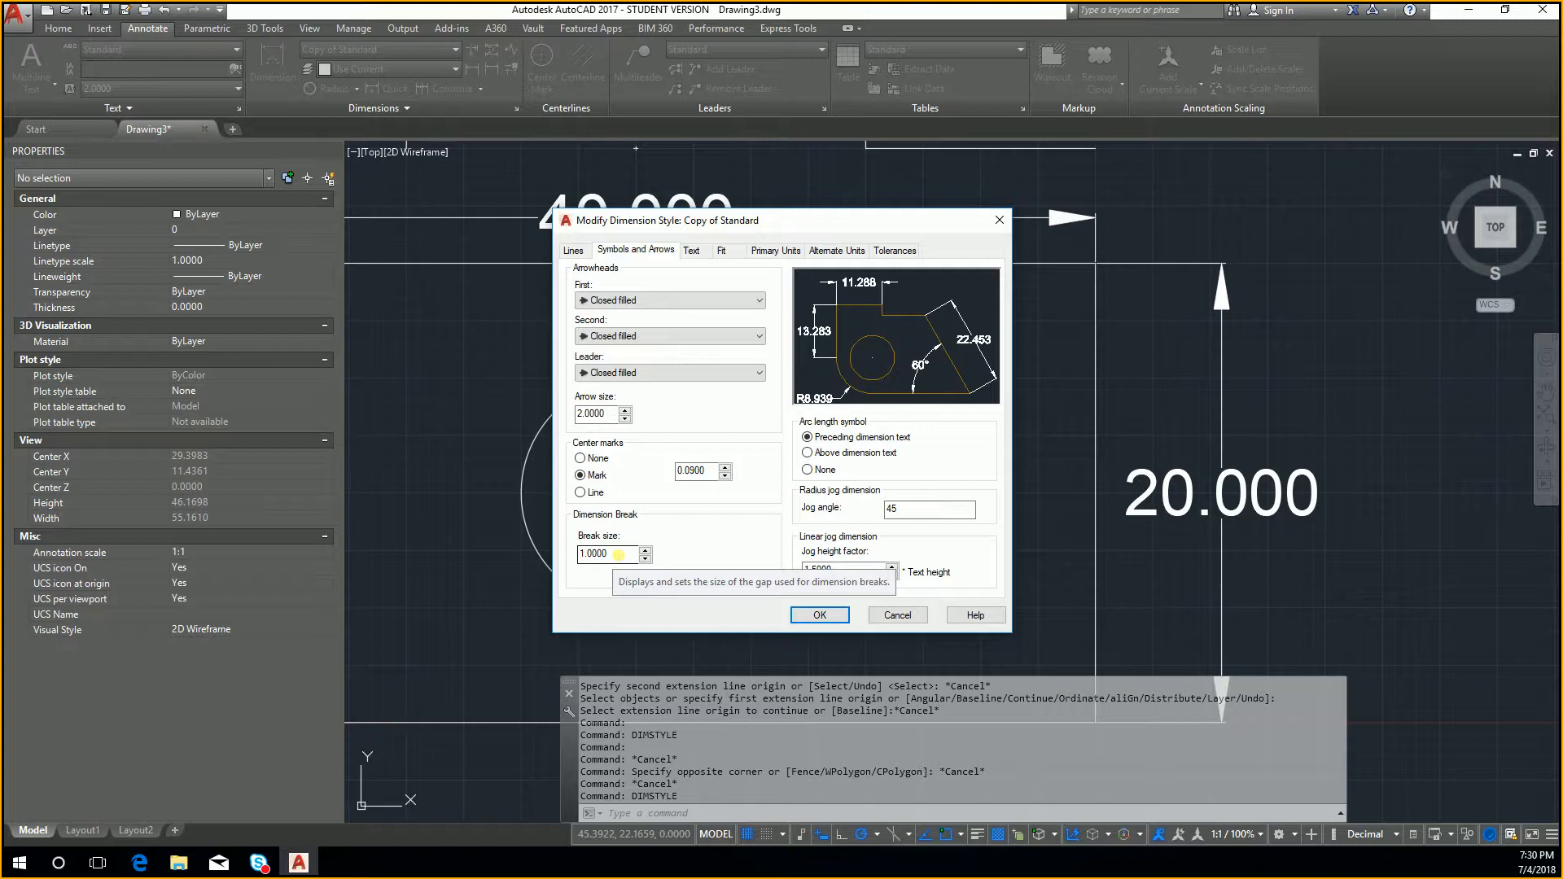
left_click(820, 614)
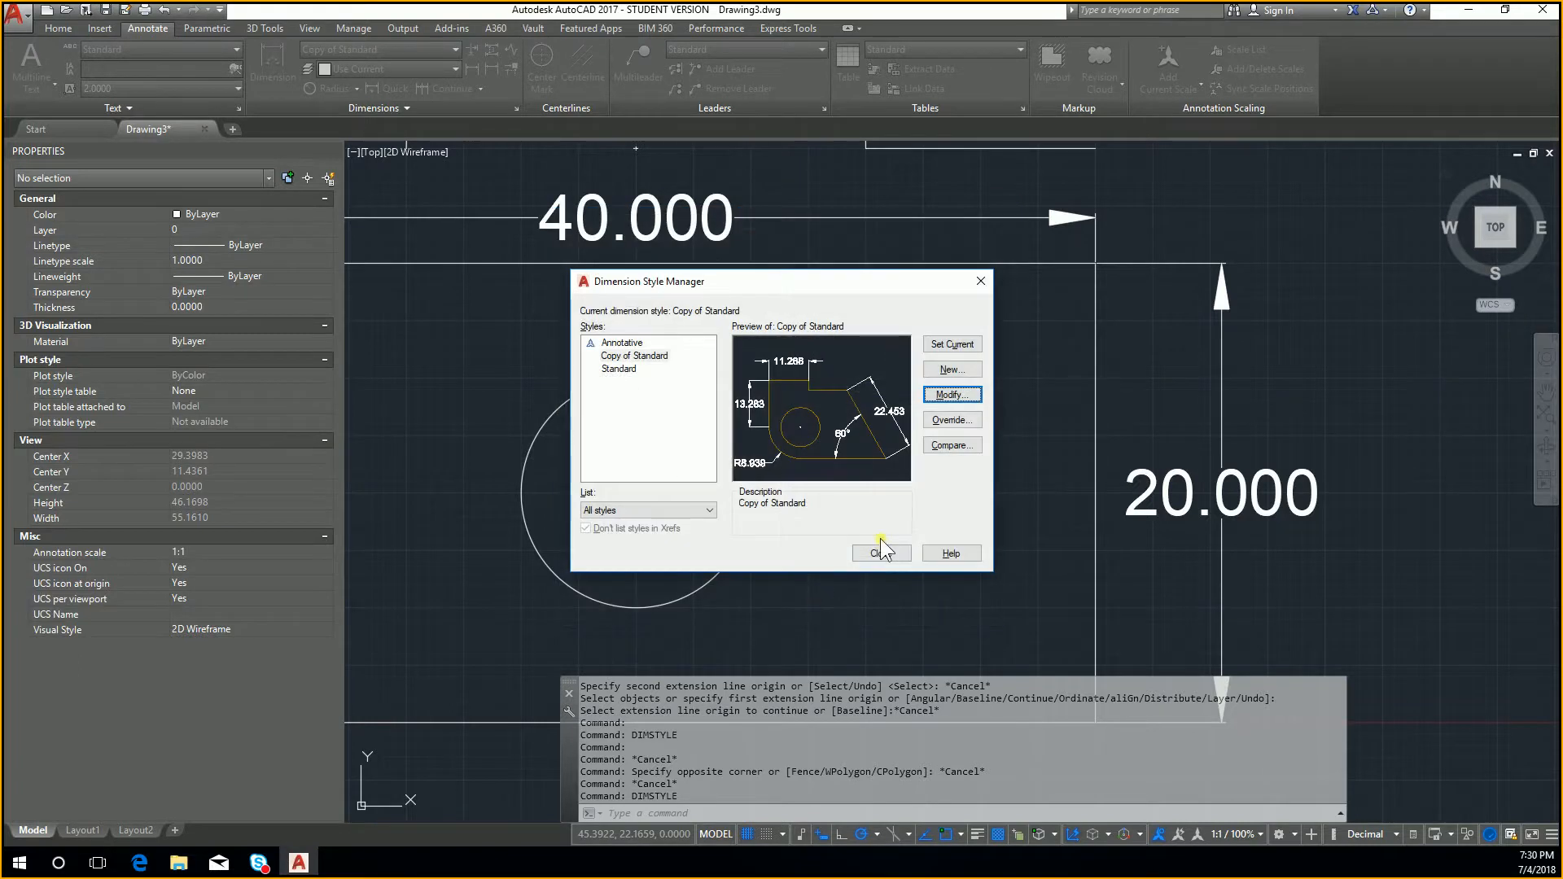
left_click(884, 553)
Dimension the vertical distance from the circles' centre to the rectangle's upper-right corner, placing it just inside the rectangle's height dimension
mouse_move(981, 495)
middle_mouse_down()
mouse_move(594, 377)
mouse_move(726, 450)
middle_mouse_up()
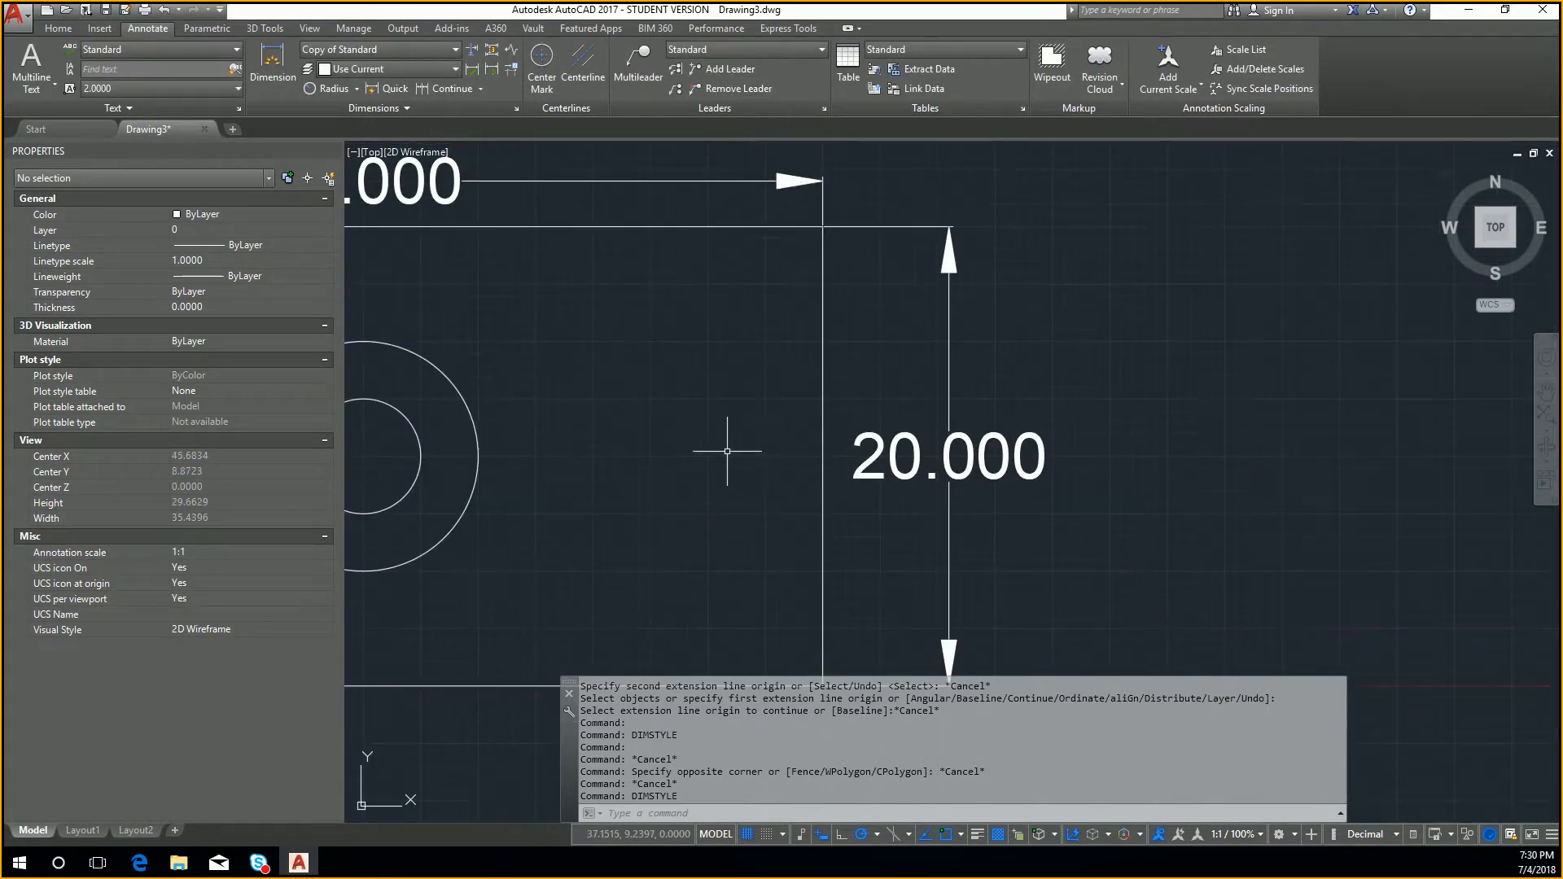
scroll(726, 450, "down", 2)
left_click(272, 65)
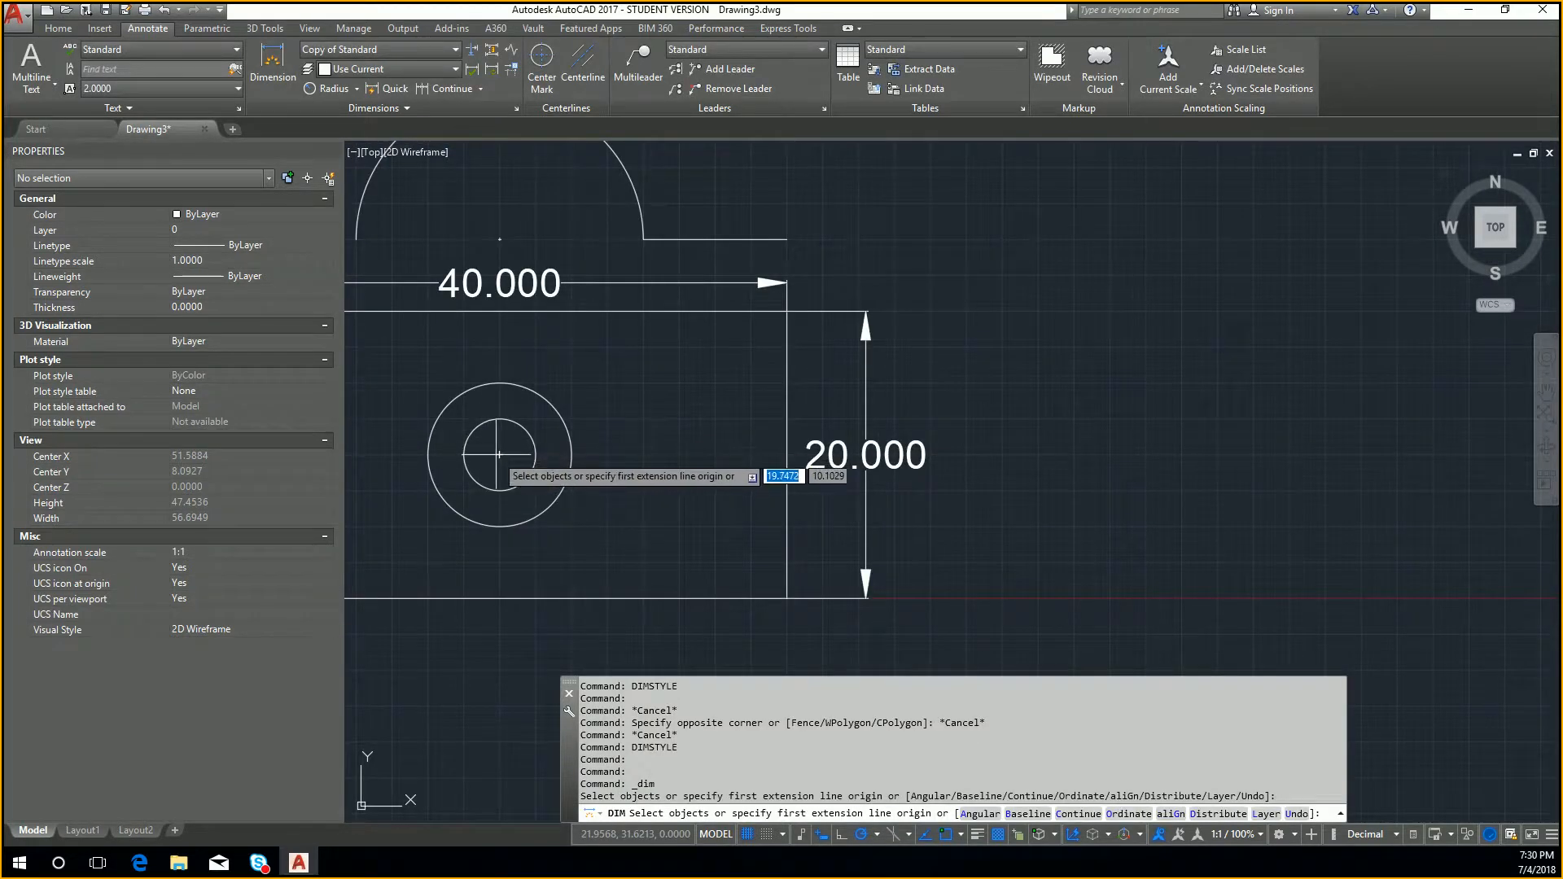
left_click(786, 310)
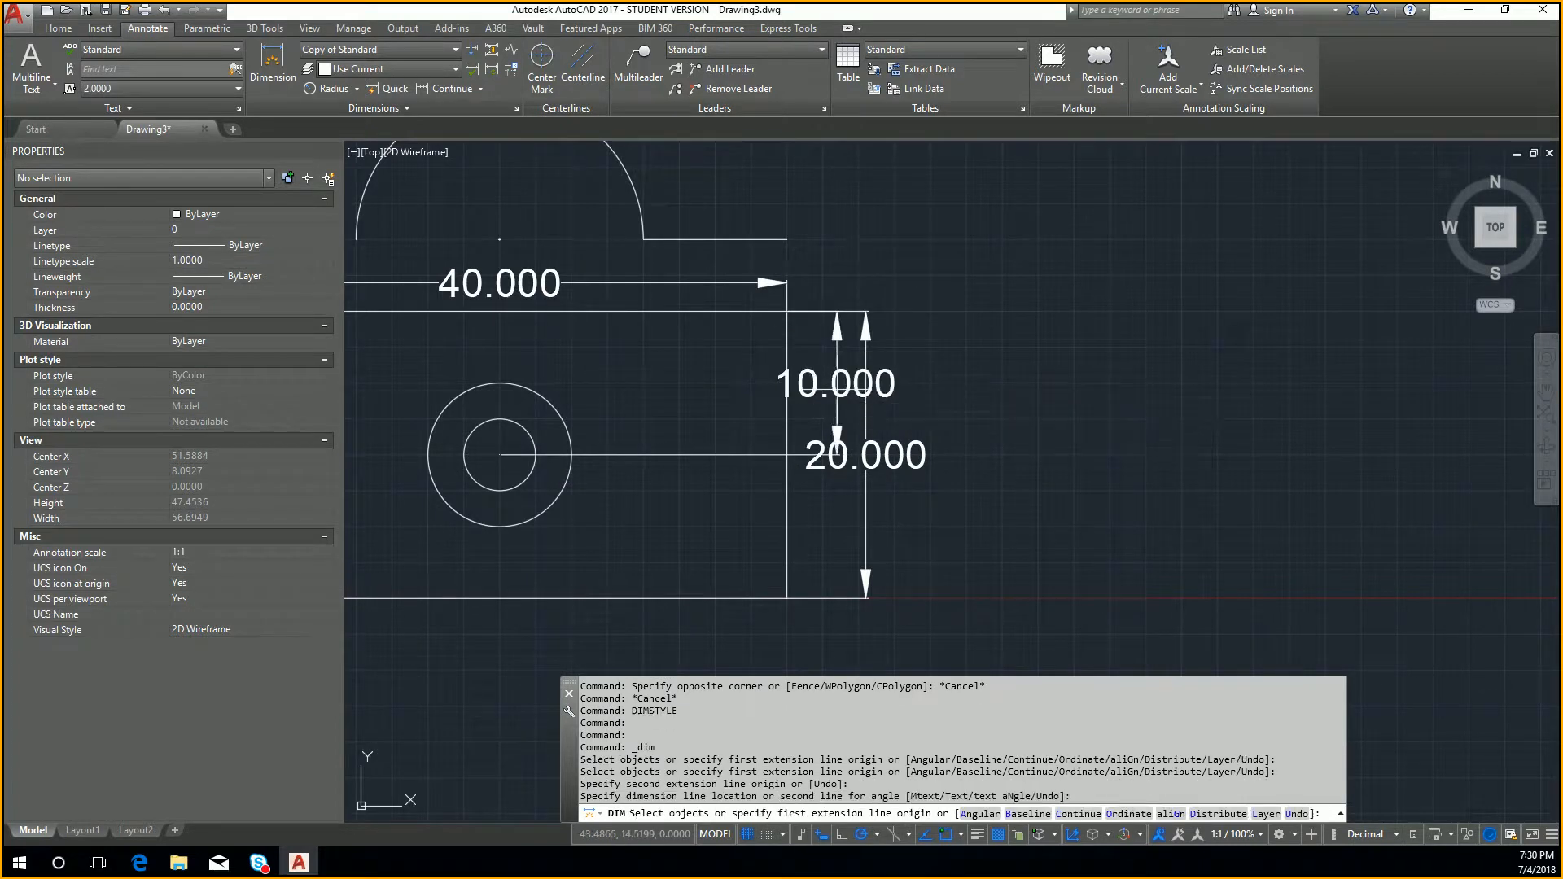
left_click(836, 411)
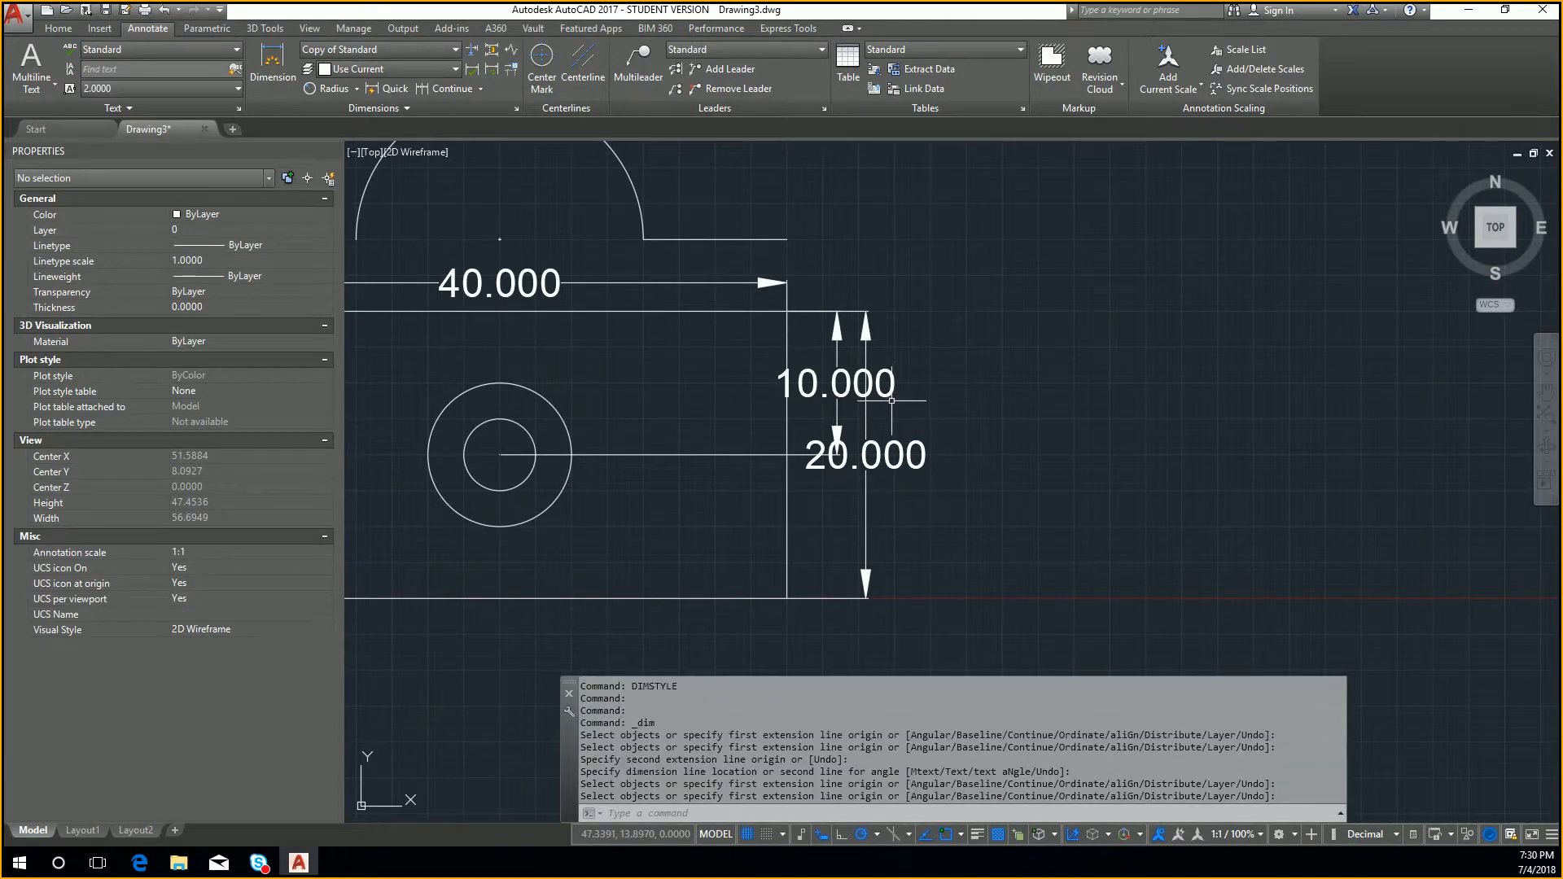
key("Escape")
Move the rectangle's height dimension farther out to the right, away from the circle-centre dimension
left_click(867, 454)
left_click(866, 455)
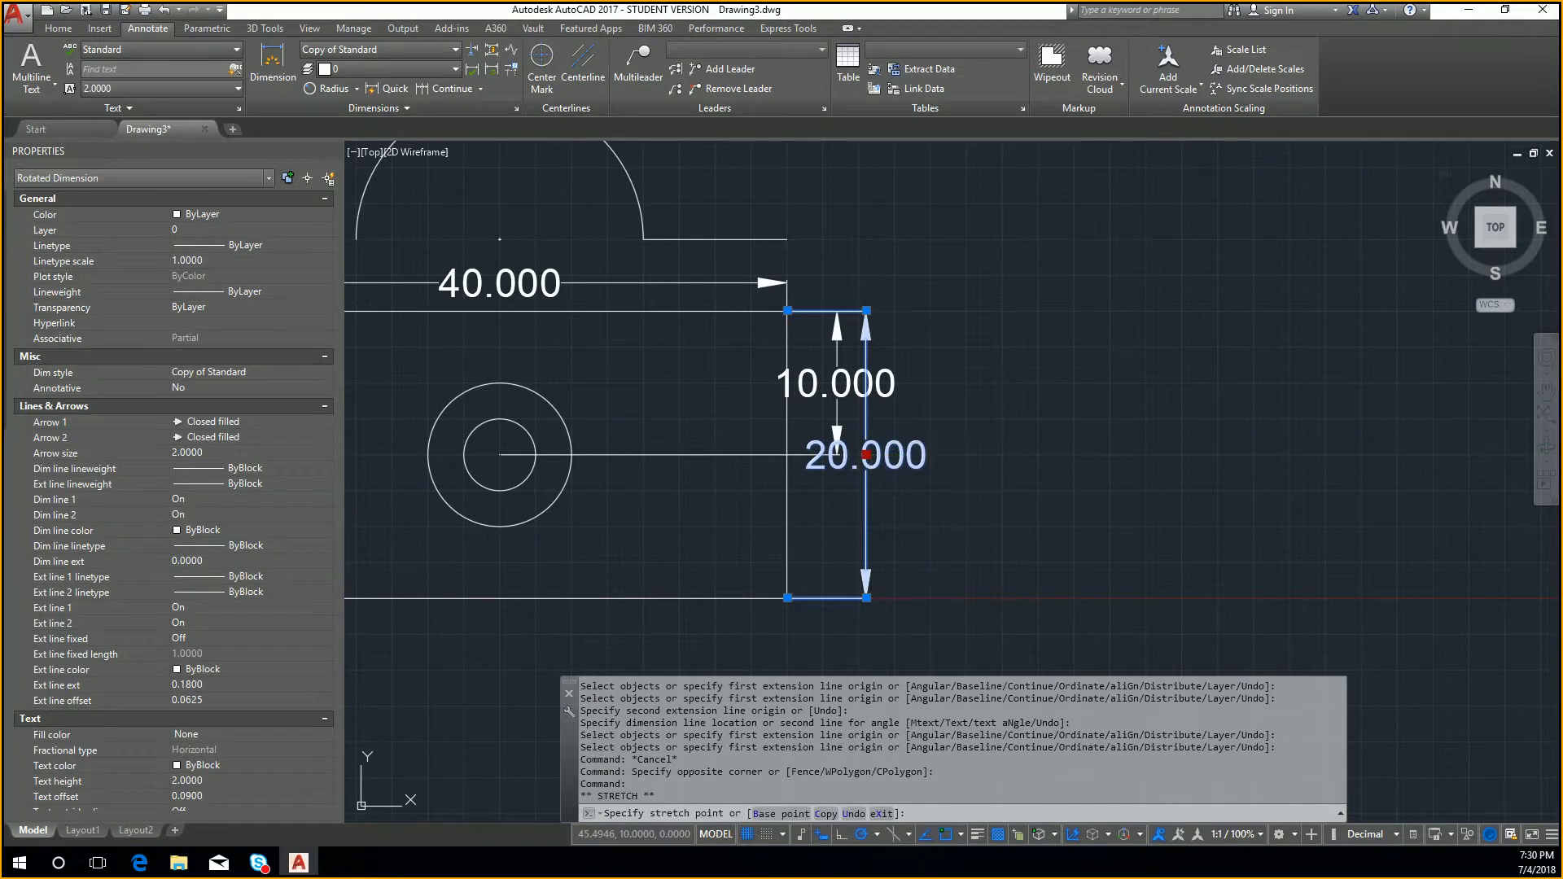
left_click(954, 455)
Shift the circle-centre dimension about 1.6 units to the right and clear the selection
left_click(842, 382)
left_click(843, 384)
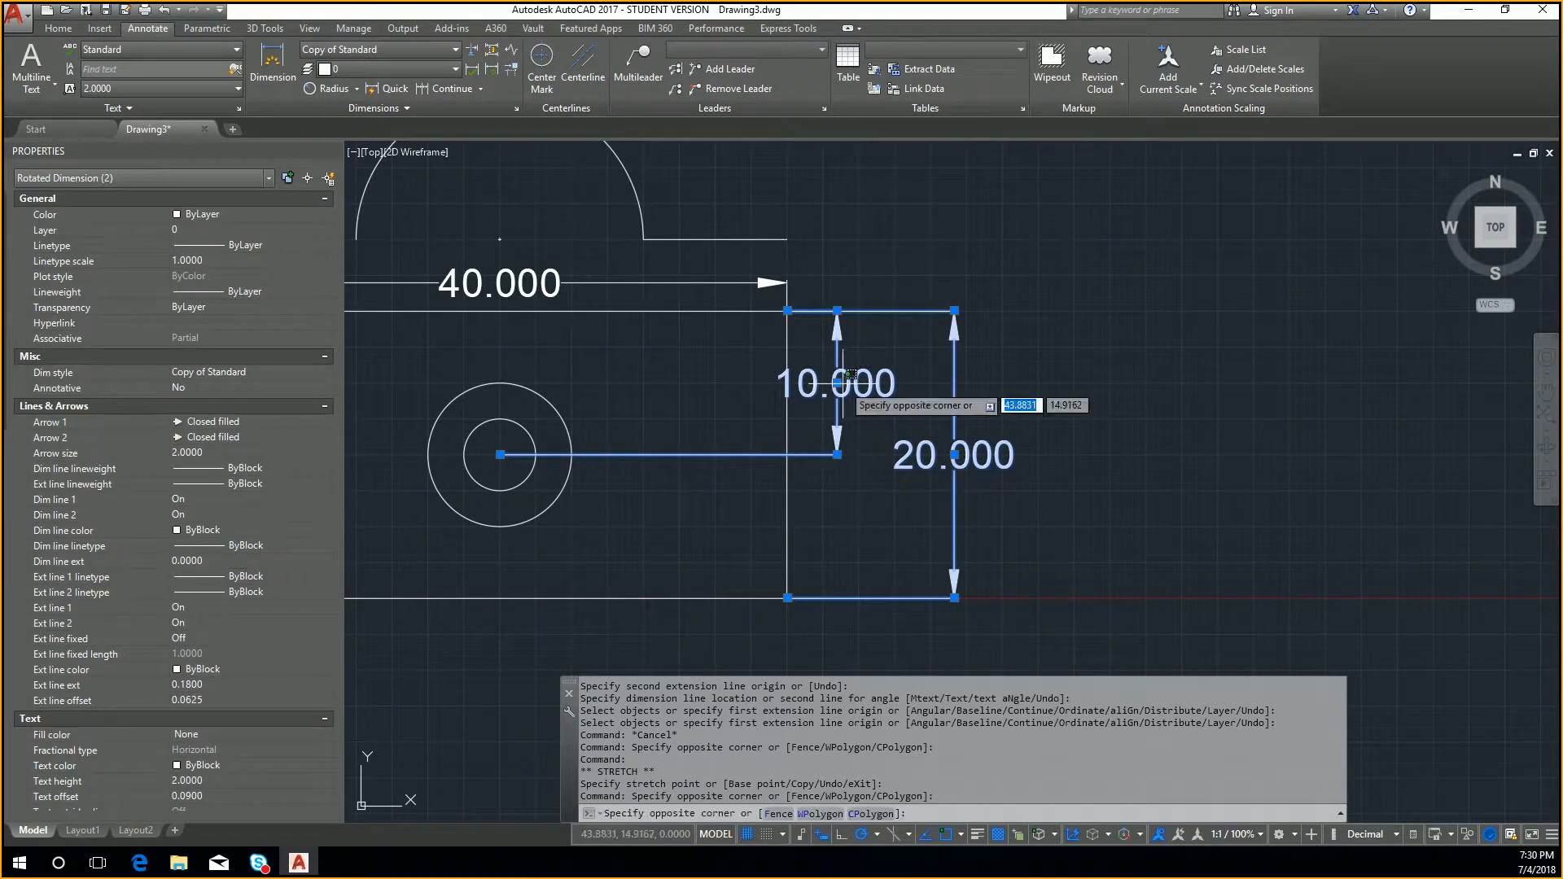
left_click(831, 382)
left_click(837, 382)
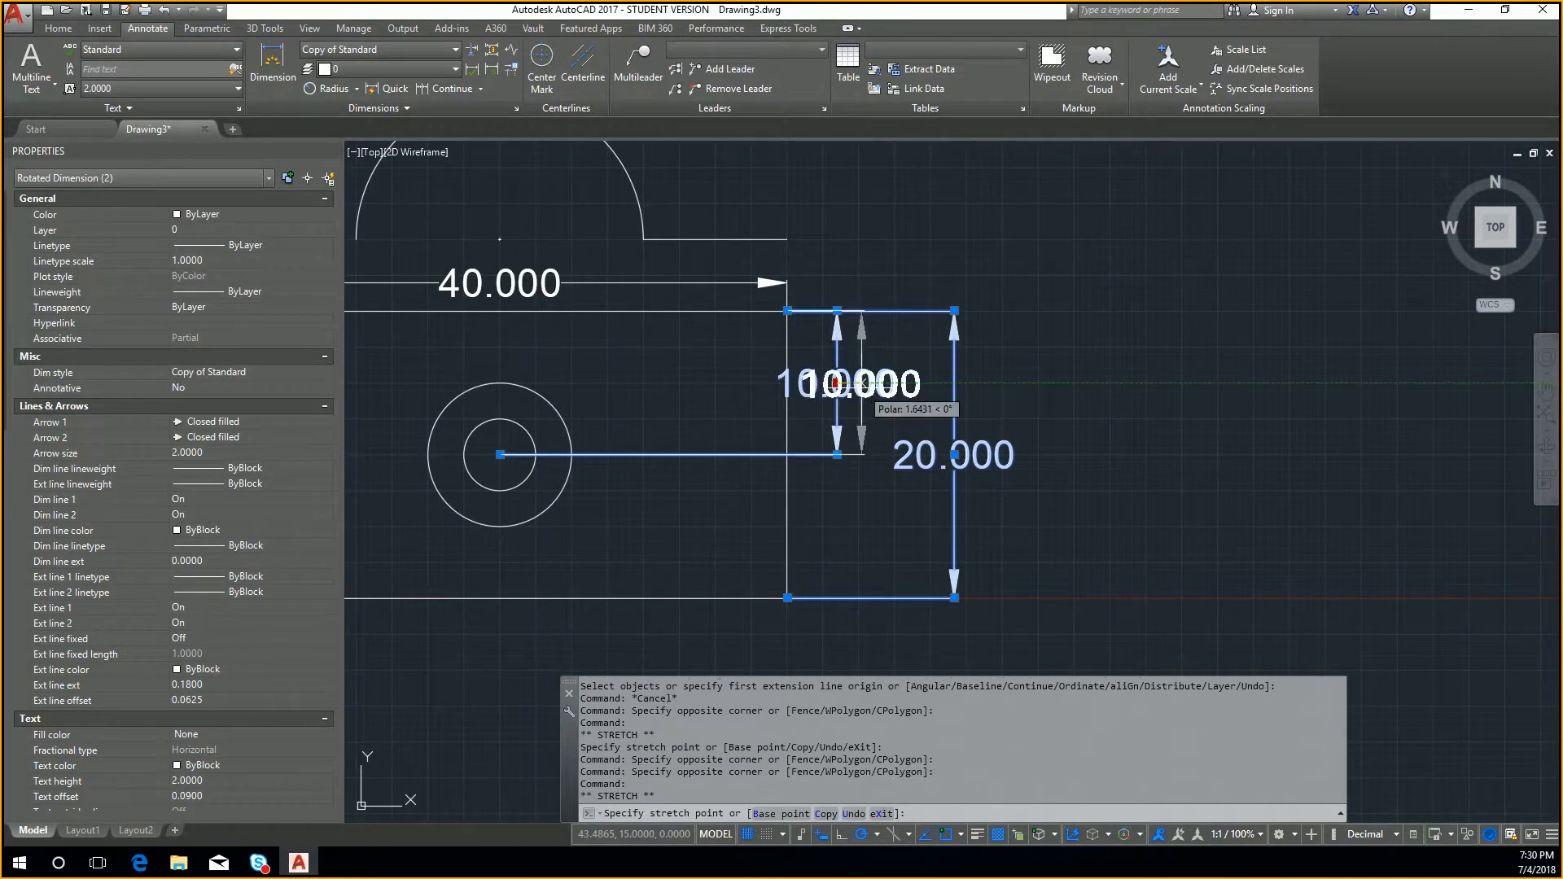
left_click(861, 384)
key("Escape")
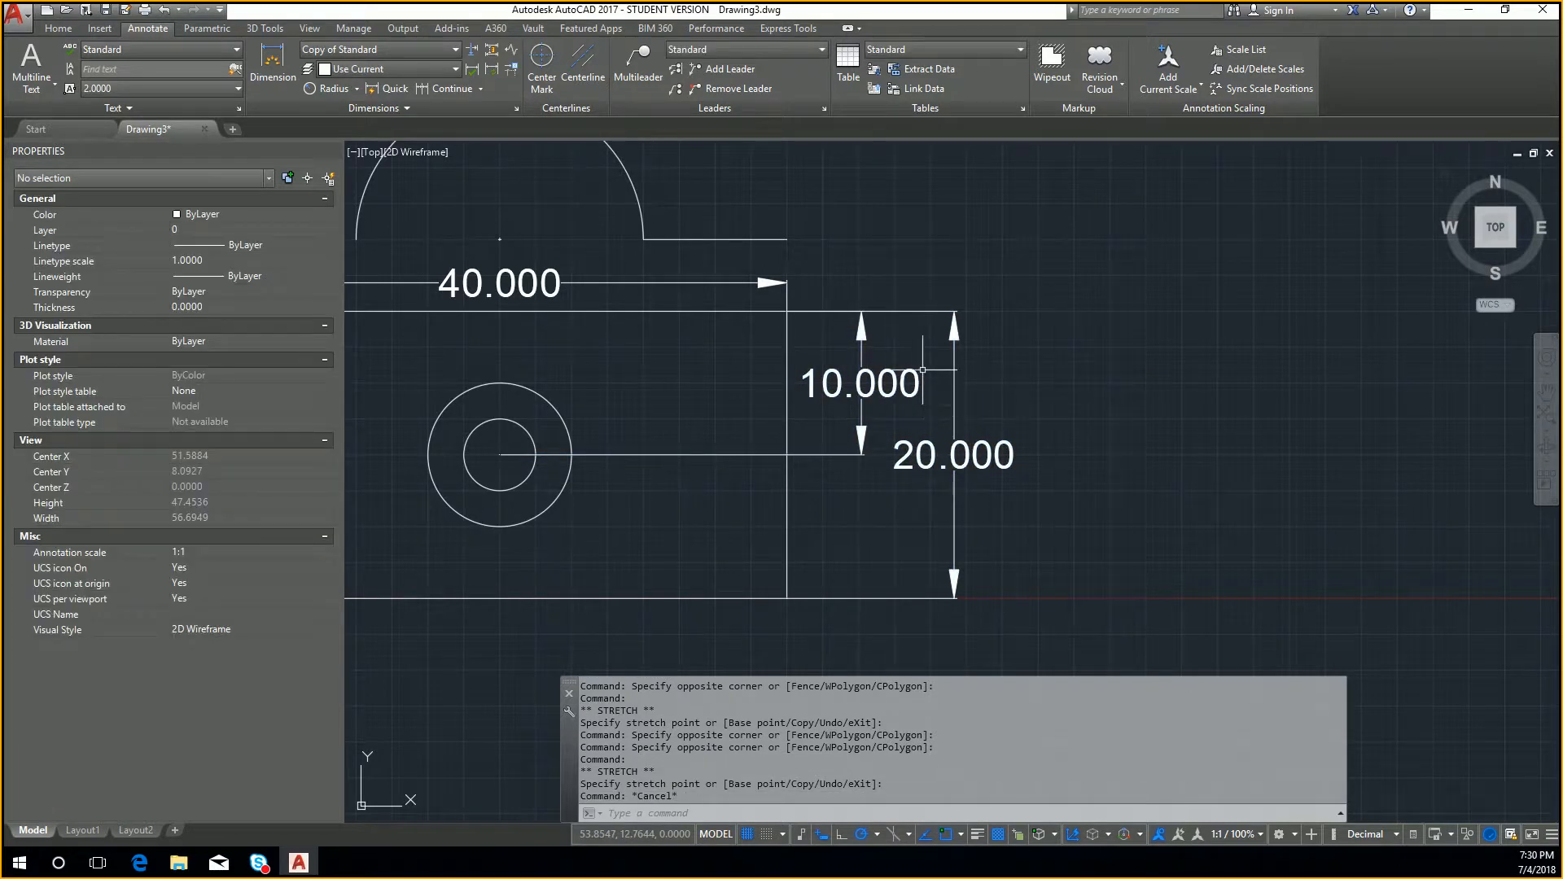
key("Escape")
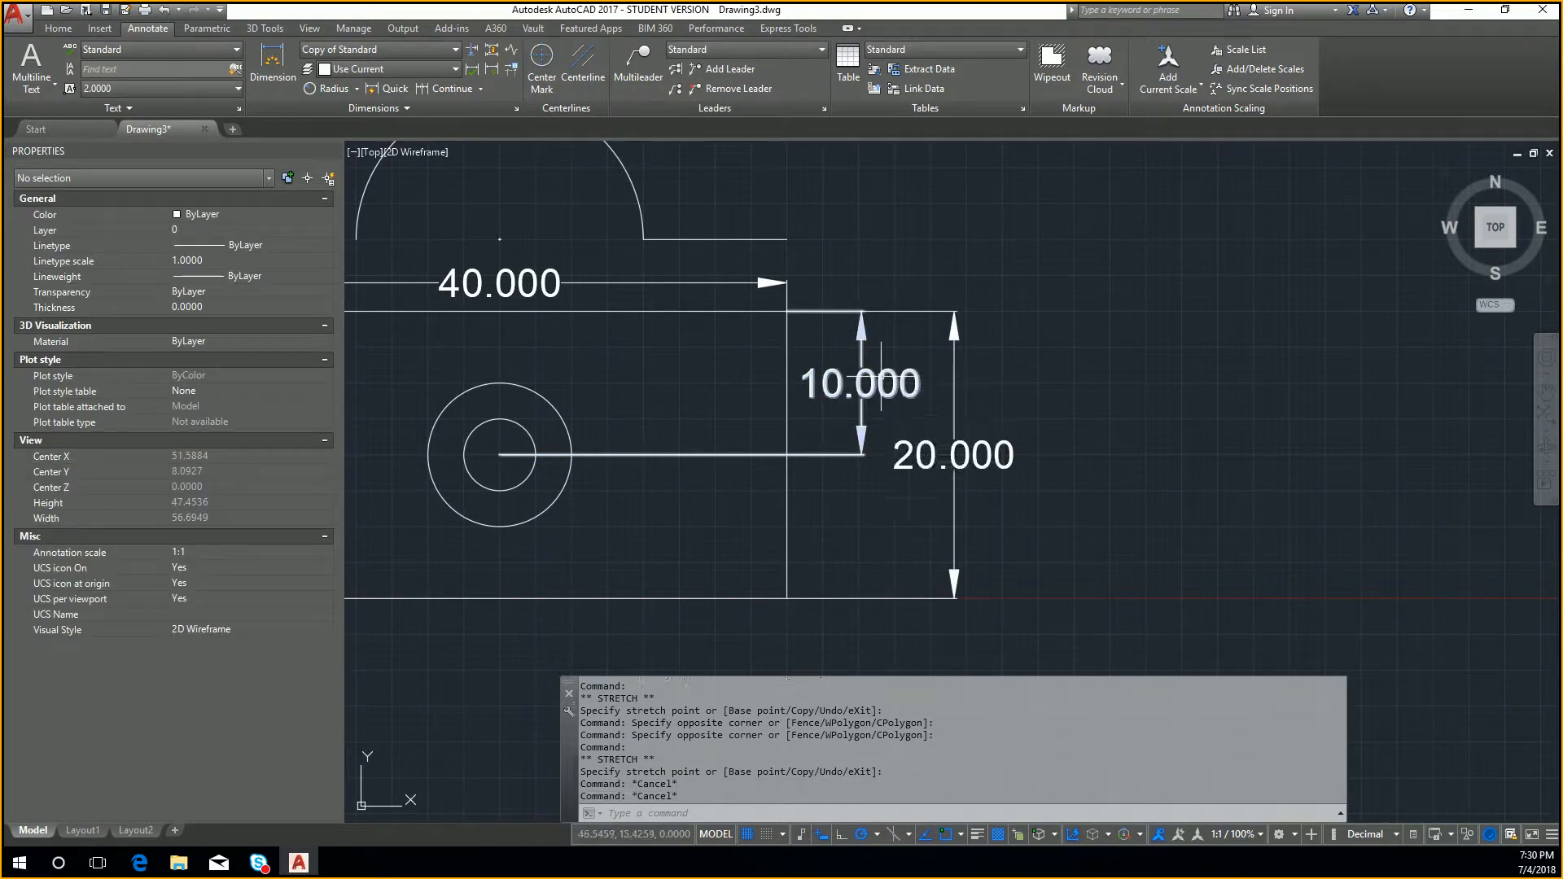
Reopen the Copy of Standard dimension style, review its symbols and arrows settings, and close the style manager
scroll(813, 332, "up", 4)
scroll(813, 332, "down", 6)
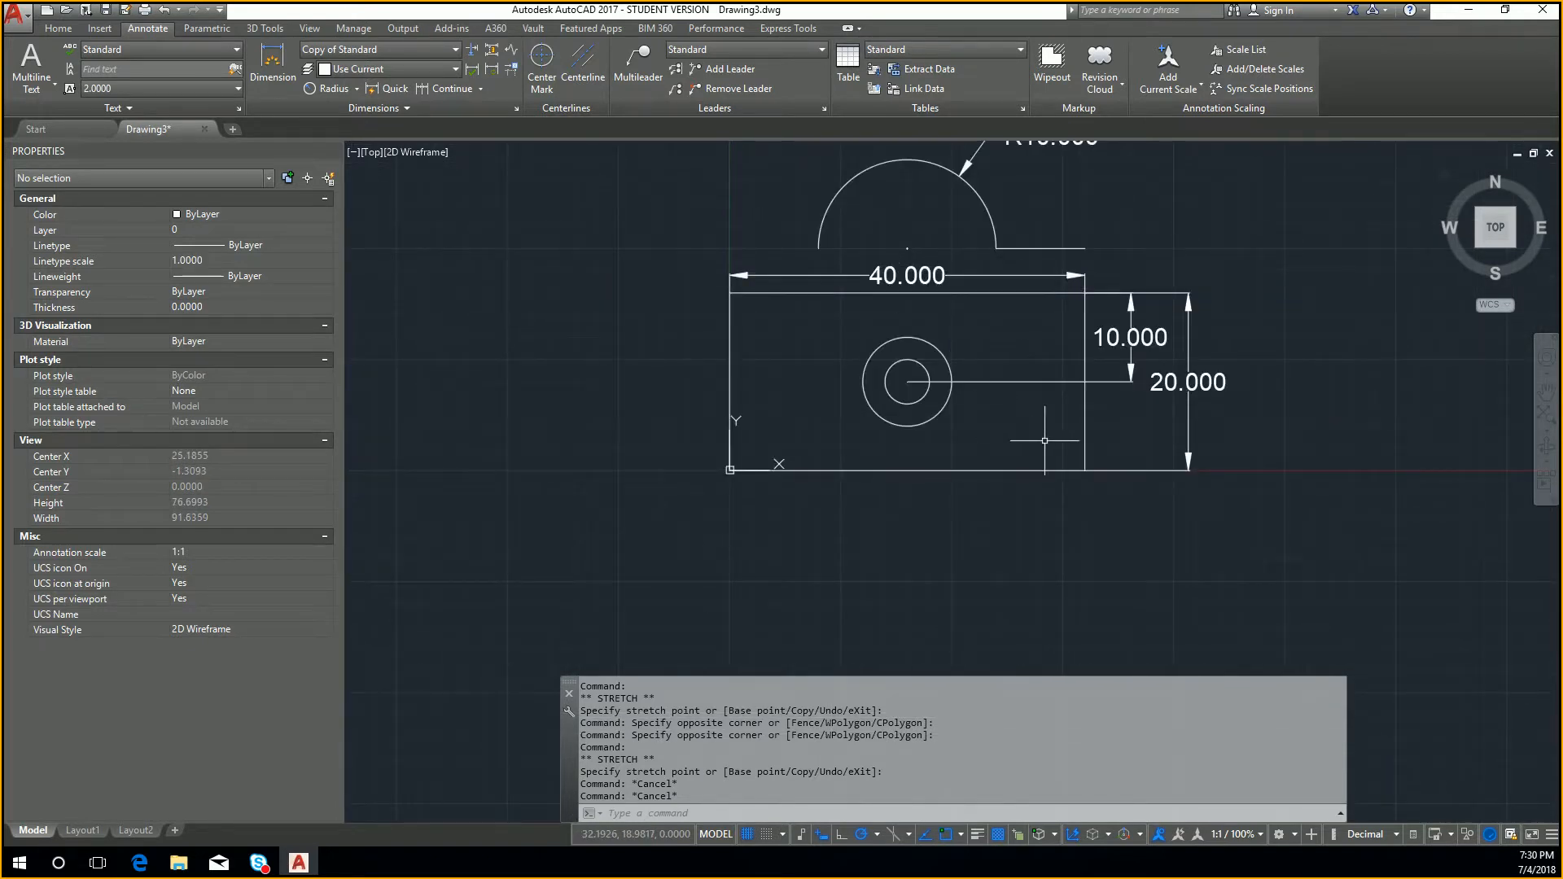
type("dimstyle")
key("Return")
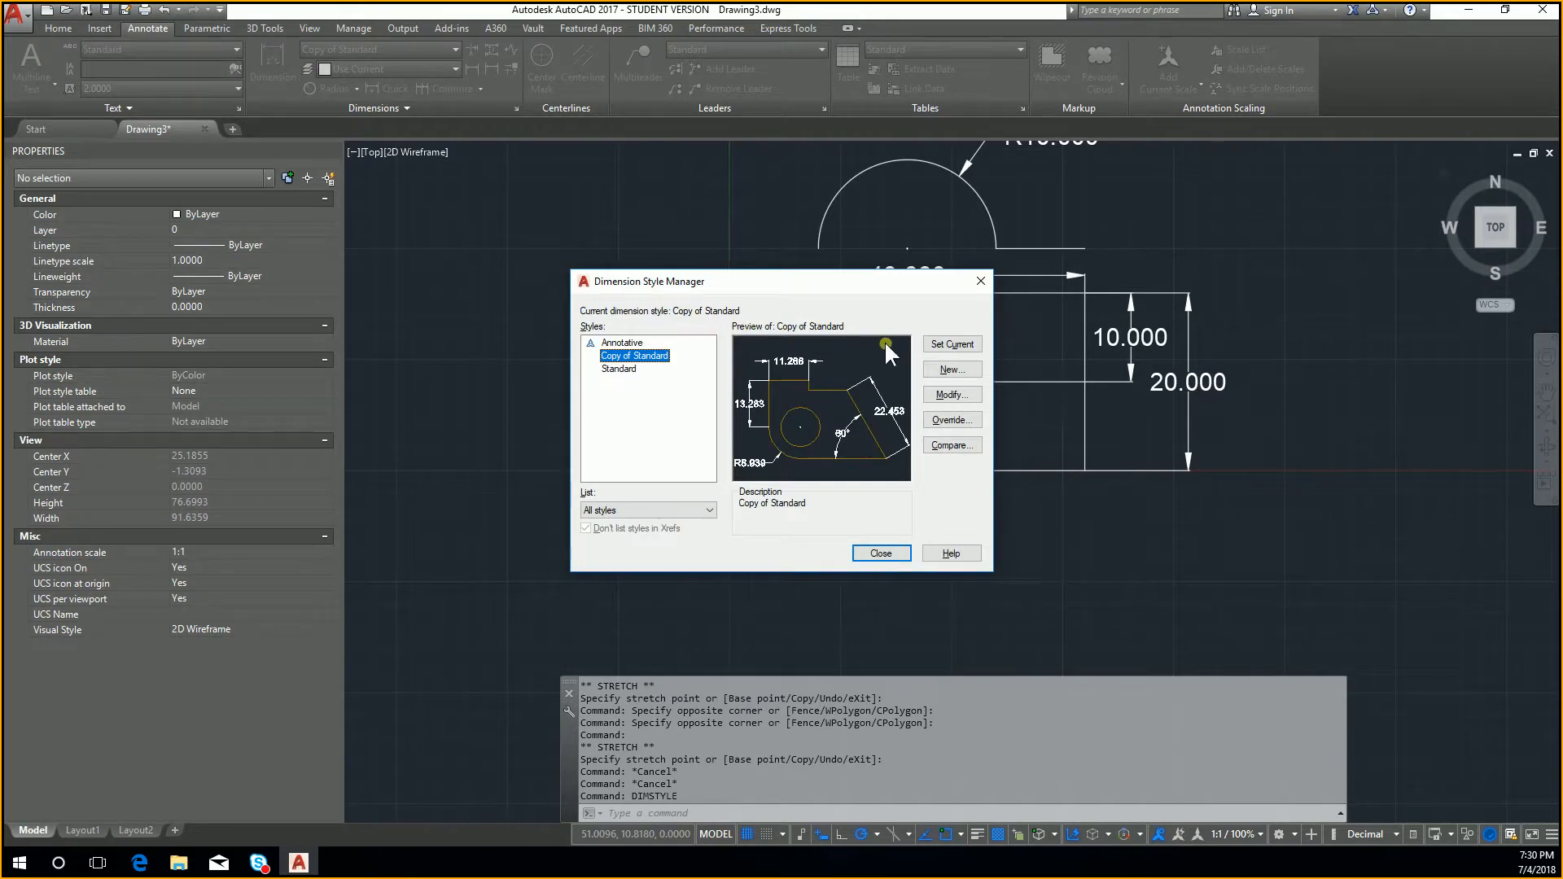
left_click(952, 394)
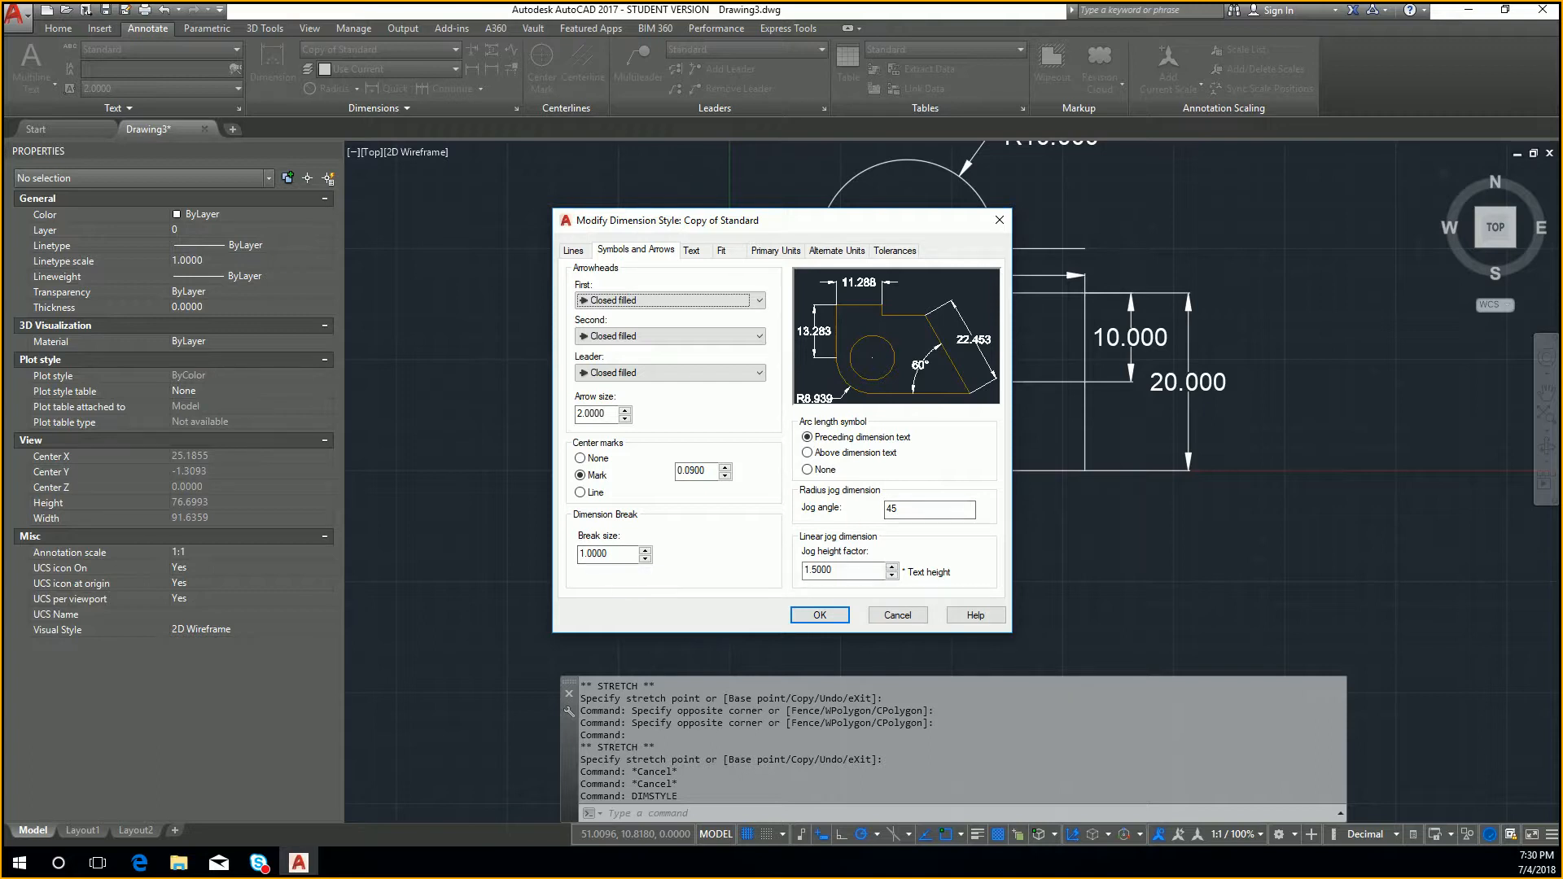
key("alt+Tab")
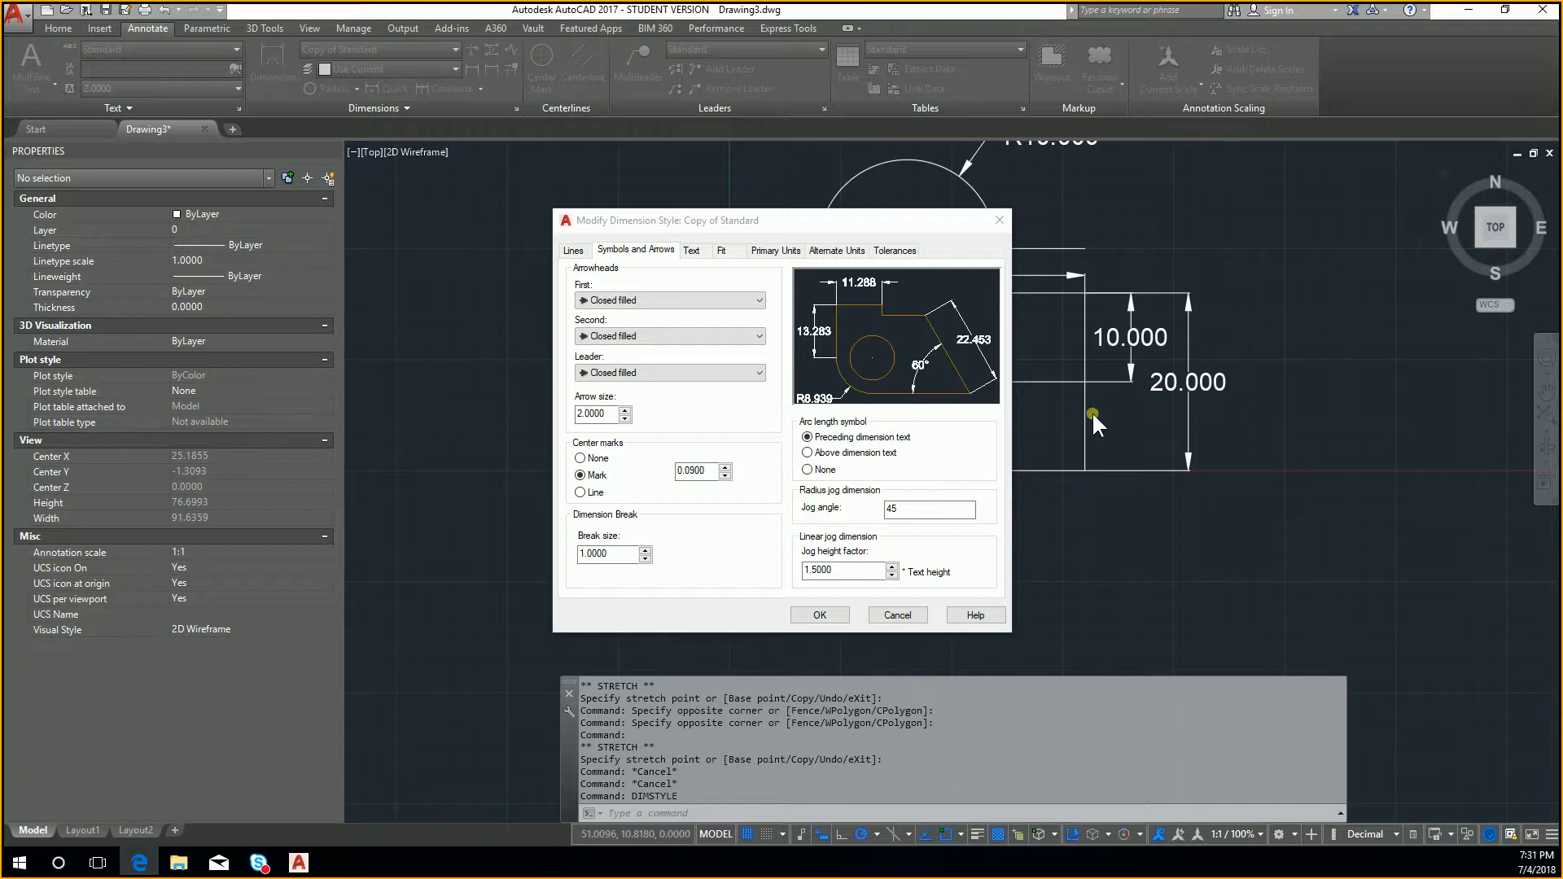
left_click(819, 614)
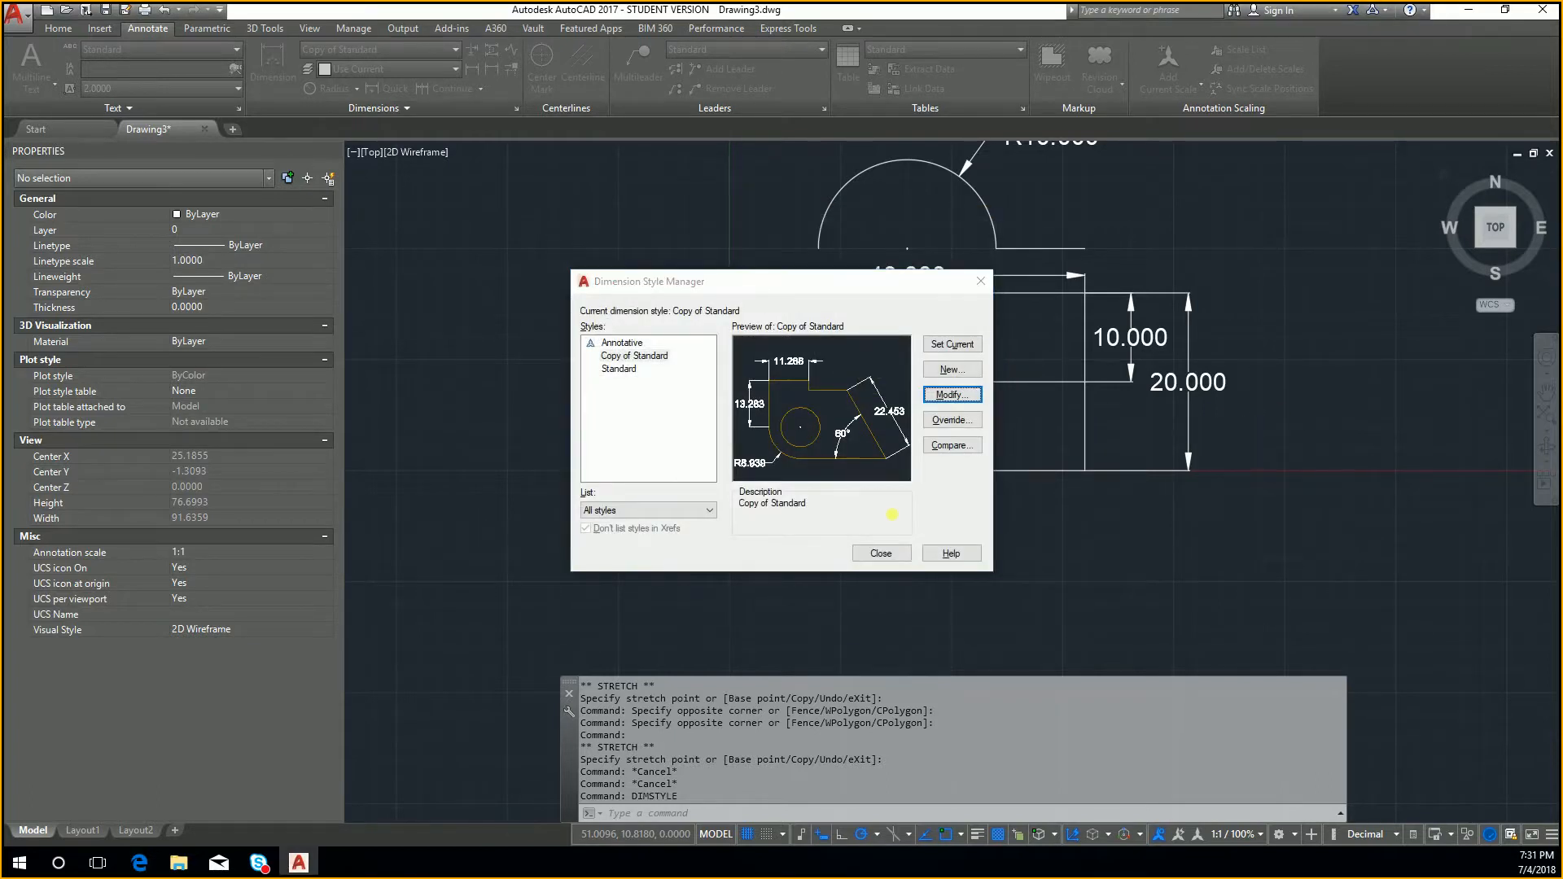
left_click(869, 553)
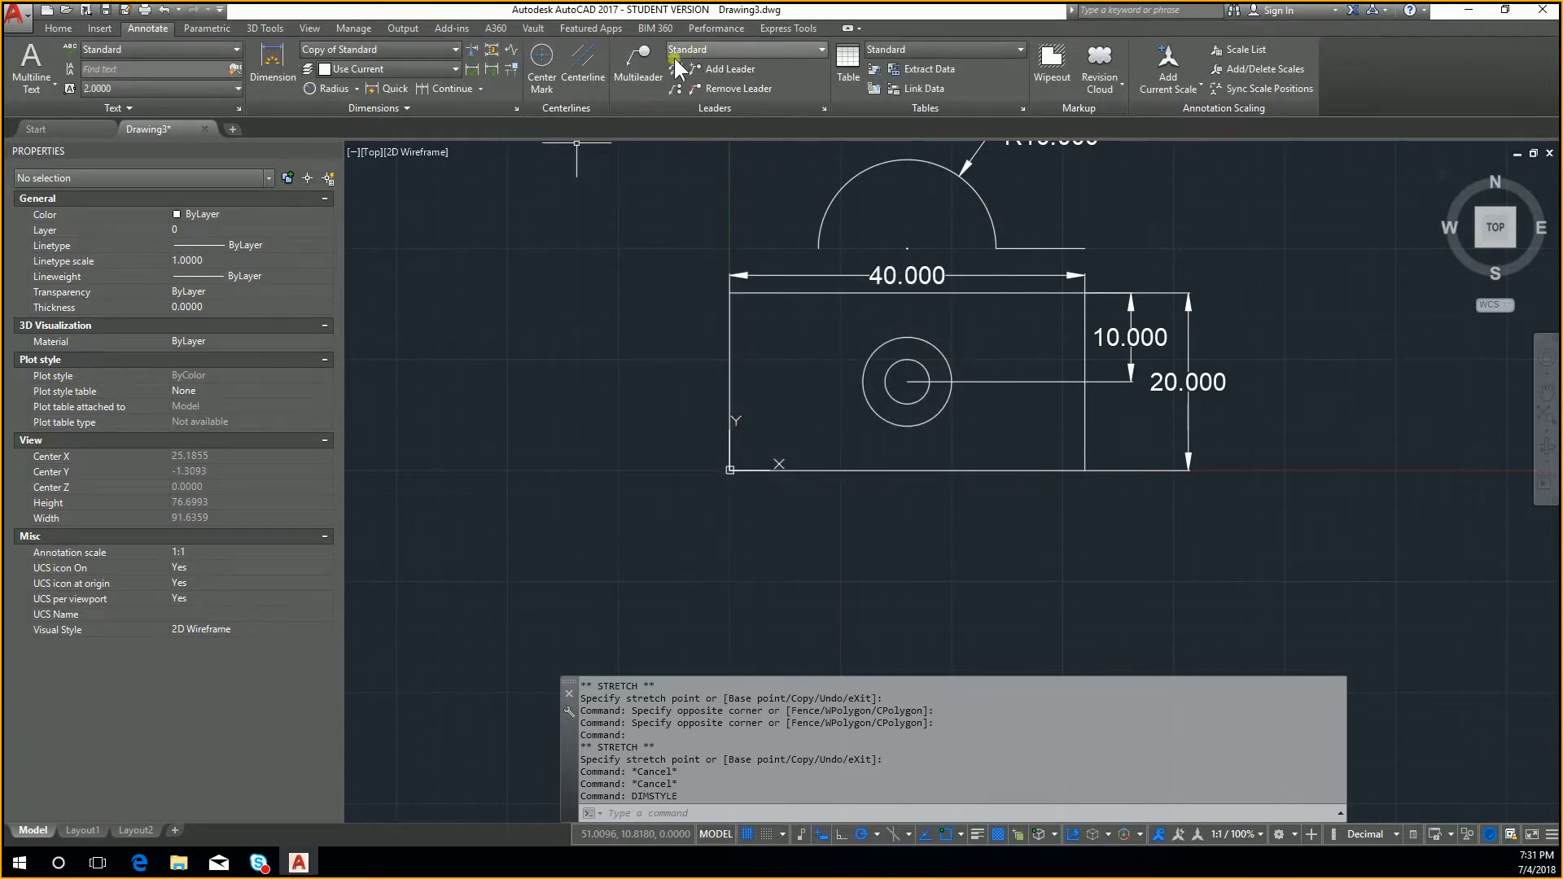
Add a radius dimension to the outer circle, placing its text beyond the rectangle's upper-right corner
left_click(324, 86)
left_click(948, 372)
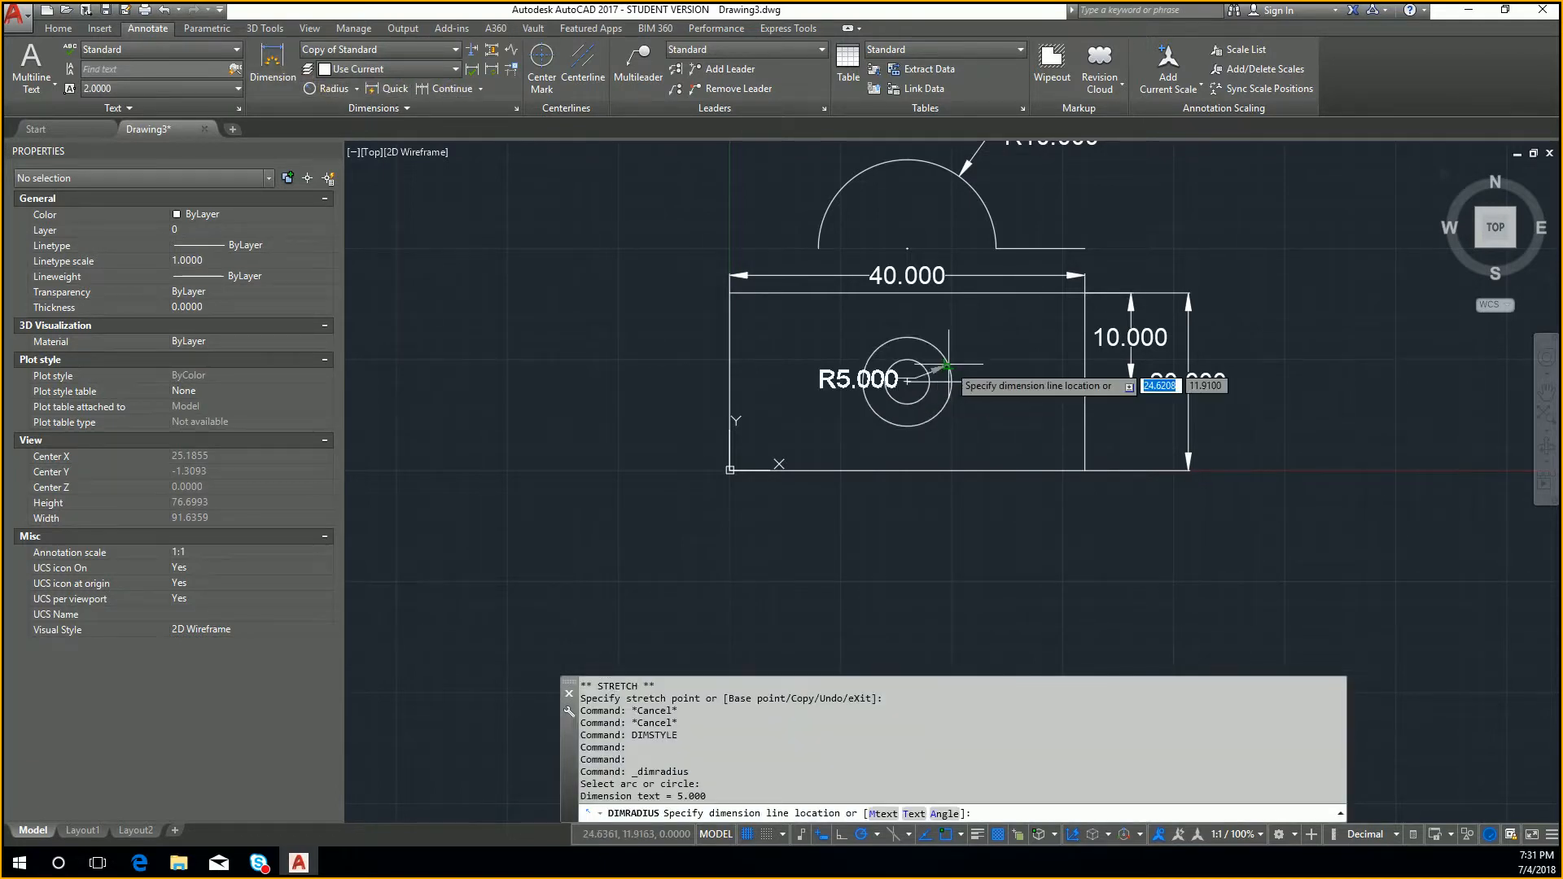
left_click(1150, 281)
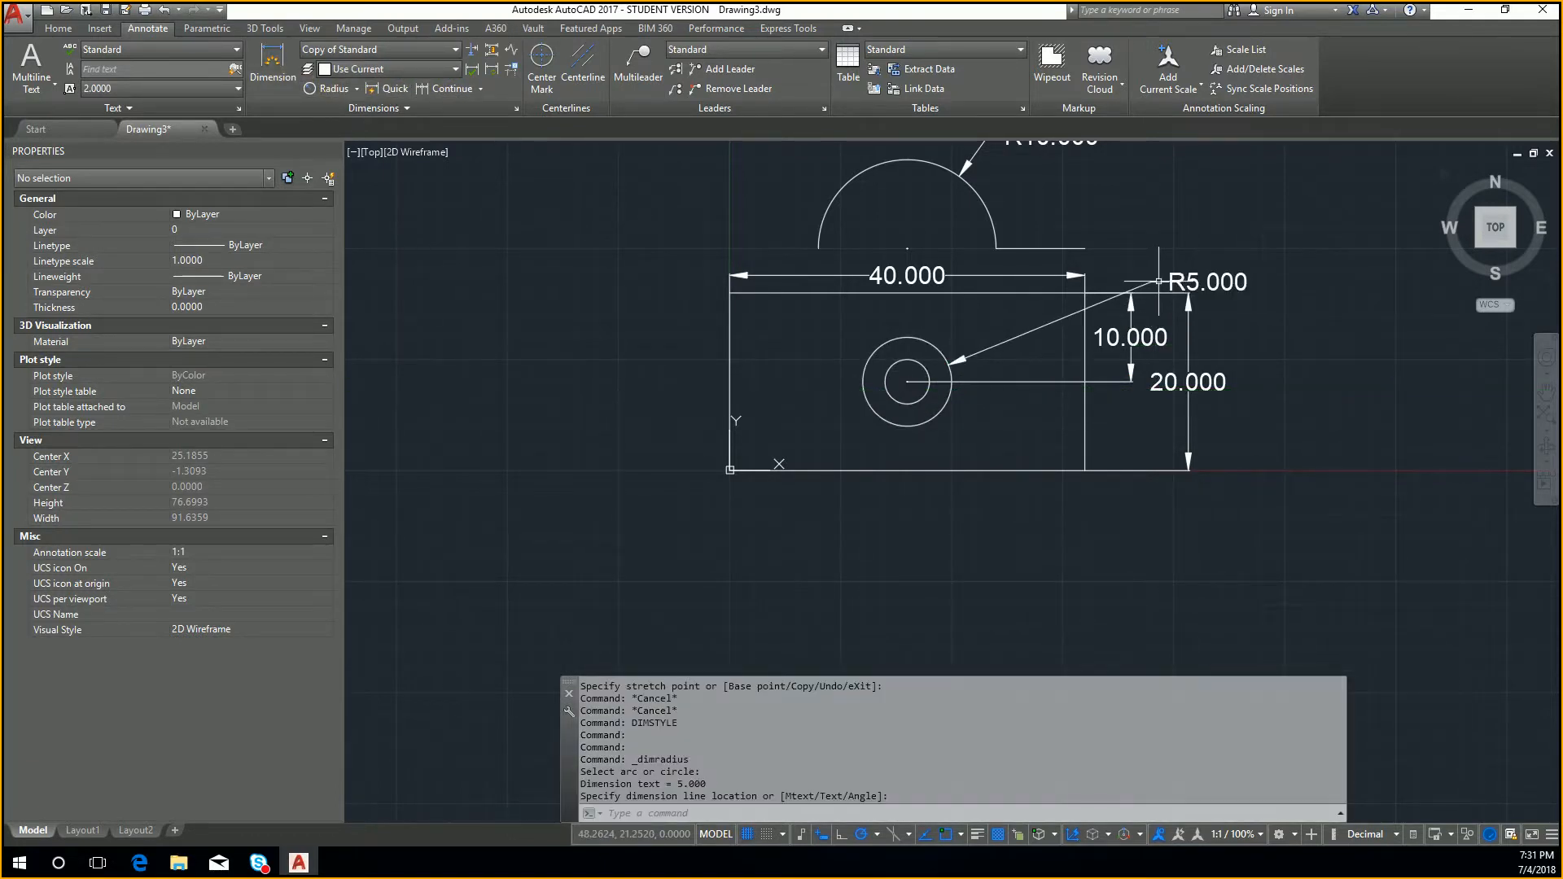
Move the outer circle's radius dimension text farther up and to the right, and clear the selection
scroll(1123, 281, "up", 10)
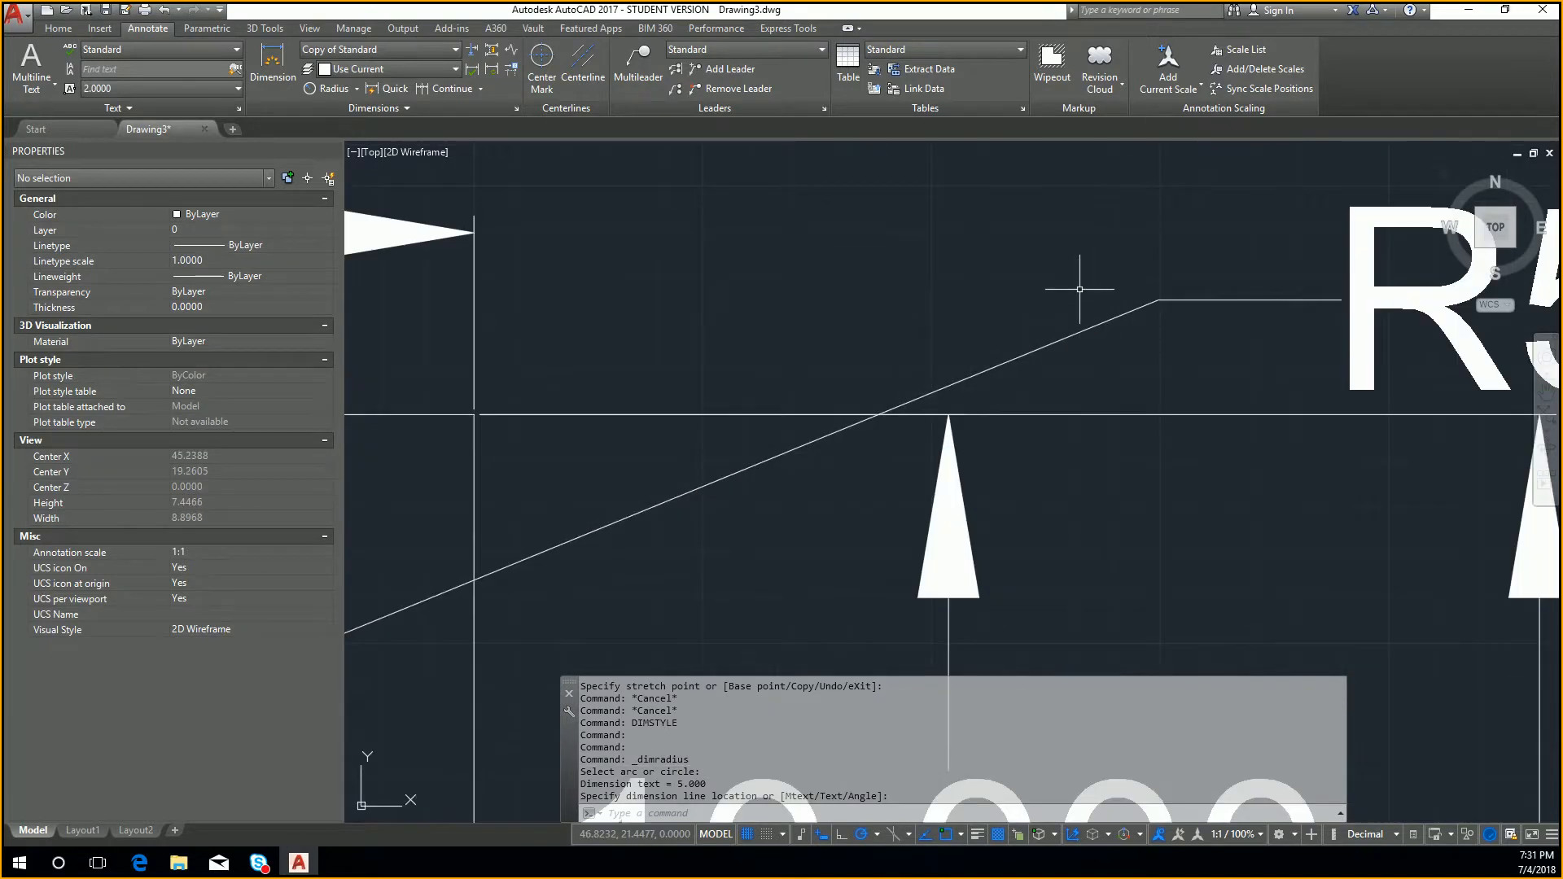
left_click(1143, 327)
left_click(1087, 294)
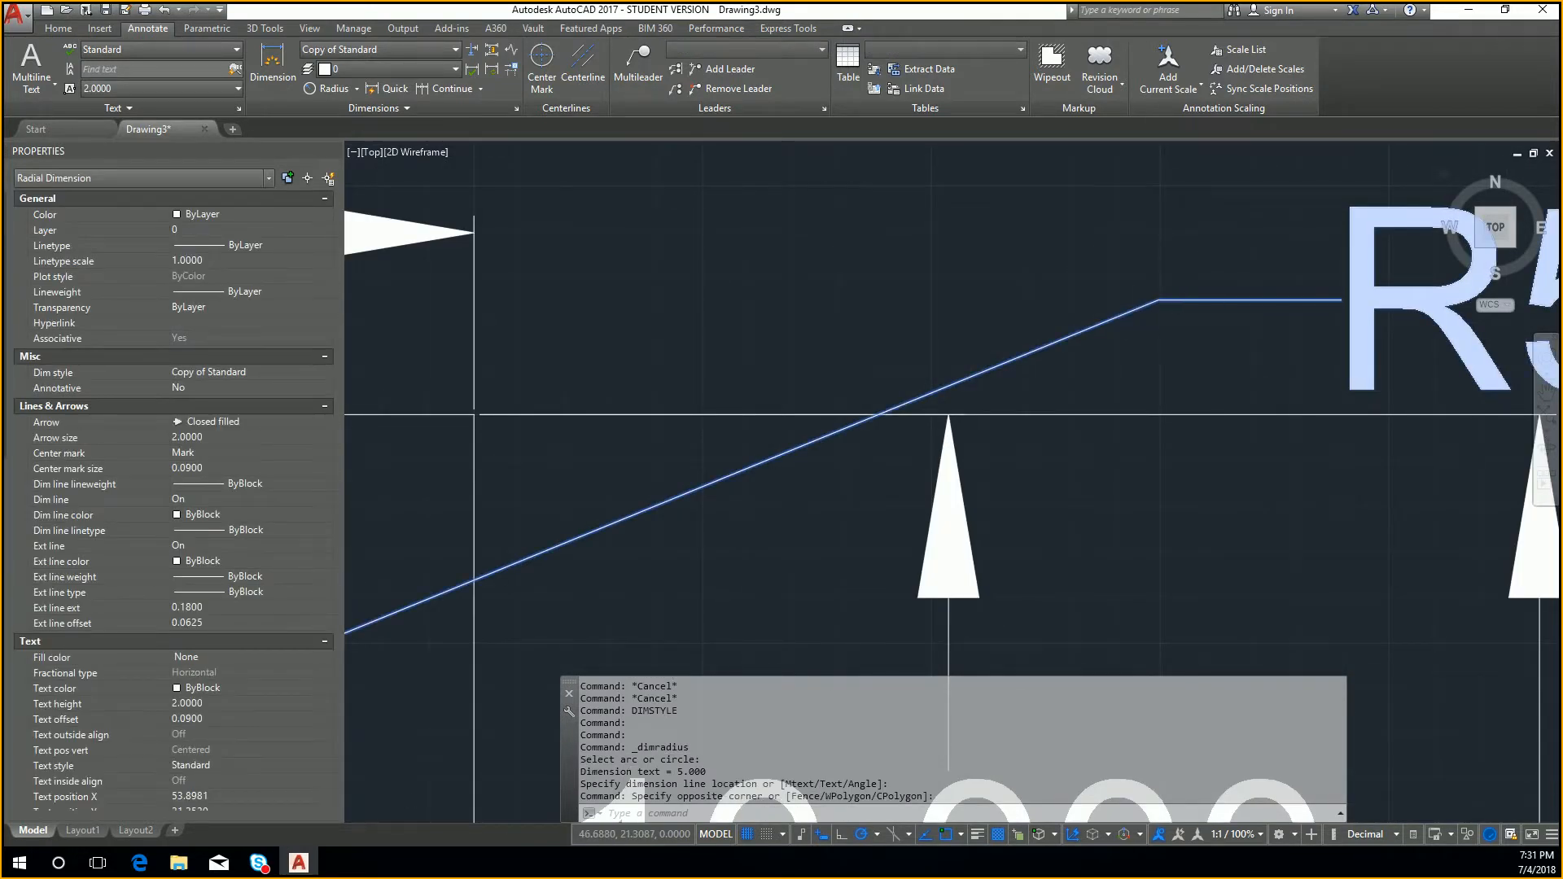
scroll(1182, 303, "down", 4)
left_click(1305, 293)
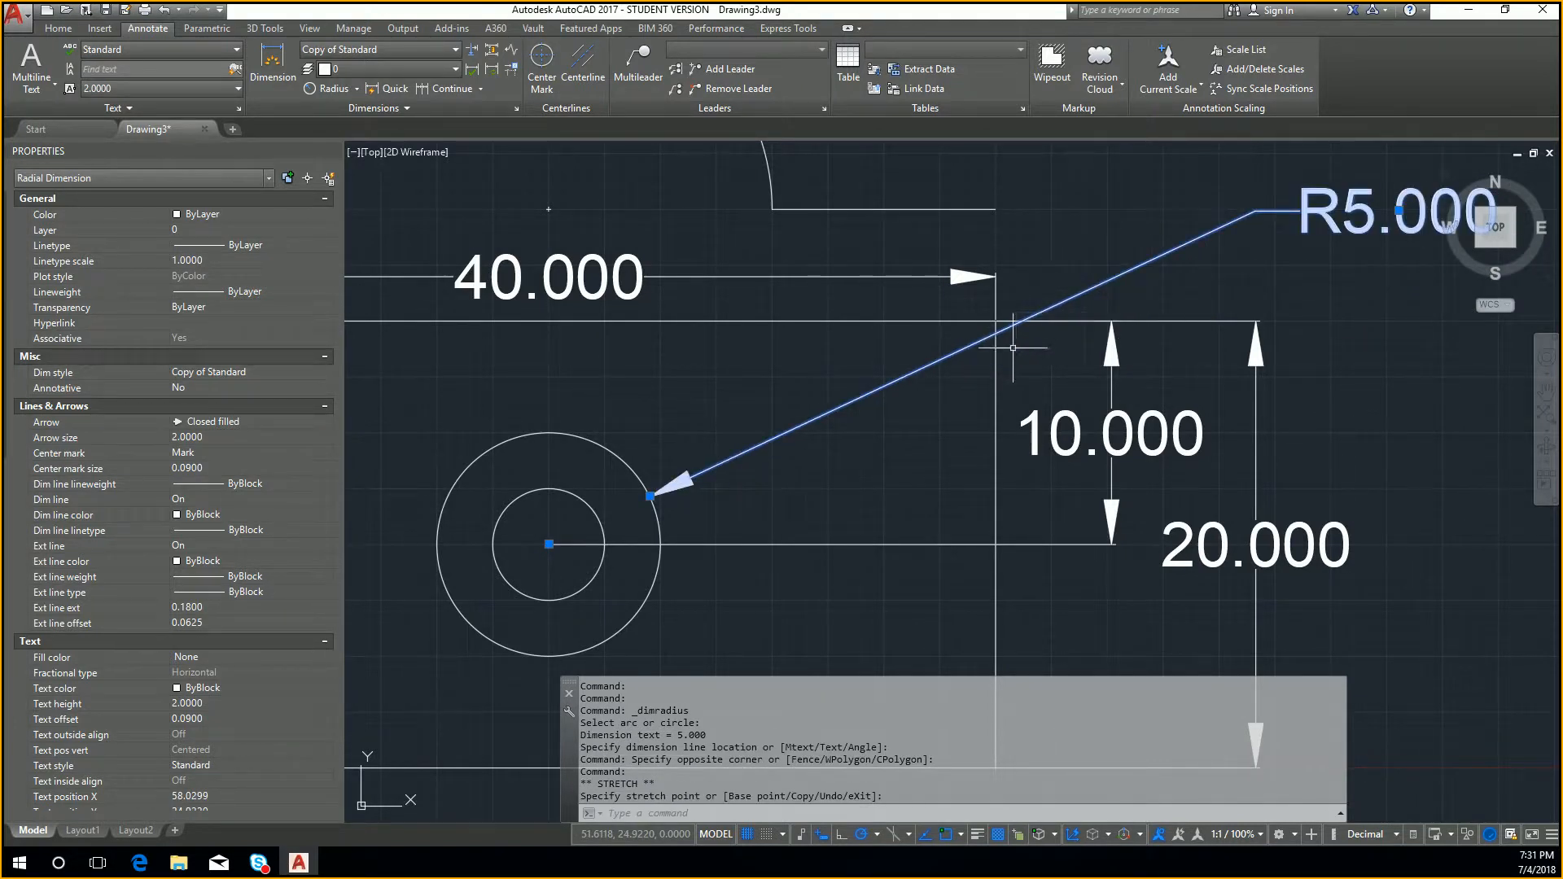
key("Escape")
key("Escape")
Select the radius, circle-centre and height dimensions near the rectangle's upper-right corner and check the commands available for them
left_click(1098, 338)
left_click(1049, 285)
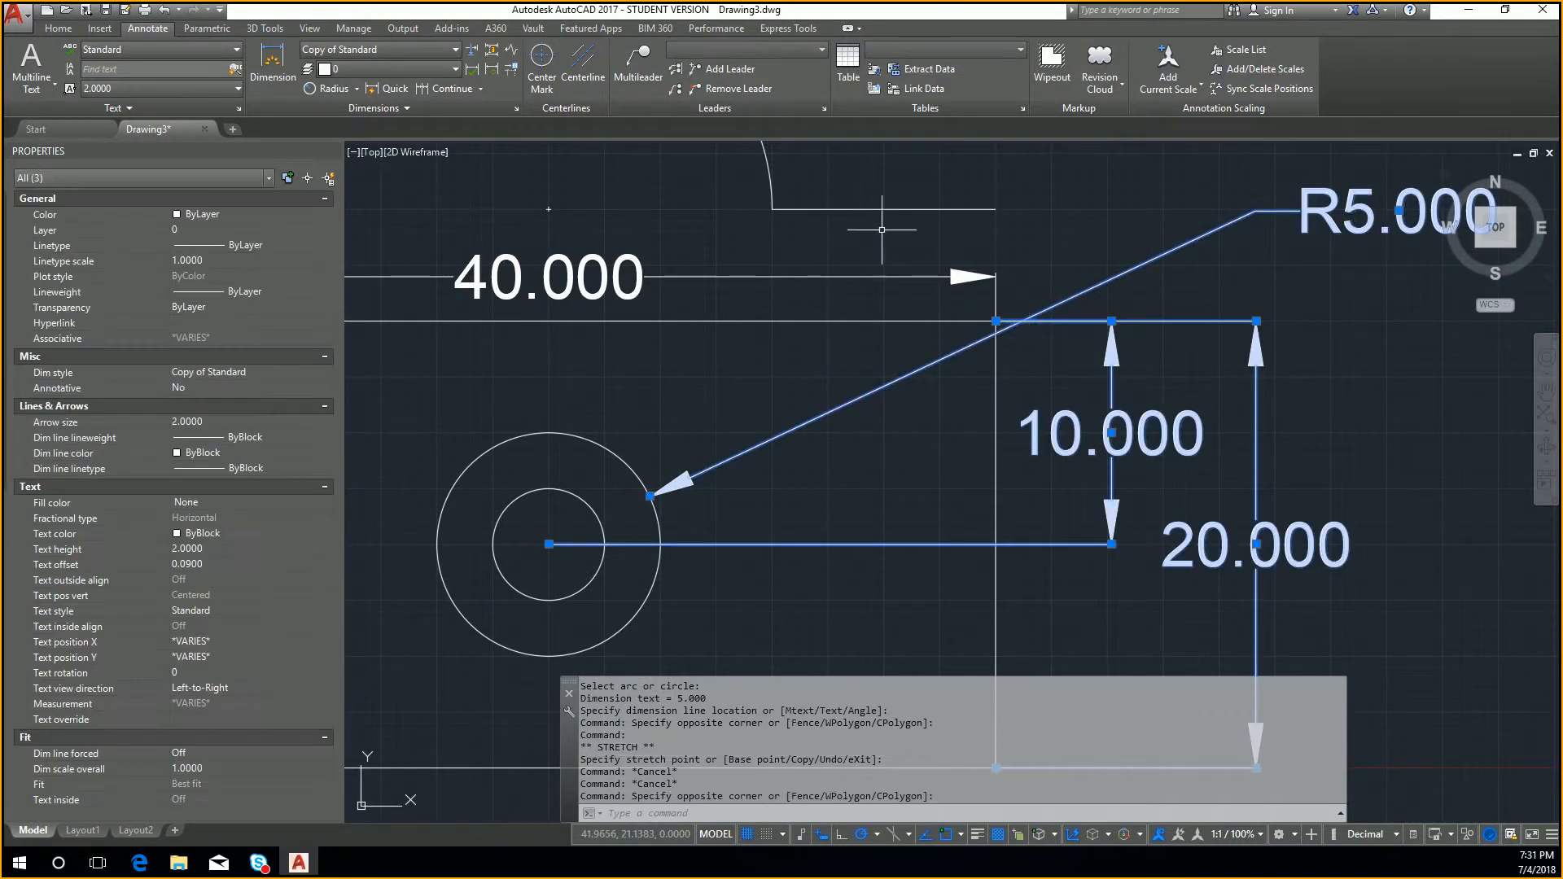
scroll(1030, 285, "up", 5)
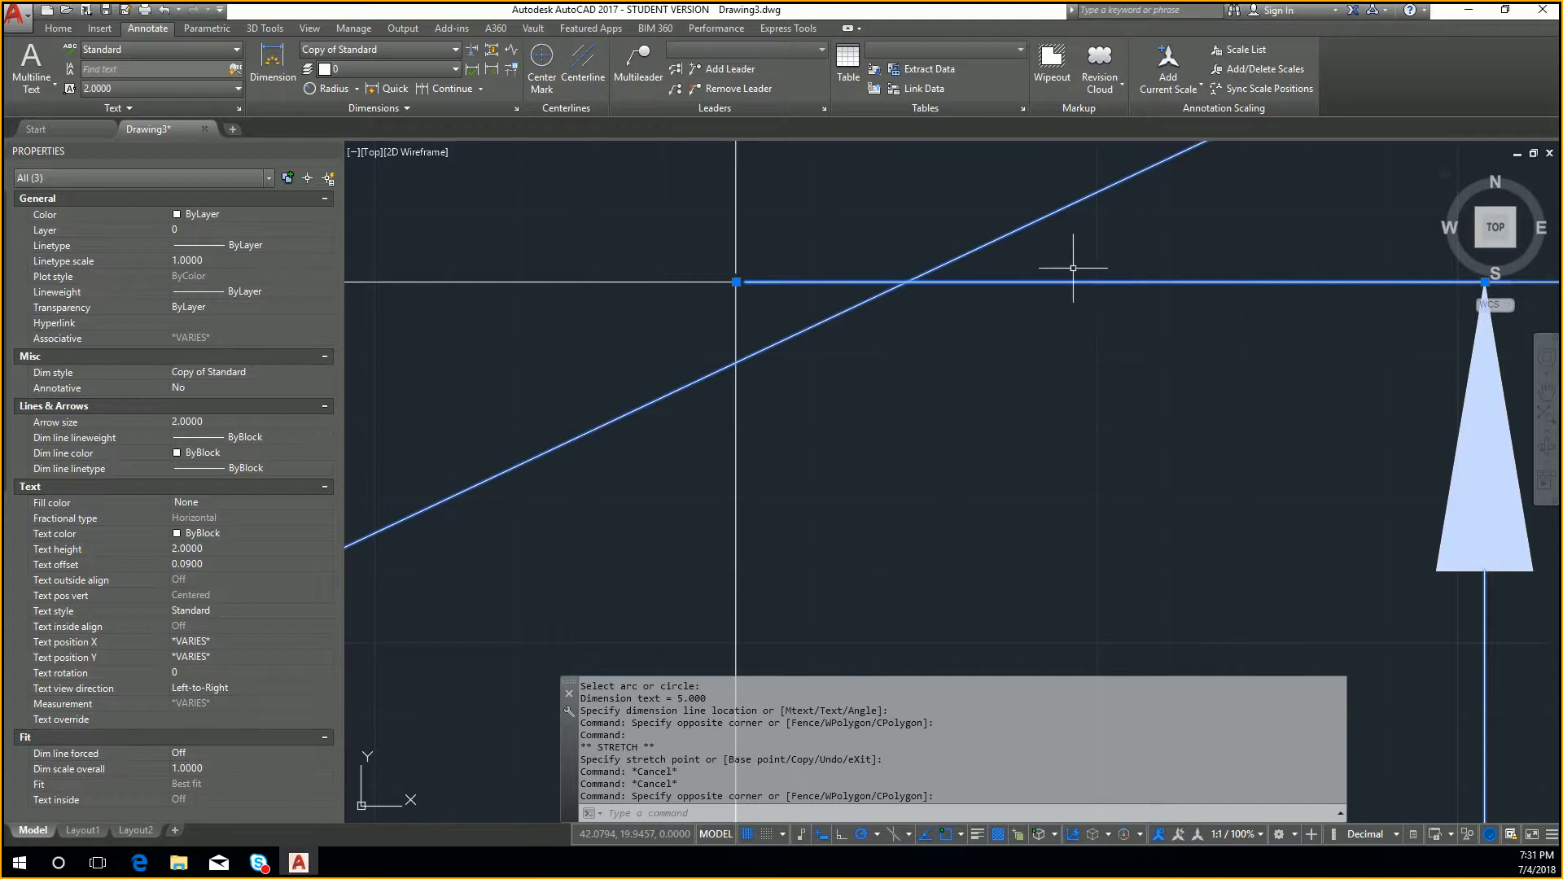
right_click(1021, 272)
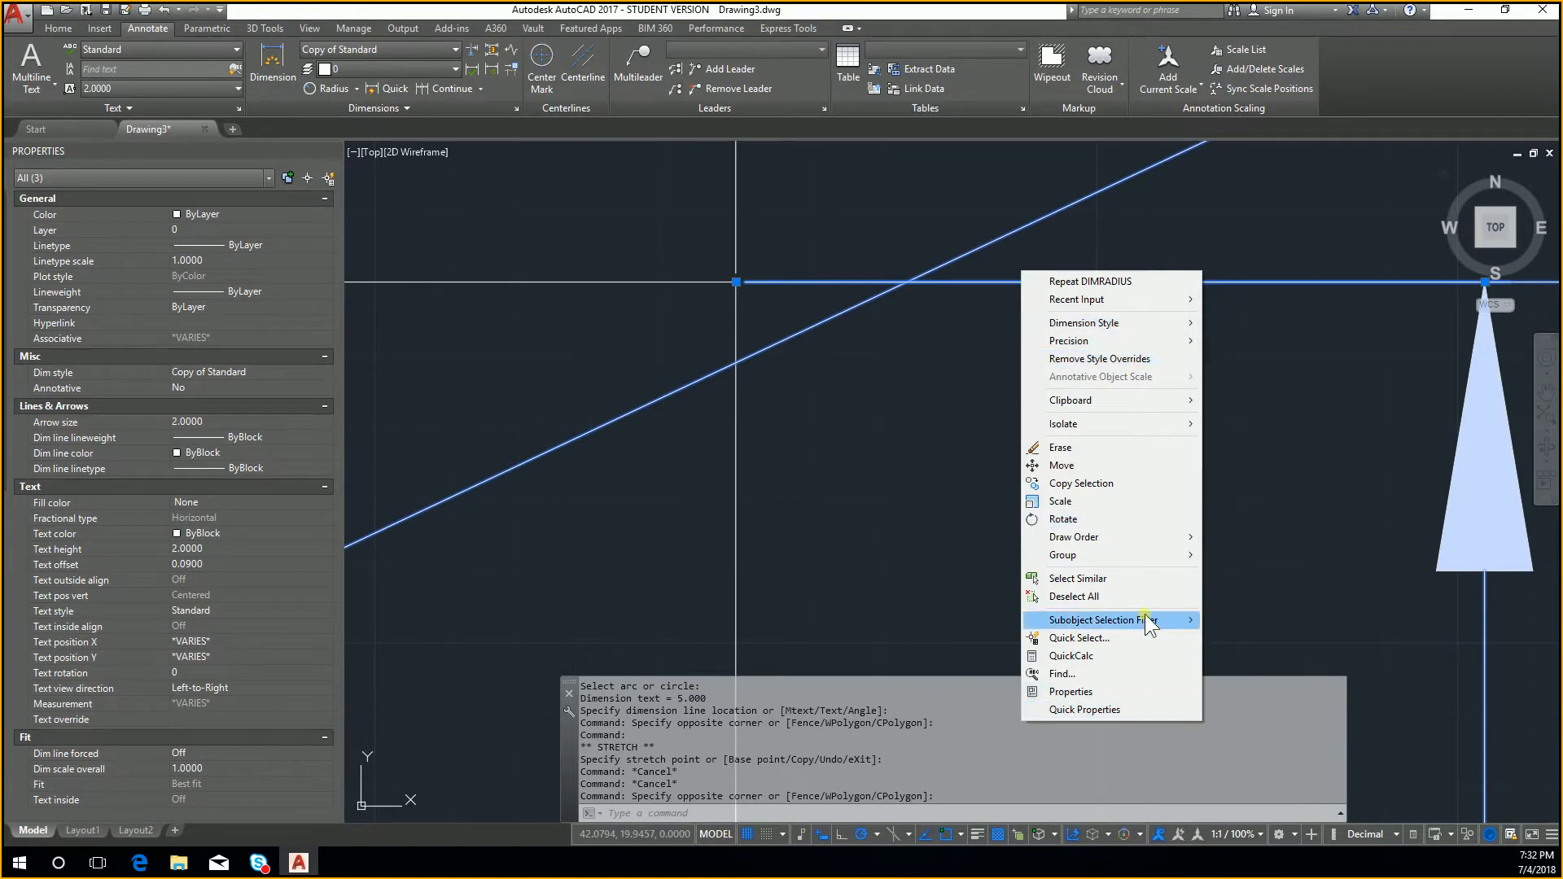
left_click(949, 376)
left_click(749, 216)
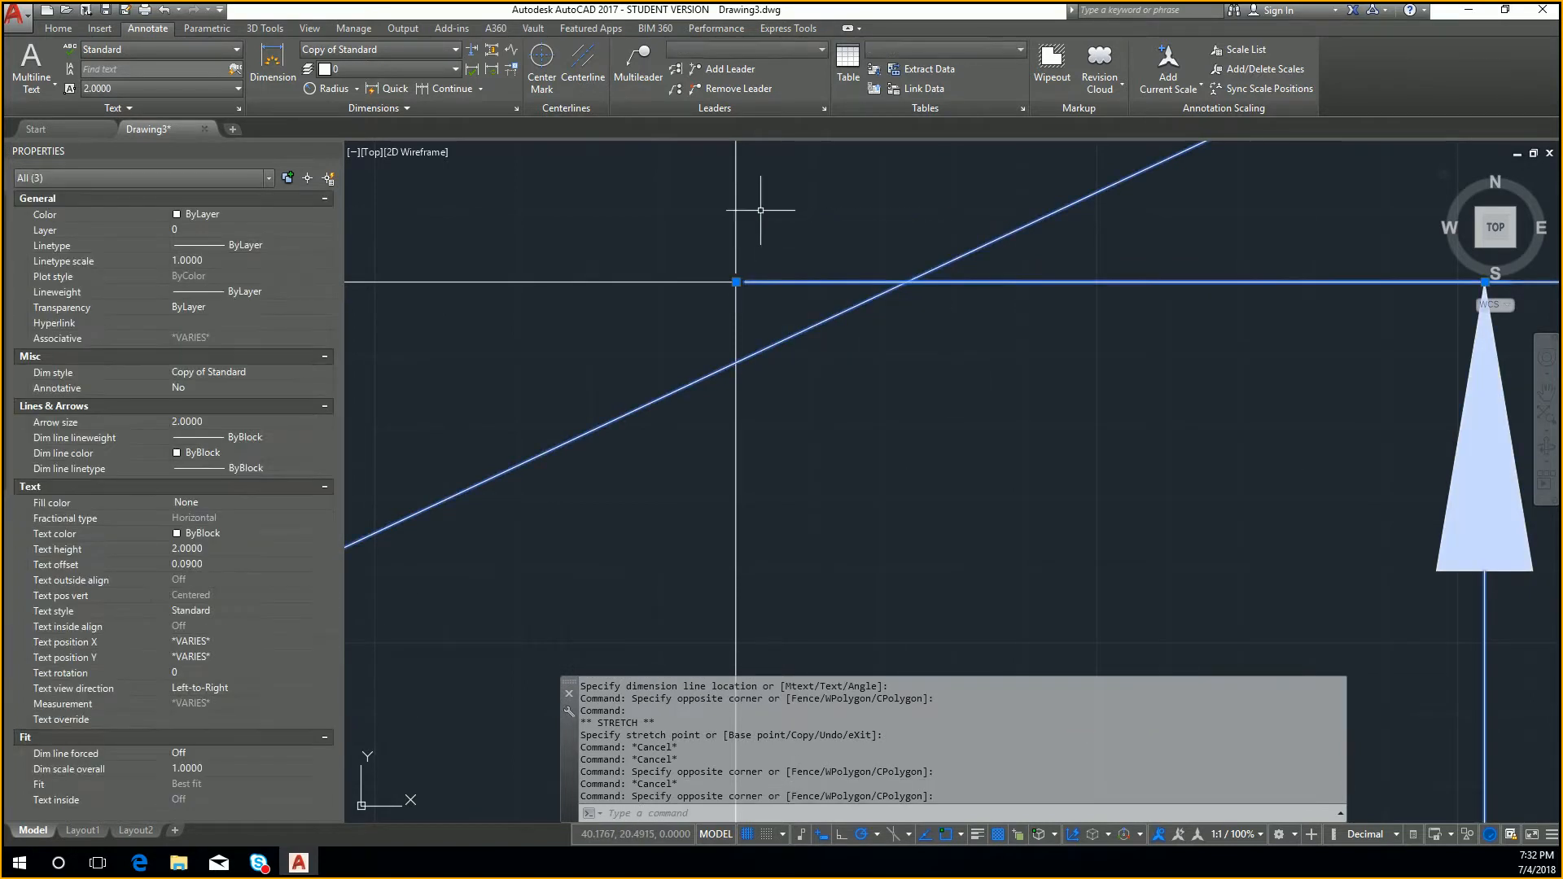
Open the properties of the three selected dimensions and examine their text, fit and unit settings
right_click(736, 281)
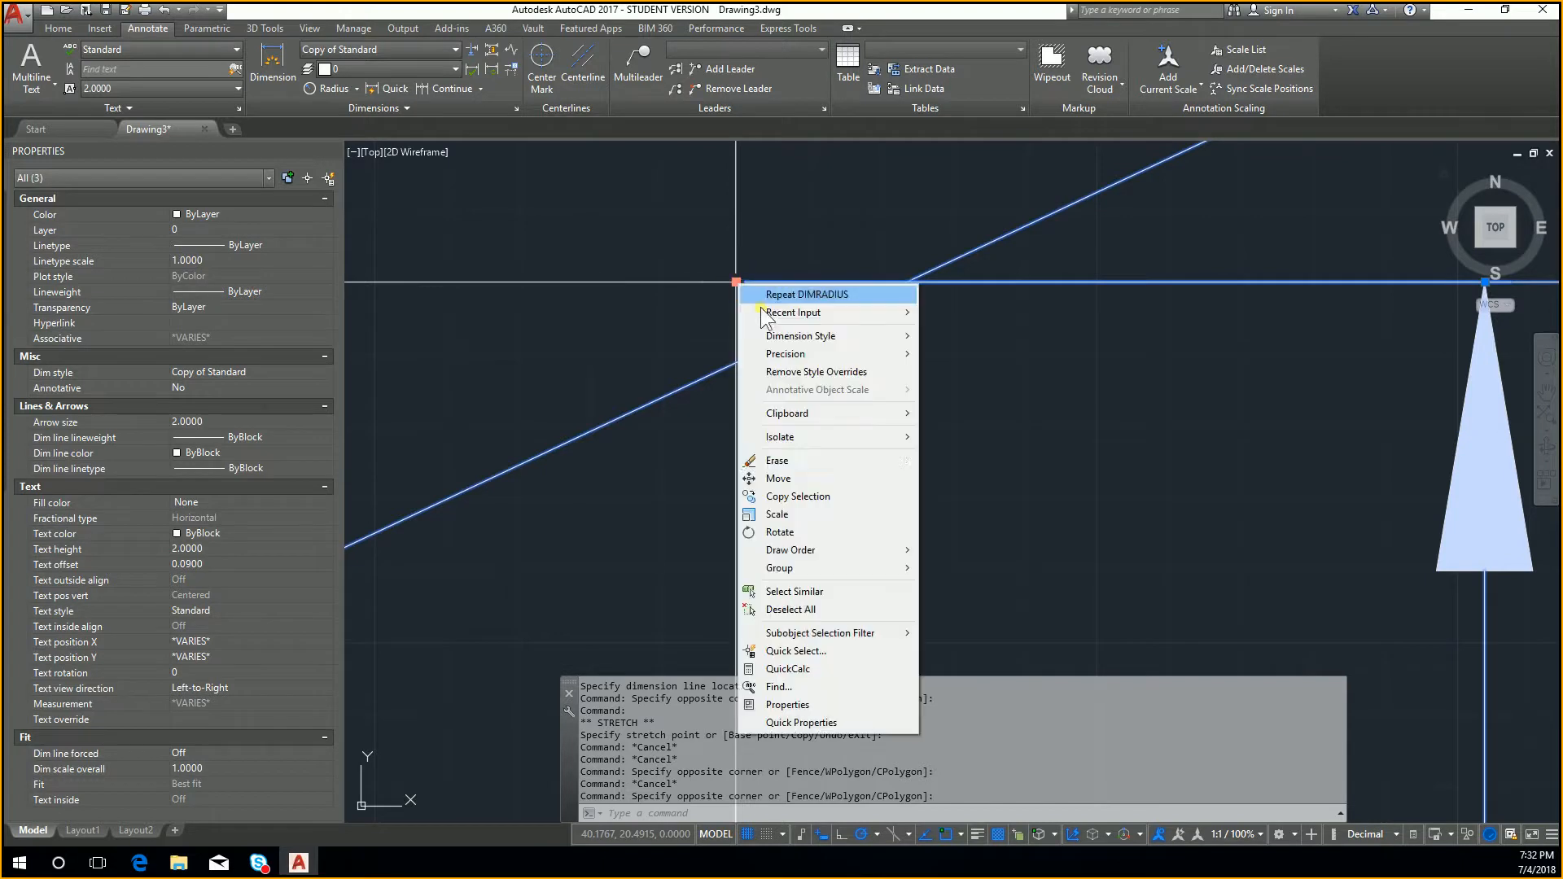
left_click(853, 705)
scroll(157, 567, "down", 4)
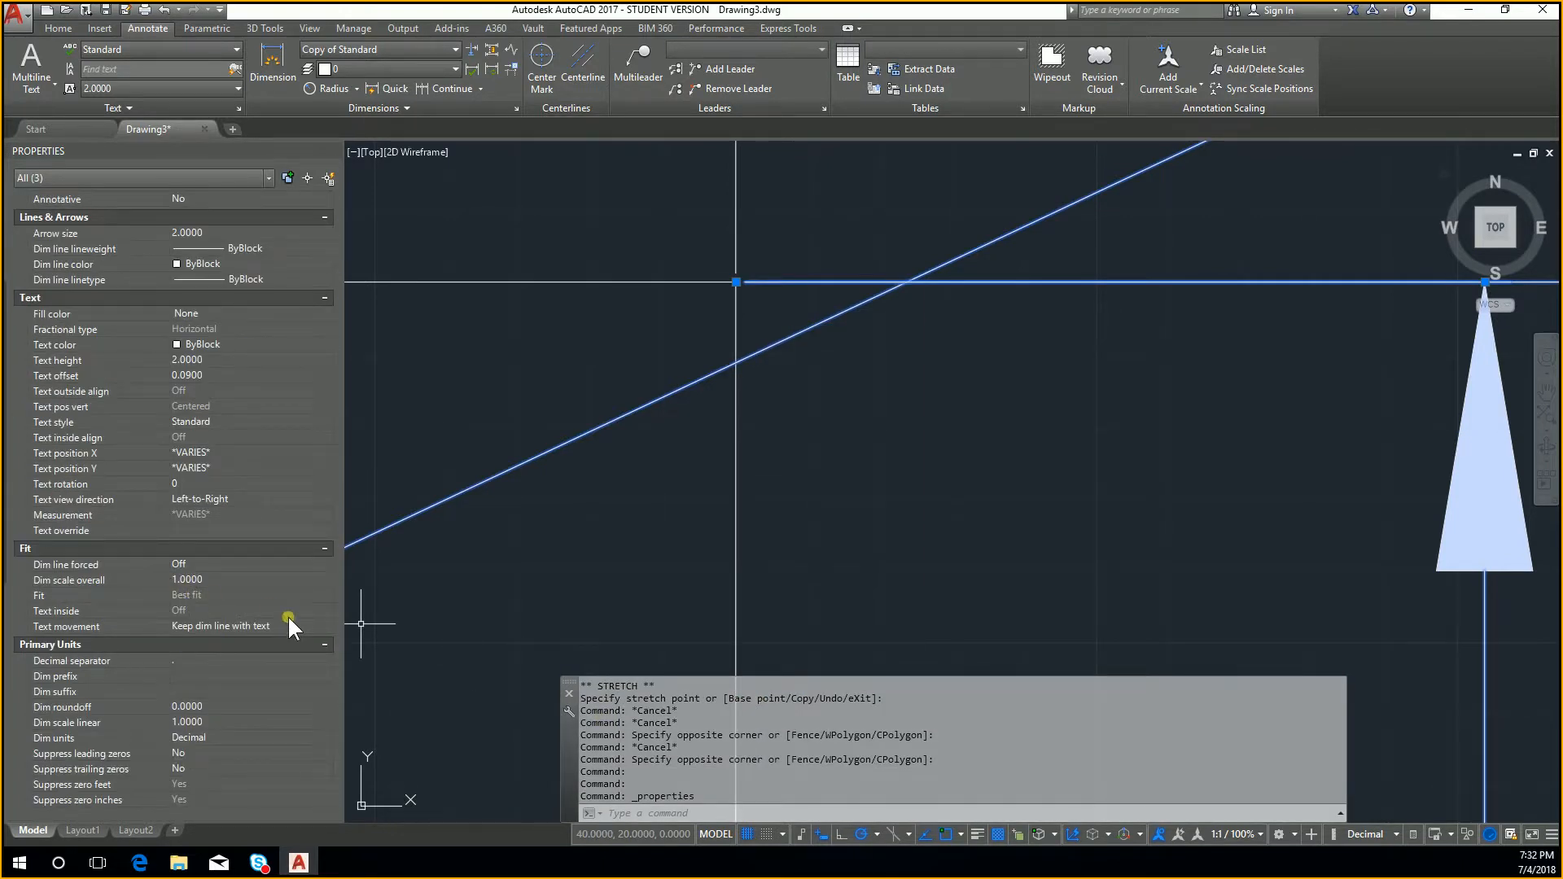
scroll(234, 431, "down", 2)
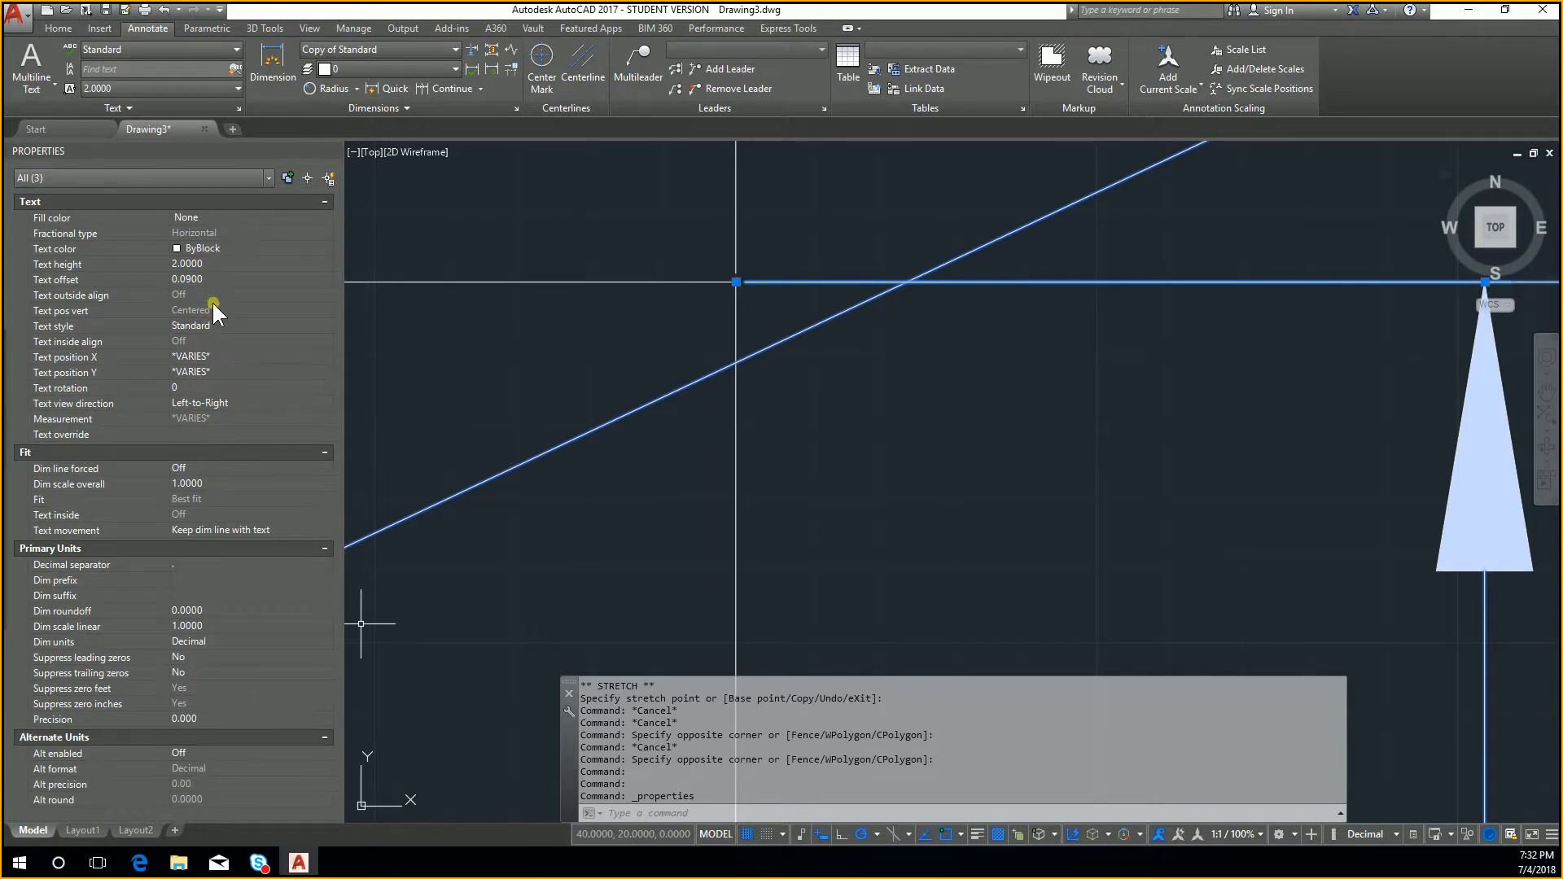
scroll(213, 370, "down", 2)
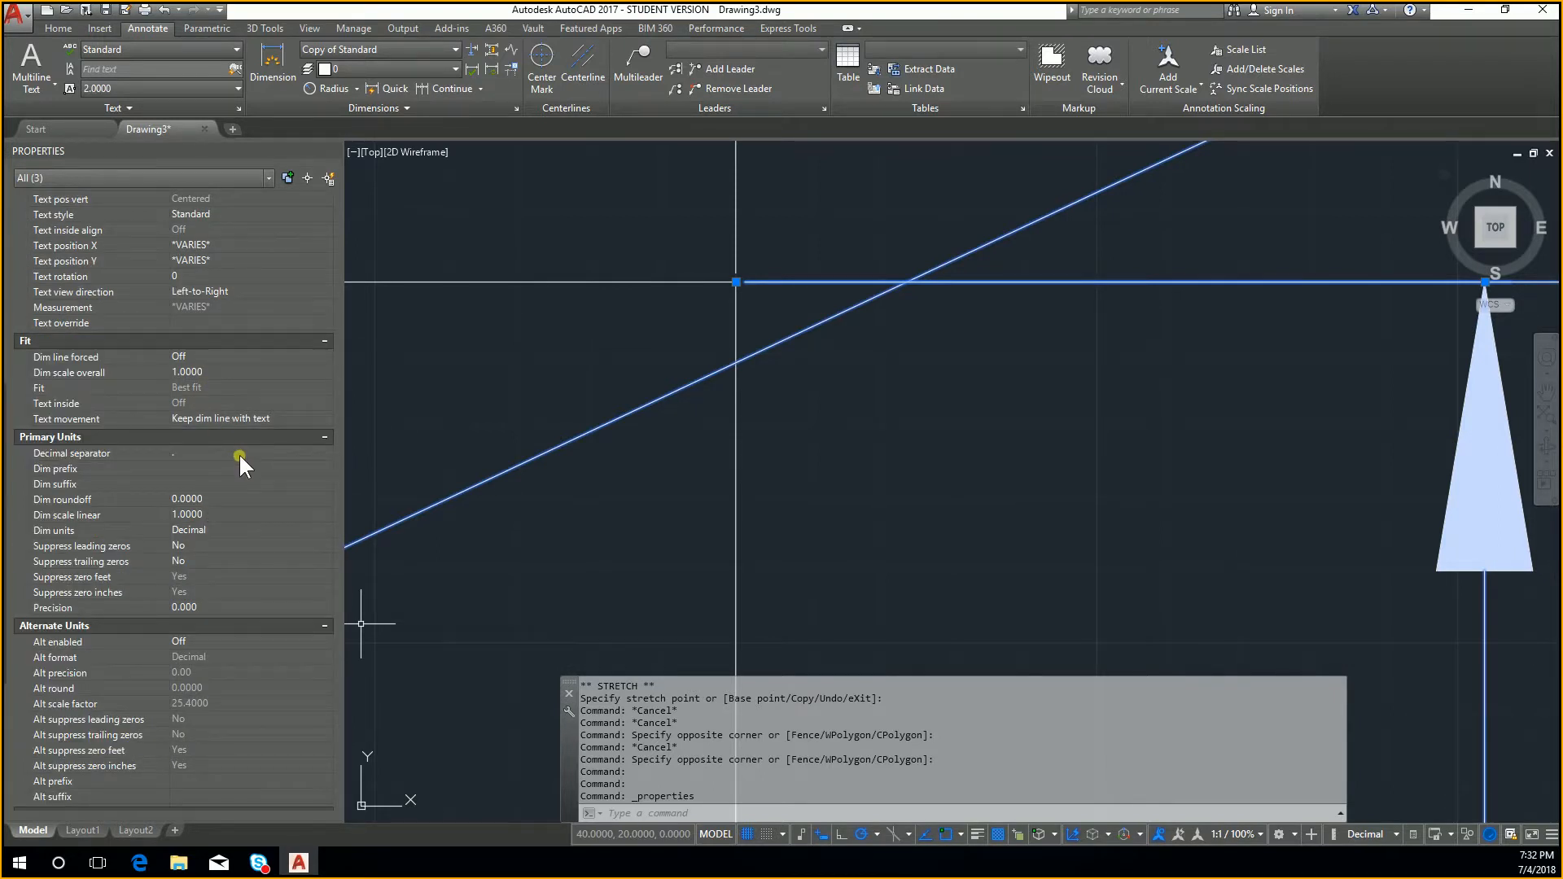
Review the general, text and fit properties of the three selected dimensions, and clear the selection
scroll(238, 456, "down", 4)
scroll(226, 627, "up", 10)
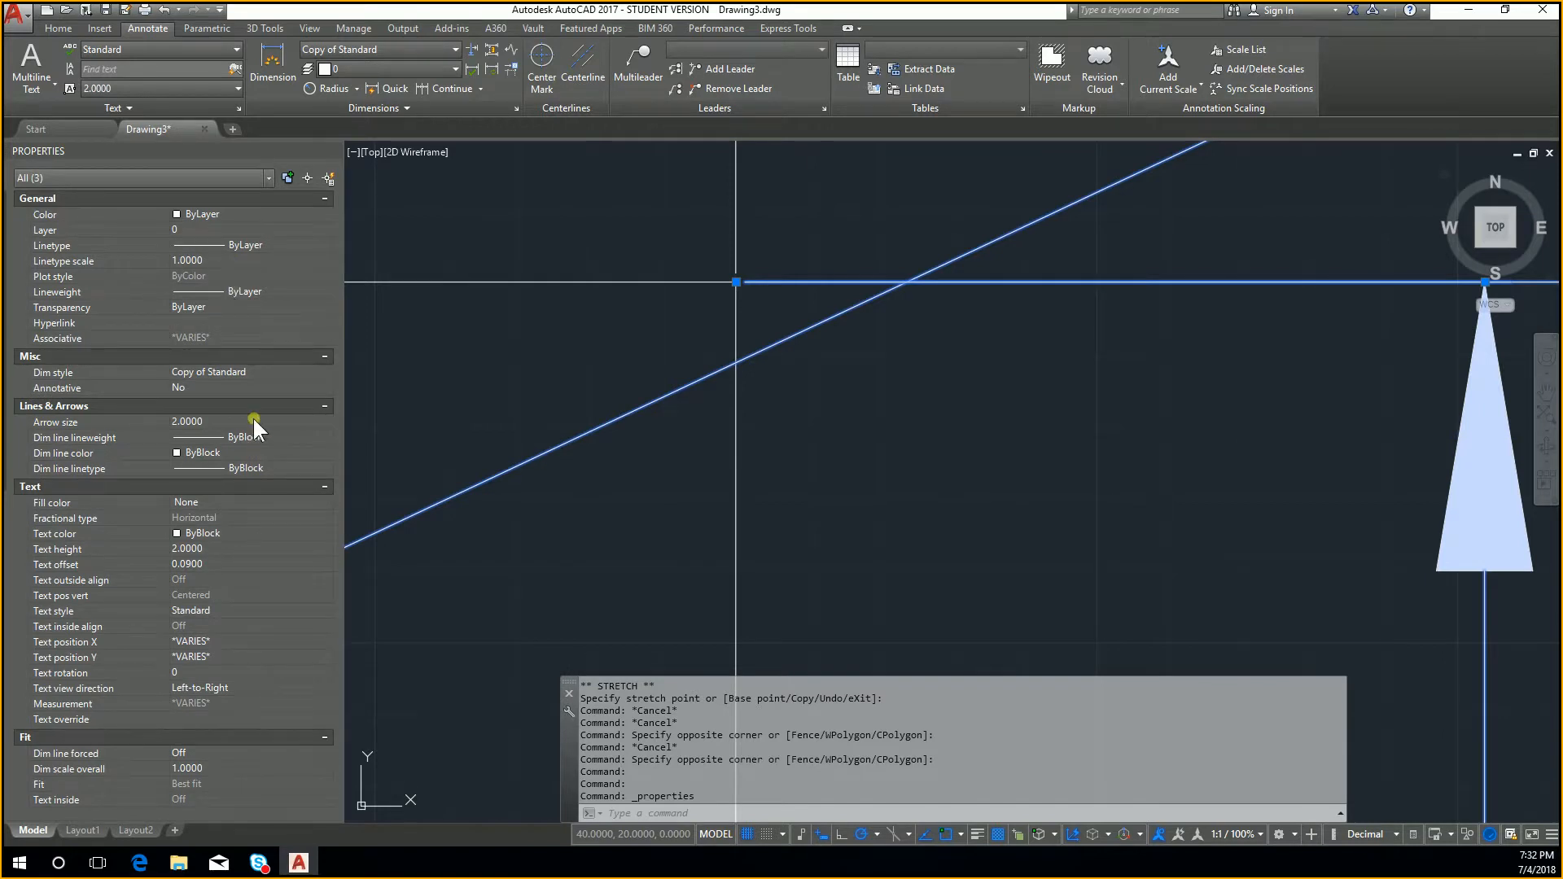
scroll(269, 417, "down", 4)
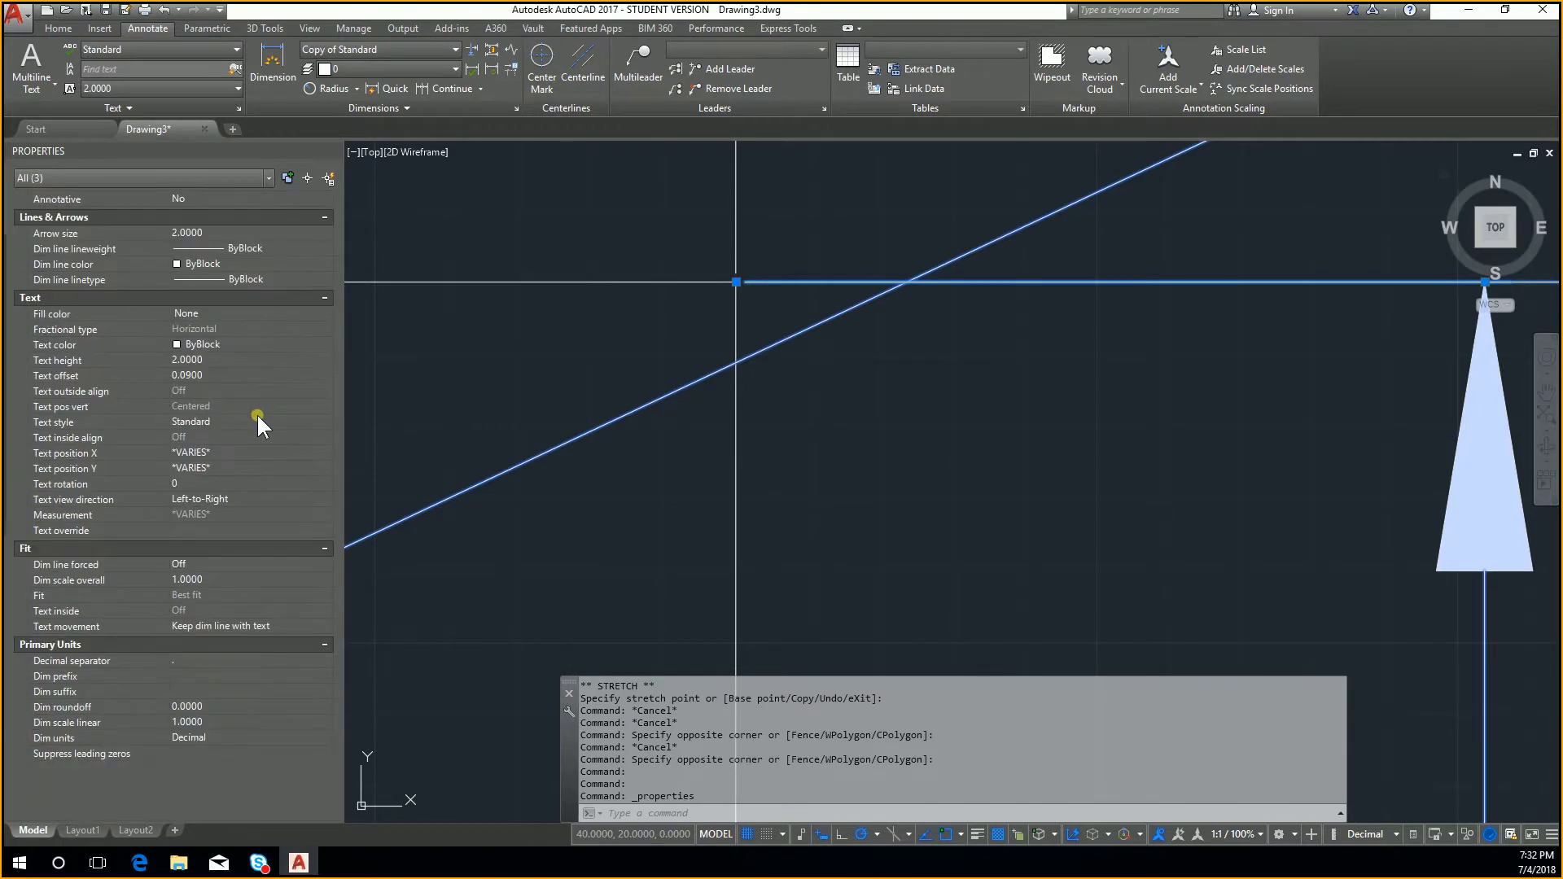
key("Escape")
key("Escape")
scroll(932, 454, "down", 4)
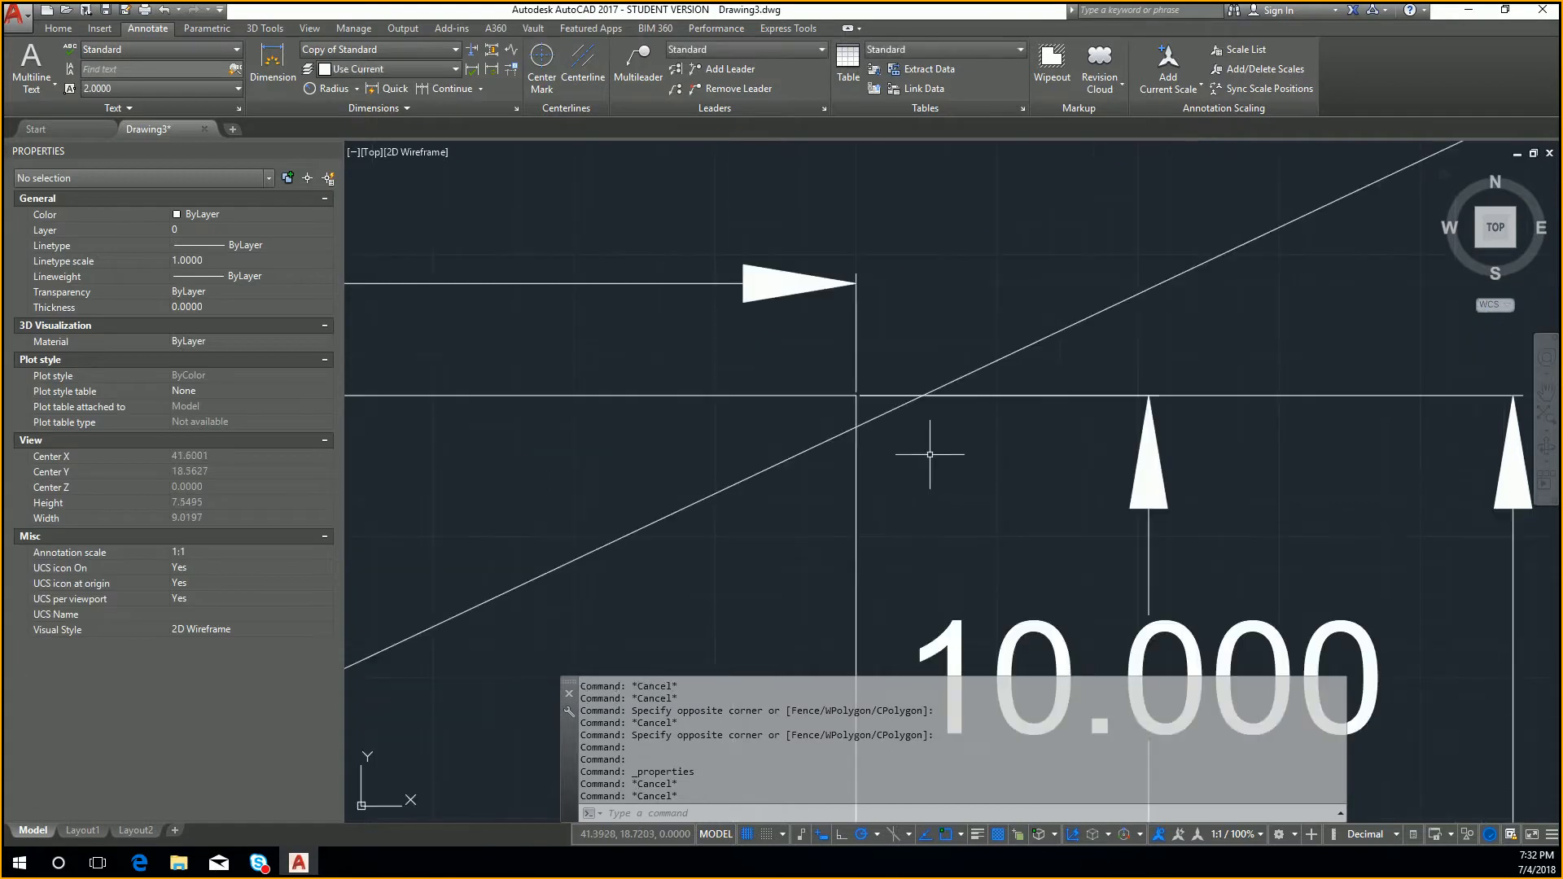
scroll(1083, 497, "down", 3)
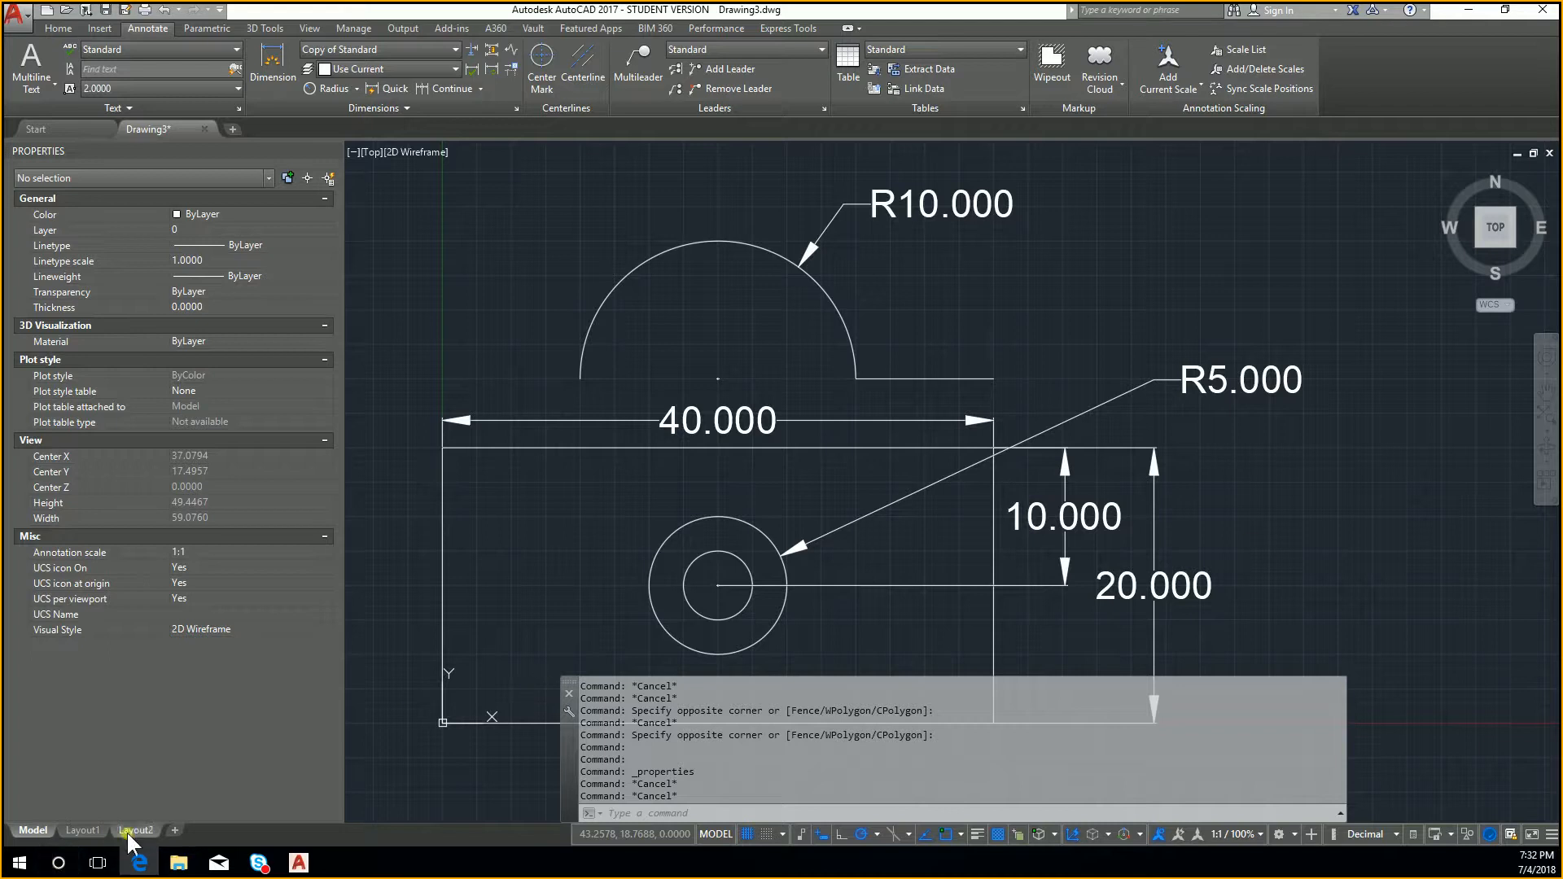
Open Layout1, activate model space inside its viewport and fit the whole drawing to the viewport
left_click(79, 832)
left_click(82, 831)
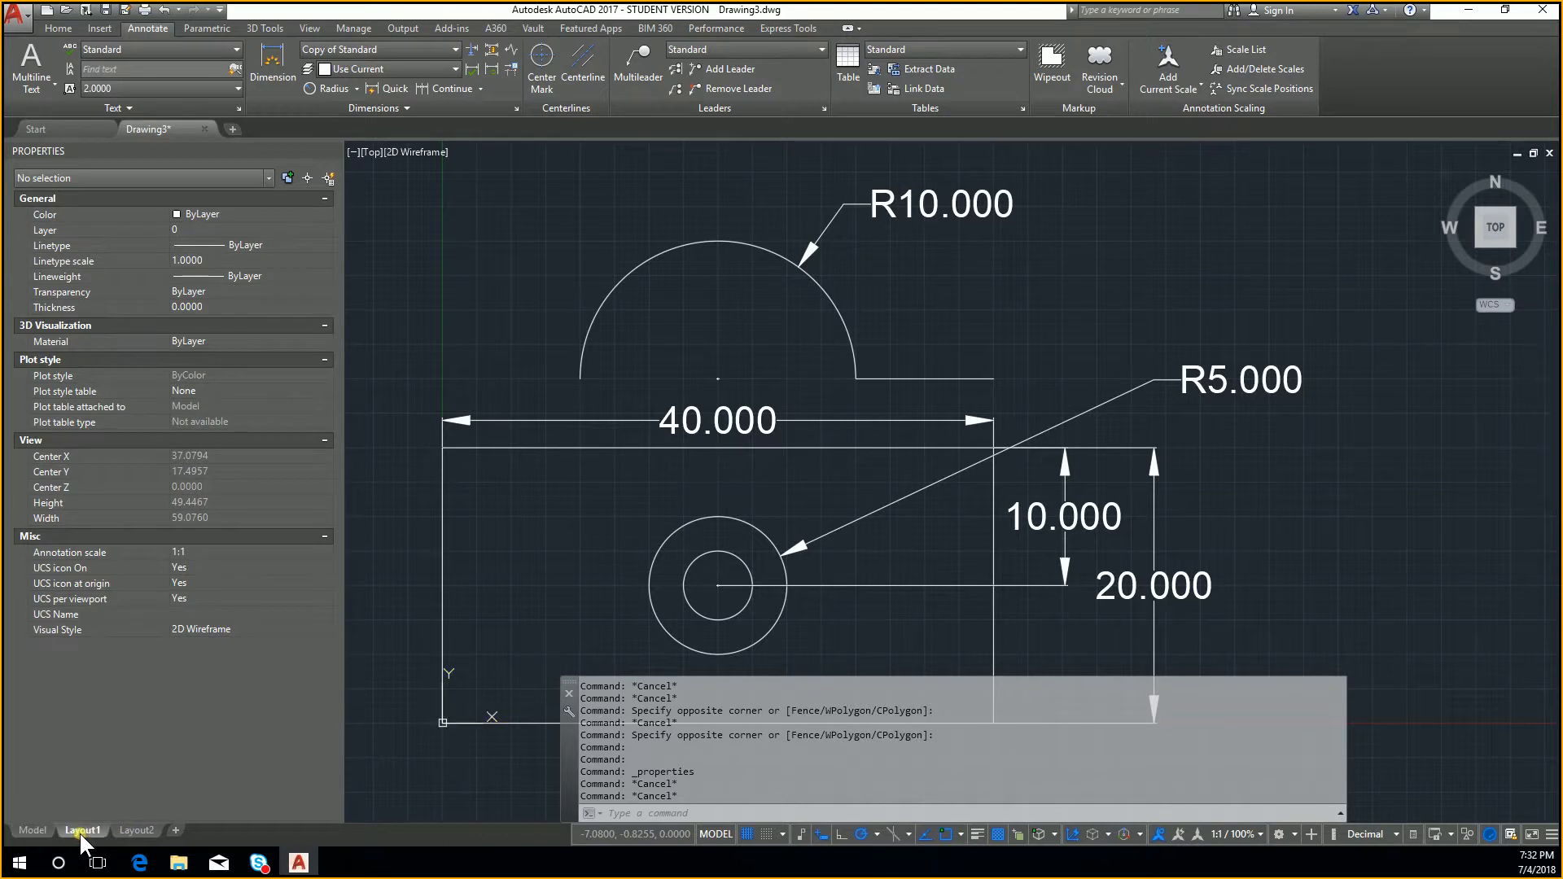
middle_click_drag(855, 607, 858, 580)
double_click(858, 580)
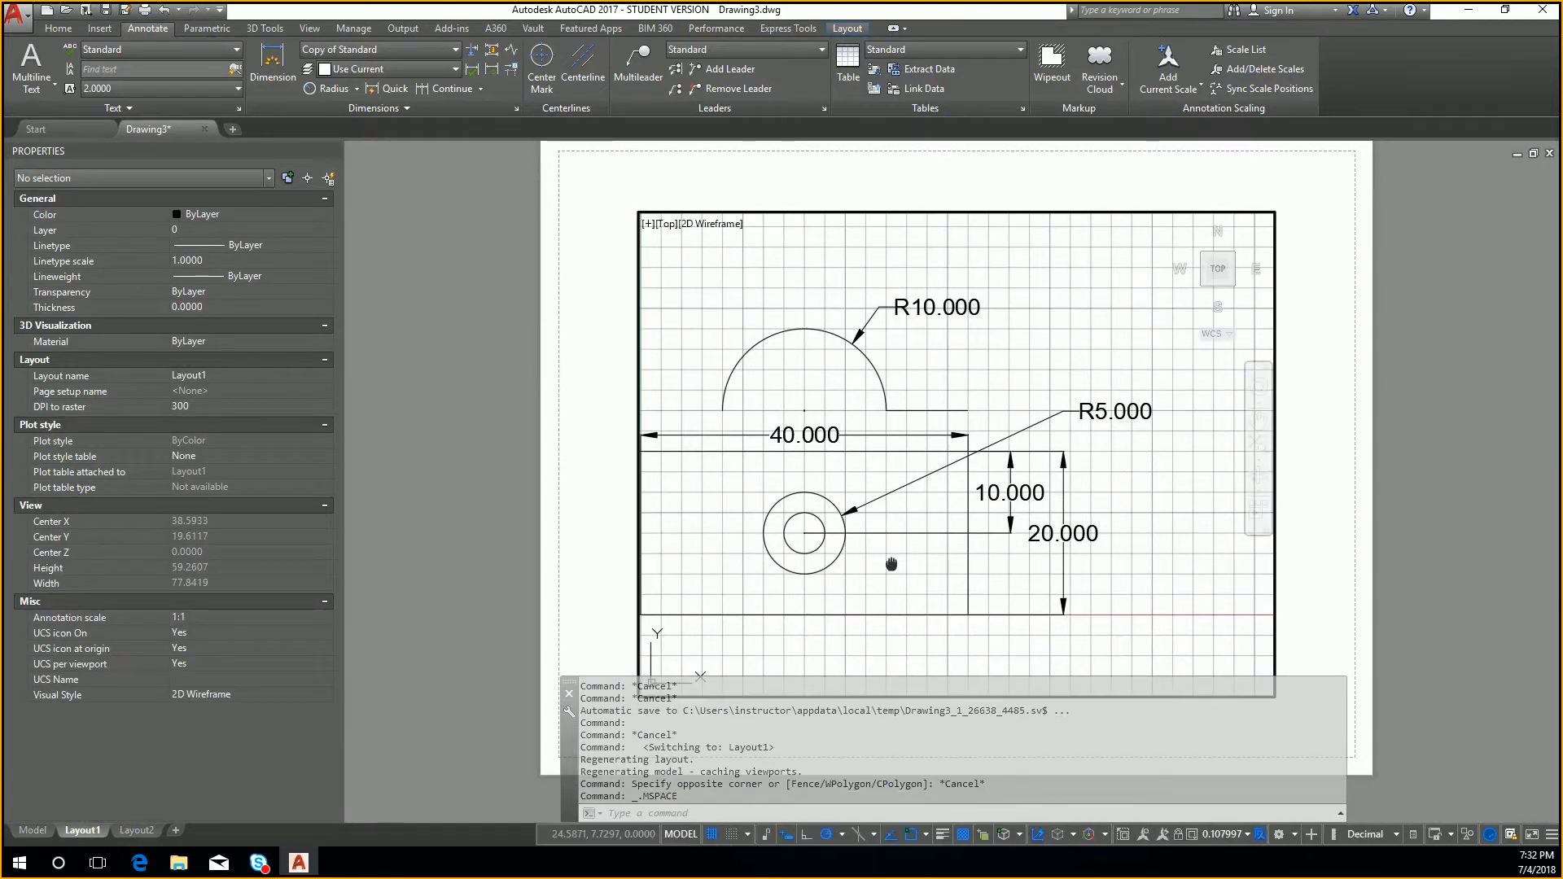
scroll(858, 580, "up", 2)
middle_click(1021, 534)
middle_click(1021, 533)
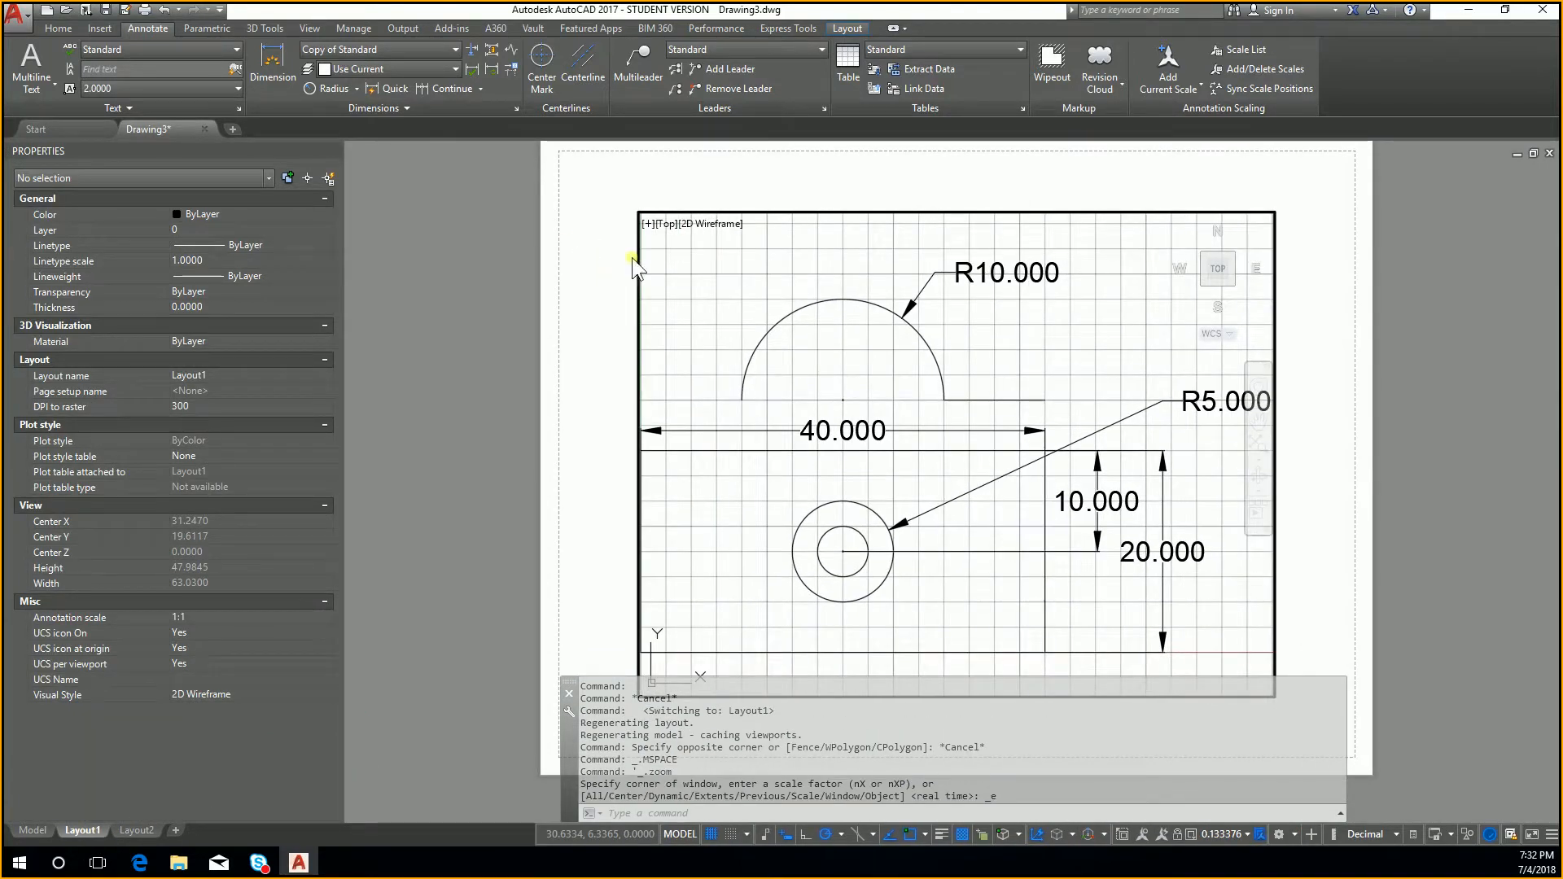
Through the layout viewport, add another height dimension to the rectangle's right edge, outside the existing one
left_click(272, 63)
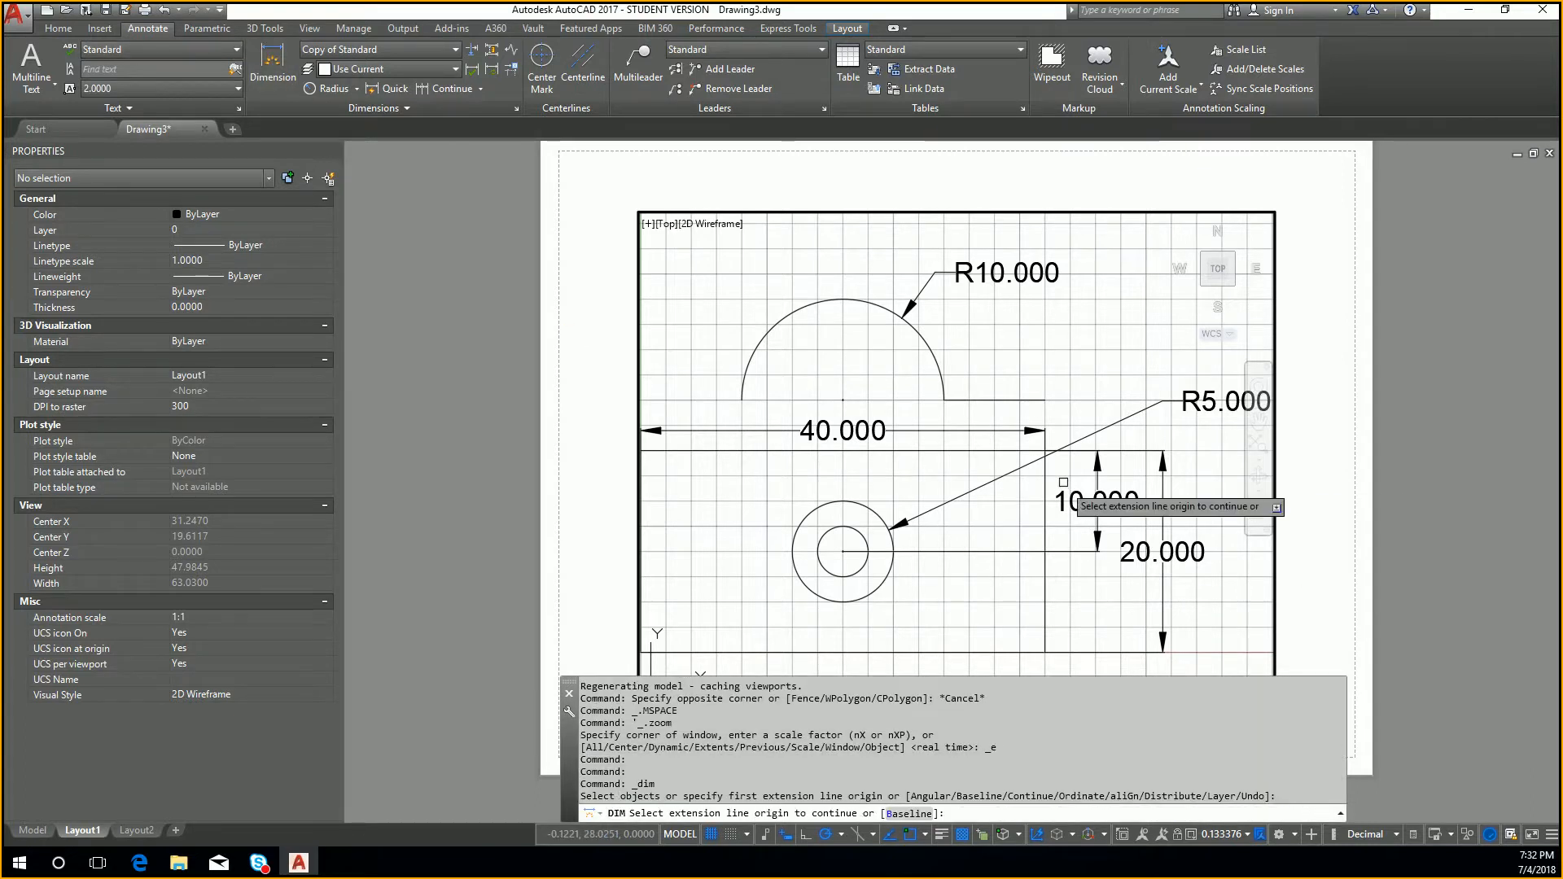
left_click(1045, 451)
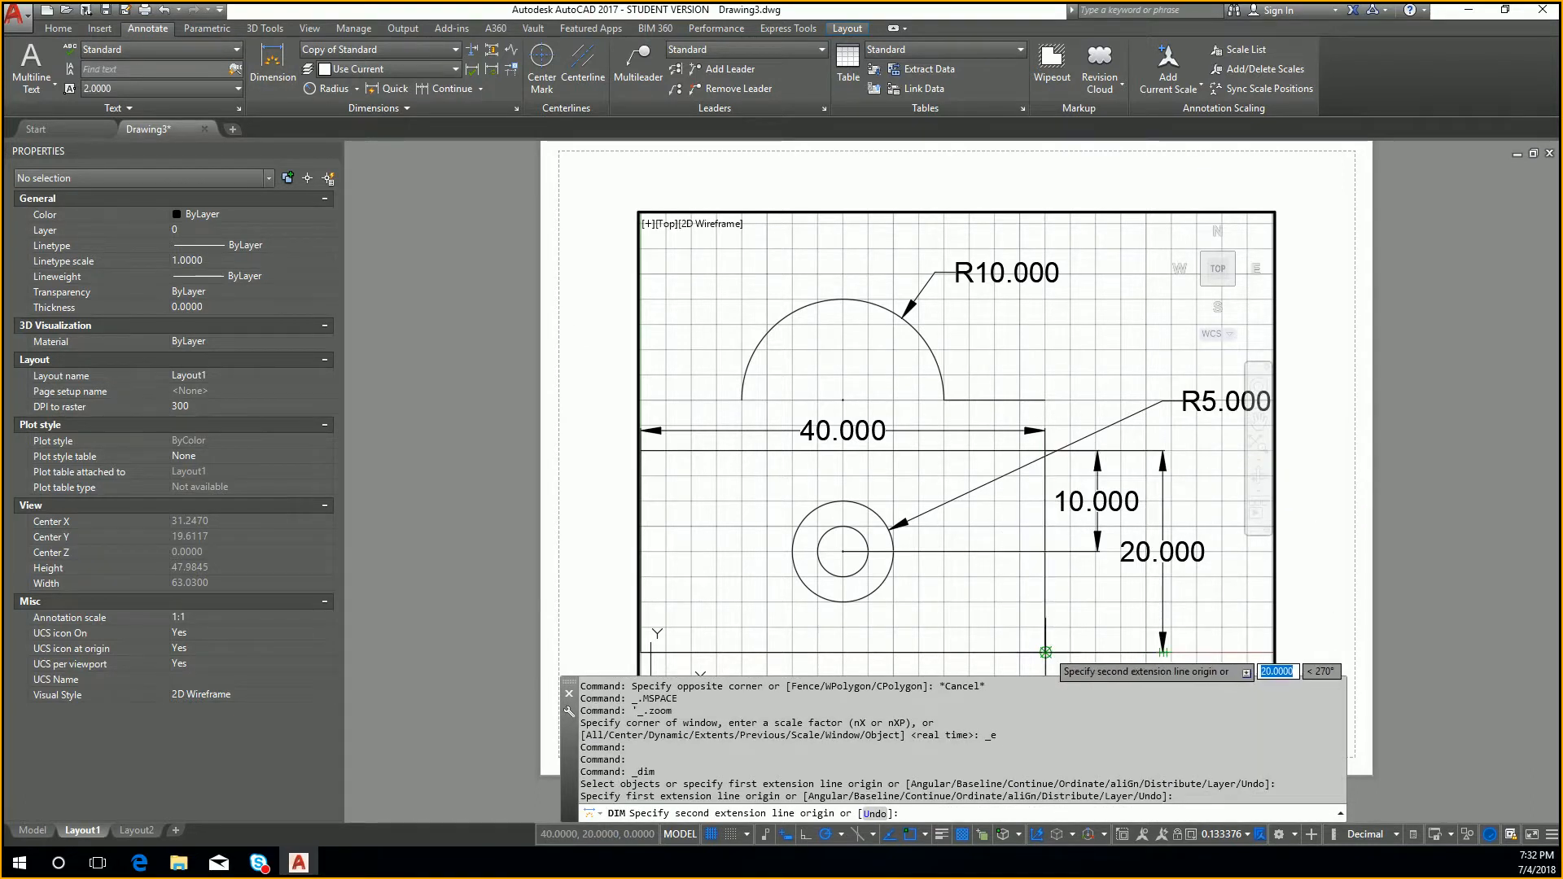
left_click(1045, 652)
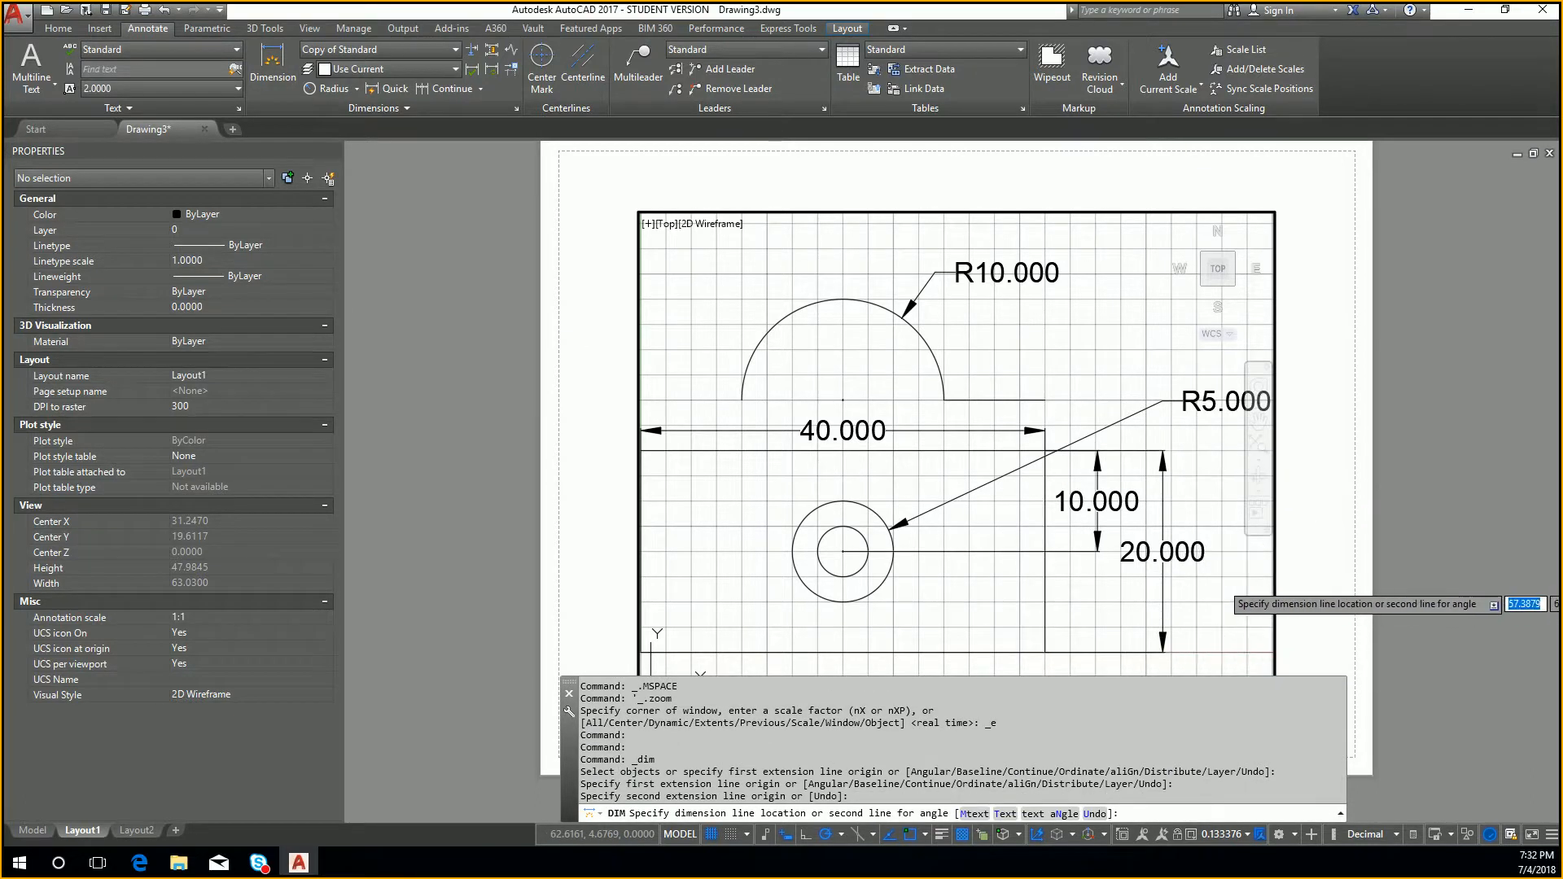
left_click(1220, 594)
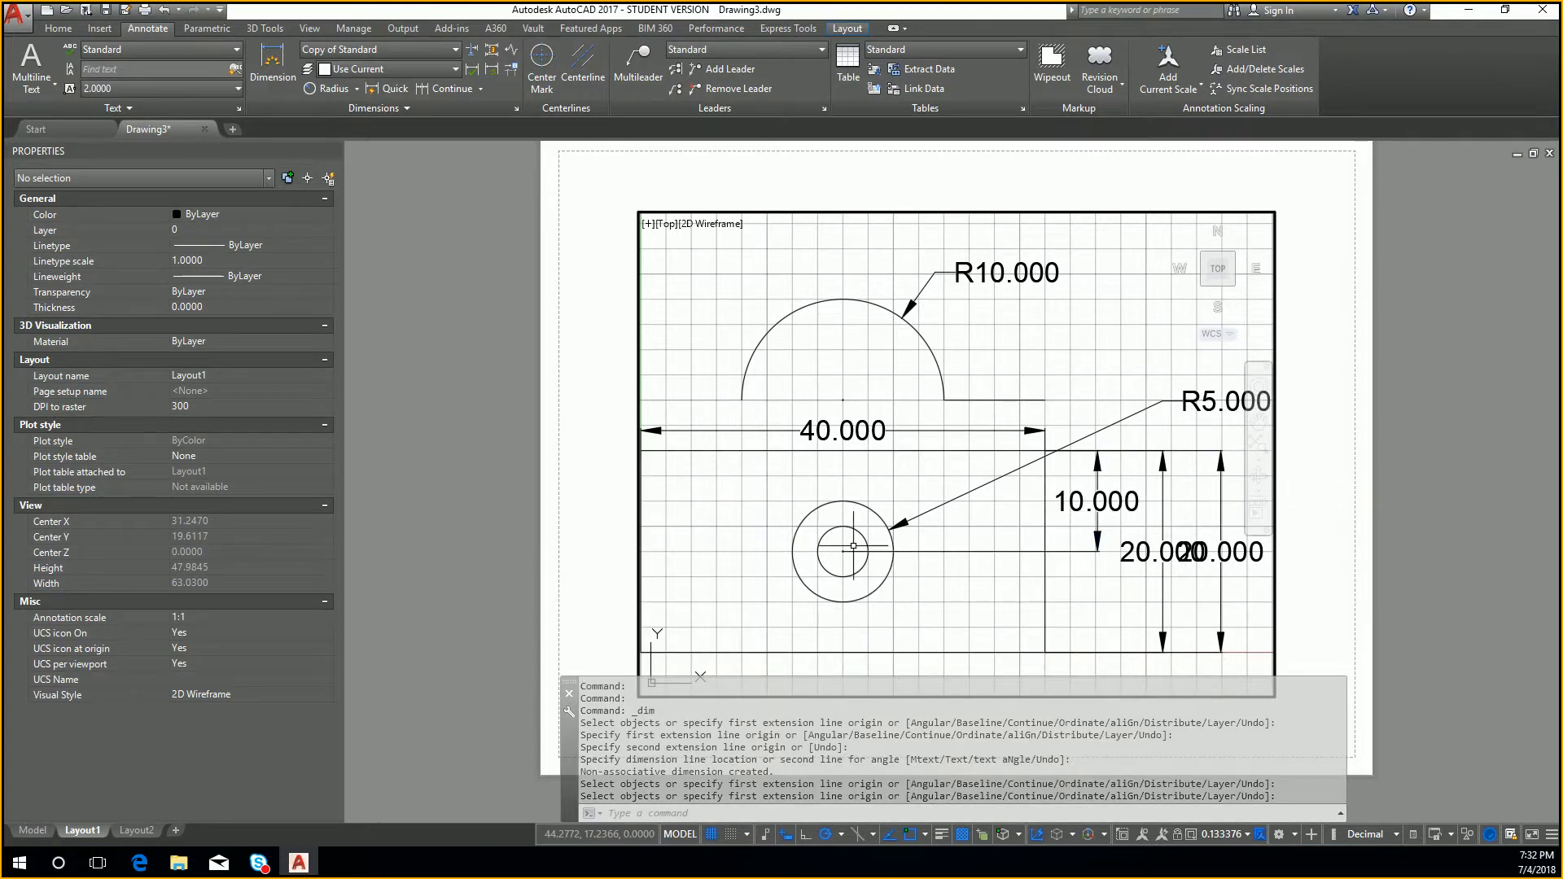
key("Return")
Dimension the vertical gap between the outer circle's top quadrant and the rectangle's top edge, placing it outside the height dimensions
key("Return")
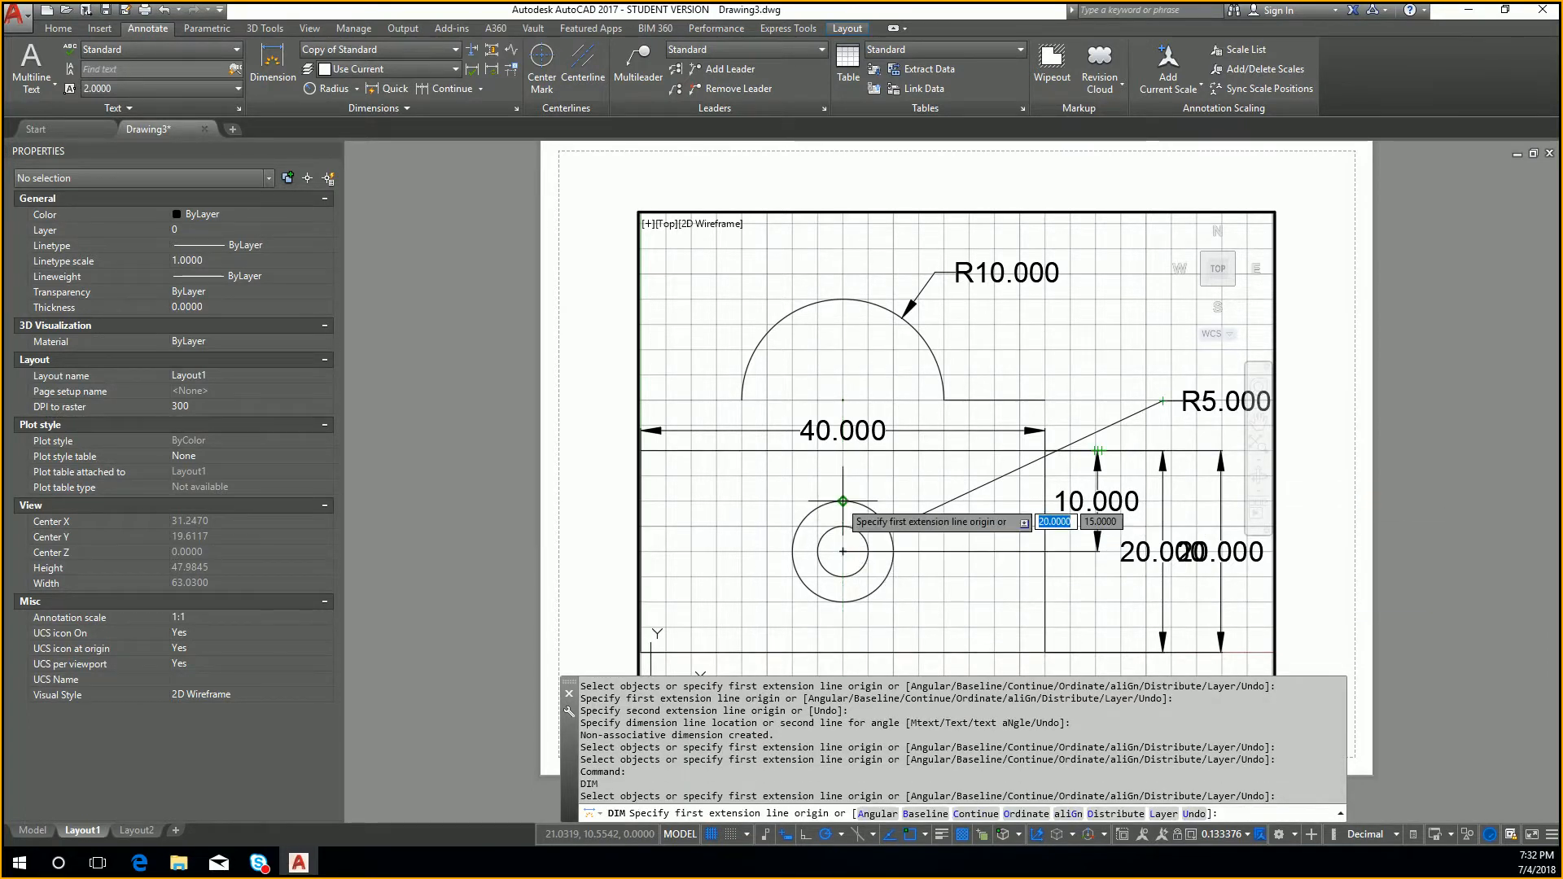
left_click(843, 500)
left_click(842, 450)
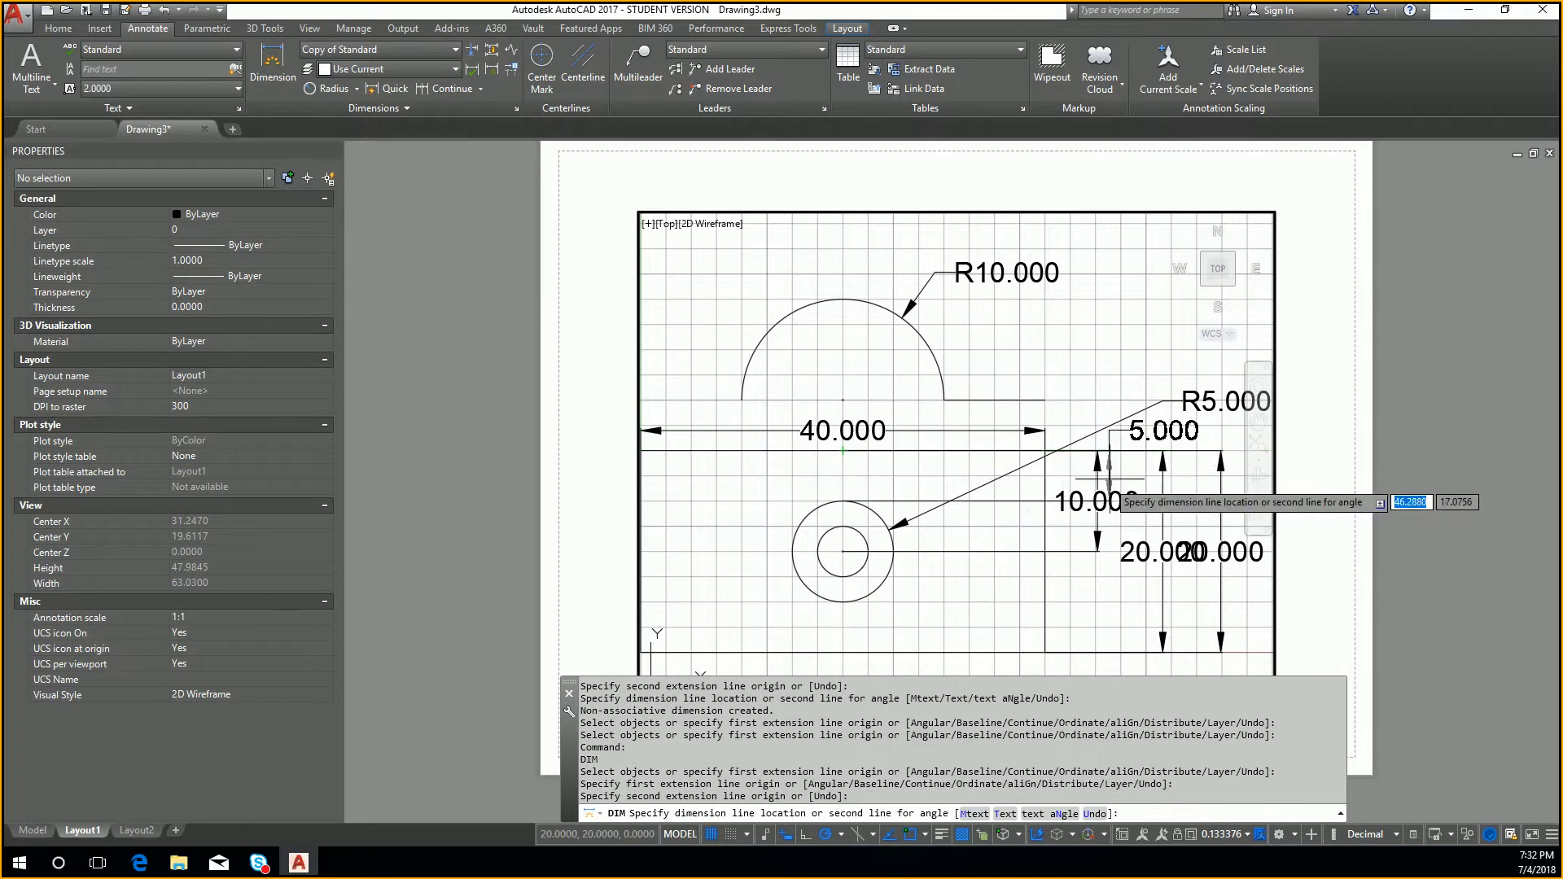
left_click(1231, 476)
middle_click_drag(1159, 456, 1156, 456)
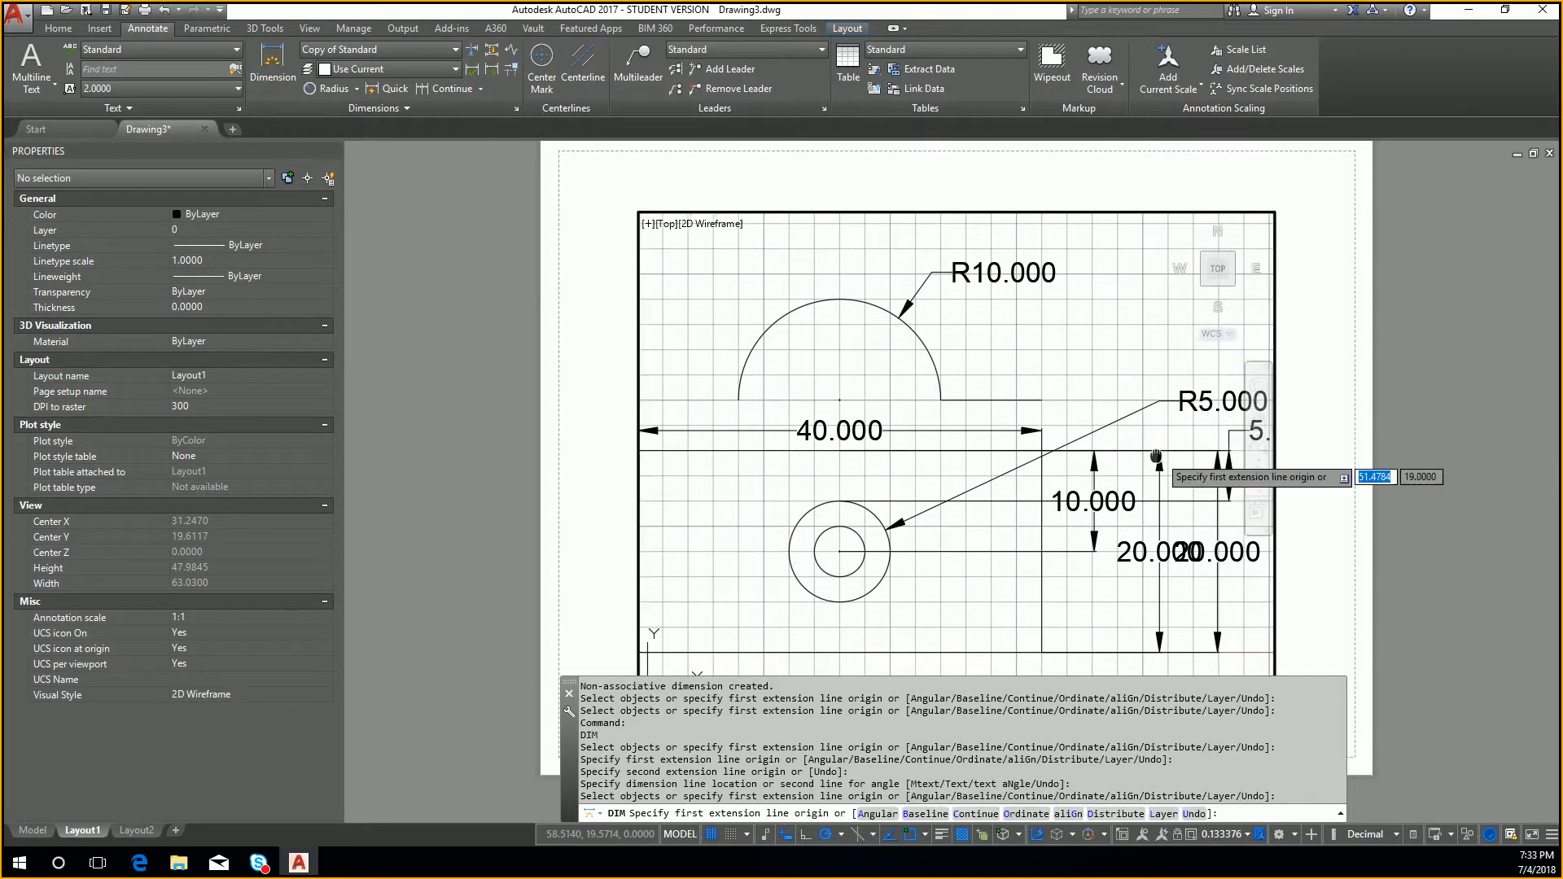
End the dimension command and erase the two dimensions just added through the layout viewport
scroll(1156, 456, "up", 5)
scroll(1104, 448, "up", 3)
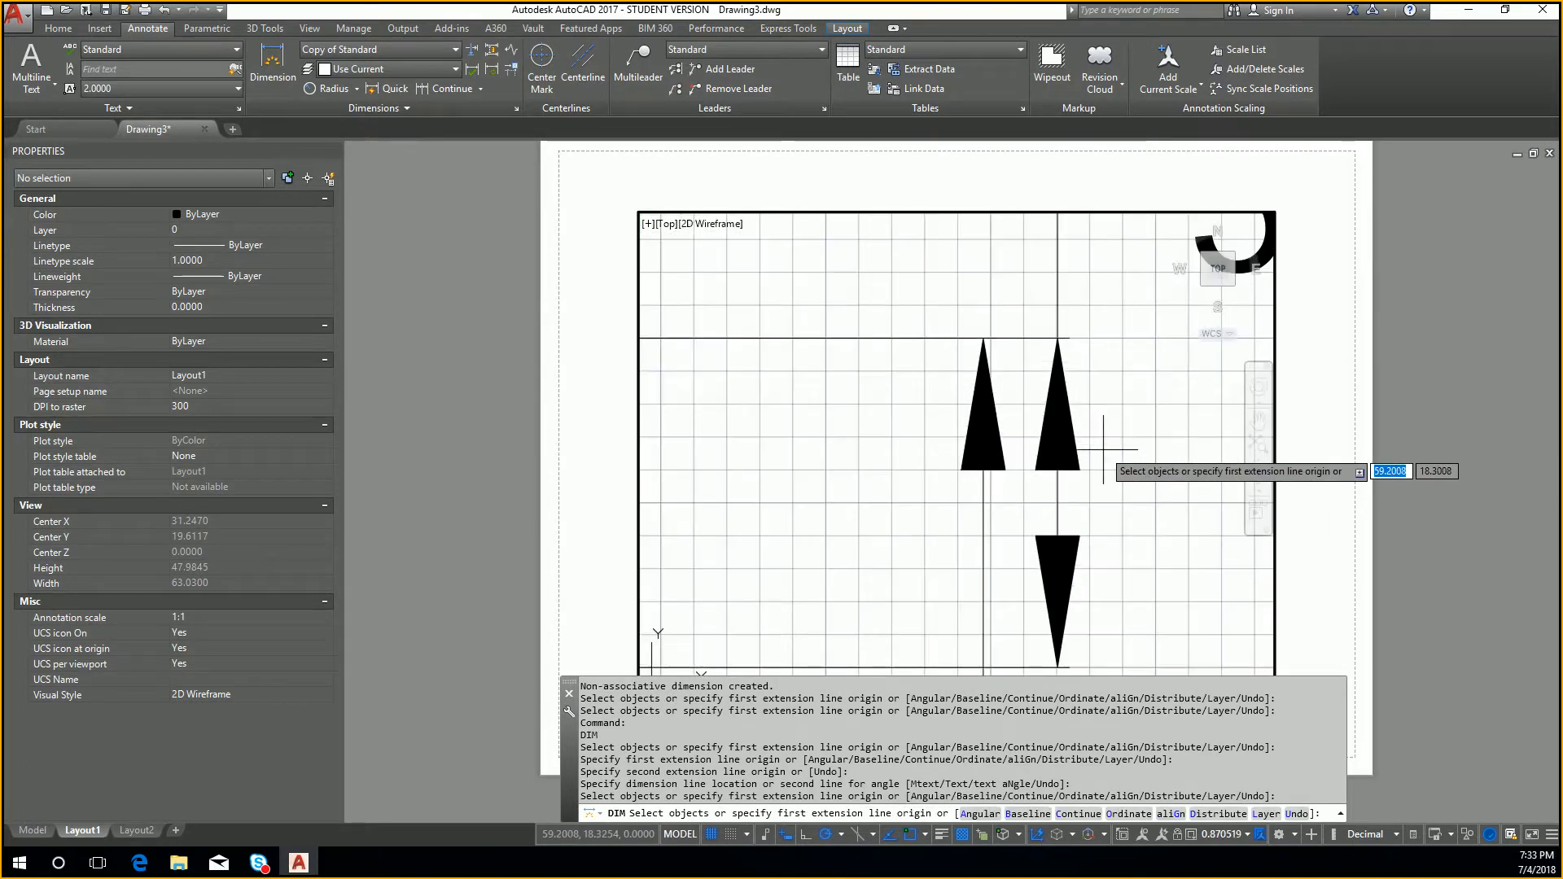
key("Escape")
key("Escape")
left_click(1151, 492)
left_click(924, 289)
key("Delete")
scroll(949, 368, "down", 5)
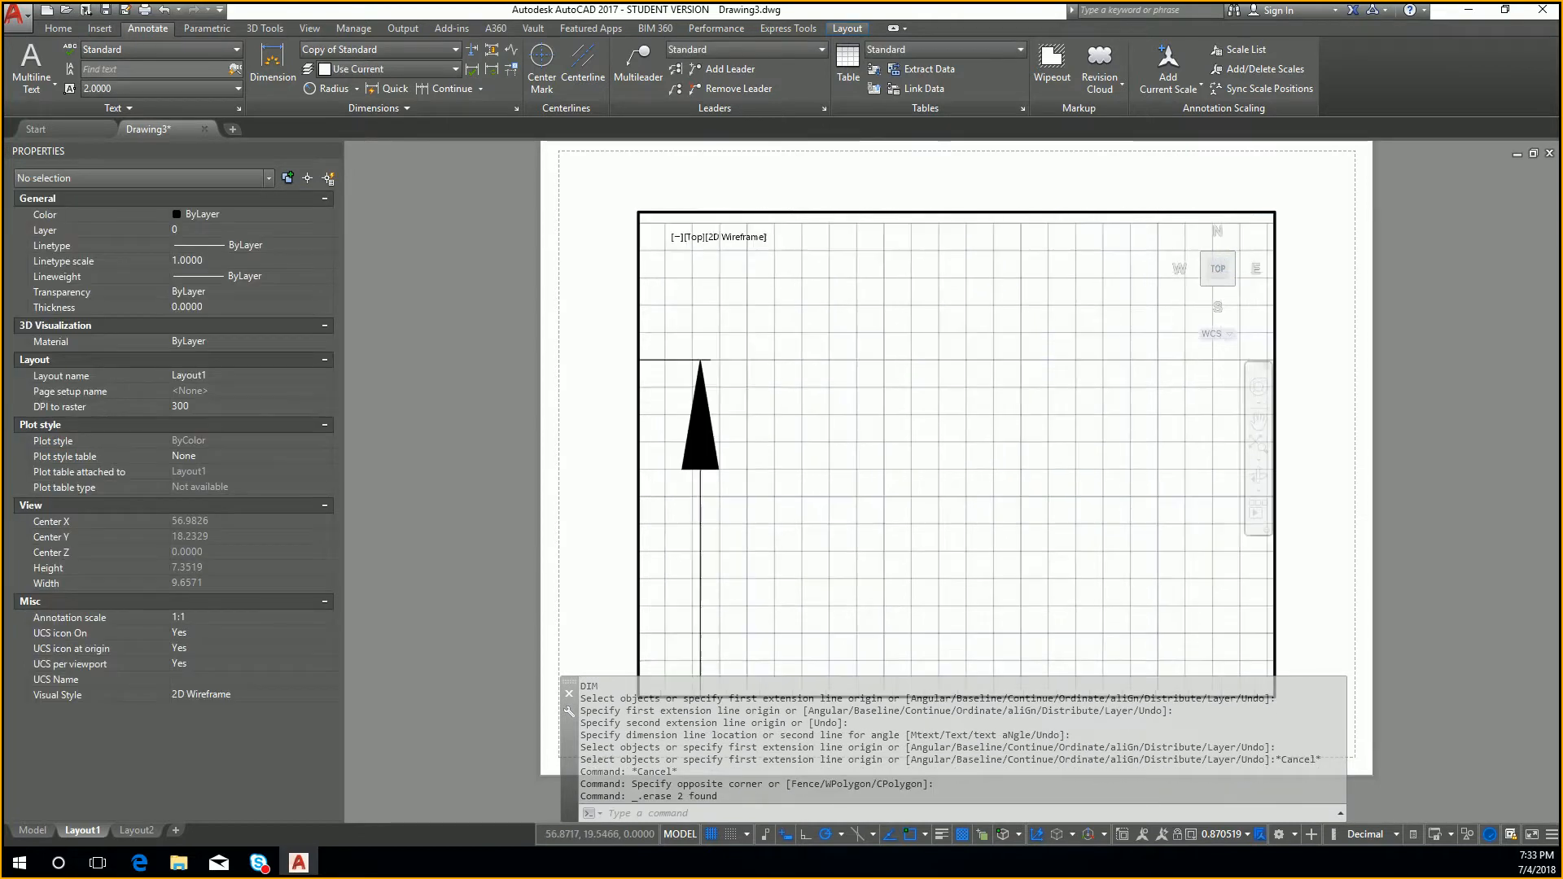
Return to the Model space and erase the outer circle's radius dimension and the two vertical dimensions beside the rectangle
left_click(44, 829)
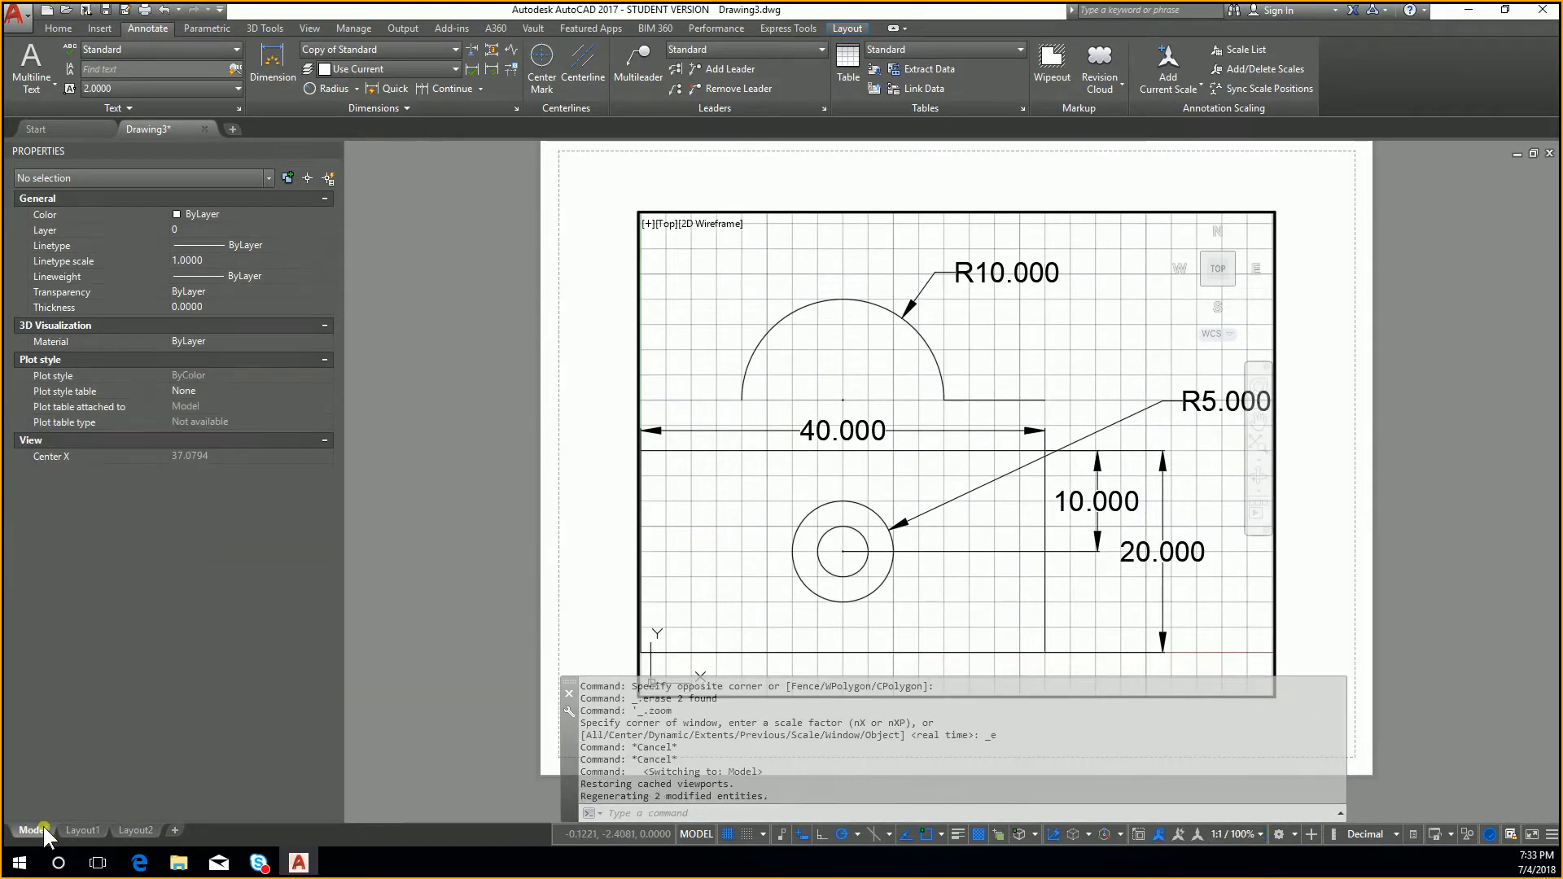
middle_click_drag(762, 459, 822, 381)
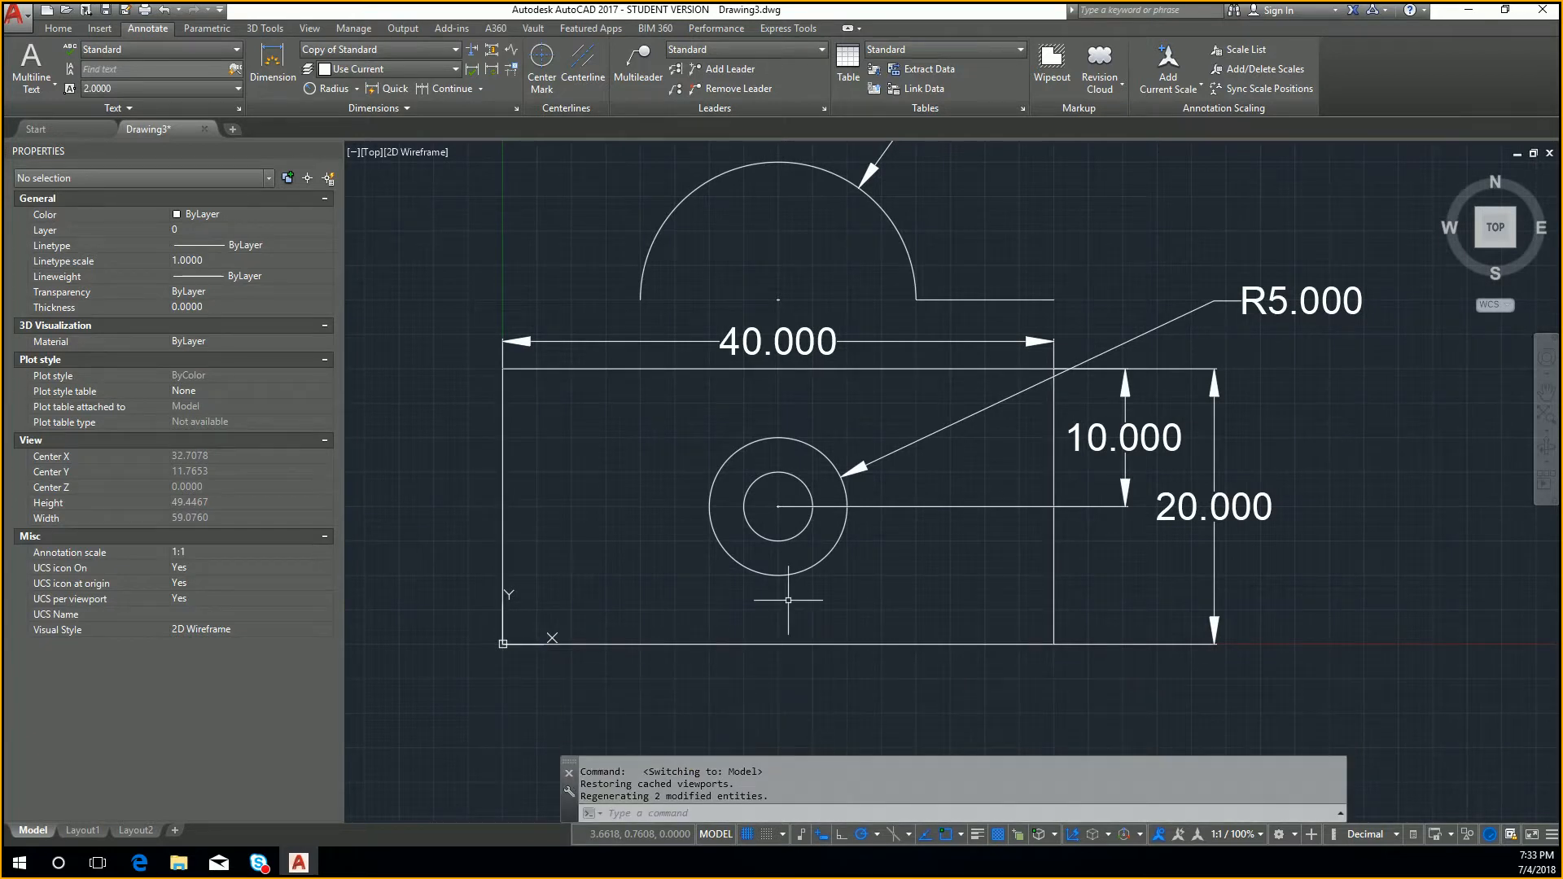
left_click(978, 448)
left_click(914, 419)
key("Delete")
left_click(1428, 518)
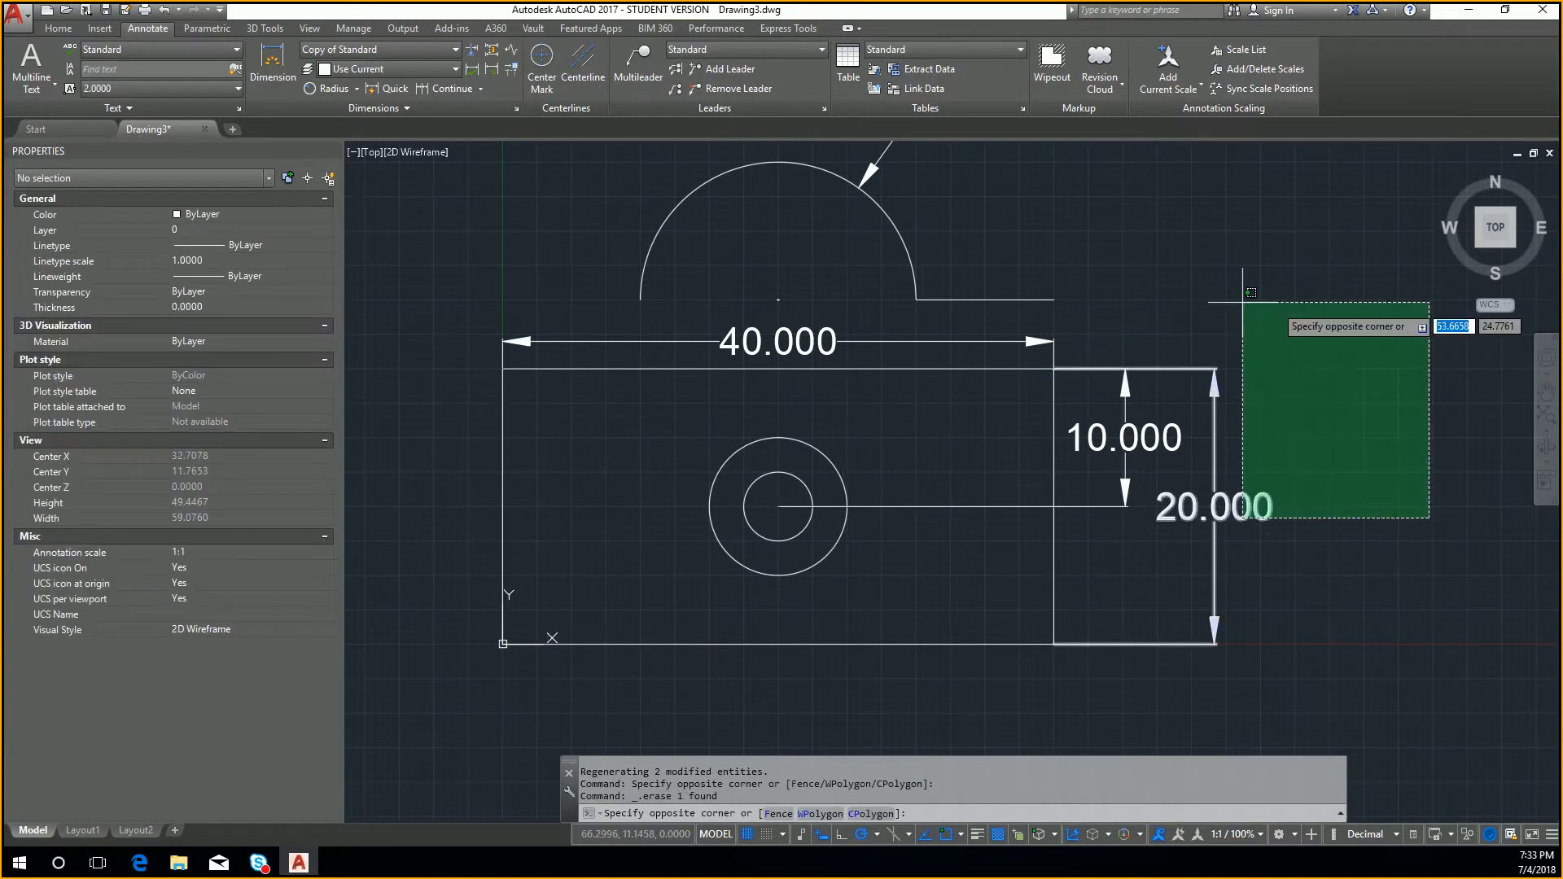
left_click(1152, 315)
key("Delete")
Erase the rectangle's width dimension and the arc's radius dimension
left_click(844, 335)
left_click(777, 320)
key("Delete")
mouse_move(849, 303)
middle_mouse_down()
mouse_move(887, 458)
mouse_move(1026, 370)
middle_mouse_up()
left_click(1040, 304)
left_click(989, 258)
key("Delete")
scroll(944, 399, "down", 2)
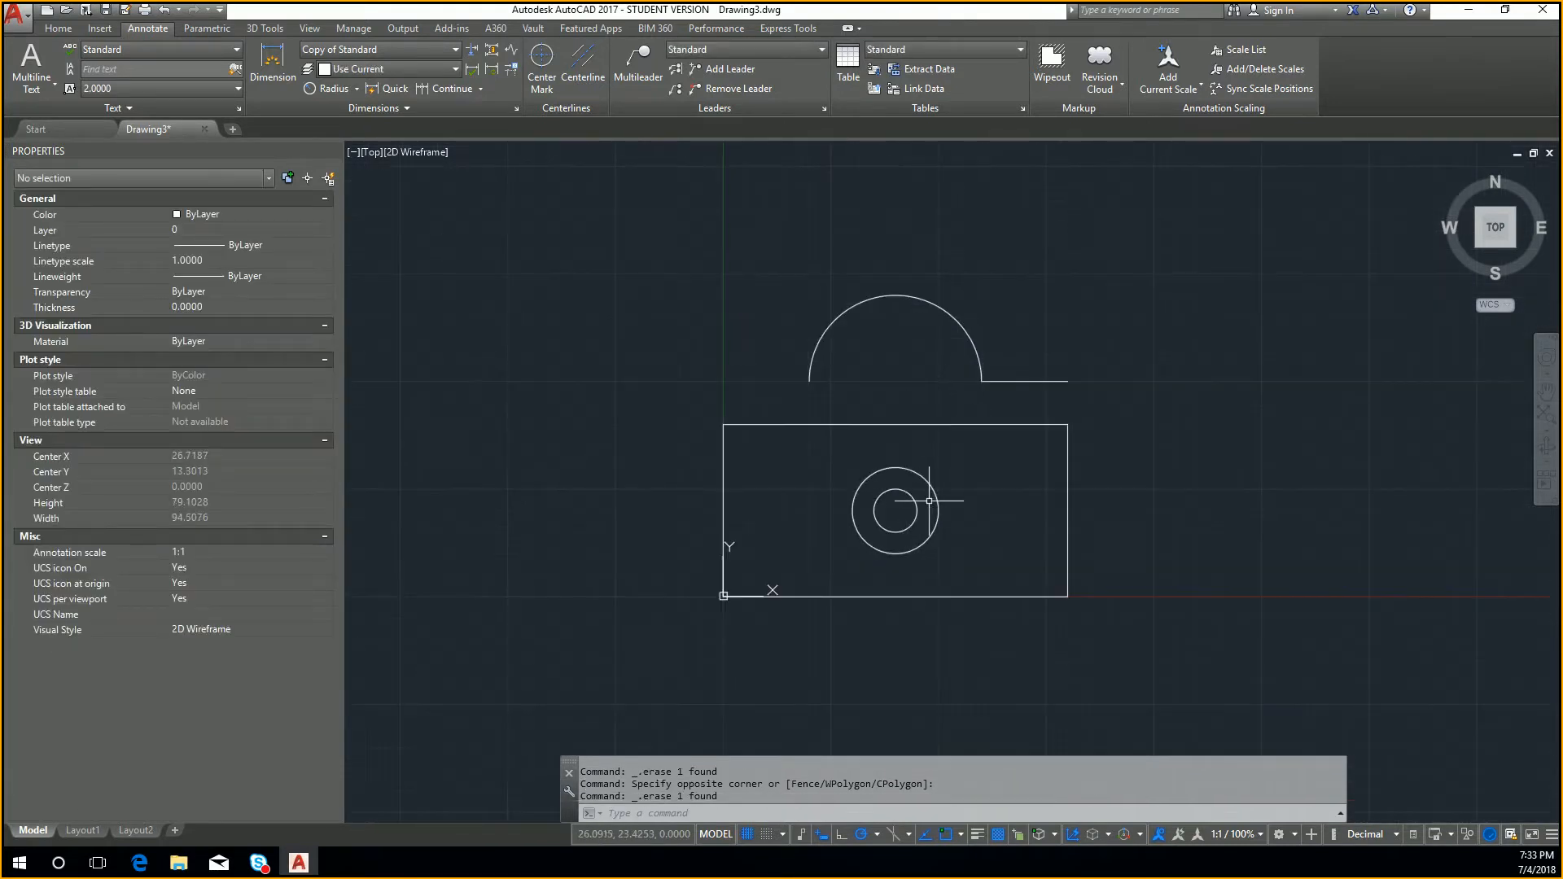
scroll(914, 501, "up", 6)
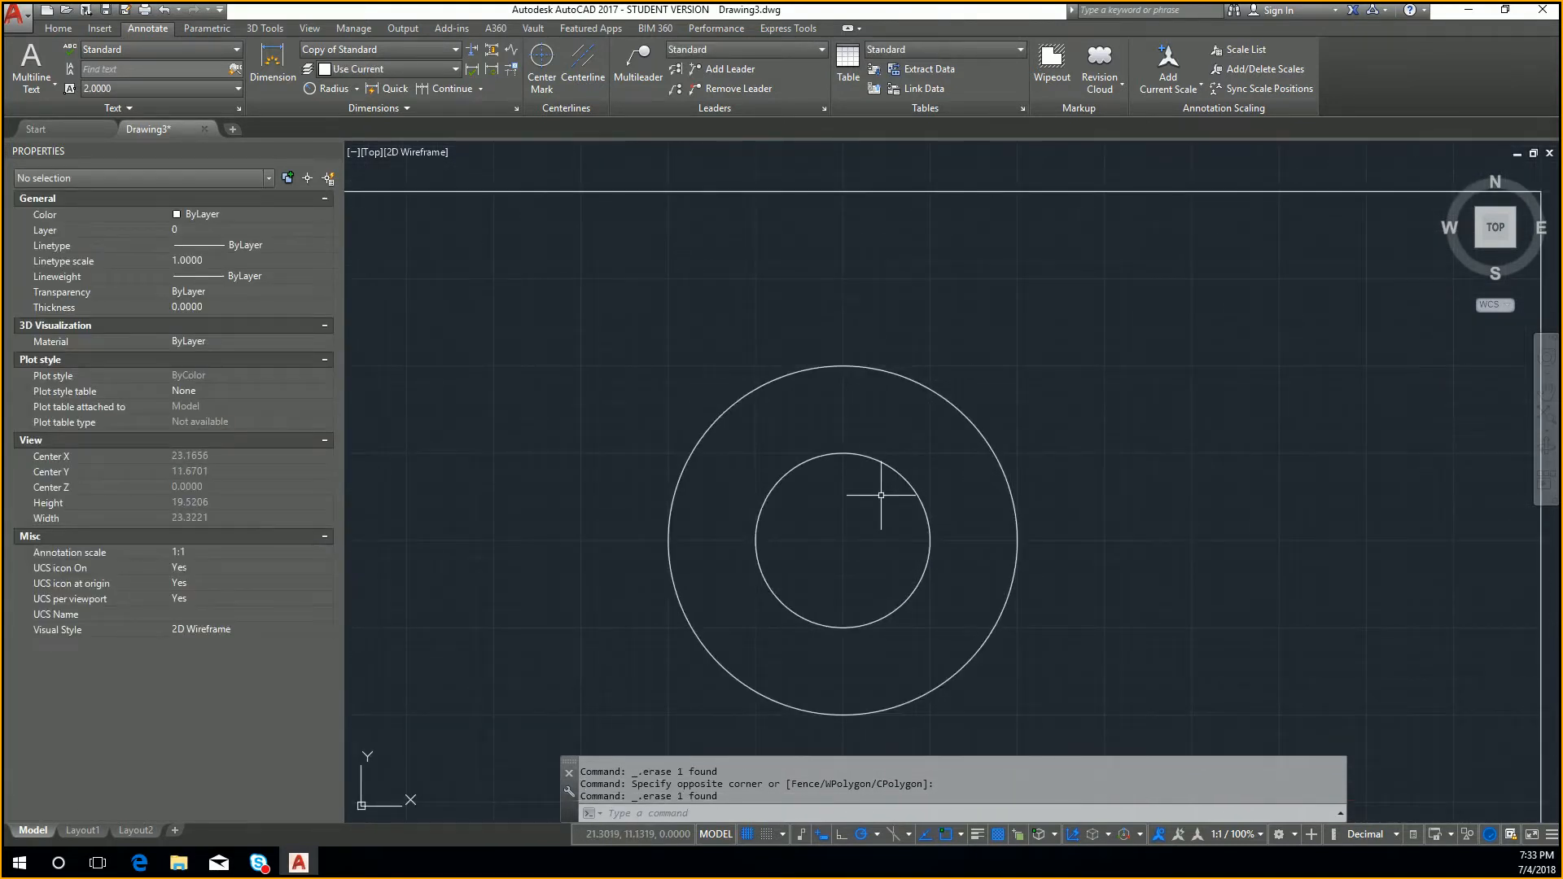
type("dvsscale")
key("Return")
key("Escape")
key("Escape")
type("s")
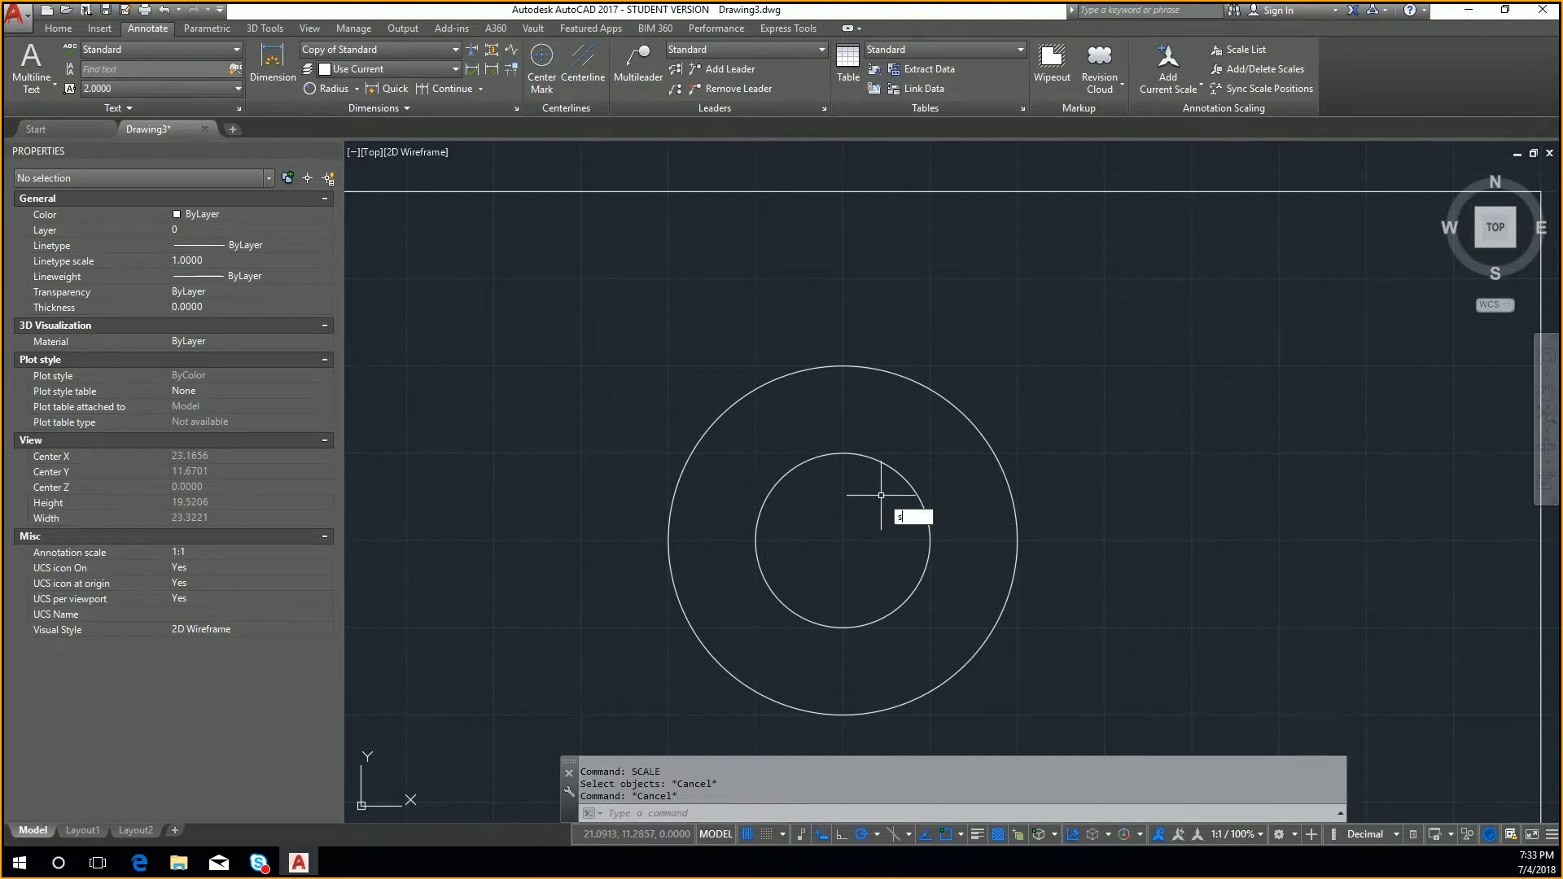
type("ca")
key("Return")
Scale the outer circle by a factor of 1.5 about the circles' common centre
type("s")
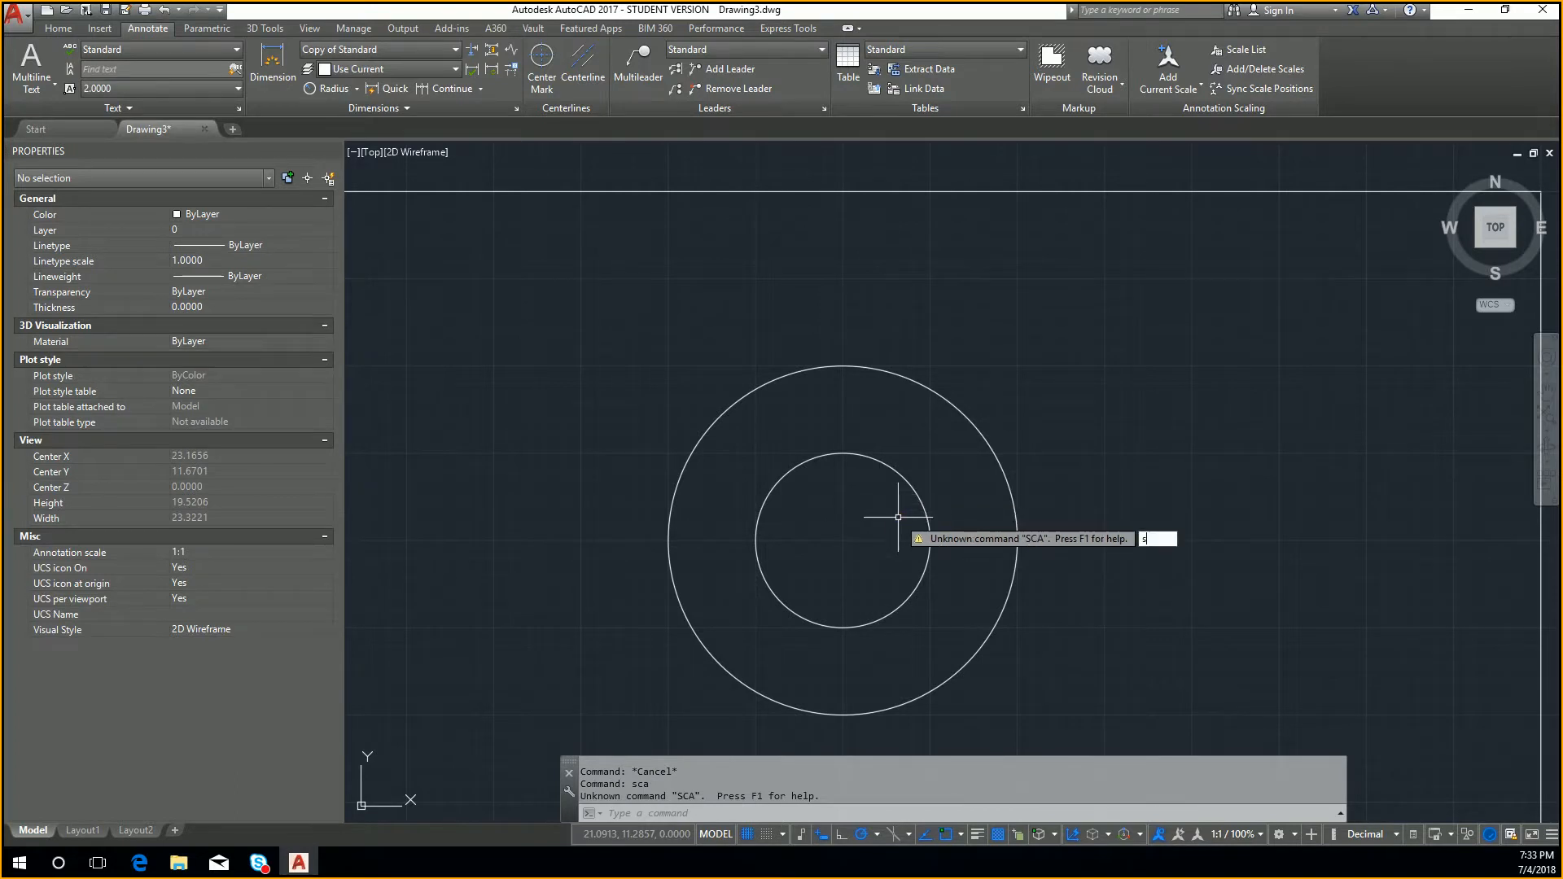
type("cale")
key("Return")
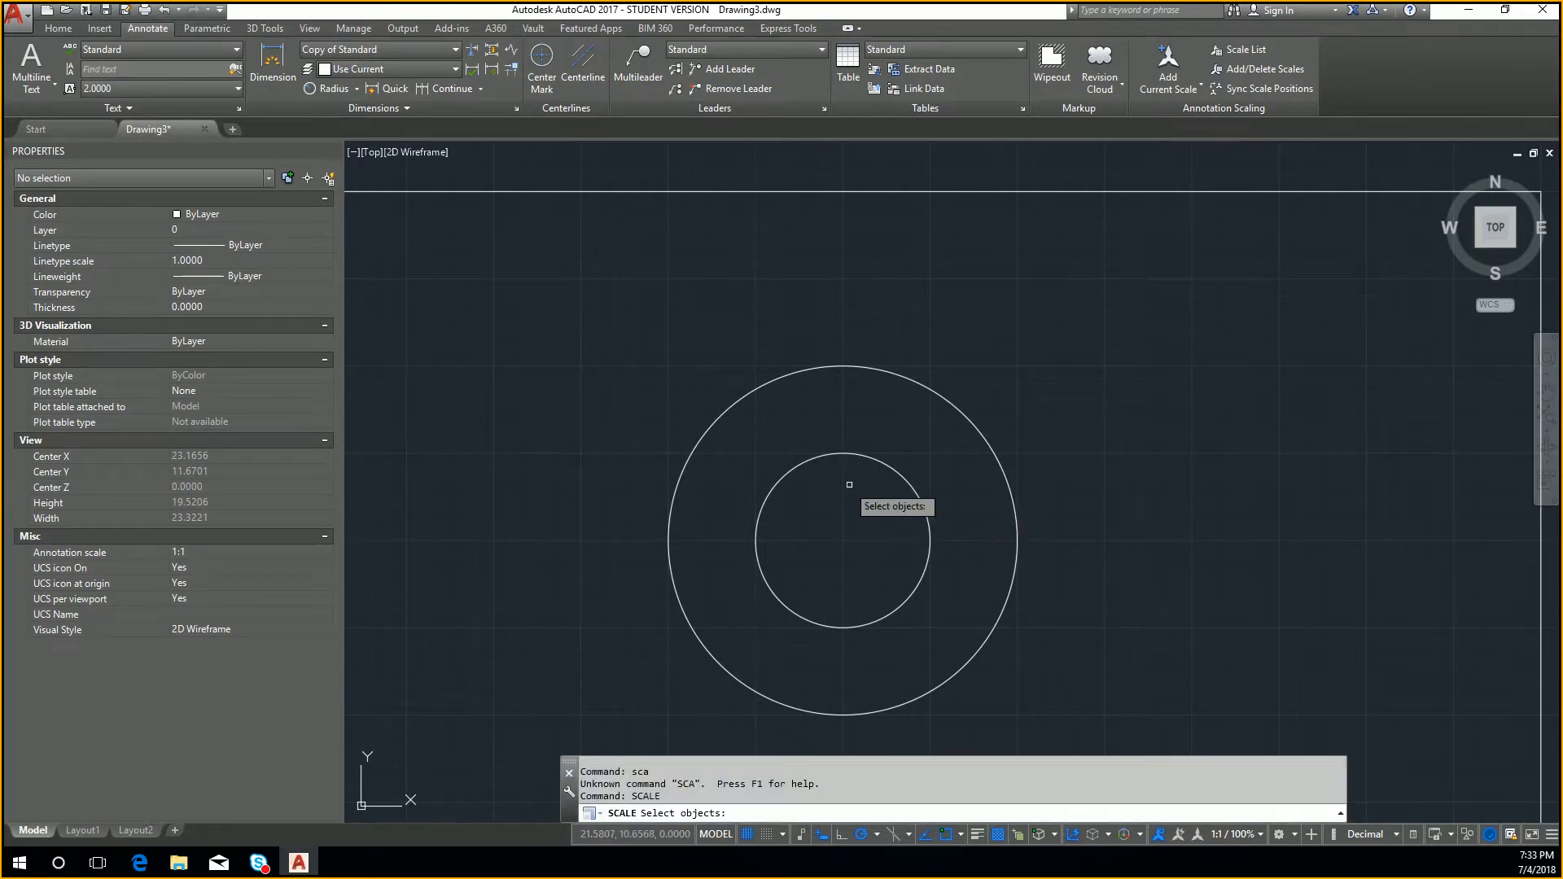
scroll(899, 471, "down", 2)
scroll(900, 470, "down", 2)
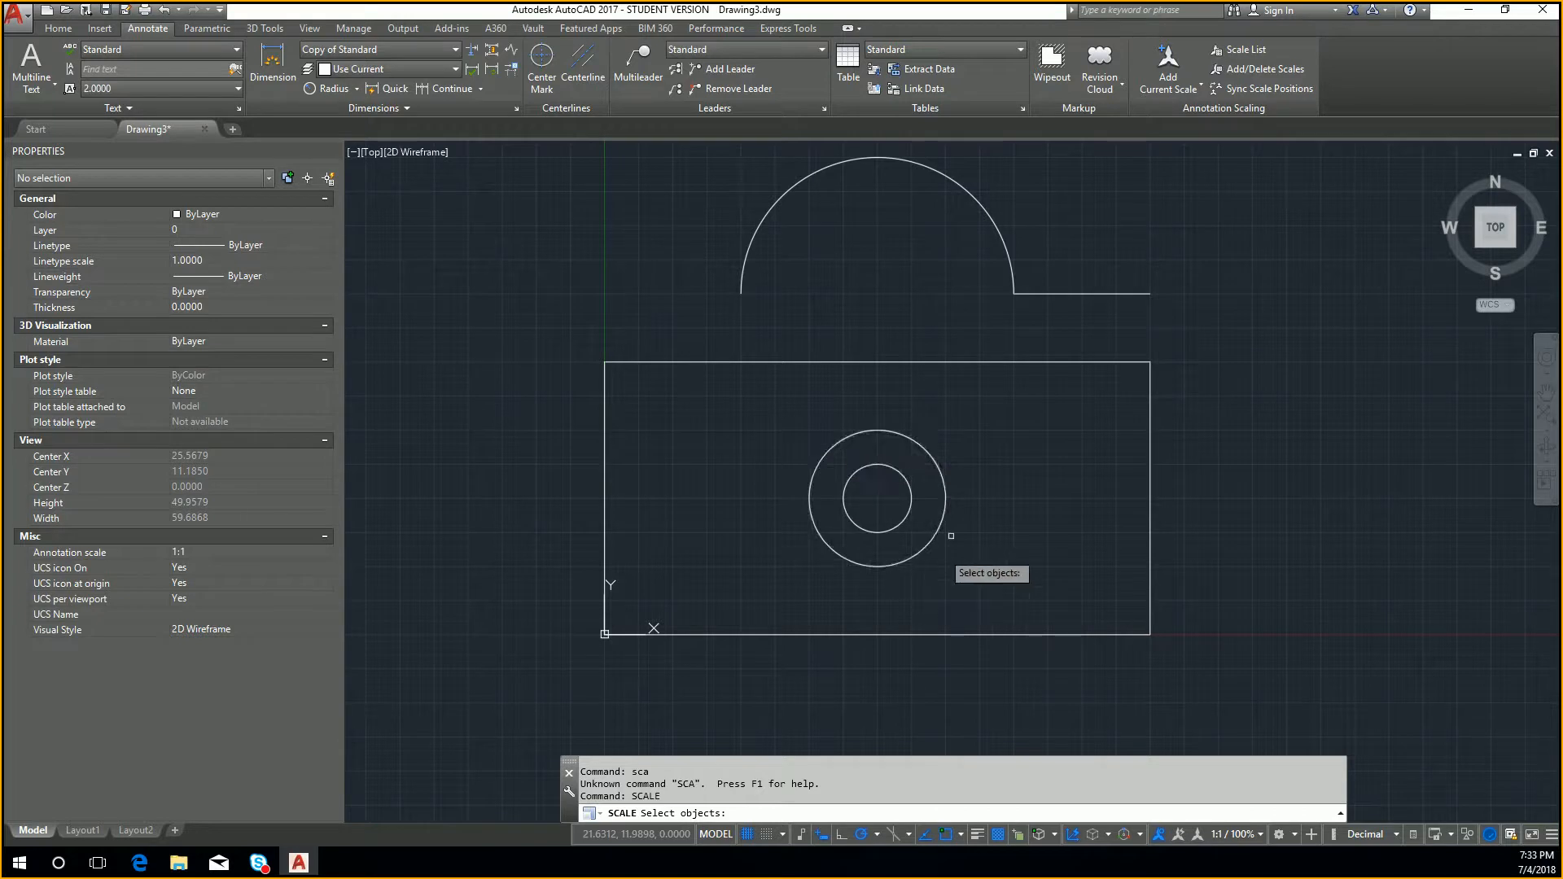
left_click(940, 471)
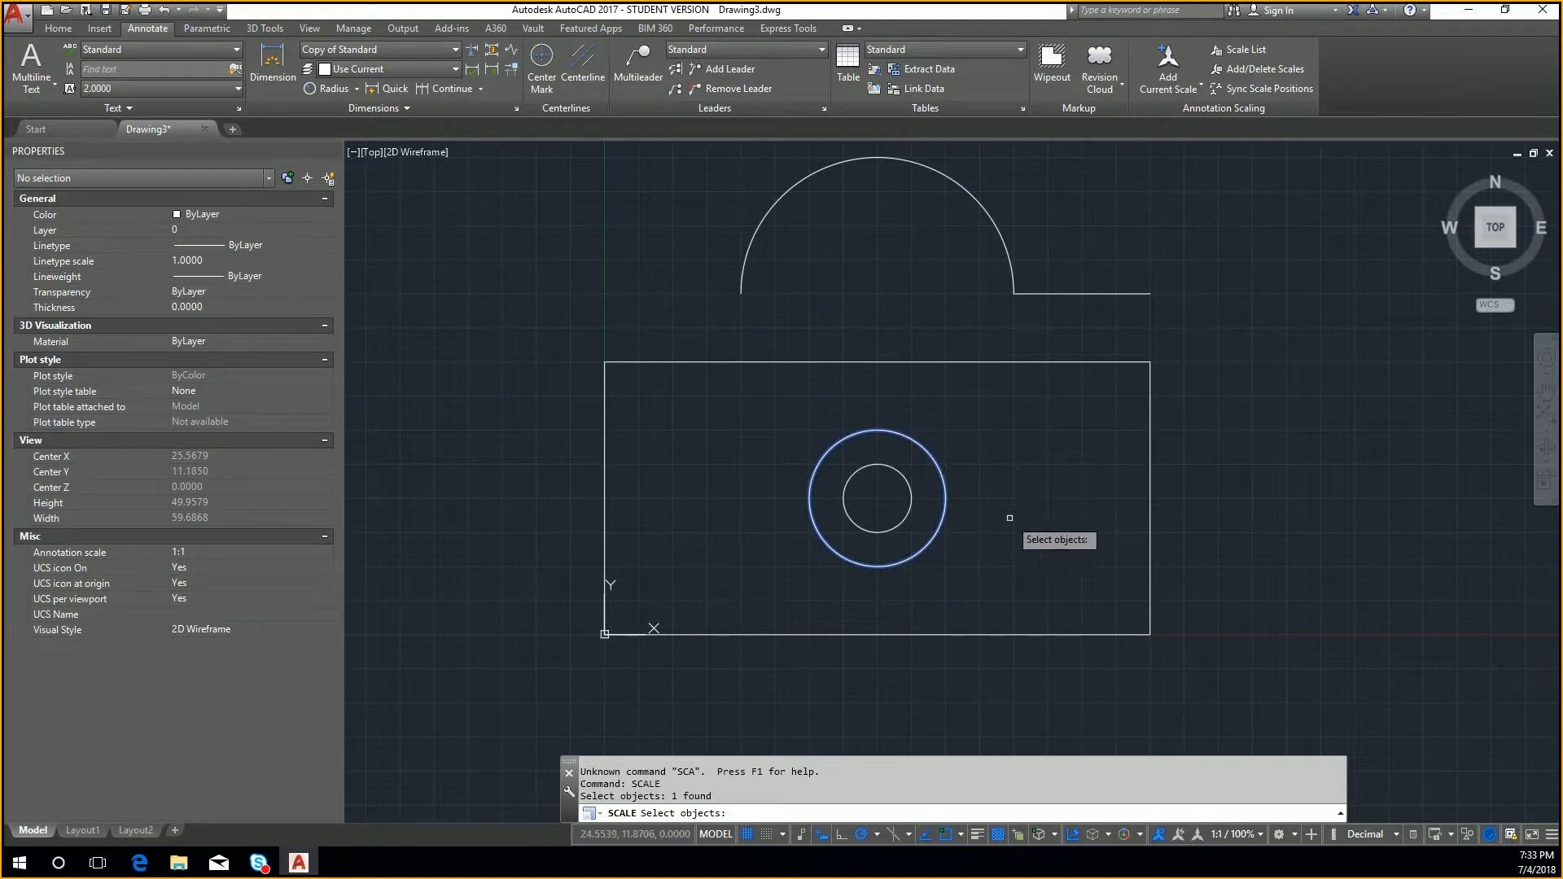
key("Return")
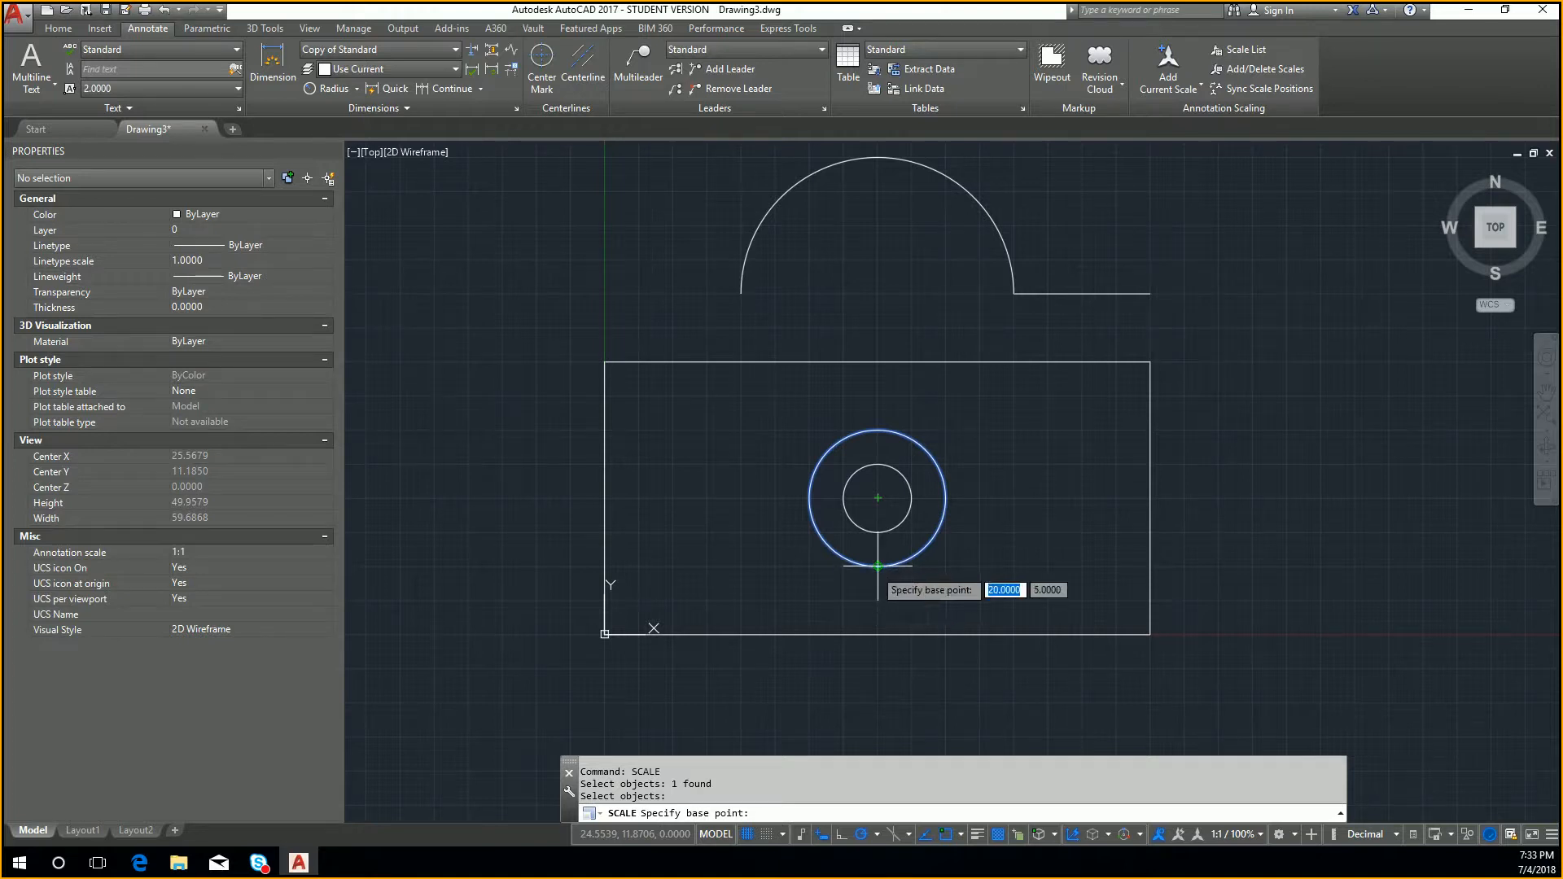
scroll(878, 564, "up", 2)
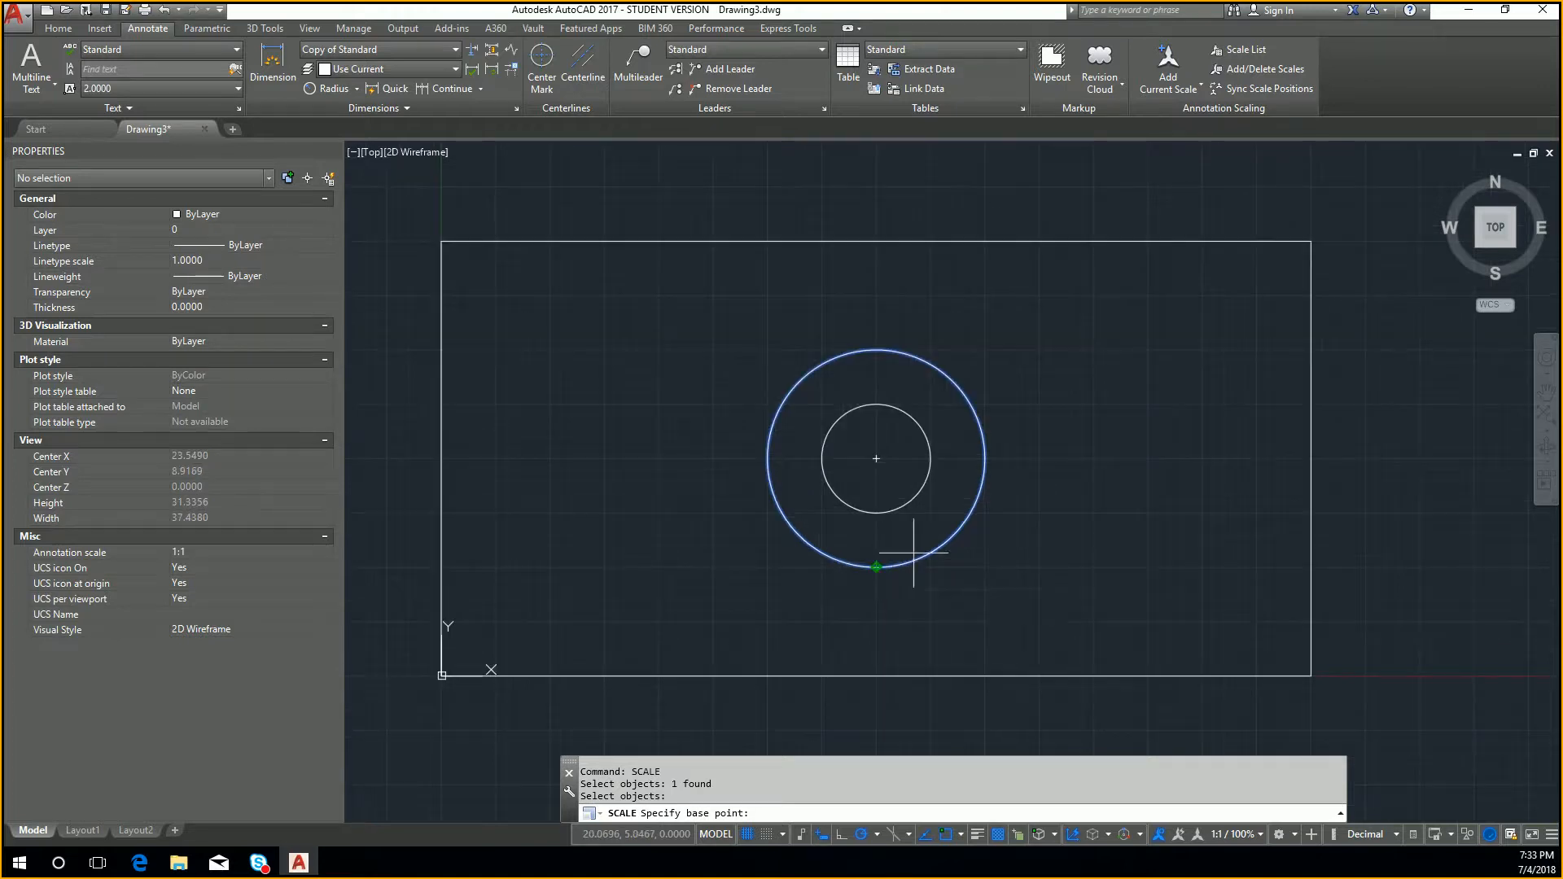
left_click(876, 459)
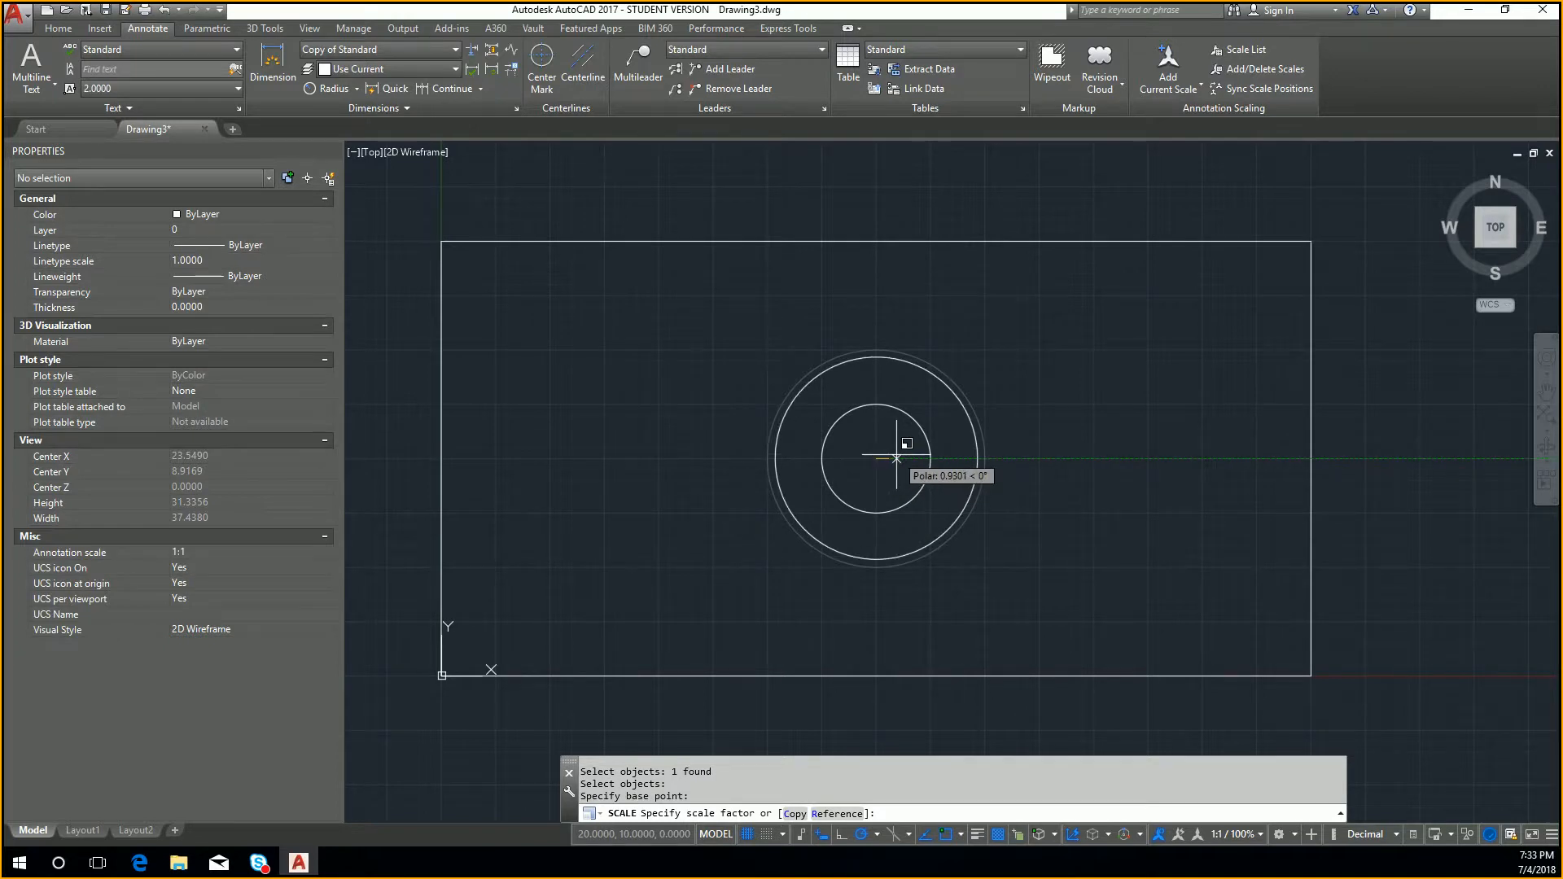
type("1.5")
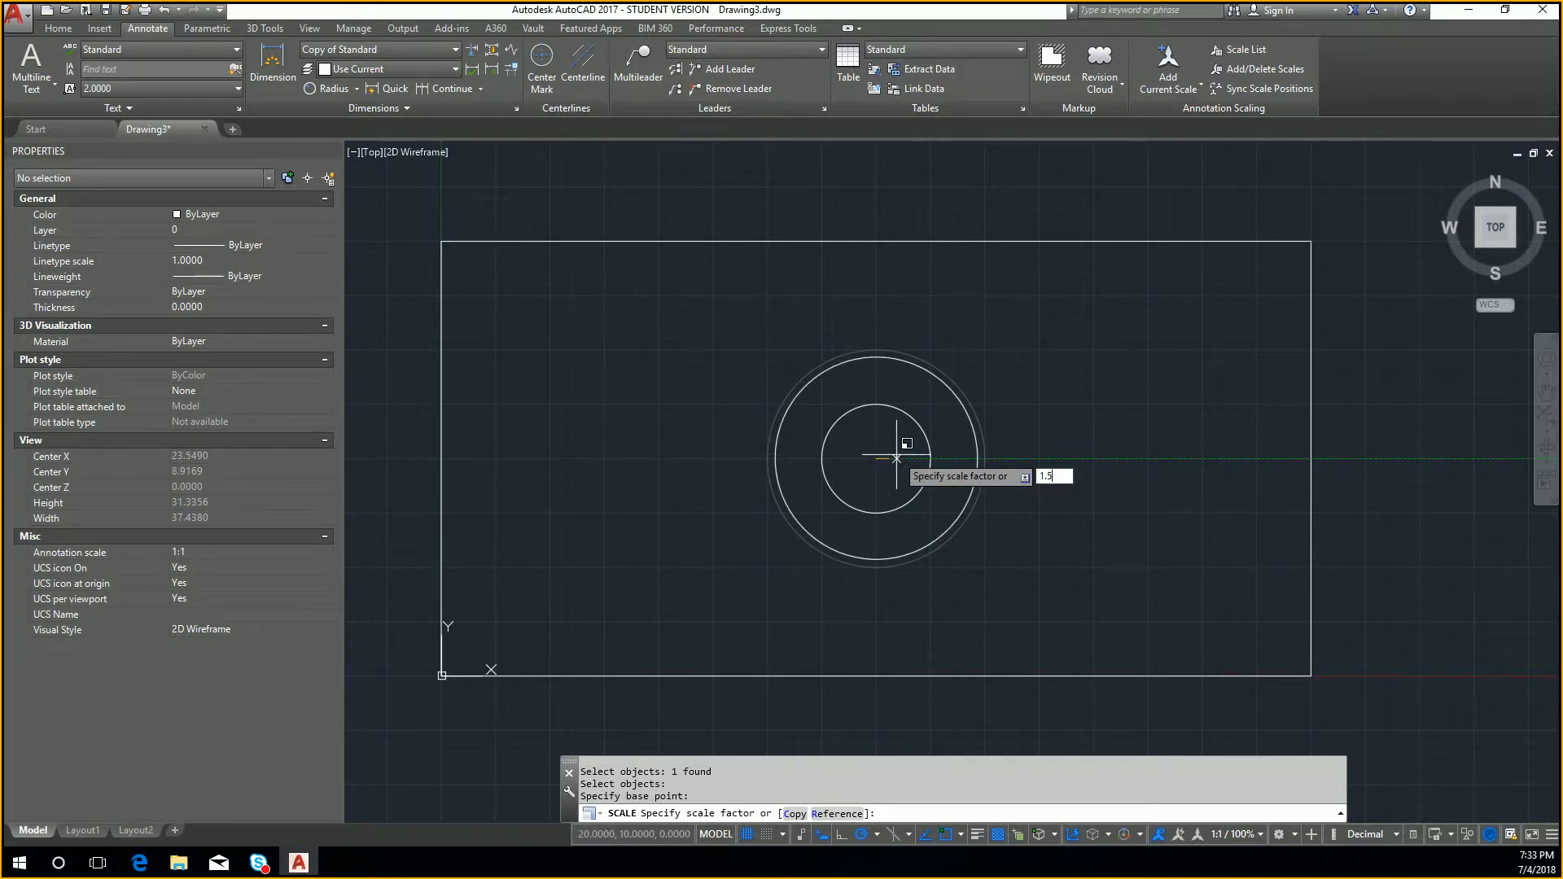
key("Return")
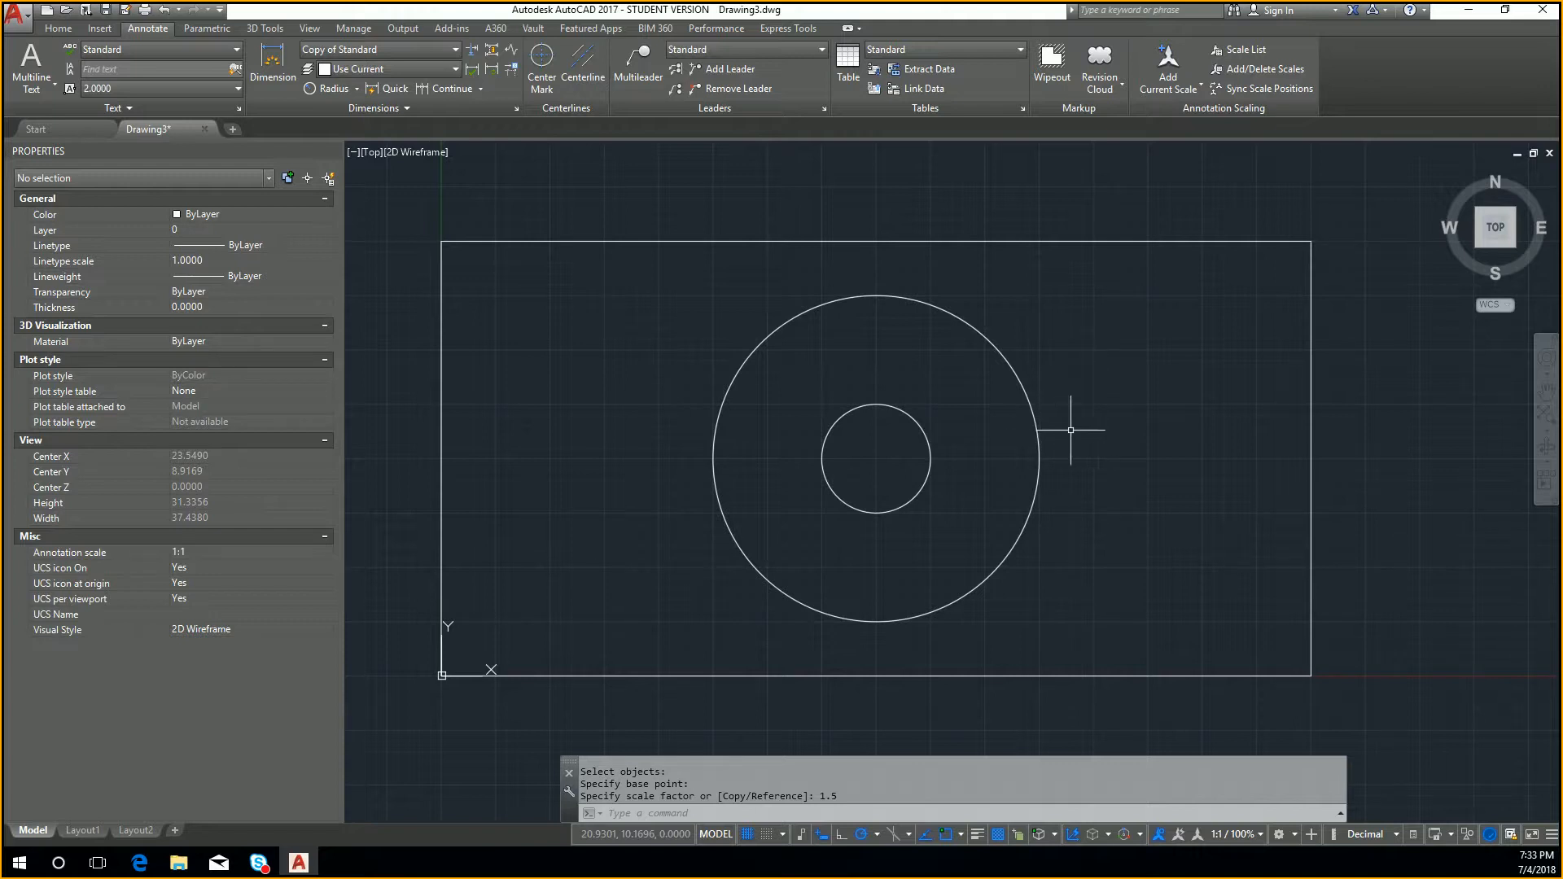
Undo the scaling of the outer circle
key("ctrl+z")
key("ctrl+z")
key("Escape")
key("Escape")
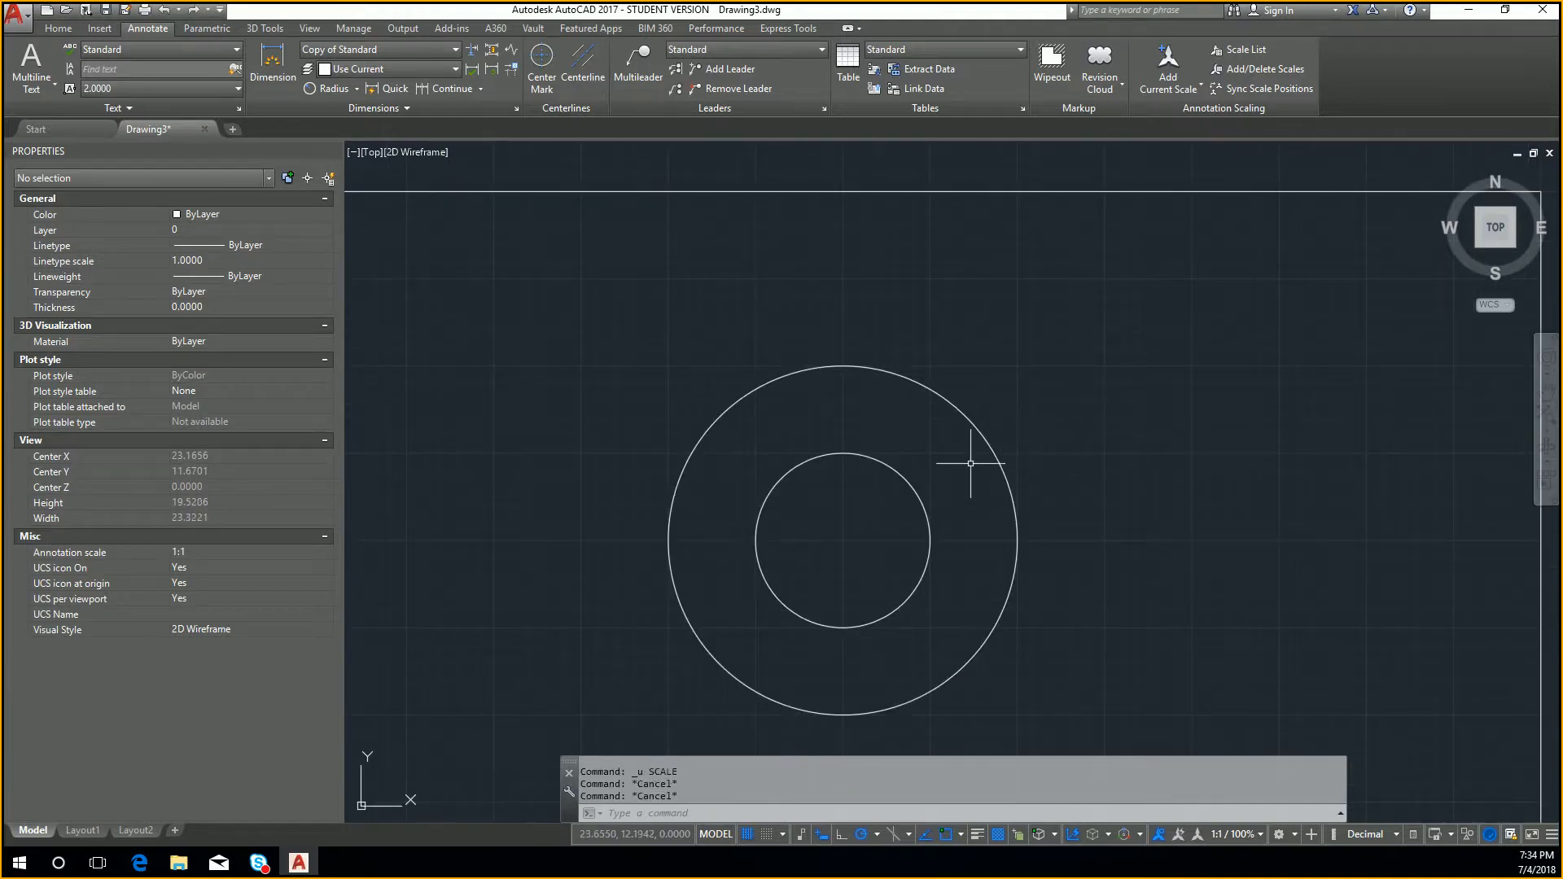
Scale the outer circle by a factor of 1.5 about its bottom quadrant point and undo the scaling
type("scale")
key("Return")
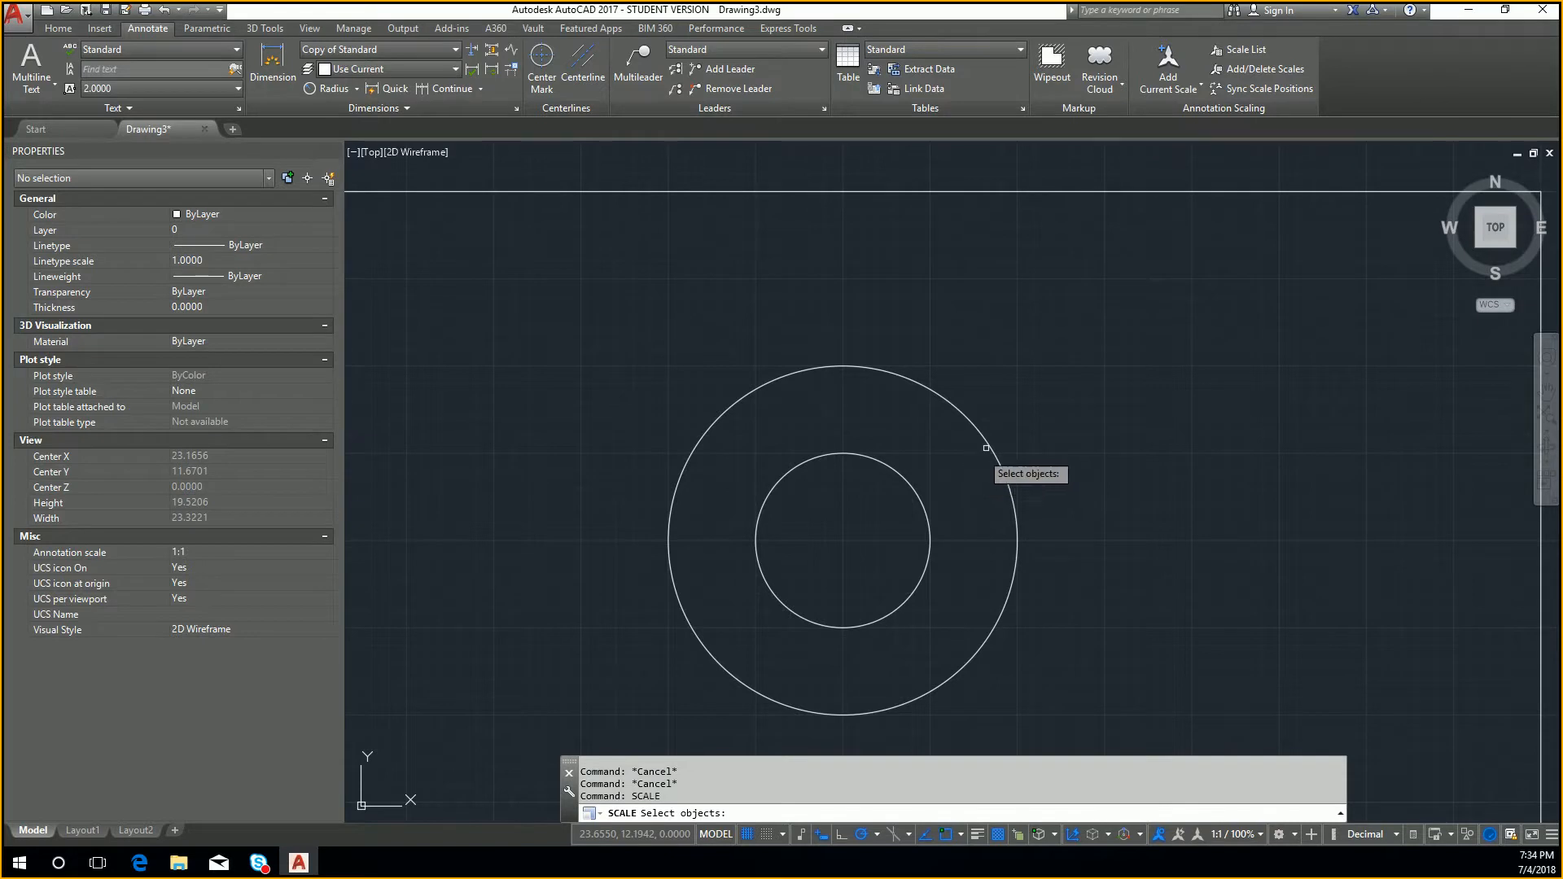
left_click(990, 446)
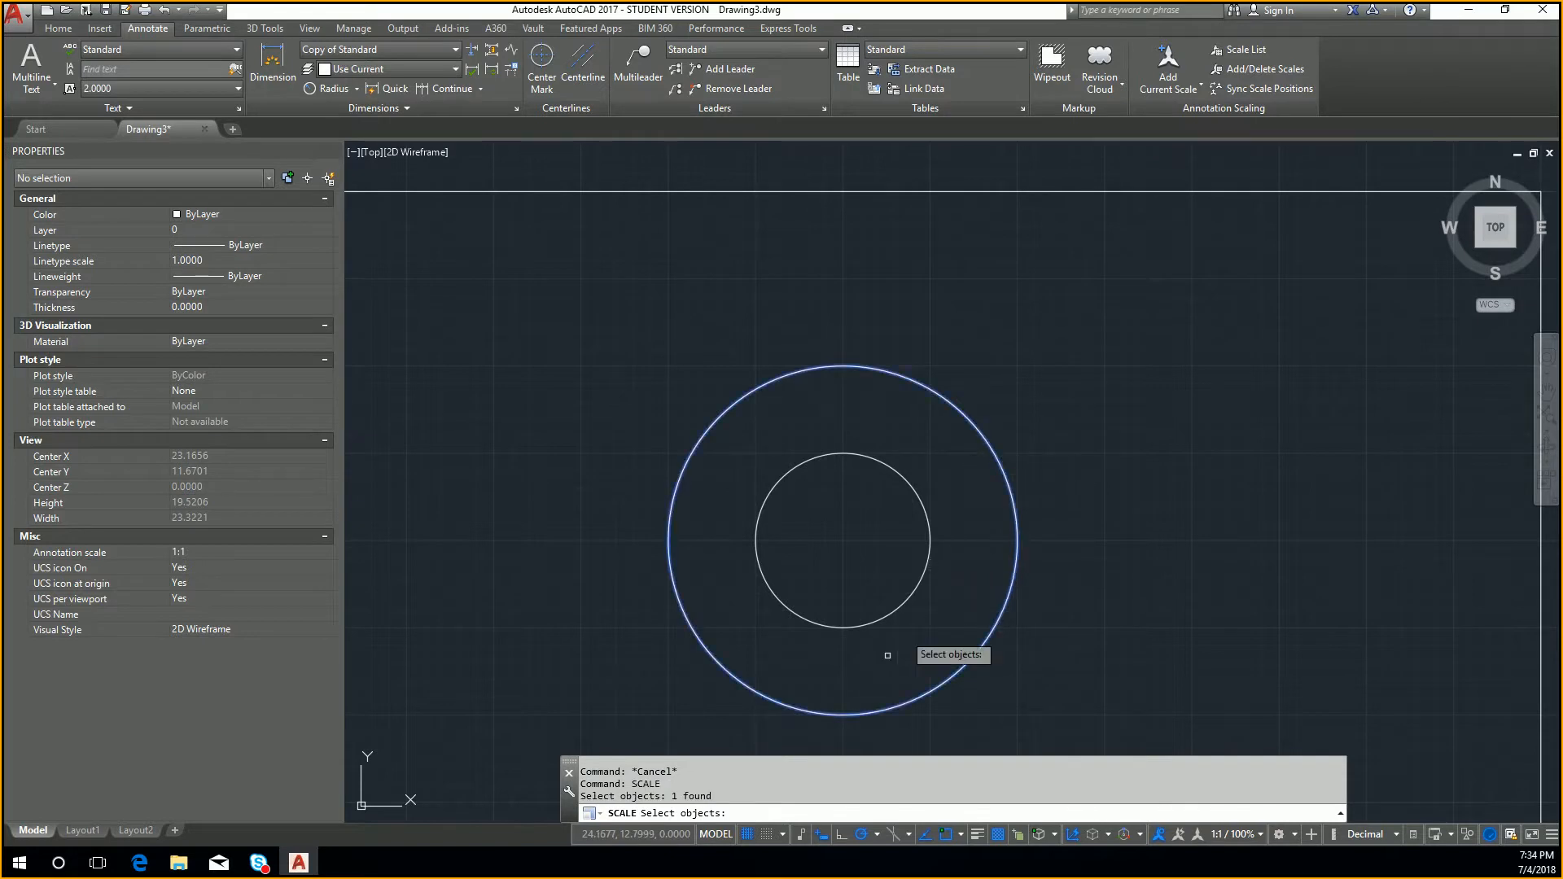
key("Return")
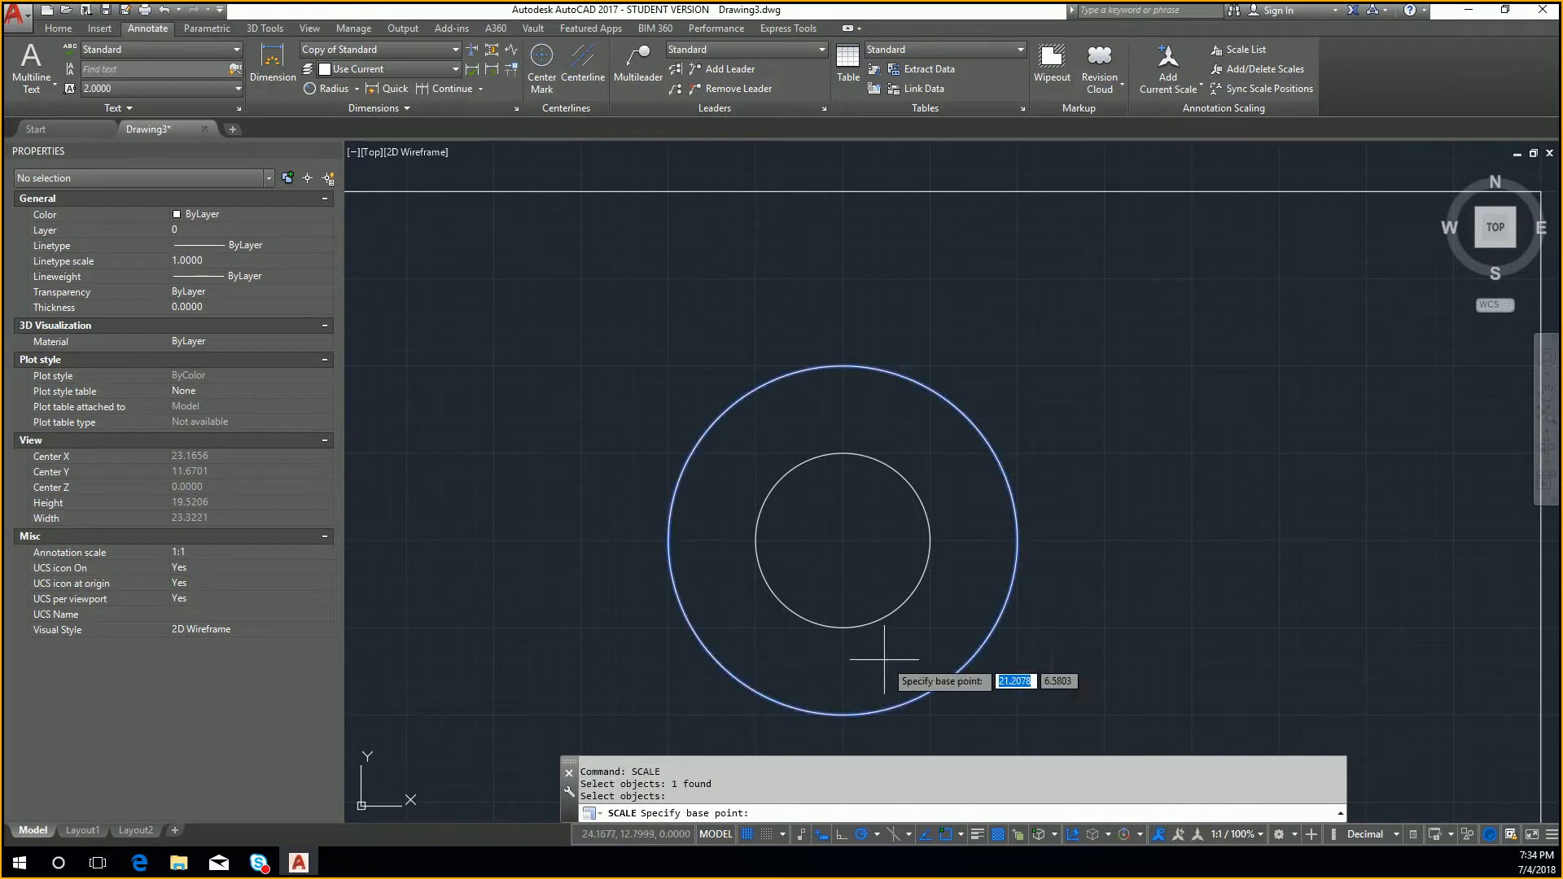
left_click(838, 713)
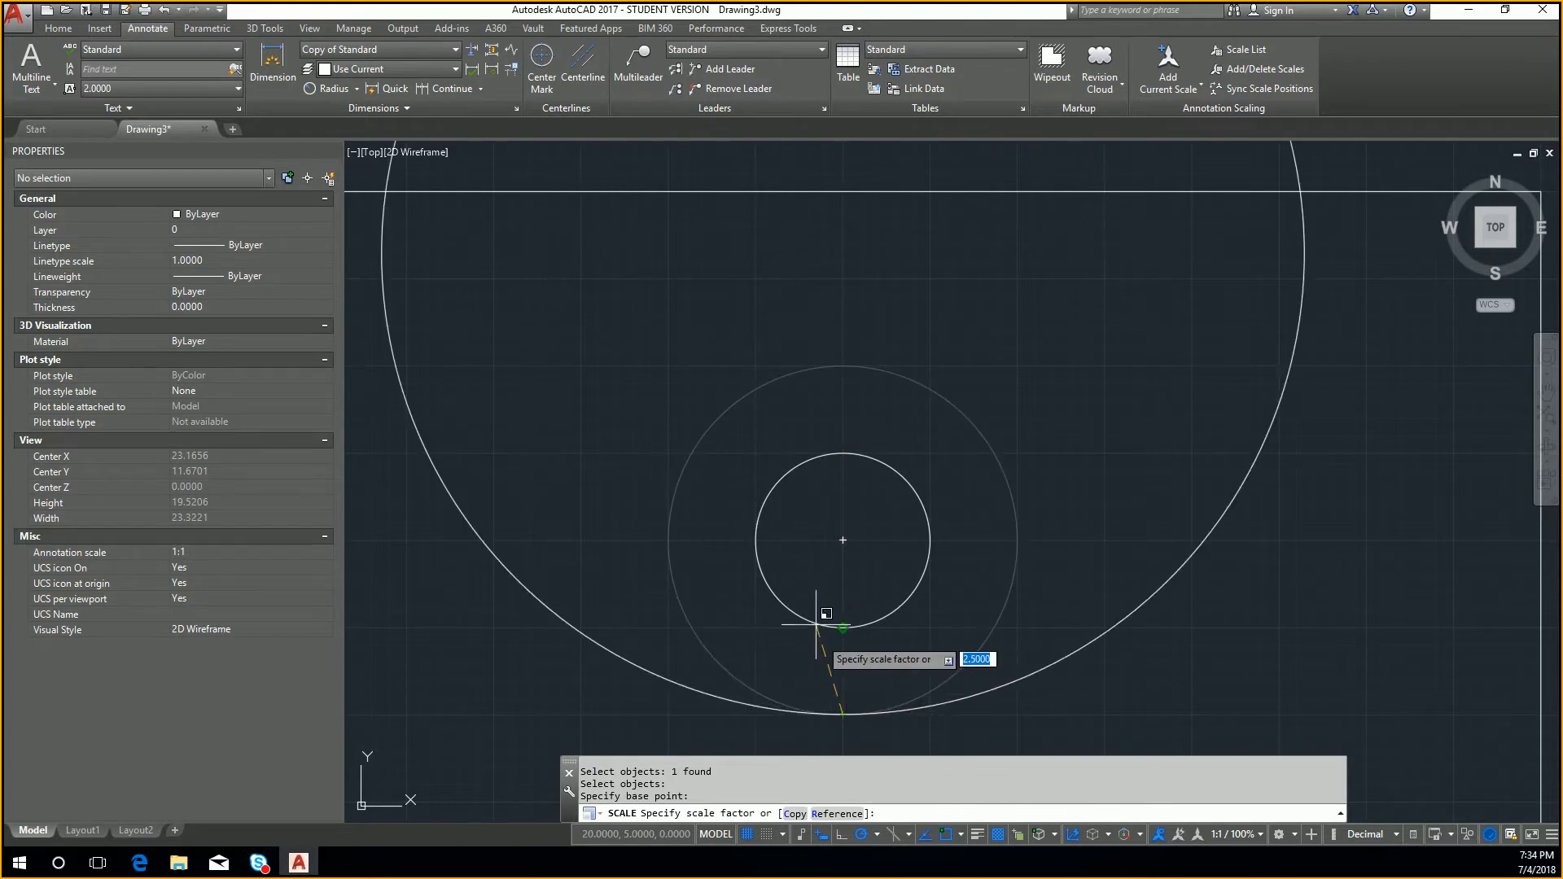
type("1.5")
key("Return")
scroll(1088, 476, "down", 4)
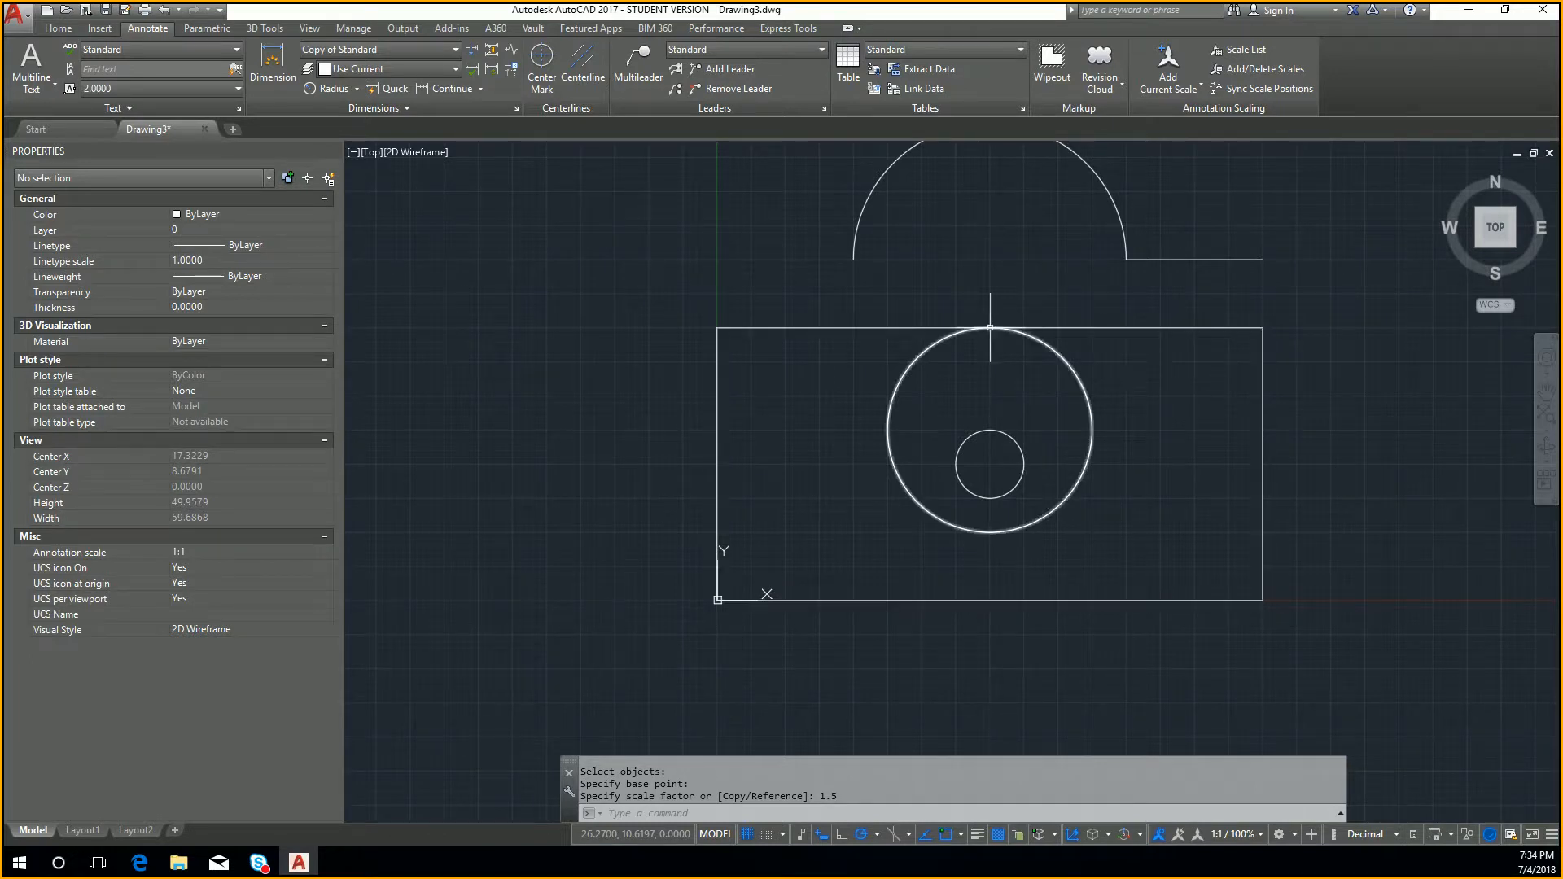
scroll(990, 327, "up", 2)
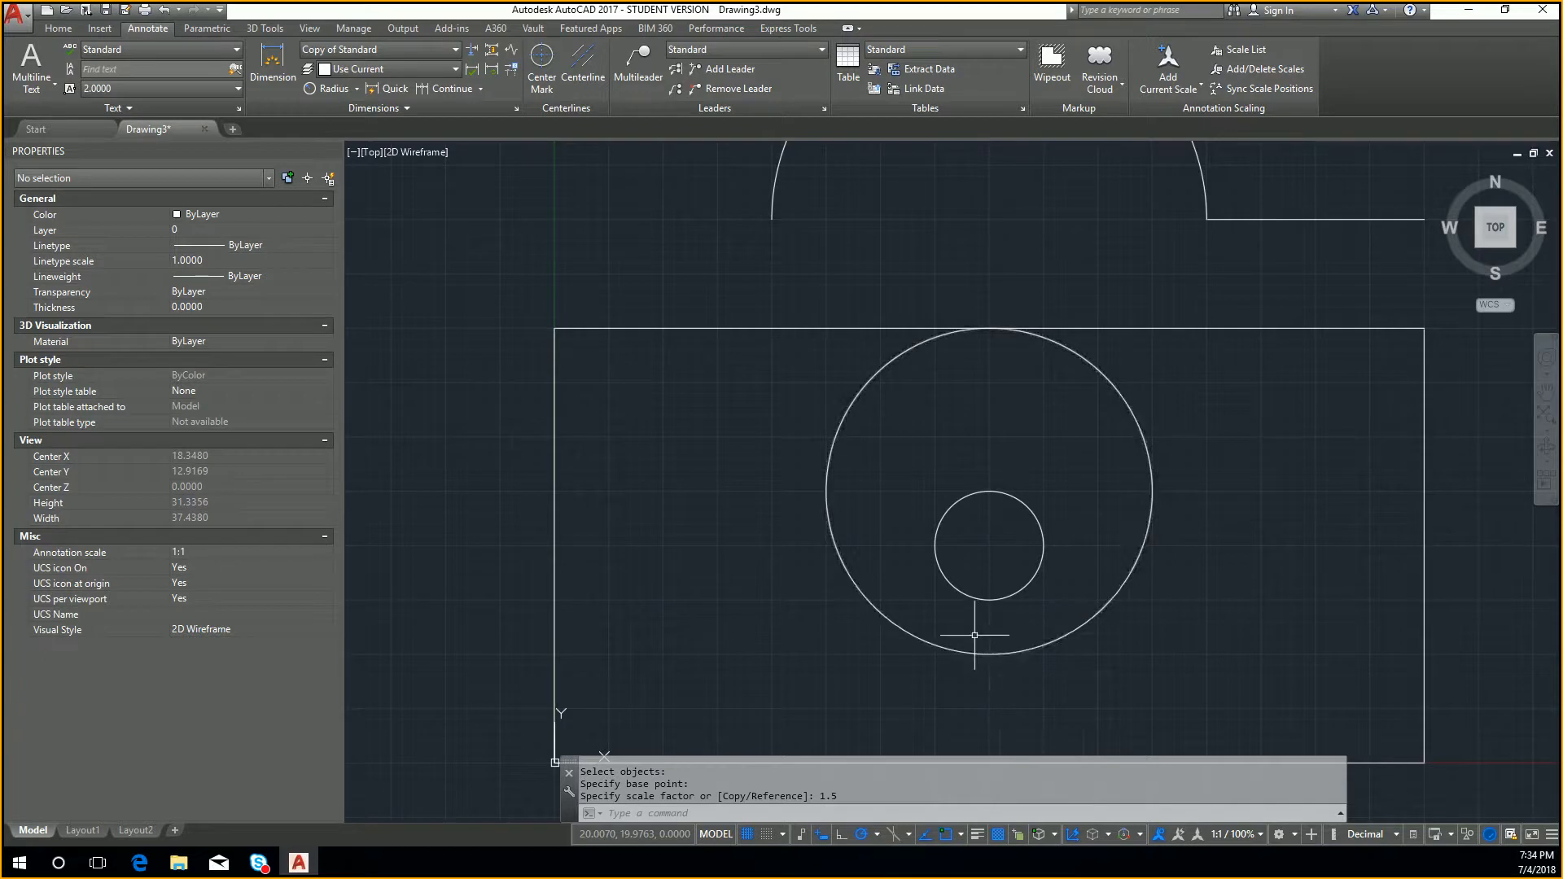
key("ctrl+z")
key("ctrl+z")
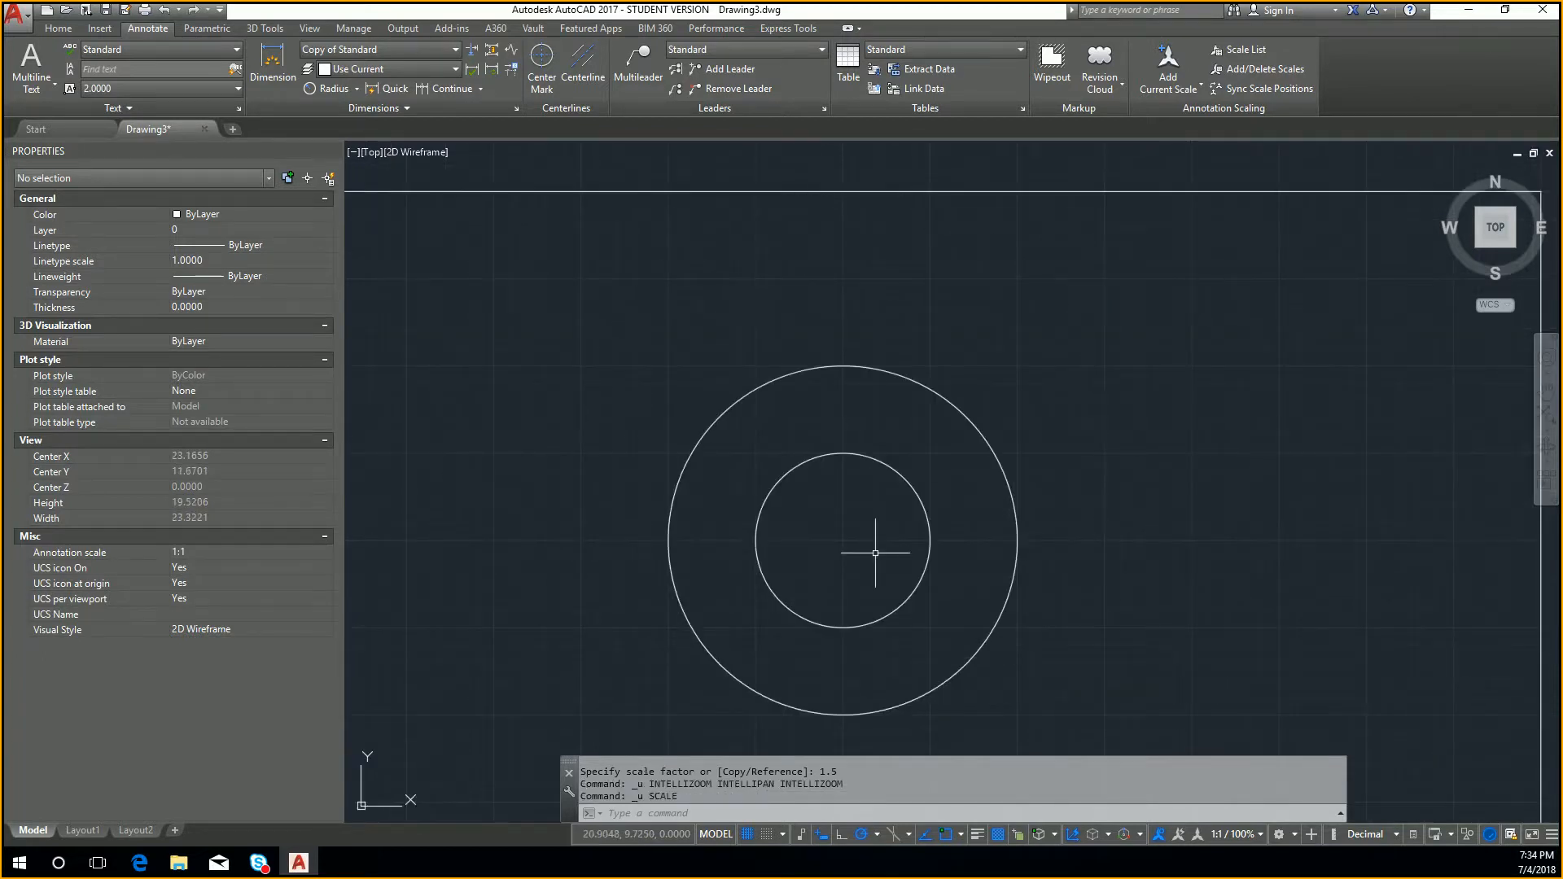
Scale a copy of the outer circle by a factor of 1.5 about the circles' common centre, keeping the original
type("scale")
key("Return")
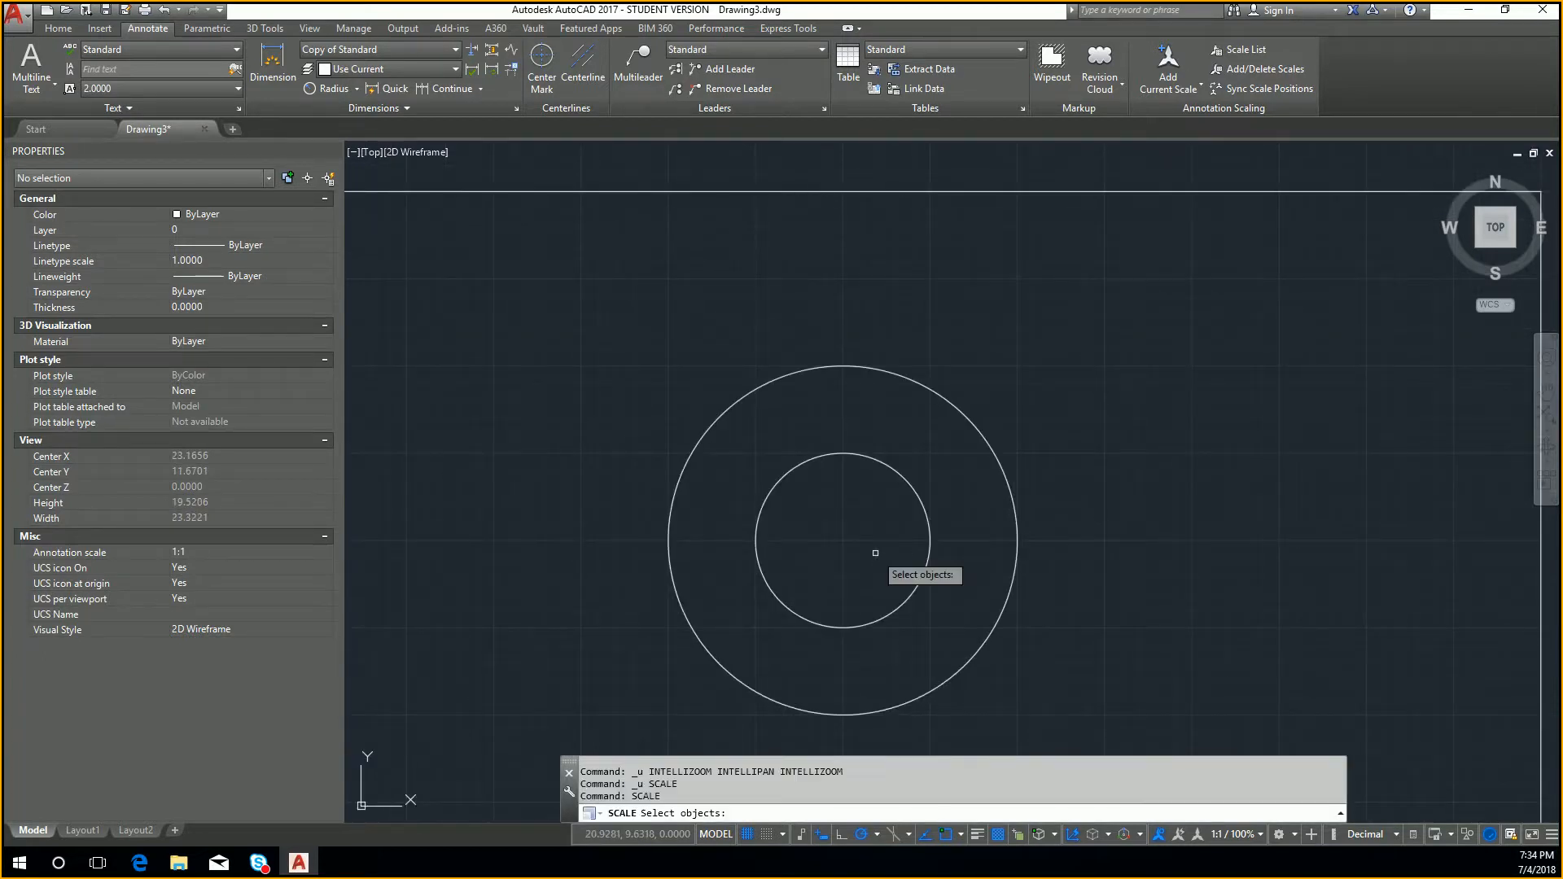
left_click(1004, 489)
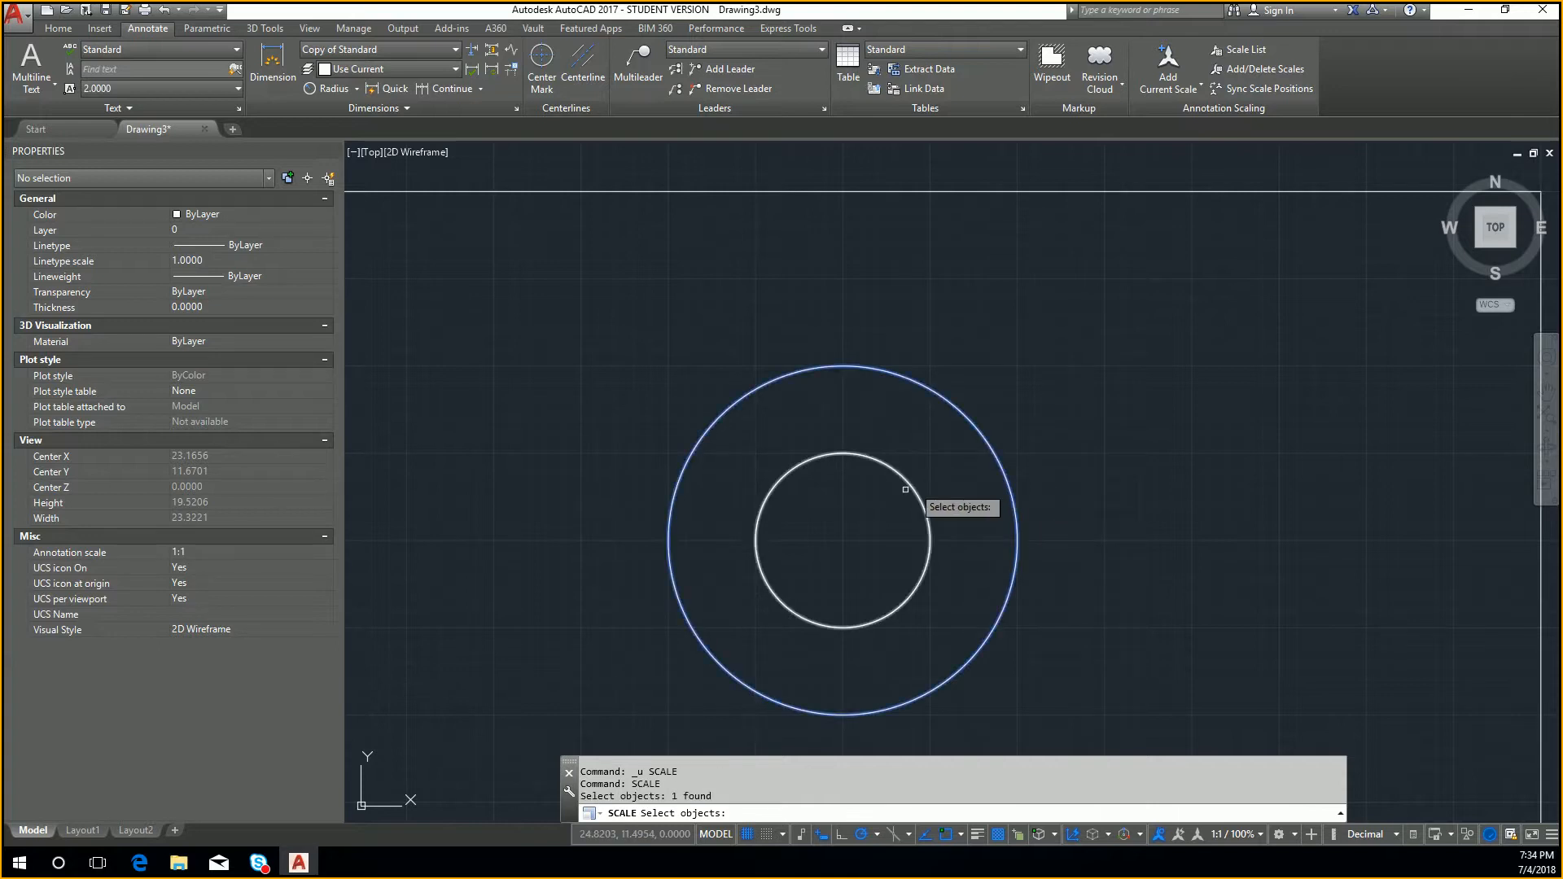
key("Return")
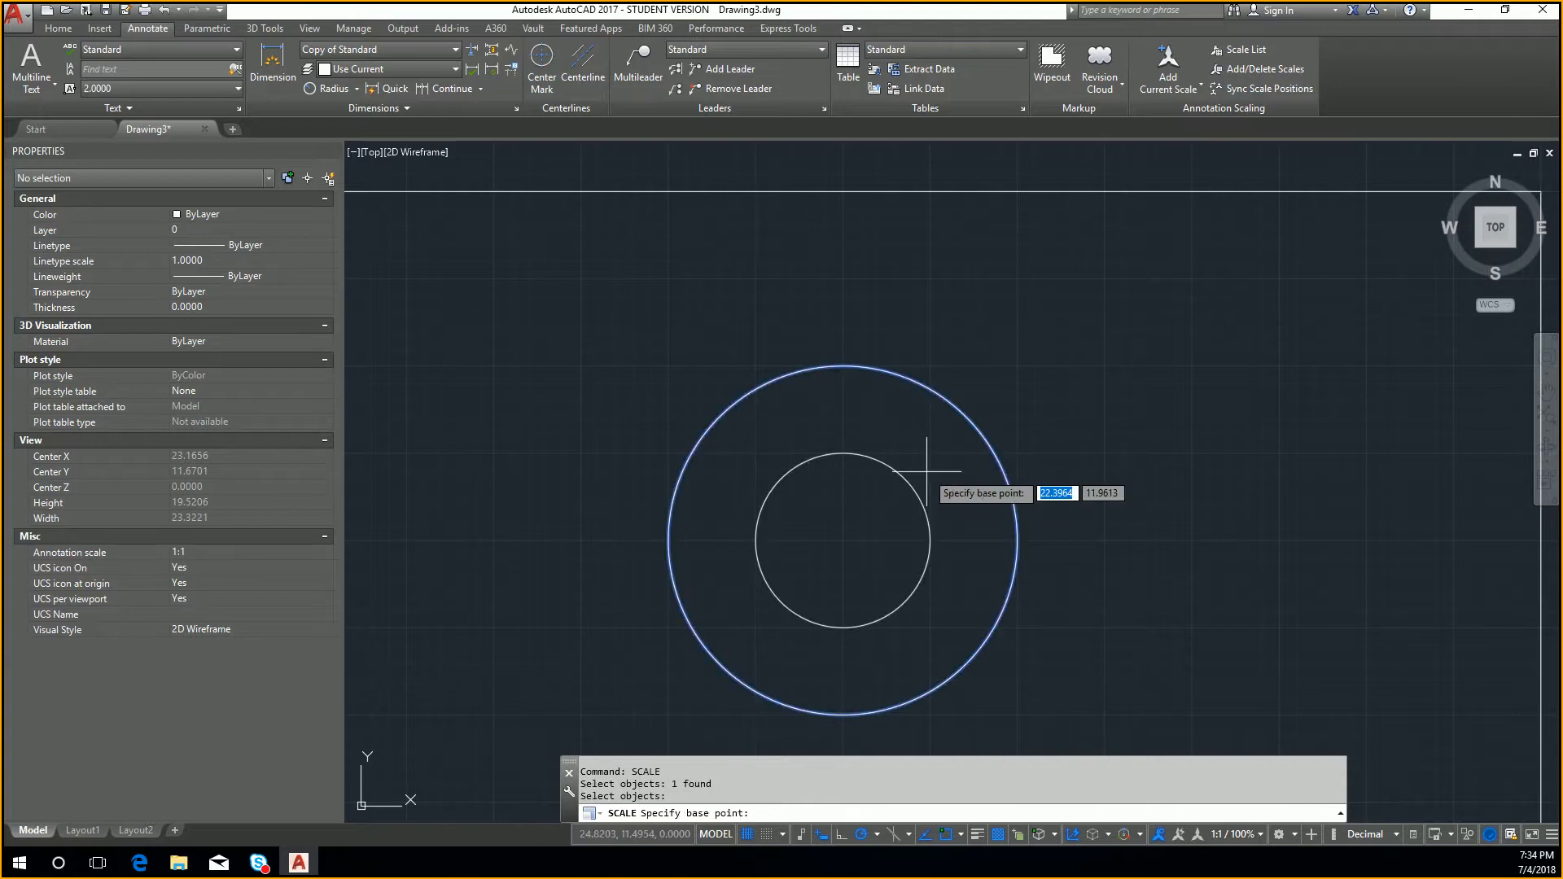
left_click(843, 540)
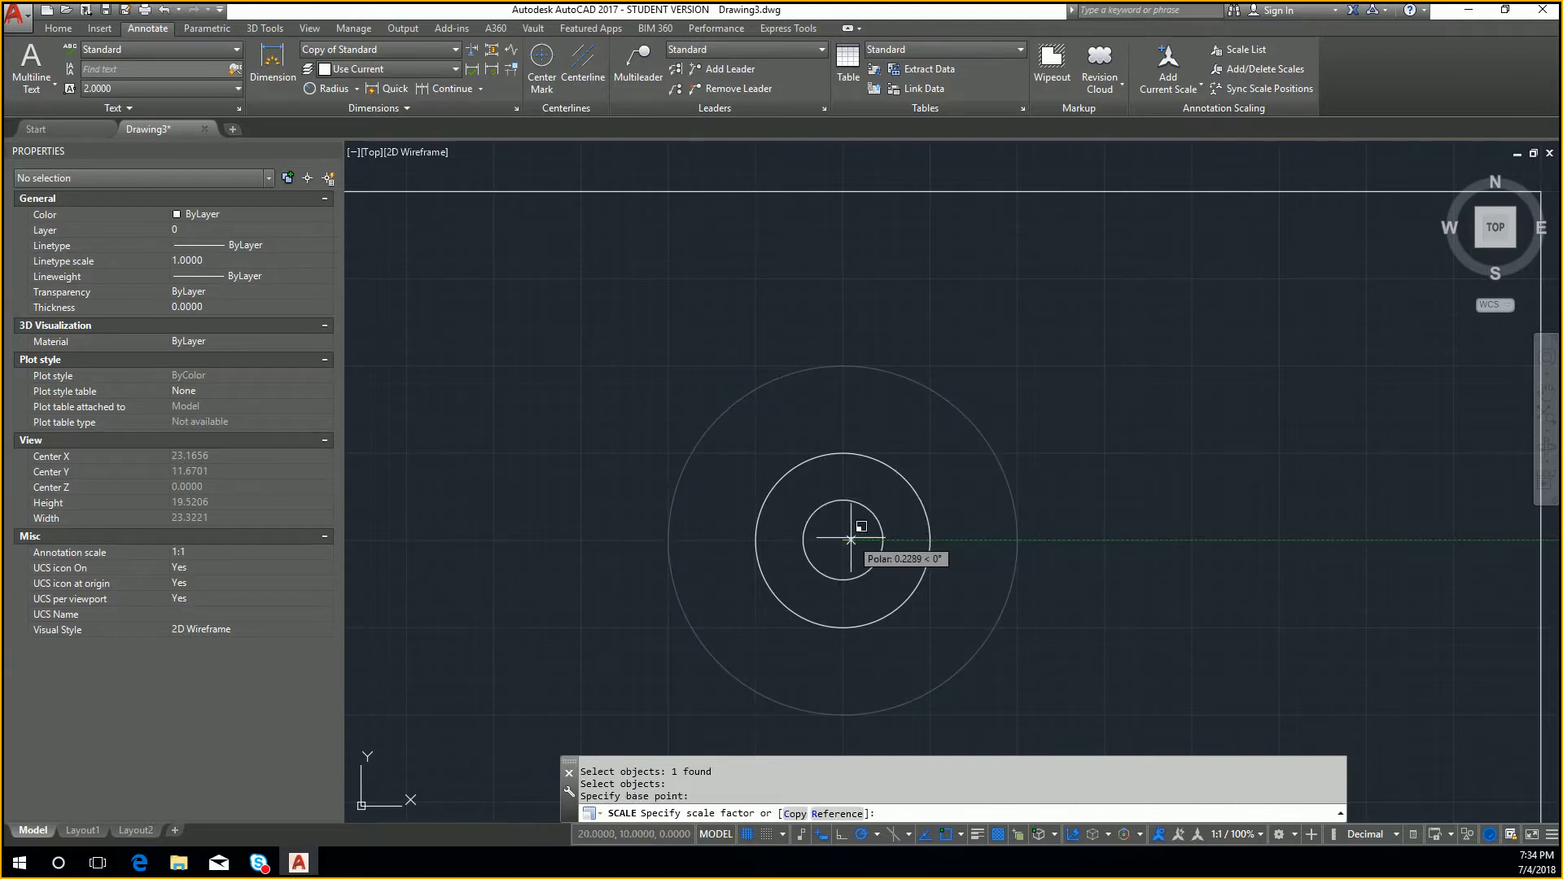
type("c")
key("Return")
type("1.5")
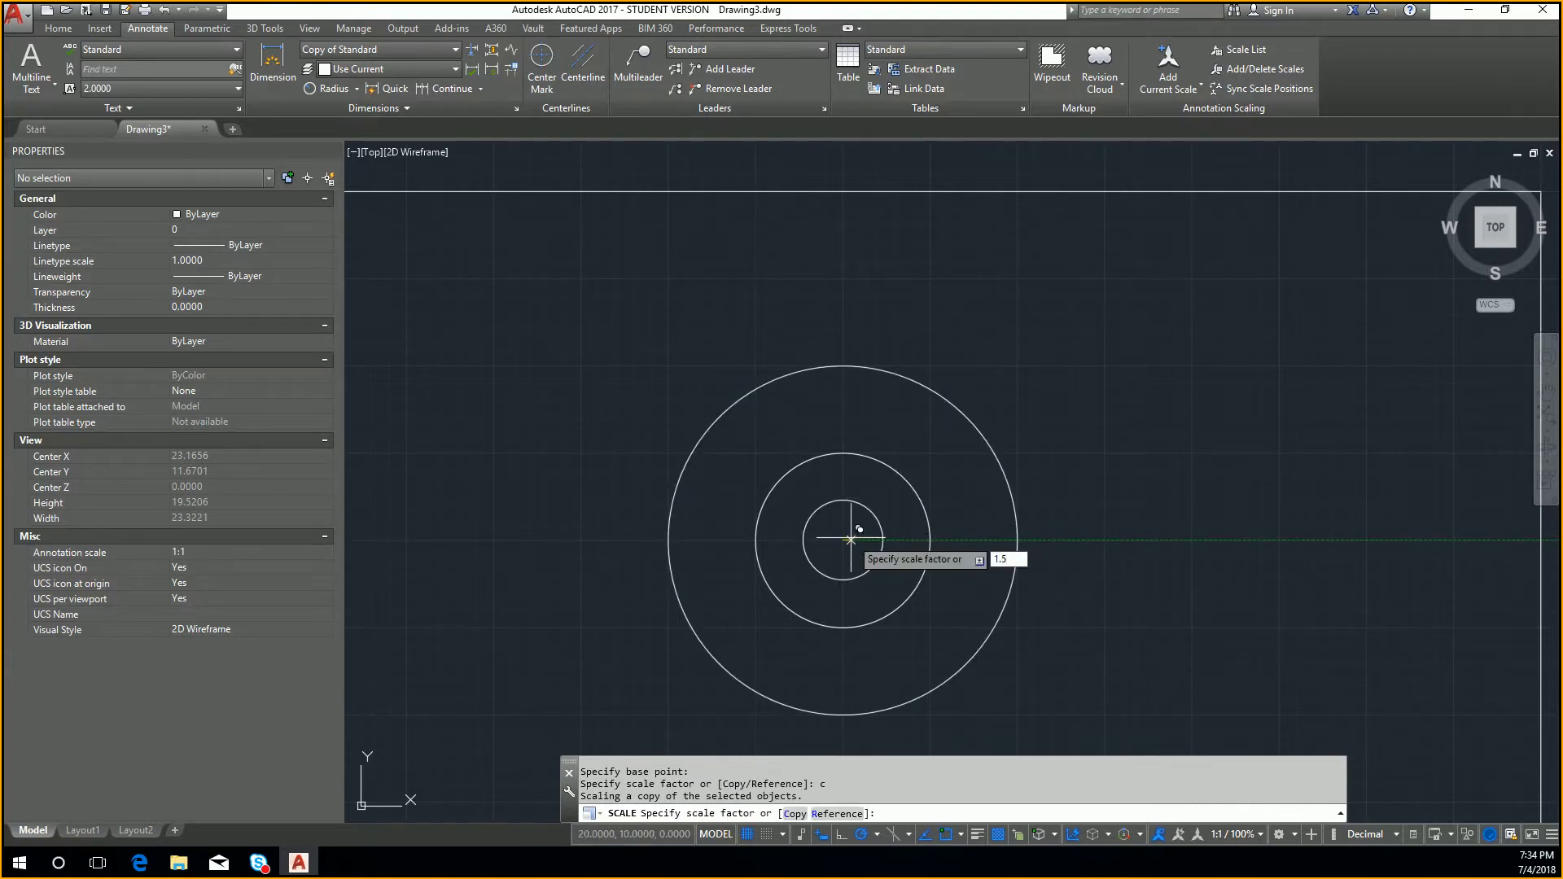
key("Return")
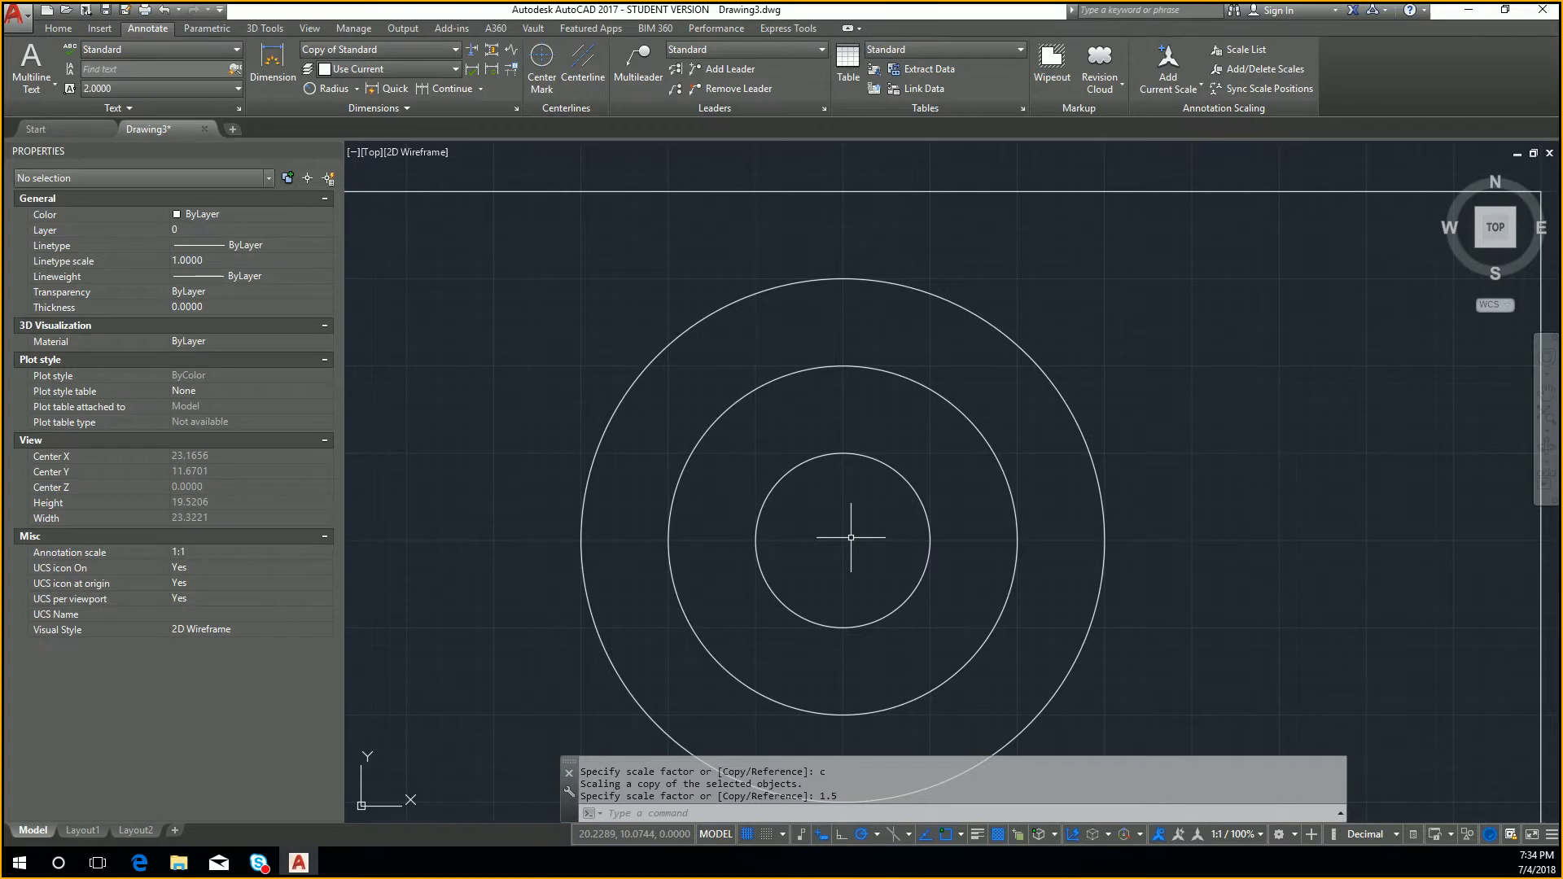
left_click(1094, 470)
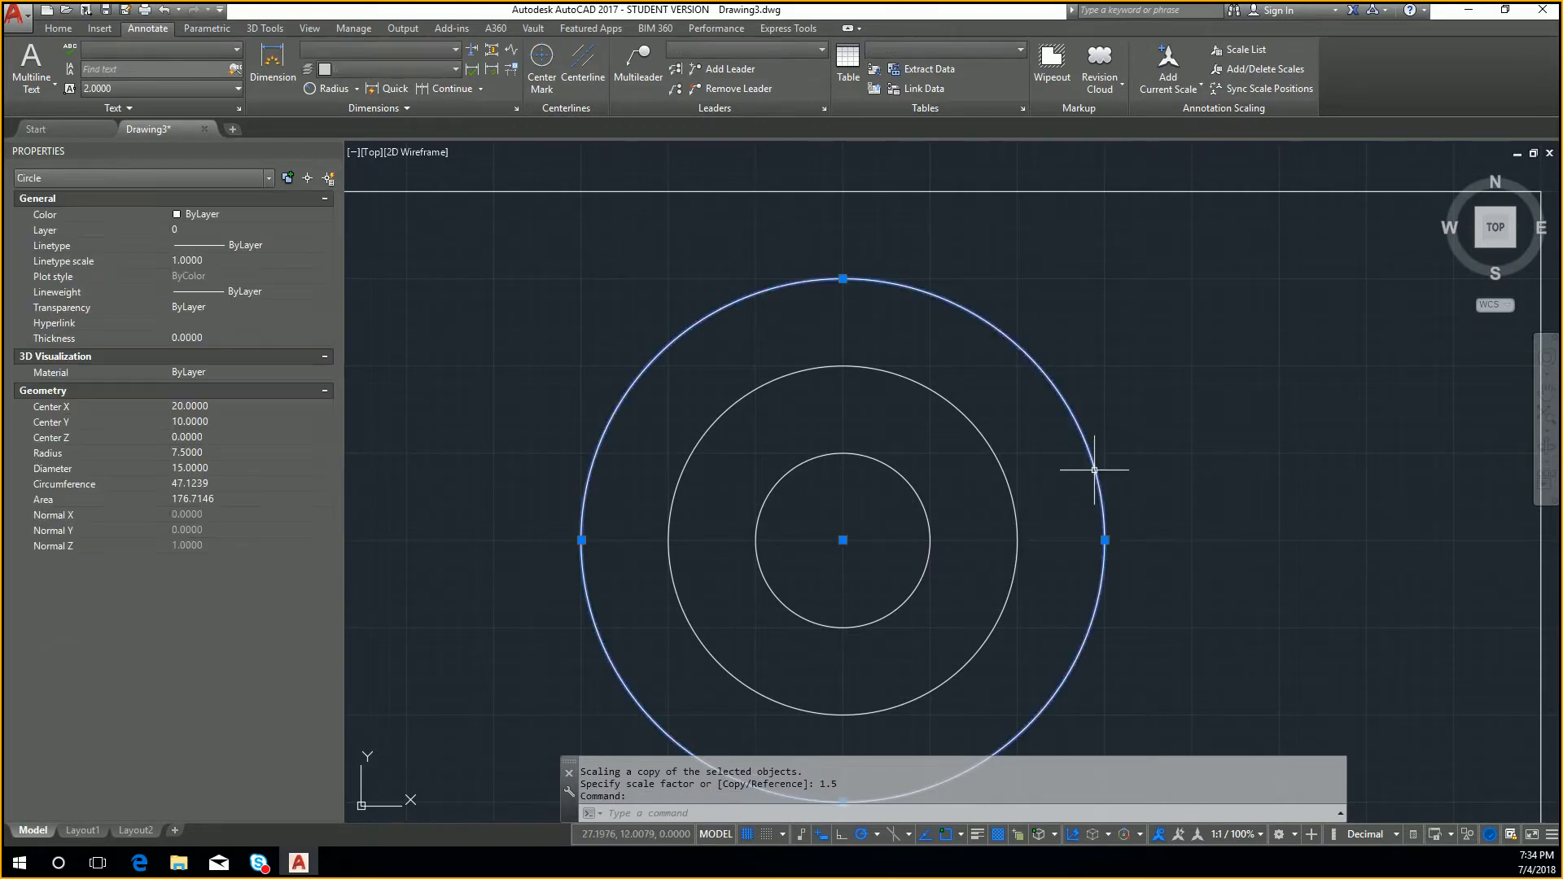
key("Escape")
key("Escape")
Scale a copy of the middle circle by a factor of 1.5 about its bottom quadrant point
left_click(950, 677)
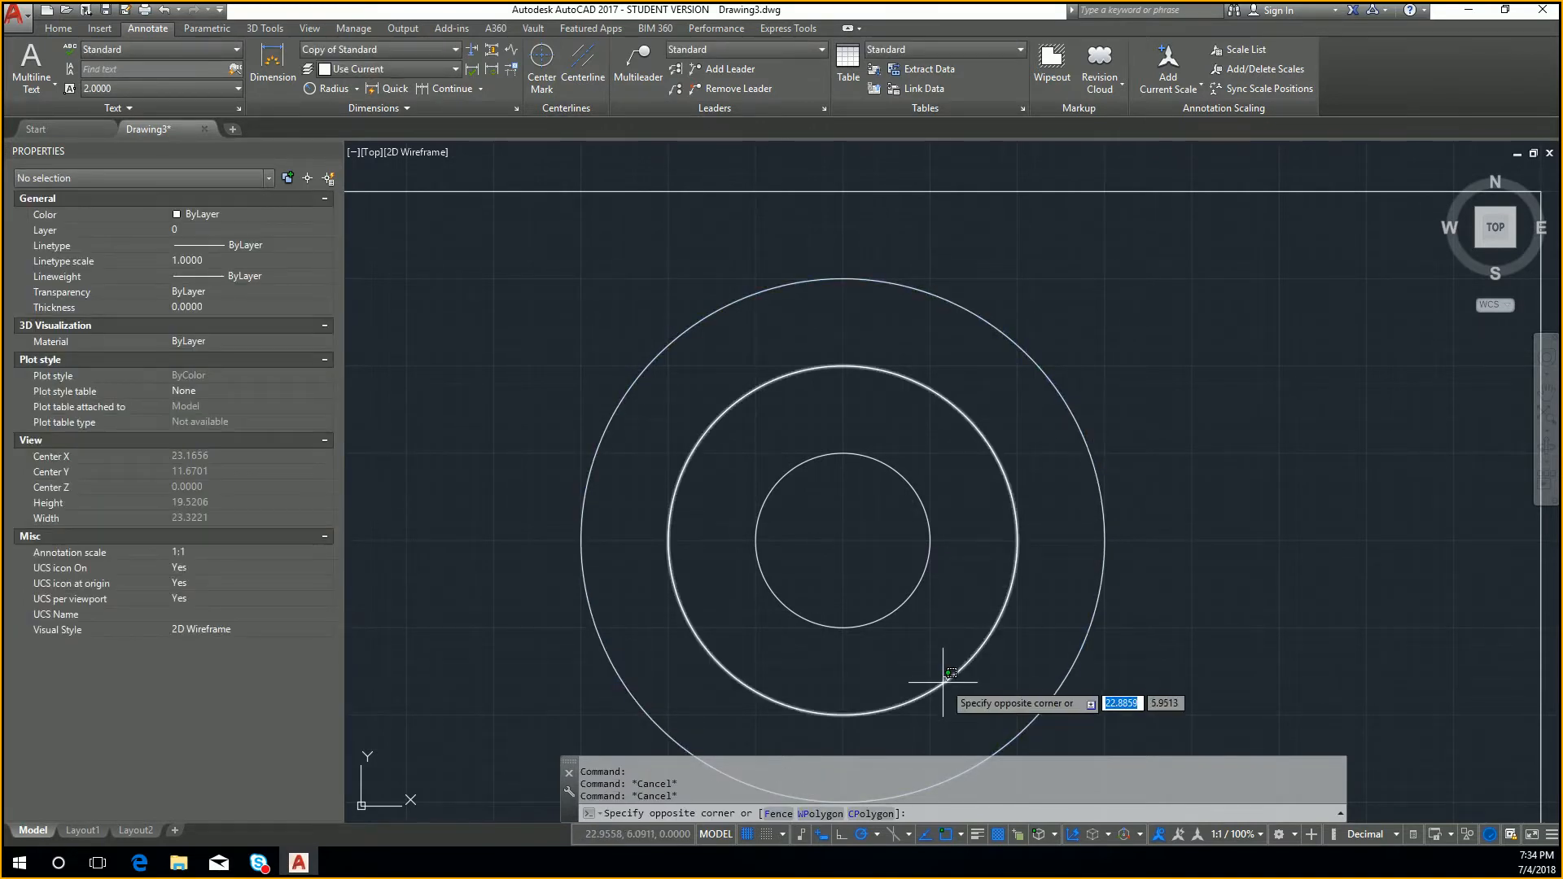
left_click(940, 680)
type("scale")
key("Return")
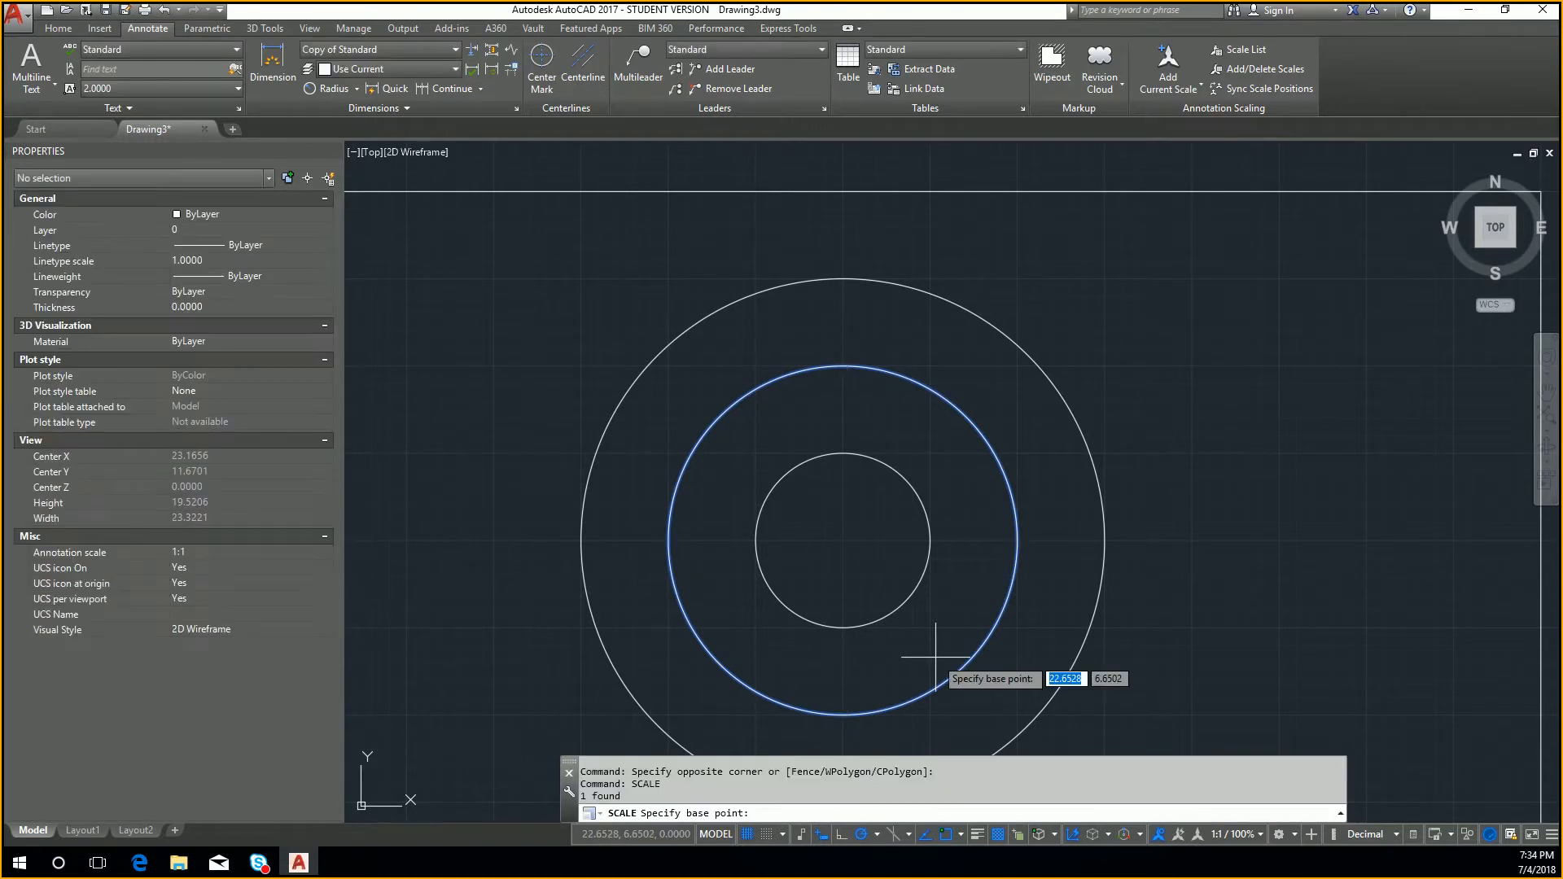
left_click(842, 715)
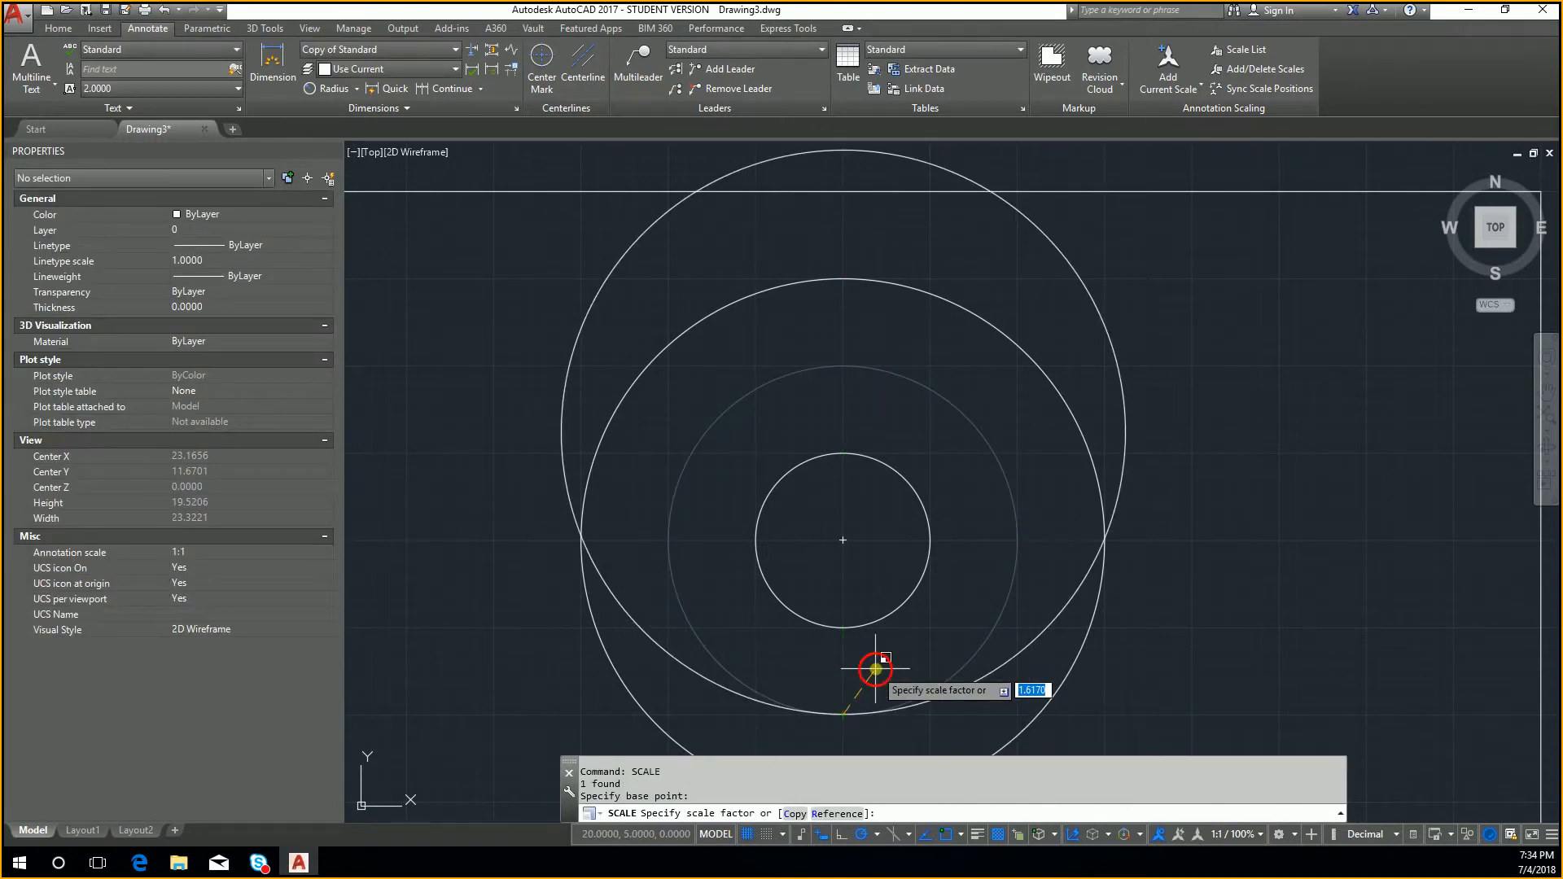
type("1.5")
type("c")
key("Return")
type("1.5")
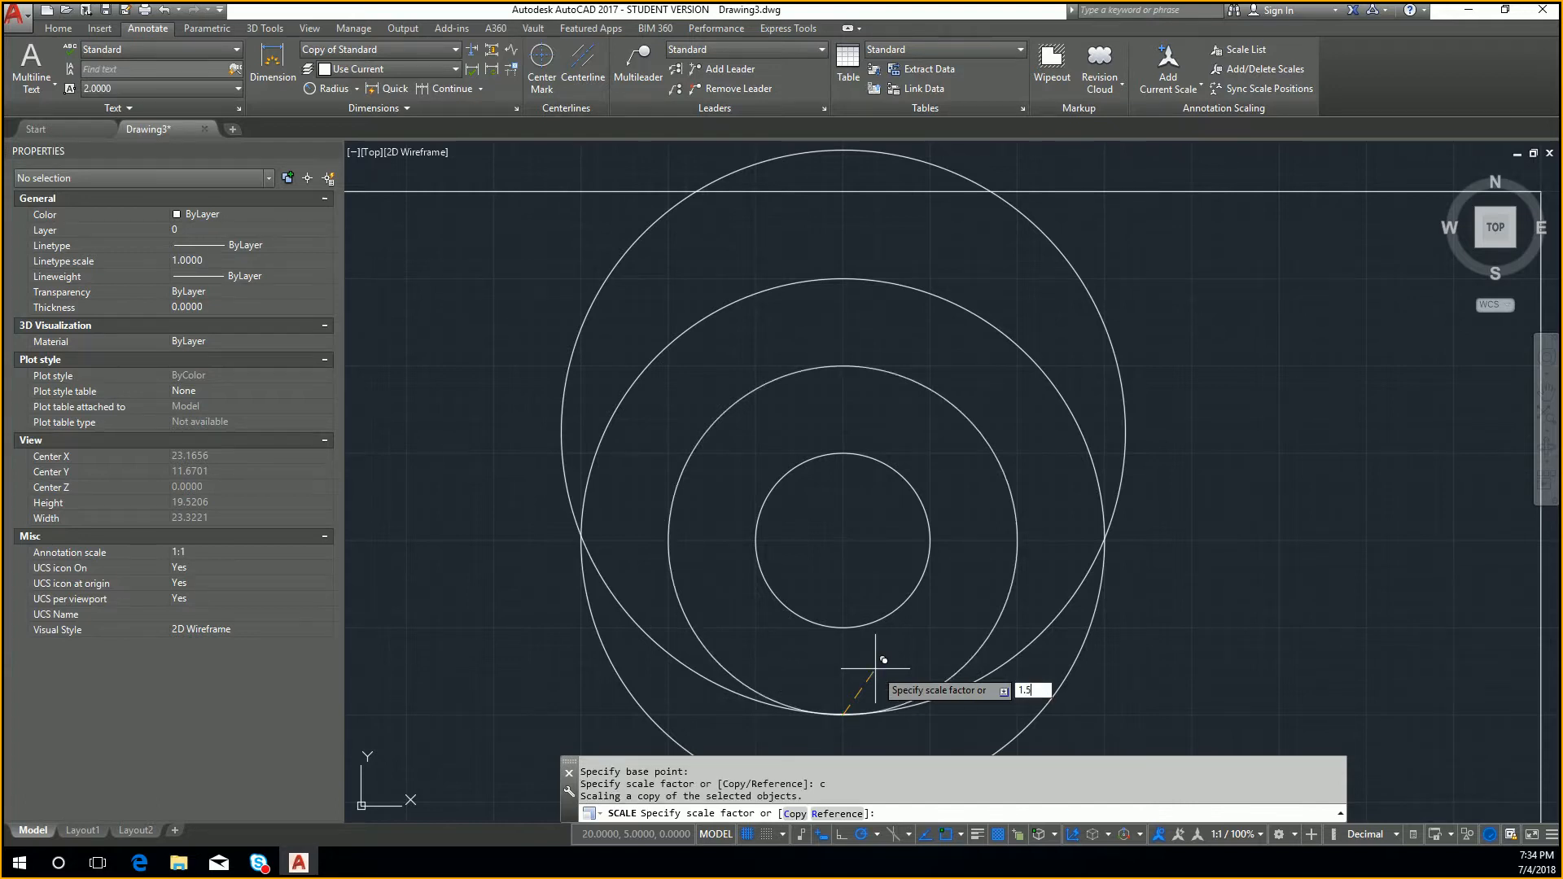
key("Return")
key("Escape")
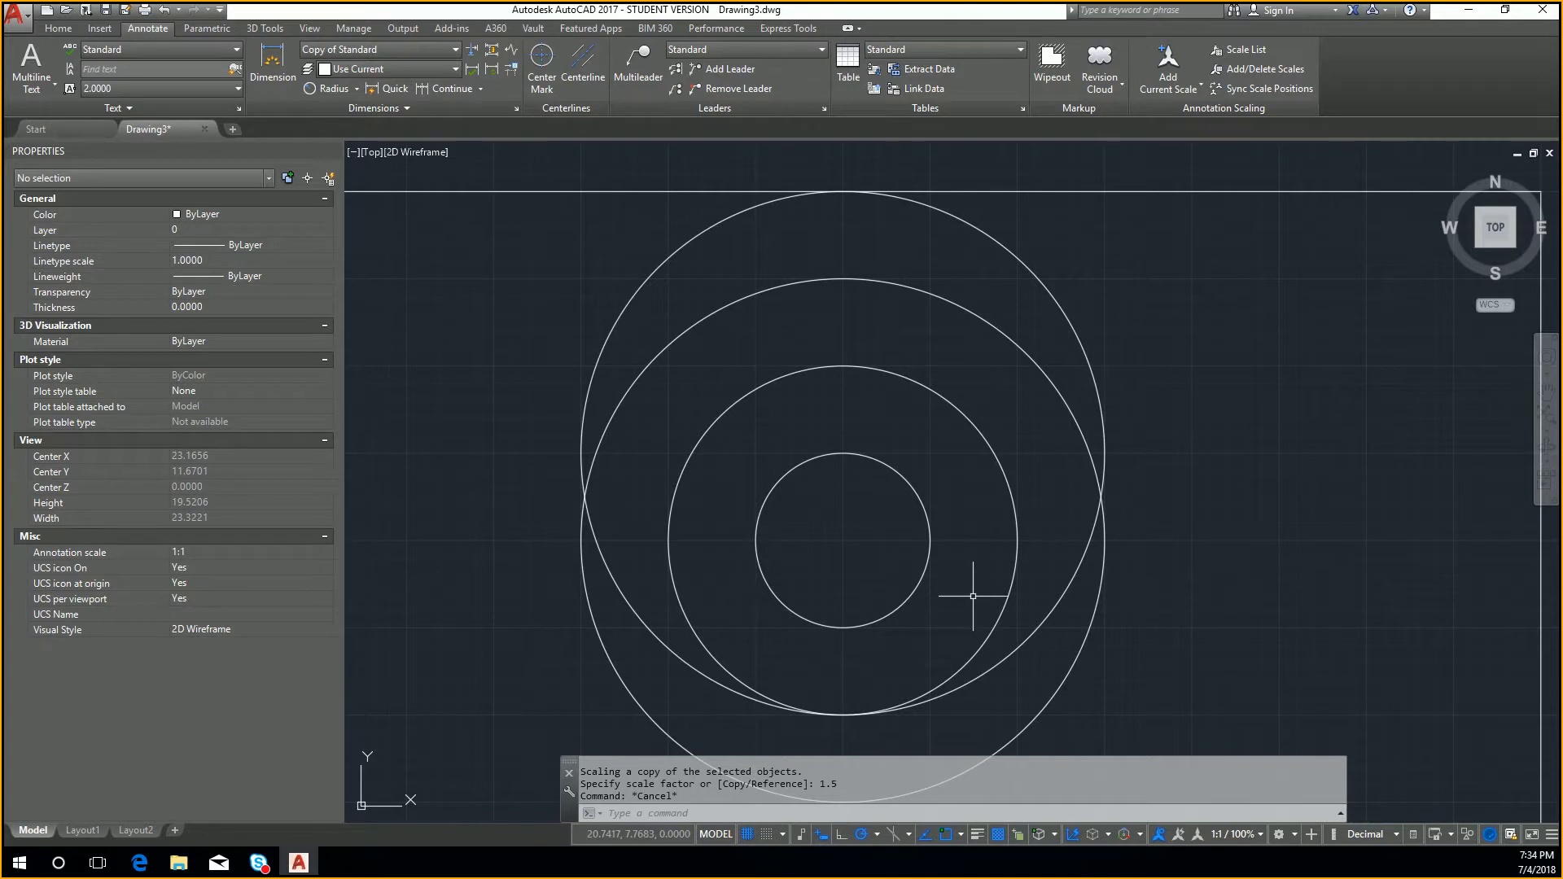
Examine the properties of the off-centre circle copy and of the arc above the rectangle
scroll(976, 596, "down", 2)
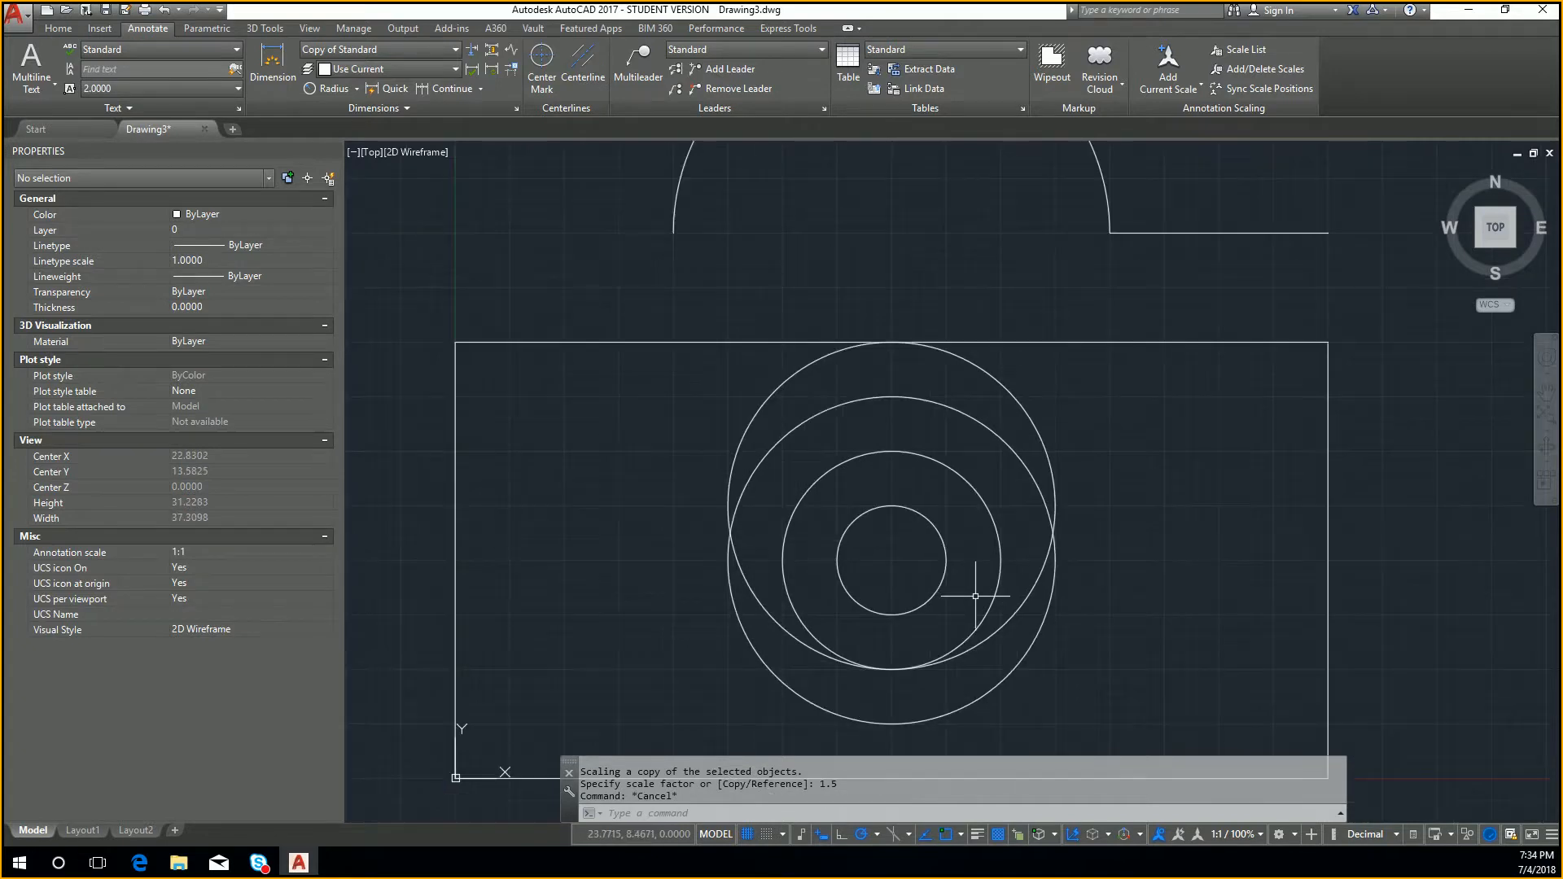
left_click(1014, 612)
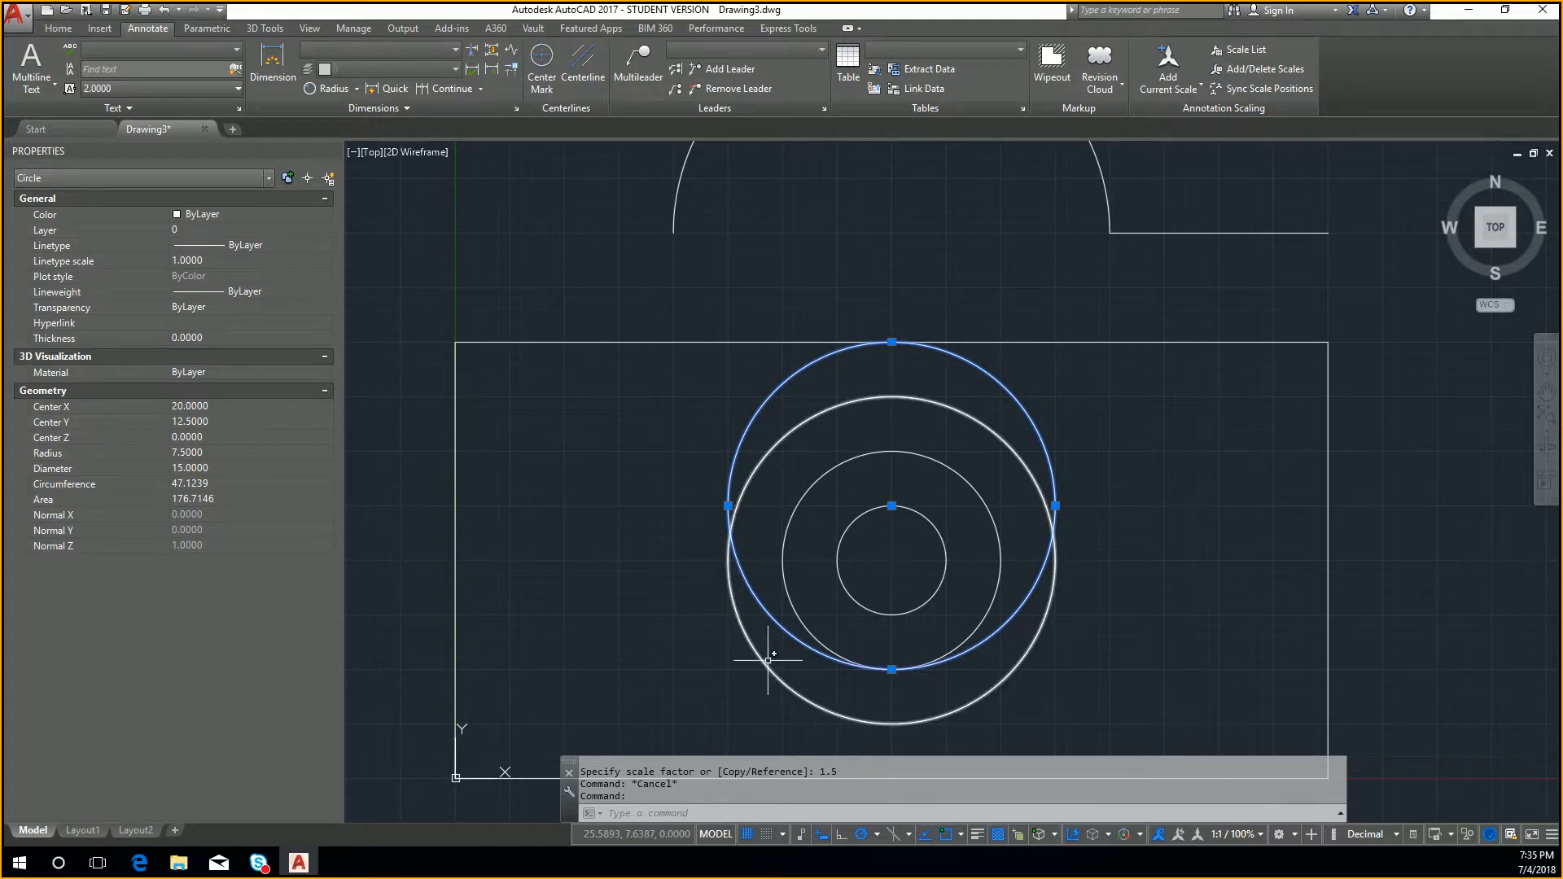
middle_click_drag(864, 656, 881, 606)
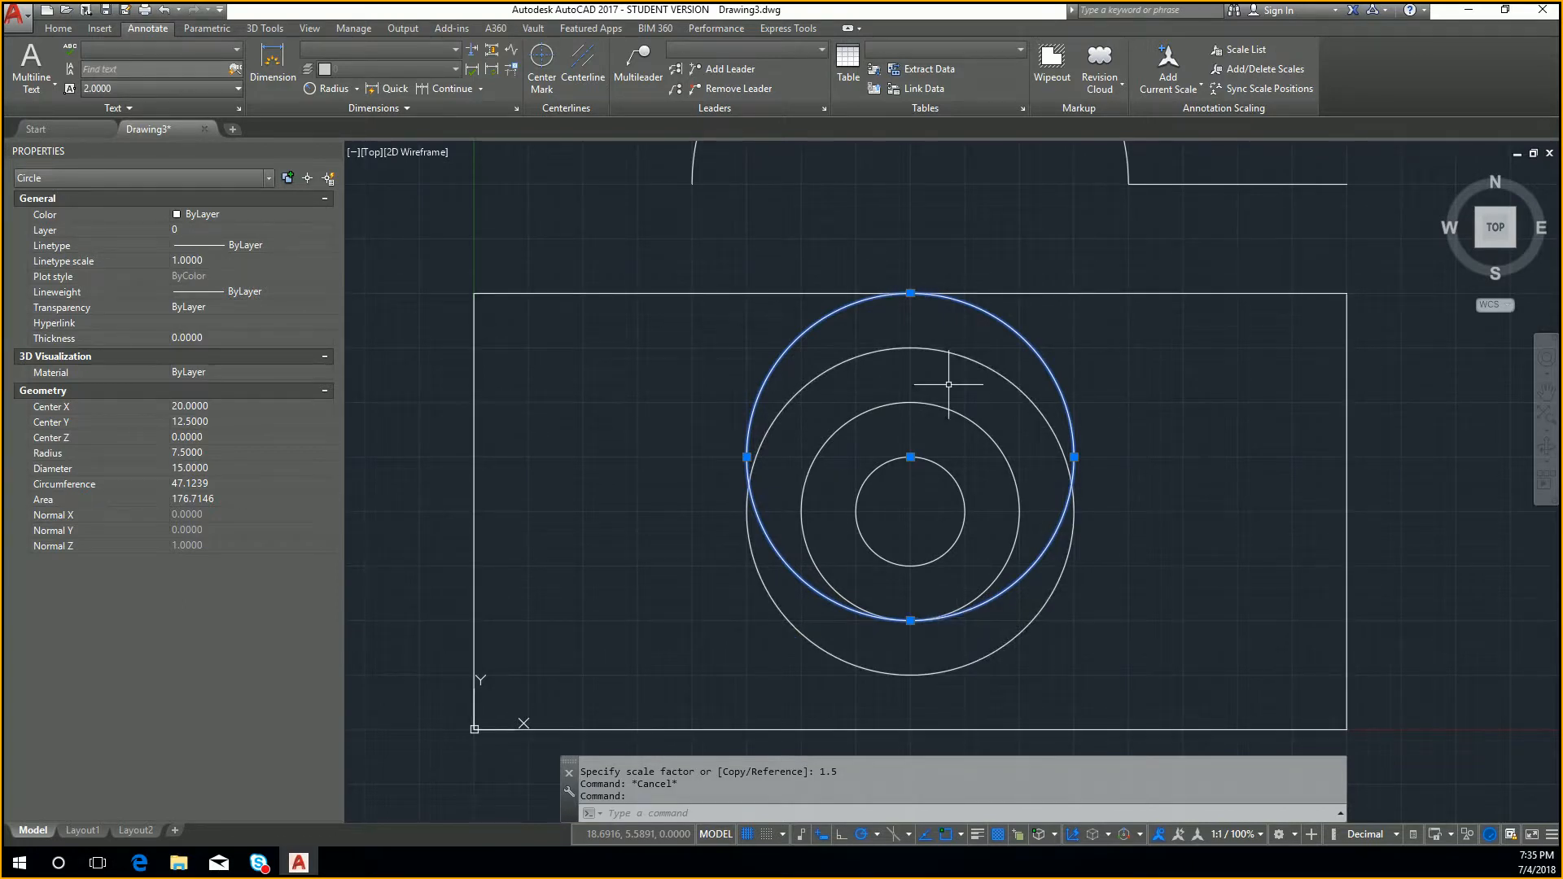
key("Escape")
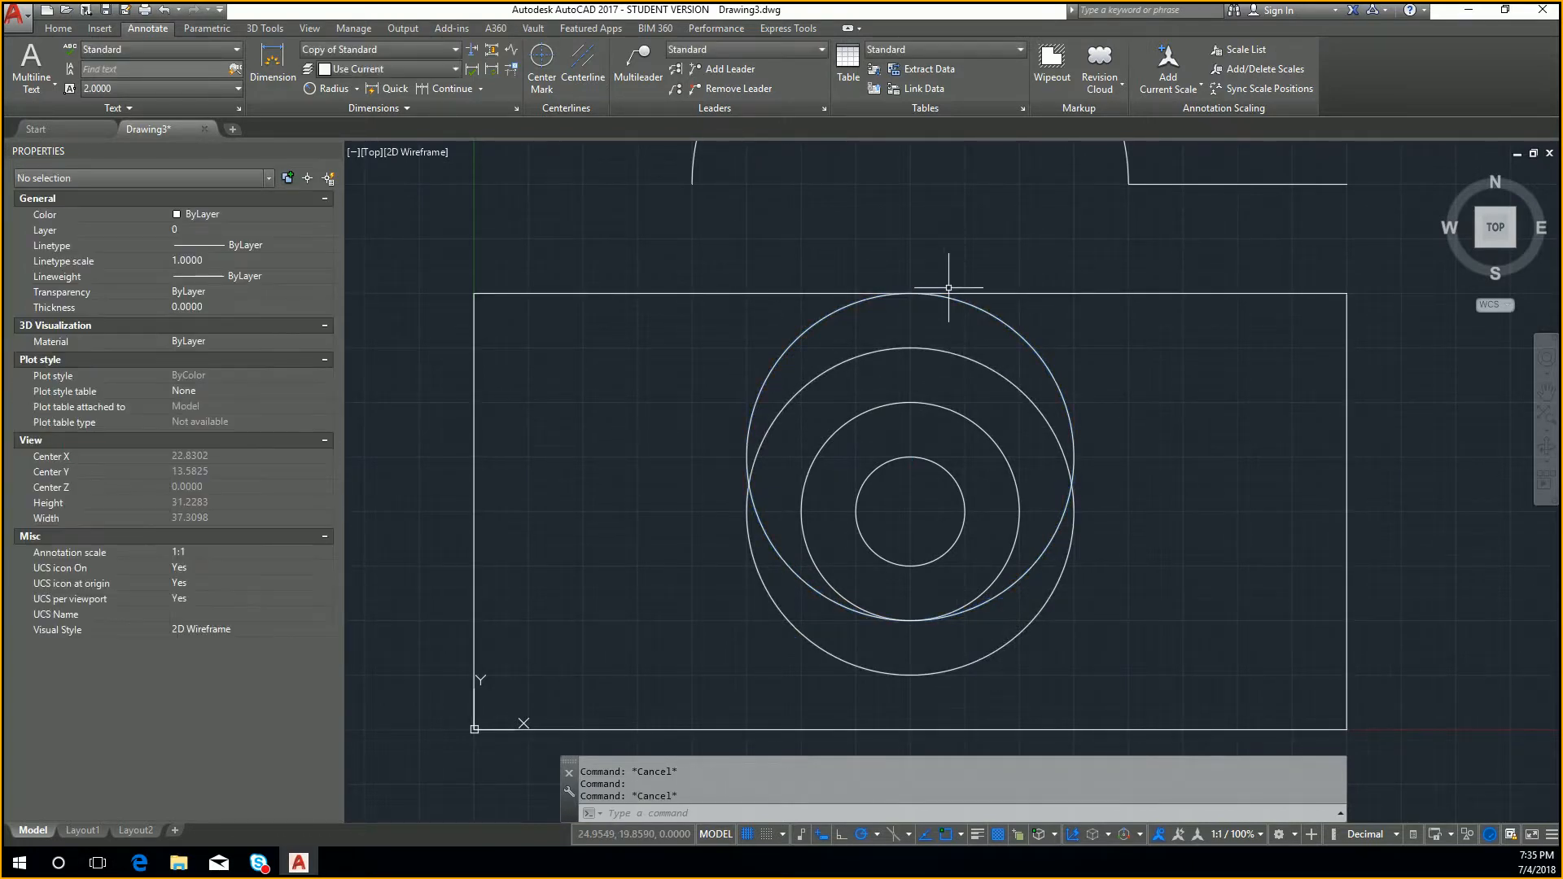
middle_click_drag(947, 288, 929, 436)
middle_click_drag(828, 239, 846, 336)
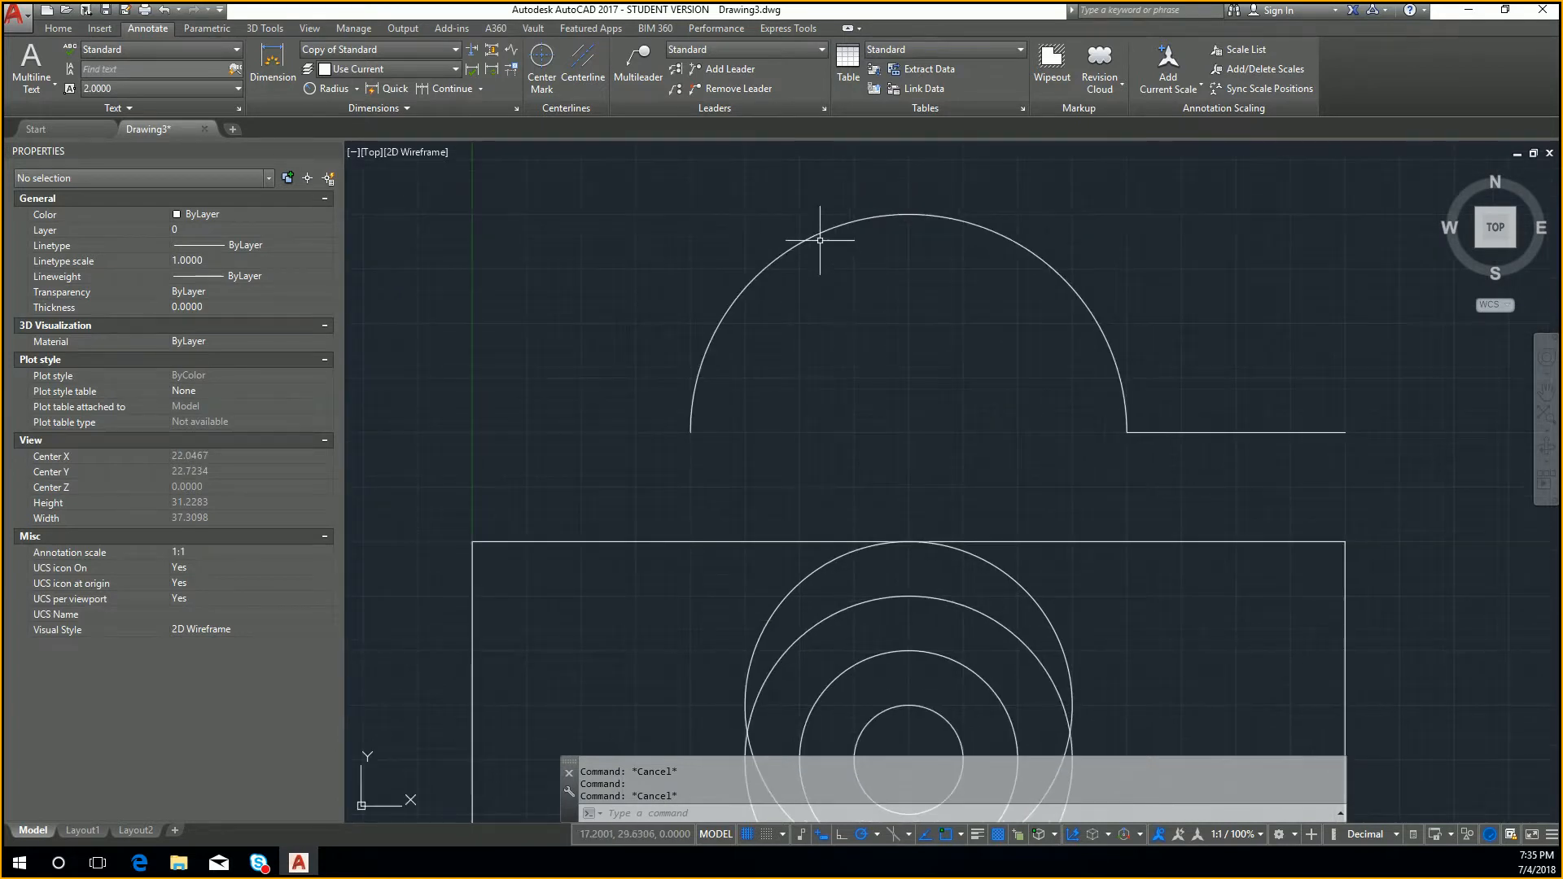
left_click(808, 237)
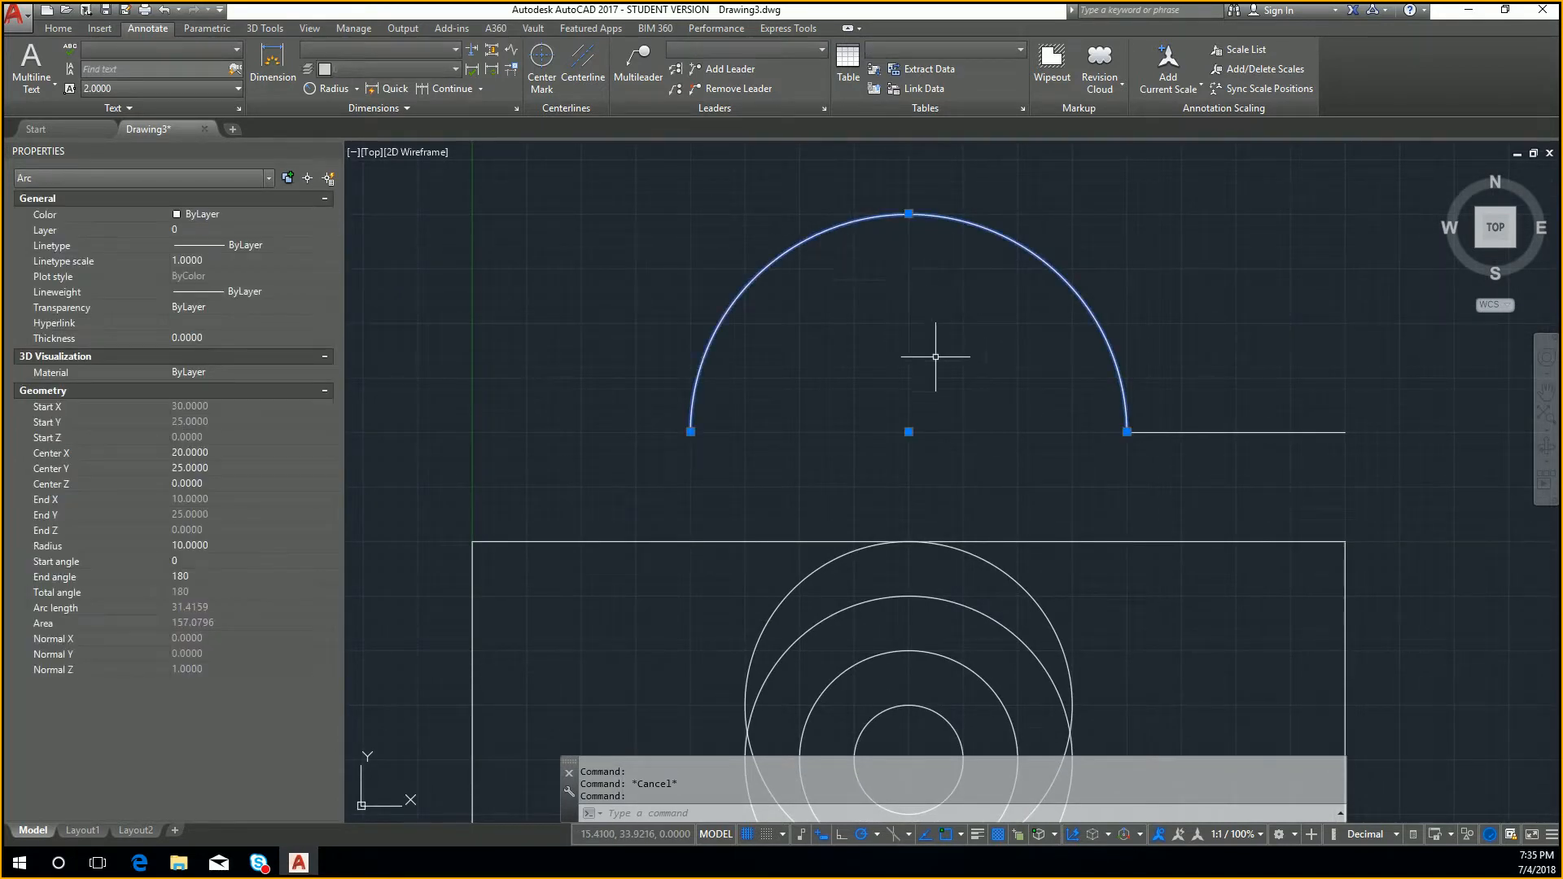
key("Escape")
middle_click_drag(900, 513, 904, 378)
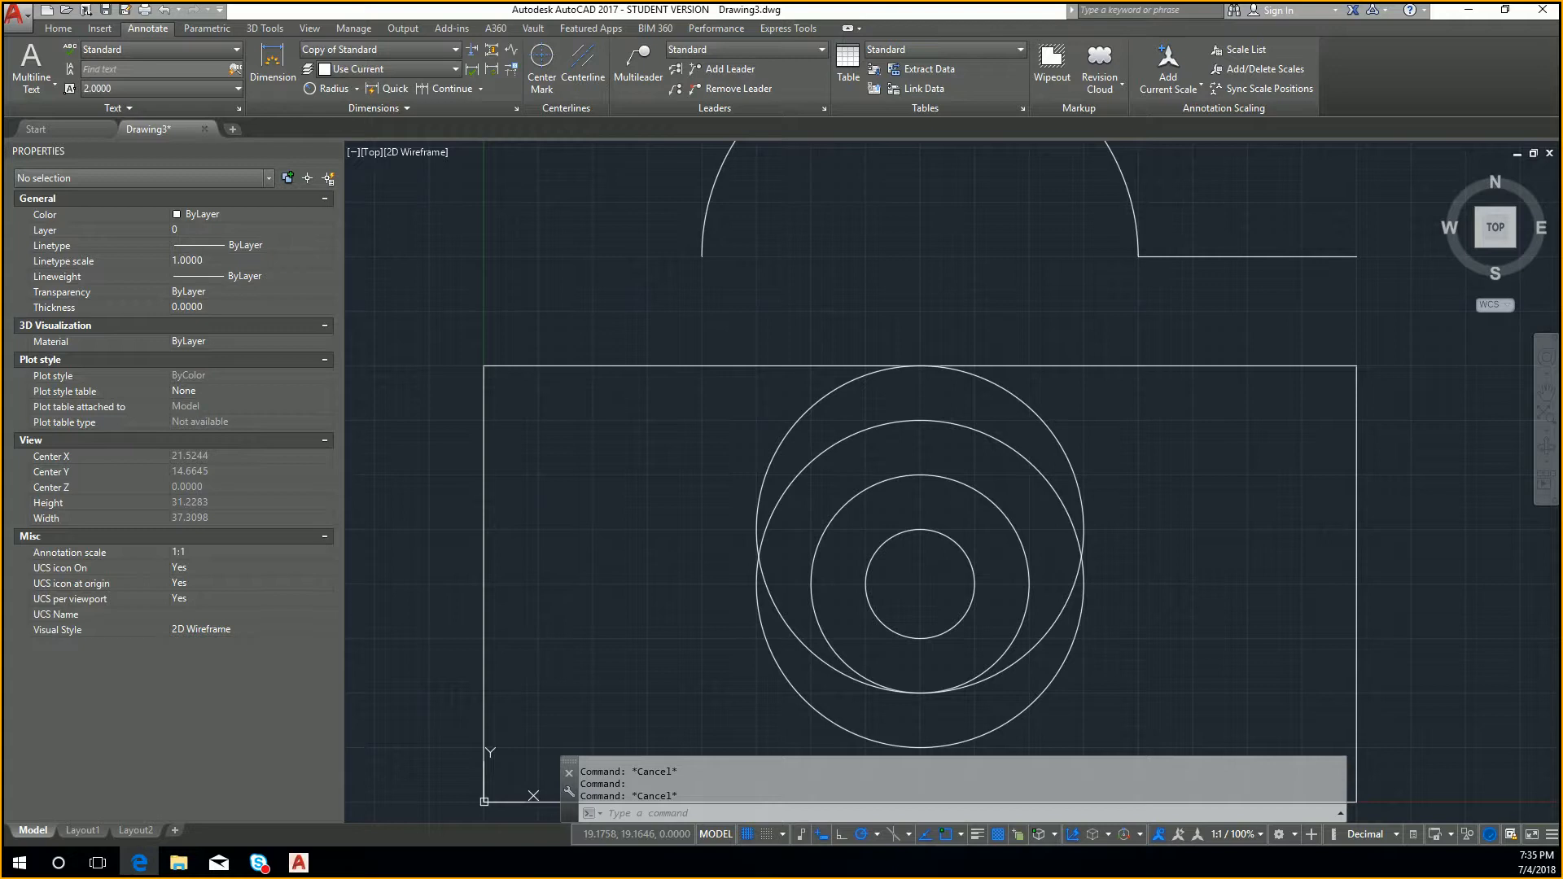
In the snap settings, change the grid snap type to isometric snap
scroll(1012, 391, "down", 4)
mouse_move(1167, 371)
middle_mouse_down()
mouse_move(1064, 475)
mouse_move(921, 530)
middle_mouse_up()
middle_click_drag(1333, 331, 1165, 436)
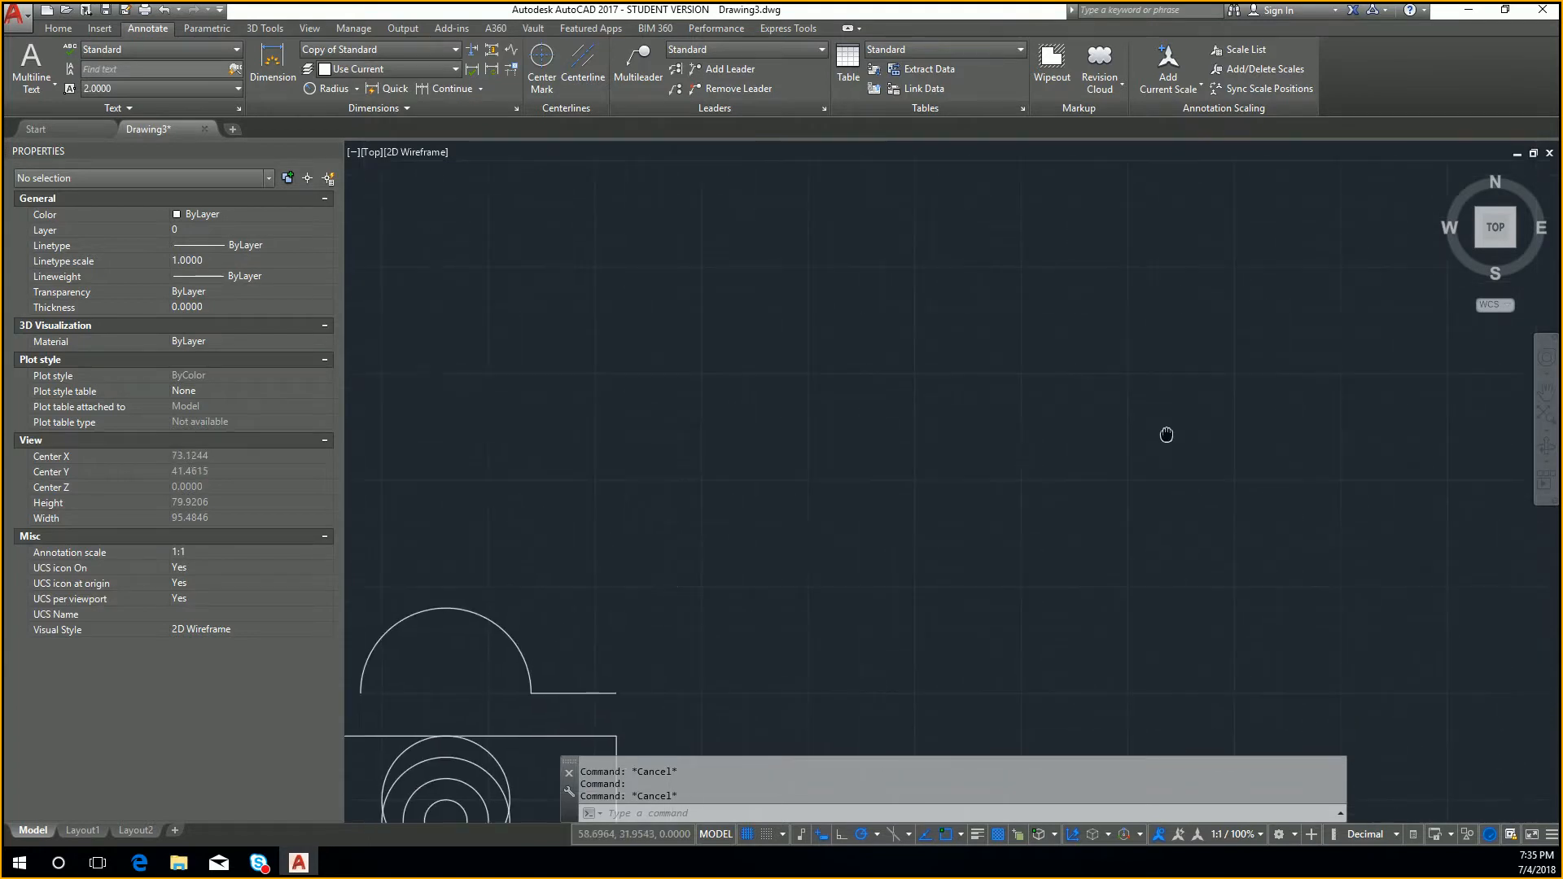
middle_click_drag(1211, 369, 1050, 501)
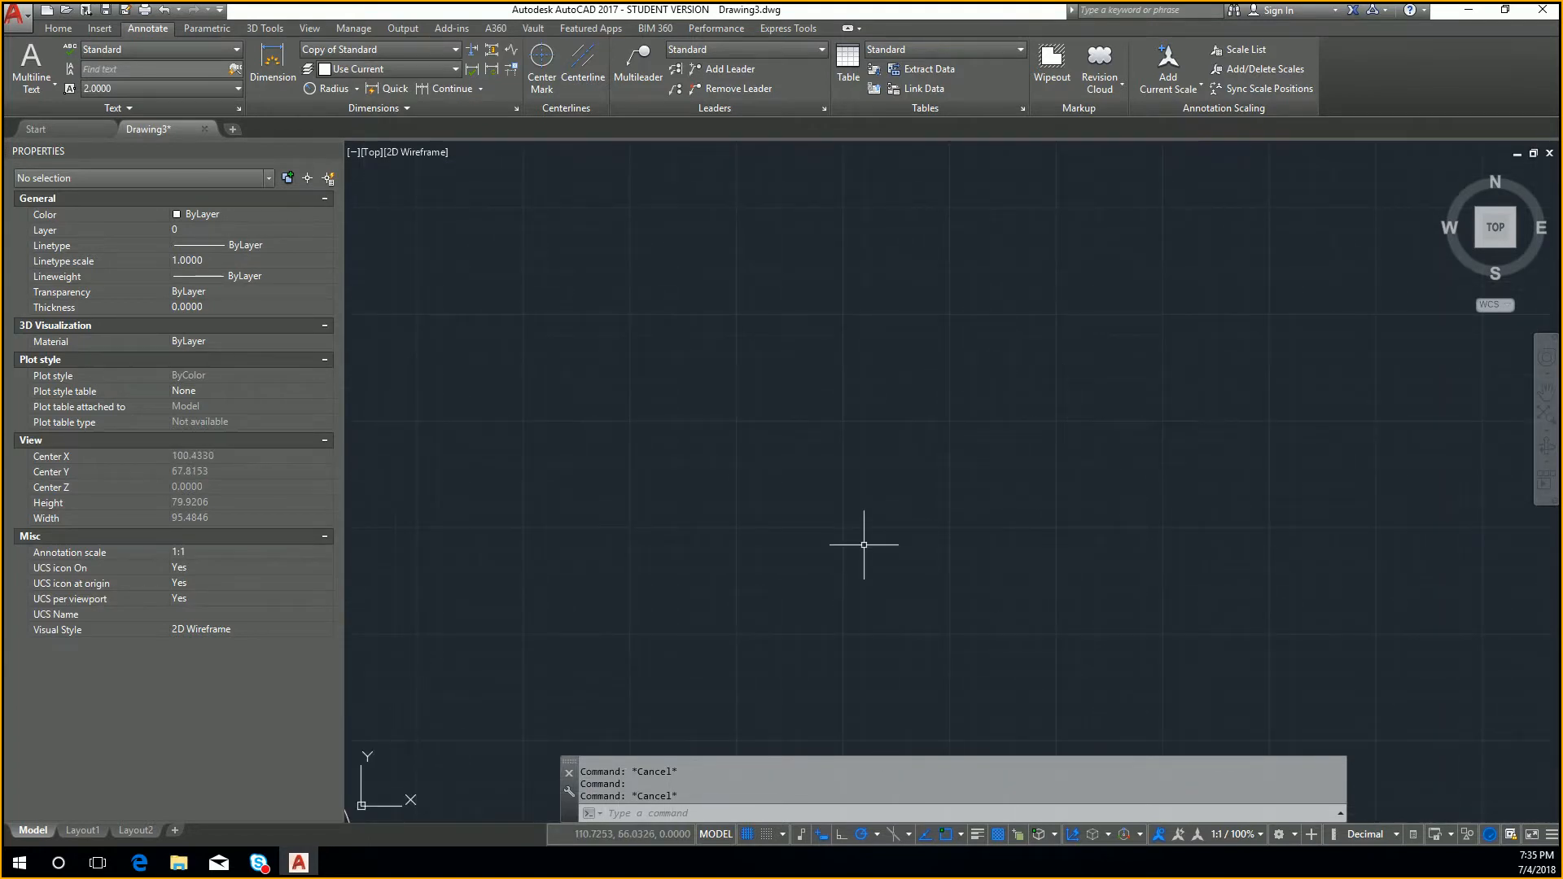
middle_click_drag(863, 545, 785, 553)
middle_click_drag(676, 521, 1020, 236)
middle_click_drag(1006, 510, 774, 649)
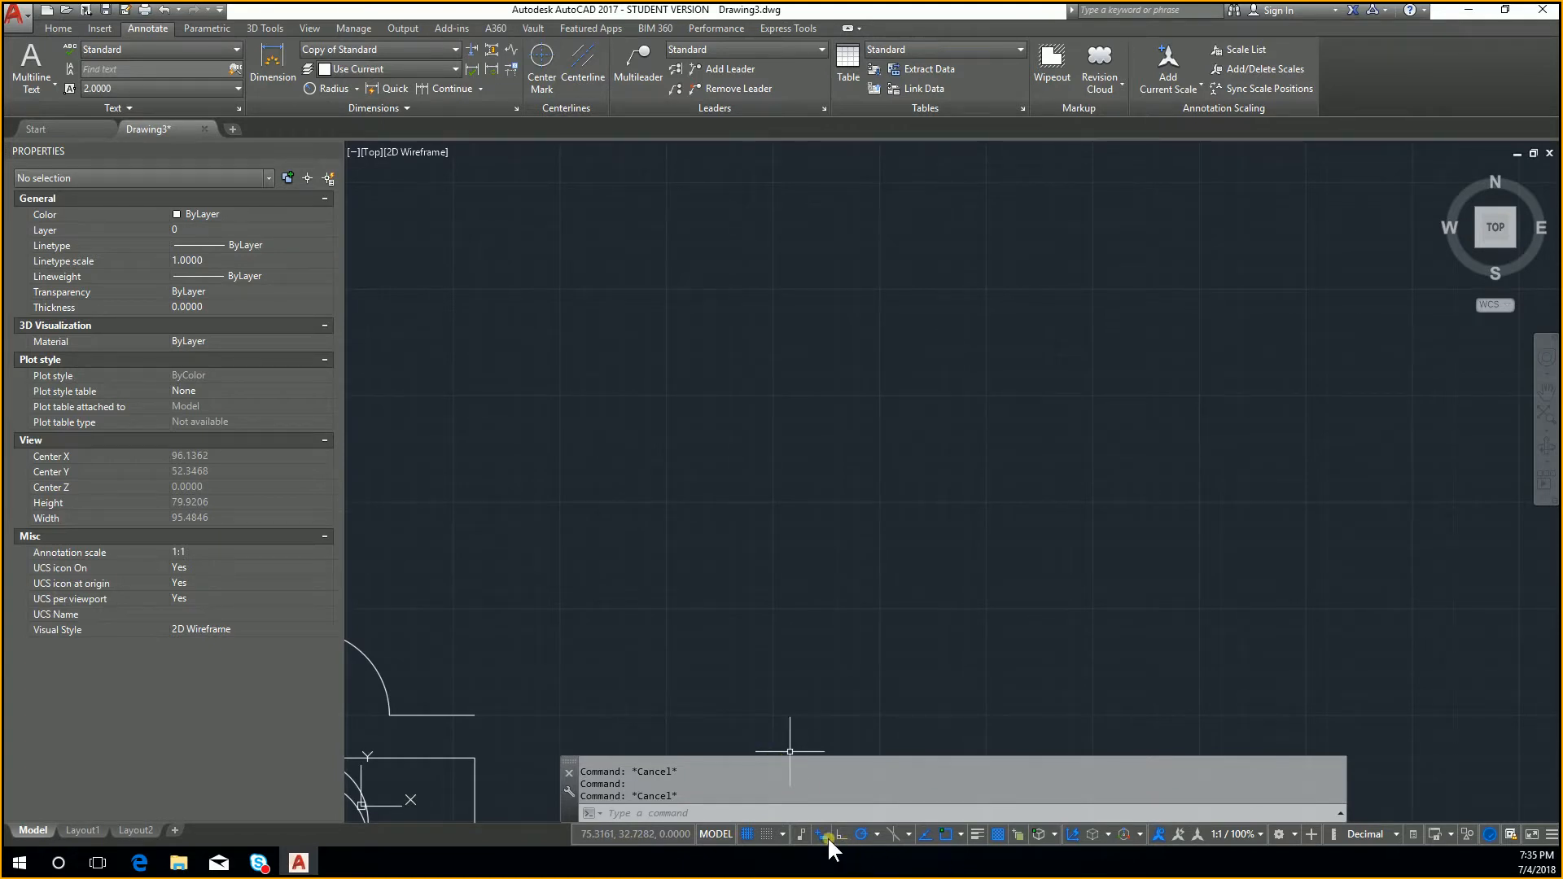
right_click(780, 832)
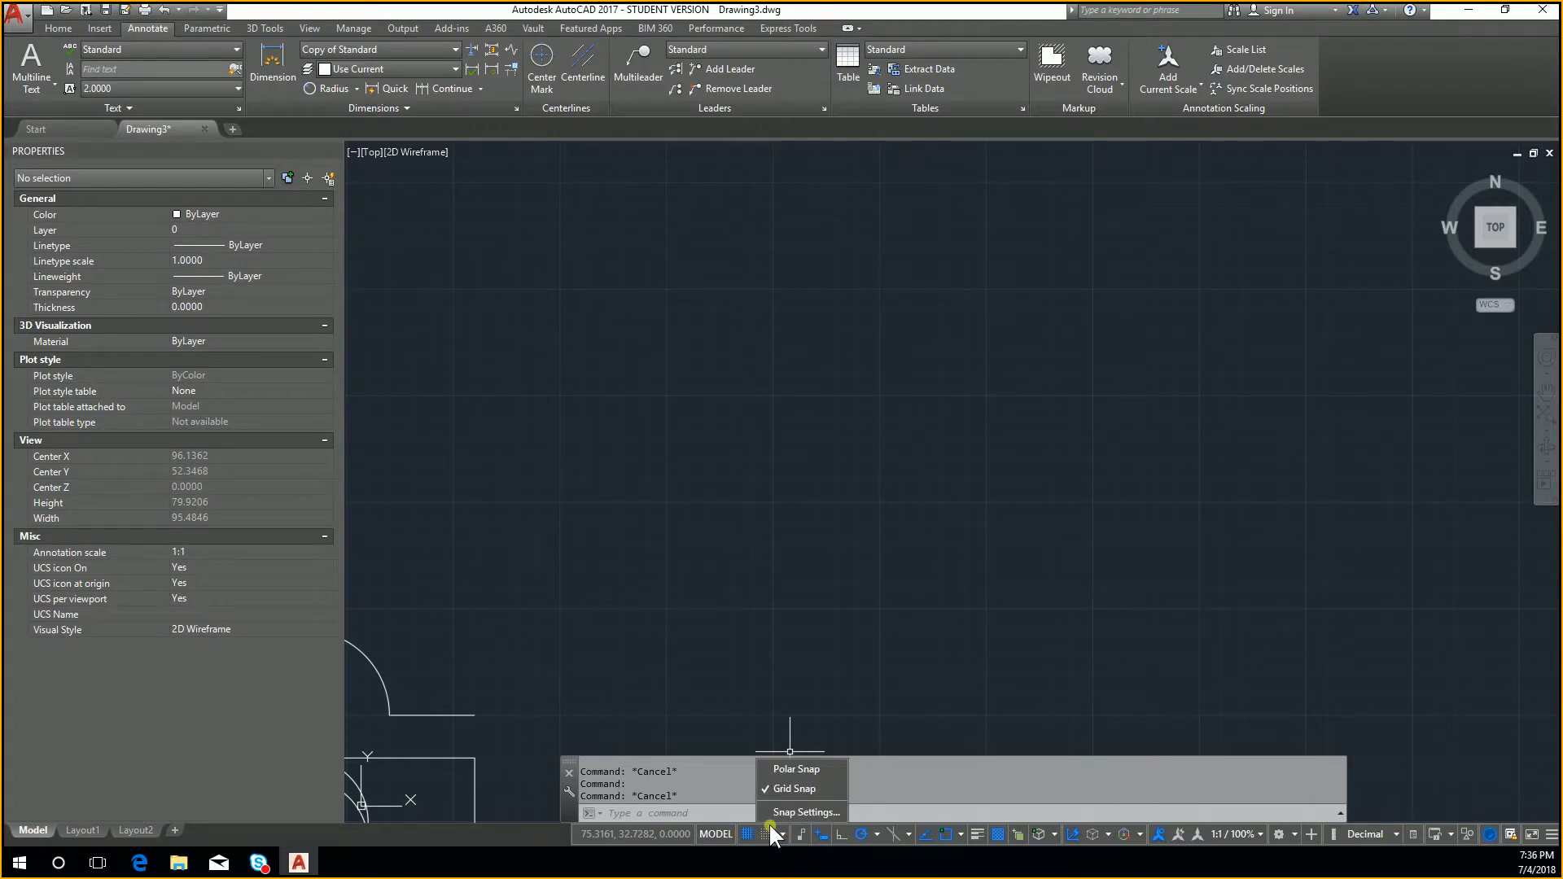
left_click(785, 814)
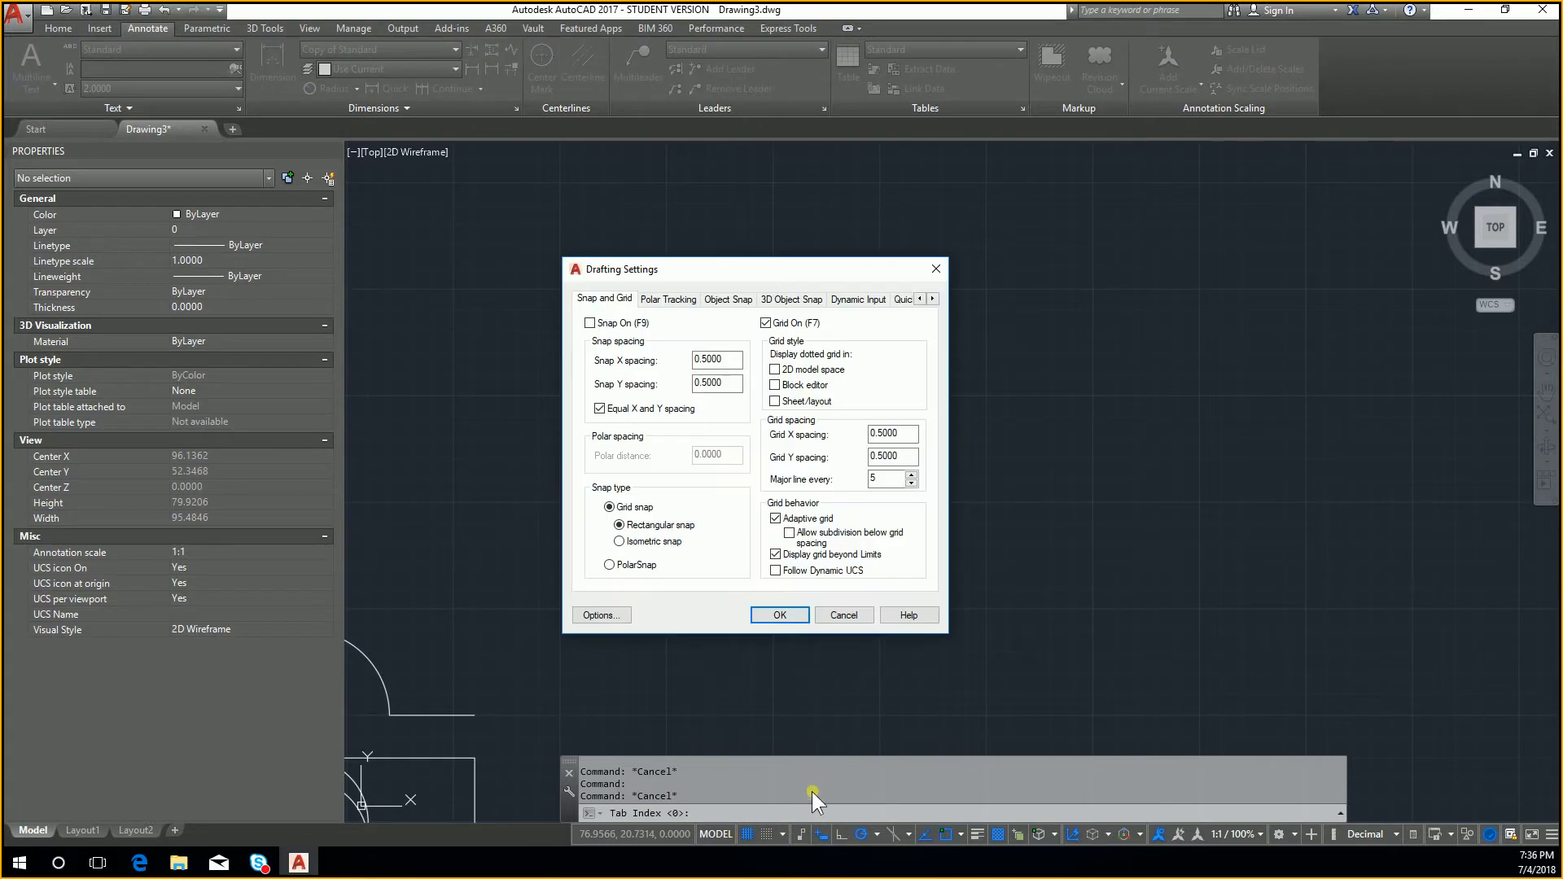
left_click(673, 540)
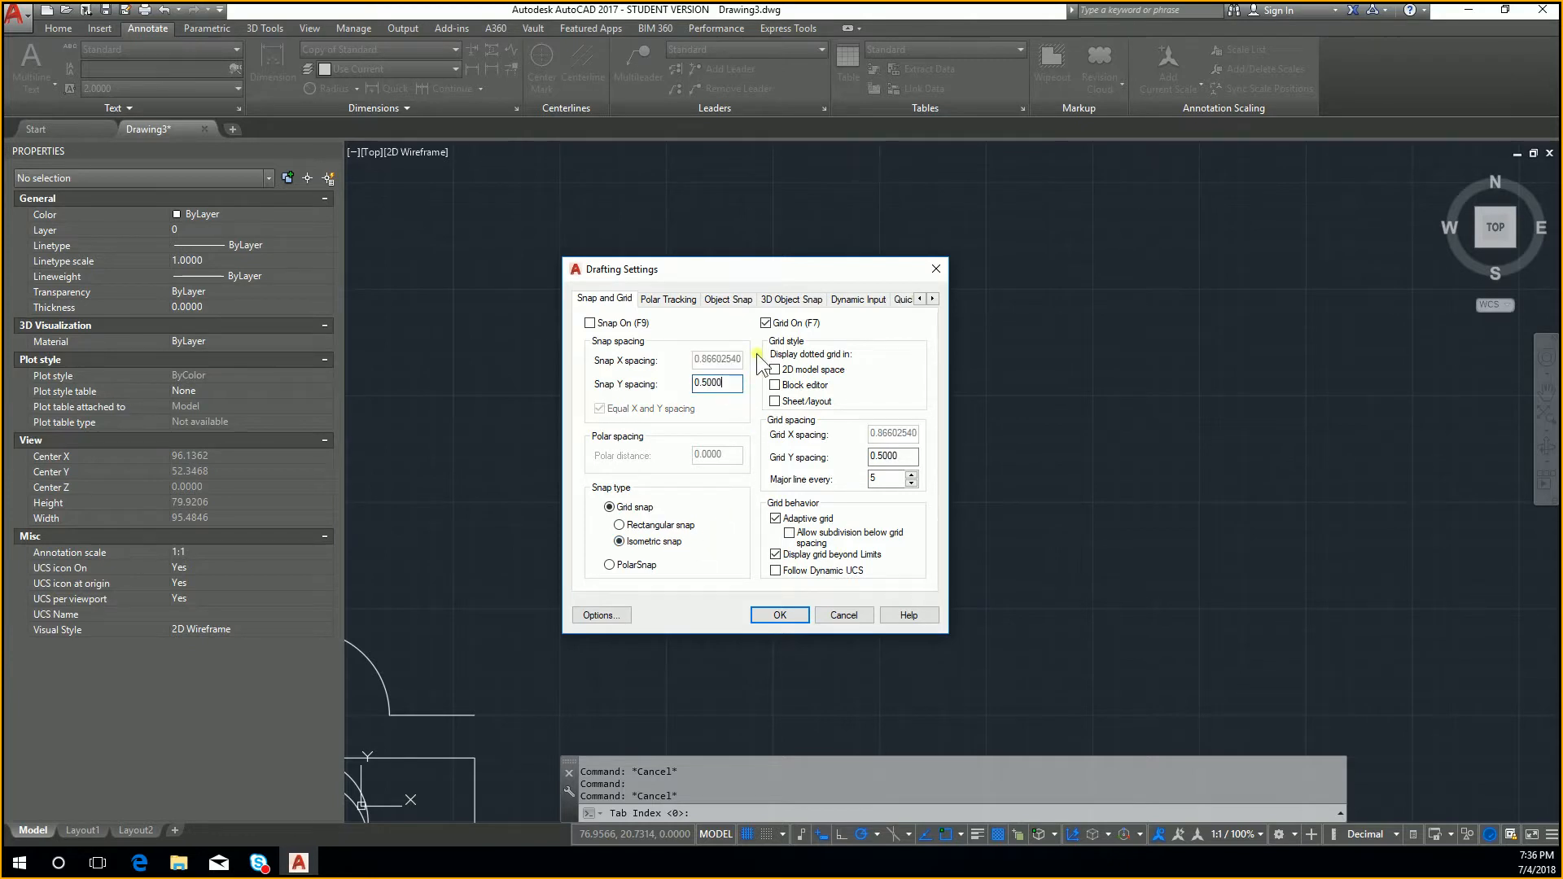
Set both the snap Y spacing and the grid Y spacing to 1 and apply the drafting settings
left_click(736, 385)
left_click_drag(736, 384, 625, 394)
type("1")
left_click(917, 457)
left_click_drag(916, 460, 831, 454)
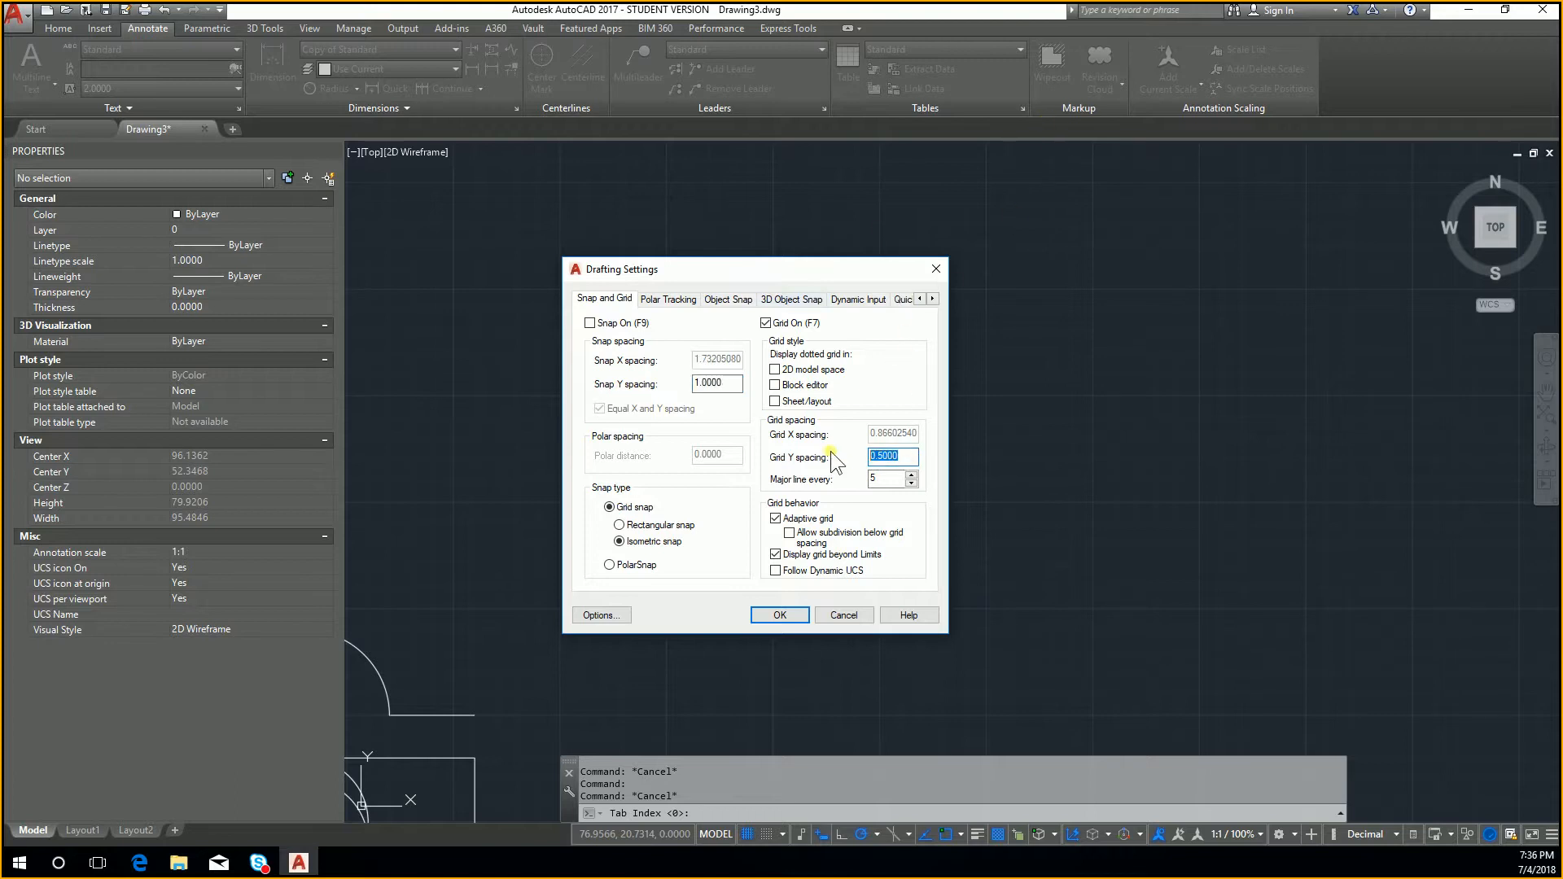
type("1")
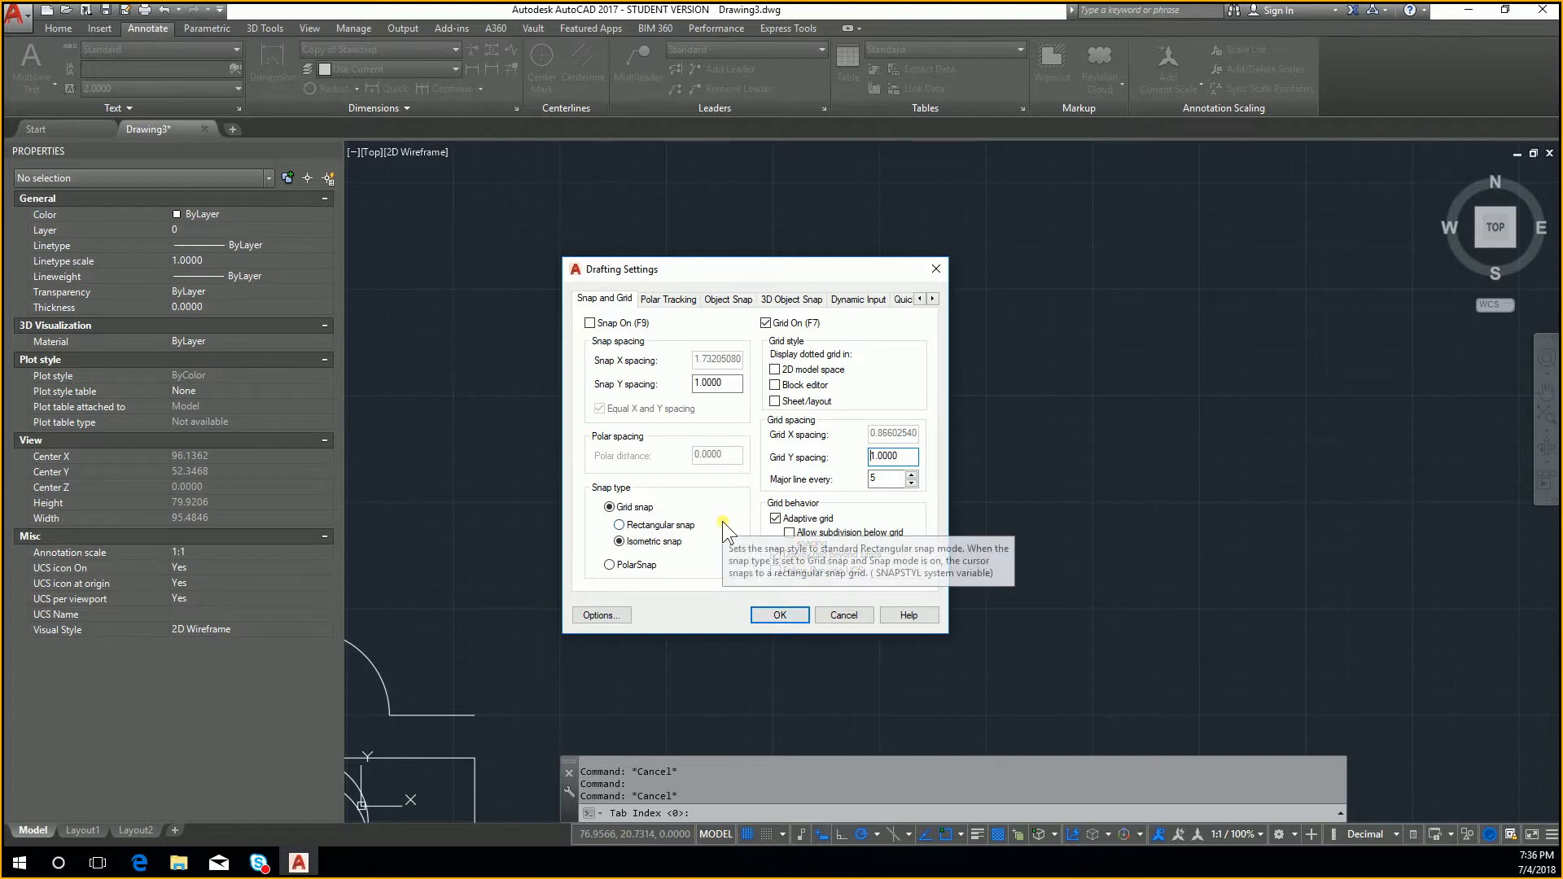
left_click(785, 617)
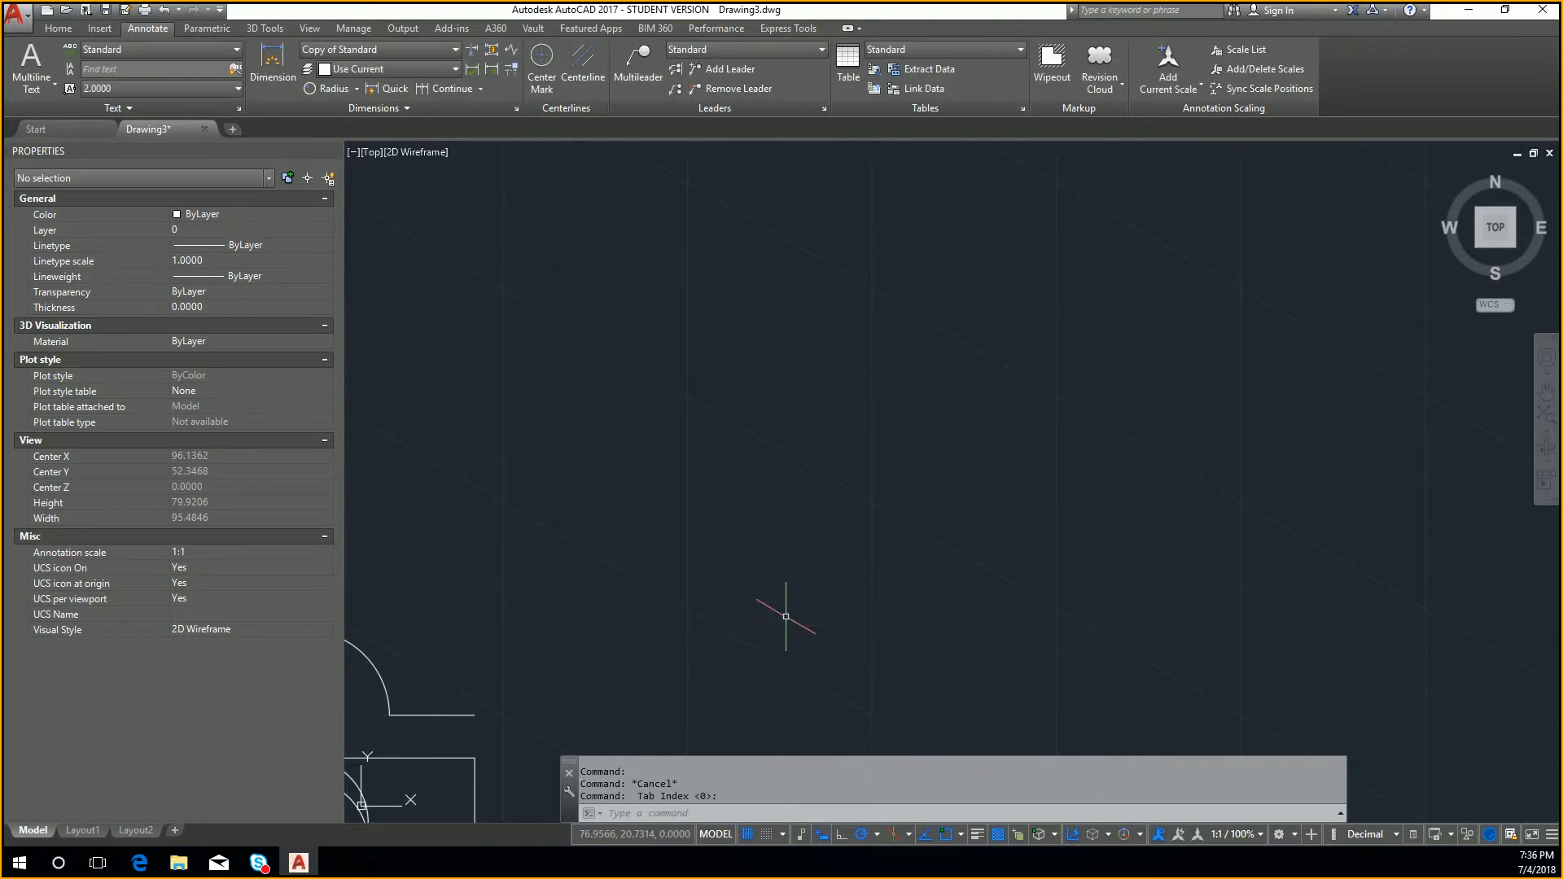
Set the active isometric drafting plane to isoplane Left
middle_click_drag(757, 659, 896, 600)
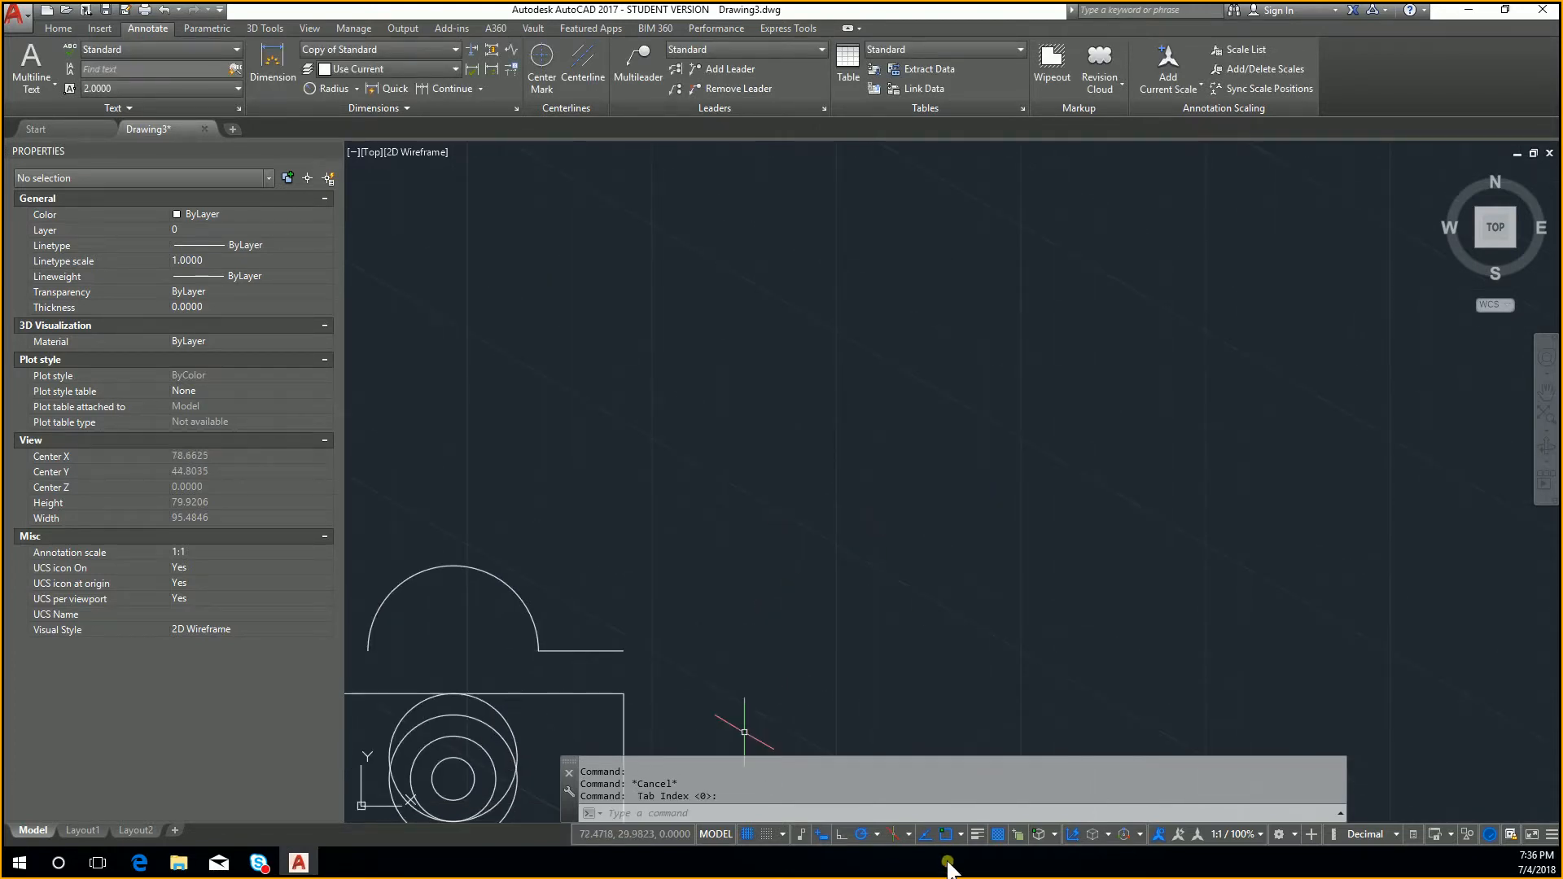
left_click(908, 832)
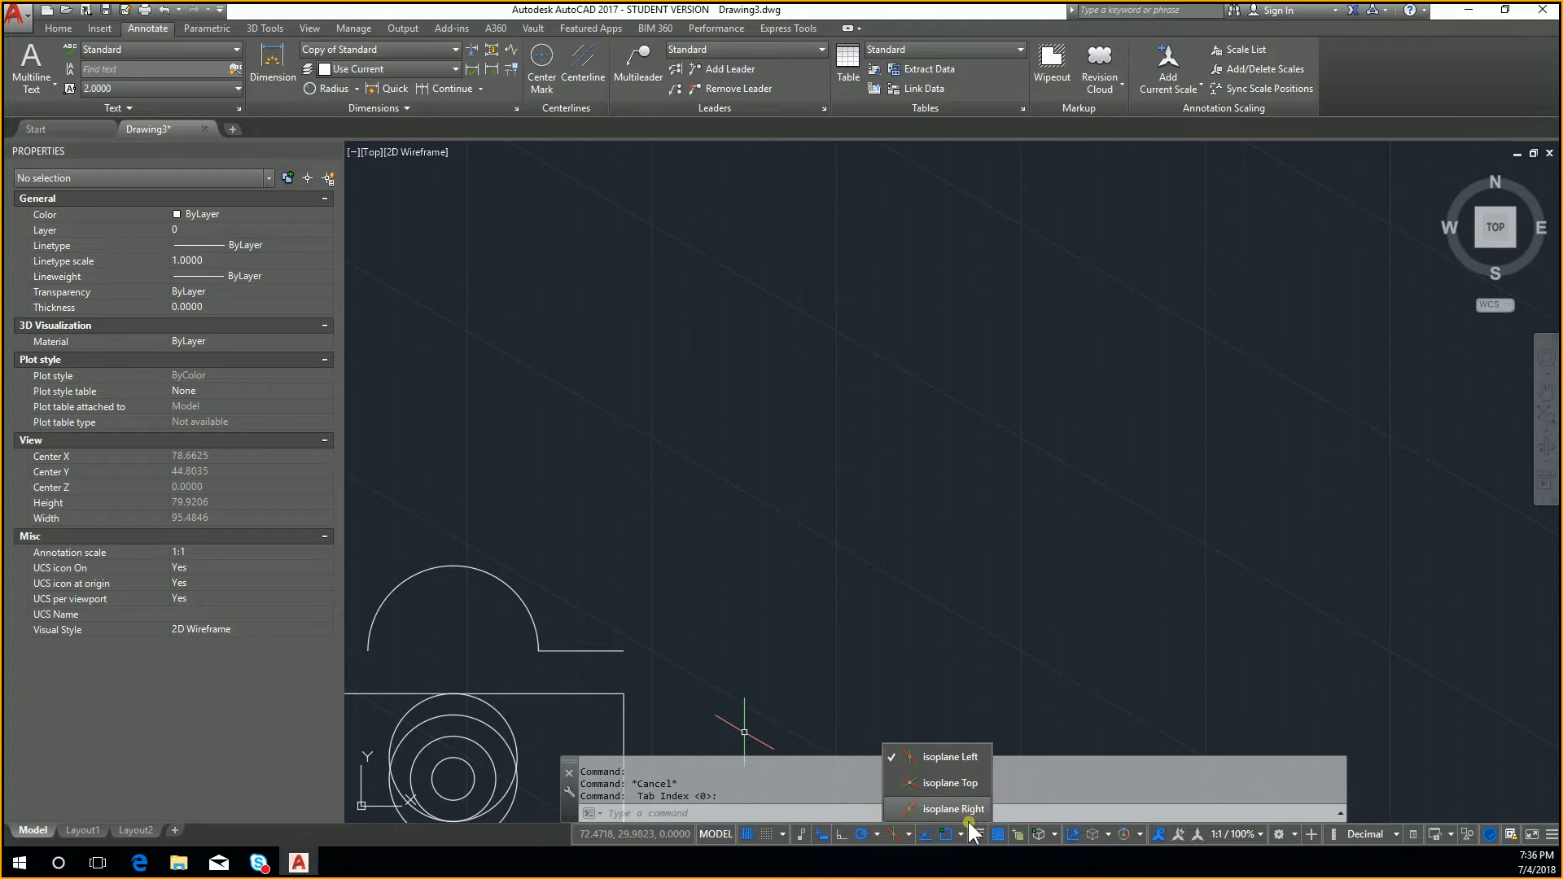
left_click(969, 758)
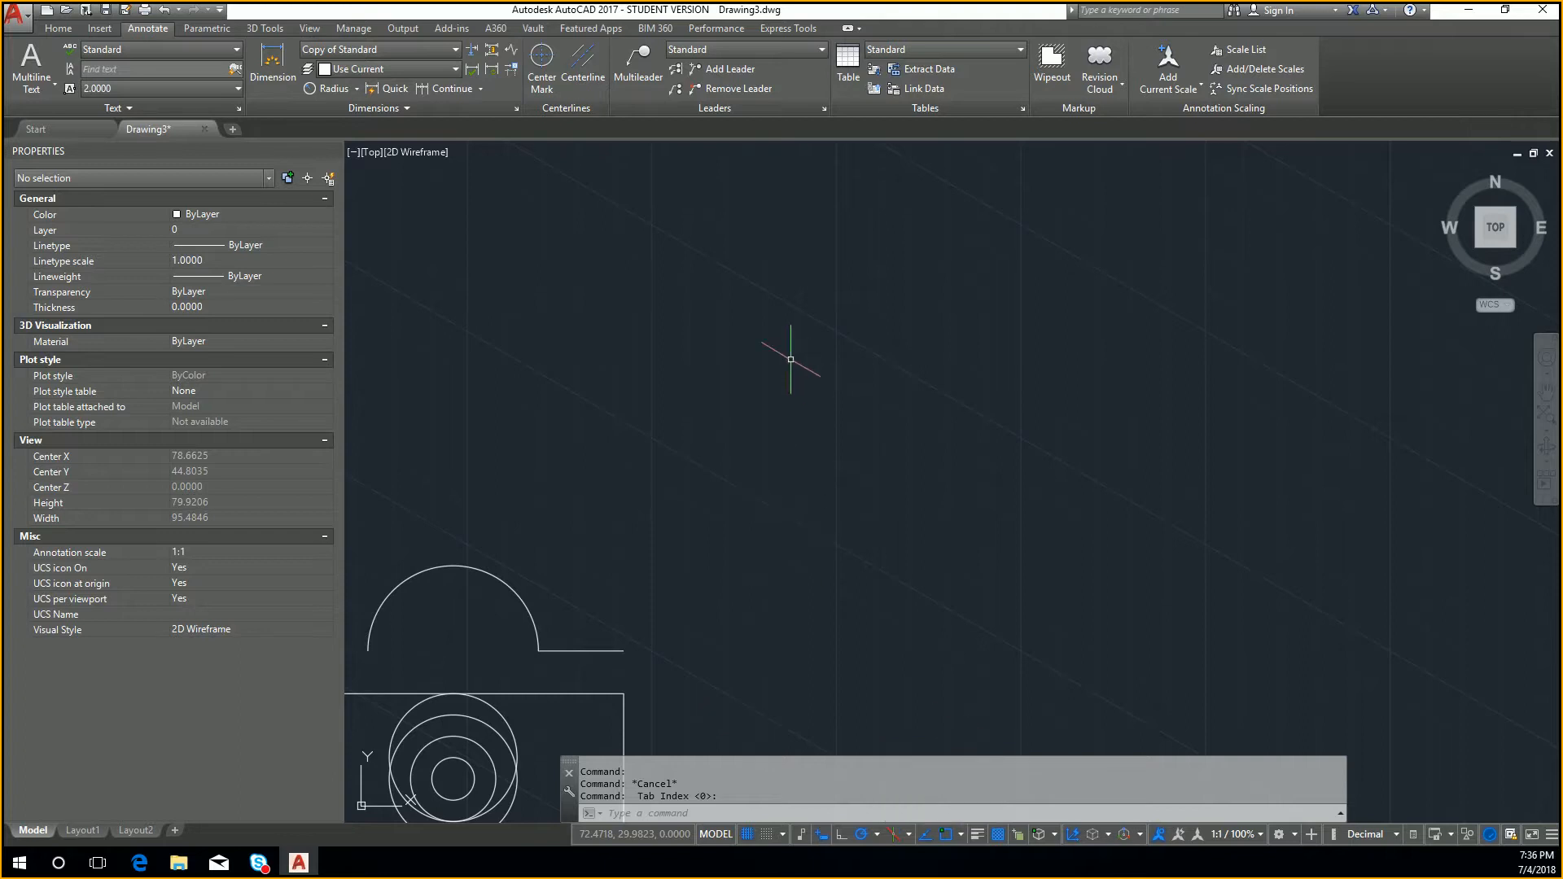
mouse_move(781, 484)
middle_mouse_down()
mouse_move(781, 457)
mouse_move(983, 338)
mouse_move(897, 418)
middle_mouse_up()
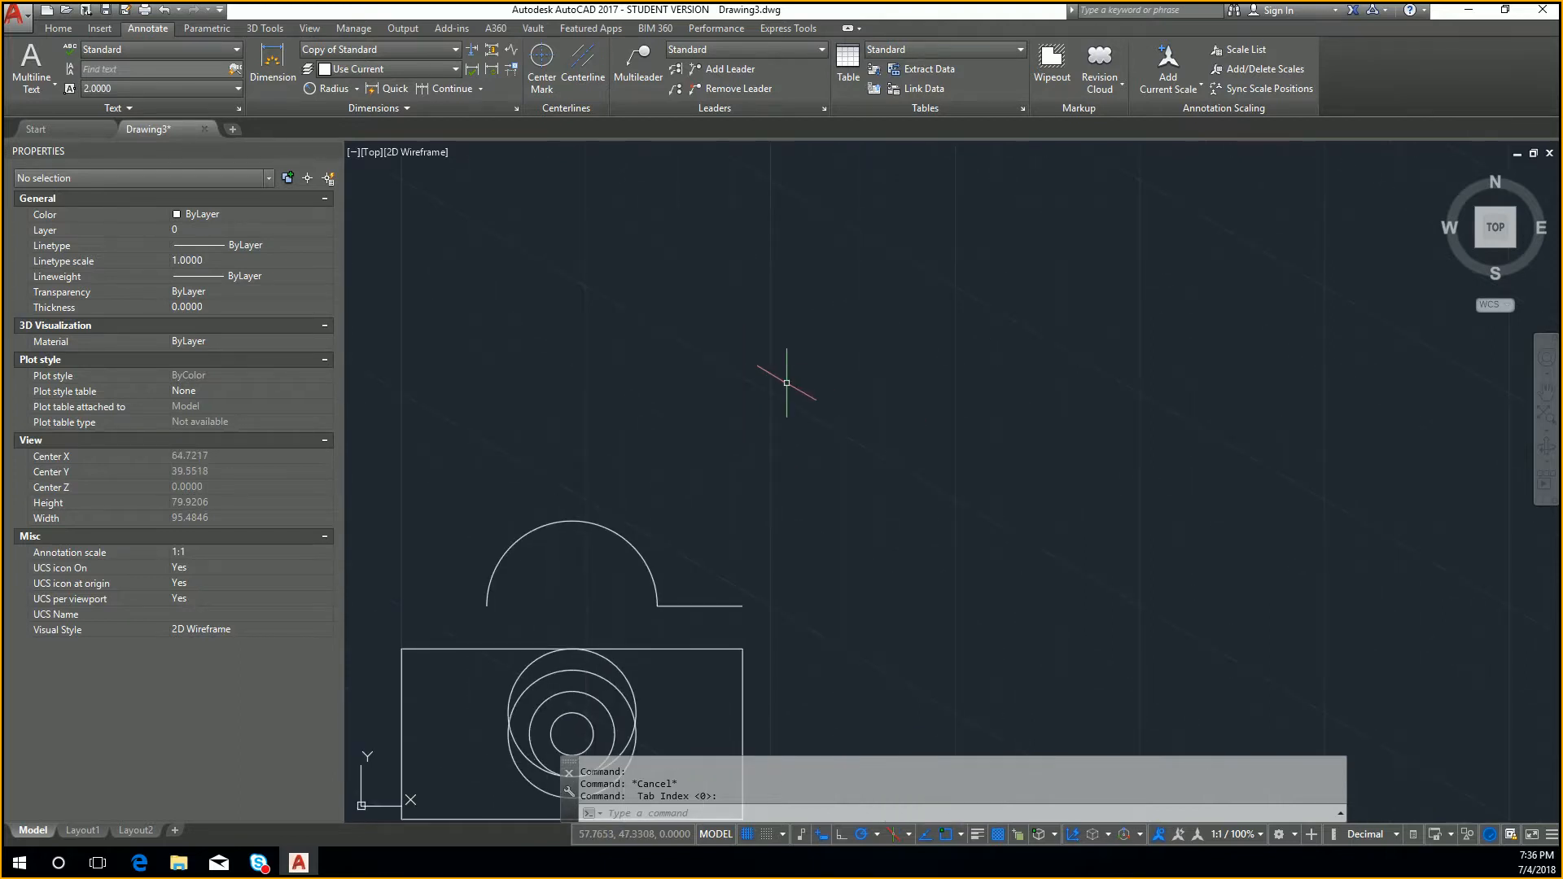
Turn on snap and draw a 5-unit line at 330° from a grid point in the empty area above the arc
left_click(58, 27)
left_click(17, 57)
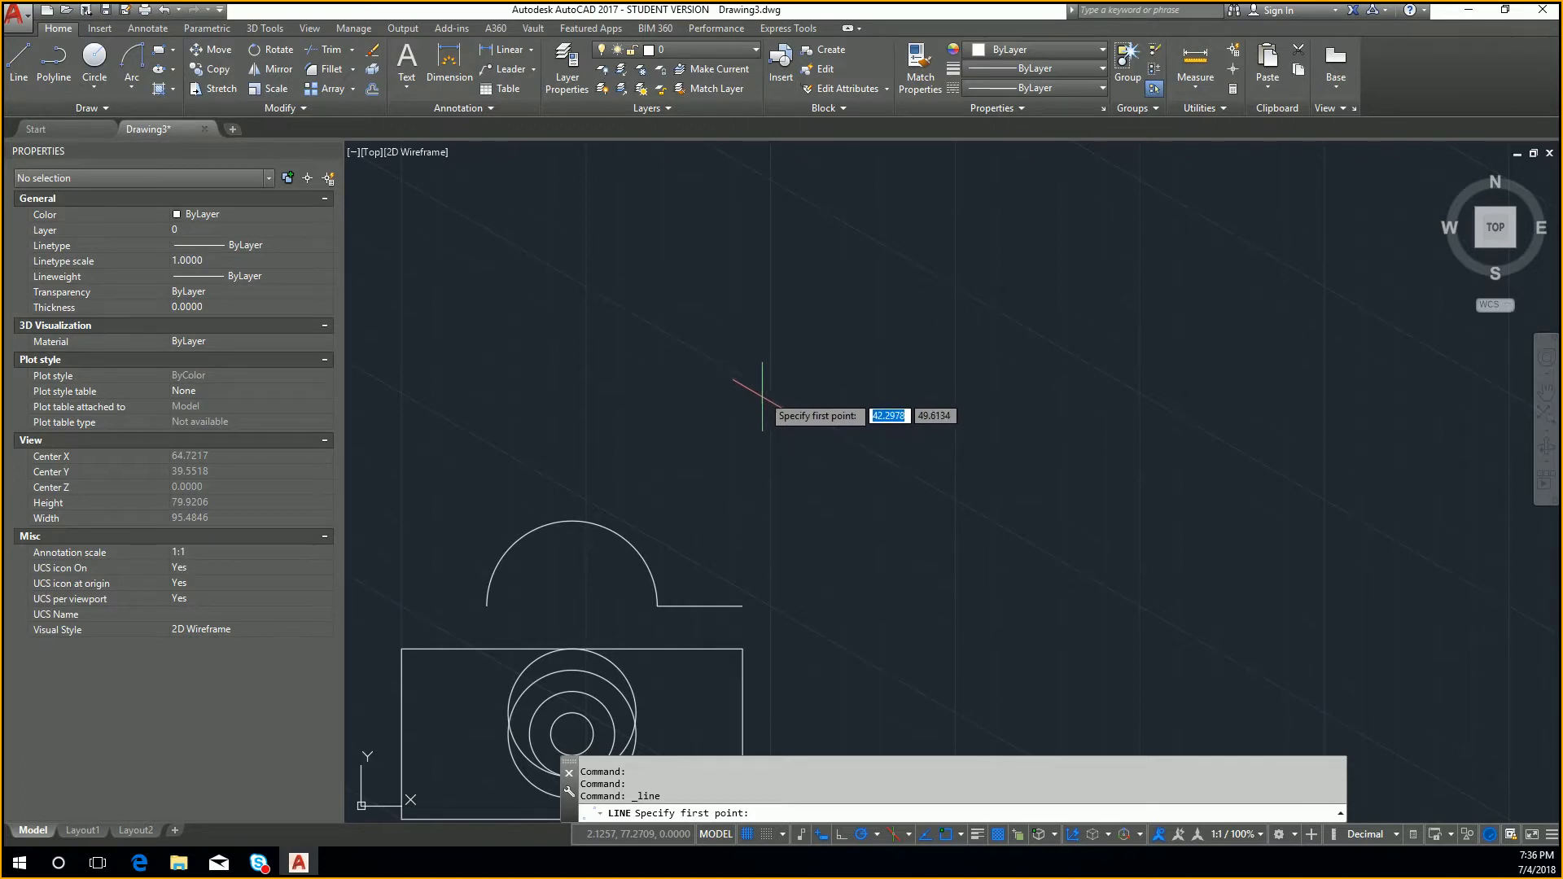
left_click(767, 832)
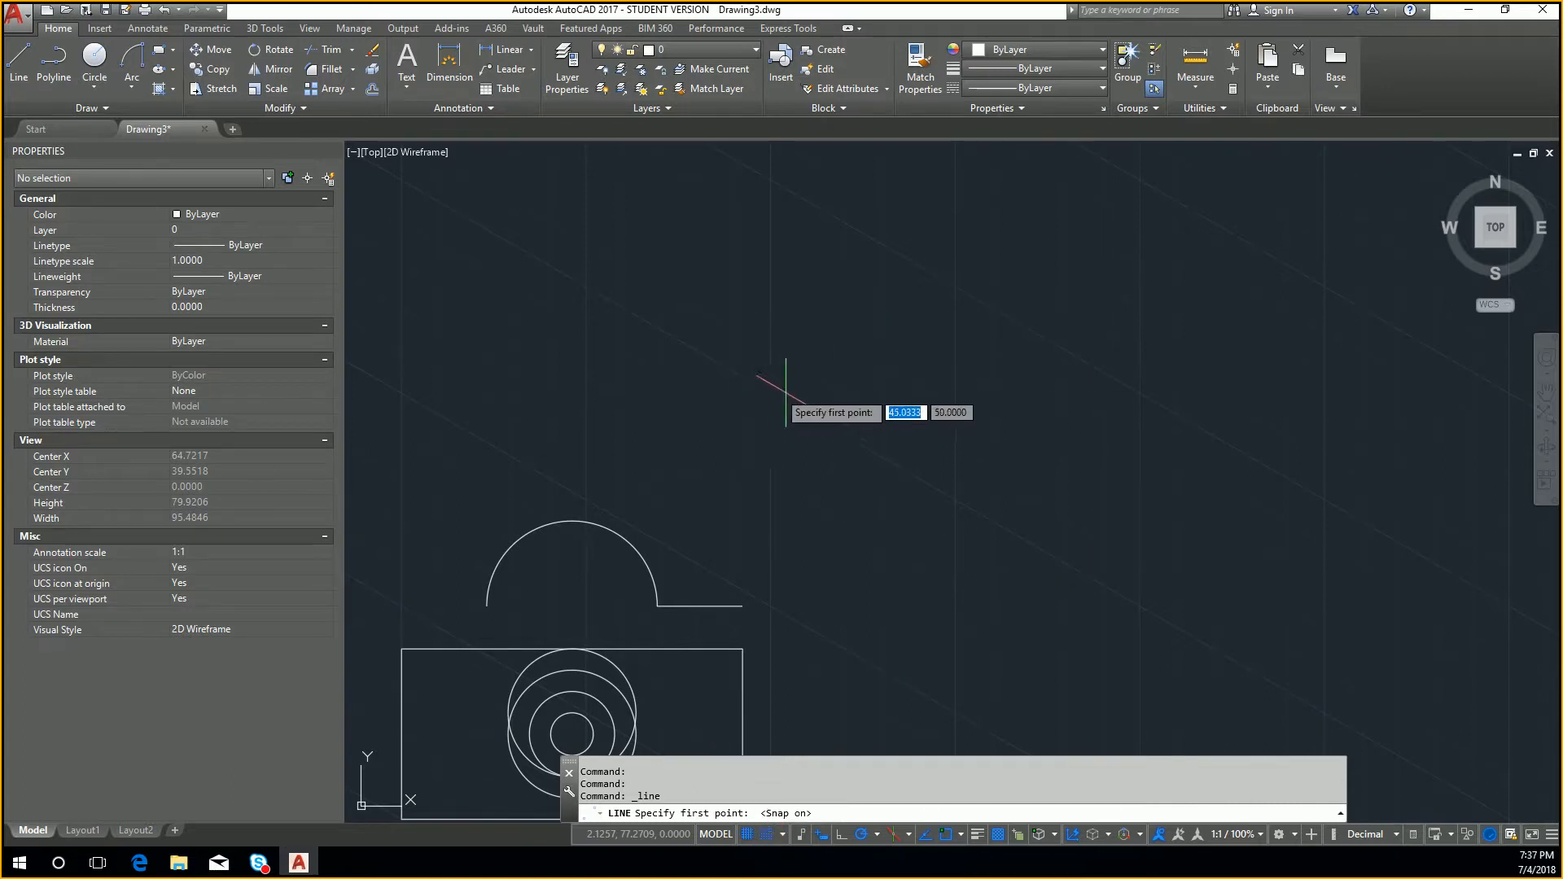
scroll(771, 411, "up", 4)
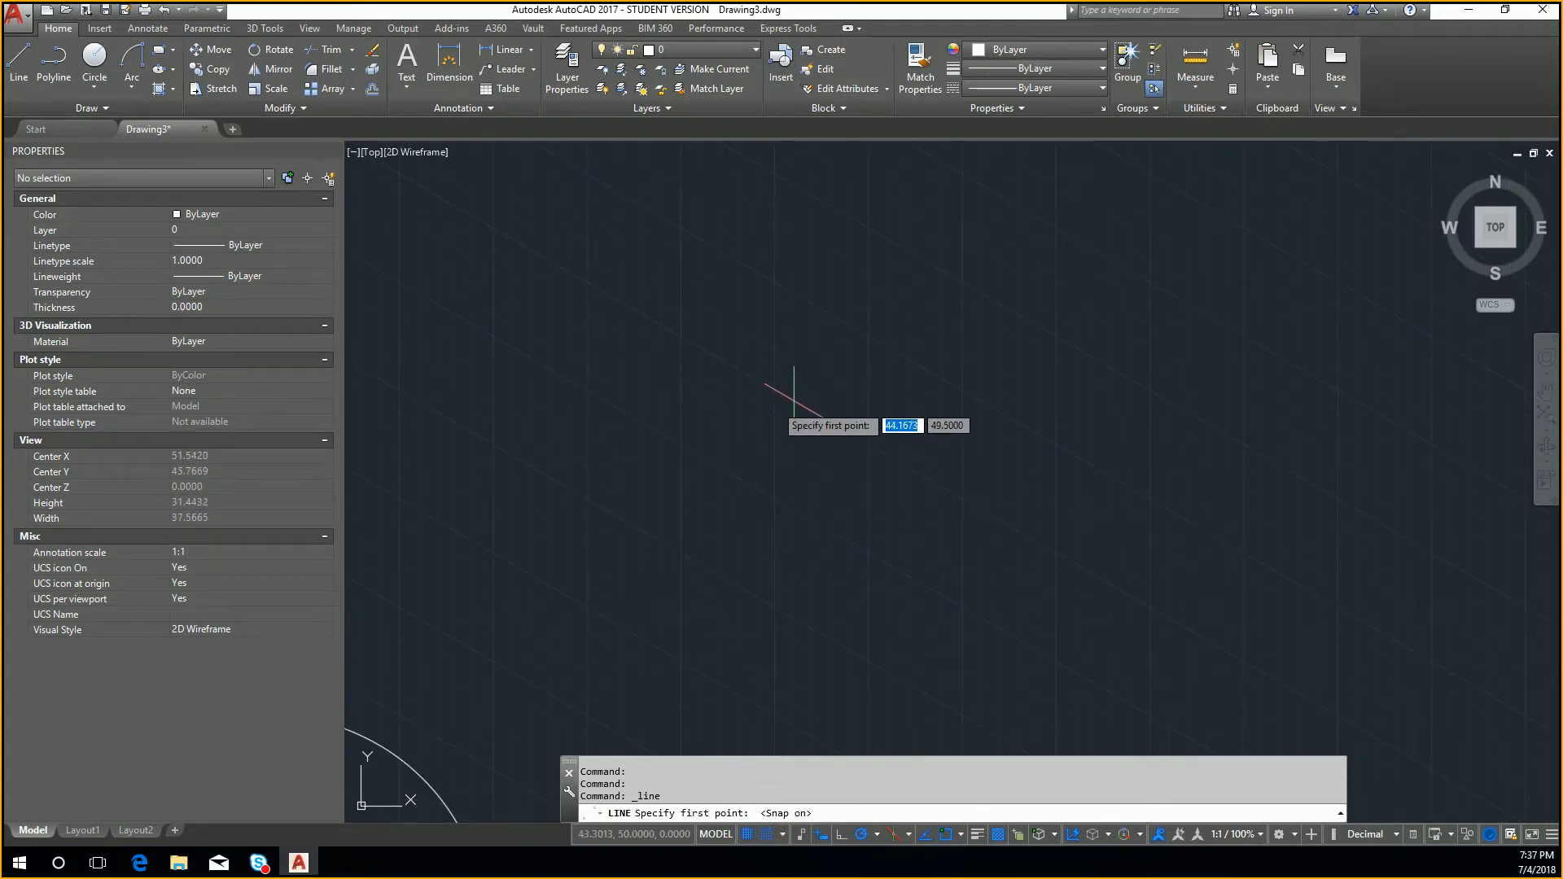
scroll(692, 428, "up", 4)
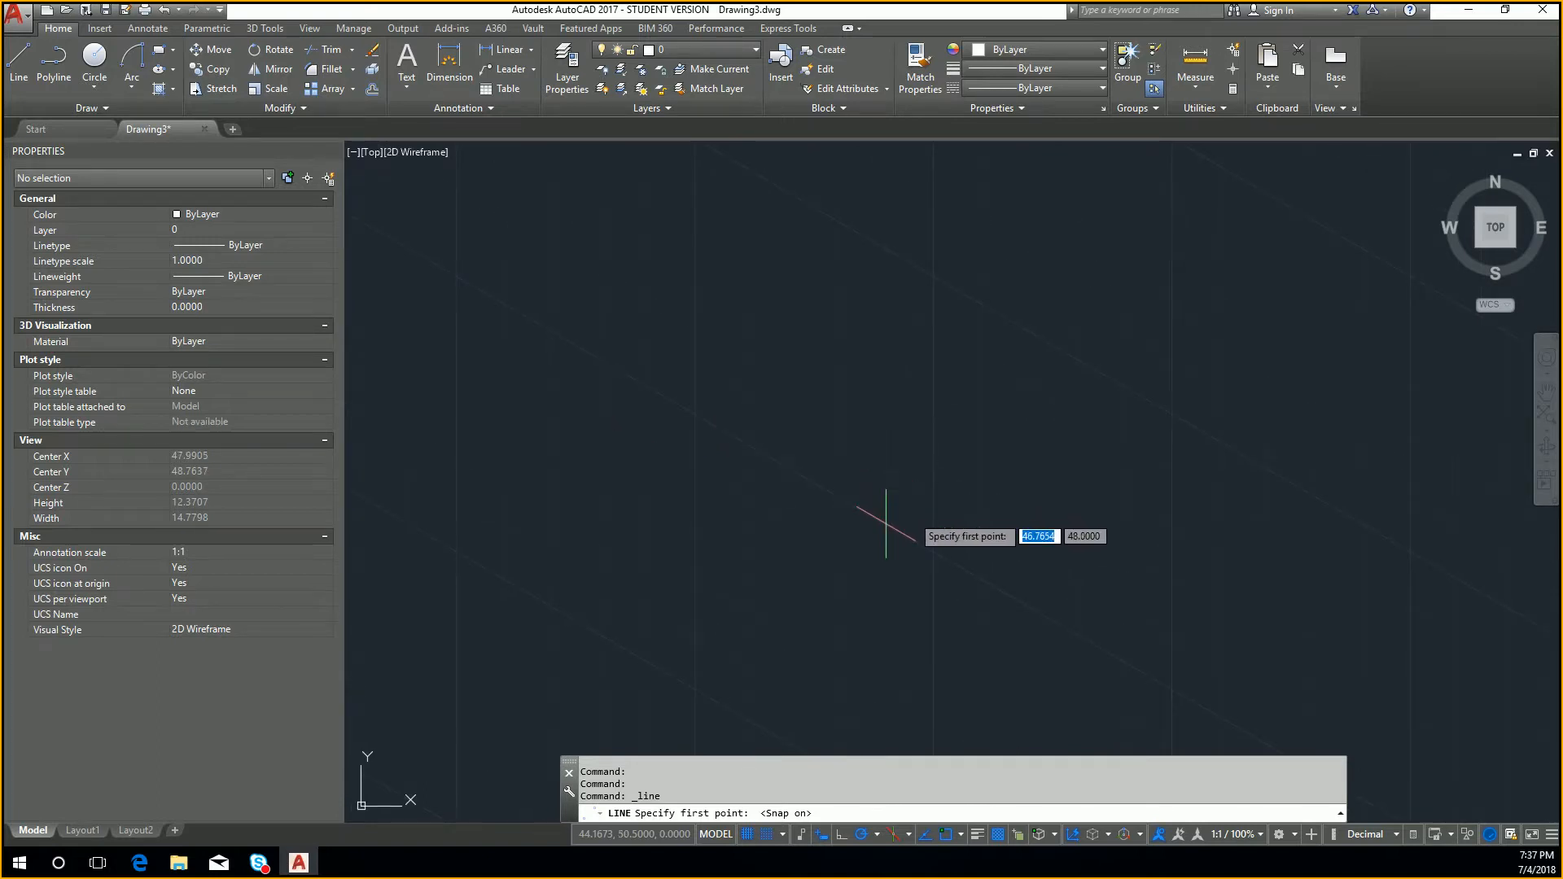
left_click(695, 414)
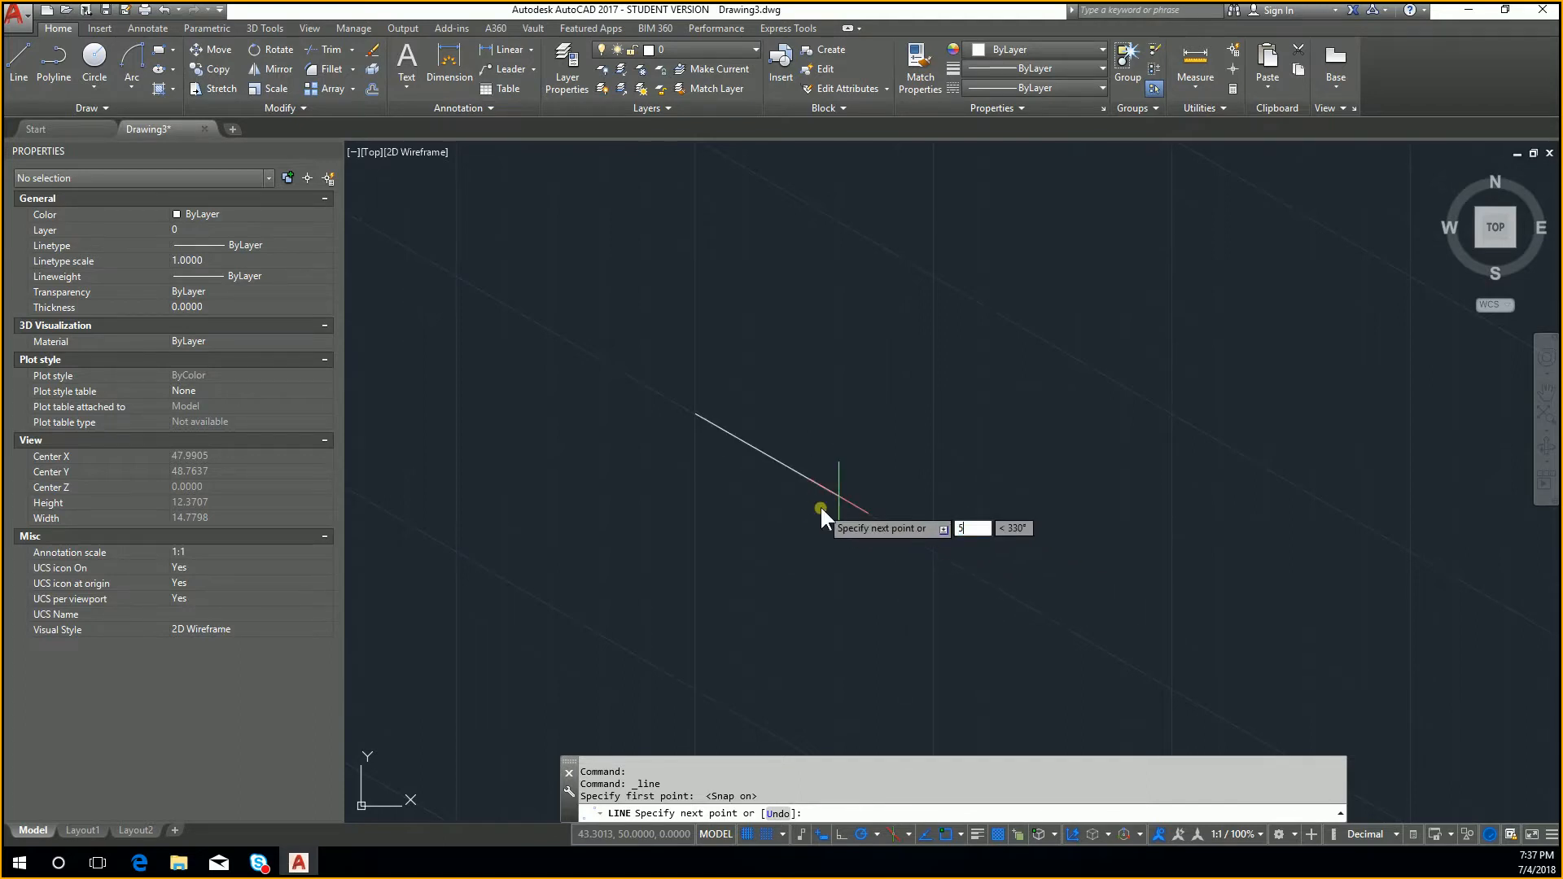
key("Return")
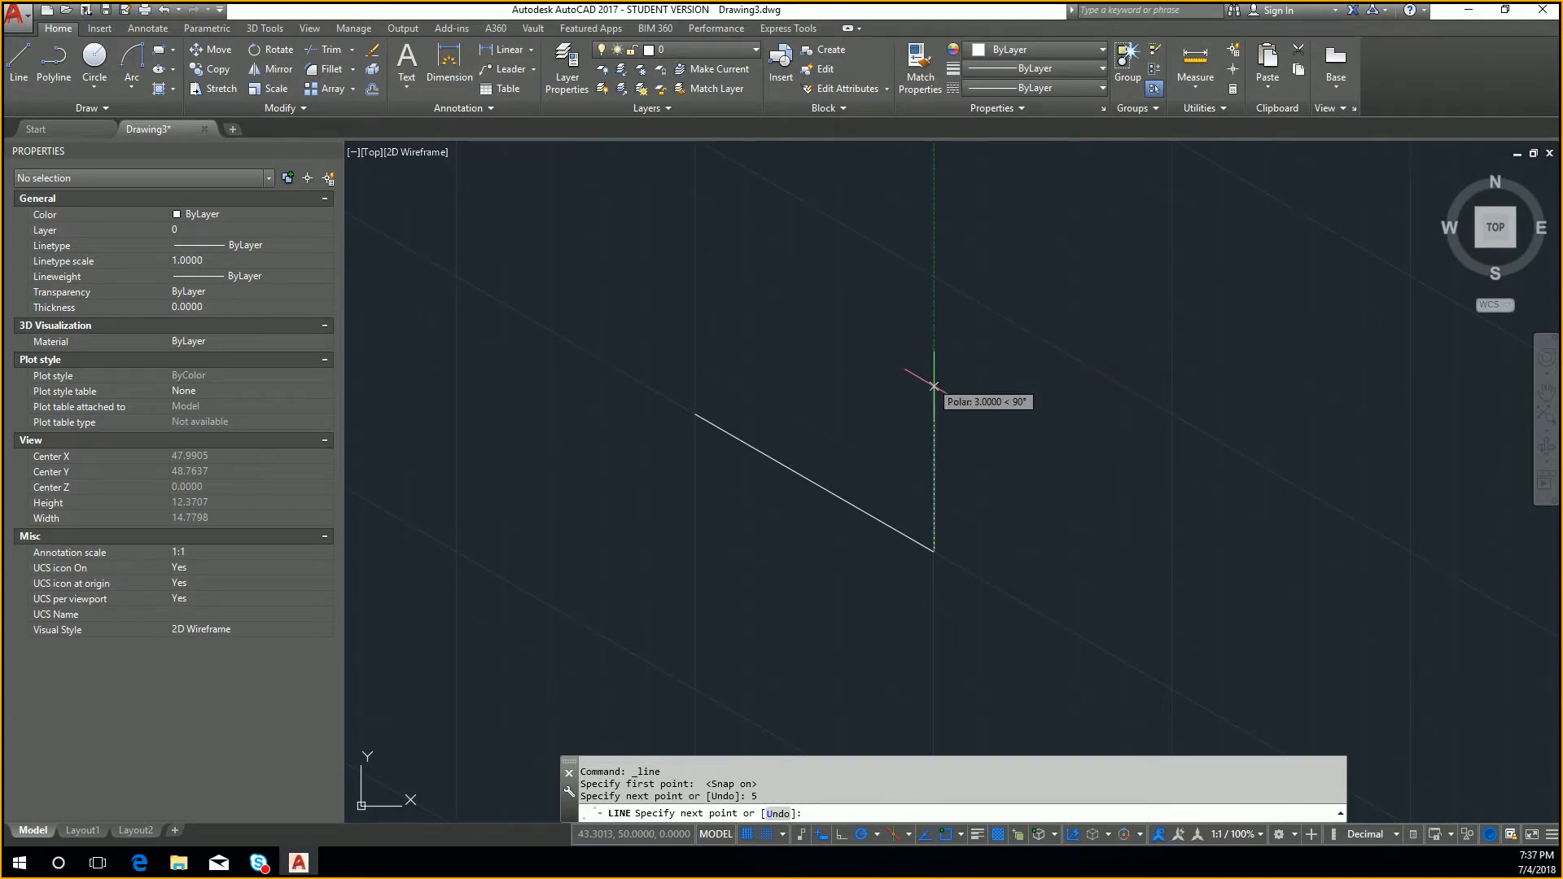
Complete the closed L-shaped left face with lines 2 units up, 3 at 150°, 3 up, 2 at 150° and 5 down to the start
type("2")
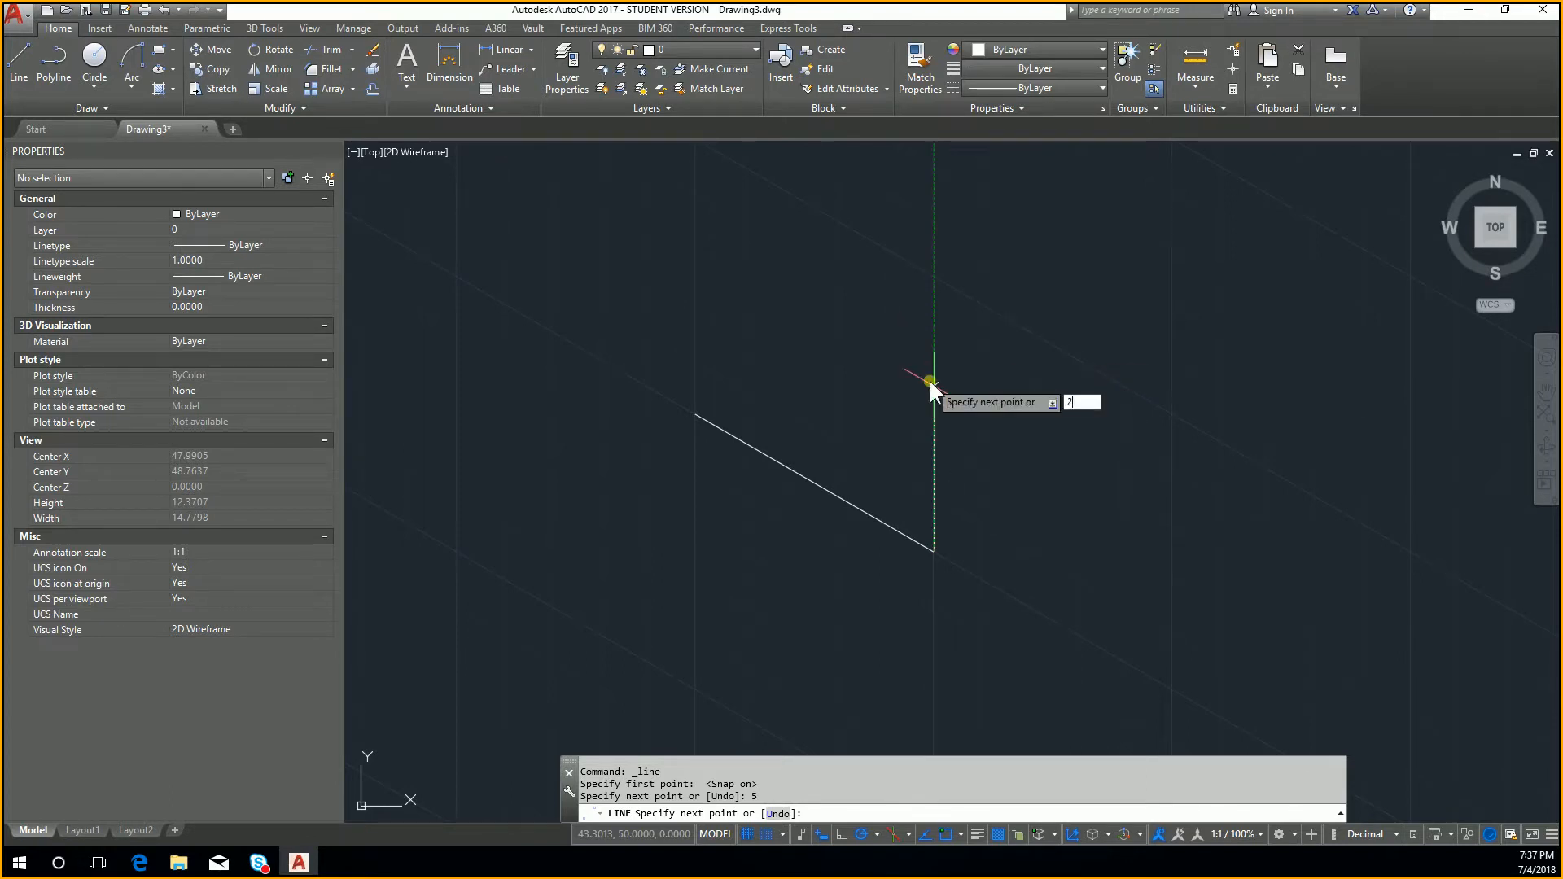
key("Return")
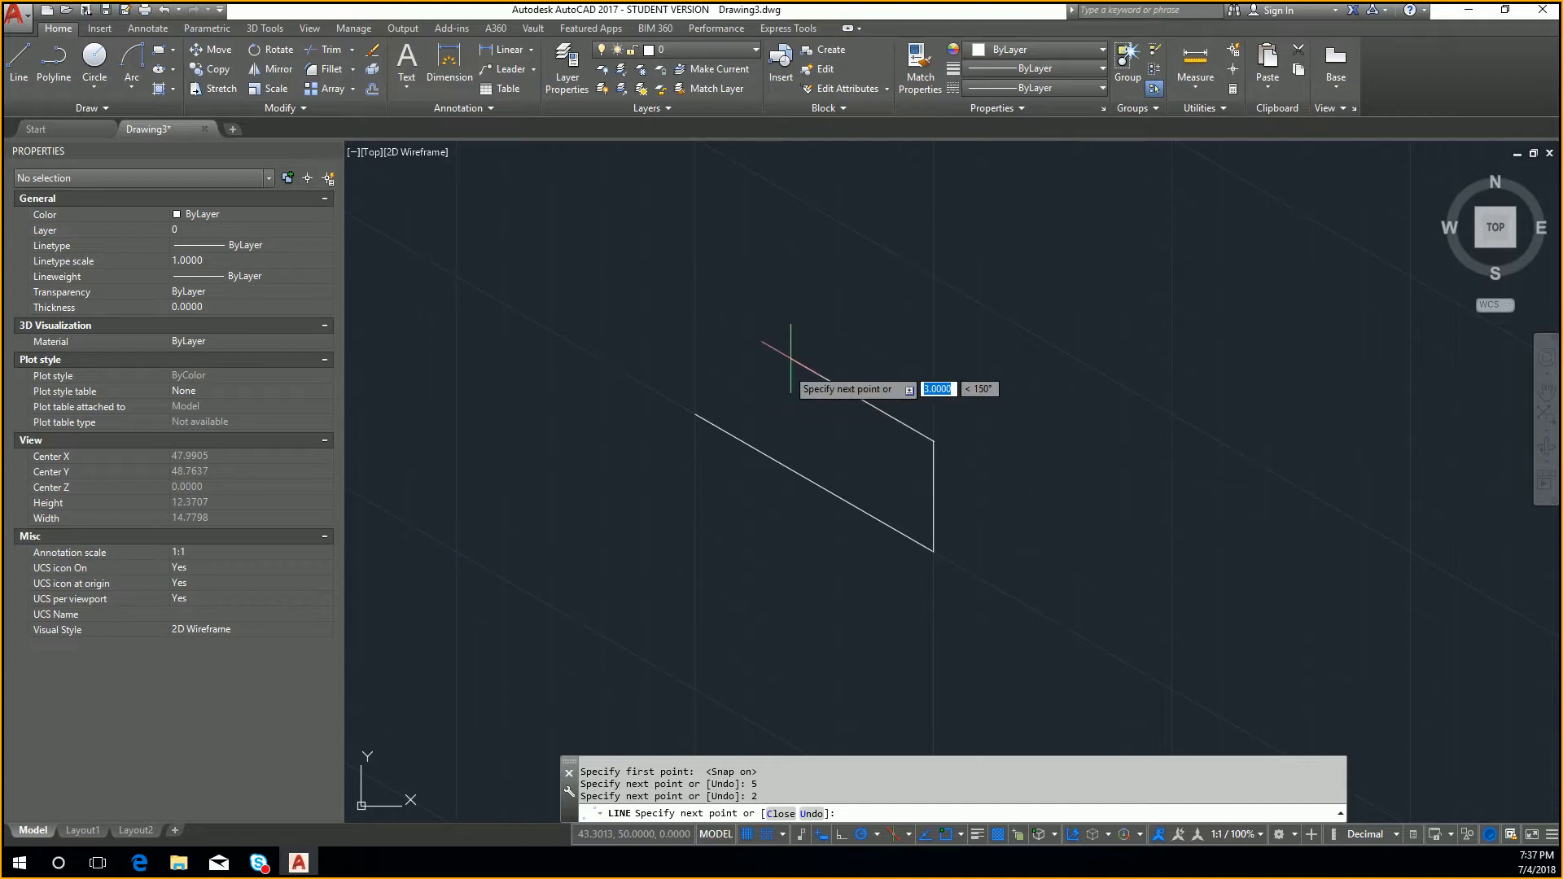
type("3")
key("Return")
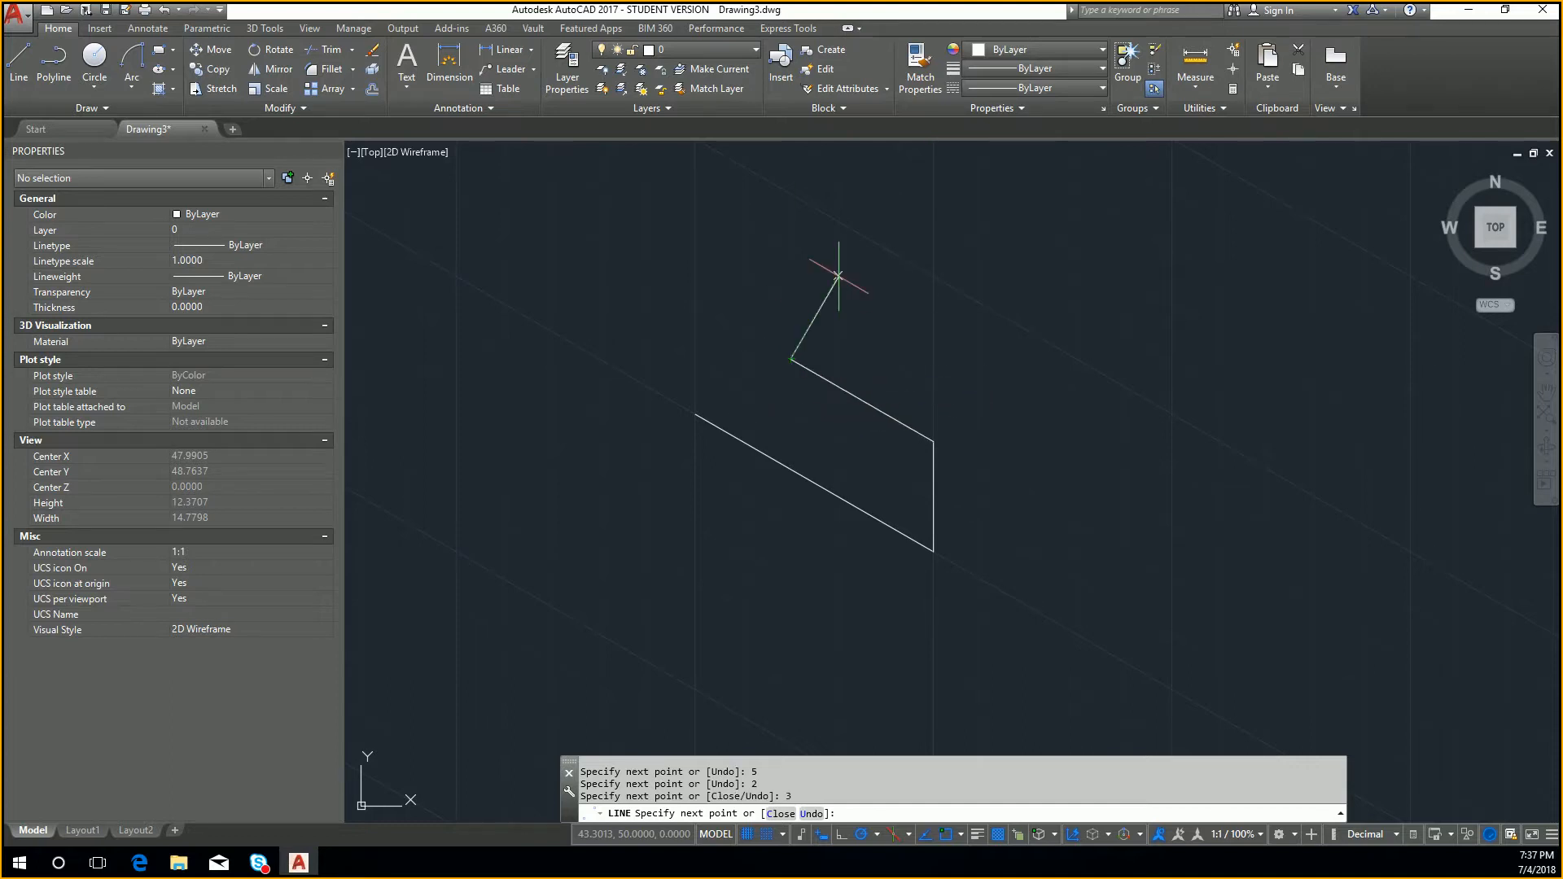
left_click(791, 193)
middle_click_drag(730, 186, 768, 293)
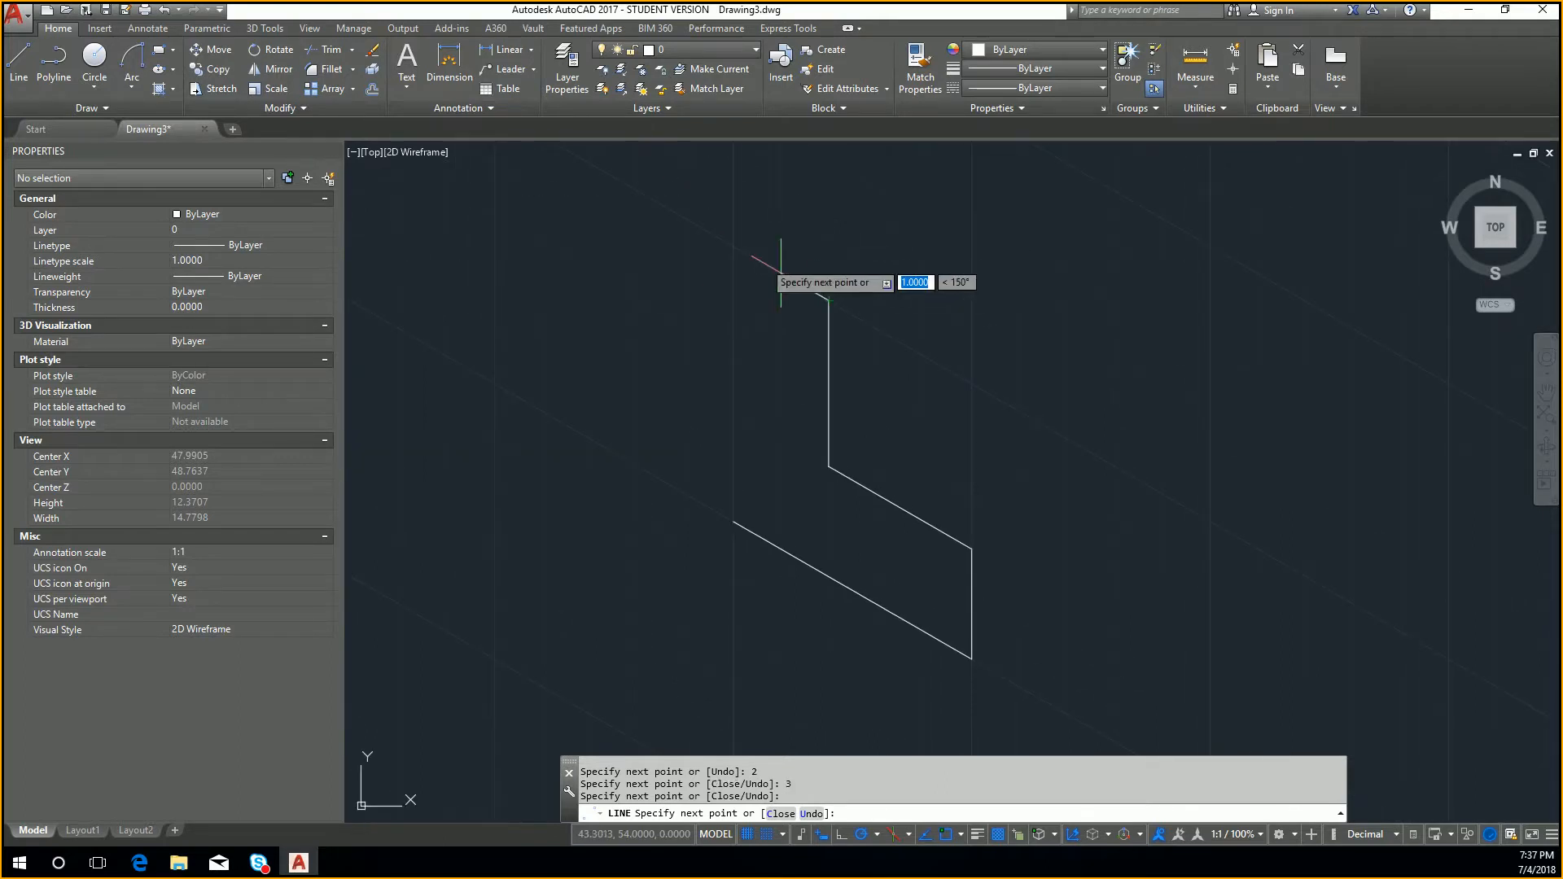
left_click(733, 247)
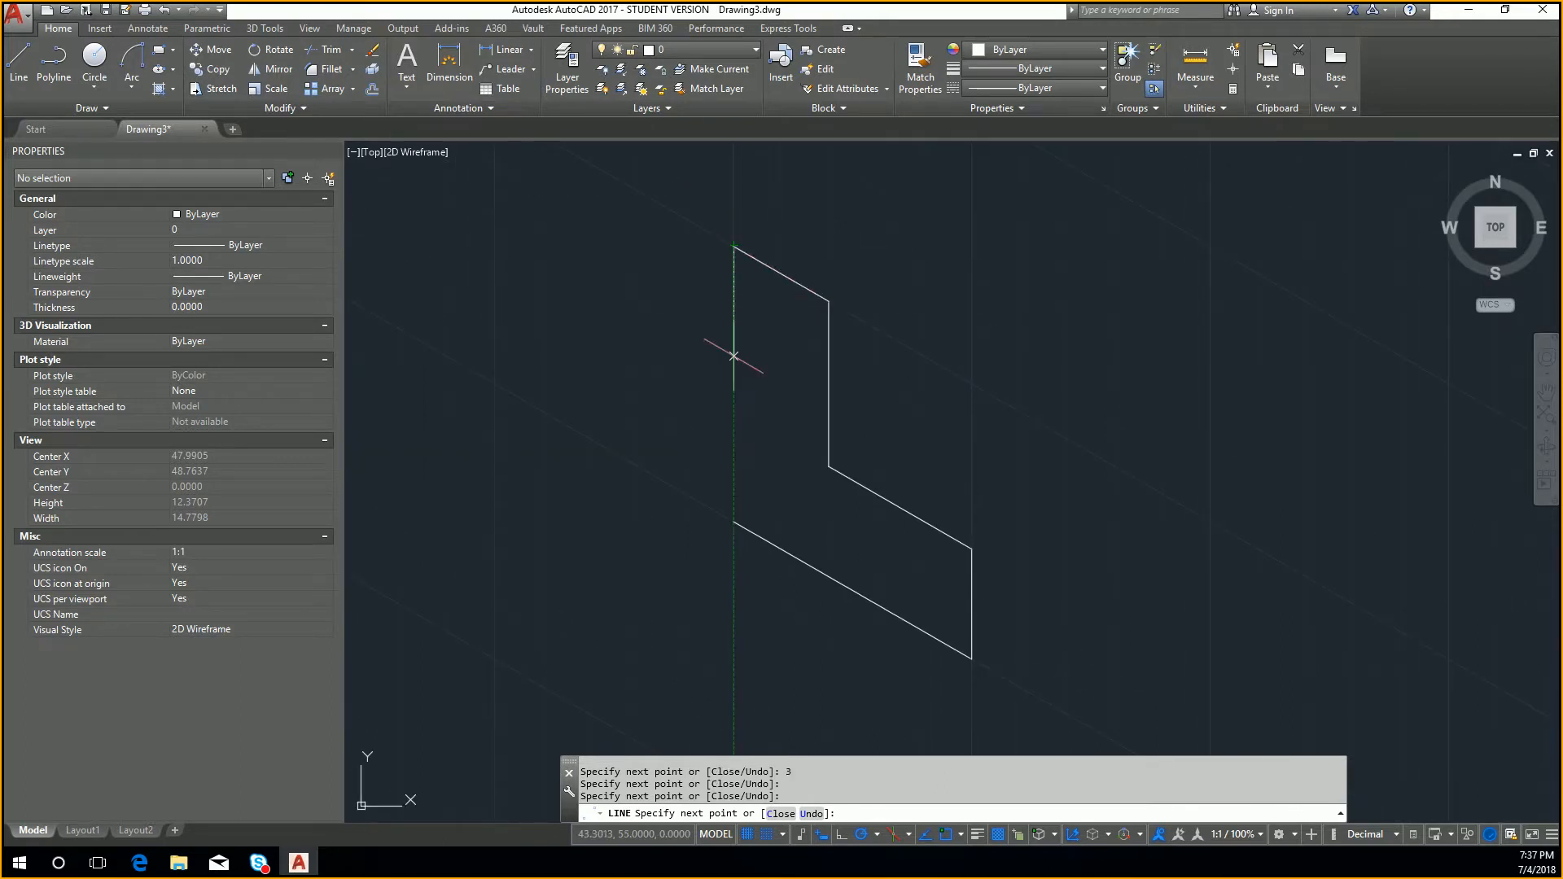
left_click(733, 521)
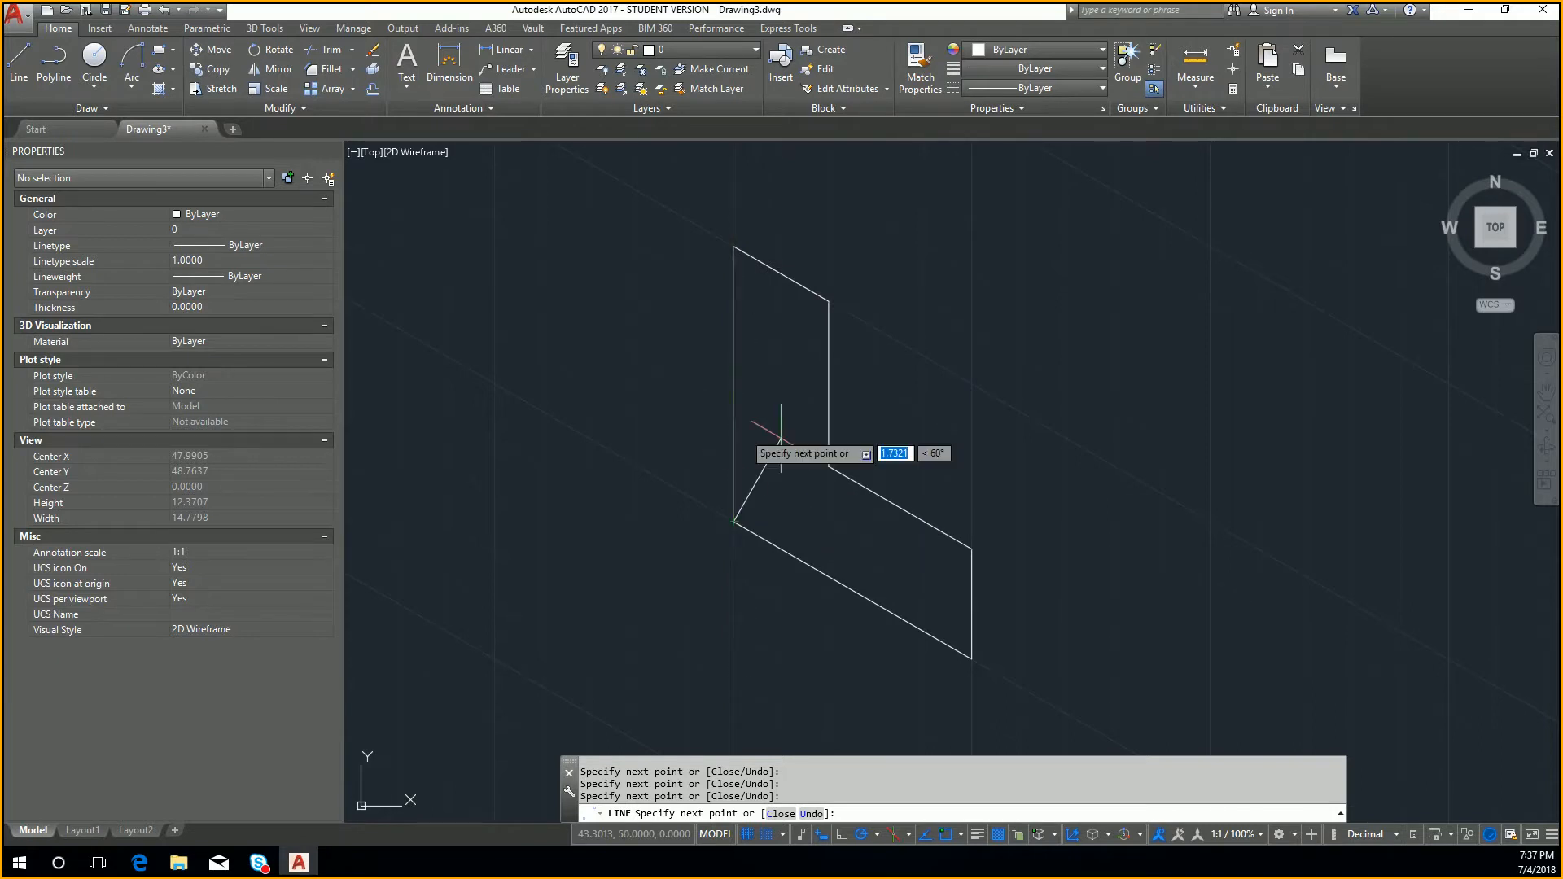
key("Return")
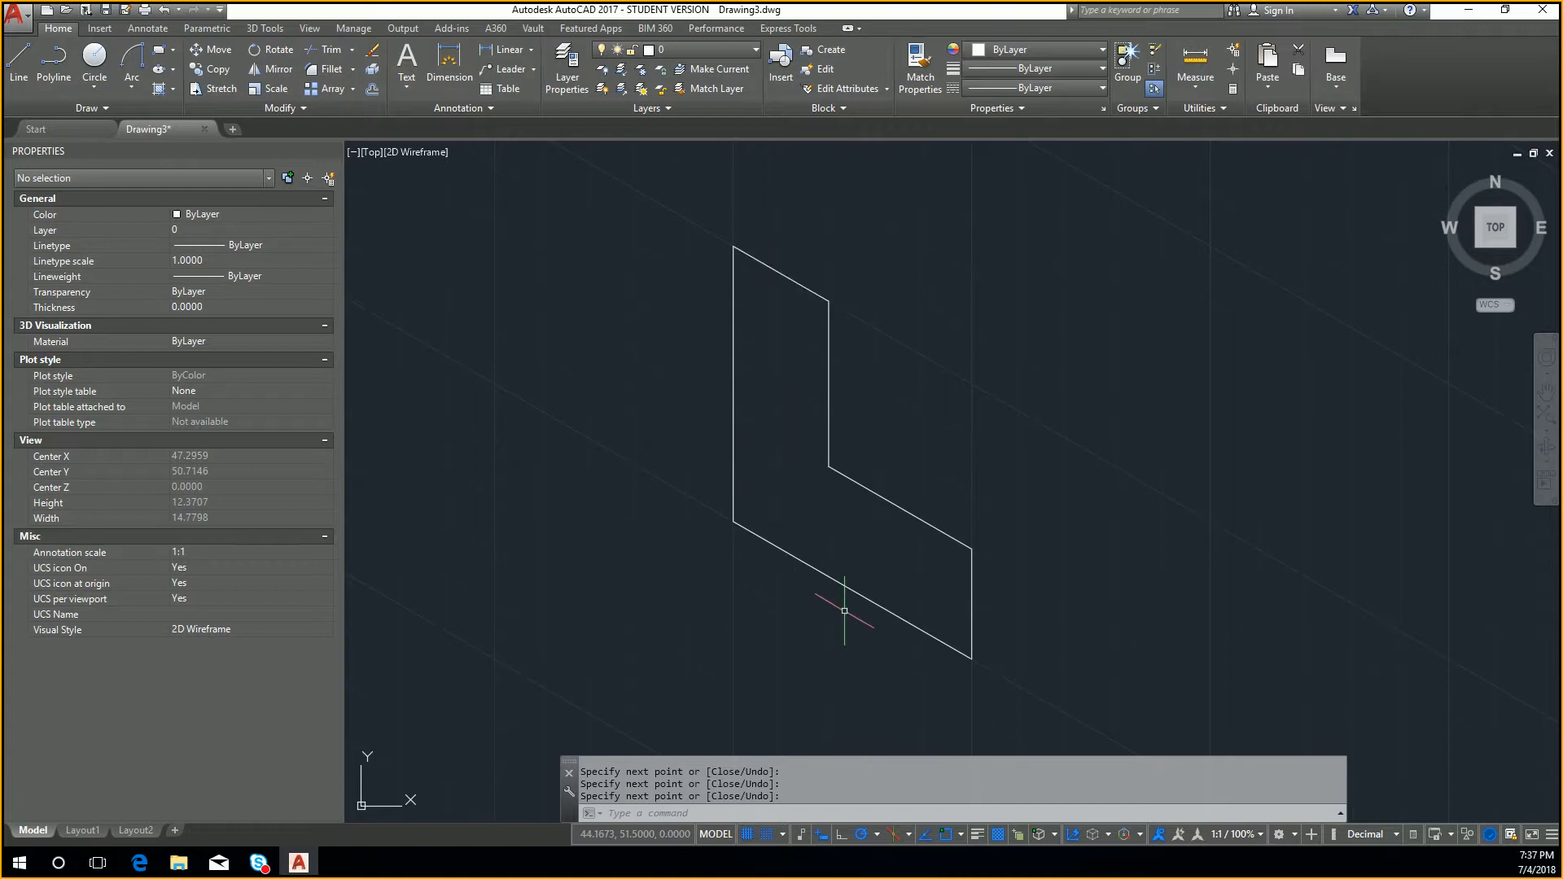
Switch to isoplane Top and draw the upright's top face, 5 units at 30° and 2 units at 330°, closing at its front corner
mouse_move(734, 355)
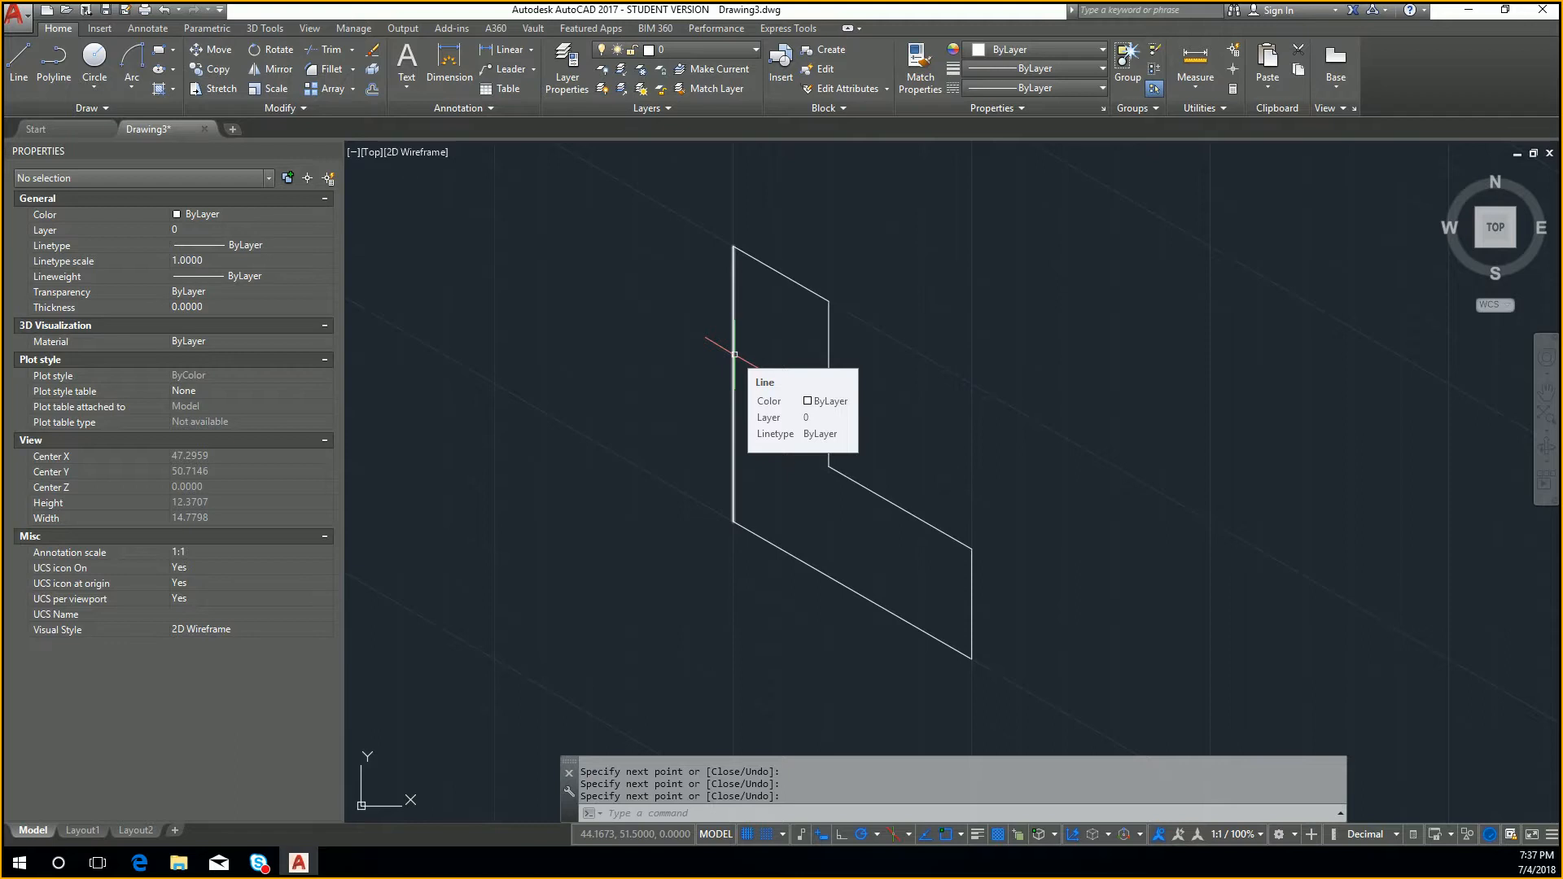
left_click(905, 832)
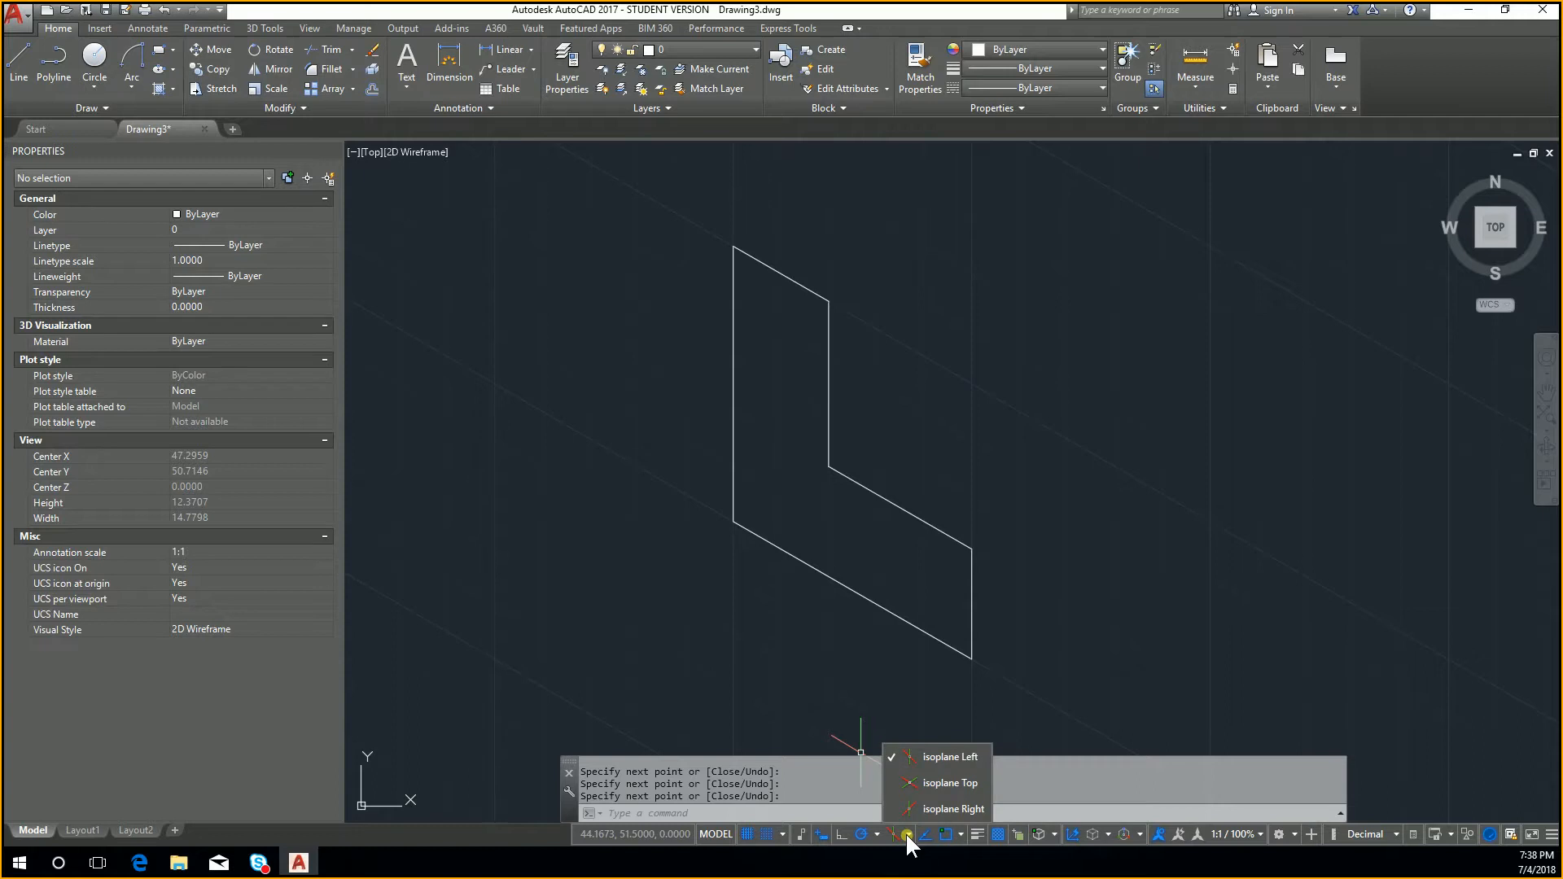
left_click(944, 785)
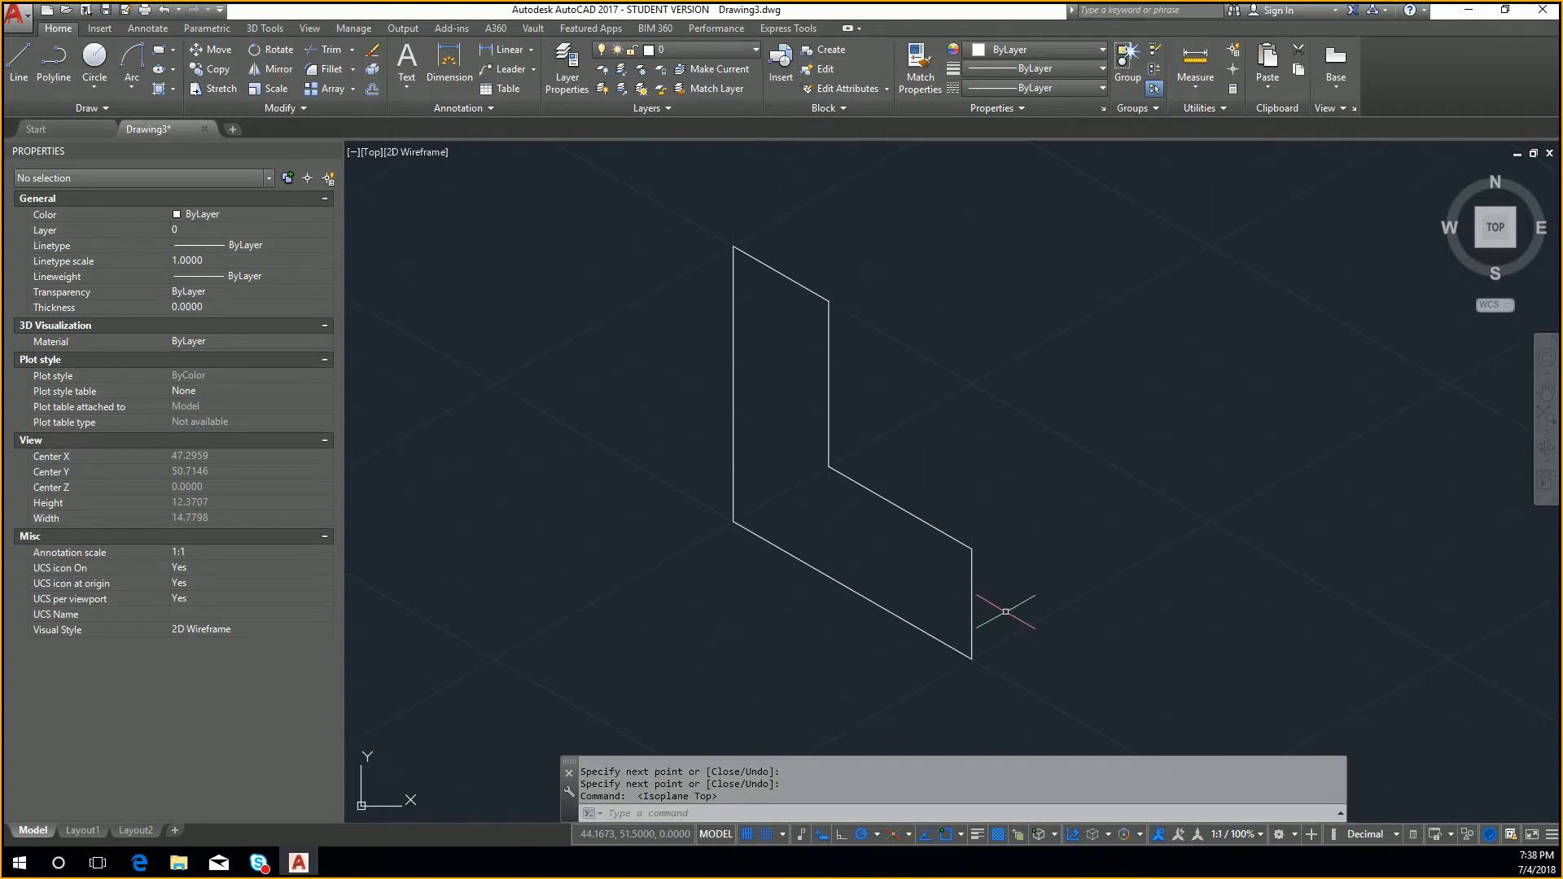
scroll(949, 610, "down", 3)
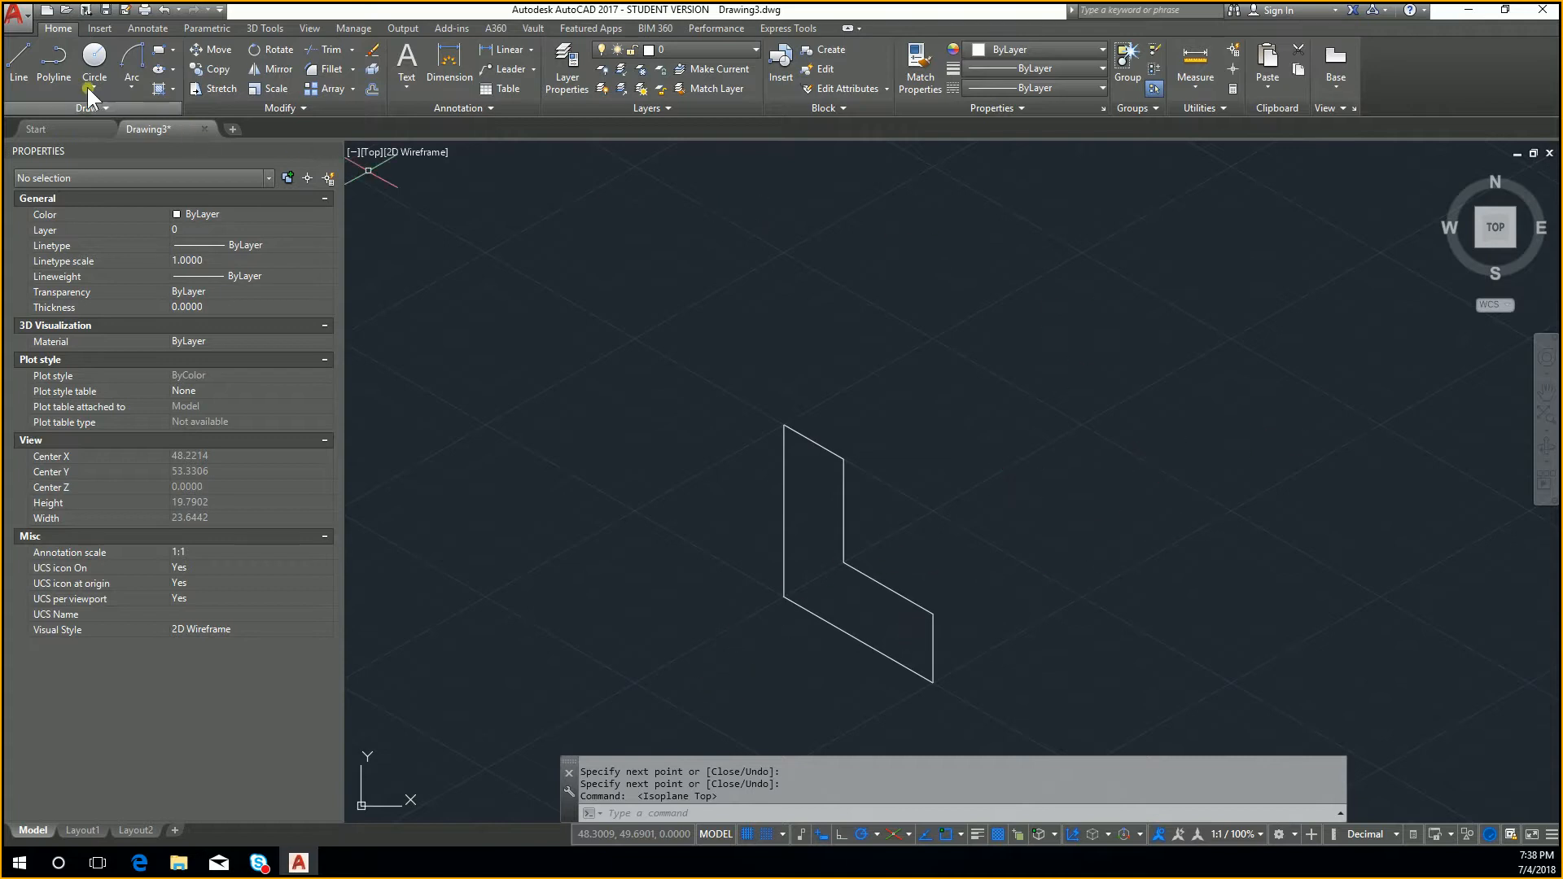
left_click(31, 72)
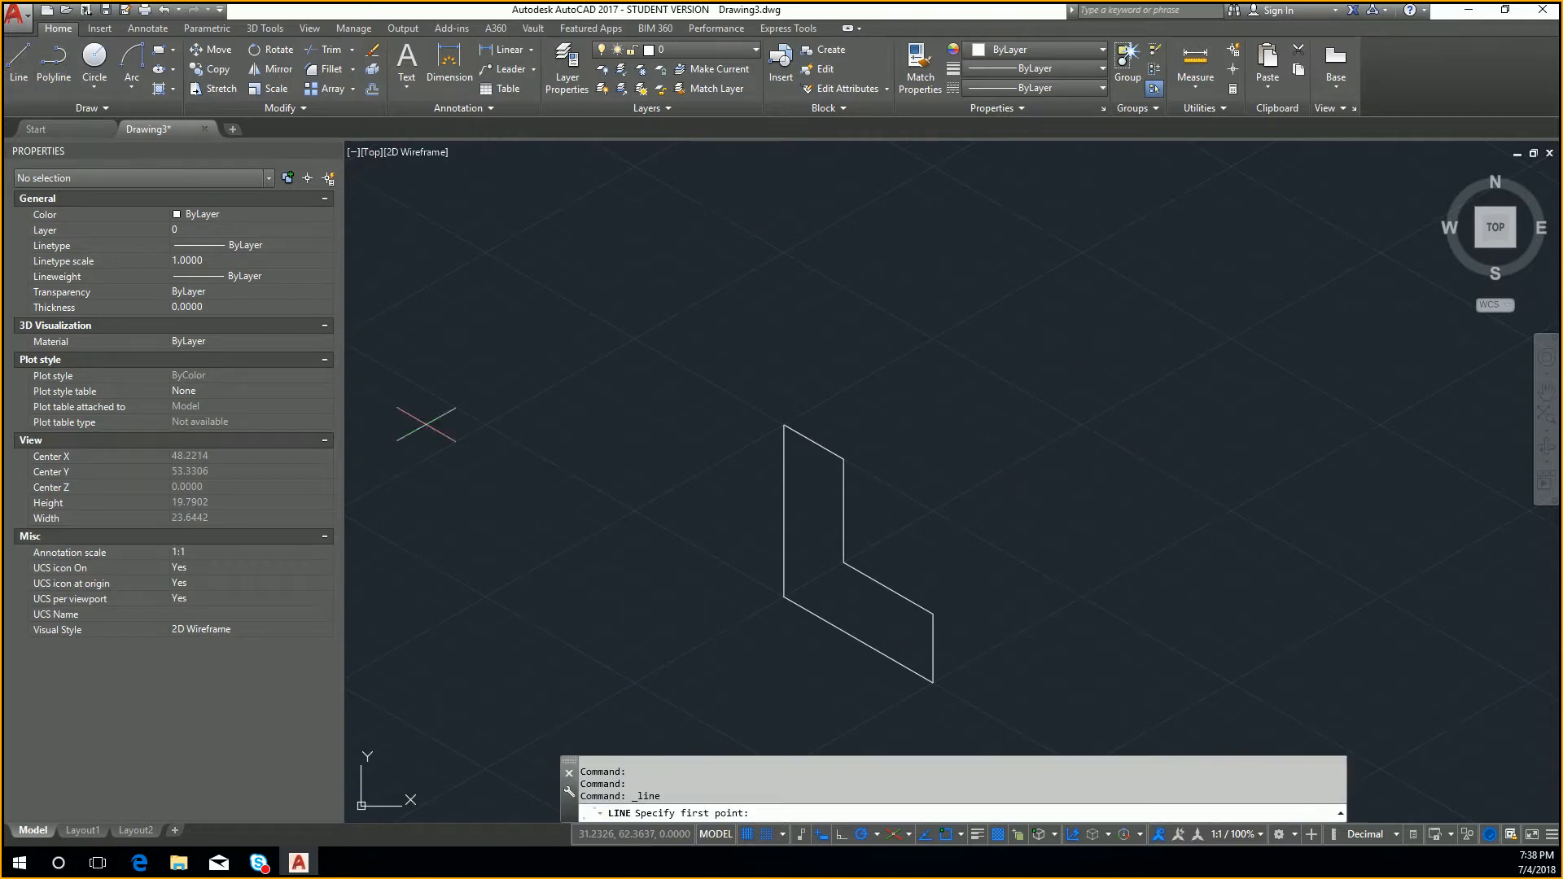
left_click(784, 425)
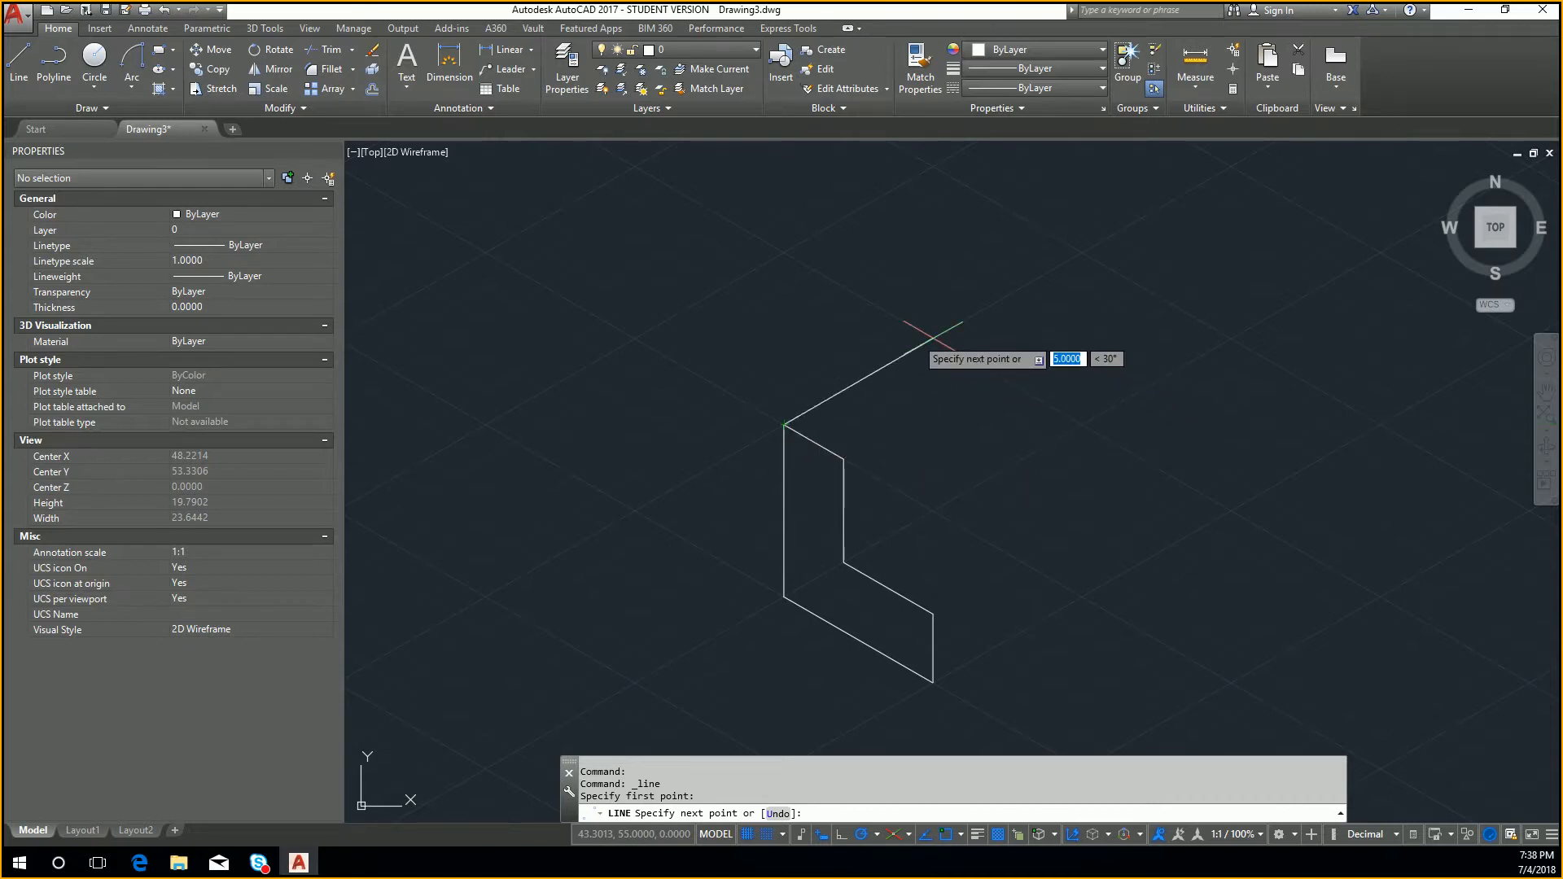
left_click(933, 339)
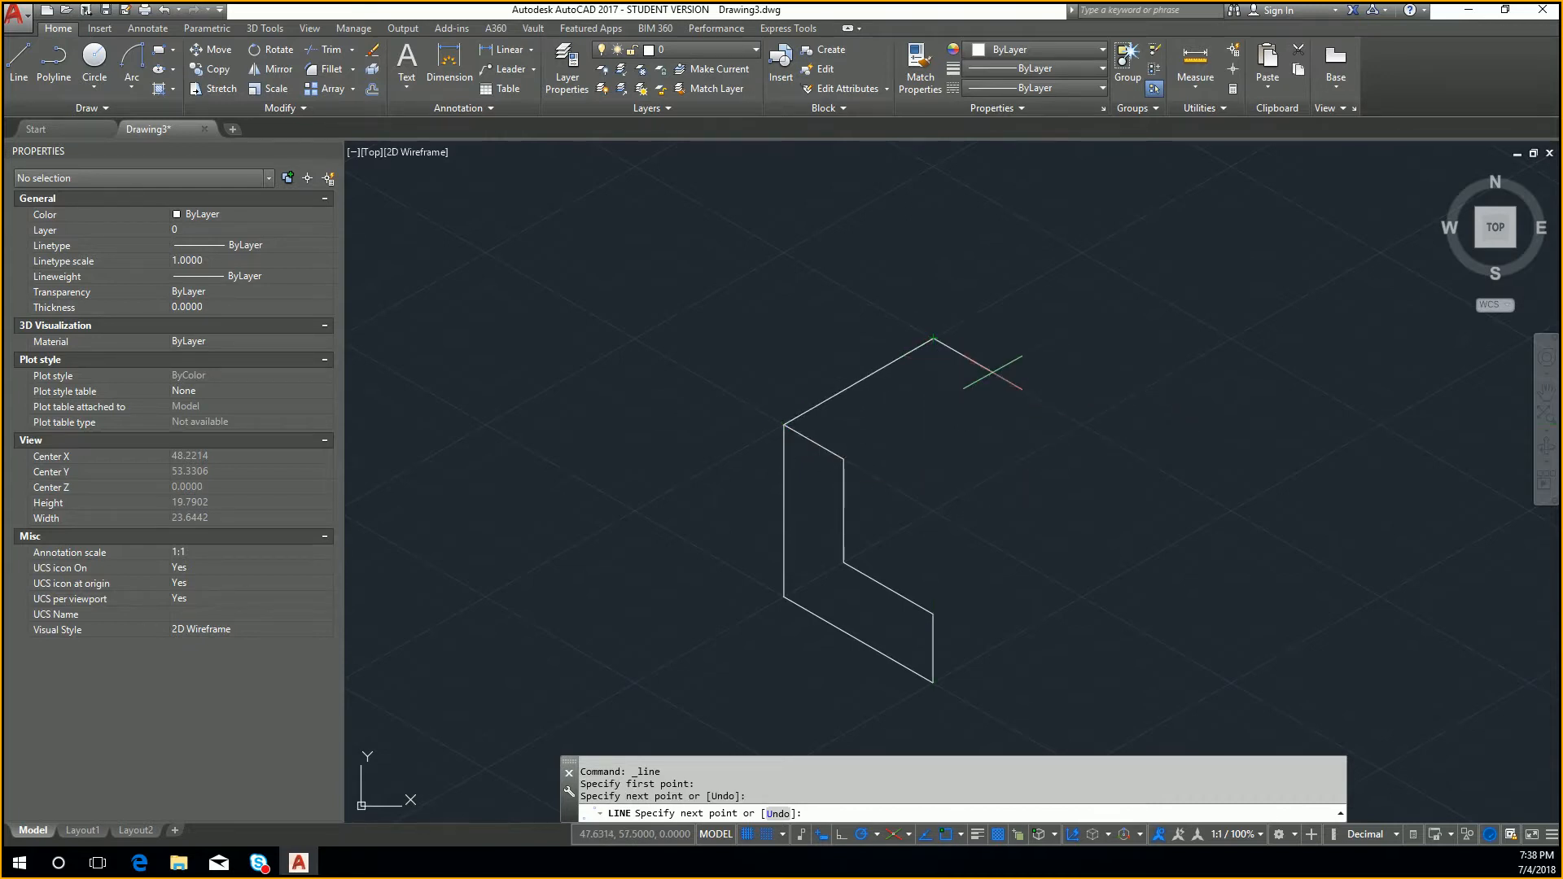
left_click(993, 372)
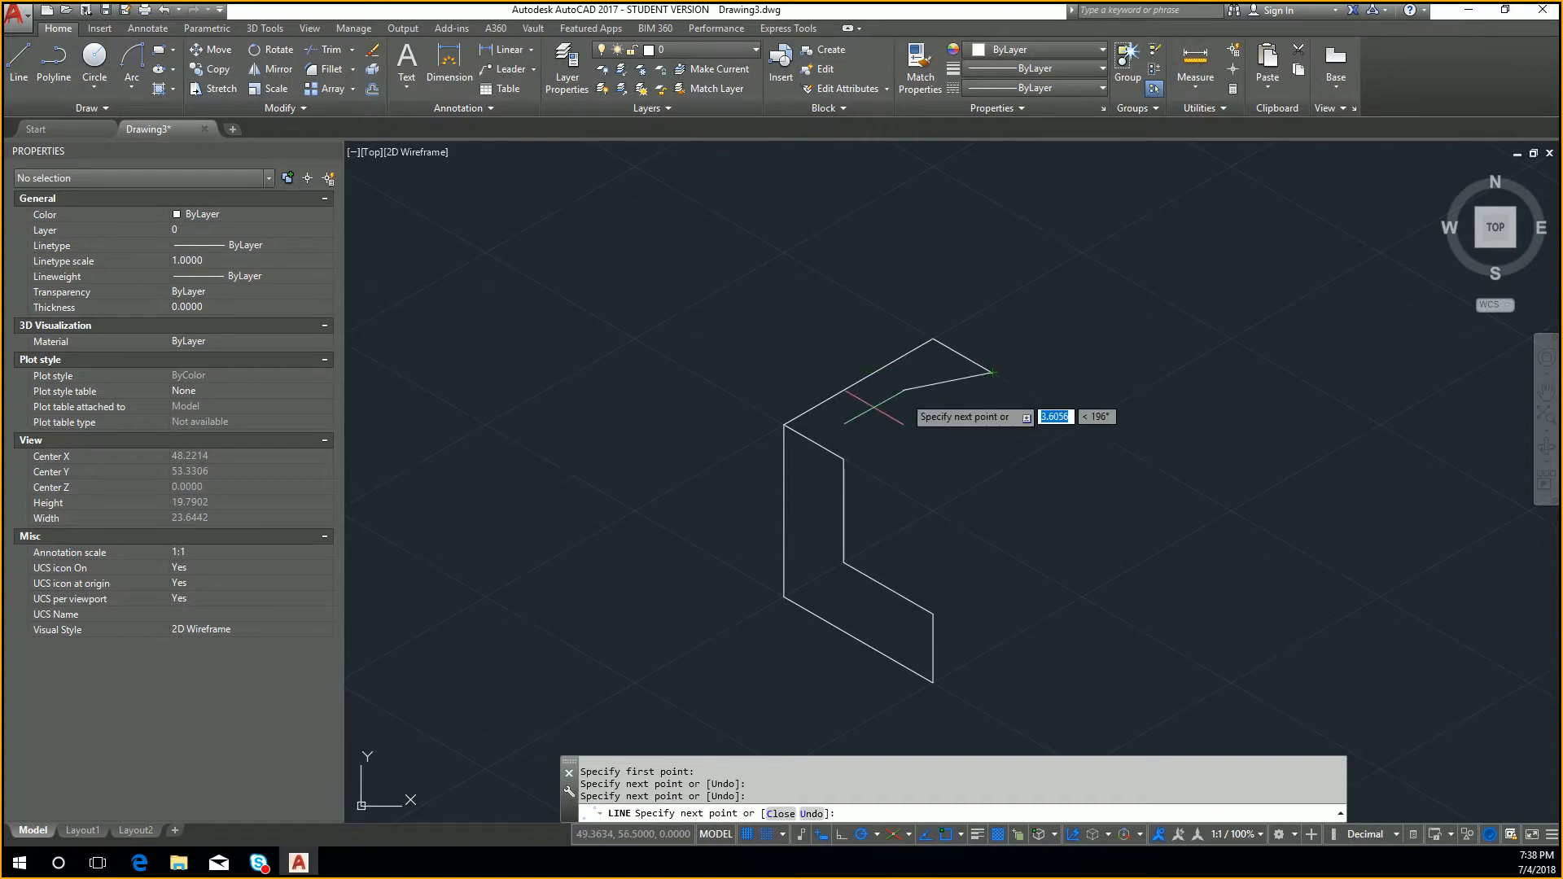
left_click(844, 459)
key("Return")
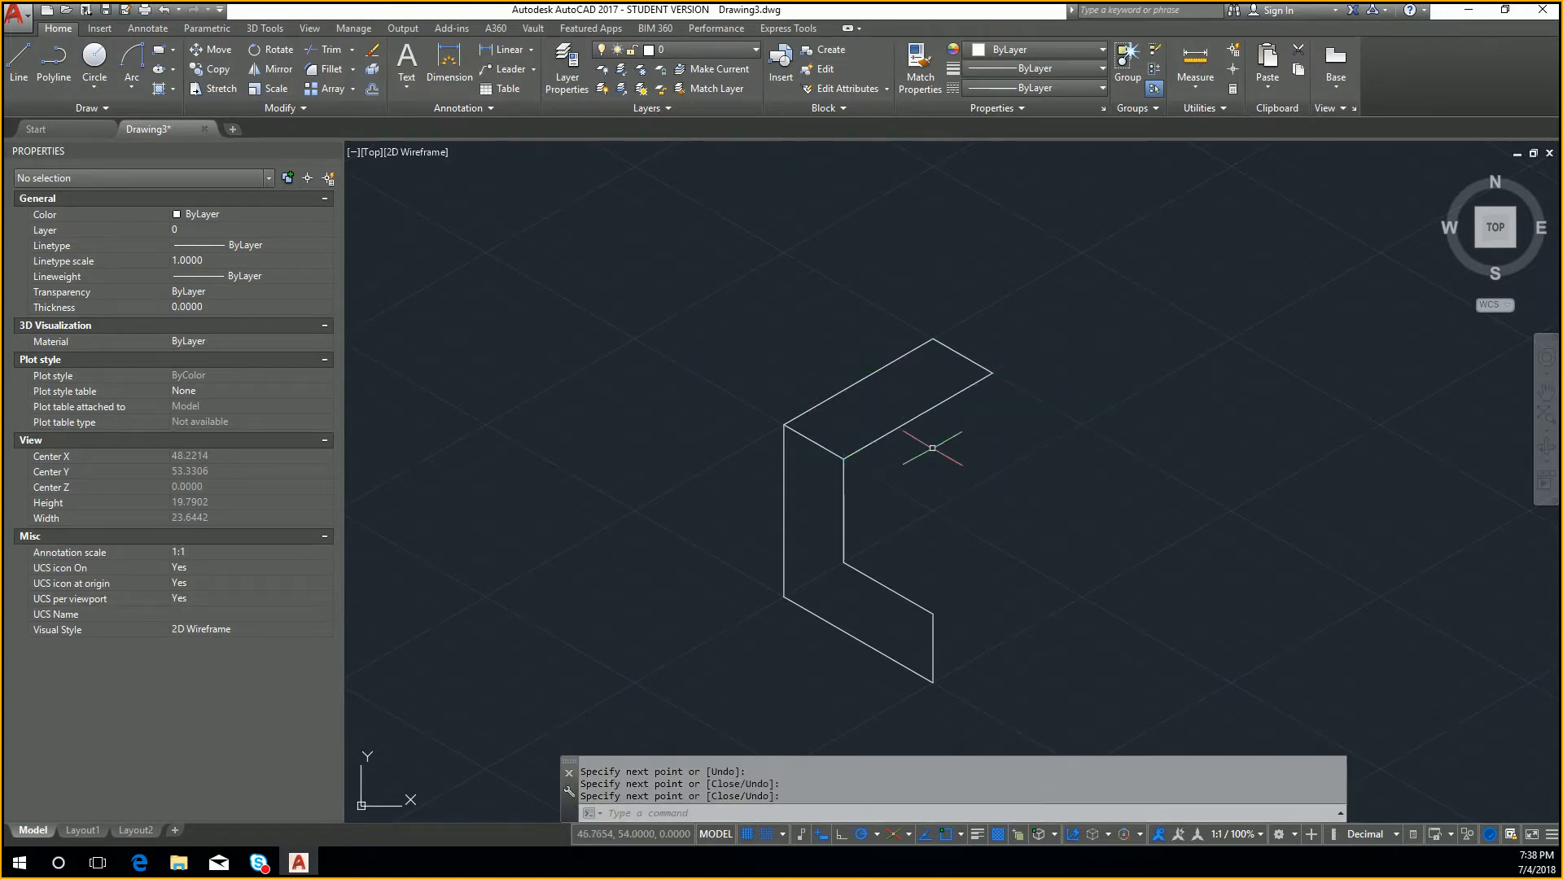
Draw the upright's inner face from the L's inside corner, 5 units at 30° and 3 units up to the top face's corner
key("Return")
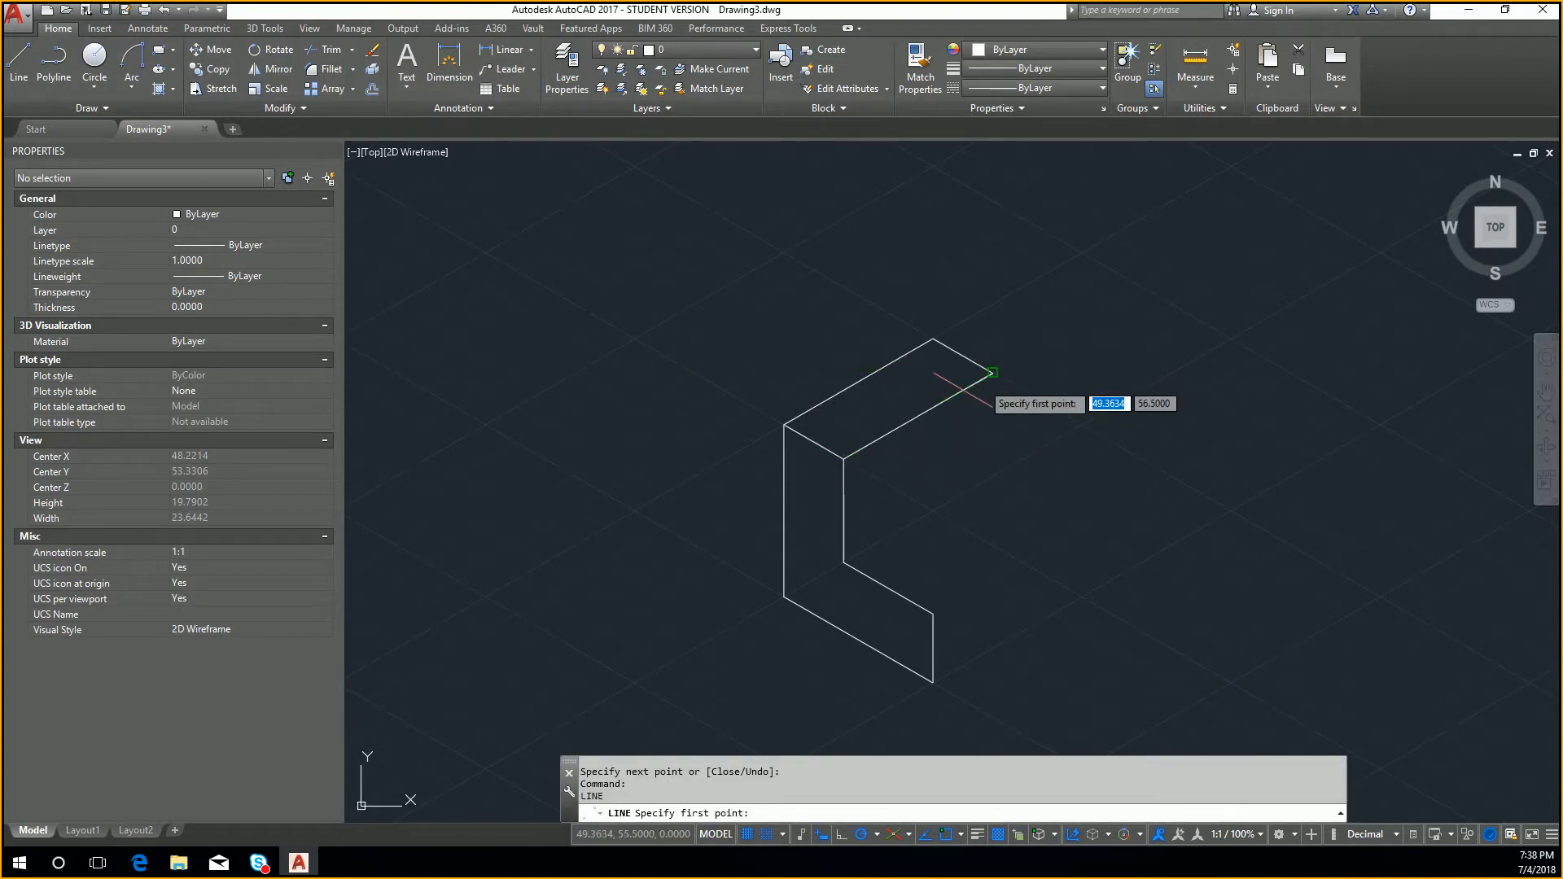
left_click(844, 562)
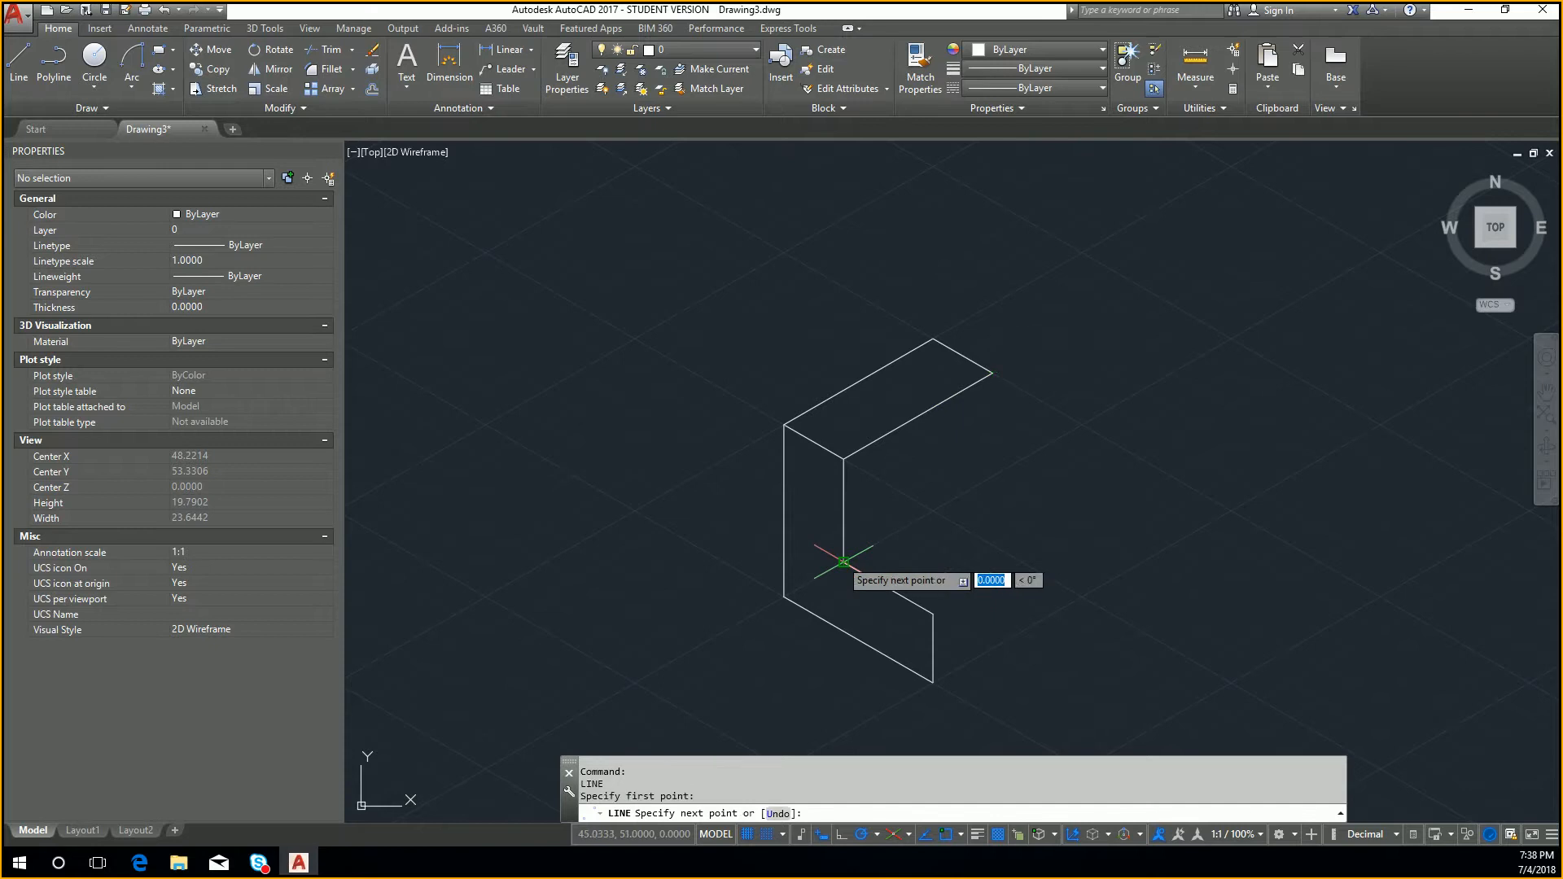
left_click(992, 474)
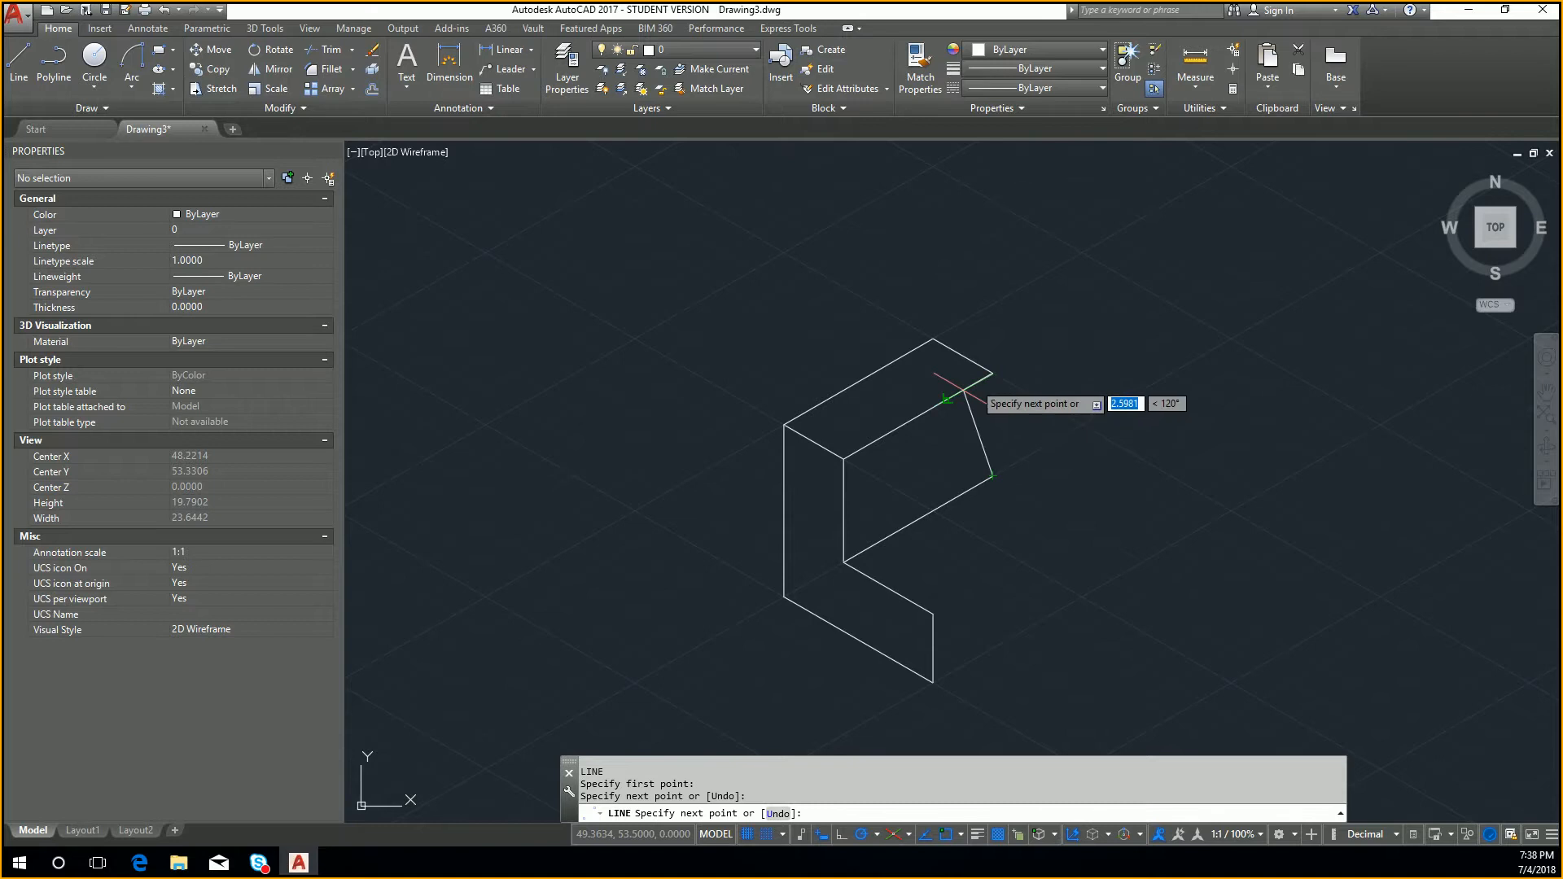
left_click(992, 373)
key("Escape")
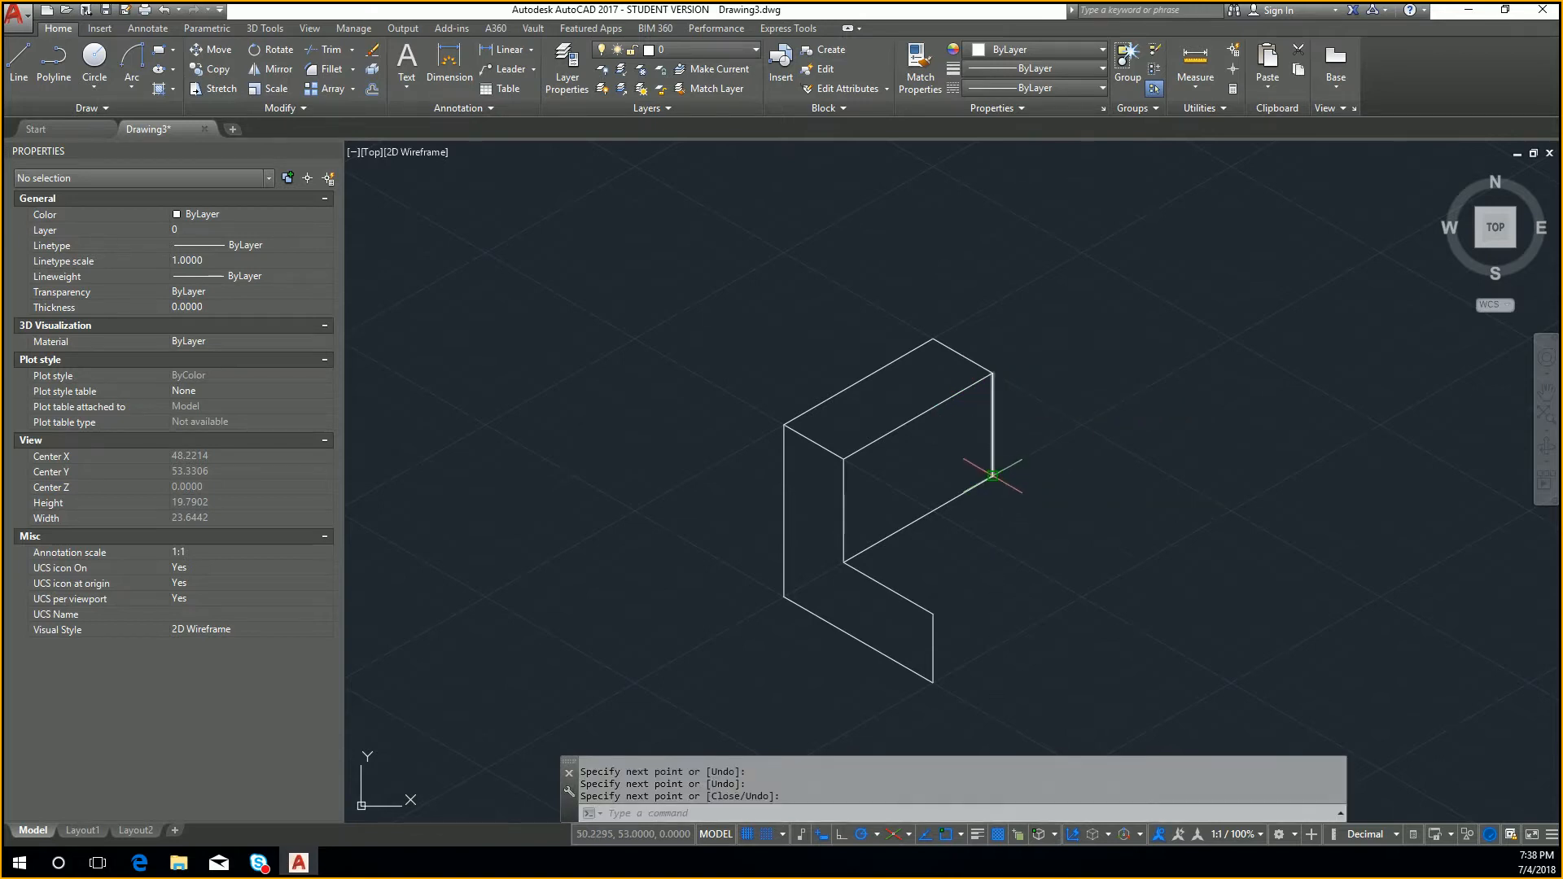
Draw the lower step's top face, 3 units at 330° from the inner face's far bottom corner and back 5 units to the L's front corner
key("Return")
left_click(992, 474)
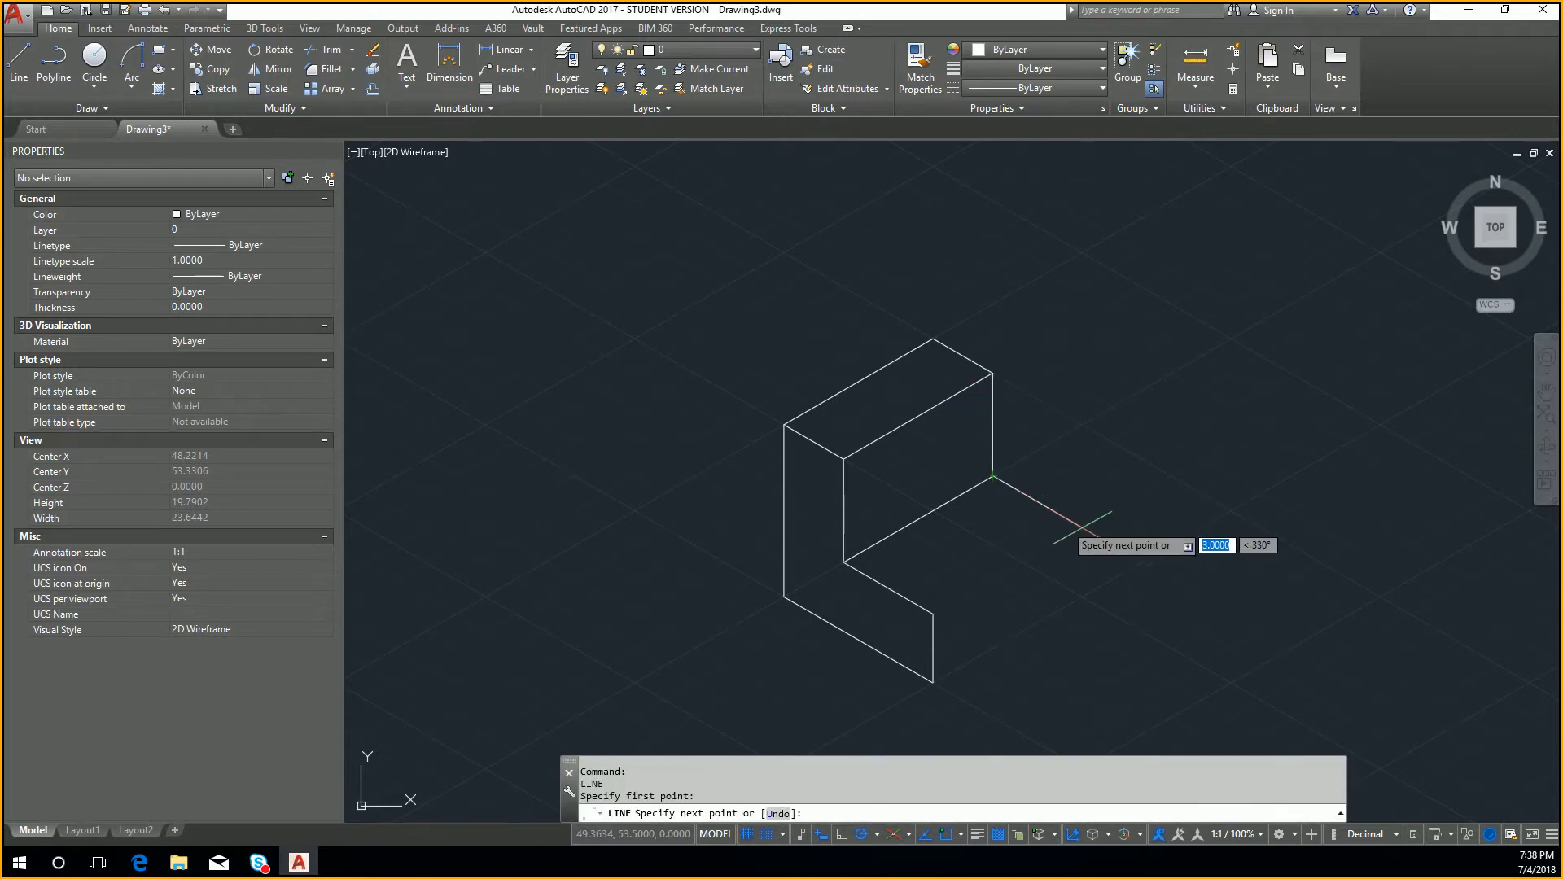
left_click(1082, 527)
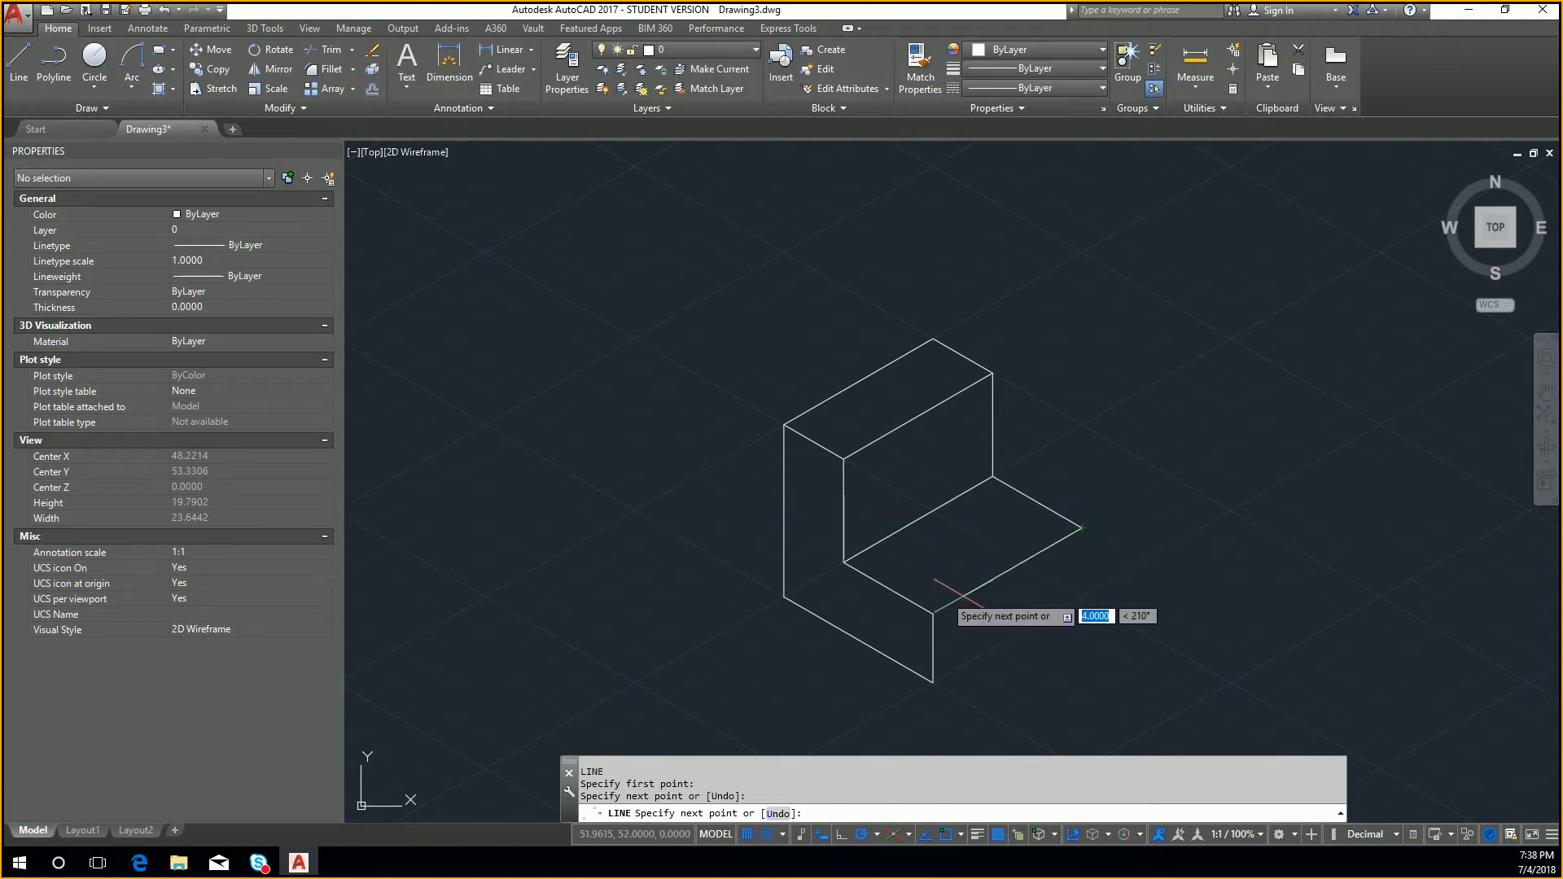
left_click(963, 596)
key("Escape")
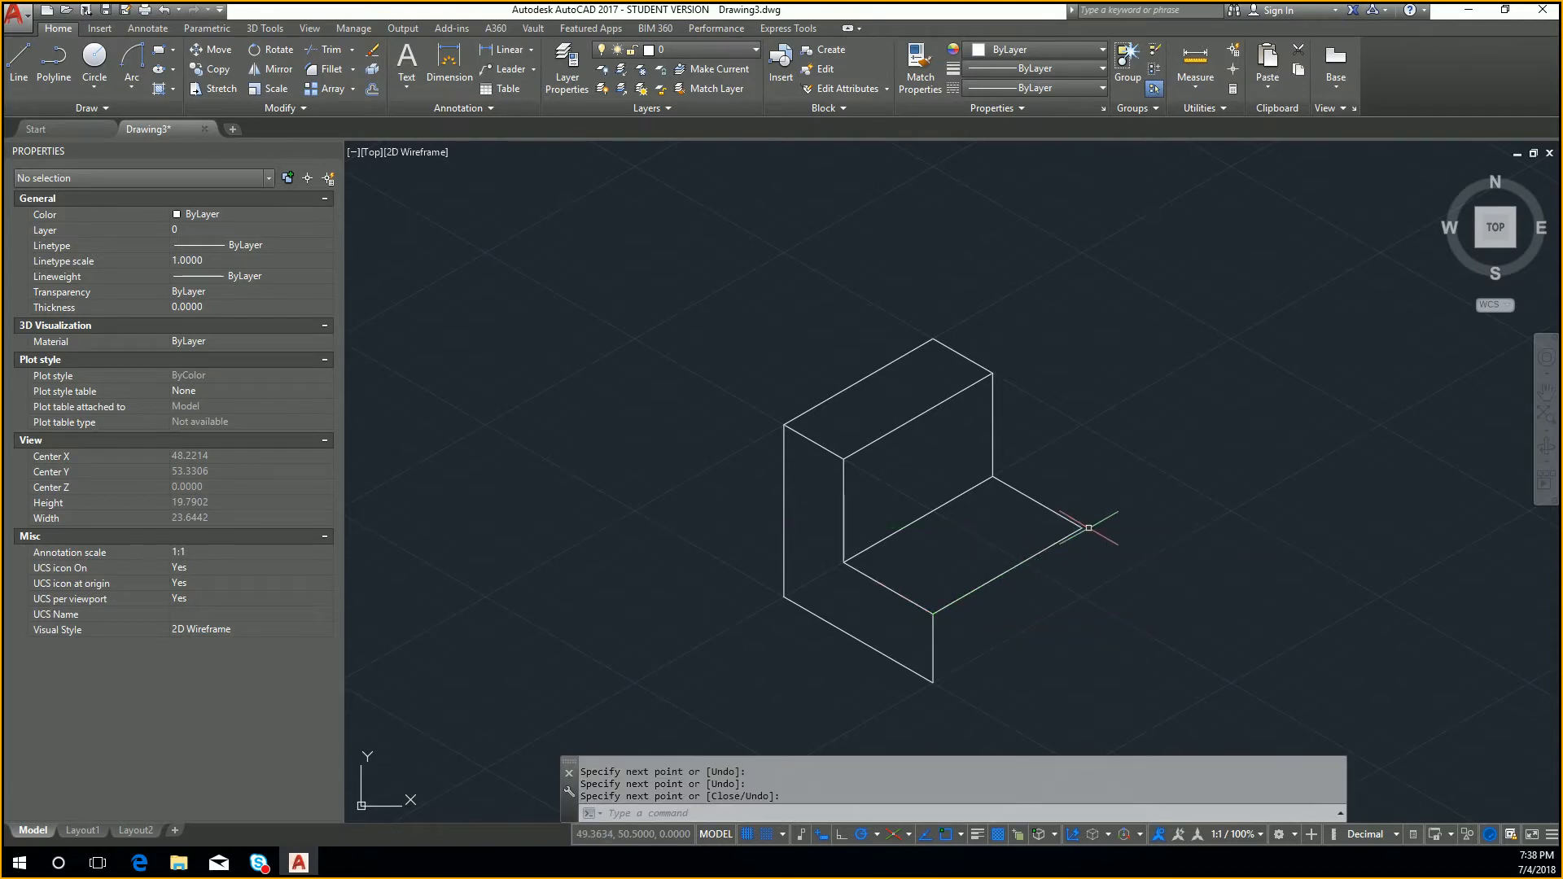
Draw the lower step's front face with a 2-unit line down from its far corner and a line back to the L's lowest corner
key("Return")
left_click(1082, 527)
left_click(1082, 597)
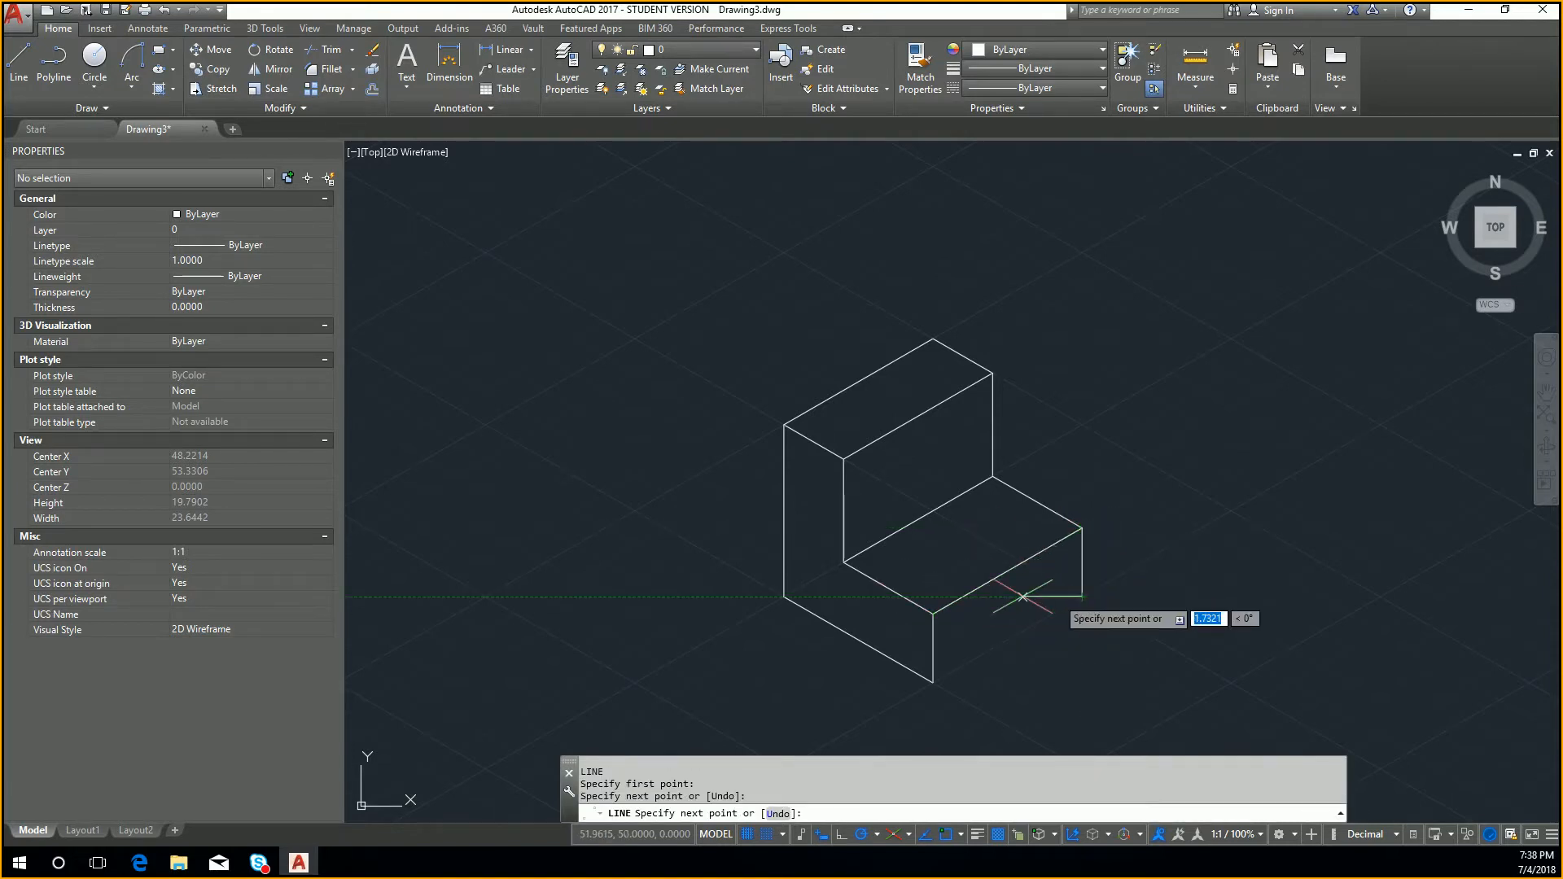
left_click(934, 680)
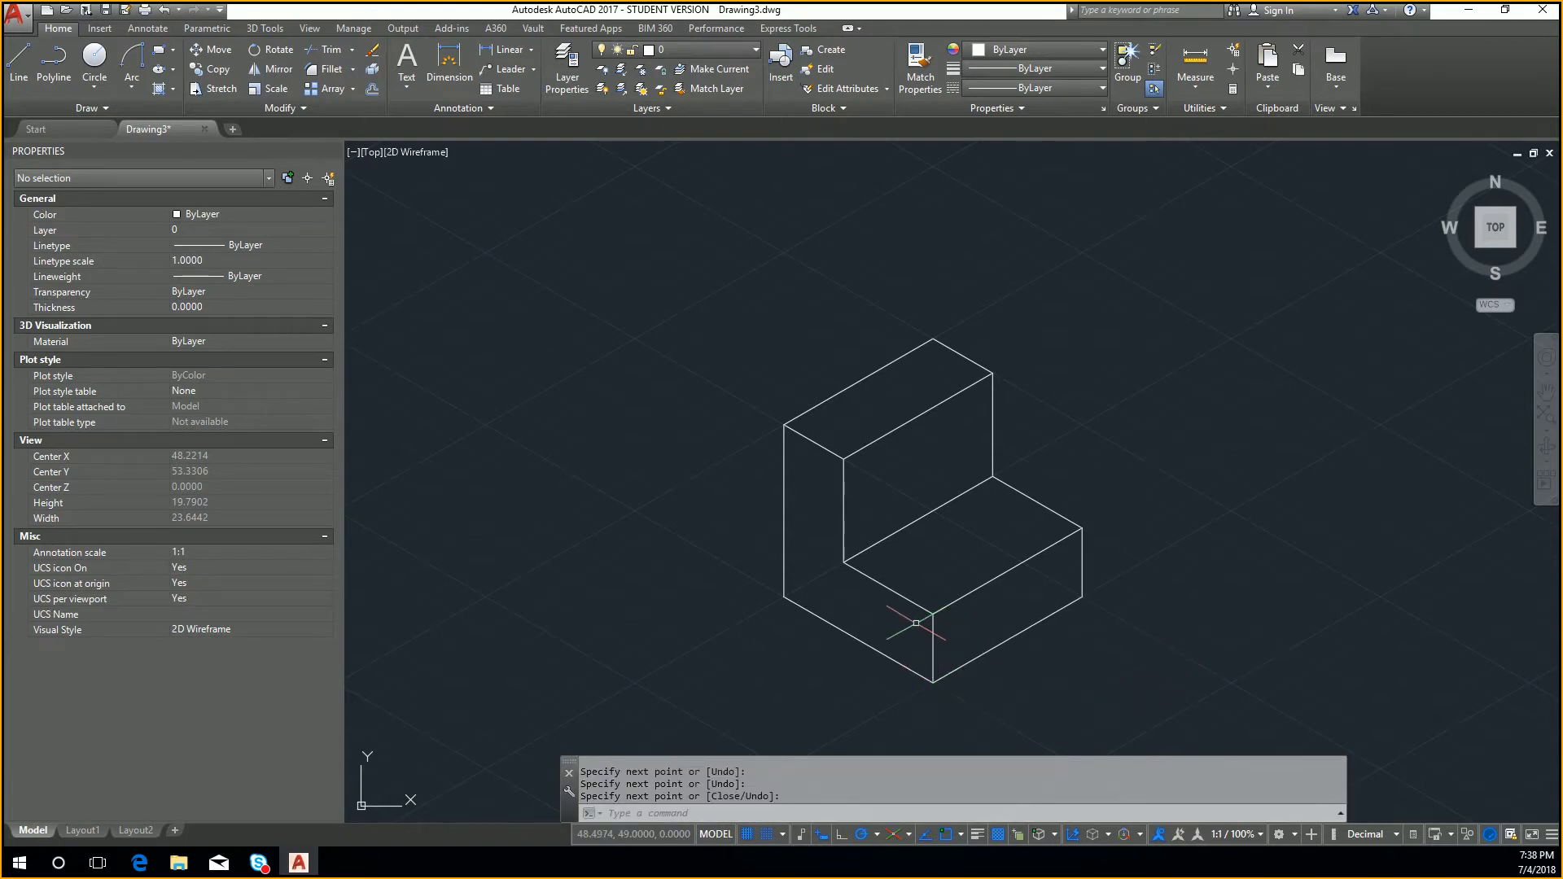
middle_click_drag(1137, 426, 926, 483)
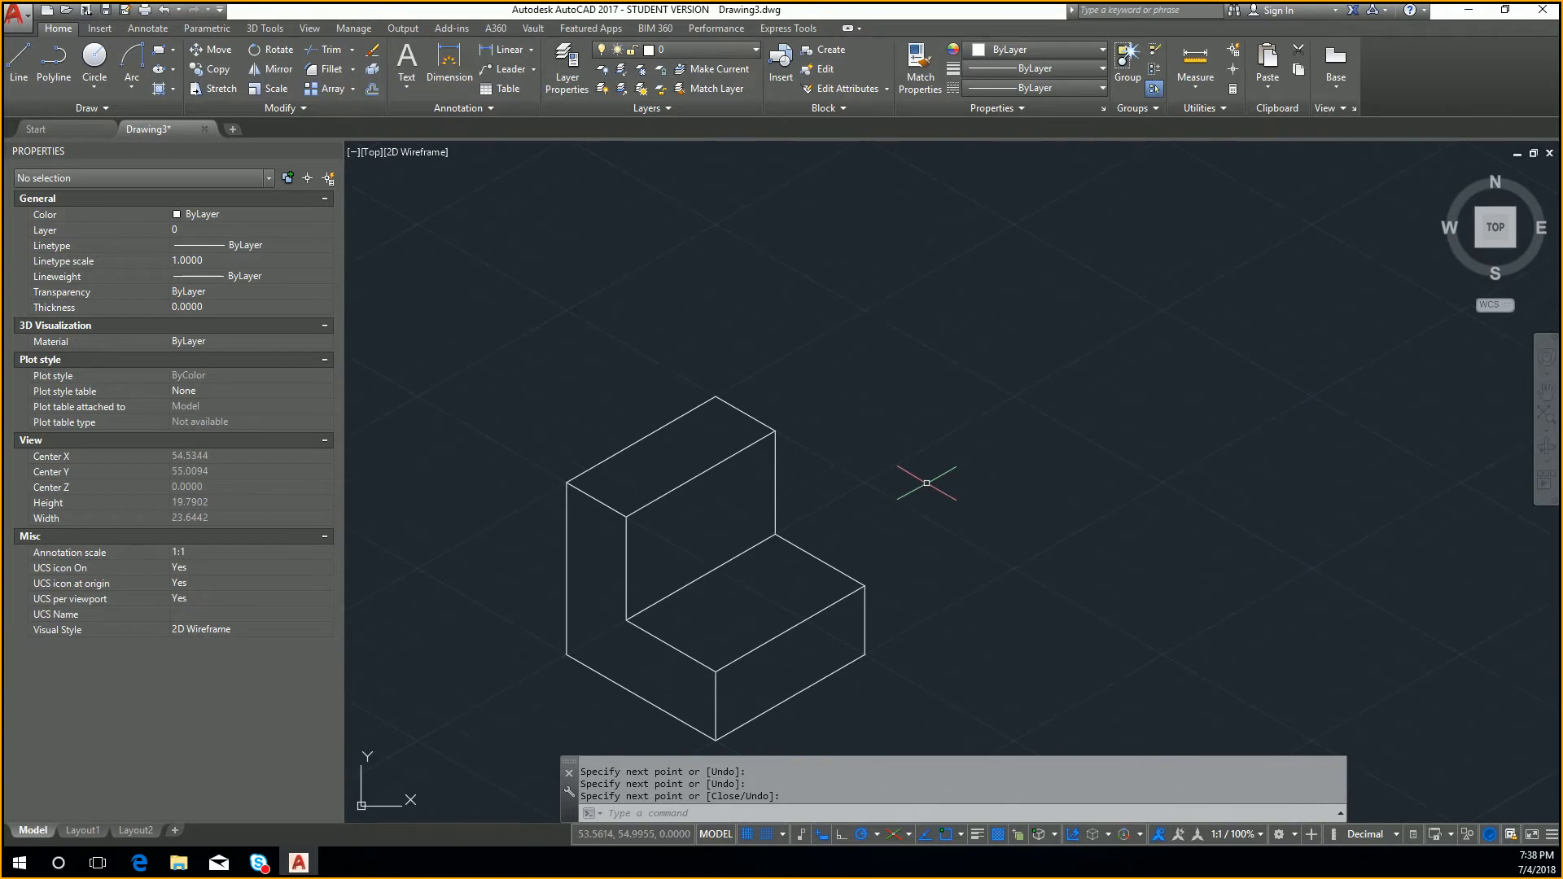
mouse_move(900, 425)
middle_mouse_down()
mouse_move(955, 374)
mouse_move(981, 300)
middle_mouse_up()
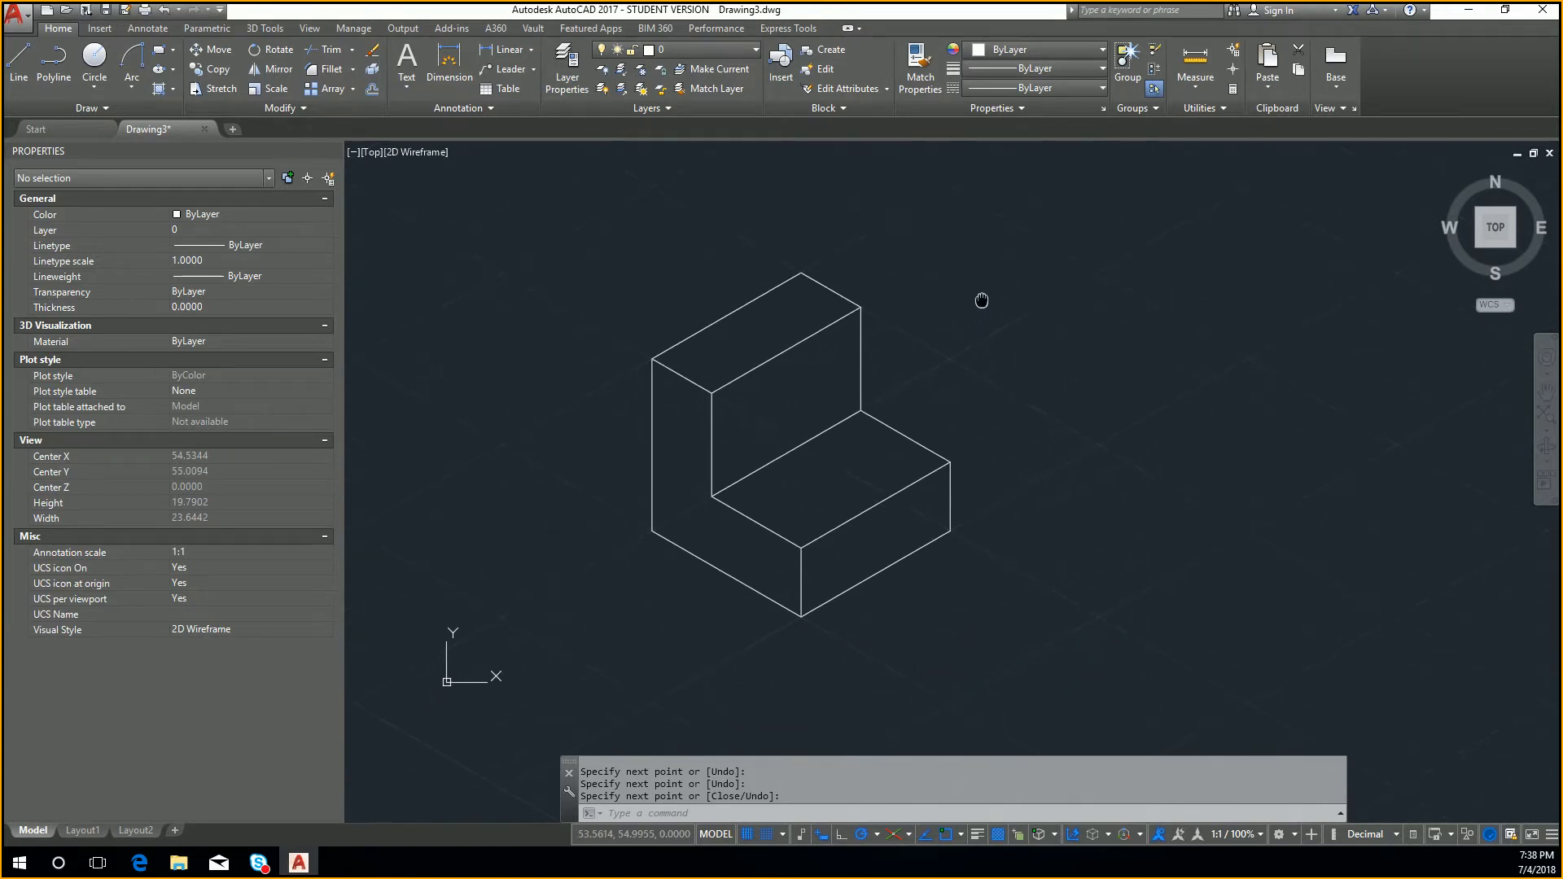
middle_click_drag(962, 357, 980, 417)
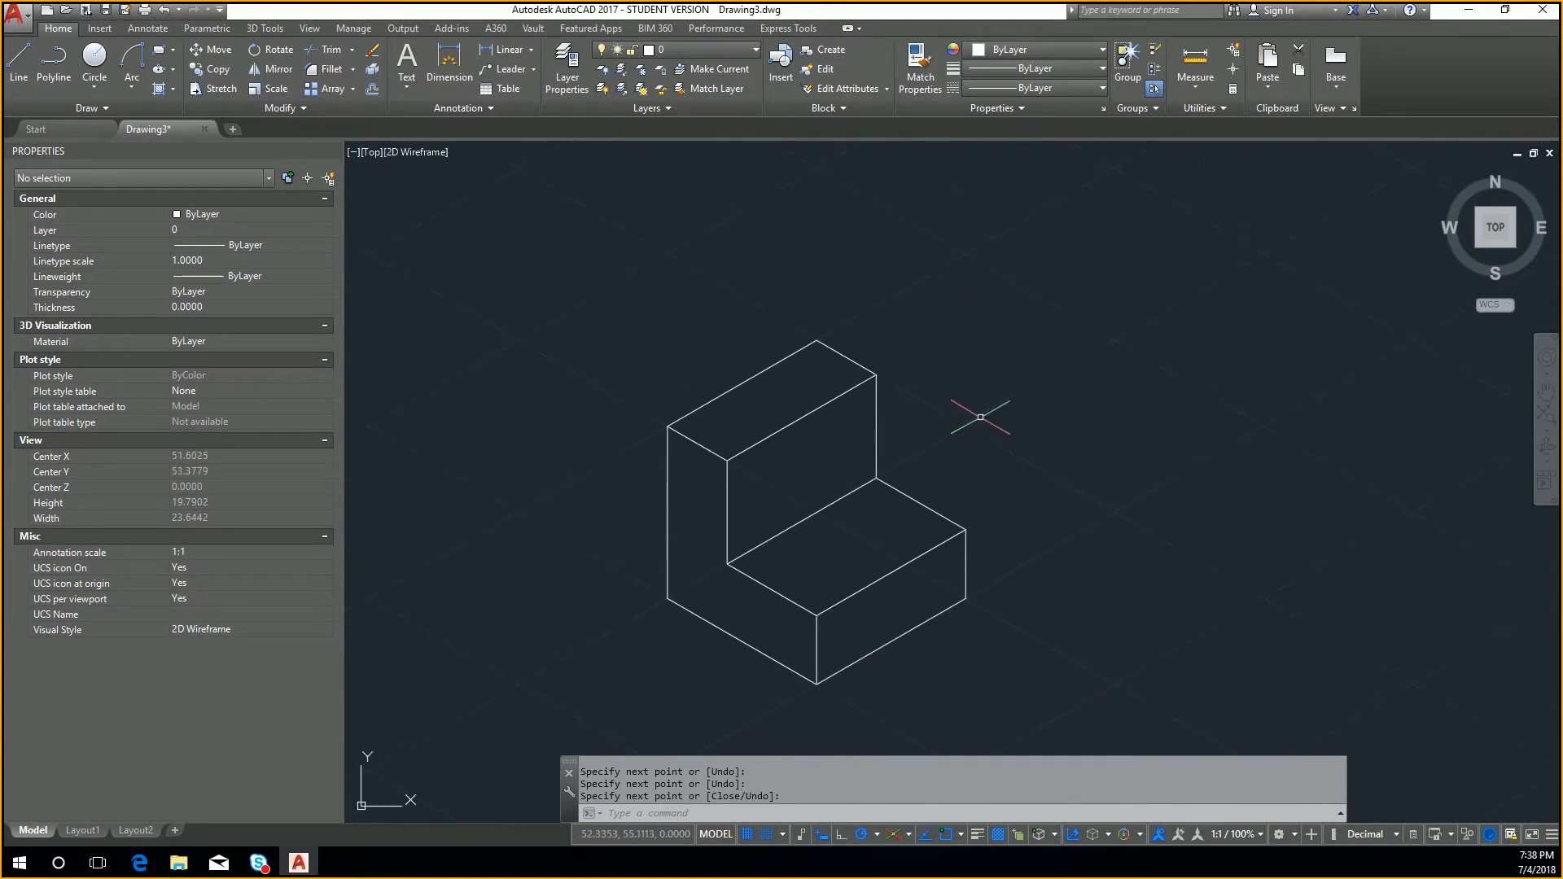
key("Return")
key("Return")
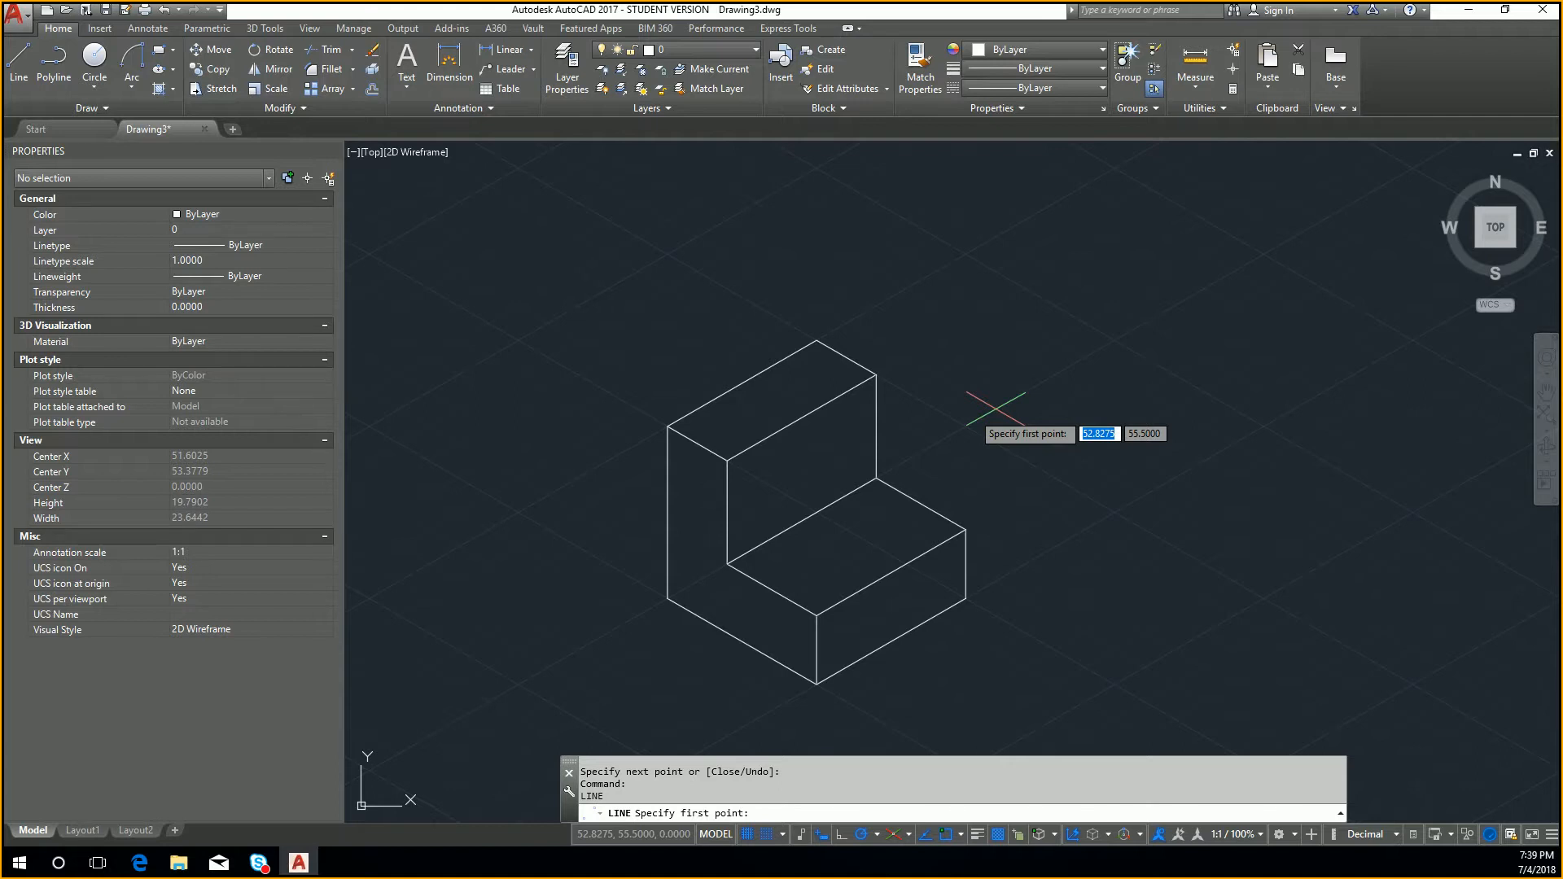
left_click(816, 339)
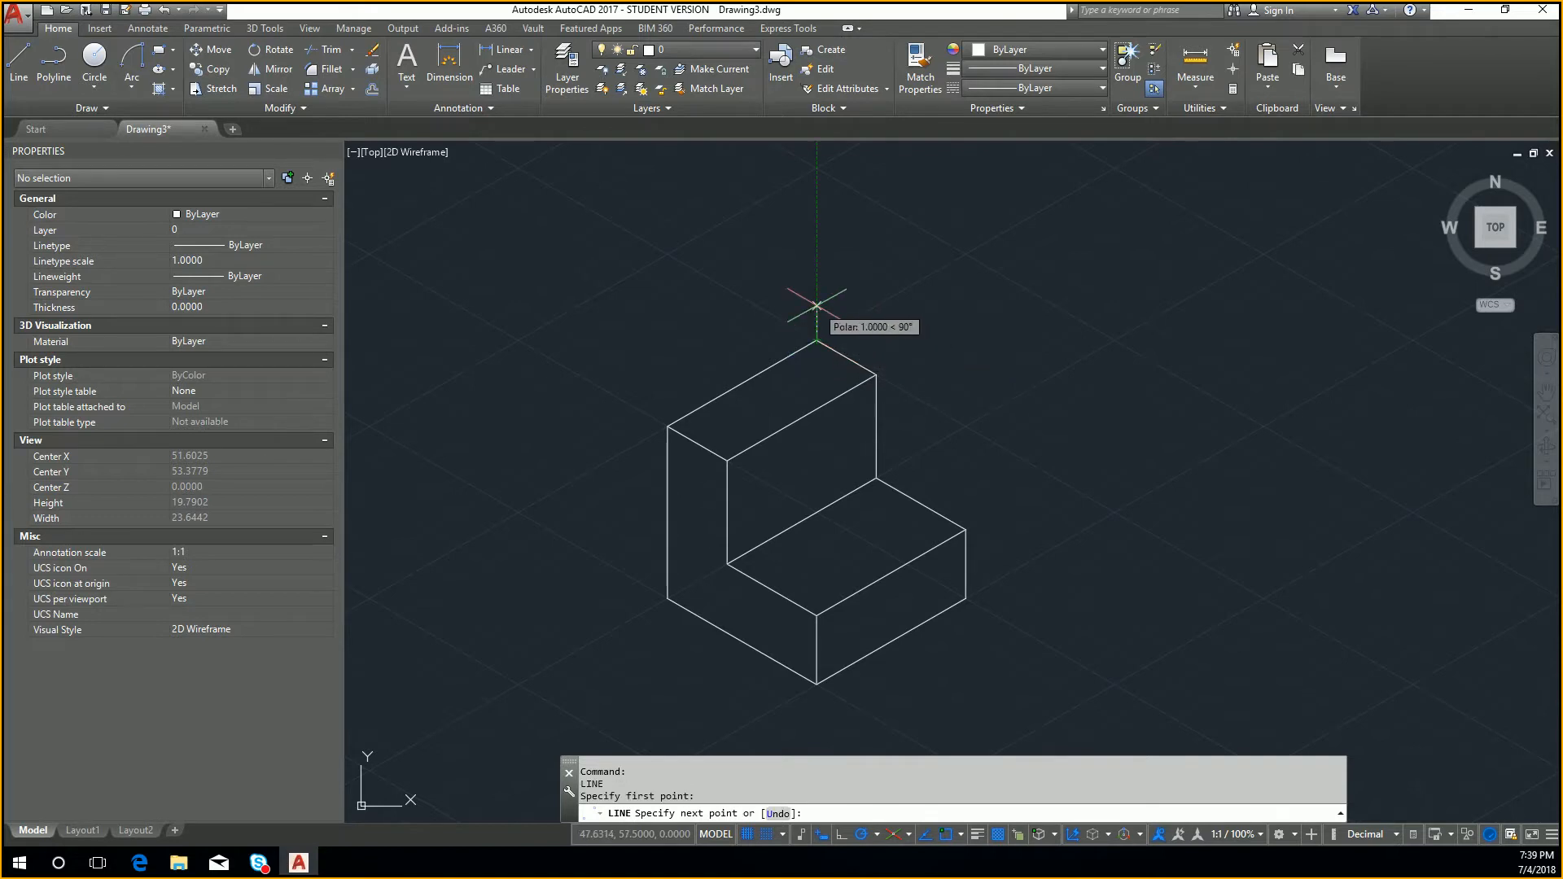
key("Escape")
Draw a 1-unit line straight up from the upright's inner back corner and a sloping line down to its inner front corner
key("Return")
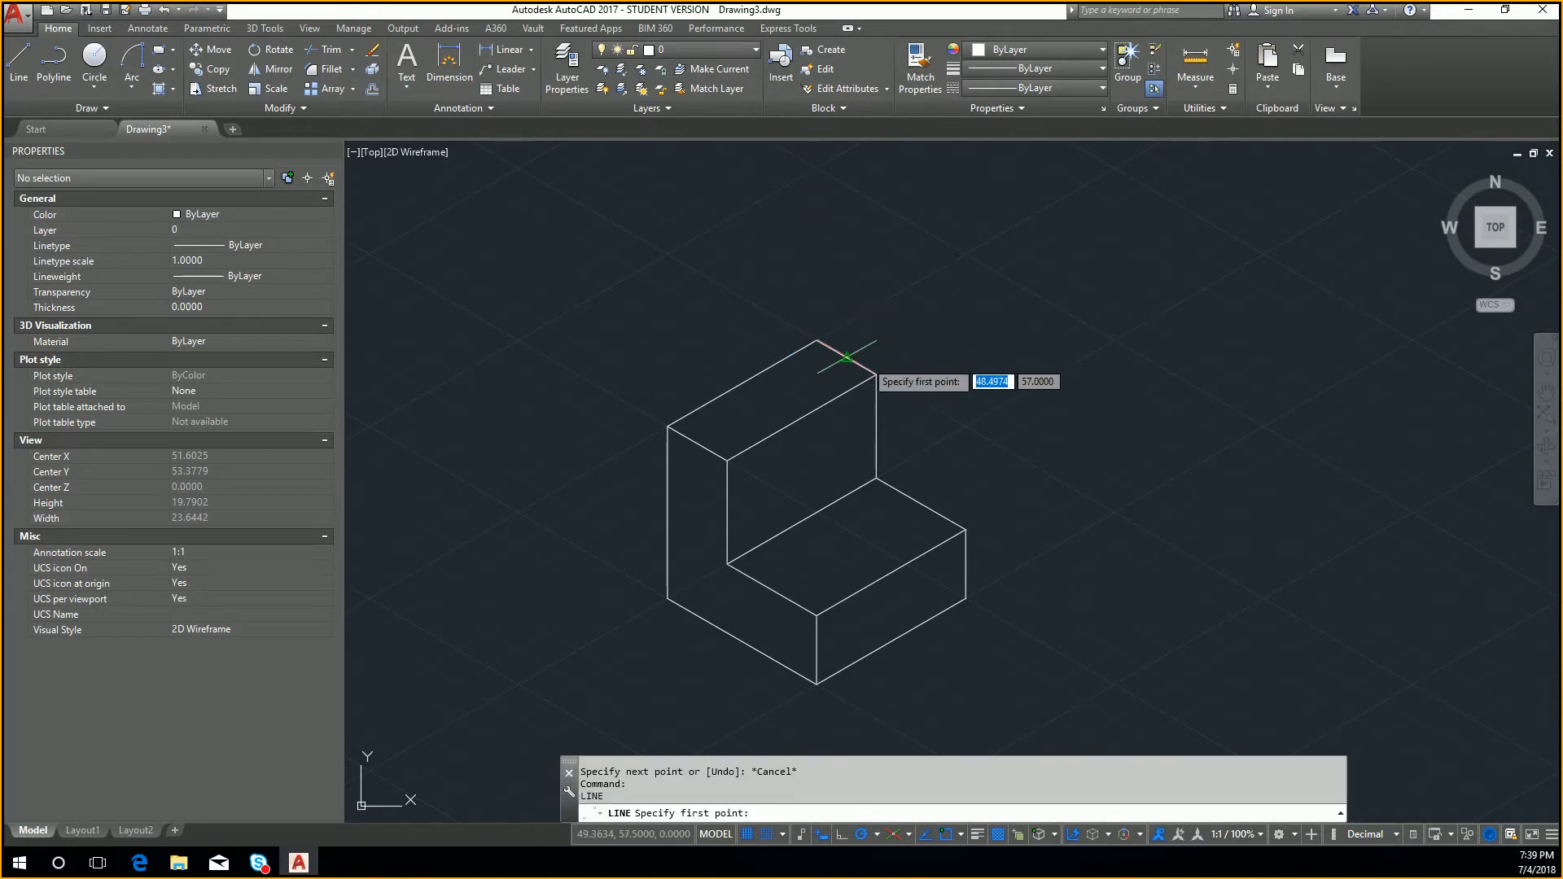
left_click(875, 374)
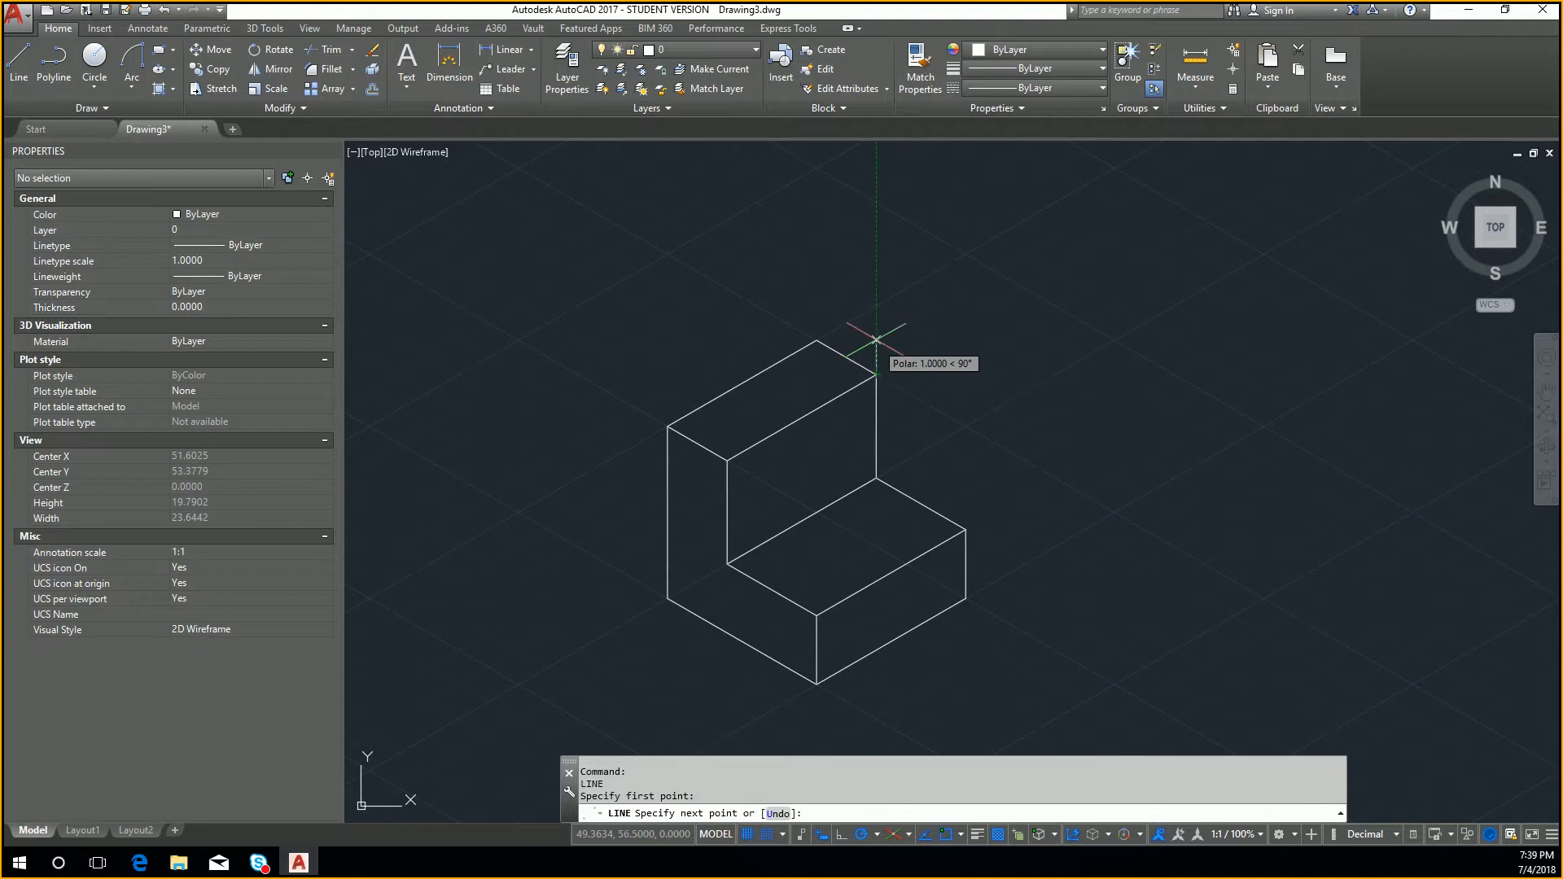
left_click(876, 340)
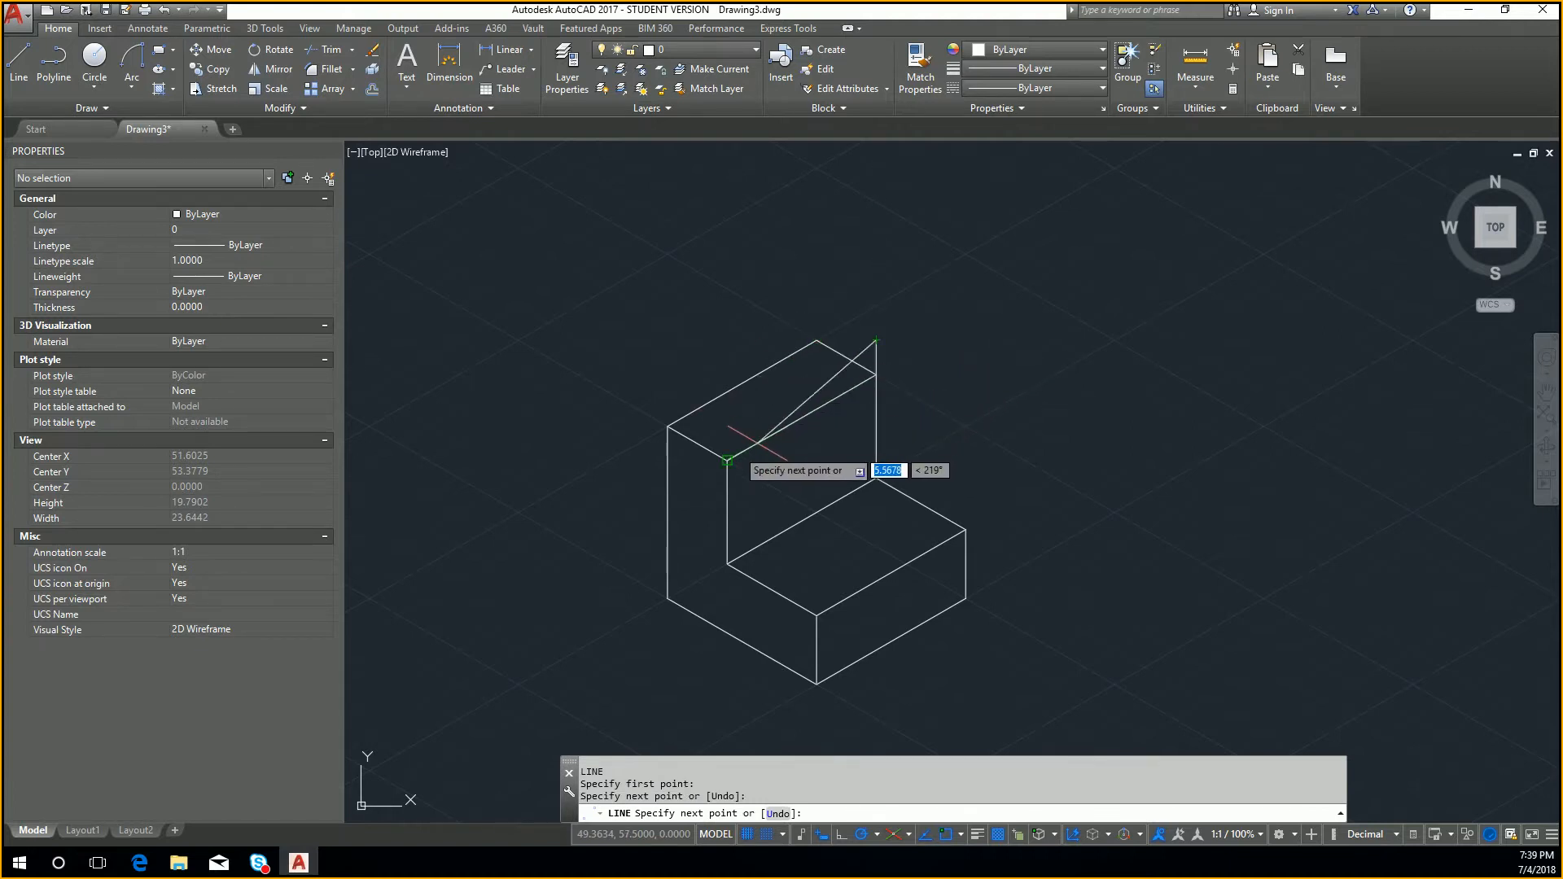
left_click(727, 460)
key("Escape")
Erase the upright's old inner top edge, back top edge and outer top edge
left_click(794, 422)
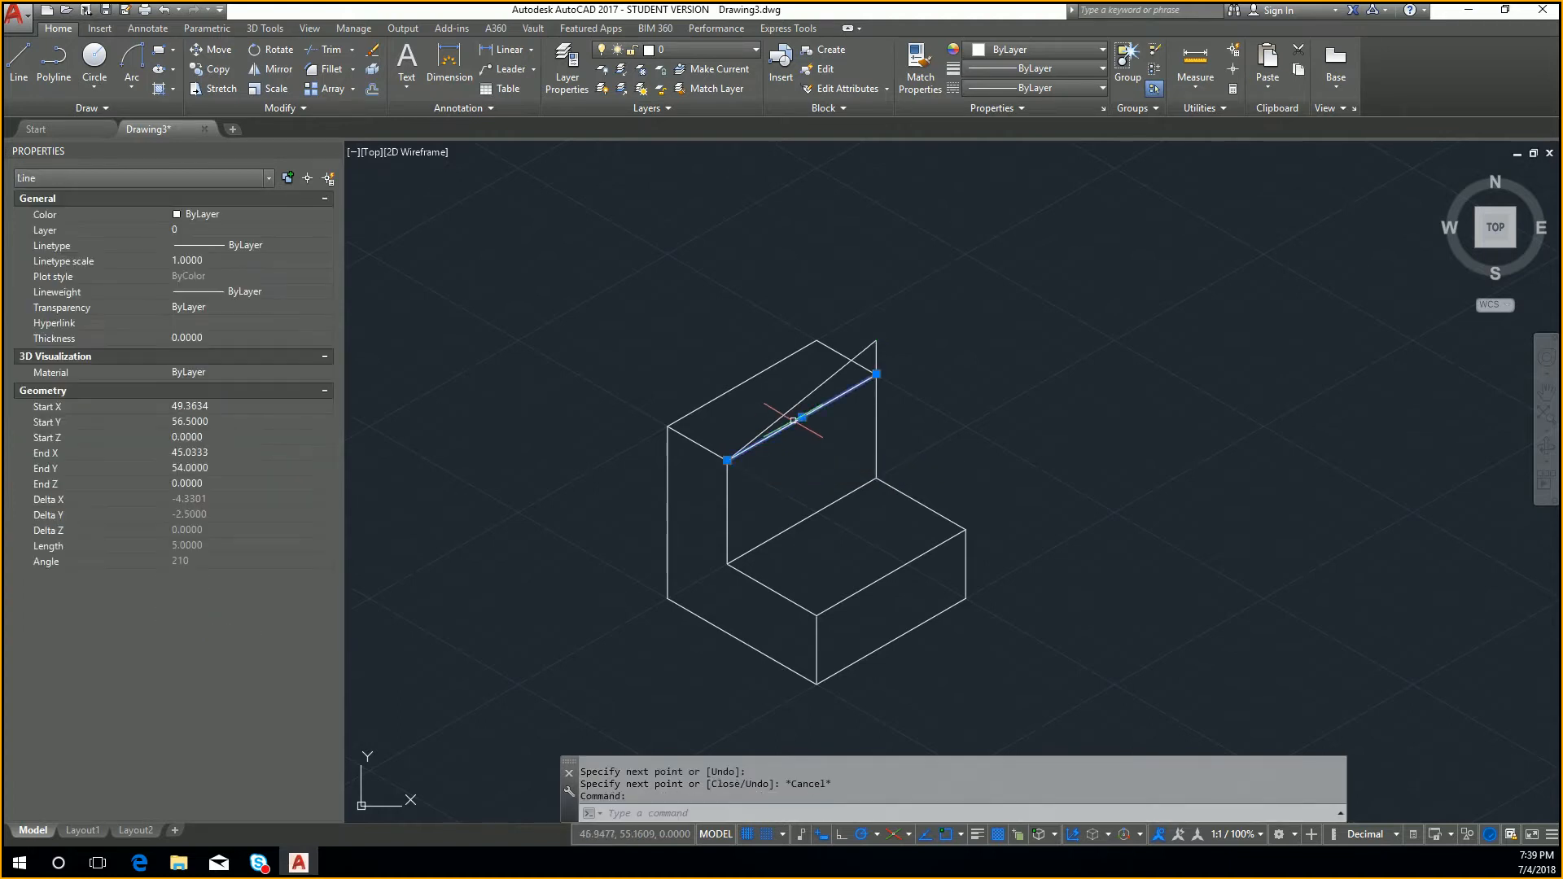
key("Delete")
left_click(834, 351)
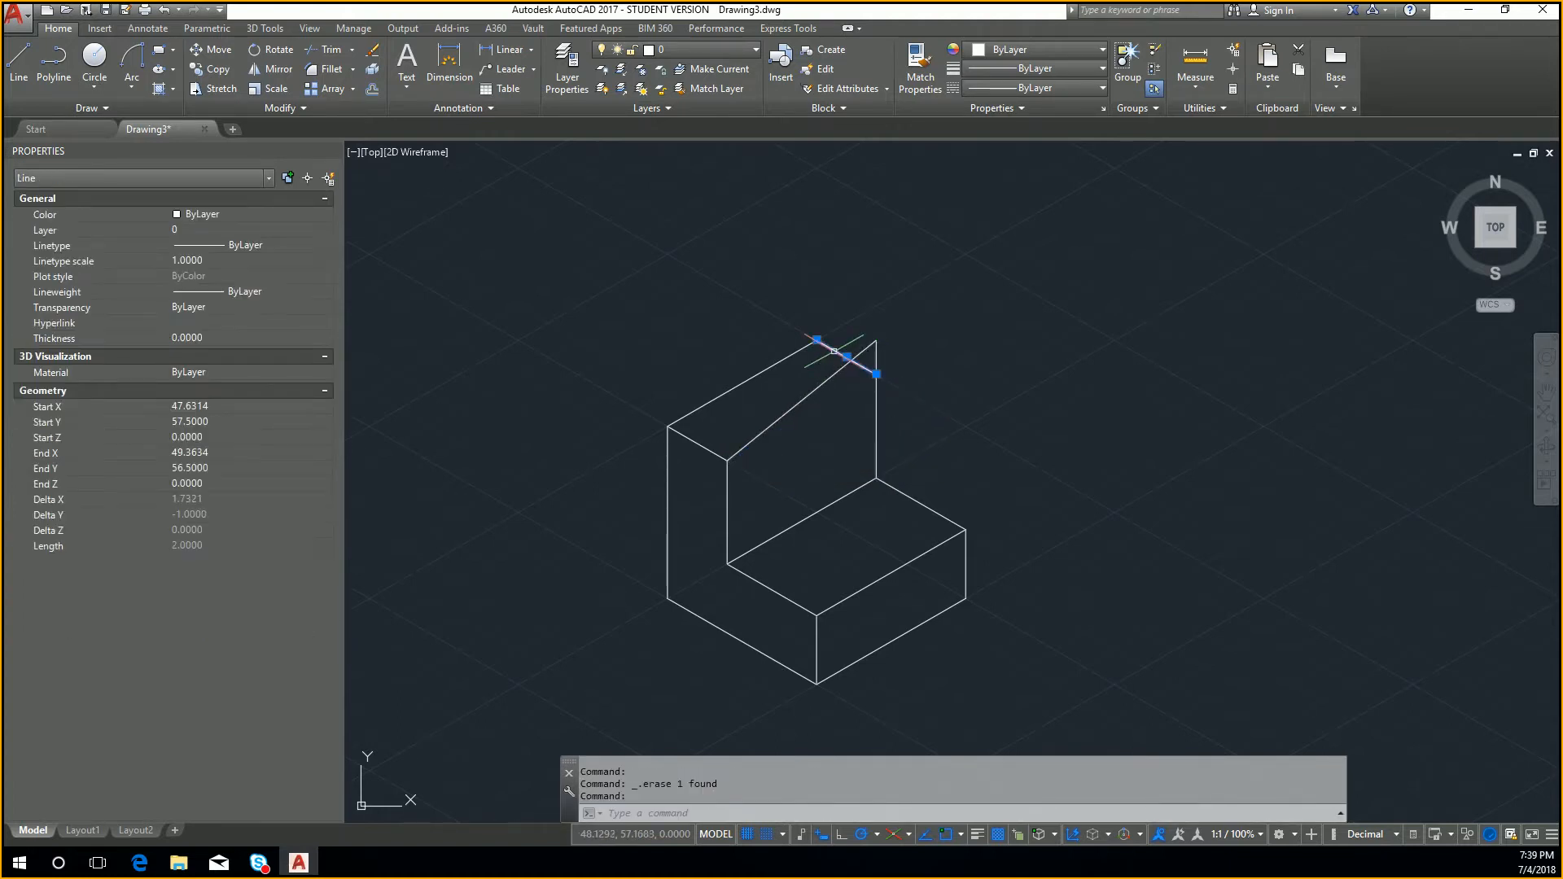
key("Delete")
left_click(812, 342)
key("Delete")
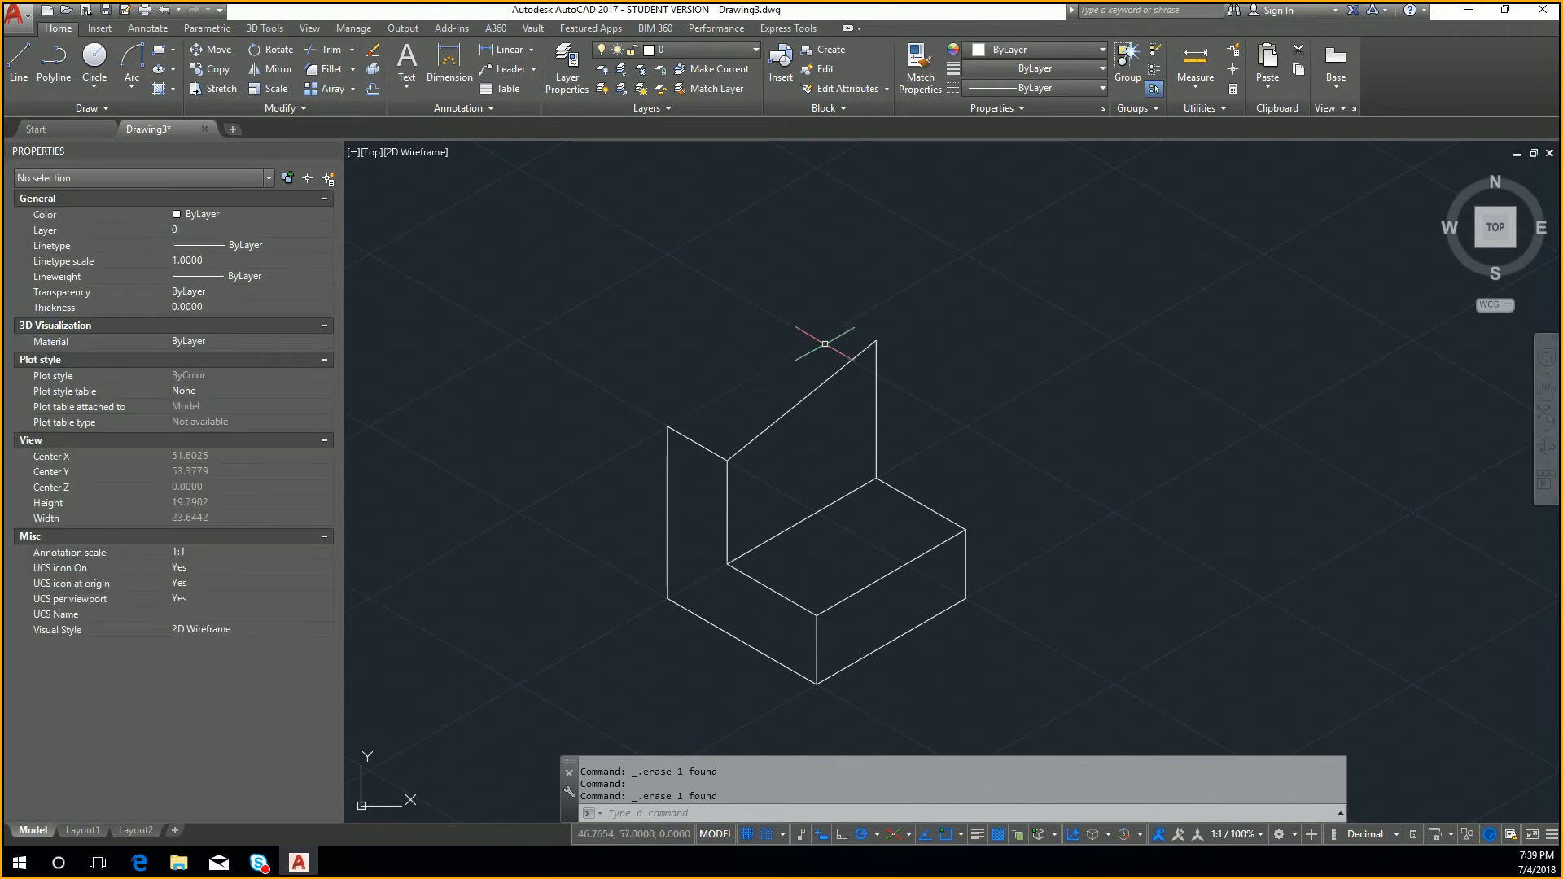
Draw the raised back edge 2 units at 150° from the new inner corner, then a sloping line to the upright's outer front corner
type("L")
key("Return")
left_click(874, 340)
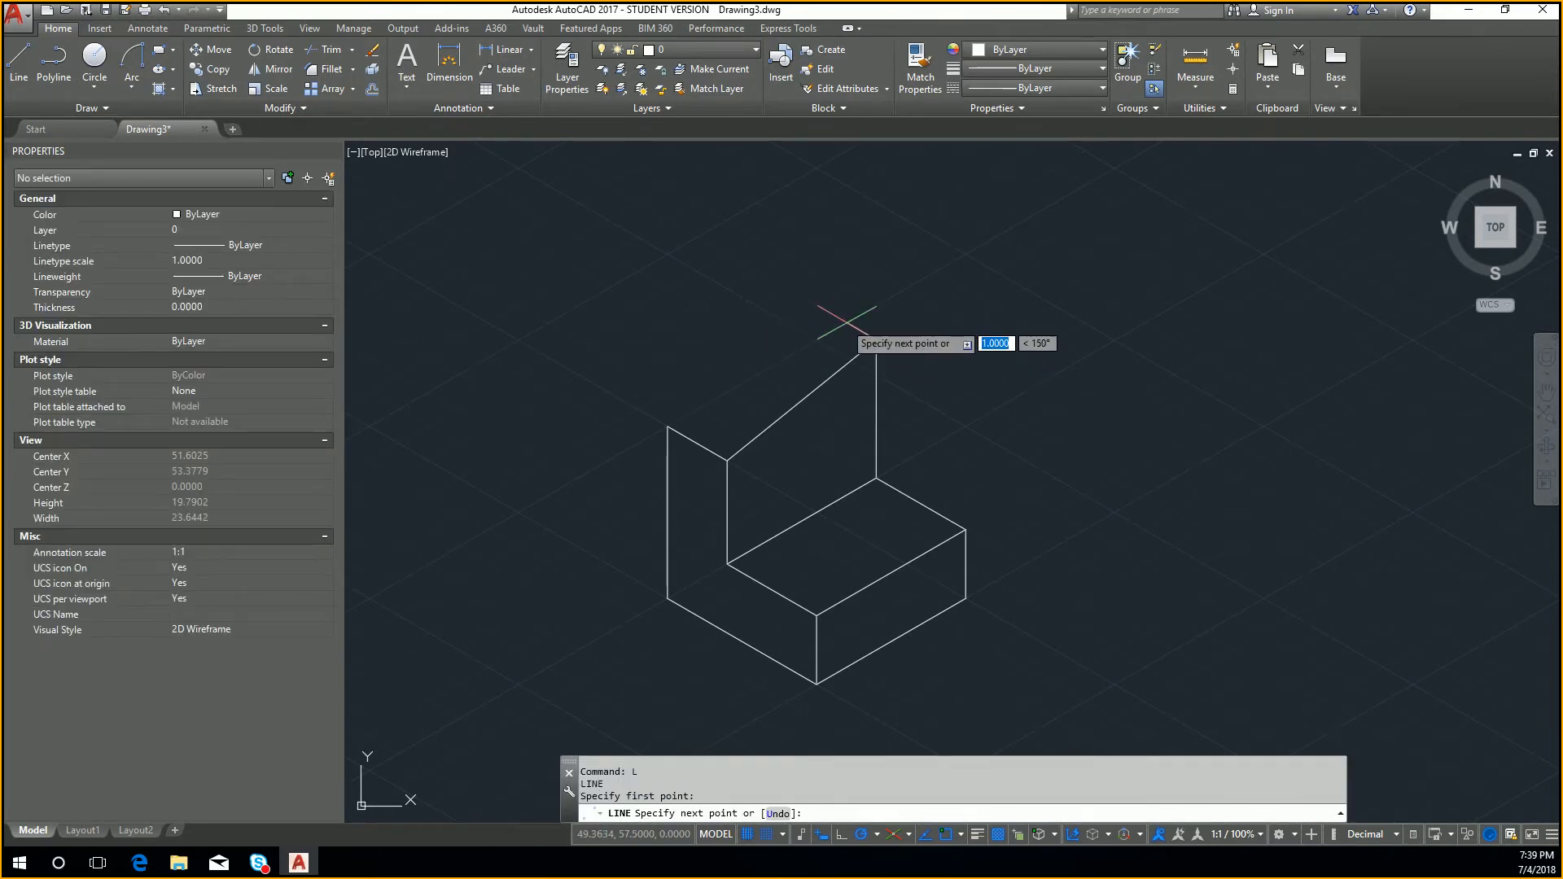
left_click(816, 306)
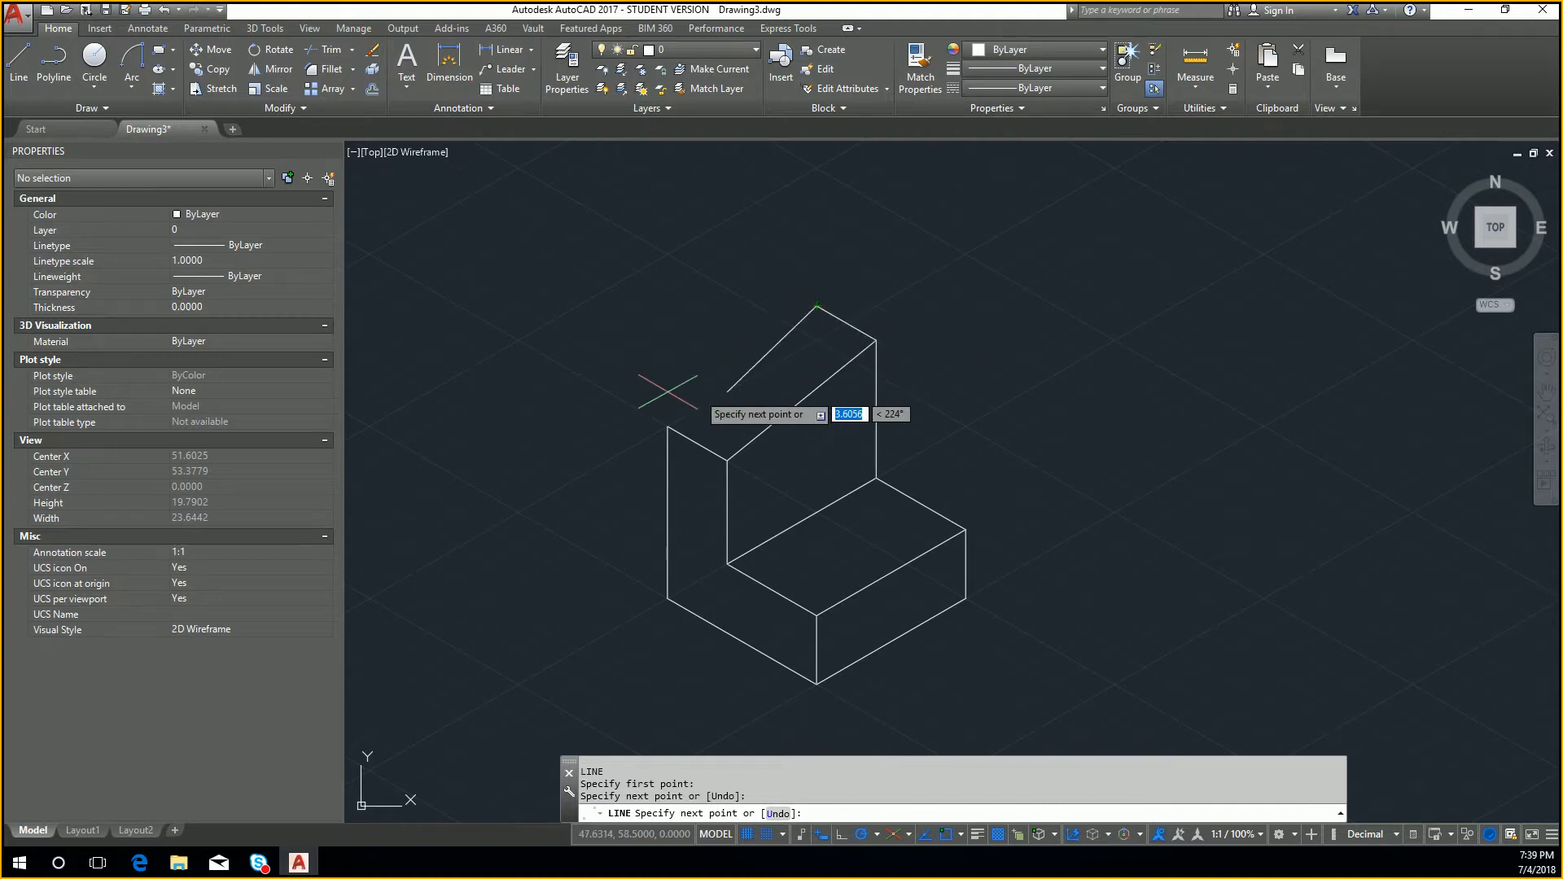
left_click(667, 426)
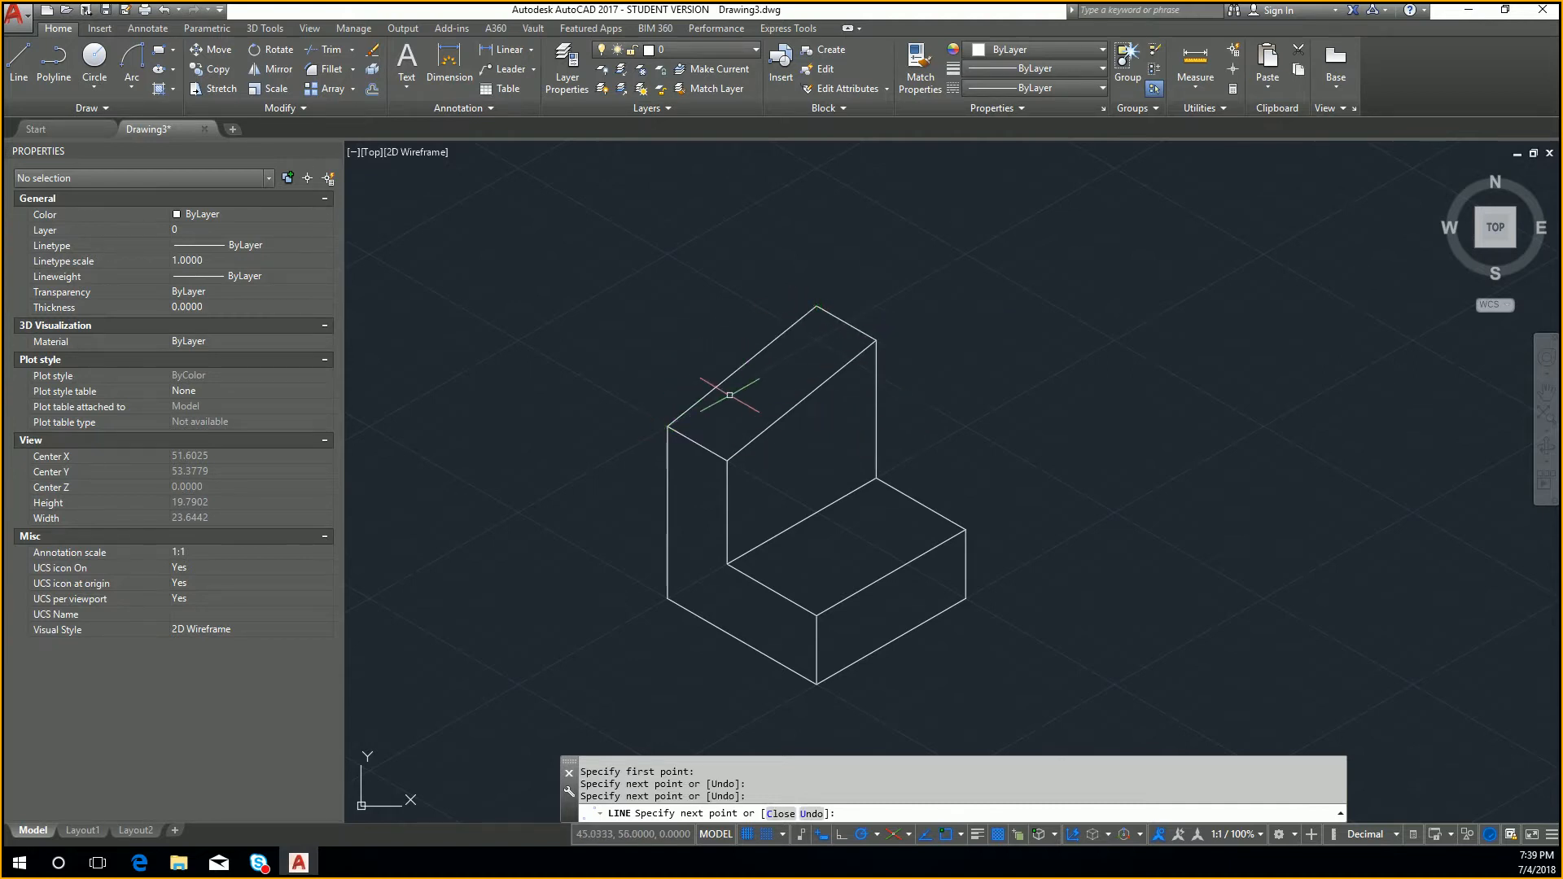
key("Return")
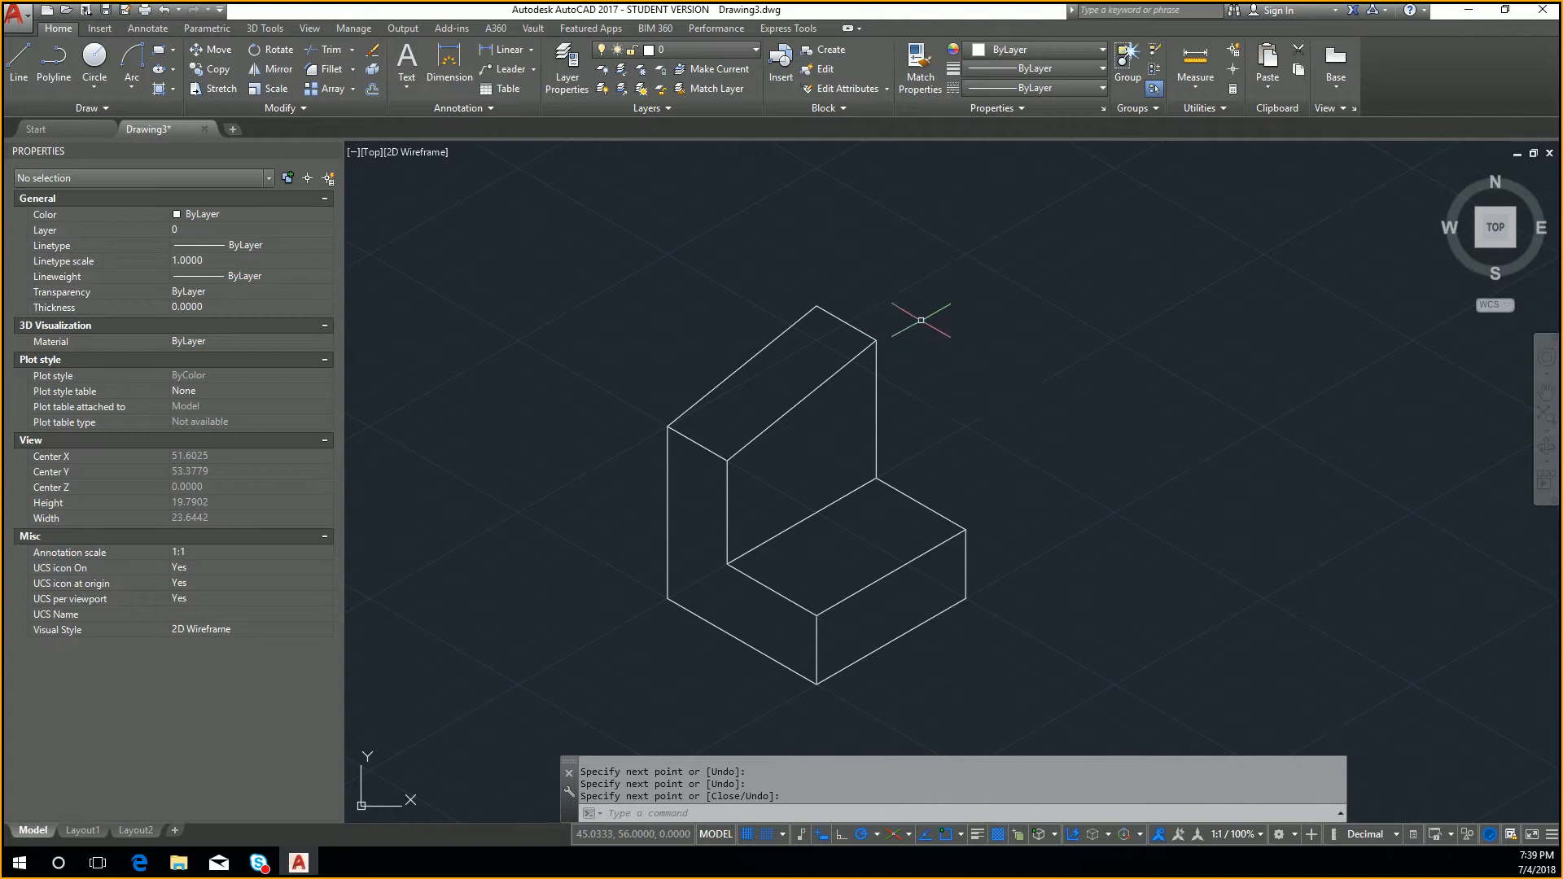
Erase the short 1-unit vertical line at the upright's inner back corner and stretch the vertical edge below it up to the raised corner
key("Return")
left_click(874, 364)
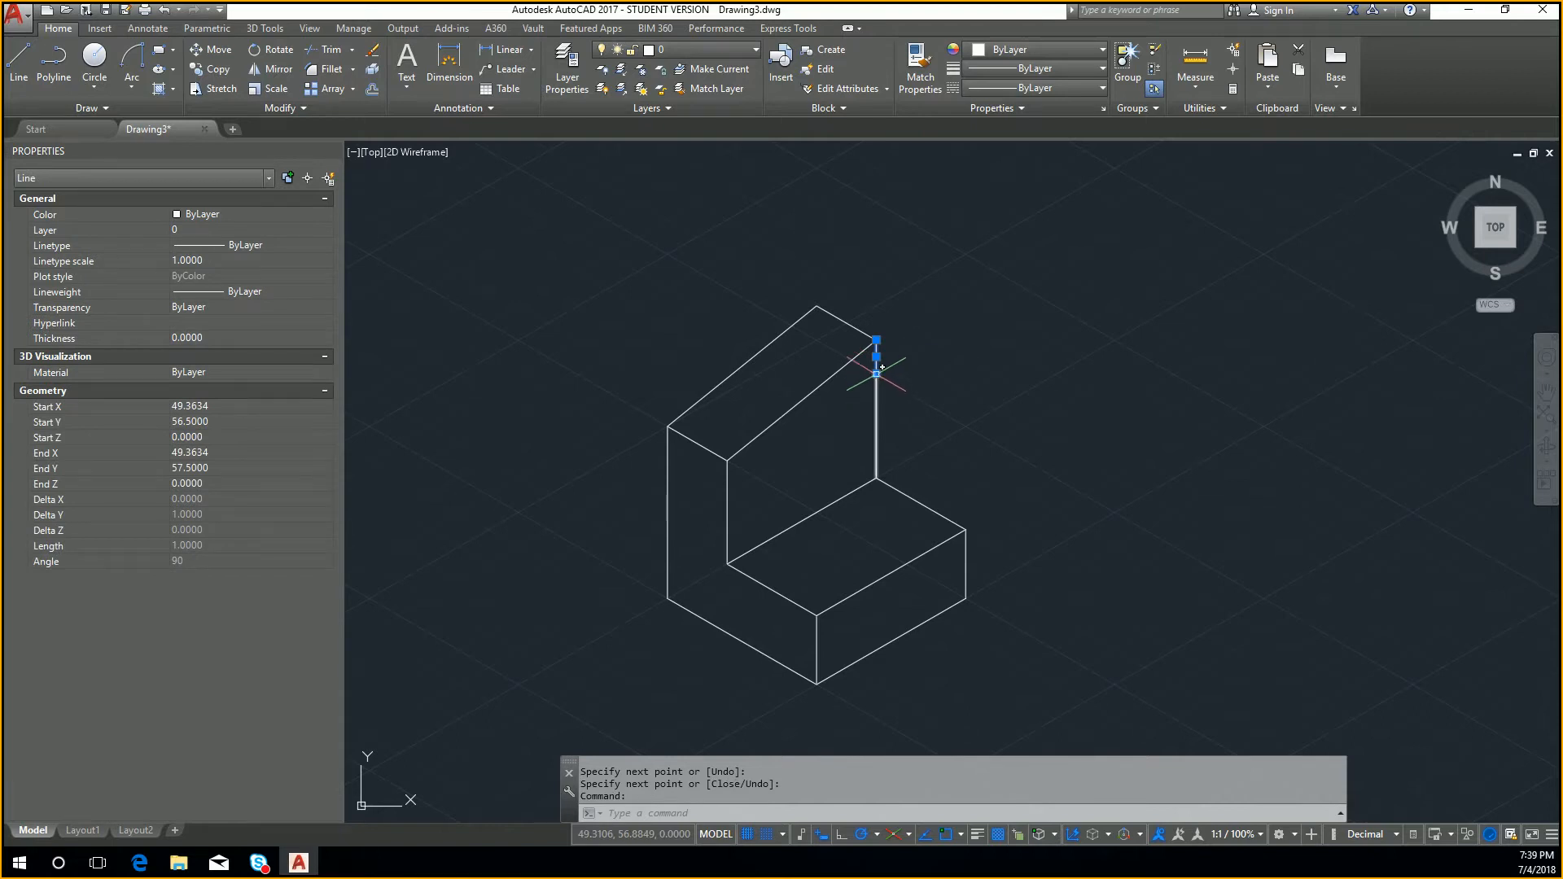
key("Escape")
key("Escape")
scroll(881, 390, "up", 2)
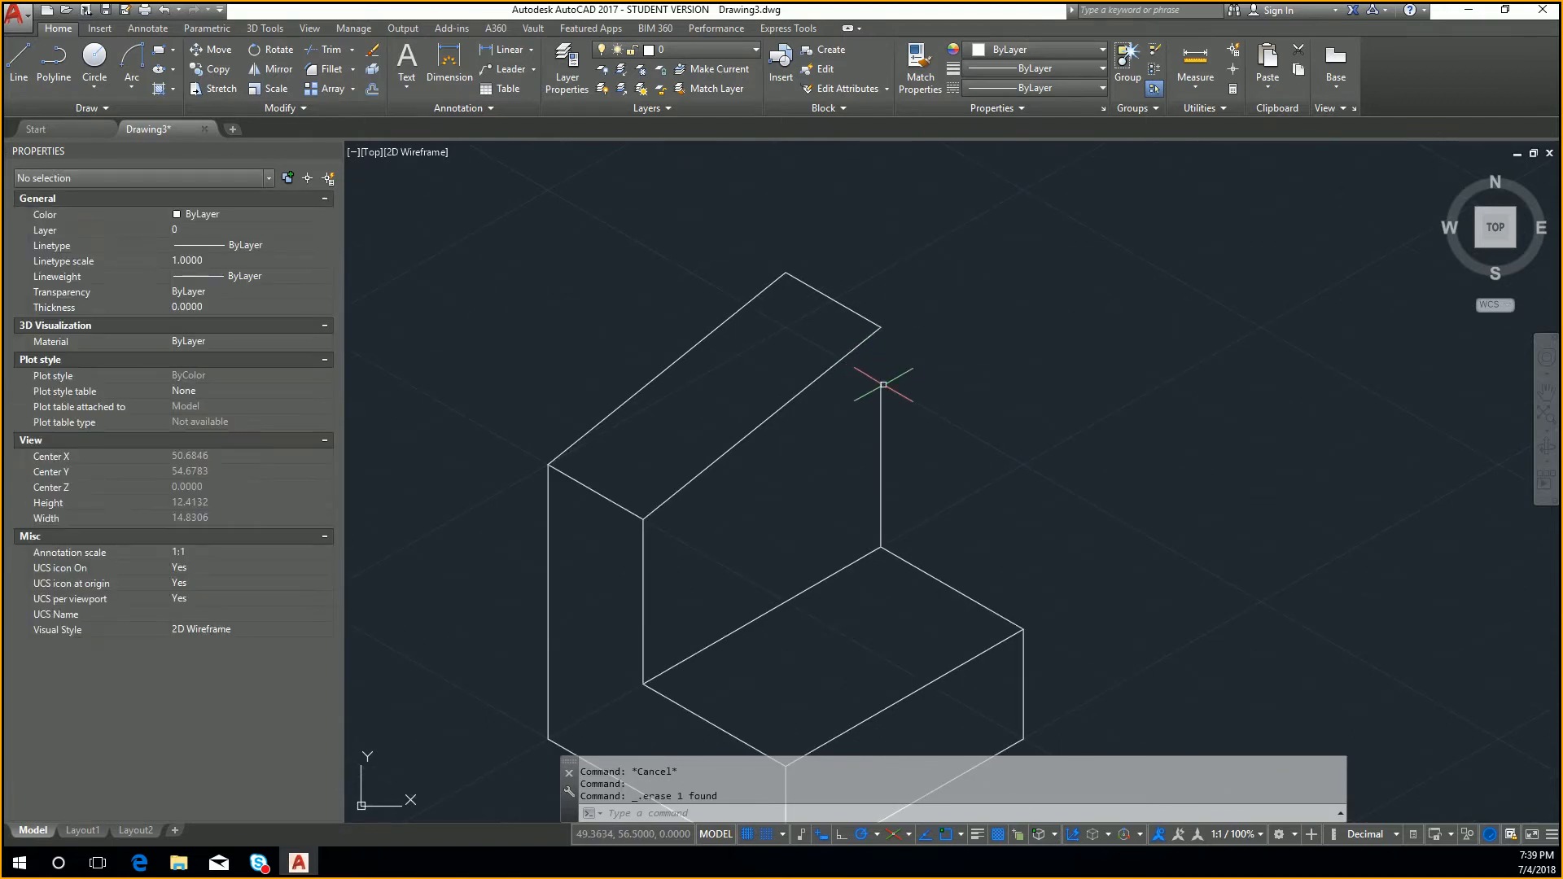
left_click(883, 384)
left_click(881, 380)
left_click(881, 327)
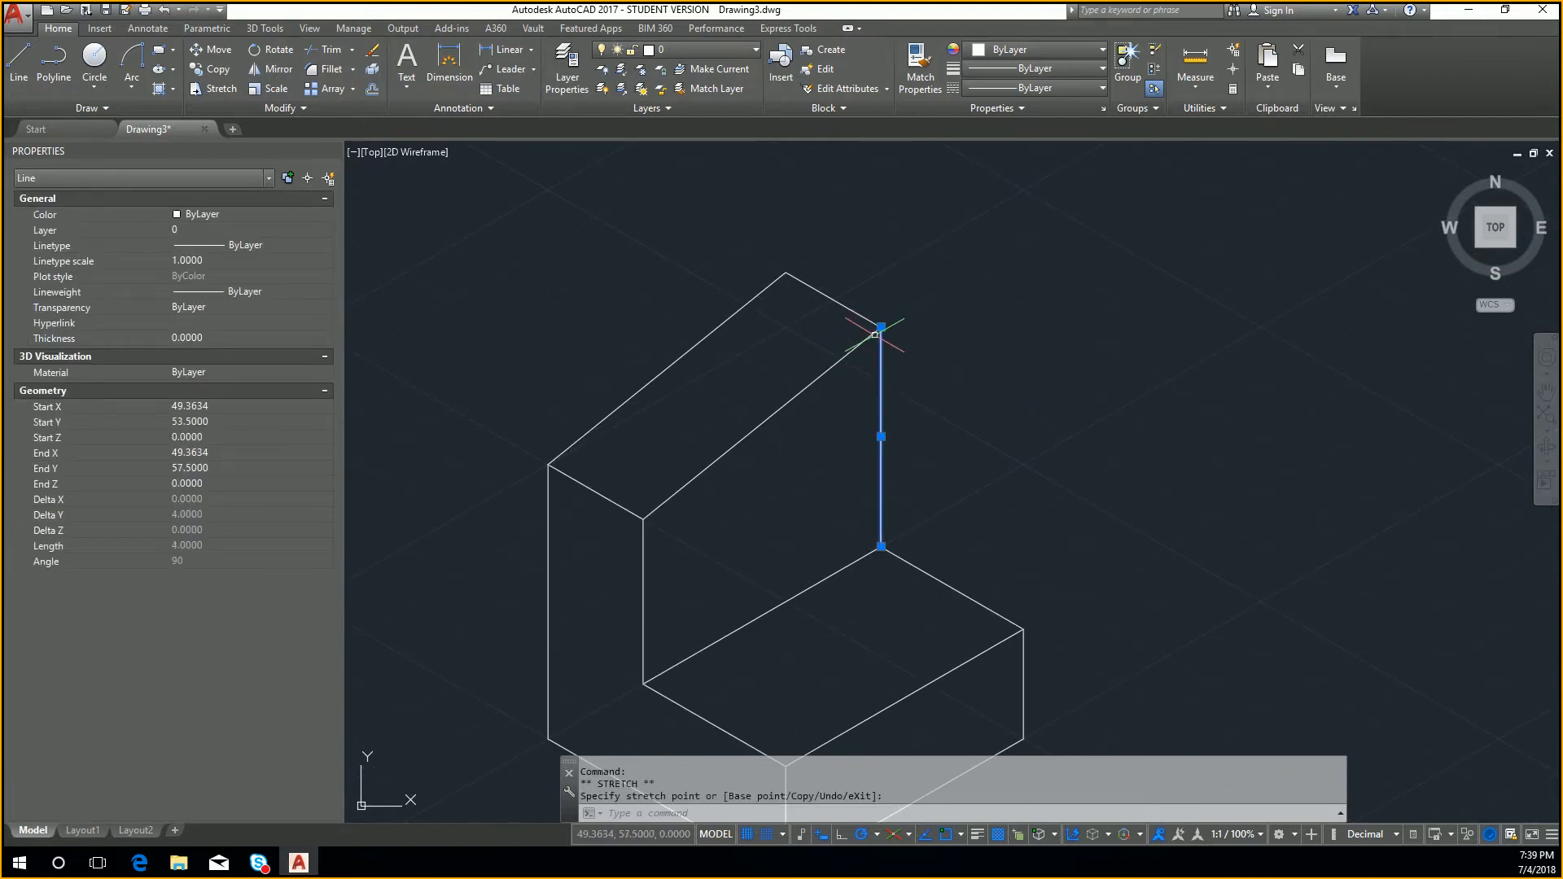
key("Escape")
key("Escape")
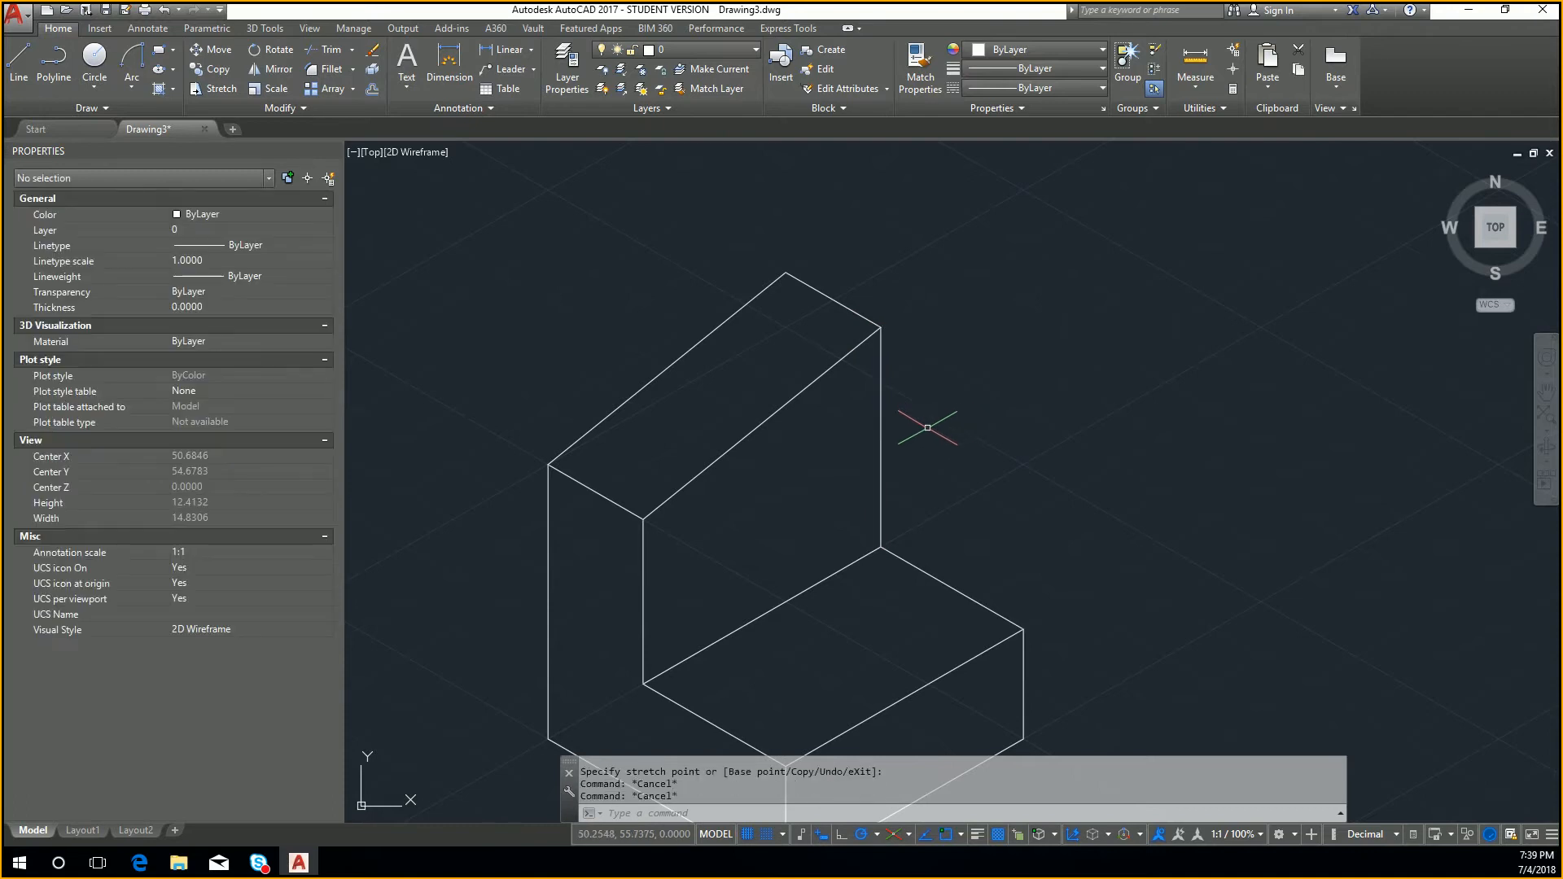
Compare the lengths of the upright's inner back and inner front vertical edges in their properties
left_click(882, 425)
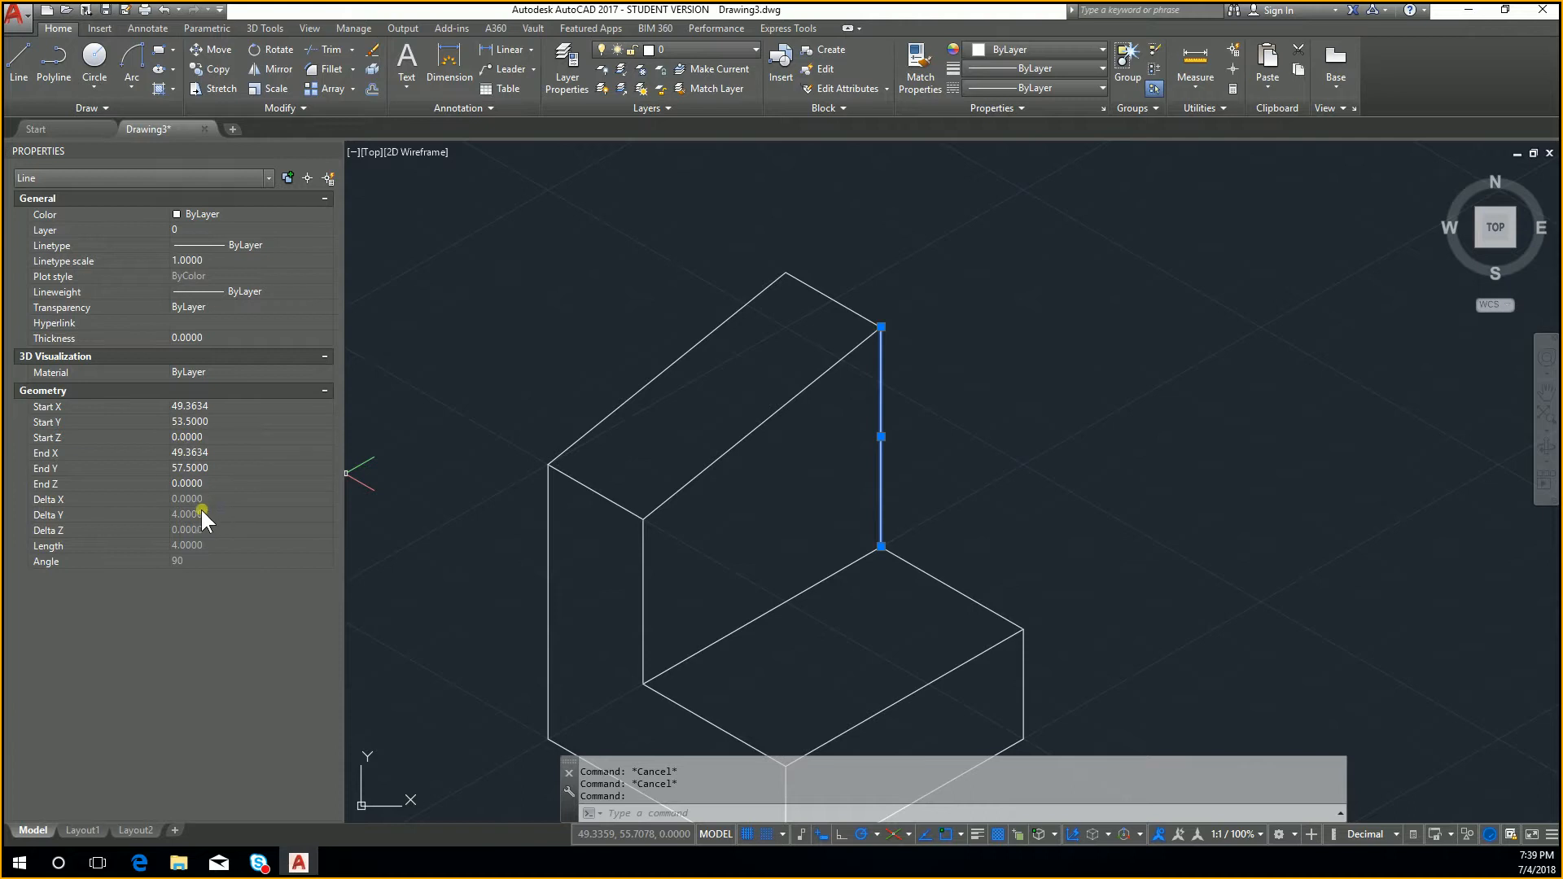
left_click(175, 514)
left_click(184, 544)
left_click(203, 545)
middle_click_drag(658, 557, 676, 518)
key("Escape")
left_click(663, 524)
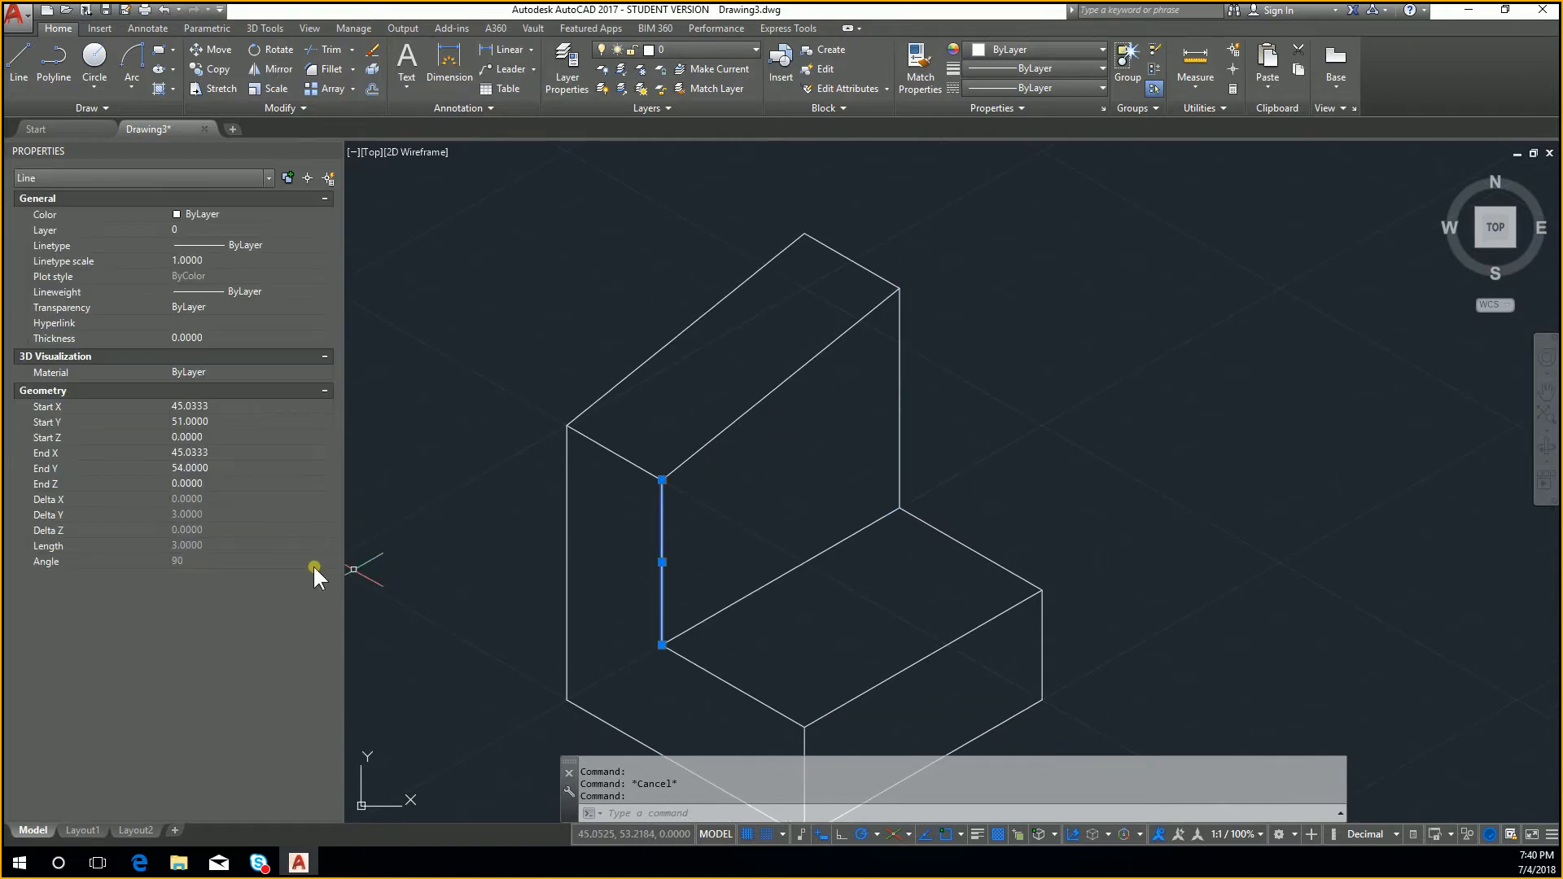
key("Escape")
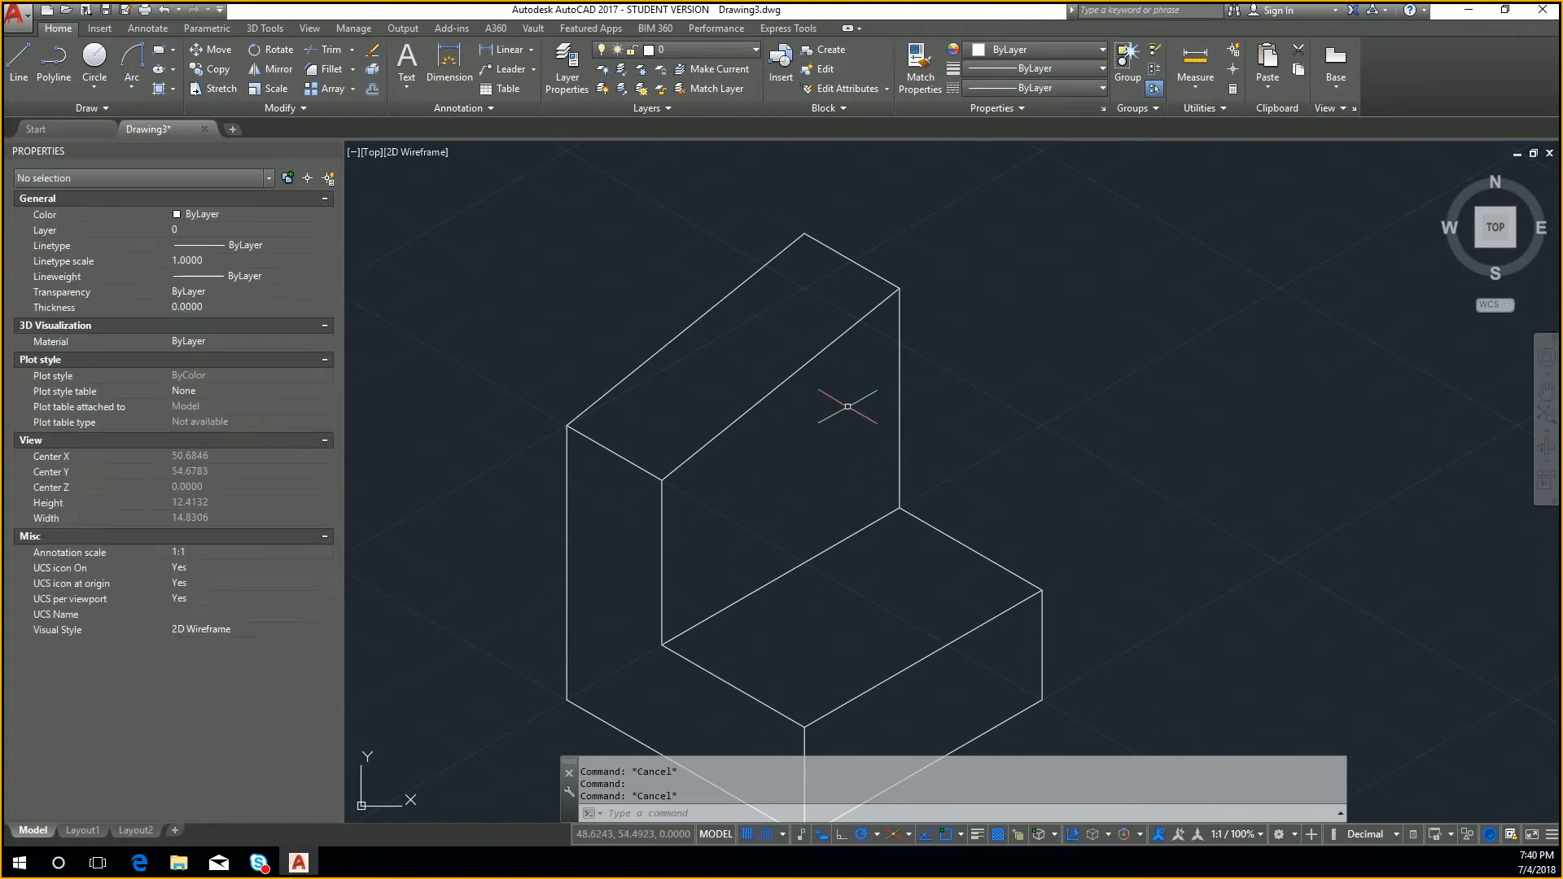
left_click(649, 525)
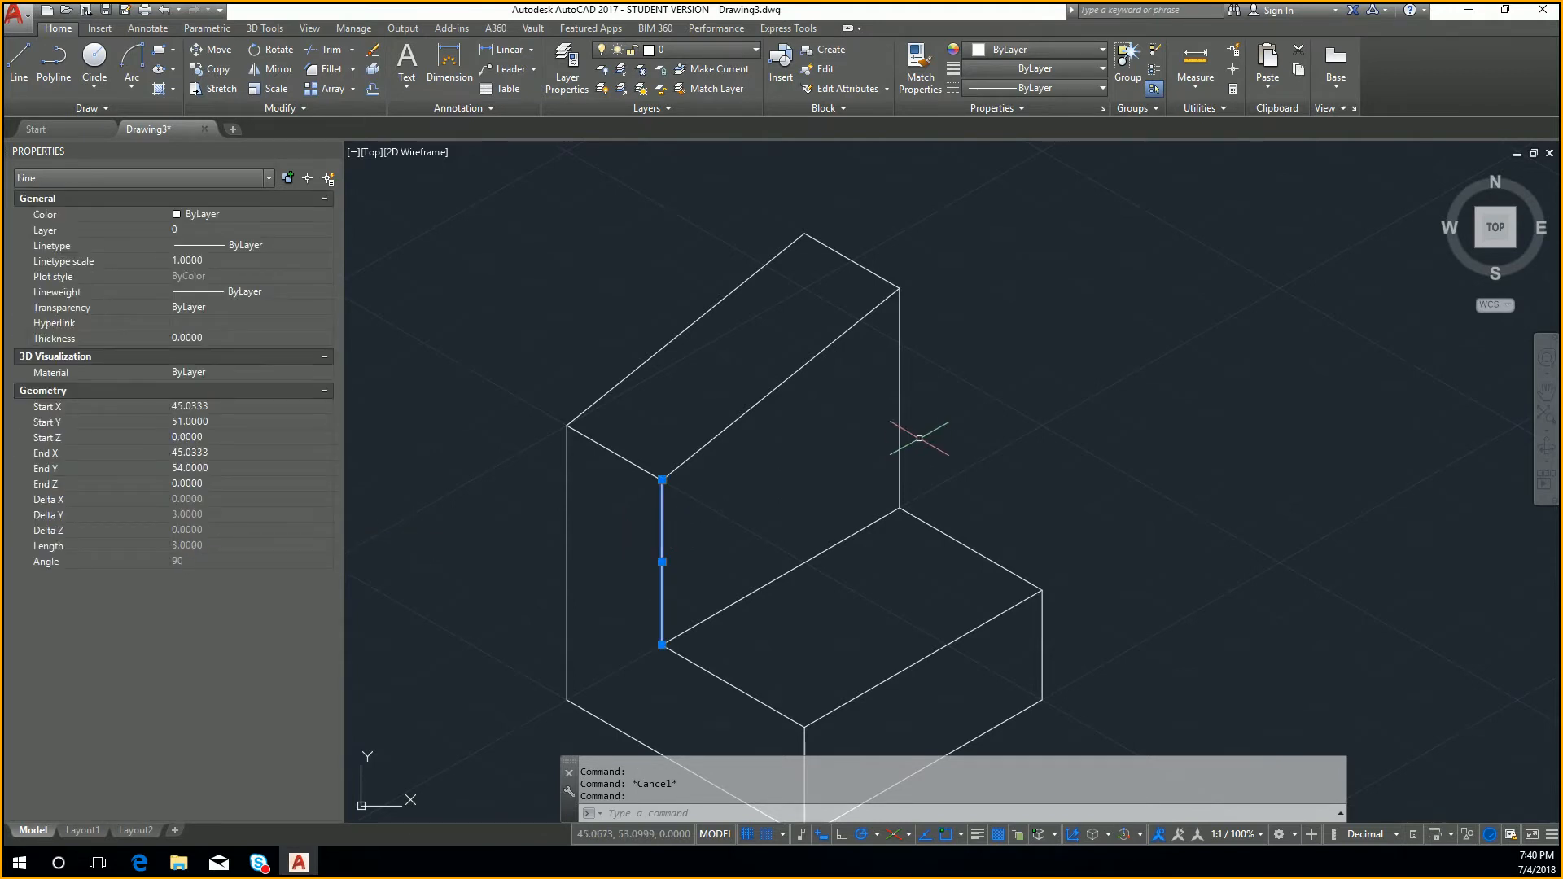
left_click(900, 418)
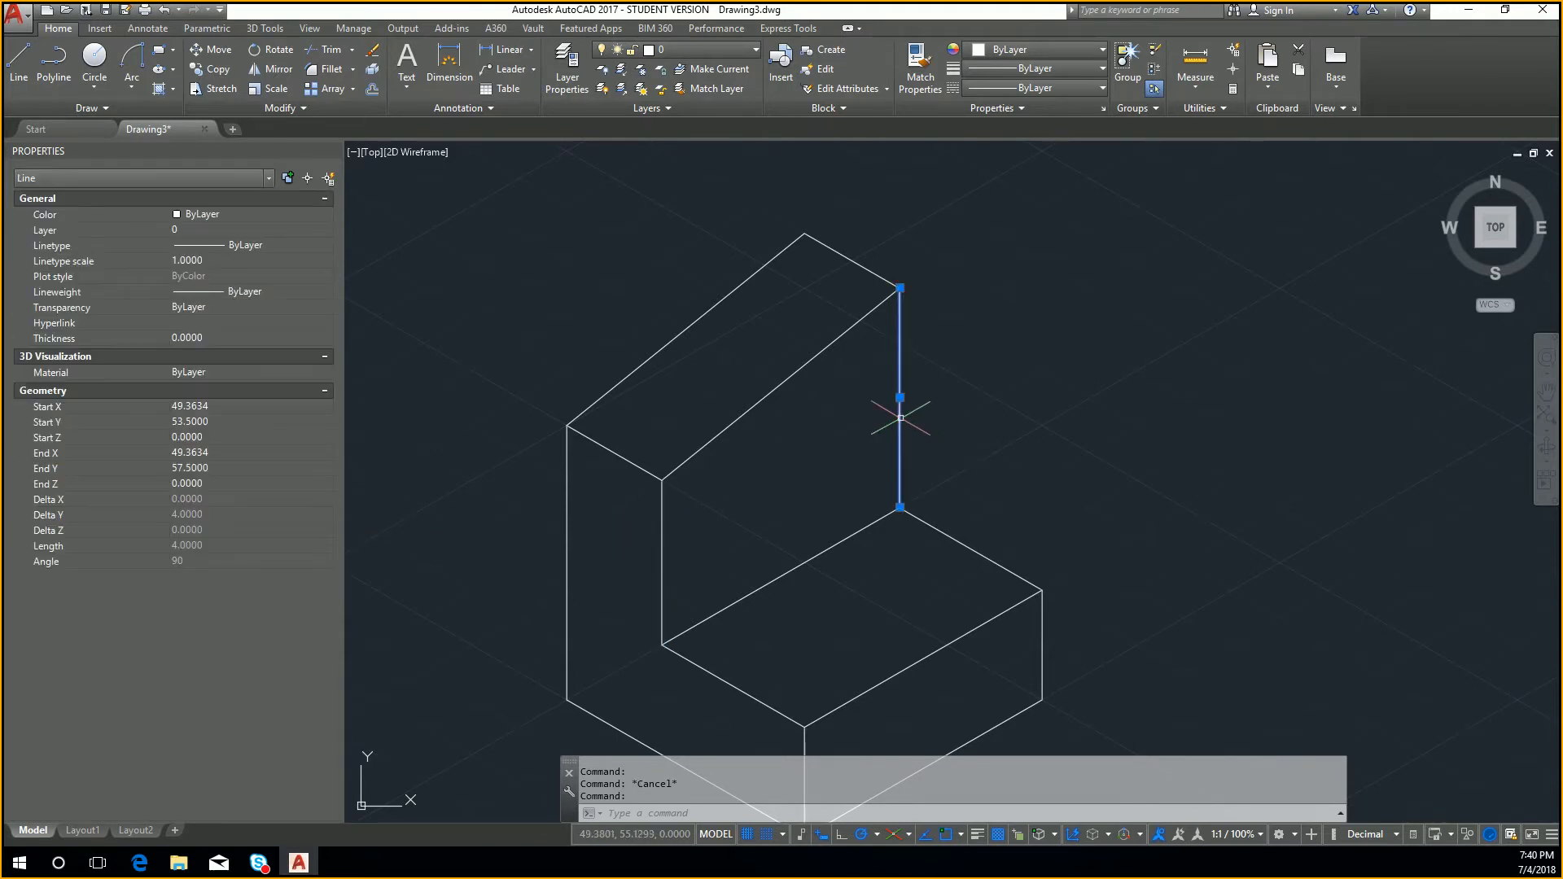
key("Escape")
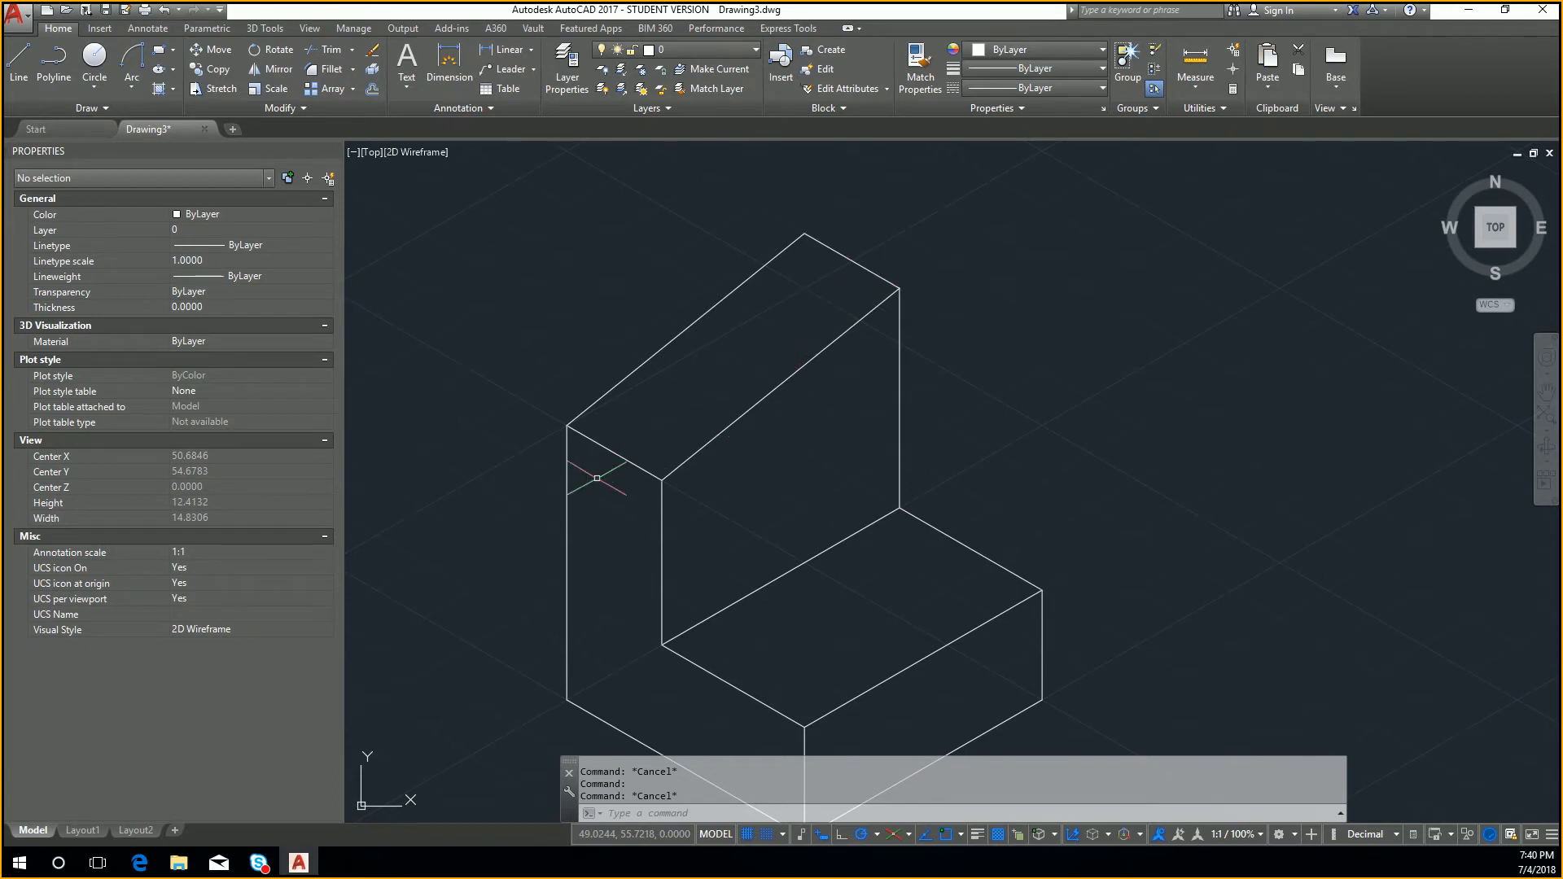
Stretch the far ends of the lower step's front top edge and back side edge outward 2 units at 330°
scroll(1243, 287, "down", 1)
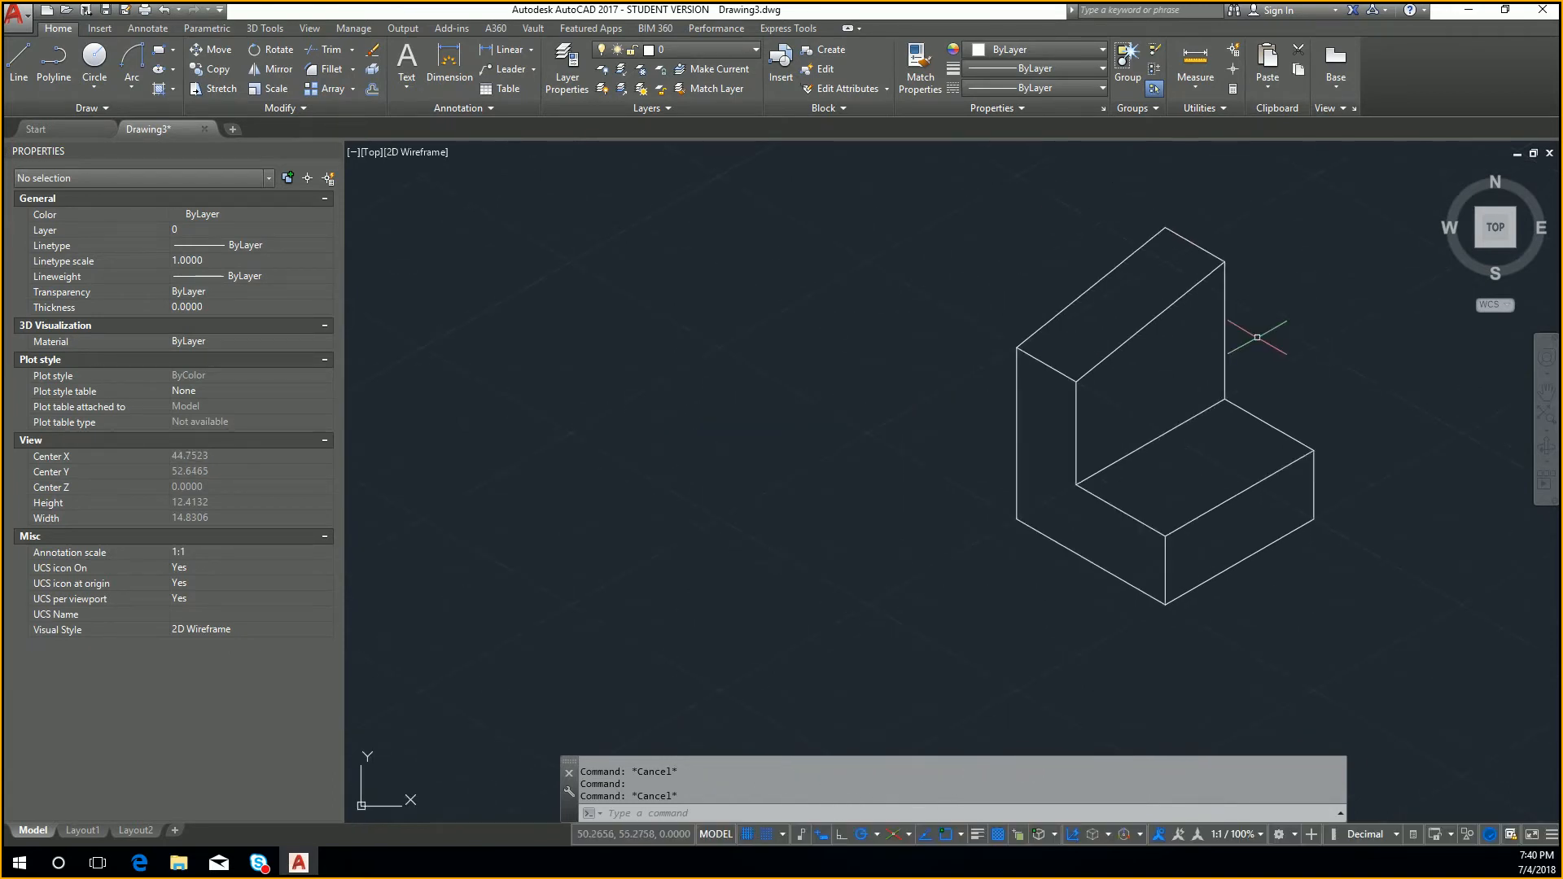
scroll(1146, 384, "down", 1)
middle_click_drag(1219, 396, 1113, 498)
middle_click_drag(1184, 403, 1126, 413)
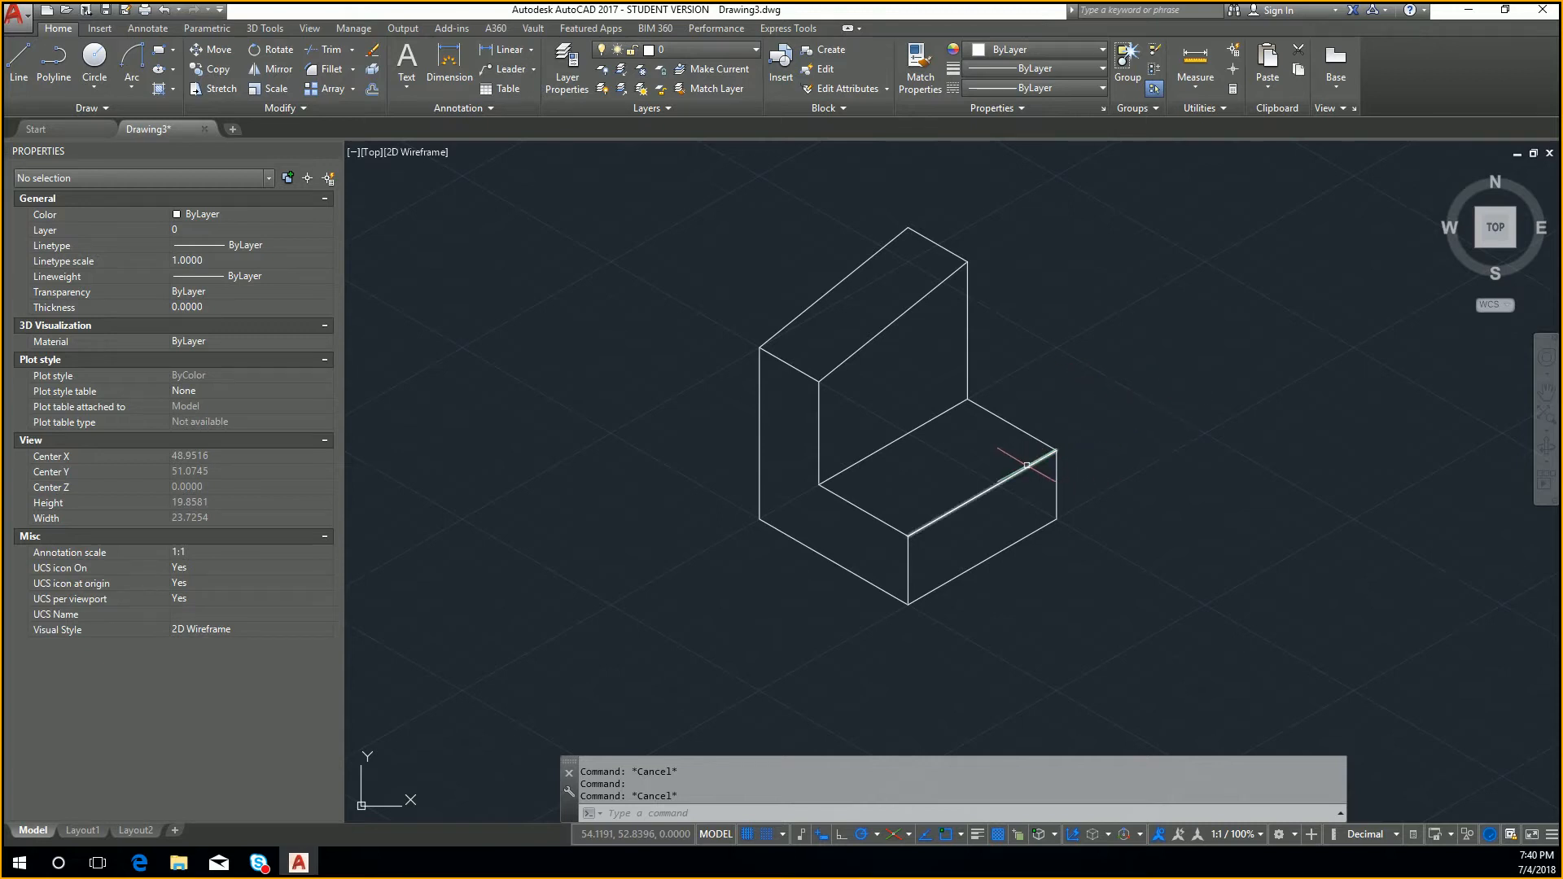
left_click(1050, 453)
left_click(1056, 449)
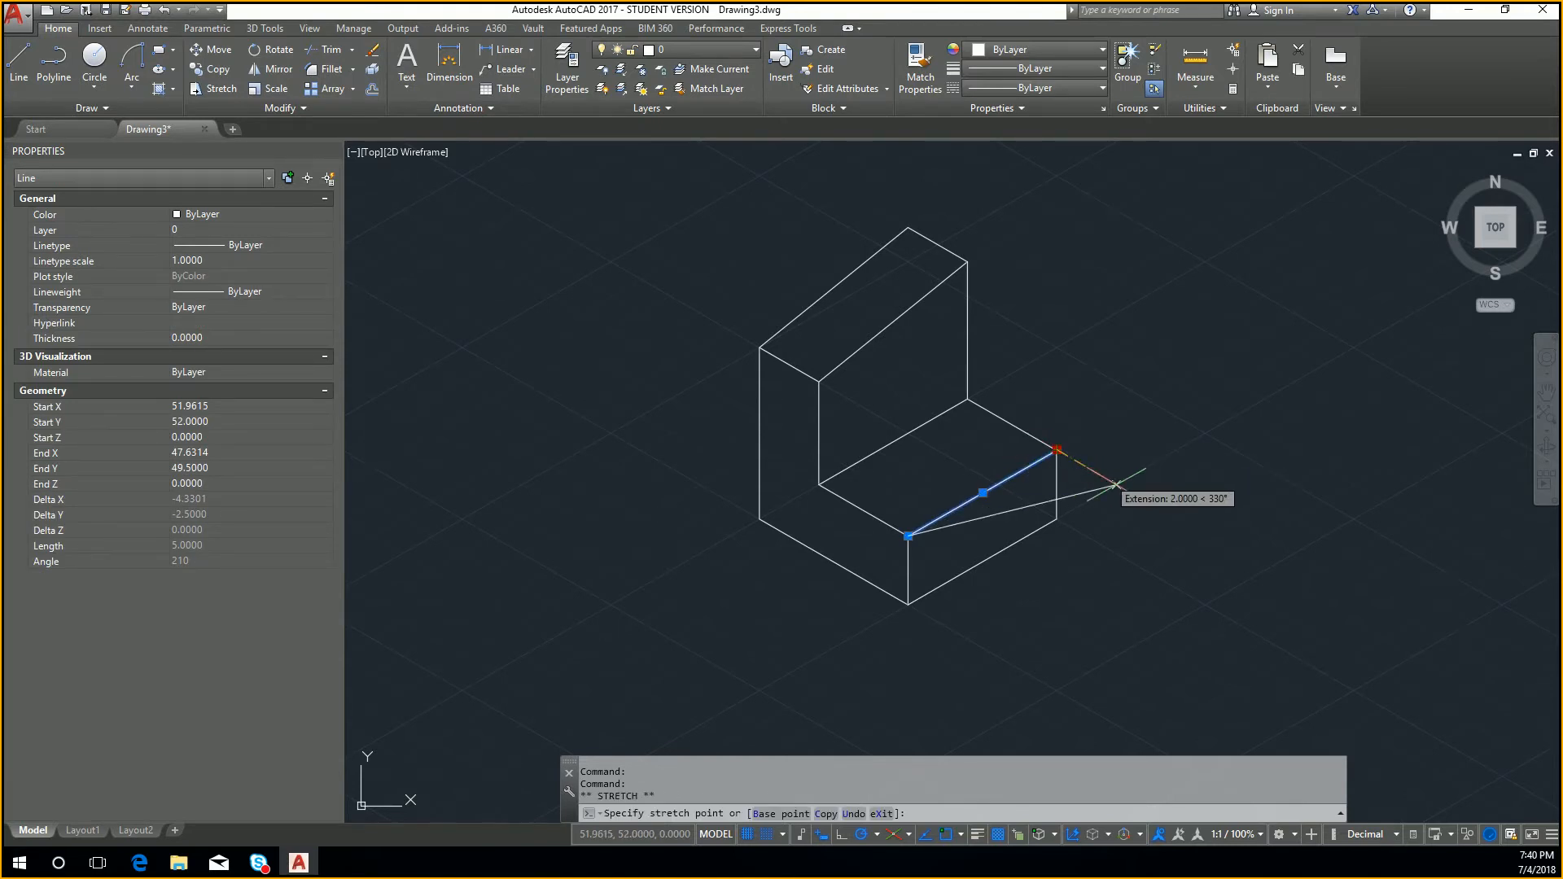
left_click(1115, 485)
left_click(1055, 447)
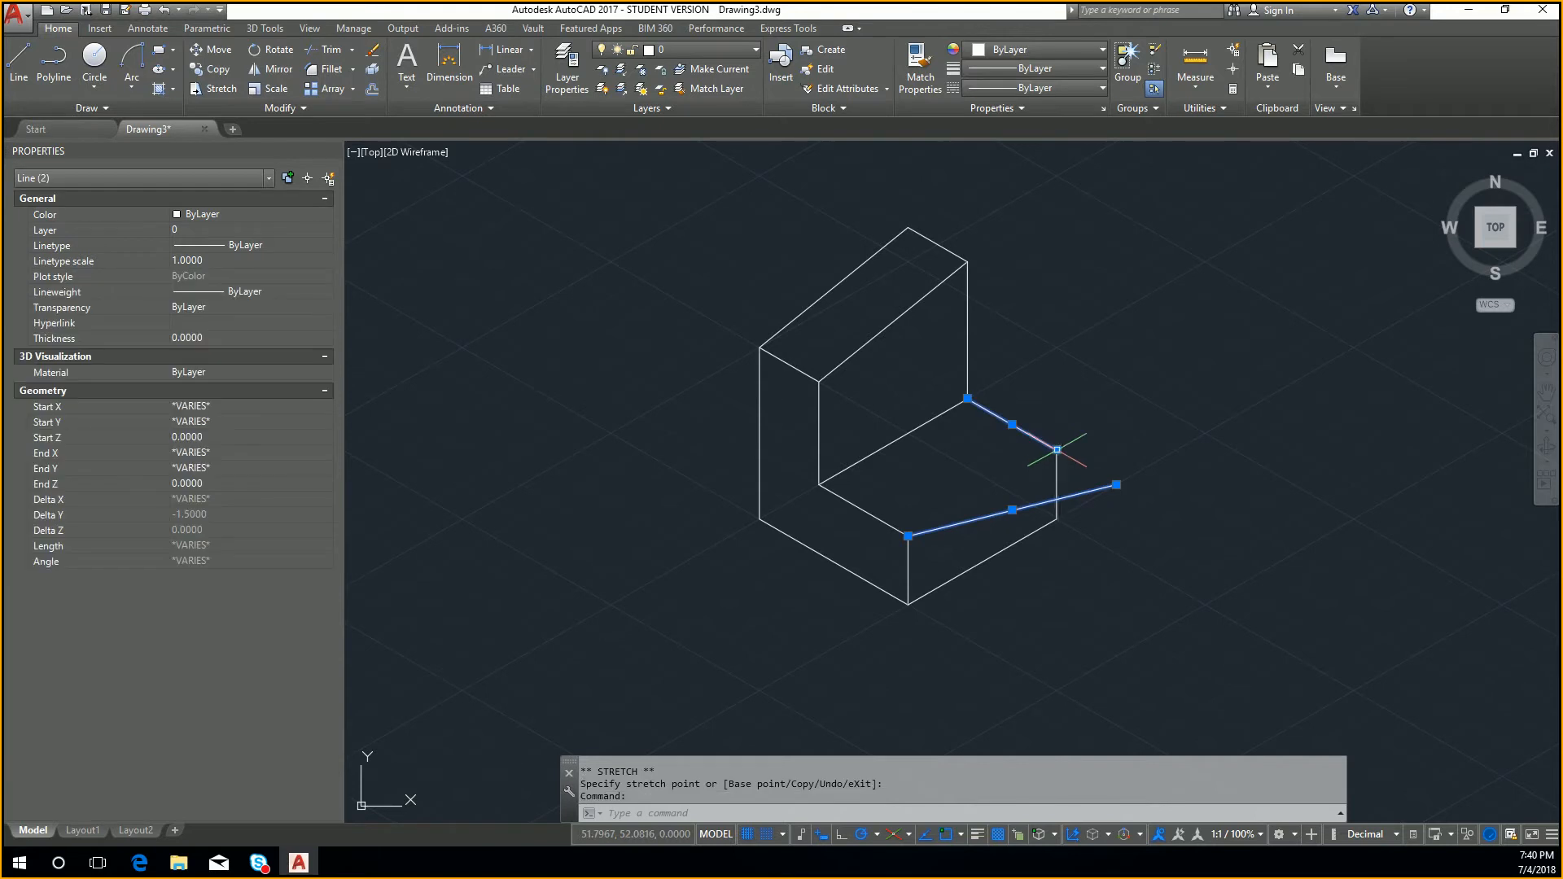
left_click(1056, 448)
left_click(1115, 485)
key("Escape")
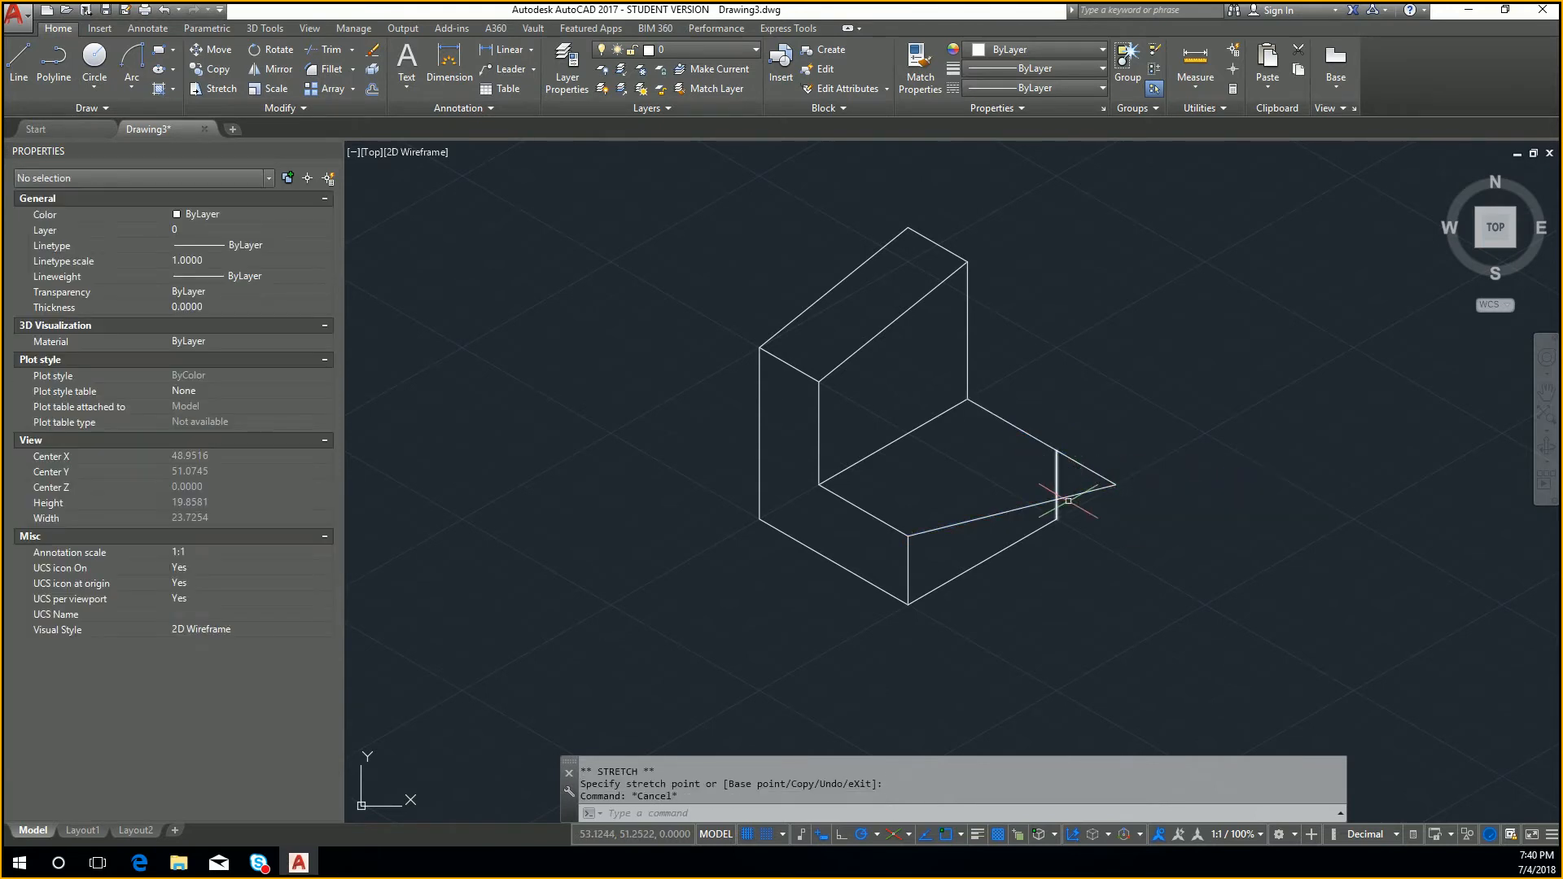
Stretch the far end of the lower step's bottom edge outward 2 units at 330°, directly below the extended top corner
left_click(1048, 524)
left_click(1057, 518)
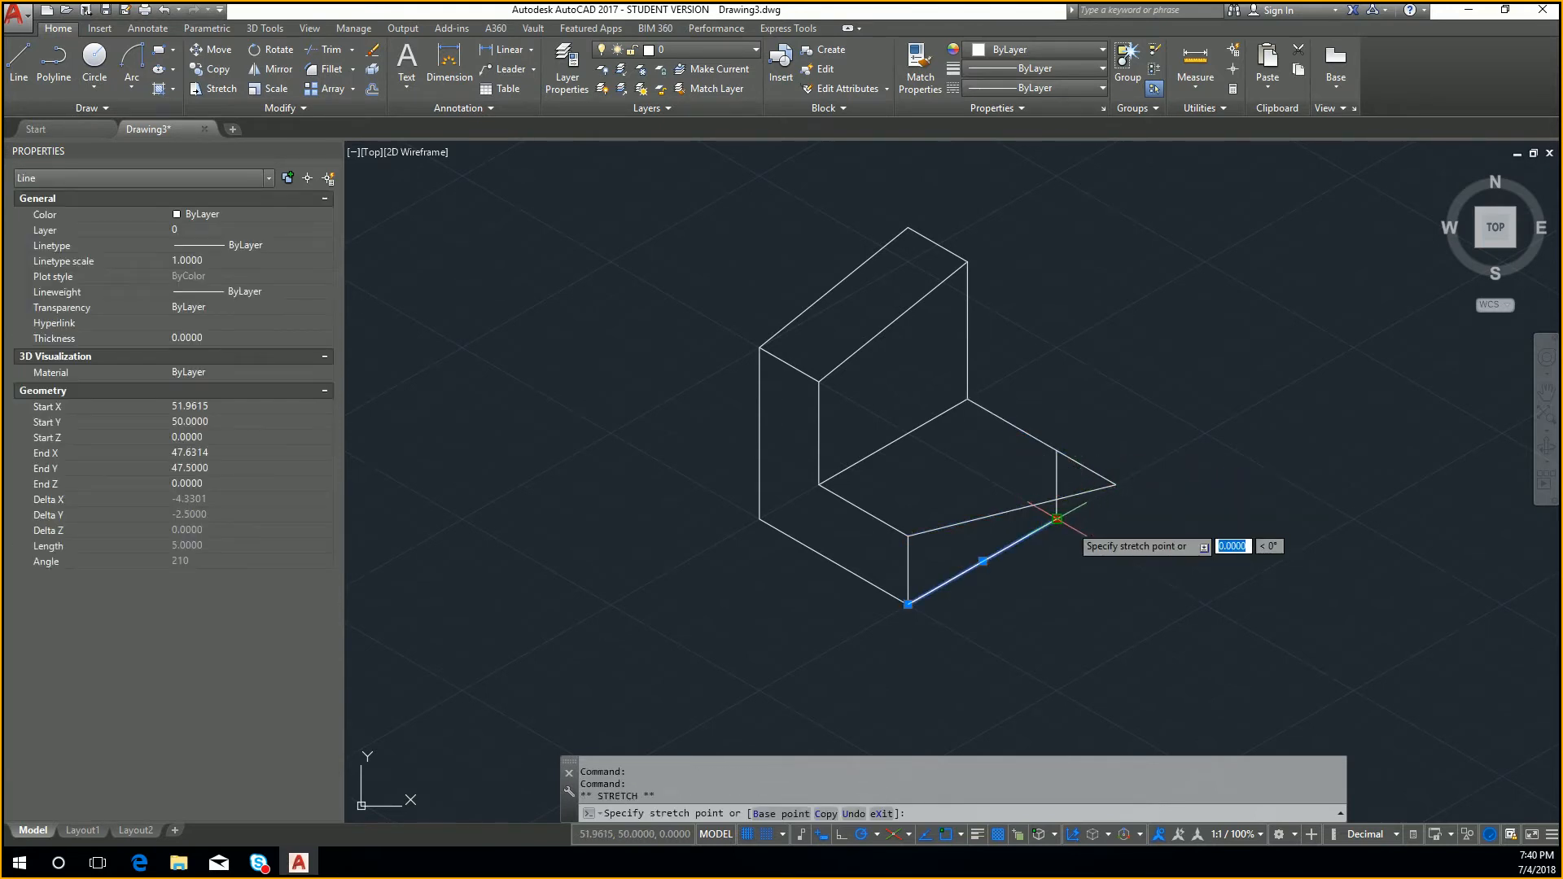
left_click(1116, 553)
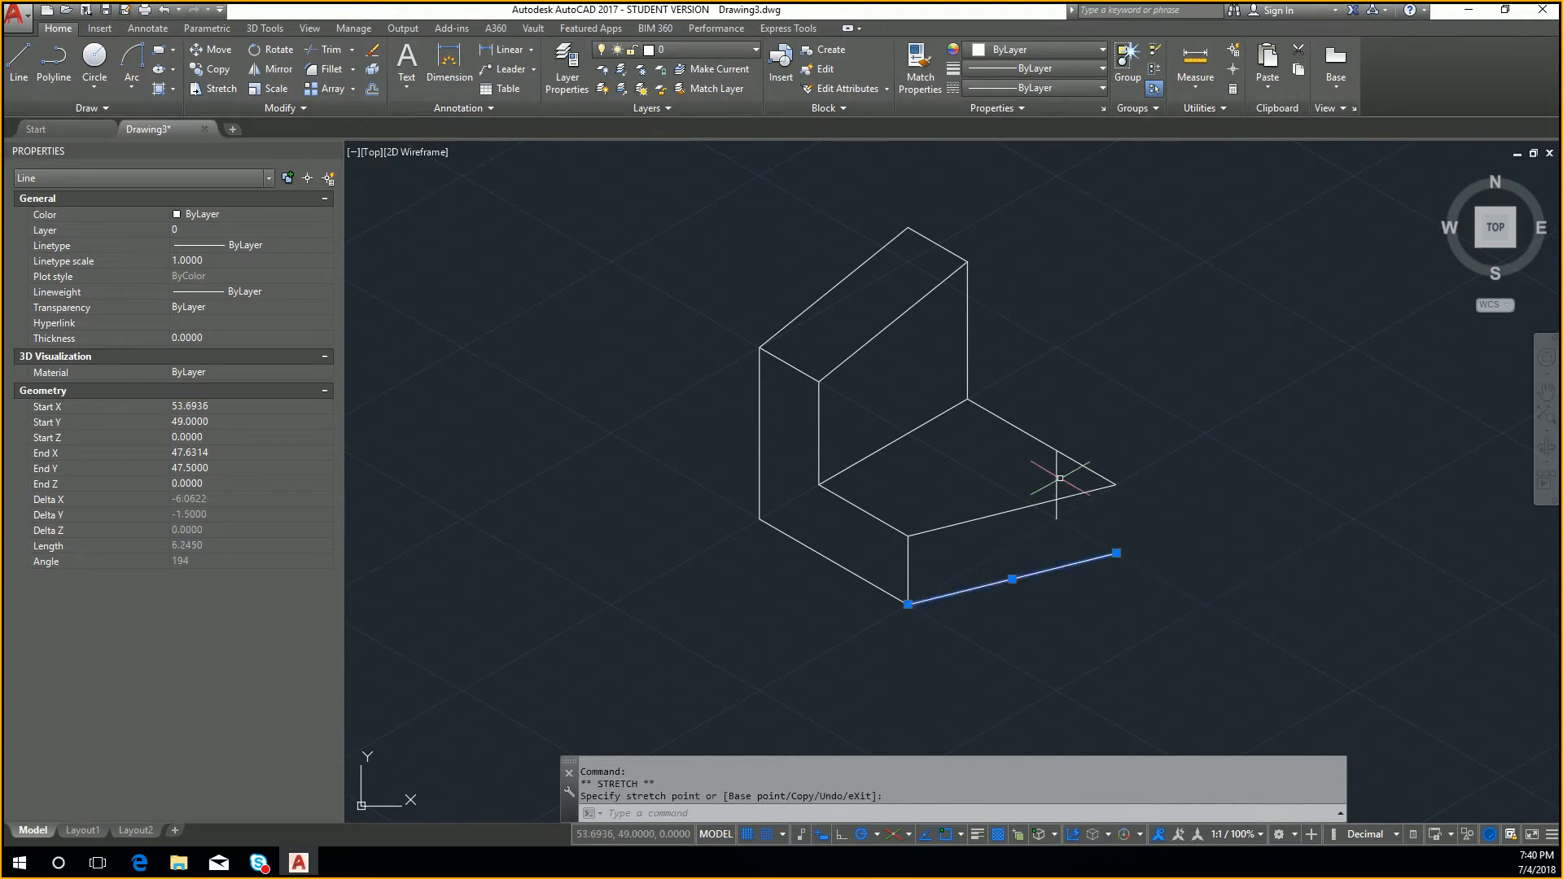
key("Escape")
Move the detached vertical edge at the lower step's far end from its top endpoint to the extended top corner
left_click(1056, 489)
type("N")
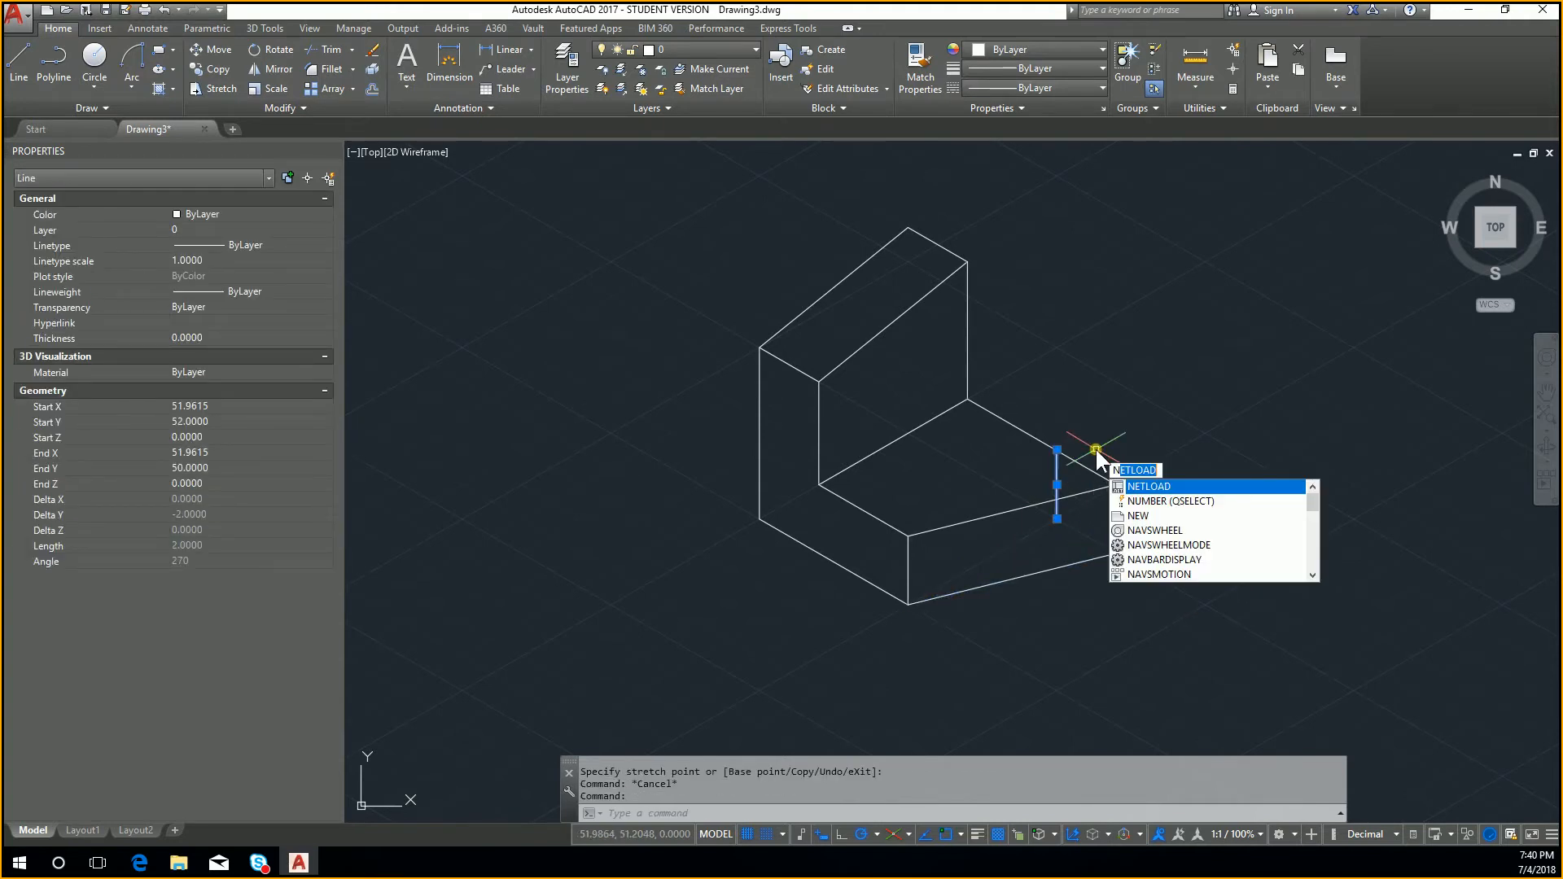
key("Escape")
type("m")
key("Return")
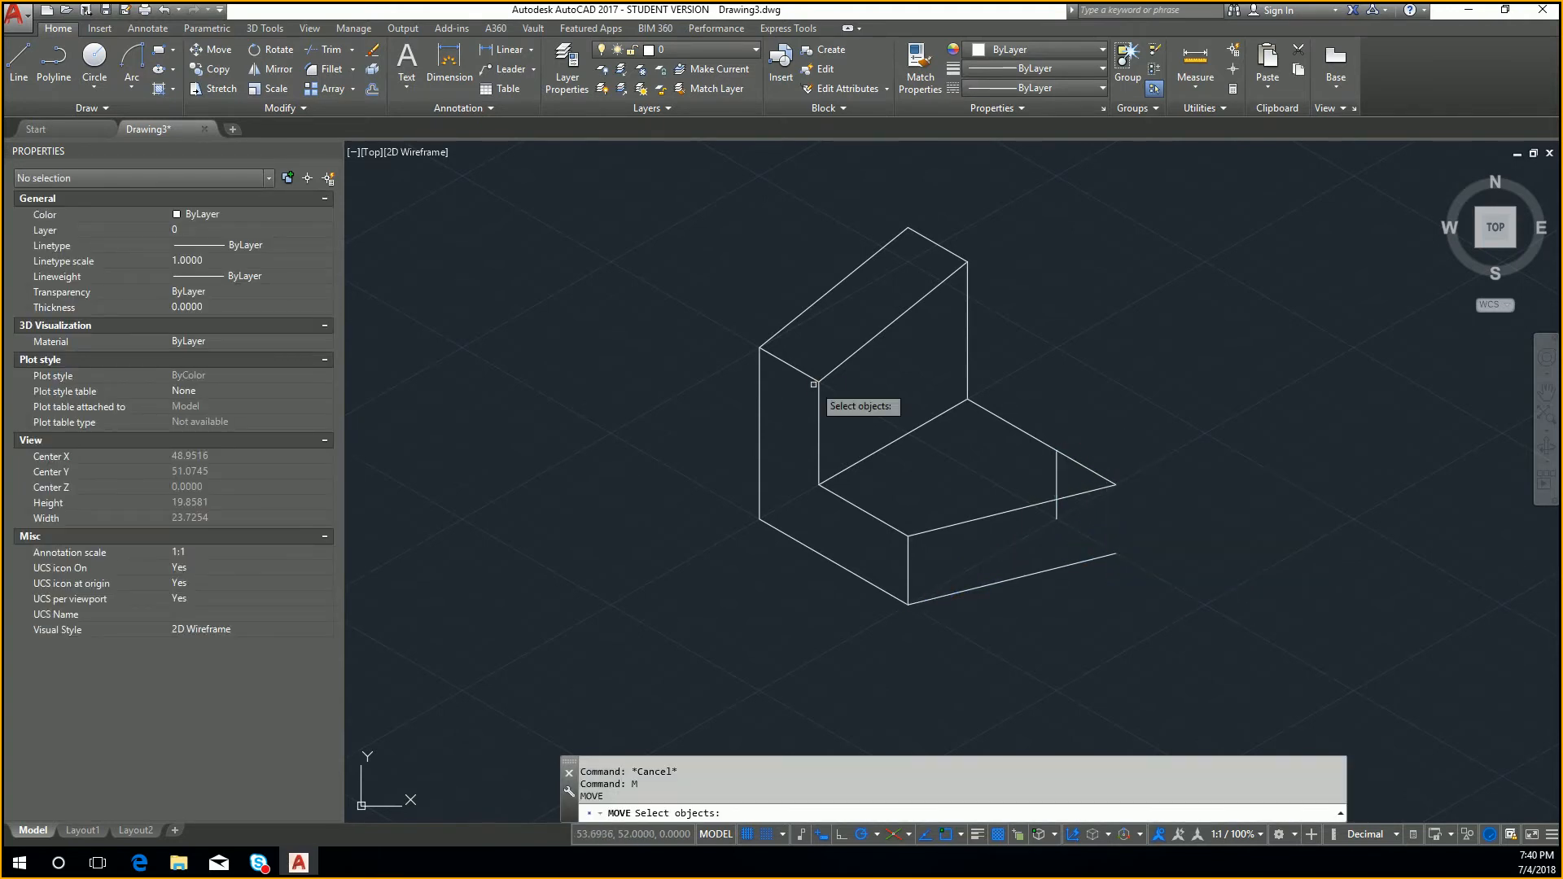
left_click(1057, 470)
key("Return")
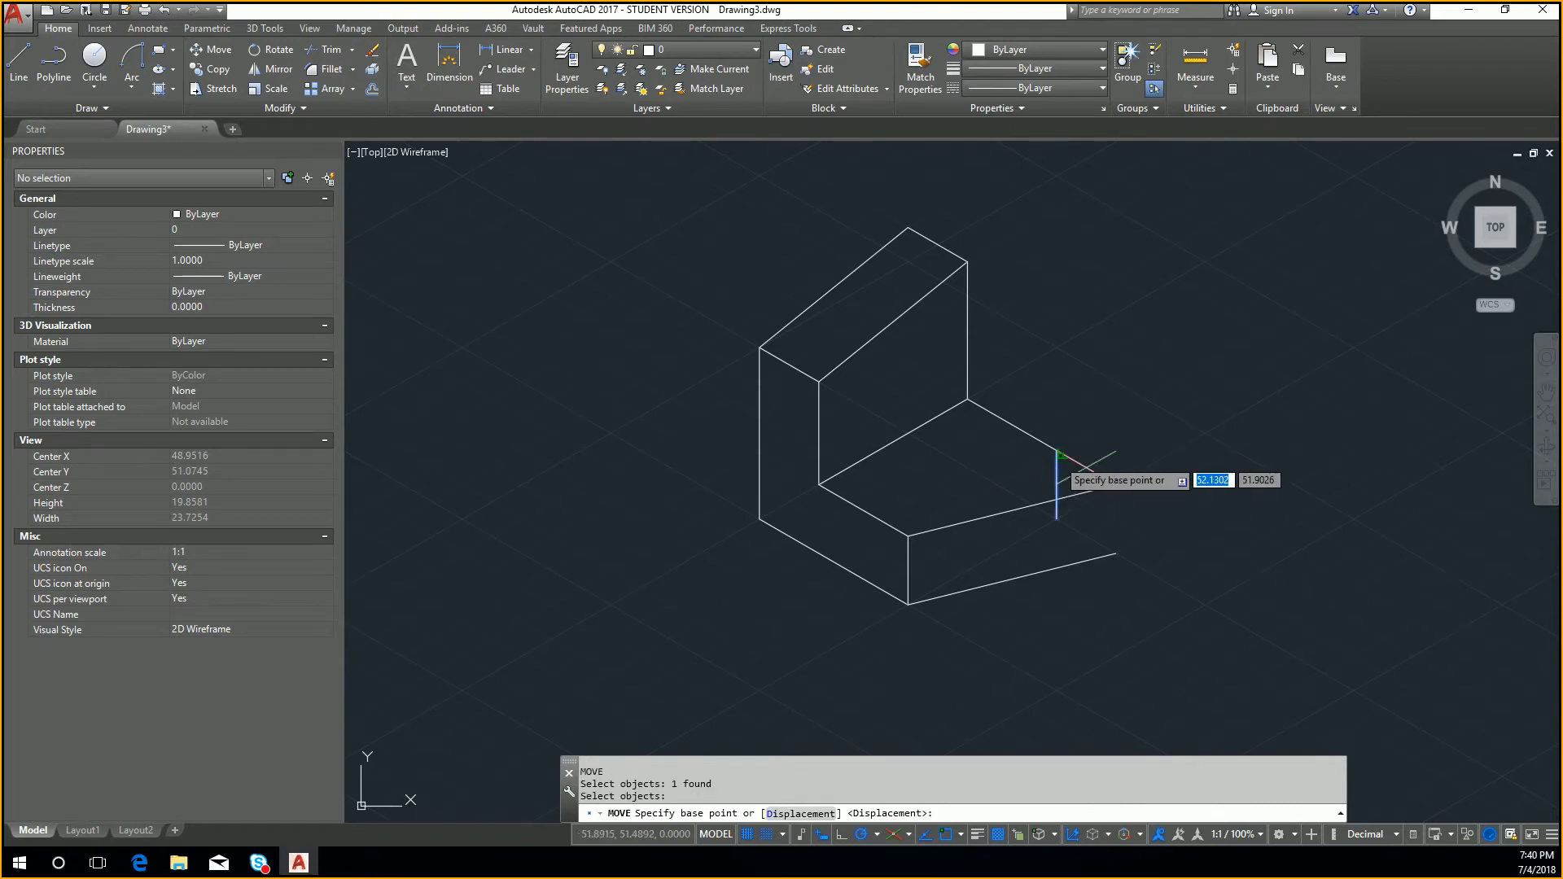
left_click(1057, 453)
left_click(1115, 486)
key("Escape")
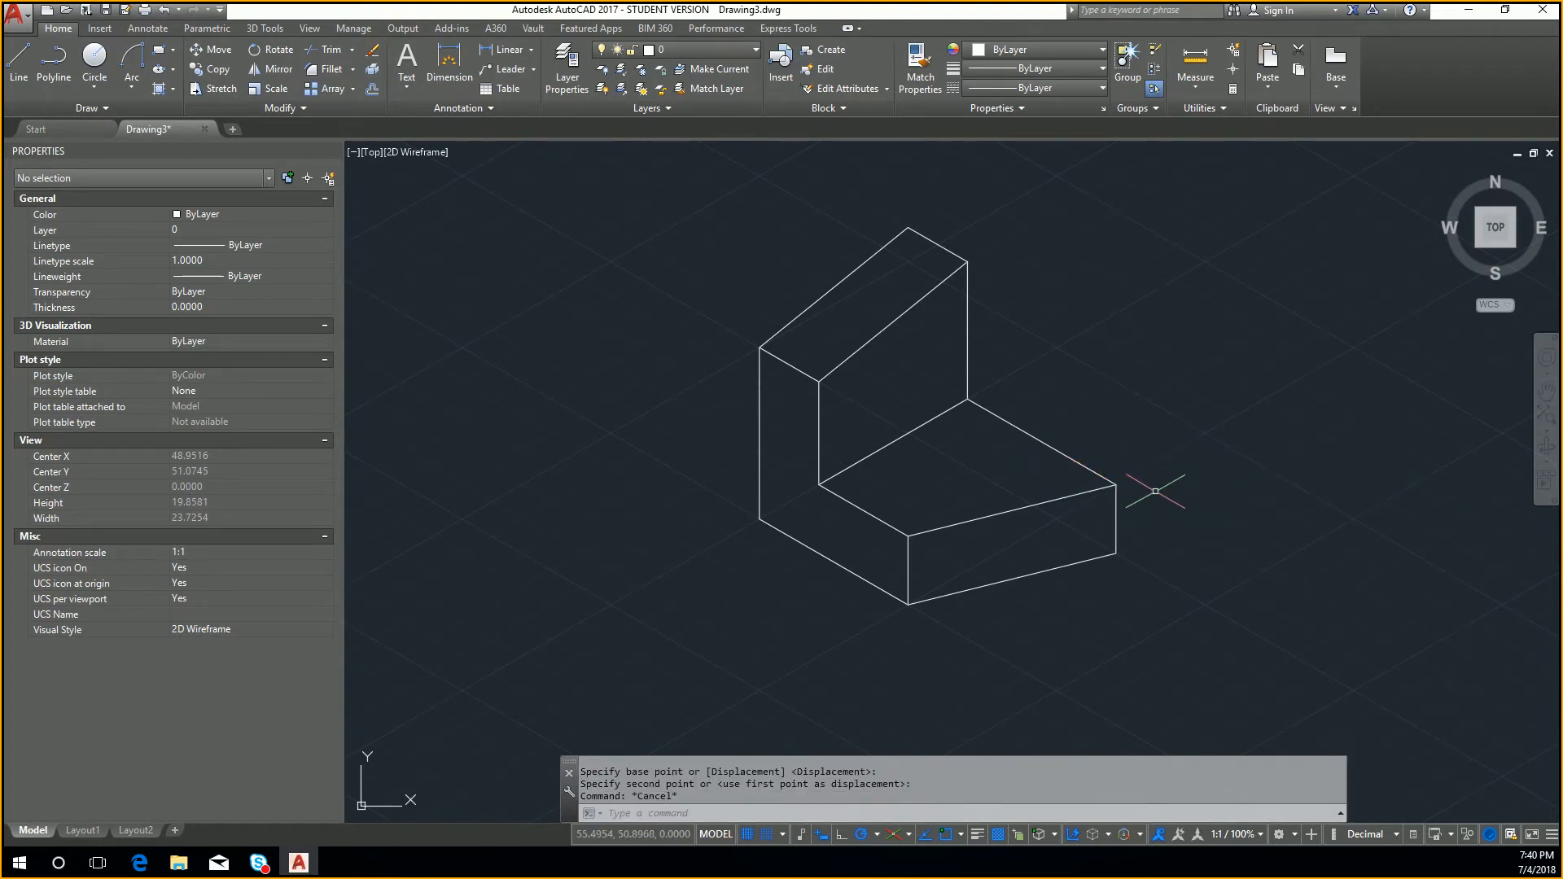
scroll(1161, 465, "down", 2)
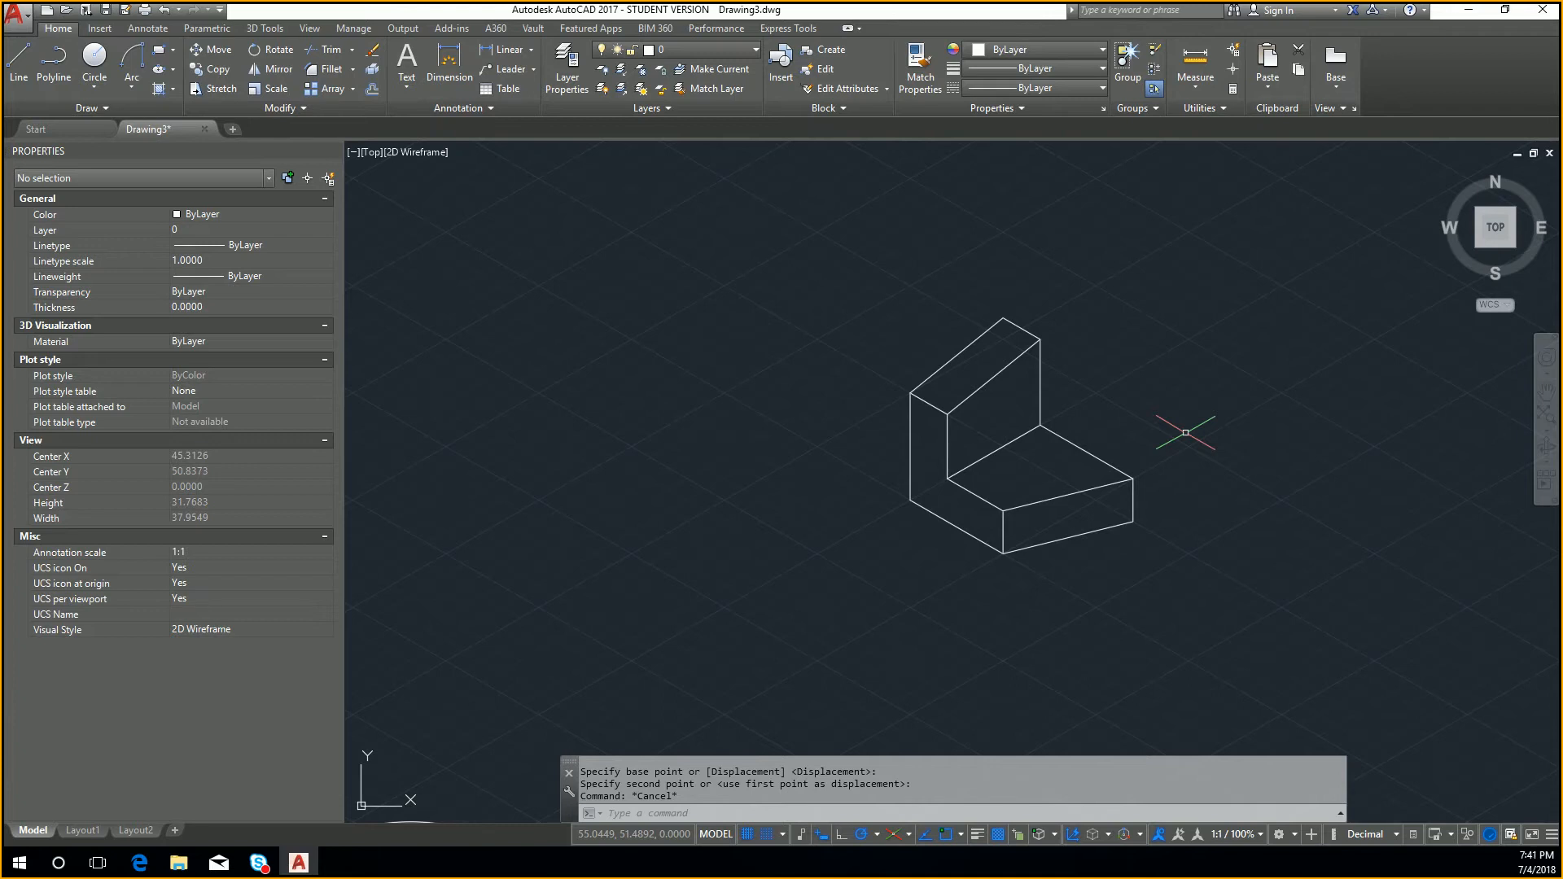
Check the length and angle of the lower step's back top edge in its properties
scroll(1134, 419, "up", 4)
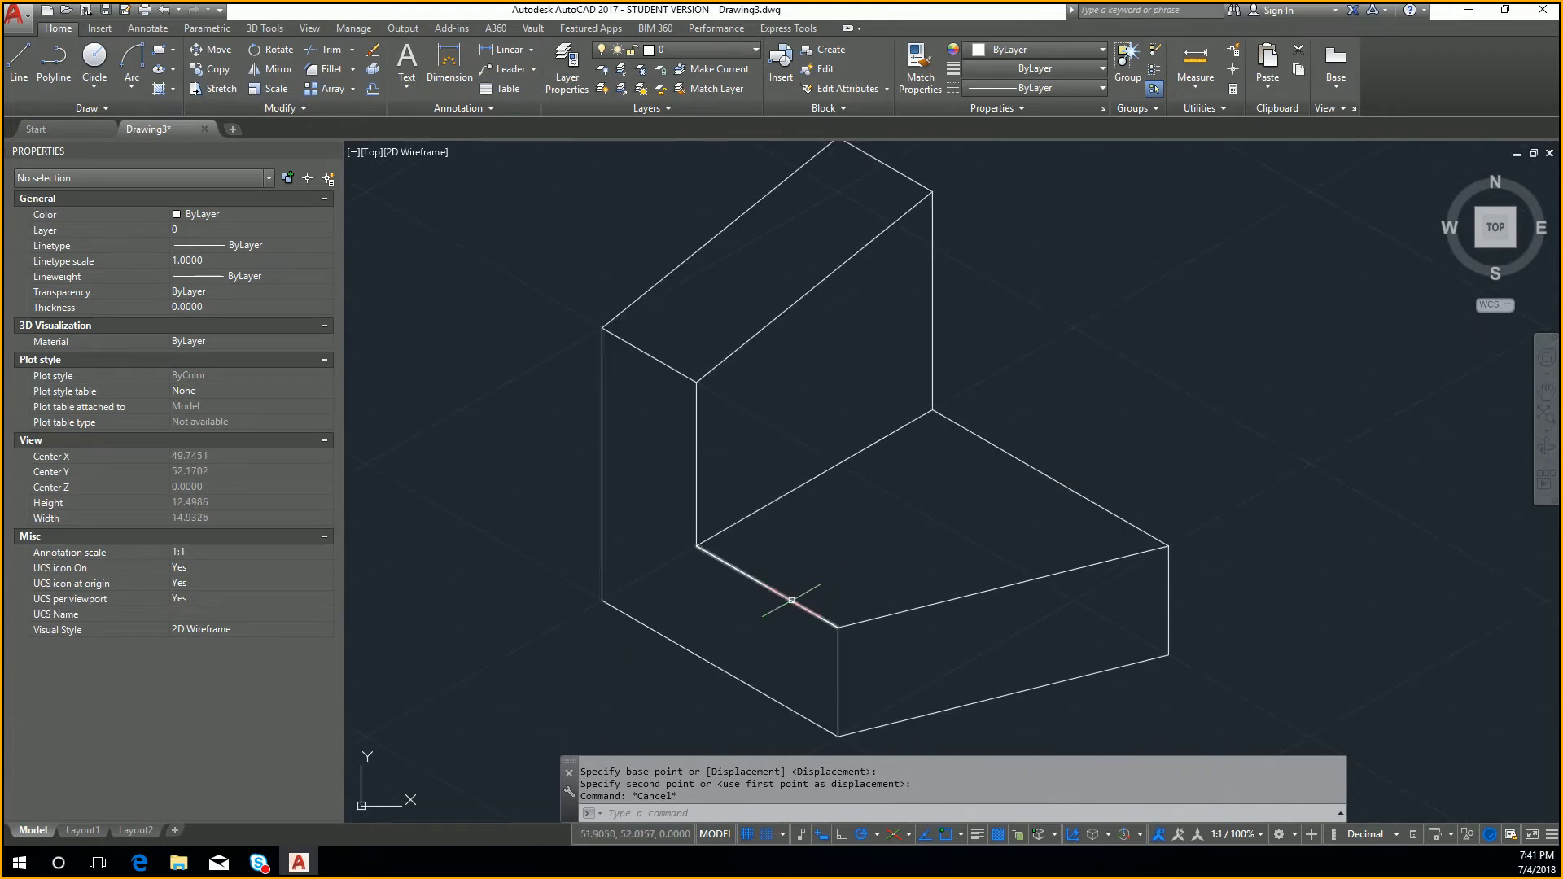
left_click(1013, 456)
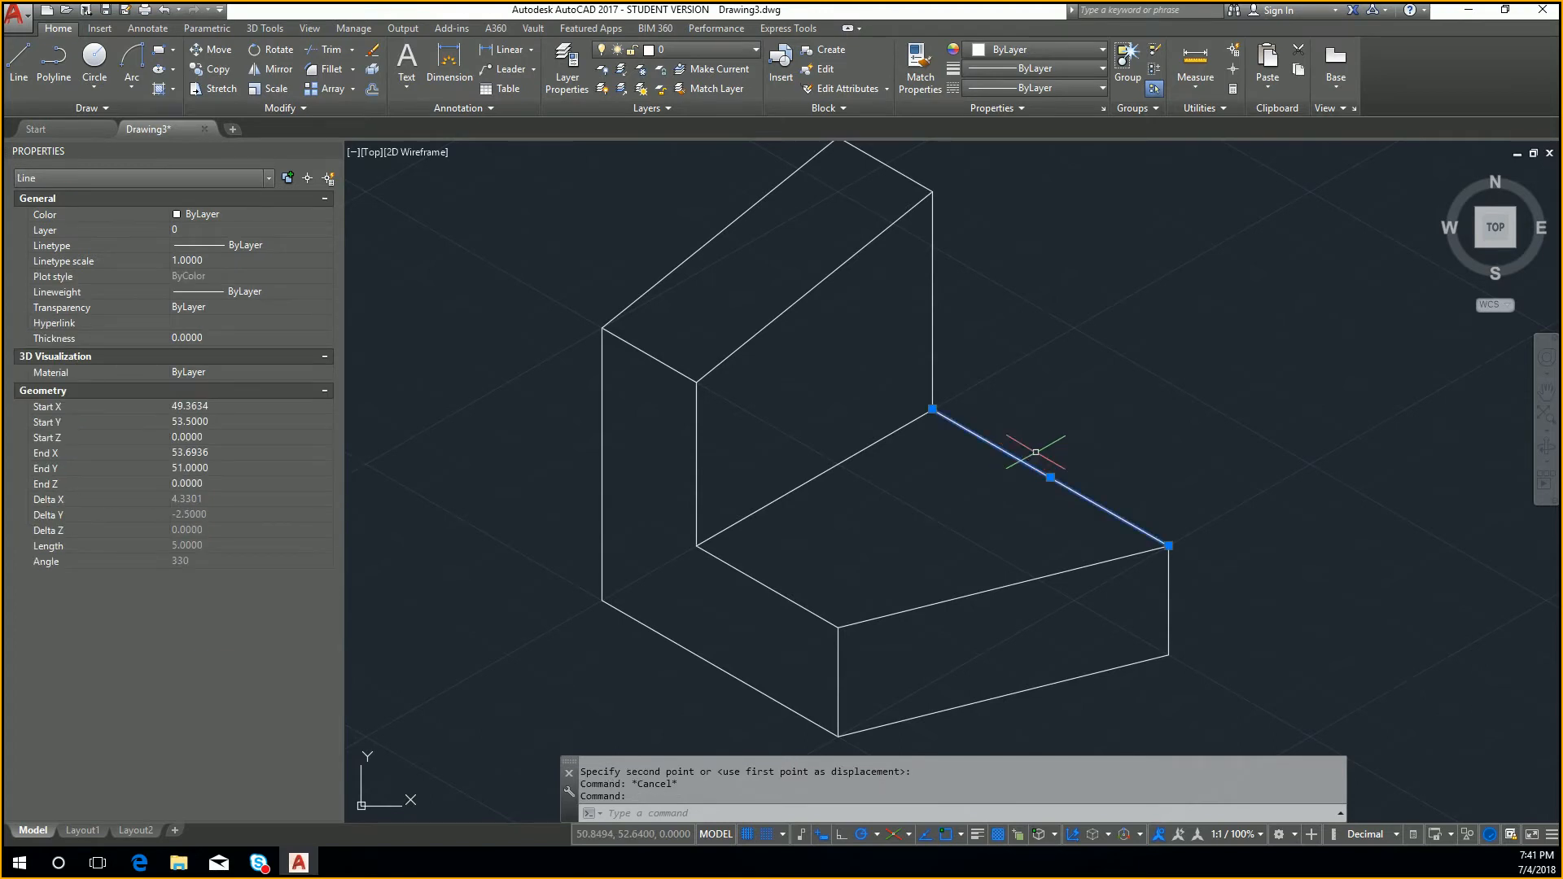
scroll(888, 362, "down", 2)
middle_click_drag(921, 385, 1017, 444)
key("Escape")
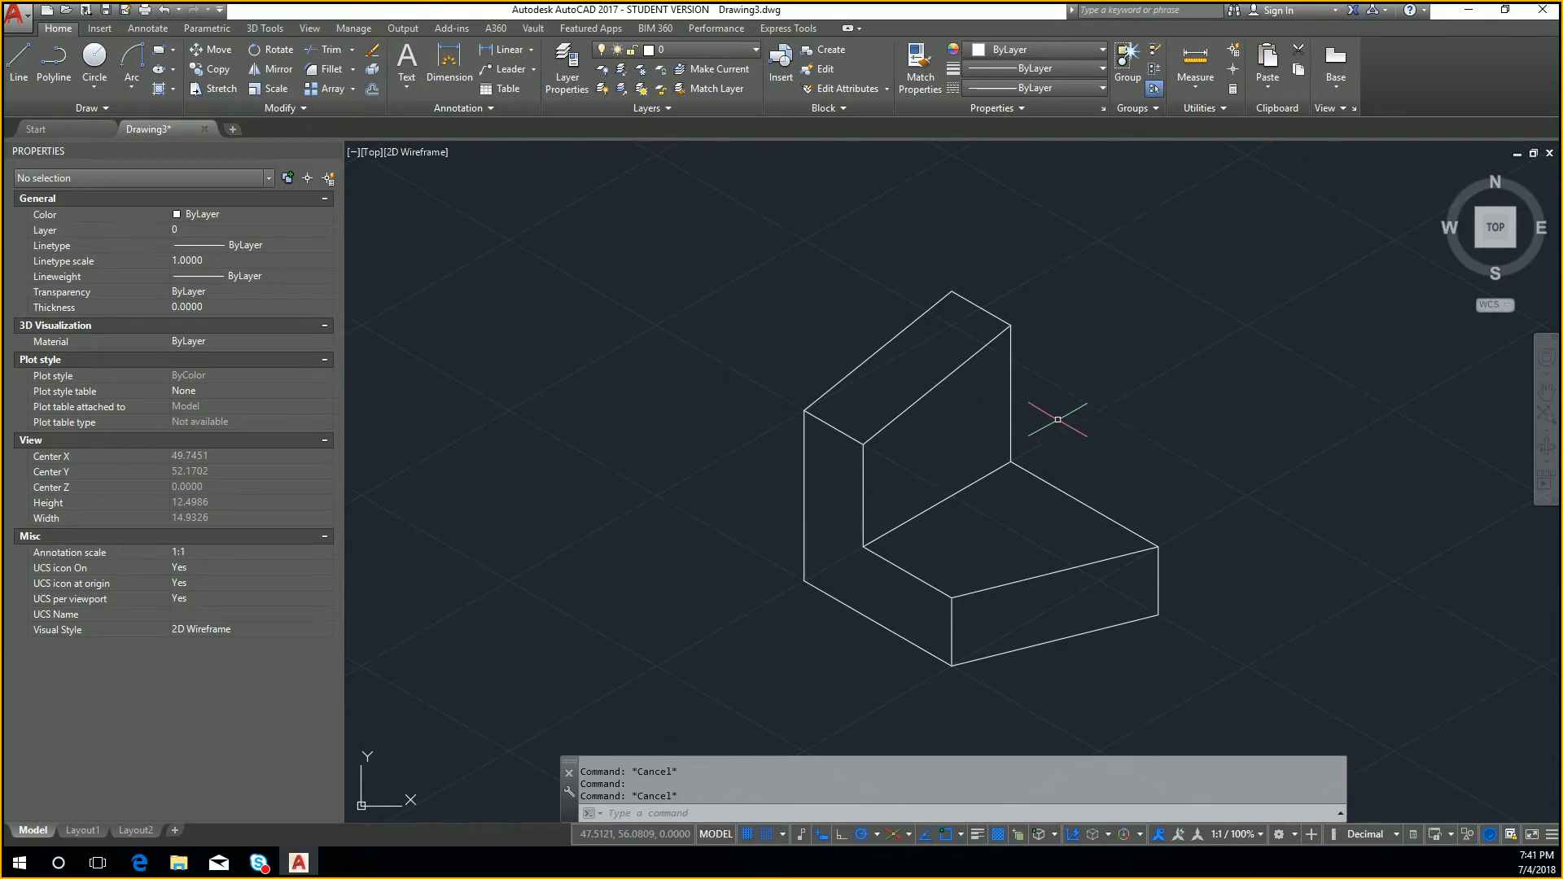
middle_click_drag(1038, 416, 957, 372)
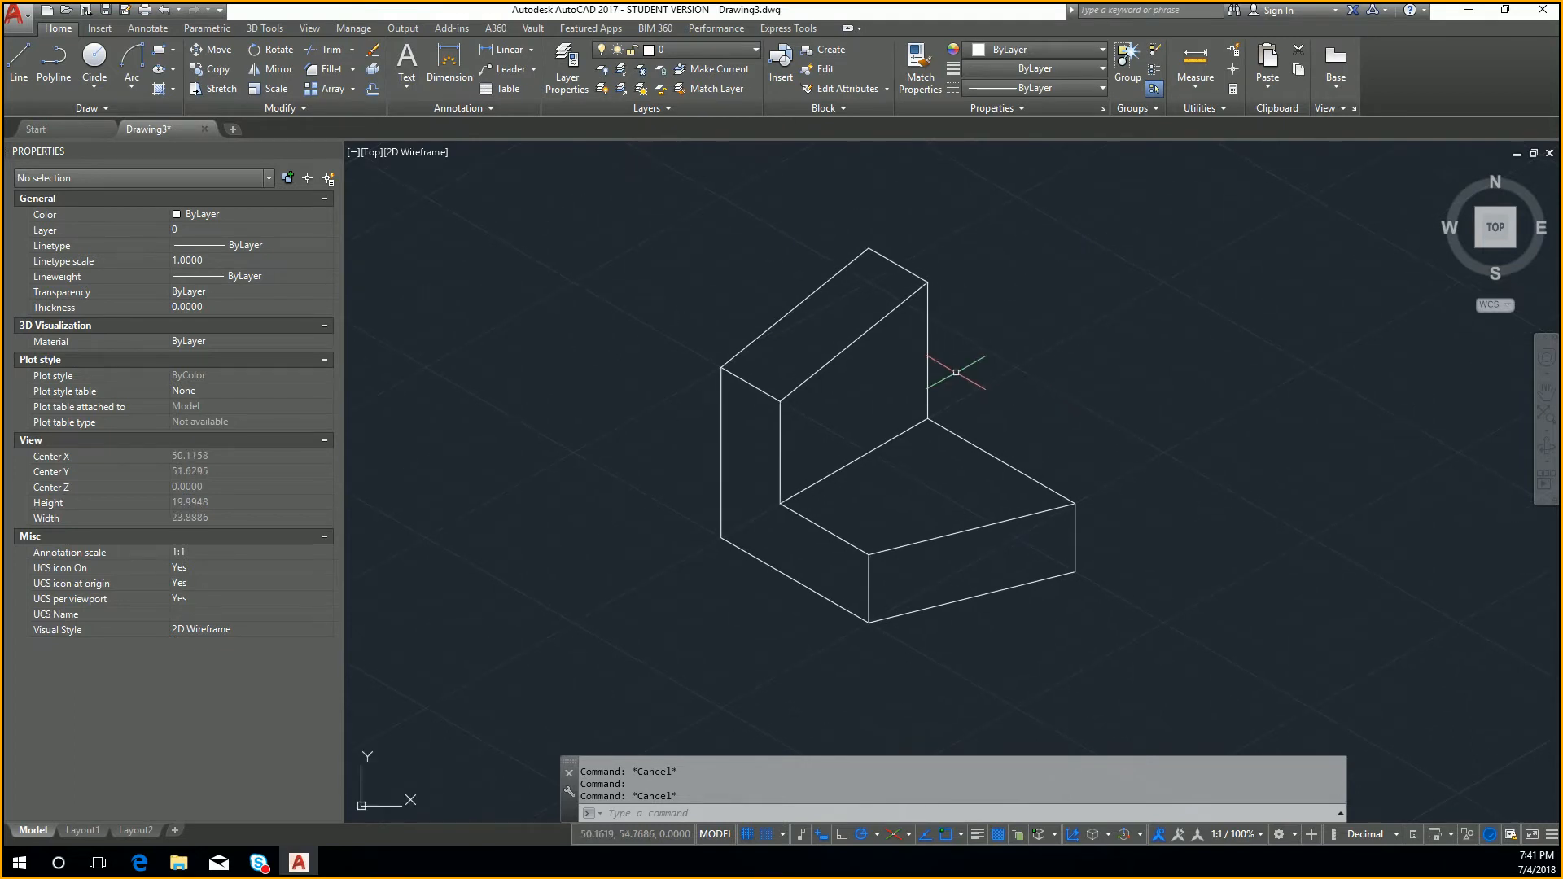
Change the grid snap type from isometric to rectangular snap in the drafting settings
left_click(770, 834)
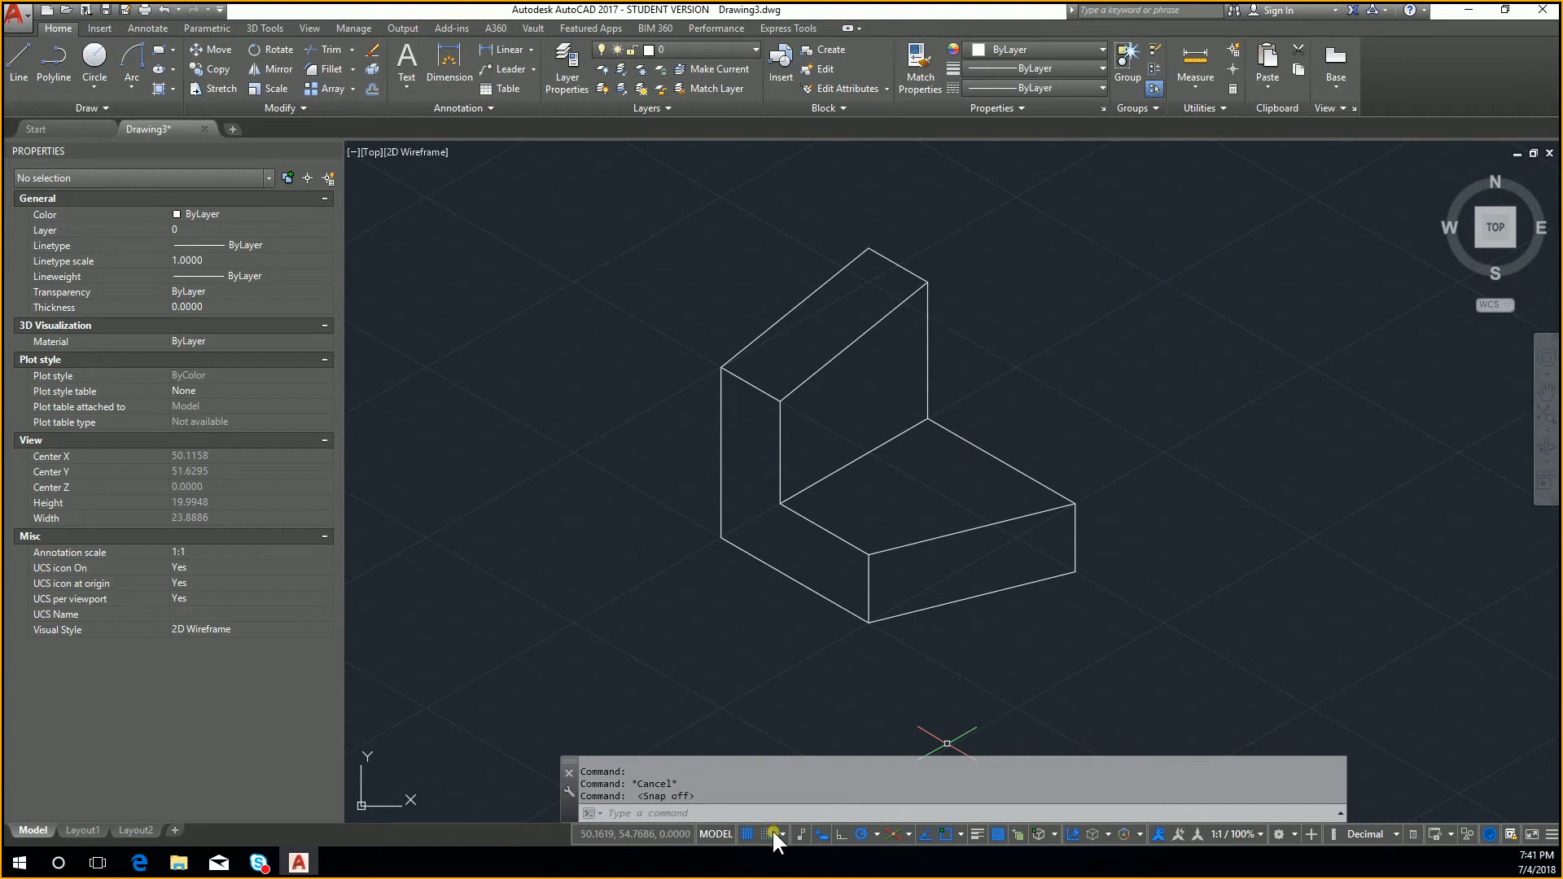
left_click(772, 831)
left_click(783, 833)
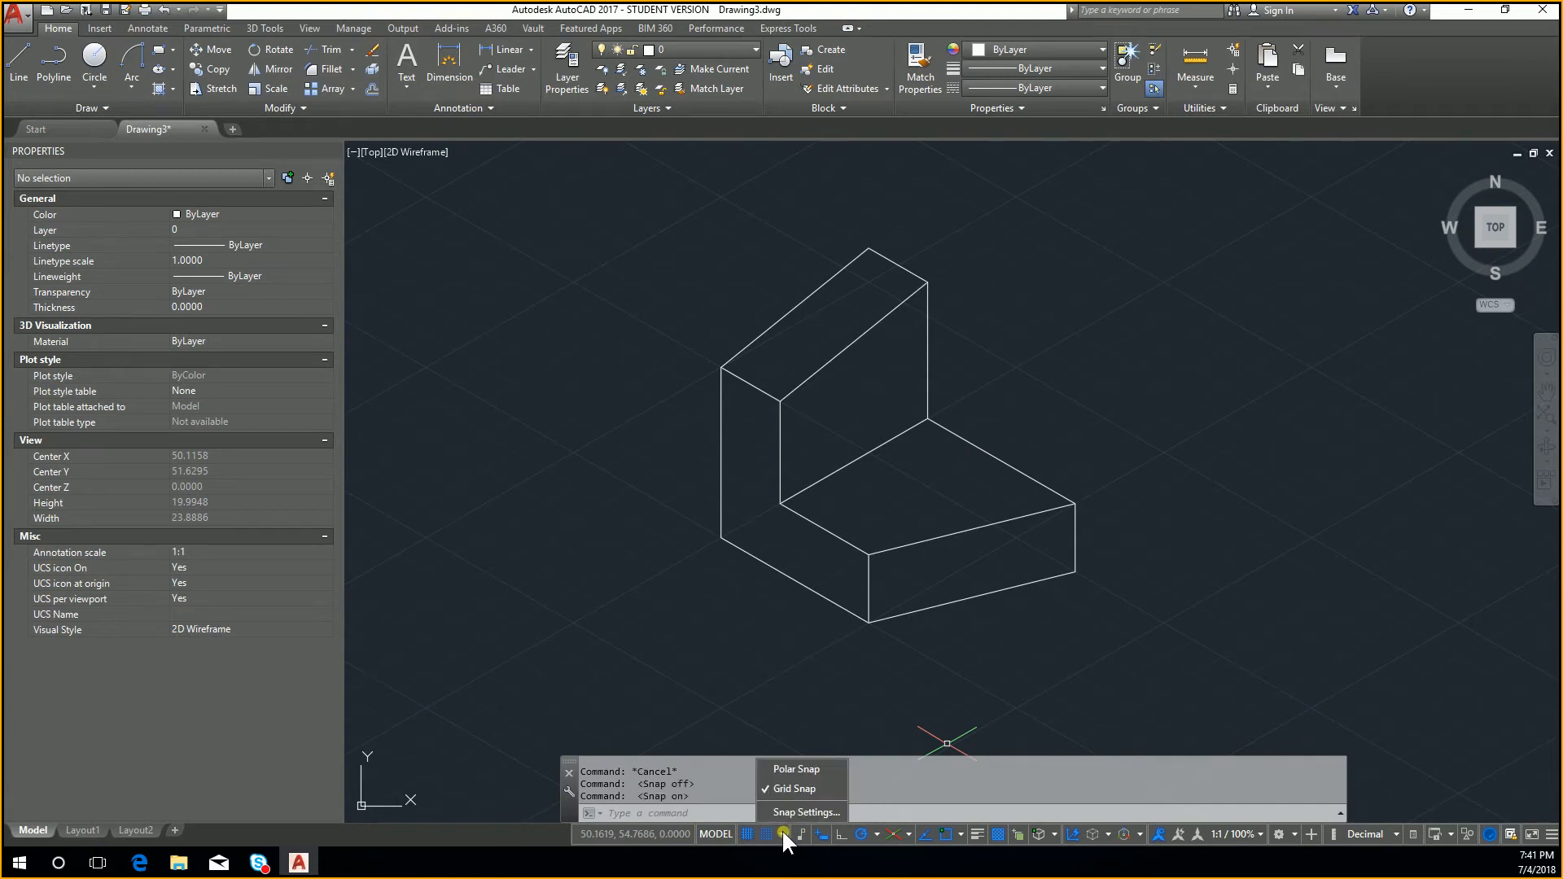
left_click(783, 813)
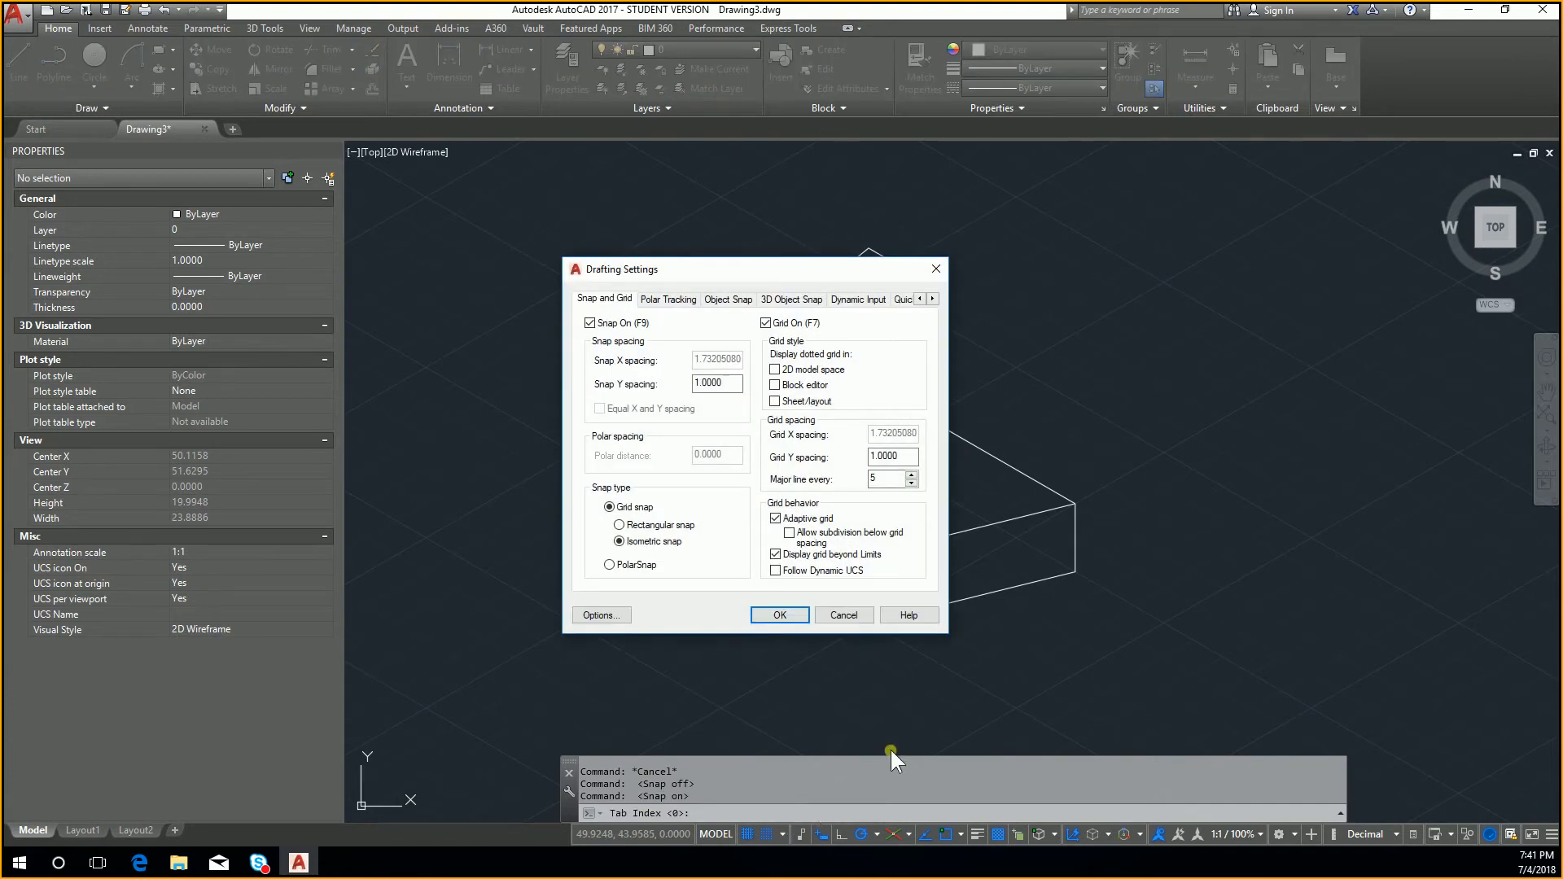
left_click(661, 525)
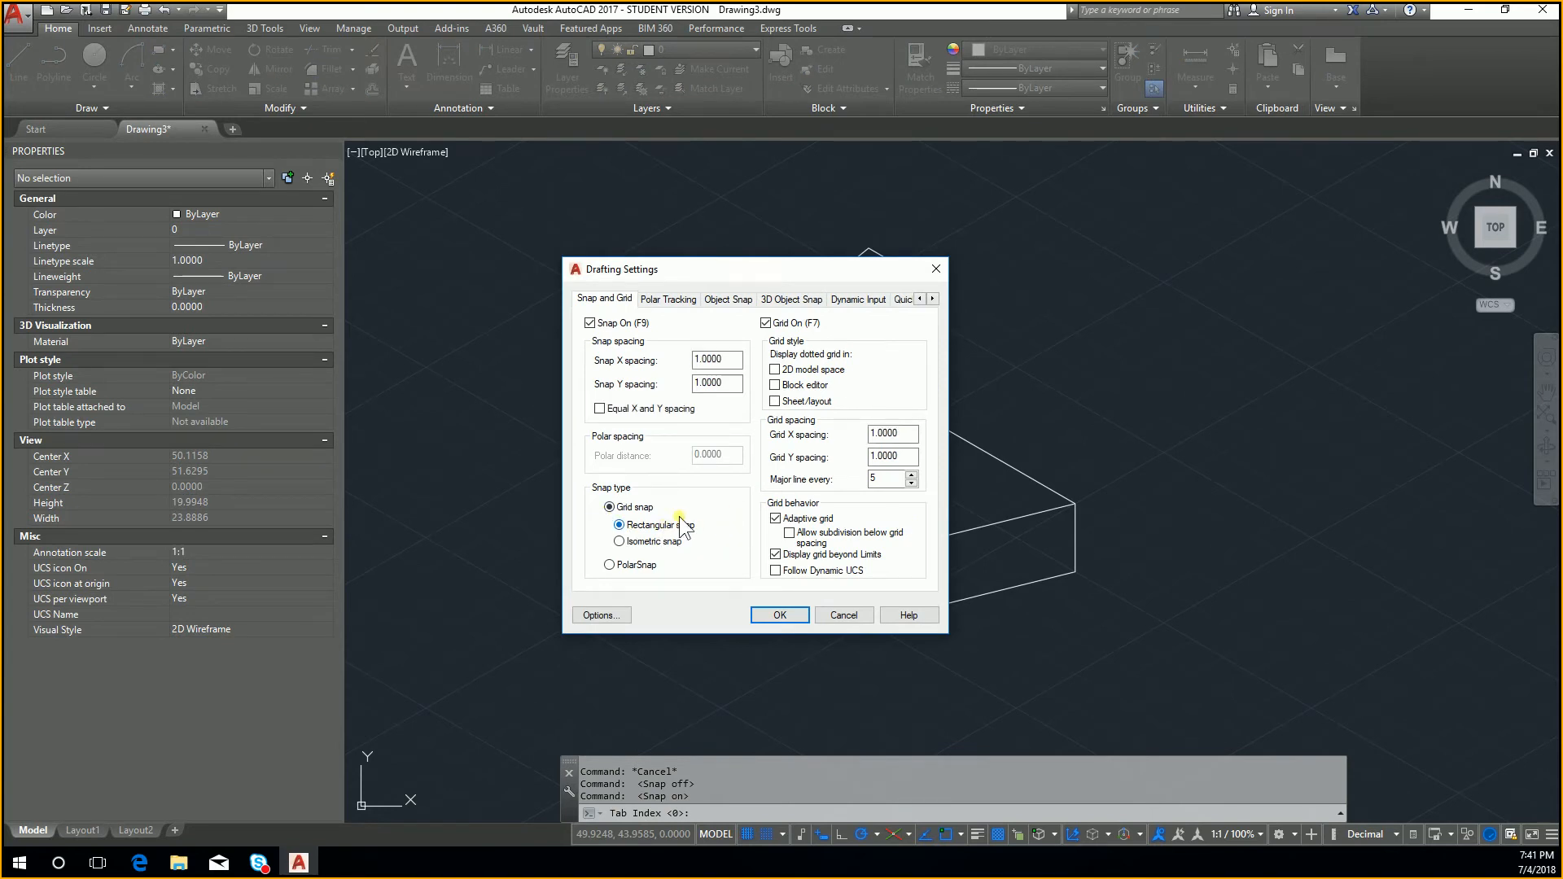
left_click(780, 615)
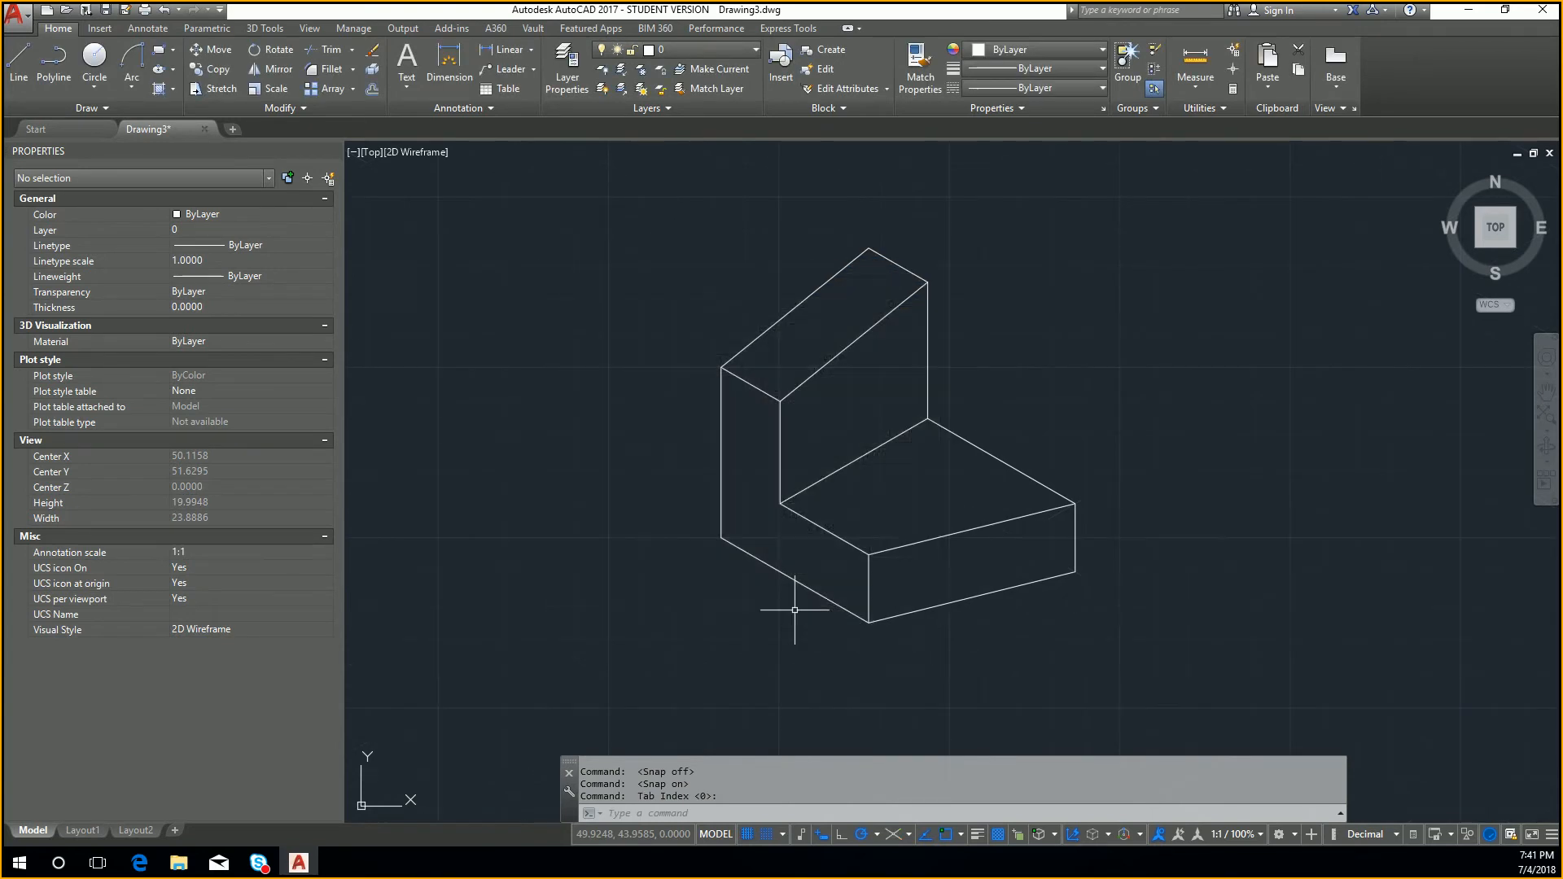
scroll(915, 537, "down", 4)
mouse_move(928, 594)
middle_mouse_down()
mouse_move(931, 430)
mouse_move(1068, 429)
middle_mouse_up()
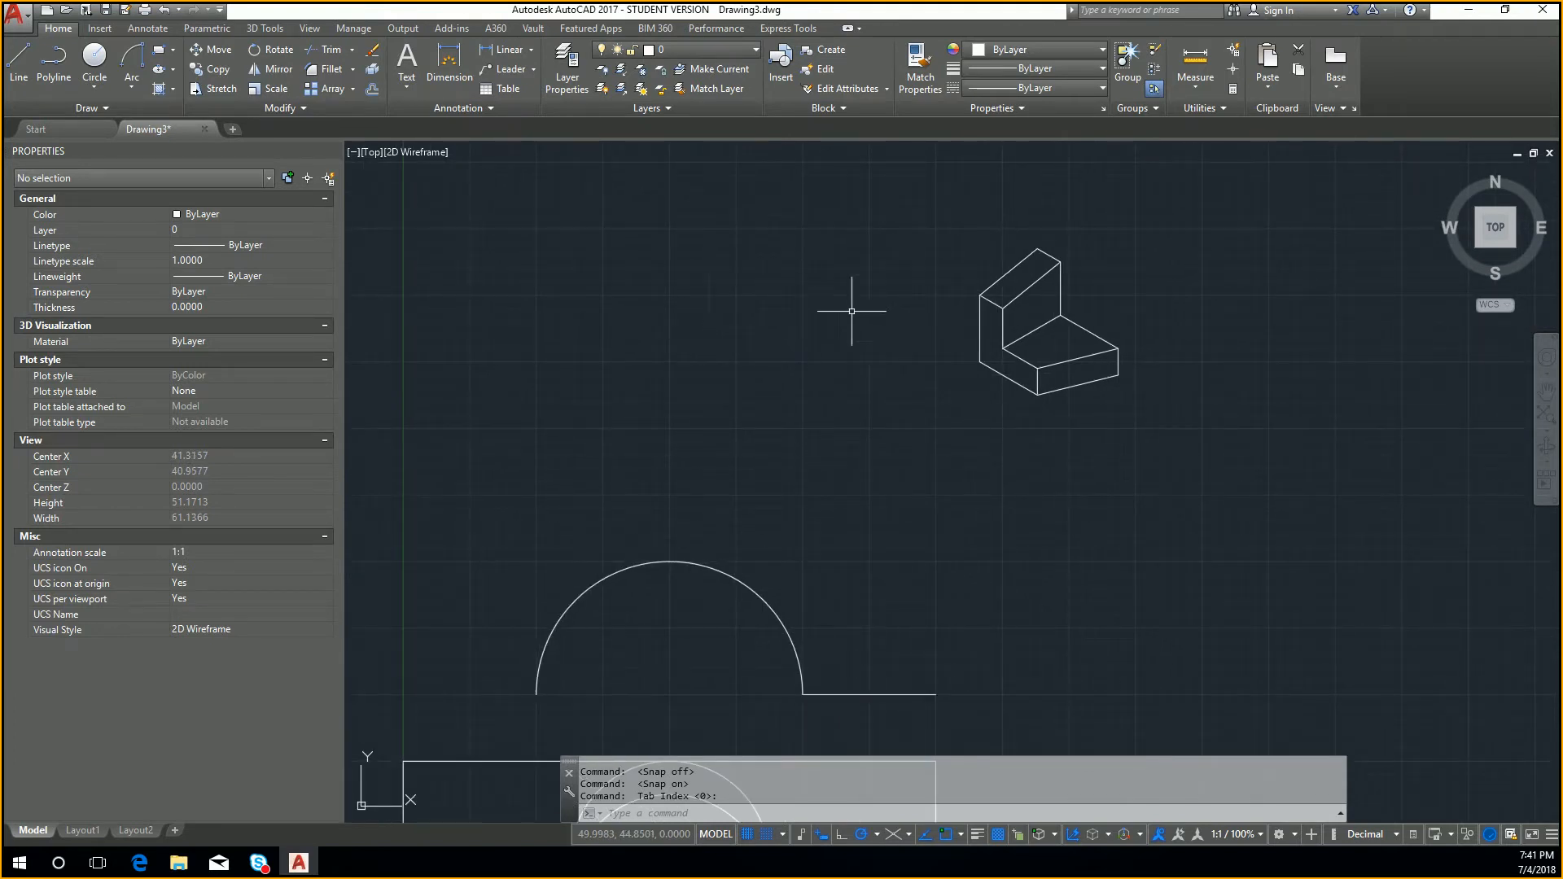
scroll(1156, 334, "up", 2)
scroll(1093, 412, "up", 2)
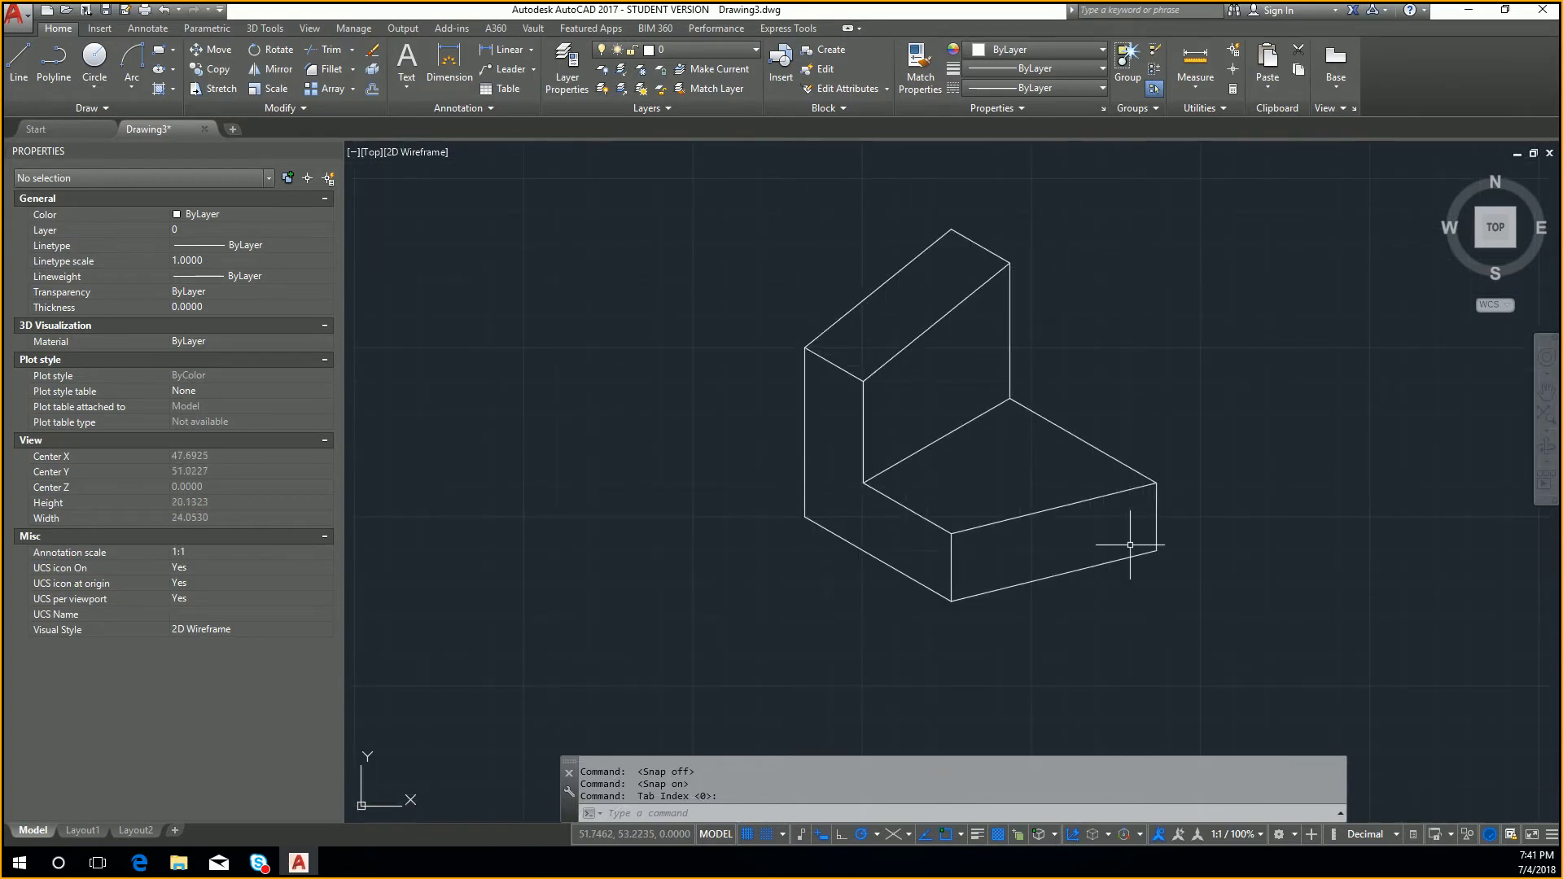
Return the snap type to isometric snap and make the left isoplane current
key("Escape")
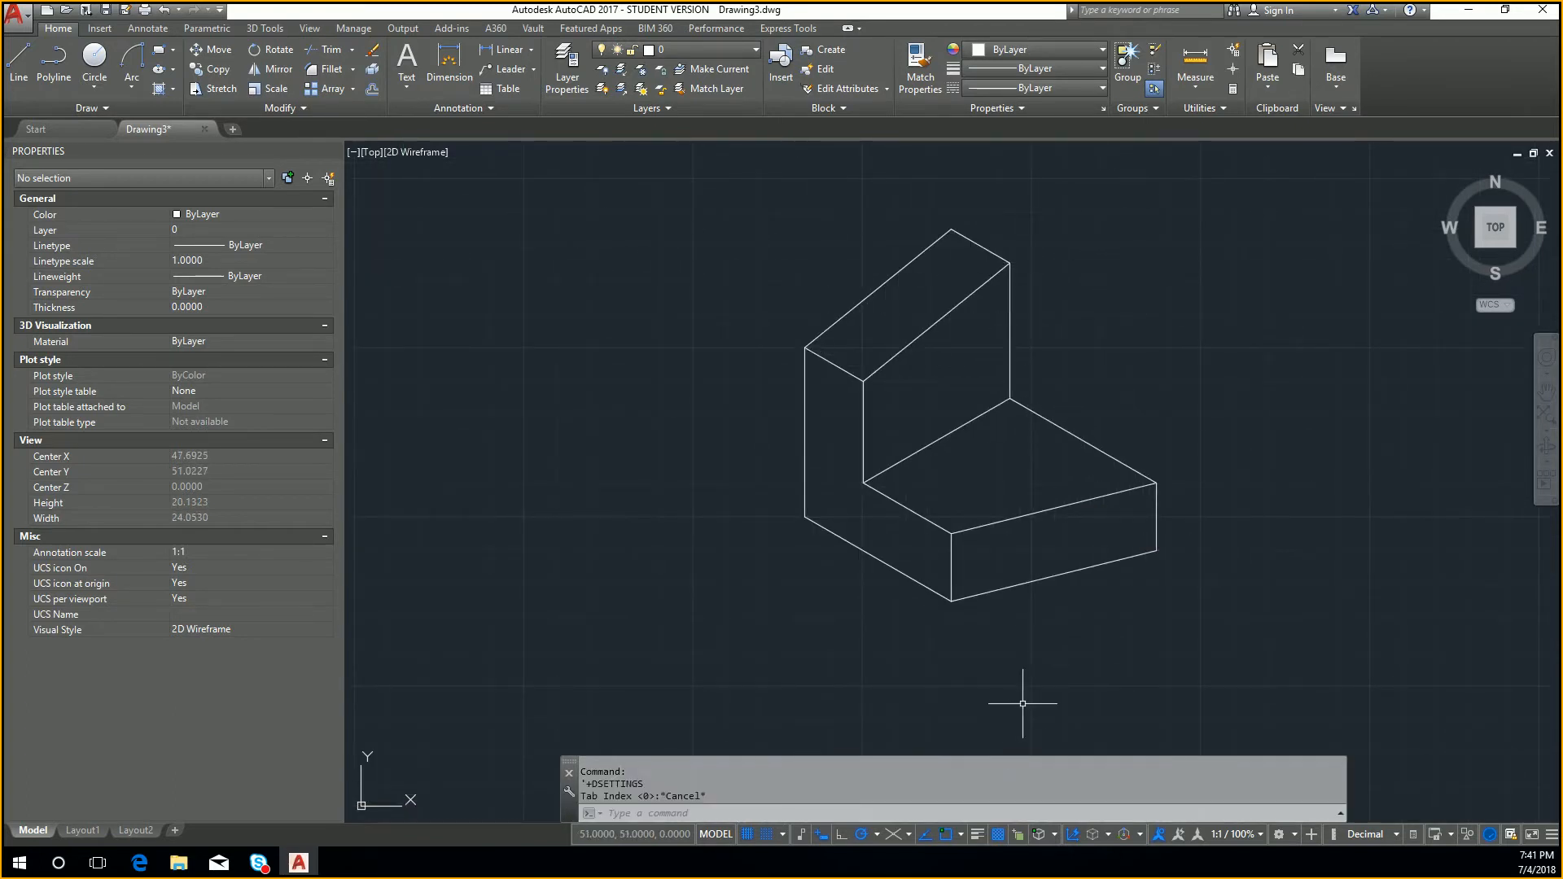
left_click(783, 832)
left_click(779, 815)
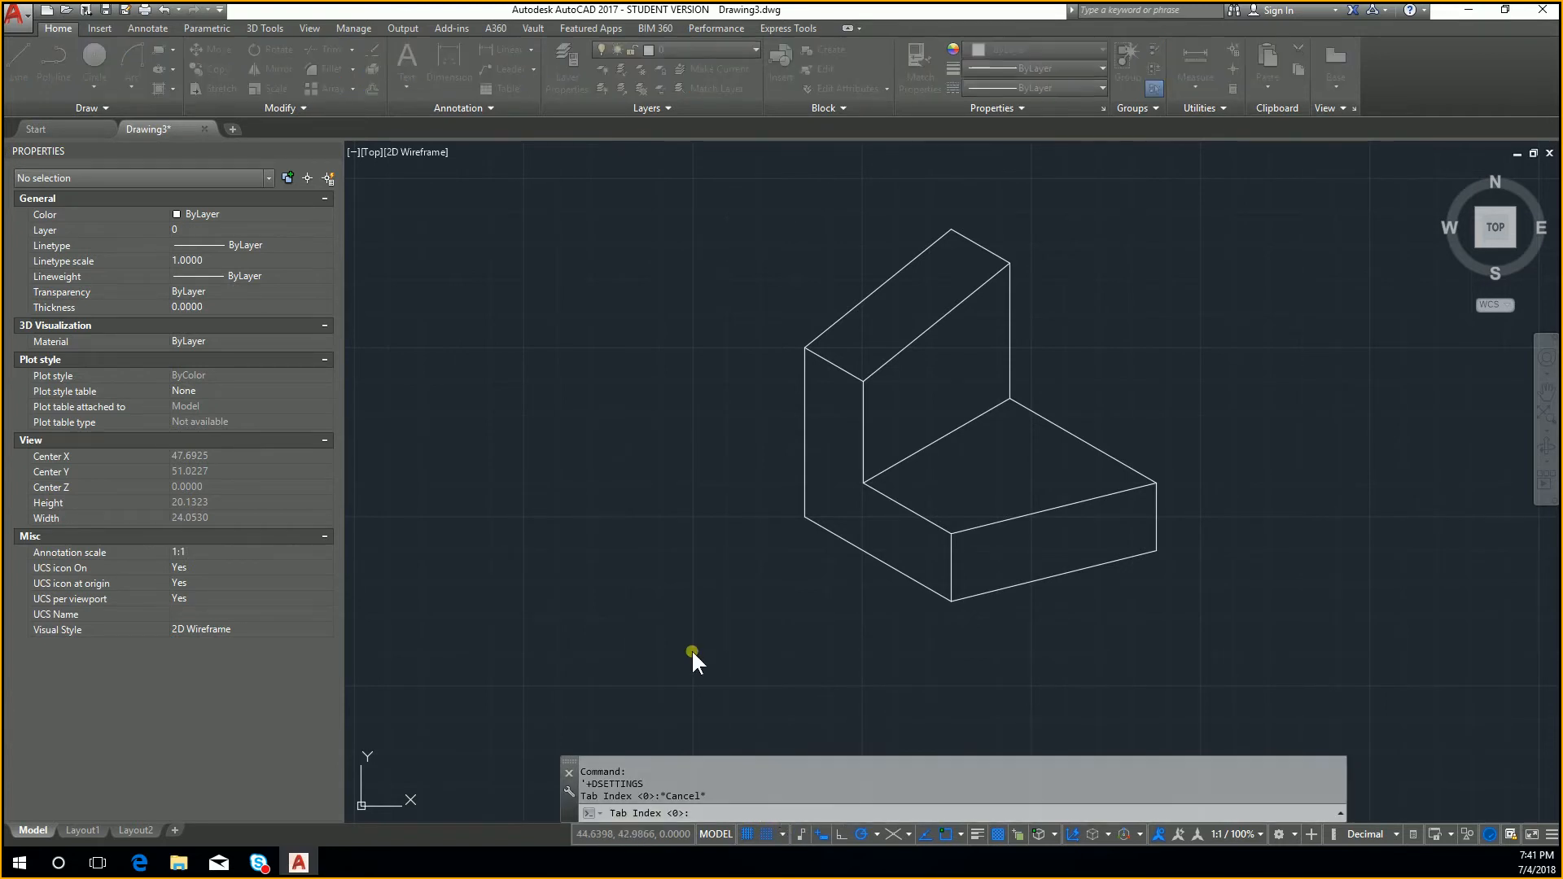
left_click(783, 614)
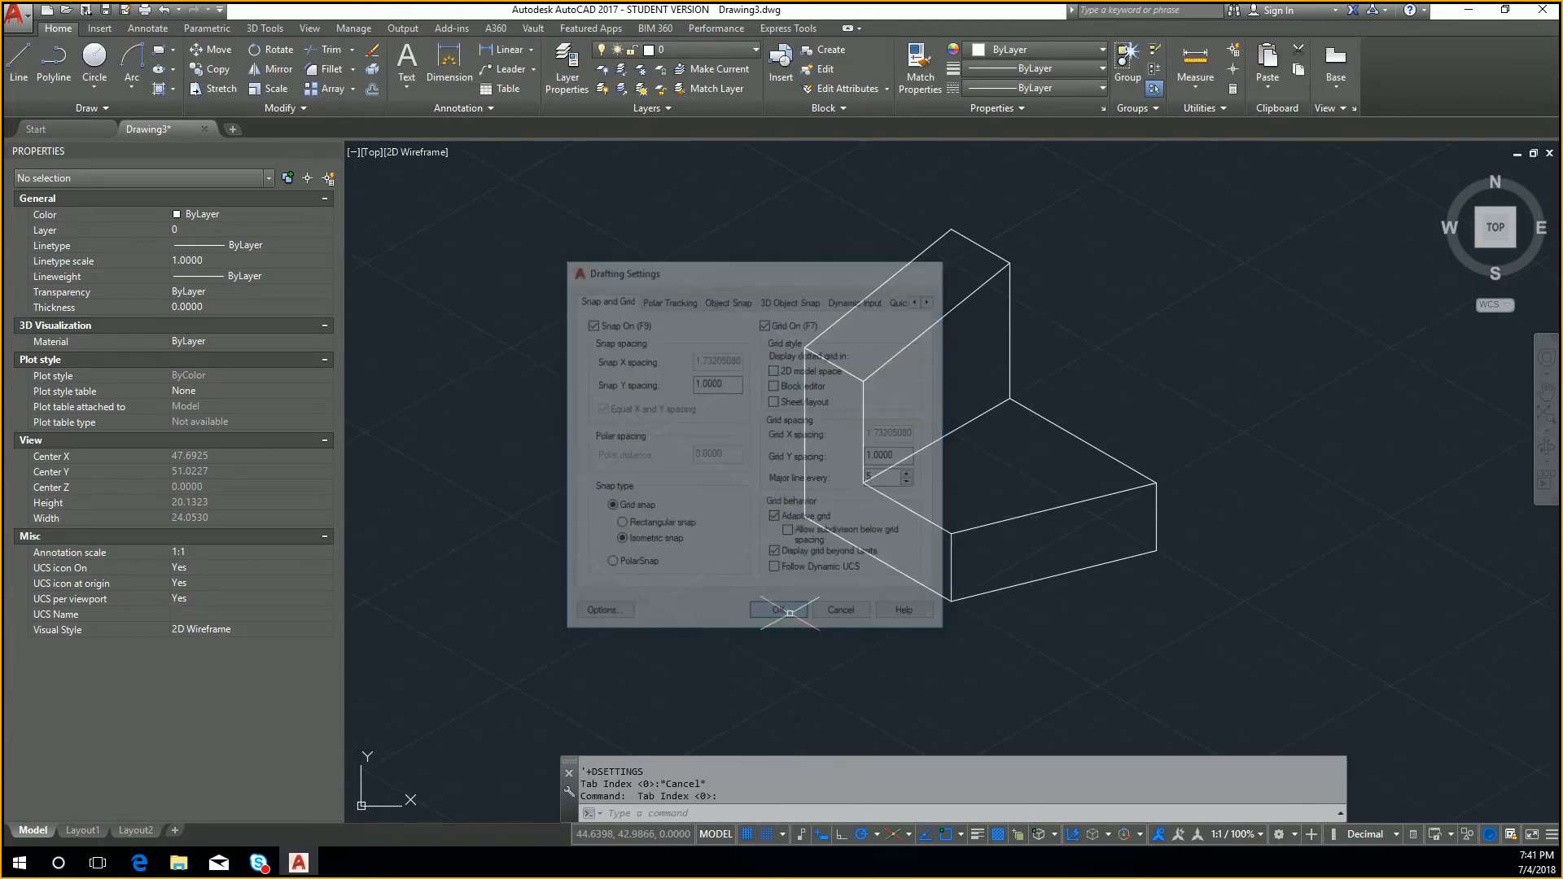
left_click(907, 831)
left_click(912, 767)
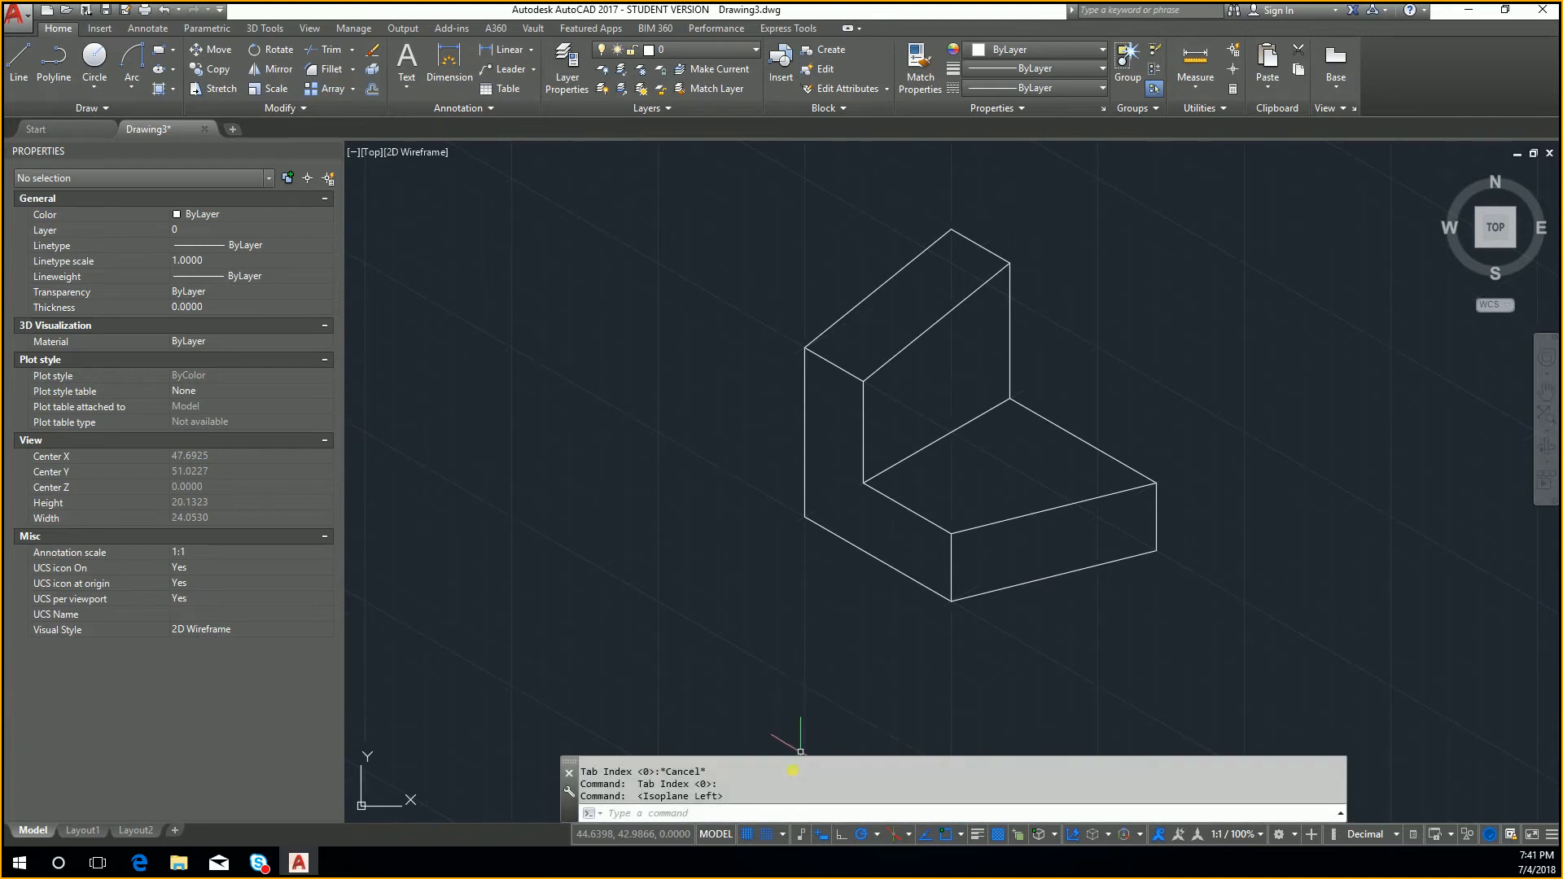
Switch the snap type to rectangular again and turn grid snapping off
left_click(764, 836)
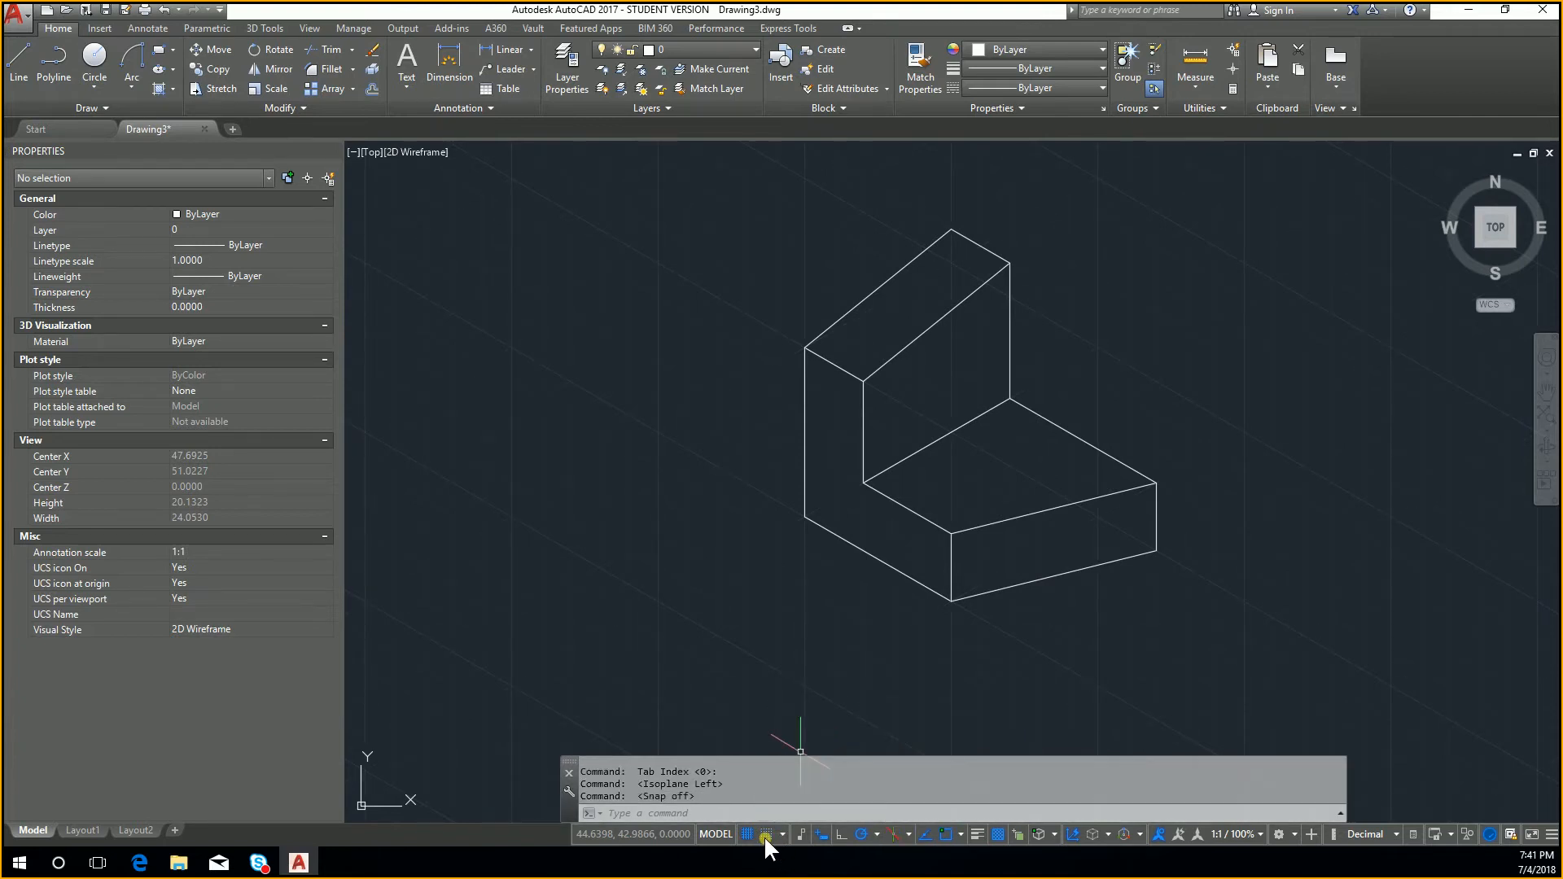
left_click(764, 835)
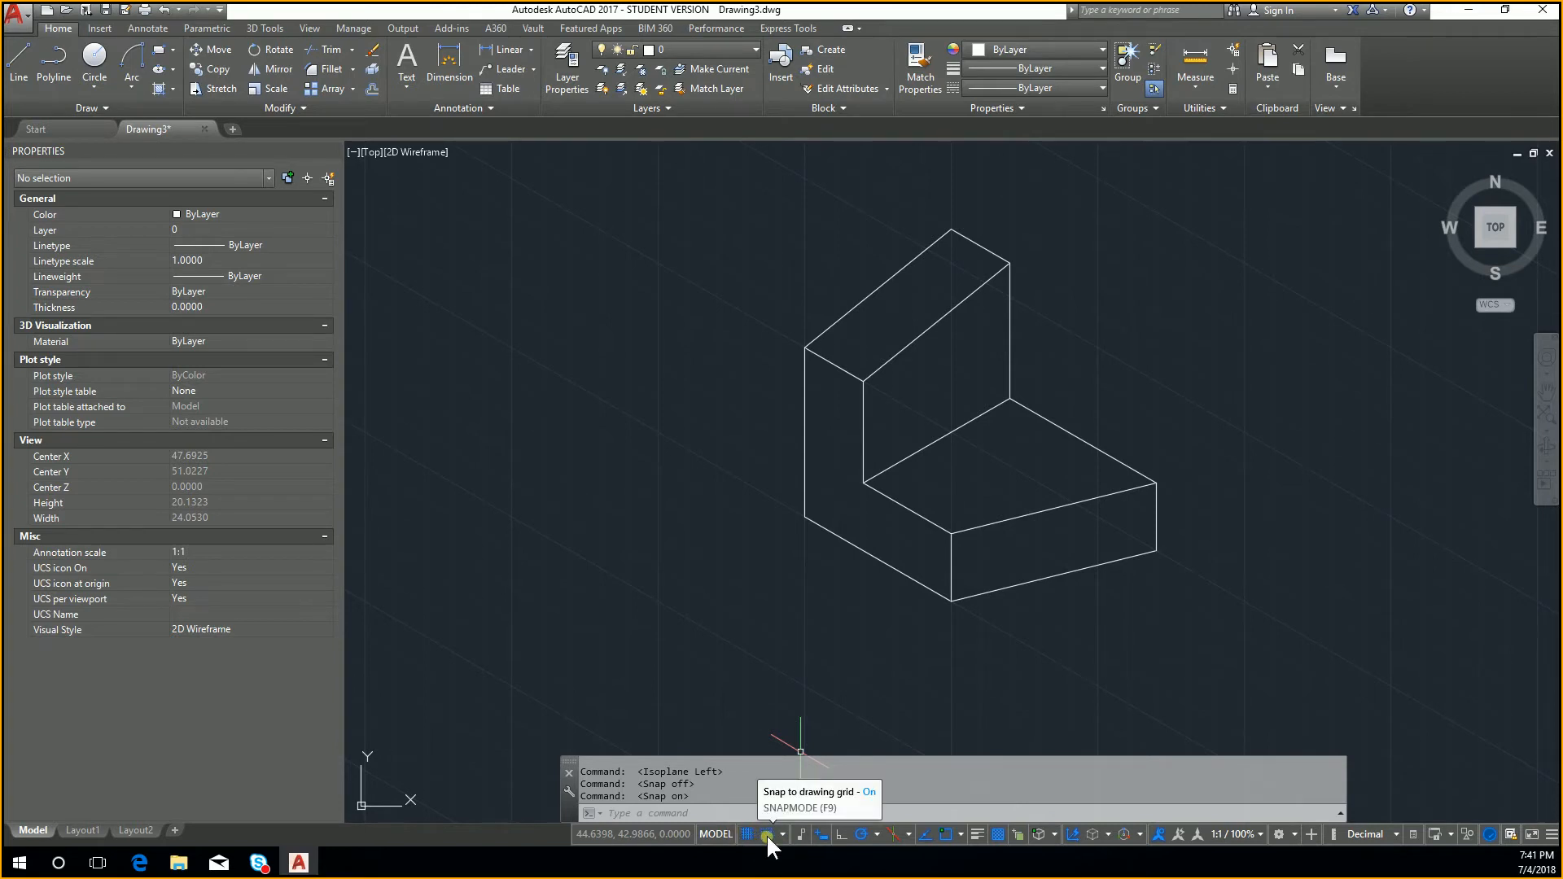
left_click(782, 831)
left_click(789, 809)
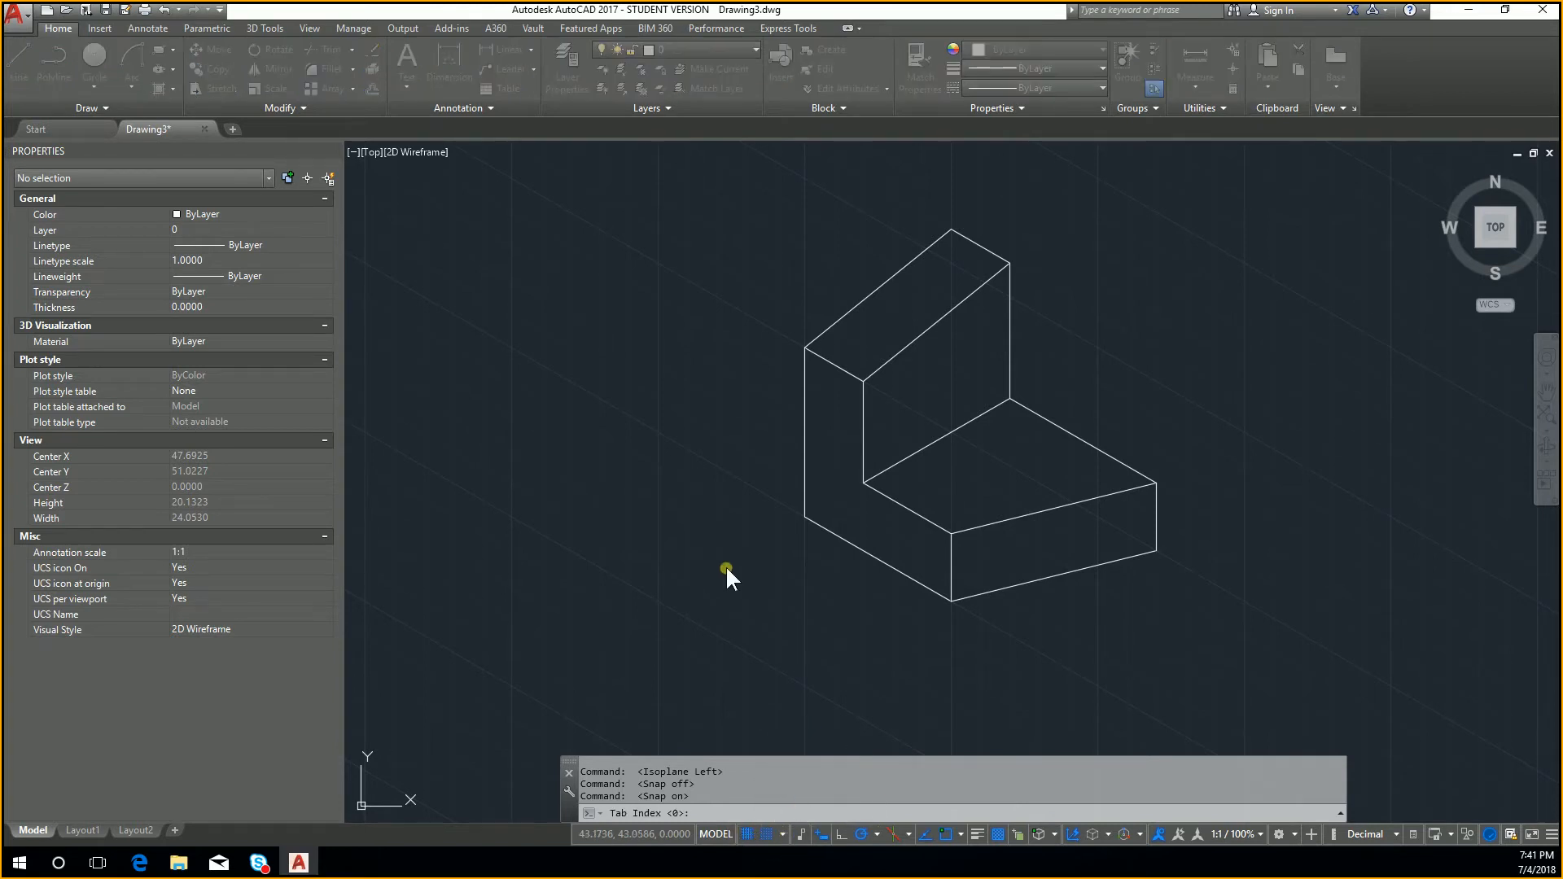
left_click(794, 616)
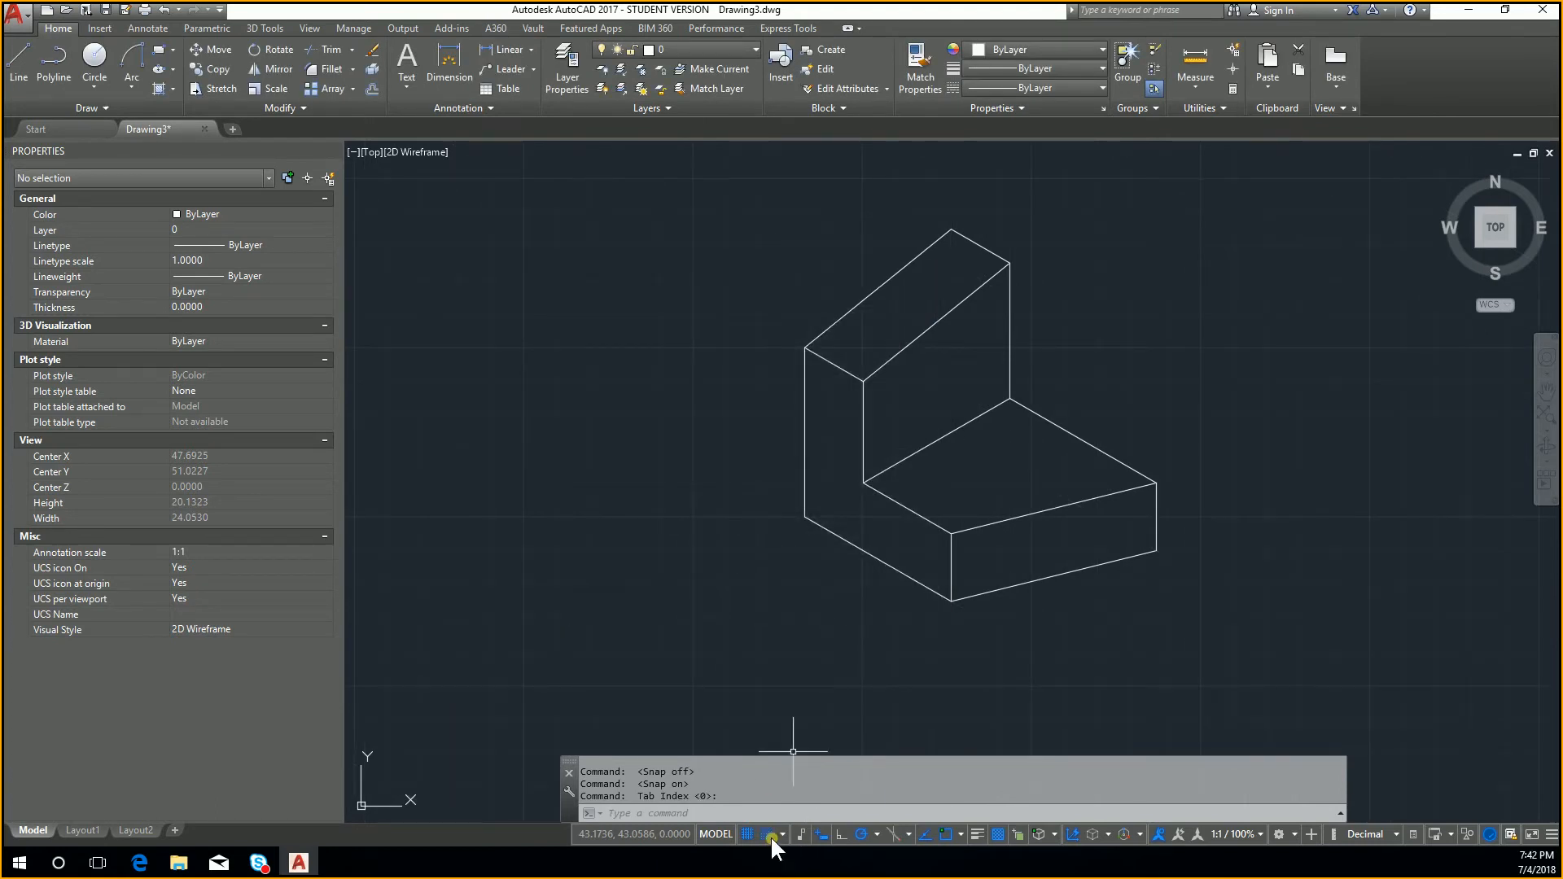
left_click(770, 836)
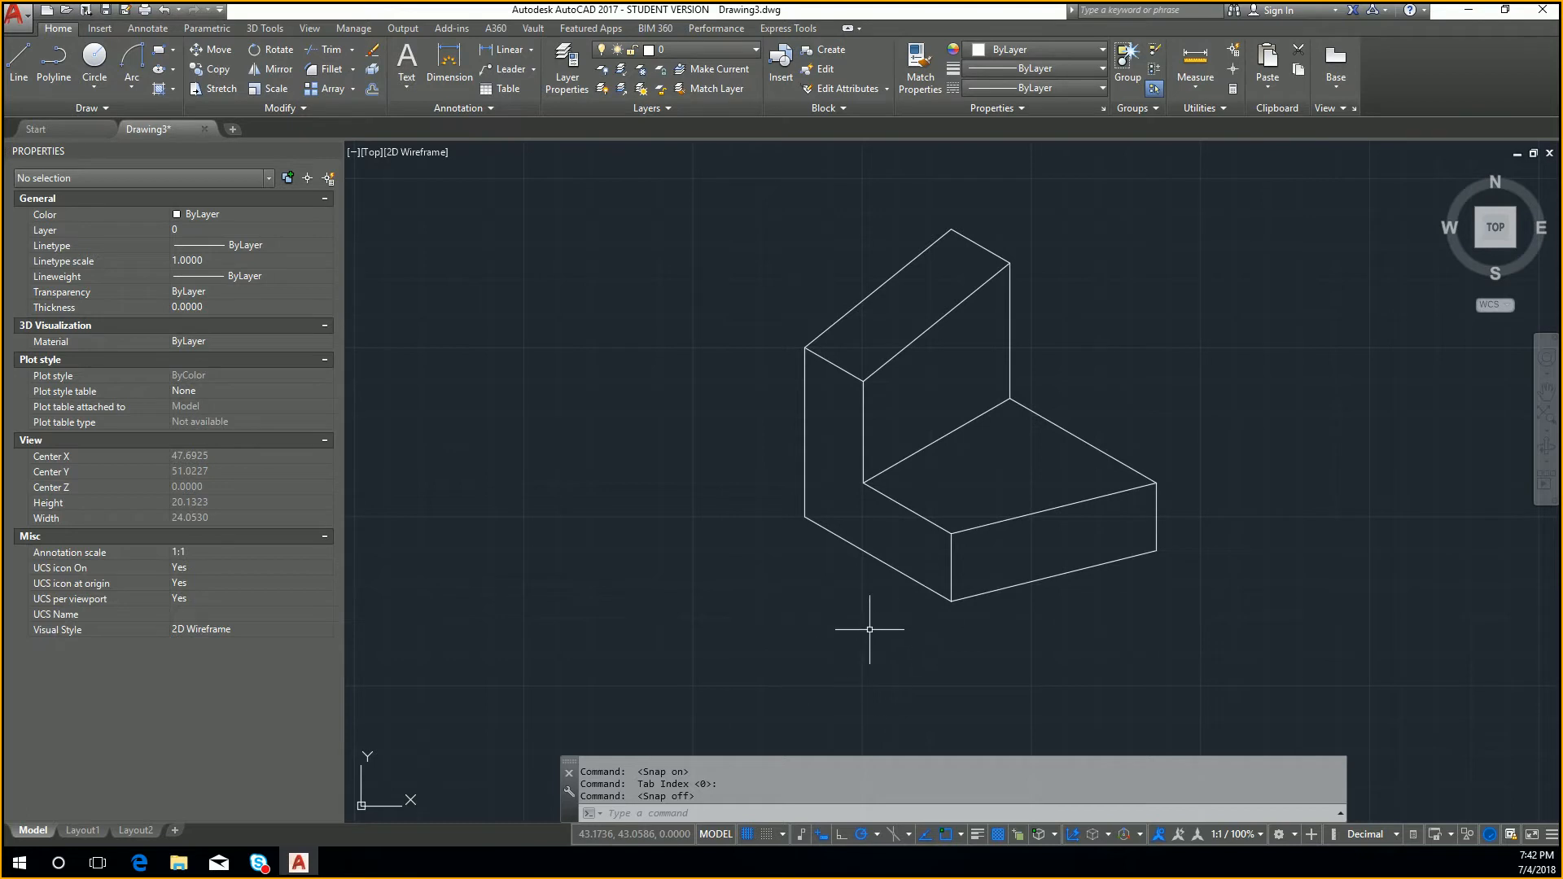
Set the grid snap type to isometric snap in the drafting settings
scroll(895, 664, "down", 4)
key("Escape")
scroll(977, 692, "up", 2)
middle_click_drag(1069, 640, 933, 561)
right_click(787, 832)
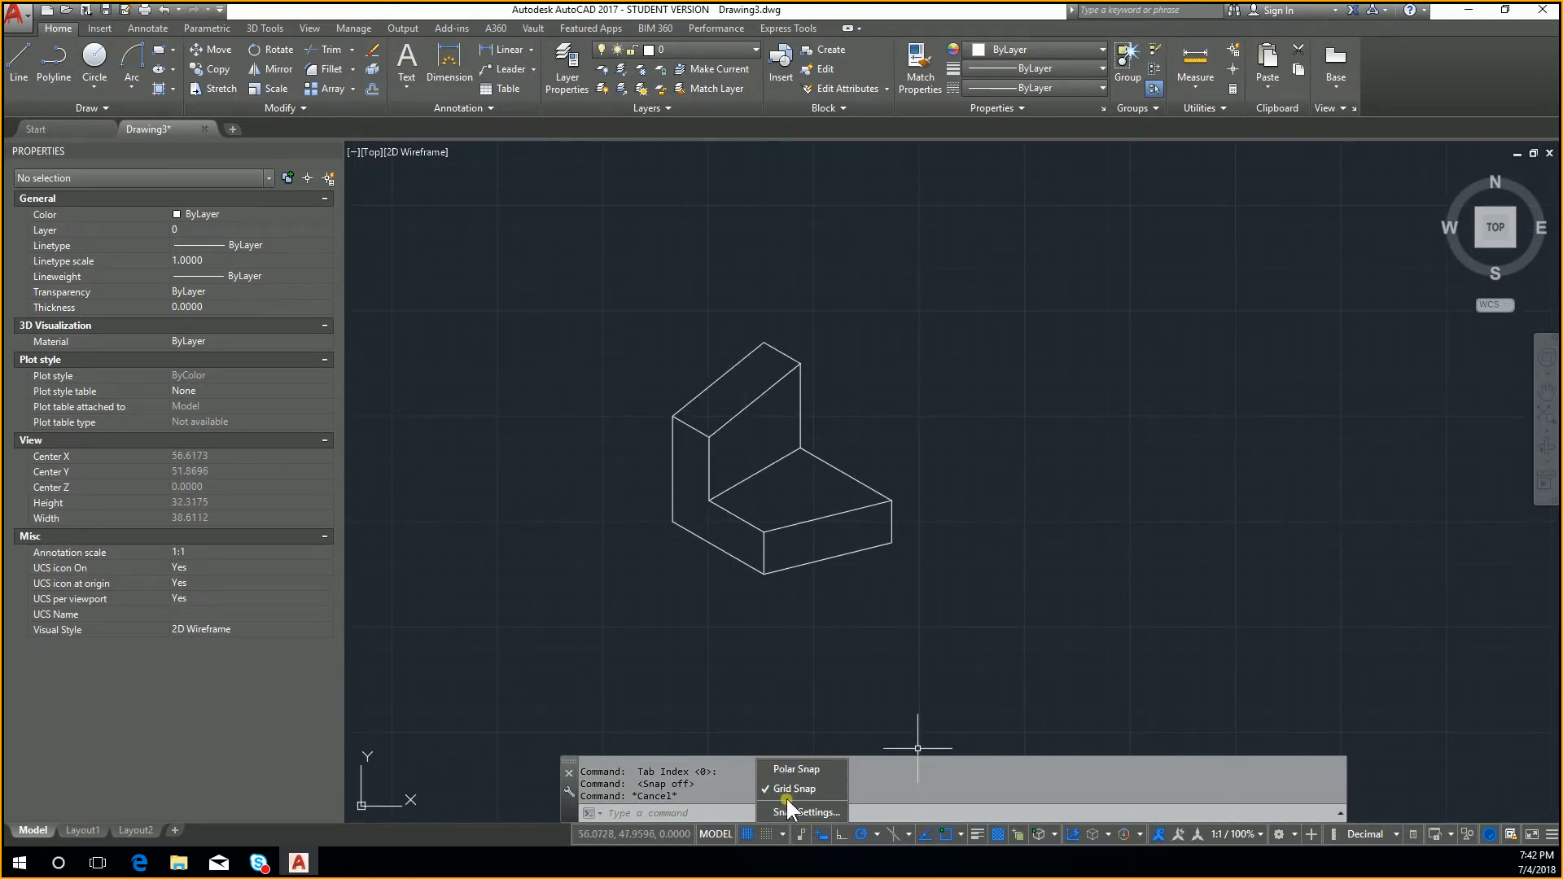
left_click(810, 808)
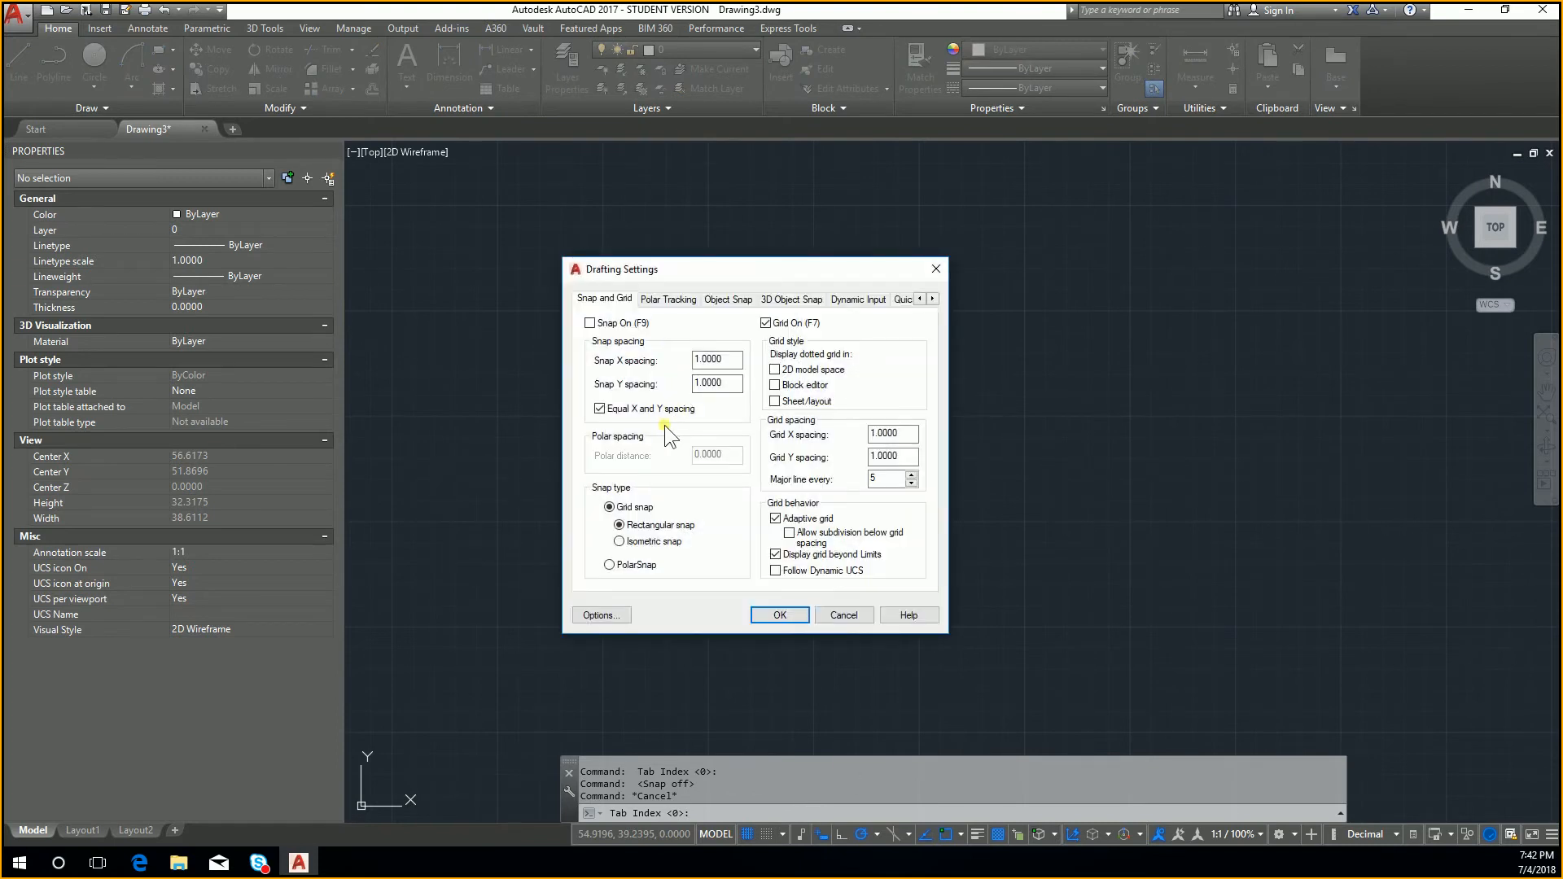
left_click(667, 543)
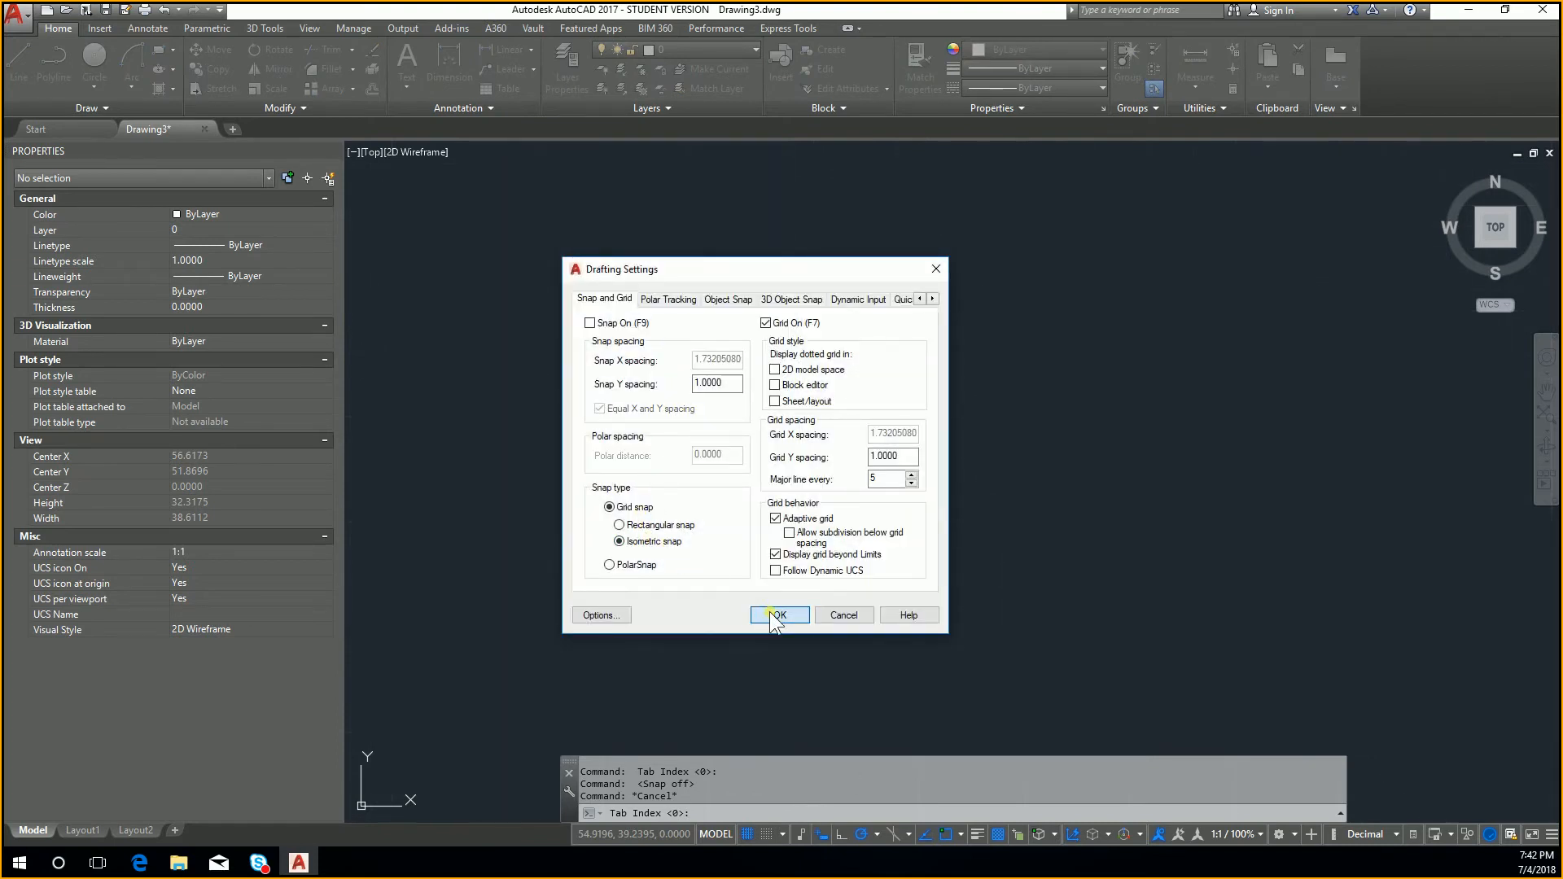
left_click(770, 612)
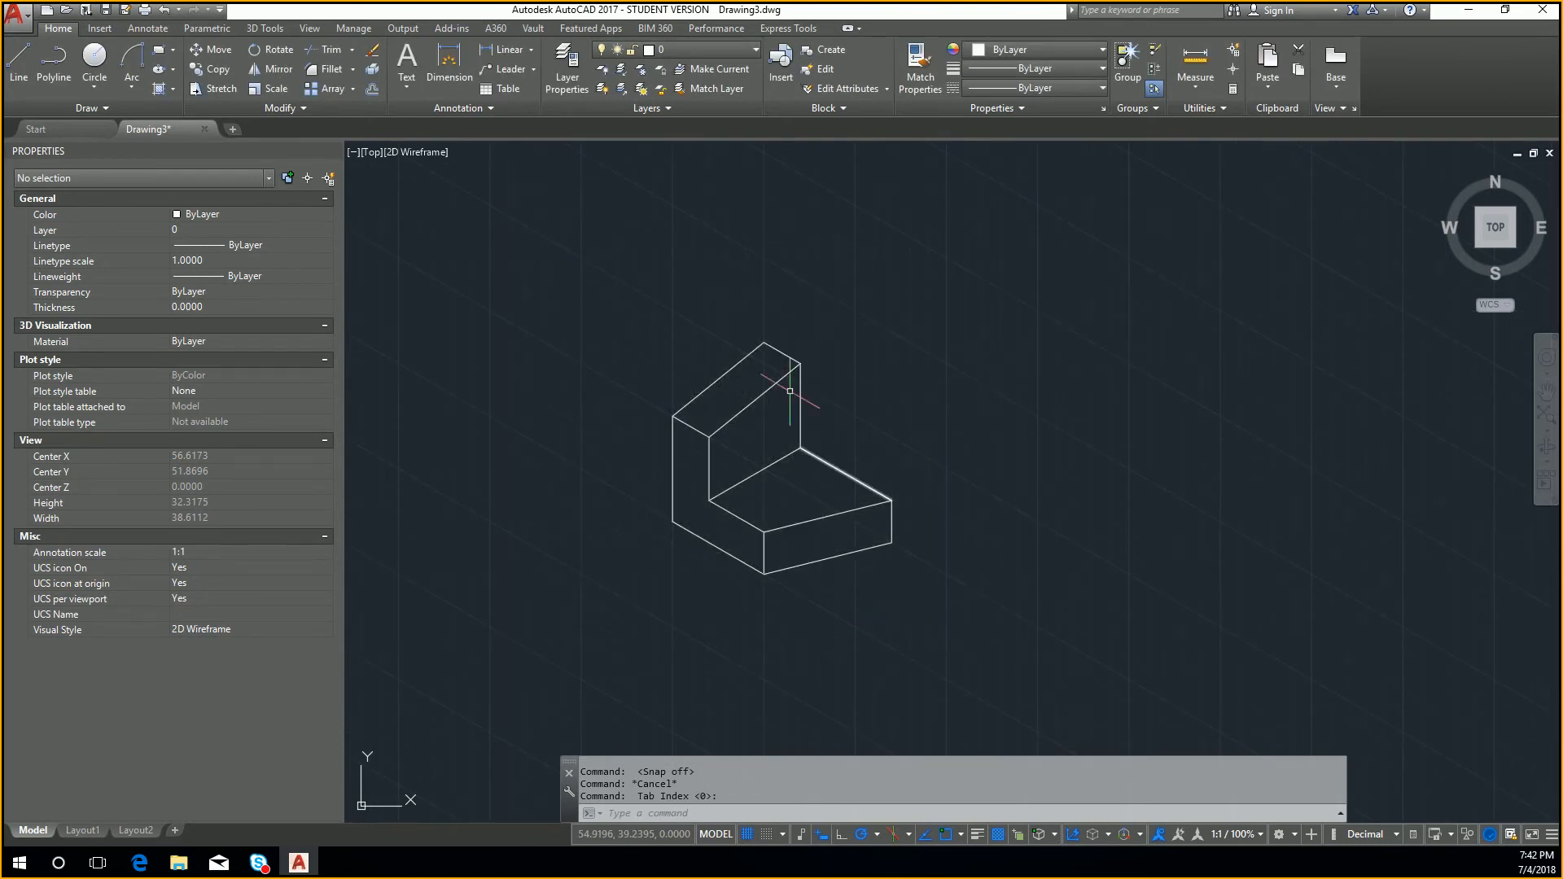
Turn grid snap on and draw a closed seven-segment line outline beside the block, with several 5-unit edges along the isometric directions
left_click(22, 57)
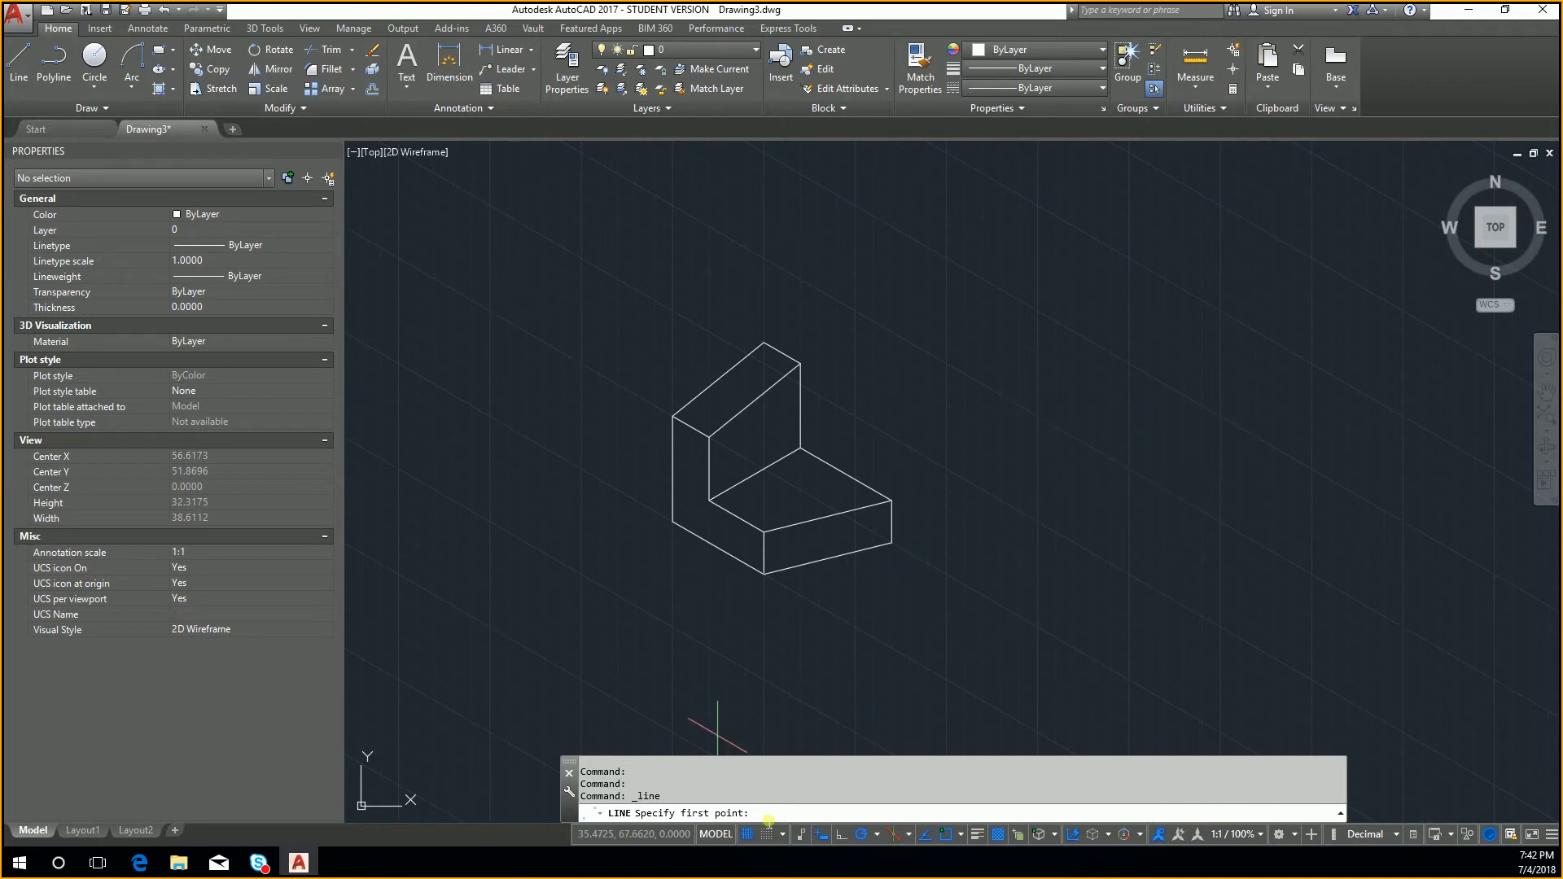
left_click(767, 832)
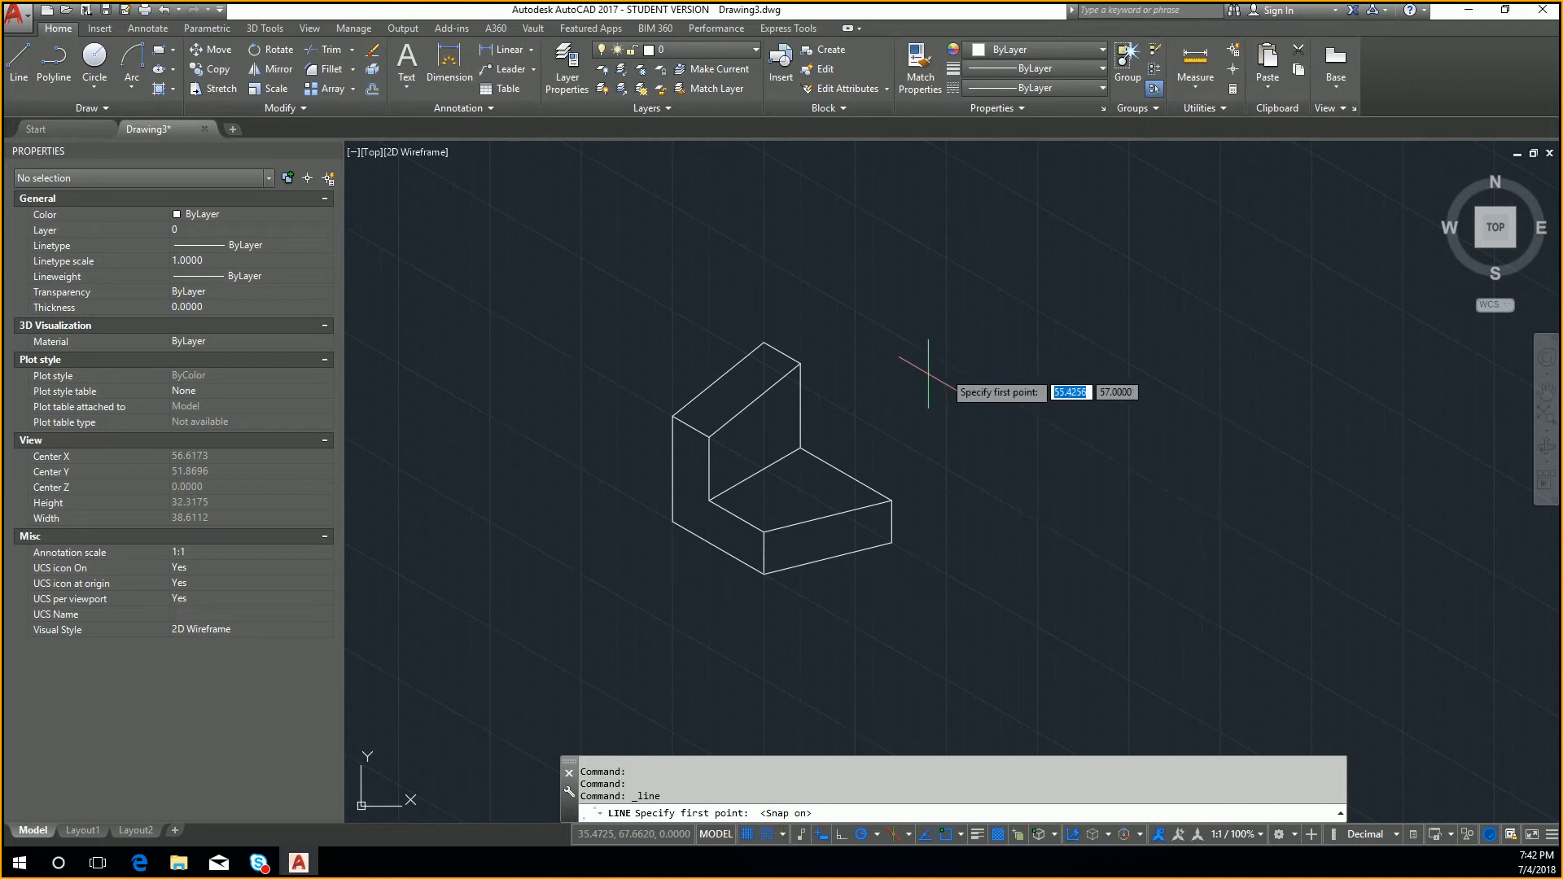
left_click(947, 363)
left_click(1037, 521)
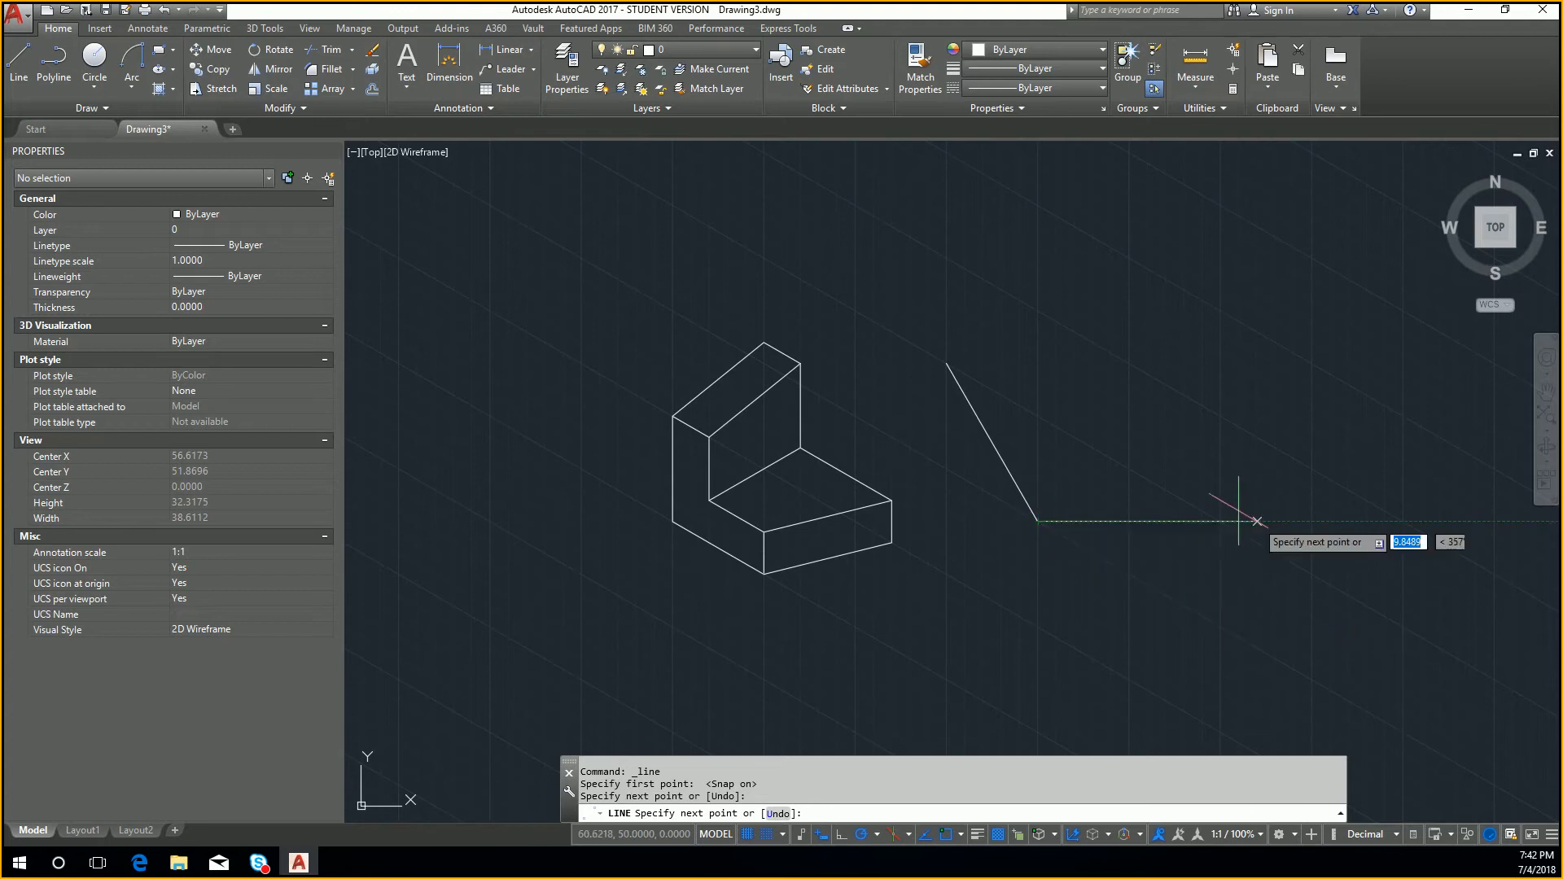
left_click(1220, 521)
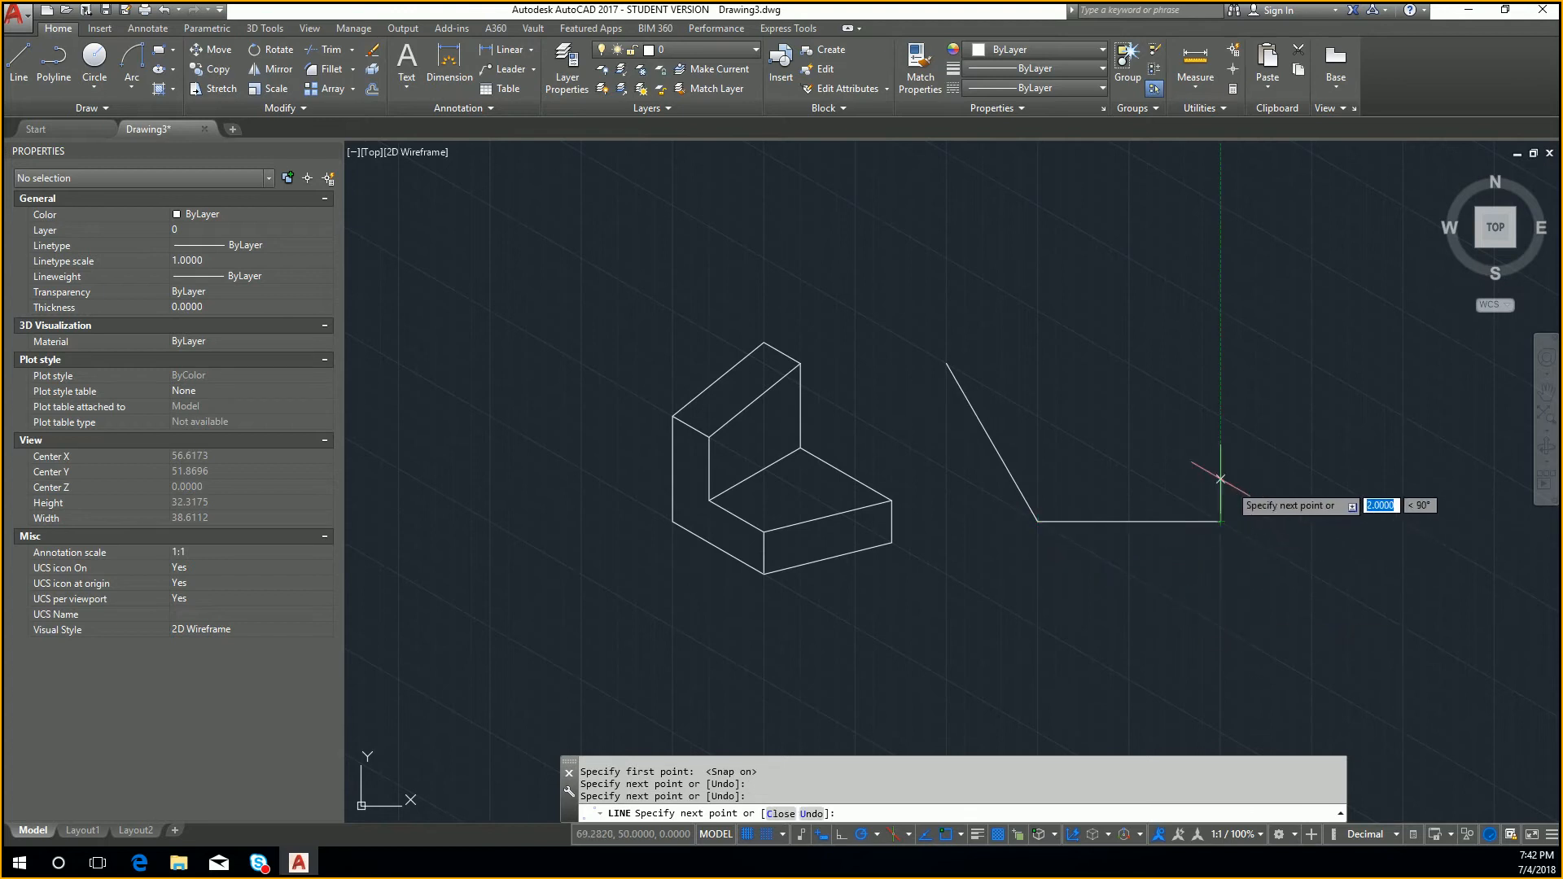
left_click(1129, 468)
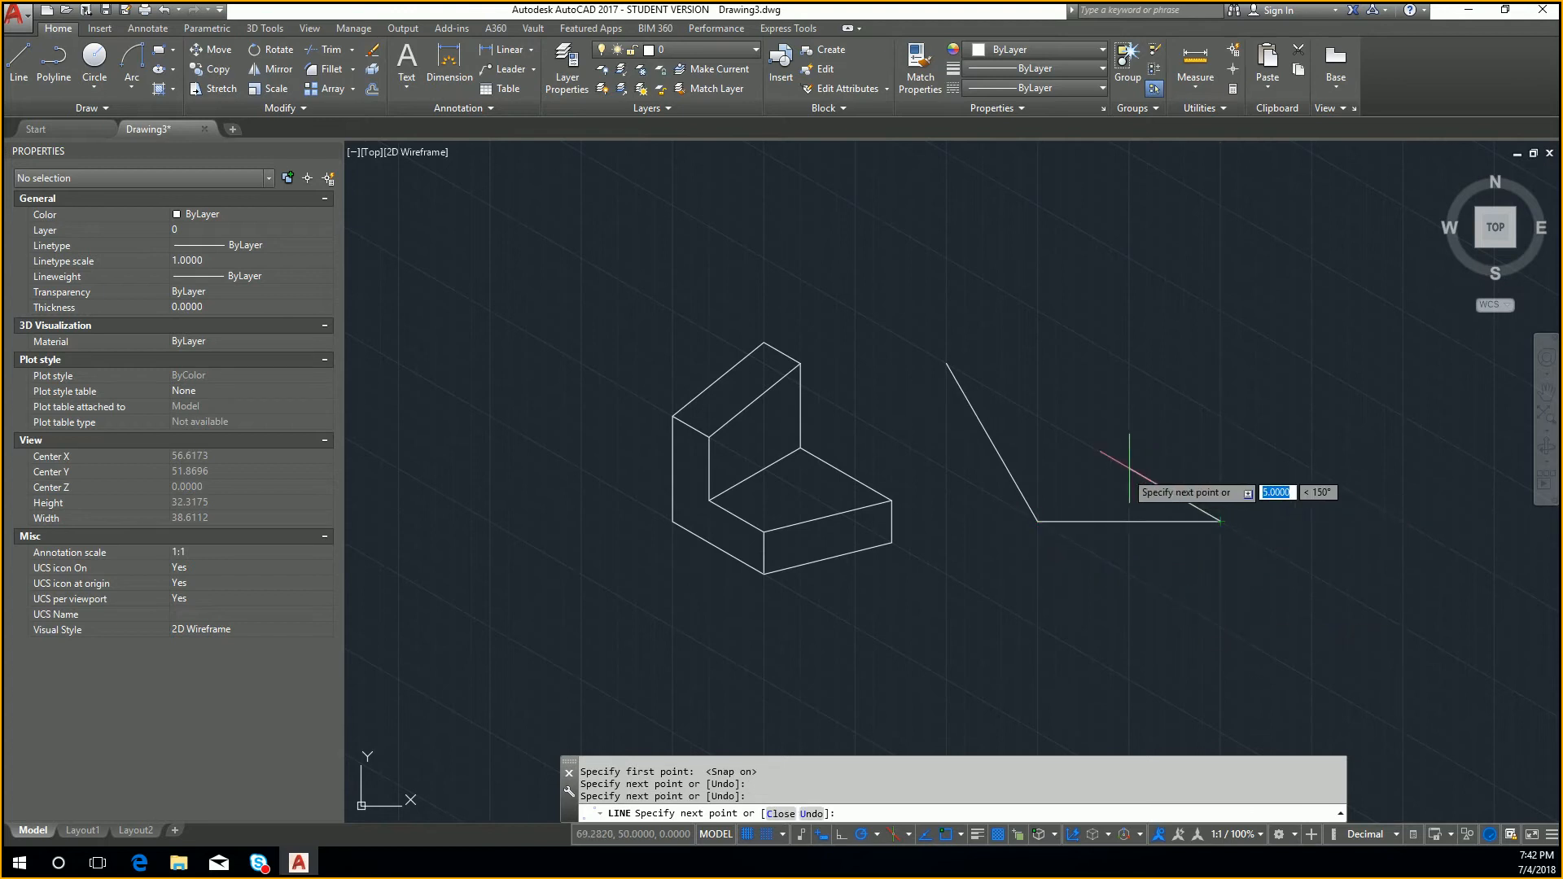
left_click(1128, 364)
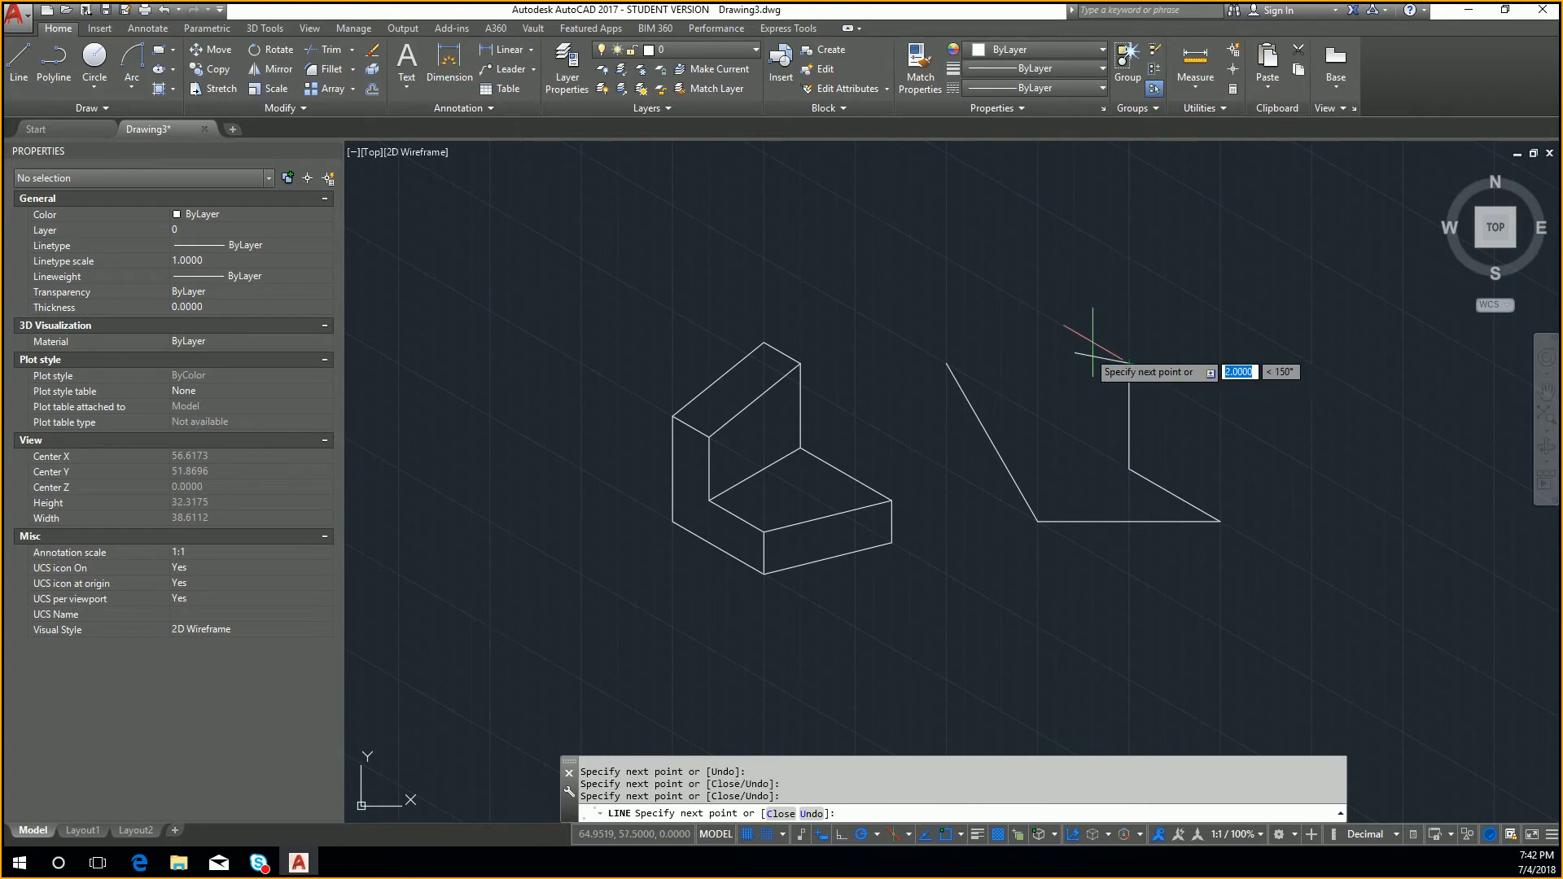
left_click(1038, 312)
left_click(1038, 415)
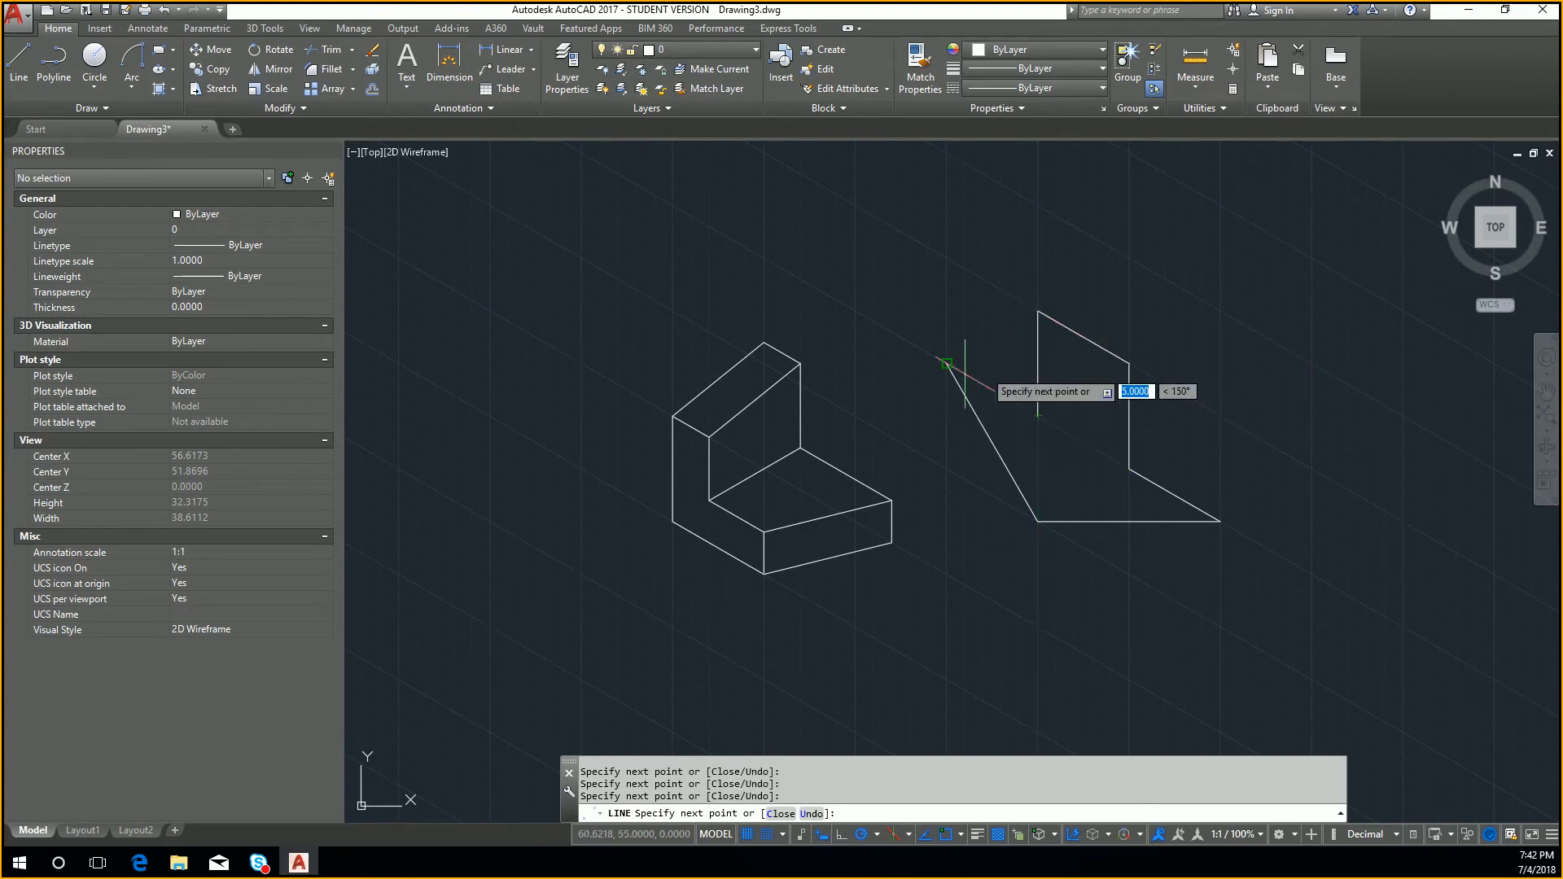
left_click(946, 364)
key("Escape")
Select the outline's two lower lines and stretch their shared corner 2 units at 330°
middle_click_drag(1218, 373, 1032, 409)
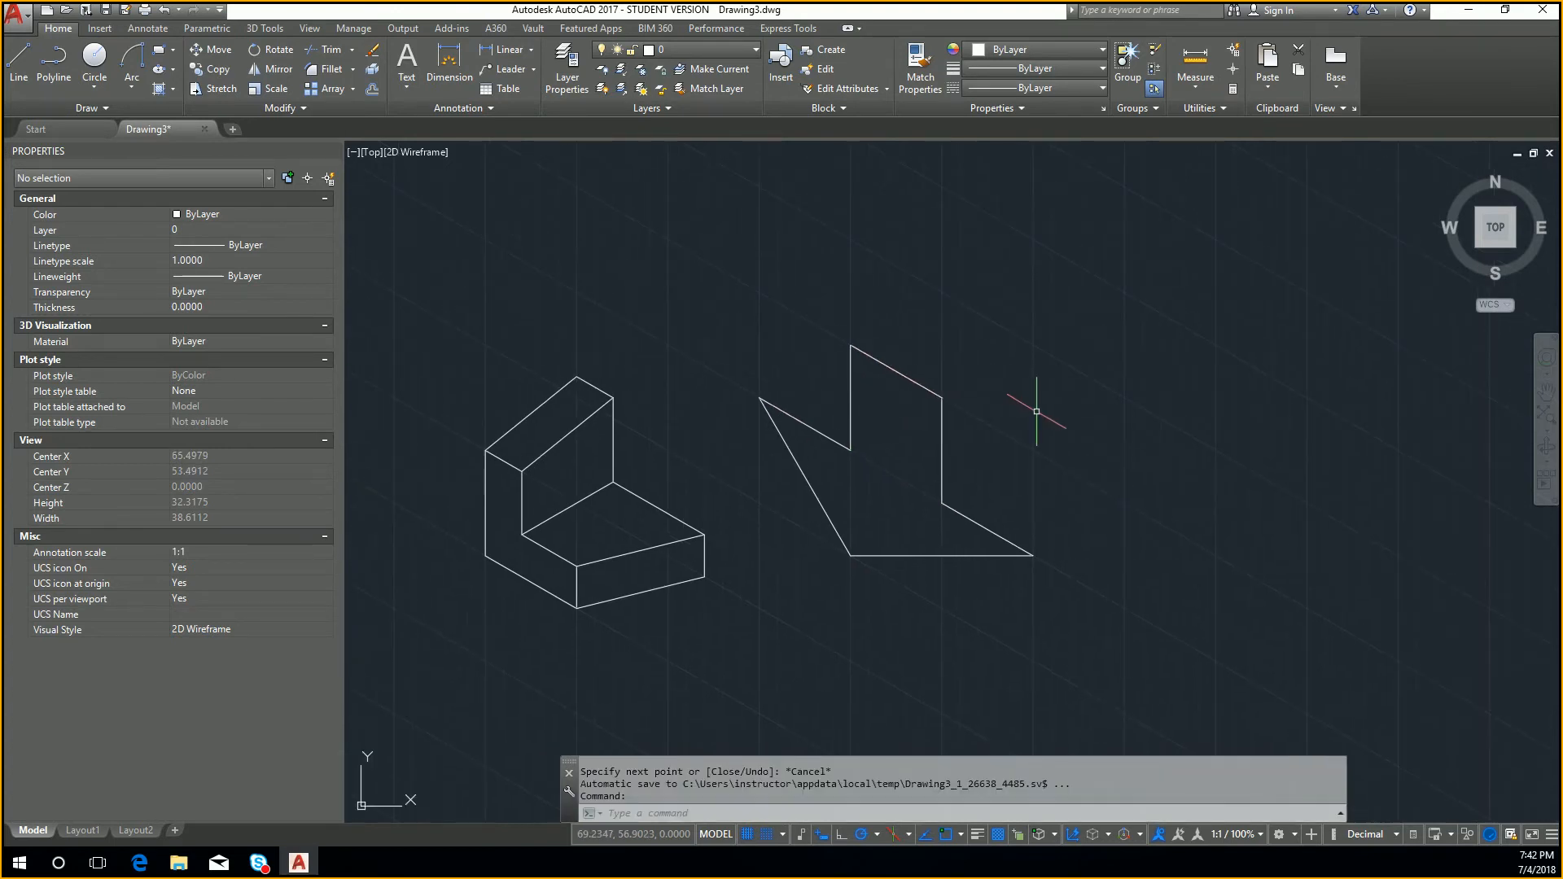
left_click(905, 575)
left_click(839, 548)
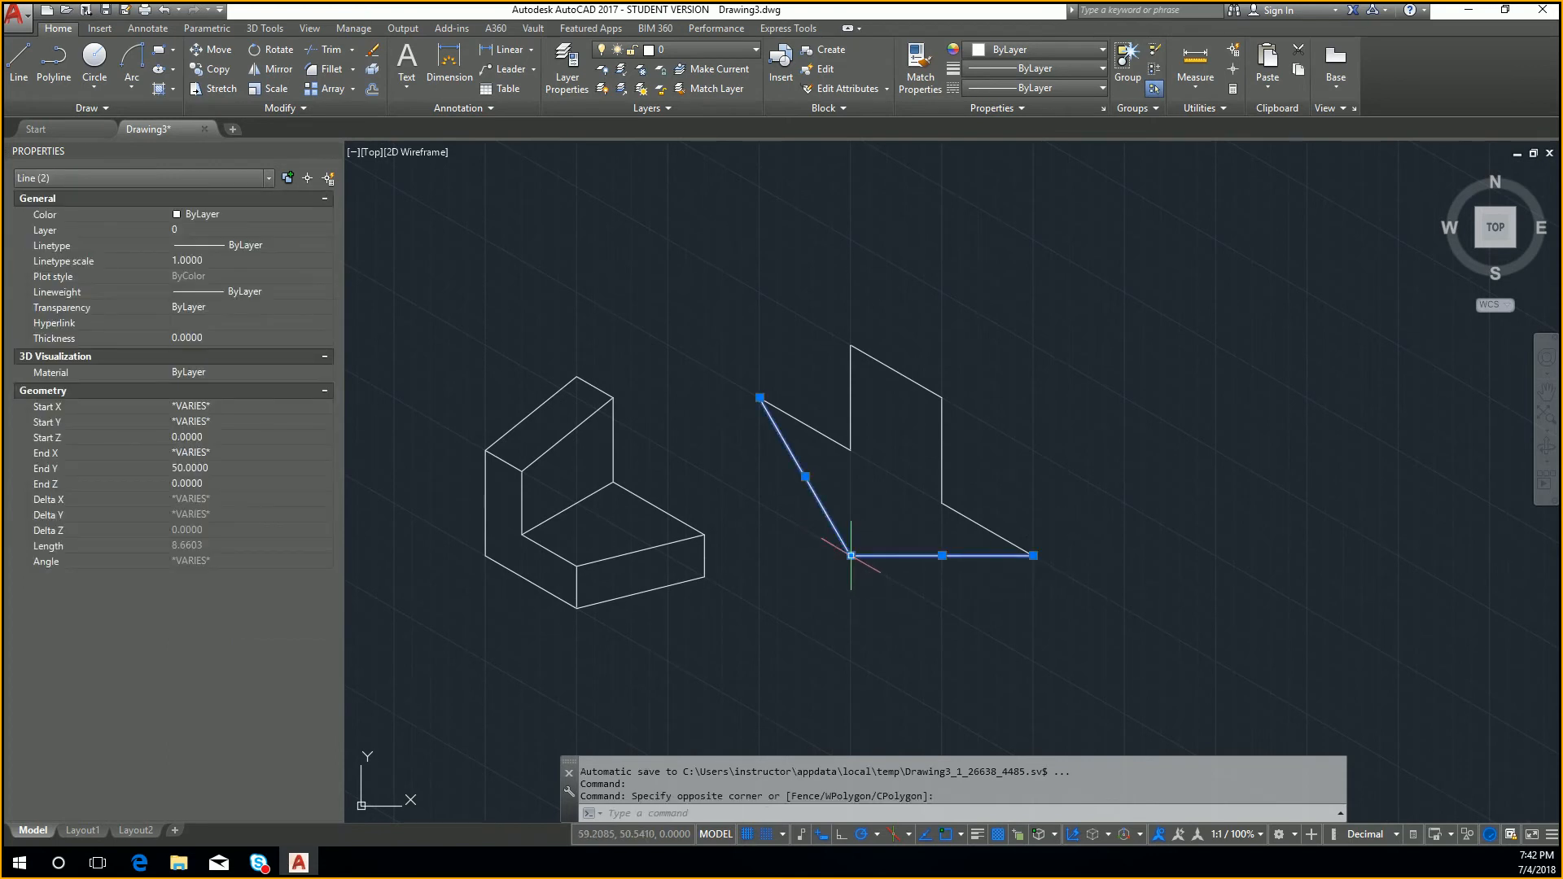
left_click(850, 556)
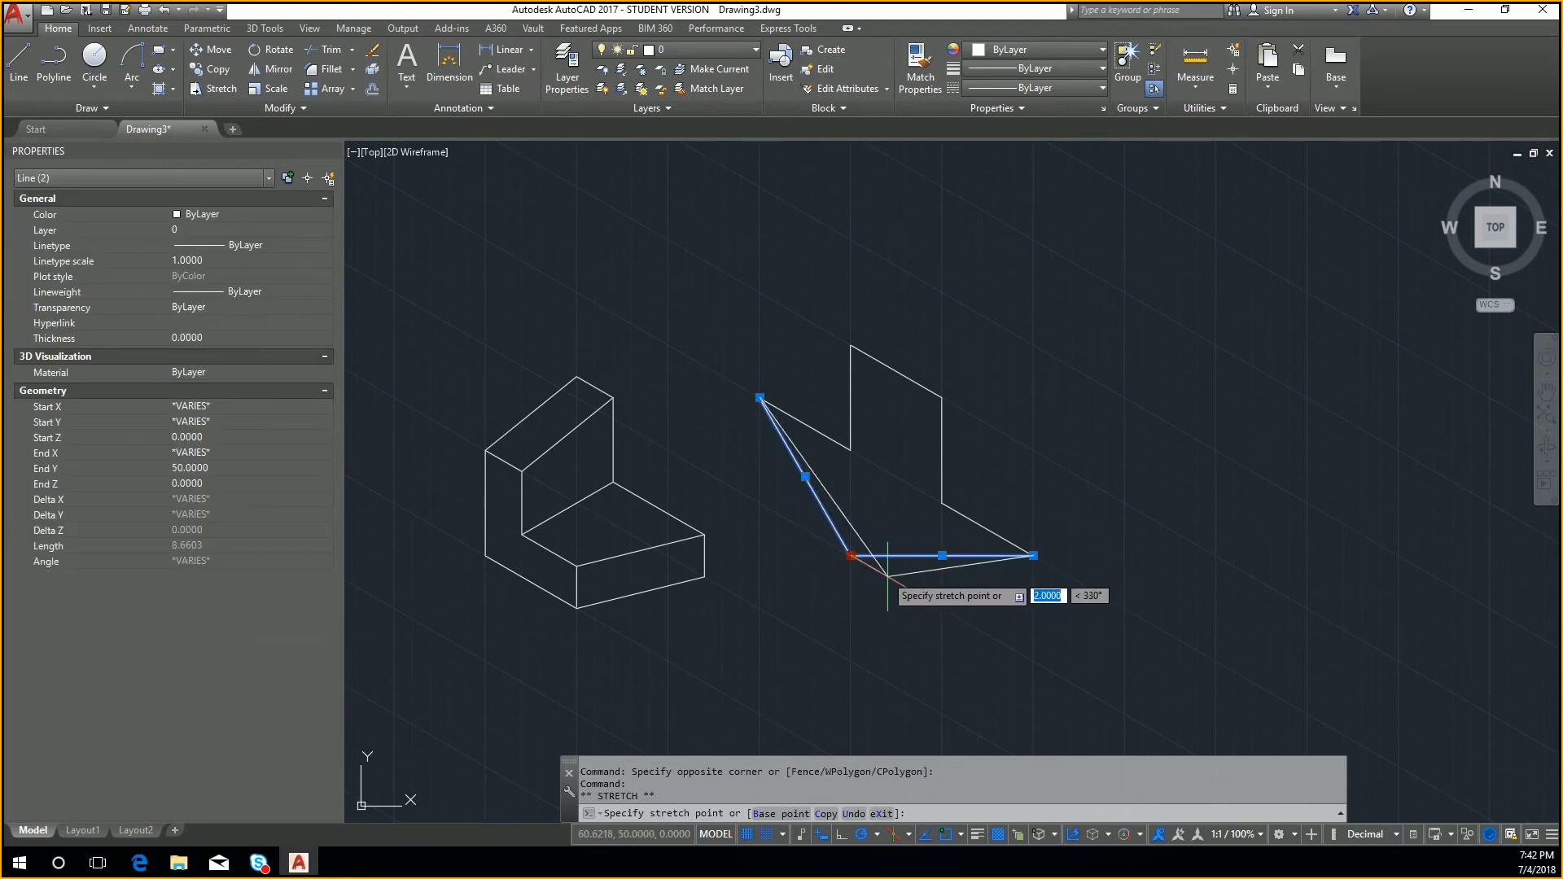
scroll(888, 576, "up", 4)
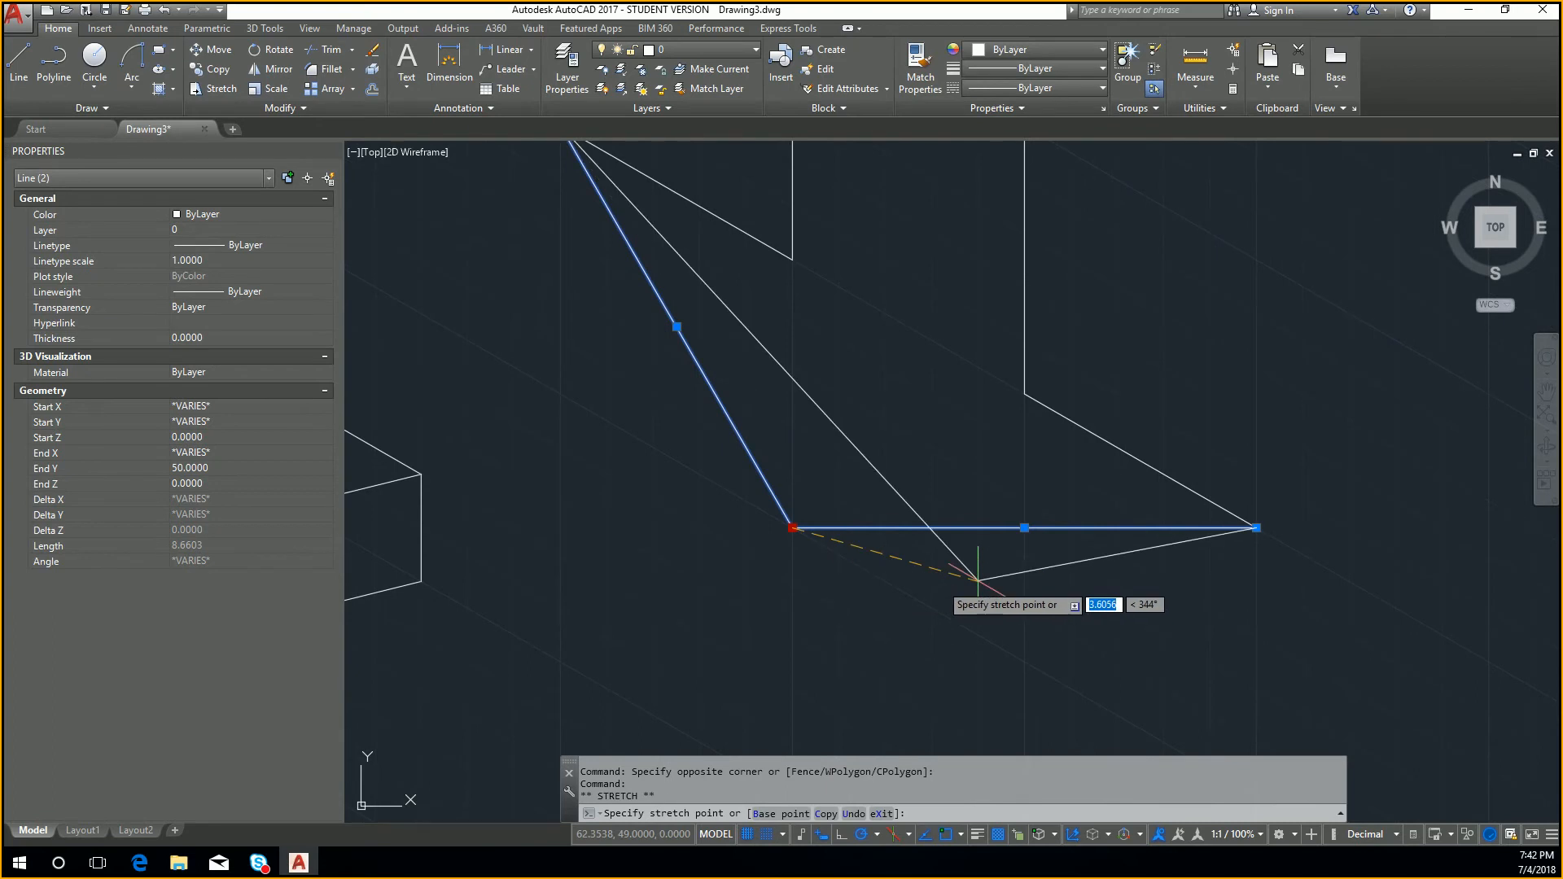
key("Escape")
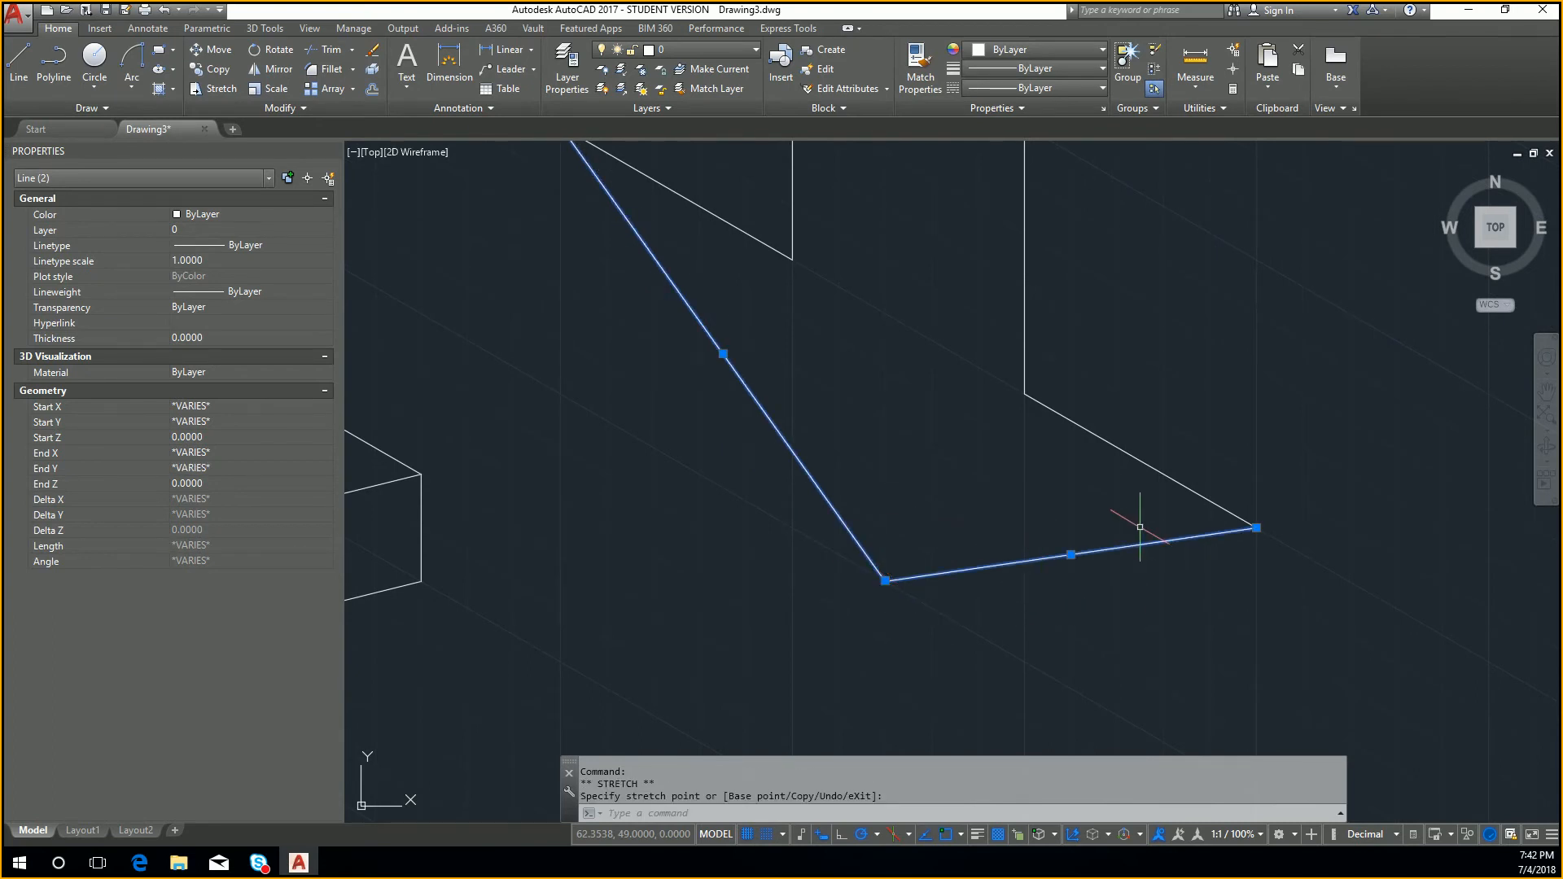
key("Escape")
Switch the current isoplane to the top isoplane
scroll(1173, 505, "down", 4)
middle_click_drag(1201, 514, 1041, 542)
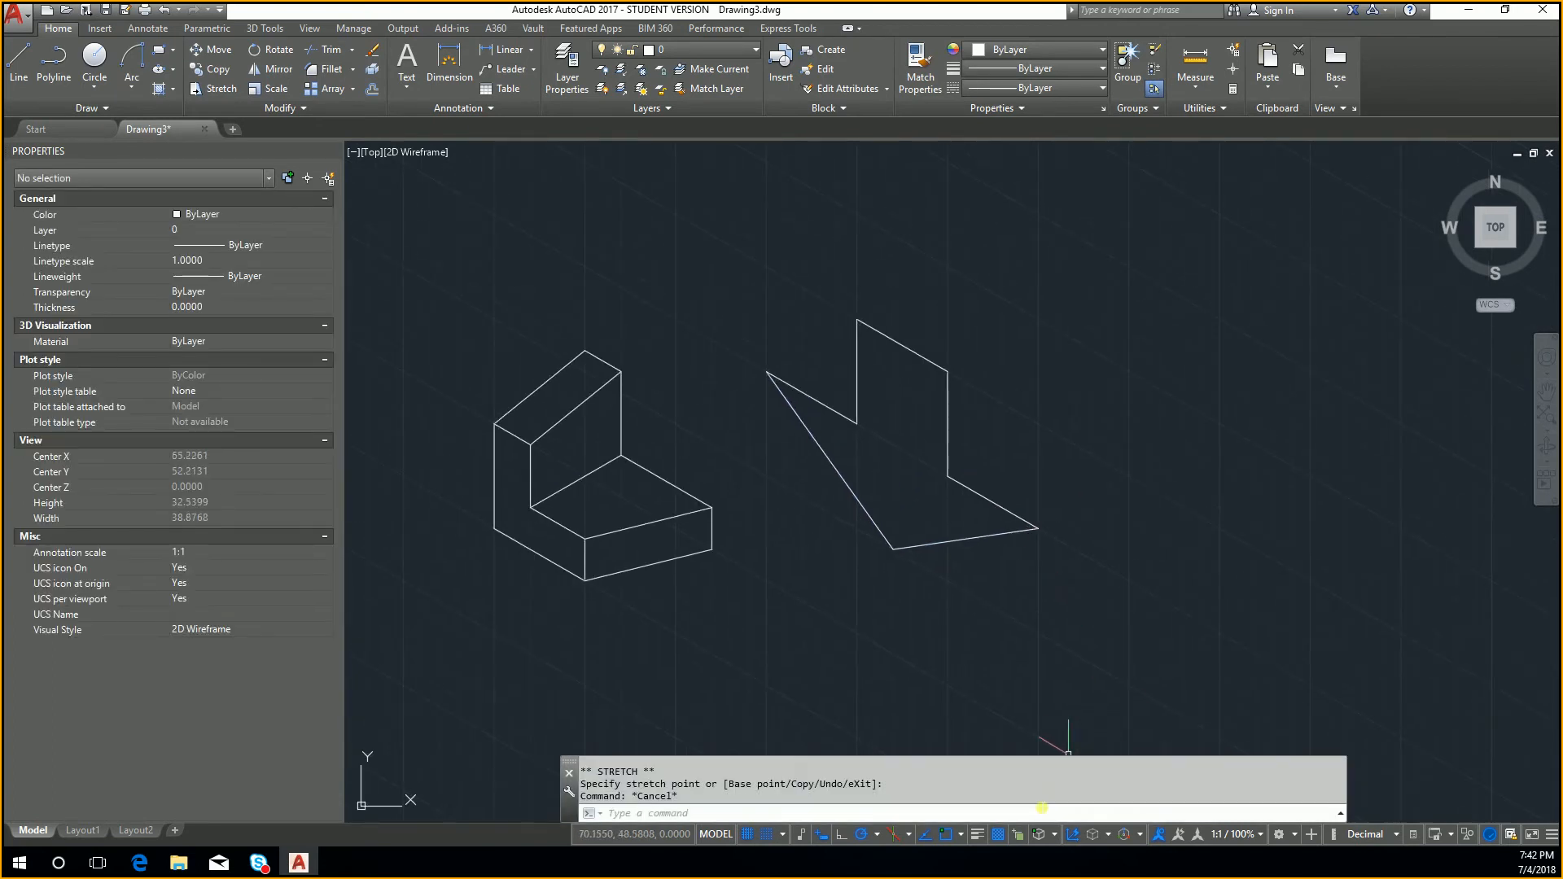
left_click(904, 828)
left_click(920, 780)
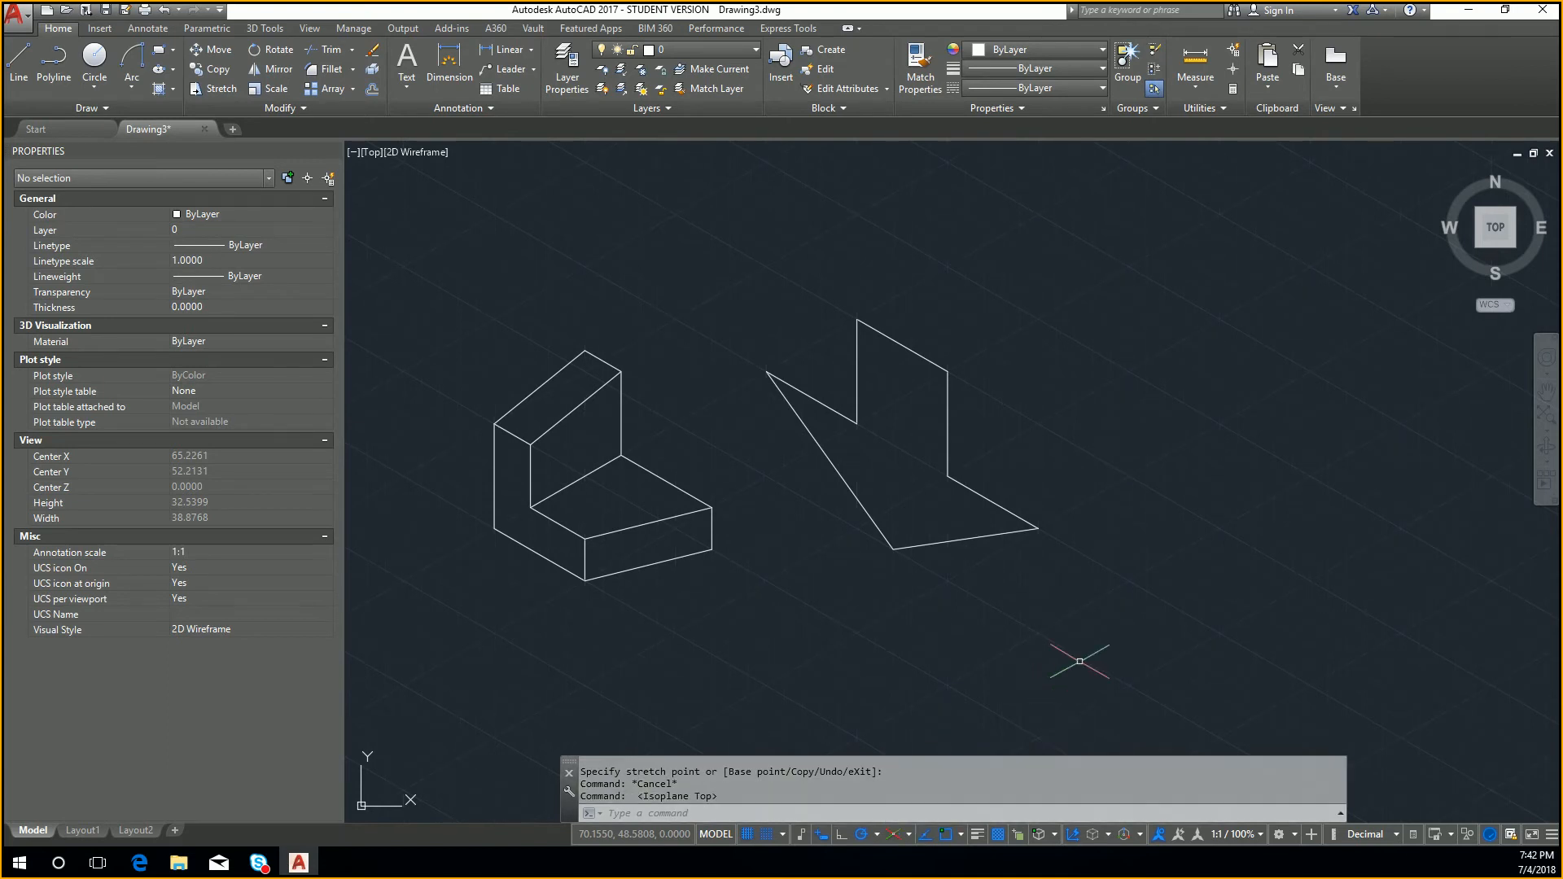
middle_click_drag(943, 471, 645, 551)
left_click(22, 62)
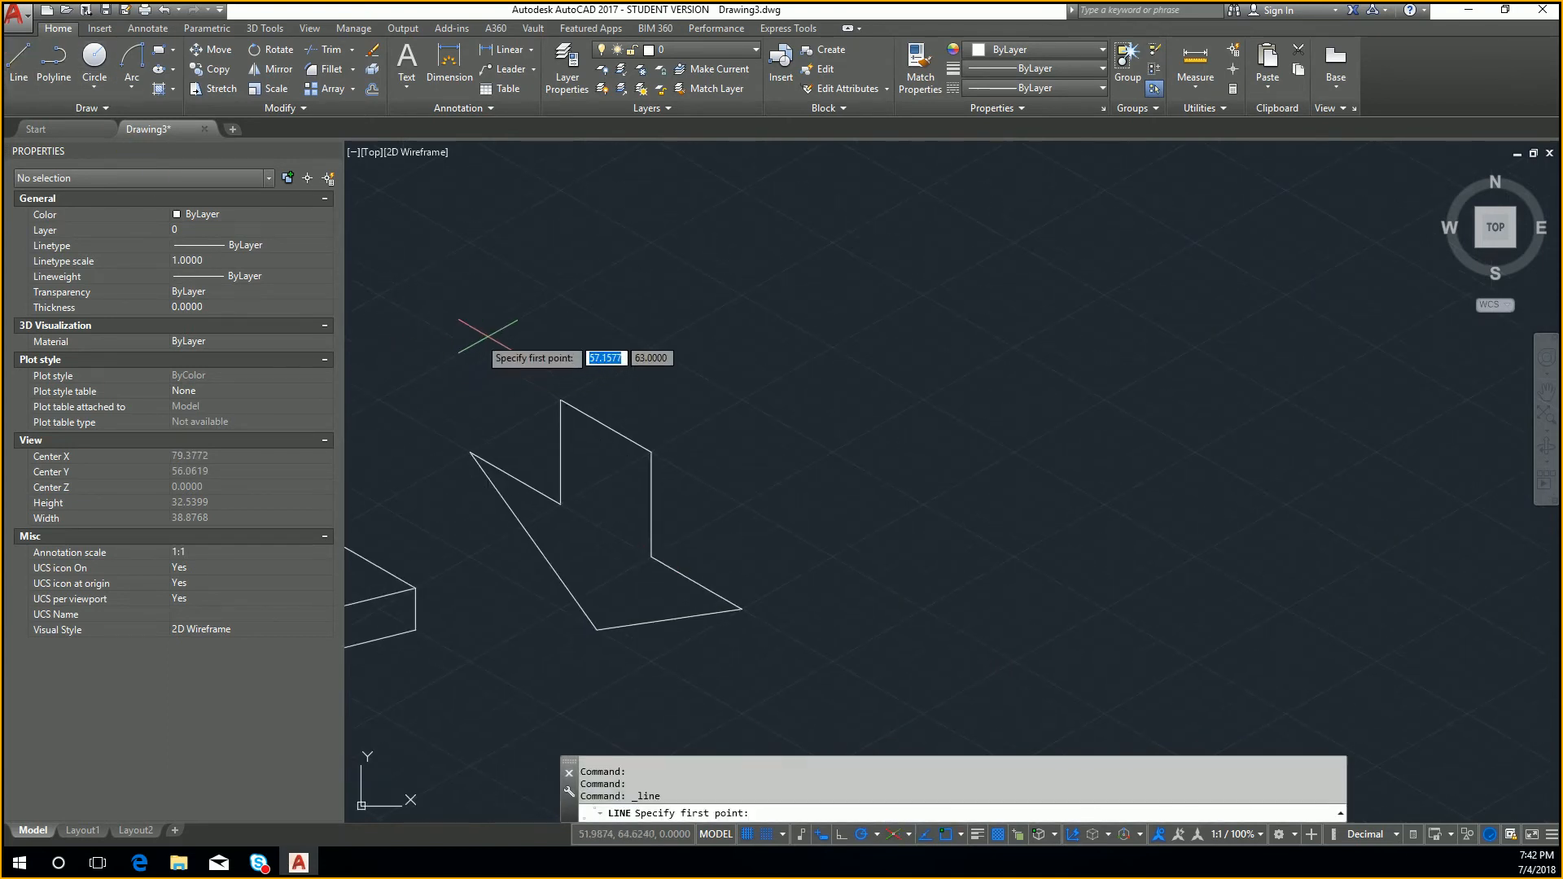
key("Escape")
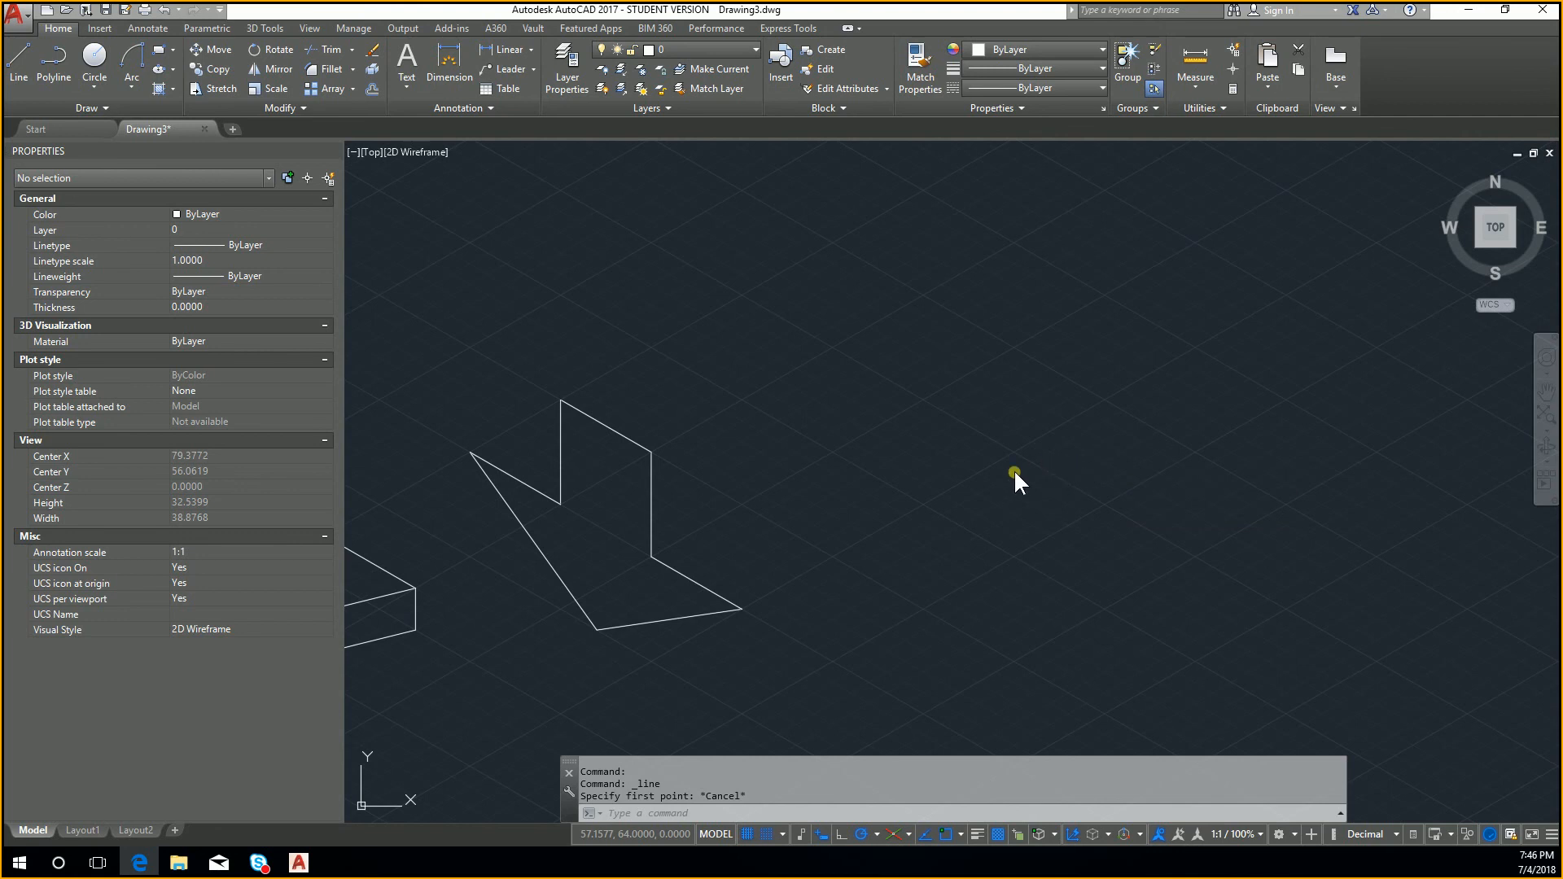
Change the grid snap type to rectangular snap in the drafting settings and turn snapping off
left_click(780, 831)
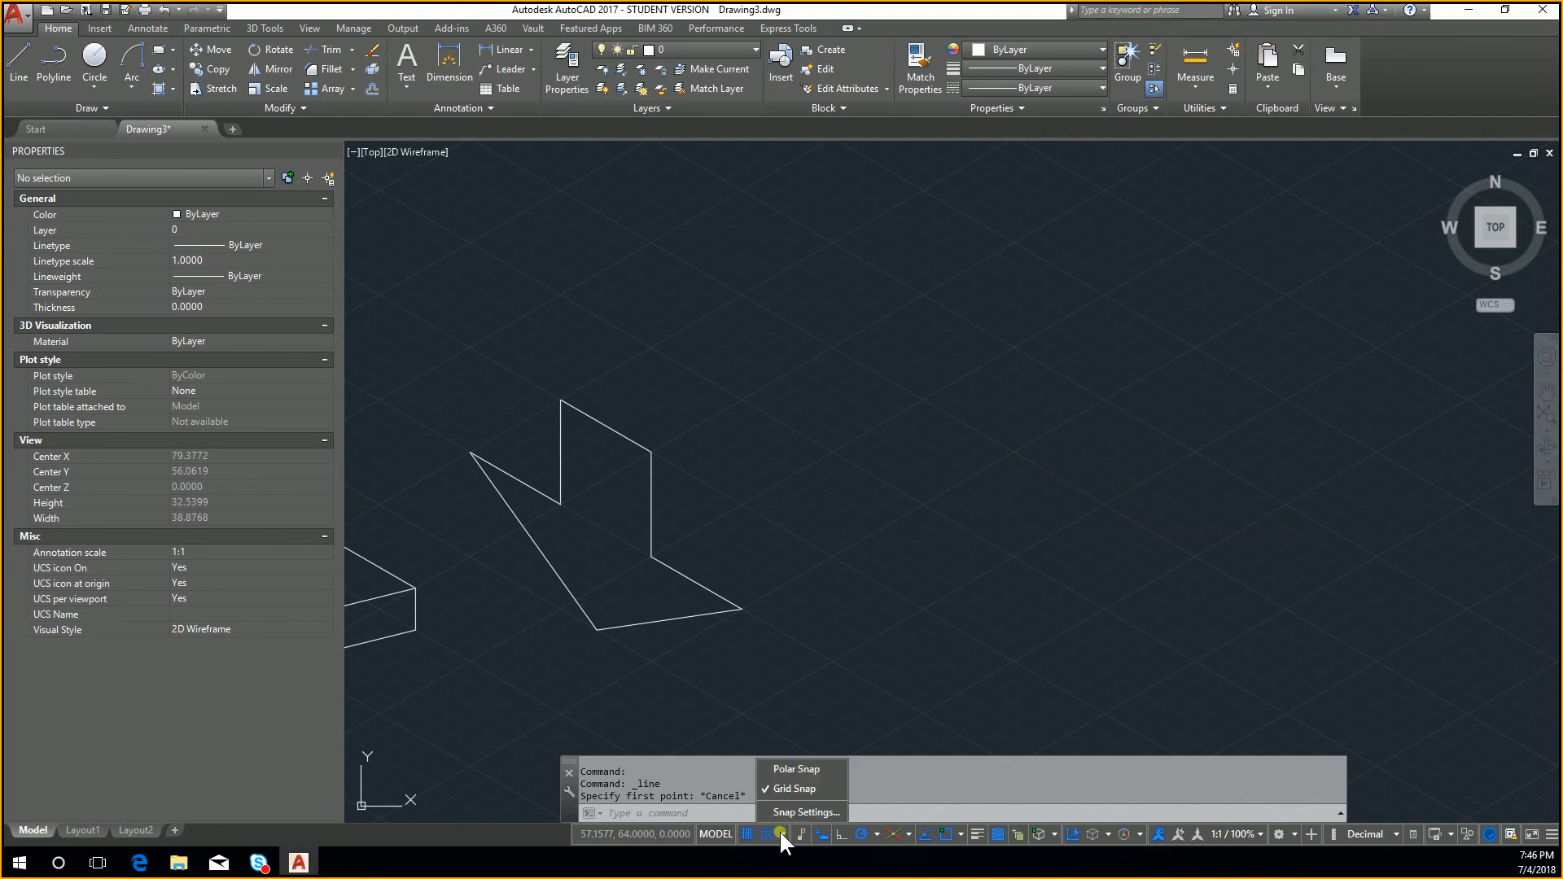
left_click(802, 812)
left_click(643, 523)
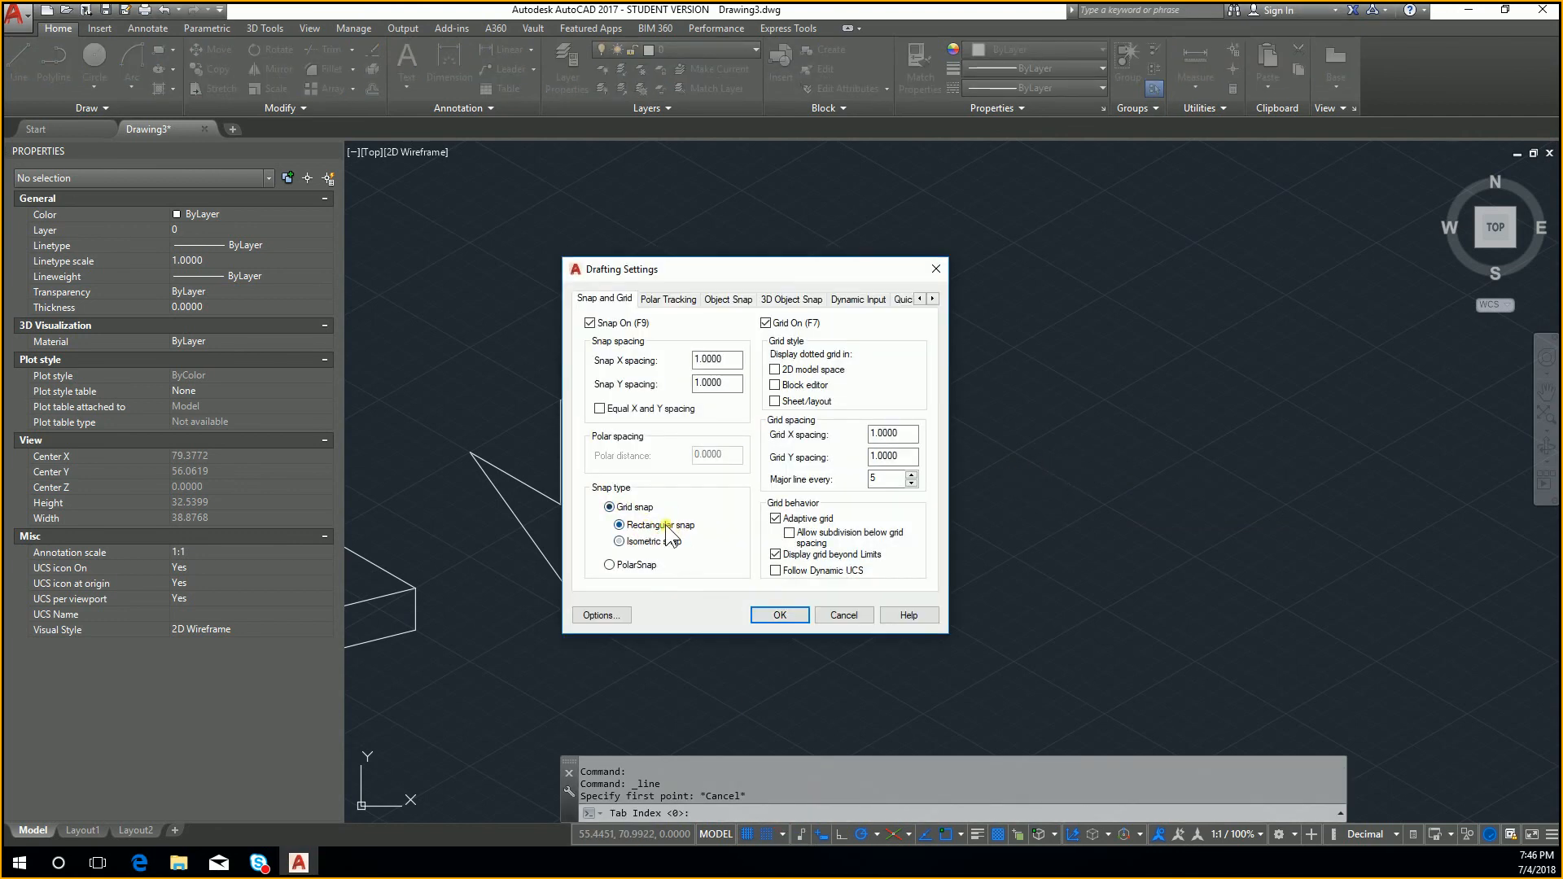
left_click(779, 613)
middle_click_drag(737, 595, 935, 523)
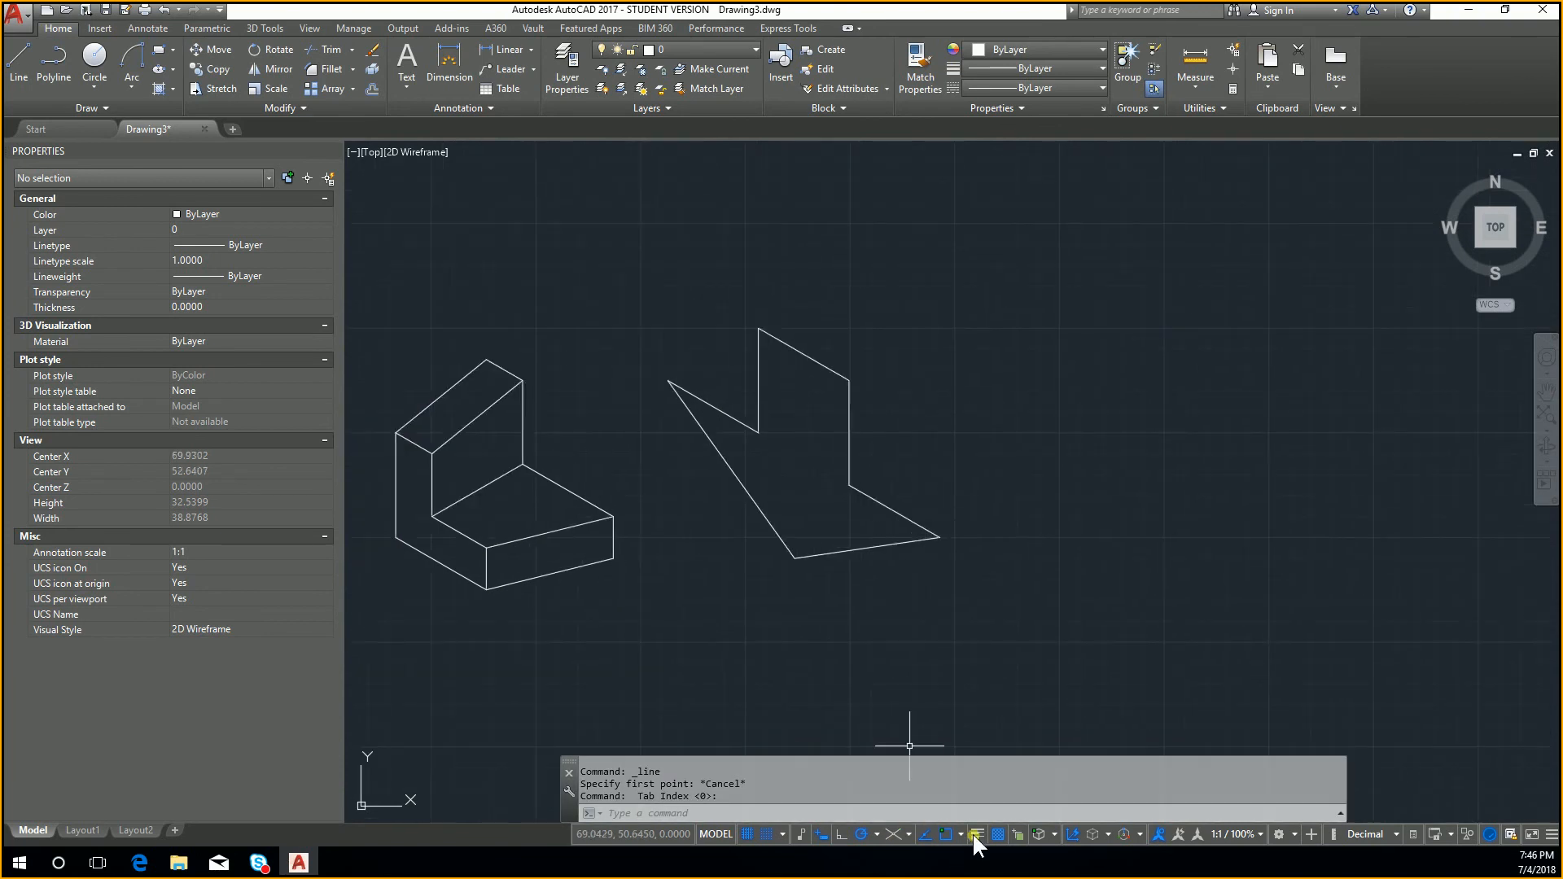
left_click(763, 835)
key("Escape")
key("Escape")
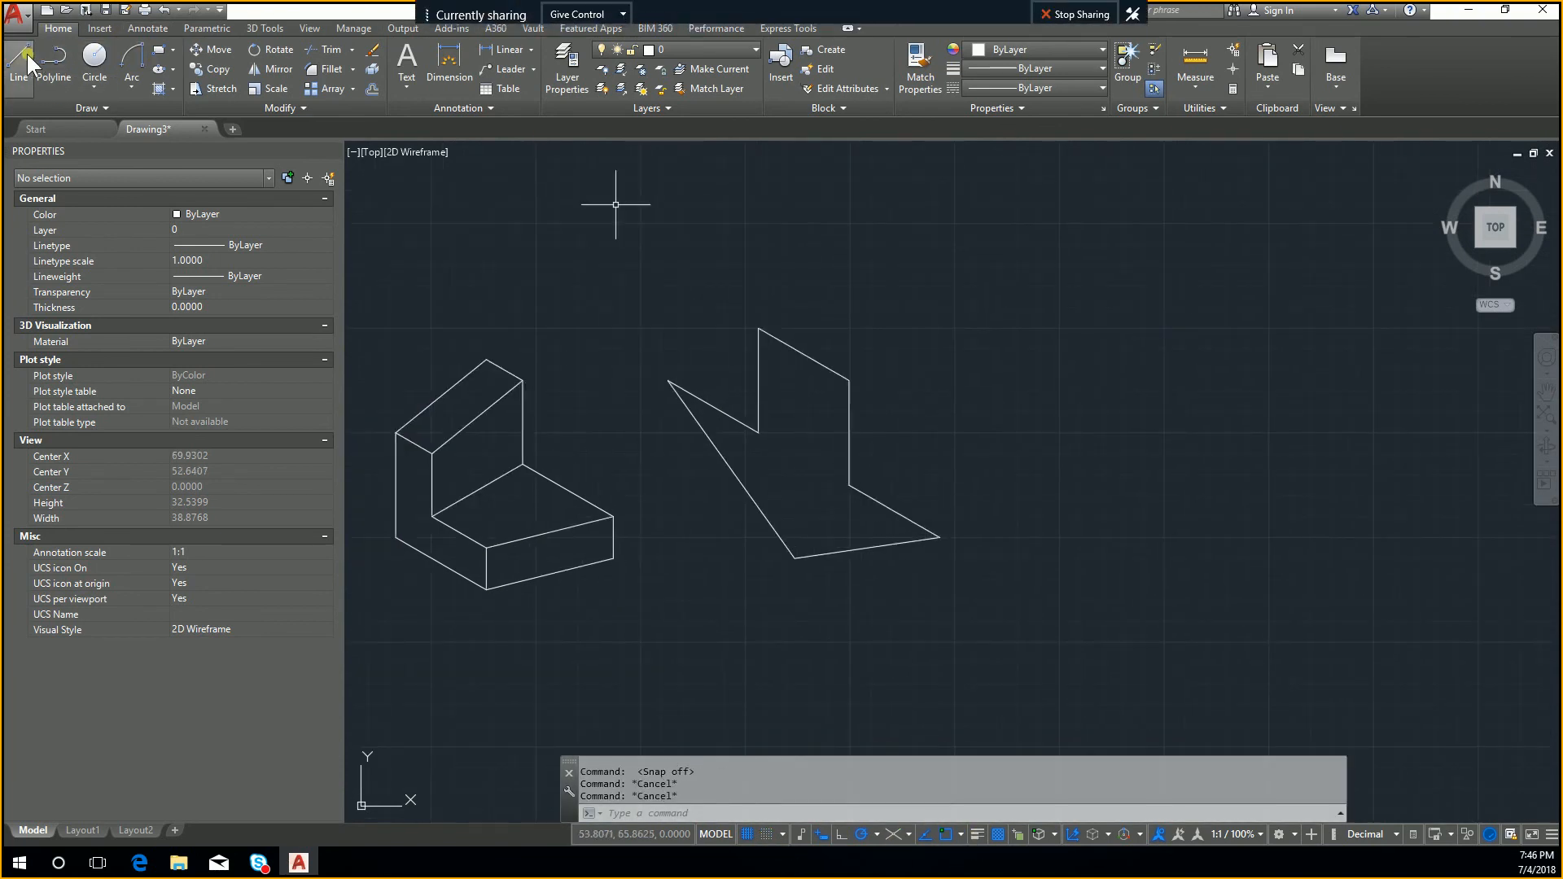
Draw an arched open spline through three fit points in the empty area above the block and outline
middle_click_drag(1164, 272, 1165, 447)
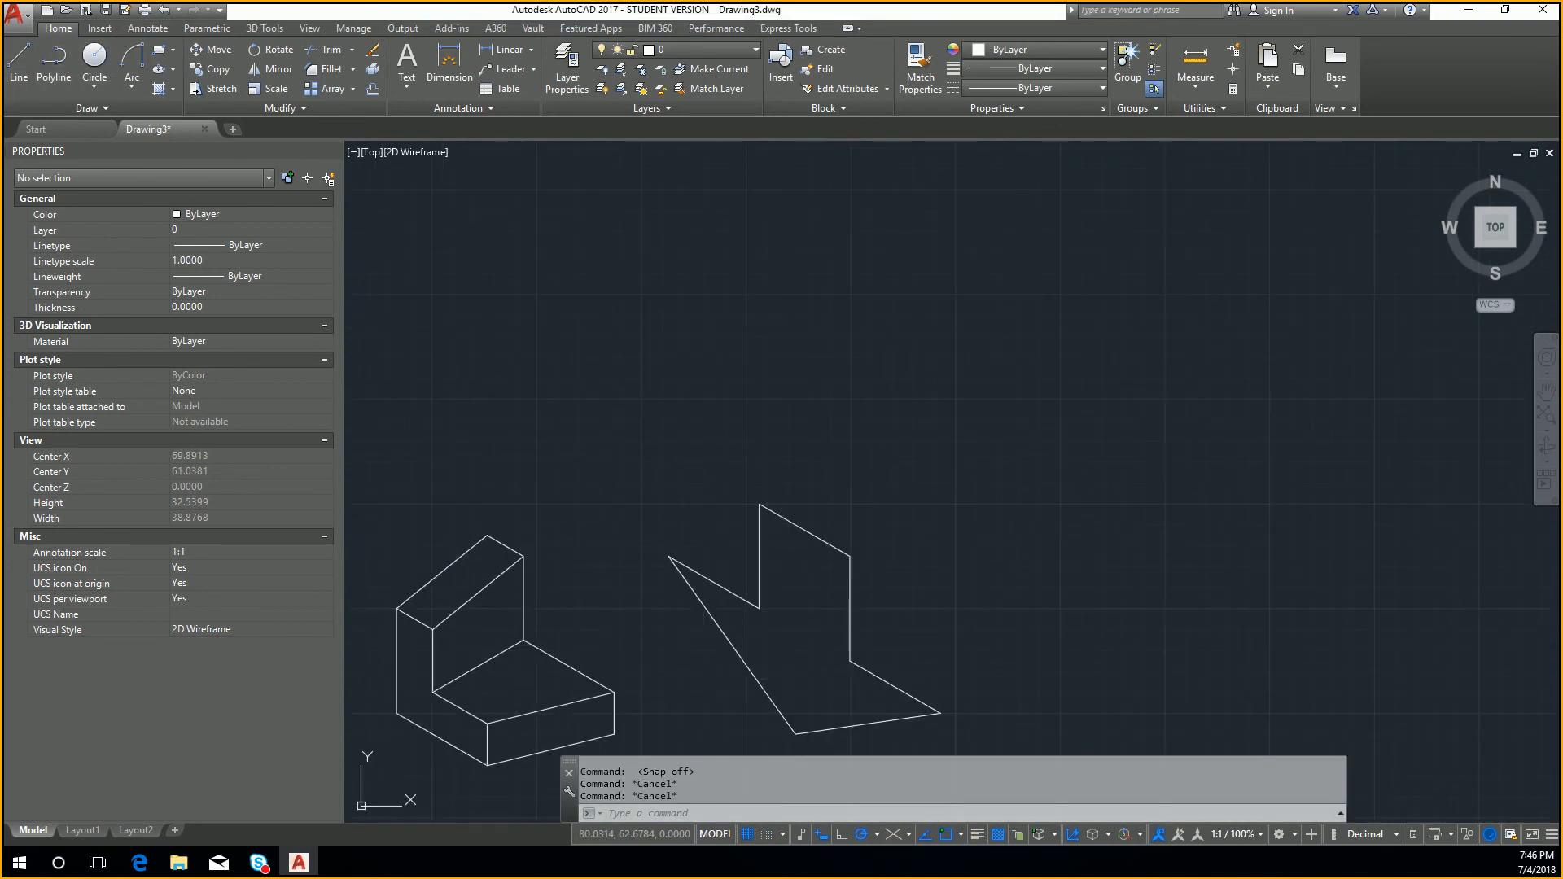
middle_click_drag(940, 378, 1102, 579)
type("spl")
key("Return")
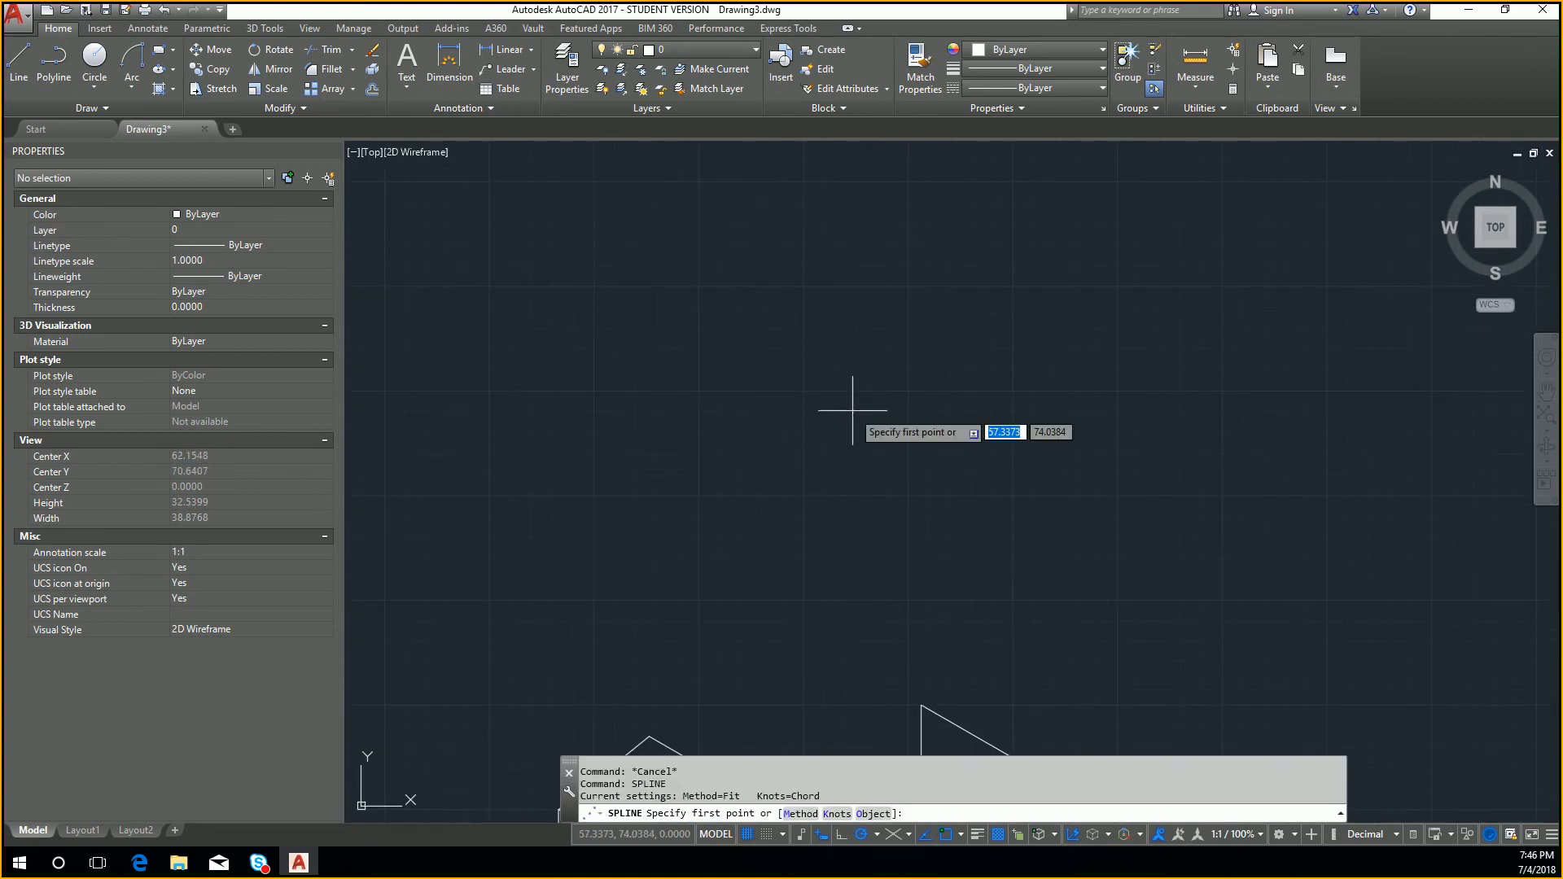
left_click(624, 500)
left_click(819, 413)
left_click(913, 414)
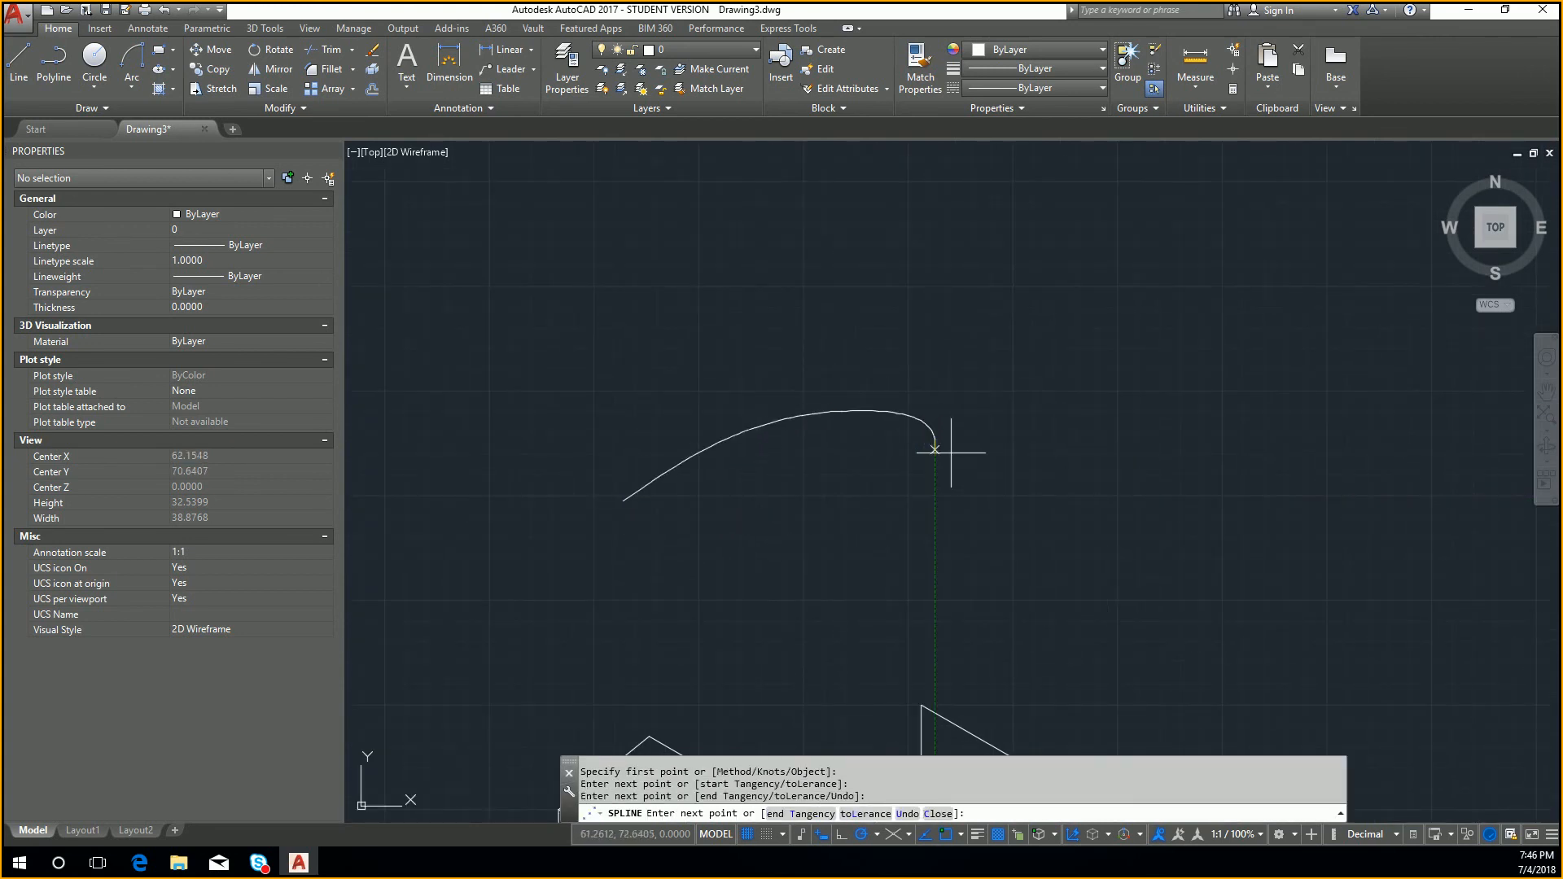
left_click(934, 440)
key("Return")
key("Return")
left_click(1235, 468)
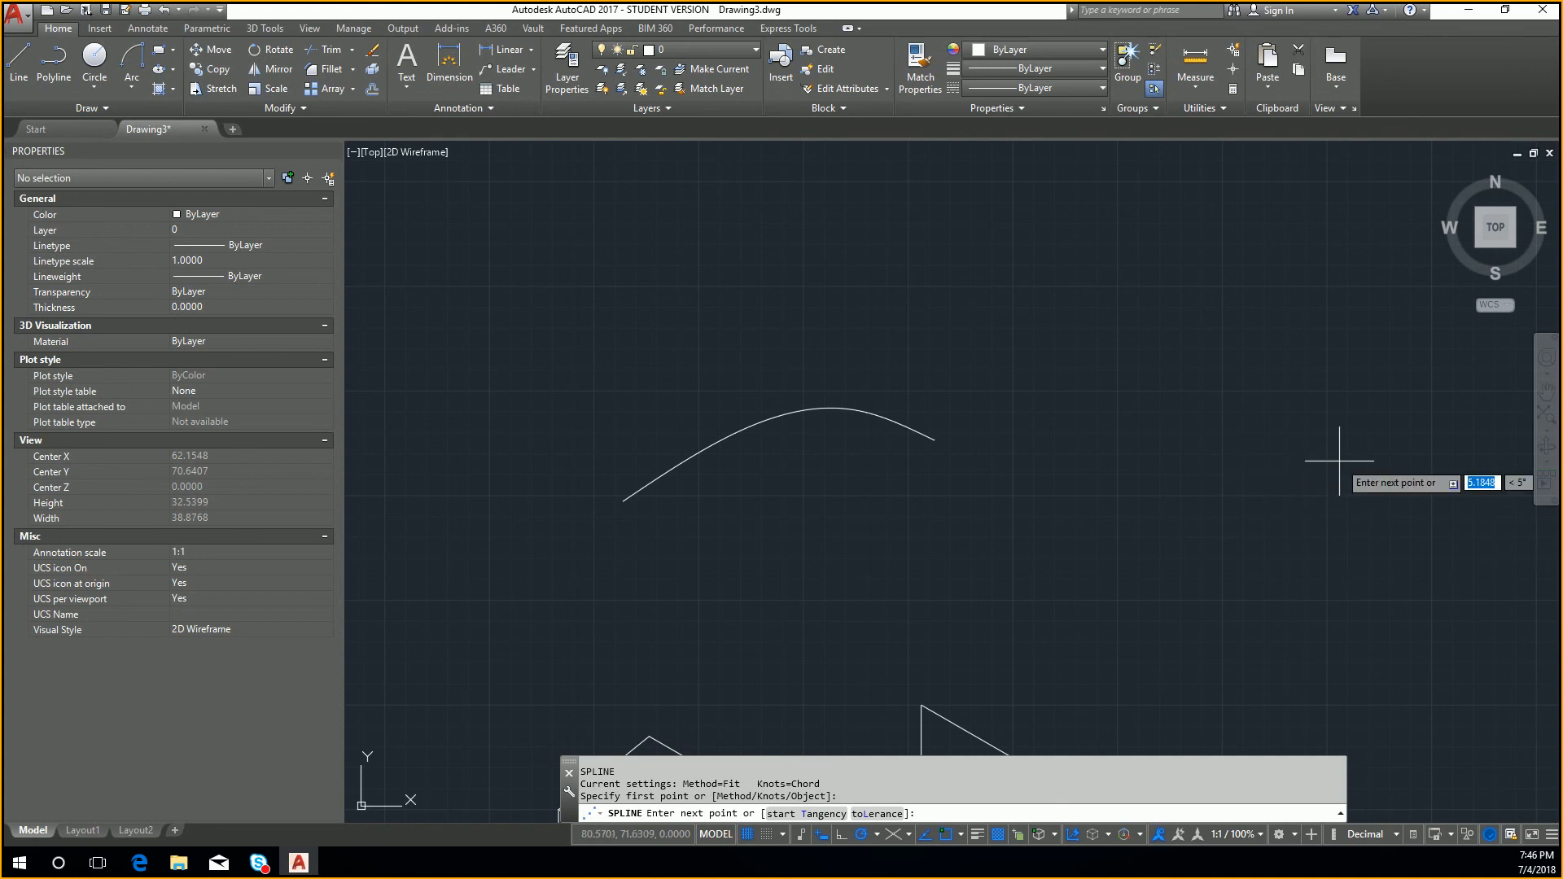
left_click(1413, 346)
key("Escape")
key("Return")
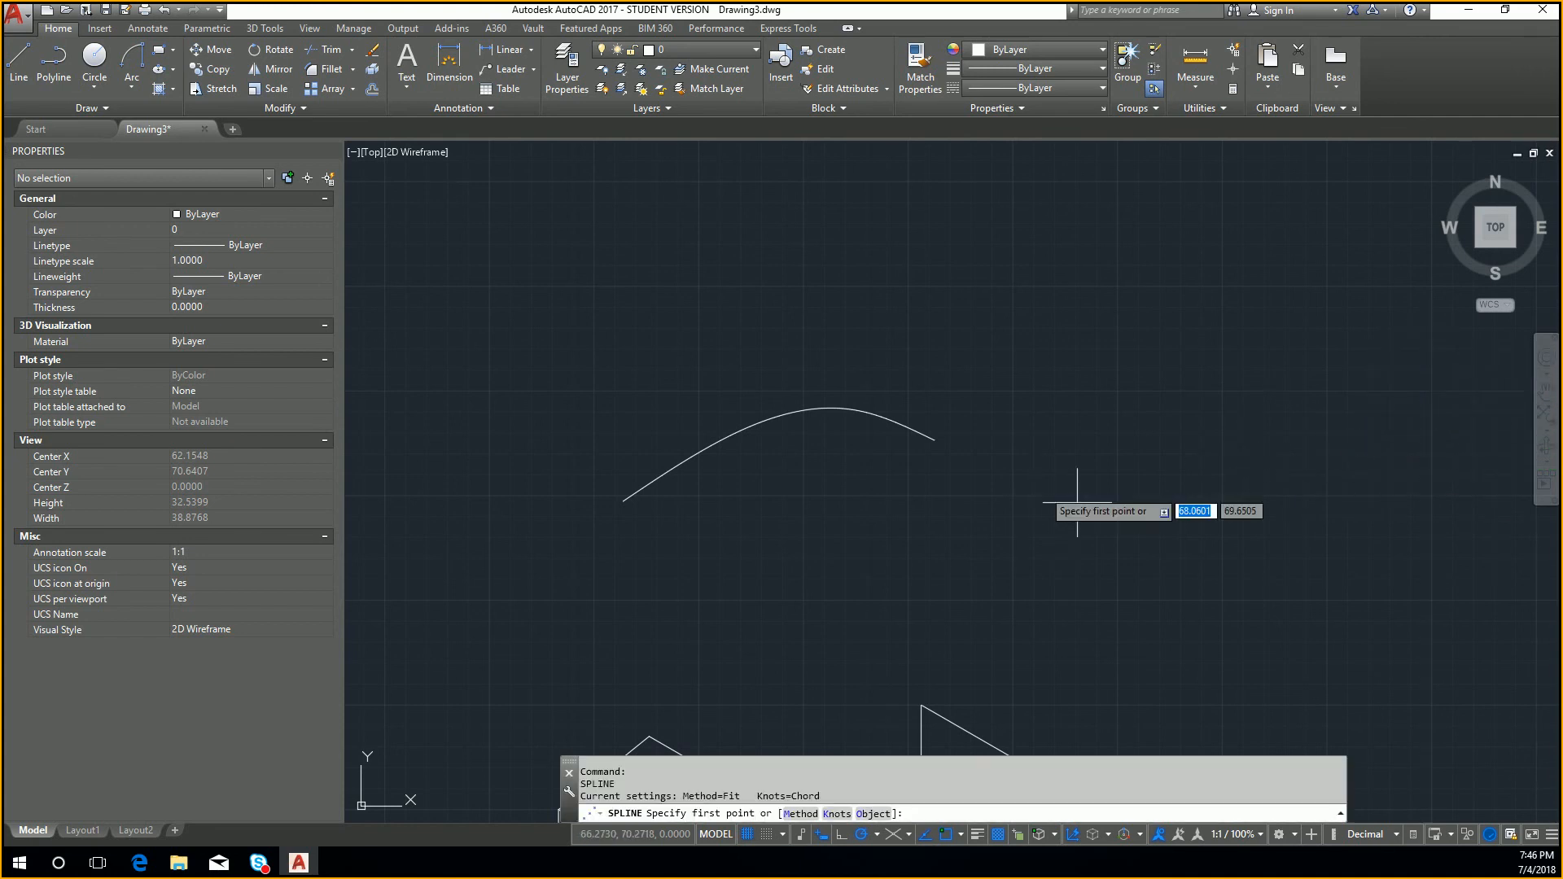
left_click(1146, 496)
left_click(1327, 475)
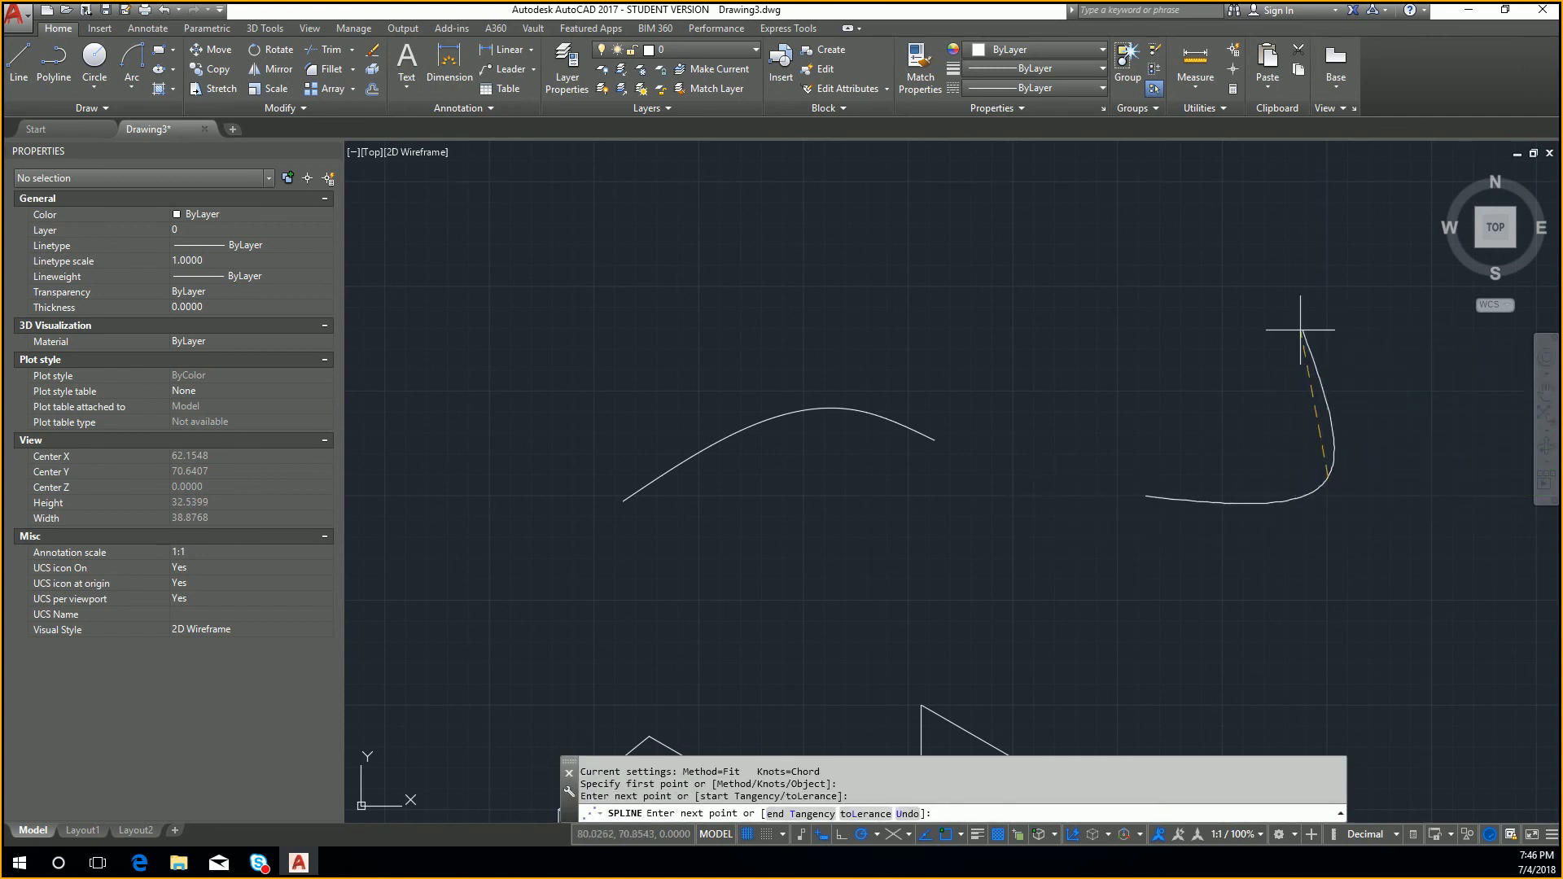
left_click(1358, 338)
key("Escape")
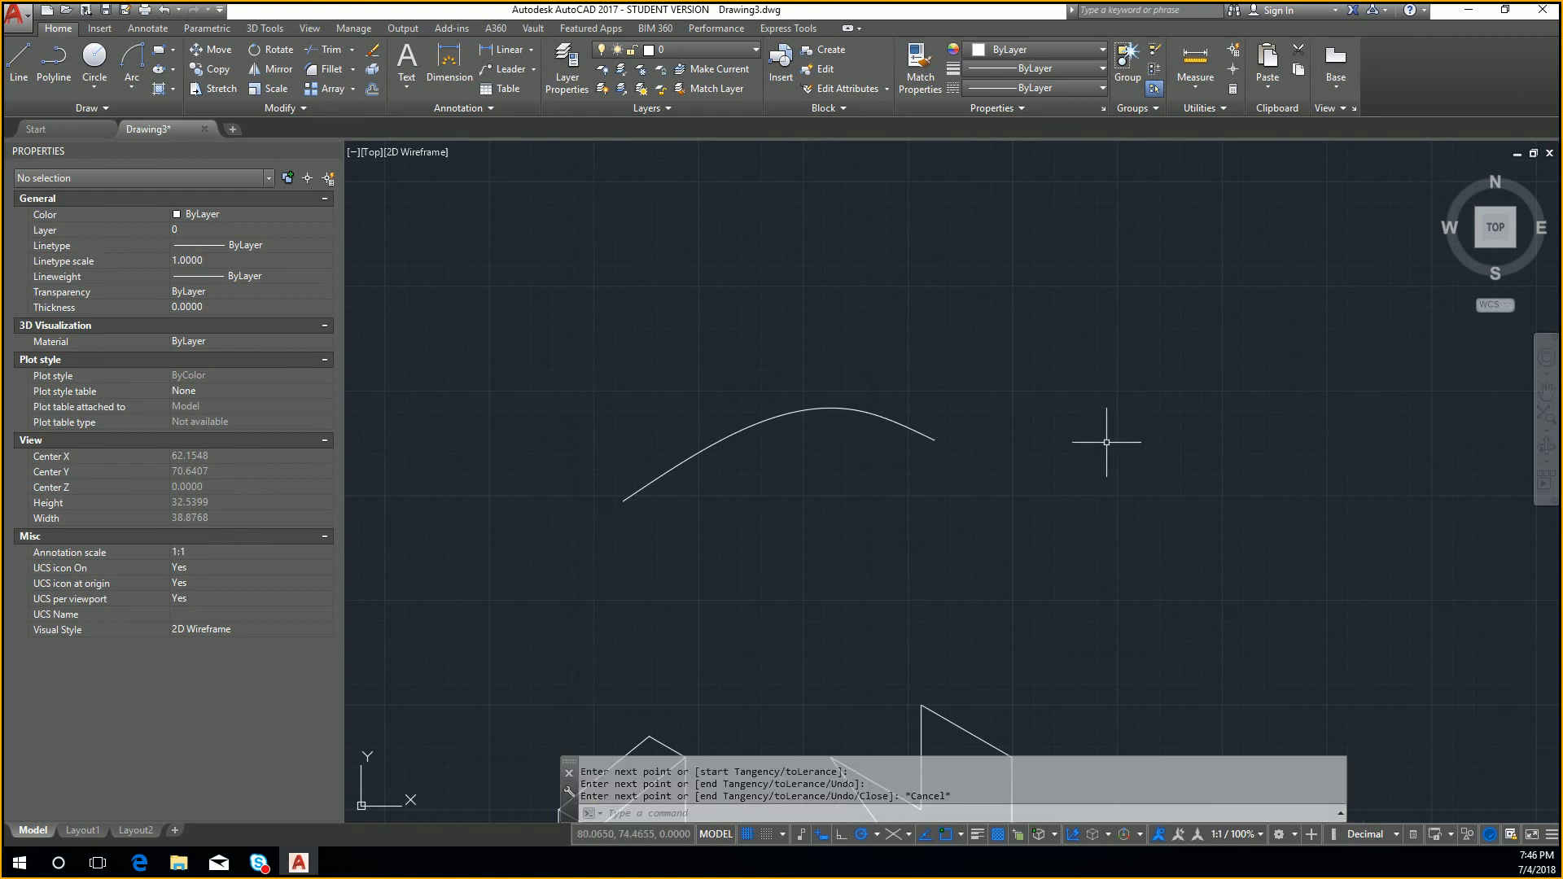
Draw a second three-point spline to the right of the first, running nearly horizontal and curving up to vertical
key("Return")
left_click(1131, 485)
left_click(1293, 466)
left_click(1299, 346)
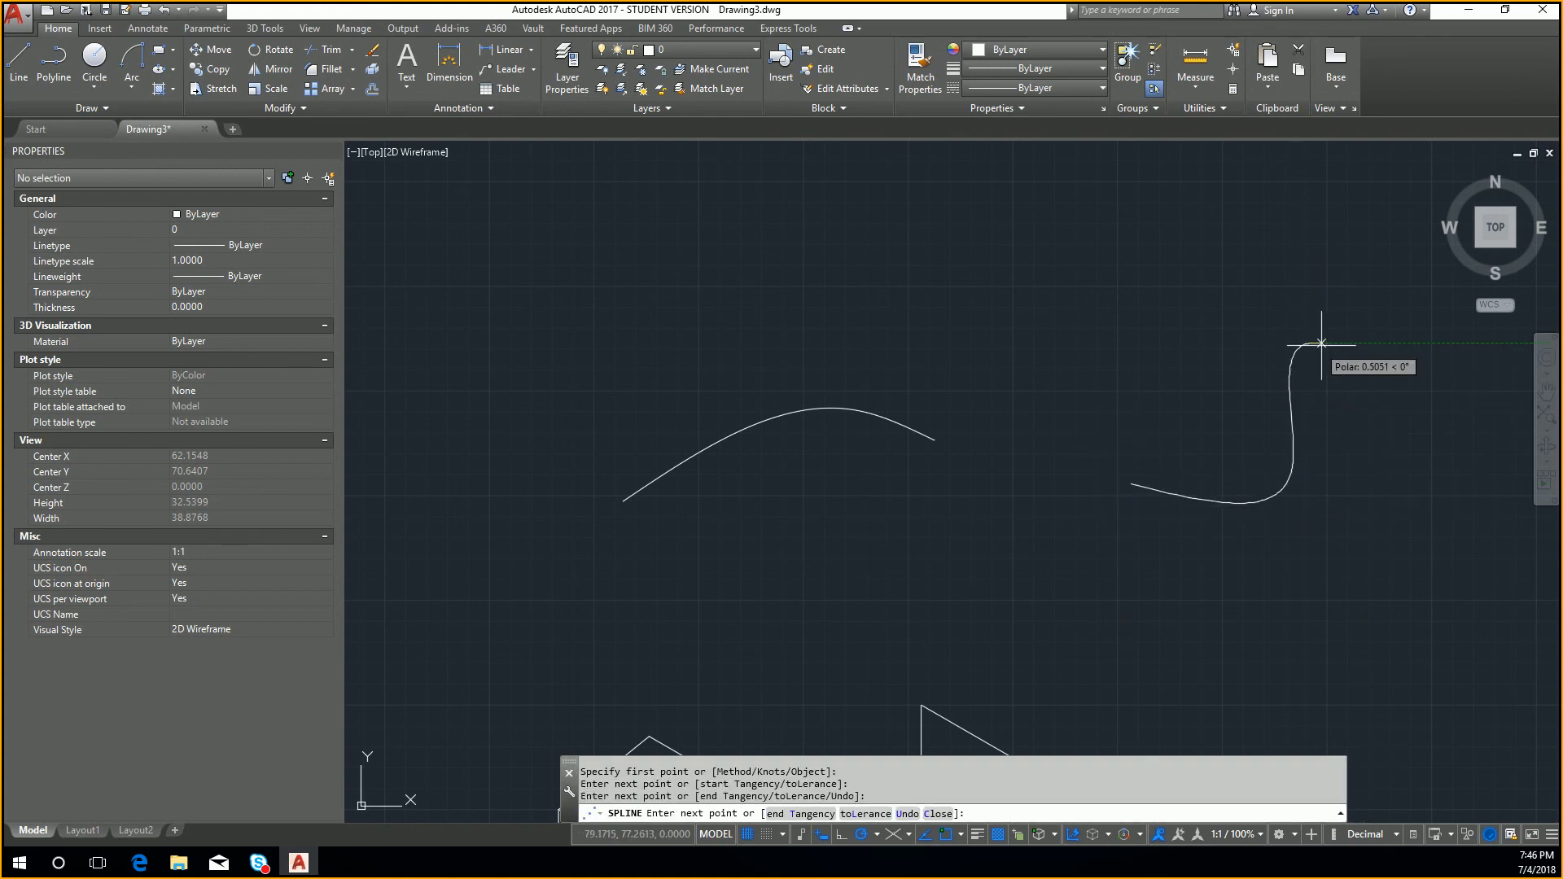
key("Return")
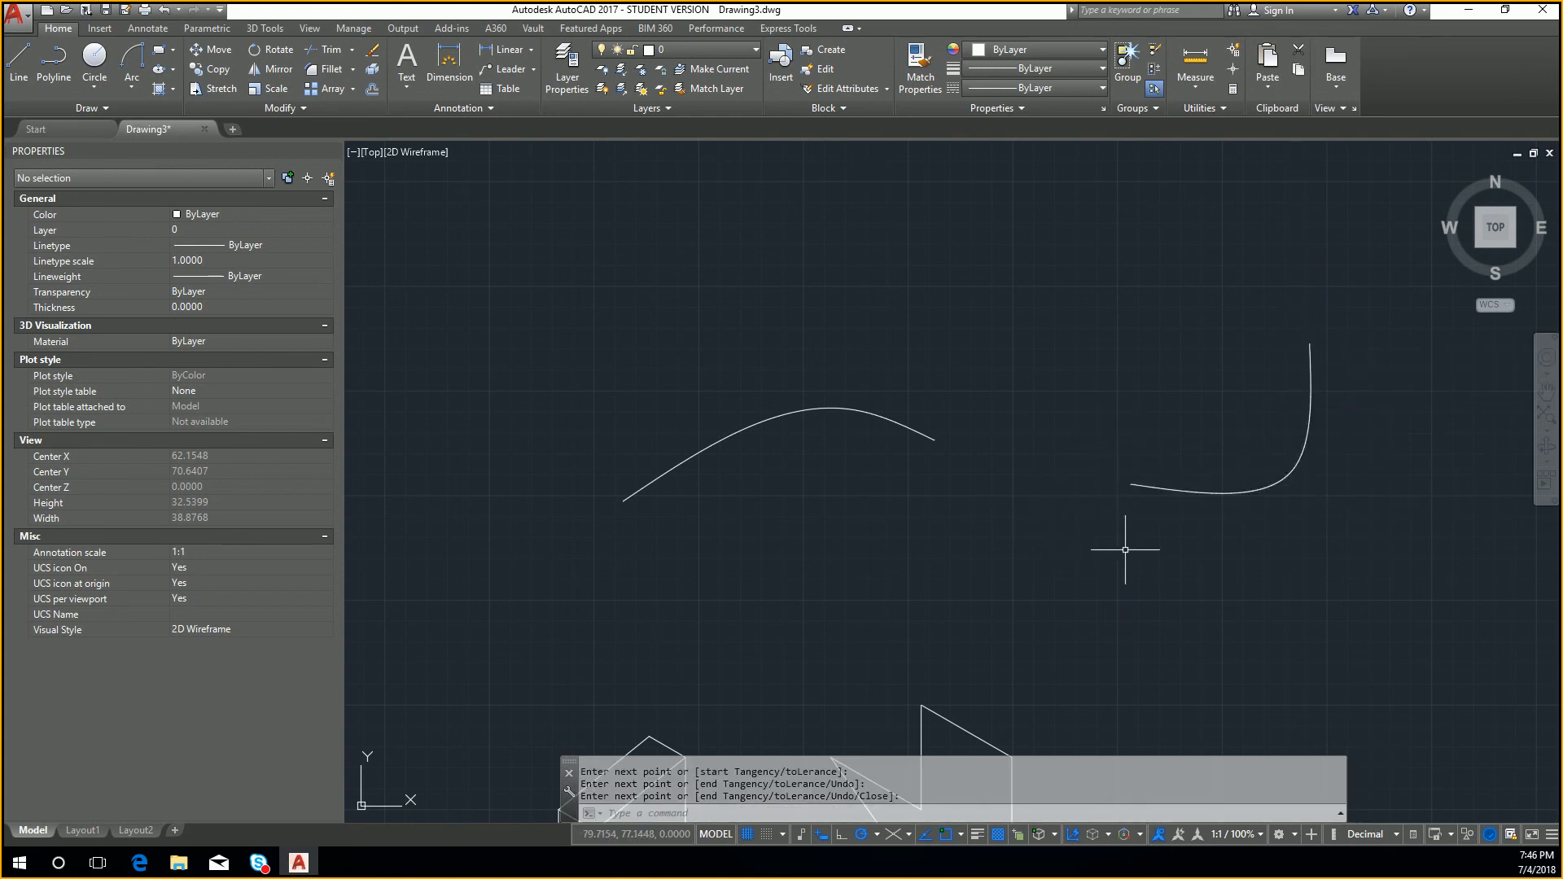
left_click(1149, 574)
left_click(891, 414)
type("find")
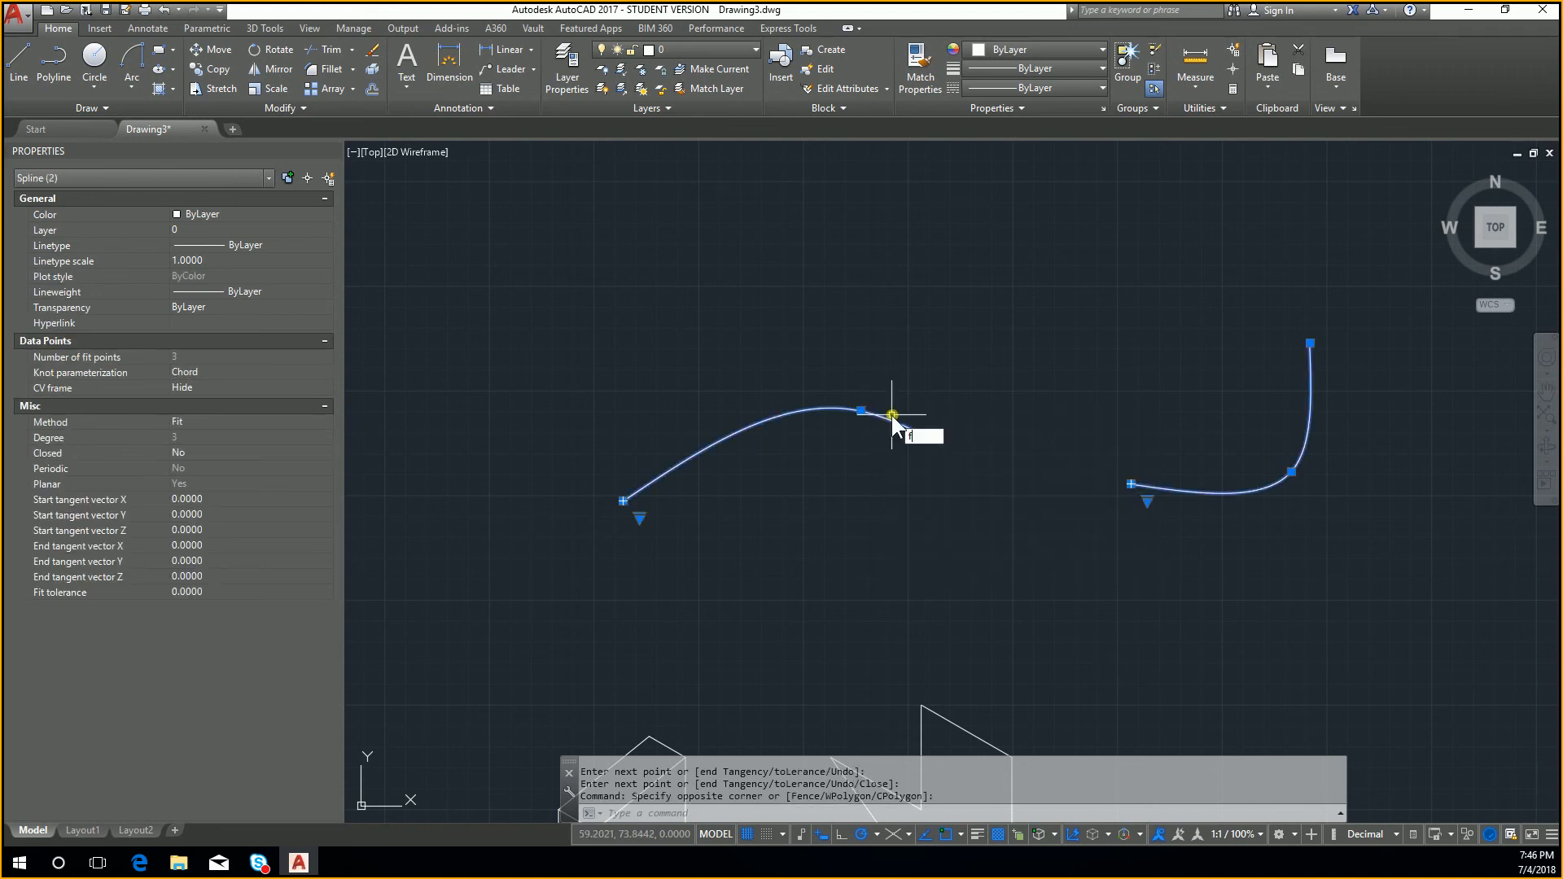
key("Return")
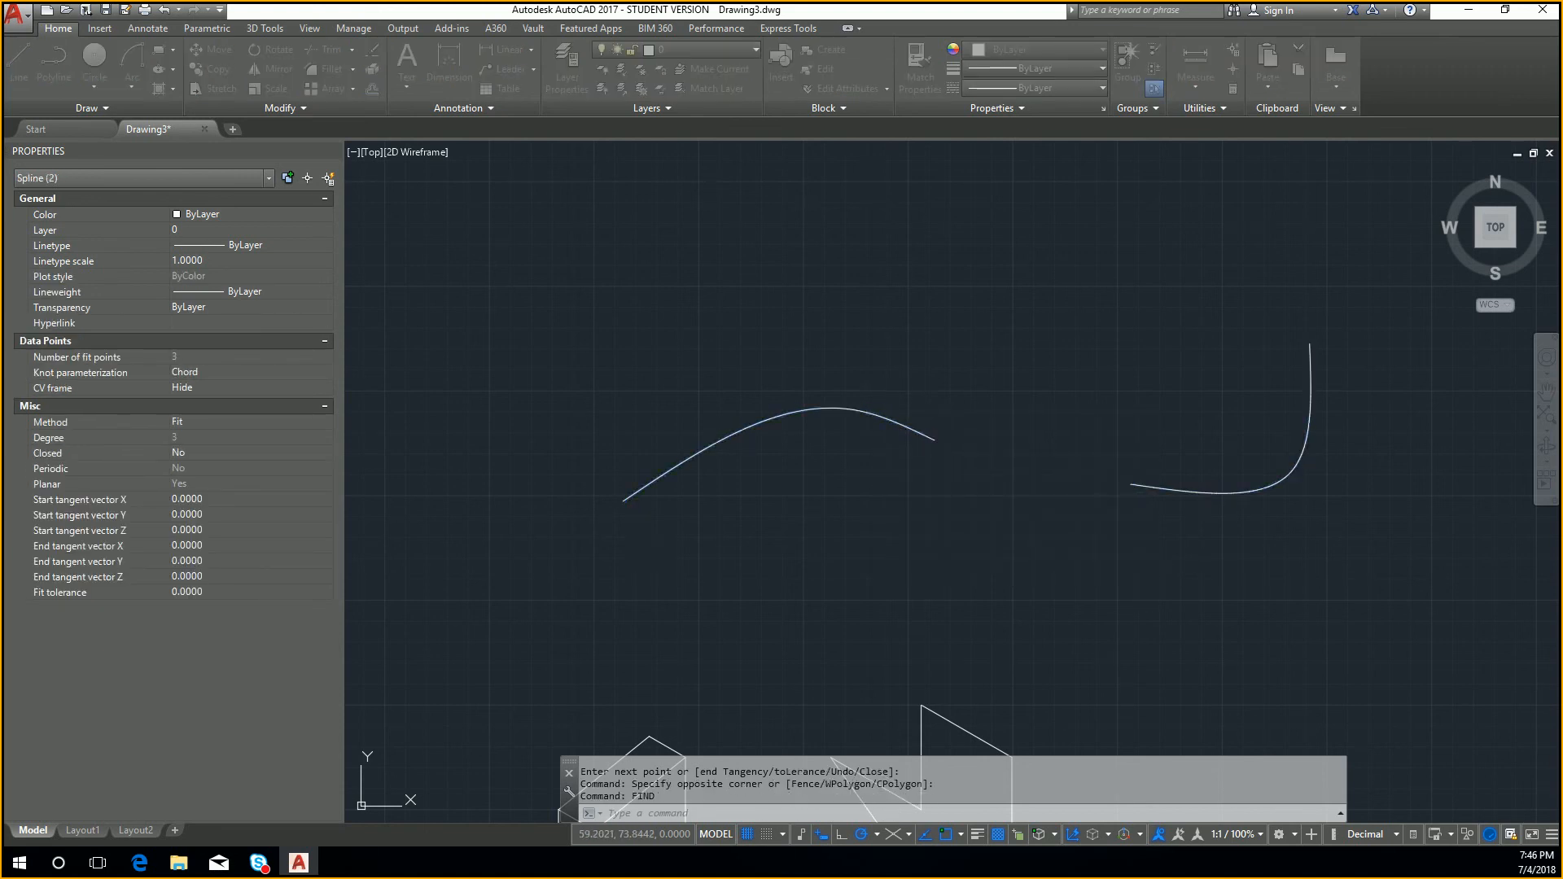
key("Escape")
key("Escape")
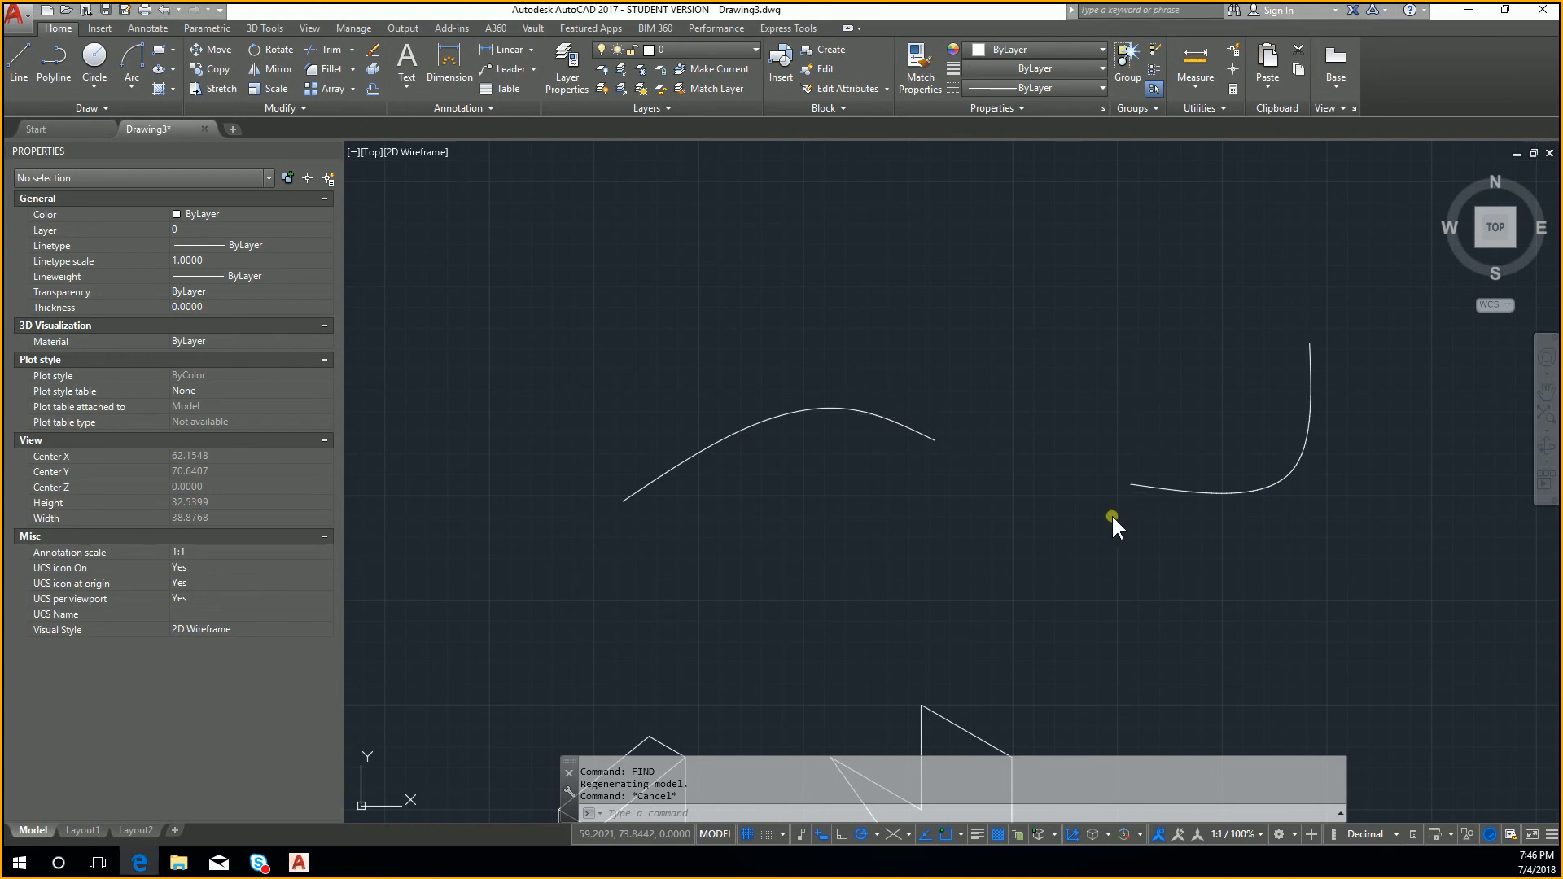
left_click(1116, 490)
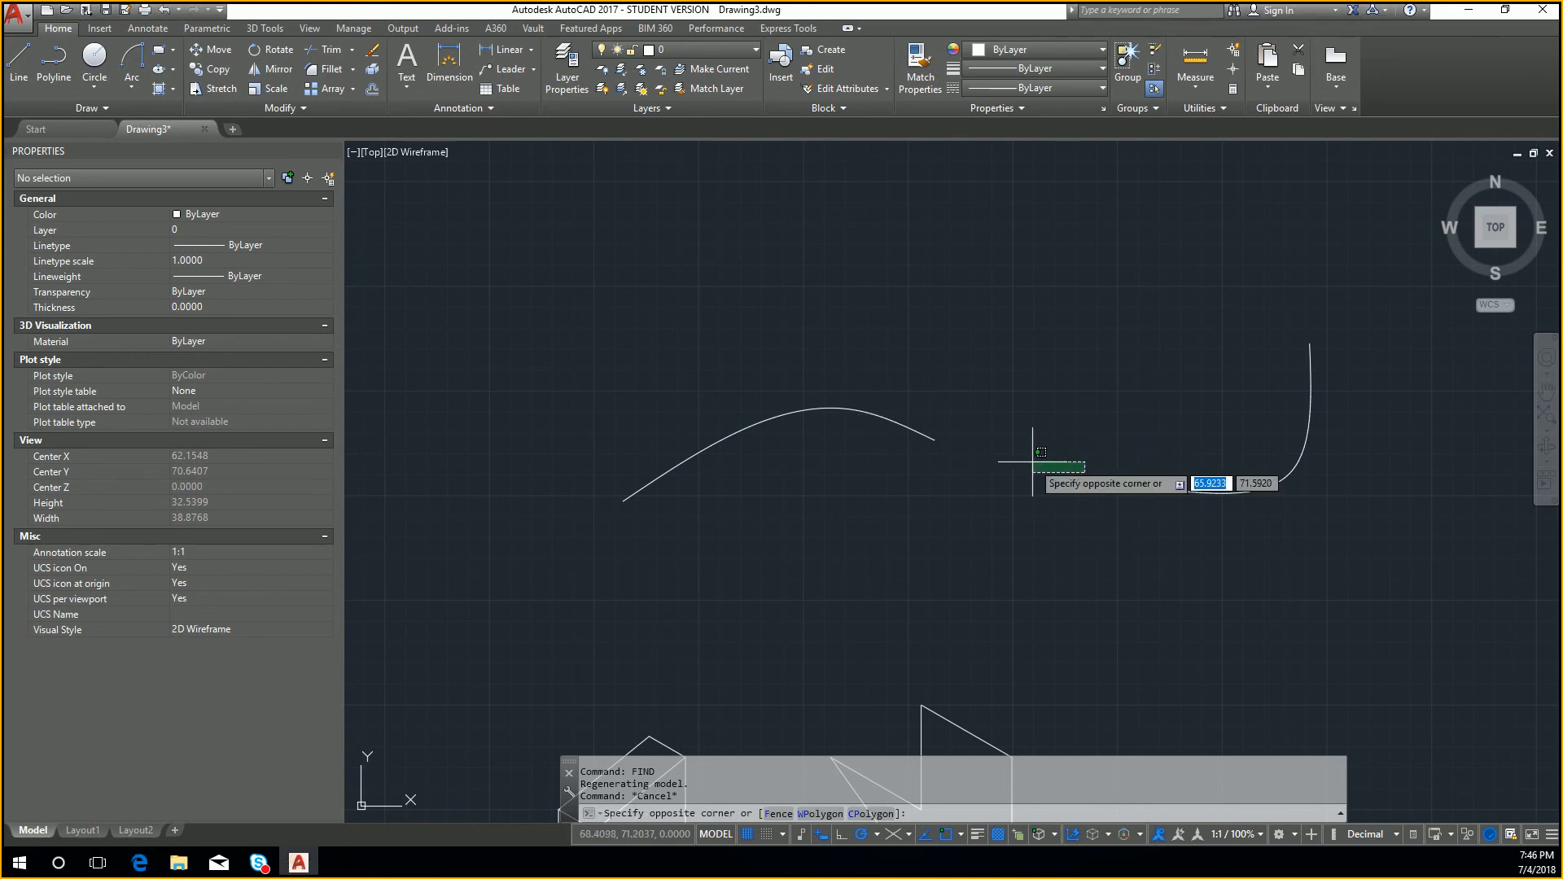
key("Escape")
key("Escape")
Blend the facing ends of the two splines with a tangent-continuity blend curve
type("bb")
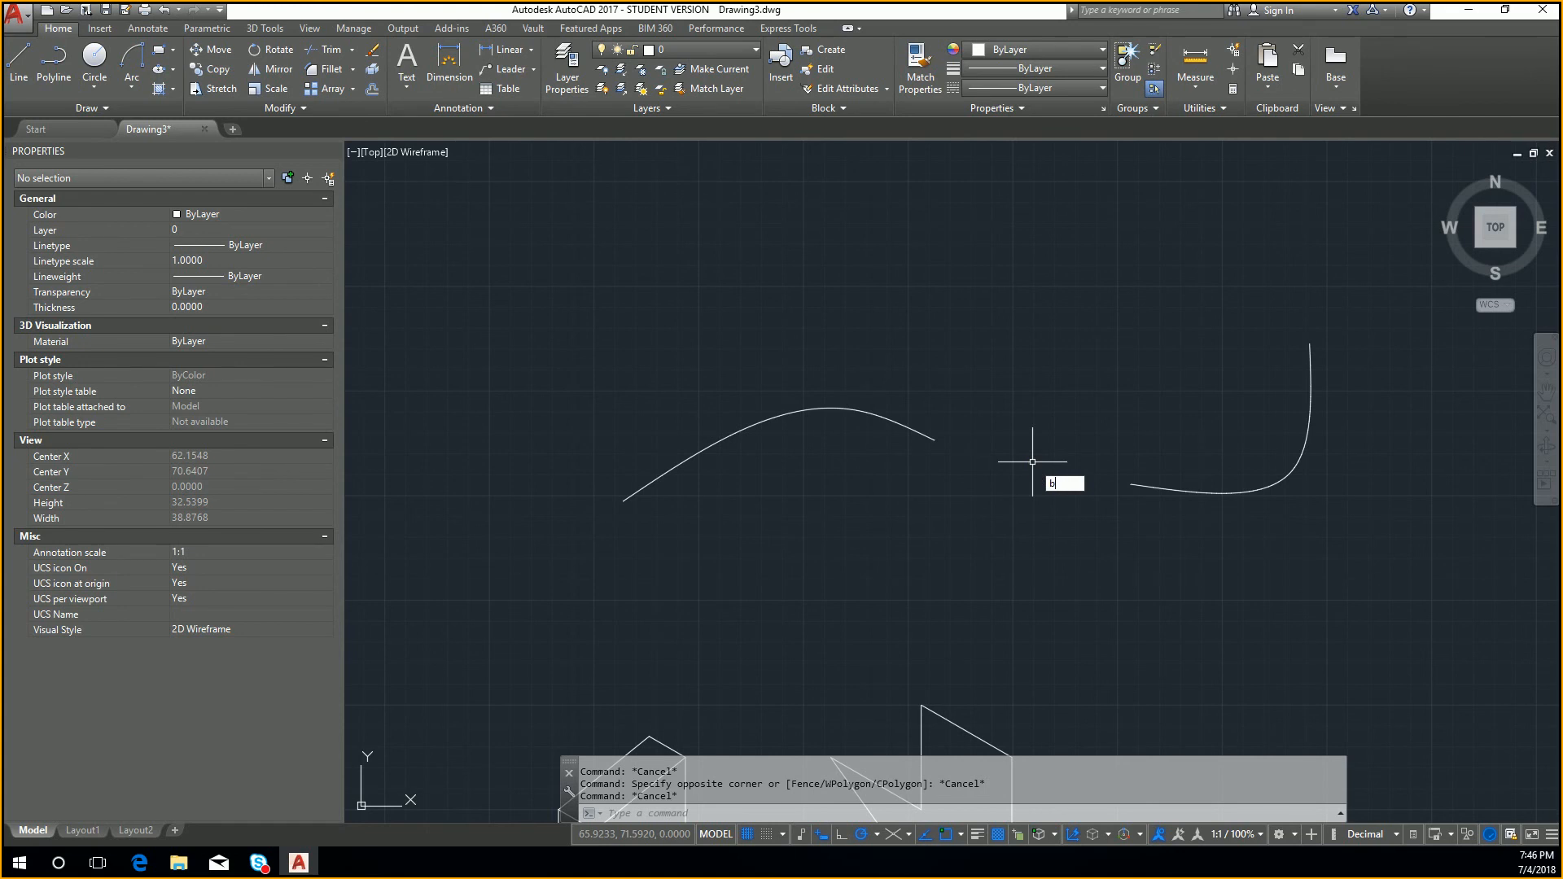
key("Return")
left_click(931, 440)
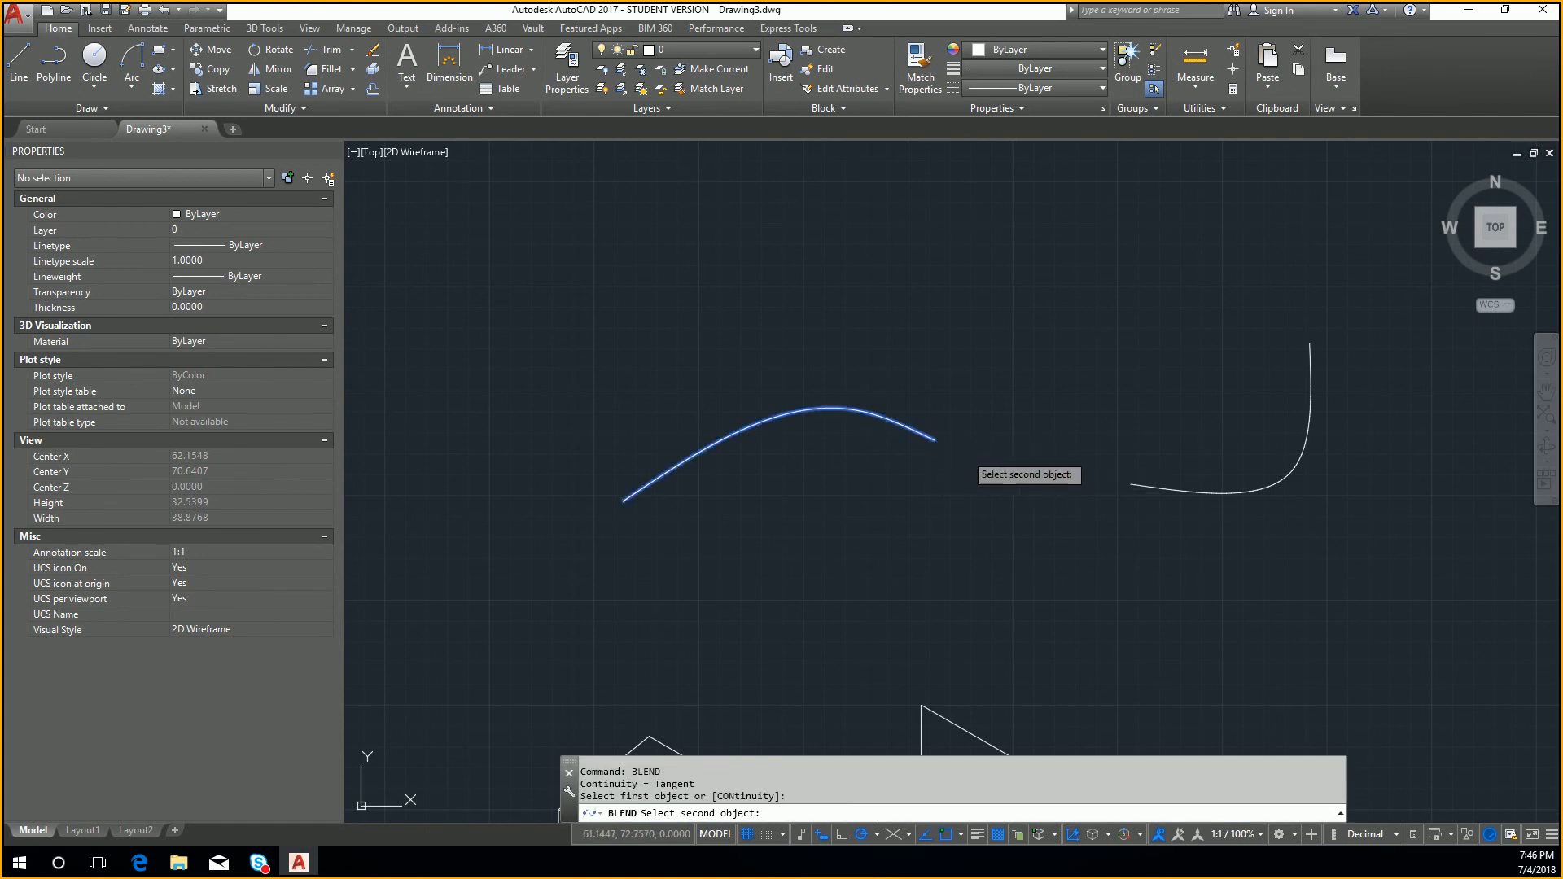
left_click(1138, 486)
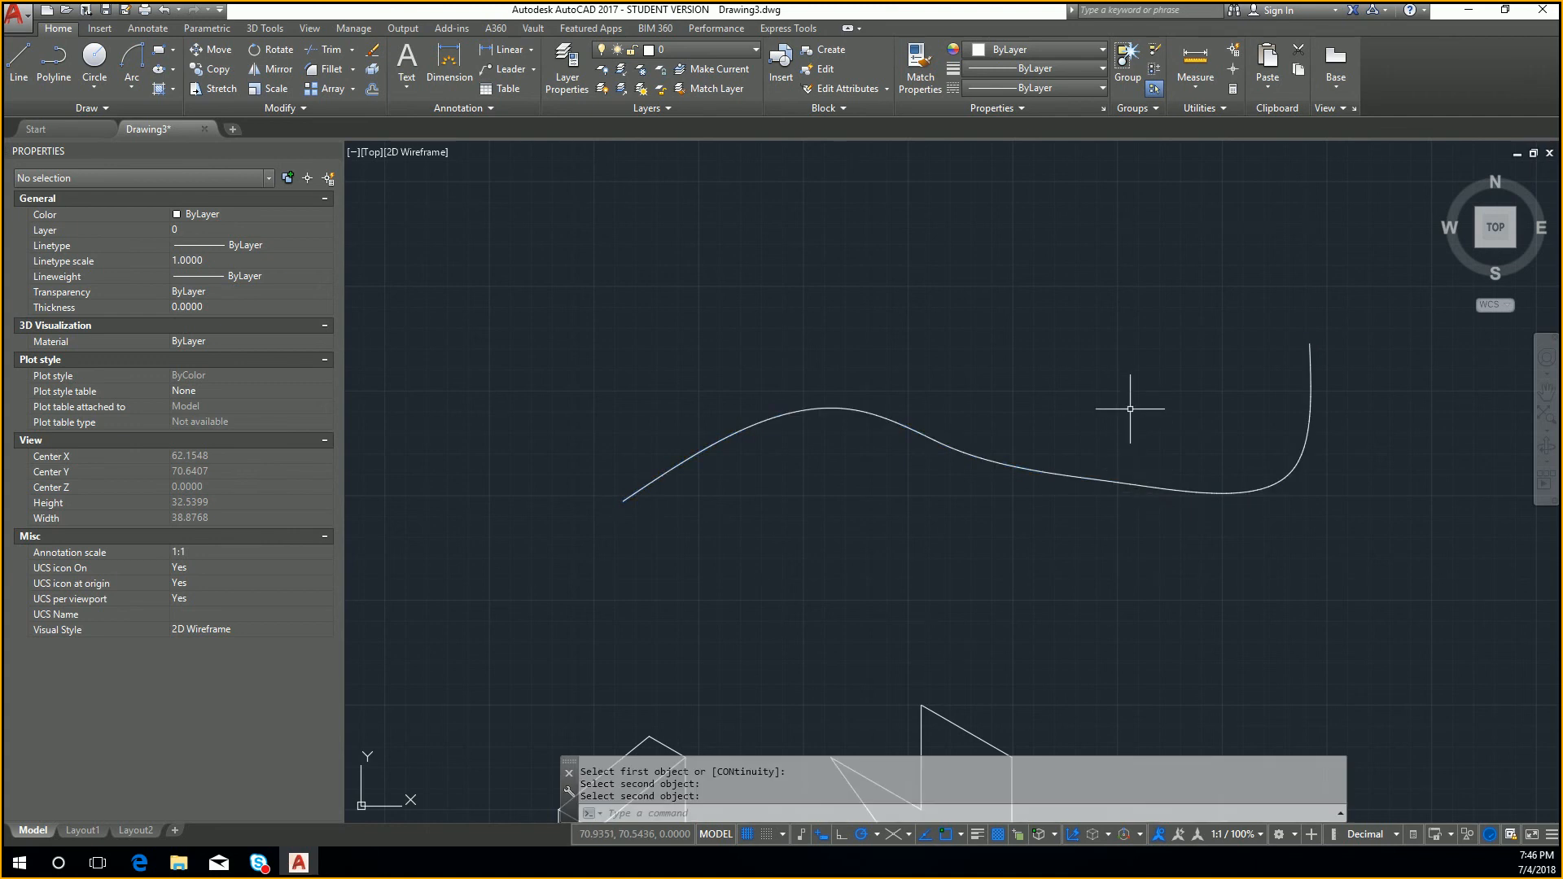
Join the two splines and the blend curve between them into one spline, and check it by selecting it
left_click(1109, 481)
left_click(1245, 588)
left_click(869, 351)
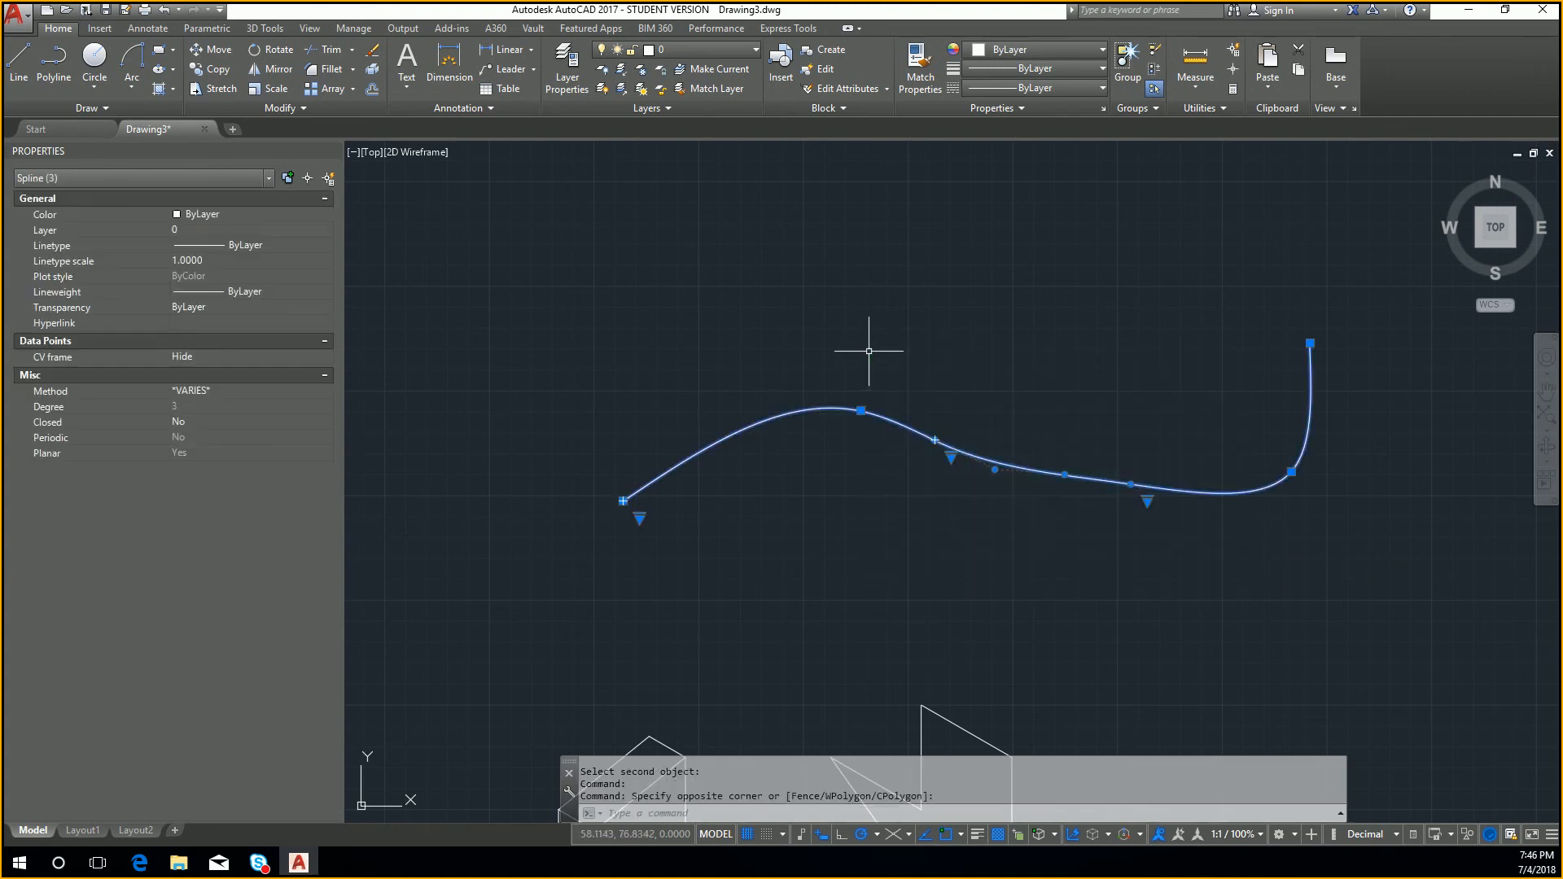
type("join")
key("Return")
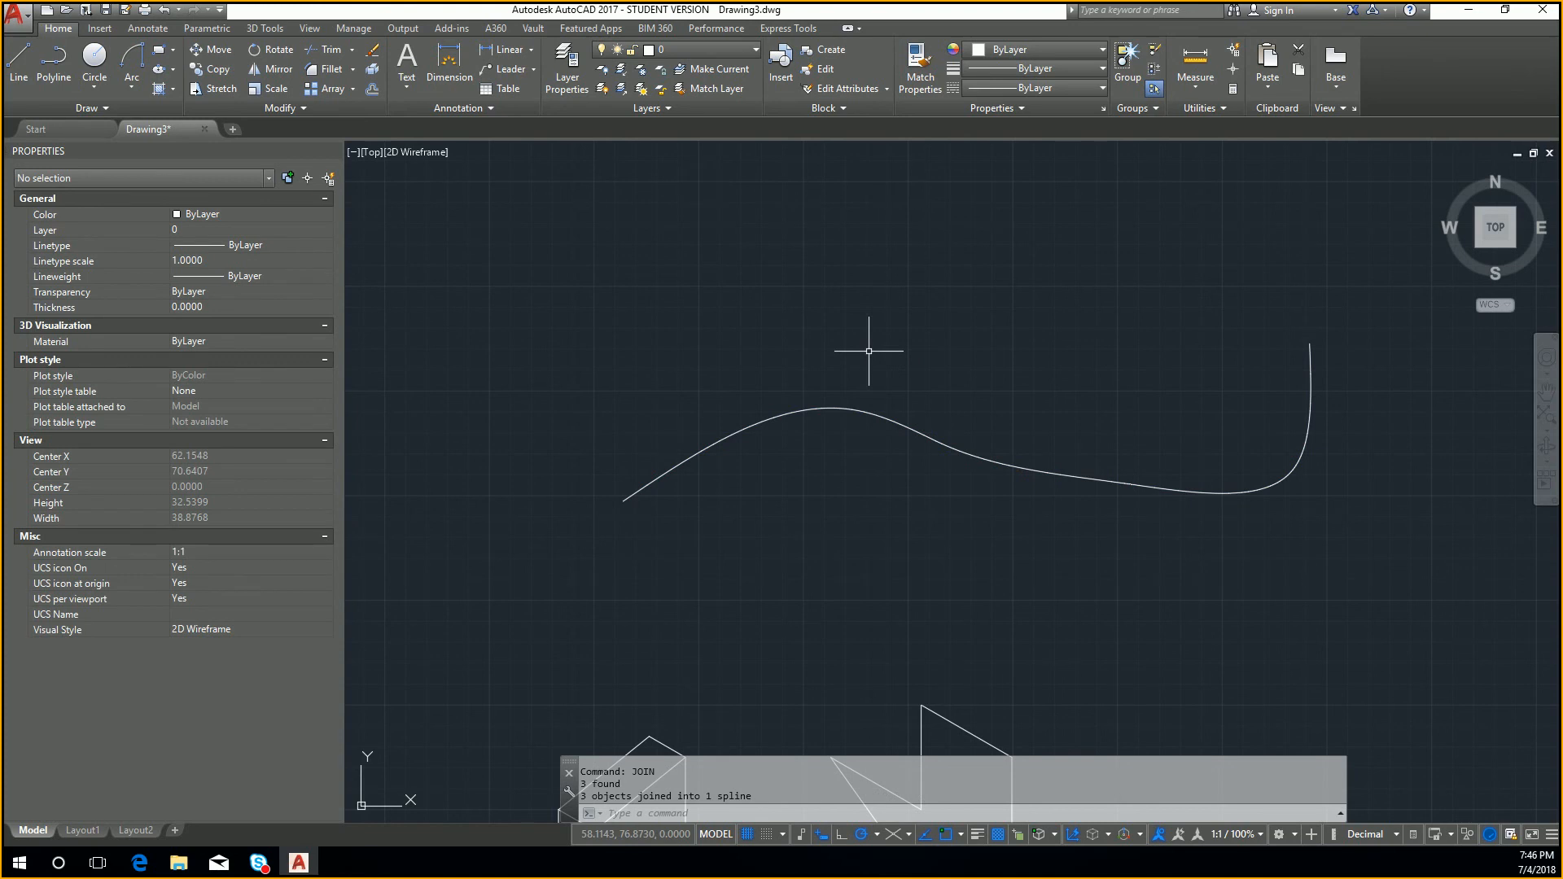
left_click(940, 444)
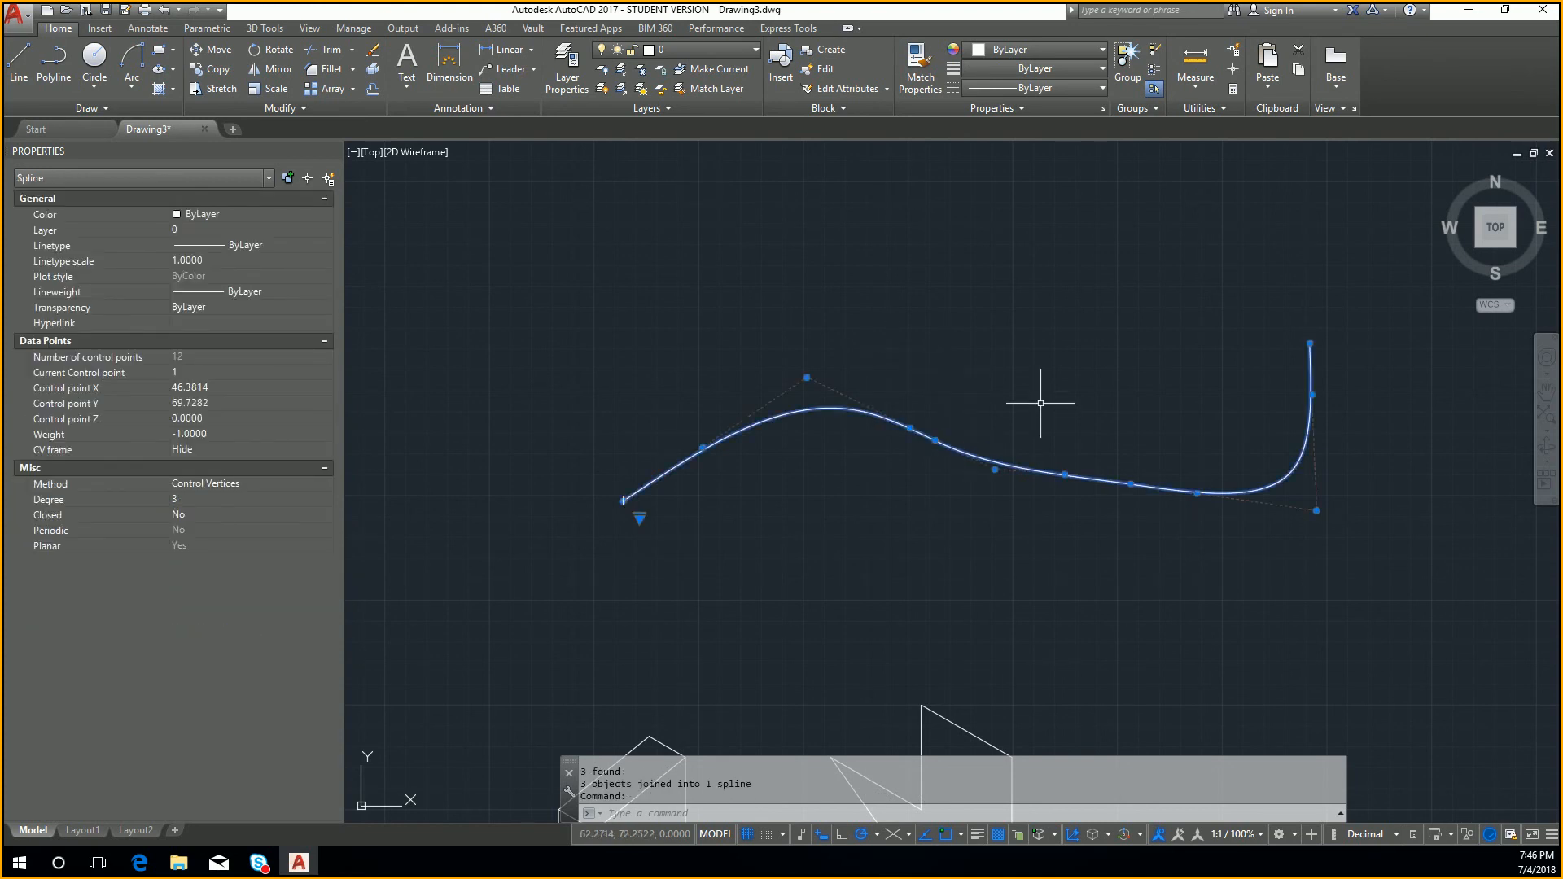
key("Escape")
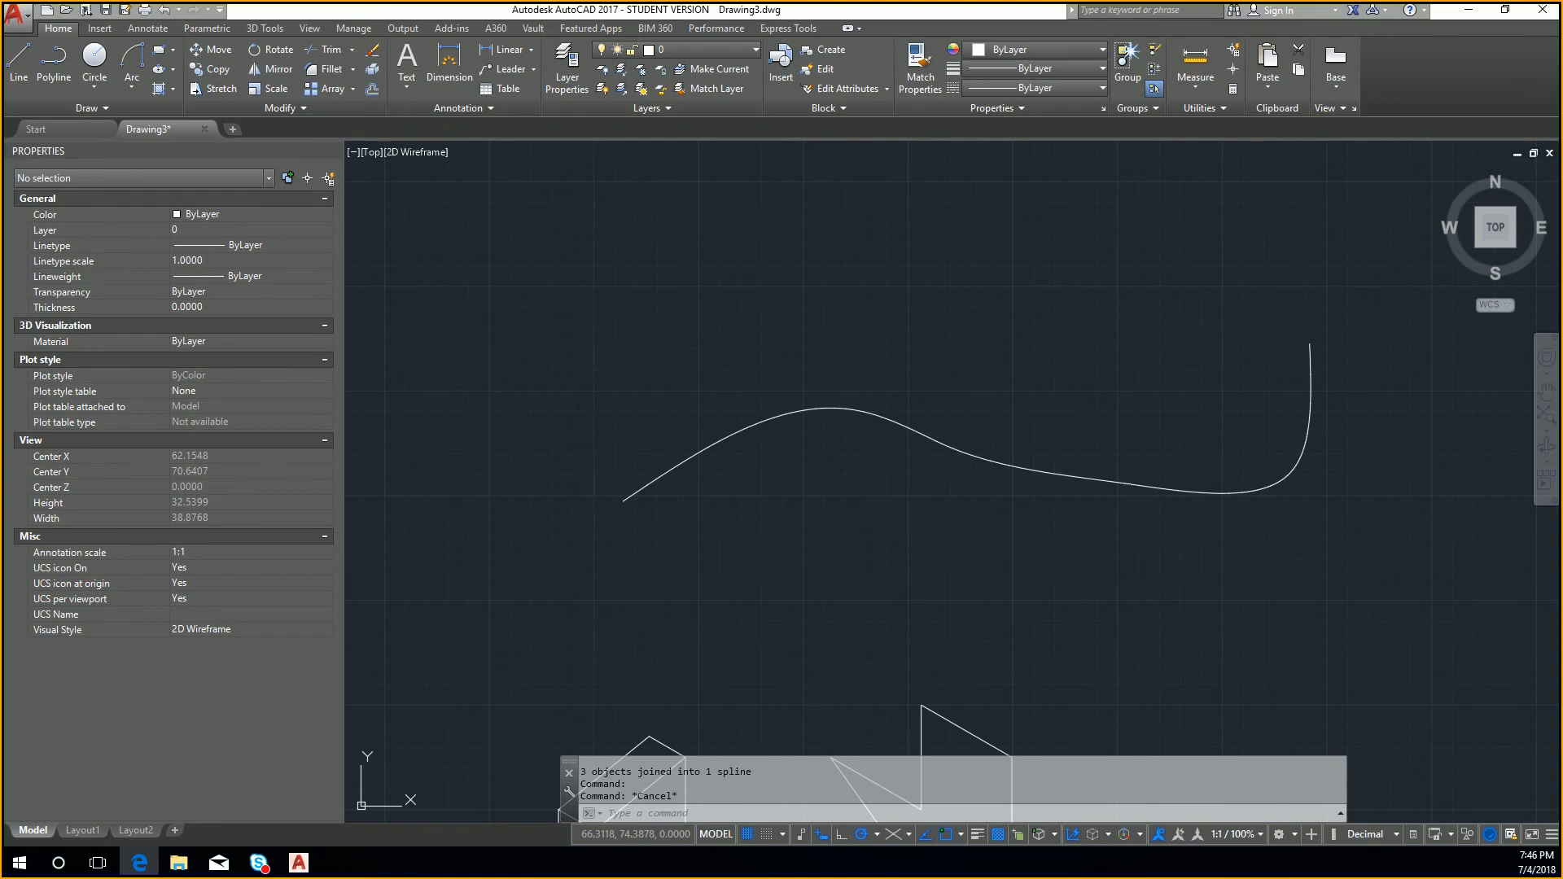
Erase the joined spline above the isometric block and outline
left_click(1313, 518)
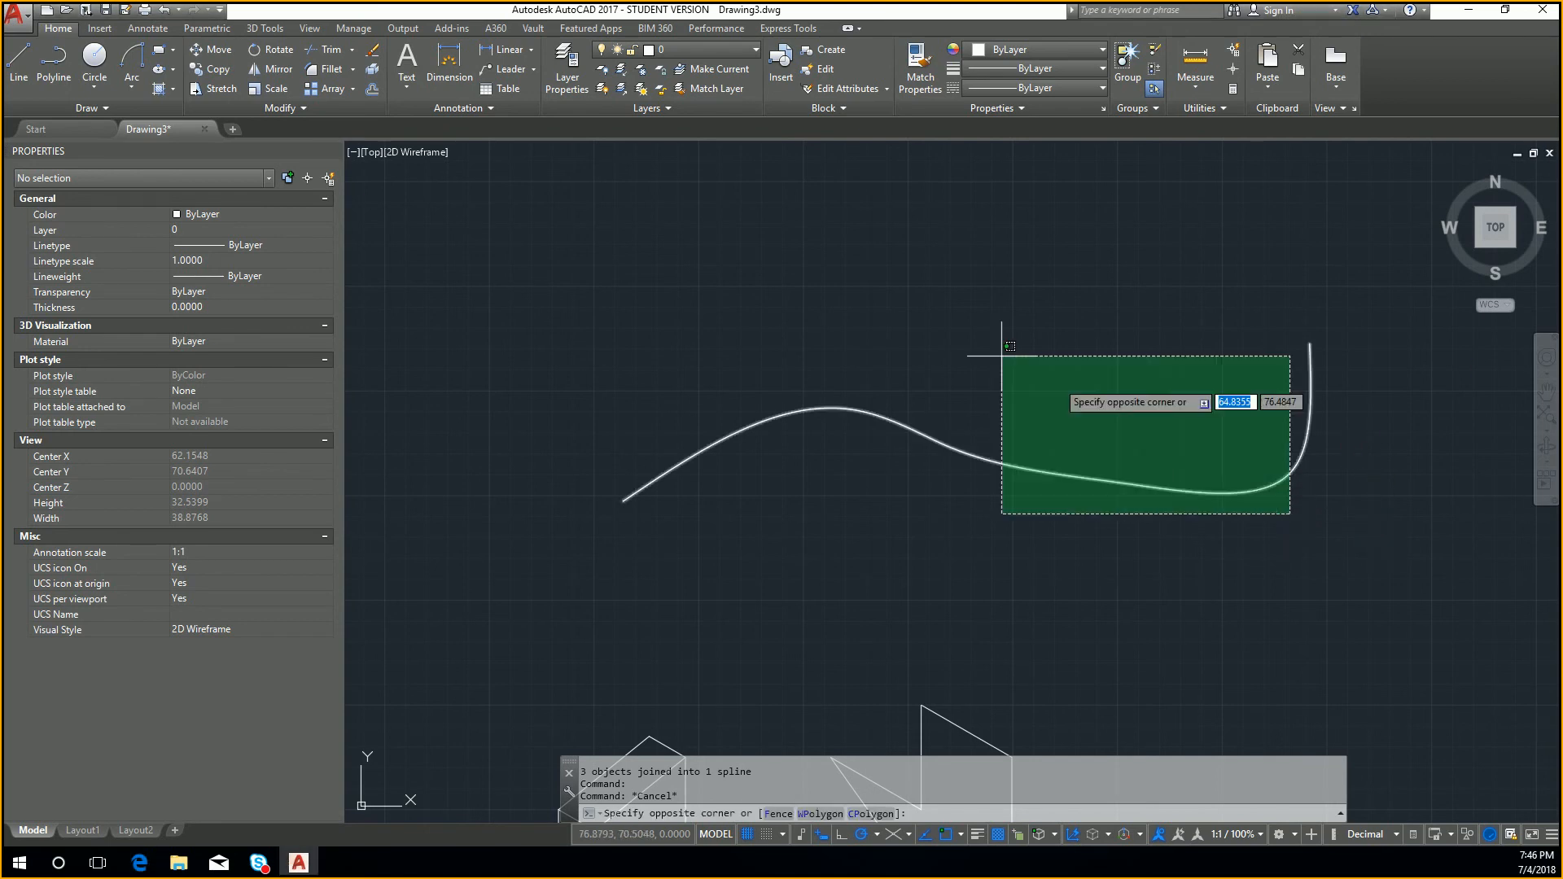
left_click(810, 307)
key("Delete")
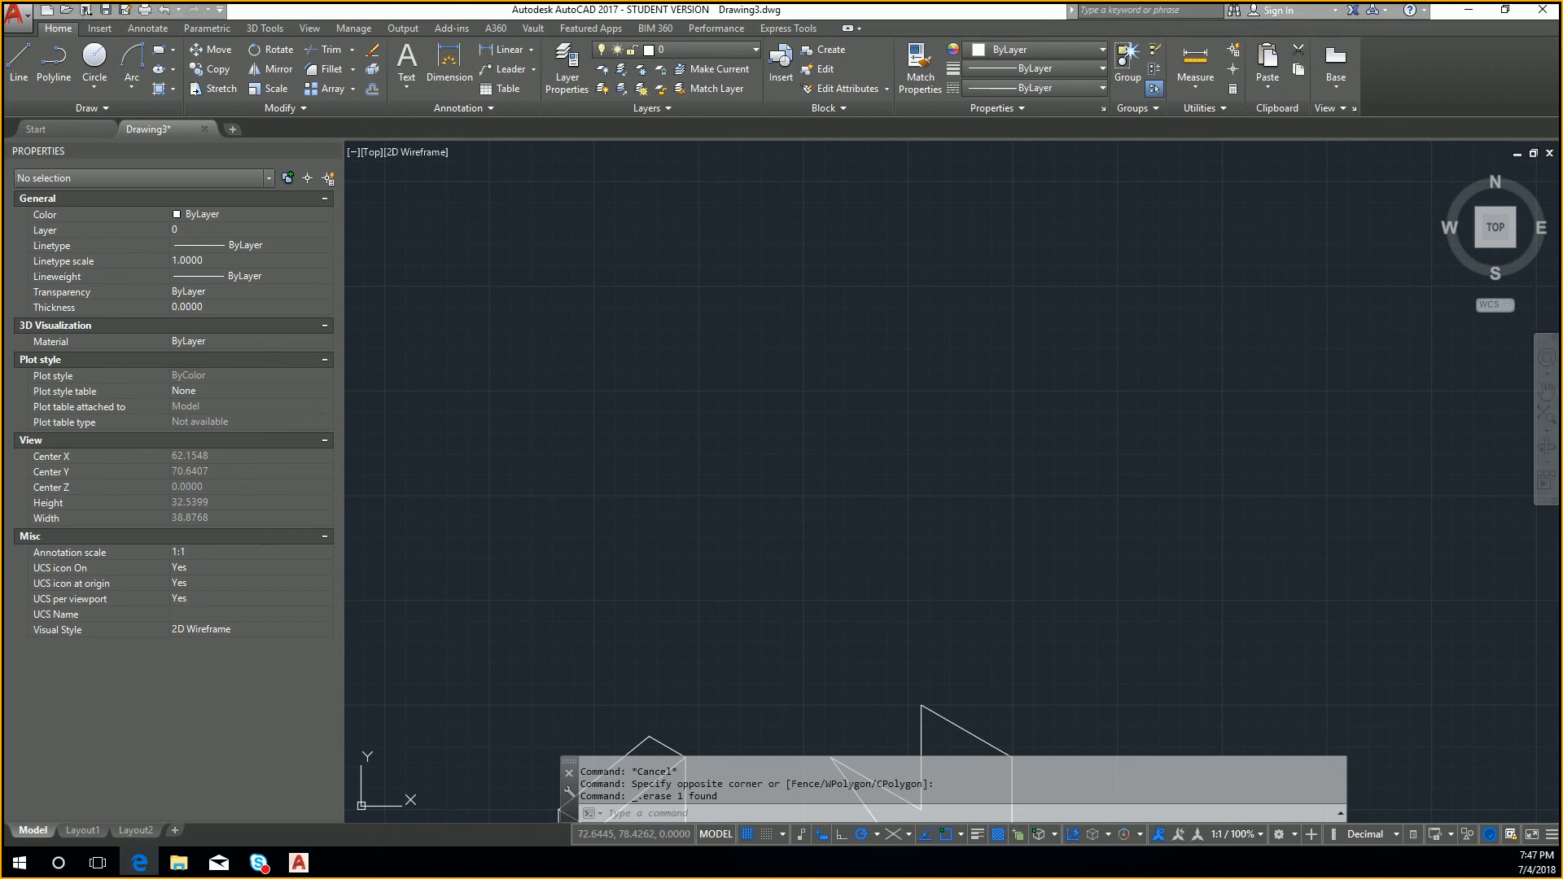
scroll(1073, 395, "down", 2)
left_click(1073, 395)
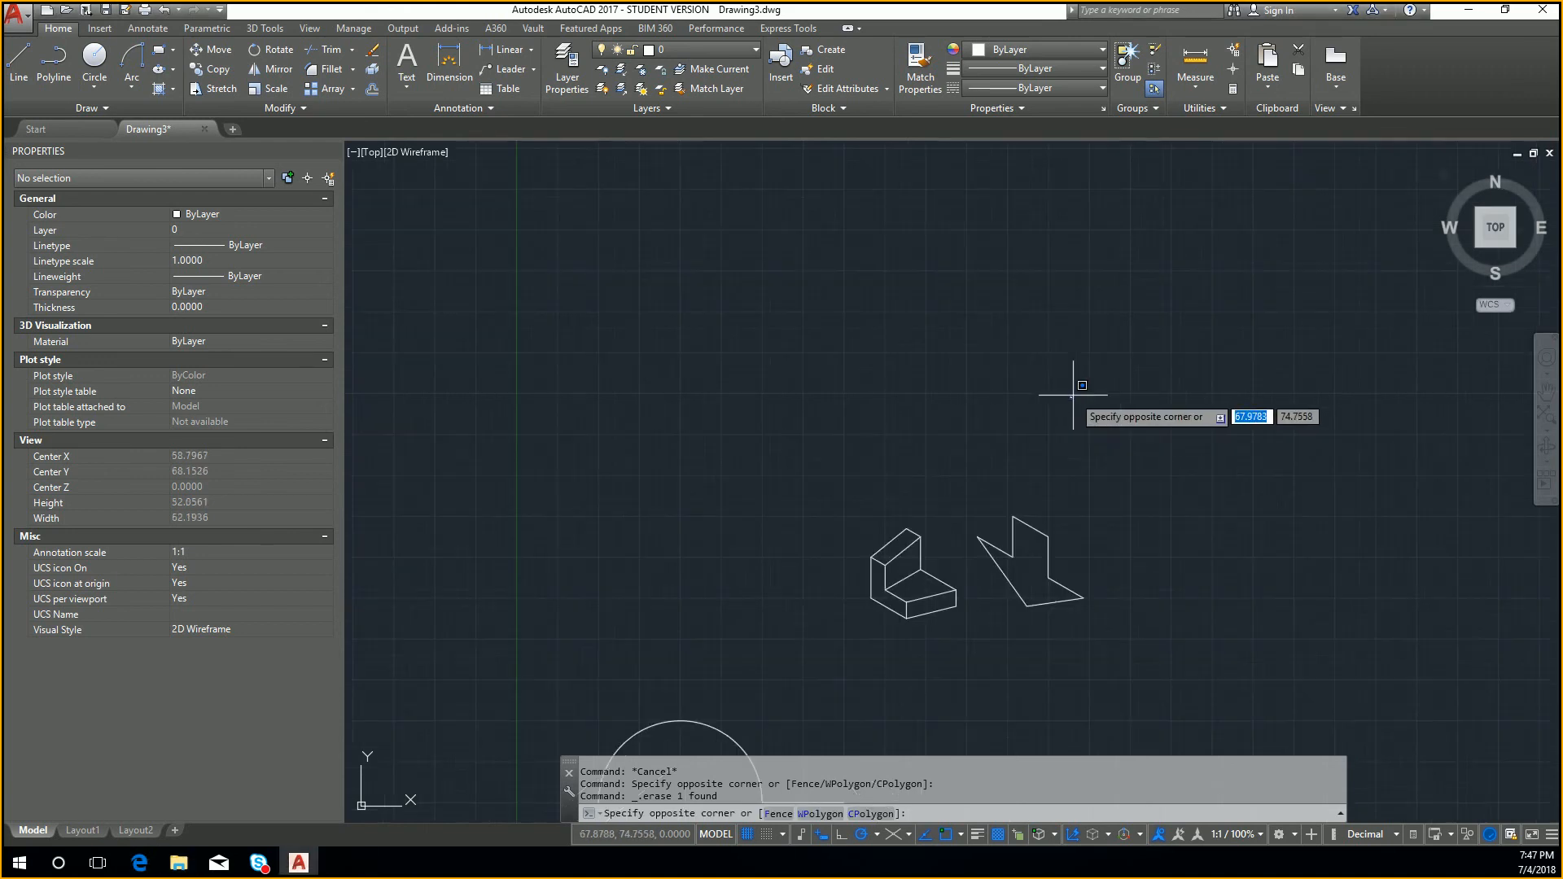
key("Escape")
middle_click_drag(1147, 506, 1141, 336)
scroll(1140, 336, "down", 2)
middle_click_drag(1187, 469, 1078, 478)
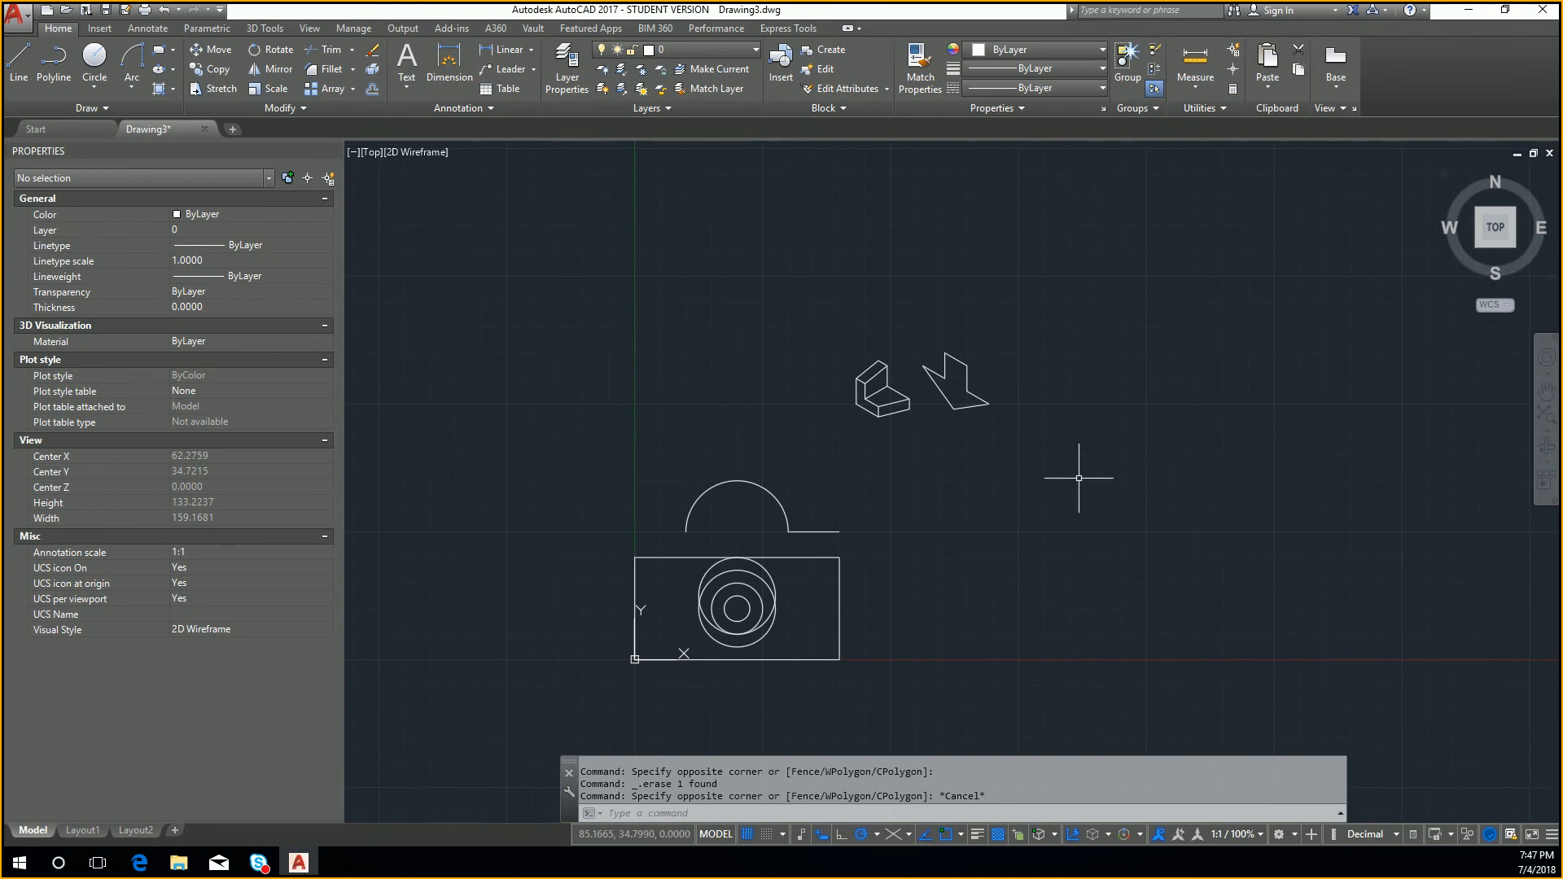